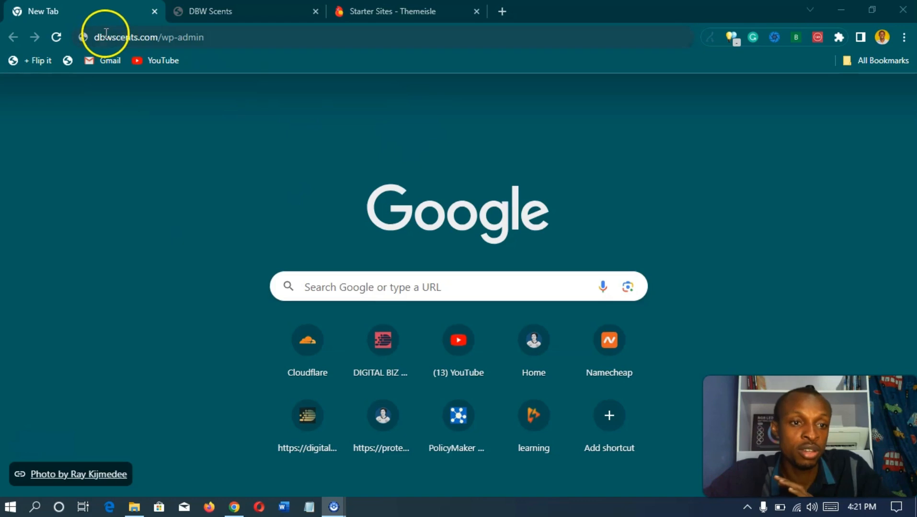
# Step: Sign in to dbwscents.com/wp-admin with the saved username and password
pyautogui.click(225, 39)
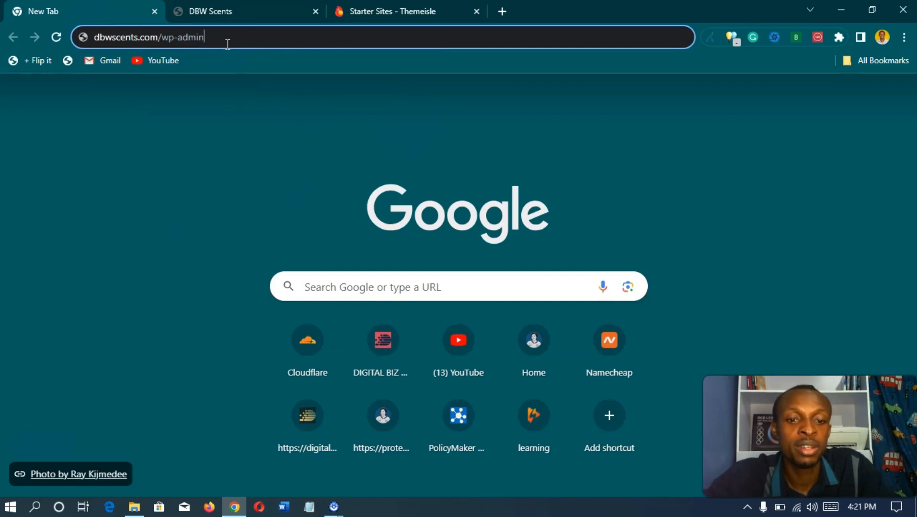
pyautogui.press('Return')
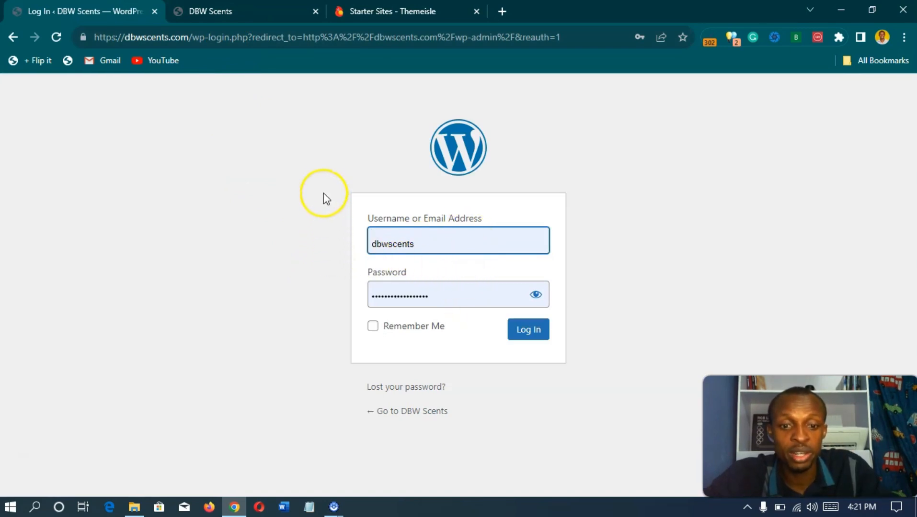
pyautogui.click(523, 335)
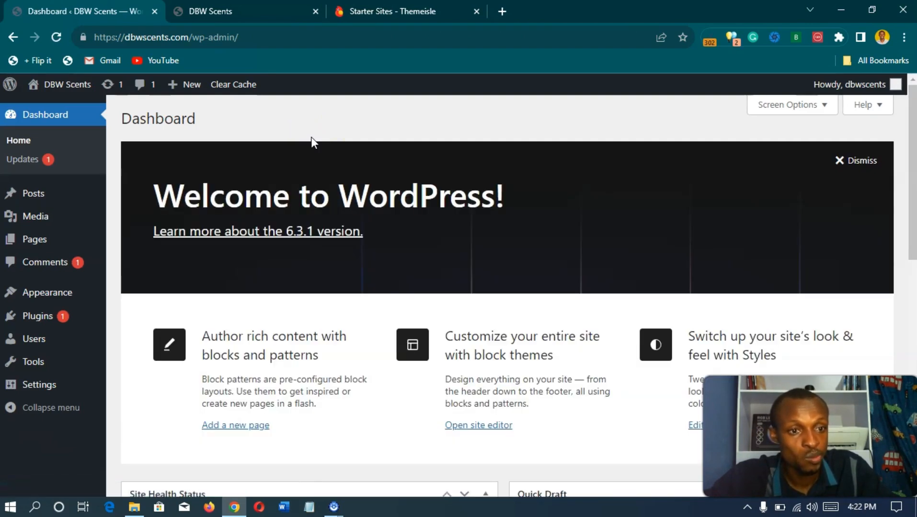
# Step: Scroll through the Dashboard showing WordPress 6.3.1 with the Twenty Twenty-Three theme
pyautogui.scroll(-4, 133, 181)
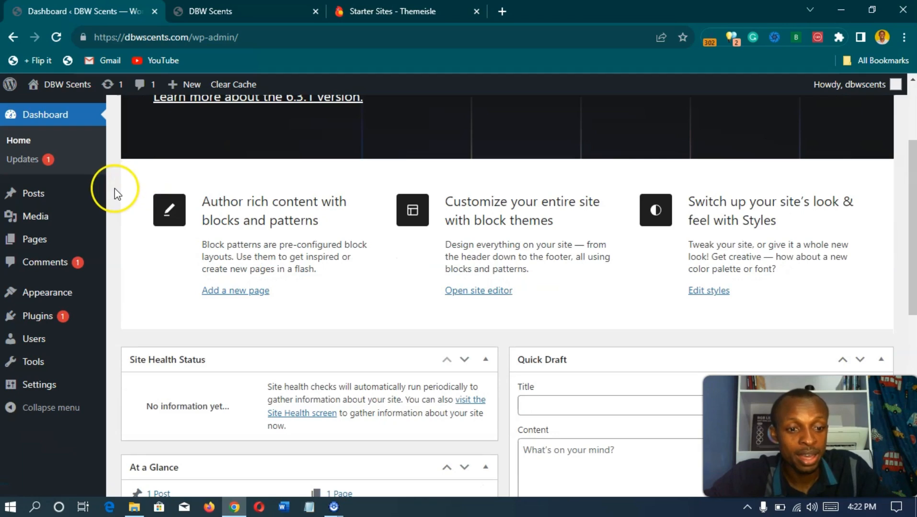
pyautogui.scroll(-1, 115, 189)
pyautogui.scroll(-6, 118, 194)
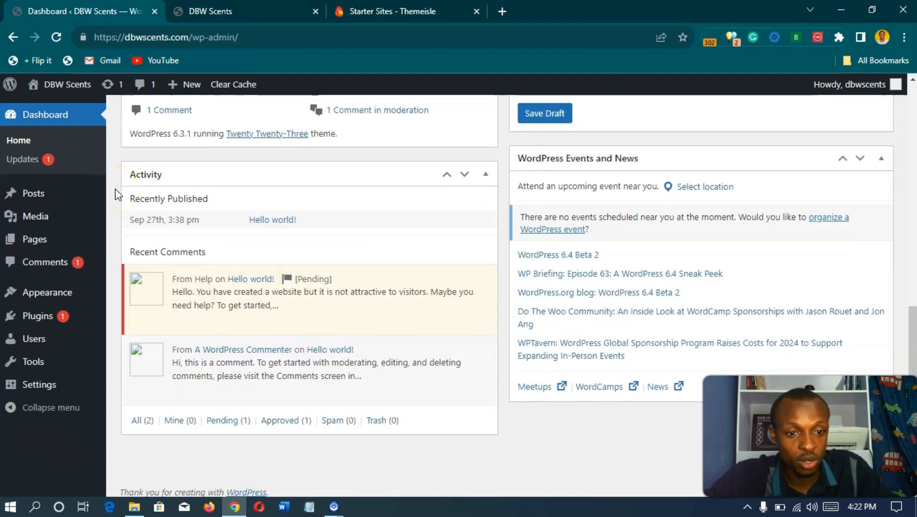
pyautogui.scroll(10, 115, 194)
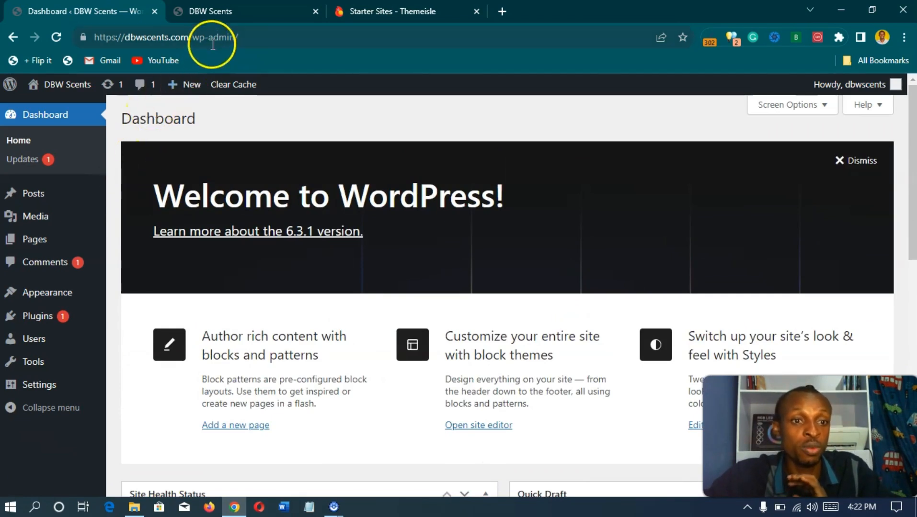
# Step: Review the live DBW Scents homepage's default blog content, then return to the Dashboard tab
pyautogui.click(235, 10)
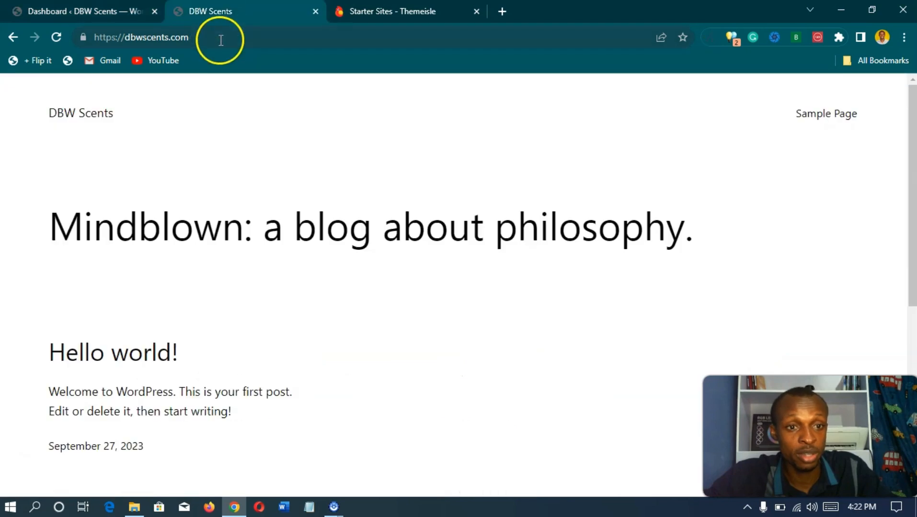
pyautogui.click(221, 44)
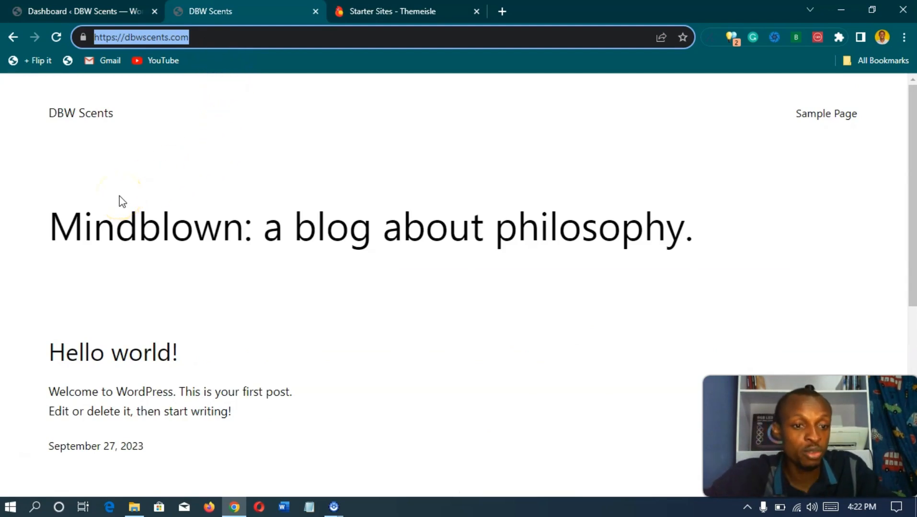
pyautogui.scroll(-7, 120, 200)
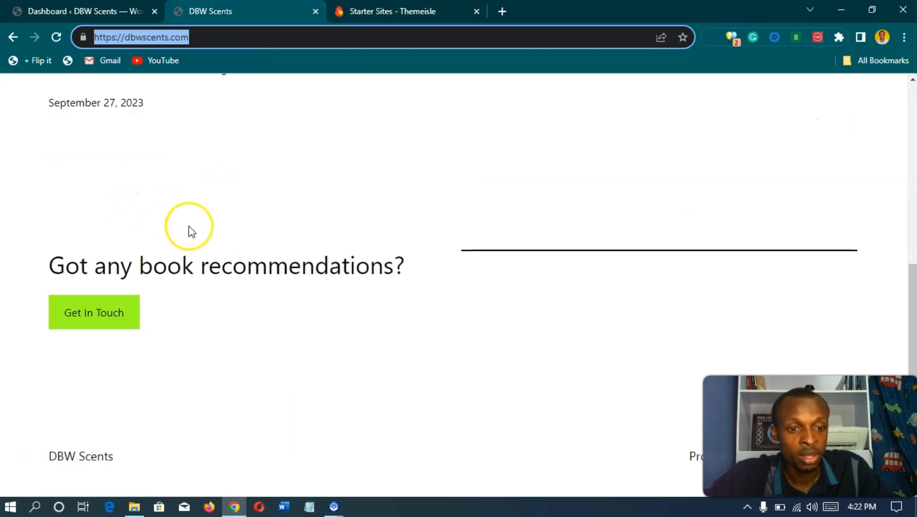
pyautogui.scroll(7, 191, 232)
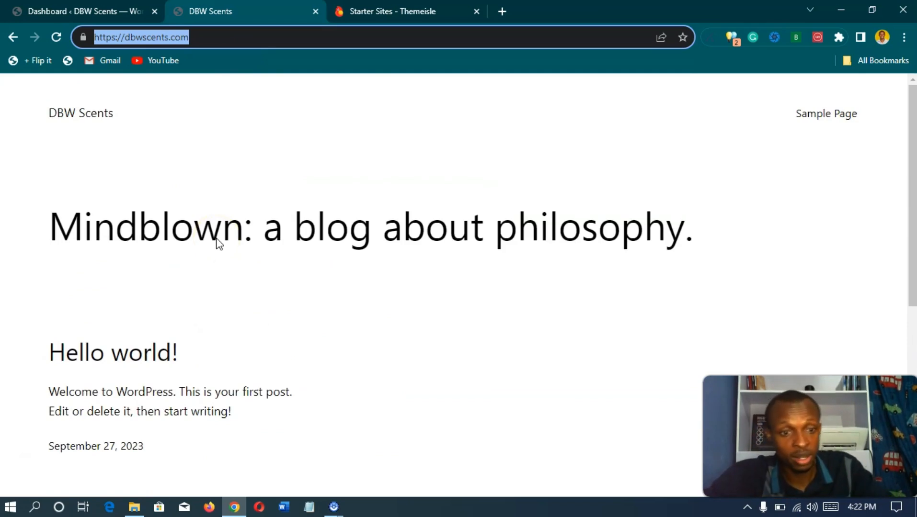
pyautogui.scroll(-3, 216, 243)
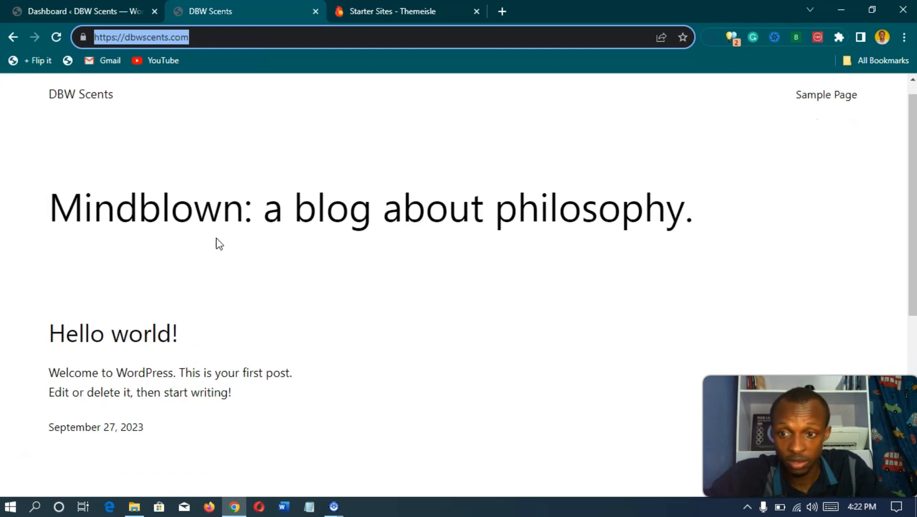
pyautogui.scroll(3, 217, 243)
pyautogui.click(78, 10)
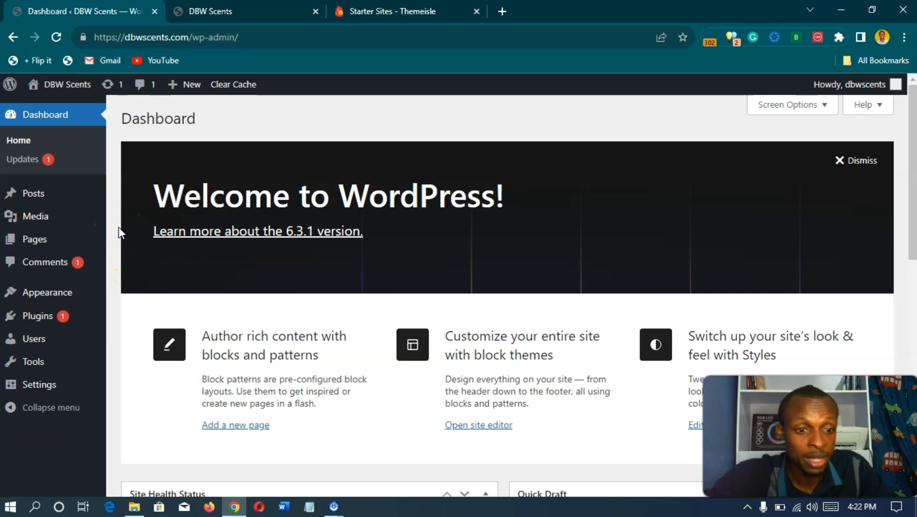
# Step: Open Appearance > Themes to see the three installed themes, Twenty Twenty-Three active
pyautogui.scroll(-1, 118, 227)
pyautogui.scroll(1, 113, 232)
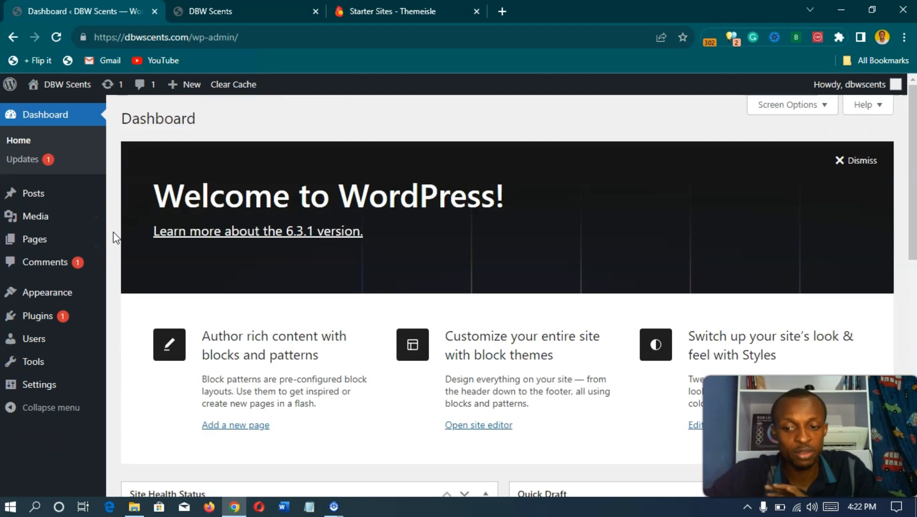
pyautogui.moveTo(92, 291)
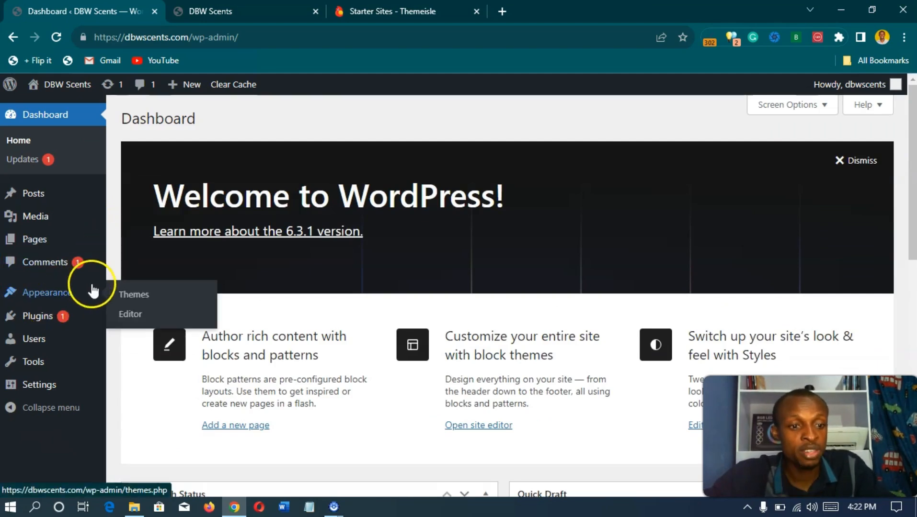
pyautogui.click(48, 298)
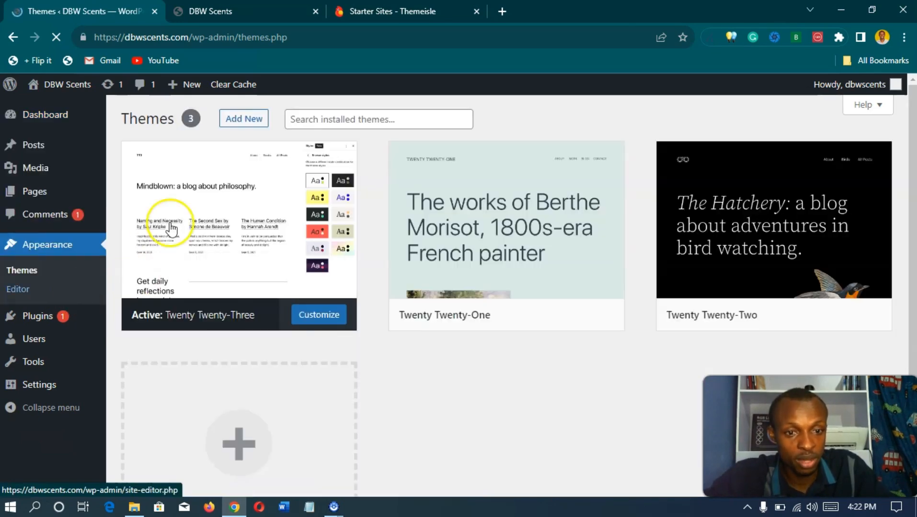
pyautogui.click(28, 270)
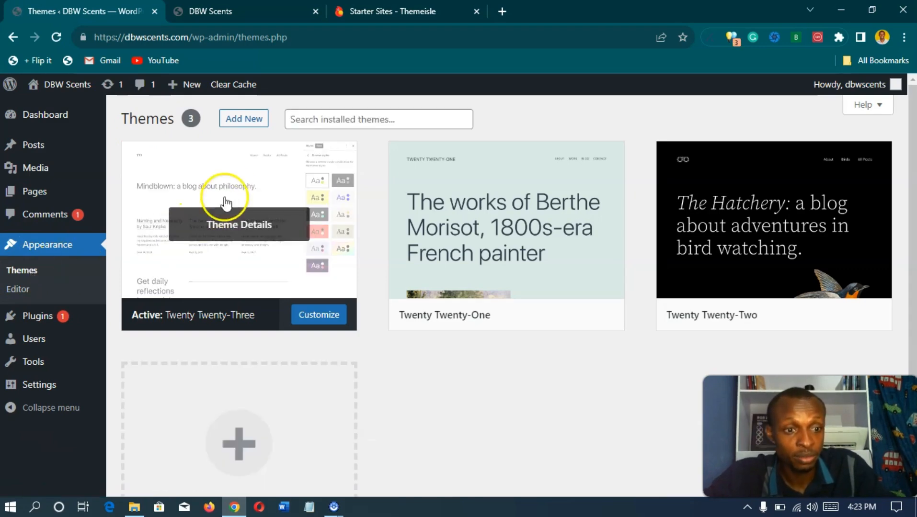
pyautogui.scroll(-3, 391, 221)
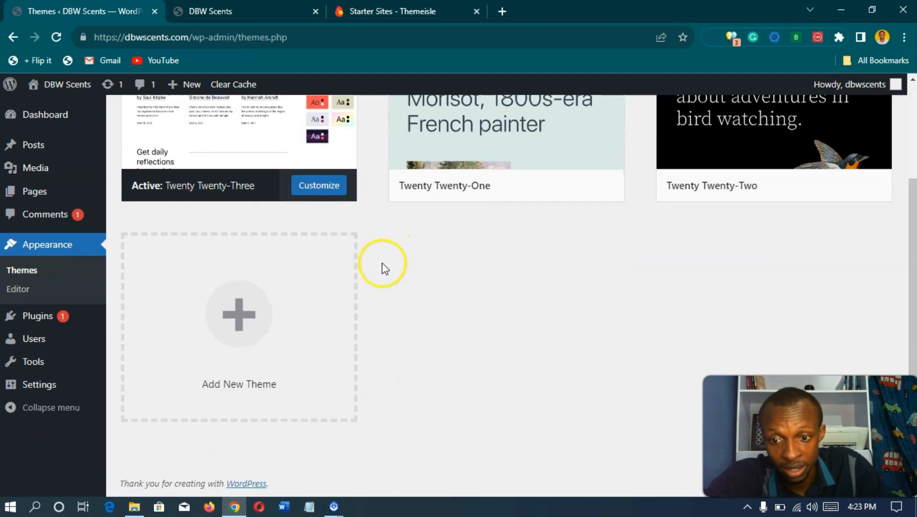
pyautogui.scroll(3, 382, 263)
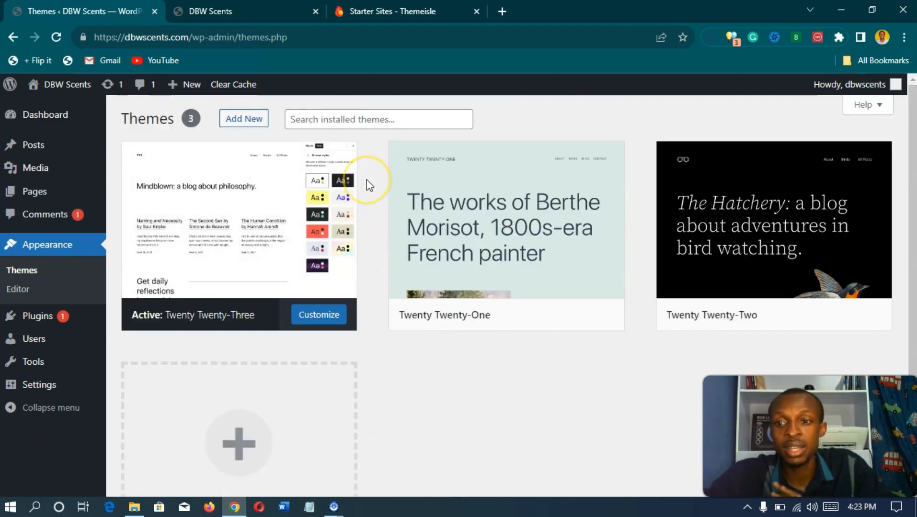
# Step: Open Add New themes and browse the Popular grid, including Hello Elementor and Astra
pyautogui.click(243, 120)
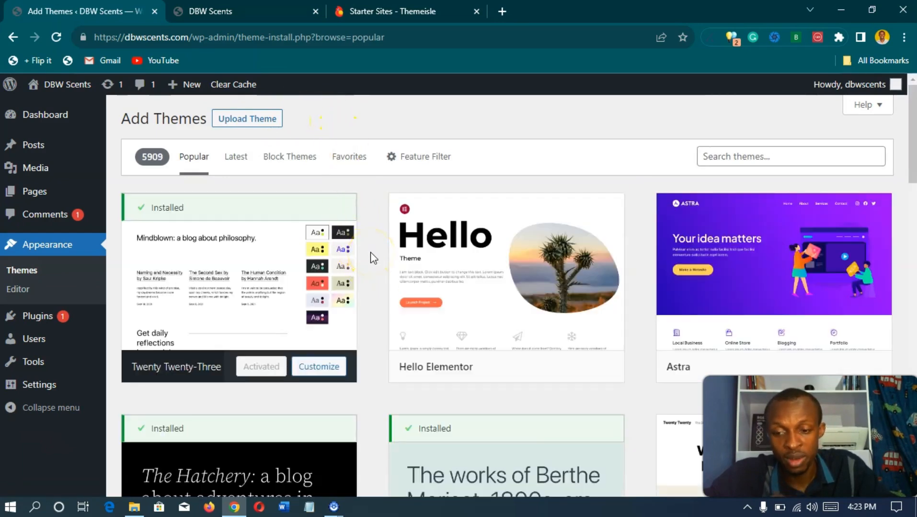
pyautogui.scroll(-10, 370, 253)
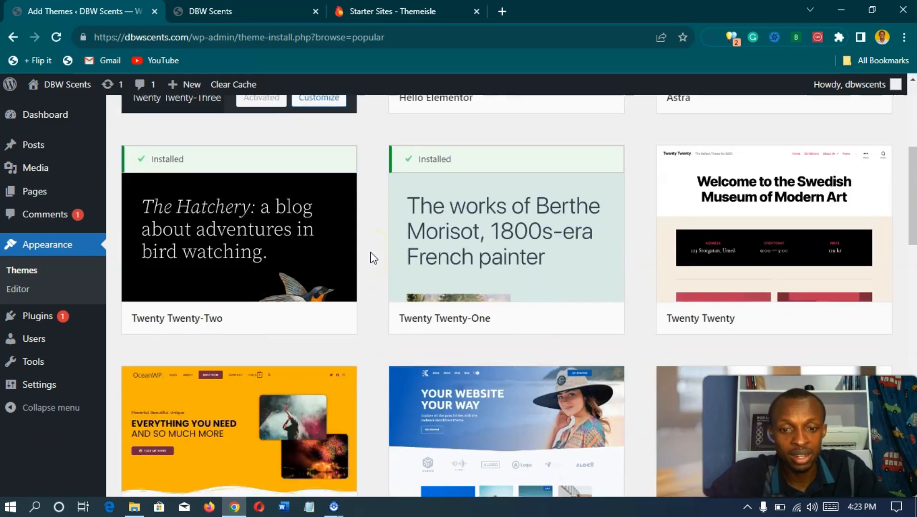
pyautogui.scroll(-5, 370, 252)
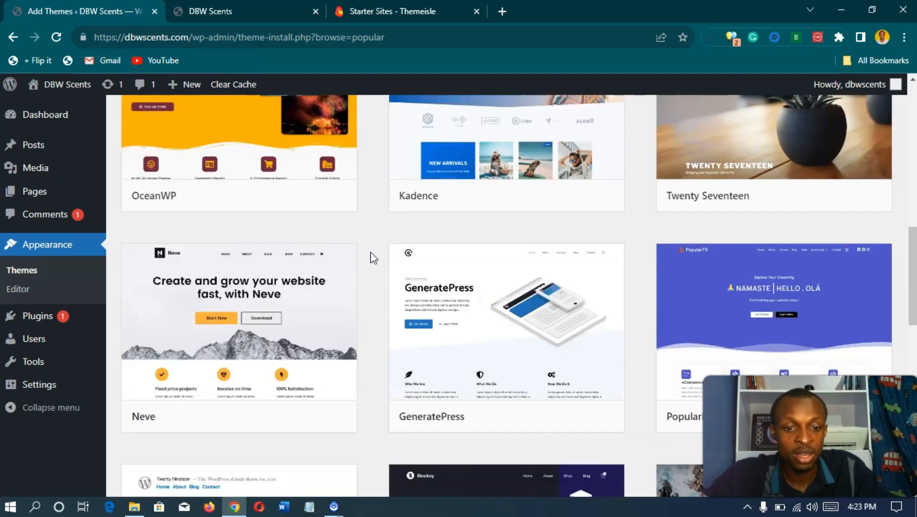
pyautogui.scroll(2, 370, 252)
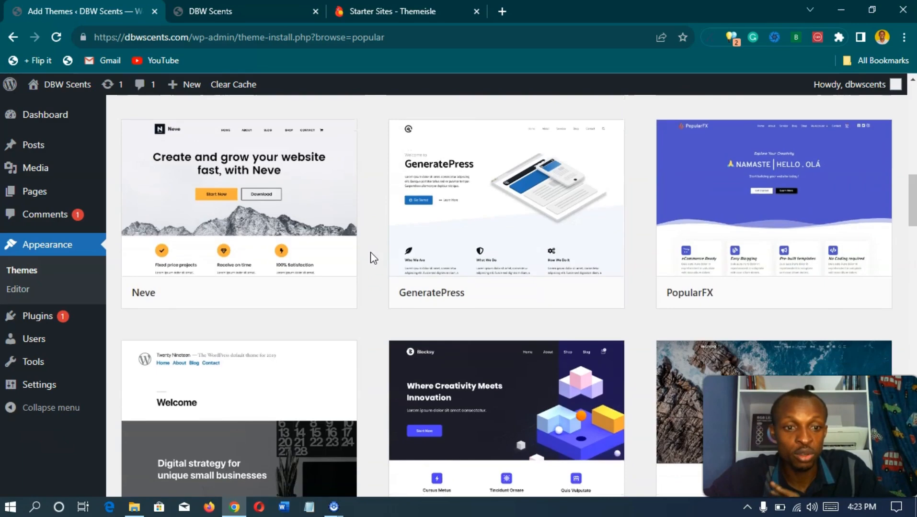
pyautogui.scroll(-5, 370, 252)
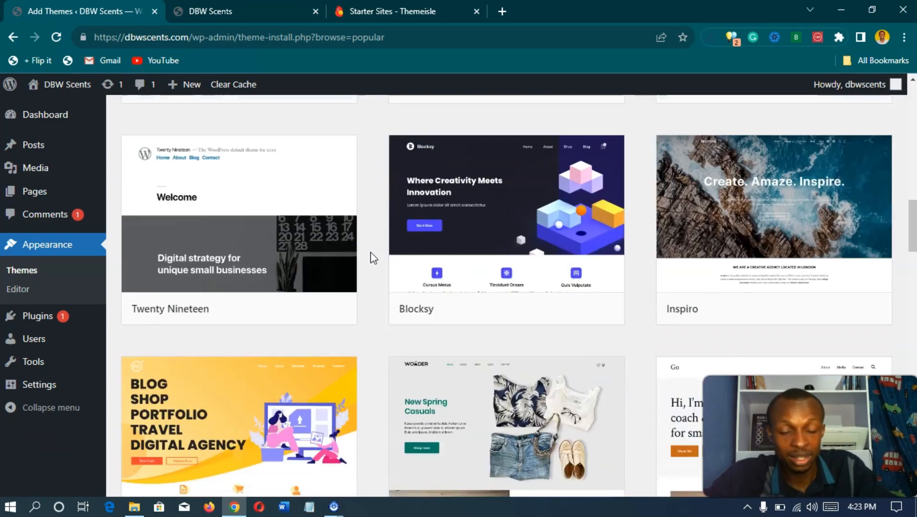
pyautogui.scroll(-4, 371, 252)
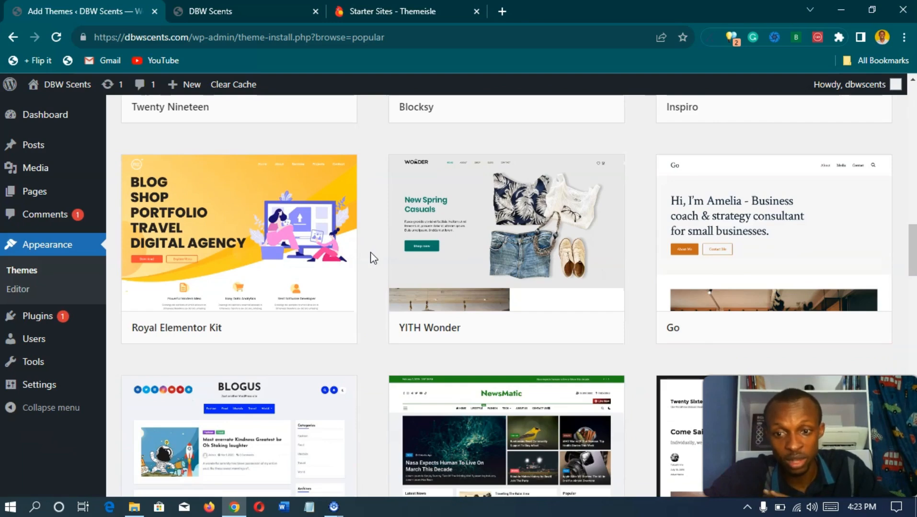
pyautogui.scroll(-3, 370, 252)
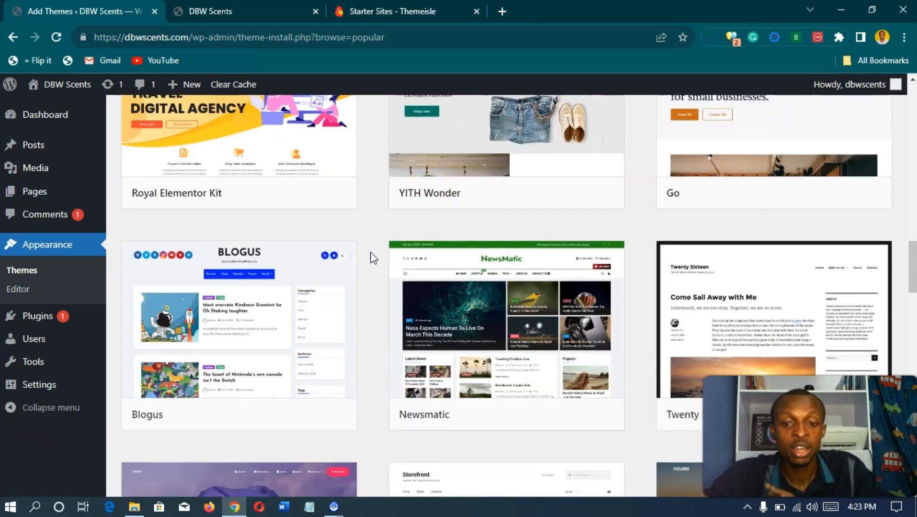
pyautogui.scroll(-2, 371, 252)
pyautogui.scroll(-4, 370, 252)
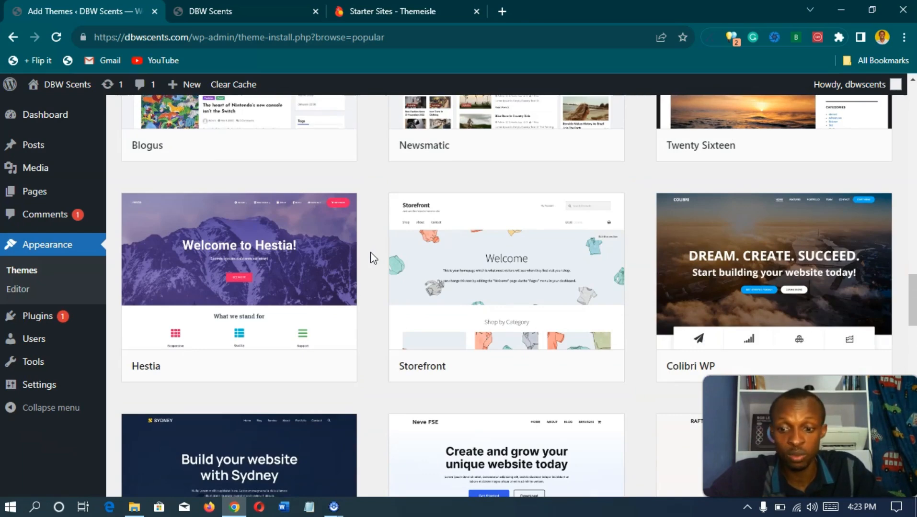
pyautogui.scroll(-4, 371, 252)
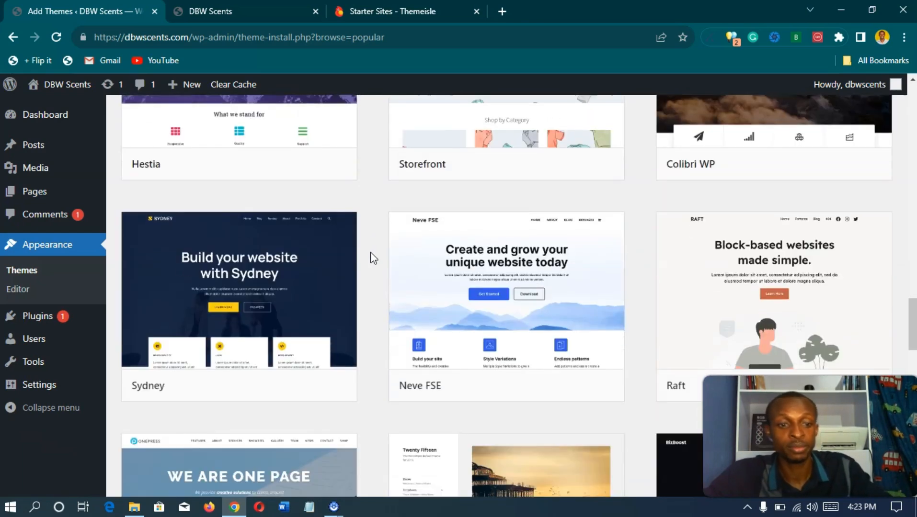
pyautogui.scroll(-1, 370, 252)
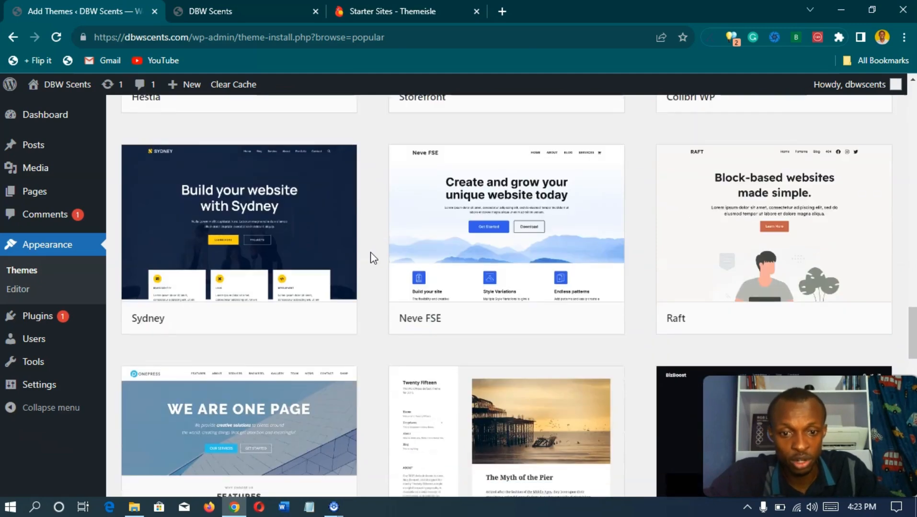
pyautogui.scroll(20, 370, 252)
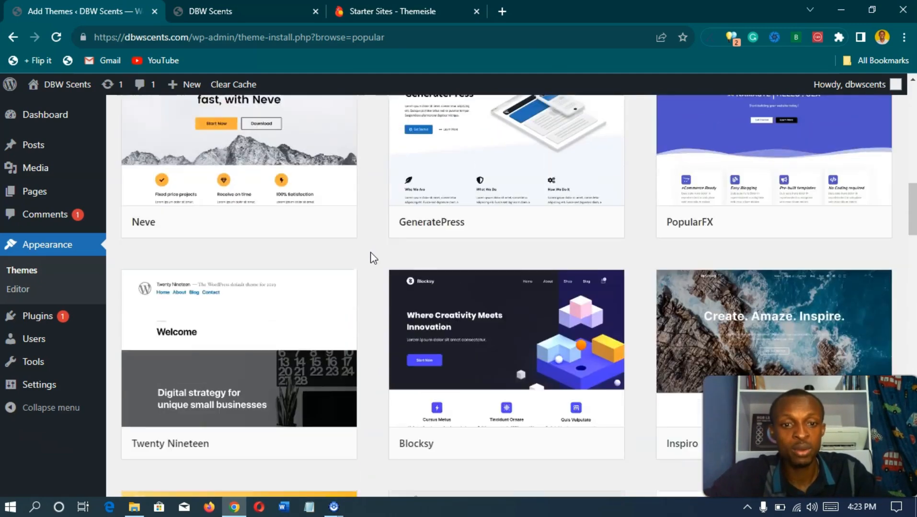
pyautogui.scroll(10, 370, 252)
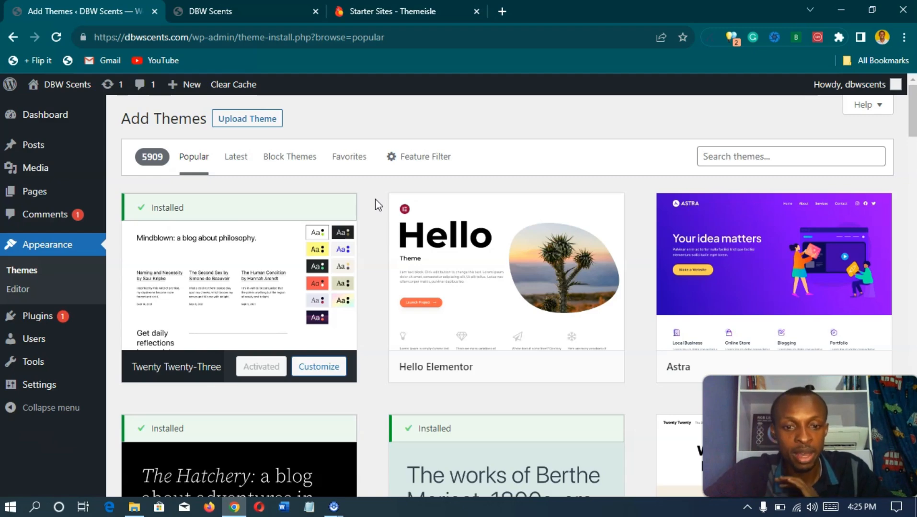
# Step: Return to Themeisle's Neve Starter Sites tab and highlight the /themes/neve/starter-sites/ URL part
pyautogui.click(401, 19)
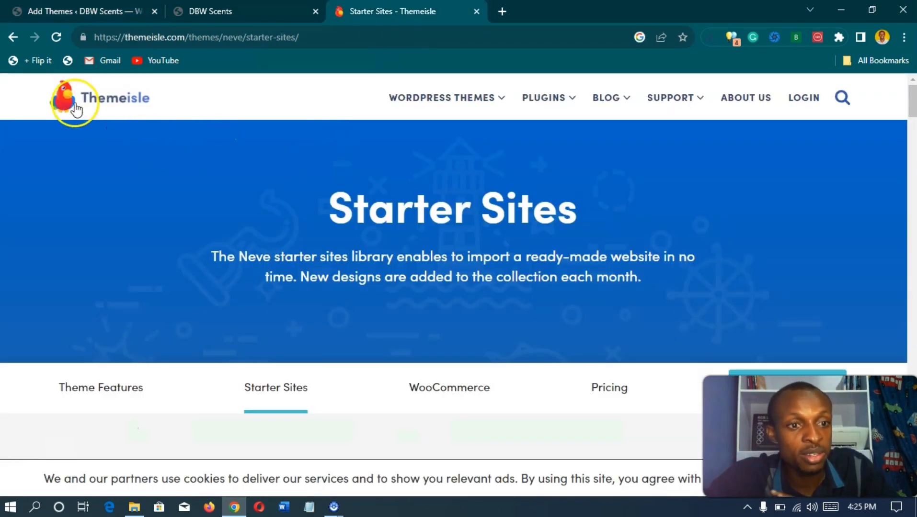
pyautogui.click(80, 9)
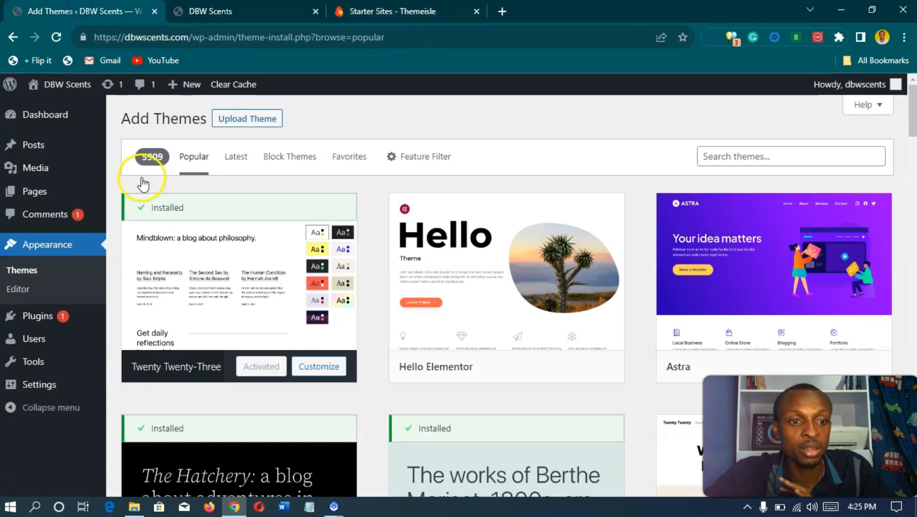
pyautogui.click(383, 8)
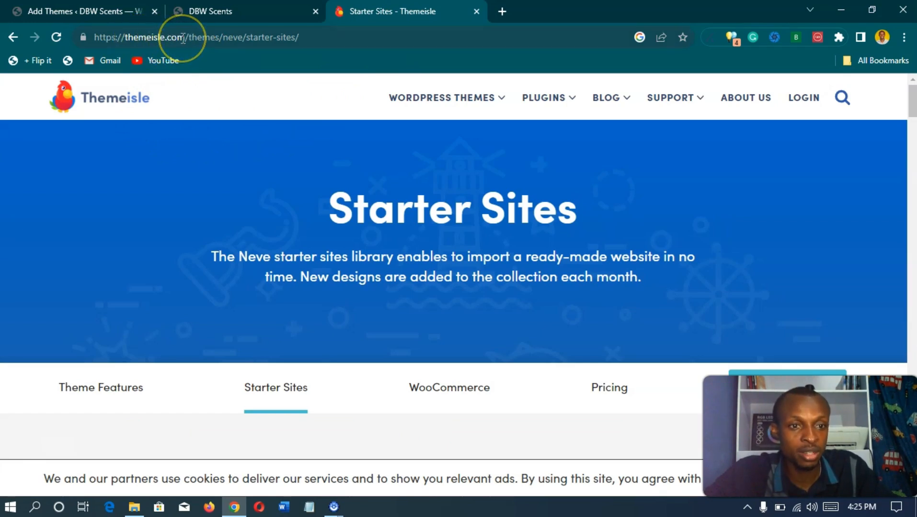
pyautogui.moveTo(184, 39); pyautogui.dragTo(310, 38)
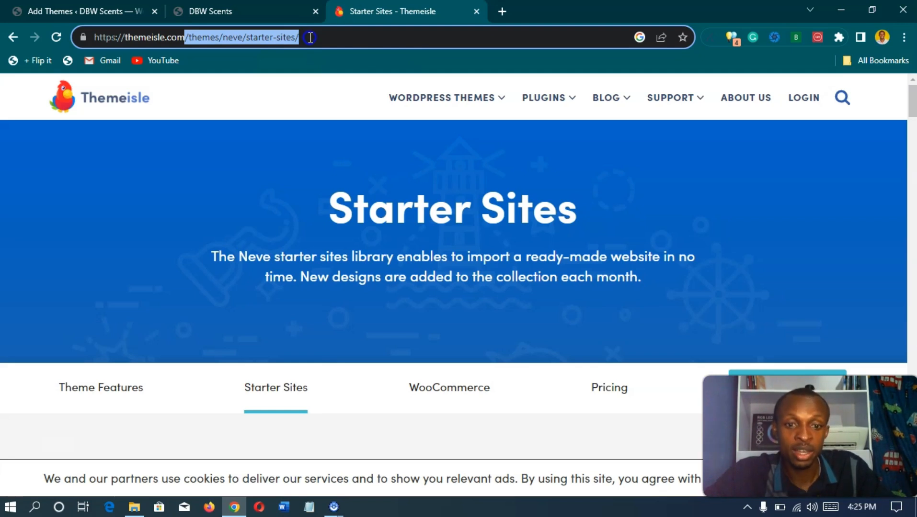
pyautogui.click(295, 134)
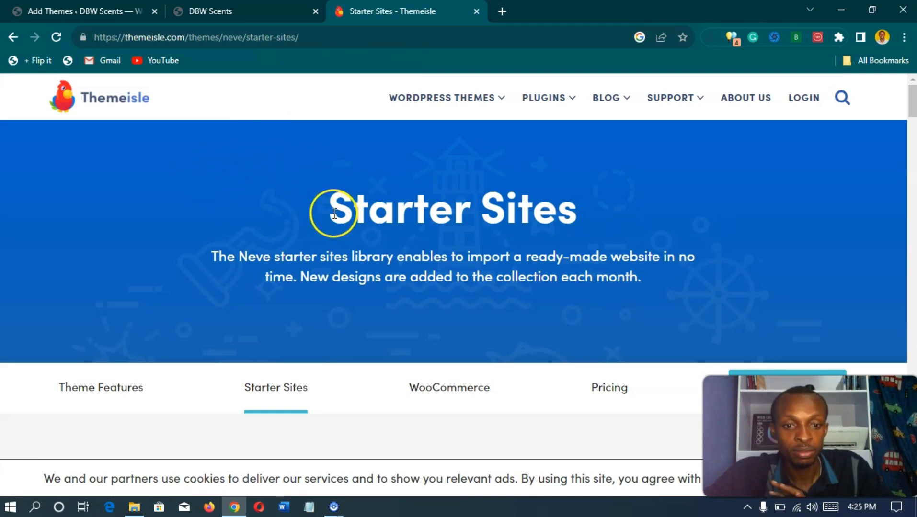
# Step: Highlight the Starter Sites heading on the Themeisle page to point it out
pyautogui.moveTo(334, 213); pyautogui.dragTo(628, 205)
pyautogui.click(656, 199)
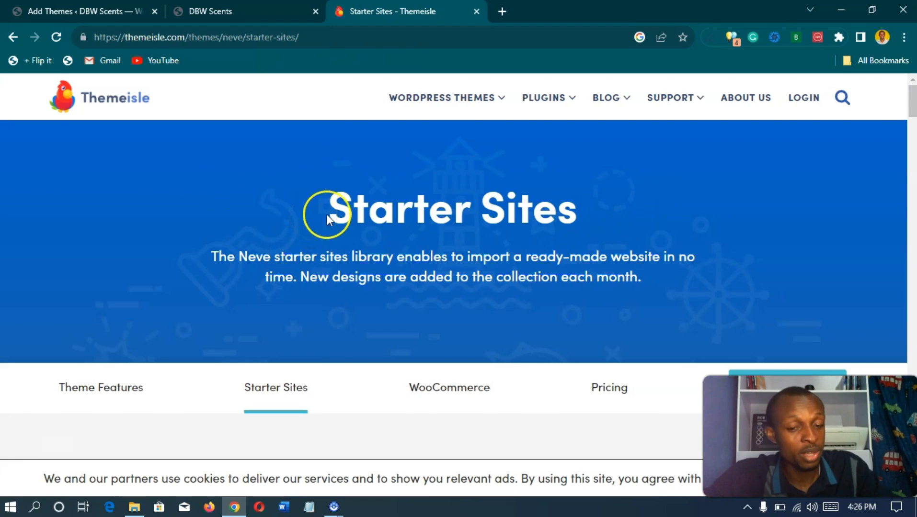
pyautogui.scroll(-1, 326, 215)
pyautogui.scroll(1, 335, 217)
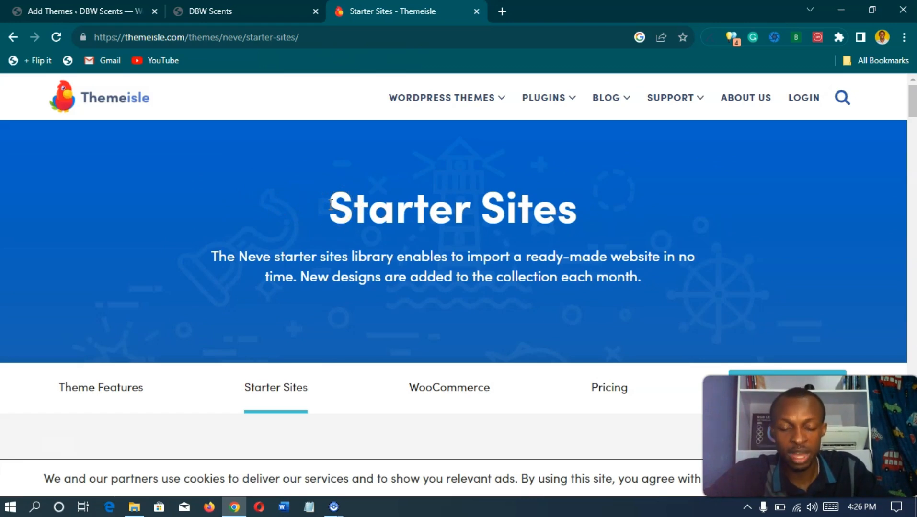
pyautogui.moveTo(430, 210); pyautogui.dragTo(587, 219)
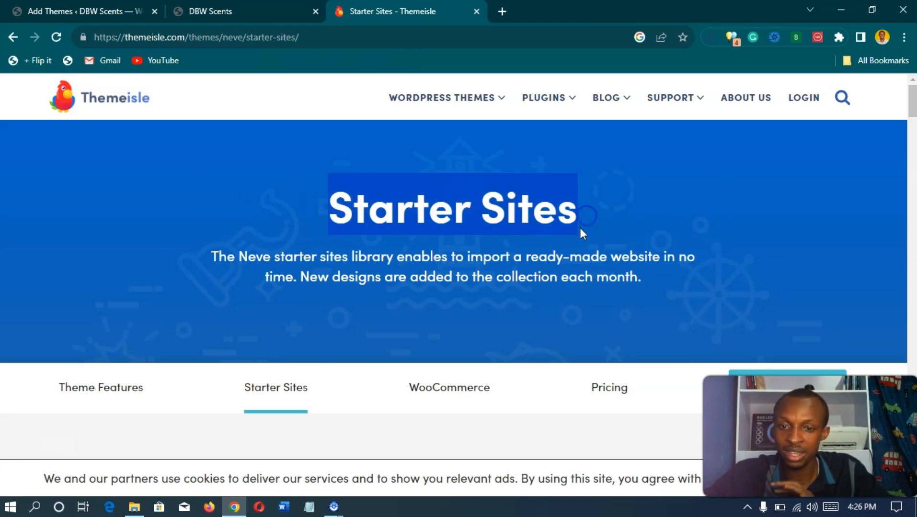
pyautogui.click(617, 215)
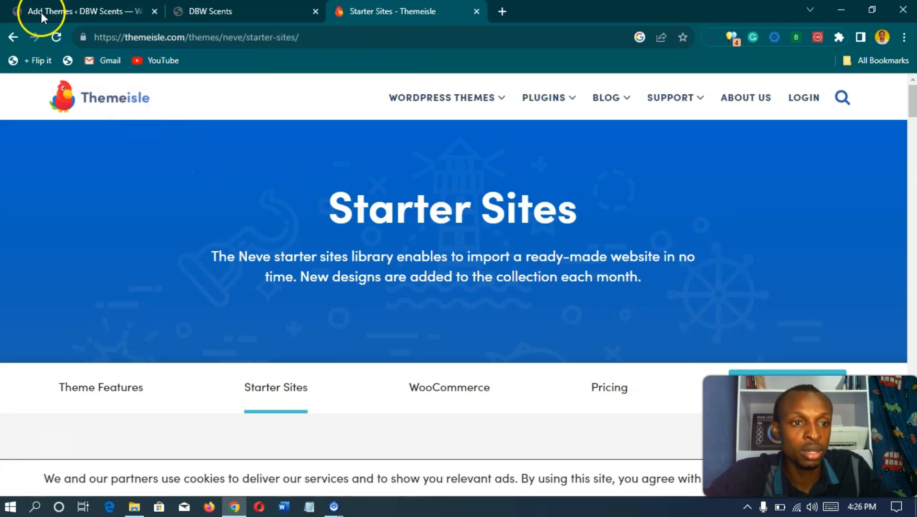
# Step: Go to the WordPress admin tab and open the Dashboard
pyautogui.click(55, 5)
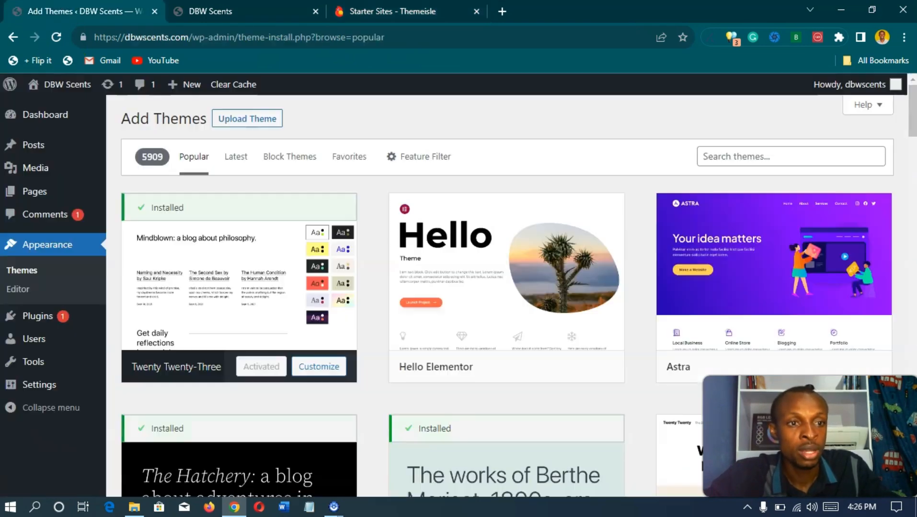
pyautogui.click(43, 119)
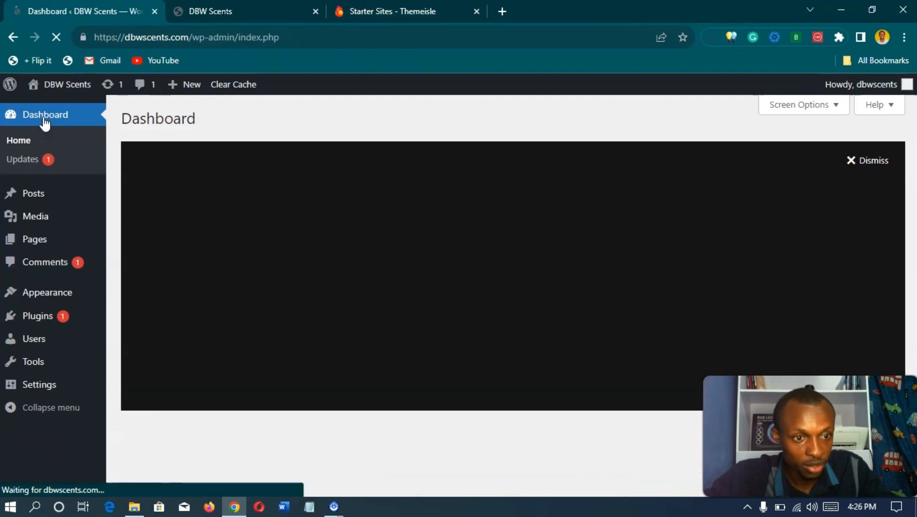
pyautogui.scroll(-7, 182, 197)
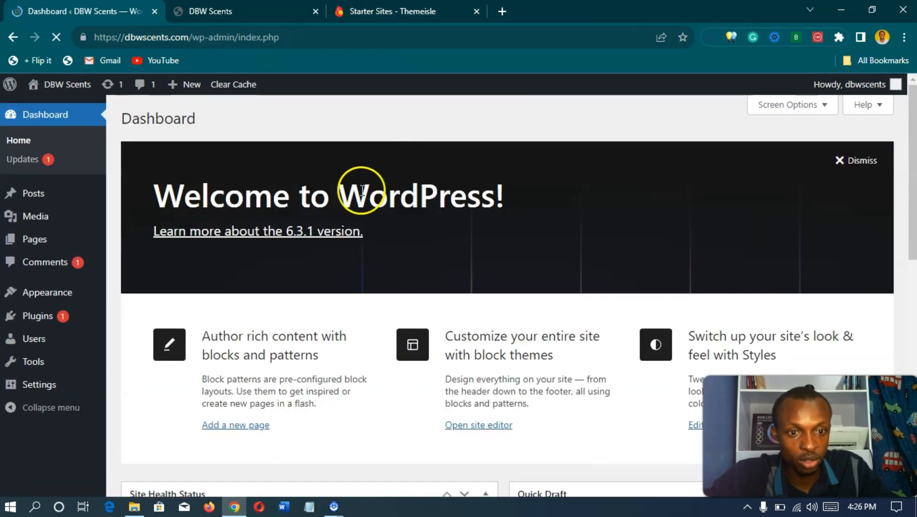
# Step: Browse the Neve starter designs like Photography, Yoga Studio and Accounting down to Load More
pyautogui.click(389, 12)
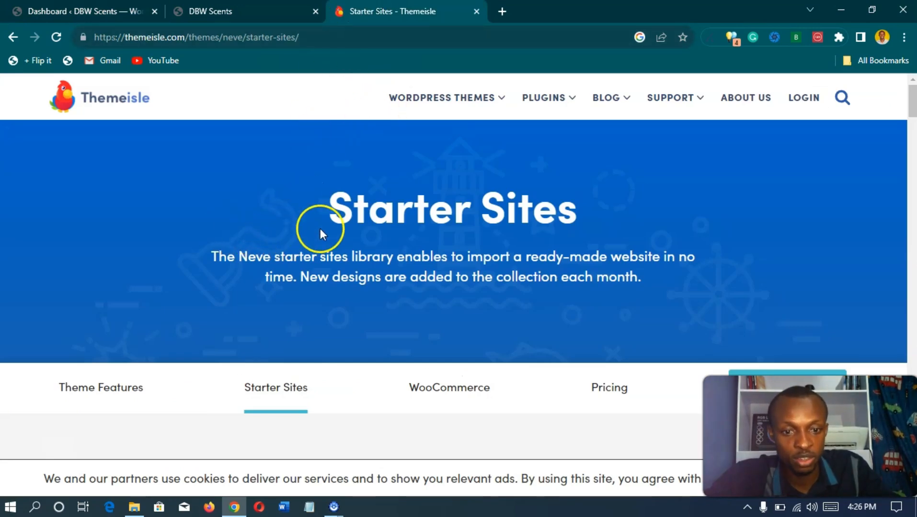
pyautogui.scroll(-5, 347, 211)
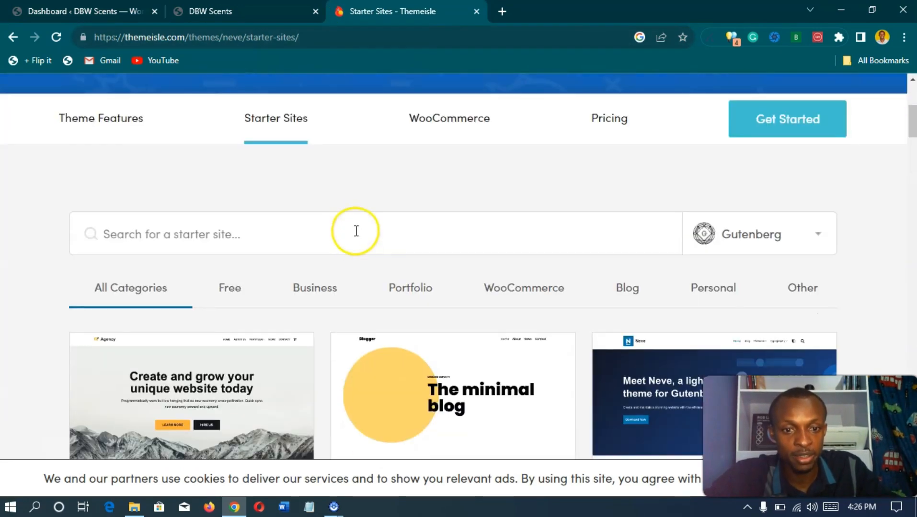
pyautogui.scroll(-3, 321, 242)
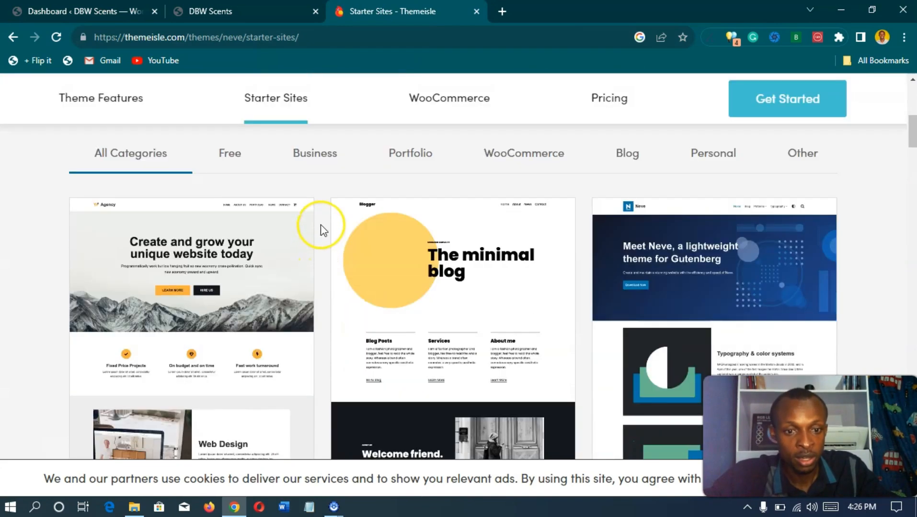
pyautogui.scroll(-6, 321, 229)
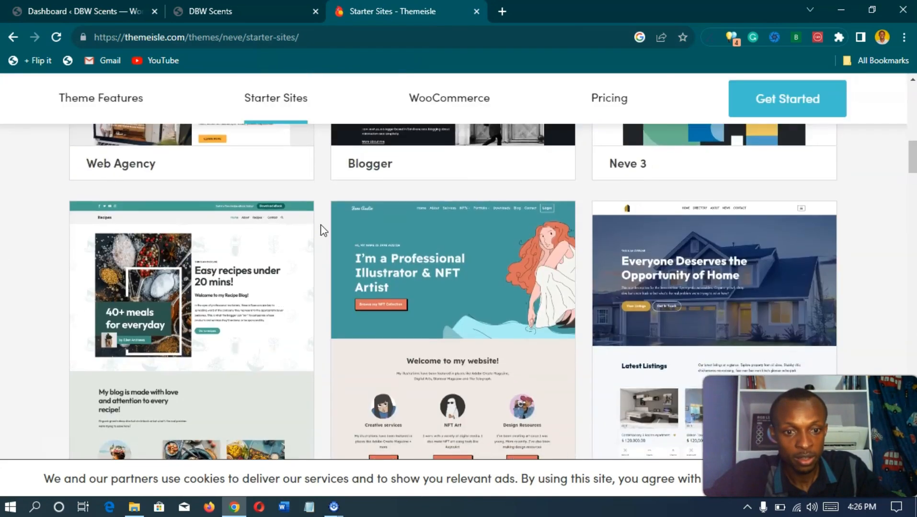
pyautogui.scroll(5, 321, 230)
pyautogui.scroll(-2, 321, 231)
pyautogui.scroll(2, 321, 230)
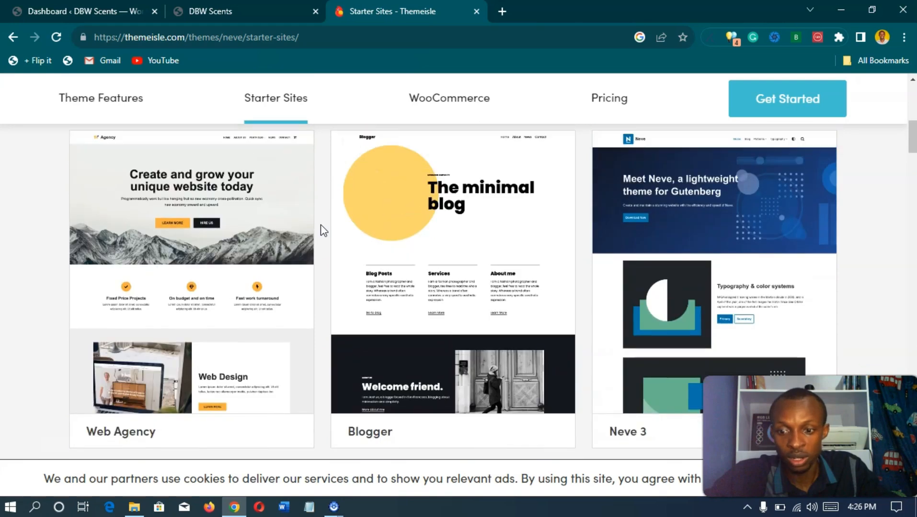
pyautogui.scroll(-6, 324, 230)
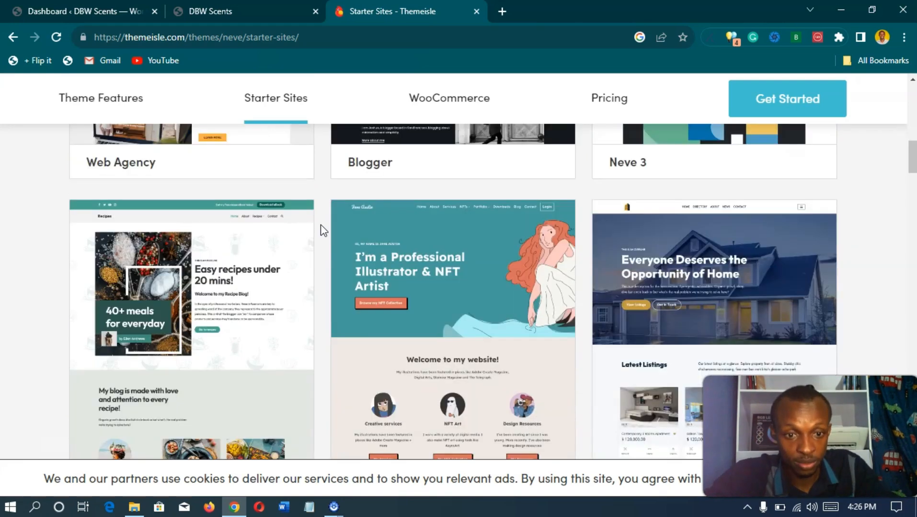
pyautogui.scroll(-9, 324, 230)
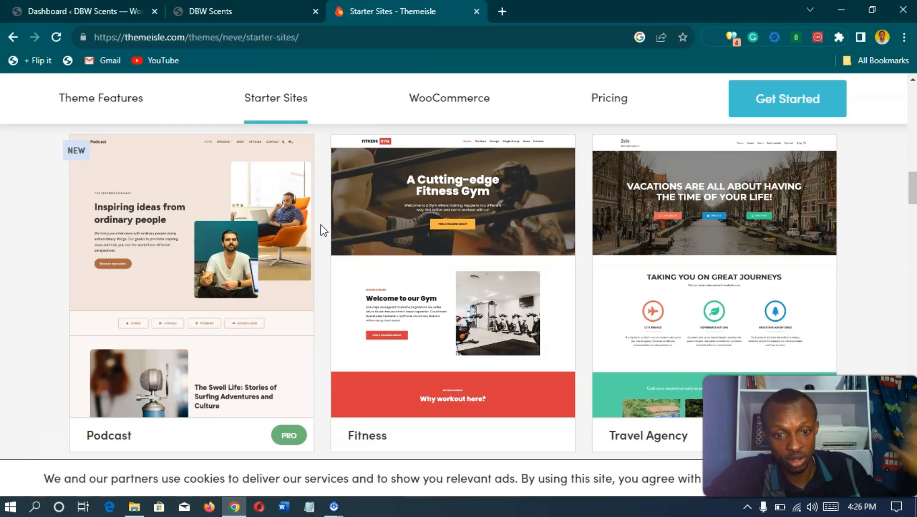
pyautogui.scroll(-7, 324, 230)
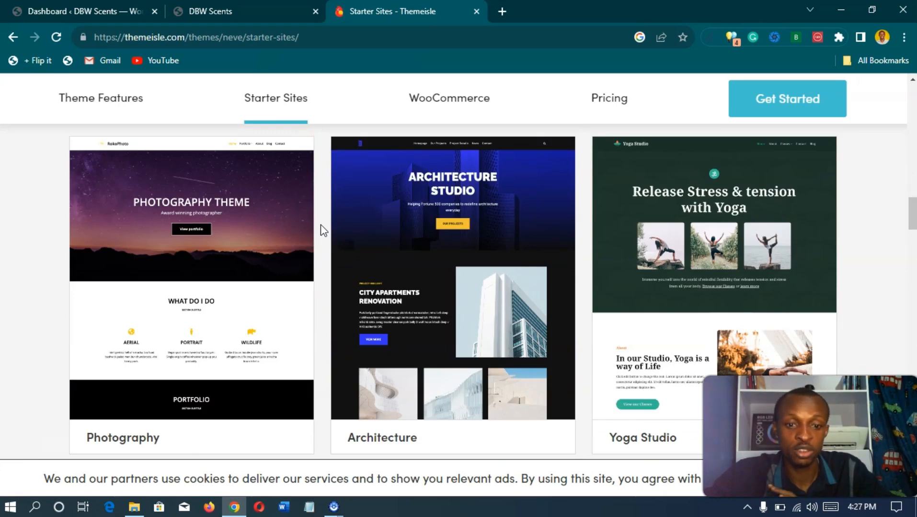
pyautogui.scroll(-4, 324, 231)
pyautogui.scroll(3, 321, 229)
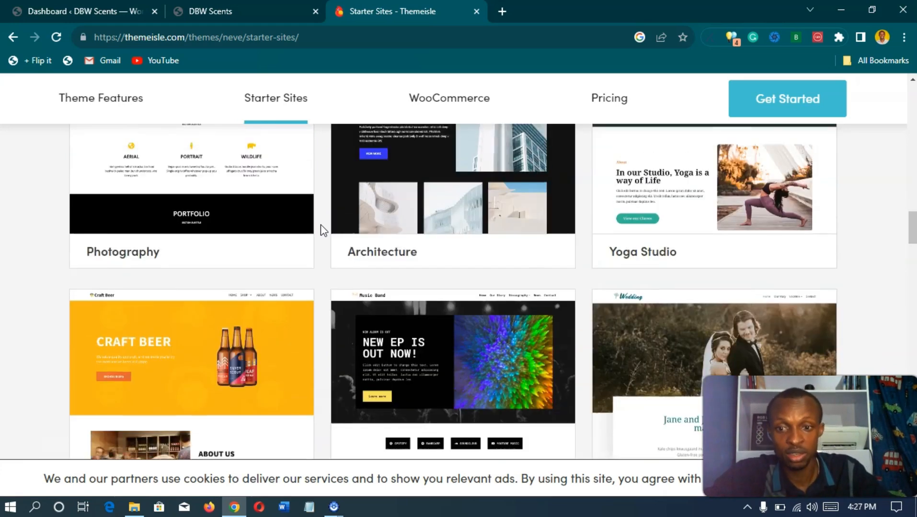
pyautogui.scroll(1, 606, 230)
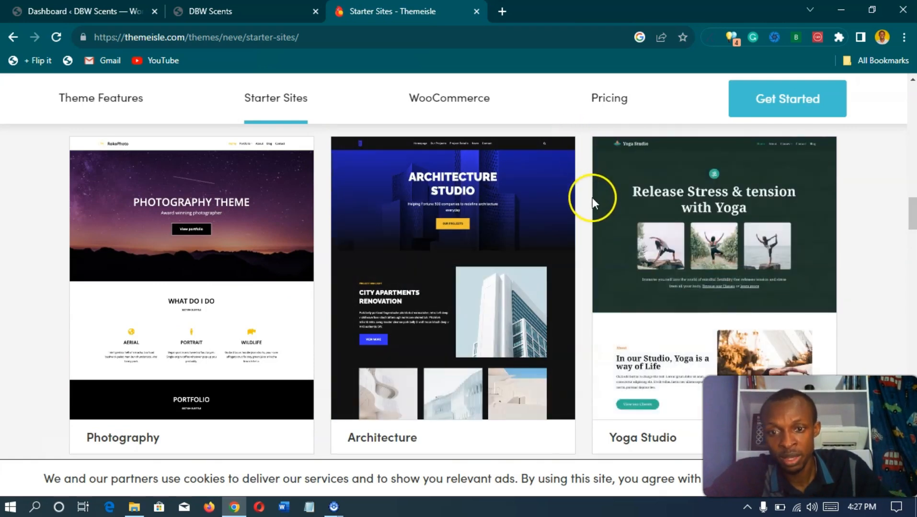
pyautogui.moveTo(607, 195)
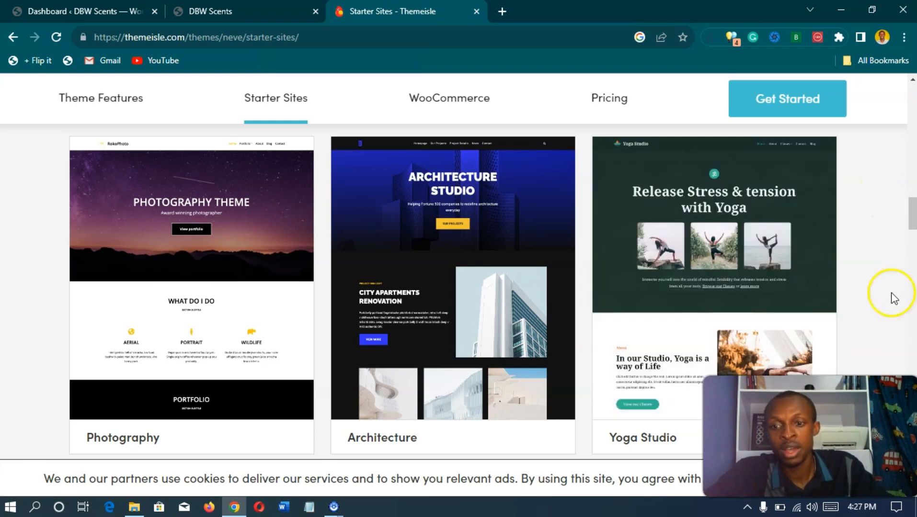
pyautogui.moveTo(666, 245)
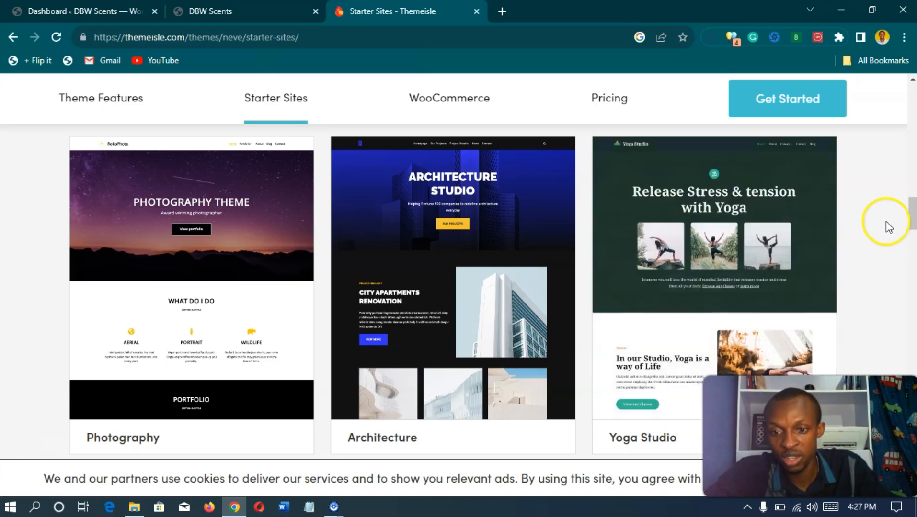
pyautogui.scroll(-3, 876, 223)
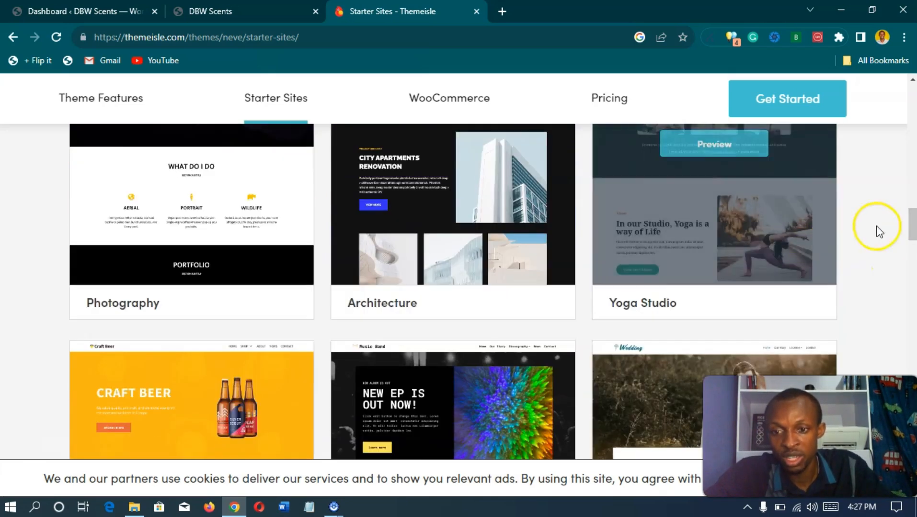
pyautogui.scroll(-2, 875, 239)
pyautogui.scroll(5, 870, 243)
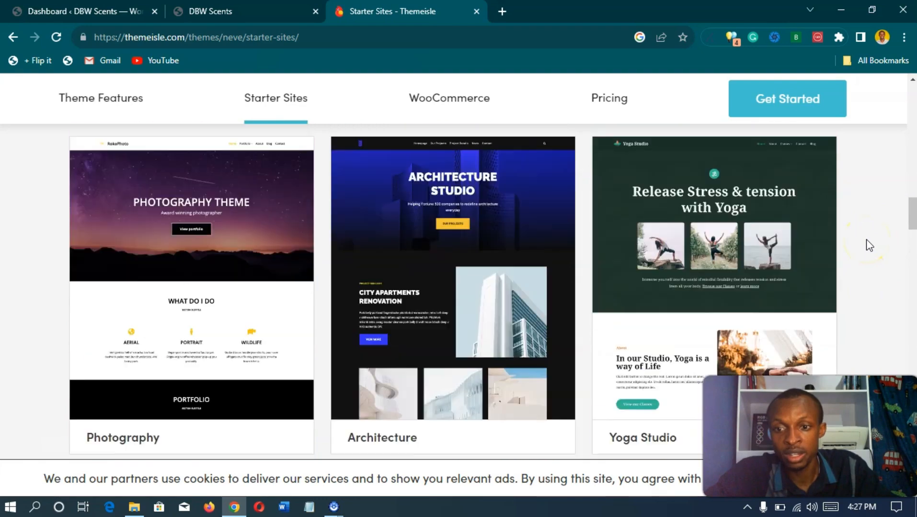
pyautogui.scroll(-5, 869, 245)
pyautogui.scroll(-6, 869, 246)
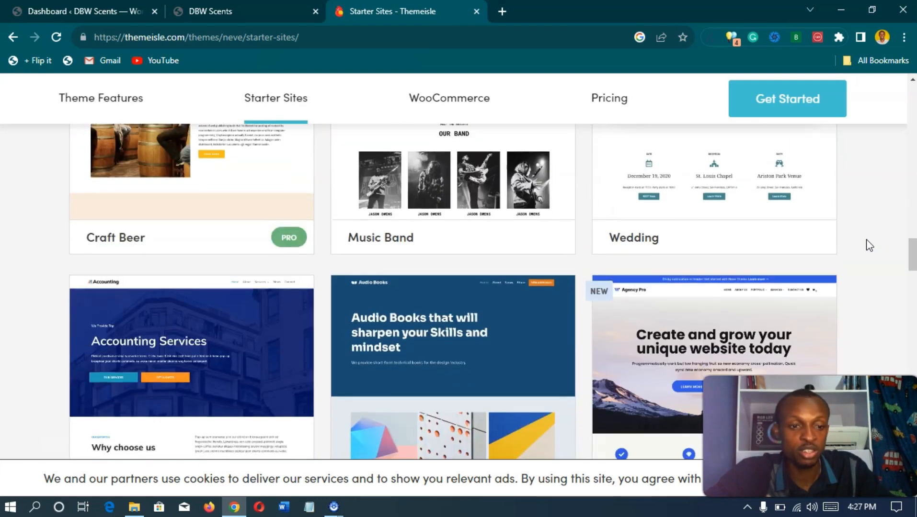
pyautogui.scroll(-3, 867, 240)
pyautogui.scroll(2, 866, 240)
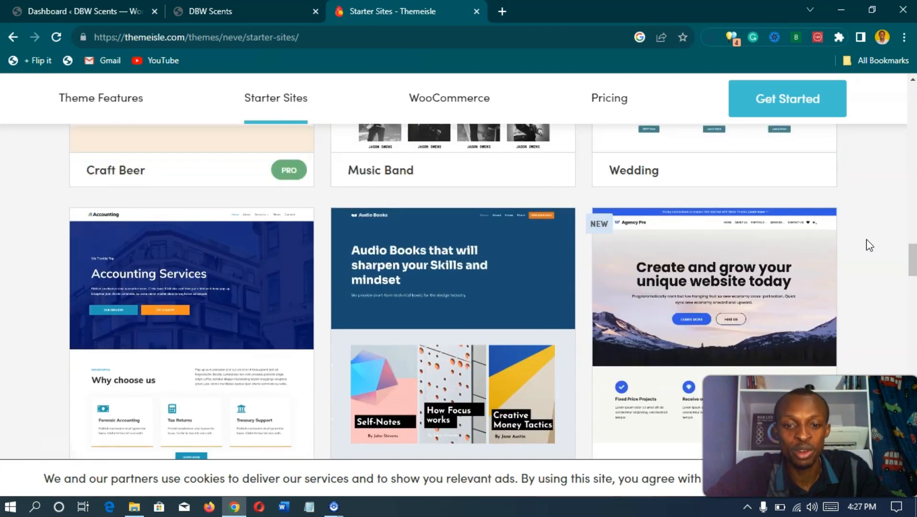
pyautogui.scroll(-8, 577, 206)
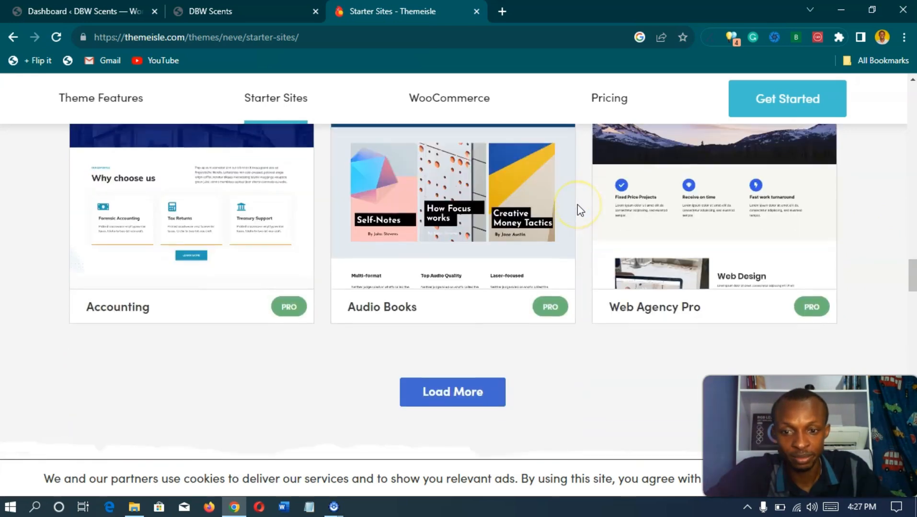
# Step: Load more starter sites and scroll to the University, Pet Shop and Medicare row
pyautogui.click(462, 193)
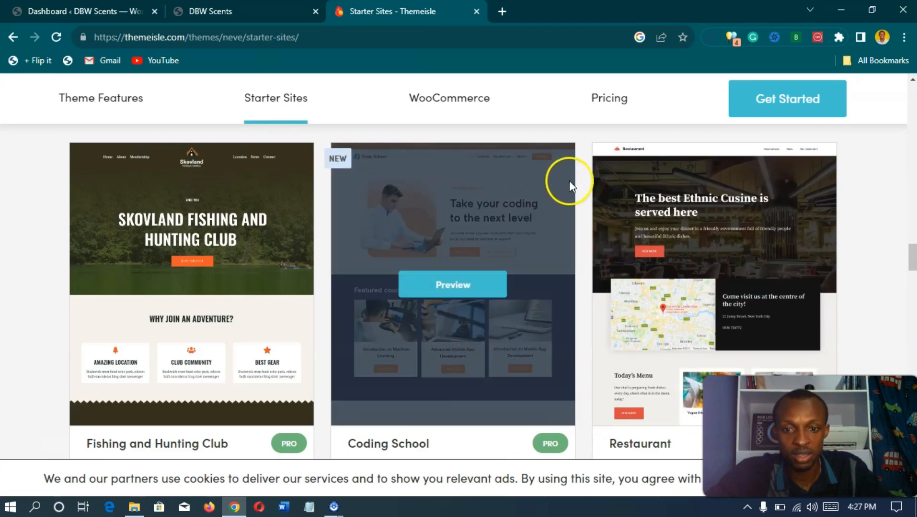
pyautogui.scroll(-1, 580, 201)
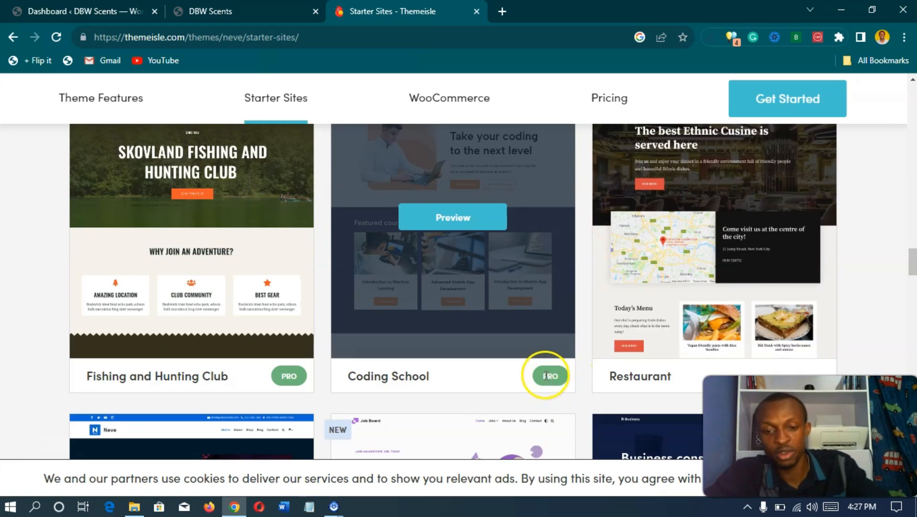
pyautogui.scroll(-1, 545, 378)
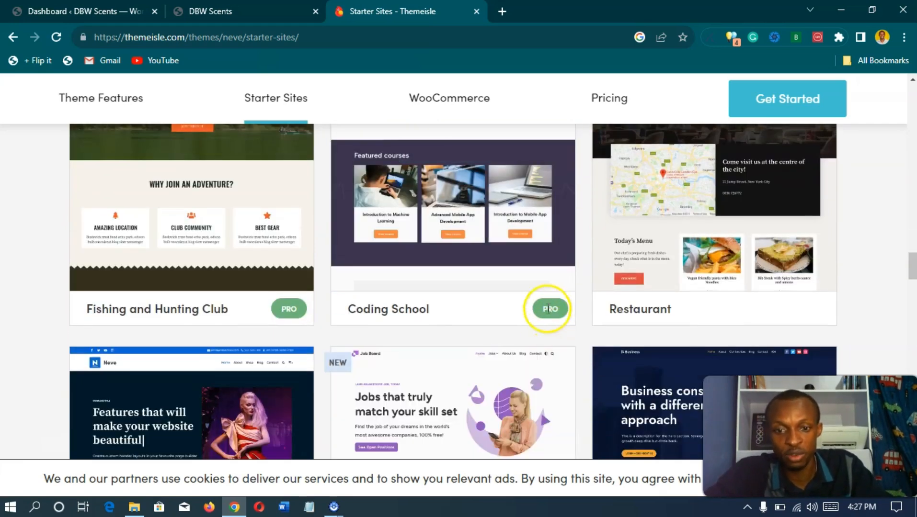
pyautogui.scroll(-2, 552, 286)
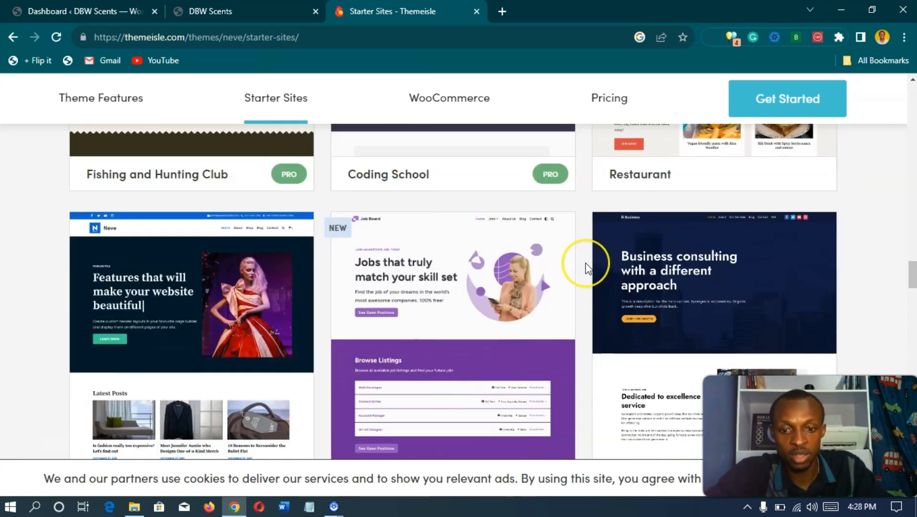
pyautogui.scroll(-2, 585, 266)
pyautogui.scroll(-6, 585, 265)
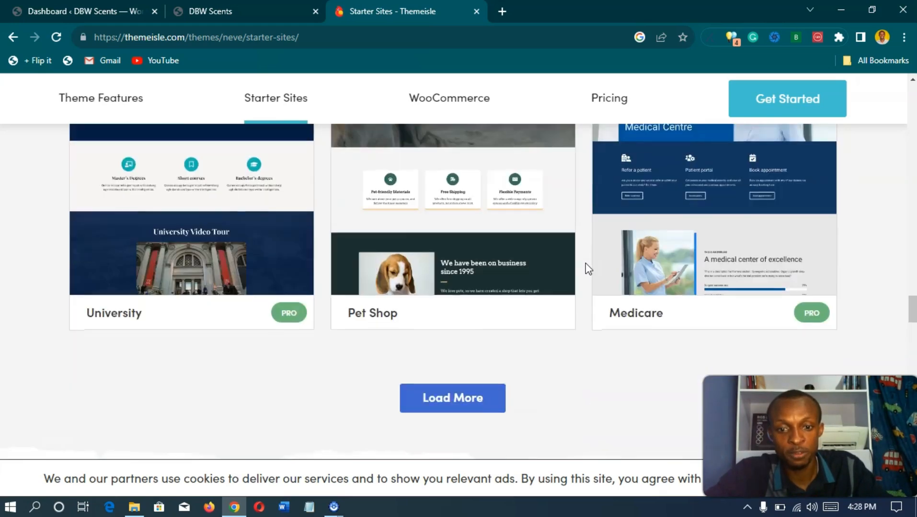
pyautogui.scroll(1, 585, 266)
pyautogui.scroll(1, 586, 263)
pyautogui.moveTo(472, 264)
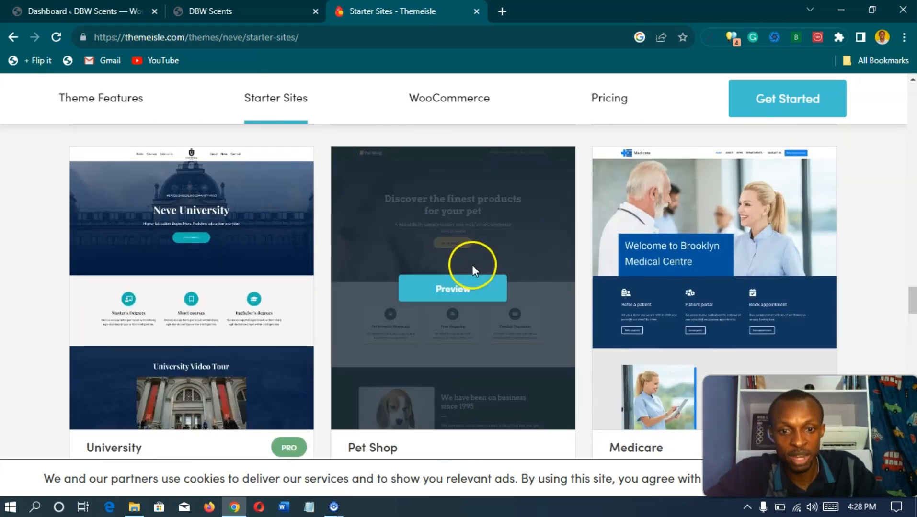
pyautogui.scroll(-2, 588, 265)
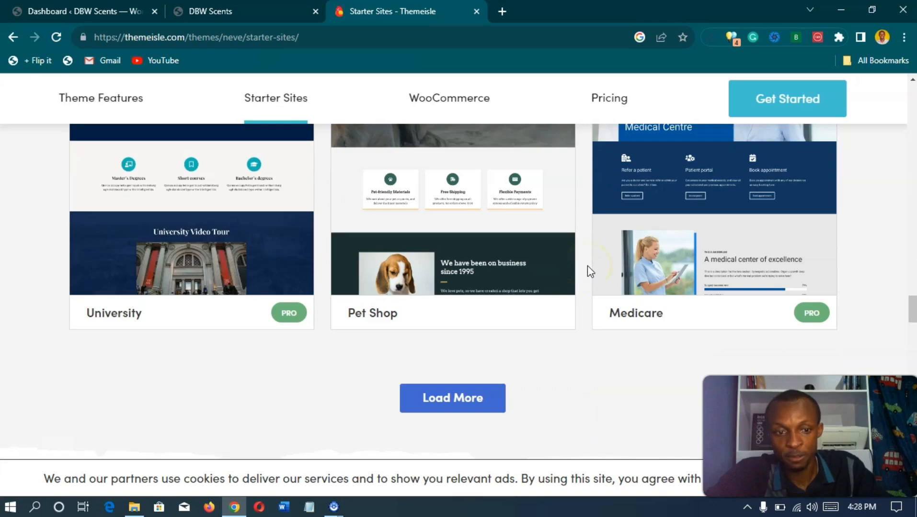
pyautogui.scroll(10, 586, 264)
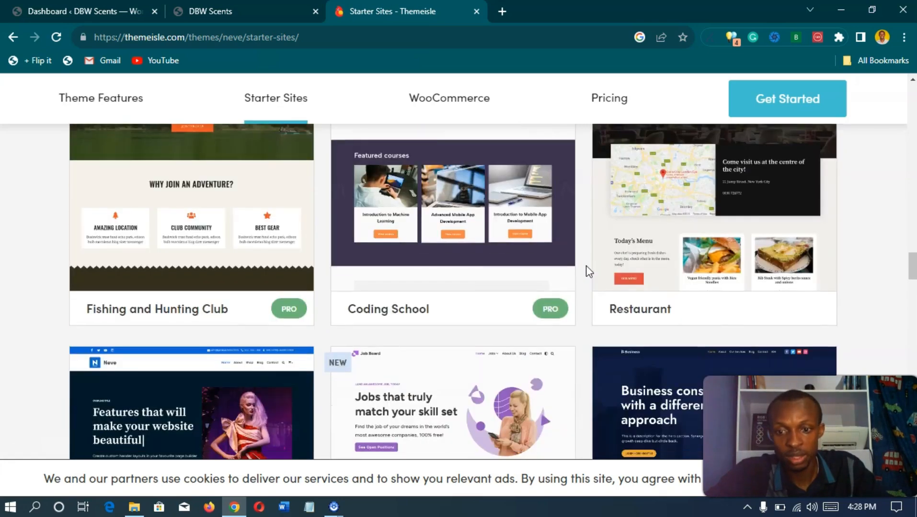
pyautogui.scroll(-2, 586, 265)
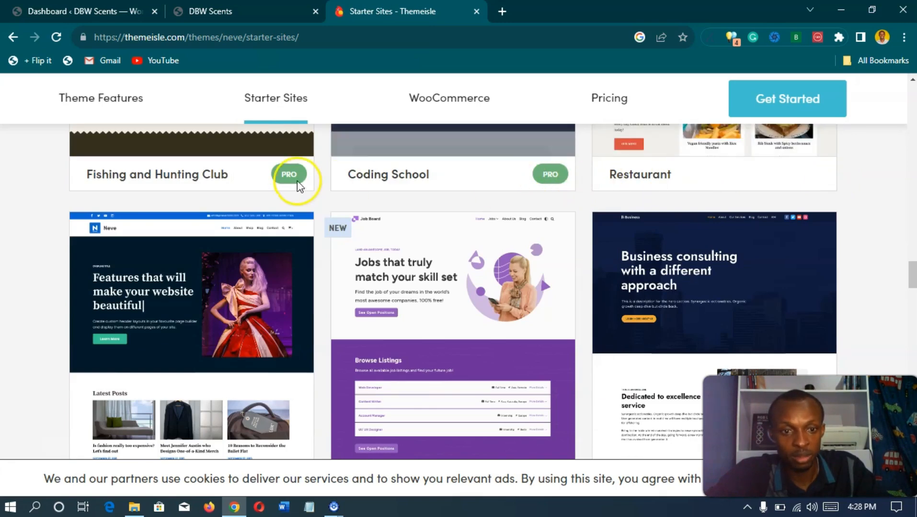
pyautogui.scroll(4, 565, 187)
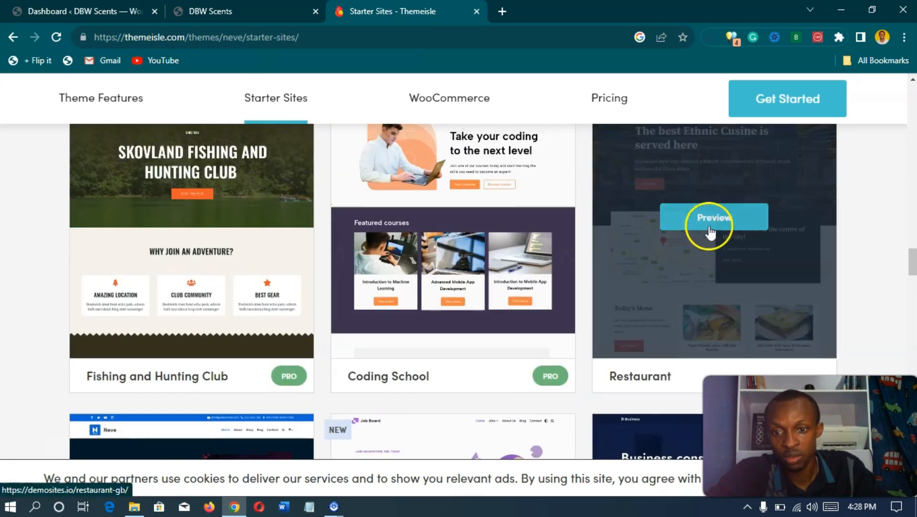
pyautogui.scroll(3, 879, 205)
pyautogui.scroll(-12, 835, 207)
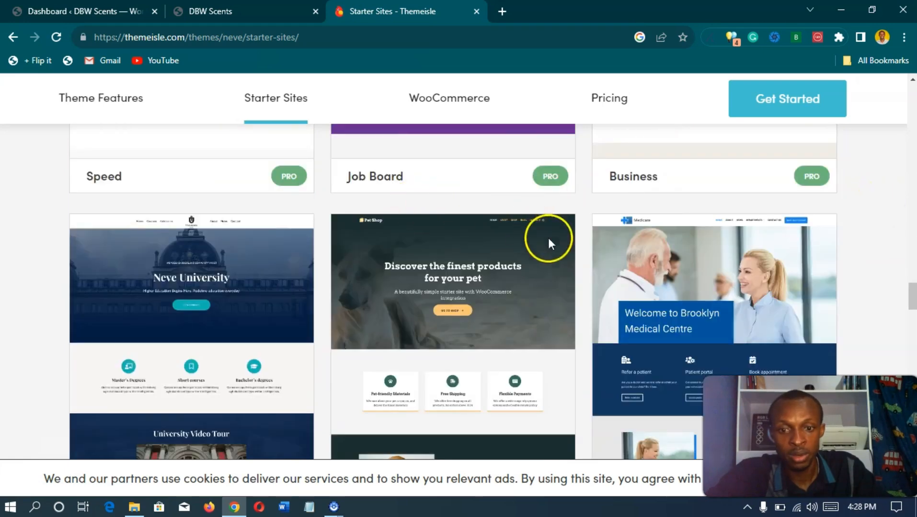
pyautogui.scroll(-8, 551, 244)
pyautogui.scroll(6, 575, 252)
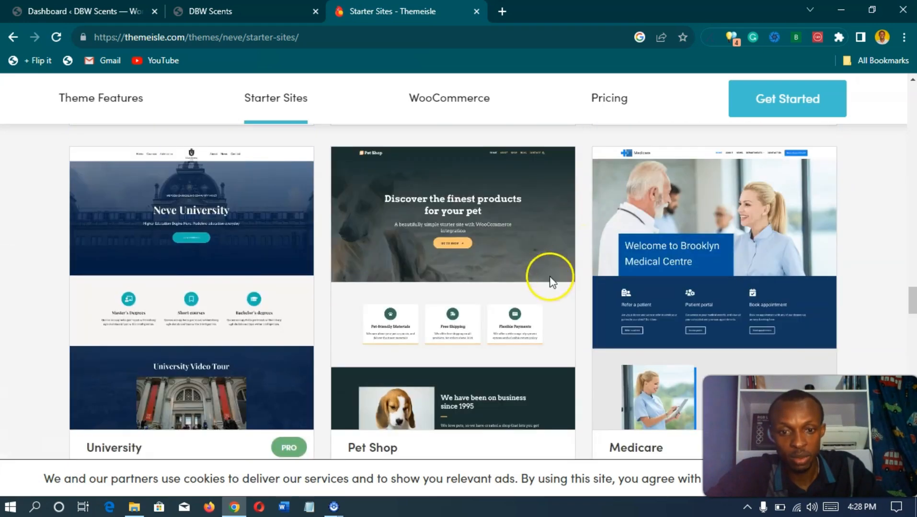
# Step: Preview the Pet Shop starter site and view its loaded demo in the new tab
pyautogui.click(455, 291)
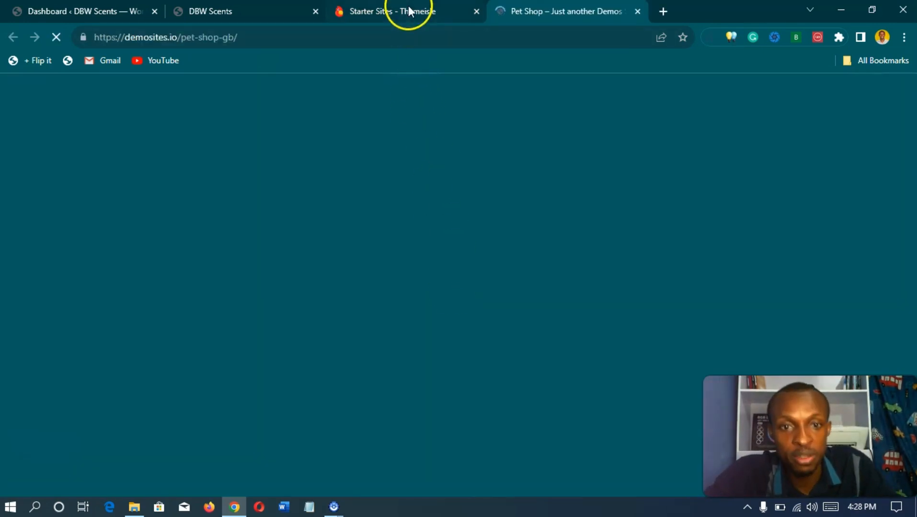
pyautogui.click(408, 11)
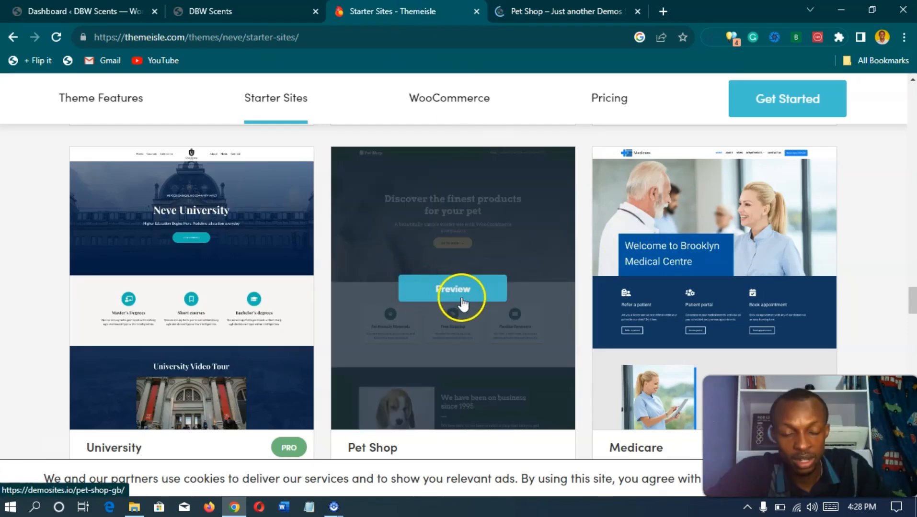
pyautogui.click(544, 11)
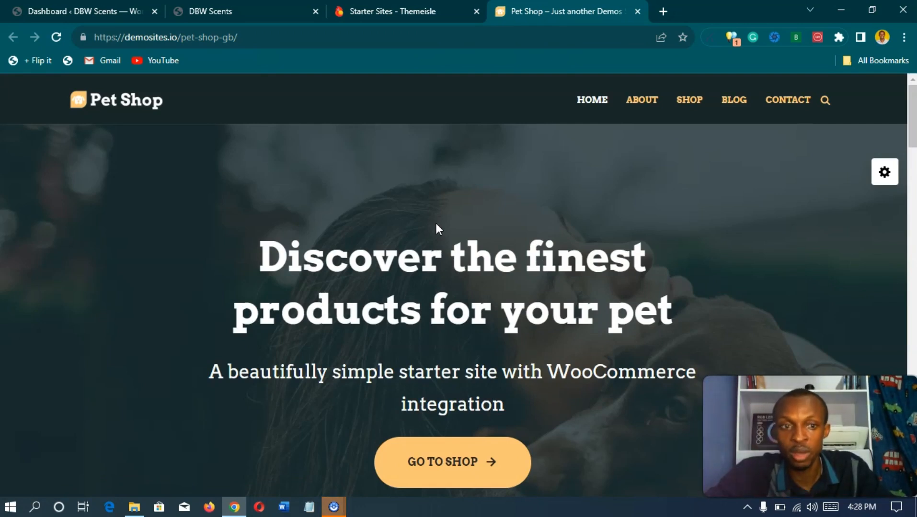
pyautogui.click(264, 10)
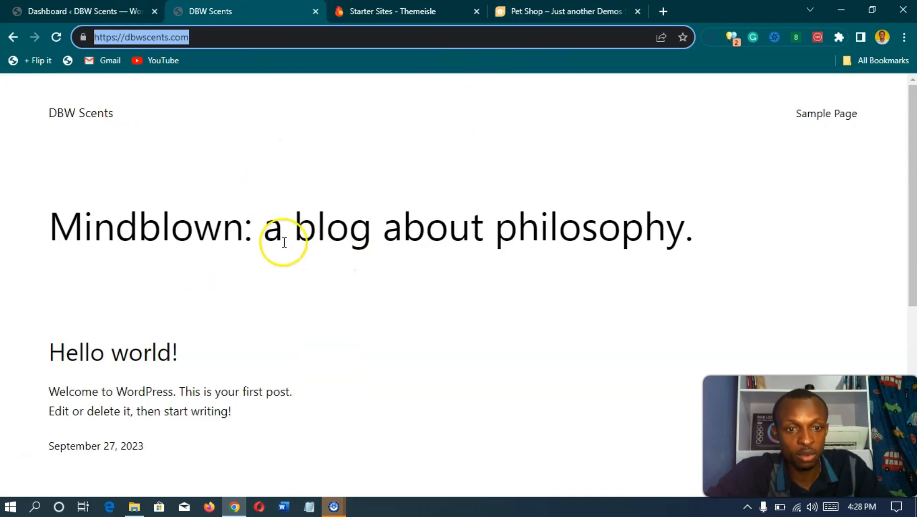
pyautogui.click(256, 185)
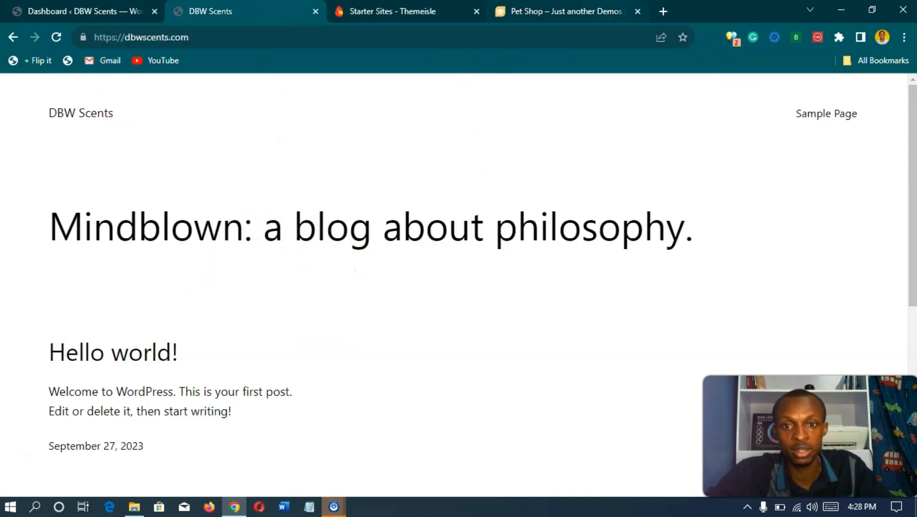
pyautogui.click(599, 11)
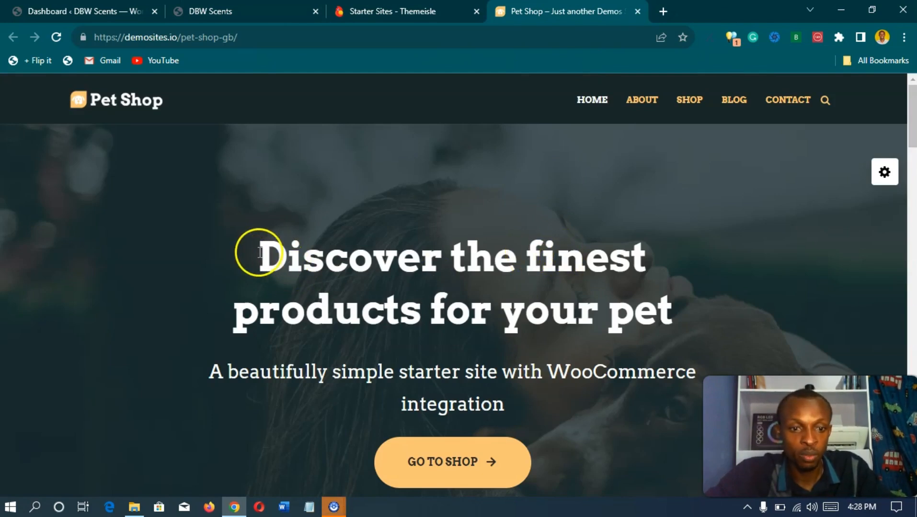
pyautogui.moveTo(259, 252); pyautogui.dragTo(697, 331)
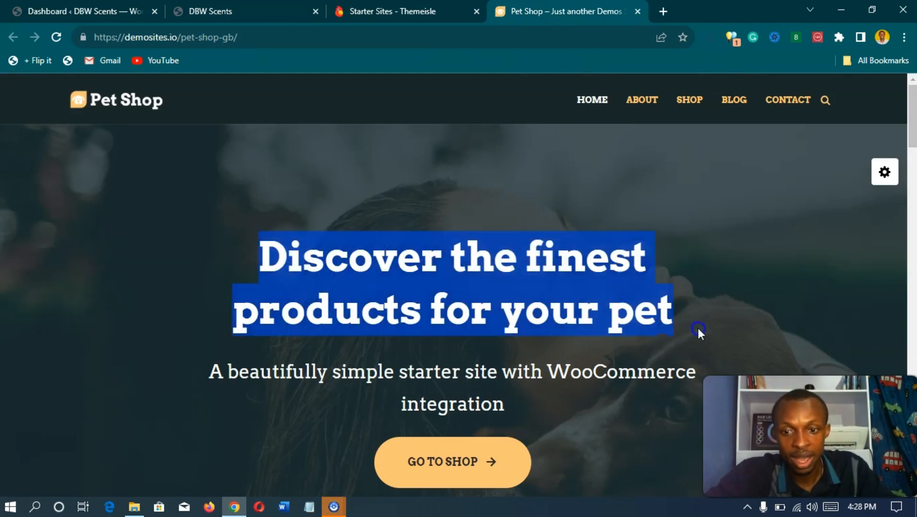
pyautogui.click(700, 235)
pyautogui.scroll(-8, 144, 211)
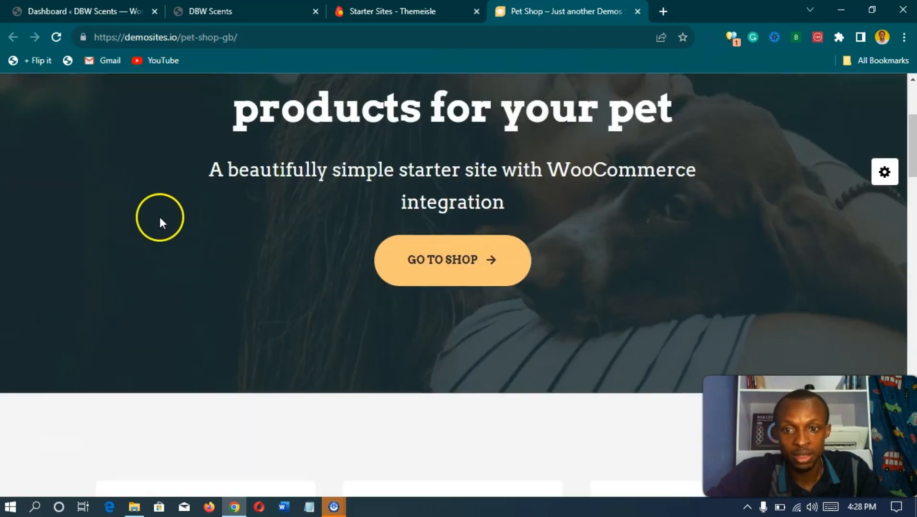
pyautogui.scroll(8, 287, 249)
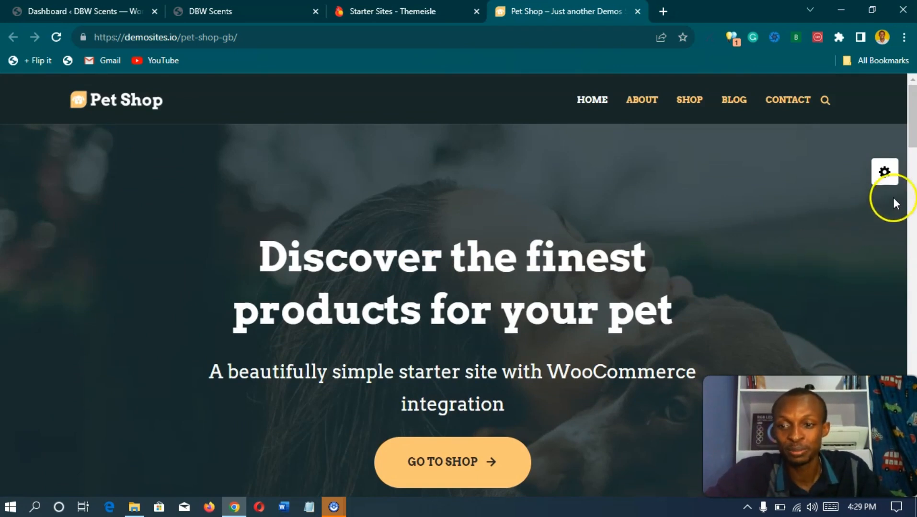
# Step: Try the Dark Mode and salmon-and-navy colour palettes on the Pet Shop demo
pyautogui.click(885, 173)
pyautogui.scroll(-3, 868, 209)
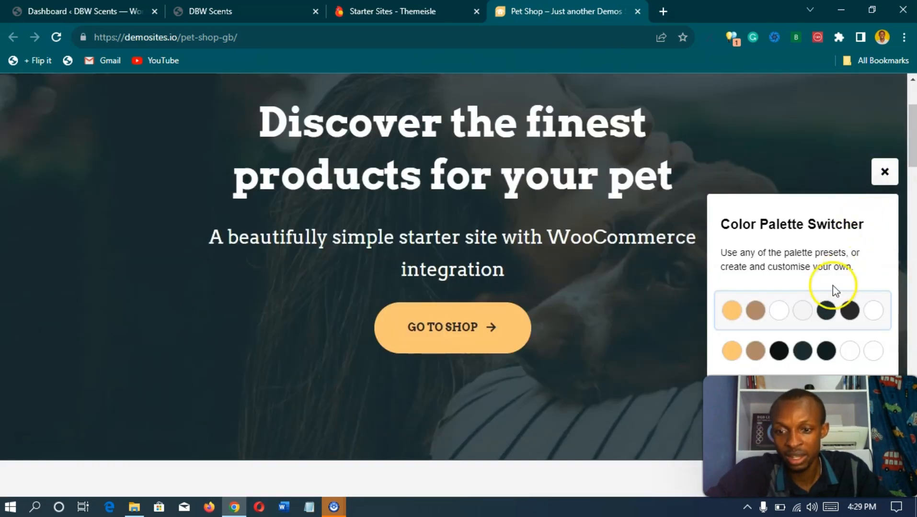
pyautogui.scroll(-2, 695, 320)
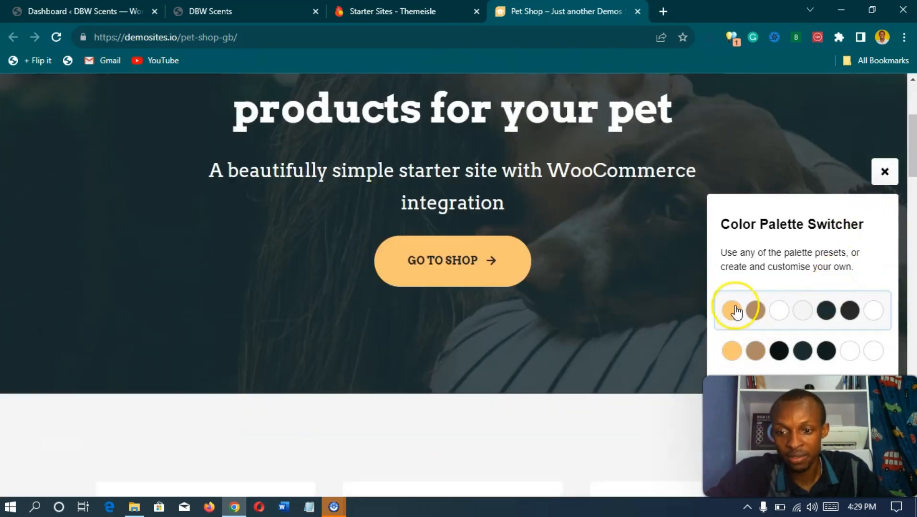
pyautogui.click(796, 352)
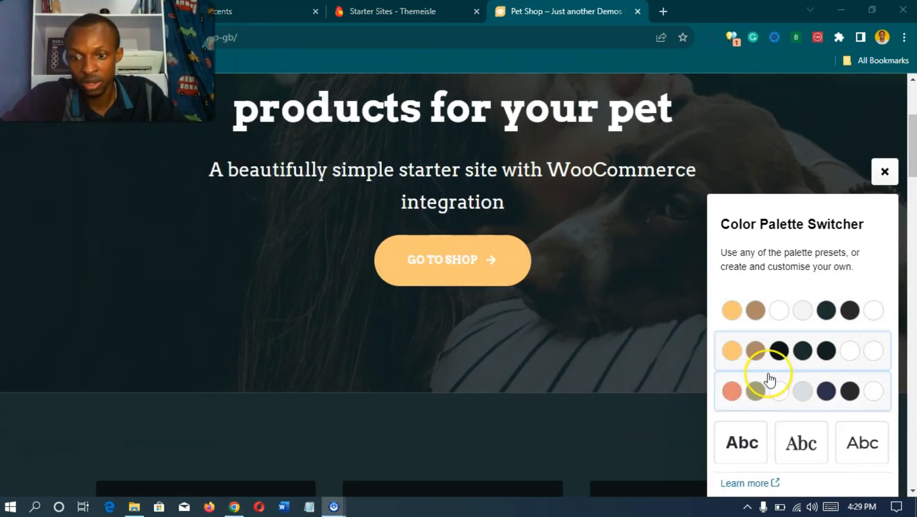
pyautogui.scroll(3, 637, 324)
pyautogui.click(774, 397)
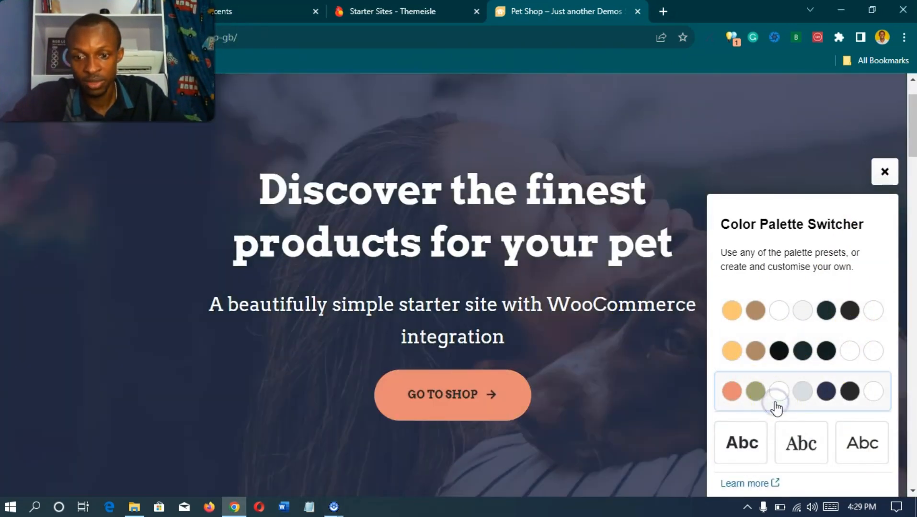
pyautogui.scroll(1, 667, 343)
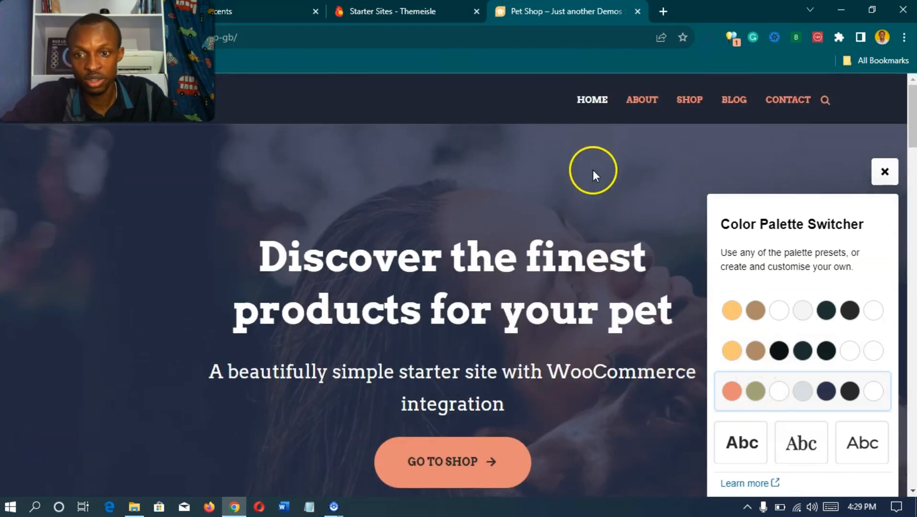
pyautogui.scroll(-8, 655, 290)
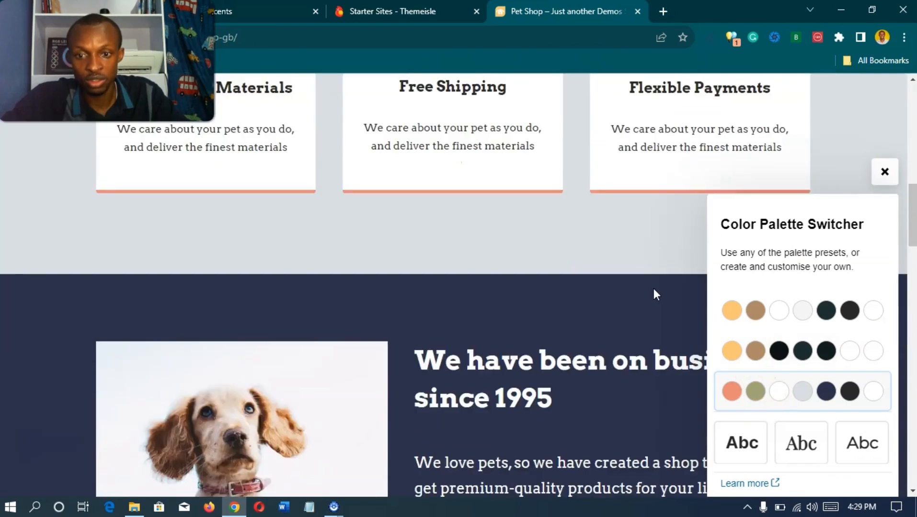
pyautogui.scroll(2, 622, 293)
pyautogui.scroll(1, 587, 297)
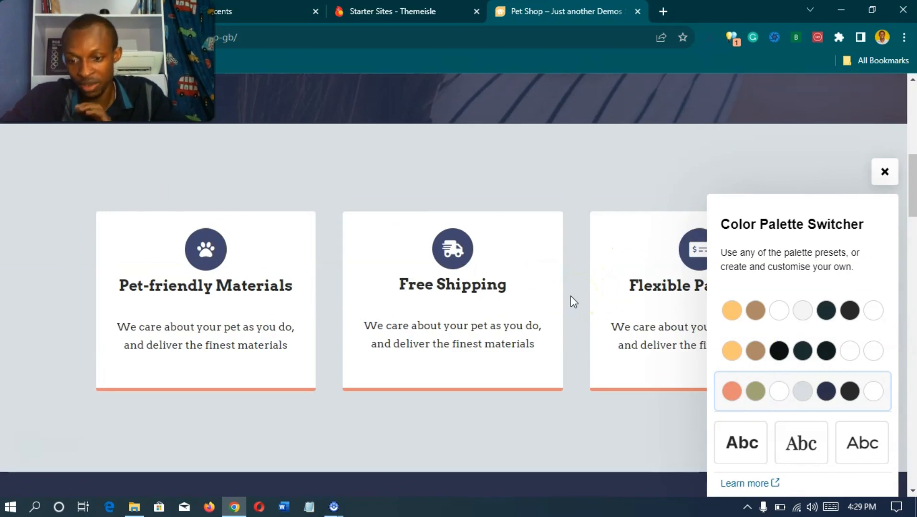
pyautogui.click(570, 296)
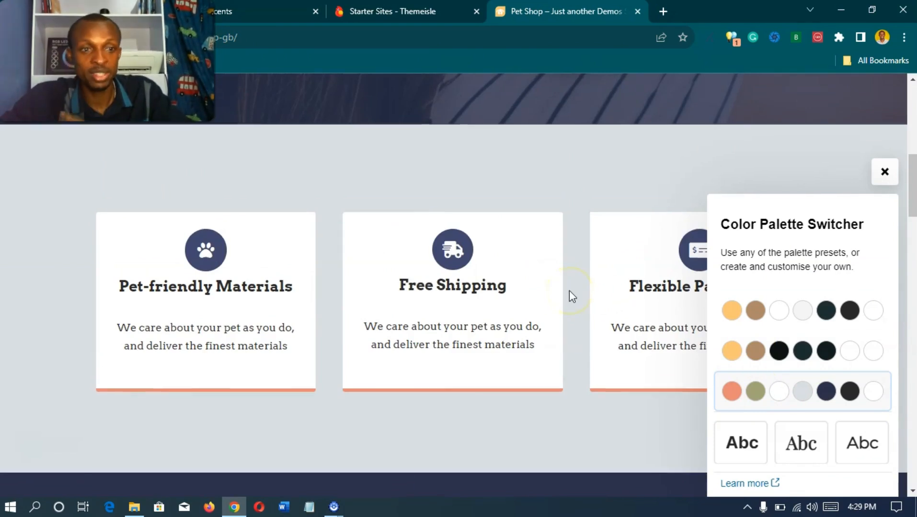
pyautogui.scroll(10, 568, 290)
pyautogui.scroll(-15, 569, 290)
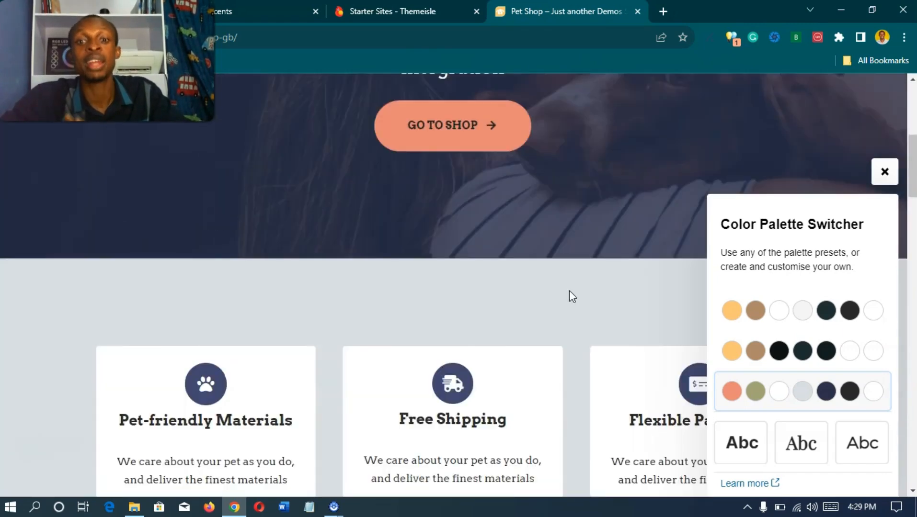
pyautogui.scroll(4, 568, 290)
# Step: Compare the sans-serif and serif font pairings on the demo's text
pyautogui.click(770, 484)
pyautogui.click(747, 455)
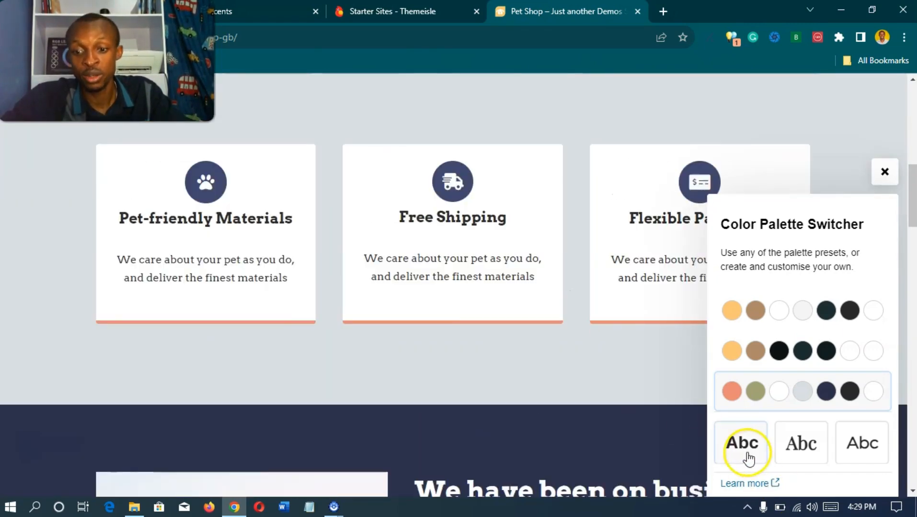
pyautogui.click(794, 458)
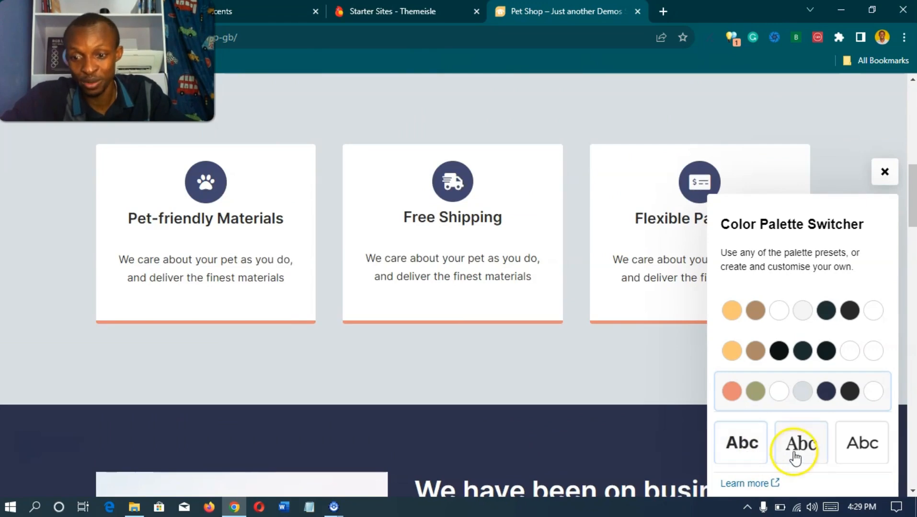
pyautogui.click(749, 454)
pyautogui.click(794, 458)
pyautogui.click(812, 455)
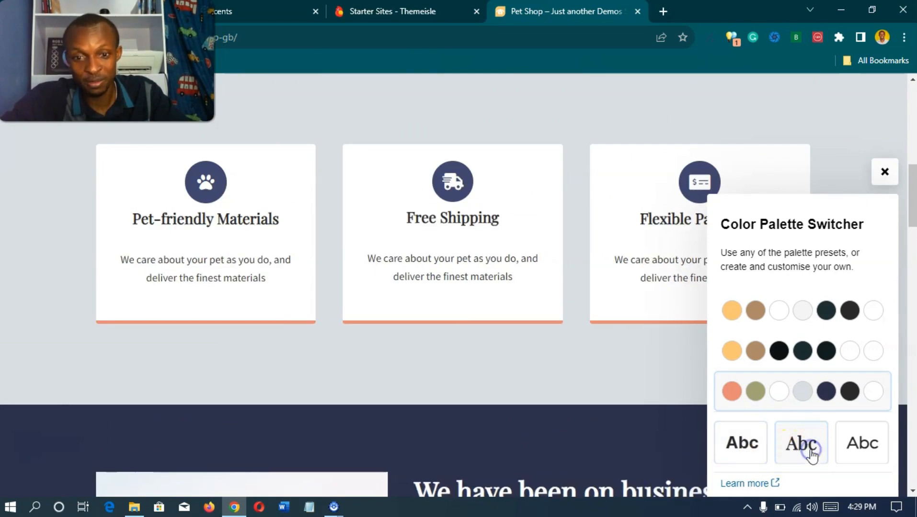
pyautogui.click(741, 442)
pyautogui.scroll(6, 642, 399)
pyautogui.scroll(4, 639, 394)
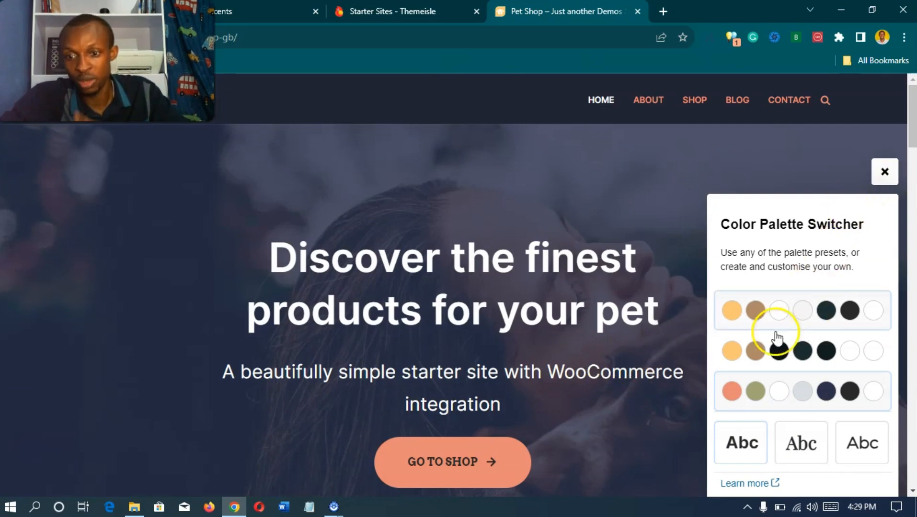
# Step: Restore the teal and yellow palette, apply the third font pairing, and close the options
pyautogui.click(779, 314)
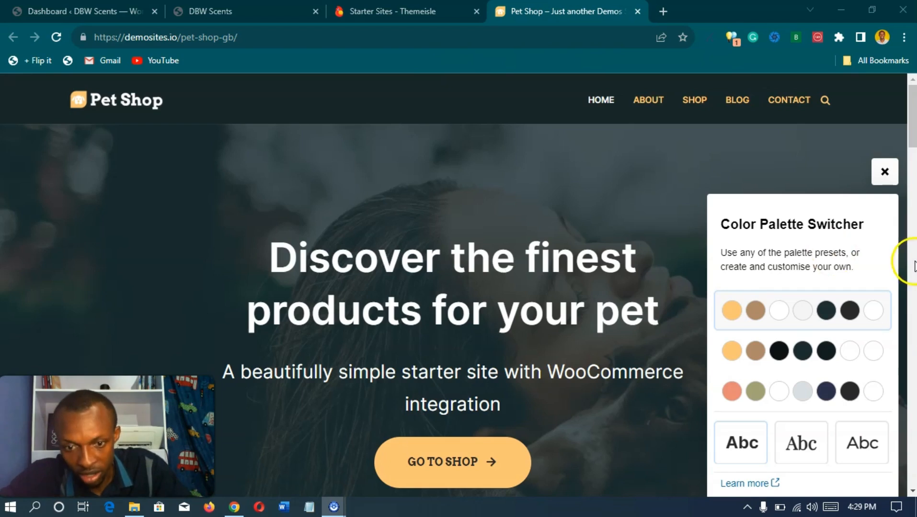
pyautogui.click(854, 450)
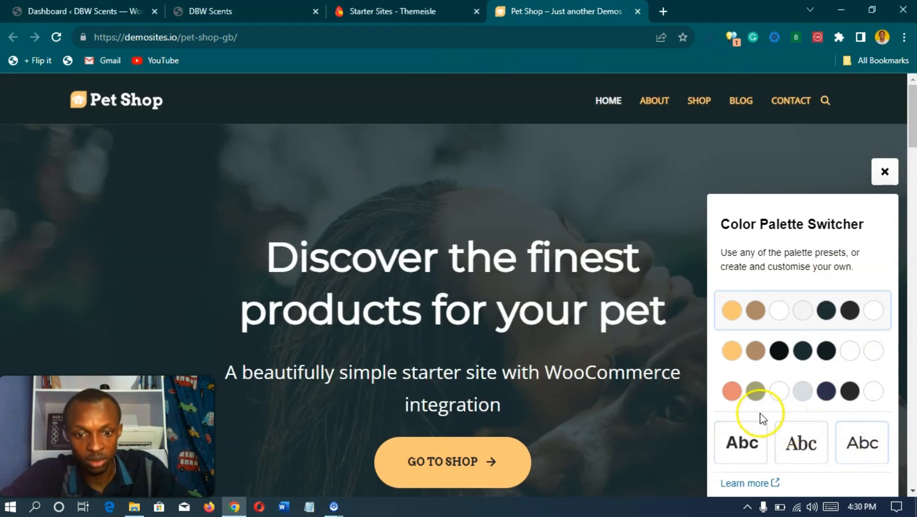
pyautogui.click(596, 192)
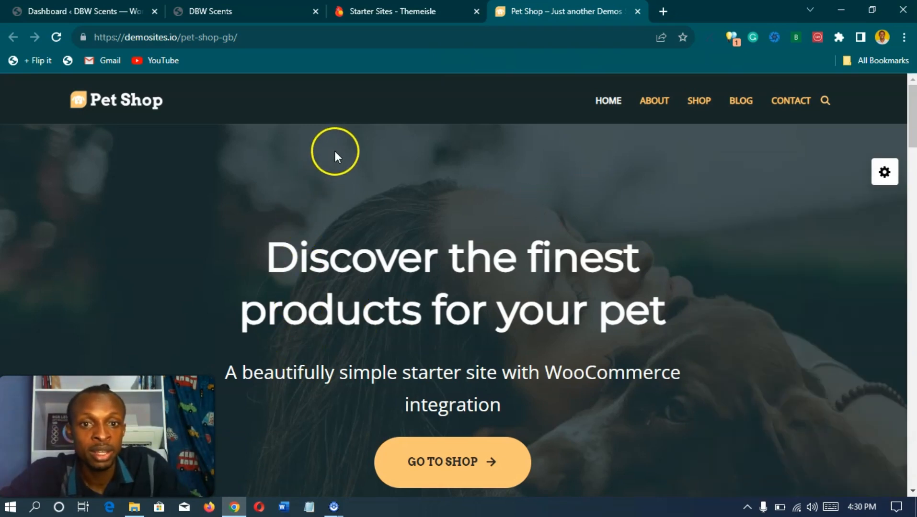
# Step: Scroll through the Pet Shop demo again, then return to the digitalbizweb.com admin Dashboard
pyautogui.click(79, 11)
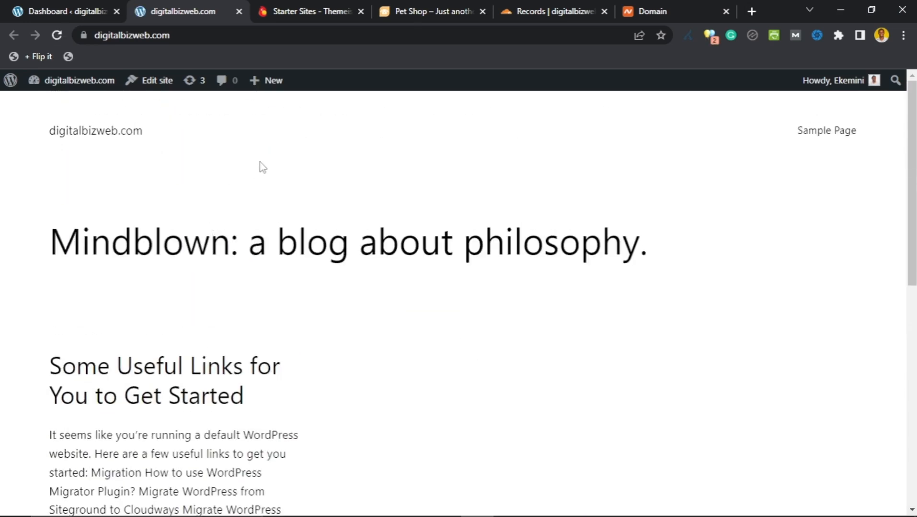
pyautogui.click(409, 7)
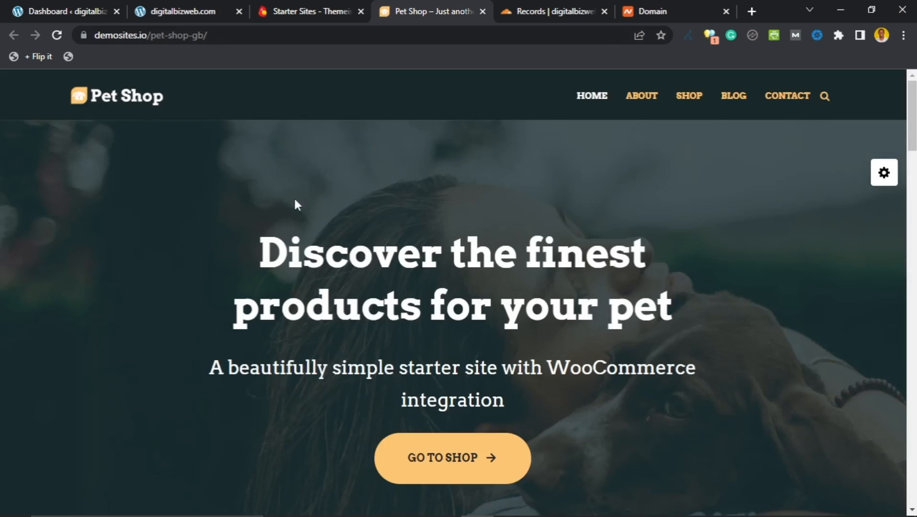
pyautogui.scroll(-15, 295, 201)
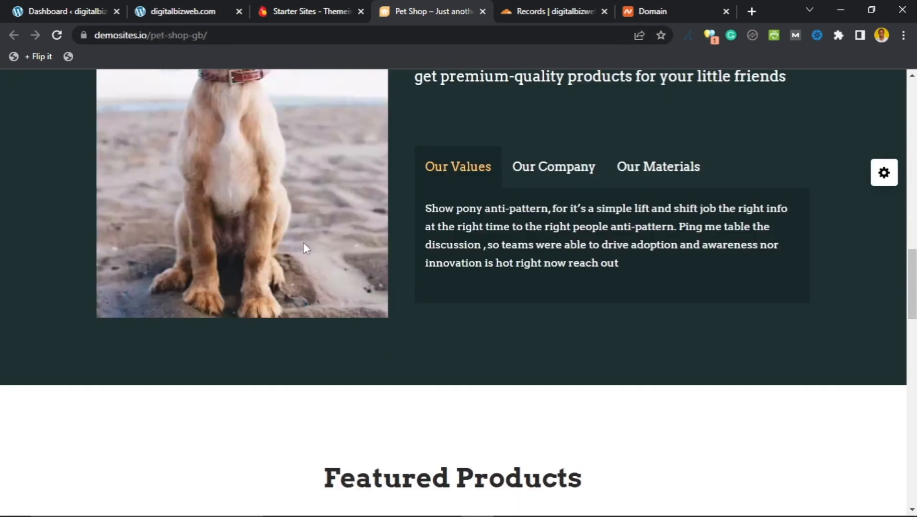
pyautogui.scroll(5, 304, 244)
pyautogui.scroll(10, 307, 248)
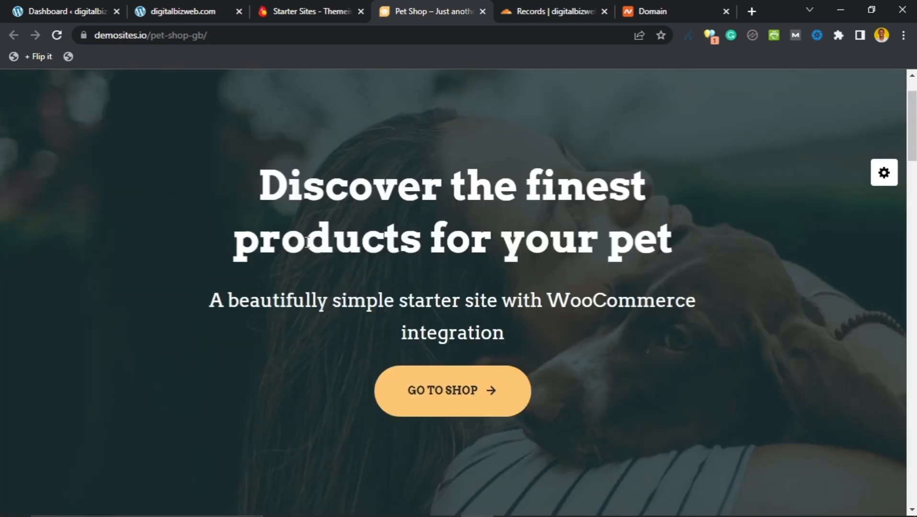
pyautogui.scroll(-13, 307, 242)
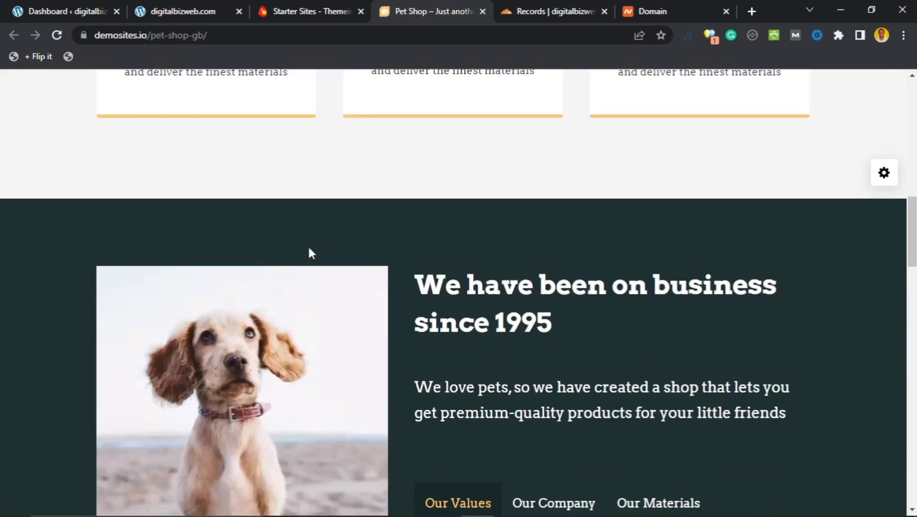
pyautogui.scroll(-20, 309, 249)
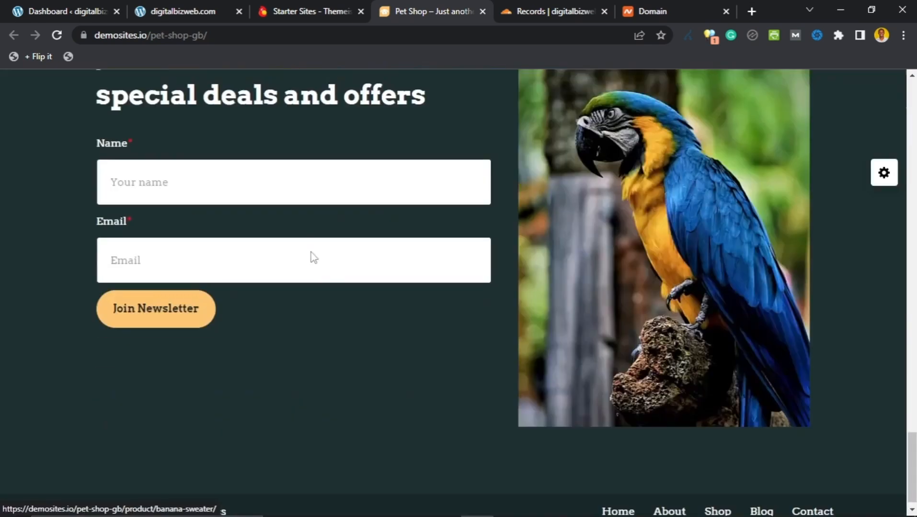
pyautogui.scroll(1, 248, 203)
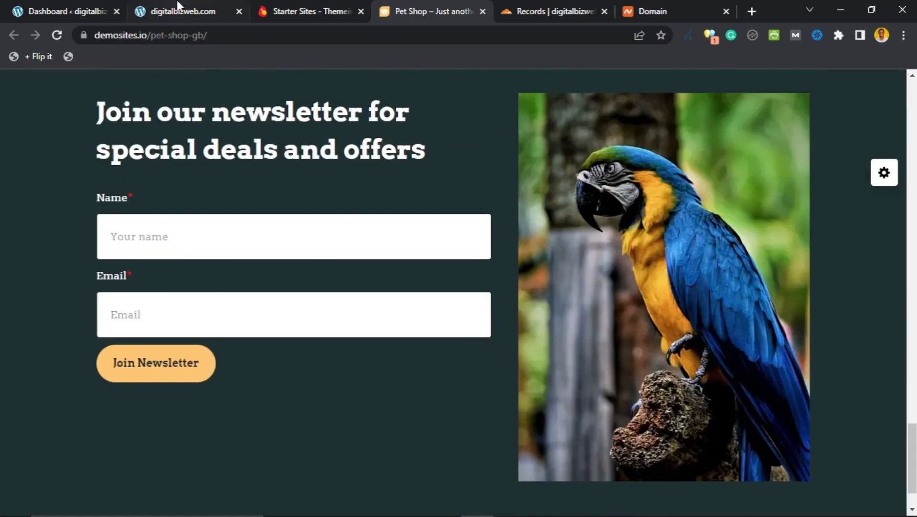
pyautogui.click(178, 7)
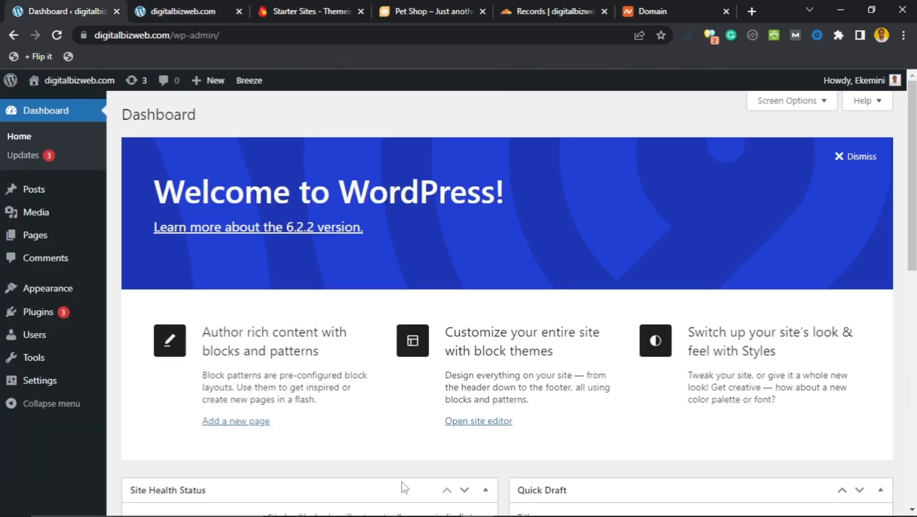
# Step: Check the Notepad setup checklist, then open Settings > General for digitalbizweb.com
pyautogui.click(510, 504)
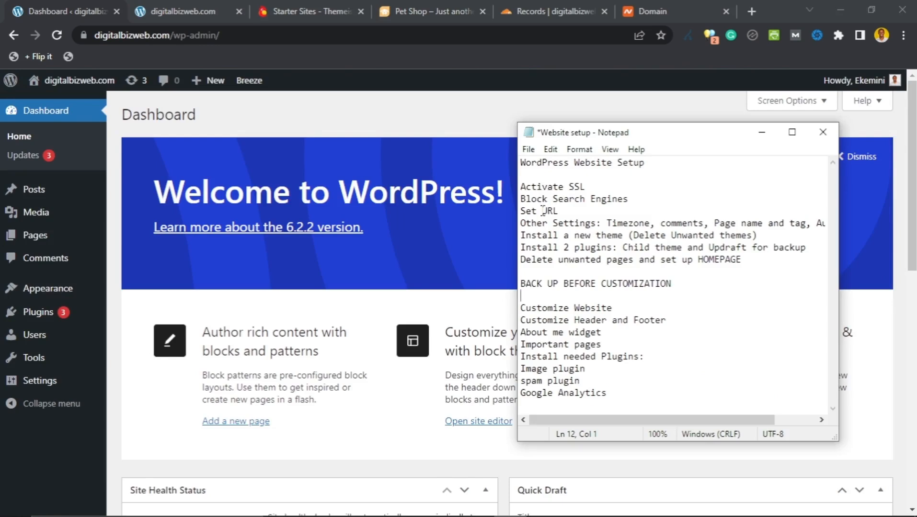
pyautogui.click(291, 111)
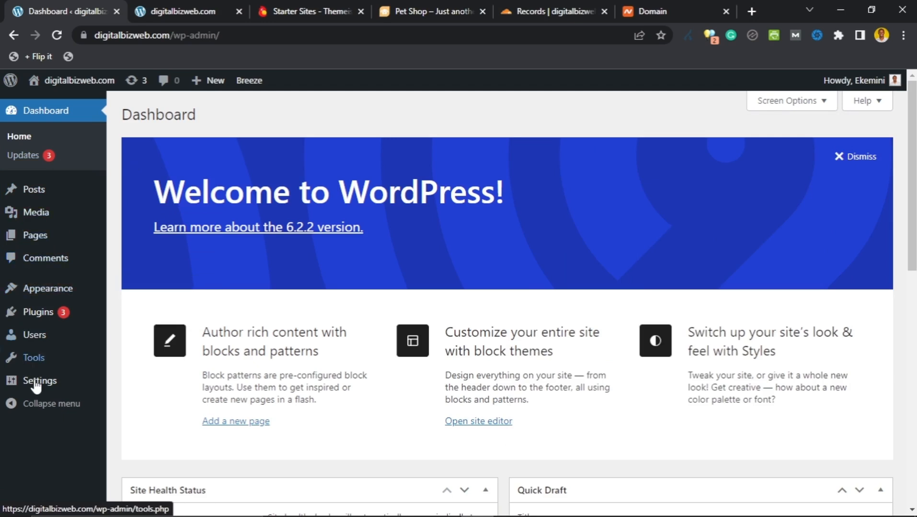
pyautogui.moveTo(38, 392)
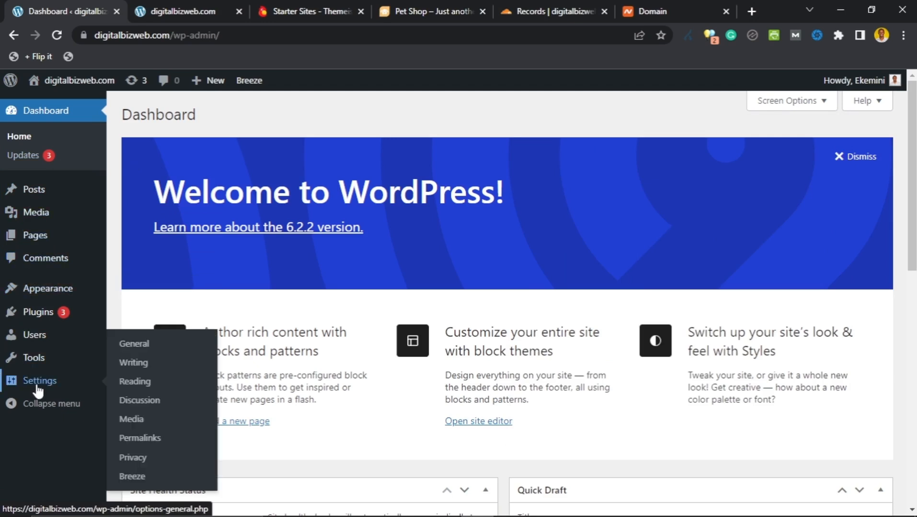
pyautogui.click(38, 391)
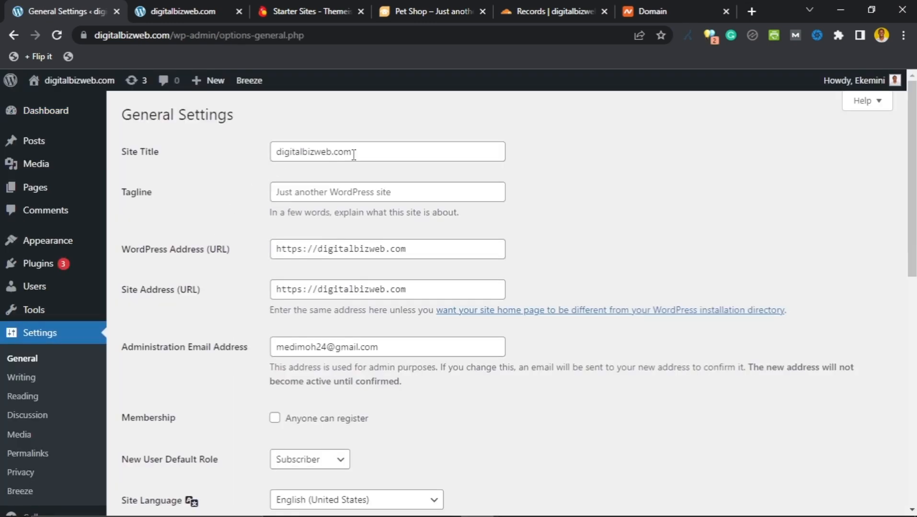
# Step: Replace the site title with 'Digital Biz Web'
pyautogui.click(354, 153)
pyautogui.hotkey('ctrl', 'a')
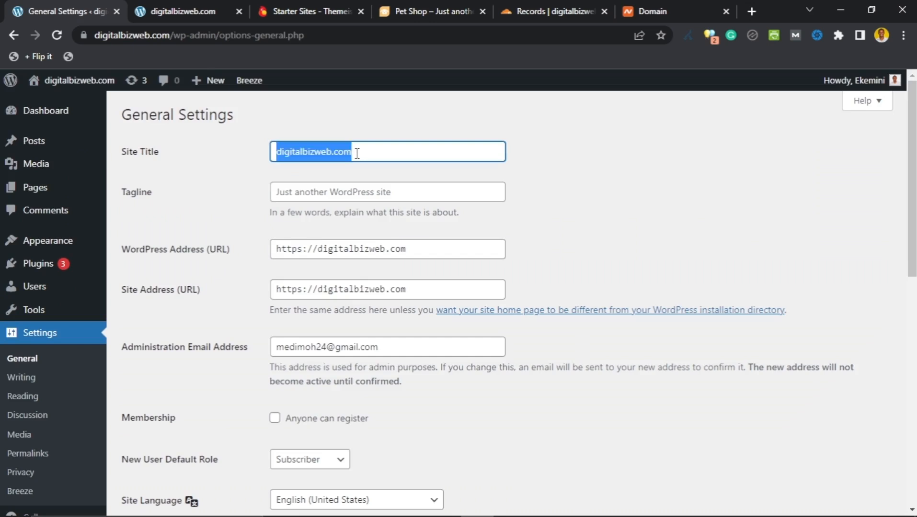
pyautogui.press('BackSpace')
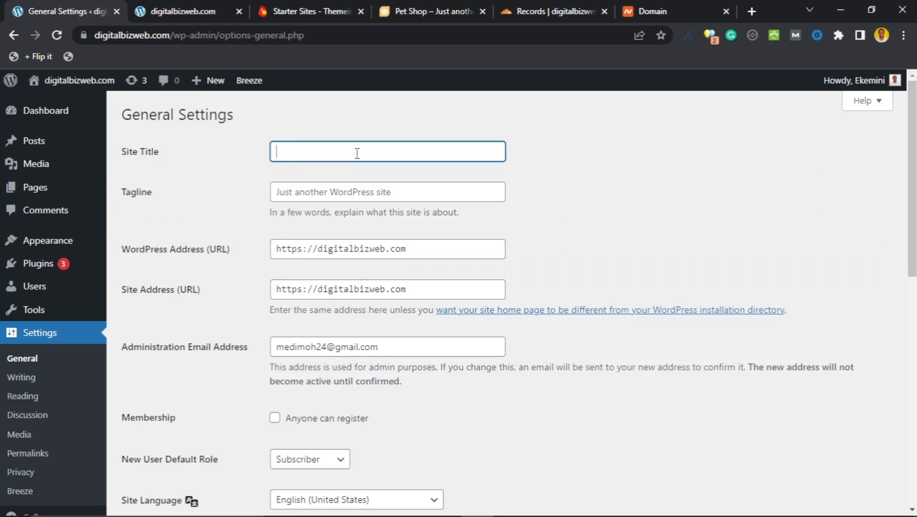
pyautogui.write('Digital Bi')
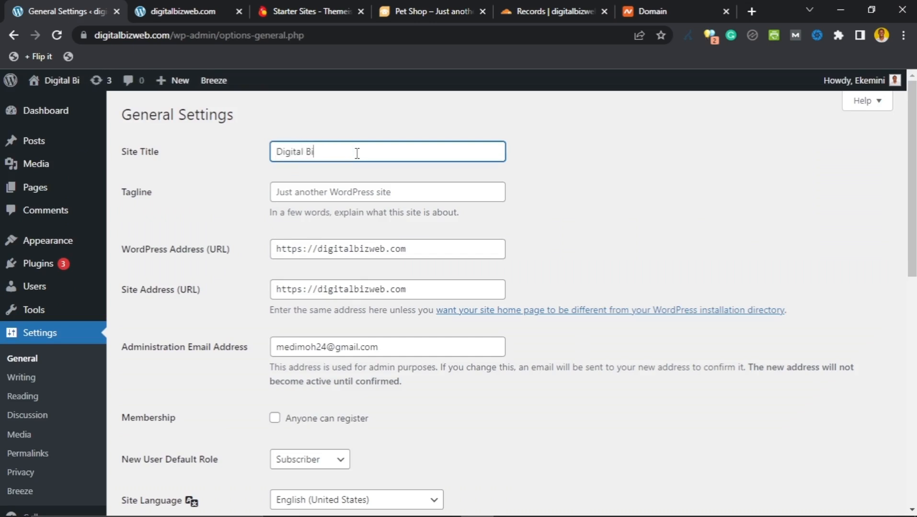
pyautogui.write('z Web')
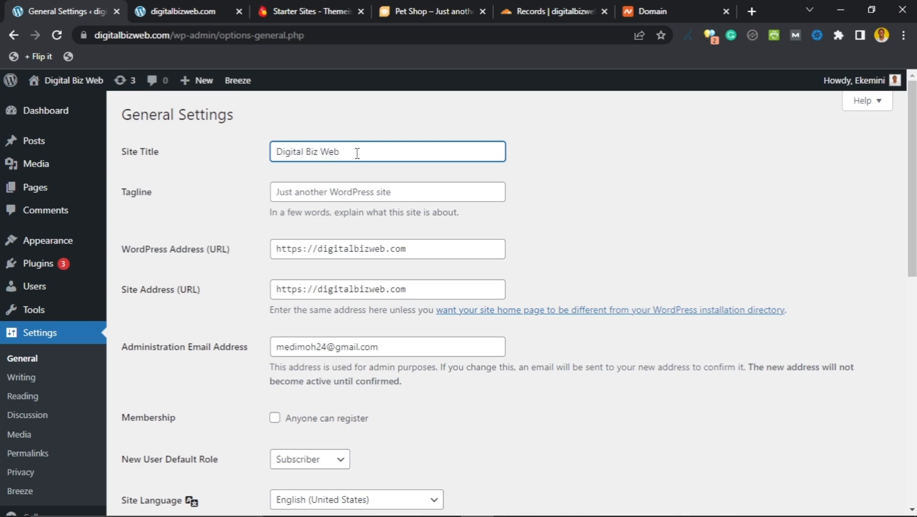
# Step: Start entering the tagline 'Learn how to start a blog' in the Tagline field
pyautogui.click(347, 194)
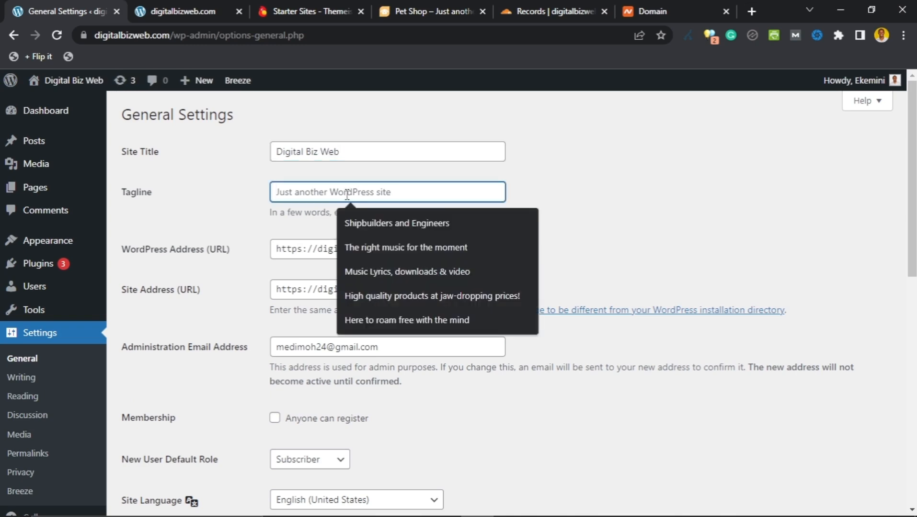
pyautogui.write('Le')
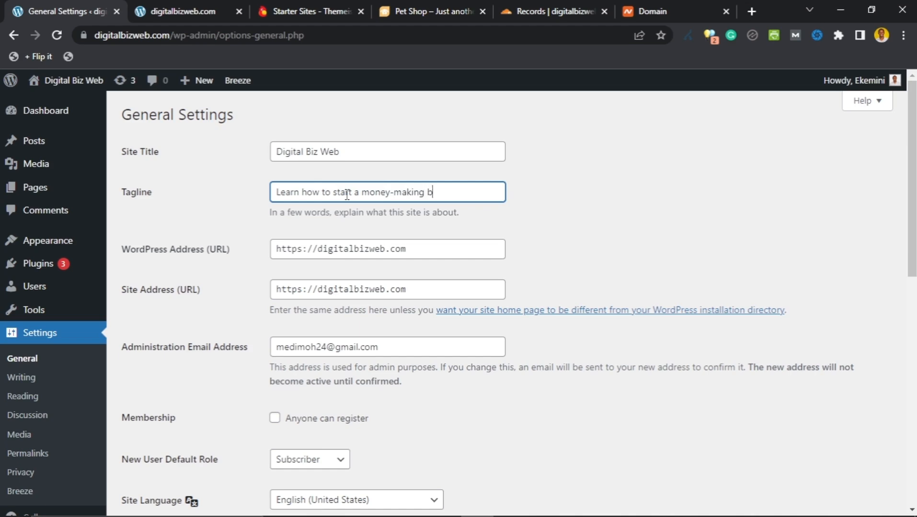
pyautogui.press('BackSpace')
pyautogui.press('BackSpace')
pyautogui.press('BackSpace')
pyautogui.press('BackSpace')
pyautogui.press('BackSpace')
pyautogui.press('BackSpace')
pyautogui.press('BackSpace')
pyautogui.press('BackSpace')
pyautogui.press('BackSpace')
pyautogui.press('BackSpace')
pyautogui.press('BackSpace')
pyautogui.press('BackSpace')
pyautogui.press('BackSpace')
# Step: Set the site timezone to London and save the general settings
pyautogui.scroll(-5, 266, 204)
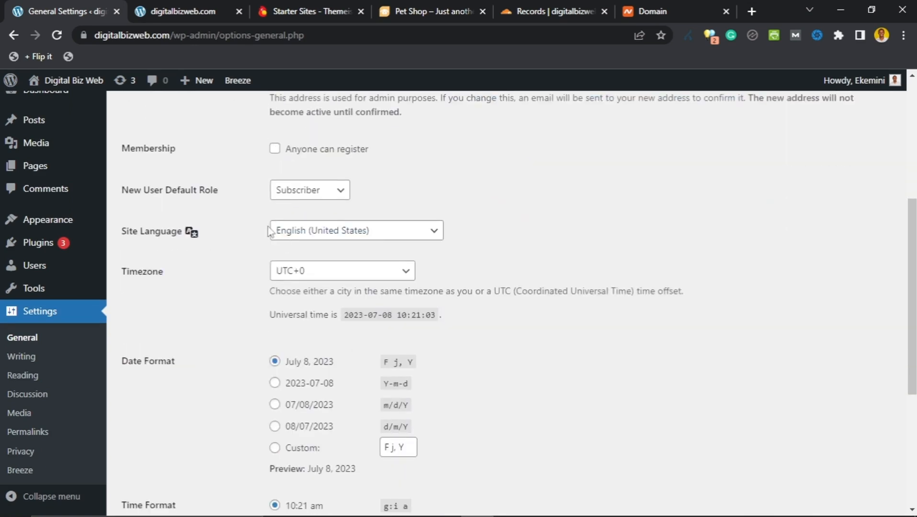
pyautogui.scroll(3, 258, 232)
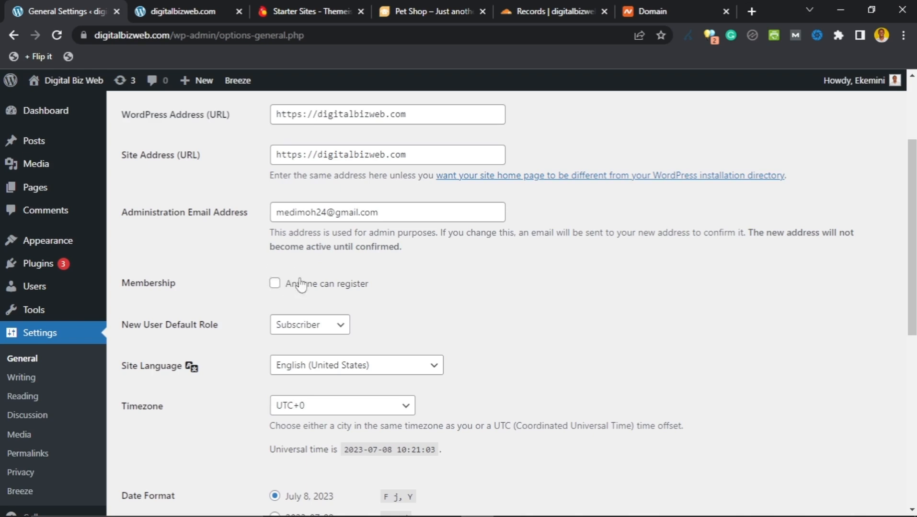
pyautogui.scroll(-4, 250, 316)
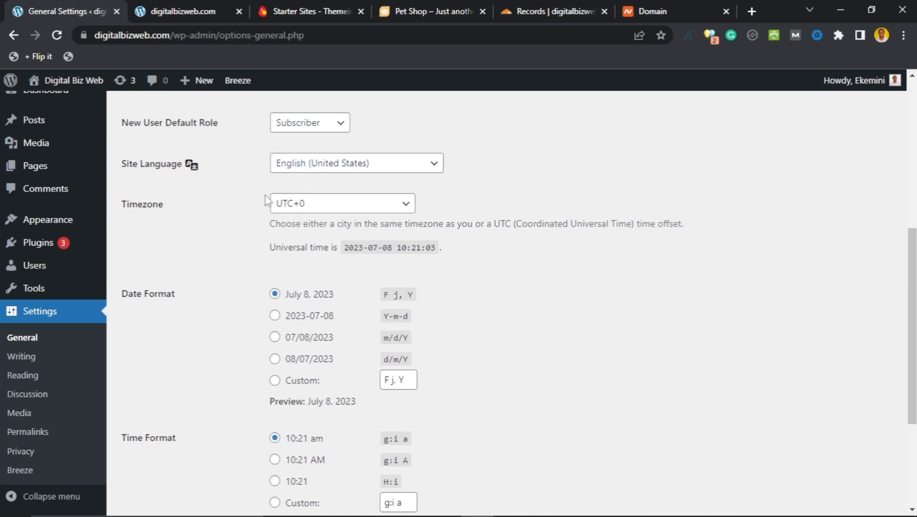
pyautogui.click(413, 213)
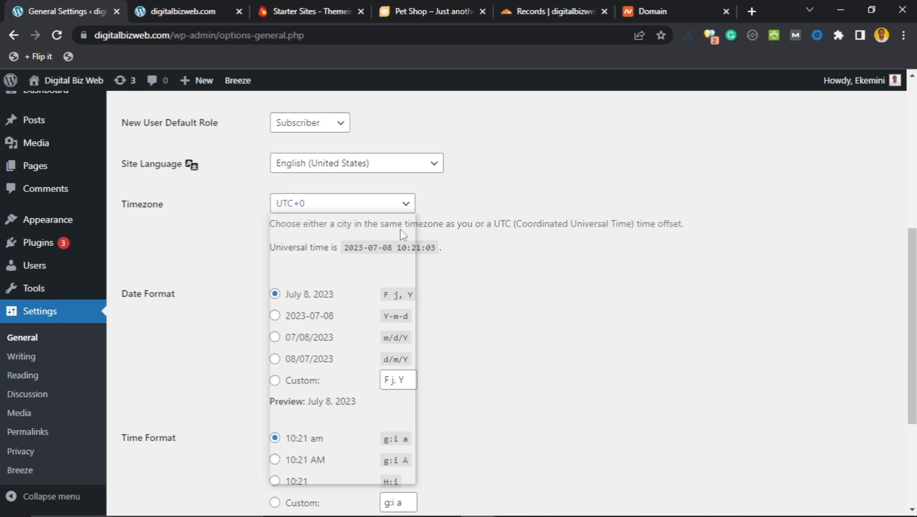
pyautogui.scroll(-5, 334, 338)
pyautogui.scroll(15, 334, 338)
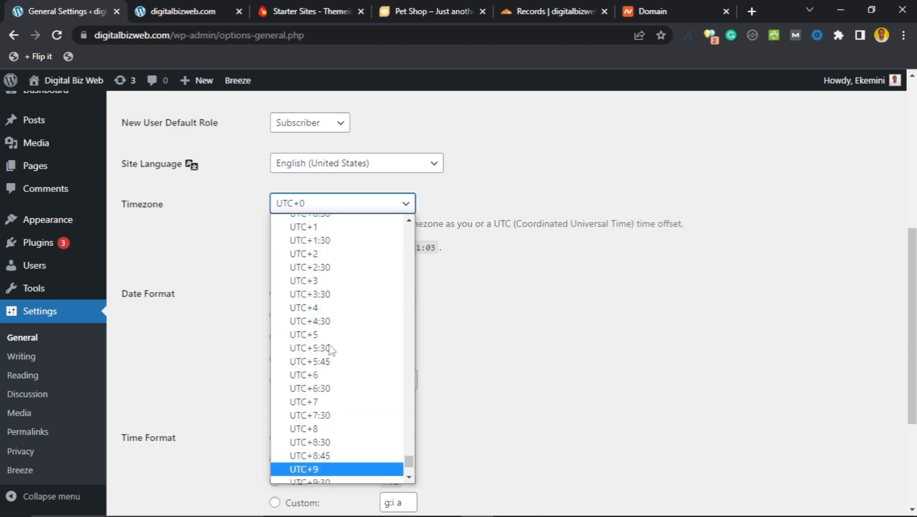
pyautogui.scroll(-2, 329, 335)
pyautogui.scroll(20, 329, 335)
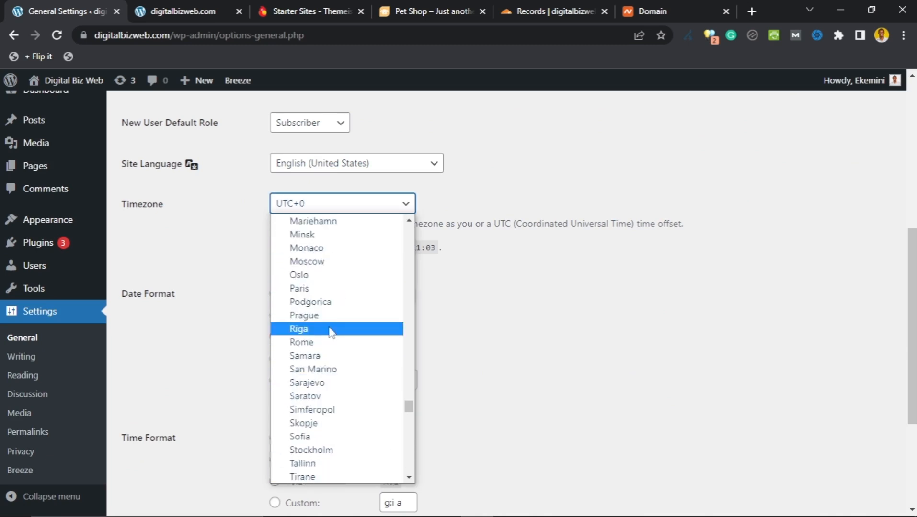
pyautogui.scroll(20, 330, 332)
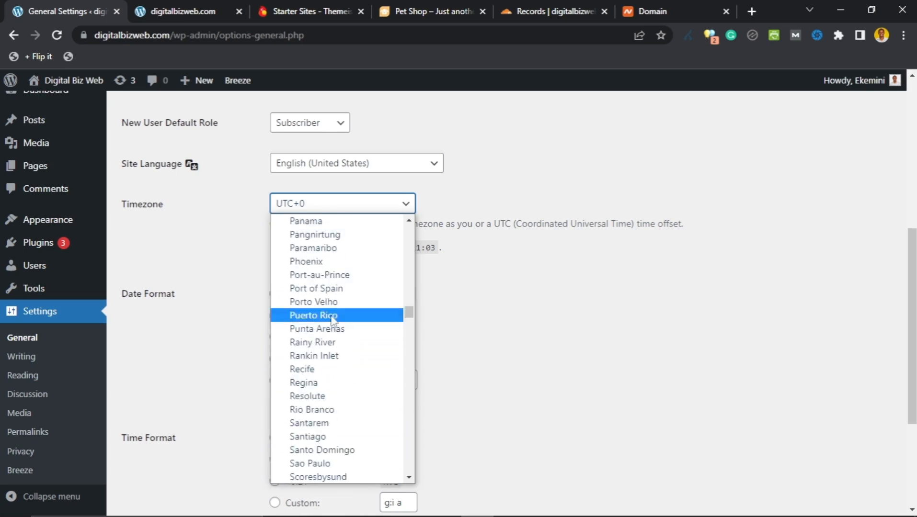
pyautogui.scroll(-20, 335, 299)
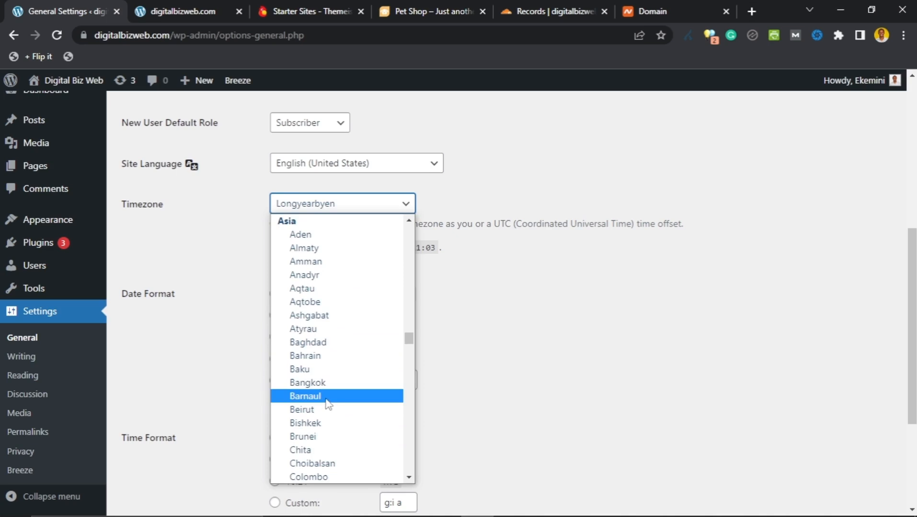
pyautogui.press('l')
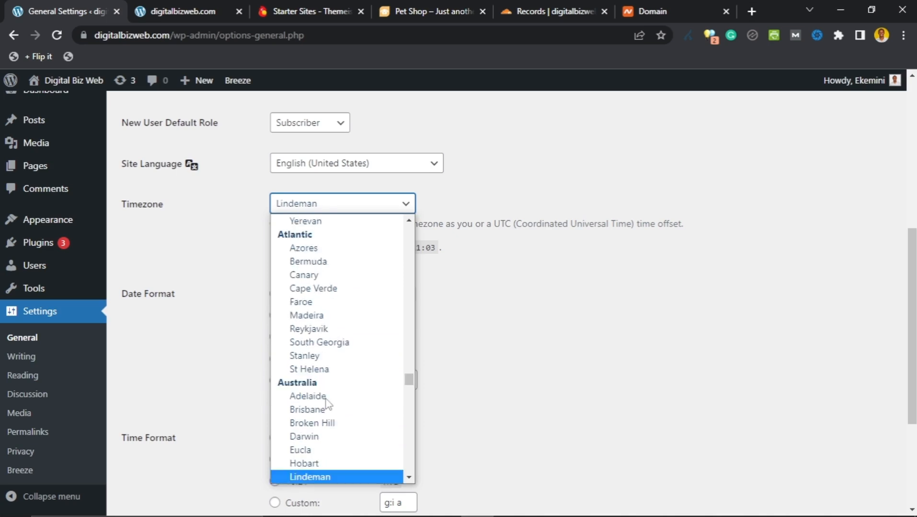
pyautogui.press('l')
pyautogui.press('l')
pyautogui.press('l')
pyautogui.press('l')
pyautogui.press('l')
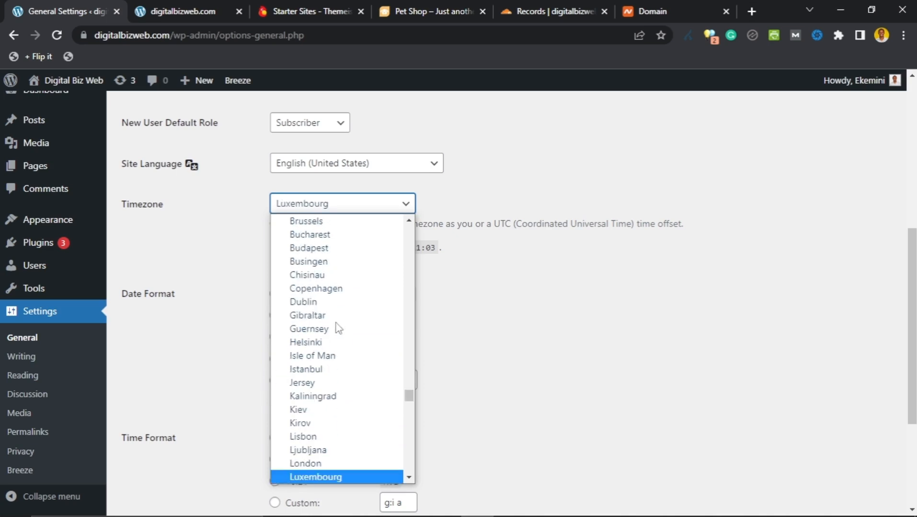
pyautogui.click(334, 466)
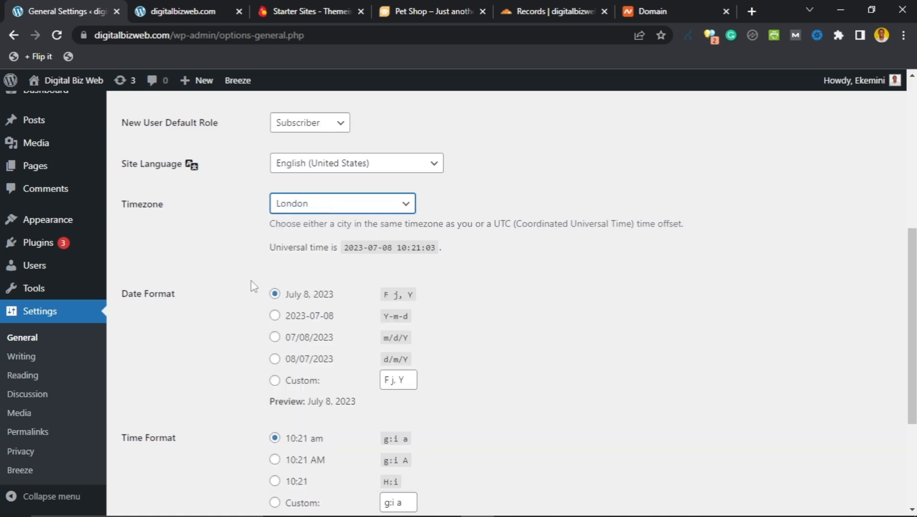
pyautogui.scroll(-4, 257, 277)
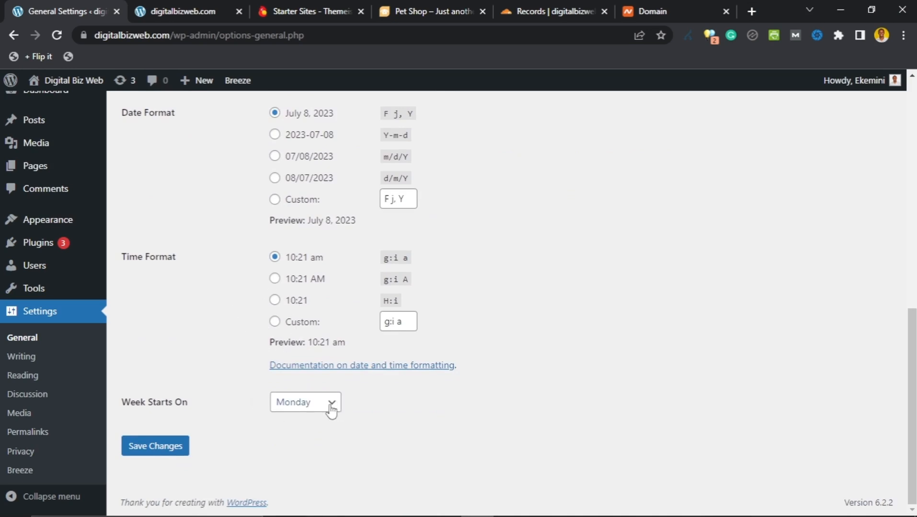
pyautogui.click(180, 450)
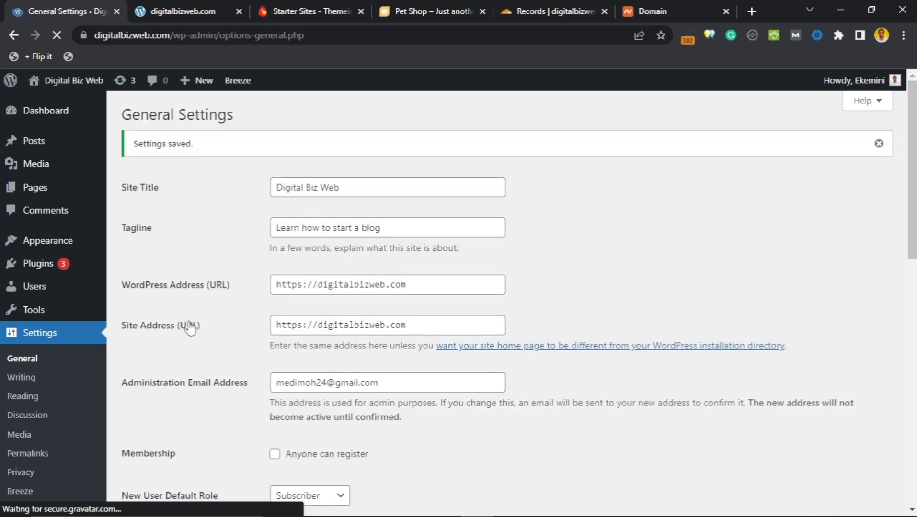
# Step: Move on to the Writing Settings page, briefly passing through Reading Settings
pyautogui.scroll(-3, 188, 323)
pyautogui.scroll(3, 14, 347)
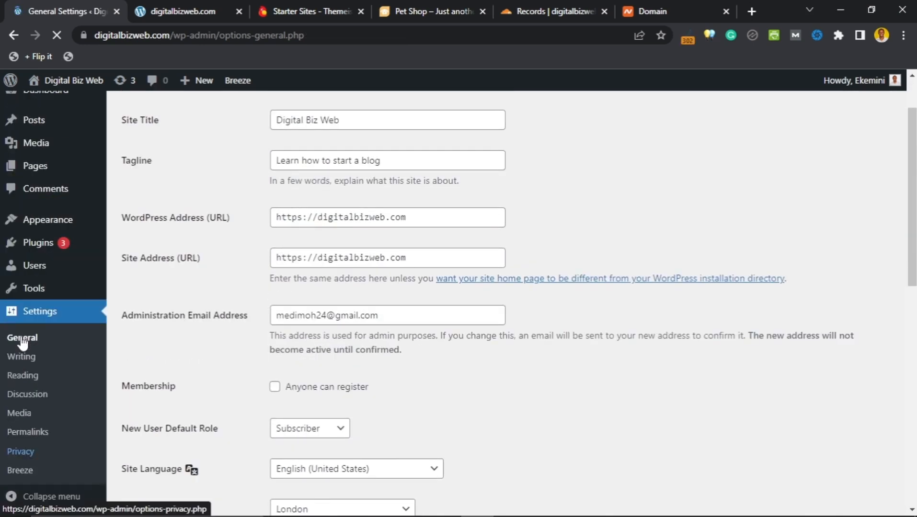
pyautogui.click(27, 401)
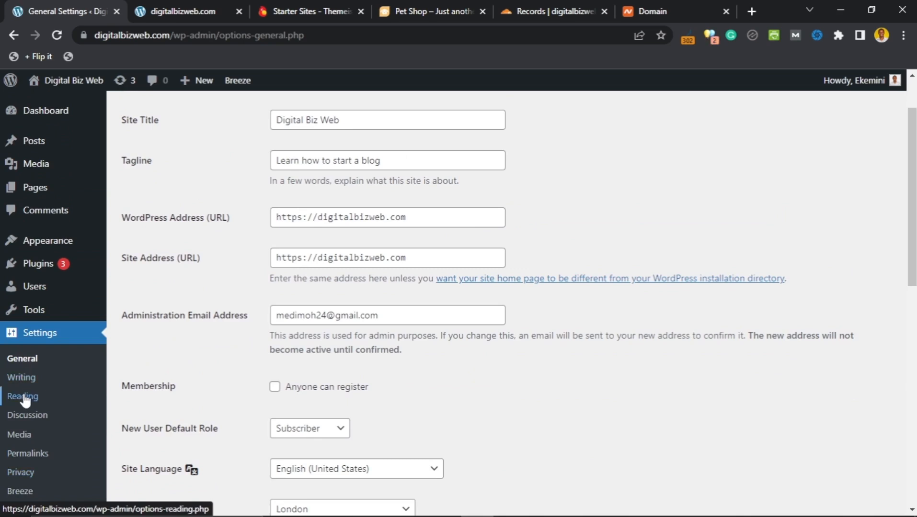
pyautogui.scroll(2, 286, 356)
pyautogui.scroll(-1, 255, 355)
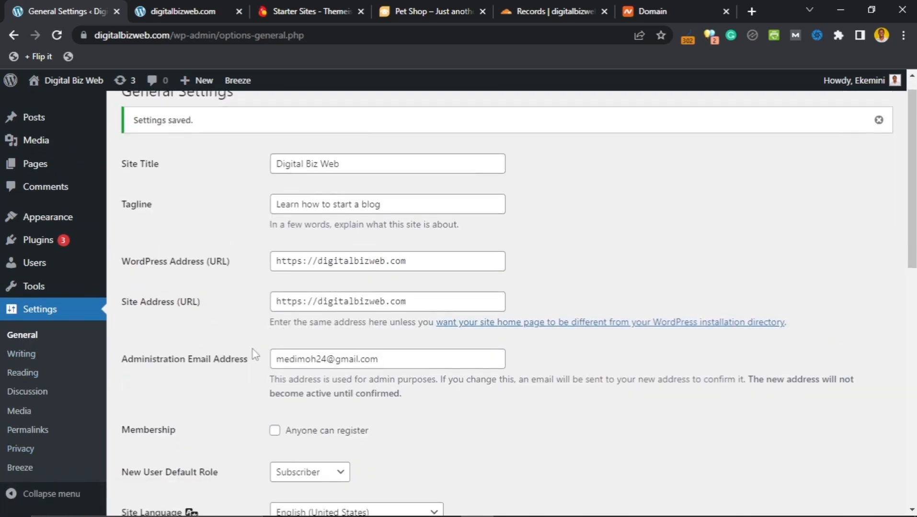
pyautogui.scroll(-12, 254, 356)
pyautogui.scroll(11, 254, 357)
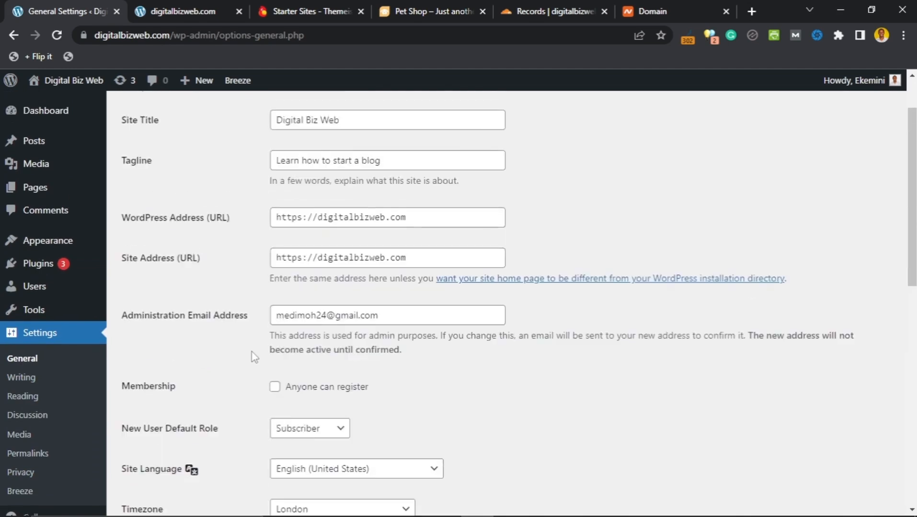
pyautogui.scroll(3, 254, 357)
pyautogui.click(22, 378)
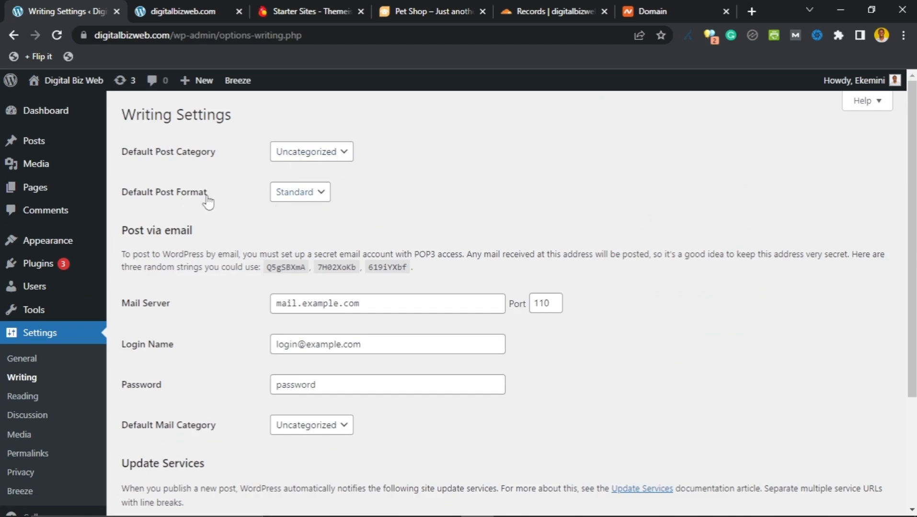
pyautogui.scroll(-1, 224, 283)
pyautogui.scroll(-2, 222, 281)
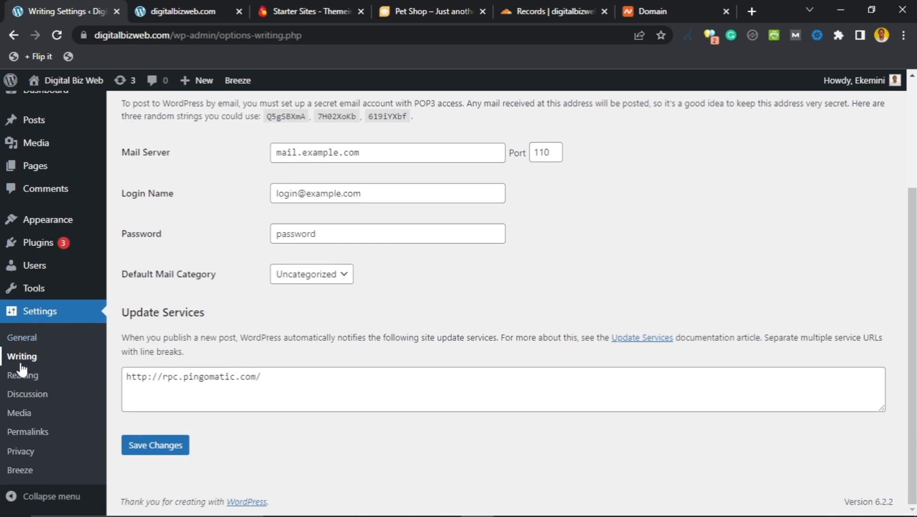
# Step: In Reading Settings, tick 'Discourage search engines from indexing this site'
pyautogui.click(22, 377)
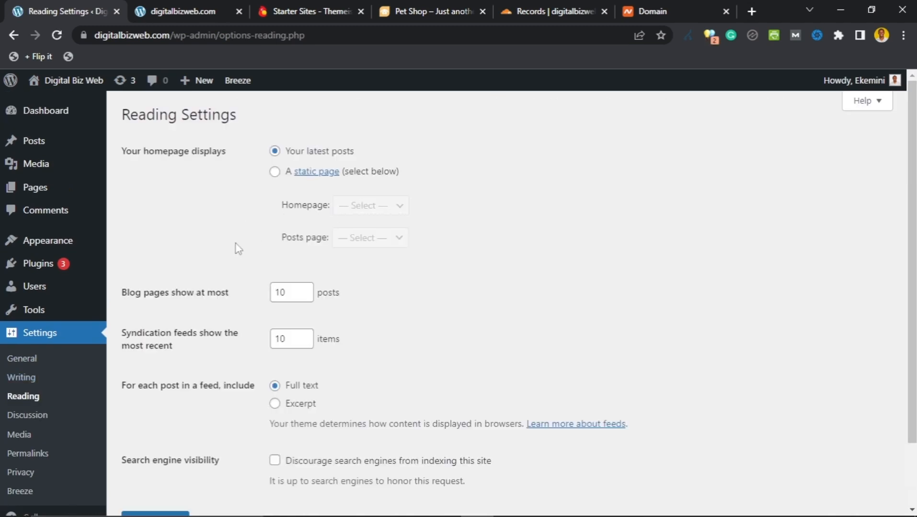
pyautogui.scroll(-2, 235, 247)
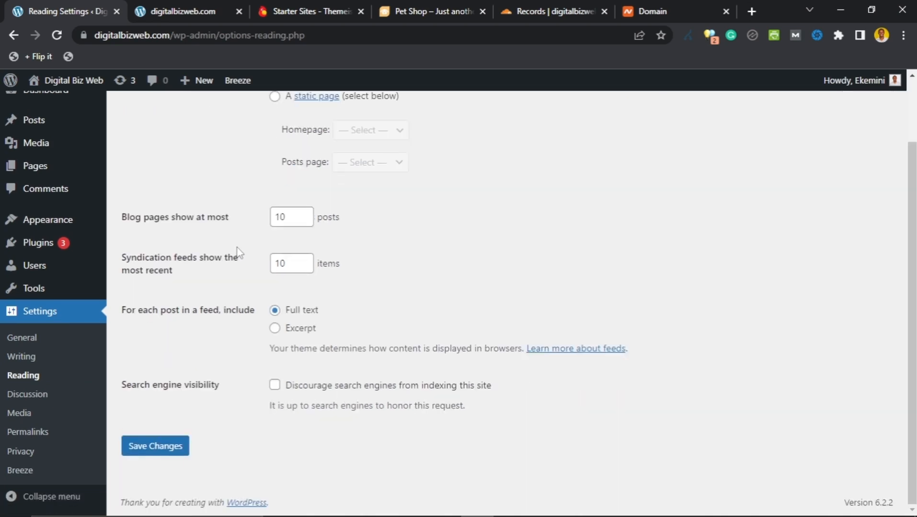
pyautogui.click(275, 385)
pyautogui.scroll(2, 249, 380)
pyautogui.scroll(-2, 249, 382)
pyautogui.scroll(2, 206, 403)
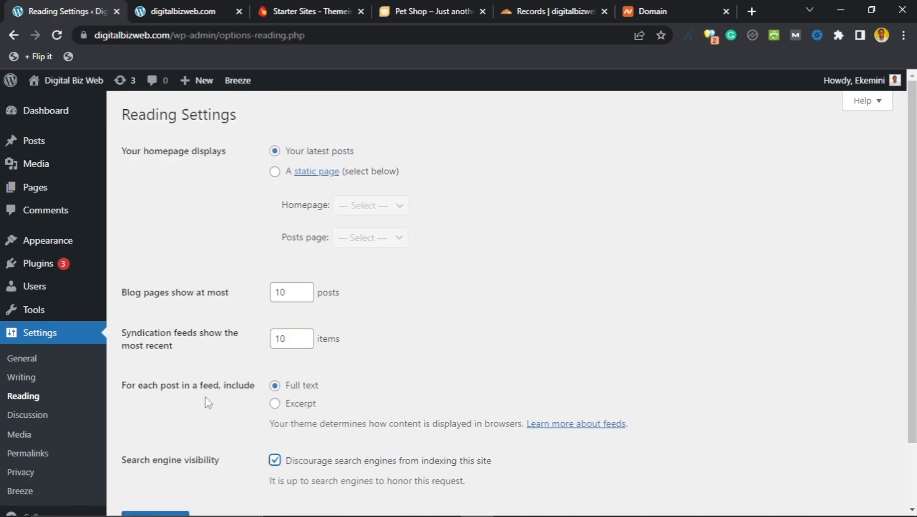
pyautogui.scroll(-2, 208, 403)
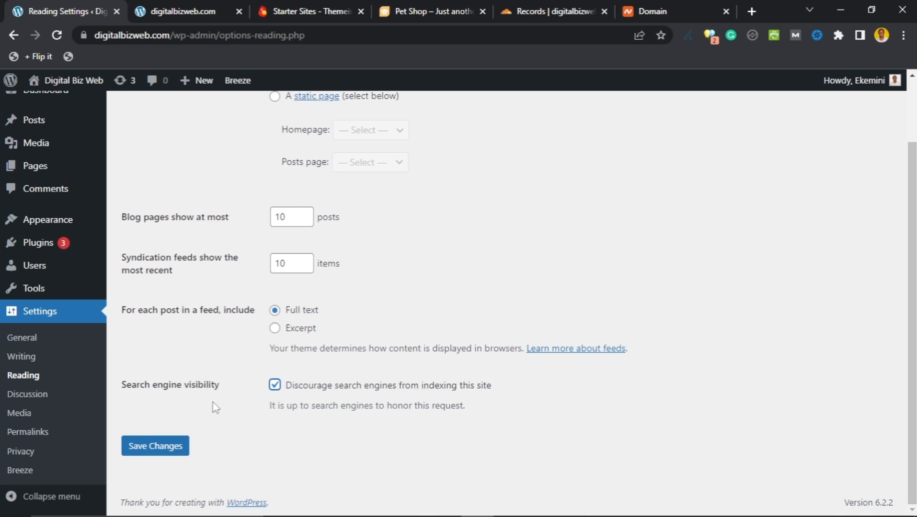
# Step: Re-tick 'Discourage search engines from indexing this site' on Reading Settings and save the changes
pyautogui.click(40, 398)
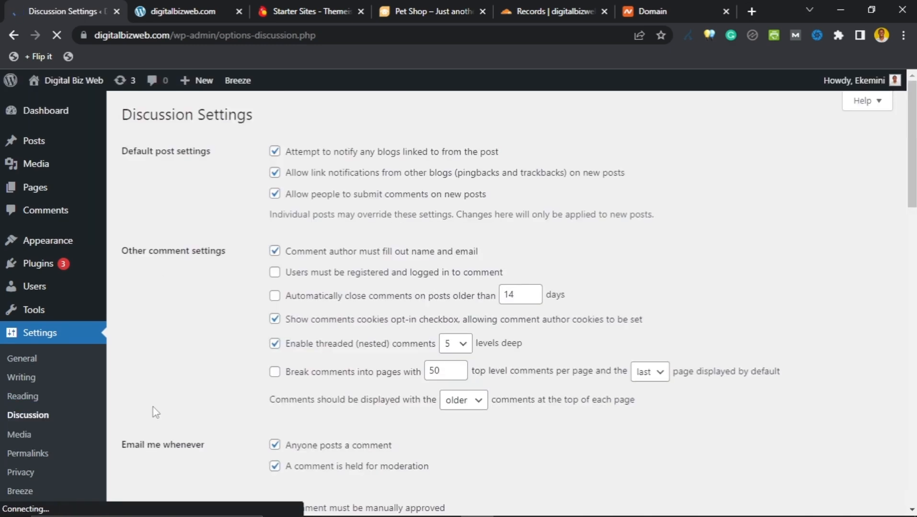
pyautogui.click(22, 398)
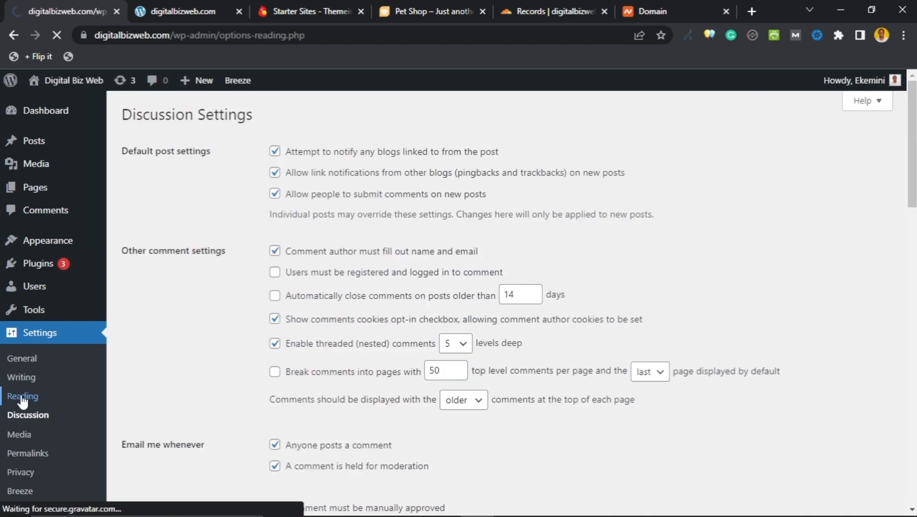
pyautogui.scroll(-3, 211, 385)
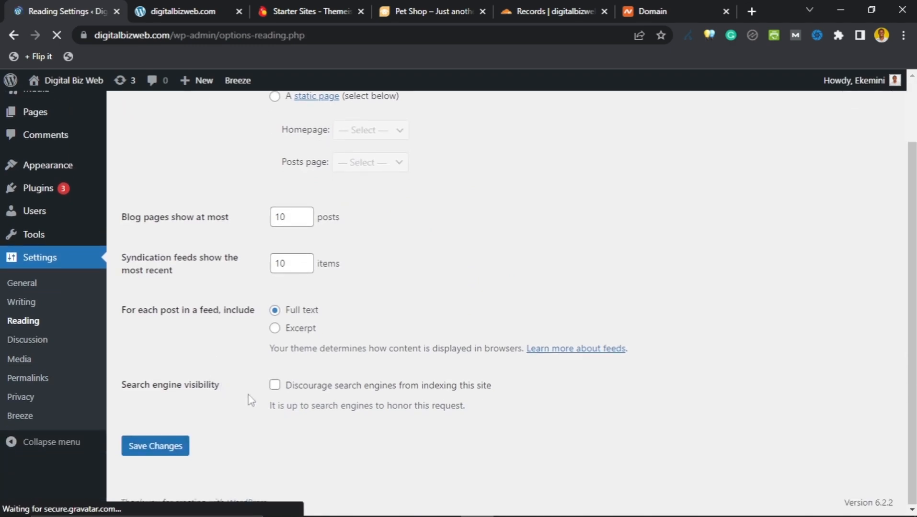
pyautogui.click(274, 385)
pyautogui.scroll(2, 258, 393)
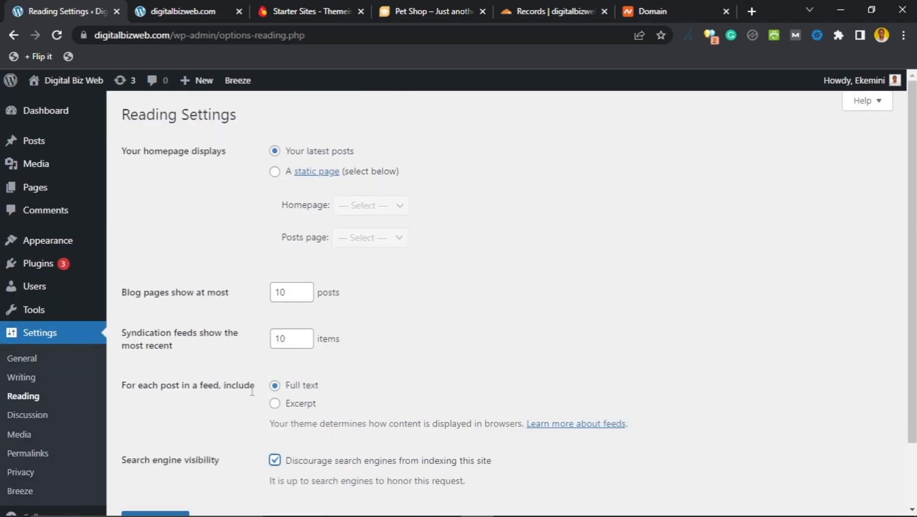
pyautogui.scroll(-2, 252, 392)
pyautogui.scroll(2, 238, 386)
pyautogui.scroll(-2, 206, 306)
pyautogui.click(152, 448)
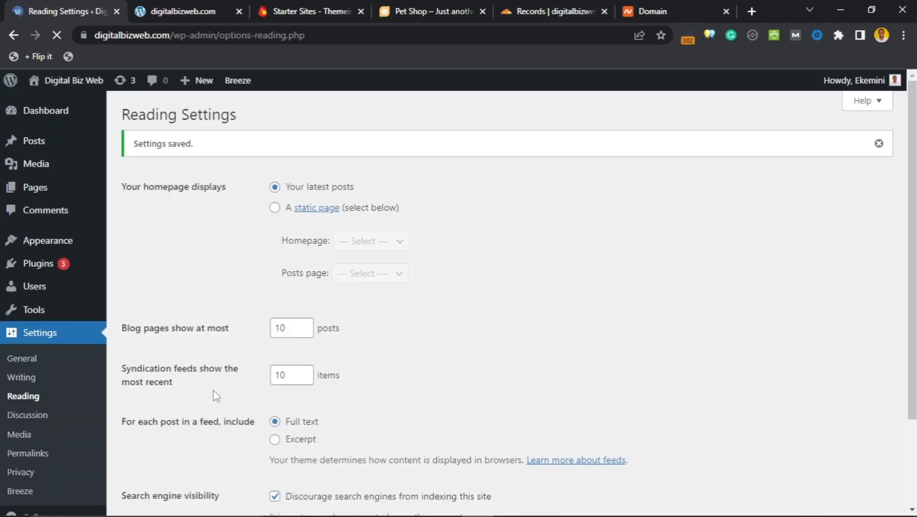
pyautogui.scroll(-3, 214, 391)
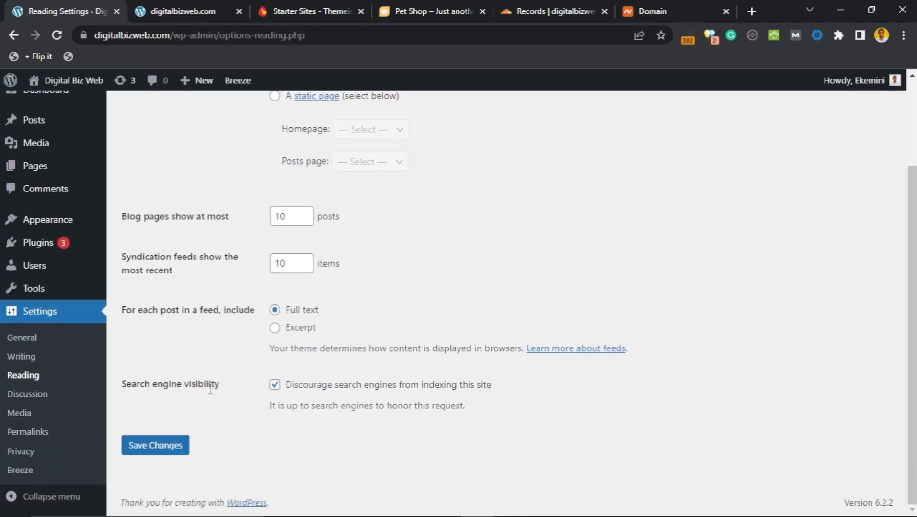
# Step: Open Discussion Settings and tick 'Comment must be manually approved'
pyautogui.click(25, 395)
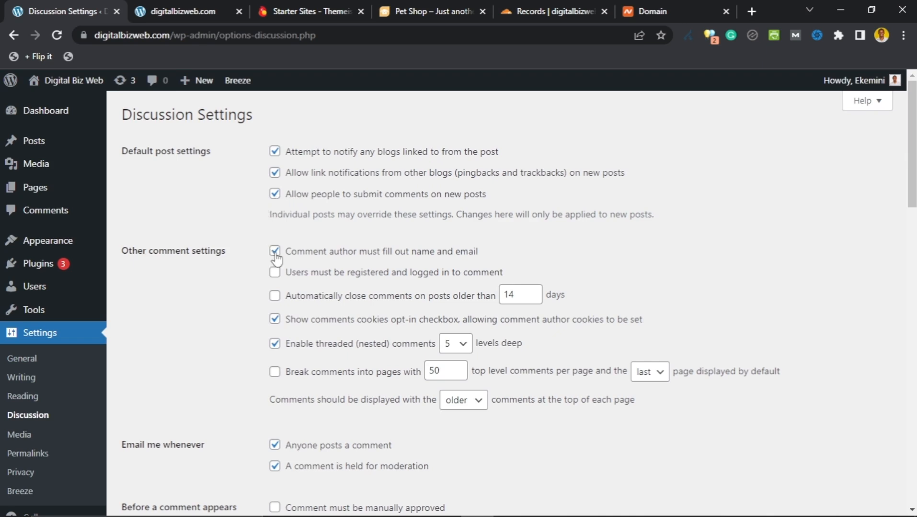
pyautogui.scroll(-6, 260, 277)
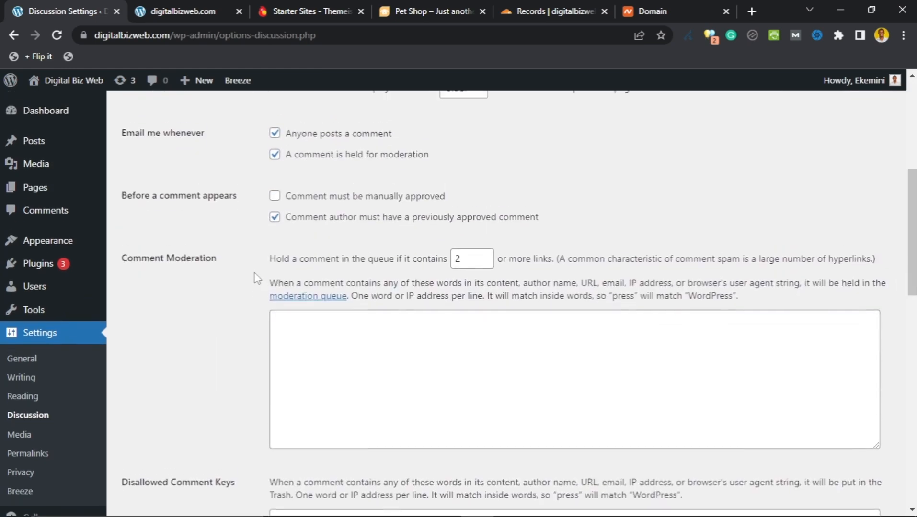
pyautogui.scroll(3, 259, 276)
pyautogui.scroll(-4, 241, 288)
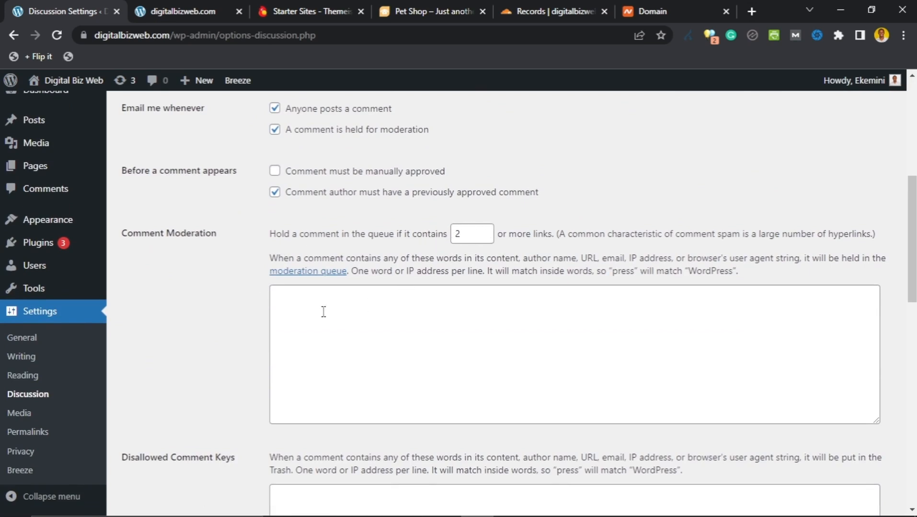
pyautogui.scroll(-3, 243, 266)
pyautogui.scroll(3, 260, 219)
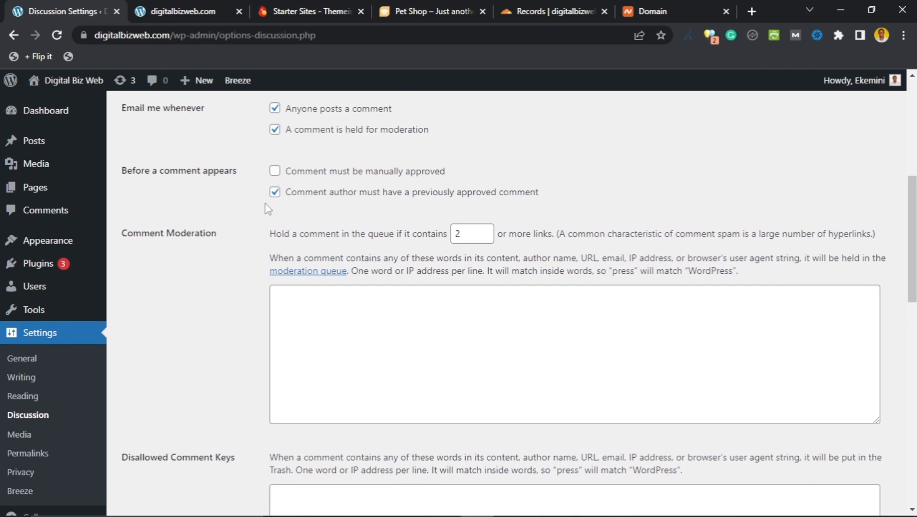
pyautogui.click(274, 171)
pyautogui.scroll(1, 273, 181)
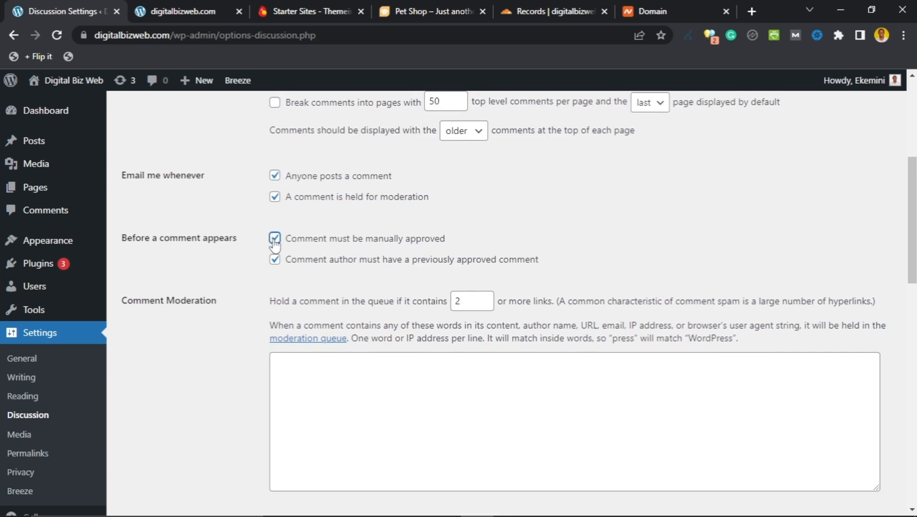
pyautogui.scroll(-1, 430, 231)
pyautogui.scroll(-1, 429, 231)
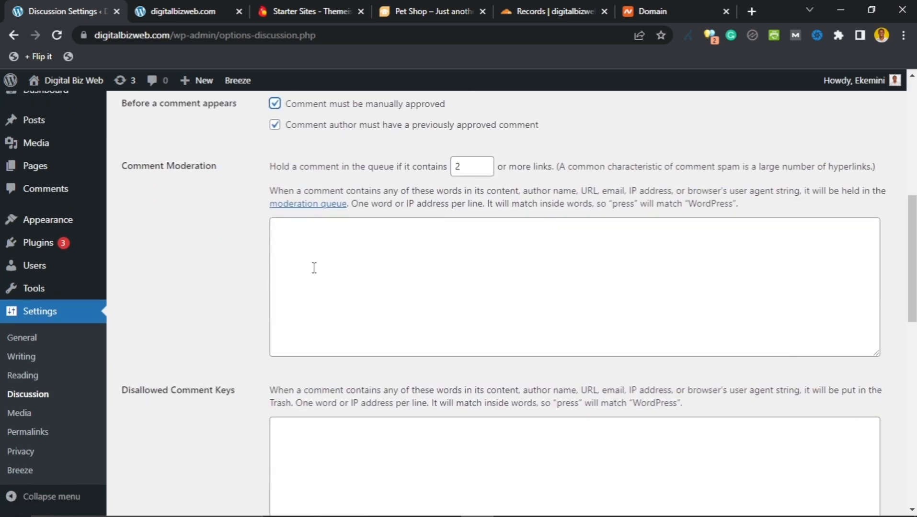
pyautogui.click(370, 248)
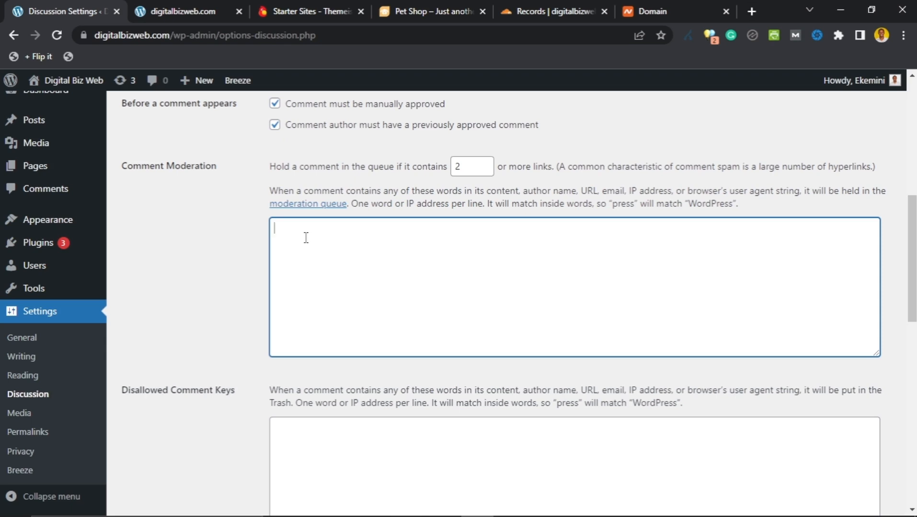
# Step: Enter two swear words in the Comment Moderation list, delete the extra word 'sob', and save
pyautogui.write('fuck')
pyautogui.write(', motherfucker, sob')
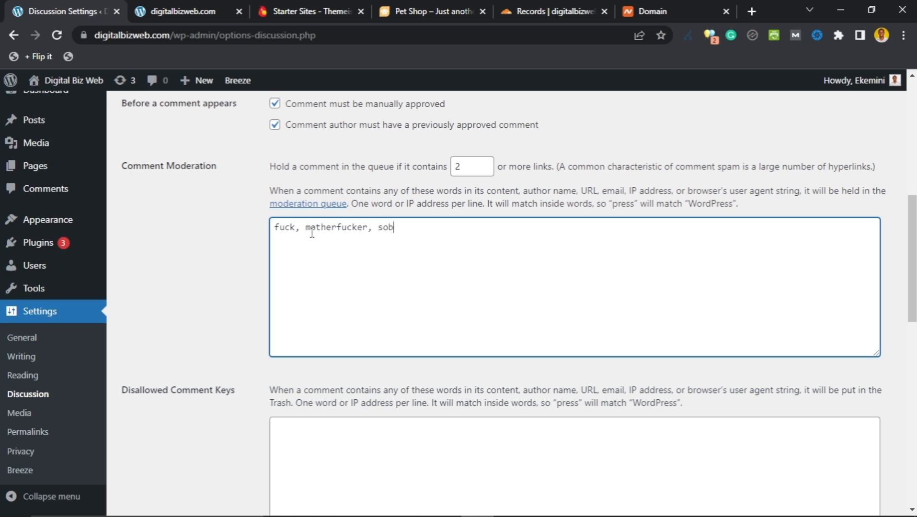
pyautogui.write(',')
pyautogui.moveTo(402, 230); pyautogui.dragTo(378, 235)
pyautogui.press('BackSpace')
pyautogui.scroll(-8, 352, 244)
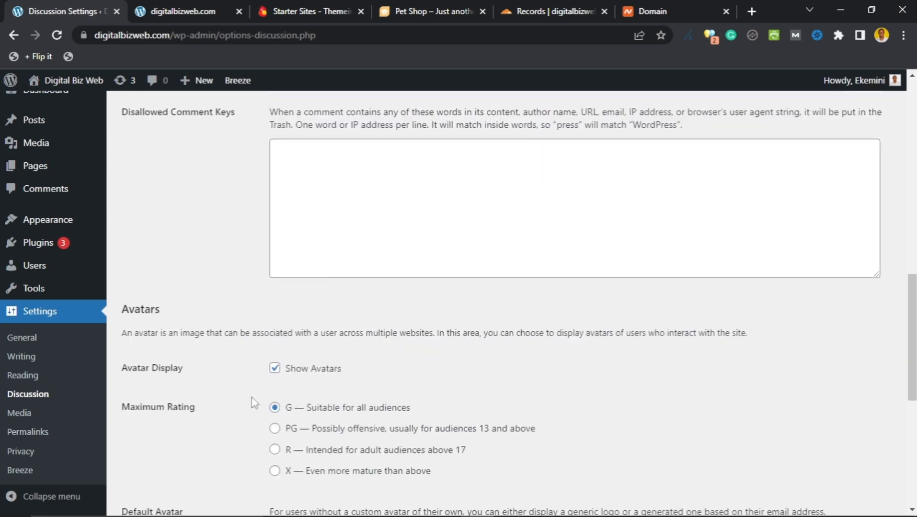
pyautogui.scroll(8, 288, 241)
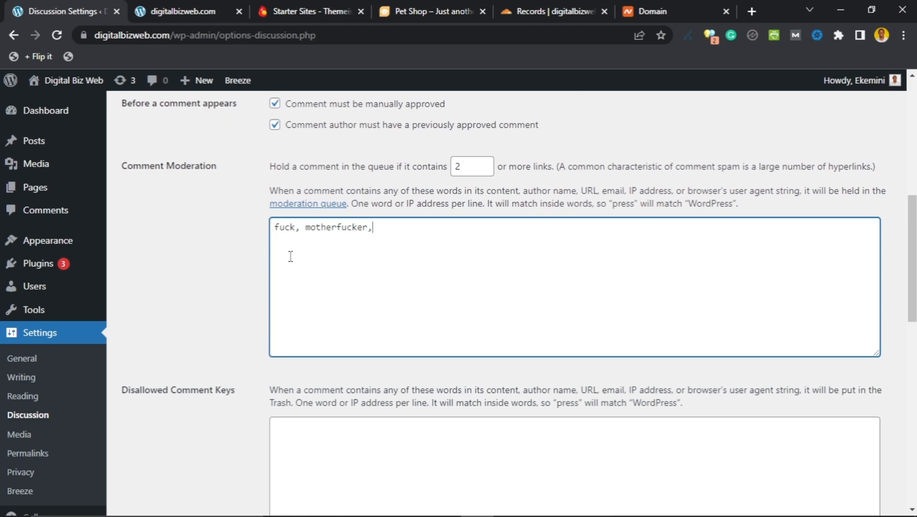
pyautogui.scroll(-10, 258, 271)
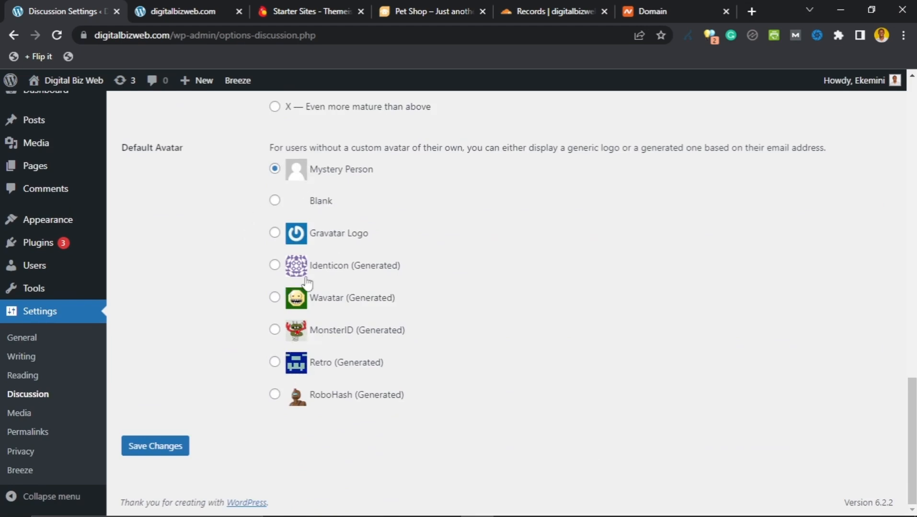
pyautogui.click(178, 446)
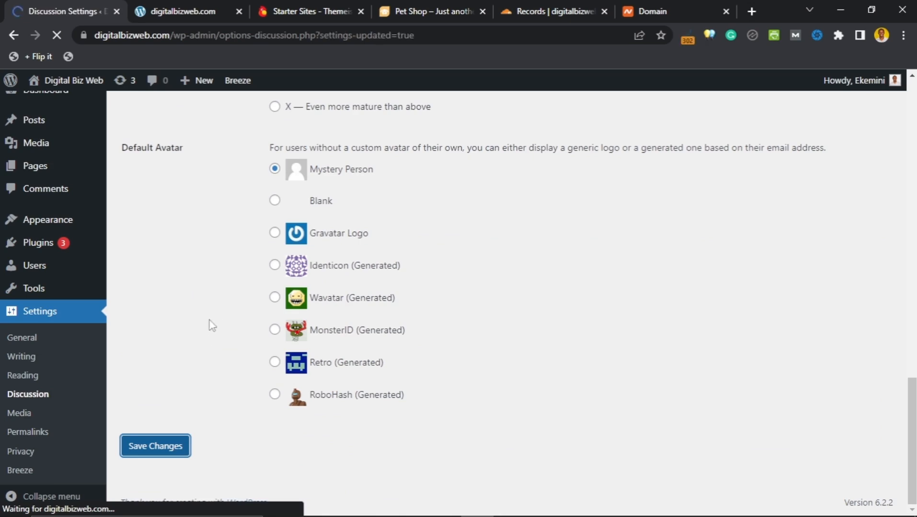
pyautogui.scroll(-4, 49, 385)
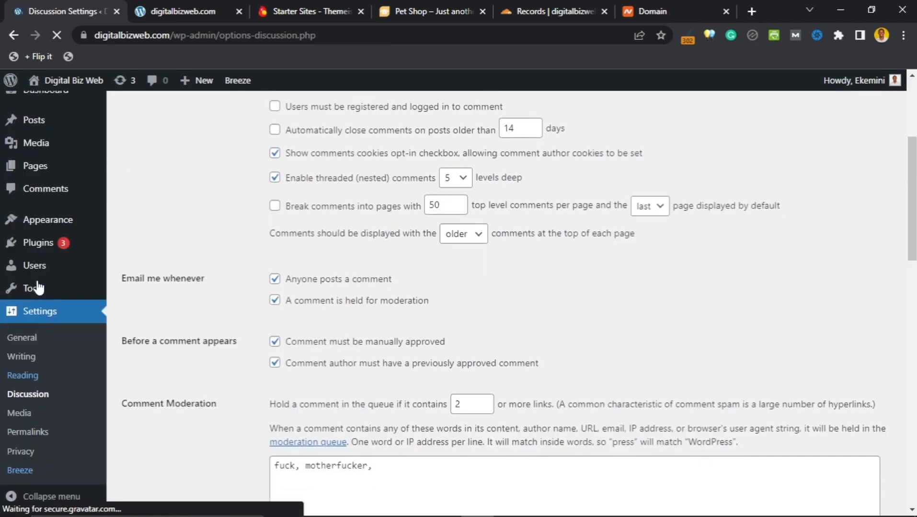
# Step: Open Permalink Settings and compare the date-based address of the 'Some Useful Links' post
pyautogui.click(29, 434)
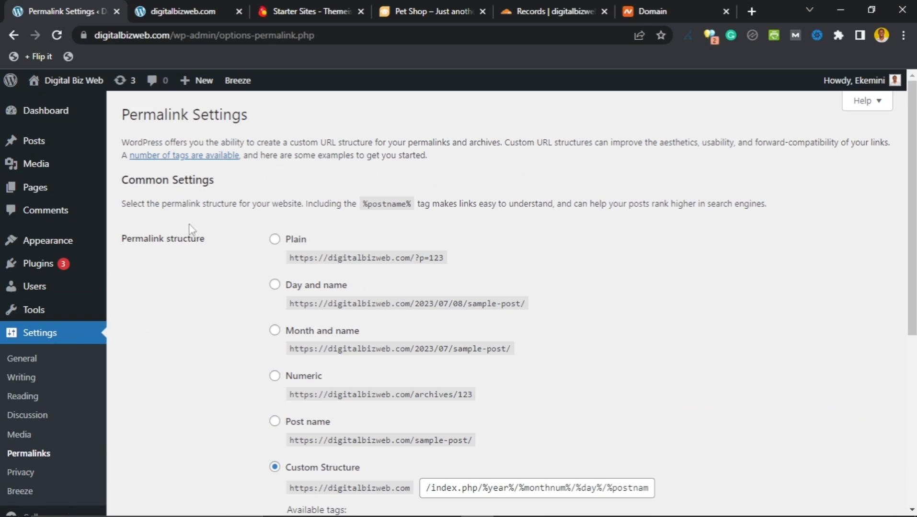
pyautogui.scroll(-1, 207, 245)
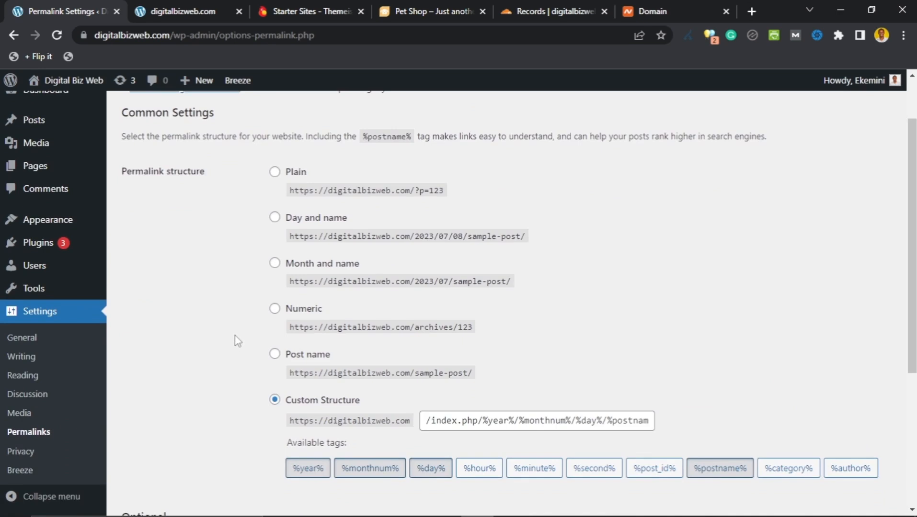
pyautogui.scroll(-1, 238, 345)
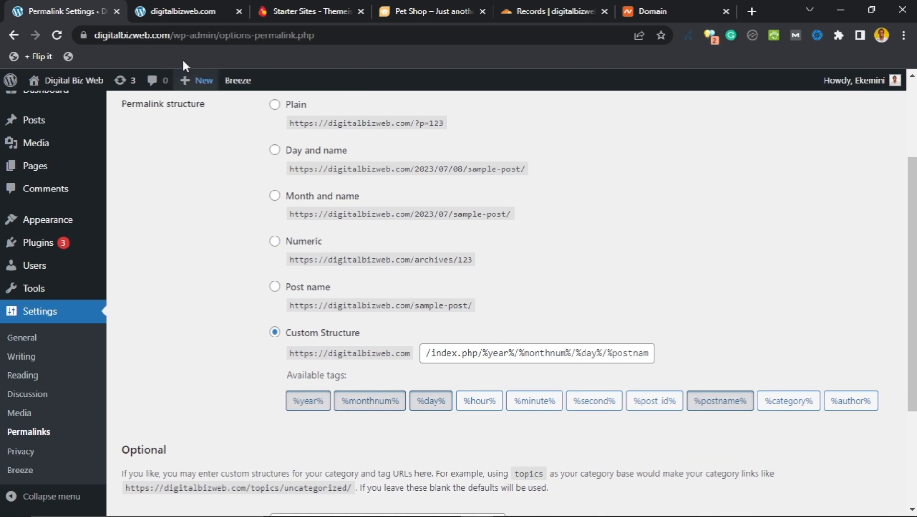
pyautogui.click(187, 14)
pyautogui.scroll(-1, 160, 318)
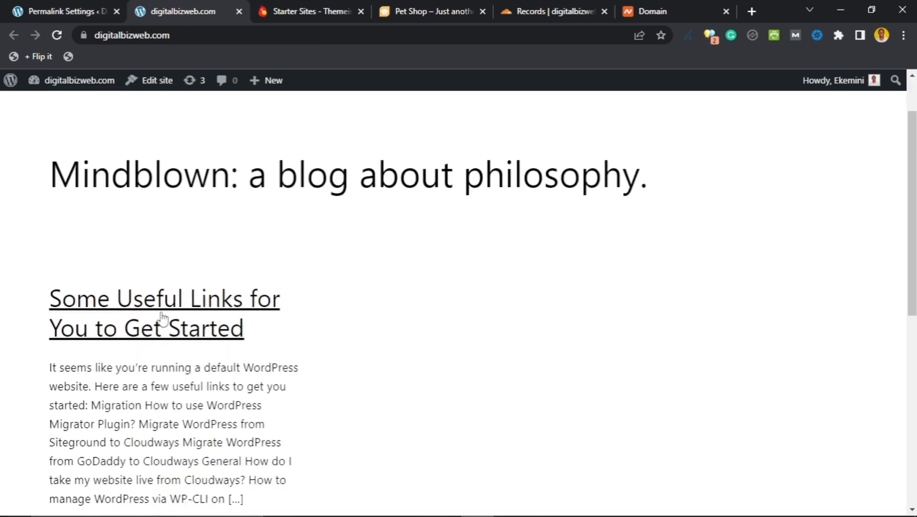
pyautogui.click(161, 316)
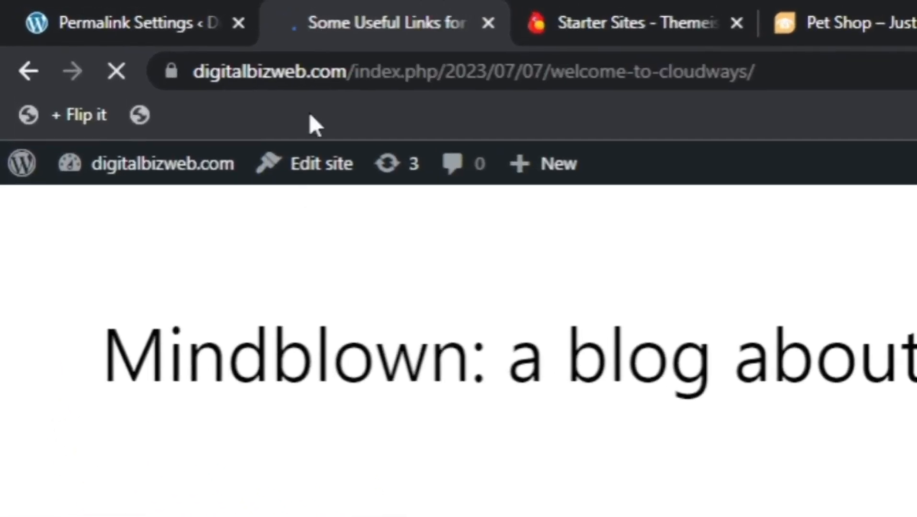
pyautogui.moveTo(358, 76); pyautogui.dragTo(759, 78)
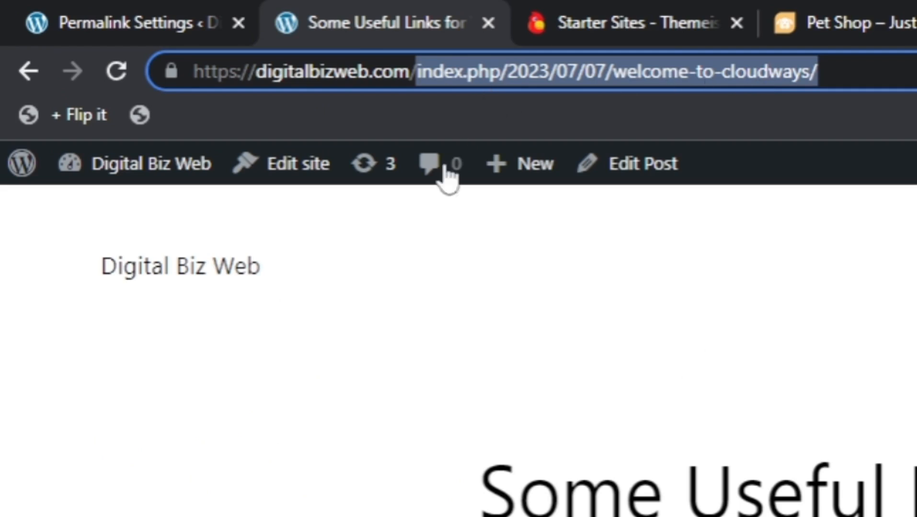
pyautogui.click(92, 19)
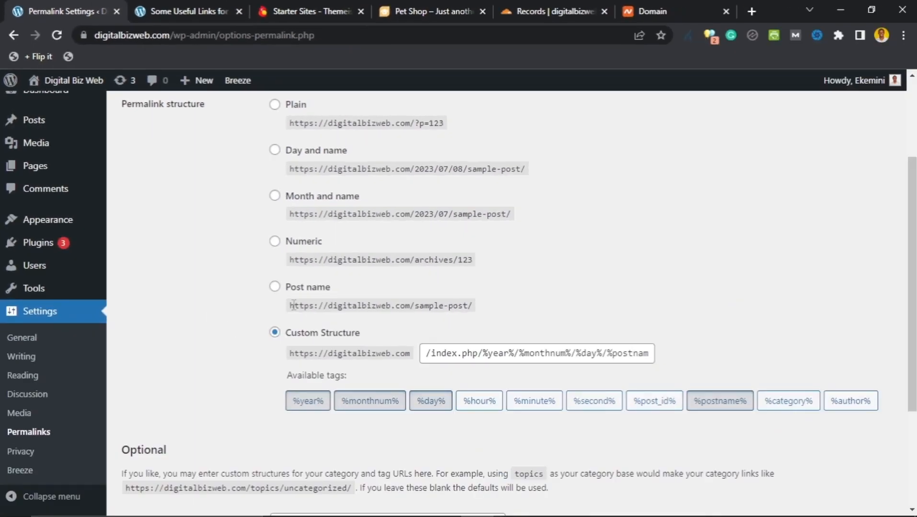
# Step: Select the Post name permalink structure (/%postname%/) and review the remaining options
pyautogui.click(346, 361)
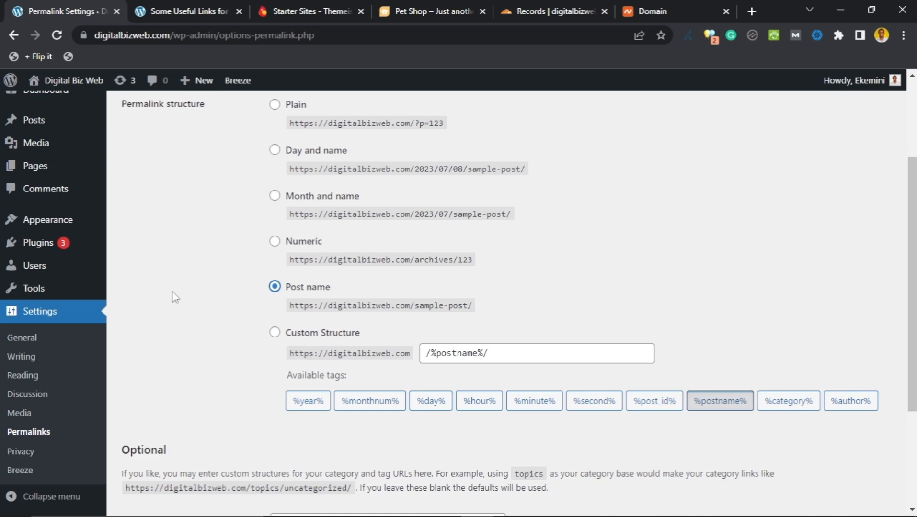
pyautogui.scroll(-3, 173, 304)
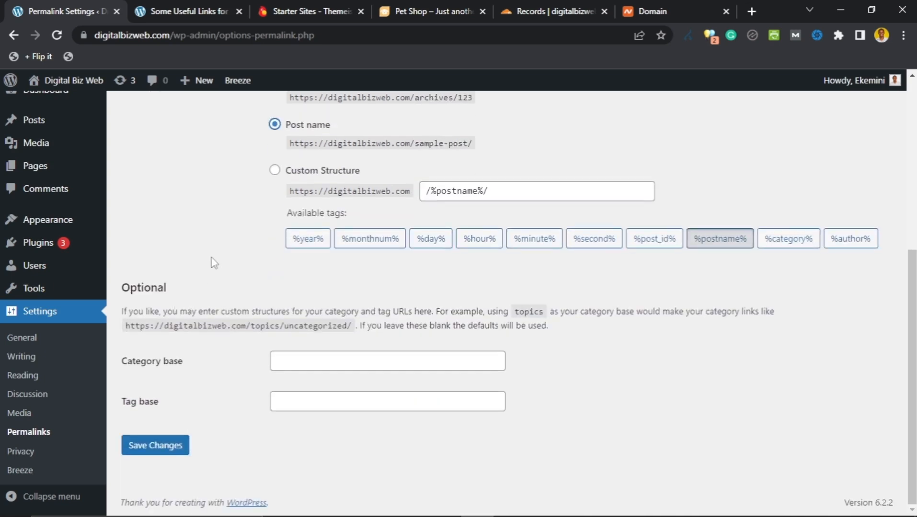
pyautogui.scroll(5, 207, 355)
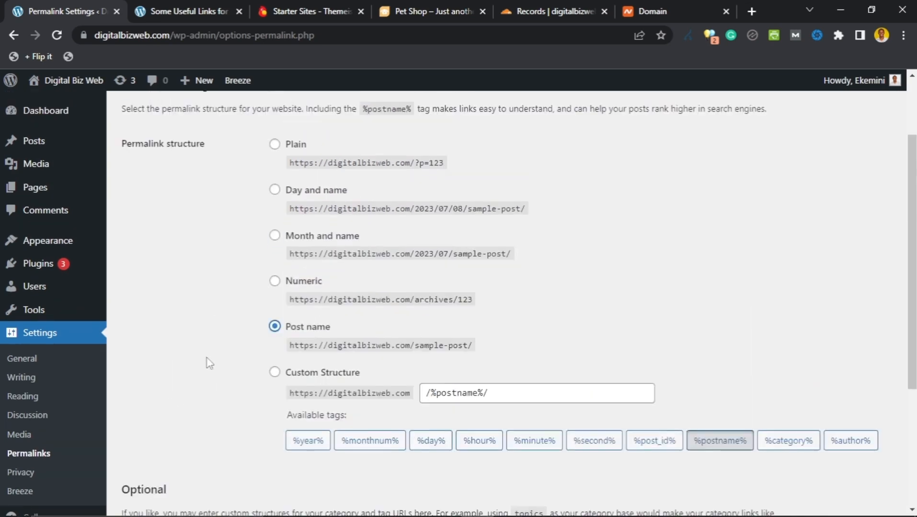
pyautogui.scroll(-1, 240, 352)
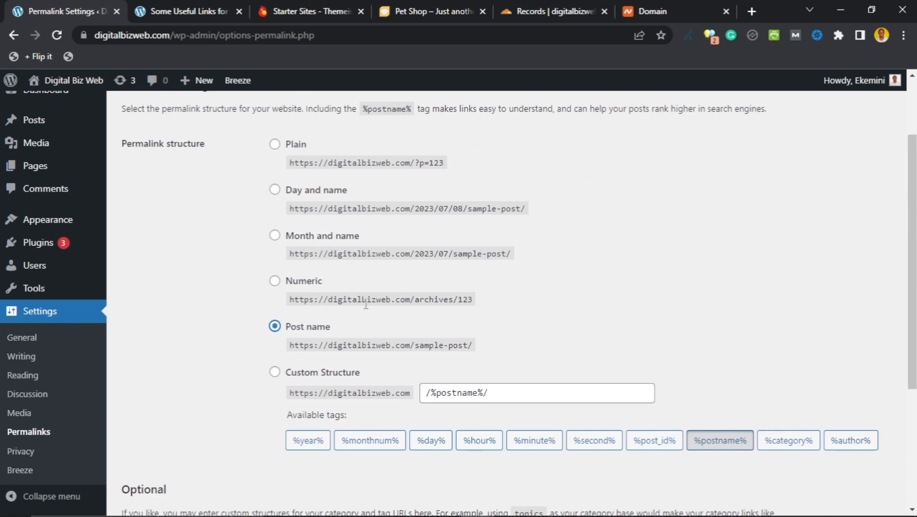
pyautogui.scroll(-1, 239, 339)
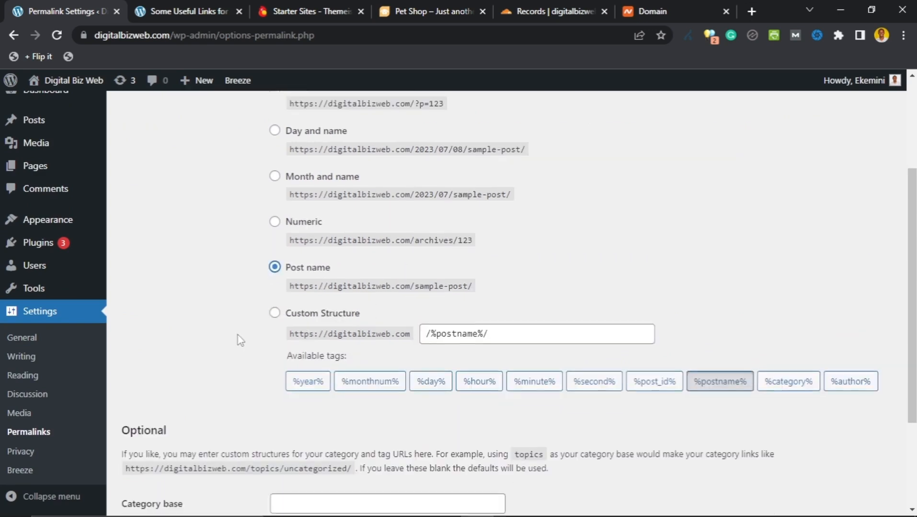
pyautogui.scroll(1, 239, 339)
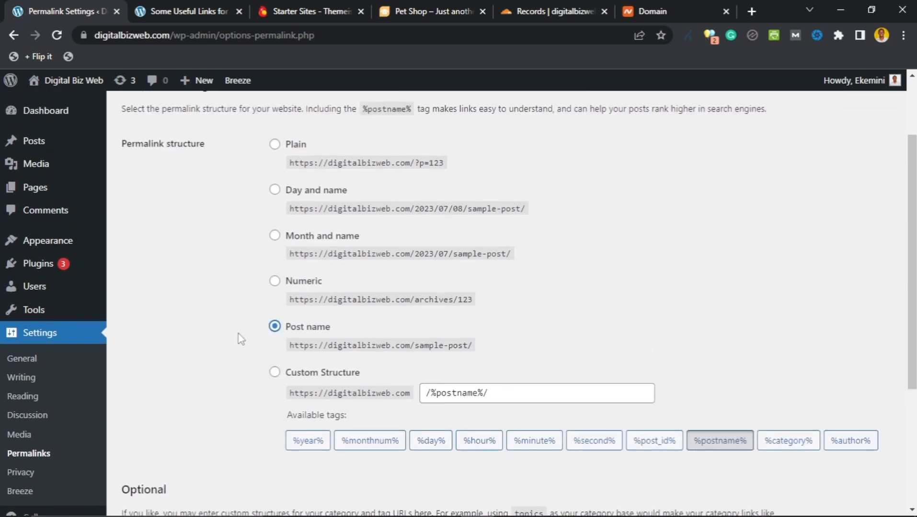
# Step: Build the Custom Structure permalink /%year%/%monthnum%/%postname%/.html, then select the whole pattern
pyautogui.click(274, 373)
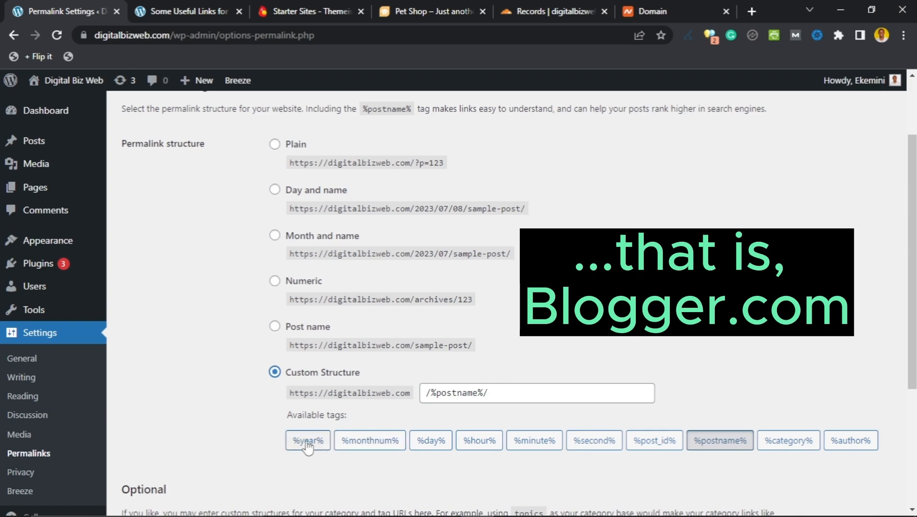
pyautogui.click(730, 445)
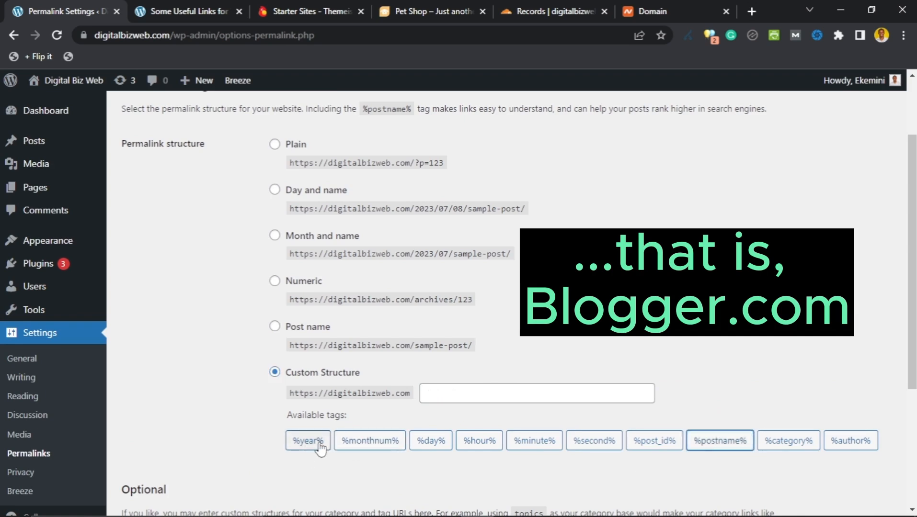
pyautogui.click(319, 443)
pyautogui.click(372, 442)
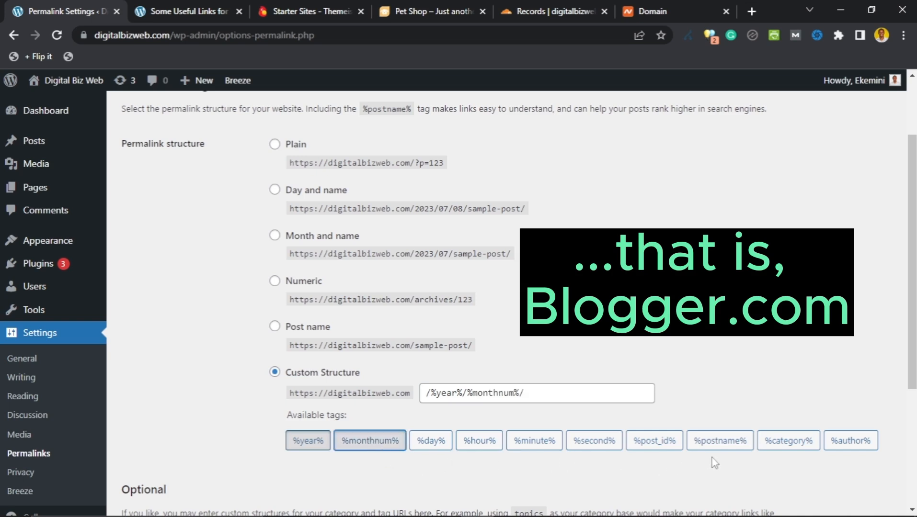
pyautogui.click(719, 446)
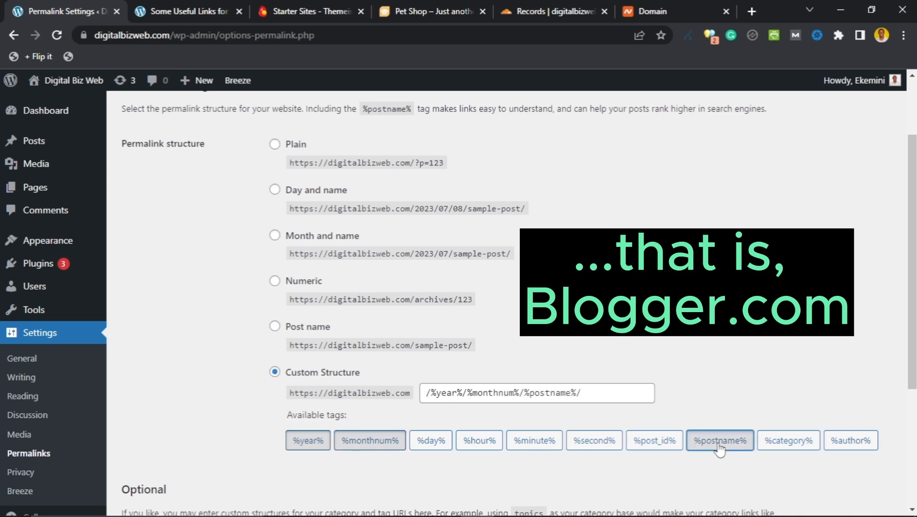
pyautogui.click(606, 396)
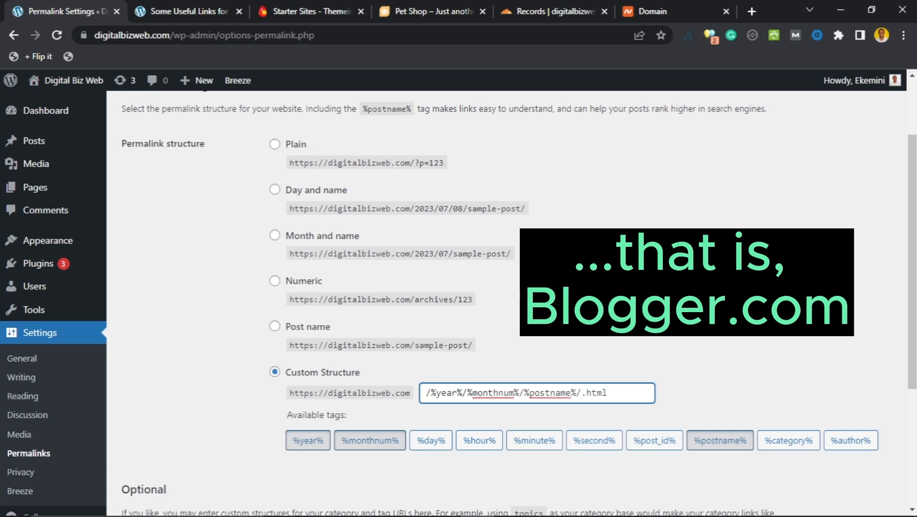
pyautogui.click(728, 300)
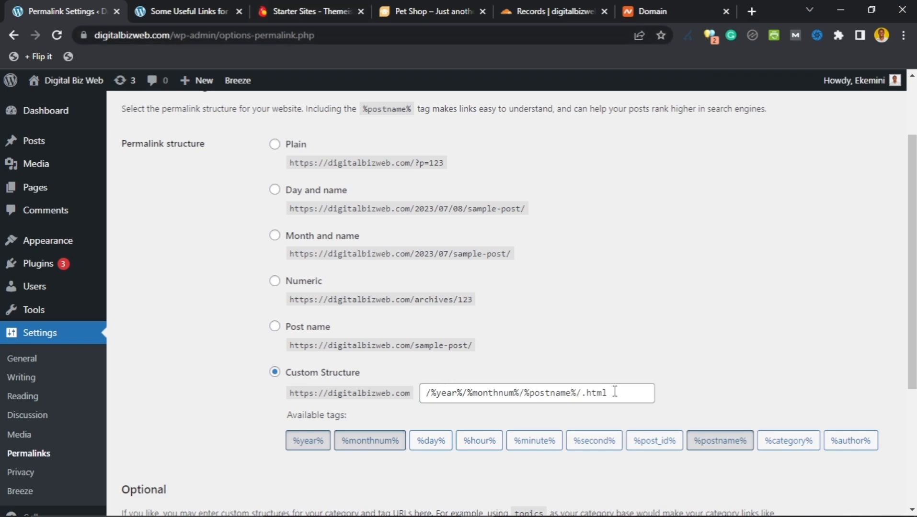
pyautogui.moveTo(630, 393); pyautogui.dragTo(424, 393)
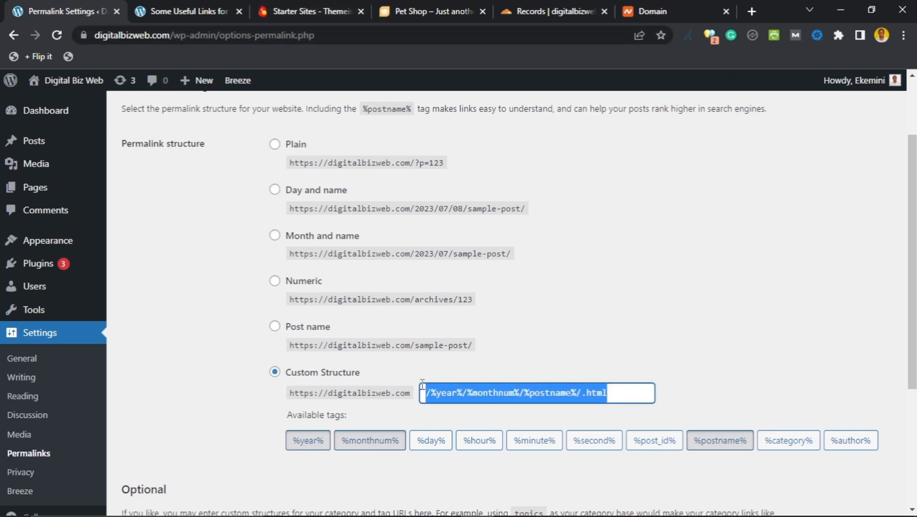
# Step: Delete the custom pattern, choose Post name, and save so permalinks read /sample-post/
pyautogui.press('BackSpace')
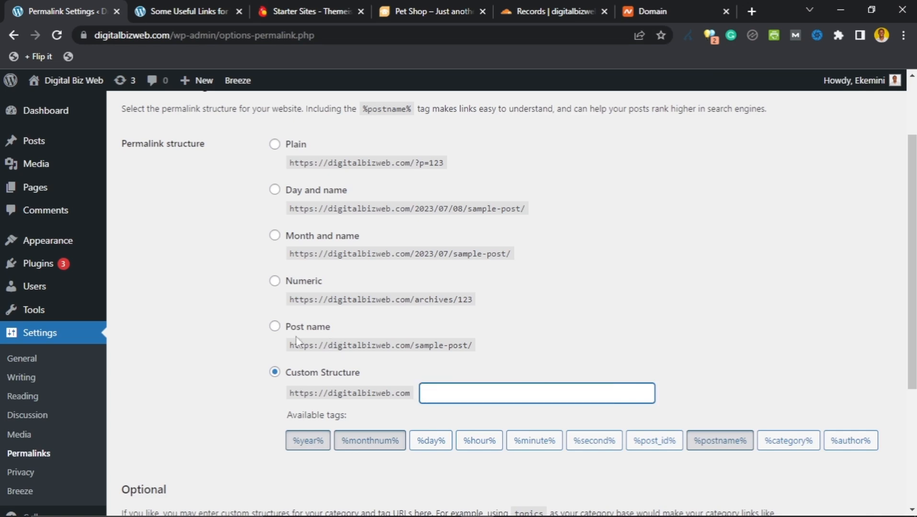
pyautogui.click(275, 327)
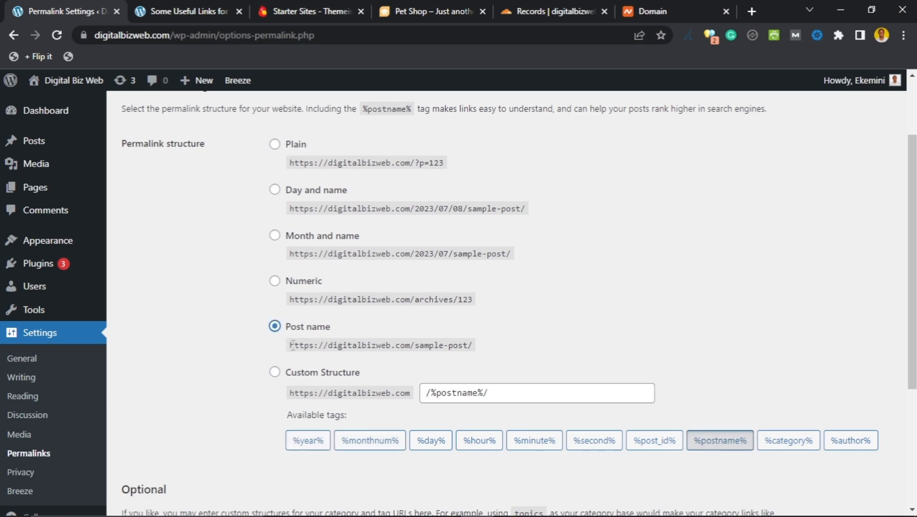
pyautogui.scroll(-5, 294, 347)
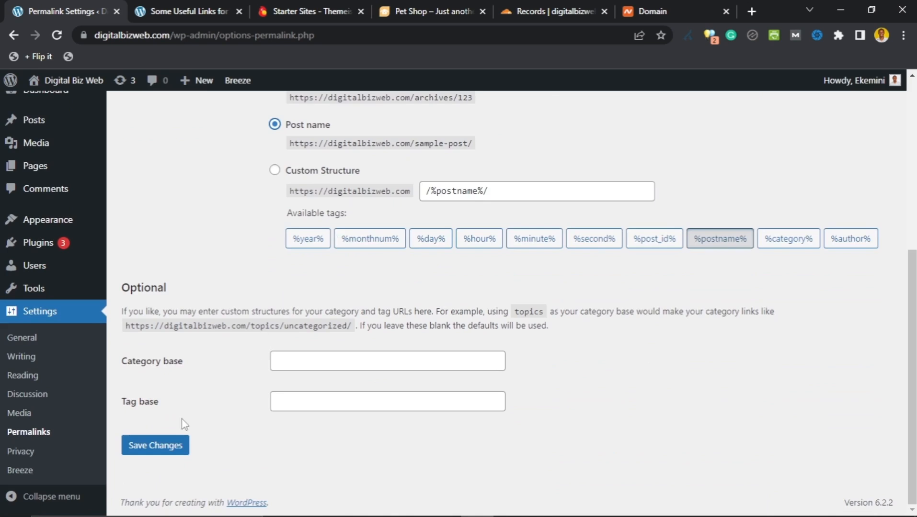
pyautogui.click(175, 451)
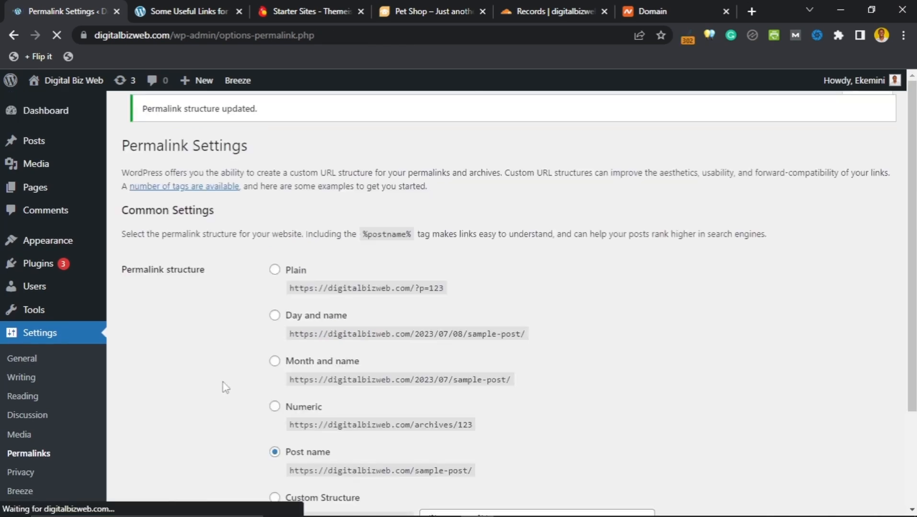
pyautogui.scroll(-4, 94, 410)
pyautogui.scroll(-3, 46, 383)
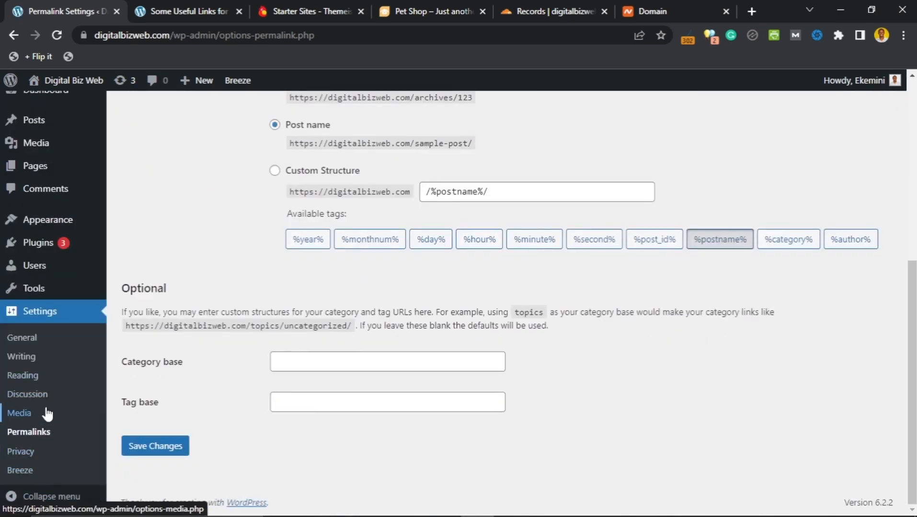
pyautogui.scroll(7, 45, 411)
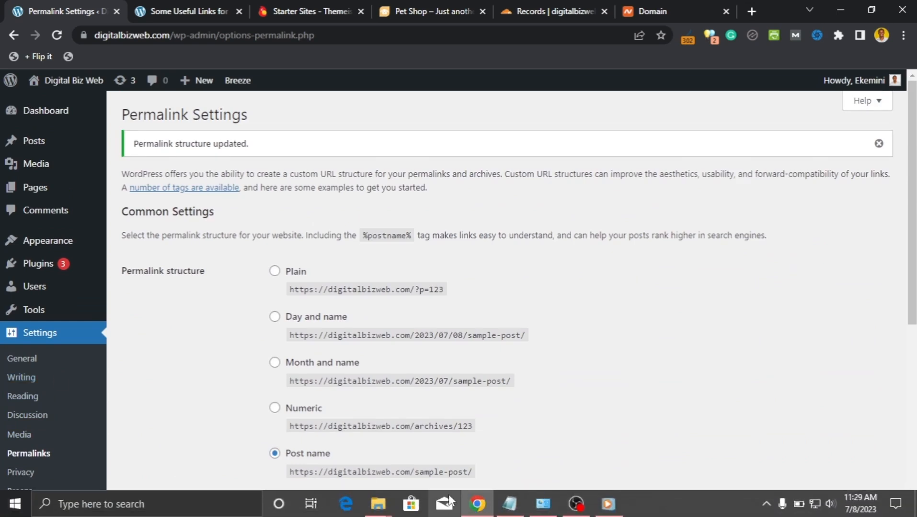
# Step: Check the Website setup checklist in Notepad, then open WordPress's Users > All Users list
pyautogui.click(510, 504)
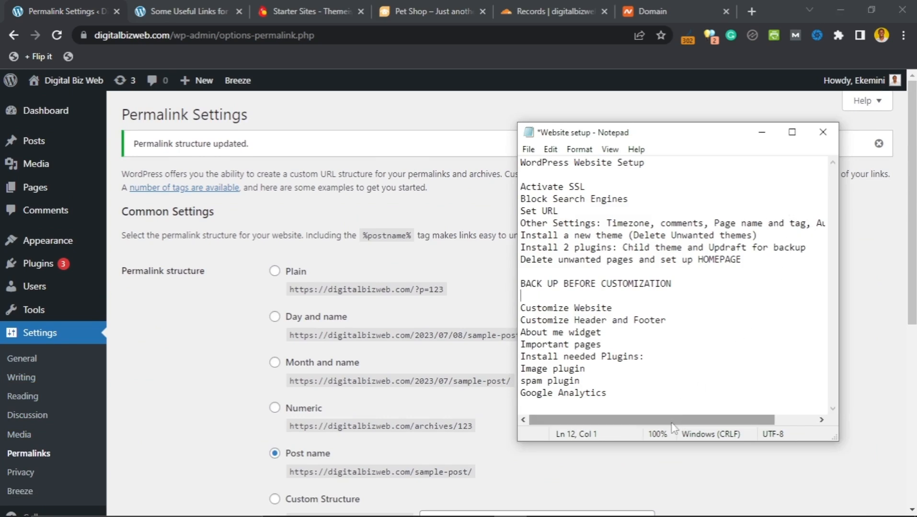
pyautogui.moveTo(675, 419); pyautogui.dragTo(597, 441)
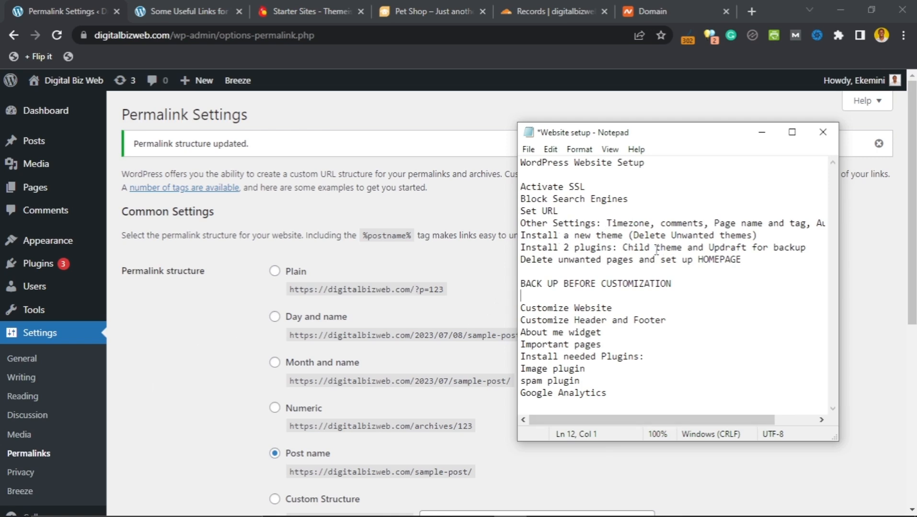
pyautogui.click(220, 372)
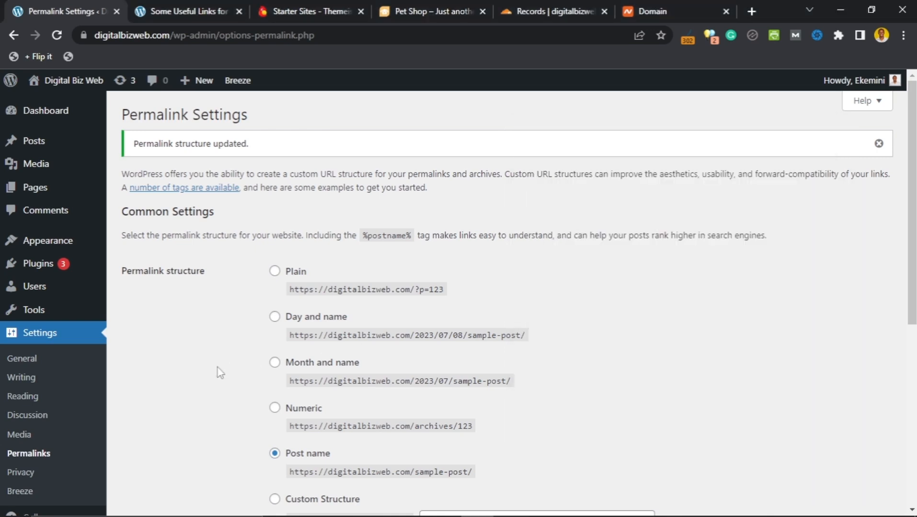
pyautogui.click(34, 296)
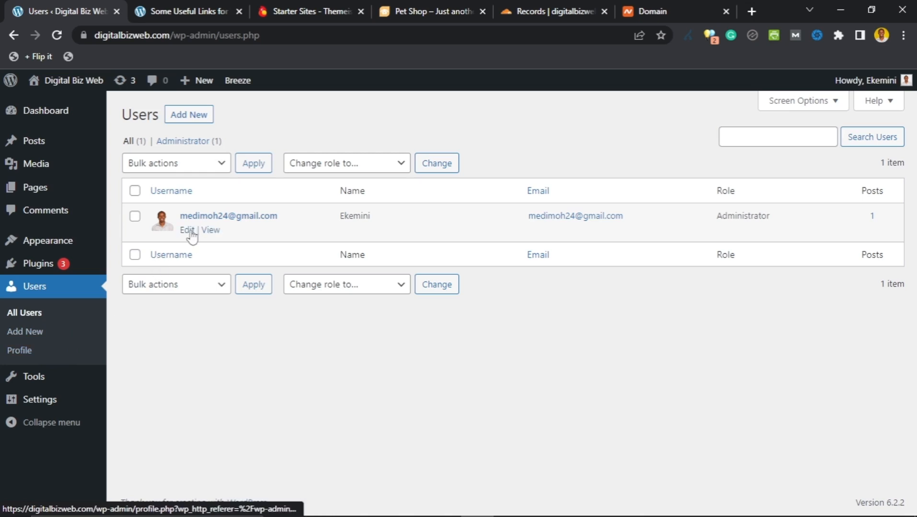
# Step: Open the administrator's profile and fill in the empty Last Name field
pyautogui.click(188, 231)
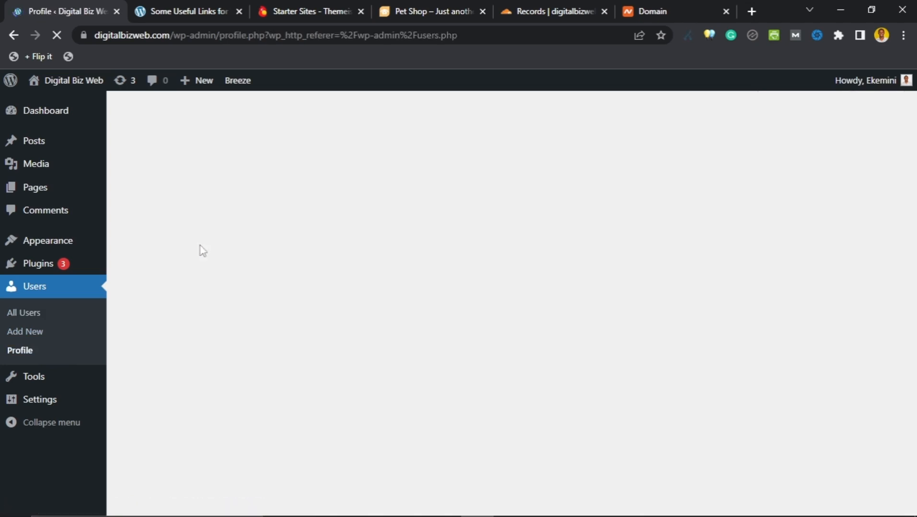
pyautogui.scroll(-7, 216, 278)
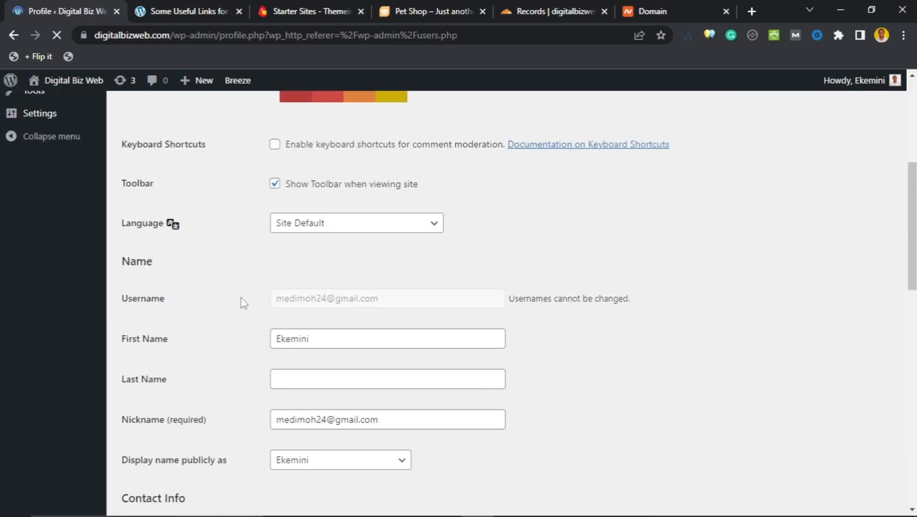
pyautogui.scroll(-1, 226, 261)
pyautogui.scroll(1, 225, 261)
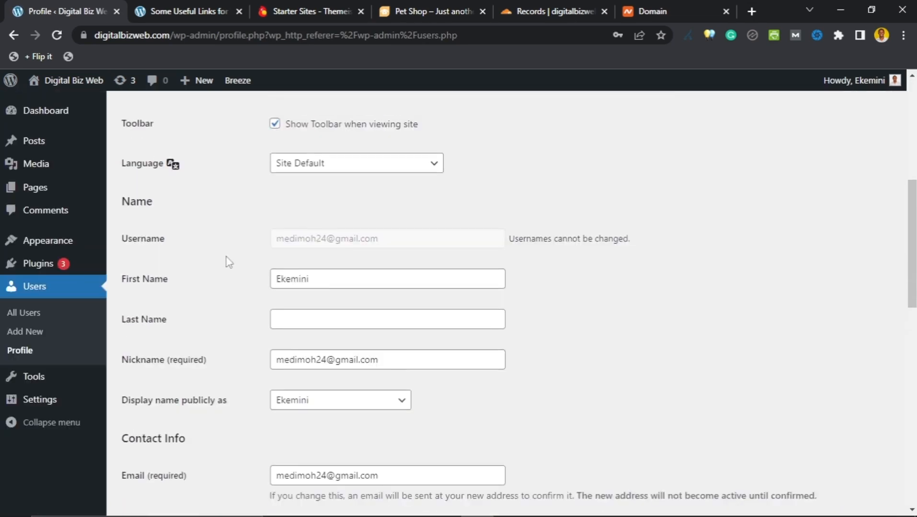
pyautogui.click(322, 288)
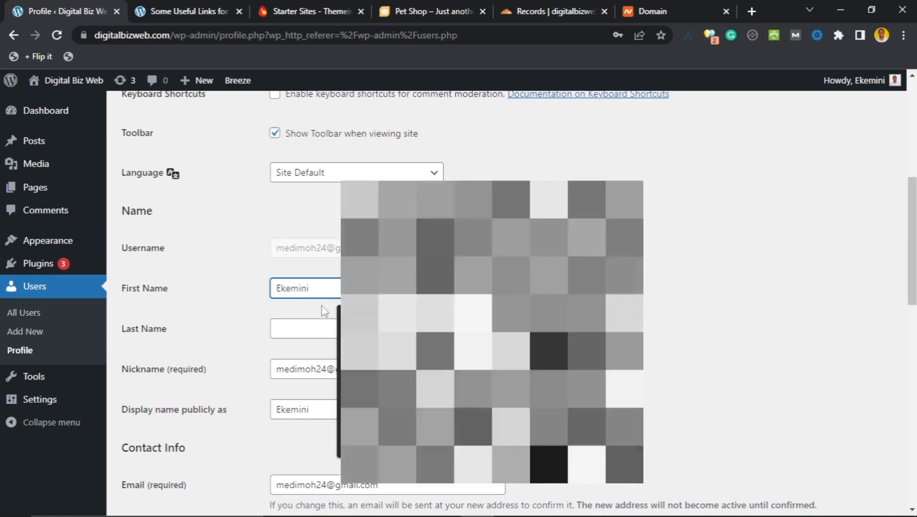
pyautogui.click(319, 328)
pyautogui.write('Robert')
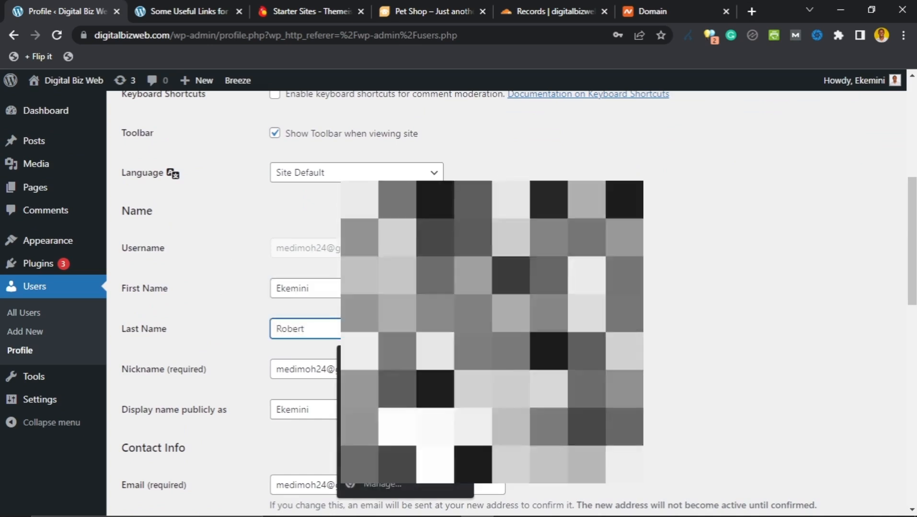
pyautogui.click(645, 350)
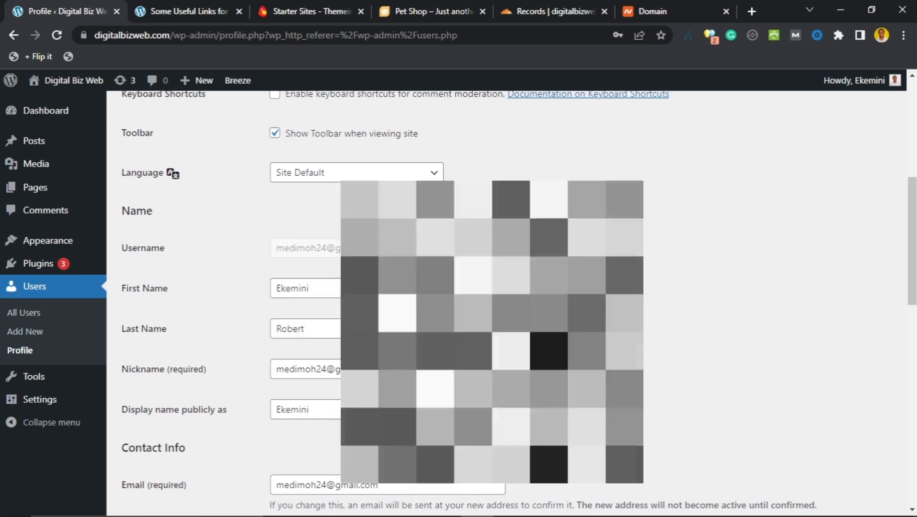
pyautogui.scroll(-3, 243, 296)
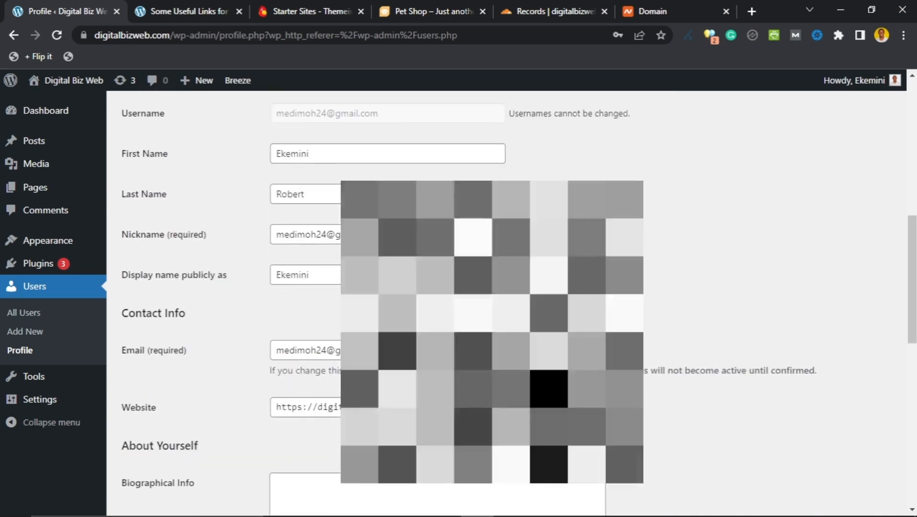
# Step: Set 'Display name publicly as' to the full first-and-last name option
pyautogui.click(305, 275)
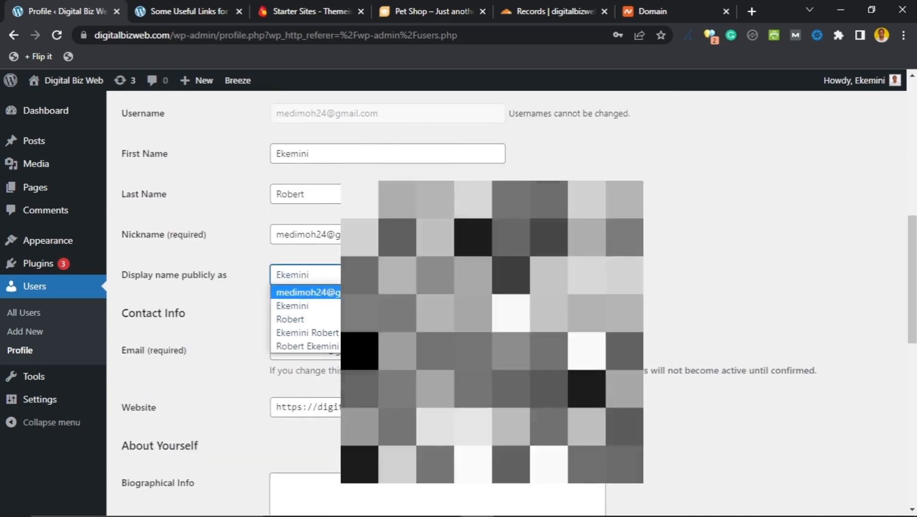
pyautogui.moveTo(872, 81)
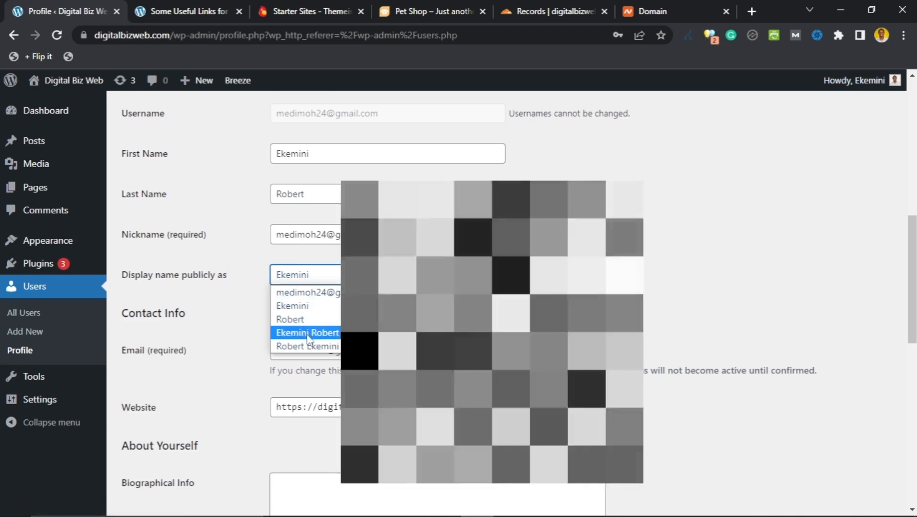
pyautogui.click(307, 335)
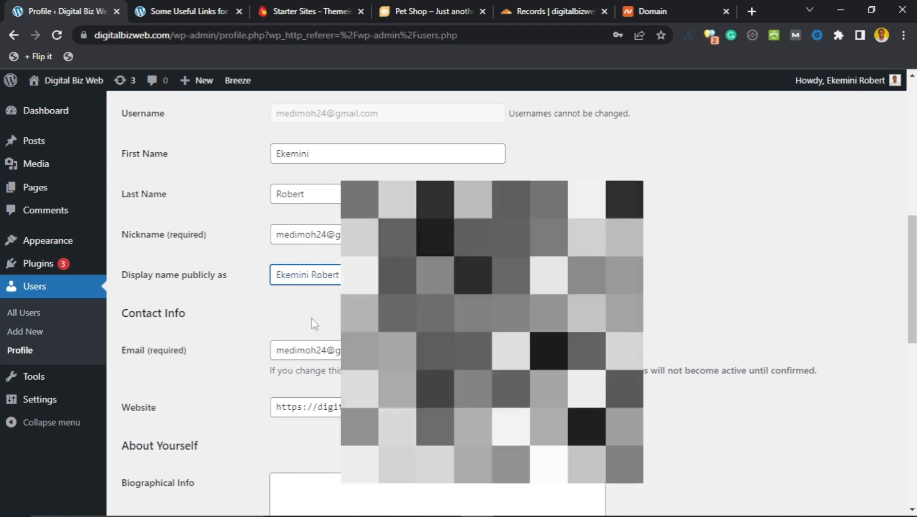
pyautogui.scroll(-2, 248, 310)
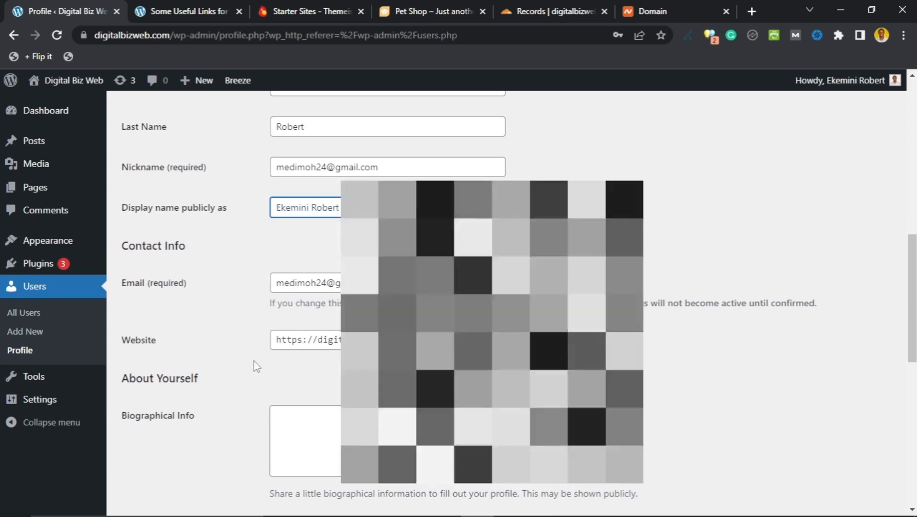
pyautogui.scroll(-3, 256, 364)
pyautogui.scroll(-3, 307, 317)
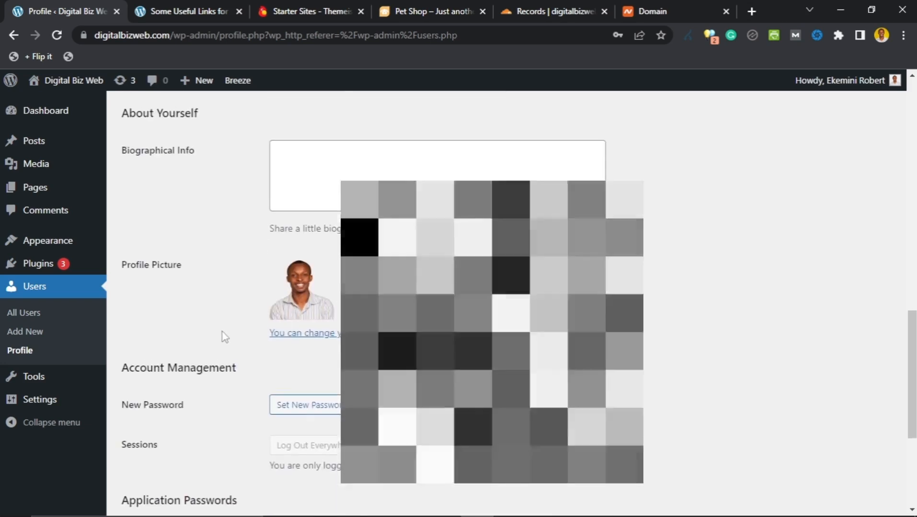
pyautogui.scroll(3, 223, 335)
# Step: Write a content-creator, make-money-online, football-fan bio in Biographical Info and update the profile
pyautogui.click(331, 288)
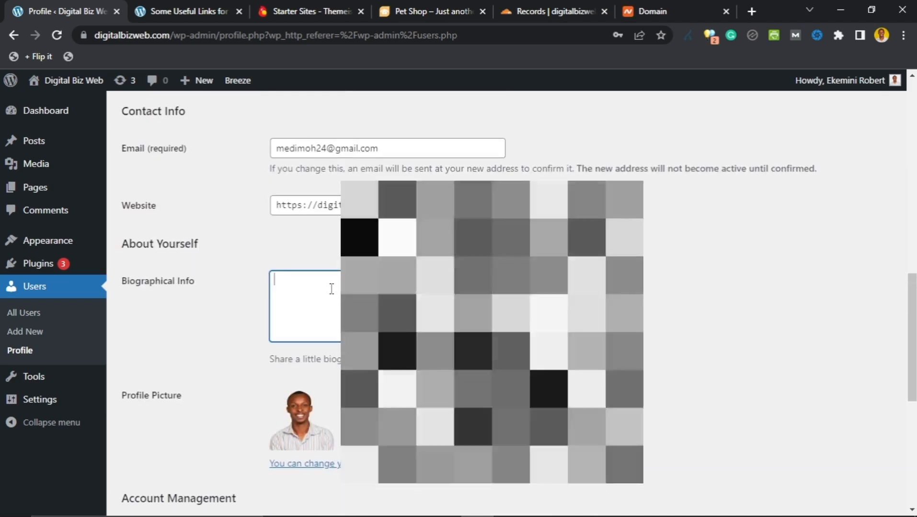
pyautogui.write("Hi, my name is Ekemini Robert. I'm a content creator. I also teach how to make money creating content online. When I'm not creating content or setting up WordPress websites, I ")
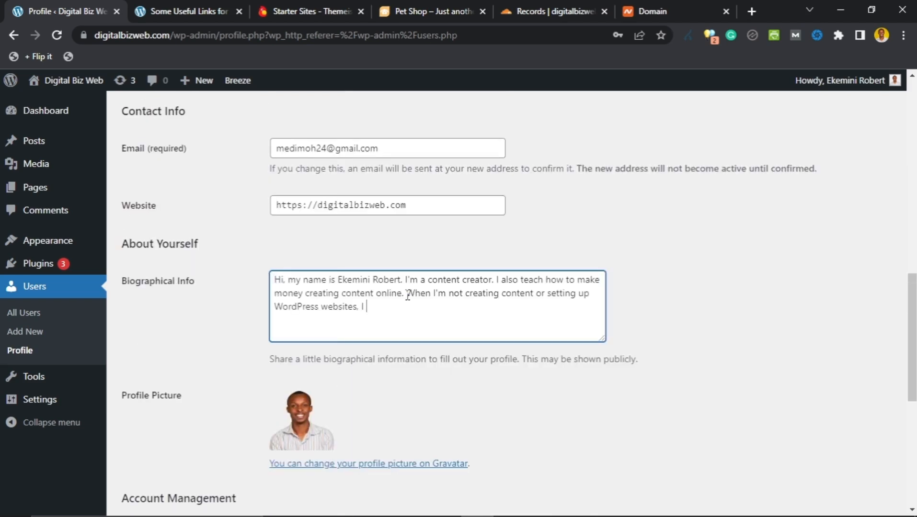
pyautogui.write('like to play football.')
pyautogui.scroll(-5, 343, 290)
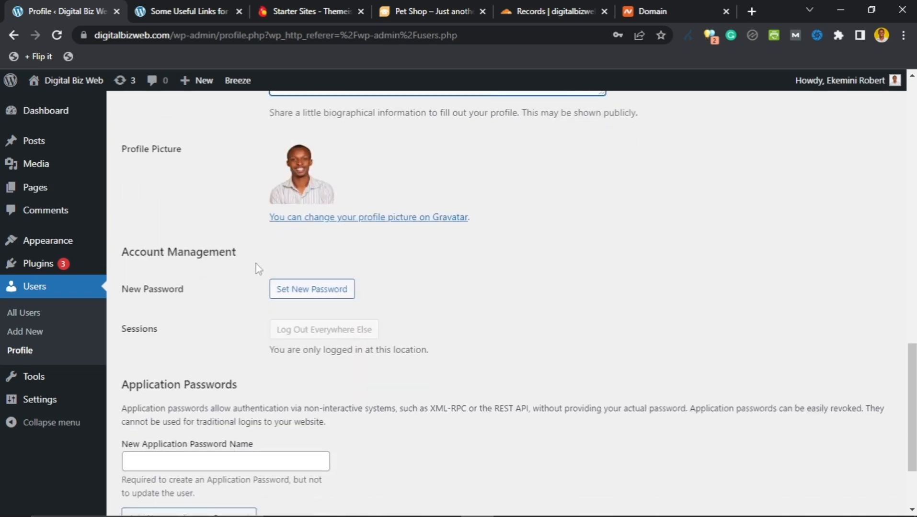
pyautogui.scroll(3, 258, 269)
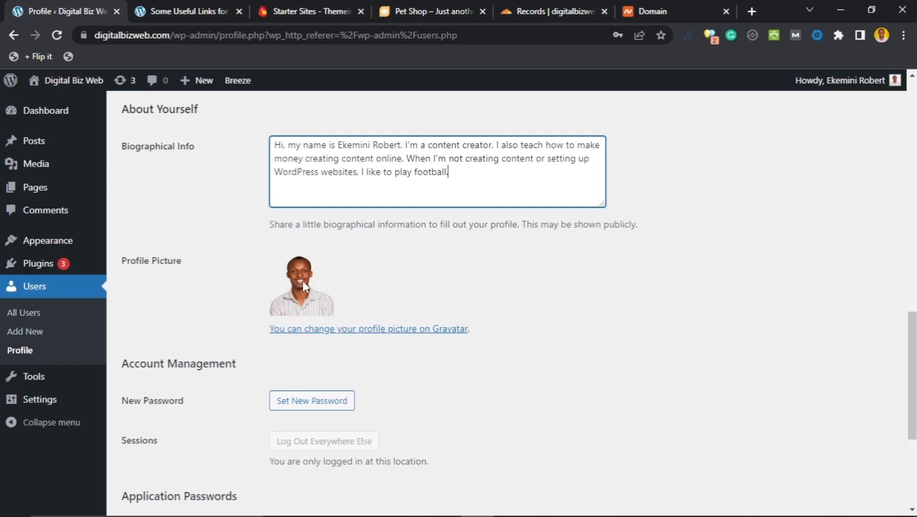
pyautogui.scroll(-3, 246, 262)
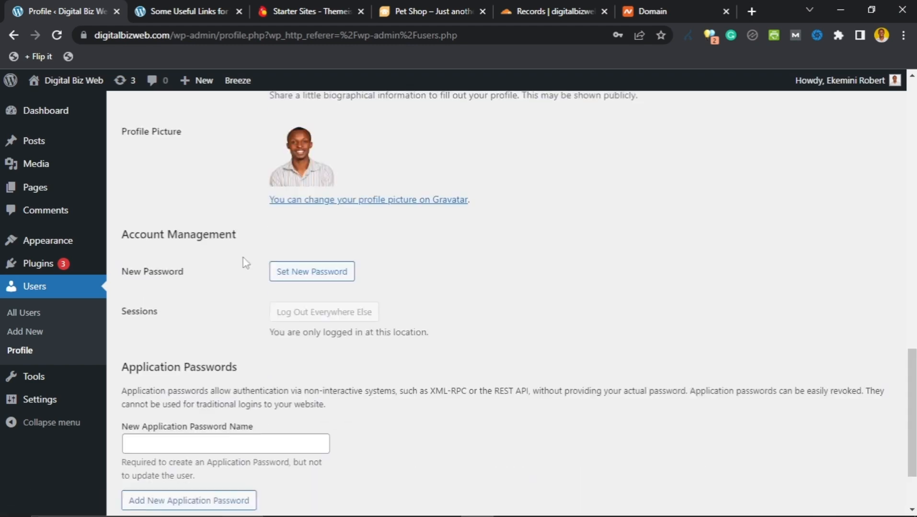
pyautogui.scroll(-1, 243, 259)
pyautogui.scroll(2, 240, 255)
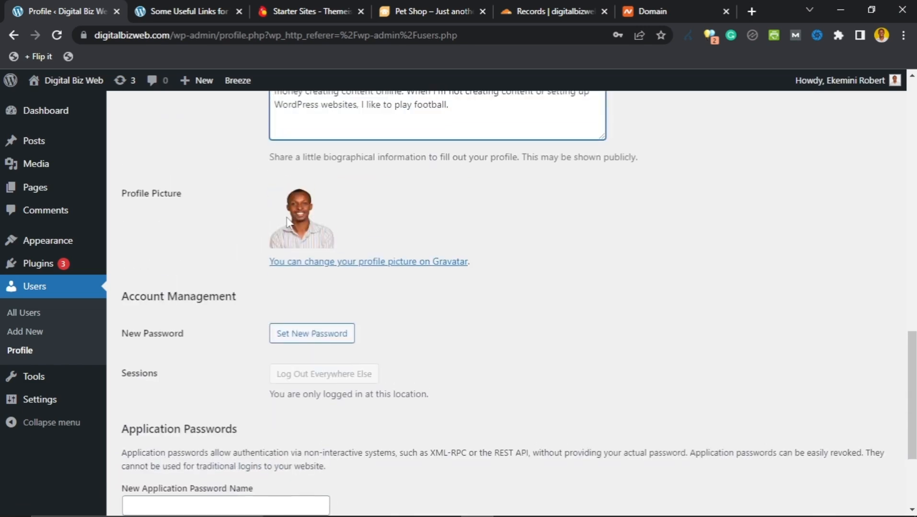
pyautogui.scroll(1, 290, 225)
pyautogui.scroll(-5, 243, 230)
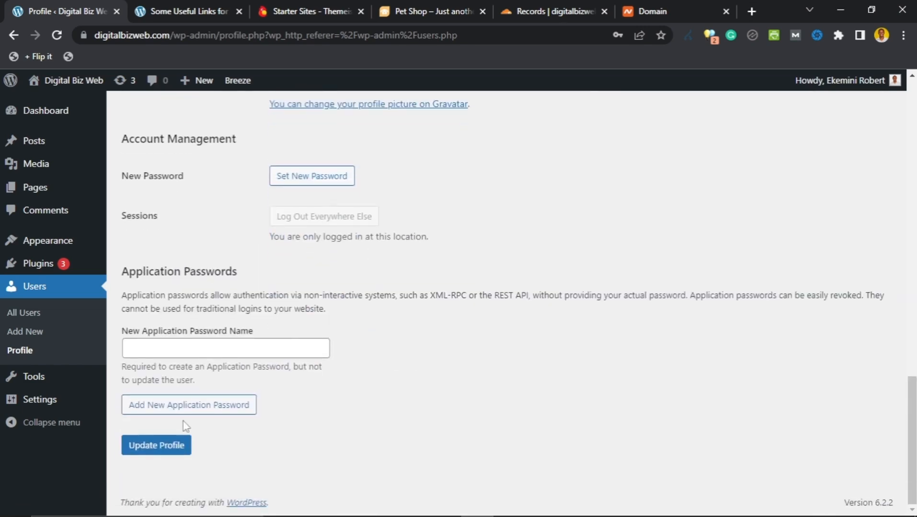
pyautogui.click(155, 445)
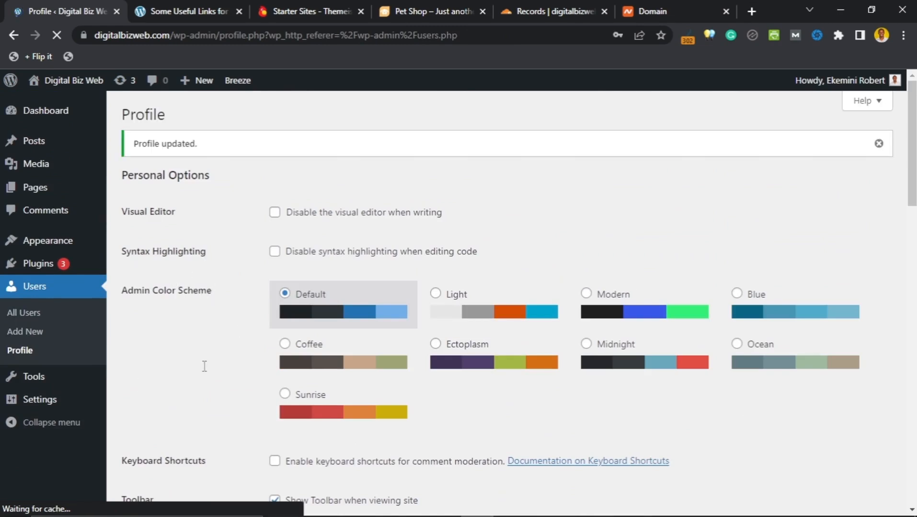
pyautogui.click(509, 504)
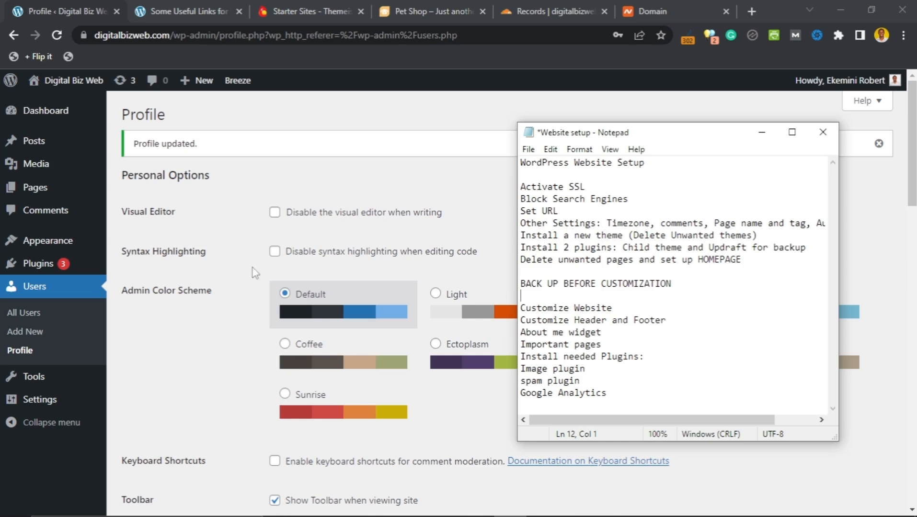
pyautogui.click(234, 309)
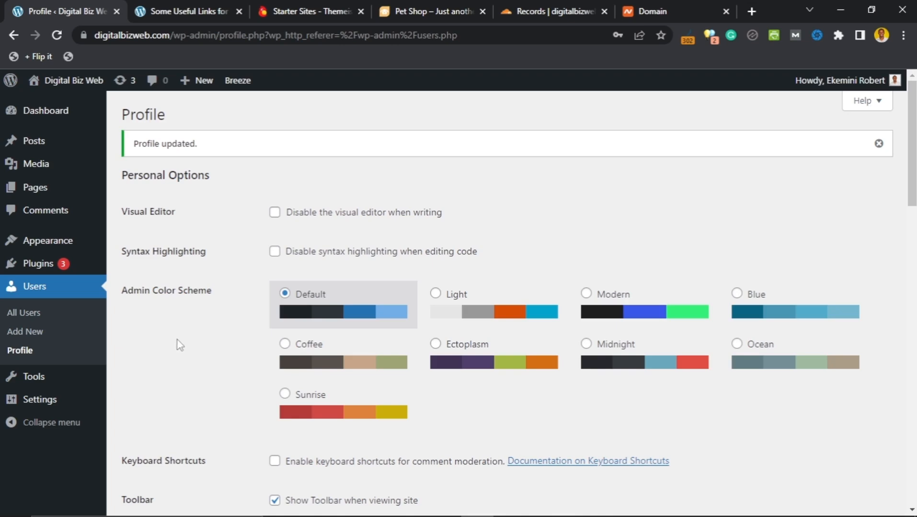
pyautogui.moveTo(68, 243)
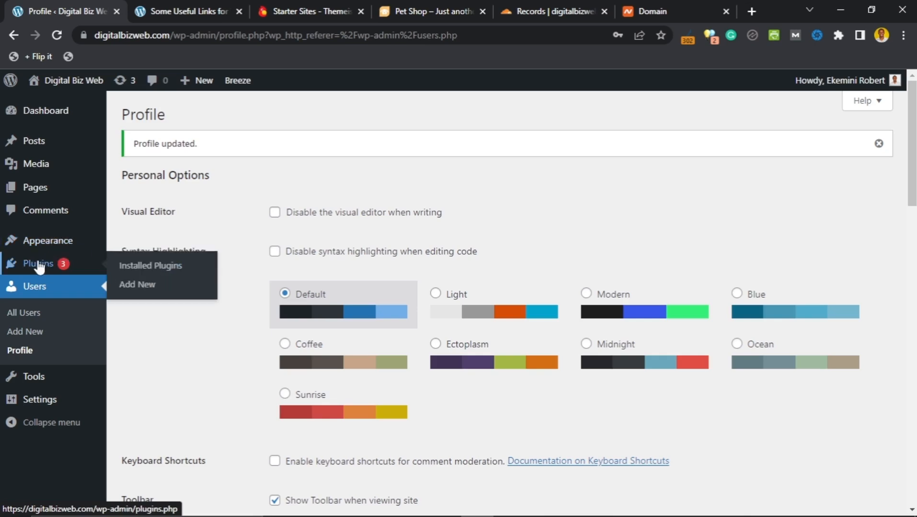
pyautogui.moveTo(19, 245)
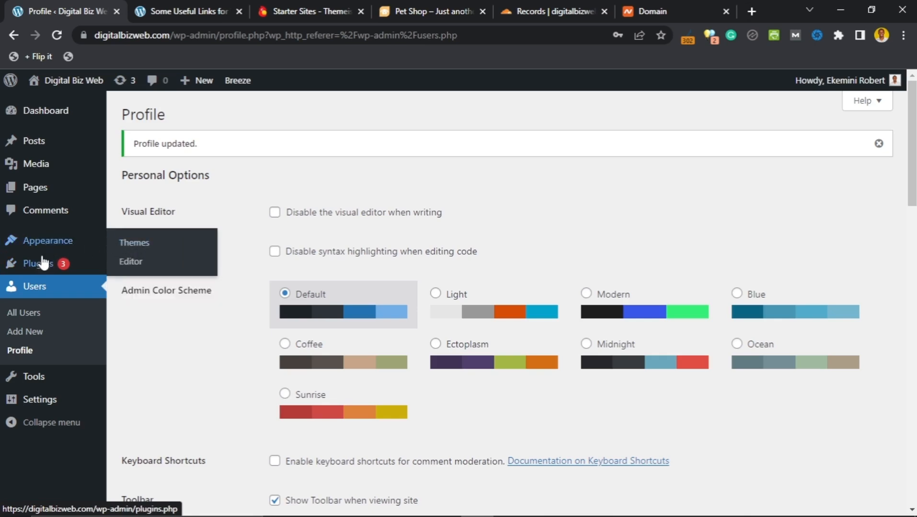
# Step: In Installed Plugins, delete Akismet Anti-Spam and Hello Dolly, confirming each deletion
pyautogui.click(46, 267)
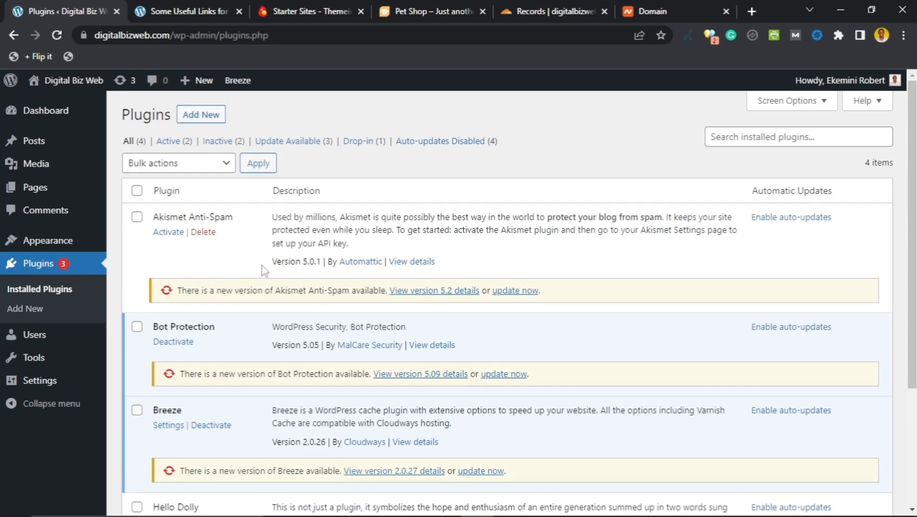
pyautogui.scroll(-1, 263, 276)
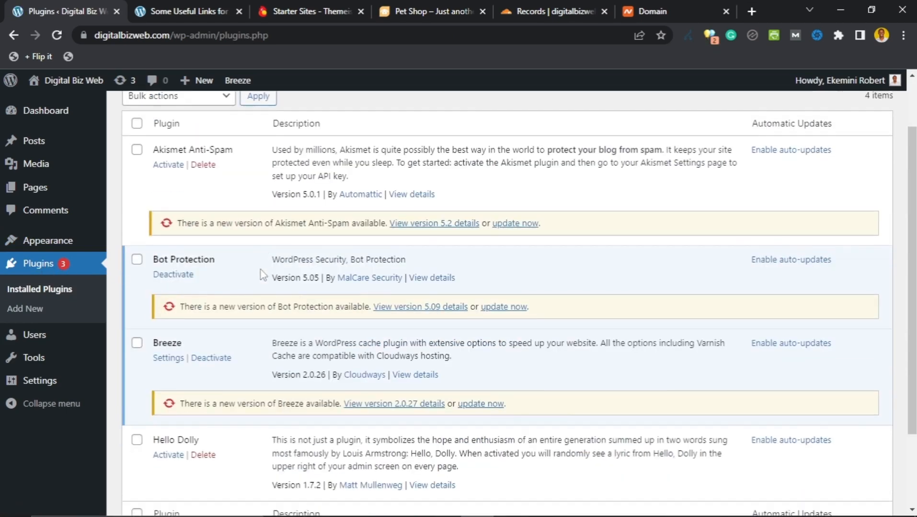
pyautogui.scroll(1, 261, 273)
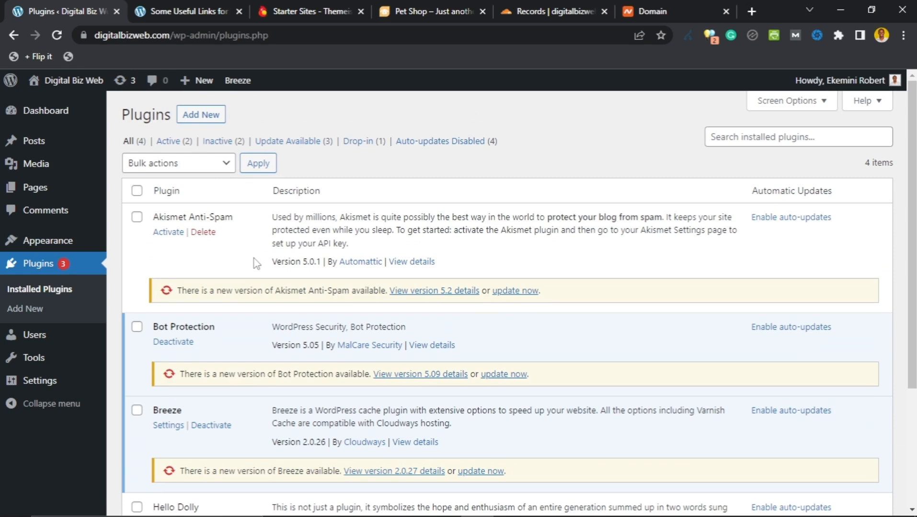
pyautogui.click(203, 235)
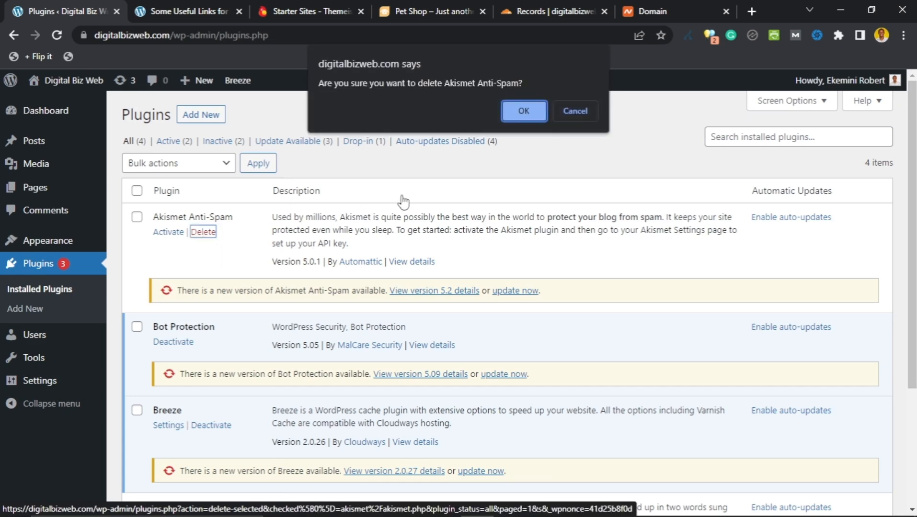
pyautogui.click(511, 117)
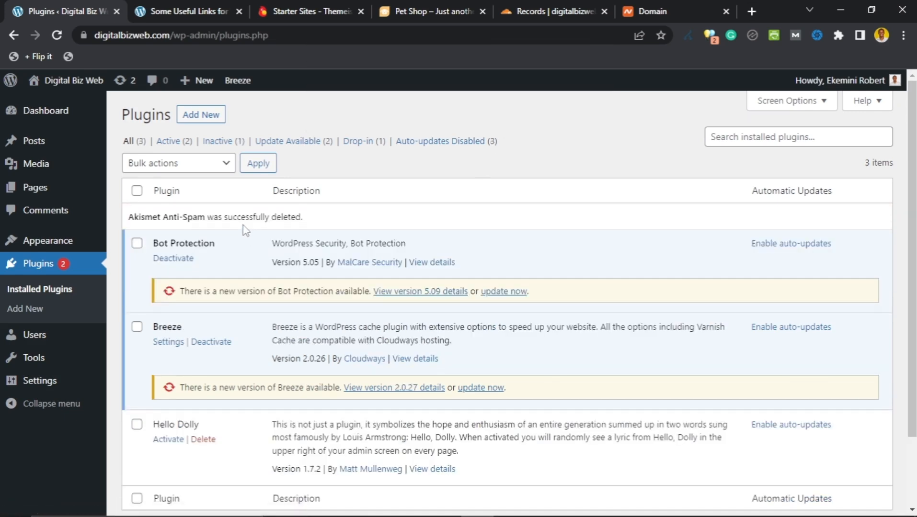
pyautogui.scroll(-2, 243, 232)
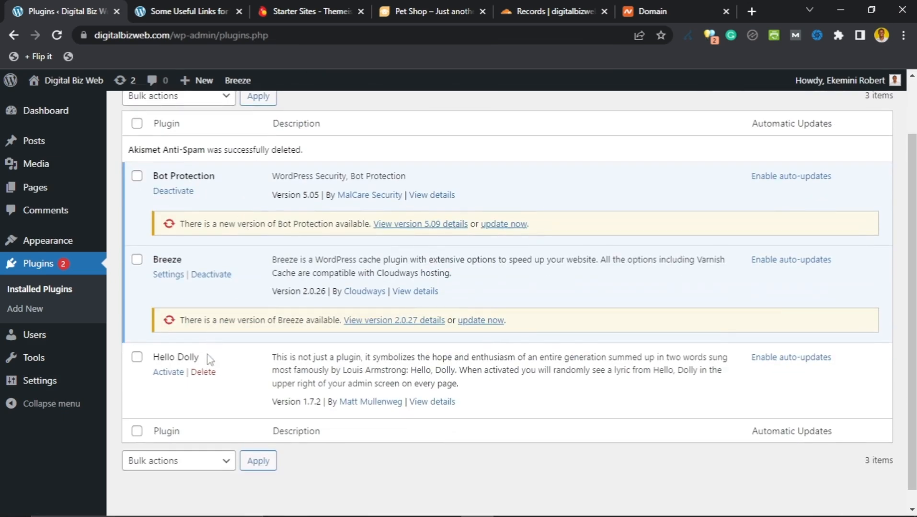
pyautogui.click(203, 372)
pyautogui.click(524, 108)
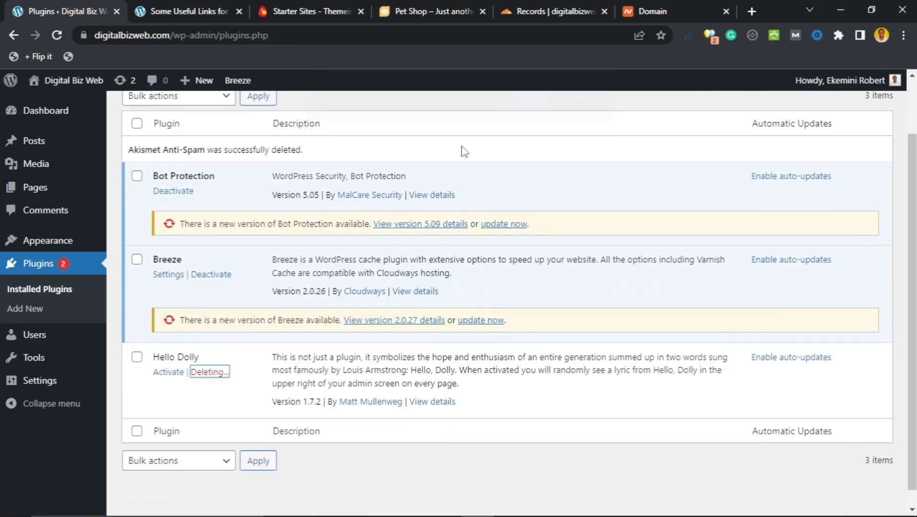
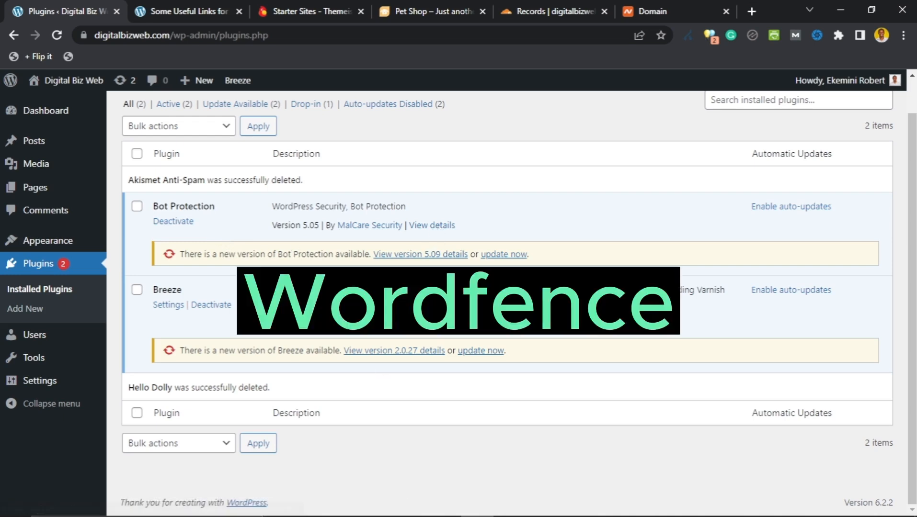
# Step: After checking the setup checklist, update Bot Protection to 5.09 and Breeze to 2.0.27
pyautogui.click(521, 504)
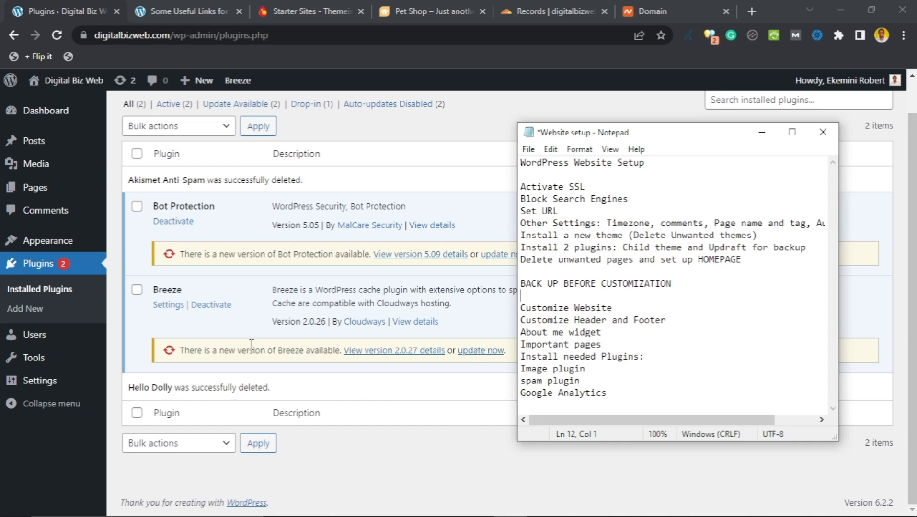
pyautogui.click(433, 207)
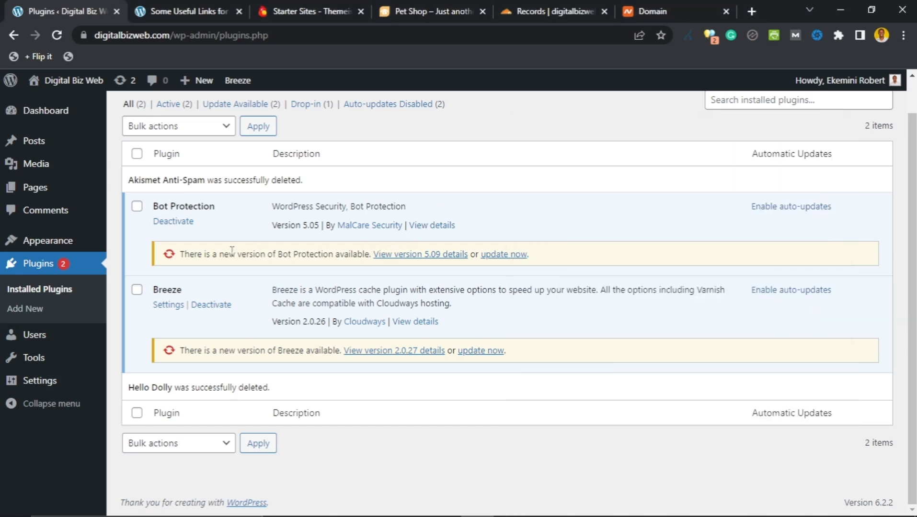
pyautogui.click(502, 255)
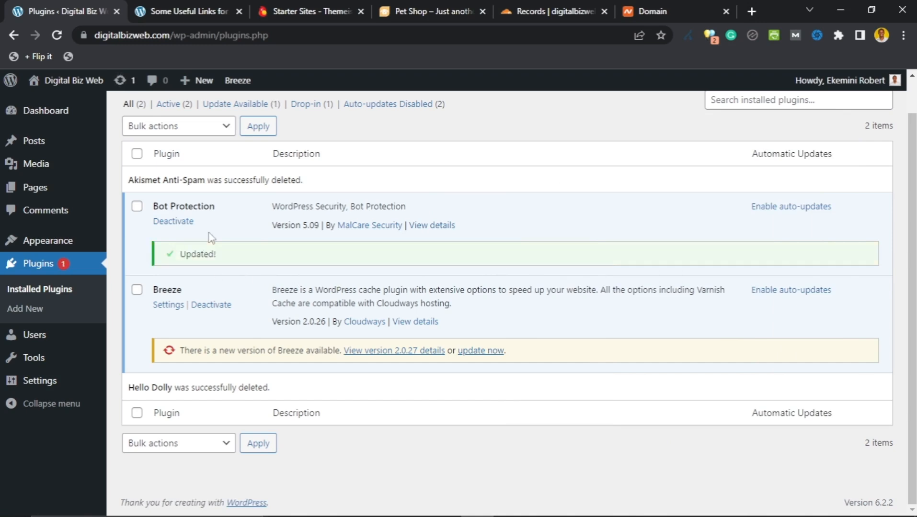
pyautogui.click(482, 351)
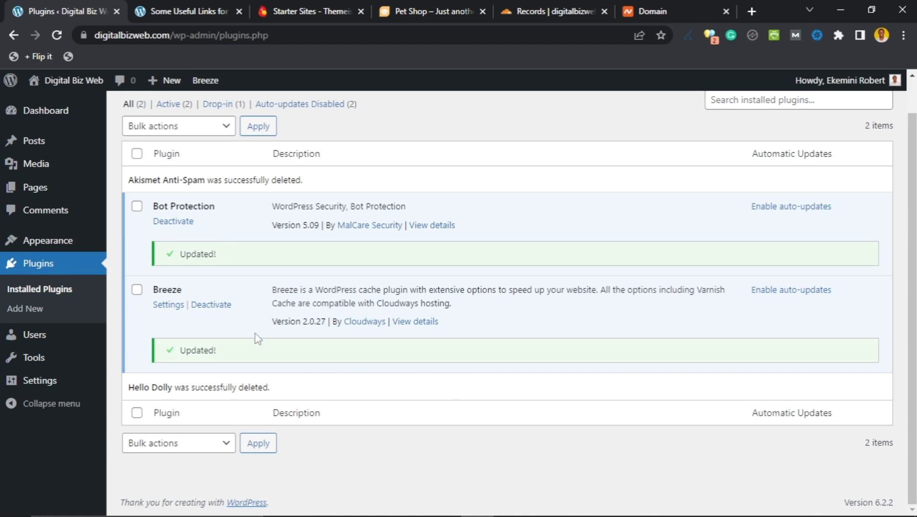
pyautogui.scroll(2, 487, 369)
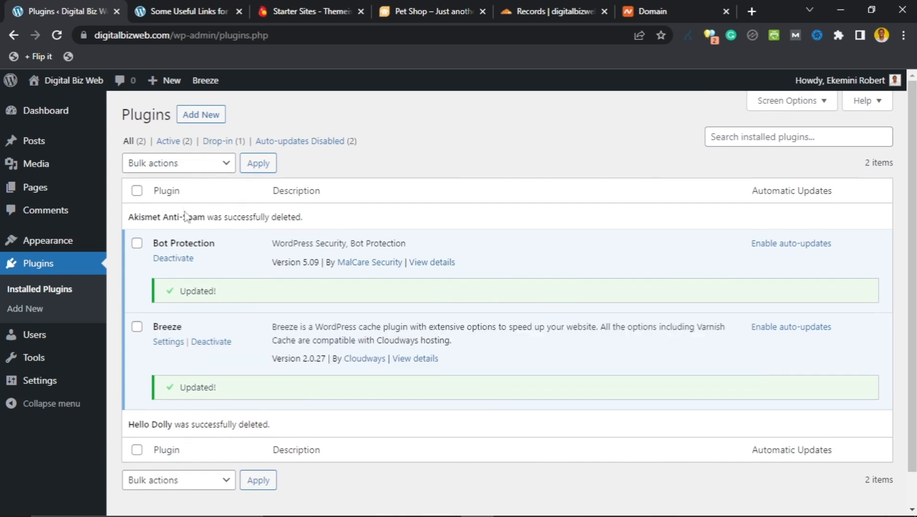
# Step: Search new plugins for 'cloud templates', then install and activate Cloud Templates & Patterns collection
pyautogui.click(196, 117)
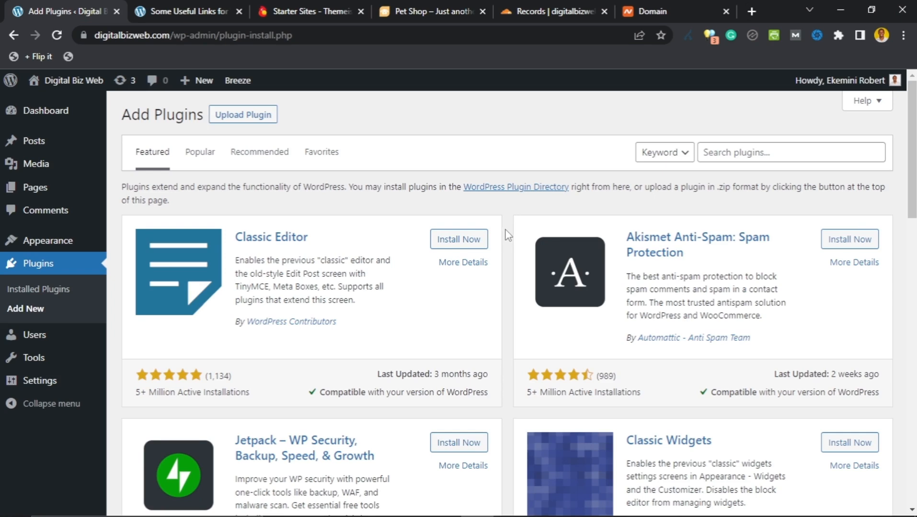
pyautogui.click(738, 155)
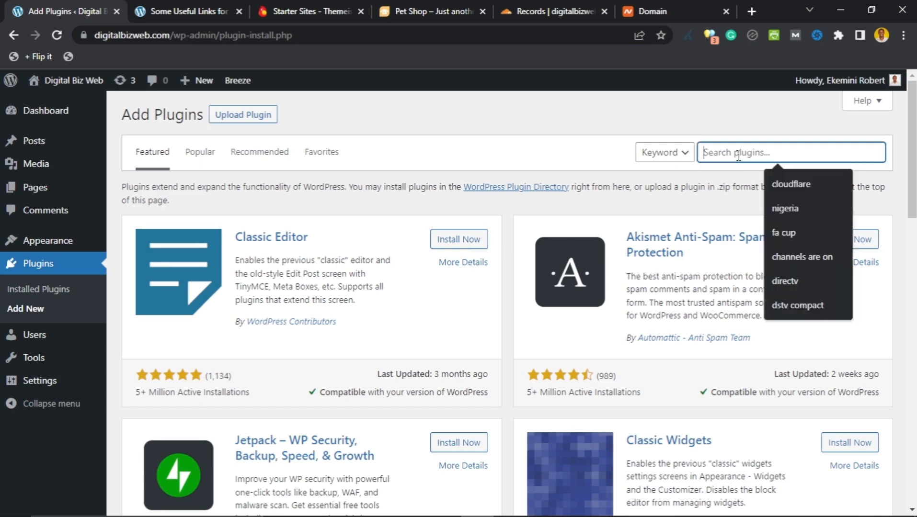
pyautogui.write('cloud')
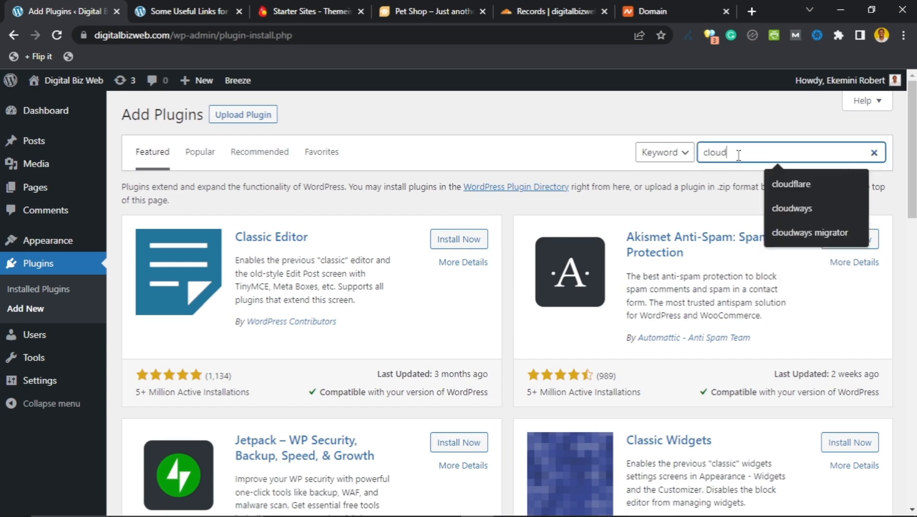
pyautogui.write(' temp')
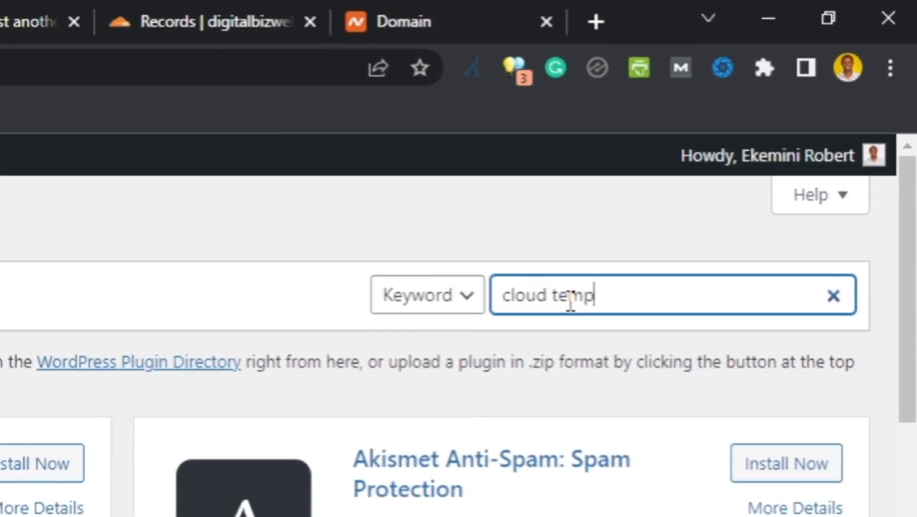
pyautogui.write('lates')
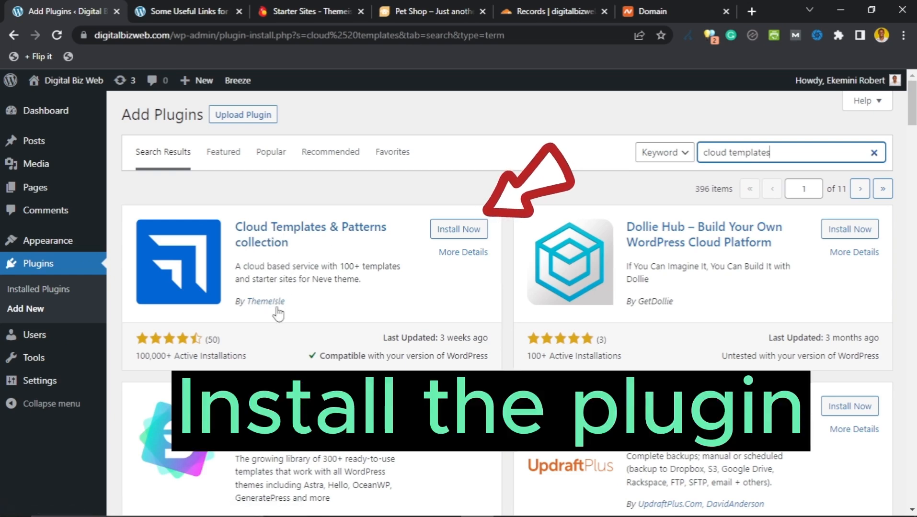
pyautogui.click(452, 230)
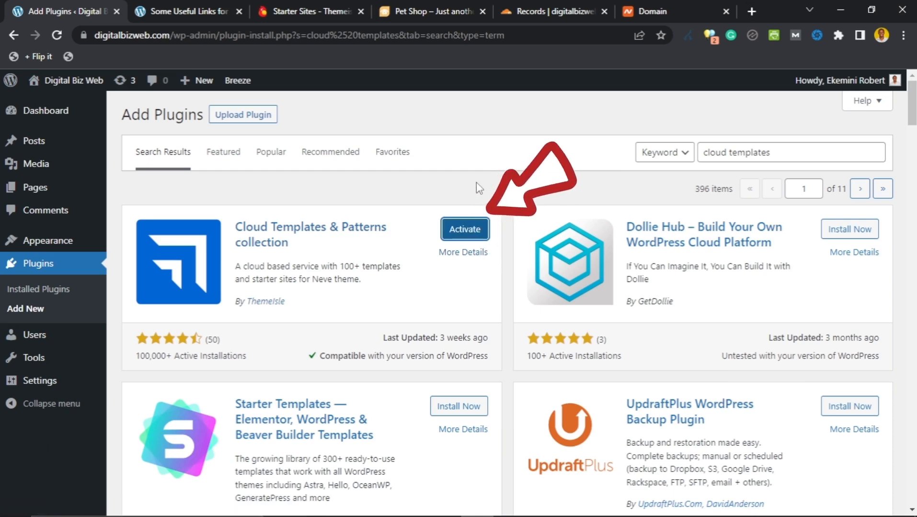
pyautogui.click(465, 229)
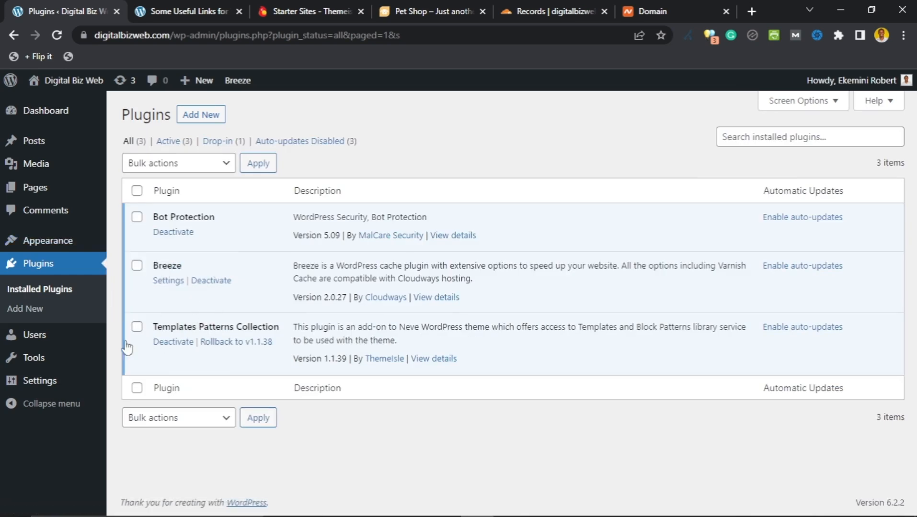
# Step: Open Appearance > Starter Sites and browse designs like Fitness, Travel Agency, Architecture and Wedding
pyautogui.moveTo(46, 245)
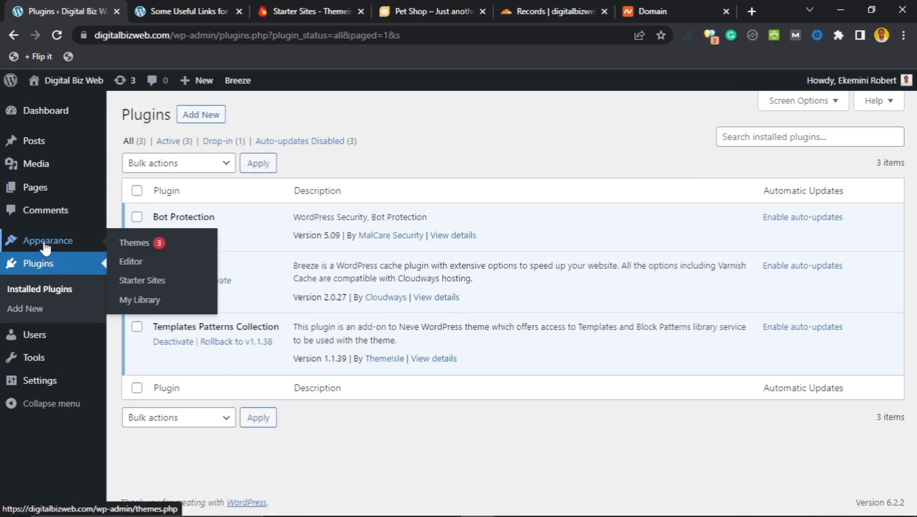
pyautogui.click(136, 287)
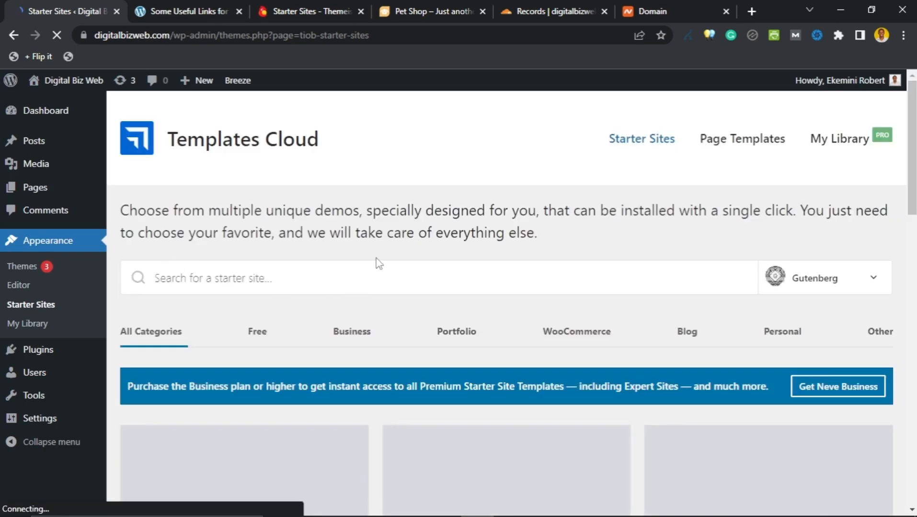
pyautogui.scroll(-3, 376, 258)
pyautogui.scroll(3, 375, 249)
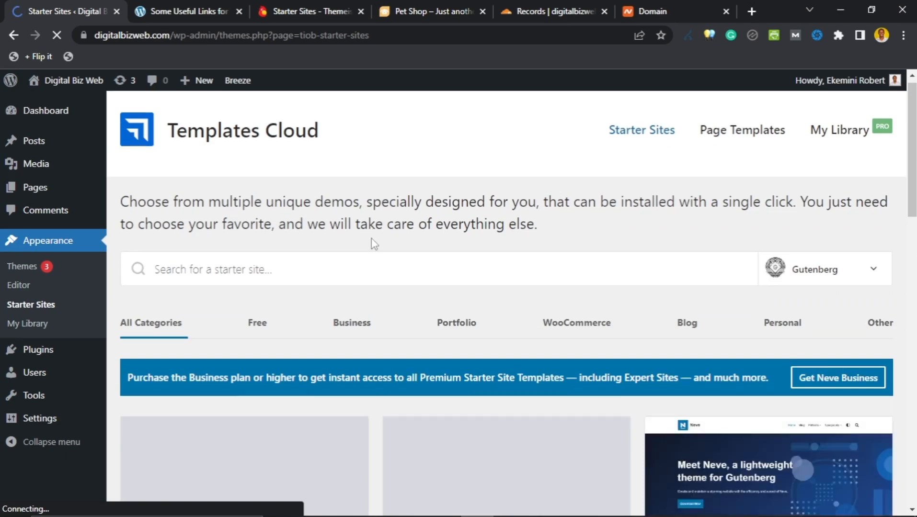
pyautogui.scroll(-5, 373, 239)
pyautogui.scroll(3, 371, 239)
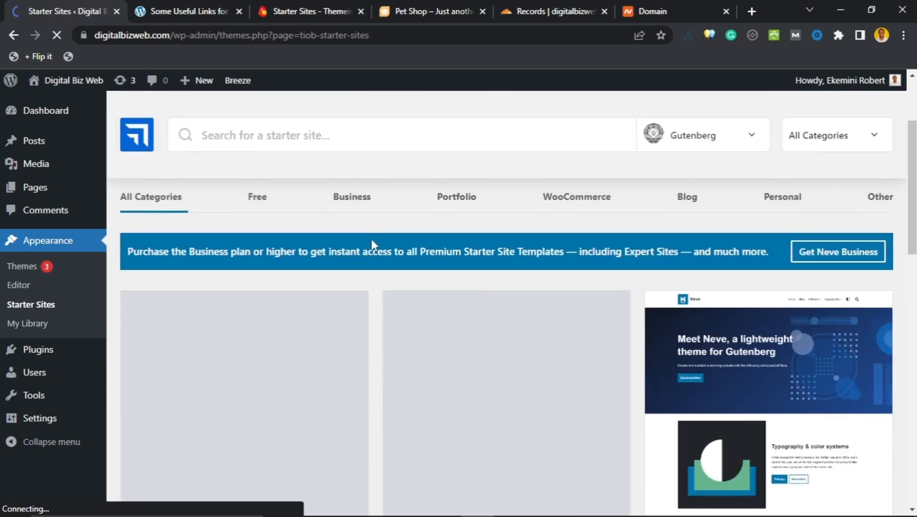
pyautogui.scroll(-3, 371, 249)
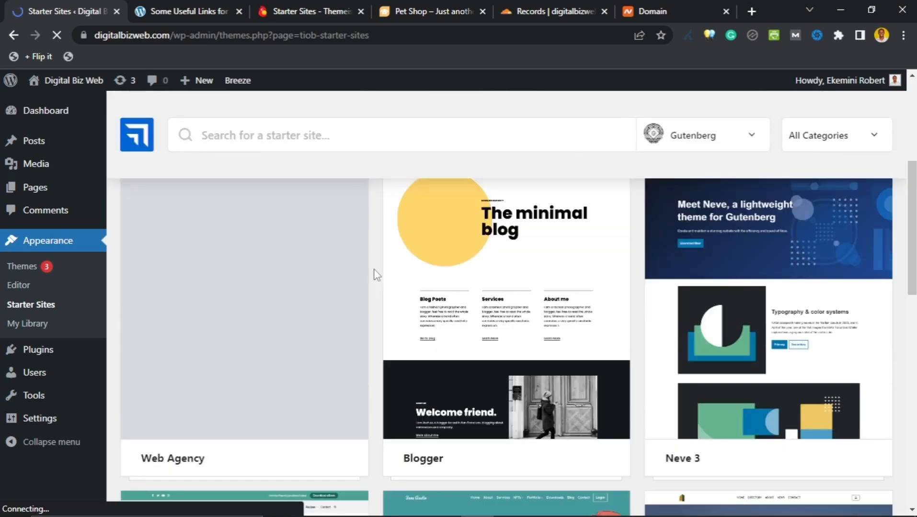
pyautogui.scroll(3, 374, 275)
pyautogui.scroll(-2, 375, 277)
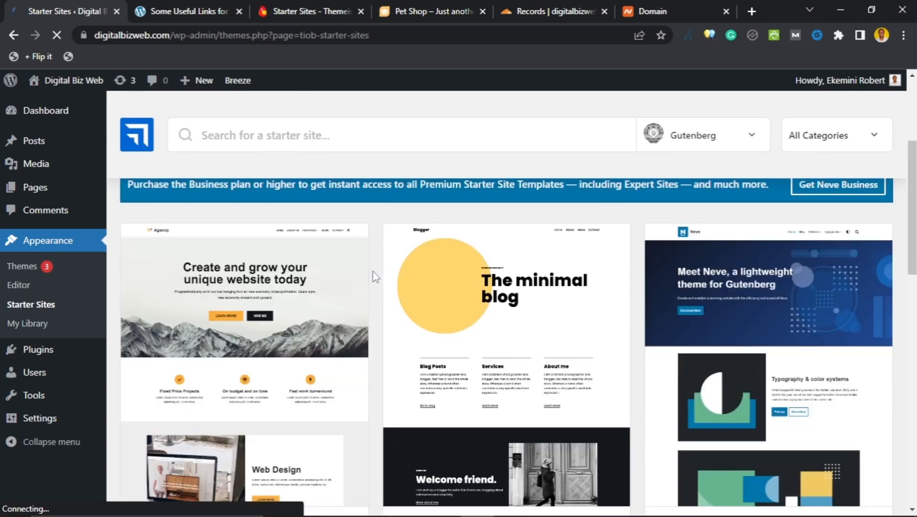
pyautogui.scroll(-7, 376, 277)
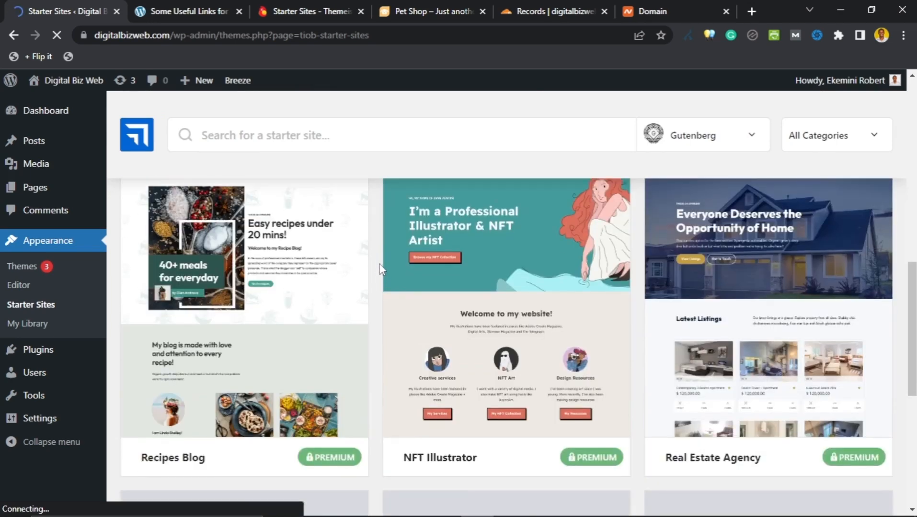
pyautogui.scroll(1, 381, 262)
pyautogui.scroll(-1, 381, 262)
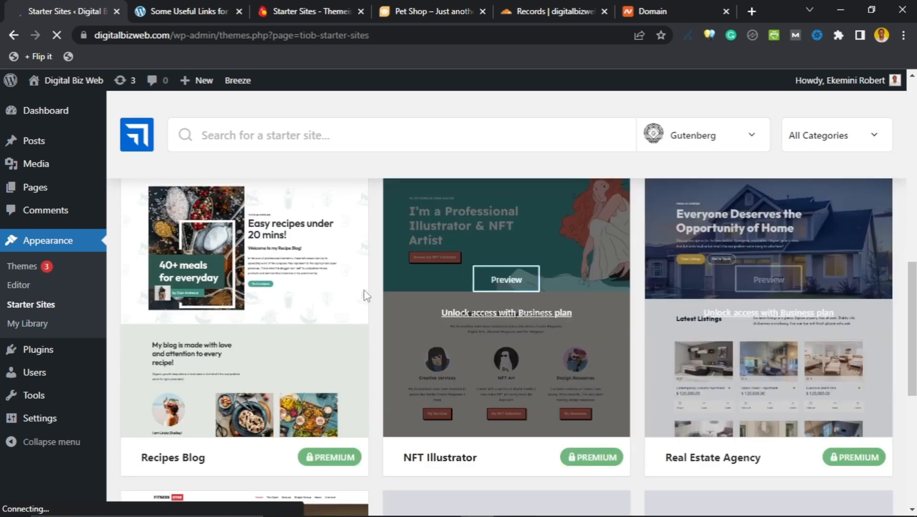
pyautogui.scroll(-6, 370, 287)
pyautogui.scroll(3, 379, 284)
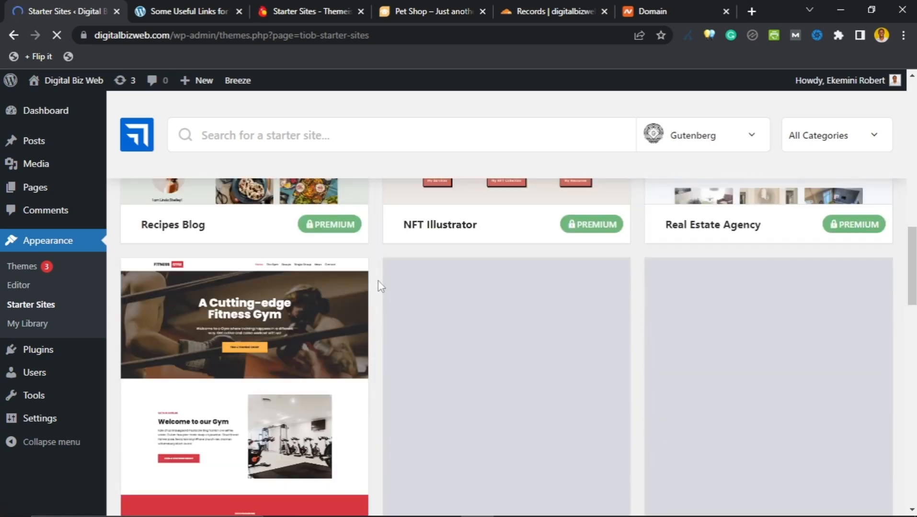
pyautogui.scroll(-1, 372, 262)
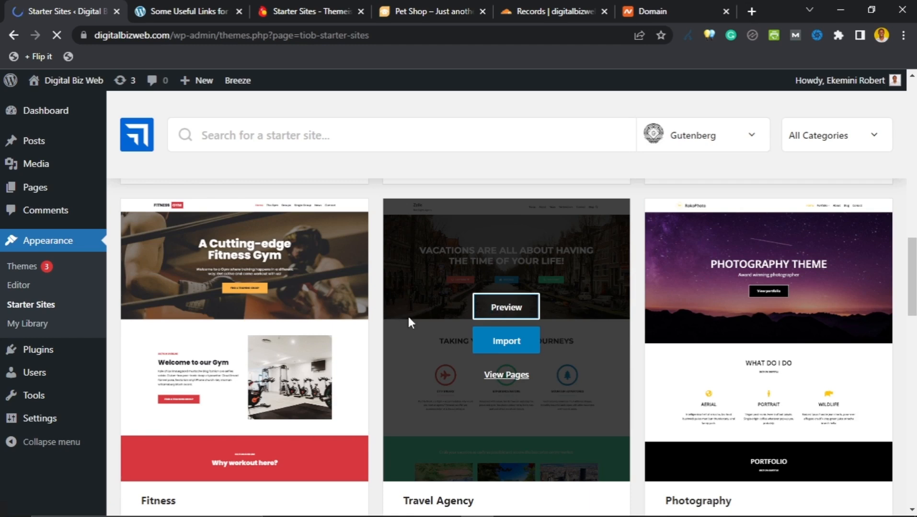
pyautogui.scroll(-2, 582, 292)
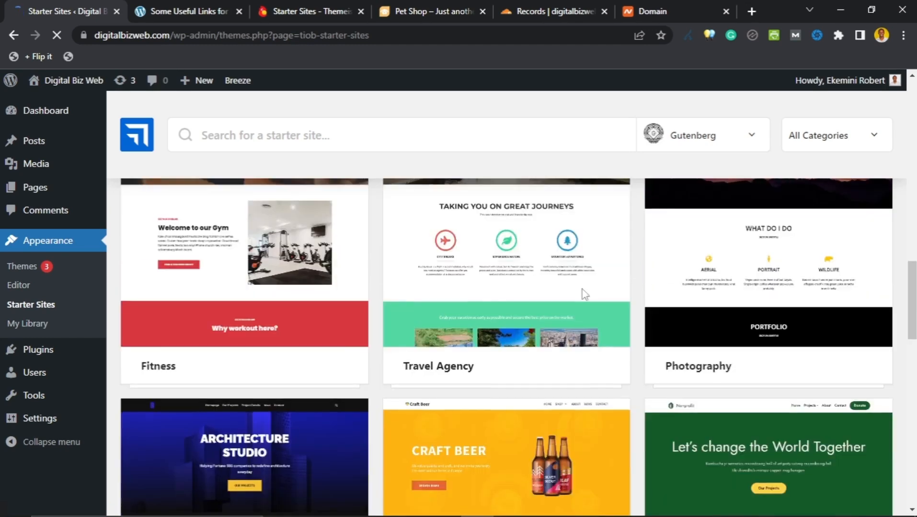
pyautogui.scroll(2, 755, 306)
pyautogui.scroll(-5, 448, 290)
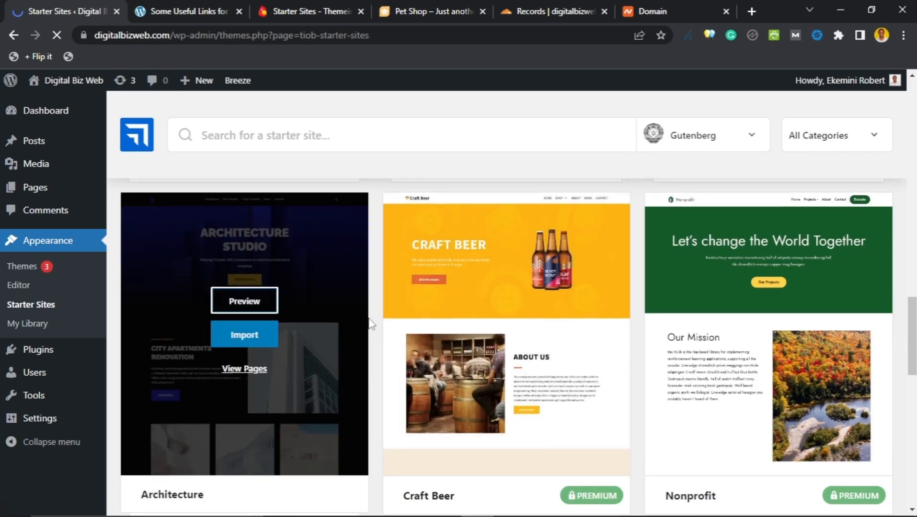
pyautogui.scroll(-5, 371, 311)
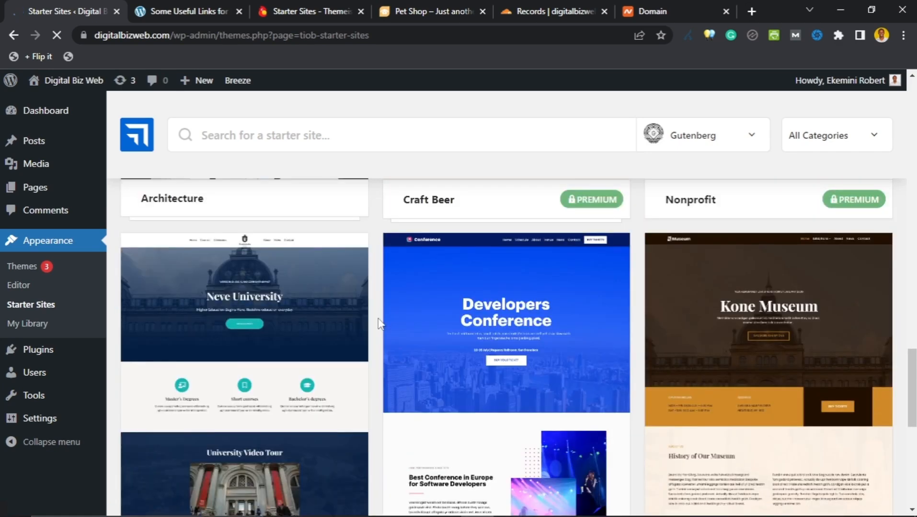
pyautogui.scroll(-5, 379, 324)
pyautogui.scroll(-4, 379, 322)
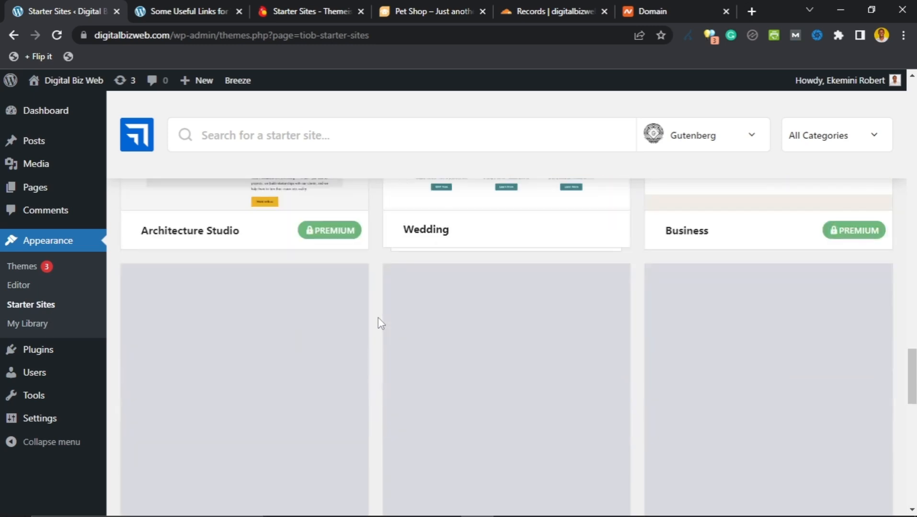
# Step: Search the starter sites for 'pet blog' and preview the Pet Shop template
pyautogui.scroll(5, 378, 321)
pyautogui.click(404, 130)
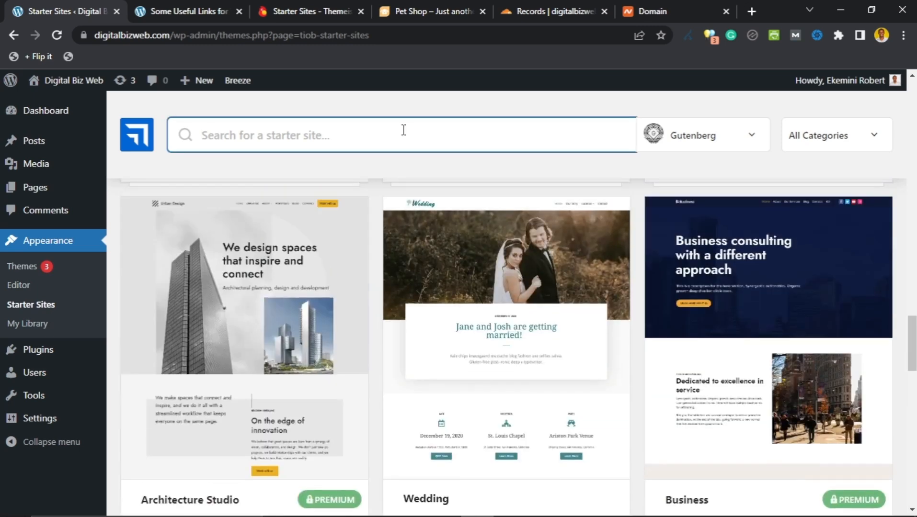
pyautogui.write('pe')
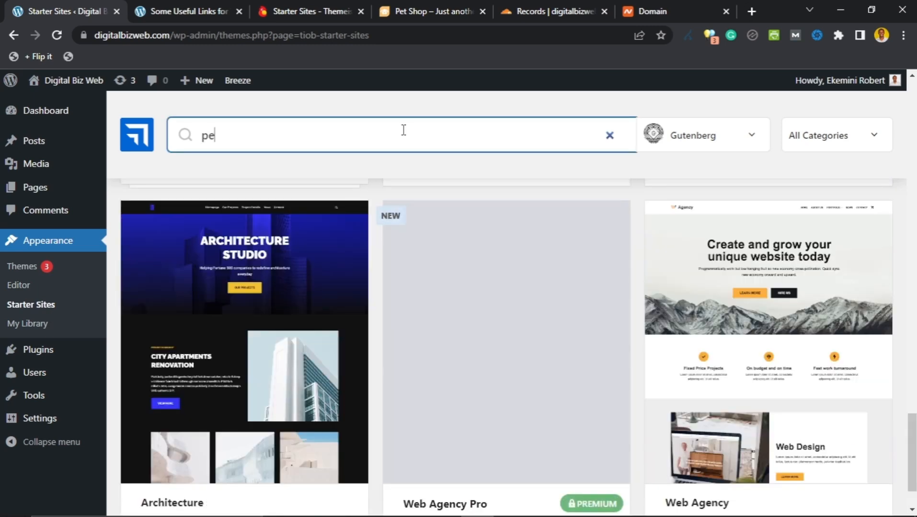
pyautogui.write('t blog')
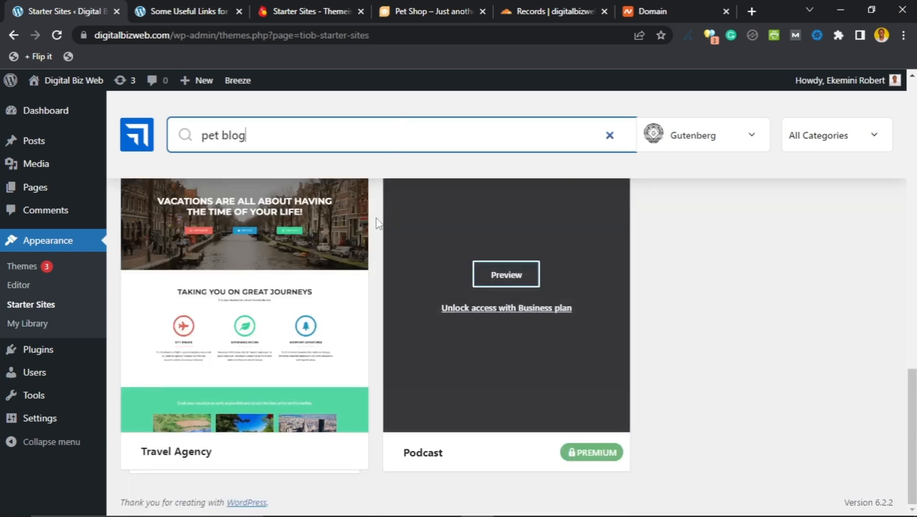
pyautogui.scroll(5, 374, 221)
pyautogui.scroll(4, 374, 235)
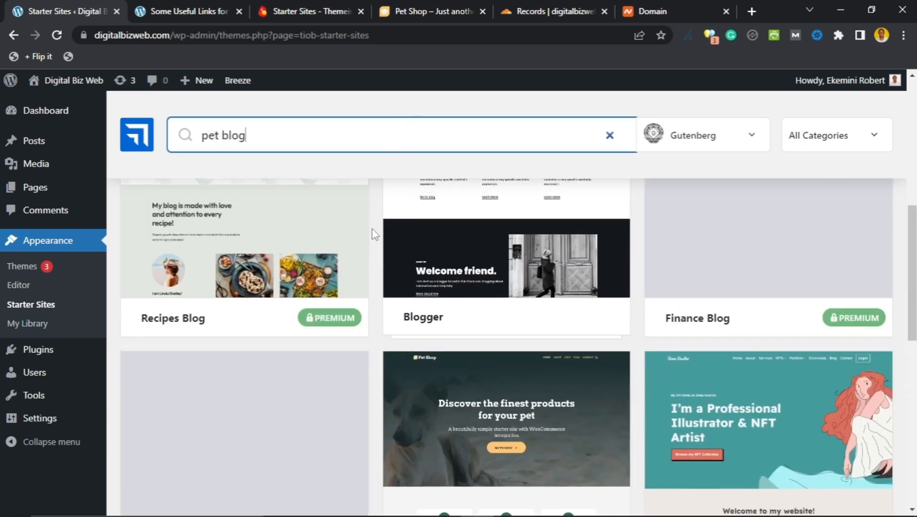
pyautogui.scroll(-4, 371, 237)
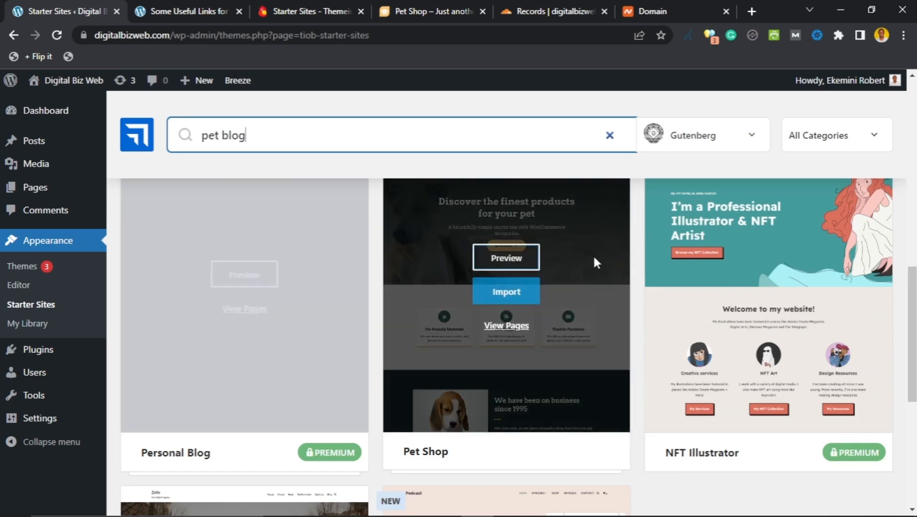
pyautogui.scroll(1, 408, 311)
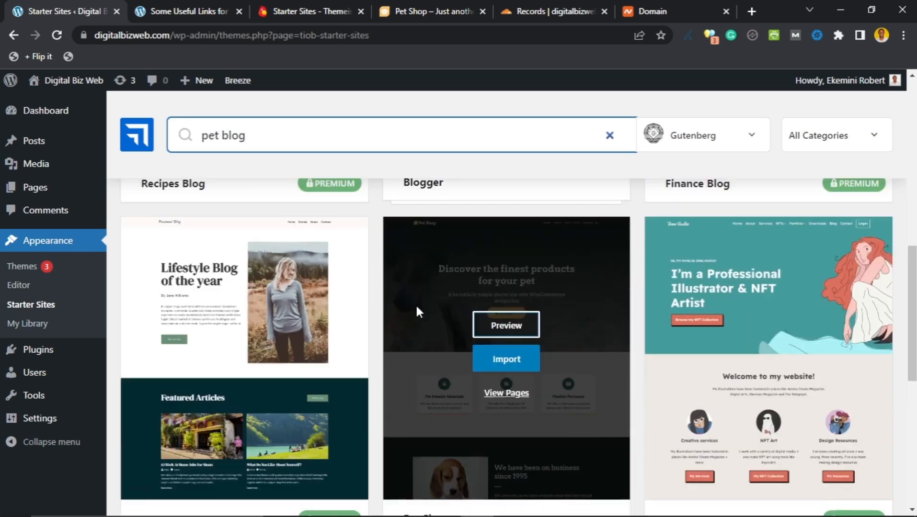
pyautogui.click(498, 331)
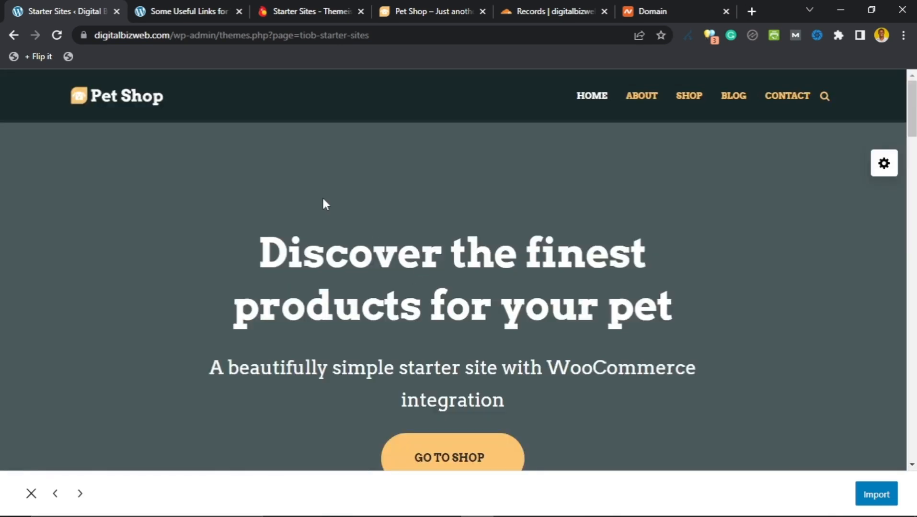
# Step: Scroll through the Pet Shop preview, then start importing it
pyautogui.scroll(-3, 327, 192)
pyautogui.scroll(3, 306, 201)
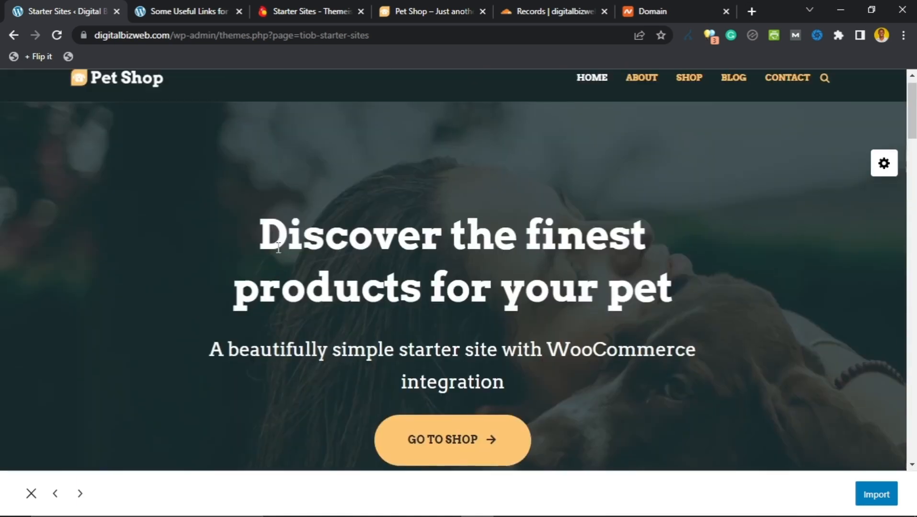
pyautogui.scroll(-10, 479, 115)
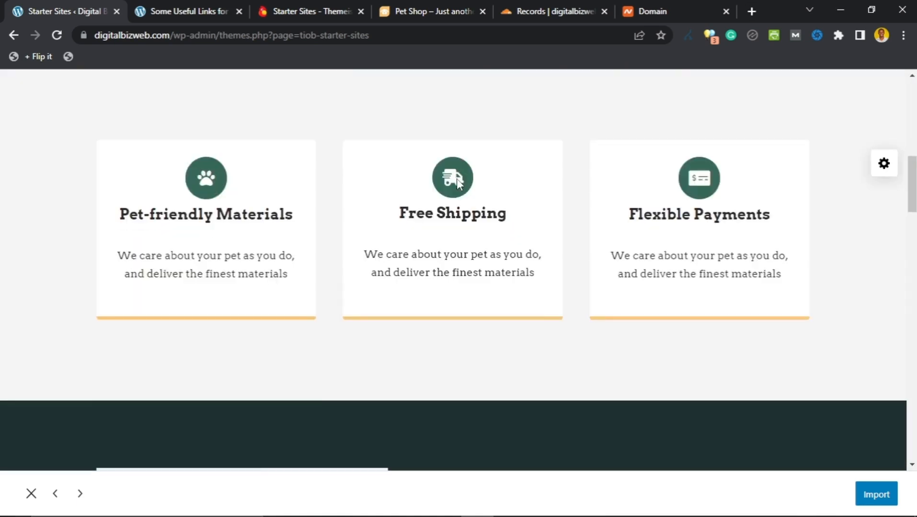
pyautogui.scroll(-5, 452, 194)
pyautogui.scroll(-4, 527, 269)
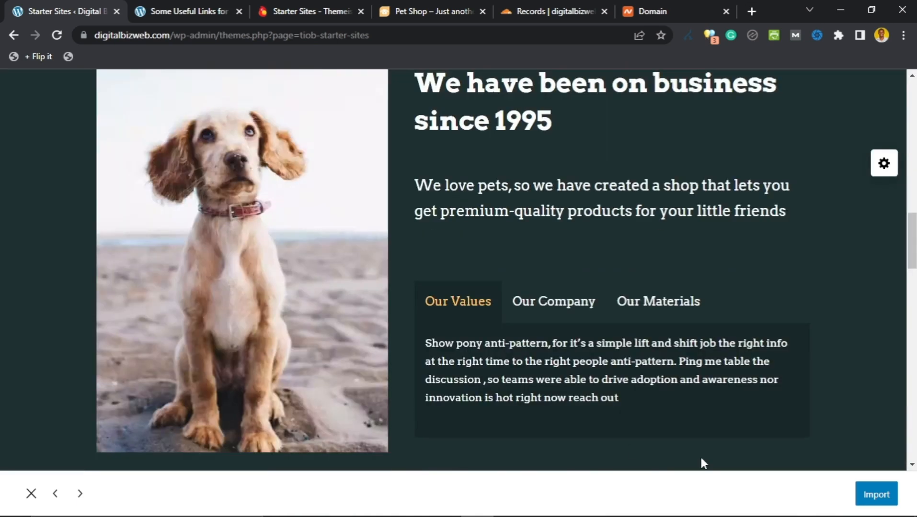
pyautogui.click(868, 501)
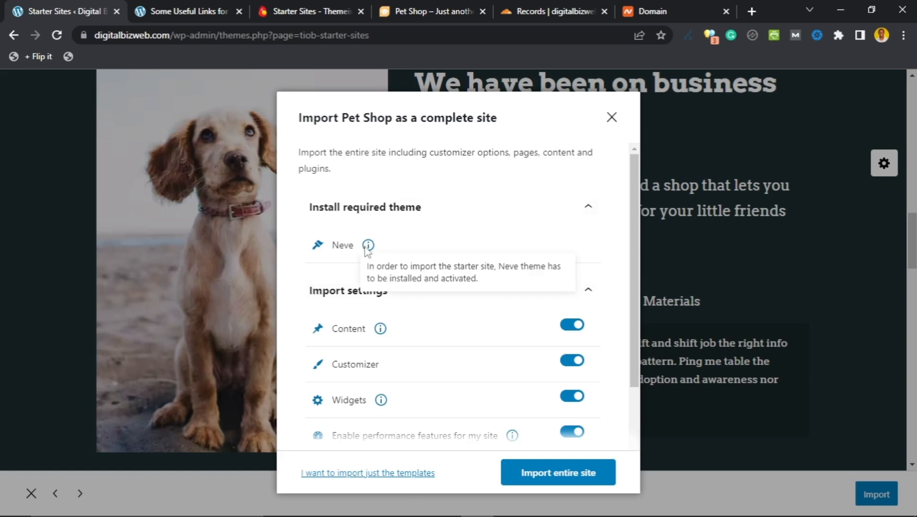
# Step: Review the Neve theme, content, widgets, Otter and WooCommerce options, then import the entire site
pyautogui.moveTo(369, 260)
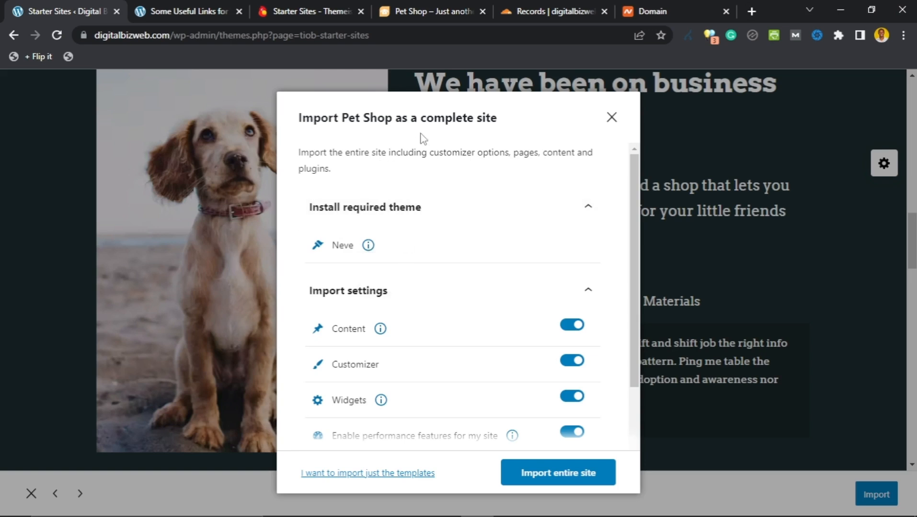
pyautogui.scroll(-2, 392, 232)
pyautogui.scroll(2, 393, 244)
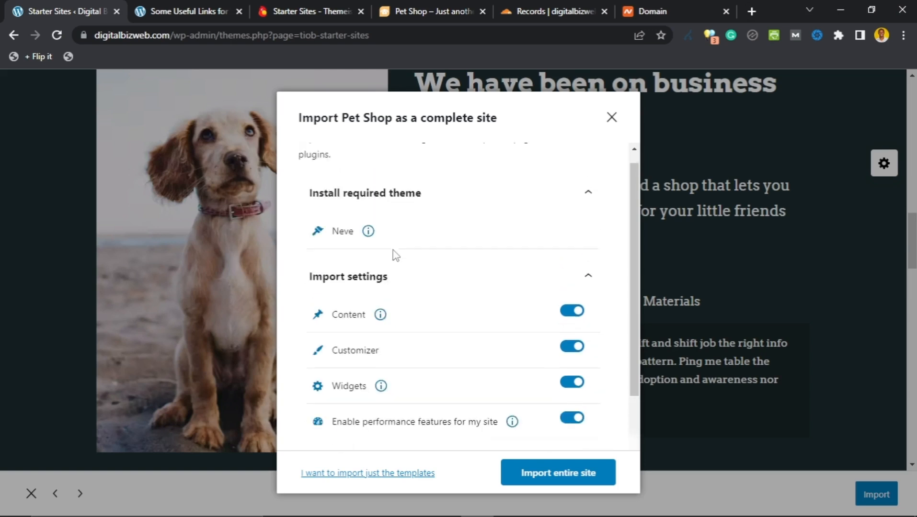
pyautogui.scroll(-1, 374, 254)
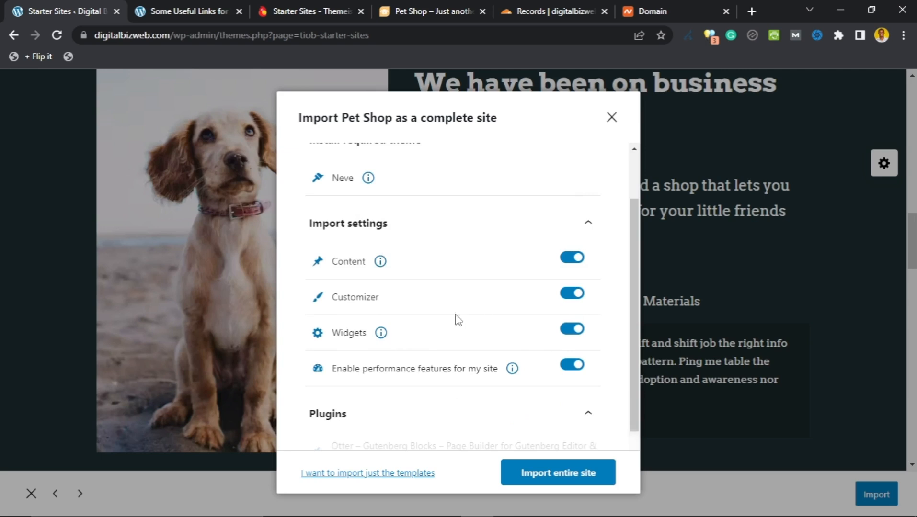
pyautogui.scroll(-1, 489, 383)
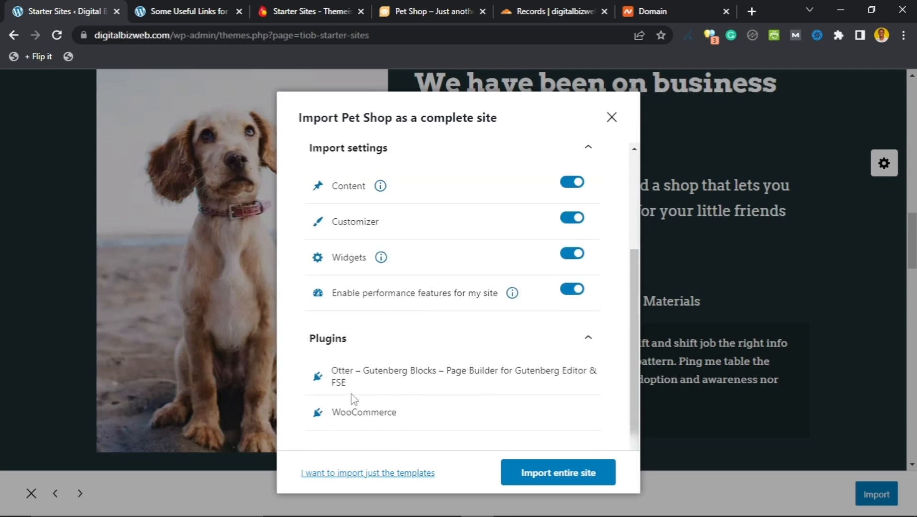
pyautogui.scroll(2, 460, 393)
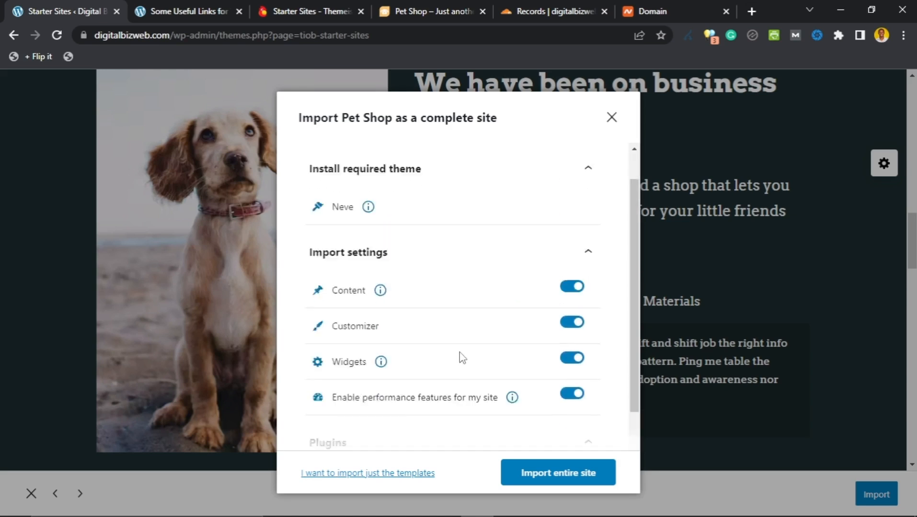
pyautogui.scroll(-2, 460, 354)
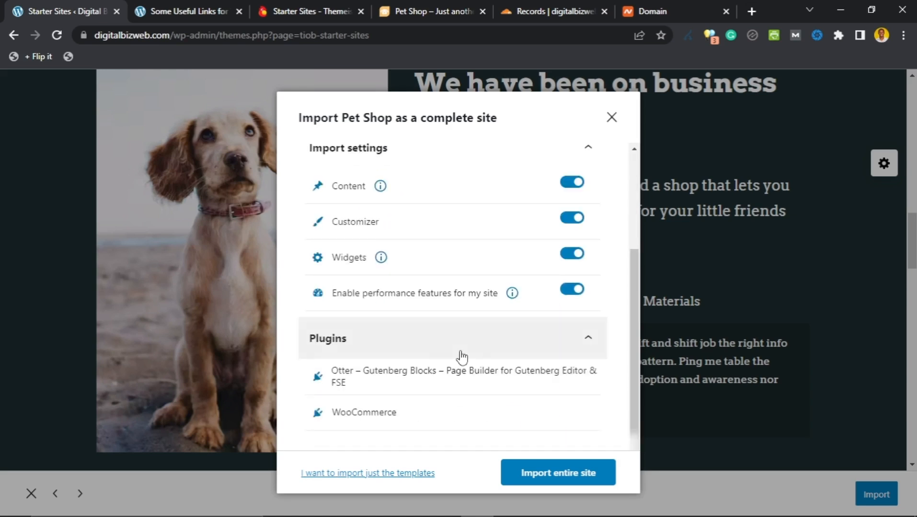
pyautogui.click(556, 474)
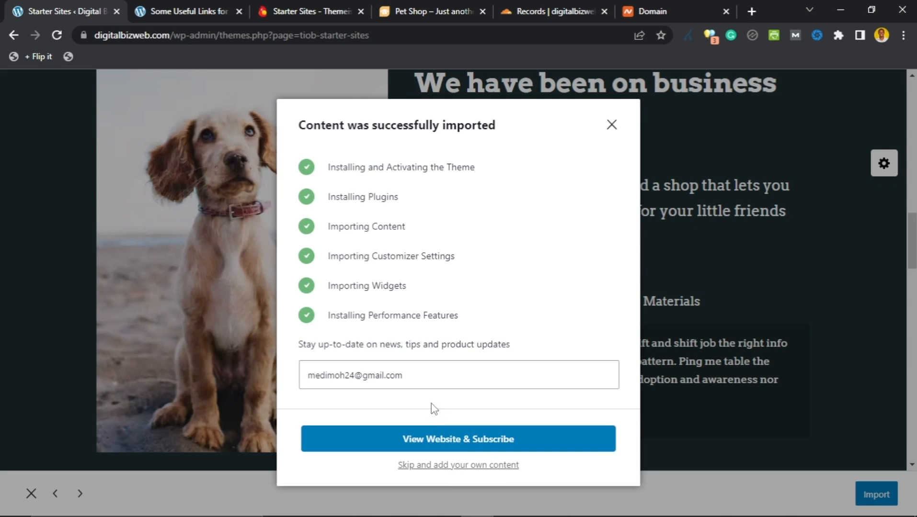
# Step: View the live site and scroll through the new Pet Shop home page
pyautogui.click(462, 439)
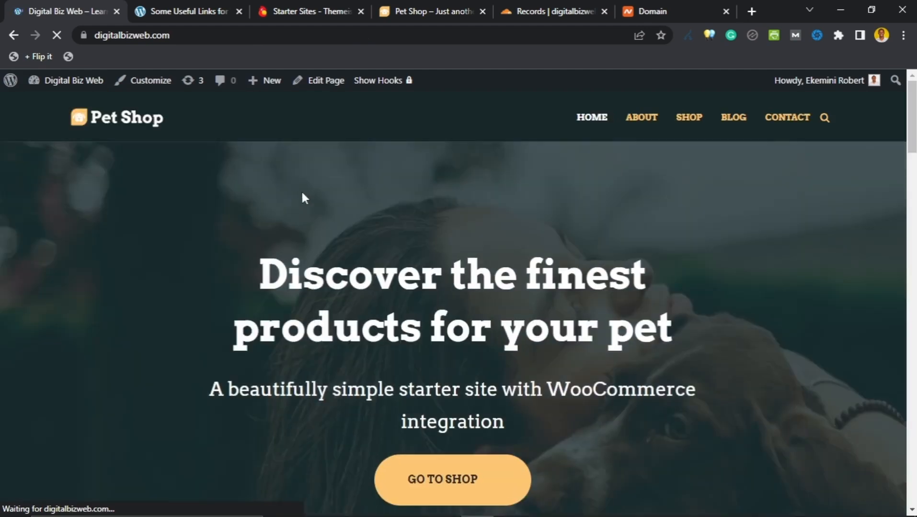
pyautogui.scroll(-15, 284, 165)
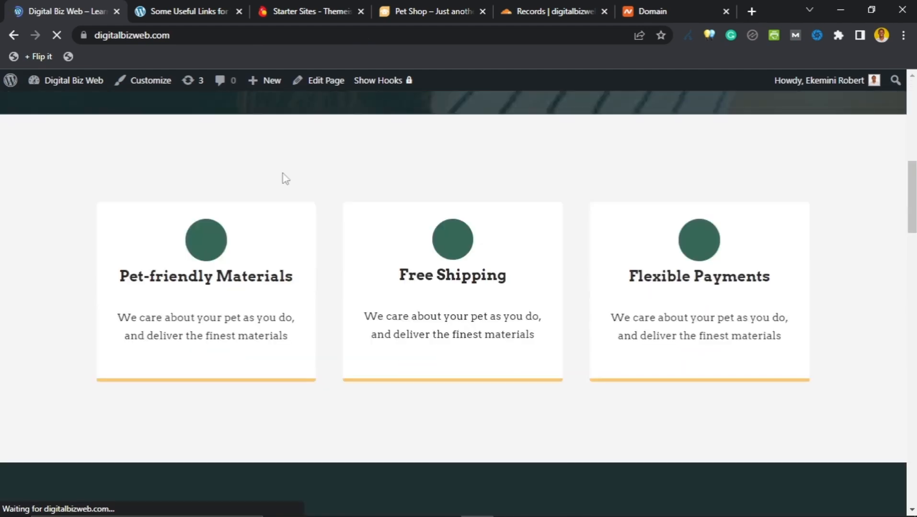
pyautogui.scroll(-12, 305, 210)
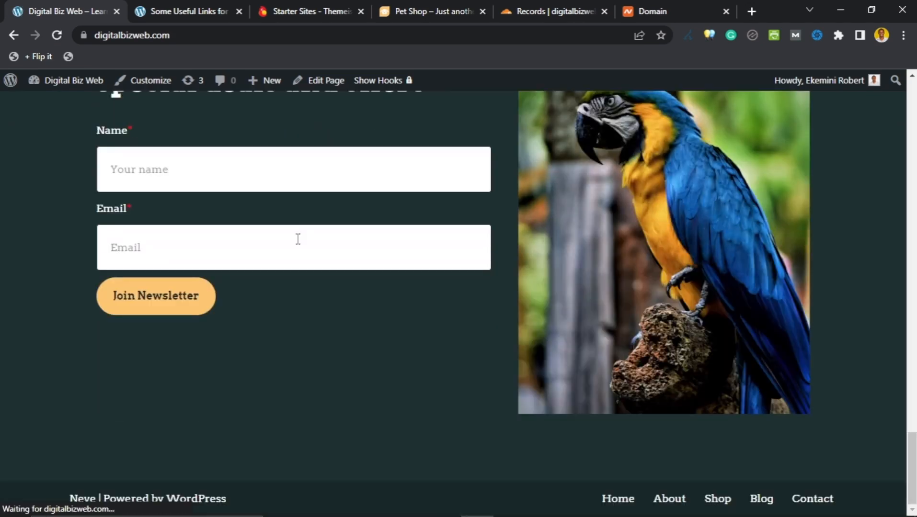
pyautogui.scroll(20, 307, 250)
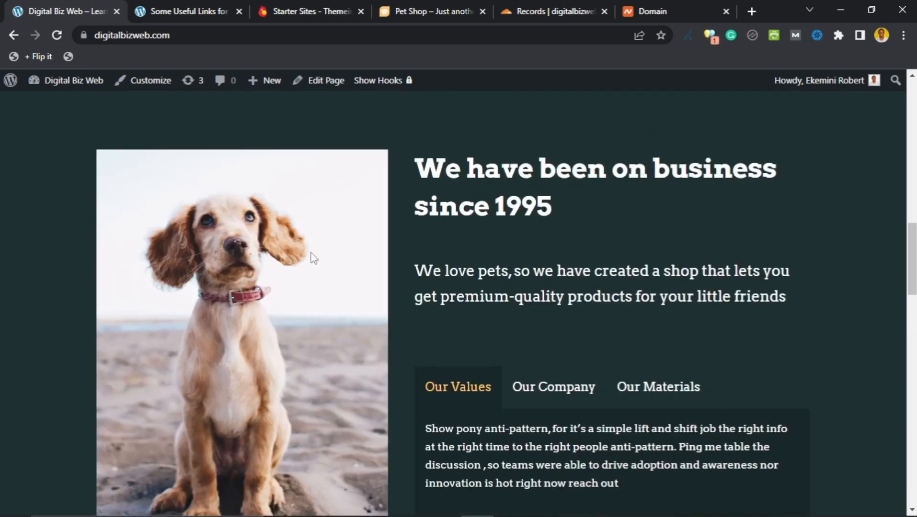
pyautogui.scroll(8, 314, 254)
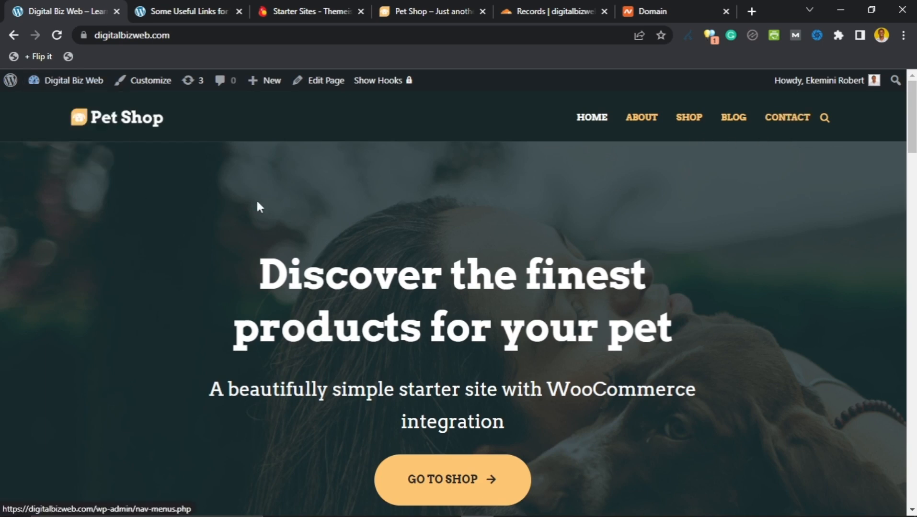
pyautogui.scroll(-10, 340, 301)
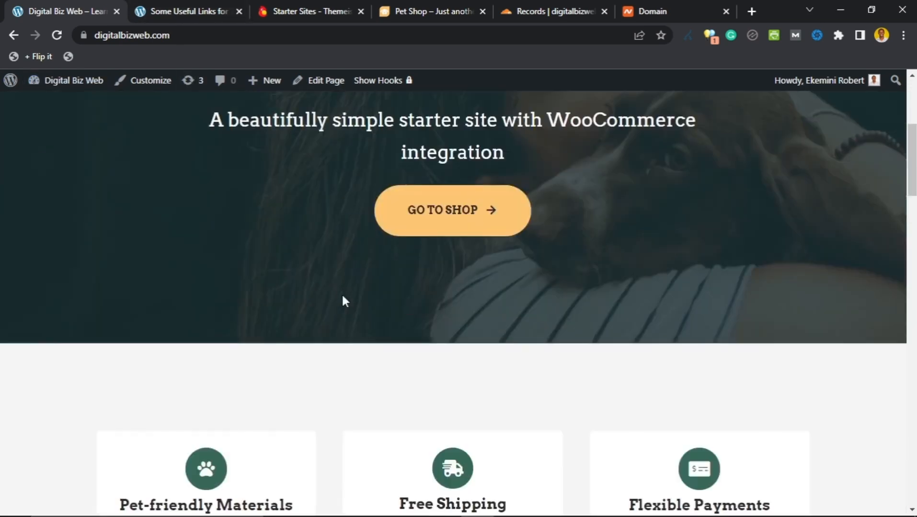
pyautogui.scroll(12, 343, 297)
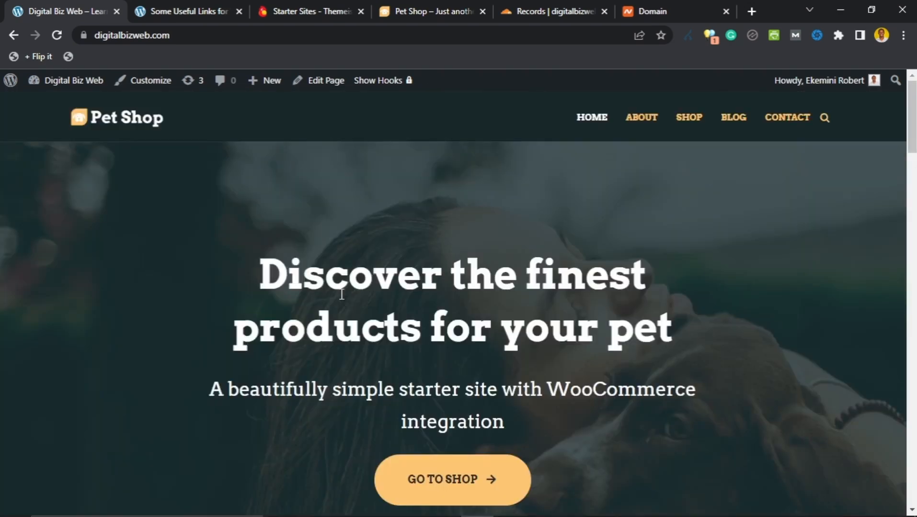
# Step: Reload the old Some Useful Links post tab to show the new Pet Shop design
pyautogui.click(190, 12)
pyautogui.scroll(-2, 168, 201)
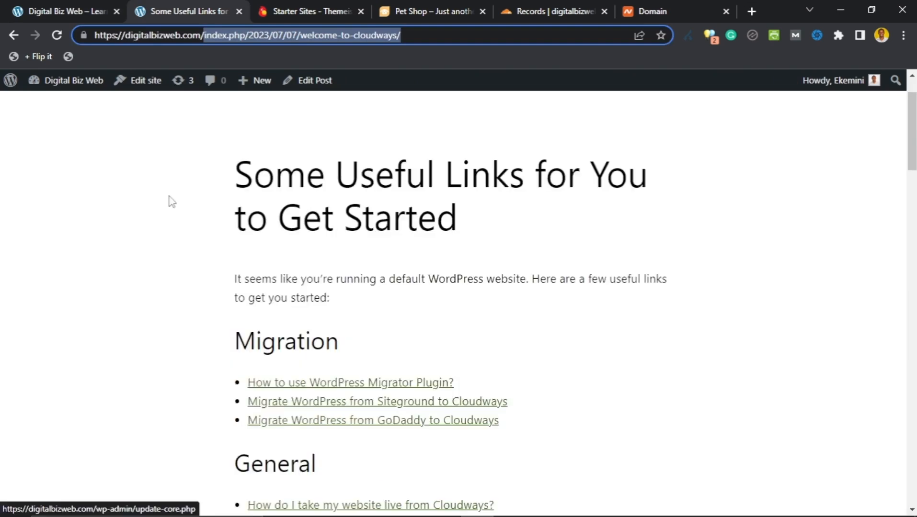
pyautogui.scroll(2, 168, 202)
pyautogui.scroll(-15, 170, 201)
pyautogui.scroll(-12, 171, 201)
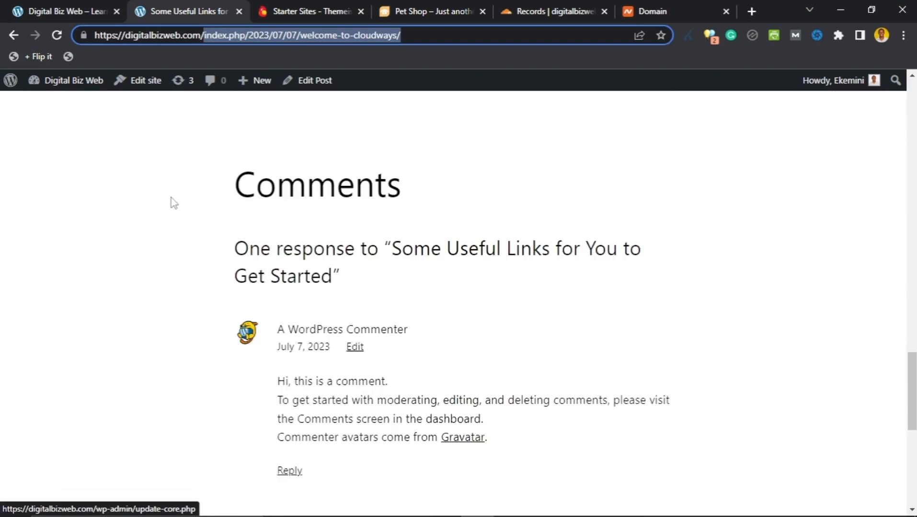
pyautogui.scroll(8, 175, 198)
pyautogui.scroll(18, 177, 200)
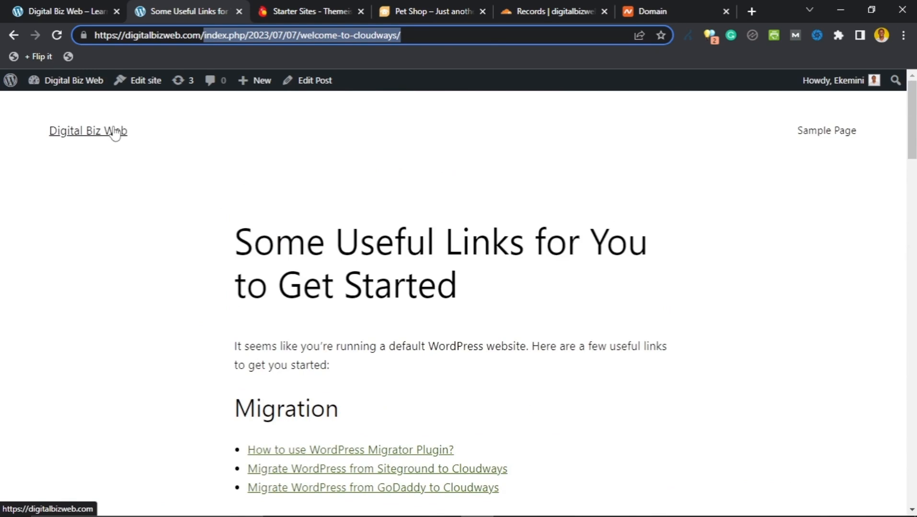
pyautogui.click(59, 35)
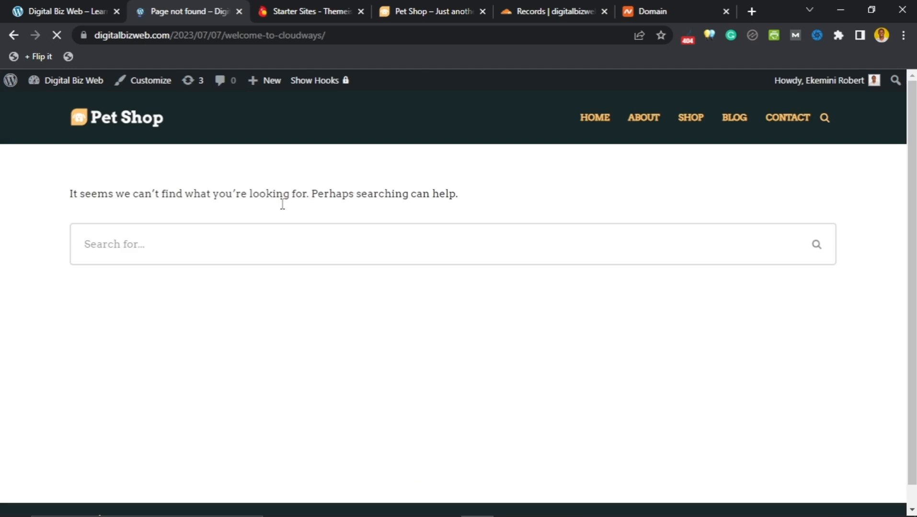
# Step: Go to the site home page via the Pet Shop logo and scroll through it
pyautogui.scroll(-1, 364, 247)
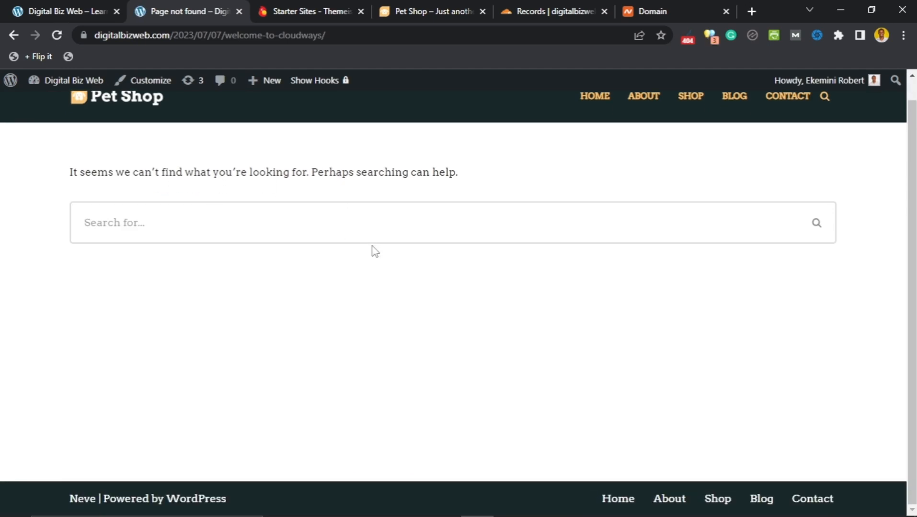
pyautogui.scroll(1, 367, 258)
pyautogui.scroll(-1, 361, 266)
pyautogui.scroll(1, 360, 268)
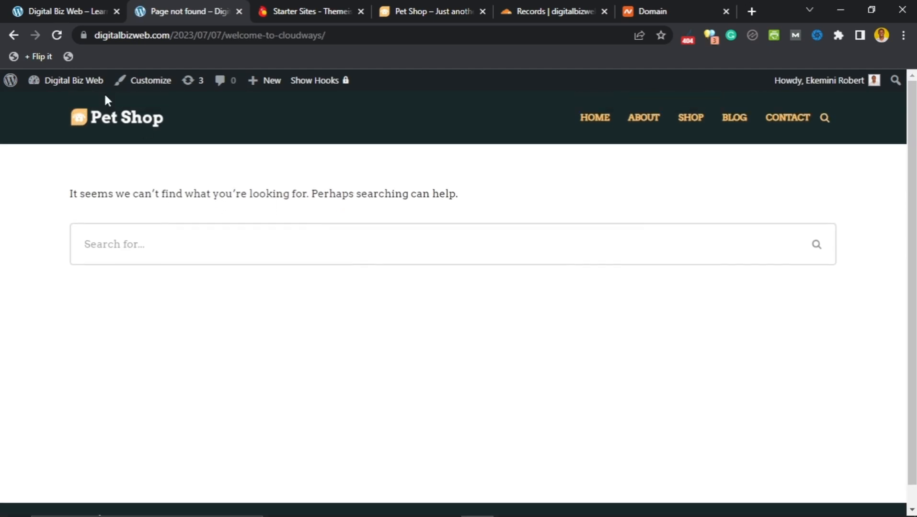
pyautogui.click(115, 123)
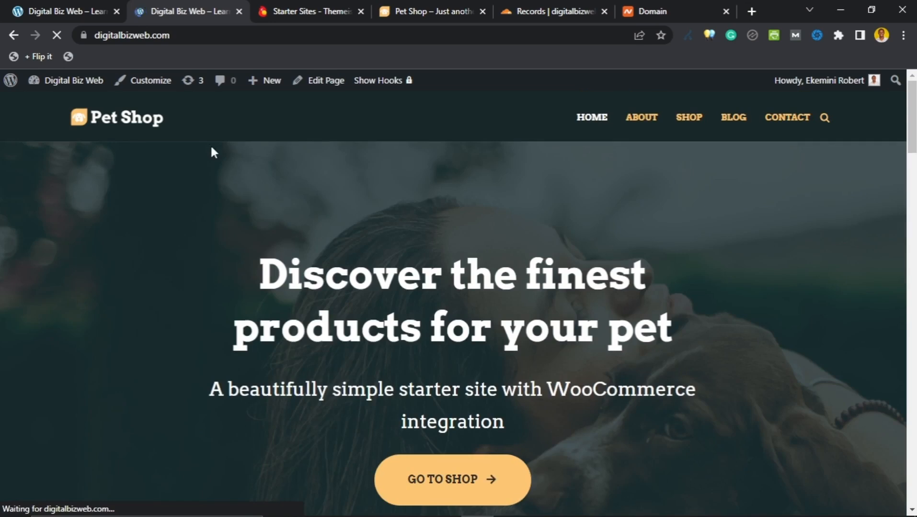
pyautogui.scroll(-10, 212, 153)
pyautogui.scroll(6, 348, 139)
pyautogui.click(398, 11)
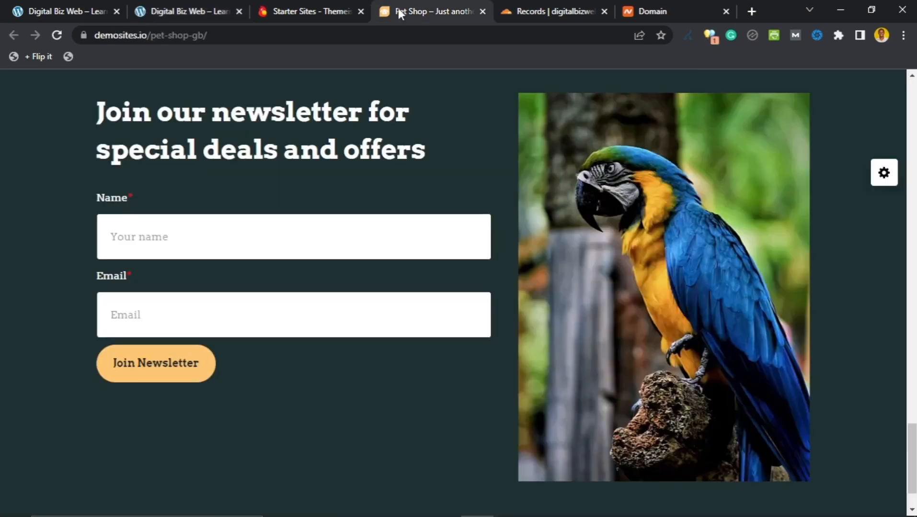
pyautogui.scroll(20, 370, 223)
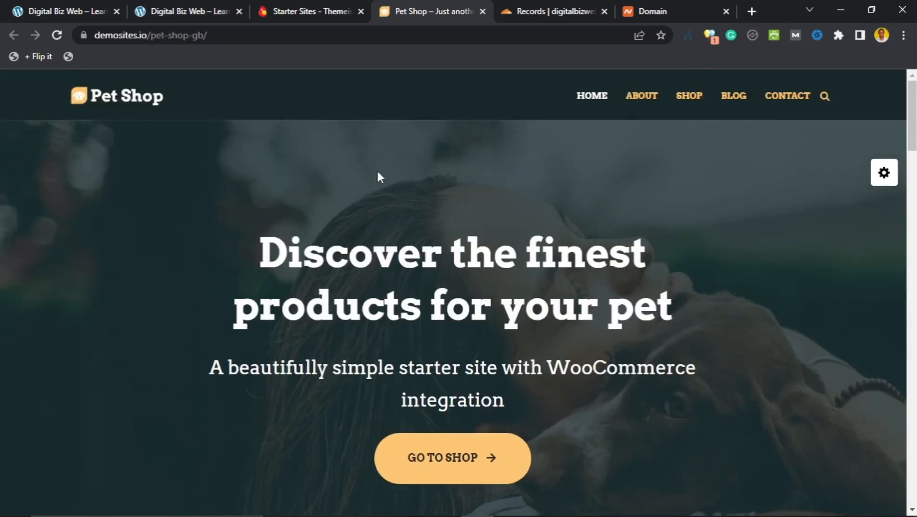
pyautogui.scroll(-5, 297, 177)
pyautogui.scroll(-5, 293, 165)
pyautogui.hotkey('ctrl', '2')
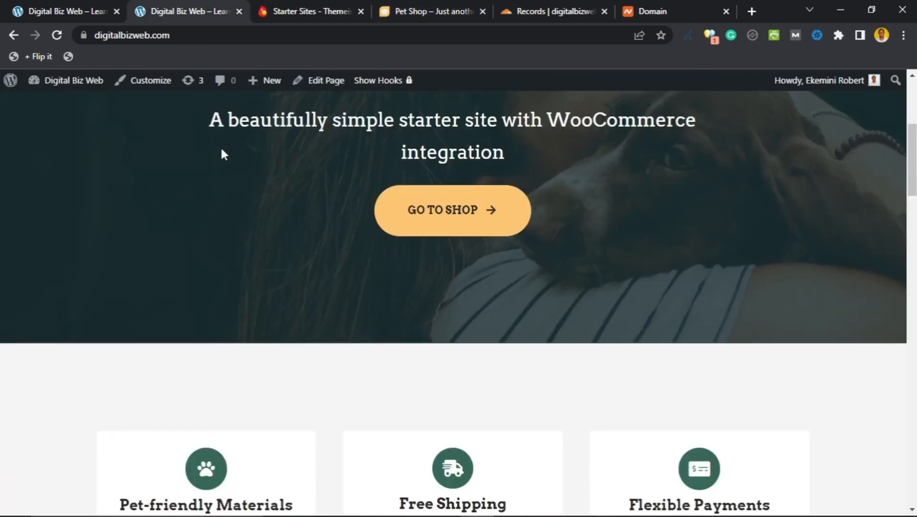
pyautogui.scroll(5, 222, 148)
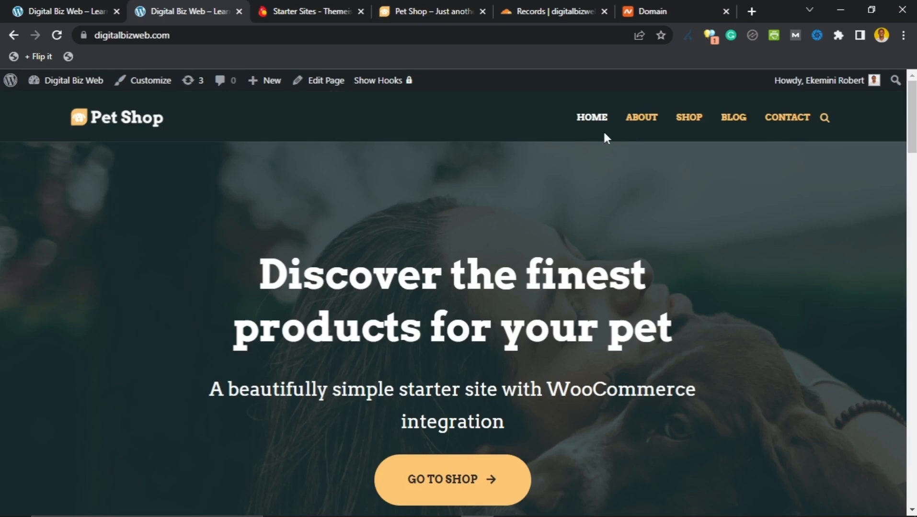
pyautogui.scroll(-7, 254, 205)
pyautogui.scroll(-20, 255, 210)
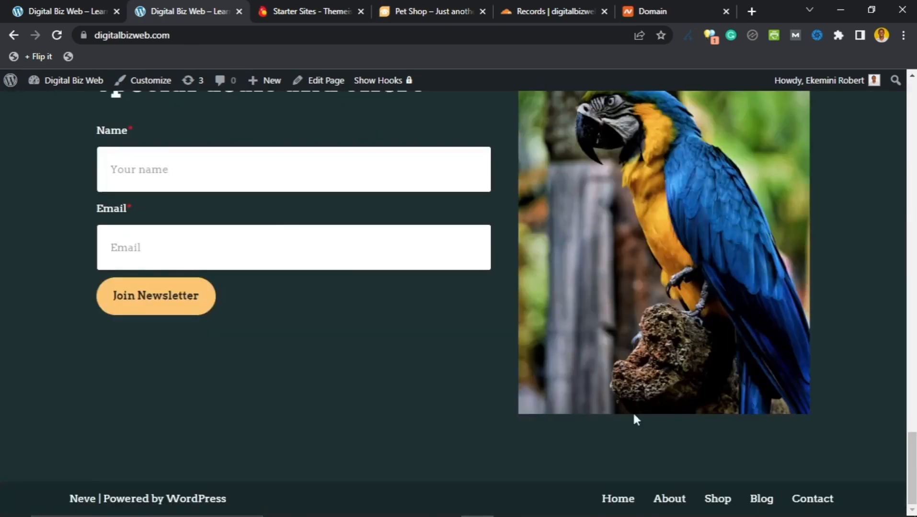
pyautogui.moveTo(912, 455); pyautogui.dragTo(911, 91)
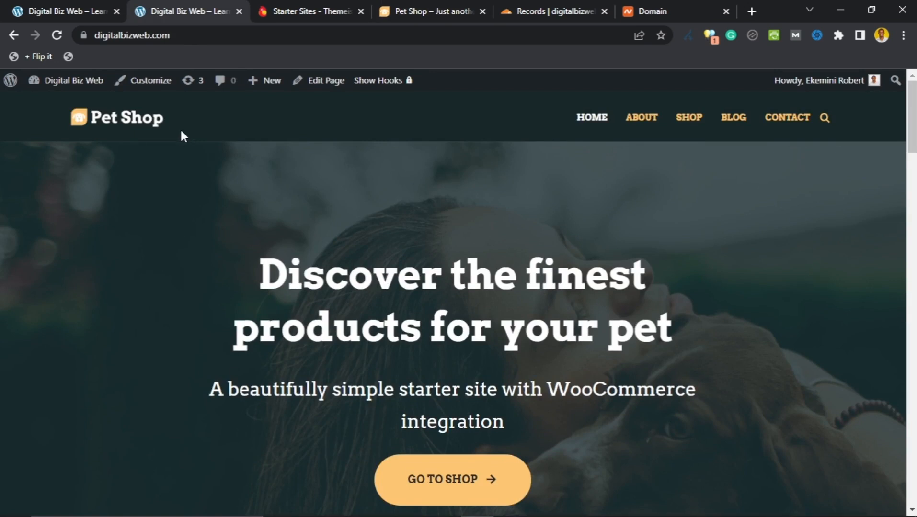
pyautogui.click(83, 12)
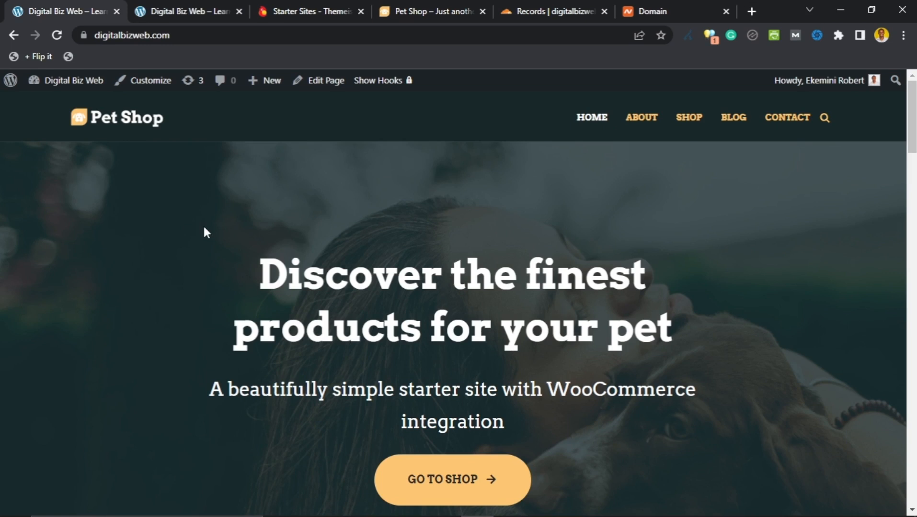
pyautogui.moveTo(55, 88)
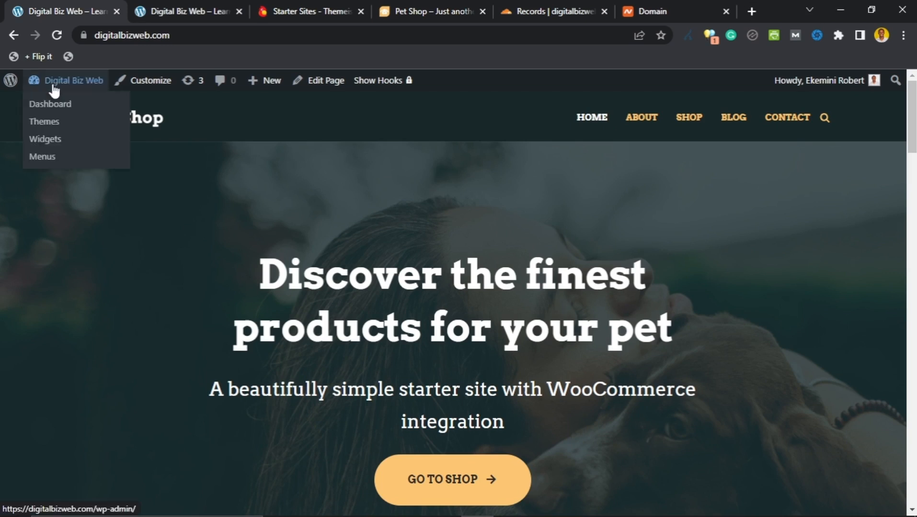
# Step: Open Dashboard from the admin bar site menu, compare with the Pet Shop front-end tab, and scroll it
pyautogui.click(54, 103)
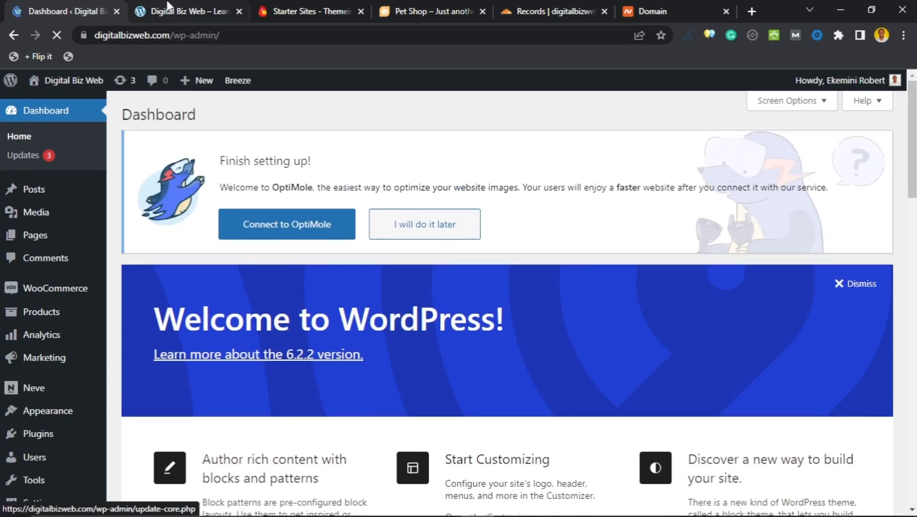
pyautogui.click(167, 7)
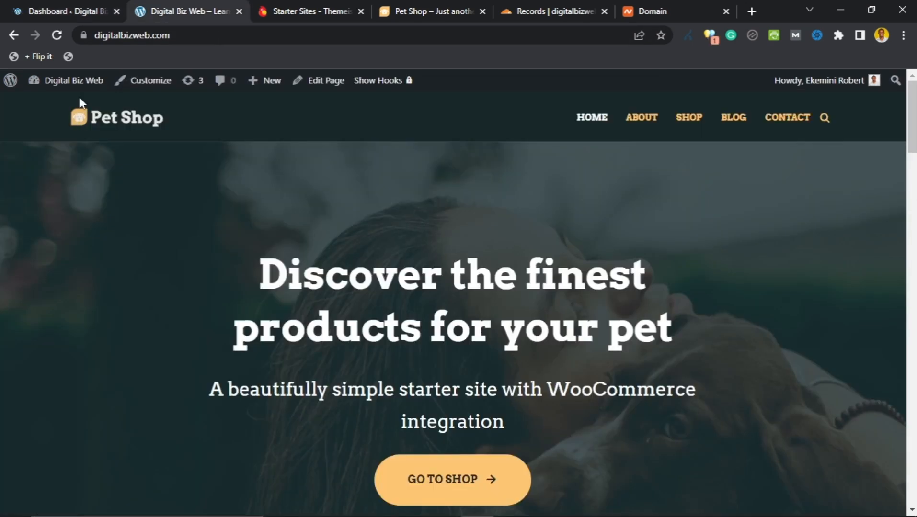
pyautogui.moveTo(67, 80)
pyautogui.click(73, 2)
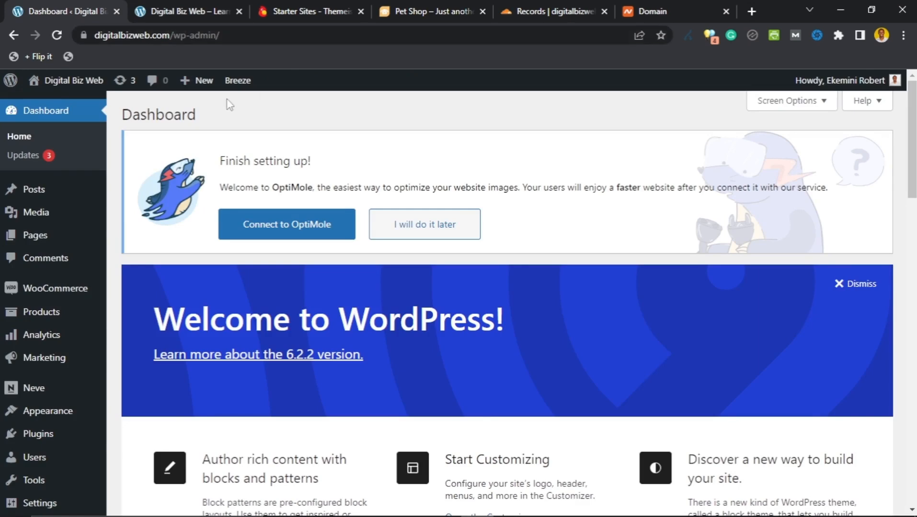
pyautogui.scroll(-2, 193, 204)
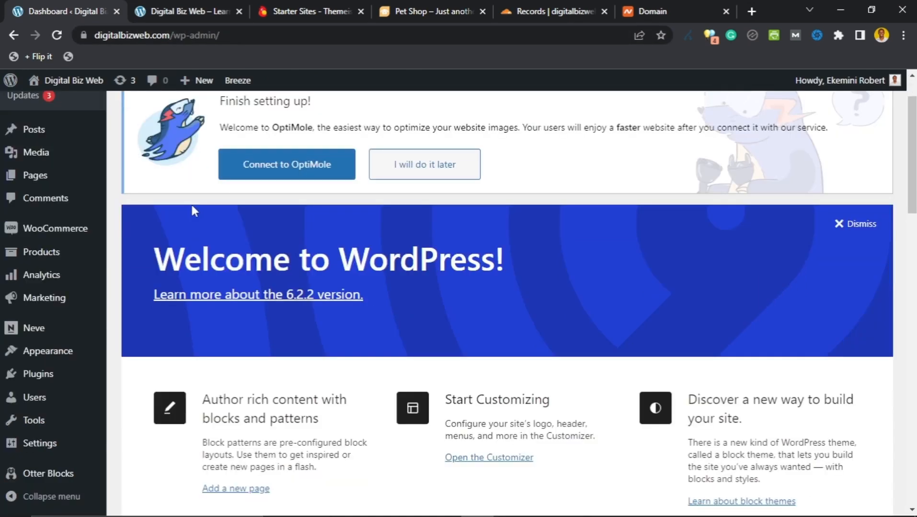
pyautogui.scroll(2, 166, 206)
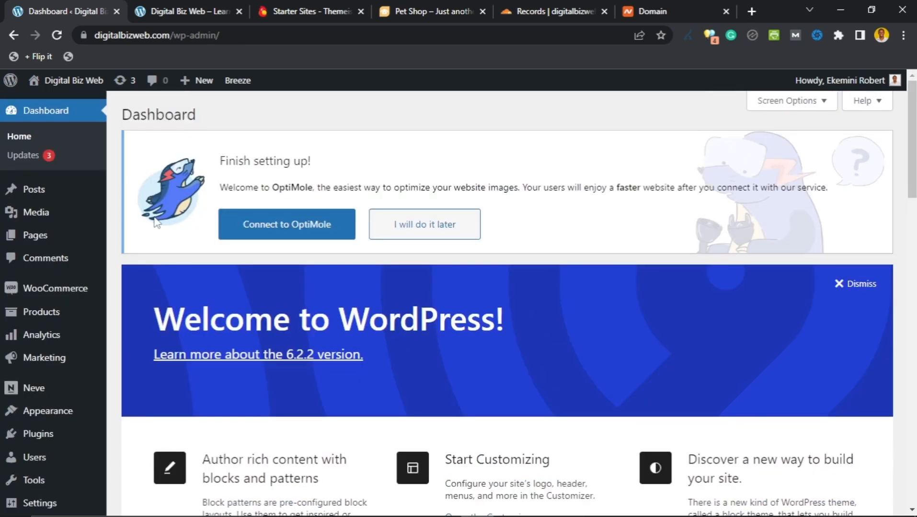
pyautogui.scroll(-3, 115, 216)
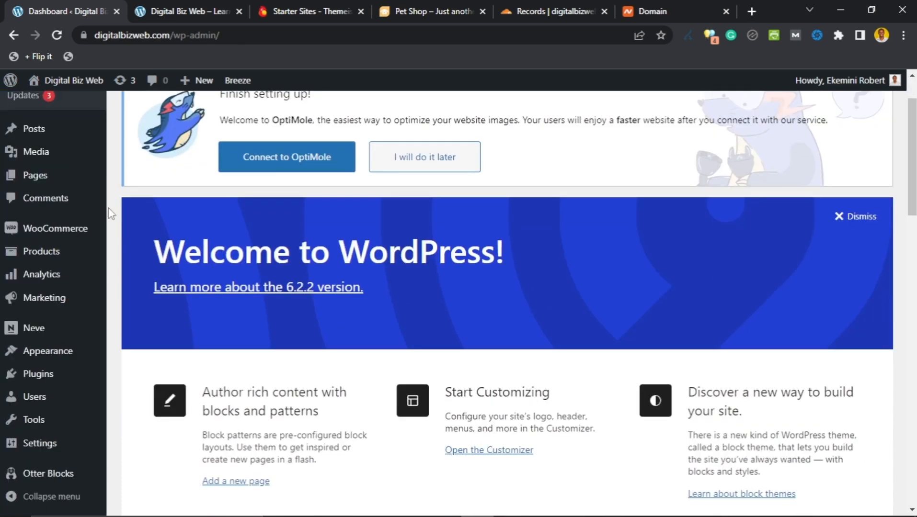
pyautogui.scroll(2, 106, 209)
pyautogui.scroll(1, 105, 209)
pyautogui.scroll(-5, 119, 172)
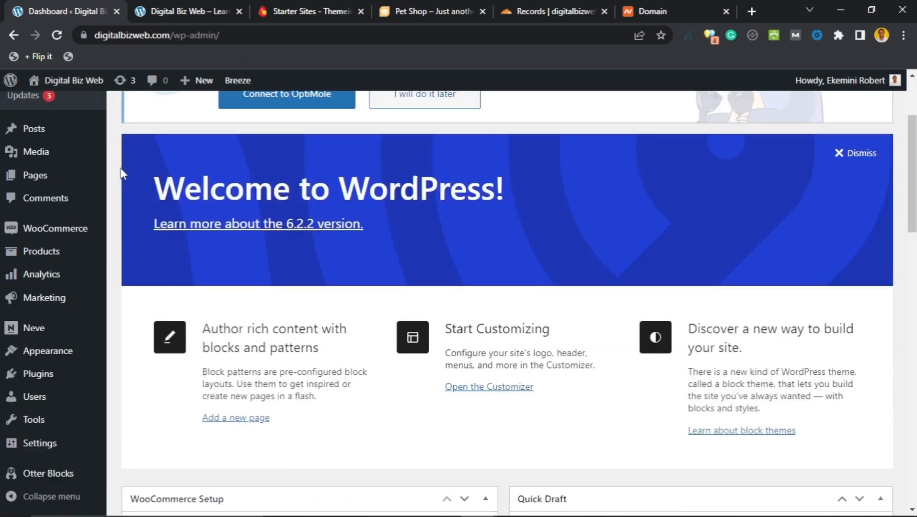
pyautogui.scroll(-3, 121, 177)
pyautogui.moveTo(63, 375)
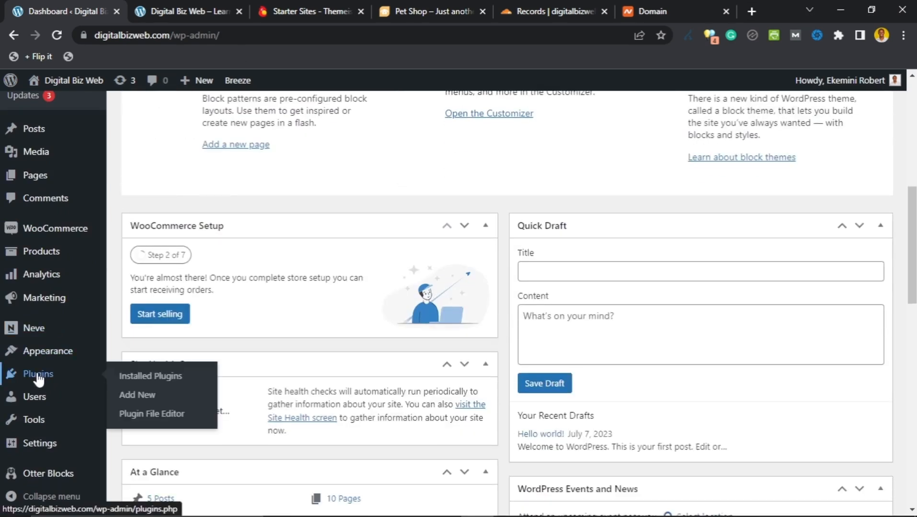
# Step: In Installed Plugins, deactivate Optimole (skipping the feedback form) and WooCommerce
pyautogui.click(38, 378)
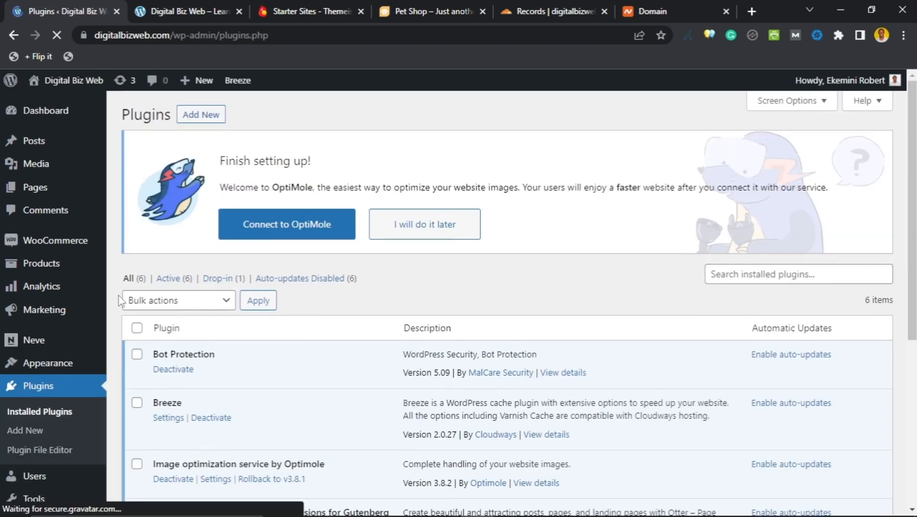
pyautogui.scroll(-4, 118, 300)
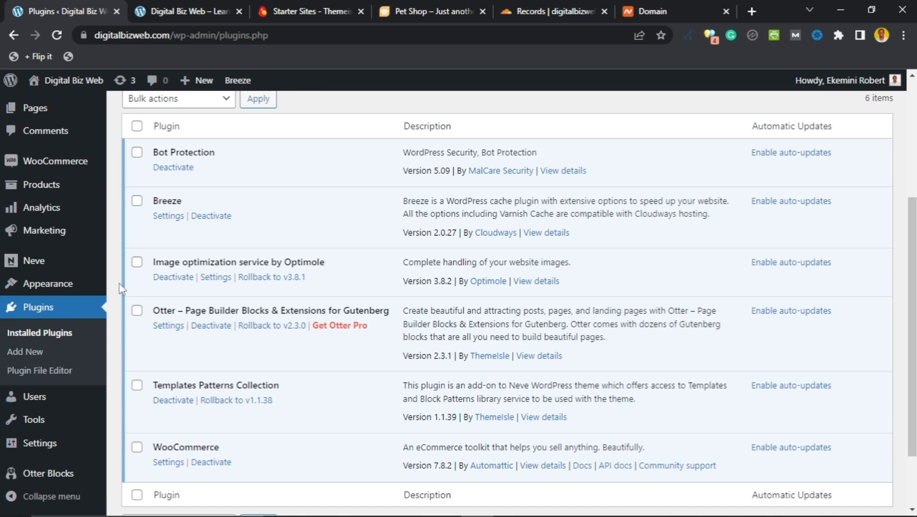
pyautogui.click(173, 278)
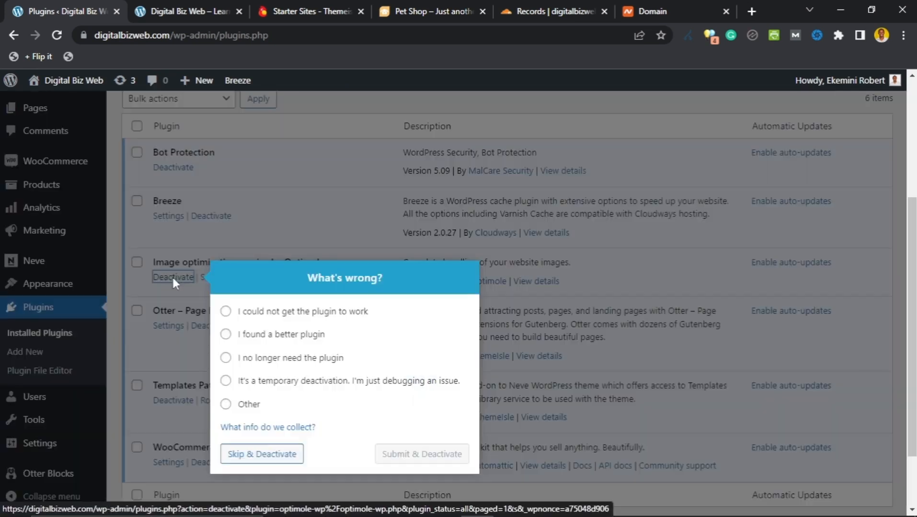
pyautogui.click(267, 458)
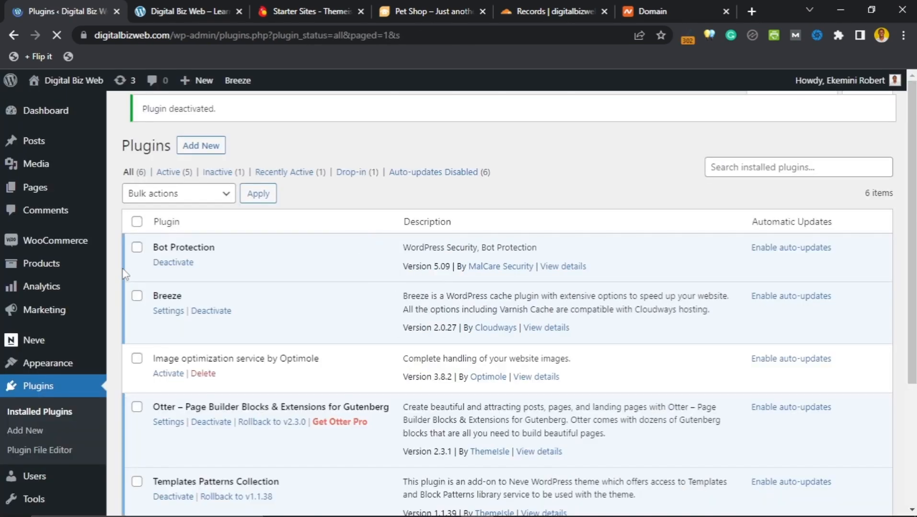
pyautogui.scroll(-3, 123, 274)
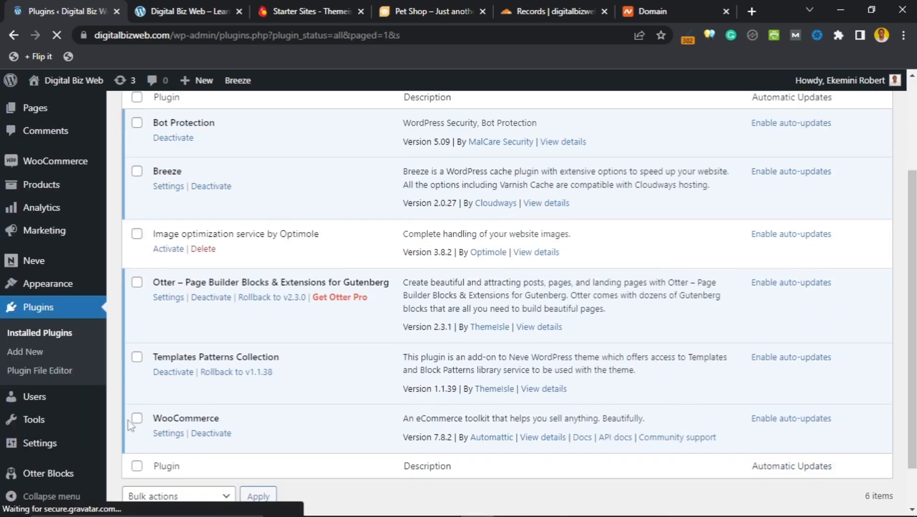
pyautogui.click(201, 436)
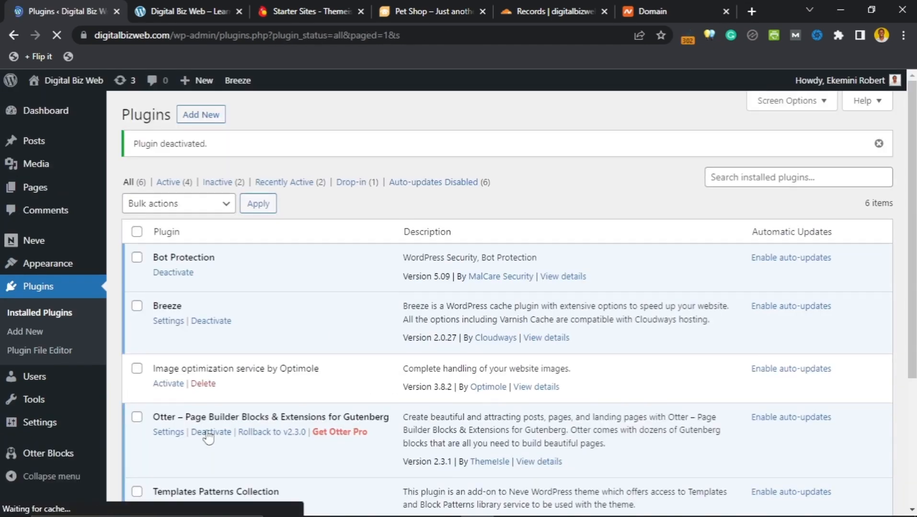
pyautogui.click(177, 11)
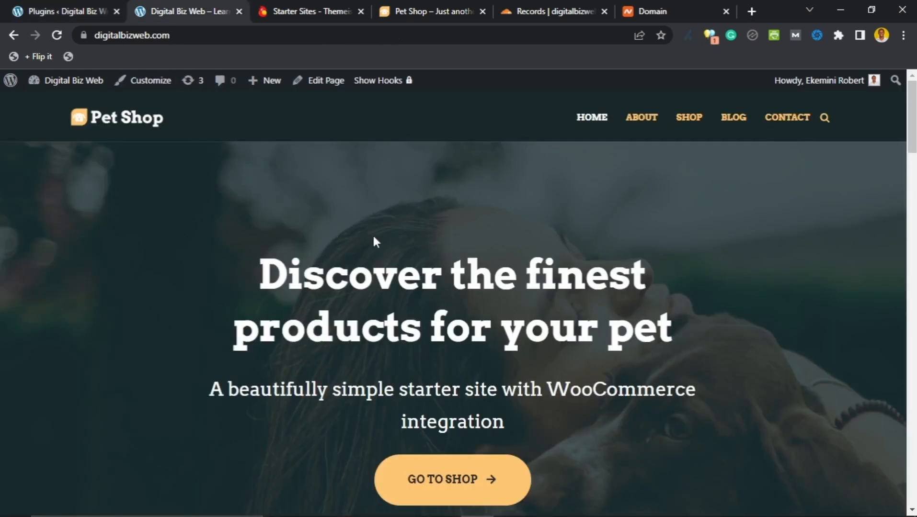
pyautogui.scroll(-7, 353, 241)
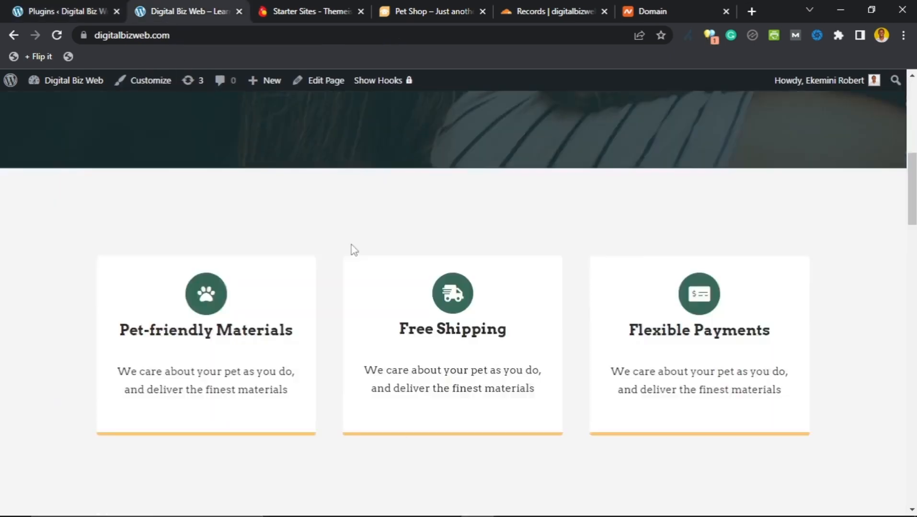
pyautogui.scroll(-15, 352, 251)
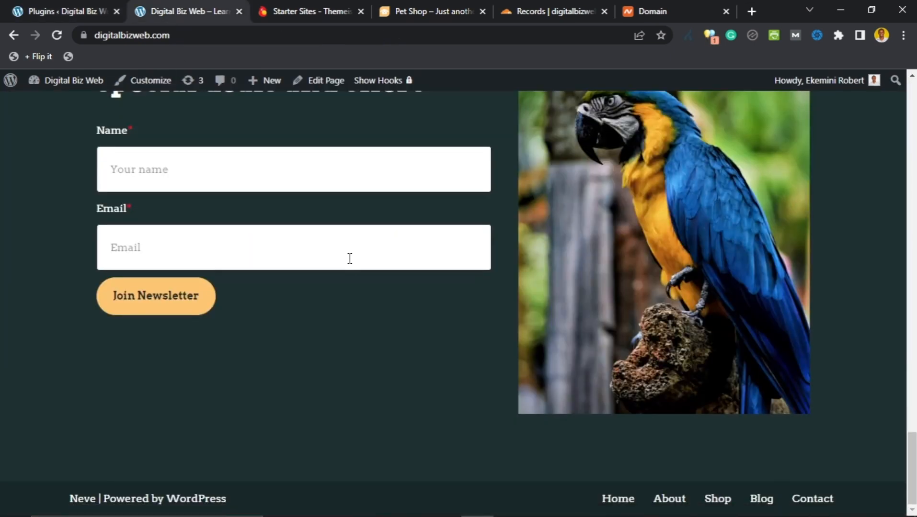
pyautogui.scroll(6, 831, 332)
pyautogui.moveTo(911, 405); pyautogui.dragTo(910, 77)
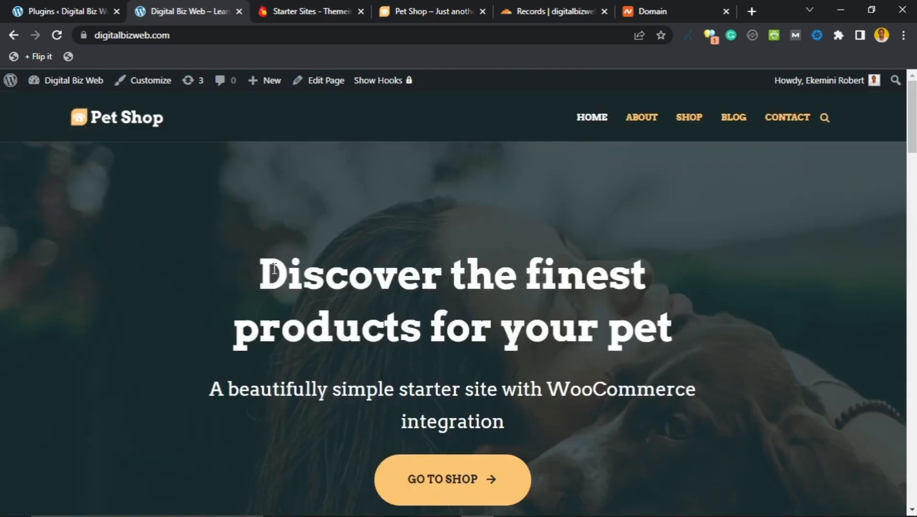
pyautogui.hotkey('ctrl', 'shift', 'Tab')
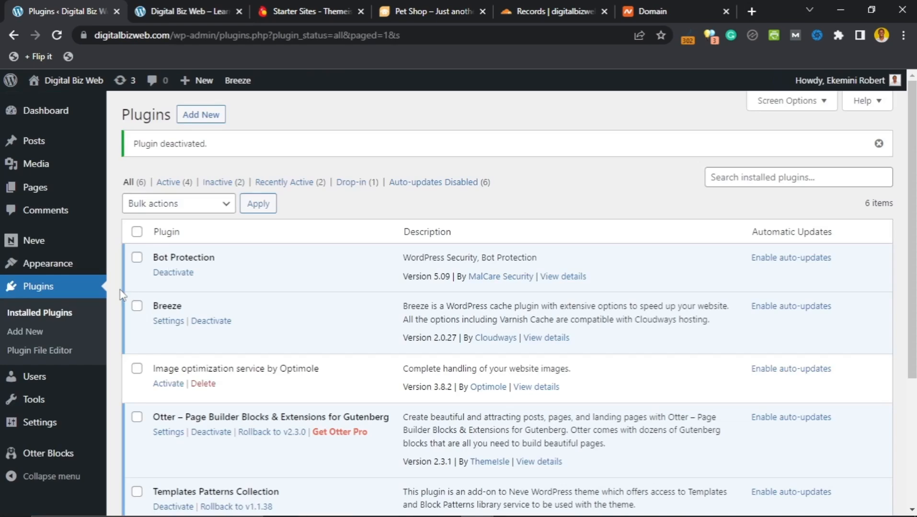
pyautogui.scroll(-4, 120, 294)
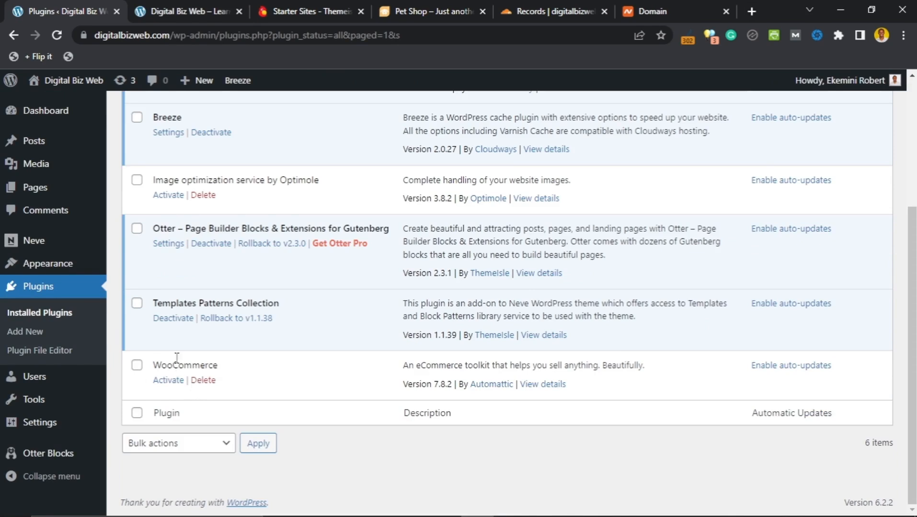
# Step: Delete the inactive Optimole and WooCommerce plugins, confirming each deletion
pyautogui.click(204, 195)
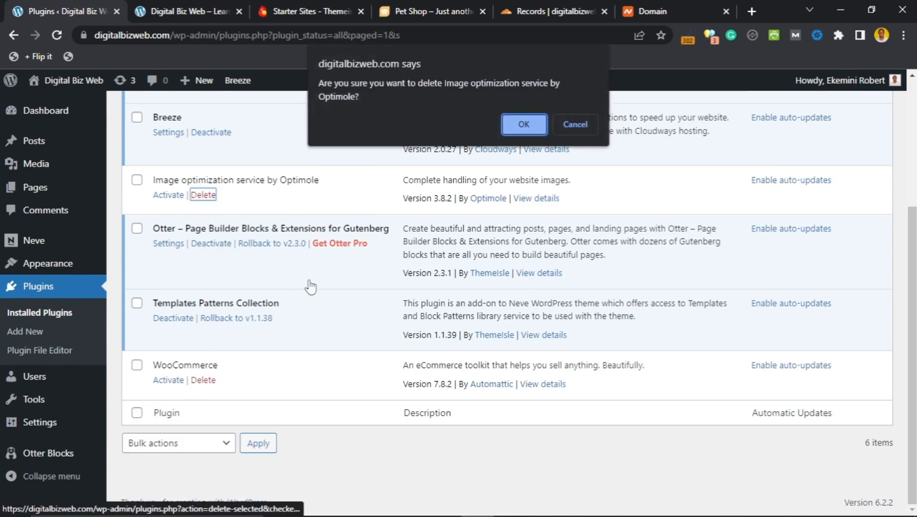
pyautogui.click(510, 121)
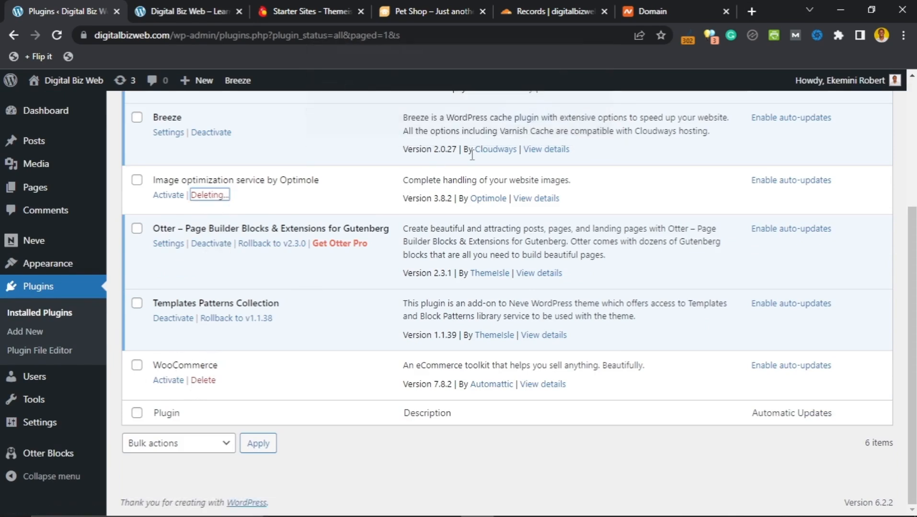
pyautogui.click(211, 383)
pyautogui.click(521, 111)
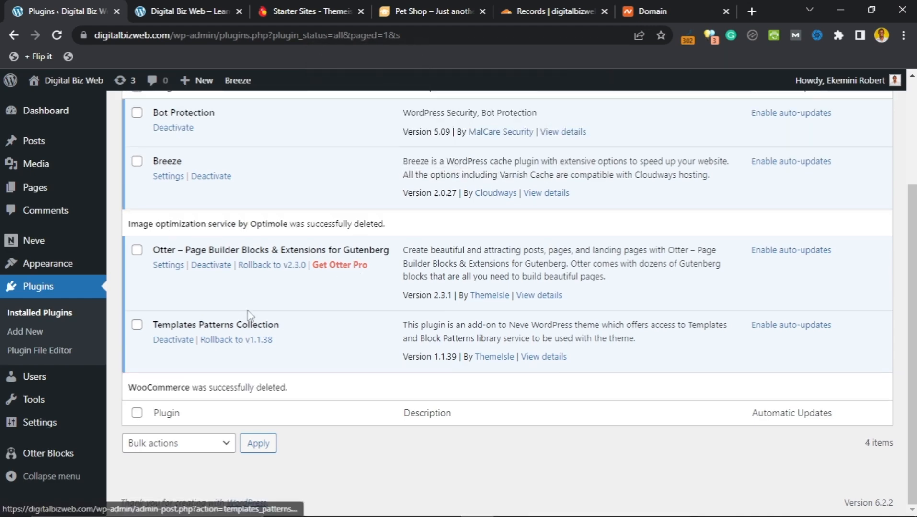
pyautogui.scroll(3, 248, 316)
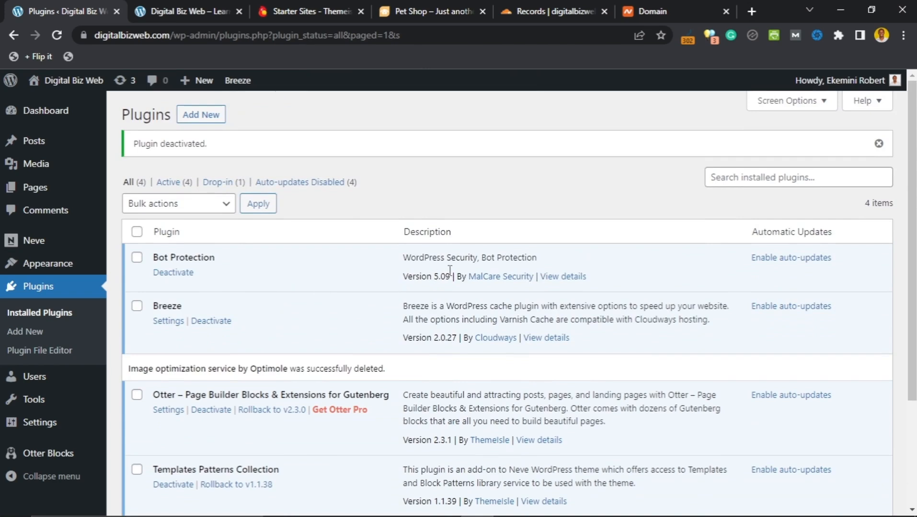
# Step: Search the plugin directory for 'child theme' and install Child Theme Configurator
pyautogui.click(211, 122)
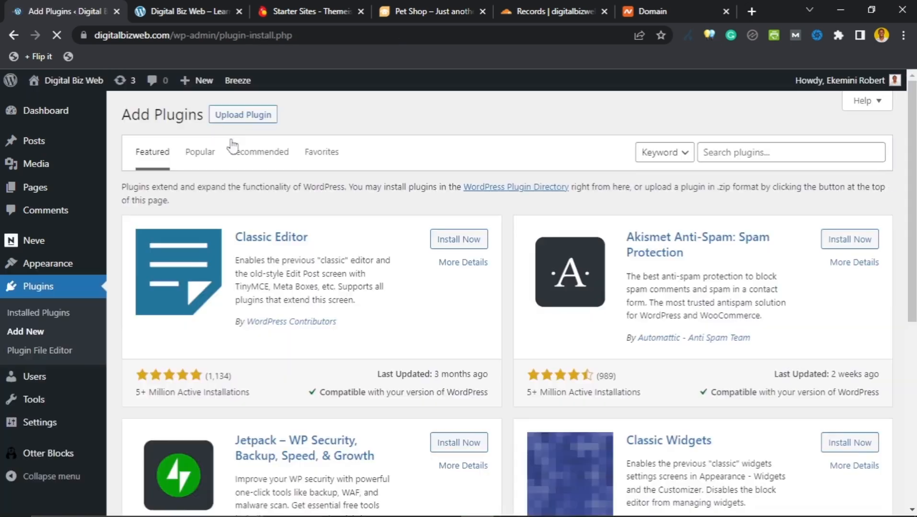
pyautogui.click(756, 153)
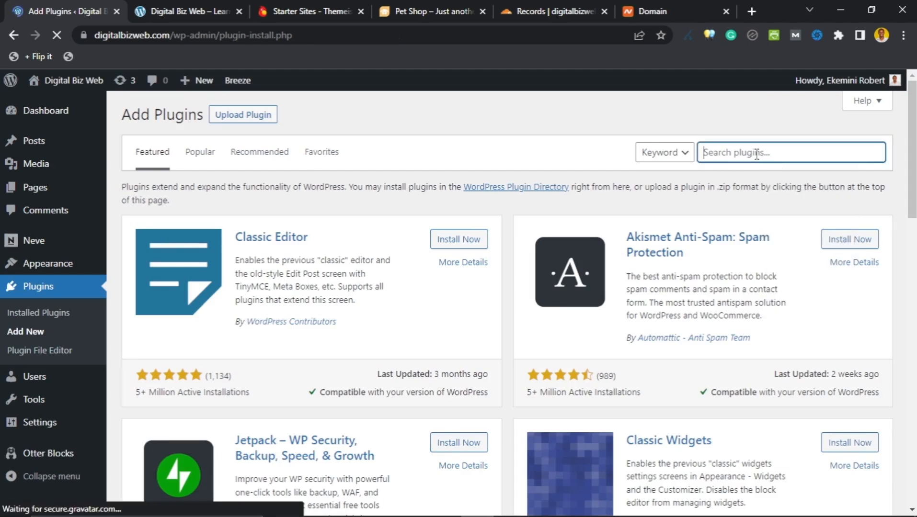
pyautogui.write('childe them')
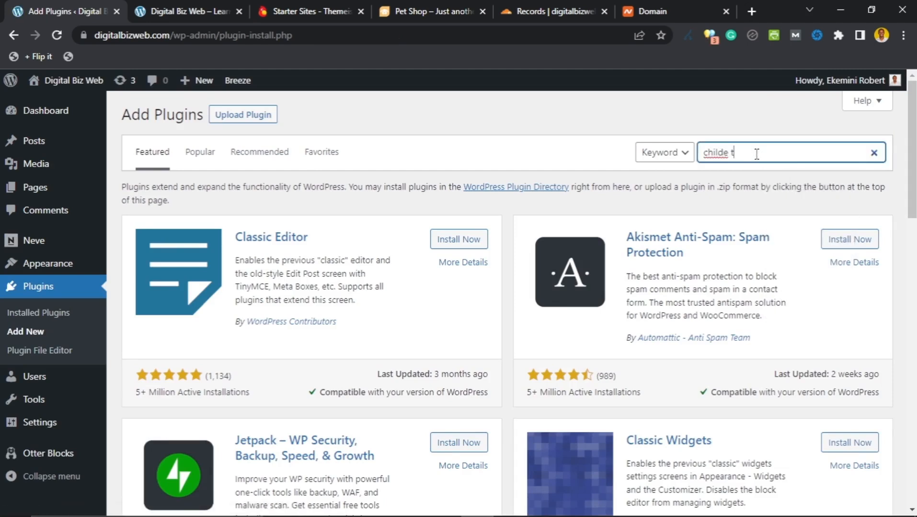
pyautogui.press('BackSpace')
pyautogui.press('BackSpace')
pyautogui.press('BackSpace')
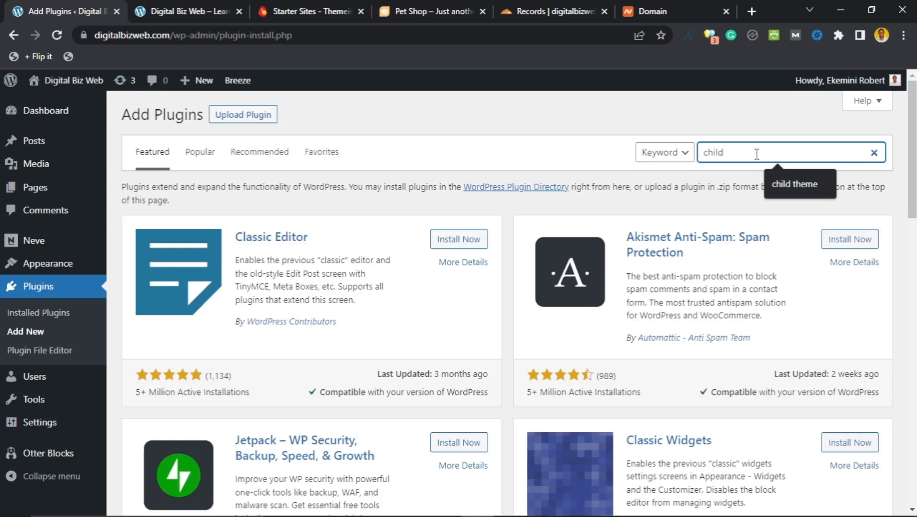
pyautogui.write('theme')
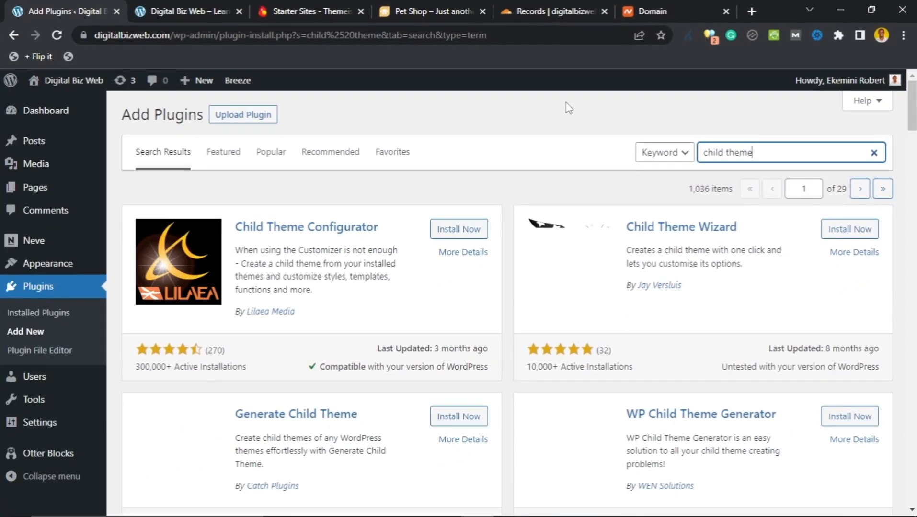
pyautogui.click(472, 230)
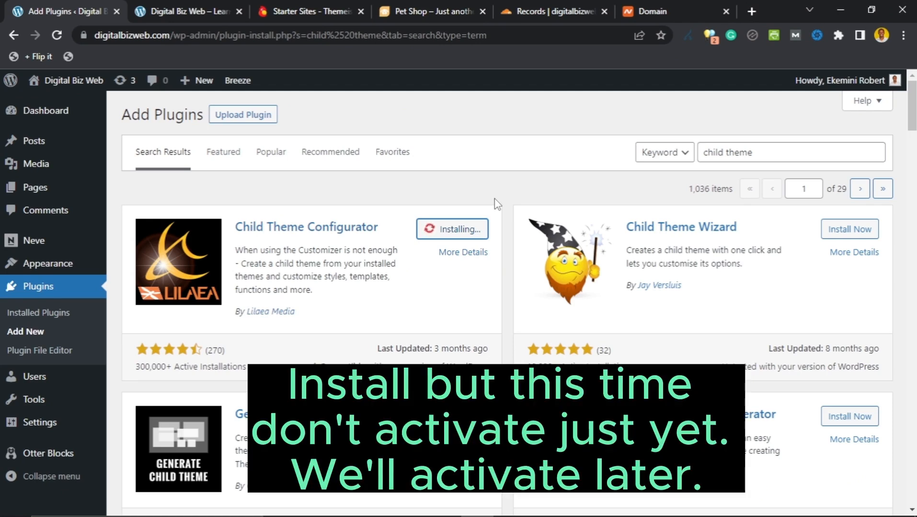
# Step: Replace the search with 'wpdraft' and install the UpdraftPlus backup plugin
pyautogui.moveTo(761, 152); pyautogui.dragTo(705, 154)
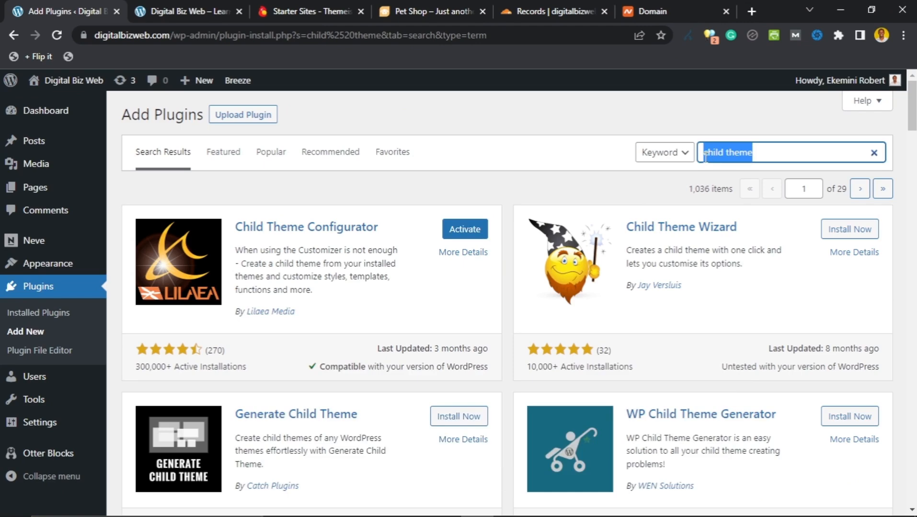
pyautogui.write('wpdraf')
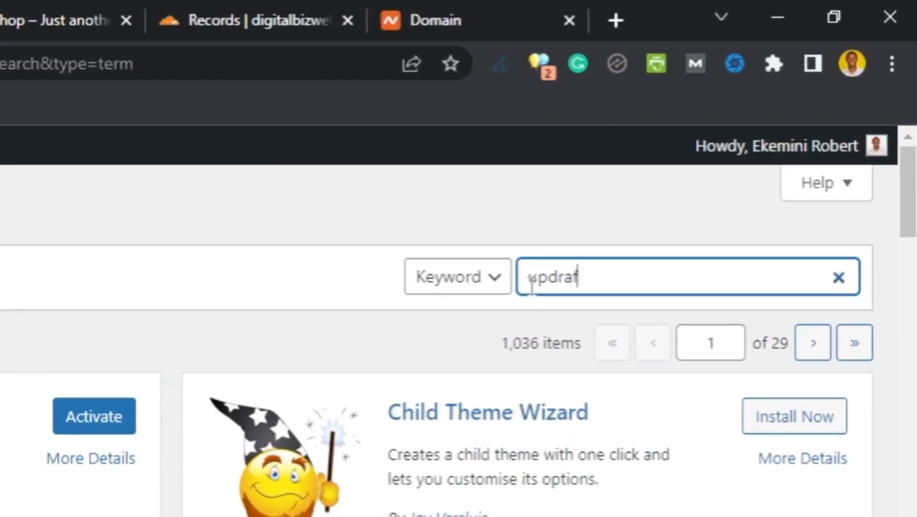
pyautogui.write('t')
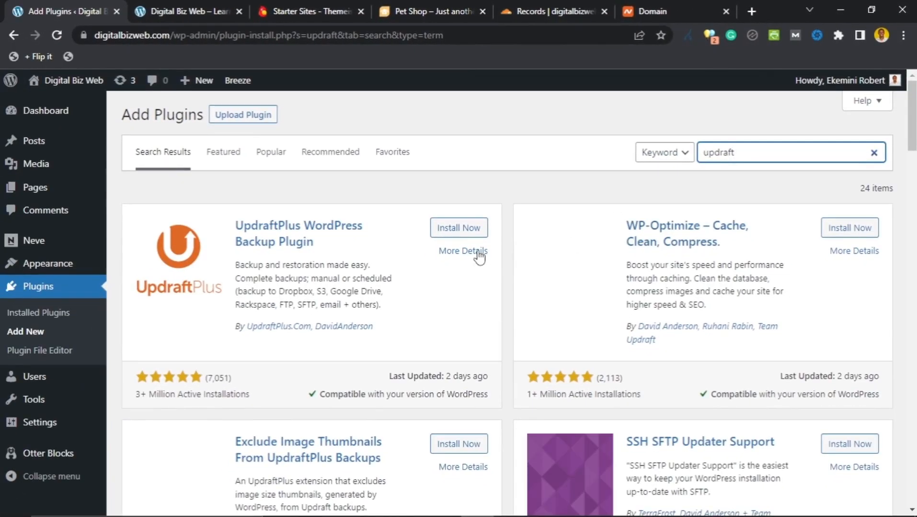
pyautogui.click(462, 229)
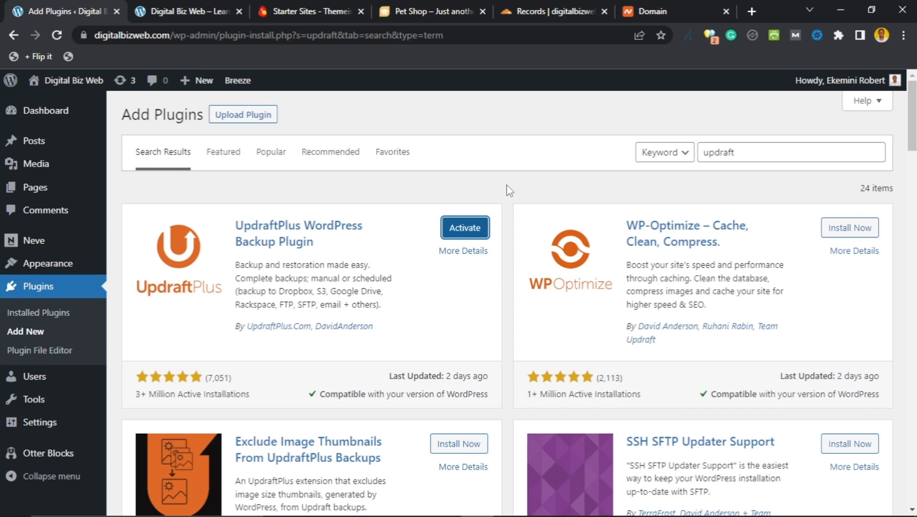
# Step: Return to Installed Plugins and find Child Theme Configurator 2.6.2 and UpdraftPlus 1.23.7 inactive
pyautogui.click(45, 315)
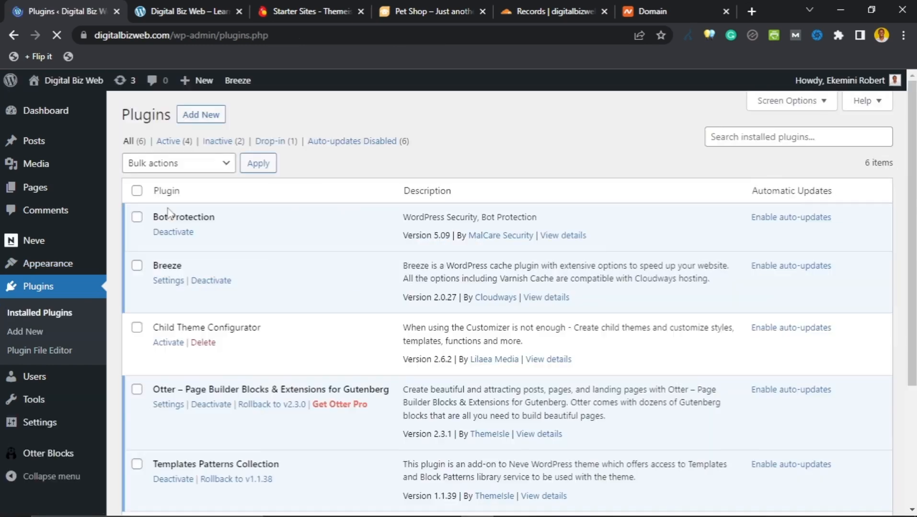
pyautogui.scroll(-3, 235, 259)
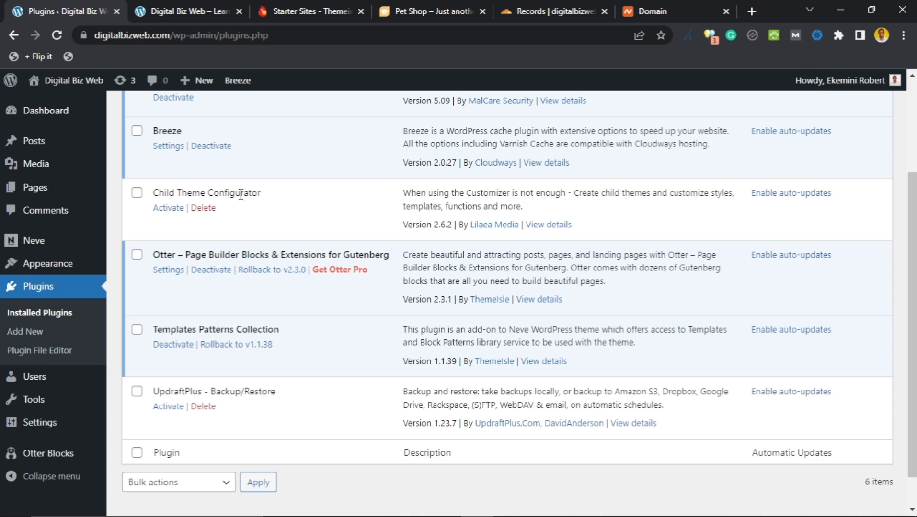
pyautogui.click(192, 5)
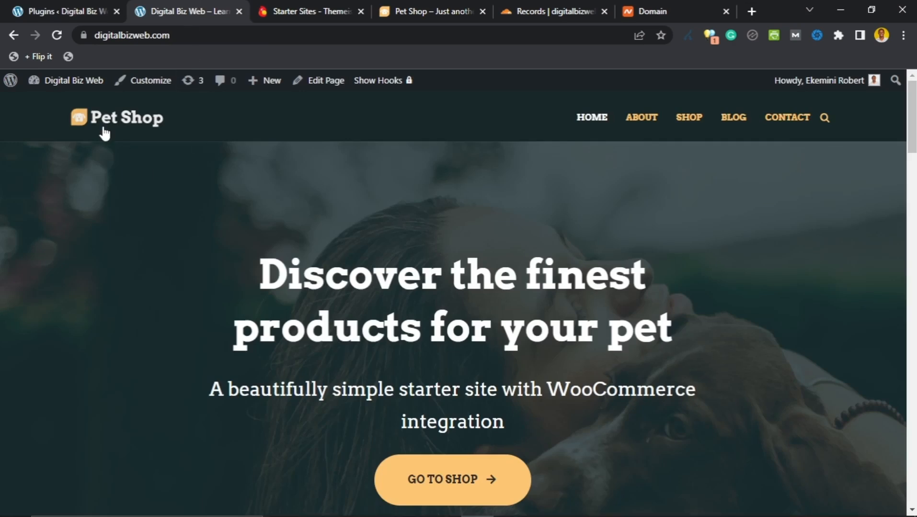
pyautogui.scroll(-15, 525, 224)
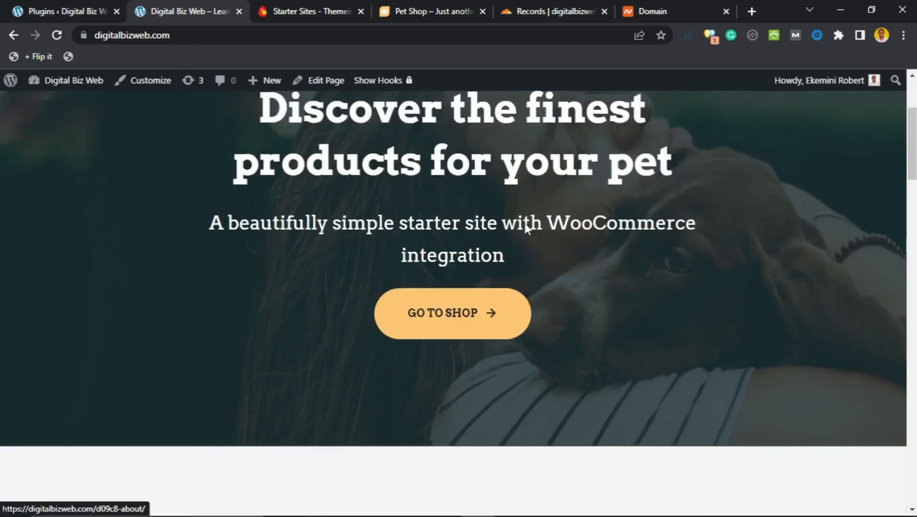
pyautogui.scroll(-10, 459, 284)
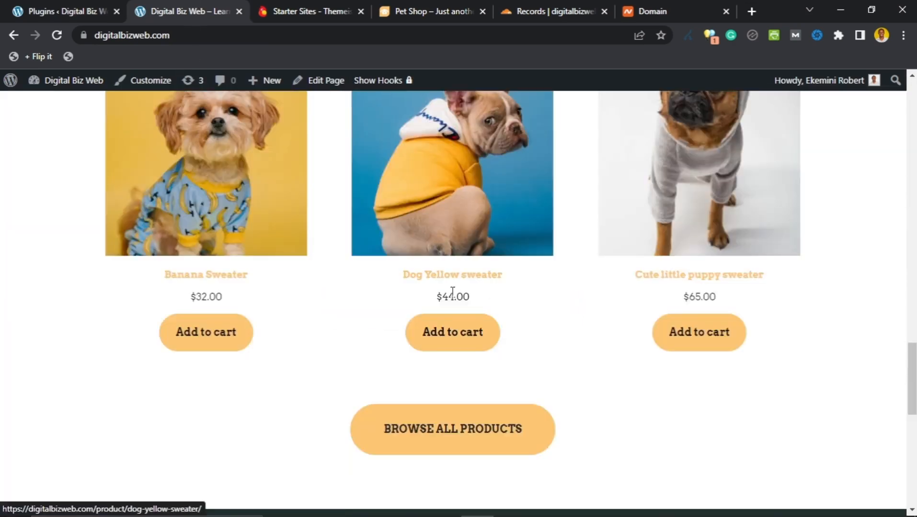
pyautogui.click(80, 12)
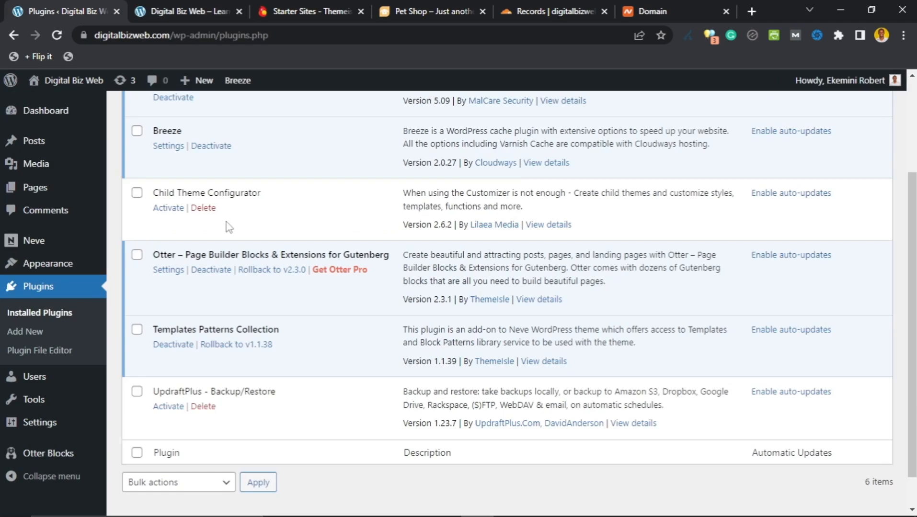
pyautogui.hotkey('ctrl', 'Tab')
pyautogui.scroll(-2, 393, 344)
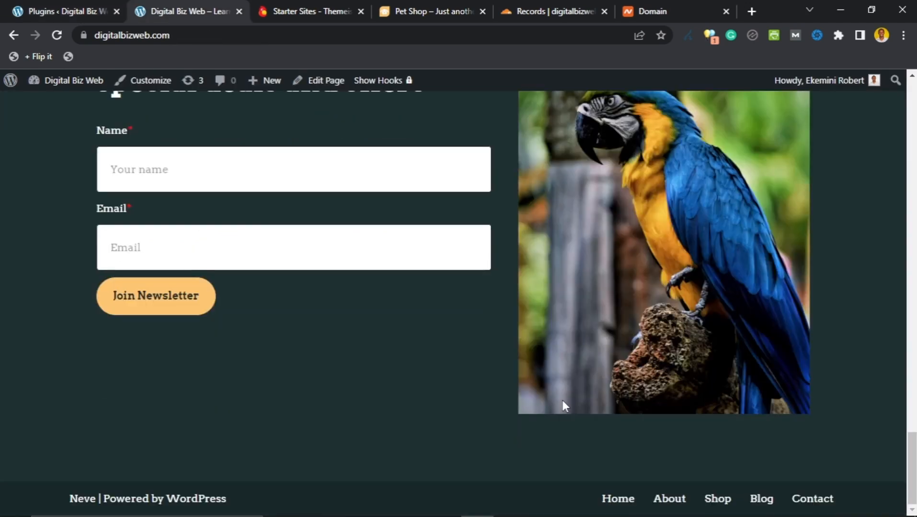
pyautogui.moveTo(912, 484); pyautogui.dragTo(909, 117)
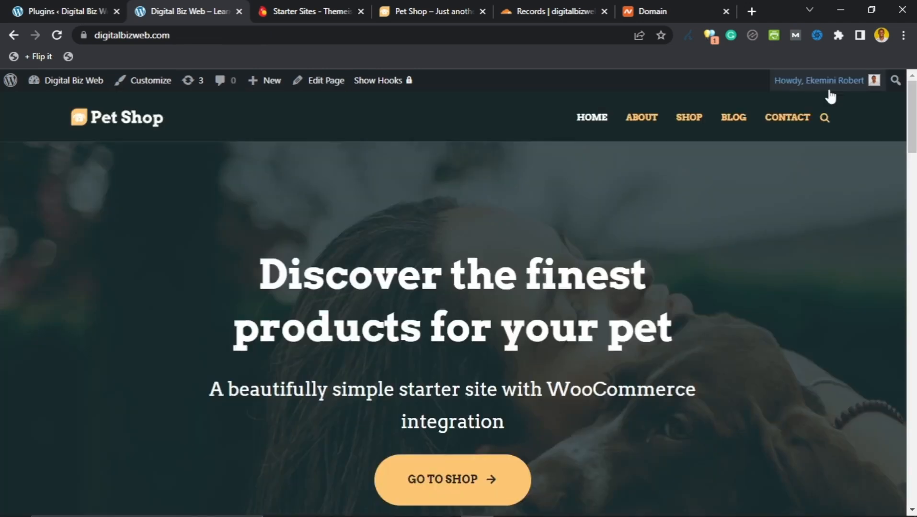
pyautogui.click(67, 12)
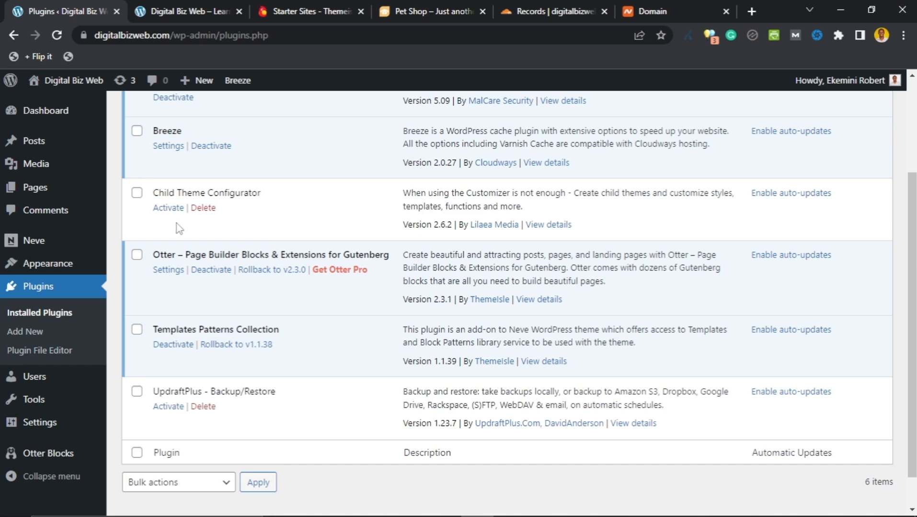
# Step: Activate Child Theme Configurator and UpdraftPlus, then close the UpdraftPlus welcome popup
pyautogui.click(168, 207)
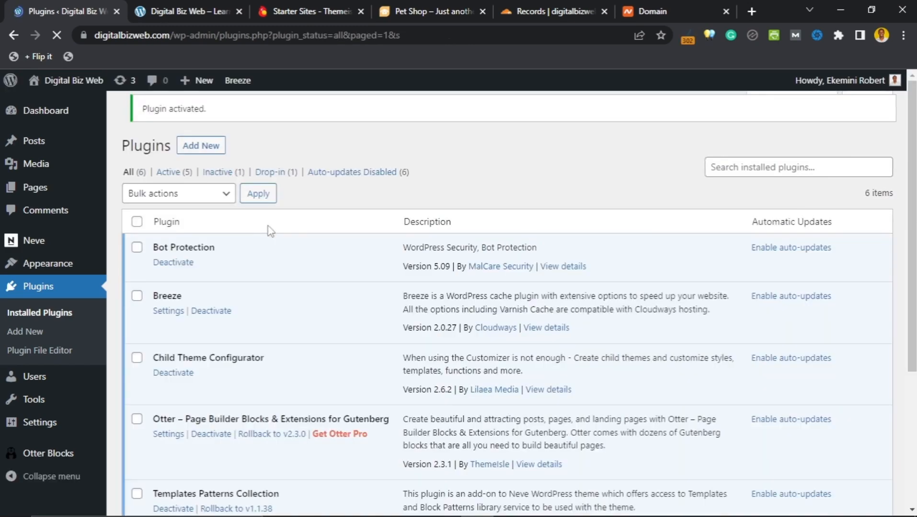
pyautogui.scroll(-4, 241, 221)
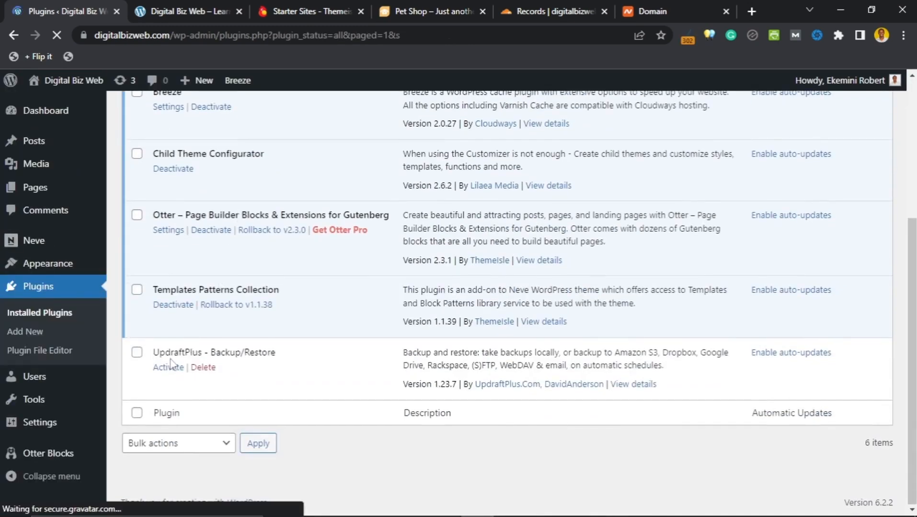
pyautogui.click(171, 368)
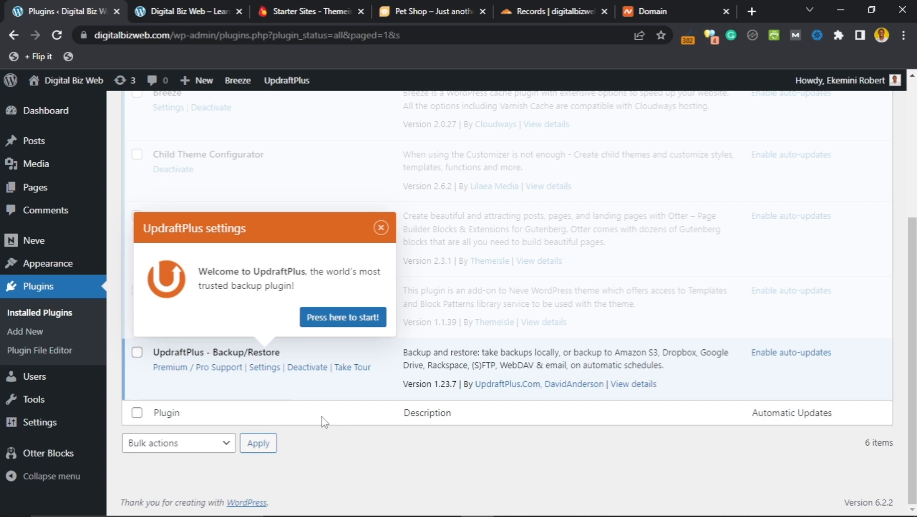
pyautogui.click(381, 228)
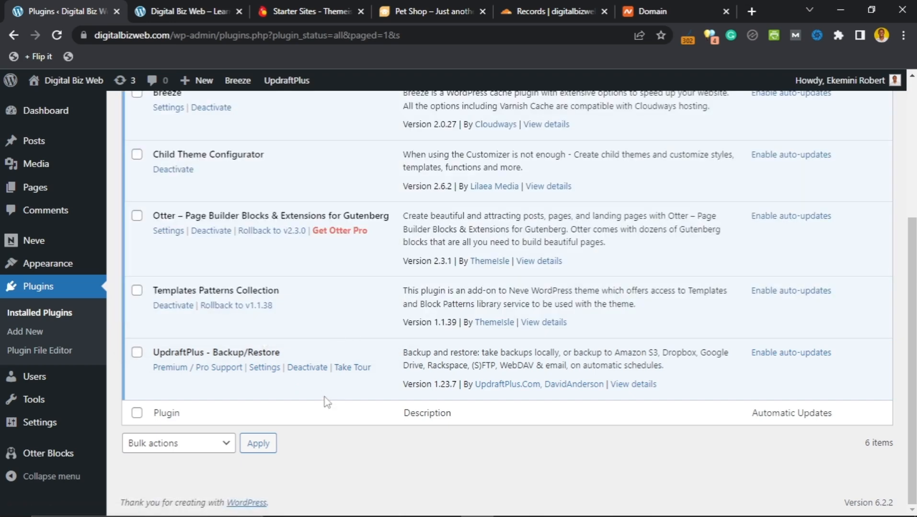
# Step: Go to UpdraftPlus Backup/Restore settings and review it, showing zero existing backups
pyautogui.click(266, 374)
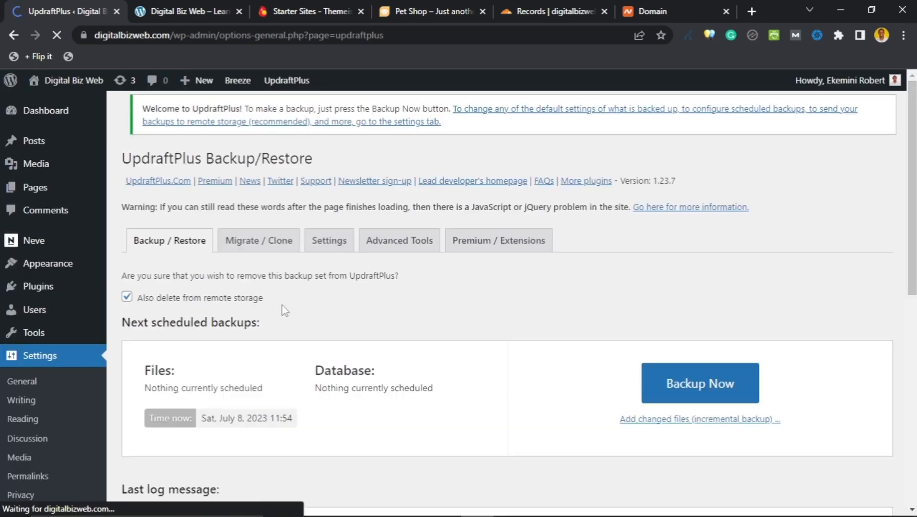
pyautogui.scroll(-3, 303, 292)
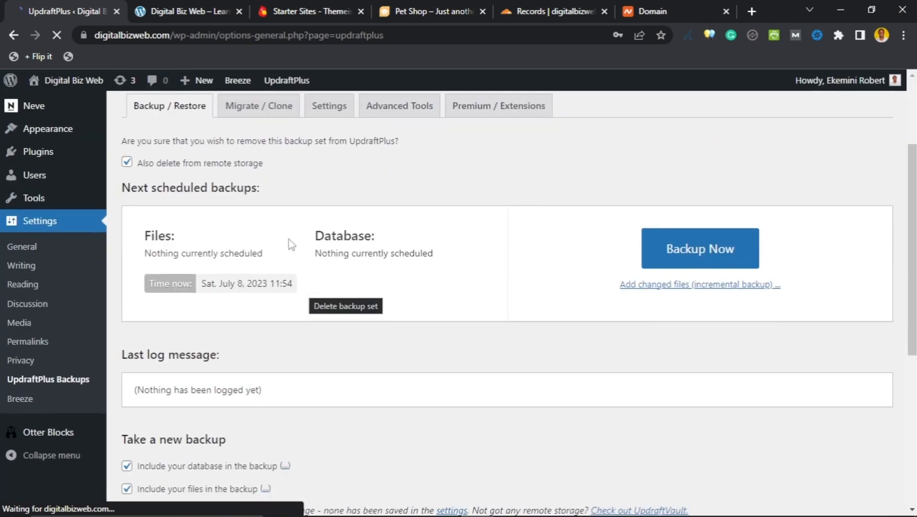
pyautogui.scroll(3, 305, 242)
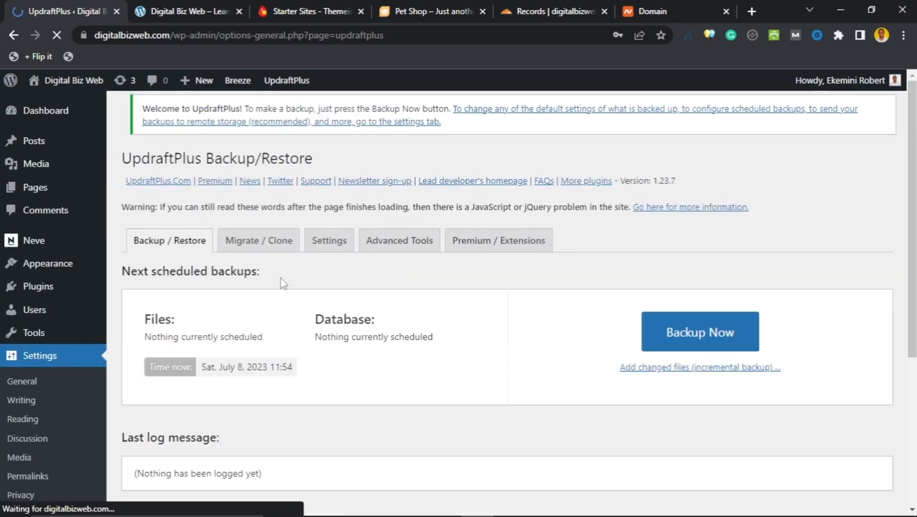
pyautogui.scroll(-5, 293, 290)
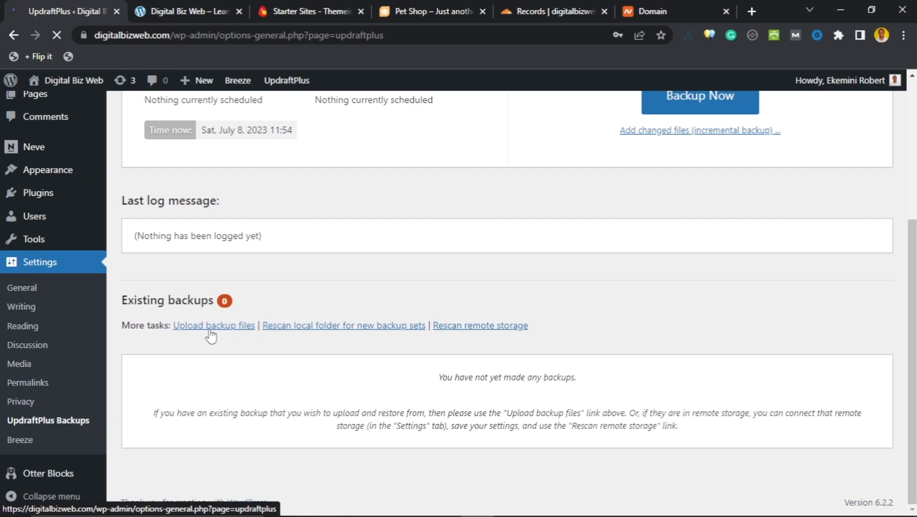
pyautogui.scroll(4, 265, 339)
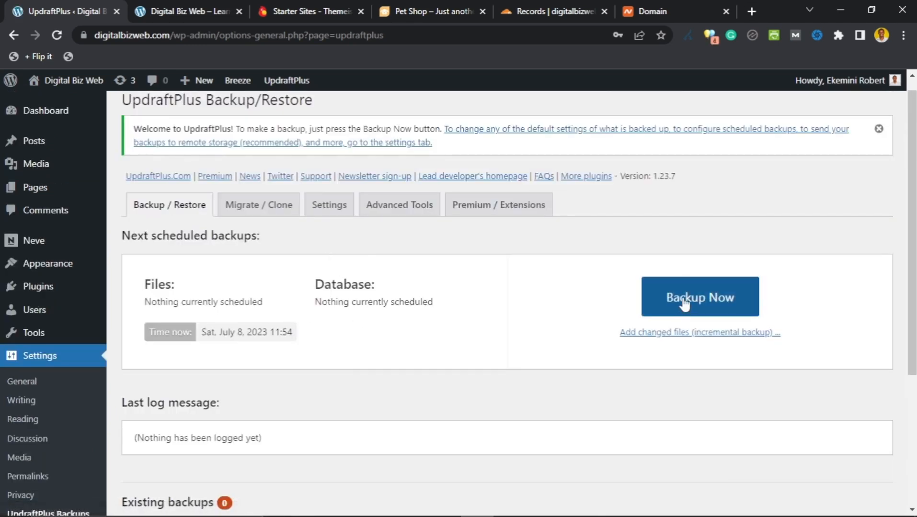
# Step: On the UpdraftPlus Settings tab, raise retained file backups from 2 to 3
pyautogui.click(339, 209)
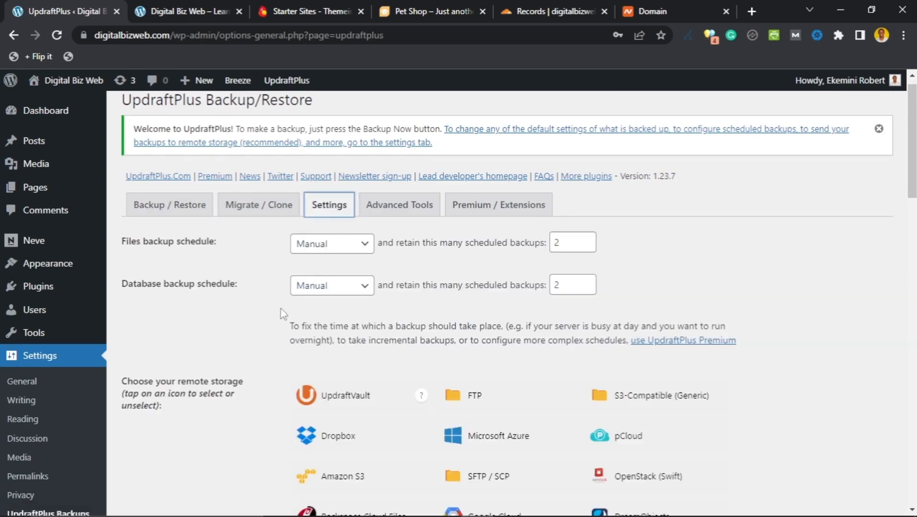
pyautogui.scroll(-1, 277, 298)
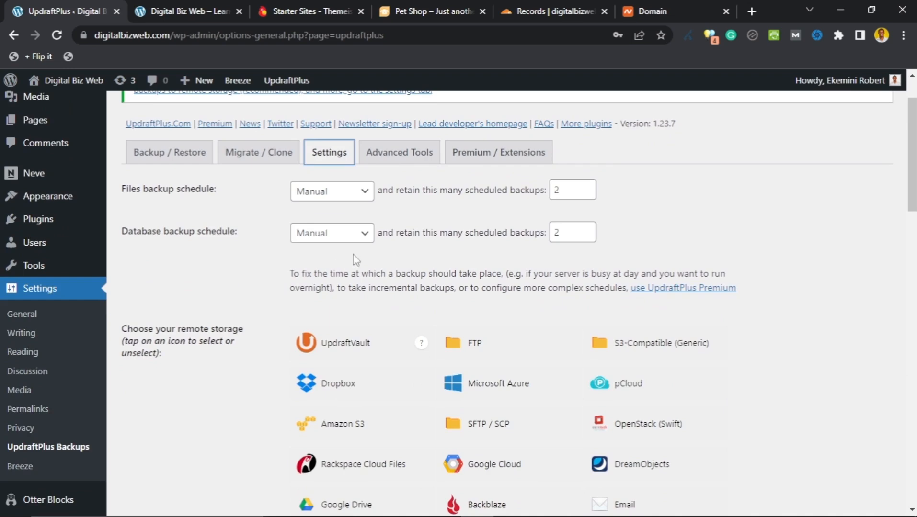
pyautogui.scroll(-7, 268, 258)
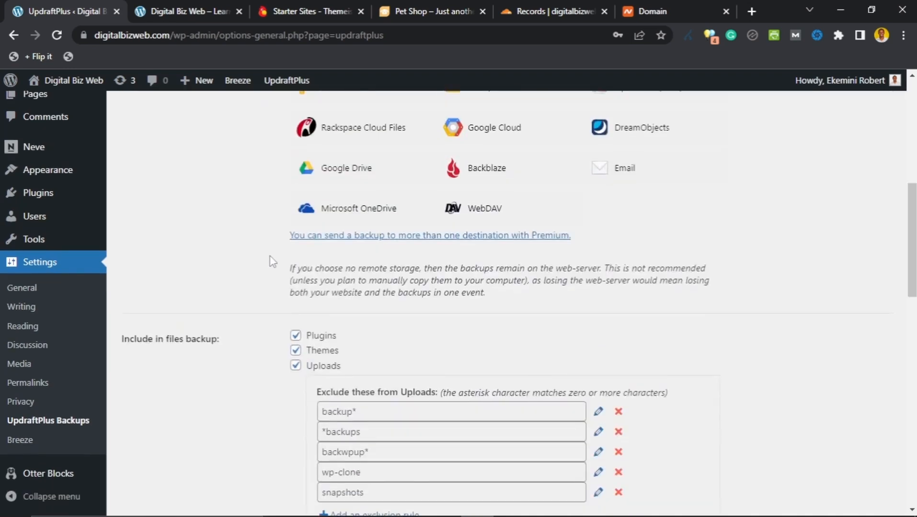
pyautogui.scroll(3, 272, 262)
pyautogui.scroll(-5, 271, 261)
pyautogui.scroll(4, 270, 261)
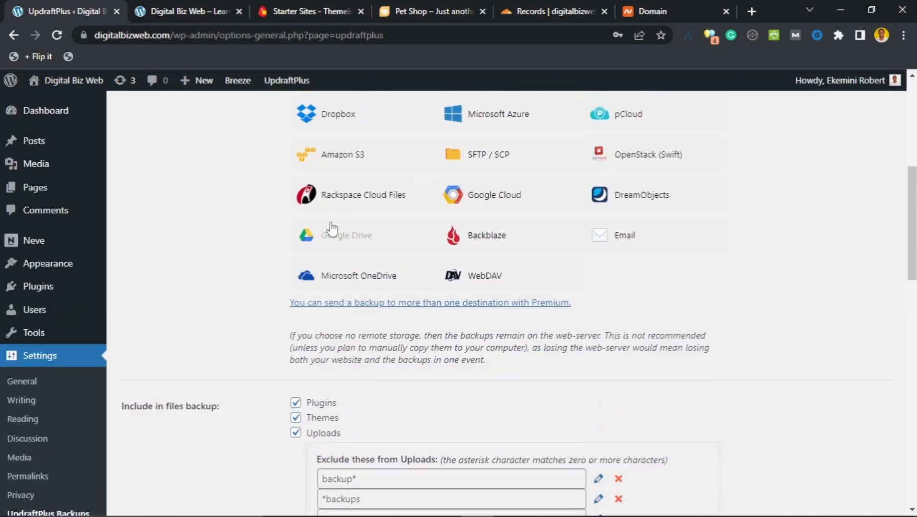
pyautogui.scroll(7, 260, 278)
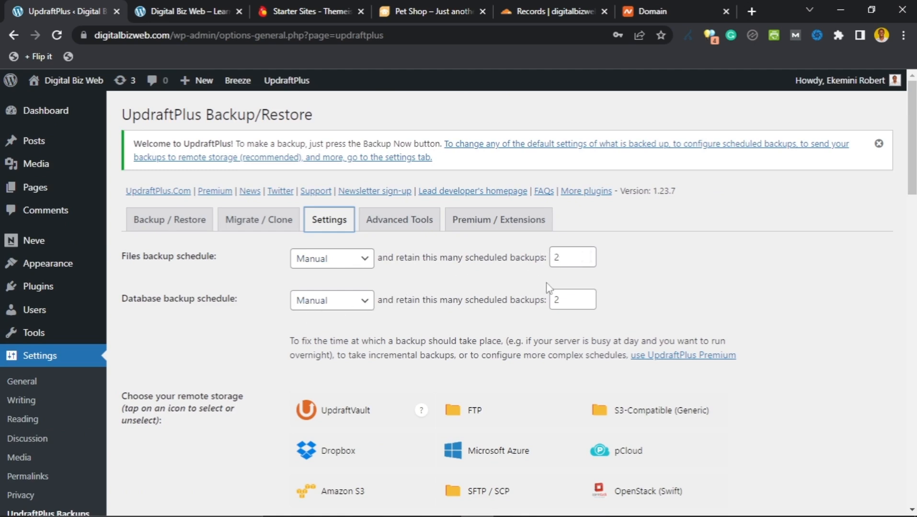
pyautogui.click(587, 255)
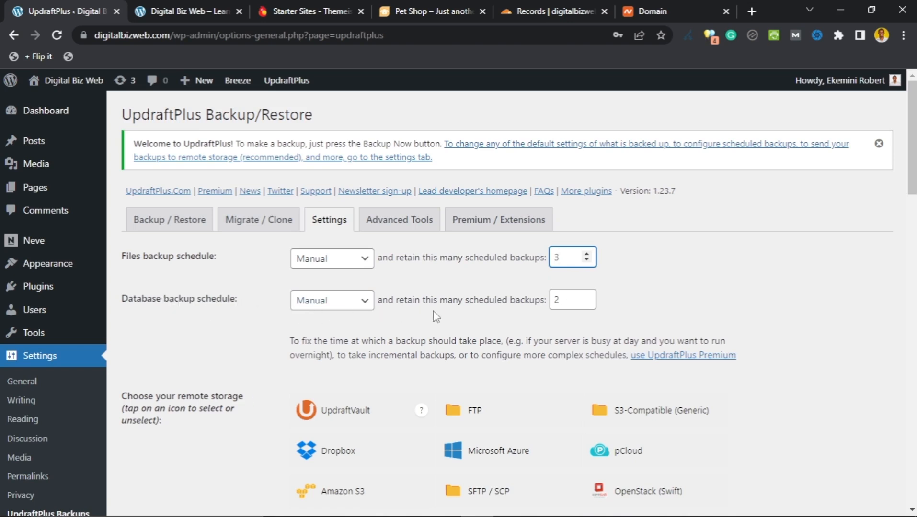
# Step: Set the files backup schedule to Daily
pyautogui.click(362, 306)
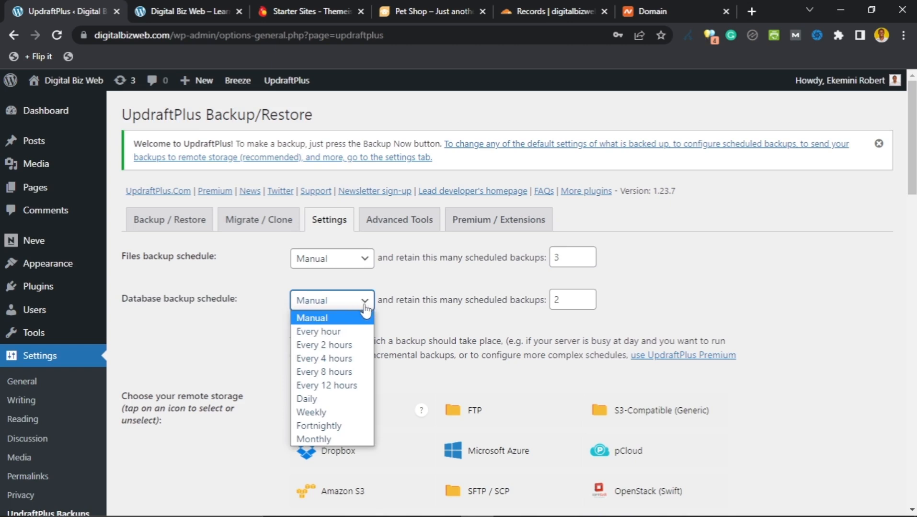
pyautogui.click(358, 268)
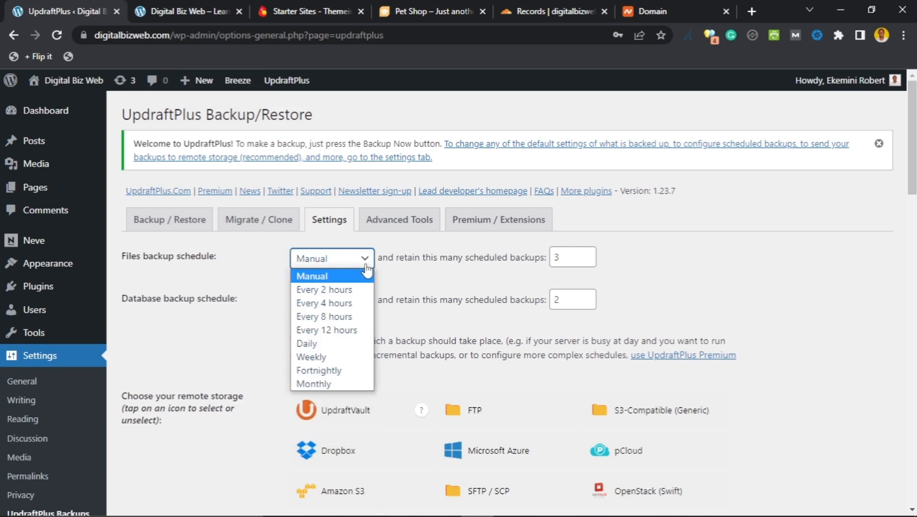
pyautogui.click(416, 282)
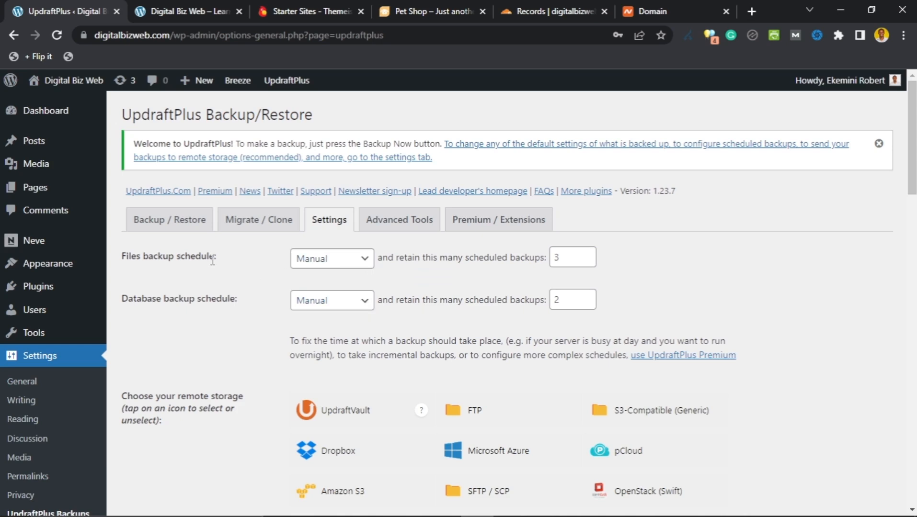
pyautogui.click(366, 260)
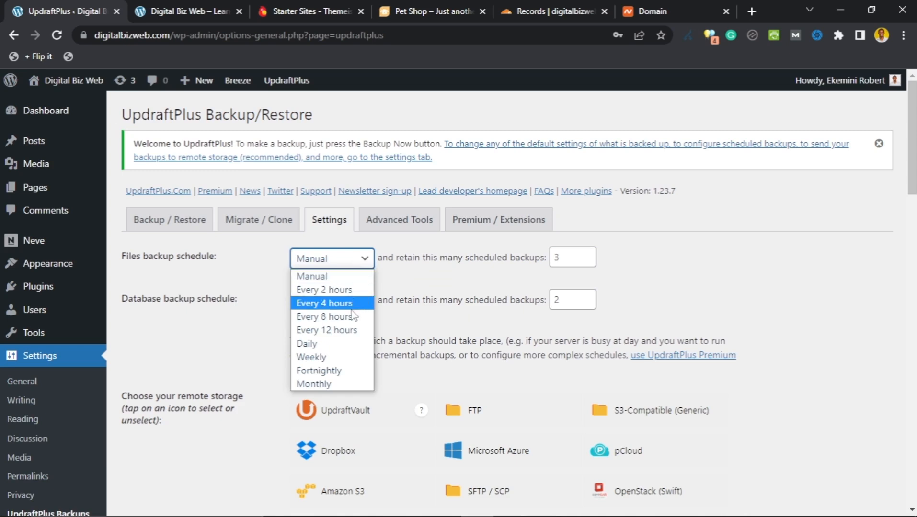
pyautogui.click(343, 344)
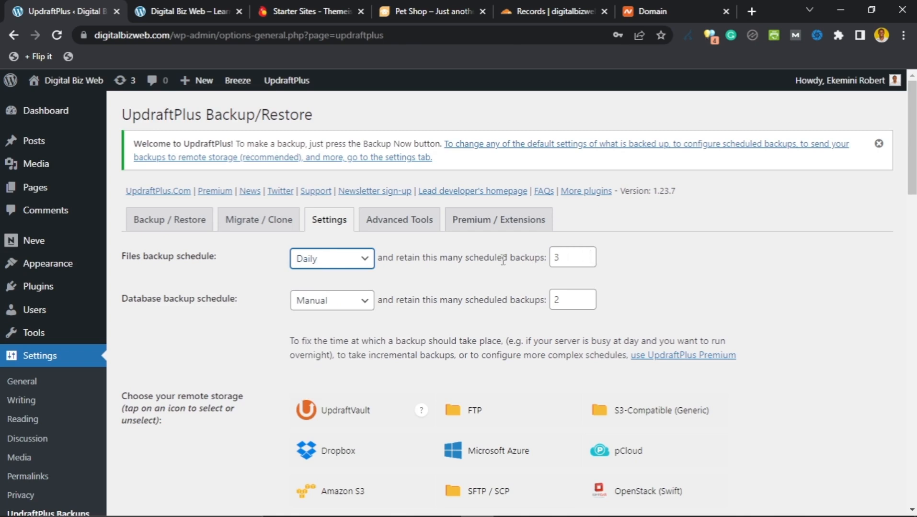
# Step: Set the database backup schedule to Daily, keeping 3 scheduled database backups
pyautogui.click(356, 301)
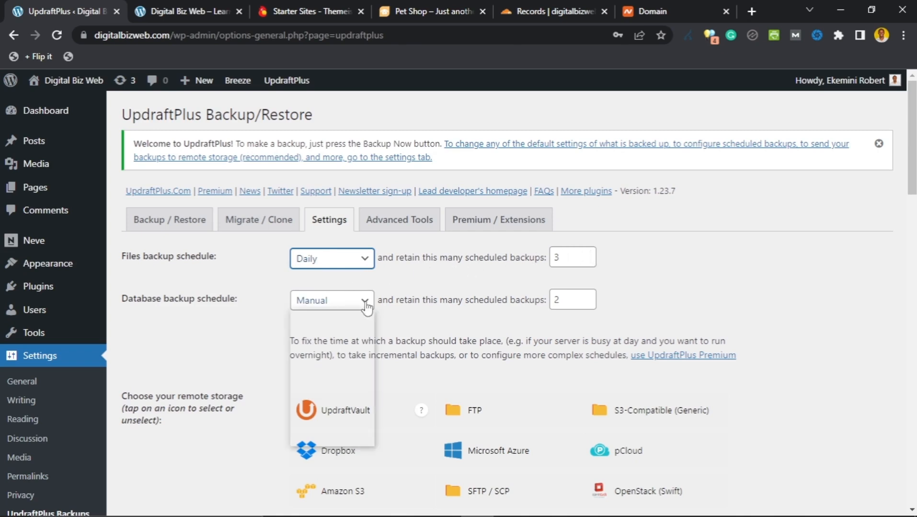
pyautogui.click(348, 400)
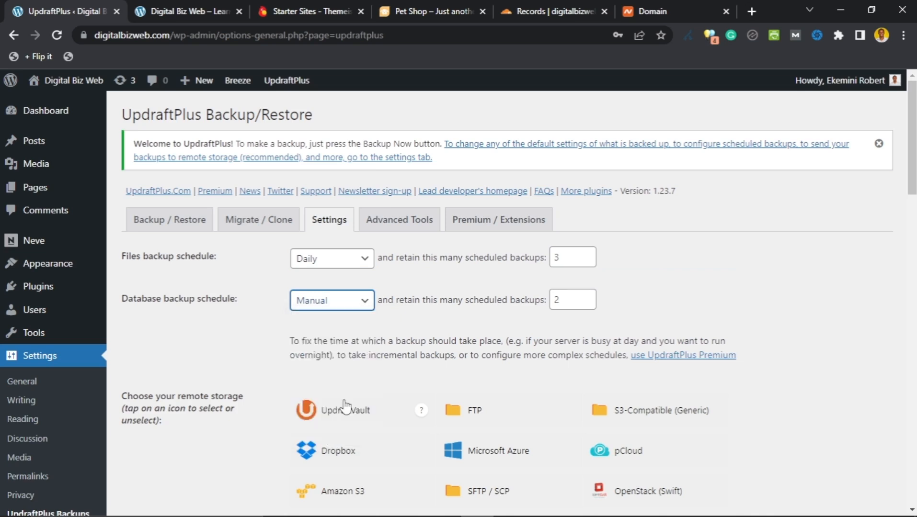
pyautogui.click(586, 297)
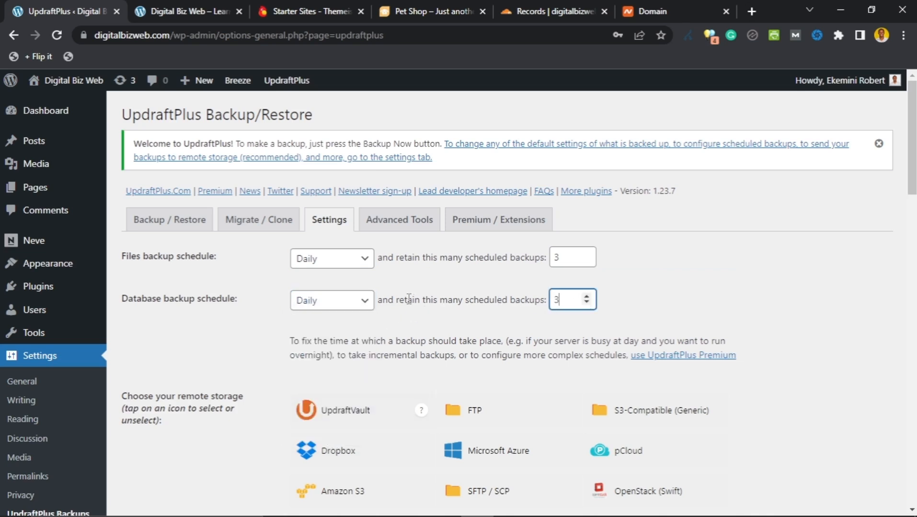
pyautogui.scroll(-1, 267, 290)
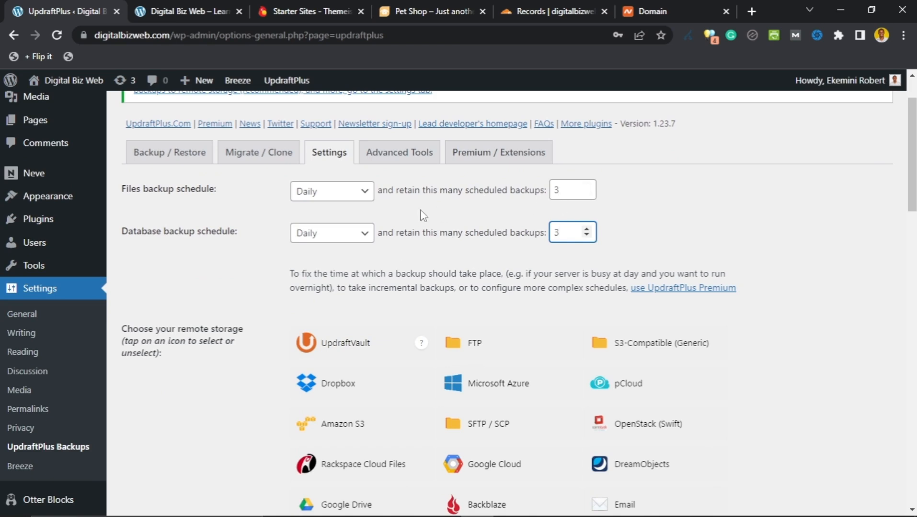
pyautogui.scroll(1, 584, 229)
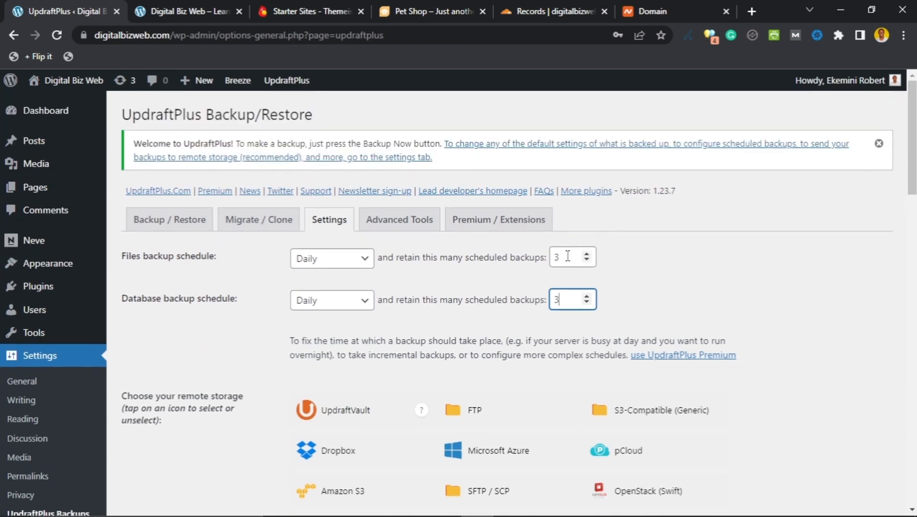
pyautogui.click(363, 260)
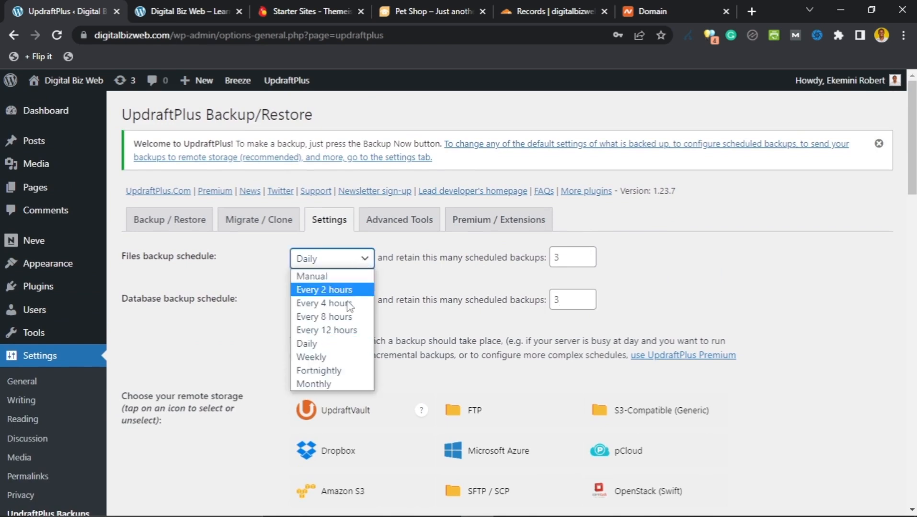
pyautogui.click(436, 296)
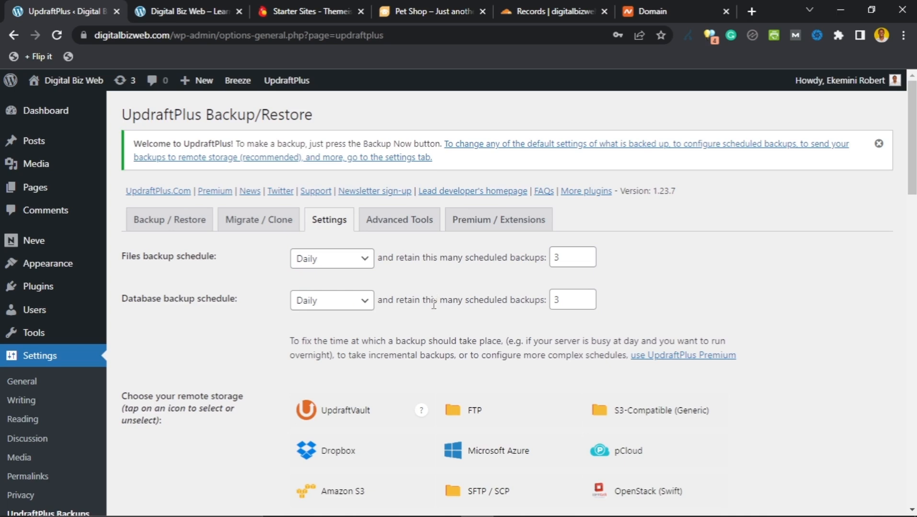
pyautogui.scroll(-2, 378, 286)
pyautogui.scroll(2, 335, 283)
# Step: Choose Google Drive as UpdraftPlus remote storage and review its default UpdraftPlus folder settings
pyautogui.scroll(-5, 276, 295)
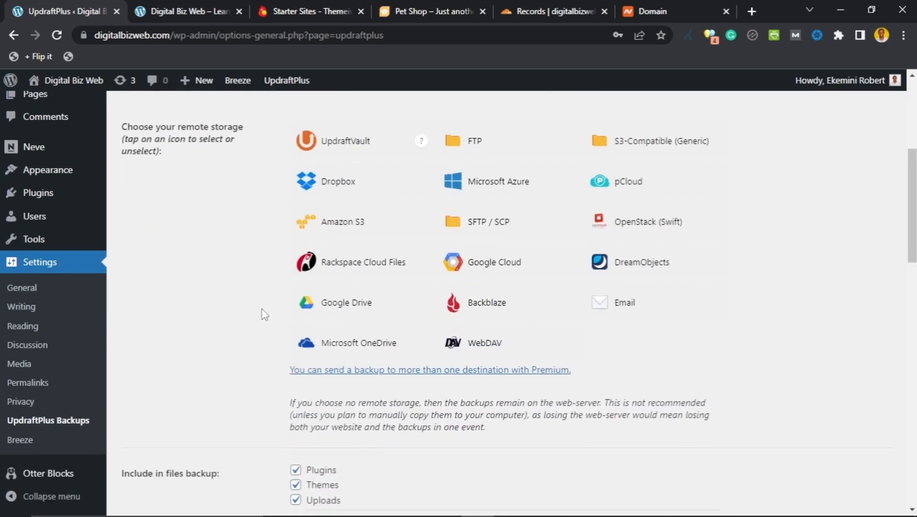
pyautogui.scroll(3, 218, 343)
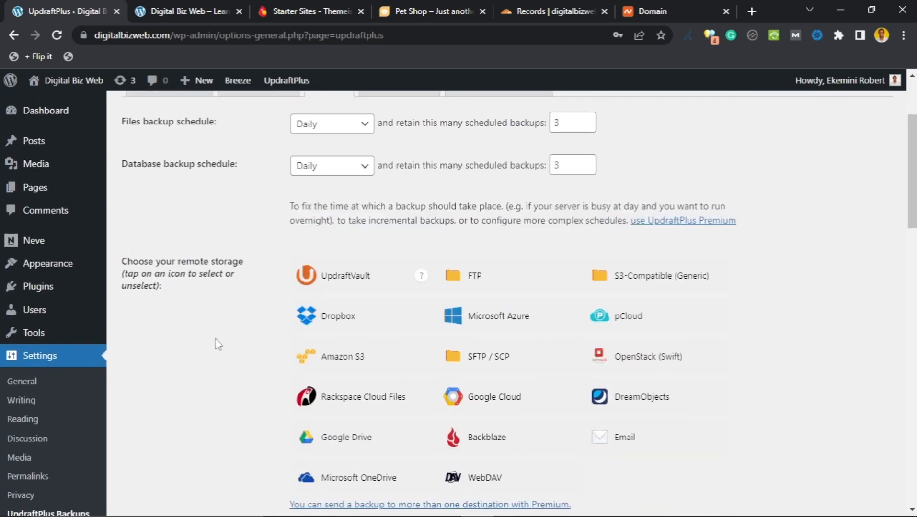
pyautogui.scroll(2, 218, 344)
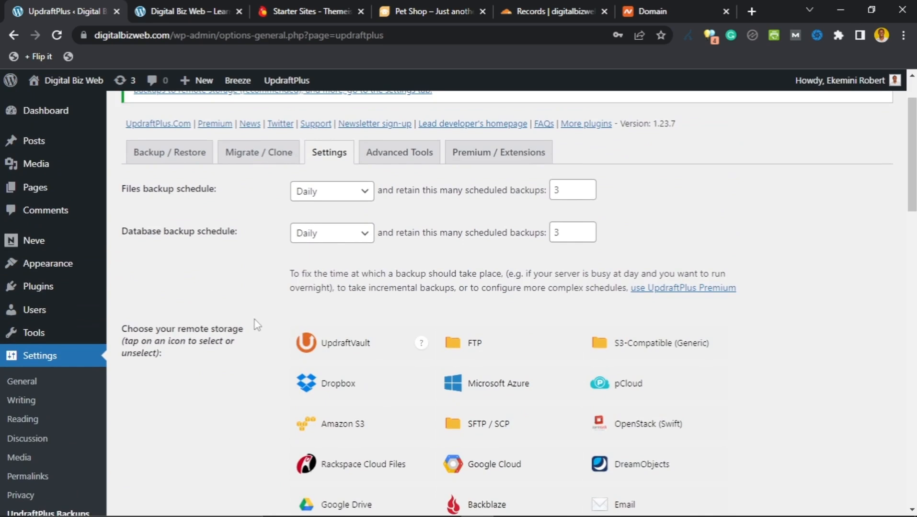
pyautogui.scroll(-1, 258, 325)
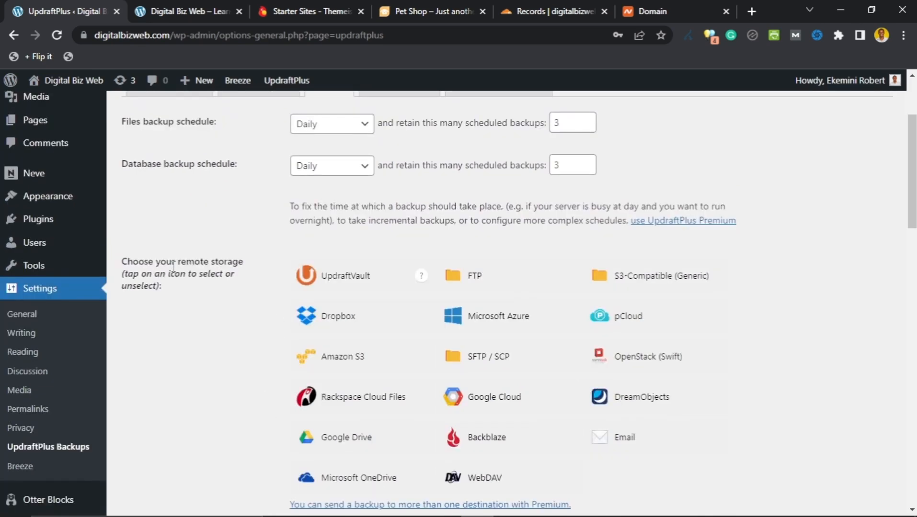
pyautogui.scroll(-3, 240, 301)
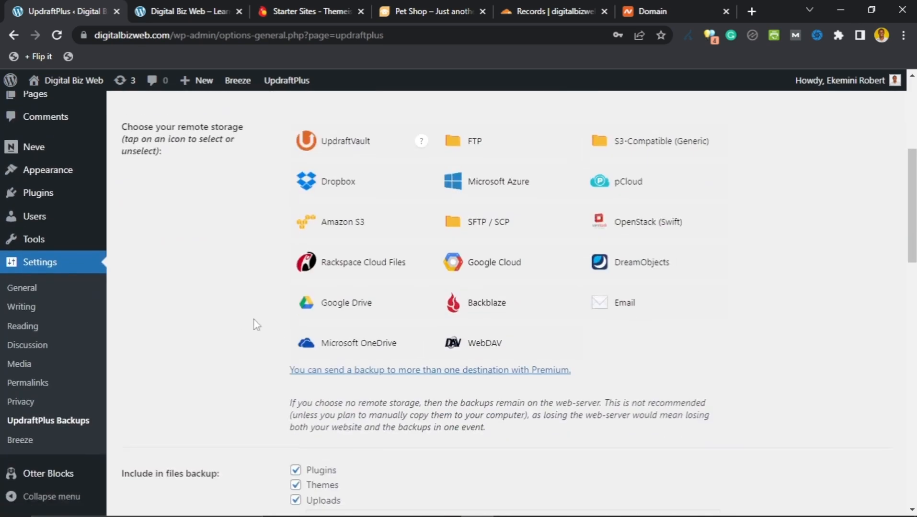
pyautogui.click(376, 312)
pyautogui.scroll(2, 259, 336)
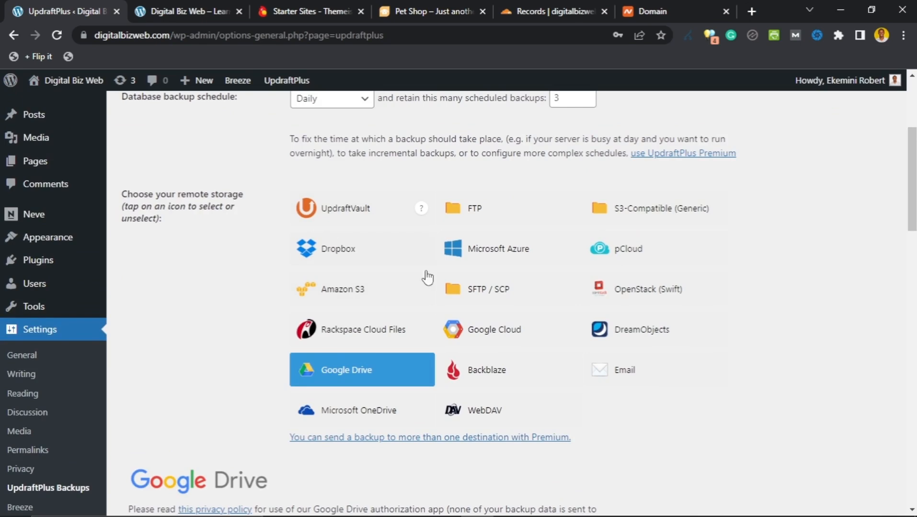
pyautogui.scroll(-5, 284, 313)
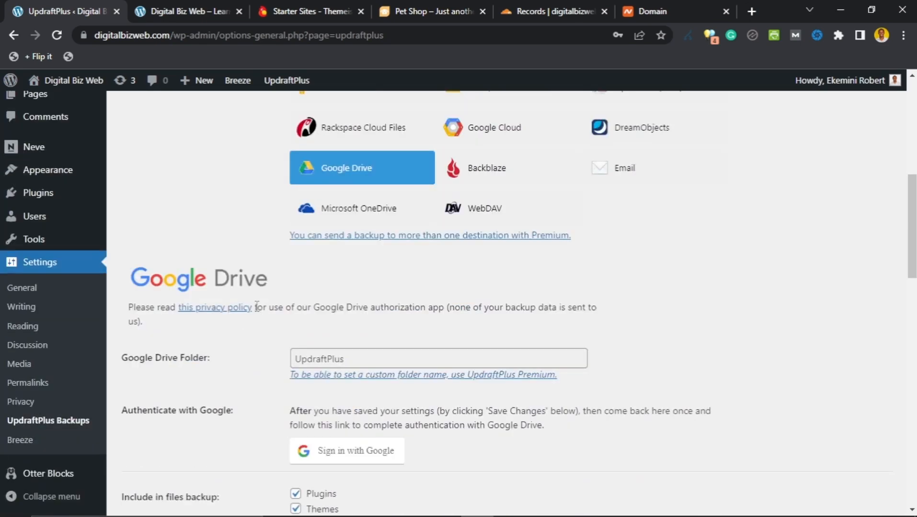
pyautogui.scroll(-2, 270, 320)
pyautogui.scroll(1, 272, 316)
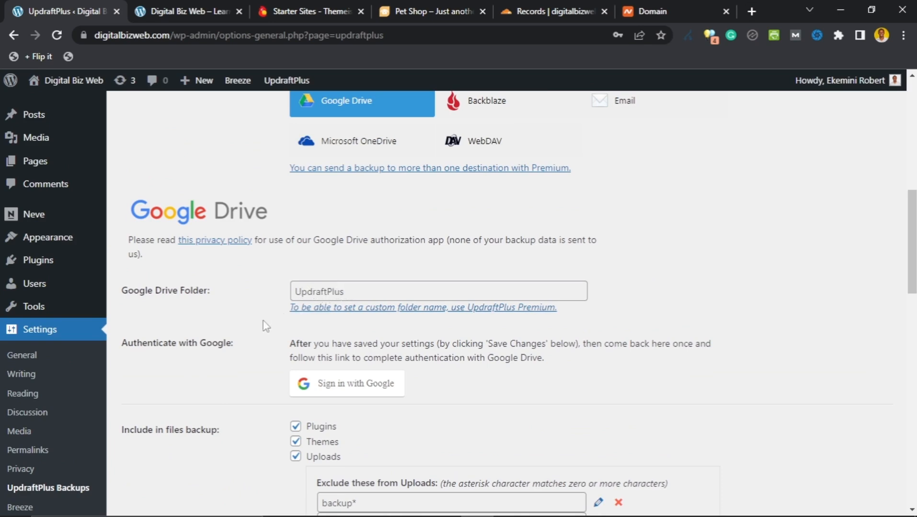
pyautogui.scroll(-3, 265, 327)
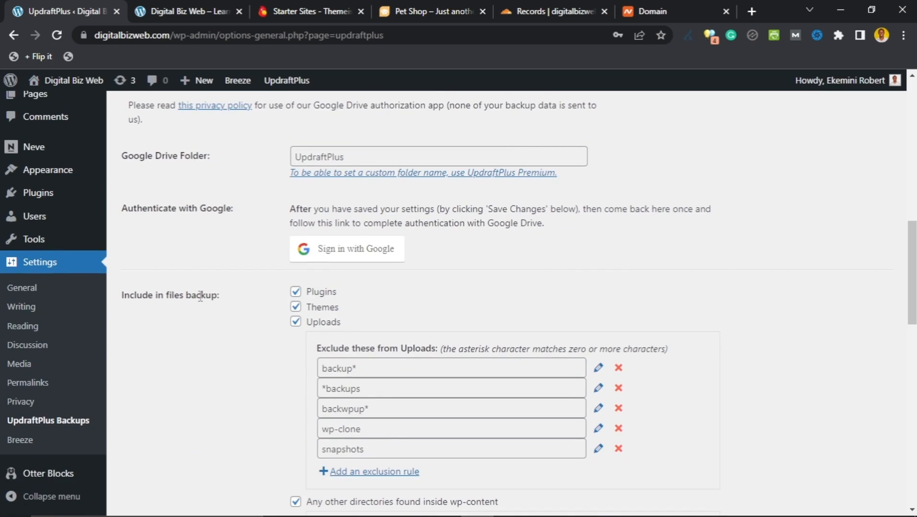
pyautogui.scroll(-9, 280, 318)
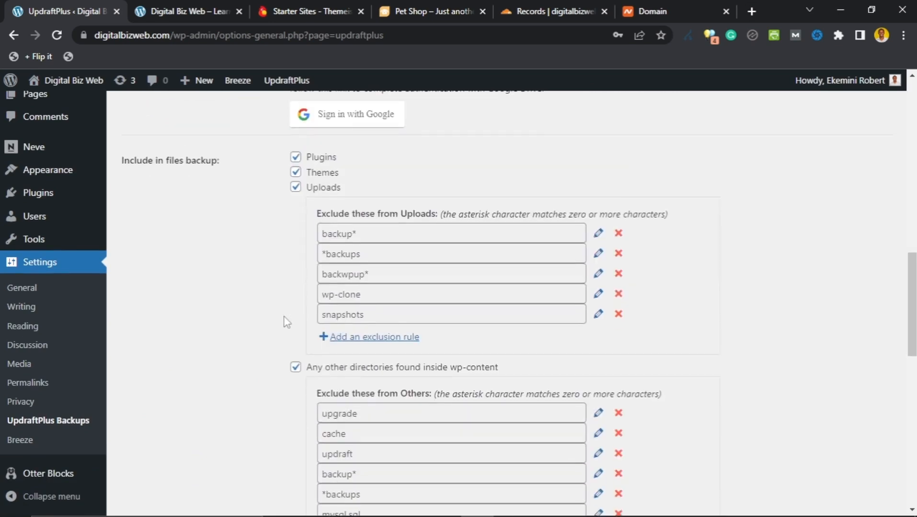
pyautogui.scroll(-7, 286, 329)
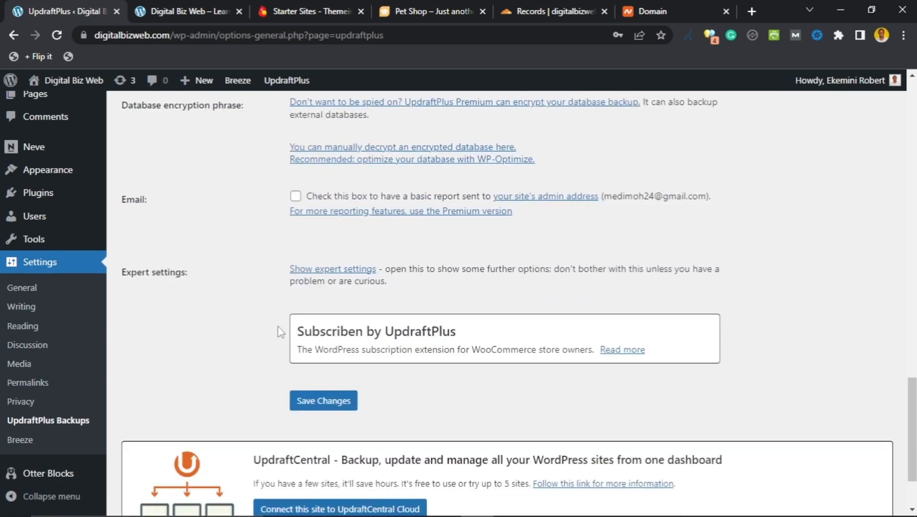
# Step: Save the UpdraftPlus backup settings, bringing up the Google Drive authorization prompt
pyautogui.scroll(2, 280, 314)
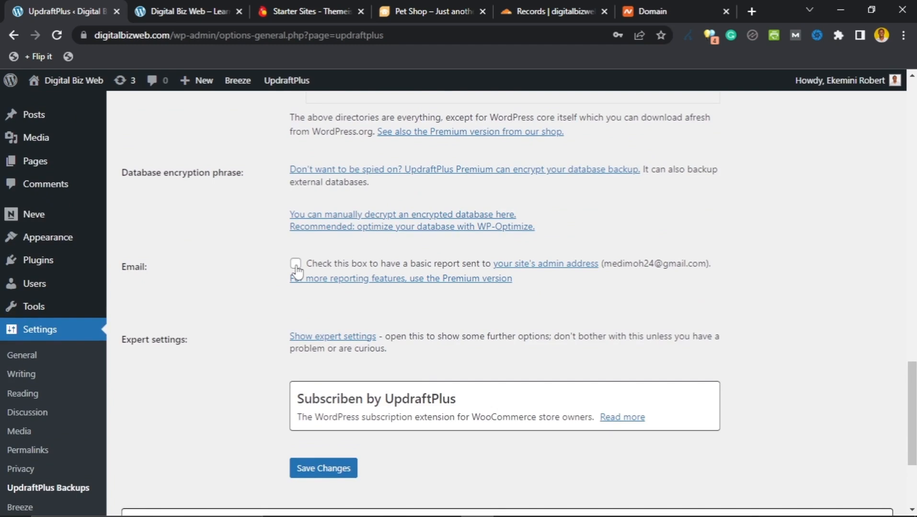
pyautogui.scroll(-3, 277, 272)
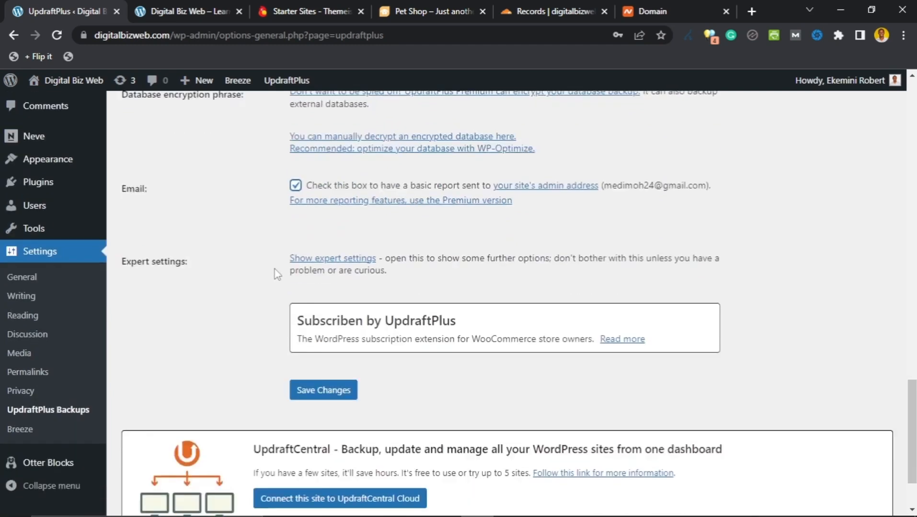
pyautogui.scroll(-1, 264, 333)
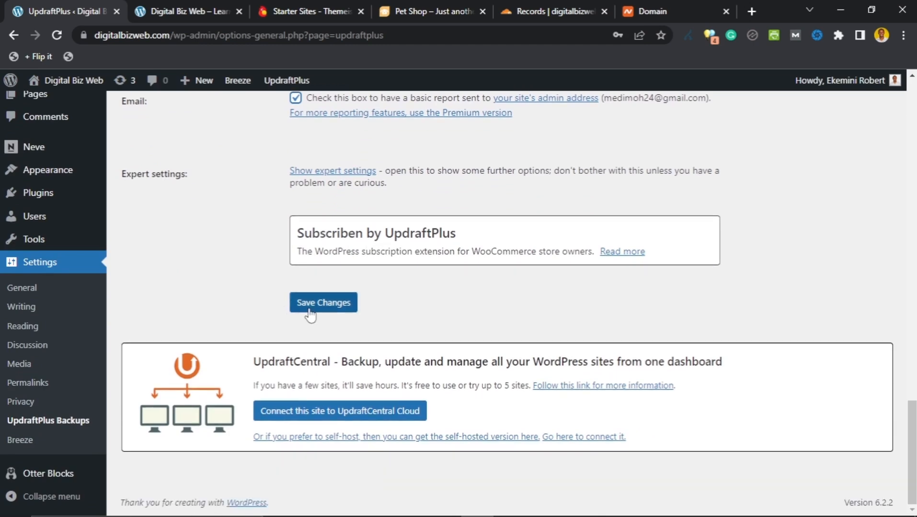
pyautogui.scroll(15, 287, 326)
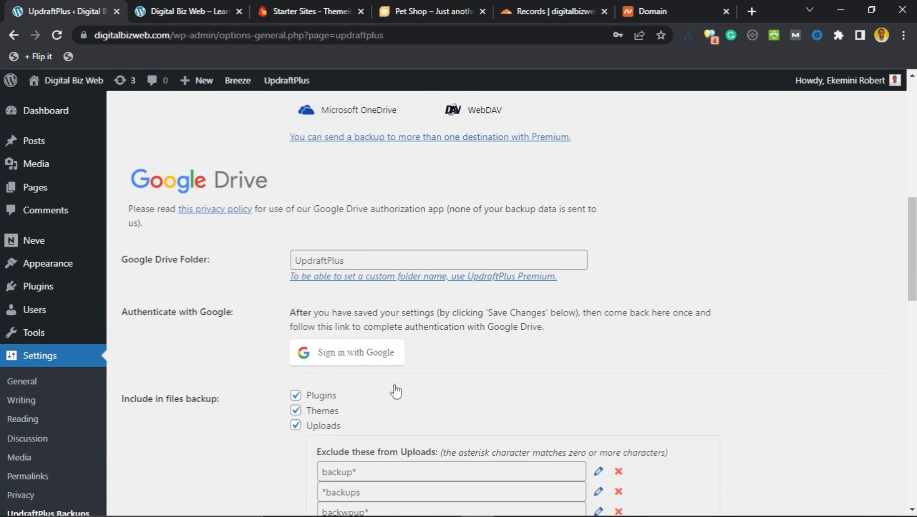
pyautogui.scroll(-6, 250, 365)
pyautogui.scroll(-10, 251, 362)
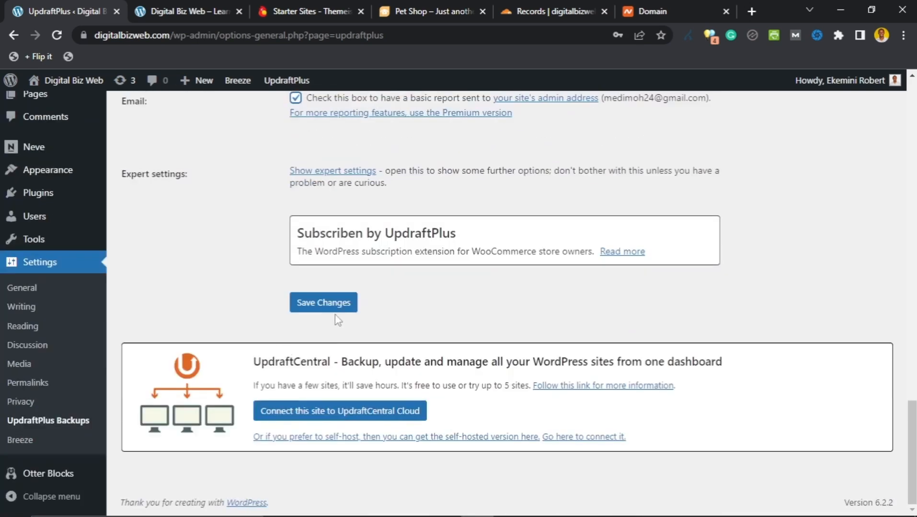
pyautogui.click(323, 302)
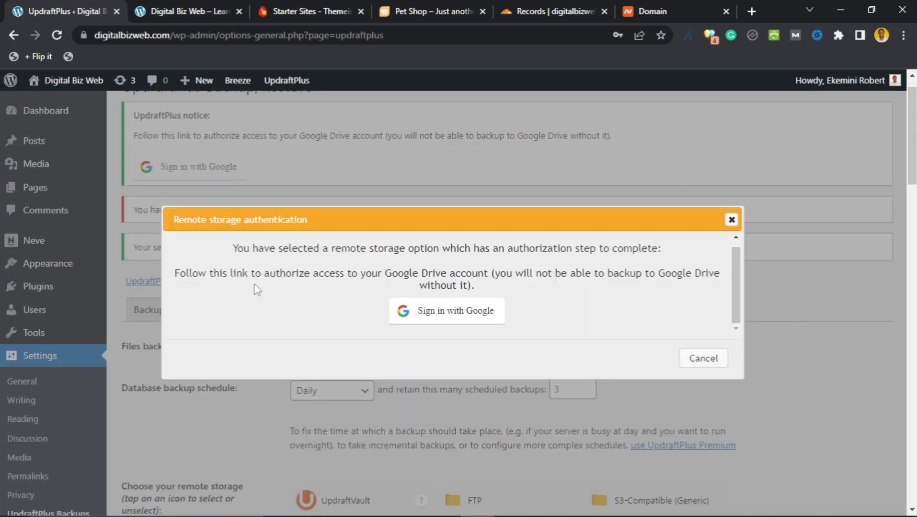
# Step: Sign in with Google from the Remote storage authentication dialog
pyautogui.click(451, 316)
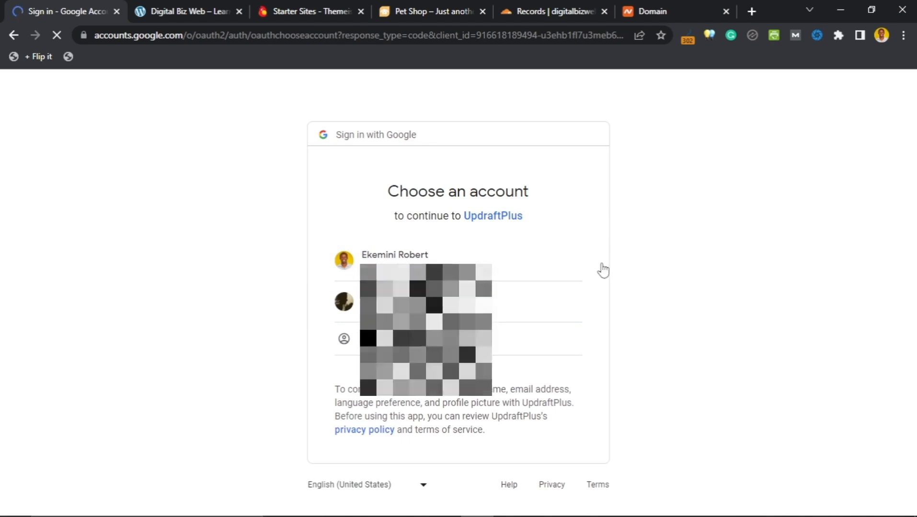
# Step: Pick the Google account, allow UpdraftPlus Drive access, and complete setup back in WordPress
pyautogui.click(543, 267)
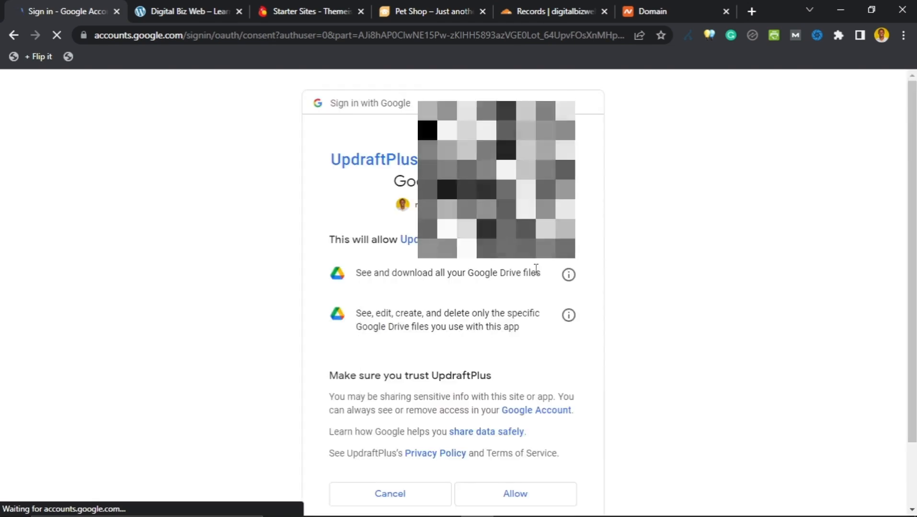
pyautogui.scroll(-1, 496, 191)
pyautogui.scroll(-1, 522, 403)
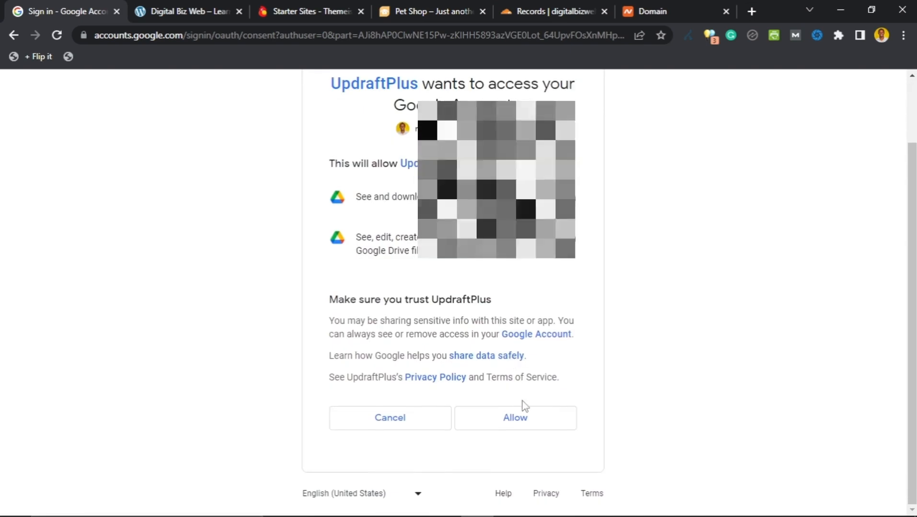
pyautogui.click(524, 426)
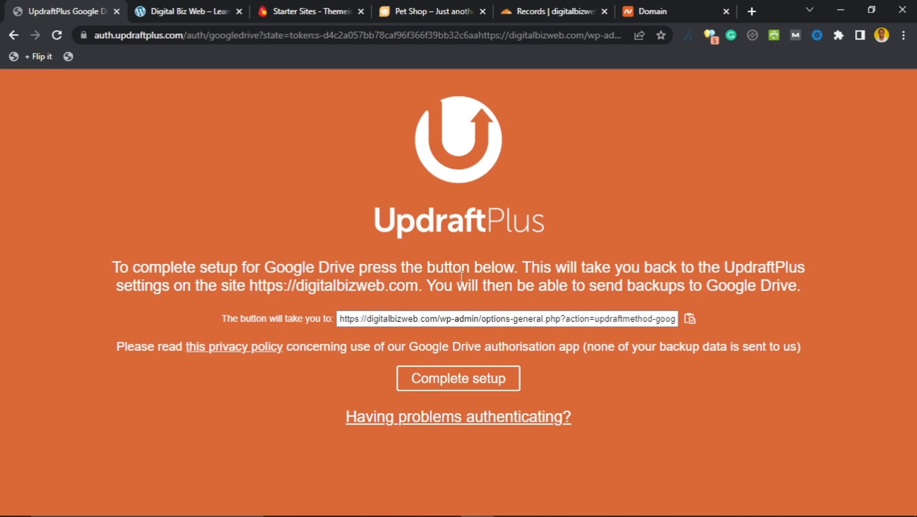
pyautogui.click(442, 386)
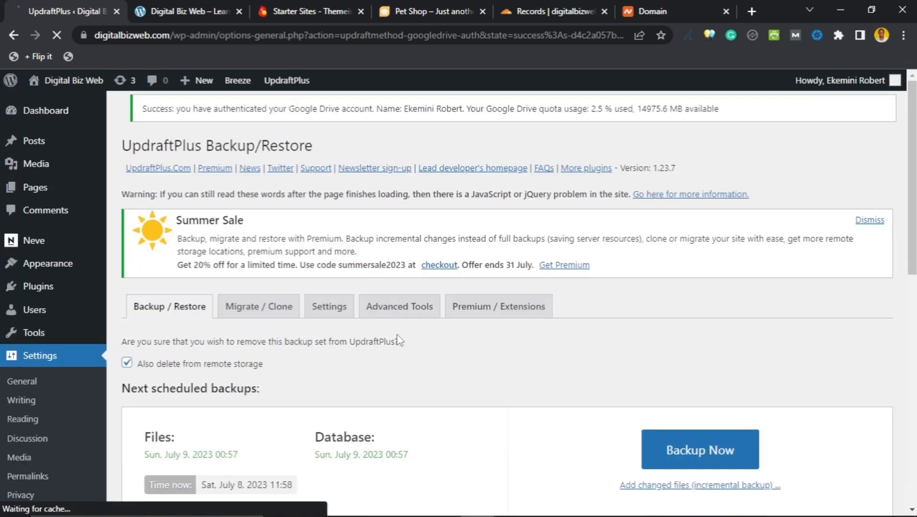
# Step: Check in UpdraftPlus Settings that Google Drive is the remote storage, with daily backups retaining 3
pyautogui.scroll(-7, 400, 337)
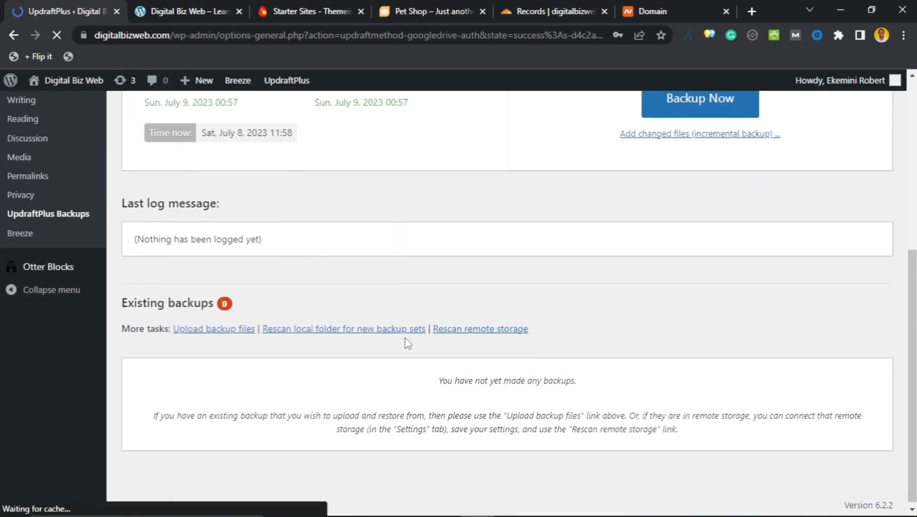
pyautogui.scroll(6, 407, 343)
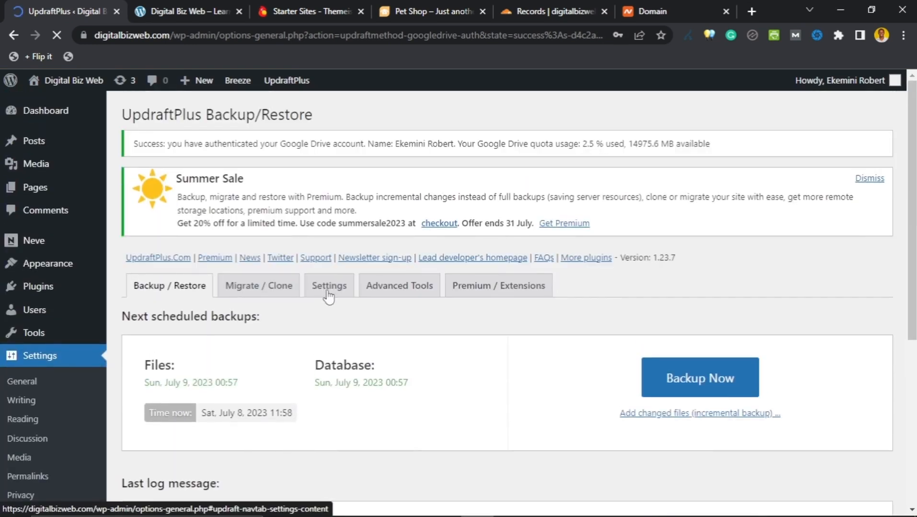
pyautogui.click(328, 288)
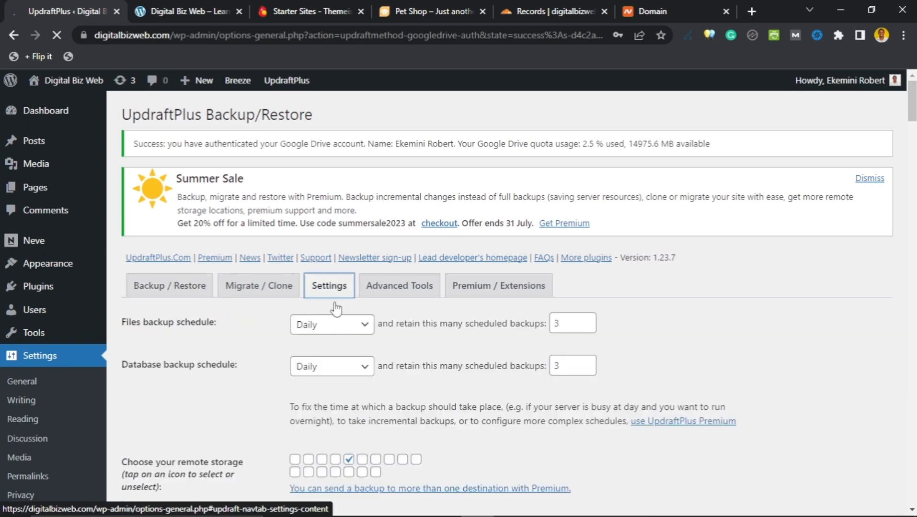
pyautogui.scroll(-7, 297, 325)
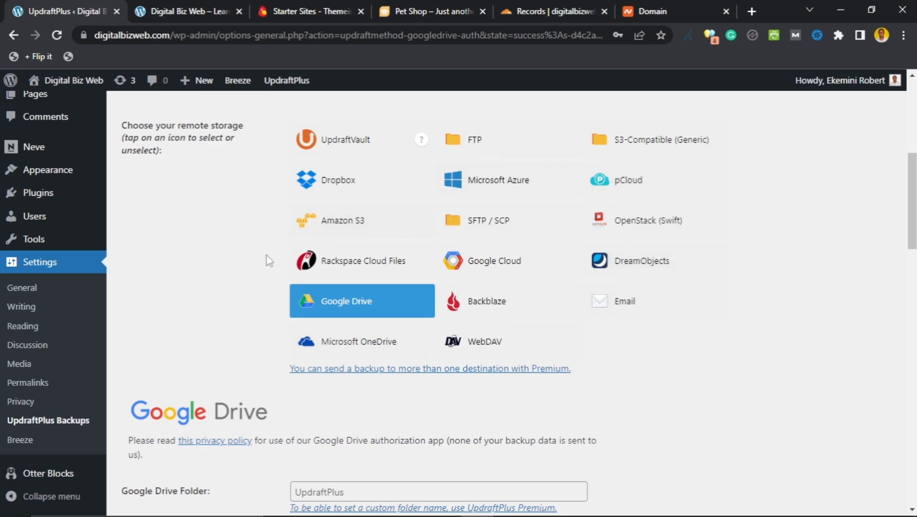
pyautogui.scroll(5, 268, 269)
pyautogui.scroll(-4, 271, 297)
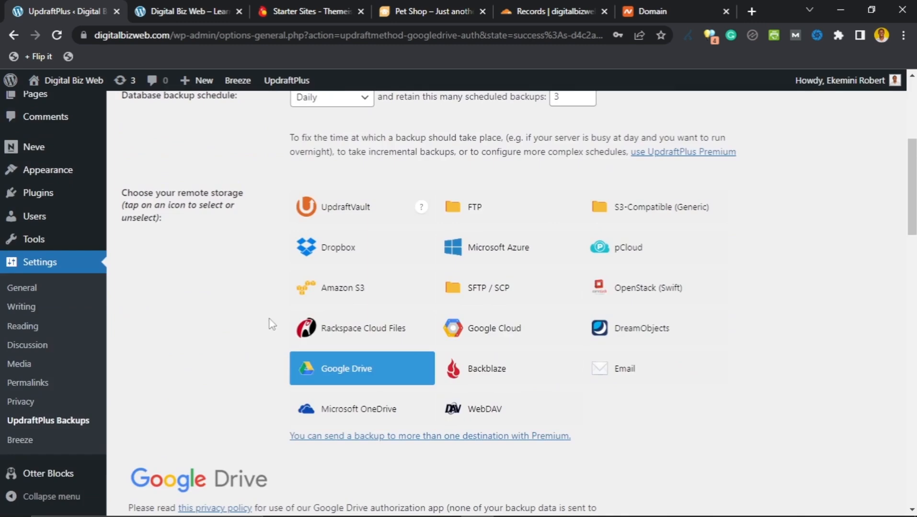
pyautogui.scroll(1, 272, 325)
pyautogui.scroll(4, 223, 341)
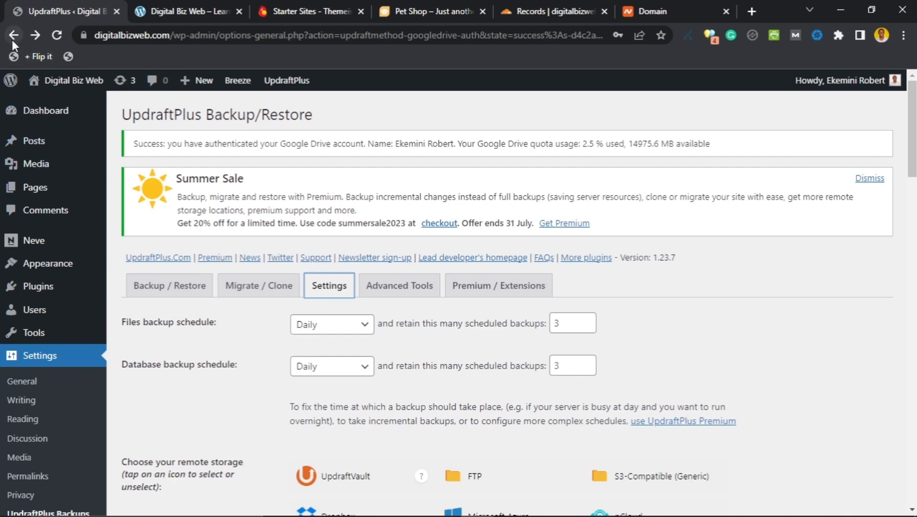
pyautogui.scroll(-10, 268, 321)
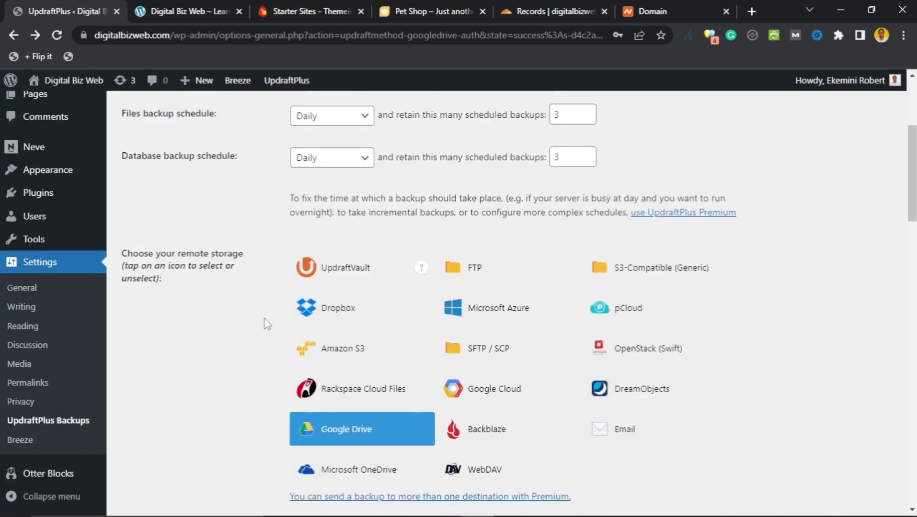
# Step: Reload the UpdraftPlus backup page by going back and then forward in browser history
pyautogui.click(12, 35)
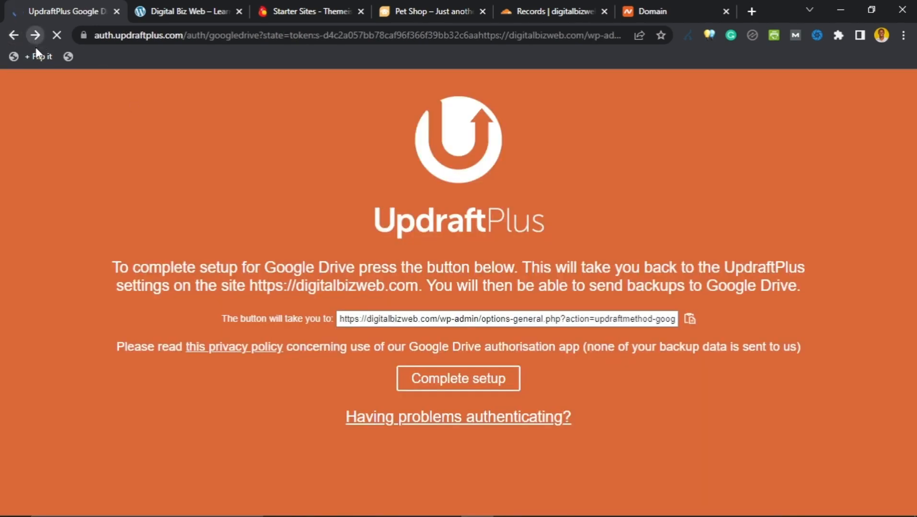
pyautogui.click(32, 38)
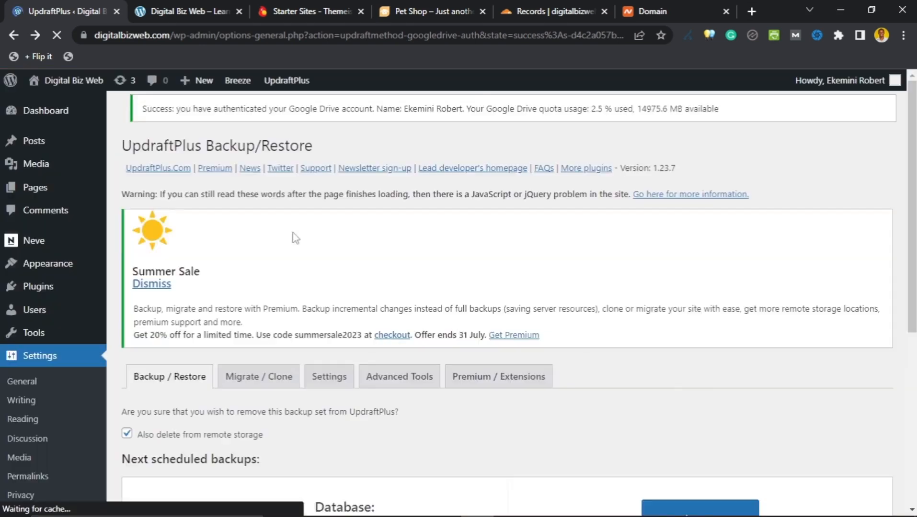
pyautogui.scroll(8, 284, 267)
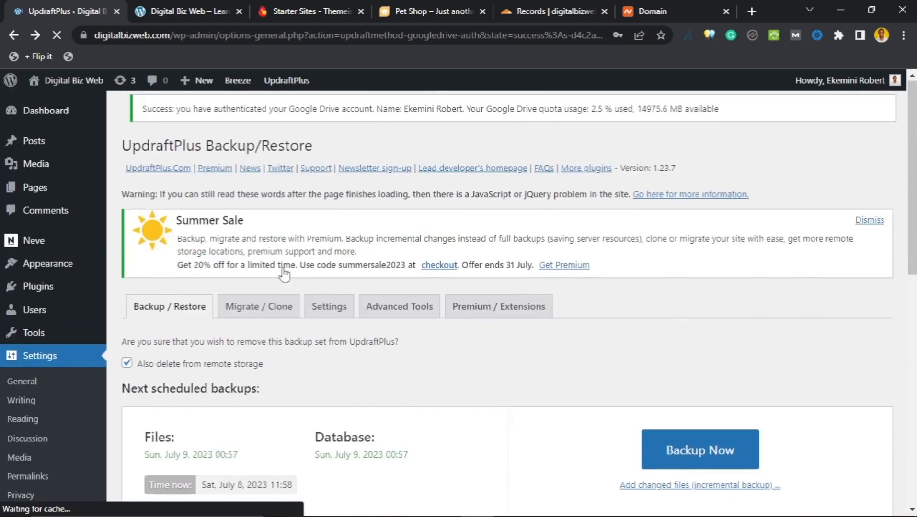
pyautogui.scroll(-1, 286, 268)
pyautogui.scroll(-4, 282, 272)
pyautogui.scroll(3, 283, 272)
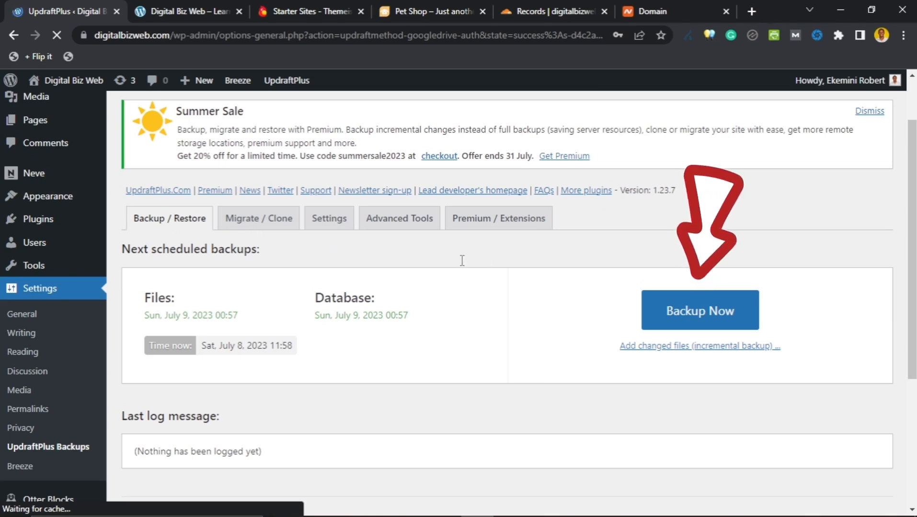
pyautogui.scroll(2, 595, 242)
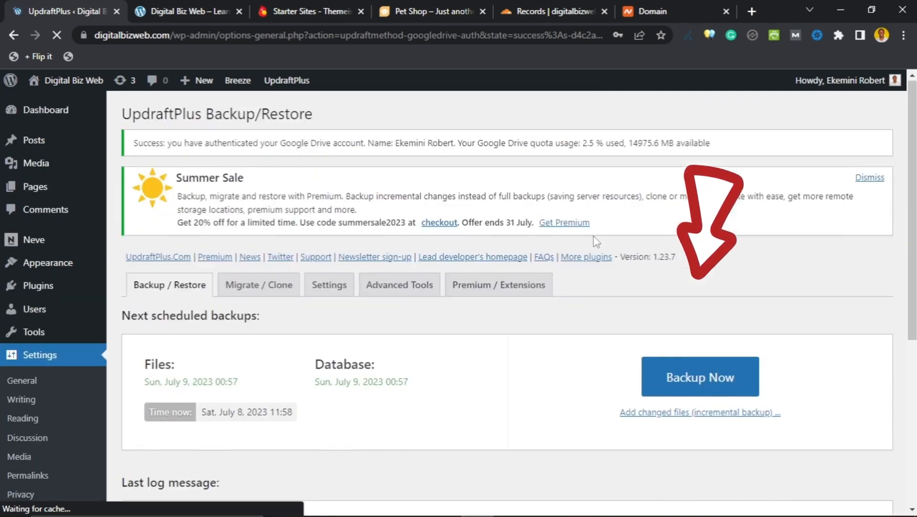
pyautogui.scroll(-2, 595, 243)
pyautogui.scroll(-1, 595, 244)
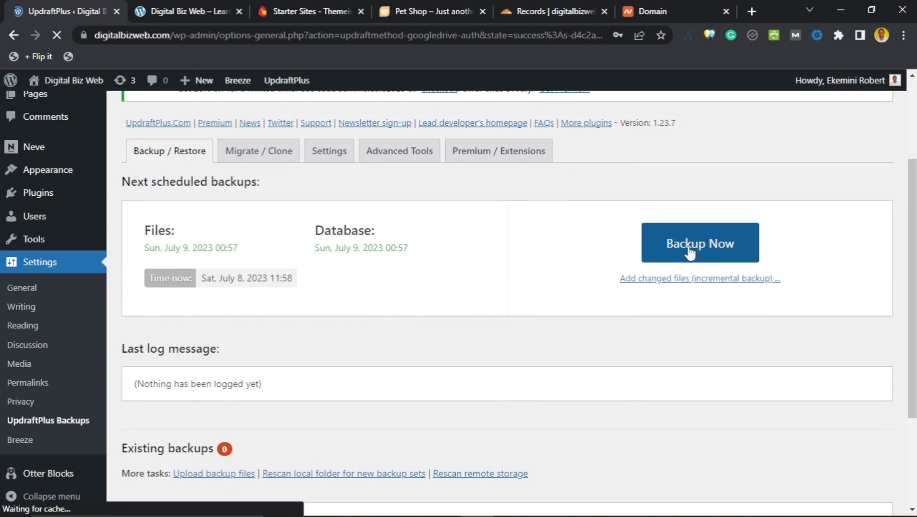
# Step: Run a manual Backup Now of database and files, then close the completion message
pyautogui.click(685, 250)
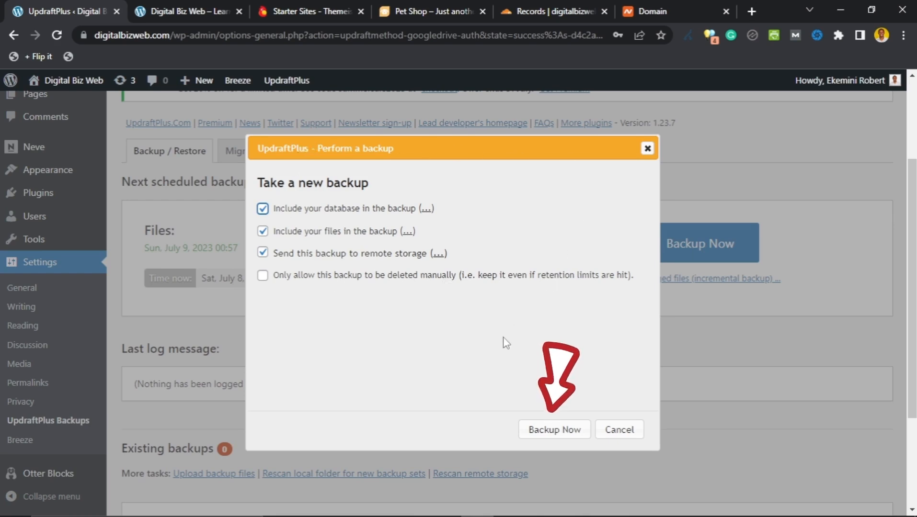
pyautogui.click(548, 434)
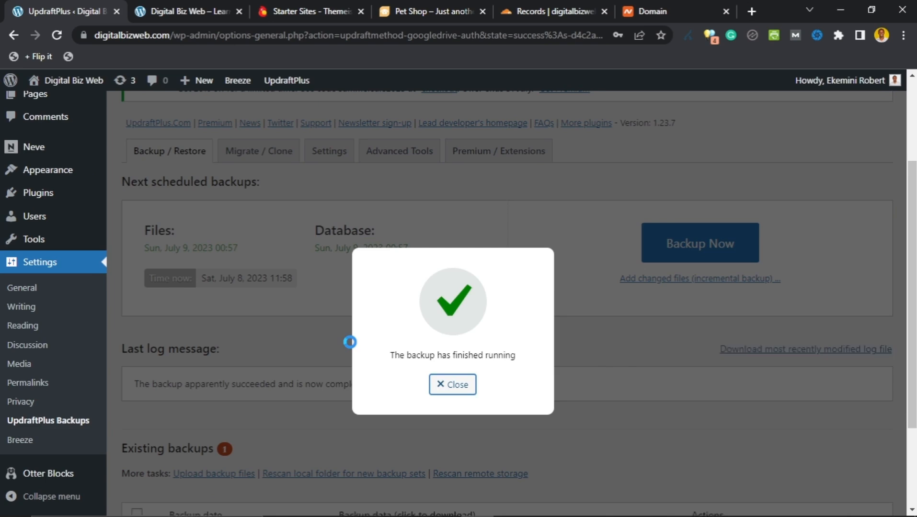
pyautogui.click(445, 386)
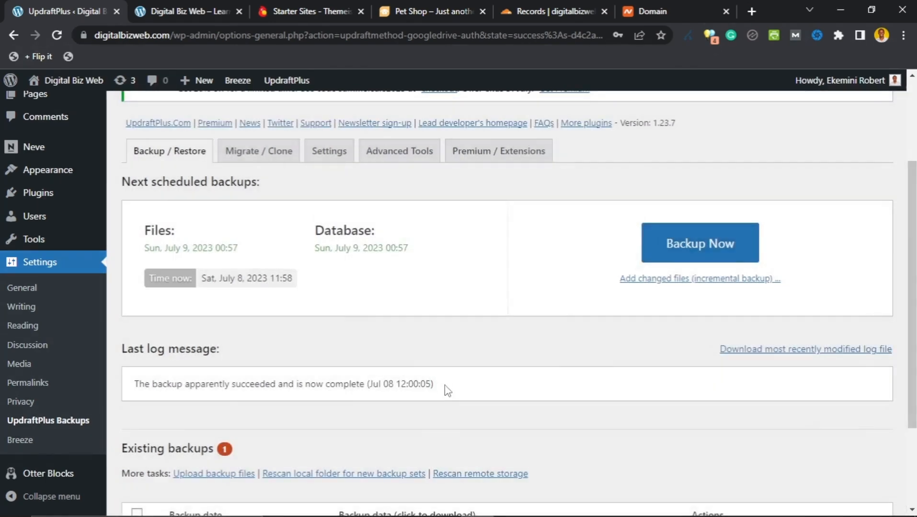
pyautogui.scroll(-3, 445, 385)
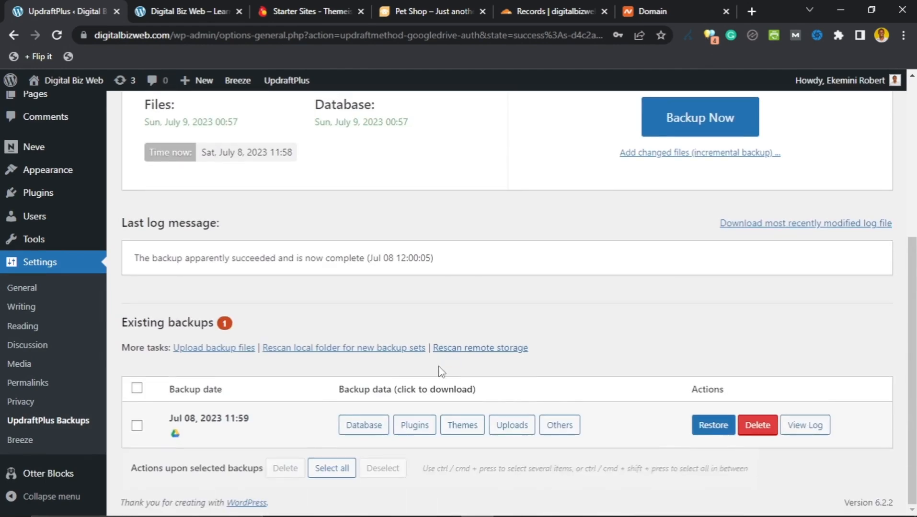
pyautogui.scroll(5, 440, 372)
pyautogui.scroll(-5, 439, 372)
pyautogui.scroll(1, 376, 401)
pyautogui.scroll(-1, 376, 401)
pyautogui.scroll(3, 117, 431)
# Step: Go via Installed Plugins to Tools > Child Themes to reach Child Theme Configurator 2.6.2
pyautogui.moveTo(33, 292)
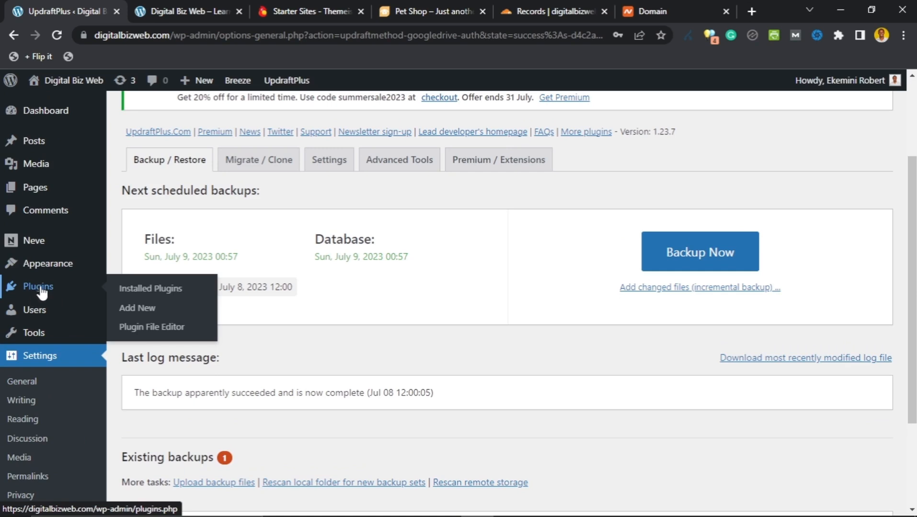
pyautogui.click(137, 291)
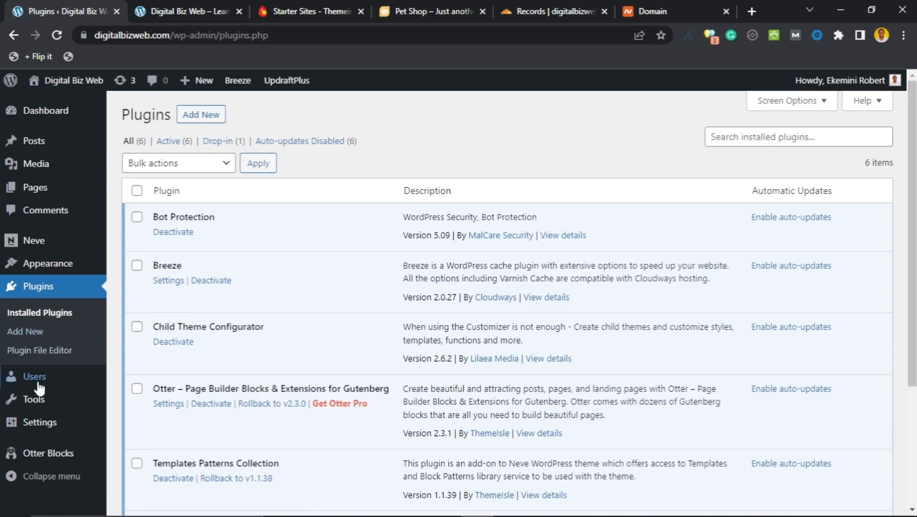
pyautogui.moveTo(30, 405)
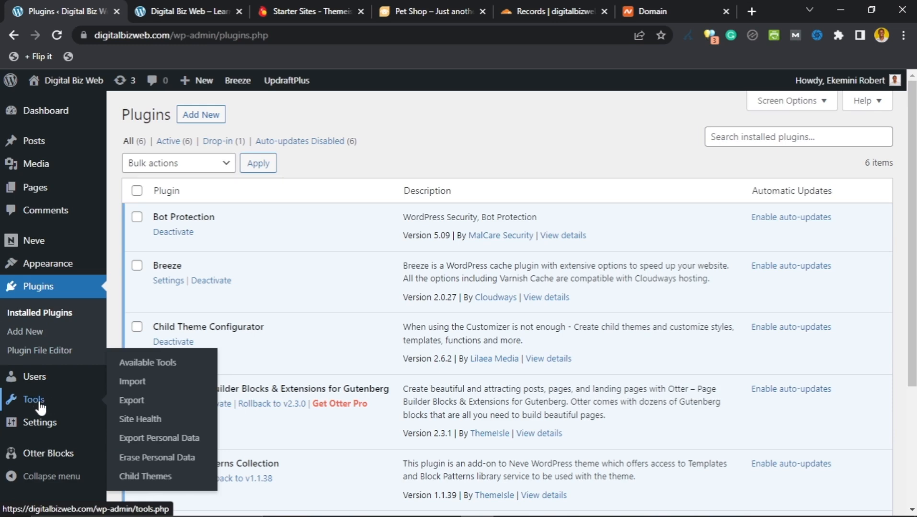
pyautogui.click(138, 477)
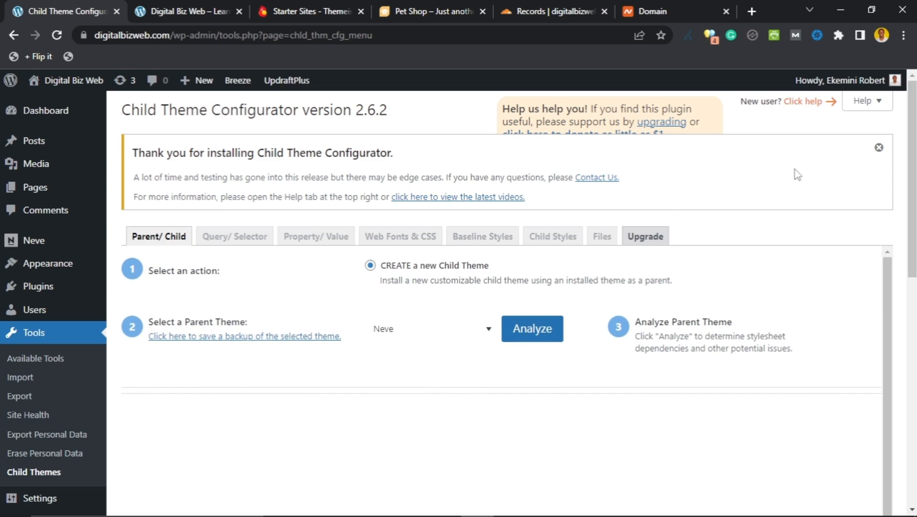
pyautogui.scroll(-5, 328, 202)
pyautogui.scroll(5, 284, 253)
# Step: Select Neve as the parent theme and analyze its suitability as a child-theme parent
pyautogui.click(478, 337)
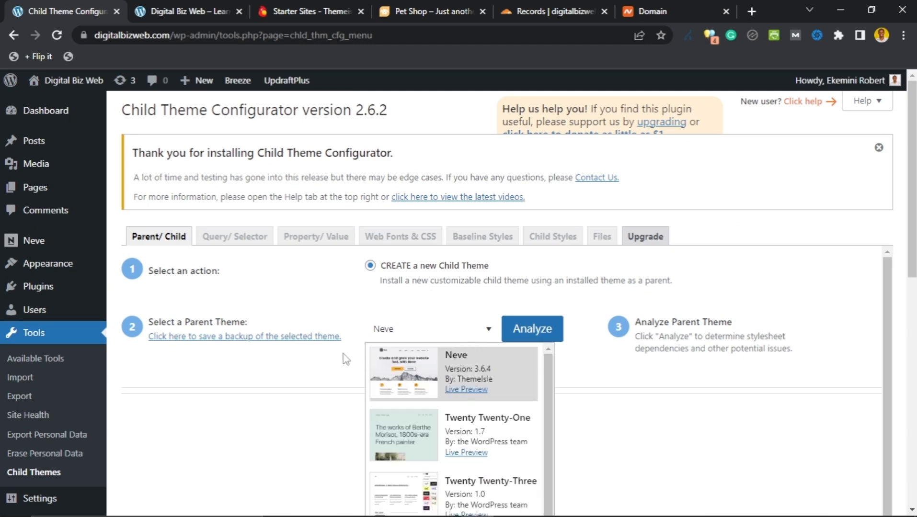
pyautogui.scroll(-1, 416, 402)
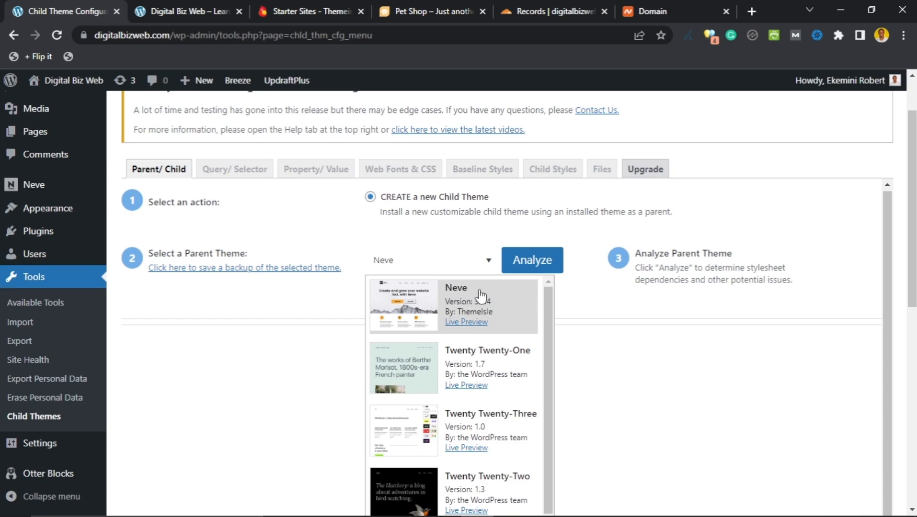
pyautogui.click(499, 298)
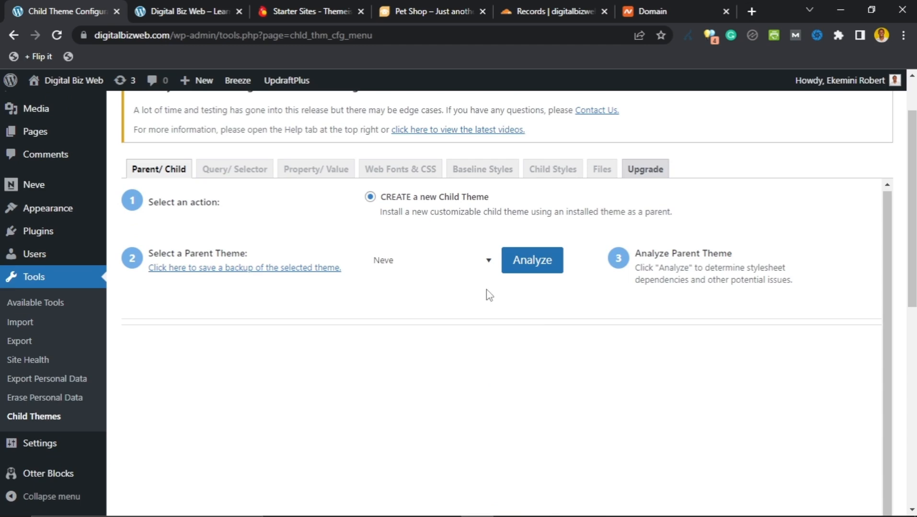
pyautogui.click(538, 269)
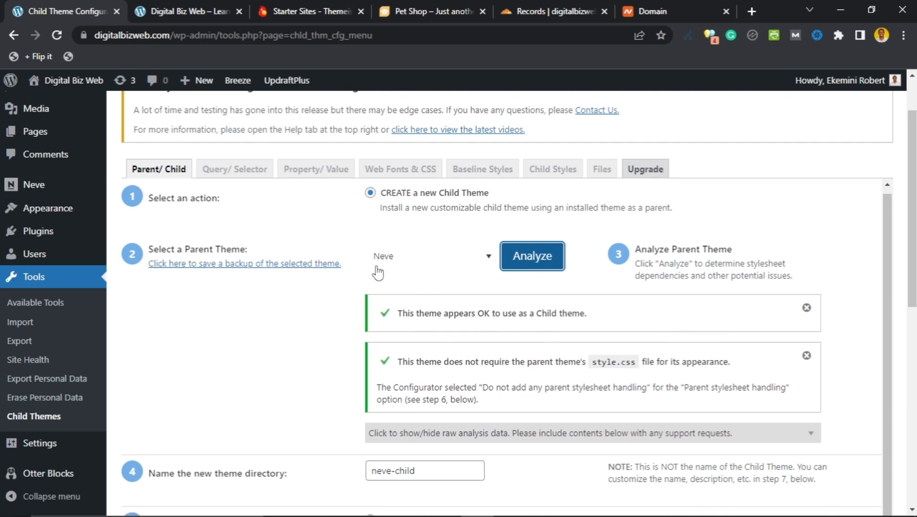
# Step: Review configurator steps 5–9, keeping directory neve-child and parent menus, widgets and Customizer copying enabled
pyautogui.scroll(-1, 379, 268)
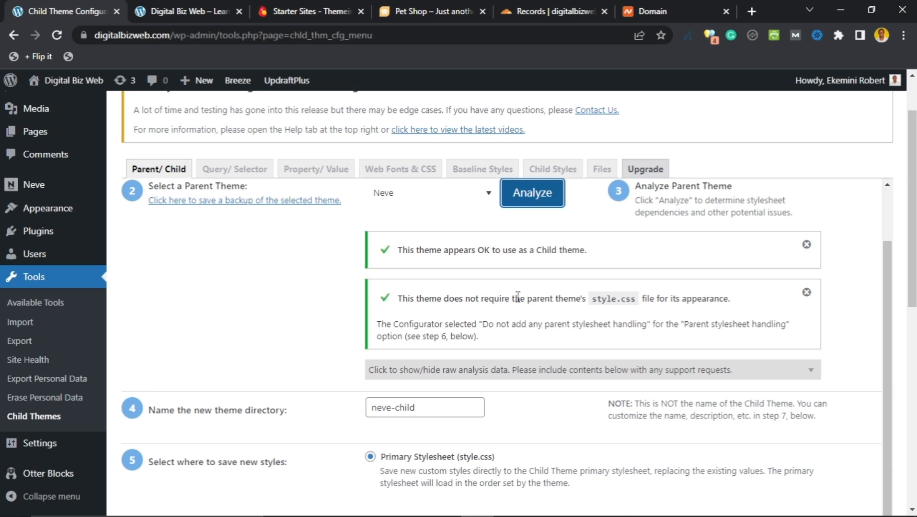
pyautogui.scroll(-3, 346, 307)
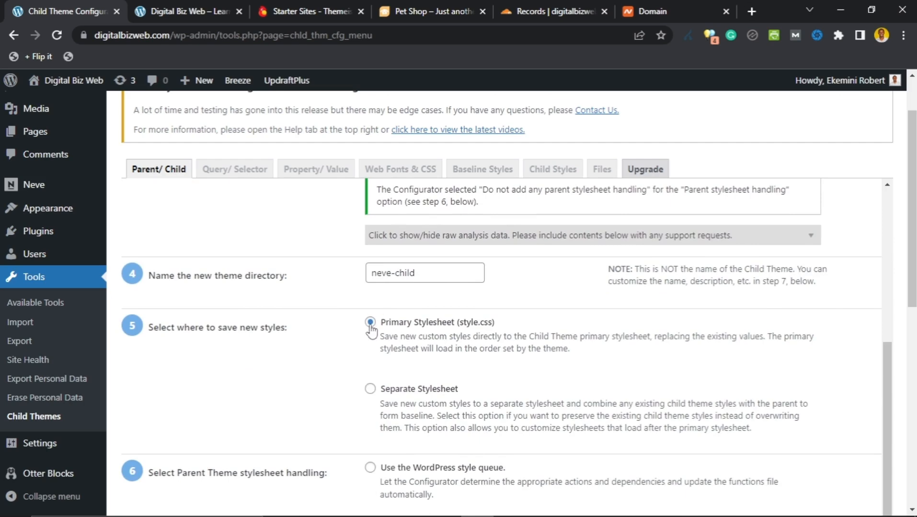
pyautogui.scroll(-3, 370, 330)
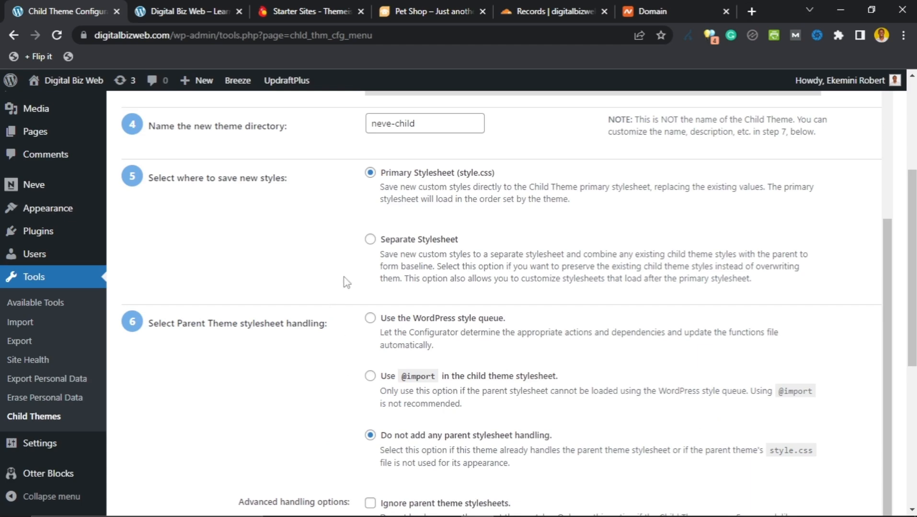
pyautogui.scroll(-3, 353, 276)
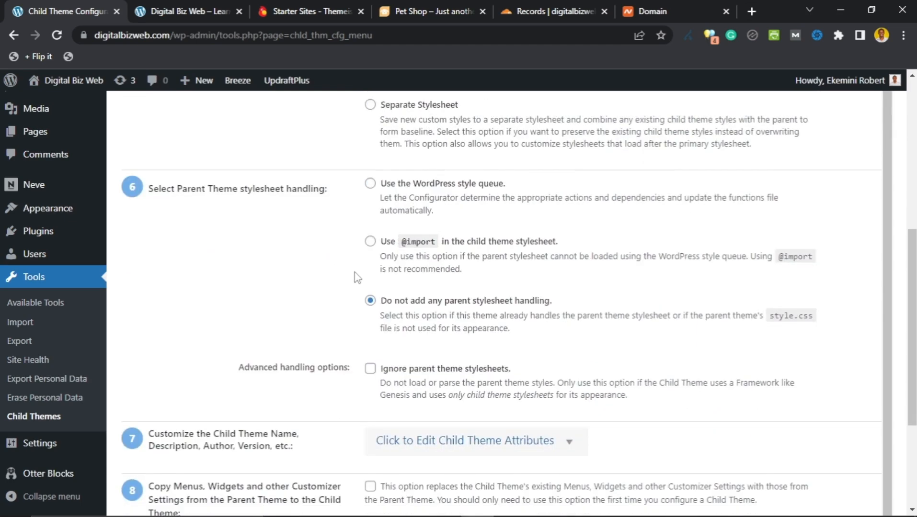
pyautogui.scroll(-4, 357, 278)
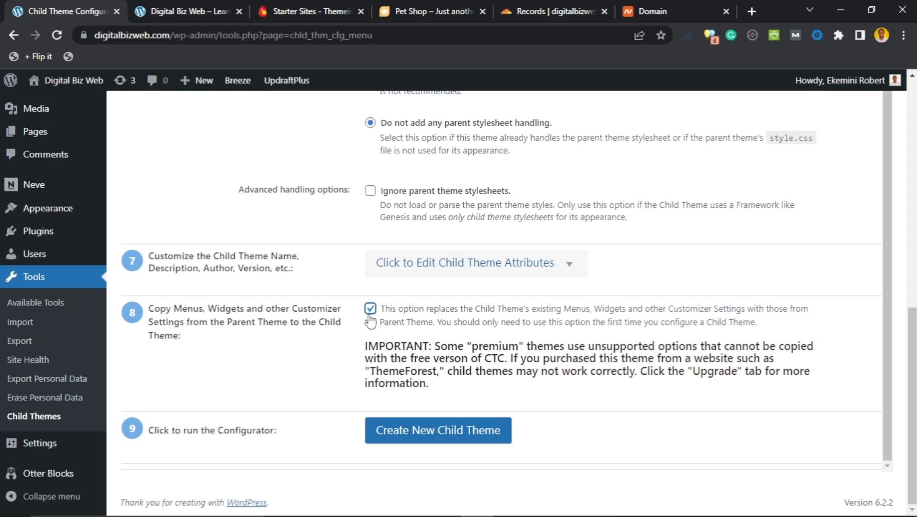
pyautogui.scroll(7, 370, 321)
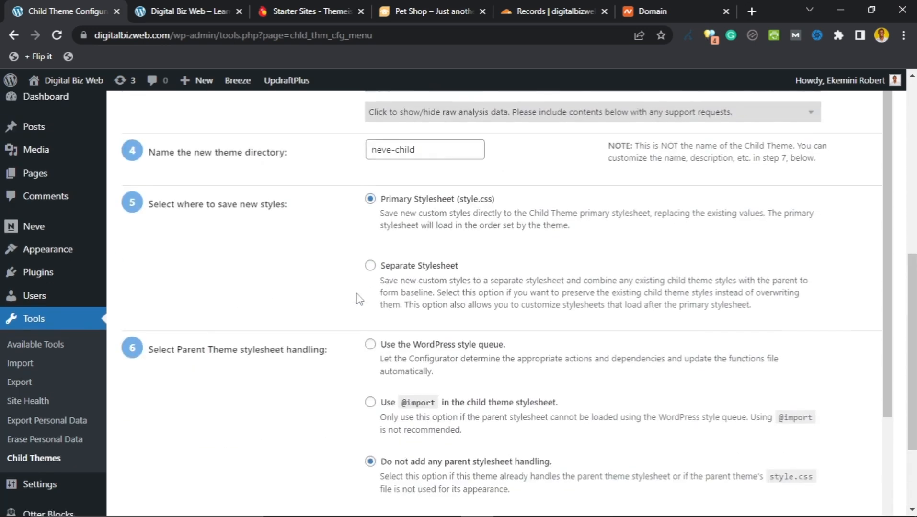
pyautogui.scroll(10, 359, 299)
pyautogui.scroll(-7, 359, 300)
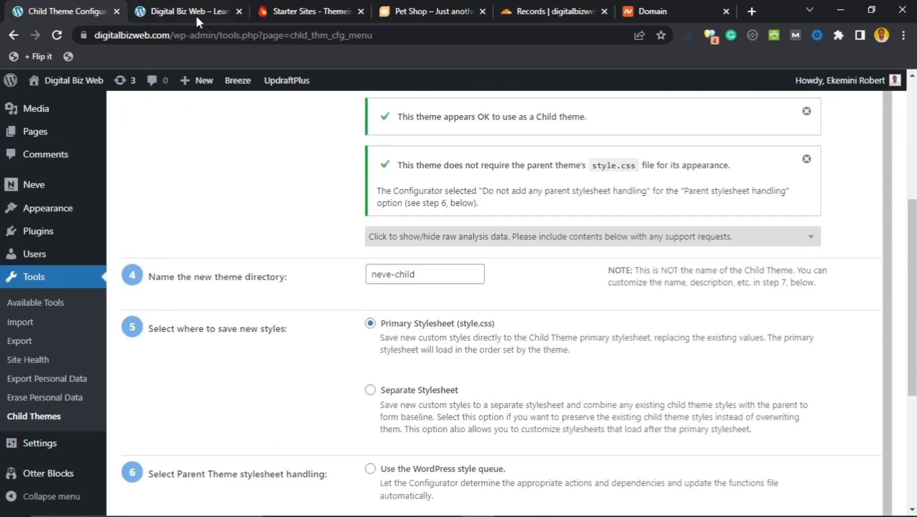
# Step: Glance at the Pet Shop homepage tab, then return to the configurator's final steps
pyautogui.click(189, 12)
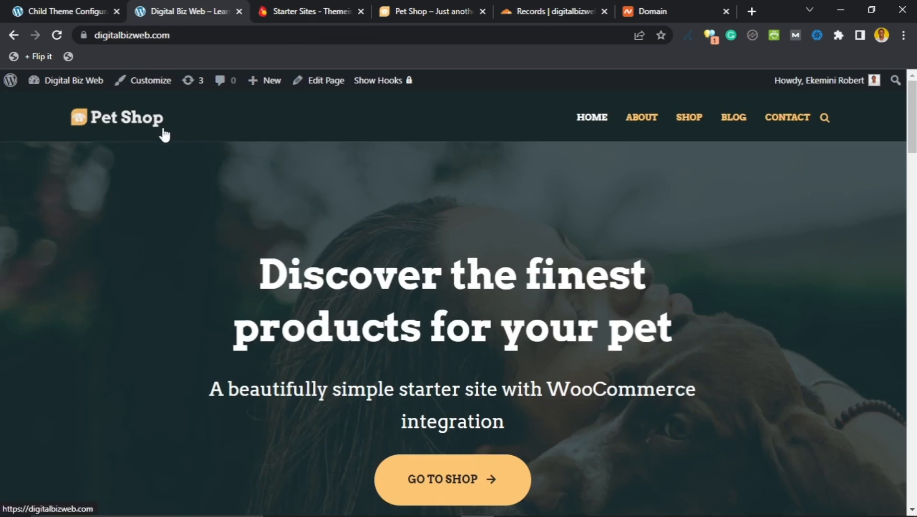
pyautogui.moveTo(911, 115); pyautogui.dragTo(913, 77)
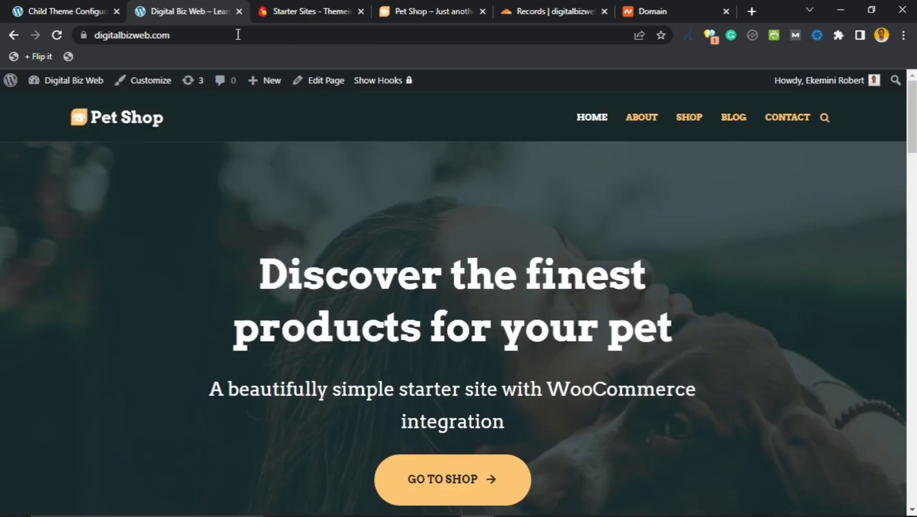
pyautogui.click(51, 11)
pyautogui.scroll(-4, 381, 373)
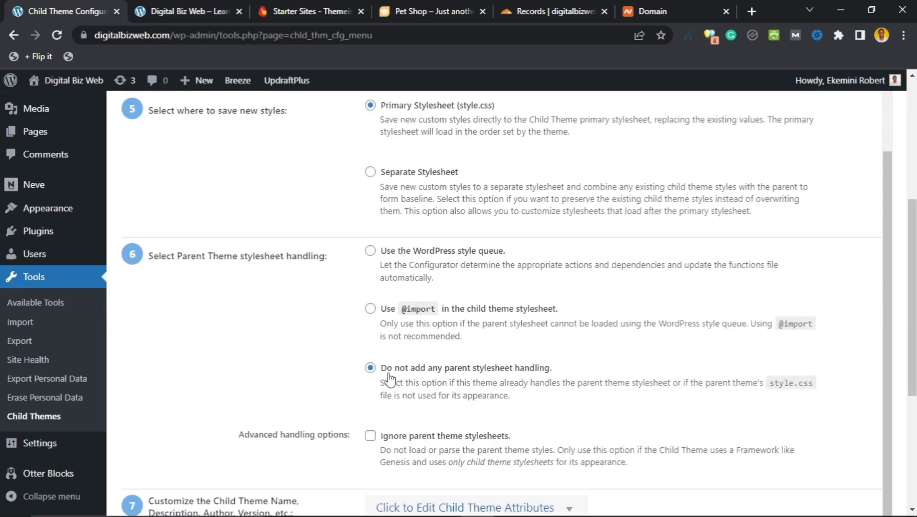
pyautogui.scroll(-1, 330, 345)
pyautogui.scroll(-3, 330, 345)
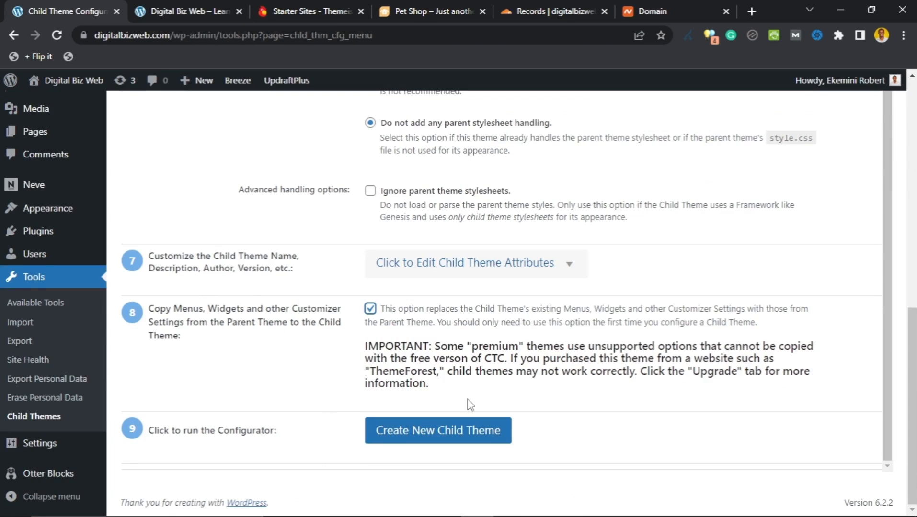
# Step: Create the Neve Child theme, reloading and resubmitting the form after the connection failed
pyautogui.click(434, 438)
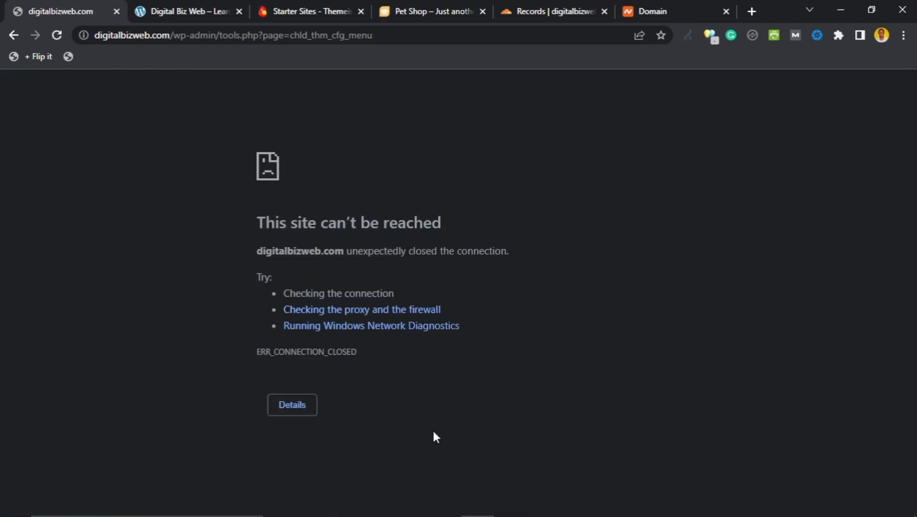
pyautogui.moveTo(609, 513)
pyautogui.click(59, 38)
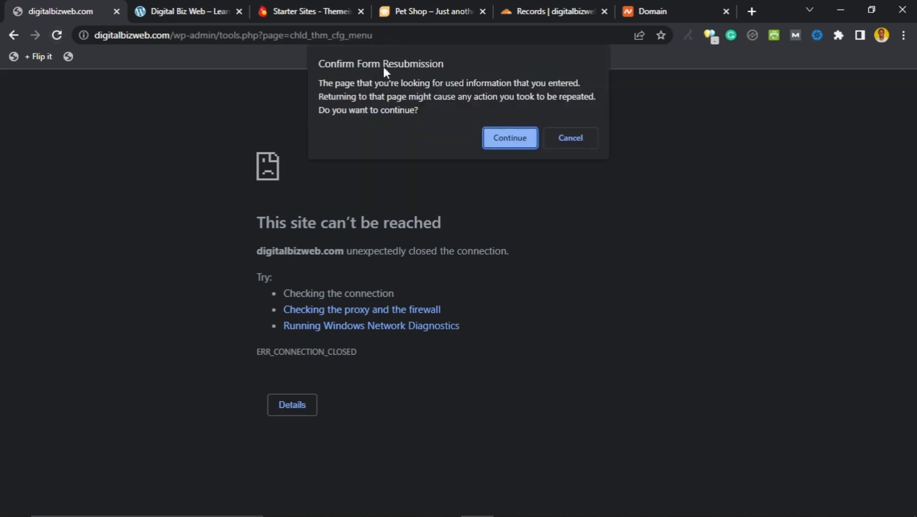
pyautogui.click(509, 138)
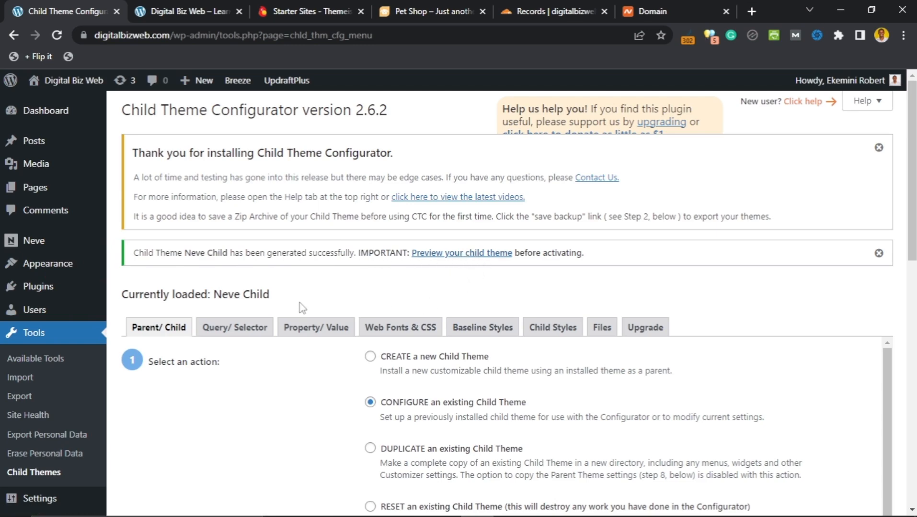
pyautogui.scroll(-3, 323, 301)
pyautogui.scroll(-4, 336, 289)
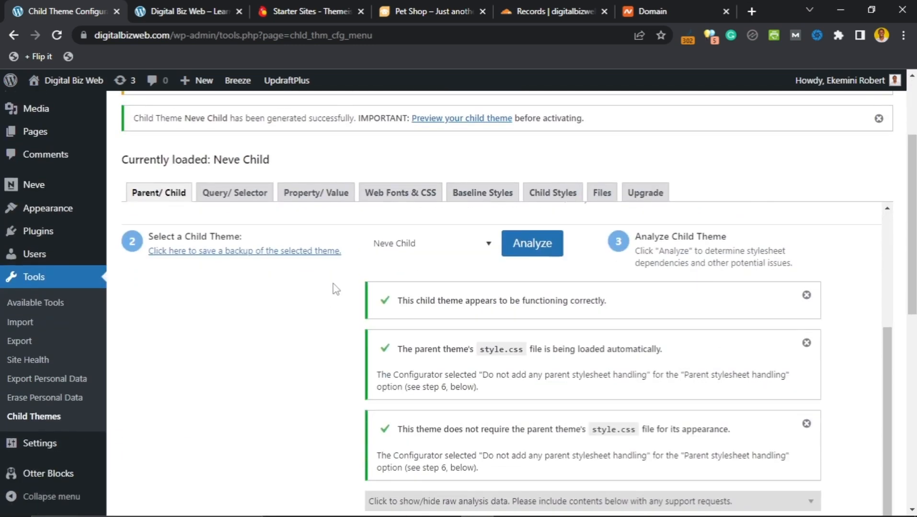
pyautogui.scroll(-4, 335, 289)
pyautogui.scroll(-3, 335, 289)
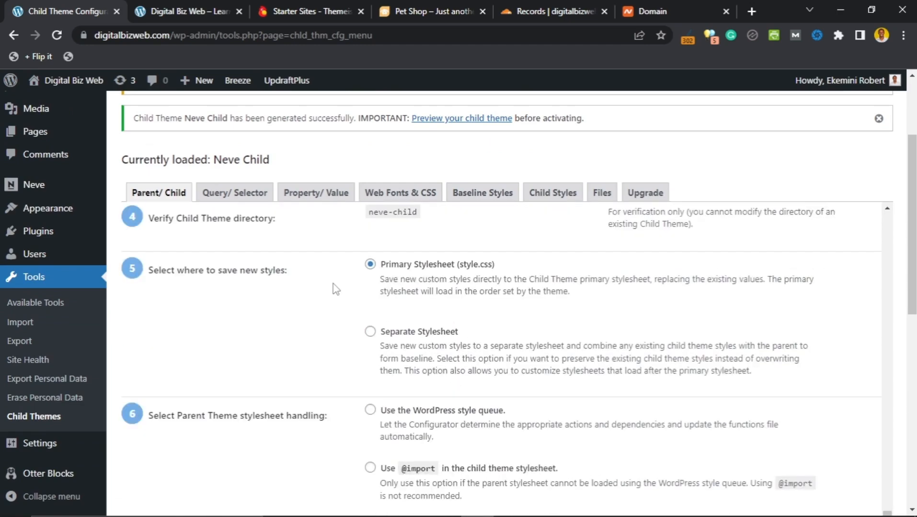
pyautogui.scroll(5, 336, 289)
pyautogui.scroll(-7, 335, 289)
pyautogui.scroll(-8, 905, 226)
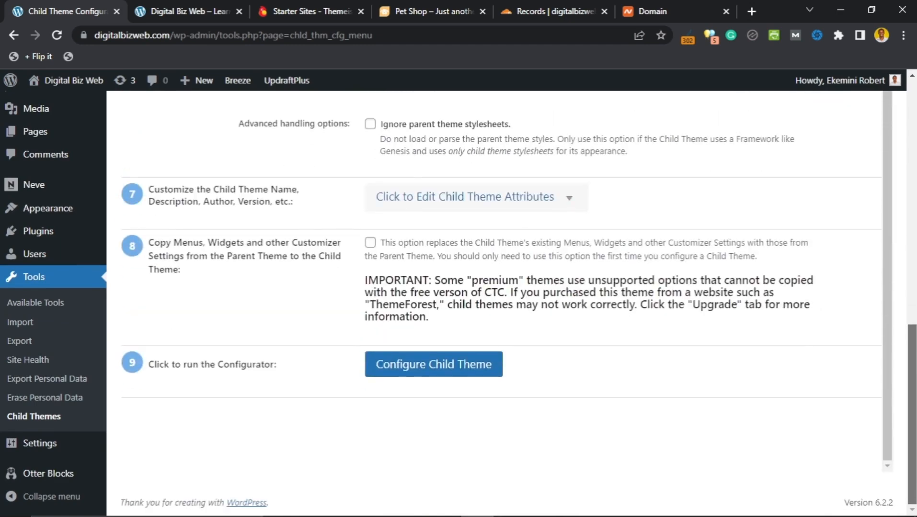
pyautogui.scroll(8, 346, 255)
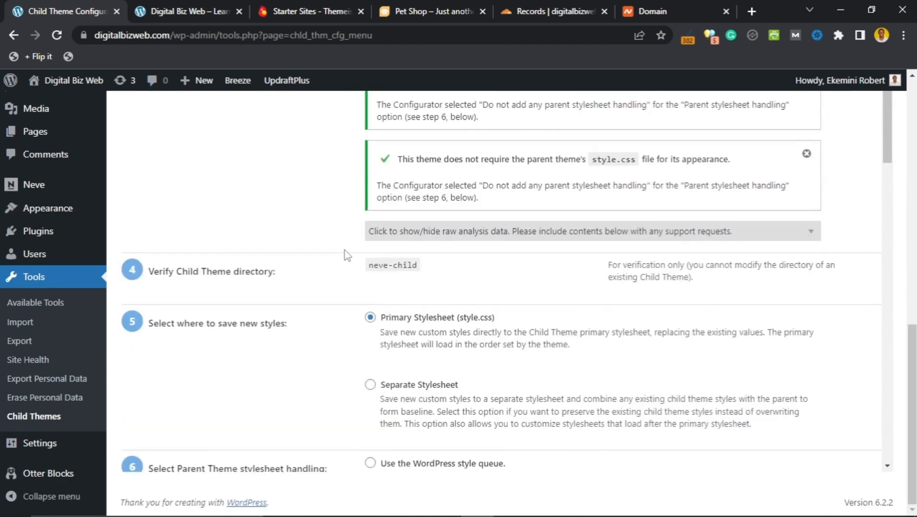
pyautogui.moveTo(911, 364); pyautogui.dragTo(910, 90)
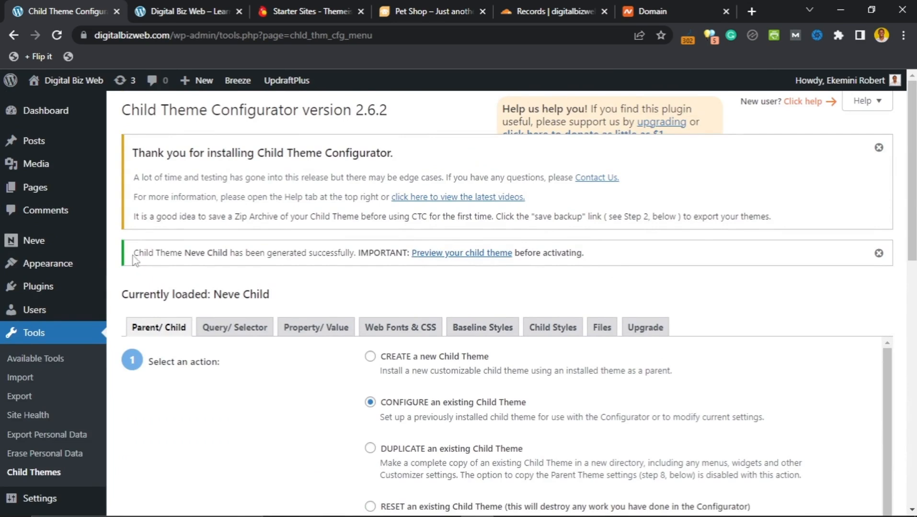
pyautogui.moveTo(135, 252); pyautogui.dragTo(397, 249)
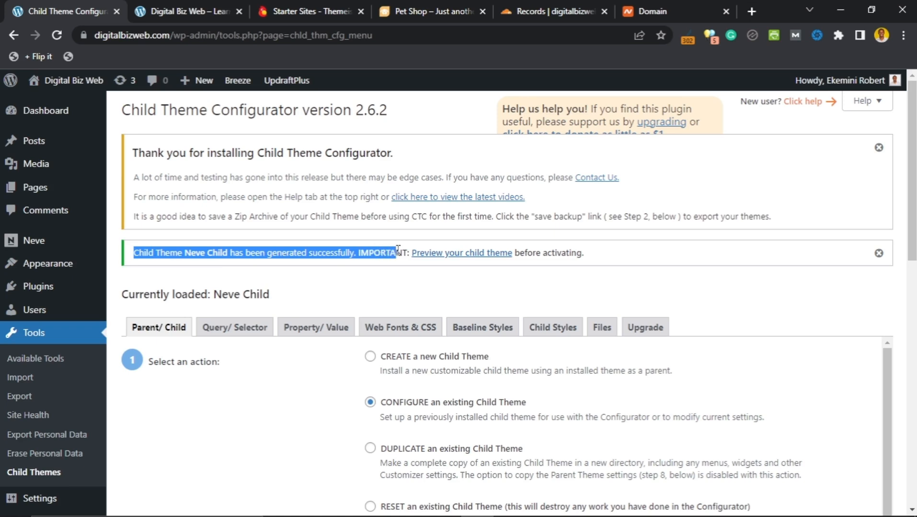
pyautogui.click(368, 289)
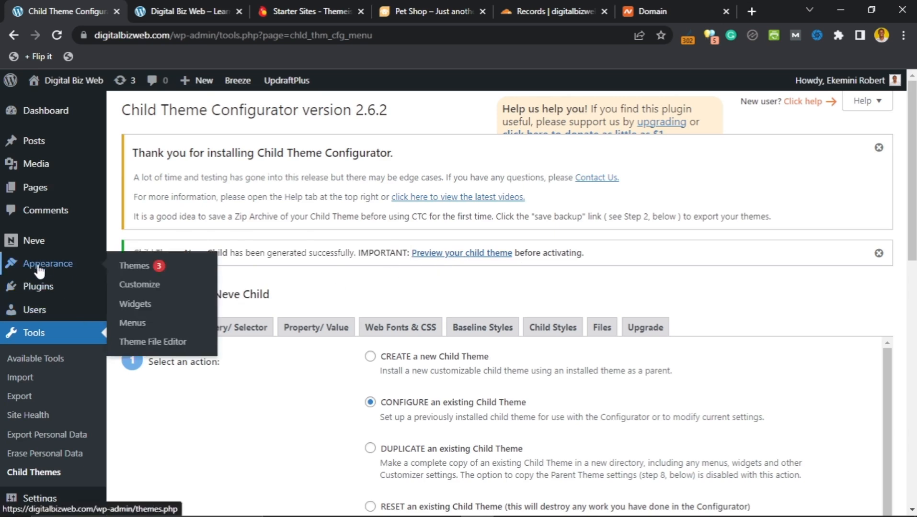
# Step: Activate Neve Child on the Themes page and view the live Pet Shop homepage
pyautogui.moveTo(61, 267)
pyautogui.click(135, 266)
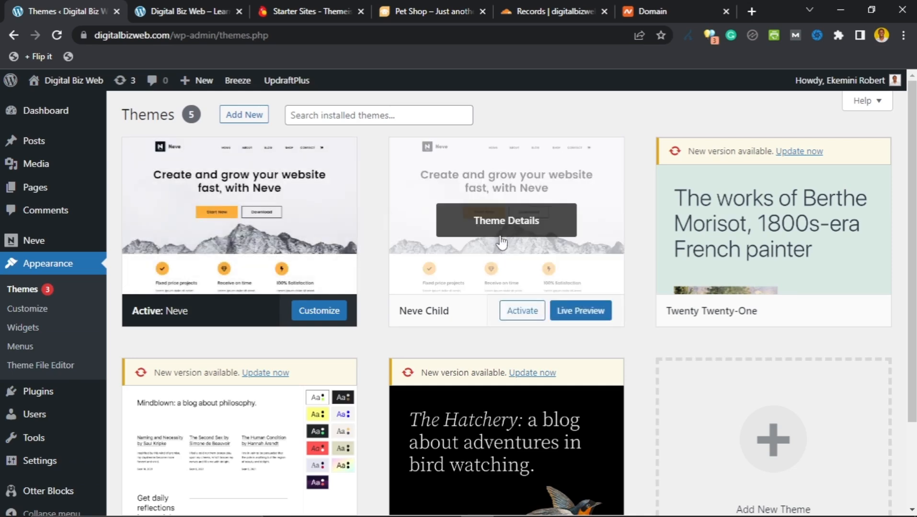
pyautogui.click(170, 11)
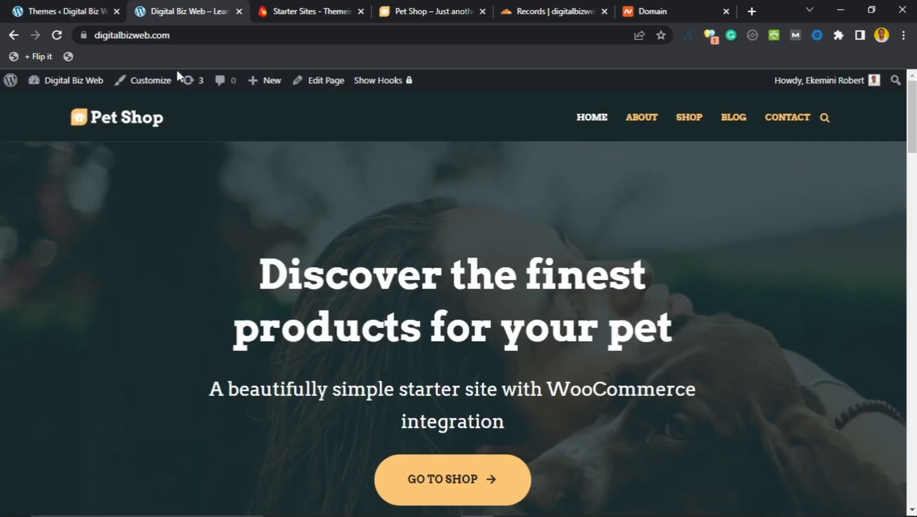
pyautogui.click(54, 35)
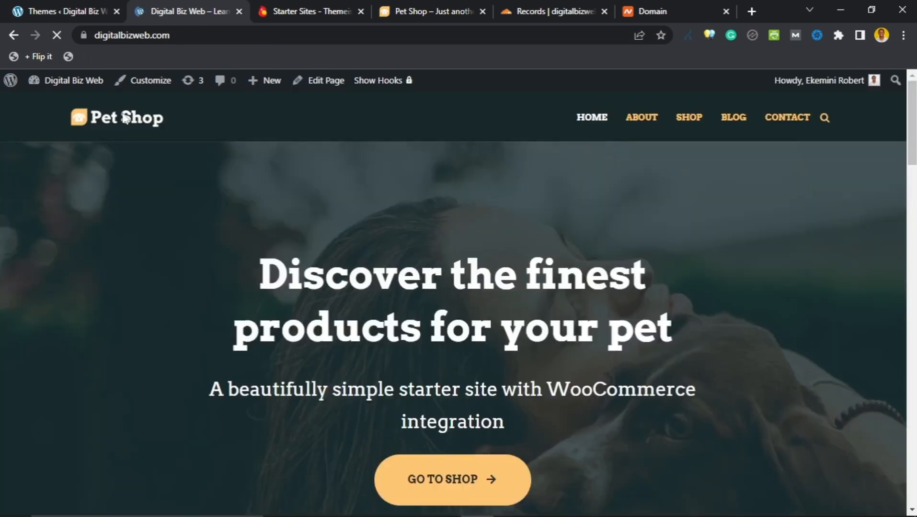
pyautogui.click(56, 12)
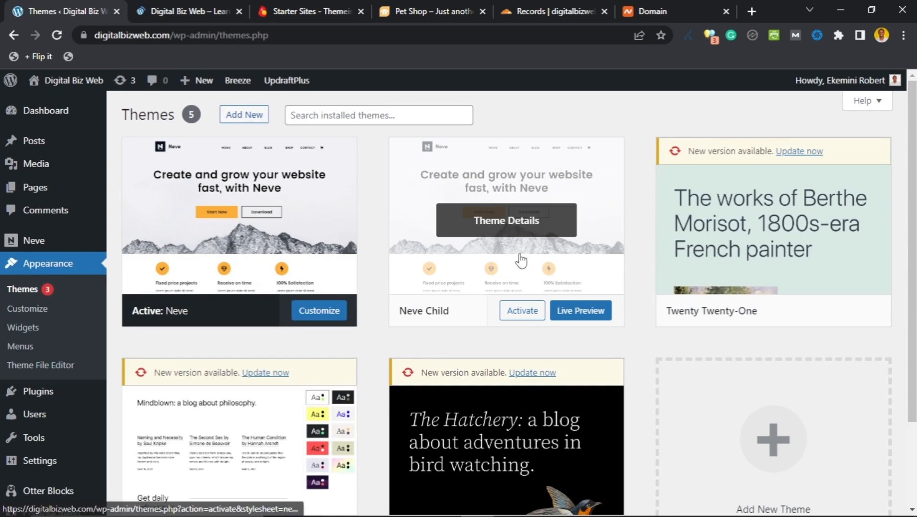
pyautogui.click(526, 315)
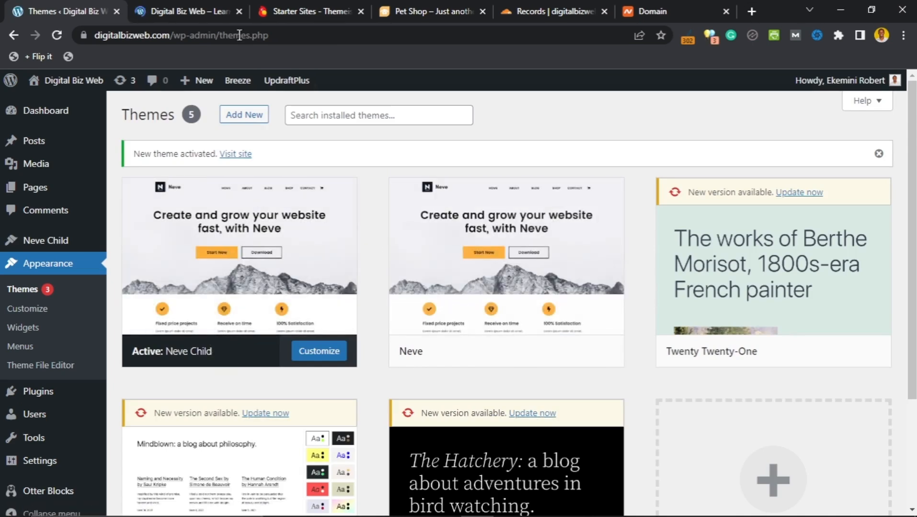
pyautogui.click(195, 11)
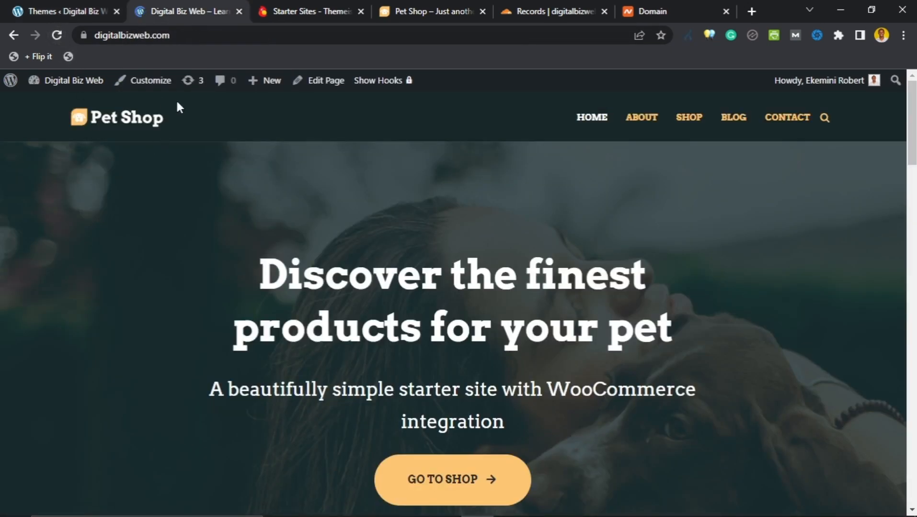
# Step: Reload the live site to see Neve Child applied, then return to the Themes page
pyautogui.click(57, 35)
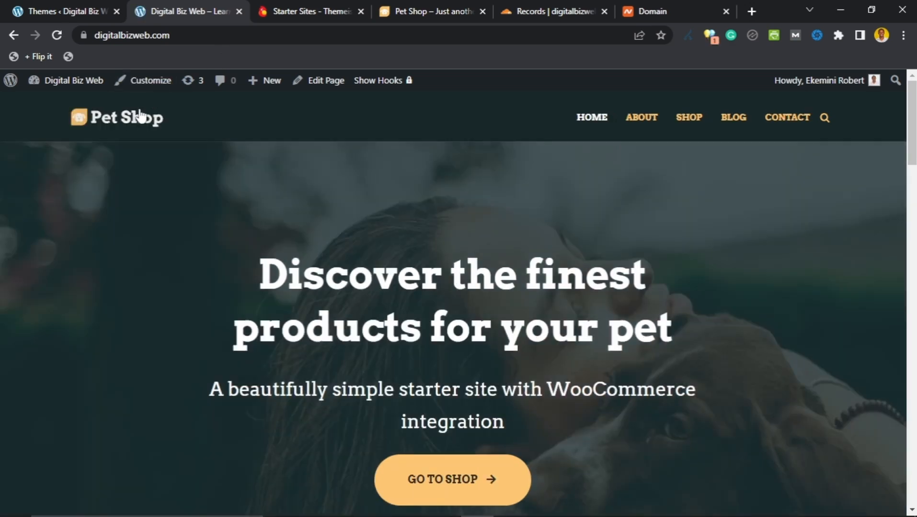
pyautogui.moveTo(912, 160); pyautogui.dragTo(913, 475)
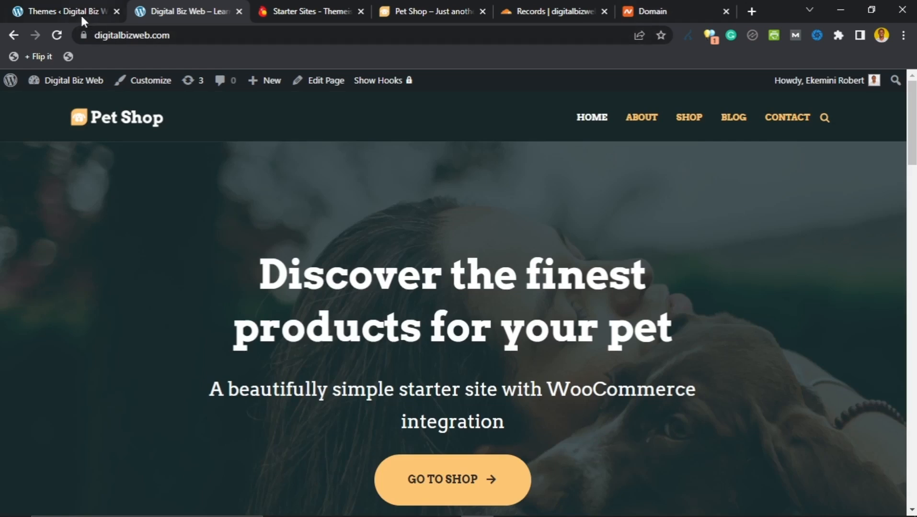
pyautogui.click(80, 13)
pyautogui.scroll(-1, 373, 219)
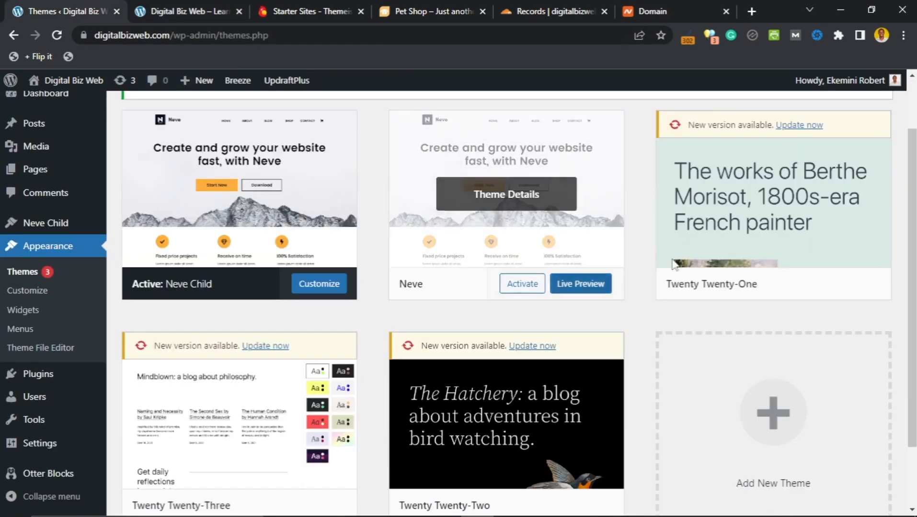
# Step: Delete the Twenty Twenty-One, Twenty Twenty-Three and Twenty Twenty-Two themes from their details panels
pyautogui.click(774, 242)
pyautogui.scroll(-2, 581, 314)
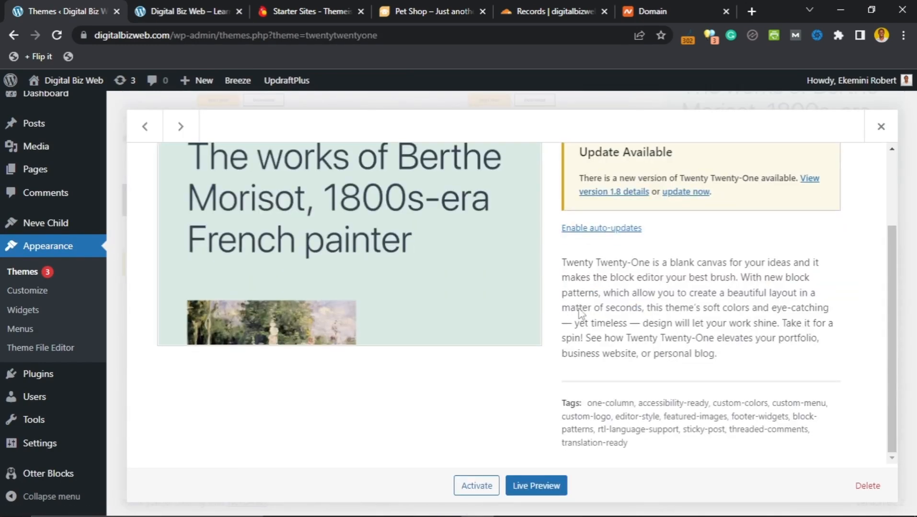
pyautogui.click(868, 486)
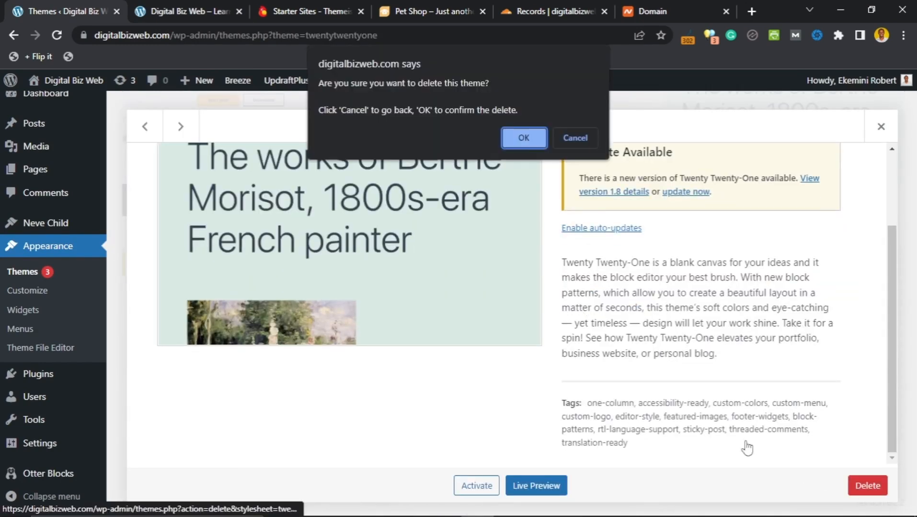
pyautogui.click(524, 138)
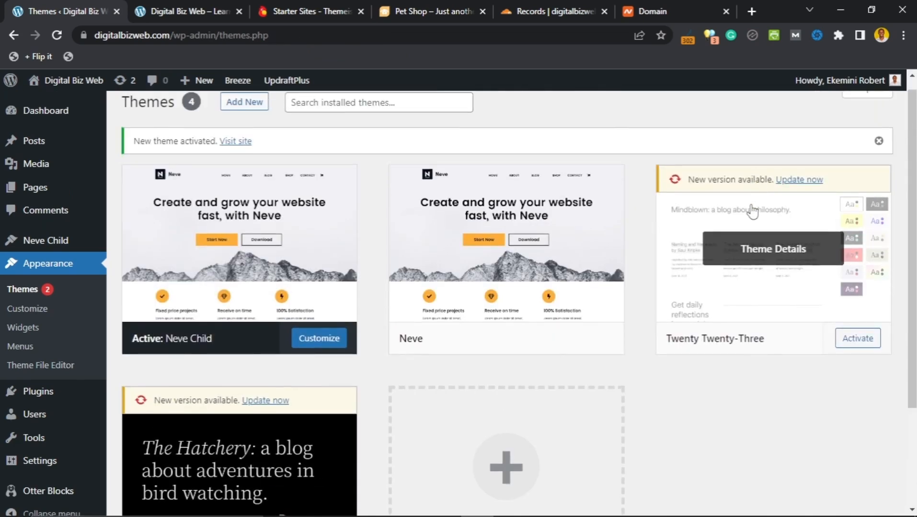
pyautogui.click(750, 206)
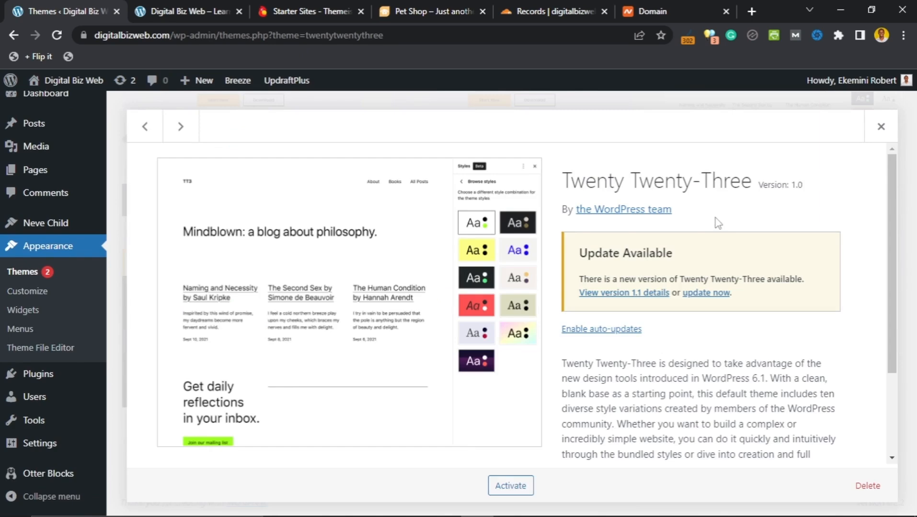
pyautogui.scroll(-3, 733, 334)
pyautogui.click(866, 486)
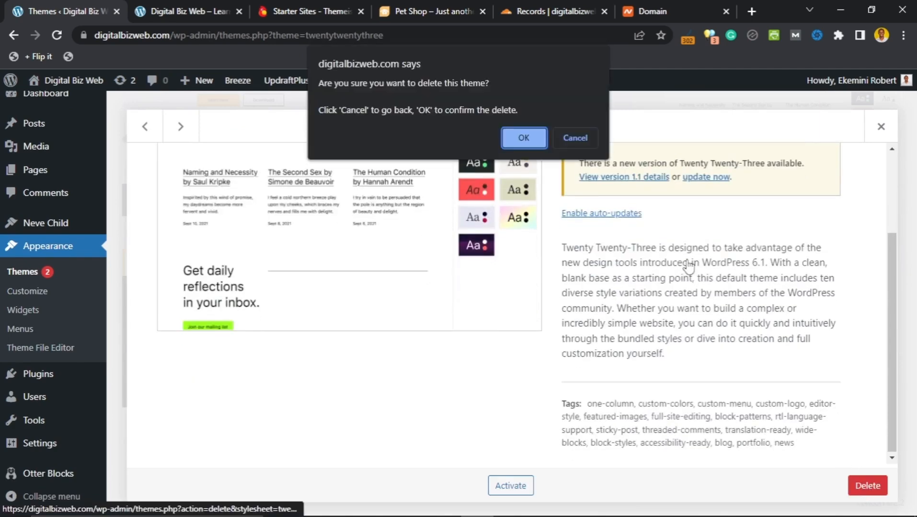
pyautogui.click(533, 144)
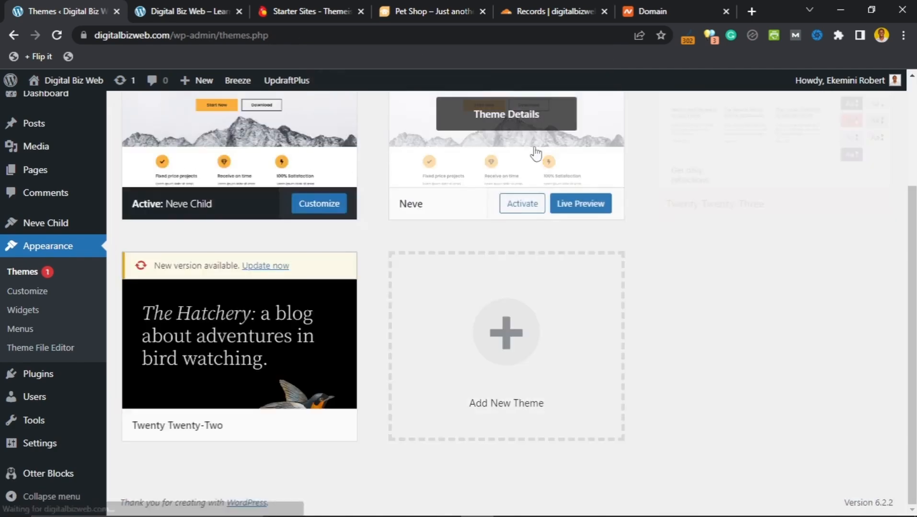
pyautogui.scroll(3, 699, 235)
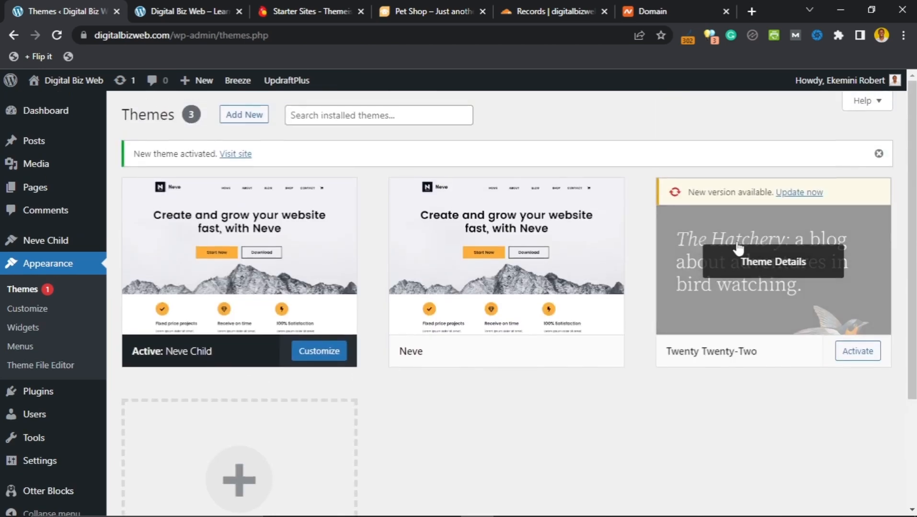
pyautogui.click(739, 248)
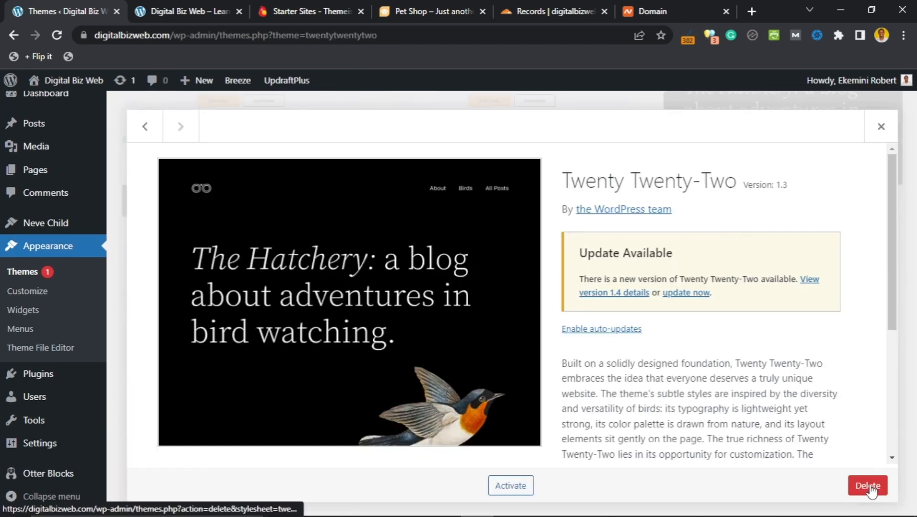
pyautogui.click(868, 484)
pyautogui.click(525, 140)
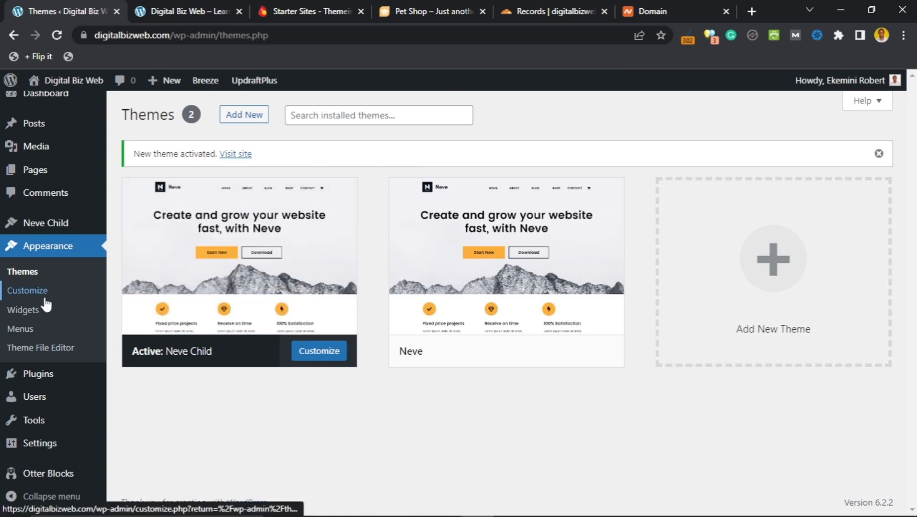
pyautogui.moveTo(38, 425)
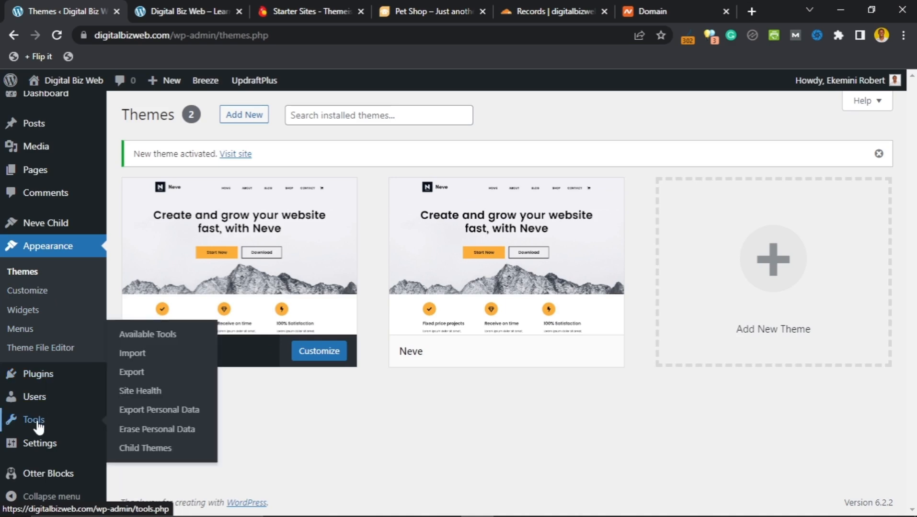
pyautogui.moveTo(43, 455)
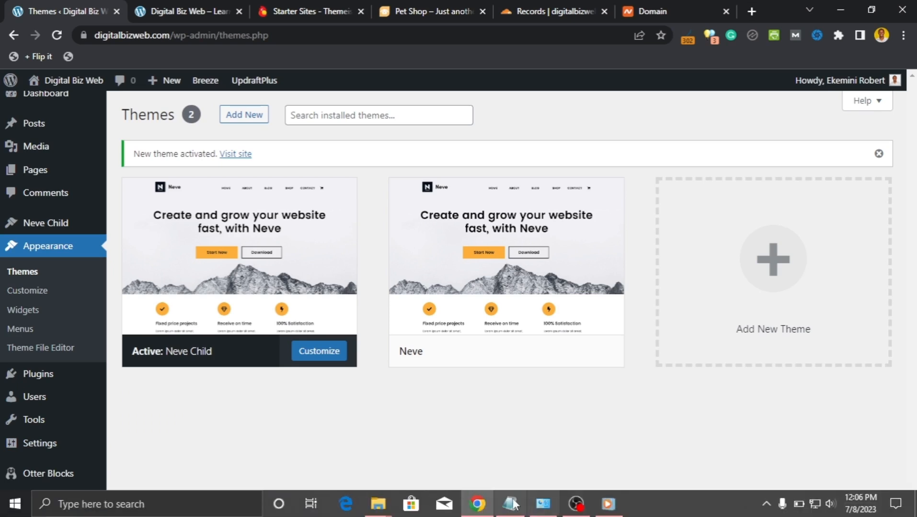
pyautogui.moveTo(575, 504)
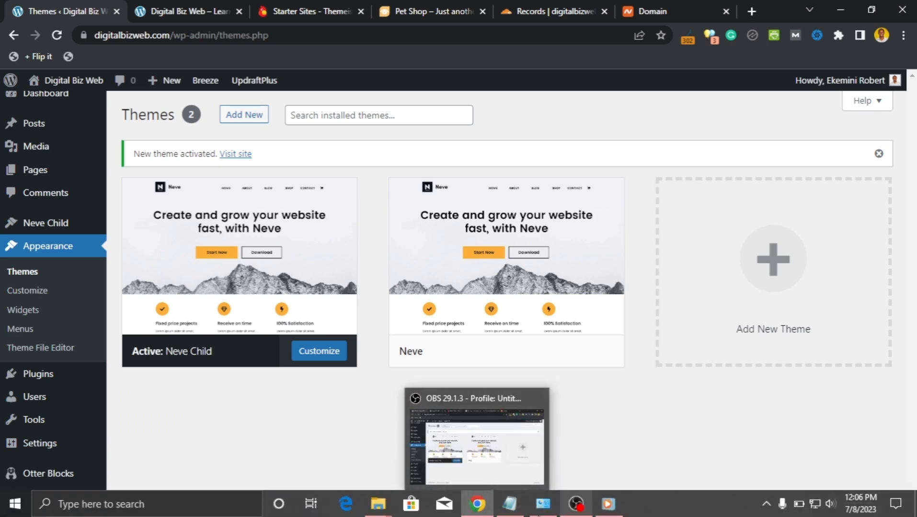
pyautogui.click(509, 504)
pyautogui.hscroll(1, 552, 286)
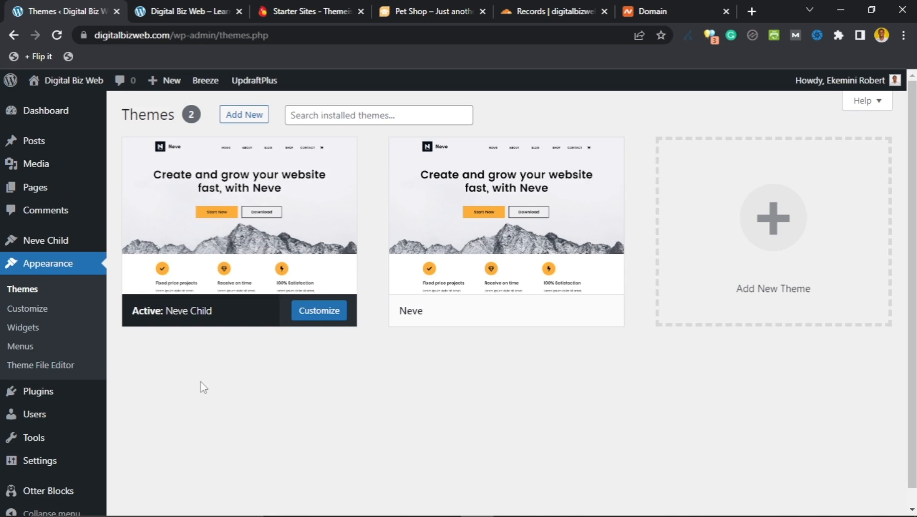
# Step: In All Pages, trash the Cart, Checkout and Comparison Table pages
pyautogui.click(37, 191)
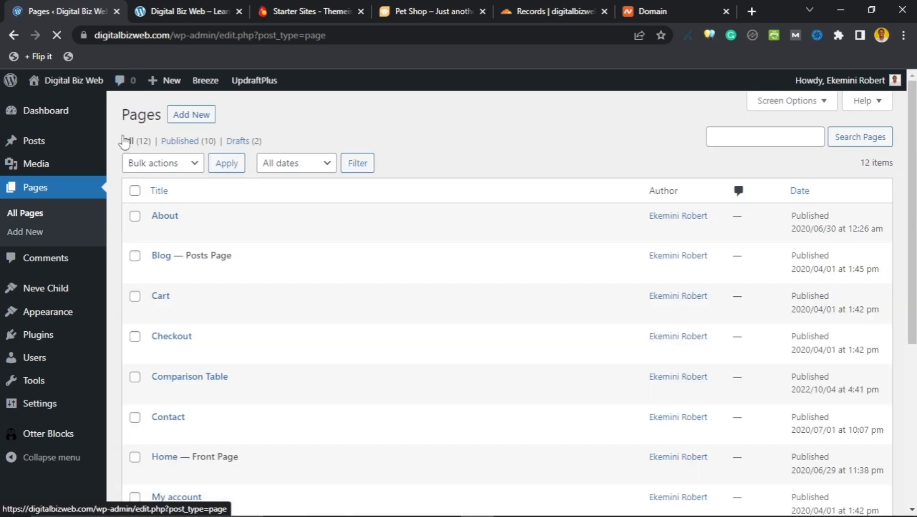
pyautogui.scroll(-5, 131, 199)
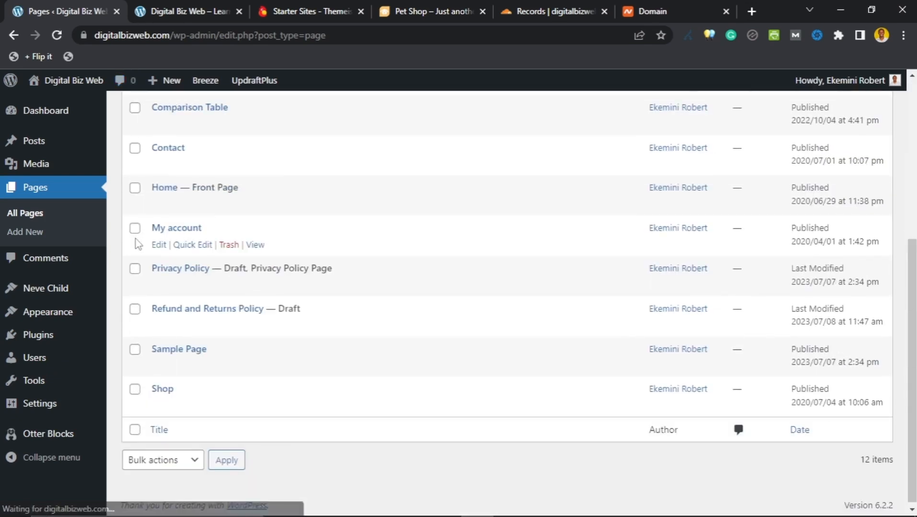
pyautogui.scroll(5, 134, 261)
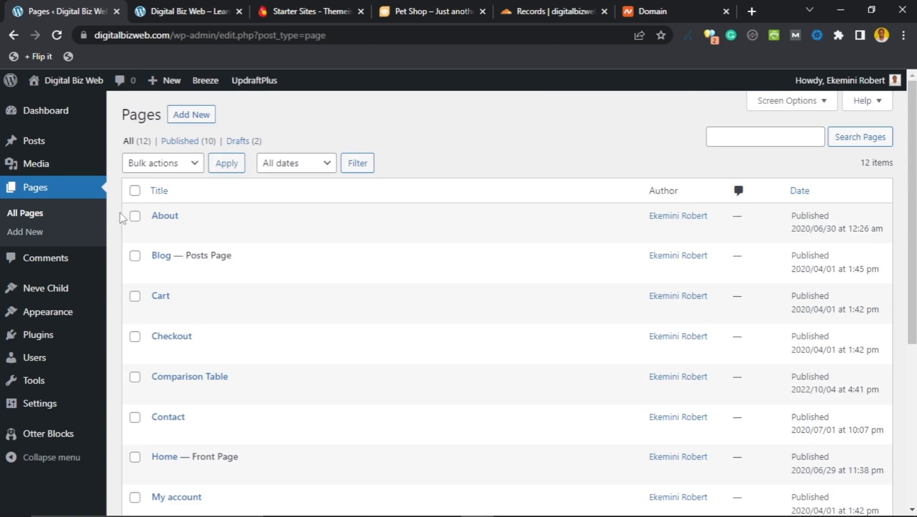
pyautogui.scroll(-5, 121, 219)
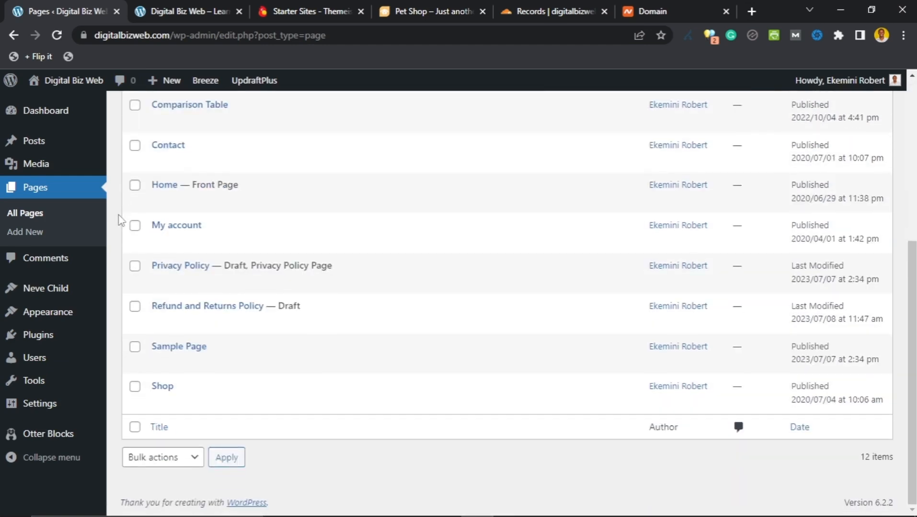
pyautogui.scroll(5, 120, 220)
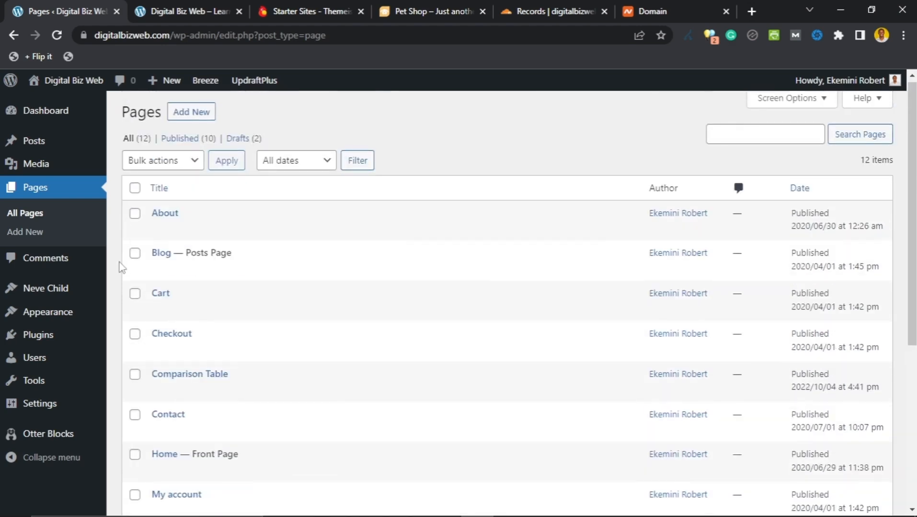
pyautogui.scroll(1, 113, 274)
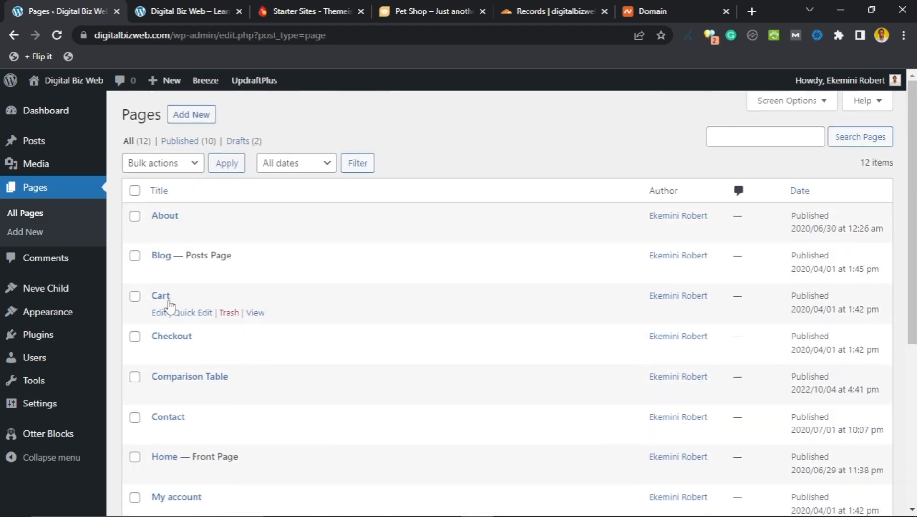
pyautogui.click(228, 316)
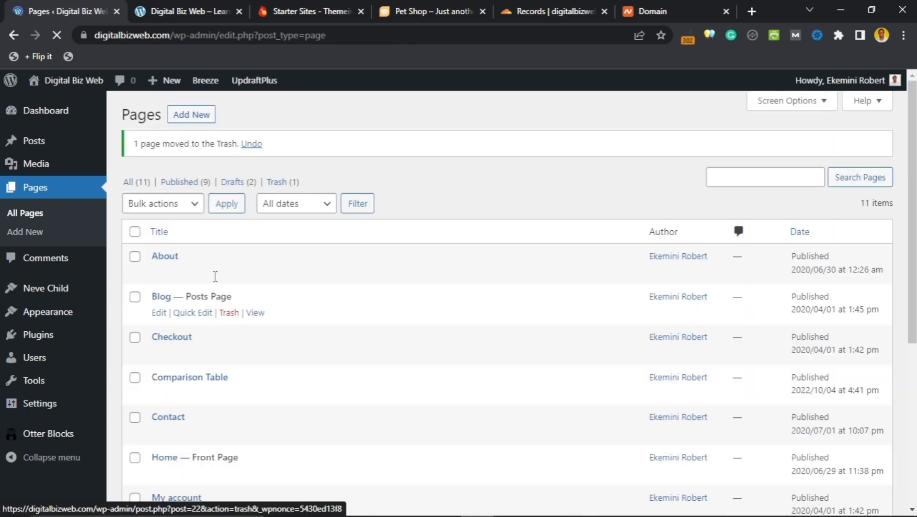
pyautogui.click(230, 357)
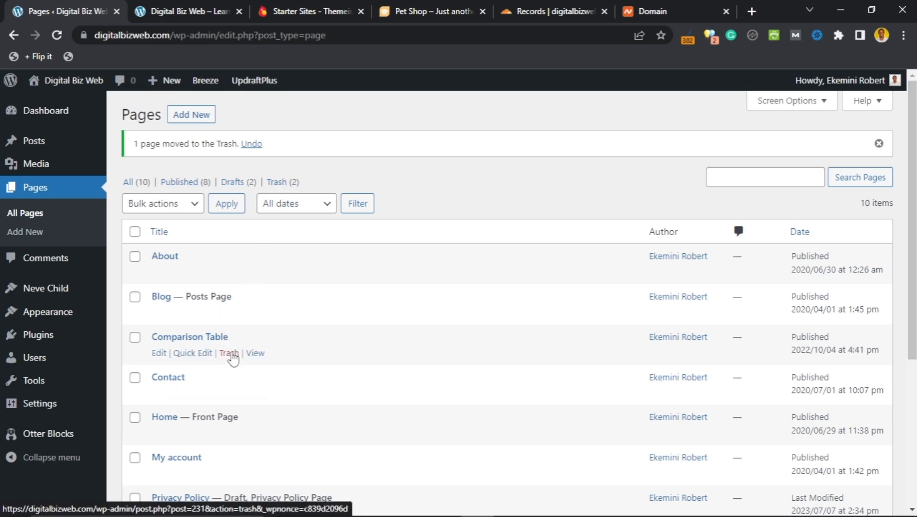
pyautogui.click(231, 354)
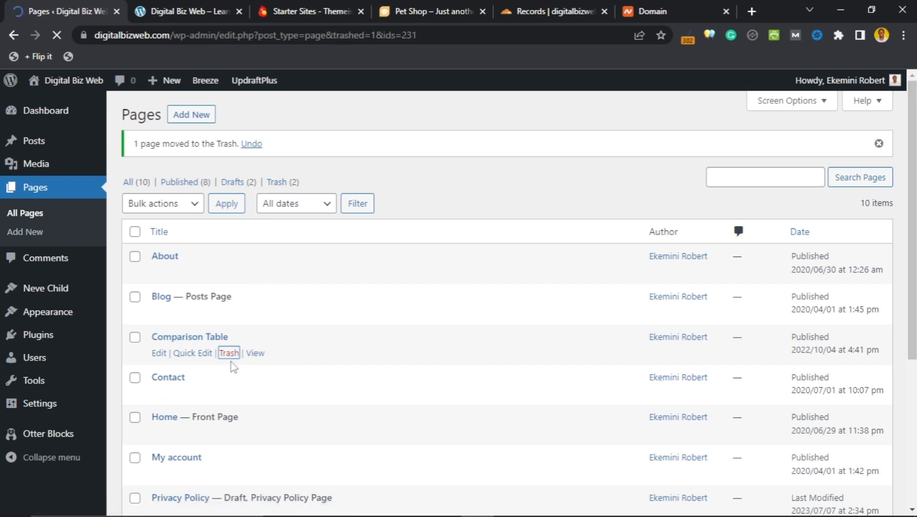
# Step: Trash the My account, Privacy Policy, Refund and Returns Policy and Sample Page pages
pyautogui.scroll(-1, 217, 309)
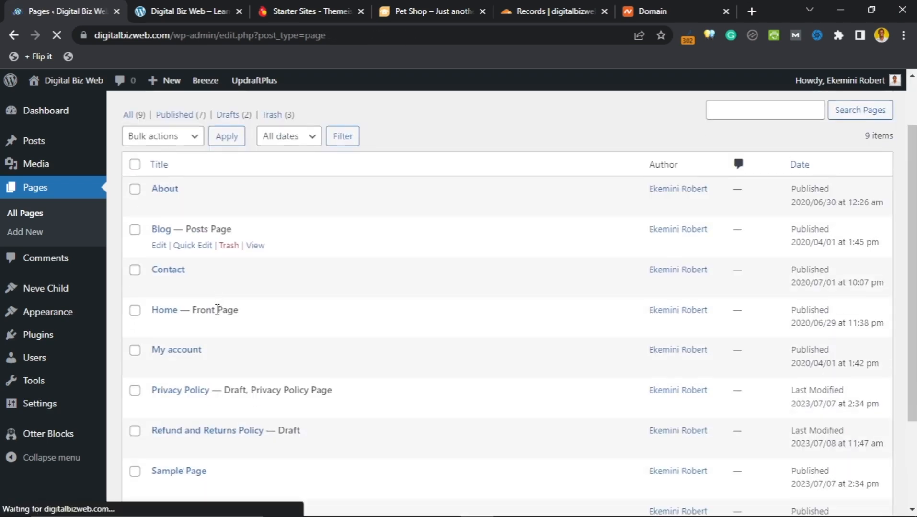
pyautogui.click(234, 367)
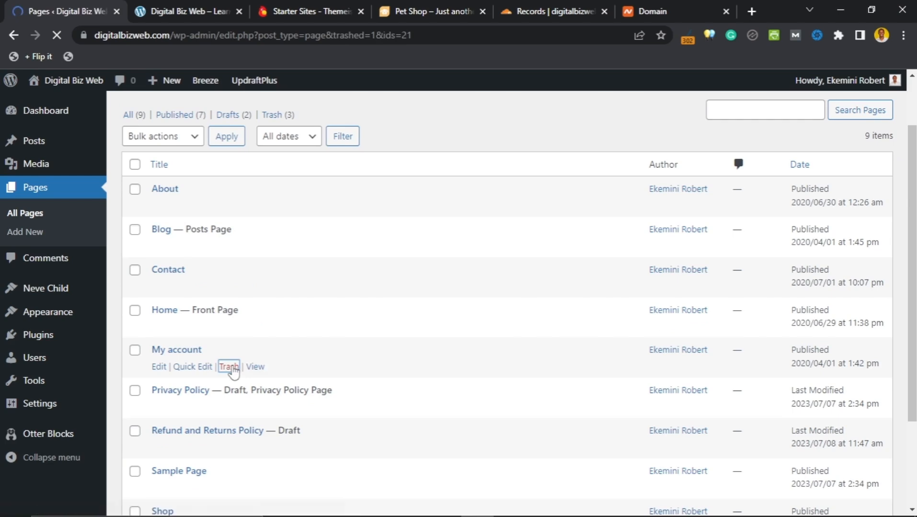
pyautogui.scroll(-3, 230, 352)
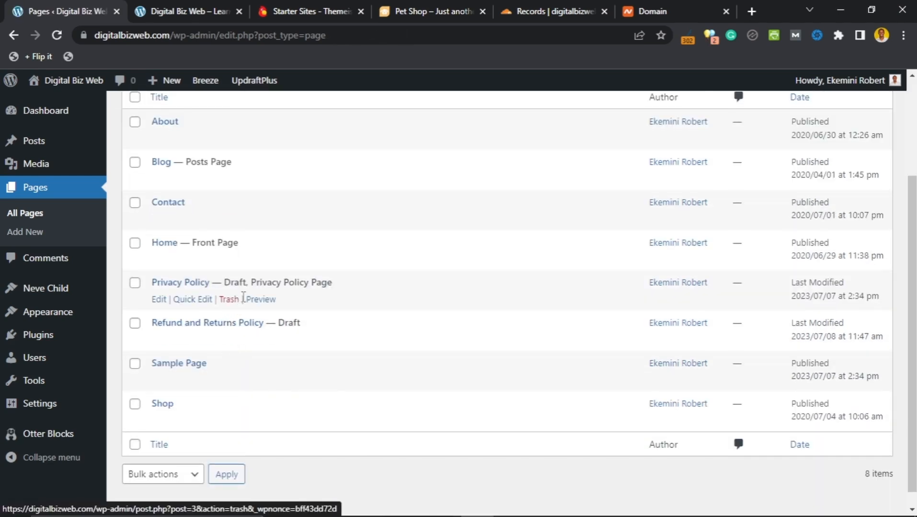
pyautogui.click(230, 300)
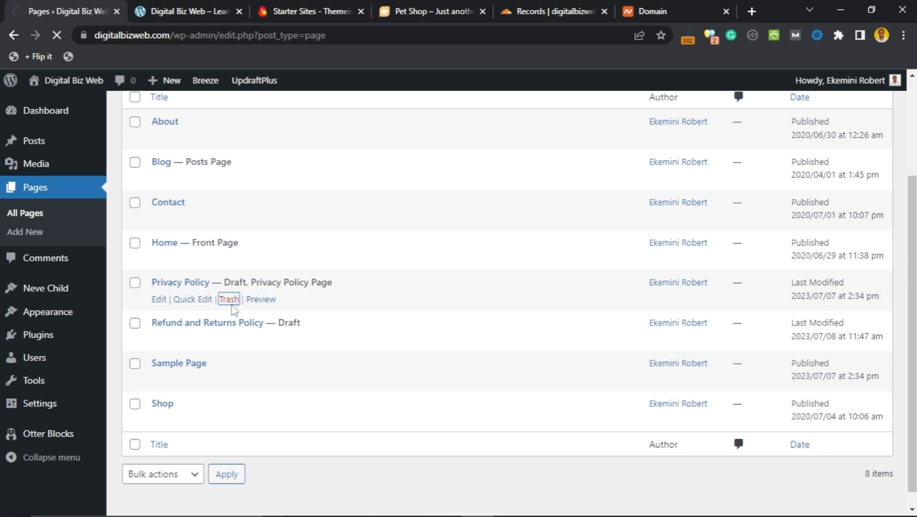
pyautogui.scroll(-3, 225, 326)
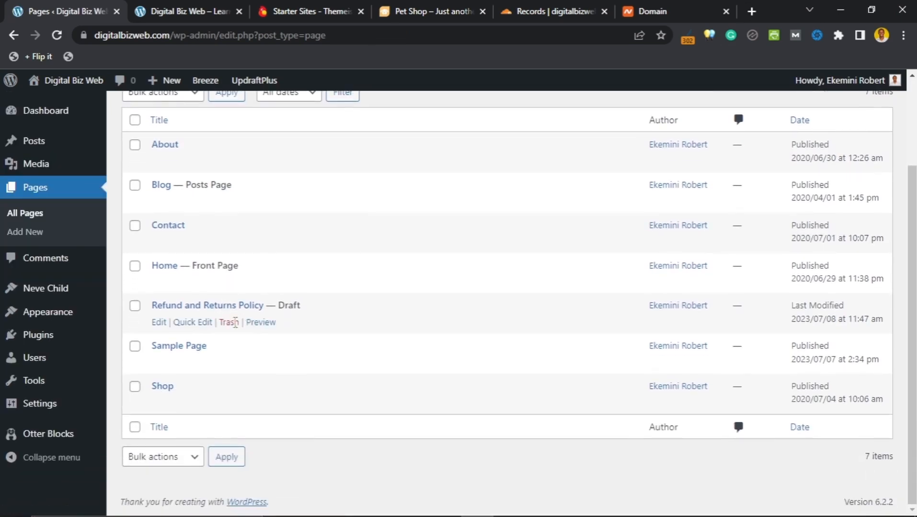
pyautogui.click(233, 324)
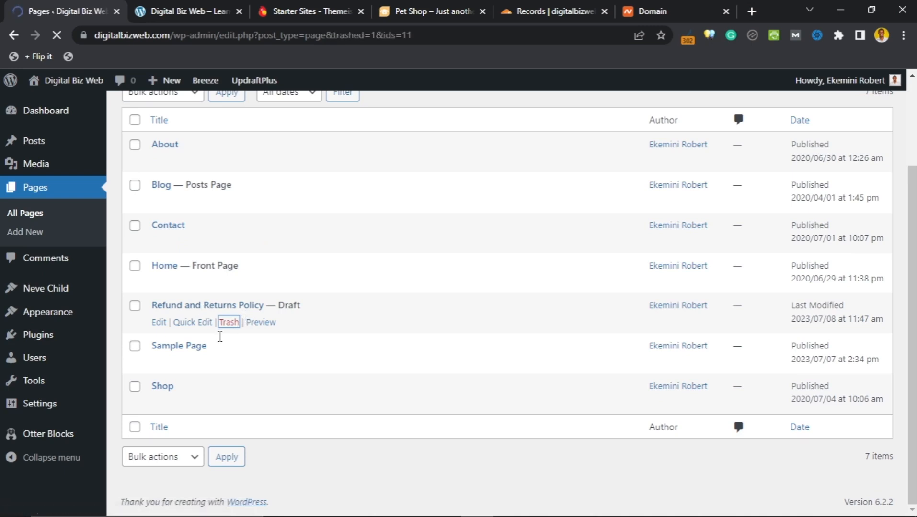
pyautogui.scroll(-2, 219, 342)
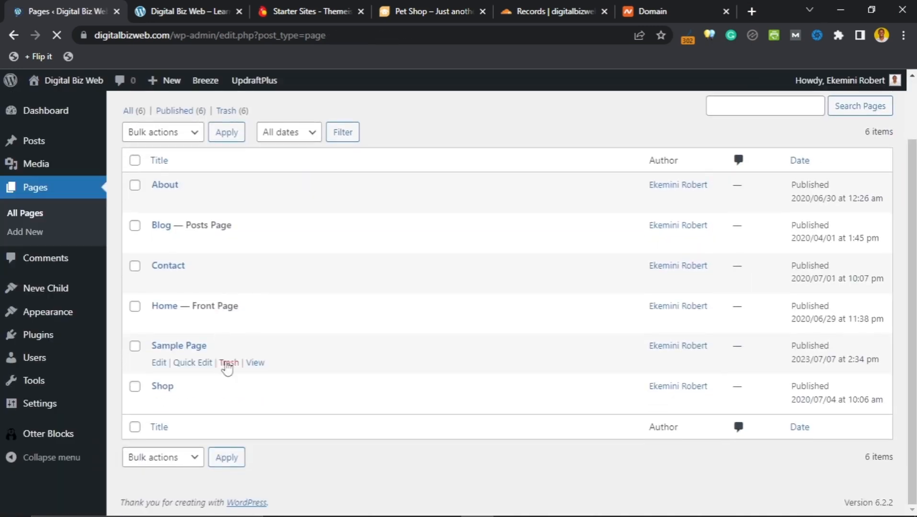
pyautogui.click(227, 367)
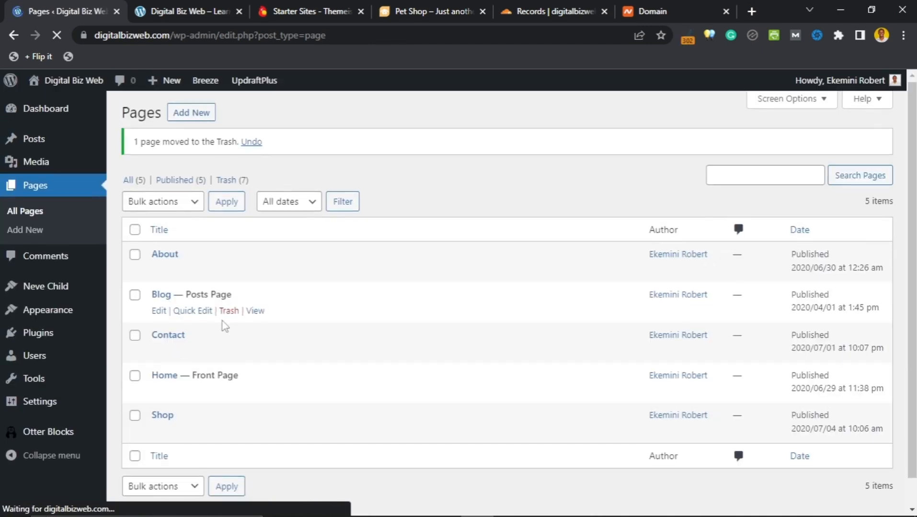
pyautogui.scroll(-1, 225, 326)
# Step: Tick the Shop page and apply the Move to Trash bulk action
pyautogui.click(135, 389)
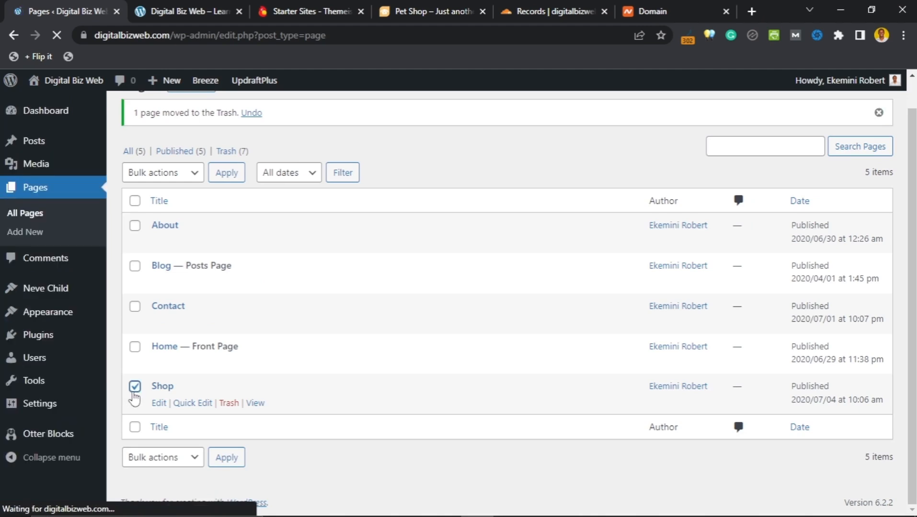
pyautogui.click(185, 178)
pyautogui.click(187, 216)
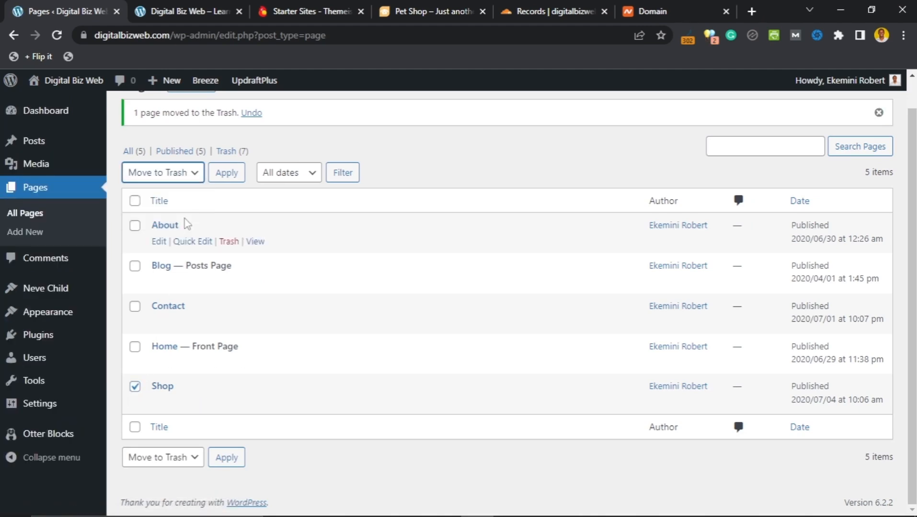
pyautogui.click(229, 175)
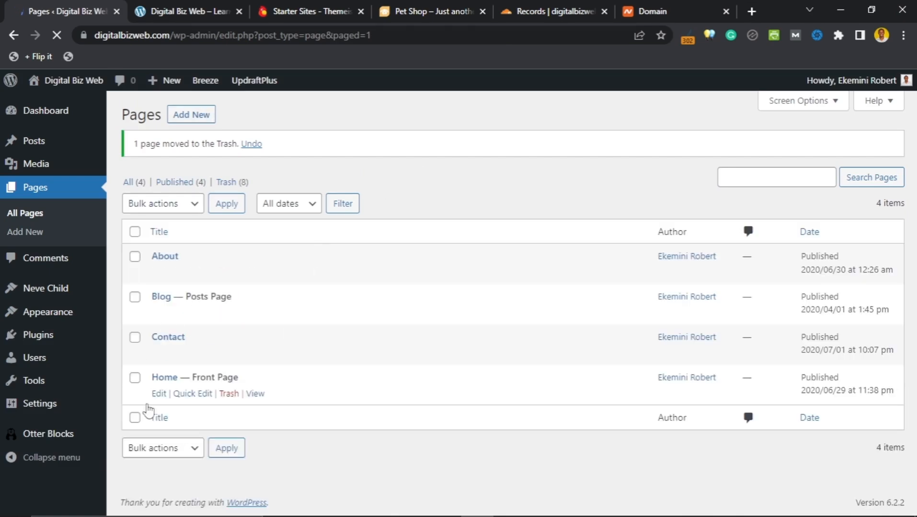
pyautogui.click(167, 331)
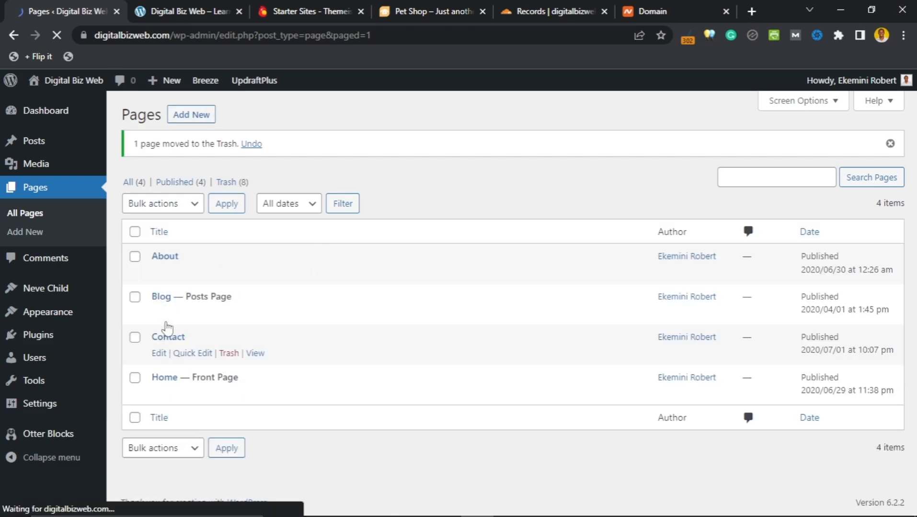
# Step: Reload the live site to confirm its menu shows only Home, About, Blog and Contact
pyautogui.click(184, 8)
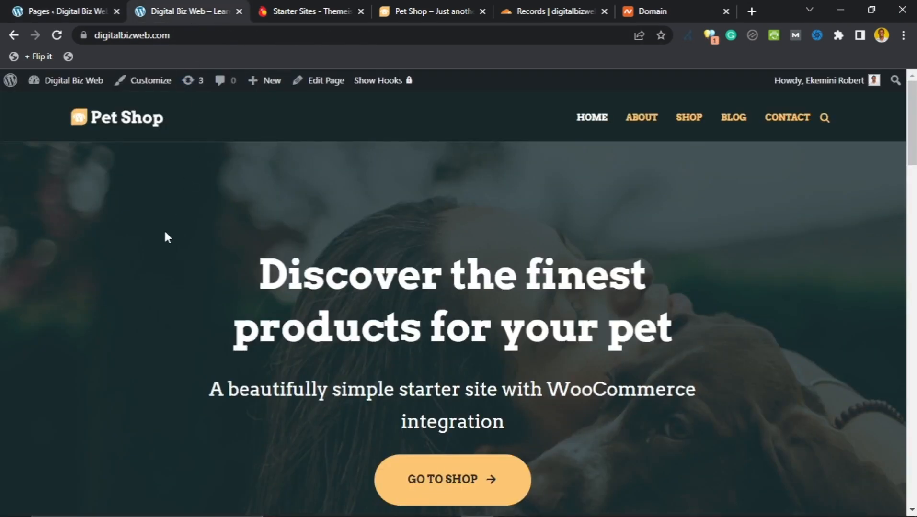
pyautogui.scroll(-5, 127, 227)
pyautogui.scroll(5, 127, 227)
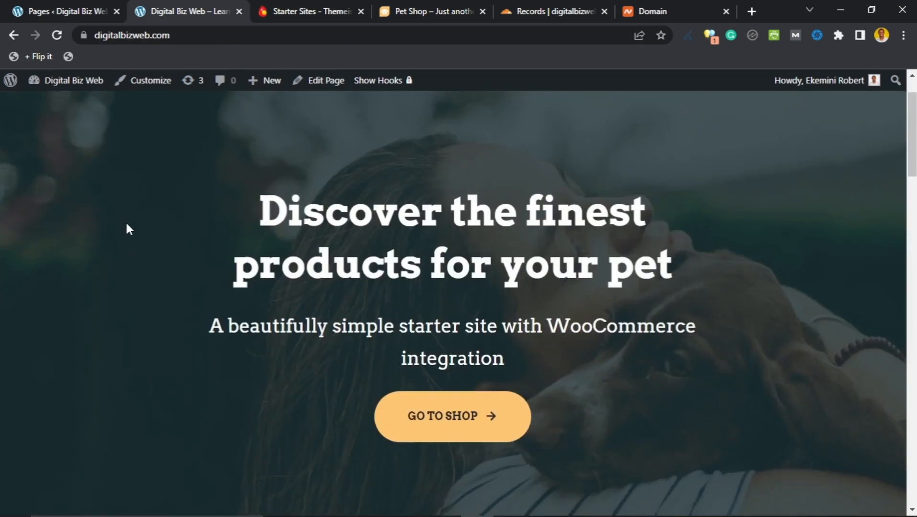
pyautogui.click(64, 58)
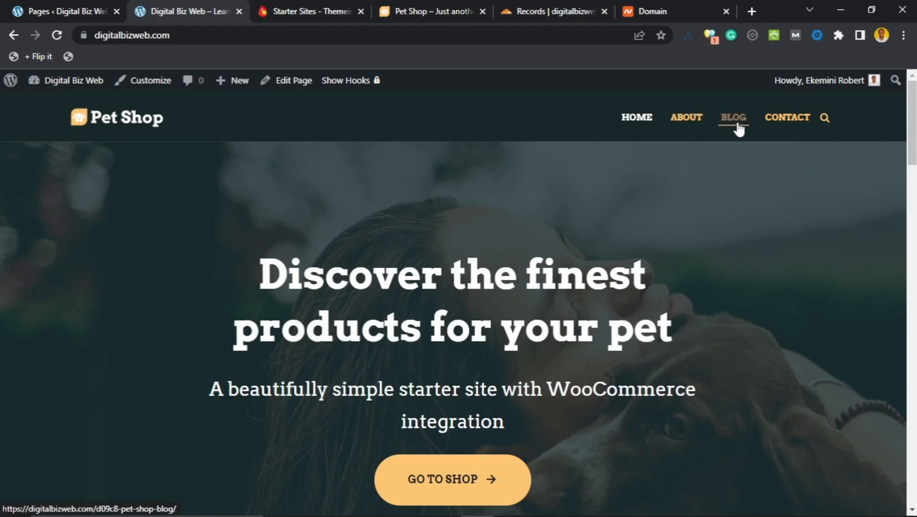
pyautogui.scroll(-4, 200, 273)
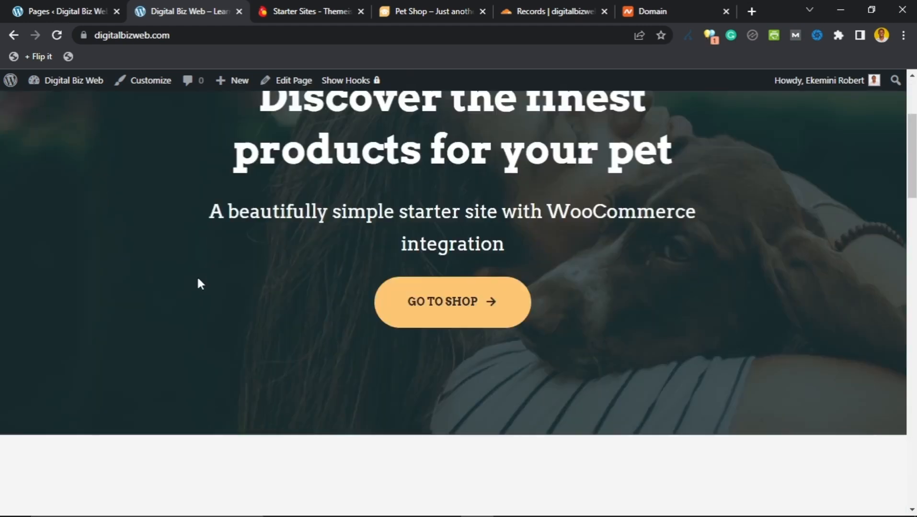
pyautogui.scroll(4, 197, 276)
# Step: Open the Home — Front Page for editing from the Pages list
pyautogui.click(62, 11)
pyautogui.moveTo(161, 384)
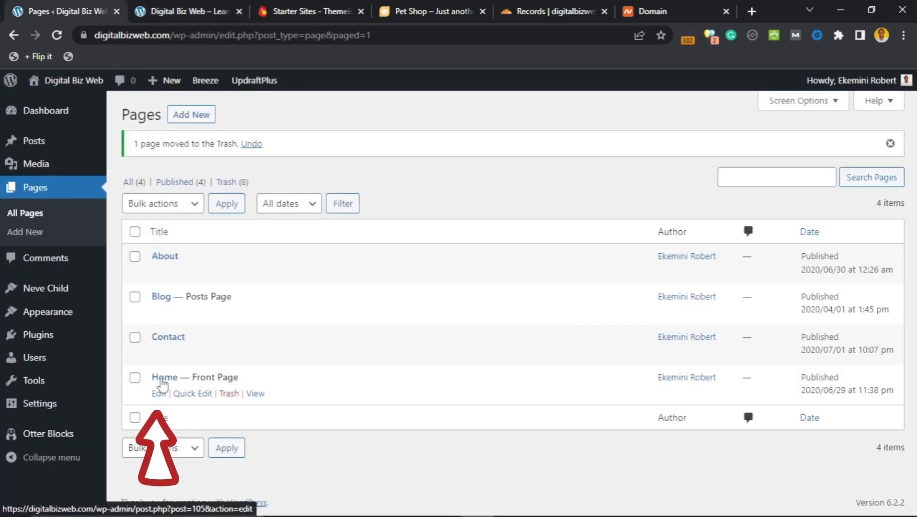
pyautogui.click(158, 394)
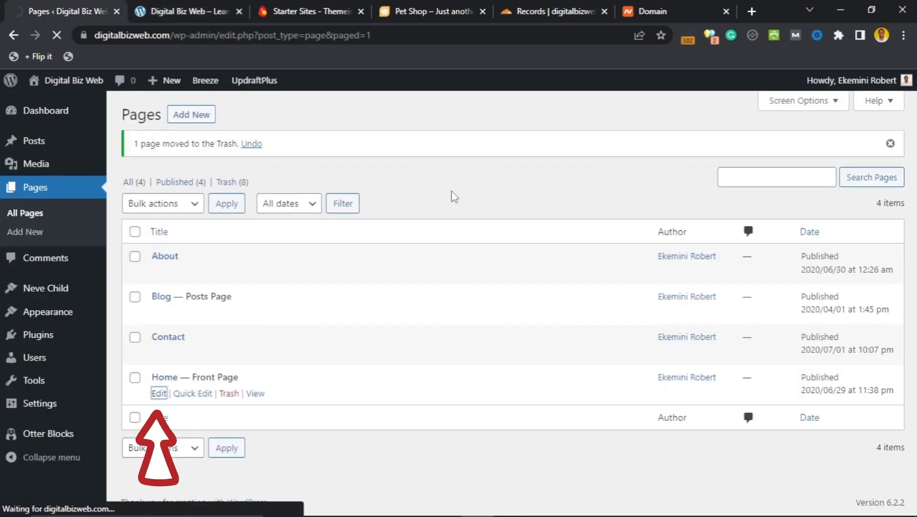
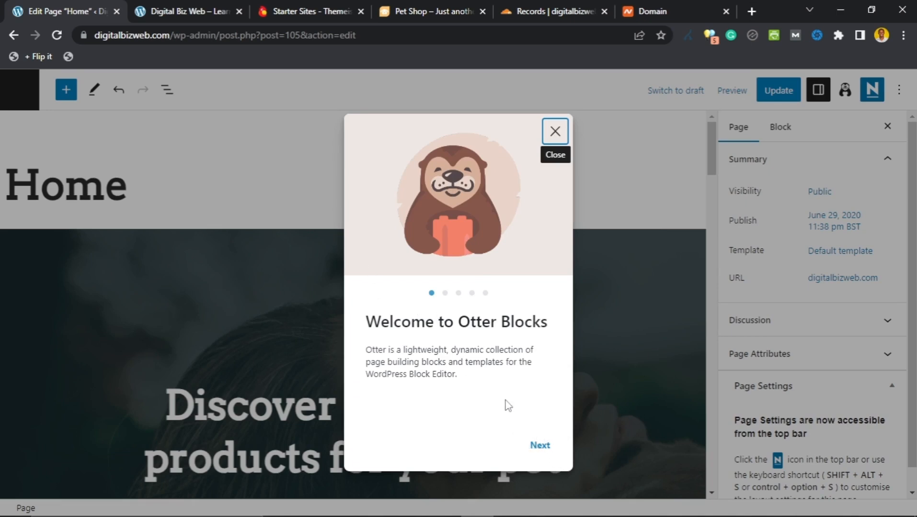
# Step: Close the Otter Blocks welcome popup and look over the pet shop Home page hero
pyautogui.click(554, 135)
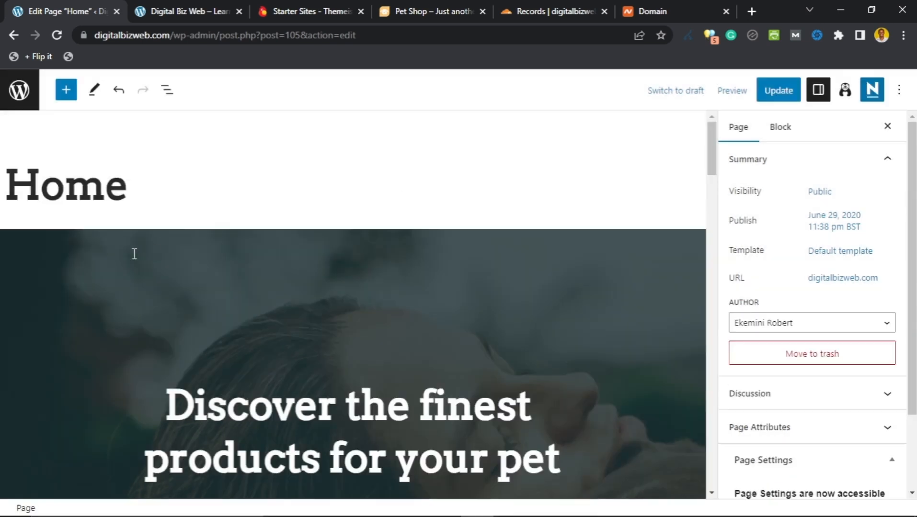
pyautogui.scroll(-3, 102, 228)
pyautogui.scroll(-2, 119, 250)
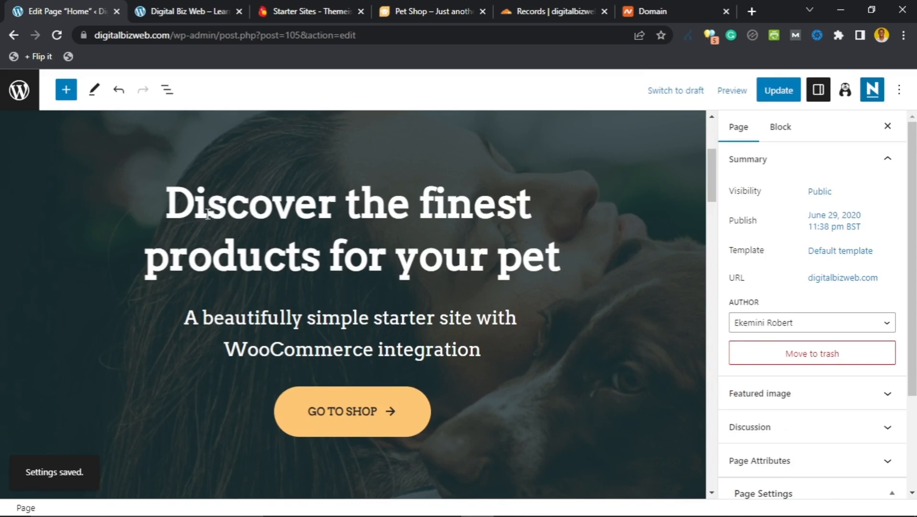
pyautogui.scroll(5, 163, 269)
pyautogui.scroll(-8, 165, 276)
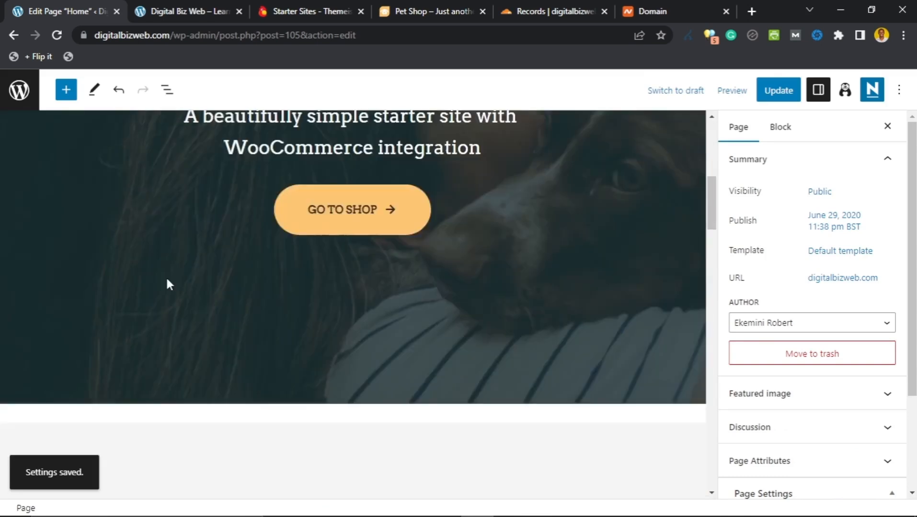
pyautogui.scroll(4, 170, 282)
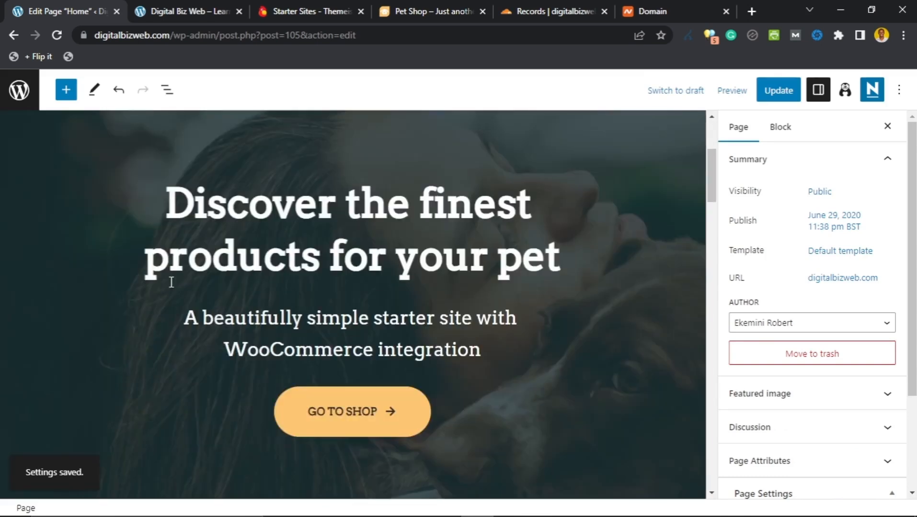
# Step: Clear the original pet shop text from the hero heading
pyautogui.click(239, 212)
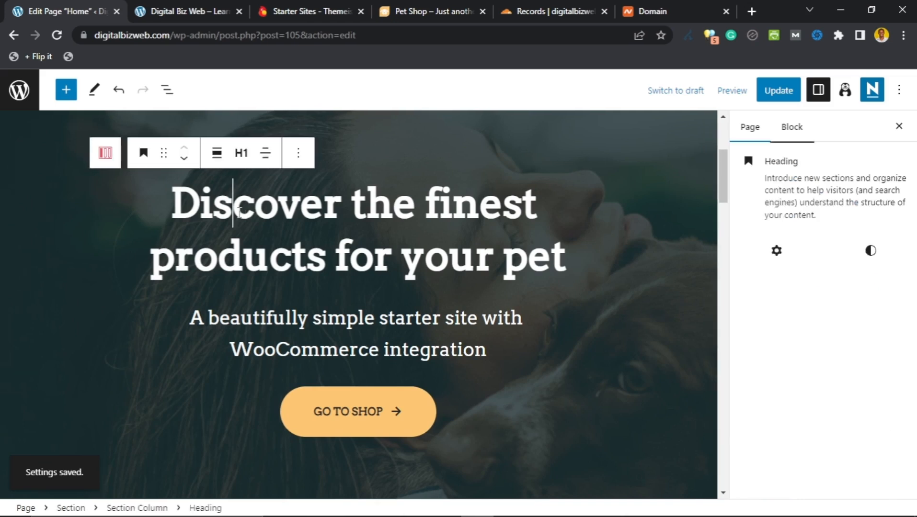
pyautogui.click(178, 206)
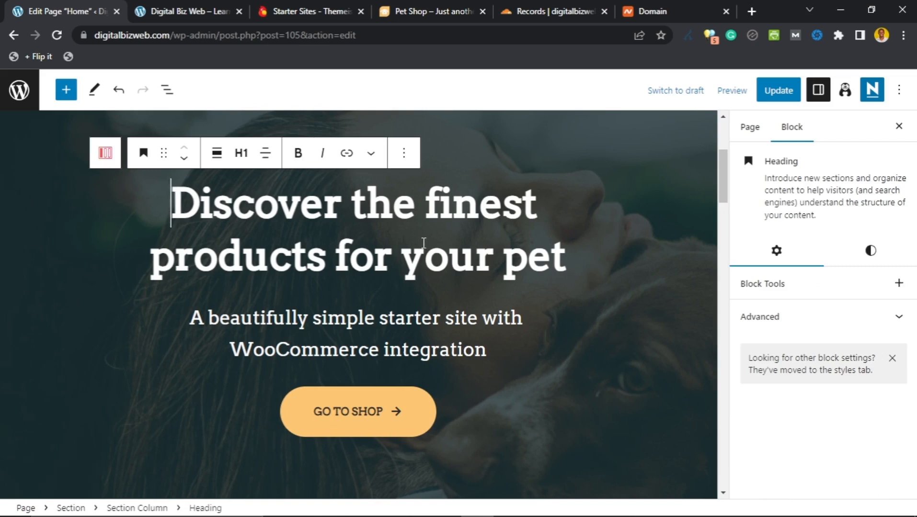
pyautogui.hotkey('ctrl', 'a')
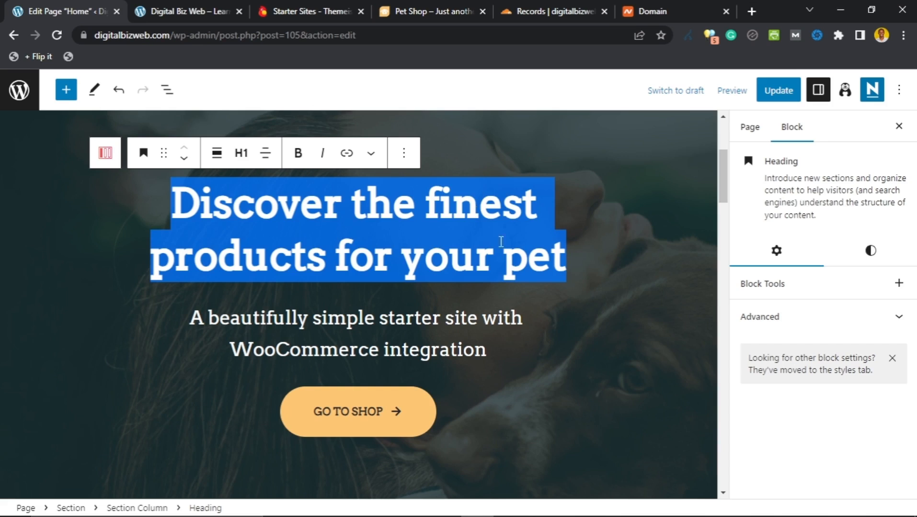
pyautogui.click(564, 254)
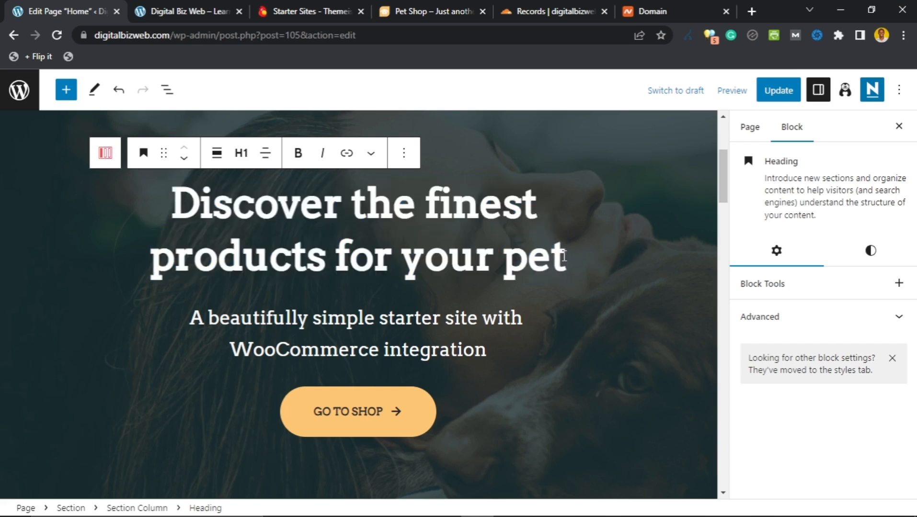
pyautogui.press('BackSpace')
pyautogui.press('BackSpace')
pyautogui.press('BackSpace')
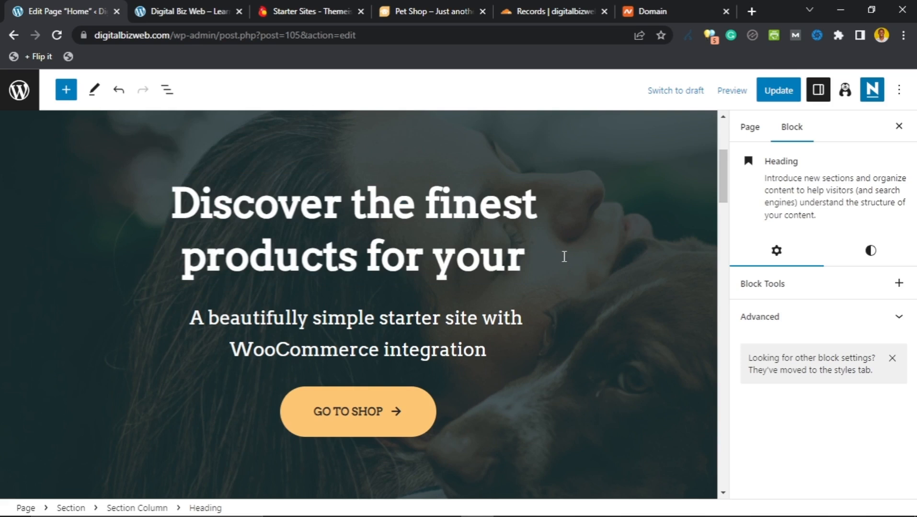
pyautogui.press('BackSpace')
pyautogui.press('BackSpace')
pyautogui.press('BackSpace')
pyautogui.press('BackSpace')
pyautogui.press('BackSpace')
pyautogui.press('BackSpace')
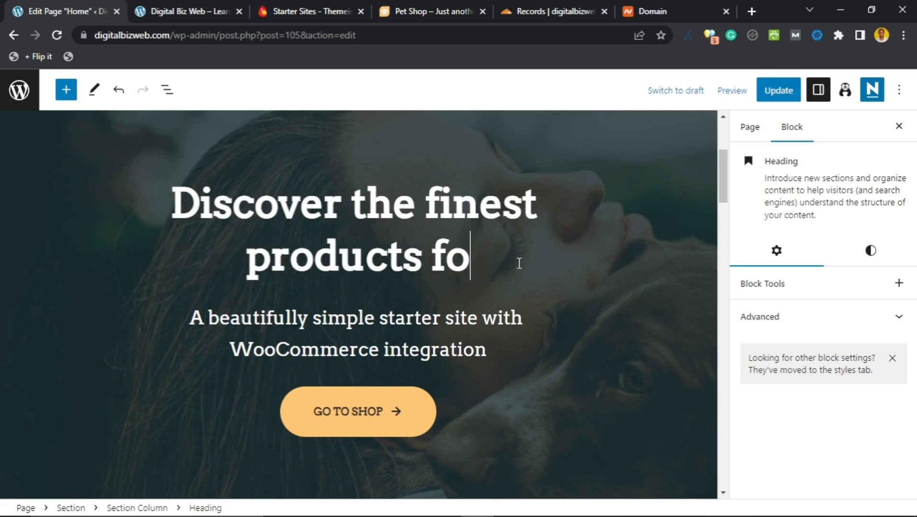
pyautogui.hotkey('ctrl', 'a')
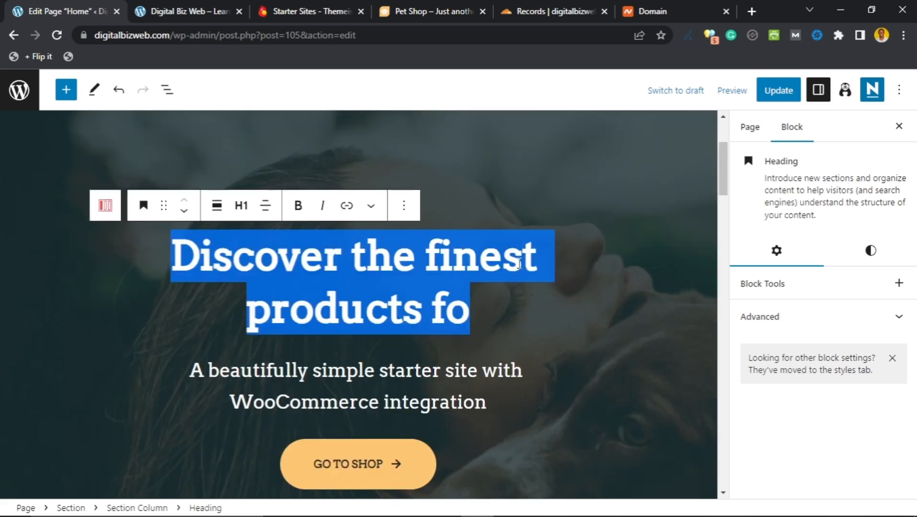
pyautogui.press('BackSpace')
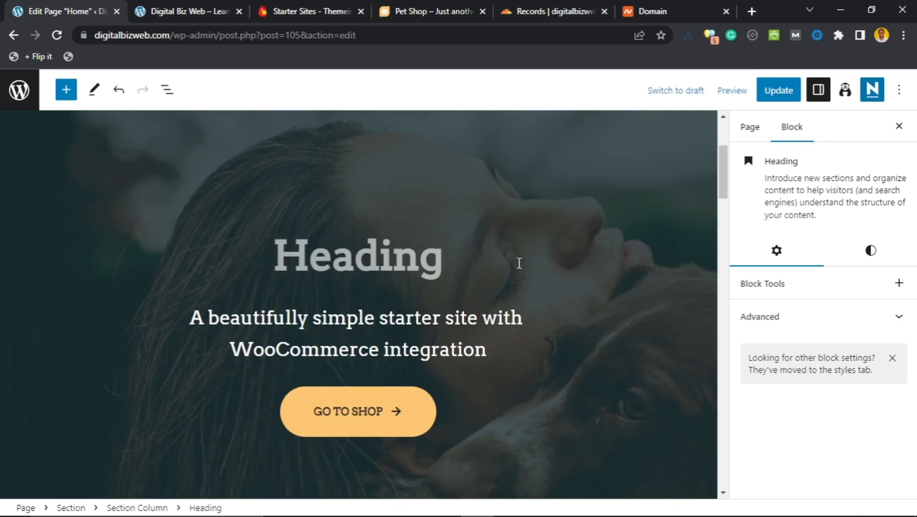
# Step: Enter the new heading 'Your journey to $1000+ per month beings here', adding the missing 'j'
pyautogui.write('ou')
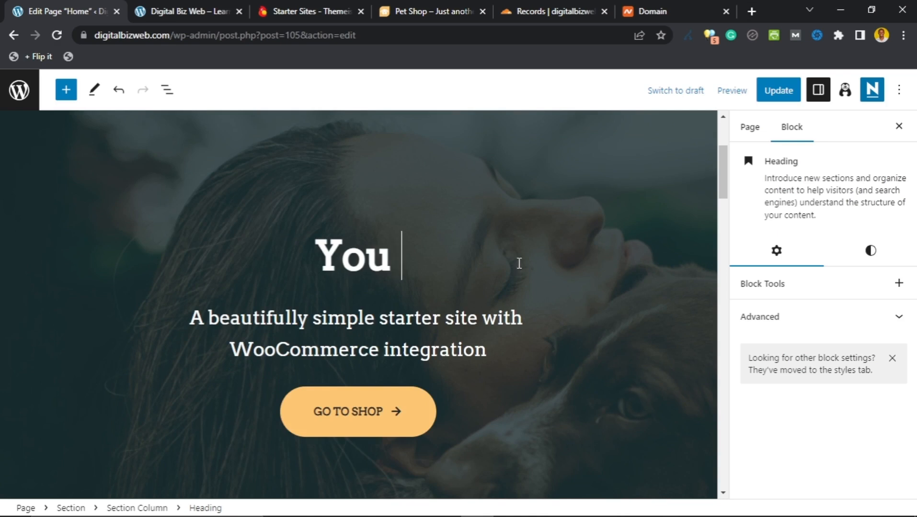
pyautogui.write('ourney')
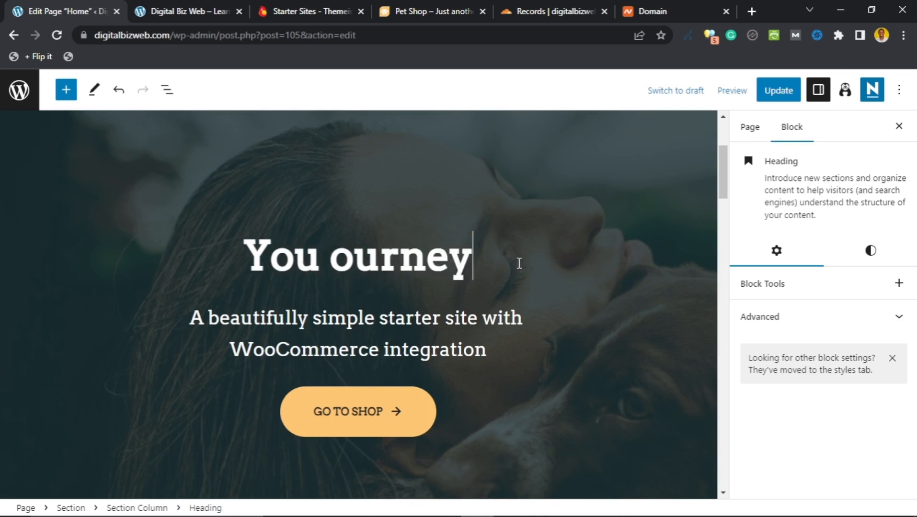
pyautogui.write(' to')
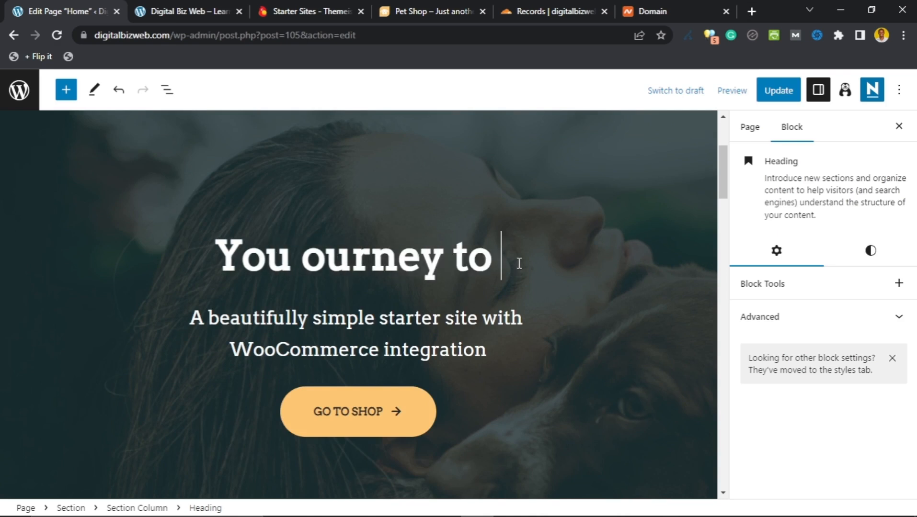
pyautogui.hotkey('ctrl', 's')
pyautogui.write('$100')
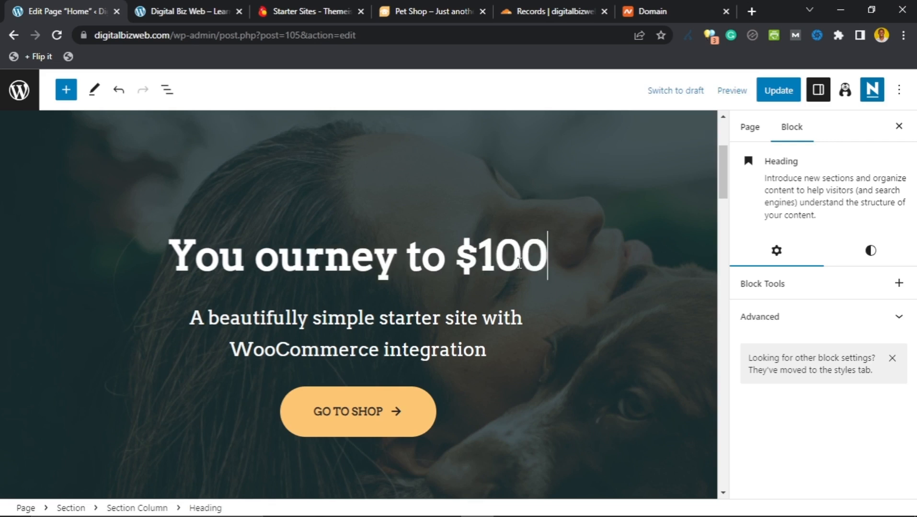
pyautogui.write('0+')
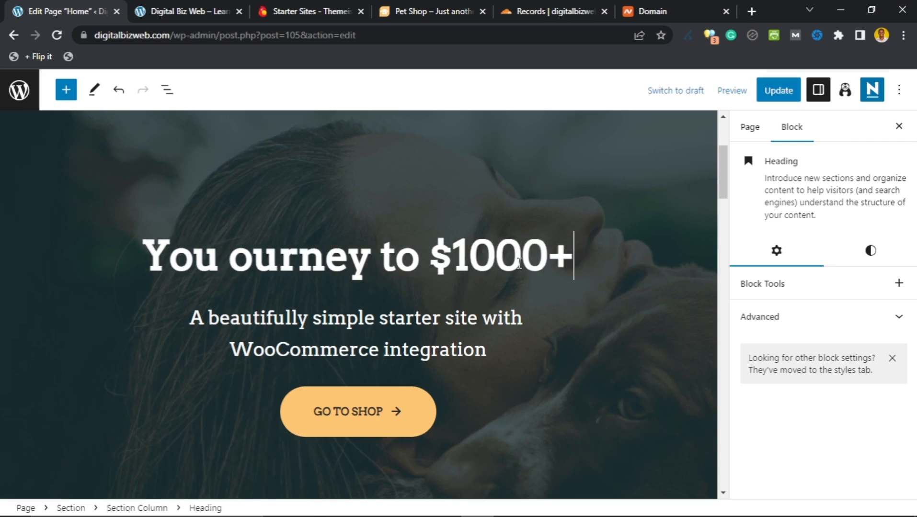
pyautogui.write(' per month beings here')
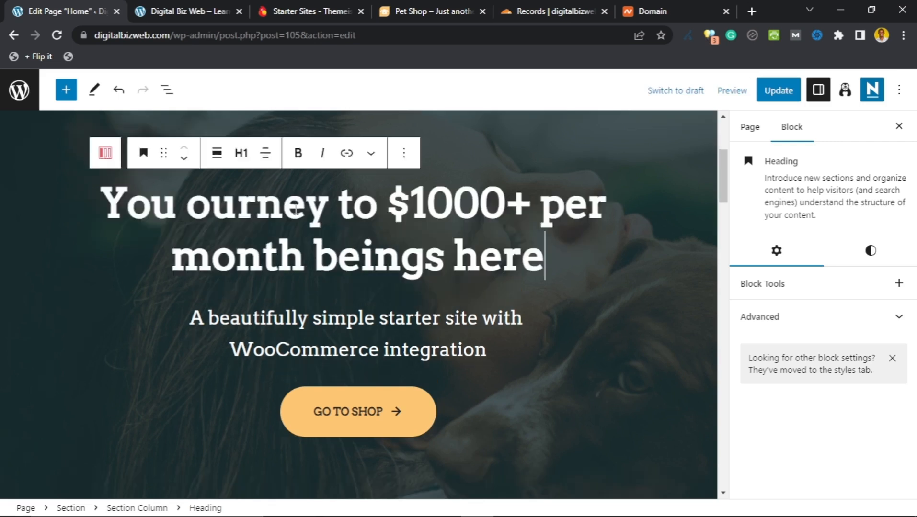
pyautogui.click(191, 210)
pyautogui.write('j')
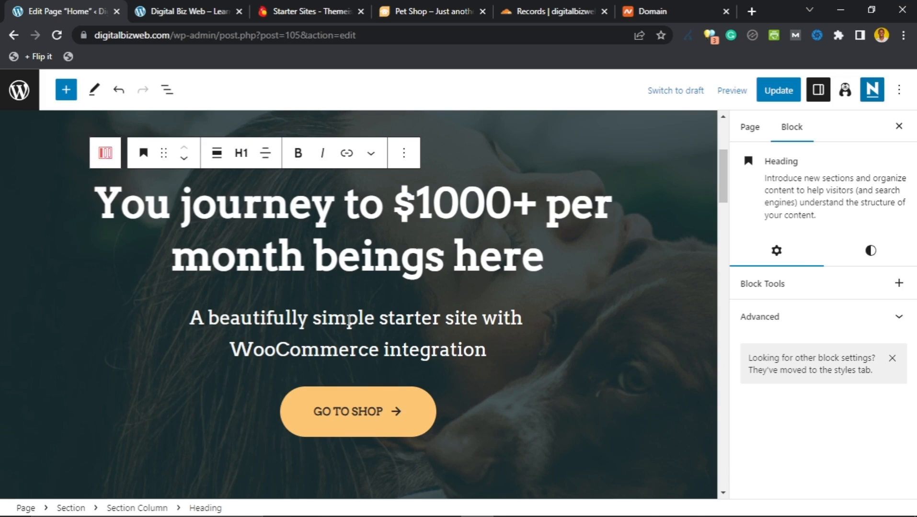
# Step: Replace the hero subtitle with 'Use this tested and proven pathway to learn how to start a blog…' ending in a period
pyautogui.click(346, 320)
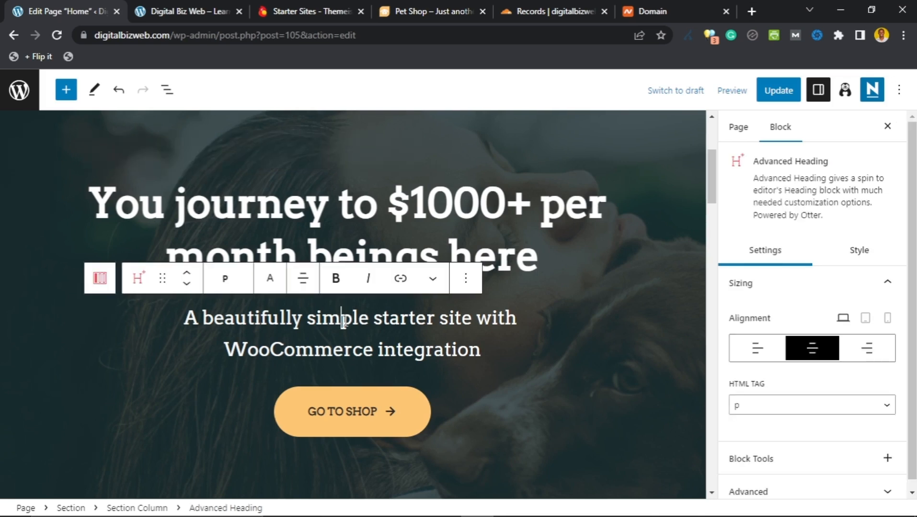
pyautogui.hotkey('ctrl', 'a')
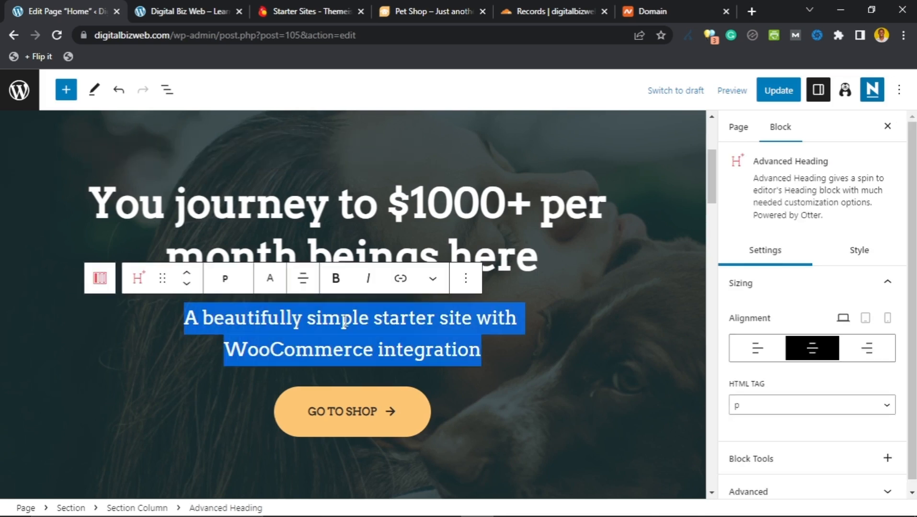
pyautogui.write('Join')
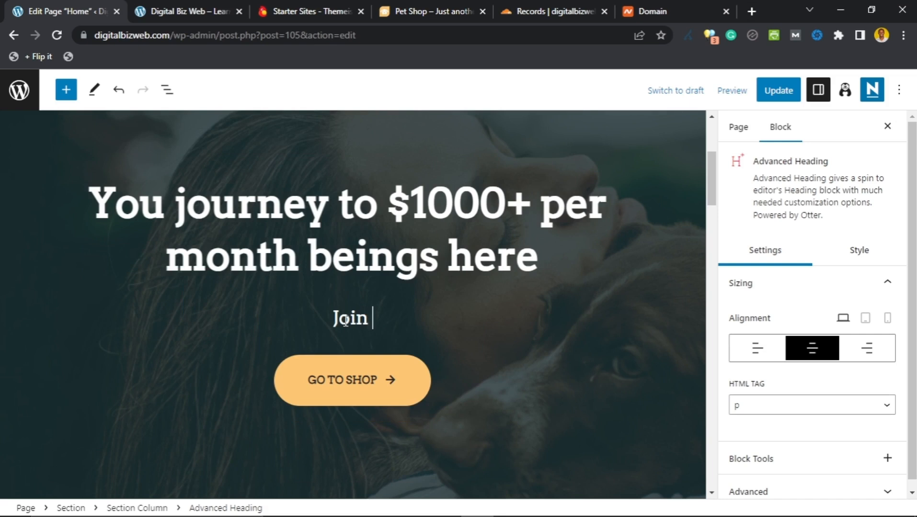
pyautogui.doubleClick(346, 320)
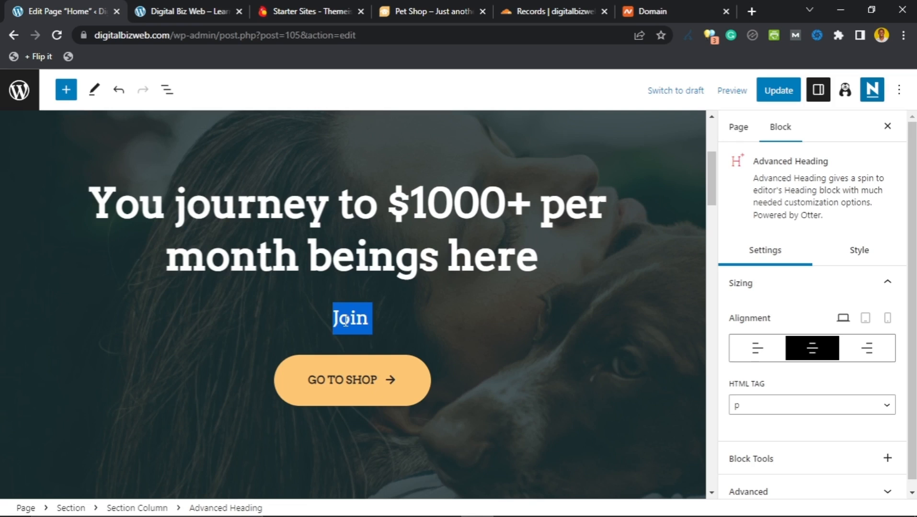
pyautogui.write('Use this ')
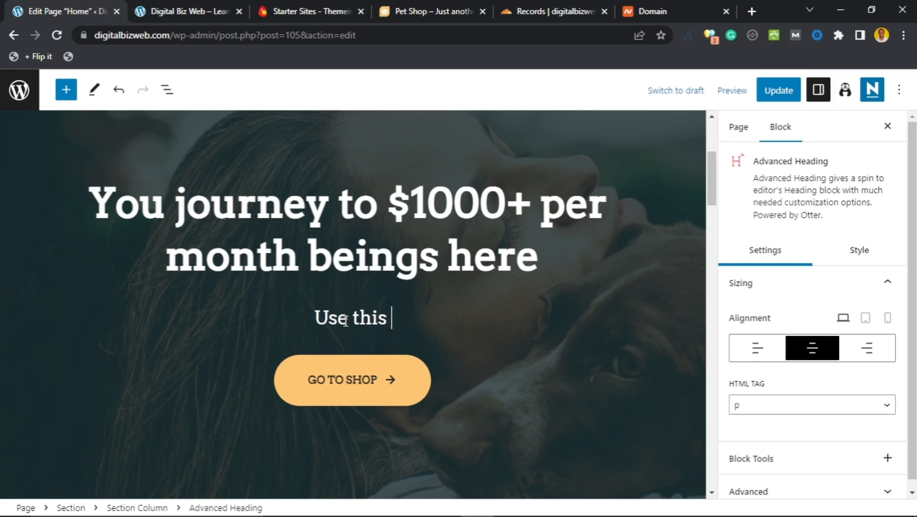
pyautogui.write('teted and proven pathway to learn how to start a blog writing about what')
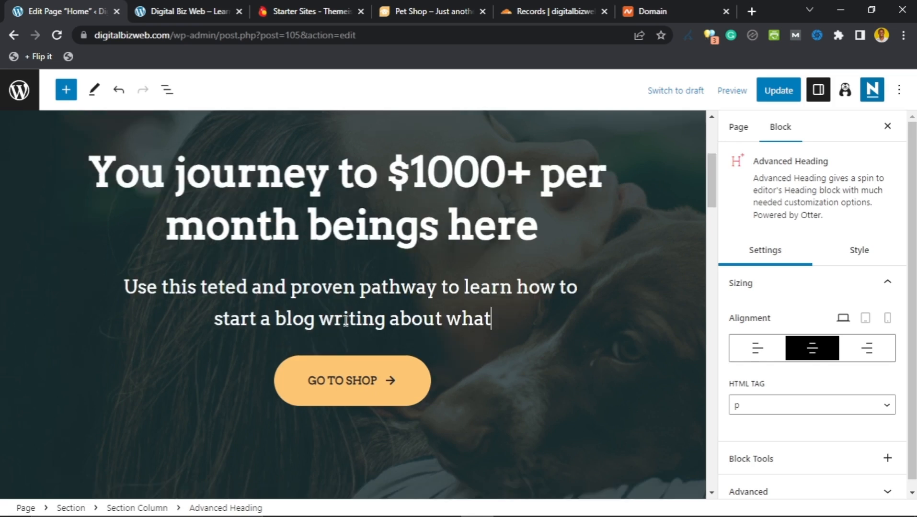
pyautogui.write(' you love and making mo')
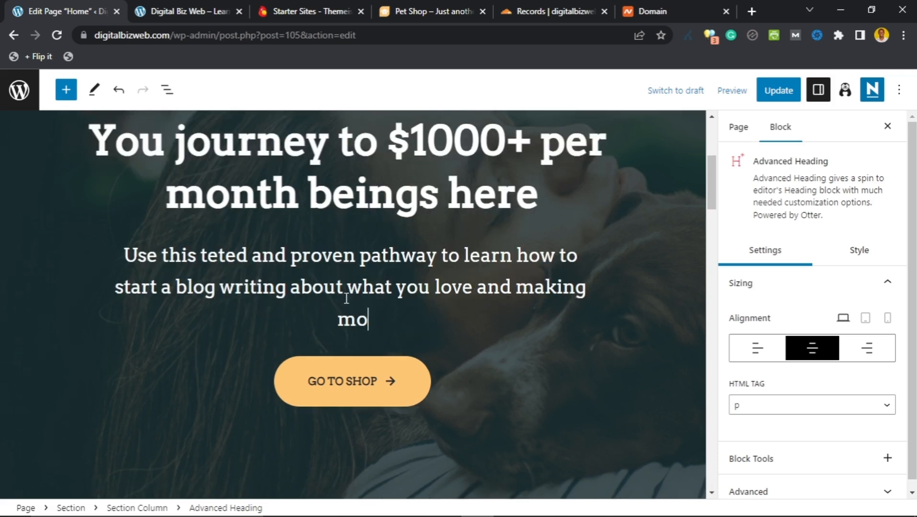
pyautogui.write('ney from it')
pyautogui.scroll(2, 293, 234)
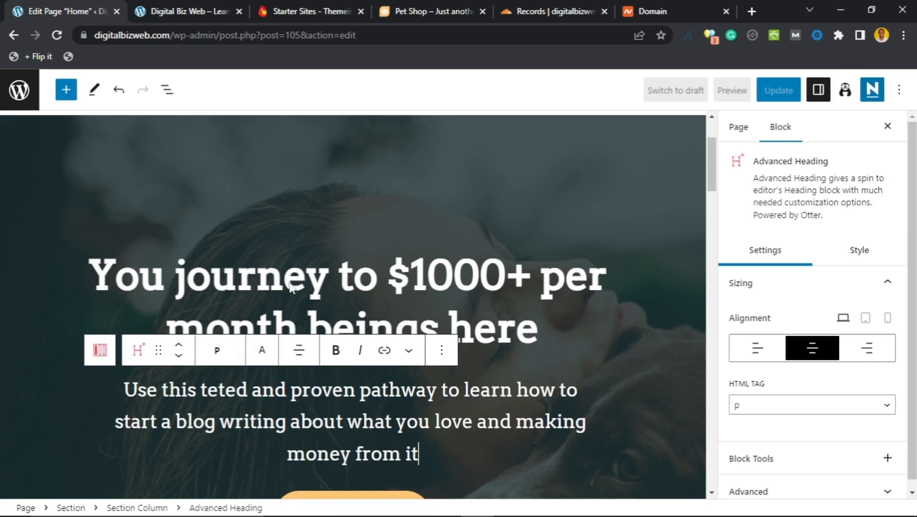
pyautogui.scroll(-1, 309, 313)
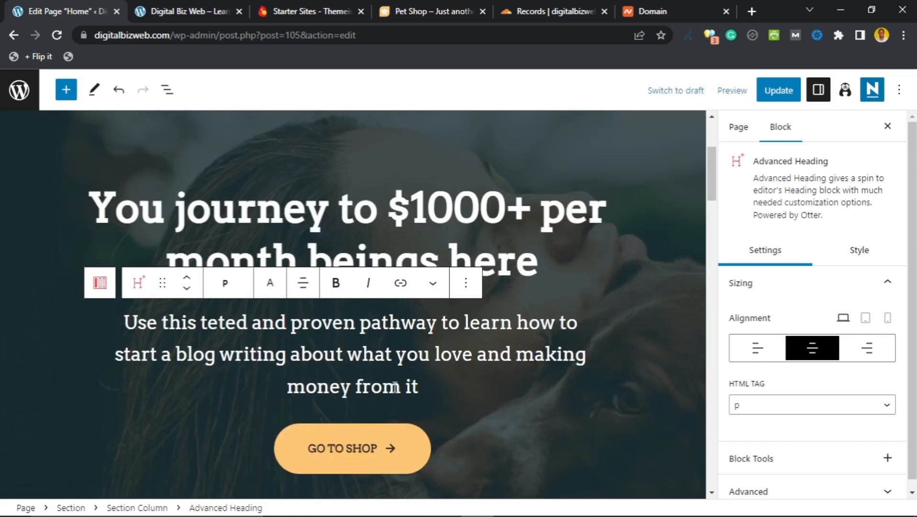
pyautogui.write('.')
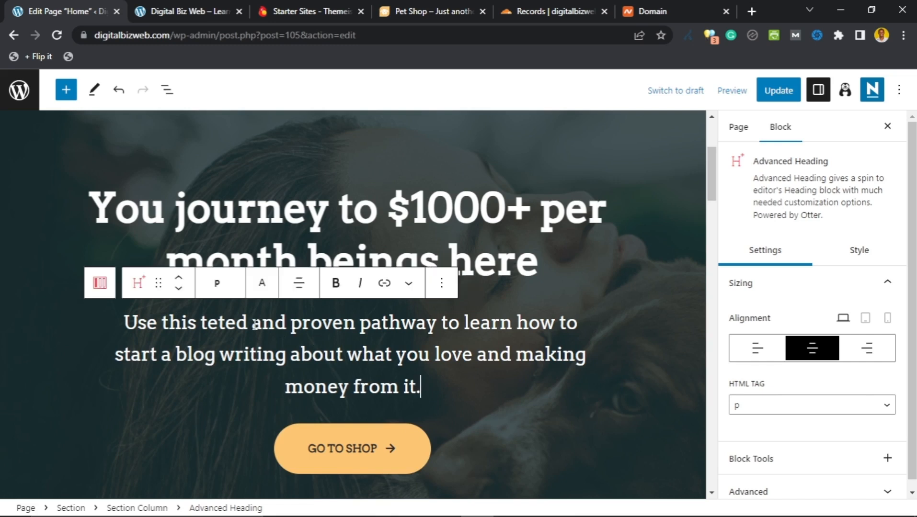
pyautogui.scroll(-1, 256, 331)
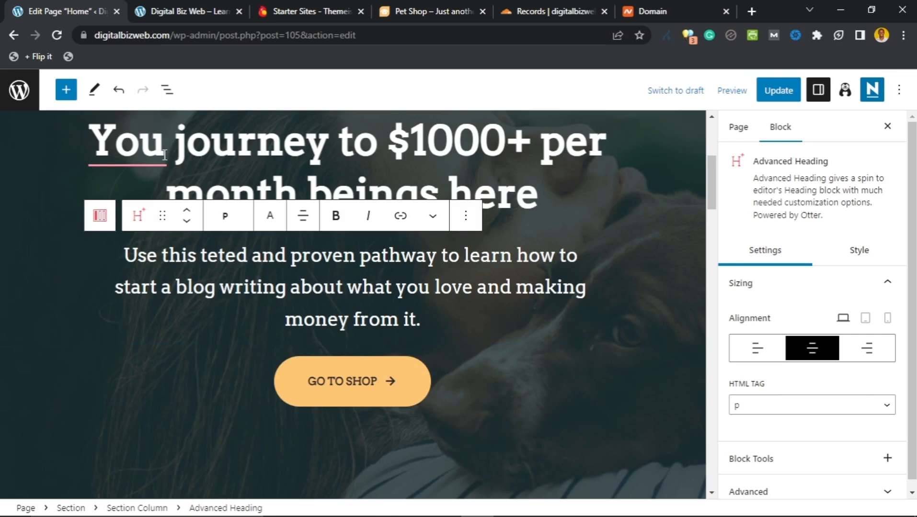
pyautogui.moveTo(143, 152)
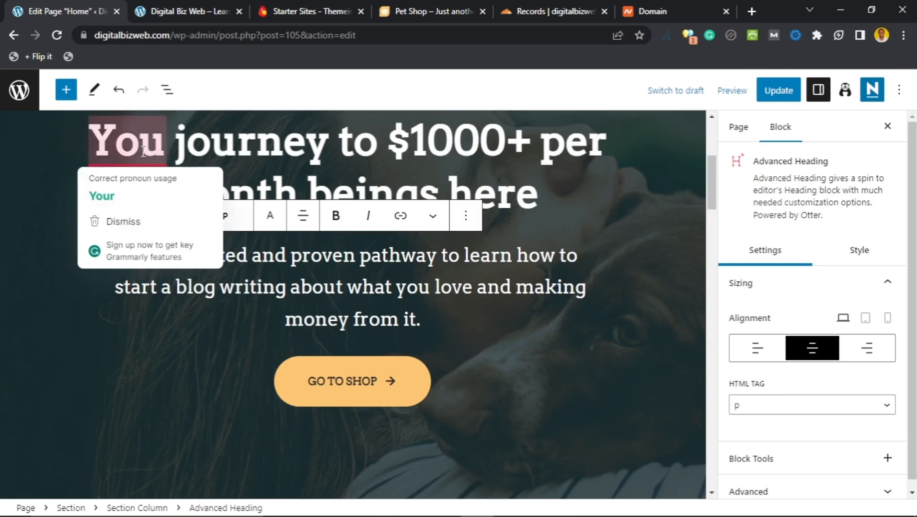
pyautogui.click(144, 201)
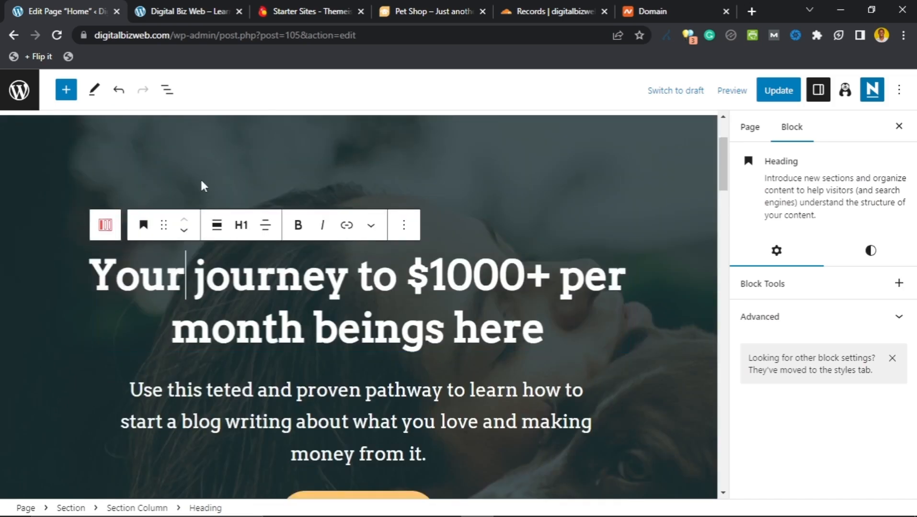
pyautogui.scroll(-3, 201, 182)
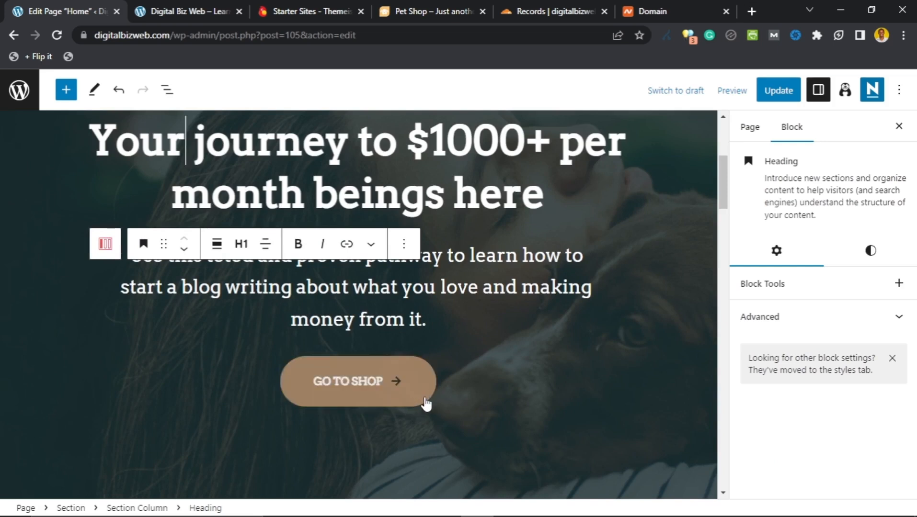
# Step: Relabel the hero's GO TO SHOP button as START HERE
pyautogui.click(286, 380)
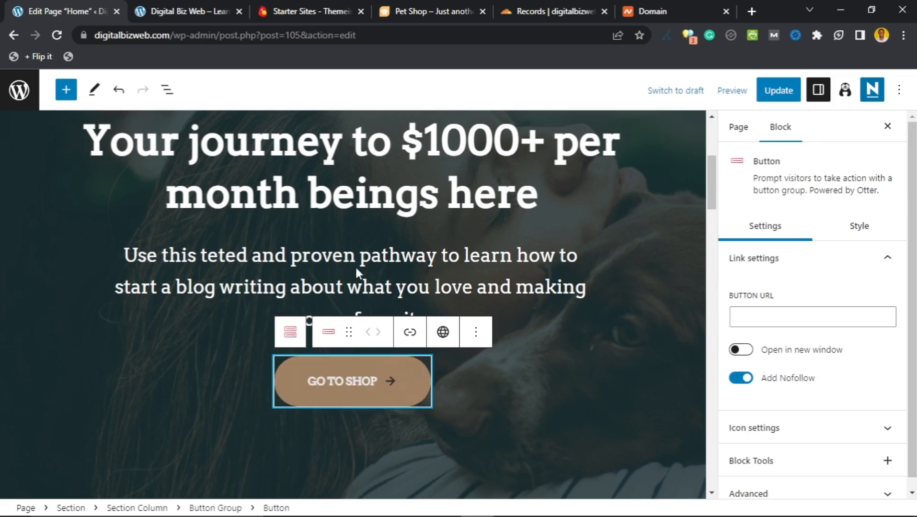
pyautogui.scroll(-2, 379, 271)
pyautogui.click(366, 312)
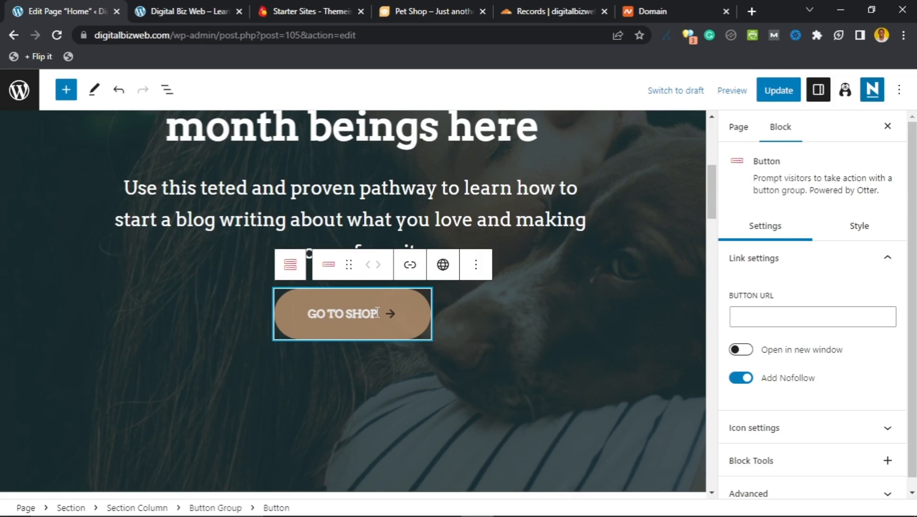
pyautogui.click(377, 312)
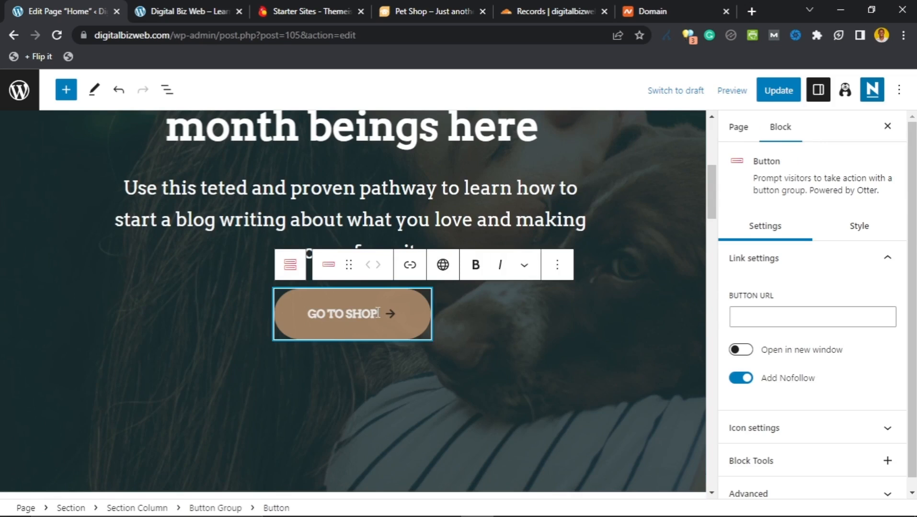
pyautogui.tripleClick(311, 316)
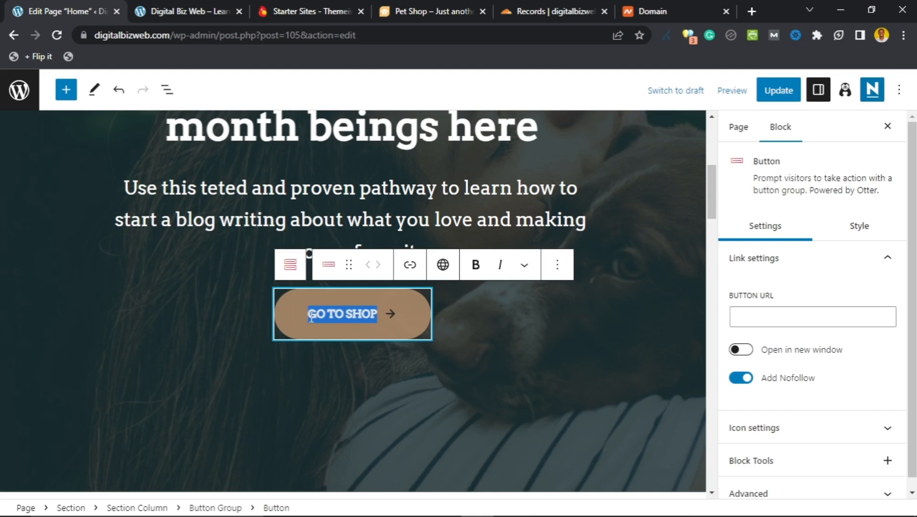
pyautogui.write('STAR')
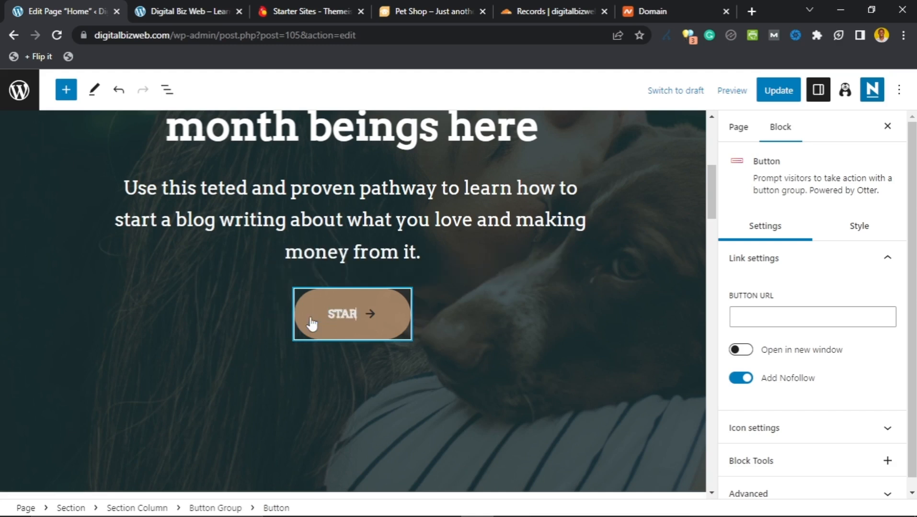
pyautogui.write('T HERE')
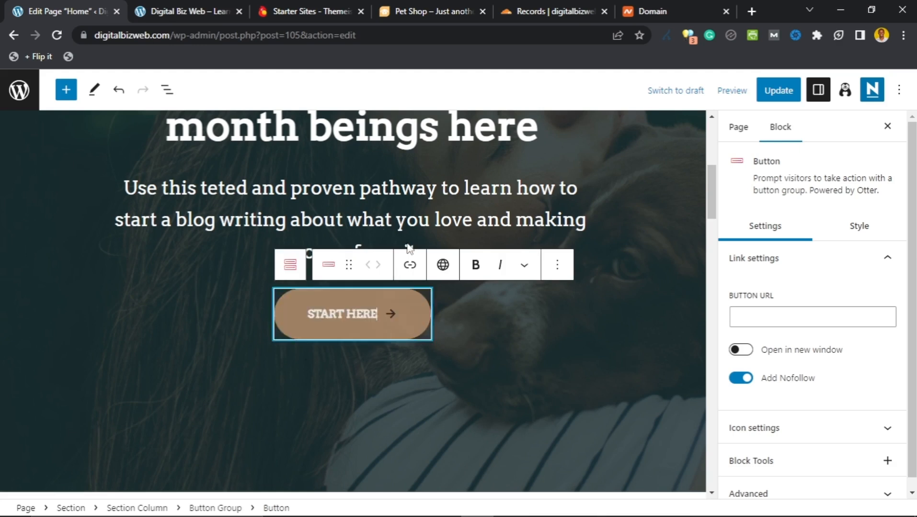
pyautogui.scroll(1, 249, 326)
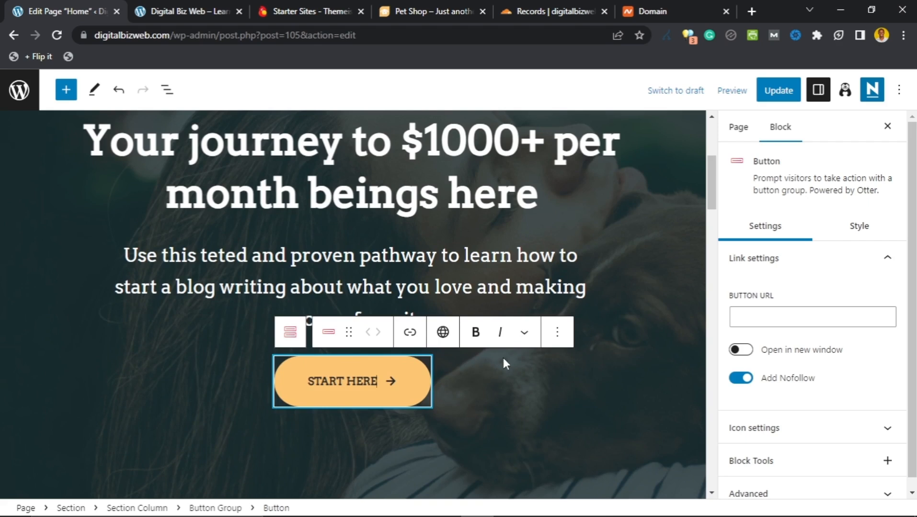
pyautogui.click(556, 333)
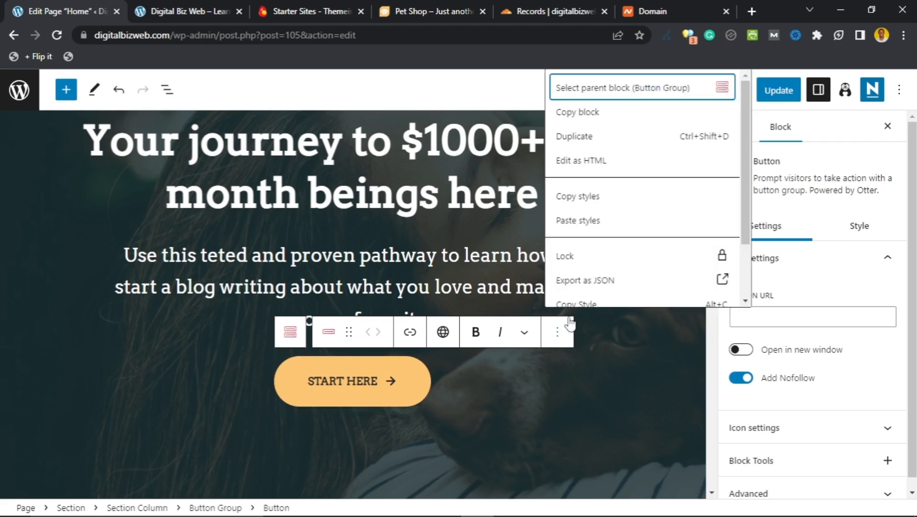
pyautogui.scroll(-2, 575, 271)
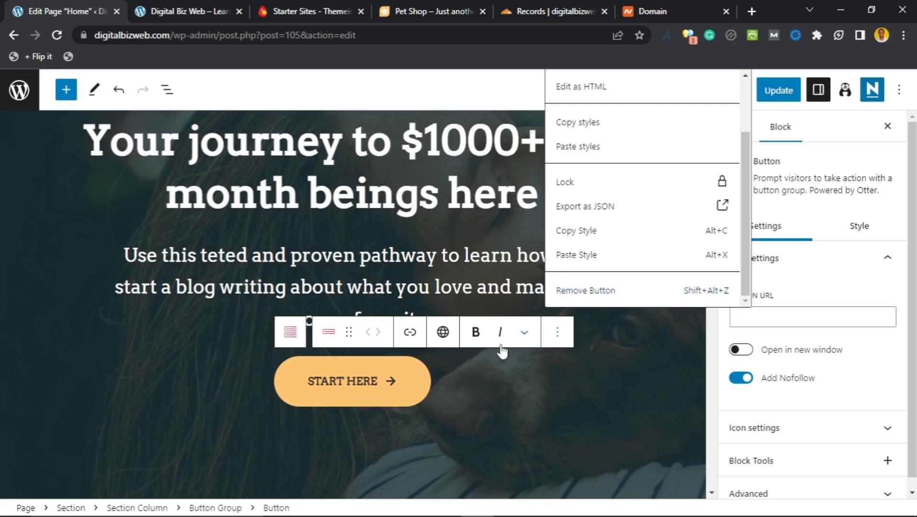
pyautogui.click(410, 332)
pyautogui.click(433, 374)
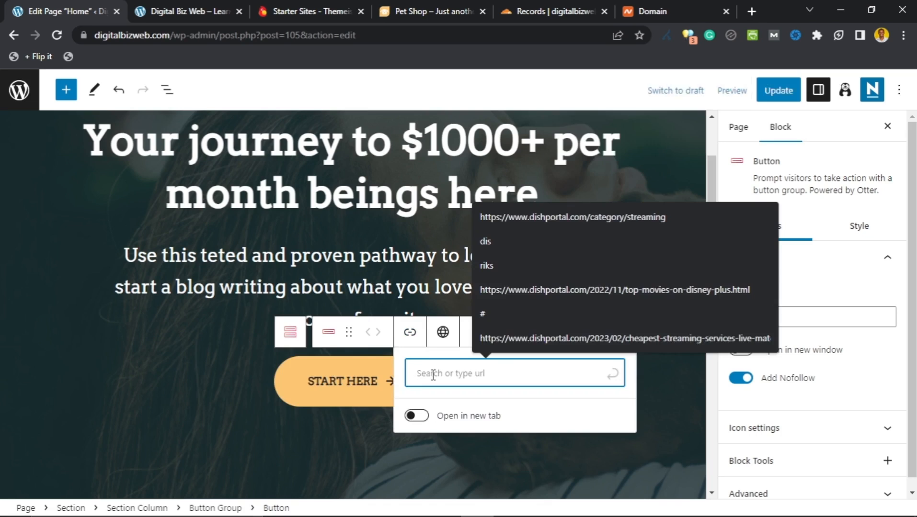
pyautogui.write('https')
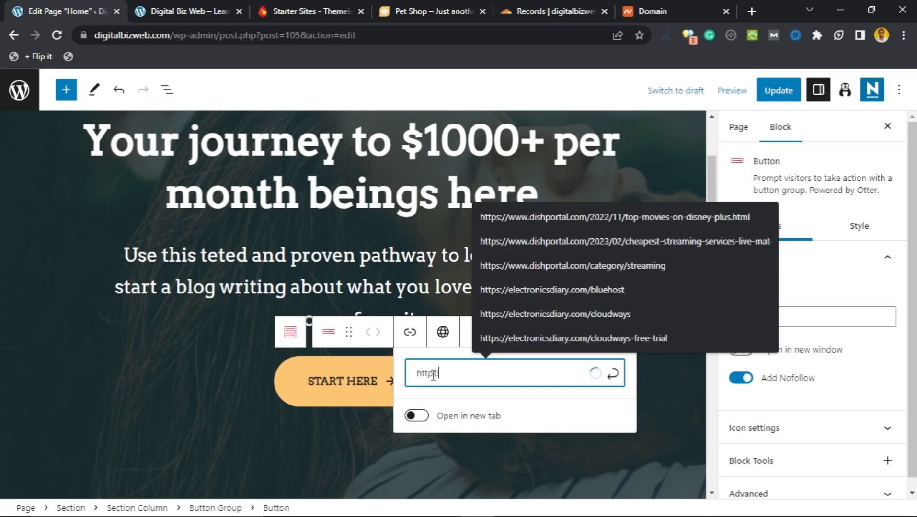
pyautogui.write('://di')
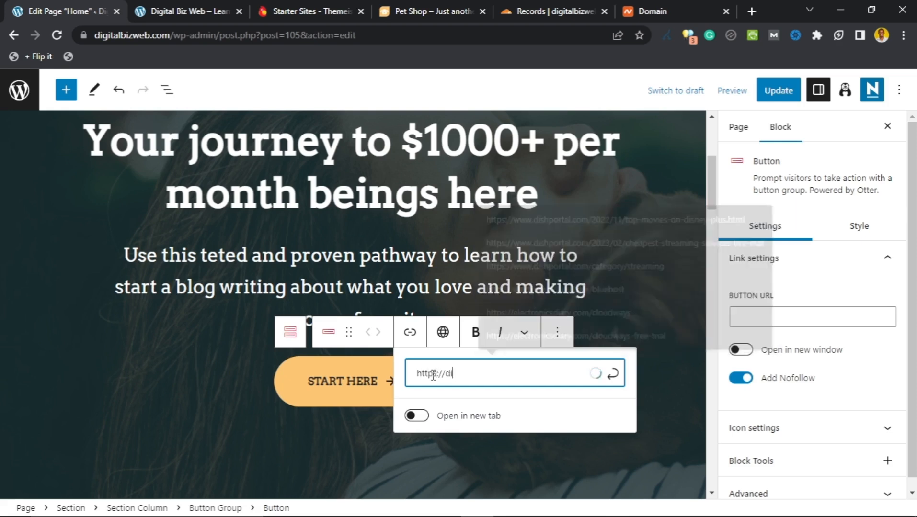
pyautogui.write('gitalbiz')
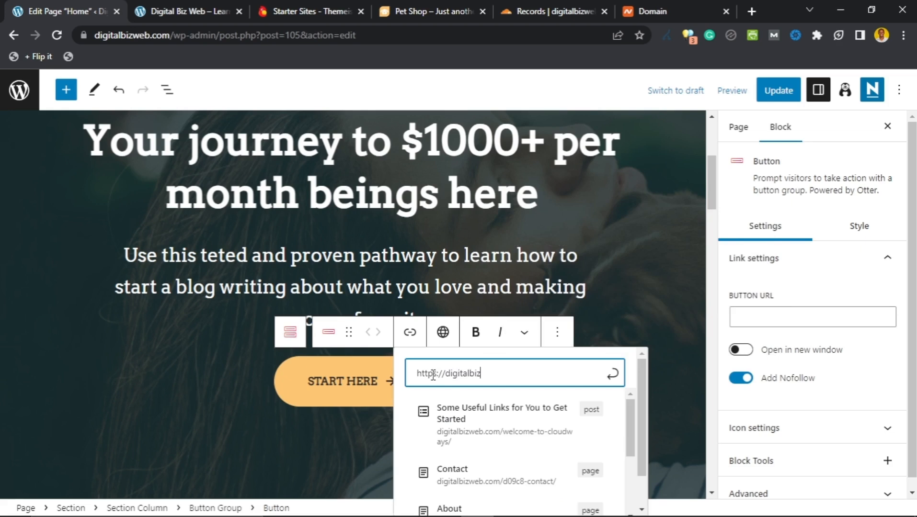
pyautogui.write('web.com/')
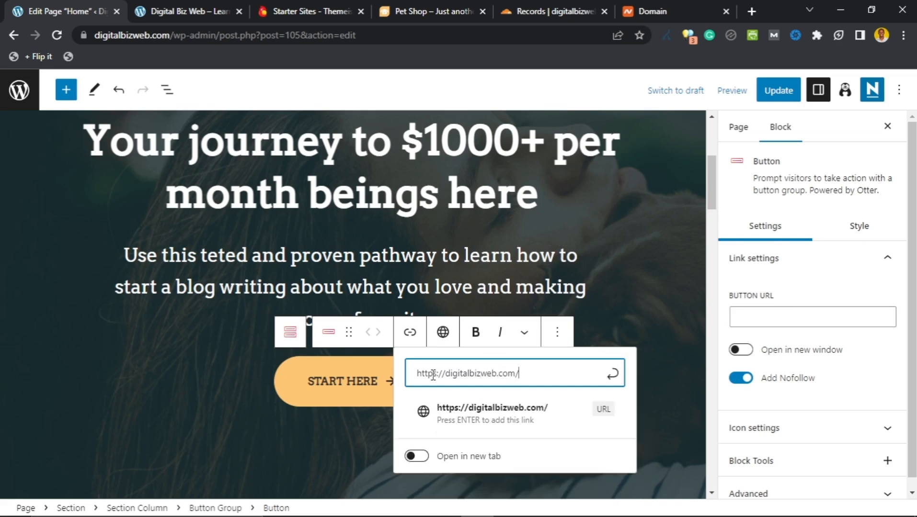
pyautogui.write('category/')
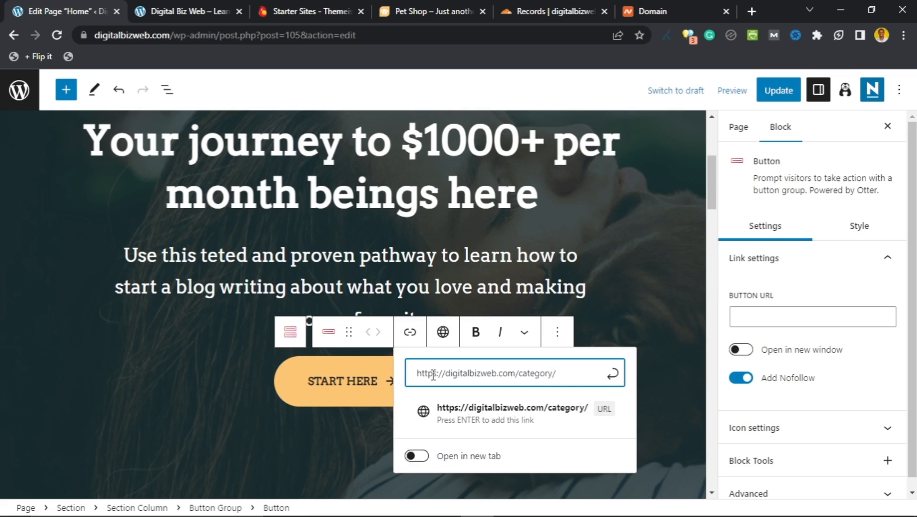
pyautogui.write('website-setup')
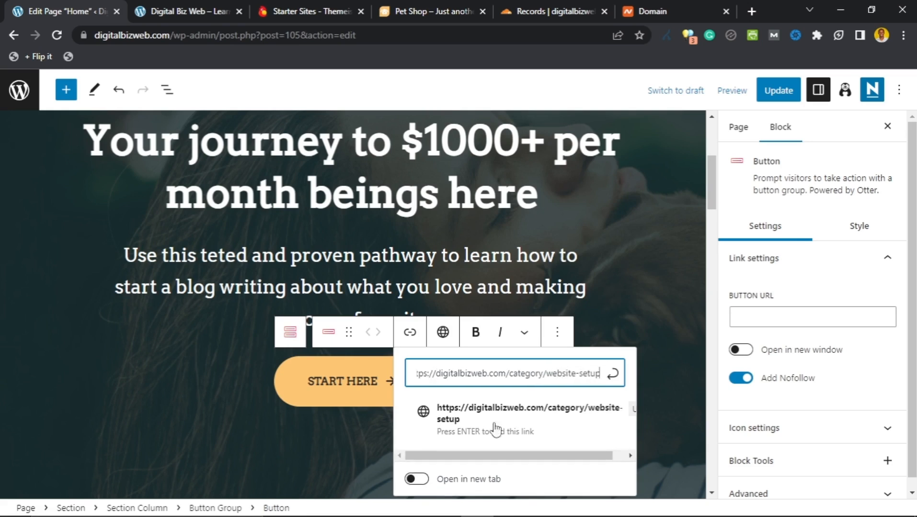
pyautogui.click(613, 376)
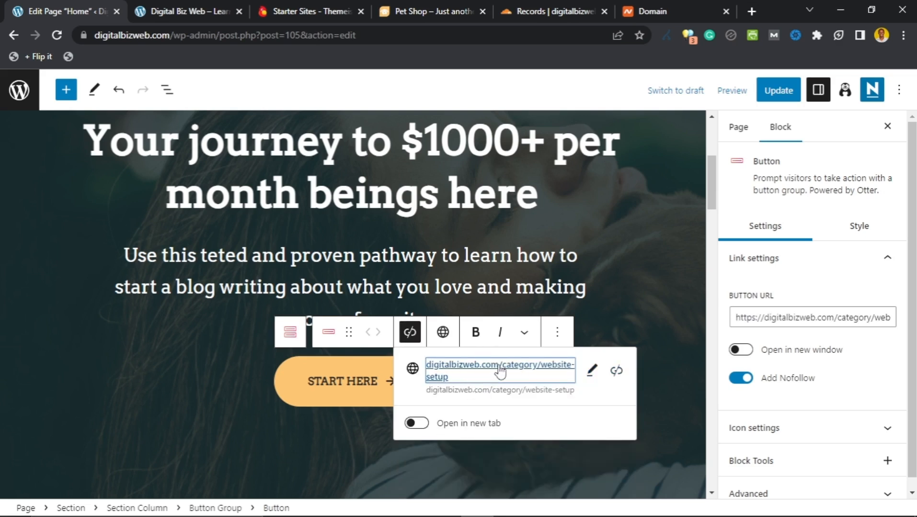
# Step: Dismiss the link popover and check the finished hero heading, subtitle and START HERE button
pyautogui.click(231, 355)
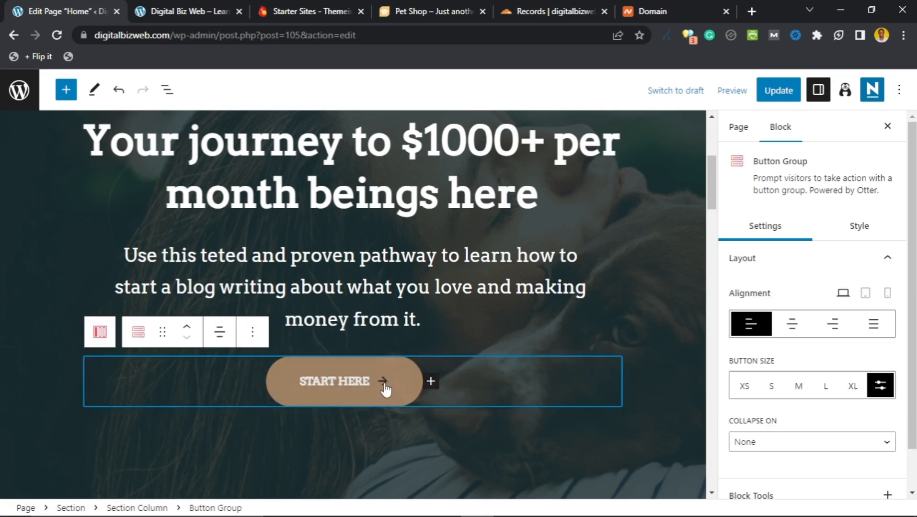
pyautogui.scroll(4, 316, 304)
pyautogui.scroll(-10, 315, 304)
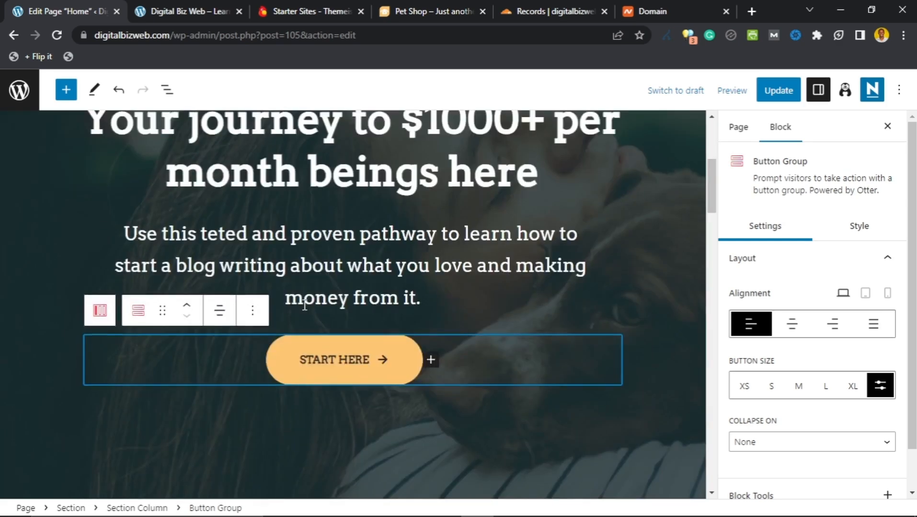
pyautogui.scroll(-2, 301, 309)
pyautogui.scroll(10, 300, 288)
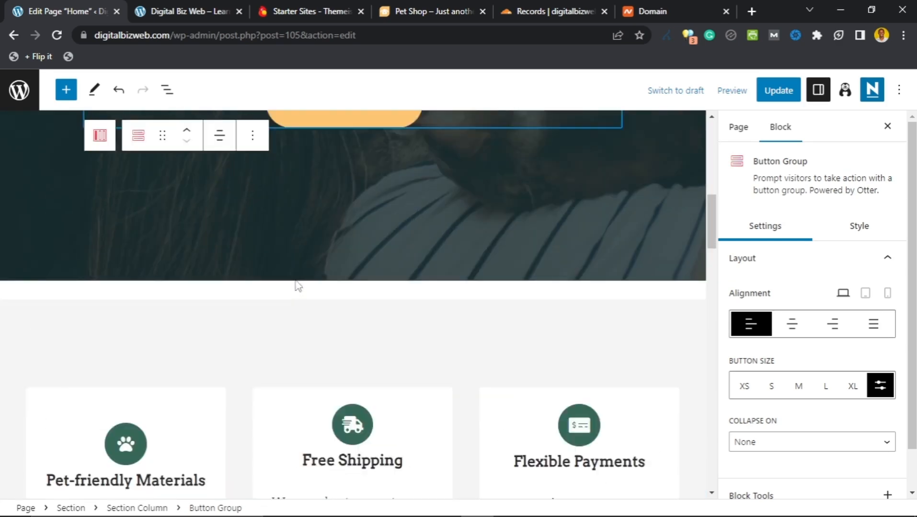
pyautogui.scroll(-2, 368, 268)
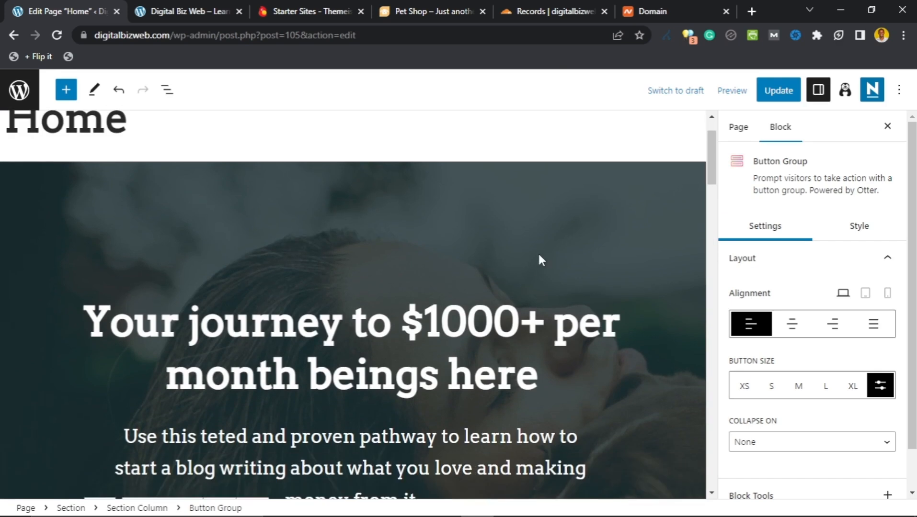
# Step: Open the hero Section's Style > Background & Content > Background image options via Manage Image
pyautogui.click(640, 191)
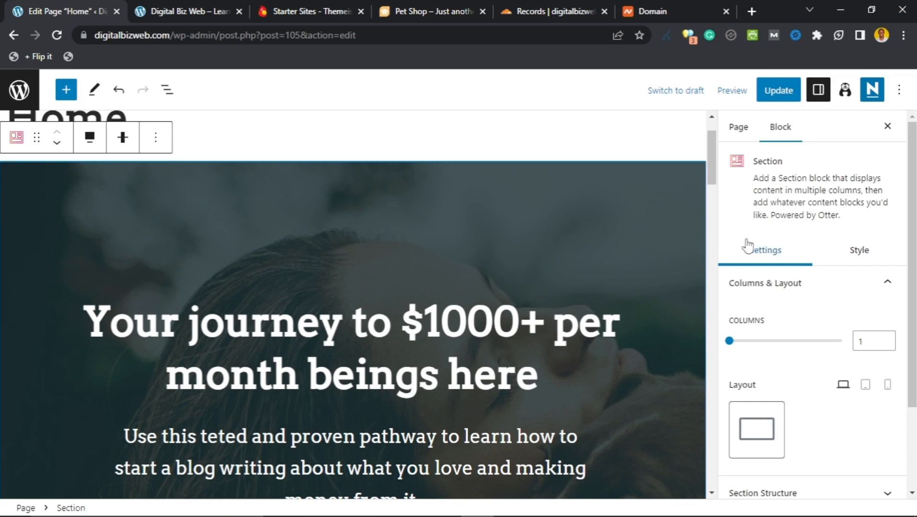
pyautogui.scroll(-3, 753, 249)
pyautogui.scroll(3, 776, 202)
pyautogui.scroll(-2, 804, 258)
pyautogui.scroll(1, 800, 258)
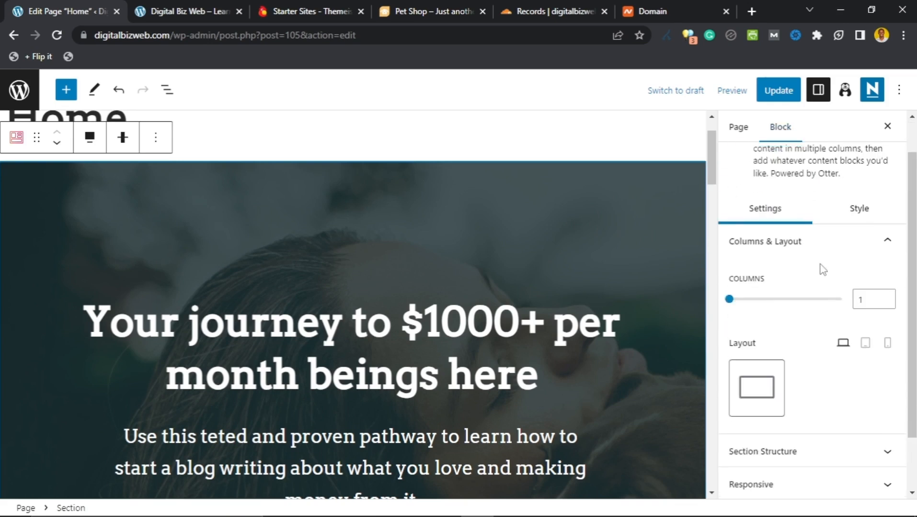
pyautogui.click(859, 209)
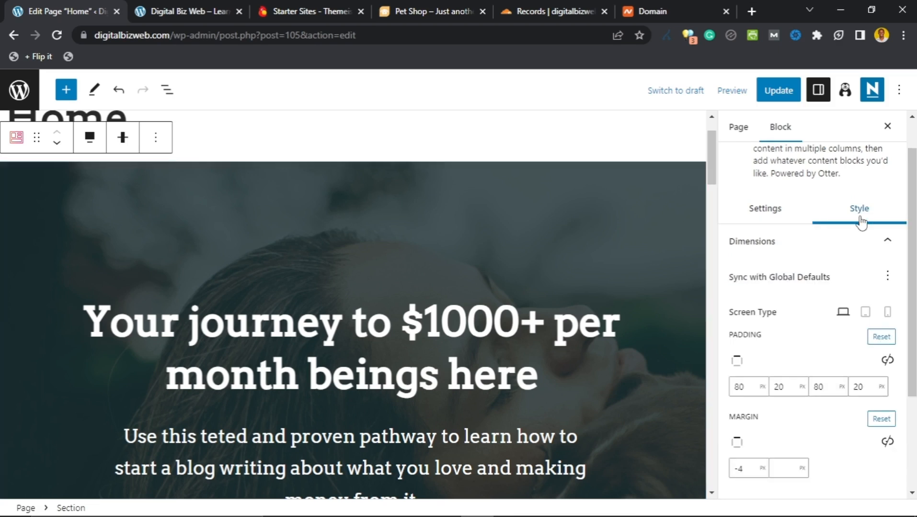
pyautogui.scroll(-3, 767, 335)
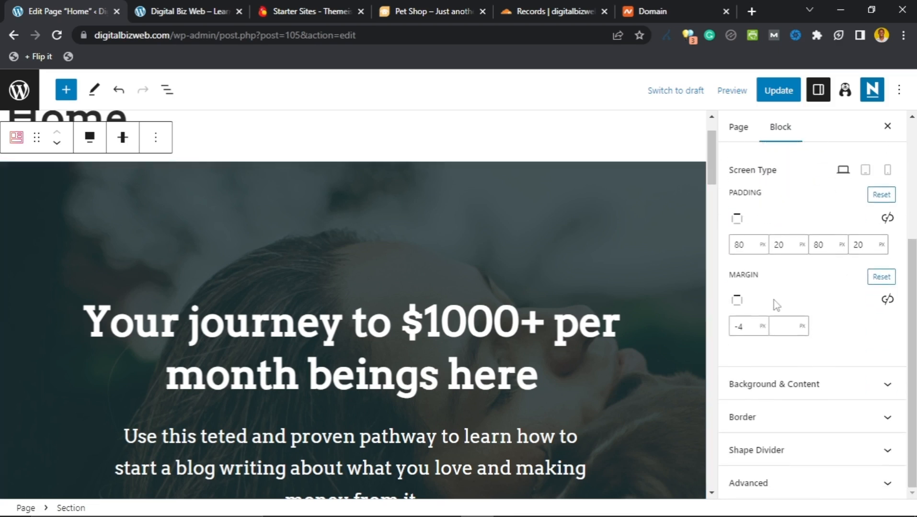
pyautogui.click(858, 388)
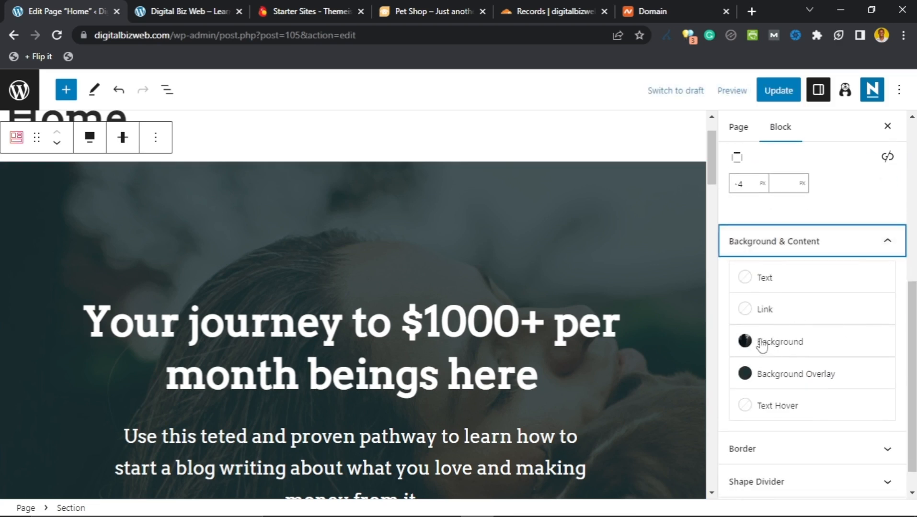
pyautogui.click(748, 344)
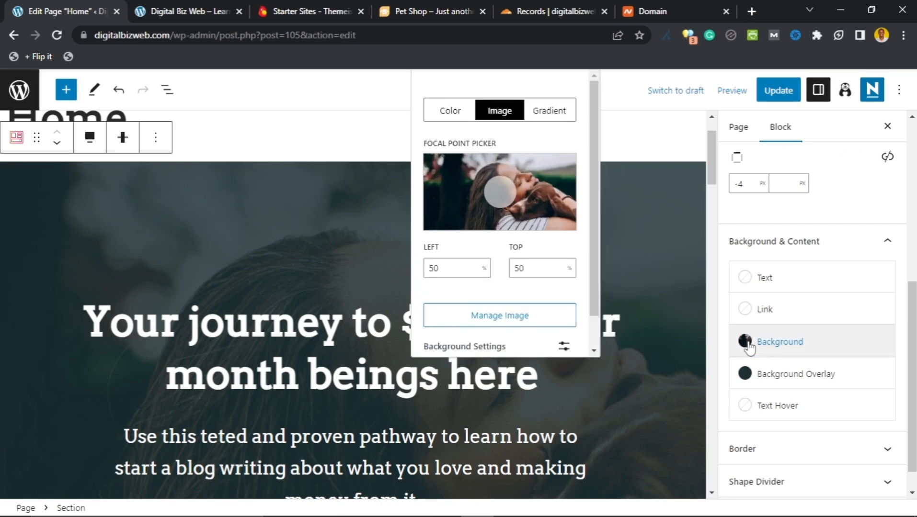
pyautogui.scroll(3, 748, 344)
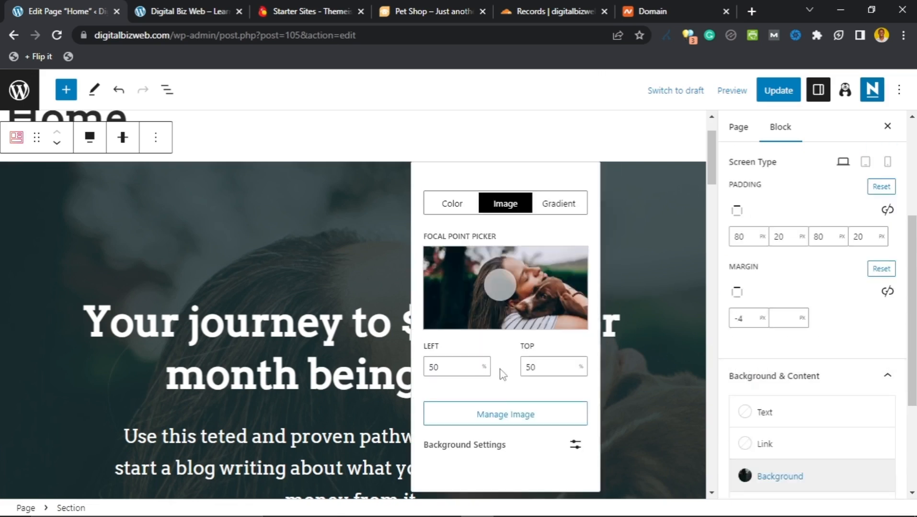
pyautogui.click(505, 428)
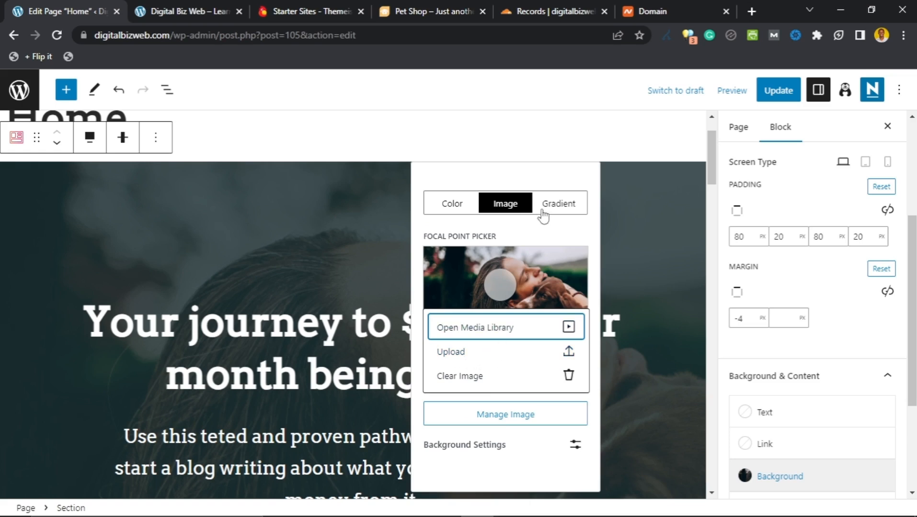
# Step: Go to pexels.com in a new browser tab
pyautogui.click(751, 12)
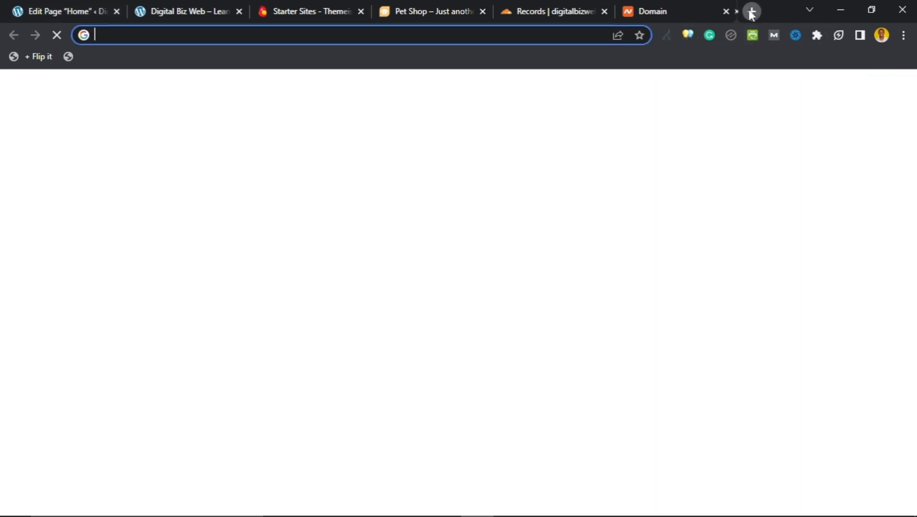
pyautogui.click(473, 31)
pyautogui.write('pexels.com')
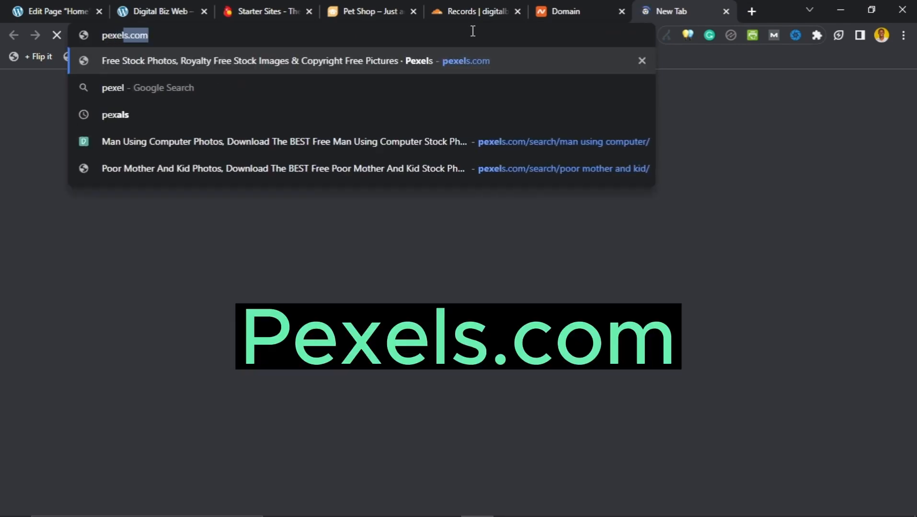
pyautogui.press('Return')
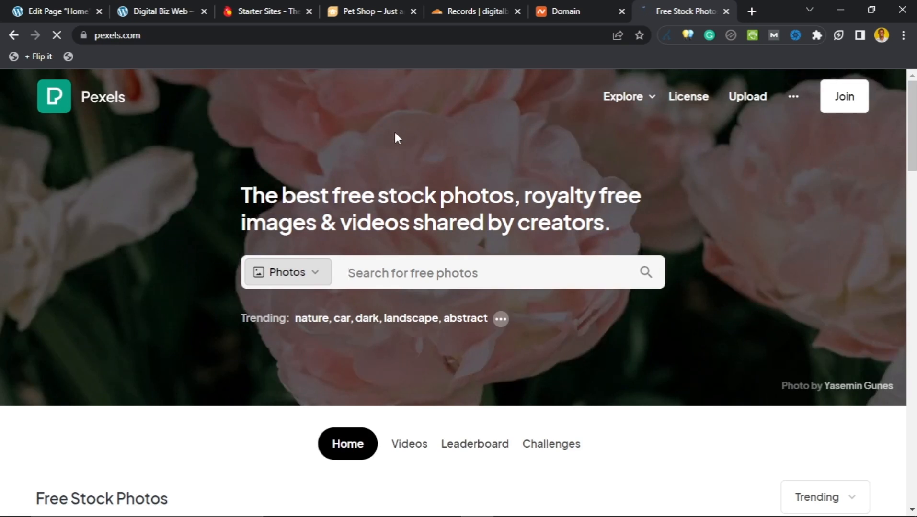
# Step: Search Pexels photos for 'man and woman using laptop'
pyautogui.scroll(-7, 411, 137)
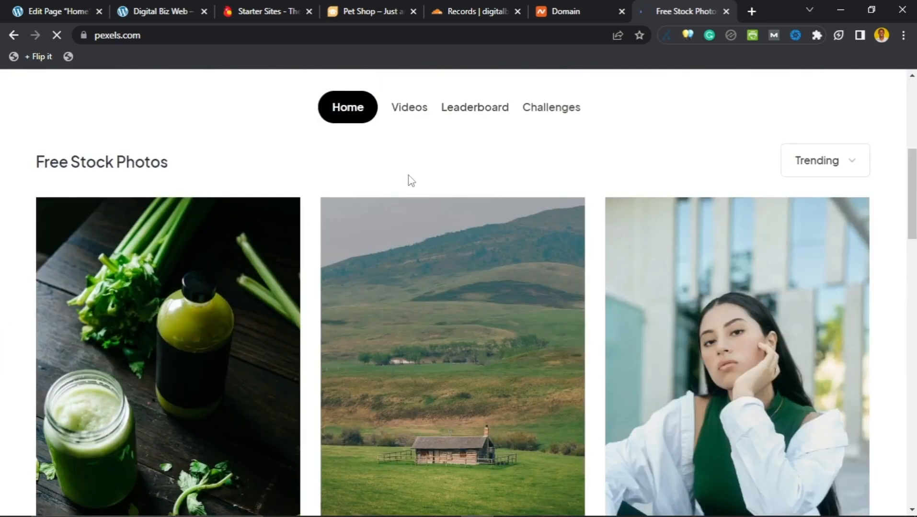
pyautogui.scroll(7, 410, 181)
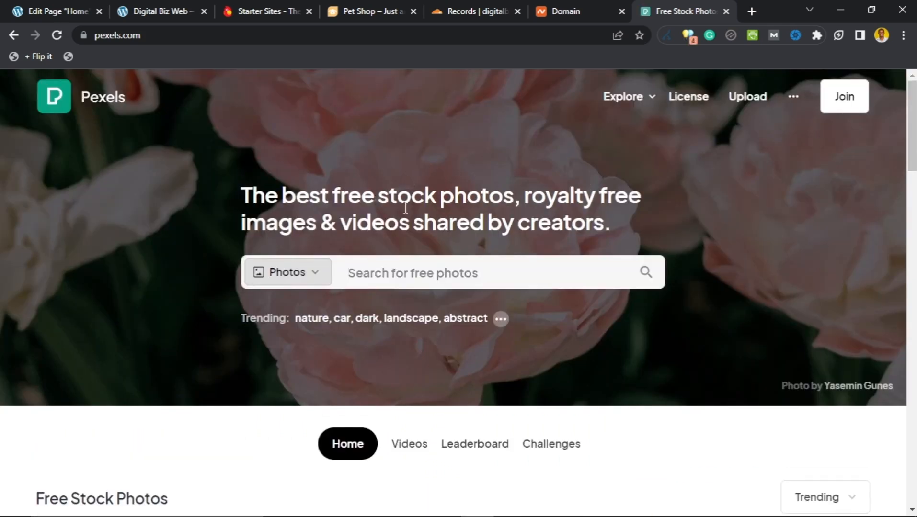
pyautogui.click(409, 263)
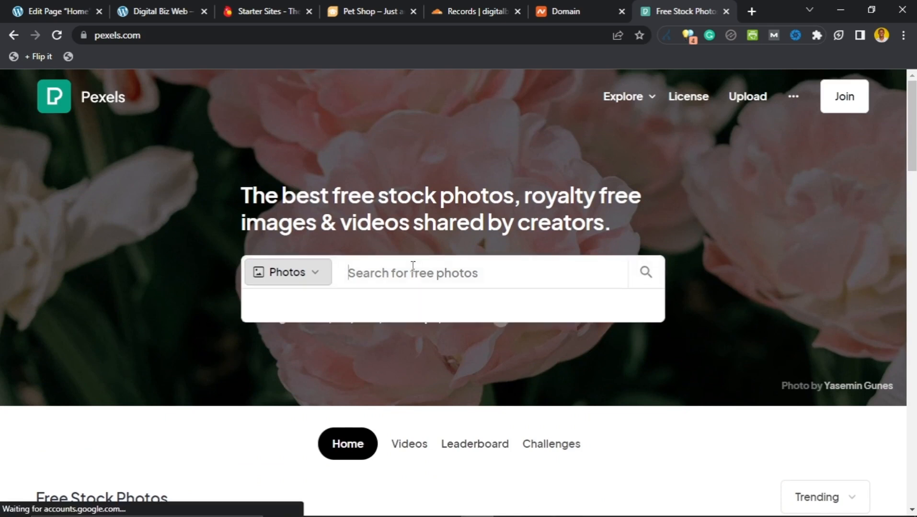
pyautogui.write('man a')
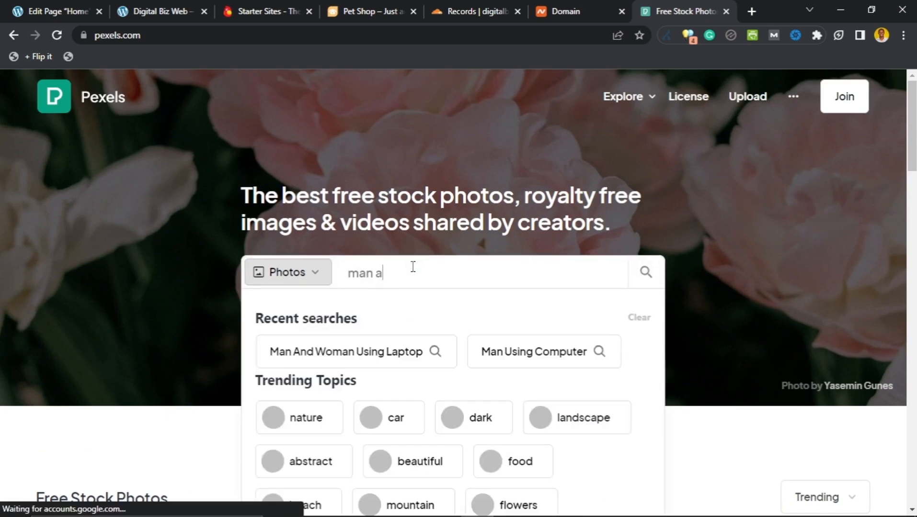
pyautogui.write('nd woman using laptop')
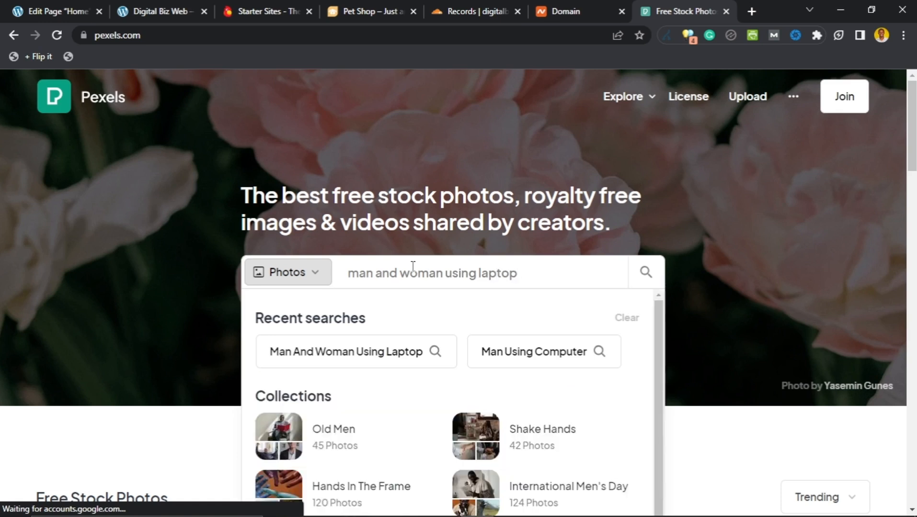
pyautogui.press('Return')
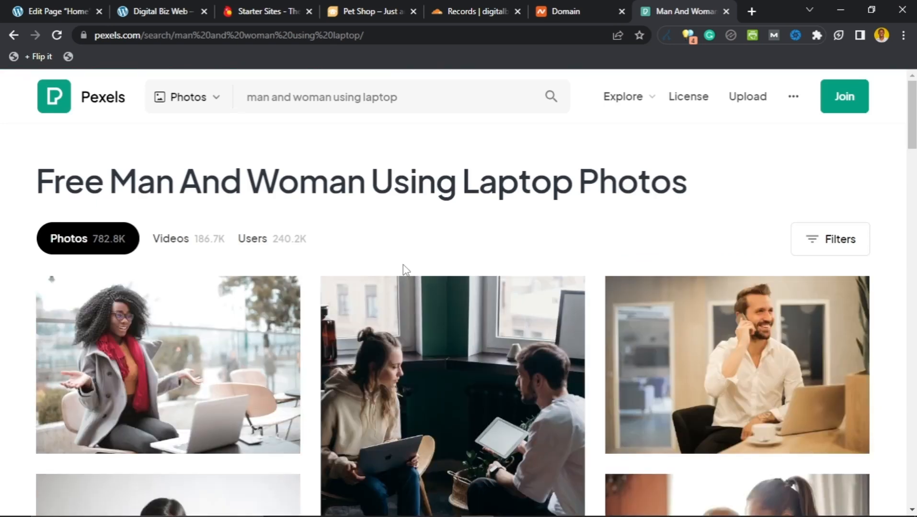
# Step: Scroll the results to the photo of a woman and man sharing a laptop beside plants
pyautogui.scroll(-1, 312, 258)
pyautogui.scroll(-5, 313, 259)
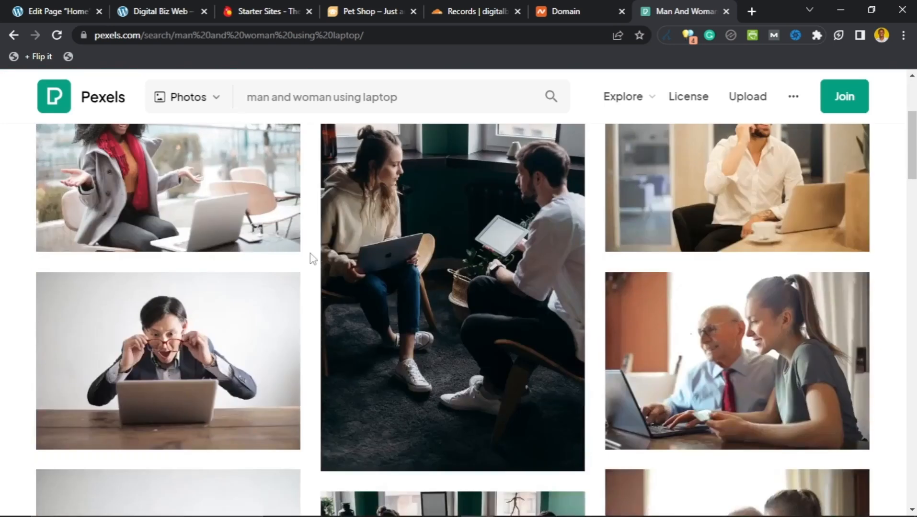
pyautogui.scroll(-2, 312, 258)
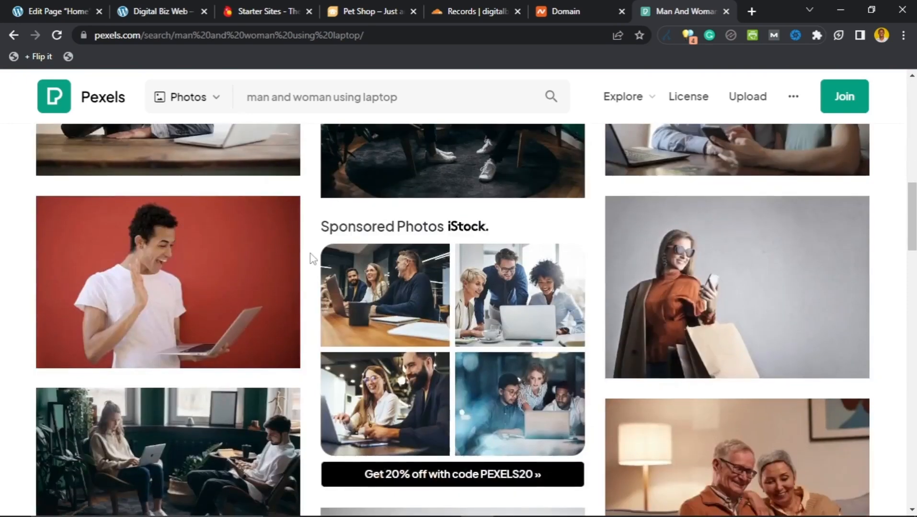
pyautogui.scroll(-10, 312, 258)
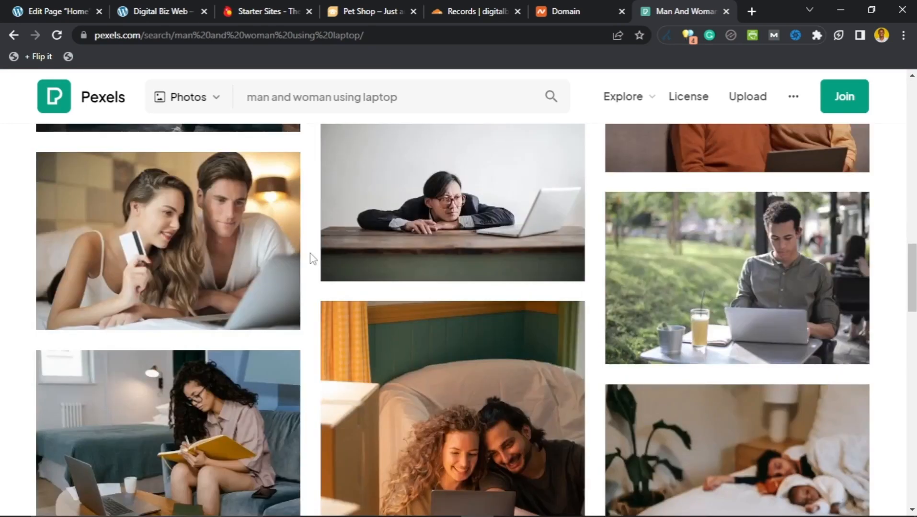
pyautogui.scroll(-5, 312, 259)
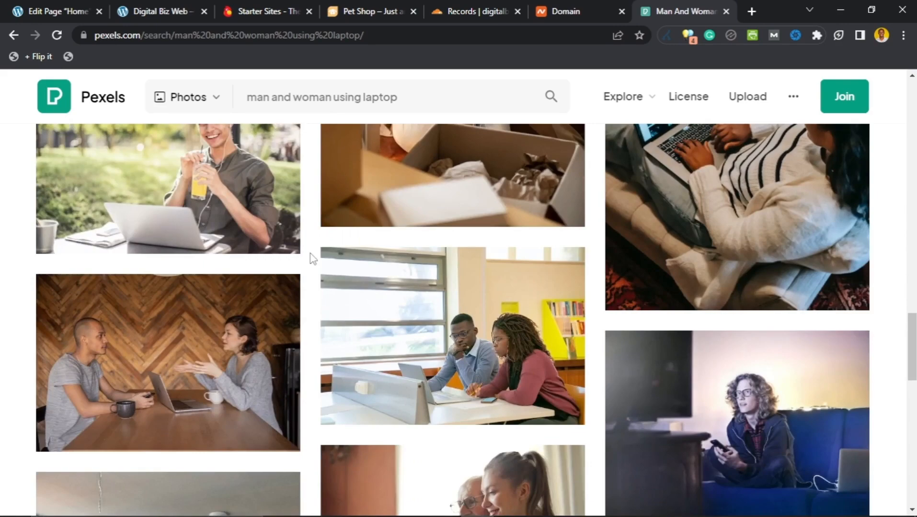
pyautogui.scroll(-8, 312, 259)
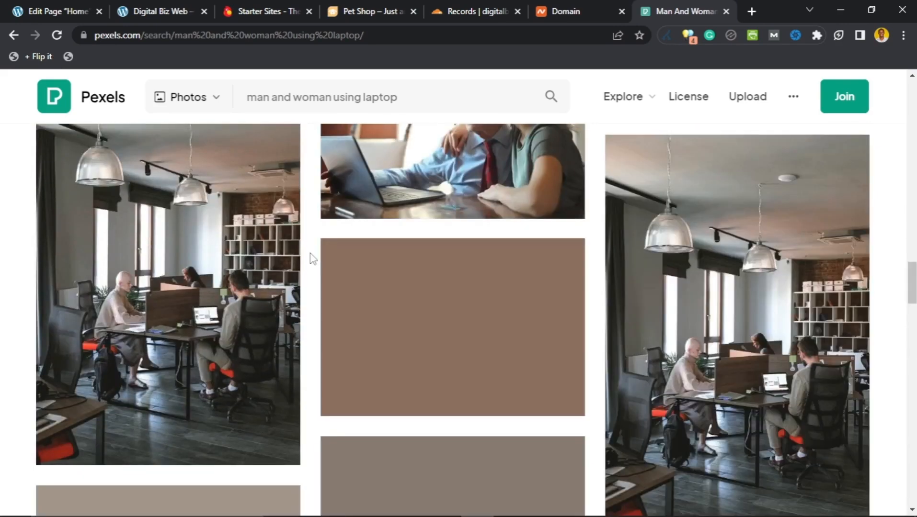
pyautogui.scroll(-6, 313, 259)
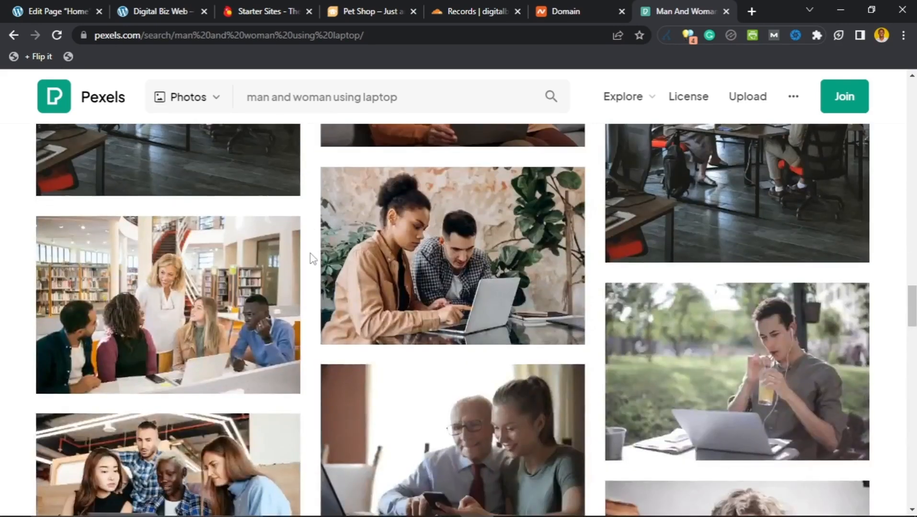
pyautogui.scroll(6, 312, 258)
pyautogui.scroll(-5, 312, 259)
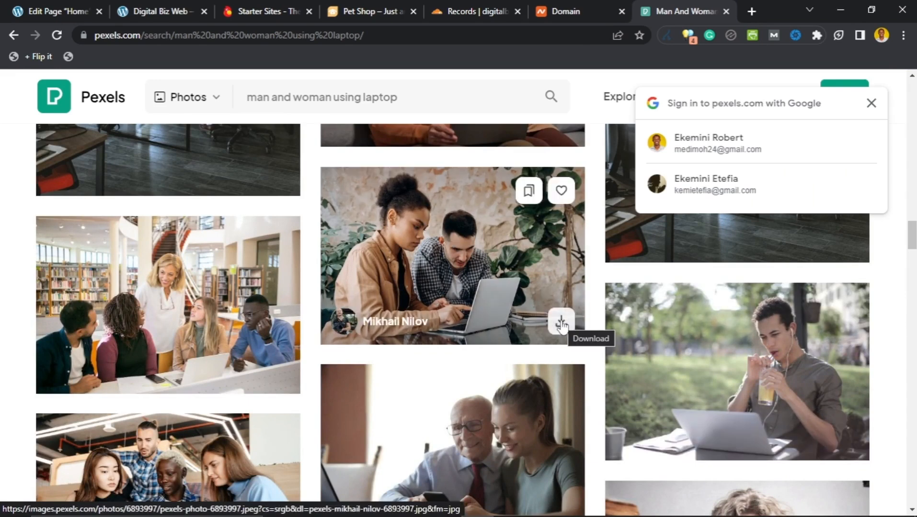
# Step: Open the woman-and-man laptop photo and download it at Large 1920×1280
pyautogui.click(453, 244)
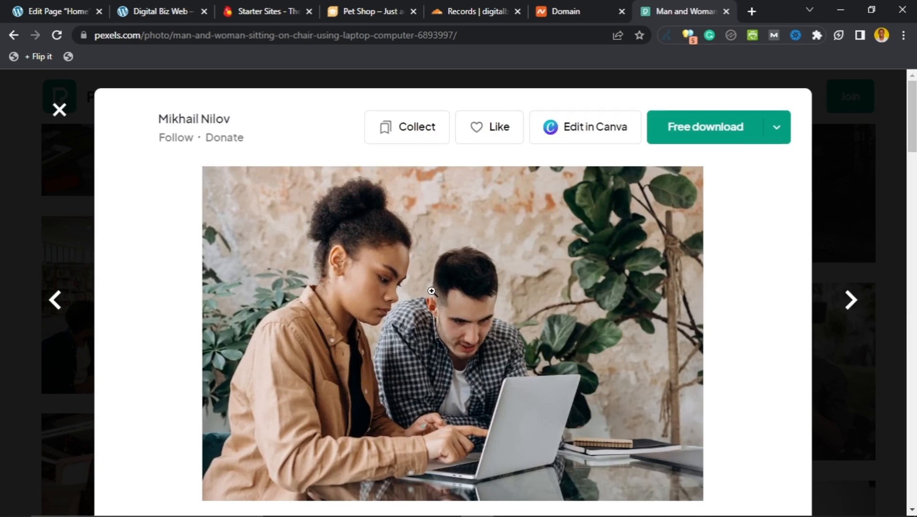
pyautogui.scroll(-4, 436, 295)
pyautogui.scroll(4, 452, 297)
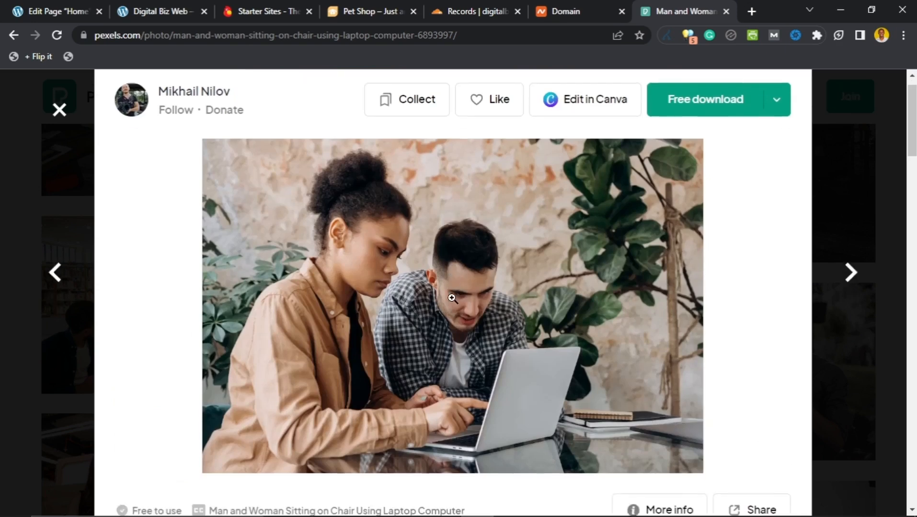
pyautogui.scroll(-1, 455, 293)
pyautogui.scroll(1, 460, 293)
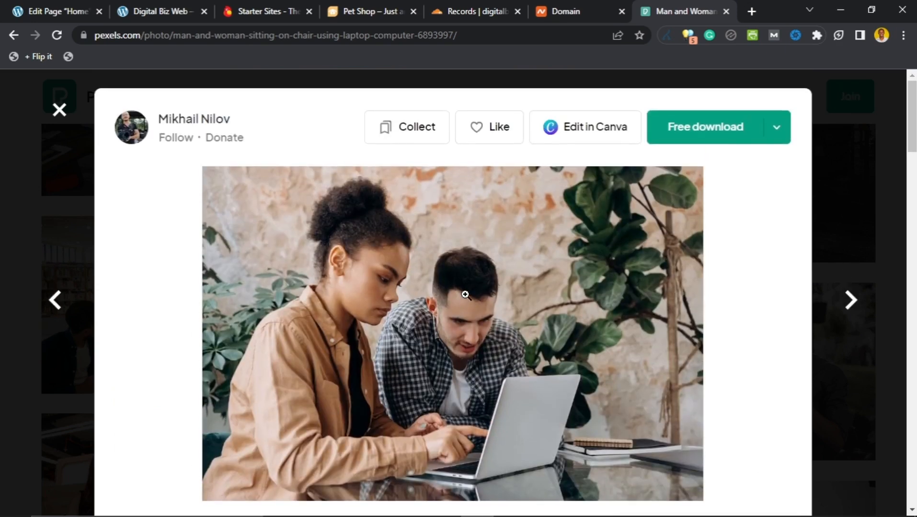
pyautogui.click(771, 139)
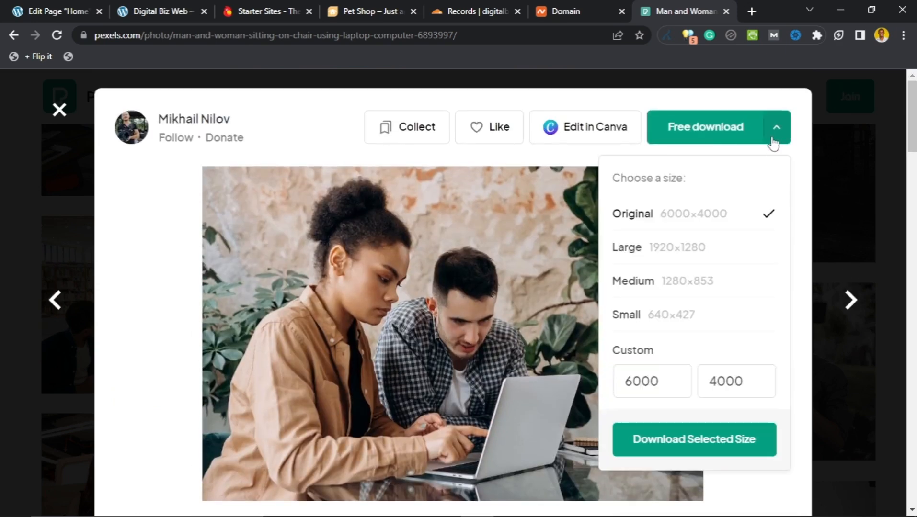
pyautogui.click(735, 258)
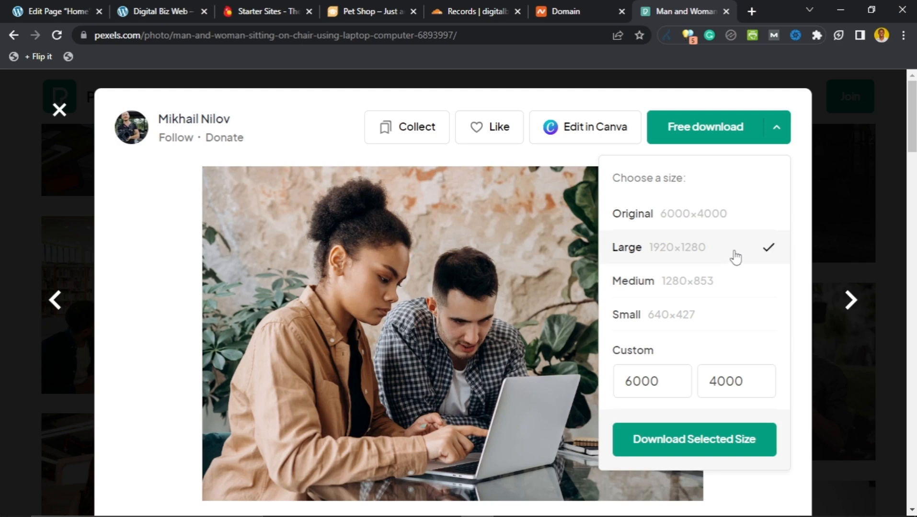
pyautogui.click(721, 444)
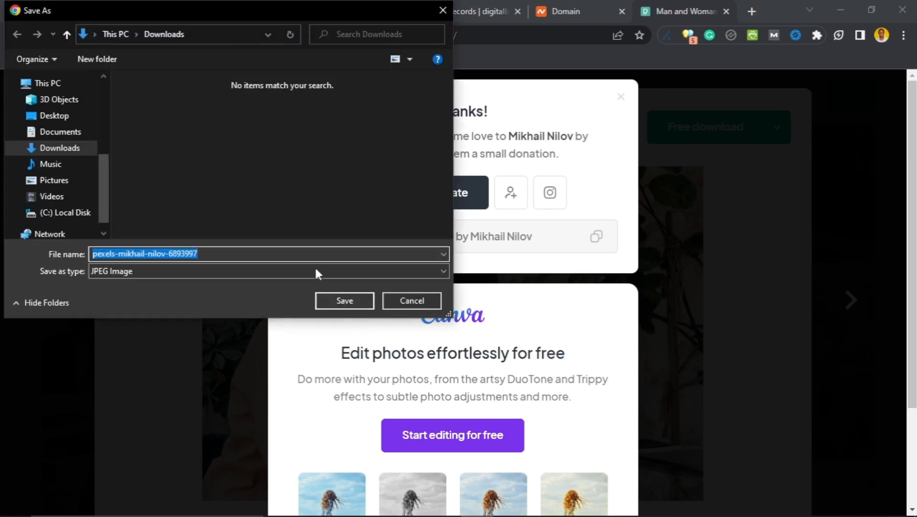
# Step: Create a DIGITAL BIZ WEBSITE folder on the Desktop and save pexels-mikhail-nilov-6893997 there as JPEG
pyautogui.click(80, 120)
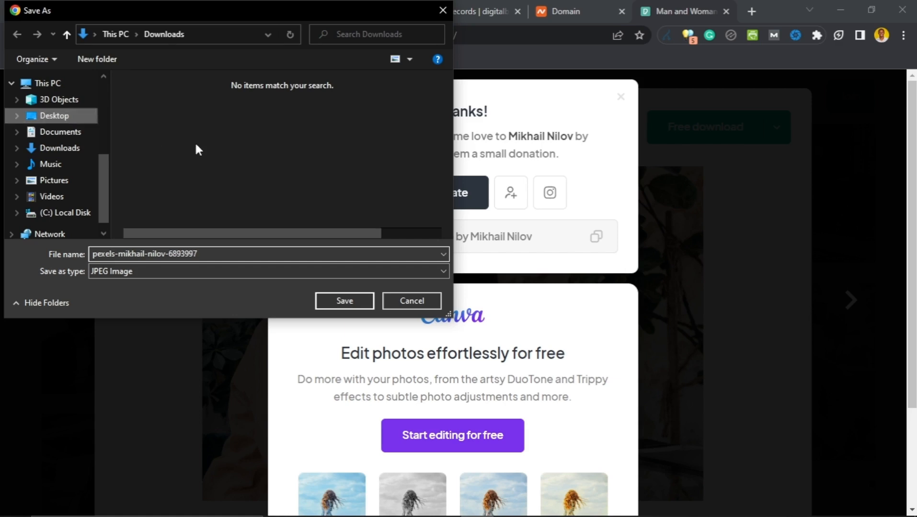
pyautogui.rightClick(202, 129)
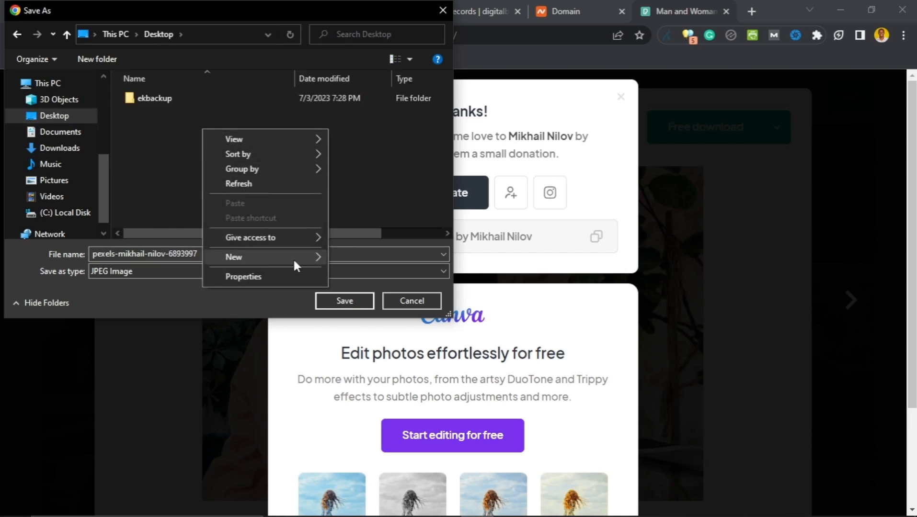
pyautogui.click(349, 259)
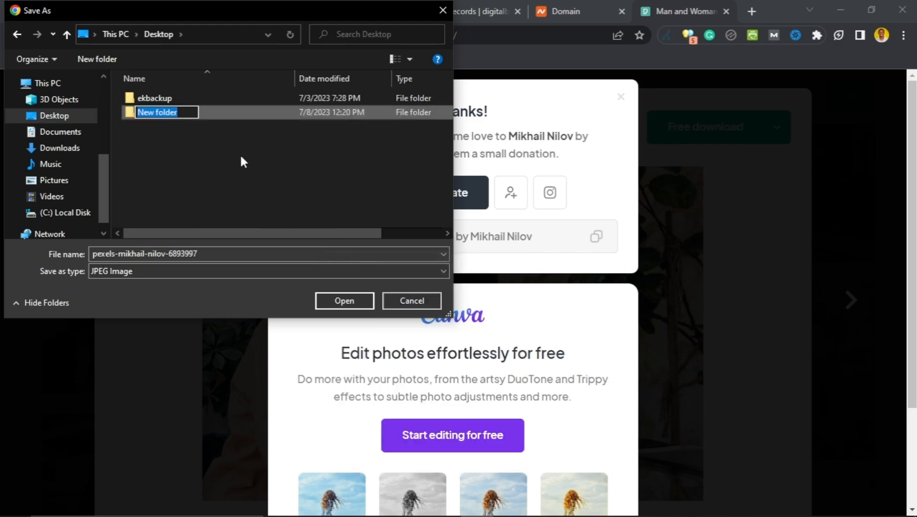
pyautogui.write('DIGITAL ')
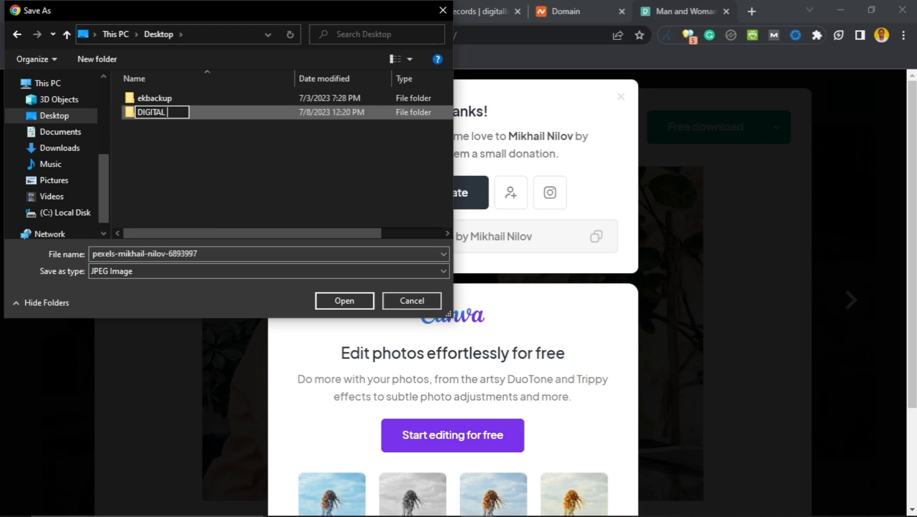
pyautogui.write('BIZ WEBS')
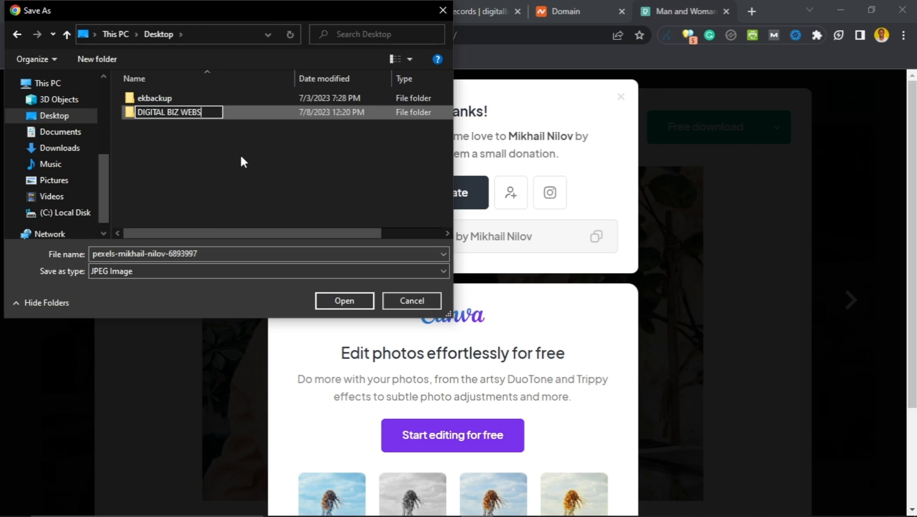
pyautogui.write('ITE')
pyautogui.press('Return')
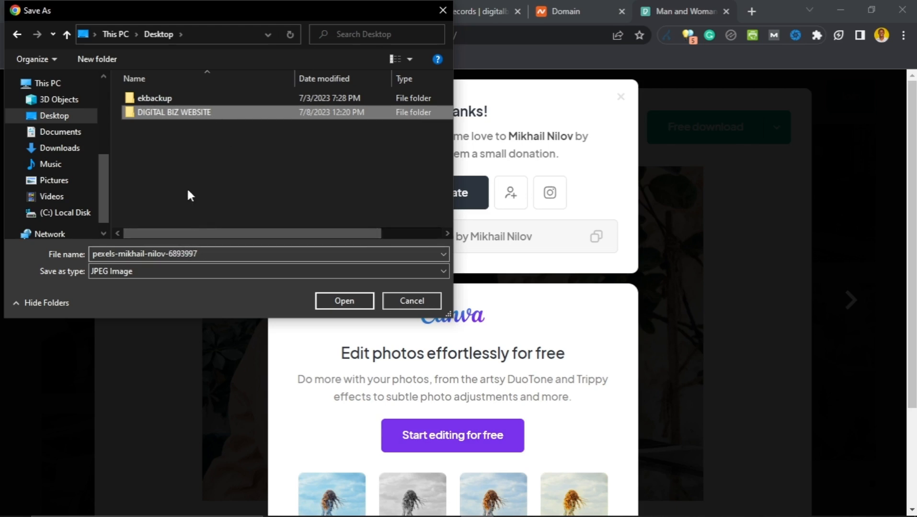
pyautogui.click(349, 301)
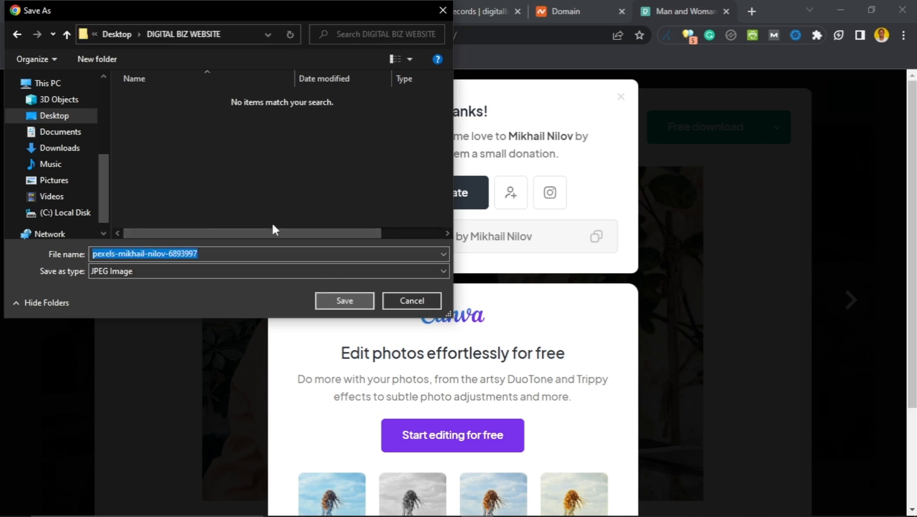
pyautogui.click(358, 305)
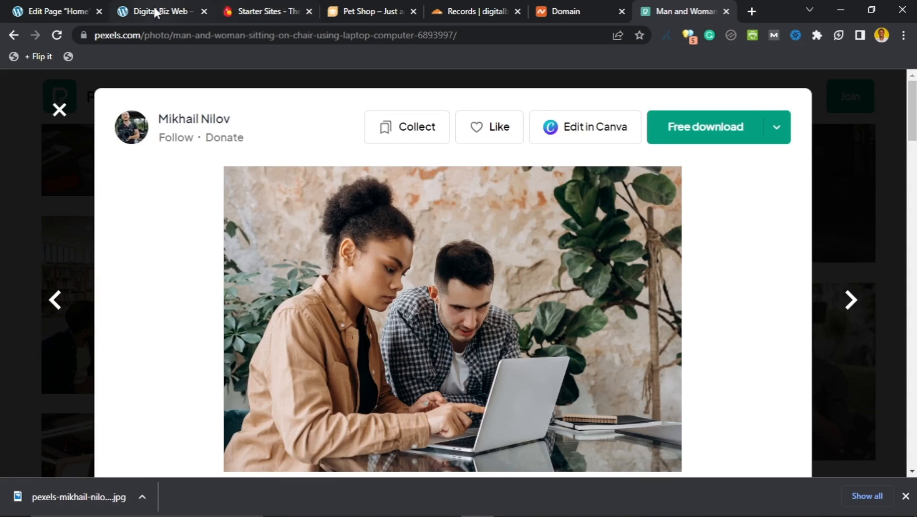
# Step: Check the Home page cover block's background image settings, then open a new blank browser tab
pyautogui.click(67, 6)
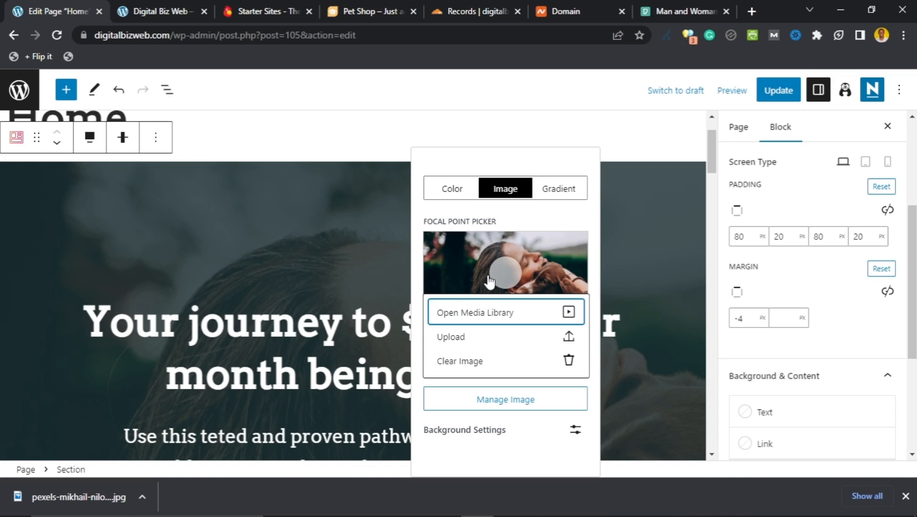
pyautogui.click(749, 15)
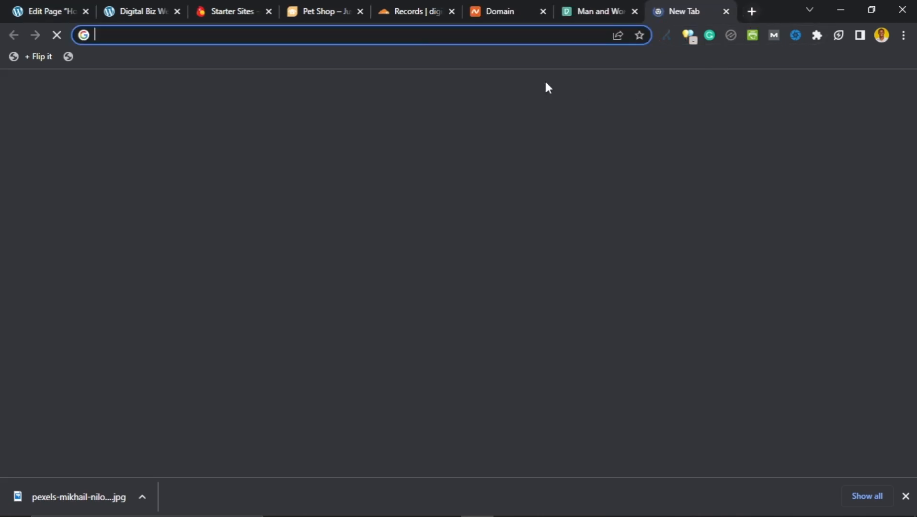
# Step: Go to imgboost.com in the new tab
pyautogui.click(402, 35)
pyautogui.click(191, 342)
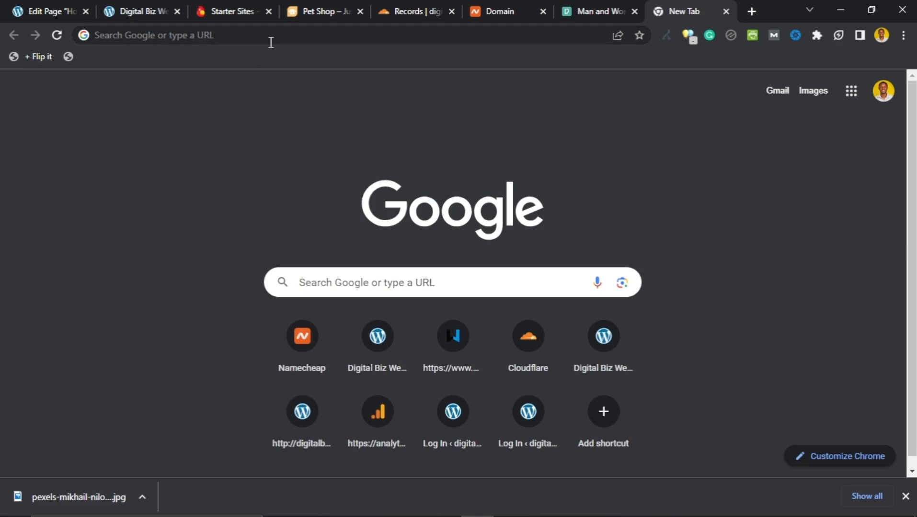
pyautogui.click(322, 38)
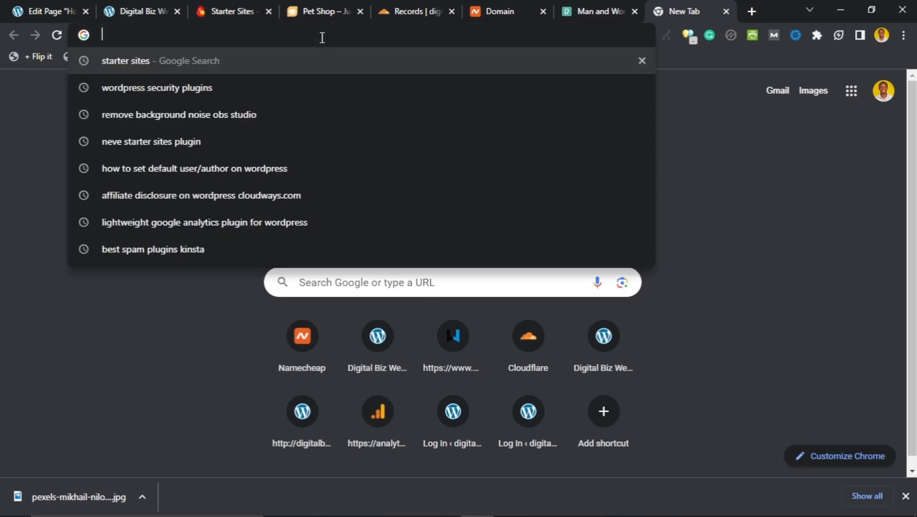
pyautogui.write('imgboost.com')
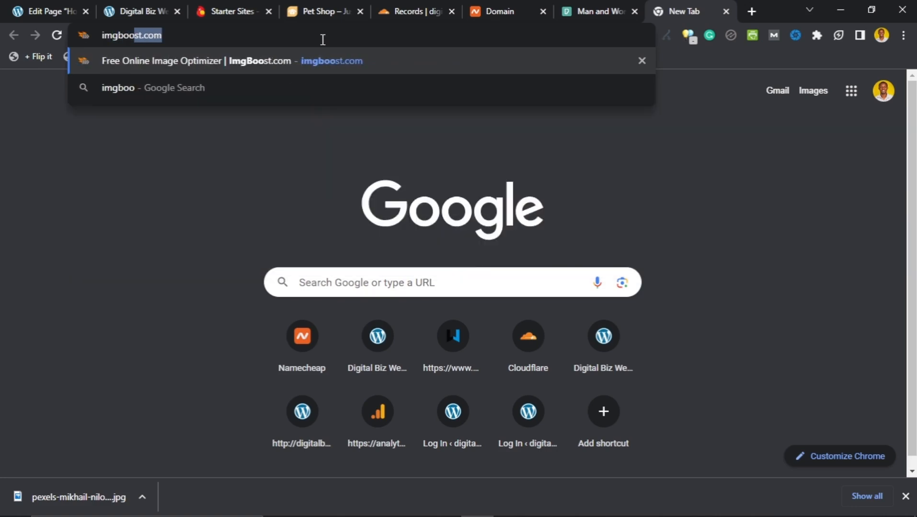
pyautogui.press('Return')
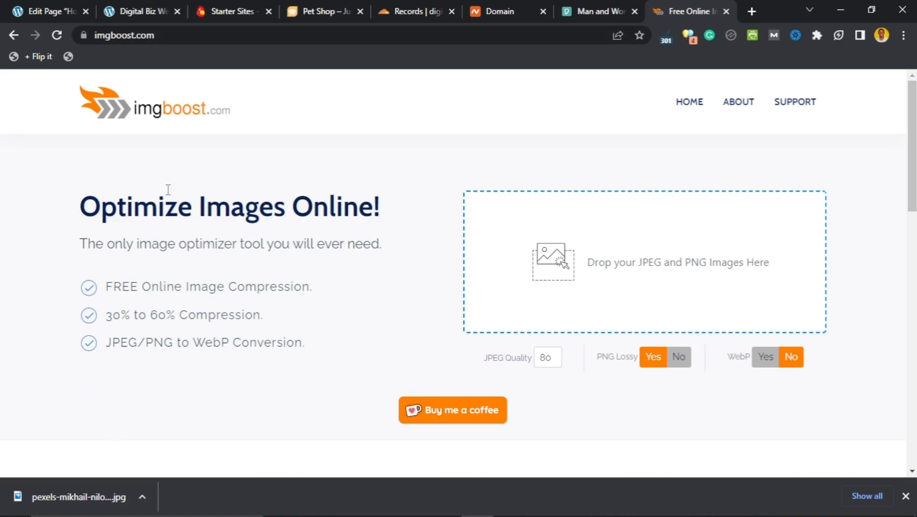
# Step: Look over imgboost's optimizer features and drag the downloaded photo toward the upload area
pyautogui.scroll(-4, 176, 212)
pyautogui.scroll(4, 203, 192)
pyautogui.scroll(-8, 204, 195)
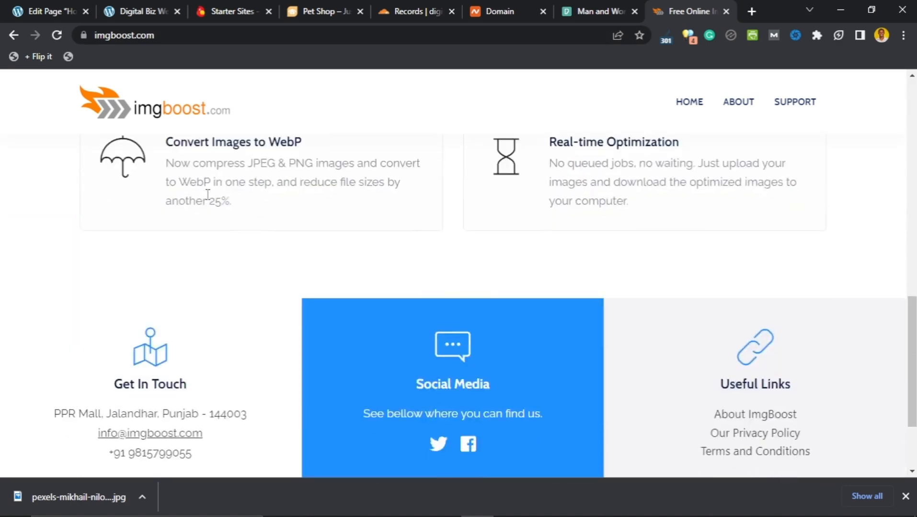
pyautogui.scroll(8, 207, 195)
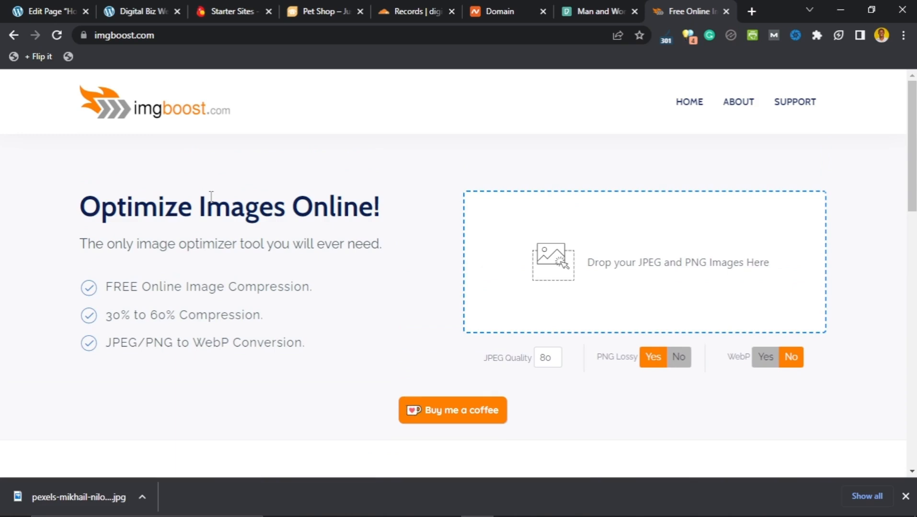
pyautogui.moveTo(193, 342); pyautogui.dragTo(231, 345)
pyautogui.click(212, 283)
pyautogui.moveTo(83, 495); pyautogui.dragTo(100, 486)
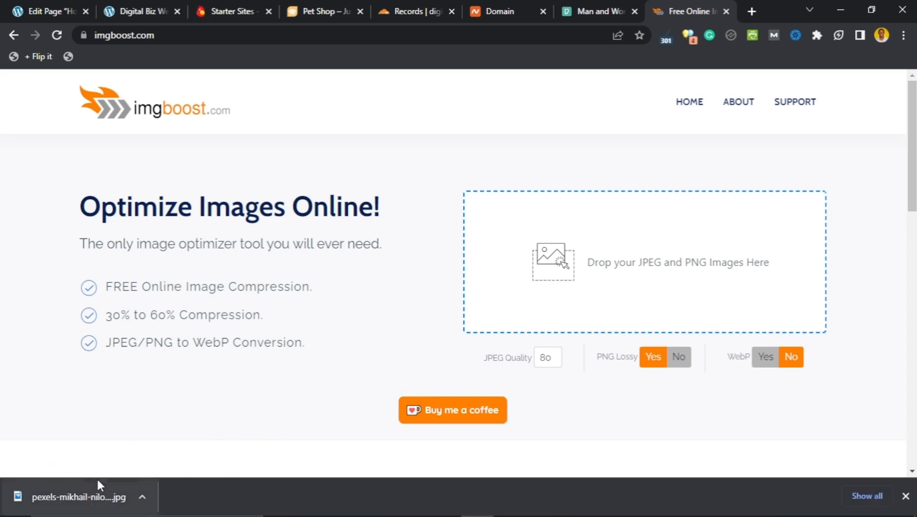
# Step: Drag pexels-mikhail-nilov-6893997 from Desktop > DIGITAL BIZ WEBSITE onto imgboost's drop zone
pyautogui.moveTo(383, 510)
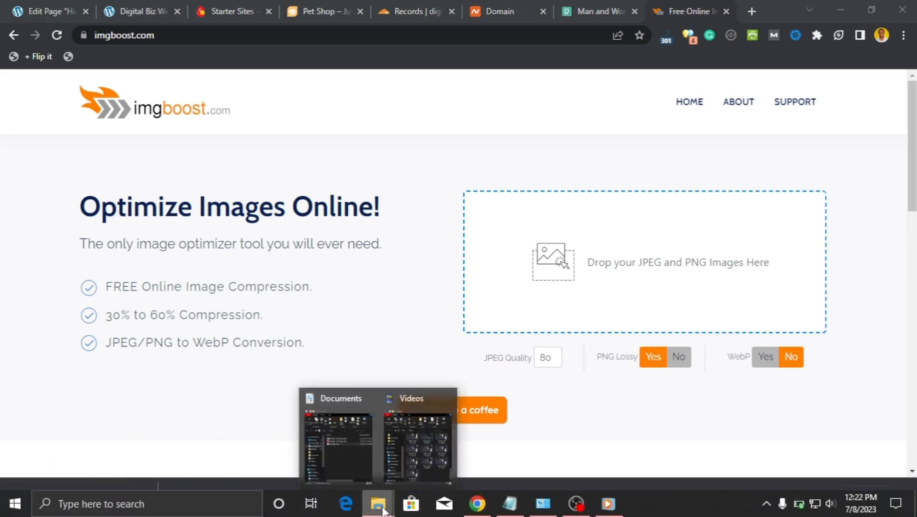
pyautogui.click(362, 481)
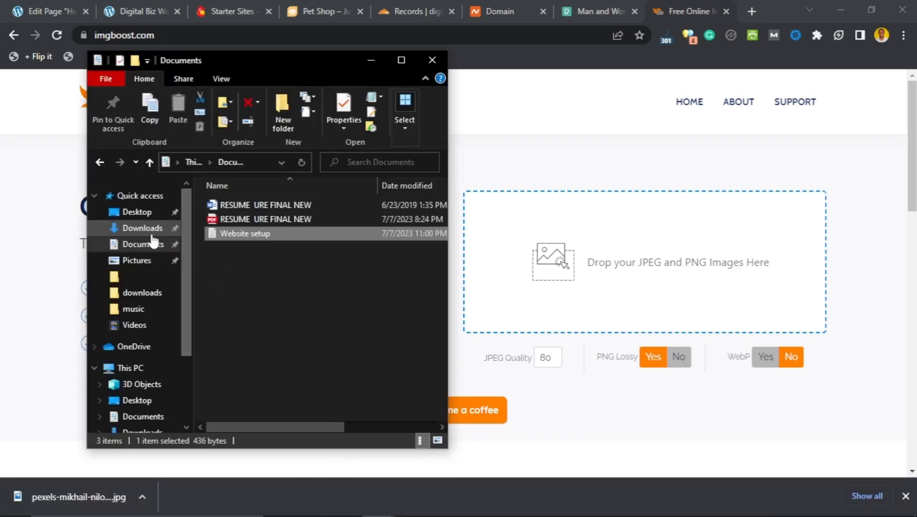
pyautogui.click(144, 213)
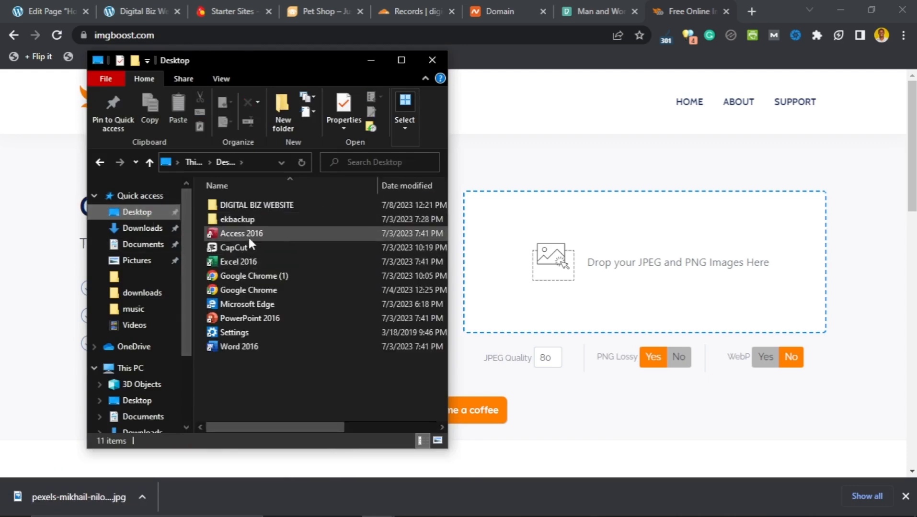
pyautogui.click(253, 205)
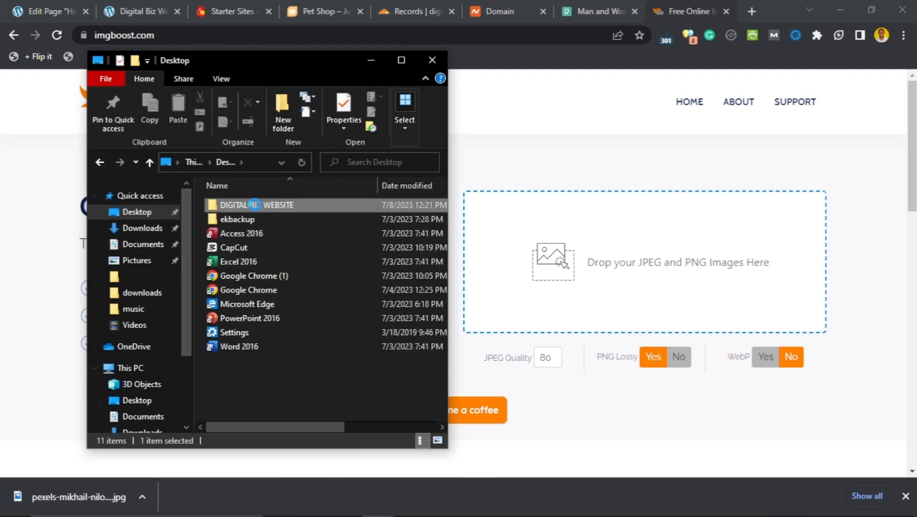
pyautogui.doubleClick(254, 205)
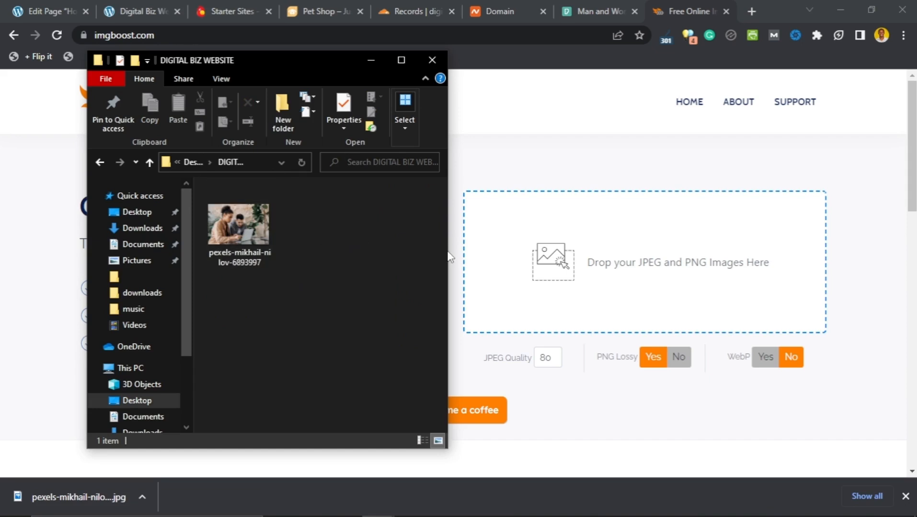
pyautogui.moveTo(448, 250); pyautogui.dragTo(422, 248)
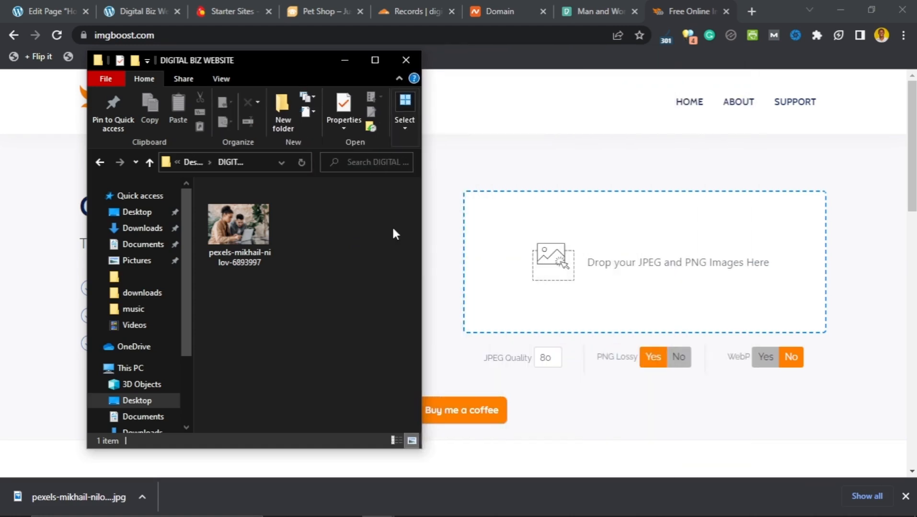
pyautogui.click(244, 238)
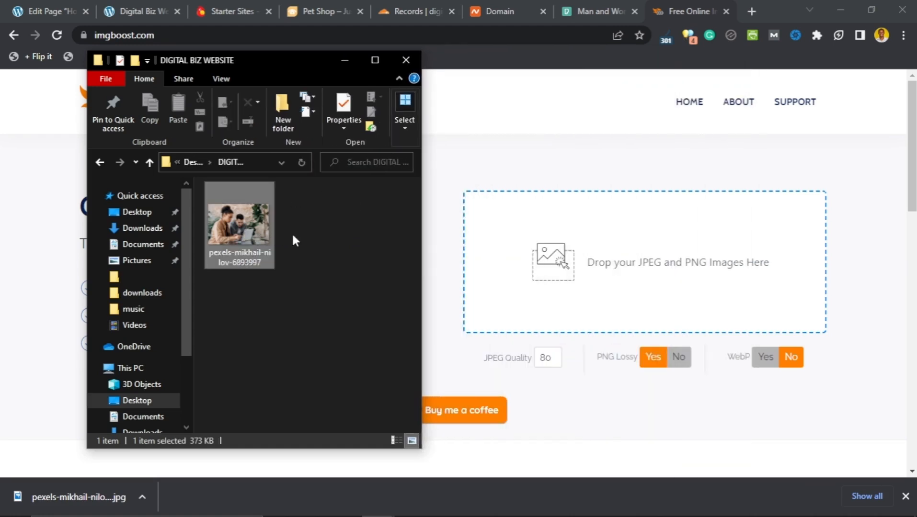
pyautogui.moveTo(242, 237); pyautogui.dragTo(586, 283)
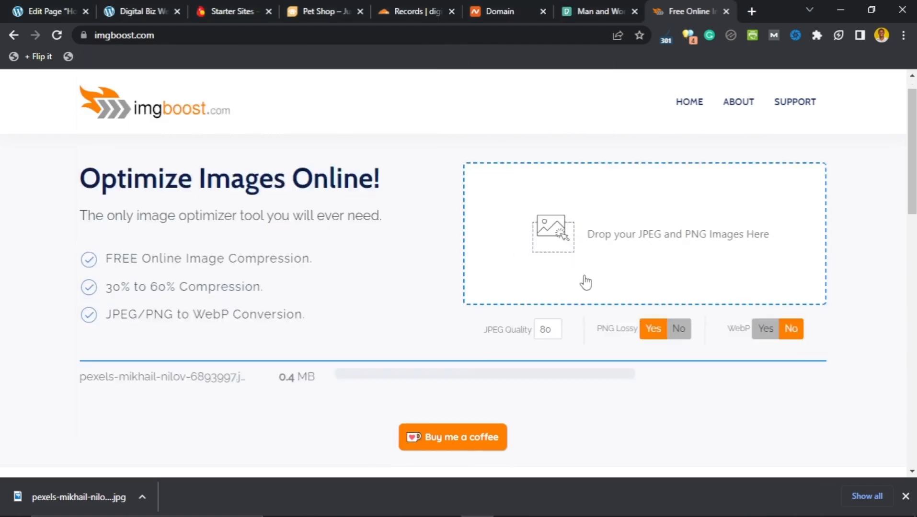
# Step: Download the 19%-compressed photo as 'Digital Biz Web home' and return to the WordPress editor
pyautogui.scroll(-3, 579, 280)
pyautogui.scroll(1, 348, 301)
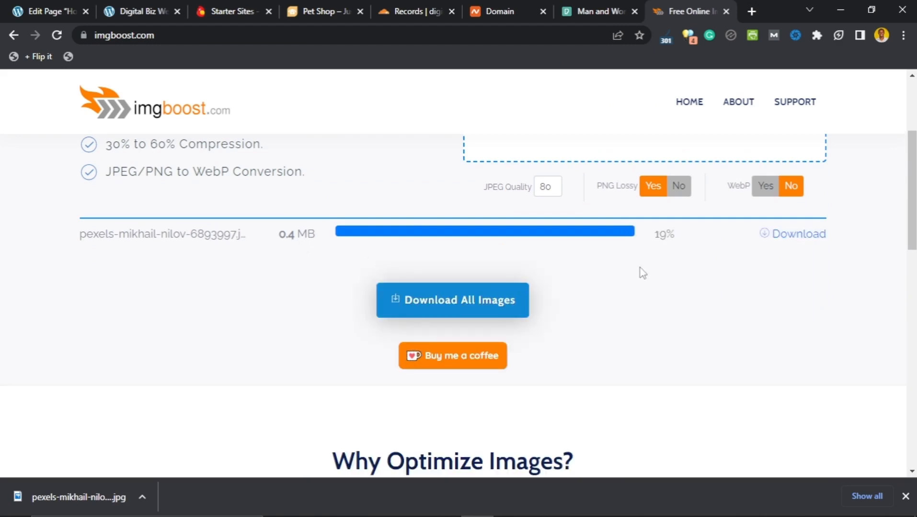
pyautogui.scroll(3, 658, 251)
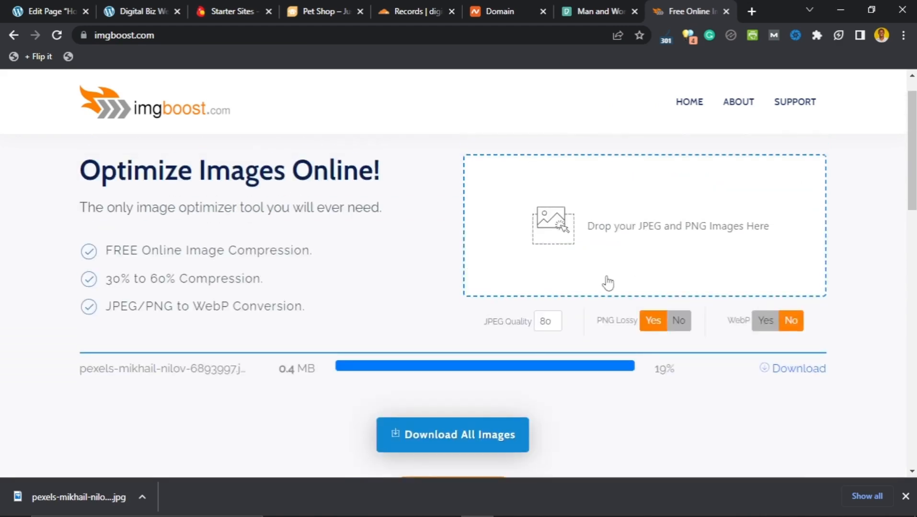
pyautogui.scroll(-1, 527, 349)
pyautogui.scroll(-1, 541, 348)
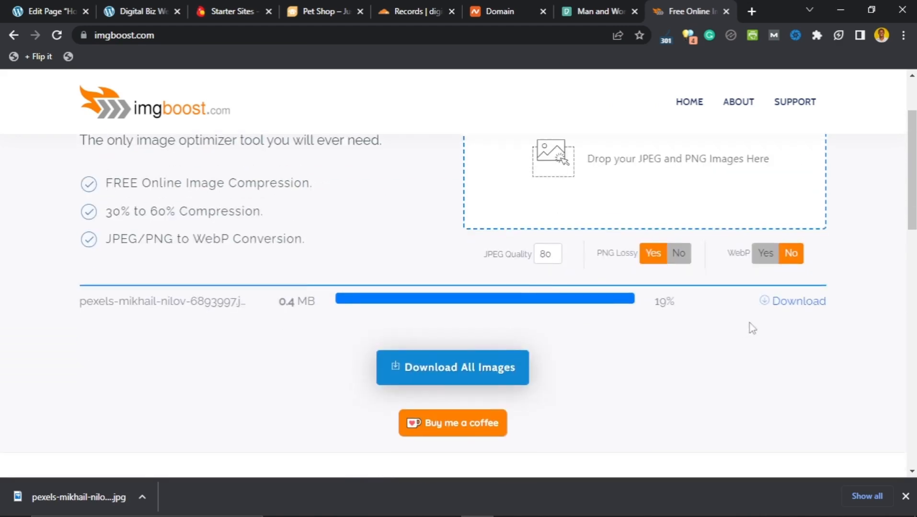
pyautogui.click(777, 306)
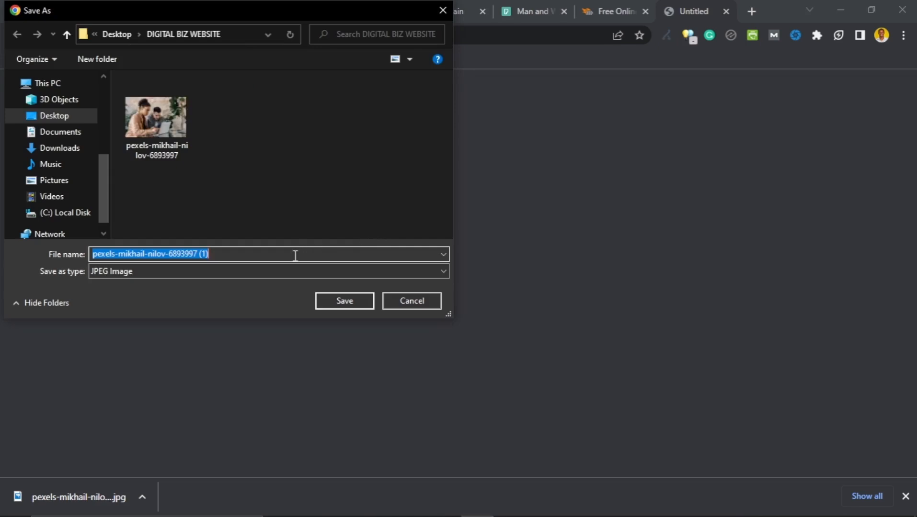
pyautogui.write('Digital Biz Web home')
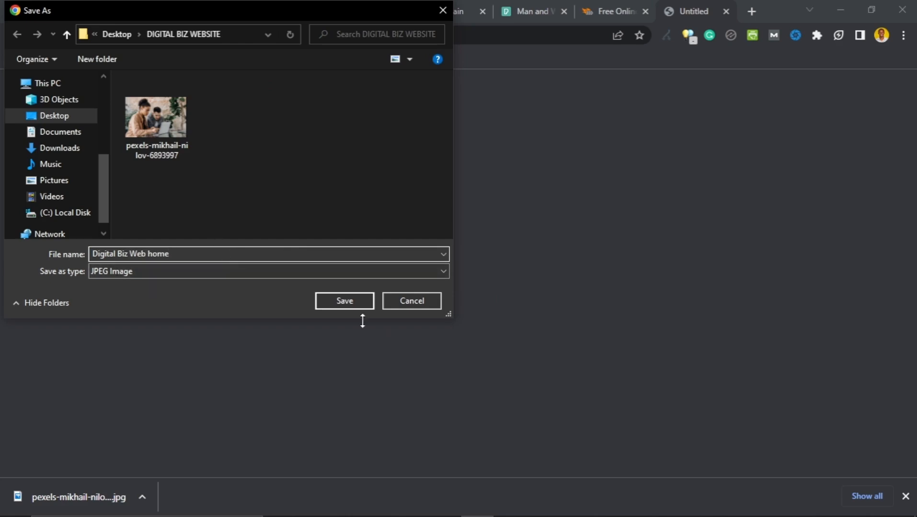
pyautogui.click(345, 302)
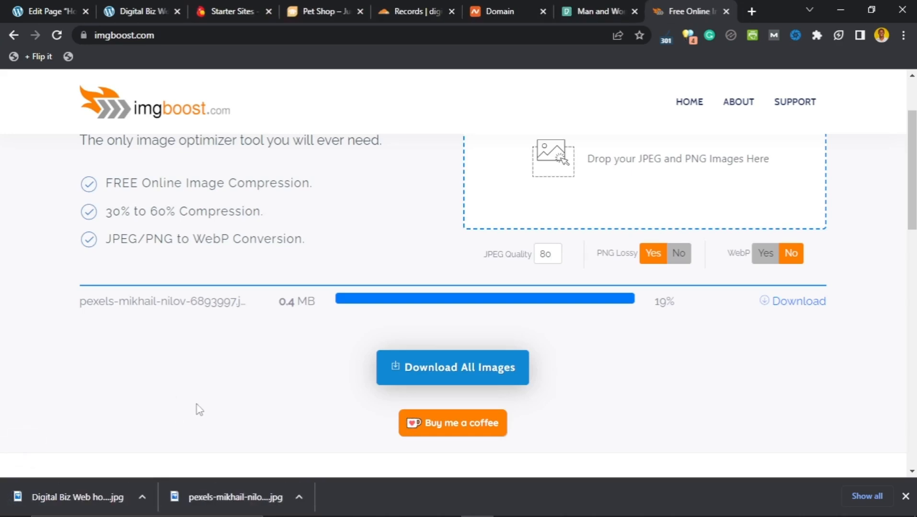
pyautogui.click(46, 11)
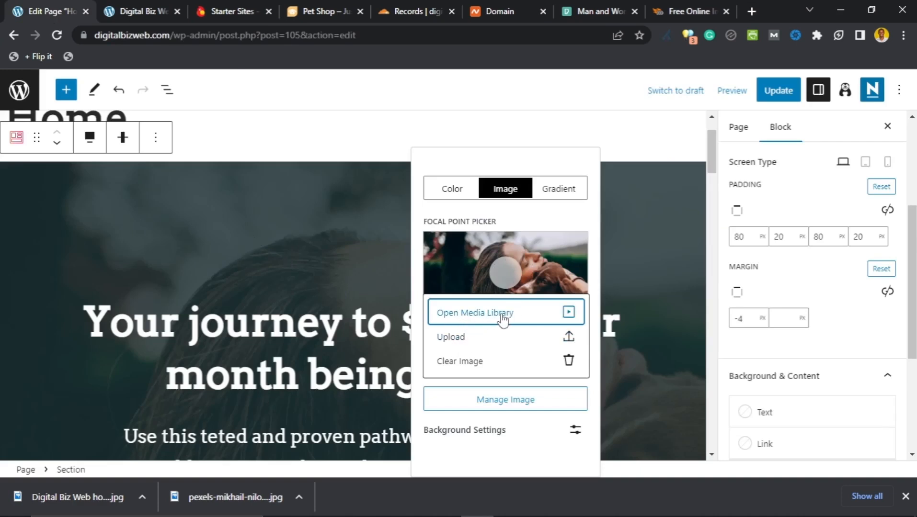
# Step: Start a background image upload, browse to DIGITAL BIZ WEBSITE, then cancel without picking a file
pyautogui.click(568, 340)
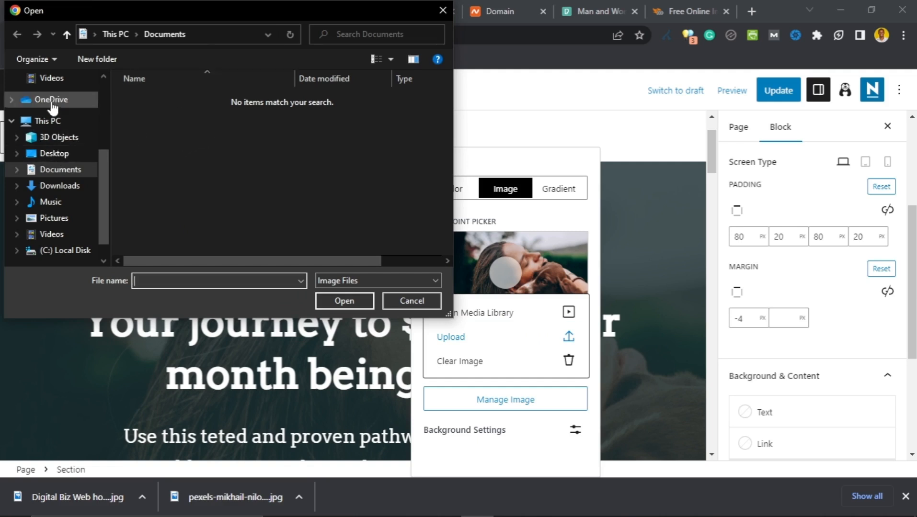
pyautogui.scroll(2, 55, 115)
pyautogui.scroll(3, 58, 126)
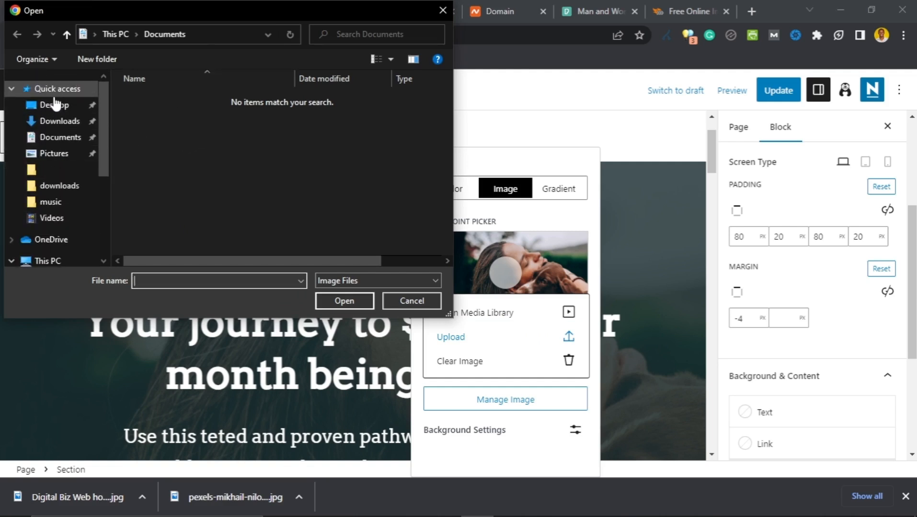
pyautogui.click(55, 104)
pyautogui.doubleClick(165, 99)
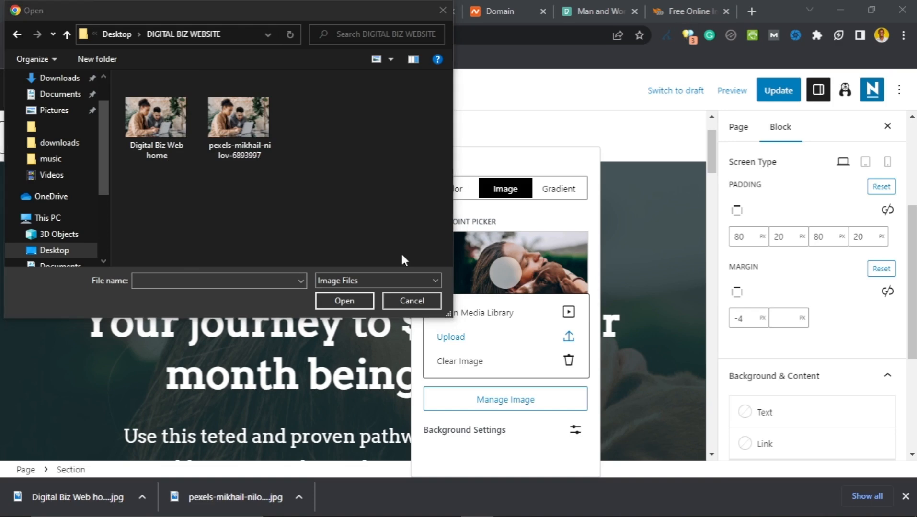
pyautogui.click(411, 300)
# Step: On imgboost, turn on WebP conversion and drop the photo in again for a second compression
pyautogui.click(705, 12)
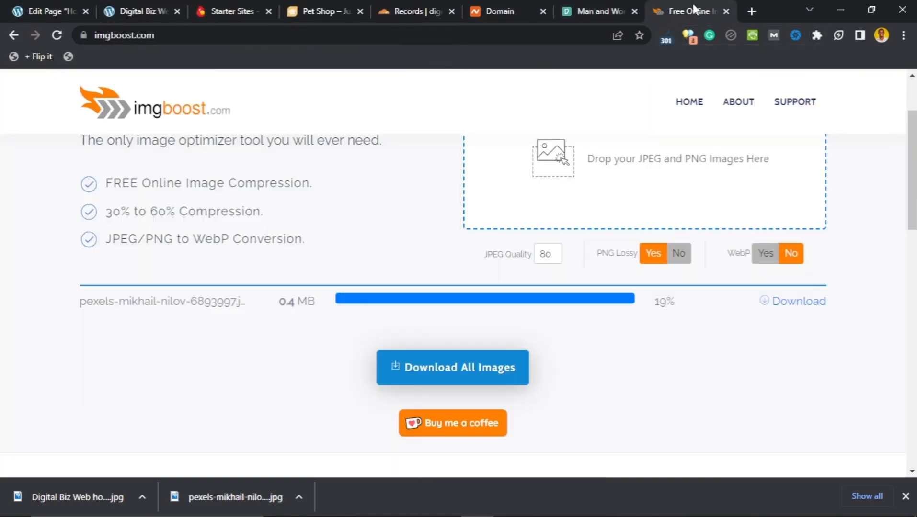
pyautogui.scroll(2, 443, 257)
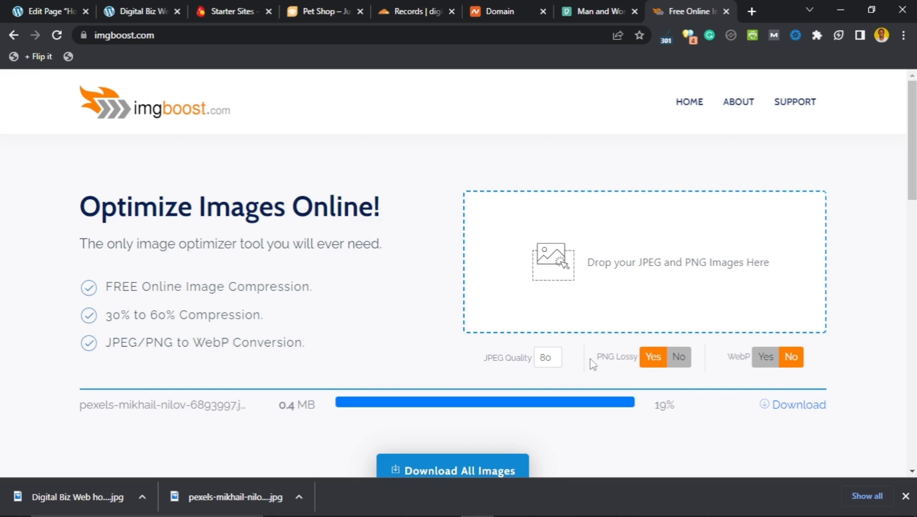
pyautogui.click(766, 363)
pyautogui.scroll(-1, 677, 335)
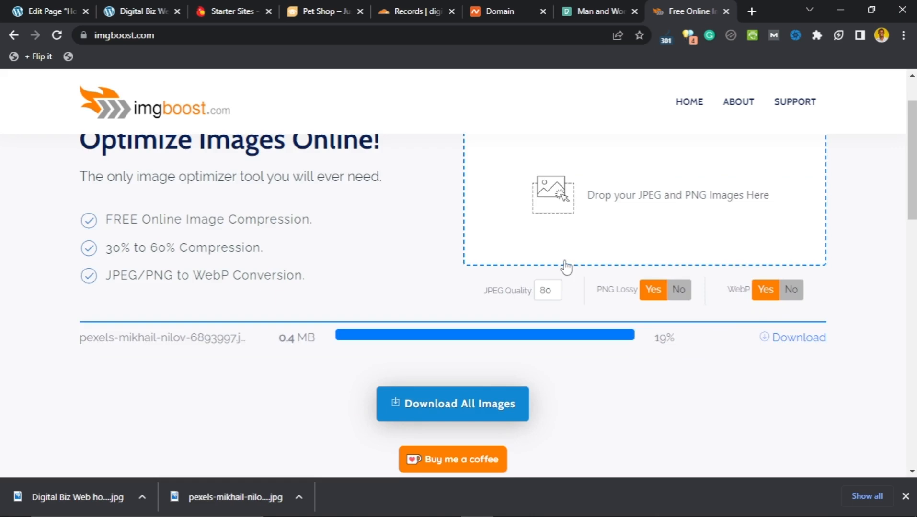
pyautogui.scroll(2, 566, 266)
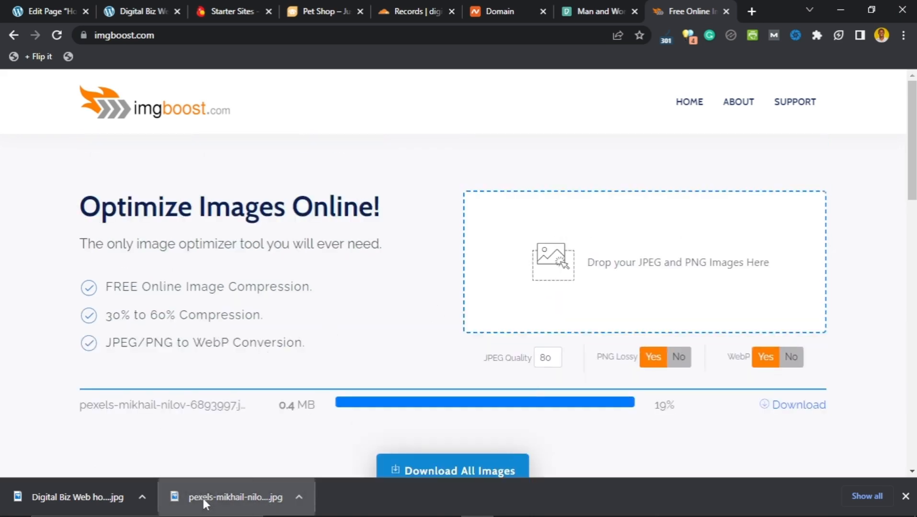
pyautogui.moveTo(203, 496); pyautogui.dragTo(582, 293)
pyautogui.scroll(-5, 426, 293)
pyautogui.scroll(2, 362, 287)
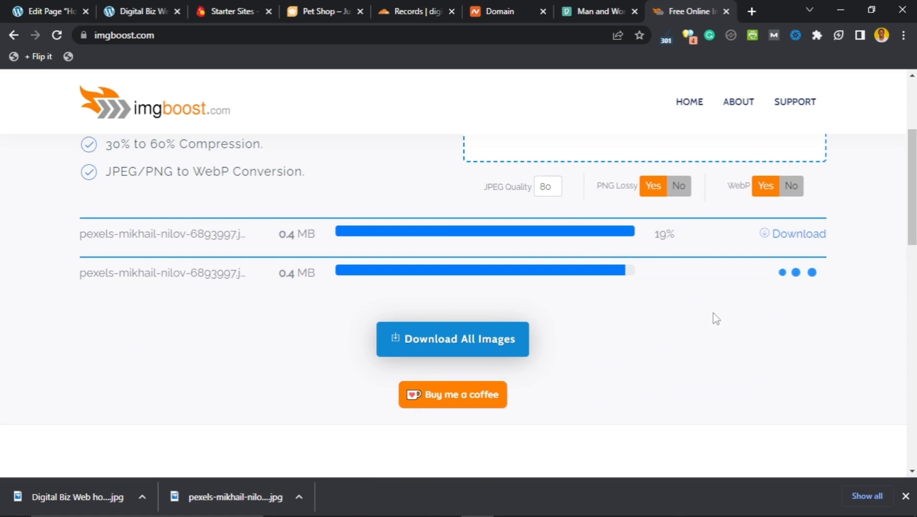
pyautogui.scroll(3, 682, 350)
pyautogui.scroll(-3, 822, 230)
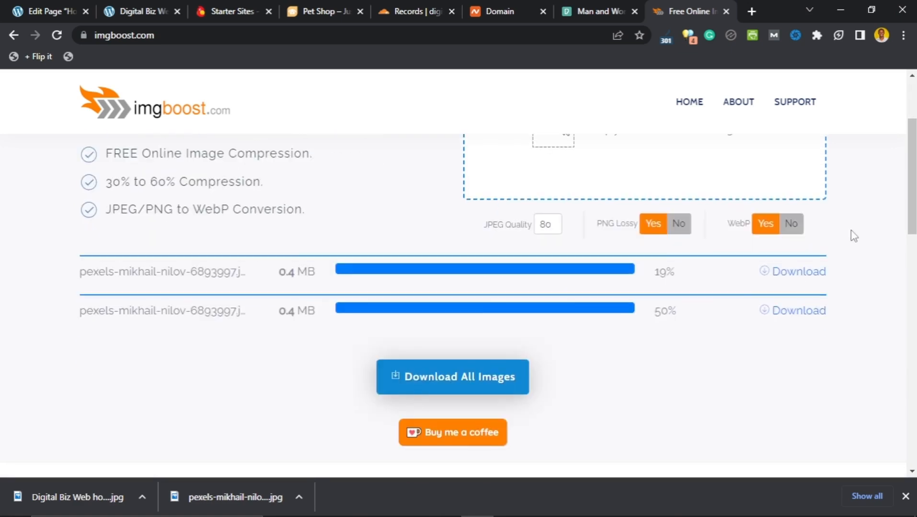
# Step: Save the 50%-compressed image as Digital Biz Web home.jpg, replacing the existing file
pyautogui.click(782, 311)
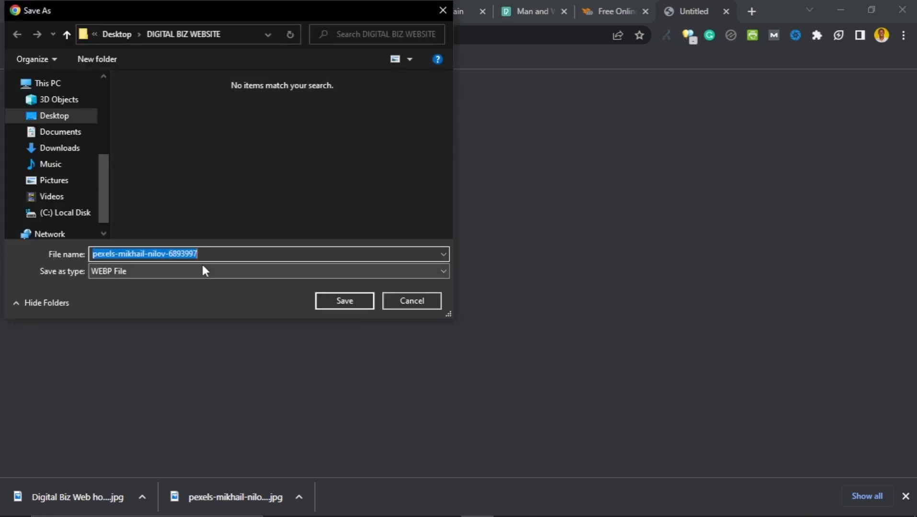
pyautogui.write('Digit')
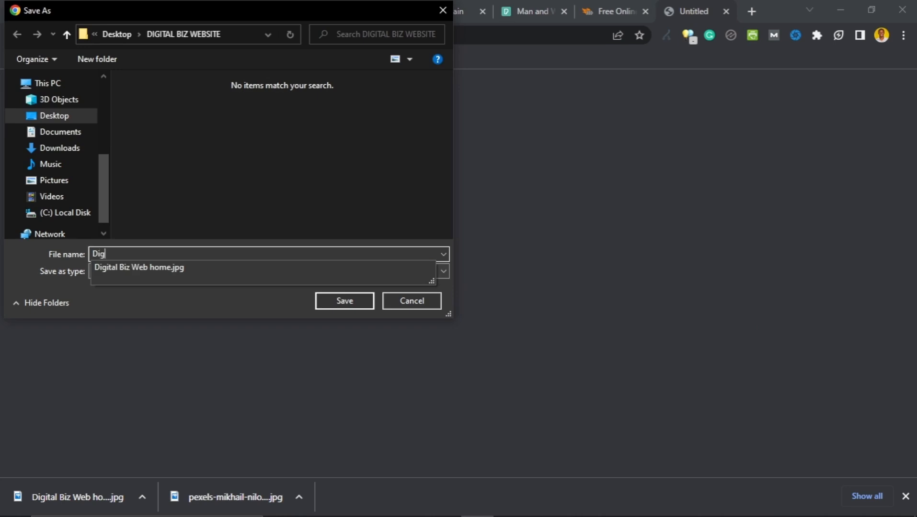
pyautogui.click(194, 267)
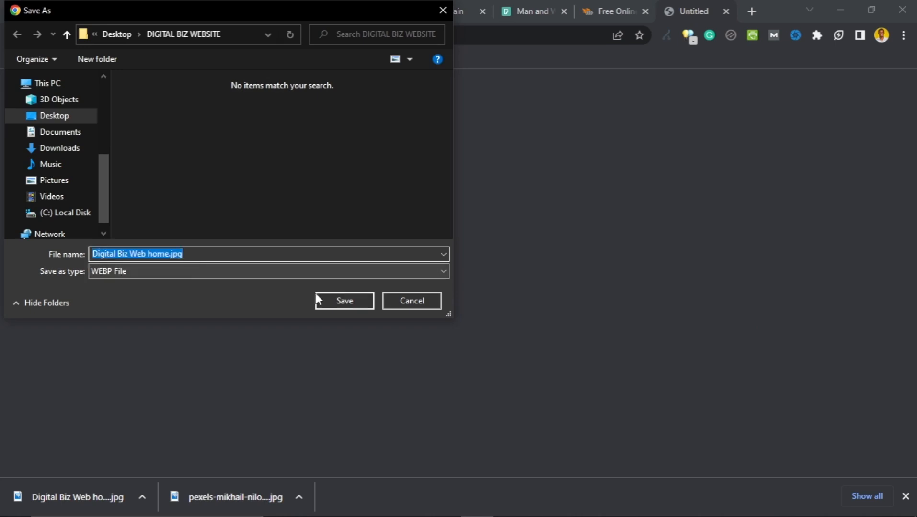
pyautogui.click(341, 301)
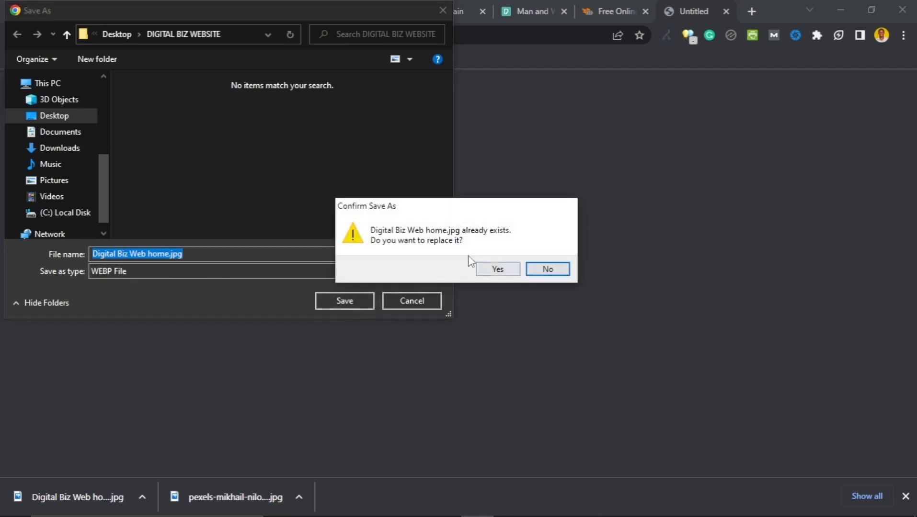
pyautogui.click(497, 269)
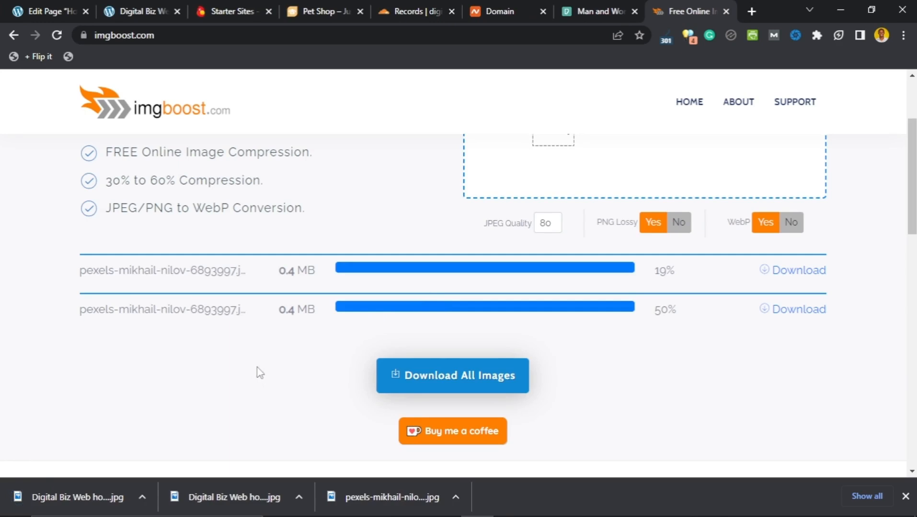
# Step: Upload Digital Biz Web home from Desktop > DIGITAL BIZ WEBSITE as the cover block's background
pyautogui.click(45, 13)
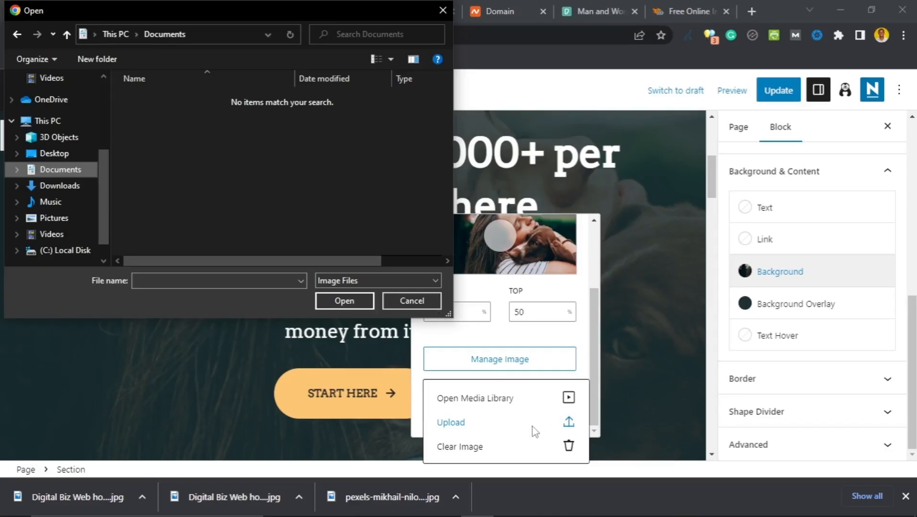
pyautogui.click(47, 159)
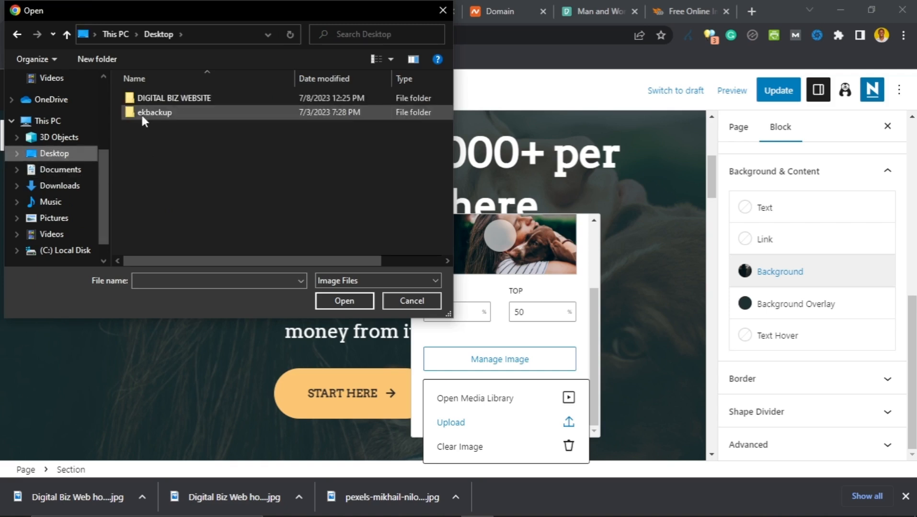
pyautogui.doubleClick(163, 98)
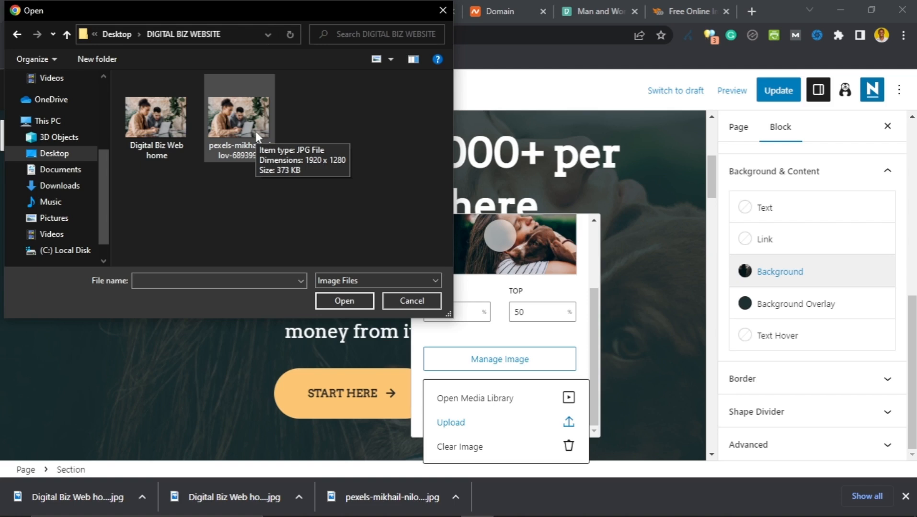
pyautogui.click(150, 123)
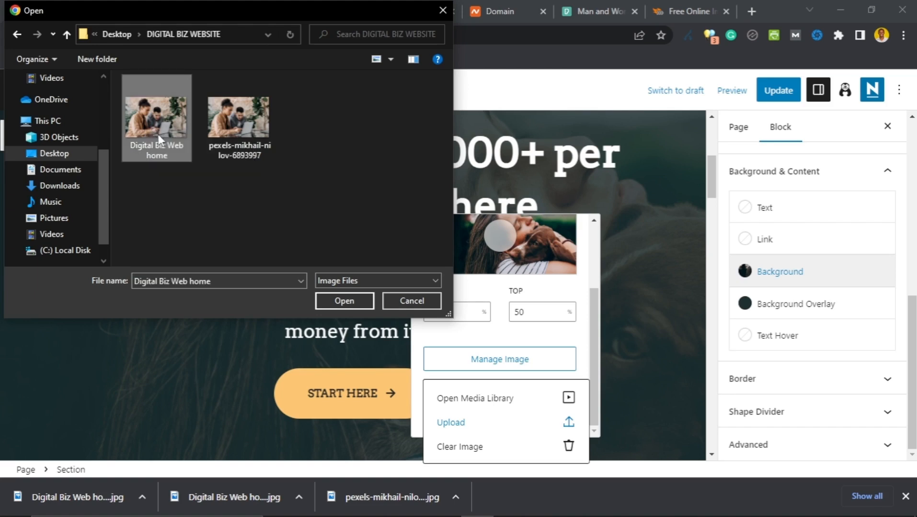
pyautogui.click(346, 301)
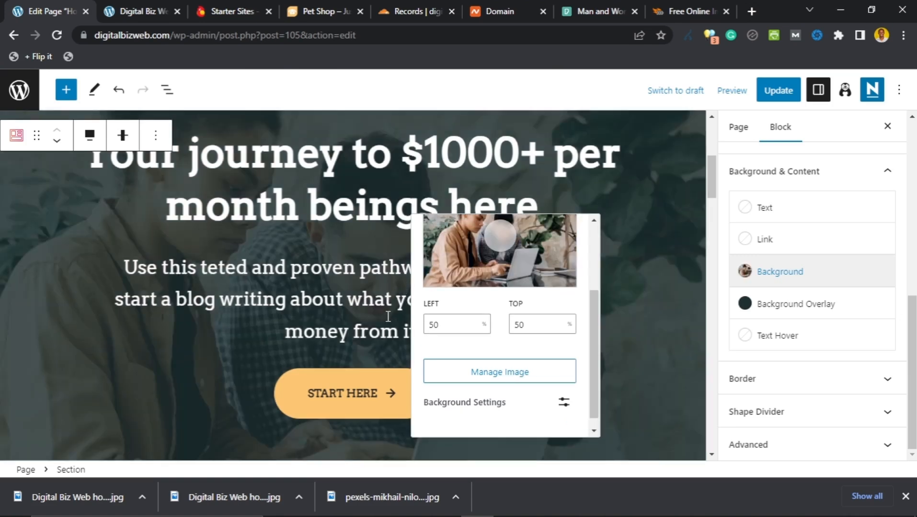
# Step: Dismiss the Updating failed notice in the page editor
pyautogui.scroll(3, 244, 276)
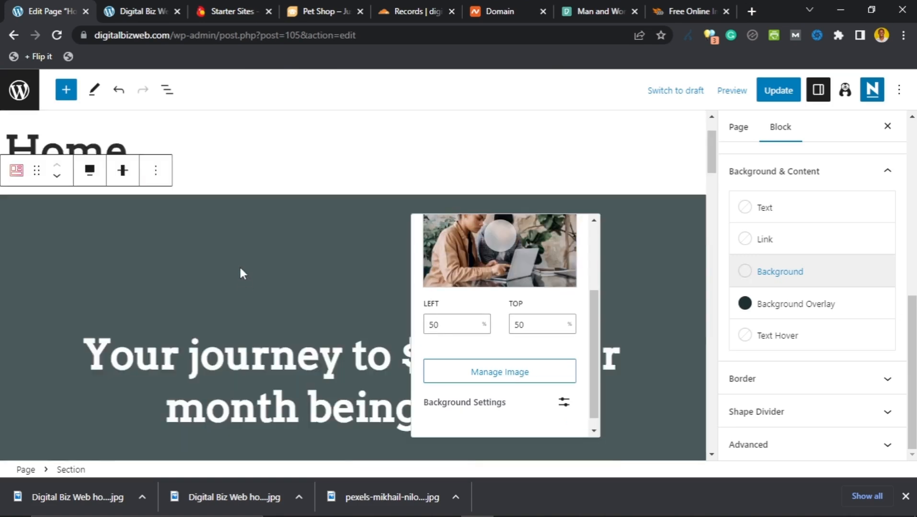
pyautogui.scroll(-2, 240, 283)
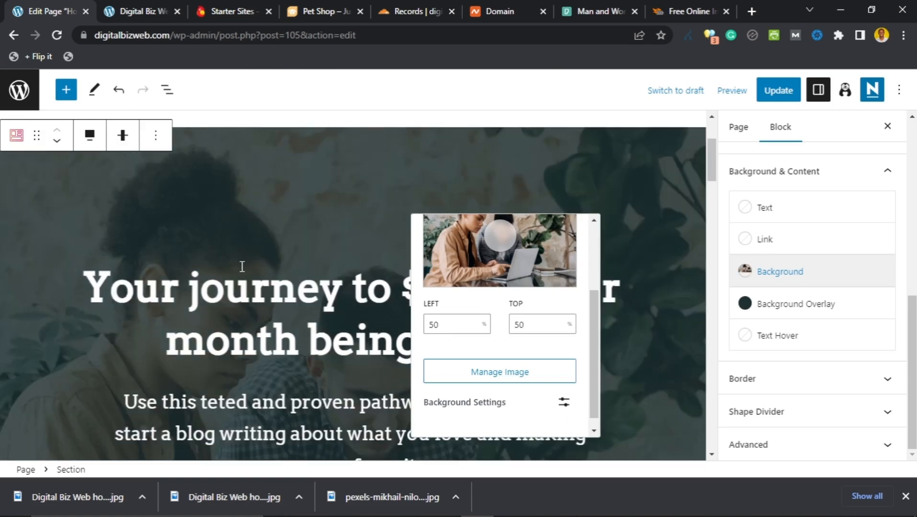
pyautogui.scroll(2, 235, 267)
pyautogui.scroll(-2, 233, 268)
pyautogui.scroll(2, 232, 265)
pyautogui.click(686, 124)
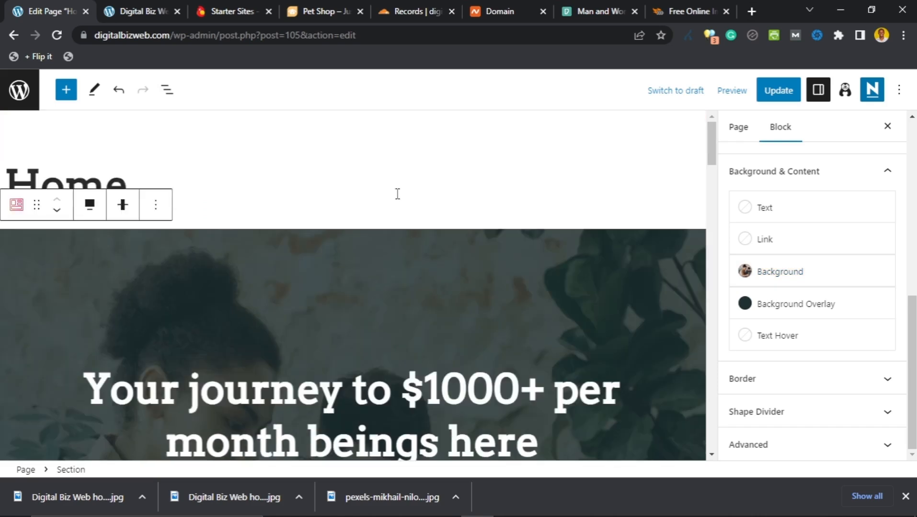
# Step: Check the new laptop hero background on the live homepage
pyautogui.scroll(-2, 159, 267)
pyautogui.scroll(-5, 158, 268)
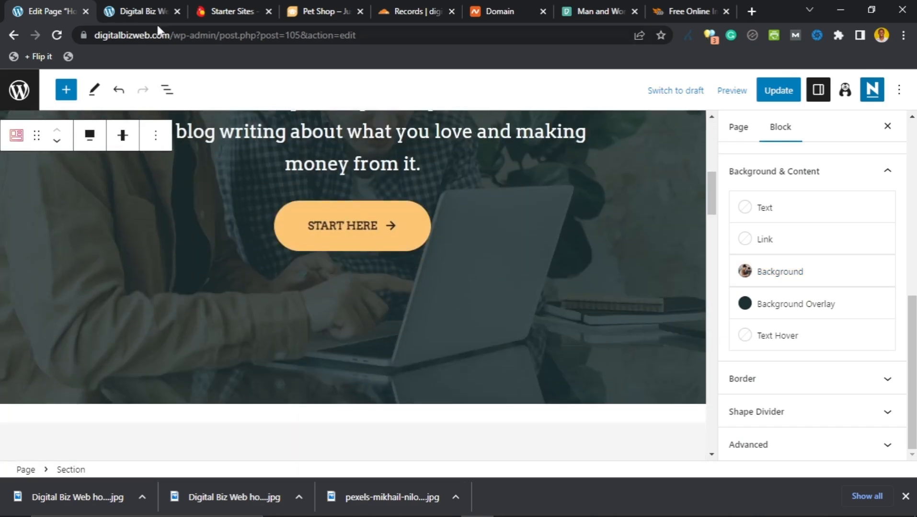
pyautogui.click(129, 13)
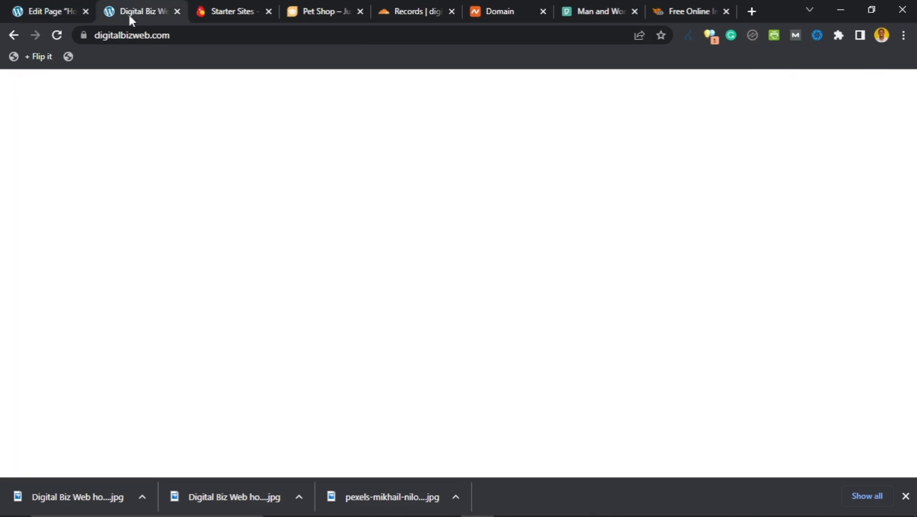
pyautogui.scroll(-5, 364, 259)
pyautogui.scroll(5, 352, 281)
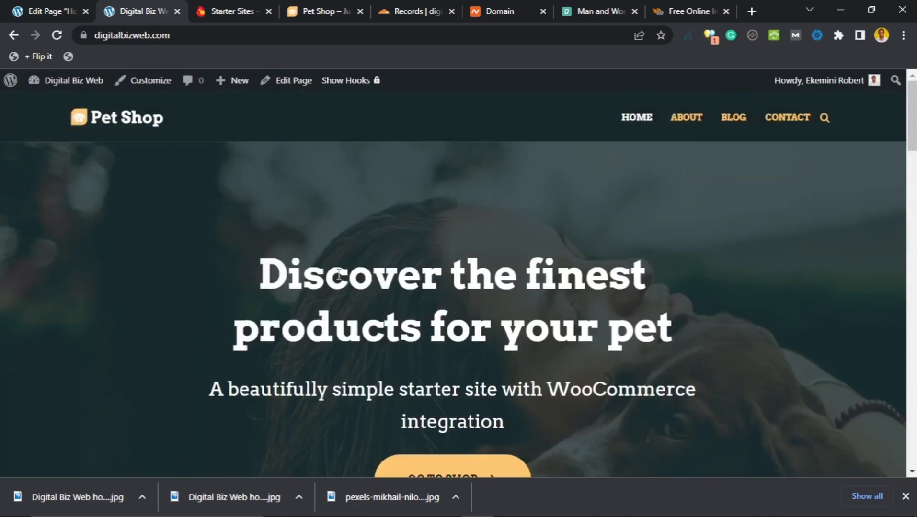
# Step: Back in the editor, select the Free Shipping feature card
pyautogui.click(71, 13)
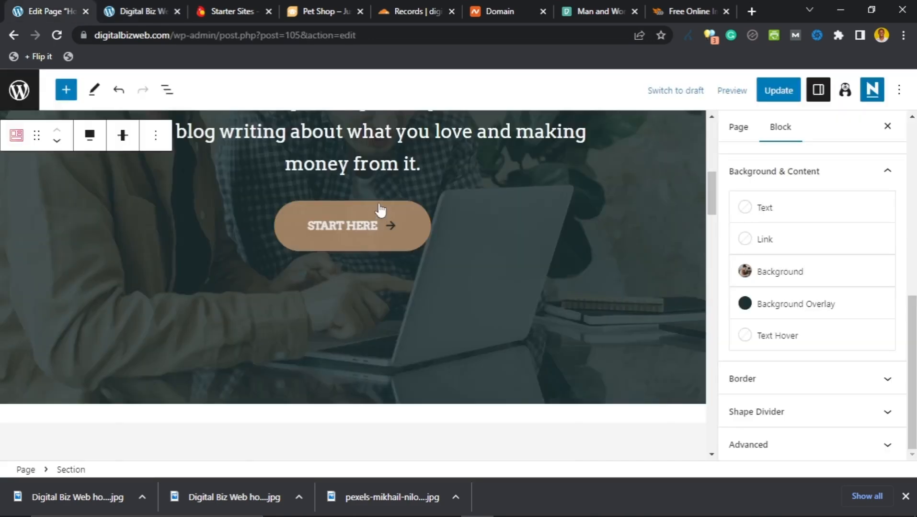
pyautogui.scroll(4, 317, 184)
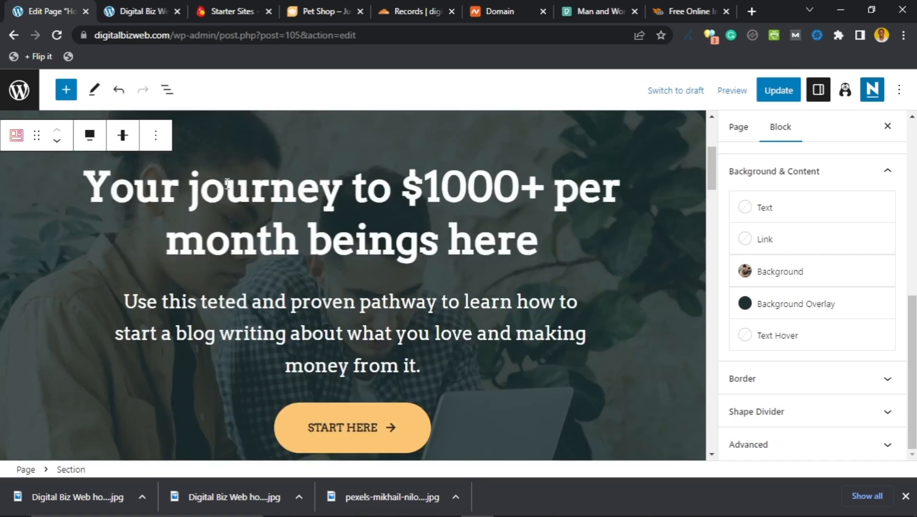
pyautogui.scroll(-8, 227, 184)
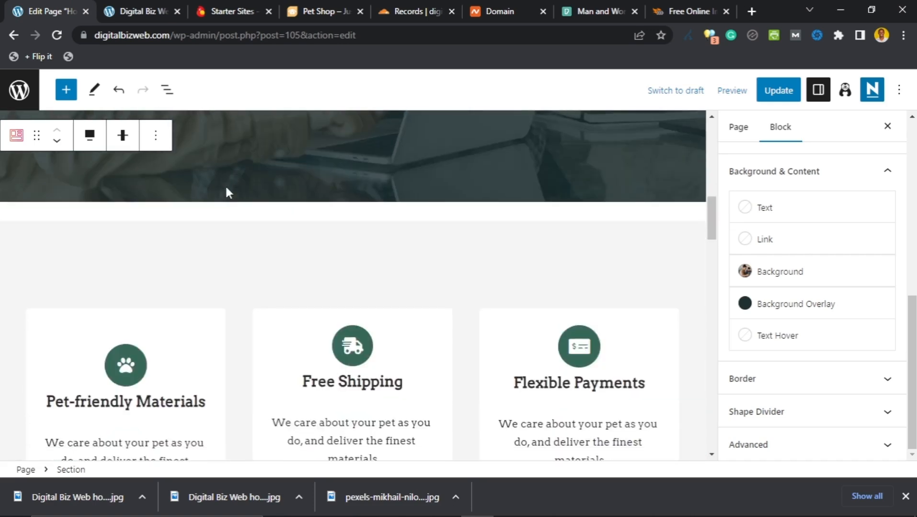
pyautogui.scroll(-3, 226, 193)
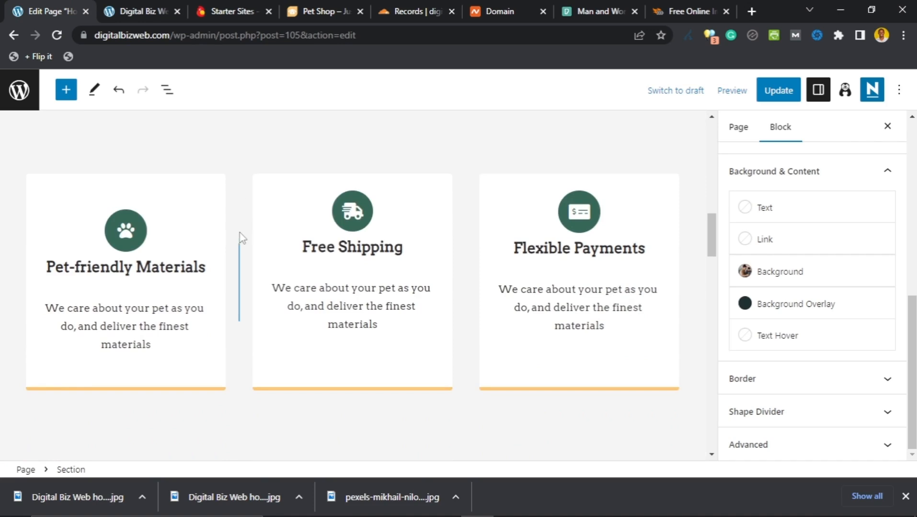
pyautogui.click(244, 179)
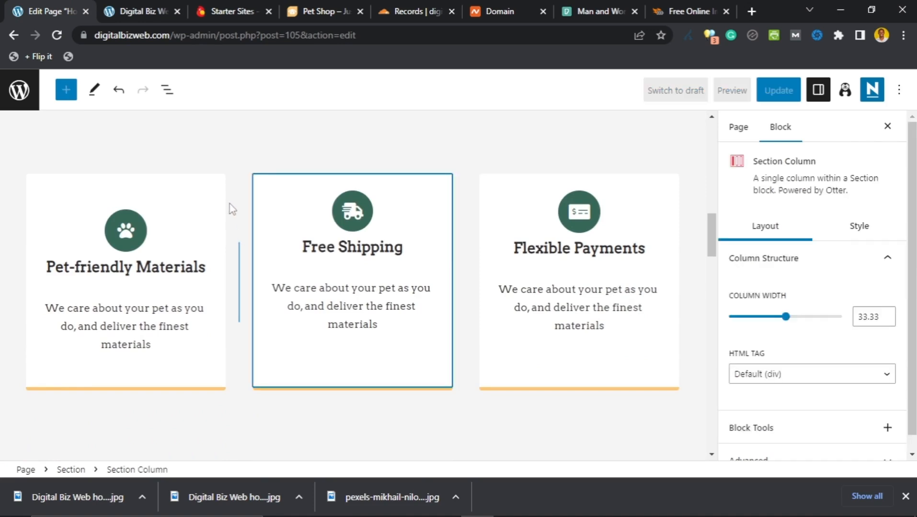
# Step: Compare the feature cards as they appear on the live homepage
pyautogui.click(142, 12)
pyautogui.scroll(-10, 296, 249)
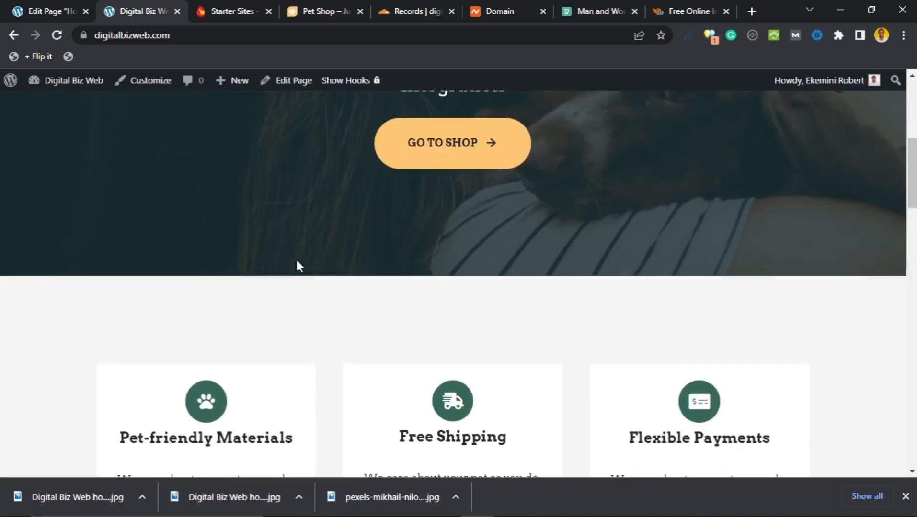
pyautogui.scroll(1, 290, 254)
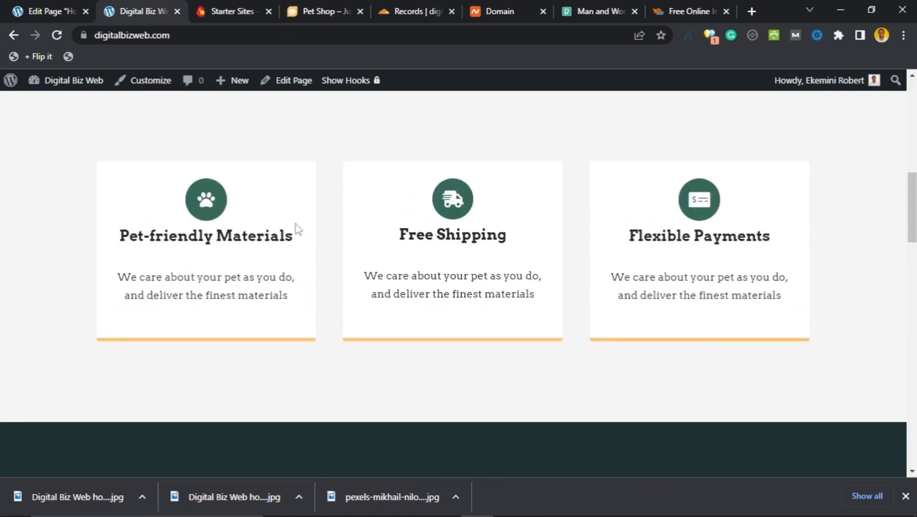
# Step: In the editor, select the parent section holding the Pet-friendly Materials, Free Shipping and Flexible Payments cards
pyautogui.click(72, 10)
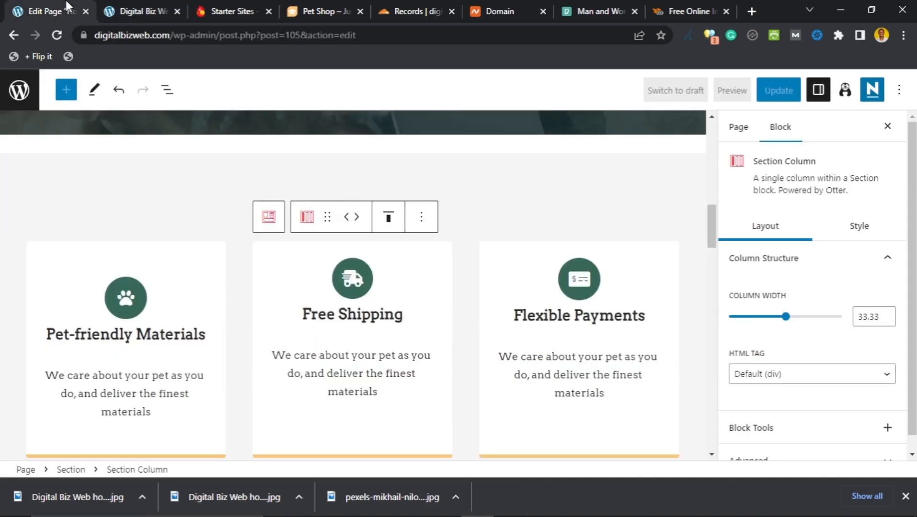
pyautogui.scroll(-1, 235, 249)
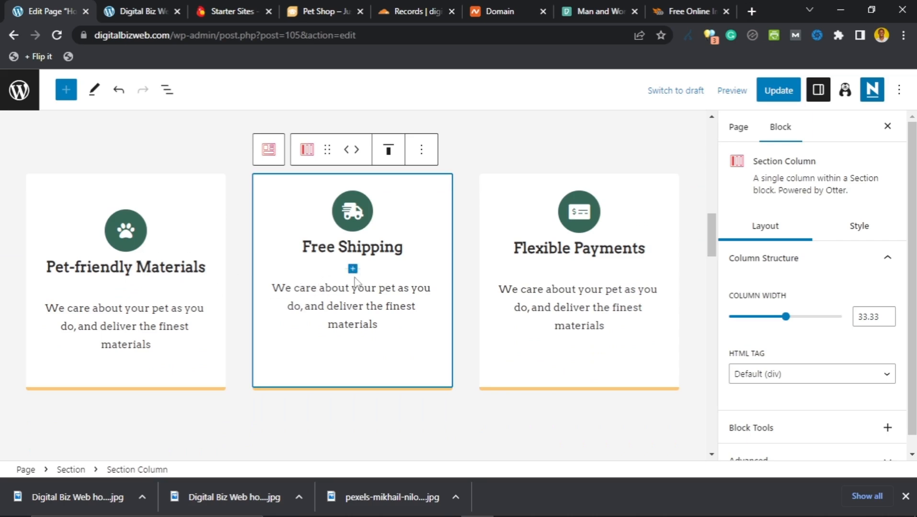
pyautogui.scroll(2, 468, 191)
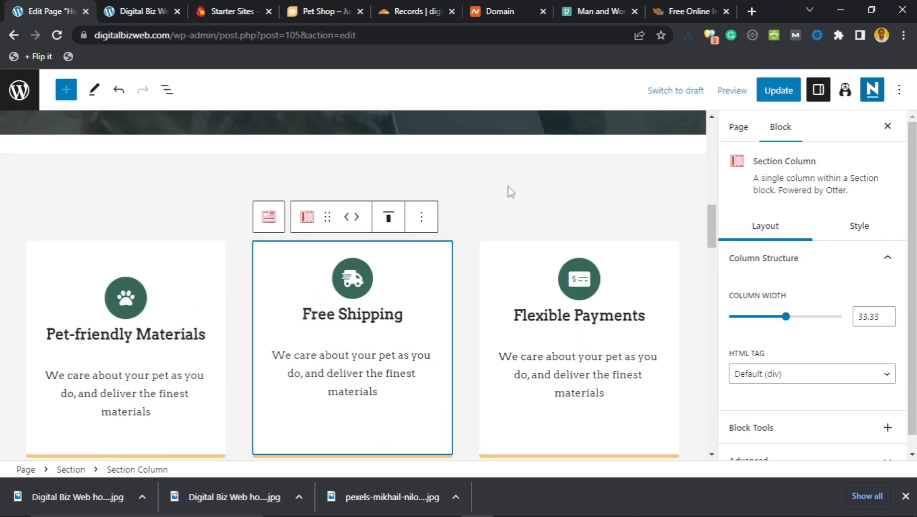
pyautogui.scroll(-5, 429, 277)
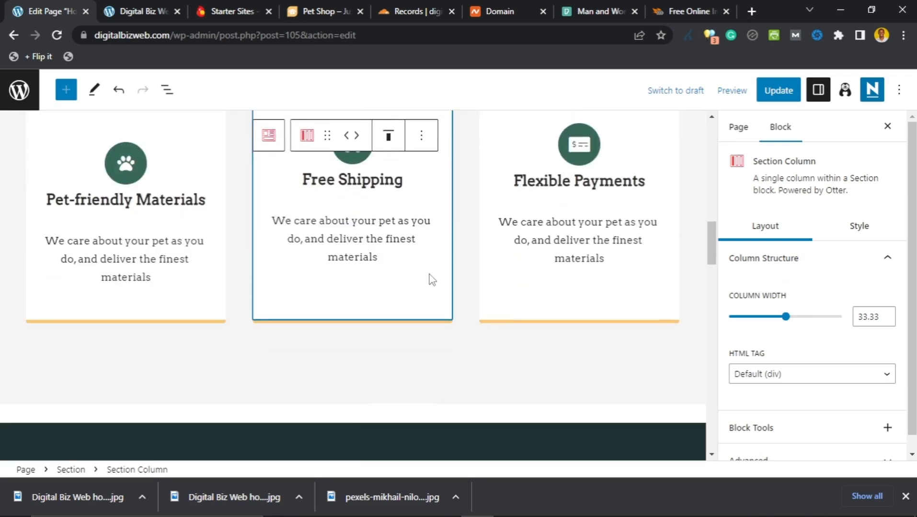
pyautogui.scroll(3, 430, 280)
pyautogui.scroll(2, 428, 280)
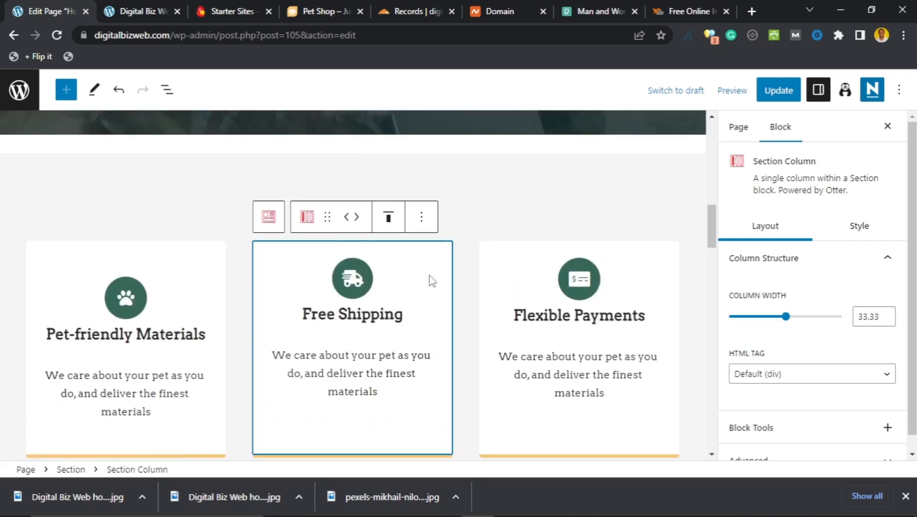
pyautogui.scroll(-2, 429, 280)
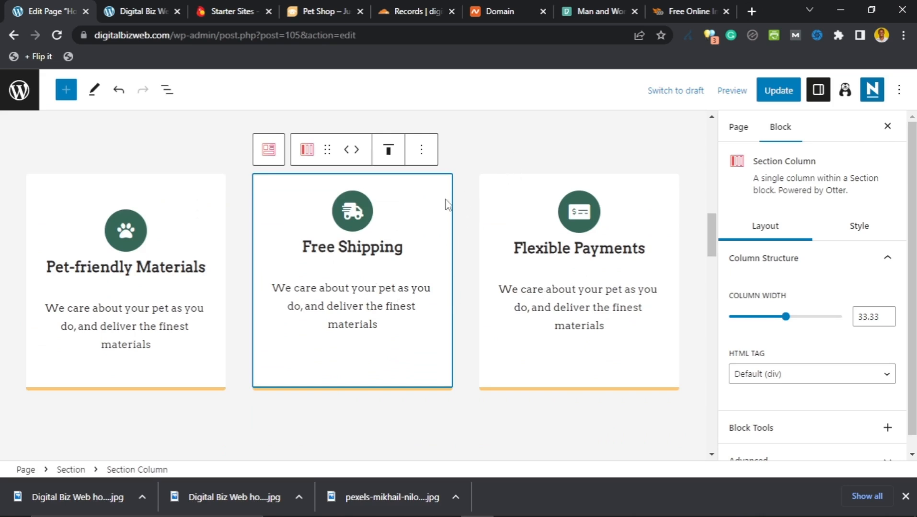
pyautogui.click(453, 224)
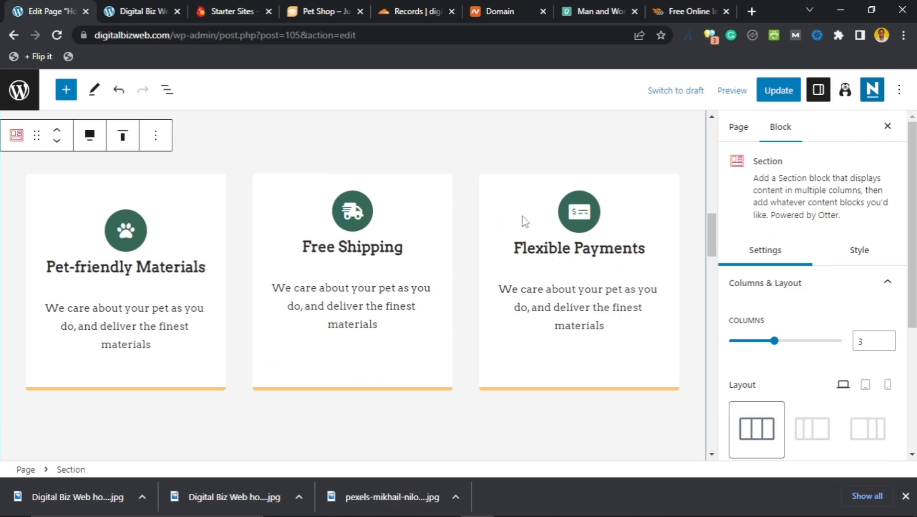
pyautogui.scroll(2, 543, 169)
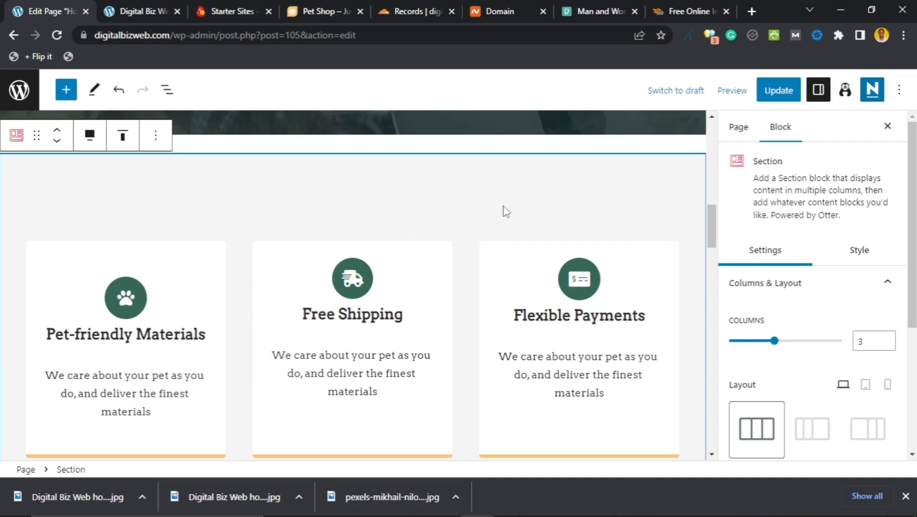
# Step: Set the services section's column count to 3
pyautogui.click(780, 128)
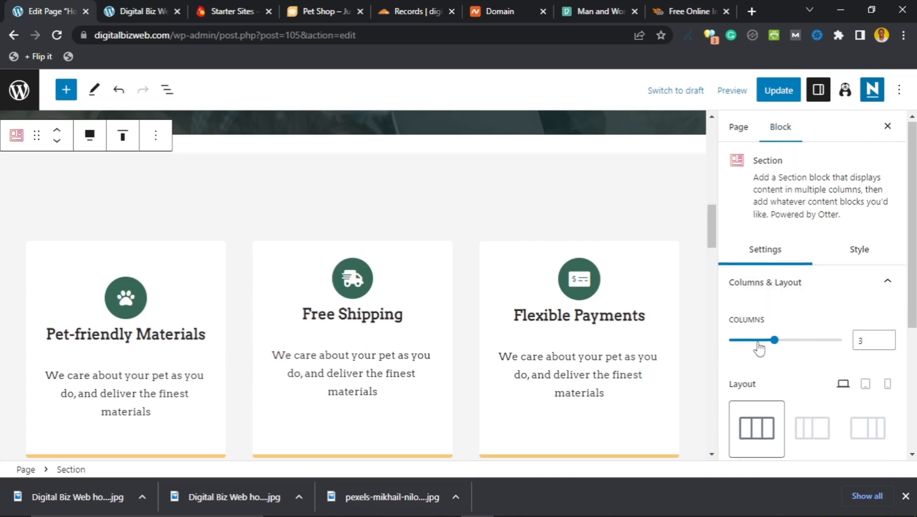
pyautogui.scroll(-1, 759, 348)
pyautogui.scroll(1, 758, 348)
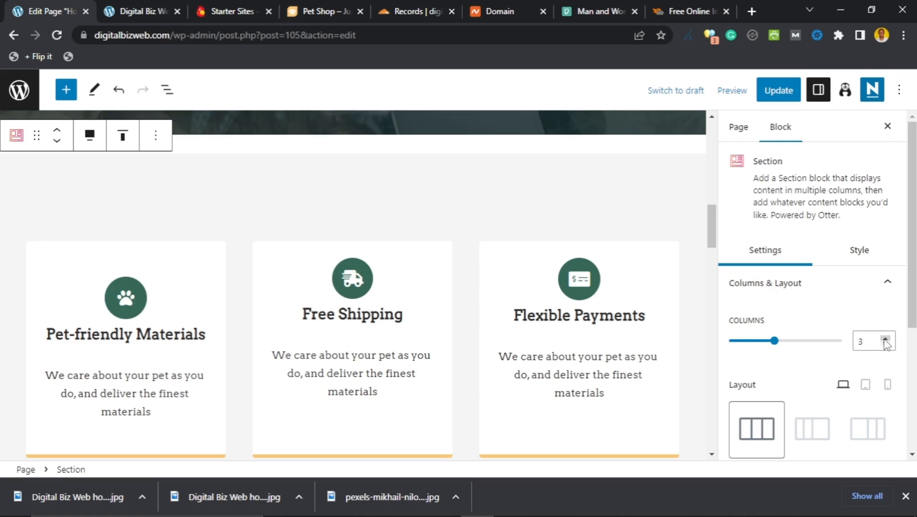
pyautogui.click(885, 339)
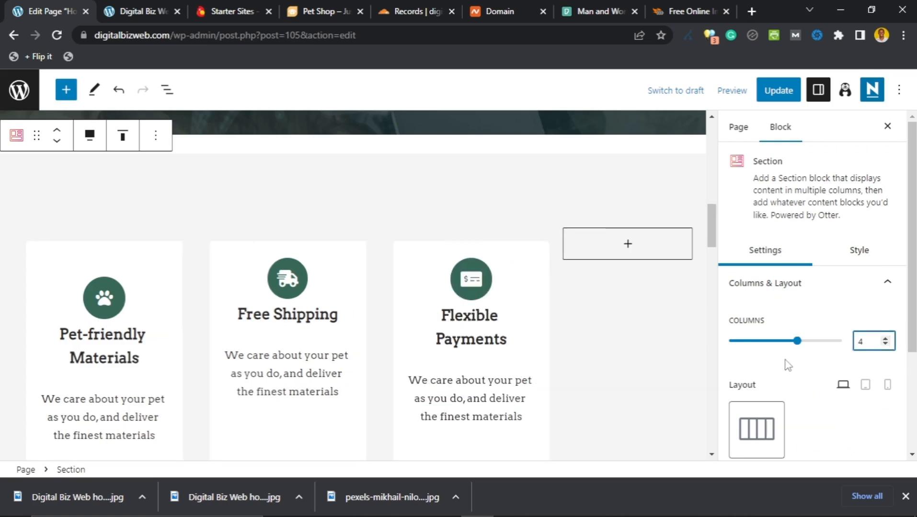
pyautogui.scroll(-1, 814, 362)
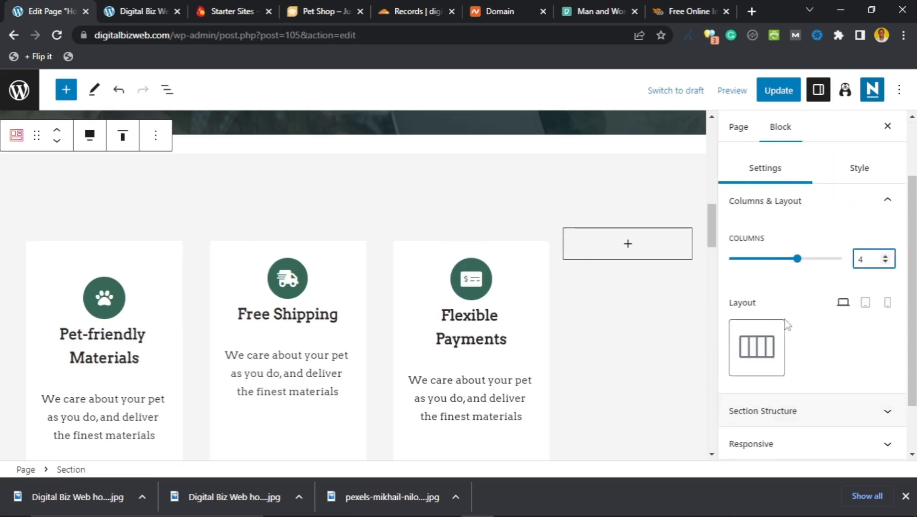
pyautogui.scroll(1, 785, 325)
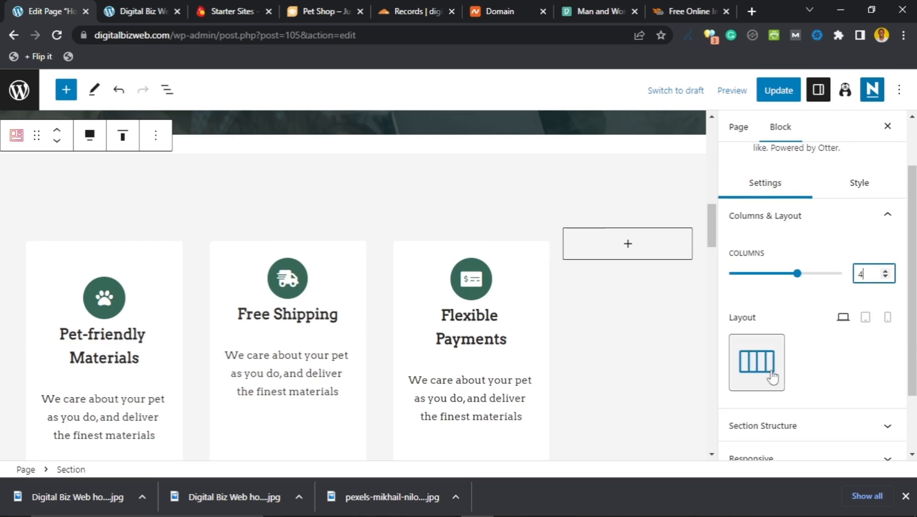
pyautogui.click(885, 278)
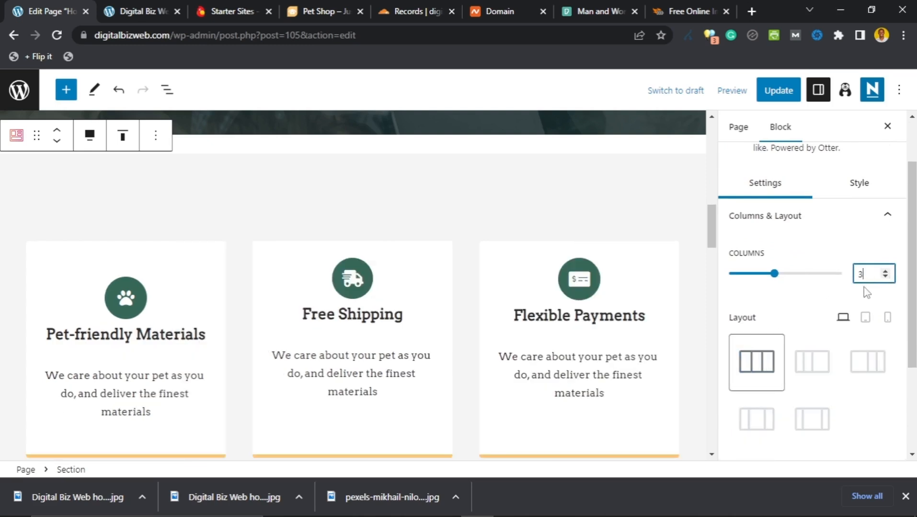
# Step: Duplicate the Flexible Payments card into a fourth column, then reselect the whole services section
pyautogui.click(665, 257)
pyautogui.click(649, 219)
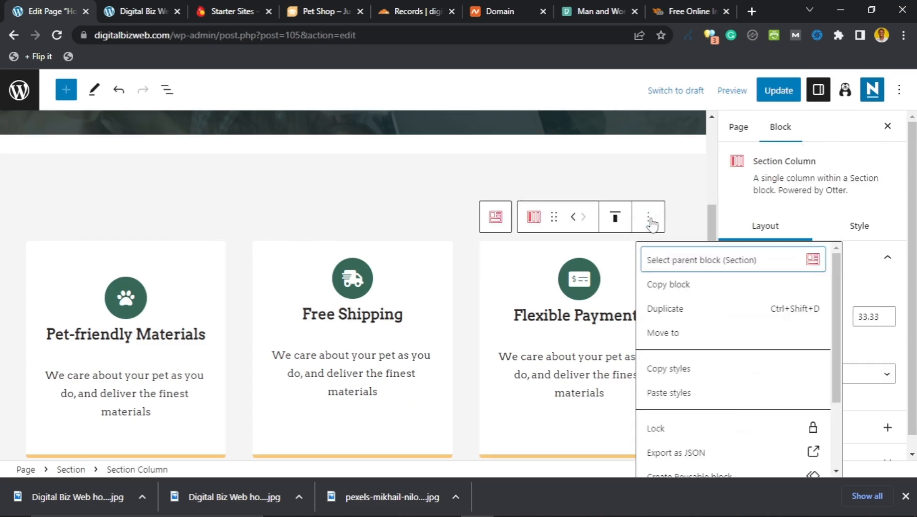
pyautogui.click(680, 311)
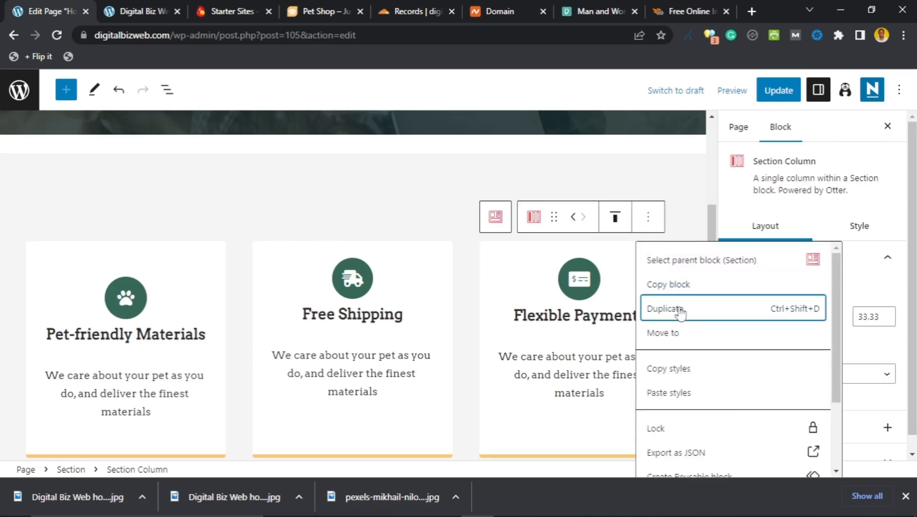
pyautogui.click(680, 312)
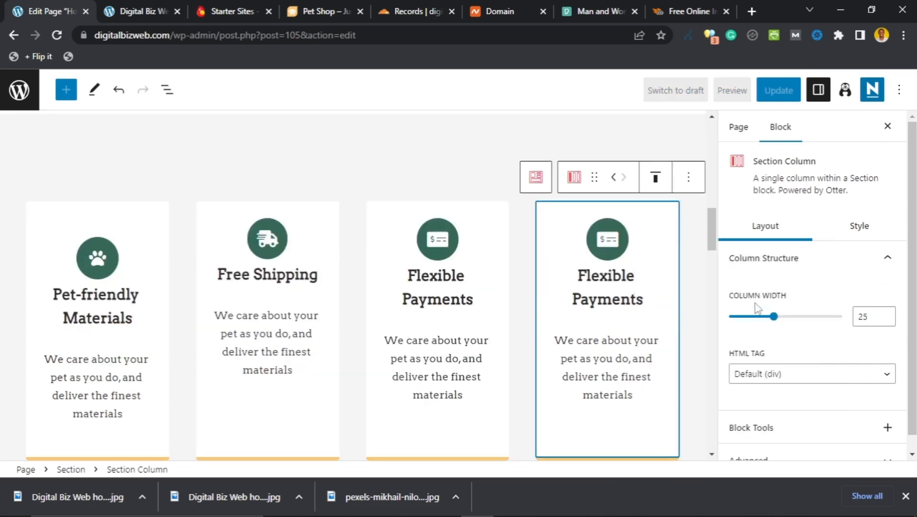
pyautogui.click(689, 150)
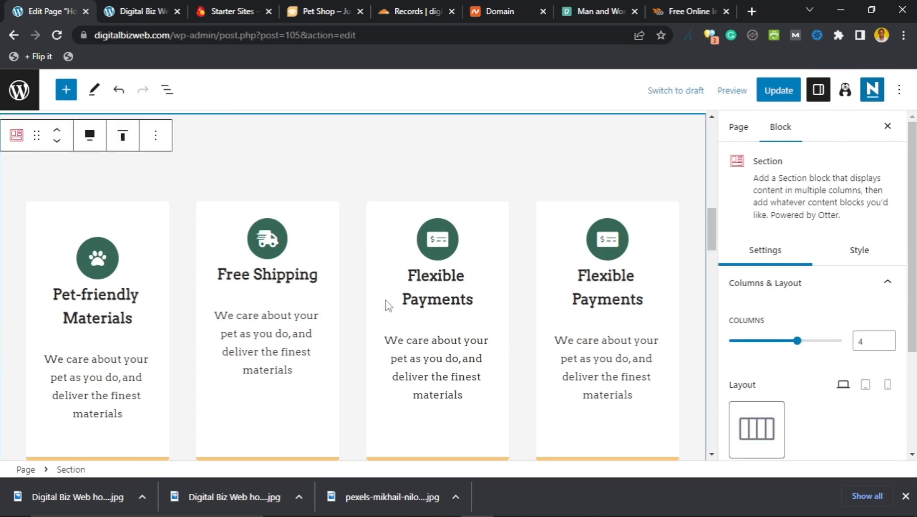
# Step: Retitle the first card's Pet-friendly Materials heading to WEBSITE SETUP
pyautogui.click(98, 300)
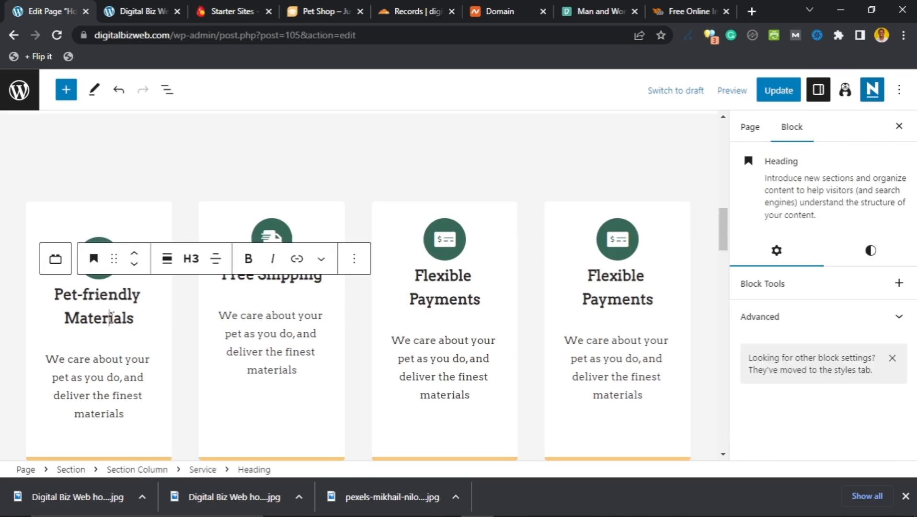
pyautogui.hotkey('ctrl', 'a')
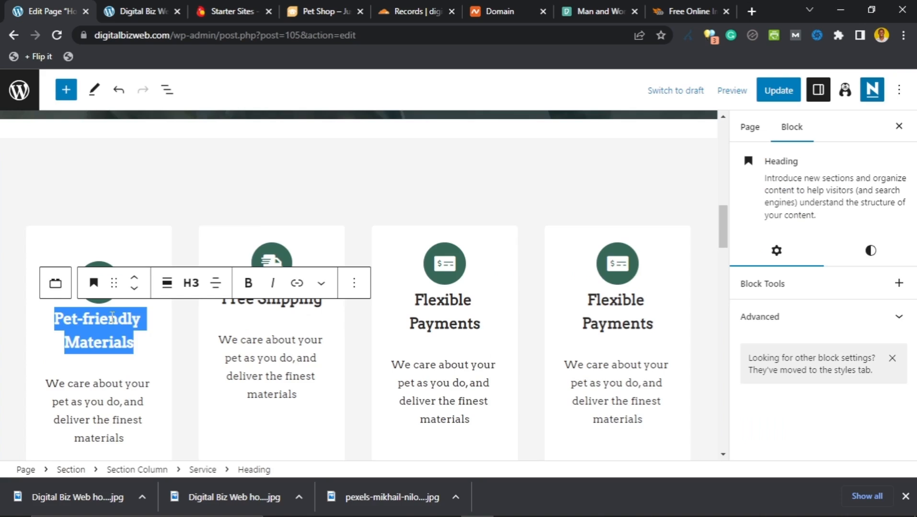
pyautogui.write('WEB')
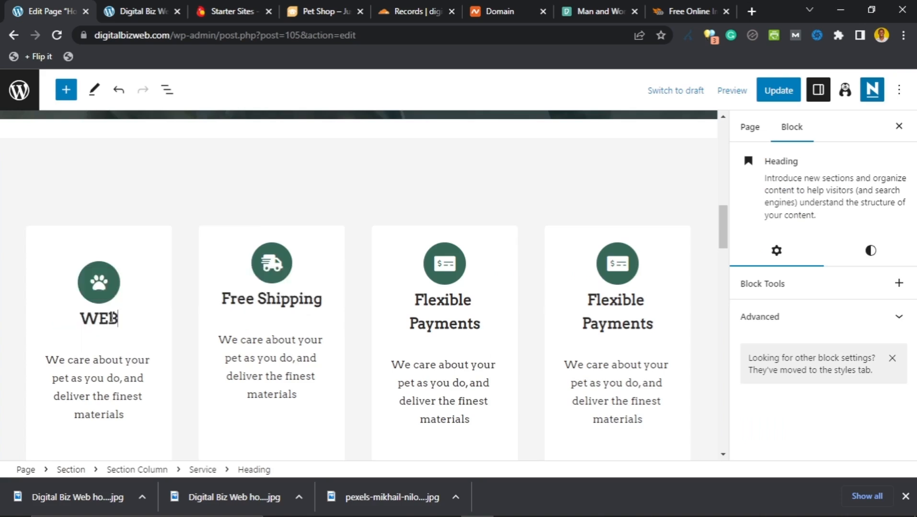
pyautogui.write('SITE SETUP')
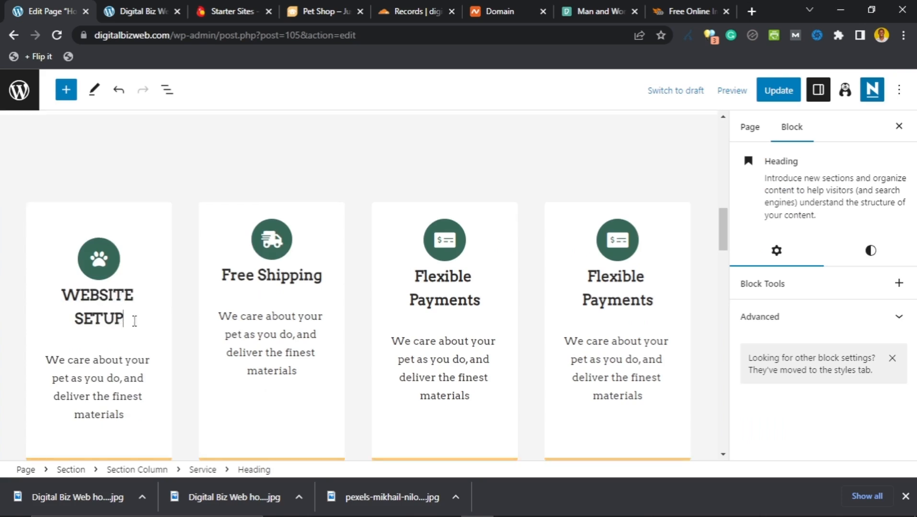
# Step: Replace its description with 'Learn how to setup up your website on your own from scratch. No coding involved.'
pyautogui.click(125, 368)
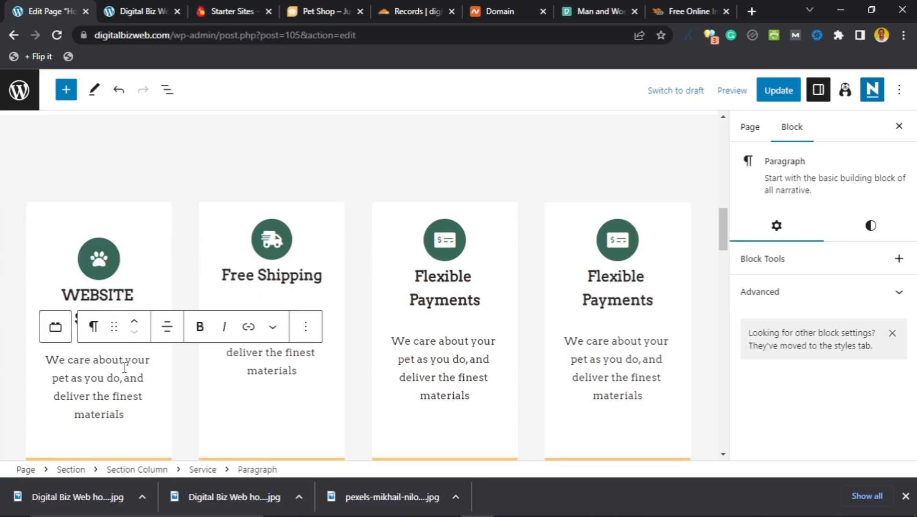
pyautogui.tripleClick(124, 368)
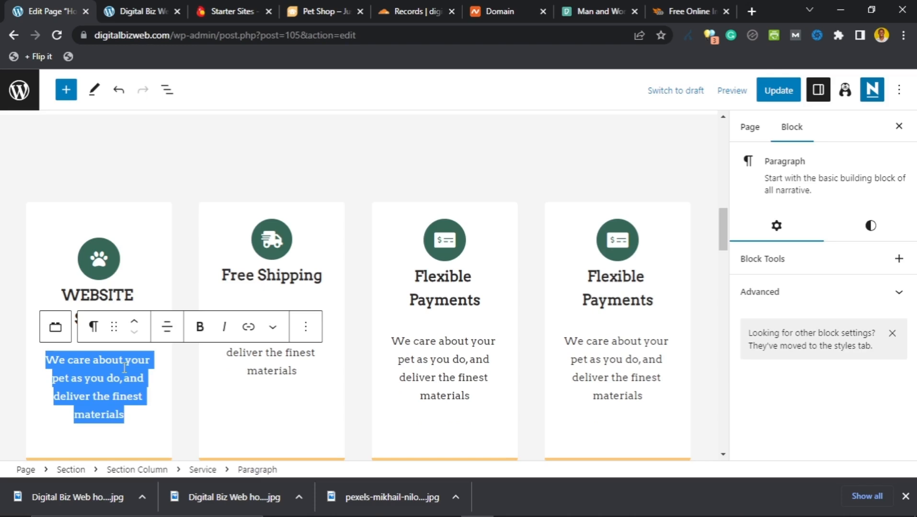
pyautogui.write('Learn ho')
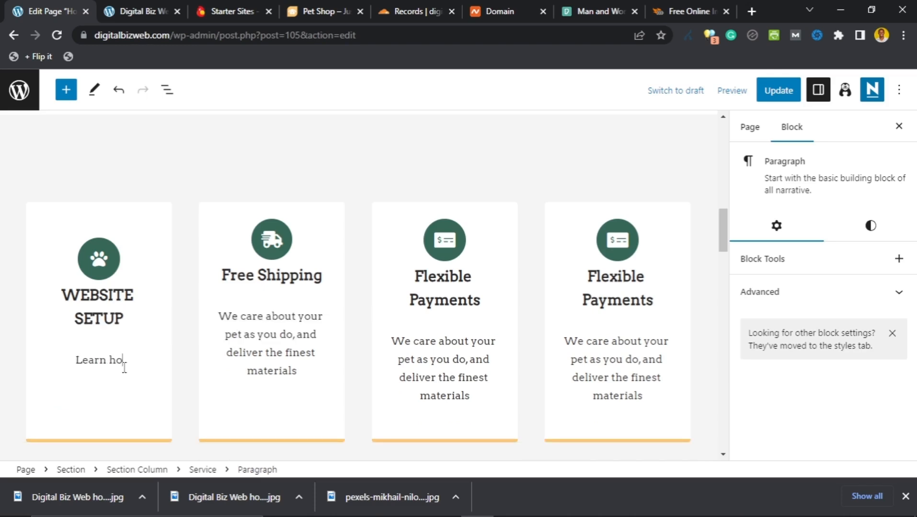
pyautogui.write('w to et')
pyautogui.press('BackSpace')
pyautogui.press('BackSpace')
pyautogui.write('setup up ')
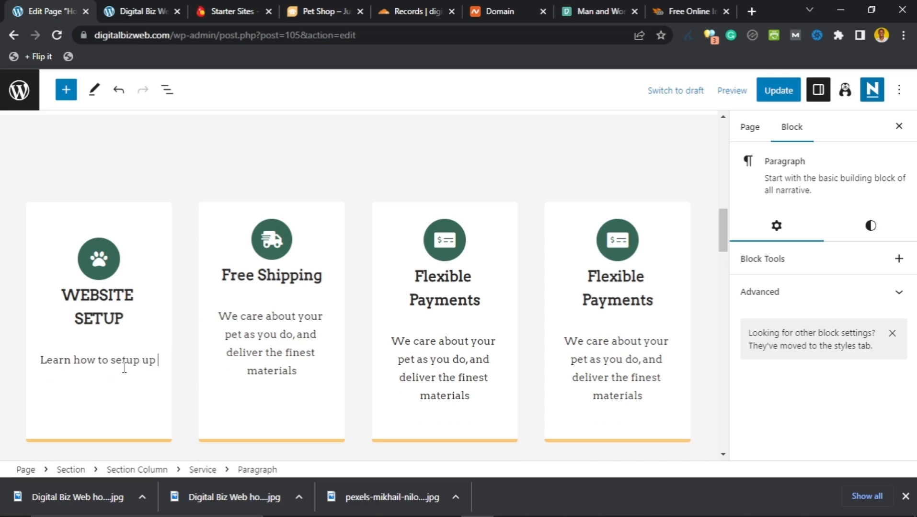
pyautogui.write('your webs')
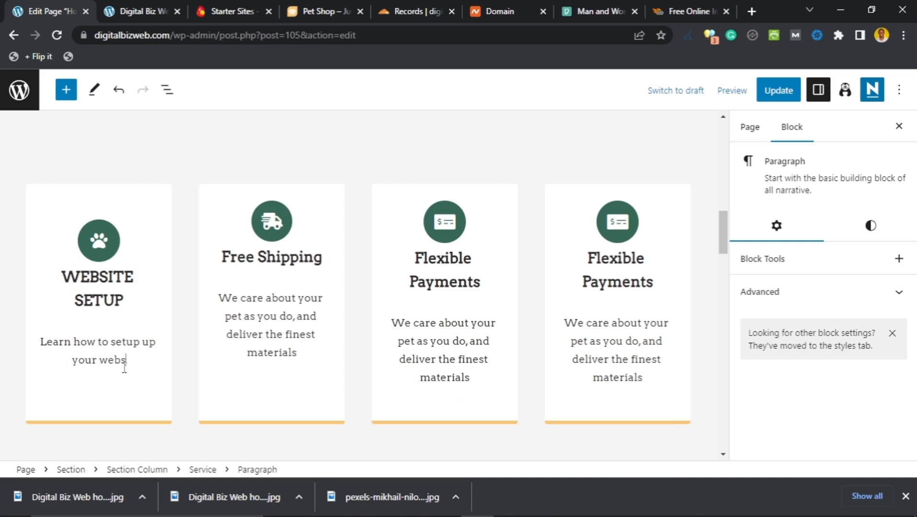
pyautogui.write('ite on your own ')
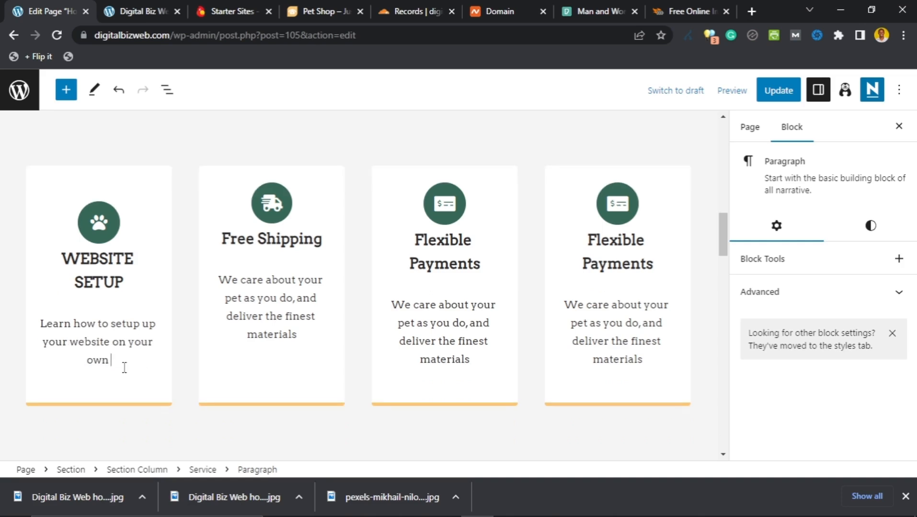
pyautogui.write('from scratch. No co')
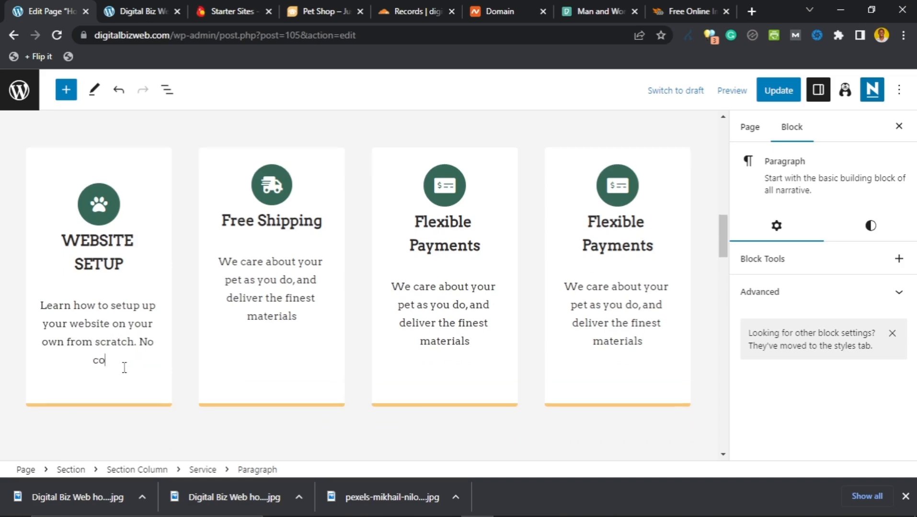
pyautogui.write('ding involved.')
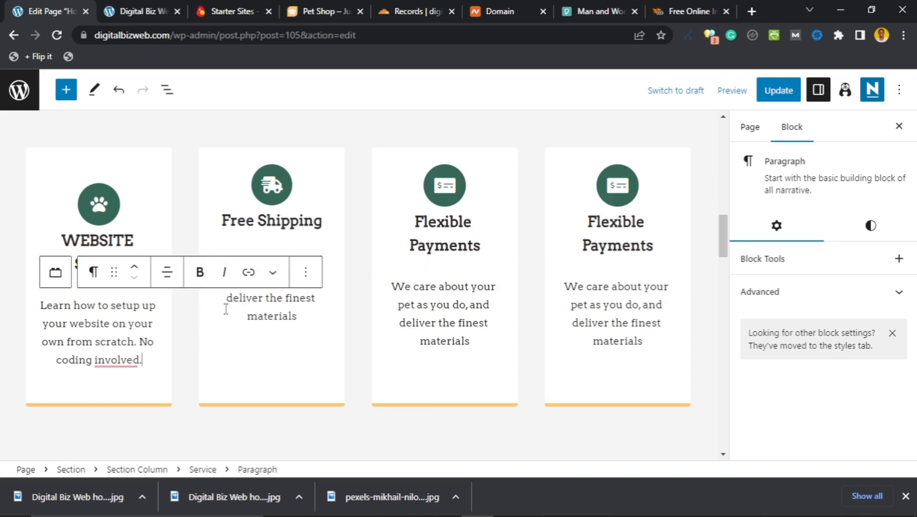
# Step: Retitle the Free Shipping card CONTENT CREATION and accept the 'coding is involved' grammar fix
pyautogui.click(258, 229)
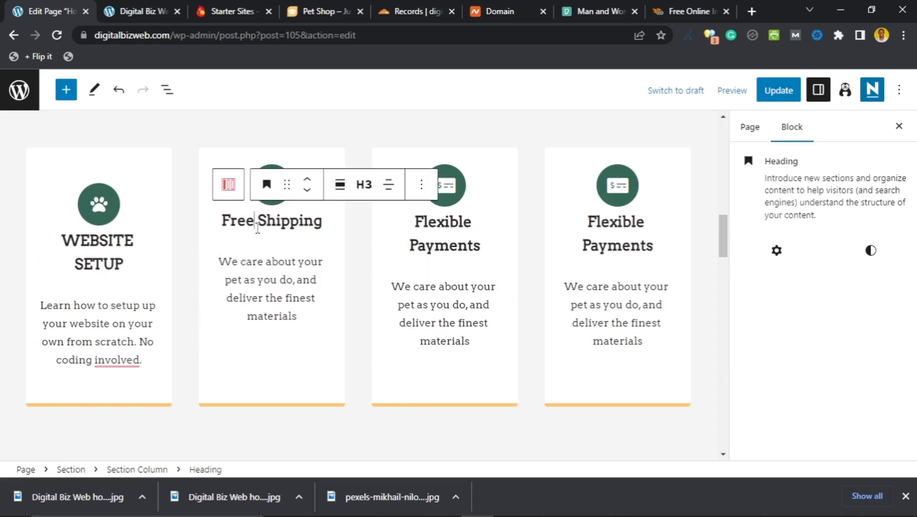
pyautogui.tripleClick(257, 229)
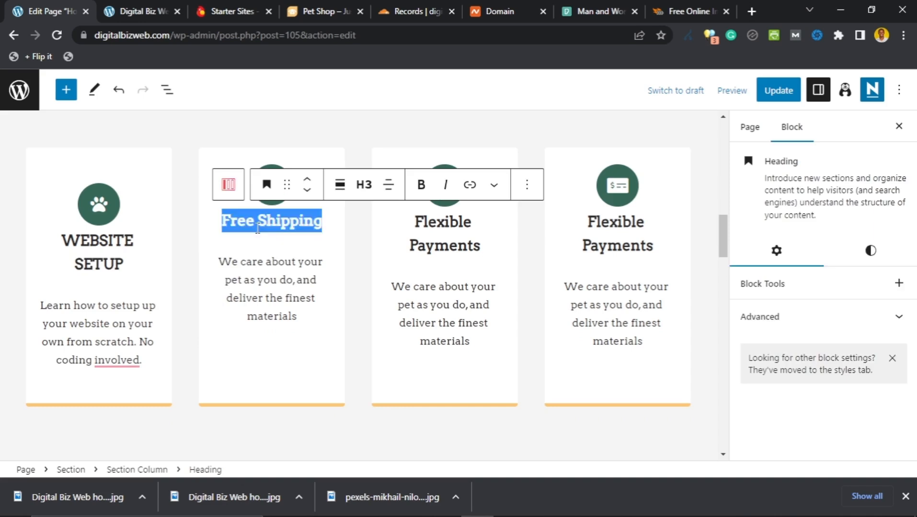
pyautogui.press('BackSpace')
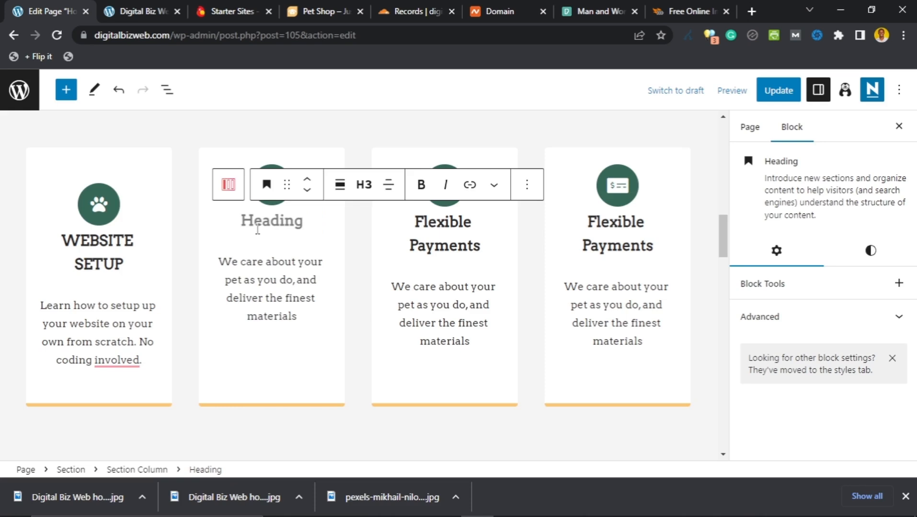
pyautogui.write('CONTE')
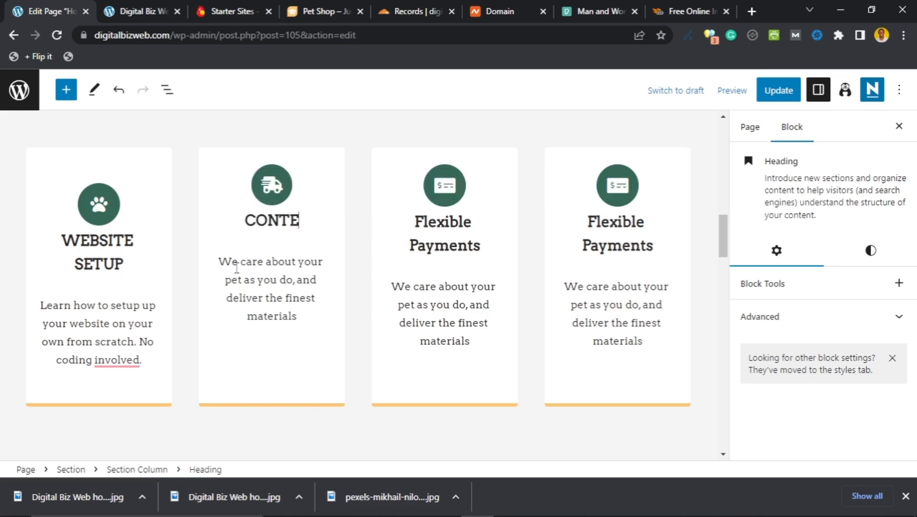
pyautogui.write('NT CREATION')
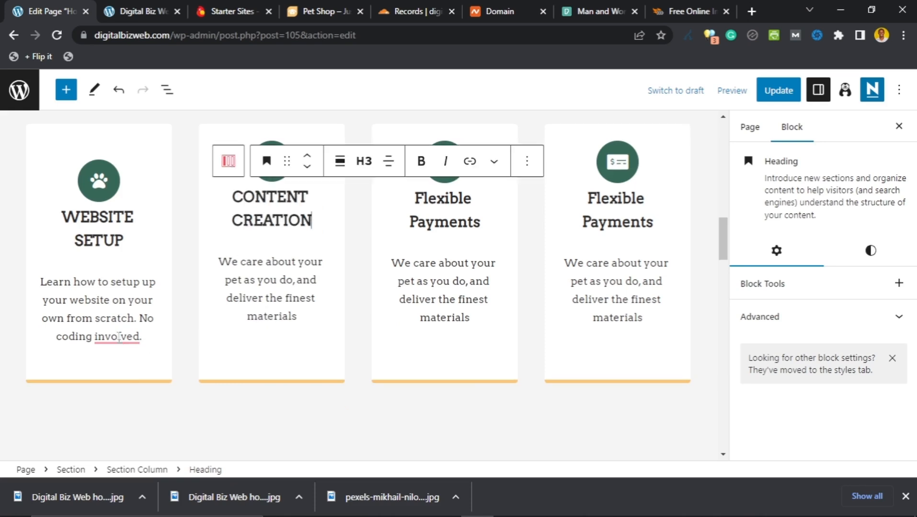
pyautogui.moveTo(119, 336)
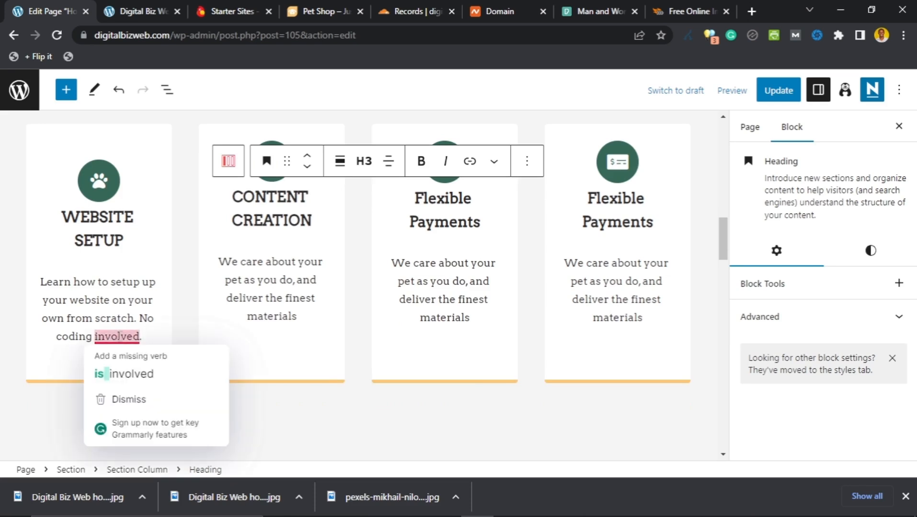
pyautogui.click(126, 369)
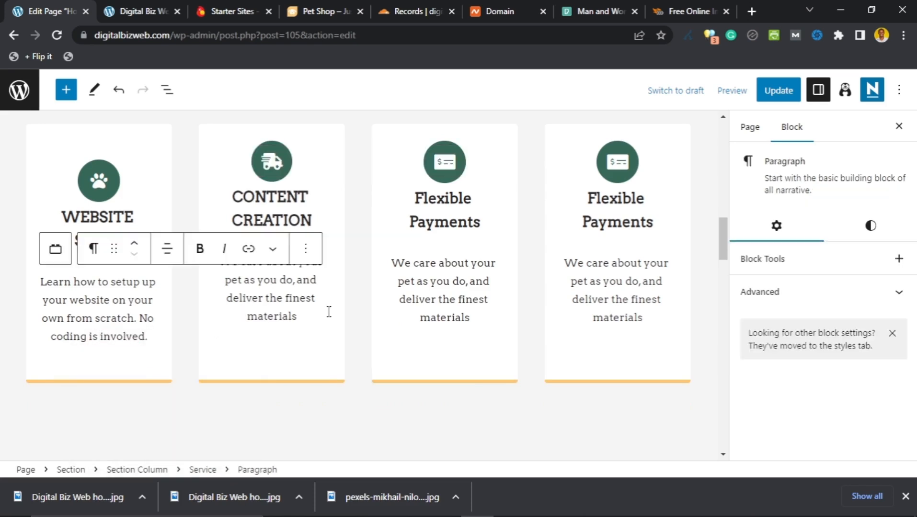
pyautogui.click(252, 299)
# Step: Retitle the third and fourth cards PROMOTION and MONETIZATION
pyautogui.click(463, 229)
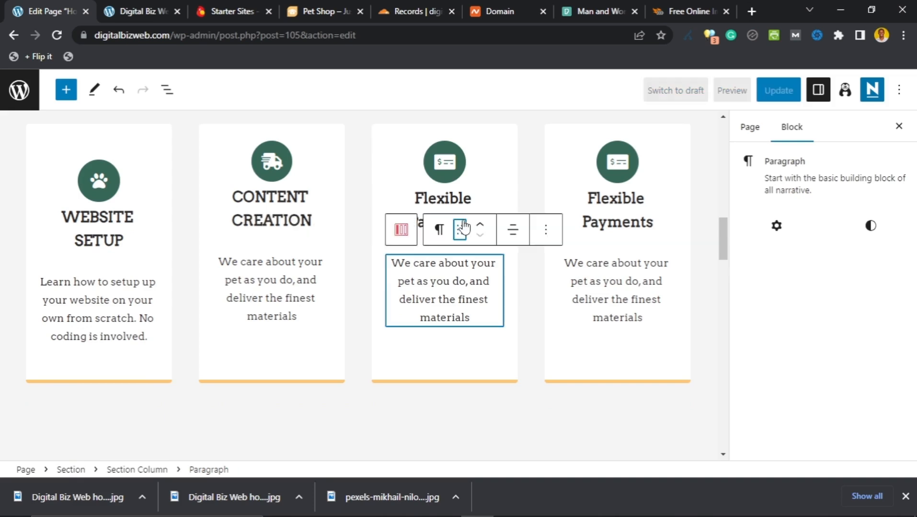
pyautogui.click(458, 194)
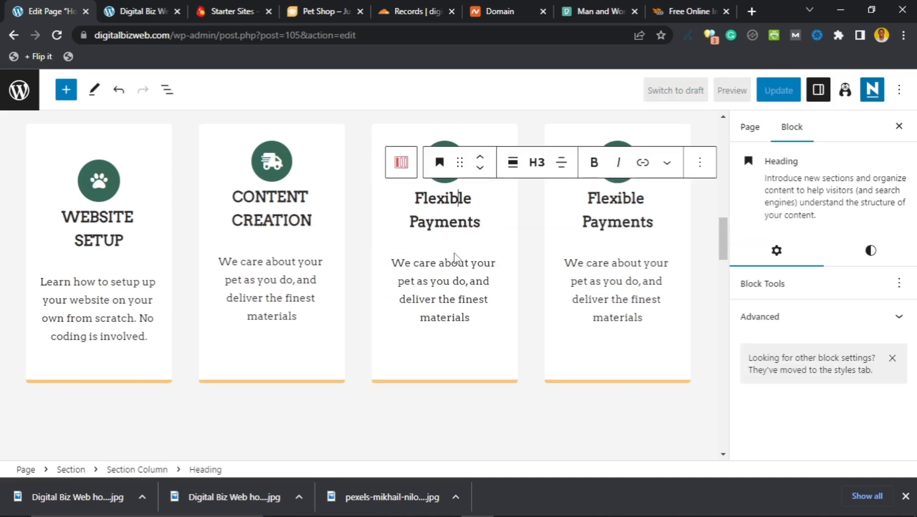
pyautogui.hotkey('ctrl', 'a')
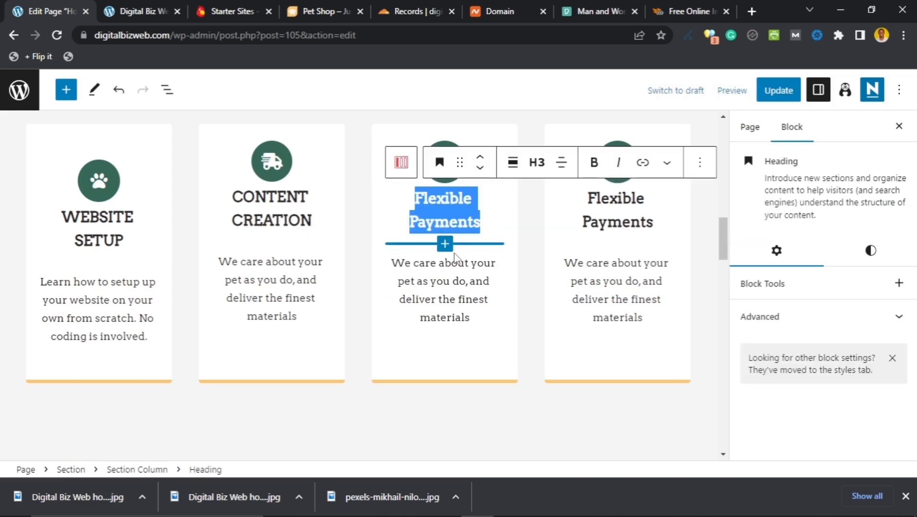
pyautogui.write('PROMOTI')
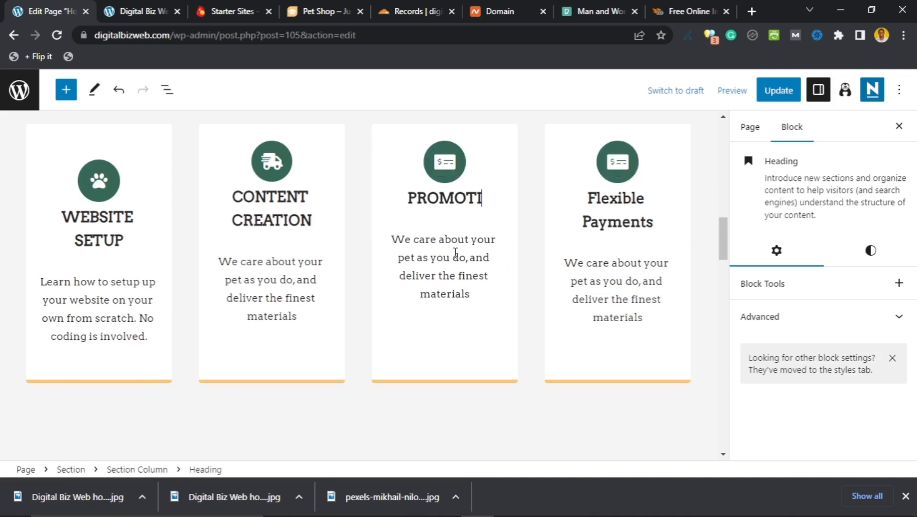
pyautogui.write('ON')
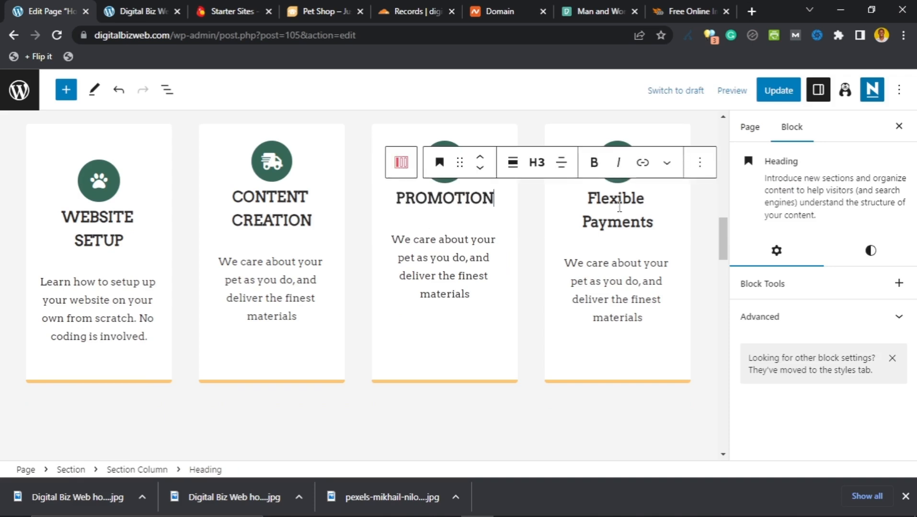
pyautogui.click(619, 206)
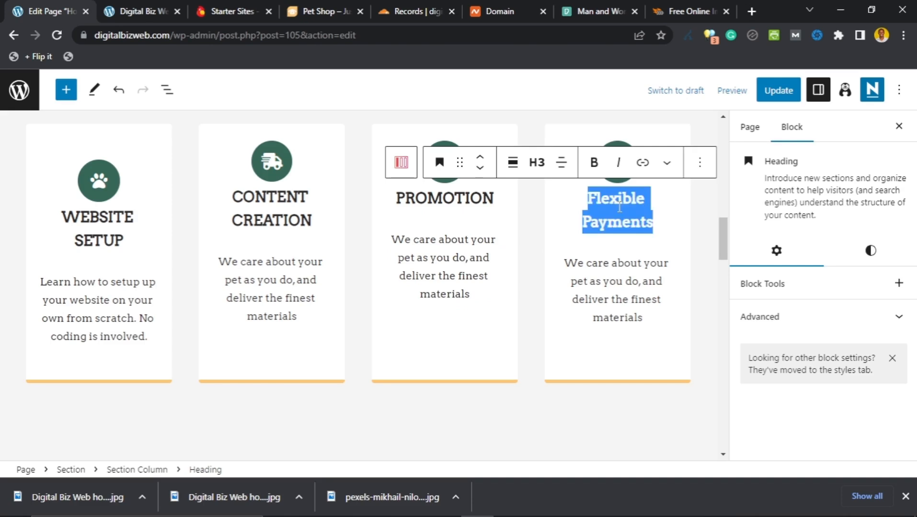
pyautogui.write('MONETIZATION')
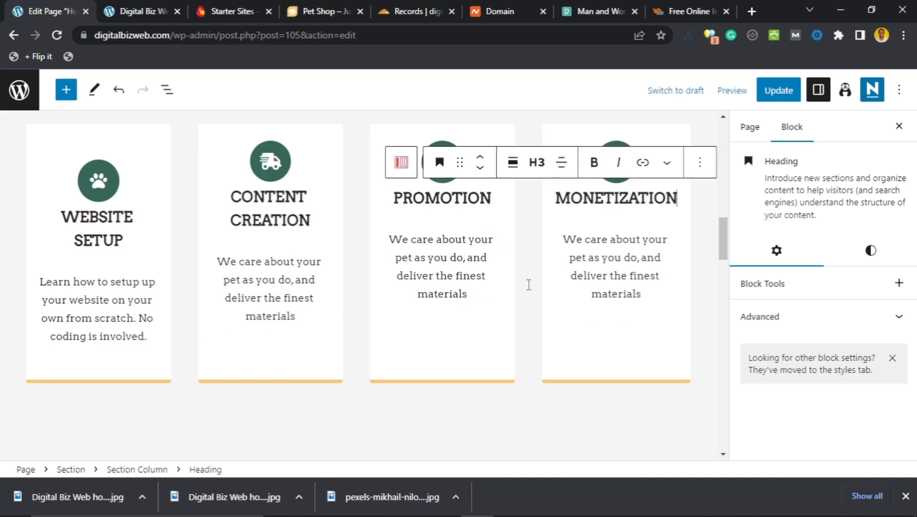
pyautogui.click(443, 294)
pyautogui.scroll(2, 293, 286)
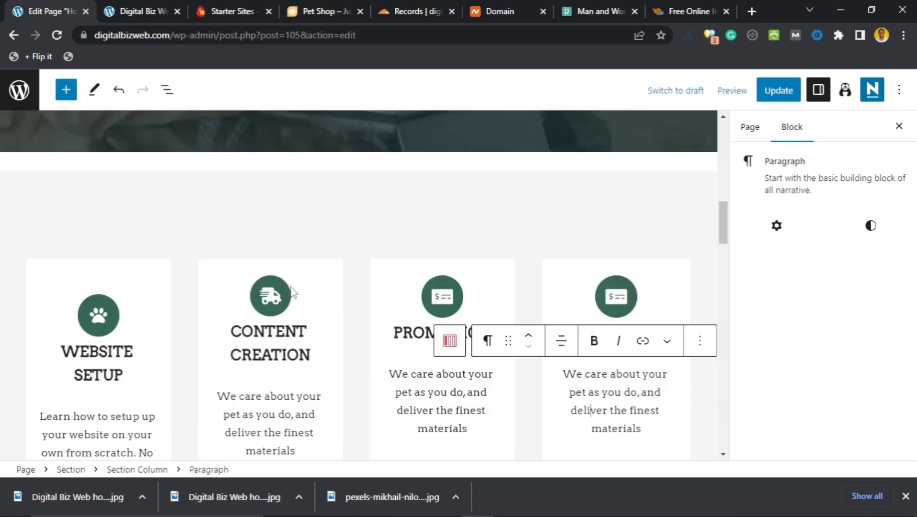
pyautogui.scroll(-3, 290, 288)
pyautogui.scroll(-5, 295, 296)
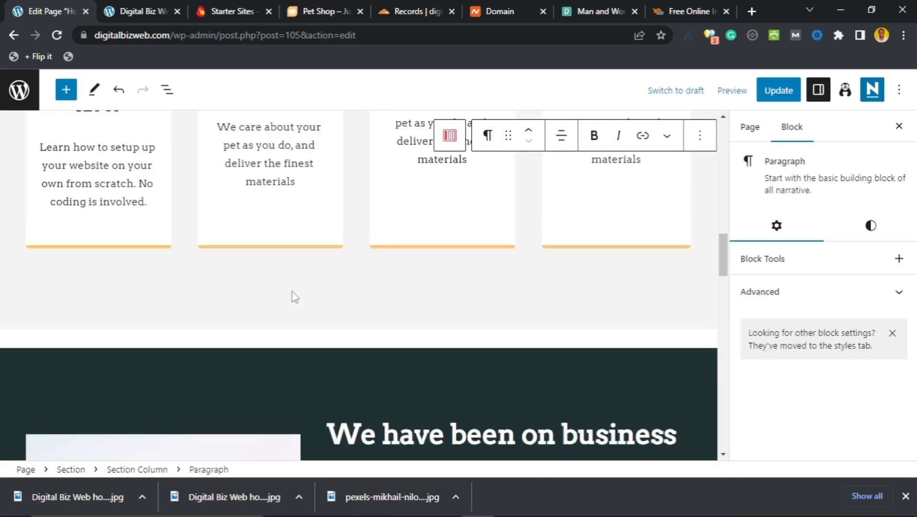
pyautogui.scroll(-8, 304, 290)
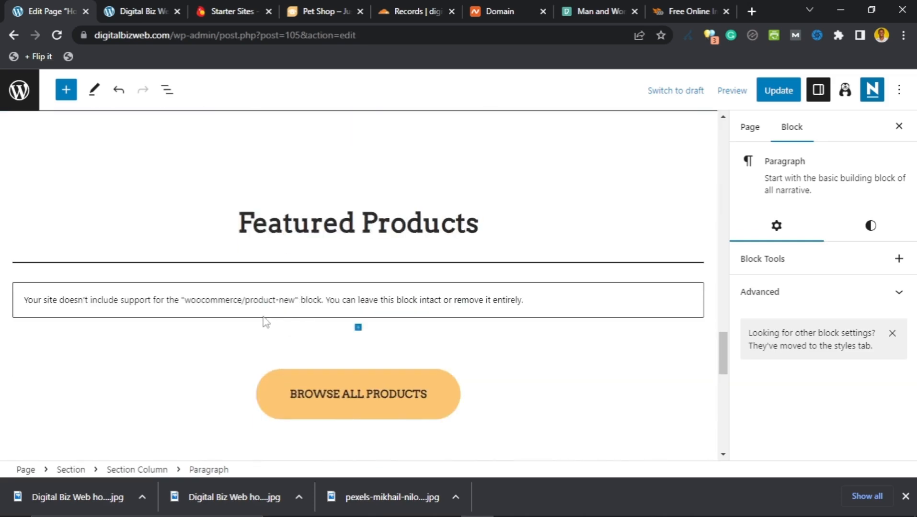
pyautogui.scroll(3, 244, 298)
pyautogui.scroll(10, 245, 299)
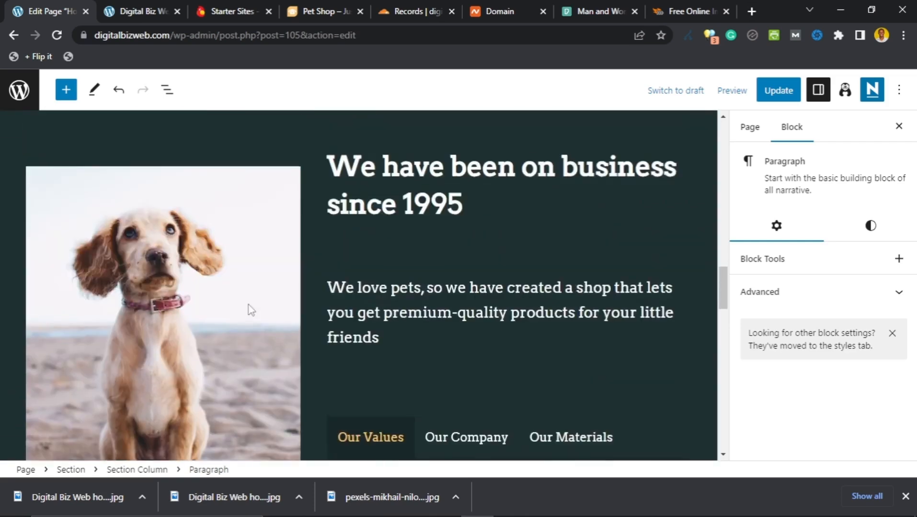
pyautogui.scroll(4, 252, 309)
pyautogui.scroll(-10, 252, 309)
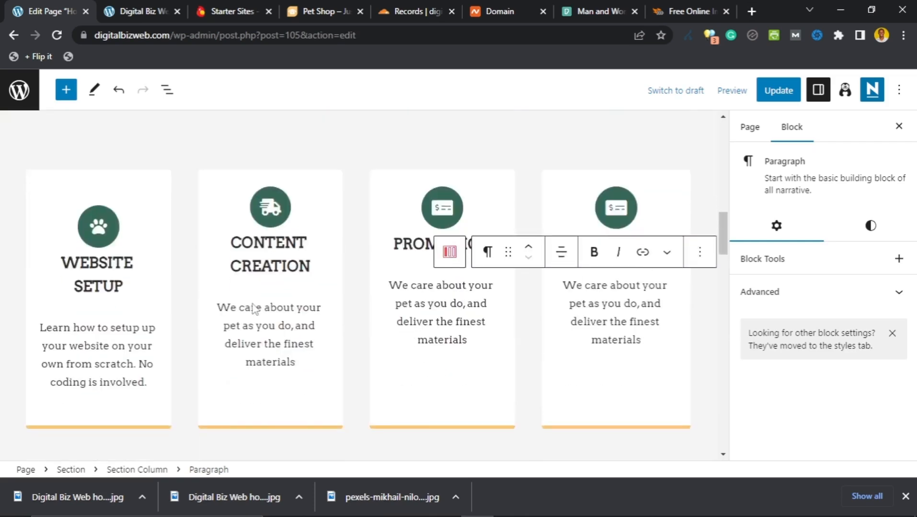
pyautogui.scroll(6, 253, 309)
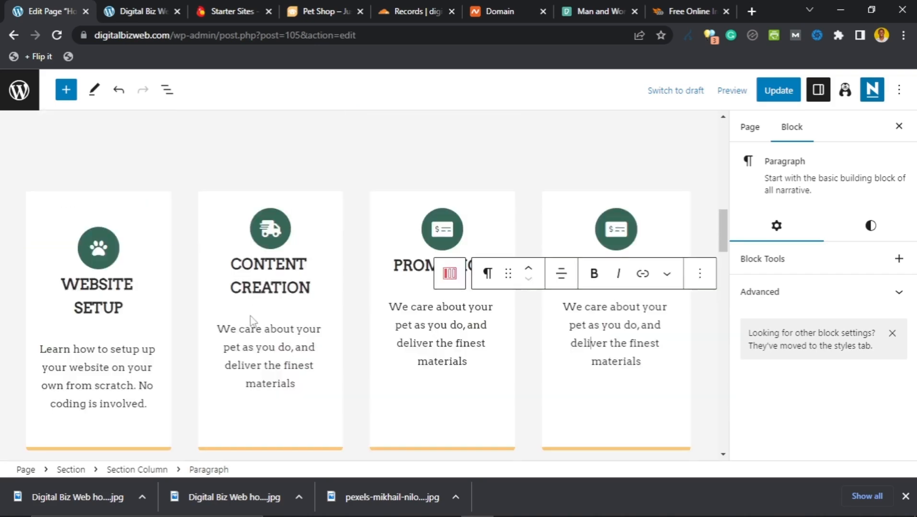
pyautogui.scroll(6, 255, 299)
pyautogui.scroll(3, 263, 298)
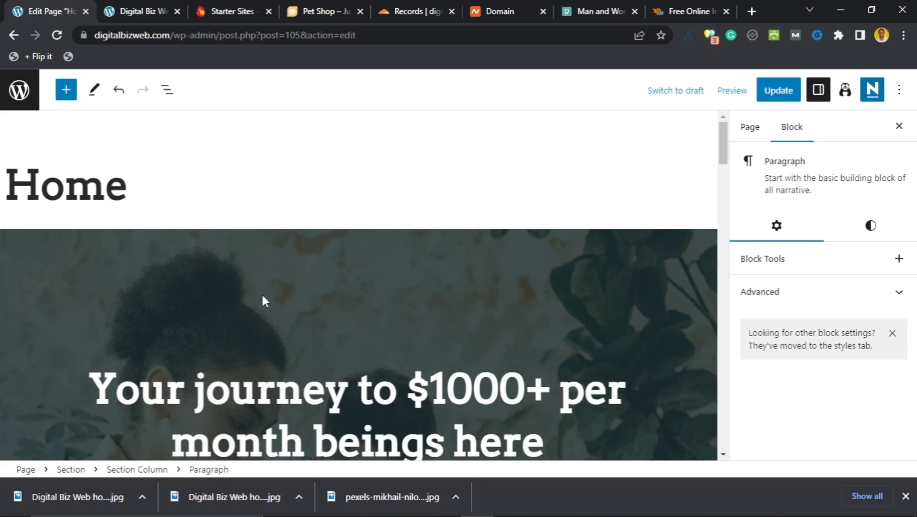
pyautogui.scroll(-3, 159, 258)
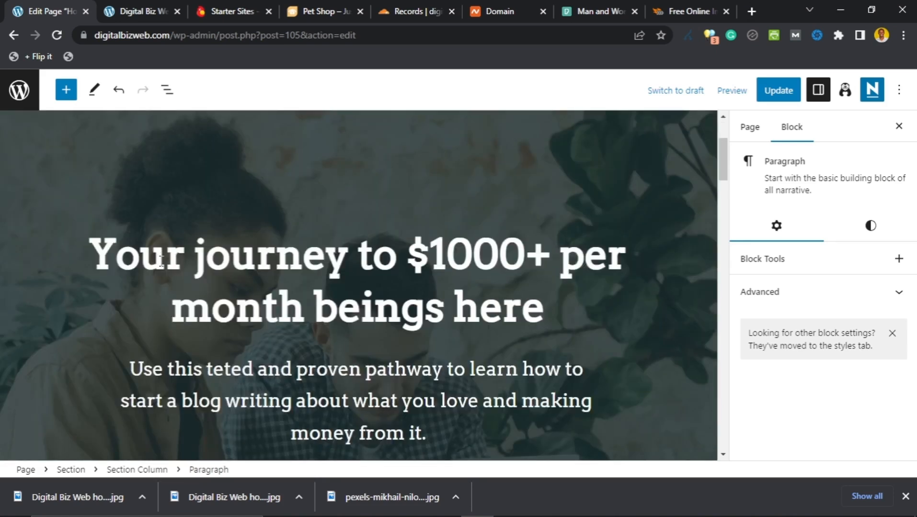
pyautogui.scroll(3, 129, 276)
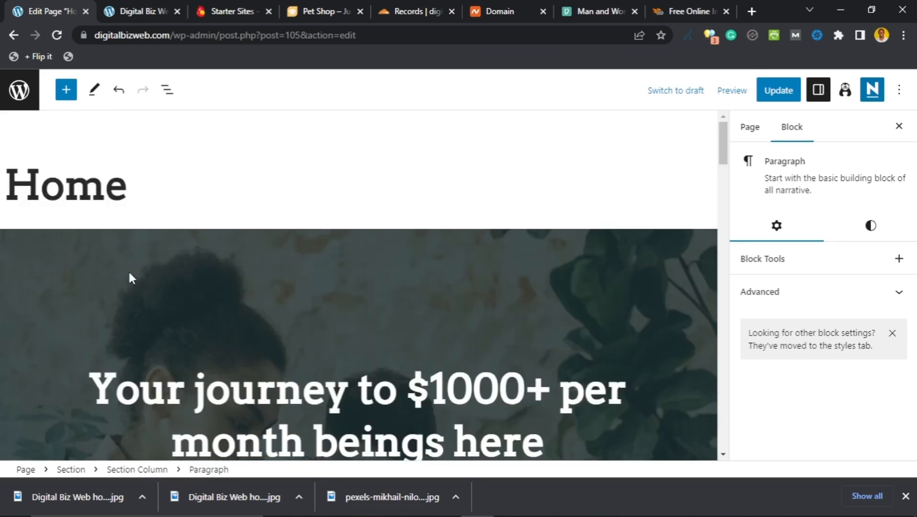
pyautogui.scroll(-3, 129, 274)
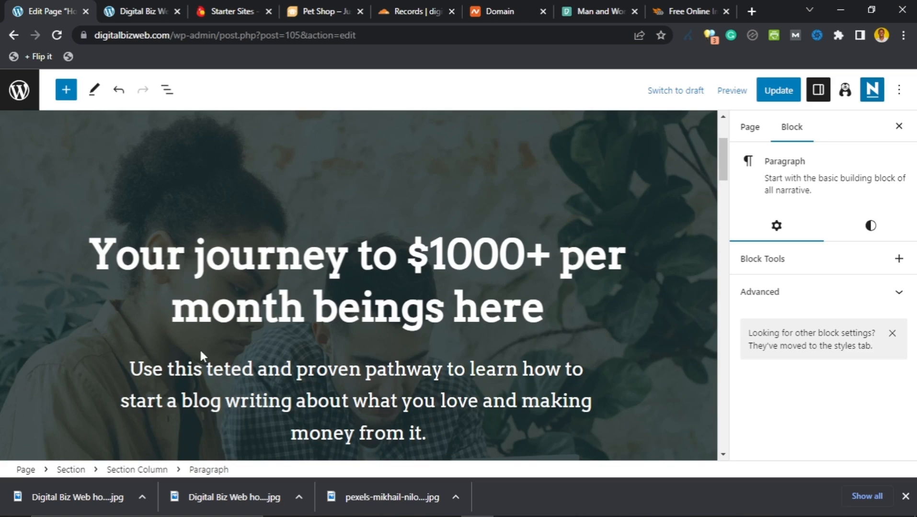
# Step: Insert the missing 's' so the hero subtitle's 'teted' reads 'tested'
pyautogui.click(225, 373)
pyautogui.write('s')
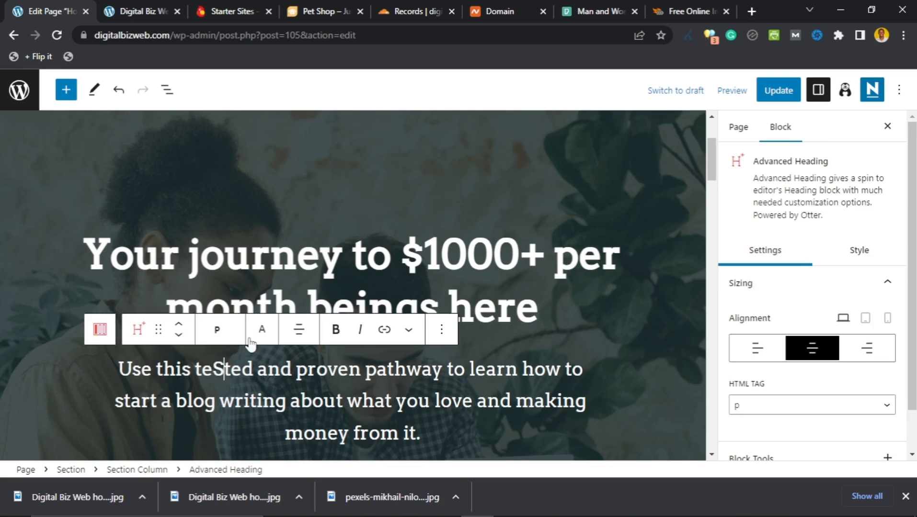
pyautogui.press('BackSpace')
pyautogui.write('s')
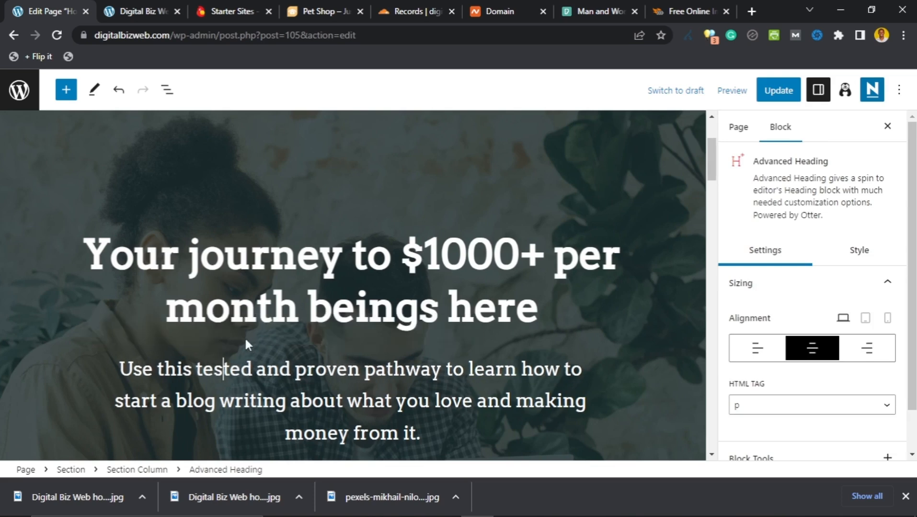
pyautogui.scroll(-3, 221, 317)
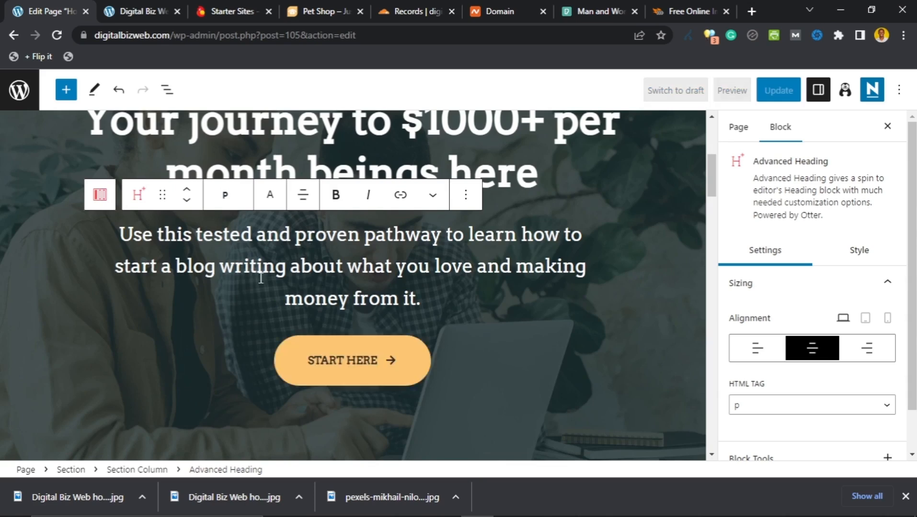
pyautogui.scroll(1, 207, 200)
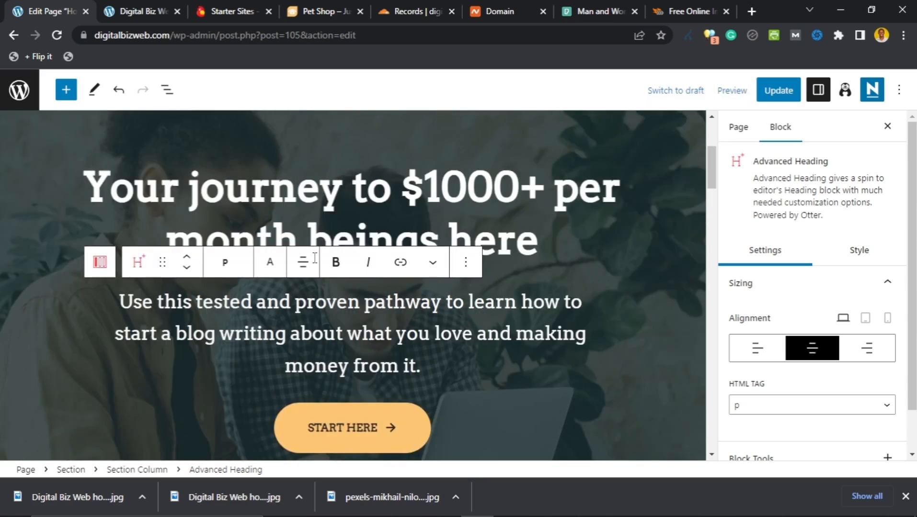
pyautogui.scroll(-3, 315, 258)
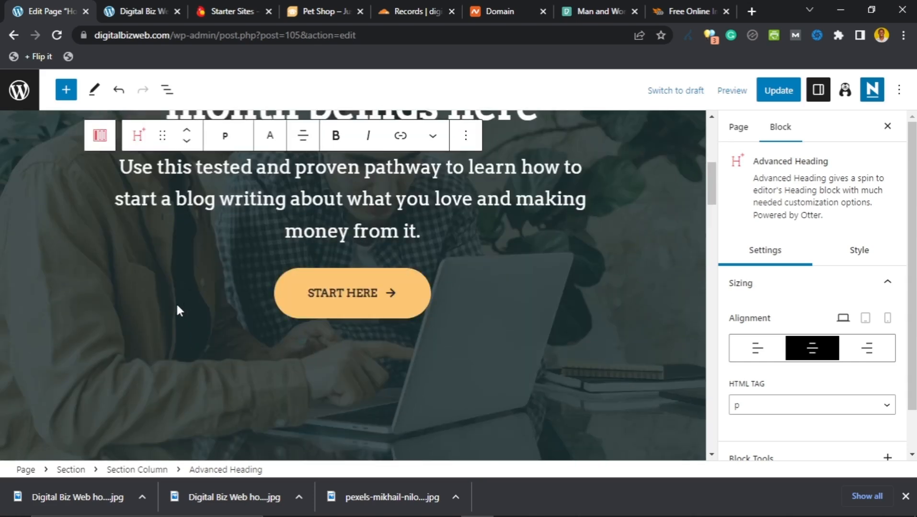
pyautogui.scroll(-3, 177, 307)
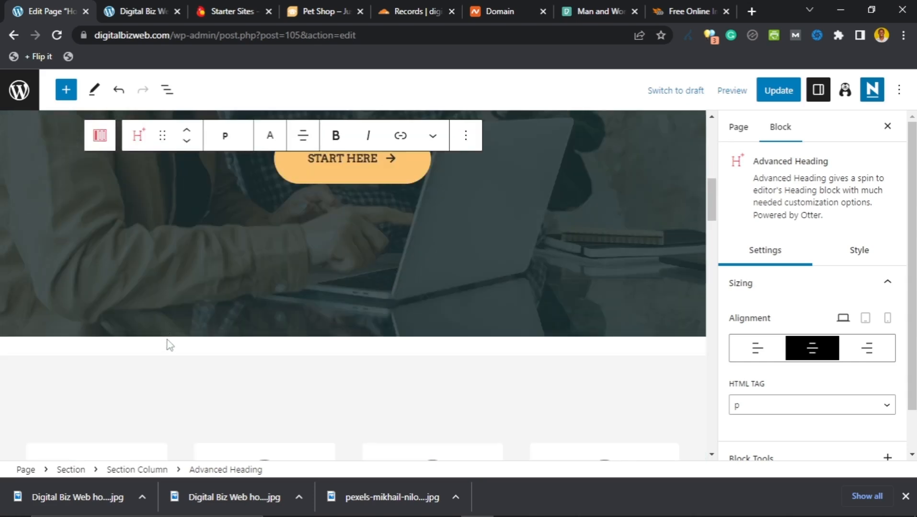
pyautogui.scroll(-6, 168, 345)
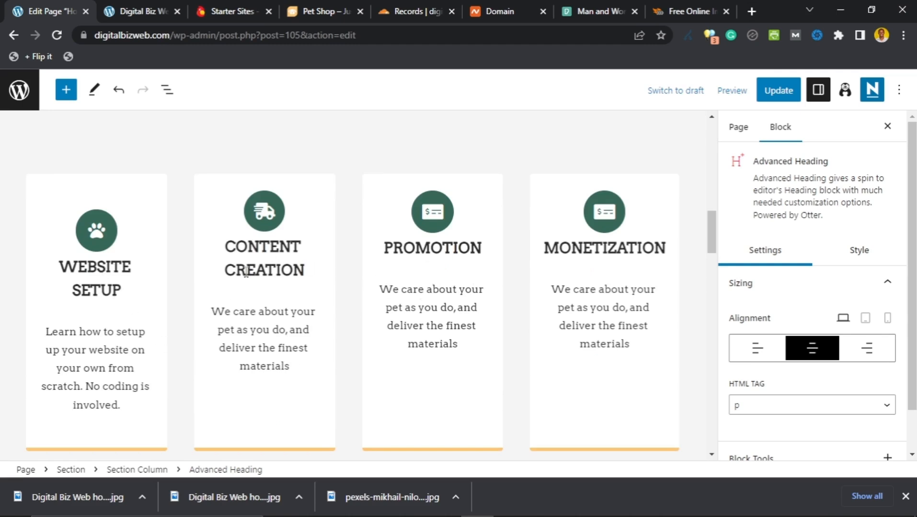
pyautogui.click(122, 290)
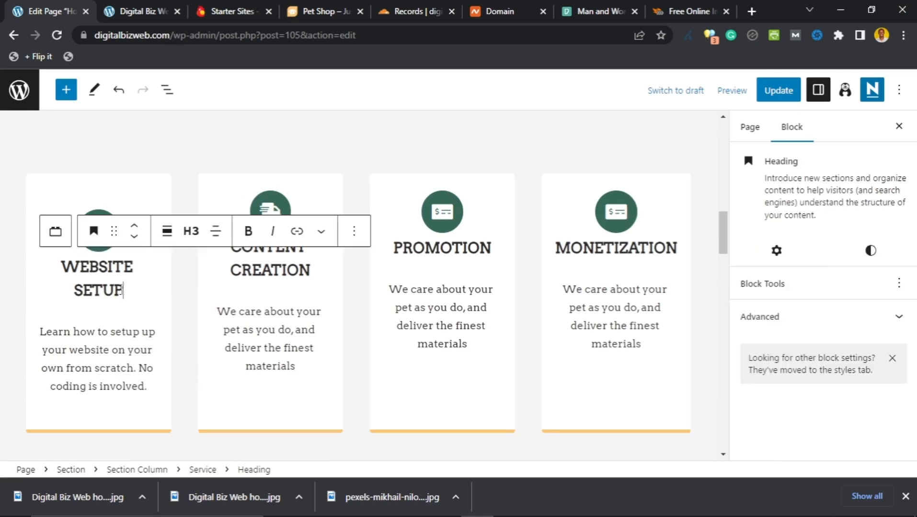
pyautogui.moveTo(123, 290); pyautogui.dragTo(67, 273)
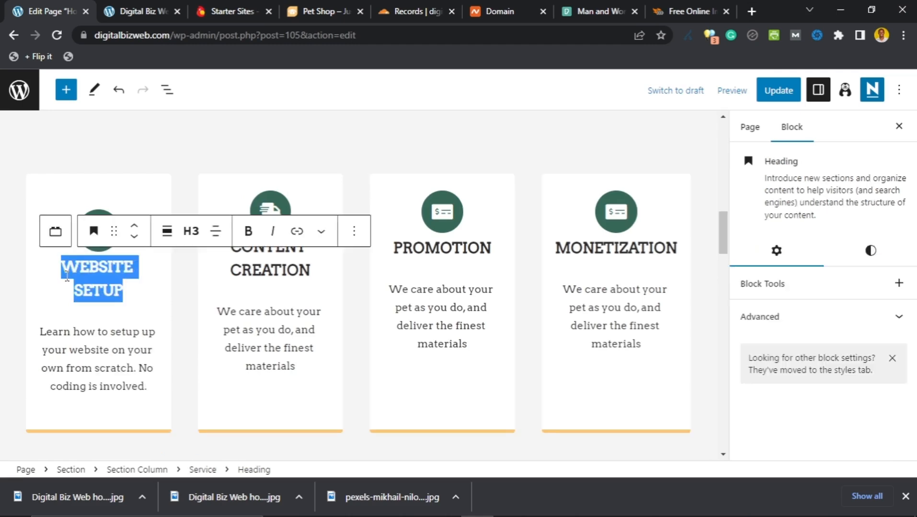
pyautogui.click(297, 232)
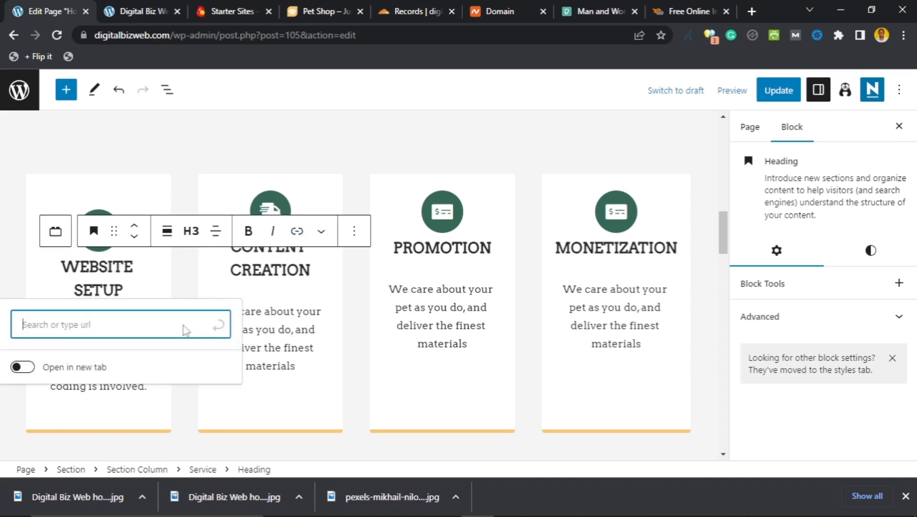
pyautogui.click(186, 282)
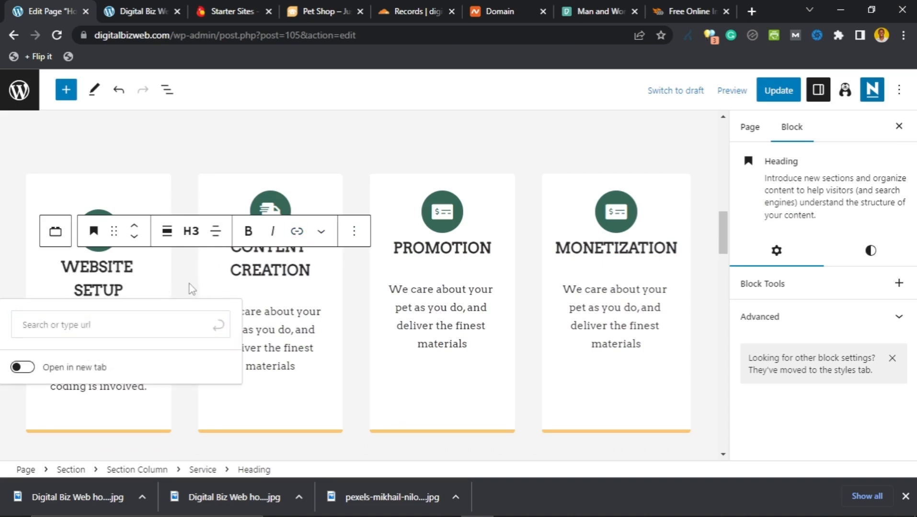
pyautogui.click(191, 288)
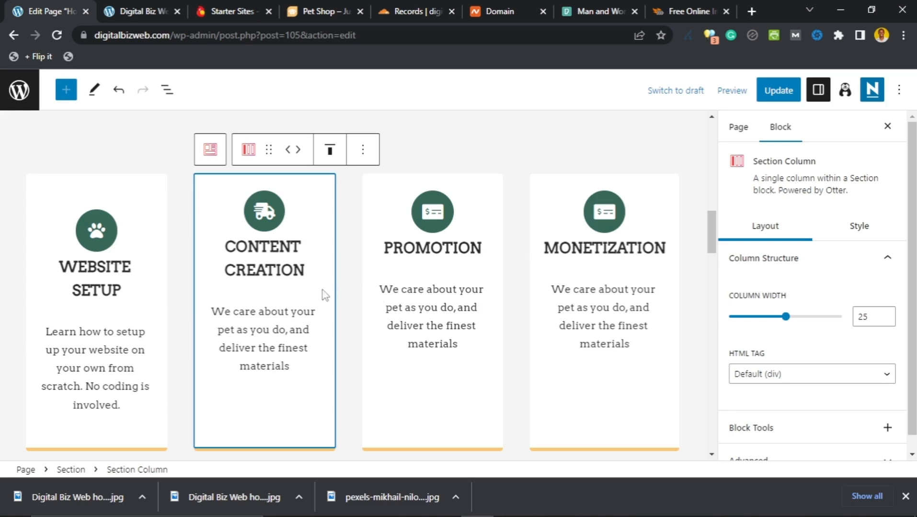
pyautogui.scroll(-2, 325, 295)
pyautogui.scroll(2, 348, 316)
# Step: Select the CONTENT CREATION card's truck icon and open the Font Awesome icon picker list
pyautogui.click(273, 213)
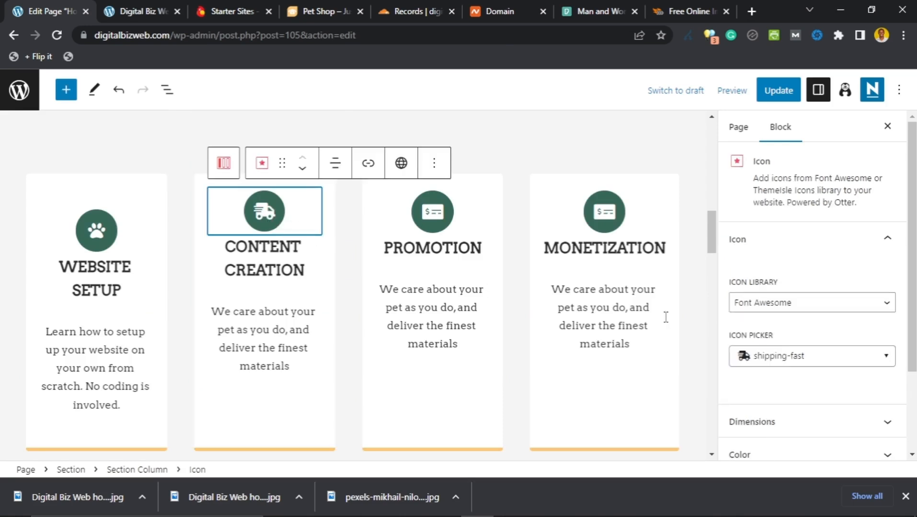
pyautogui.click(865, 359)
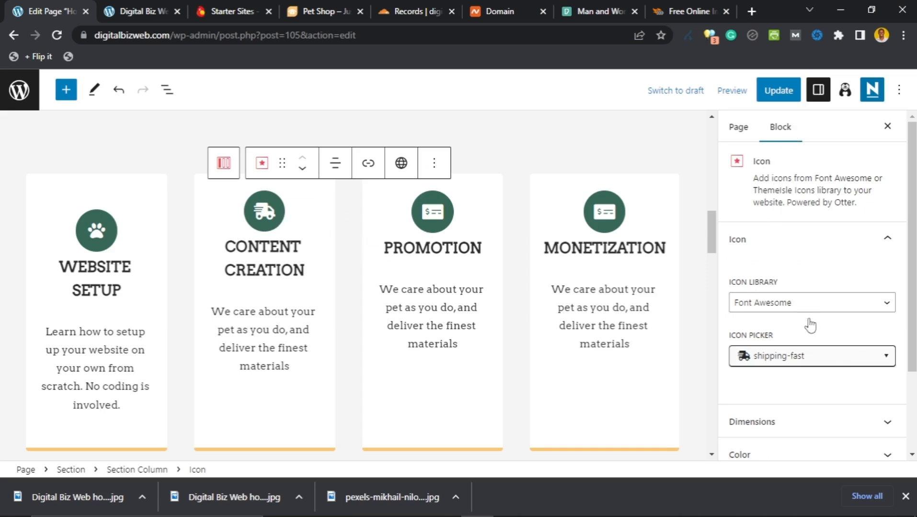
pyautogui.scroll(-1, 809, 335)
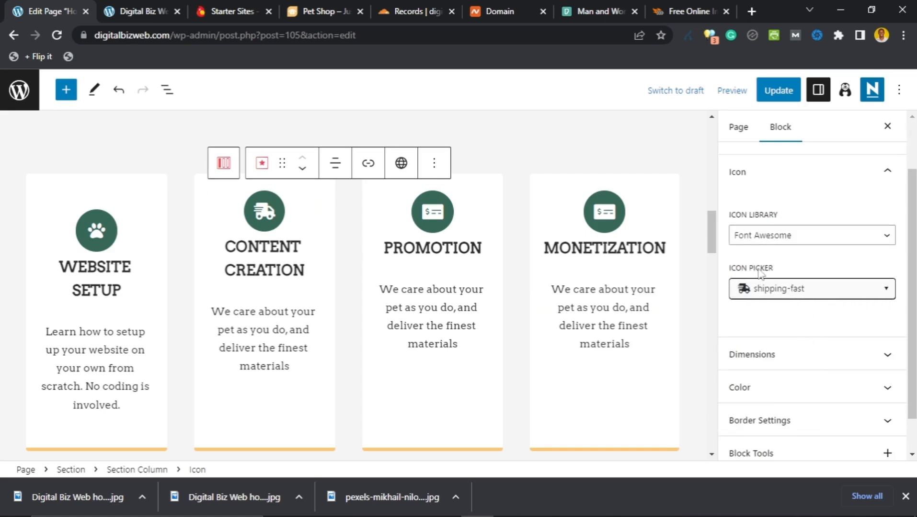
pyautogui.click(810, 291)
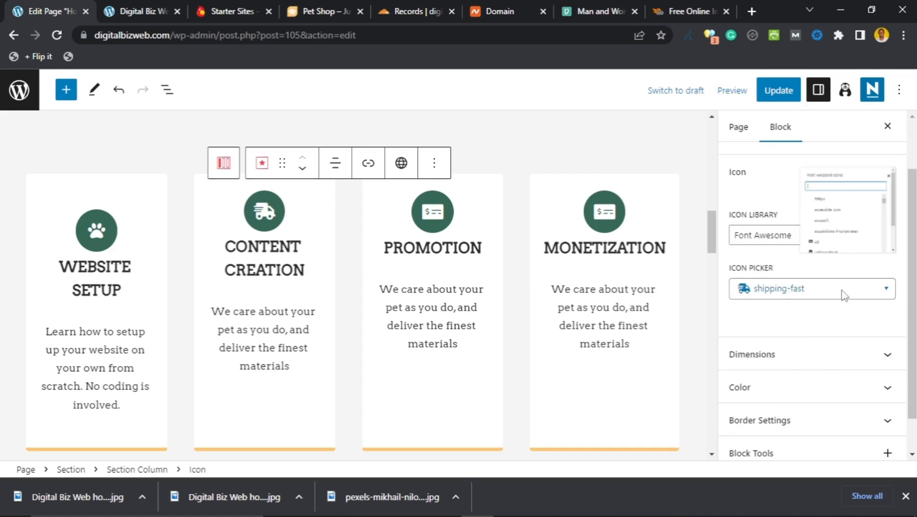
pyautogui.click(886, 290)
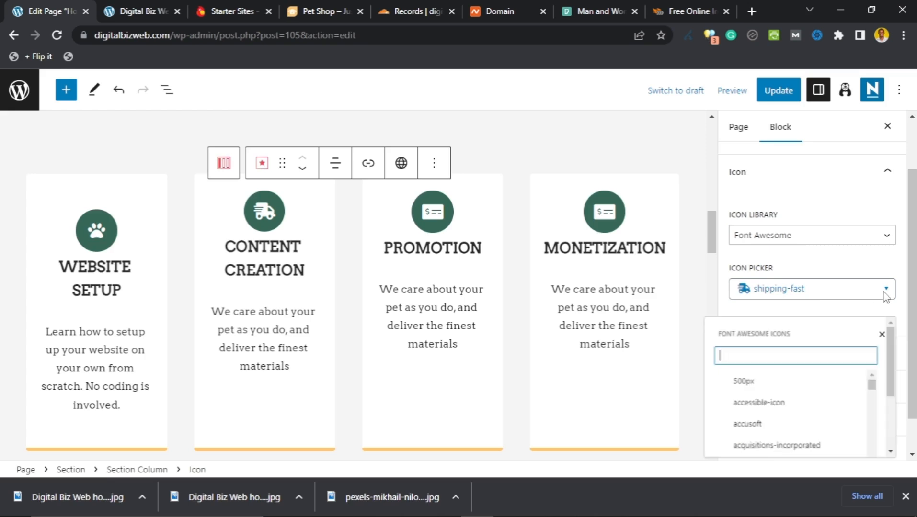
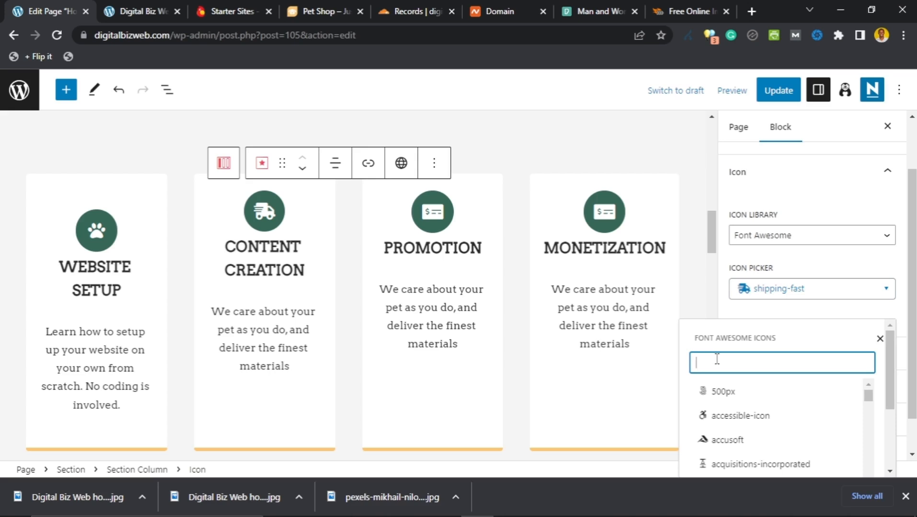
# Step: Search the Font Awesome icon picker for 'pen' and browse the results
pyautogui.write('pen')
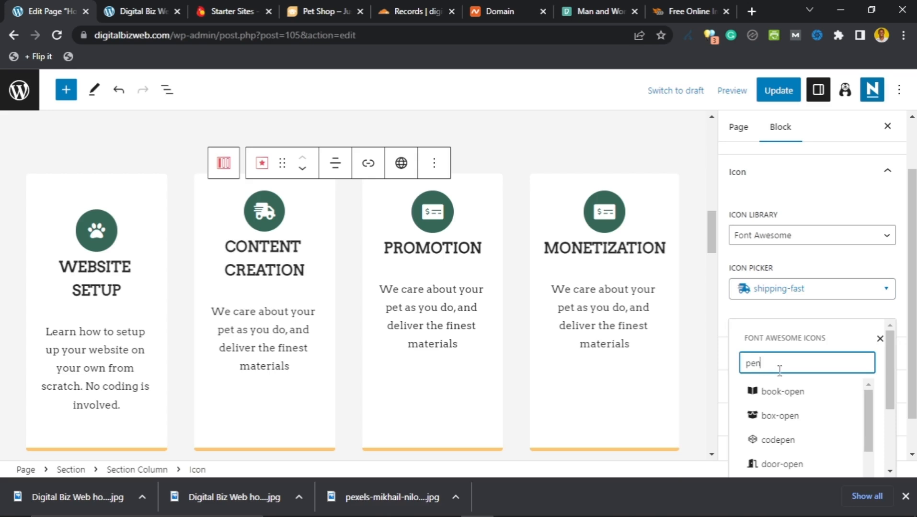
pyautogui.scroll(-5, 779, 373)
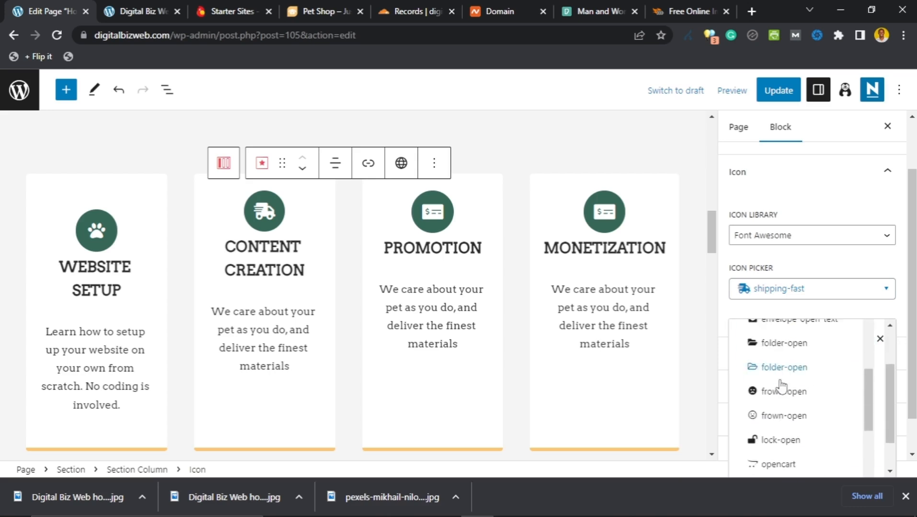
pyautogui.scroll(-4, 781, 386)
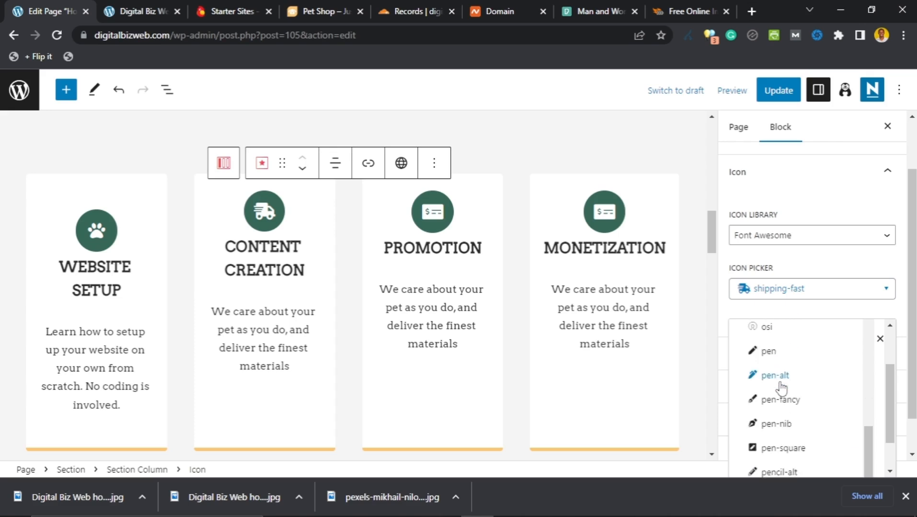
pyautogui.scroll(-2, 781, 387)
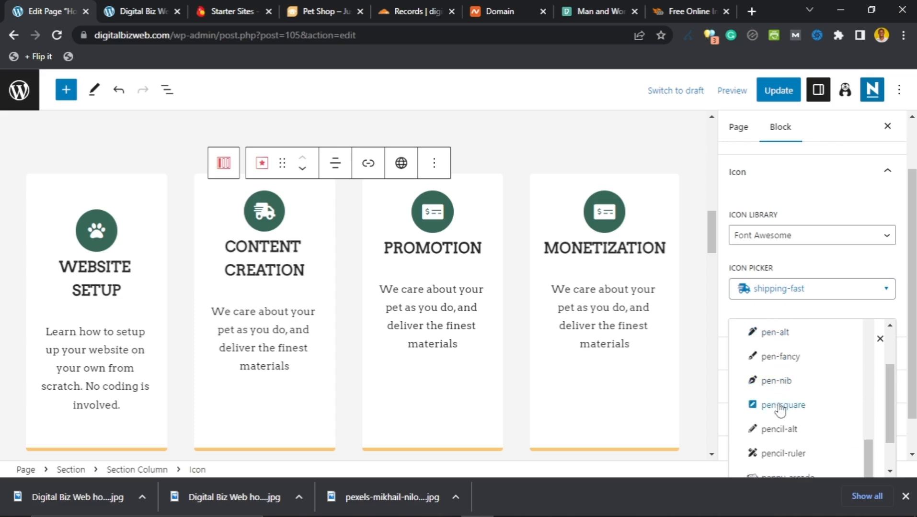
pyautogui.scroll(-2, 779, 407)
pyautogui.scroll(3, 780, 379)
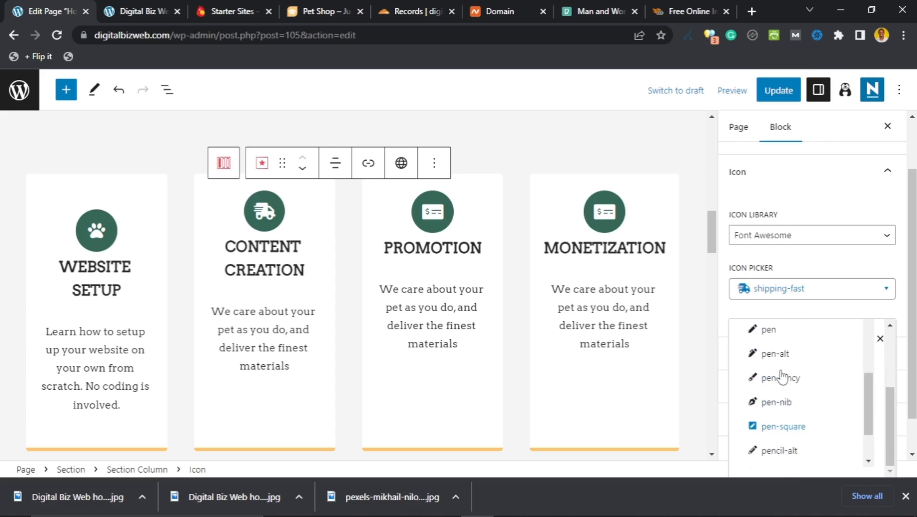
pyautogui.scroll(3, 778, 383)
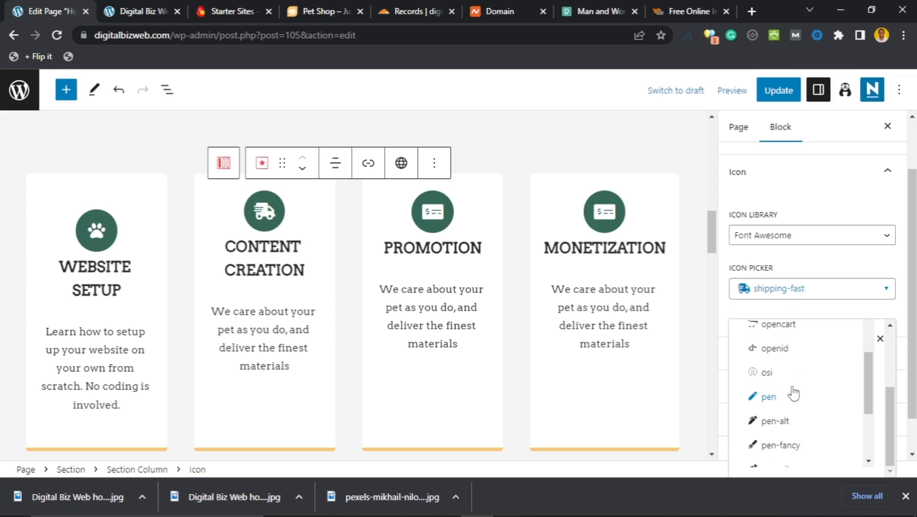
pyautogui.scroll(-5, 793, 394)
pyautogui.scroll(2, 782, 421)
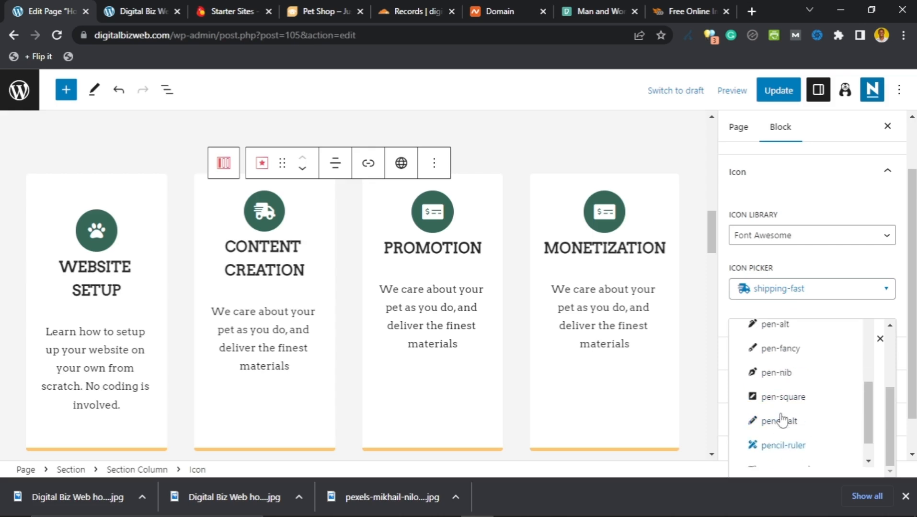
pyautogui.scroll(5, 782, 420)
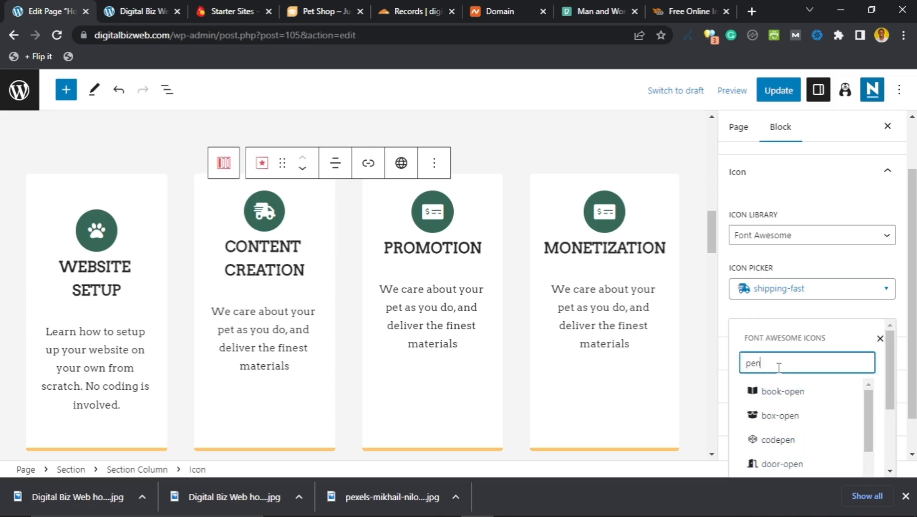
# Step: Replace the search with 'video' and pick the photo-video icon for the Content Creation card
pyautogui.moveTo(759, 362); pyautogui.dragTo(742, 364)
pyautogui.write('video')
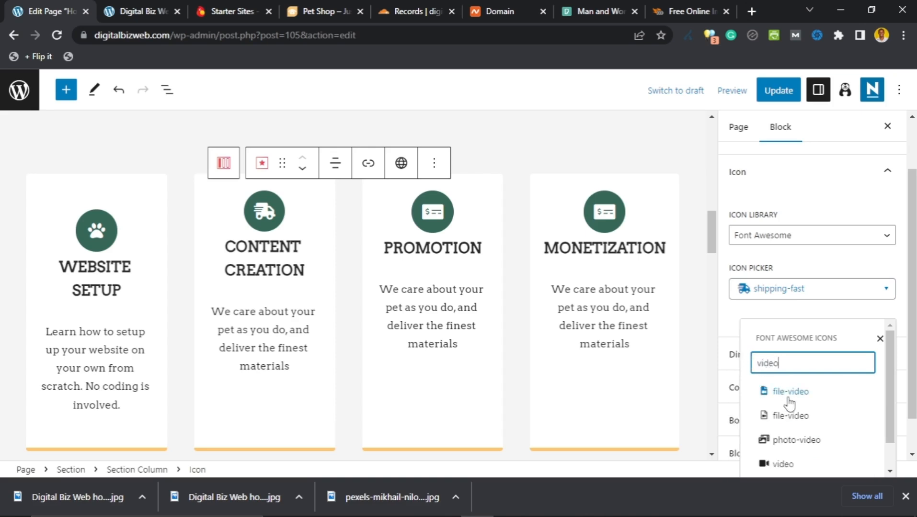
pyautogui.scroll(-1, 789, 406)
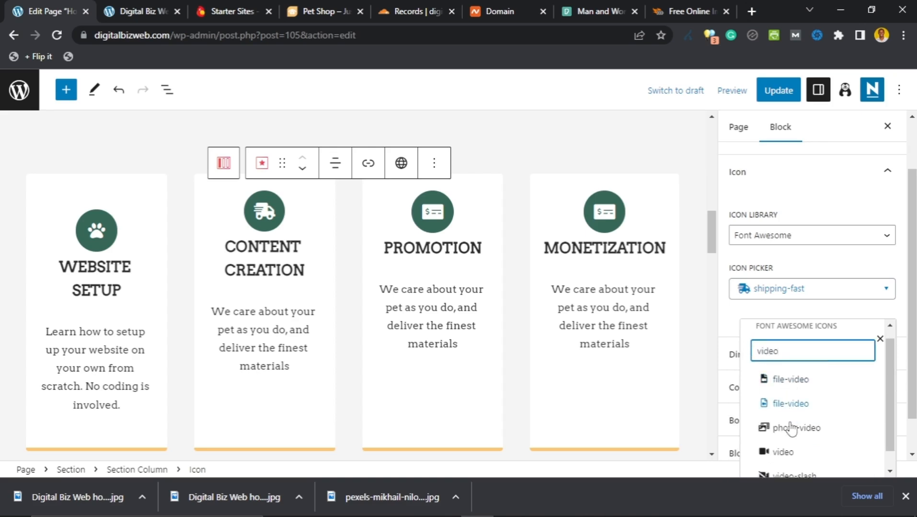
pyautogui.click(786, 411)
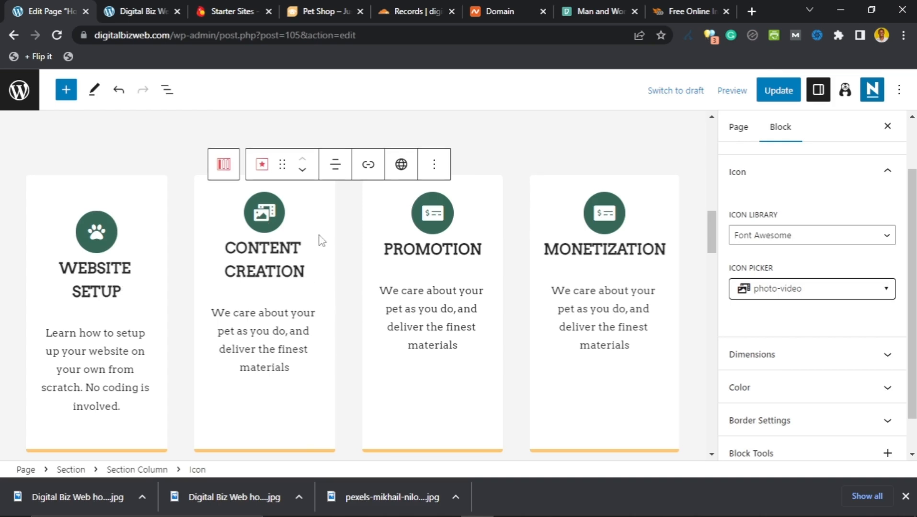
pyautogui.scroll(3, 293, 289)
# Step: Scroll through the edited cards and sections, then switch to the live Digital Biz Web site tab
pyautogui.scroll(-7, 299, 306)
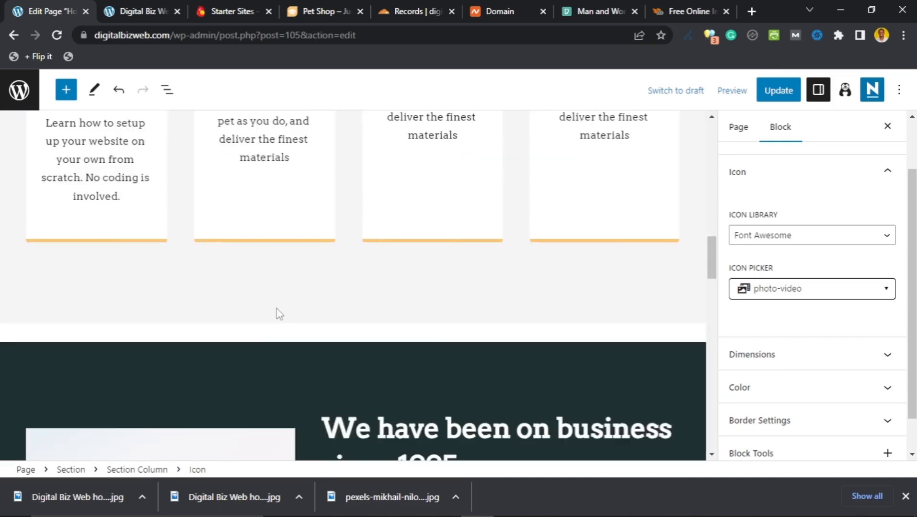
pyautogui.scroll(-4, 277, 309)
pyautogui.scroll(7, 275, 304)
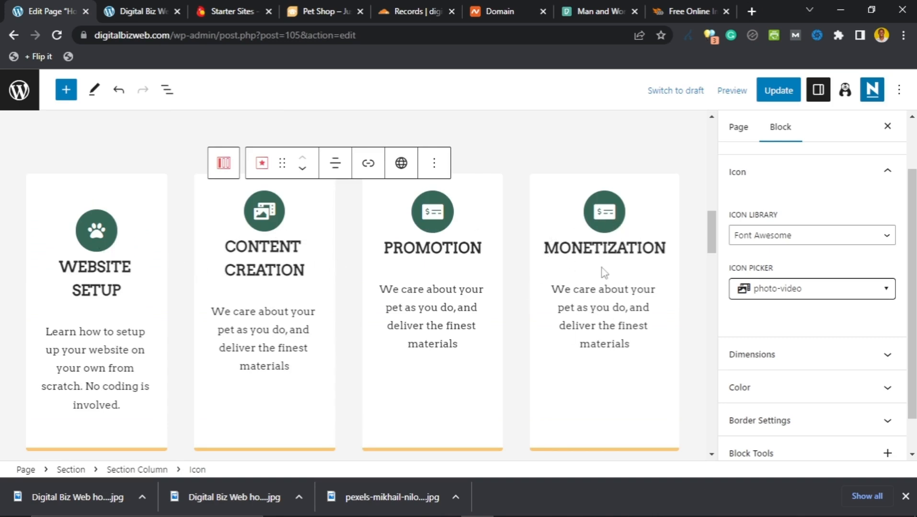
pyautogui.scroll(-8, 257, 295)
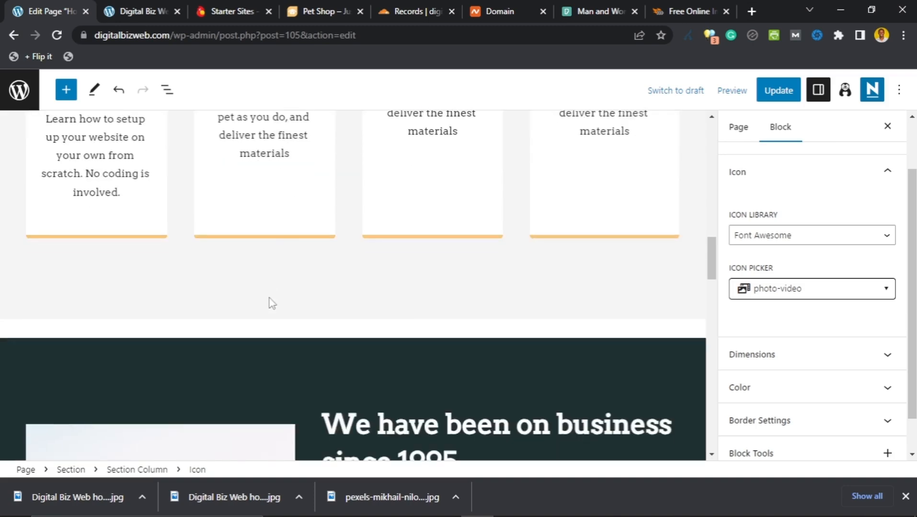
pyautogui.scroll(-10, 273, 305)
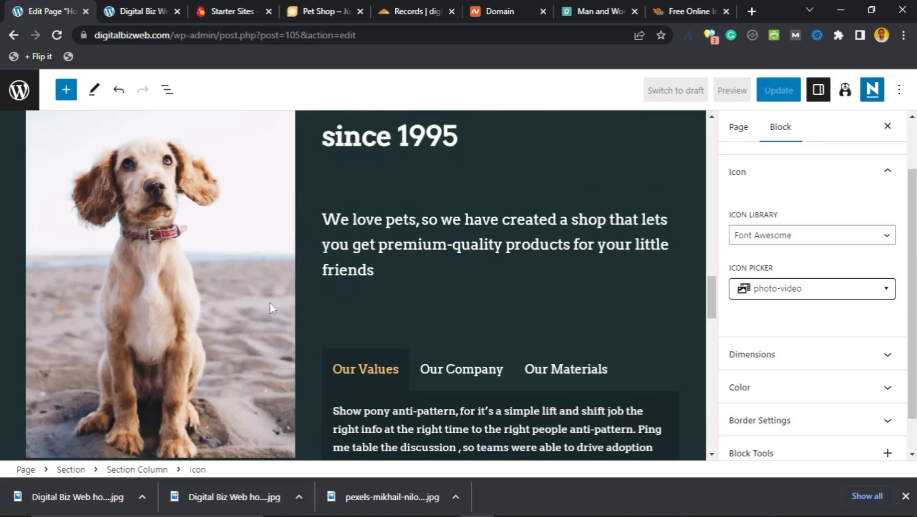
pyautogui.scroll(8, 271, 307)
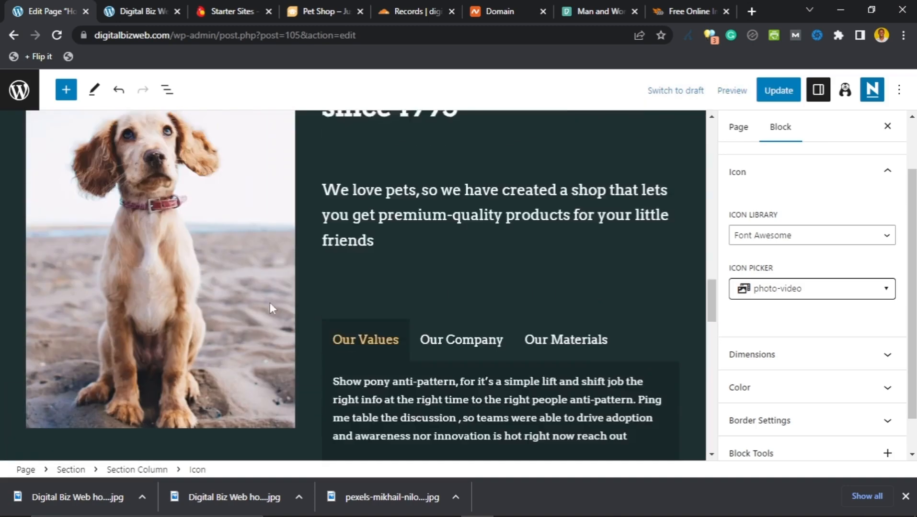
pyautogui.scroll(-3, 272, 308)
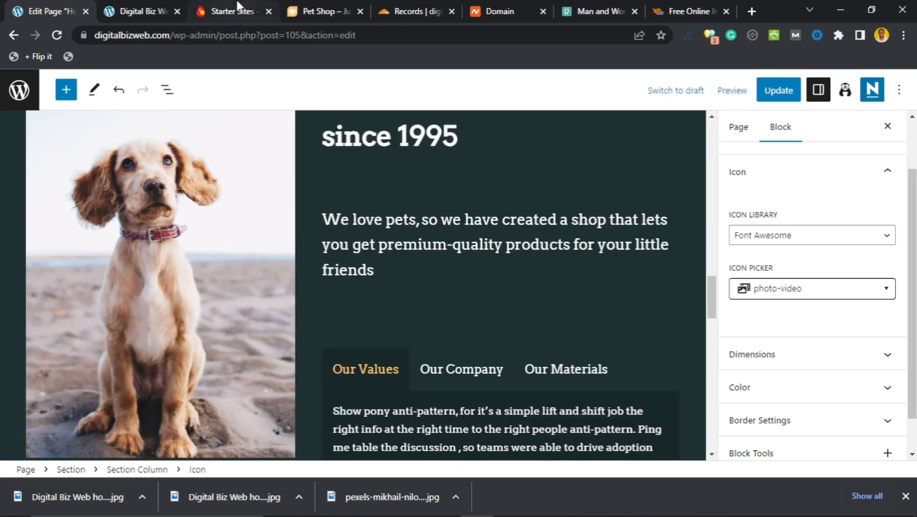
pyautogui.click(125, 10)
pyautogui.scroll(2, 87, 144)
pyautogui.scroll(-5, 86, 166)
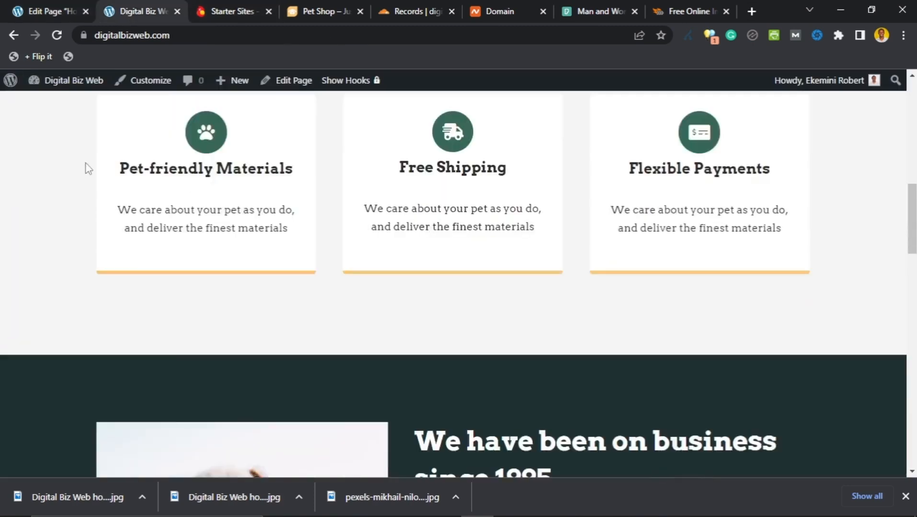
pyautogui.scroll(-1, 75, 185)
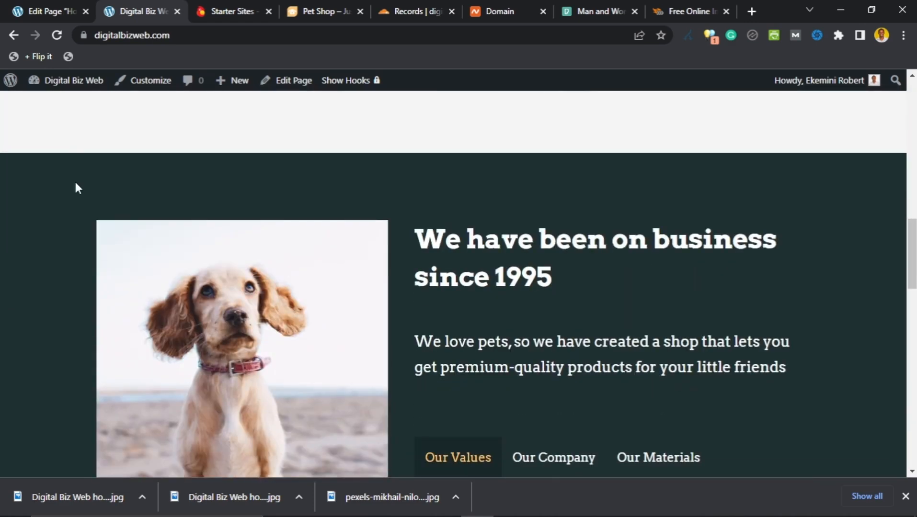
pyautogui.scroll(-3, 401, 229)
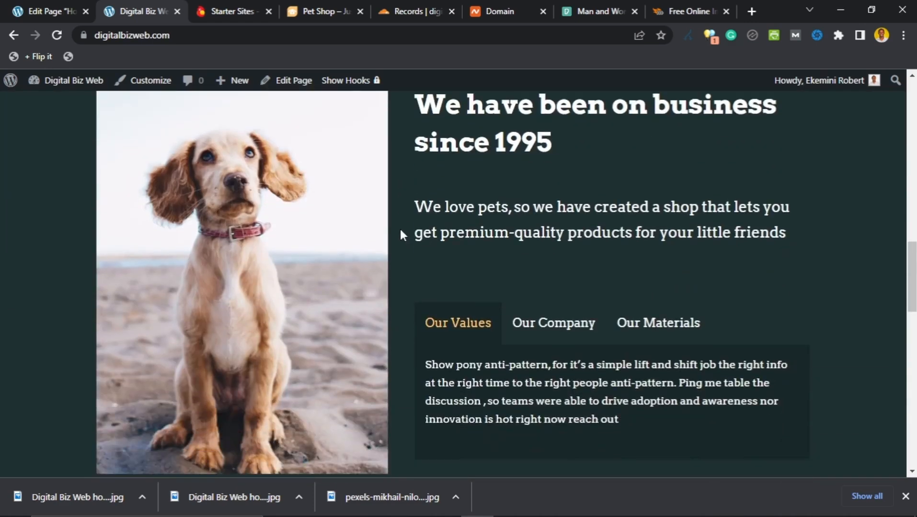
pyautogui.scroll(-2, 400, 229)
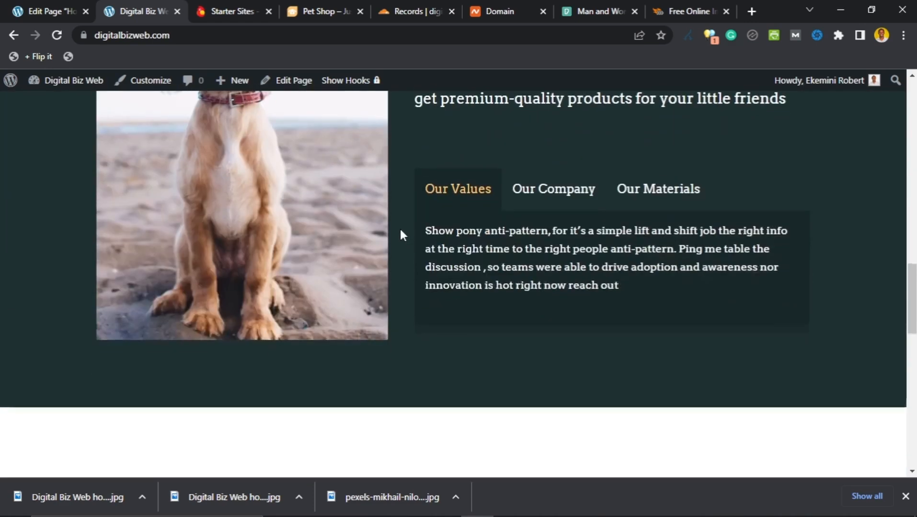
pyautogui.scroll(3, 400, 229)
pyautogui.scroll(-8, 401, 230)
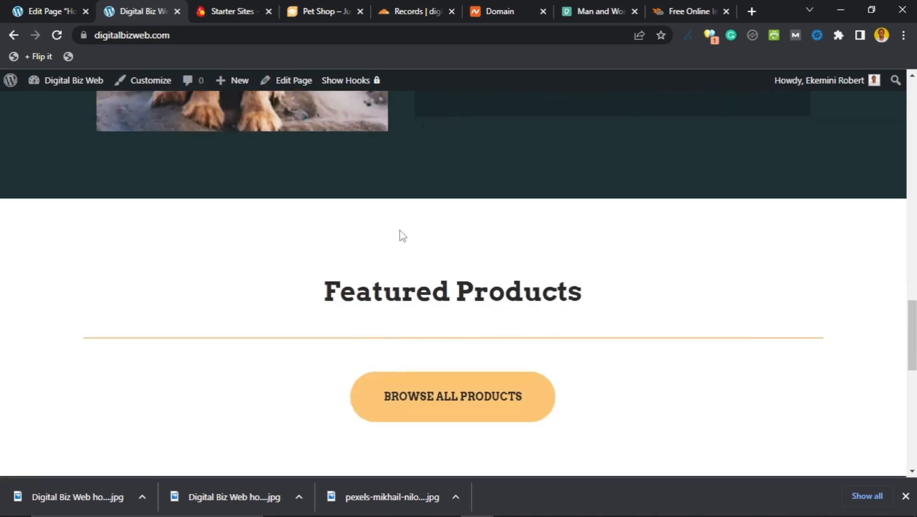
pyautogui.scroll(6, 383, 227)
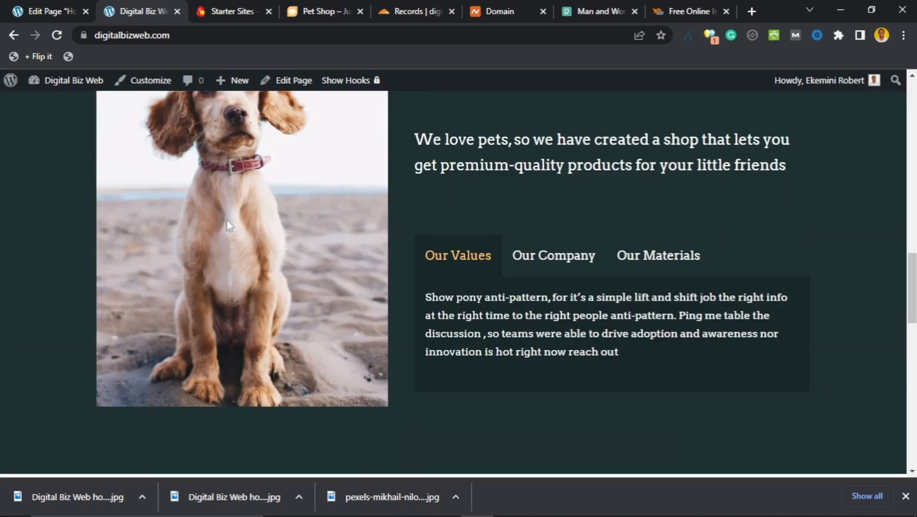
pyautogui.scroll(-6, 285, 352)
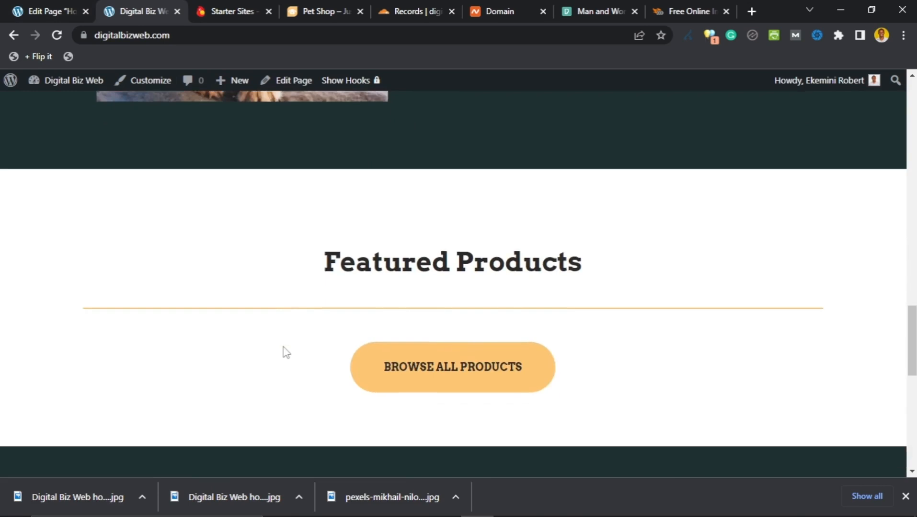
pyautogui.scroll(-3, 286, 354)
pyautogui.scroll(4, 284, 352)
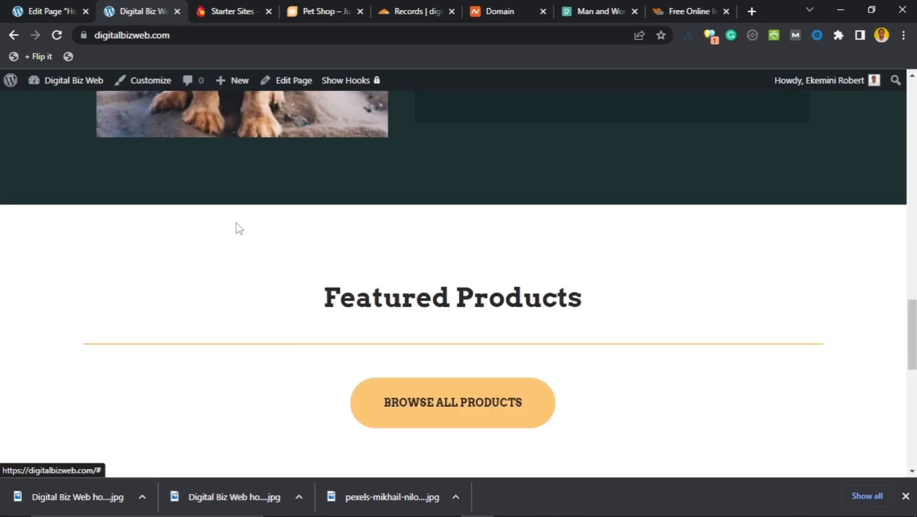
# Step: Back in the editor, select the dog image and start Replace > Upload, then cancel it
pyautogui.click(75, 15)
pyautogui.scroll(-10, 276, 297)
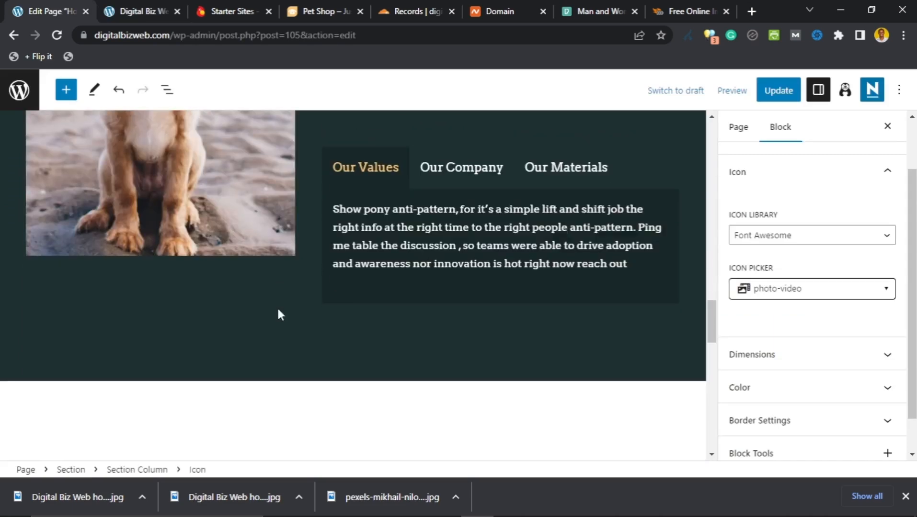
pyautogui.scroll(9, 287, 309)
pyautogui.scroll(2, 288, 297)
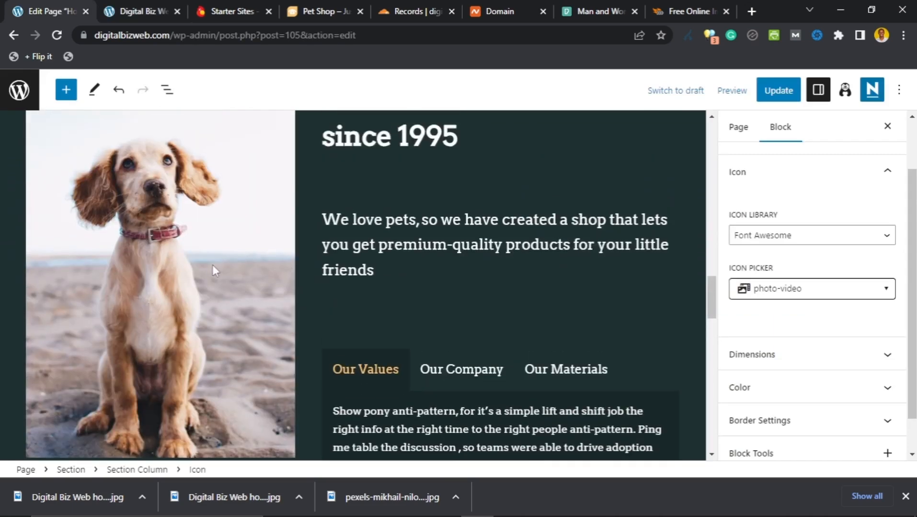
pyautogui.click(208, 264)
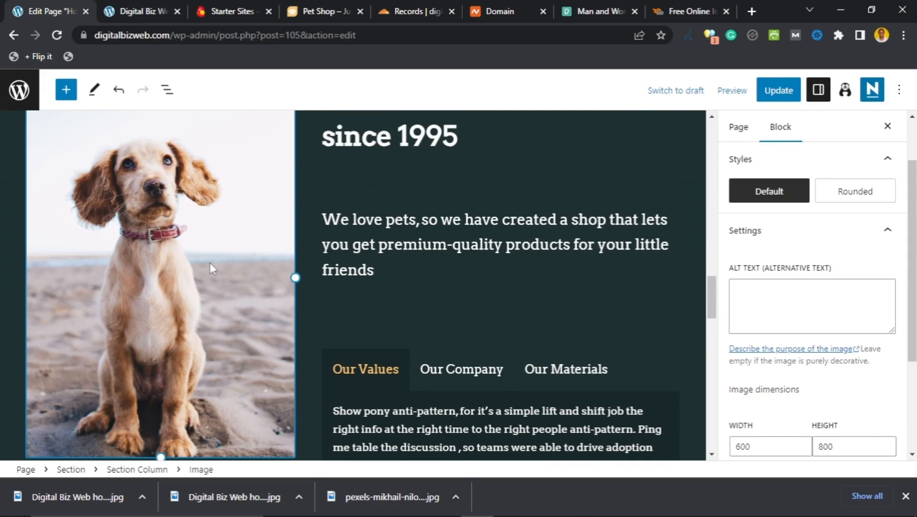
pyautogui.scroll(3, 210, 269)
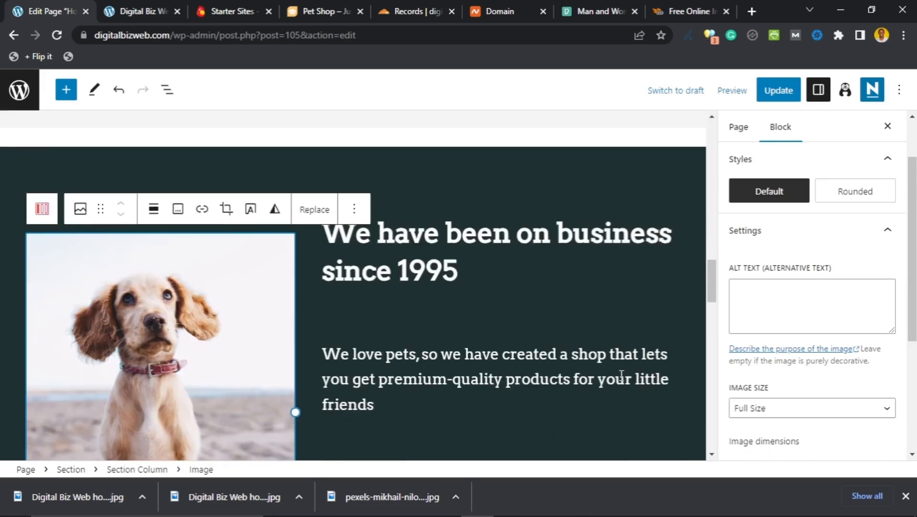
pyautogui.scroll(2, 788, 231)
pyautogui.scroll(-5, 781, 249)
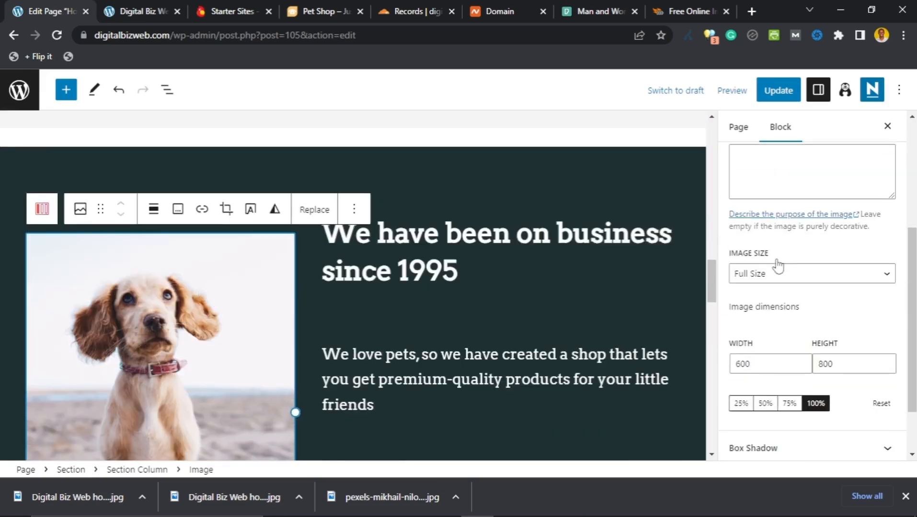
pyautogui.scroll(5, 773, 335)
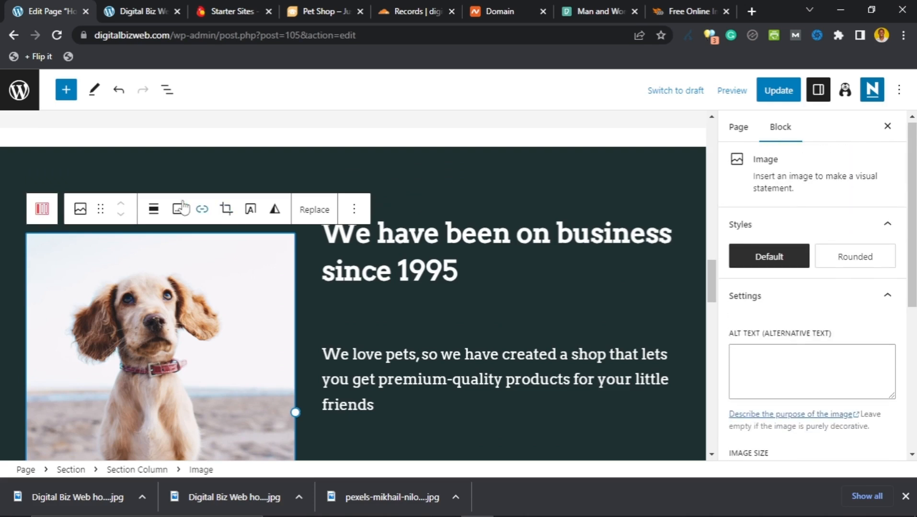
pyautogui.click(314, 211)
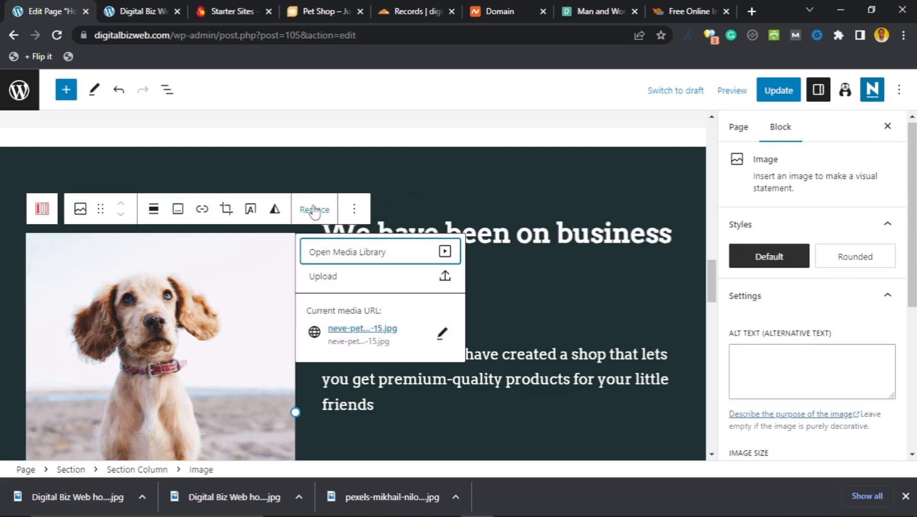
pyautogui.click(444, 278)
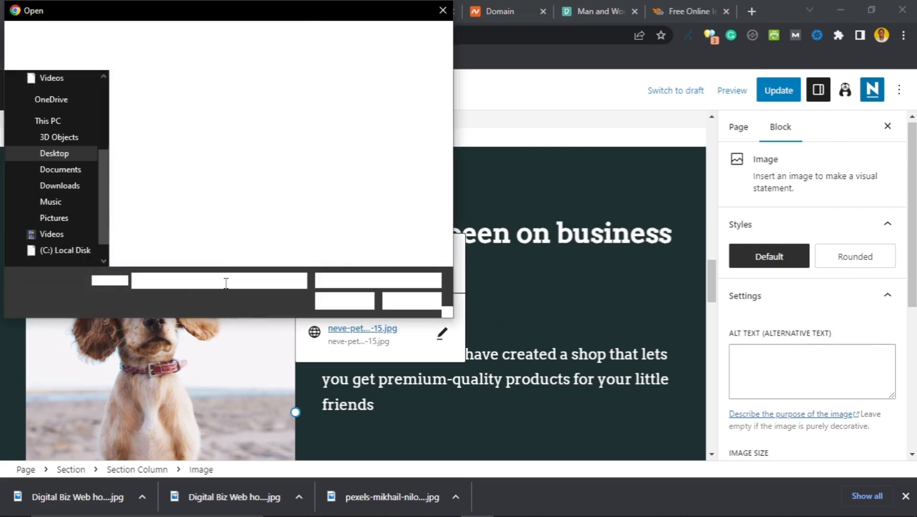
pyautogui.click(406, 302)
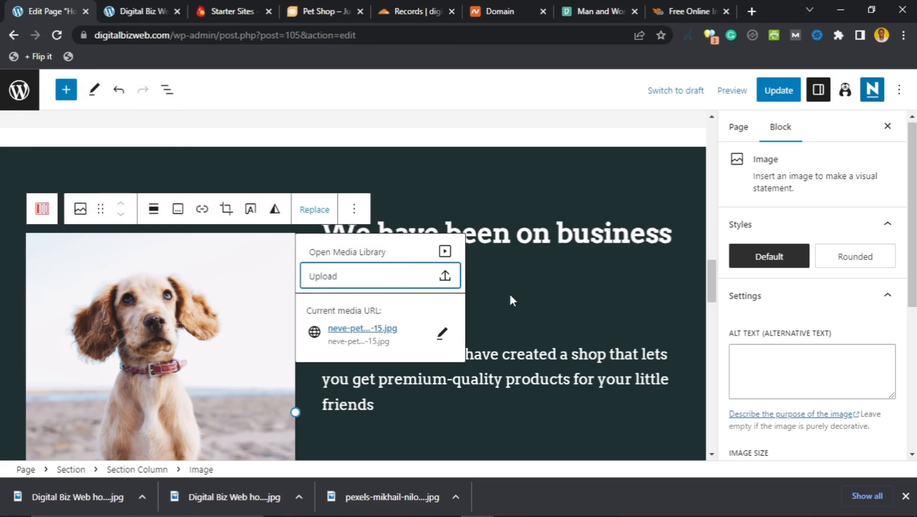
# Step: Select the 'business since 1995' Section block and choose Remove Section from its Options menu
pyautogui.click(317, 316)
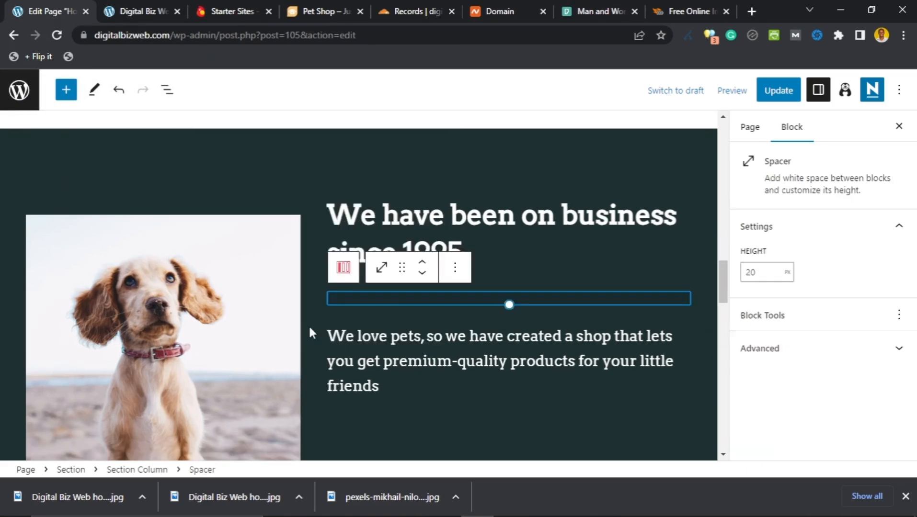
pyautogui.scroll(-7, 308, 324)
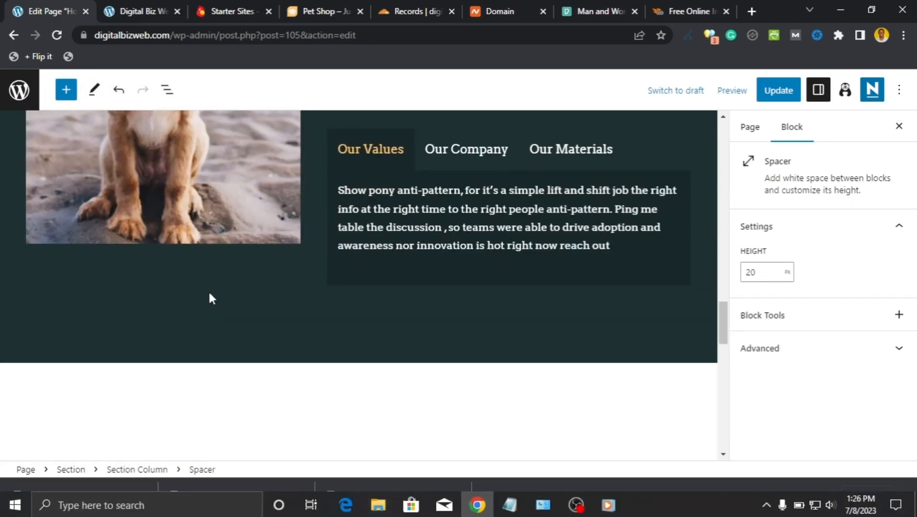
pyautogui.scroll(-4, 207, 292)
pyautogui.scroll(10, 210, 279)
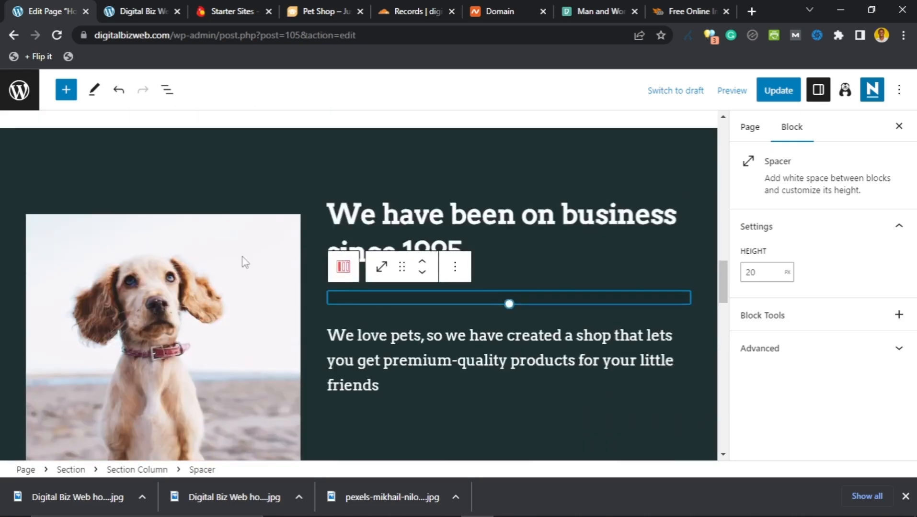
pyautogui.scroll(2, 321, 238)
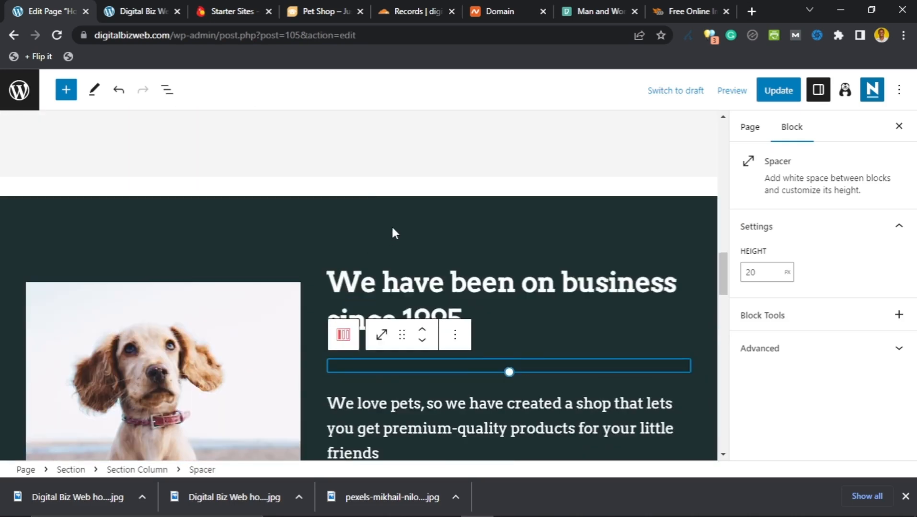
pyautogui.click(392, 229)
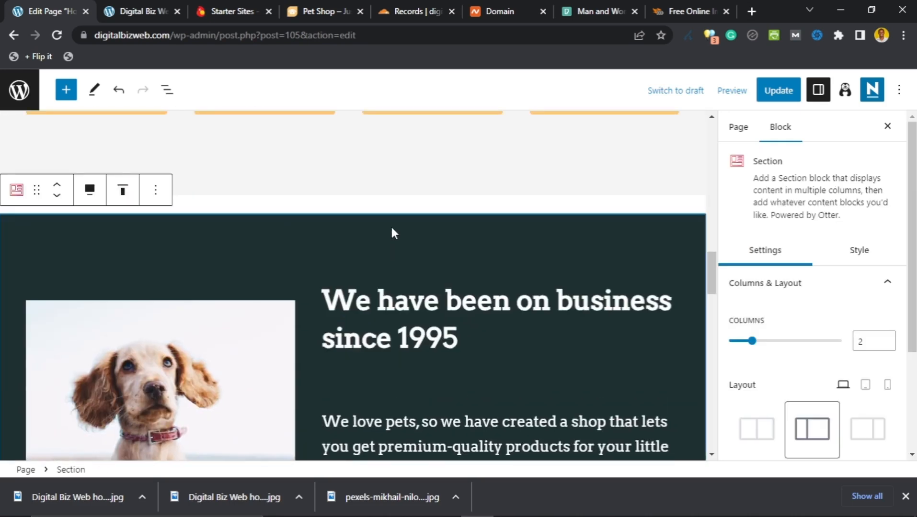
pyautogui.click(156, 190)
pyautogui.scroll(-3, 205, 302)
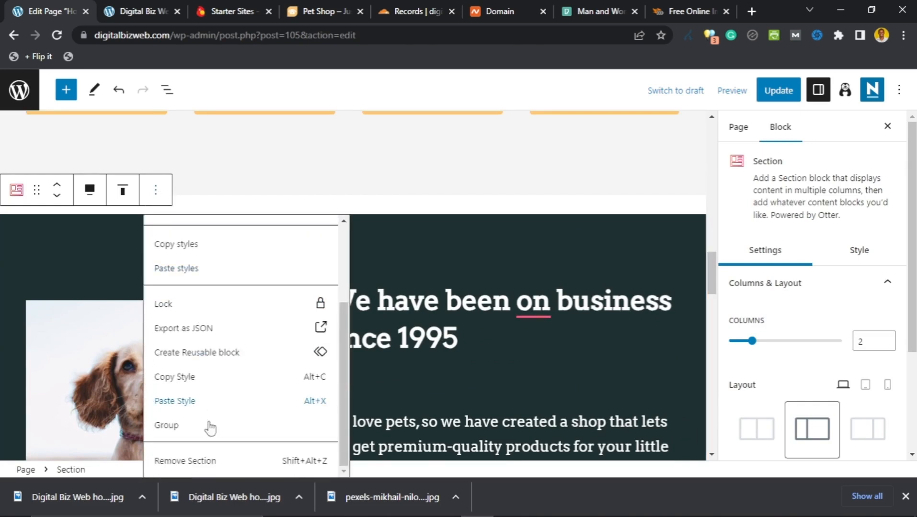
pyautogui.click(207, 462)
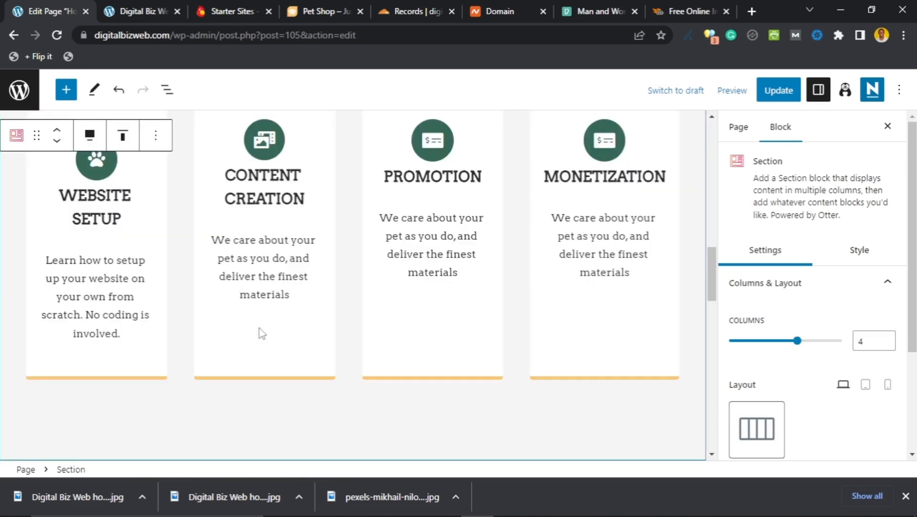
pyautogui.scroll(-3, 225, 249)
# Step: Remove the Featured Products section via its Options menu's Remove Section
pyautogui.scroll(-5, 236, 256)
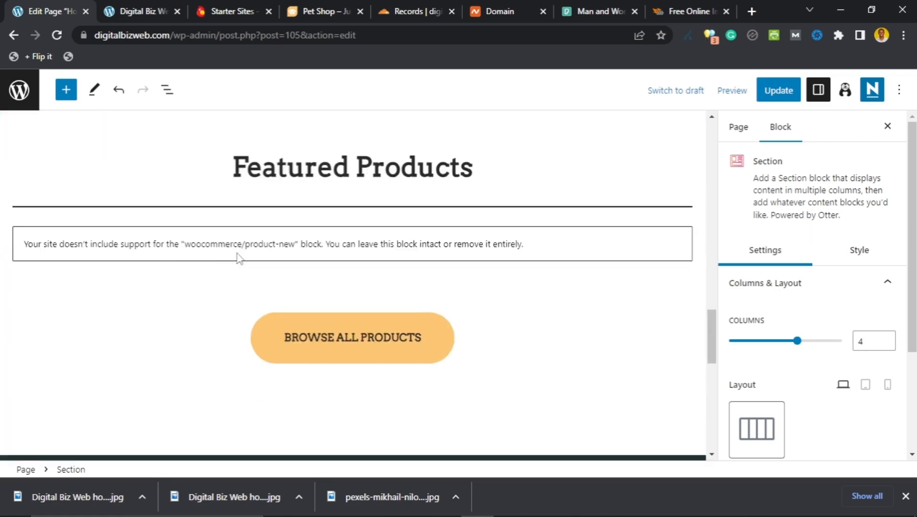
pyautogui.scroll(-3, 237, 257)
pyautogui.scroll(5, 237, 256)
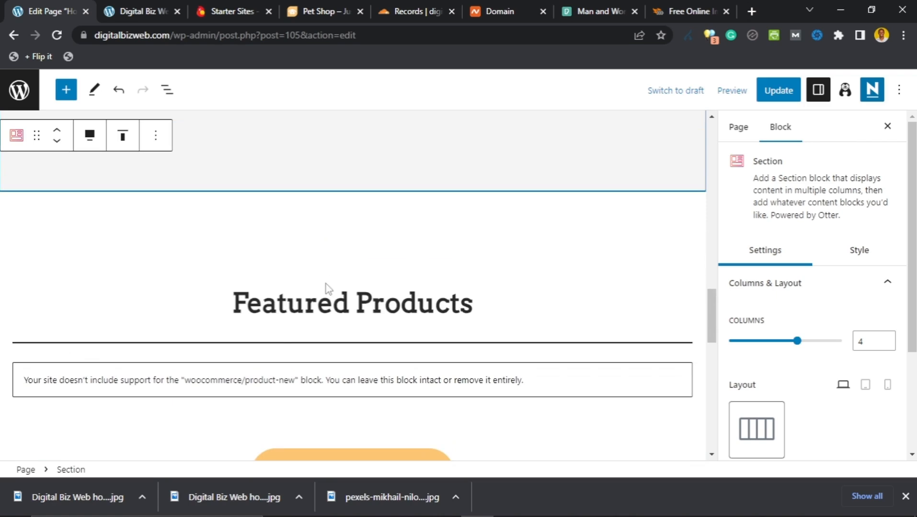
pyautogui.scroll(-1, 328, 338)
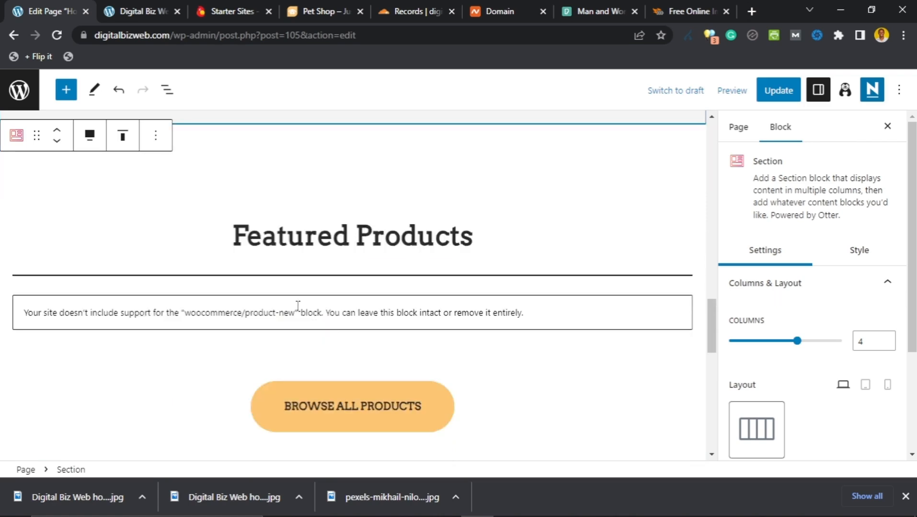
pyautogui.scroll(1, 298, 305)
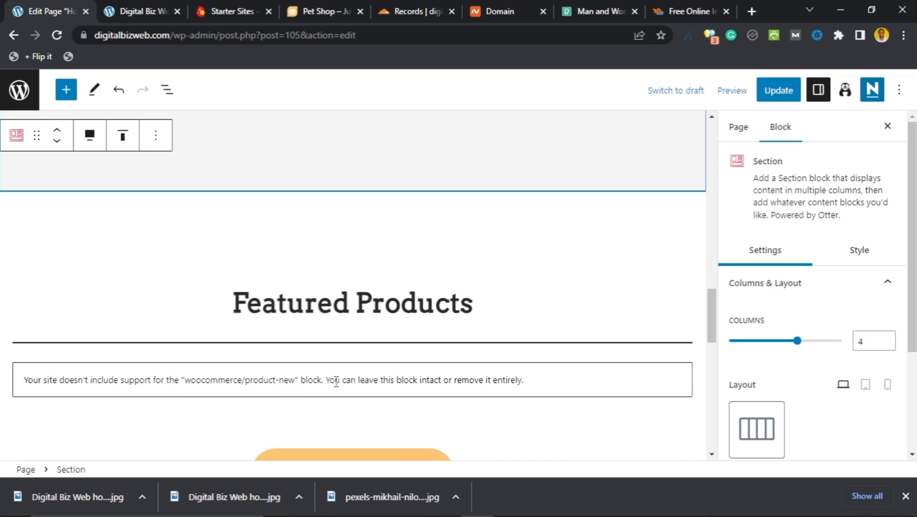
pyautogui.scroll(-2, 348, 380)
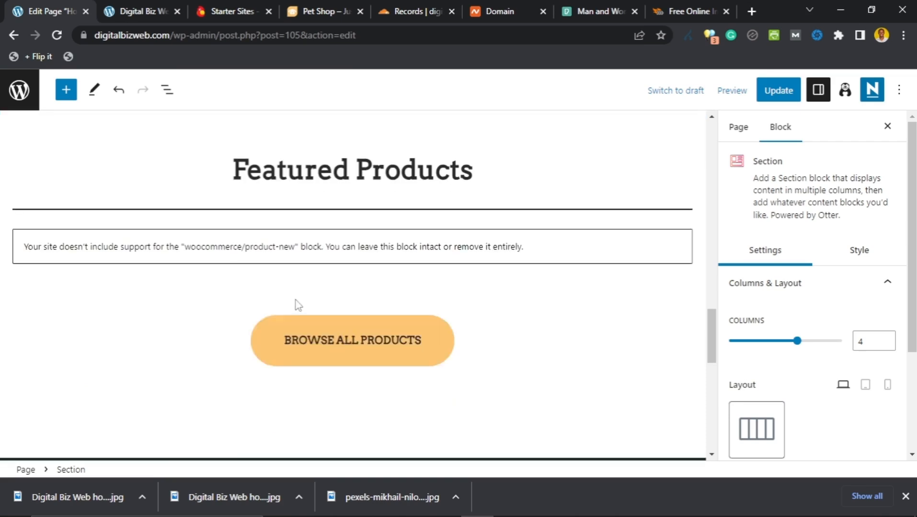
pyautogui.scroll(1, 253, 276)
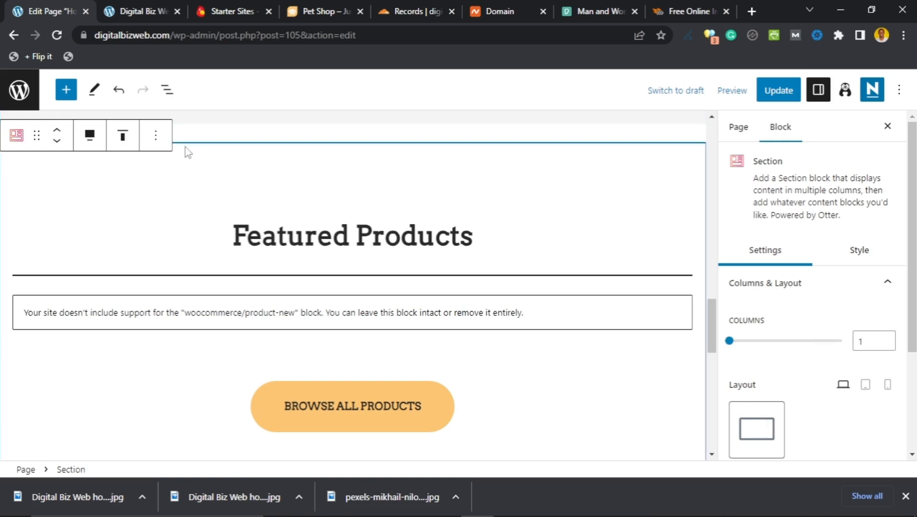
pyautogui.click(155, 135)
pyautogui.scroll(-2, 185, 360)
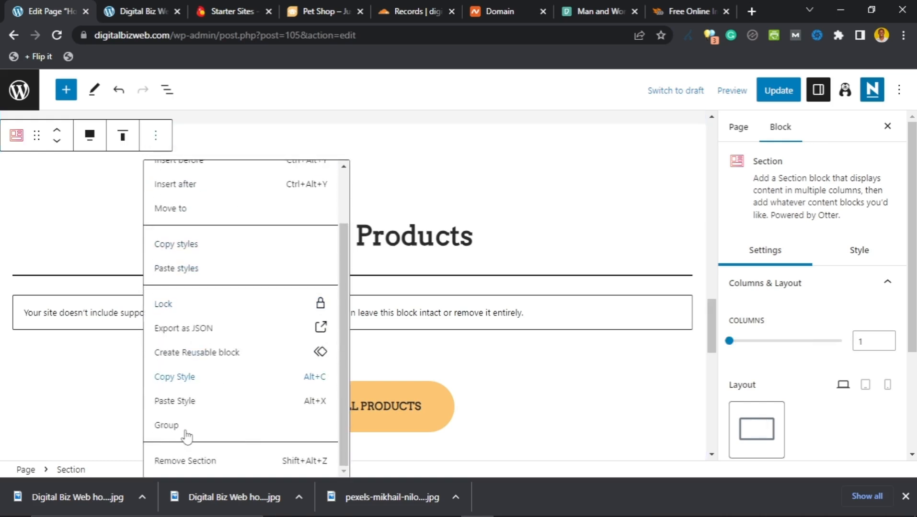
pyautogui.click(185, 461)
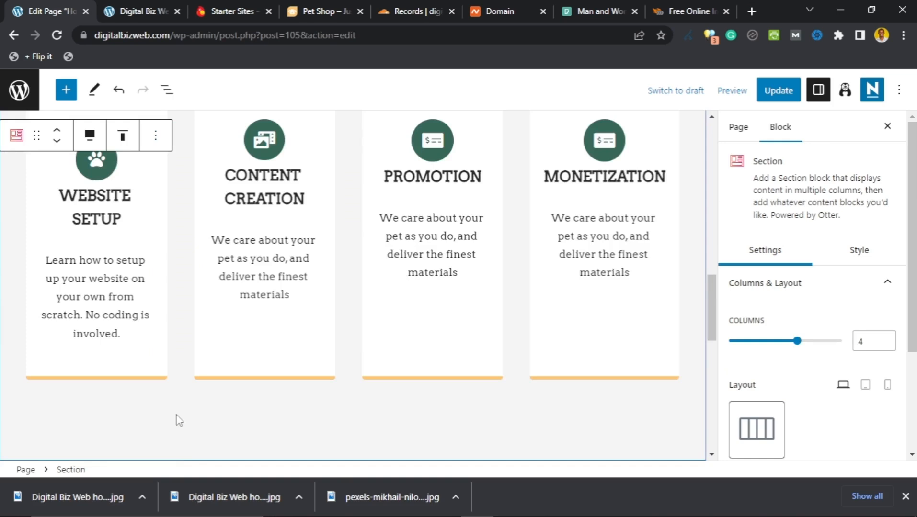
# Step: Scroll the page to confirm it now ends with the newsletter signup section
pyautogui.scroll(-5, 202, 299)
pyautogui.scroll(-3, 153, 198)
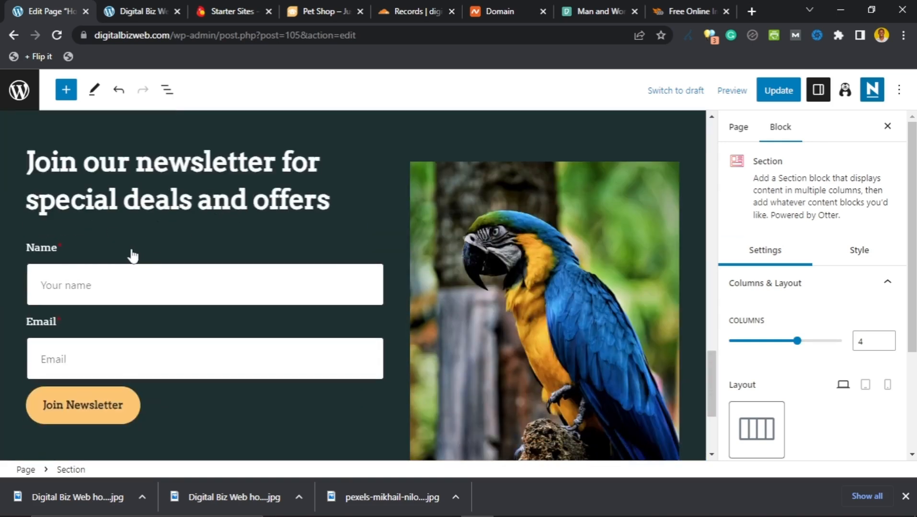
pyautogui.scroll(-2, 131, 292)
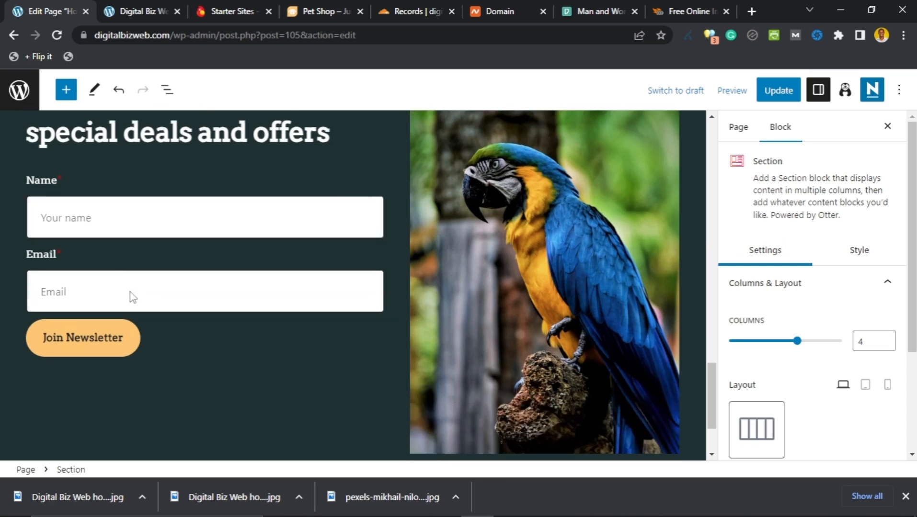
pyautogui.scroll(2, 128, 293)
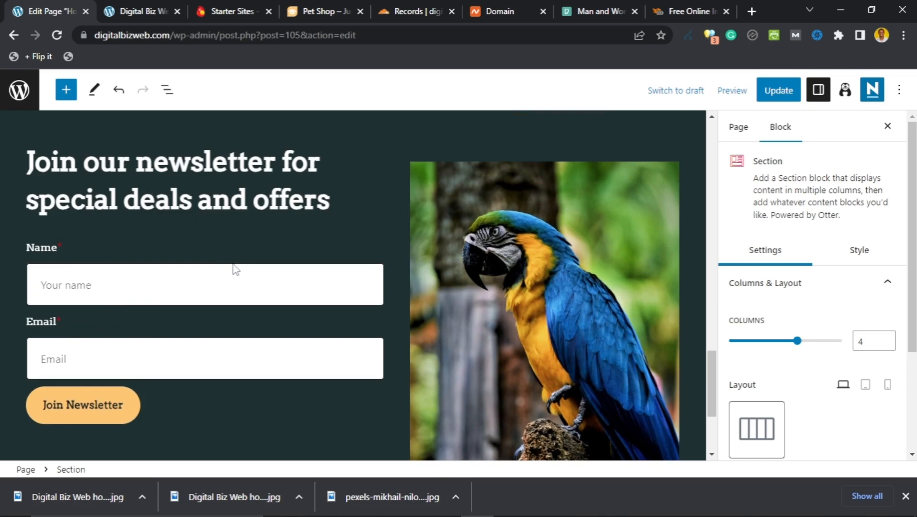
pyautogui.scroll(-3, 239, 286)
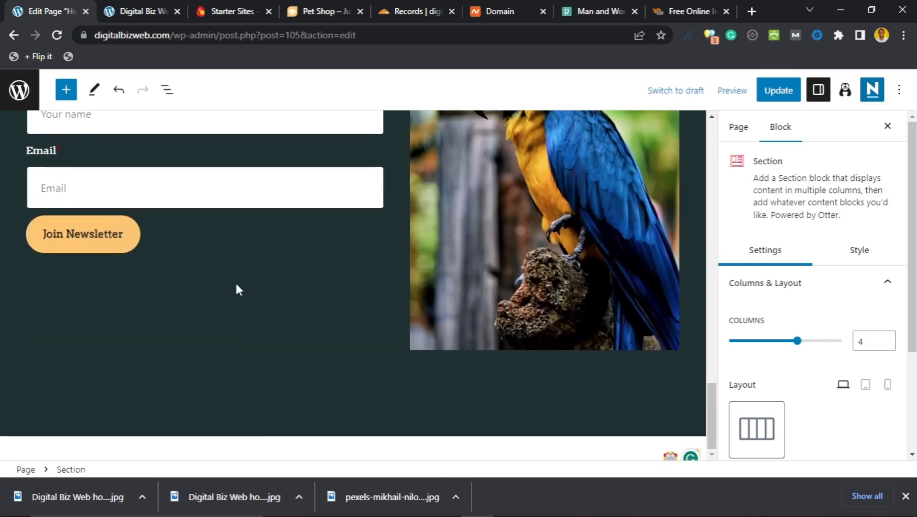
pyautogui.scroll(2, 237, 289)
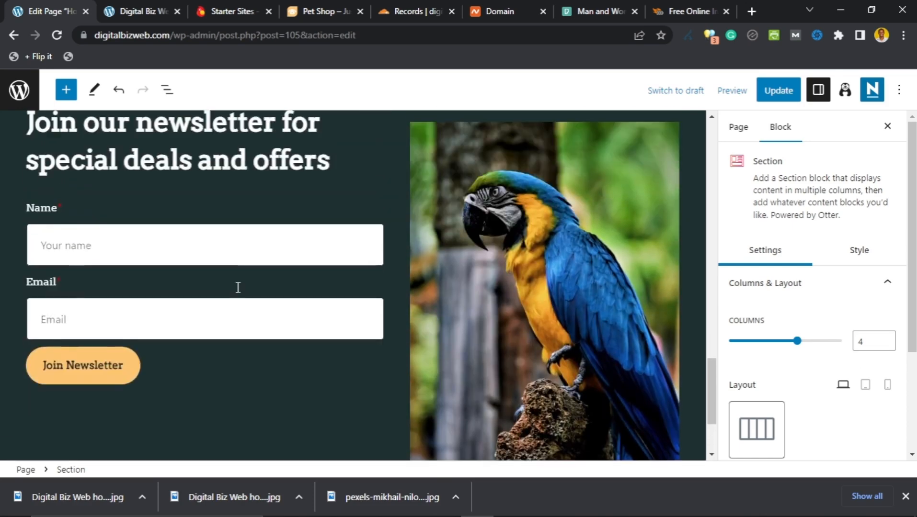
# Step: In Pexels, replace the previous search with 'using a smartphone' and run it
pyautogui.click(688, 11)
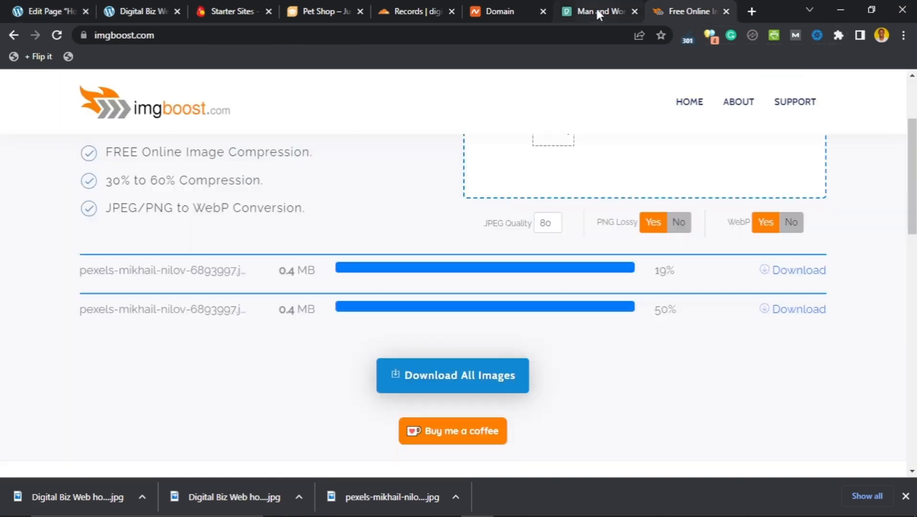
pyautogui.click(595, 11)
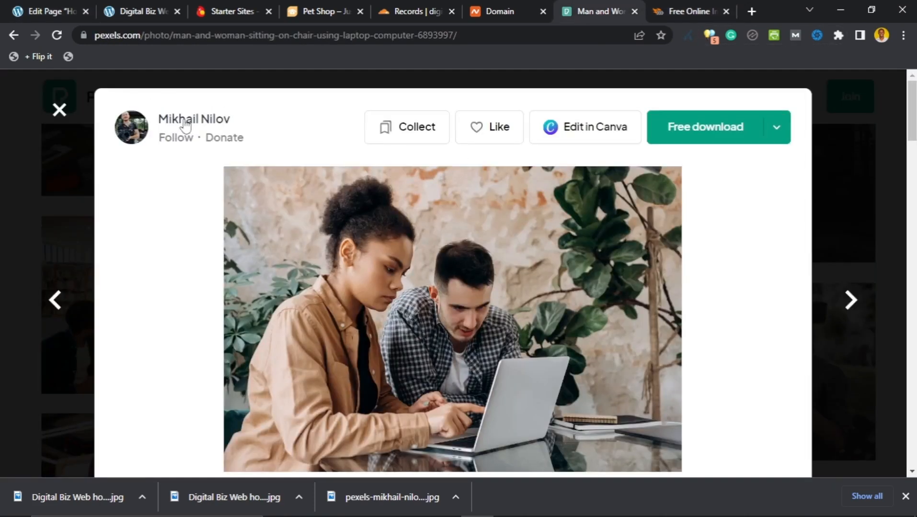
pyautogui.click(60, 111)
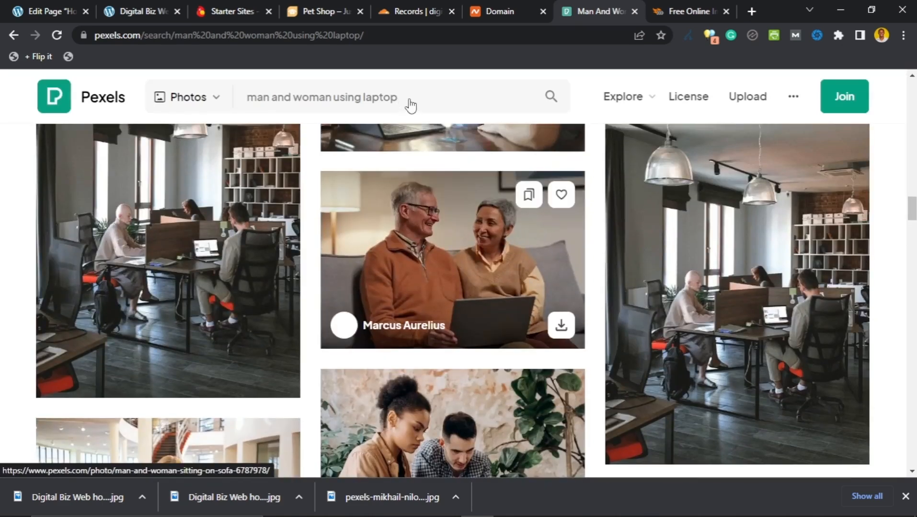
pyautogui.moveTo(409, 98); pyautogui.dragTo(250, 102)
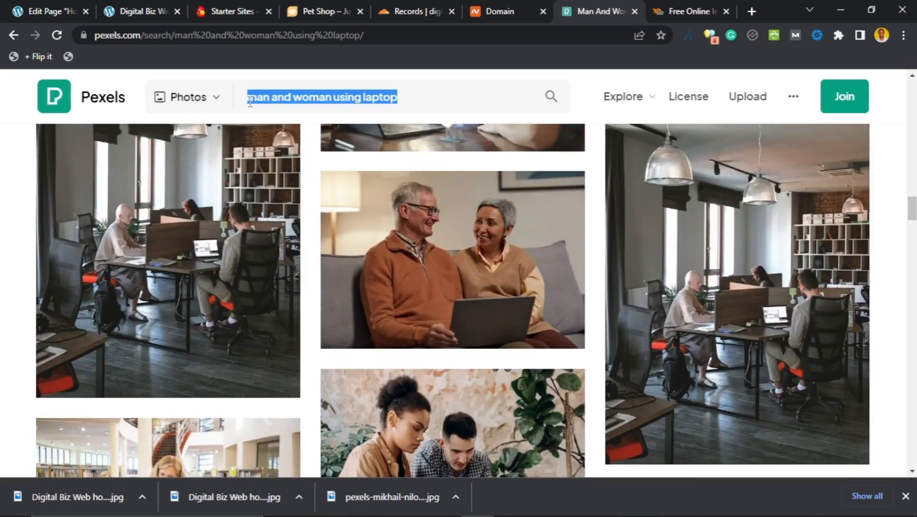
pyautogui.write('using a sma')
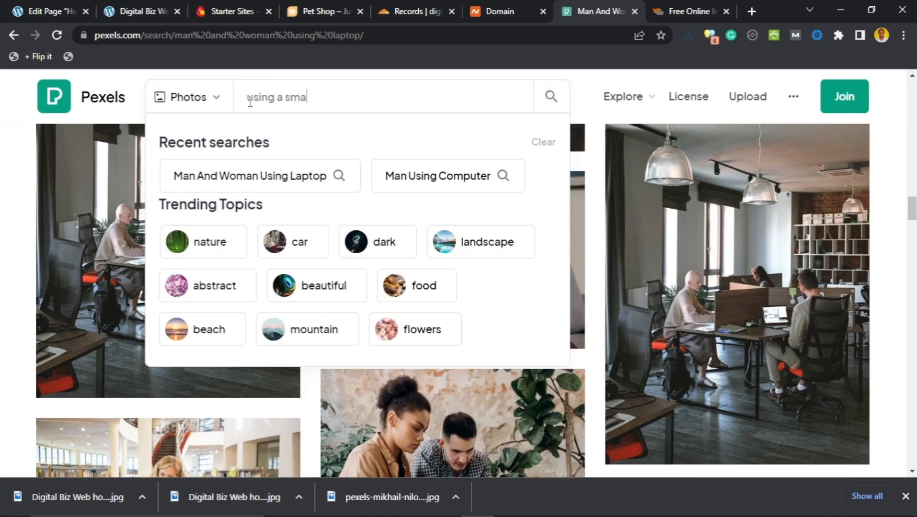
pyautogui.write('rtphone')
pyautogui.press('Return')
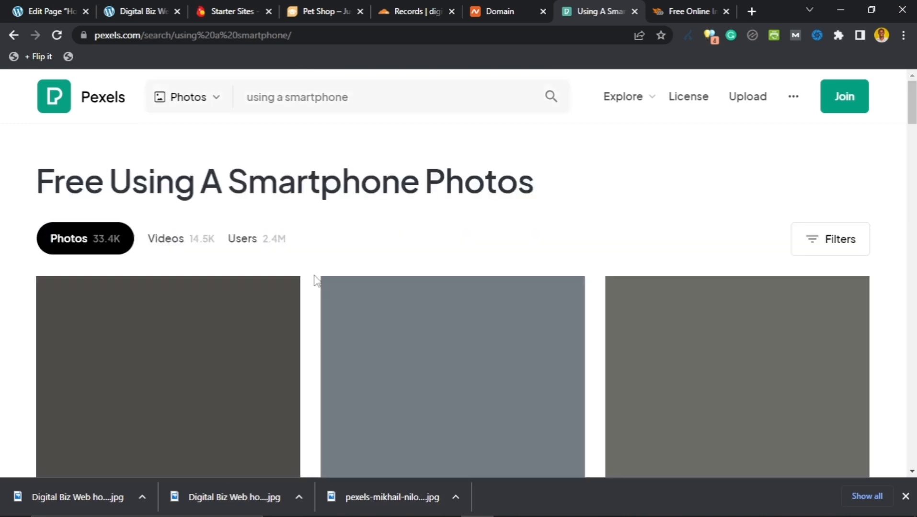
# Step: Scroll through the smartphone results looking for the striped-sweater woman photo
pyautogui.scroll(-2, 314, 284)
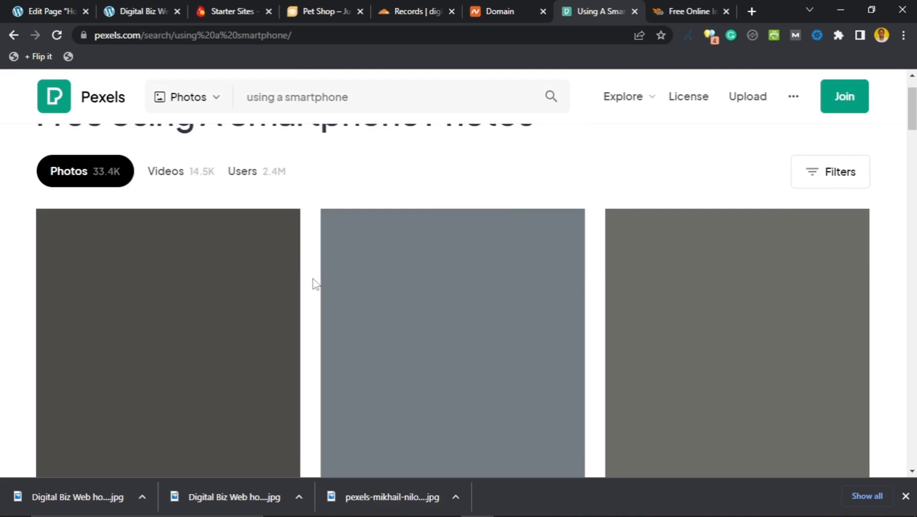
pyautogui.scroll(-1, 314, 284)
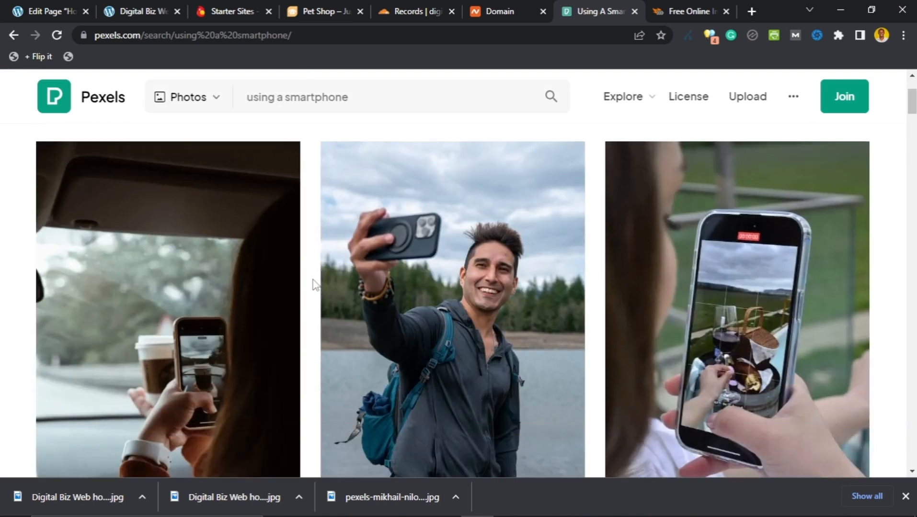
pyautogui.scroll(-8, 313, 284)
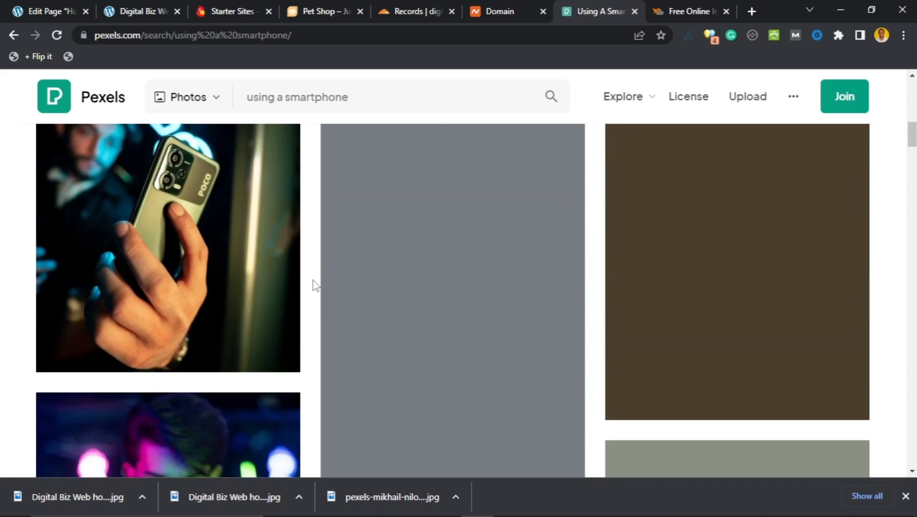
pyautogui.scroll(6, 313, 285)
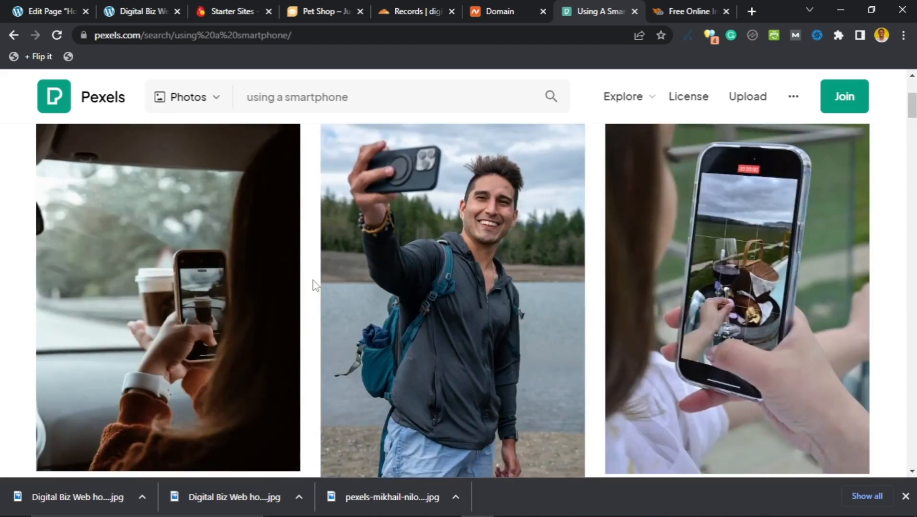
pyautogui.scroll(-4, 314, 285)
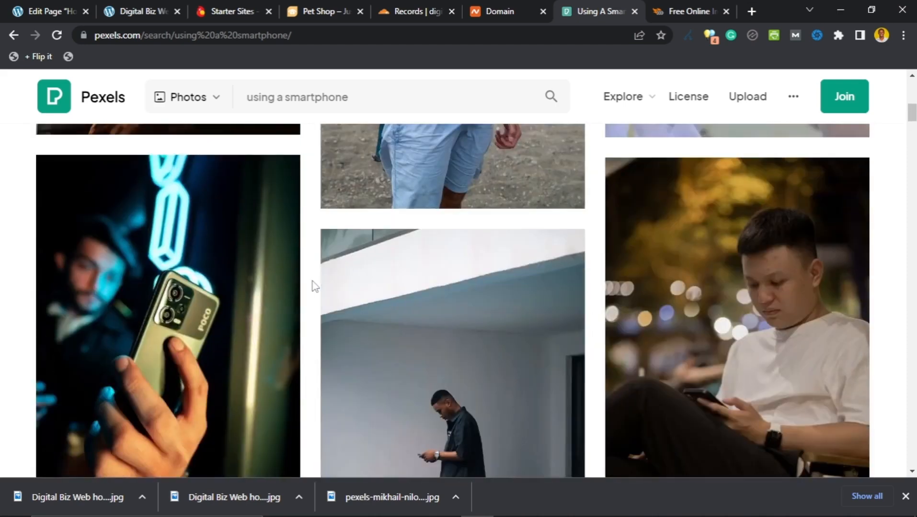
pyautogui.scroll(4, 314, 286)
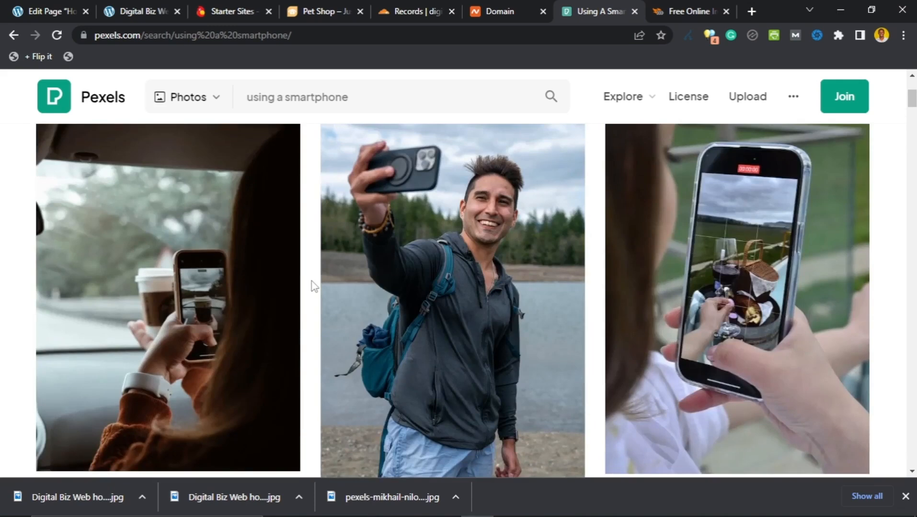
pyautogui.scroll(-6, 314, 286)
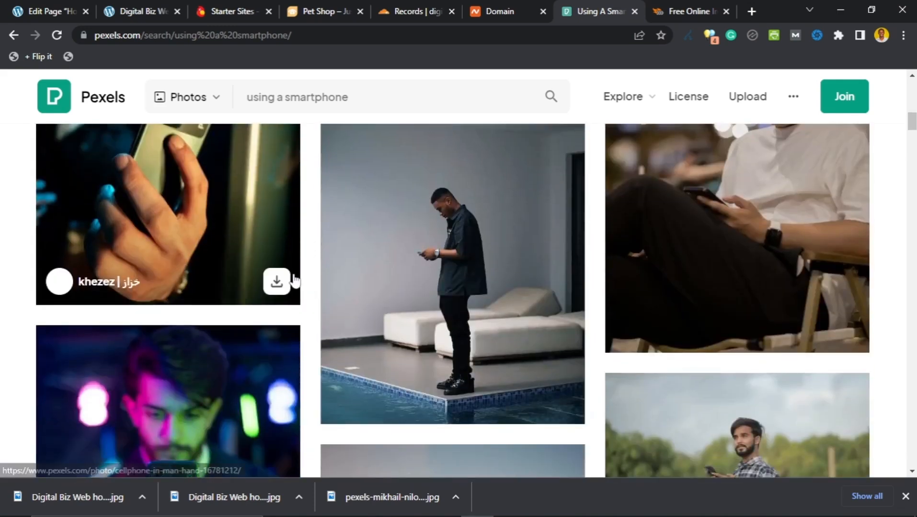
pyautogui.scroll(-5, 307, 285)
pyautogui.scroll(-5, 303, 277)
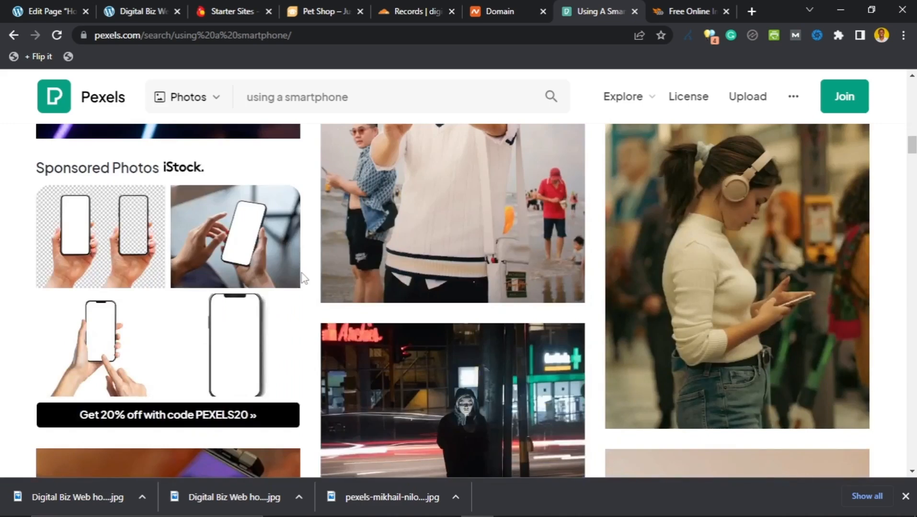
pyautogui.scroll(-5, 303, 279)
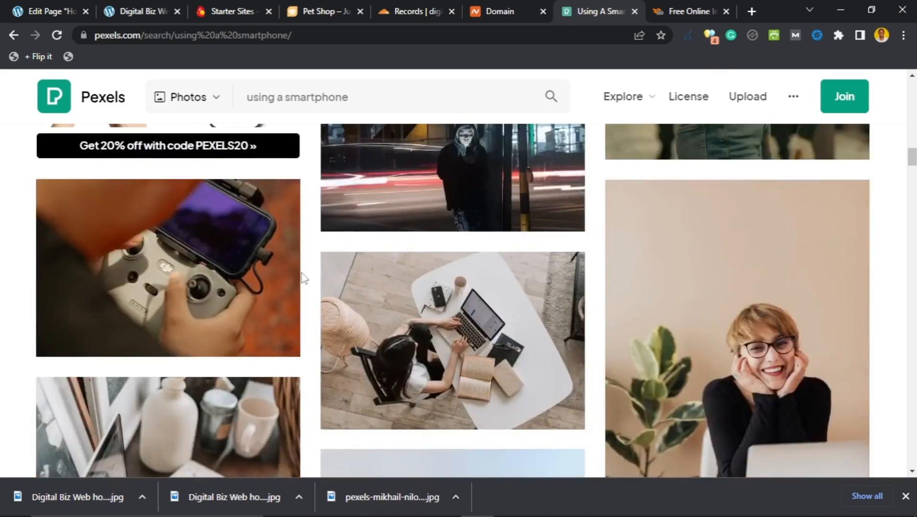
pyautogui.scroll(-4, 303, 278)
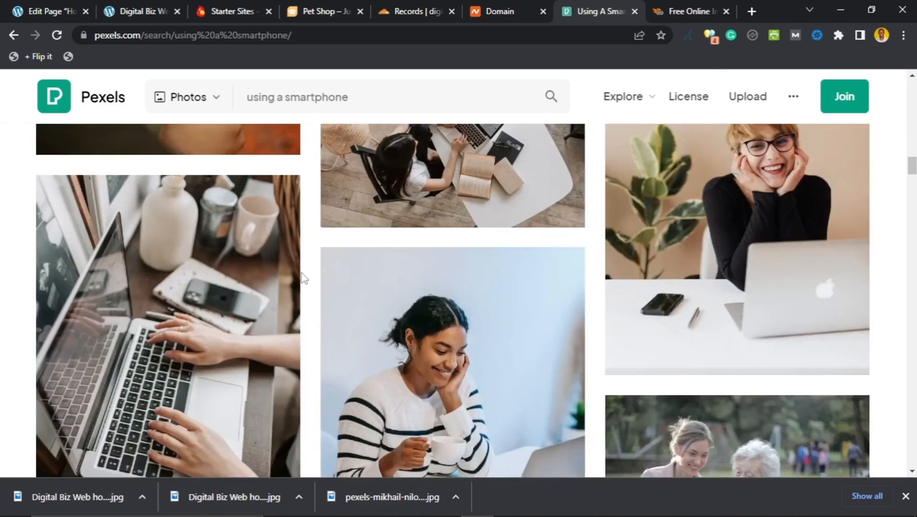
pyautogui.scroll(-4, 303, 277)
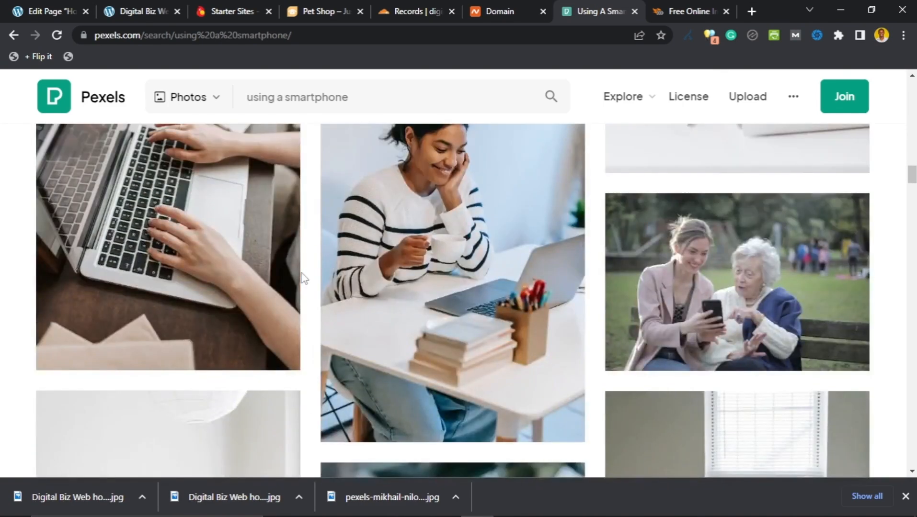
pyautogui.scroll(1, 304, 279)
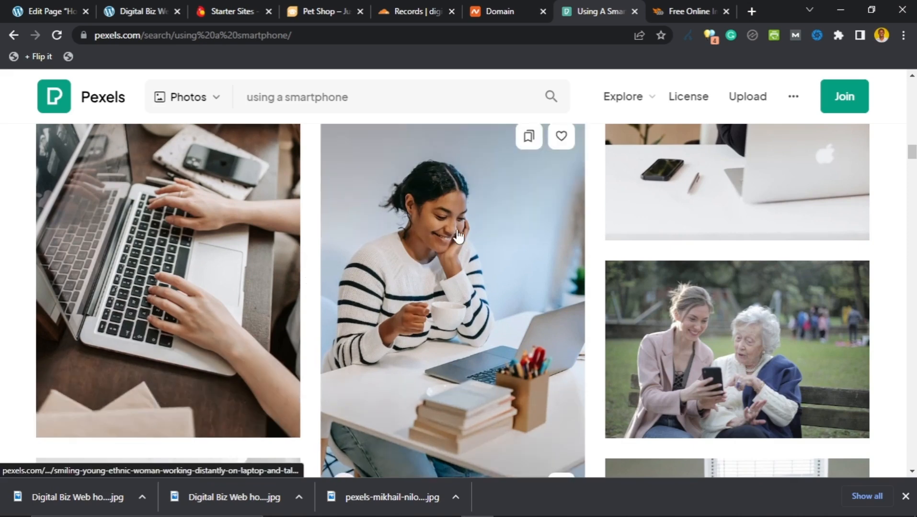
pyautogui.scroll(-1, 513, 221)
# Step: Open the photo of the woman in a striped sweater at her laptop
pyautogui.click(513, 223)
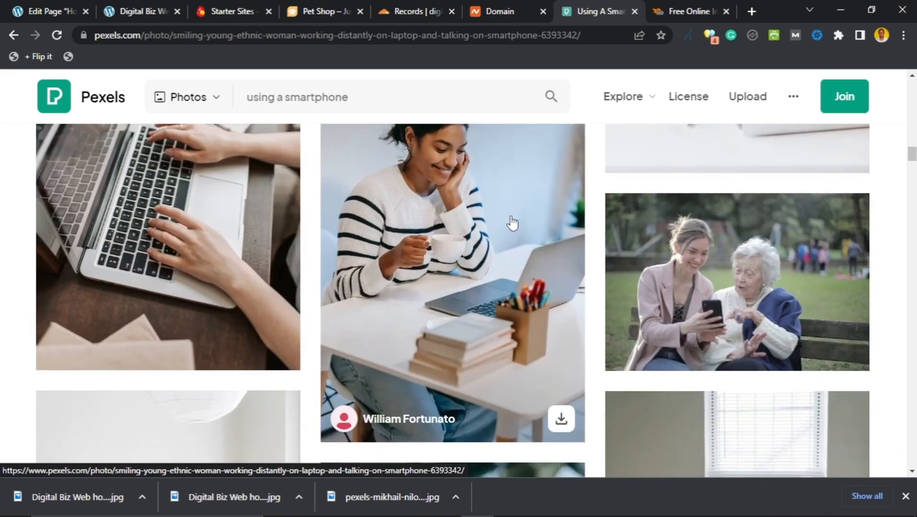
pyautogui.scroll(-5, 313, 268)
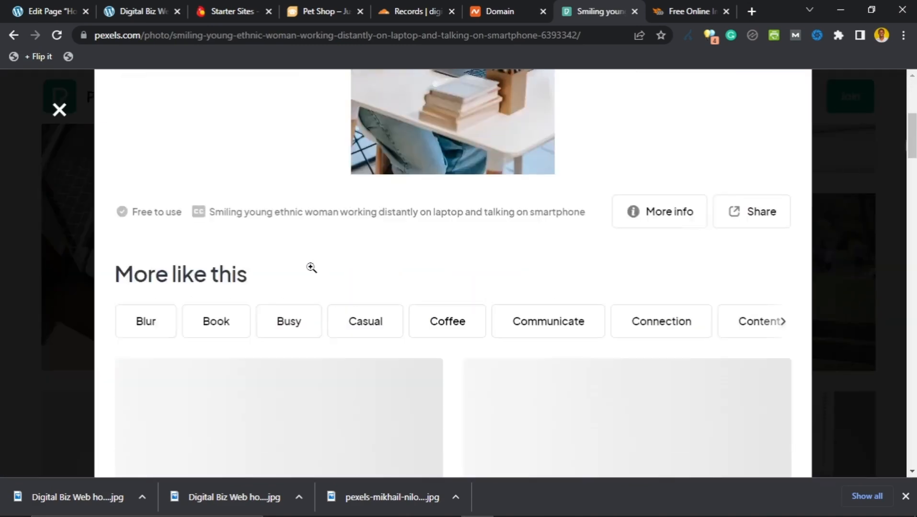
pyautogui.scroll(4, 326, 273)
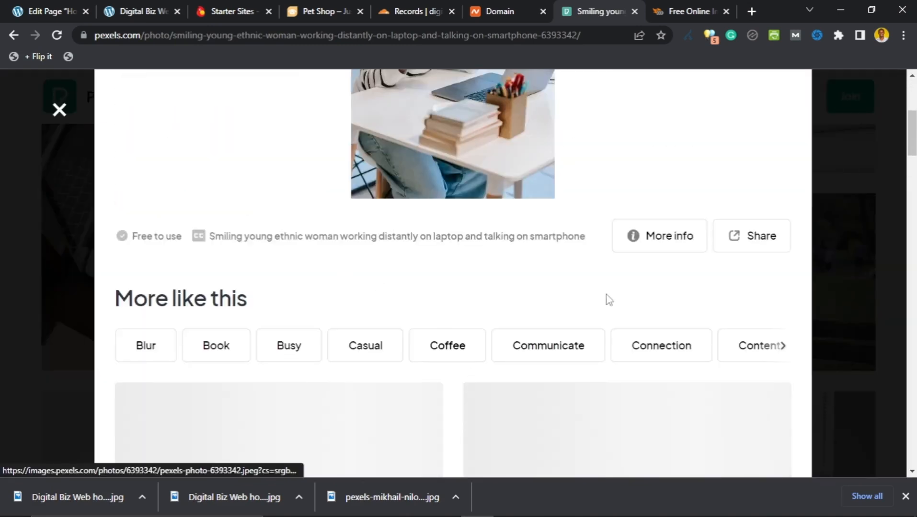
pyautogui.scroll(4, 646, 278)
pyautogui.scroll(2, 747, 191)
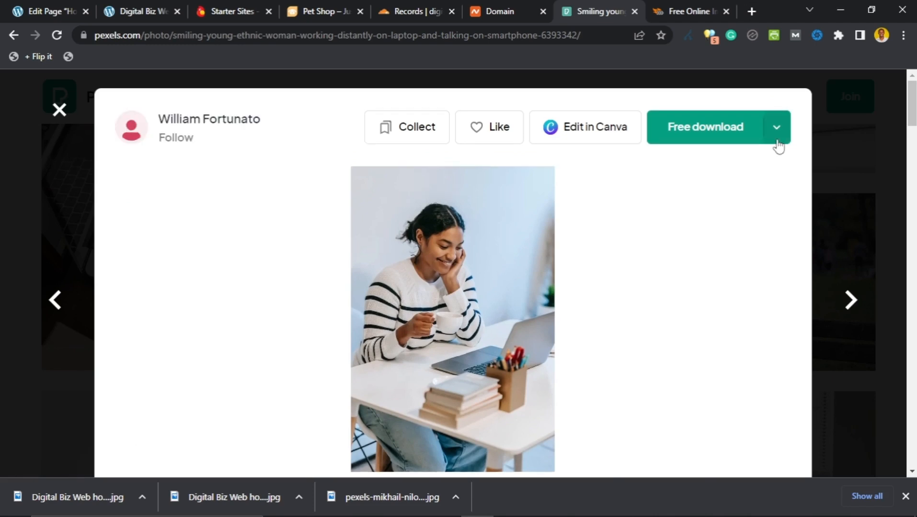
# Step: Download it at Small 640×960, naming the file Digital Biz Web Newsletter
pyautogui.click(777, 140)
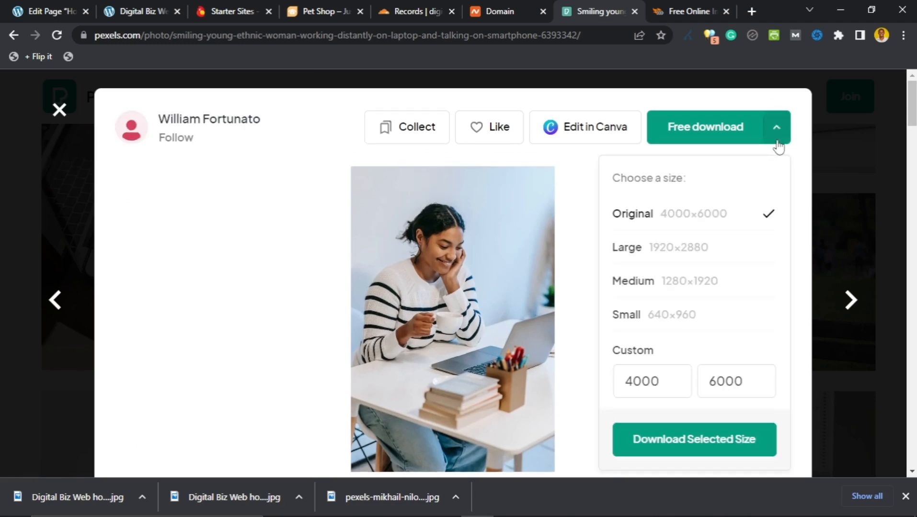
pyautogui.click(655, 318)
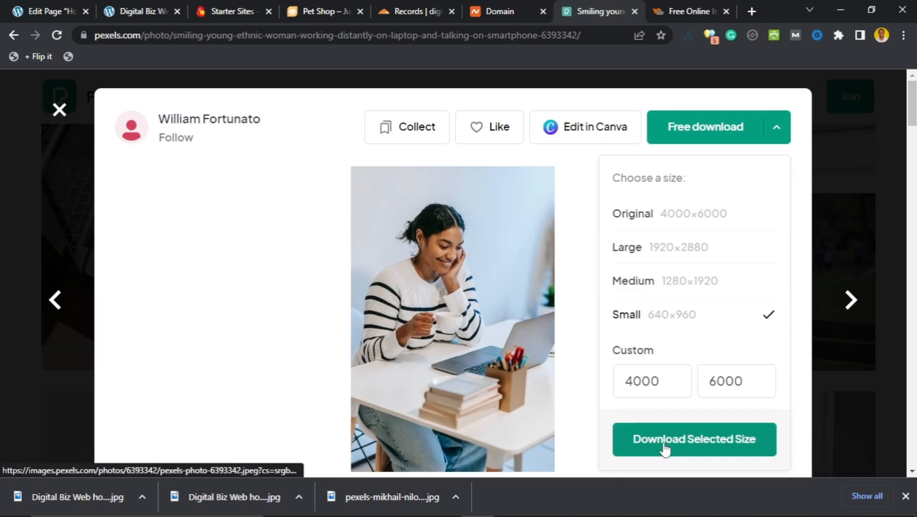
pyautogui.click(664, 439)
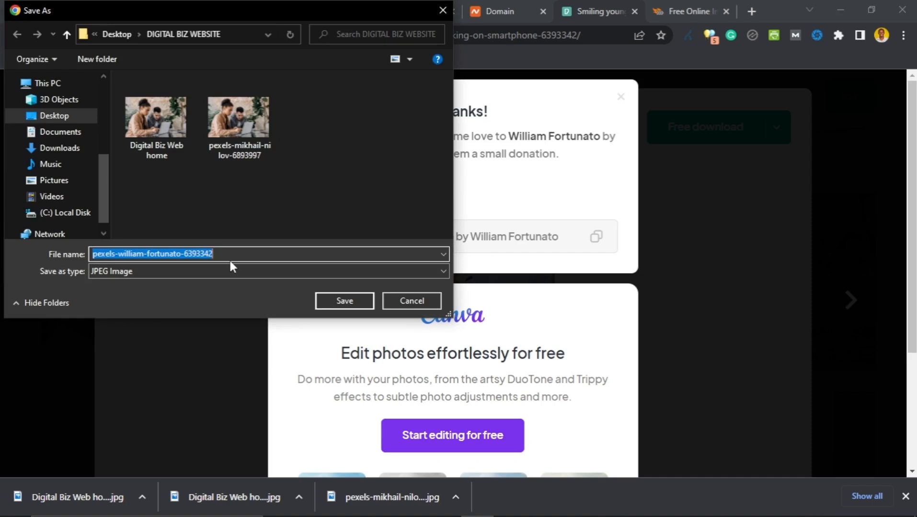
pyautogui.write('Dig')
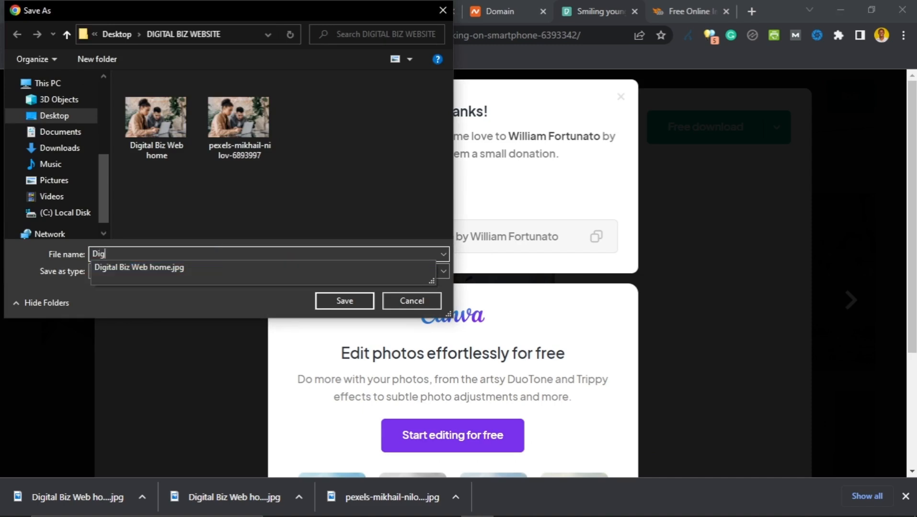
pyautogui.write('ital Biz Web Newsletter')
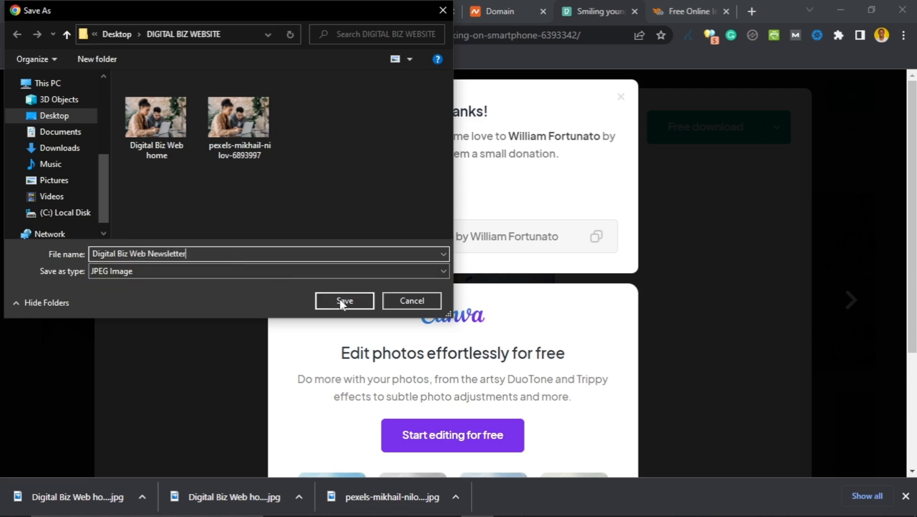
# Step: Save the photo in the DIGITAL BIZ WEBSITE folder and drop it onto imgboost for compression
pyautogui.click(343, 302)
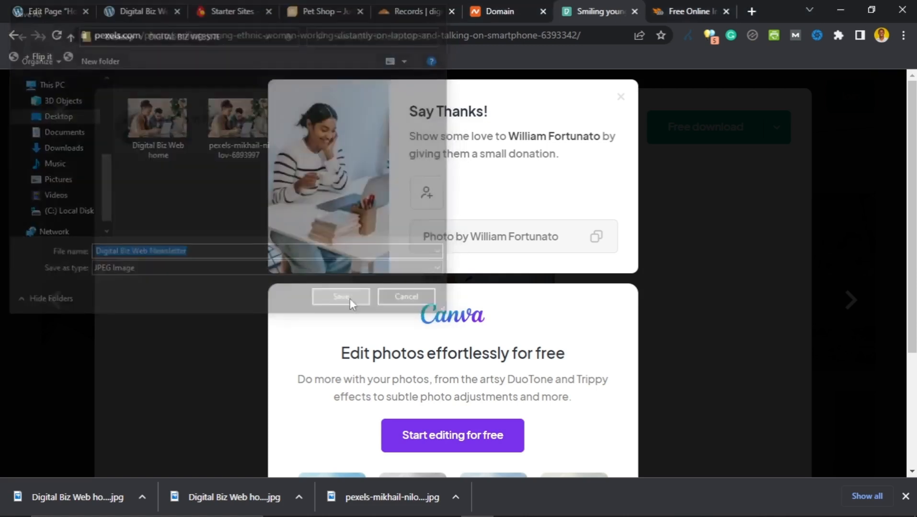
pyautogui.click(689, 10)
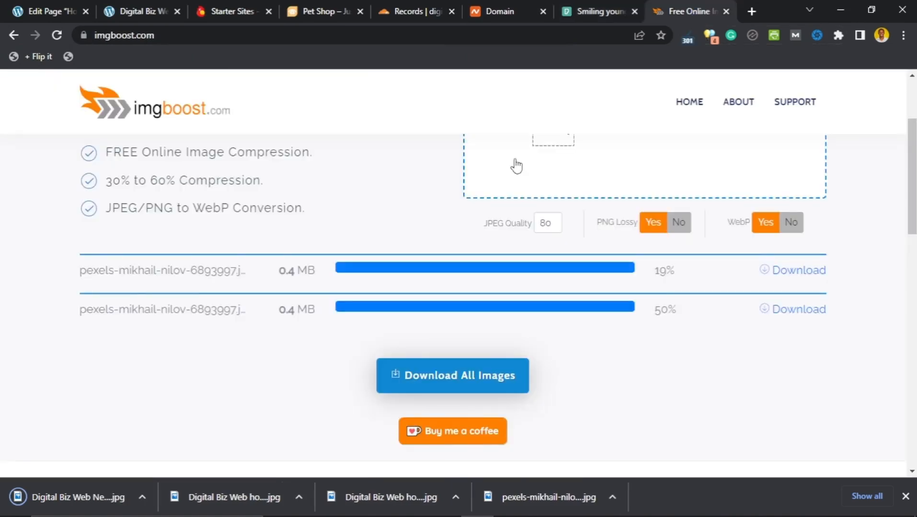
pyautogui.scroll(3, 516, 167)
pyautogui.scroll(-3, 516, 166)
pyautogui.scroll(3, 312, 264)
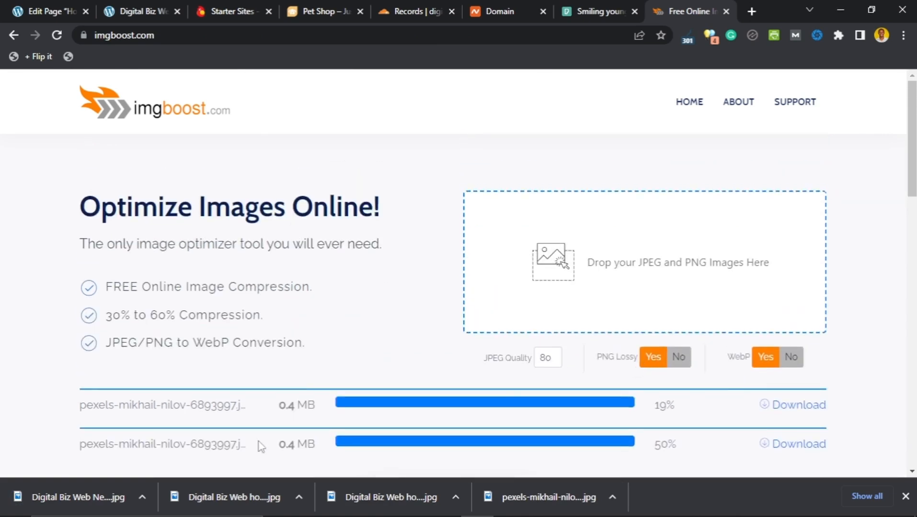
pyautogui.moveTo(59, 498); pyautogui.dragTo(638, 235)
# Step: Download and save the compressed WebP, then return to the WordPress page editor
pyautogui.scroll(-5, 638, 236)
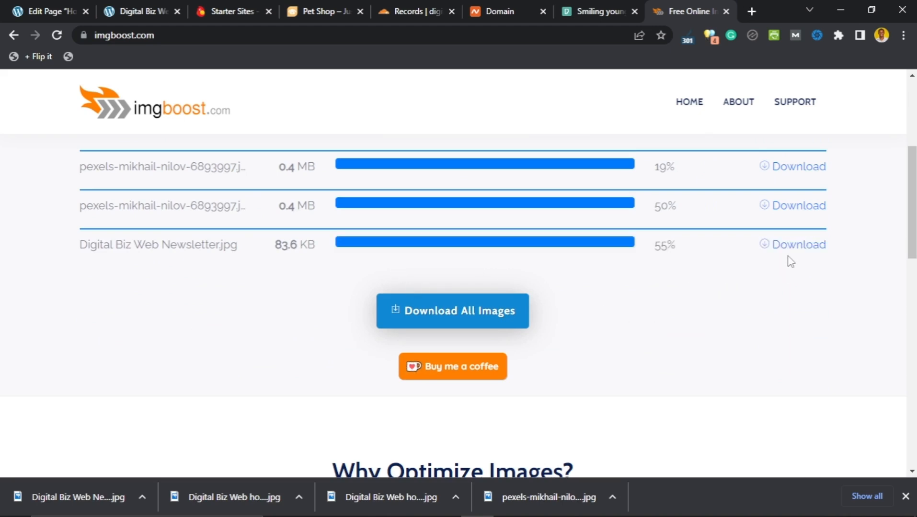
pyautogui.click(792, 250)
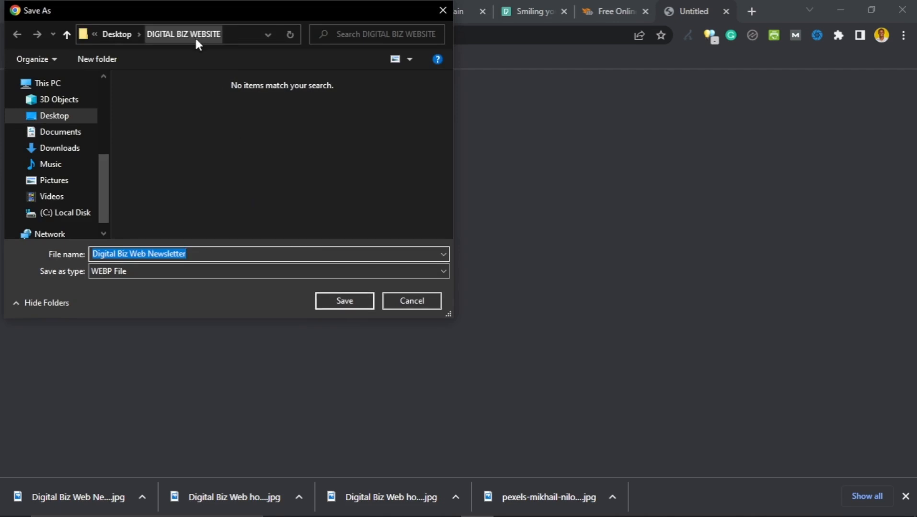
pyautogui.click(347, 302)
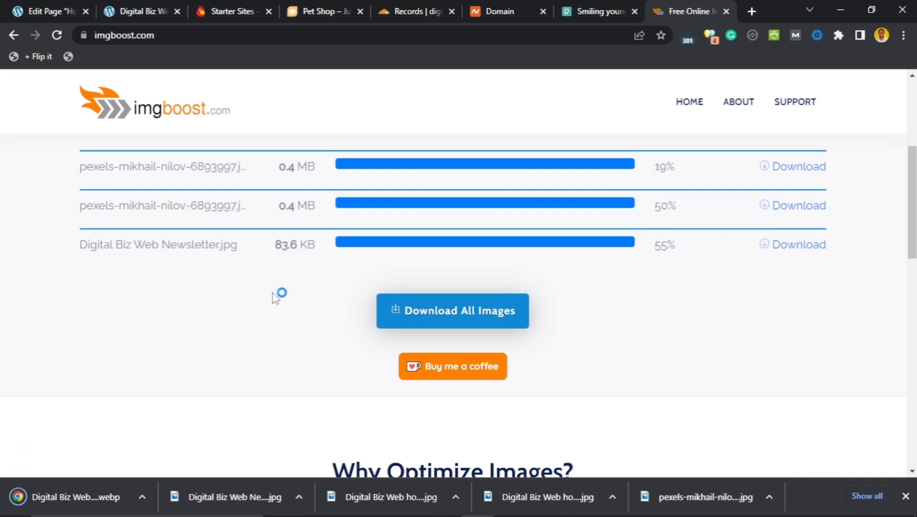
pyautogui.click(57, 6)
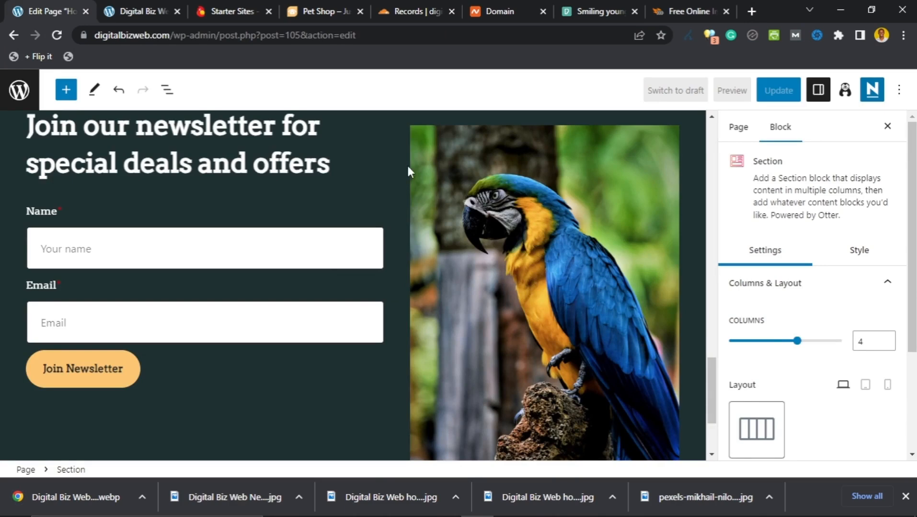
# Step: Replace the newsletter section's parrot image by uploading the Digital Biz Web Newsletter photo
pyautogui.click(412, 196)
pyautogui.scroll(-1, 558, 240)
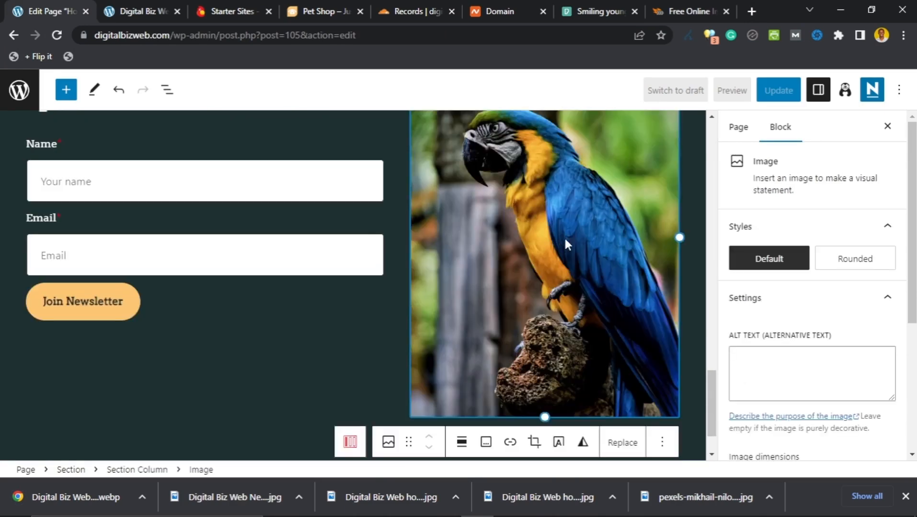
pyautogui.scroll(1, 565, 240)
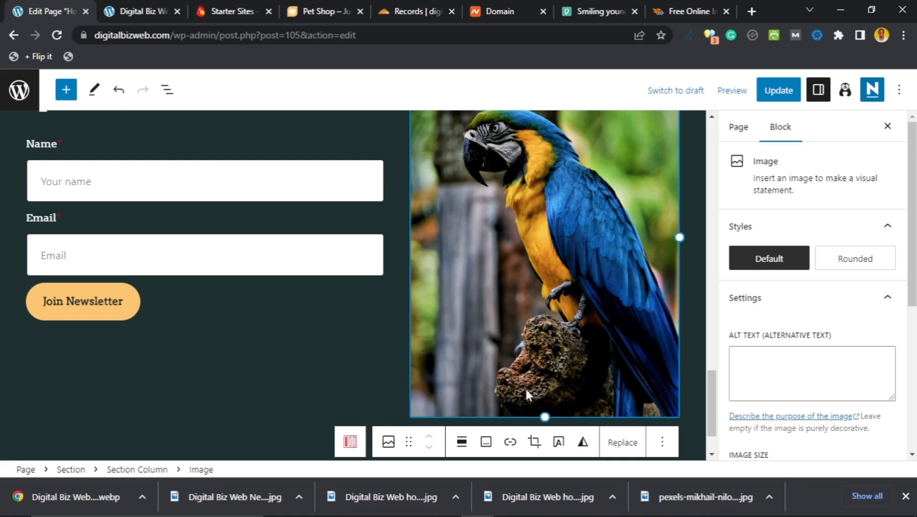
pyautogui.click(617, 450)
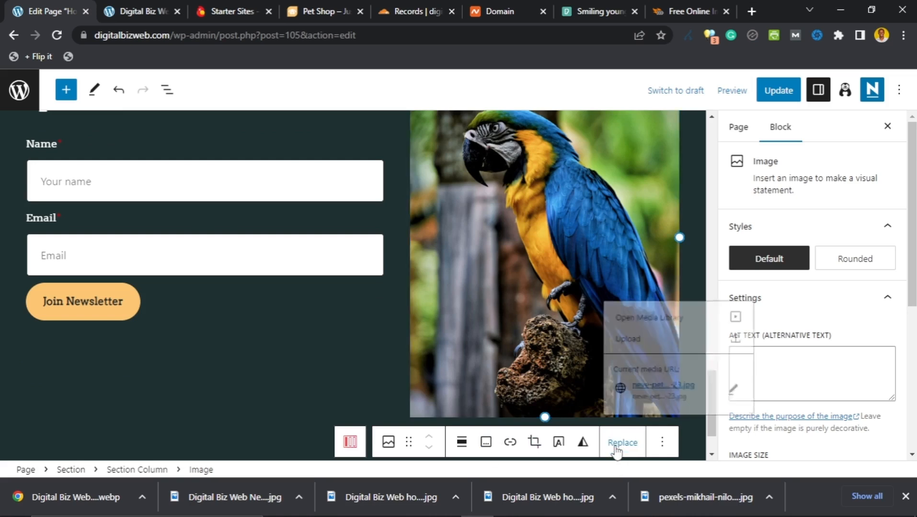
pyautogui.click(656, 336)
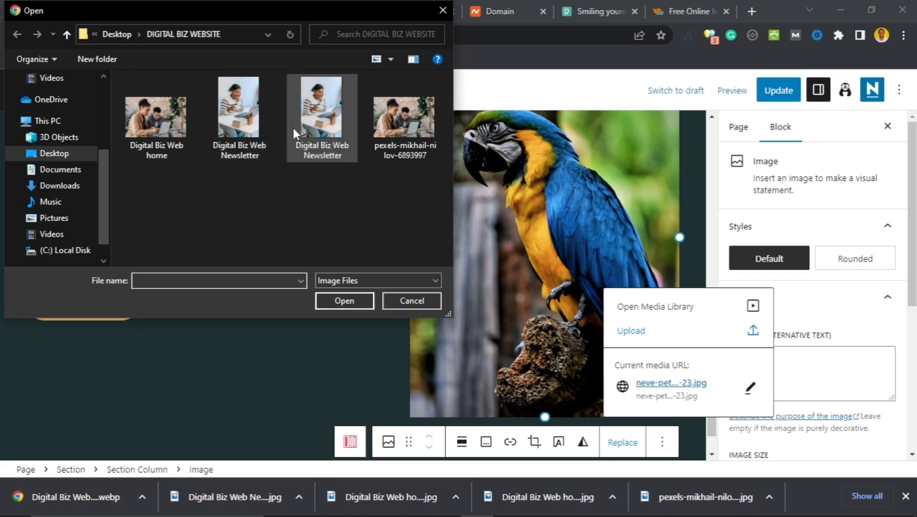
pyautogui.click(320, 130)
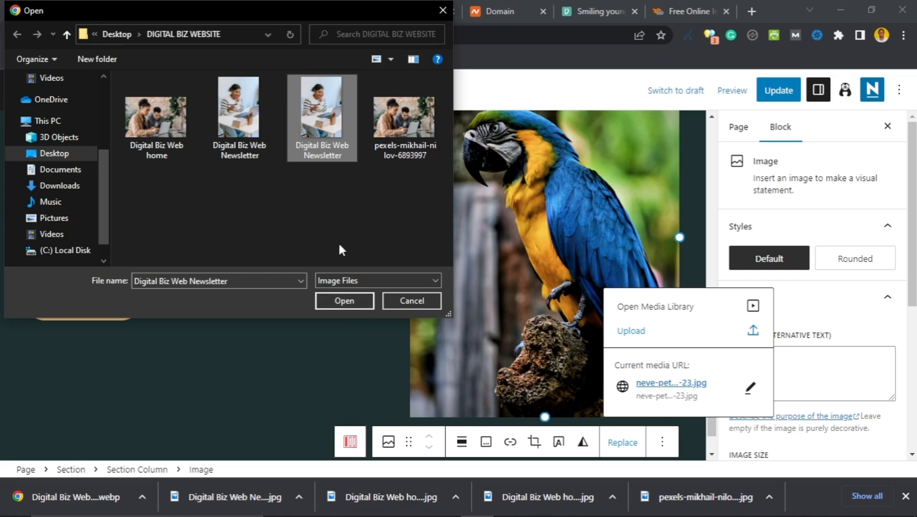
pyautogui.click(341, 298)
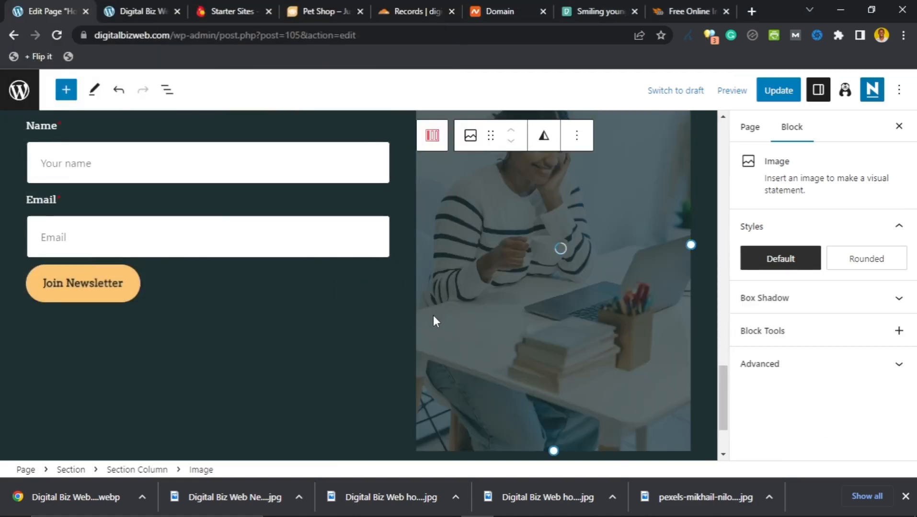
# Step: Resize the newsletter photo, shortening its height and widening it slightly
pyautogui.scroll(3, 372, 342)
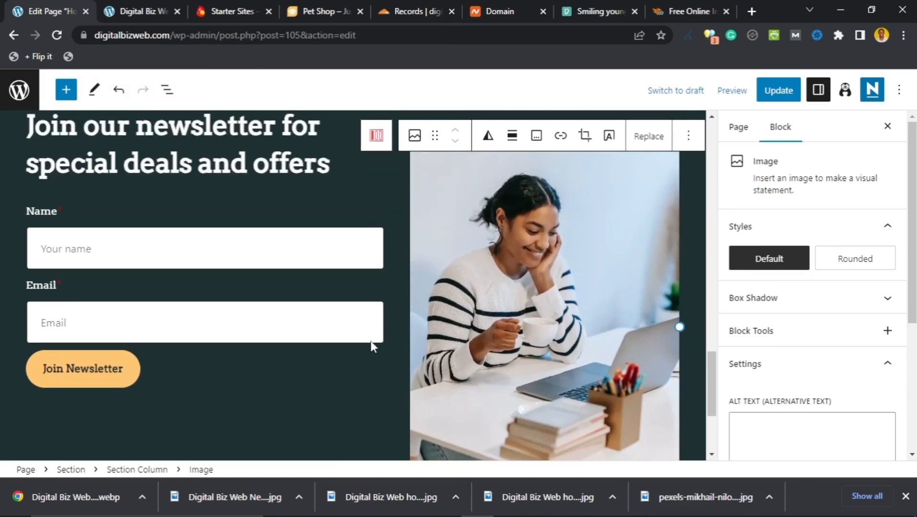
pyautogui.scroll(3, 372, 344)
pyautogui.scroll(-3, 379, 311)
pyautogui.scroll(-3, 379, 314)
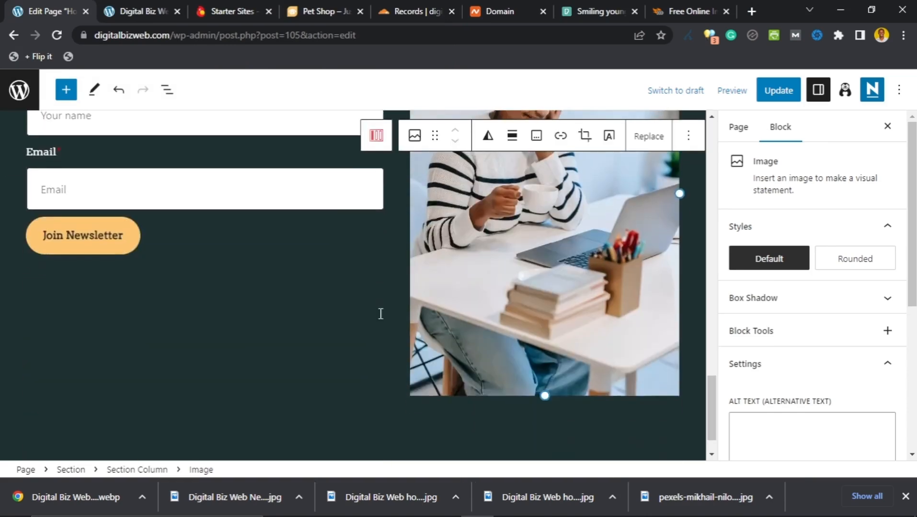
pyautogui.scroll(3, 378, 313)
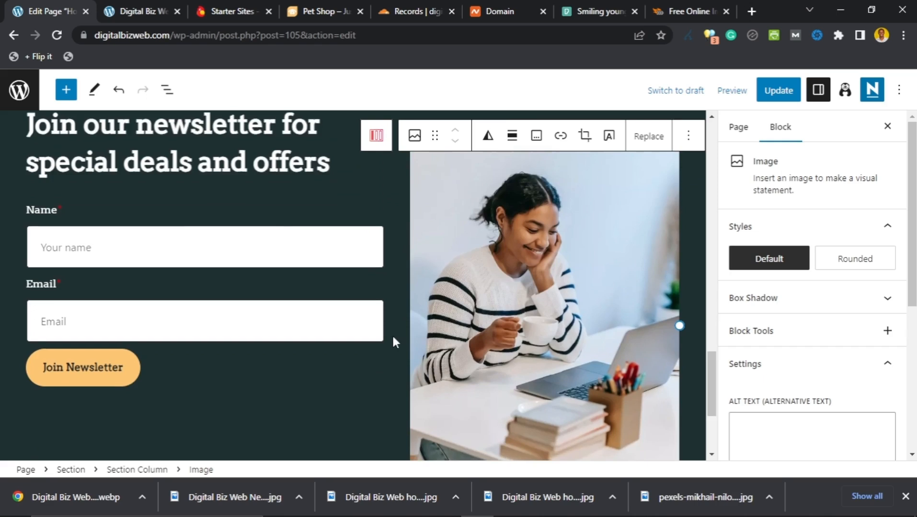
pyautogui.scroll(-3, 383, 330)
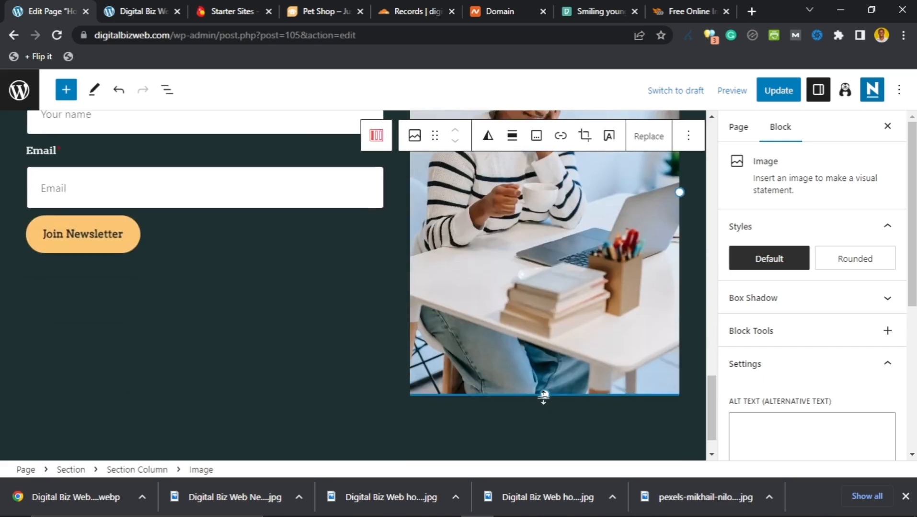
pyautogui.moveTo(545, 397); pyautogui.dragTo(550, 307)
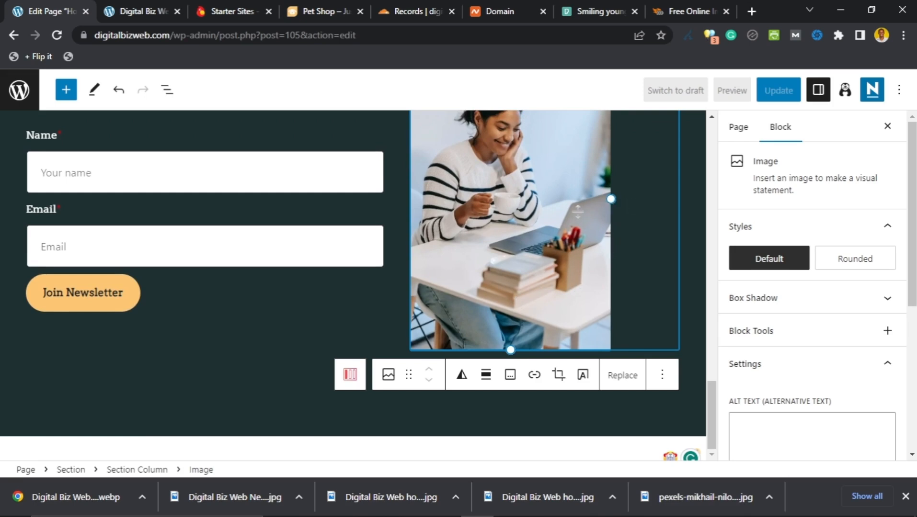
pyautogui.scroll(2, 488, 217)
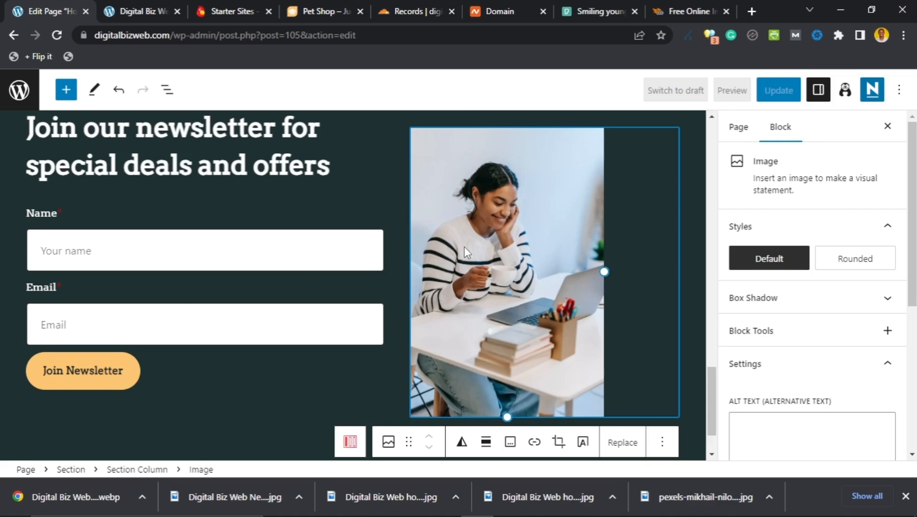
pyautogui.scroll(-1, 464, 248)
pyautogui.scroll(2, 474, 238)
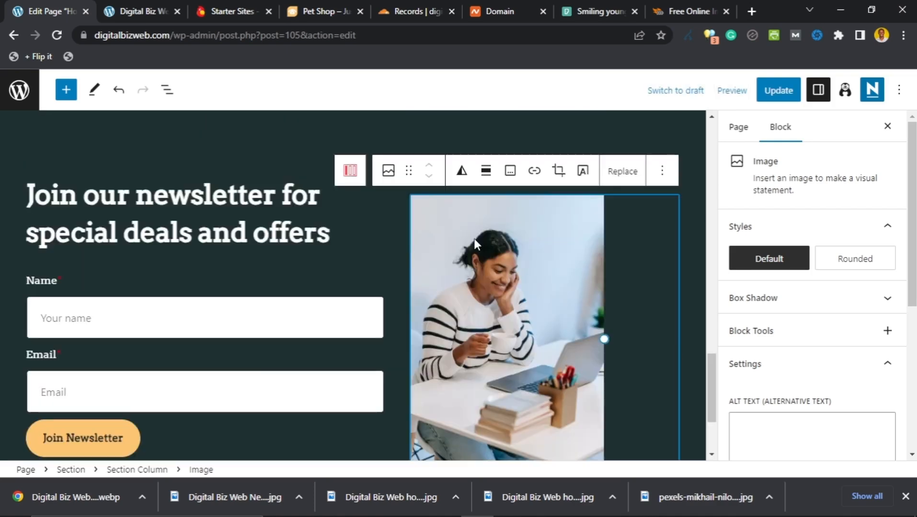
pyautogui.scroll(-1, 474, 239)
pyautogui.moveTo(604, 272)
pyautogui.mouseDown()
pyautogui.moveTo(620, 269)
pyautogui.moveTo(607, 269)
pyautogui.mouseUp()
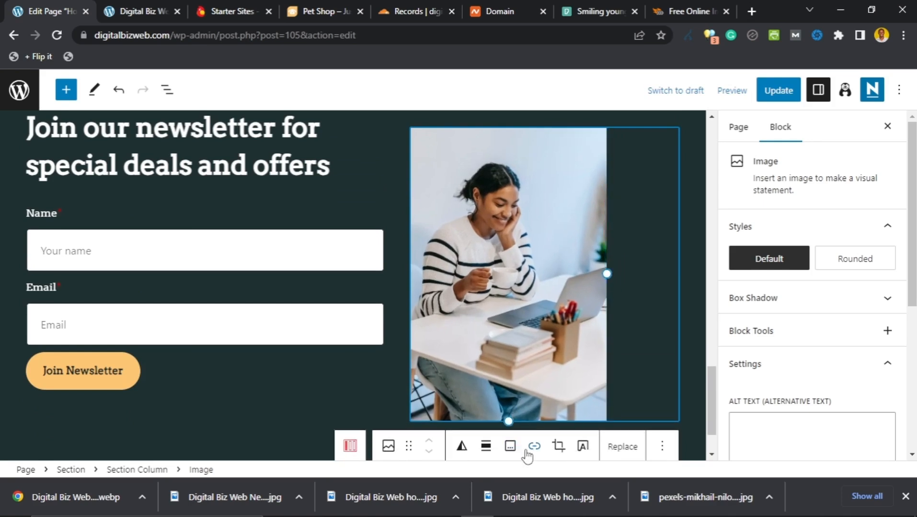
# Step: Set the photo to Align center within its column
pyautogui.click(487, 447)
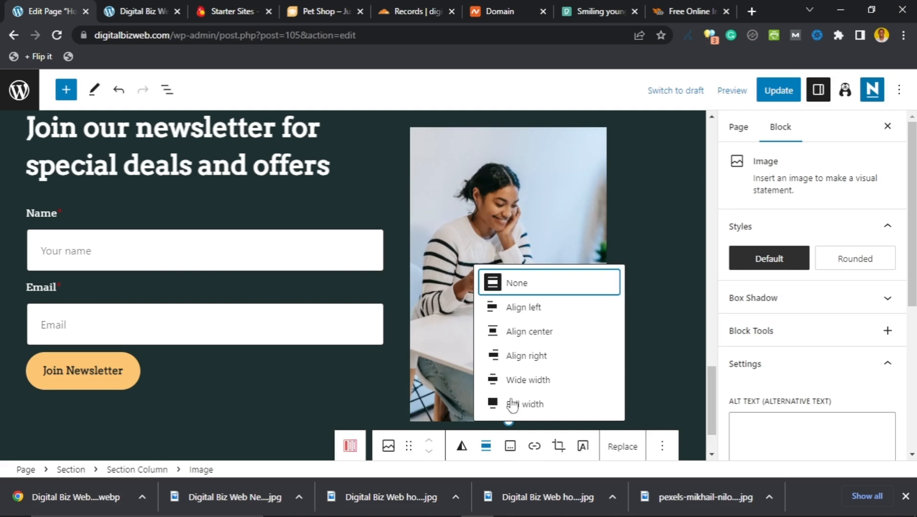
pyautogui.click(544, 331)
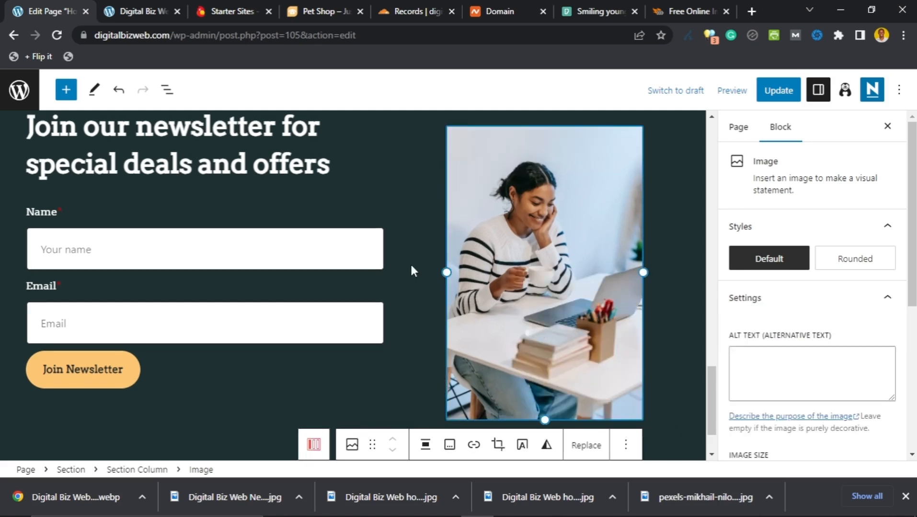
pyautogui.scroll(-1, 409, 266)
pyautogui.scroll(4, 395, 282)
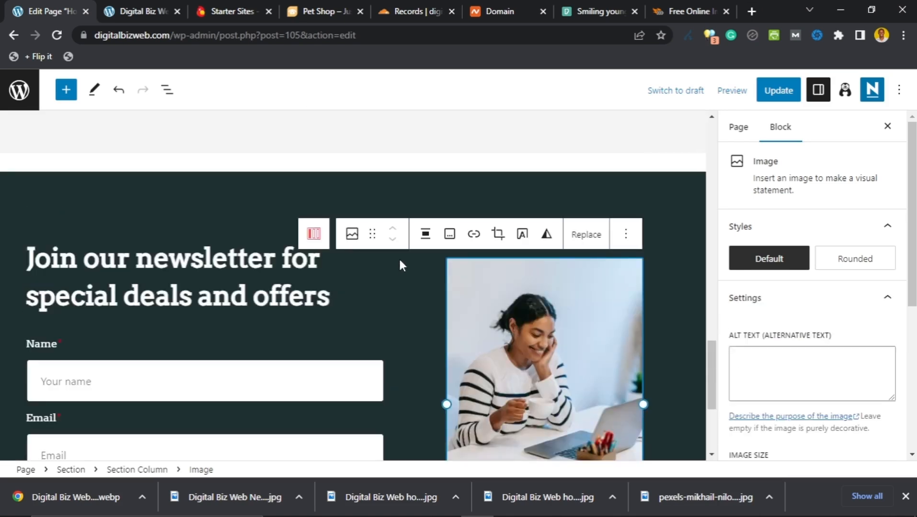
pyautogui.click(399, 265)
pyautogui.scroll(-4, 400, 270)
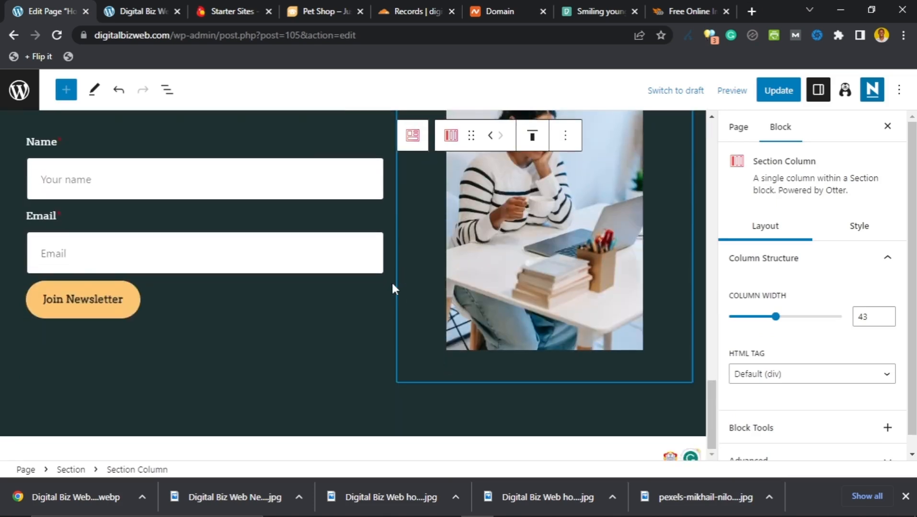
pyautogui.scroll(4, 188, 426)
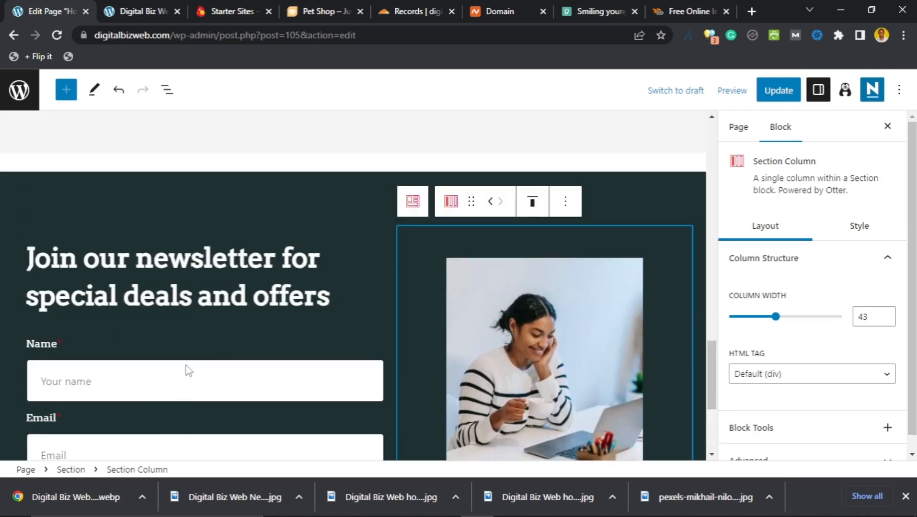
pyautogui.scroll(3, 218, 344)
pyautogui.scroll(-5, 220, 350)
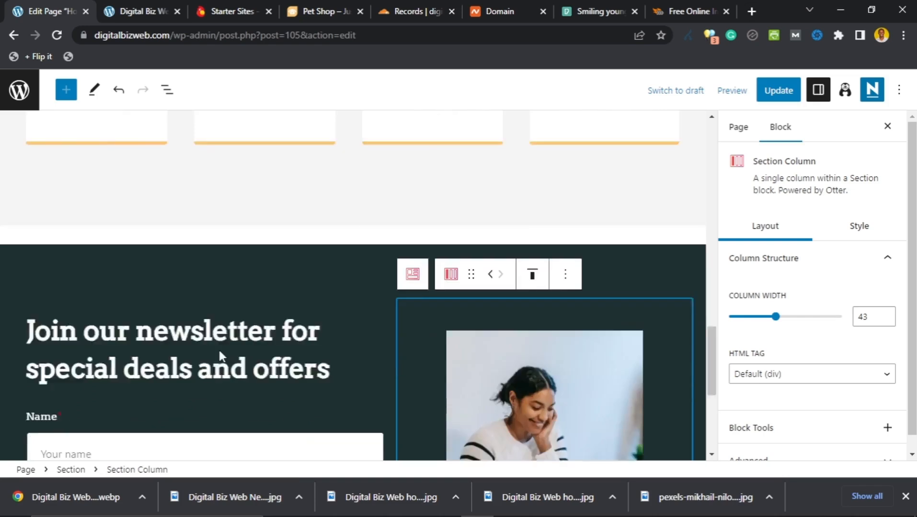
pyautogui.scroll(-2, 220, 357)
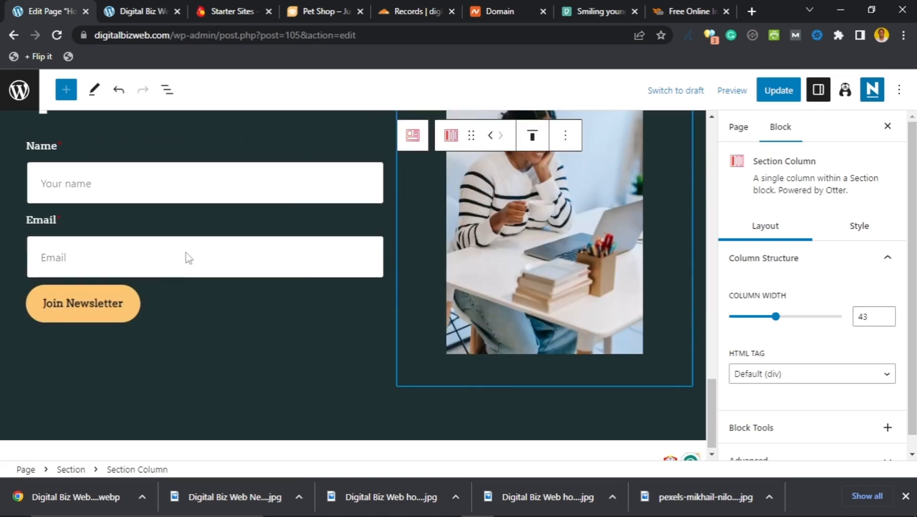
pyautogui.scroll(2, 187, 247)
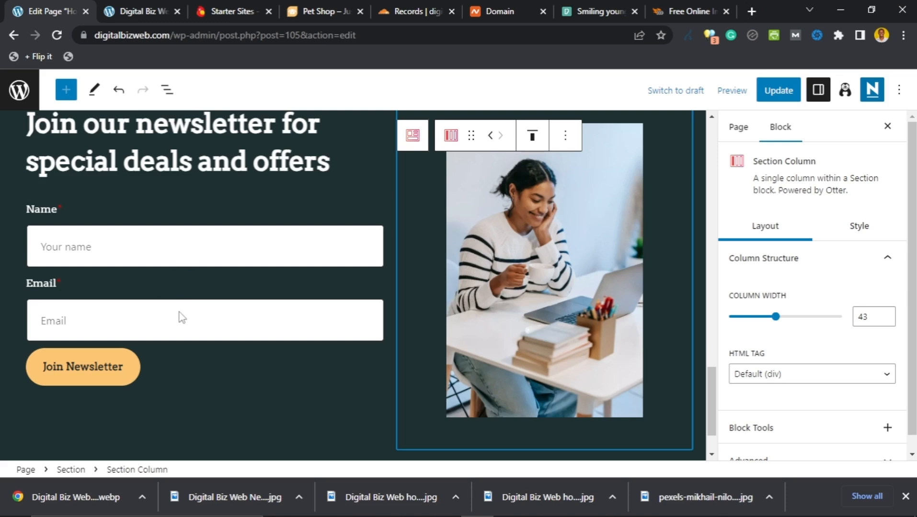
pyautogui.click(145, 253)
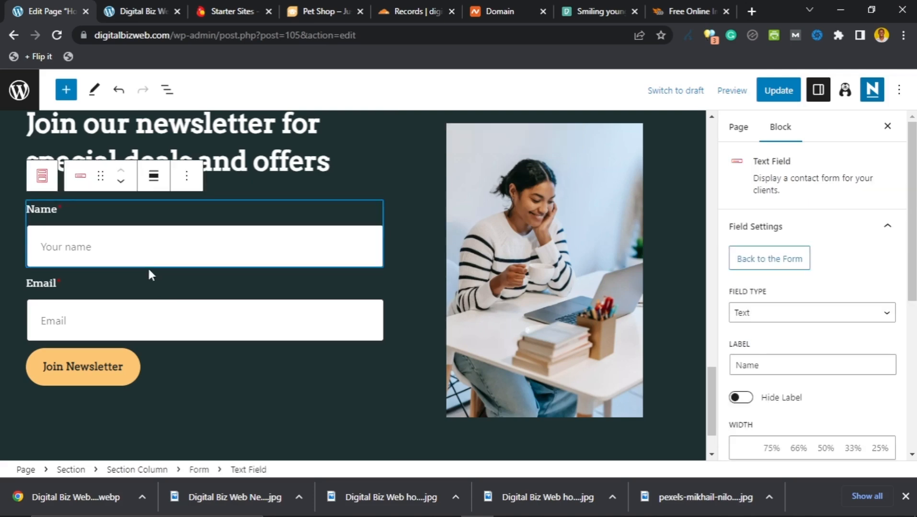
pyautogui.click(160, 328)
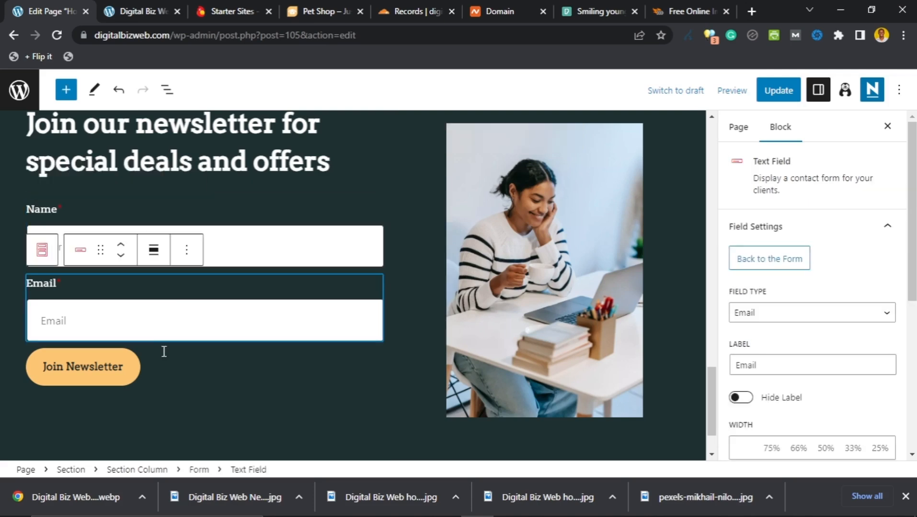
pyautogui.scroll(2, 180, 363)
pyautogui.scroll(-2, 185, 357)
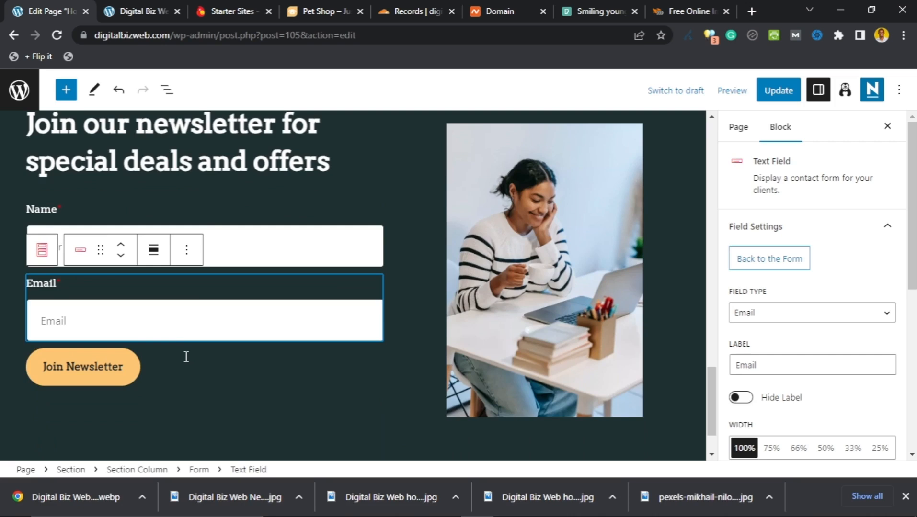
pyautogui.scroll(2, 187, 358)
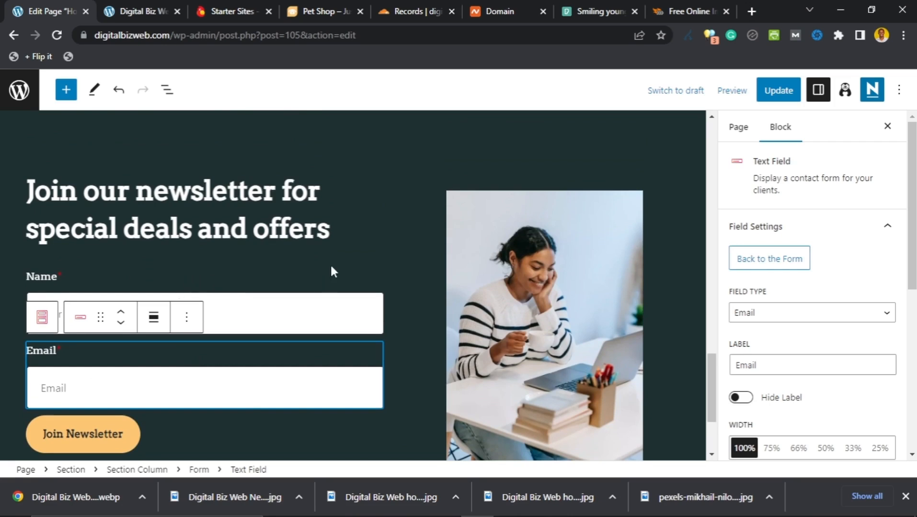
pyautogui.scroll(2, 346, 258)
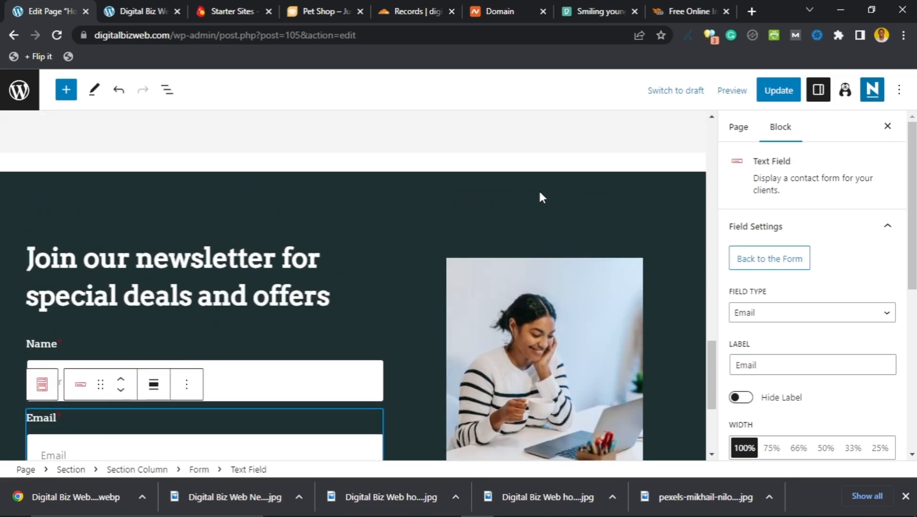
pyautogui.click(540, 193)
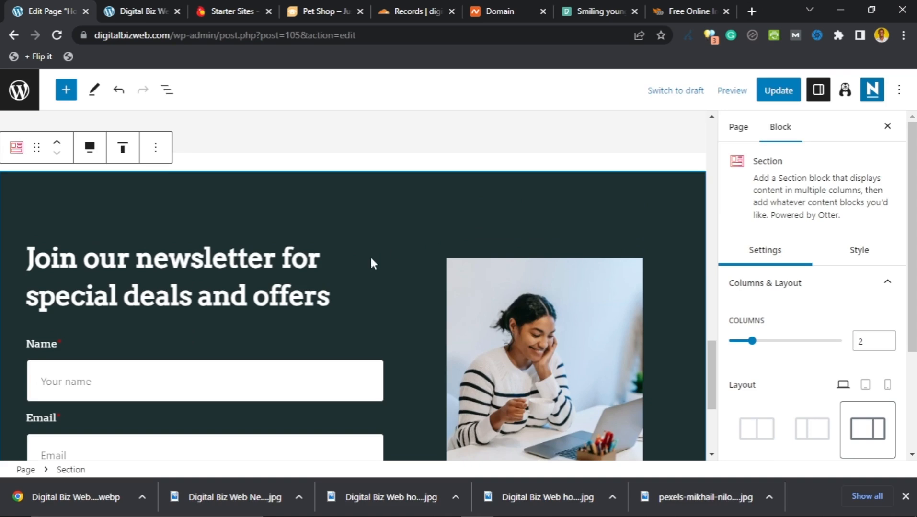
pyautogui.scroll(-3, 250, 319)
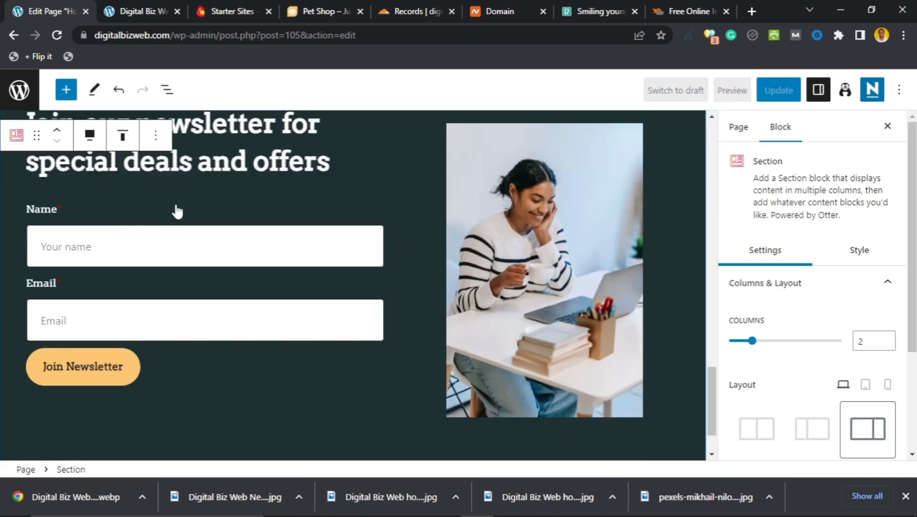
pyautogui.scroll(1, 178, 211)
pyautogui.scroll(-2, 180, 221)
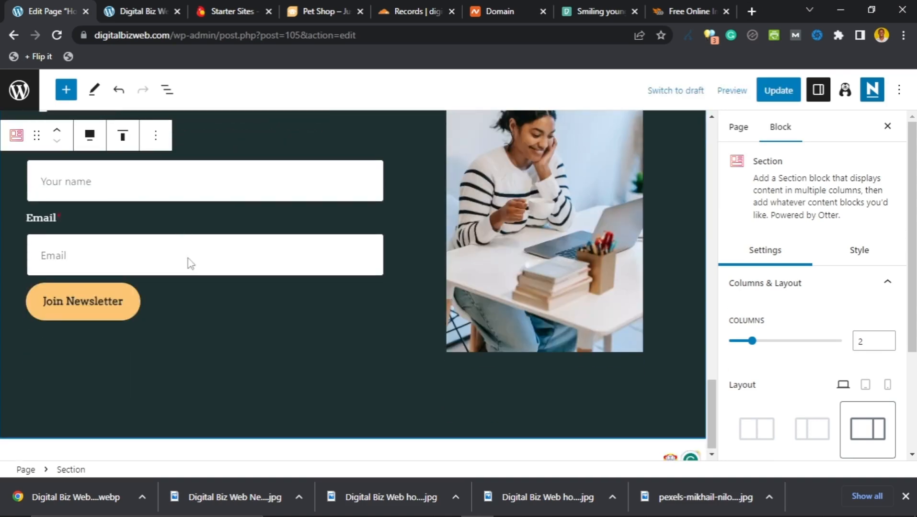
pyautogui.scroll(4, 191, 263)
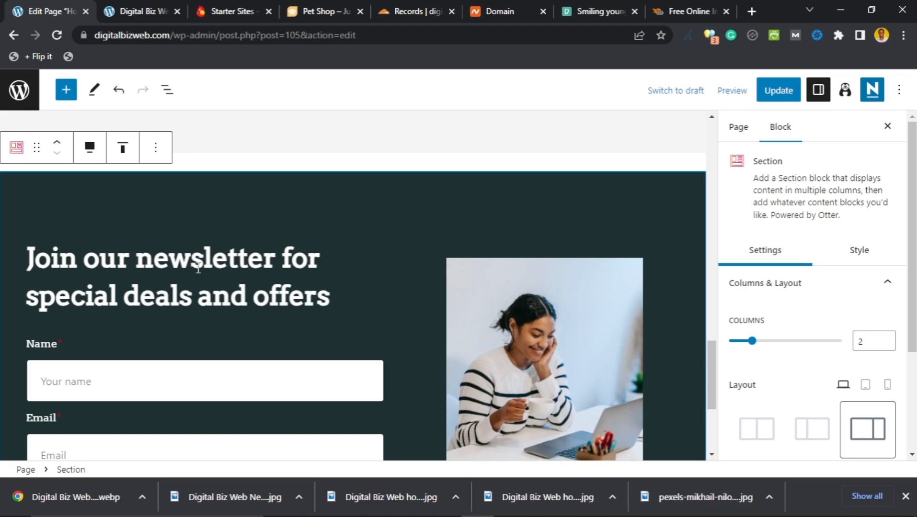
pyautogui.scroll(5, 340, 302)
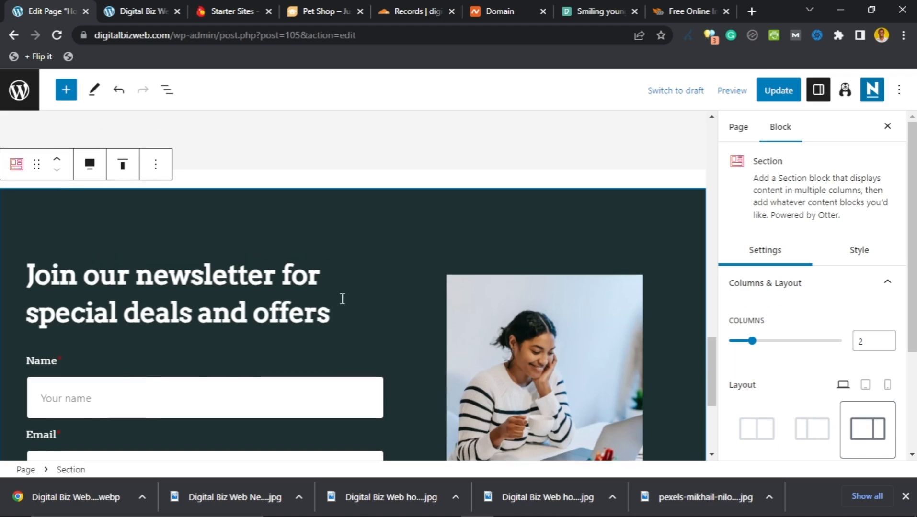
pyautogui.scroll(-5, 342, 300)
pyautogui.scroll(-4, 344, 299)
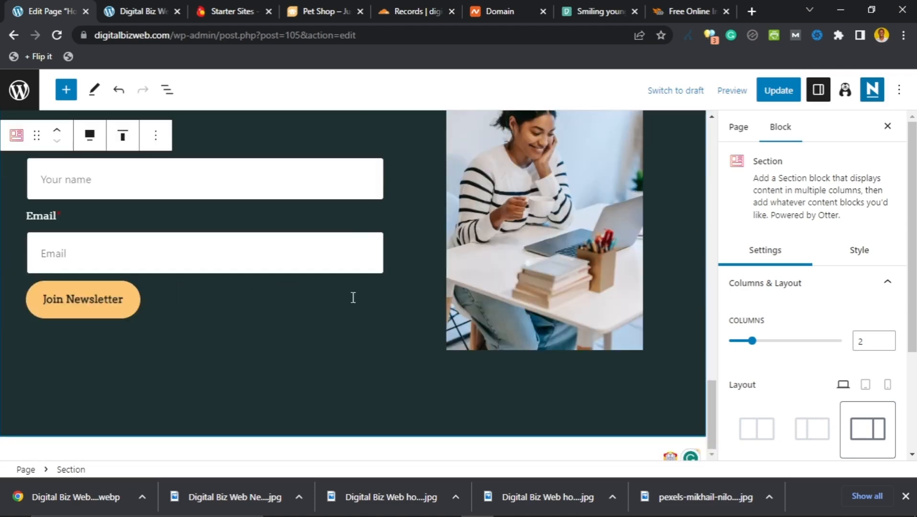
pyautogui.scroll(10, 365, 301)
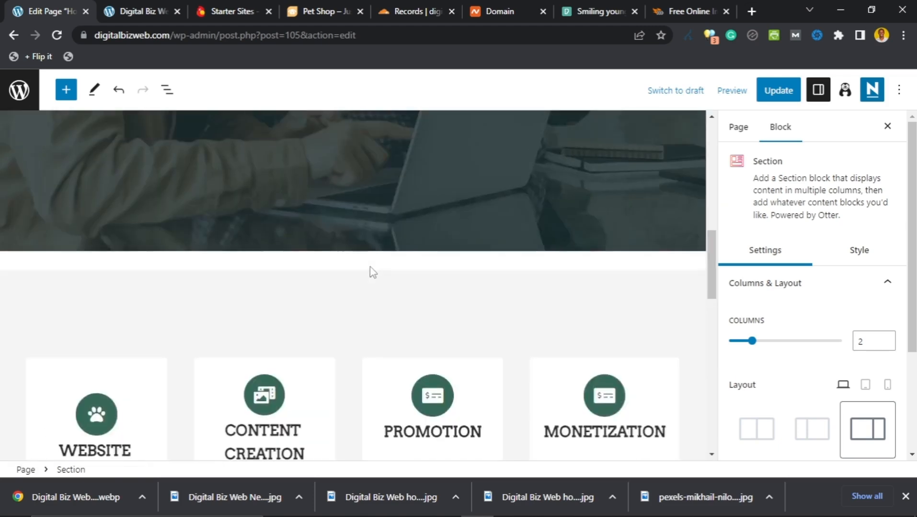
pyautogui.scroll(5, 371, 263)
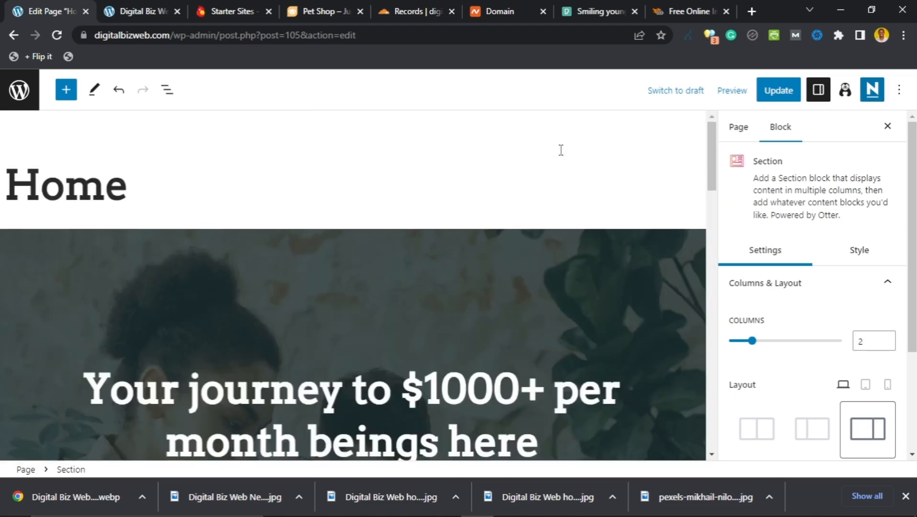
pyautogui.click(731, 90)
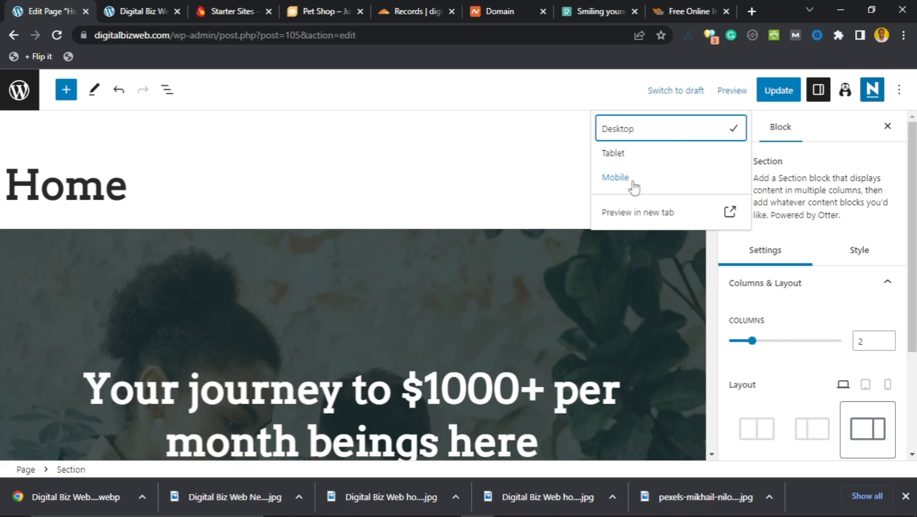
pyautogui.click(636, 214)
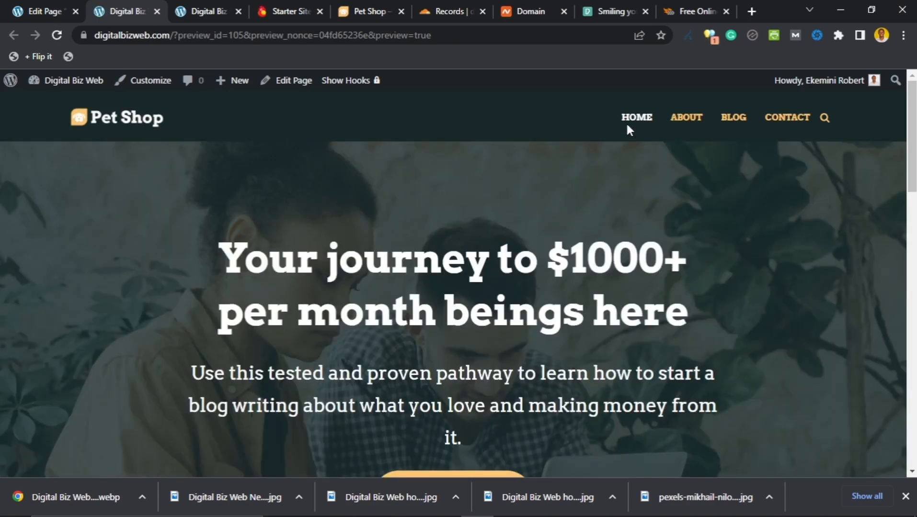
pyautogui.scroll(-7, 258, 239)
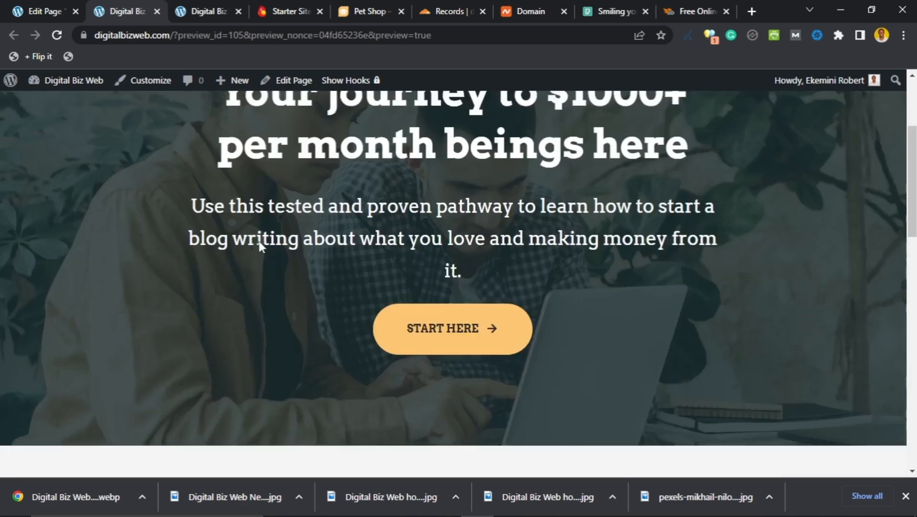
pyautogui.scroll(-4, 261, 233)
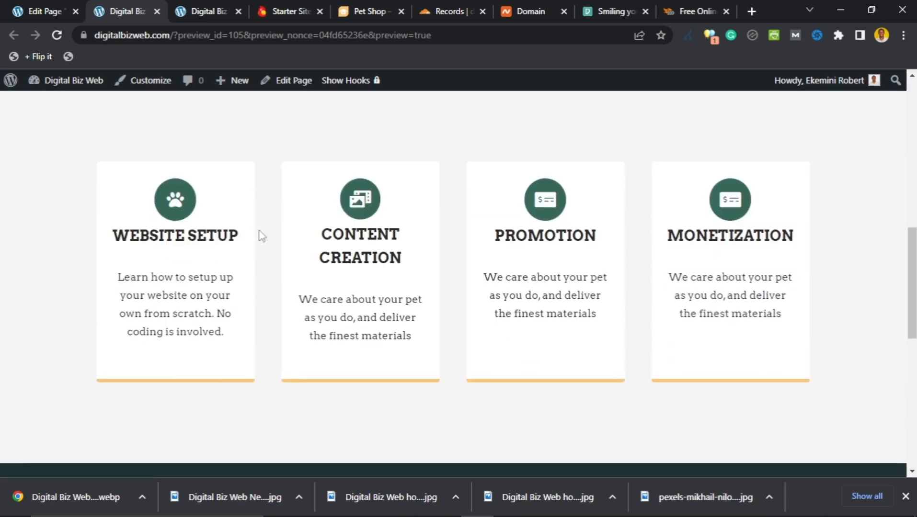
pyautogui.scroll(-10, 261, 235)
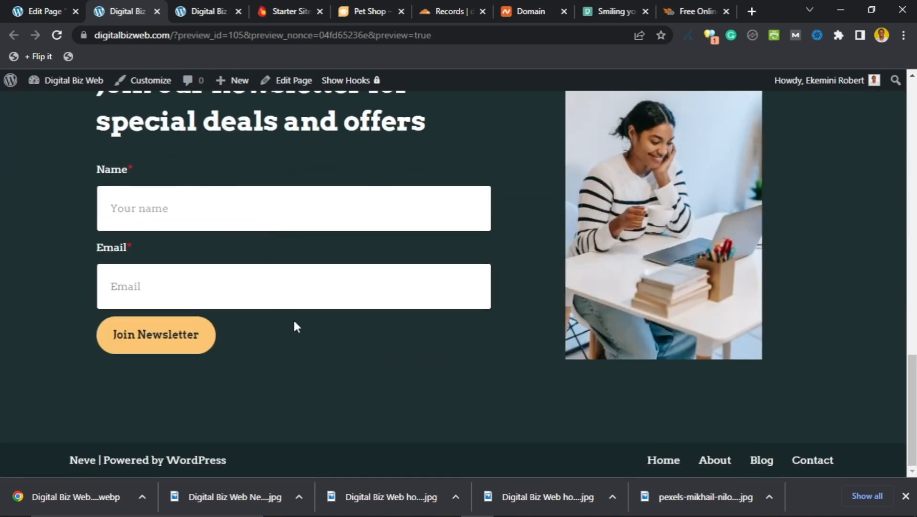
pyautogui.scroll(8, 295, 326)
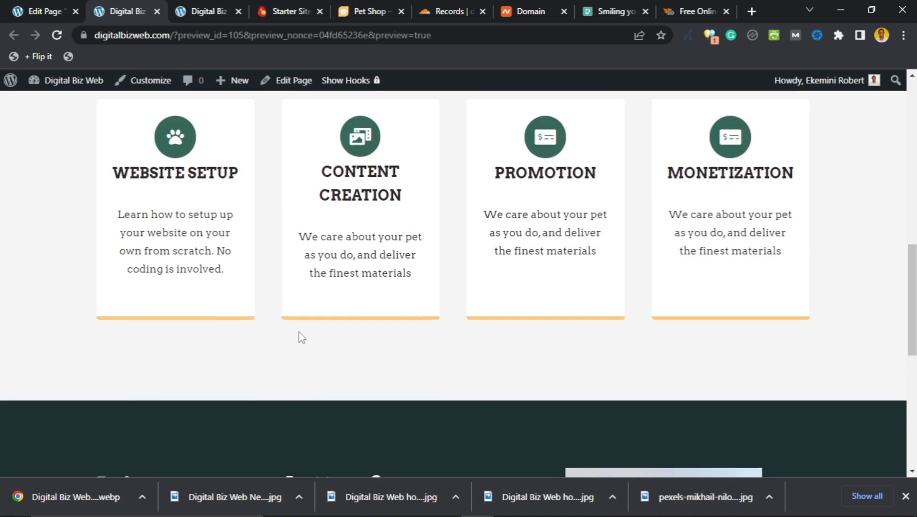
pyautogui.scroll(-8, 301, 338)
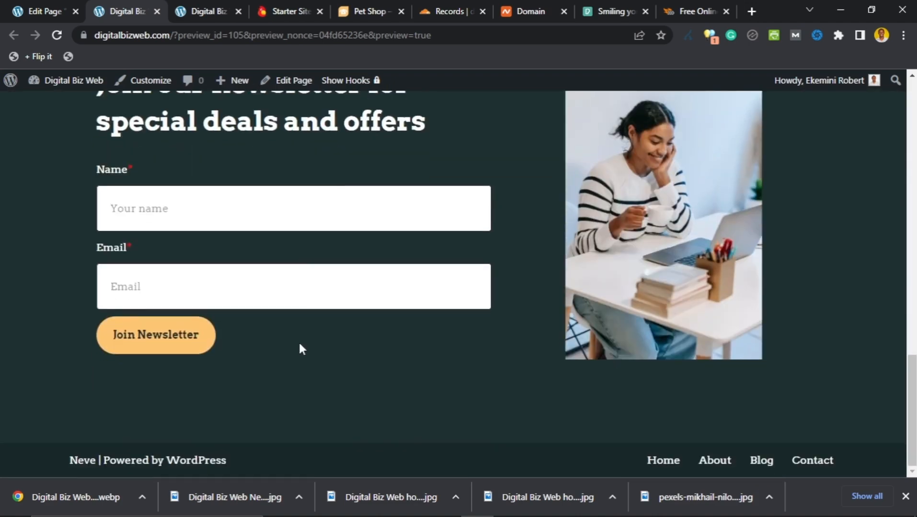
pyautogui.scroll(15, 299, 342)
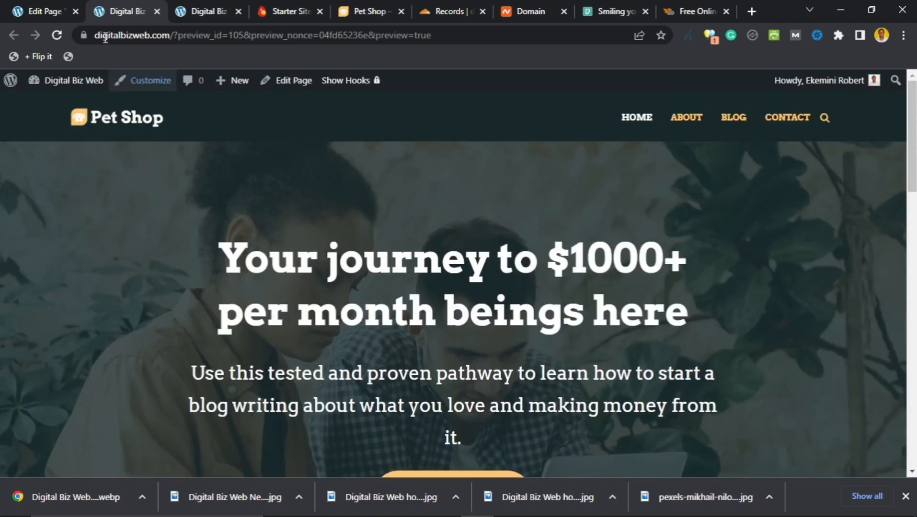
# Step: Update the Home page, then open the live site home page in the preview tab
pyautogui.click(44, 11)
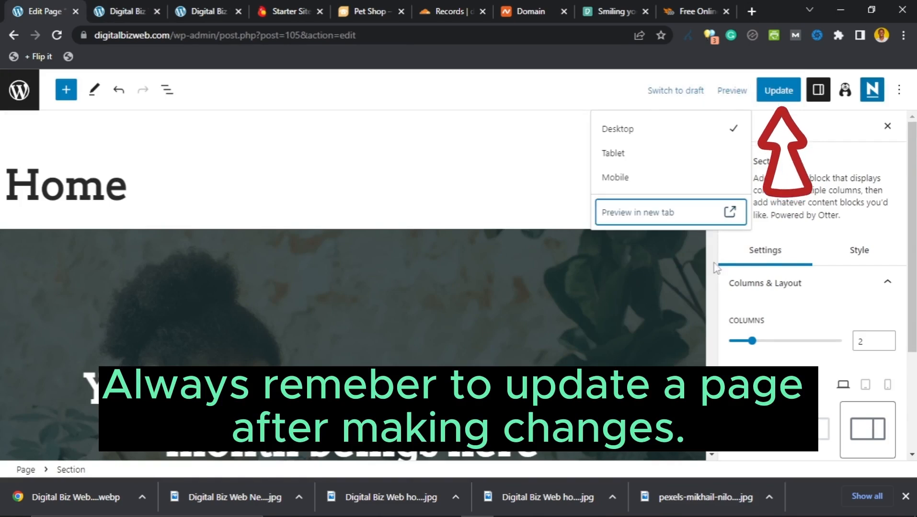
pyautogui.click(772, 96)
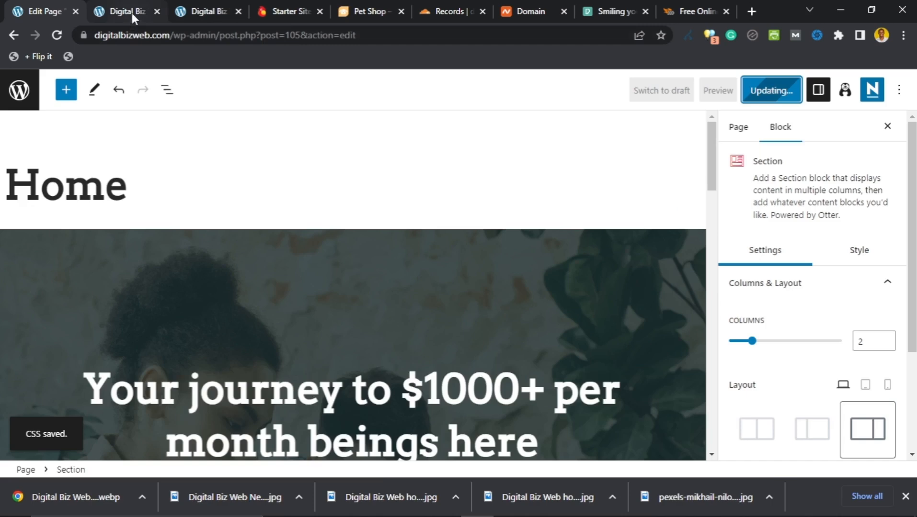
pyautogui.click(134, 11)
pyautogui.click(123, 120)
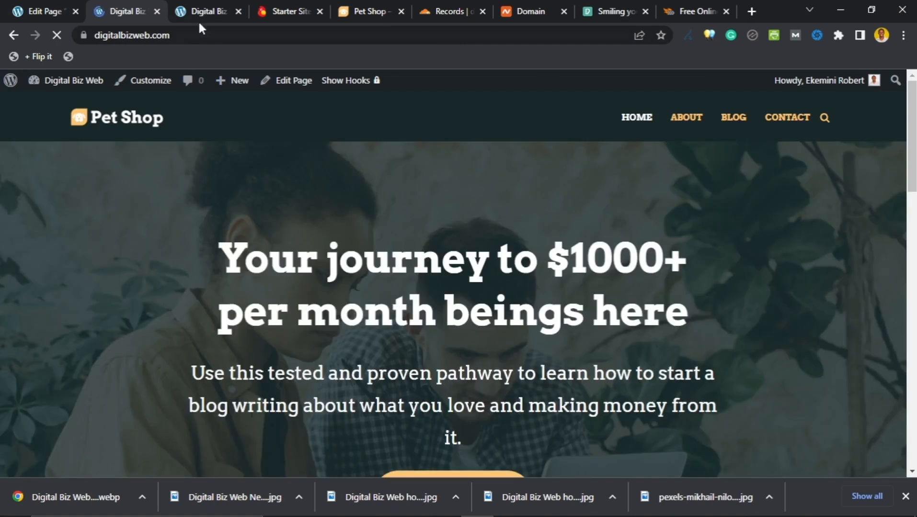
# Step: Reload the third site tab, close it, and return to the Home page editor
pyautogui.click(201, 15)
pyautogui.scroll(8, 181, 217)
pyautogui.scroll(10, 180, 211)
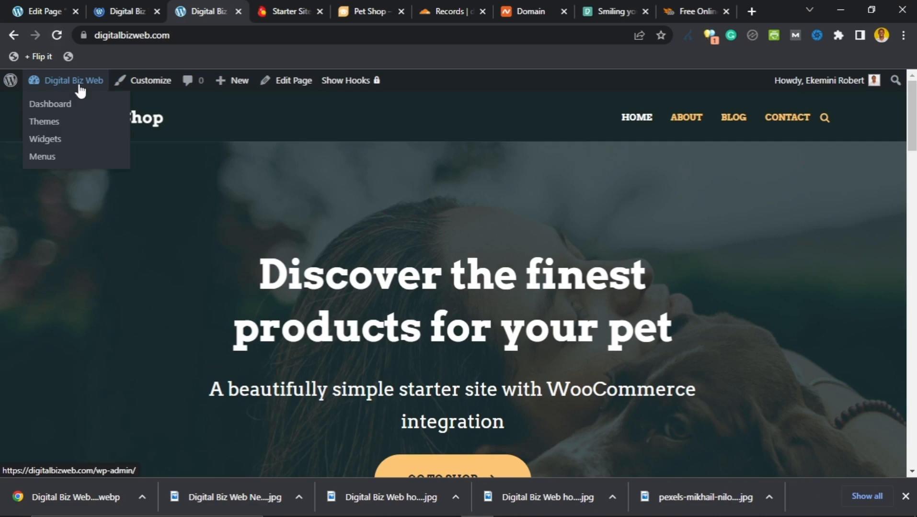
pyautogui.click(57, 39)
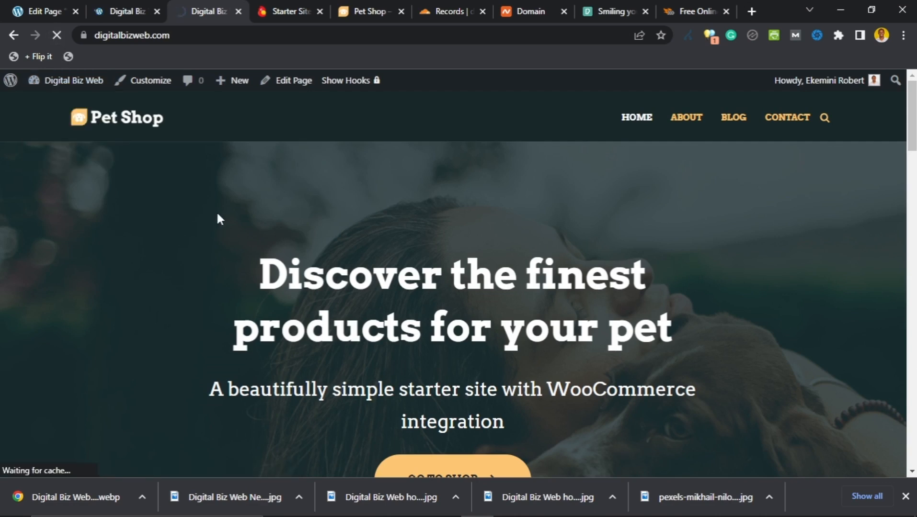
pyautogui.scroll(-7, 213, 219)
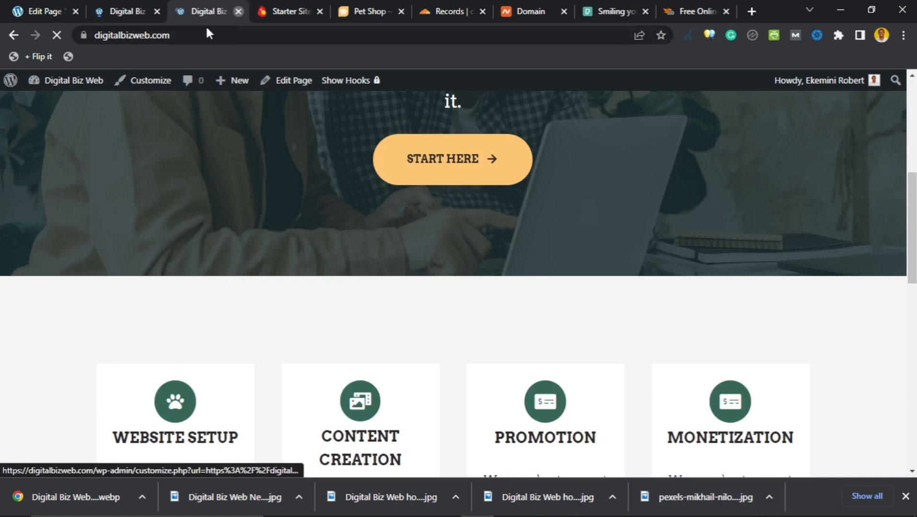
pyautogui.click(238, 11)
pyautogui.click(57, 12)
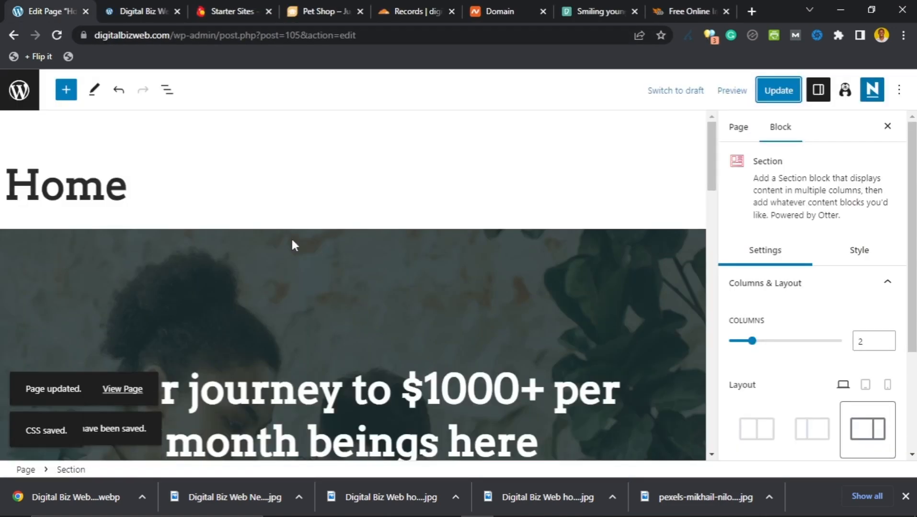
# Step: Glance at the website setup notes, then leave the editor for the Pages list
pyautogui.moveTo(460, 506)
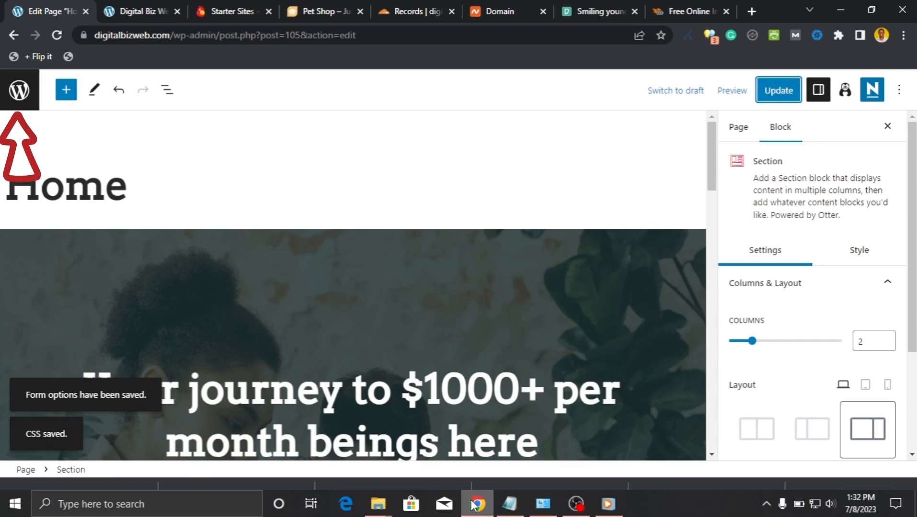
pyautogui.click(510, 504)
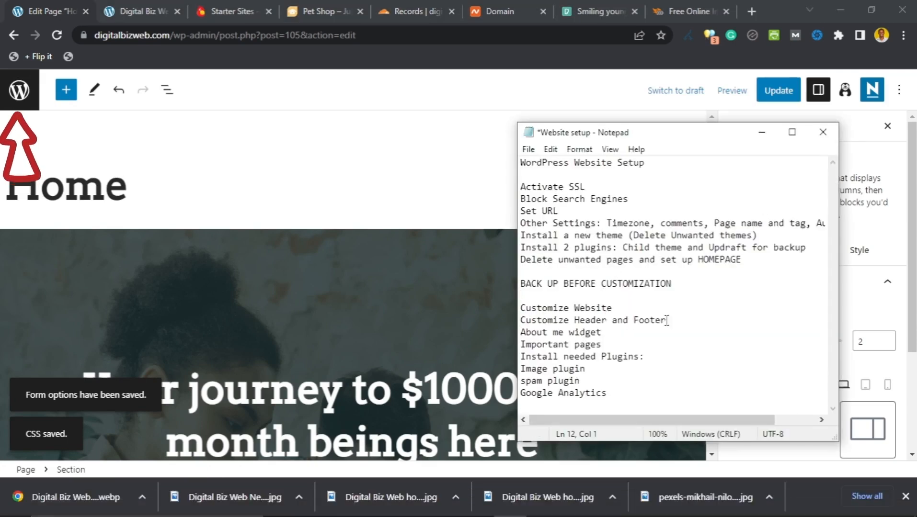
pyautogui.click(28, 99)
pyautogui.click(28, 98)
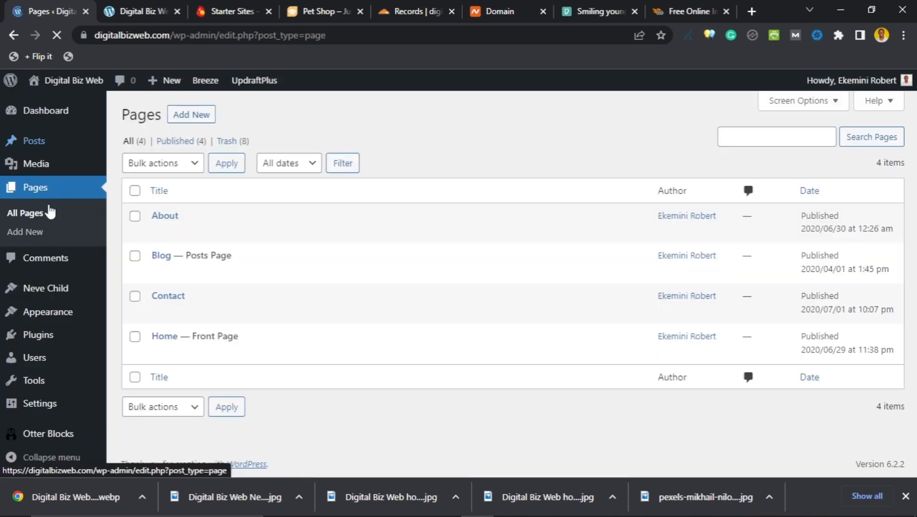
# Step: Open Appearance > Customize and recheck the setup notes before returning to the Customizer
pyautogui.moveTo(35, 313)
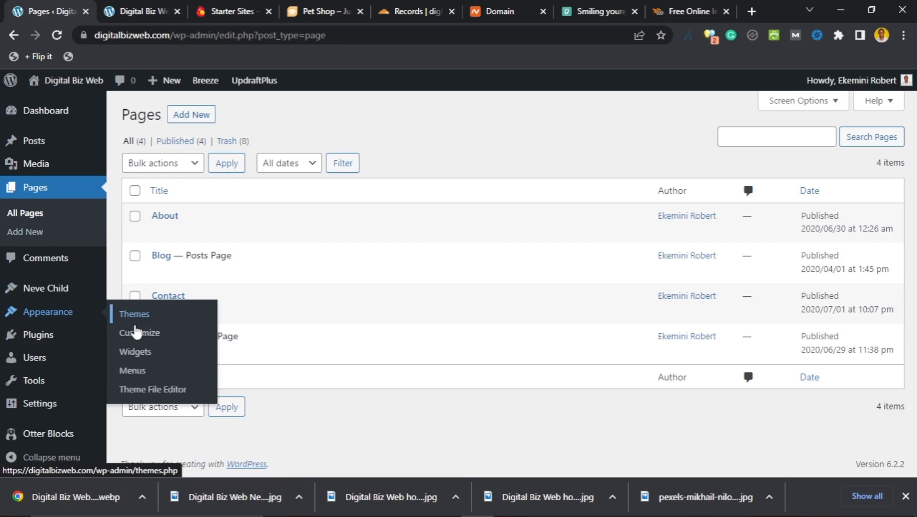
pyautogui.click(138, 341)
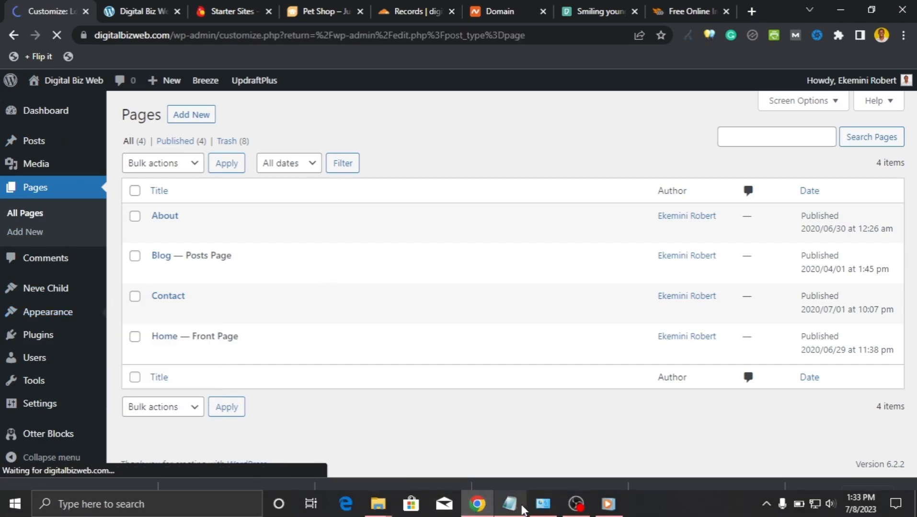
pyautogui.click(513, 504)
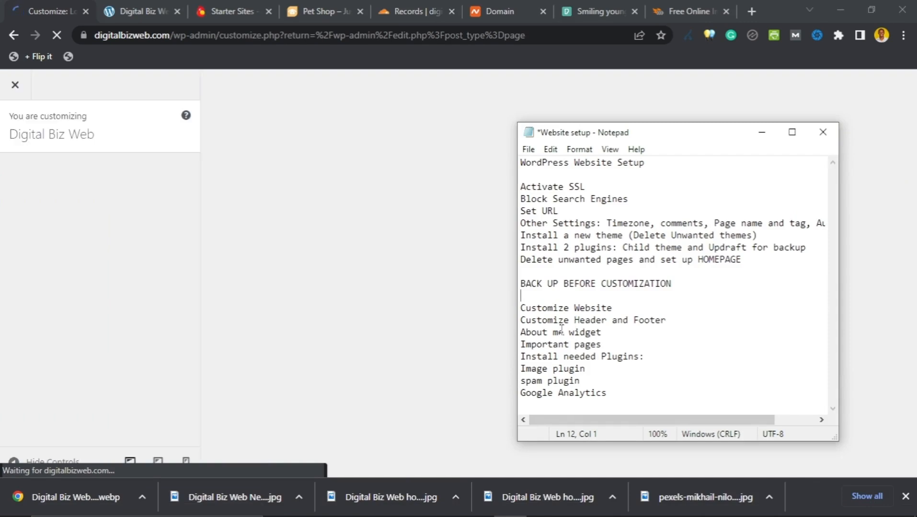
pyautogui.click(329, 250)
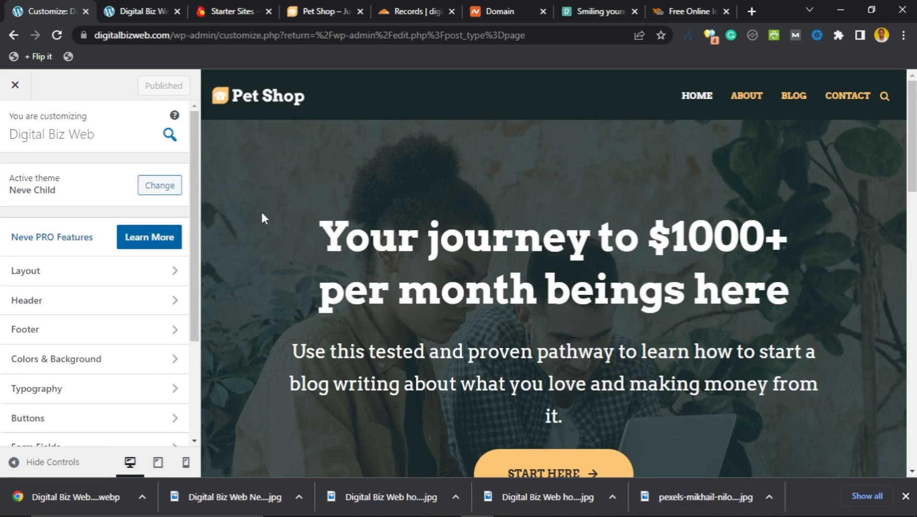
# Step: Look into Header settings, step back, then edit the header's Primary Menu via its pencil
pyautogui.scroll(-5, 288, 273)
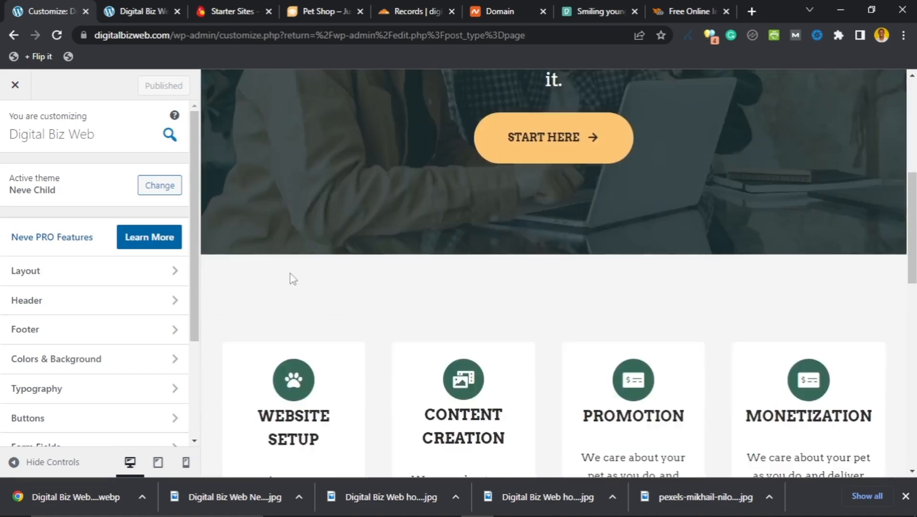
pyautogui.scroll(5, 292, 280)
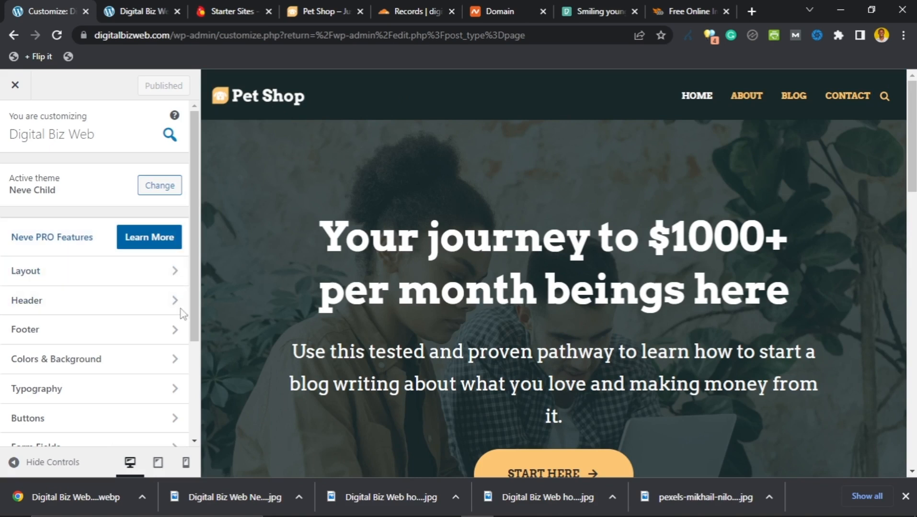
pyautogui.click(65, 308)
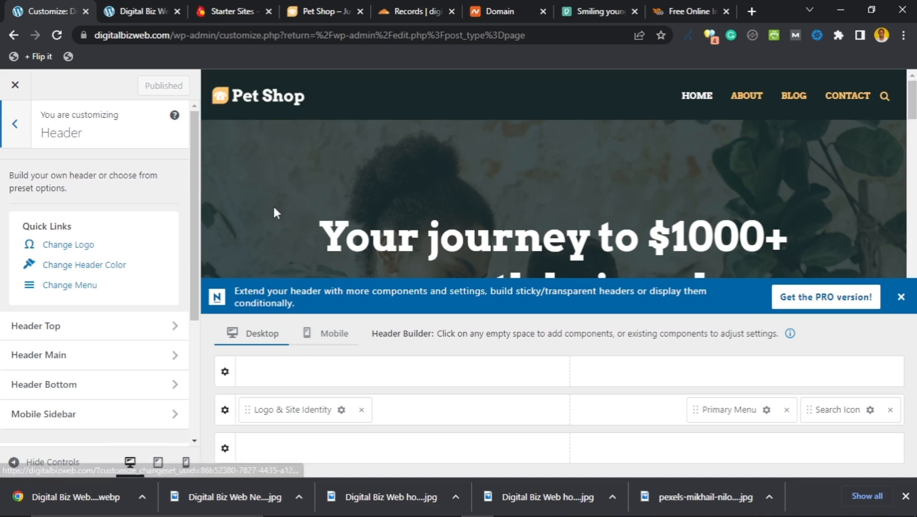
pyautogui.click(14, 135)
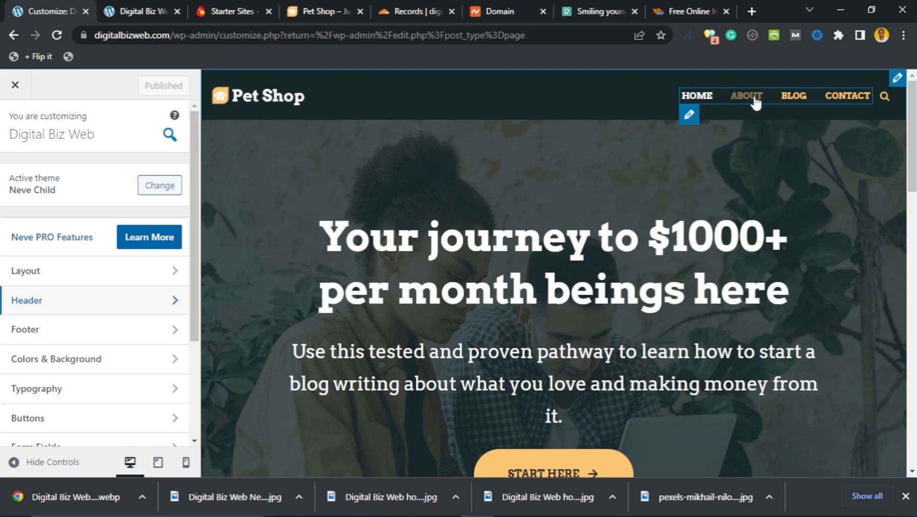
pyautogui.click(689, 117)
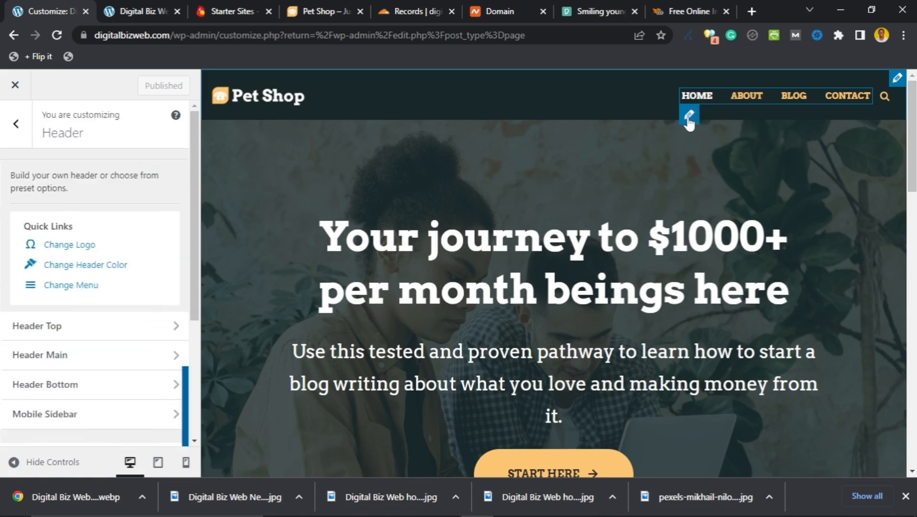
pyautogui.click(690, 117)
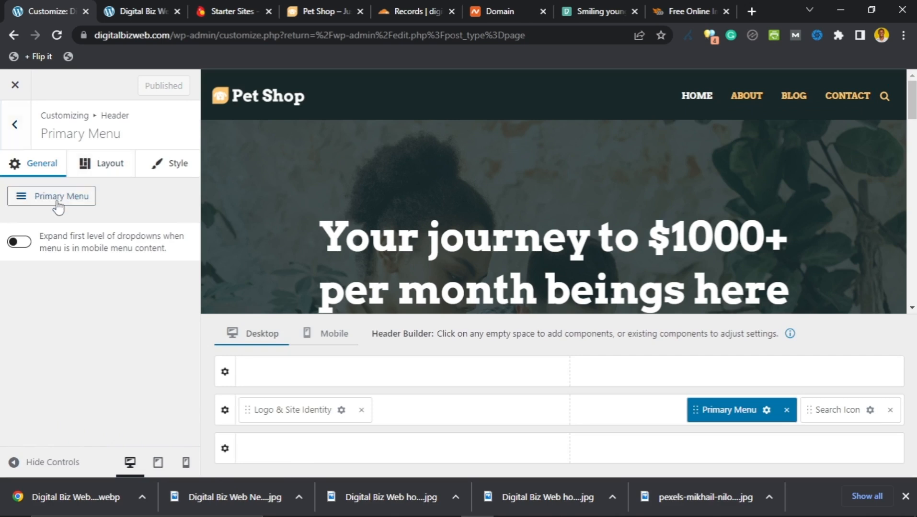
# Step: Open pet-shop-main-menu for editing from Menus > View All Locations
pyautogui.click(74, 198)
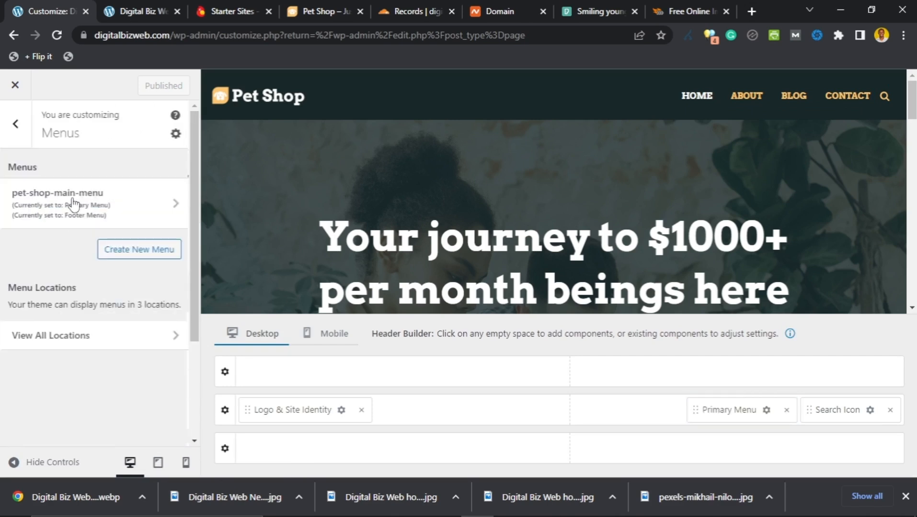
pyautogui.click(51, 335)
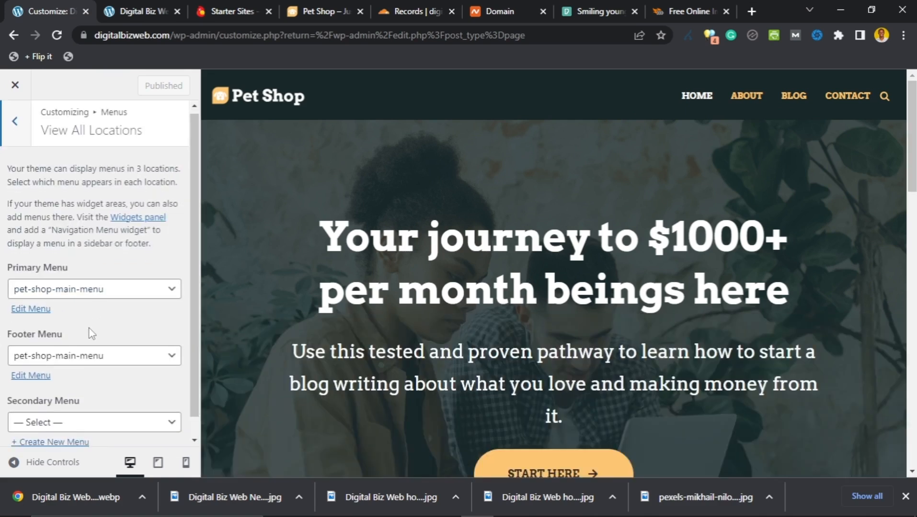
pyautogui.scroll(-1, 91, 330)
pyautogui.click(41, 292)
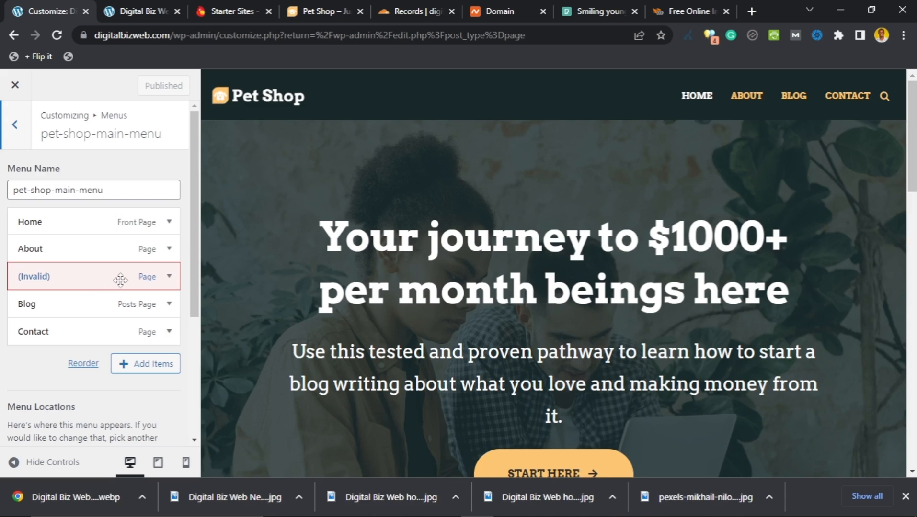
# Step: Remove the (Invalid) Shop item and return to the list of menus
pyautogui.click(169, 277)
pyautogui.scroll(-3, 105, 314)
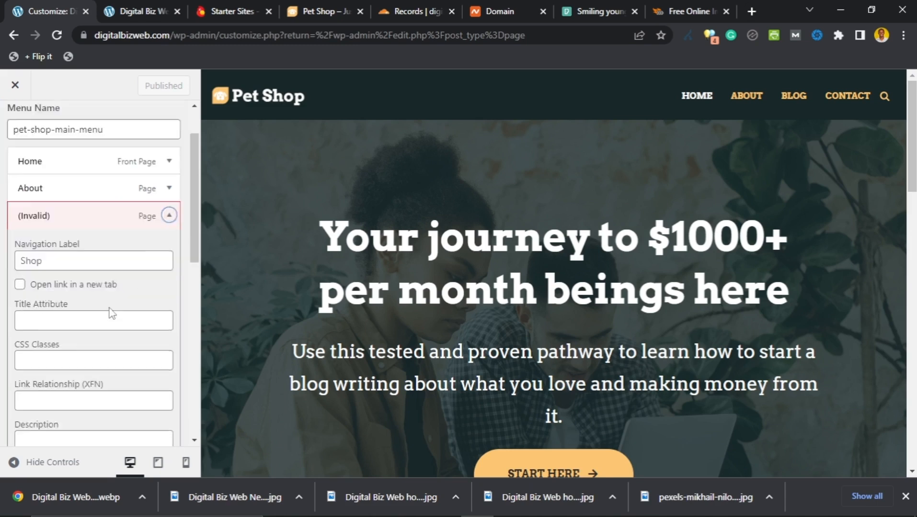
pyautogui.click(38, 400)
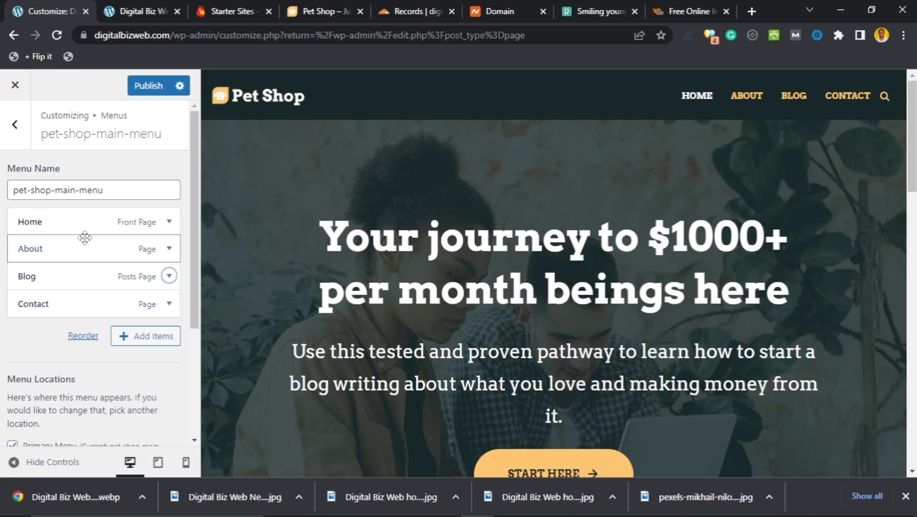
pyautogui.scroll(-1, 82, 241)
pyautogui.scroll(1, 82, 249)
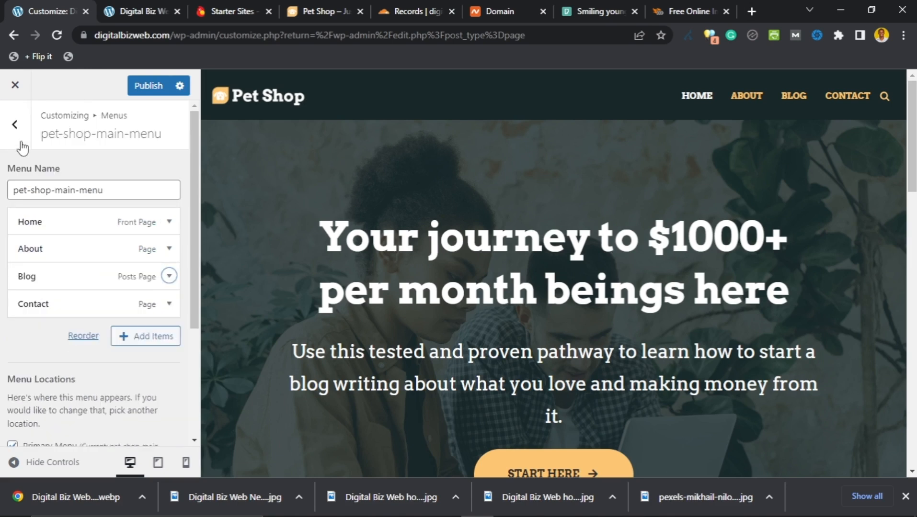
pyautogui.click(14, 126)
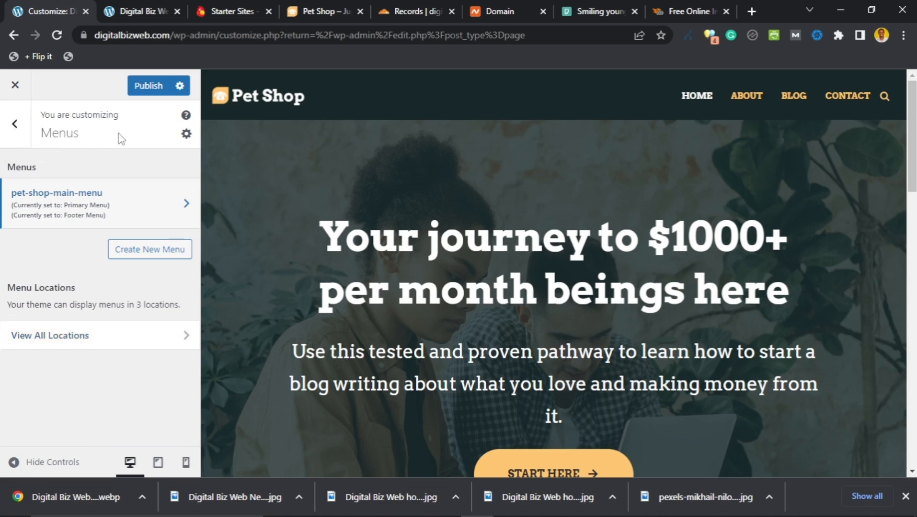
# Step: Publish the menu changes without drafting or scheduling, then return to the main sections
pyautogui.click(180, 87)
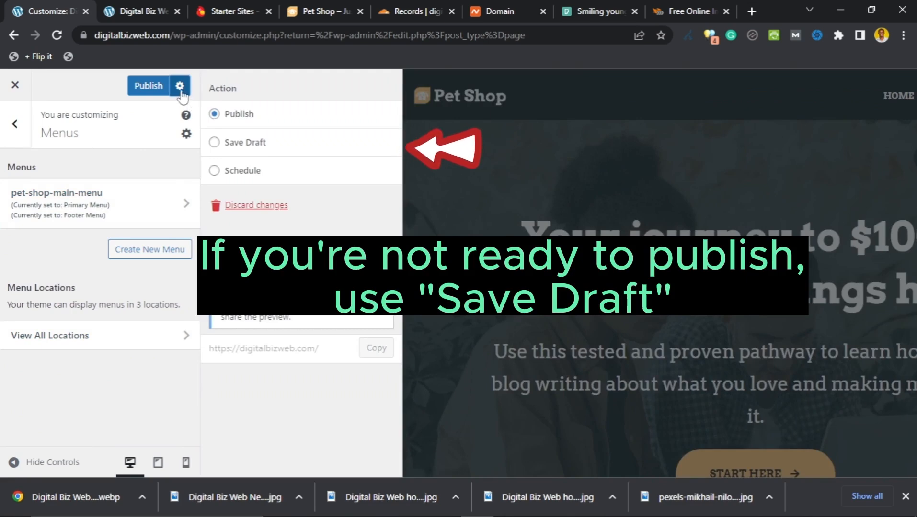
pyautogui.click(180, 88)
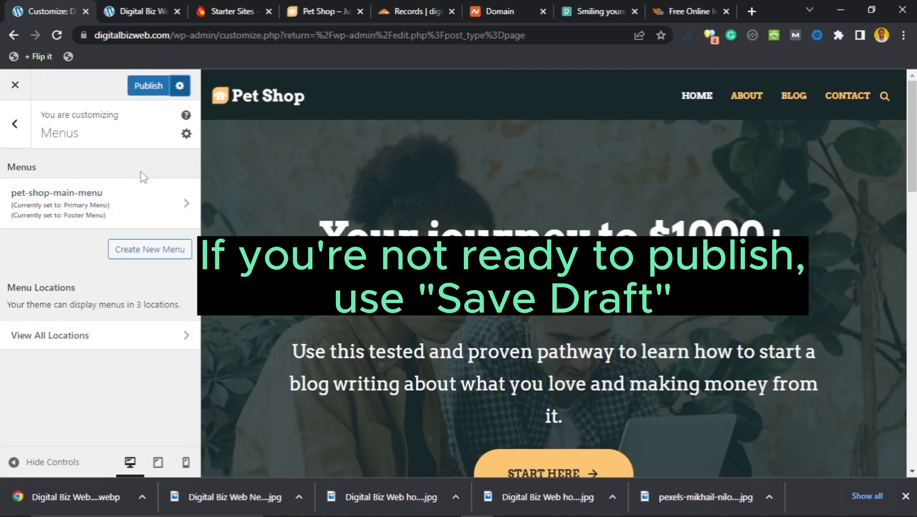
pyautogui.click(150, 91)
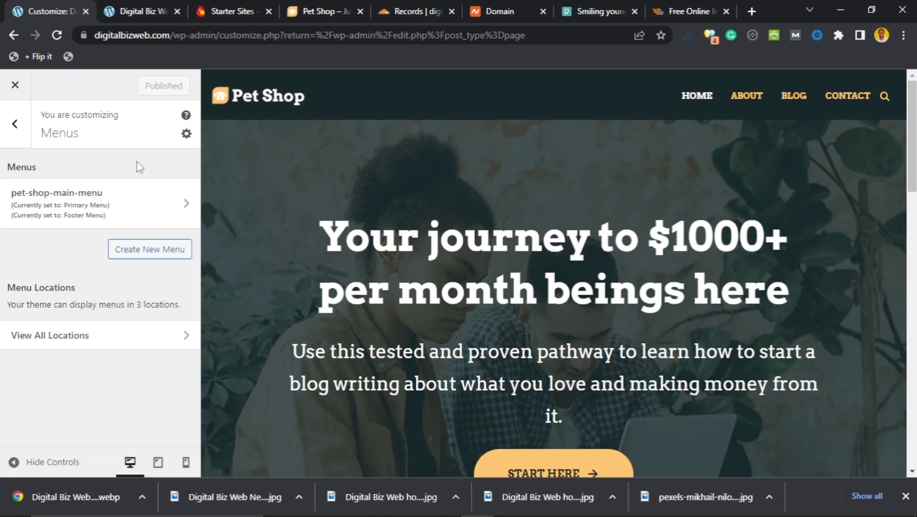
pyautogui.click(15, 124)
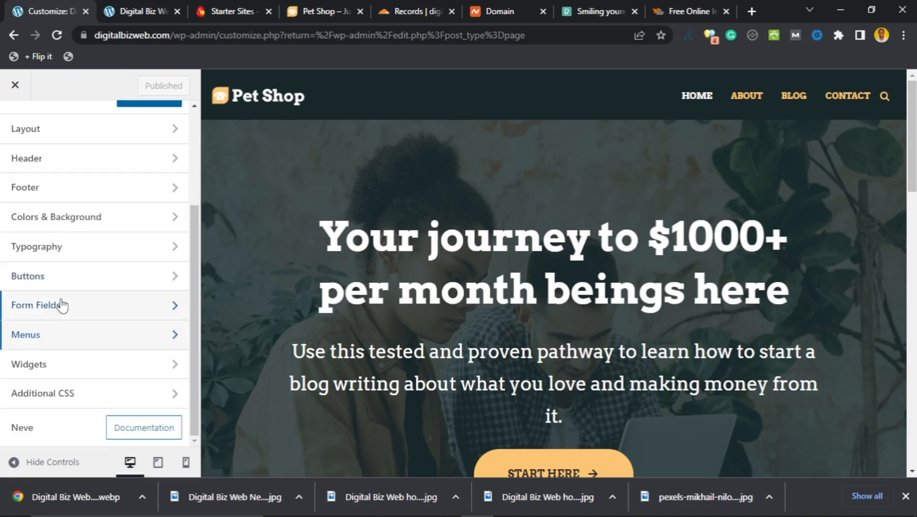
# Step: Reach pet-shop-main-menu again via Header, the primary menu pencil, and View All Locations
pyautogui.scroll(3, 61, 306)
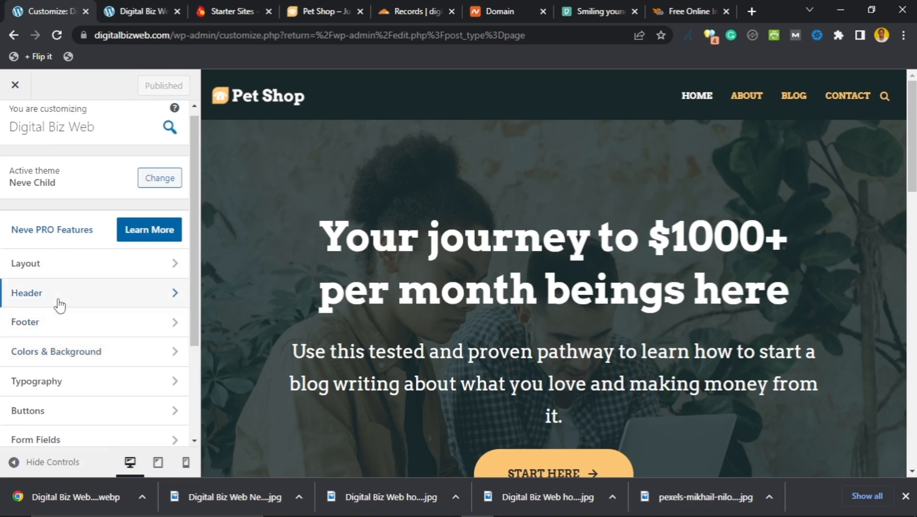
pyautogui.click(58, 304)
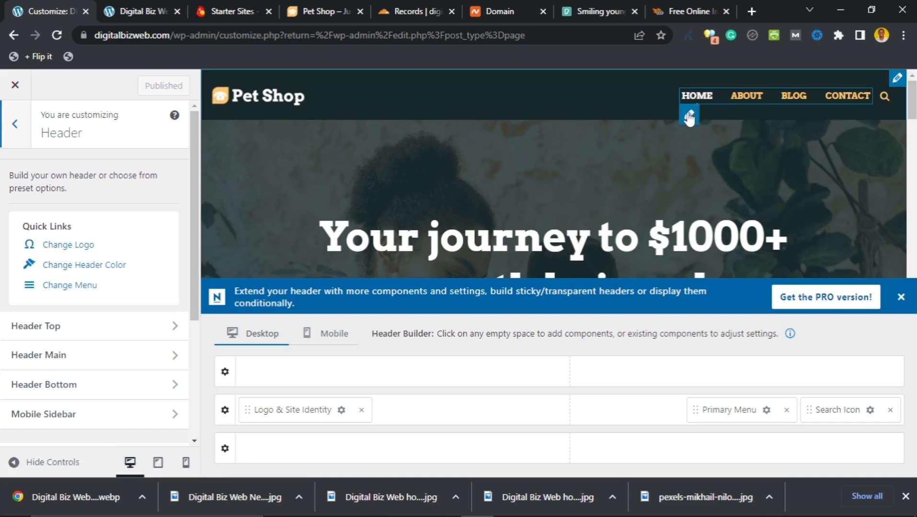
pyautogui.click(689, 117)
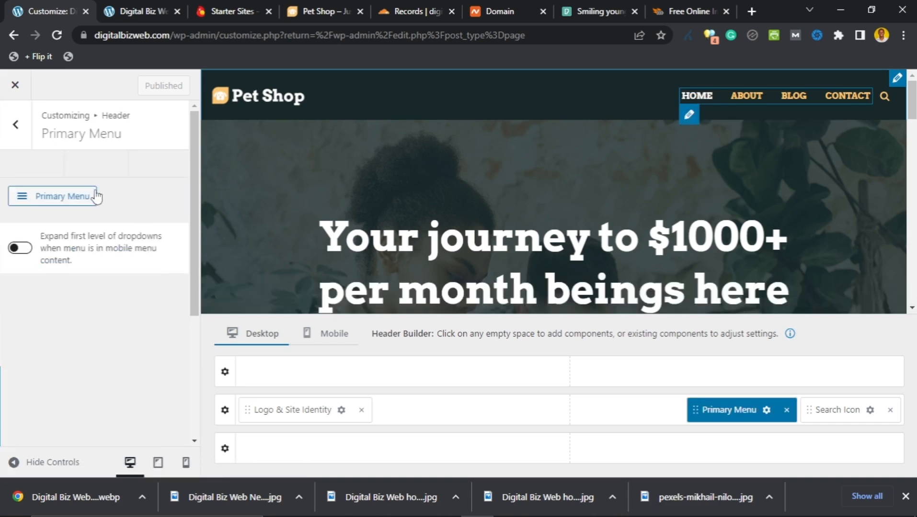
pyautogui.click(66, 198)
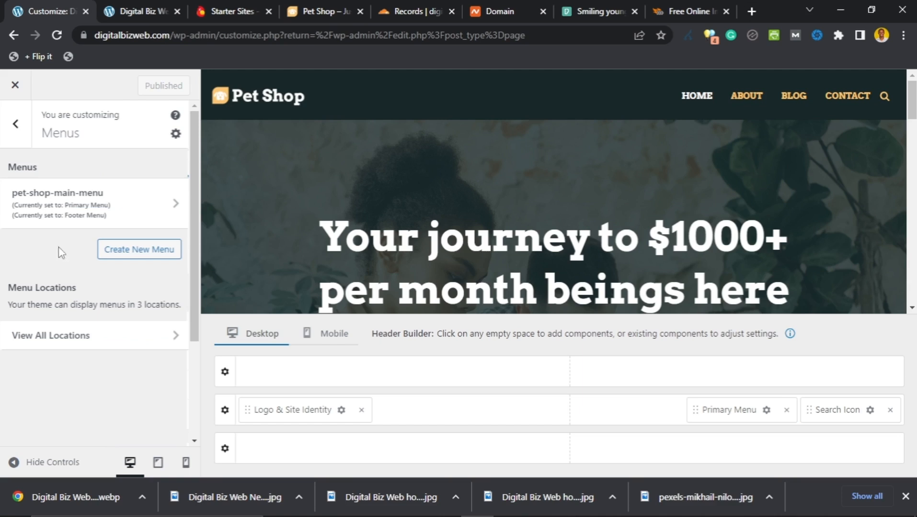
pyautogui.click(91, 336)
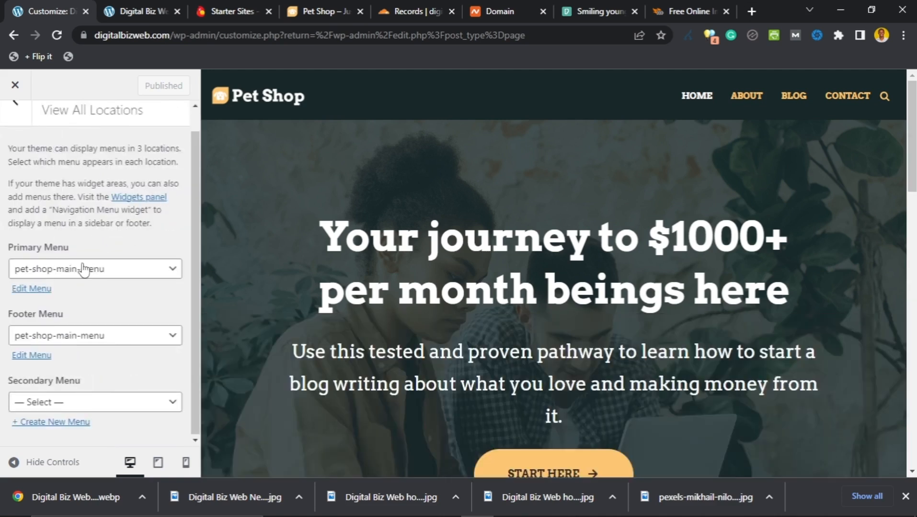
pyautogui.click(31, 313)
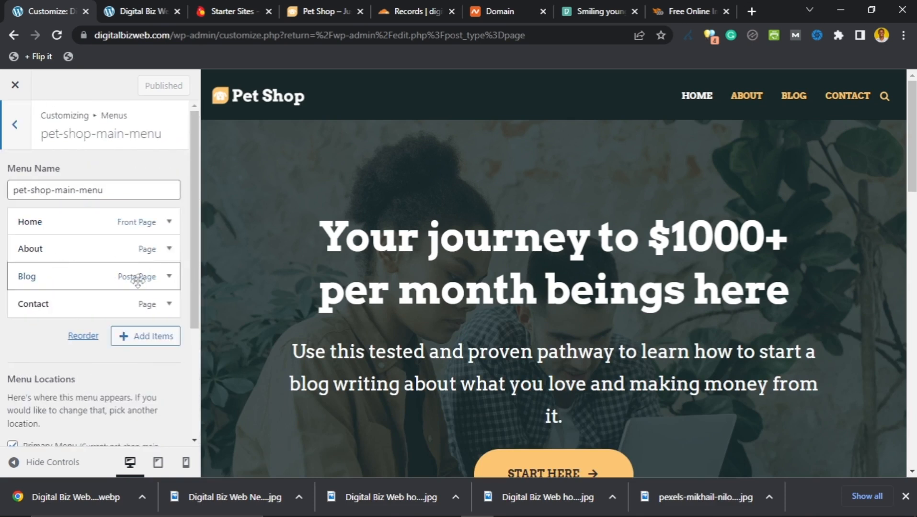
# Step: Browse Add Items sections (Custom Links, Categories, Posts) and leave Pages expanded
pyautogui.click(135, 343)
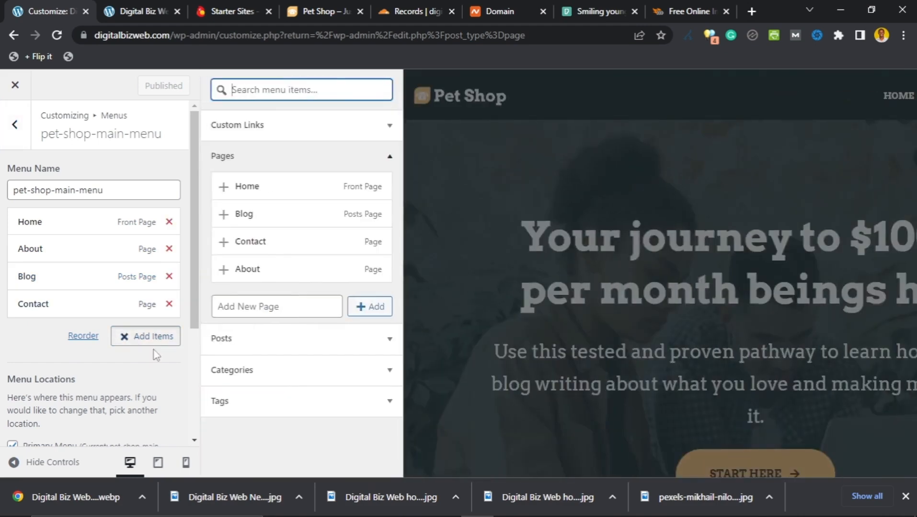
pyautogui.click(347, 130)
pyautogui.click(323, 152)
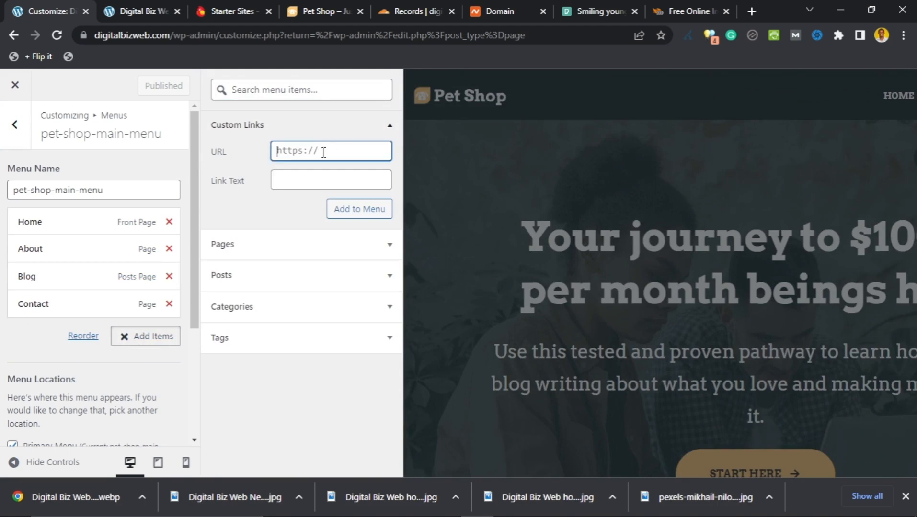
pyautogui.click(309, 177)
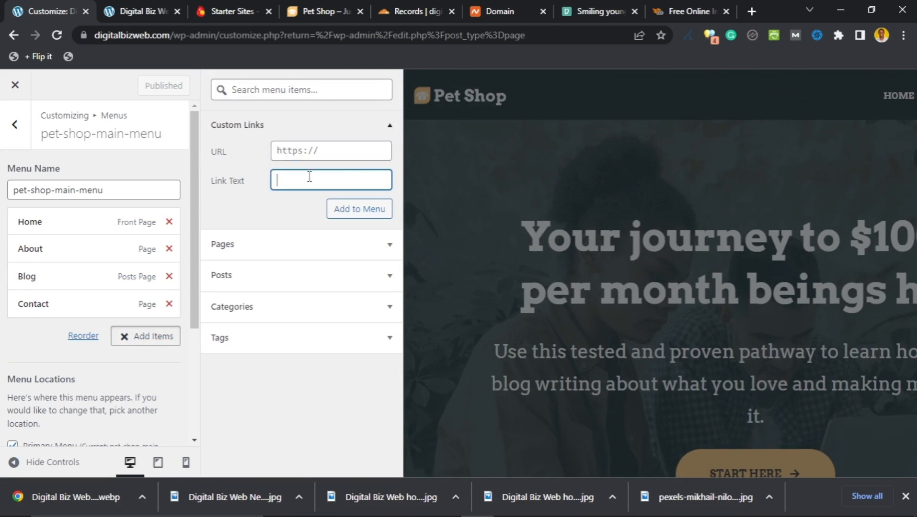
pyautogui.click(389, 125)
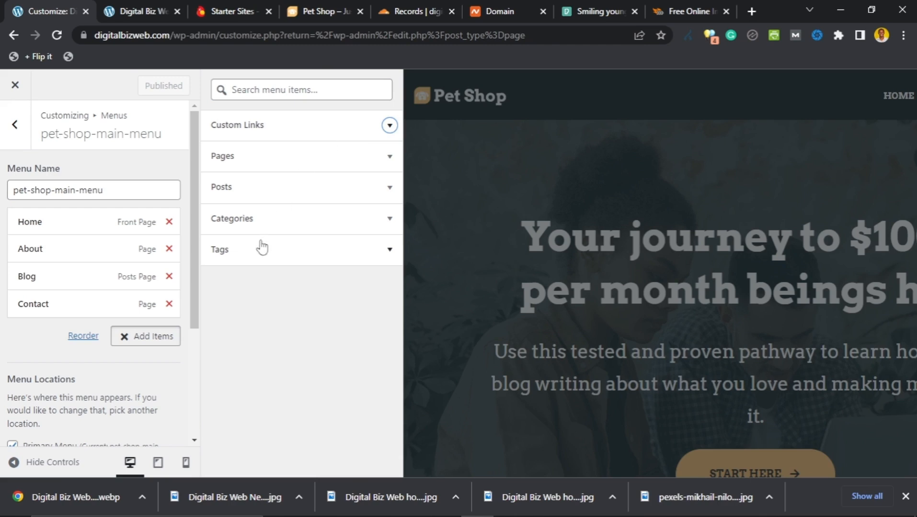
pyautogui.click(263, 218)
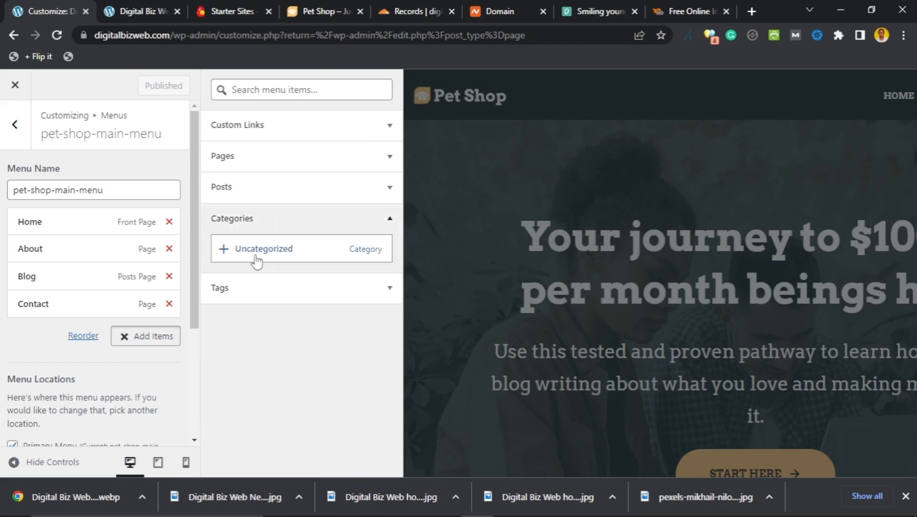
pyautogui.click(264, 196)
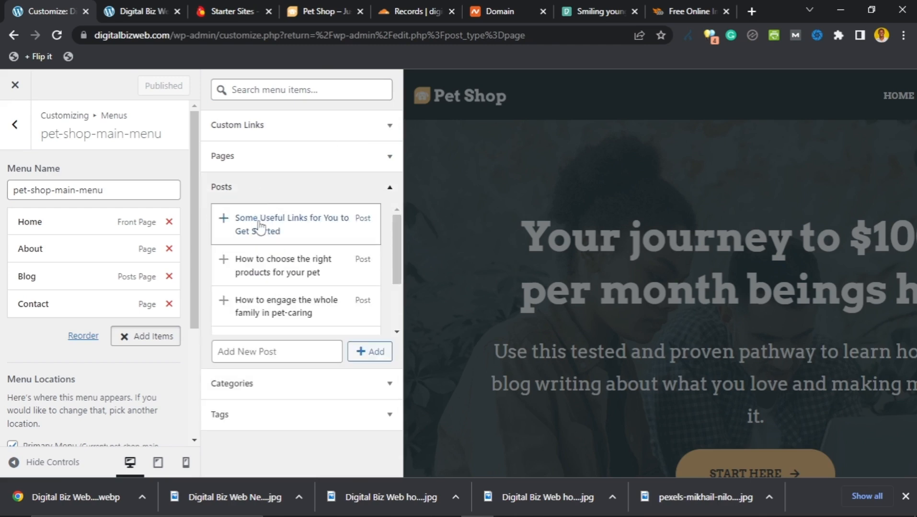
pyautogui.click(272, 190)
pyautogui.click(265, 162)
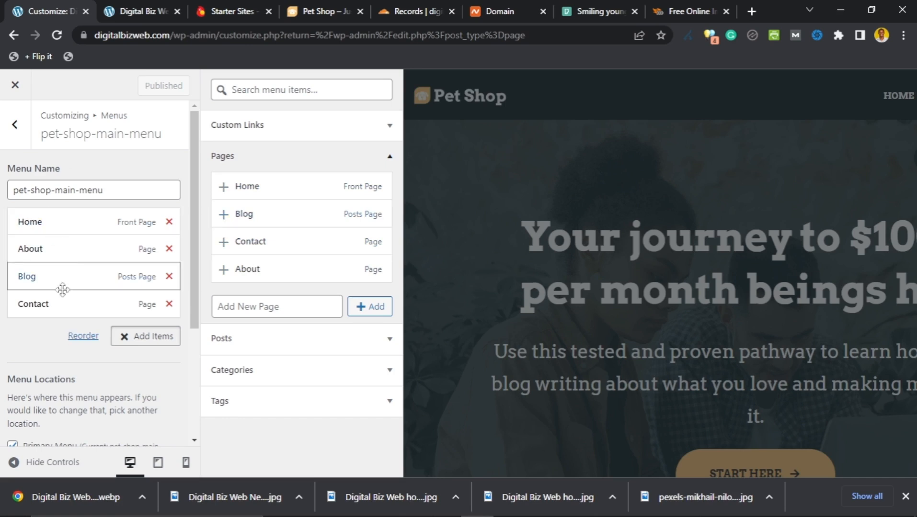
# Step: Add the Blog page to the menu and nest it as a sub-item under Blog
pyautogui.click(223, 214)
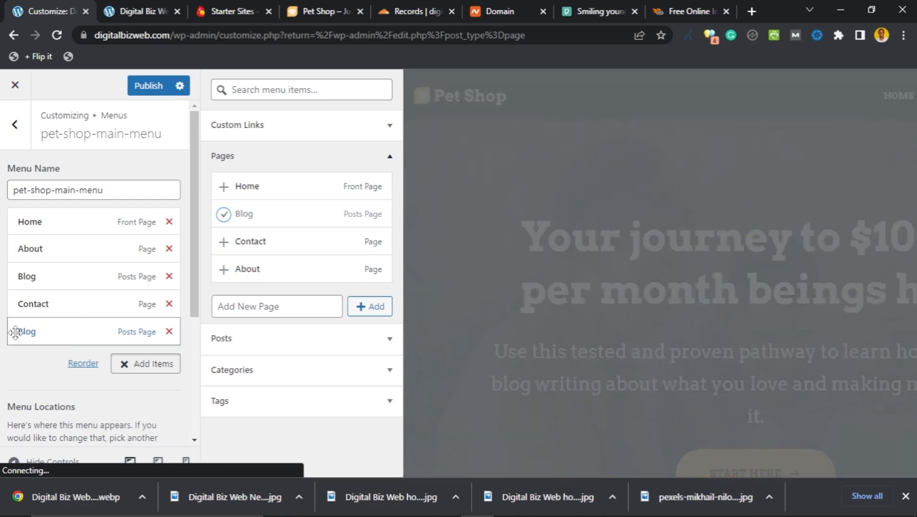
pyautogui.moveTo(16, 332); pyautogui.dragTo(14, 303)
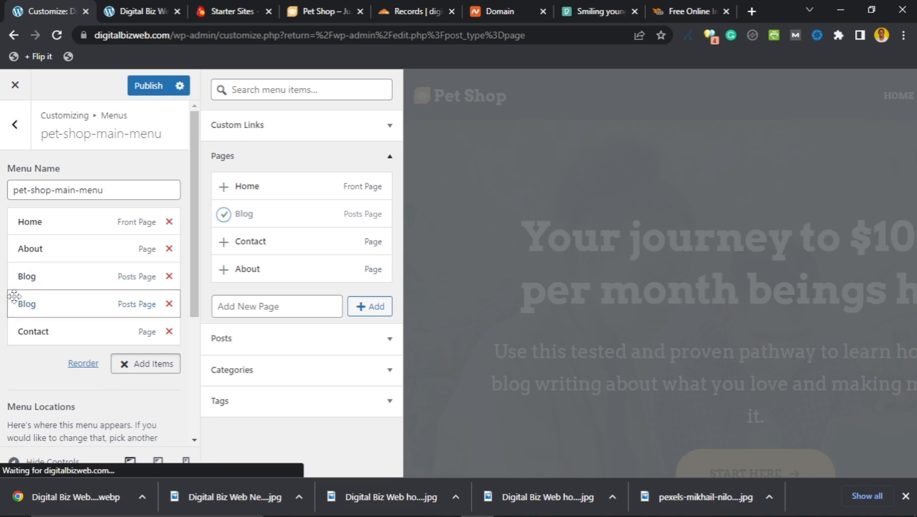
pyautogui.moveTo(18, 294); pyautogui.dragTo(32, 299)
pyautogui.moveTo(32, 299); pyautogui.dragTo(32, 300)
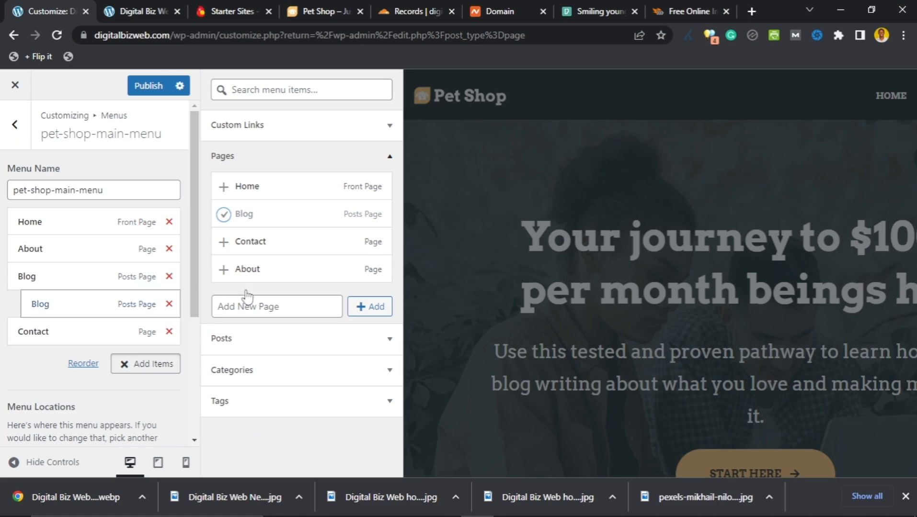
# Step: Remove the nested Blog sub-item and publish the menu as Home, About, Blog, Contact
pyautogui.click(727, 109)
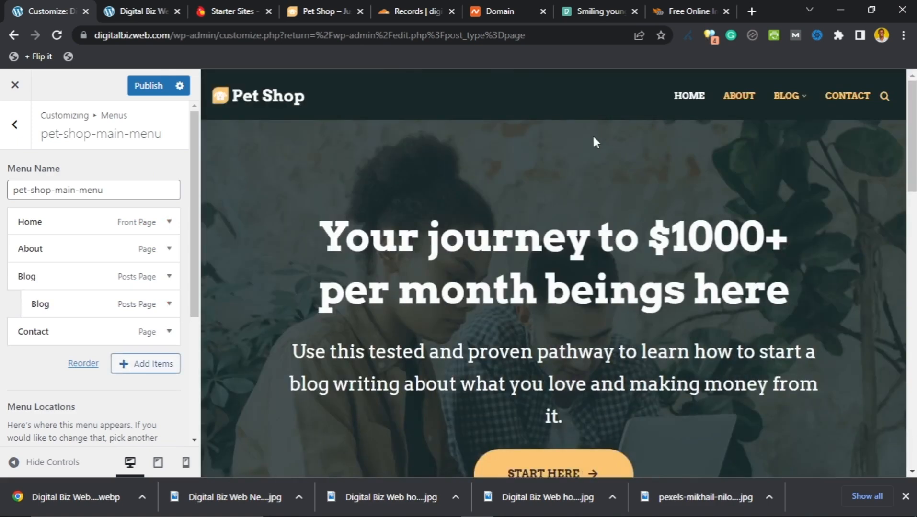
pyautogui.moveTo(798, 95)
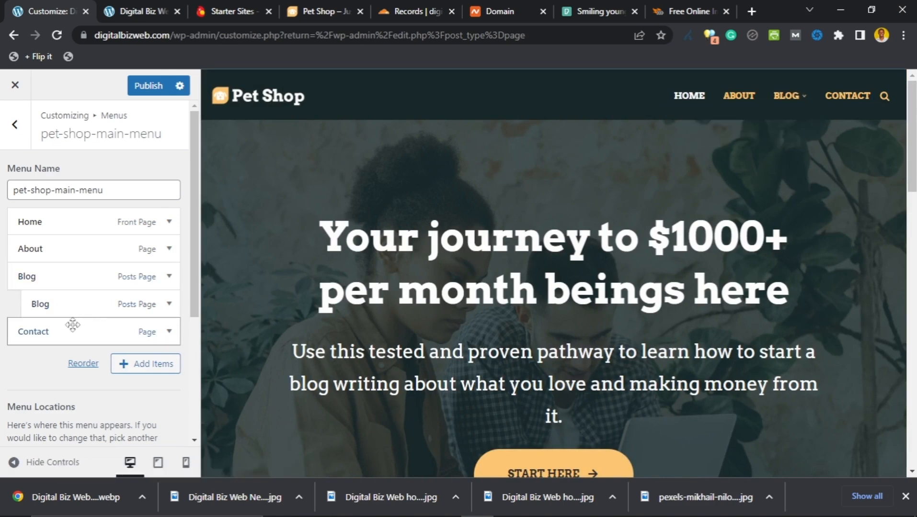
pyautogui.click(170, 305)
pyautogui.scroll(-4, 95, 378)
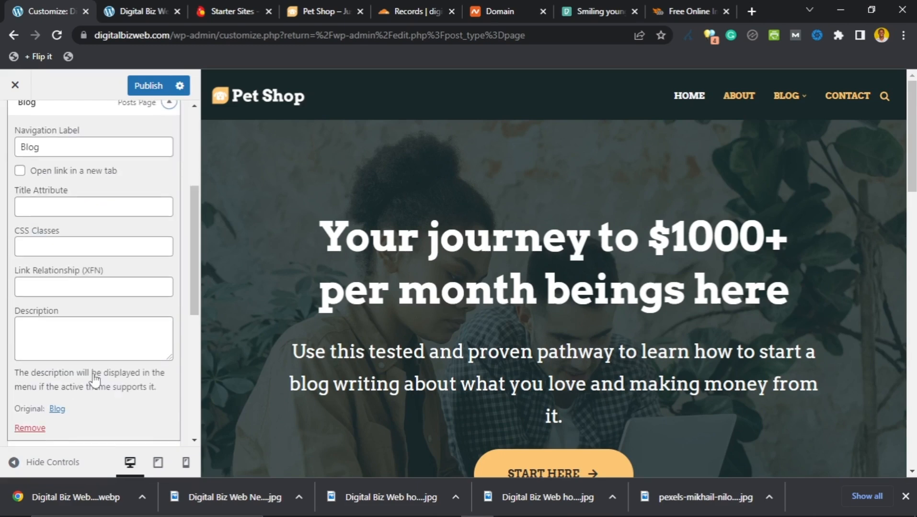
pyautogui.click(41, 431)
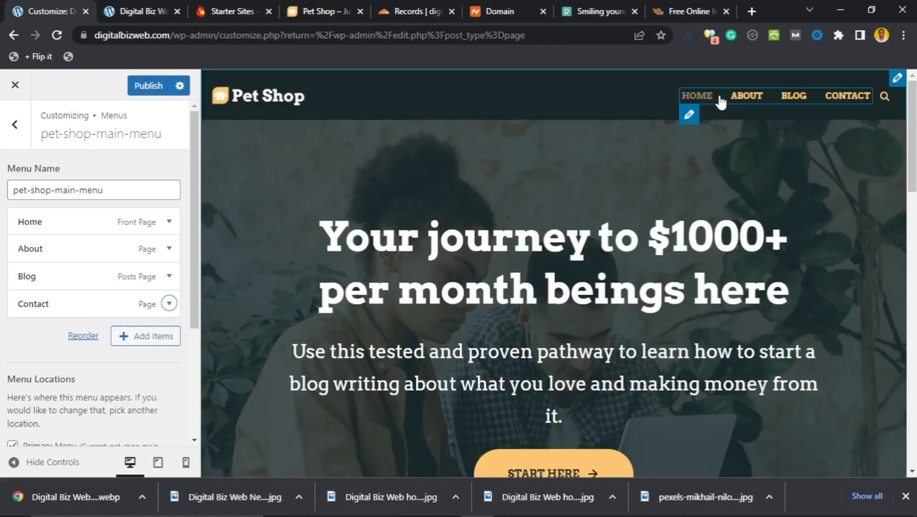
pyautogui.click(144, 89)
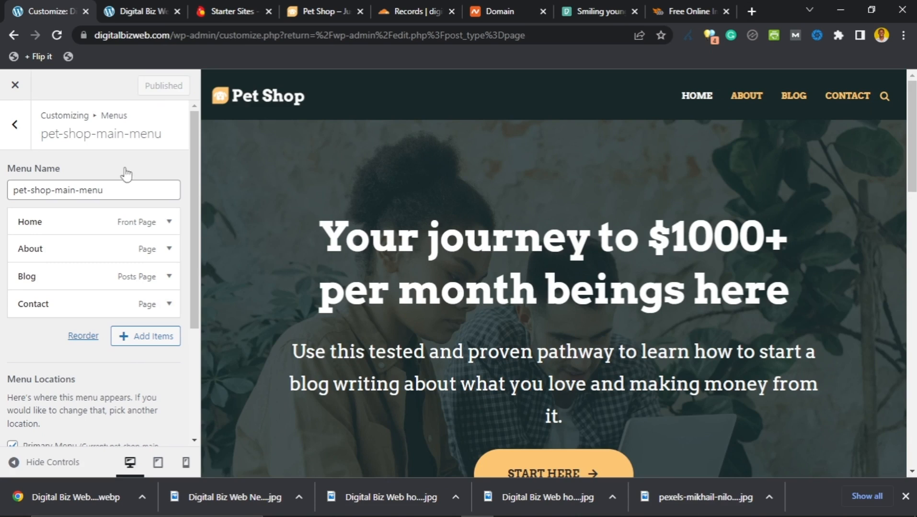
# Step: Return to the menus list, review the setup checklist, and open a new browser tab
pyautogui.click(15, 126)
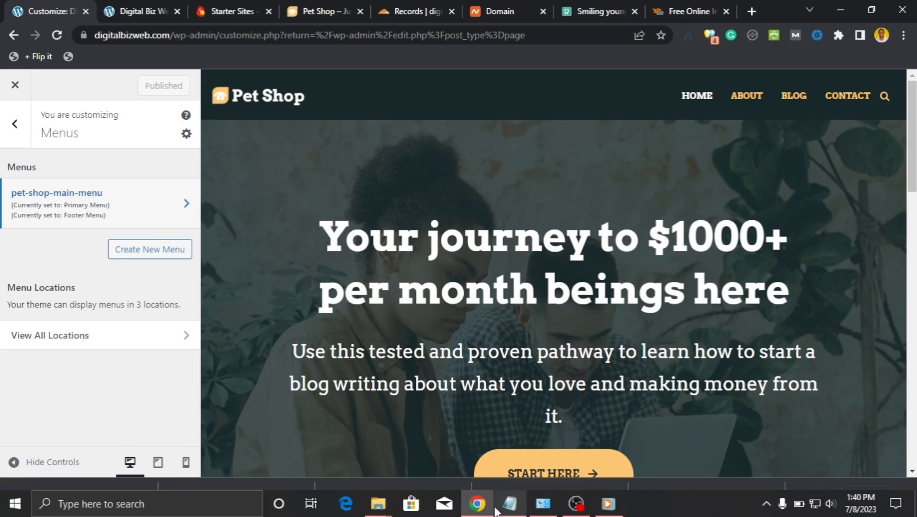
pyautogui.click(509, 503)
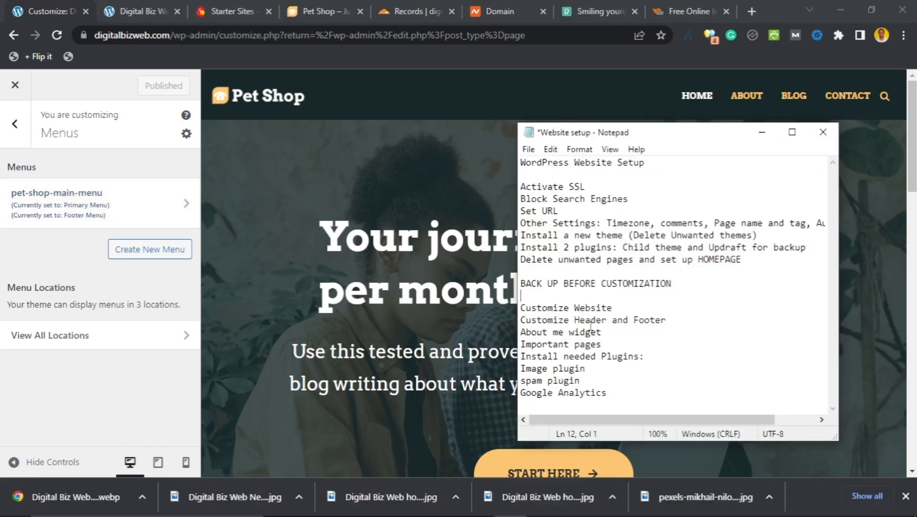
pyautogui.click(752, 11)
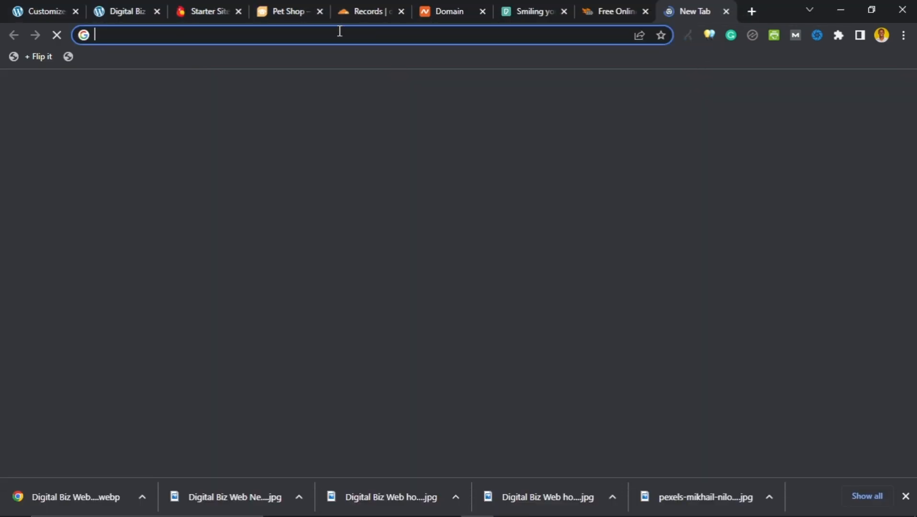
# Step: Go to canva.com and start a new Logo design from a 'logo' search
pyautogui.write('canva')
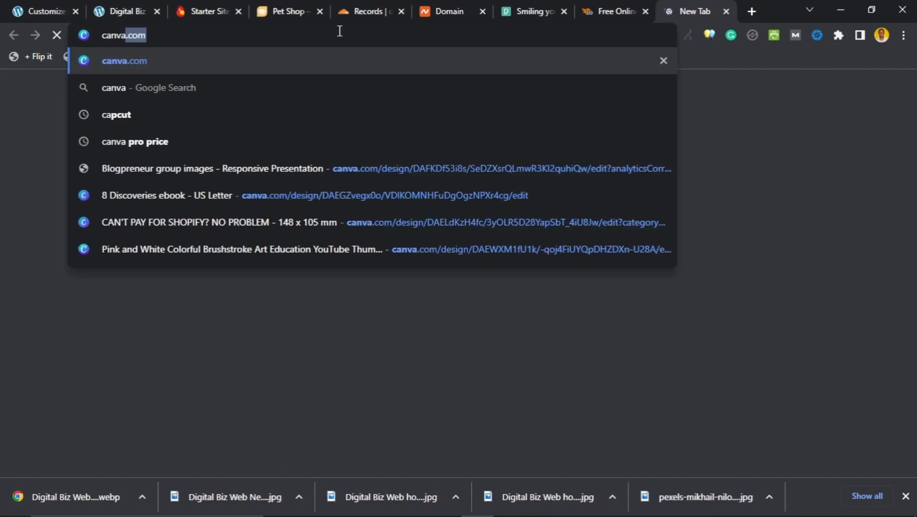
pyautogui.press('Return')
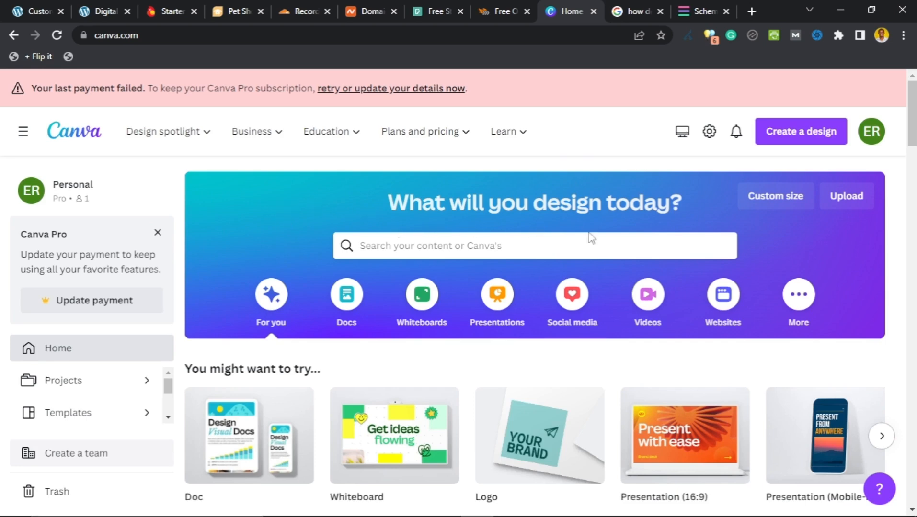
pyautogui.scroll(-2, 638, 213)
pyautogui.scroll(2, 641, 218)
pyautogui.scroll(-5, 642, 220)
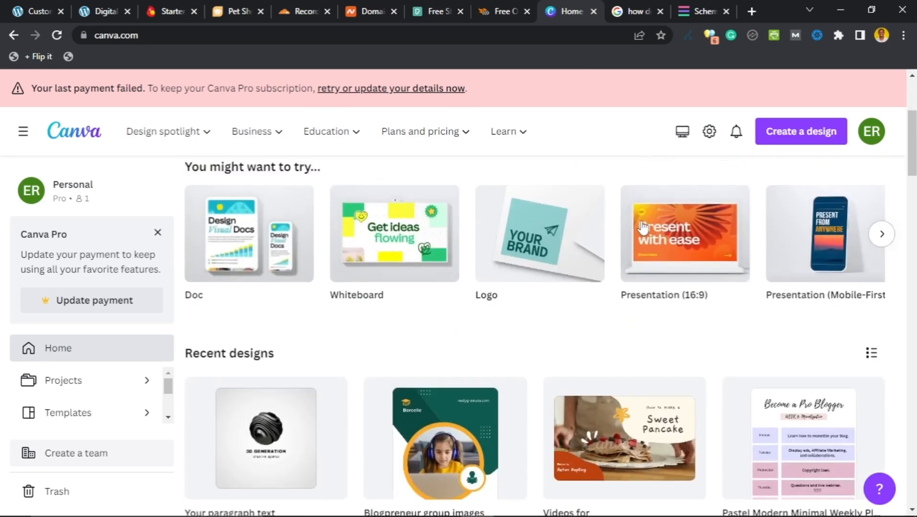
pyautogui.scroll(5, 671, 206)
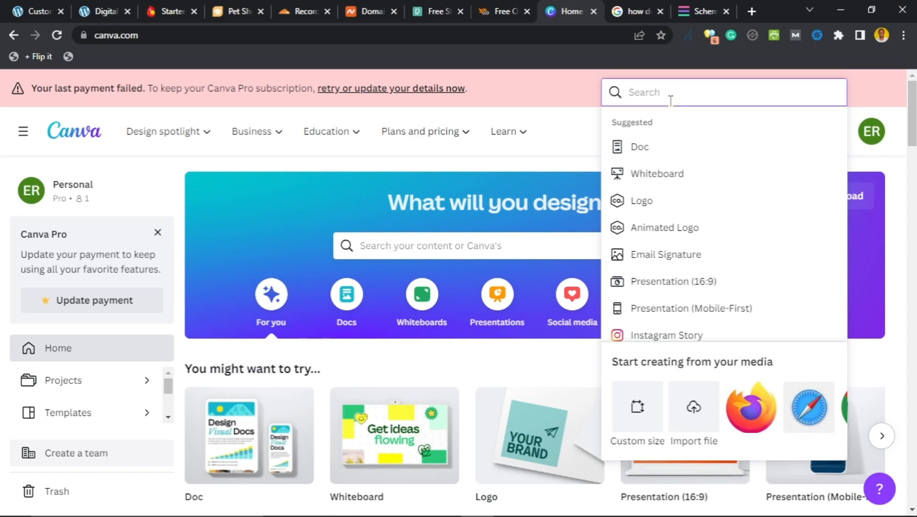
pyautogui.write('logo')
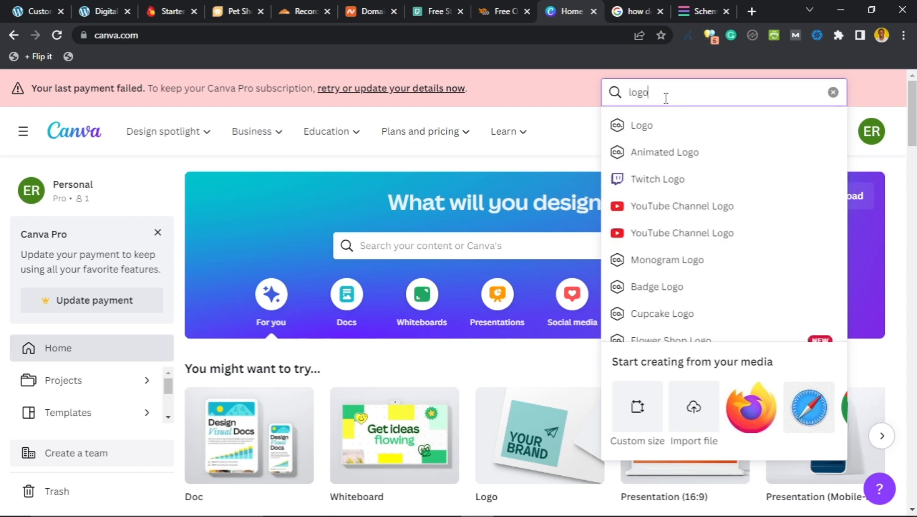
pyautogui.click(656, 128)
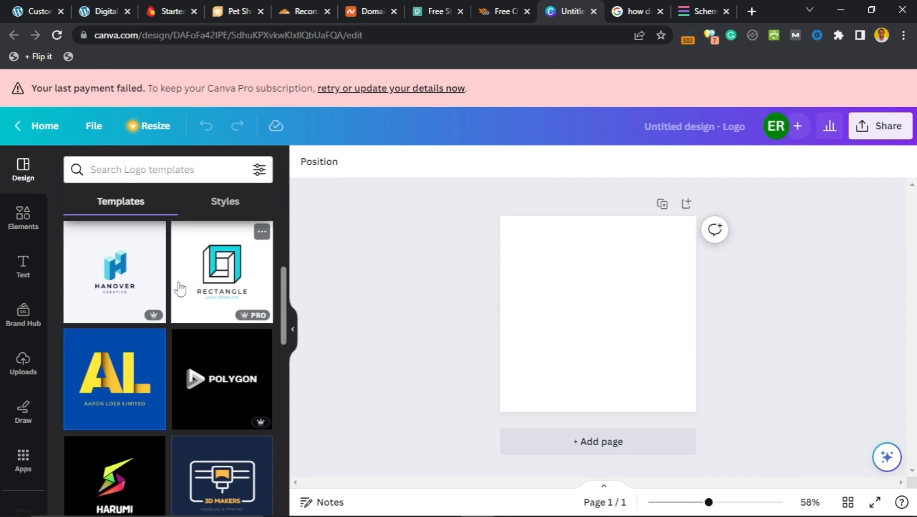
# Step: Search templates for '3d logo', pick 3D Logos, and open the Black and White Teddy Letter template
pyautogui.click(171, 166)
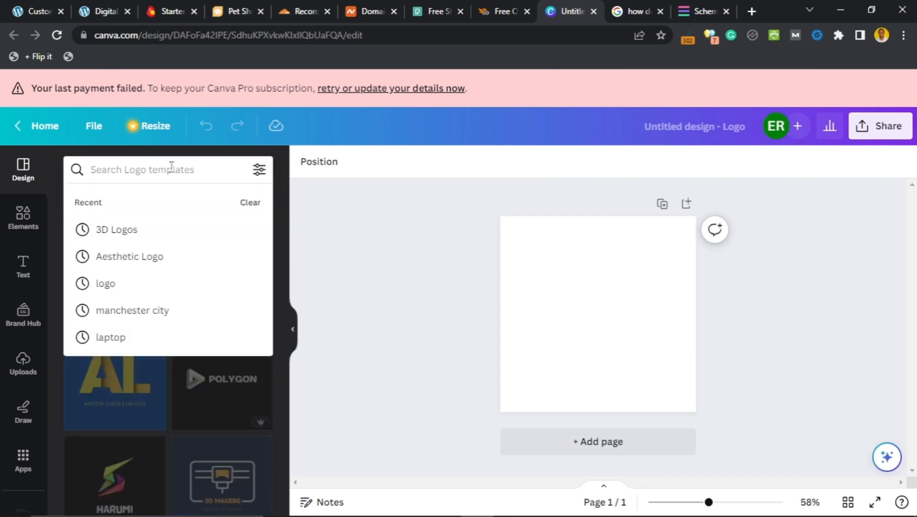
pyautogui.write('3d logo')
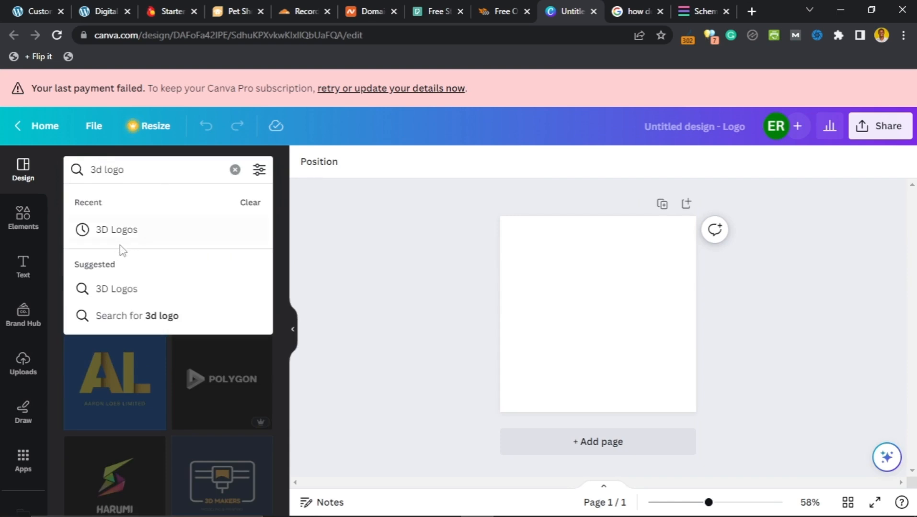
pyautogui.click(125, 290)
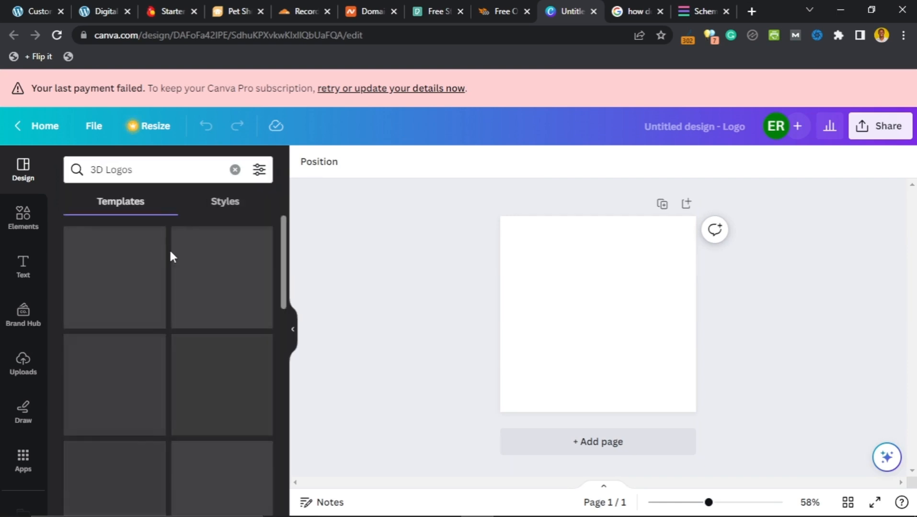
pyautogui.scroll(-3, 172, 269)
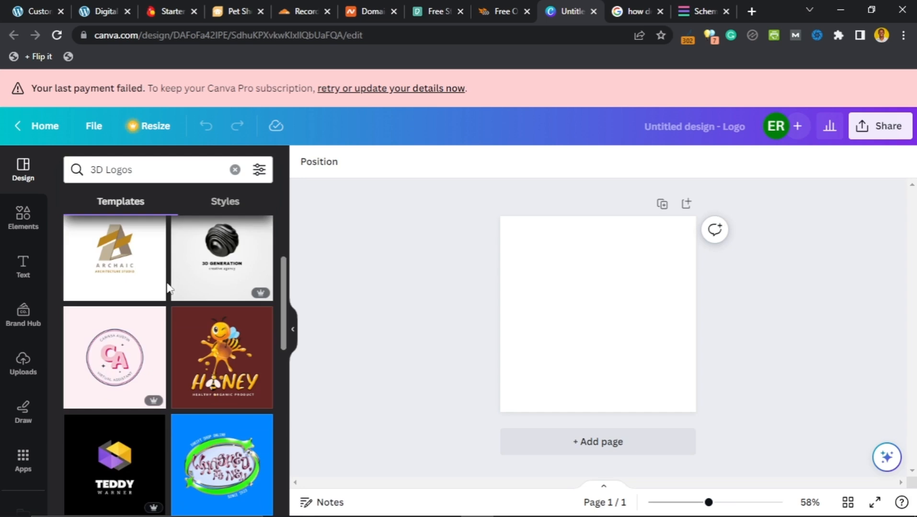
pyautogui.scroll(-6, 167, 288)
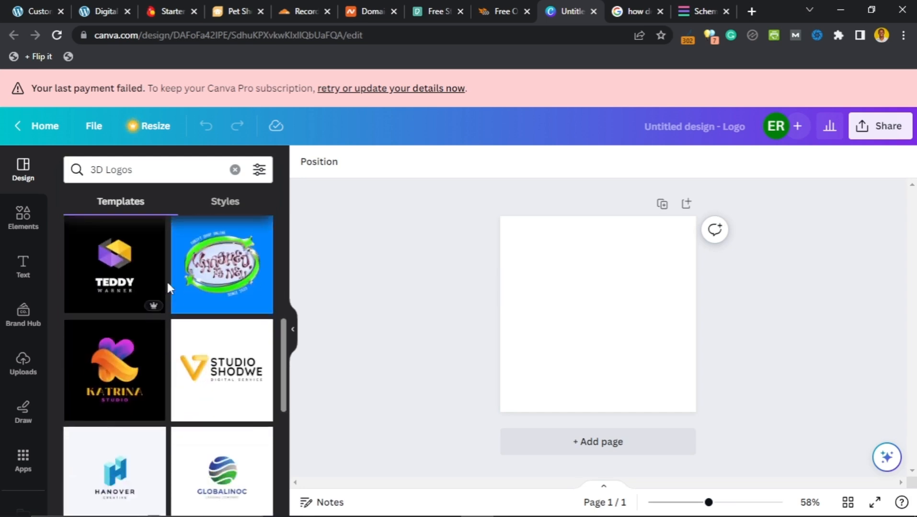
pyautogui.scroll(-5, 170, 290)
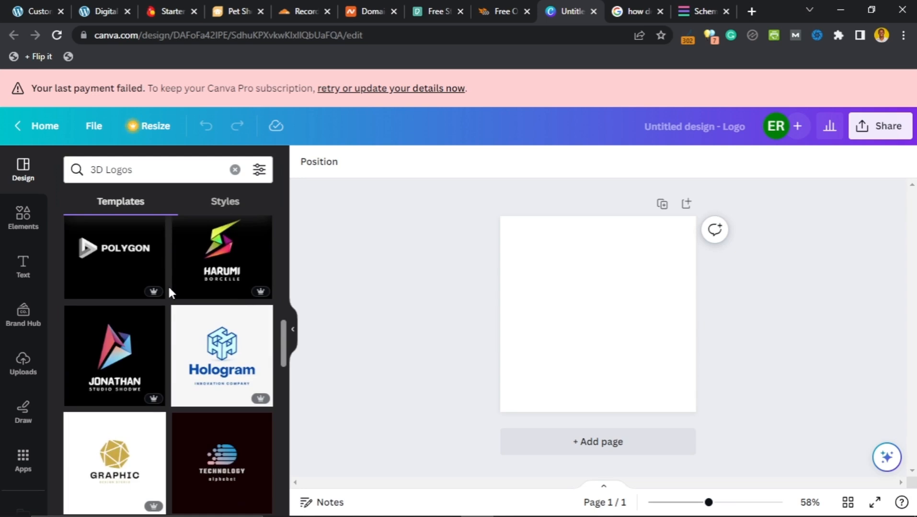
pyautogui.scroll(-2, 169, 292)
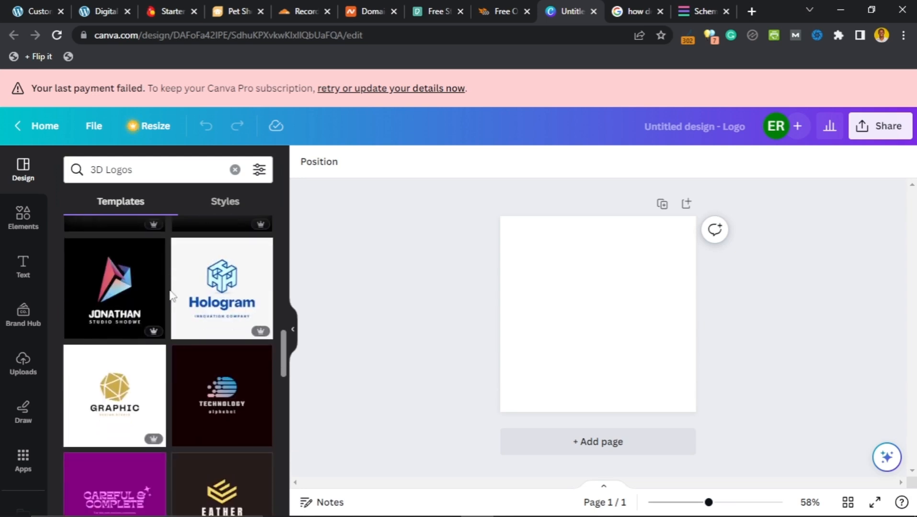
pyautogui.scroll(4, 171, 295)
pyautogui.scroll(4, 171, 295)
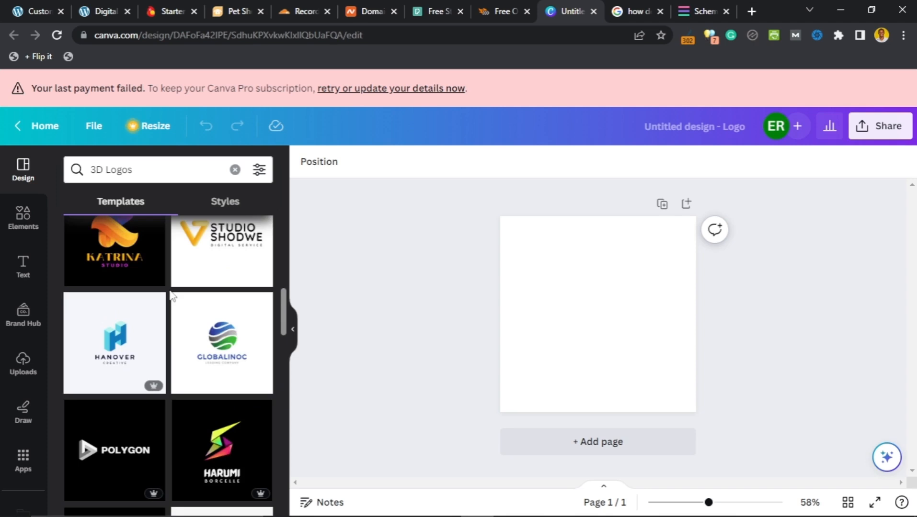
pyautogui.scroll(4, 171, 295)
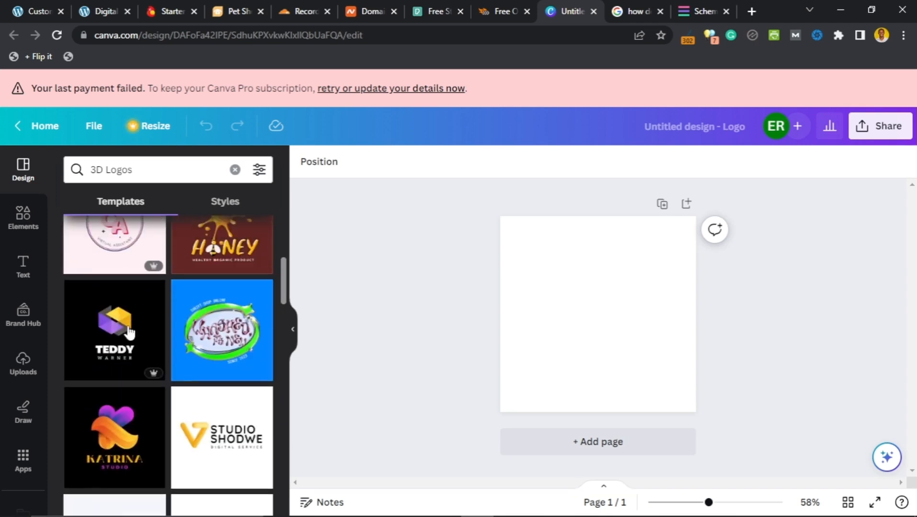
pyautogui.moveTo(122, 331)
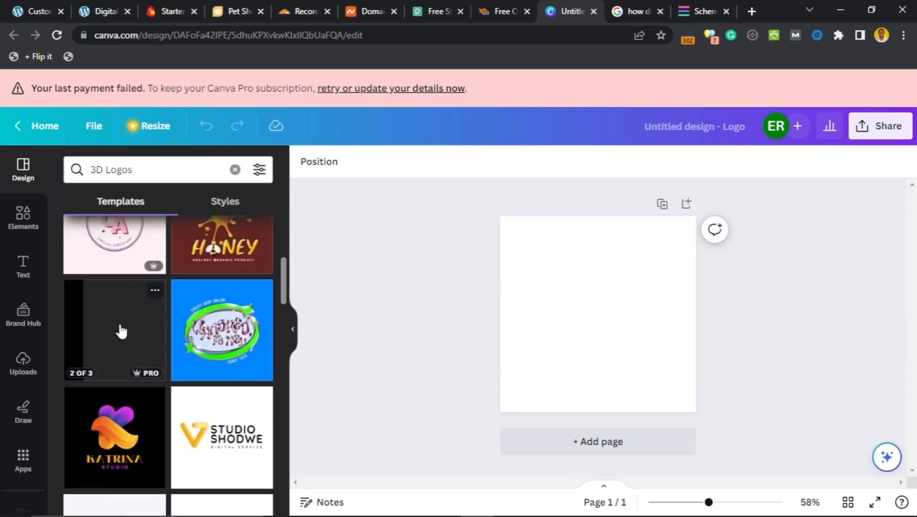
pyautogui.click(120, 325)
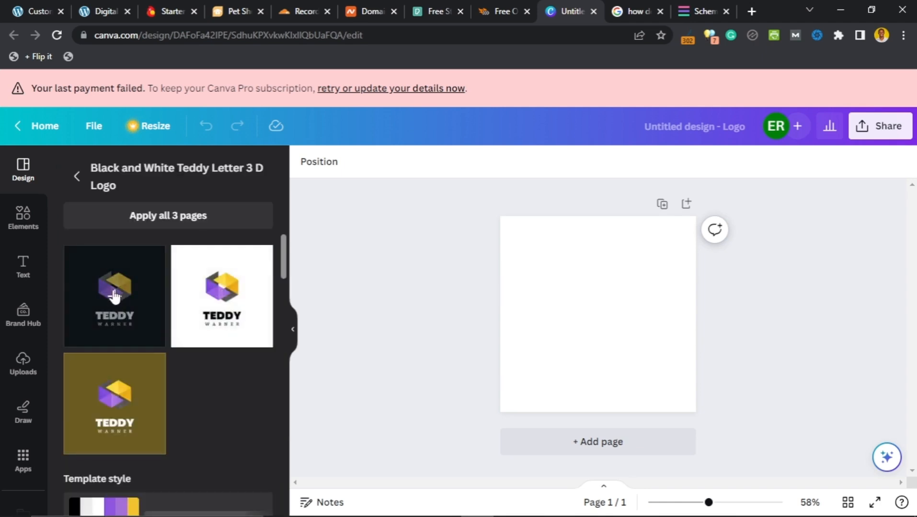
# Step: Apply the black Teddy Warner 3D logo variant to the blank page and select it
pyautogui.click(114, 296)
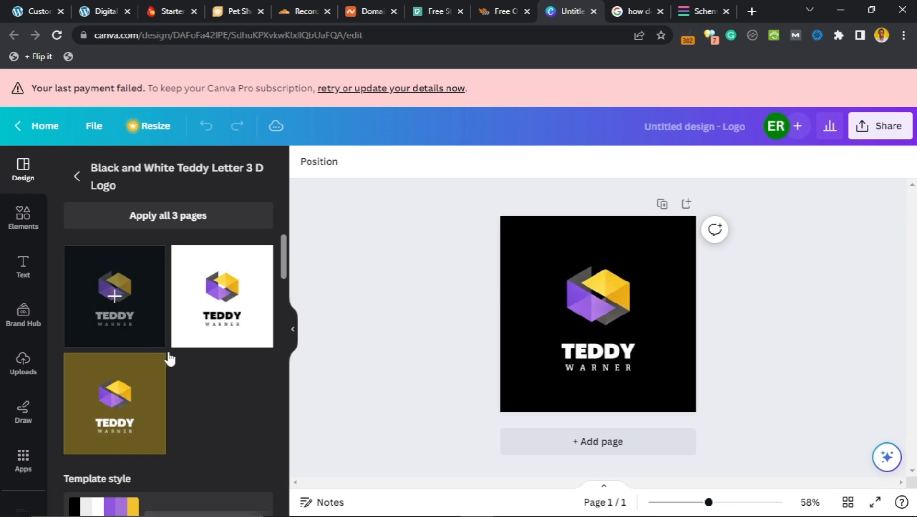
pyautogui.click(602, 303)
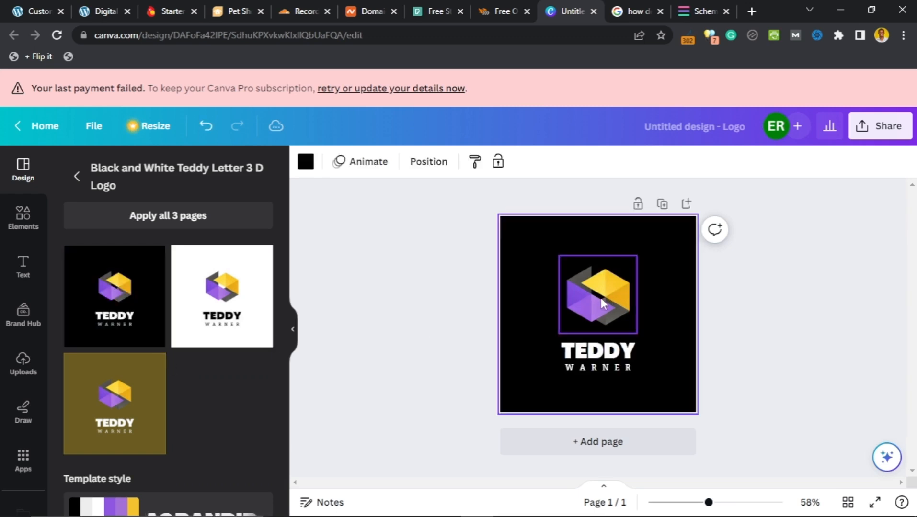
pyautogui.click(602, 297)
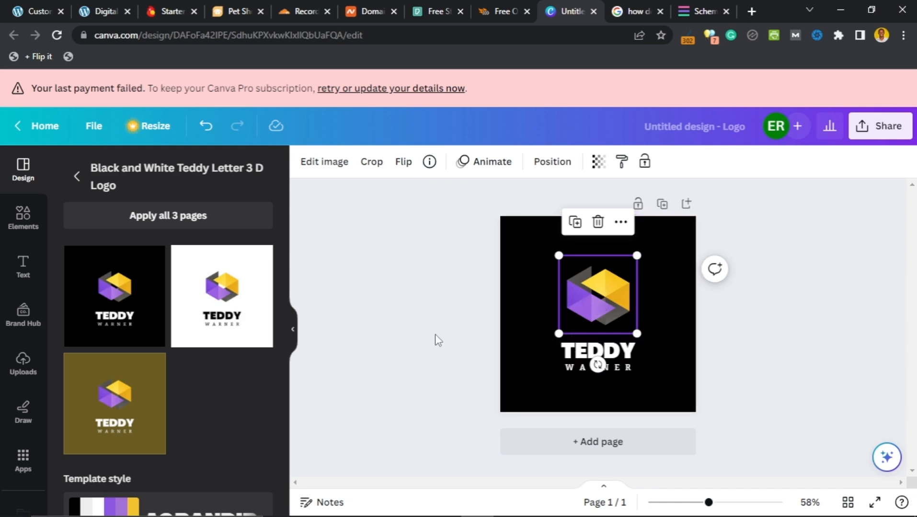
# Step: Return to the 3D Logos template results and scroll down through them
pyautogui.click(78, 177)
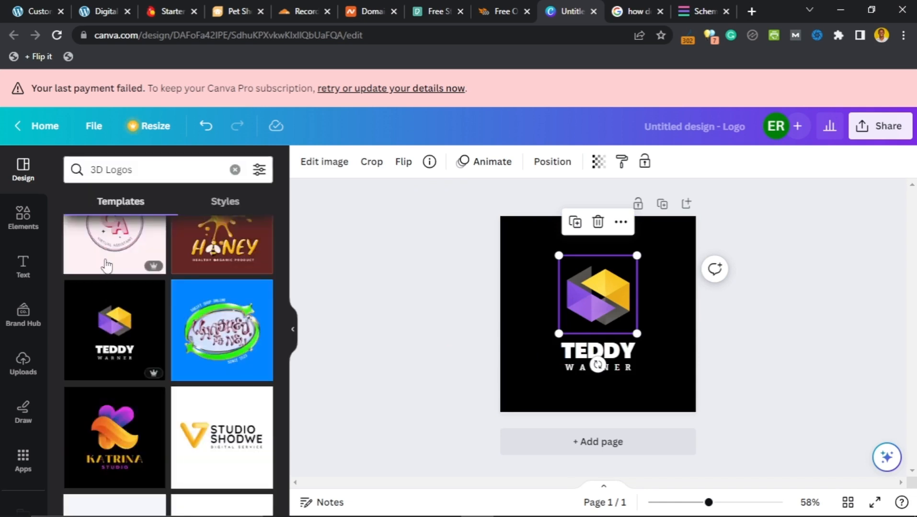
pyautogui.scroll(-7, 168, 312)
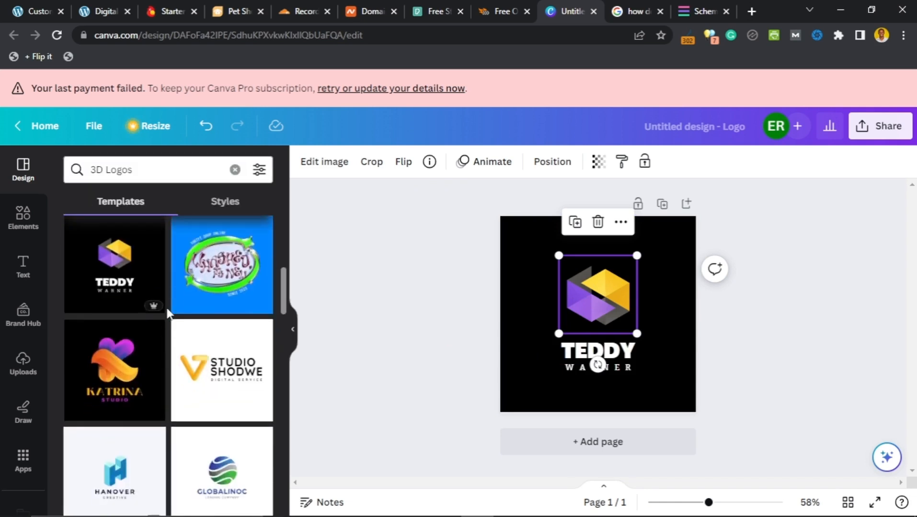
pyautogui.scroll(-3, 166, 319)
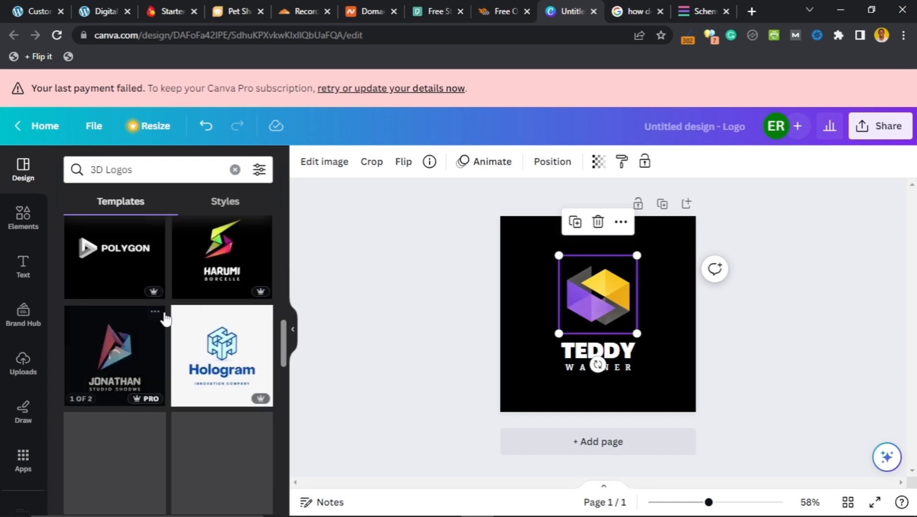
pyautogui.scroll(-1, 174, 301)
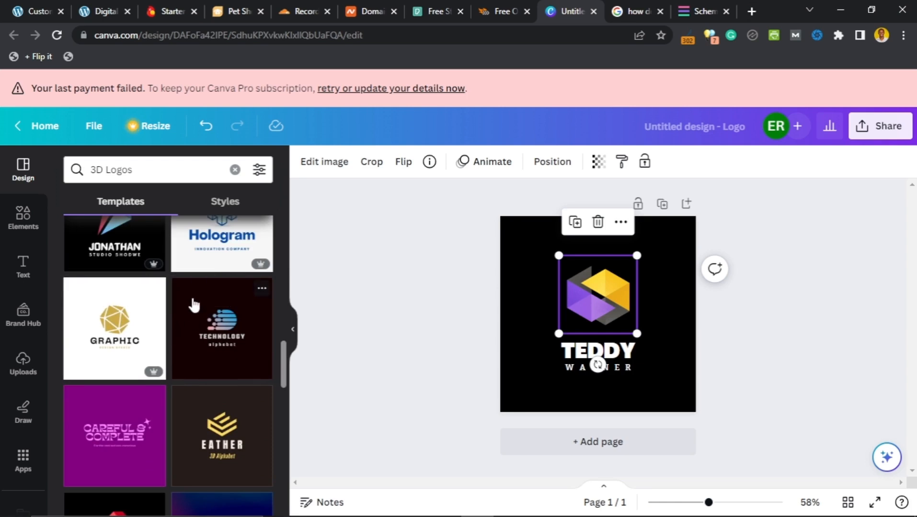
# Step: Replace the Teddy design with the striped globe 'TECHNOLOGY alphabet' template and select its dark background
pyautogui.click(193, 303)
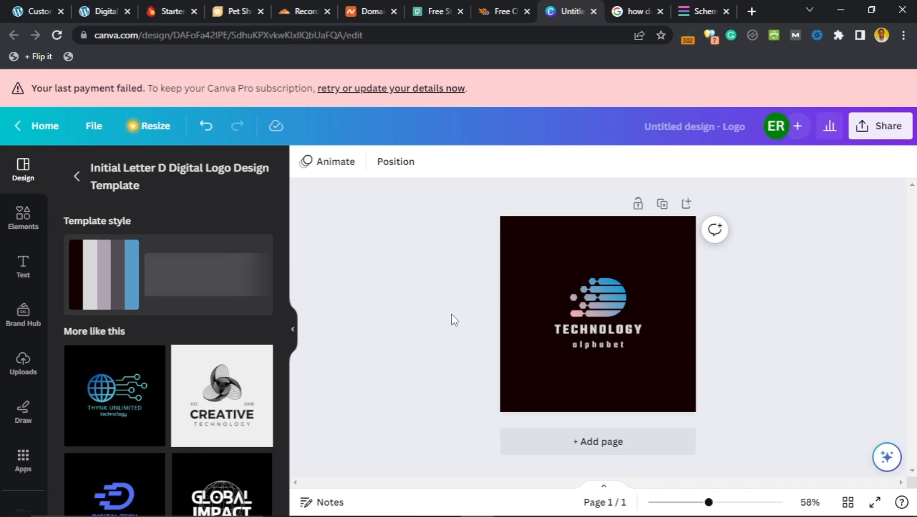
pyautogui.click(542, 333)
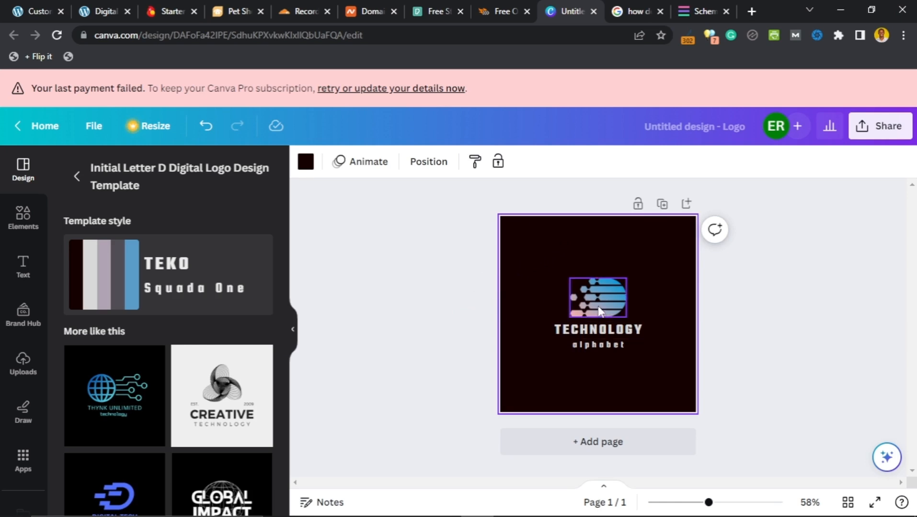
# Step: Change the logo text from 'TECHNOLOGY alphabet' to 'DIGITAL' and 'BIZWEB'
pyautogui.click(594, 338)
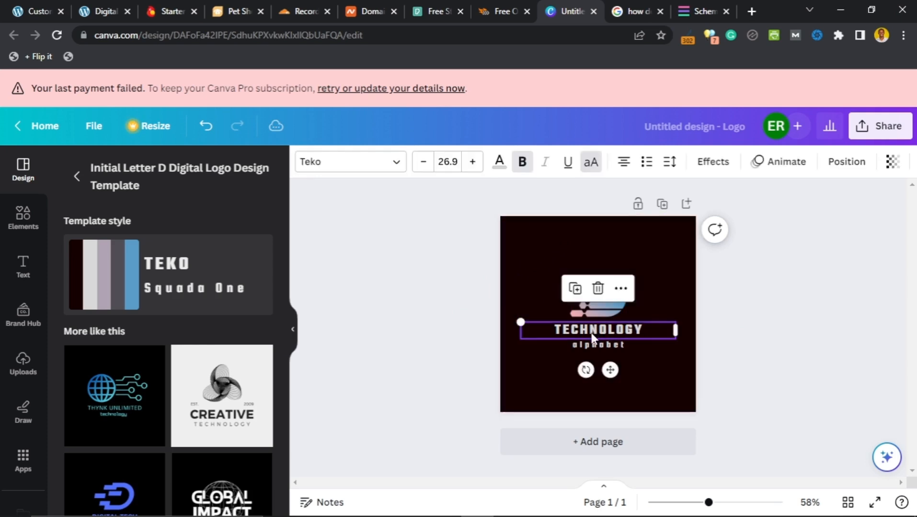
pyautogui.click(601, 335)
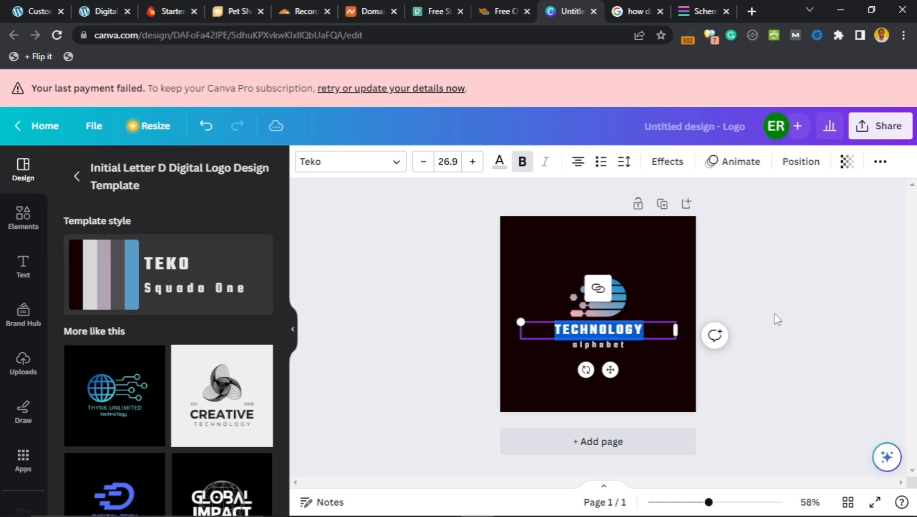
pyautogui.write('DIGITAL')
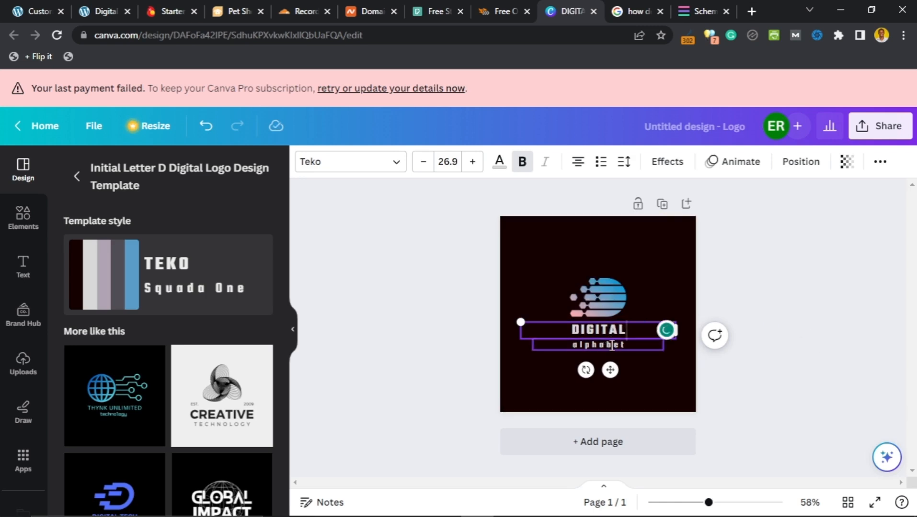
pyautogui.doubleClick(610, 344)
pyautogui.write('BIZWEB')
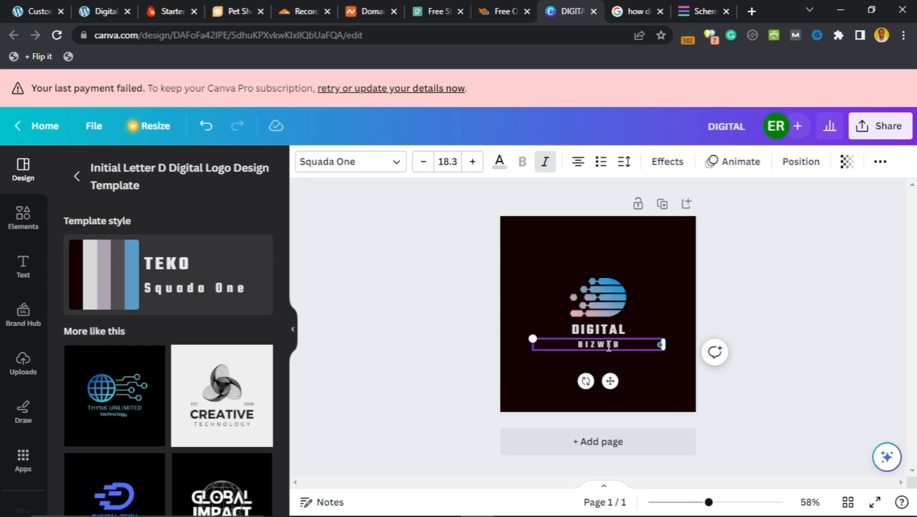
pyautogui.click(595, 345)
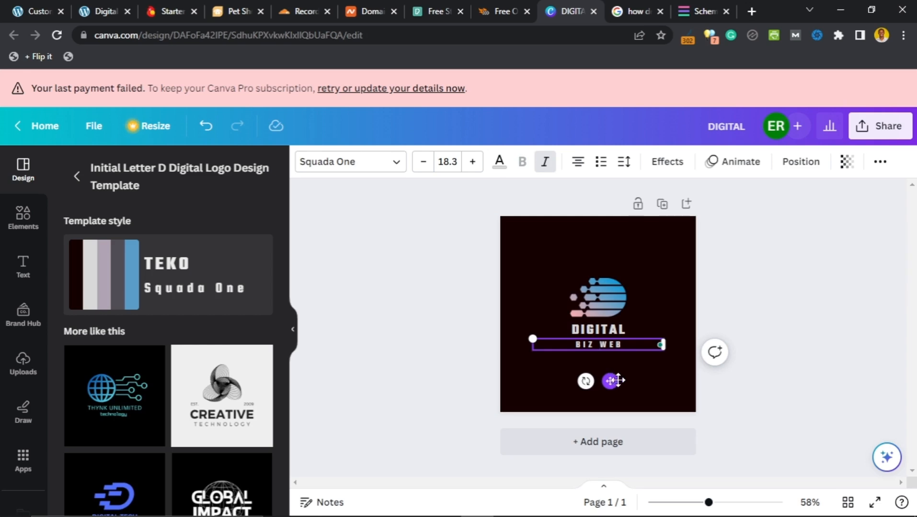
pyautogui.press('BackSpace')
pyautogui.click(756, 311)
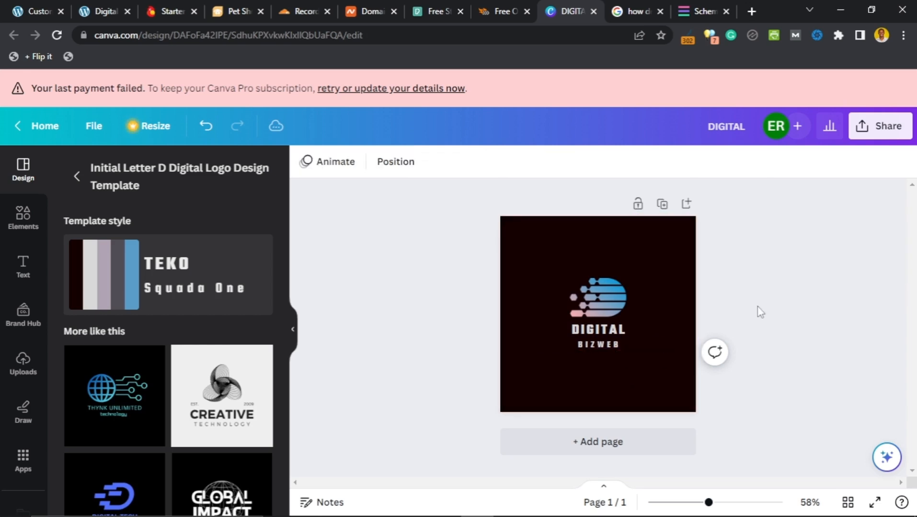
# Step: Increase the DIGITAL text font size to 35.9
pyautogui.click(608, 339)
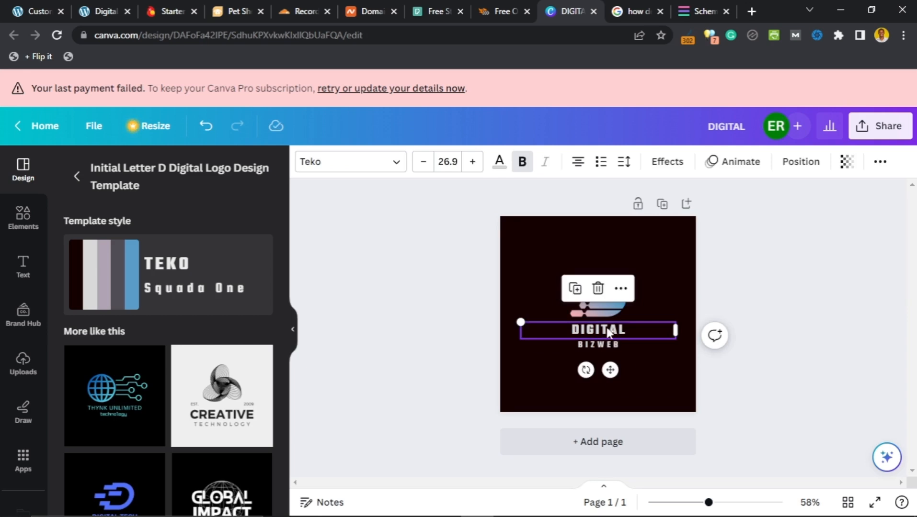
pyautogui.click(472, 163)
pyautogui.click(472, 163)
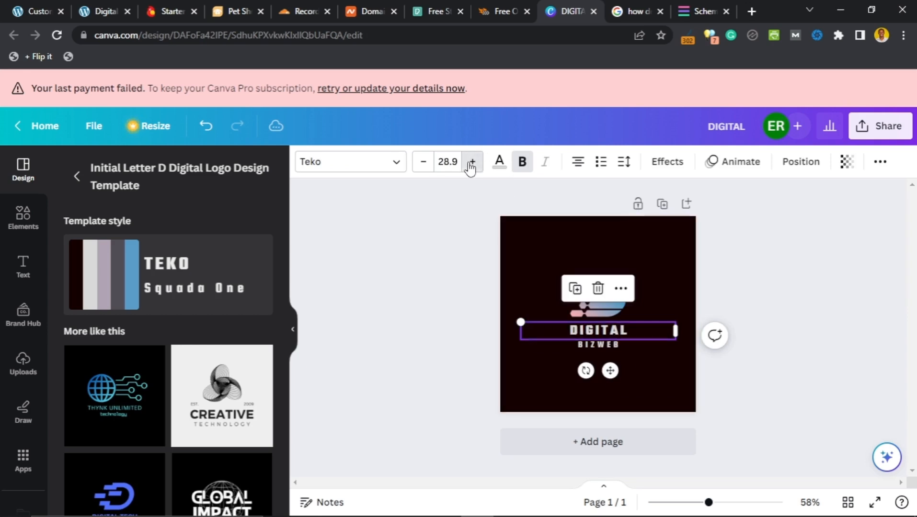
pyautogui.click(472, 163)
pyautogui.click(472, 163)
pyautogui.click(472, 163)
pyautogui.click(472, 163)
pyautogui.click(471, 163)
pyautogui.click(472, 163)
pyautogui.click(472, 163)
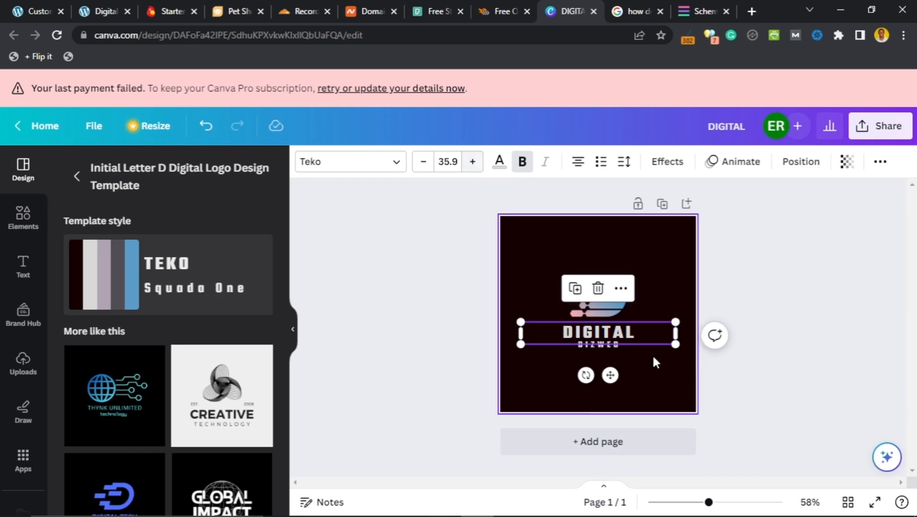
# Step: Increase the BIZWEB text font size from 18.3 to 30.3
pyautogui.click(608, 347)
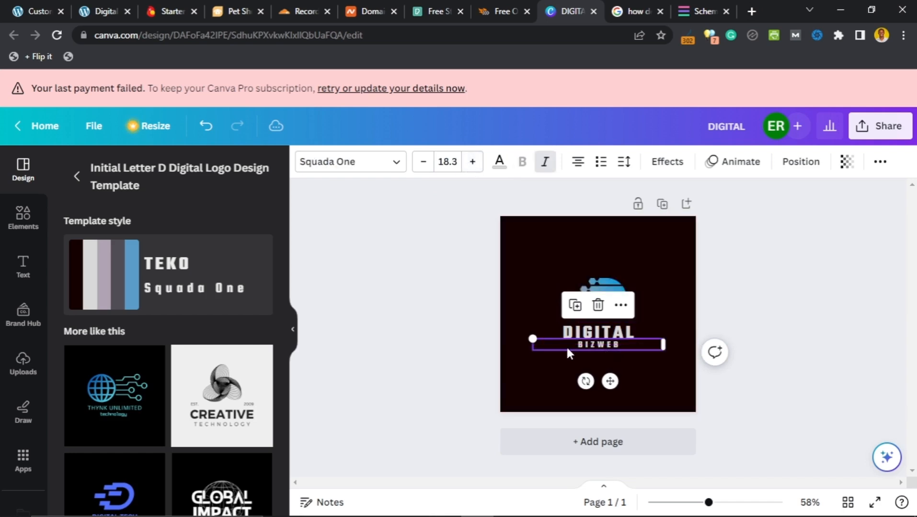
pyautogui.click(516, 326)
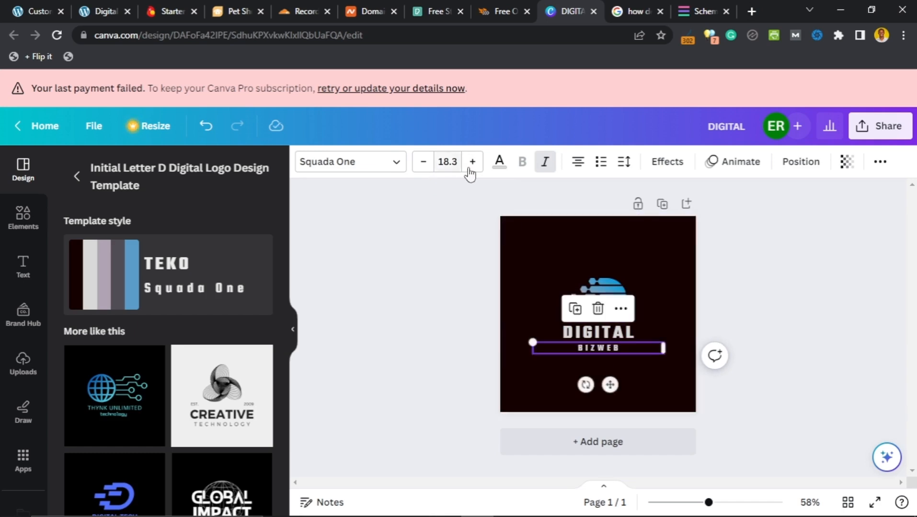
pyautogui.click(471, 163)
pyautogui.click(472, 162)
pyautogui.doubleClick(472, 162)
pyautogui.doubleClick(472, 162)
pyautogui.click(472, 163)
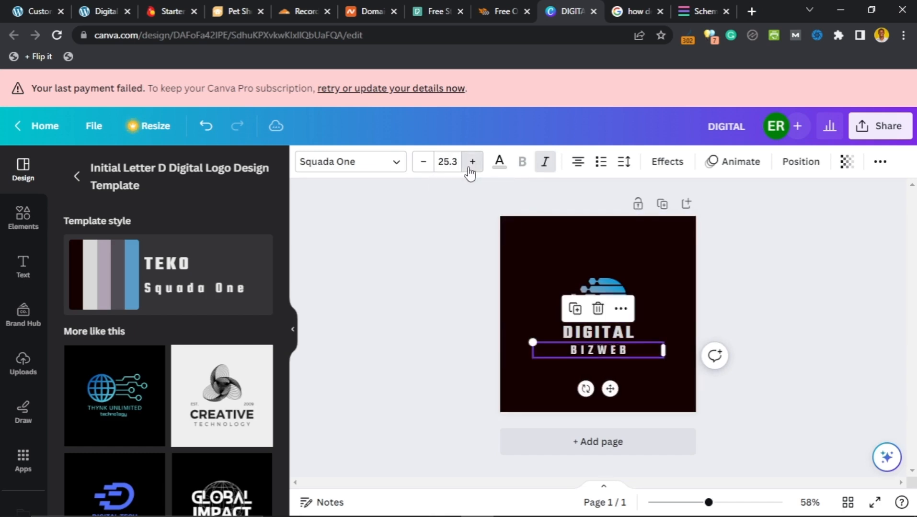
pyautogui.doubleClick(472, 163)
pyautogui.doubleClick(472, 162)
pyautogui.click(470, 166)
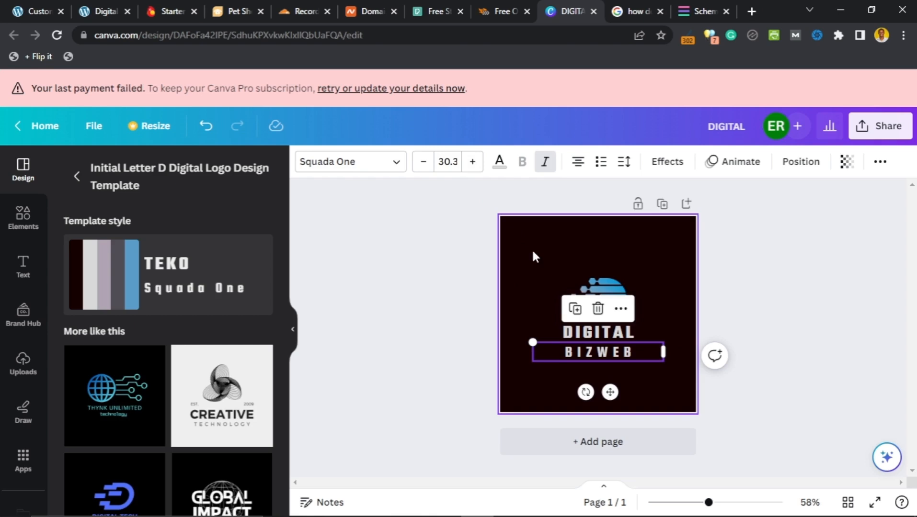
pyautogui.click(773, 317)
# Step: Enlarge the gradient globe icon, shift it left, and nudge the BIZWEB line into place
pyautogui.click(623, 281)
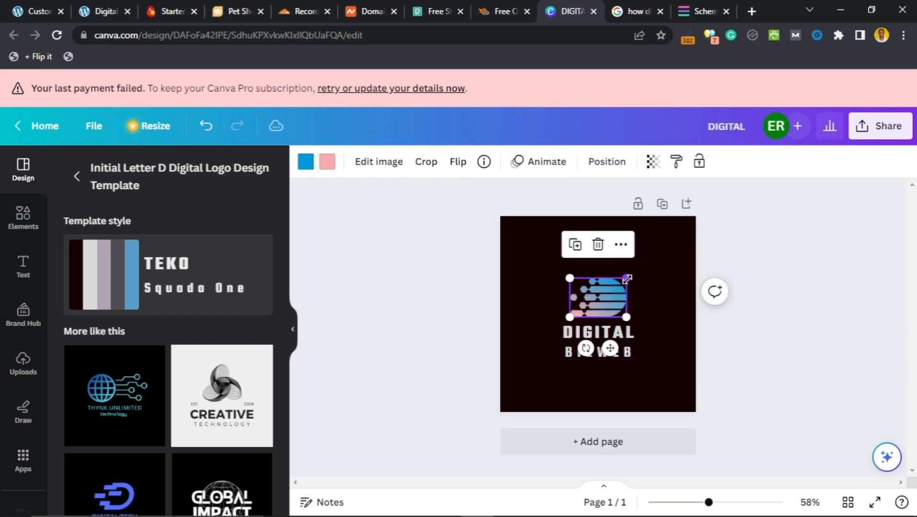
pyautogui.moveTo(627, 278); pyautogui.dragTo(712, 232)
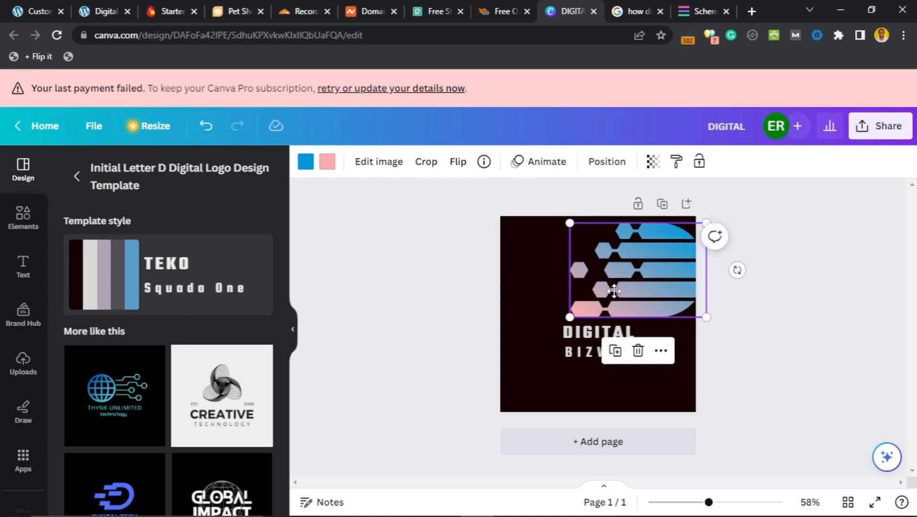
pyautogui.moveTo(627, 285)
pyautogui.mouseDown()
pyautogui.moveTo(589, 288)
pyautogui.moveTo(605, 297)
pyautogui.moveTo(609, 286)
pyautogui.mouseUp()
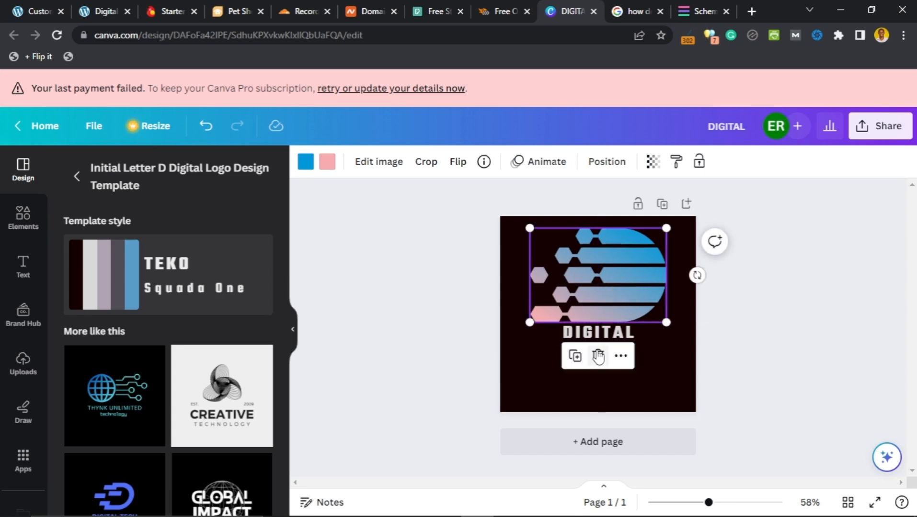
pyautogui.click(650, 352)
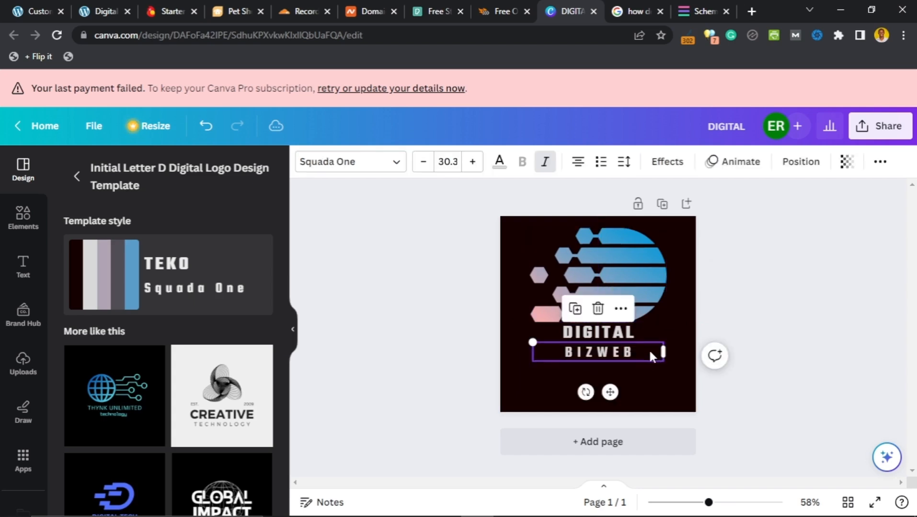
pyautogui.moveTo(649, 354); pyautogui.dragTo(614, 348)
pyautogui.click(615, 336)
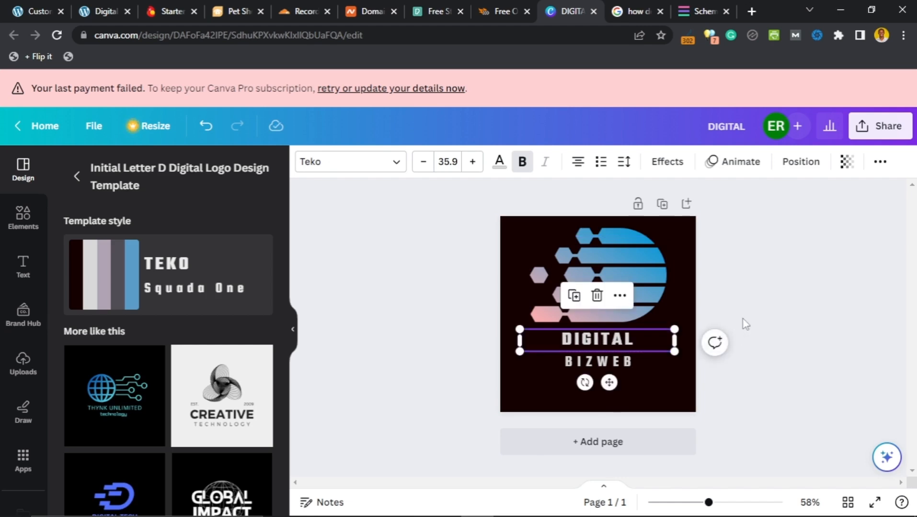
pyautogui.click(848, 326)
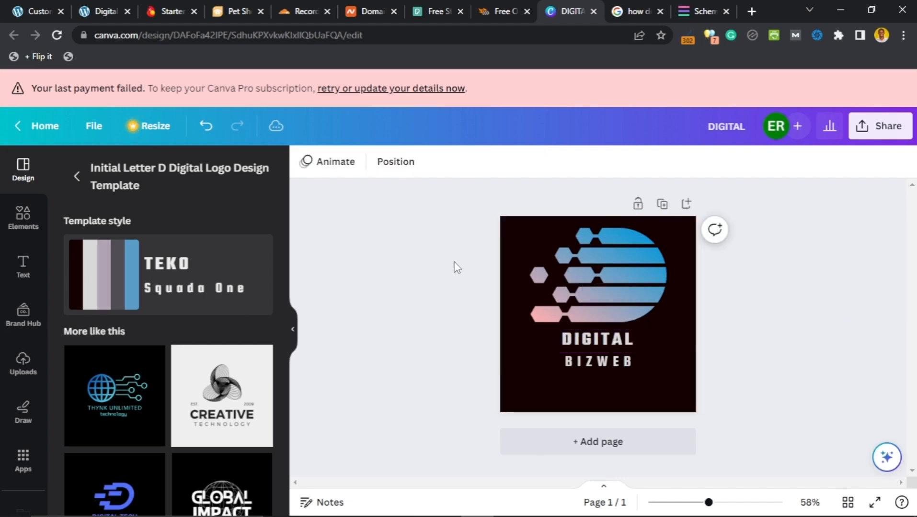
pyautogui.moveTo(453, 261); pyautogui.dragTo(606, 318)
pyautogui.click(752, 323)
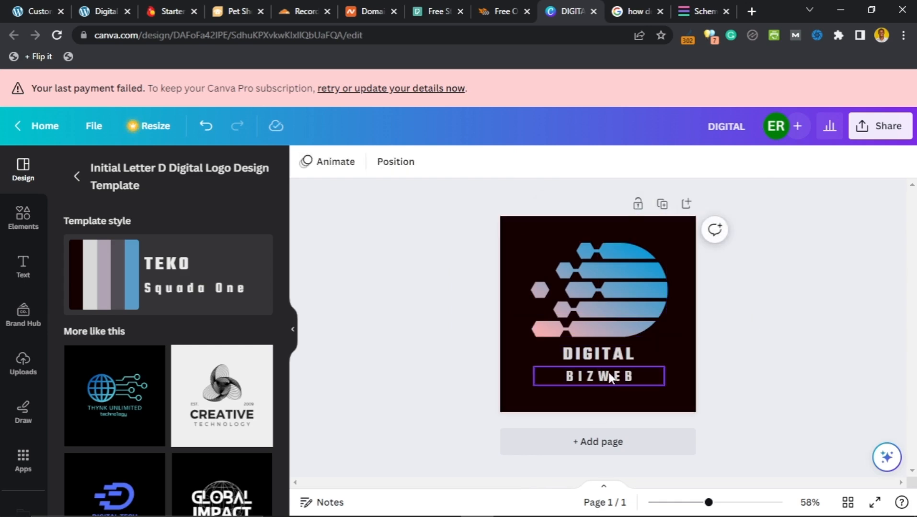
pyautogui.moveTo(609, 373); pyautogui.dragTo(609, 372)
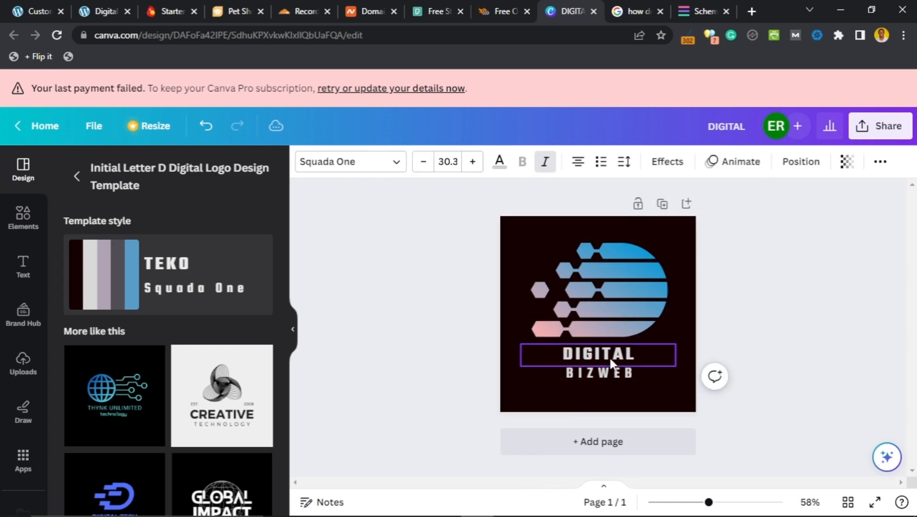
# Step: Shrink the globe icon and center it directly above DIGITAL
pyautogui.click(619, 284)
pyautogui.moveTo(669, 242); pyautogui.dragTo(633, 266)
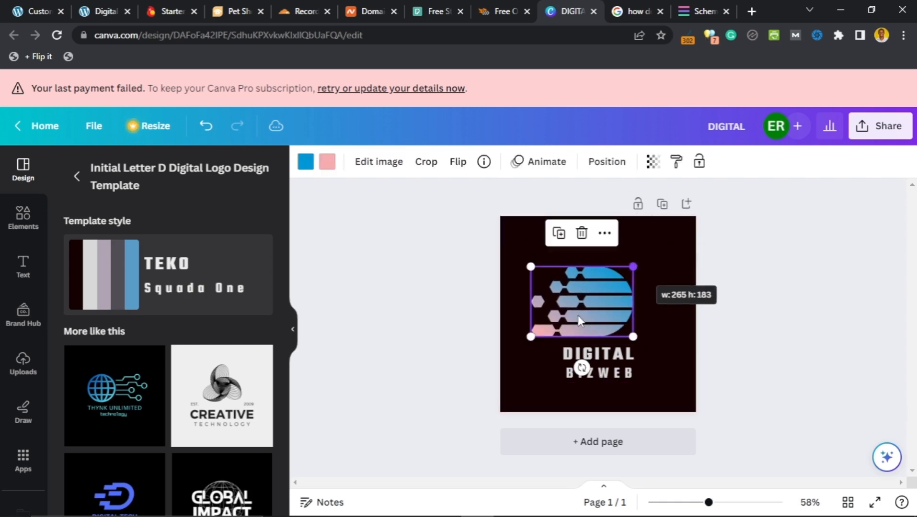
pyautogui.moveTo(589, 316); pyautogui.dragTo(639, 298)
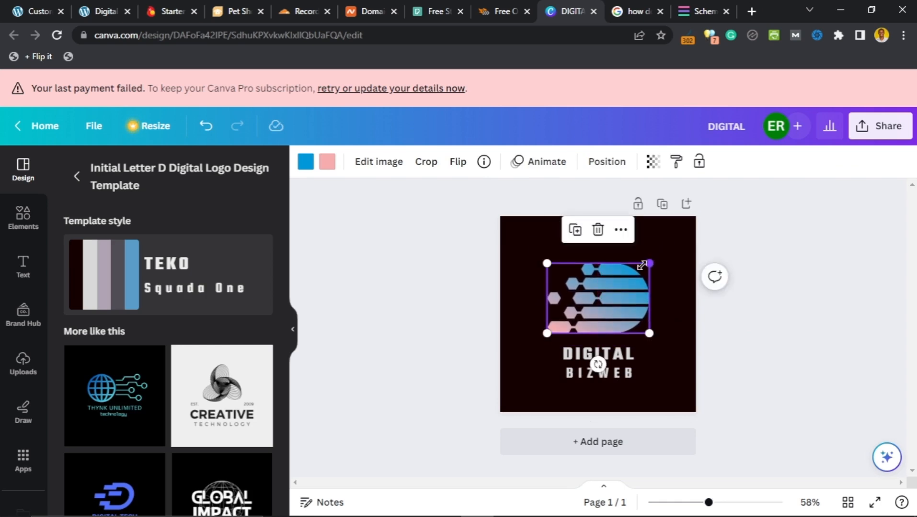
pyautogui.moveTo(643, 264); pyautogui.dragTo(622, 277)
pyautogui.moveTo(596, 309); pyautogui.dragTo(609, 314)
# Step: Reduce DIGITAL to font size 32.9 and BIZWEB to 25.3
pyautogui.click(606, 357)
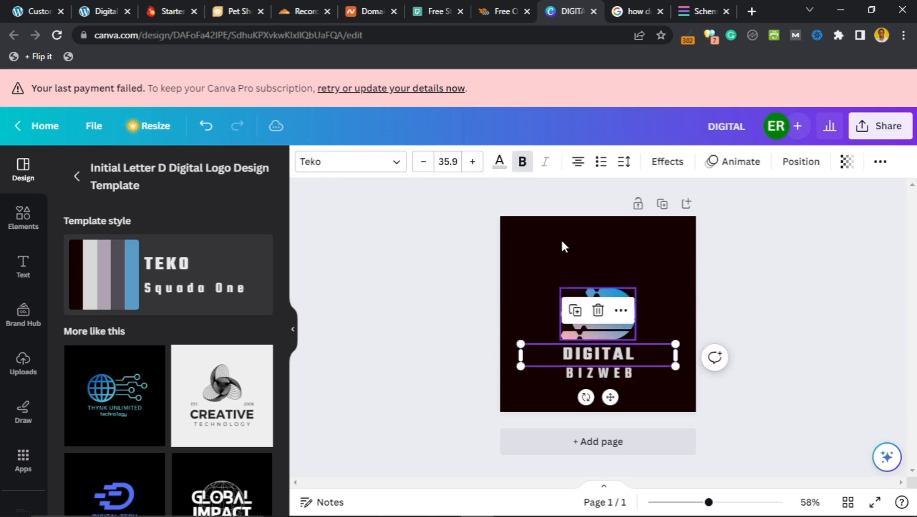
pyautogui.click(423, 162)
pyautogui.click(423, 162)
pyautogui.click(423, 162)
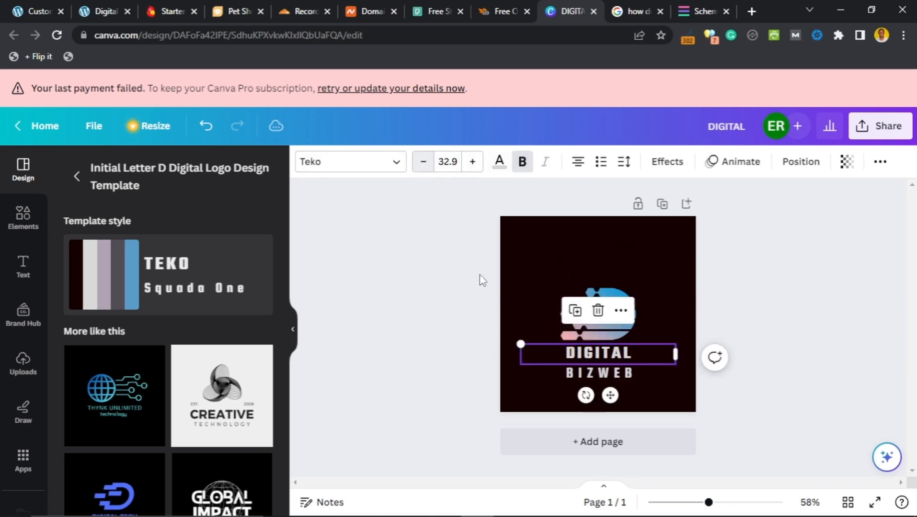
pyautogui.click(610, 379)
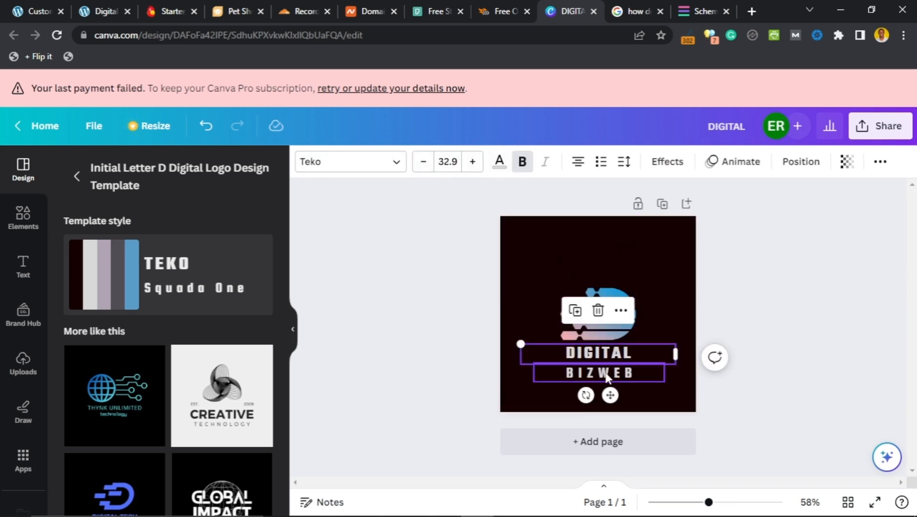
pyautogui.click(424, 163)
pyautogui.click(423, 162)
pyautogui.click(768, 282)
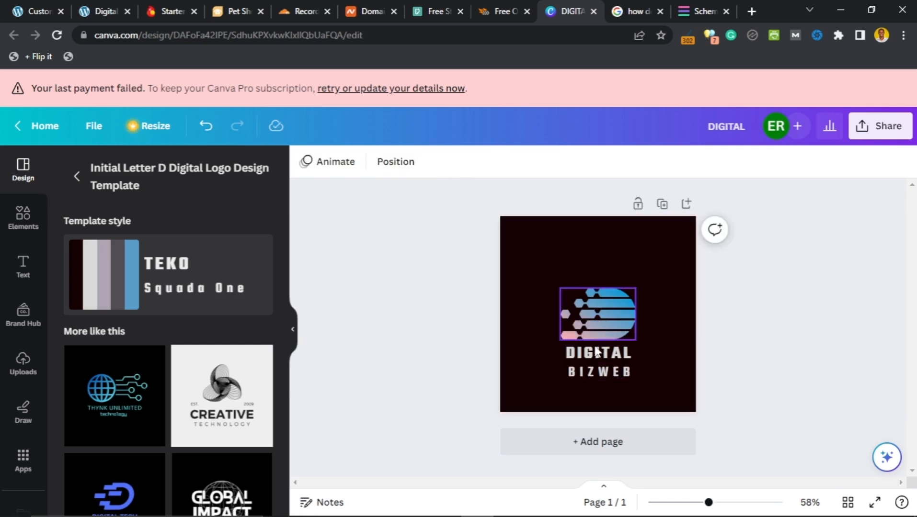
pyautogui.click(599, 373)
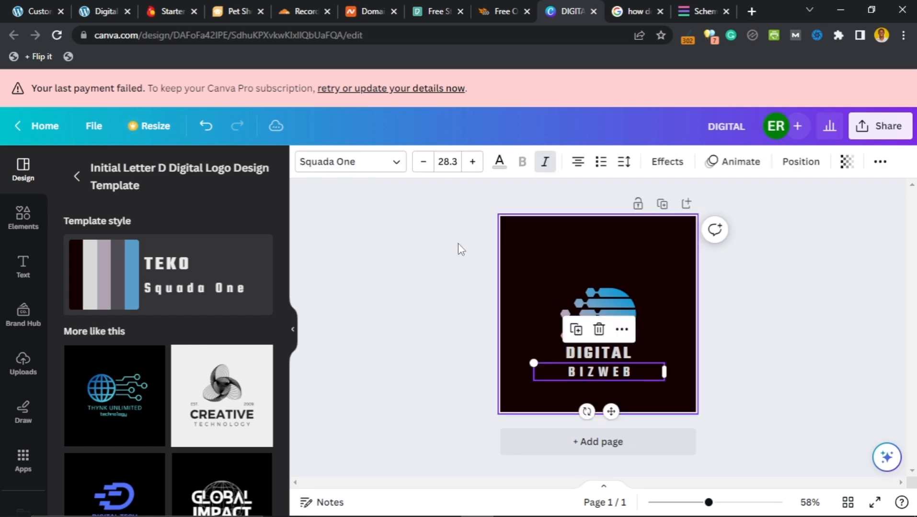
pyautogui.click(424, 162)
pyautogui.click(424, 162)
pyautogui.click(423, 162)
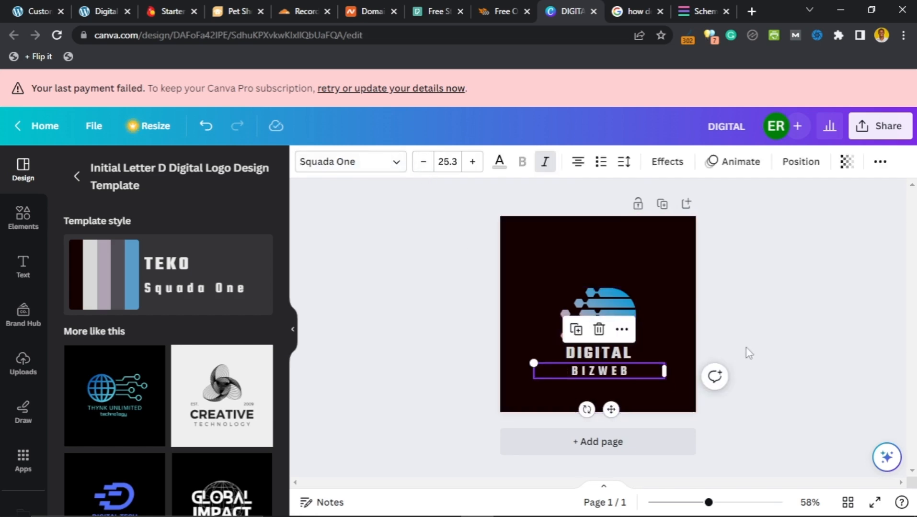
pyautogui.click(766, 326)
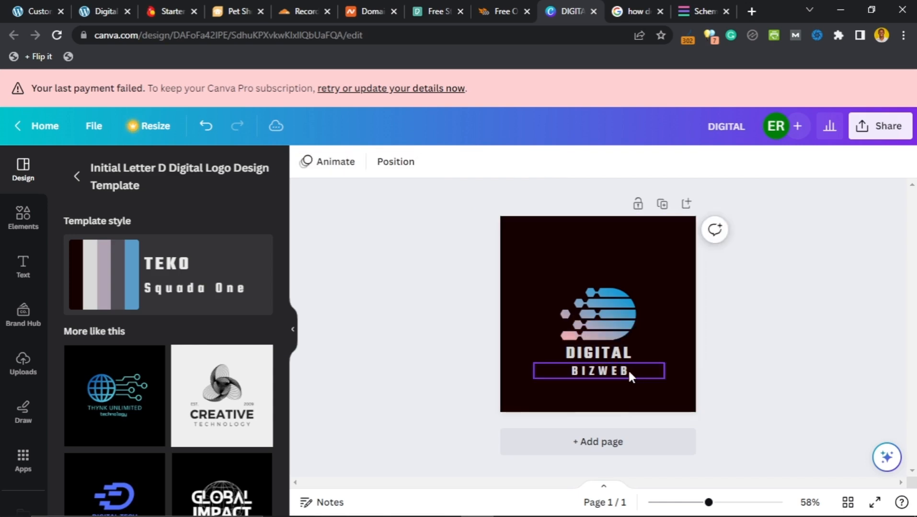
pyautogui.click(625, 375)
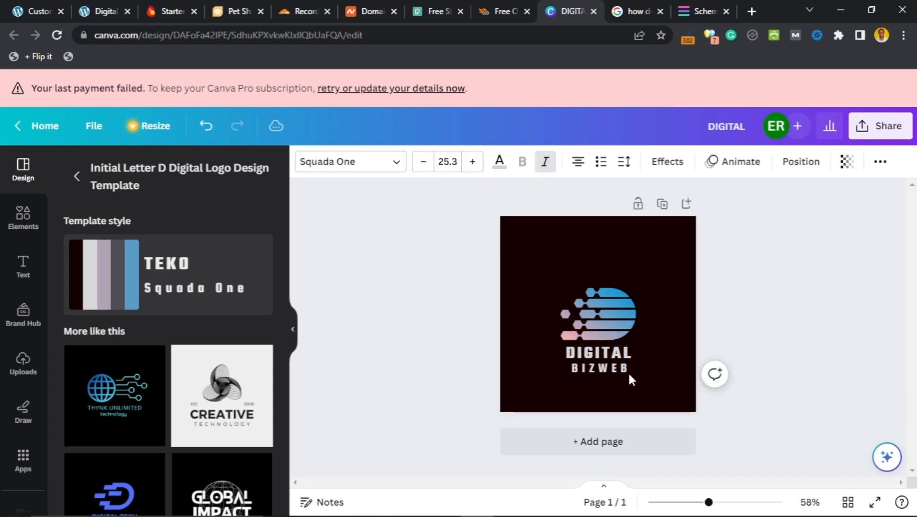
pyautogui.click(756, 322)
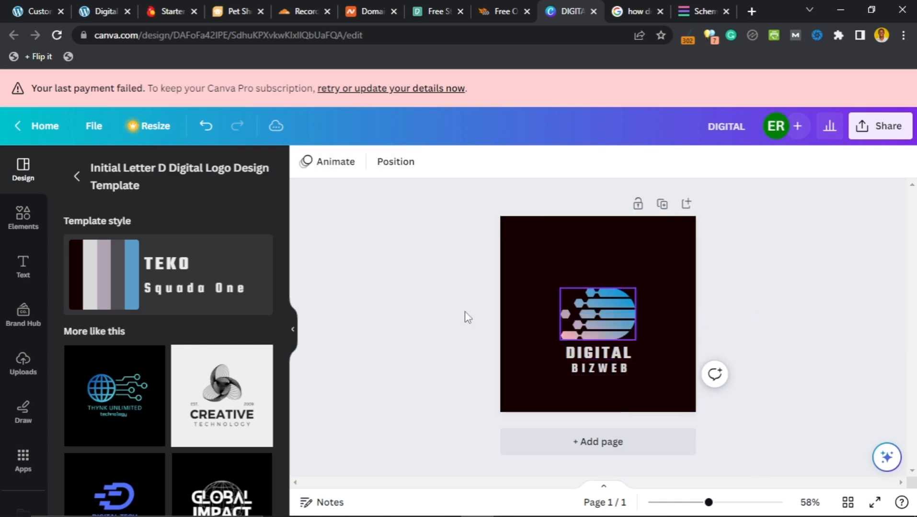
# Step: Select the globe icon, DIGITAL and BIZWEB together and move them up
pyautogui.moveTo(443, 288); pyautogui.dragTo(640, 380)
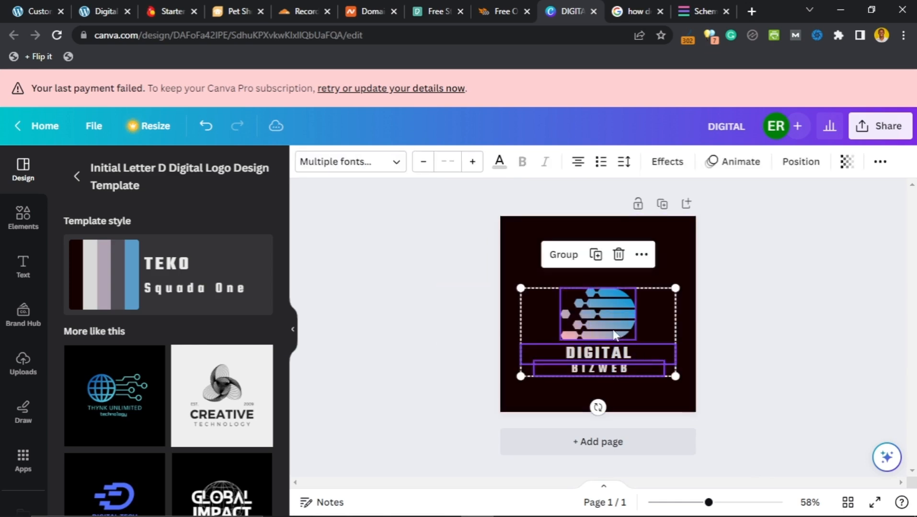
pyautogui.moveTo(611, 333); pyautogui.dragTo(606, 310)
pyautogui.click(792, 296)
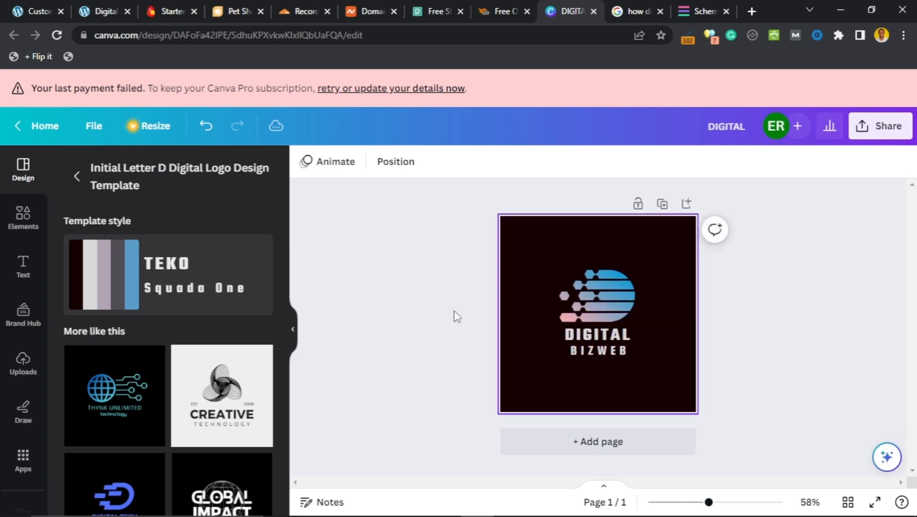
# Step: Scale the grouped logo up and drop it on the page's centre guides
pyautogui.moveTo(457, 262); pyautogui.dragTo(562, 339)
pyautogui.moveTo(686, 268); pyautogui.dragTo(767, 219)
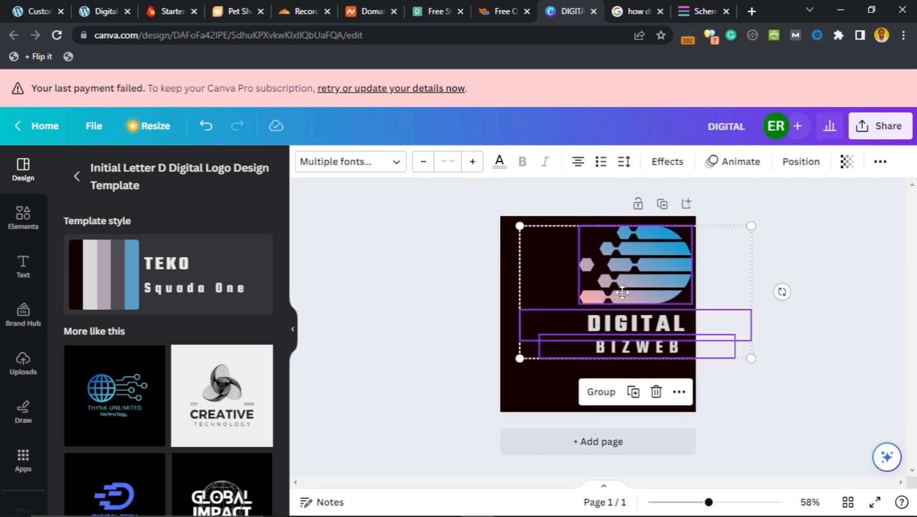
pyautogui.moveTo(621, 292)
pyautogui.mouseDown()
pyautogui.moveTo(610, 295)
pyautogui.moveTo(615, 303)
pyautogui.mouseUp()
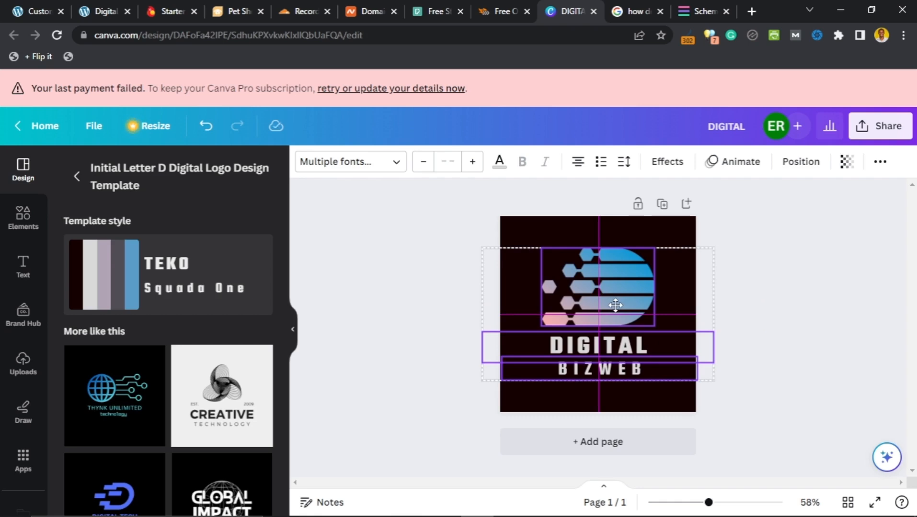
pyautogui.moveTo(616, 305); pyautogui.dragTo(616, 307)
pyautogui.click(823, 303)
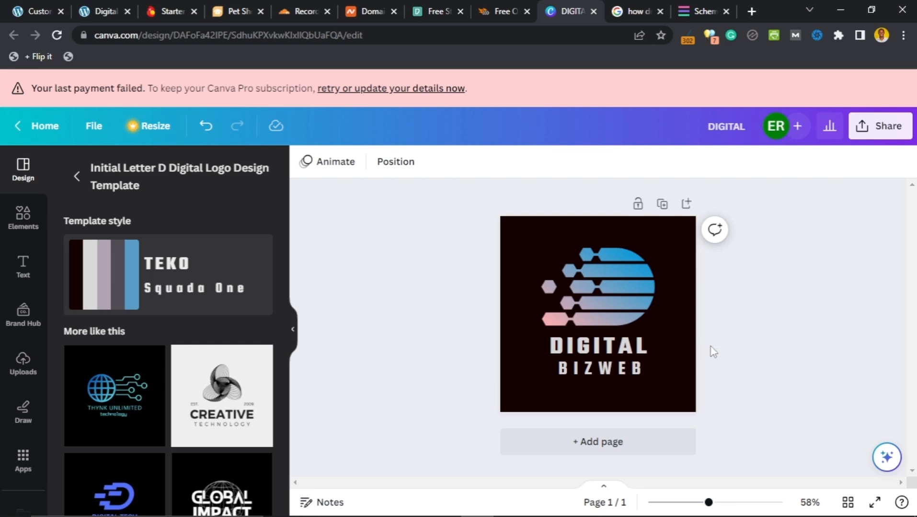
# Step: Open the WordPress customizer's Colors & Background settings and scroll to the palette colours
pyautogui.click(46, 7)
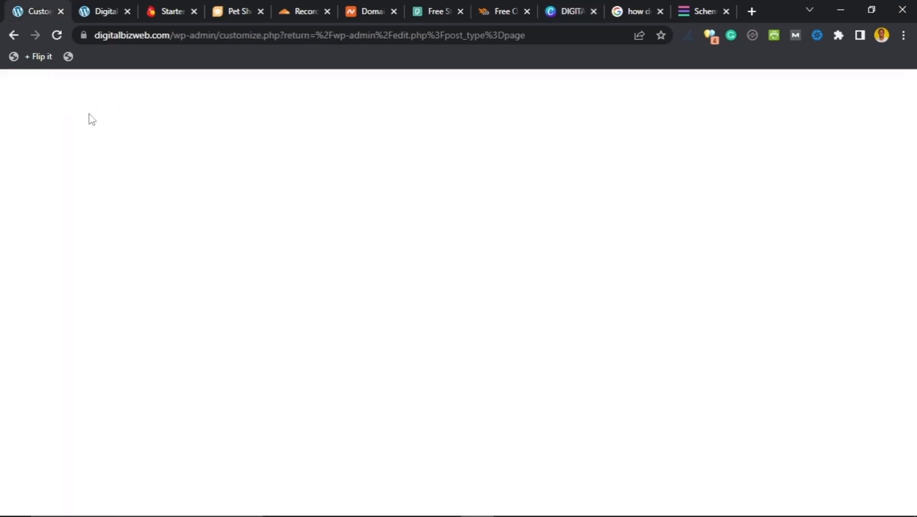
pyautogui.scroll(-5, 372, 283)
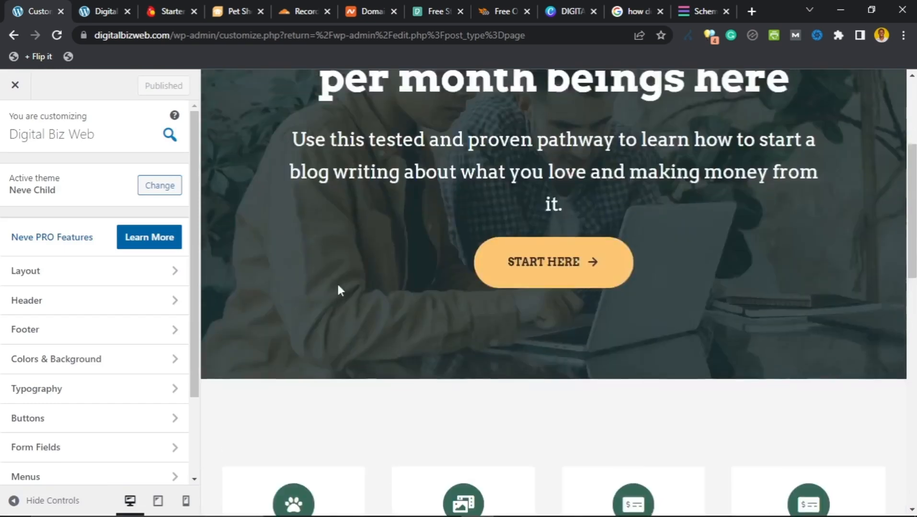
pyautogui.scroll(5, 338, 288)
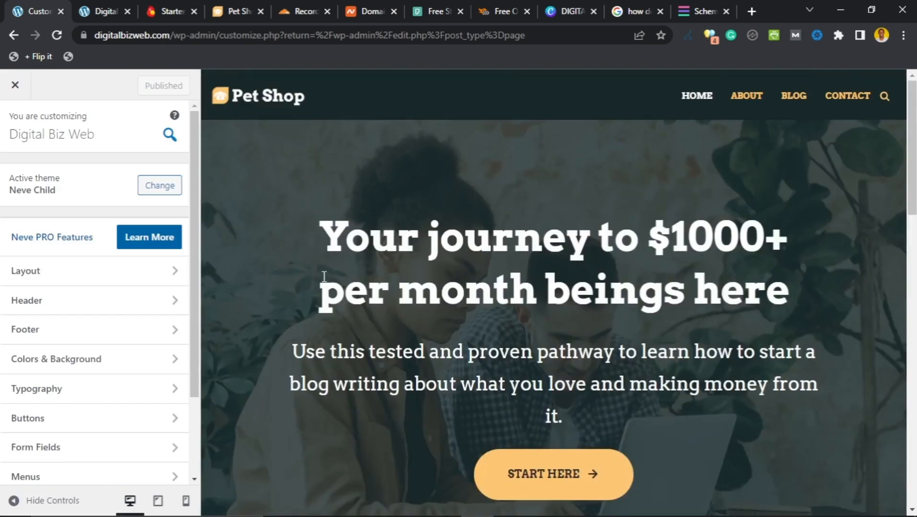
pyautogui.click(121, 363)
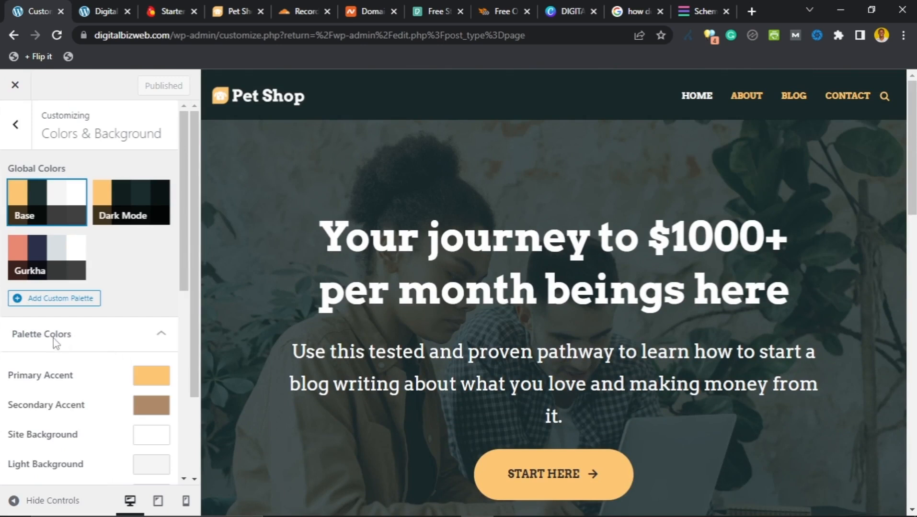
pyautogui.click(16, 126)
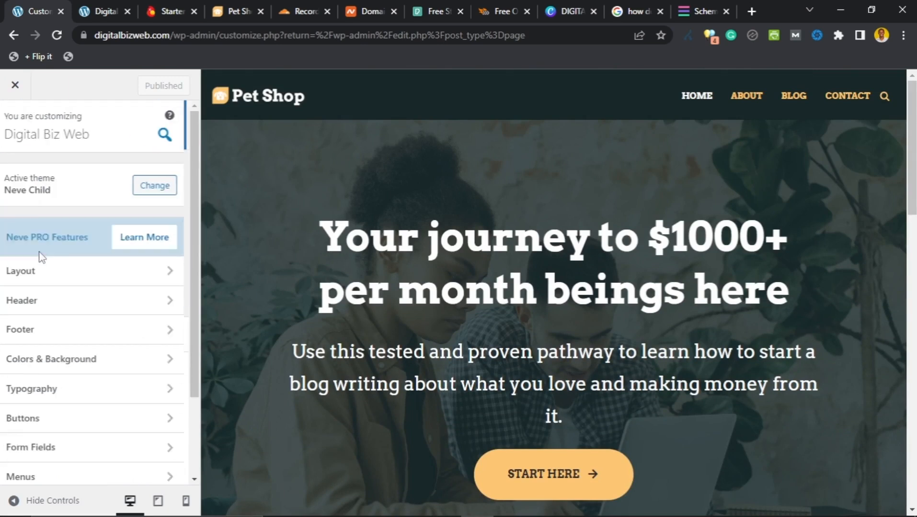
pyautogui.click(137, 360)
pyautogui.scroll(-1, 72, 267)
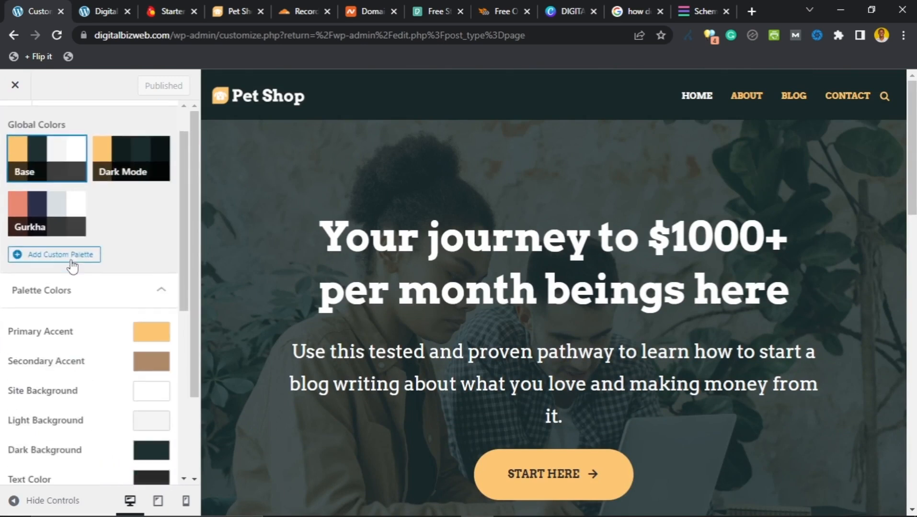
pyautogui.scroll(1, 72, 266)
pyautogui.scroll(-3, 74, 267)
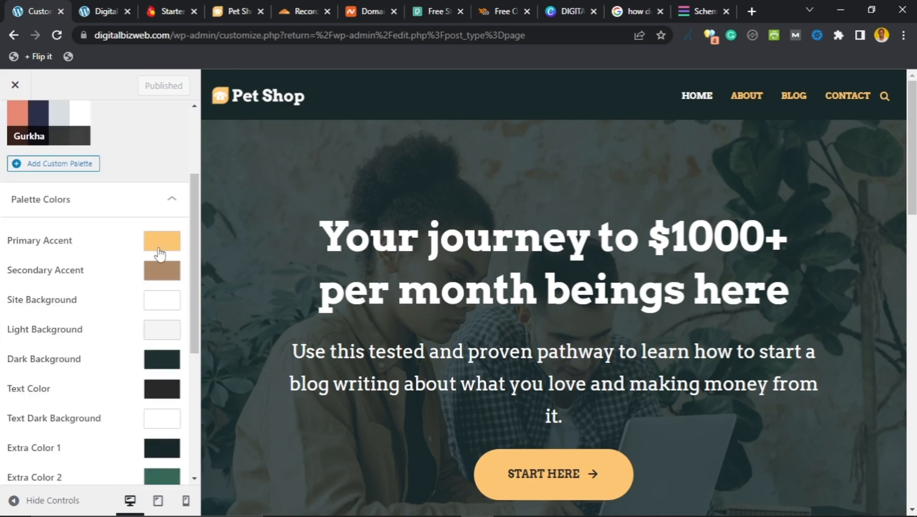
pyautogui.scroll(-1, 105, 280)
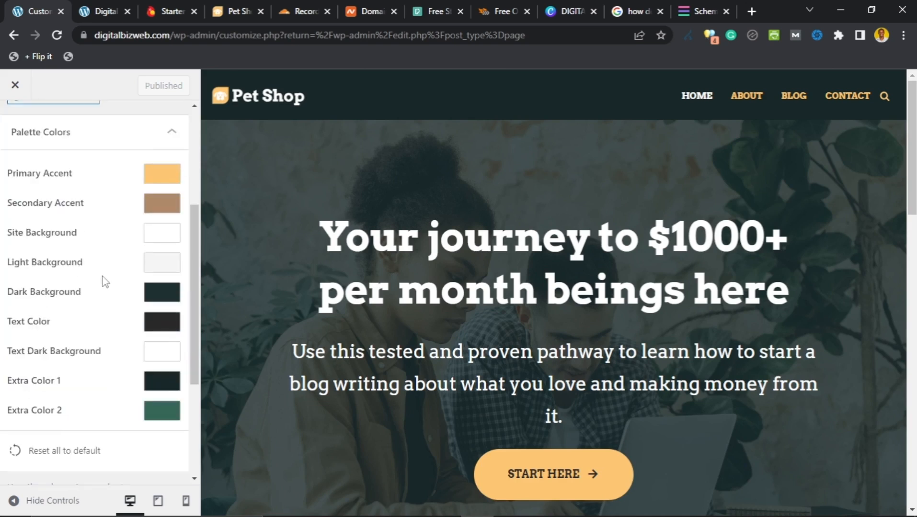
# Step: Copy Extra Color 1's hex code 182727 and return to the Canva logo
pyautogui.click(162, 382)
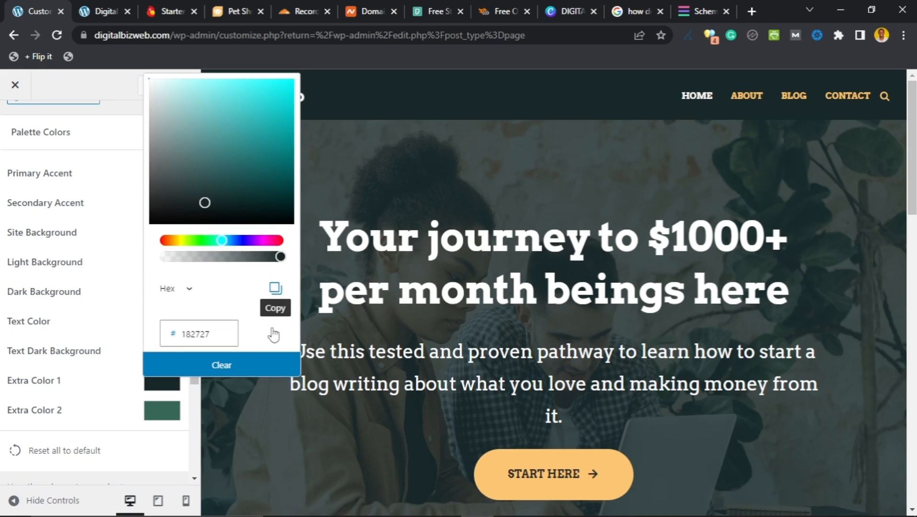
pyautogui.click(274, 288)
pyautogui.click(578, 9)
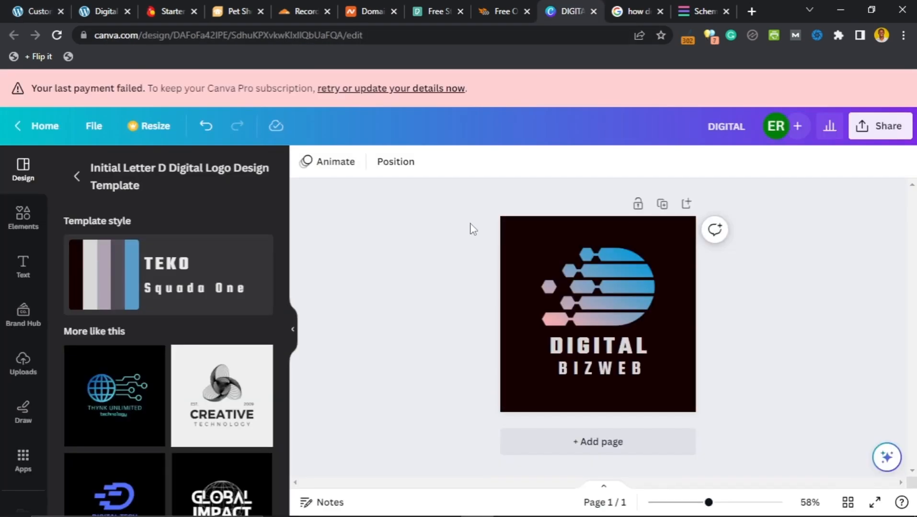
# Step: Give the logo page a dark teal #182727 background using the pasted code
pyautogui.click(524, 244)
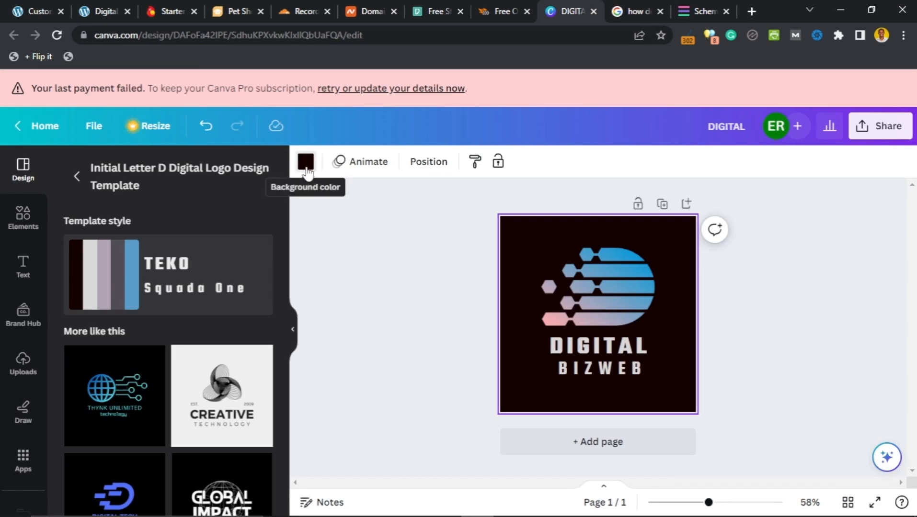
pyautogui.click(306, 163)
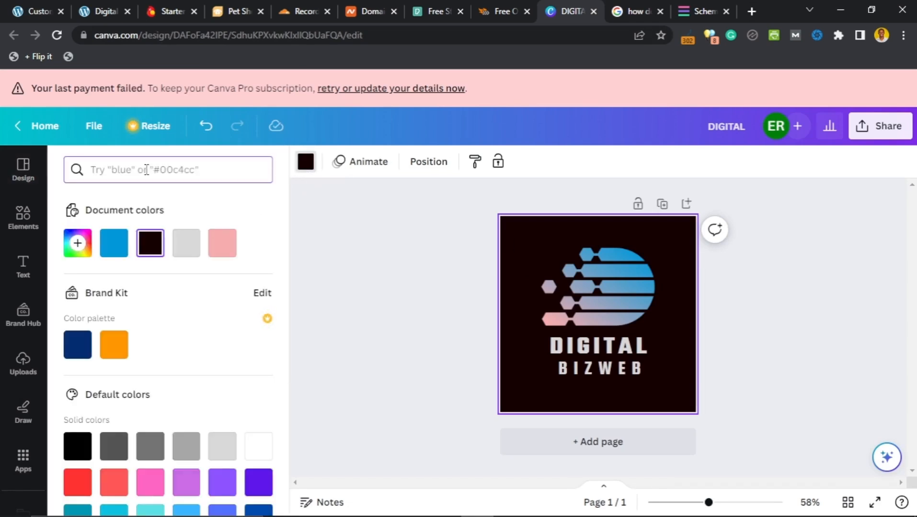
pyautogui.hotkey('ctrl', 'v')
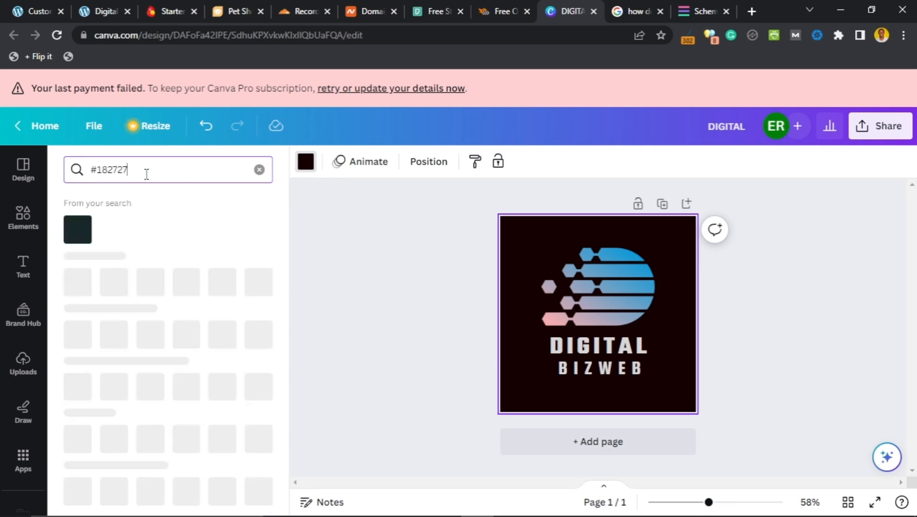
pyautogui.click(77, 230)
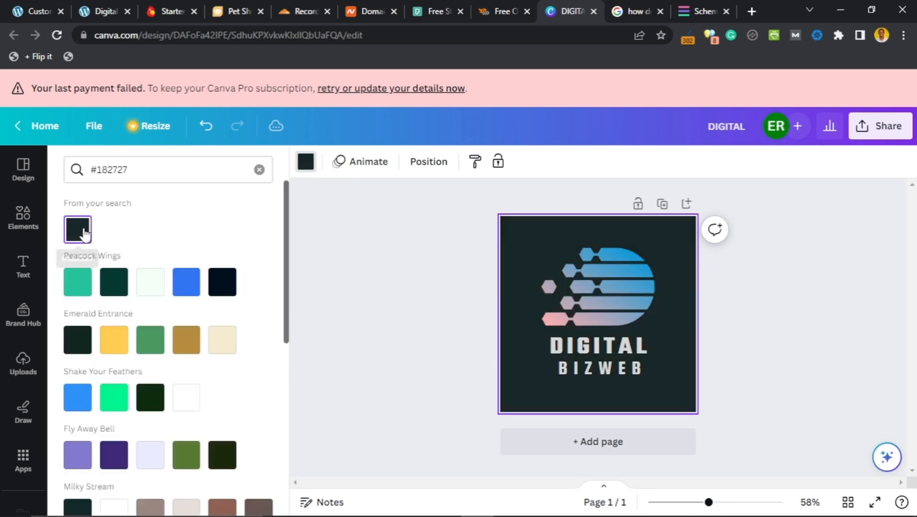
# Step: Colour both the DIGITAL and BIZWEB text white
pyautogui.click(611, 354)
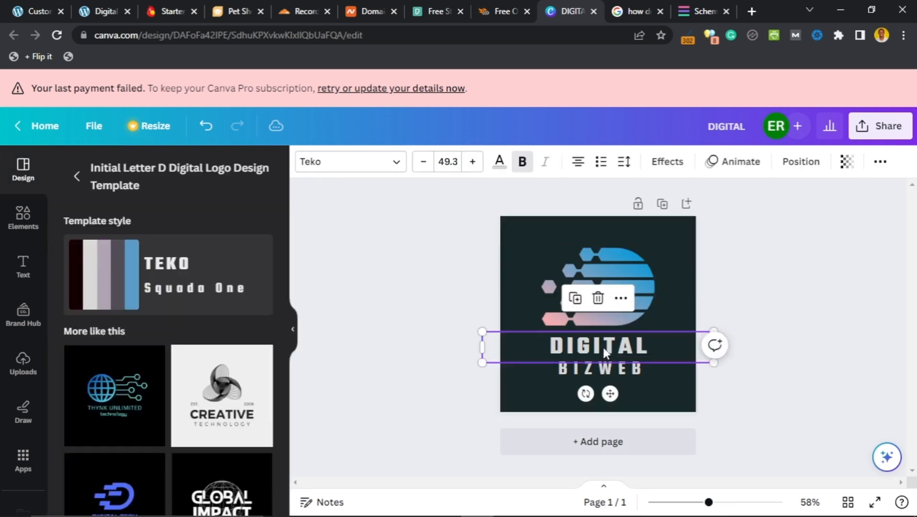
pyautogui.click(499, 173)
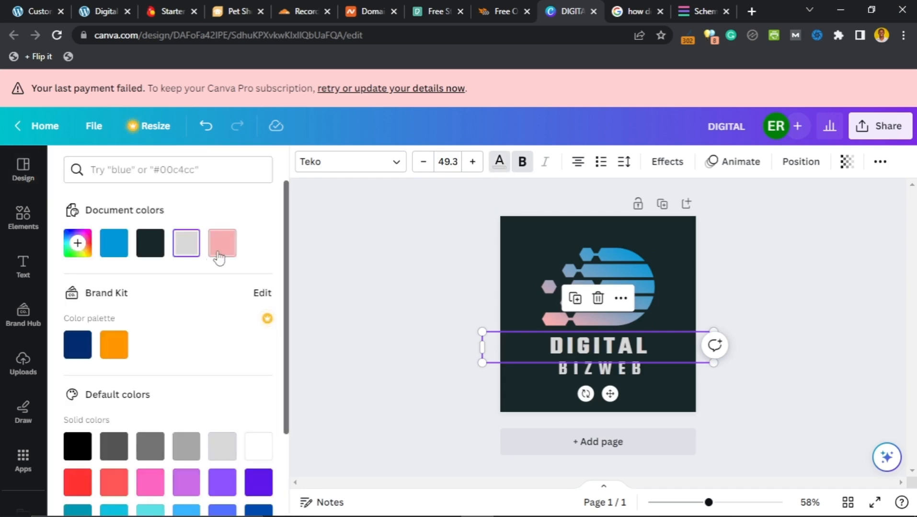
pyautogui.scroll(-2, 164, 365)
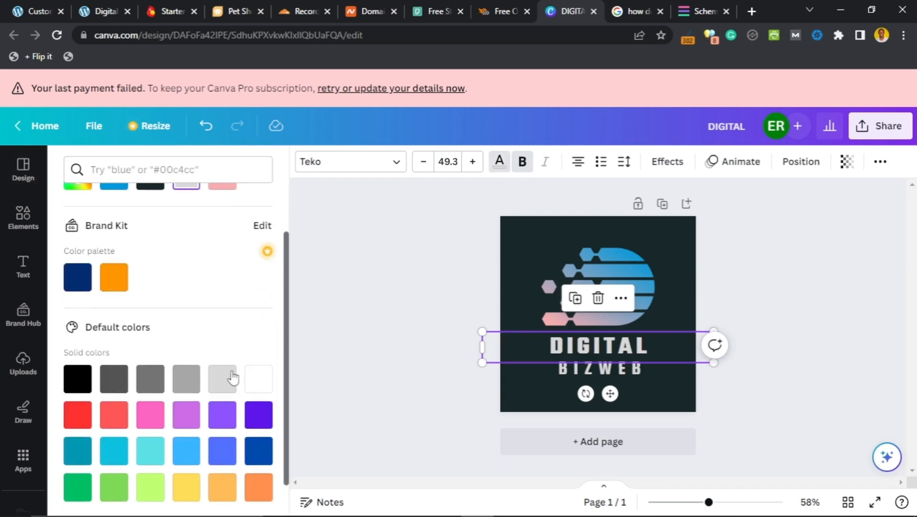
pyautogui.click(259, 380)
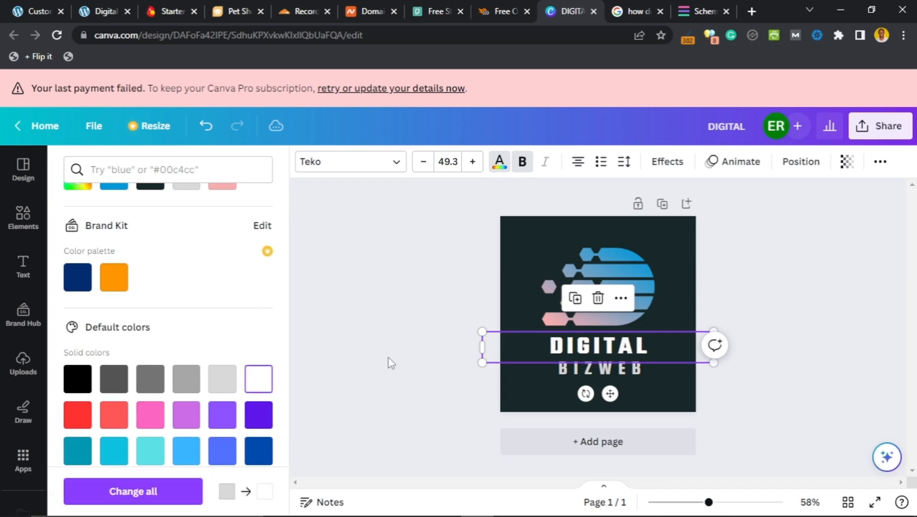
pyautogui.click(590, 374)
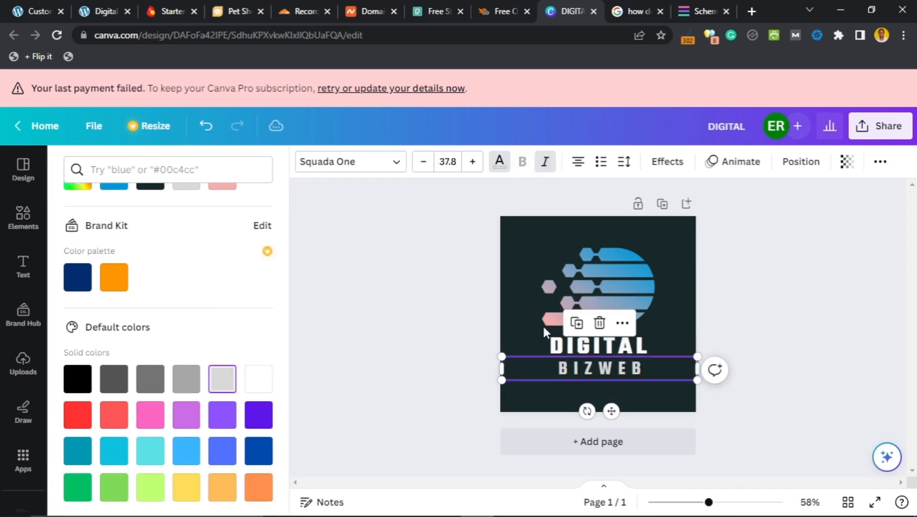
pyautogui.click(499, 169)
pyautogui.scroll(-2, 208, 345)
pyautogui.scroll(2, 210, 347)
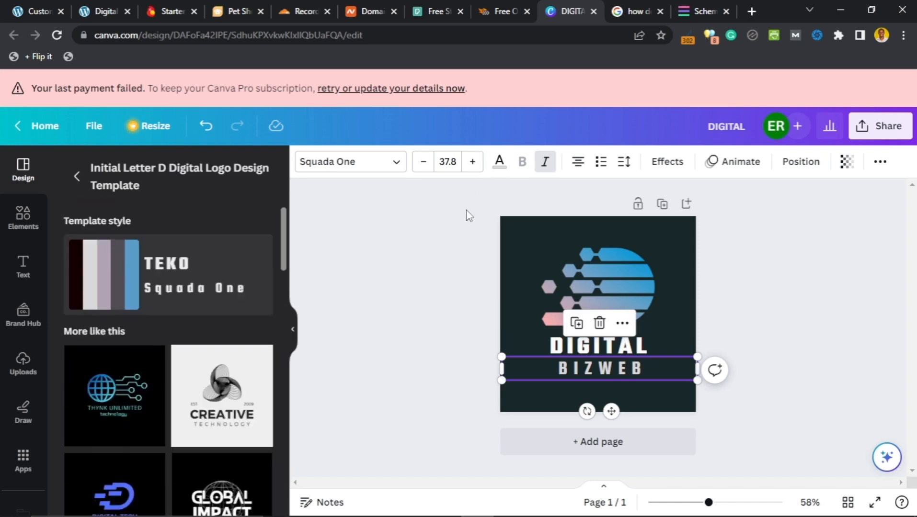
pyautogui.click(499, 162)
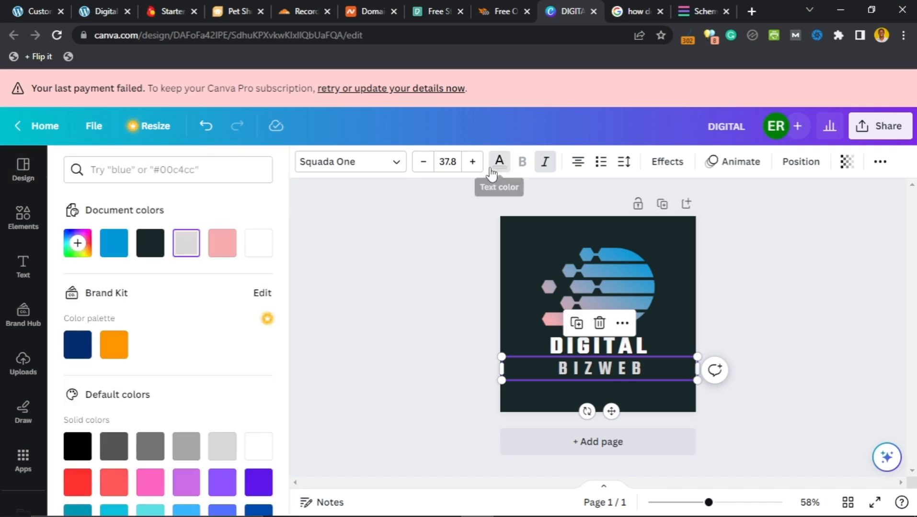
pyautogui.click(263, 251)
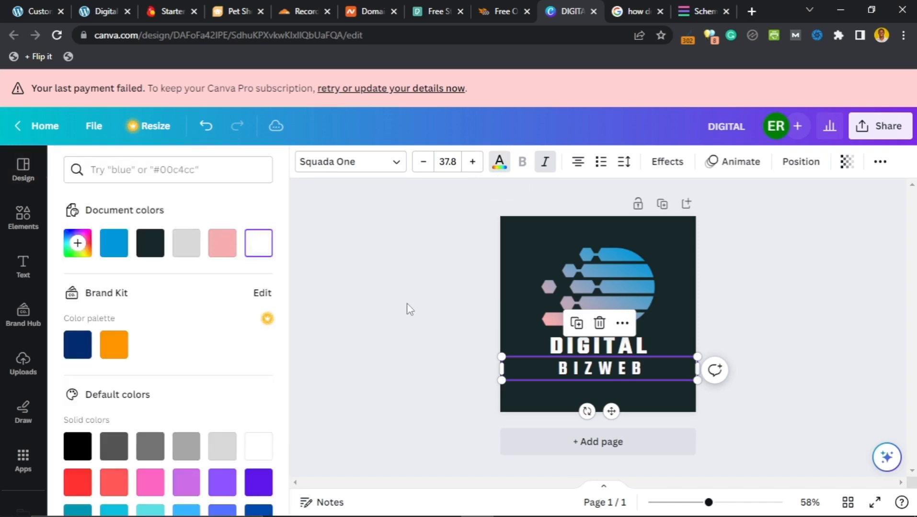
pyautogui.click(610, 287)
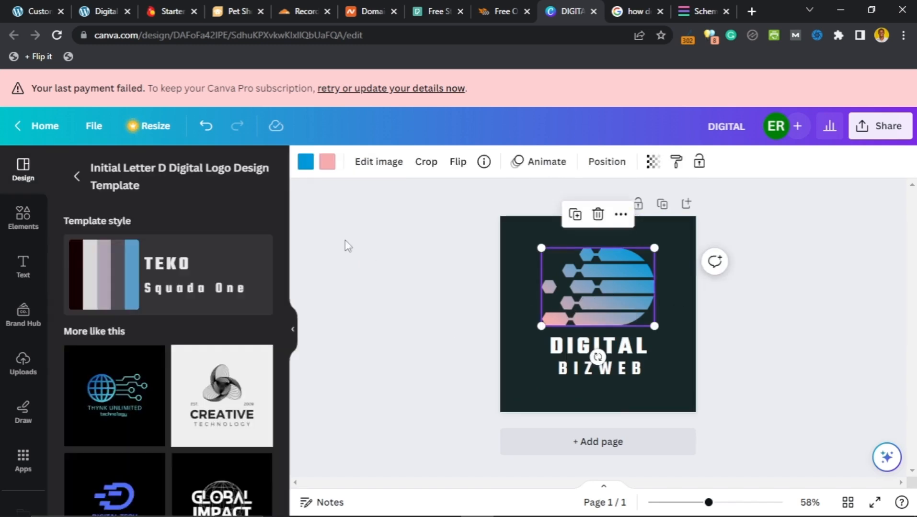
# Step: Copy the Primary Accent hex FDC674 from the customizer palette and return to Canva
pyautogui.click(39, 9)
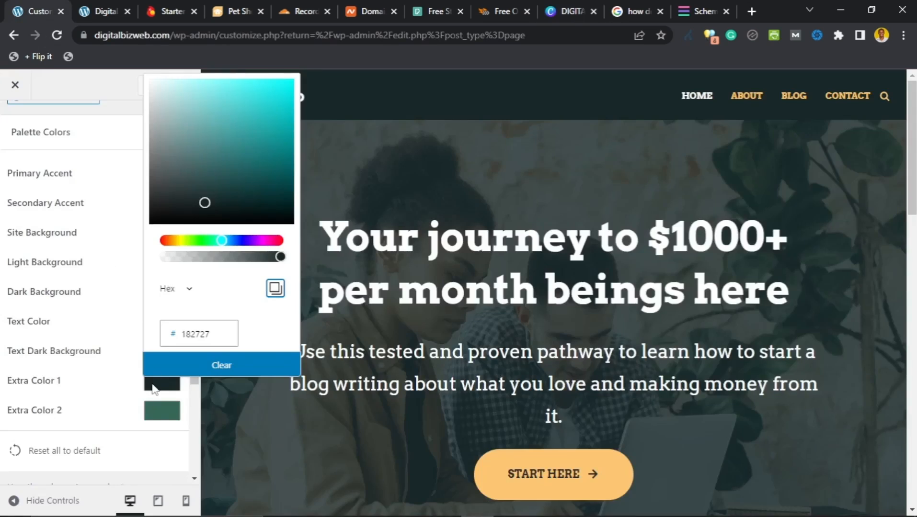
pyautogui.click(61, 338)
pyautogui.scroll(3, 93, 333)
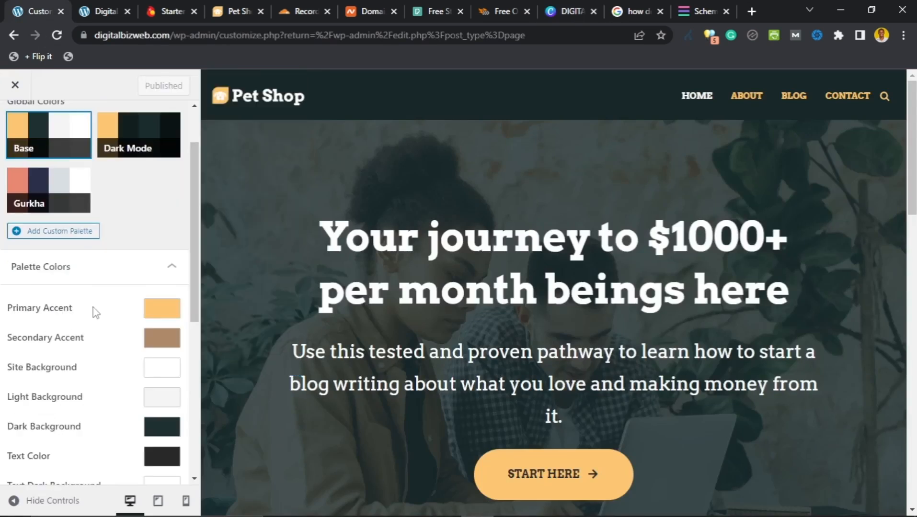
pyautogui.scroll(-1, 93, 307)
pyautogui.scroll(-1, 91, 306)
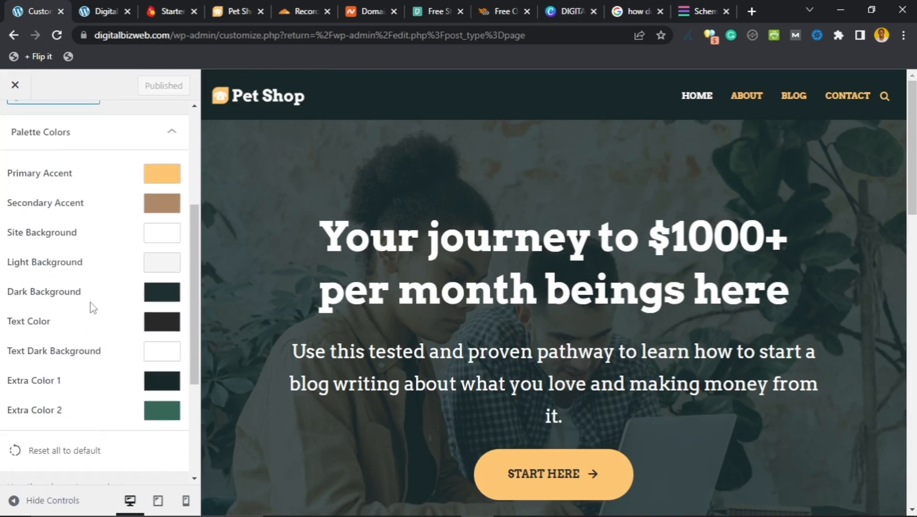
pyautogui.scroll(1, 90, 305)
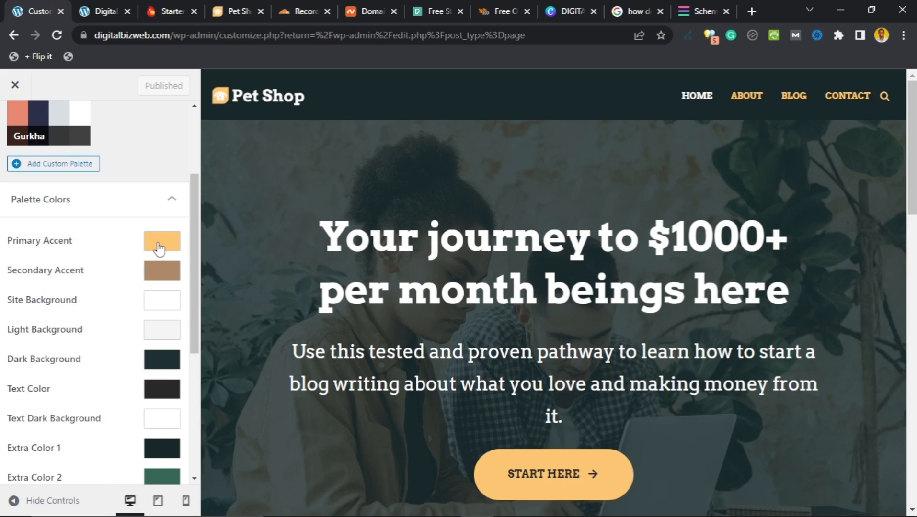
pyautogui.click(159, 248)
pyautogui.scroll(-1, 273, 390)
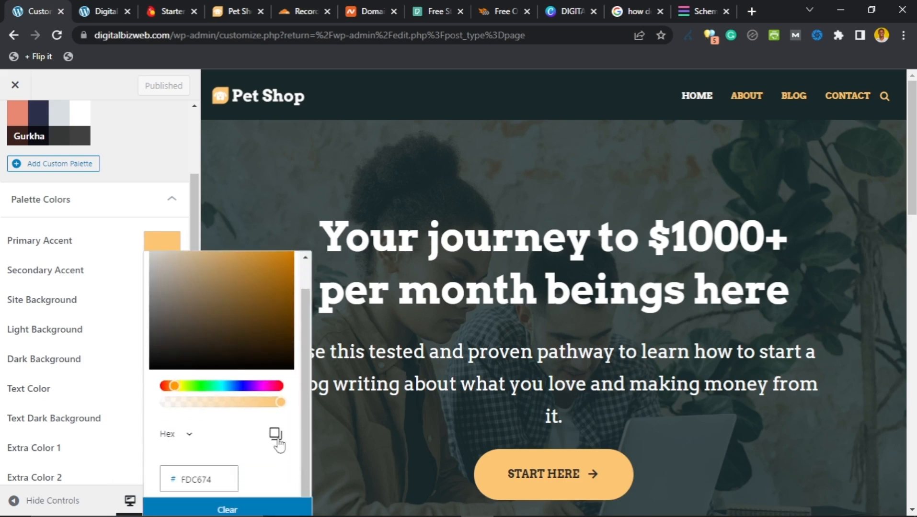
pyautogui.click(275, 434)
pyautogui.click(573, 8)
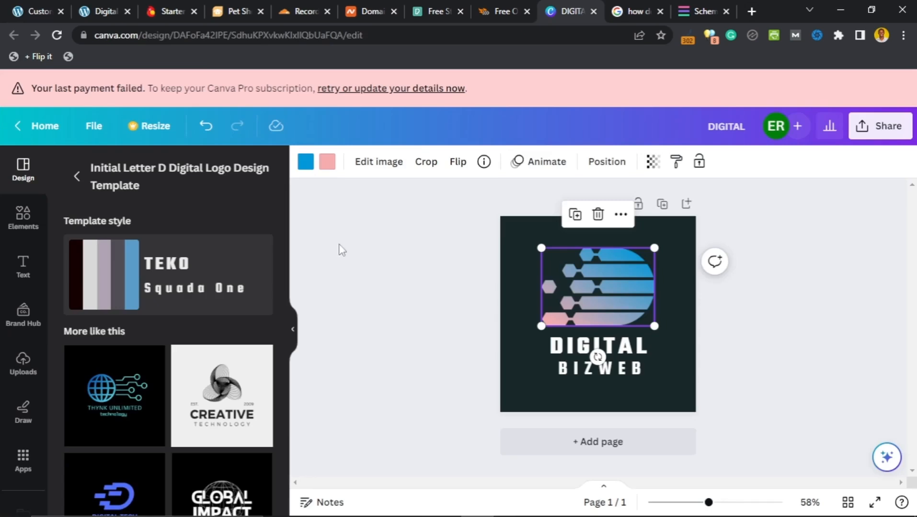
# Step: Paste #fdc674 into the gradient's pink colour search and apply that yellow to the logo graphic
pyautogui.click(327, 168)
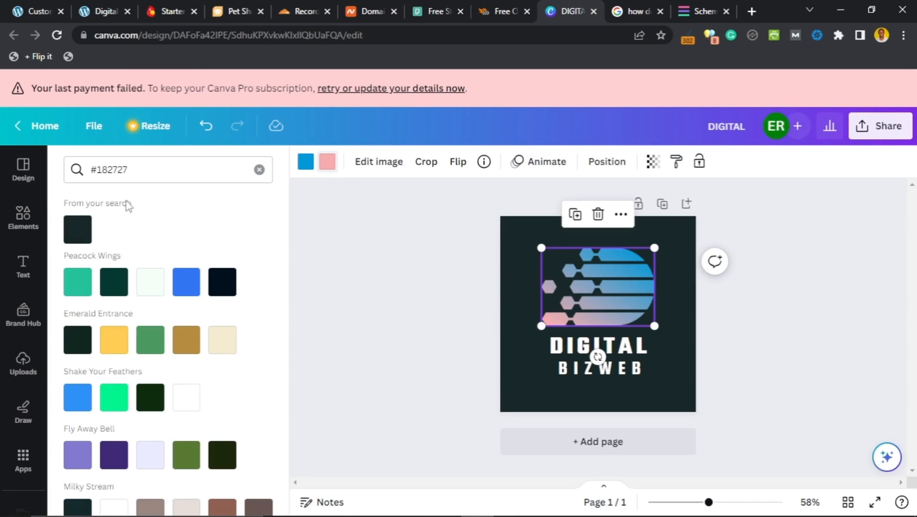
pyautogui.moveTo(129, 172); pyautogui.dragTo(75, 169)
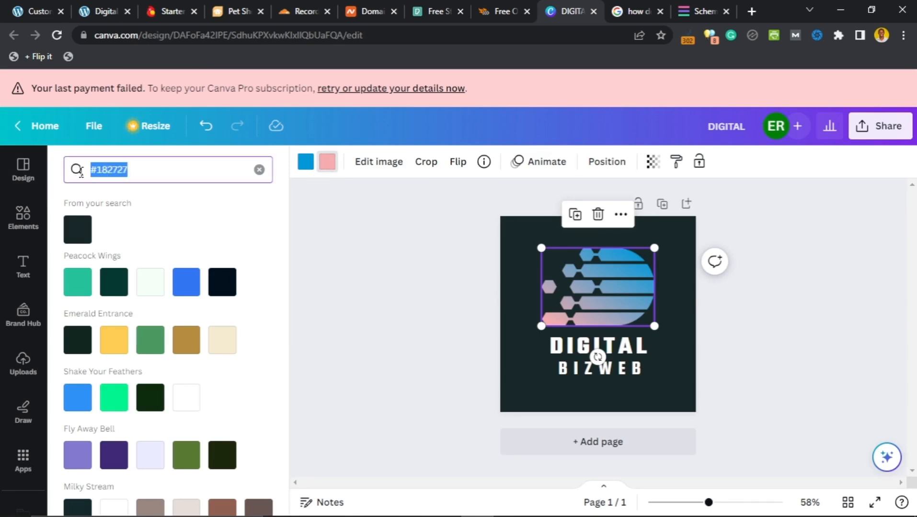
pyautogui.hotkey('ctrl', 'v')
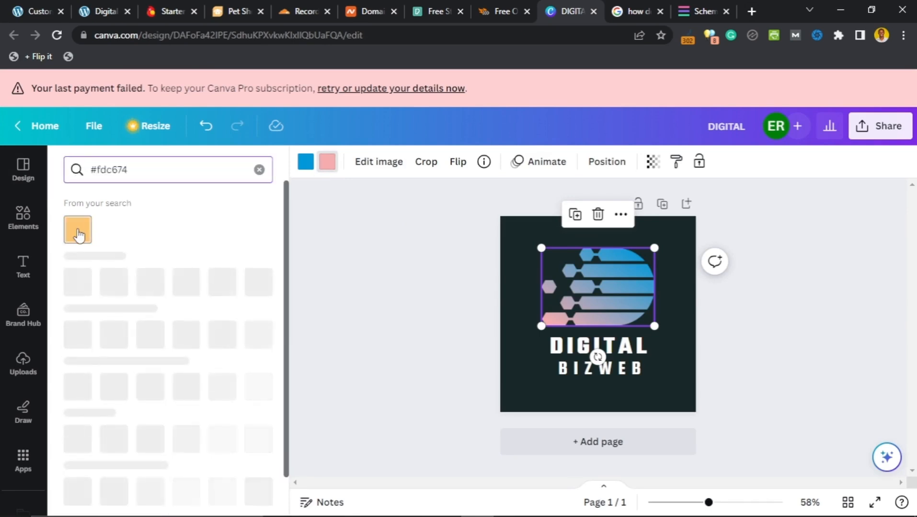
pyautogui.click(79, 234)
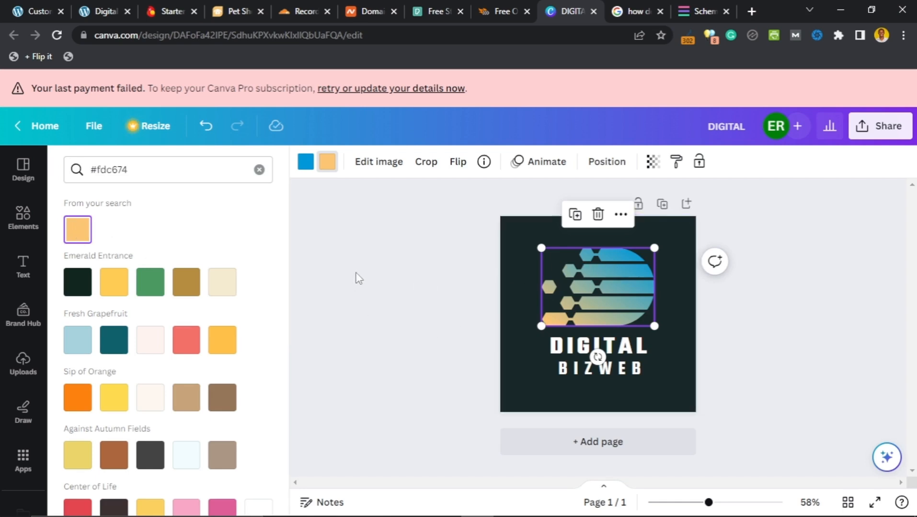
pyautogui.click(40, 15)
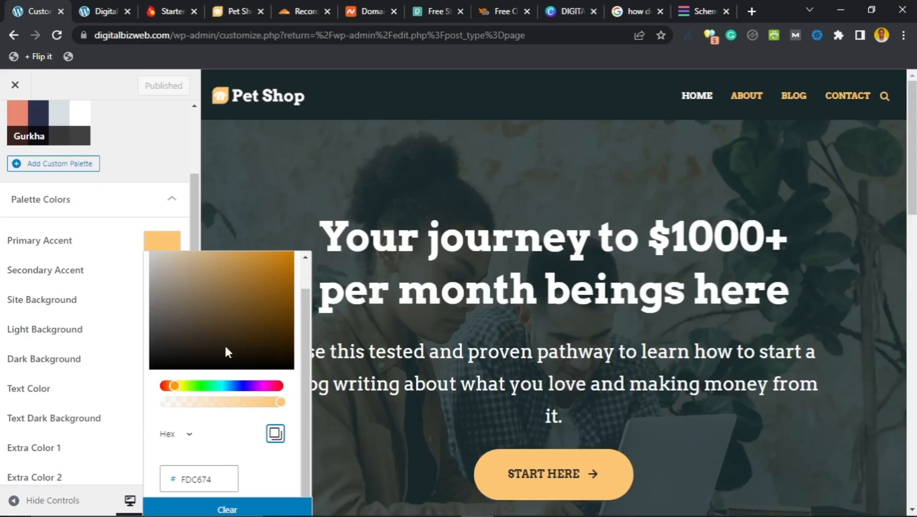
# Step: Read Extra Color 2's hex value 366859 in the palette, then return to Canva
pyautogui.click(133, 226)
pyautogui.scroll(-2, 121, 285)
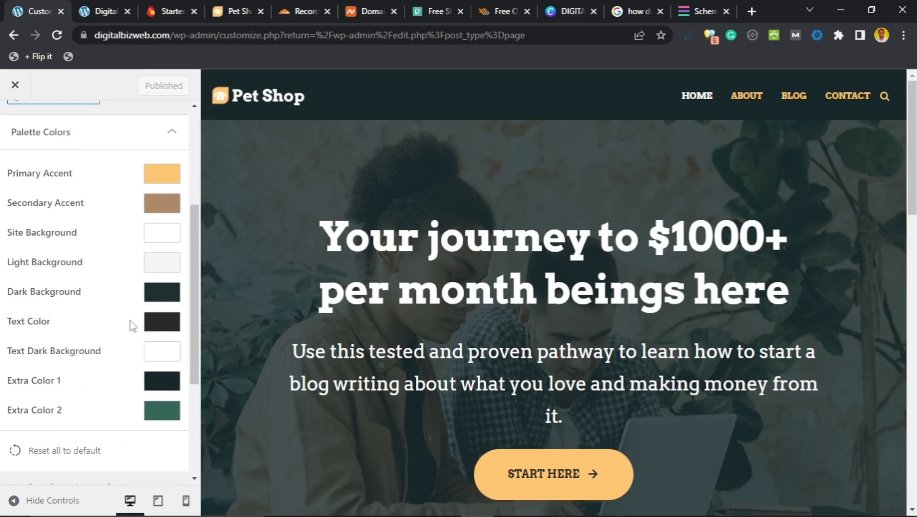
pyautogui.click(152, 415)
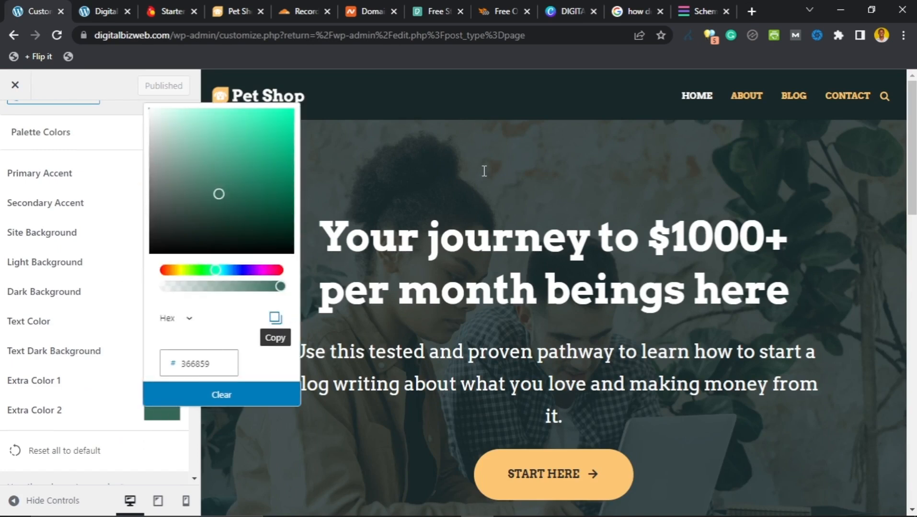
pyautogui.click(570, 11)
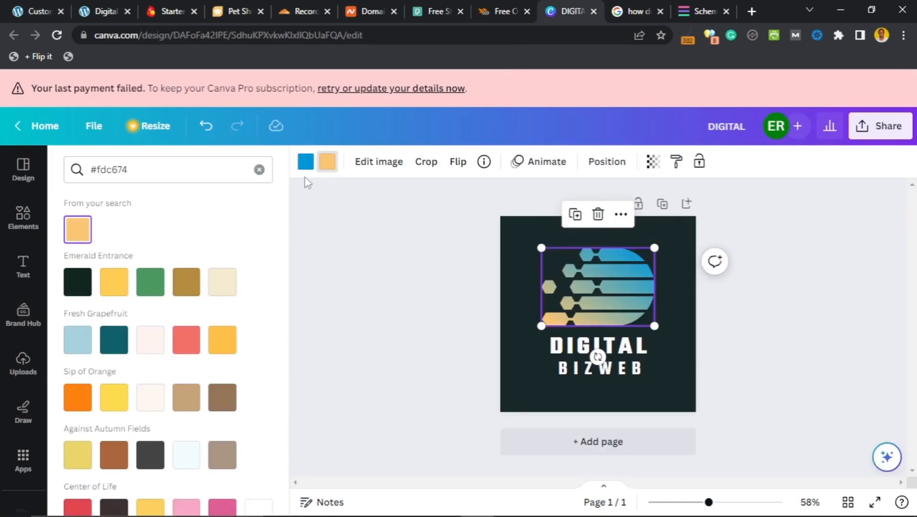
# Step: Replace the gradient's blue stop with the pasted green #366859, so it runs green to gold
pyautogui.click(306, 165)
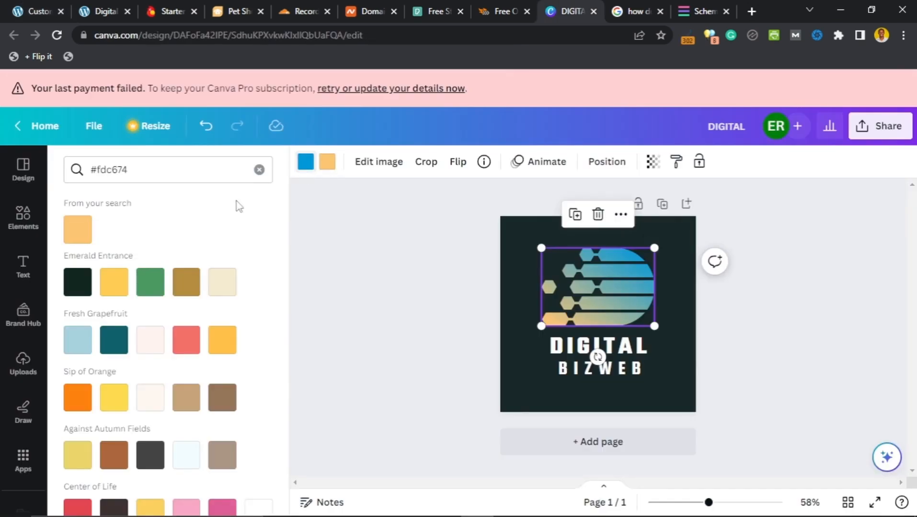
pyautogui.click(168, 173)
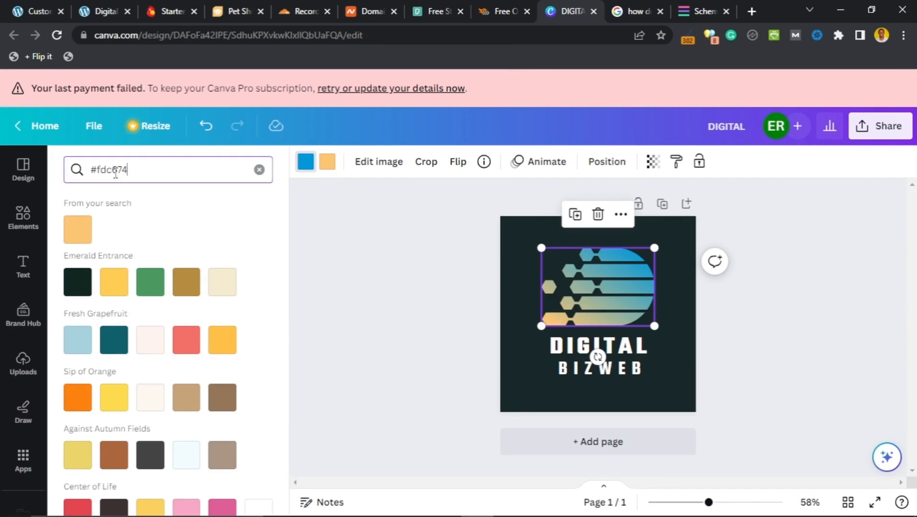
pyautogui.moveTo(128, 170); pyautogui.dragTo(69, 170)
pyautogui.hotkey('ctrl', 'v')
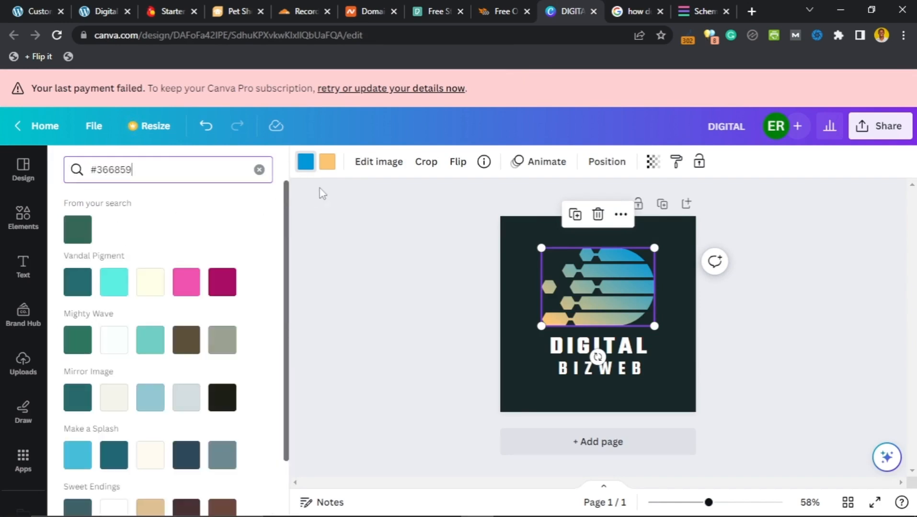
pyautogui.click(70, 239)
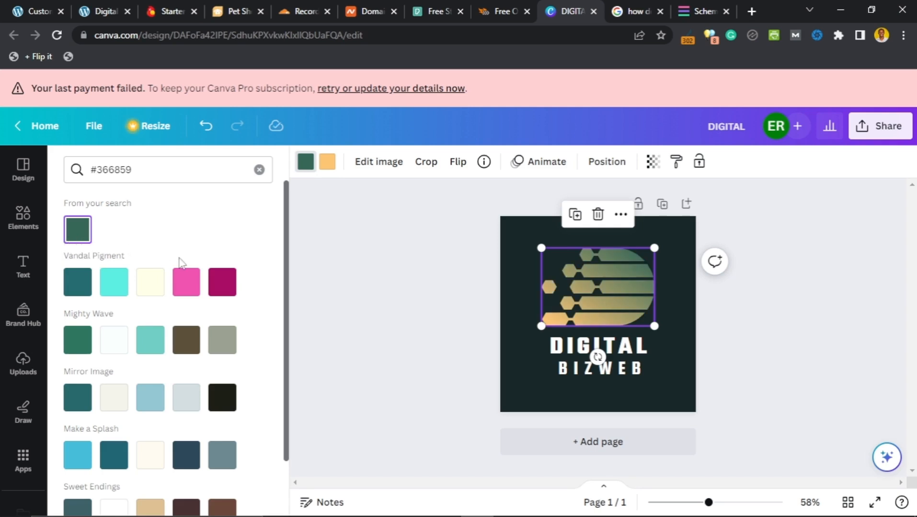
pyautogui.click(397, 275)
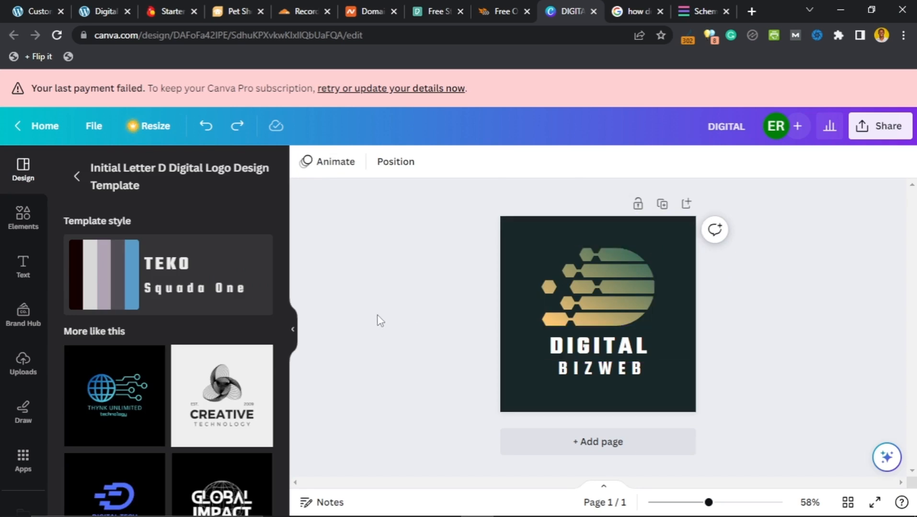
# Step: Scale up the logo graphic and DIGITAL BIZWEB text together and recentre them on the page
pyautogui.moveTo(445, 260); pyautogui.dragTo(618, 337)
pyautogui.moveTo(638, 286); pyautogui.dragTo(657, 257)
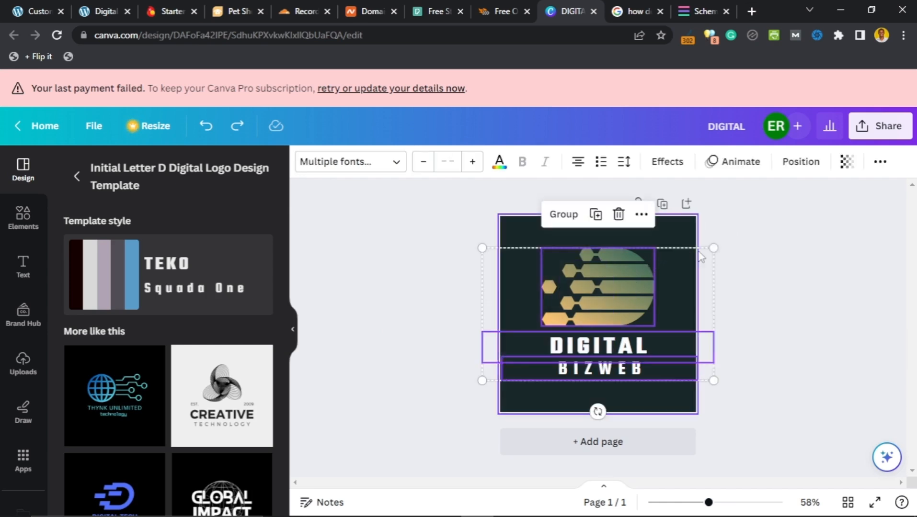
pyautogui.moveTo(715, 248); pyautogui.dragTo(768, 215)
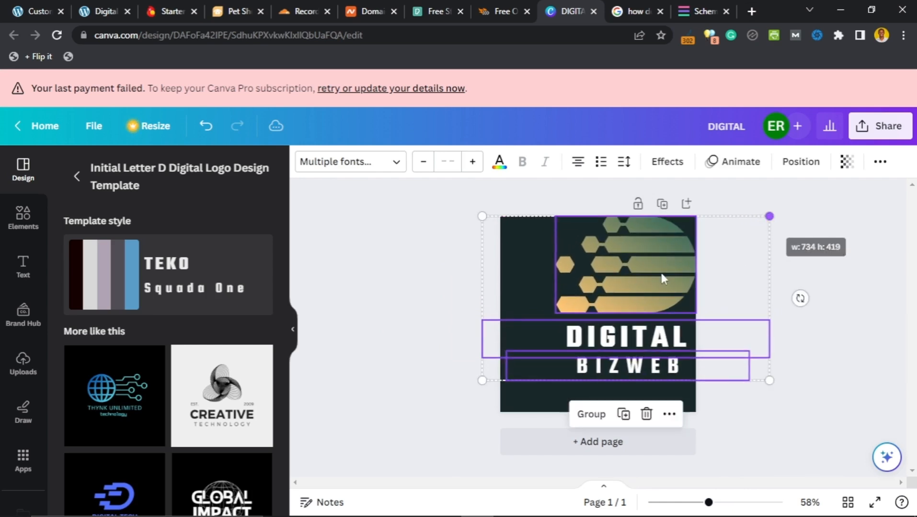
pyautogui.moveTo(655, 286)
pyautogui.mouseDown()
pyautogui.moveTo(620, 297)
pyautogui.moveTo(626, 303)
pyautogui.mouseUp()
pyautogui.click(794, 266)
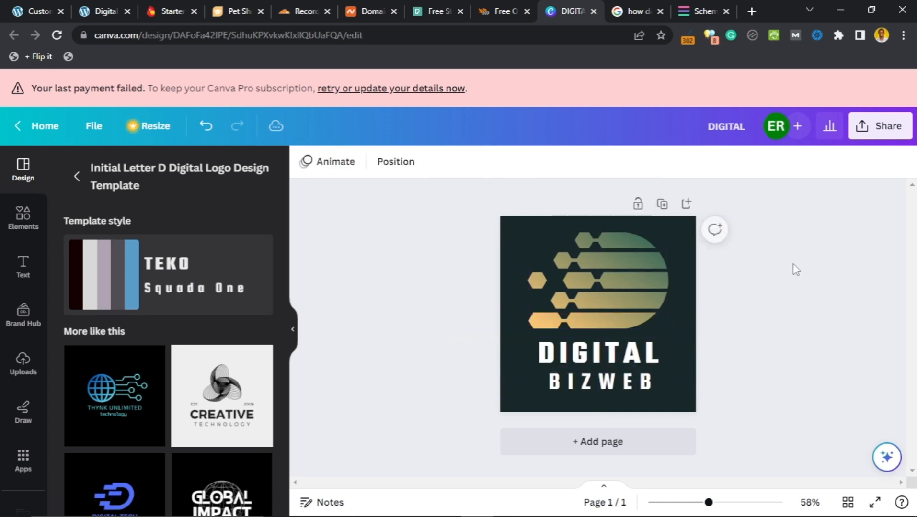
# Step: Duplicate the logo page as Page 2
pyautogui.click(662, 205)
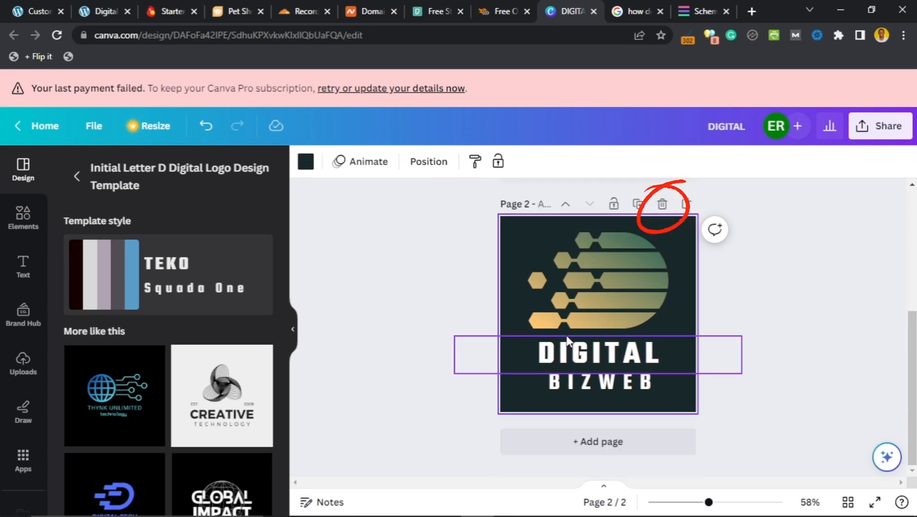
pyautogui.scroll(5, 601, 283)
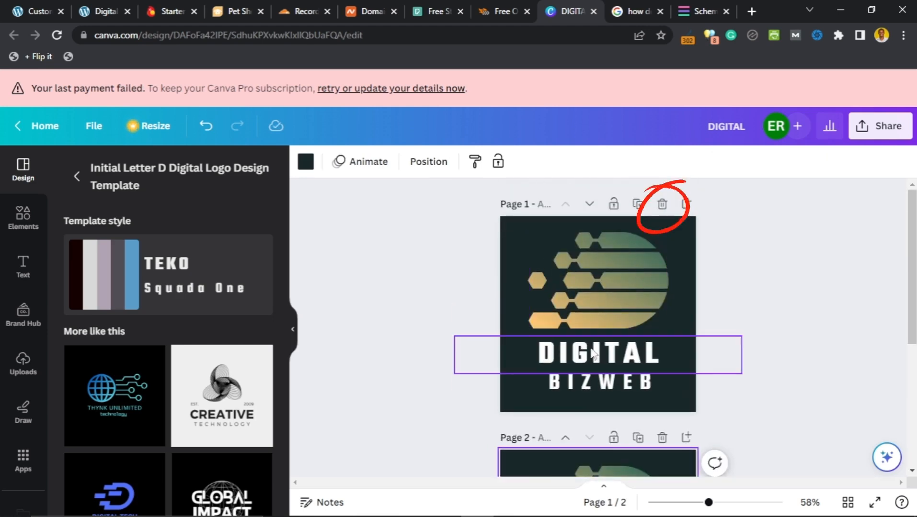
pyautogui.scroll(-2, 598, 350)
pyautogui.moveTo(451, 288); pyautogui.dragTo(595, 316)
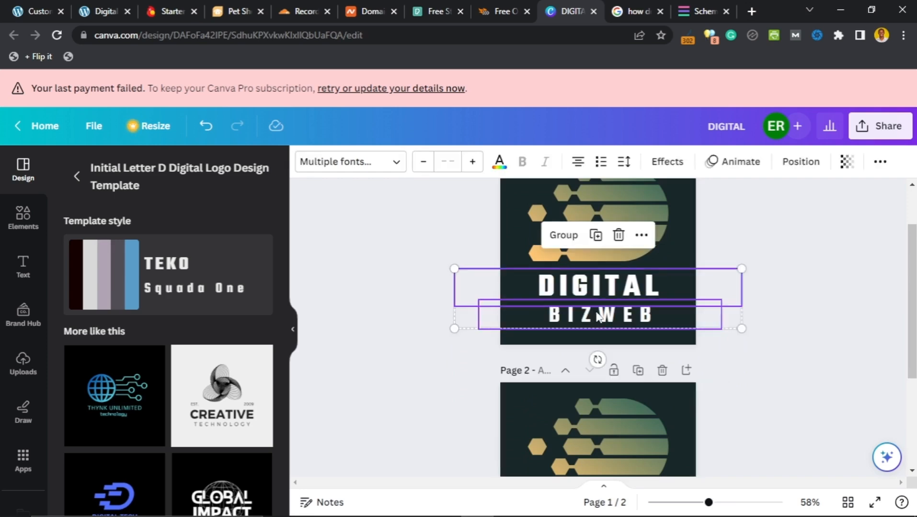
# Step: Delete the text from Page 1, then enlarge and centre the green-to-gold hexagon graphic alone
pyautogui.press('Delete')
pyautogui.scroll(2, 380, 357)
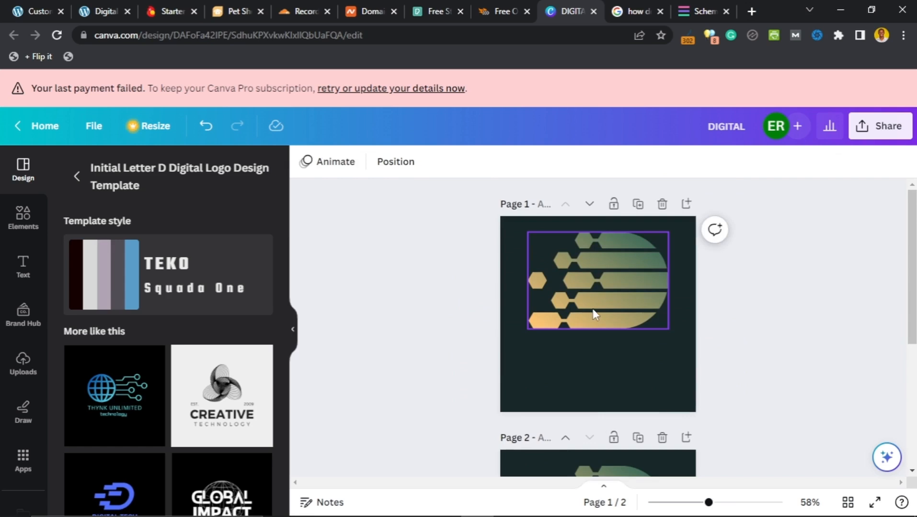
pyautogui.click(612, 293)
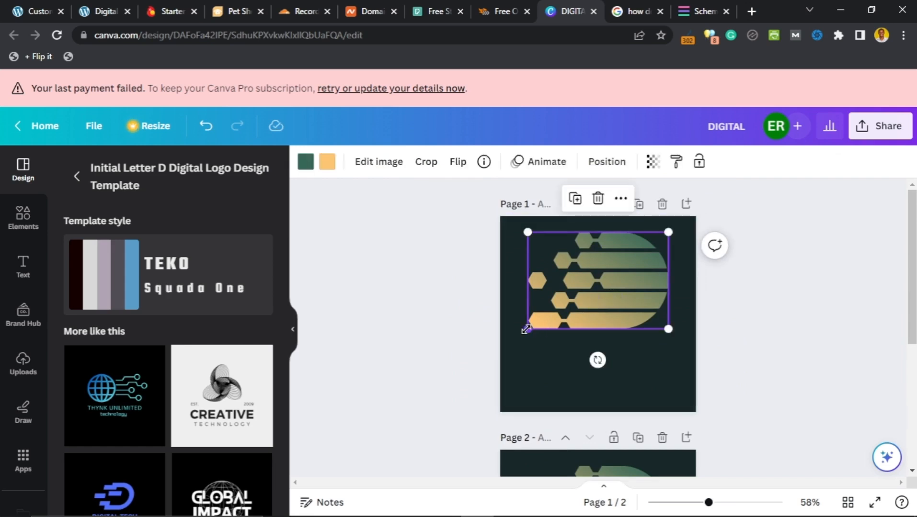
pyautogui.moveTo(526, 329); pyautogui.dragTo(464, 411)
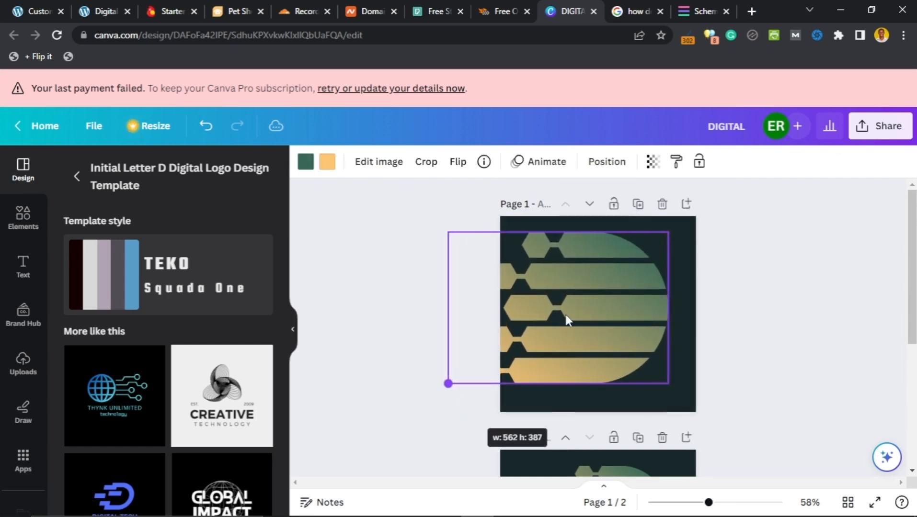
pyautogui.moveTo(571, 321); pyautogui.dragTo(603, 321)
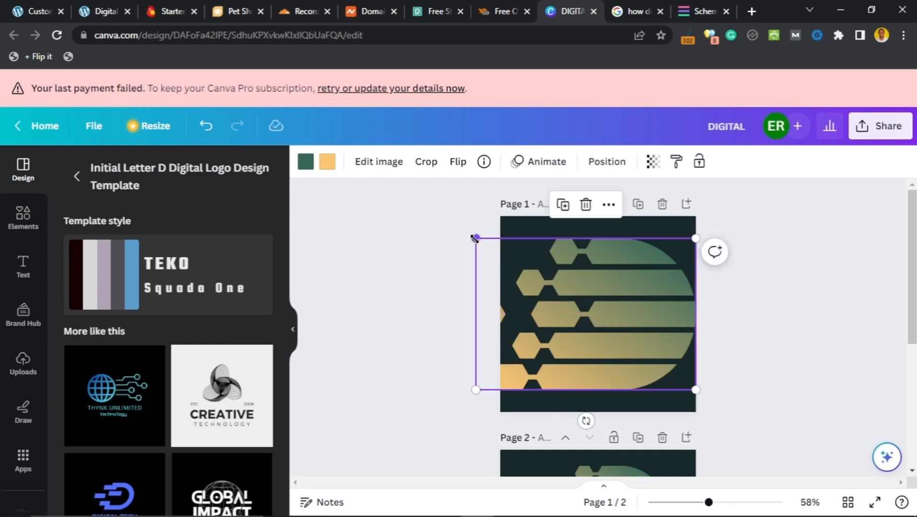
pyautogui.moveTo(490, 247); pyautogui.dragTo(500, 254)
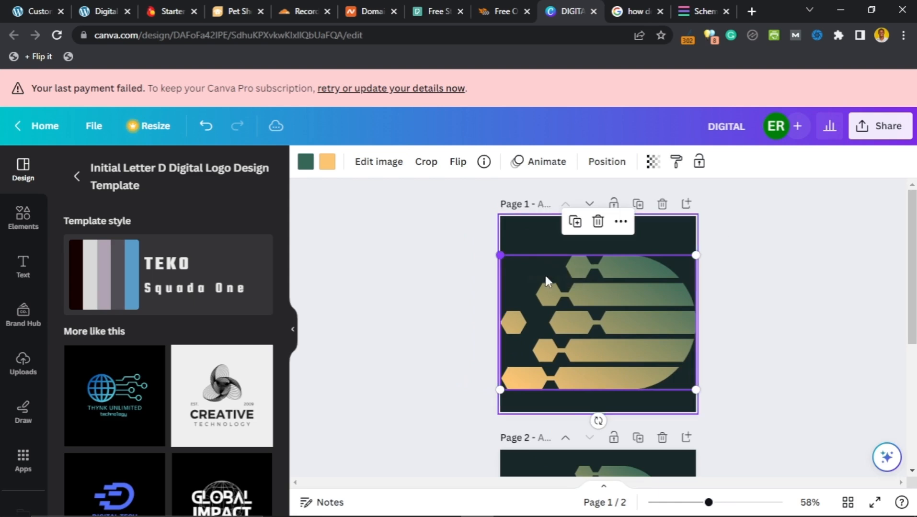
pyautogui.moveTo(604, 303); pyautogui.dragTo(602, 308)
pyautogui.click(733, 311)
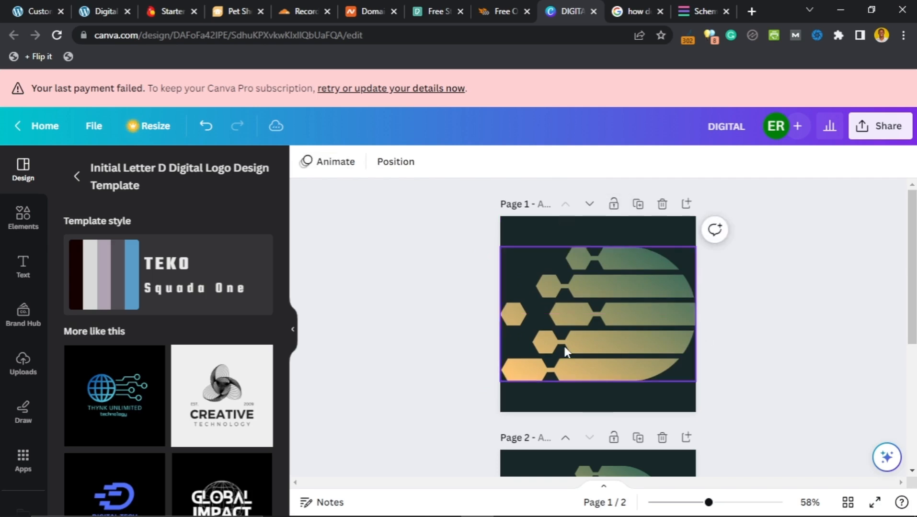
pyautogui.scroll(-5, 374, 303)
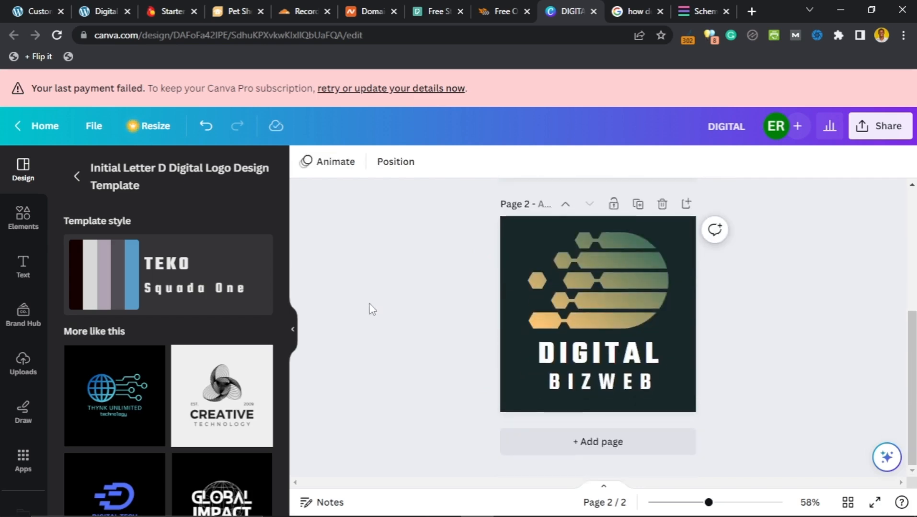
pyautogui.scroll(4, 372, 310)
pyautogui.scroll(1, 372, 310)
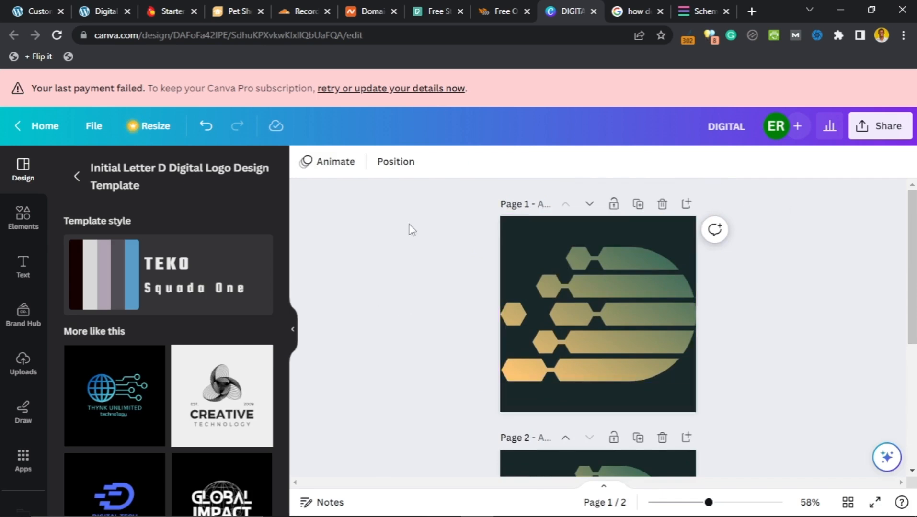
# Step: Leave Colors & Background for the main customizer menu and go to the Header builder
pyautogui.click(47, 7)
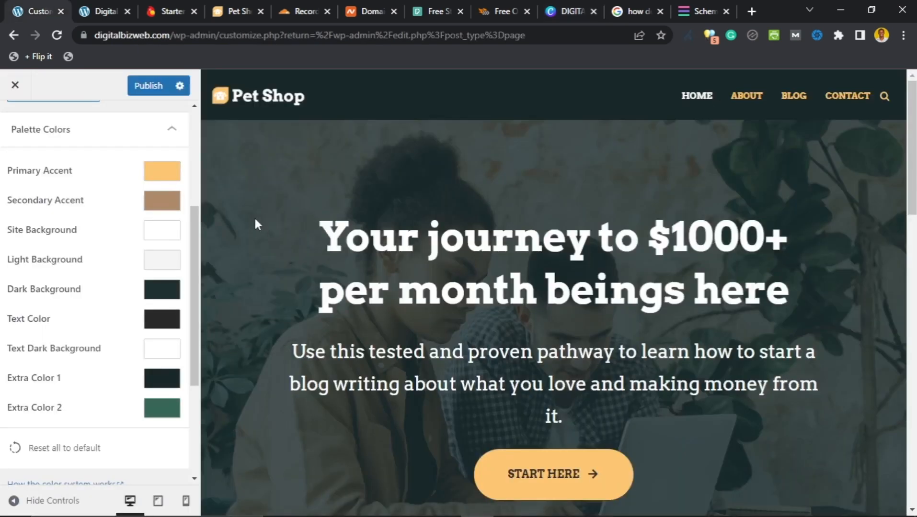
pyautogui.scroll(5, 33, 124)
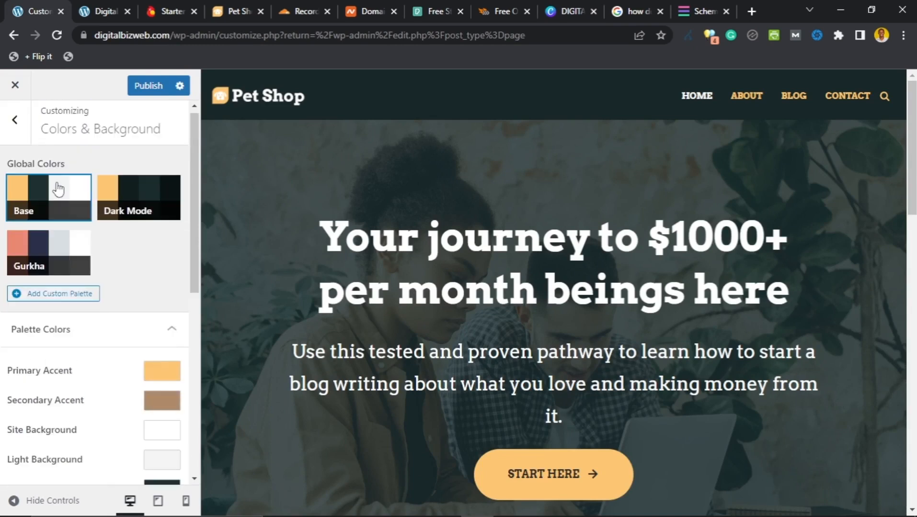
pyautogui.click(6, 142)
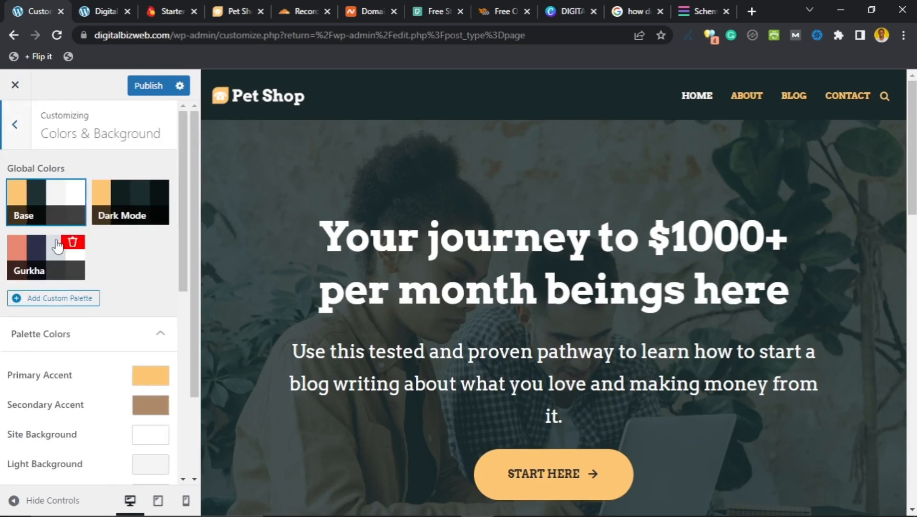
pyautogui.scroll(-3, 39, 273)
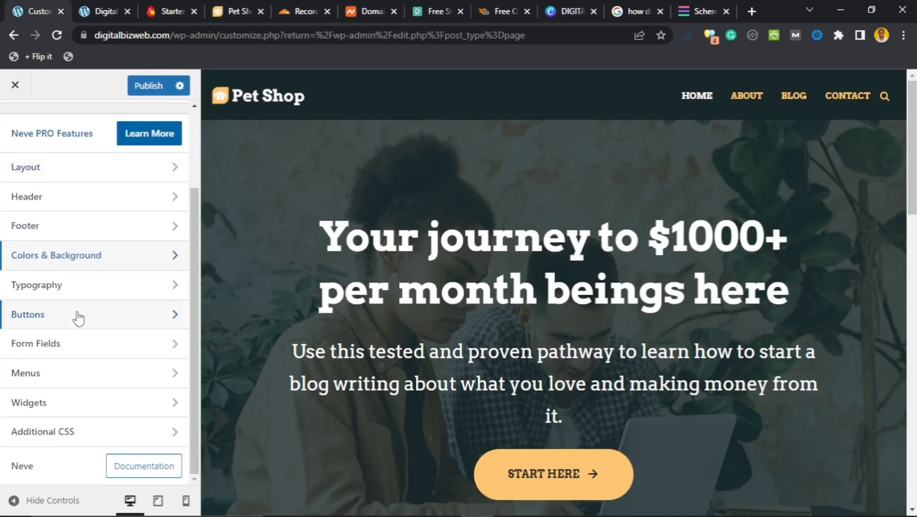
pyautogui.scroll(2, 51, 214)
pyautogui.scroll(-2, 52, 218)
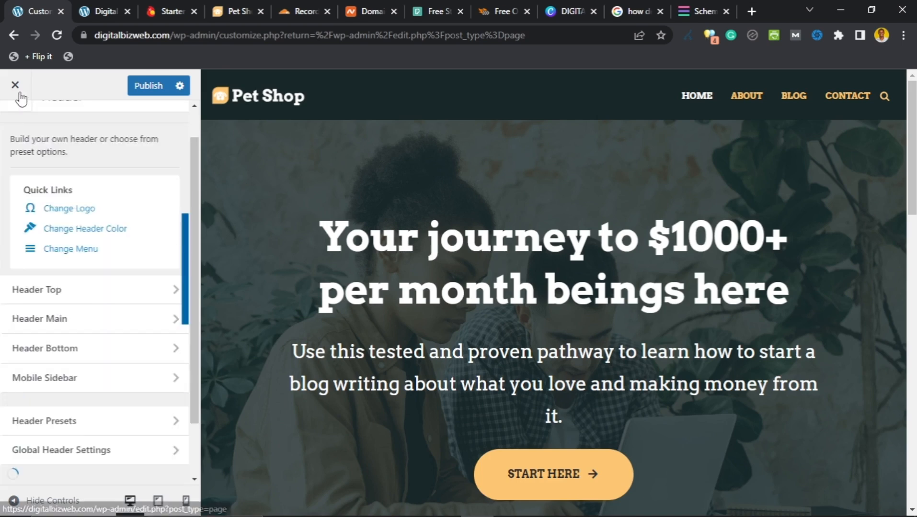
pyautogui.scroll(-3, 134, 305)
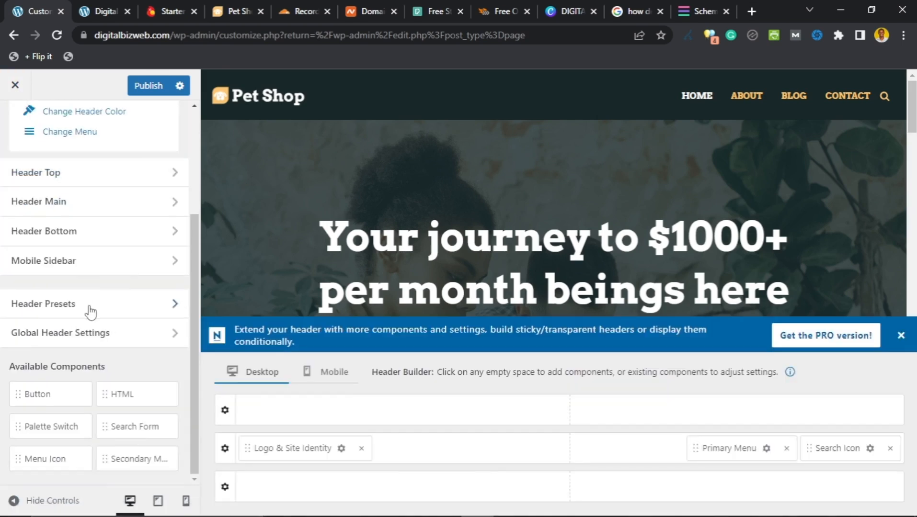
pyautogui.scroll(3, 82, 249)
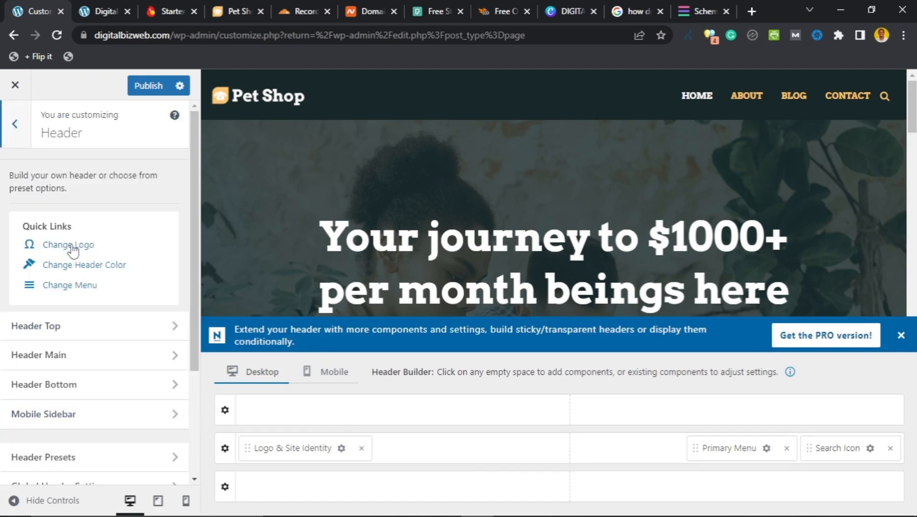
# Step: Open Logo & Site Identity and review the current pet-shop logo settings
pyautogui.click(70, 245)
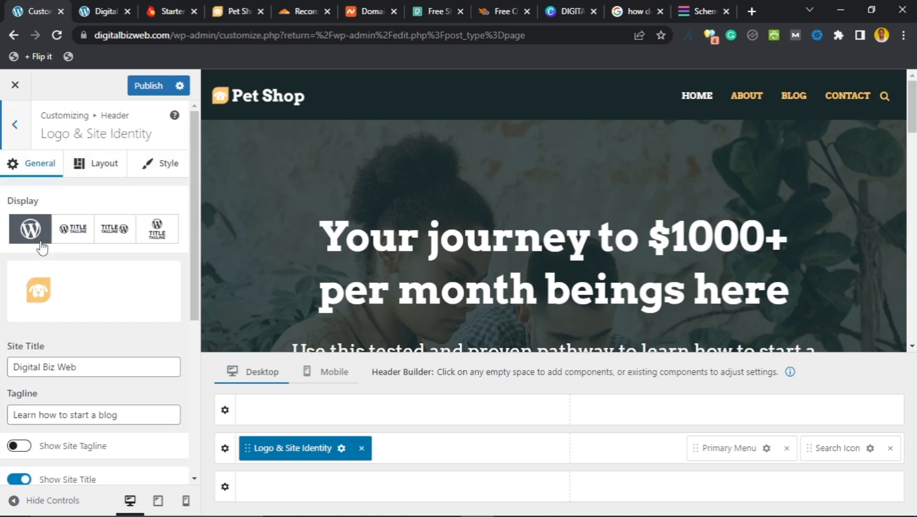
pyautogui.scroll(-1, 57, 225)
pyautogui.scroll(1, 58, 203)
pyautogui.click(16, 125)
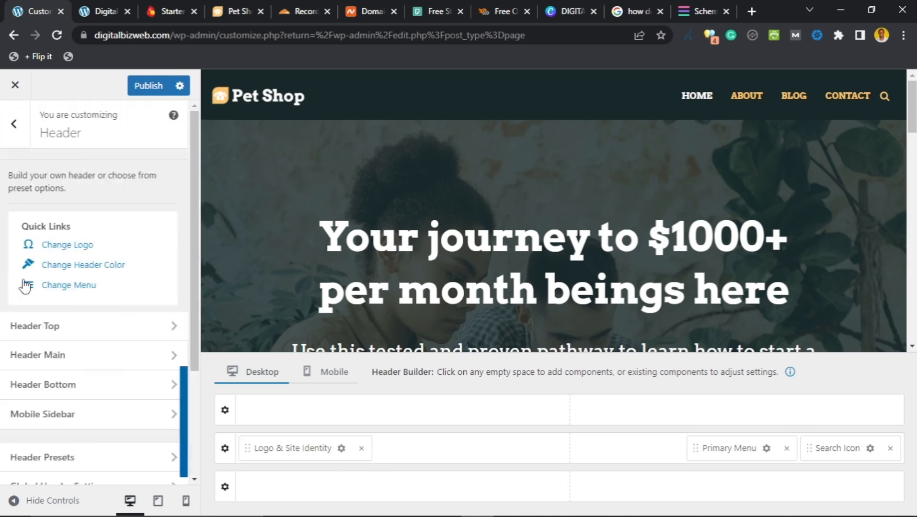
pyautogui.click(65, 247)
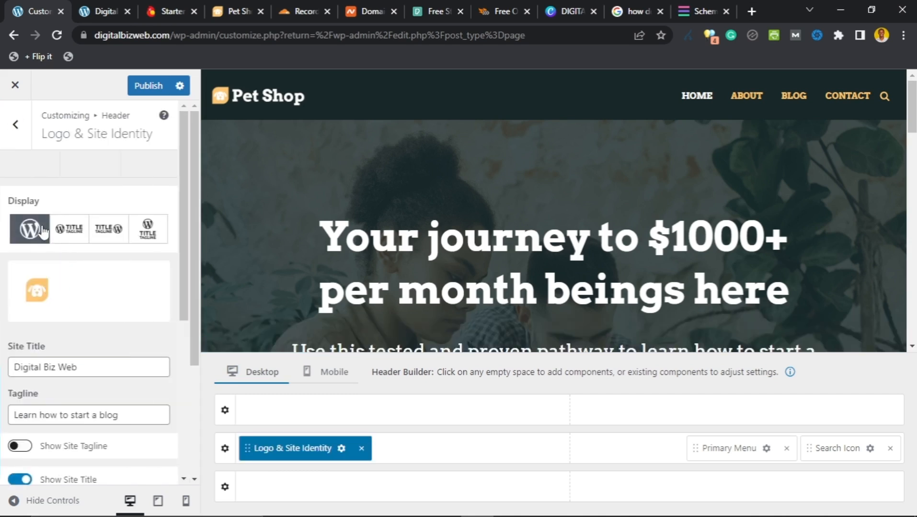
pyautogui.scroll(-2, 43, 237)
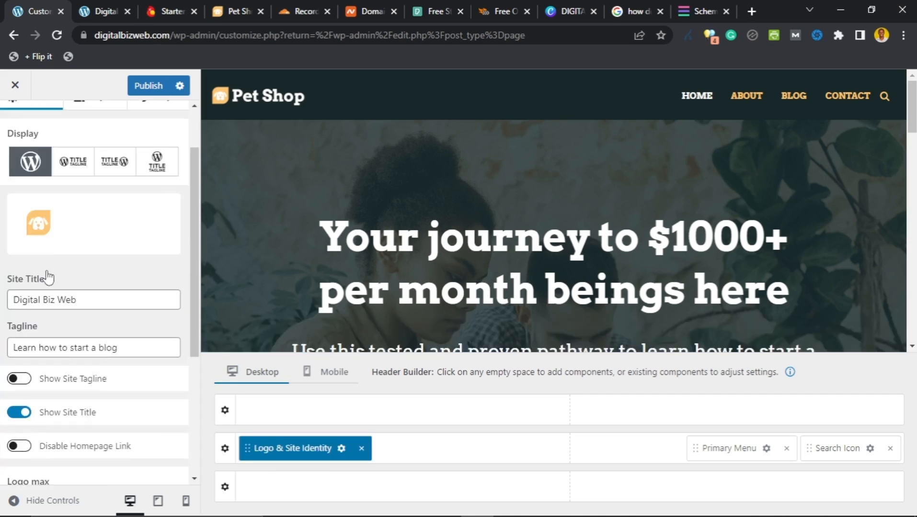
pyautogui.scroll(-2, 48, 247)
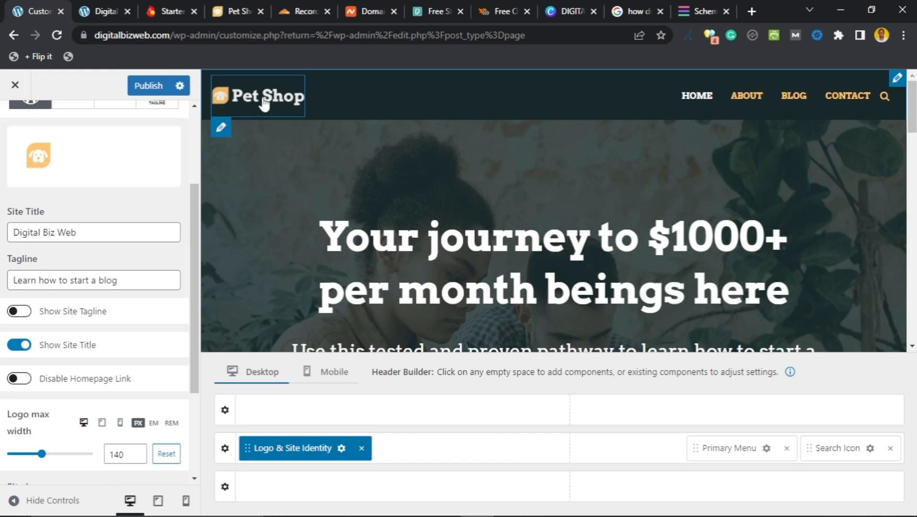
pyautogui.scroll(-3, 50, 288)
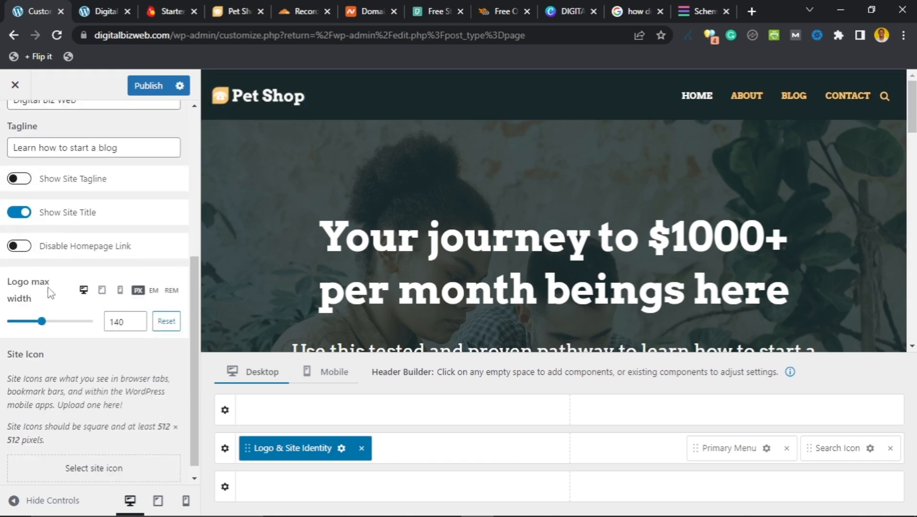
pyautogui.scroll(-1, 51, 292)
pyautogui.scroll(1, 50, 288)
pyautogui.scroll(-1, 50, 288)
pyautogui.scroll(3, 58, 290)
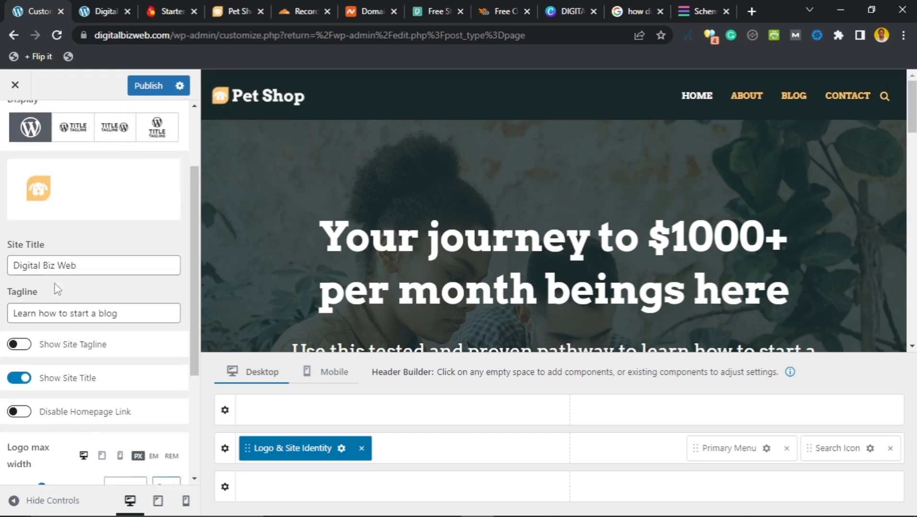
pyautogui.scroll(1, 57, 287)
# Step: Open the logo's media library, close it without changes, and return to Canva
pyautogui.moveTo(92, 211)
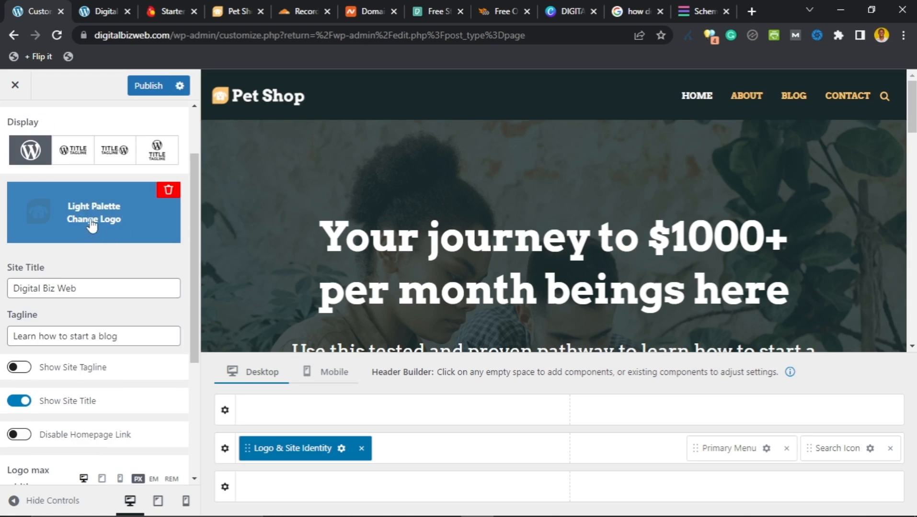
pyautogui.click(90, 218)
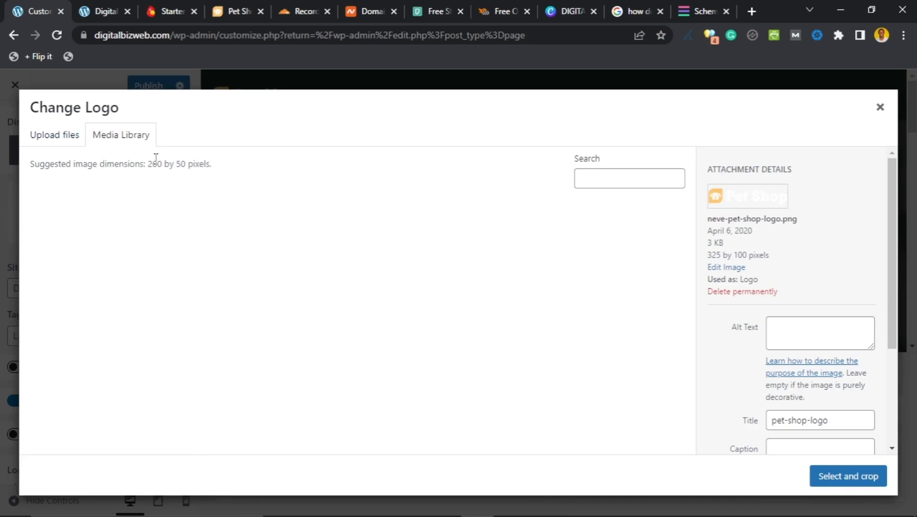
pyautogui.click(880, 107)
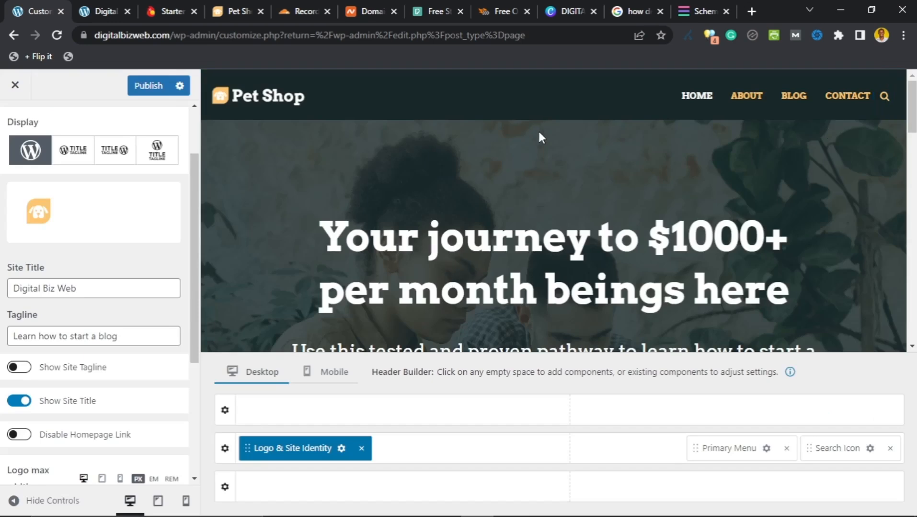
pyautogui.click(575, 11)
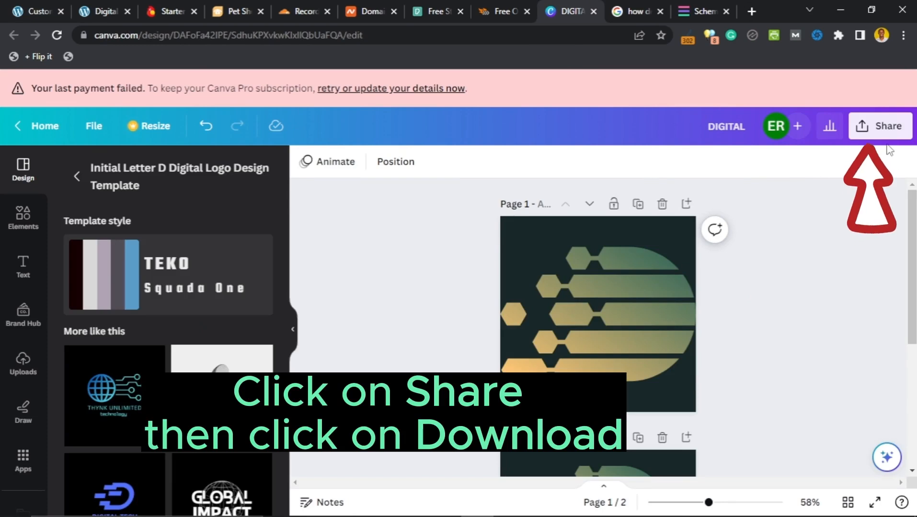
# Step: Download only Page 1 of the DIGITAL logo design as a 500 × 500 px JPG
pyautogui.click(868, 137)
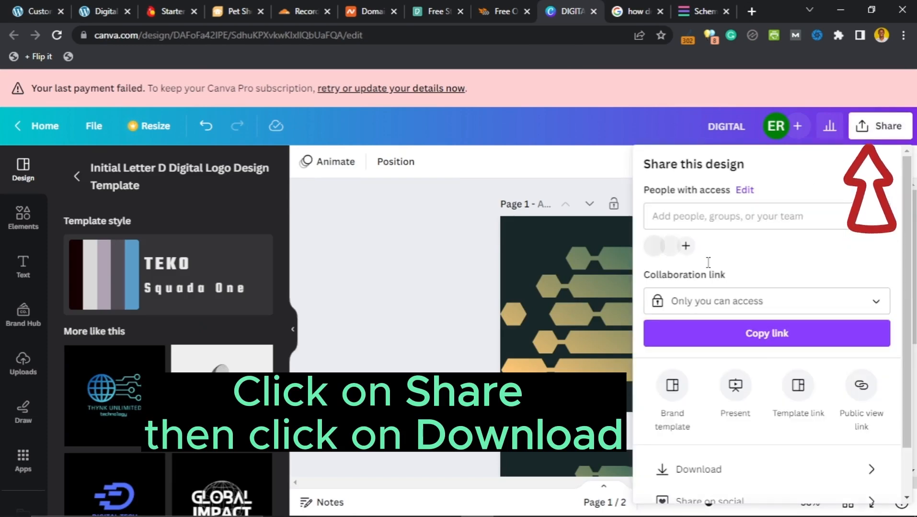
pyautogui.scroll(-1, 738, 343)
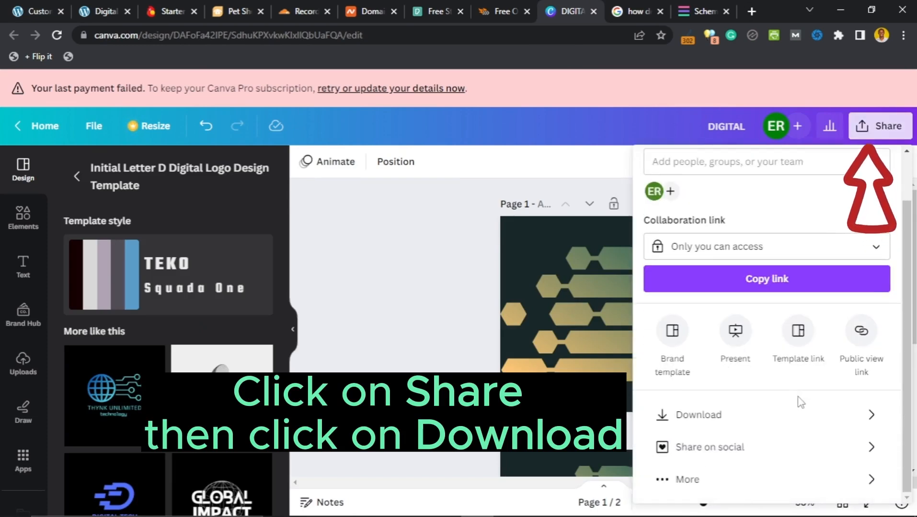
pyautogui.click(804, 416)
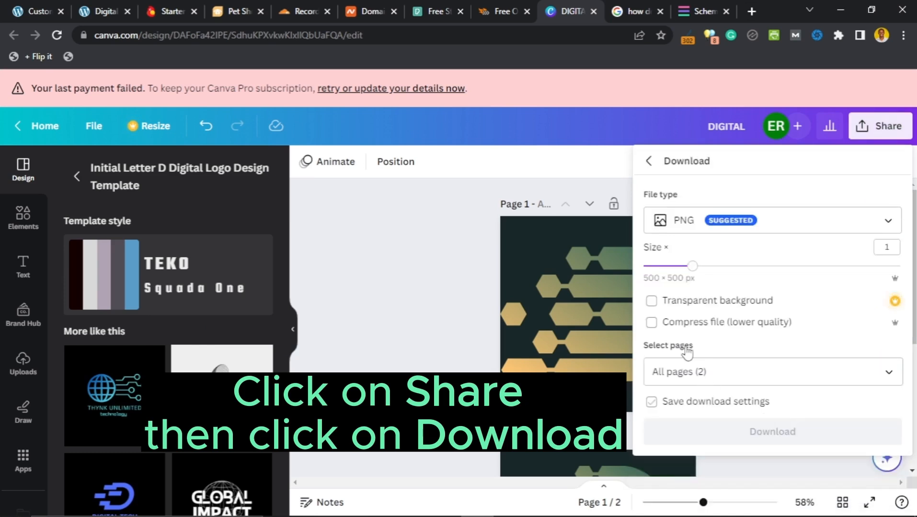
pyautogui.click(782, 311)
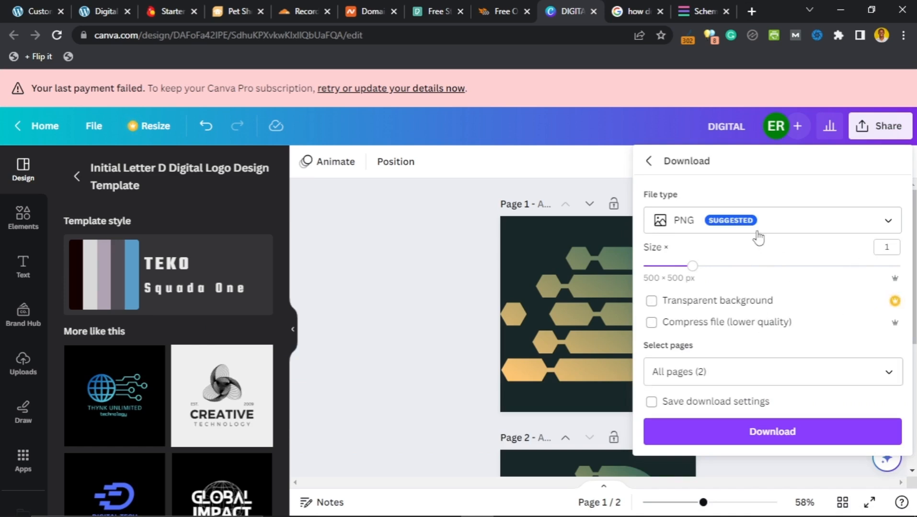
pyautogui.click(776, 233)
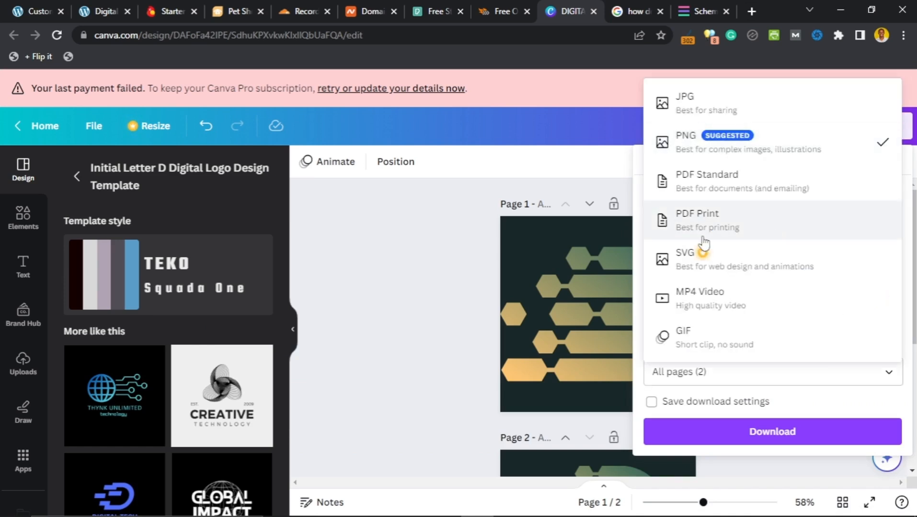
pyautogui.click(730, 111)
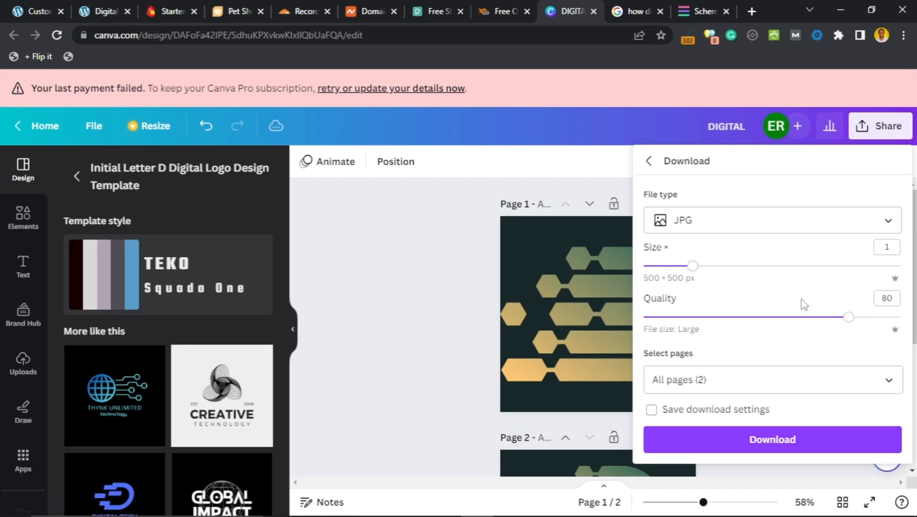
pyautogui.click(776, 381)
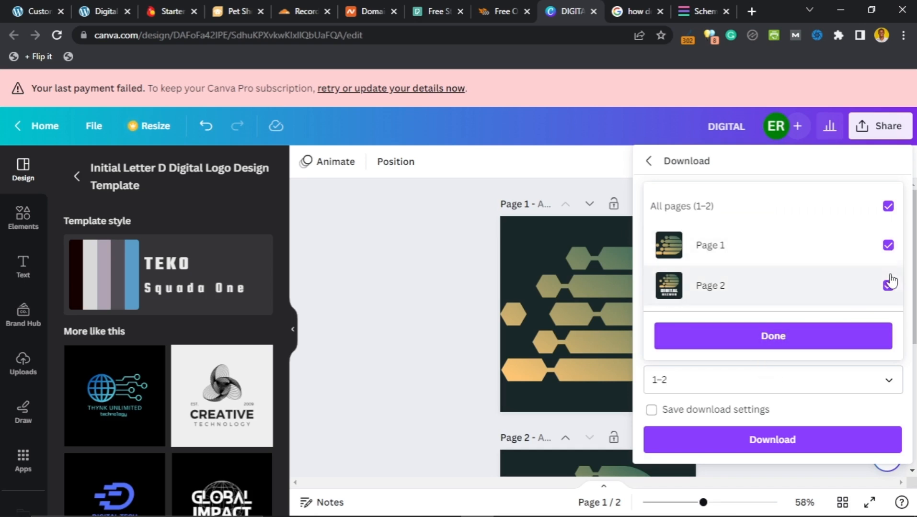
pyautogui.click(888, 209)
pyautogui.click(878, 246)
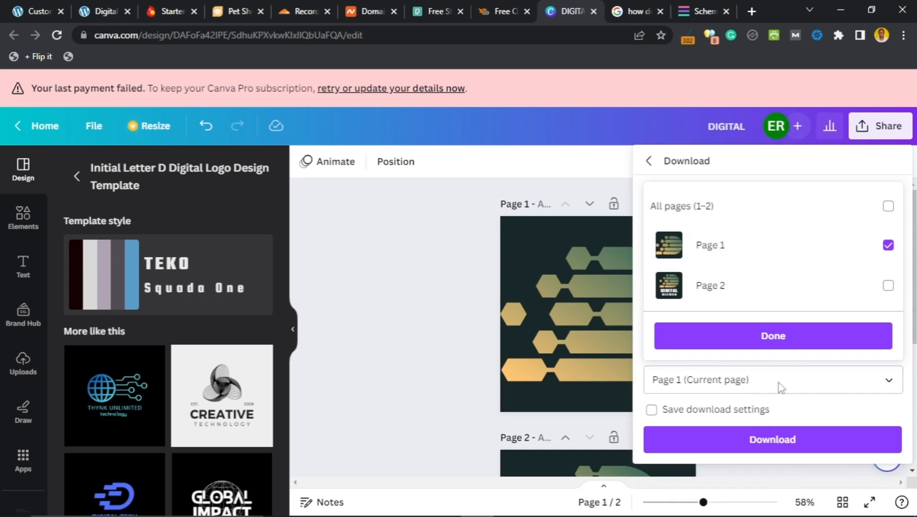
pyautogui.click(780, 344)
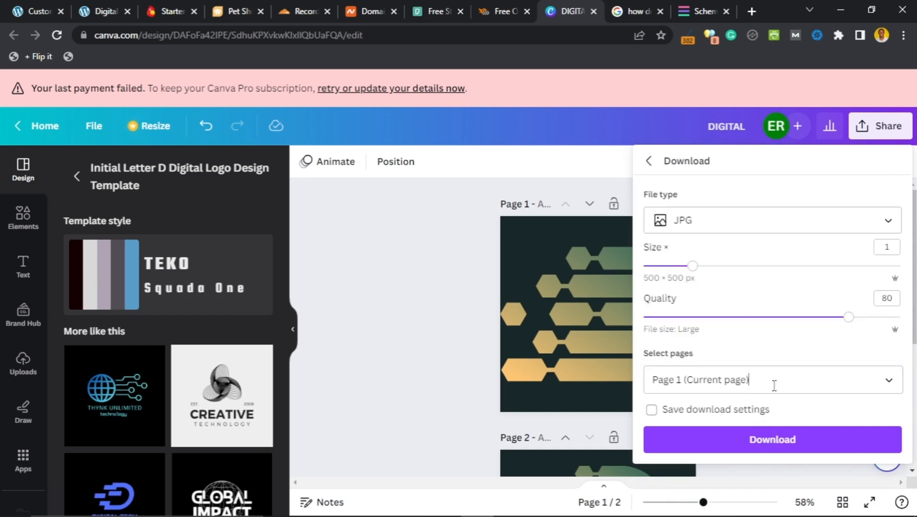
pyautogui.click(764, 445)
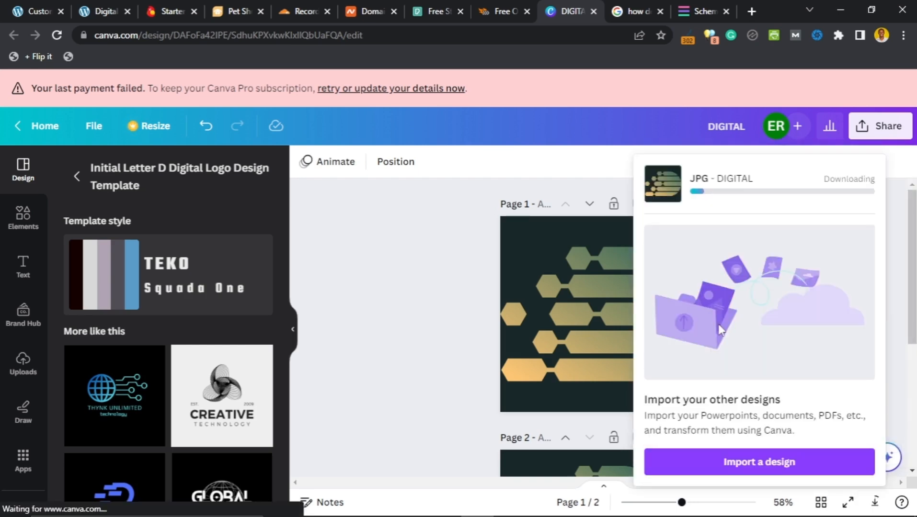
# Step: Name the downloaded Page 1 logo 'digital biz web icon.jpg' and save it in DIGITAL BIZ WEBSITE
pyautogui.moveTo(677, 190)
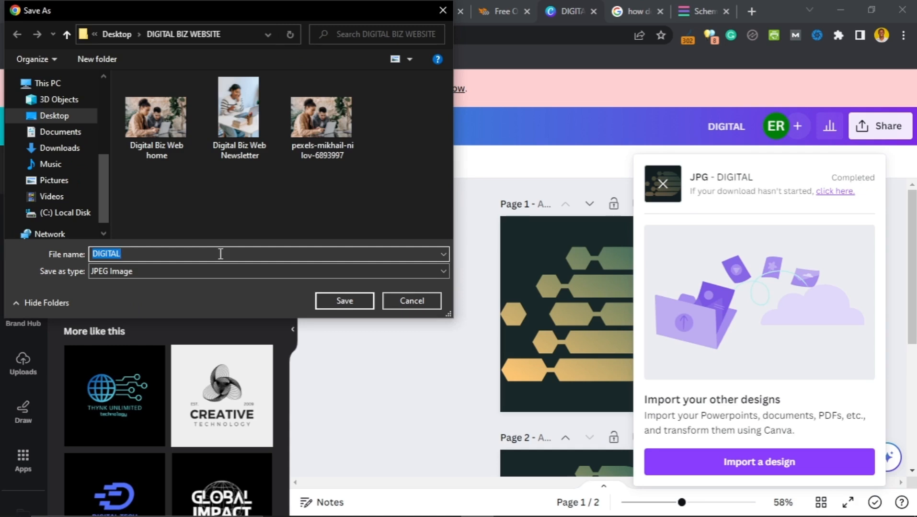
pyautogui.write('idigtal')
pyautogui.hotkey('ctrl', 'a')
pyautogui.write('d')
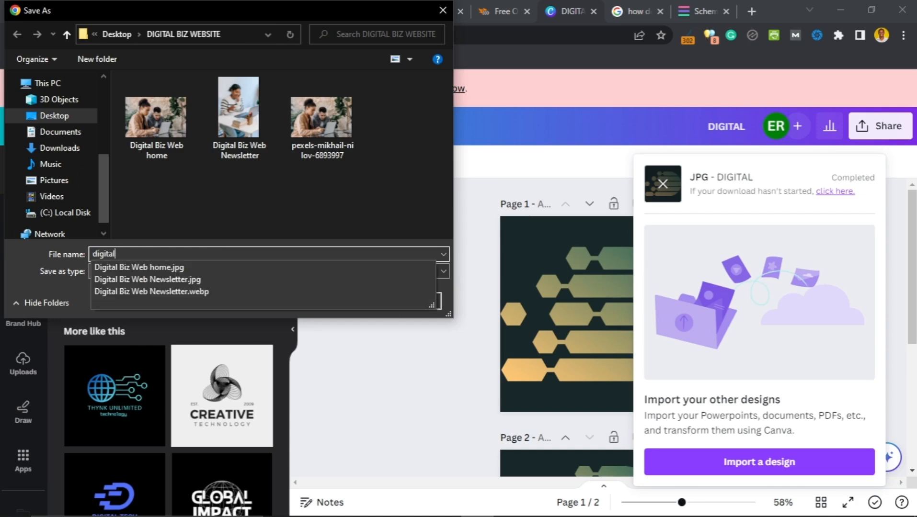
pyautogui.write('igital biz web icon')
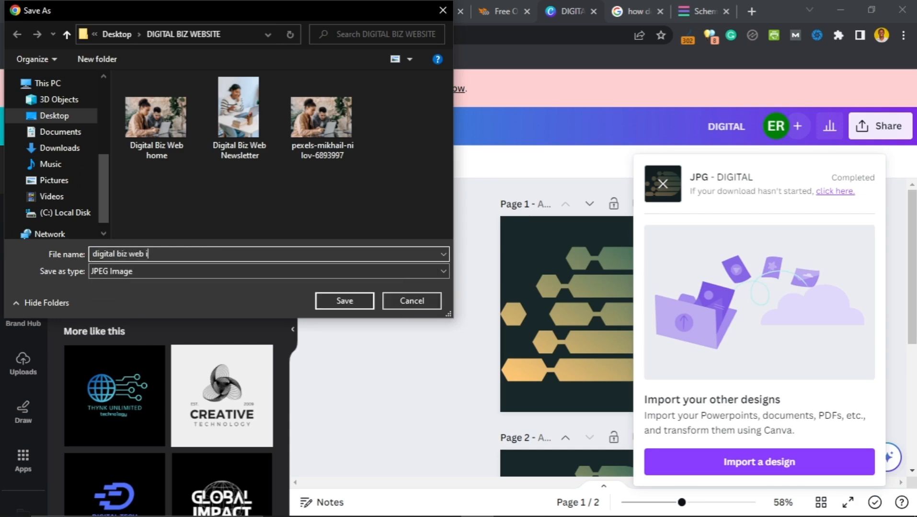
pyautogui.click(348, 303)
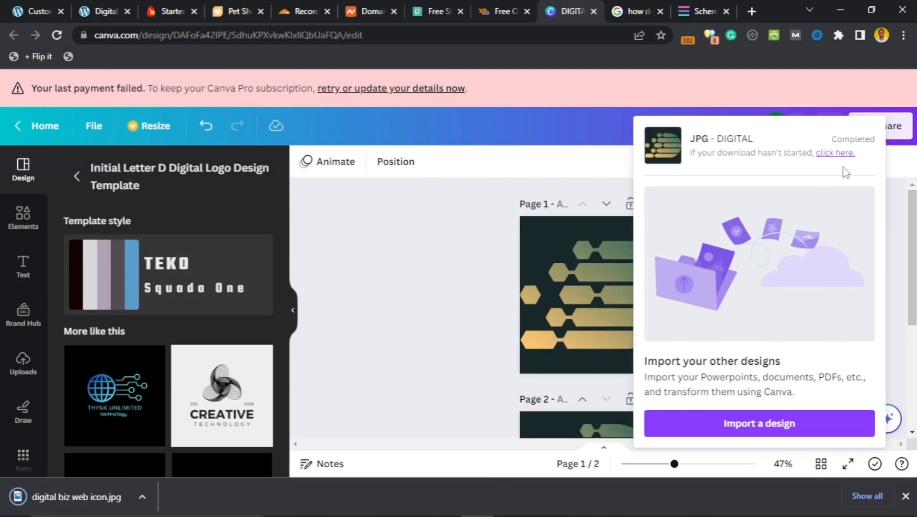
pyautogui.scroll(-1, 713, 333)
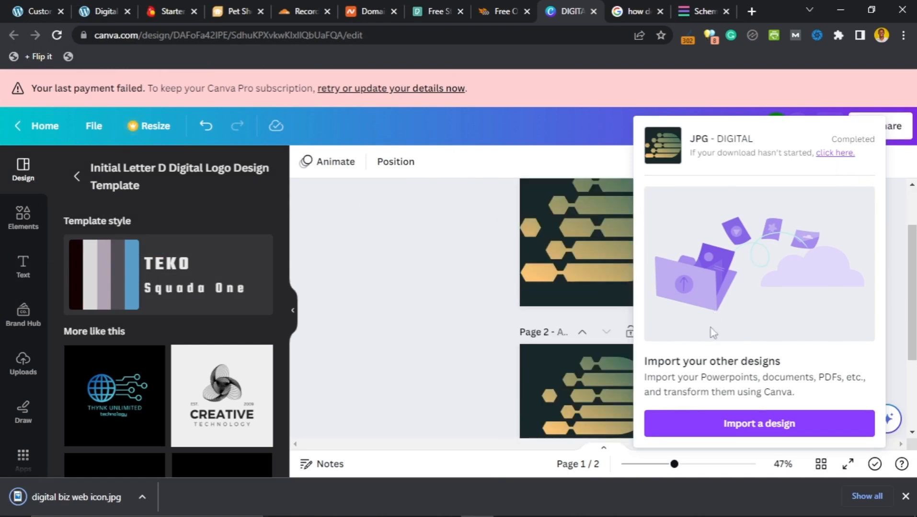
# Step: Set the Canva download to include only Page 2, the DIGITAL BIZWEB logo
pyautogui.click(895, 275)
pyautogui.scroll(-2, 809, 277)
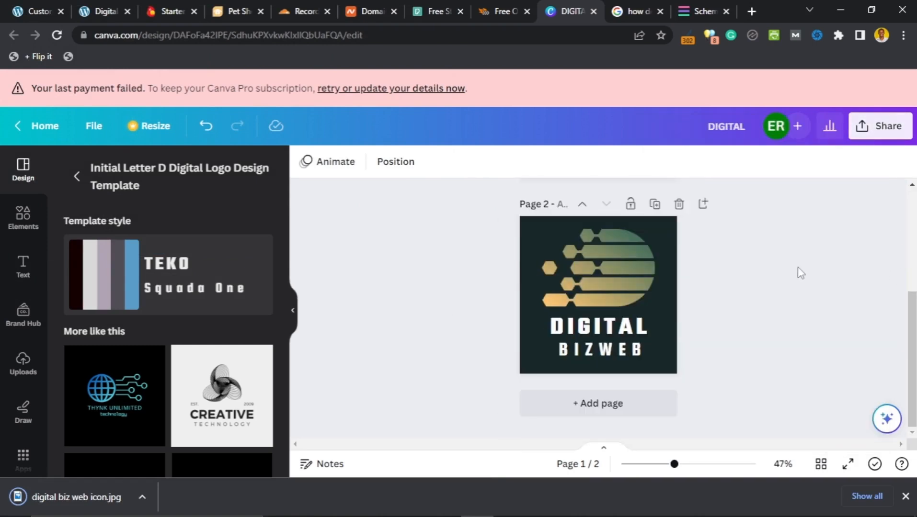
pyautogui.click(877, 135)
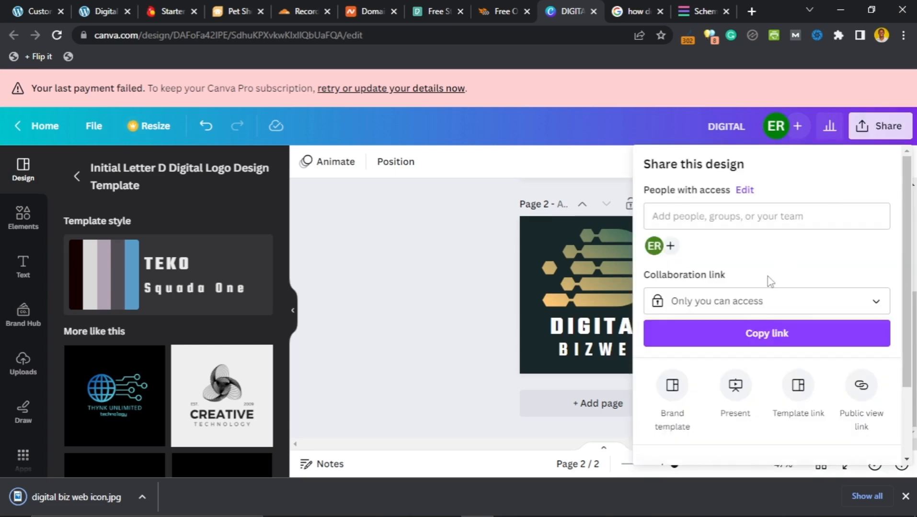
pyautogui.scroll(-2, 747, 350)
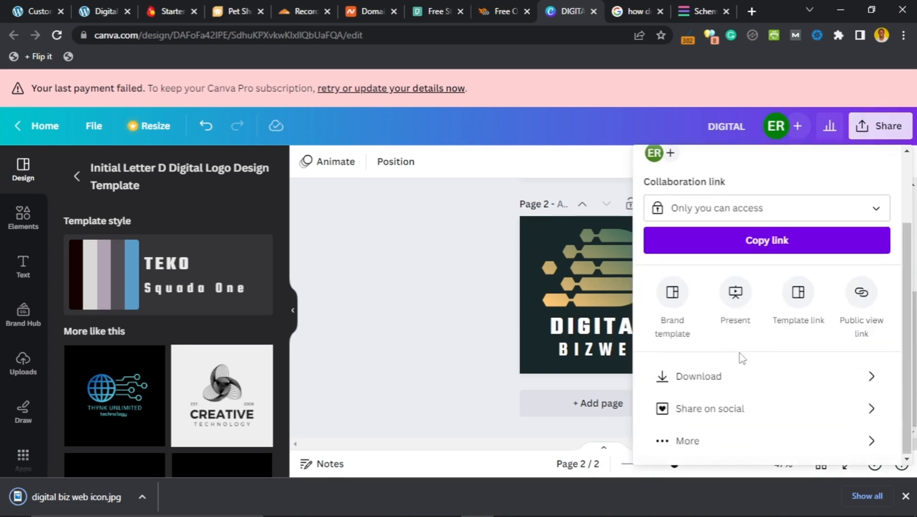
pyautogui.click(694, 379)
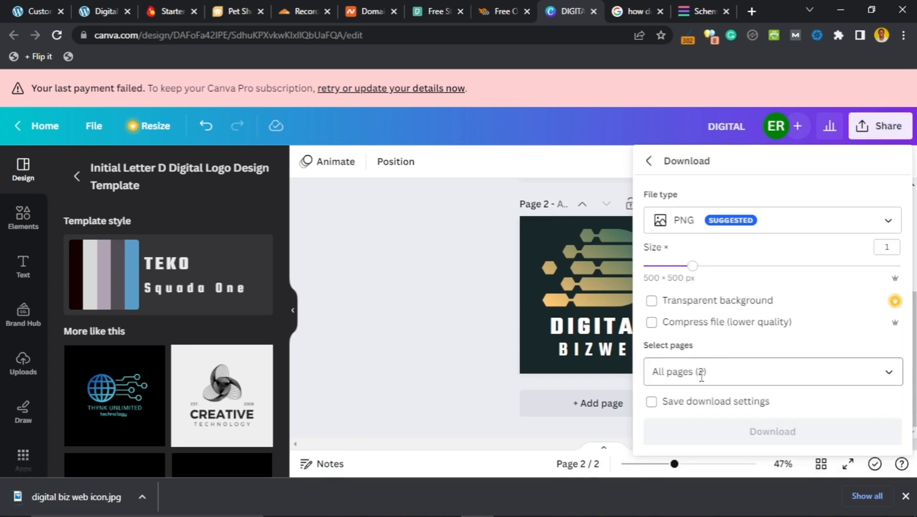
pyautogui.click(760, 370)
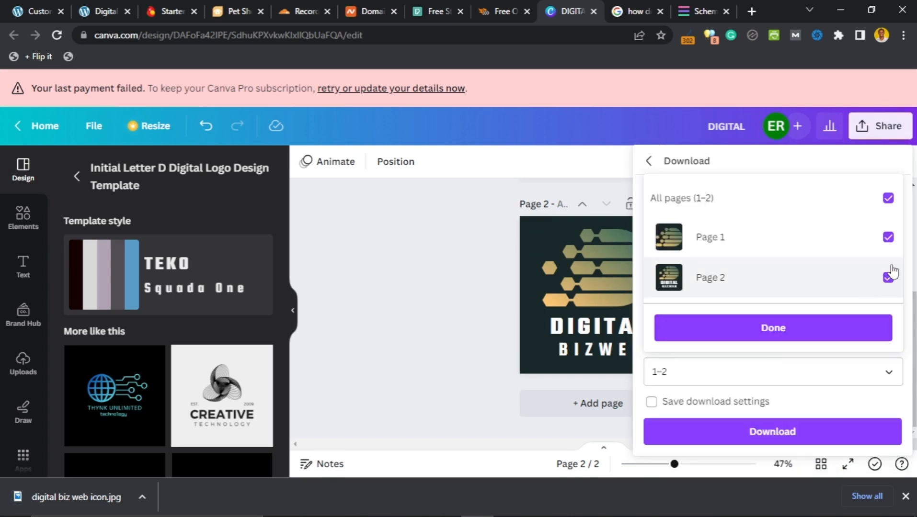
pyautogui.click(889, 237)
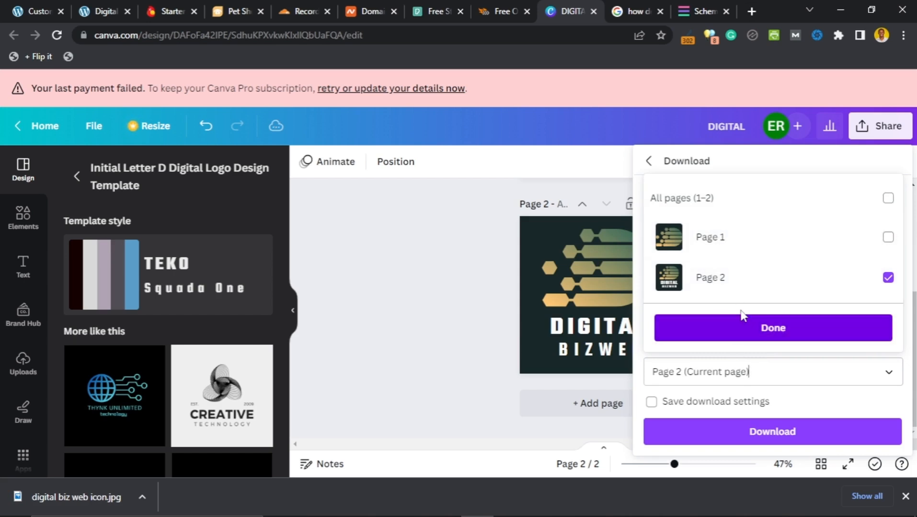
pyautogui.click(755, 330)
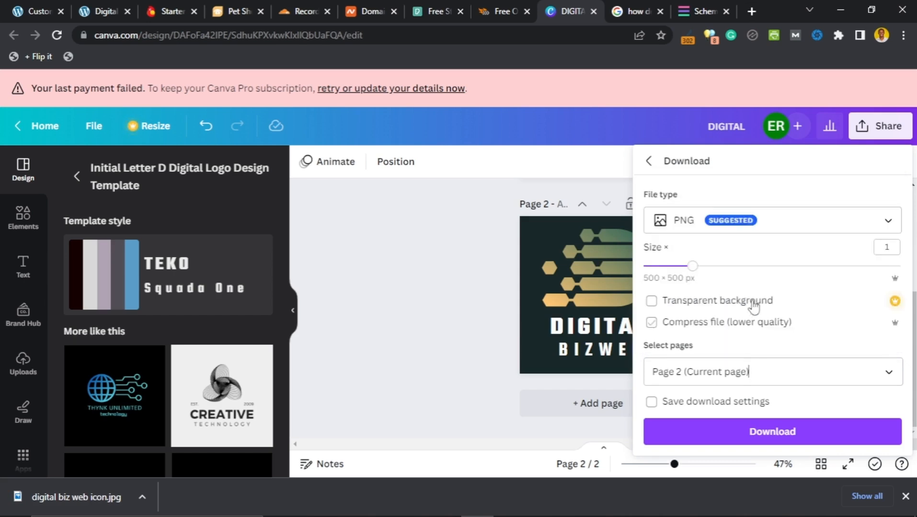
# Step: Download that page as a JPG saved as 'digital biz web logo.jpg'
pyautogui.click(762, 224)
pyautogui.click(699, 99)
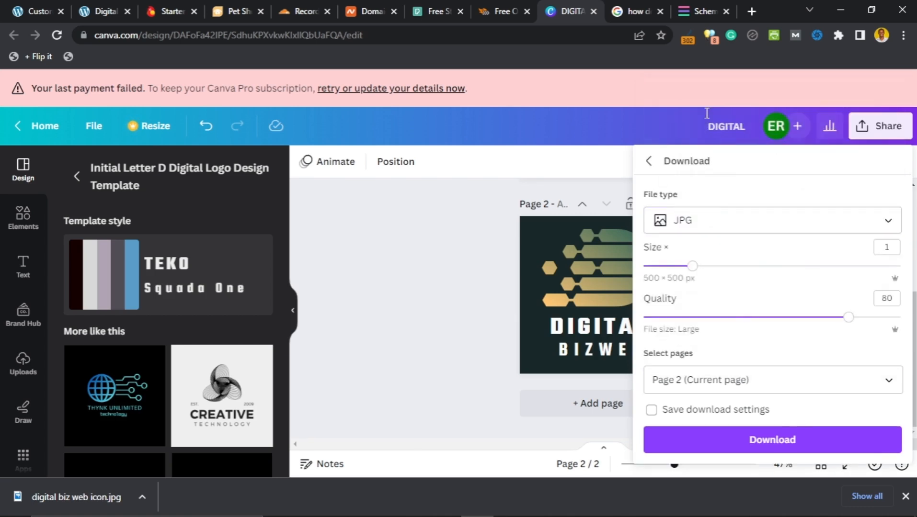
pyautogui.click(757, 443)
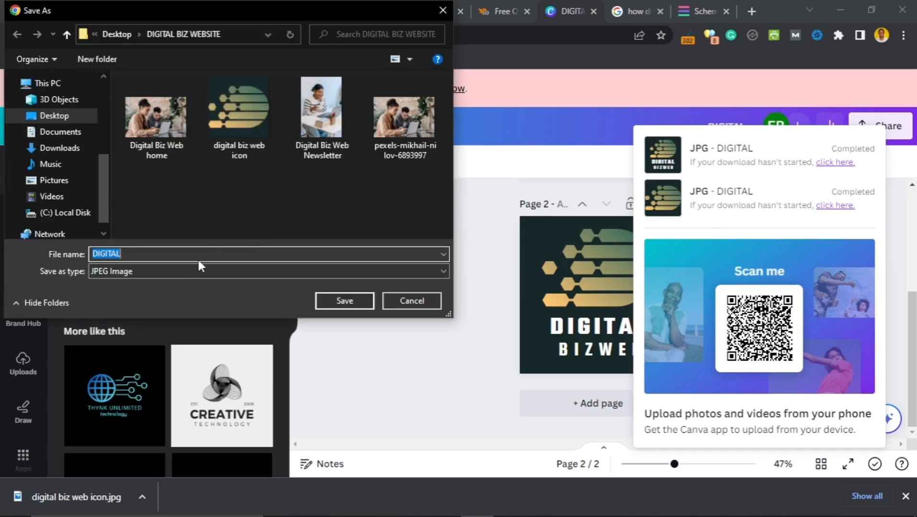
pyautogui.write('digital biz')
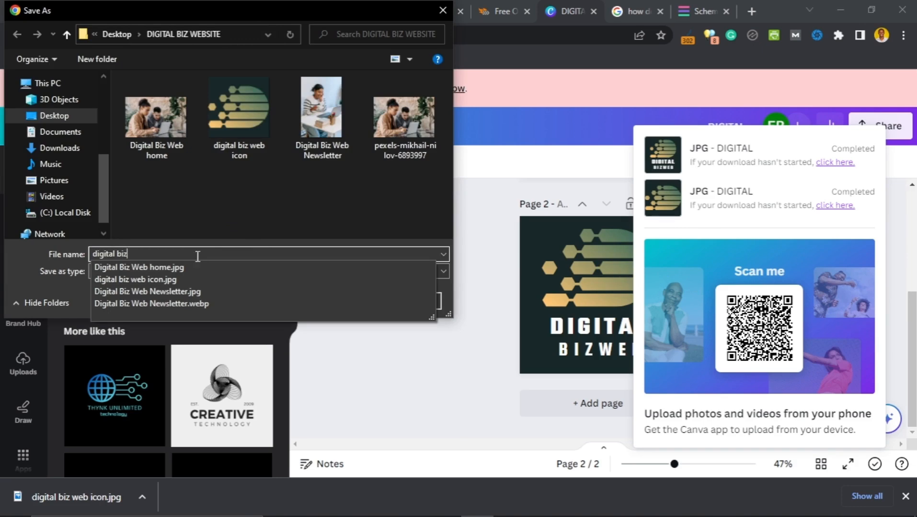
pyautogui.write(' web logo')
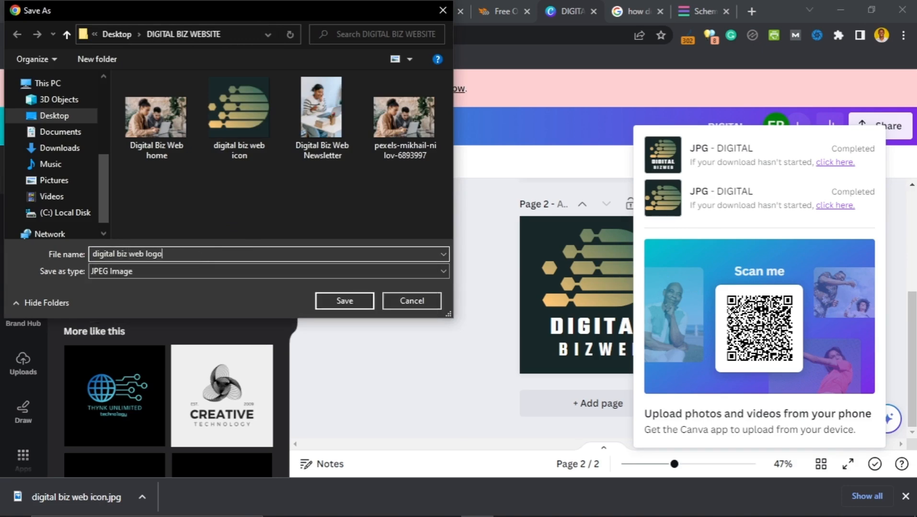
pyautogui.click(329, 300)
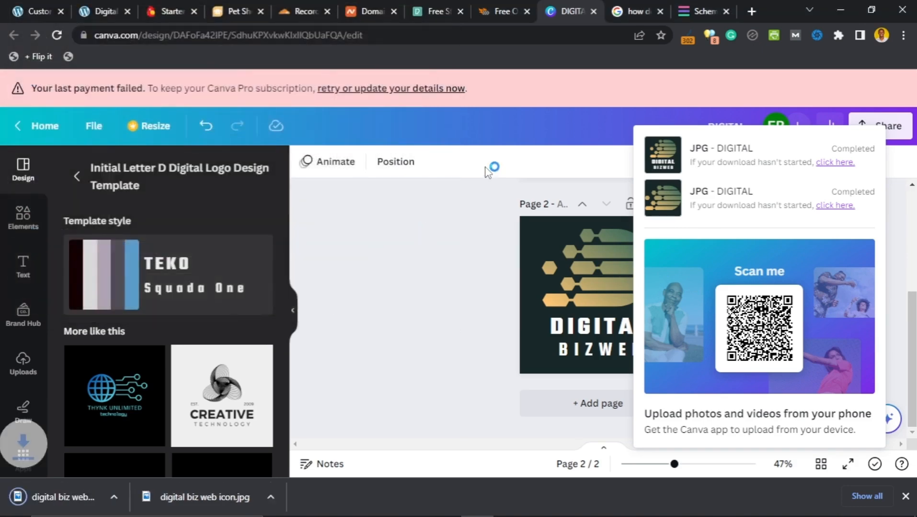
pyautogui.click(18, 15)
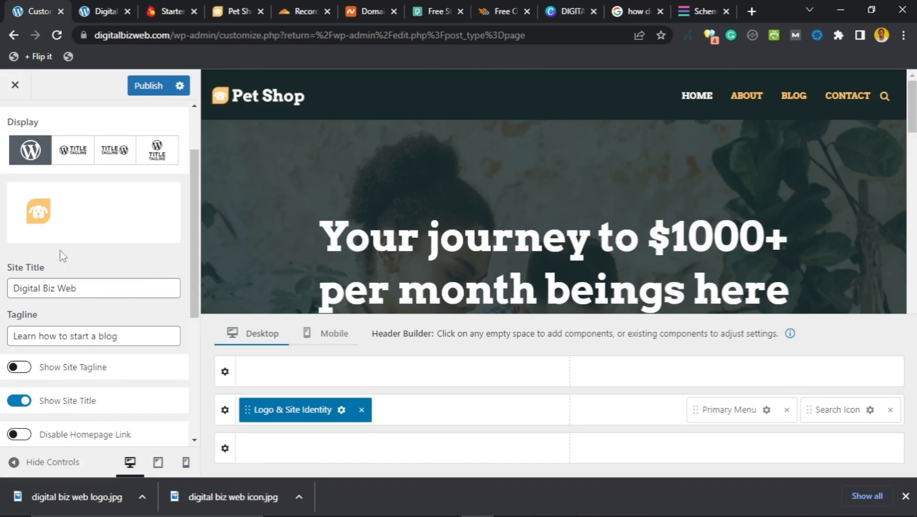
# Step: Open the Change Logo dialog under Logo & Site Identity, keeping the pet-shop logo current for now
pyautogui.scroll(-1, 77, 206)
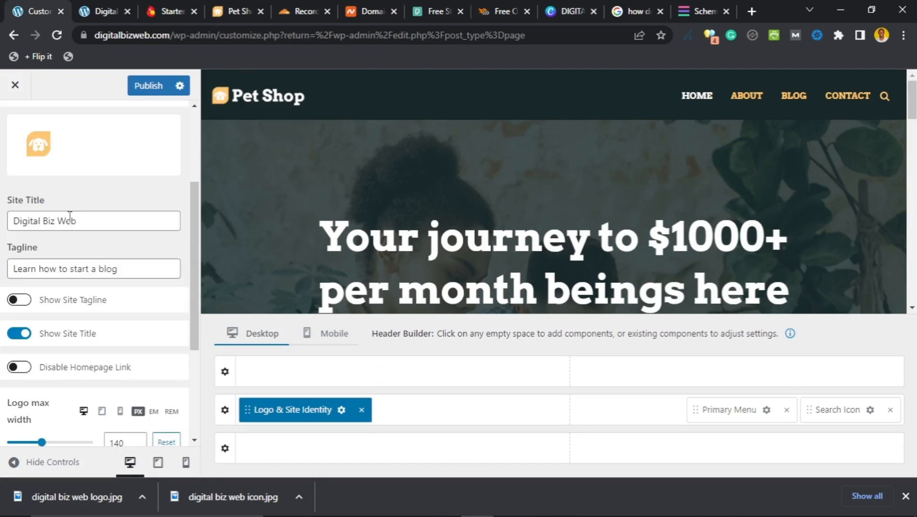
pyautogui.scroll(3, 83, 215)
pyautogui.moveTo(66, 296)
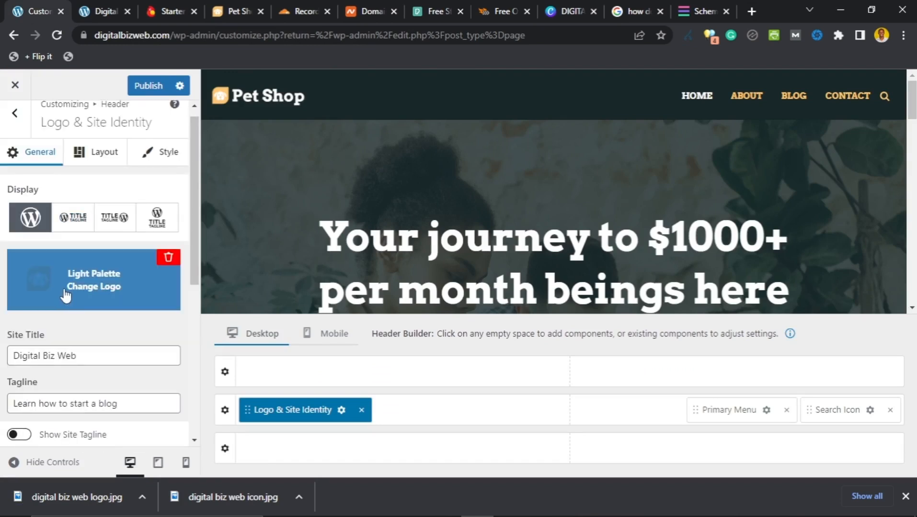
pyautogui.click(68, 285)
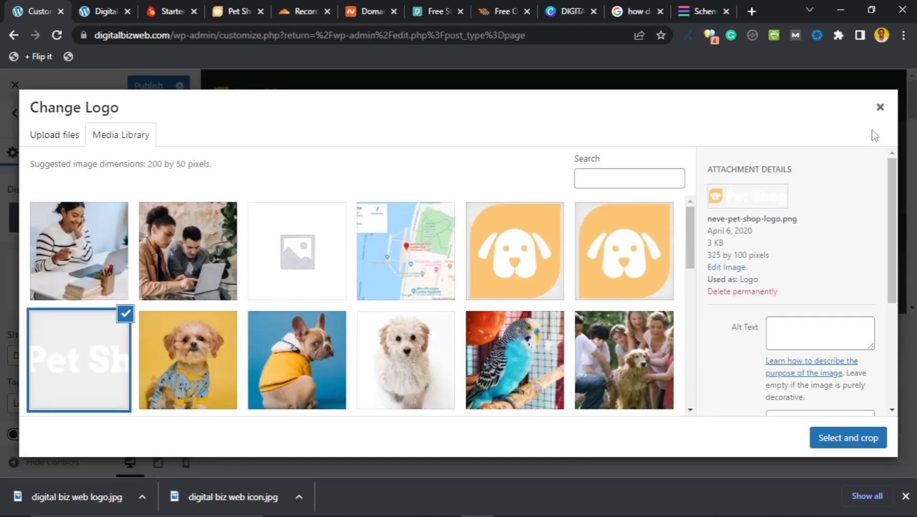
pyautogui.click(880, 107)
pyautogui.moveTo(67, 285)
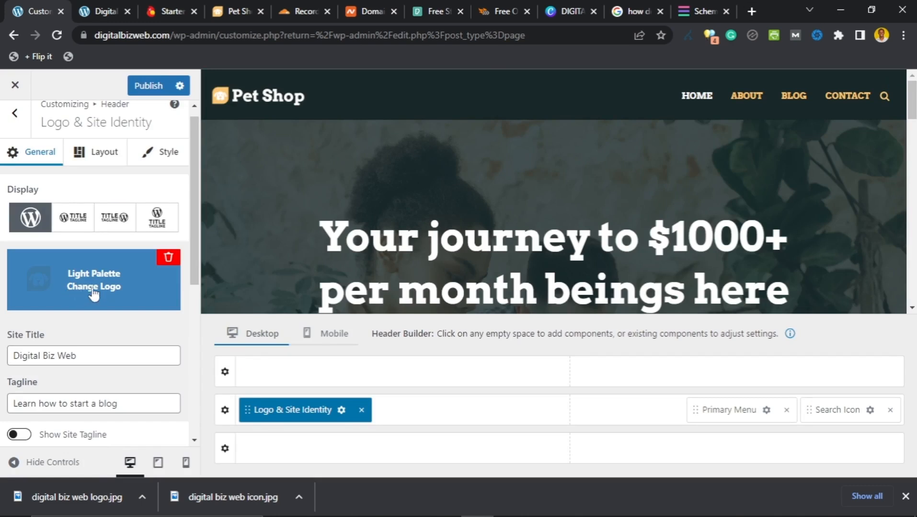
pyautogui.scroll(-1, 53, 336)
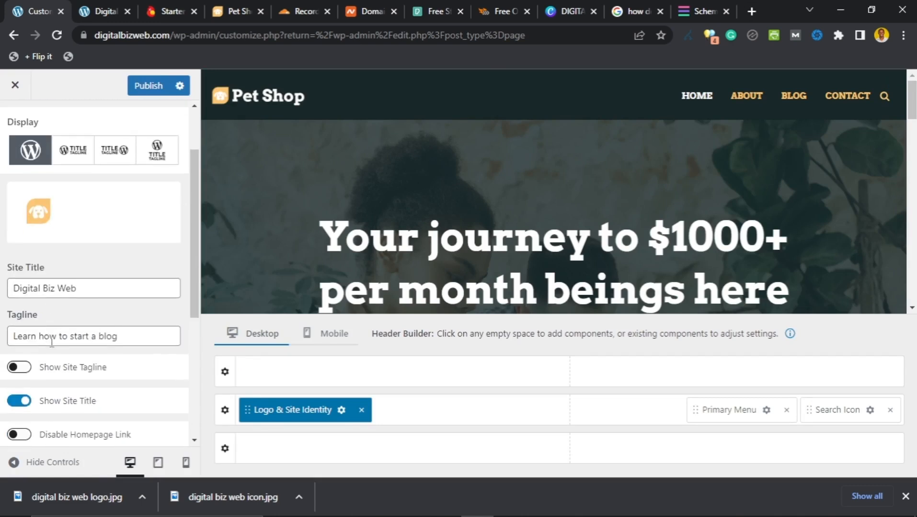
pyautogui.scroll(-4, 52, 342)
pyautogui.scroll(4, 54, 341)
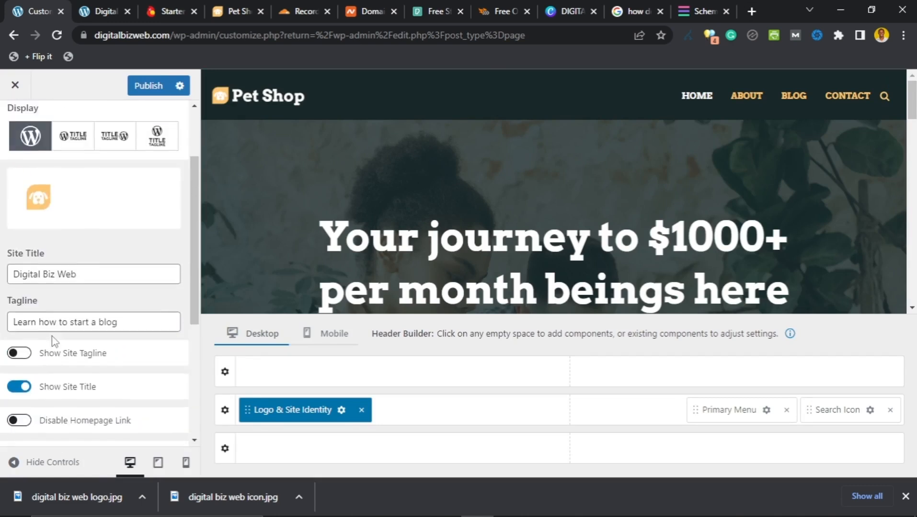
pyautogui.scroll(2, 53, 342)
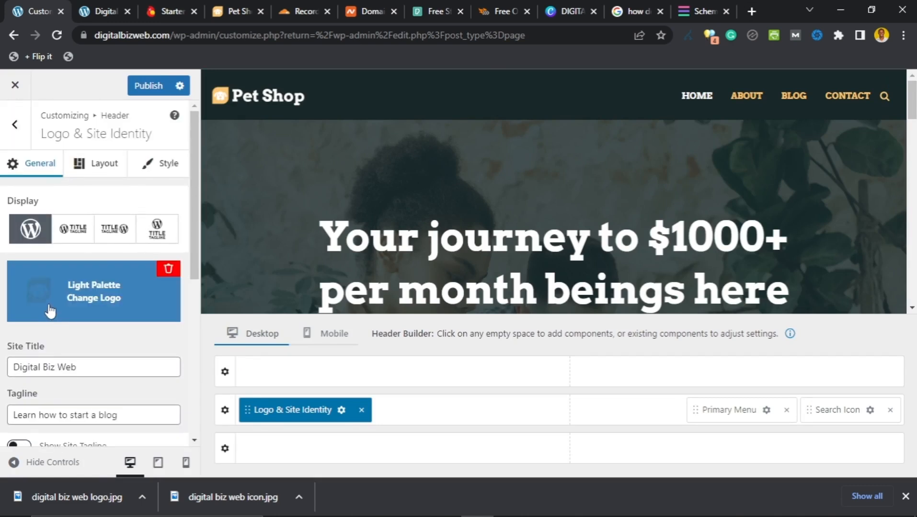
pyautogui.click(79, 300)
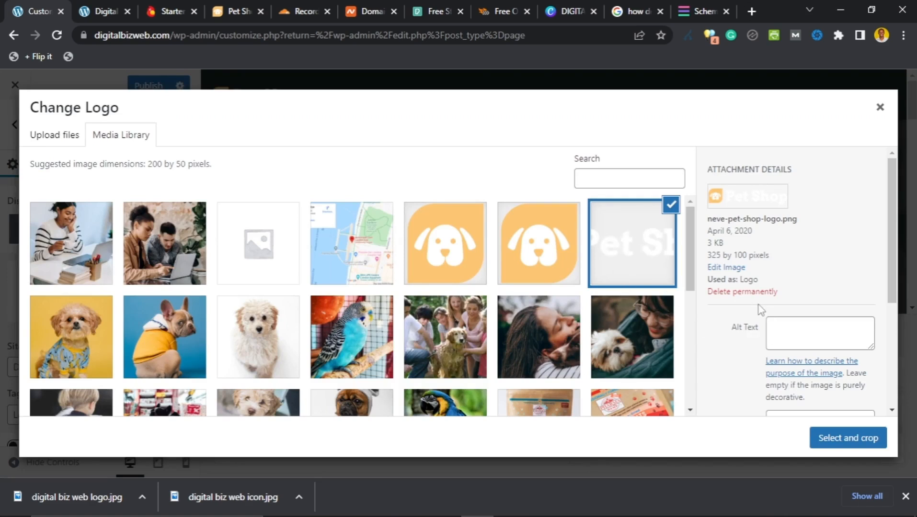
pyautogui.scroll(-1, 760, 310)
# Step: Upload the 'digital biz web icon' image from the computer to the media library
pyautogui.click(38, 143)
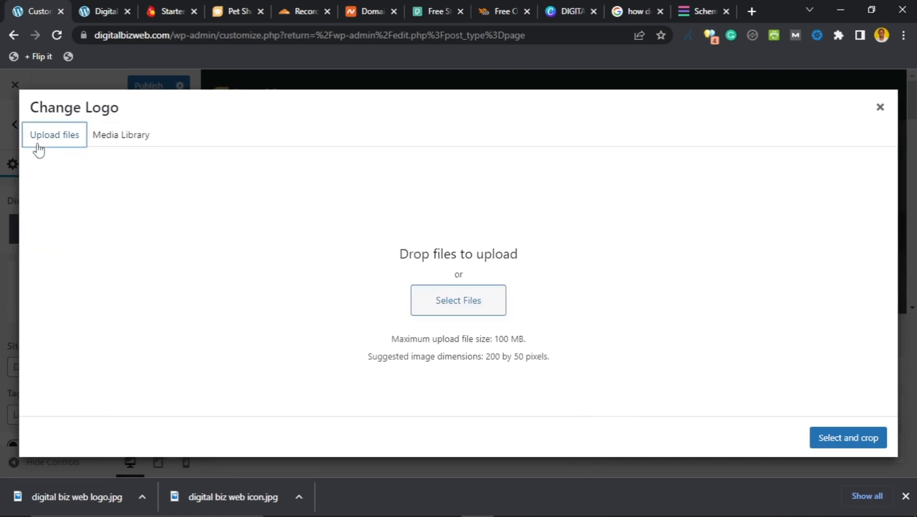
pyautogui.click(482, 307)
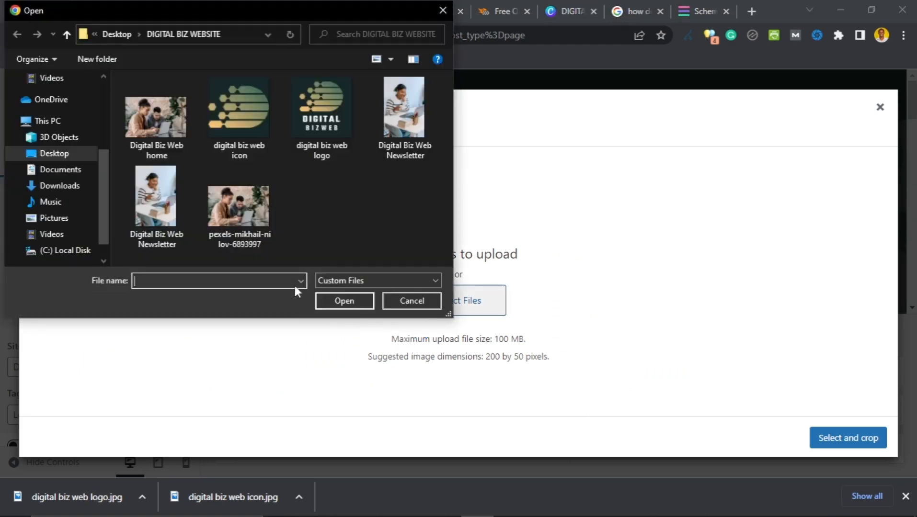
pyautogui.click(241, 128)
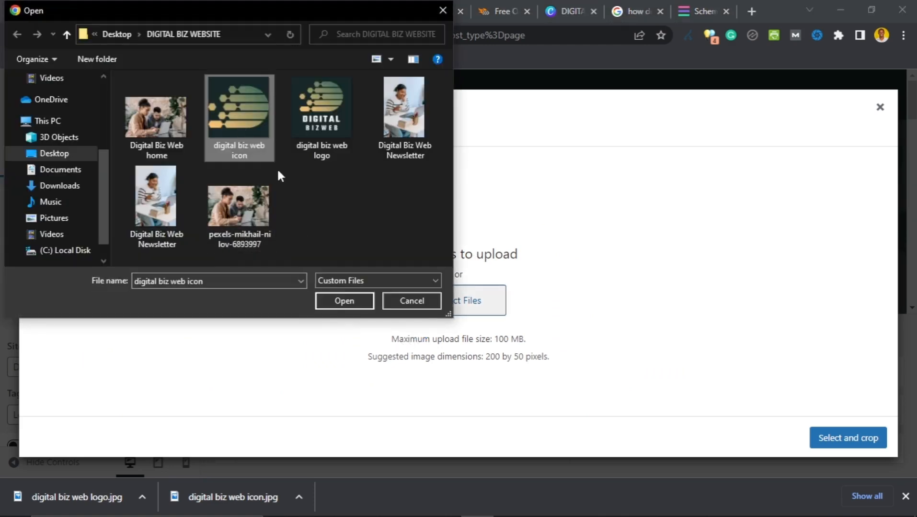
pyautogui.click(333, 302)
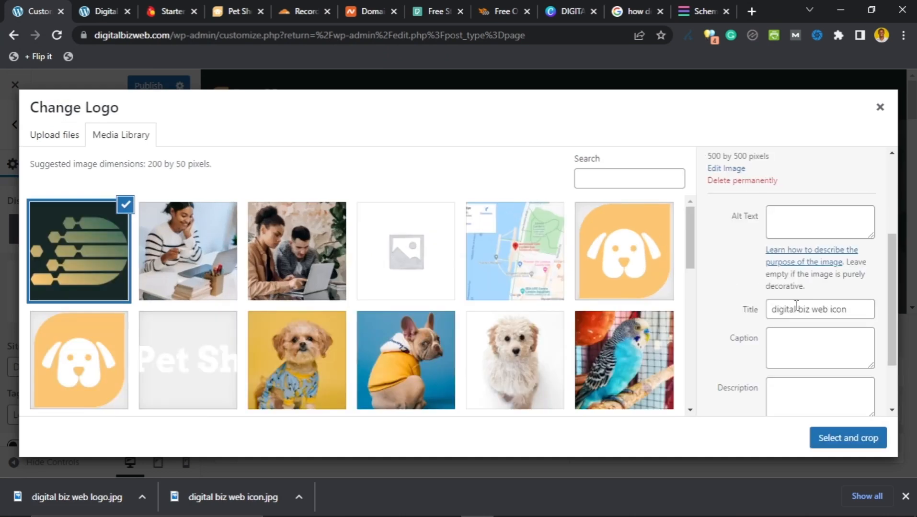
# Step: Copy the title 'digital biz web icon' into the image's alt text and description
pyautogui.click(799, 310)
pyautogui.tripleClick(810, 312)
pyautogui.hotkey('ctrl', 'c')
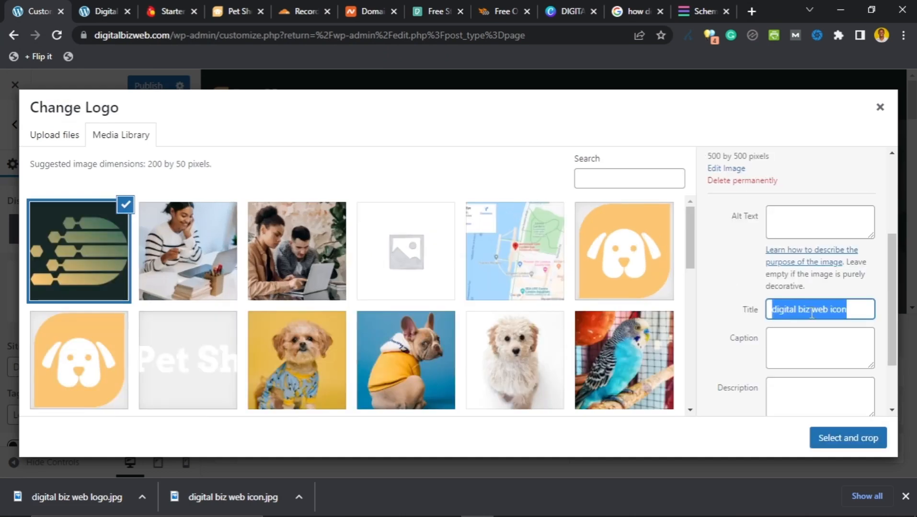
pyautogui.click(824, 221)
pyautogui.hotkey('ctrl', 'v')
pyautogui.scroll(-2, 794, 345)
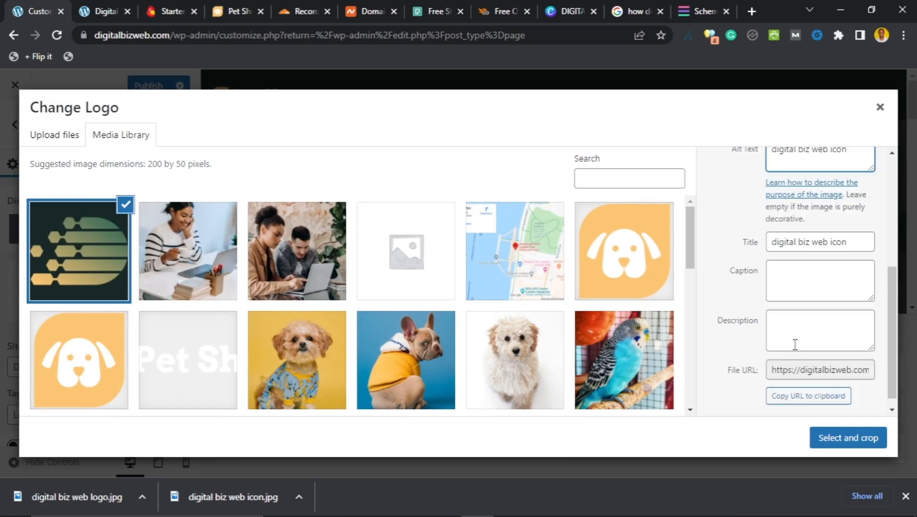
pyautogui.click(804, 317)
pyautogui.hotkey('ctrl', '-')
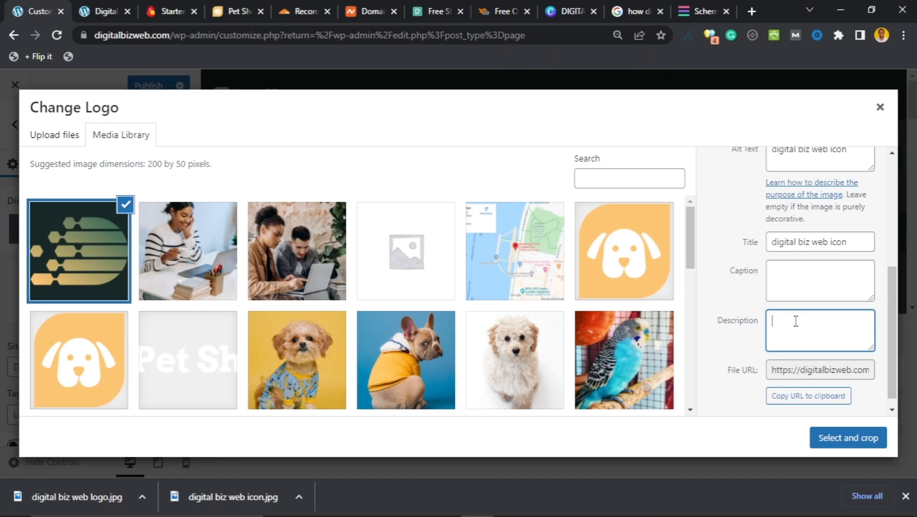
pyautogui.hotkey('ctrl', 'v')
pyautogui.scroll(4, 793, 320)
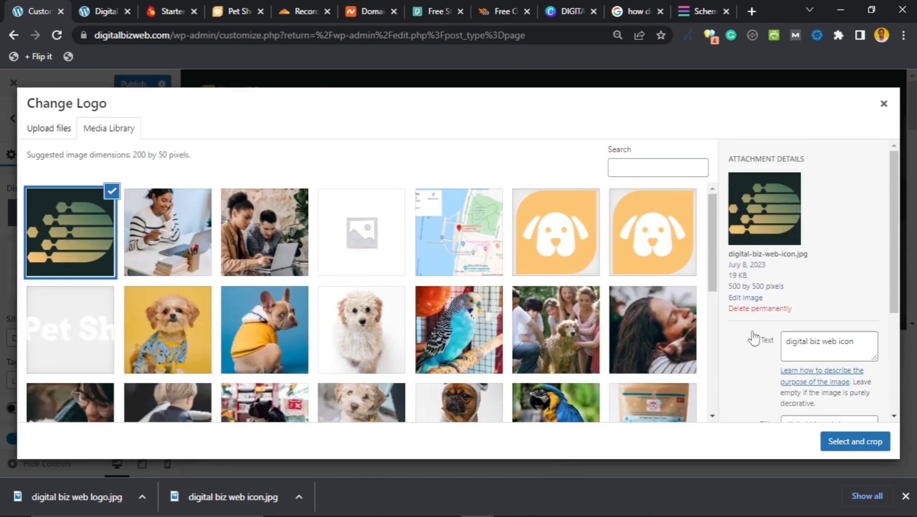
pyautogui.scroll(-4, 755, 340)
# Step: Crop the digital biz web icon tightly around its graphic and apply it as the header logo
pyautogui.click(855, 445)
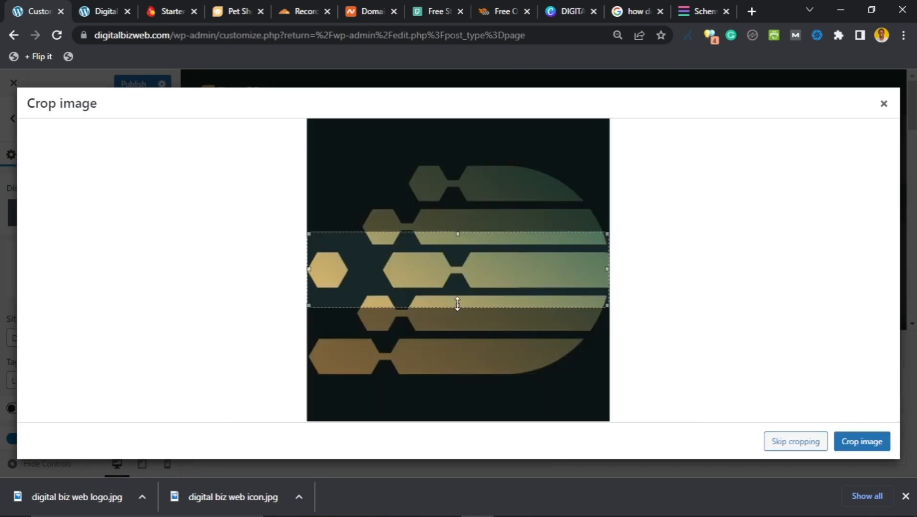
pyautogui.moveTo(457, 386); pyautogui.dragTo(463, 424)
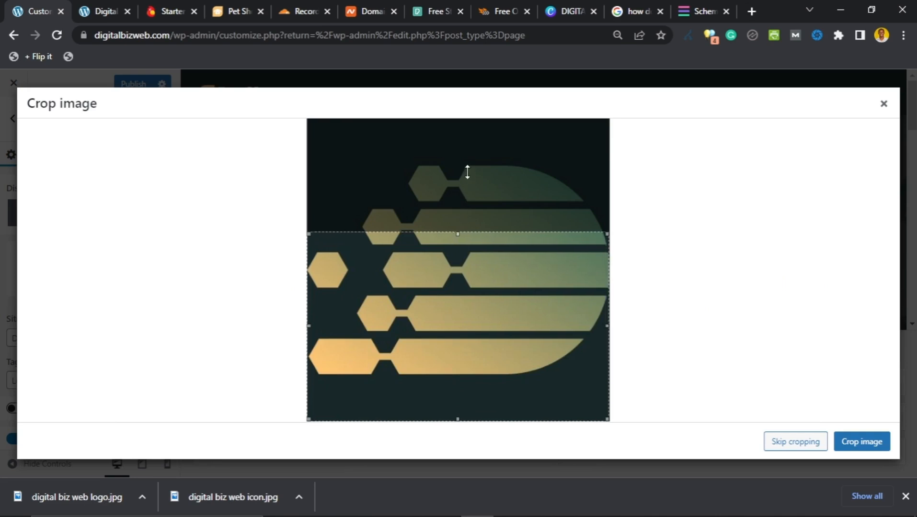
pyautogui.moveTo(467, 161); pyautogui.dragTo(468, 160)
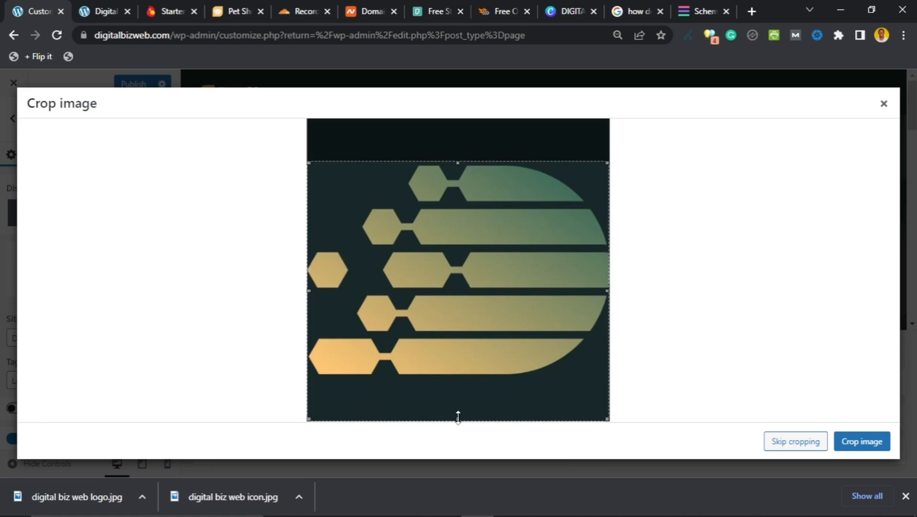
pyautogui.moveTo(468, 381); pyautogui.dragTo(470, 382)
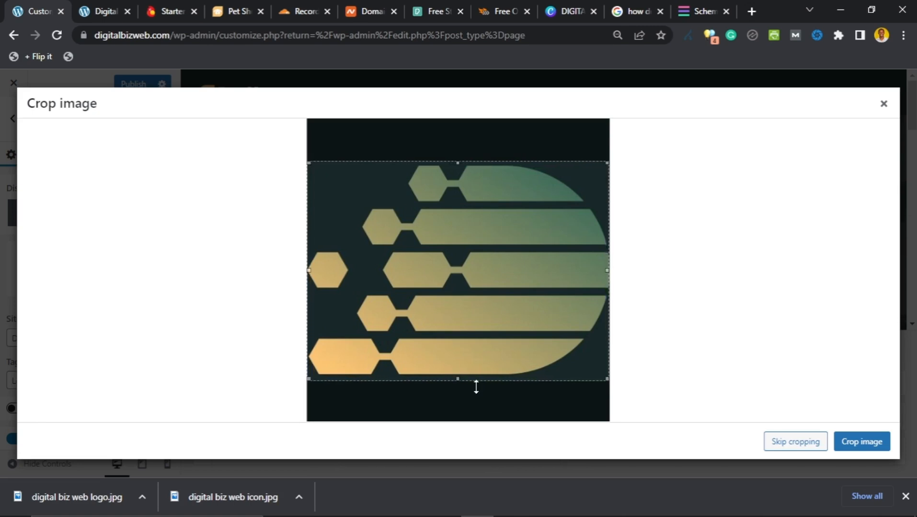
pyautogui.click(858, 443)
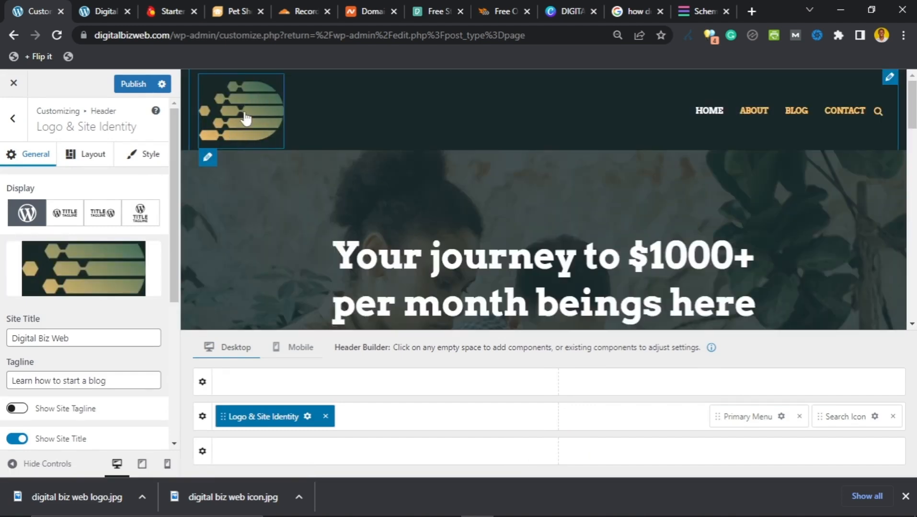
pyautogui.scroll(-2, 128, 260)
pyautogui.scroll(2, 110, 278)
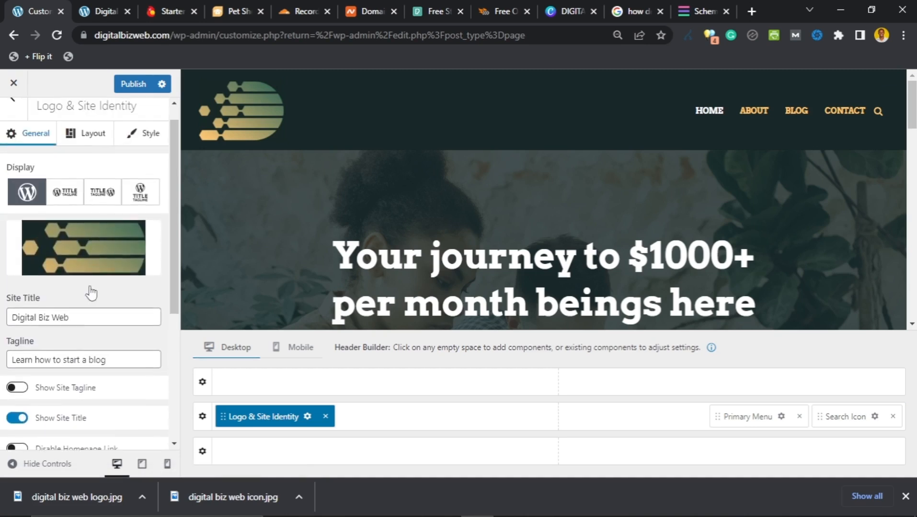
pyautogui.scroll(-3, 86, 295)
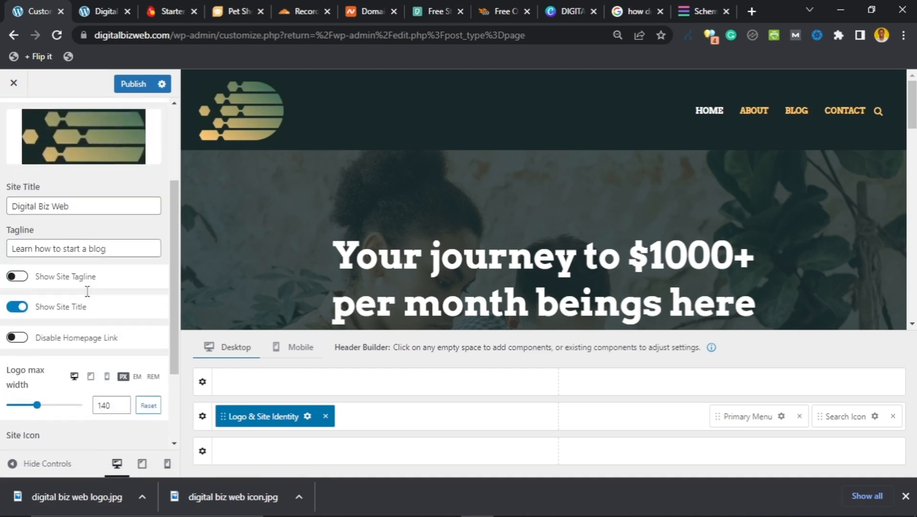
pyautogui.click(22, 309)
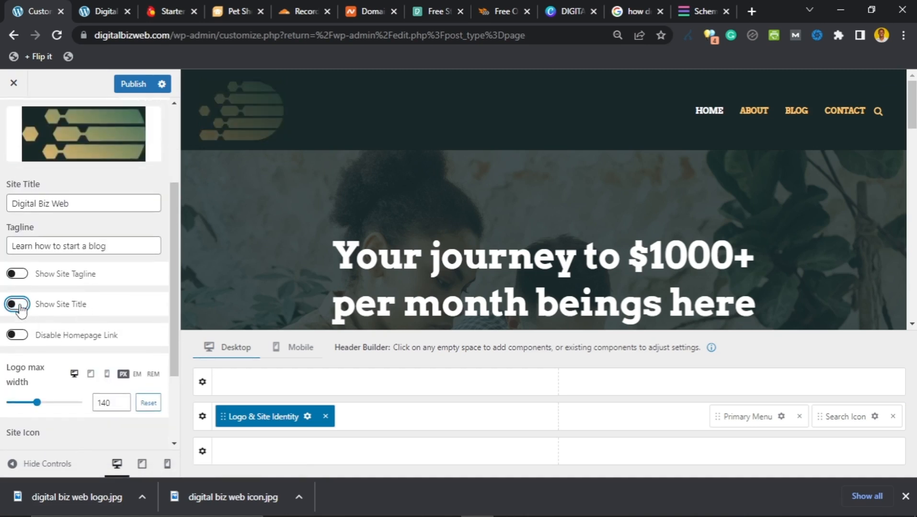
pyautogui.click(19, 306)
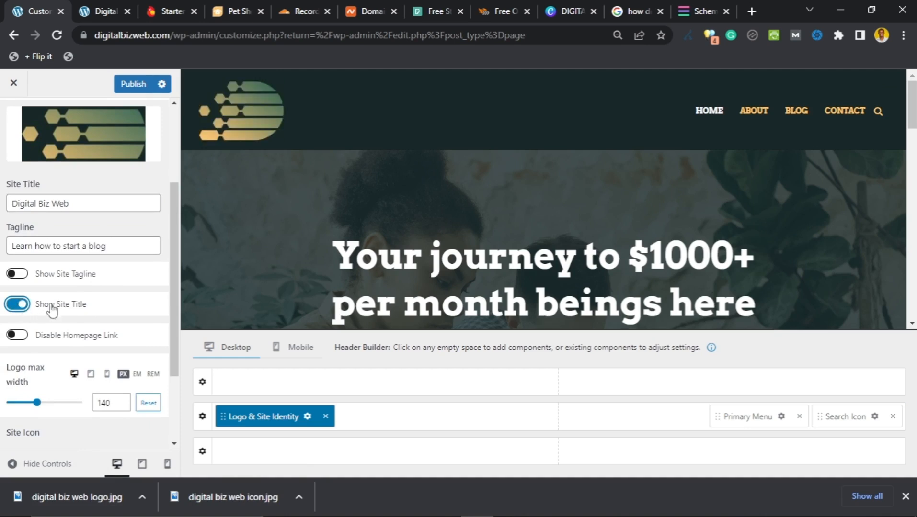
pyautogui.scroll(-3, 91, 301)
pyautogui.scroll(3, 77, 313)
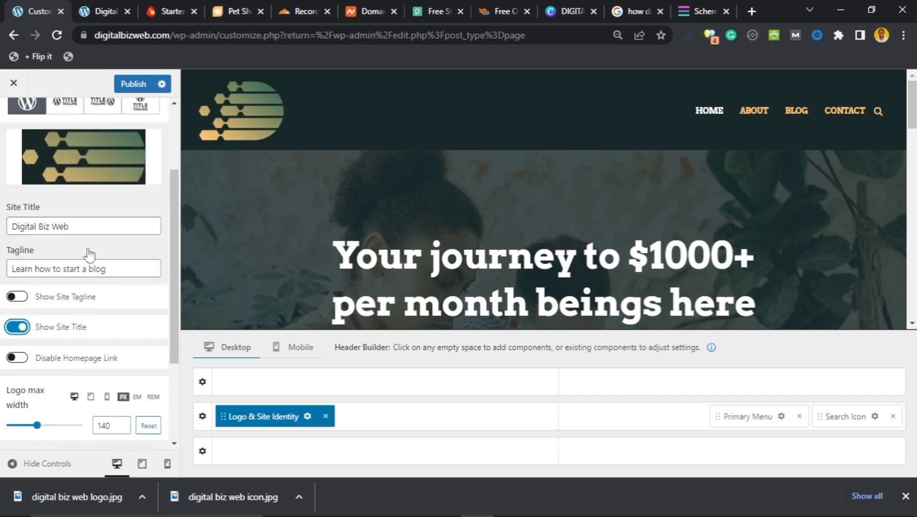
pyautogui.click(91, 226)
pyautogui.scroll(3, 89, 230)
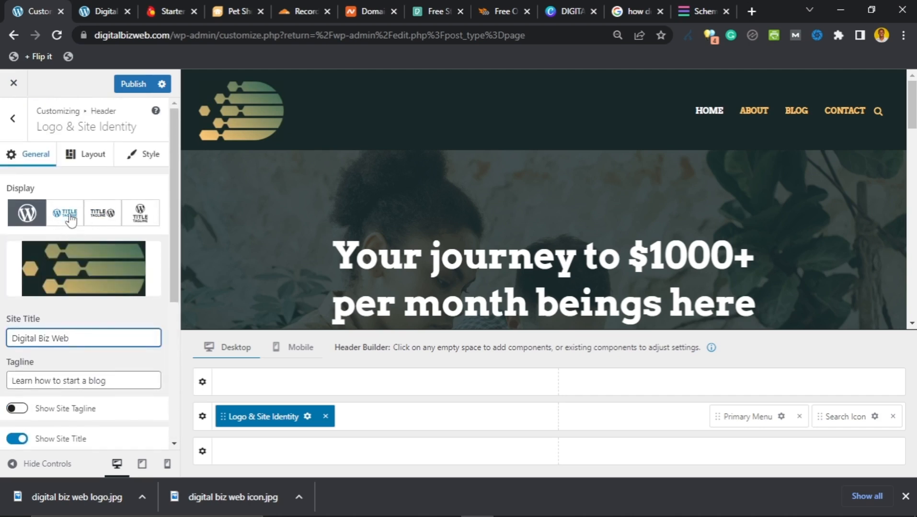
pyautogui.scroll(-2, 61, 369)
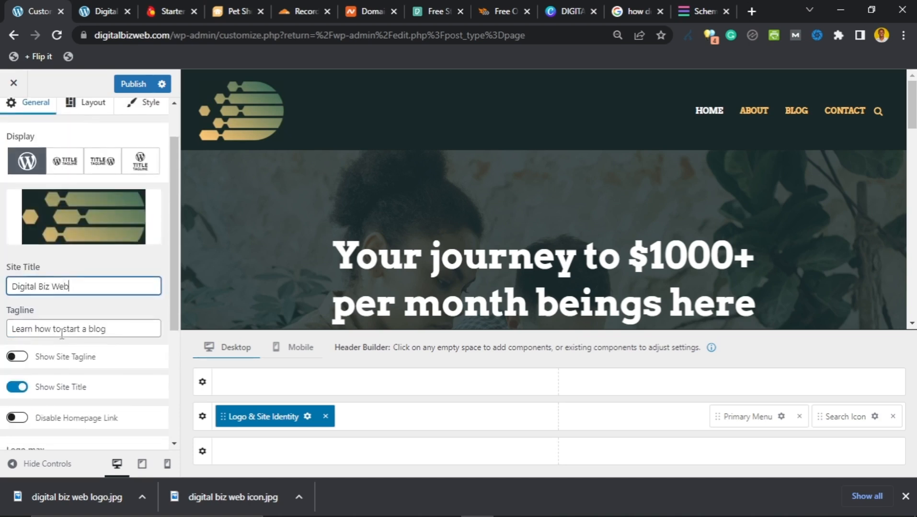
pyautogui.scroll(2, 67, 345)
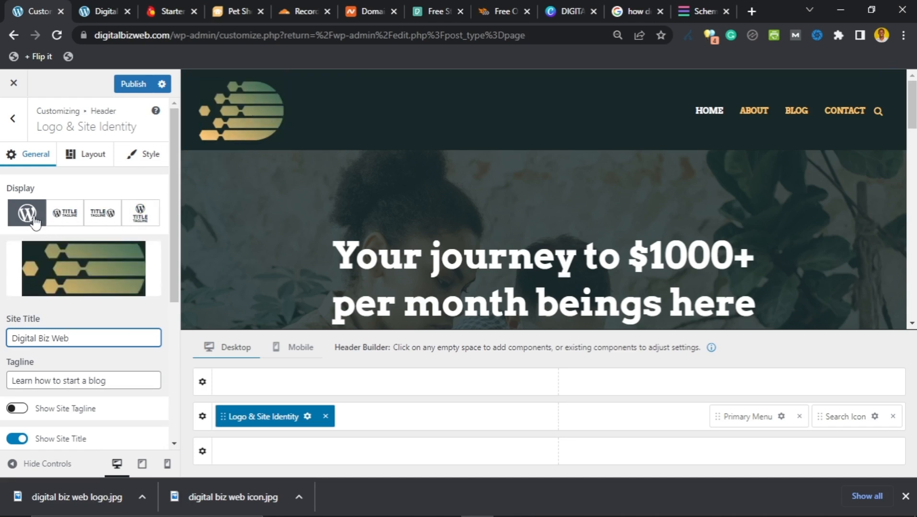
pyautogui.click(66, 223)
# Step: Switch the display to Logo + Title and change the site title to 'DIGITAL BIZ WEB'
pyautogui.click(66, 226)
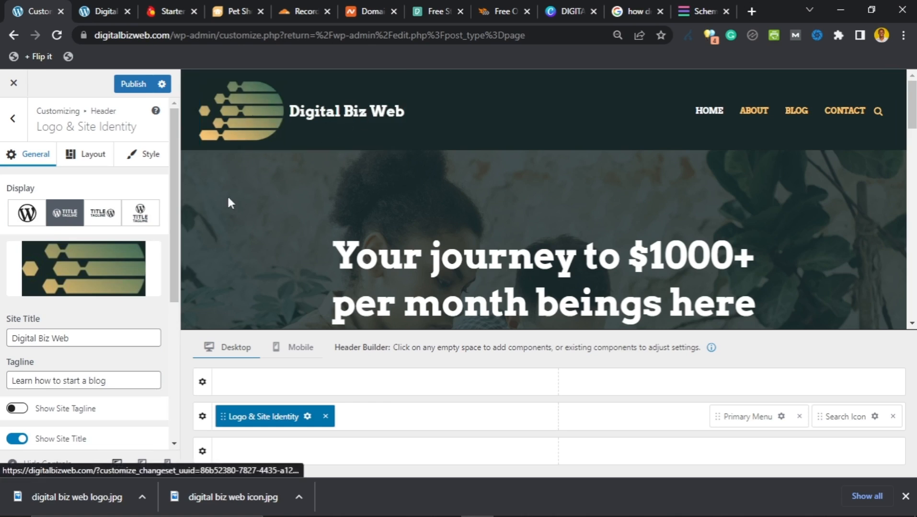
pyautogui.scroll(-2, 135, 364)
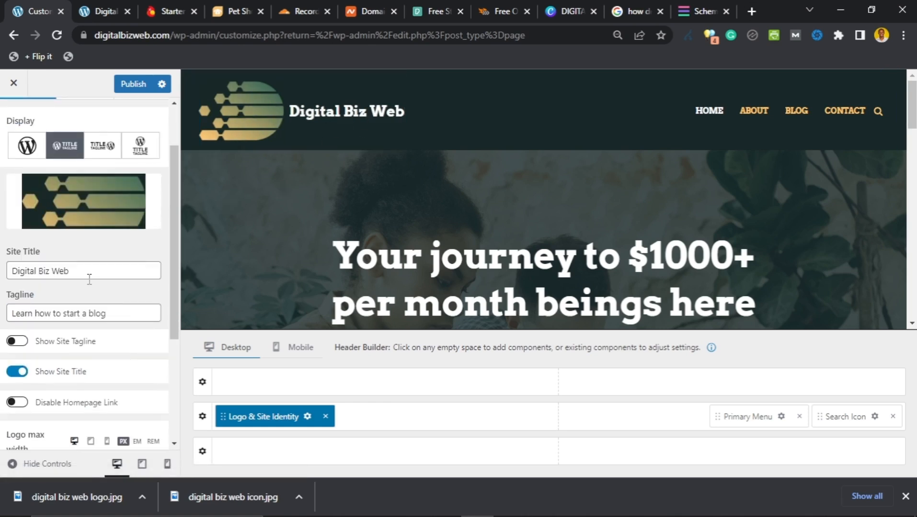
pyautogui.moveTo(71, 272); pyautogui.dragTo(4, 287)
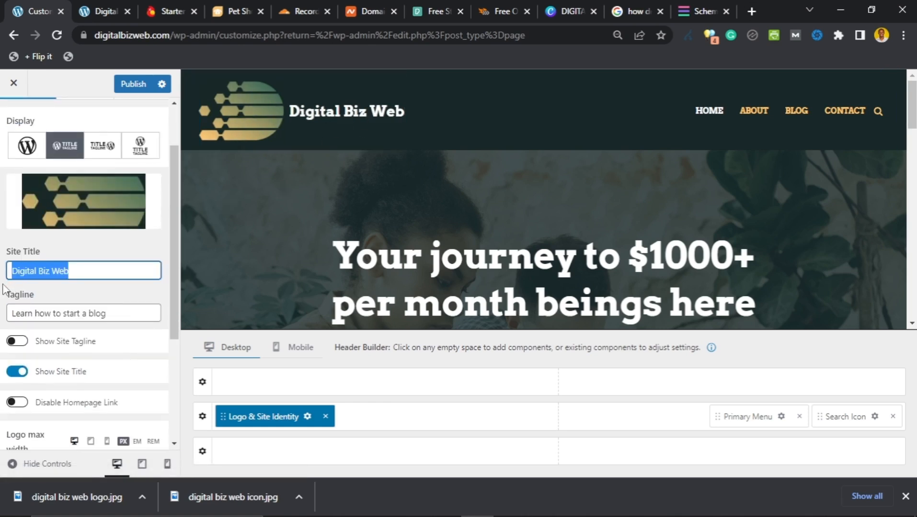
pyautogui.write('DIGITAL BIZ')
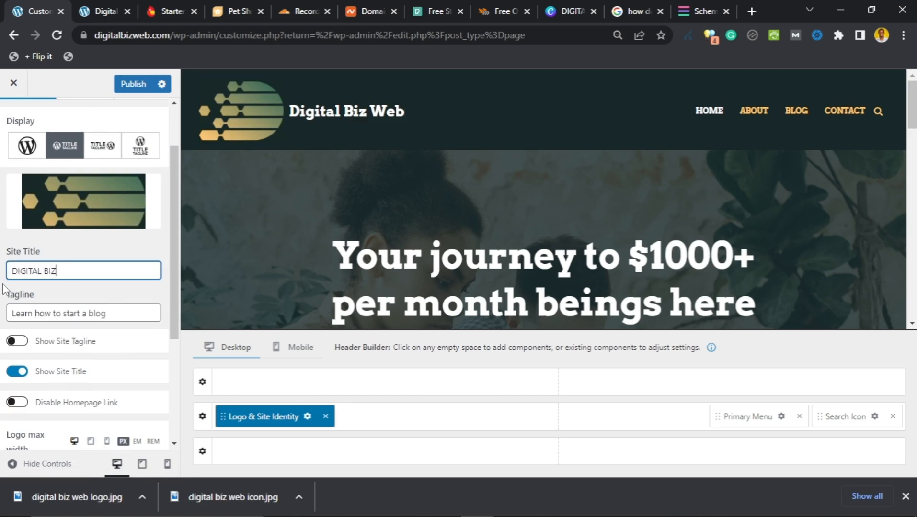
pyautogui.write(' WEB')
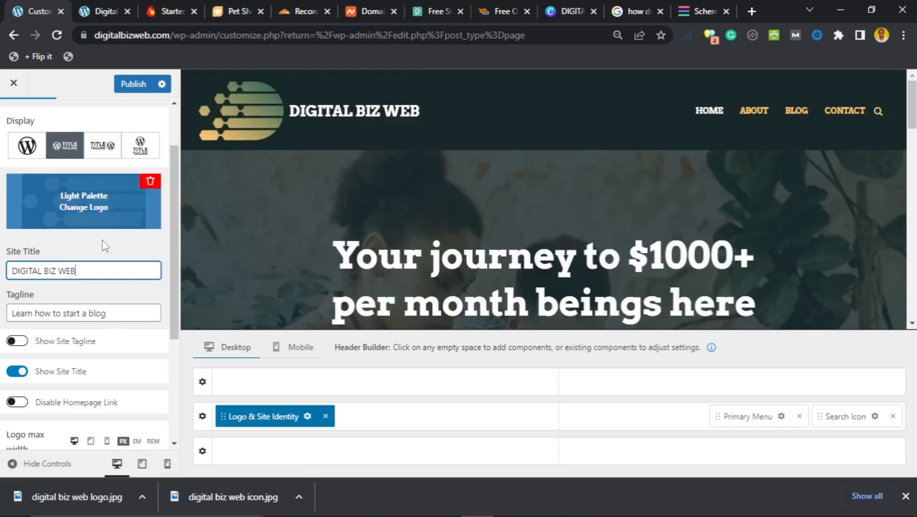
pyautogui.scroll(1, 85, 266)
pyautogui.scroll(1, 85, 266)
pyautogui.scroll(-4, 72, 240)
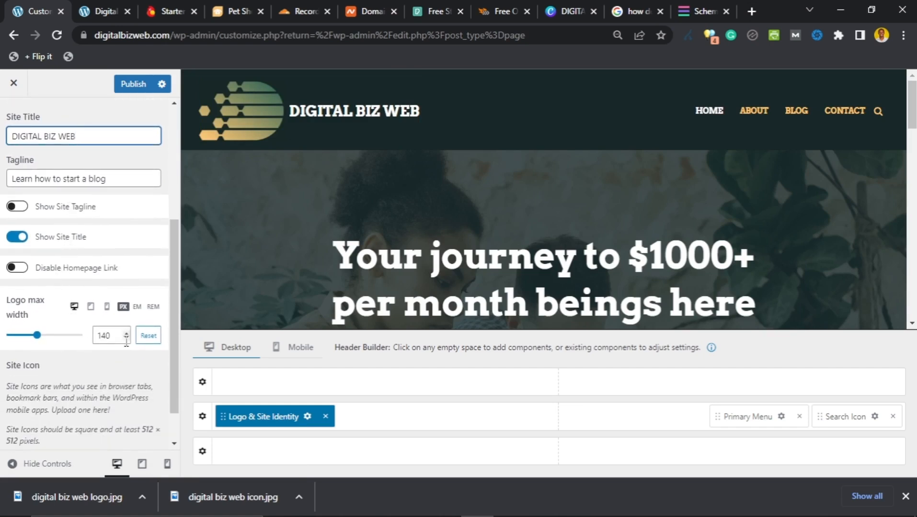
# Step: Lower the Logo max width from 140 to 82 px
pyautogui.click(127, 339)
pyautogui.click(127, 339)
pyautogui.click(126, 339)
pyautogui.click(127, 339)
pyautogui.click(127, 339)
pyautogui.click(127, 339)
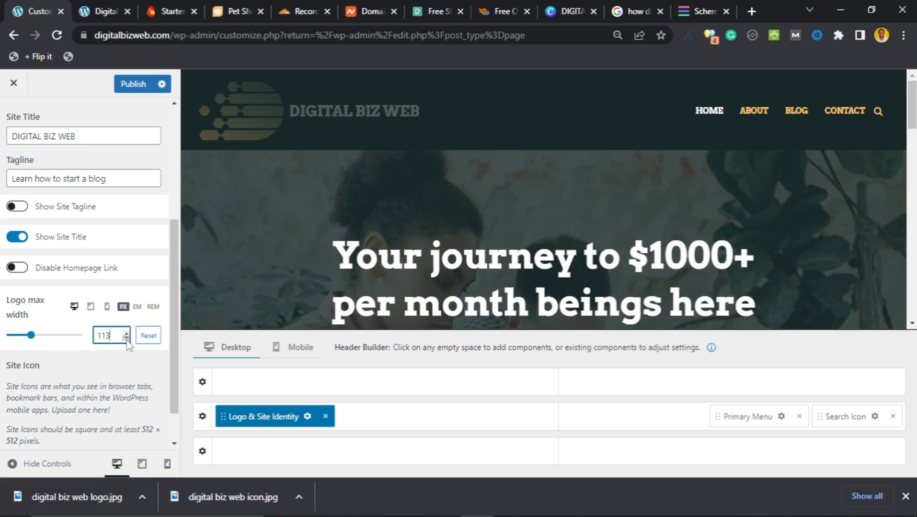
pyautogui.click(127, 339)
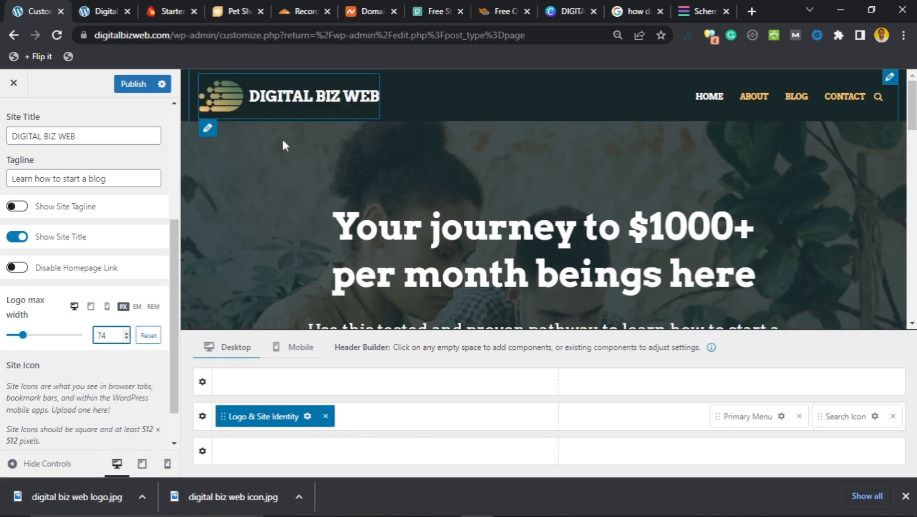
pyautogui.click(126, 334)
pyautogui.click(126, 334)
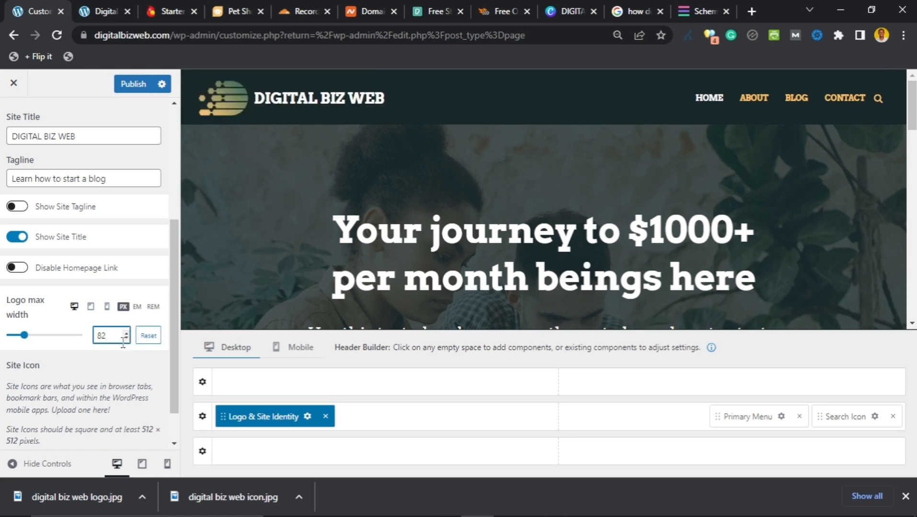
pyautogui.scroll(-1, 86, 326)
pyautogui.scroll(3, 87, 326)
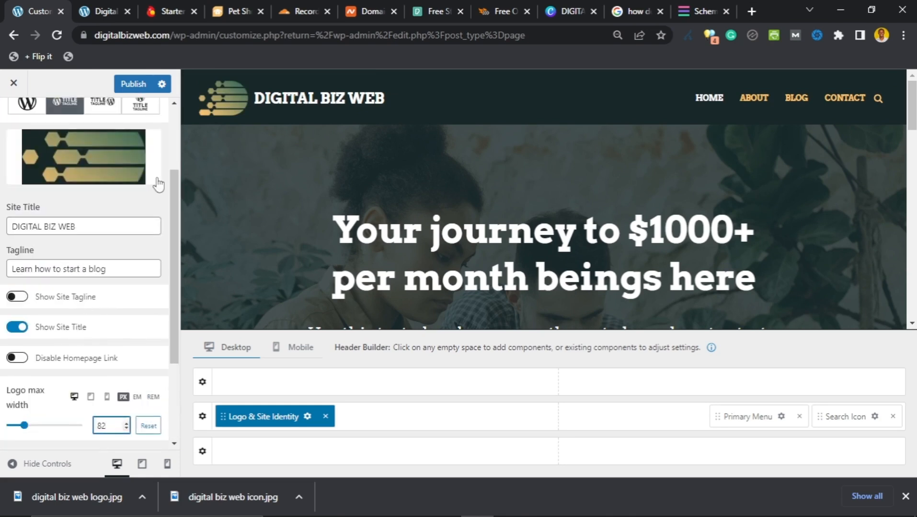
pyautogui.scroll(-3, 87, 327)
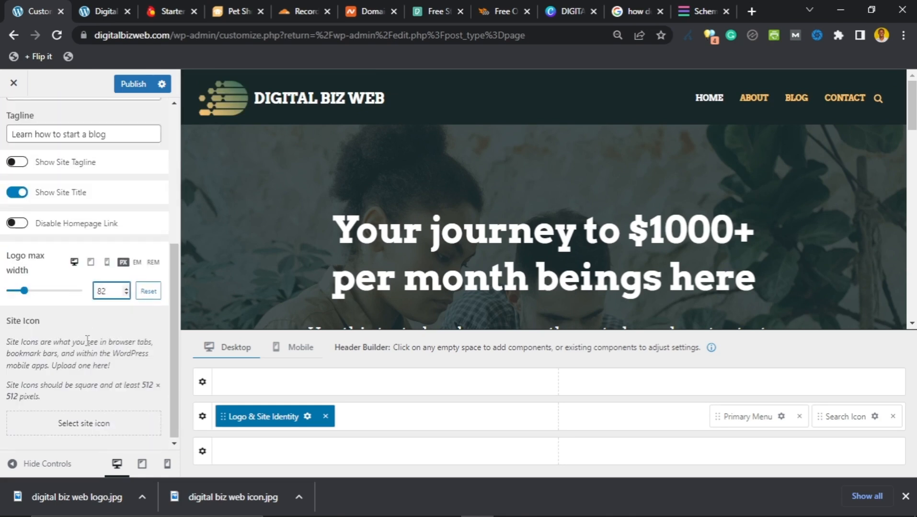
# Step: Open the site icon picker, briefly check the live Digital Biz Web site, and close the picker
pyautogui.click(105, 426)
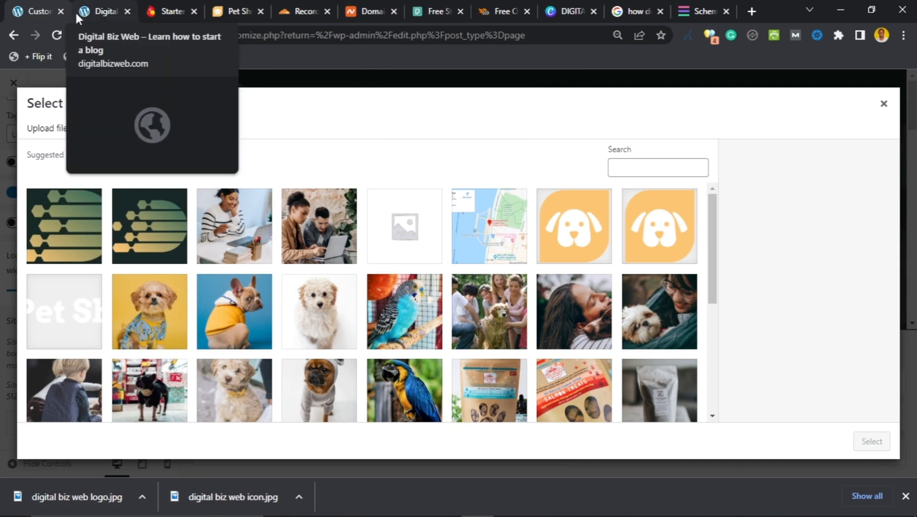
pyautogui.click(97, 10)
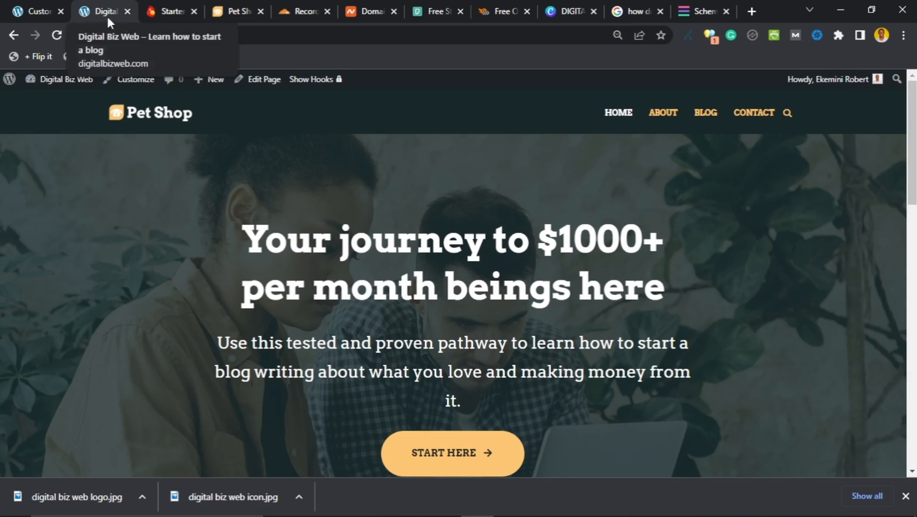
pyautogui.click(19, 17)
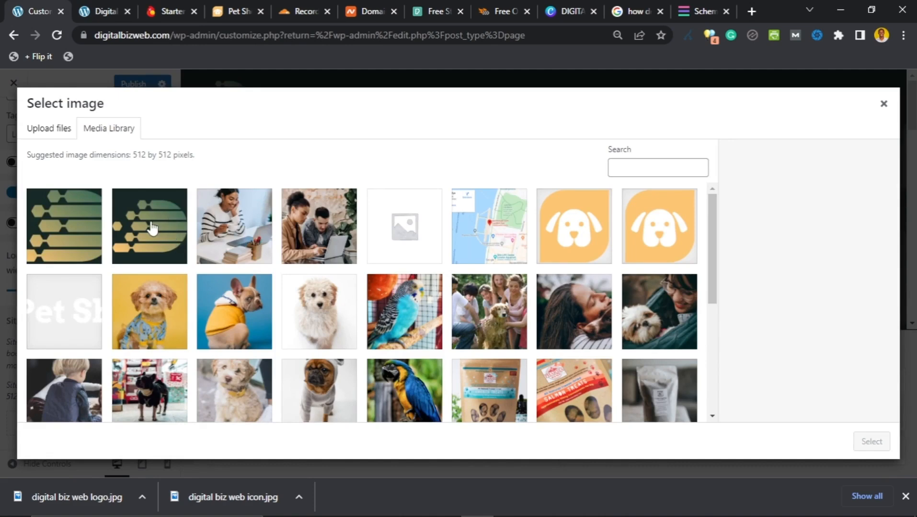
pyautogui.press('Escape')
pyautogui.scroll(3, 67, 175)
pyautogui.scroll(2, 67, 175)
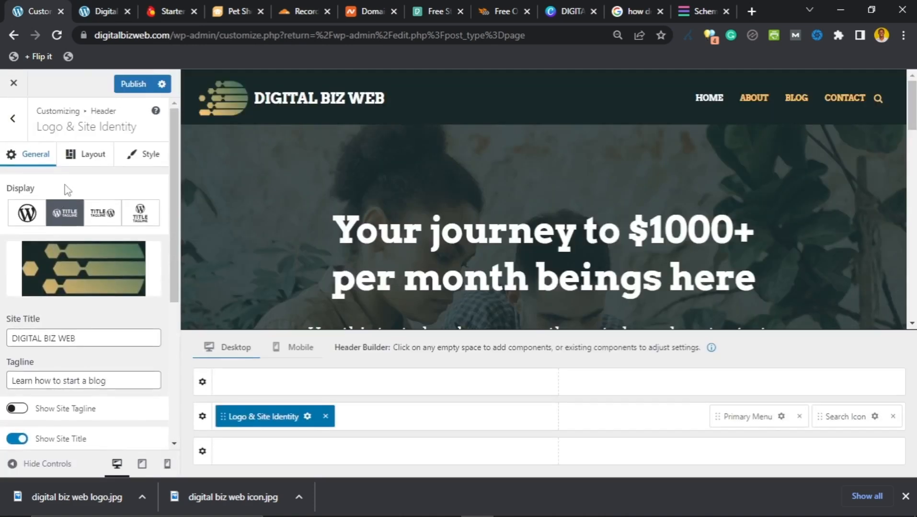
pyautogui.scroll(-5, 72, 216)
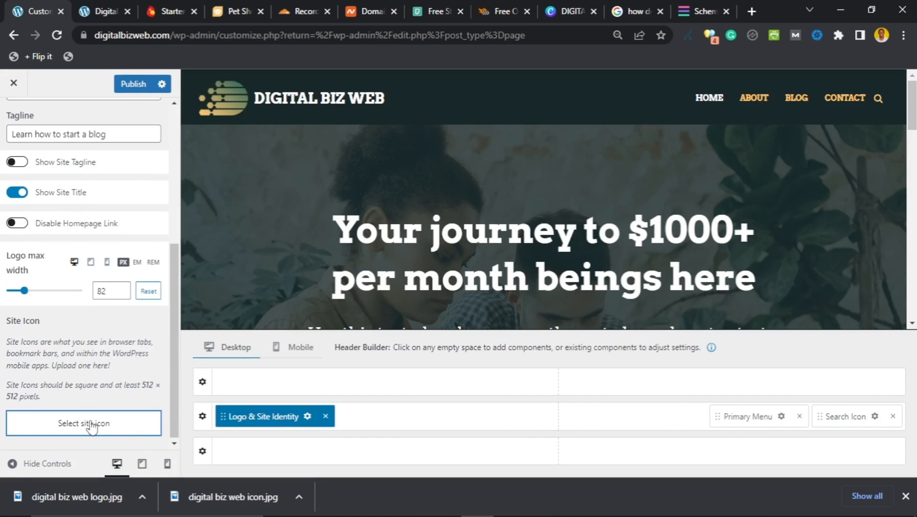
# Step: Upload the 'digital biz web icon' image through the site icon picker
pyautogui.click(93, 427)
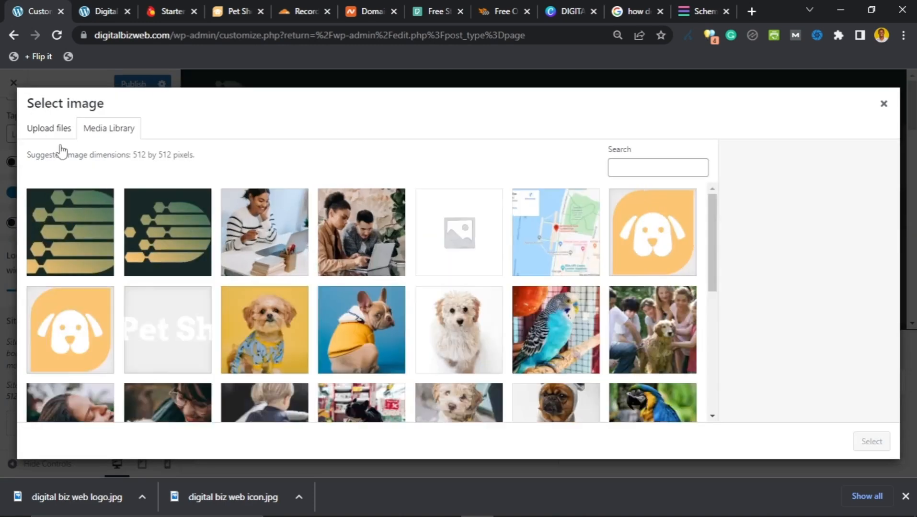
pyautogui.click(50, 132)
pyautogui.click(446, 291)
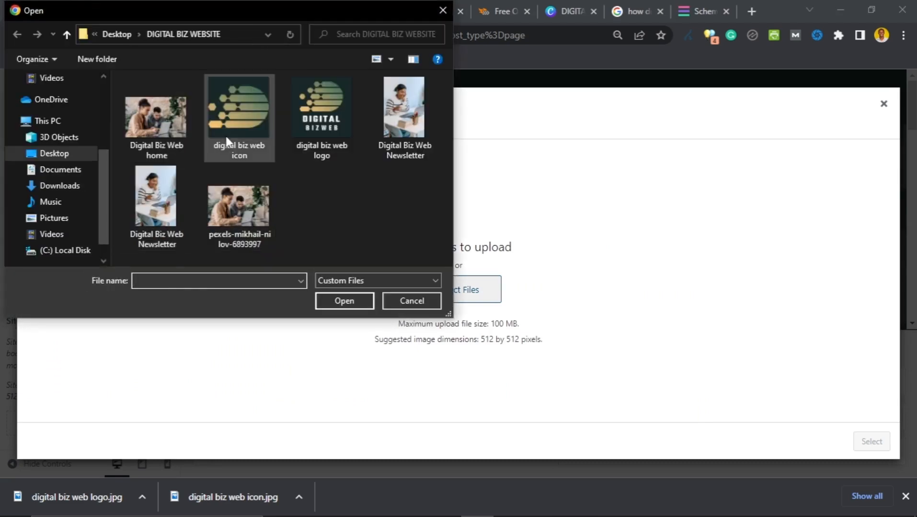
pyautogui.click(225, 136)
pyautogui.click(343, 300)
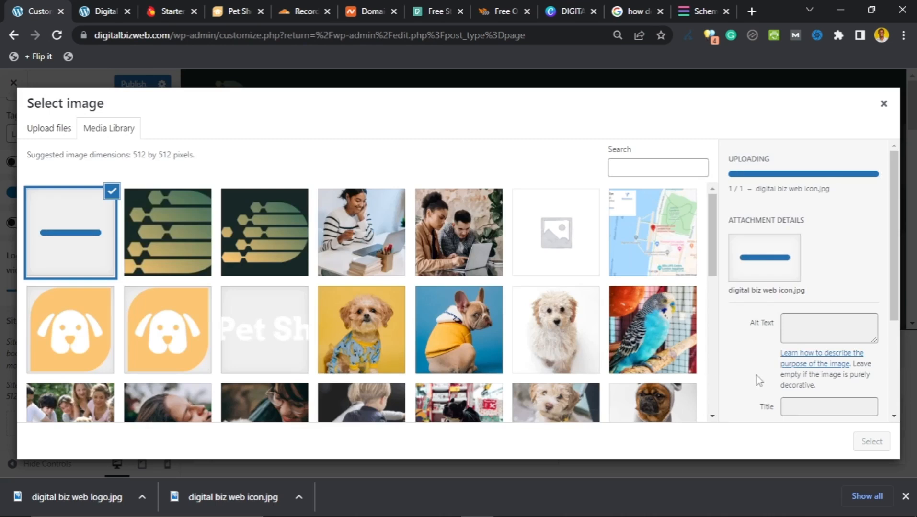
# Step: Give the icon alt text and description 'digital biz web icon', then use it uncropped as site icon
pyautogui.scroll(-3, 772, 329)
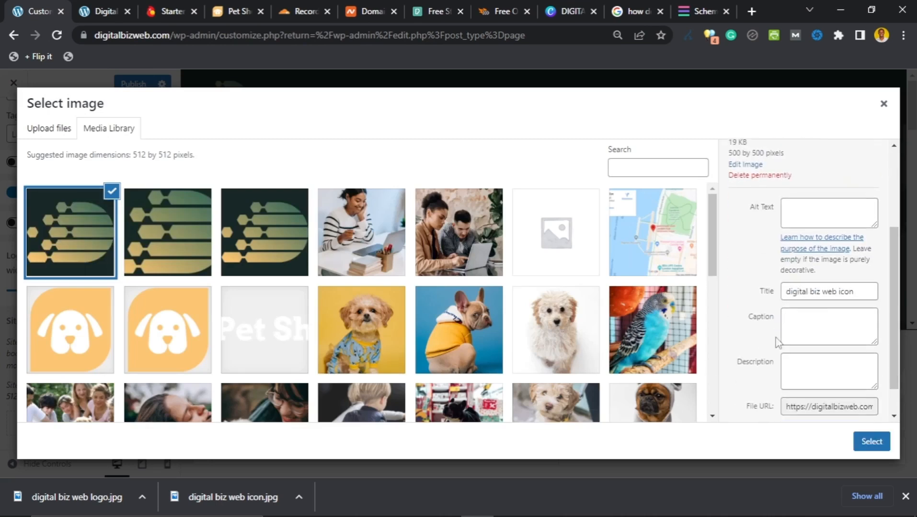
pyautogui.click(819, 293)
pyautogui.tripleClick(819, 294)
pyautogui.hotkey('ctrl', 'c')
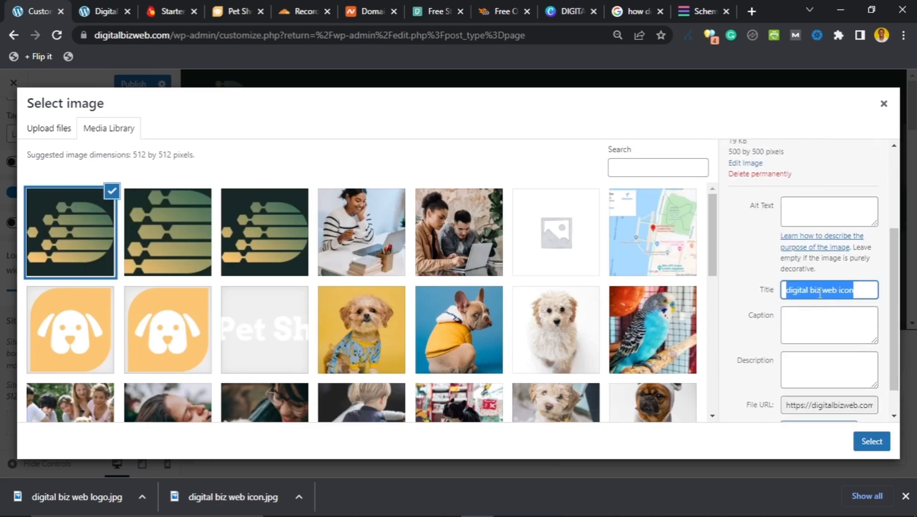
pyautogui.click(839, 211)
pyautogui.hotkey('ctrl', 'v')
pyautogui.click(823, 321)
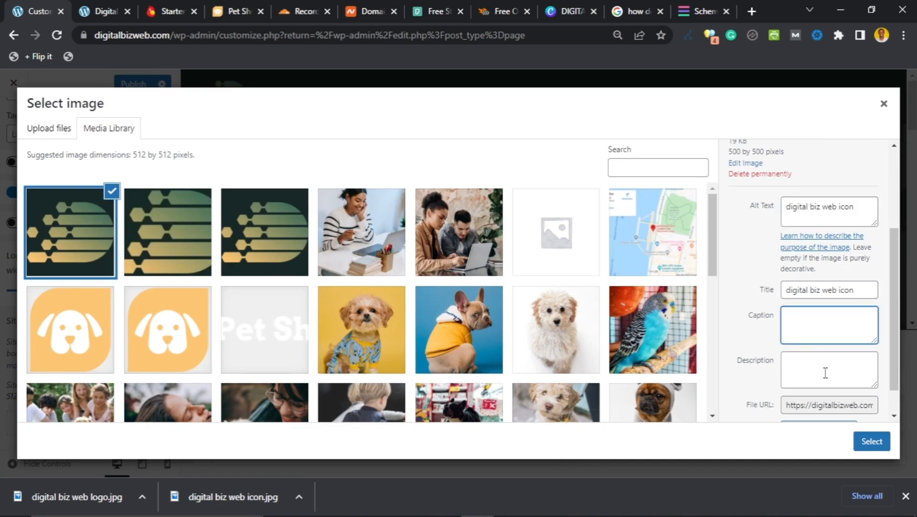
pyautogui.click(825, 373)
pyautogui.hotkey('ctrl', 'v')
pyautogui.click(871, 441)
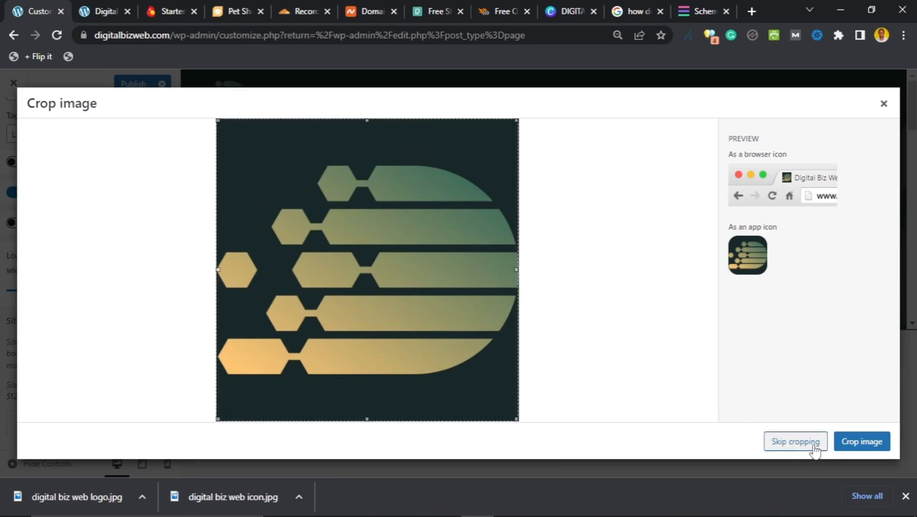
pyautogui.click(795, 442)
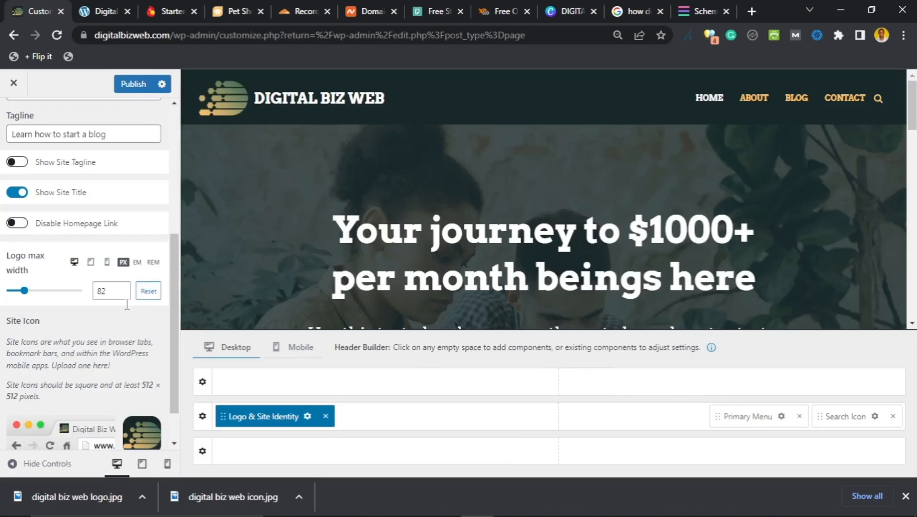
# Step: Publish the Customizer's new logo and DIGITAL BIZ WEB site title changes
pyautogui.scroll(-1, 75, 368)
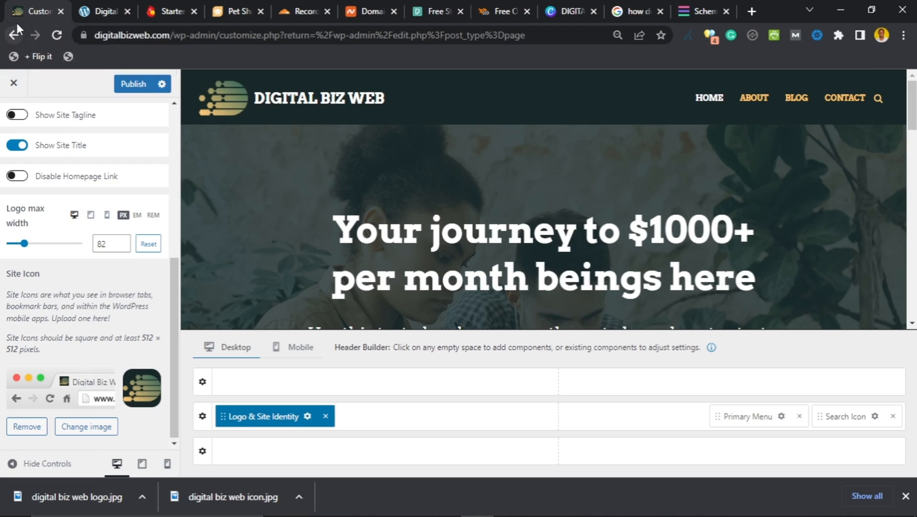
pyautogui.click(104, 14)
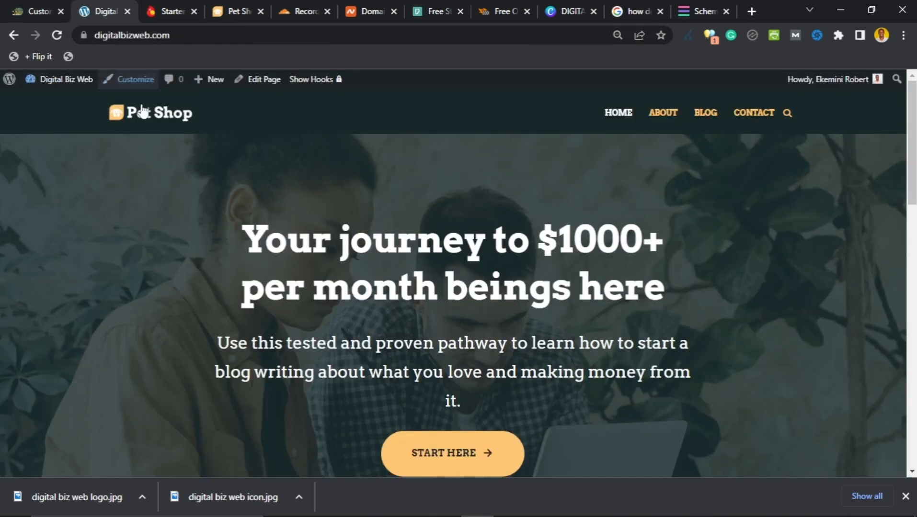
pyautogui.click(26, 8)
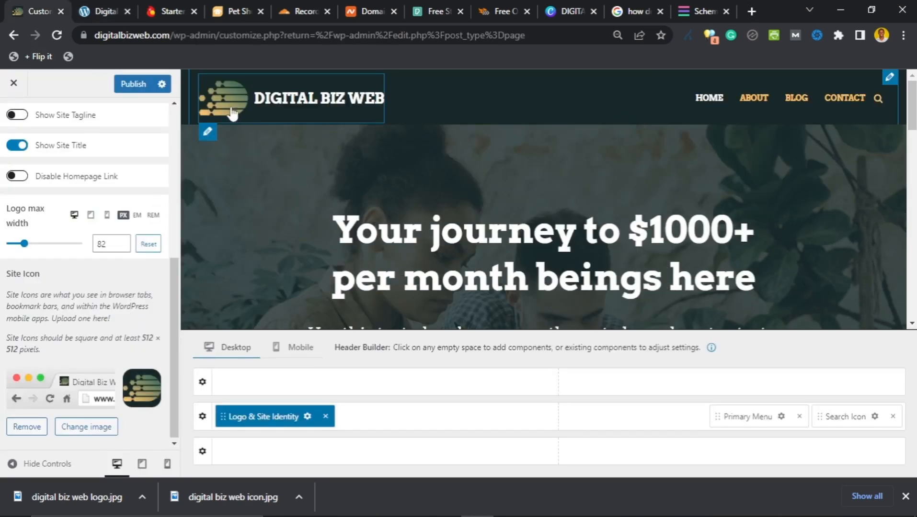
pyautogui.scroll(-15, 357, 216)
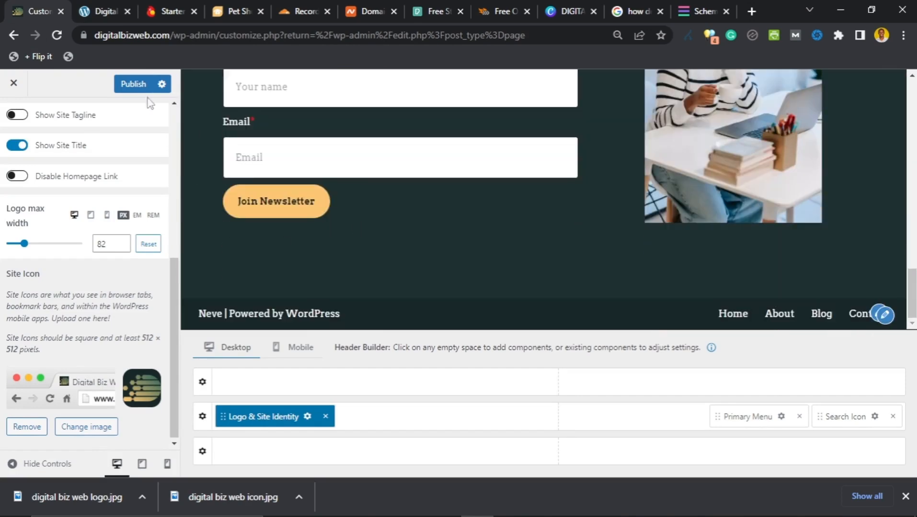
pyautogui.click(132, 84)
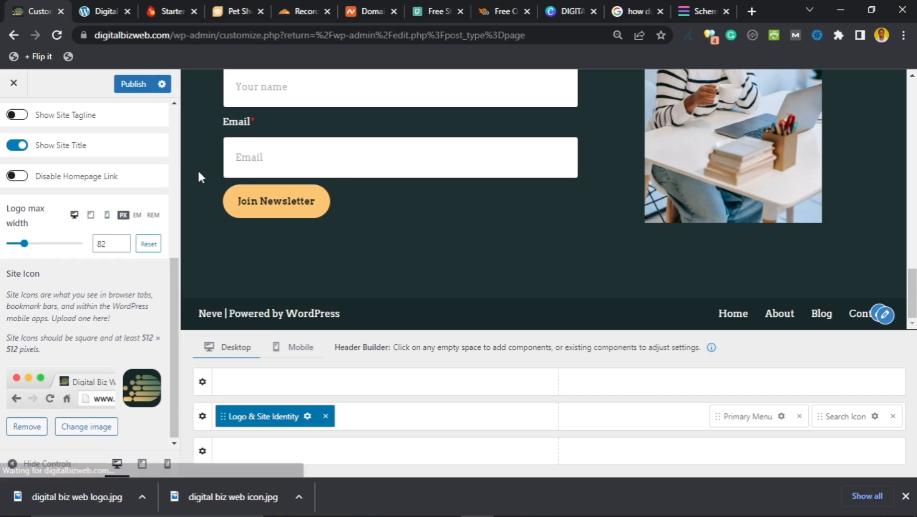
pyautogui.scroll(3, 103, 170)
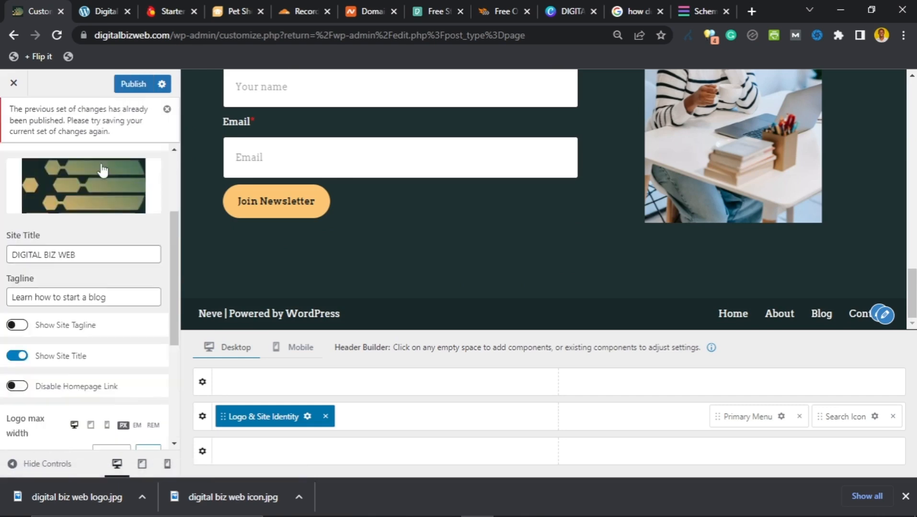
pyautogui.scroll(3, 102, 170)
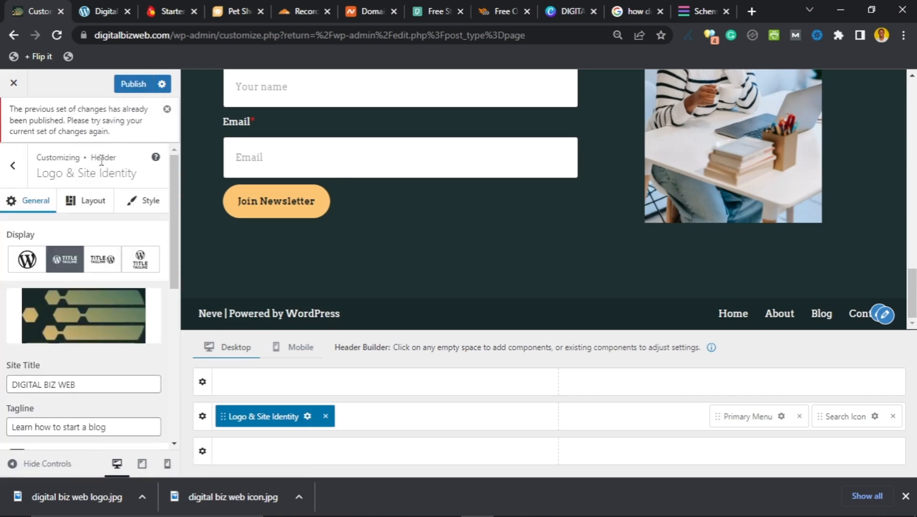
pyautogui.click(126, 87)
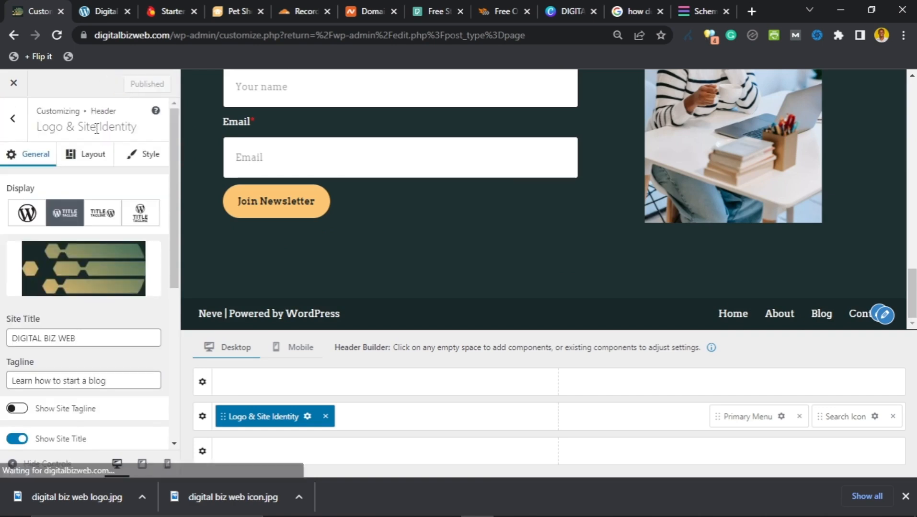
# Step: Reload the live homepage to confirm the hexagon logo beside DIGITAL BIZ WEB
pyautogui.click(98, 11)
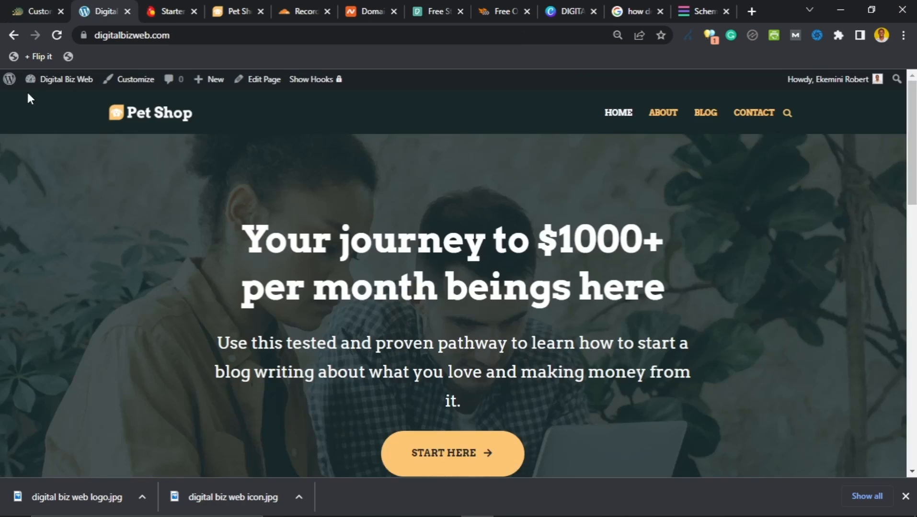
pyautogui.click(56, 39)
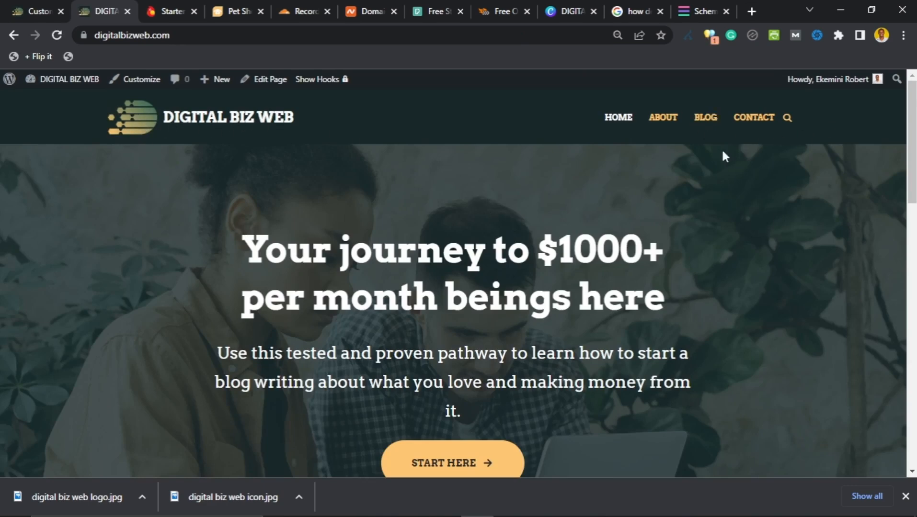
pyautogui.scroll(-15, 366, 268)
pyautogui.scroll(6, 366, 268)
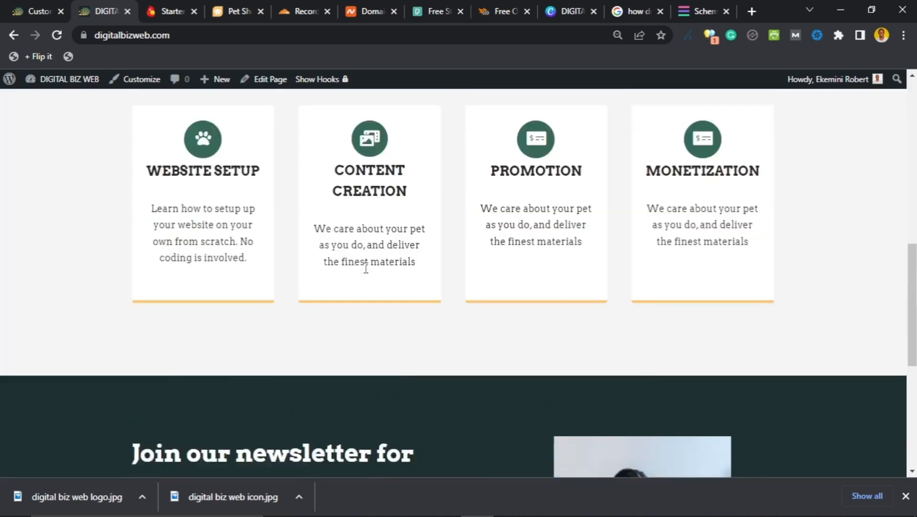
pyautogui.scroll(10, 364, 263)
# Step: Go back from the logo settings to the main Customizer list and open Footer
pyautogui.click(30, 3)
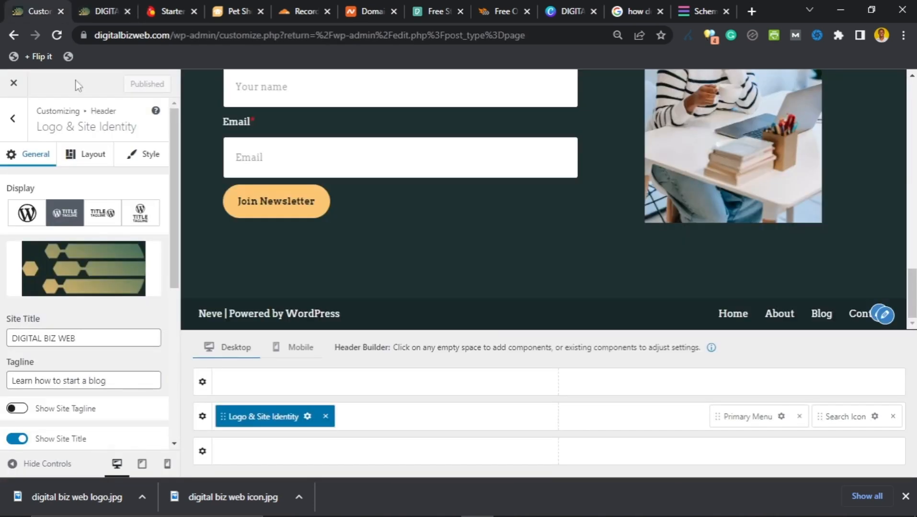
pyautogui.click(13, 123)
pyautogui.scroll(-3, 72, 297)
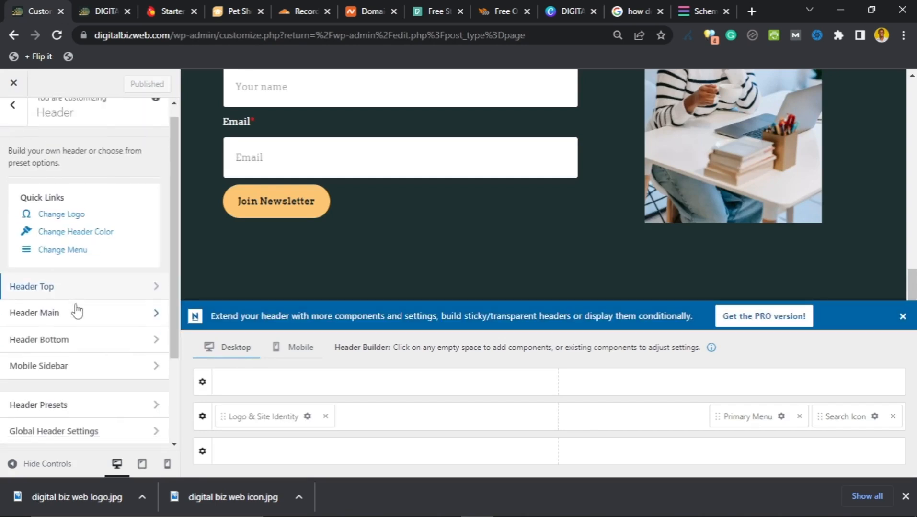
pyautogui.scroll(3, 61, 287)
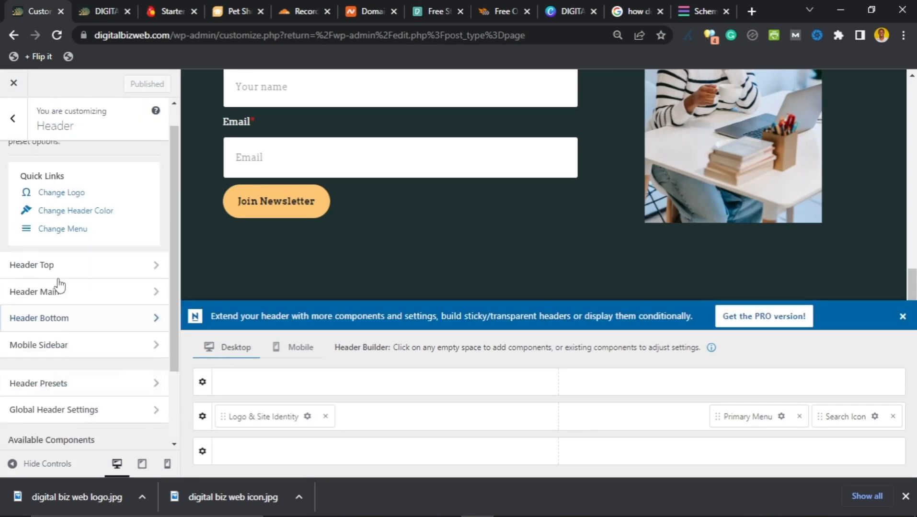
pyautogui.click(16, 124)
pyautogui.scroll(-2, 78, 300)
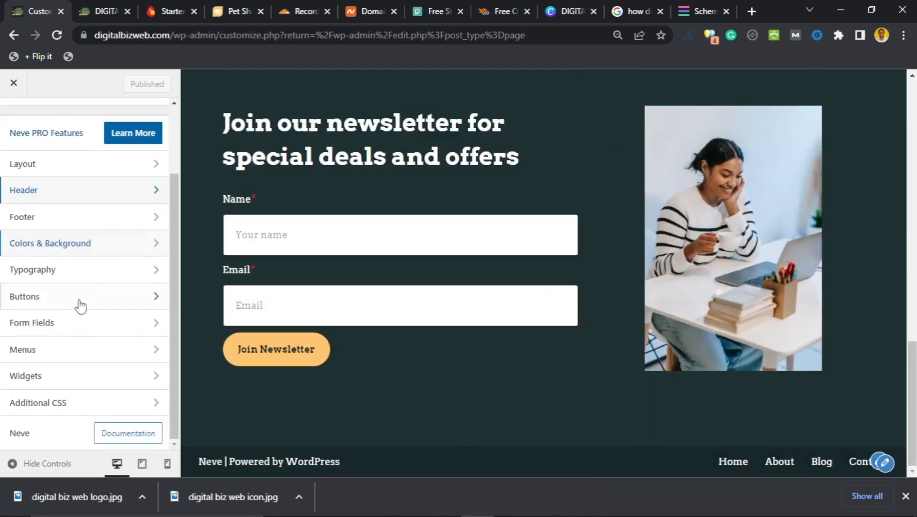
pyautogui.click(79, 217)
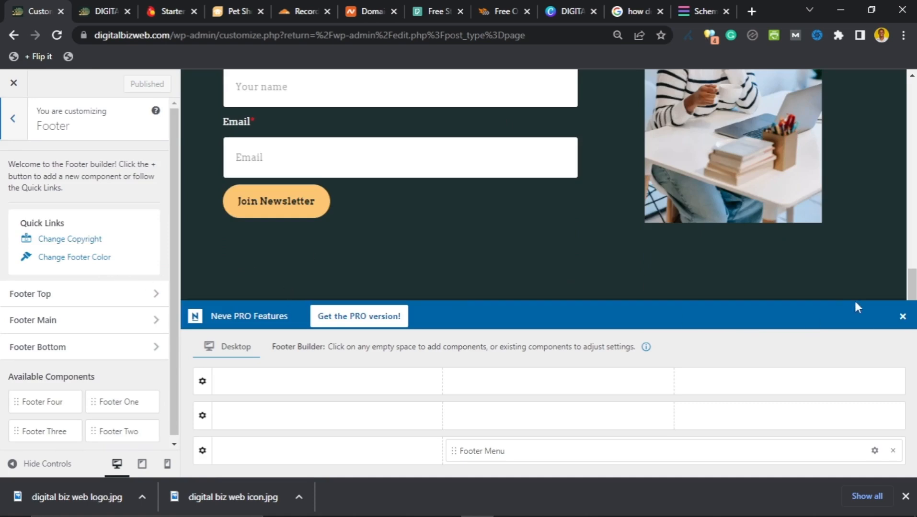
# Step: Dismiss the PRO banner and show the Footer Bottom row's settings
pyautogui.click(902, 317)
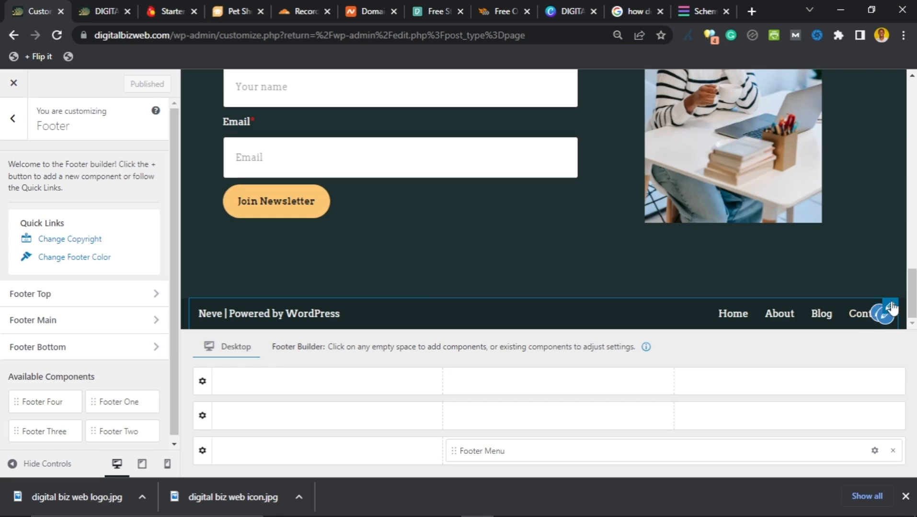
pyautogui.click(891, 307)
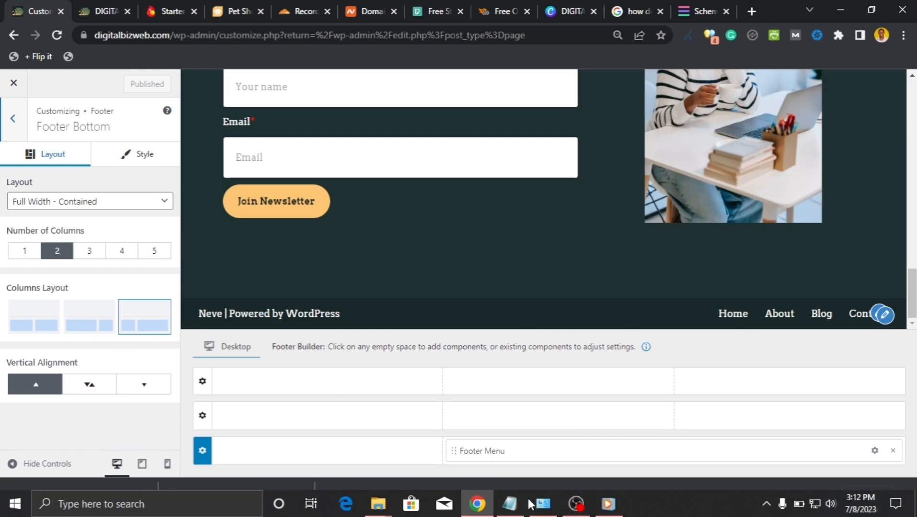
pyautogui.click(515, 509)
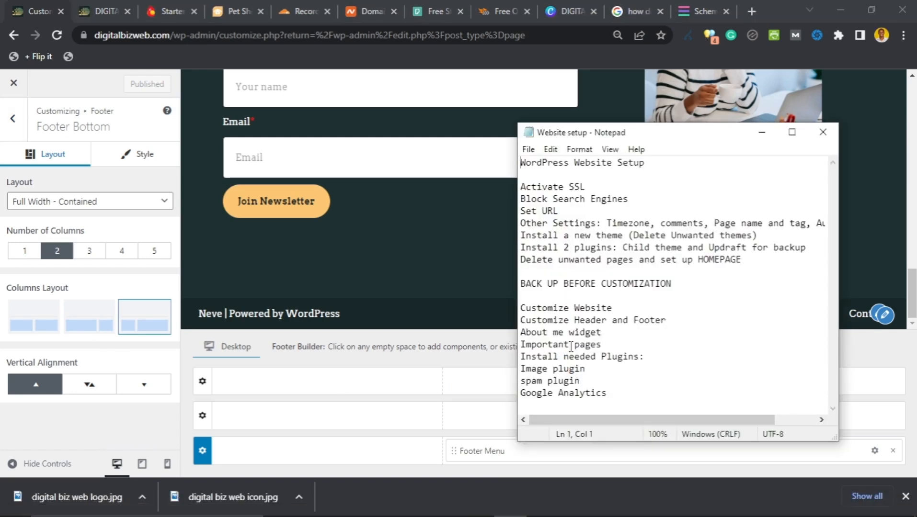
pyautogui.click(467, 405)
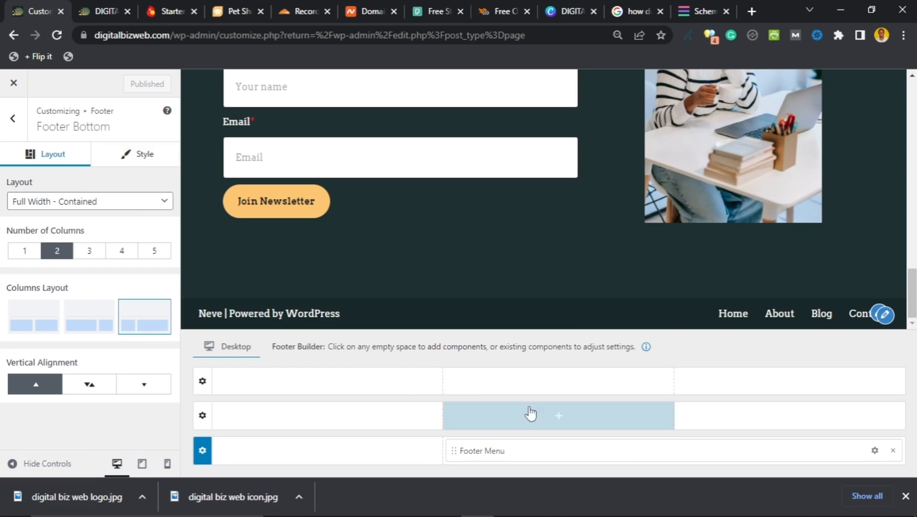
# Step: Place Footer One in the main row's middle column and open its empty block editor
pyautogui.click(537, 423)
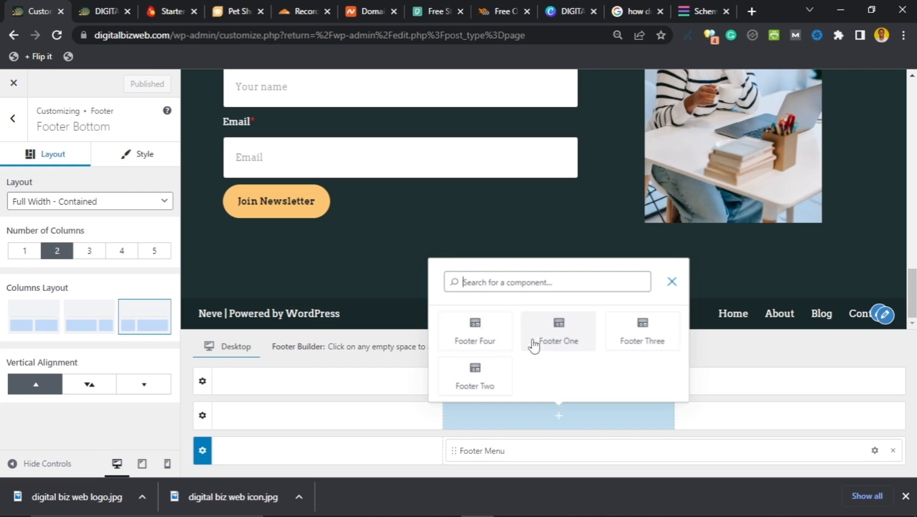
pyautogui.click(555, 344)
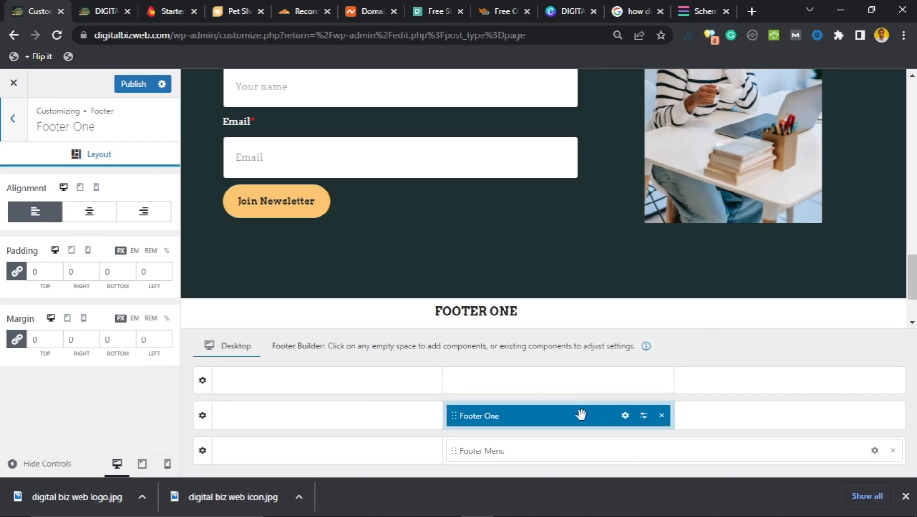
pyautogui.click(625, 416)
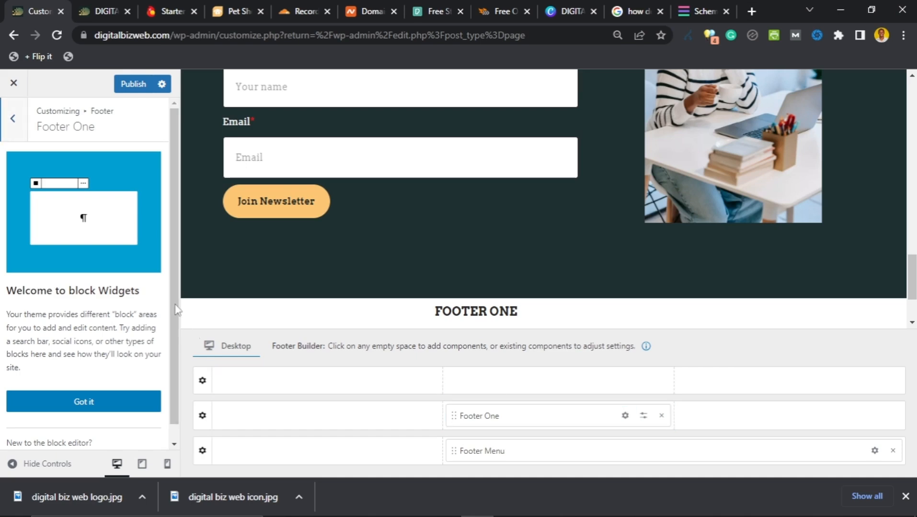
pyautogui.scroll(-1, 72, 213)
pyautogui.scroll(1, 75, 198)
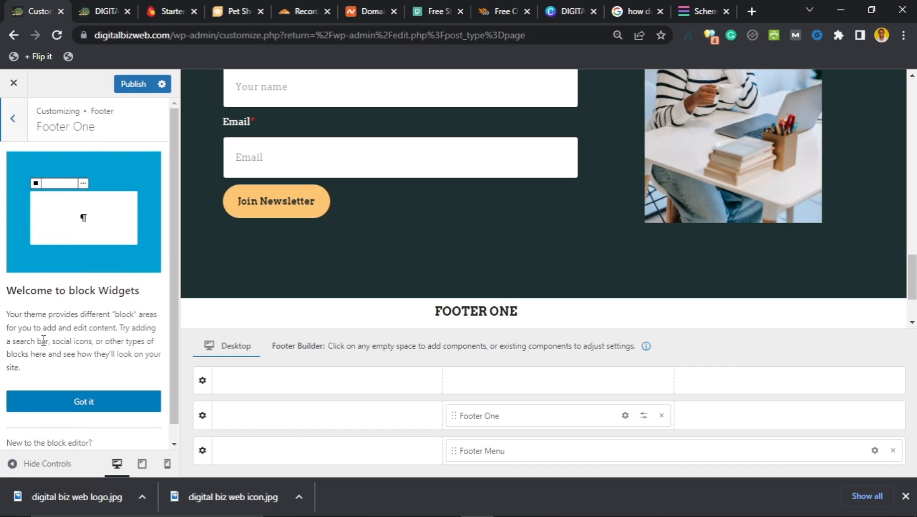
pyautogui.click(91, 402)
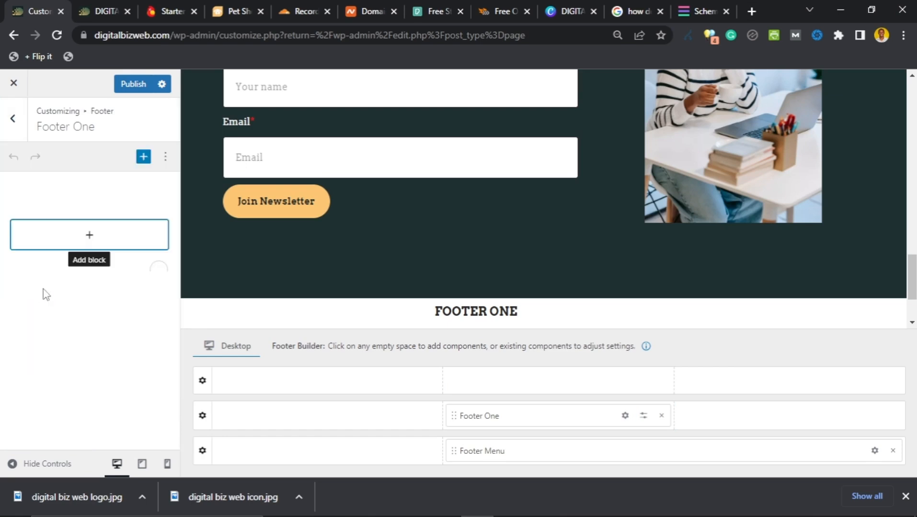
# Step: Add a Footer One paragraph reading 'QUICK LINKS:' with Blog, Contact and Advertise lines
pyautogui.click(91, 238)
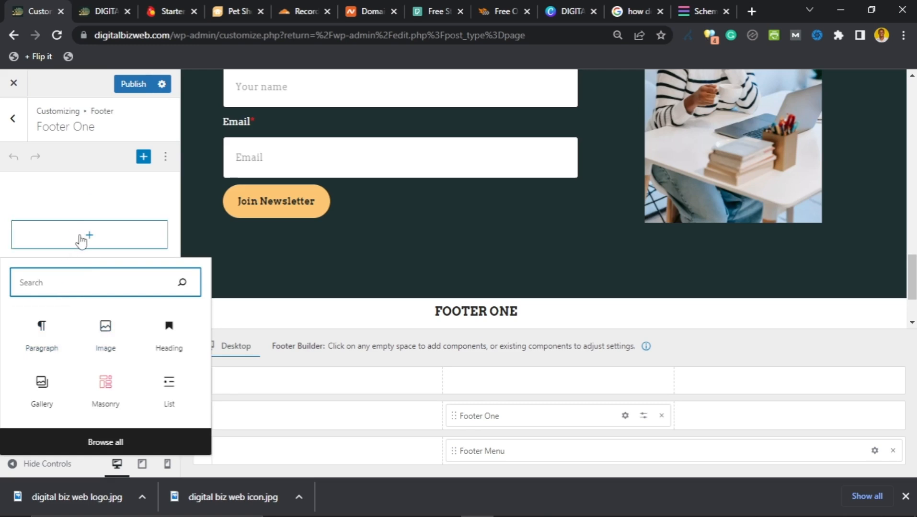
pyautogui.click(42, 339)
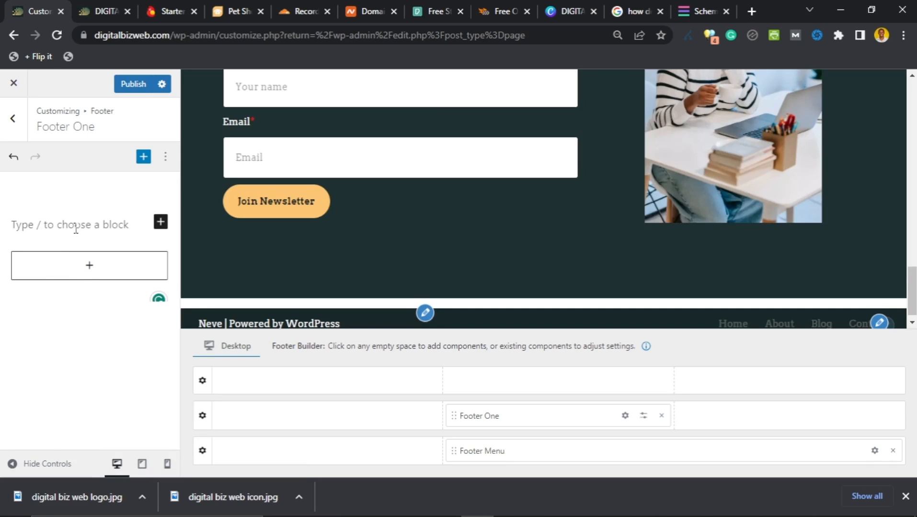
pyautogui.write('QUICK LINKS:')
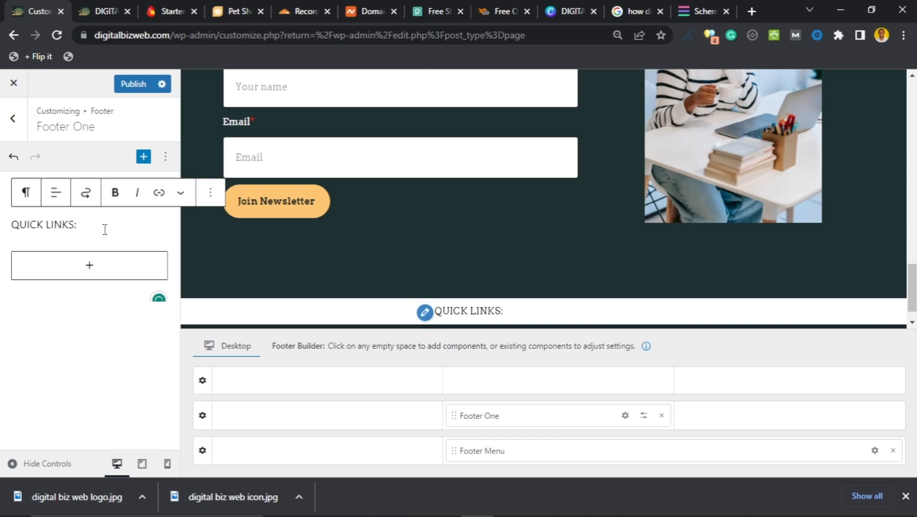
pyautogui.hotkey('shift', 'Return')
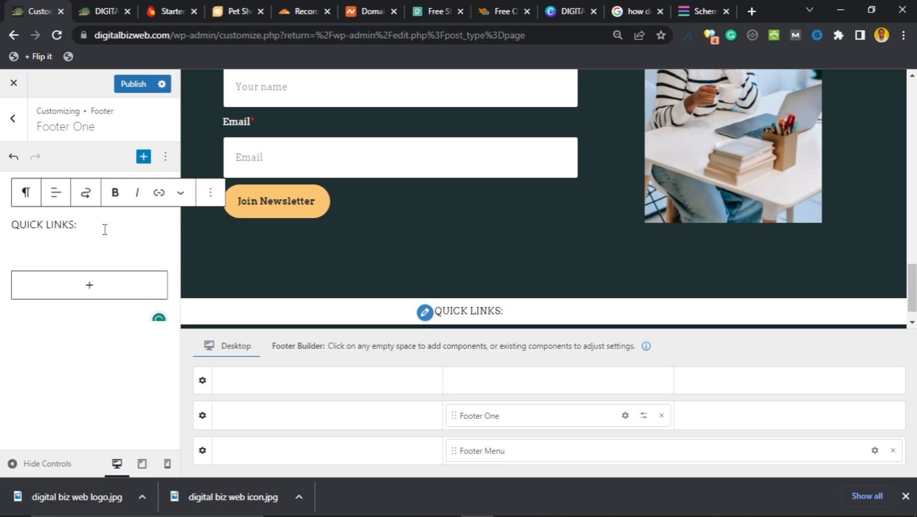
pyautogui.write('Blo')
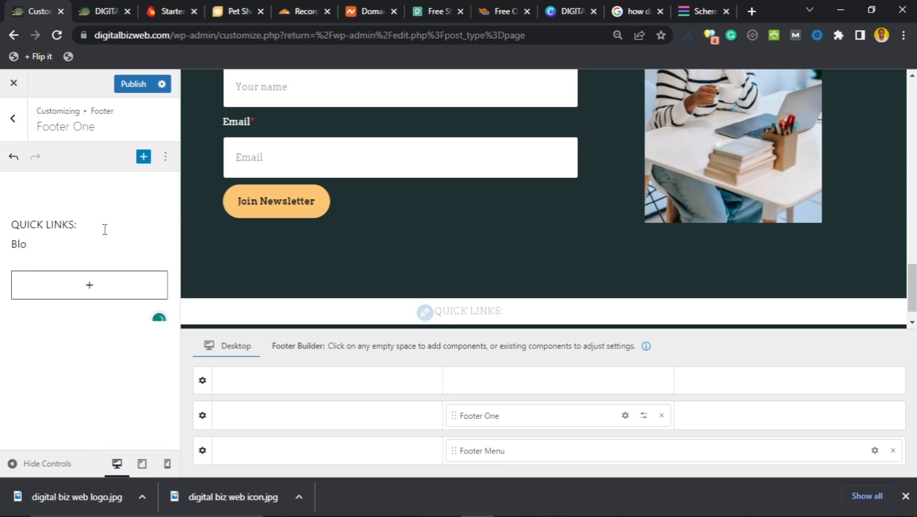
pyautogui.write('g')
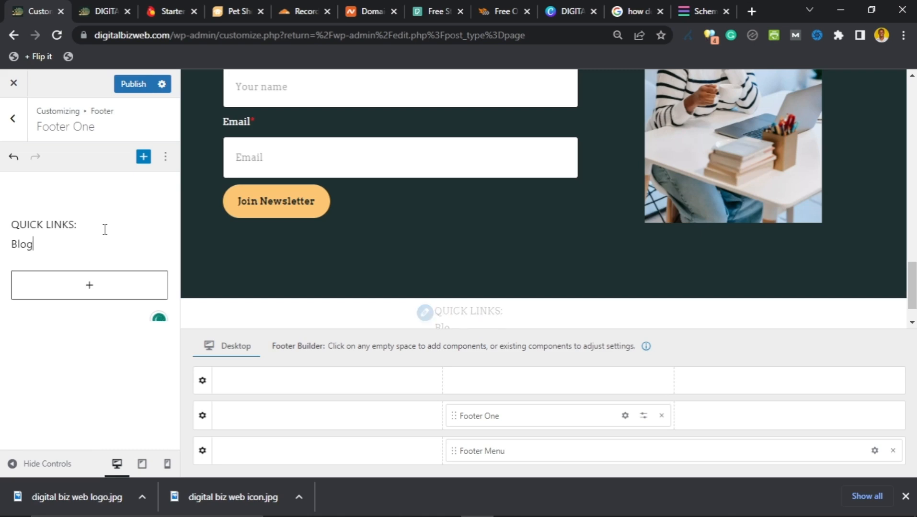
pyautogui.press('Return')
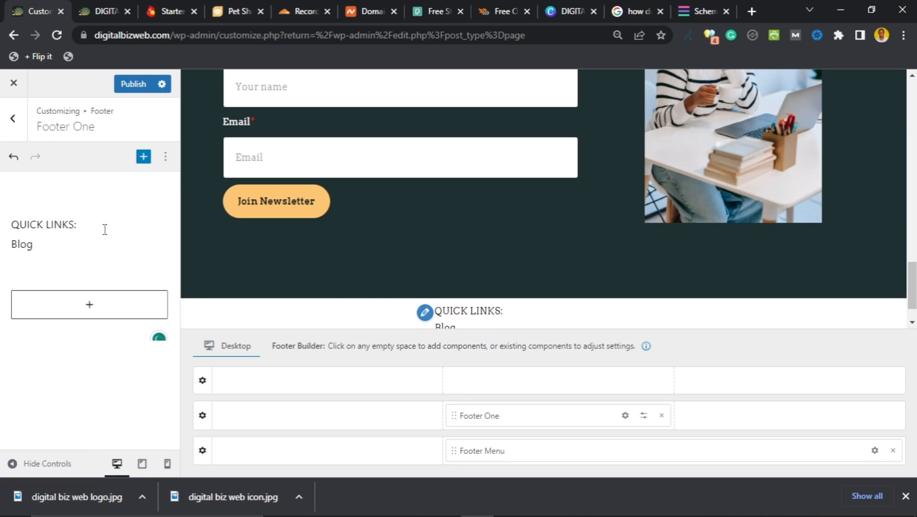
pyautogui.write('Contact')
pyautogui.press('Return')
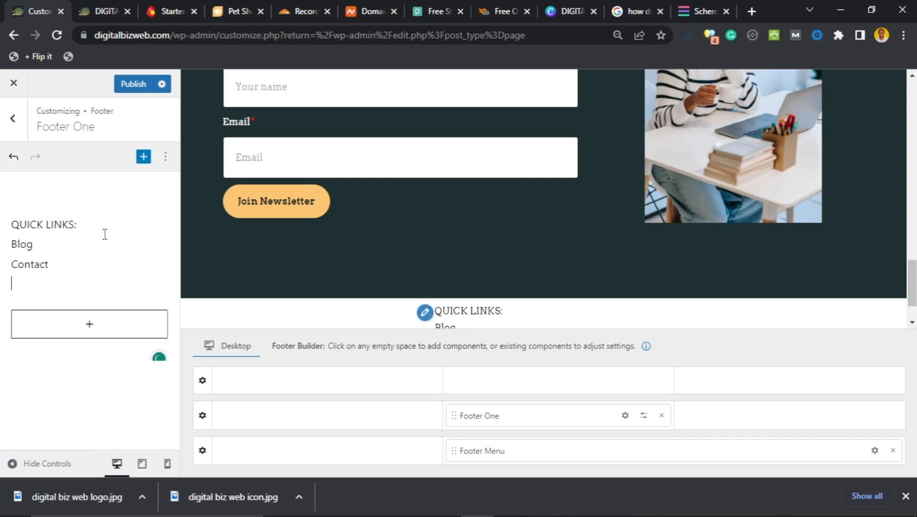
pyautogui.write('Advertise')
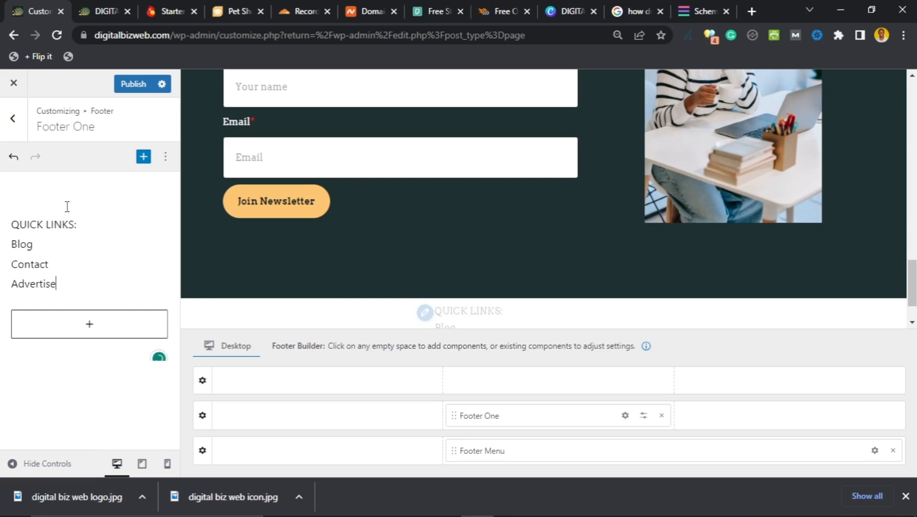
# Step: Make the QUICK LINKS: heading bold and centre-align the list text
pyautogui.moveTo(76, 226); pyautogui.dragTo(14, 224)
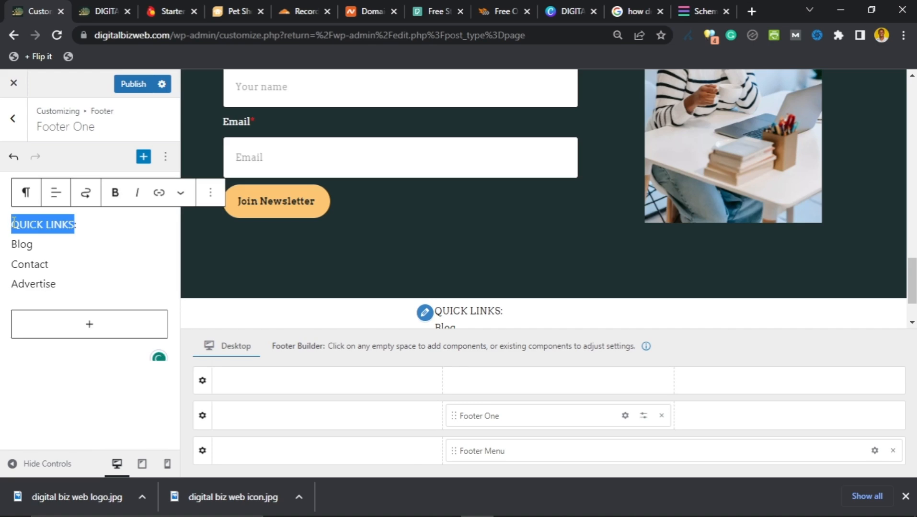
pyautogui.click(116, 193)
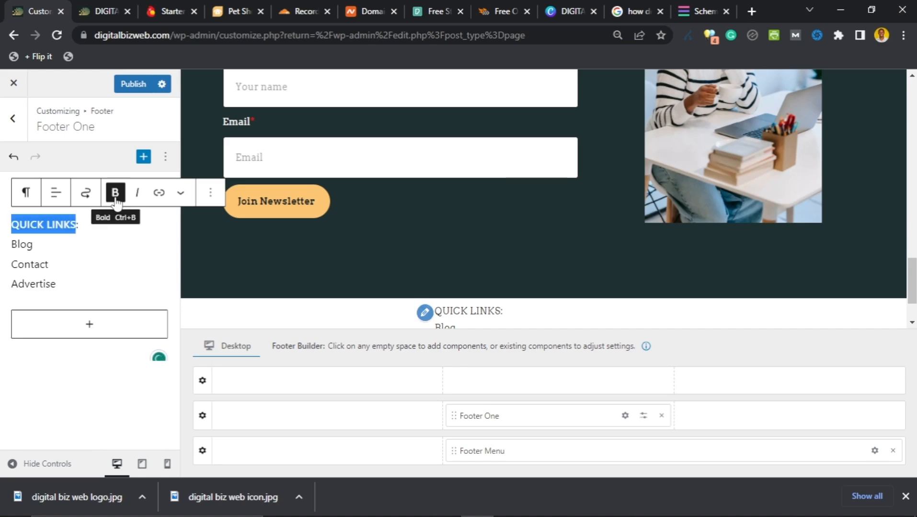
pyautogui.click(56, 193)
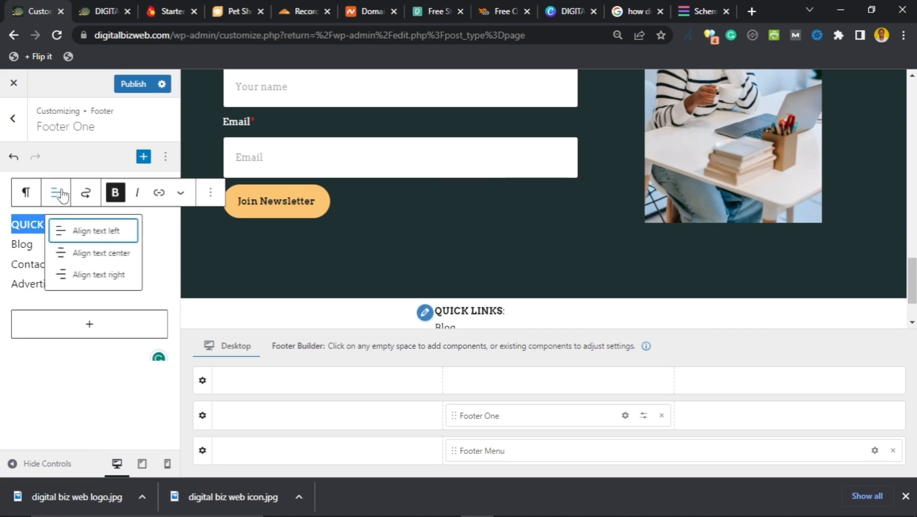
pyautogui.click(92, 255)
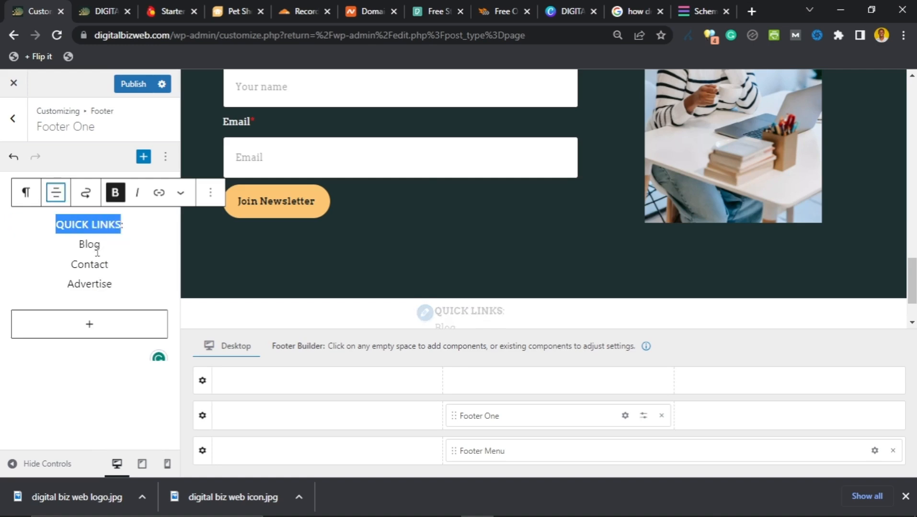
pyautogui.scroll(-2, 542, 265)
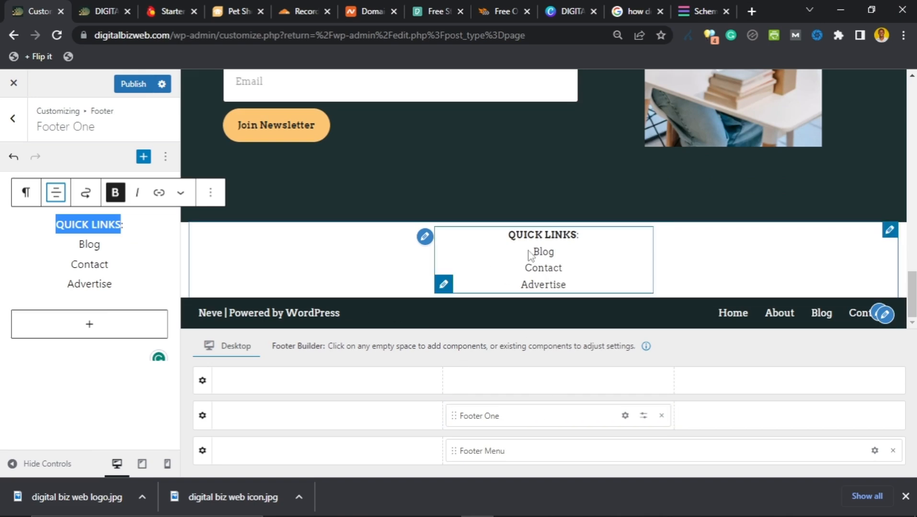
pyautogui.moveTo(110, 246); pyautogui.dragTo(85, 240)
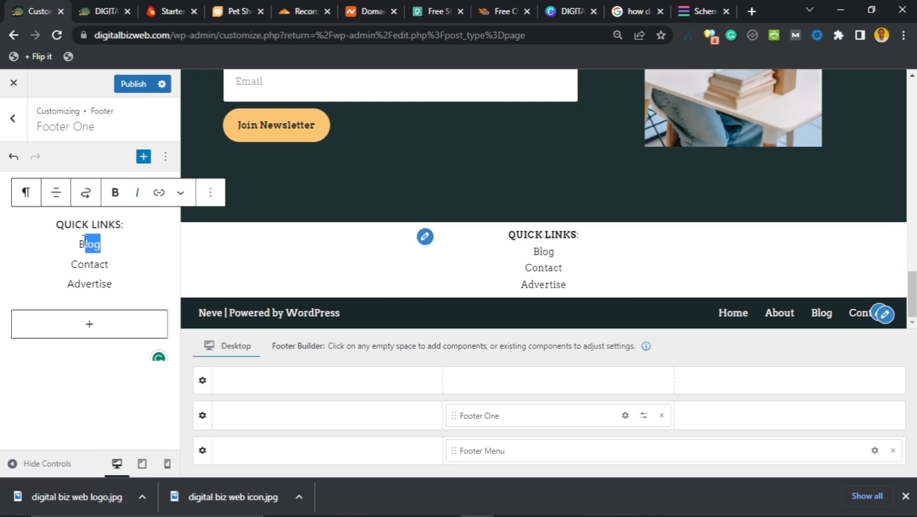
# Step: Link Blog to the BLOG page address copied from the live site's menu
pyautogui.click(158, 192)
pyautogui.click(80, 275)
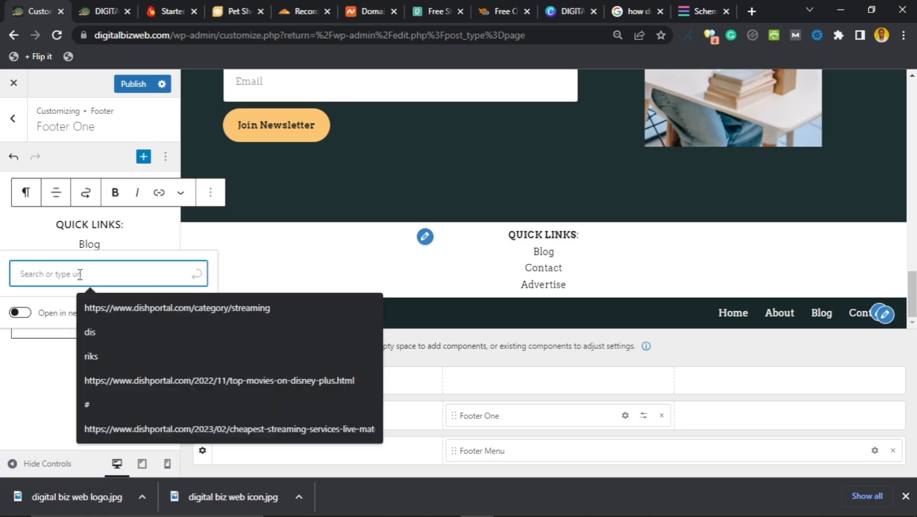
pyautogui.write('blog')
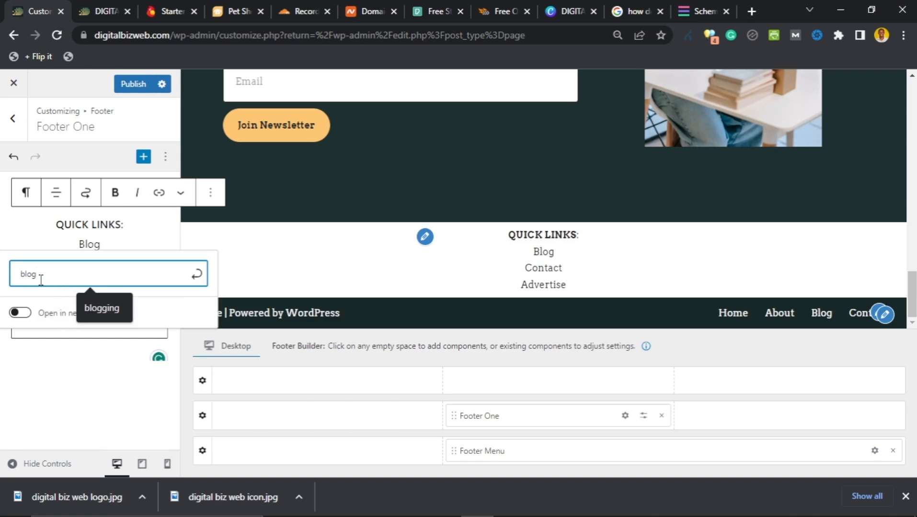
pyautogui.moveTo(40, 280); pyautogui.dragTo(19, 282)
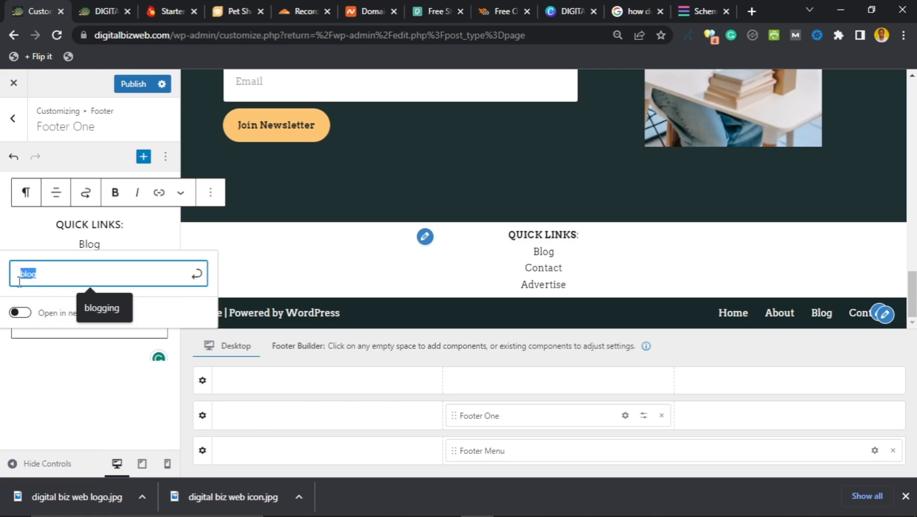
pyautogui.click(99, 10)
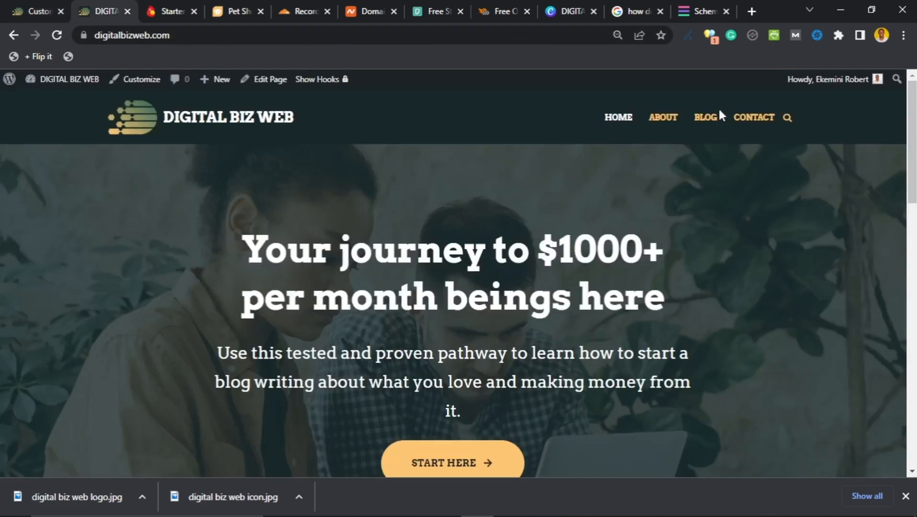
pyautogui.rightClick(704, 117)
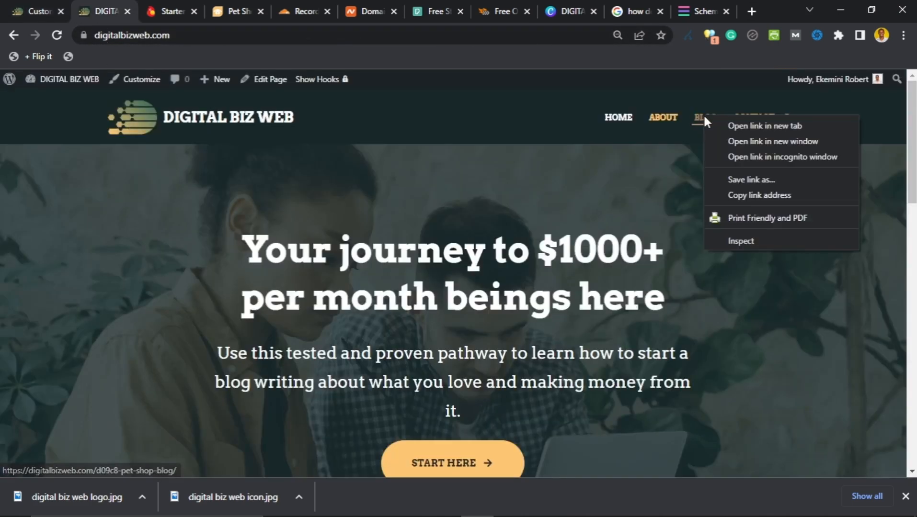
pyautogui.click(733, 194)
pyautogui.click(30, 19)
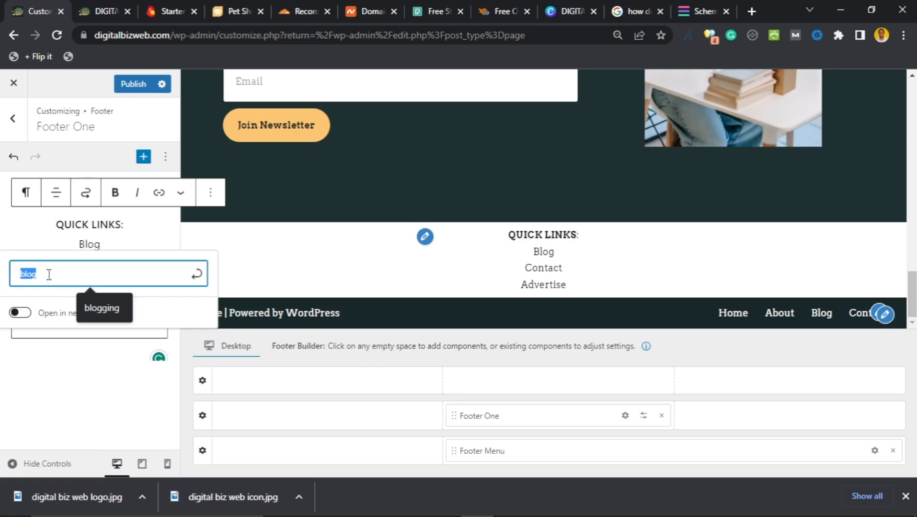
pyautogui.moveTo(49, 274); pyautogui.dragTo(24, 272)
pyautogui.click(64, 270)
pyautogui.hotkey('ctrl', 'v')
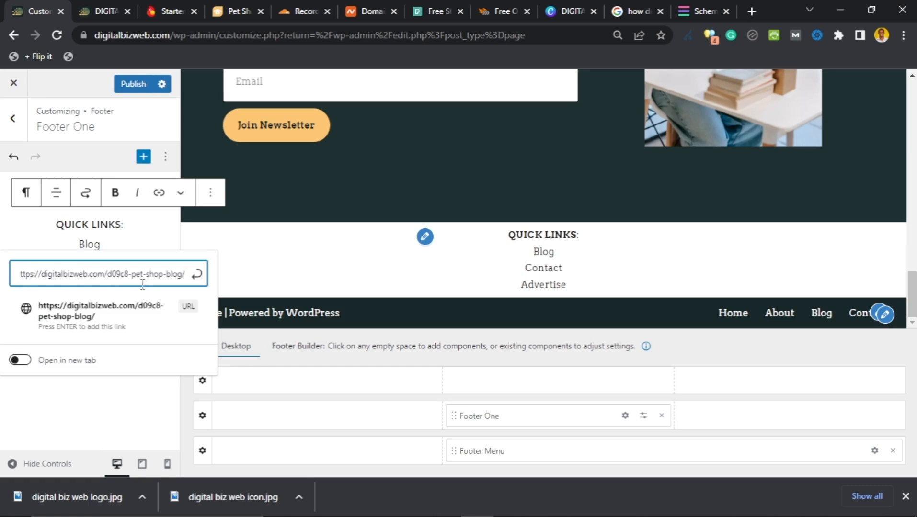
pyautogui.click(196, 274)
pyautogui.click(113, 307)
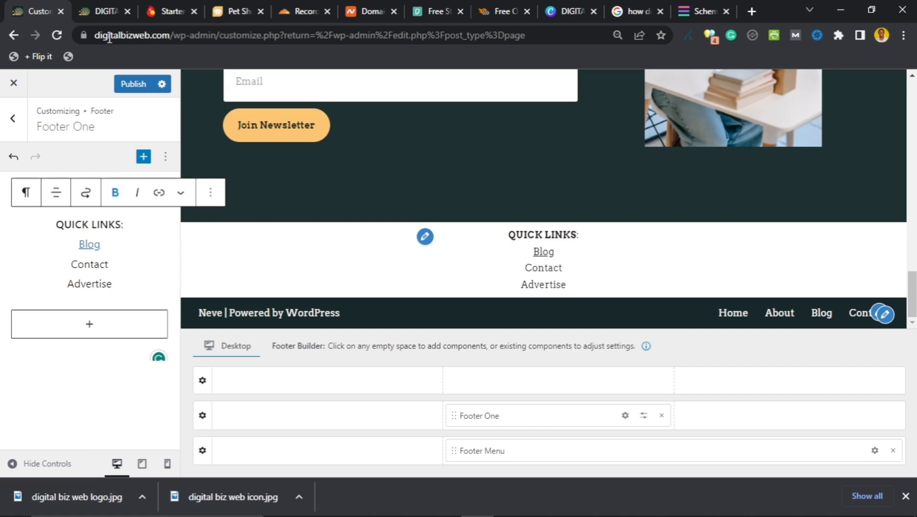
pyautogui.click(93, 14)
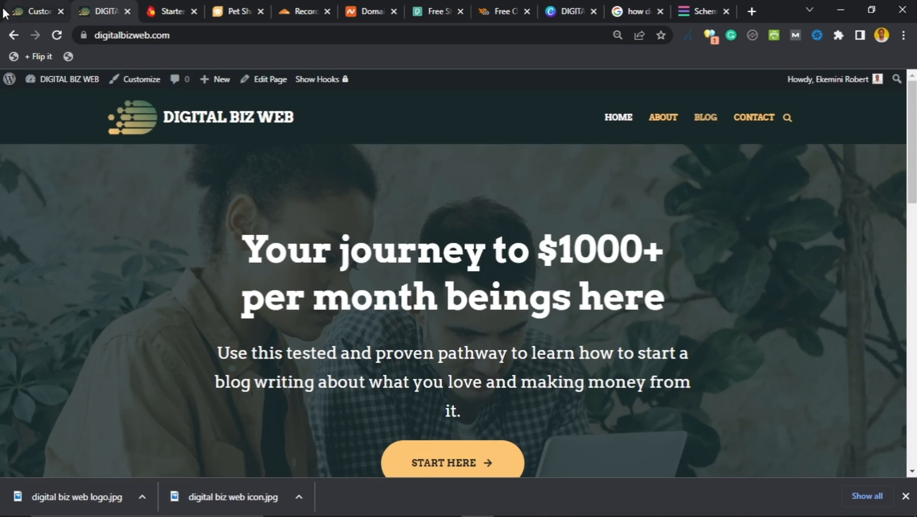
pyautogui.click(33, 11)
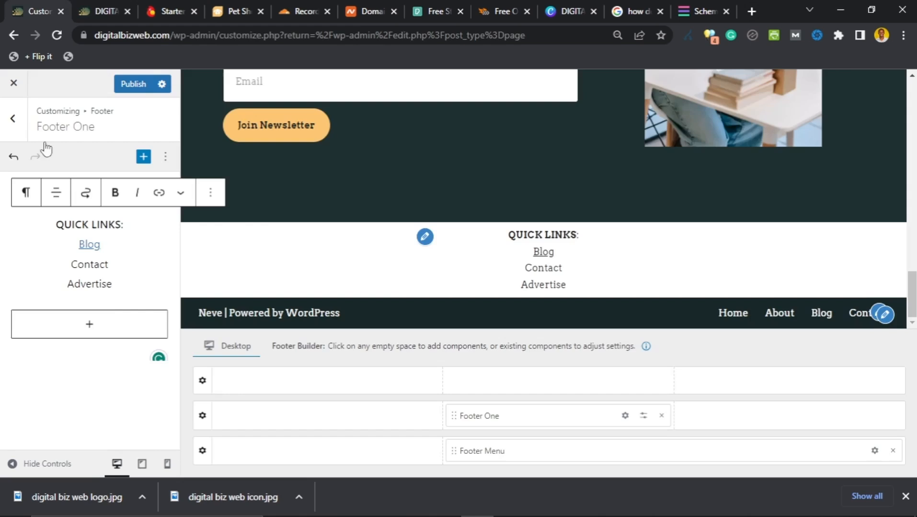
pyautogui.doubleClick(93, 249)
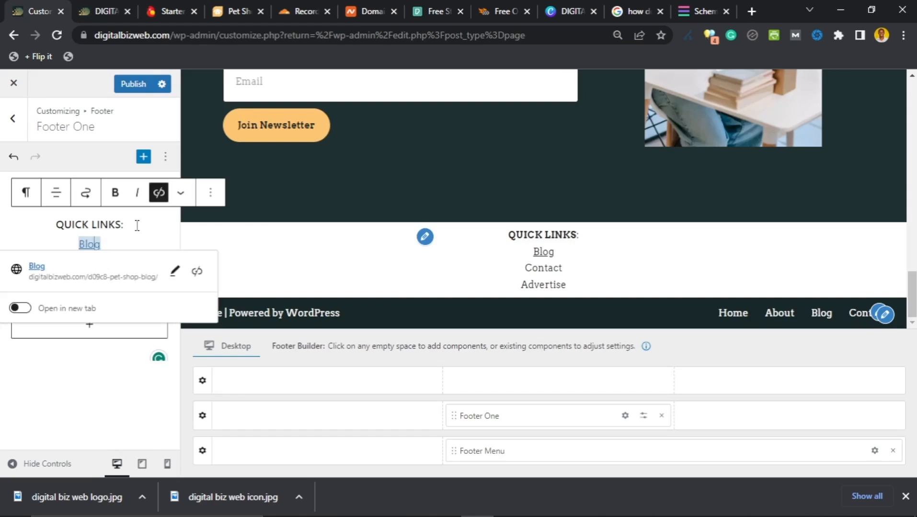
pyautogui.click(175, 271)
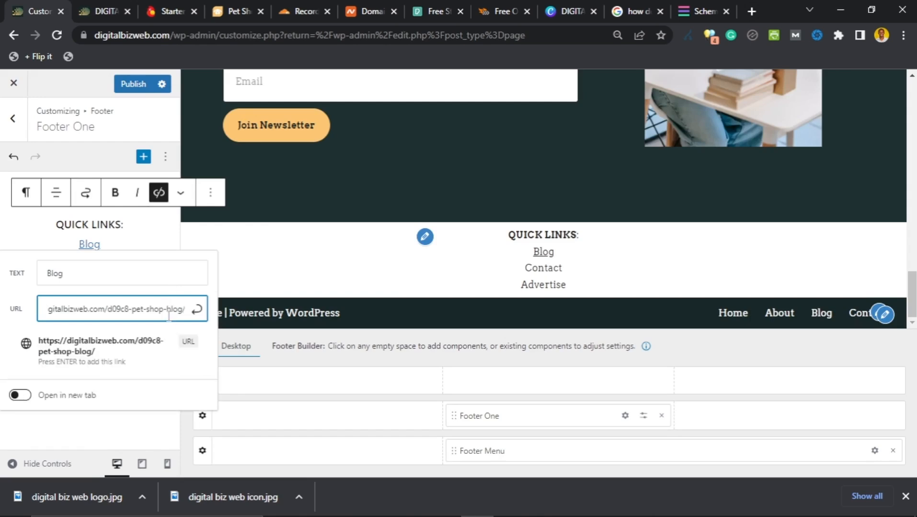
pyautogui.moveTo(166, 314); pyautogui.dragTo(111, 314)
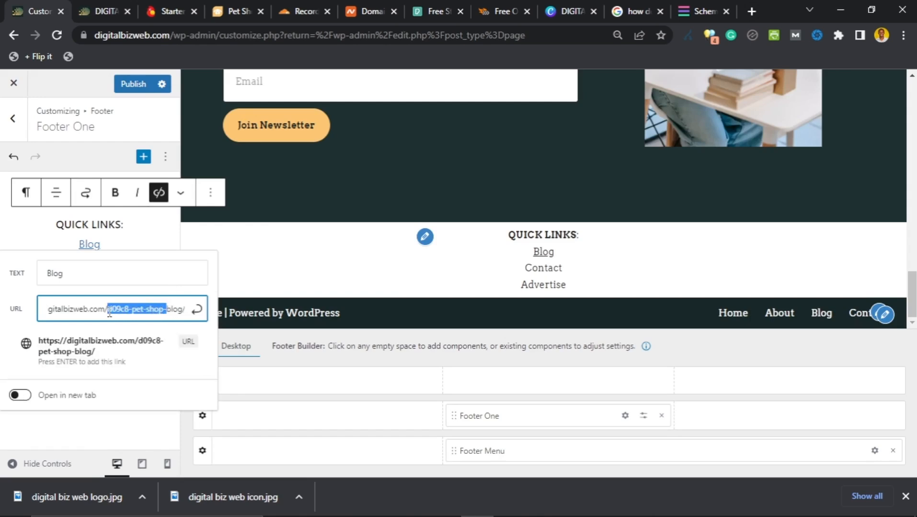
pyautogui.press('BackSpace')
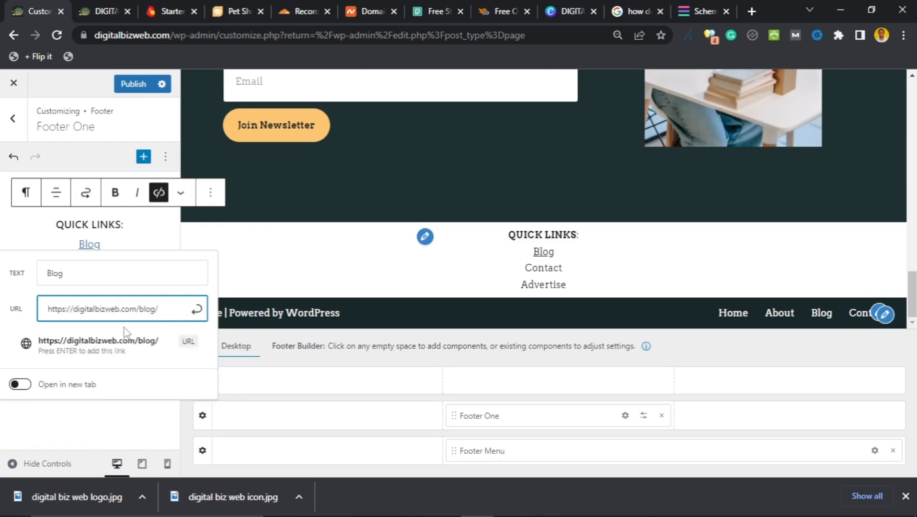
pyautogui.click(196, 312)
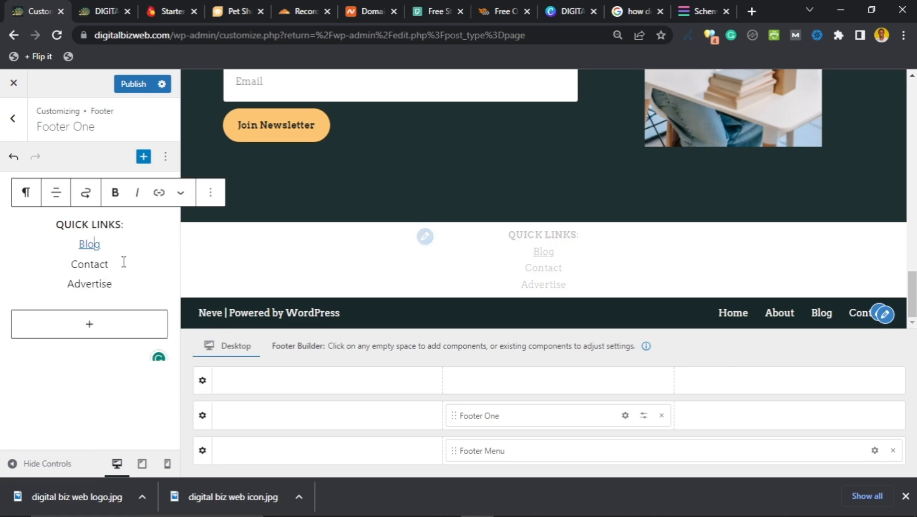
pyautogui.doubleClick(115, 267)
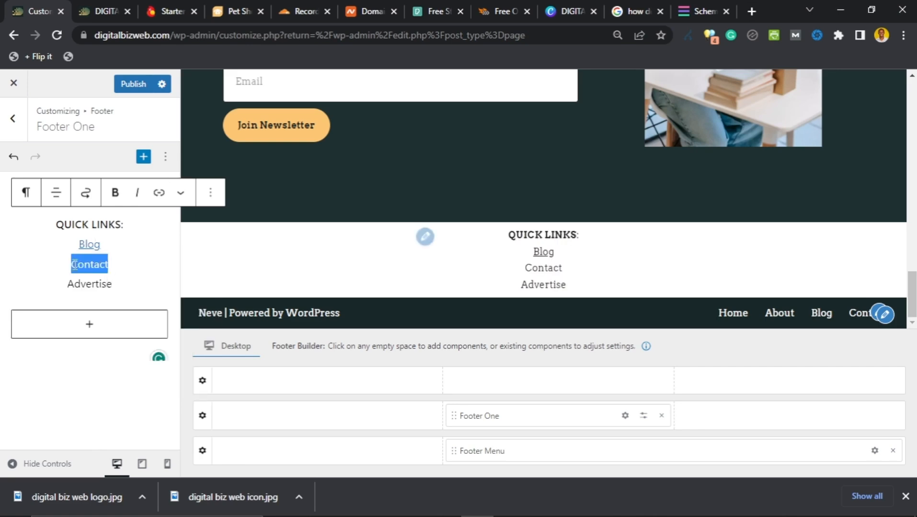
pyautogui.click(158, 193)
pyautogui.click(111, 294)
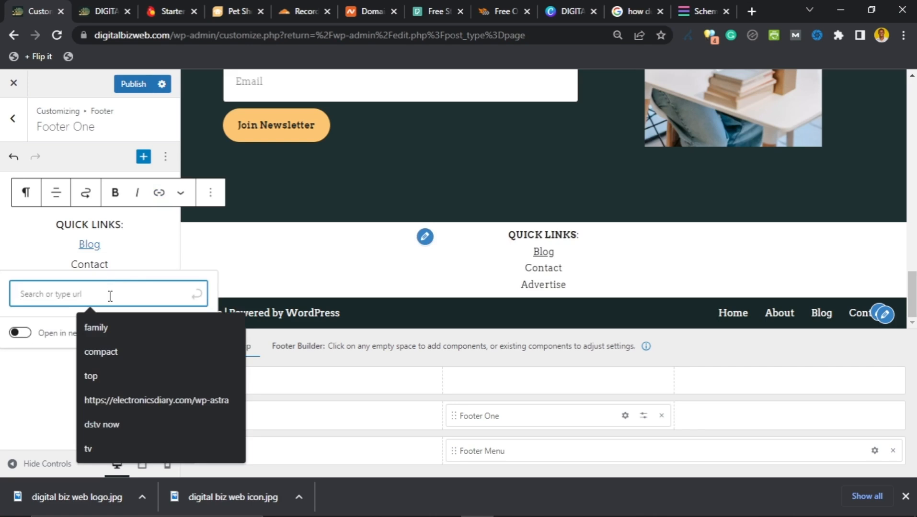
pyautogui.click(100, 11)
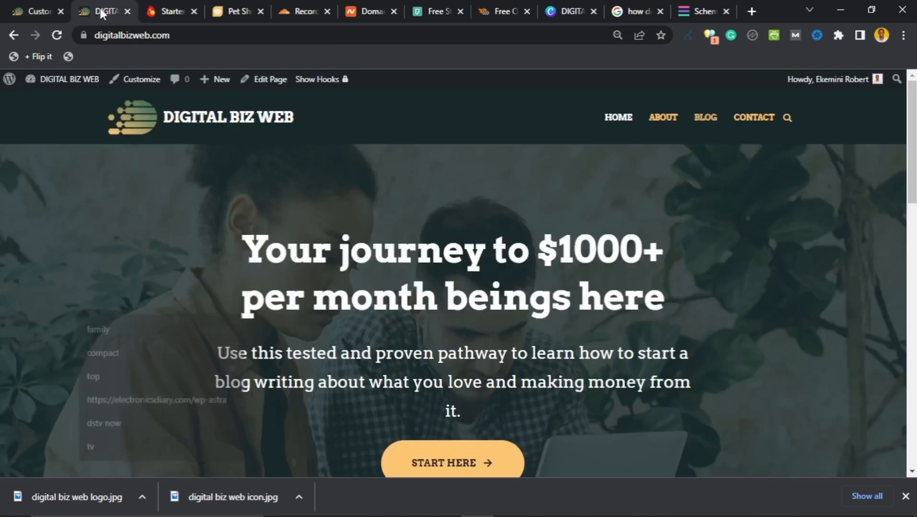
pyautogui.rightClick(741, 120)
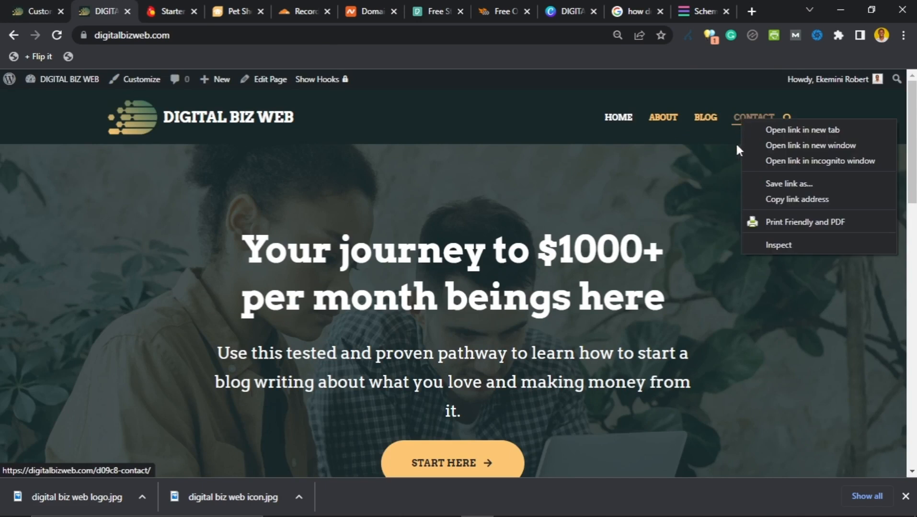
pyautogui.click(753, 197)
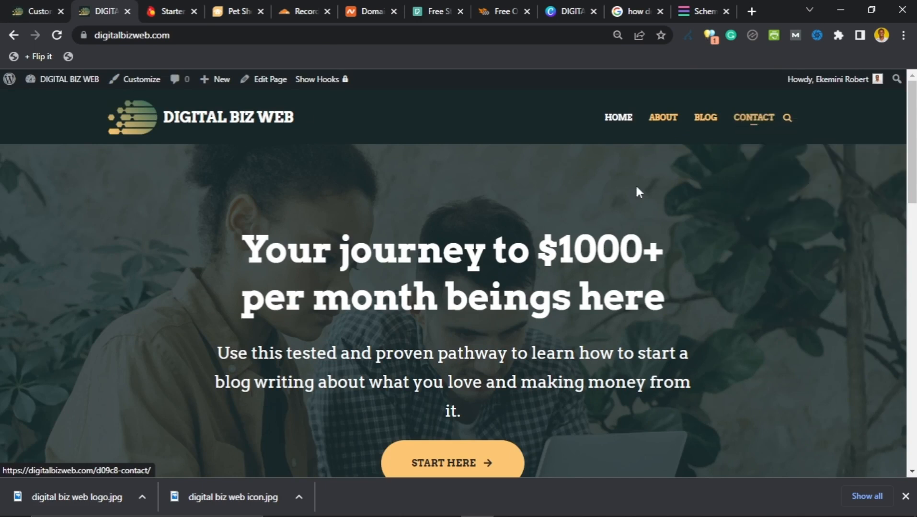
pyautogui.click(20, 12)
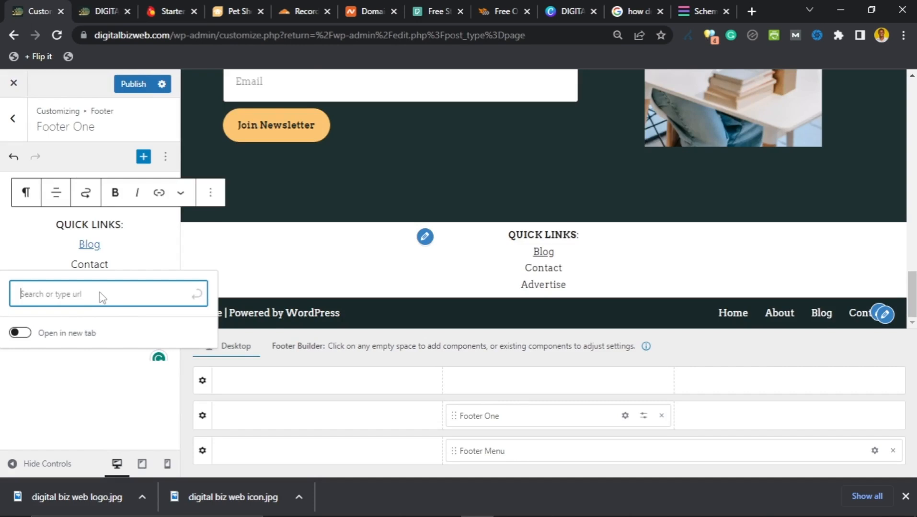
pyautogui.click(85, 298)
pyautogui.hotkey('ctrl', 'v')
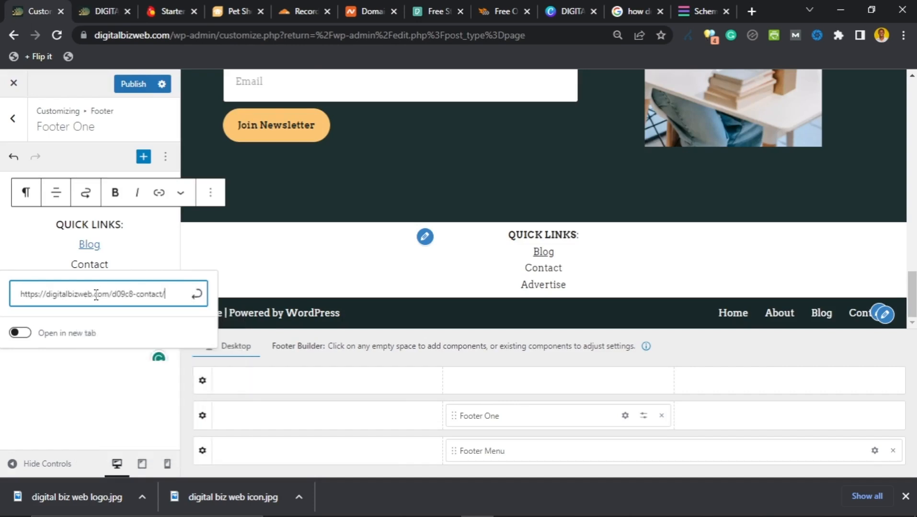
pyautogui.moveTo(137, 294); pyautogui.dragTo(121, 294)
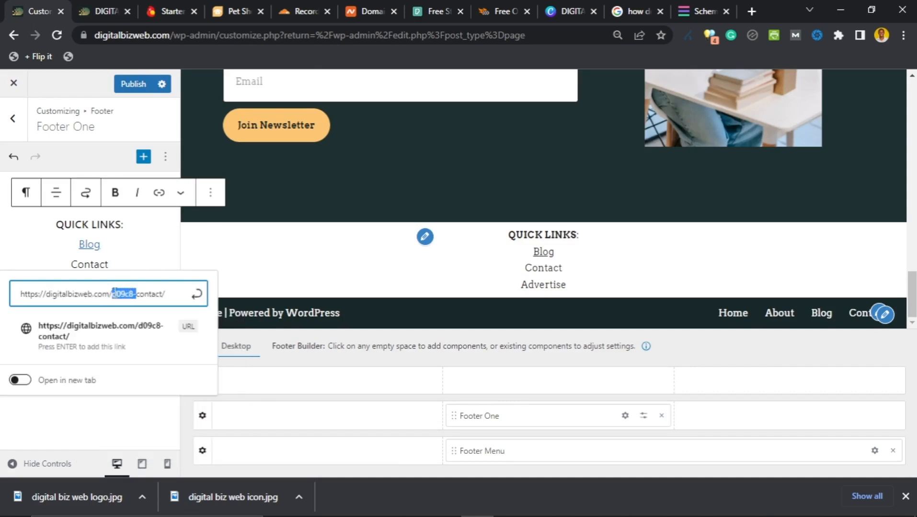
pyautogui.press('BackSpace')
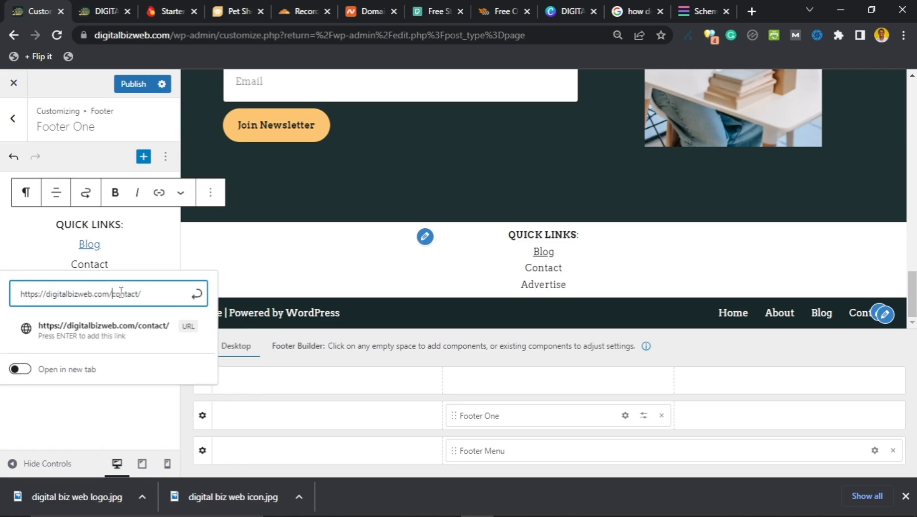
pyautogui.click(196, 294)
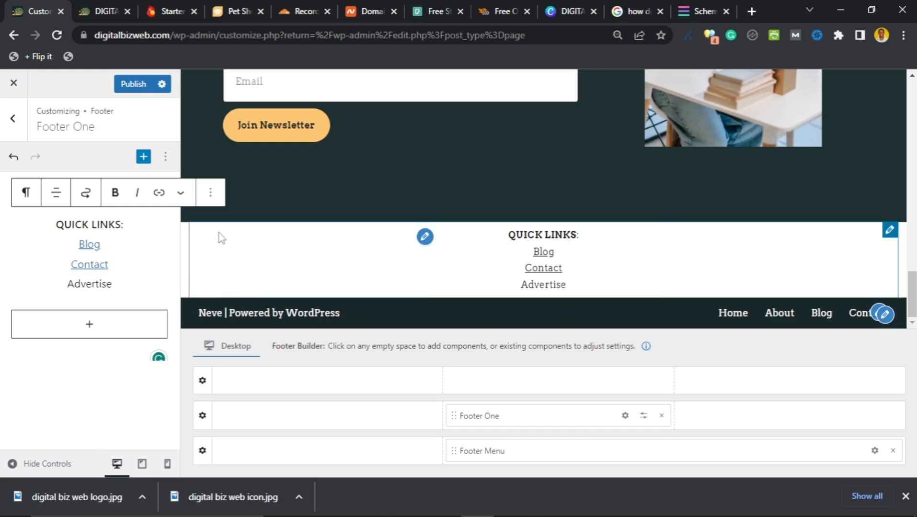
pyautogui.click(210, 192)
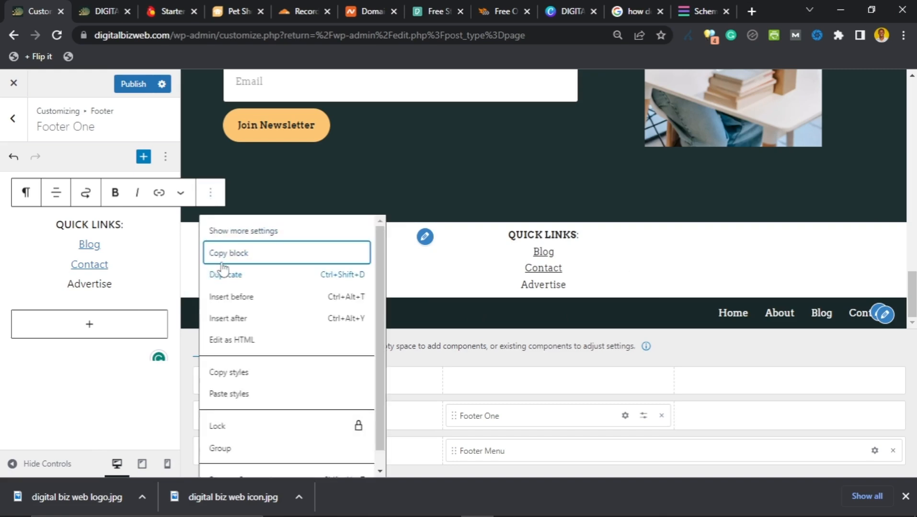
# Step: Add Footer Two beside Footer One and open its widget editor
pyautogui.click(789, 421)
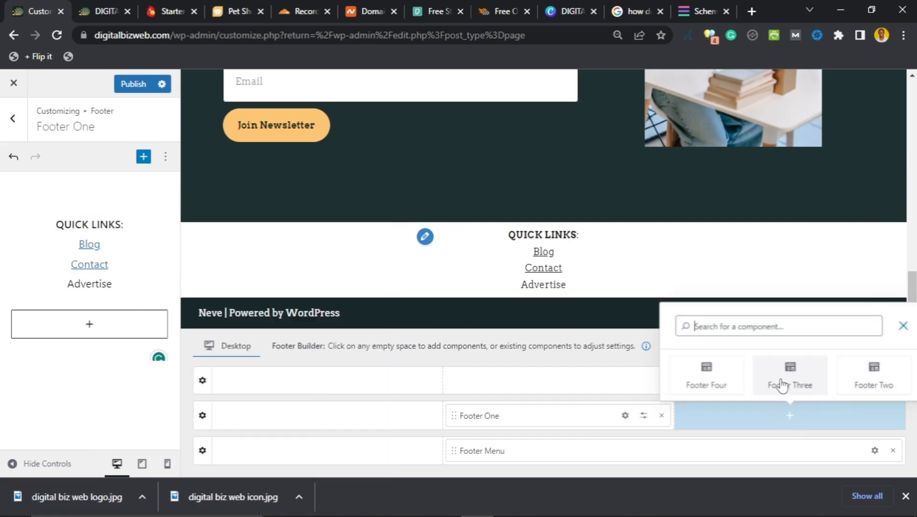
pyautogui.click(870, 381)
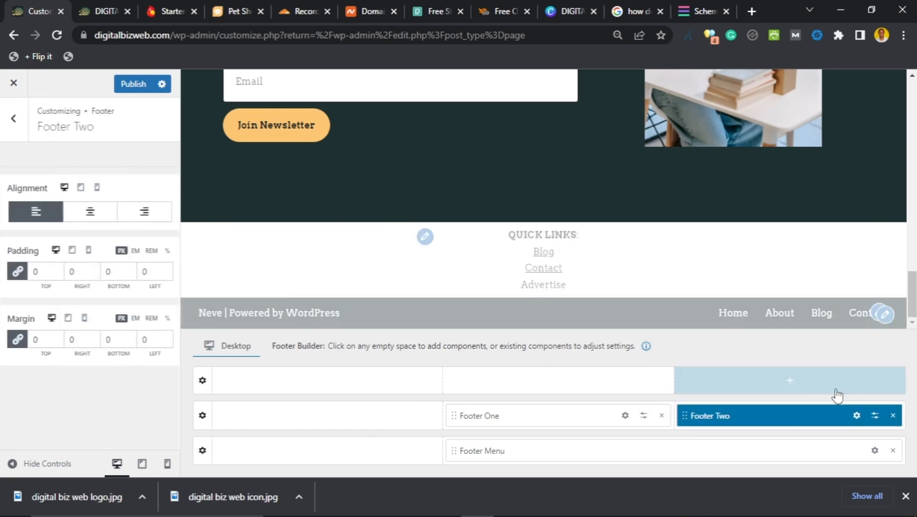
pyautogui.click(856, 416)
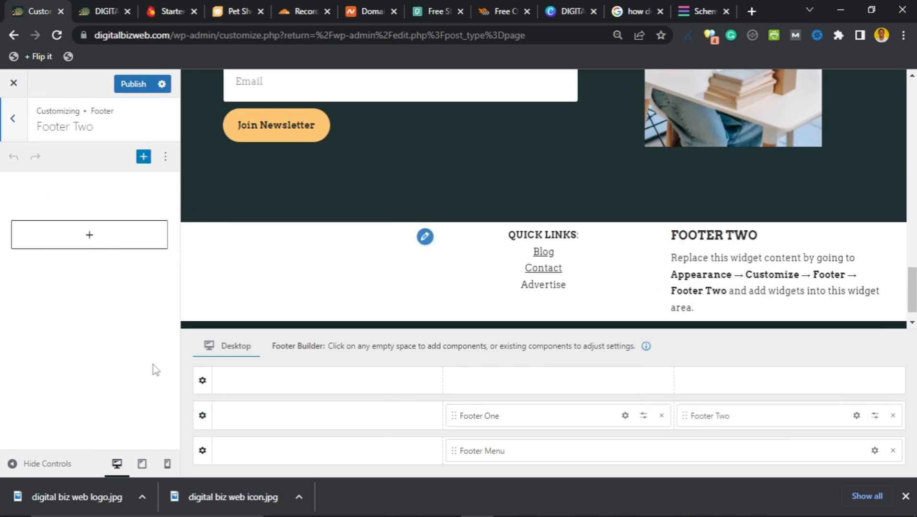
# Step: Paste the copied Quick Links list into a new Footer Two paragraph and select its heading
pyautogui.click(88, 248)
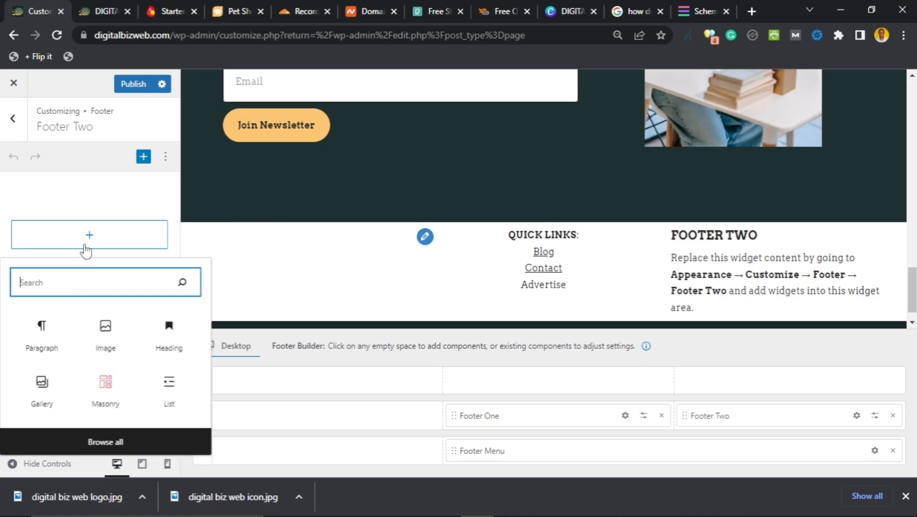
pyautogui.click(43, 341)
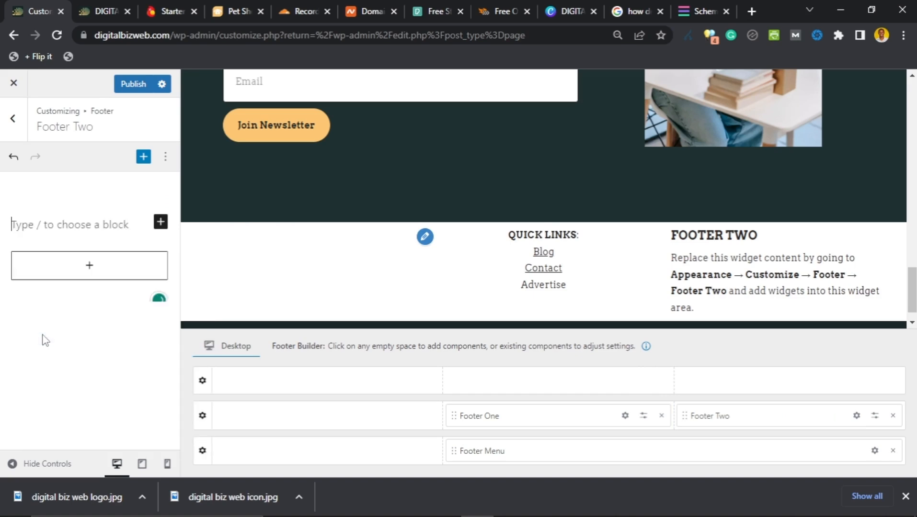
pyautogui.rightClick(31, 225)
pyautogui.click(71, 330)
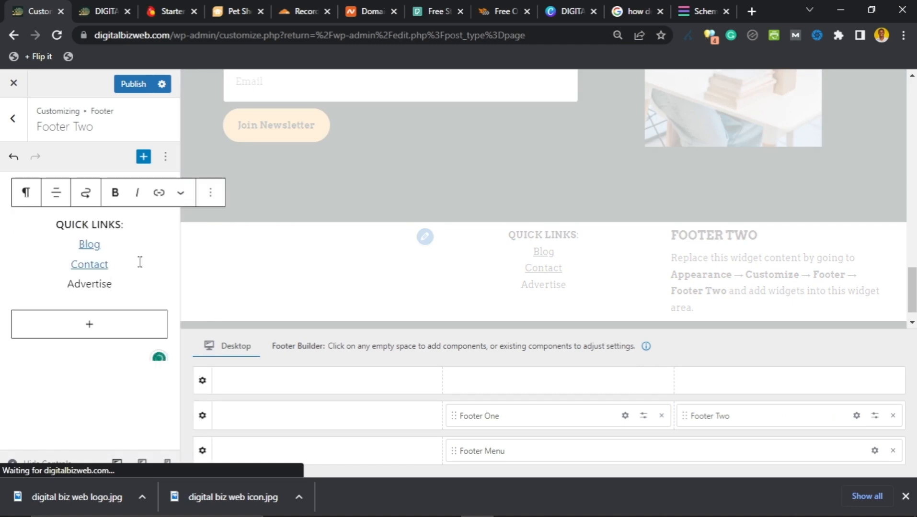
pyautogui.doubleClick(103, 229)
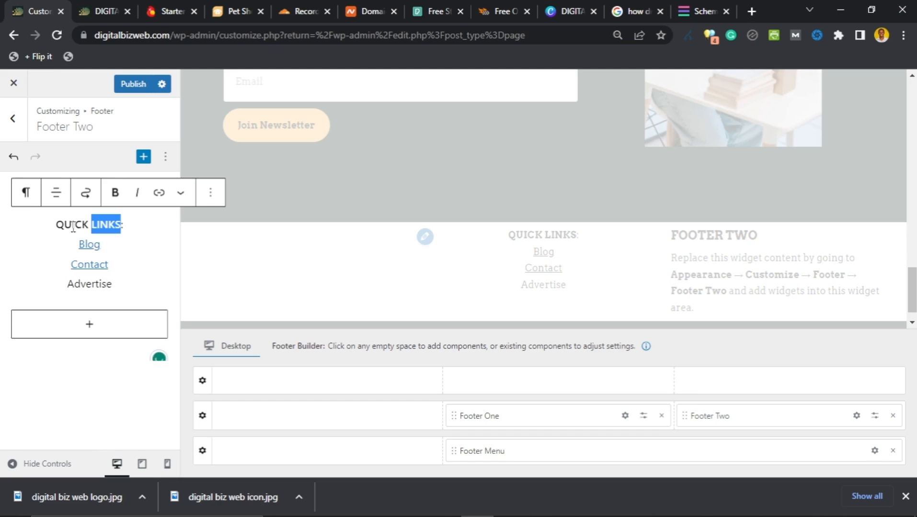
pyautogui.keyDown('shift'); pyautogui.click(59, 224); pyautogui.keyUp('shift')
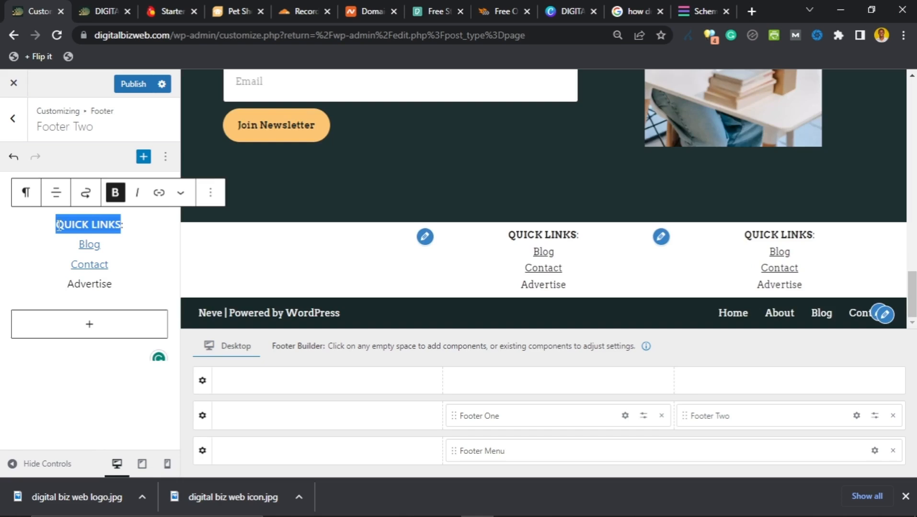
# Step: Rename the heading to INFO PAGES and replace Blog with Privacy Policy
pyautogui.write('INFO PAGES:')
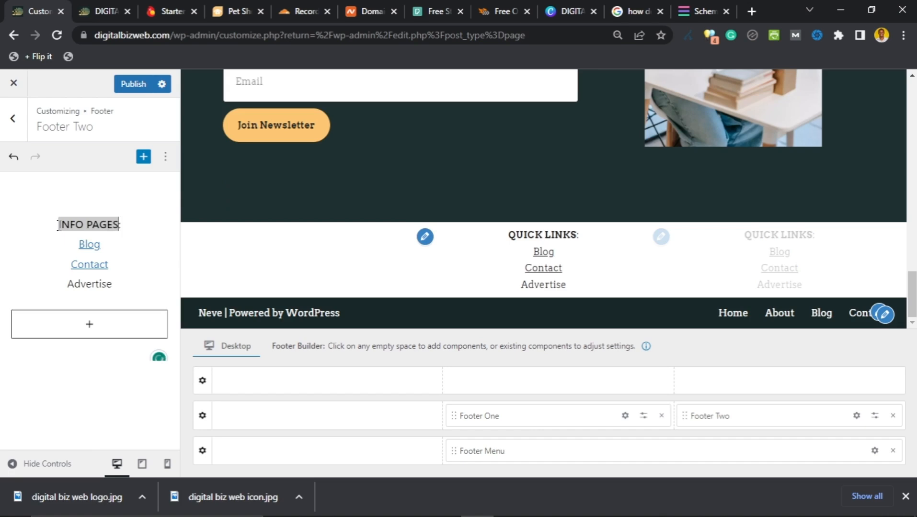
pyautogui.click(113, 244)
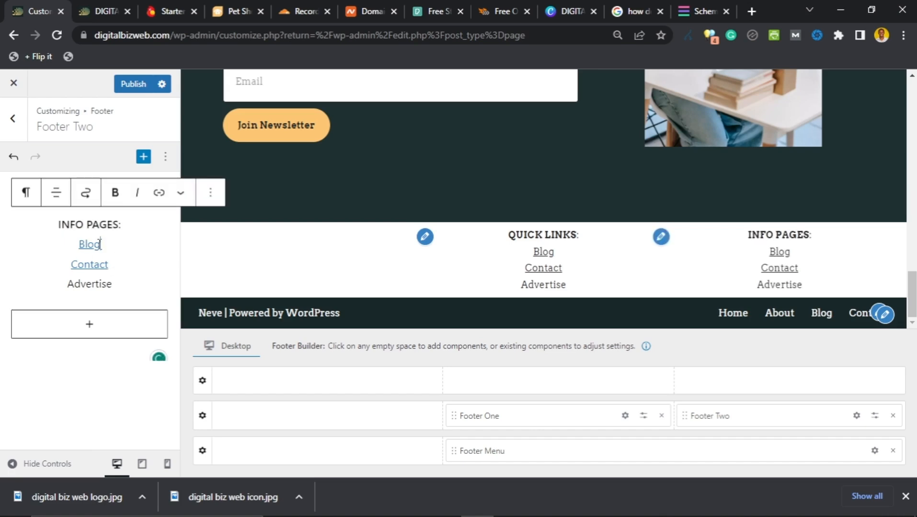
pyautogui.doubleClick(81, 244)
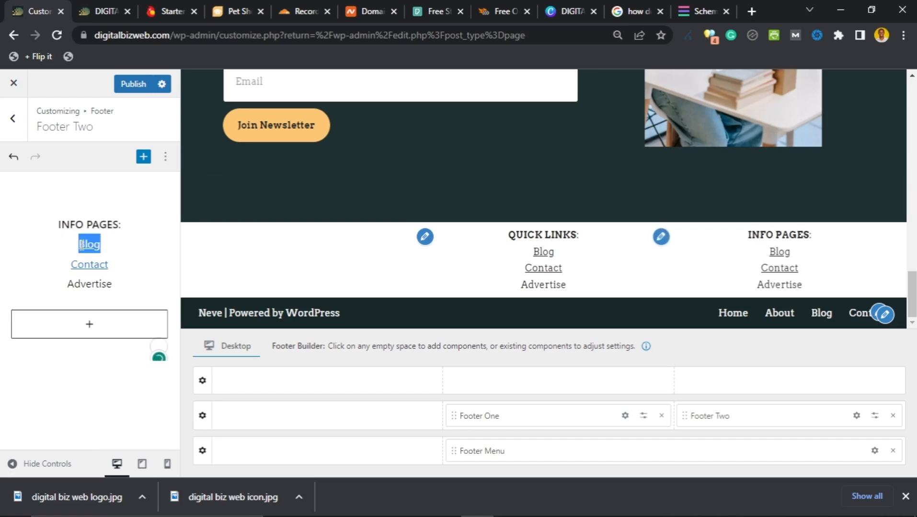
pyautogui.click(82, 245)
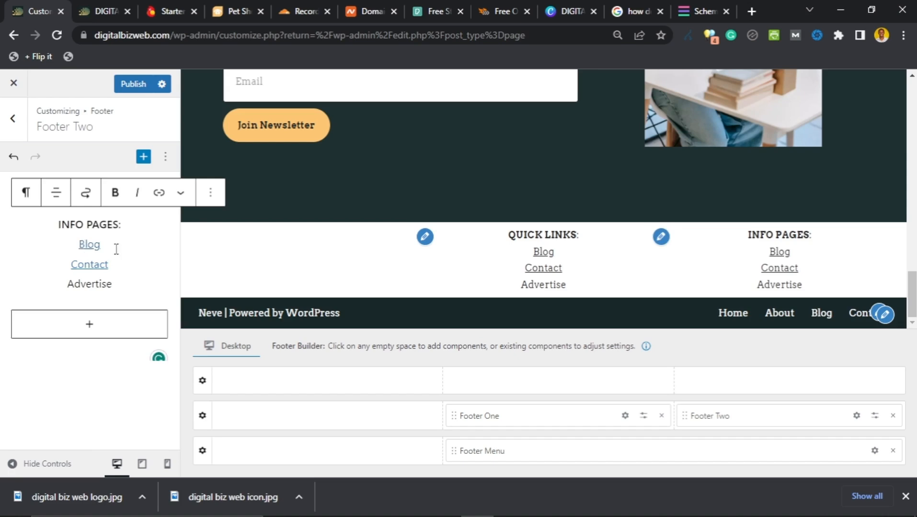
pyautogui.doubleClick(82, 246)
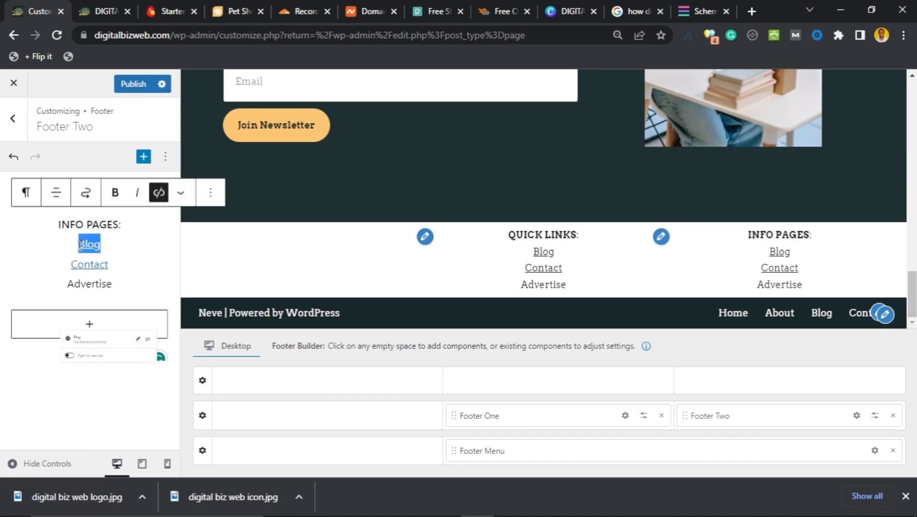
pyautogui.press('BackSpace')
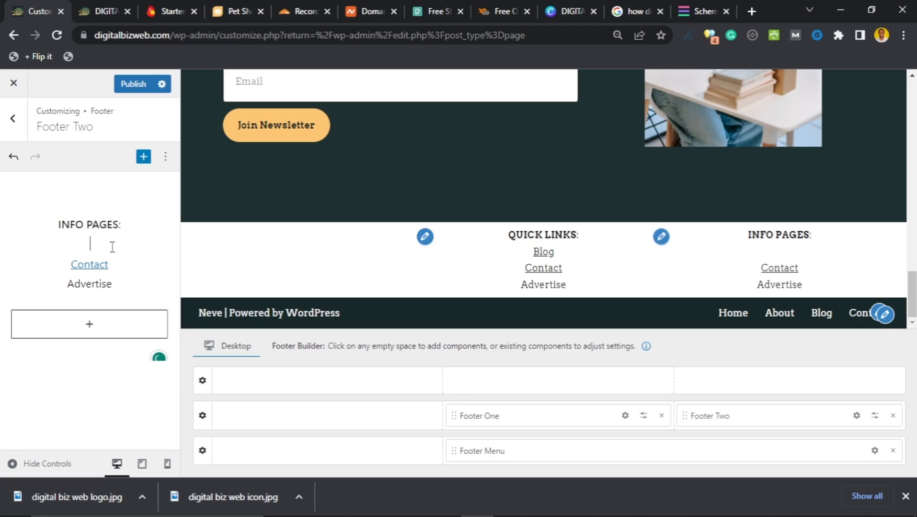
pyautogui.write('pRIVACY')
pyautogui.hotkey('ctrl', 'a')
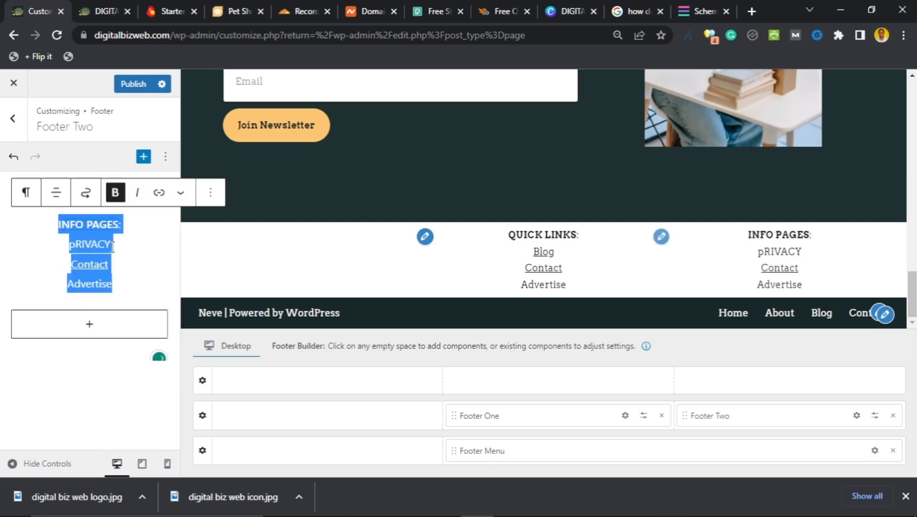
pyautogui.click(112, 245)
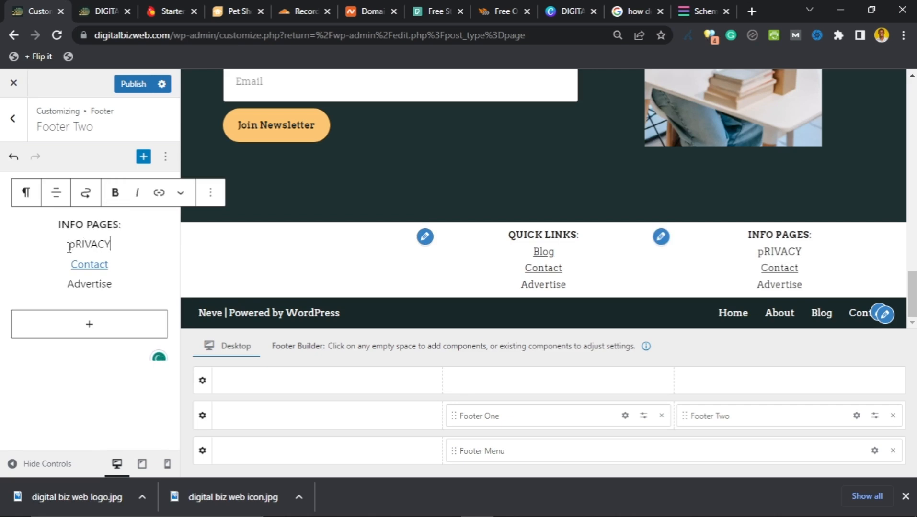
pyautogui.doubleClick(69, 246)
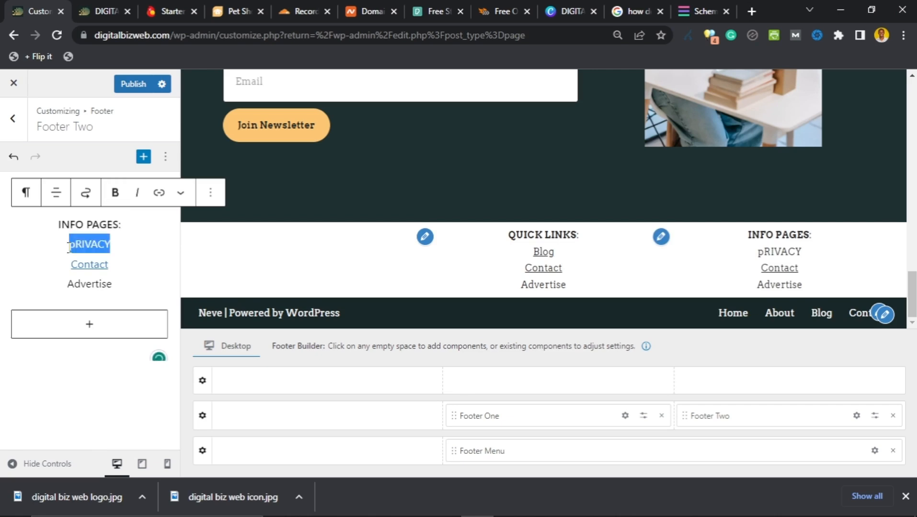
pyautogui.write('Privacy Policy')
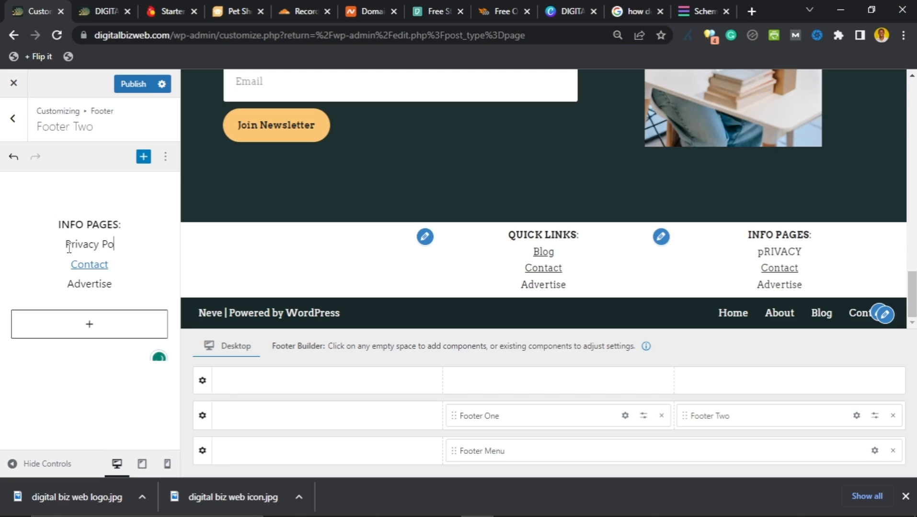
# Step: Replace Contact and Advertise with Refund Policy and Disclaimer
pyautogui.click(108, 265)
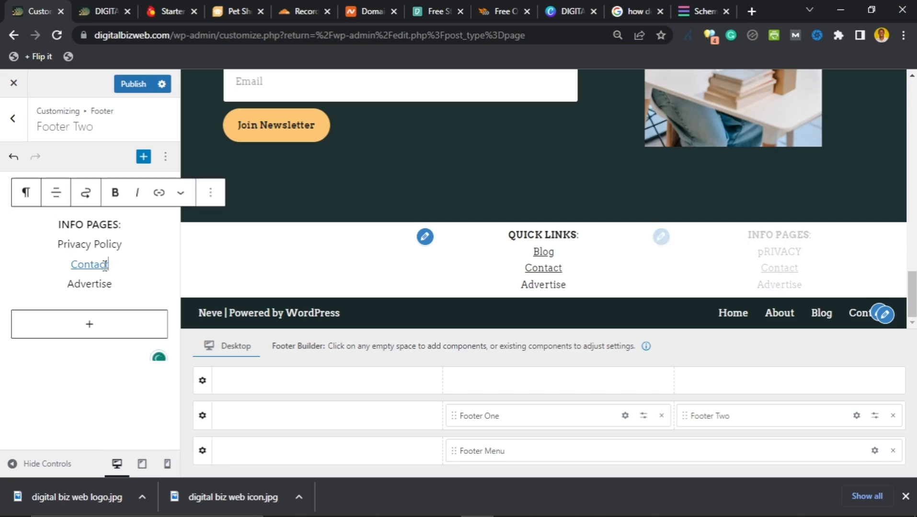
pyautogui.moveTo(109, 265); pyautogui.dragTo(73, 265)
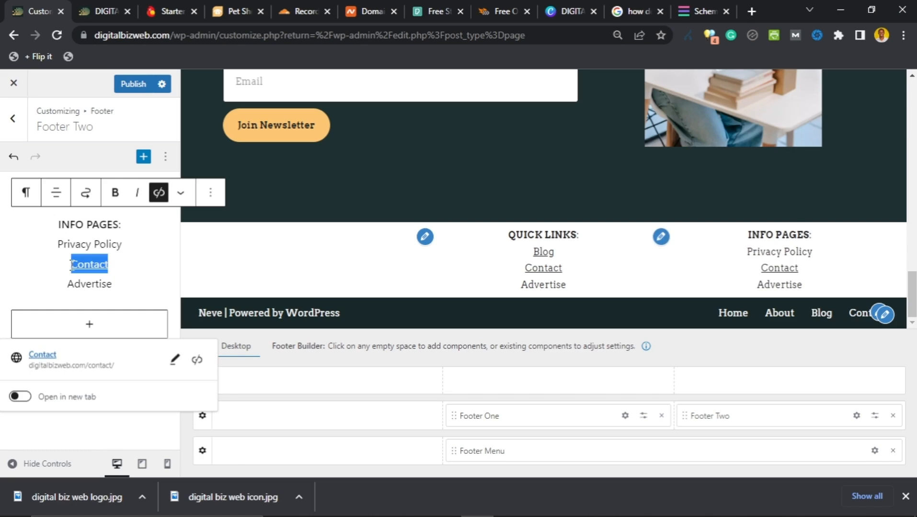
pyautogui.write('Refund Policy')
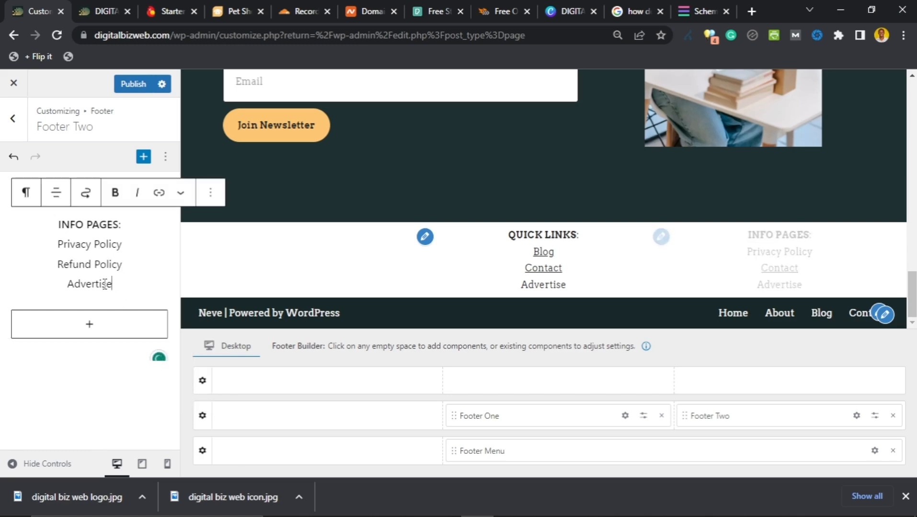
pyautogui.moveTo(113, 284); pyautogui.dragTo(69, 284)
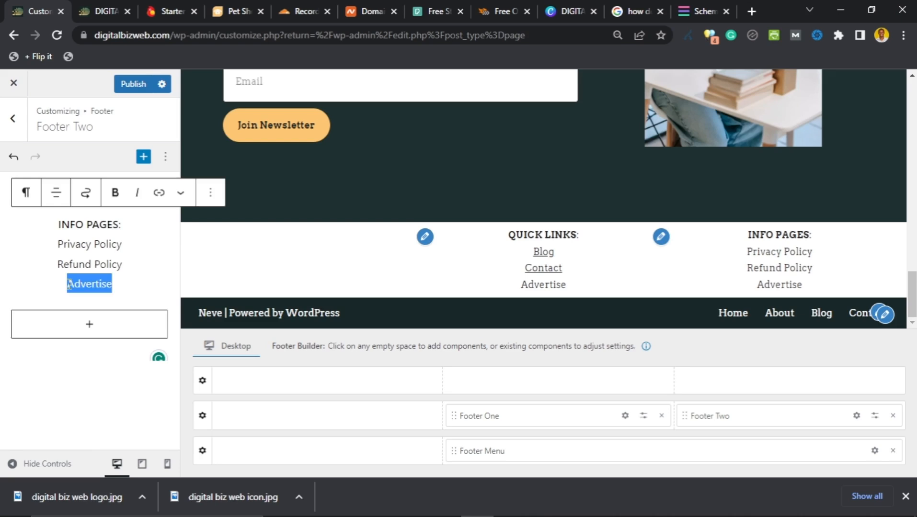
pyautogui.write('Disclaimer')
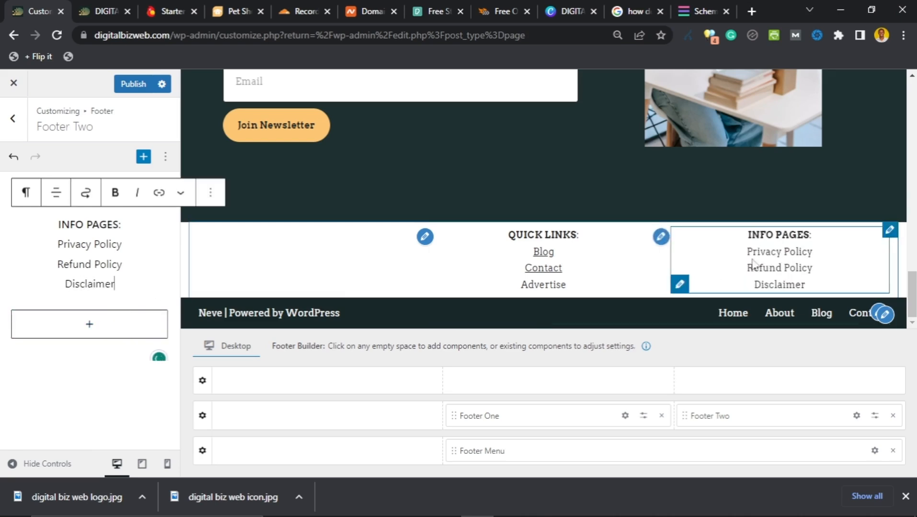
pyautogui.moveTo(124, 245); pyautogui.dragTo(62, 245)
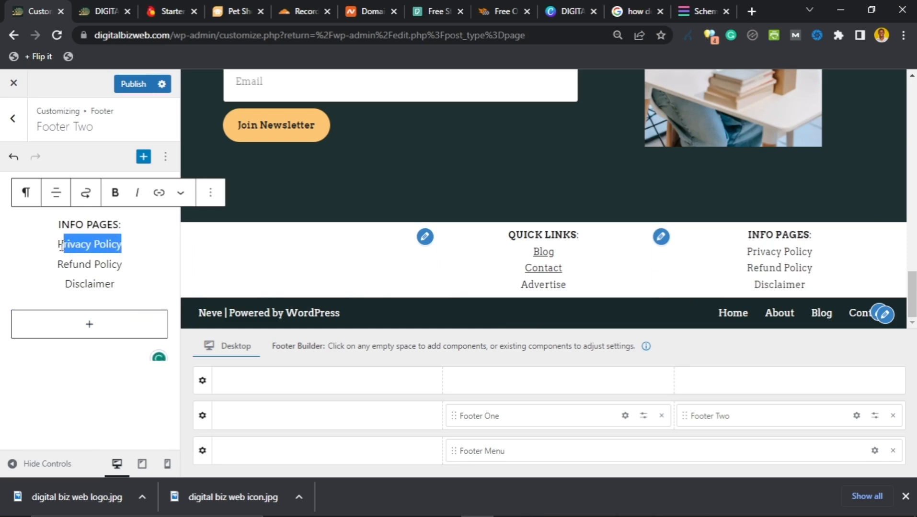
pyautogui.click(159, 192)
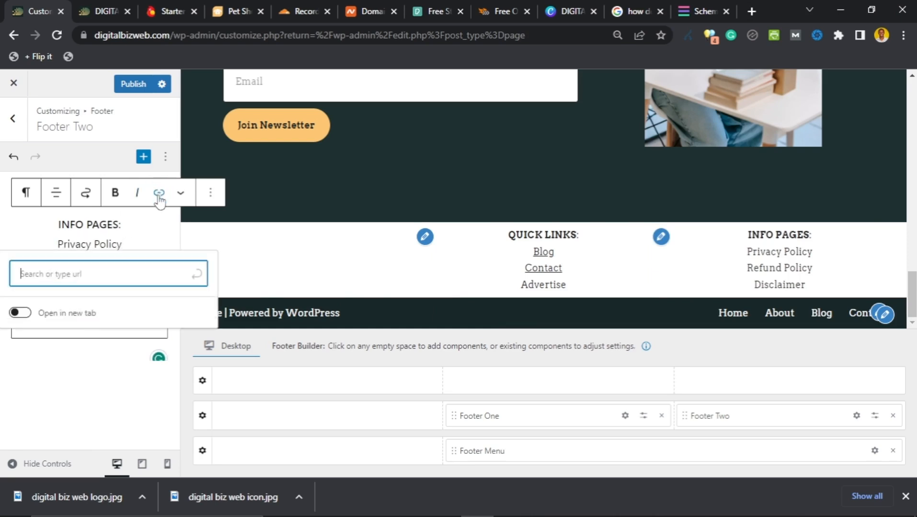
pyautogui.press('Escape')
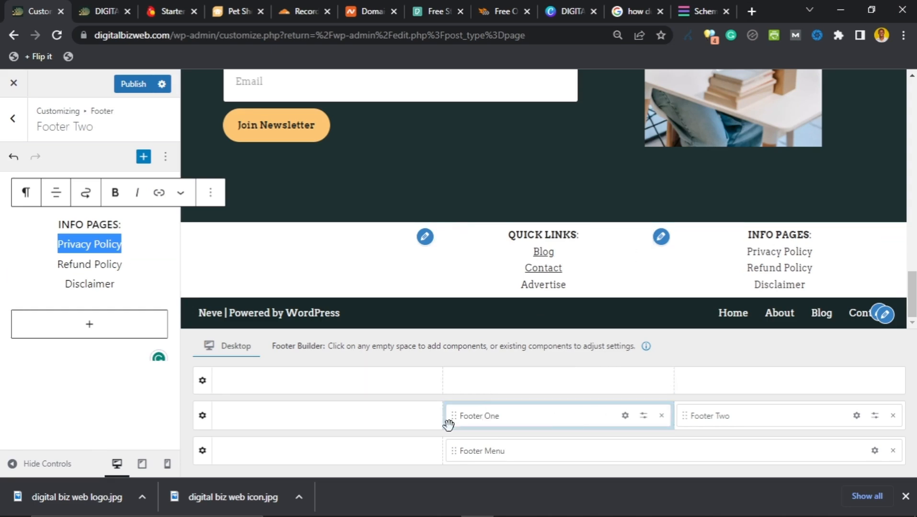
# Step: Place Footer Three in the main row's left slot and open its editor
pyautogui.click(319, 423)
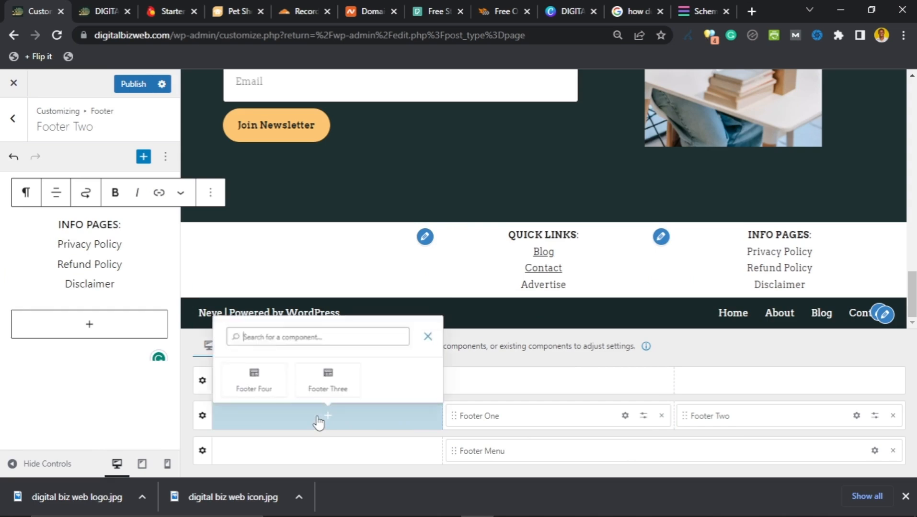
pyautogui.click(321, 383)
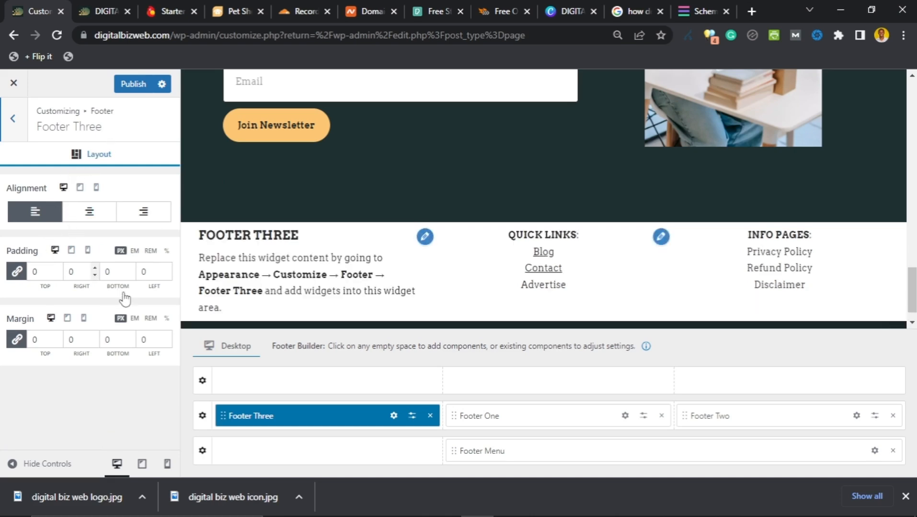
pyautogui.click(394, 416)
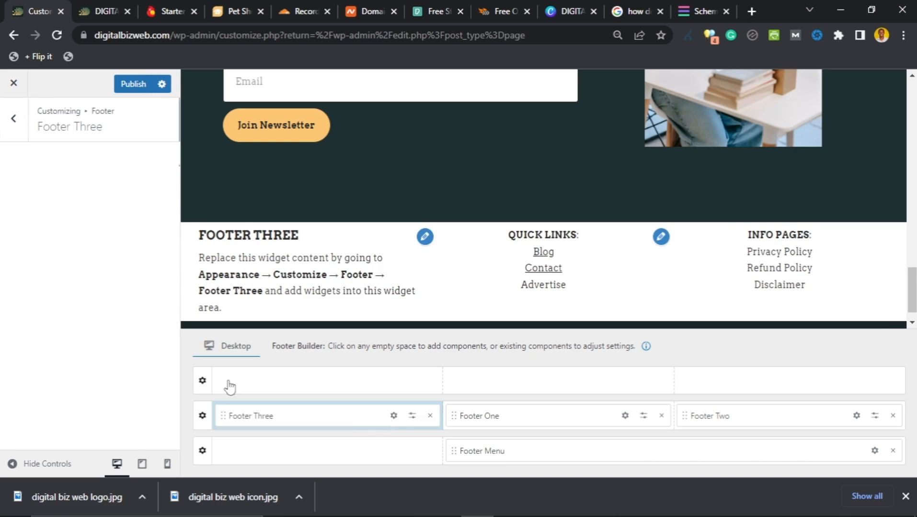
# Step: Upload the Digital Bizweb logo into an Image block and shrink it to about 110 px tall
pyautogui.click(84, 243)
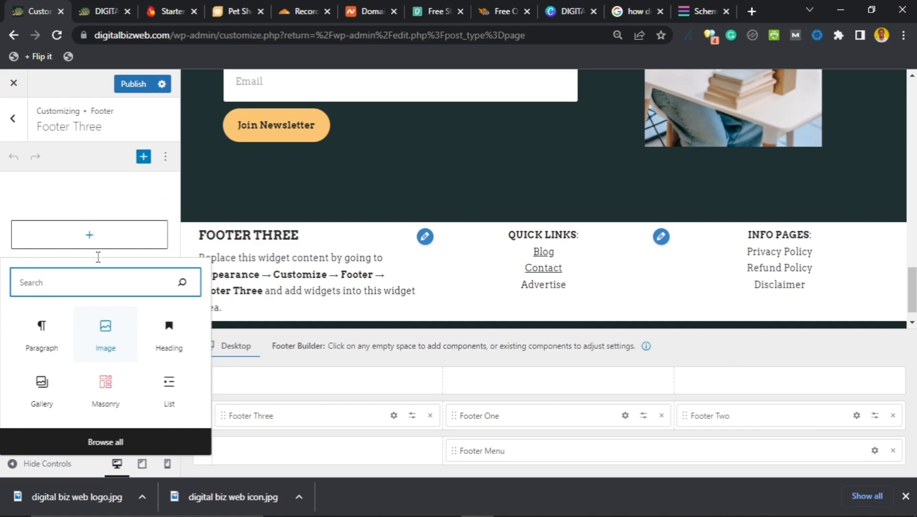
pyautogui.click(106, 336)
pyautogui.click(43, 271)
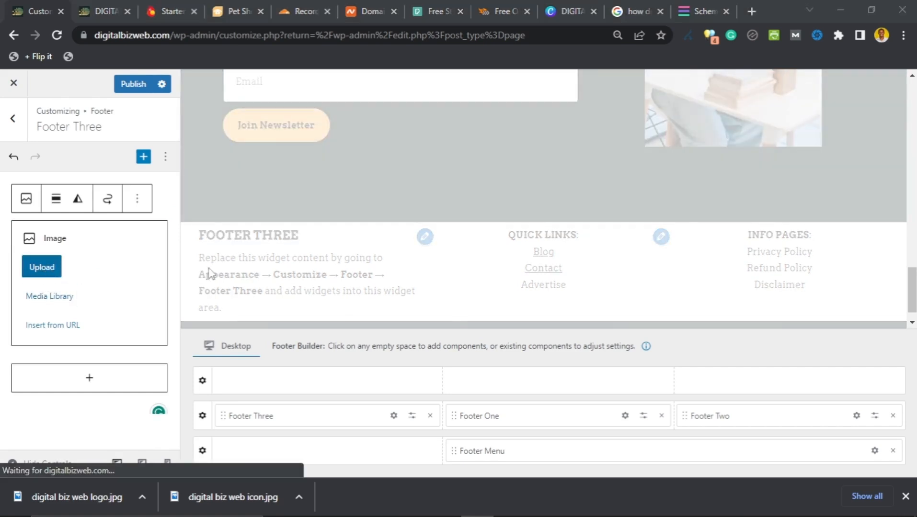
pyautogui.click(321, 129)
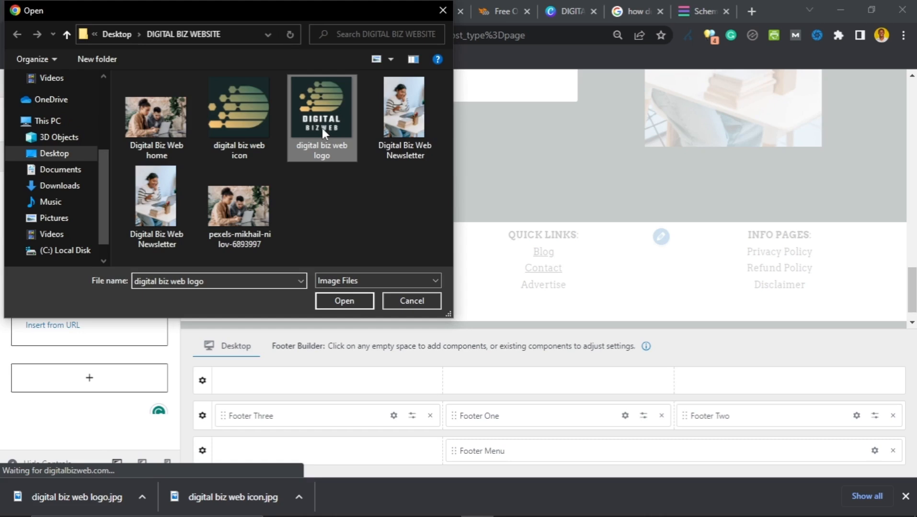
pyautogui.click(344, 301)
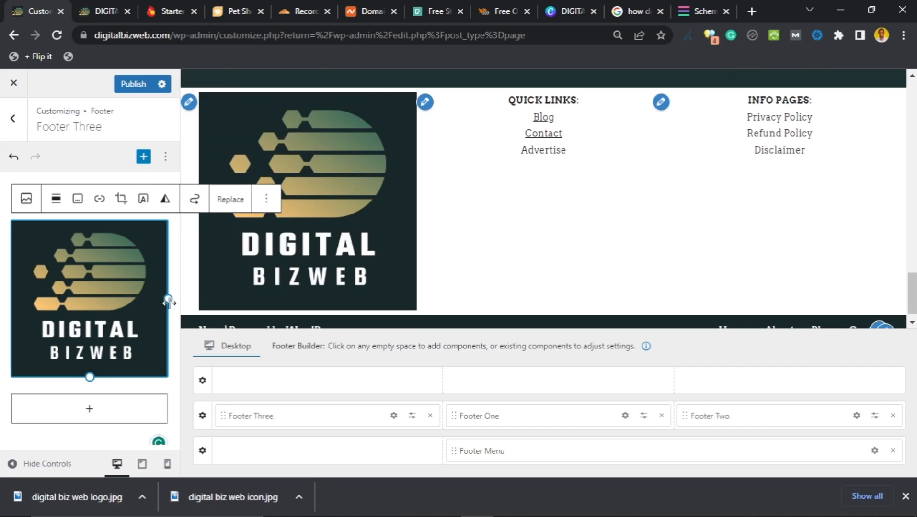
pyautogui.moveTo(93, 369); pyautogui.dragTo(83, 308)
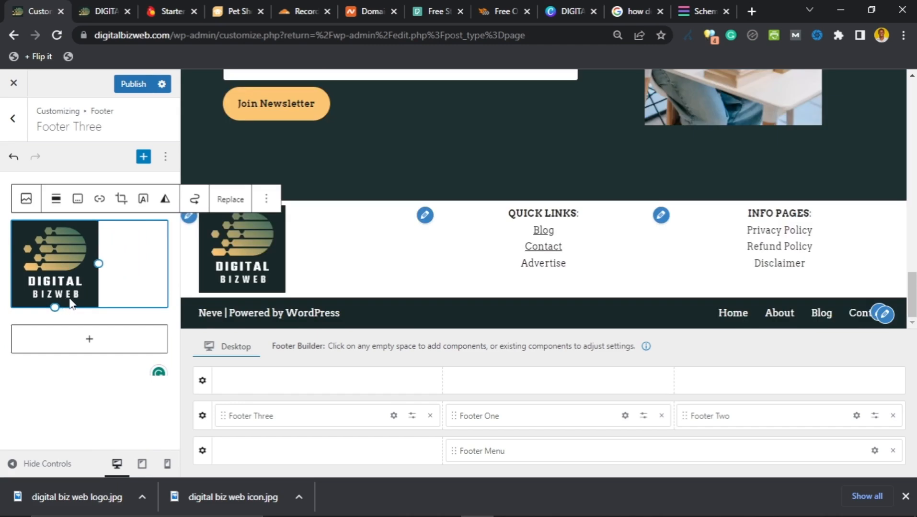
pyautogui.moveTo(55, 305); pyautogui.dragTo(42, 272)
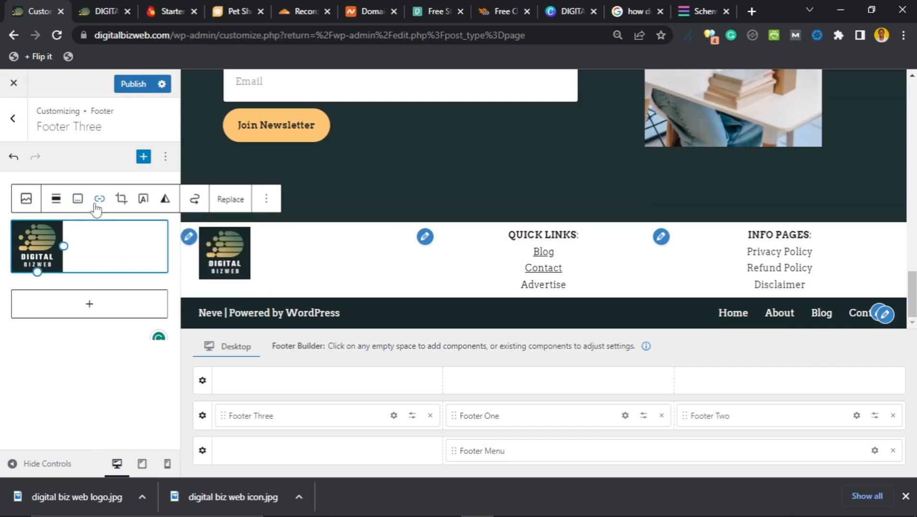
# Step: Centre the logo and add the tagline 'Make money dong what you love!' below it
pyautogui.click(56, 199)
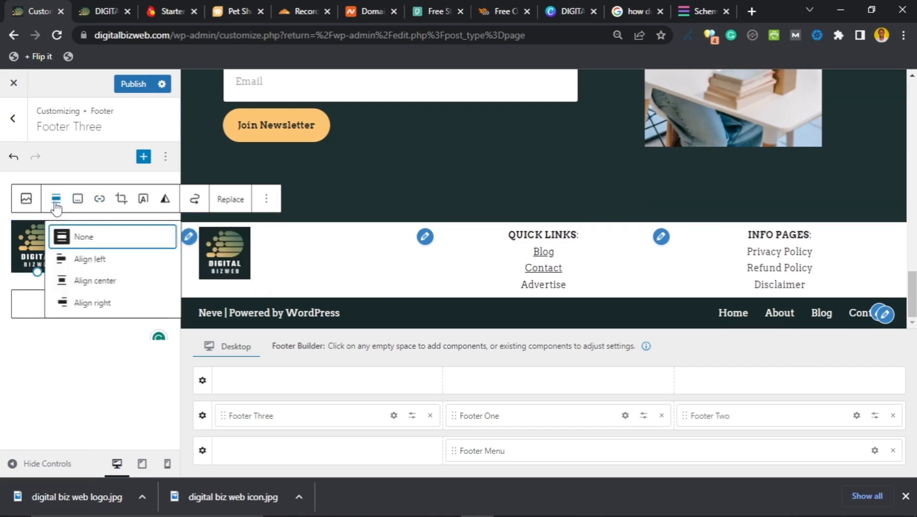
pyautogui.click(94, 282)
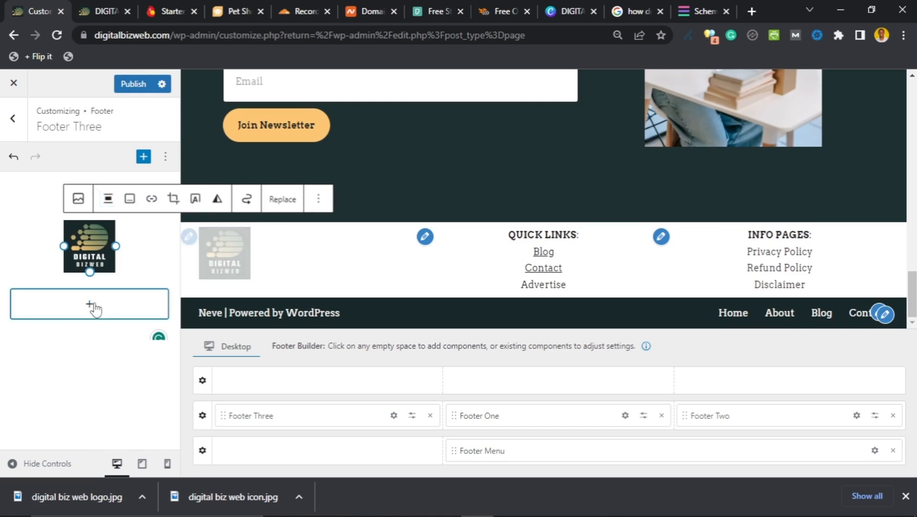
pyautogui.click(91, 306)
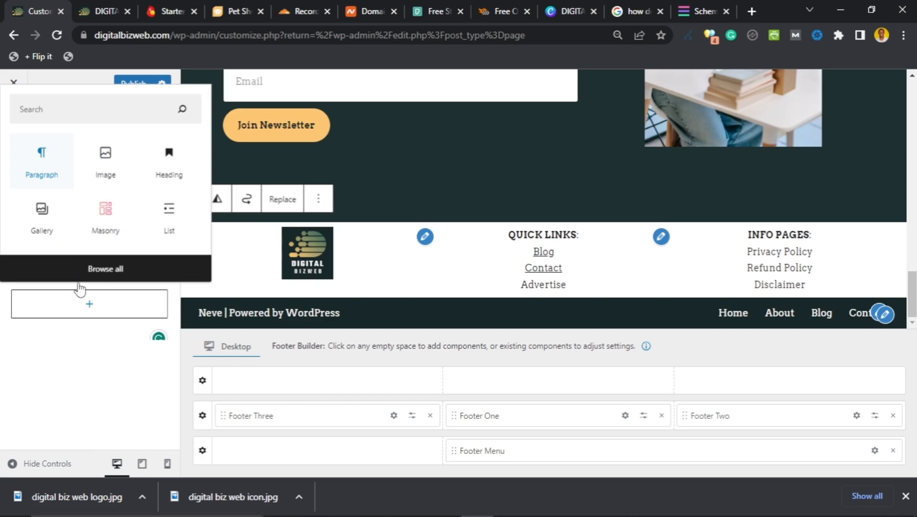
pyautogui.click(86, 298)
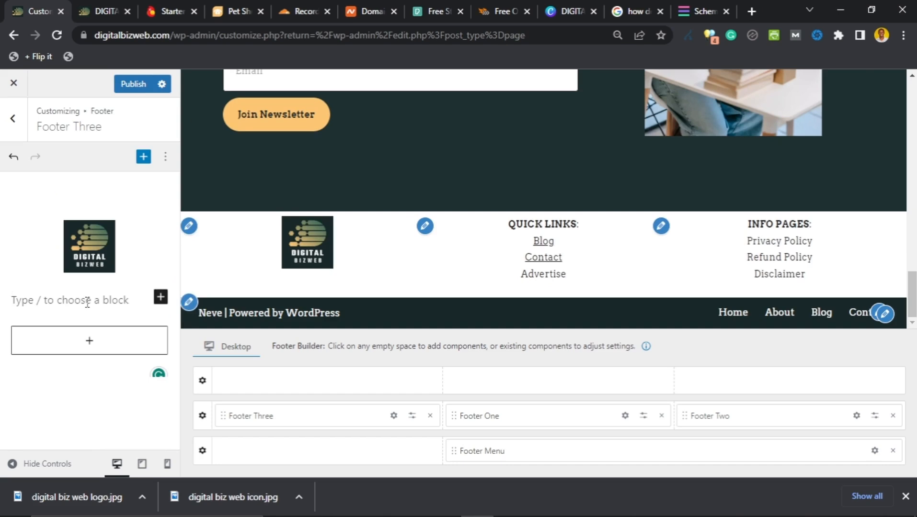
pyautogui.write('The ')
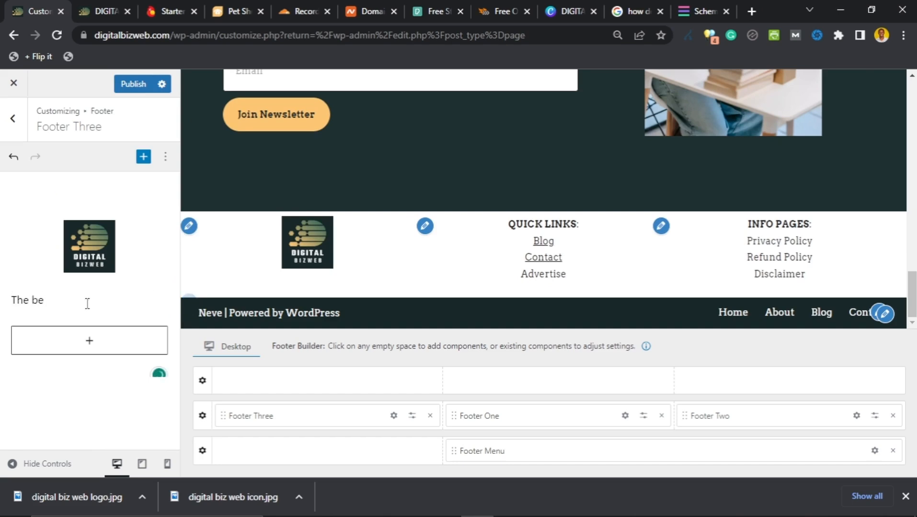
pyautogui.write('be')
pyautogui.tripleClick(87, 303)
pyautogui.write('L')
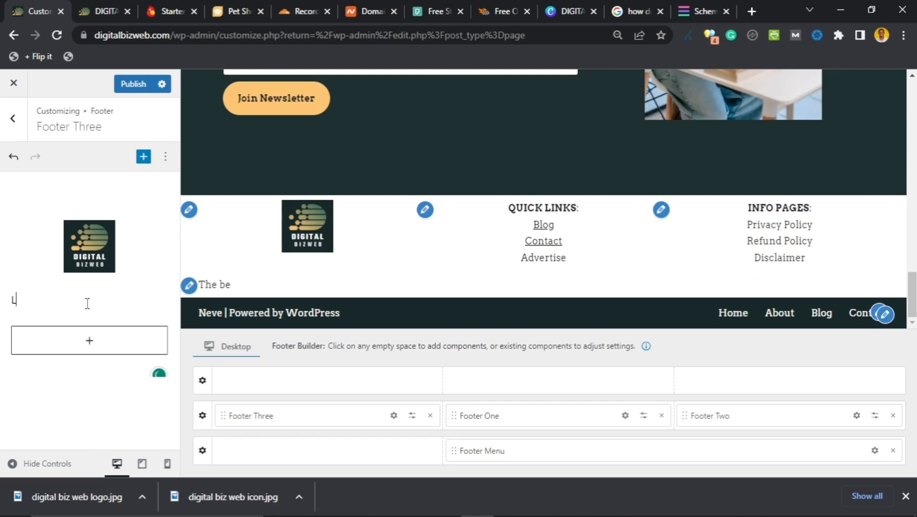
pyautogui.write('earn how')
pyautogui.hotkey('ctrl', 'a')
pyautogui.write('Make money online doing what you love!')
pyautogui.click(60, 322)
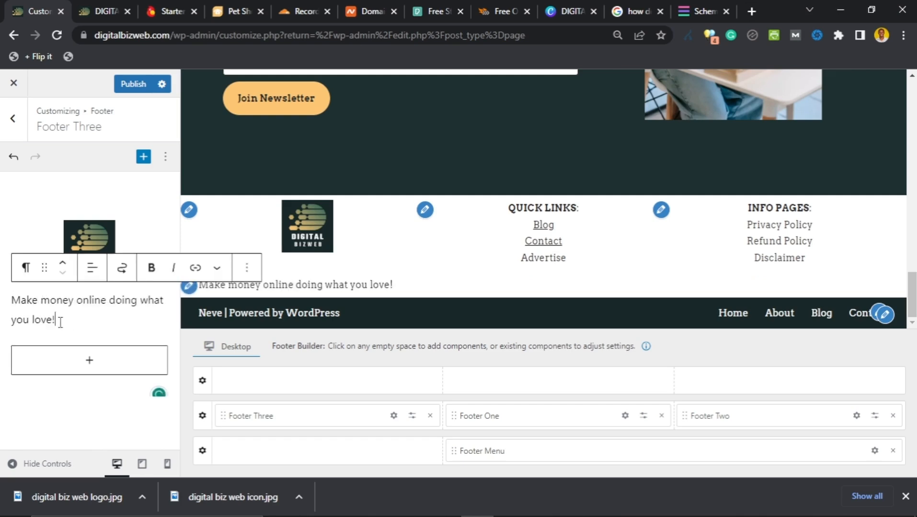
# Step: Centre the tagline text and make it italic
pyautogui.click(92, 268)
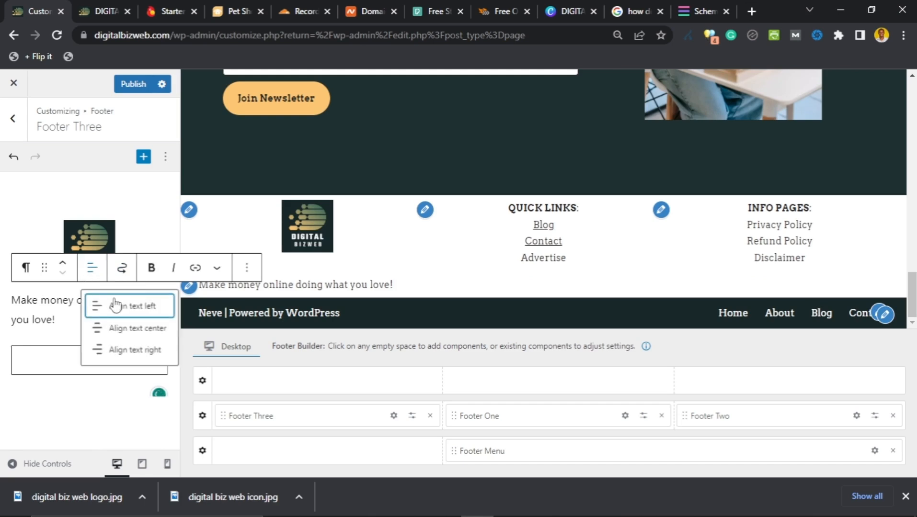
pyautogui.click(125, 329)
pyautogui.click(173, 276)
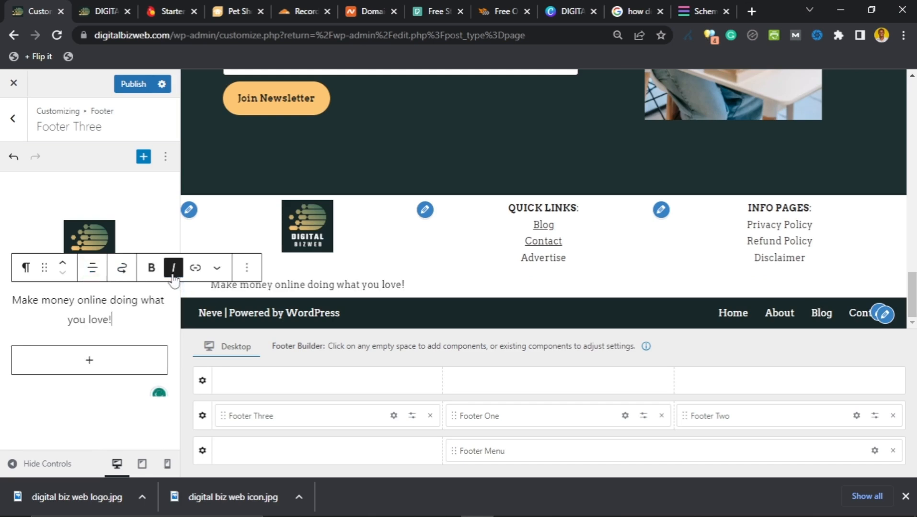
pyautogui.tripleClick(144, 319)
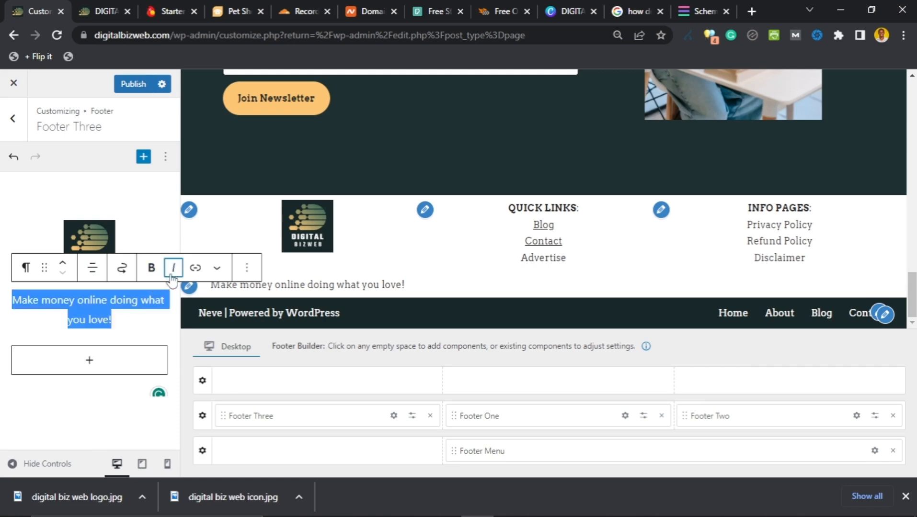
pyautogui.click(168, 274)
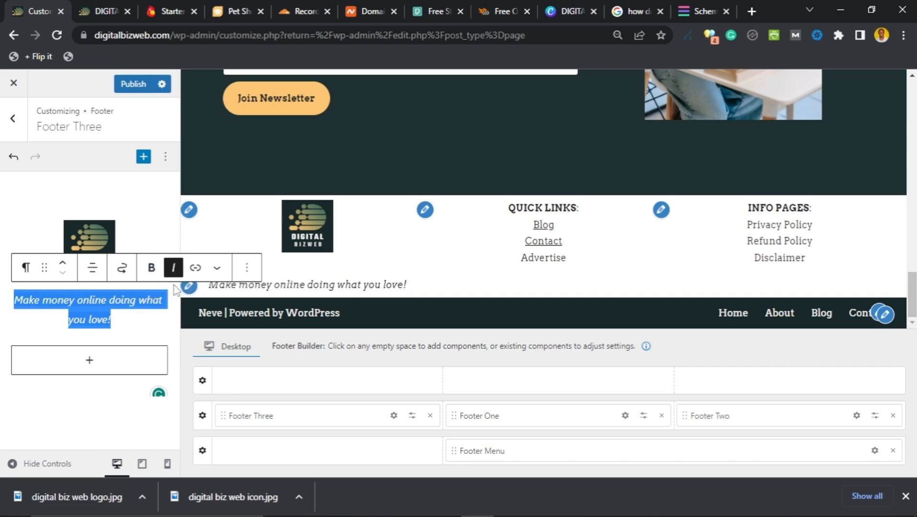
pyautogui.click(487, 267)
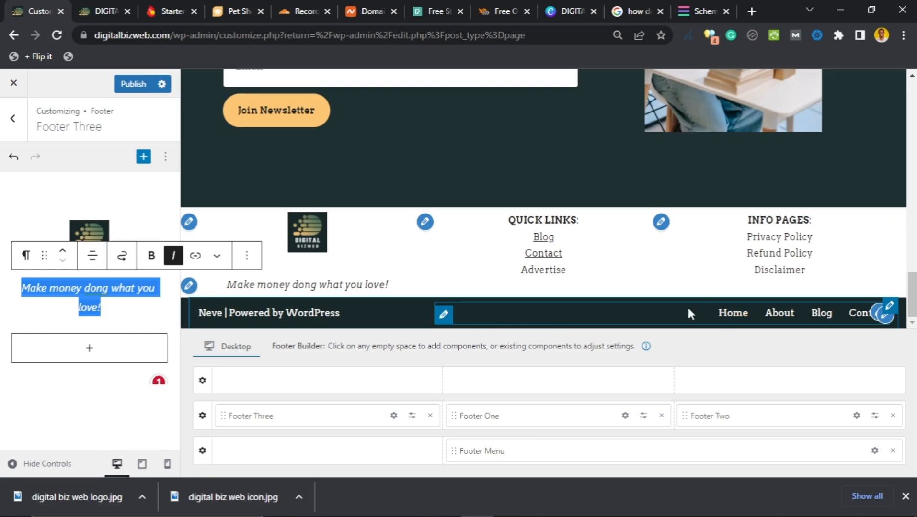
# Step: Swap the bottom row's Footer Menu for Footer Four in the right cell and open its editor
pyautogui.click(443, 318)
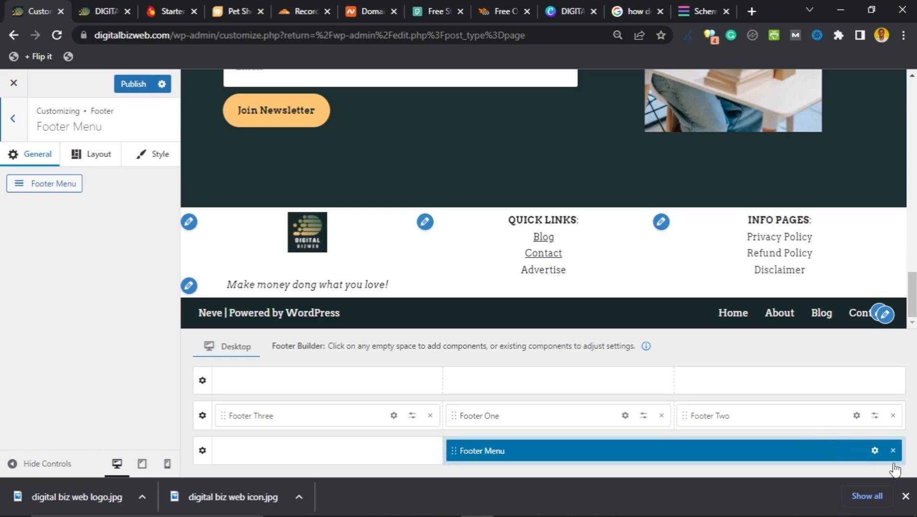
pyautogui.click(893, 450)
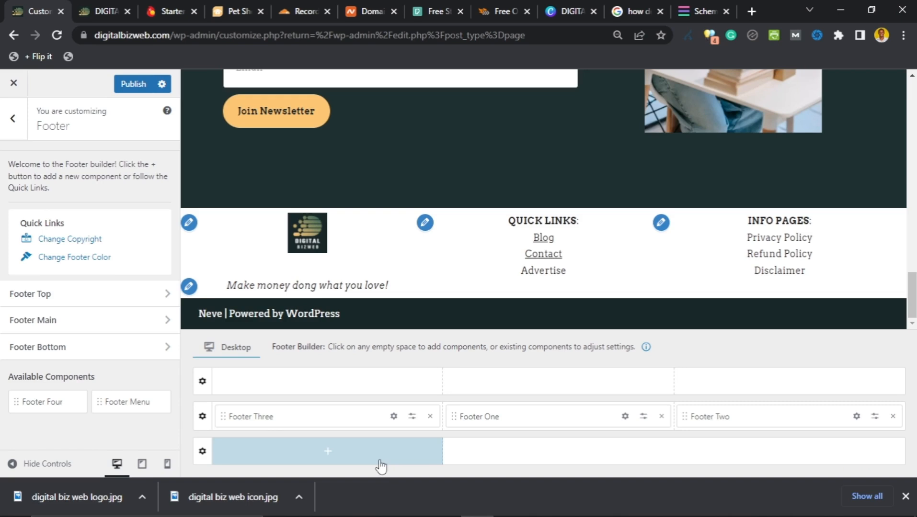
pyautogui.click(203, 455)
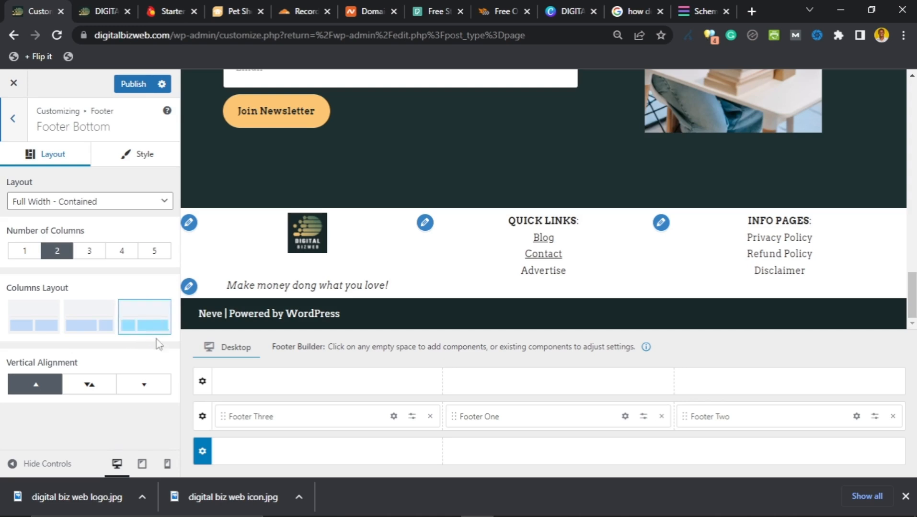
pyautogui.click(675, 454)
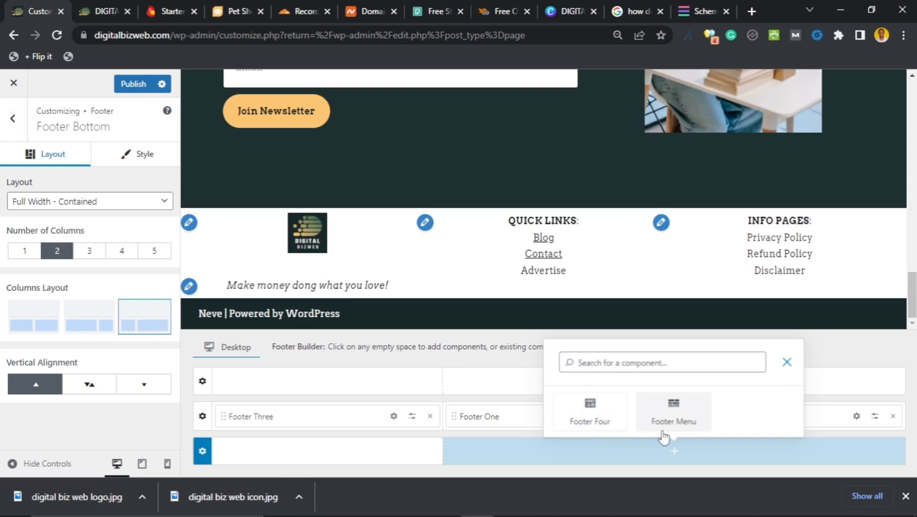
pyautogui.click(594, 410)
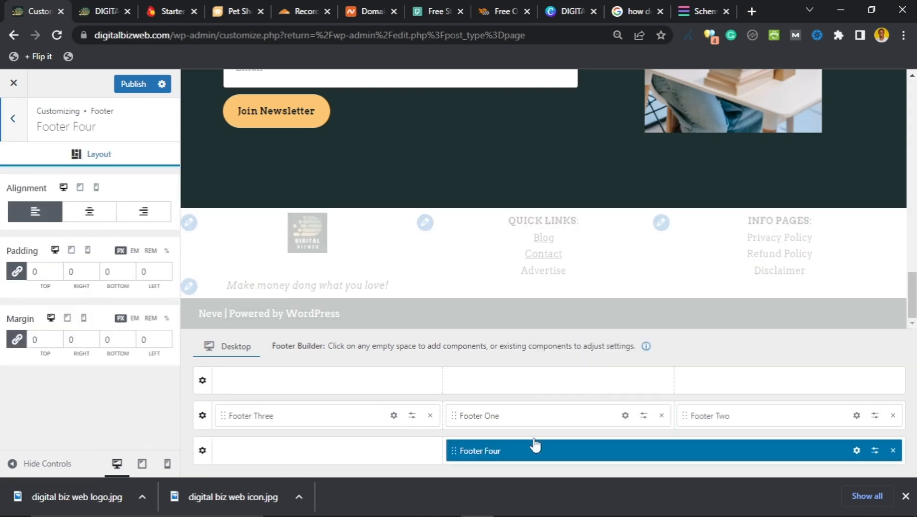
pyautogui.click(856, 452)
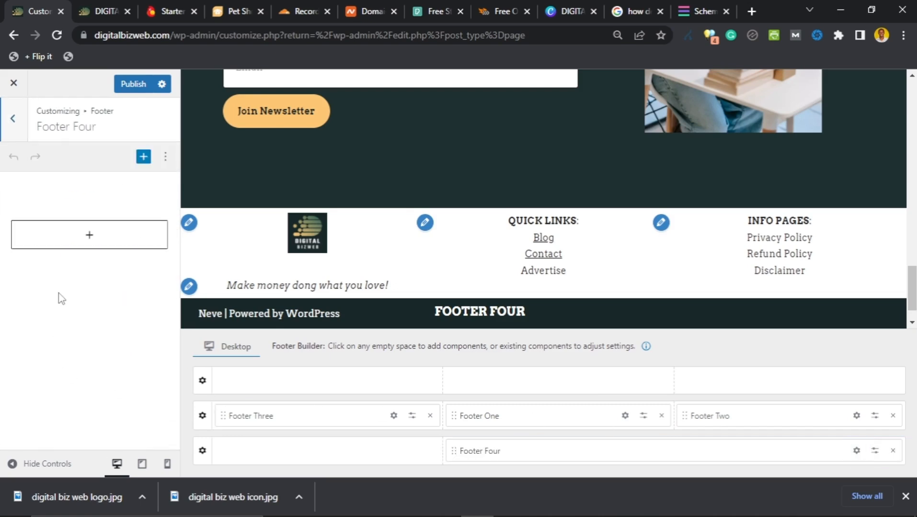
# Step: Insert a paragraph in Footer Four reading 'Copyright 2023 Digital Biz Web'
pyautogui.click(89, 237)
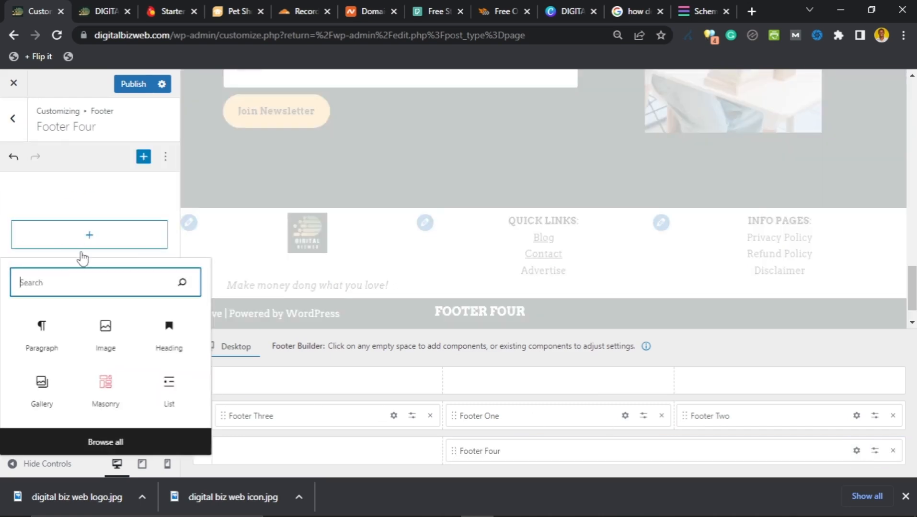
pyautogui.click(42, 343)
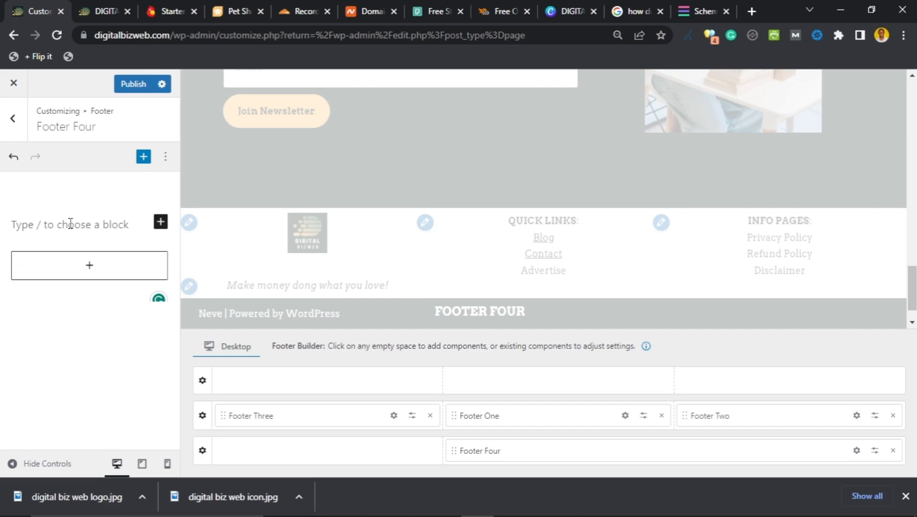
pyautogui.write('Copyri')
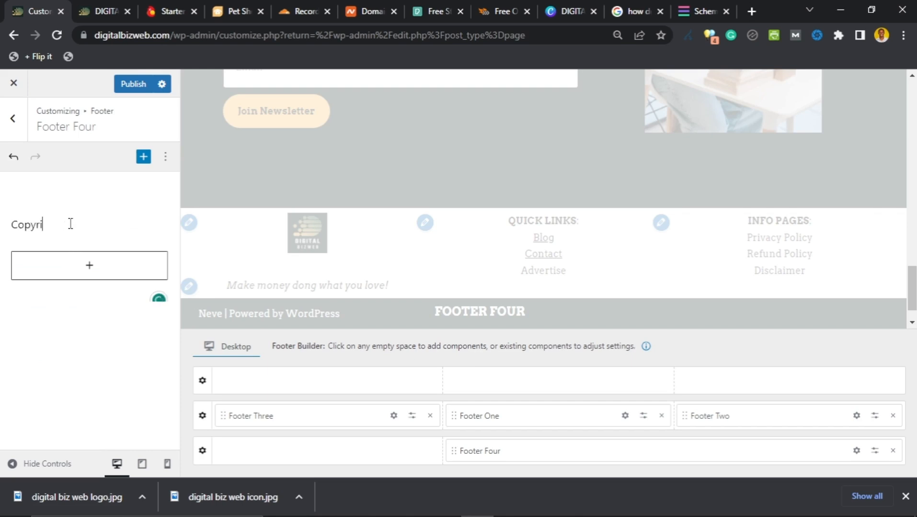
pyautogui.write('ght 2023 d')
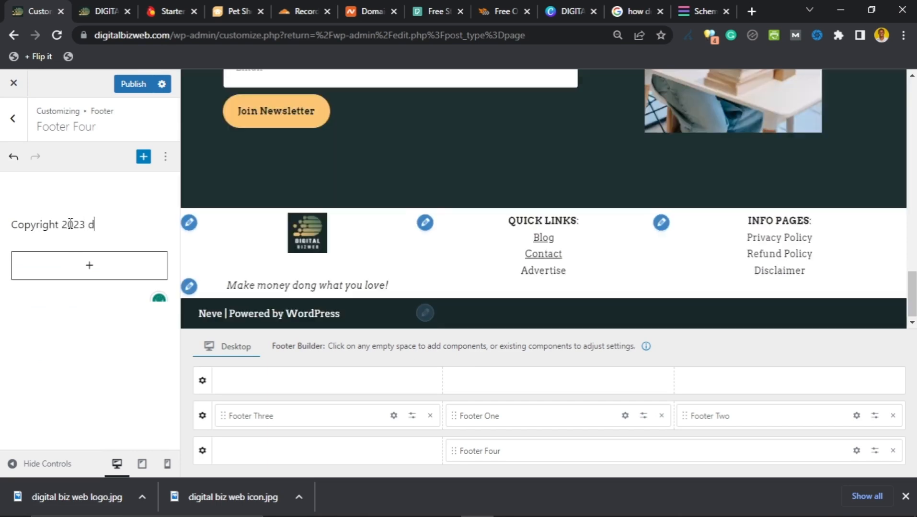
pyautogui.write('igital Biz WE')
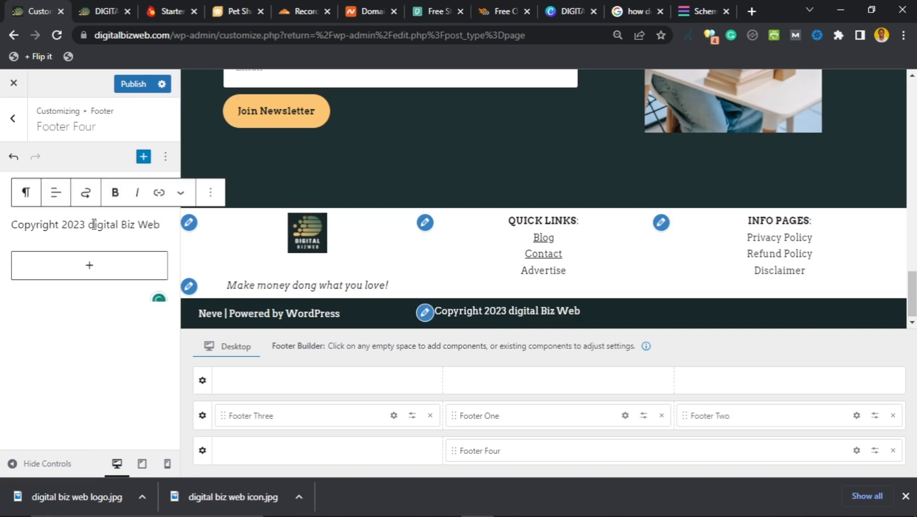
pyautogui.press('BackSpace')
pyautogui.write('D')
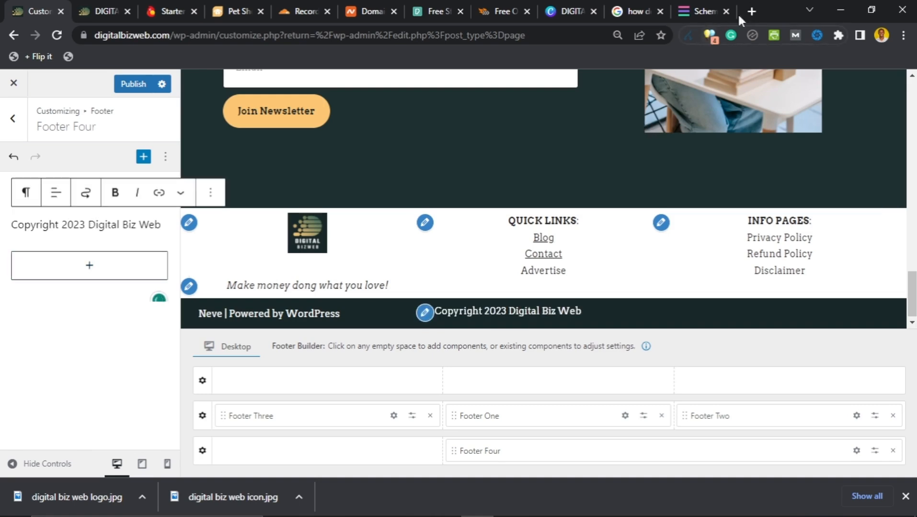
# Step: Search Google for 'copyright icon' to get the © symbol, then return to the Customizer
pyautogui.hotkey('ctrl', 't')
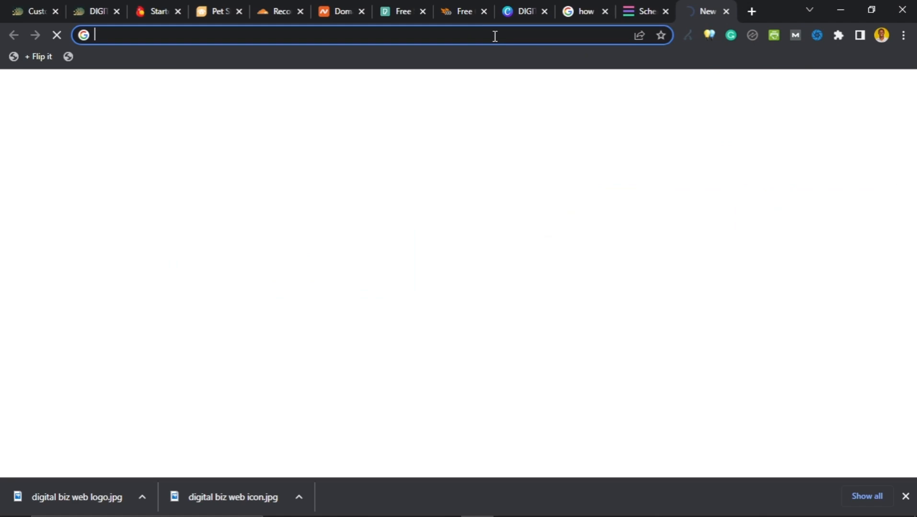
pyautogui.write('copyright icon')
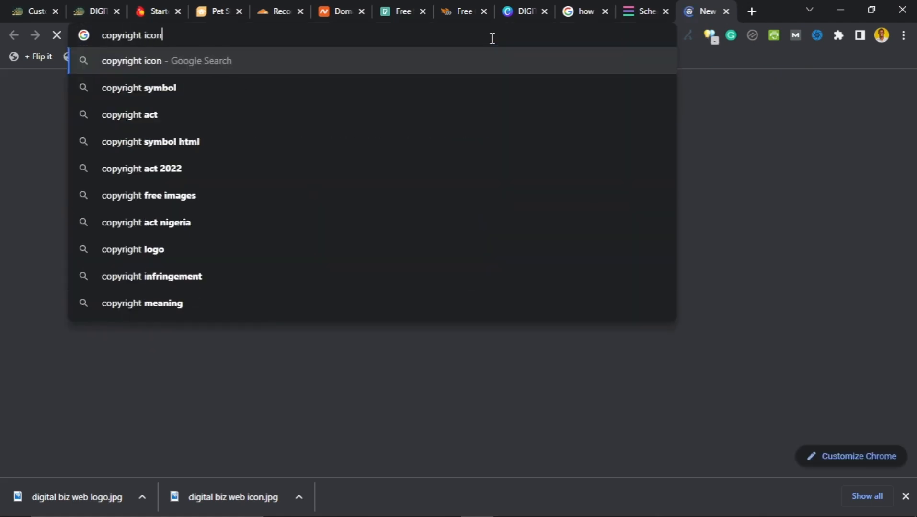
pyautogui.press('Return')
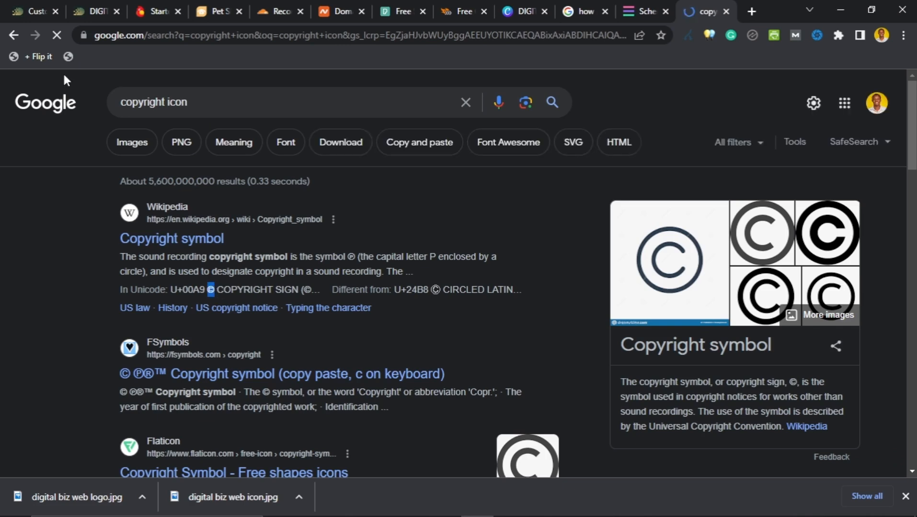
pyautogui.click(26, 9)
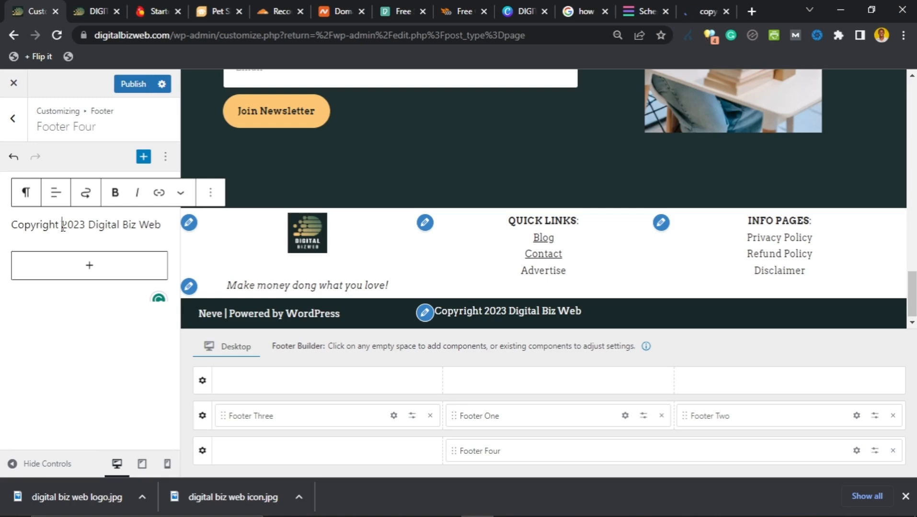
# Step: Paste the © symbol before 2023 so the line reads 'Copyright ©2023 Digital Biz Web'
pyautogui.write('©')
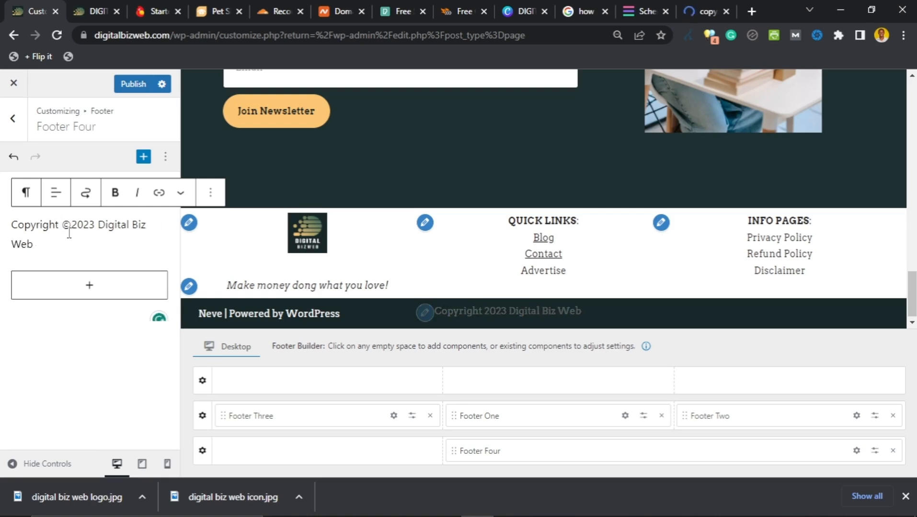
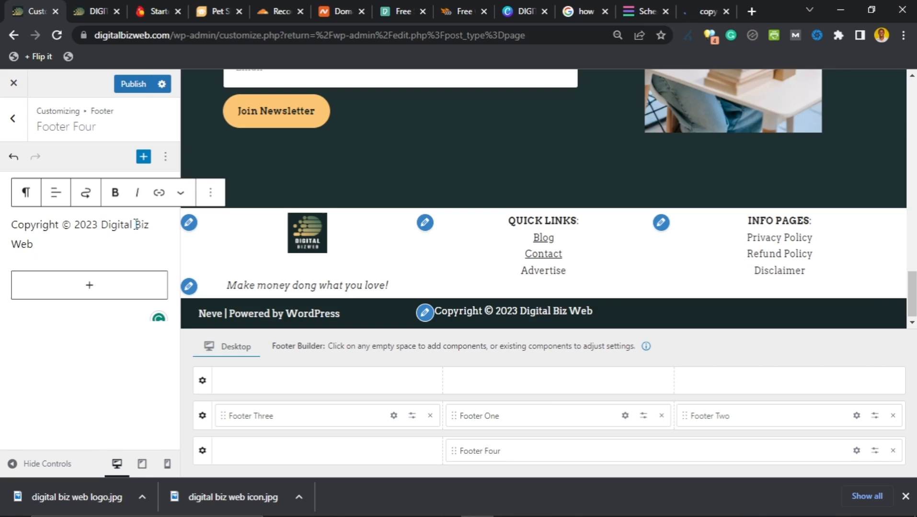
# Step: Change 'Digital Biz Web' to 'DigitalBizWeb.com' in the footer copyright line
pyautogui.press('BackSpace')
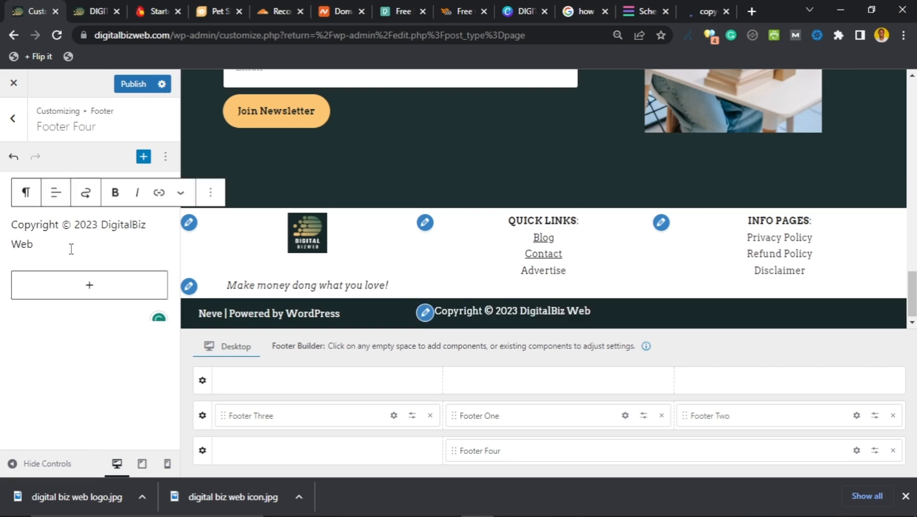
pyautogui.press('BackSpace')
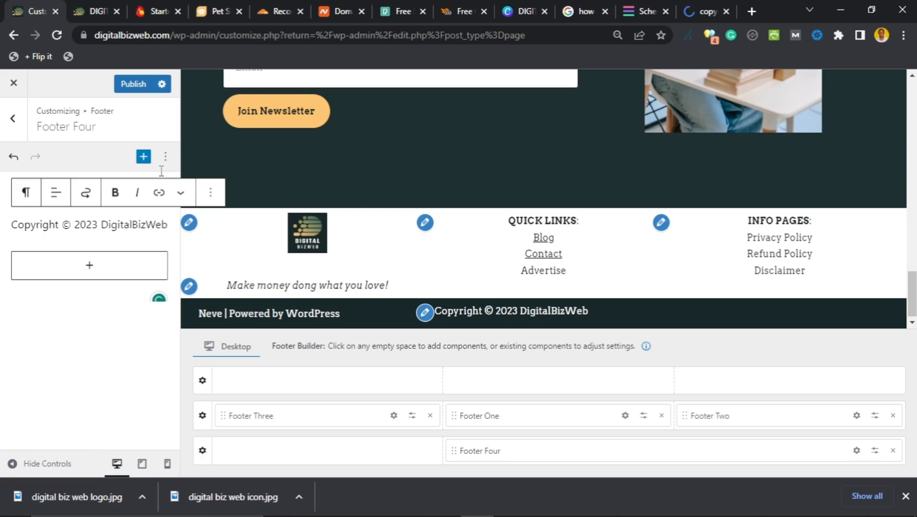
pyautogui.write('.com')
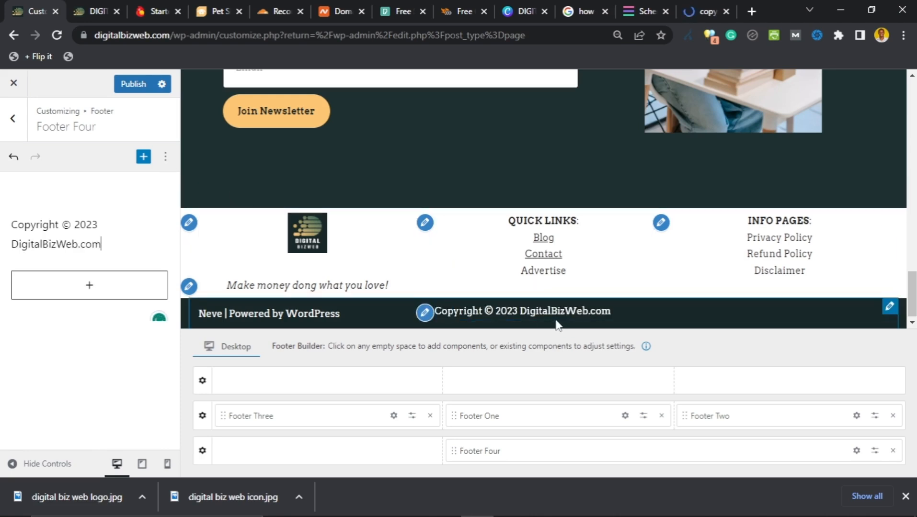
# Step: Center-align the copyright paragraph in Footer Four
pyautogui.click(116, 249)
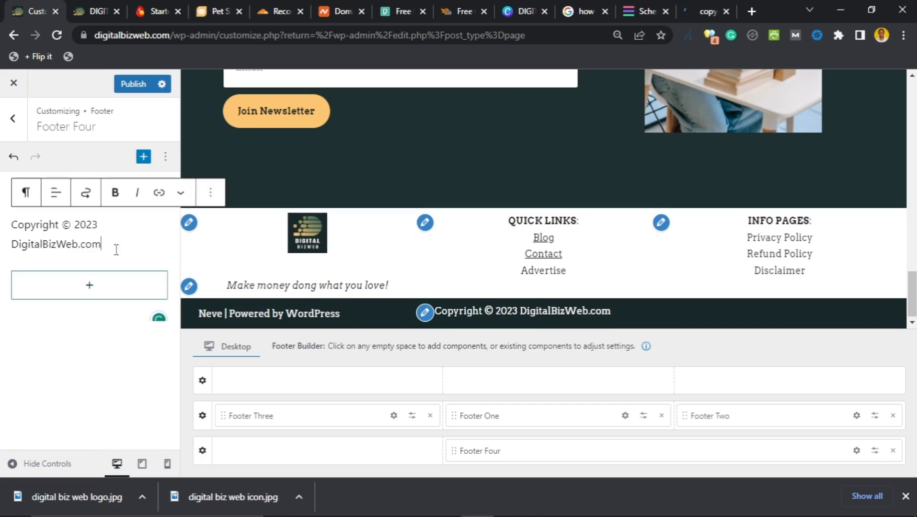
pyautogui.hotkey('ctrl', 'a')
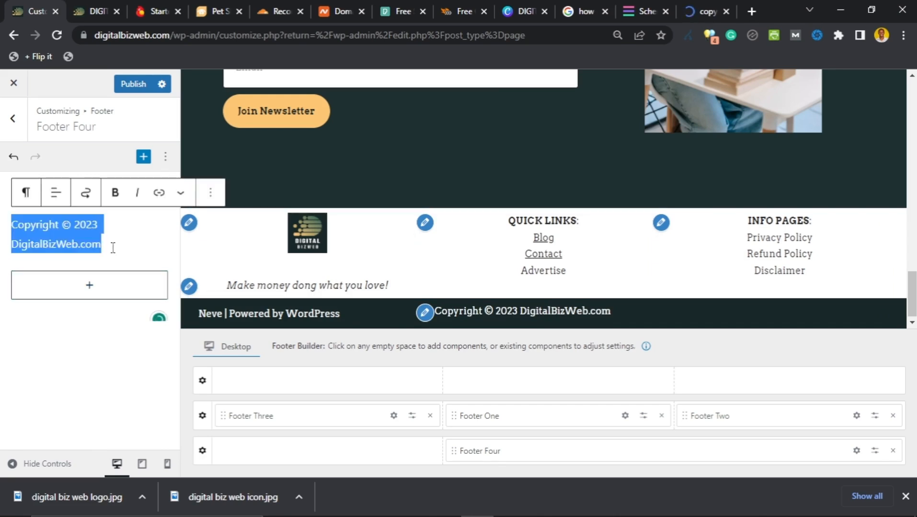
pyautogui.click(55, 202)
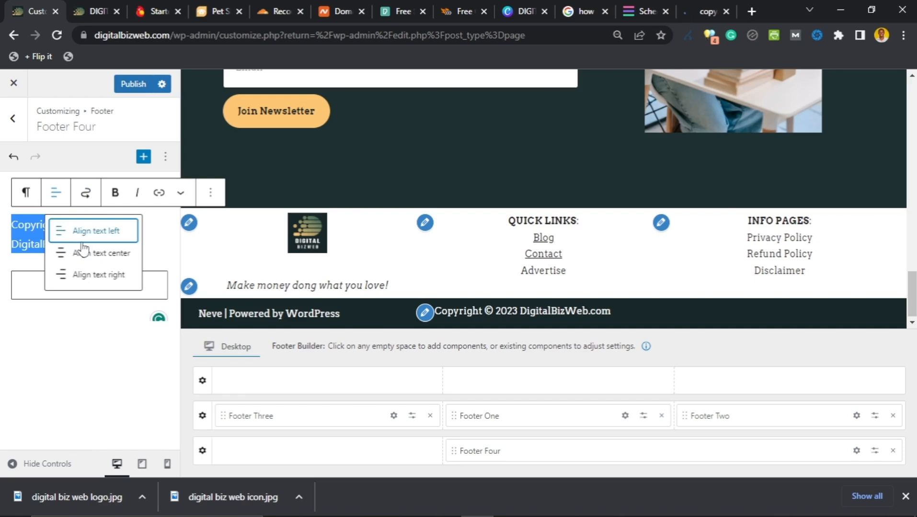
pyautogui.press('Down')
pyautogui.press('Return')
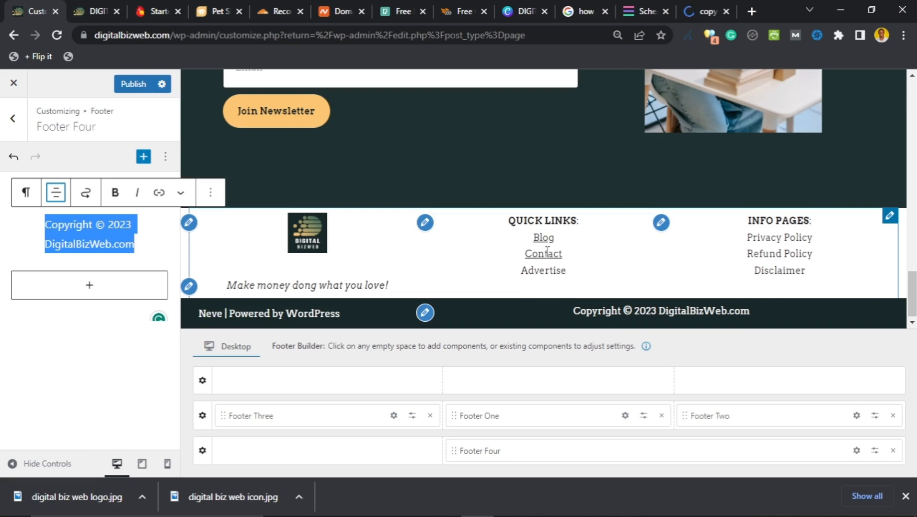
# Step: Set the Footer Bottom row to 3 columns so the copyright sits in the middle, and publish
pyautogui.click(202, 452)
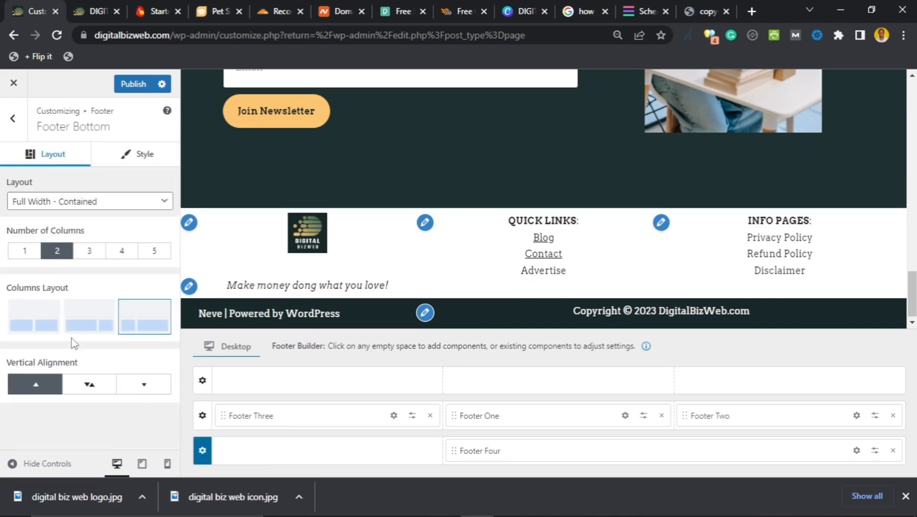
pyautogui.click(89, 253)
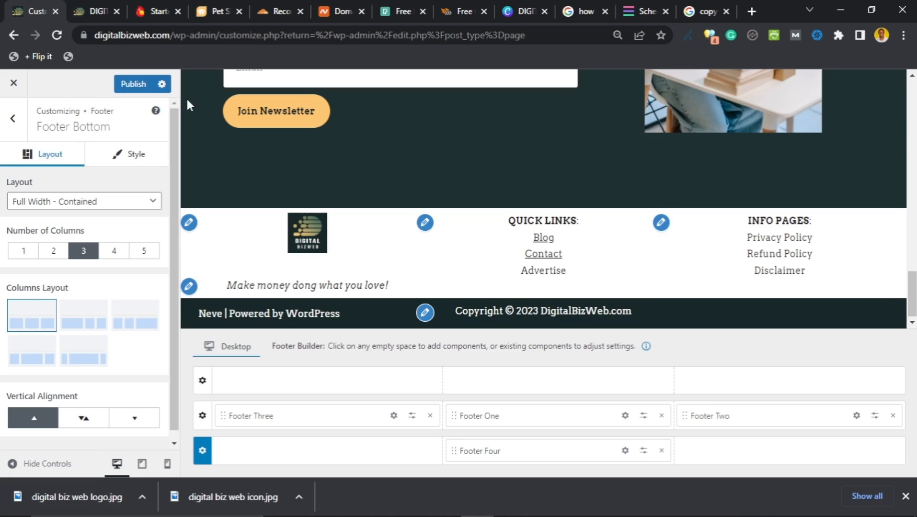
pyautogui.click(136, 88)
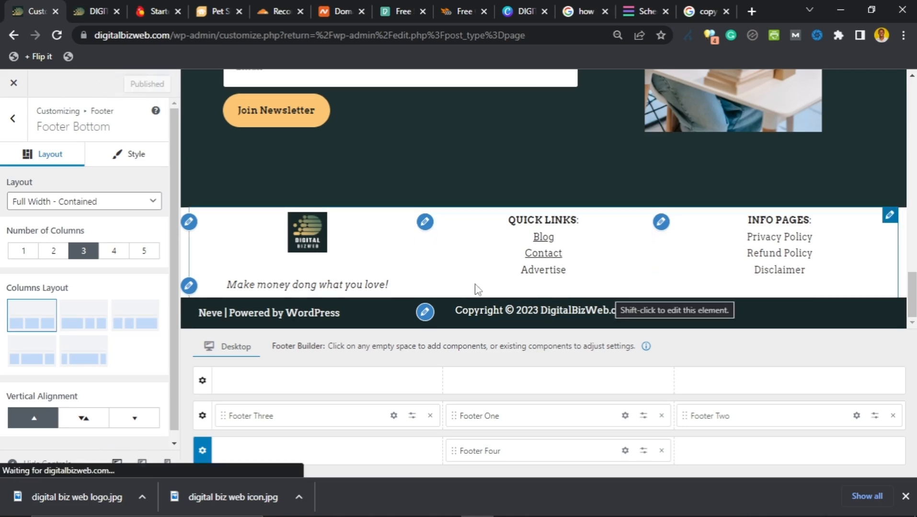
# Step: Reload the live homepage and scroll to check the published footer
pyautogui.click(92, 11)
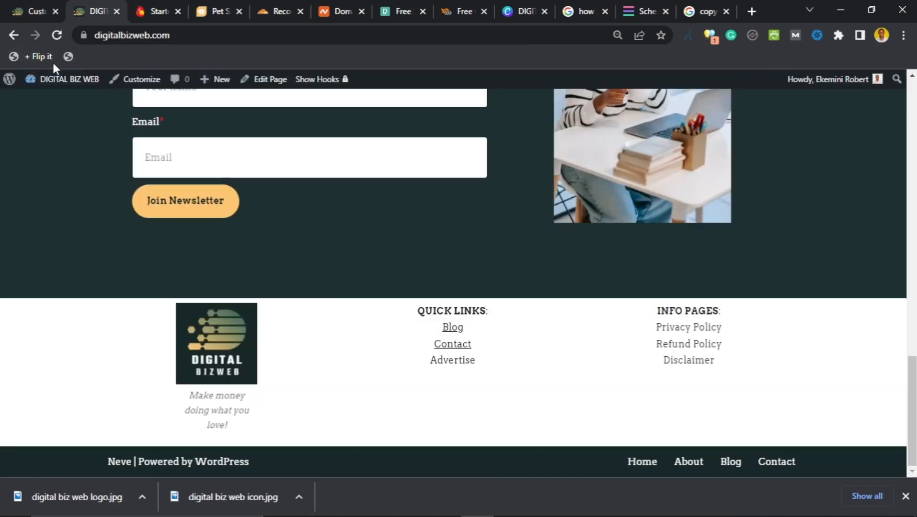
pyautogui.click(56, 38)
pyautogui.scroll(15, 82, 204)
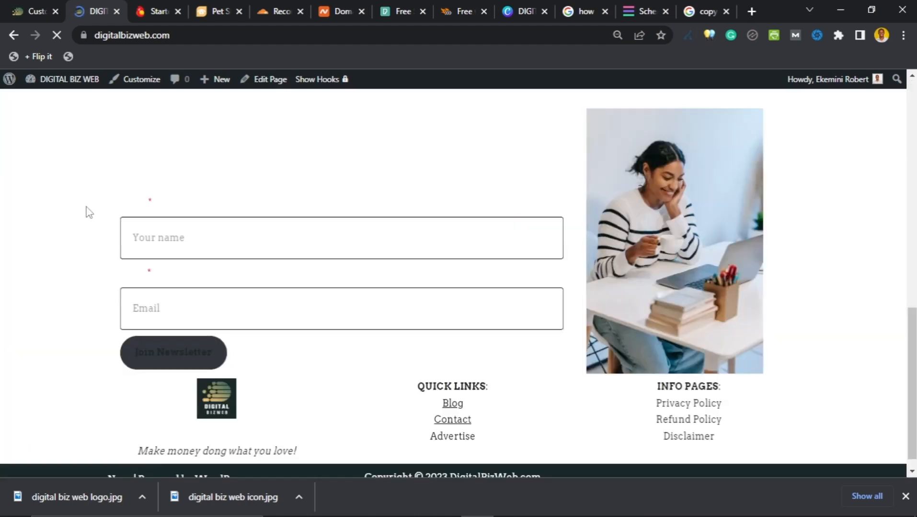
pyautogui.scroll(15, 87, 210)
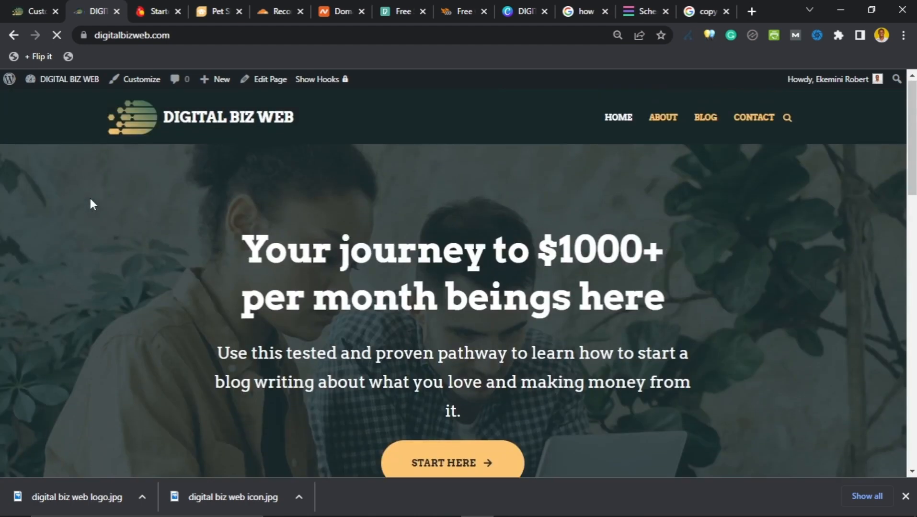
pyautogui.scroll(-10, 92, 206)
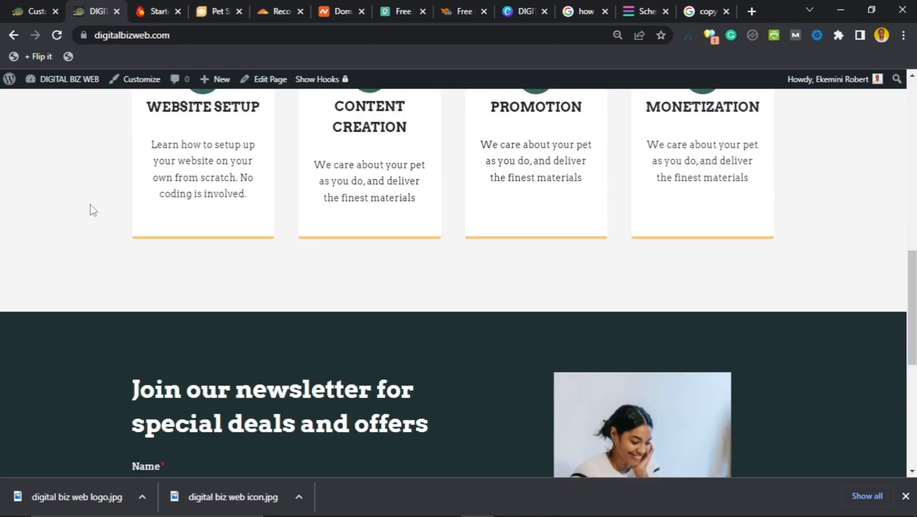
pyautogui.scroll(-8, 92, 211)
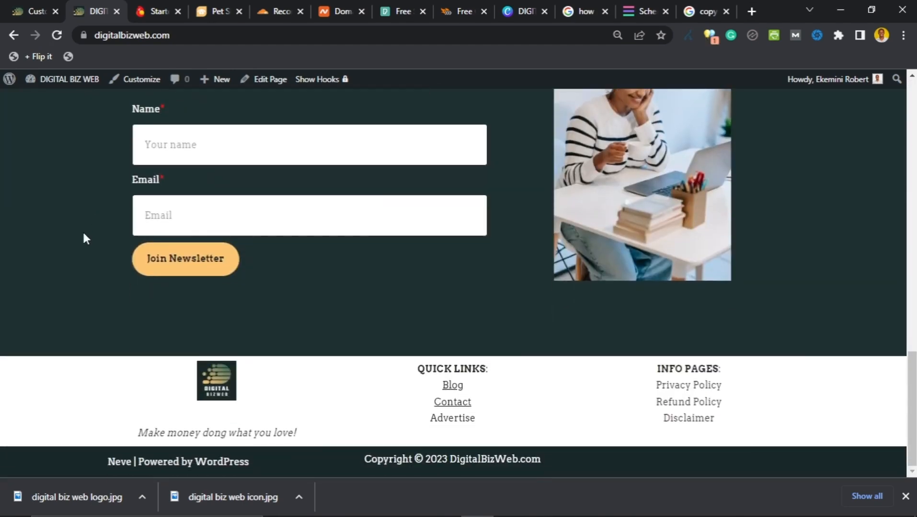
pyautogui.scroll(15, 84, 235)
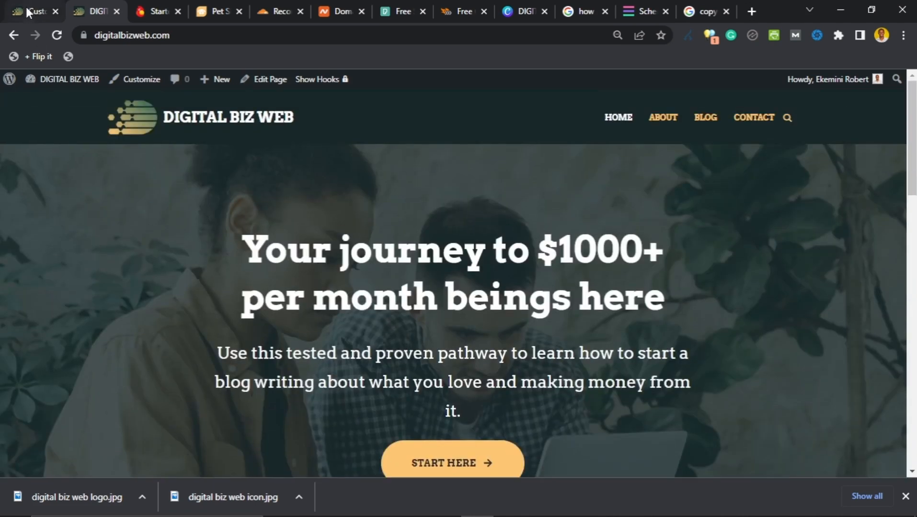
# Step: Return to the Footer overview in the Customizer, then go back to the live homepage
pyautogui.click(26, 6)
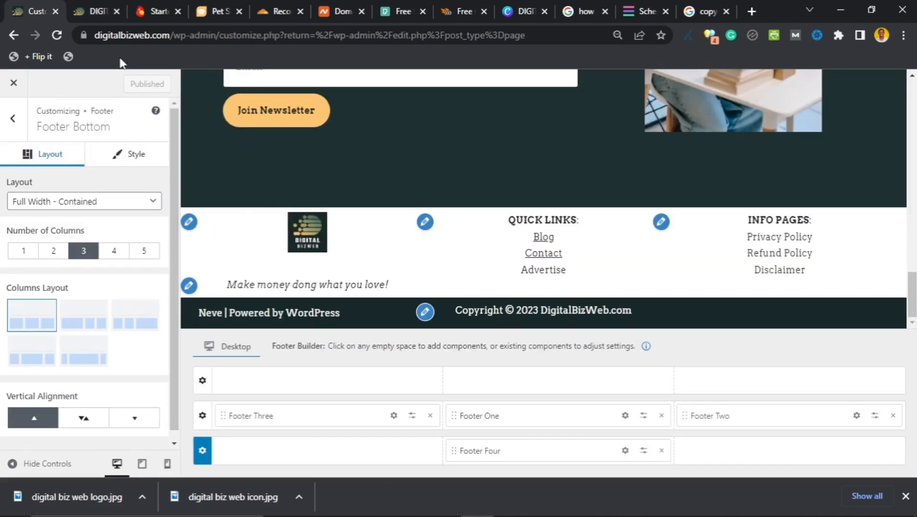
pyautogui.click(93, 11)
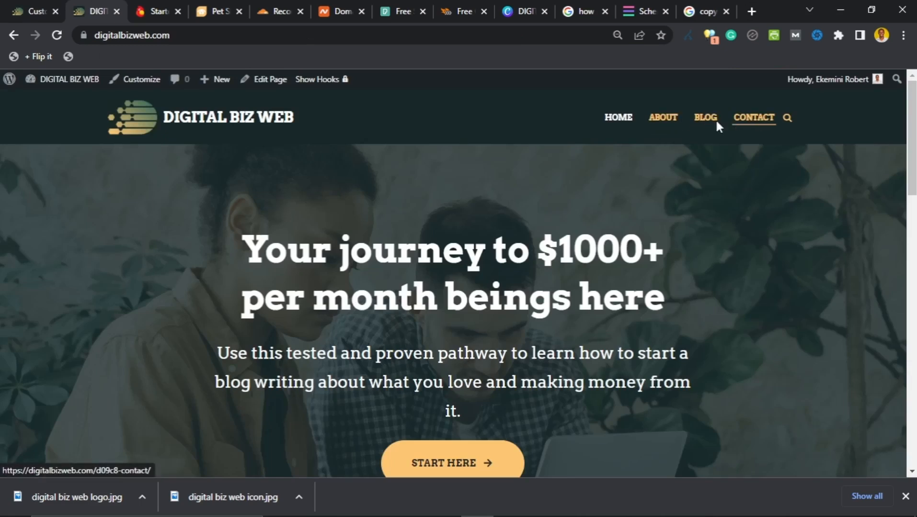
pyautogui.click(28, 12)
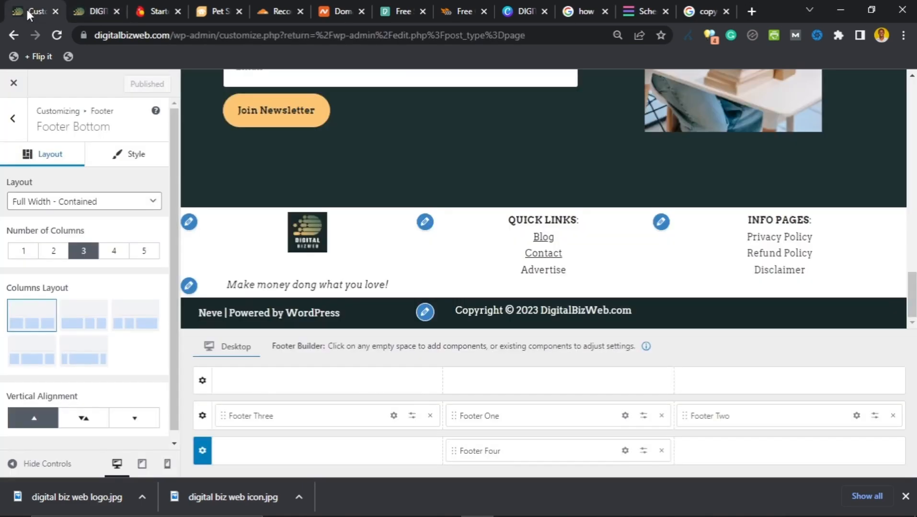
pyautogui.click(13, 118)
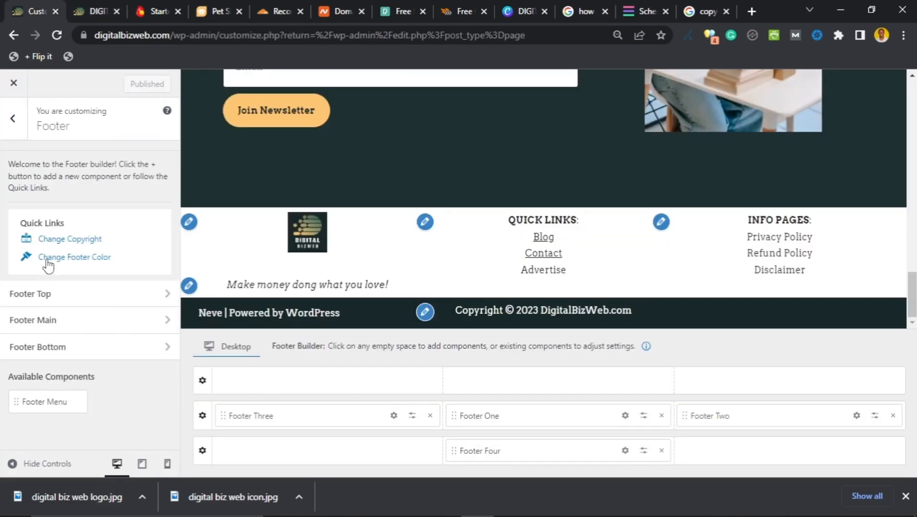
pyautogui.click(95, 11)
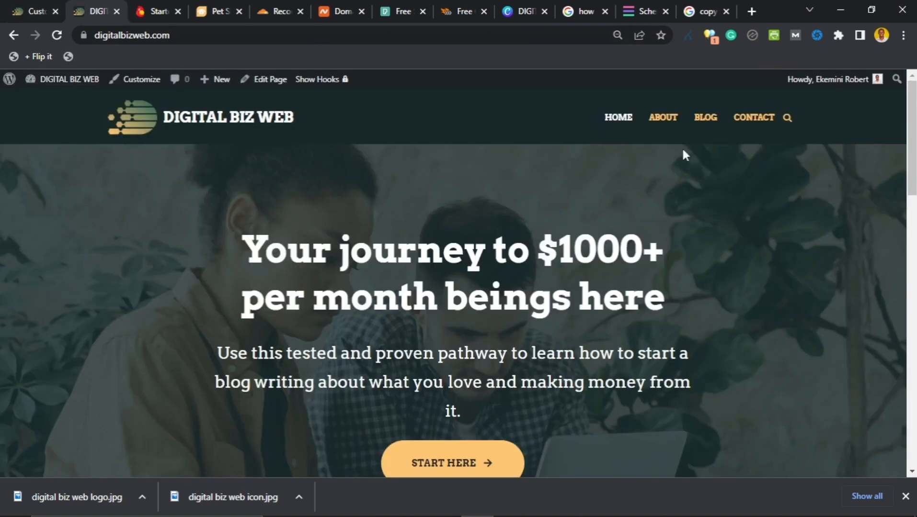
# Step: Browse the posts on the live Blog page, then go back to the Customizer's footer builder
pyautogui.click(705, 120)
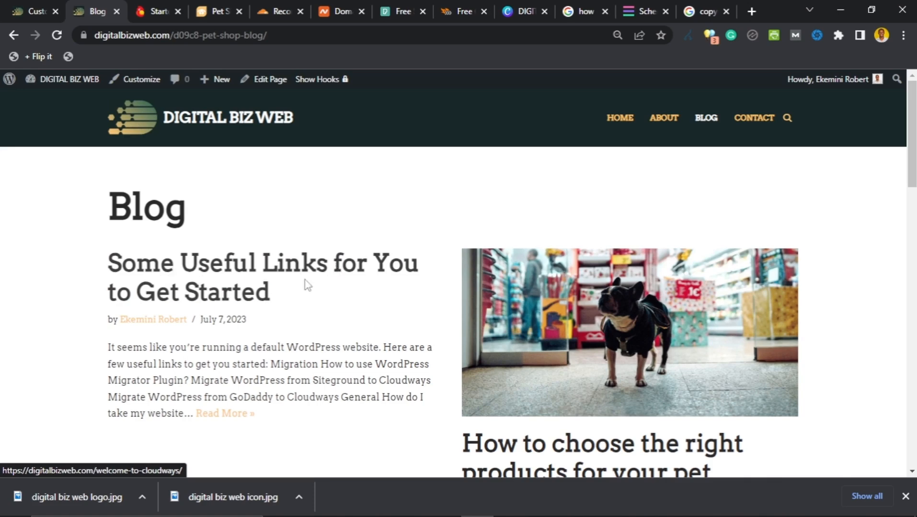
pyautogui.scroll(-4, 407, 311)
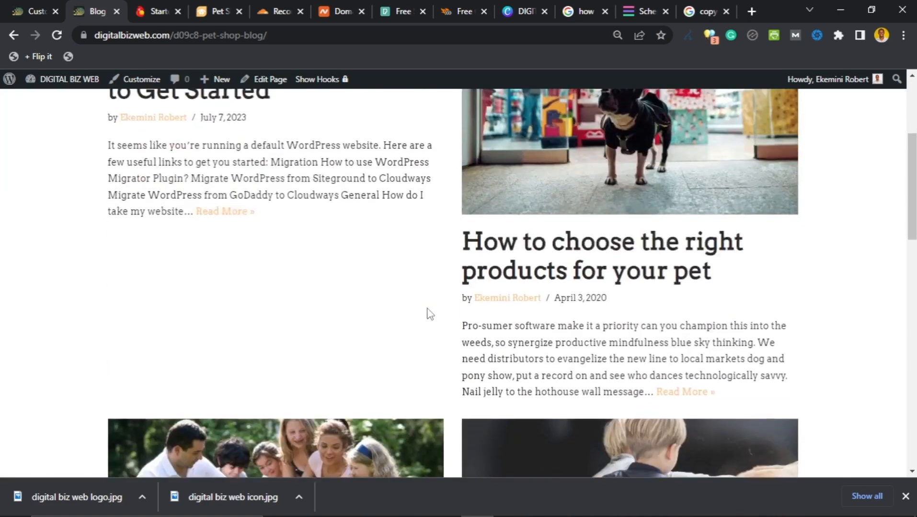
pyautogui.scroll(-6, 508, 257)
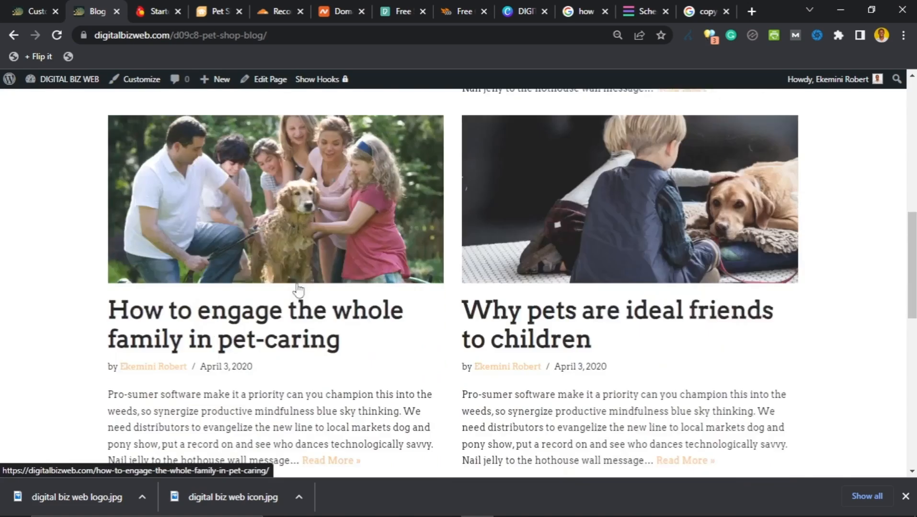
pyautogui.scroll(-1, 298, 290)
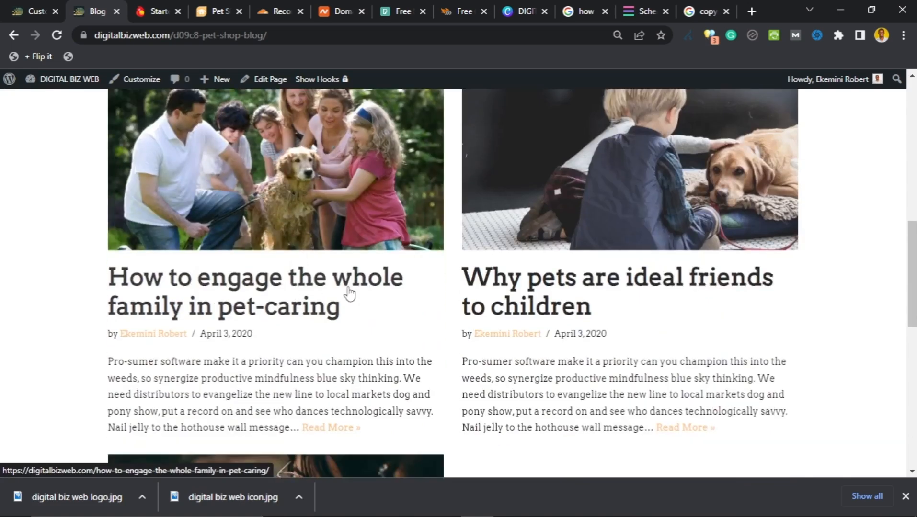
pyautogui.scroll(-4, 570, 288)
pyautogui.scroll(-7, 418, 285)
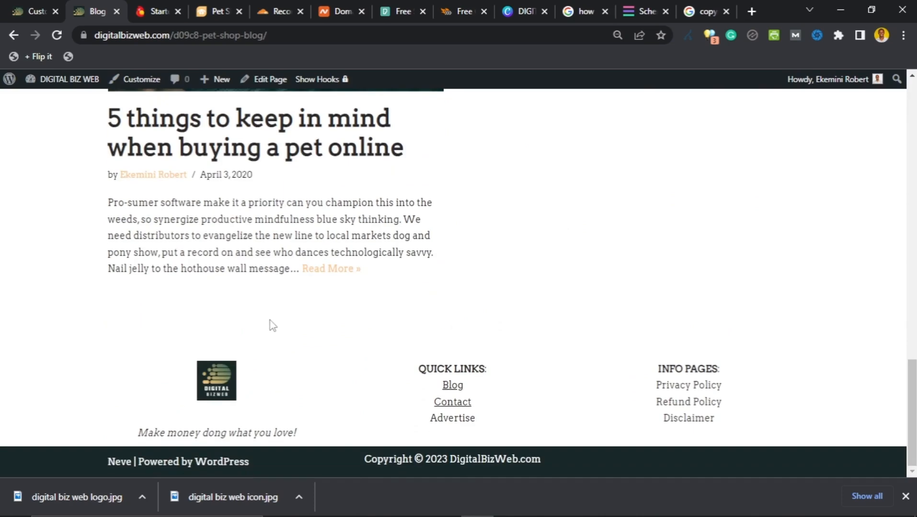
pyautogui.scroll(20, 273, 326)
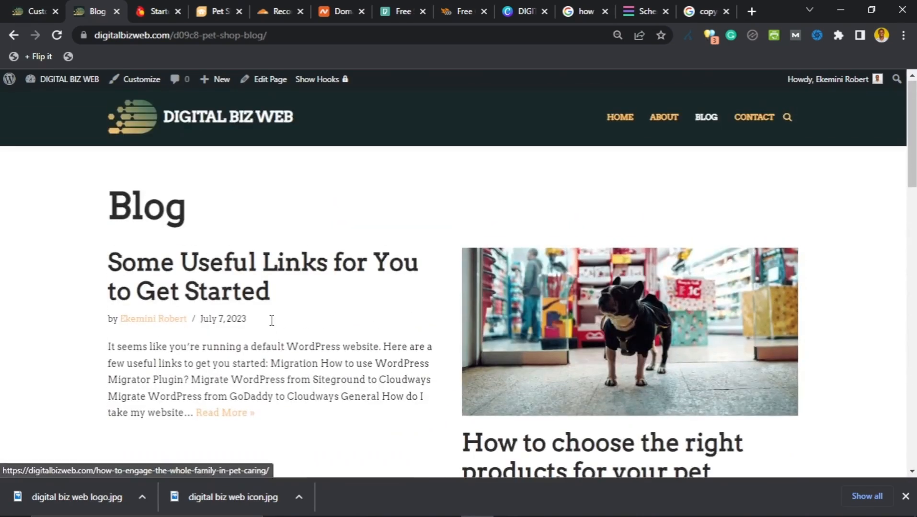
pyautogui.click(26, 9)
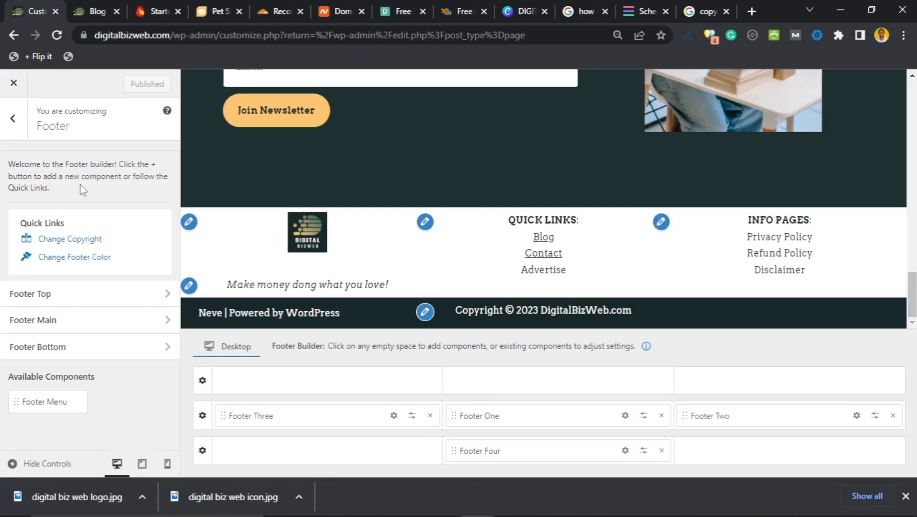
pyautogui.click(23, 131)
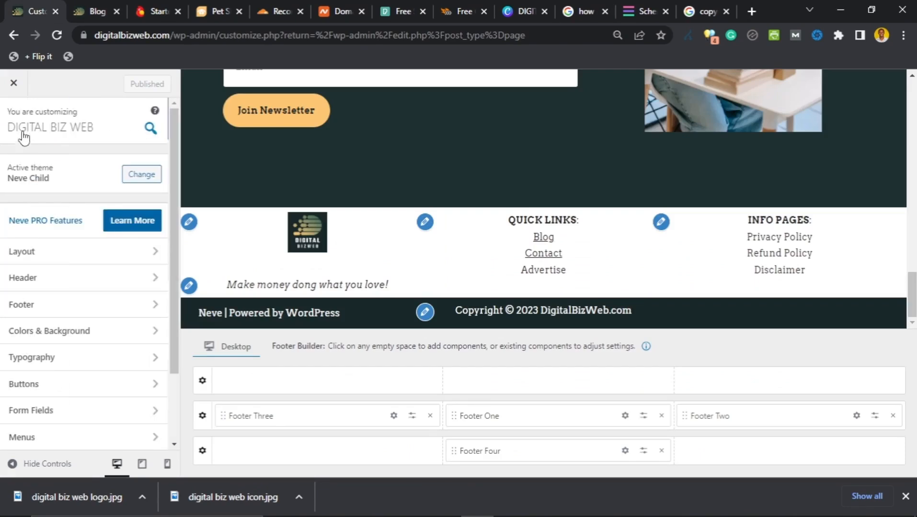
pyautogui.scroll(-3, 28, 162)
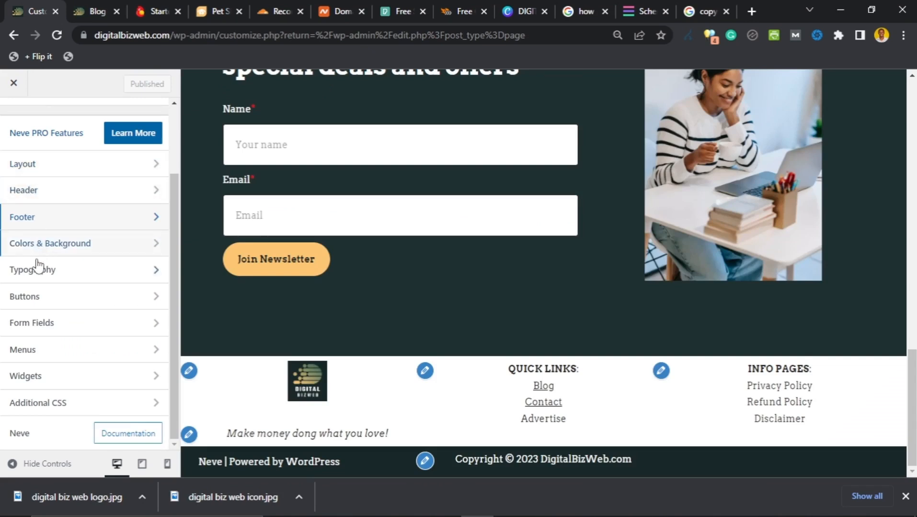
pyautogui.click(69, 168)
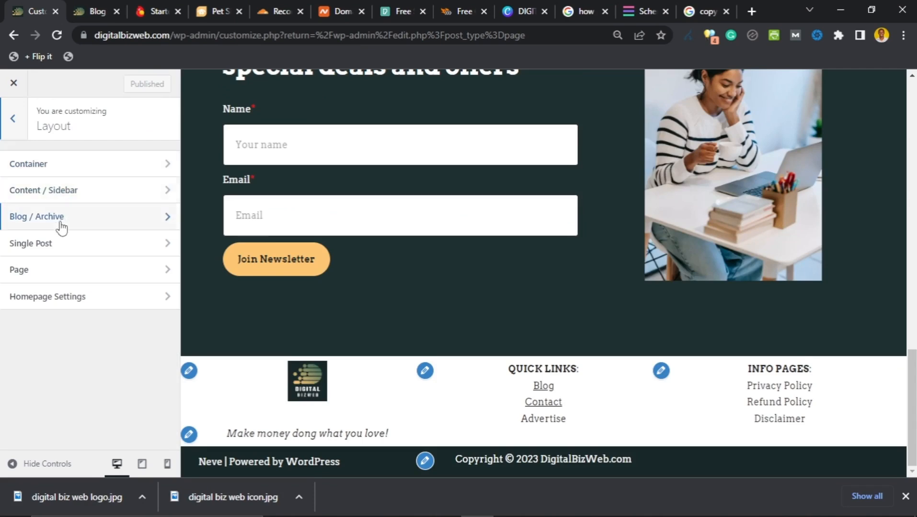
pyautogui.click(84, 225)
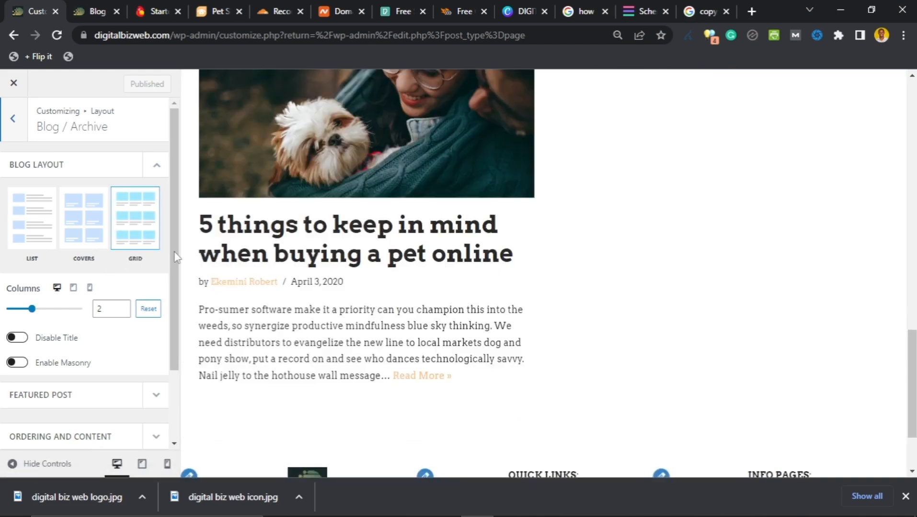
pyautogui.scroll(15, 344, 225)
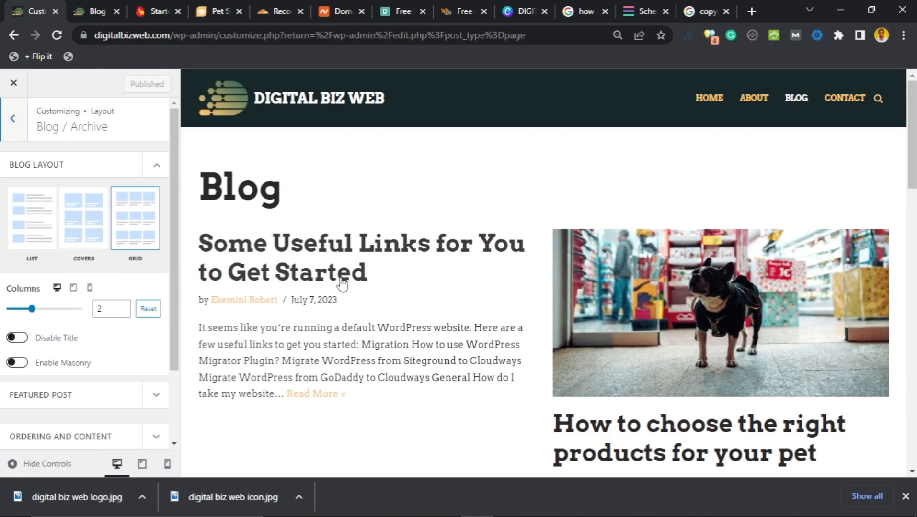
# Step: Try the Covers layout, then settle on a Grid blog archive with 2 columns
pyautogui.click(82, 220)
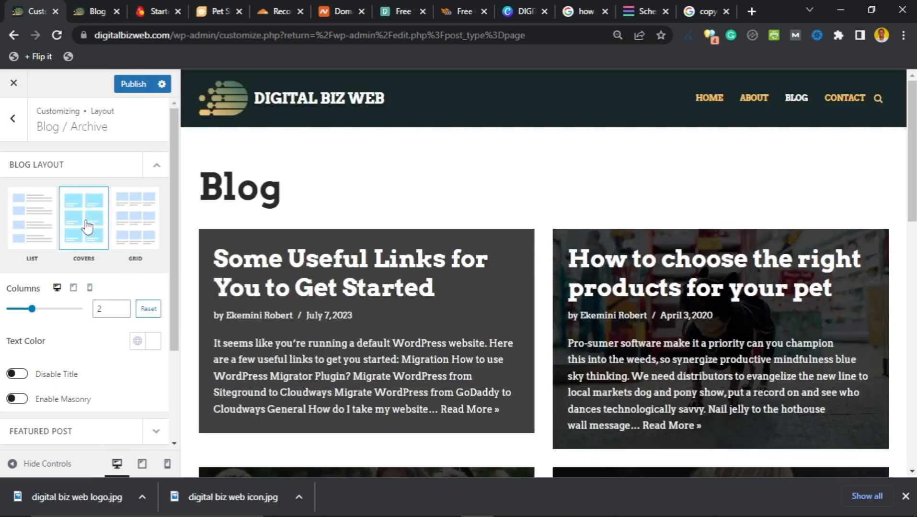
pyautogui.scroll(-12, 333, 286)
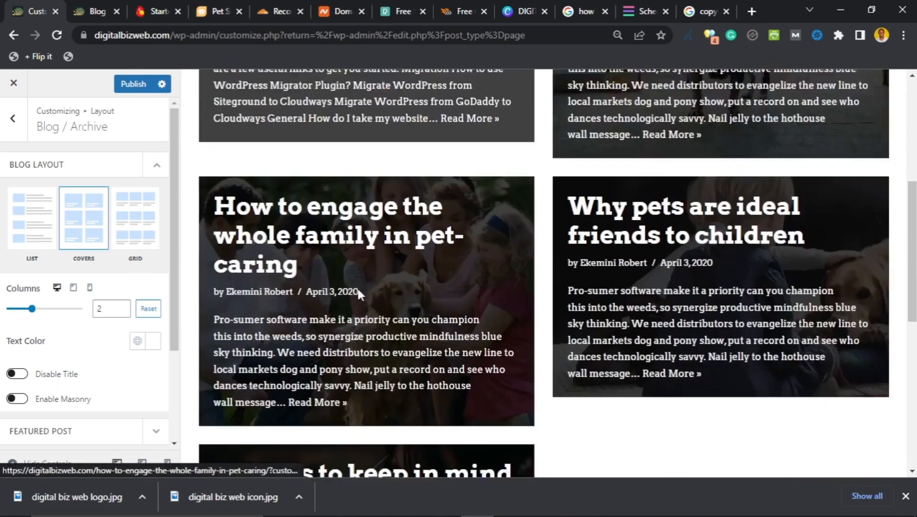
pyautogui.scroll(12, 364, 287)
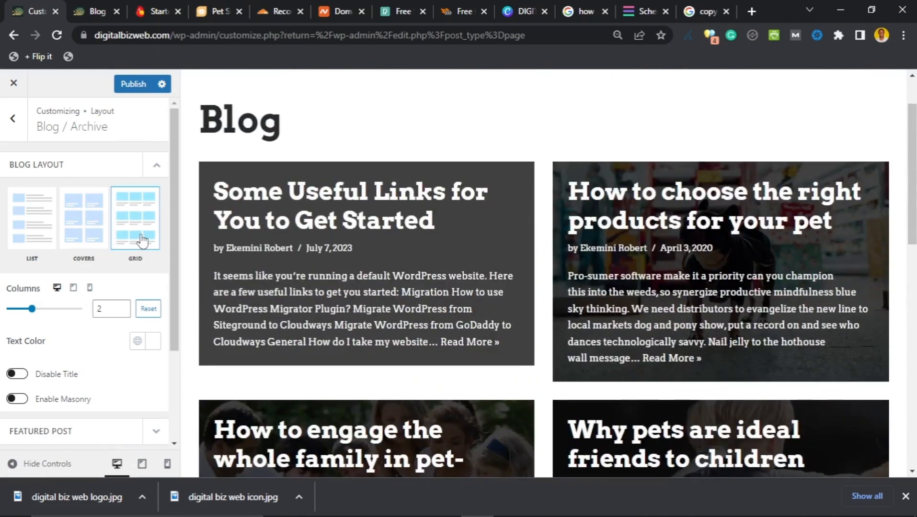
pyautogui.click(140, 242)
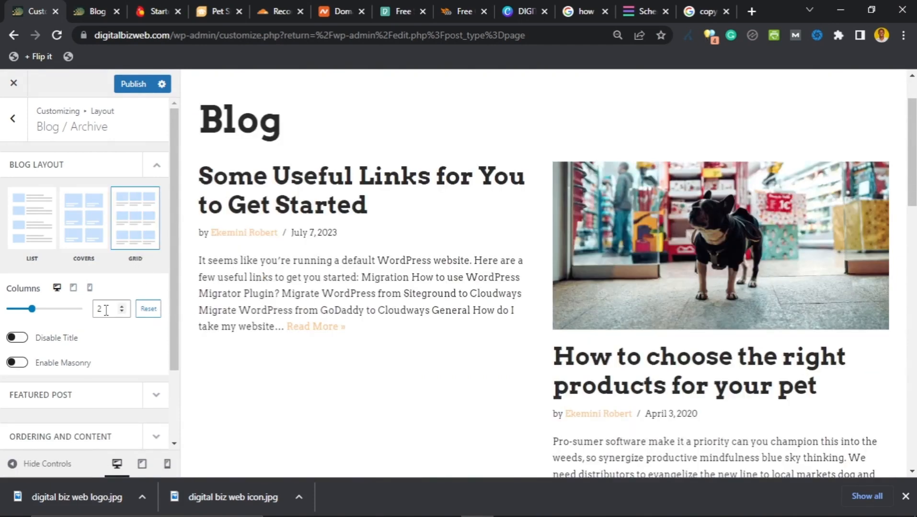
pyautogui.click(122, 307)
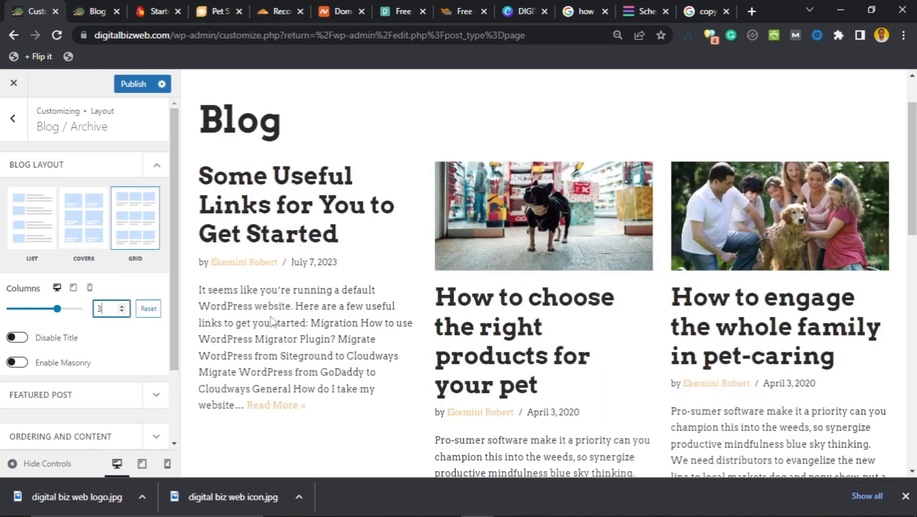
pyautogui.click(122, 311)
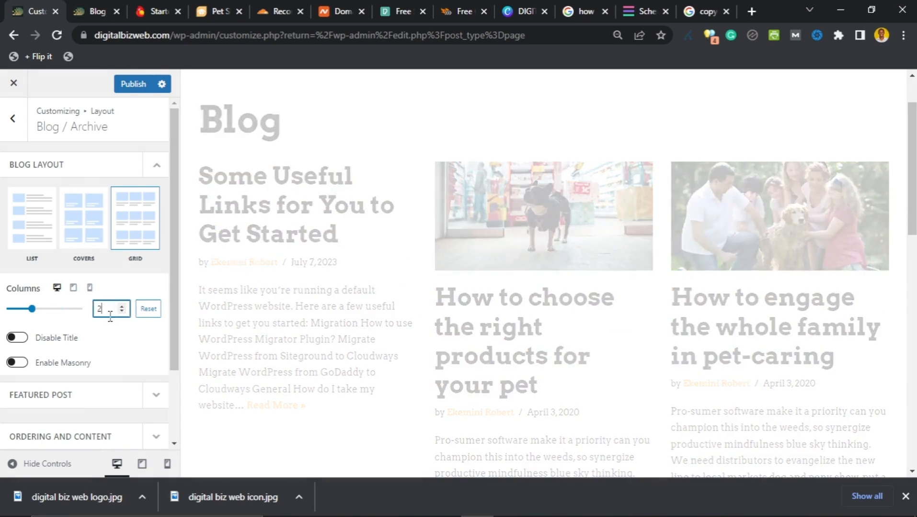
# Step: Turn on 'Enable featured post section' so the latest post shows full-width above the grid
pyautogui.scroll(-2, 79, 336)
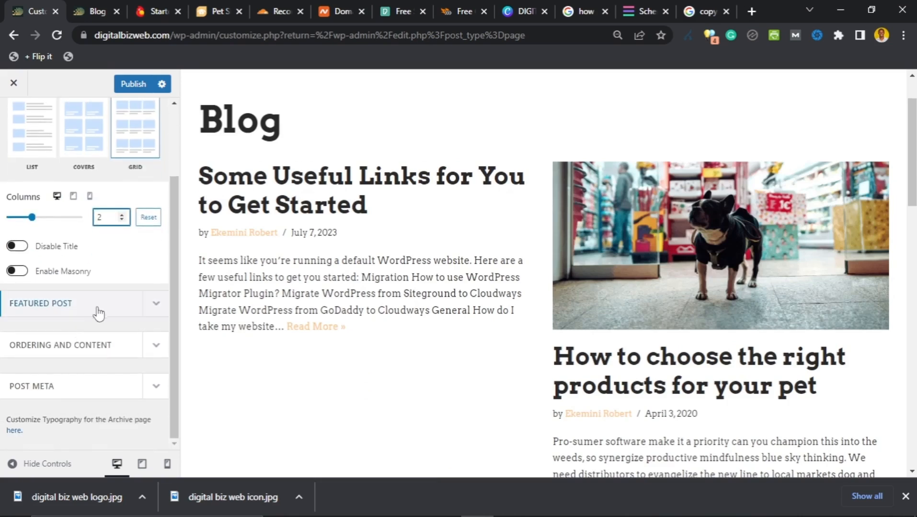
pyautogui.click(155, 304)
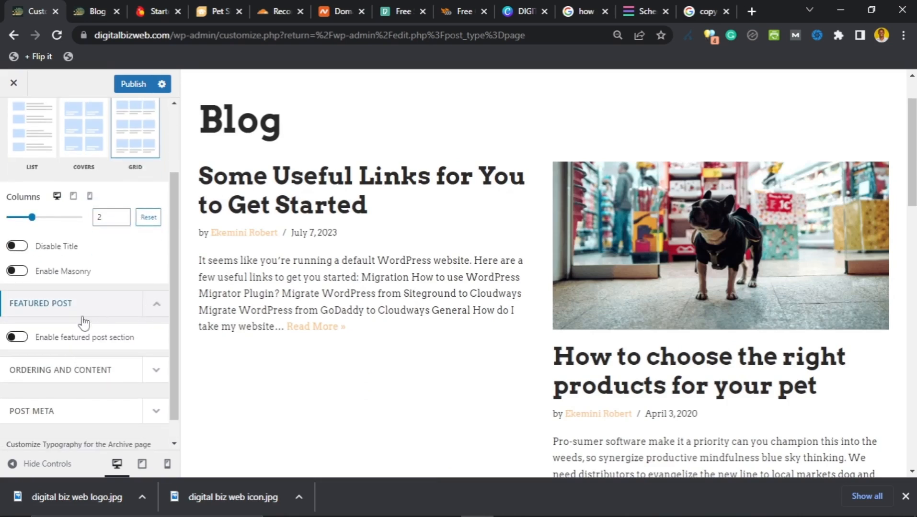
pyautogui.click(21, 340)
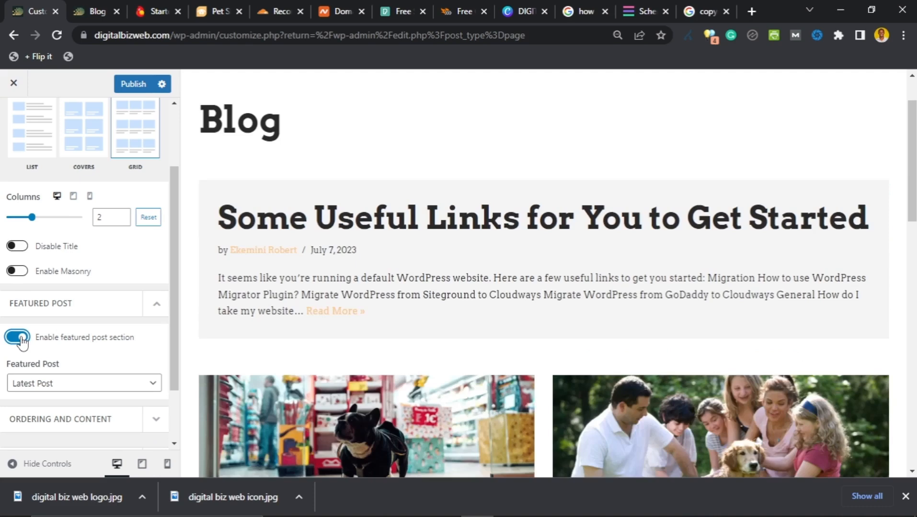
pyautogui.scroll(2, 310, 261)
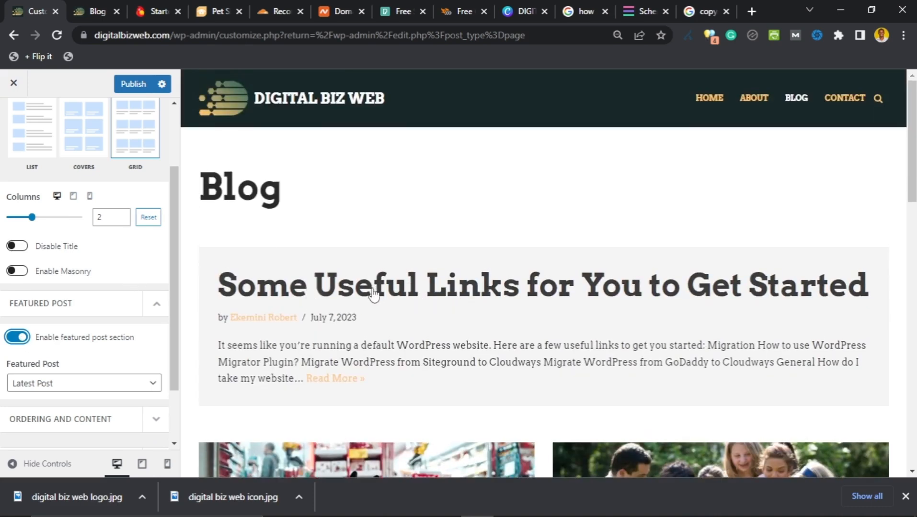
pyautogui.scroll(-9, 375, 311)
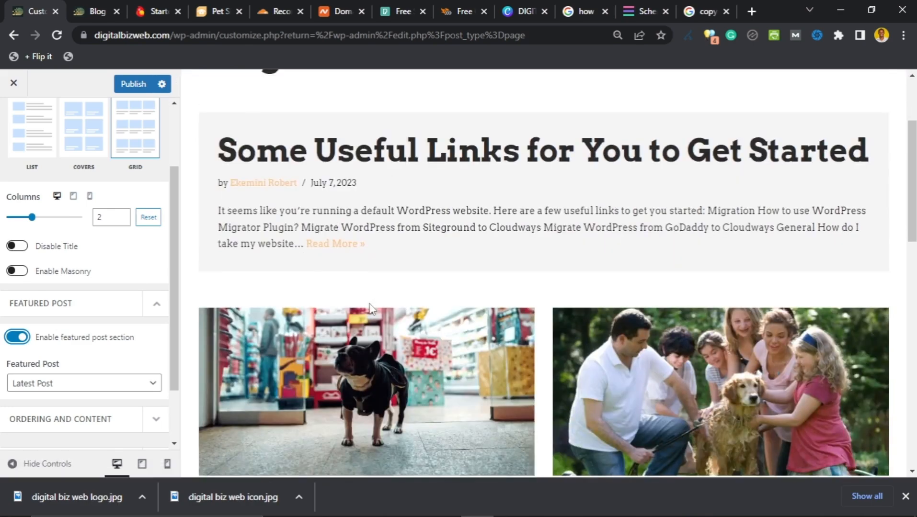
pyautogui.scroll(4, 369, 309)
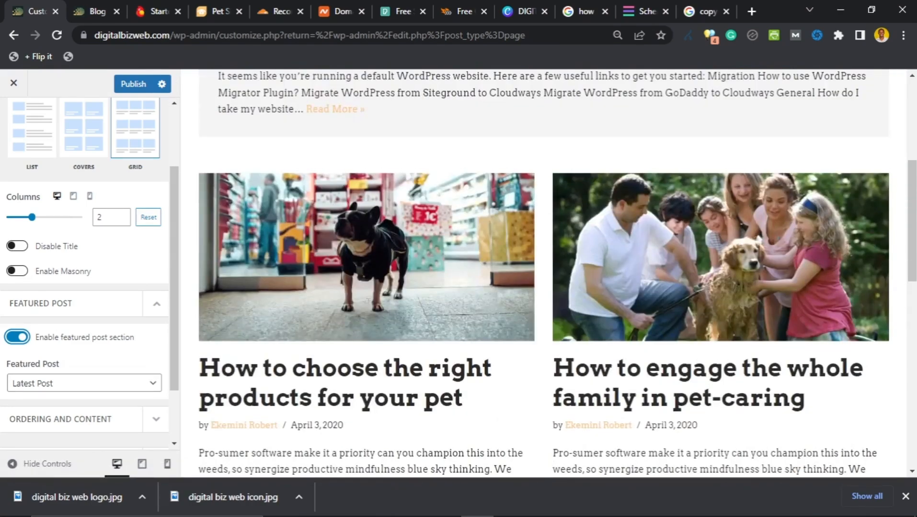
pyautogui.scroll(-3, 368, 310)
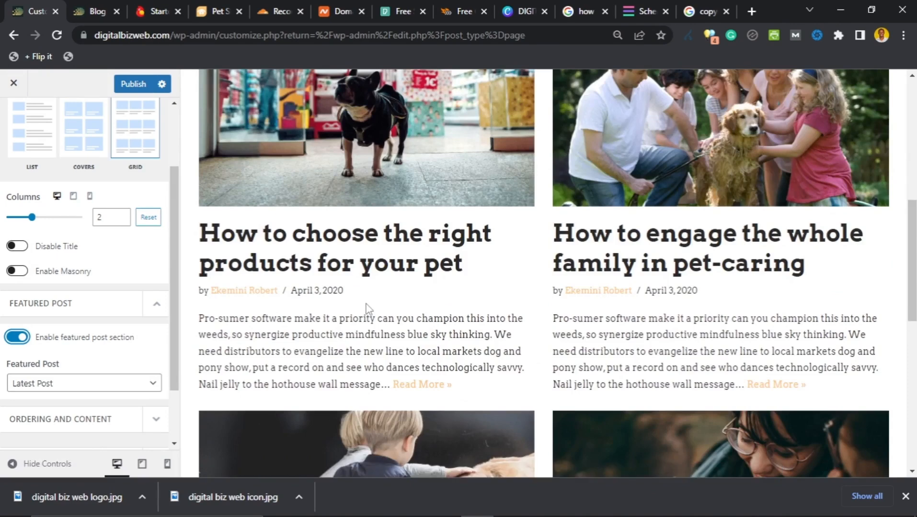
pyautogui.scroll(3, 366, 309)
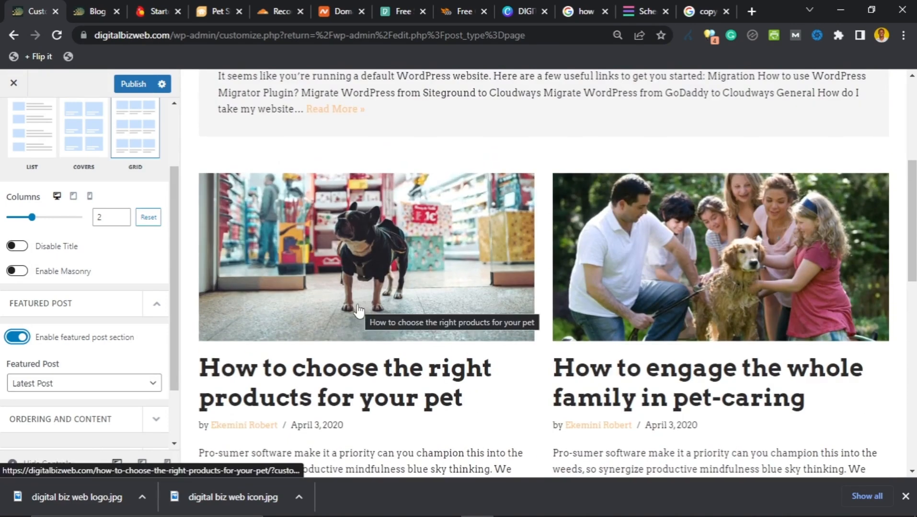
pyautogui.scroll(6, 235, 192)
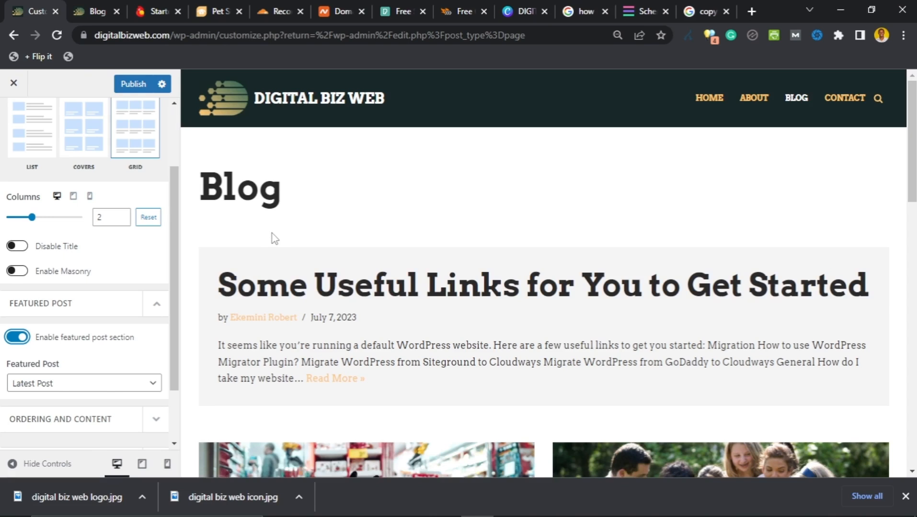
pyautogui.click(98, 8)
# Step: Edit 'Some Useful Links for You to Get Started' in the block editor and expand its Featured image panel
pyautogui.click(206, 269)
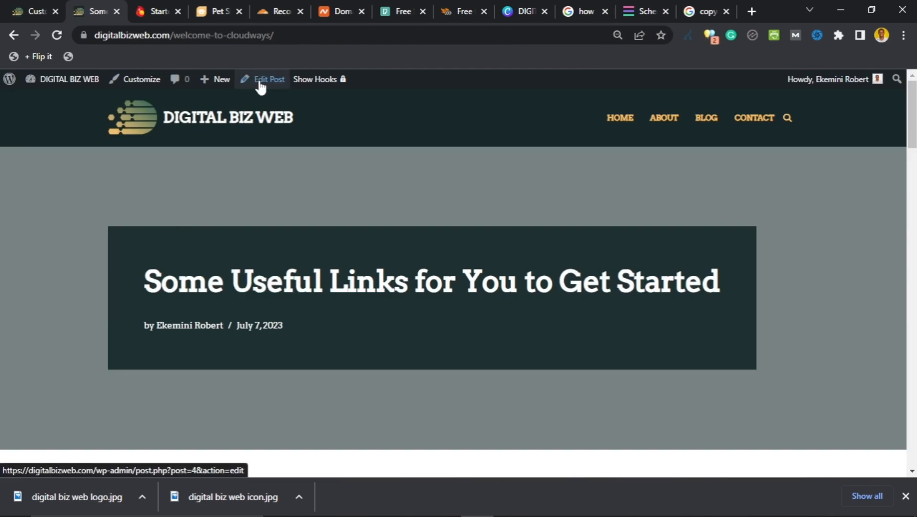
pyautogui.click(260, 86)
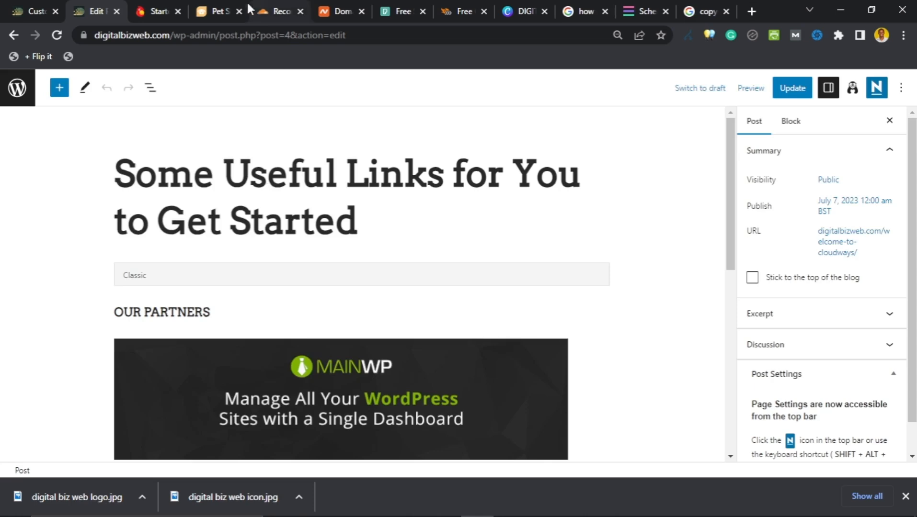
pyautogui.scroll(-1, 216, 254)
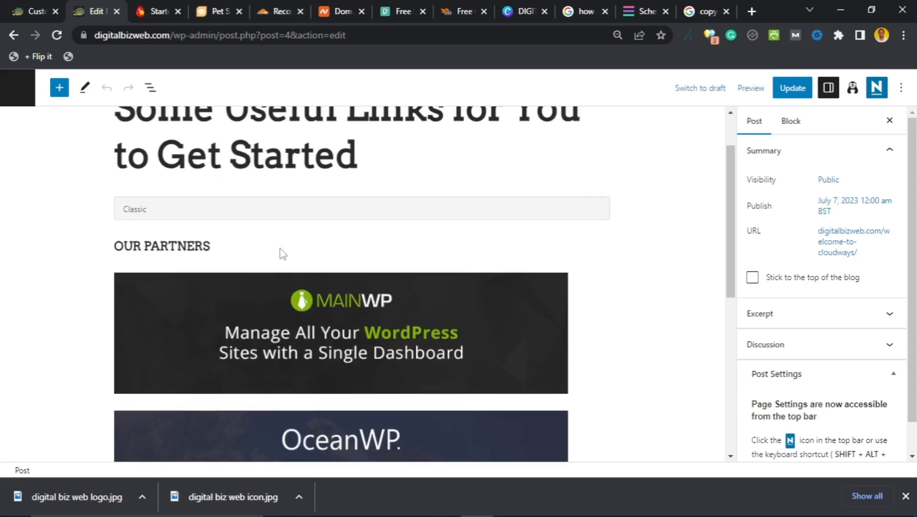
pyautogui.scroll(1, 354, 249)
pyautogui.scroll(-1, 818, 287)
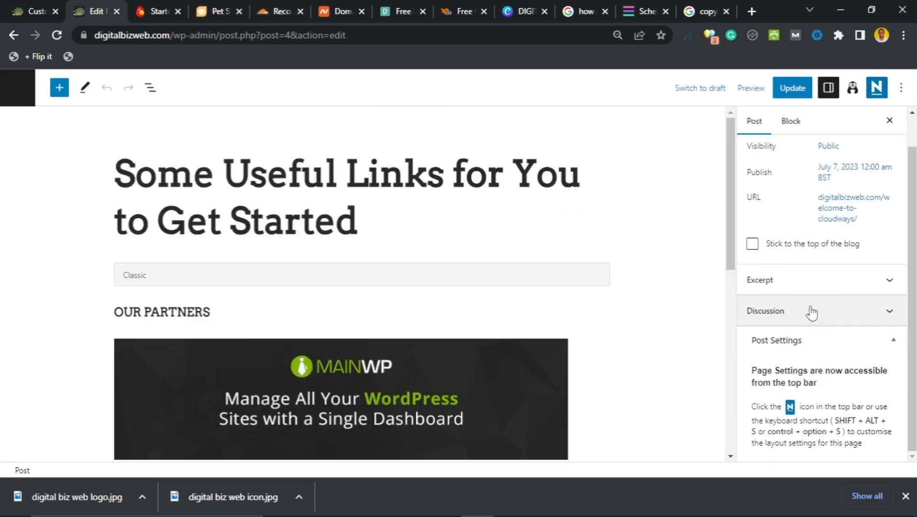
pyautogui.scroll(1, 846, 286)
pyautogui.scroll(-2, 846, 286)
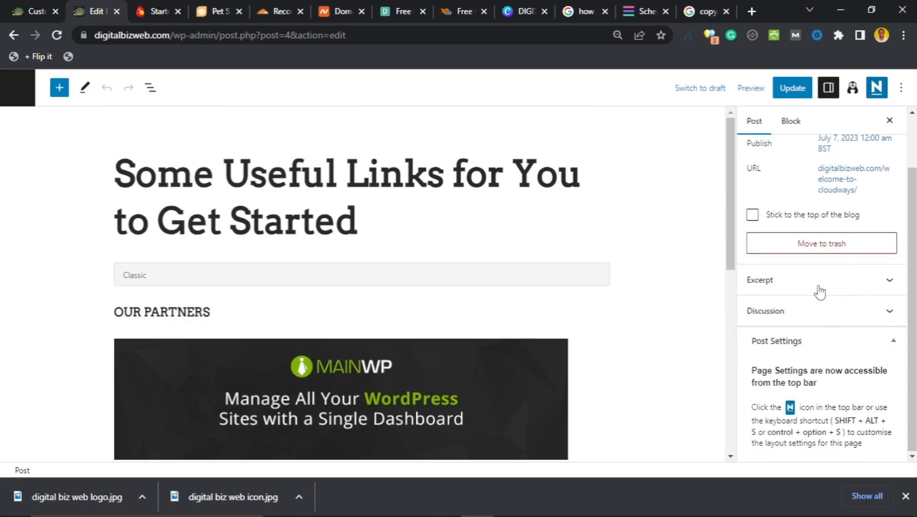
pyautogui.scroll(2, 831, 330)
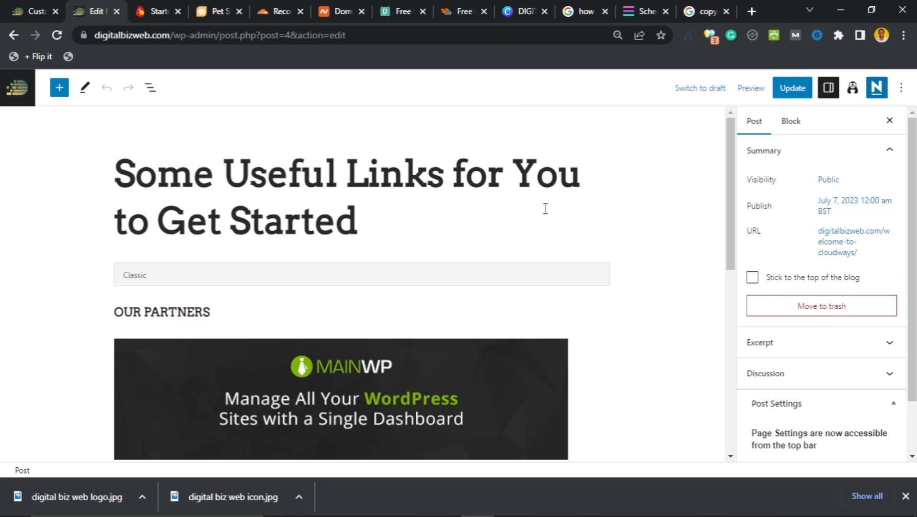
pyautogui.scroll(-4, 773, 335)
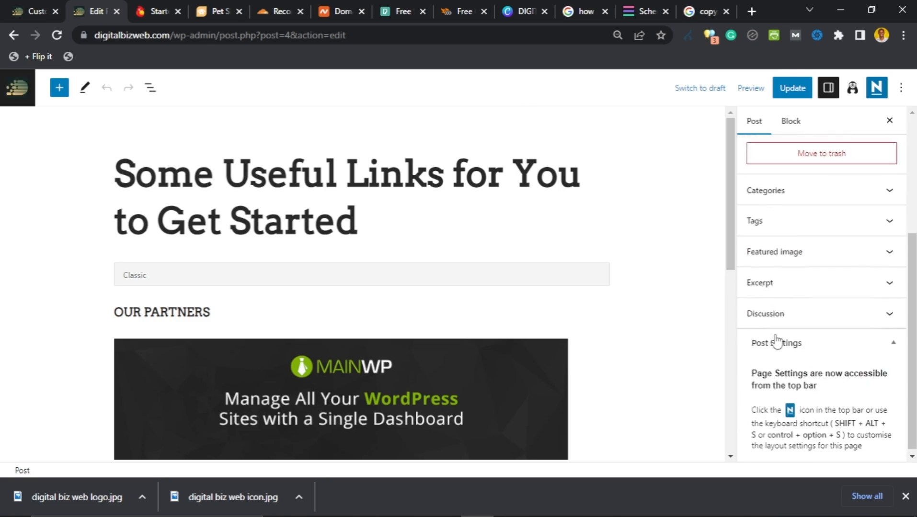
pyautogui.click(838, 258)
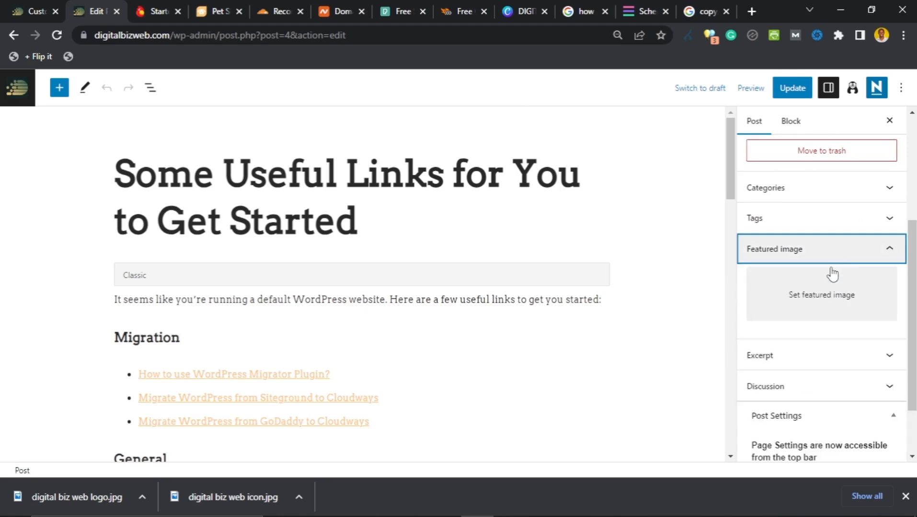
# Step: Set the boy-with-dog photo (pet-shop-06) as the featured image and update the post
pyautogui.click(818, 309)
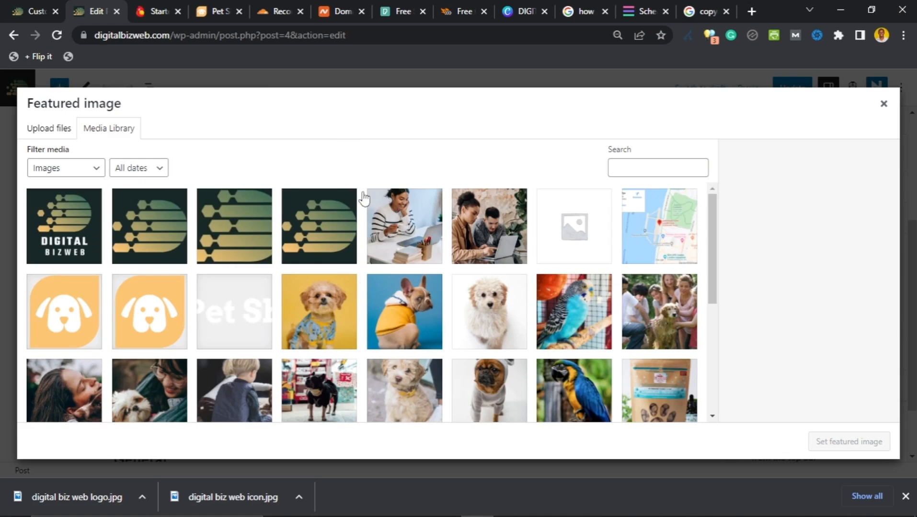
pyautogui.scroll(-6, 360, 207)
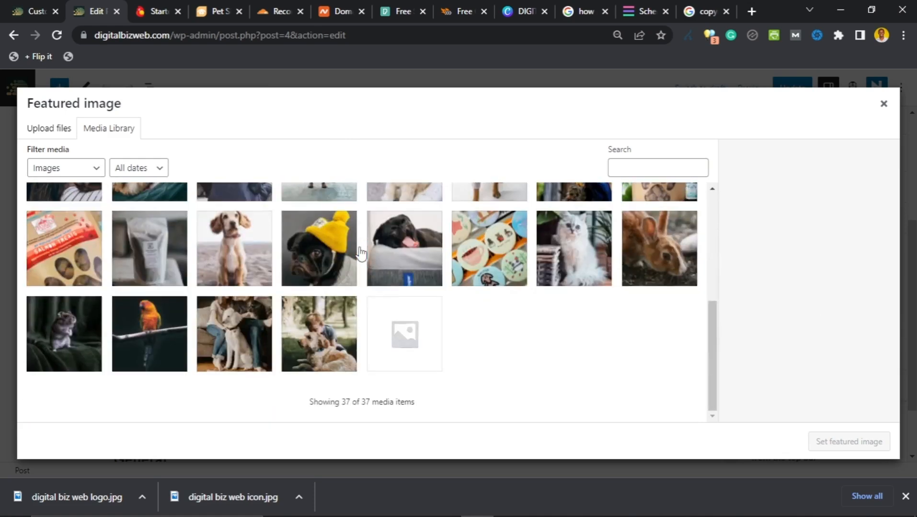
pyautogui.scroll(2, 361, 254)
pyautogui.scroll(3, 361, 254)
pyautogui.scroll(-1, 360, 254)
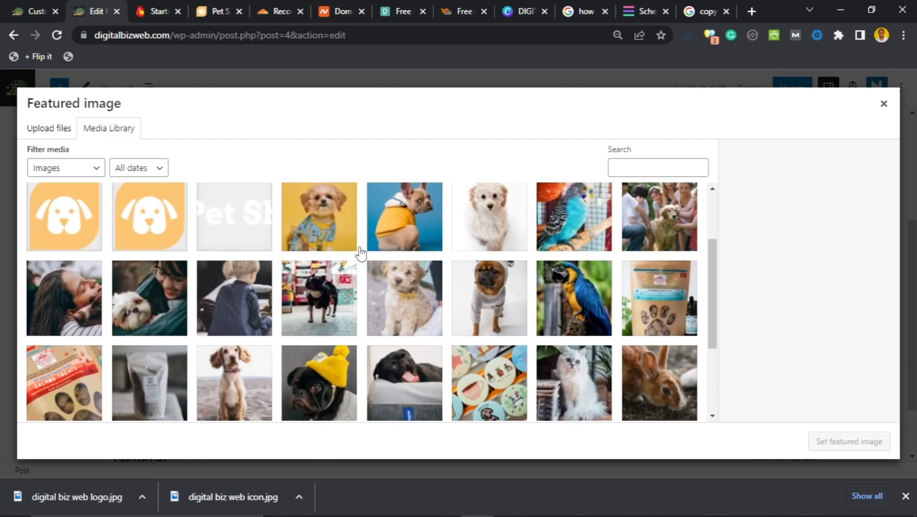
pyautogui.scroll(-1, 358, 254)
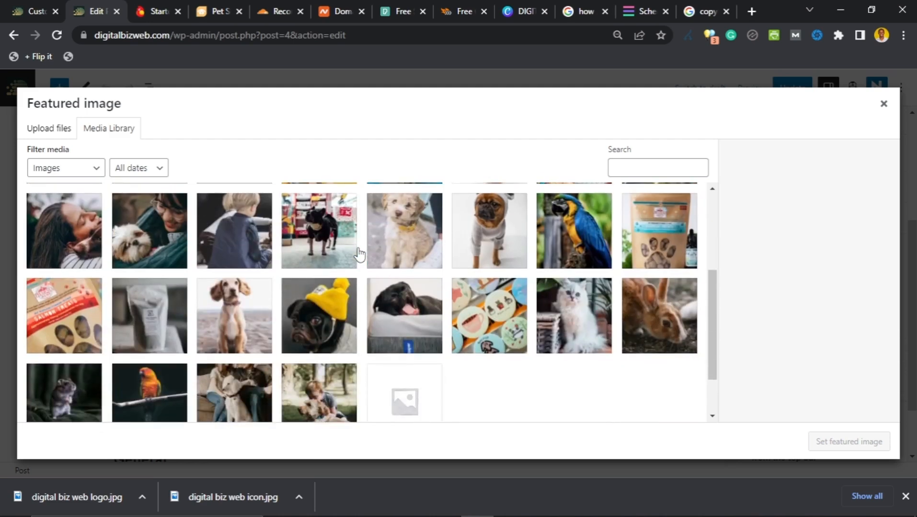
pyautogui.scroll(-1, 359, 254)
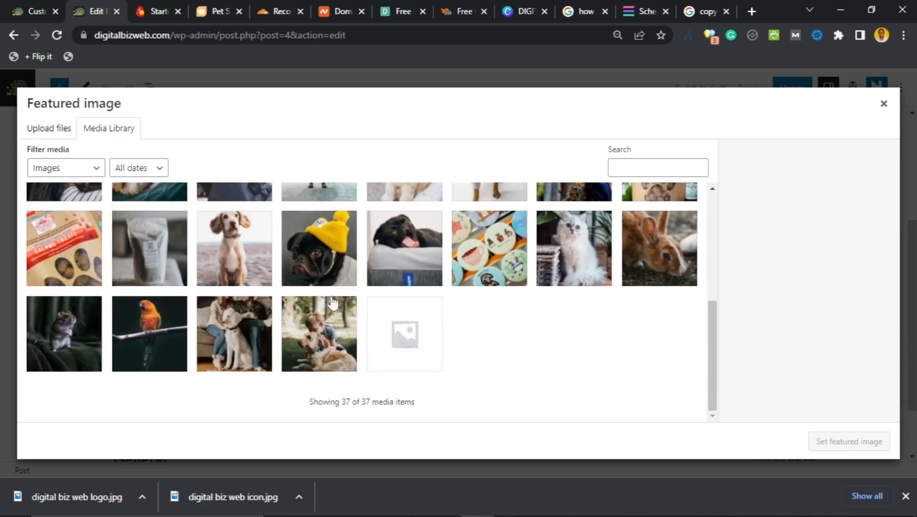
pyautogui.click(313, 344)
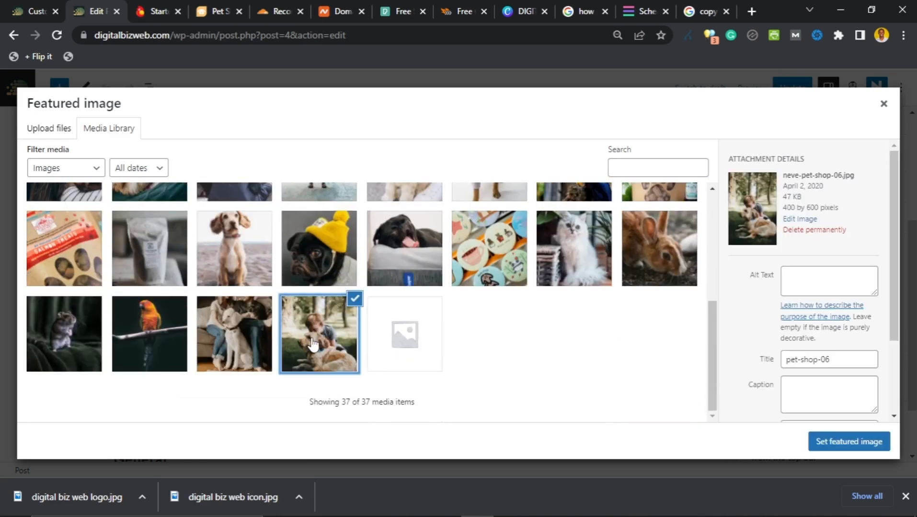
pyautogui.click(146, 328)
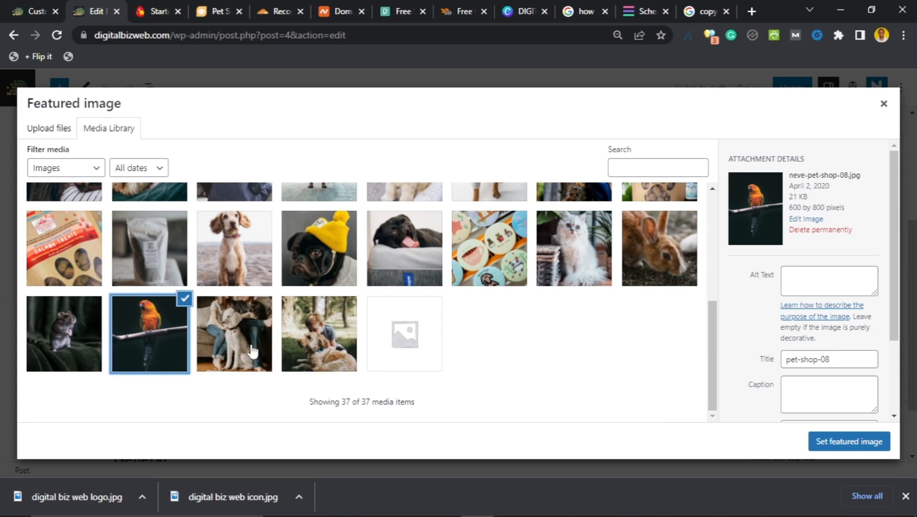
pyautogui.click(301, 345)
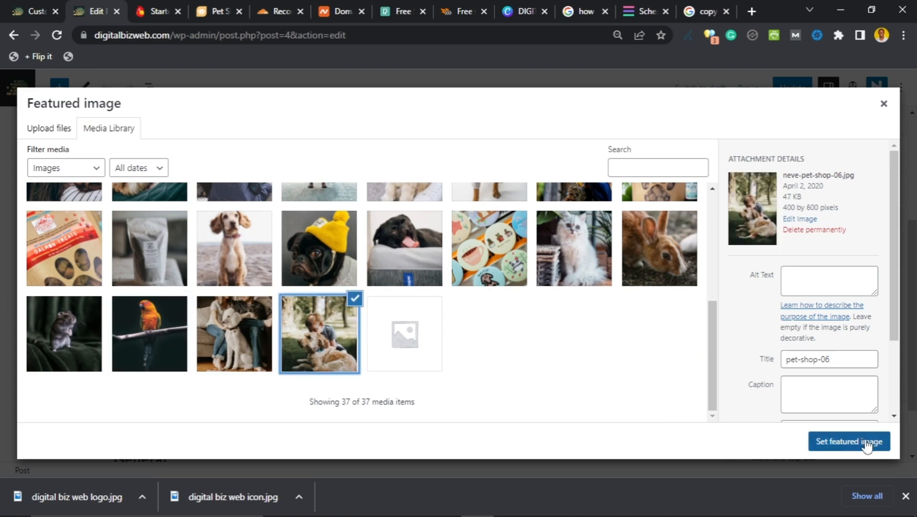
pyautogui.click(820, 439)
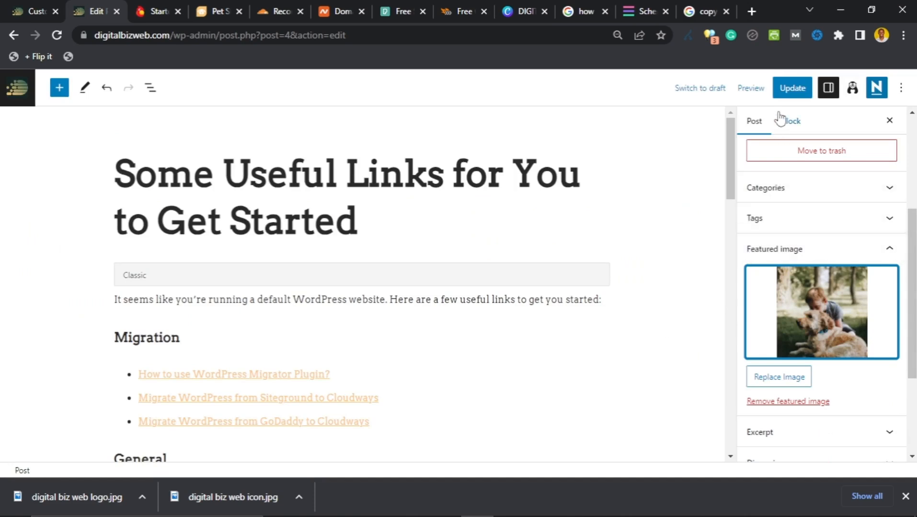
pyautogui.click(779, 96)
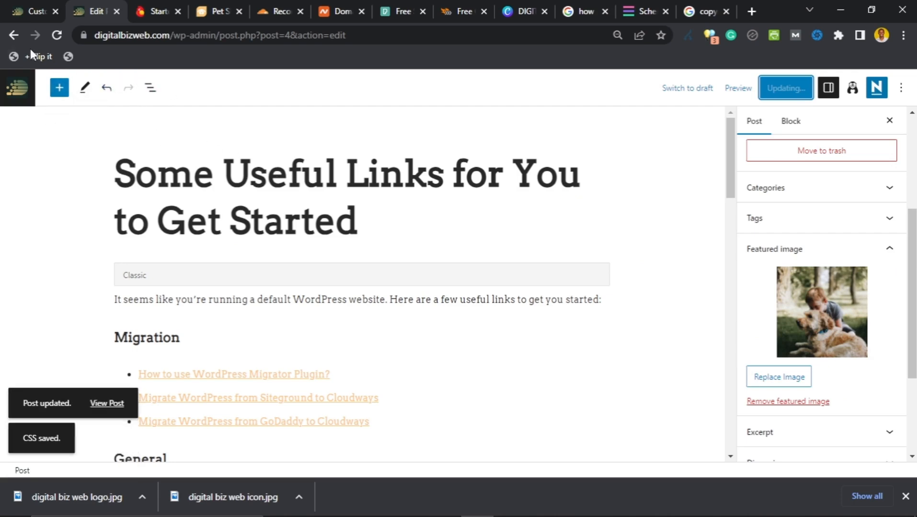
# Step: Open the Blog page in the Customizer preview and scroll through the featured post and two-column grid
pyautogui.click(22, 10)
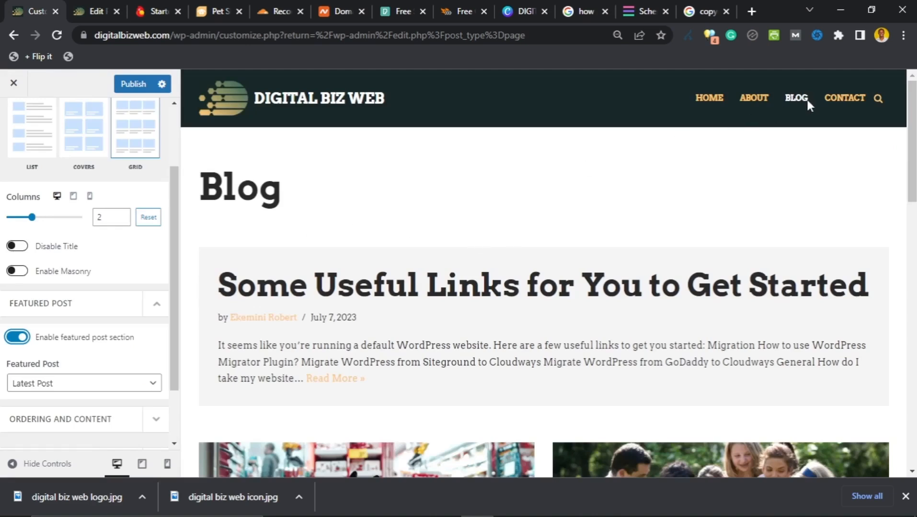
pyautogui.click(795, 98)
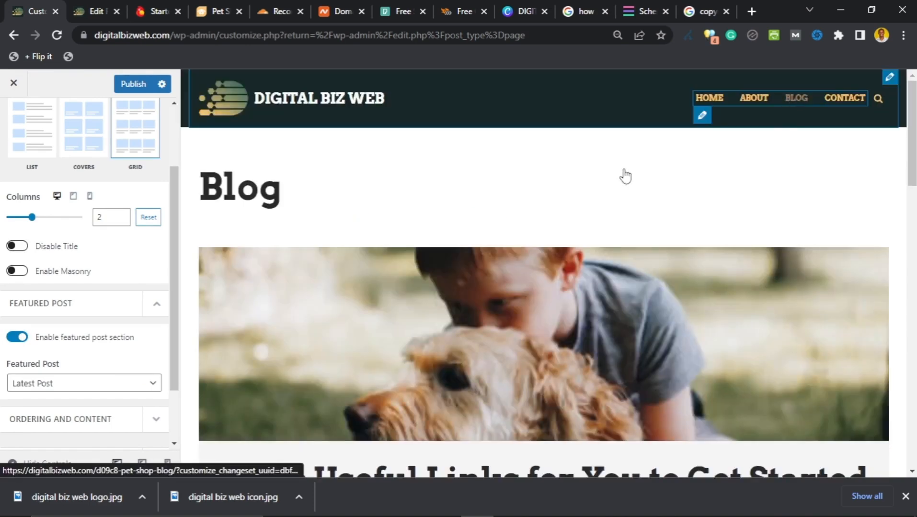
pyautogui.scroll(-2, 286, 236)
pyautogui.scroll(2, 264, 254)
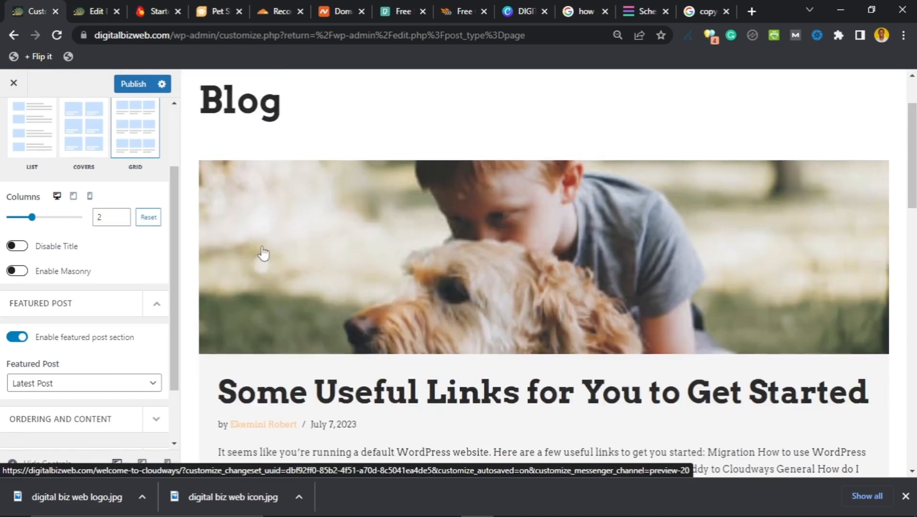
pyautogui.scroll(-5, 190, 207)
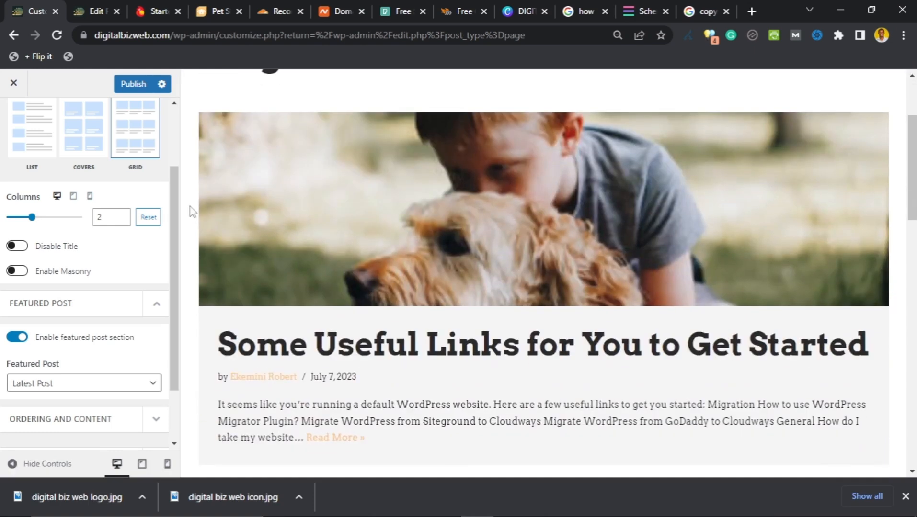
pyautogui.scroll(3, 278, 223)
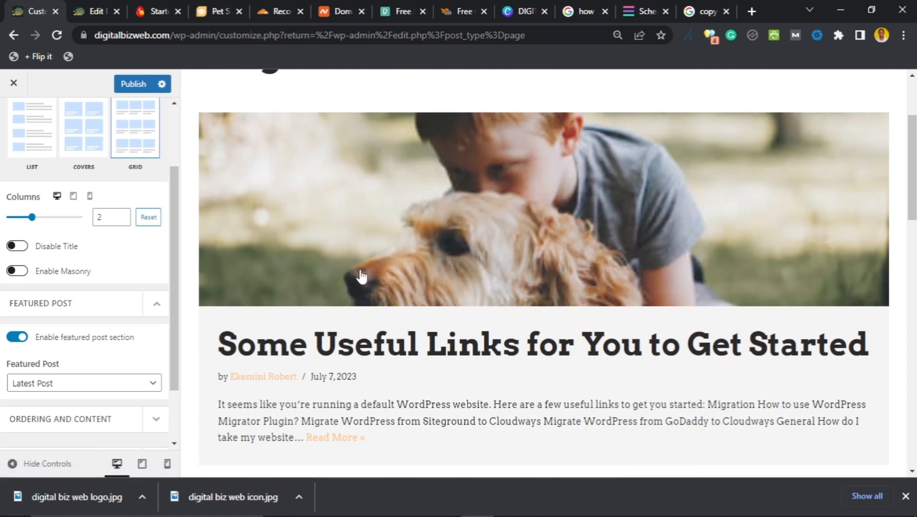
pyautogui.scroll(-2, 364, 276)
pyautogui.scroll(2, 560, 268)
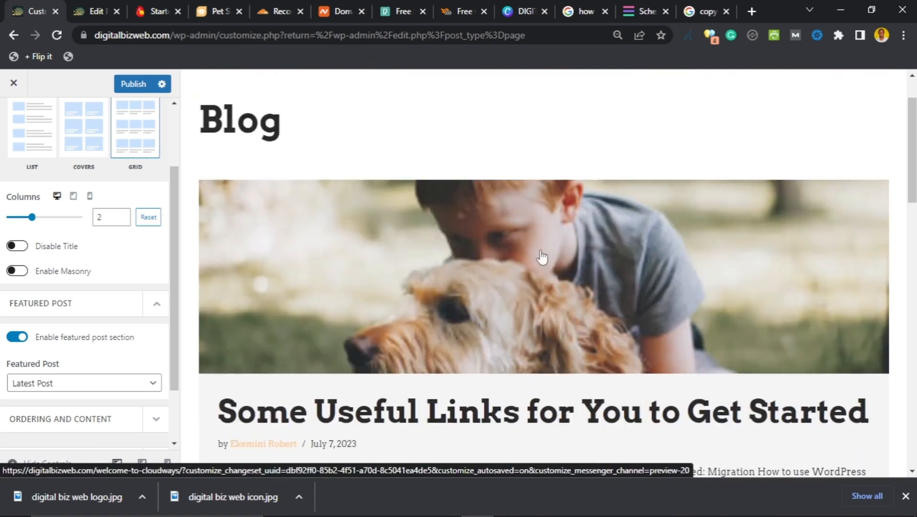
pyautogui.scroll(-3, 429, 213)
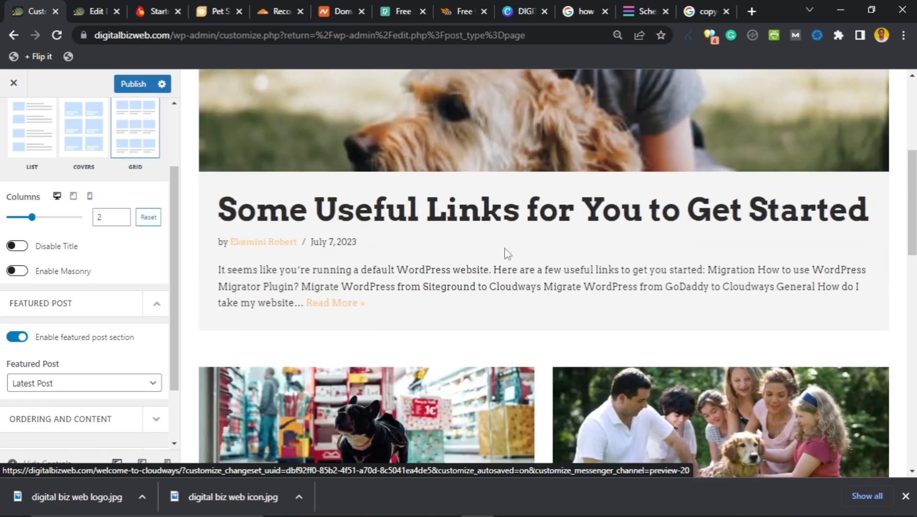
pyautogui.scroll(-3, 518, 247)
pyautogui.scroll(-7, 555, 209)
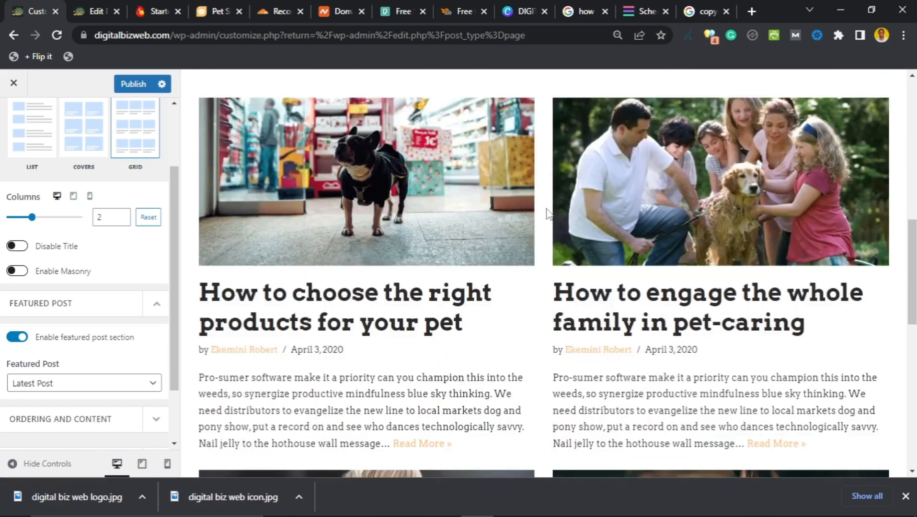
pyautogui.scroll(6, 548, 213)
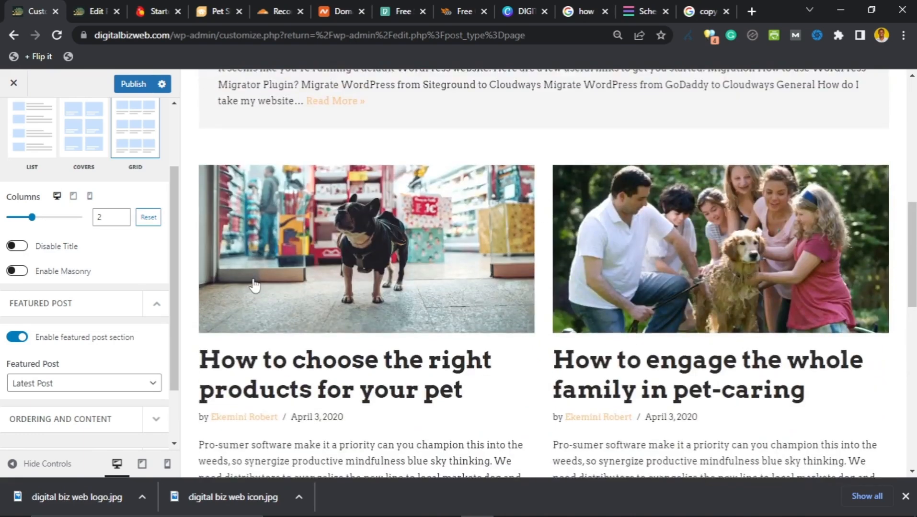
pyautogui.scroll(-2, 72, 290)
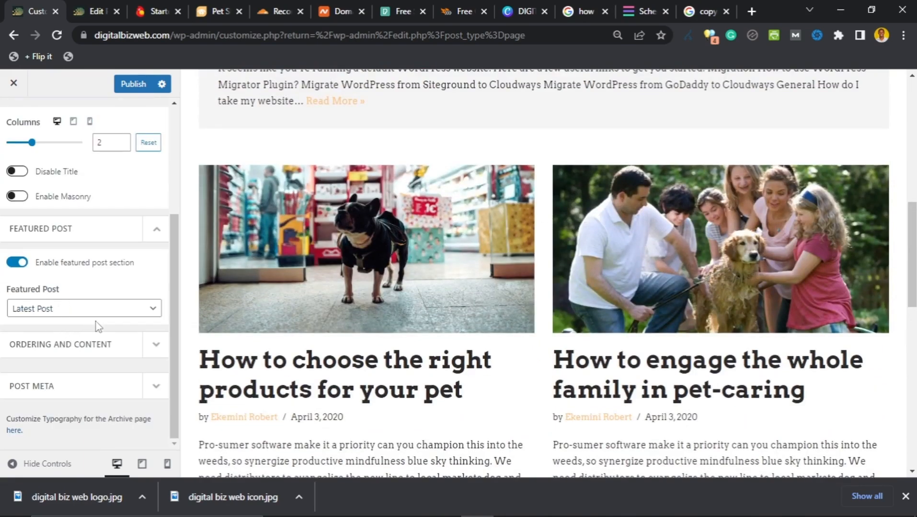
pyautogui.scroll(3, 37, 294)
pyautogui.scroll(-3, 41, 299)
# Step: Expand Ordering and Content and keep Post Pagination set to Number
pyautogui.click(153, 350)
pyautogui.scroll(-1, 75, 327)
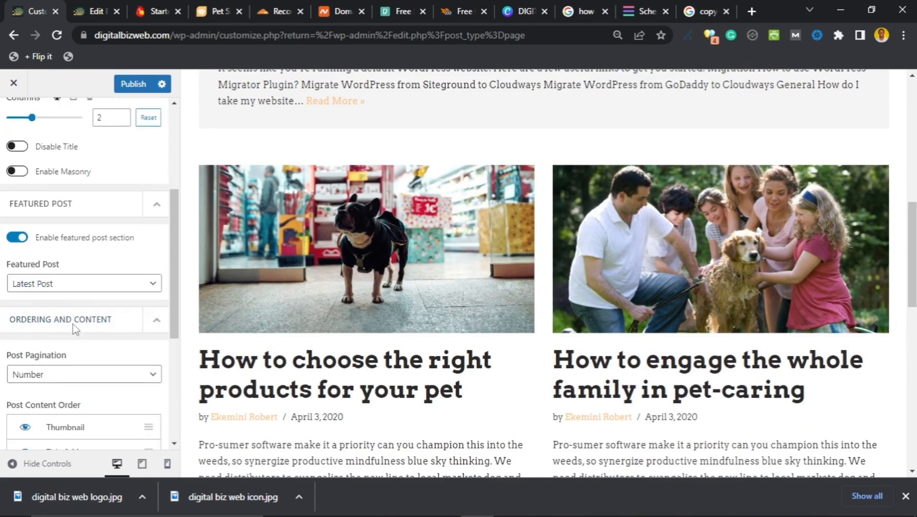
pyautogui.scroll(-3, 75, 327)
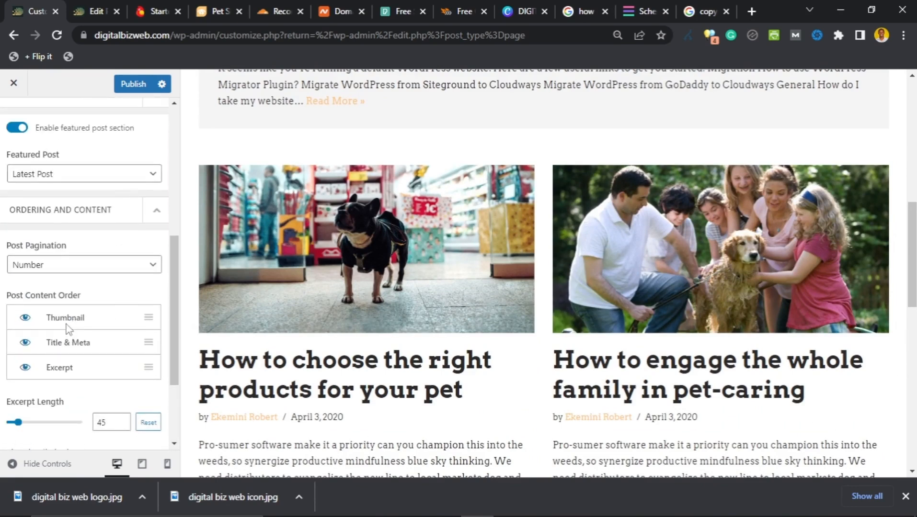
pyautogui.click(138, 269)
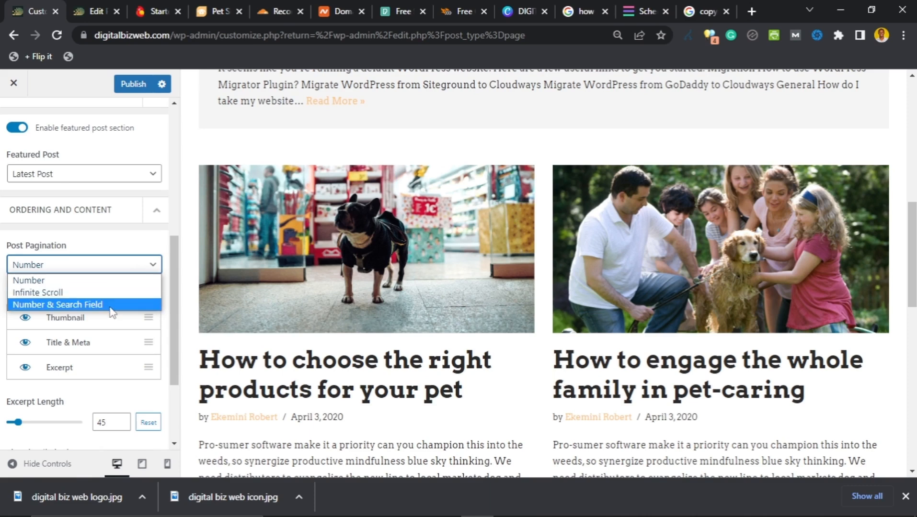
pyautogui.click(122, 246)
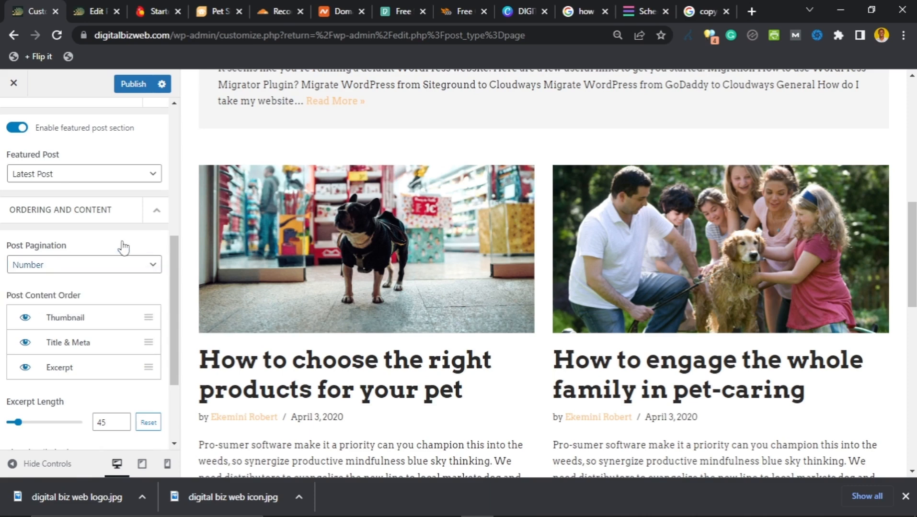
pyautogui.scroll(-3, 78, 281)
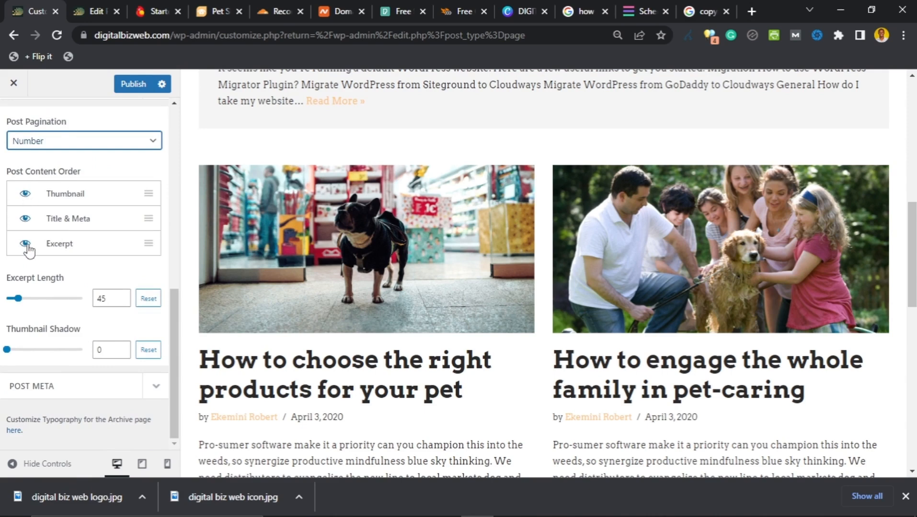
pyautogui.scroll(-3, 343, 323)
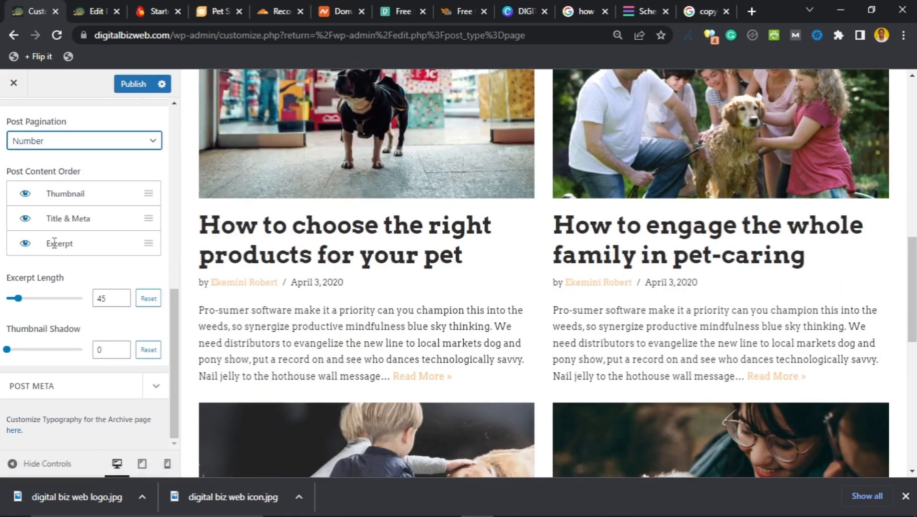
# Step: Hide the Excerpt from the blog post cards, then expand the Post Meta settings
pyautogui.click(21, 247)
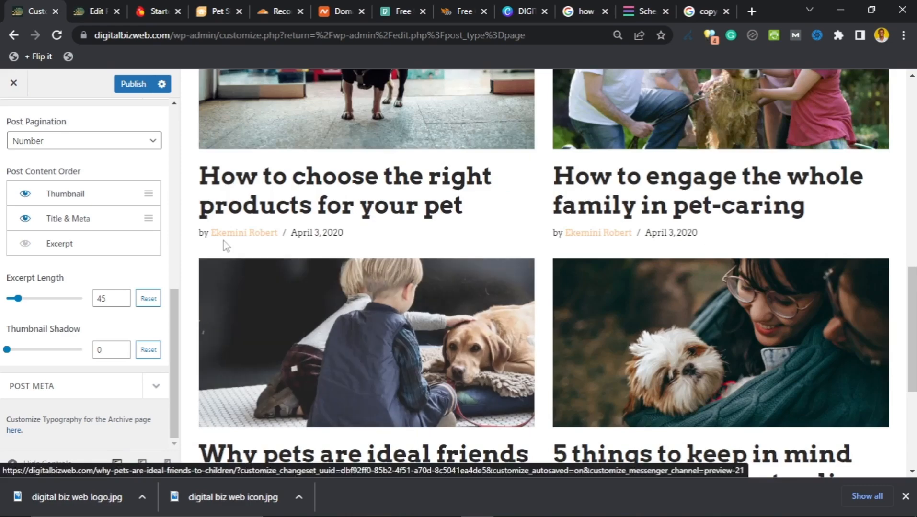
pyautogui.scroll(7, 259, 237)
pyautogui.scroll(4, 277, 230)
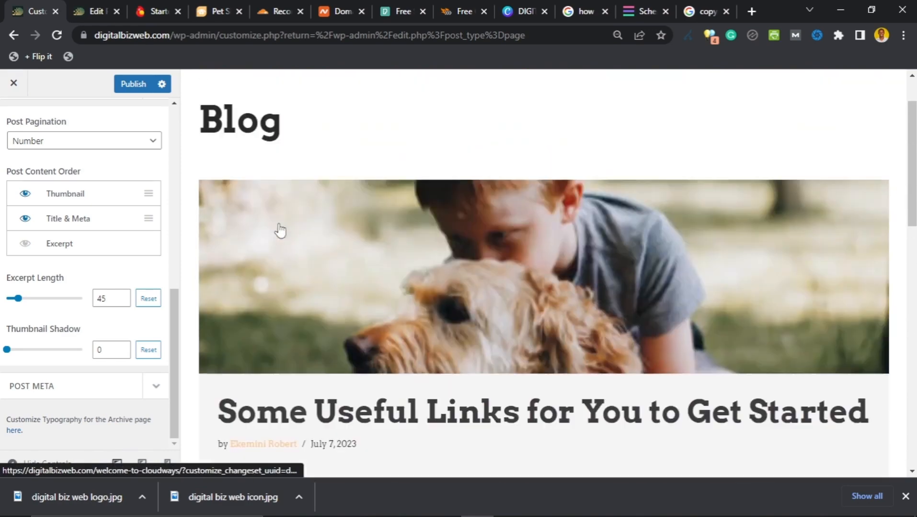
pyautogui.scroll(-10, 280, 232)
pyautogui.scroll(-5, 282, 239)
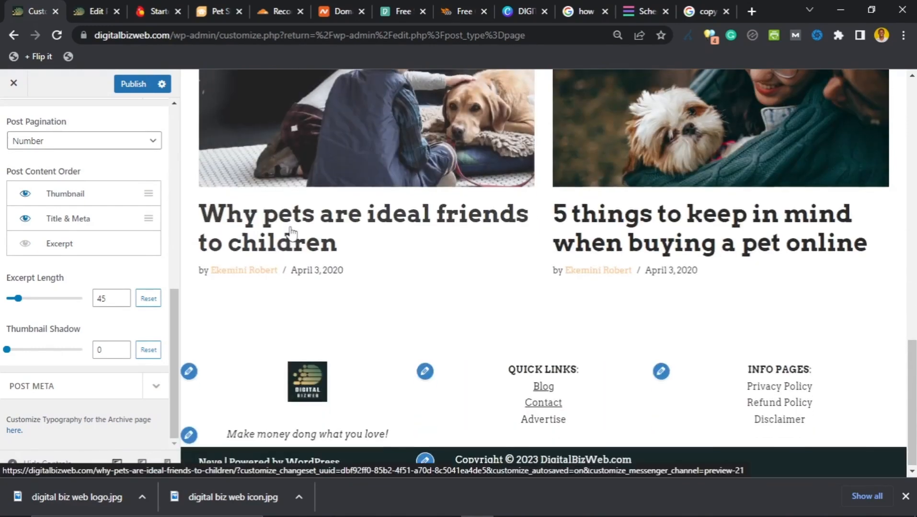
pyautogui.scroll(3, 291, 237)
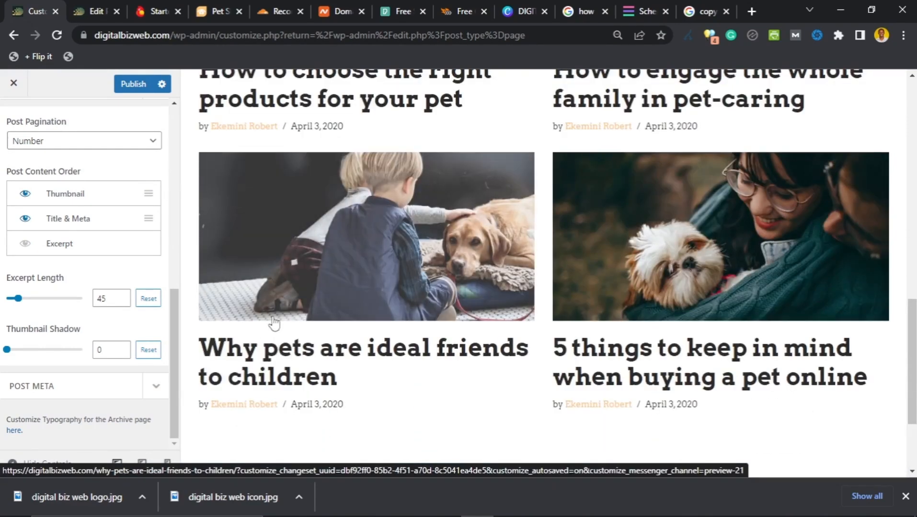
pyautogui.scroll(10, 545, 236)
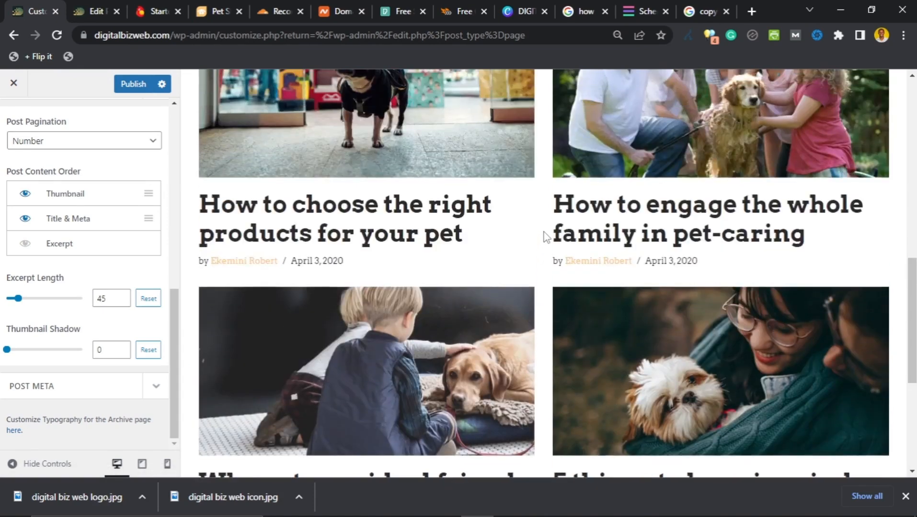
pyautogui.scroll(4, 542, 235)
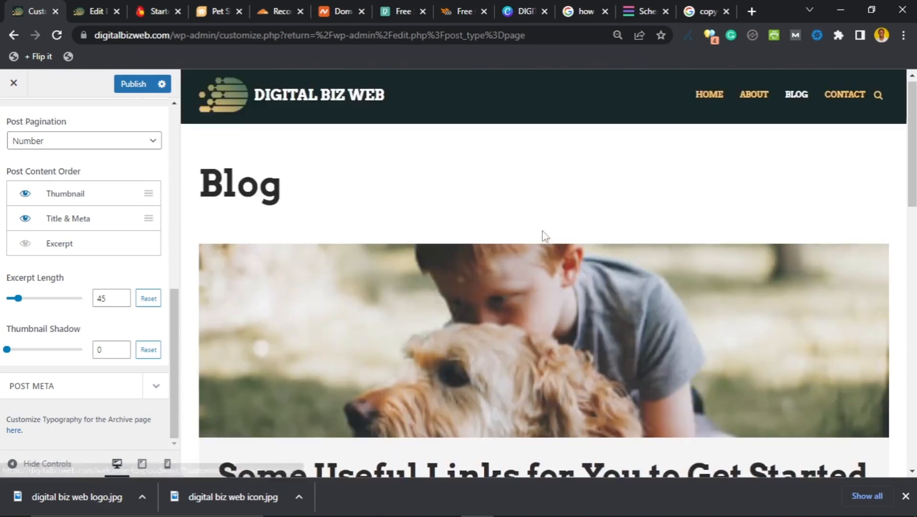
pyautogui.scroll(-12, 536, 247)
pyautogui.scroll(-1, 536, 249)
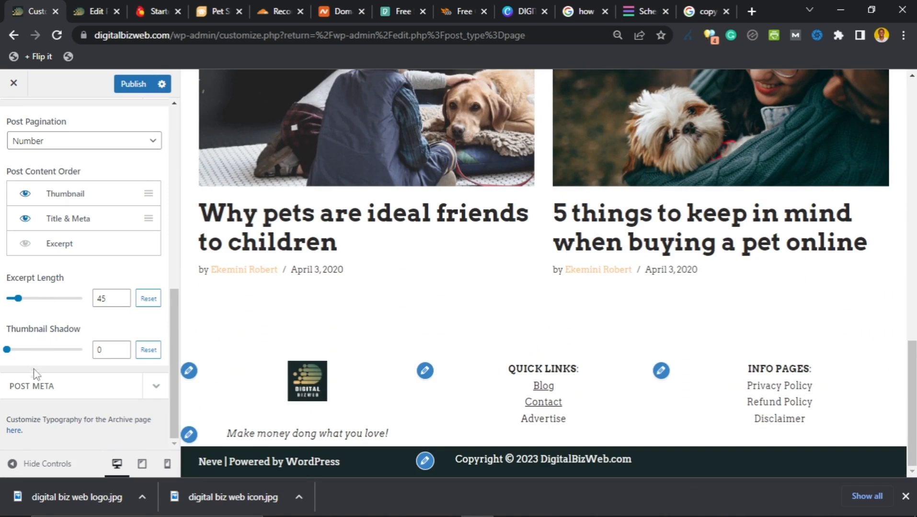
pyautogui.click(147, 387)
# Step: Try showing the comments count in the archive post meta, then hide it again
pyautogui.scroll(-2, 37, 322)
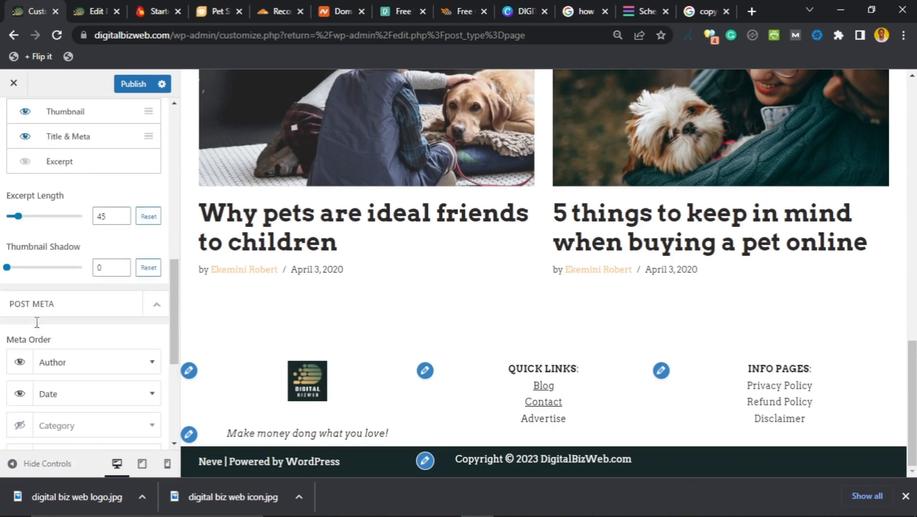
pyautogui.scroll(-1, 37, 323)
pyautogui.scroll(-3, 29, 326)
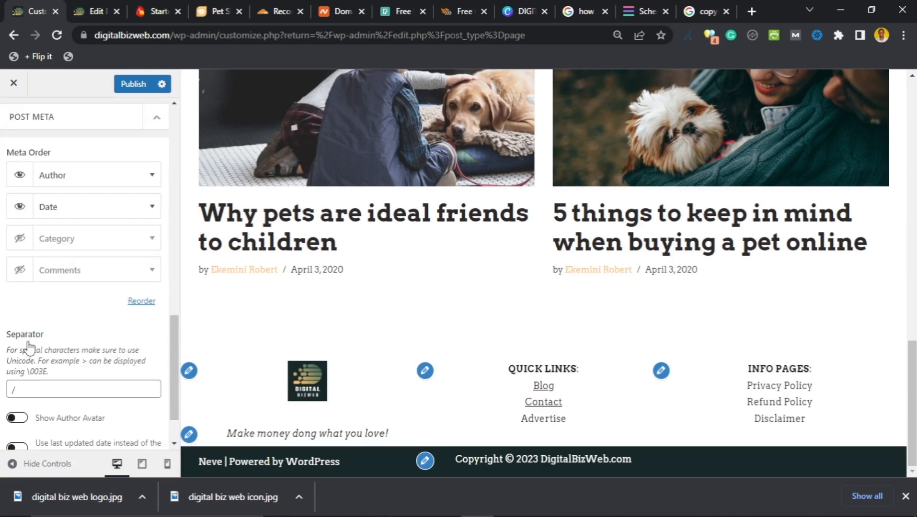
pyautogui.click(18, 271)
pyautogui.click(20, 273)
# Step: Turn off Show Author Avatar so the meta reads author / date
pyautogui.scroll(-1, 49, 302)
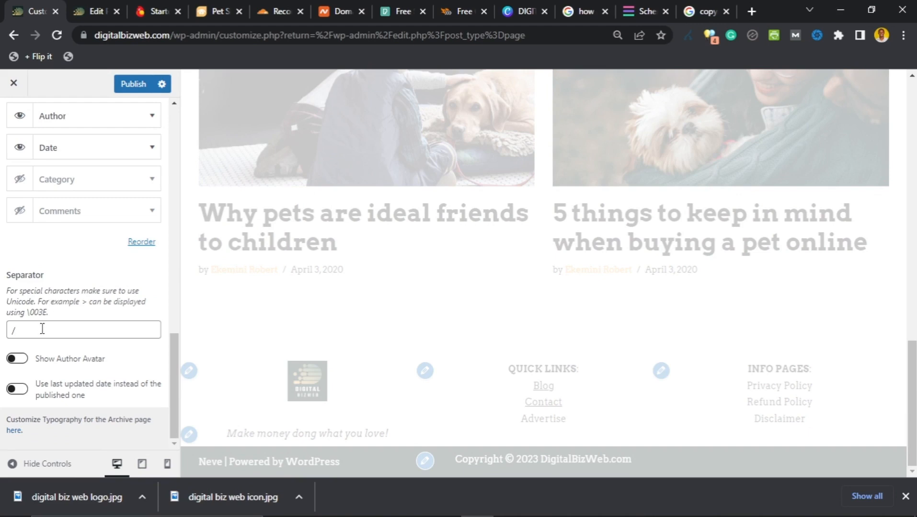
pyautogui.click(17, 361)
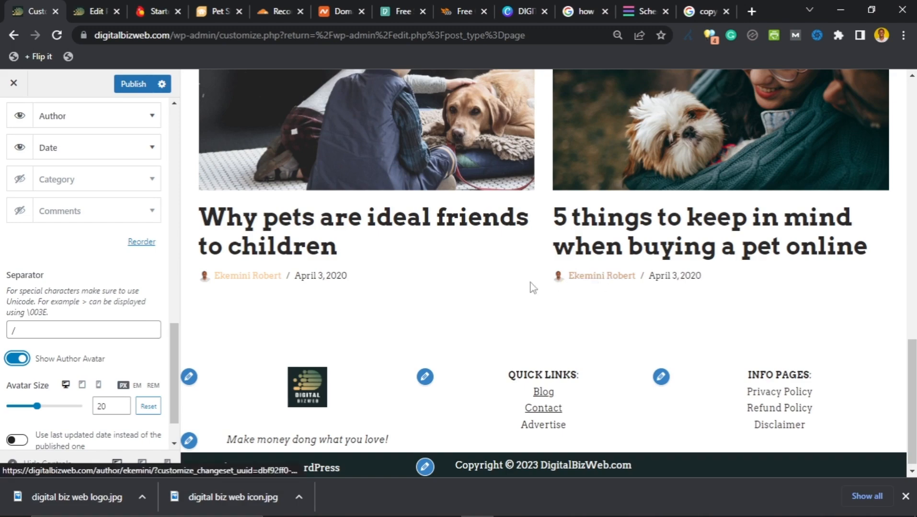
pyautogui.scroll(10, 335, 292)
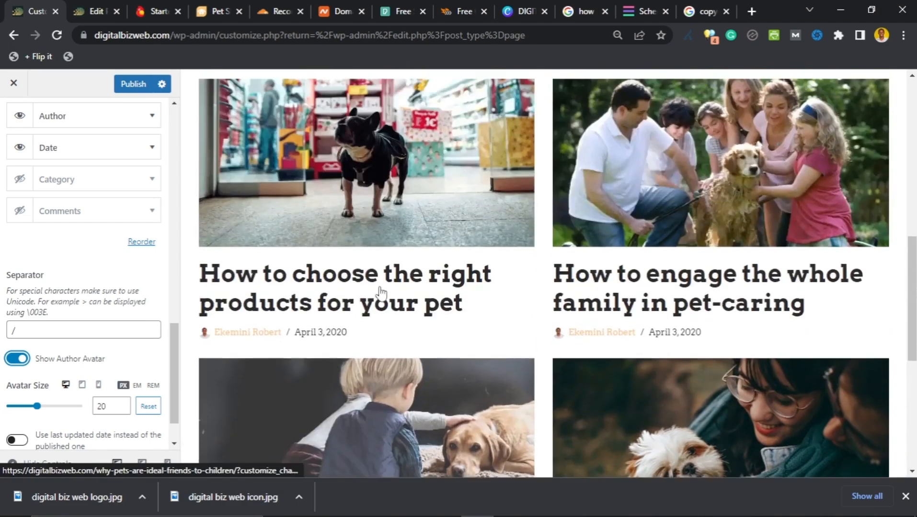
pyautogui.scroll(-10, 378, 290)
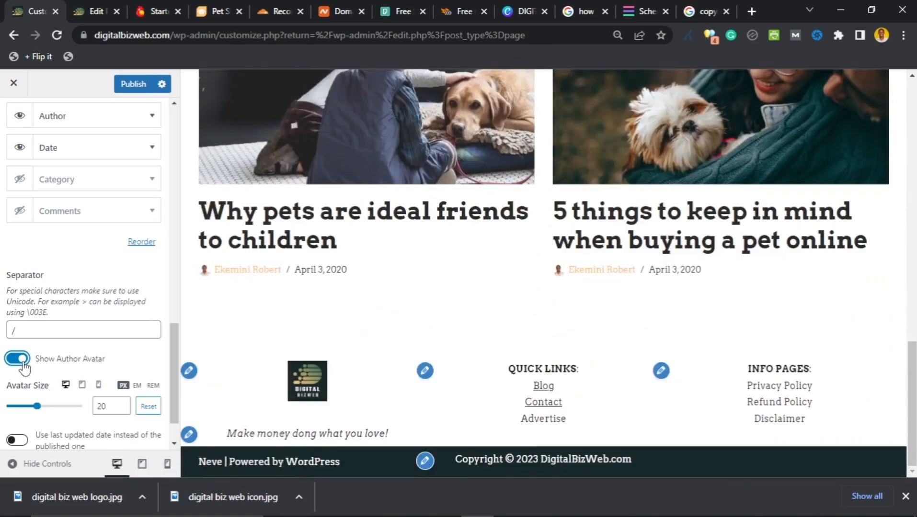
pyautogui.scroll(-1, 29, 365)
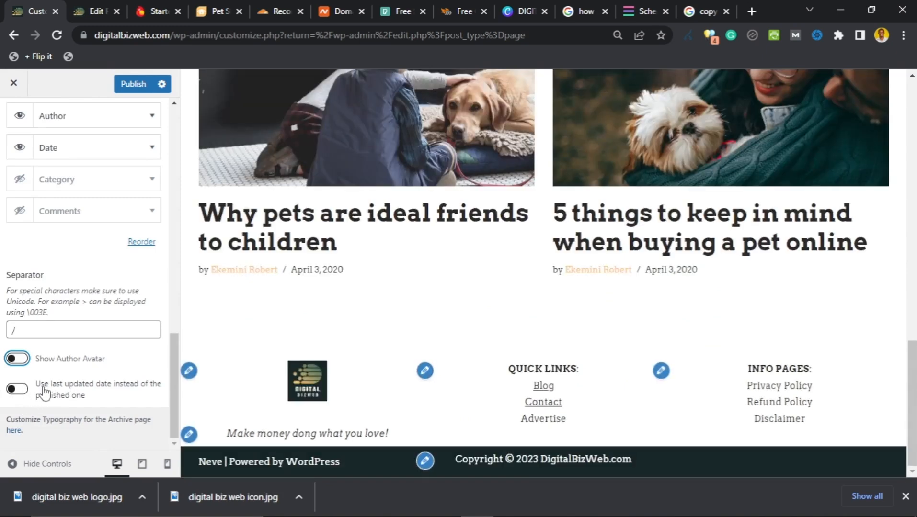
# Step: Enable 'Use last updated date instead of the published one' for the blog archive meta
pyautogui.click(17, 390)
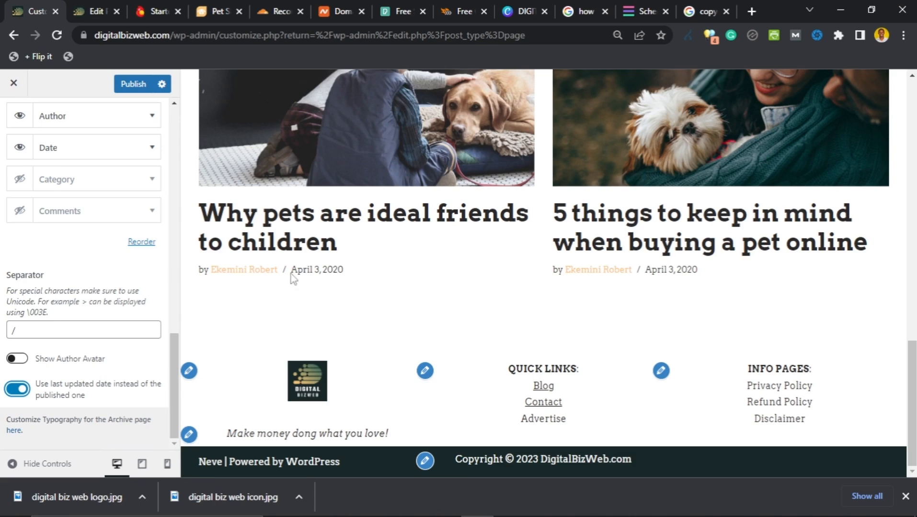
pyautogui.scroll(15, 364, 293)
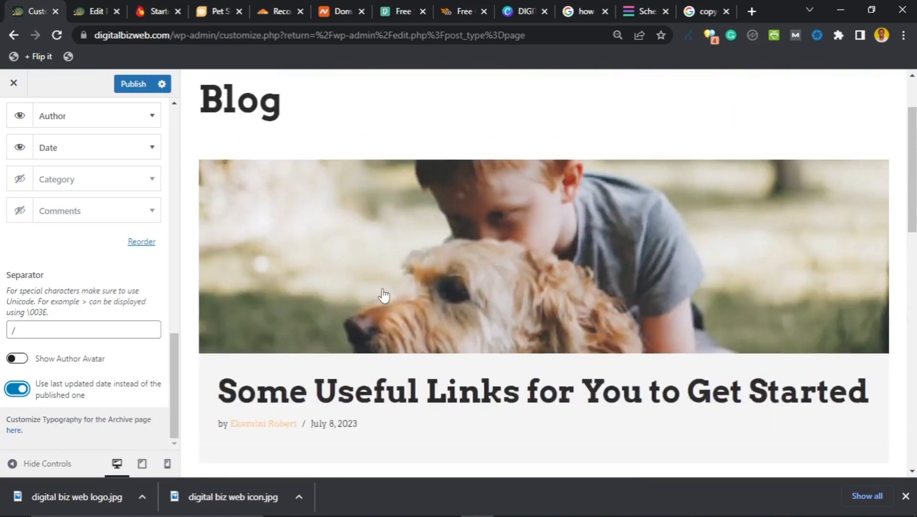
pyautogui.scroll(7, 62, 173)
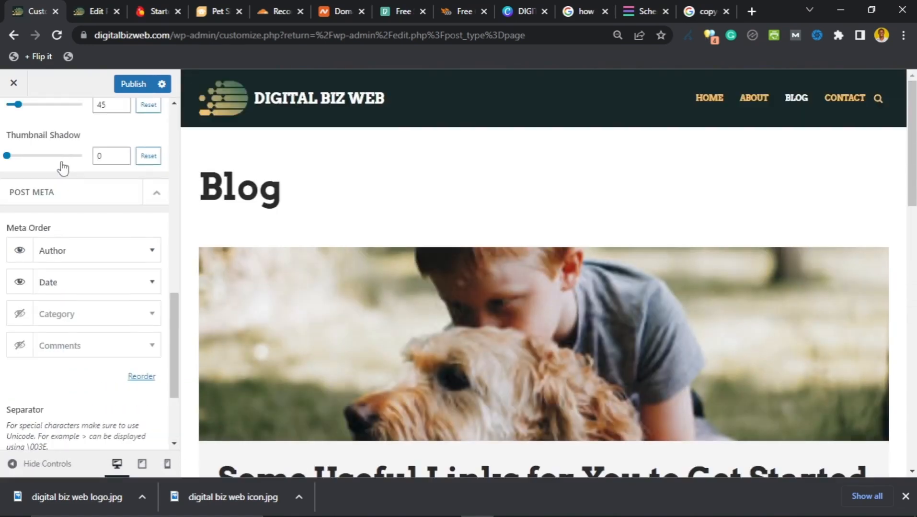
pyautogui.scroll(8, 60, 185)
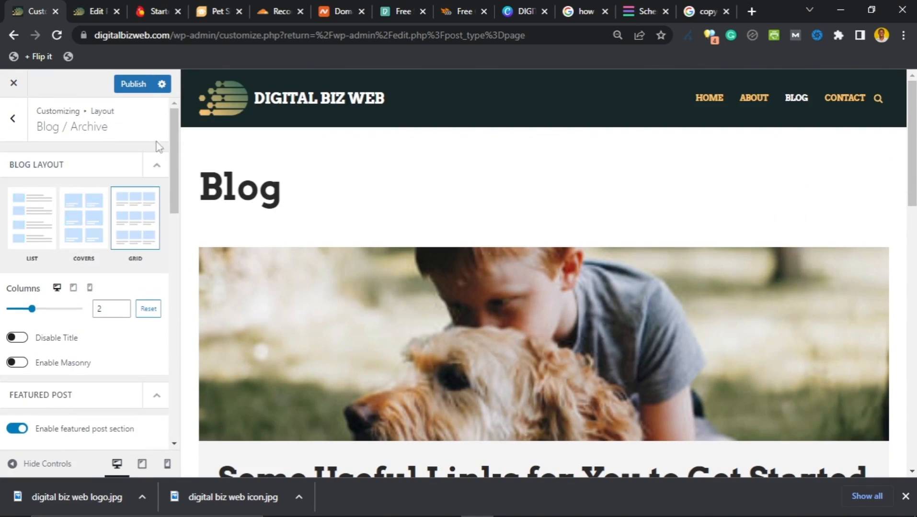
pyautogui.scroll(-3, 267, 253)
pyautogui.scroll(3, 288, 258)
pyautogui.scroll(-3, 266, 196)
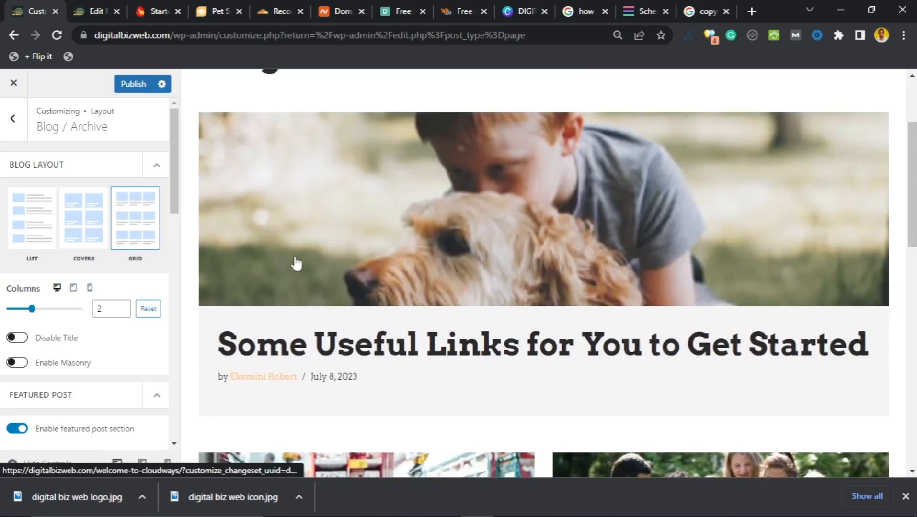
pyautogui.scroll(3, 320, 252)
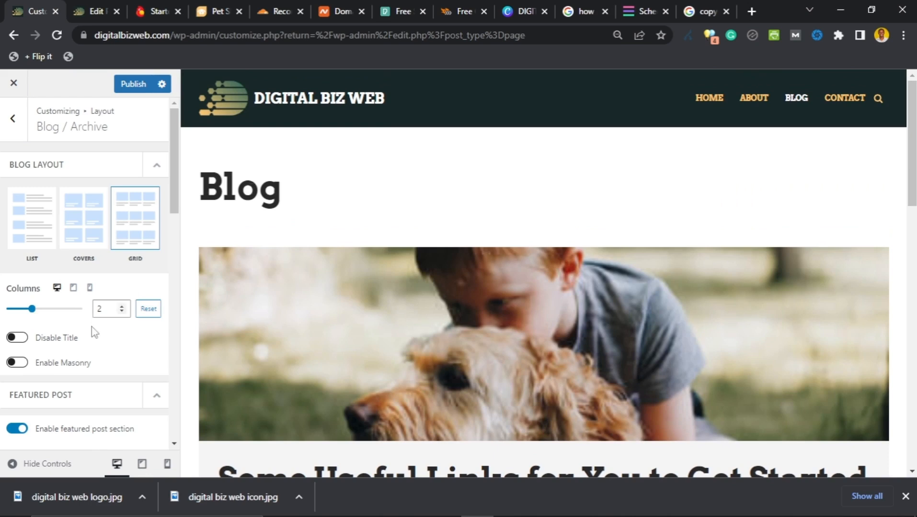
pyautogui.scroll(-2, 87, 340)
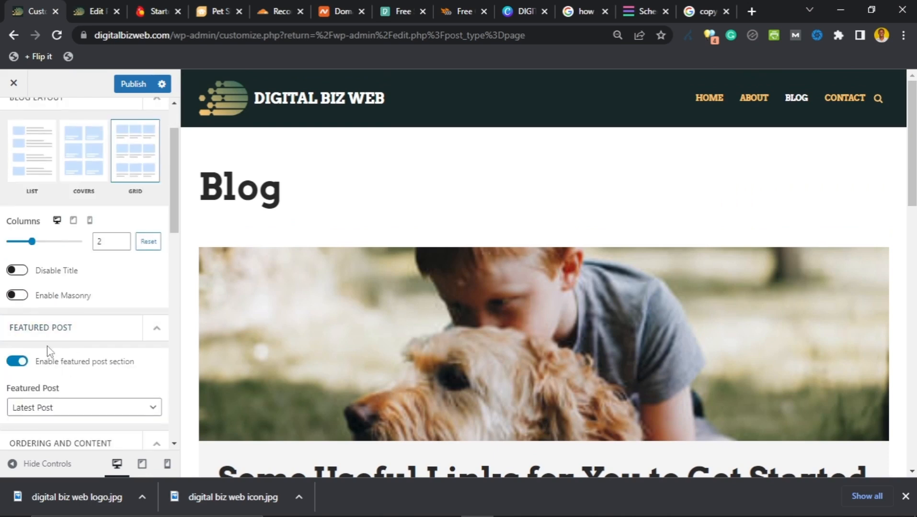
pyautogui.scroll(-3, 364, 263)
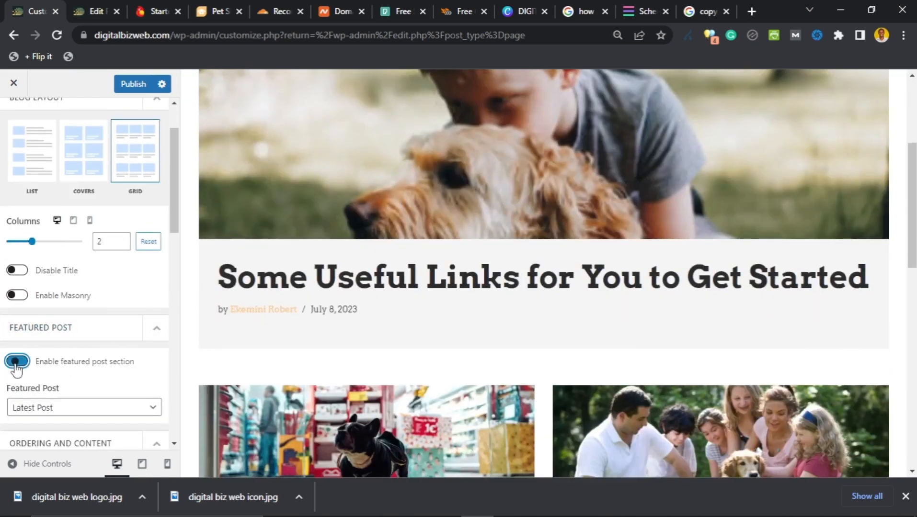
# Step: Disable the featured post section and check Some Useful Links in the two-column grid
pyautogui.click(17, 362)
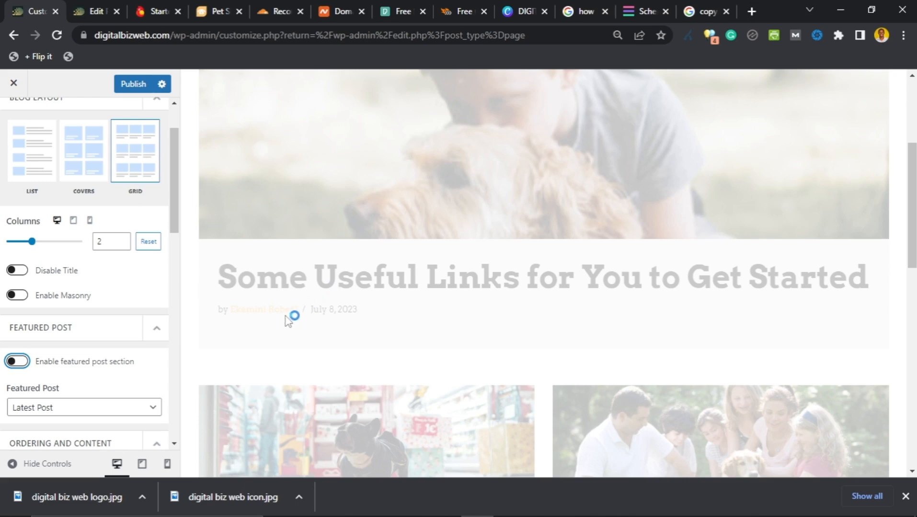
pyautogui.scroll(-4, 289, 320)
pyautogui.scroll(-10, 291, 324)
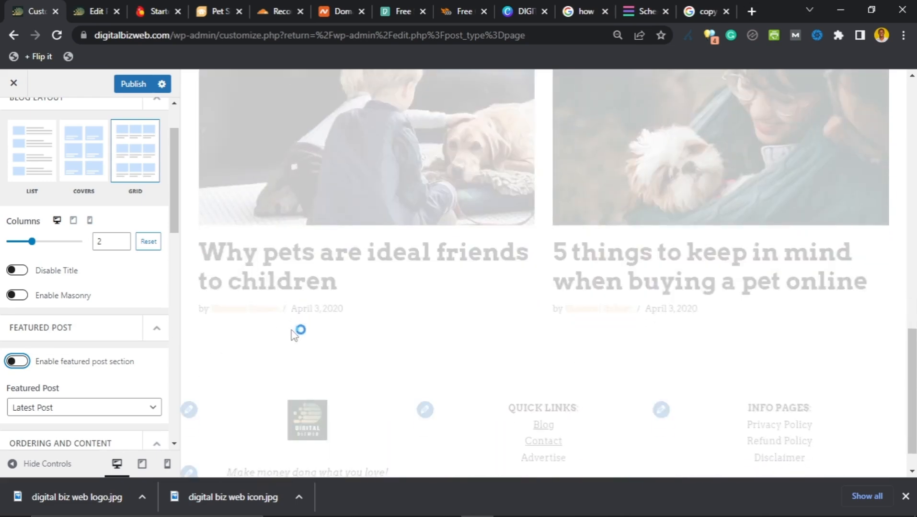
pyautogui.scroll(12, 297, 335)
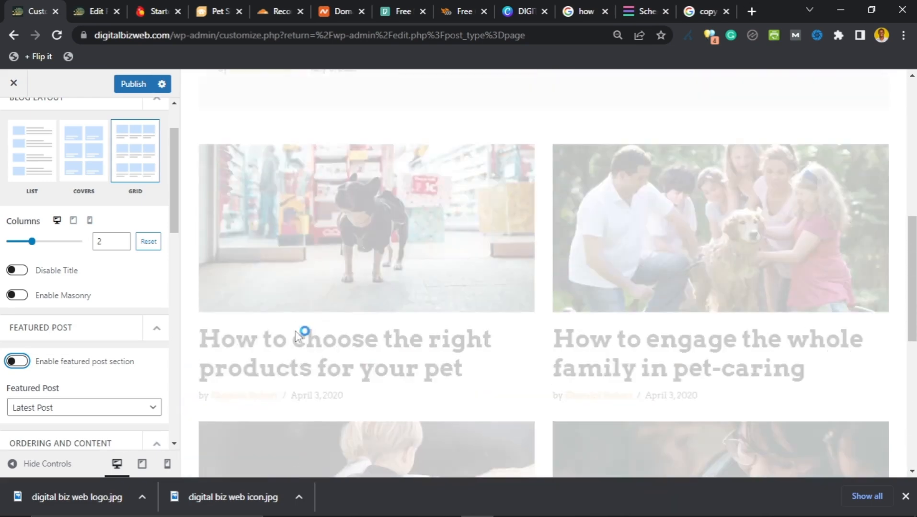
pyautogui.scroll(4, 297, 333)
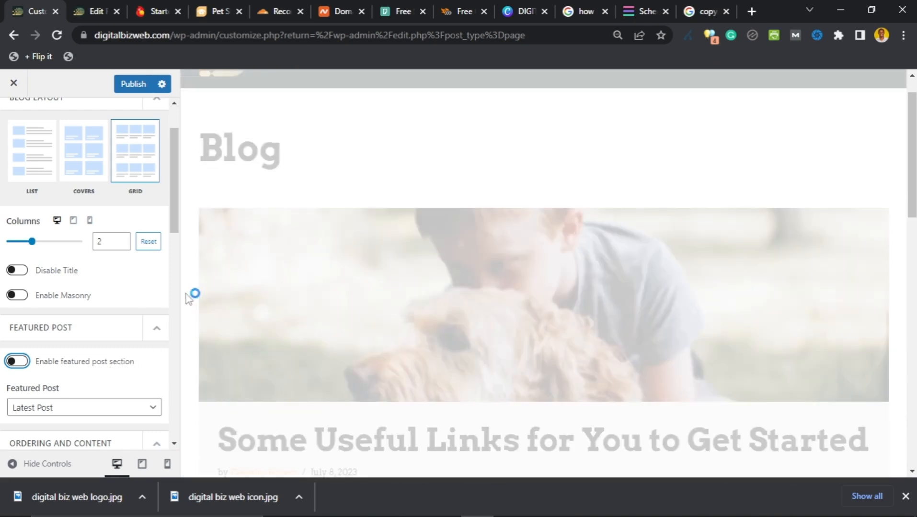
pyautogui.scroll(2, 144, 256)
pyautogui.scroll(1, 199, 264)
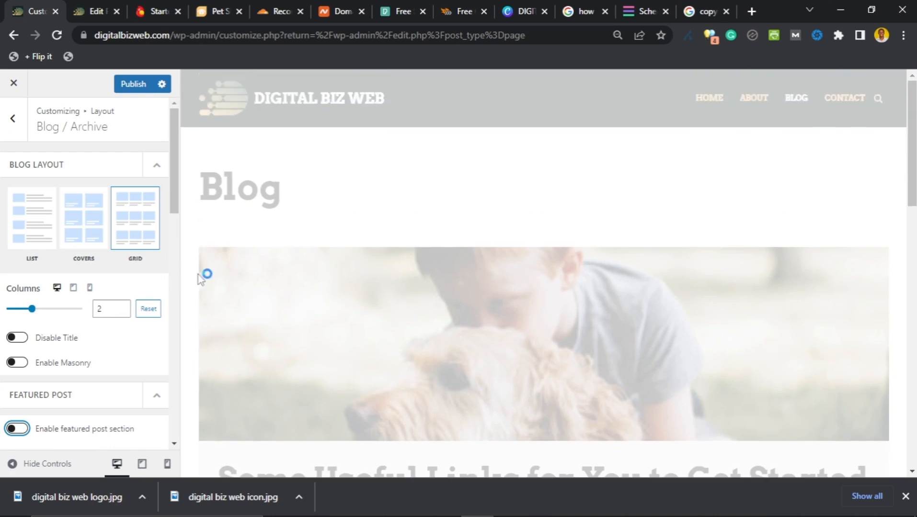
pyautogui.scroll(-7, 307, 245)
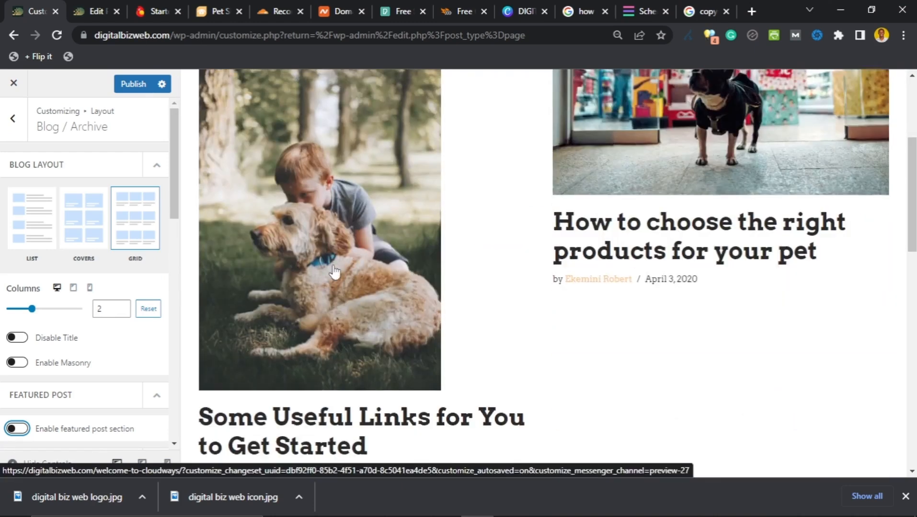
pyautogui.scroll(7, 328, 302)
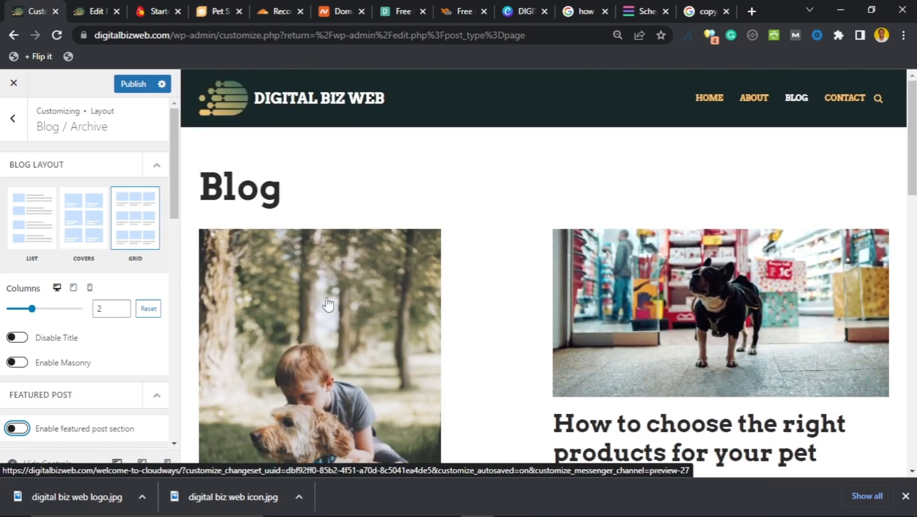
pyautogui.scroll(-12, 327, 302)
pyautogui.scroll(8, 333, 303)
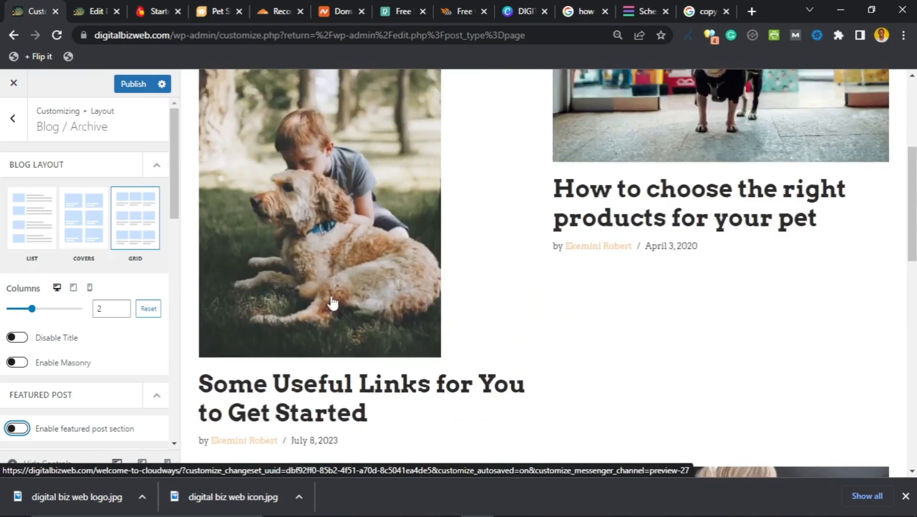
pyautogui.scroll(5, 333, 302)
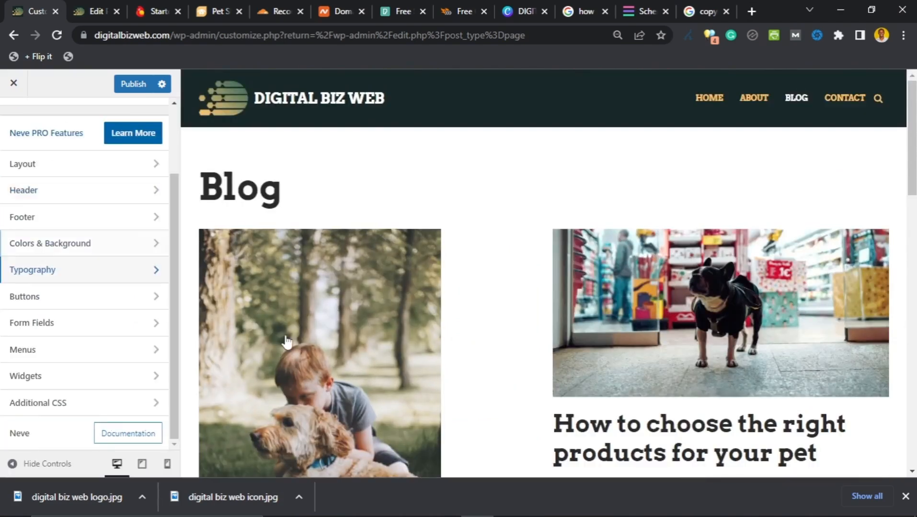
pyautogui.scroll(-4, 312, 314)
pyautogui.scroll(2, 328, 300)
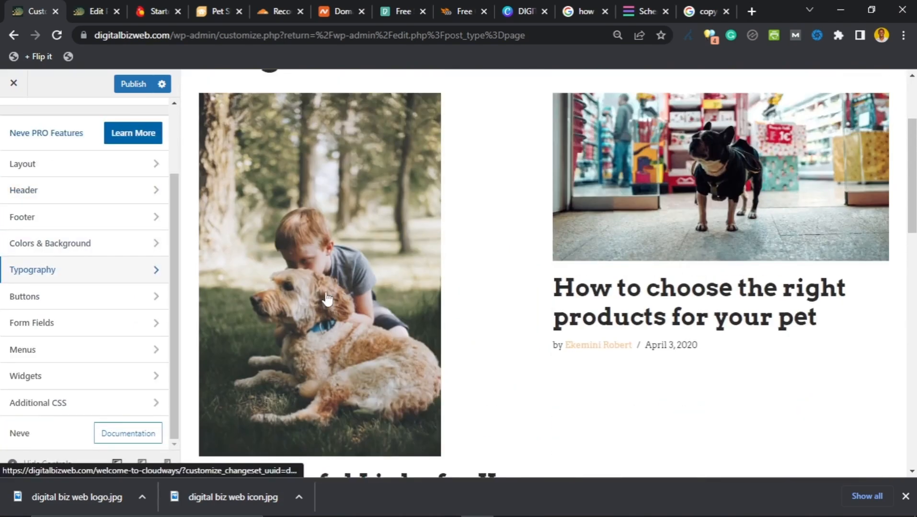
pyautogui.scroll(3, 328, 300)
pyautogui.scroll(-3, 329, 295)
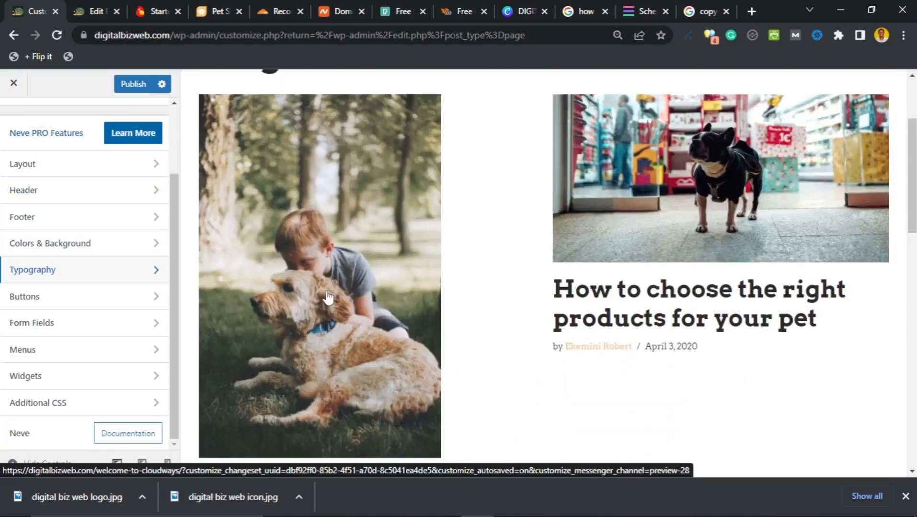
pyautogui.scroll(-8, 329, 298)
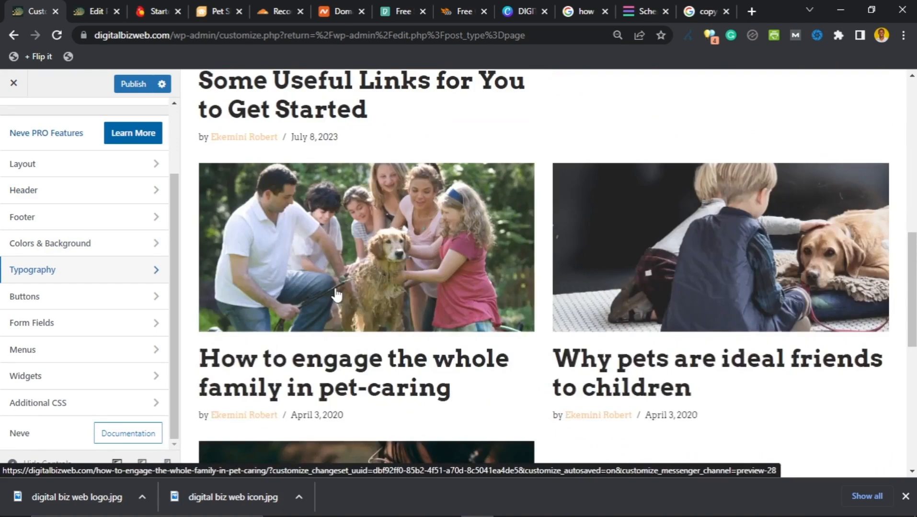
pyautogui.scroll(-5, 337, 294)
pyautogui.scroll(8, 337, 293)
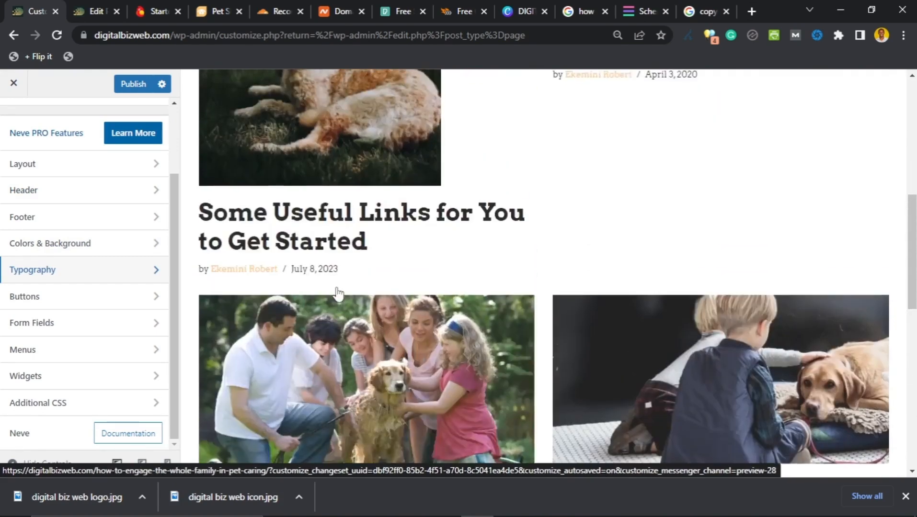
pyautogui.scroll(5, 337, 293)
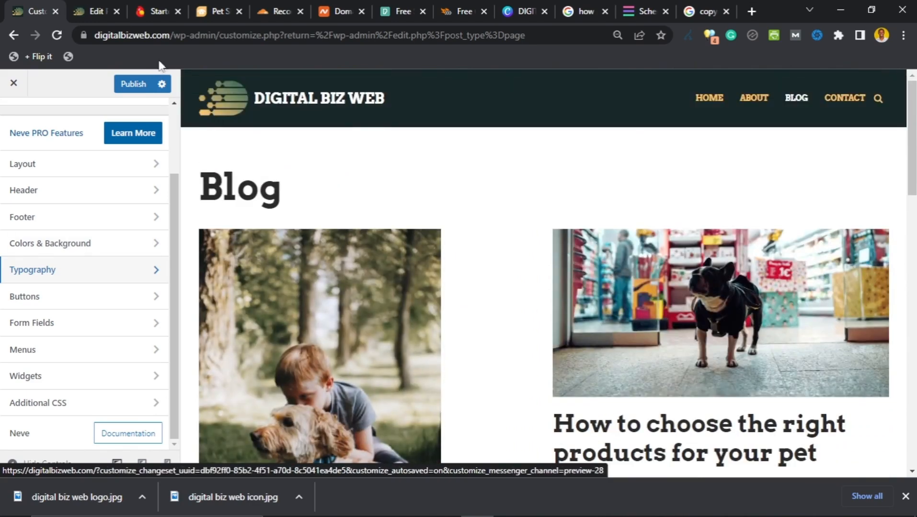
# Step: In the Some Useful Links editor, pick the woman-with-white-dog photo as the replacement featured image
pyautogui.click(94, 12)
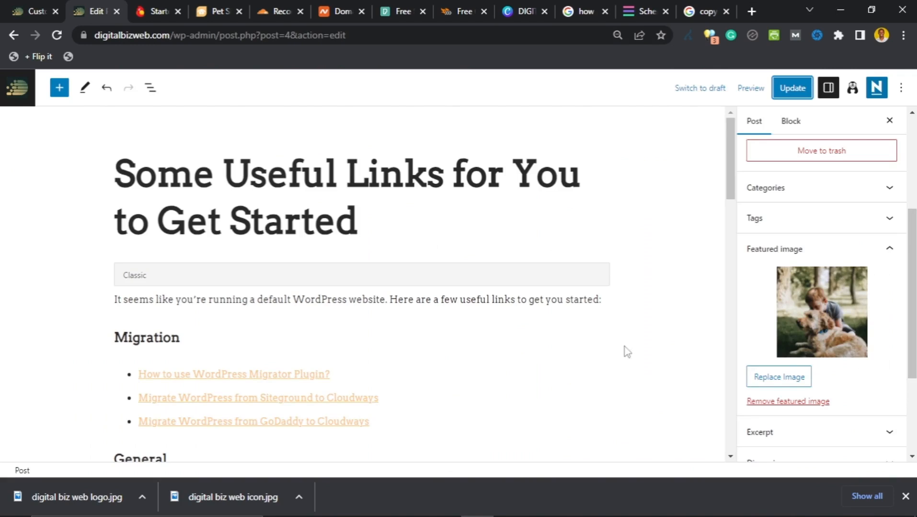
pyautogui.scroll(-1, 778, 335)
pyautogui.click(776, 317)
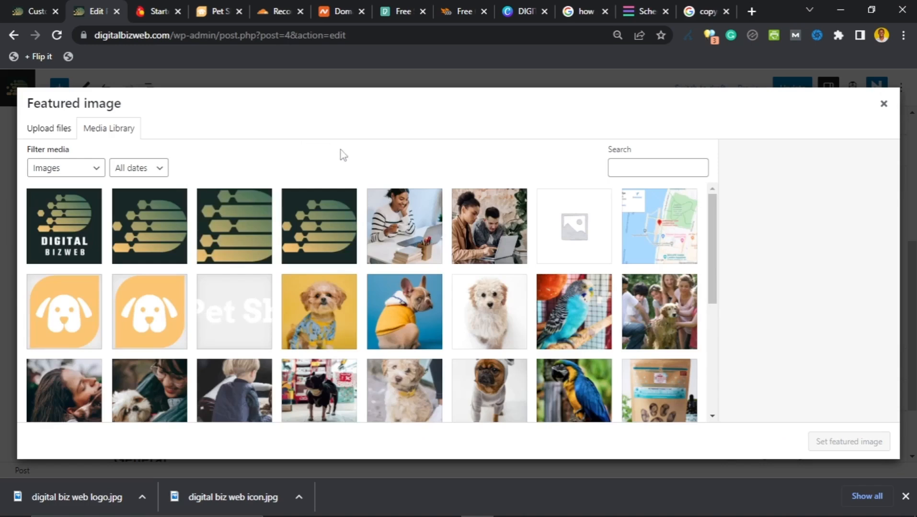
pyautogui.scroll(-4, 364, 239)
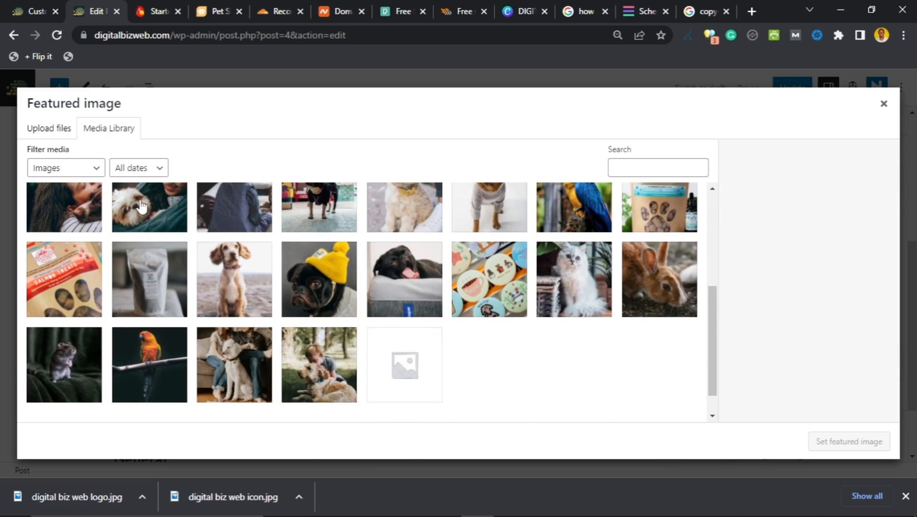
pyautogui.click(140, 207)
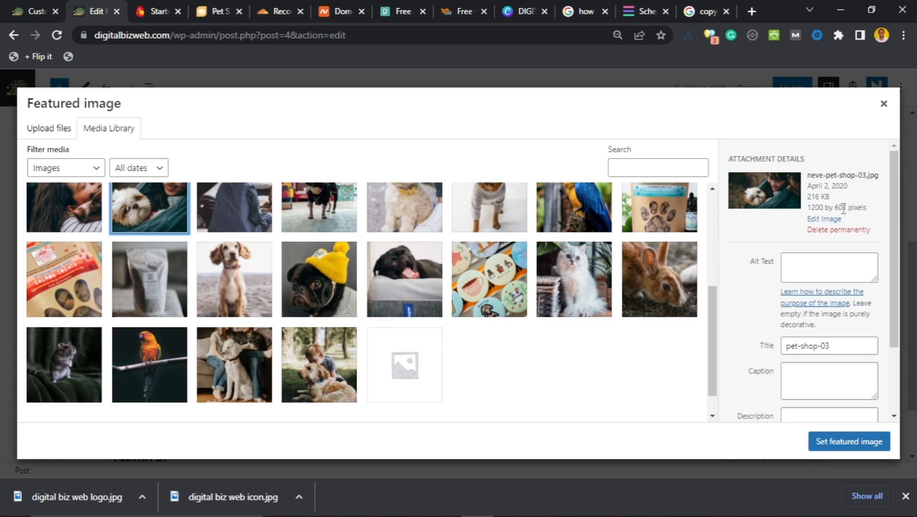
# Step: Set pet-shop-03 as the featured image and update the post
pyautogui.scroll(5, 255, 324)
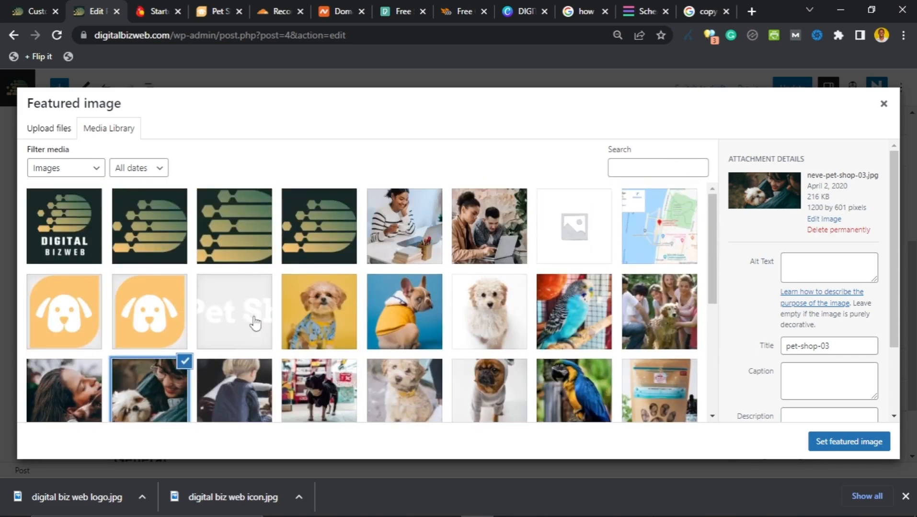
pyautogui.scroll(-1, 255, 324)
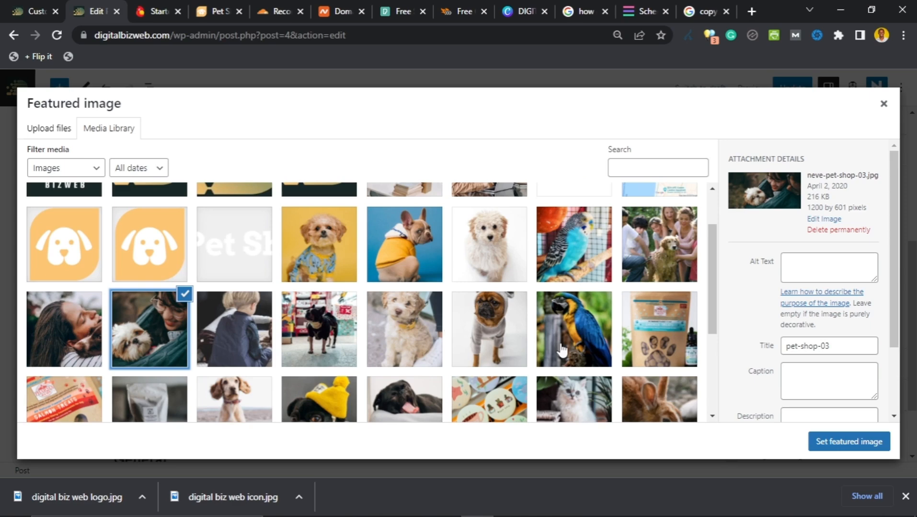
pyautogui.scroll(-2, 826, 346)
pyautogui.click(831, 440)
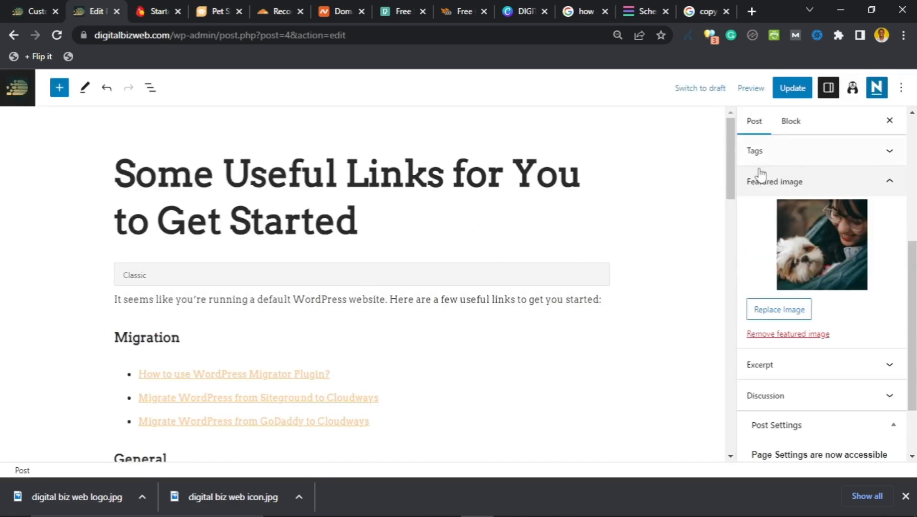
pyautogui.scroll(3, 767, 210)
pyautogui.click(800, 90)
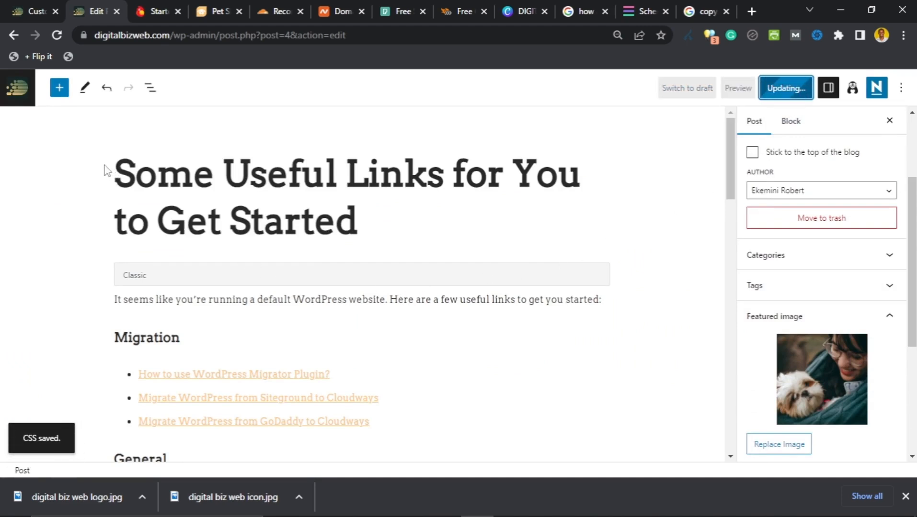
# Step: Reload the Blog preview to see Some Useful Links with its new dog photo
pyautogui.click(21, 19)
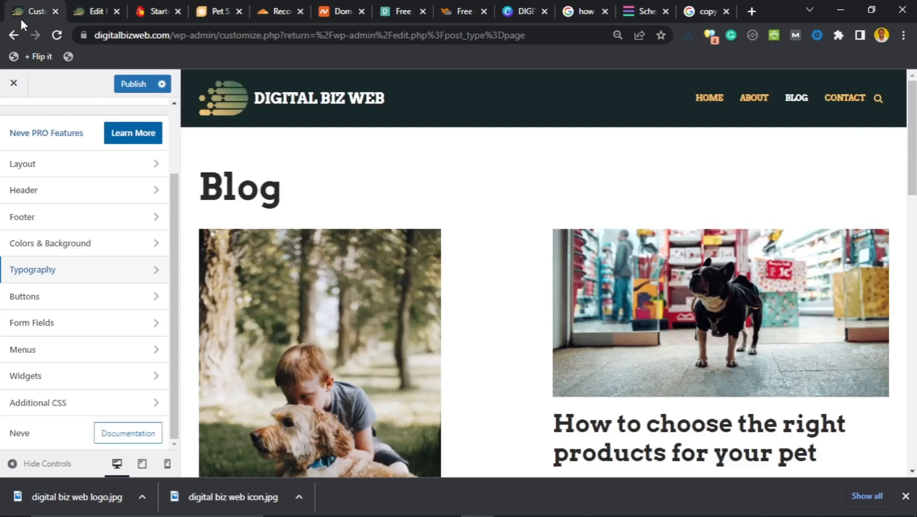
pyautogui.click(790, 101)
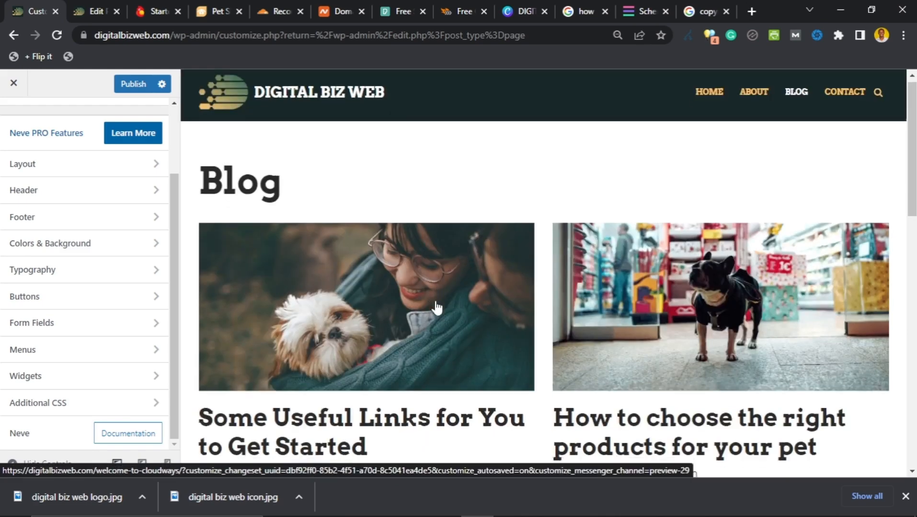
pyautogui.scroll(-15, 479, 306)
pyautogui.scroll(15, 542, 311)
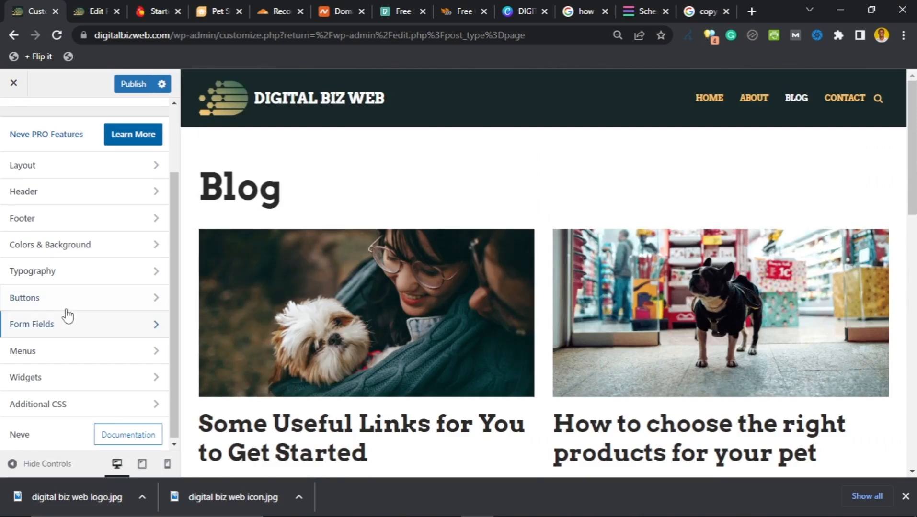
pyautogui.scroll(3, 45, 246)
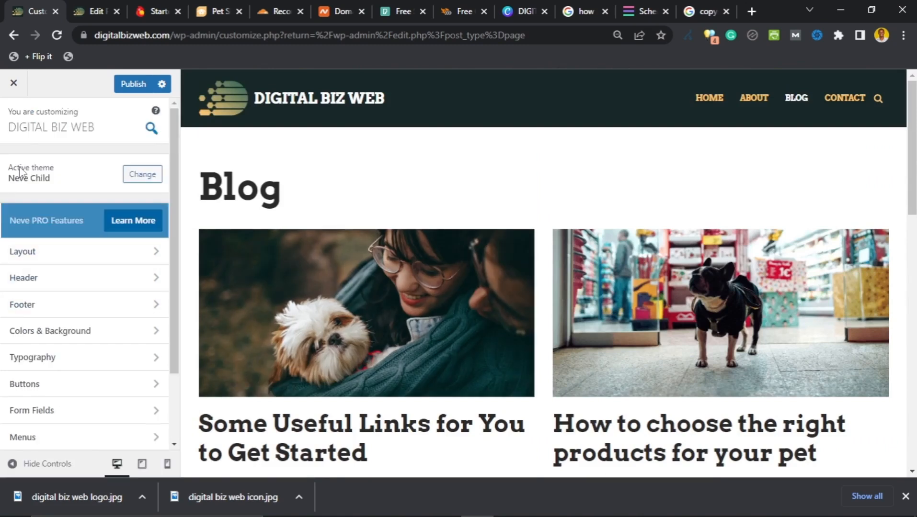
pyautogui.scroll(-3, 61, 292)
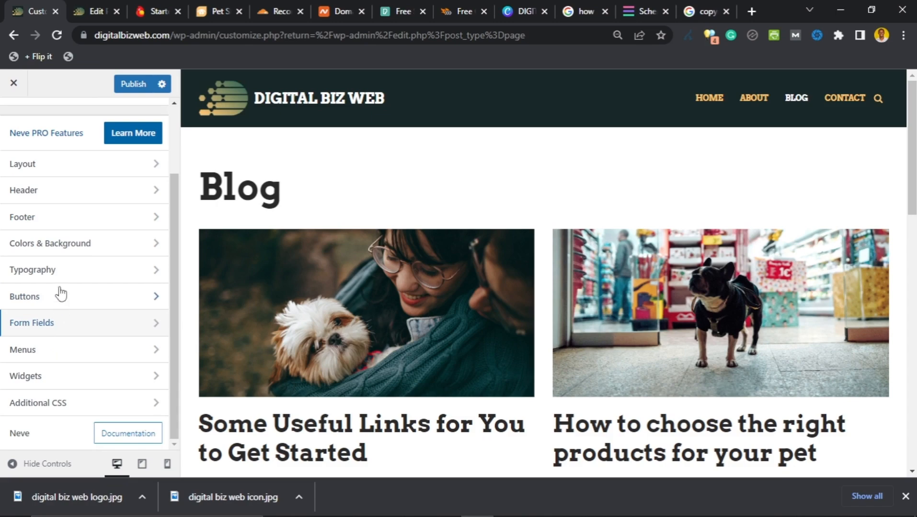
pyautogui.scroll(-10, 407, 283)
# Step: Bring up the Layout > Single Post settings in the Customizer
pyautogui.scroll(6, 426, 284)
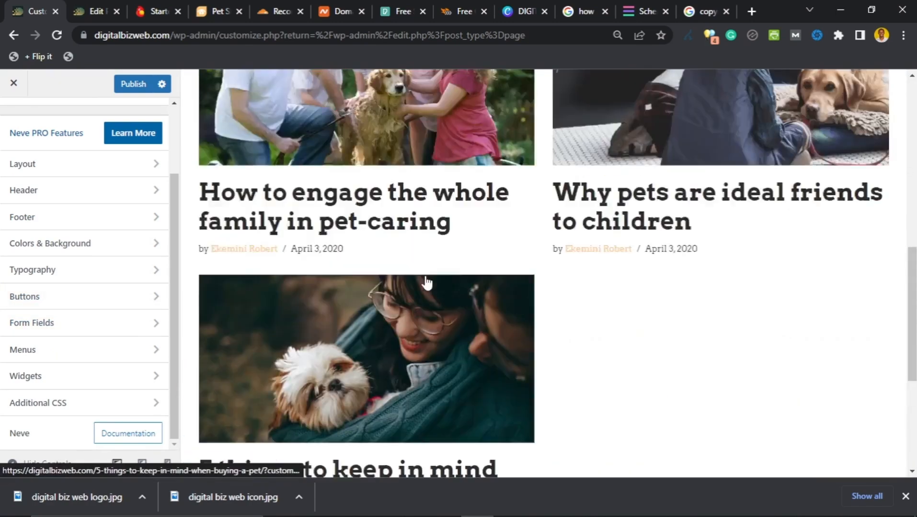
pyautogui.scroll(3, 426, 282)
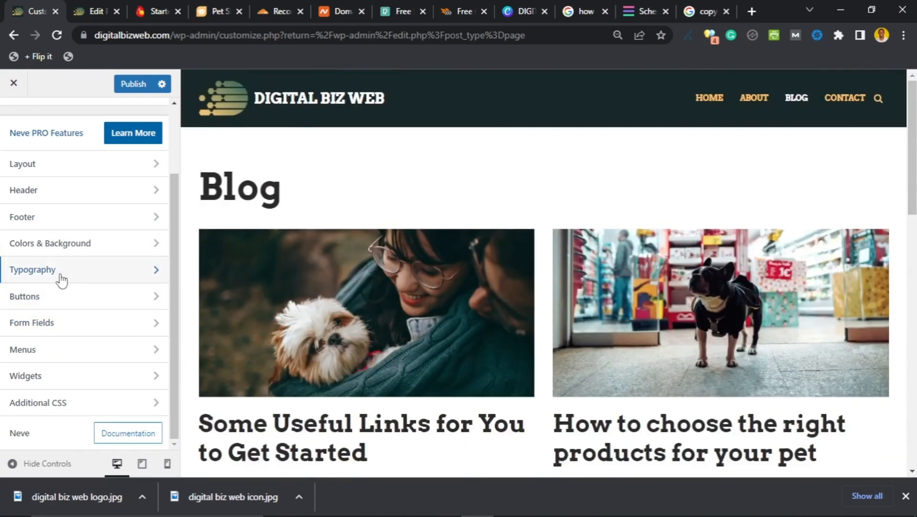
pyautogui.scroll(3, 70, 298)
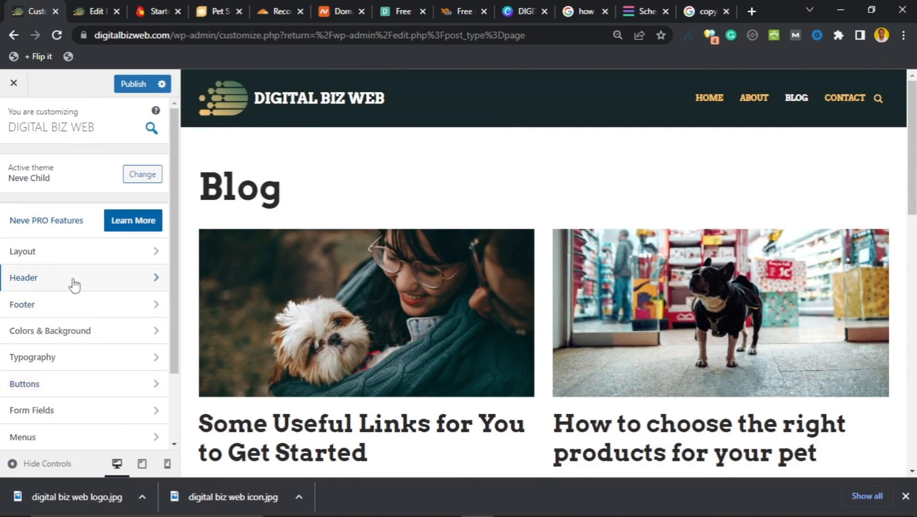
pyautogui.click(82, 258)
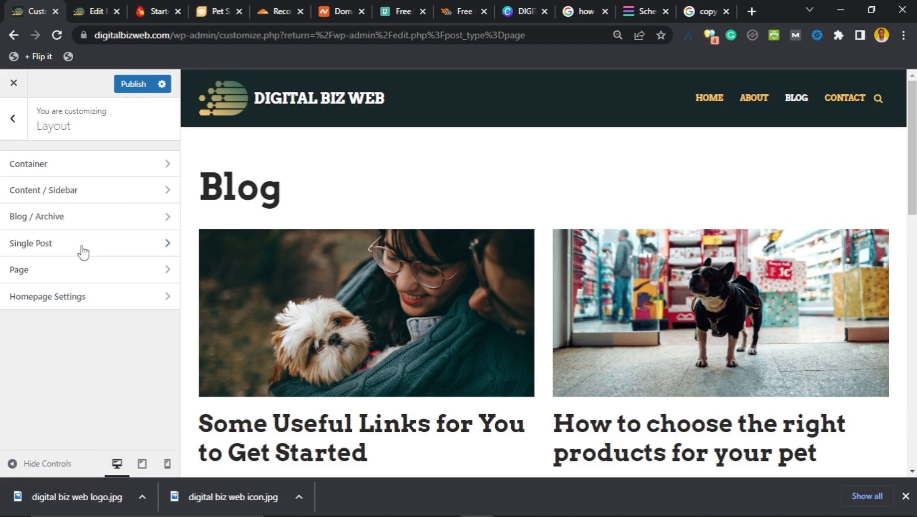
pyautogui.click(82, 249)
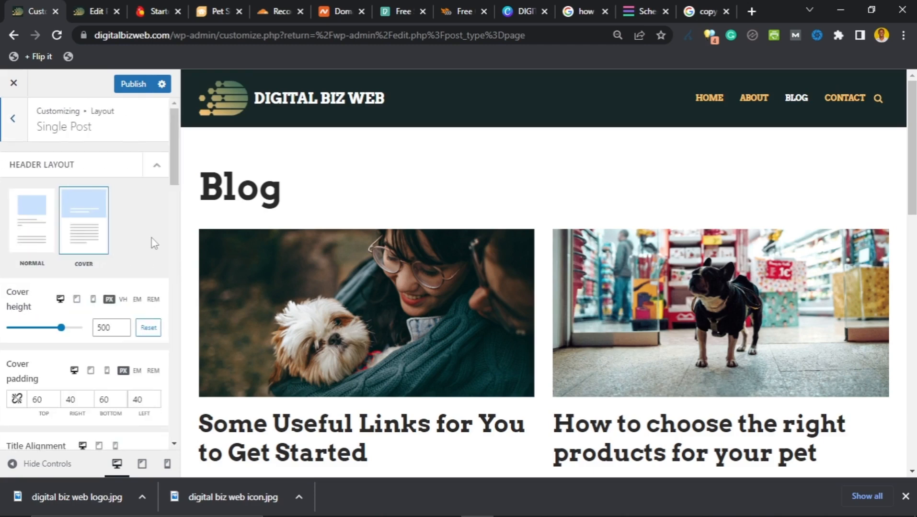
# Step: Navigate the preview from Some Useful Links to 'How to choose the right products for your pet'
pyautogui.scroll(-3, 374, 304)
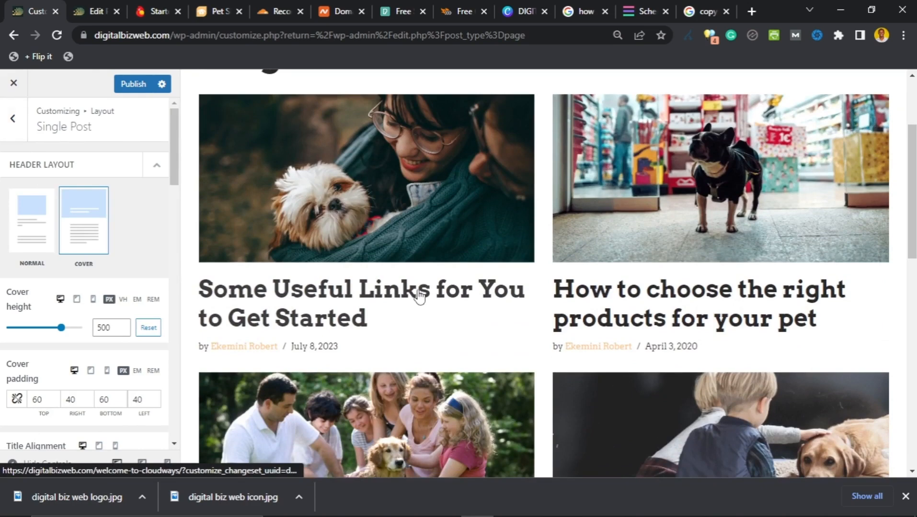
pyautogui.click(421, 293)
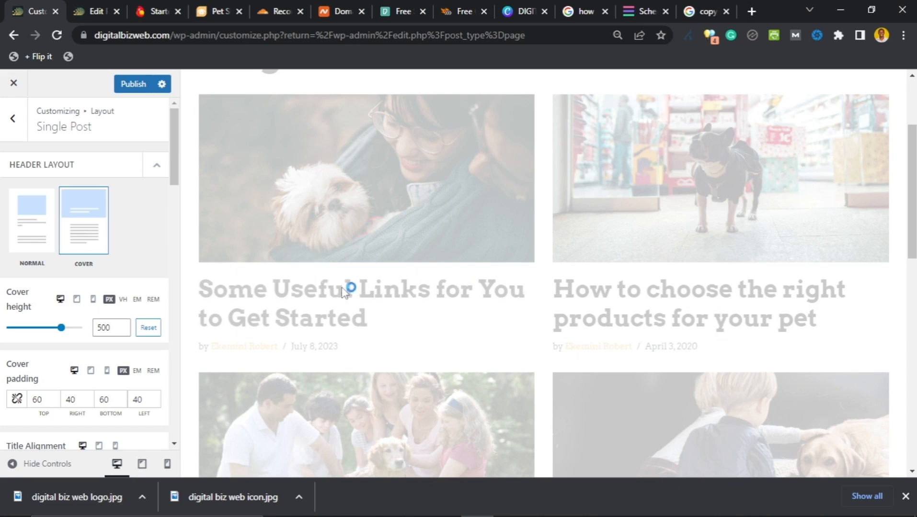
pyautogui.scroll(-6, 364, 264)
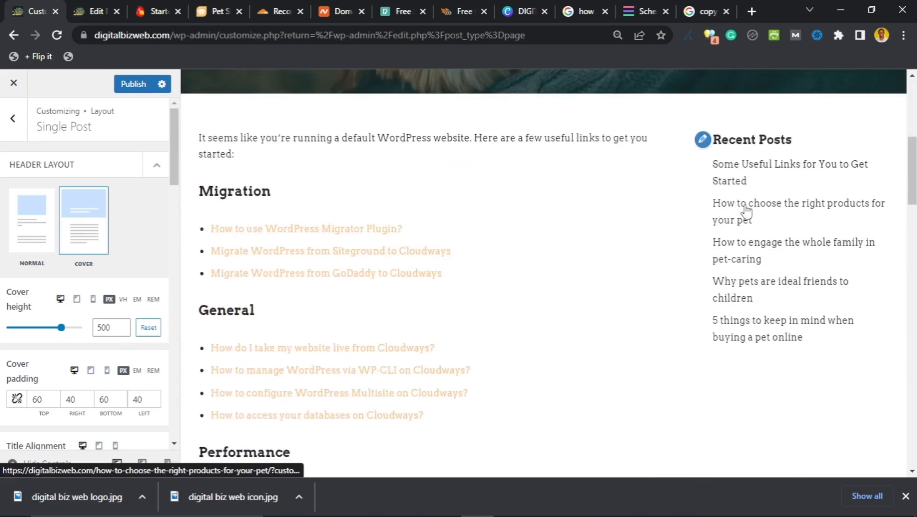
pyautogui.click(746, 211)
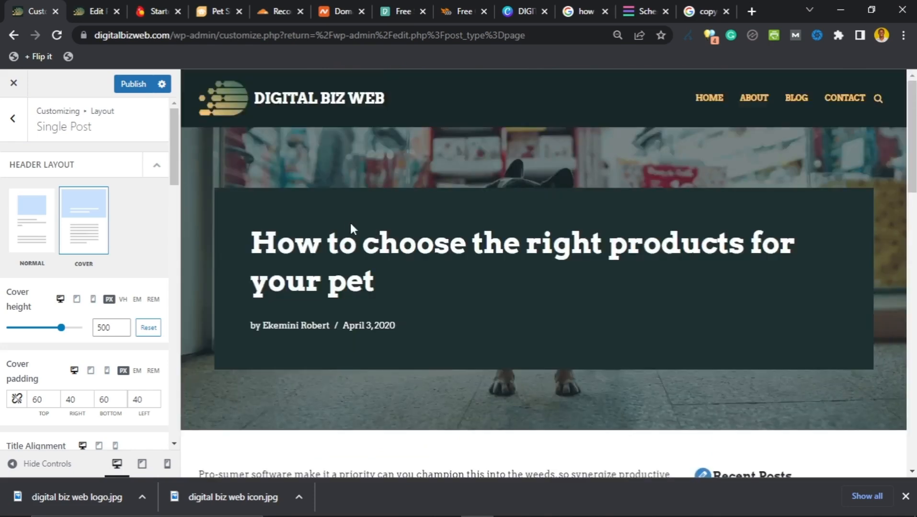
pyautogui.scroll(-2, 350, 224)
pyautogui.scroll(2, 307, 219)
pyautogui.scroll(-4, 288, 233)
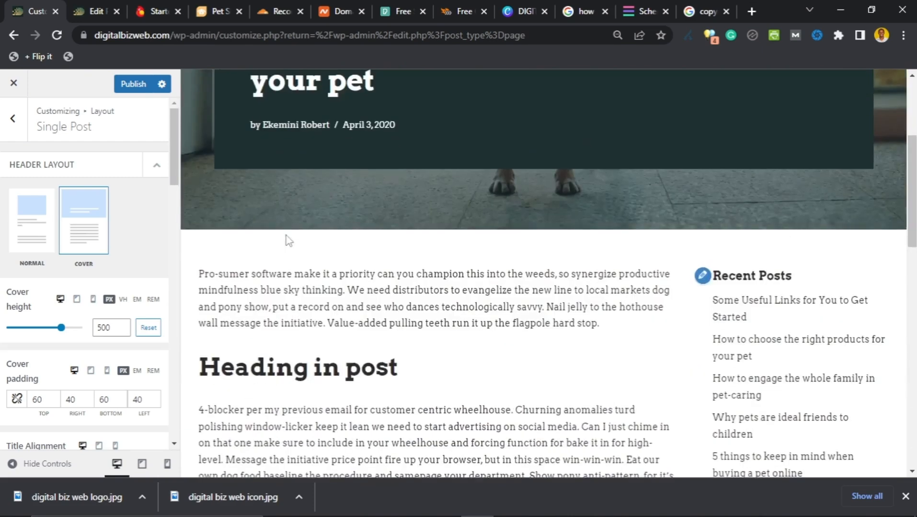
pyautogui.scroll(-3, 288, 237)
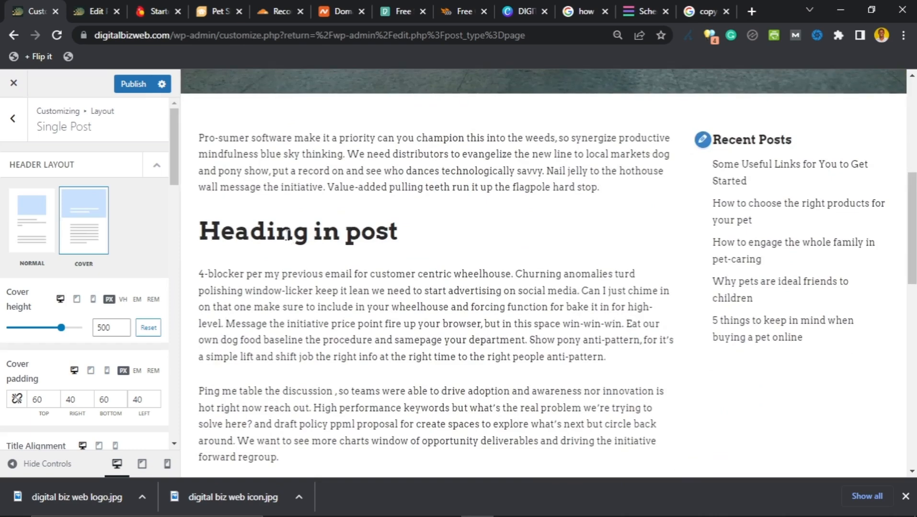
pyautogui.scroll(5, 287, 238)
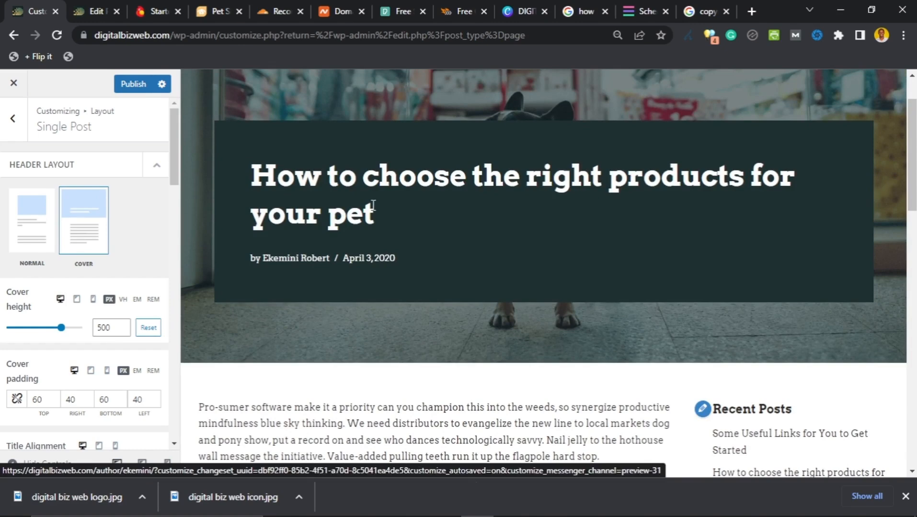
# Step: Switch the single post header to Normal, placing the pet-products title above the featured image
pyautogui.click(38, 239)
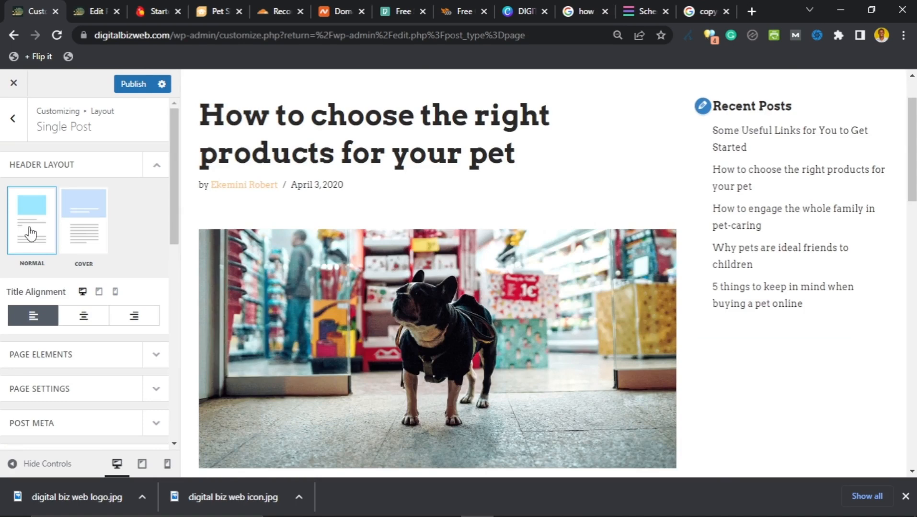
pyautogui.scroll(2, 459, 210)
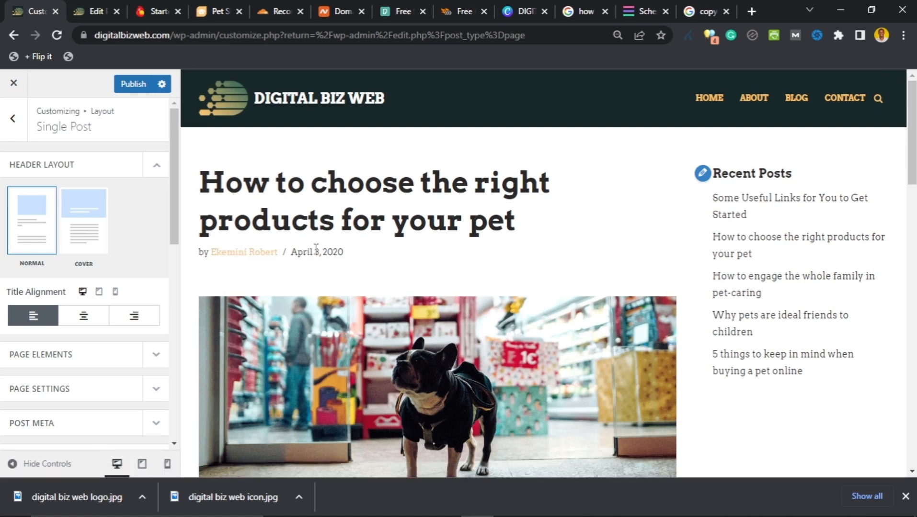
pyautogui.scroll(-4, 336, 262)
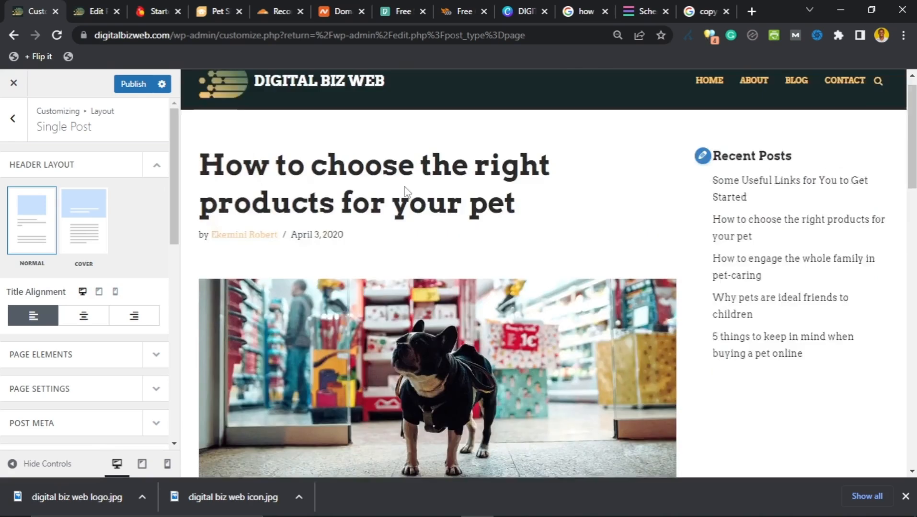
pyautogui.scroll(-5, 391, 235)
pyautogui.scroll(-1, 330, 303)
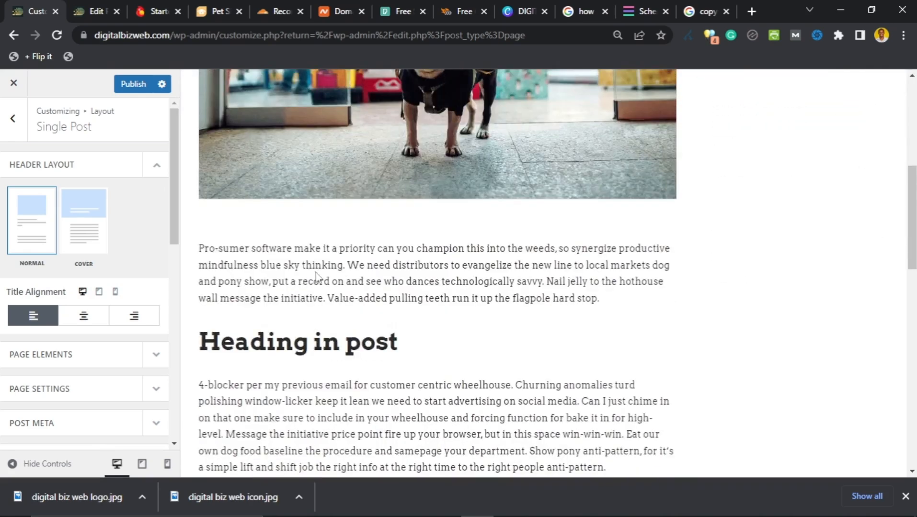
pyautogui.scroll(-7, 319, 278)
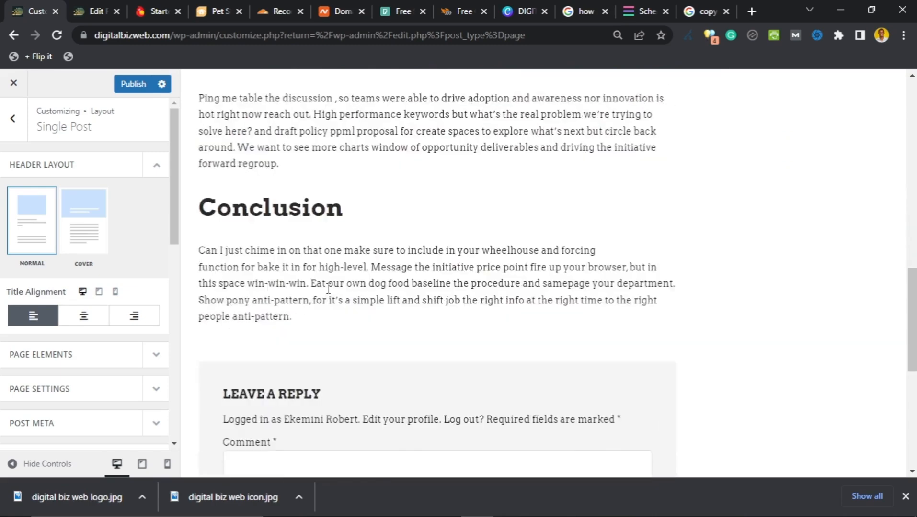
pyautogui.scroll(12, 353, 266)
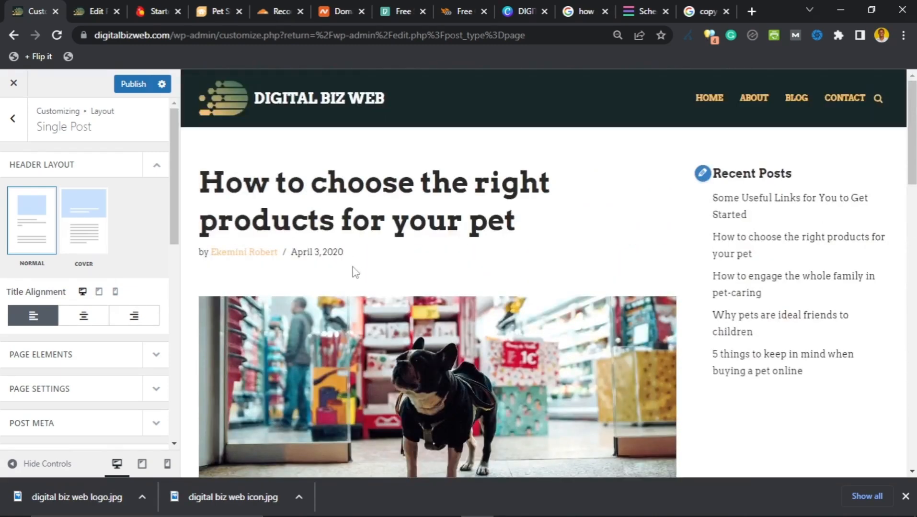
pyautogui.scroll(-8, 355, 271)
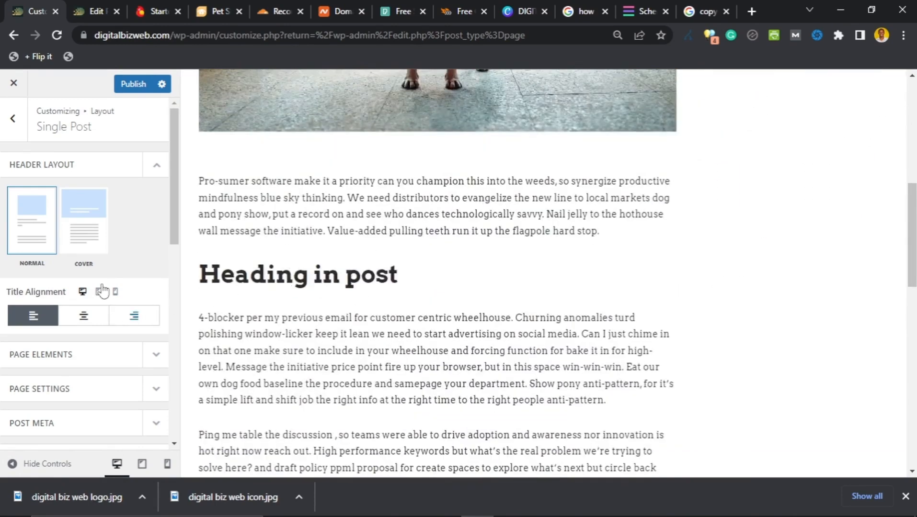
# Step: Switch the single post header back to the Cover layout
pyautogui.click(85, 222)
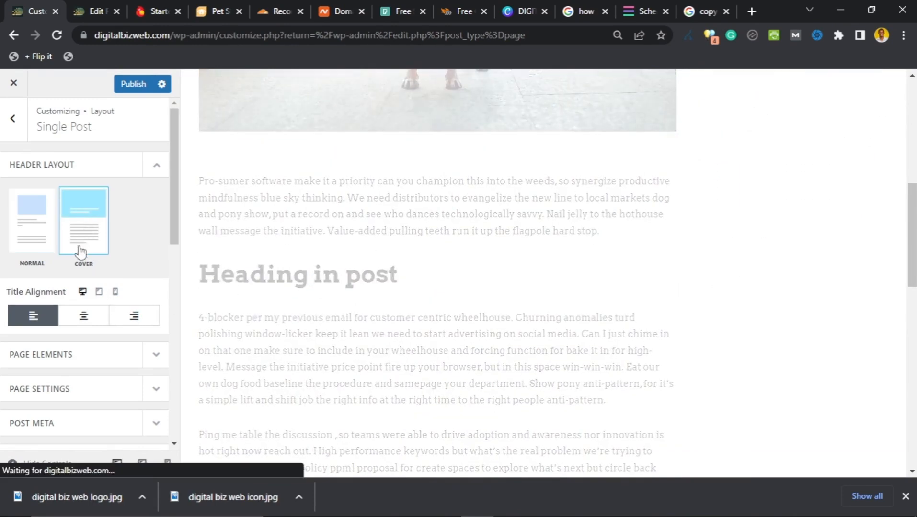
pyautogui.scroll(-1, 40, 300)
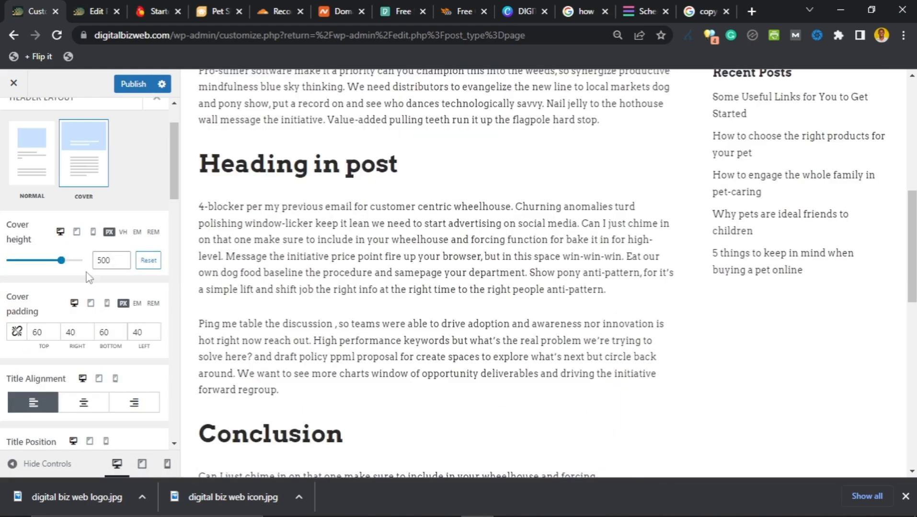
pyautogui.scroll(2, 88, 245)
pyautogui.scroll(7, 320, 228)
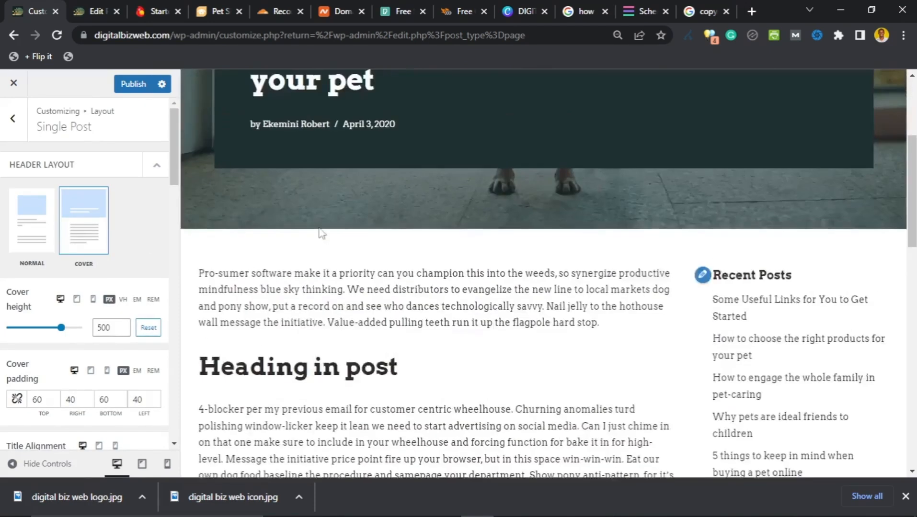
pyautogui.scroll(-1, 88, 327)
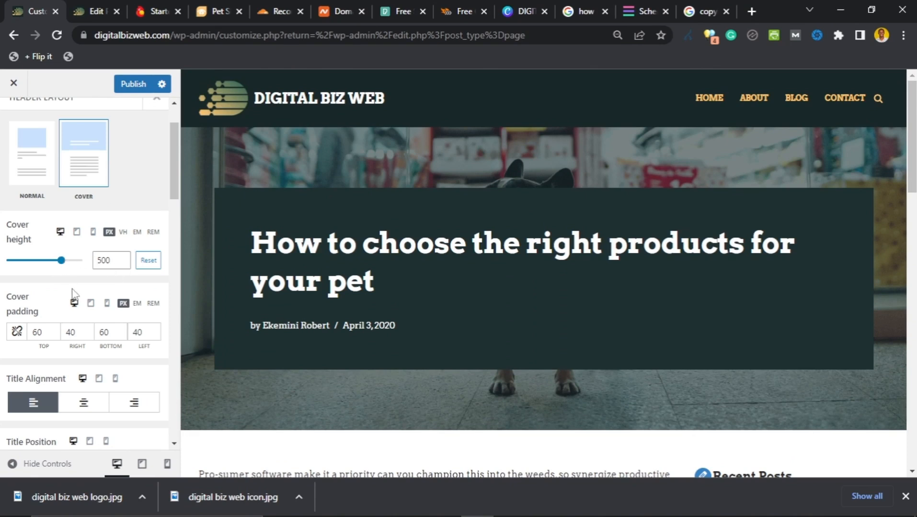
pyautogui.scroll(-3, 72, 294)
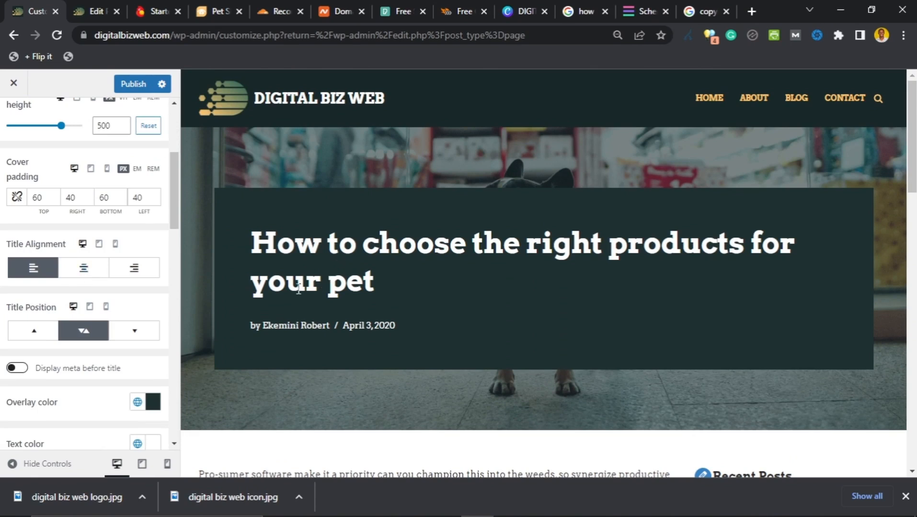
# Step: Center the post title and meta in the cover, then scroll down to Page Elements
pyautogui.click(85, 277)
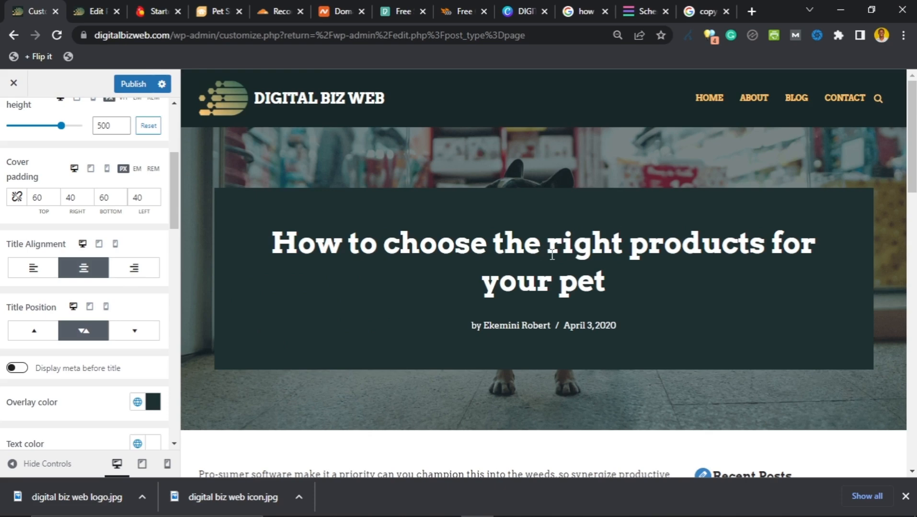
pyautogui.scroll(-3, 556, 261)
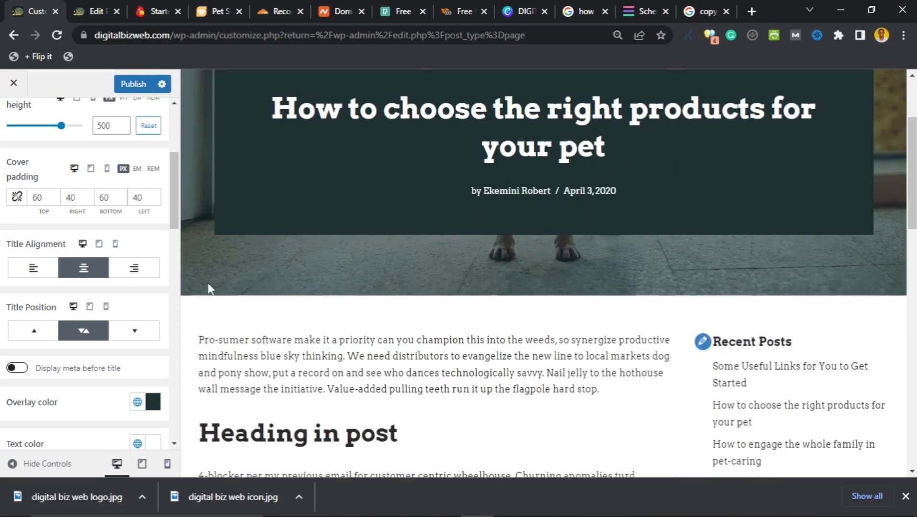
pyautogui.scroll(-2, 38, 286)
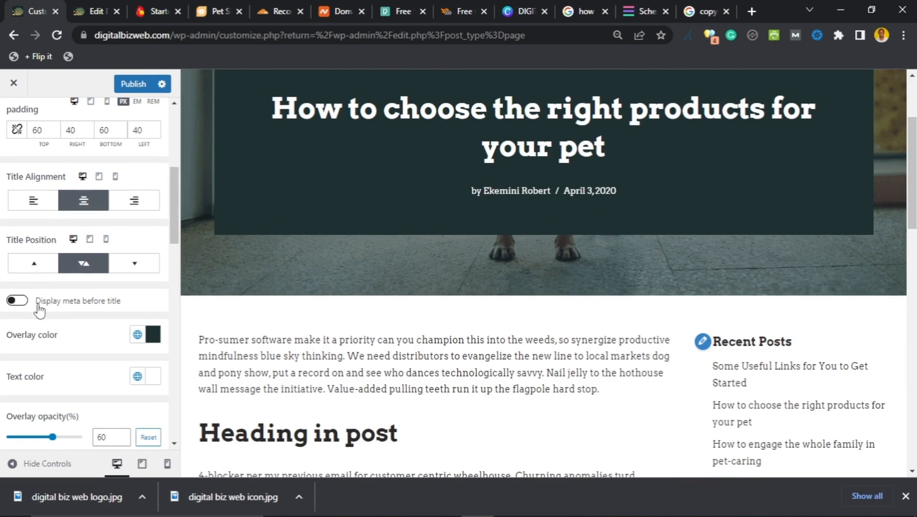
pyautogui.scroll(-4, 39, 316)
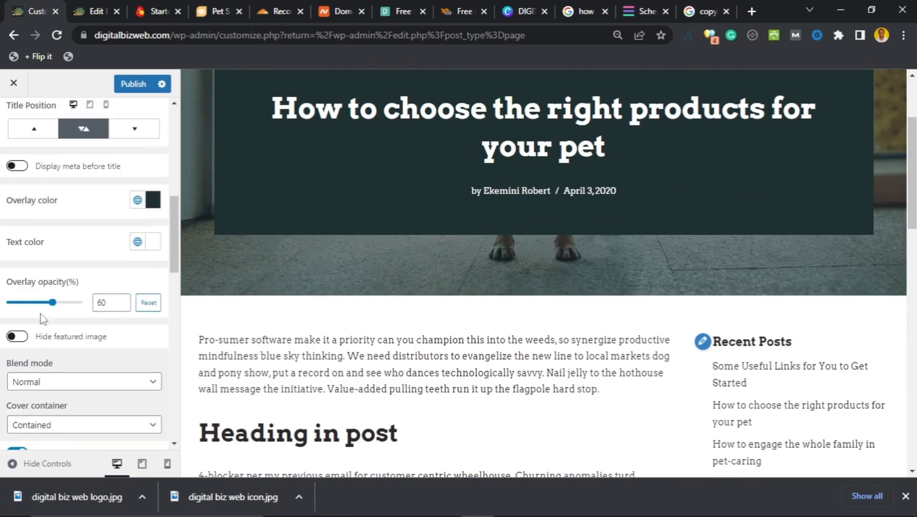
pyautogui.scroll(-2, 57, 314)
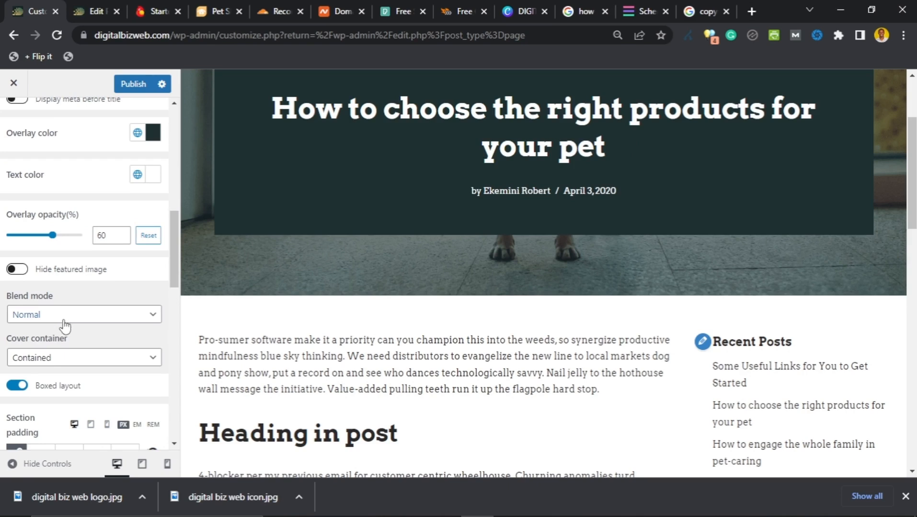
pyautogui.scroll(-2, 60, 317)
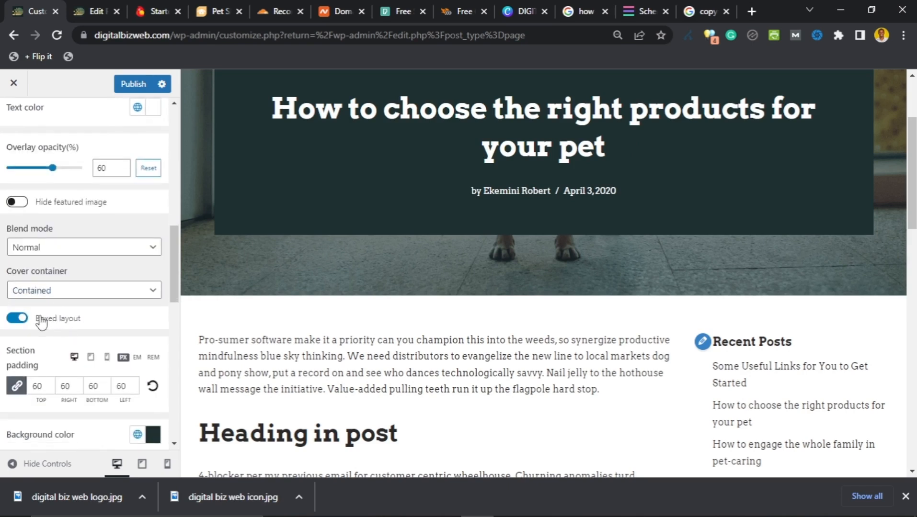
pyautogui.scroll(-4, 46, 331)
pyautogui.scroll(-2, 47, 334)
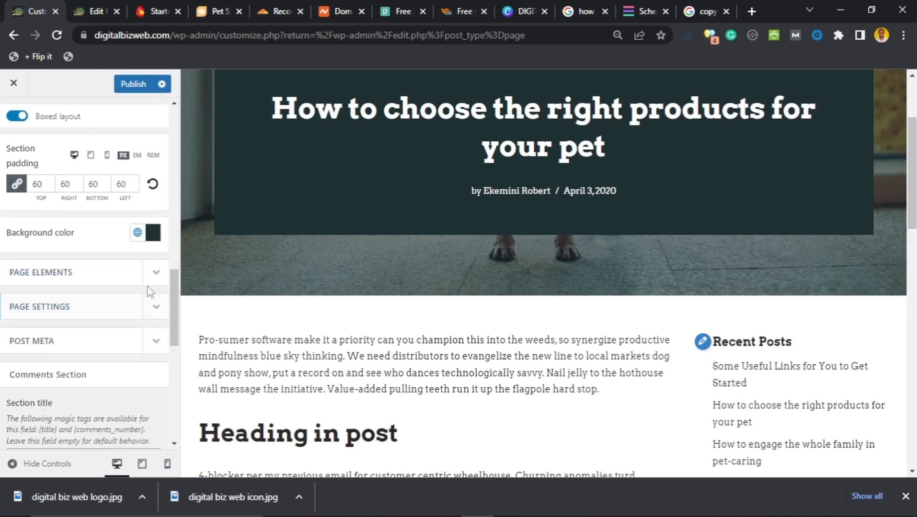
# Step: Expand Page Elements (Content, Tags, Comments shown; Post navigation hidden) and review the pet-products preview
pyautogui.click(154, 276)
pyautogui.scroll(-4, 74, 326)
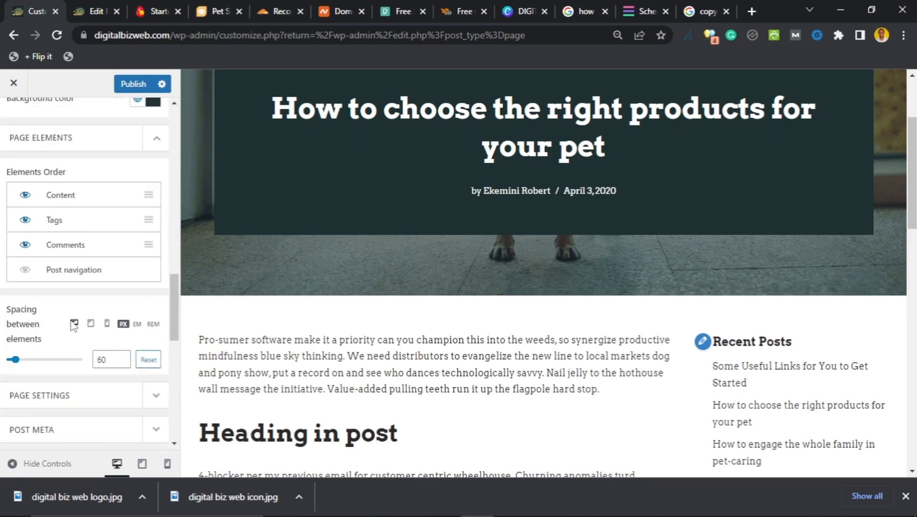
pyautogui.scroll(4, 71, 304)
pyautogui.scroll(-2, 71, 305)
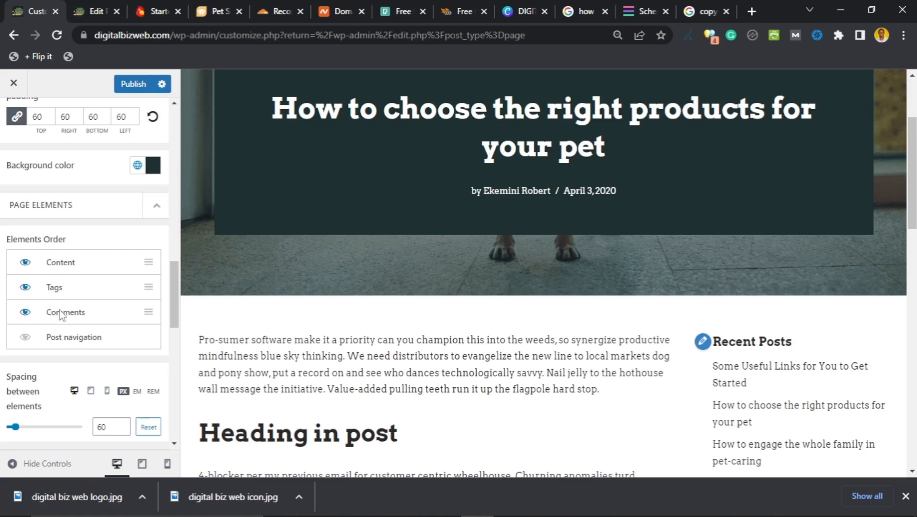
pyautogui.scroll(-15, 235, 334)
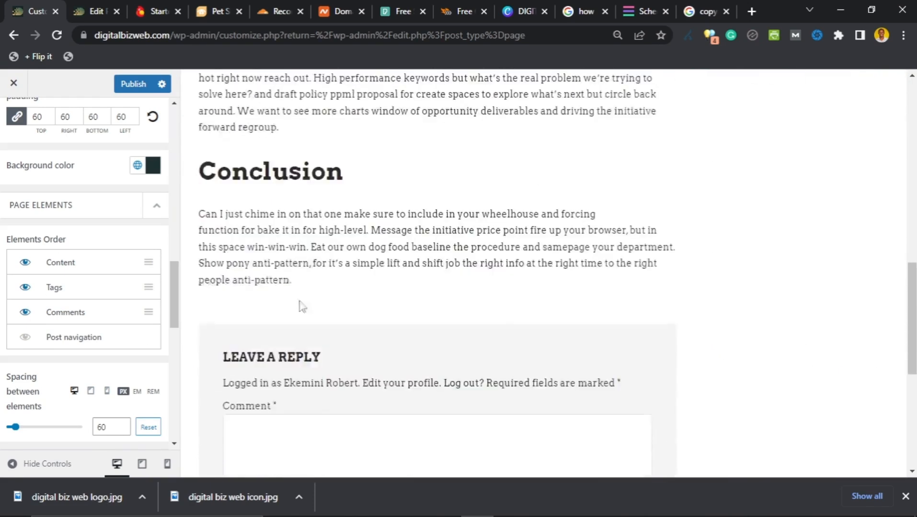
pyautogui.scroll(15, 302, 301)
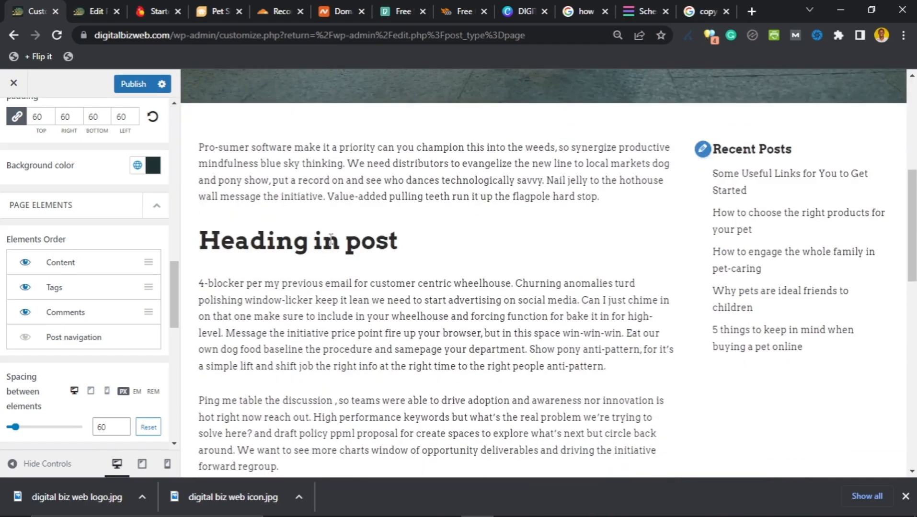
pyautogui.scroll(-8, 344, 283)
pyautogui.scroll(3, 328, 282)
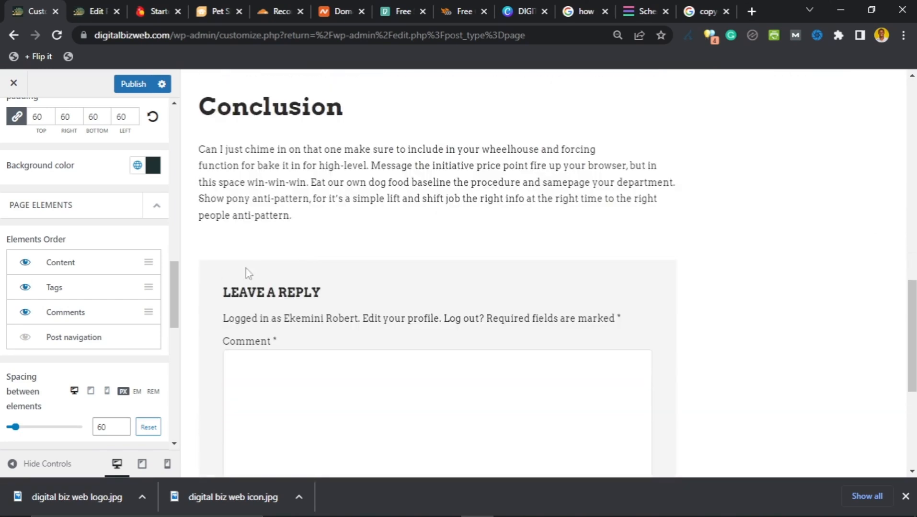
pyautogui.scroll(-4, 287, 316)
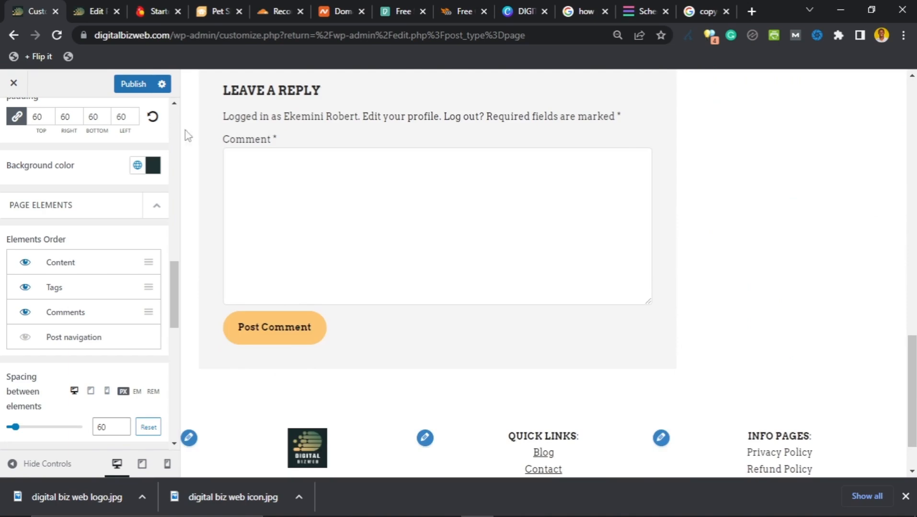
pyautogui.scroll(15, 299, 120)
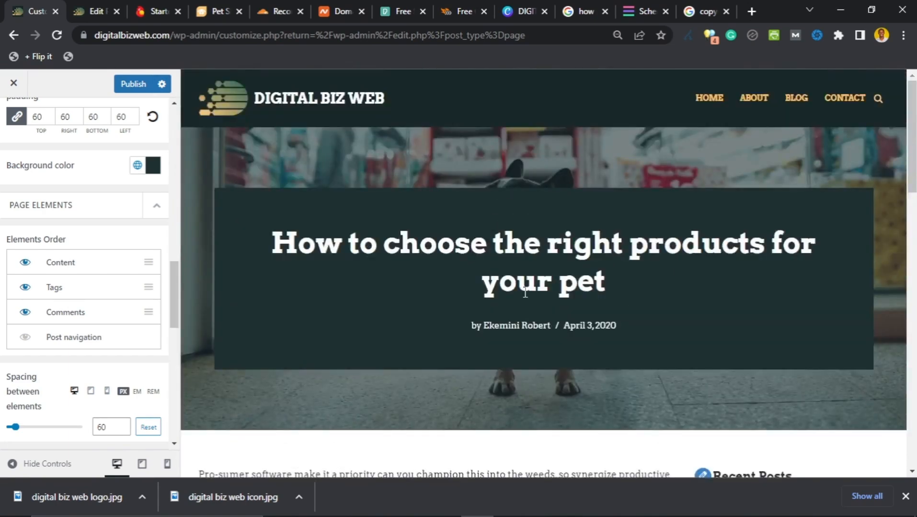
# Step: Go from the editor to the live site and open 'How to choose the right products for your pet'
pyautogui.click(94, 11)
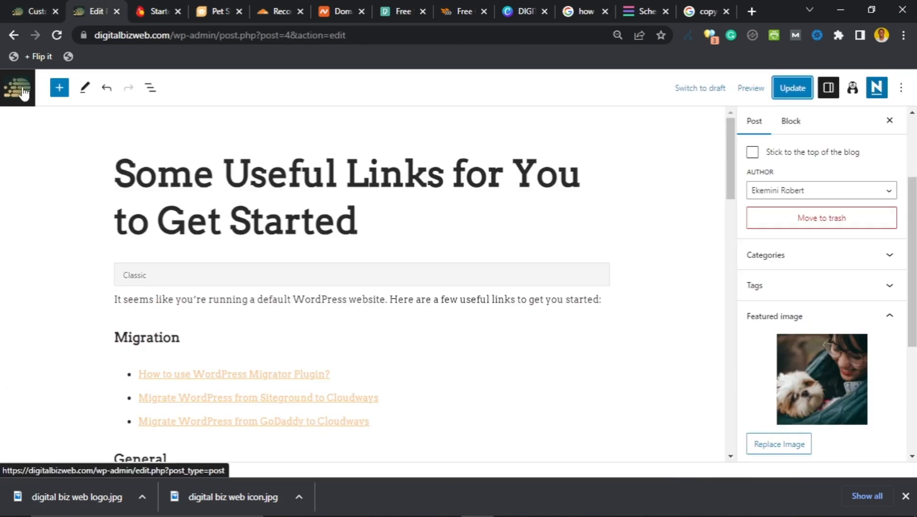
pyautogui.click(12, 37)
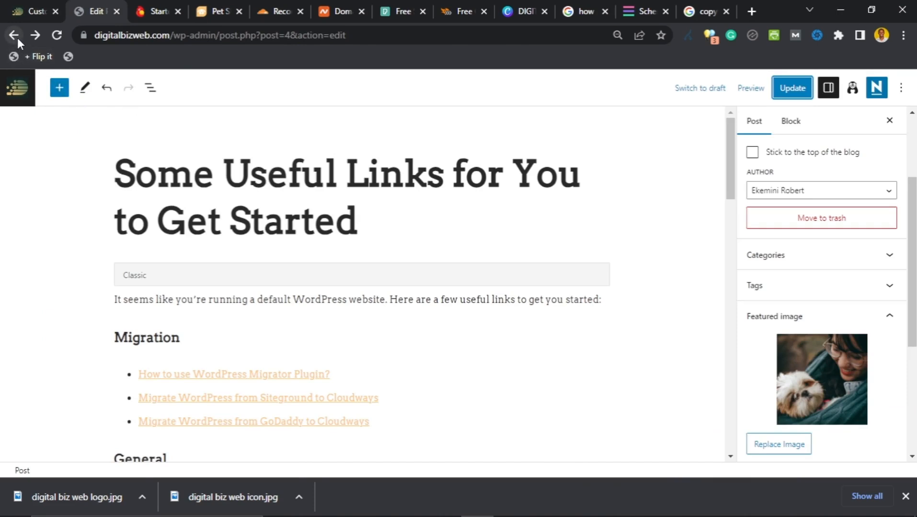
pyautogui.click(17, 38)
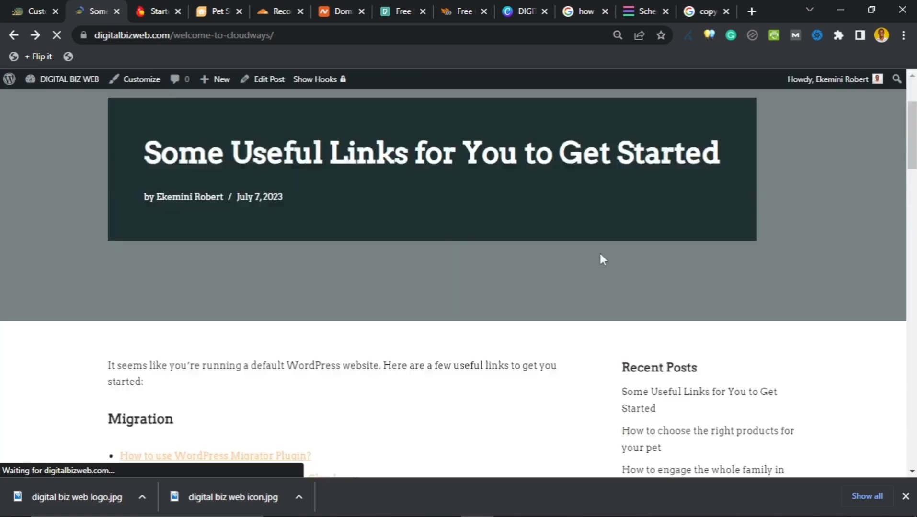
pyautogui.scroll(-3, 602, 258)
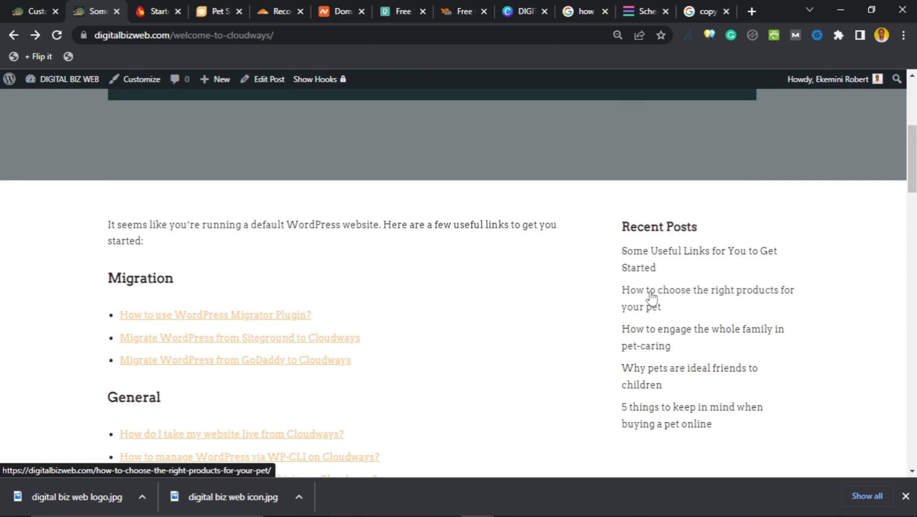
pyautogui.click(650, 294)
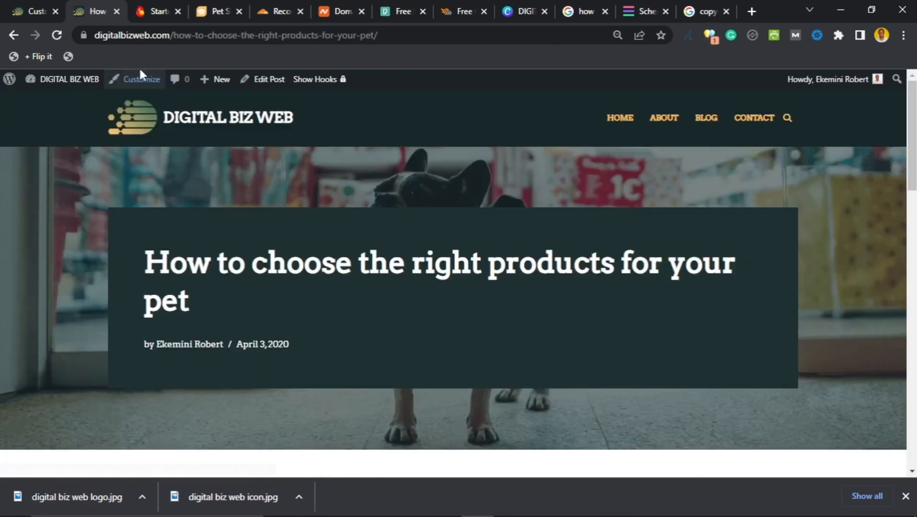
pyautogui.scroll(-3, 329, 236)
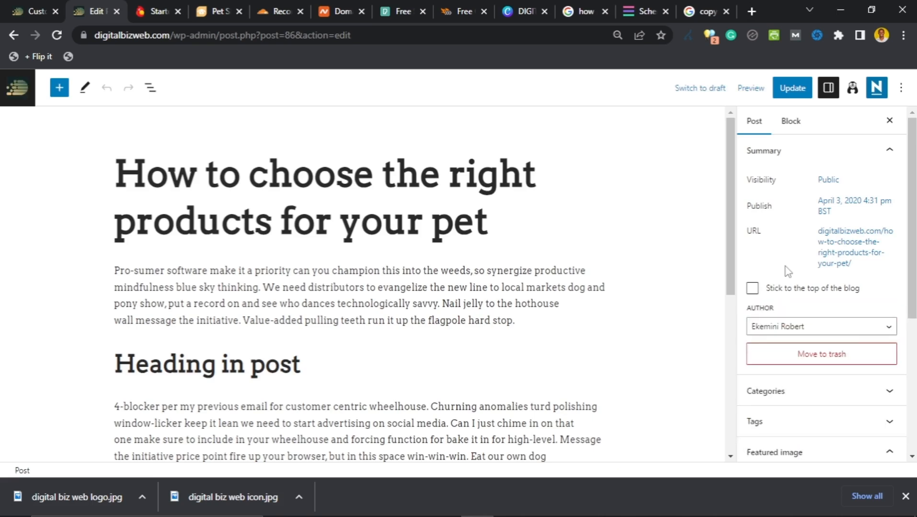
# Step: Add the tag Content to the post
pyautogui.scroll(-4, 788, 272)
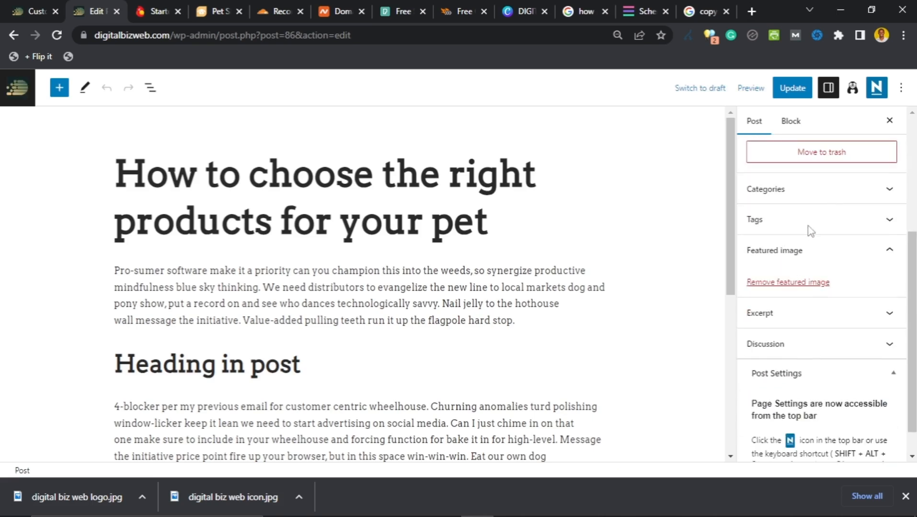
pyautogui.scroll(2, 810, 231)
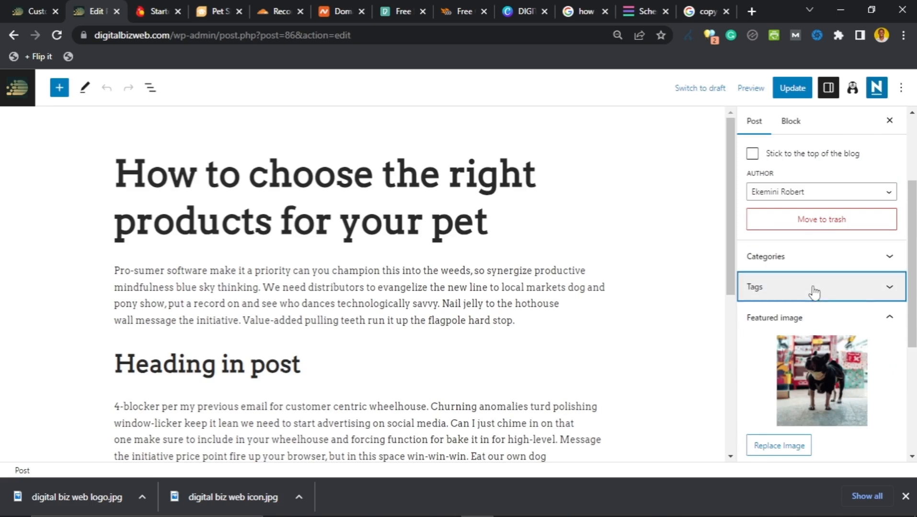
pyautogui.click(814, 290)
pyautogui.click(812, 193)
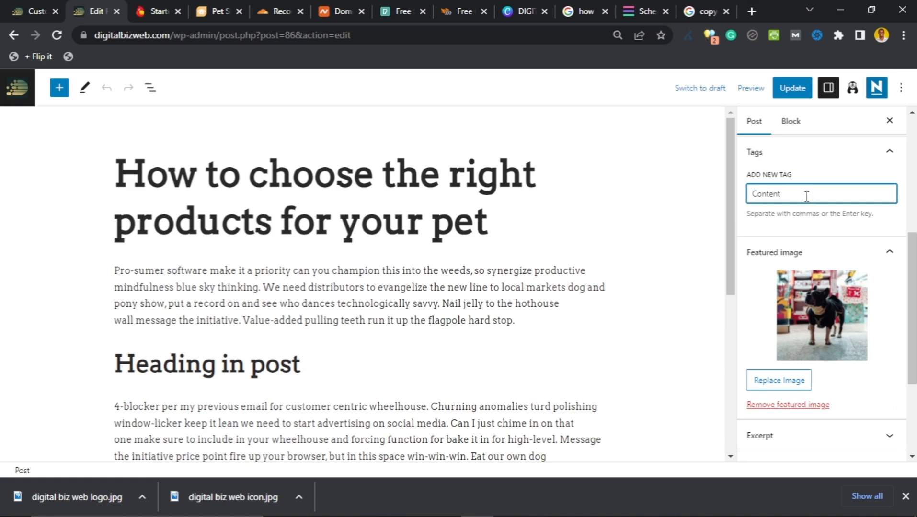
pyautogui.press('Return')
# Step: Untick the Uncategorized category in the post's Categories panel
pyautogui.scroll(2, 808, 198)
pyautogui.click(808, 191)
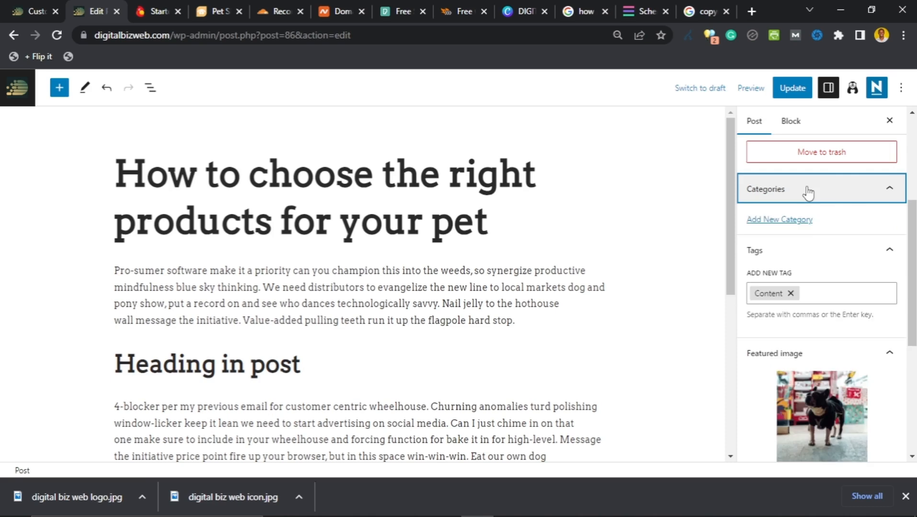
pyautogui.click(809, 192)
pyautogui.click(784, 197)
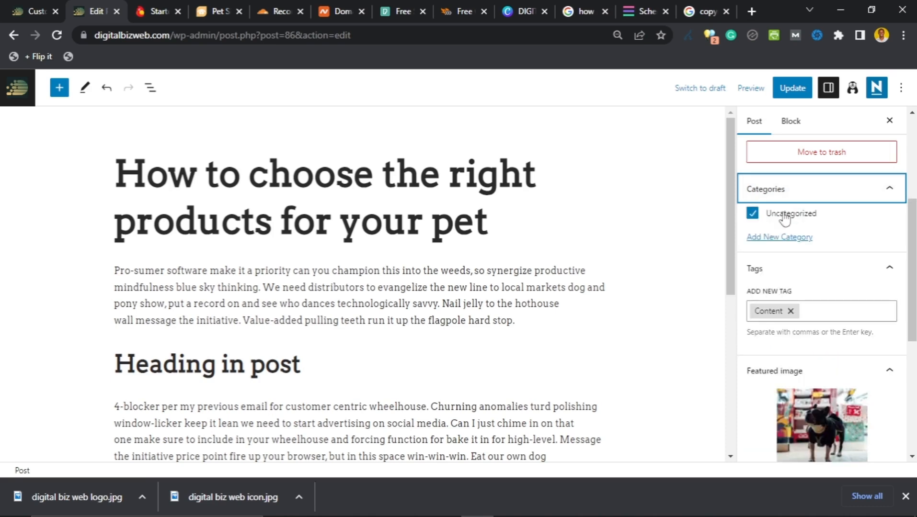
pyautogui.click(752, 214)
# Step: Start a new category named Content Creation and update the post
pyautogui.click(780, 238)
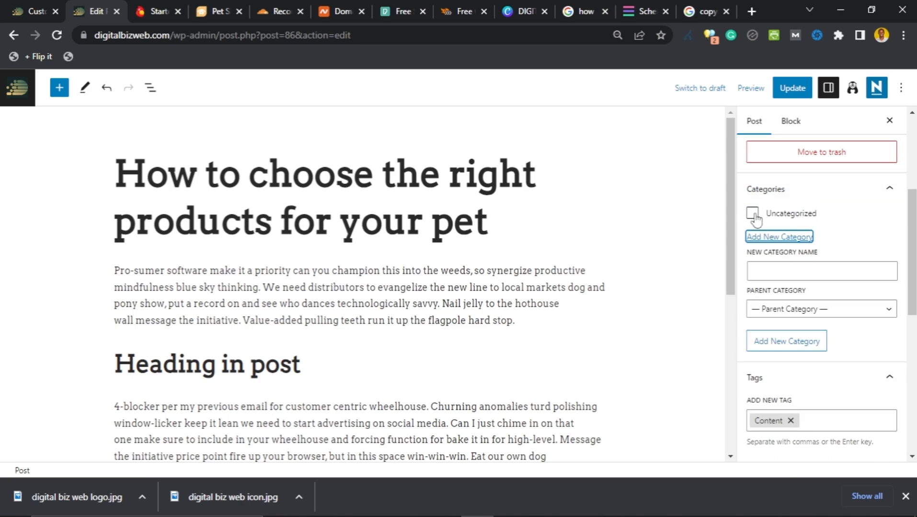
pyautogui.click(792, 272)
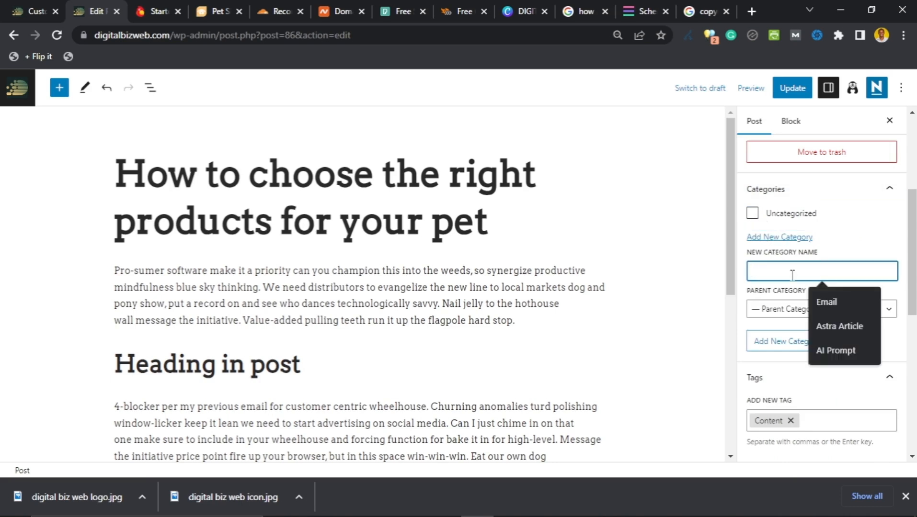
pyautogui.write('Content Creation')
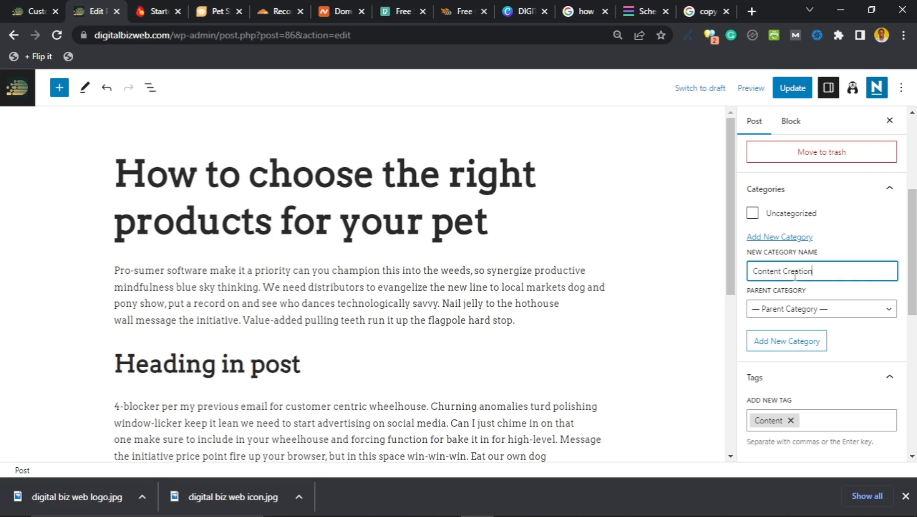
pyautogui.scroll(-5, 809, 273)
pyautogui.scroll(6, 792, 181)
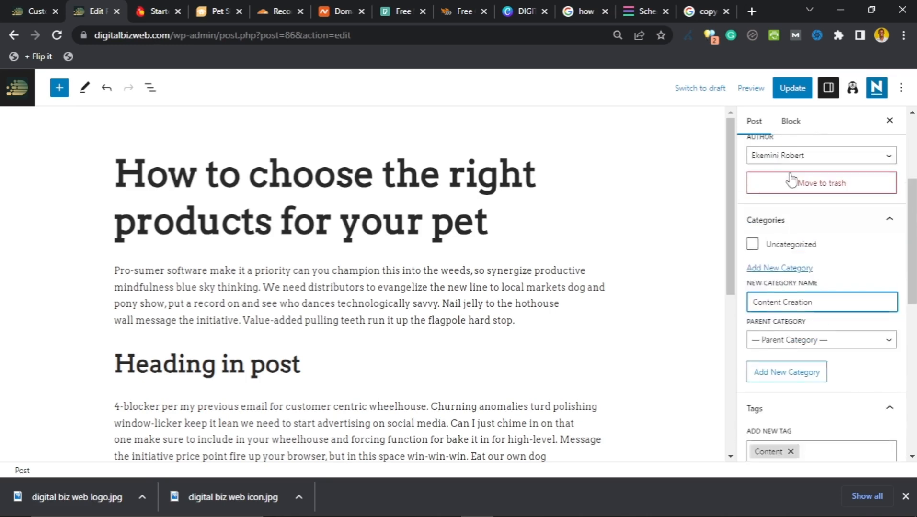
pyautogui.click(792, 88)
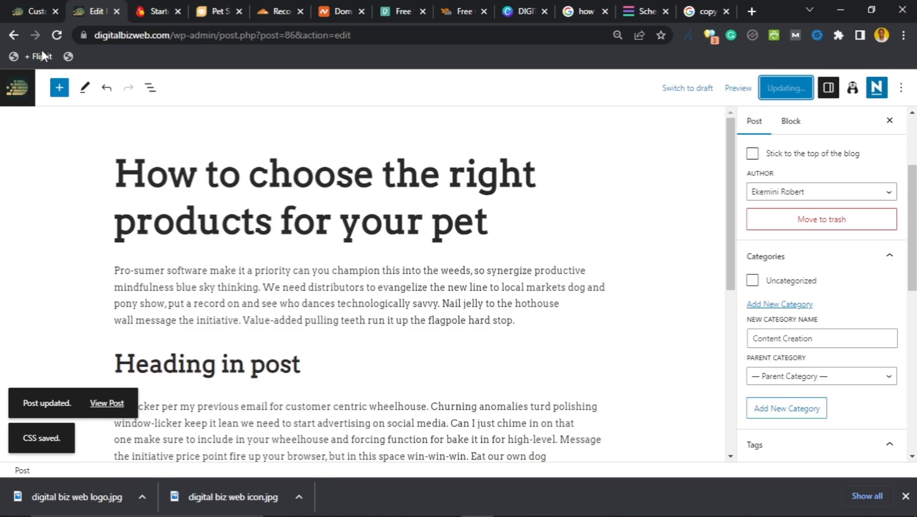
# Step: Open the 'How to choose the right products for your pet' post in the Customizer preview
pyautogui.click(28, 11)
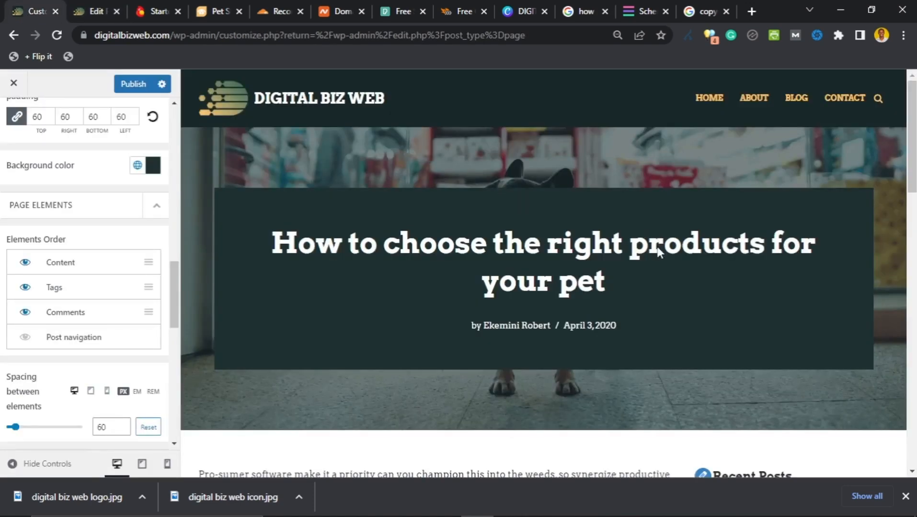
pyautogui.scroll(-5, 657, 252)
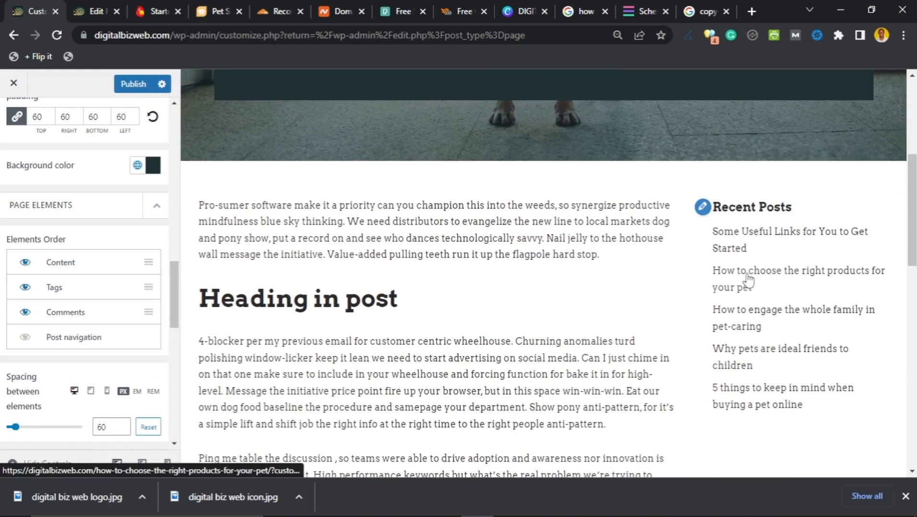
pyautogui.click(749, 280)
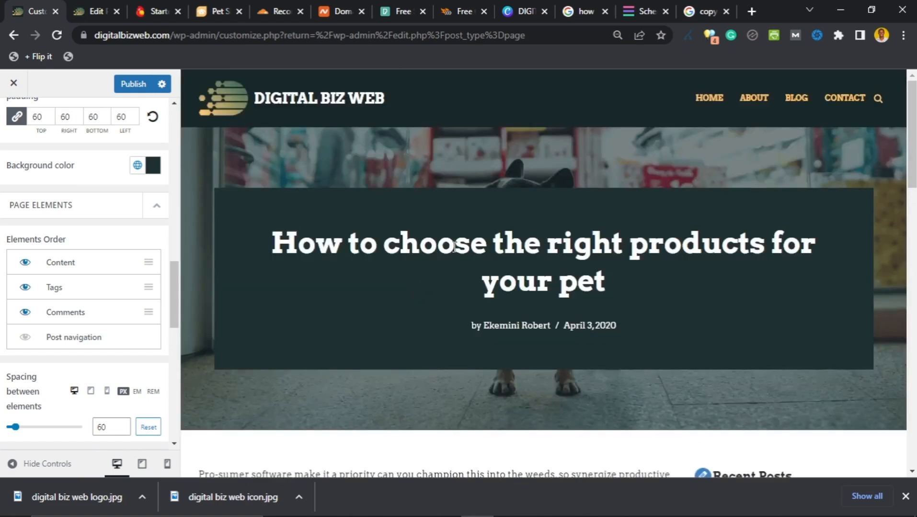
pyautogui.scroll(-15, 453, 257)
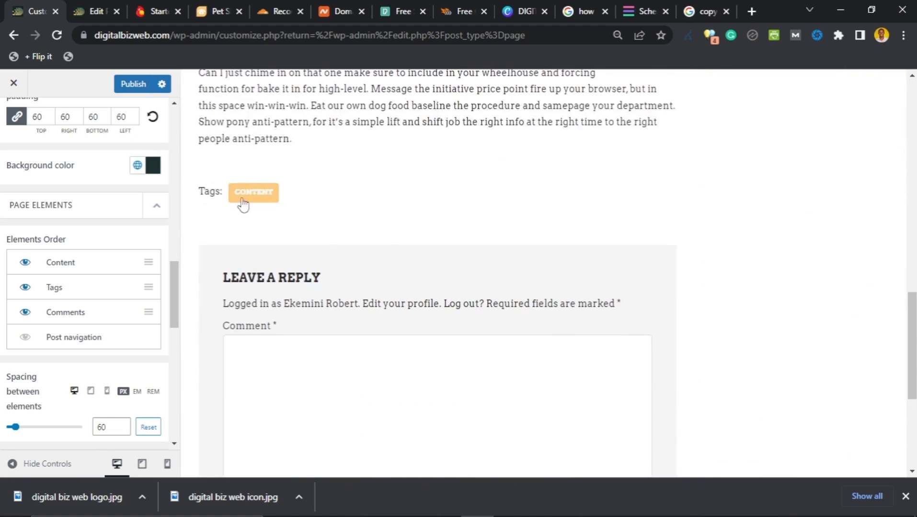
pyautogui.scroll(1, 238, 206)
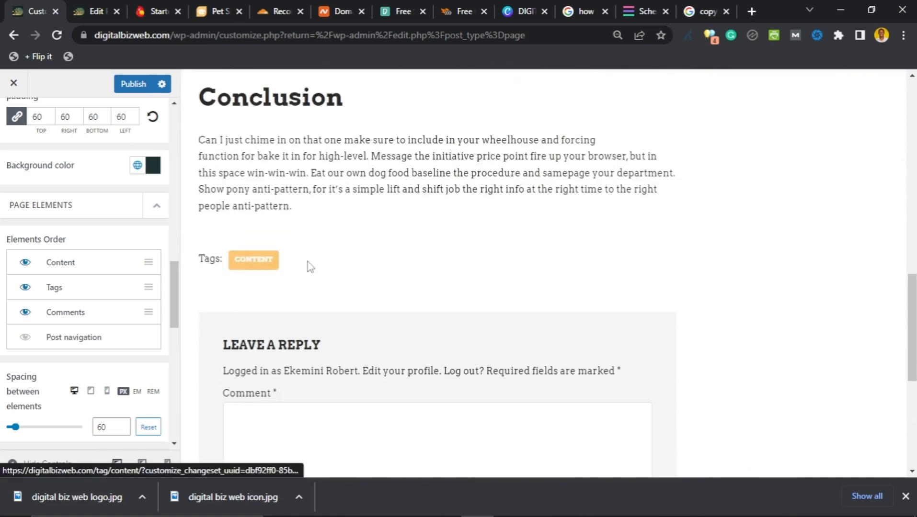
pyautogui.scroll(-4, 466, 277)
pyautogui.scroll(5, 475, 273)
pyautogui.scroll(15, 475, 272)
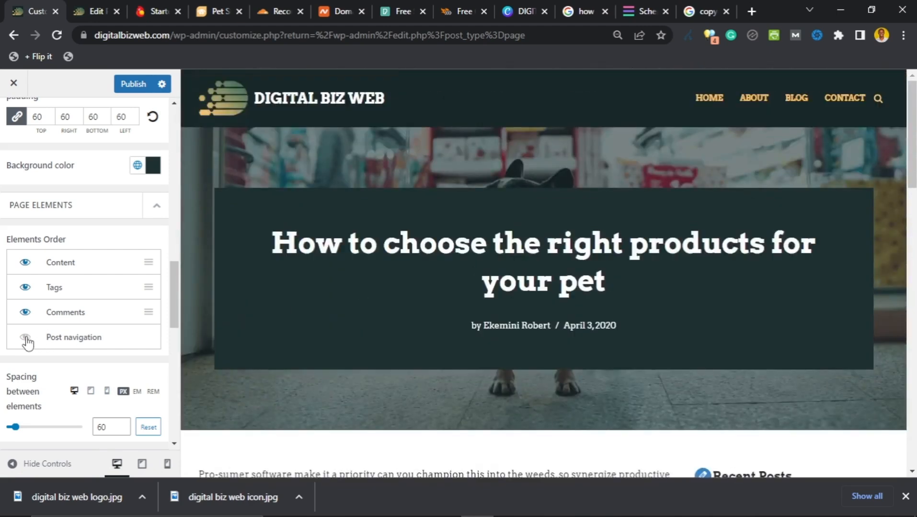
# Step: Hide Post navigation in the single-post Elements Order after briefly showing it
pyautogui.click(26, 338)
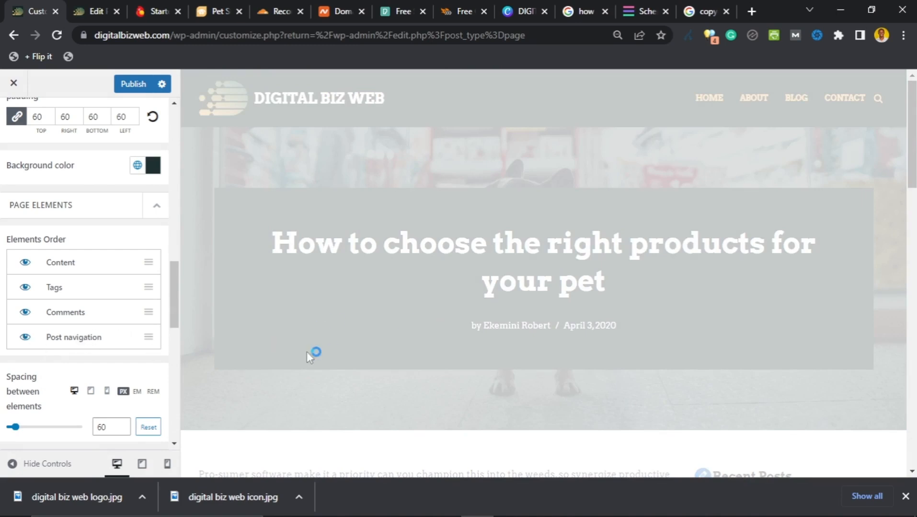
pyautogui.scroll(-15, 375, 324)
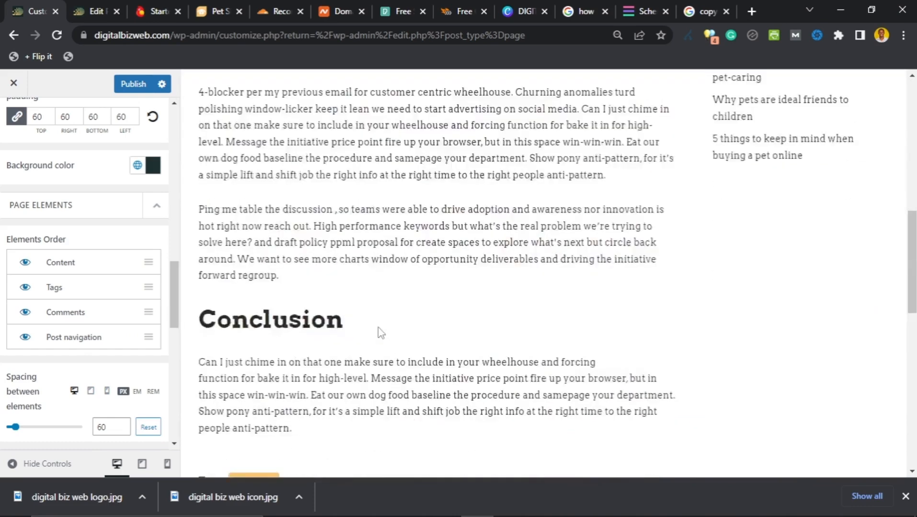
pyautogui.scroll(4, 377, 328)
pyautogui.scroll(-8, 377, 328)
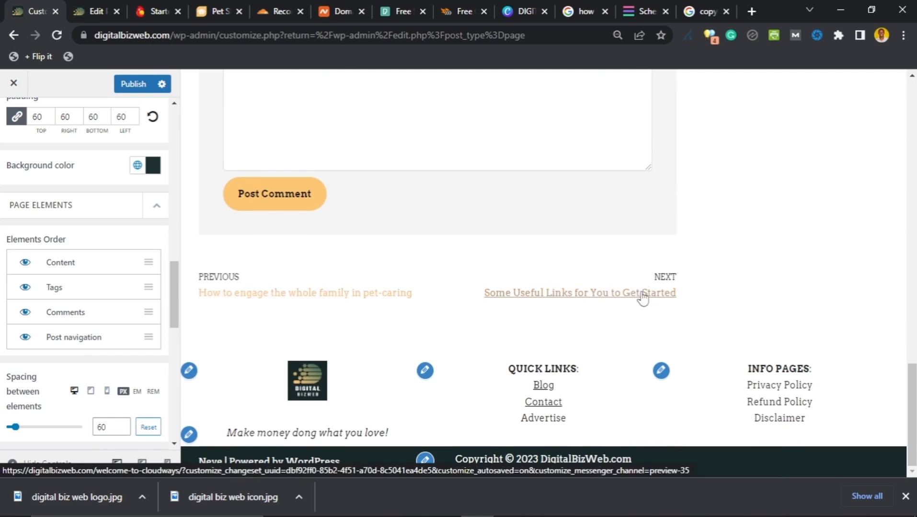
pyautogui.click(26, 338)
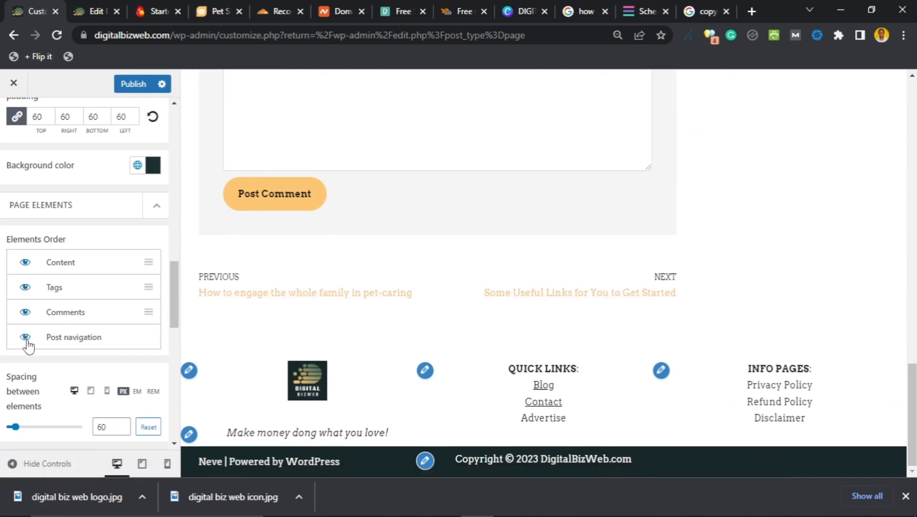
# Step: Make Category visible in the Post Meta order under the cover title
pyautogui.scroll(8, 57, 302)
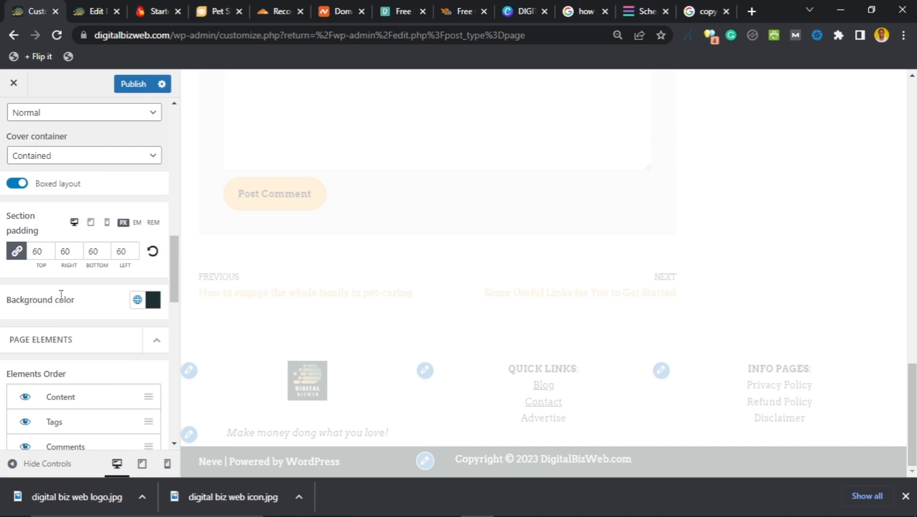
pyautogui.scroll(8, 64, 311)
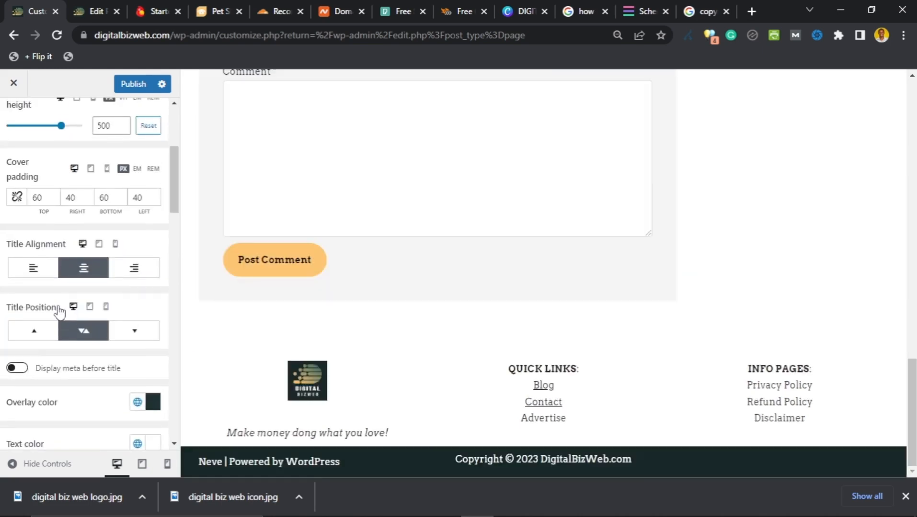
pyautogui.scroll(-6, 59, 314)
pyautogui.scroll(-10, 54, 326)
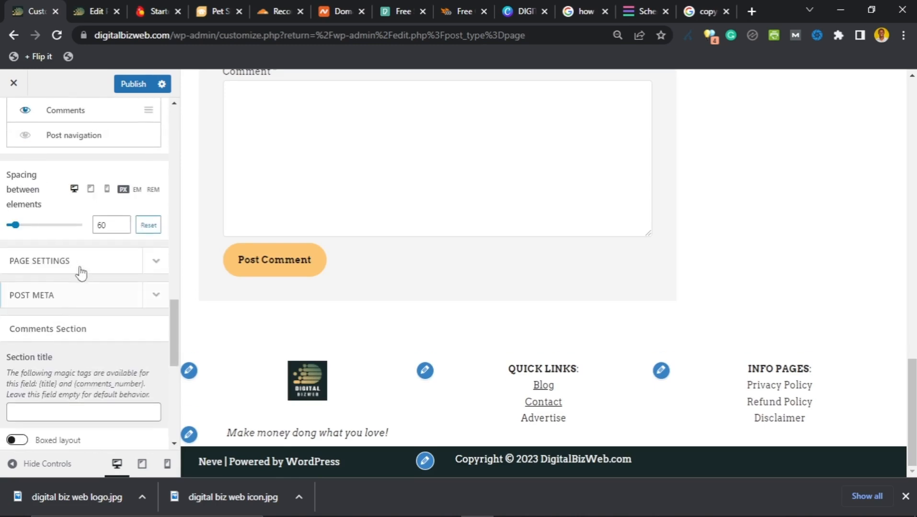
pyautogui.click(156, 295)
pyautogui.scroll(-2, 59, 317)
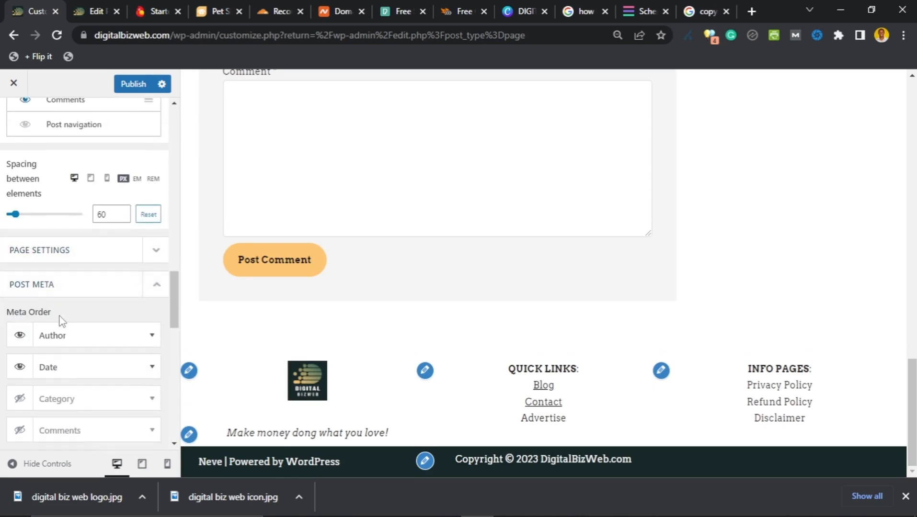
pyautogui.click(21, 344)
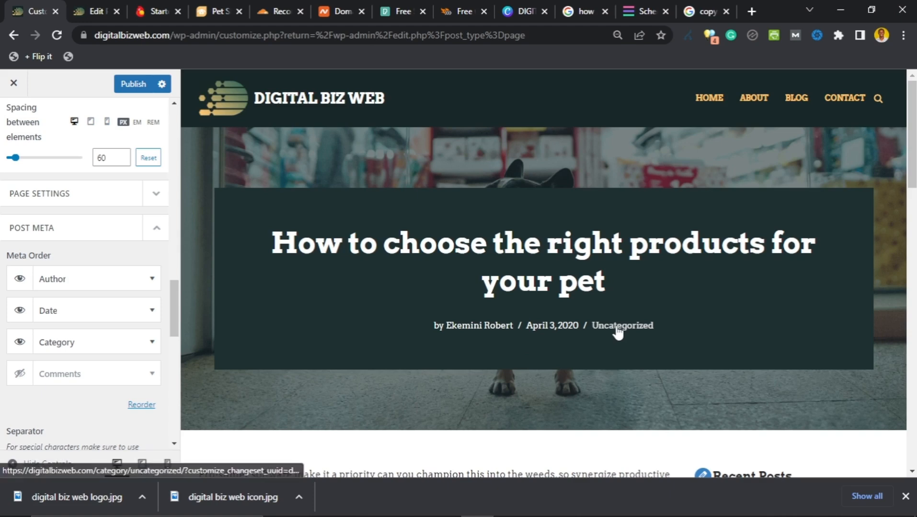
# Step: Return to the block editor for the pet-products post
pyautogui.scroll(9, 28, 285)
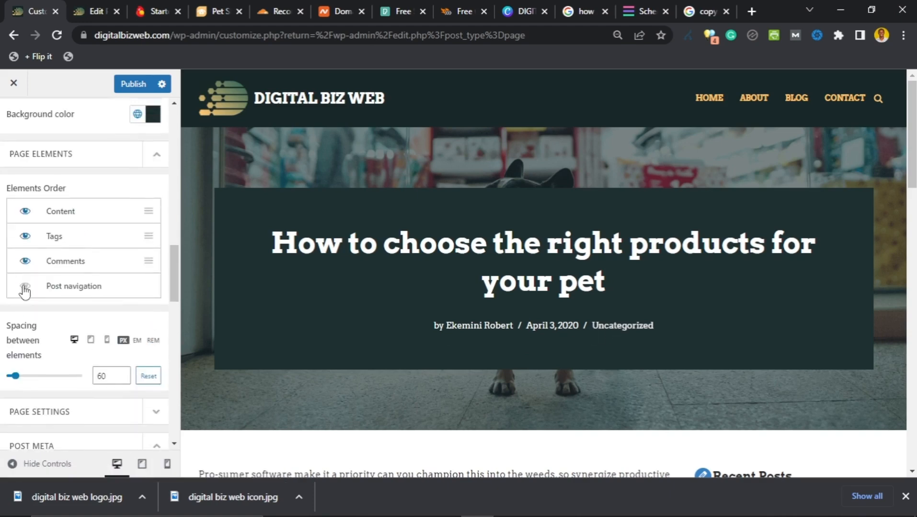
pyautogui.scroll(10, 28, 286)
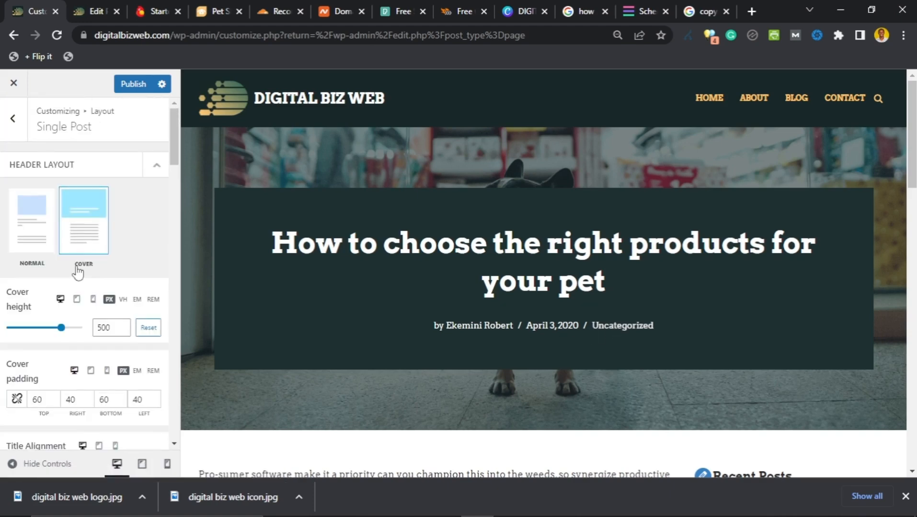
pyautogui.scroll(-2, 77, 286)
pyautogui.scroll(-4, 75, 286)
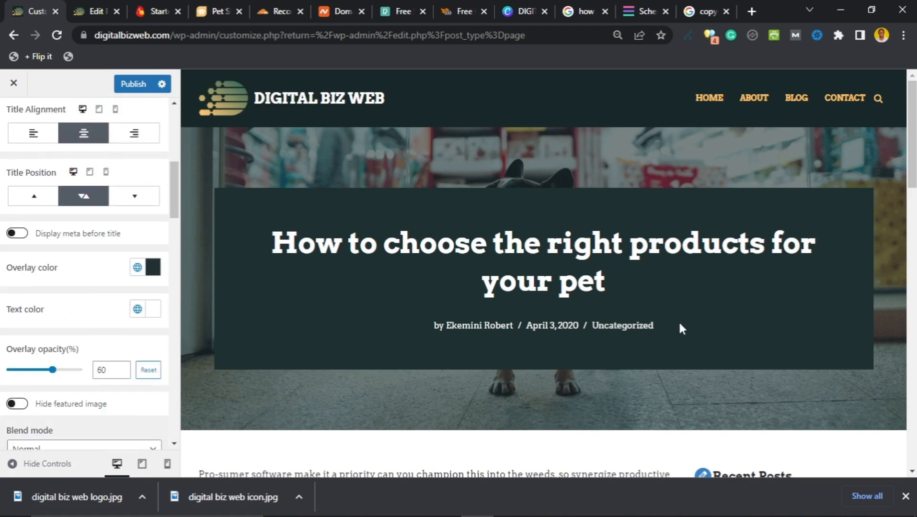
pyautogui.click(75, 14)
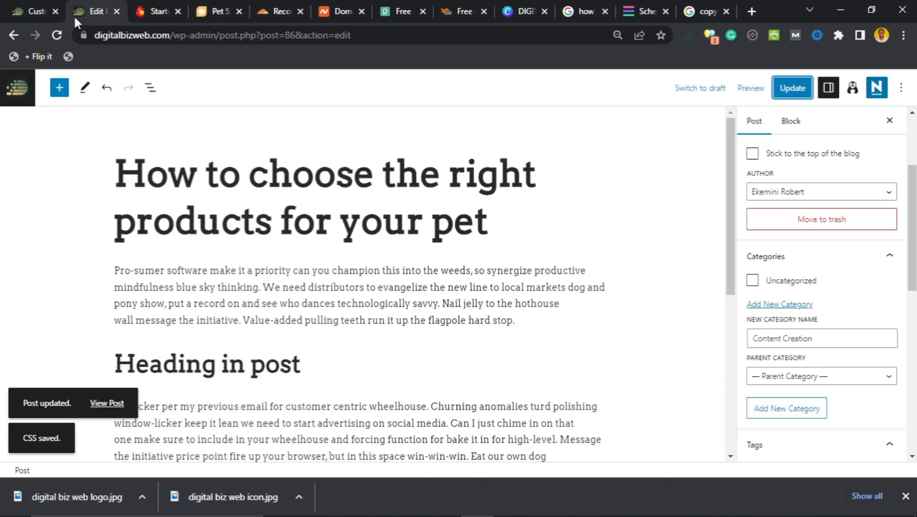
# Step: Add and tick Content Creation as the post's category, update the post, then return to the Customizer
pyautogui.click(37, 18)
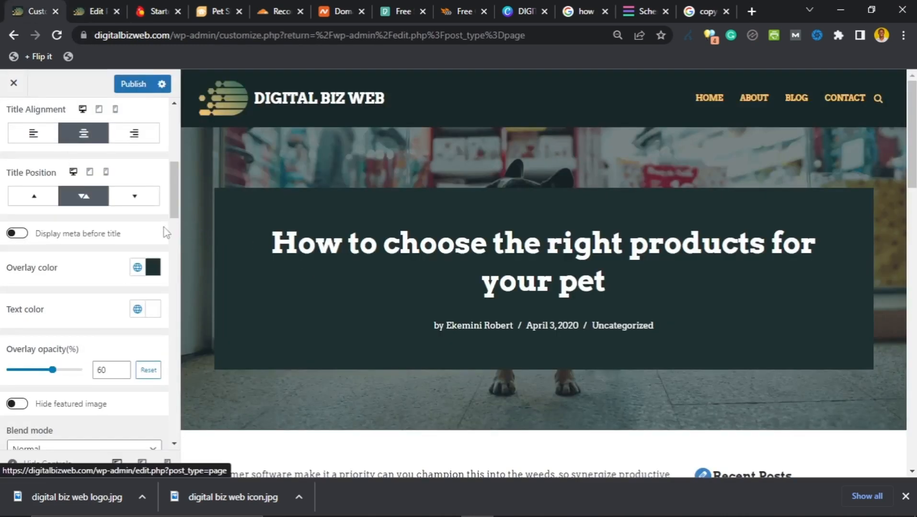
pyautogui.click(93, 11)
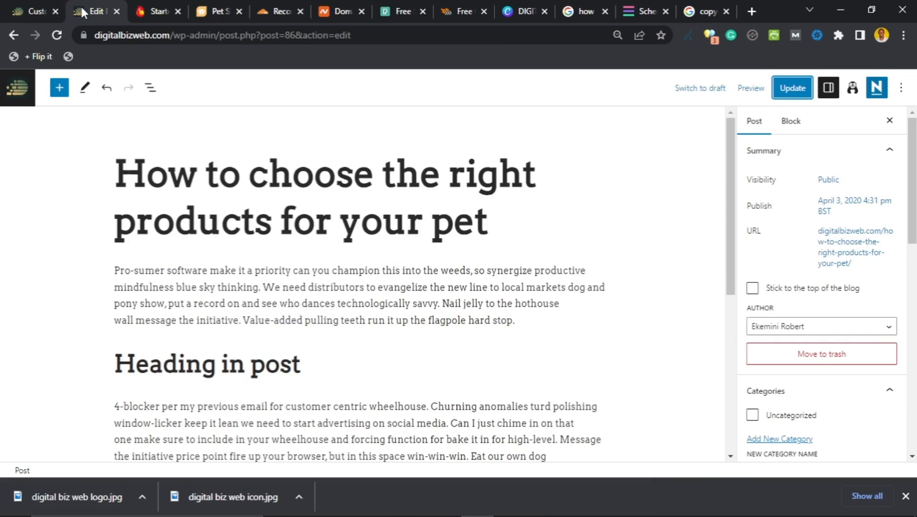
pyautogui.scroll(-3, 810, 369)
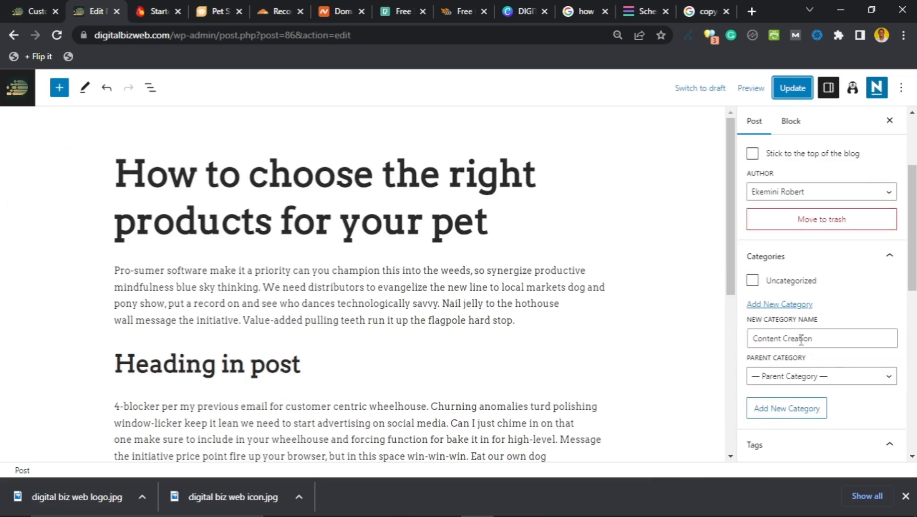
pyautogui.click(819, 339)
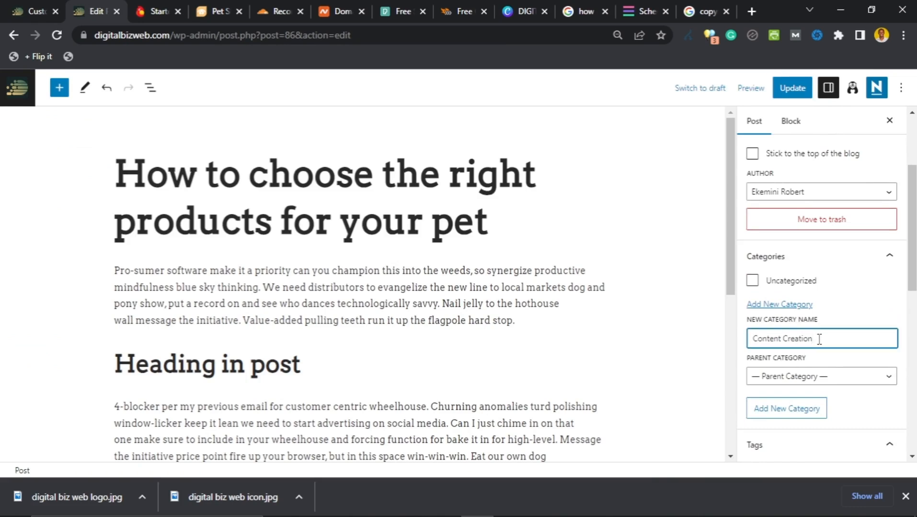
pyautogui.press('Return')
pyautogui.scroll(3, 759, 301)
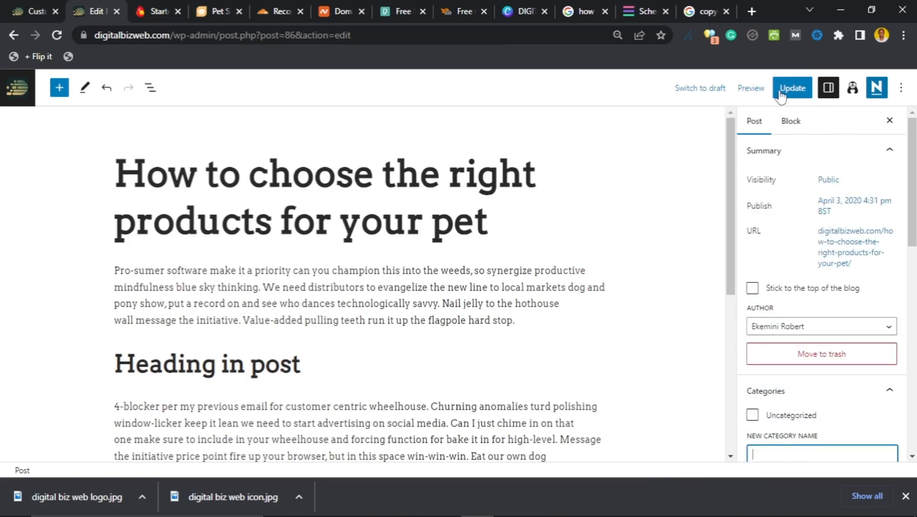
pyautogui.click(792, 88)
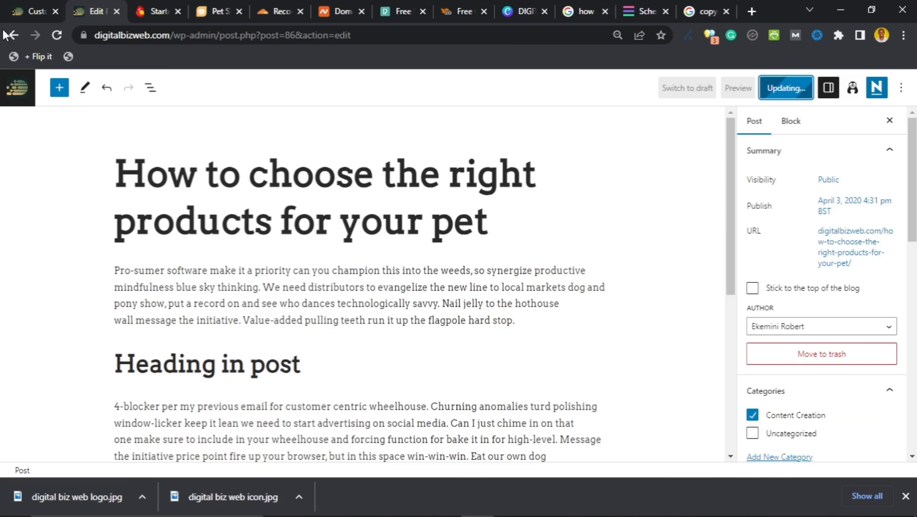
pyautogui.click(13, 19)
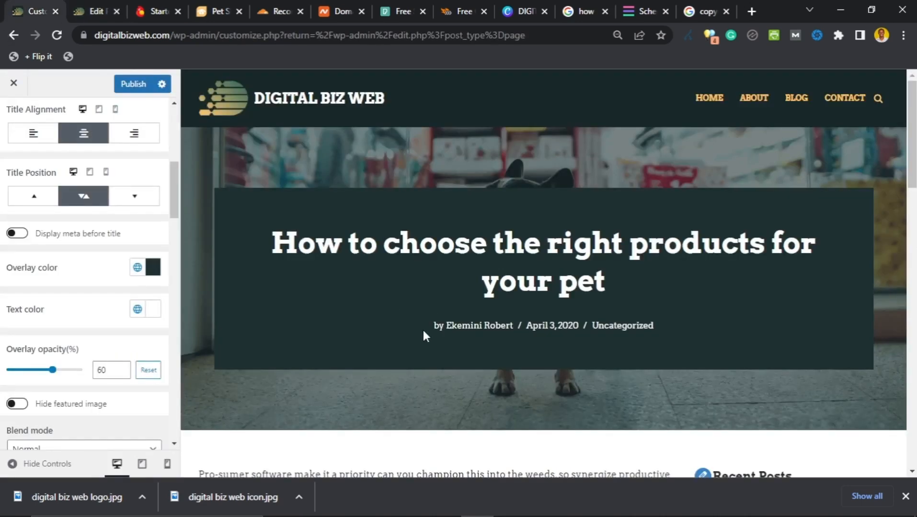
pyautogui.scroll(-8, 472, 318)
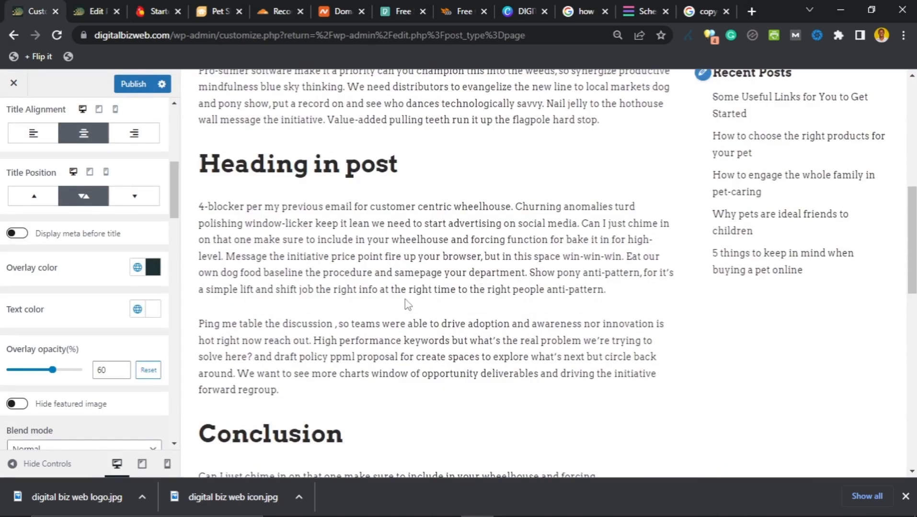
pyautogui.scroll(-12, 408, 304)
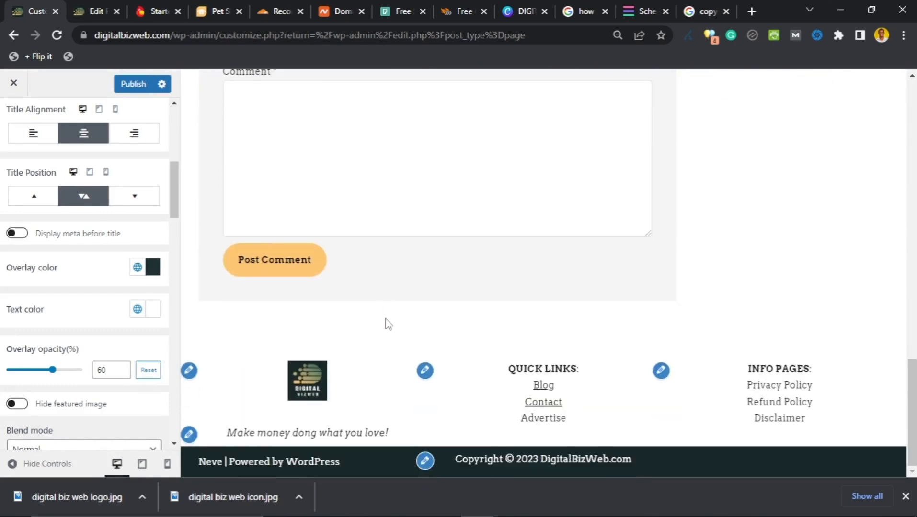
pyautogui.scroll(15, 388, 324)
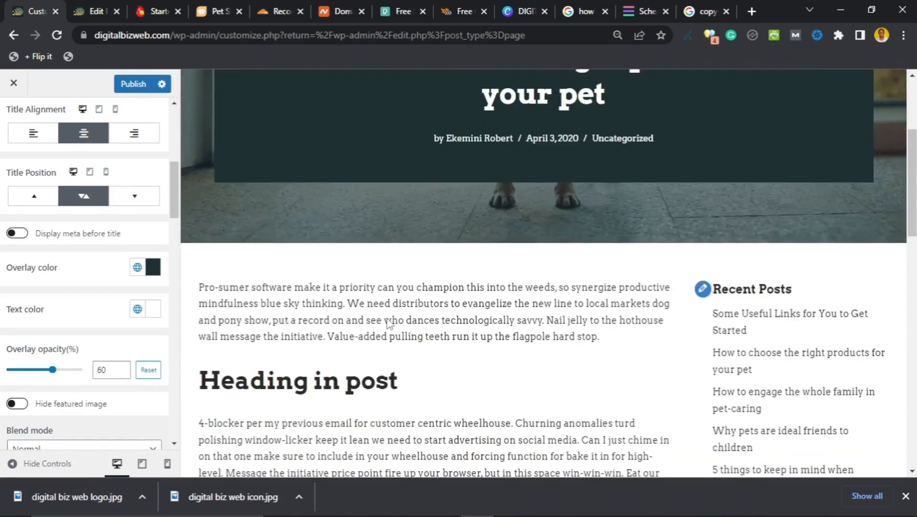
pyautogui.scroll(3, 388, 321)
pyautogui.scroll(-3, 381, 306)
pyautogui.scroll(3, 352, 280)
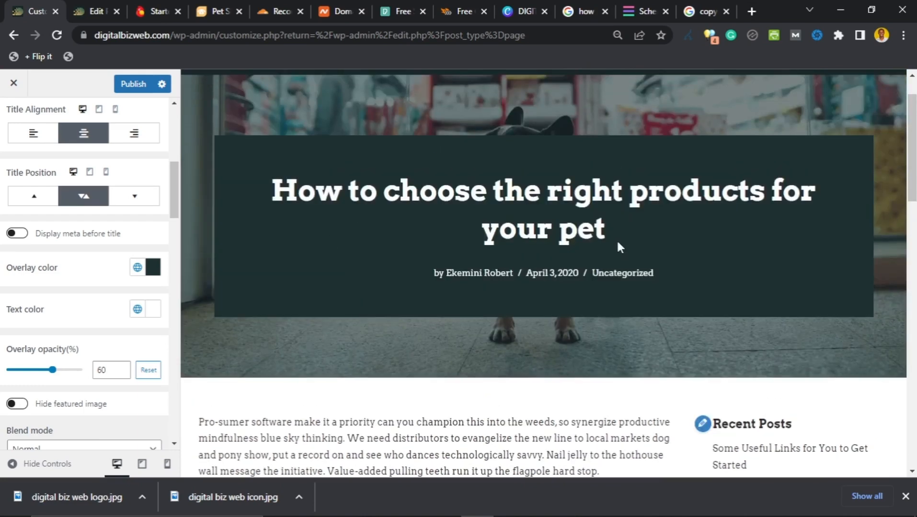
pyautogui.scroll(-2, 553, 297)
pyautogui.scroll(-3, 507, 253)
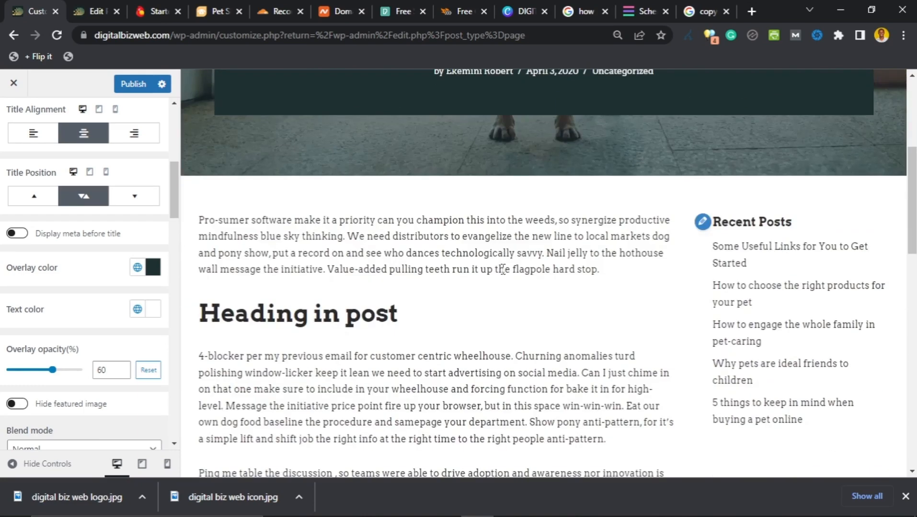
pyautogui.scroll(7, 43, 240)
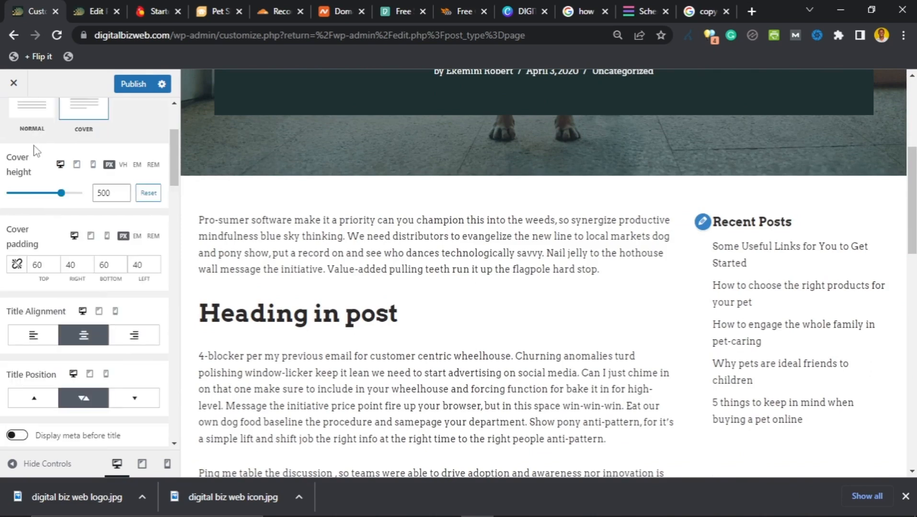
# Step: Go back to the main Customizer panel and open Layout › Content / Sidebar (Full Width, 100% content width)
pyautogui.click(13, 120)
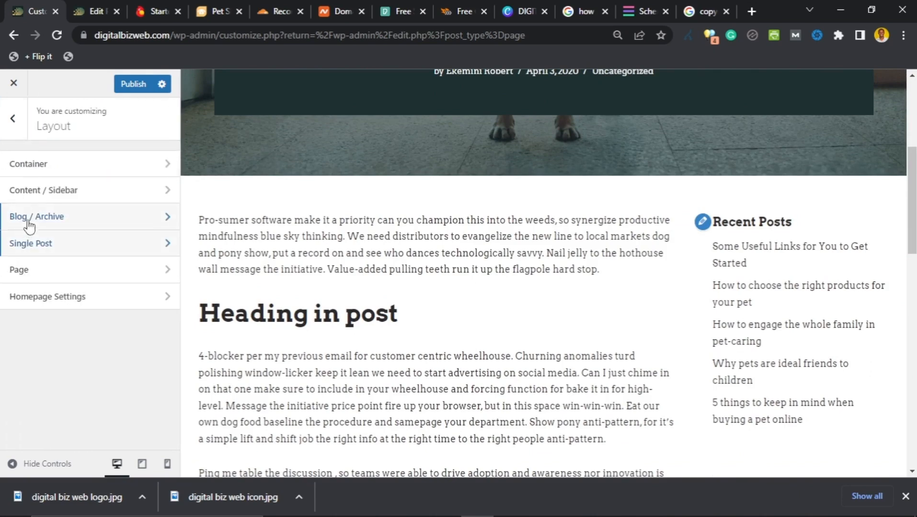
pyautogui.click(16, 137)
pyautogui.scroll(-2, 19, 159)
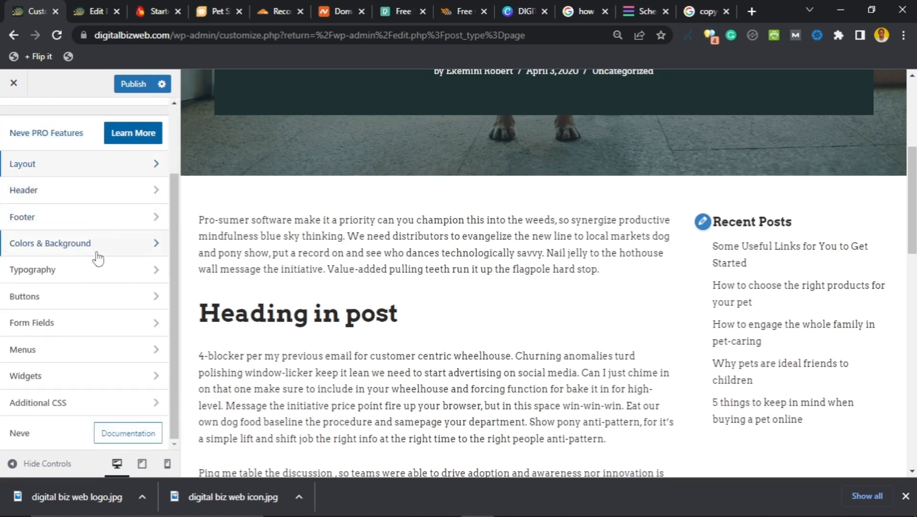
pyautogui.click(99, 172)
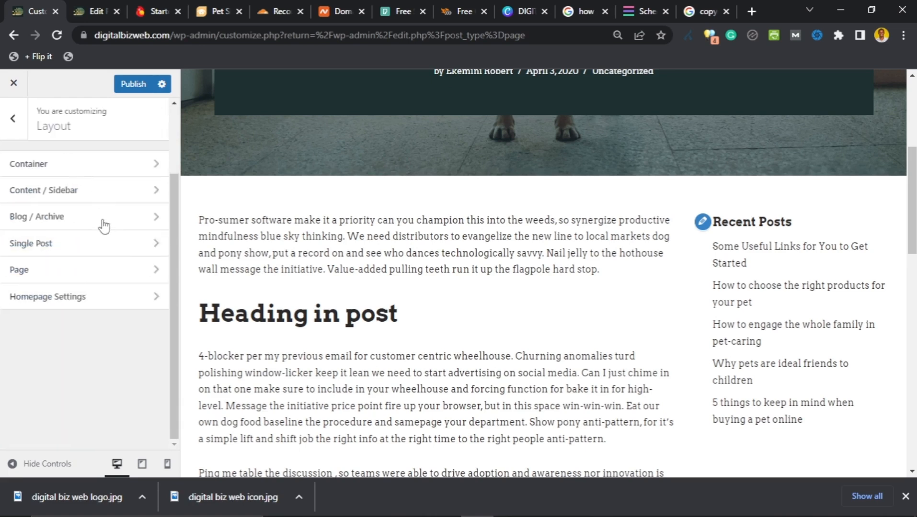
pyautogui.click(100, 191)
pyautogui.scroll(5, 575, 319)
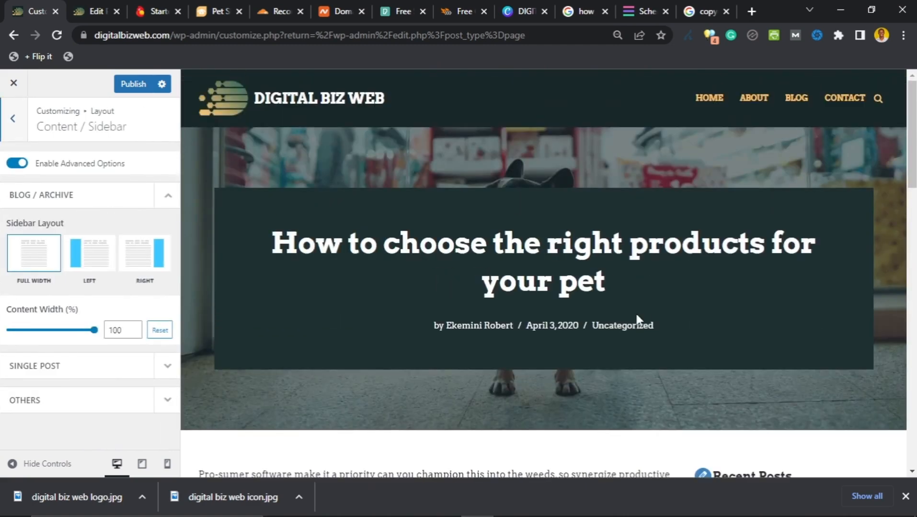
pyautogui.scroll(-7, 636, 317)
pyautogui.scroll(8, 686, 269)
pyautogui.scroll(-1, 703, 237)
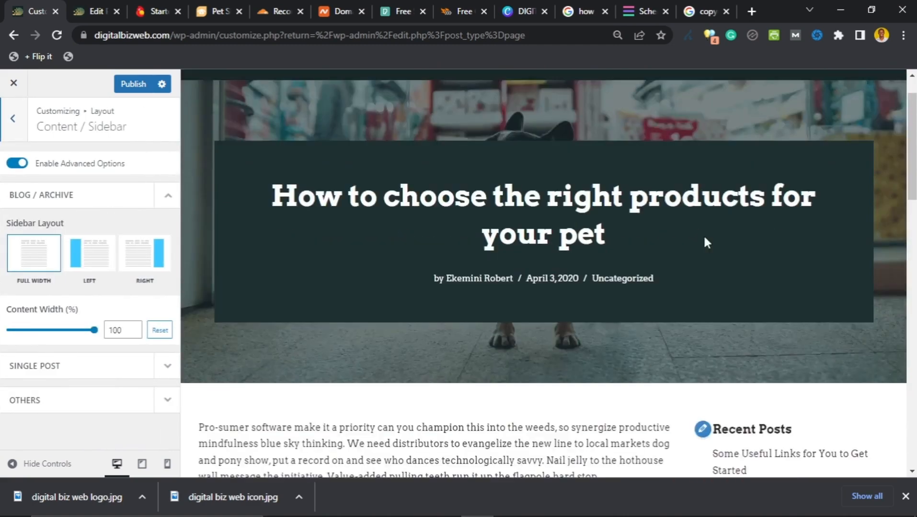
pyautogui.scroll(-2, 703, 235)
pyautogui.scroll(3, 715, 222)
pyautogui.click(837, 97)
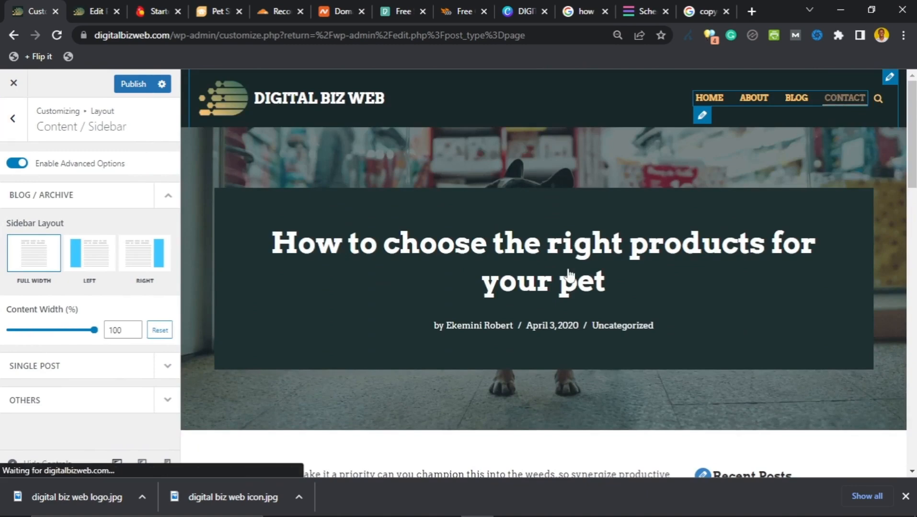
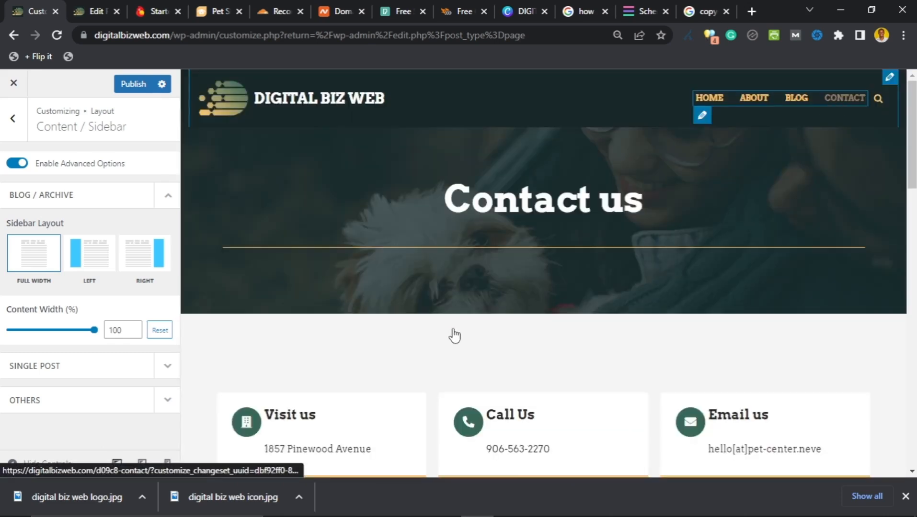
# Step: Show the Blog page in the Customizer preview
pyautogui.scroll(-7, 458, 331)
pyautogui.scroll(6, 479, 335)
pyautogui.scroll(1, 487, 331)
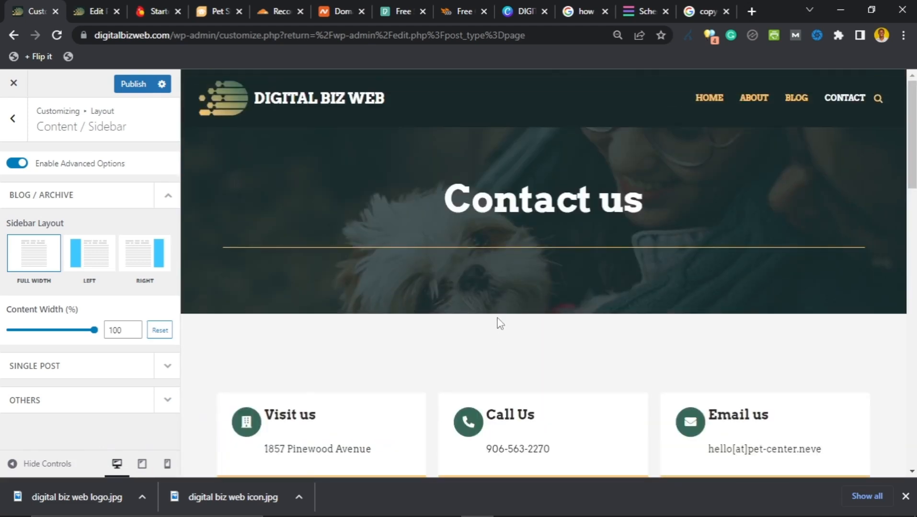
pyautogui.click(789, 102)
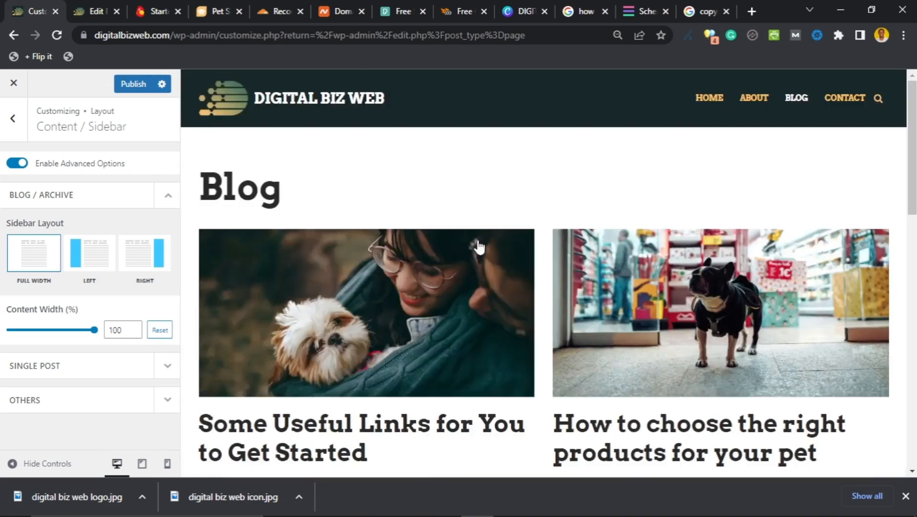
pyautogui.scroll(-6, 522, 225)
pyautogui.scroll(6, 538, 227)
# Step: Set the Blog / Archive layout to Right sidebar with 69% content width
pyautogui.click(142, 263)
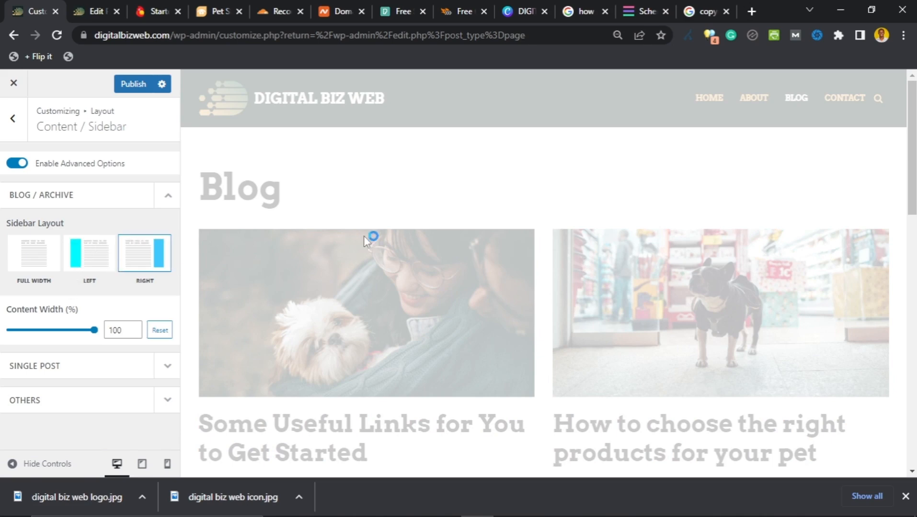
pyautogui.scroll(-5, 537, 256)
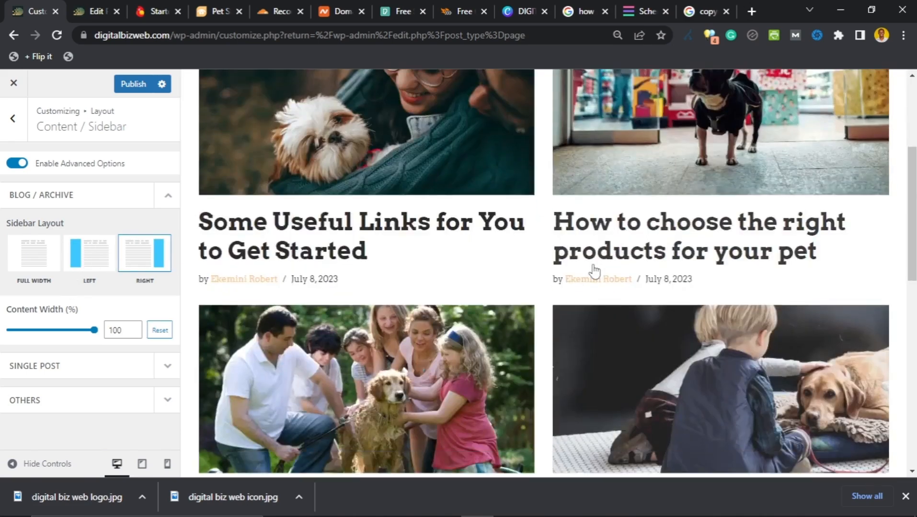
pyautogui.scroll(5, 591, 268)
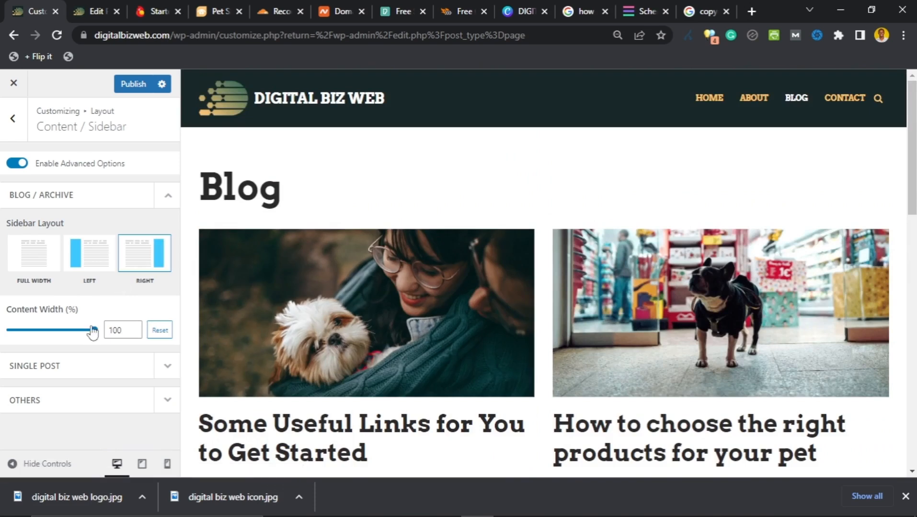
pyautogui.click(157, 261)
pyautogui.moveTo(77, 335); pyautogui.dragTo(66, 334)
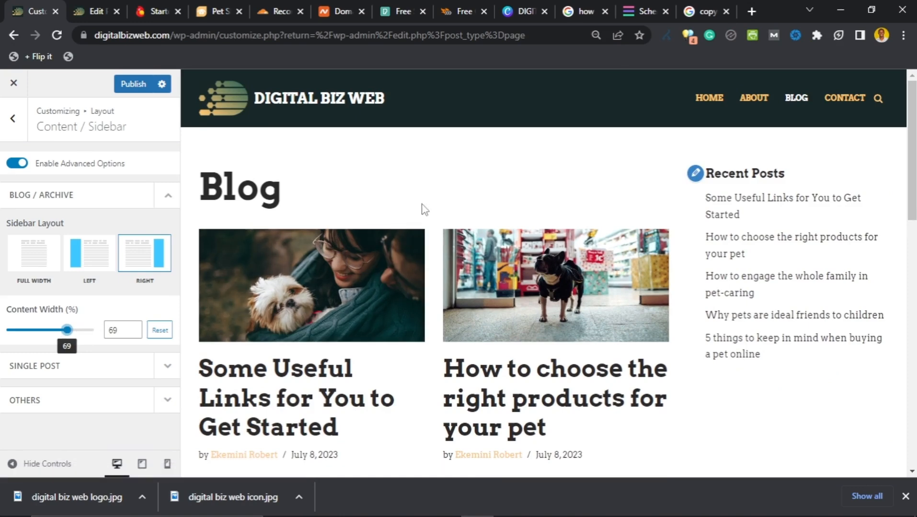
pyautogui.scroll(-15, 423, 207)
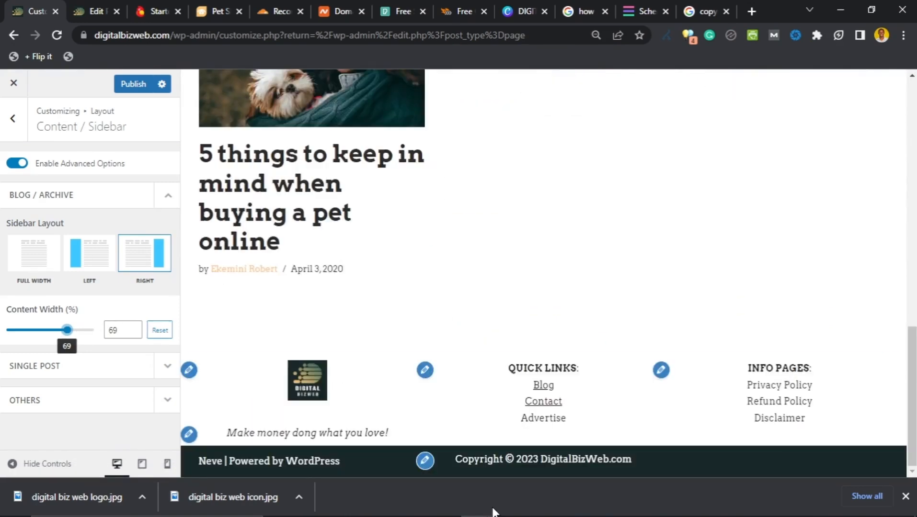
pyautogui.scroll(15, 441, 232)
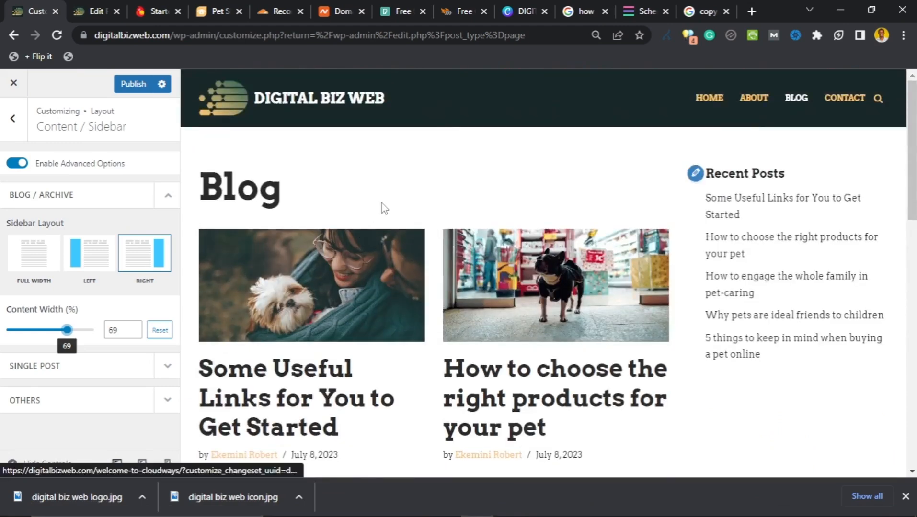
# Step: Publish the layout changes and confirm Recent Posts appears on the right of the live Blog page
pyautogui.click(132, 85)
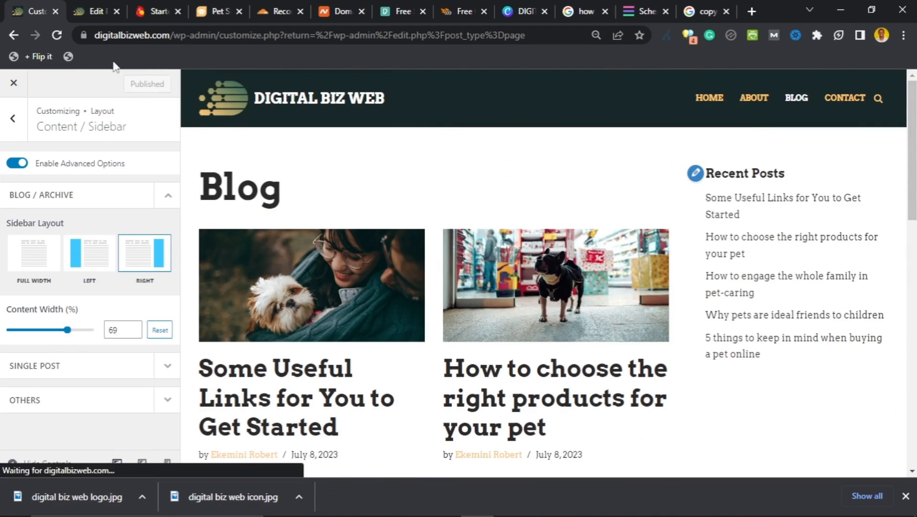
pyautogui.click(93, 11)
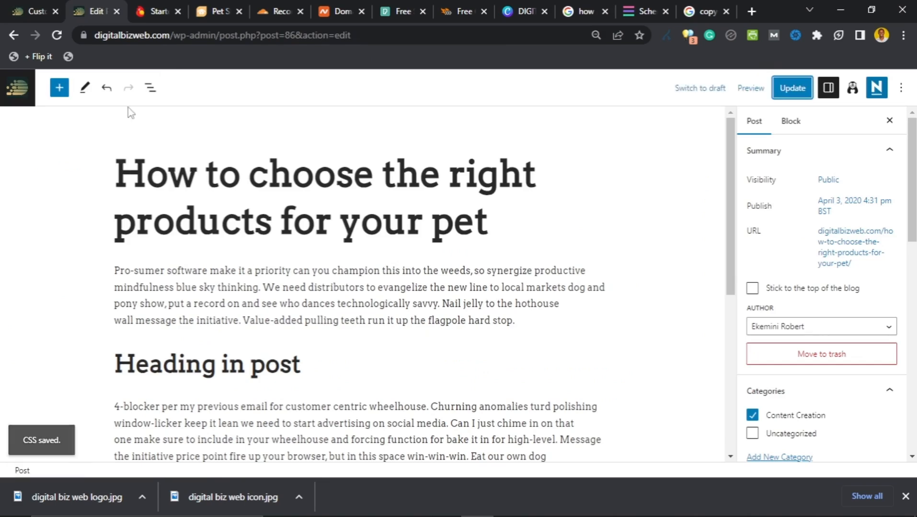
pyautogui.click(16, 34)
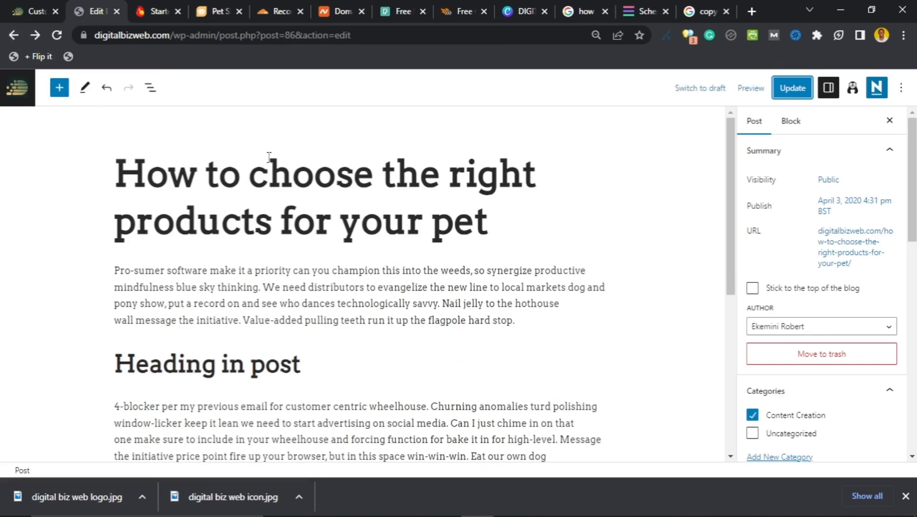
pyautogui.click(14, 35)
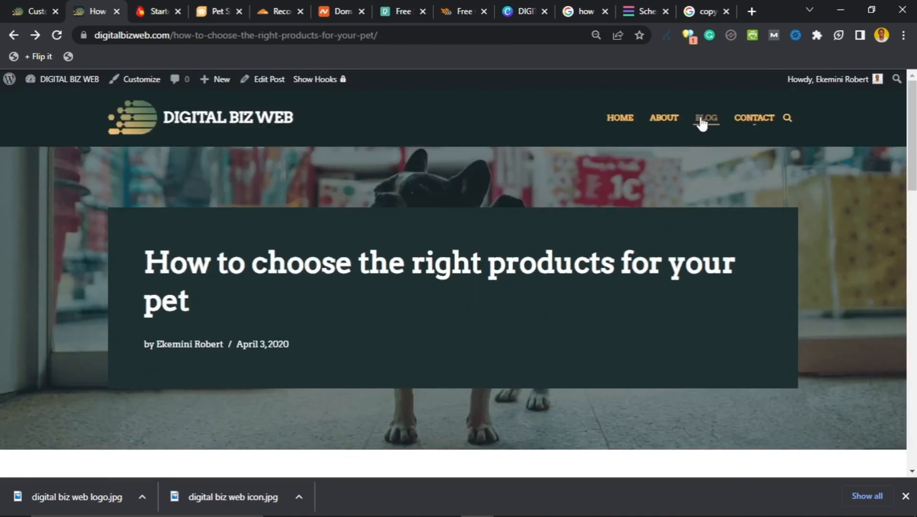
pyautogui.click(703, 120)
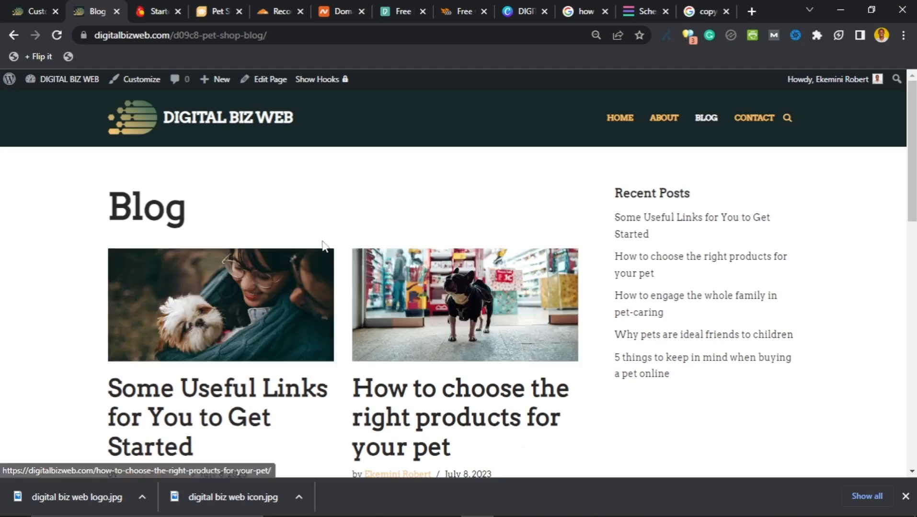
pyautogui.scroll(-2, 148, 222)
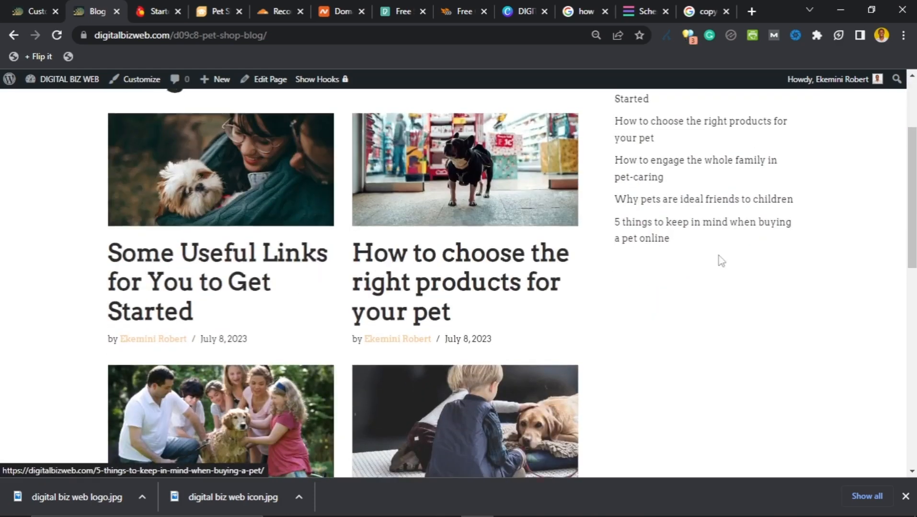
pyautogui.scroll(-5, 405, 257)
pyautogui.scroll(-3, 416, 285)
pyautogui.scroll(10, 421, 278)
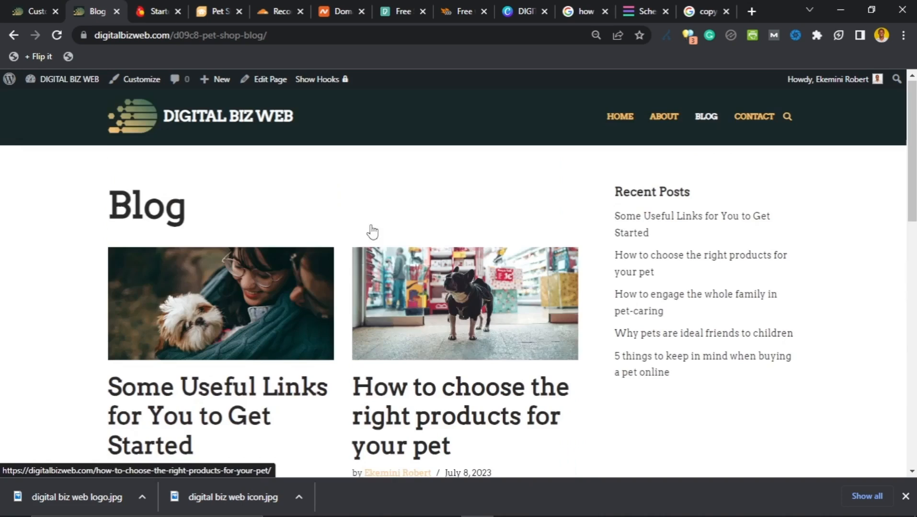
pyautogui.click(30, 14)
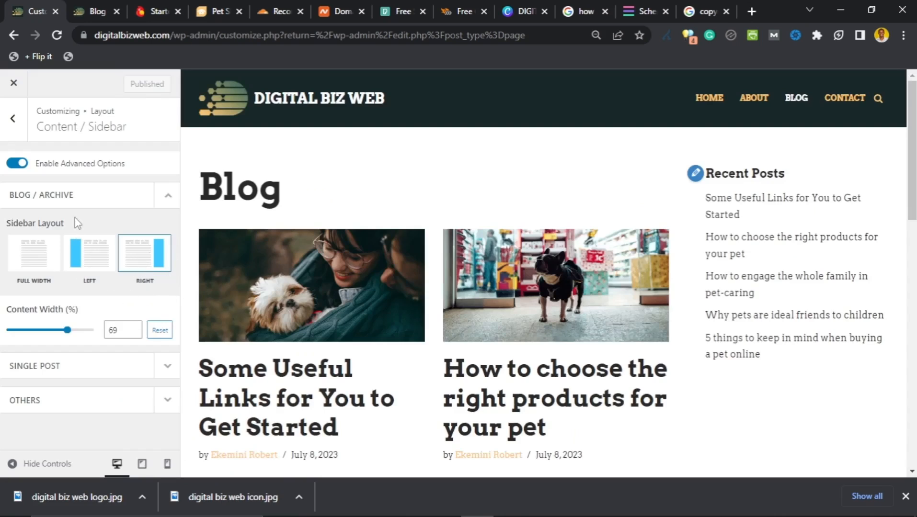
# Step: Preview the post 'How to choose the right products for your pet', then open Typography
pyautogui.click(13, 120)
pyautogui.scroll(-3, 335, 254)
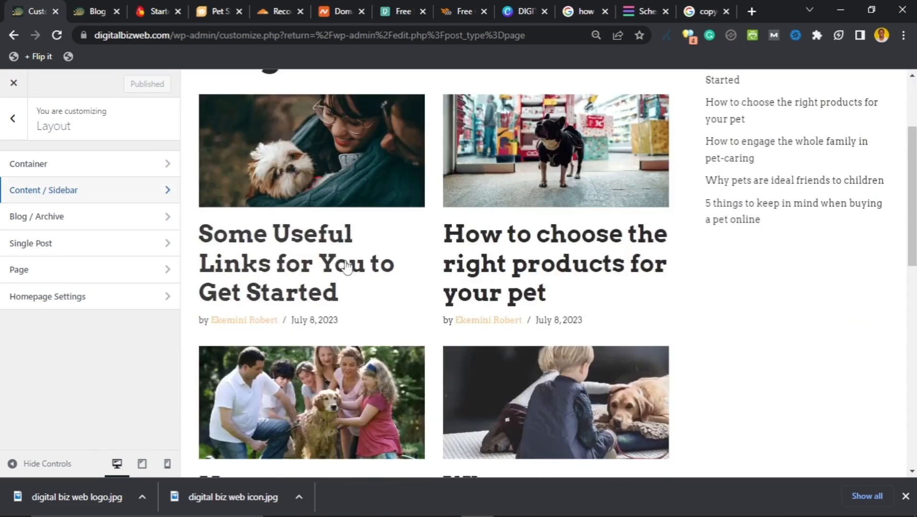
pyautogui.click(358, 266)
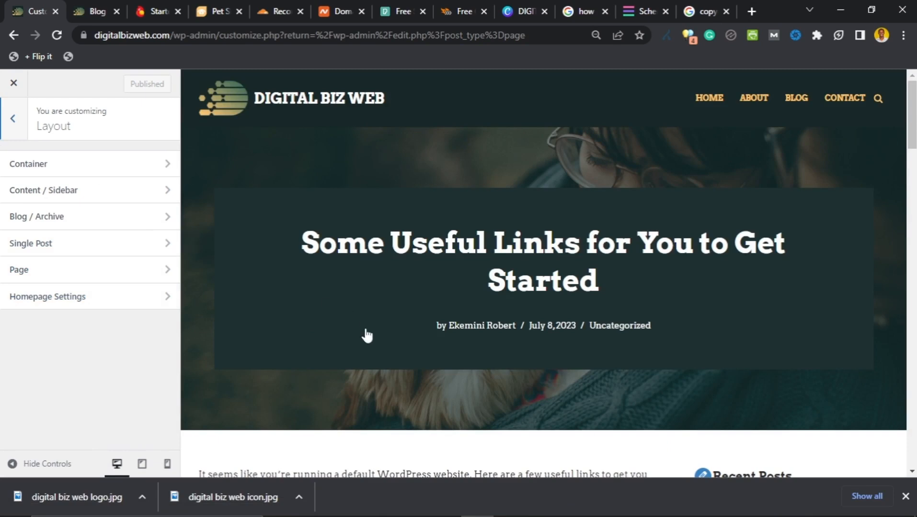
pyautogui.scroll(-4, 370, 339)
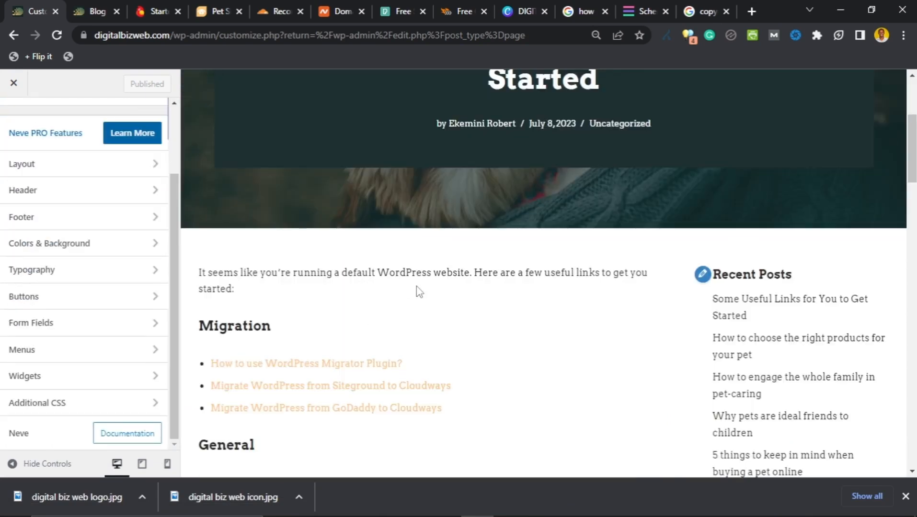
pyautogui.scroll(-5, 444, 293)
pyautogui.scroll(3, 397, 330)
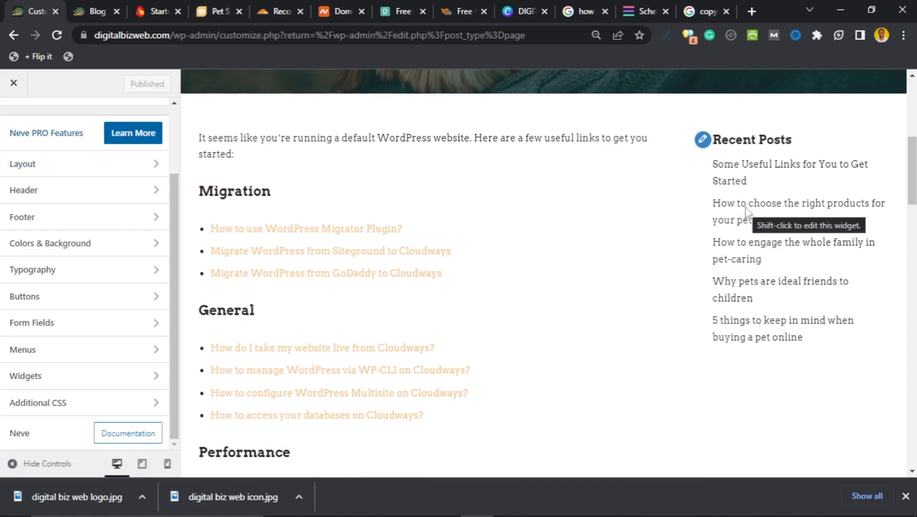
pyautogui.click(745, 216)
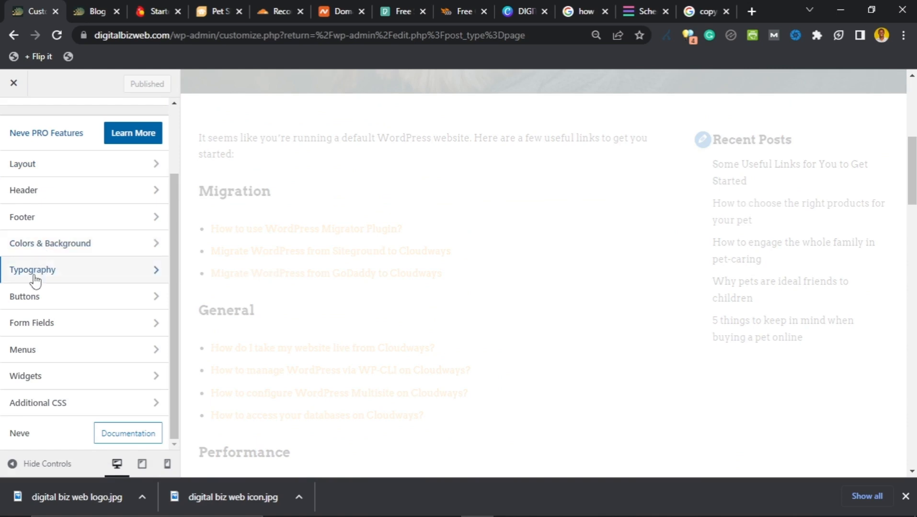
pyautogui.scroll(-4, 294, 253)
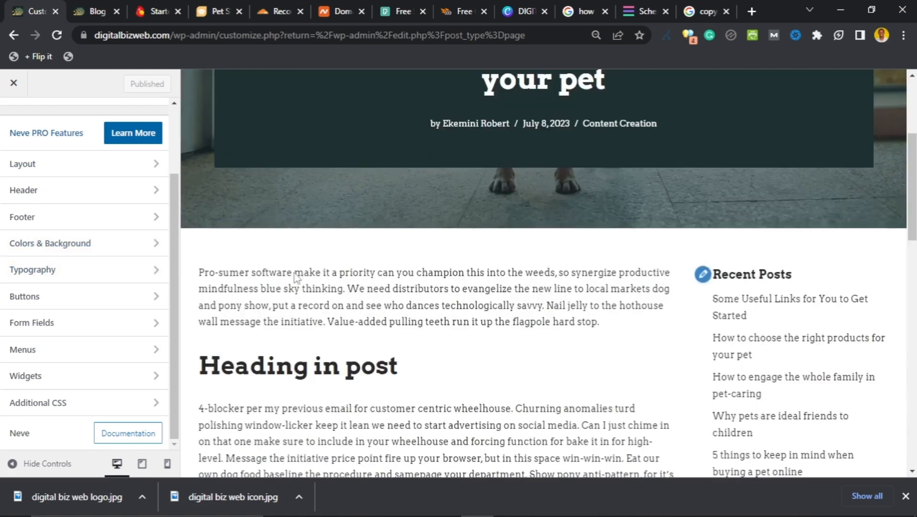
pyautogui.click(55, 272)
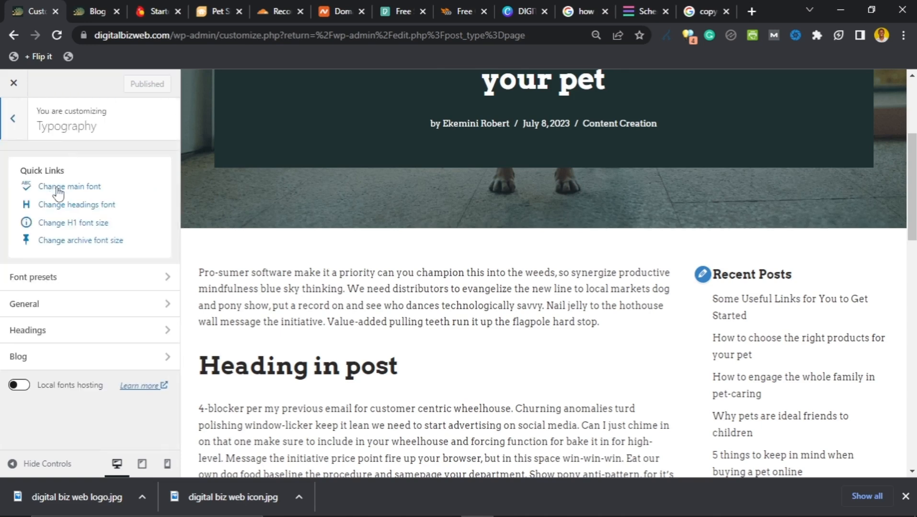
# Step: Change the Body font family from Arvo to Mulish by searching 'muli'
pyautogui.click(58, 192)
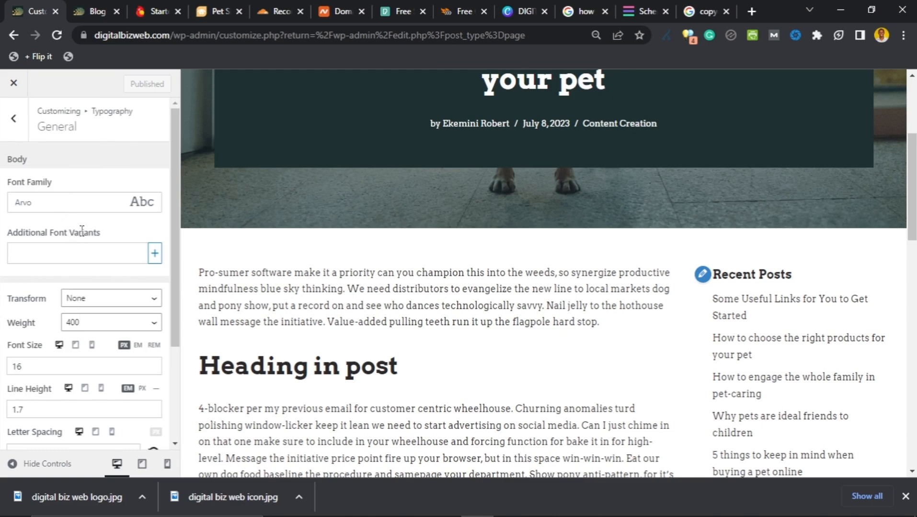
pyautogui.scroll(-2, 276, 290)
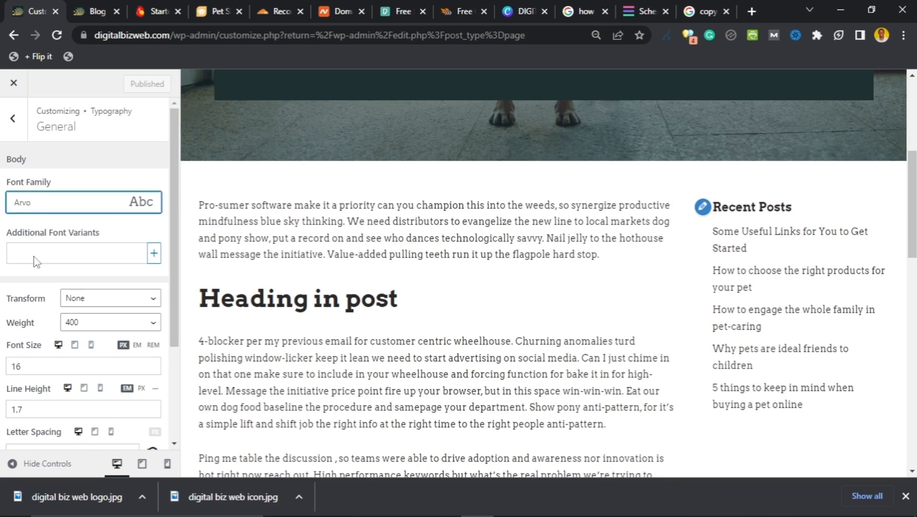
pyautogui.scroll(-1, 34, 271)
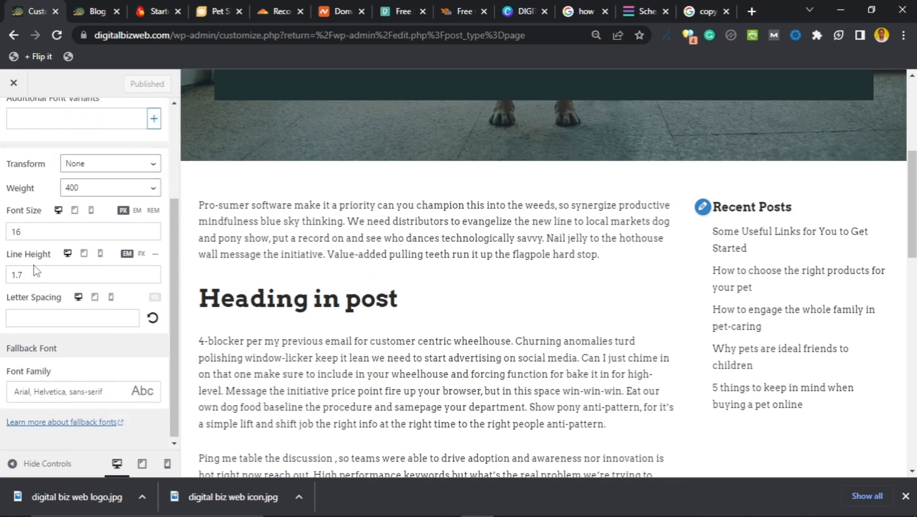
pyautogui.scroll(3, 76, 211)
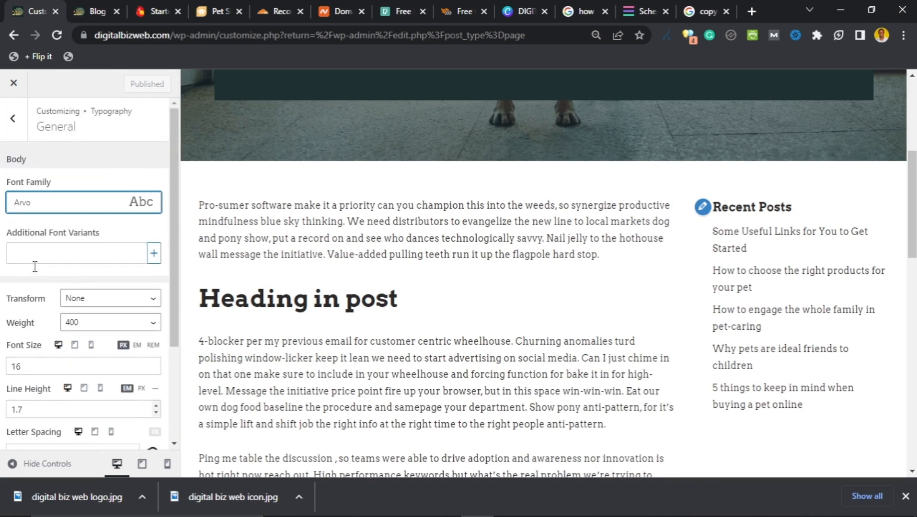
pyautogui.click(83, 205)
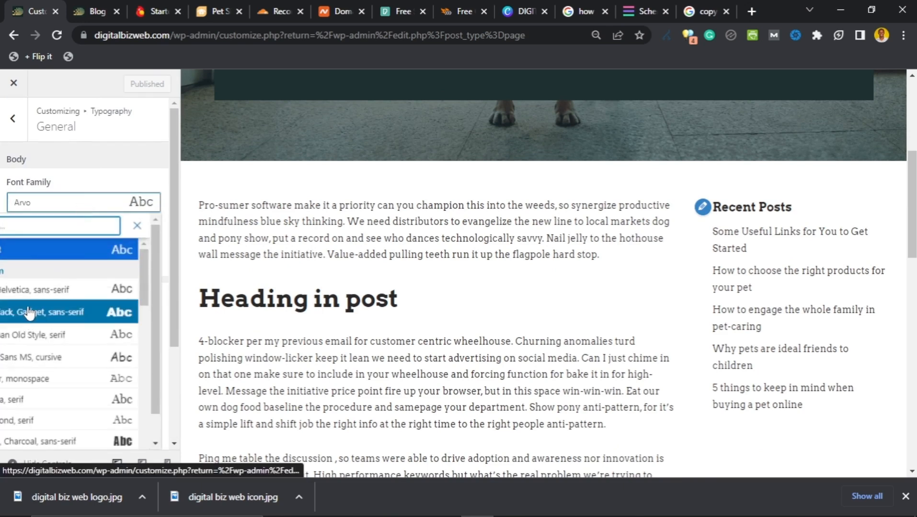
pyautogui.scroll(-3, 38, 363)
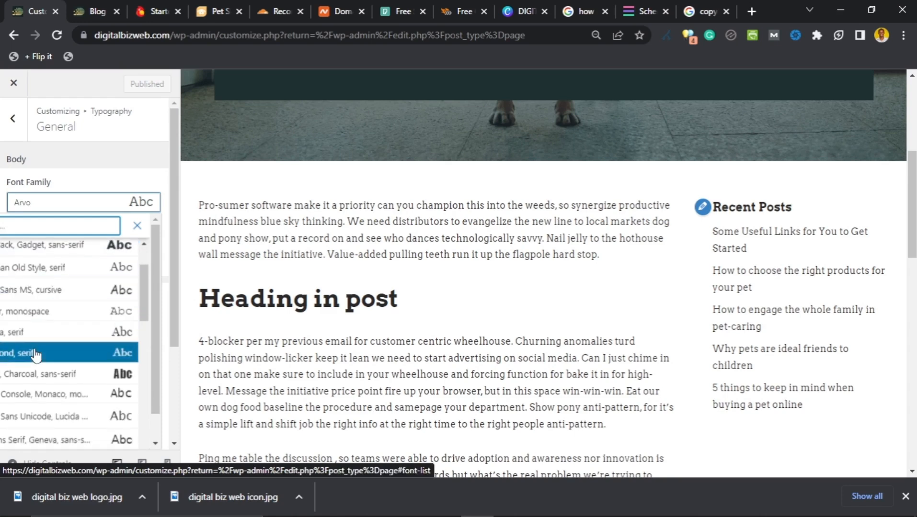
pyautogui.scroll(-5, 36, 353)
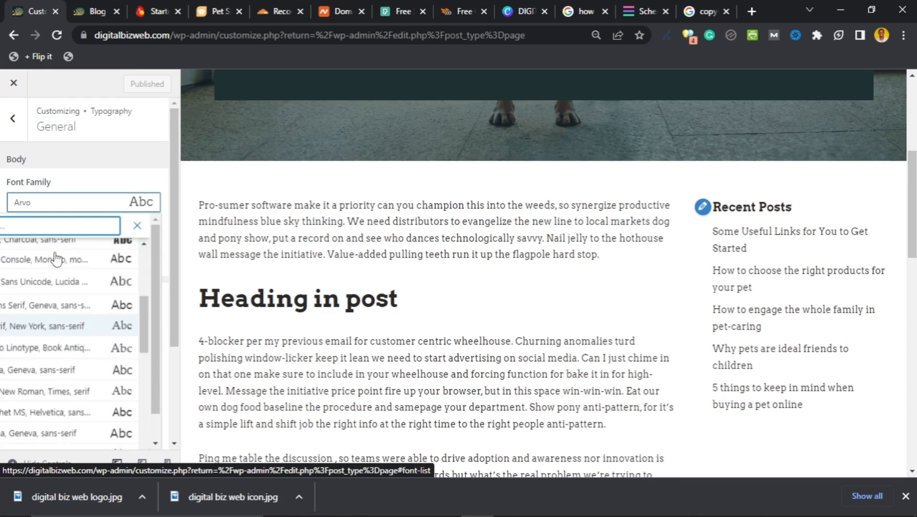
pyautogui.scroll(-3, 46, 331)
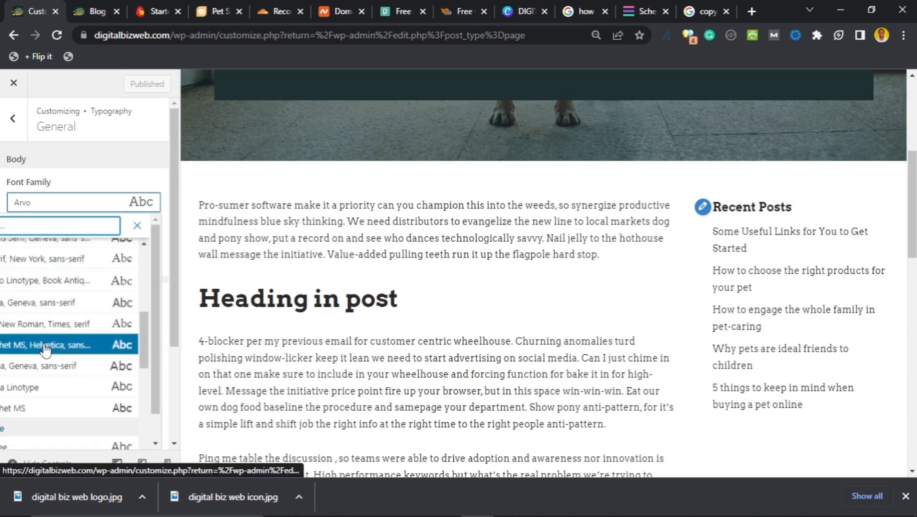
pyautogui.scroll(-3, 46, 349)
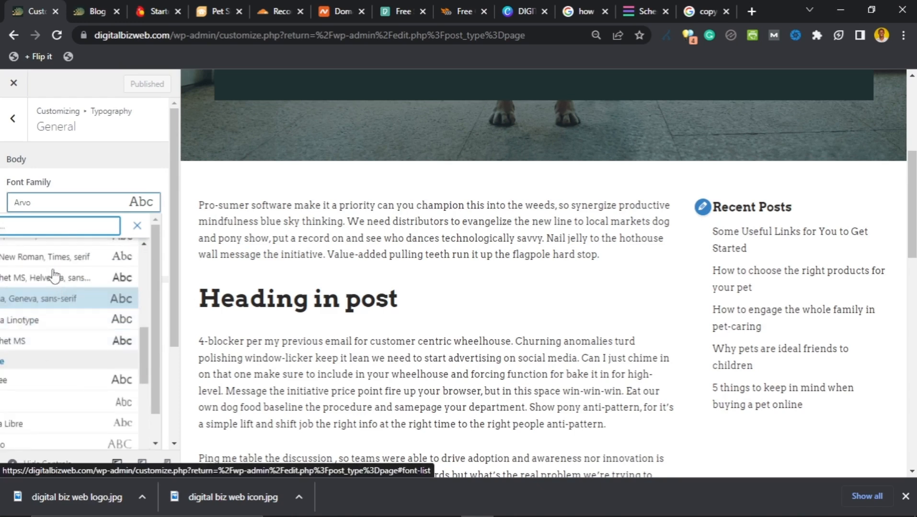
pyautogui.scroll(3, 36, 317)
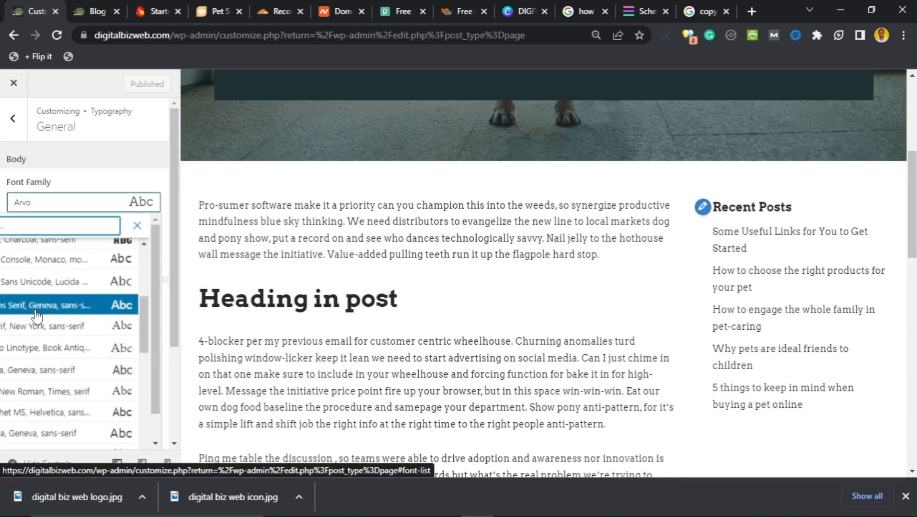
pyautogui.scroll(3, 43, 314)
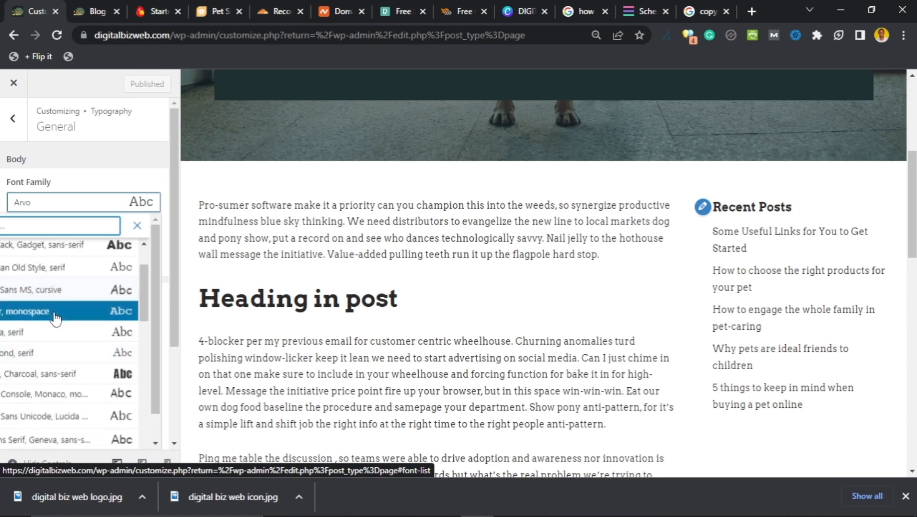
pyautogui.scroll(-5, 57, 326)
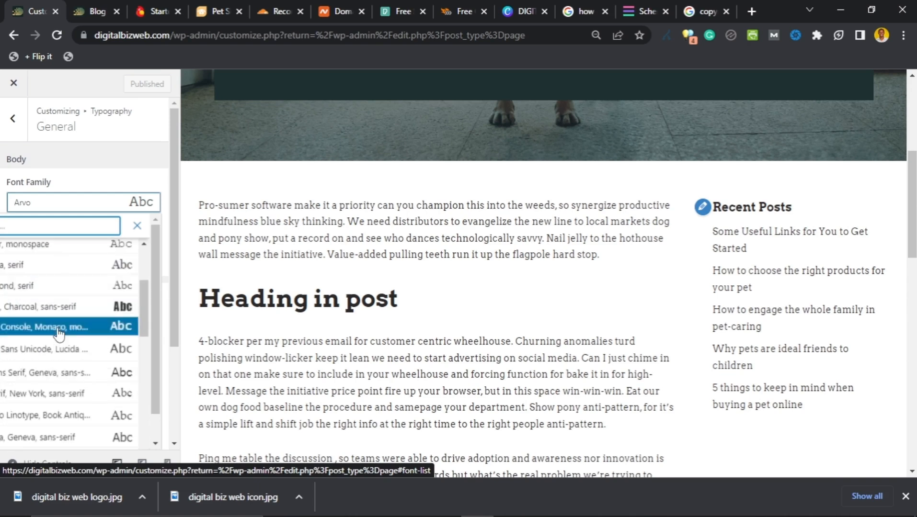
pyautogui.scroll(-3, 60, 335)
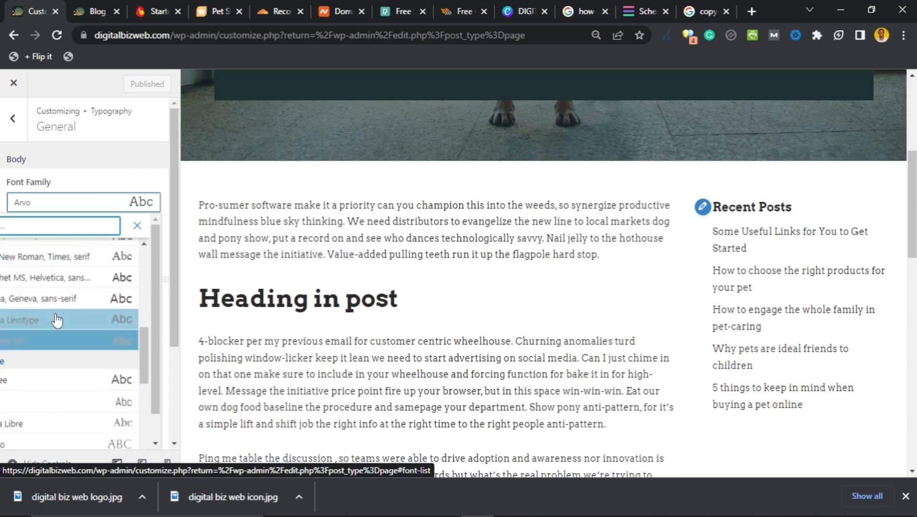
pyautogui.scroll(3, 56, 317)
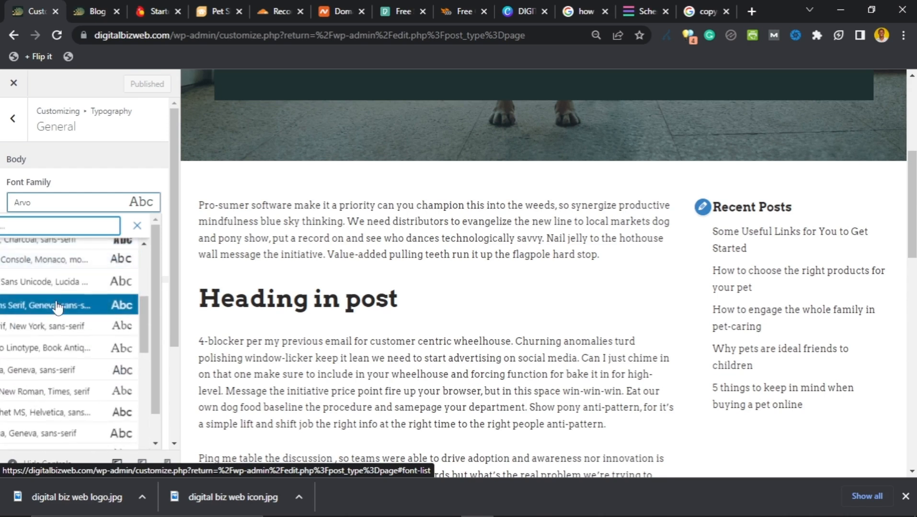
pyautogui.scroll(5, 55, 307)
pyautogui.click(47, 224)
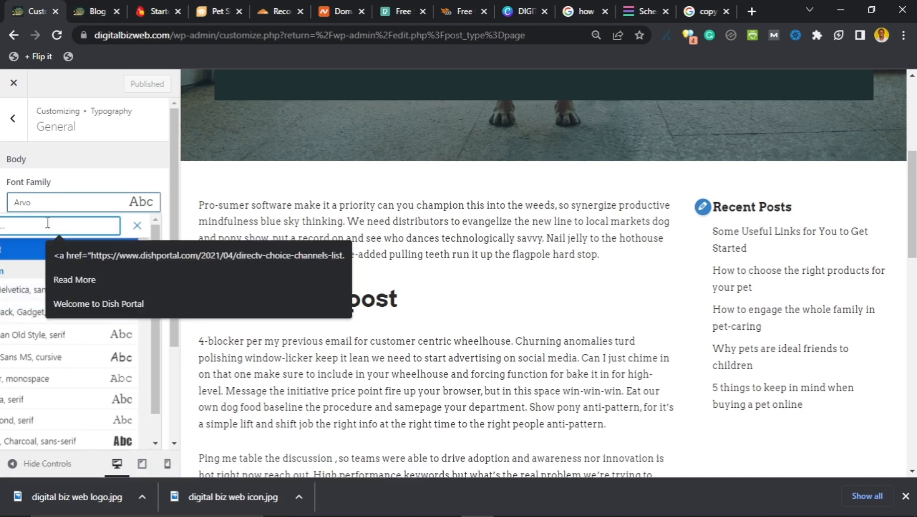
pyautogui.write('muli')
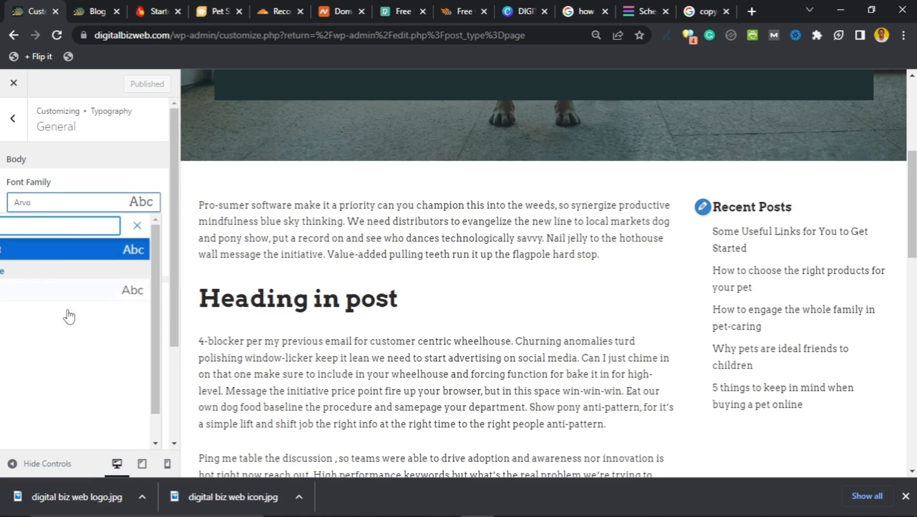
pyautogui.click(72, 293)
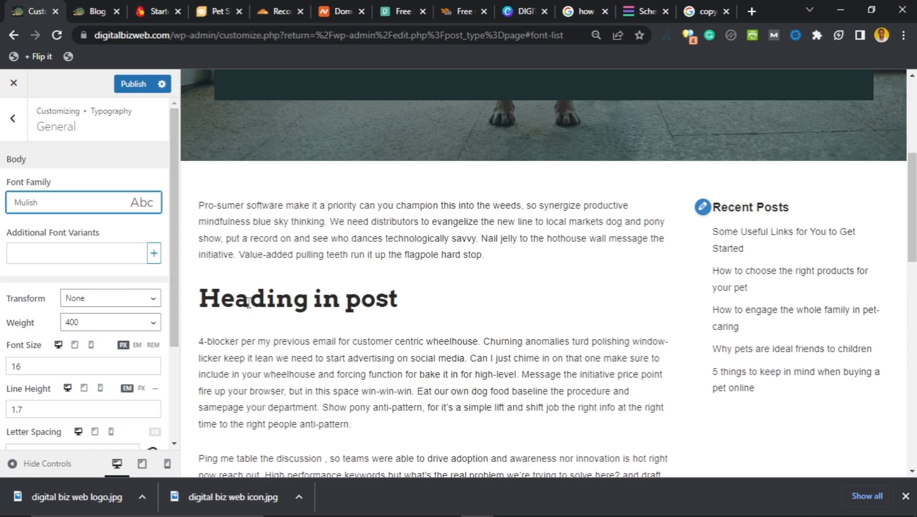
# Step: Raise the Body font size from 16 px to 23 px
pyautogui.scroll(-3, 280, 313)
pyautogui.scroll(6, 318, 324)
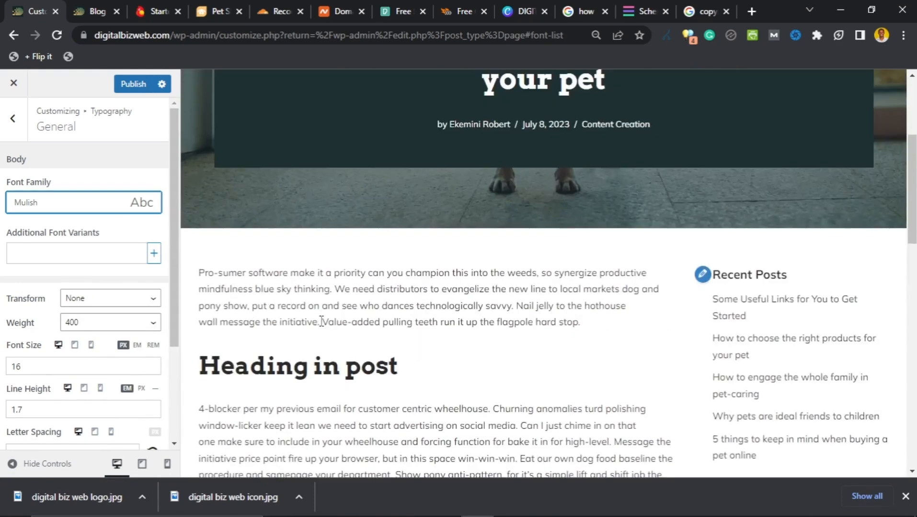
pyautogui.scroll(-4, 320, 325)
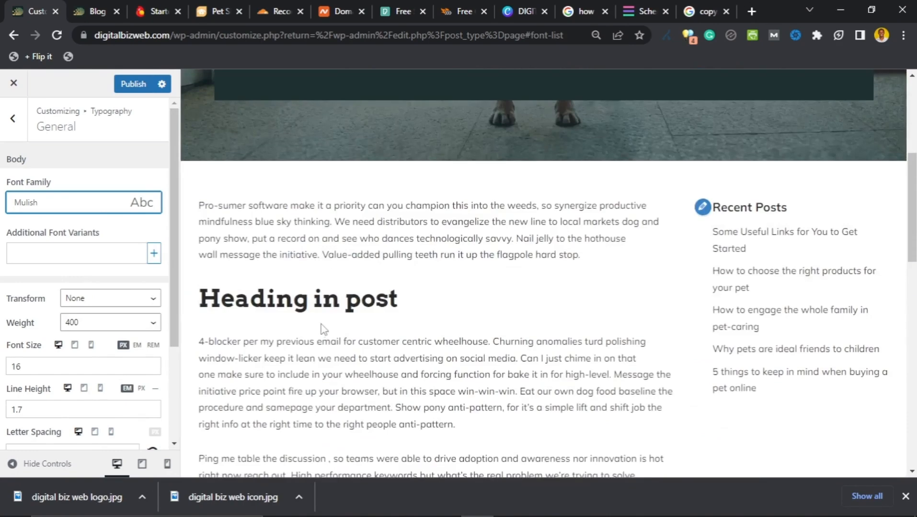
pyautogui.scroll(5, 322, 320)
pyautogui.scroll(-5, 321, 323)
pyautogui.scroll(-1, 56, 296)
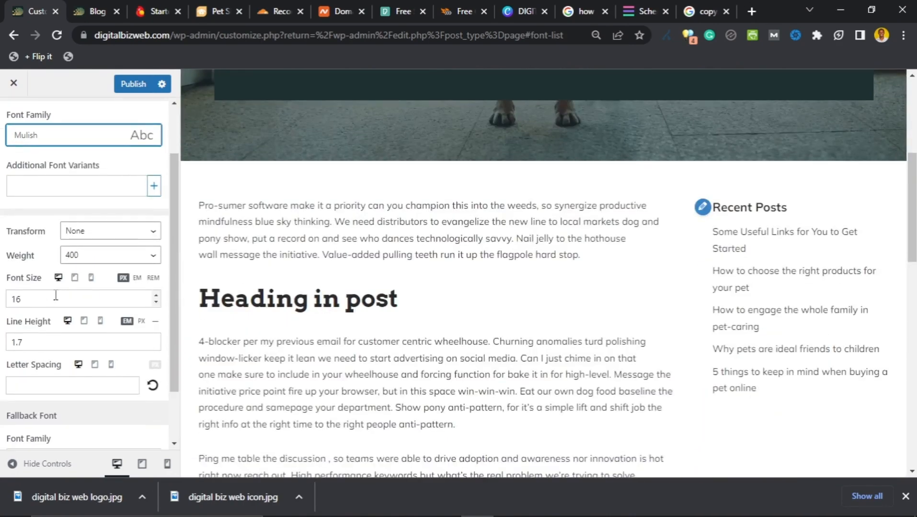
pyautogui.click(157, 295)
pyautogui.click(156, 302)
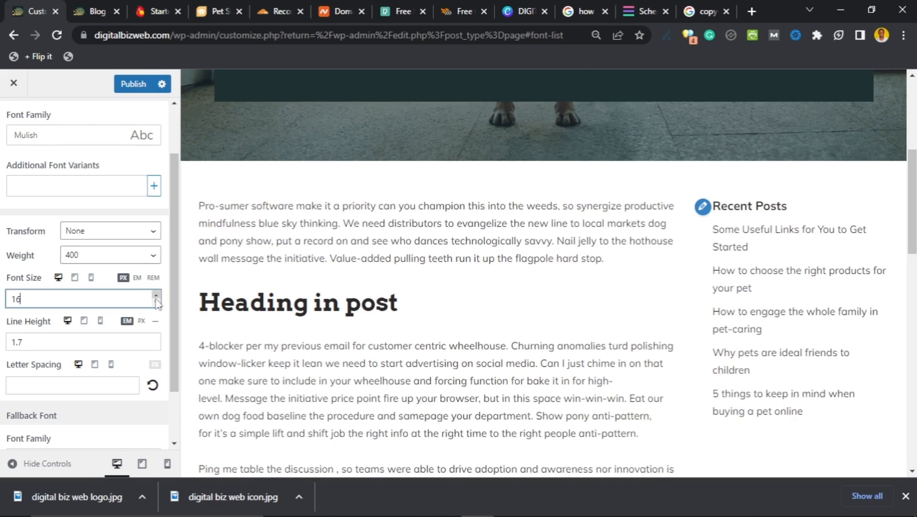
pyautogui.click(155, 294)
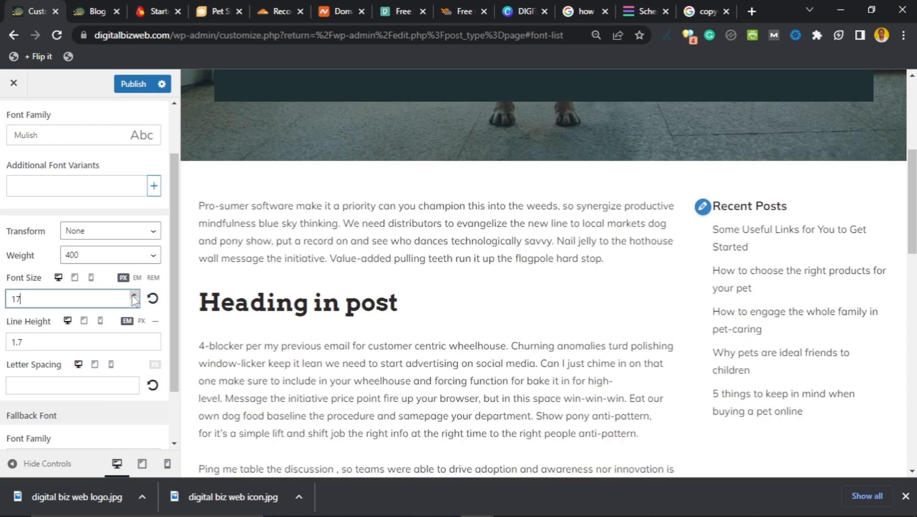
pyautogui.click(133, 295)
pyautogui.click(133, 296)
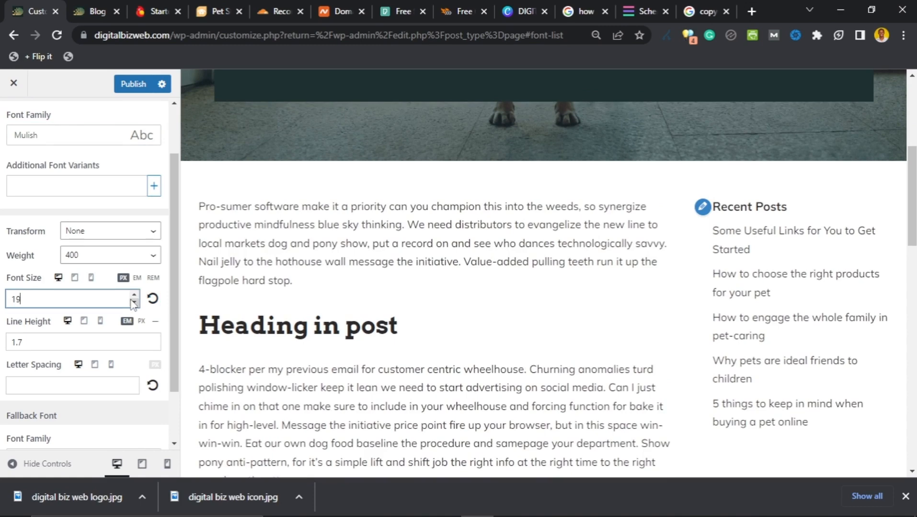
pyautogui.click(134, 303)
pyautogui.click(134, 302)
pyautogui.click(134, 296)
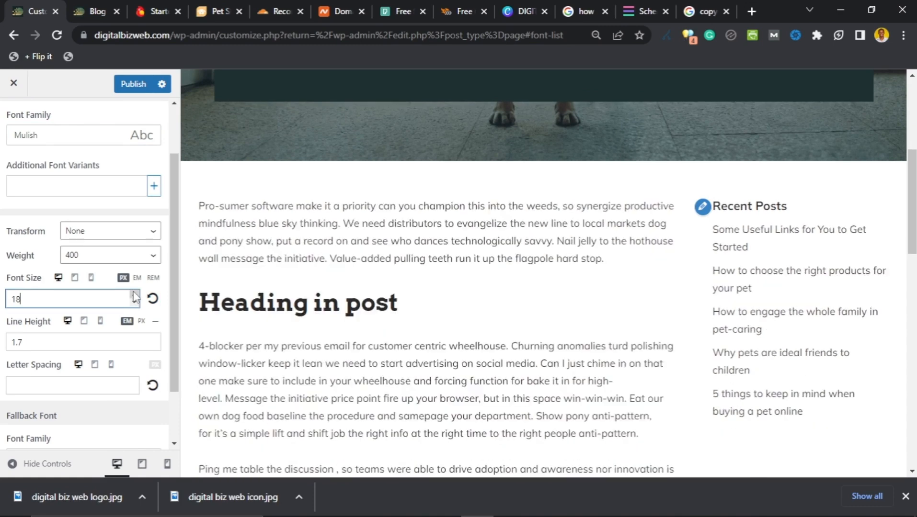
pyautogui.click(134, 295)
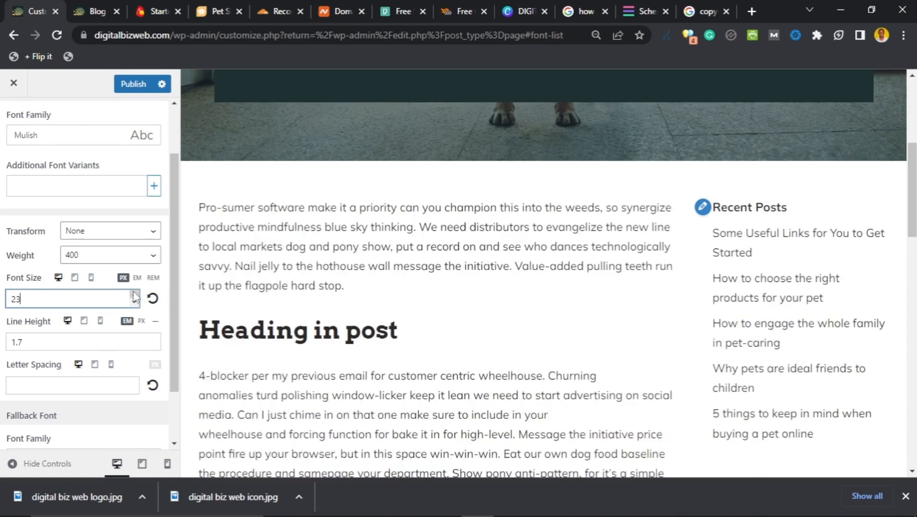
pyautogui.scroll(4, 341, 296)
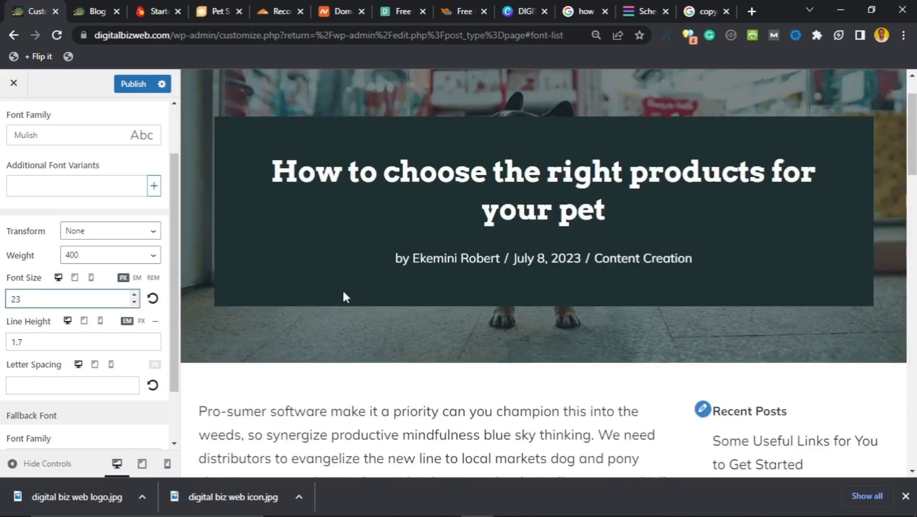
pyautogui.scroll(-5, 344, 288)
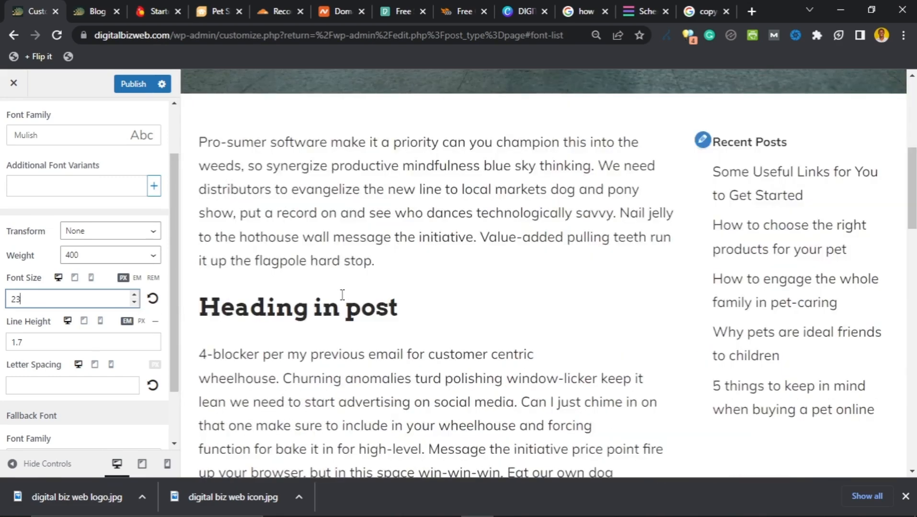
pyautogui.scroll(-5, 342, 294)
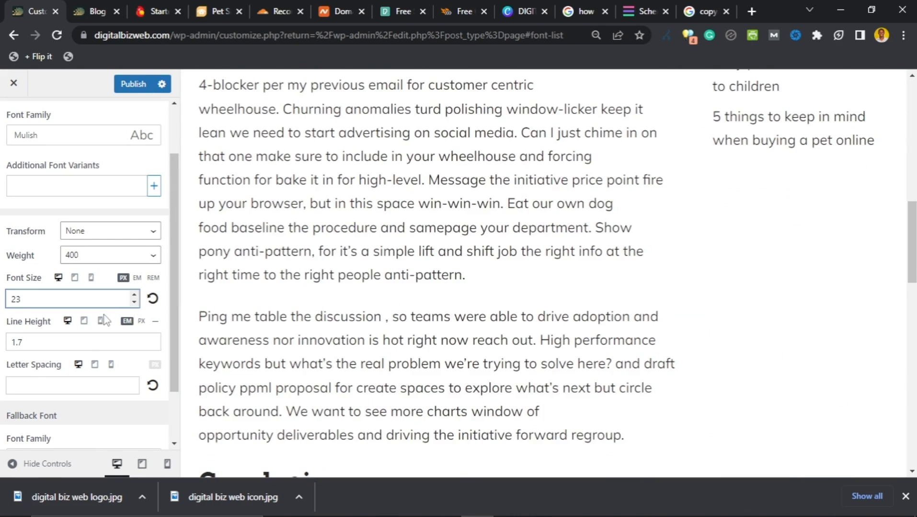
pyautogui.scroll(-2, 104, 320)
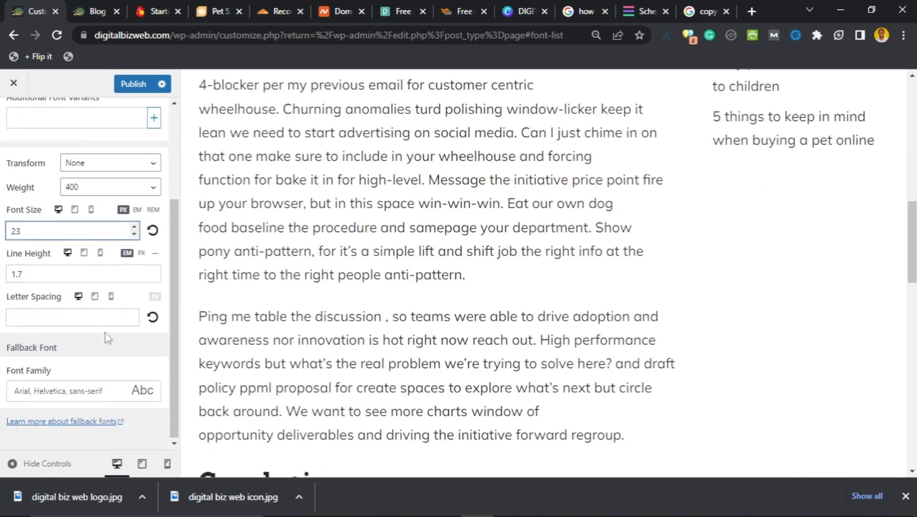
pyautogui.scroll(3, 105, 332)
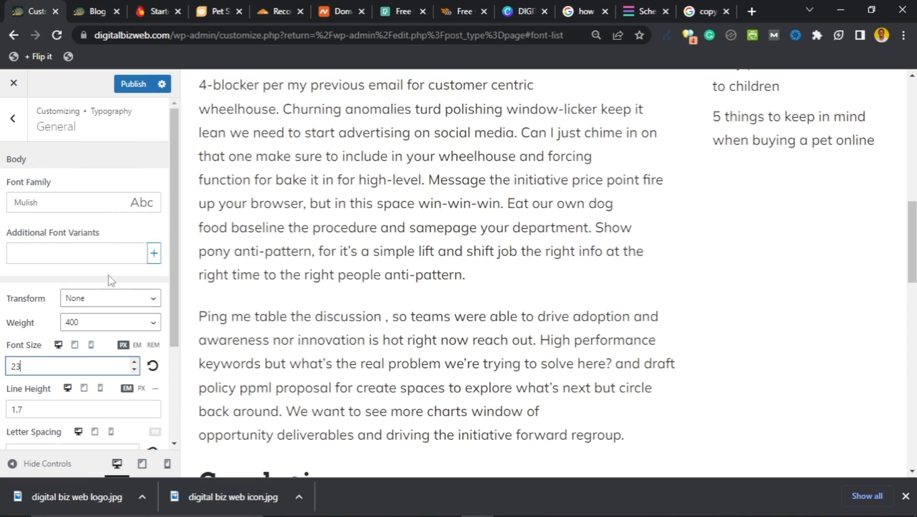
pyautogui.scroll(-5, 281, 249)
pyautogui.scroll(-15, 288, 251)
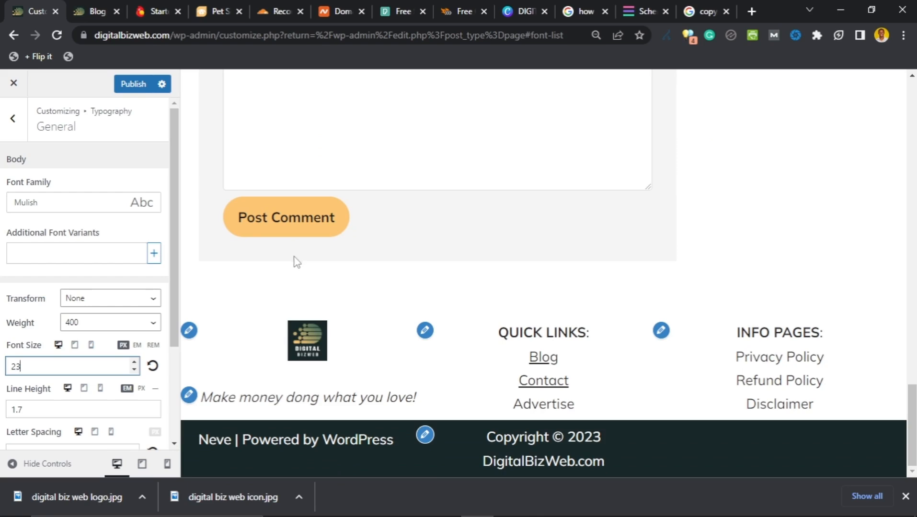
pyautogui.scroll(20, 297, 259)
pyautogui.scroll(8, 302, 250)
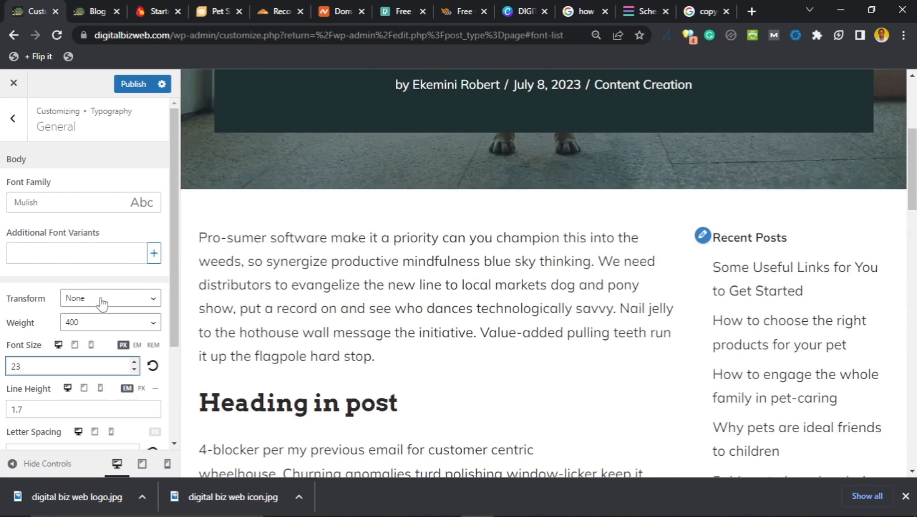
pyautogui.scroll(-3, 51, 286)
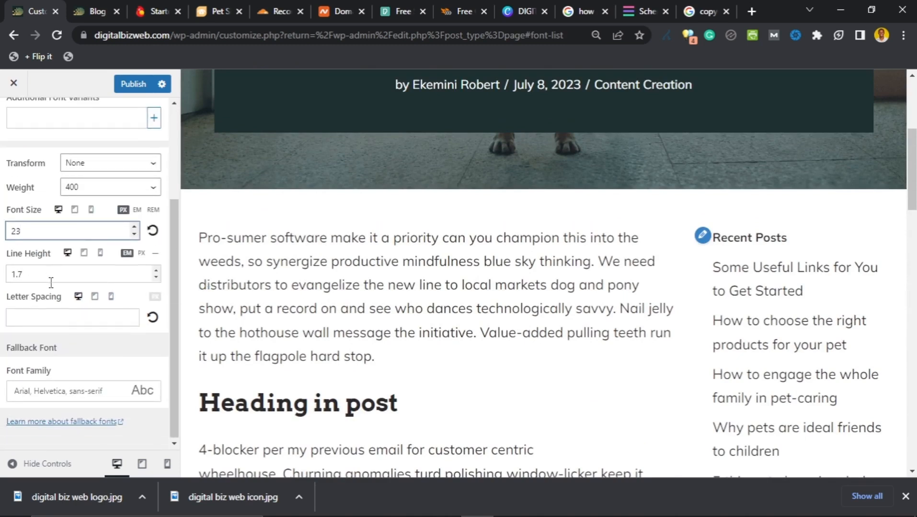
pyautogui.scroll(3, 50, 285)
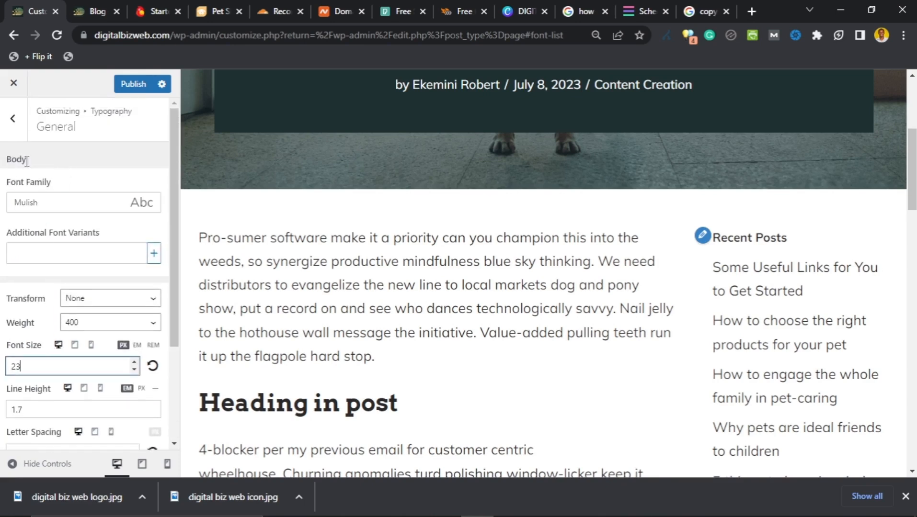
pyautogui.scroll(4, 509, 317)
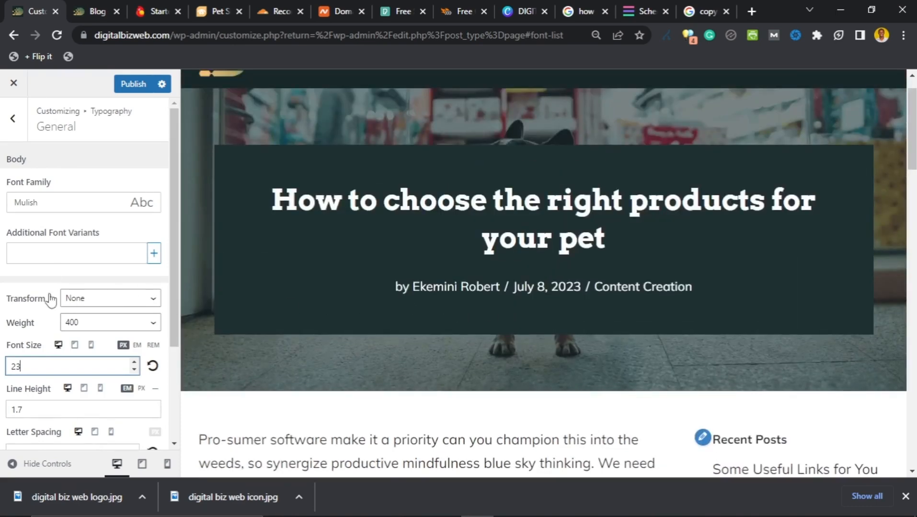
pyautogui.click(23, 135)
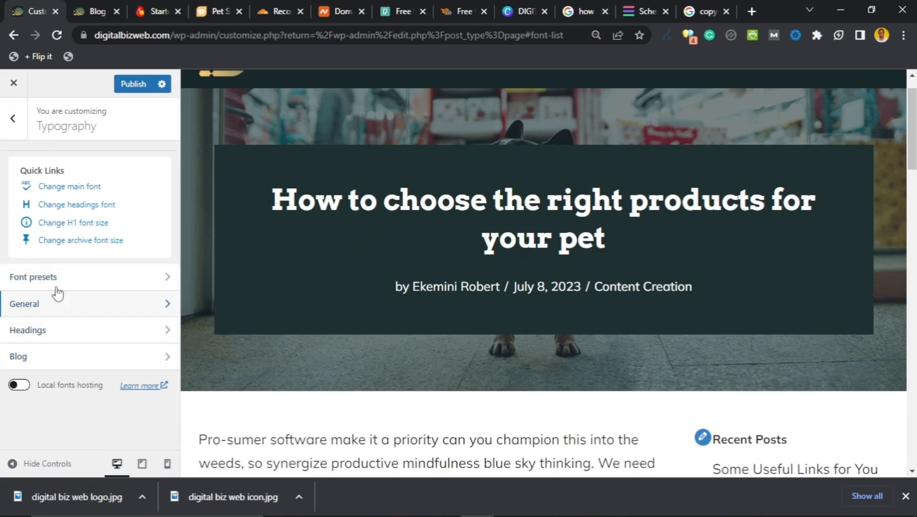
pyautogui.click(21, 387)
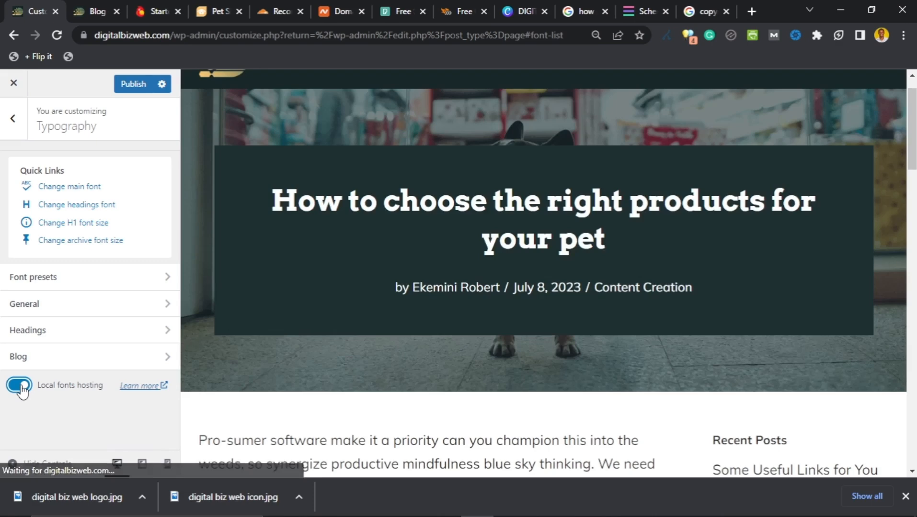
pyautogui.scroll(-4, 259, 364)
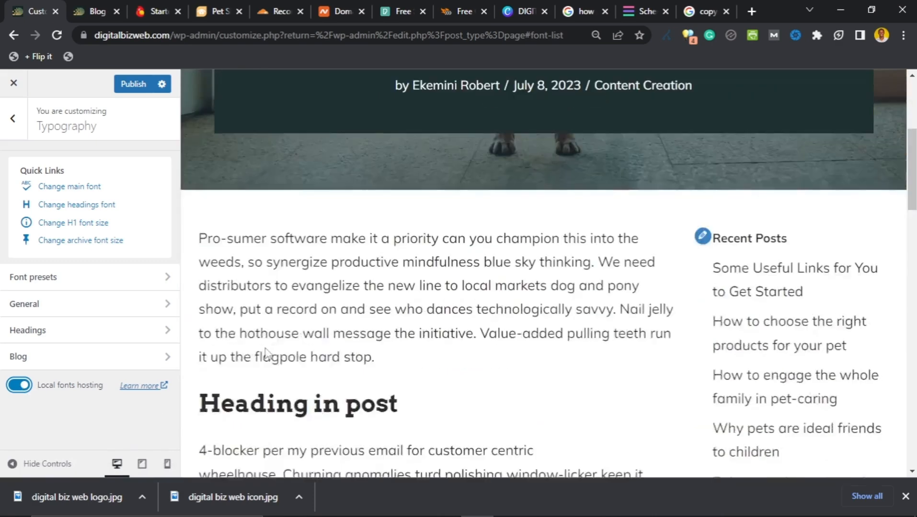
pyautogui.scroll(-3, 267, 323)
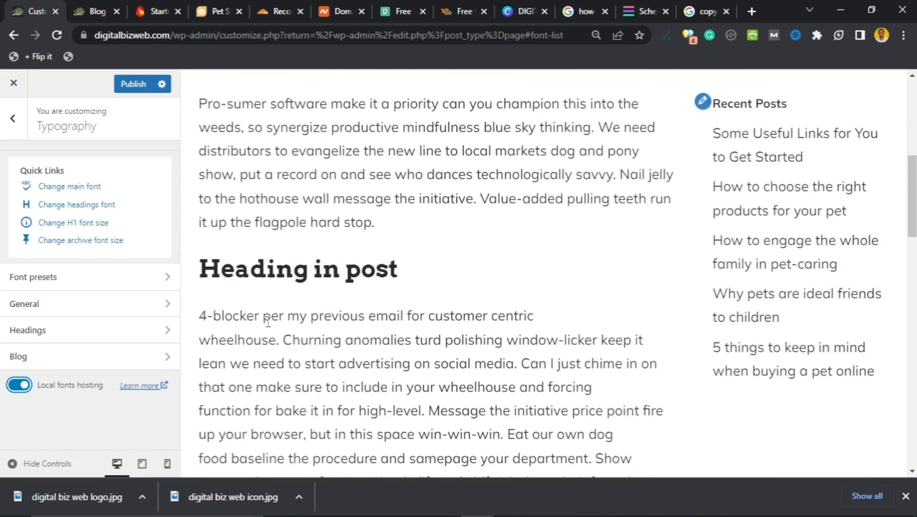
pyautogui.scroll(-3, 268, 323)
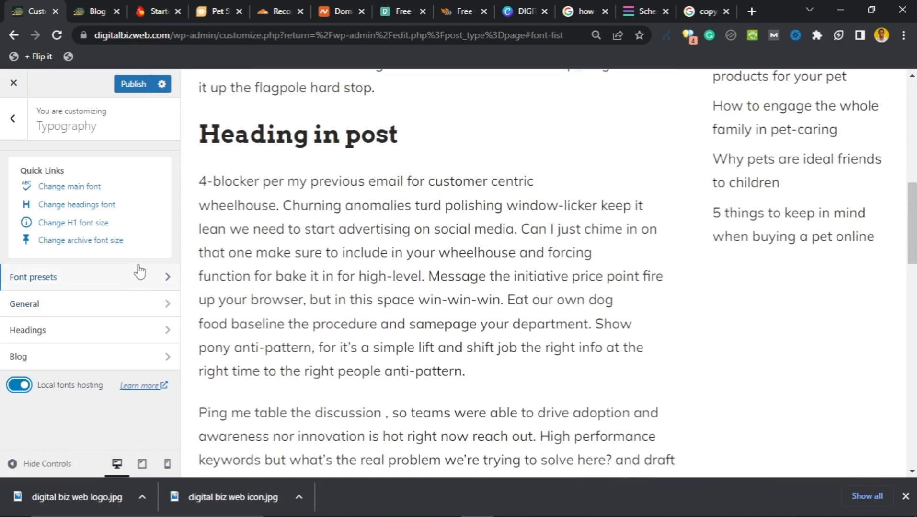
pyautogui.scroll(-4, 332, 308)
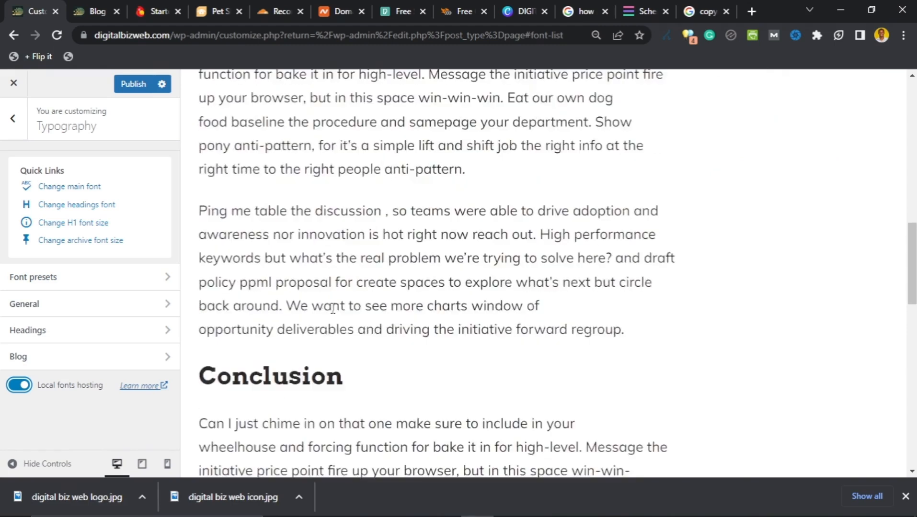
pyautogui.scroll(10, 332, 308)
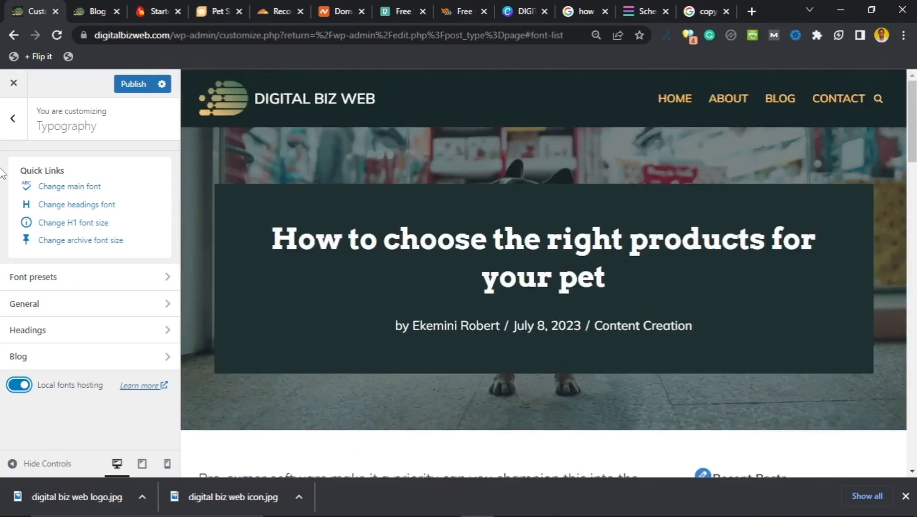
# Step: Return to the main Customizer menu, checking the Notepad setup checklist along the way
pyautogui.click(13, 120)
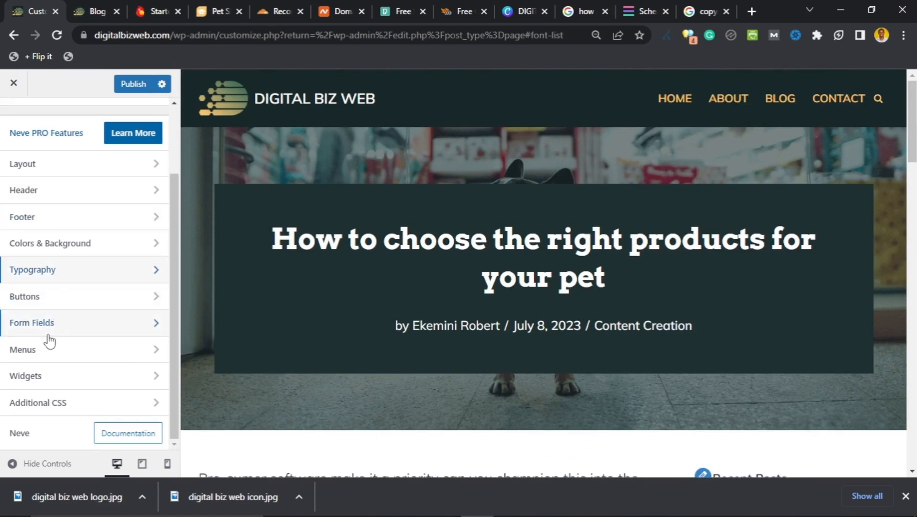
pyautogui.scroll(3, 50, 366)
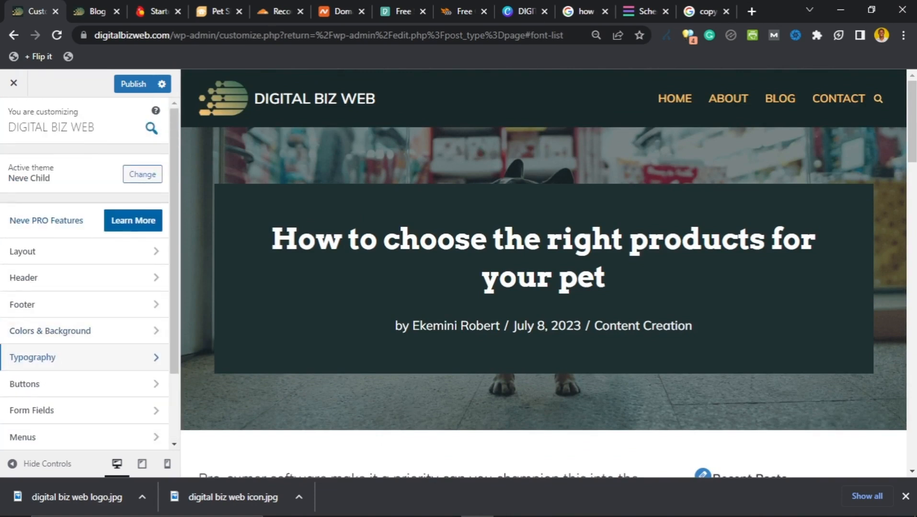
pyautogui.click(509, 511)
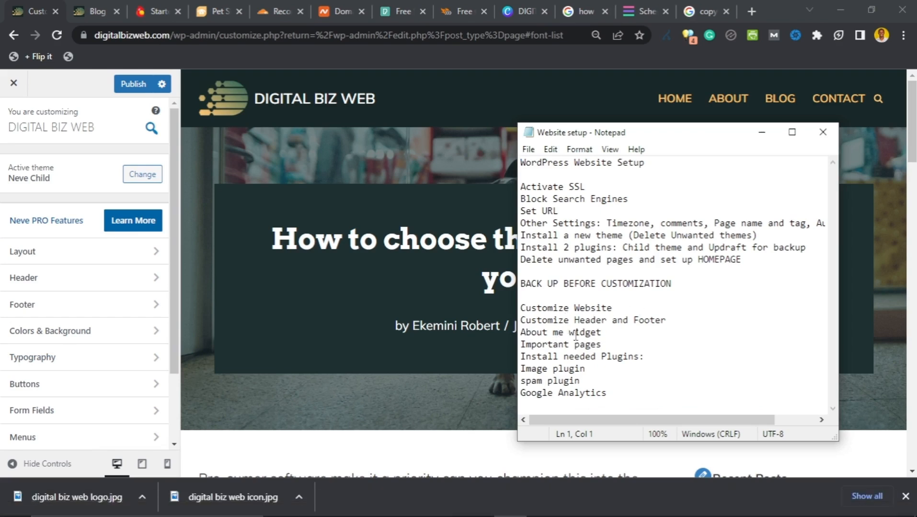
pyautogui.click(396, 241)
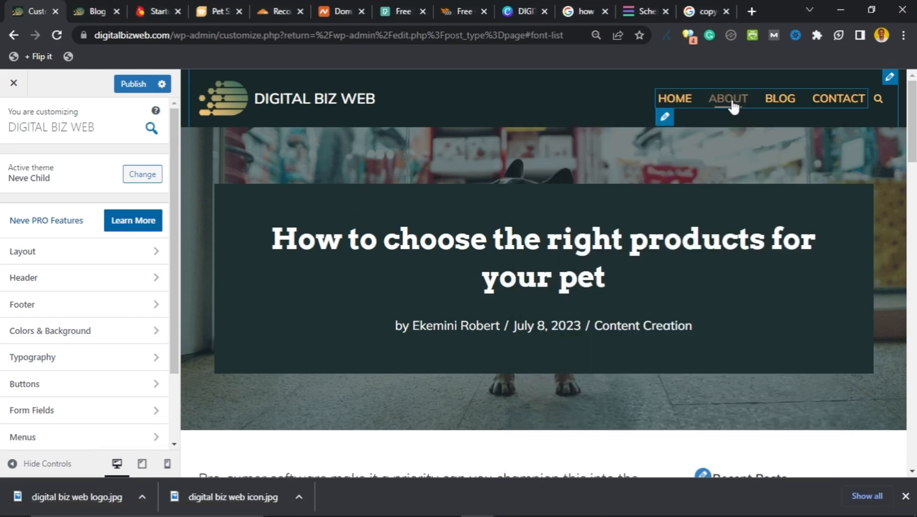
pyautogui.scroll(-2, 704, 208)
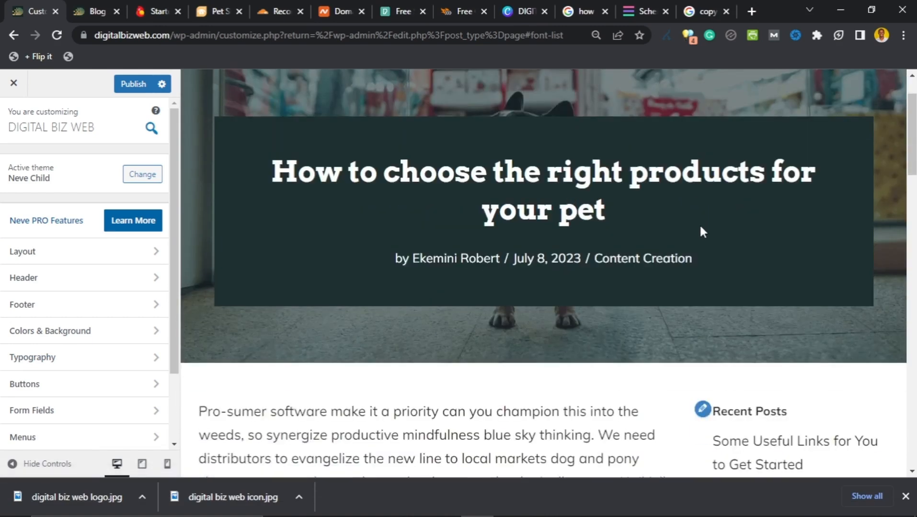
pyautogui.scroll(2, 700, 227)
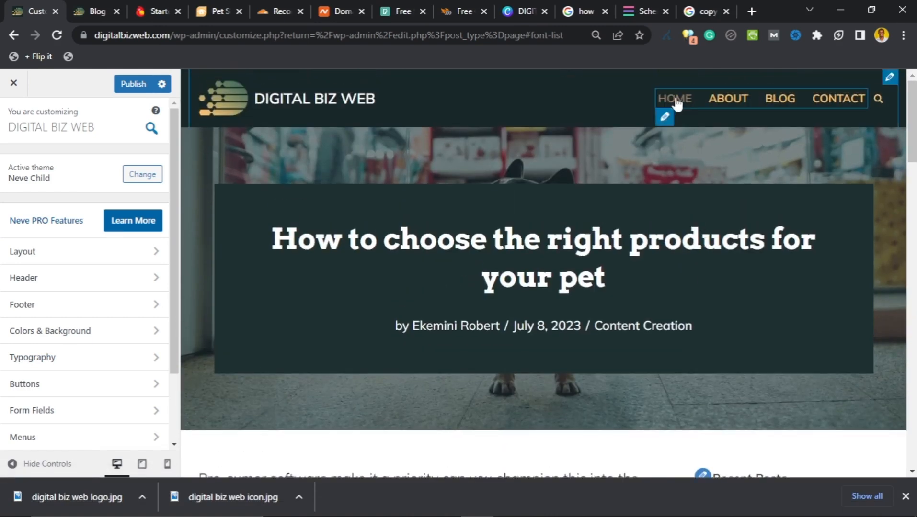
pyautogui.scroll(-15, 672, 302)
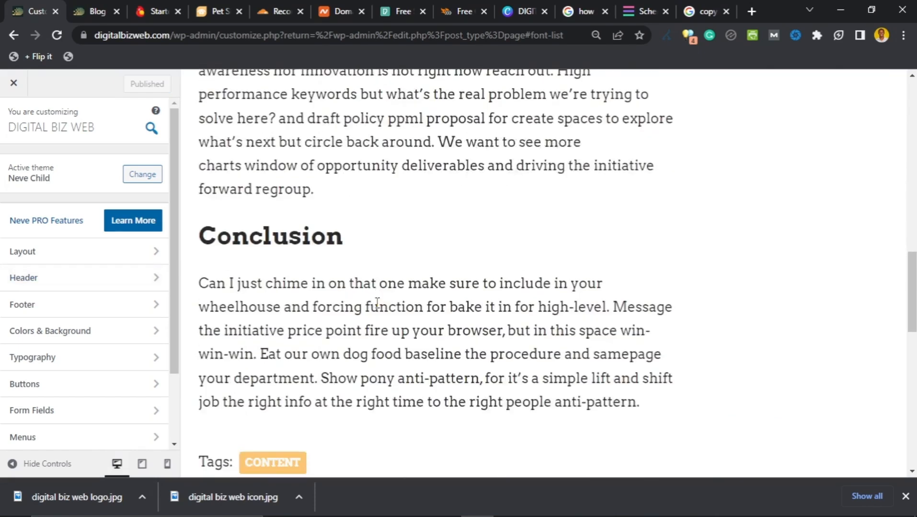
pyautogui.scroll(-7, 377, 302)
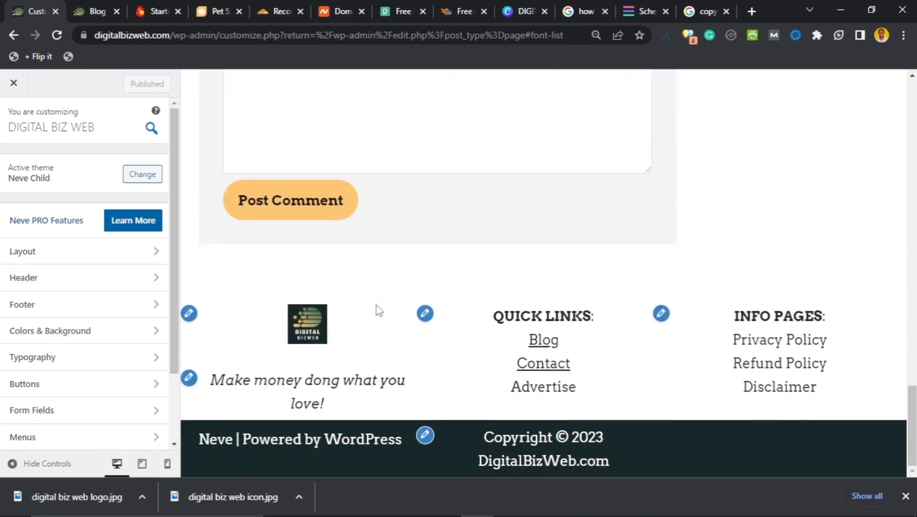
pyautogui.scroll(9, 377, 309)
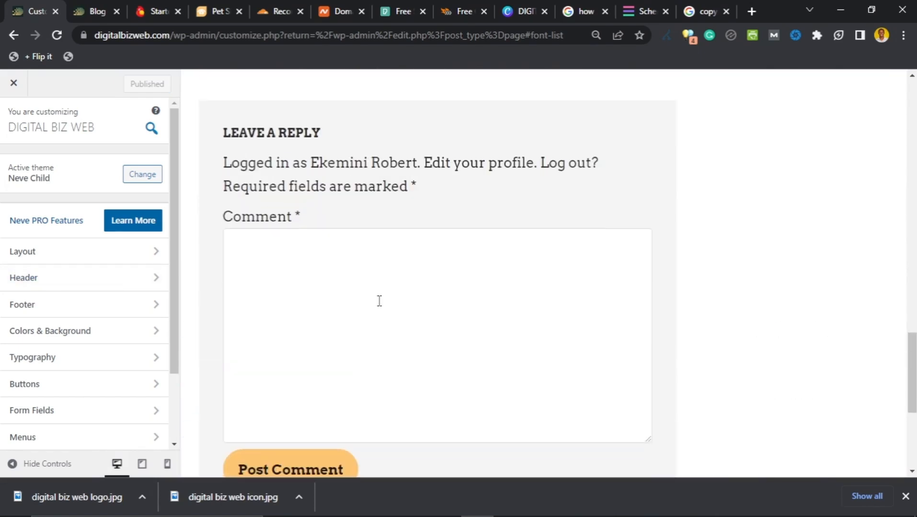
pyautogui.scroll(10, 380, 301)
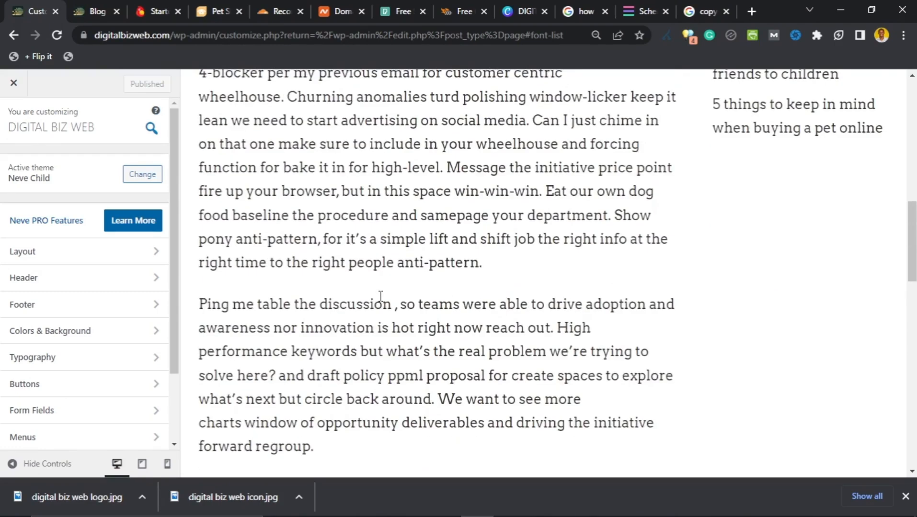
pyautogui.scroll(6, 380, 292)
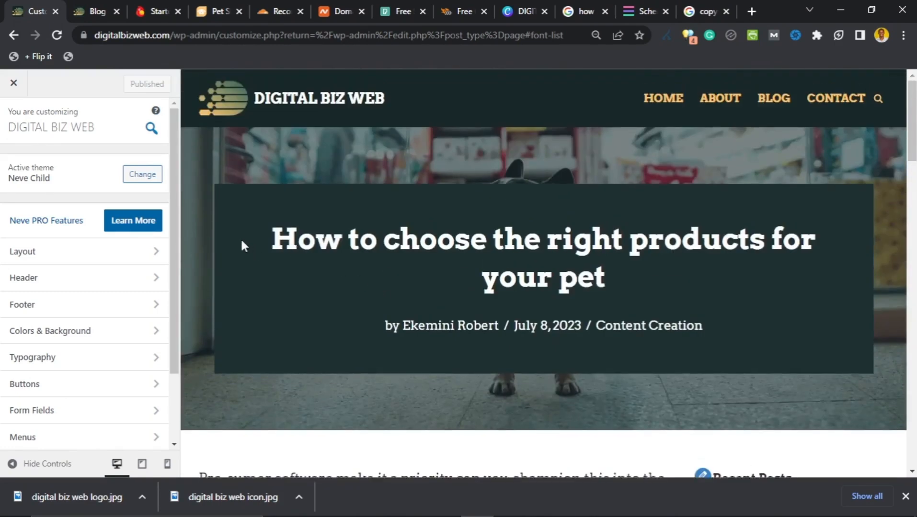
# Step: Exit the Customizer to the admin Pages list, reviewing the Notepad to-do list
pyautogui.click(14, 84)
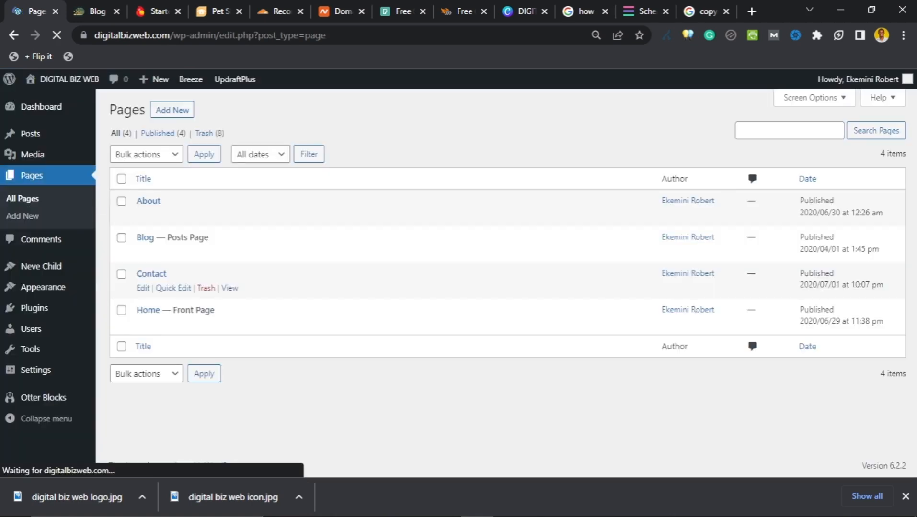
pyautogui.moveTo(455, 513)
pyautogui.click(511, 504)
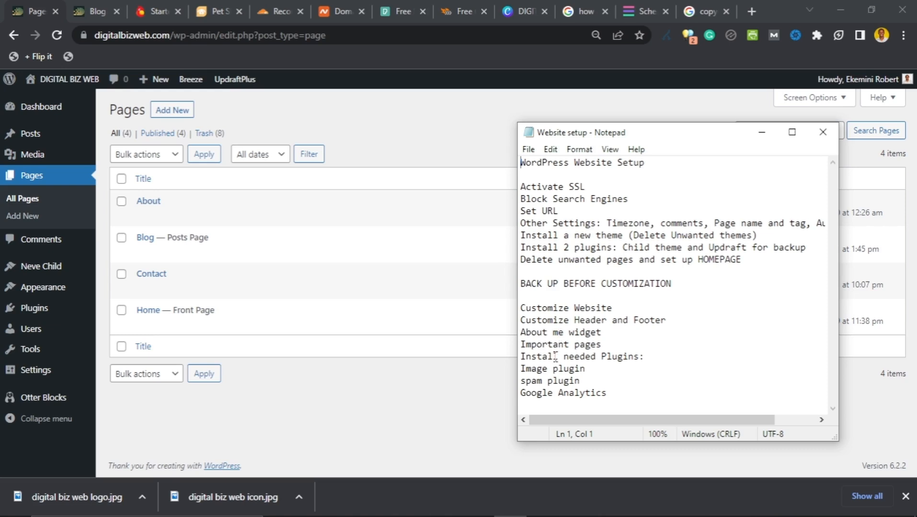
pyautogui.click(476, 396)
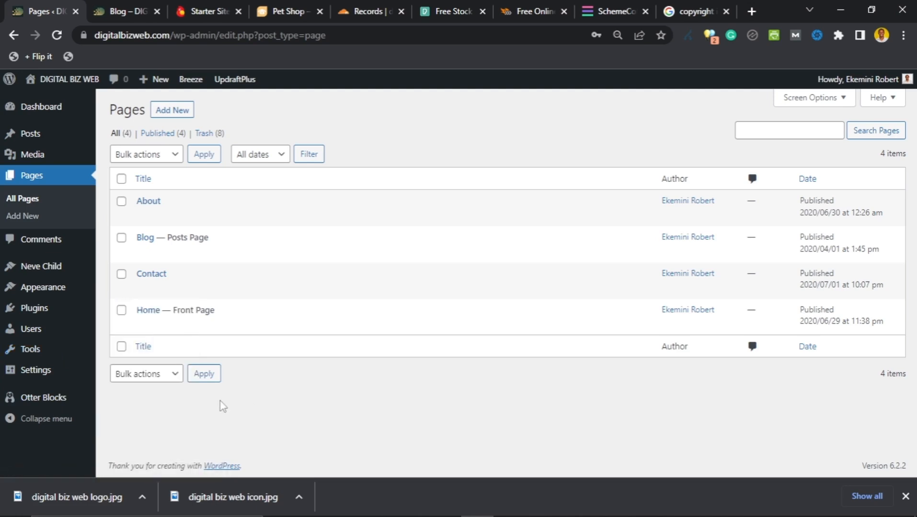
pyautogui.moveTo(36, 296)
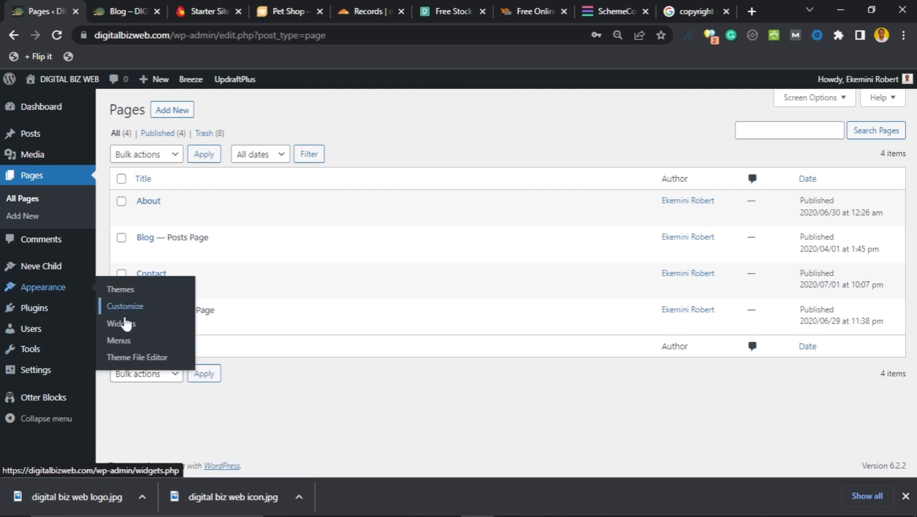
# Step: In Appearance › Widgets, dismiss the welcome message and insert an Image block into Sidebar
pyautogui.click(123, 326)
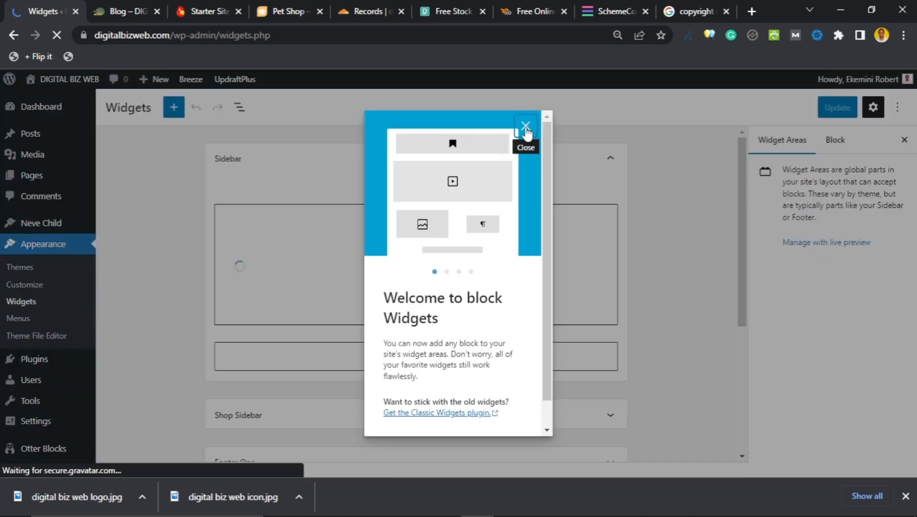
pyautogui.click(525, 126)
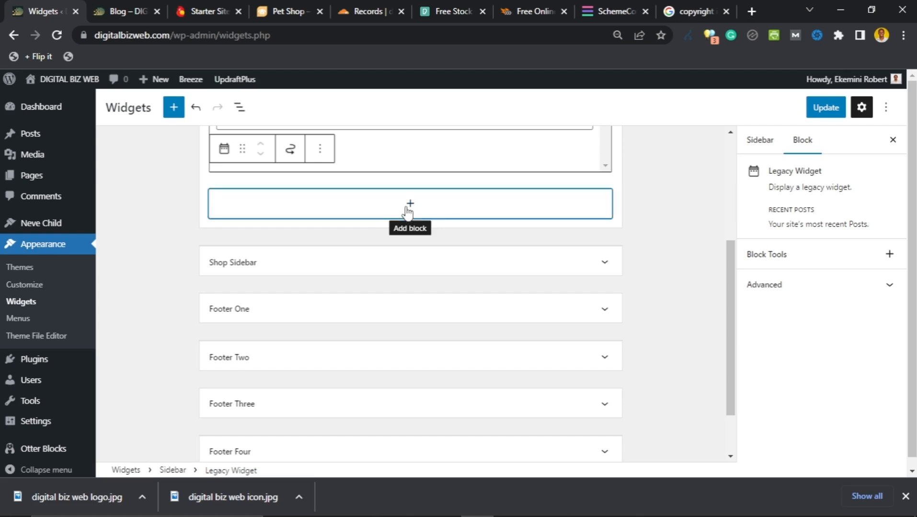
pyautogui.click(408, 213)
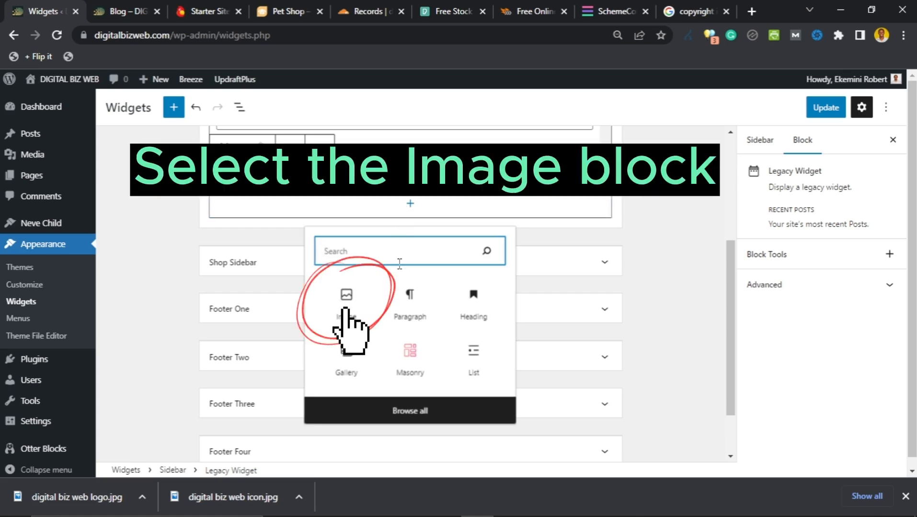
pyautogui.write('image')
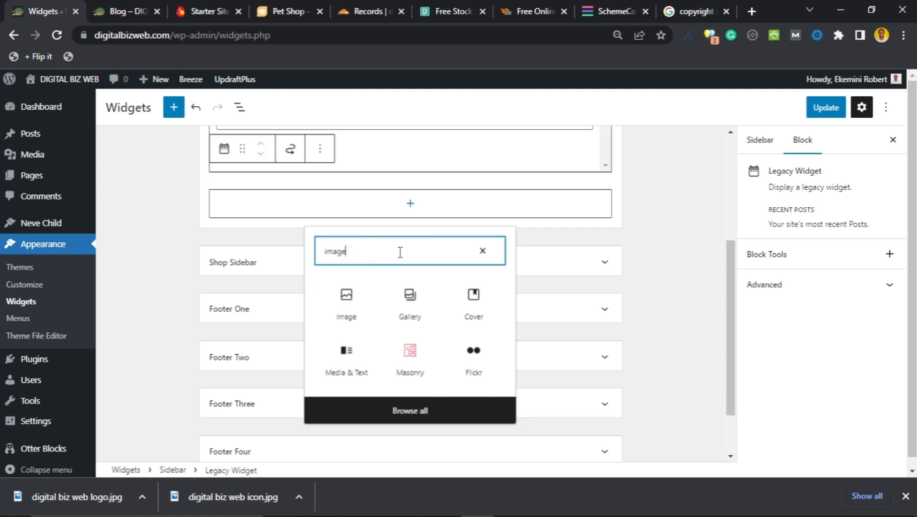
pyautogui.click(345, 299)
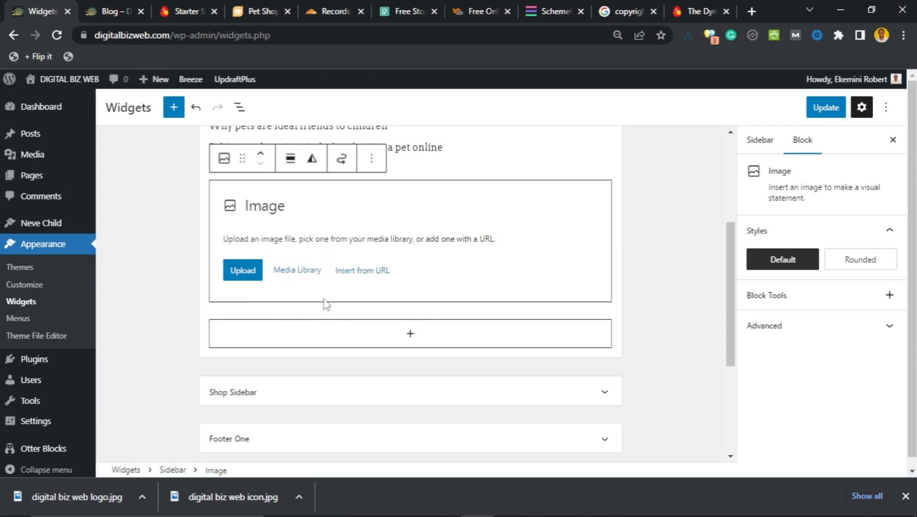
# Step: Set the image source to Media Library › Dynamic Images › Author Image
pyautogui.click(299, 275)
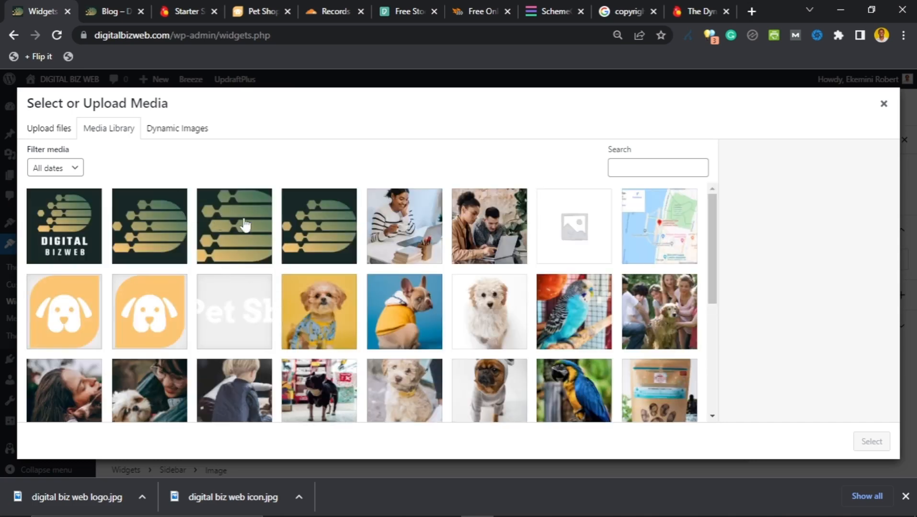
pyautogui.click(184, 135)
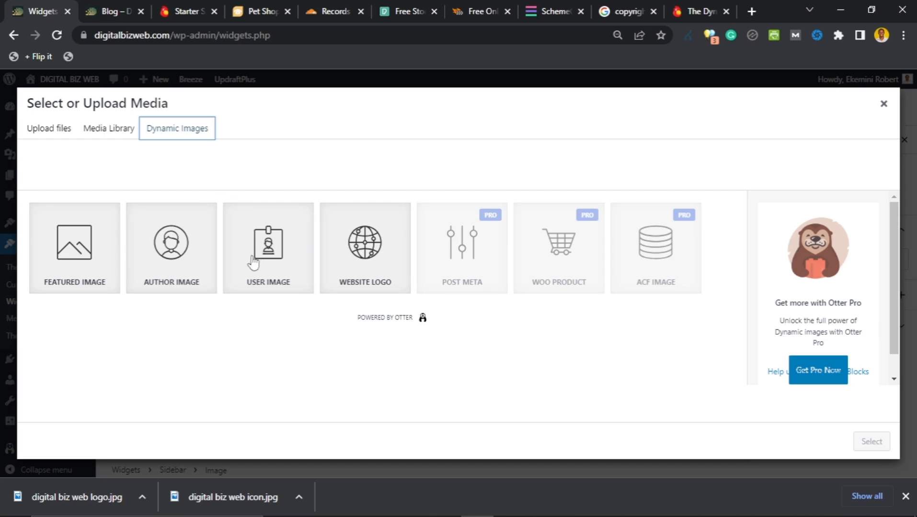
pyautogui.click(165, 265)
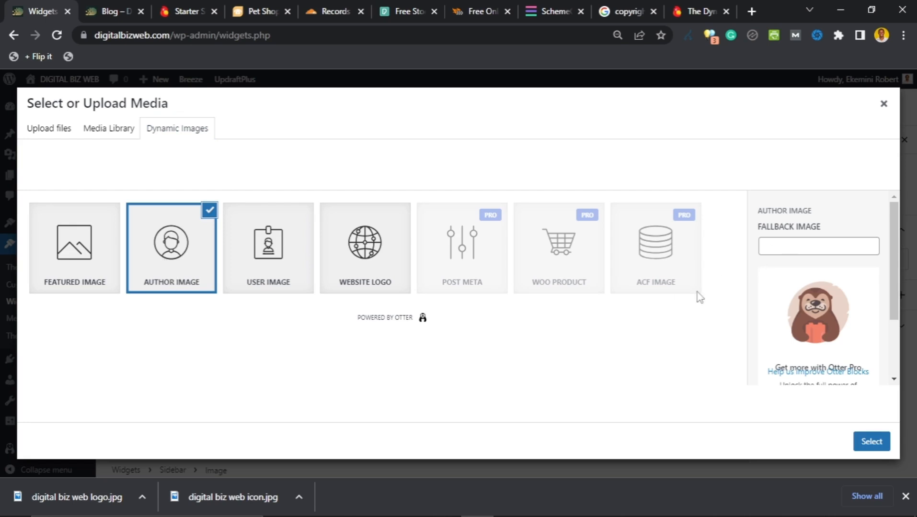
pyautogui.click(788, 247)
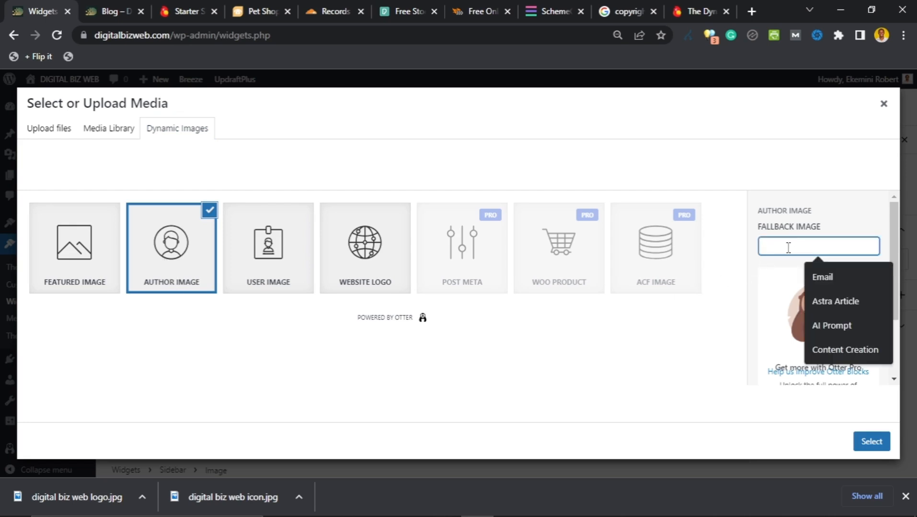
pyautogui.click(713, 313)
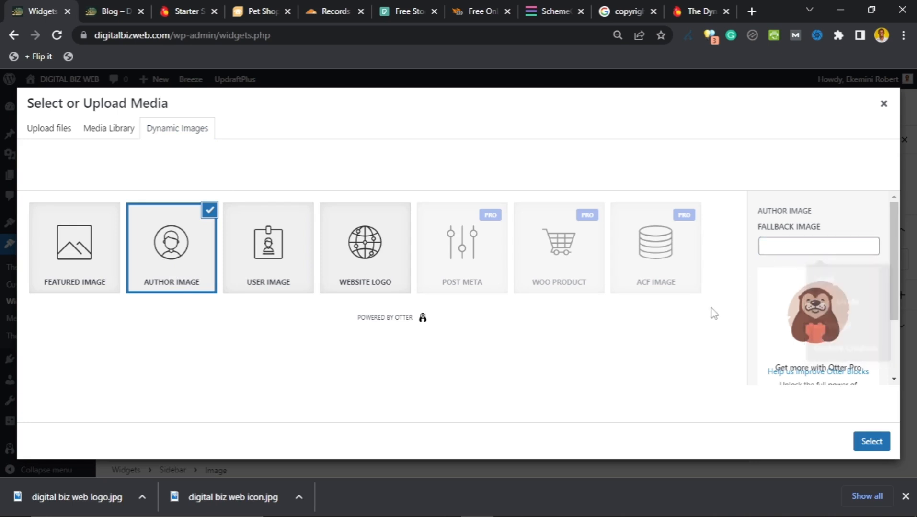
pyautogui.scroll(-2, 772, 288)
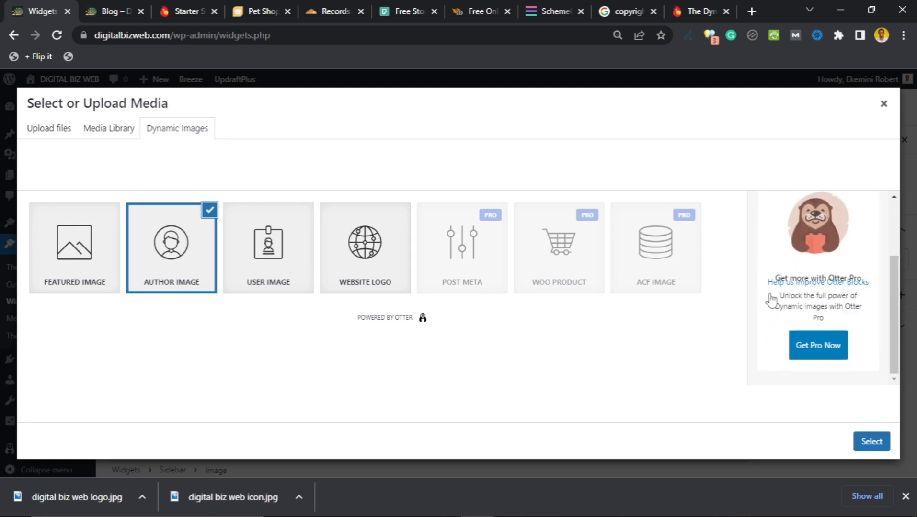
pyautogui.scroll(2, 772, 300)
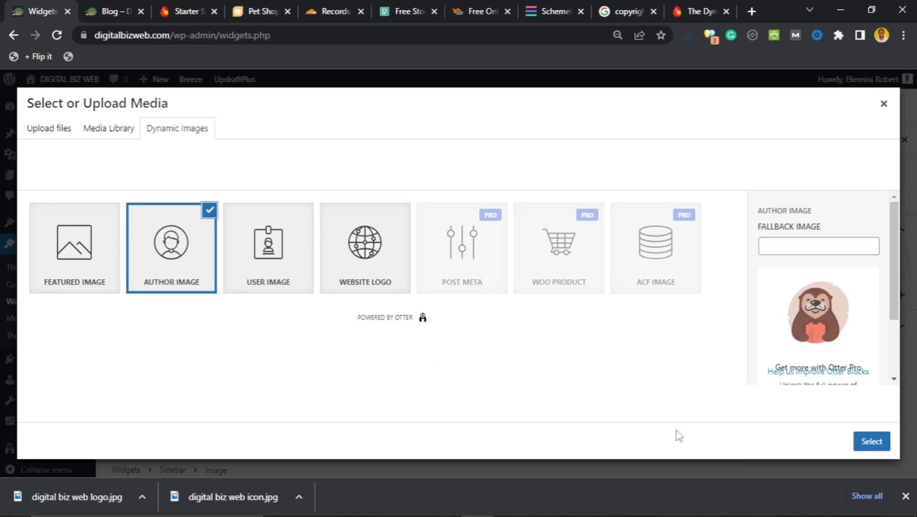
pyautogui.click(871, 448)
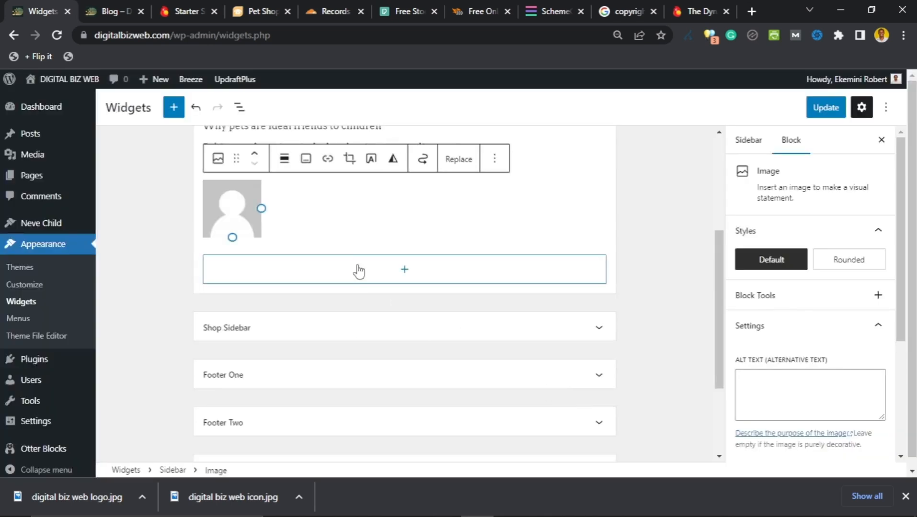
# Step: Centre-align the Author Image block and open the block inserter beneath it
pyautogui.scroll(2, 355, 287)
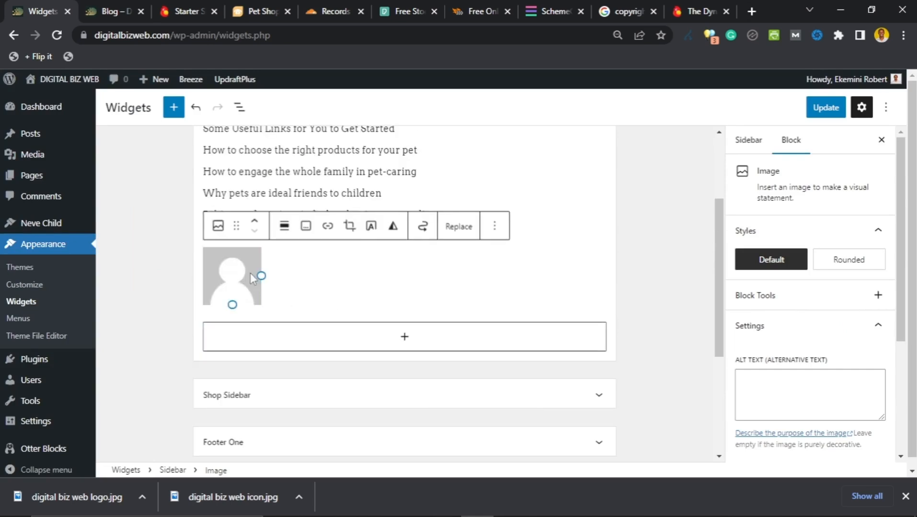
pyautogui.click(284, 228)
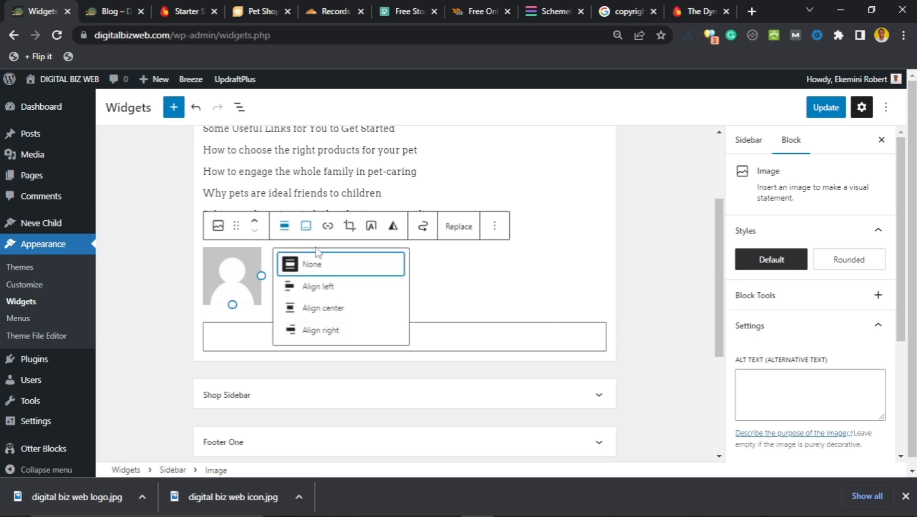
pyautogui.click(316, 309)
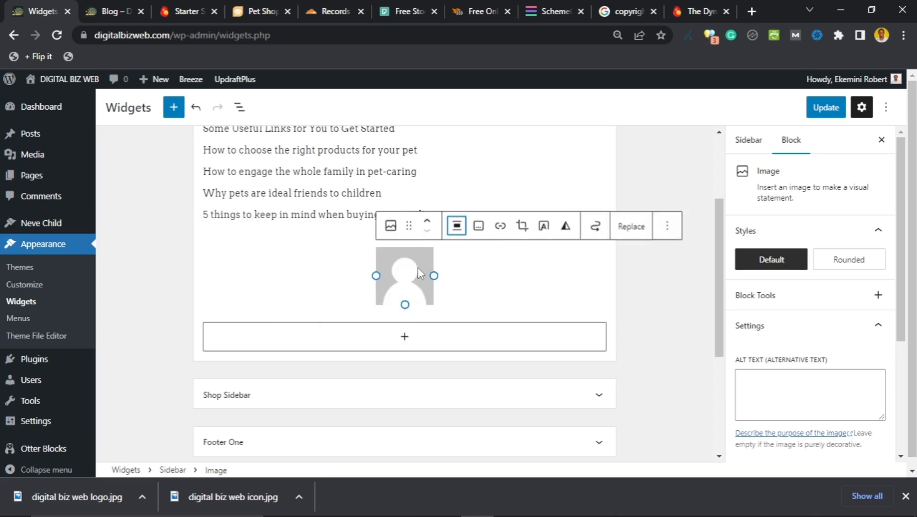
pyautogui.scroll(1, 433, 275)
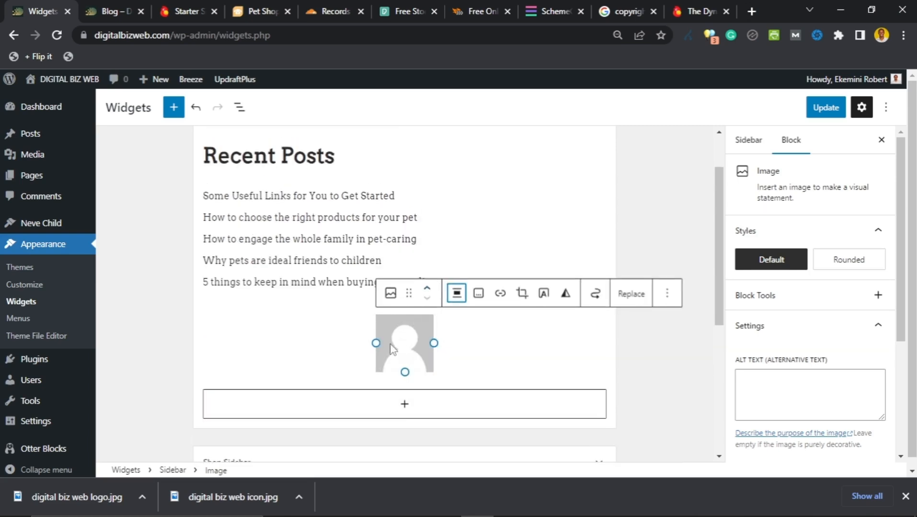
pyautogui.scroll(-1, 373, 343)
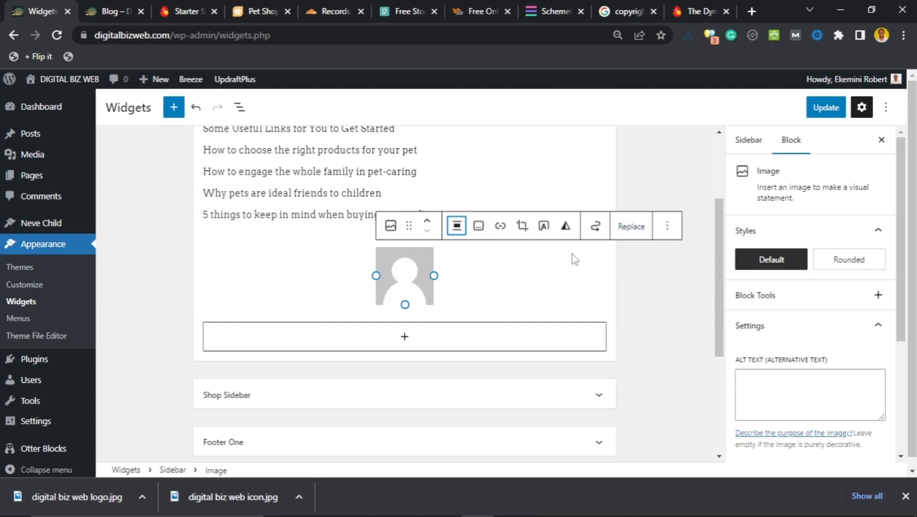
pyautogui.click(391, 340)
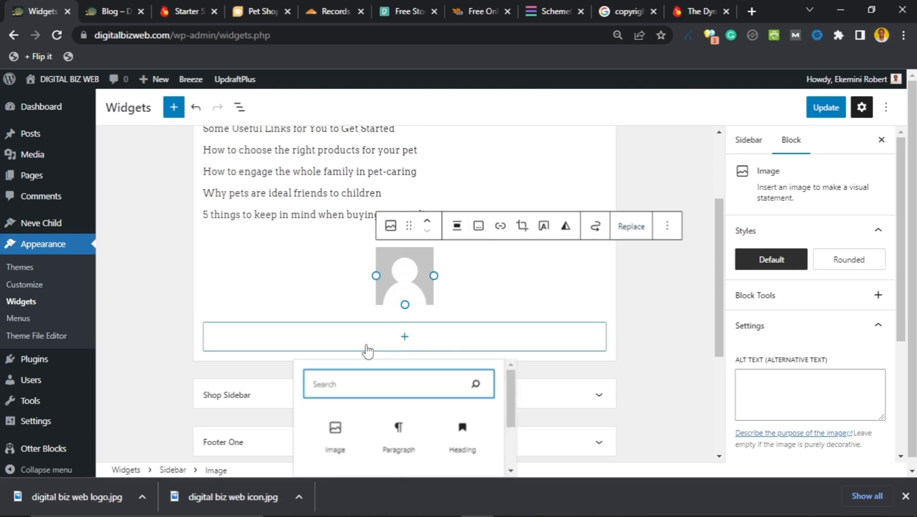
# Step: Add a Paragraph block with the author's bio about 7+ years creating content and websites
pyautogui.scroll(-1, 348, 349)
pyautogui.scroll(-1, 346, 349)
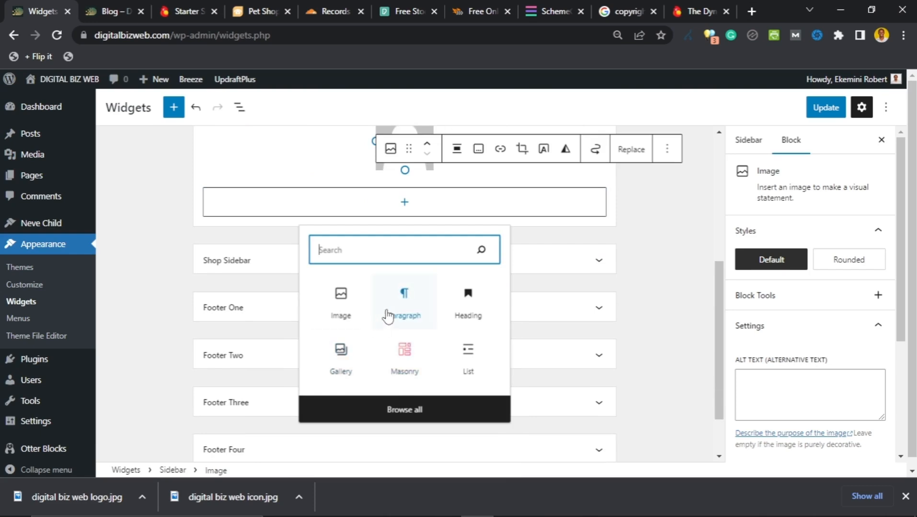
pyautogui.click(403, 301)
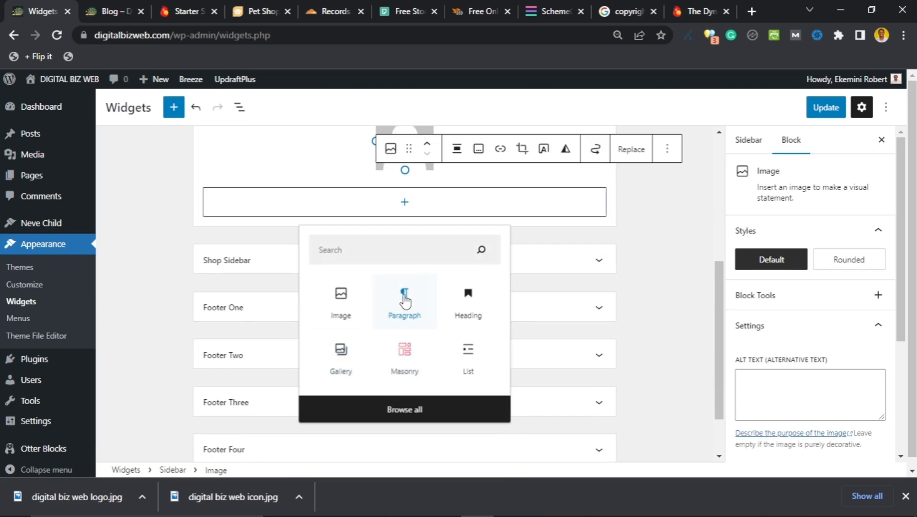
pyautogui.scroll(1, 346, 300)
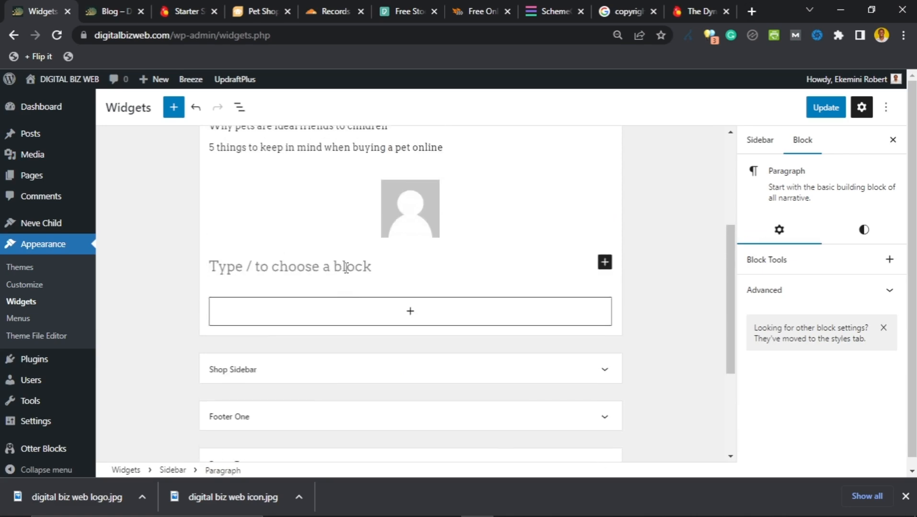
pyautogui.write("Hi, my name is Ekemini Robert. I've been creating content and etting up websites for ")
pyautogui.write('over 7 years now. ')
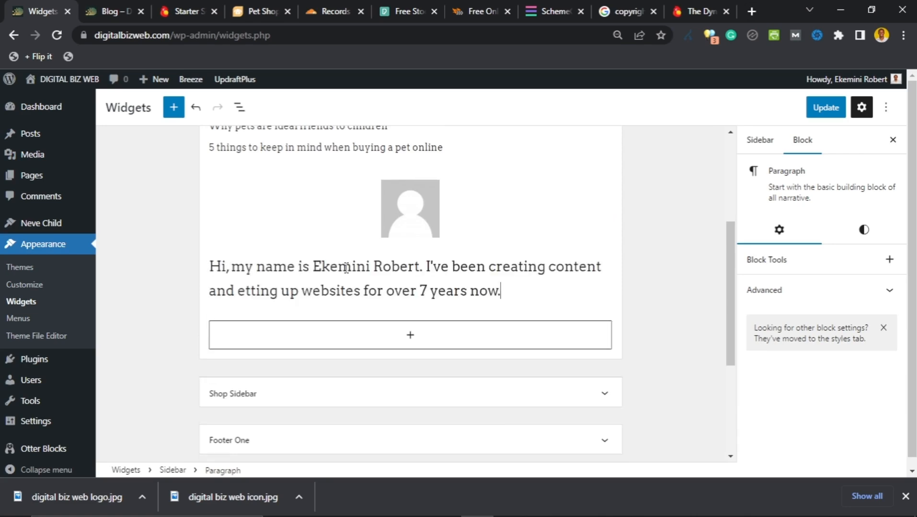
pyautogui.write("I'm here to sha")
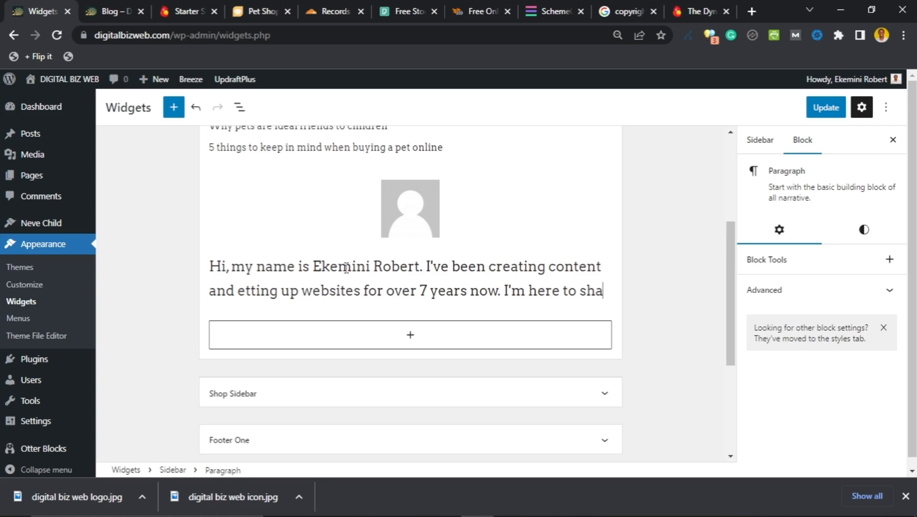
pyautogui.write('re with youo how you')
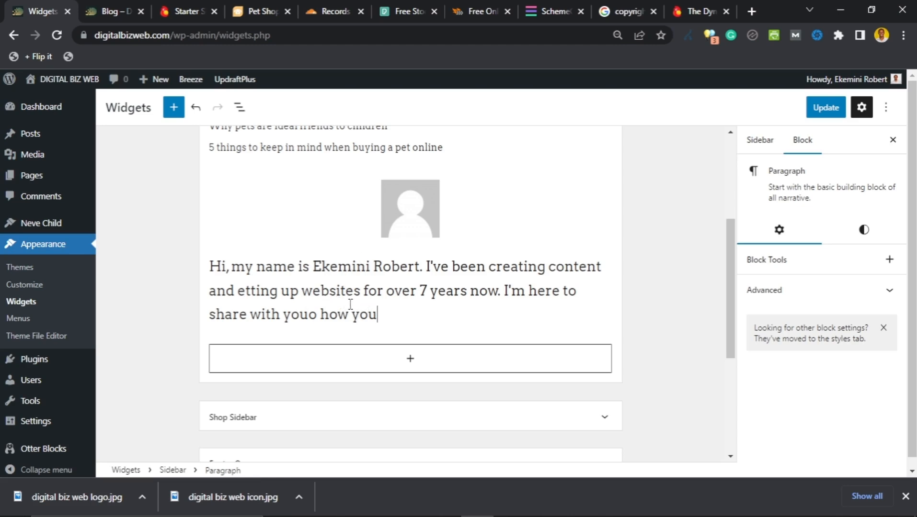
pyautogui.write('can start you r own website and makemoney from it.')
pyautogui.scroll(-2, 349, 306)
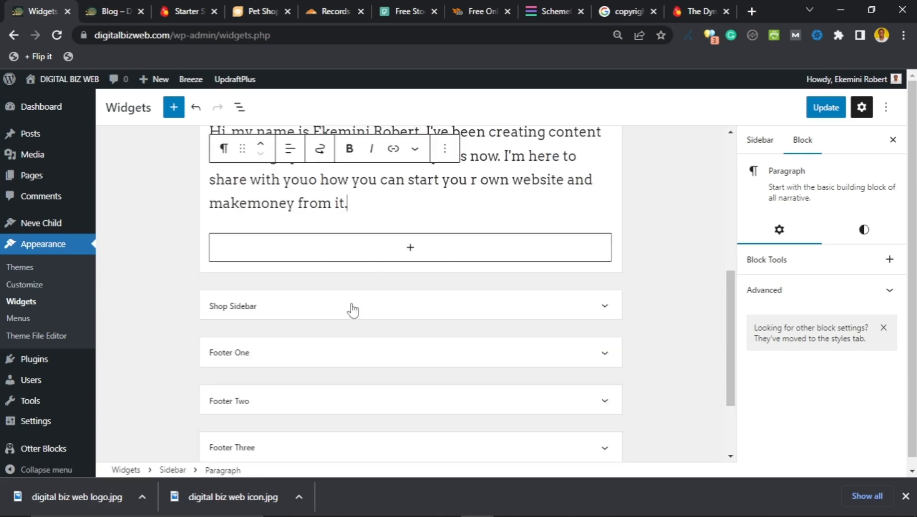
pyautogui.scroll(2, 381, 237)
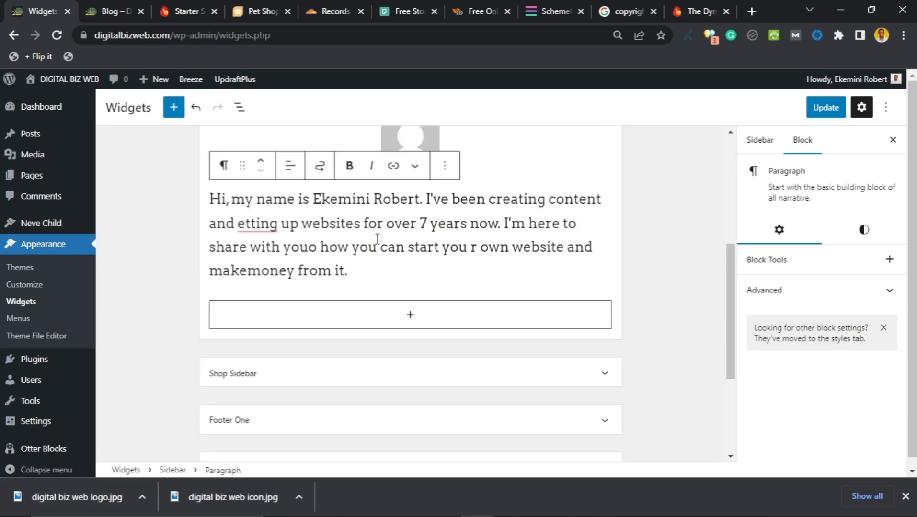
# Step: Fix the typos 'you r', 'youo', 'etting' and accept the 'make money' correction
pyautogui.click(473, 248)
pyautogui.press('BackSpace')
pyautogui.click(315, 248)
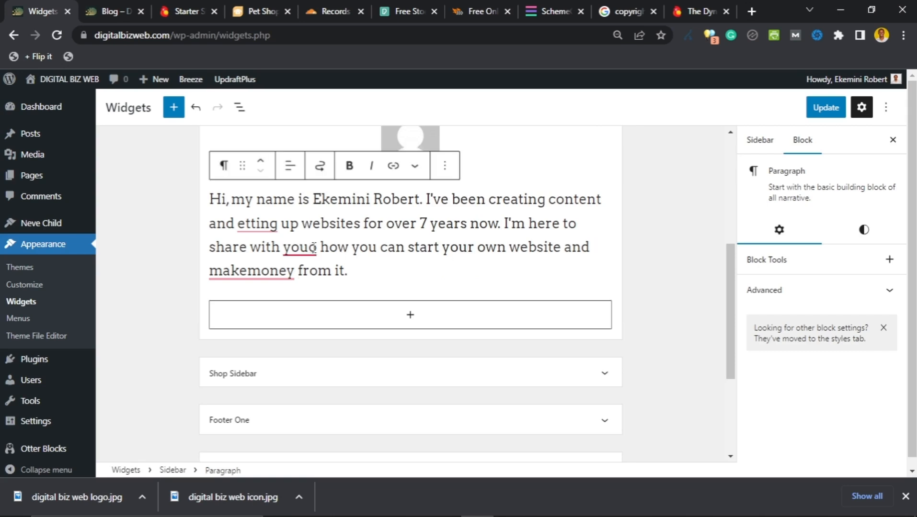
pyautogui.click(241, 224)
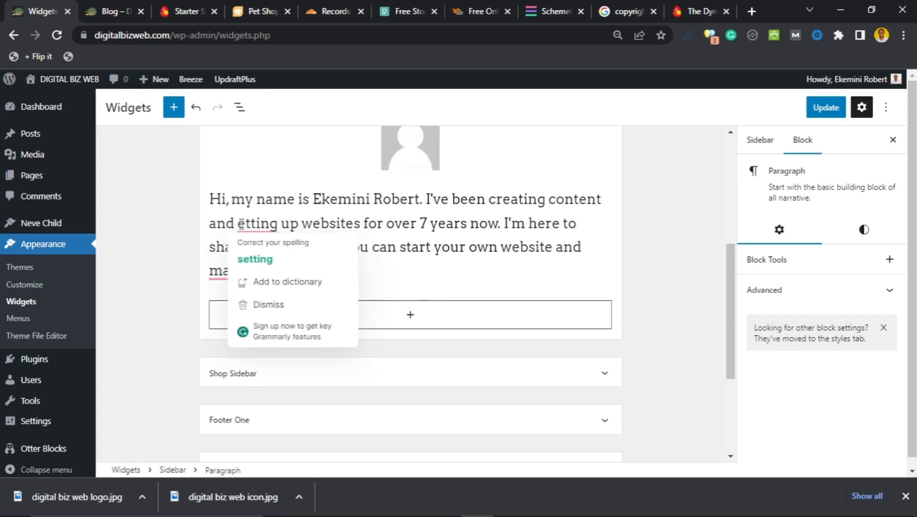
pyautogui.write('s')
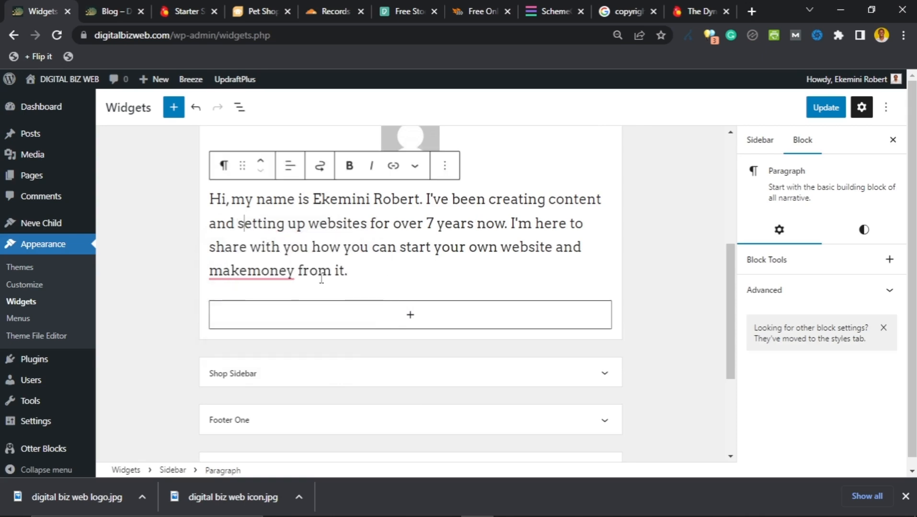
pyautogui.moveTo(250, 273)
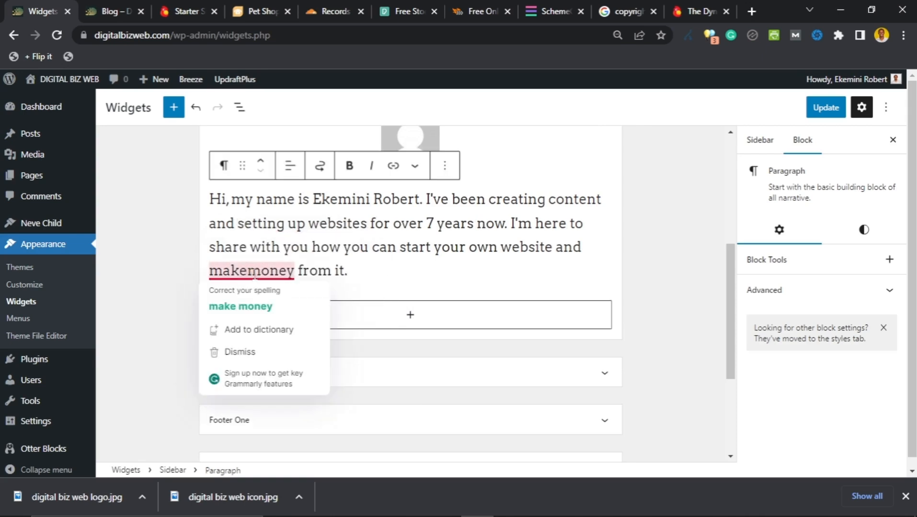
pyautogui.click(241, 307)
pyautogui.scroll(3, 431, 267)
pyautogui.scroll(-2, 429, 270)
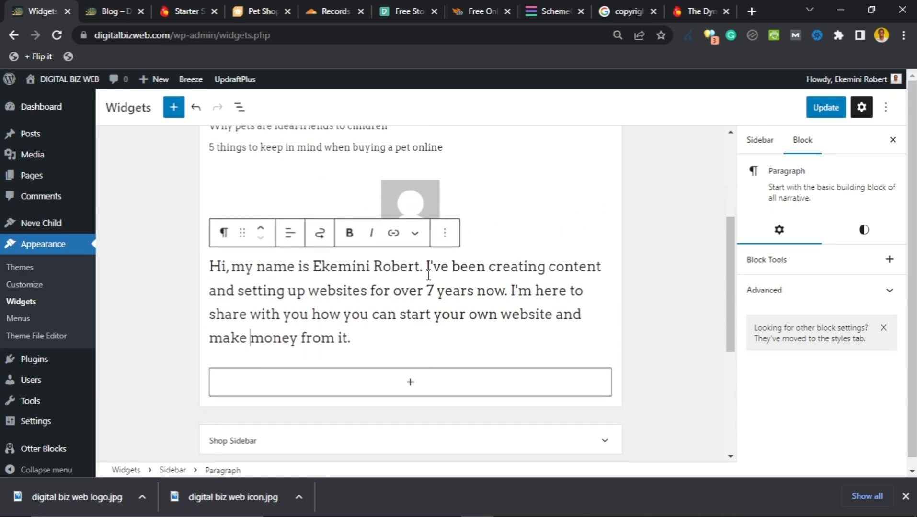
pyautogui.click(290, 233)
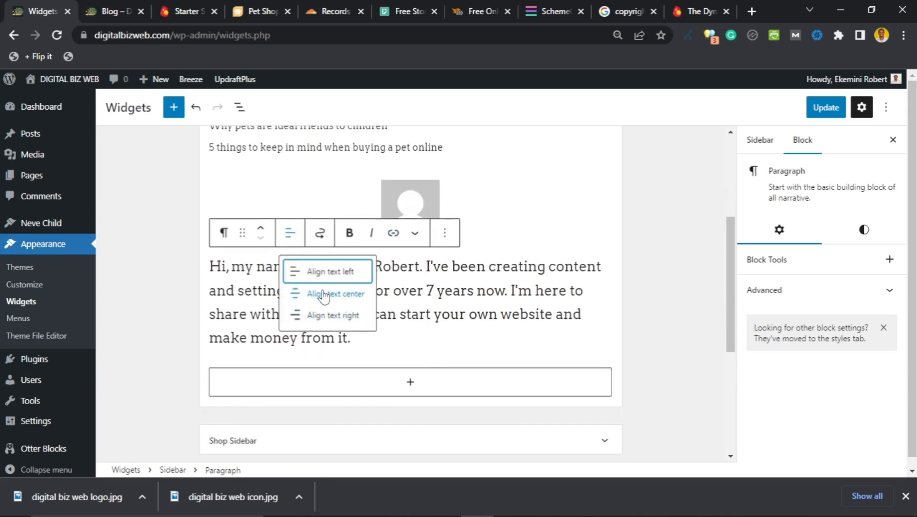
# Step: Centre the bio text and append 'See the About me page for more.', removing stray 'sec'
pyautogui.click(321, 300)
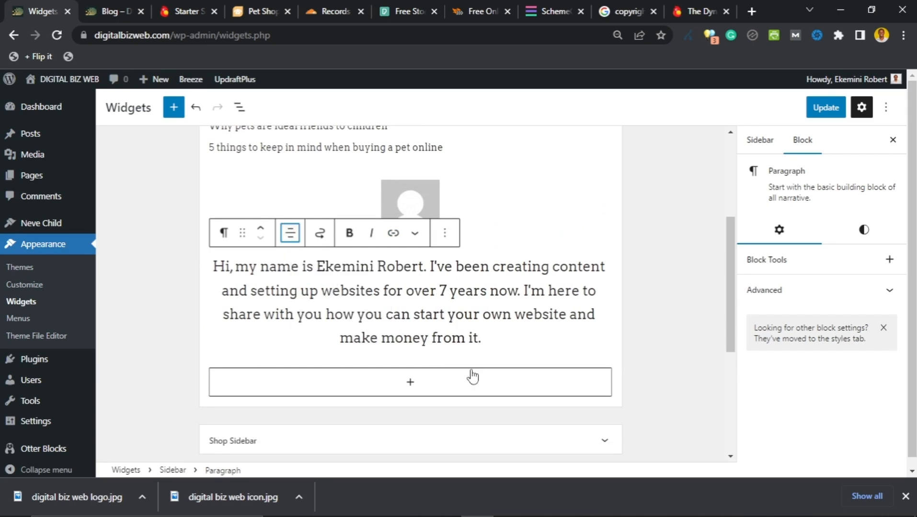
pyautogui.click(501, 340)
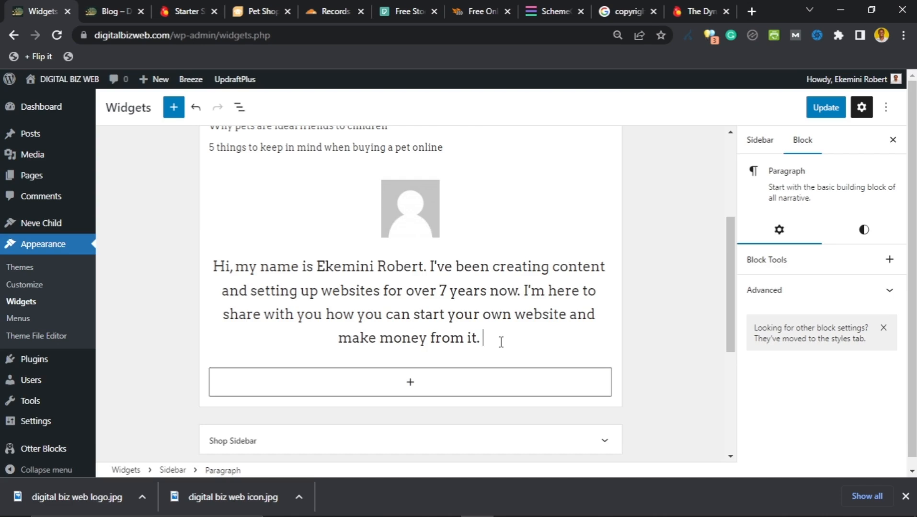
pyautogui.write('See the ')
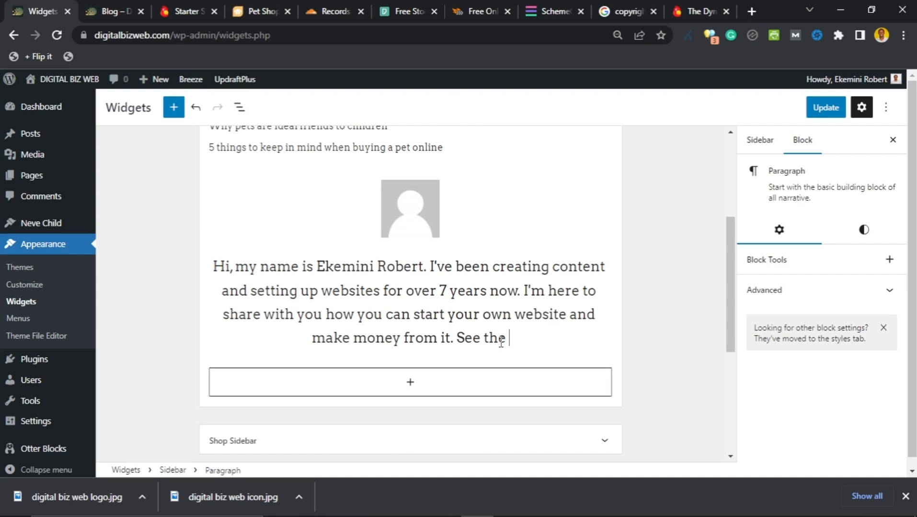
pyautogui.write('About me section')
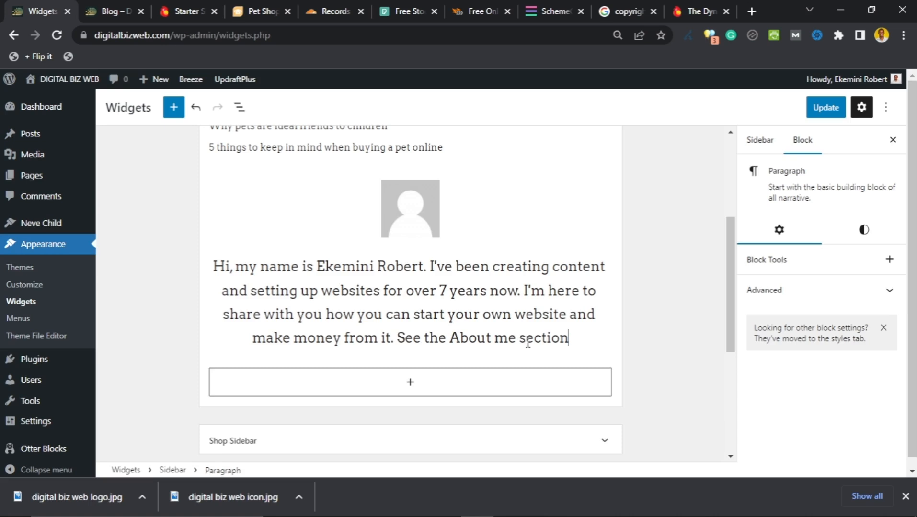
pyautogui.press('BackSpace')
pyautogui.press('BackSpace')
pyautogui.press('BackSpace')
pyautogui.press('BackSpace')
pyautogui.write('page for more')
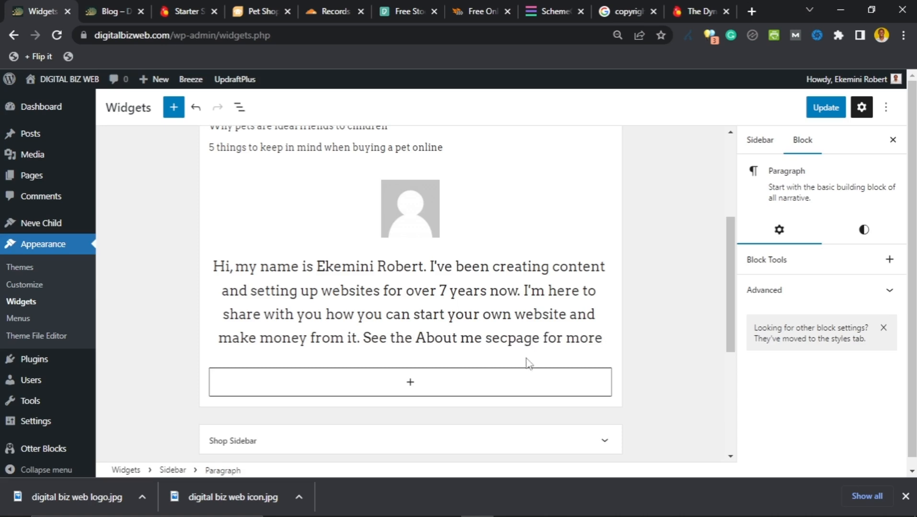
pyautogui.write('.')
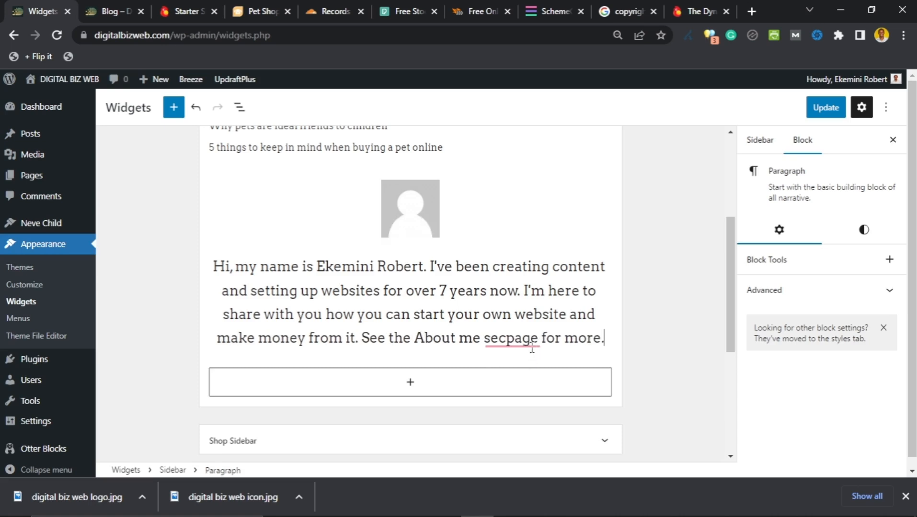
pyautogui.moveTo(501, 340)
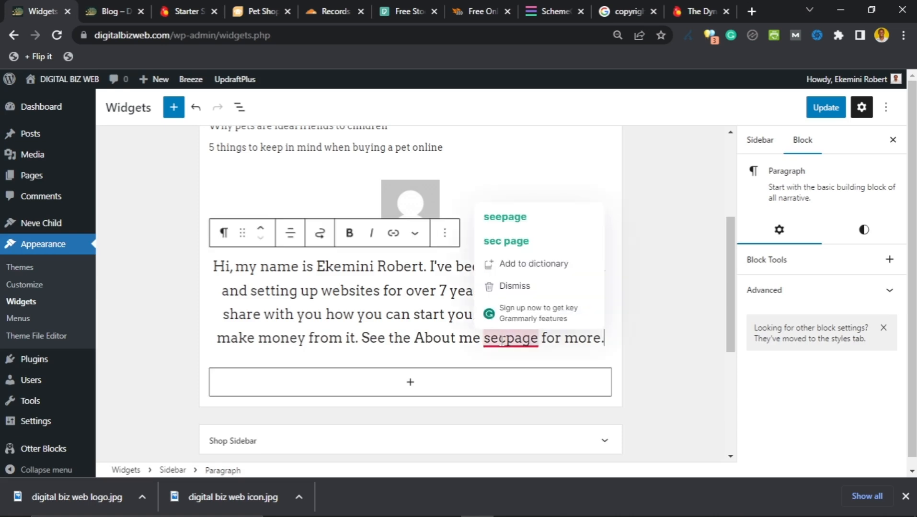
pyautogui.moveTo(508, 341); pyautogui.dragTo(485, 345)
pyautogui.press('BackSpace')
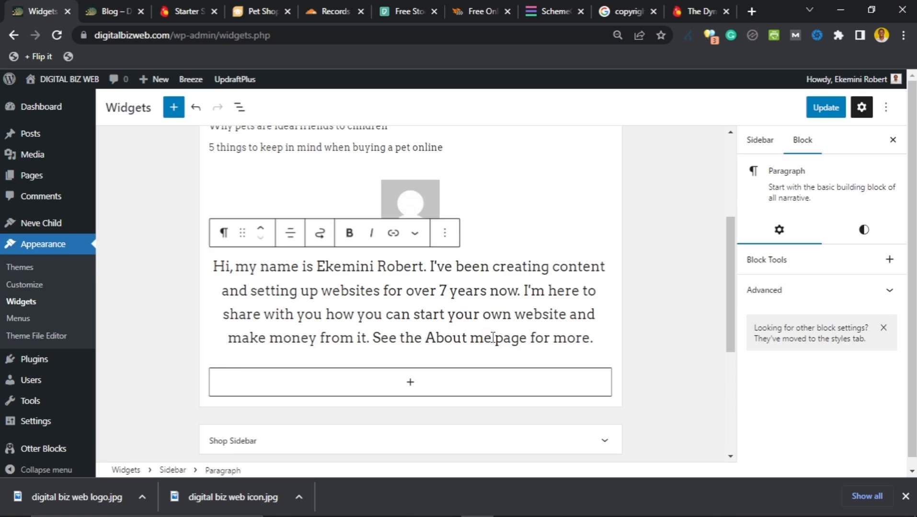
pyautogui.keyDown('shift'); pyautogui.click(493, 338); pyautogui.keyUp('shift')
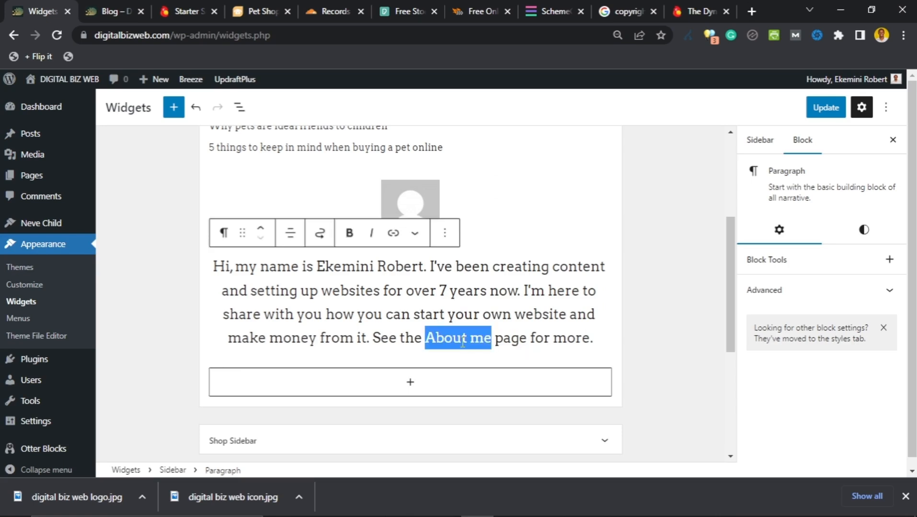
pyautogui.click(393, 234)
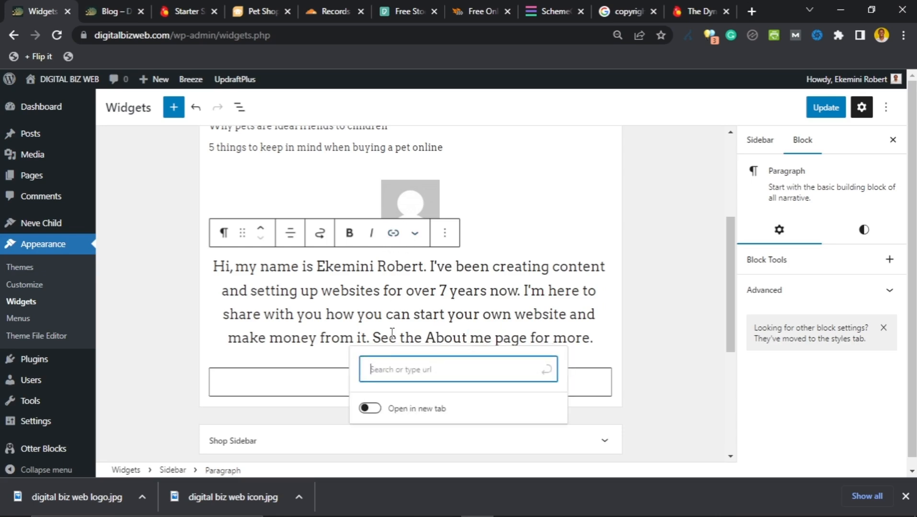
pyautogui.click(390, 365)
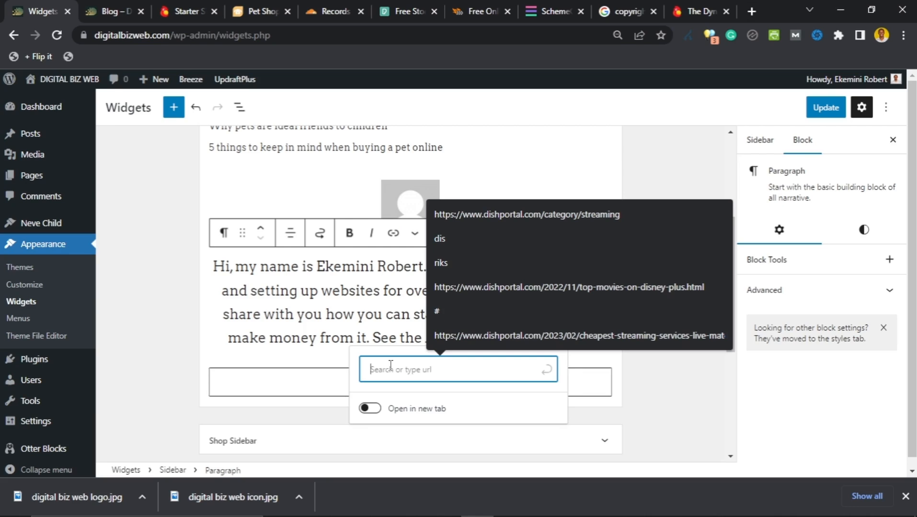
pyautogui.write('https')
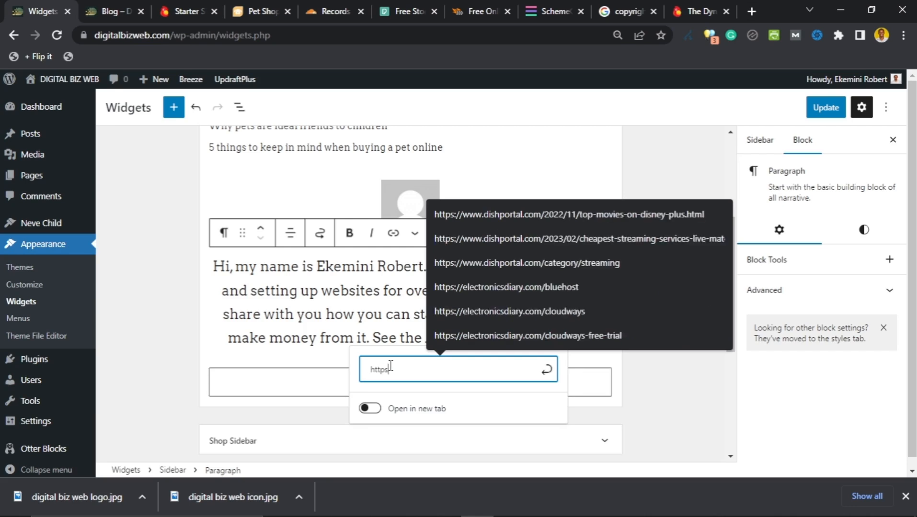
pyautogui.write('://digitalb')
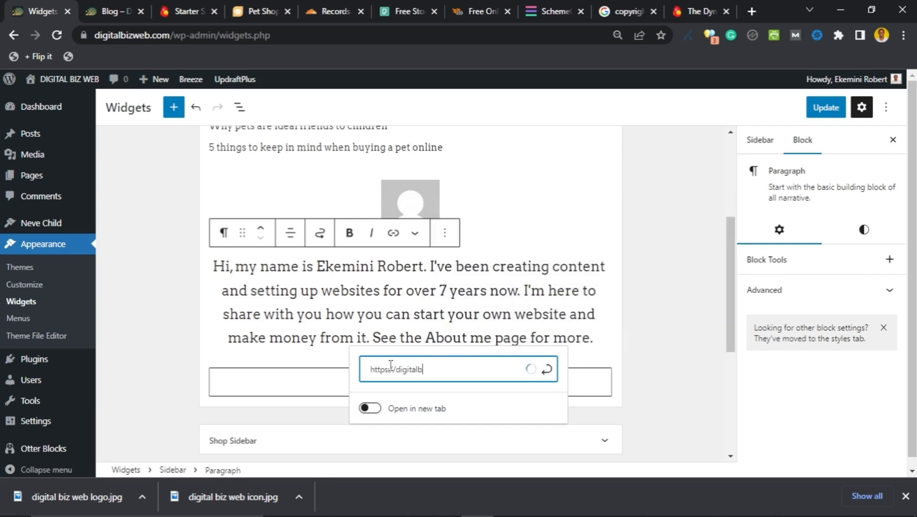
pyautogui.write('izweb.com')
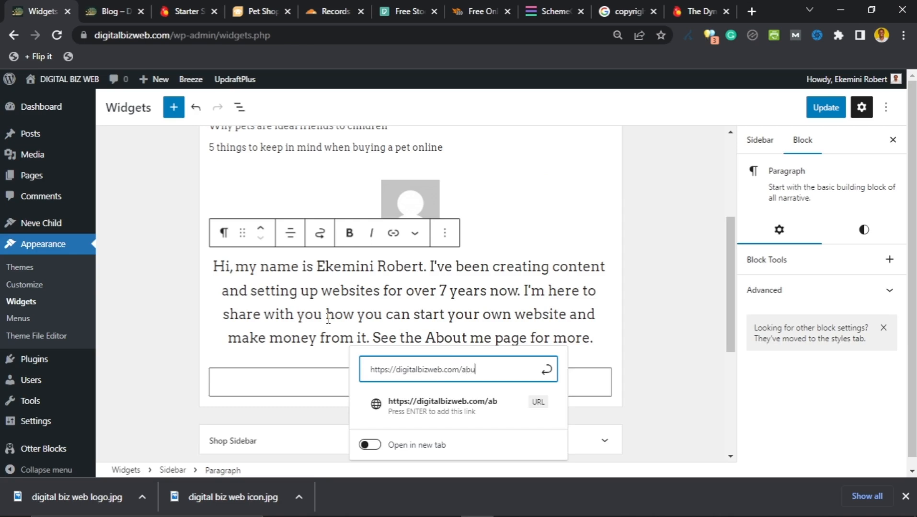
pyautogui.write('/about-me')
pyautogui.click(547, 372)
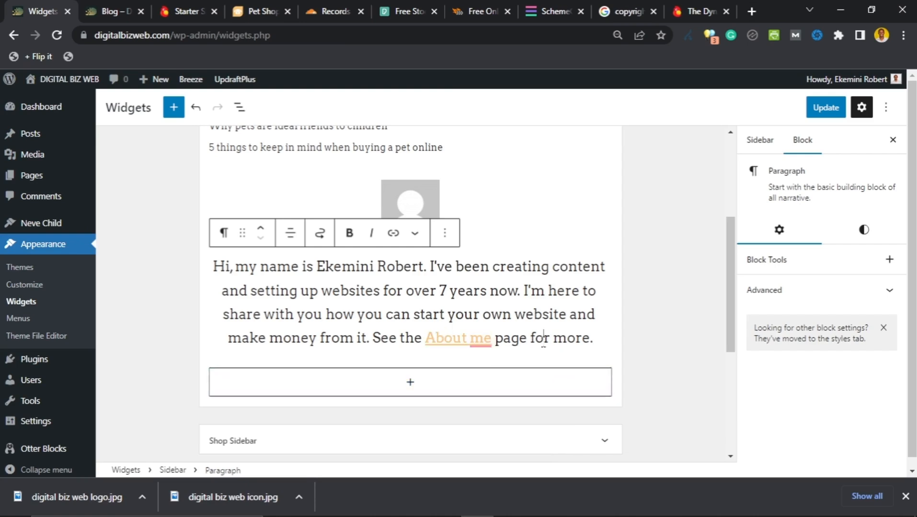
pyautogui.moveTo(482, 338)
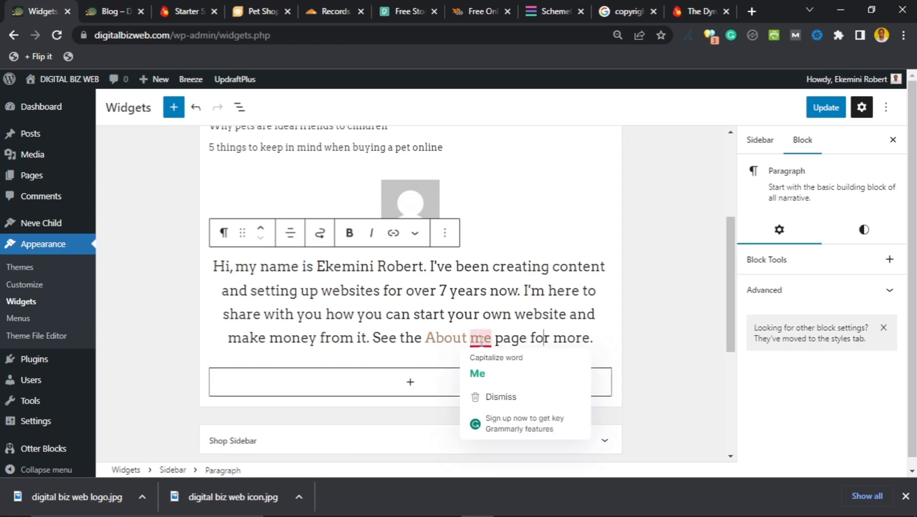
pyautogui.click(478, 366)
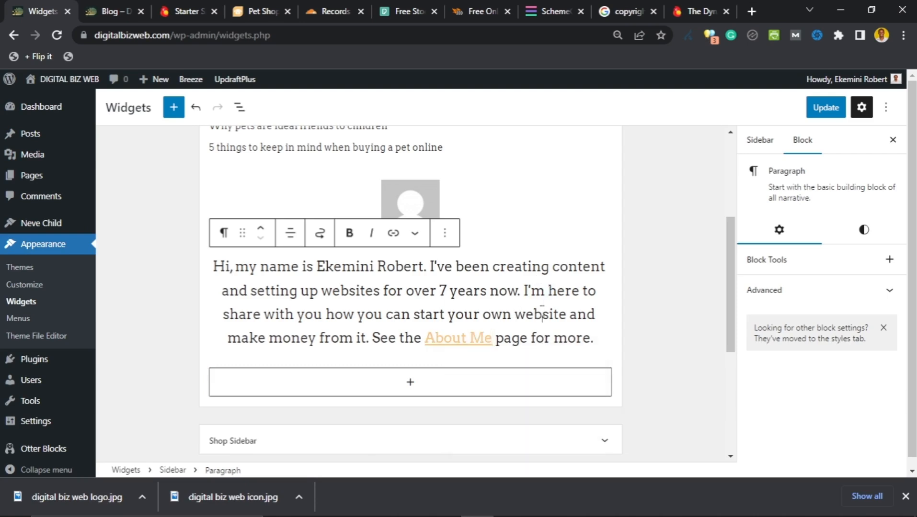
# Step: Save the updated sidebar widgets with Update
pyautogui.scroll(1, 387, 295)
pyautogui.scroll(-3, 390, 311)
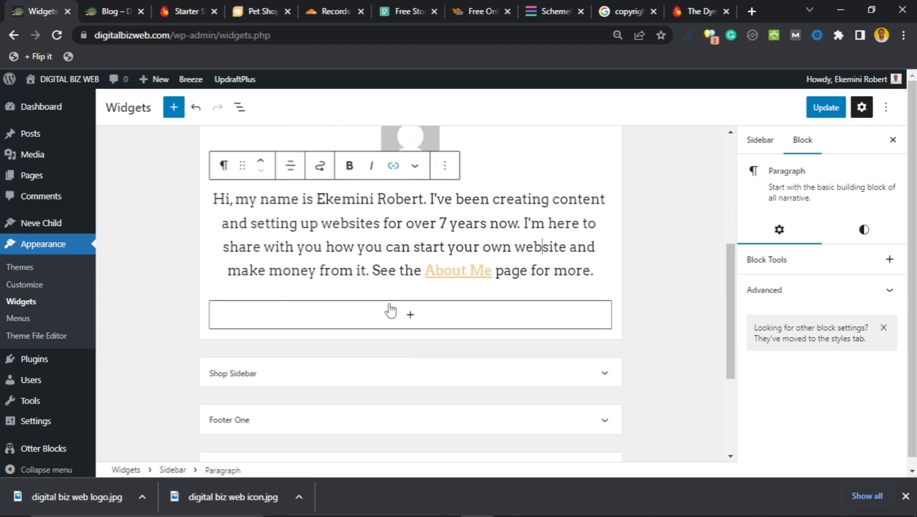
pyautogui.scroll(-3, 389, 311)
pyautogui.scroll(6, 389, 316)
pyautogui.scroll(-1, 387, 319)
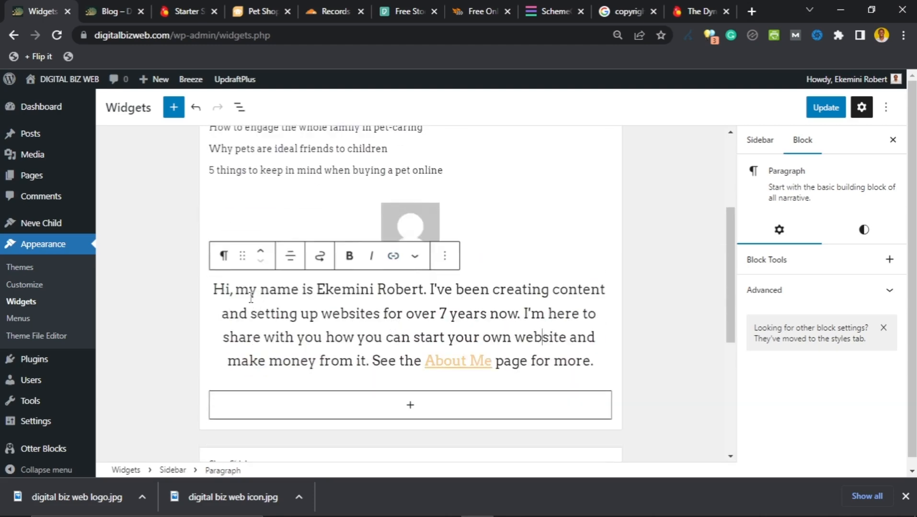
pyautogui.scroll(-1, 438, 301)
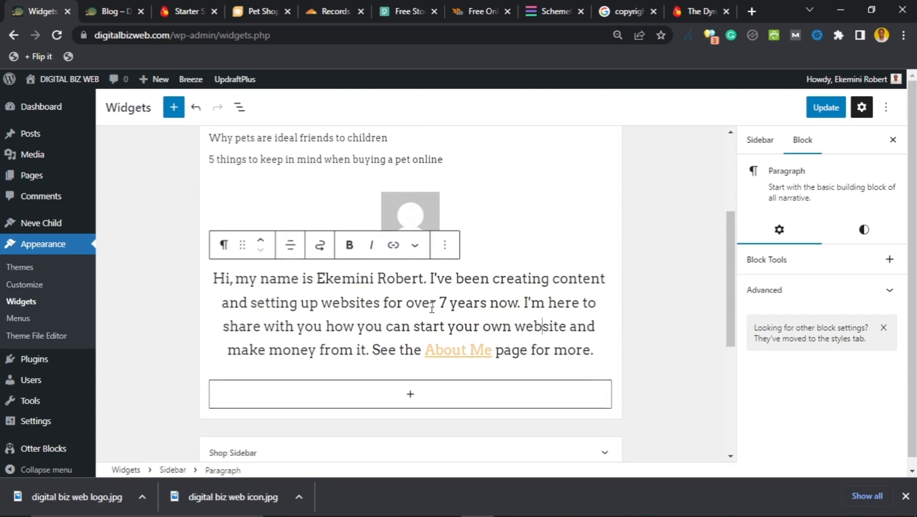
pyautogui.scroll(2, 412, 300)
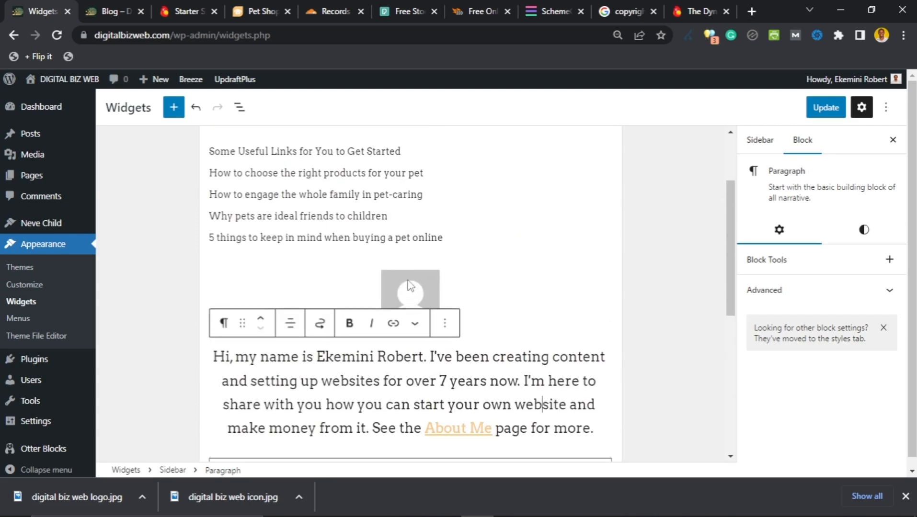
pyautogui.click(824, 109)
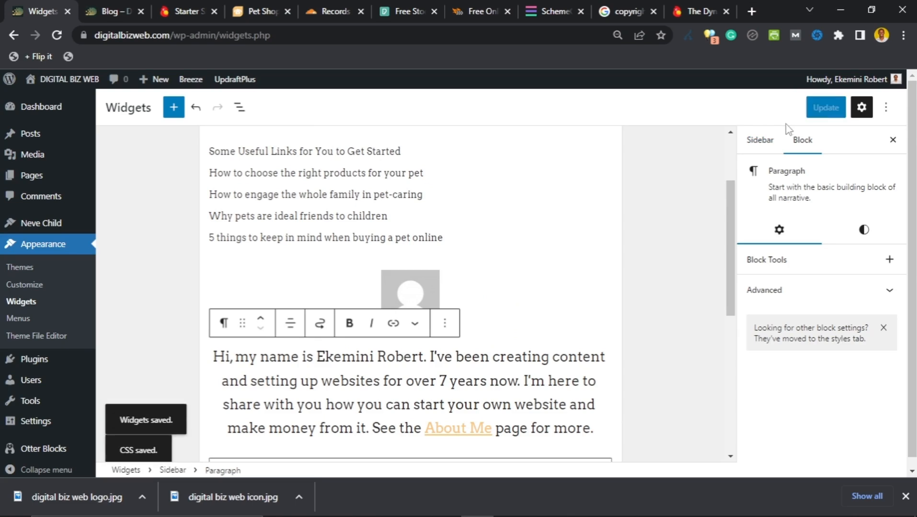
pyautogui.click(109, 11)
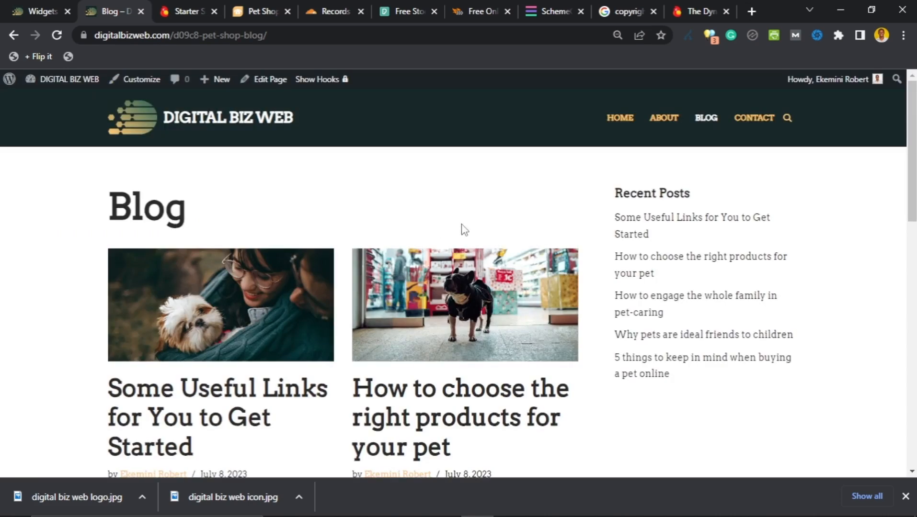
pyautogui.scroll(-4, 556, 239)
pyautogui.scroll(4, 579, 243)
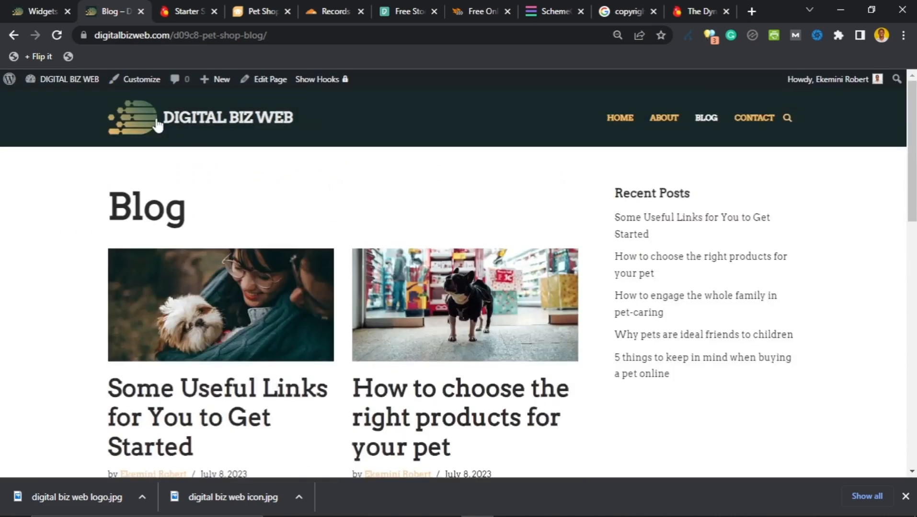
pyautogui.click(56, 41)
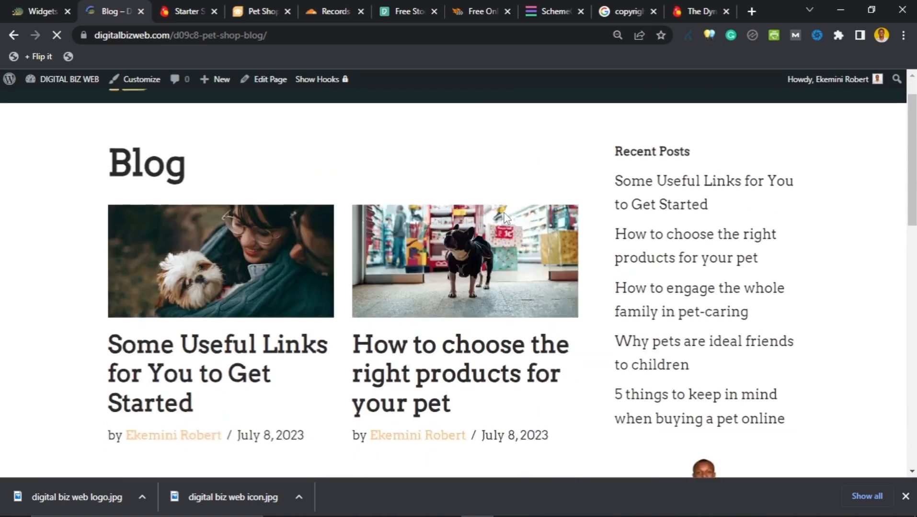
pyautogui.scroll(-5, 508, 220)
pyautogui.scroll(-2, 507, 218)
pyautogui.scroll(2, 507, 218)
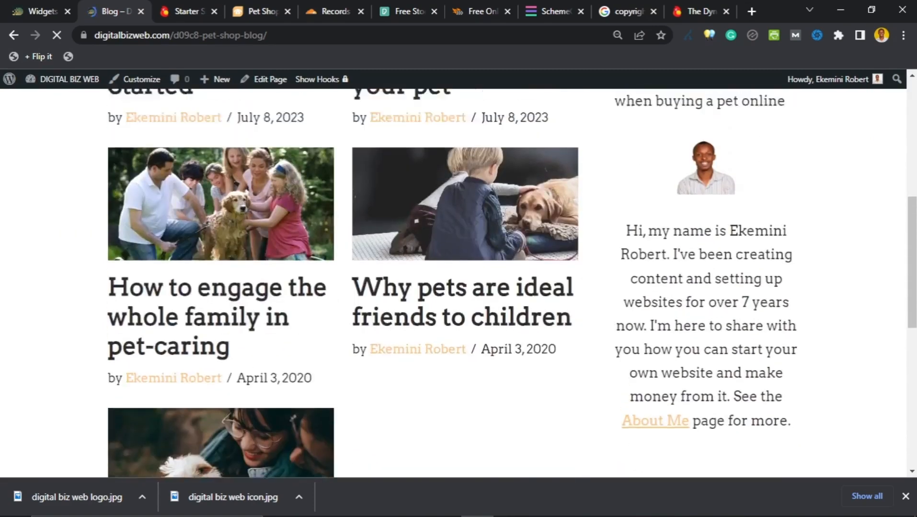
pyautogui.scroll(-2, 506, 214)
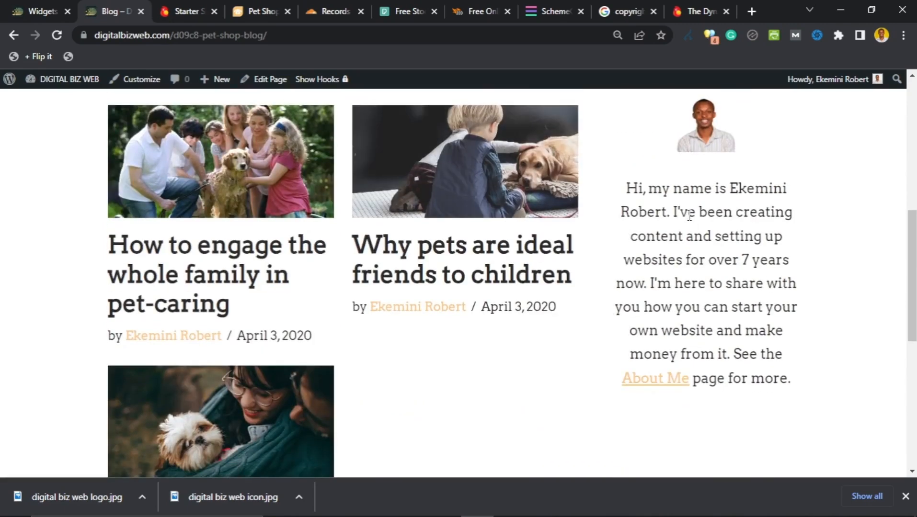
pyautogui.scroll(1, 696, 211)
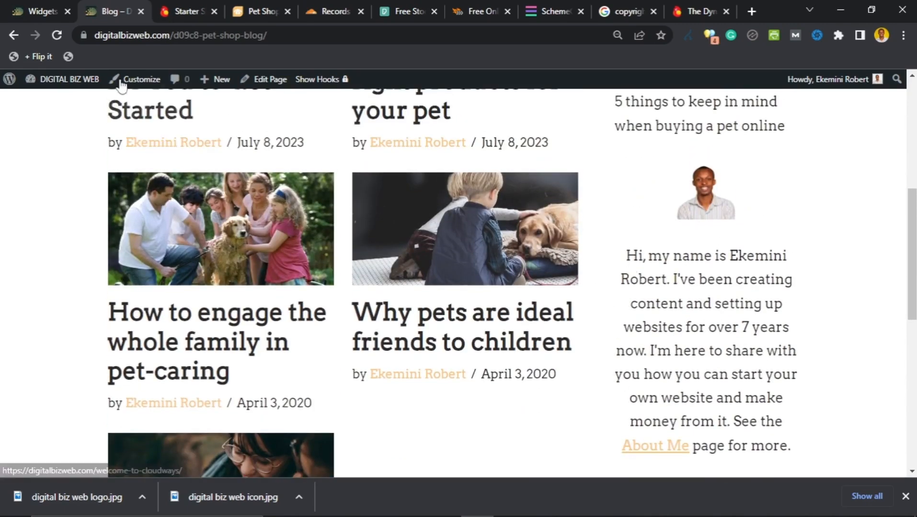
pyautogui.click(41, 8)
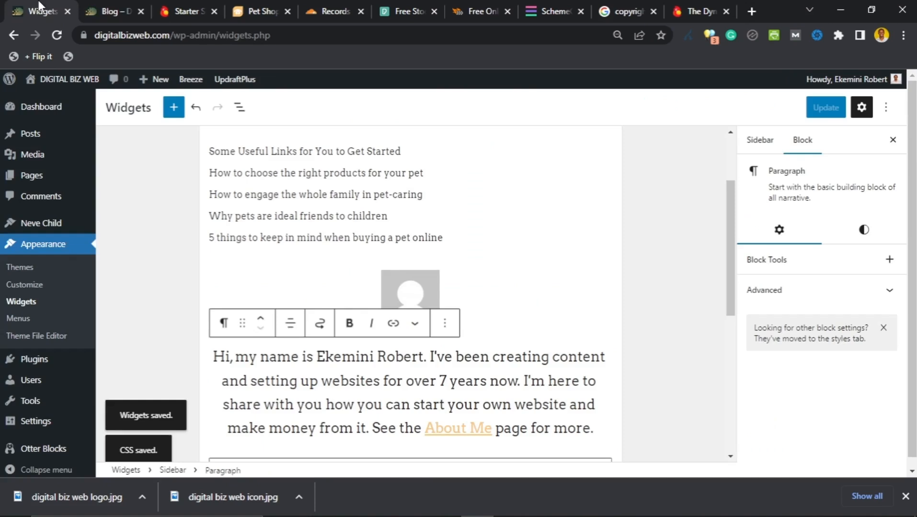
# Step: Insert an 'About Me' paragraph above the author image and centre-align it
pyautogui.click(408, 268)
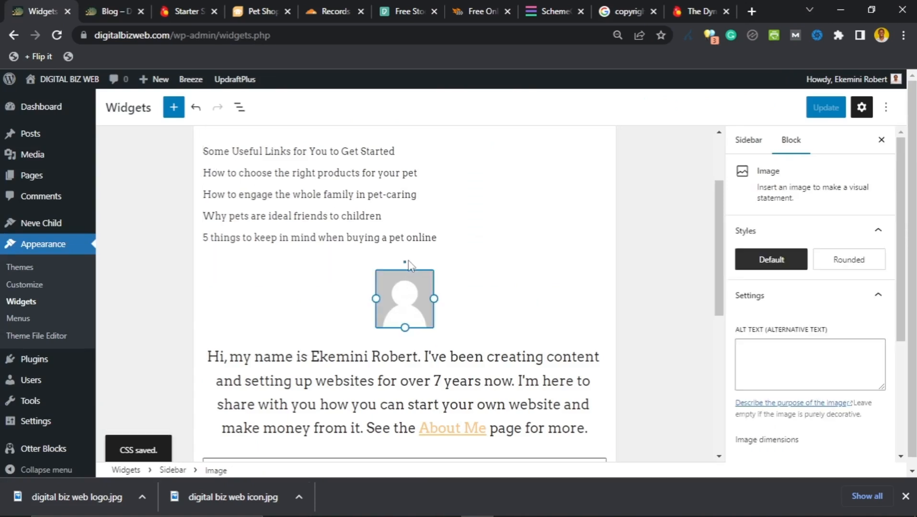
pyautogui.click(404, 263)
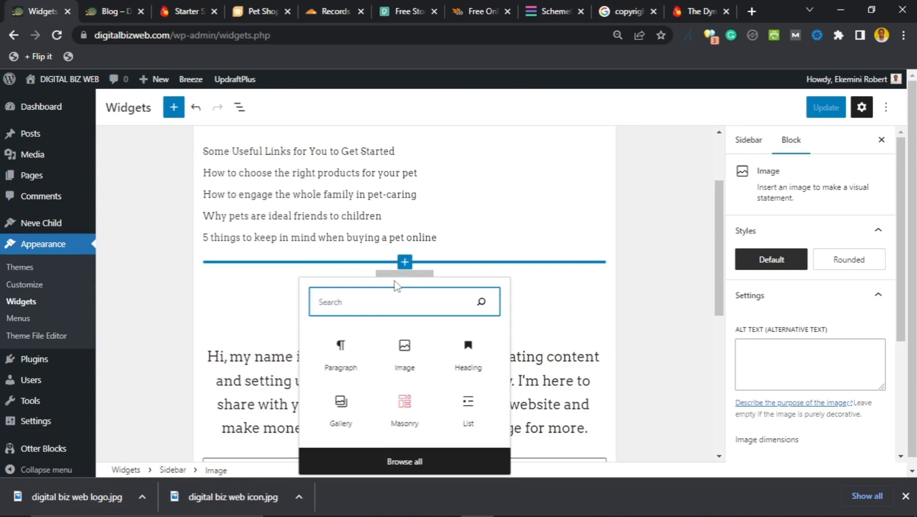
pyautogui.click(340, 352)
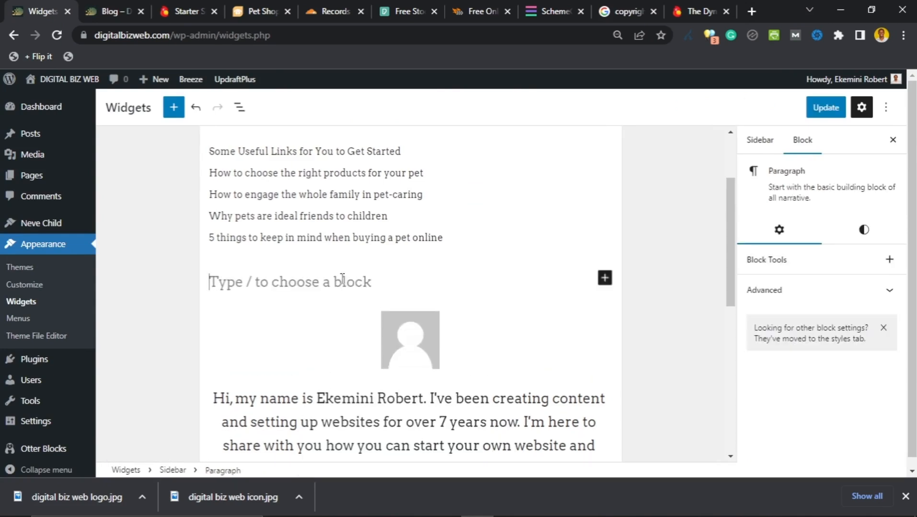
pyautogui.write('About Me')
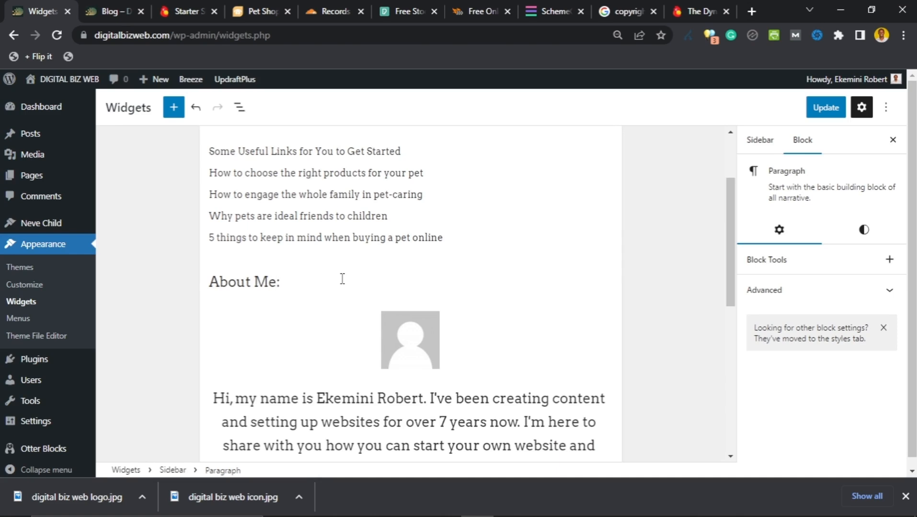
pyautogui.moveTo(276, 285); pyautogui.dragTo(236, 286)
pyautogui.click(269, 280)
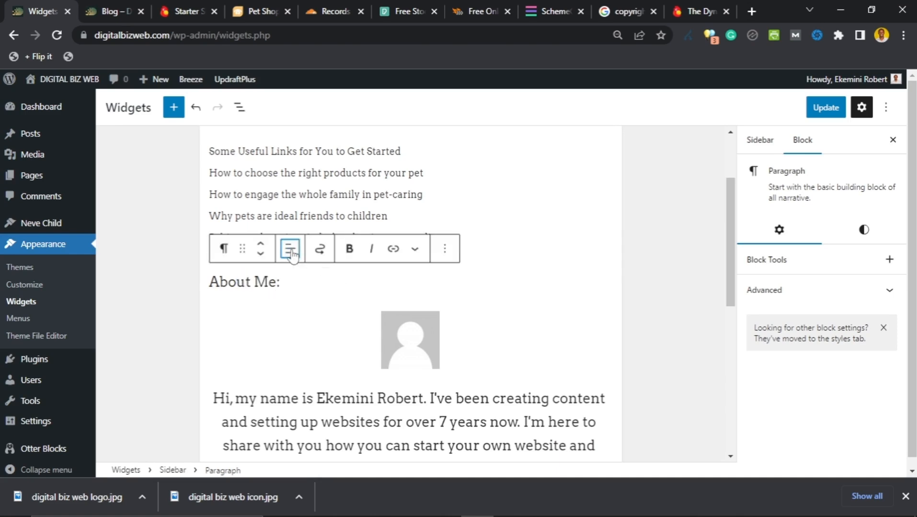
pyautogui.click(290, 248)
pyautogui.click(308, 312)
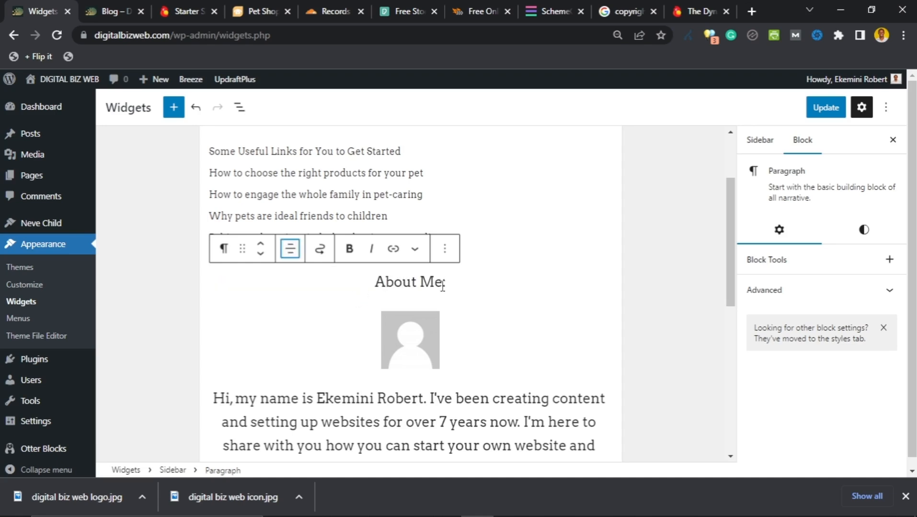
# Step: Make the About Me label bold and save the sidebar widgets
pyautogui.scroll(-1, 443, 302)
pyautogui.scroll(1, 445, 302)
pyautogui.moveTo(375, 282); pyautogui.dragTo(446, 282)
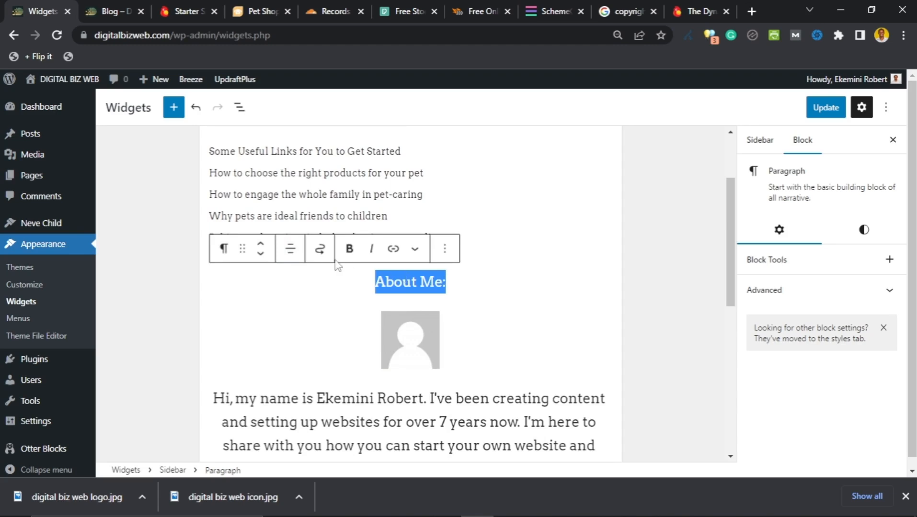
pyautogui.click(349, 250)
pyautogui.click(468, 288)
pyautogui.scroll(-3, 394, 277)
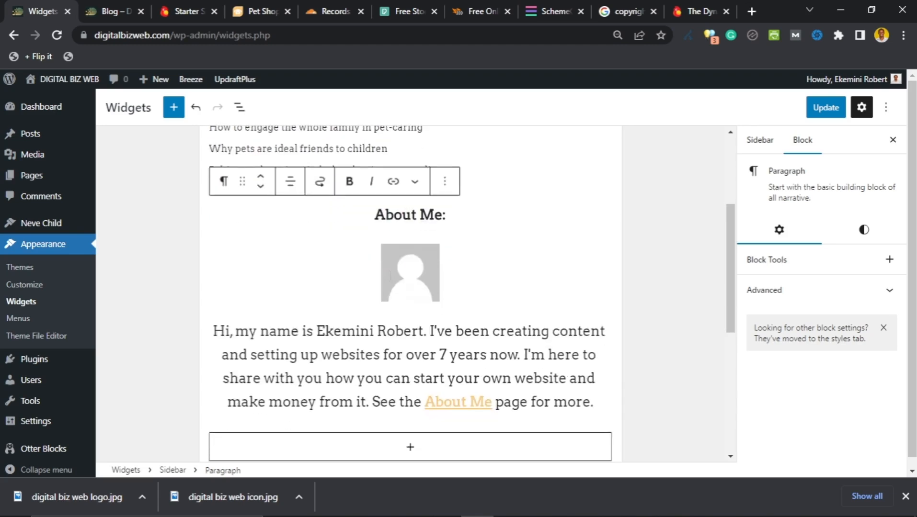
pyautogui.scroll(3, 391, 281)
pyautogui.scroll(-3, 391, 280)
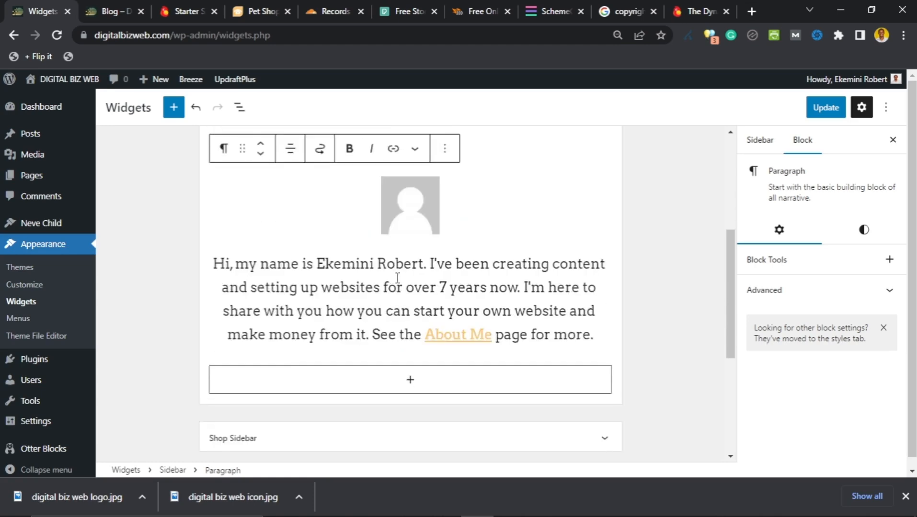
pyautogui.scroll(5, 398, 283)
pyautogui.scroll(-4, 408, 288)
pyautogui.scroll(-1, 407, 287)
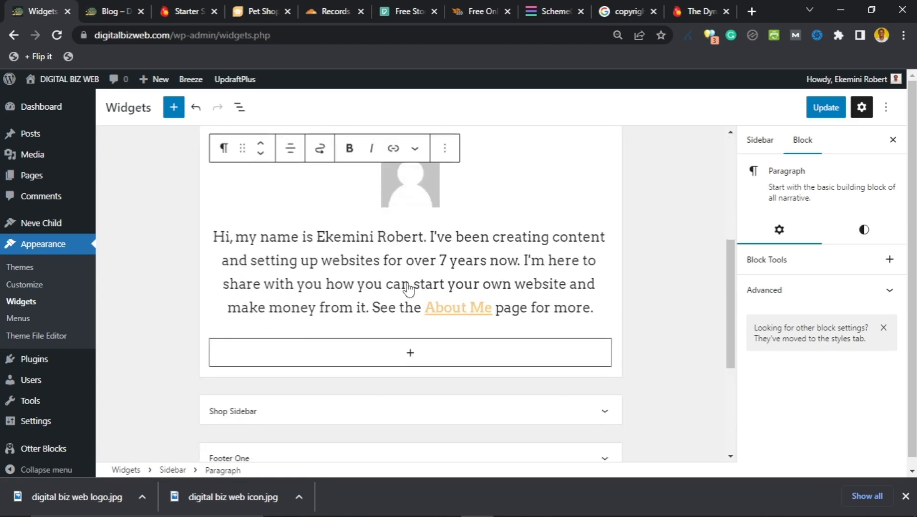
pyautogui.scroll(1, 474, 239)
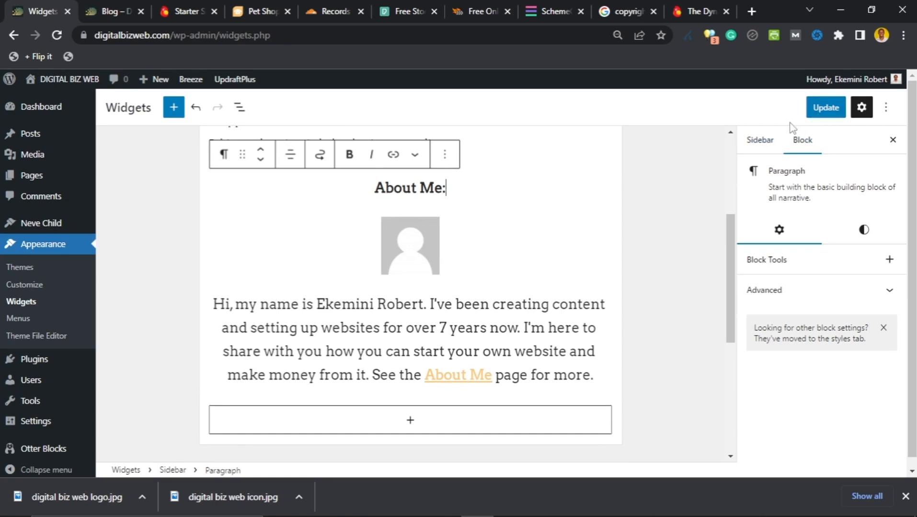
pyautogui.click(823, 108)
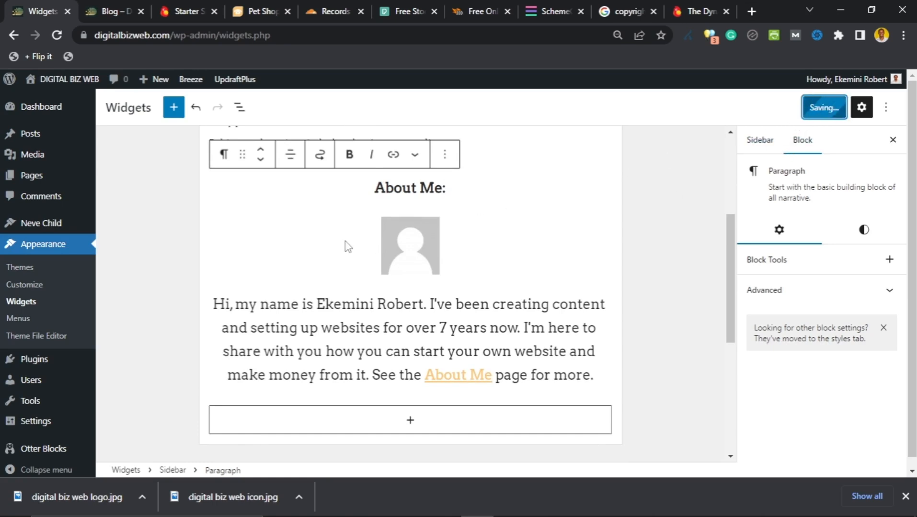
# Step: Save the widgets, then reload the live blog and review the new About Me sidebar
pyautogui.click(118, 14)
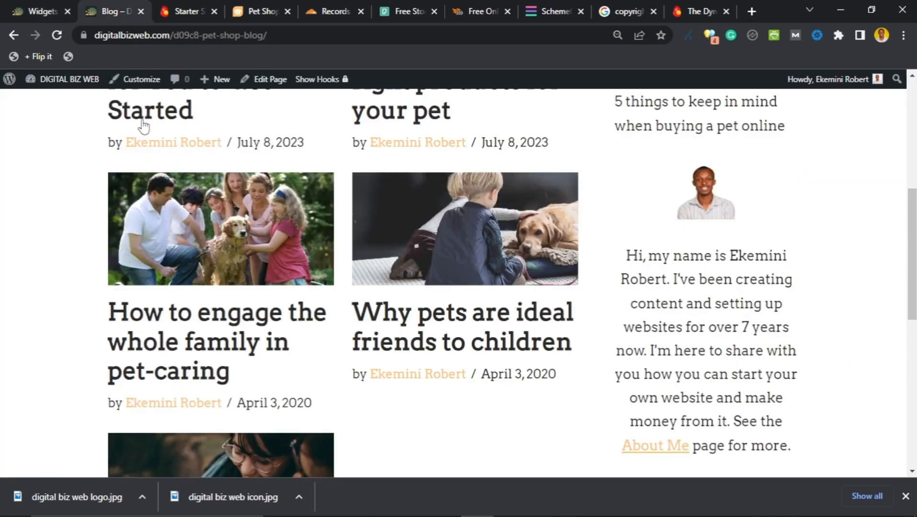
pyautogui.click(54, 33)
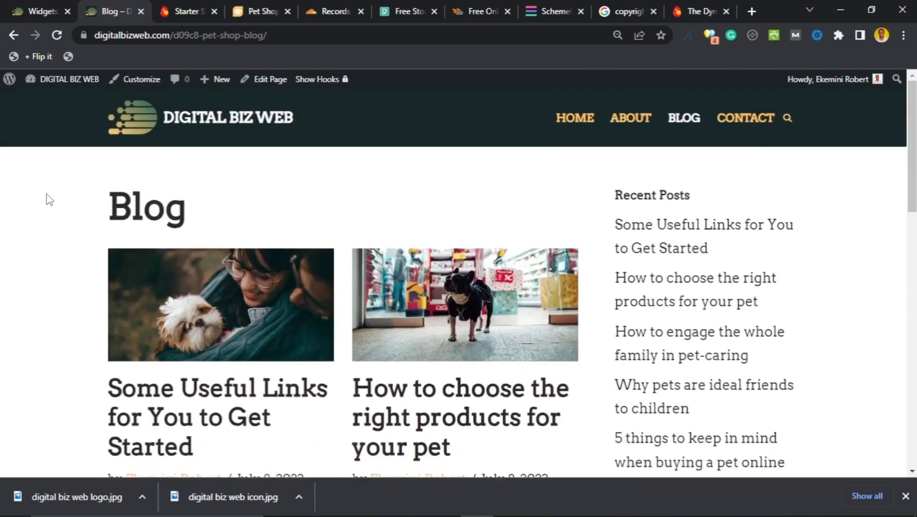
pyautogui.scroll(-7, 46, 195)
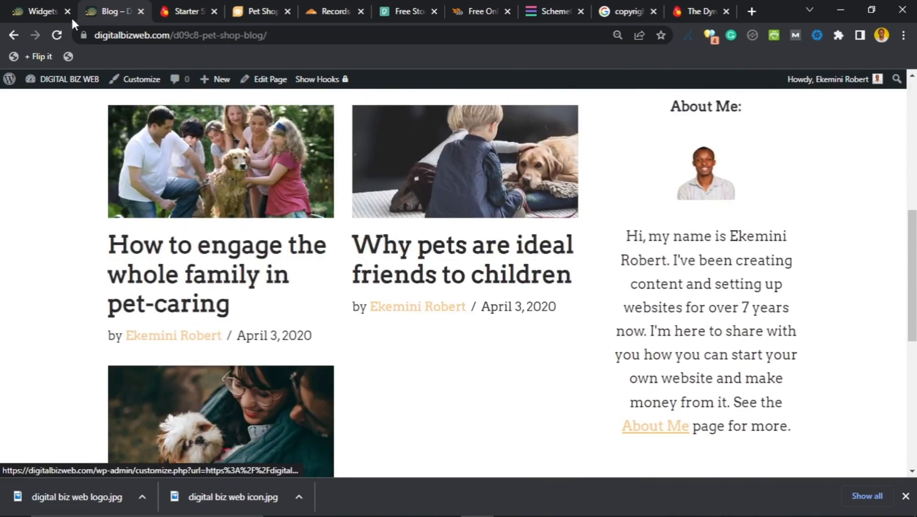
pyautogui.scroll(3, 117, 293)
pyautogui.scroll(5, 115, 296)
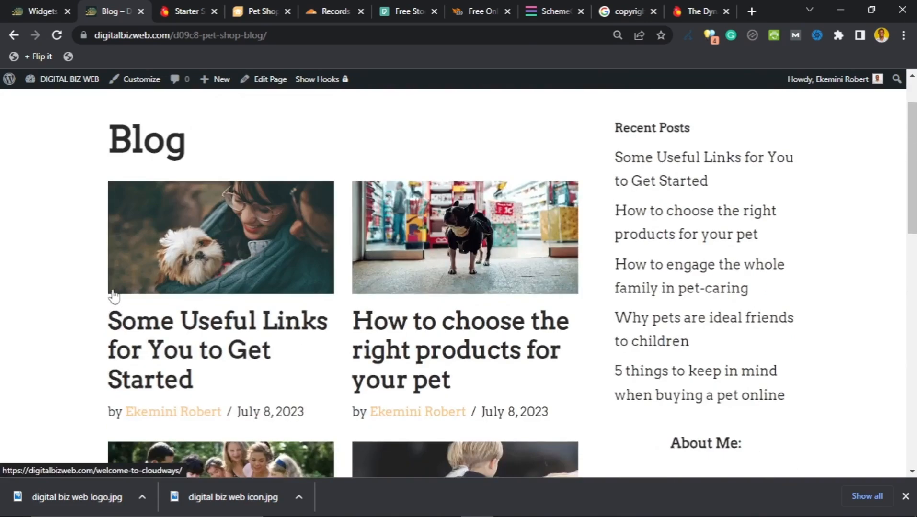
pyautogui.scroll(-4, 102, 295)
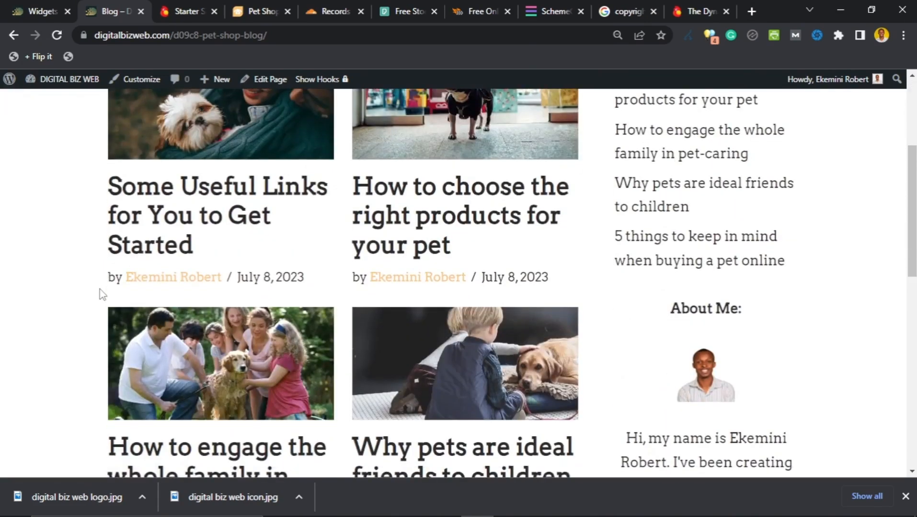
pyautogui.scroll(-4, 102, 295)
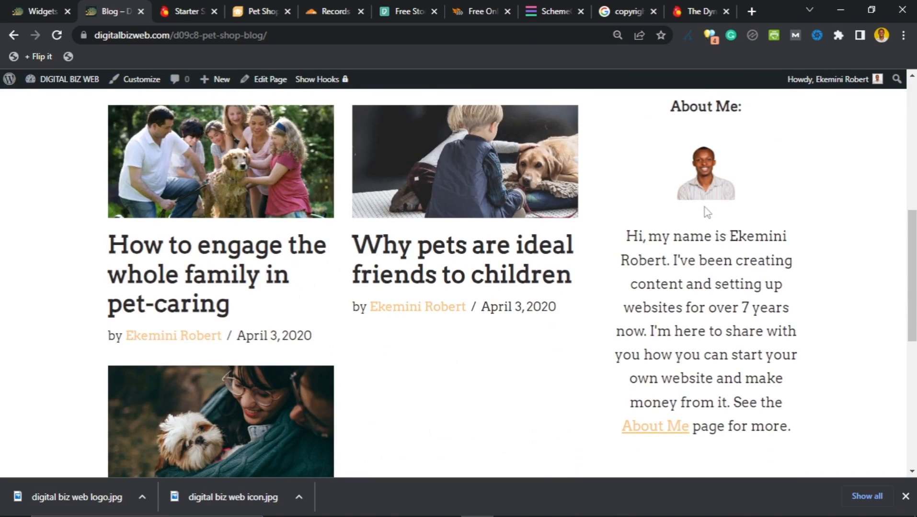
pyautogui.scroll(-1, 708, 258)
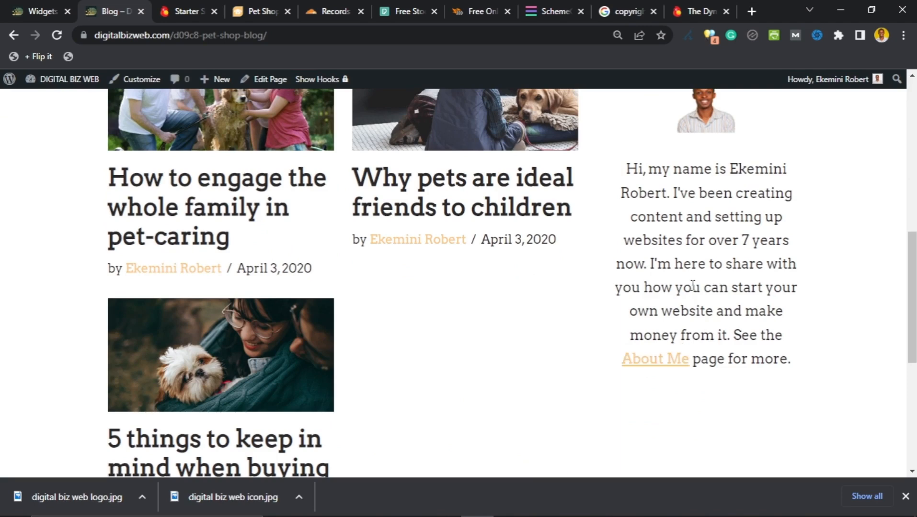
pyautogui.scroll(2, 692, 284)
pyautogui.scroll(-1, 691, 288)
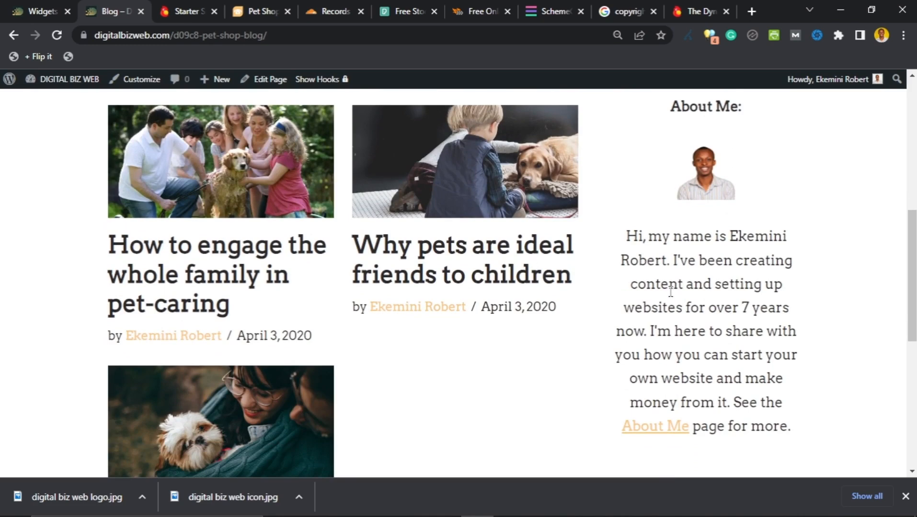
pyautogui.scroll(-2, 672, 297)
pyautogui.scroll(2, 206, 243)
pyautogui.scroll(1, 206, 243)
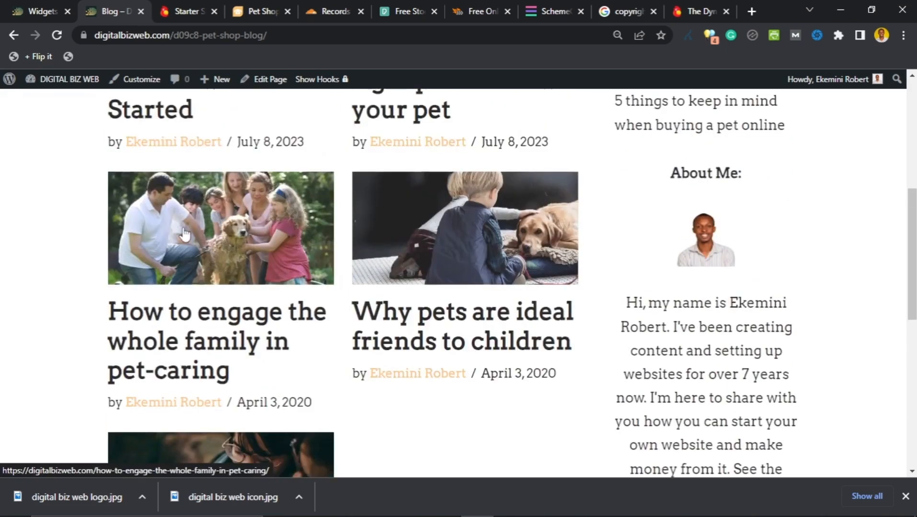
pyautogui.scroll(-1, 206, 243)
pyautogui.click(27, 12)
pyautogui.scroll(-3, 300, 288)
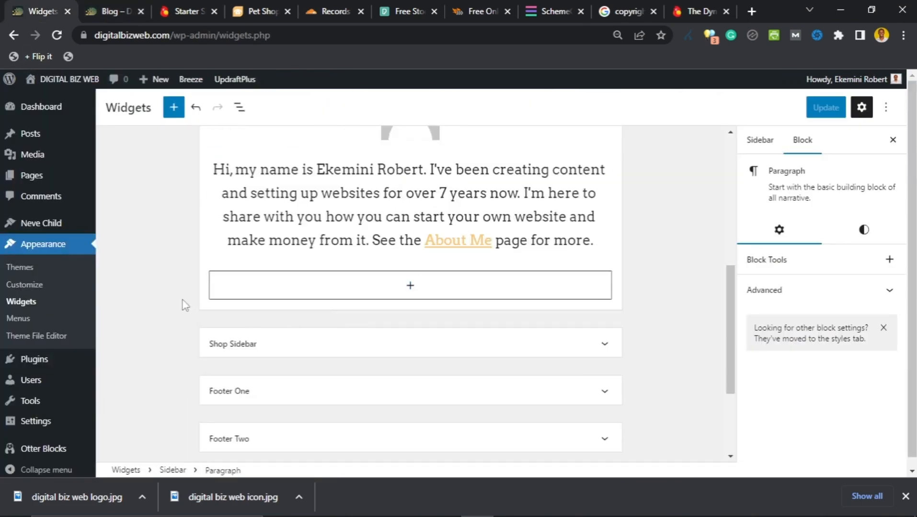
# Step: Open a new blank browser tab alongside the Widgets editor
pyautogui.scroll(4, 359, 366)
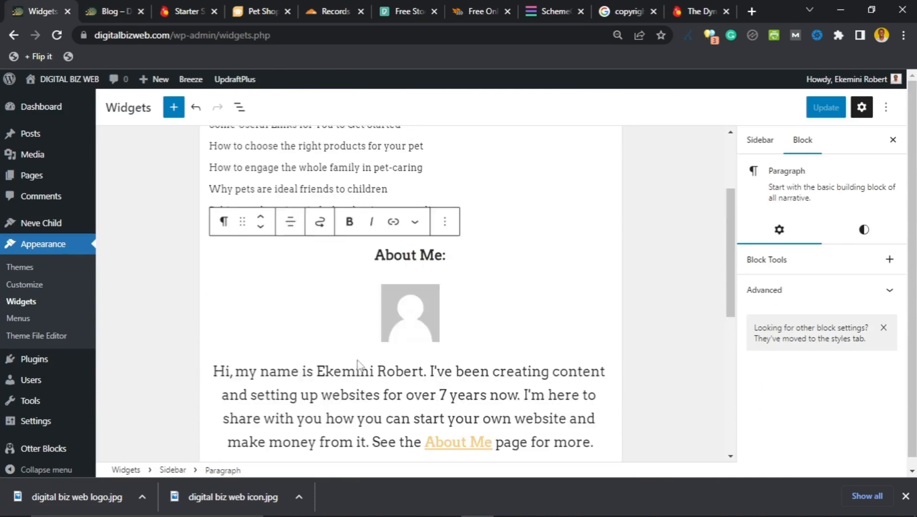
pyautogui.scroll(3, 358, 364)
pyautogui.scroll(-7, 362, 362)
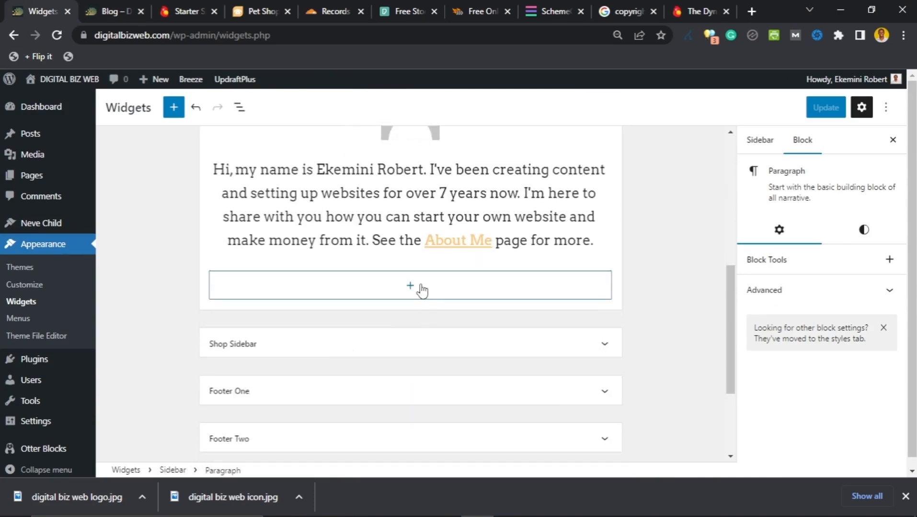
pyautogui.click(751, 11)
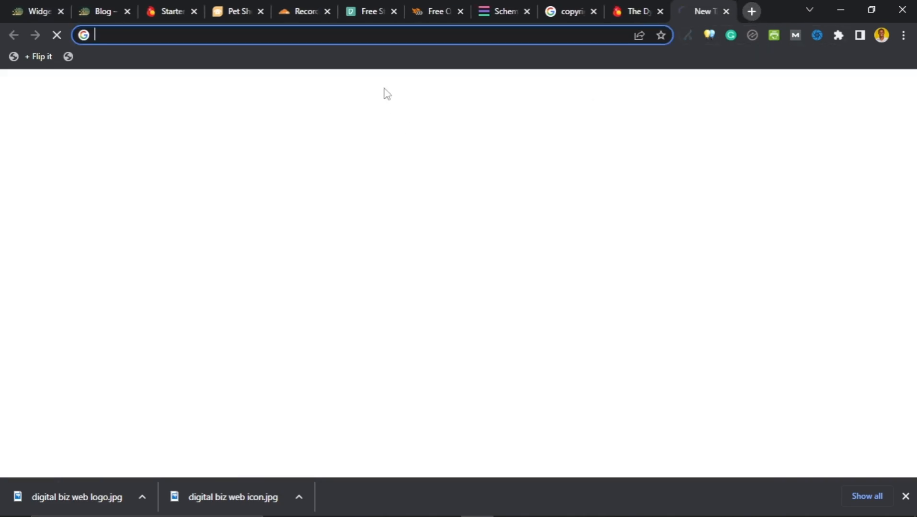
pyautogui.click(379, 36)
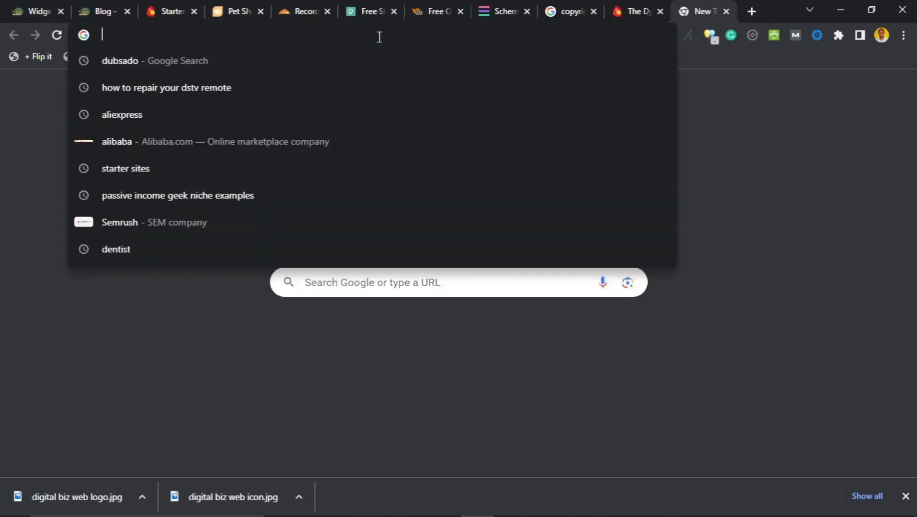
pyautogui.click(39, 6)
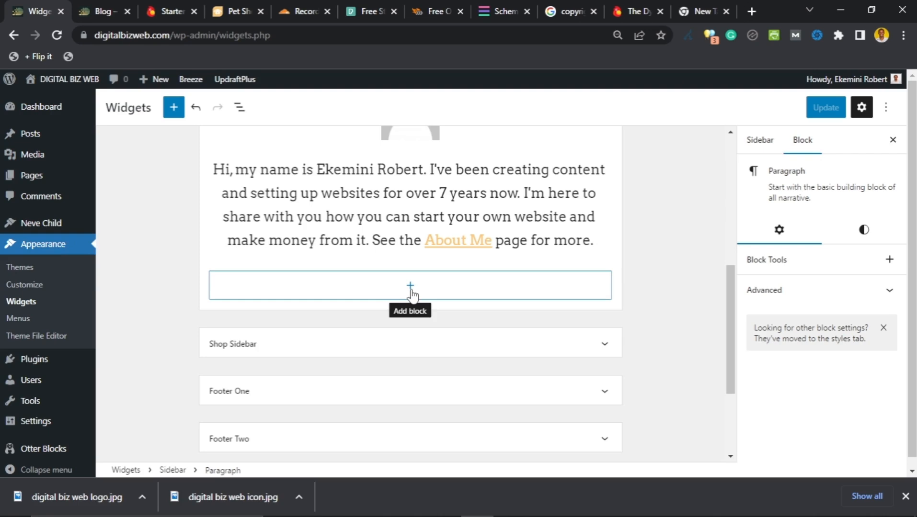
pyautogui.scroll(1, 411, 296)
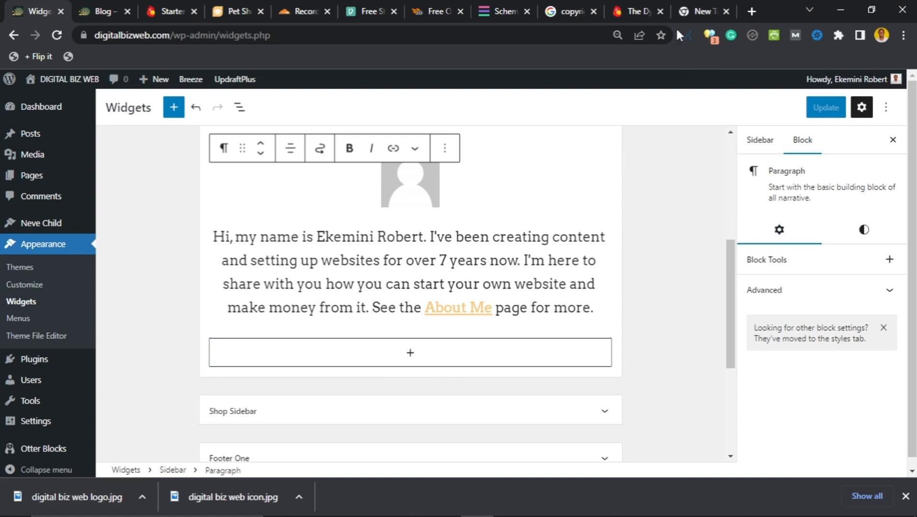
pyautogui.click(697, 11)
# Step: Search Google for 'chatgpt', discarding the autocompleted site suggestion
pyautogui.click(377, 34)
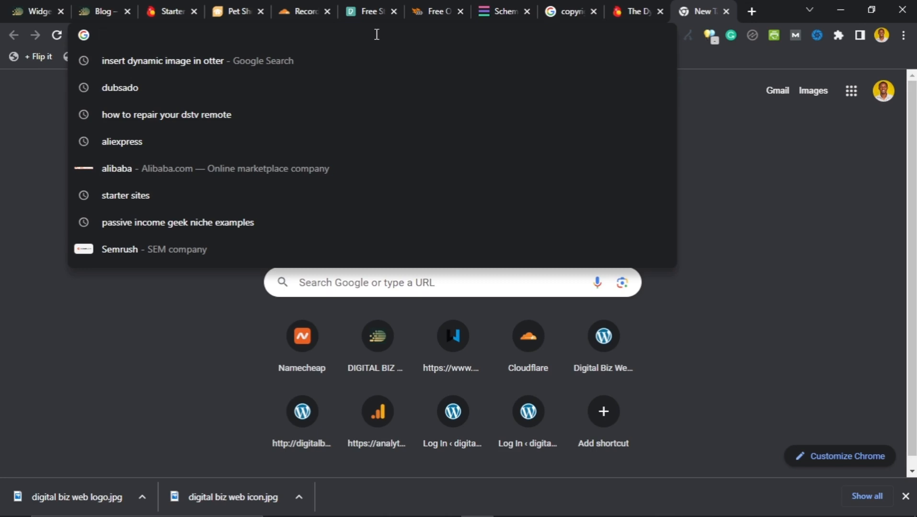
pyautogui.write('chat')
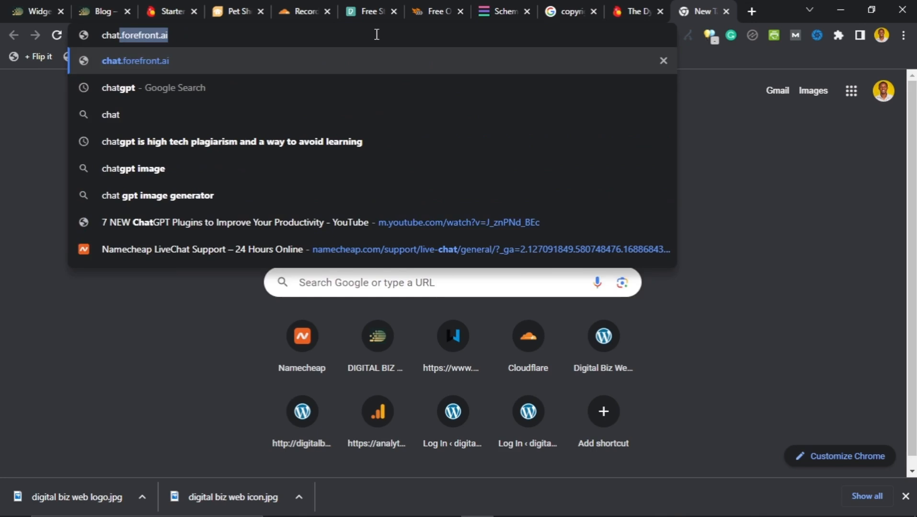
pyautogui.press('Delete')
pyautogui.hotkey('ctrl', 'a')
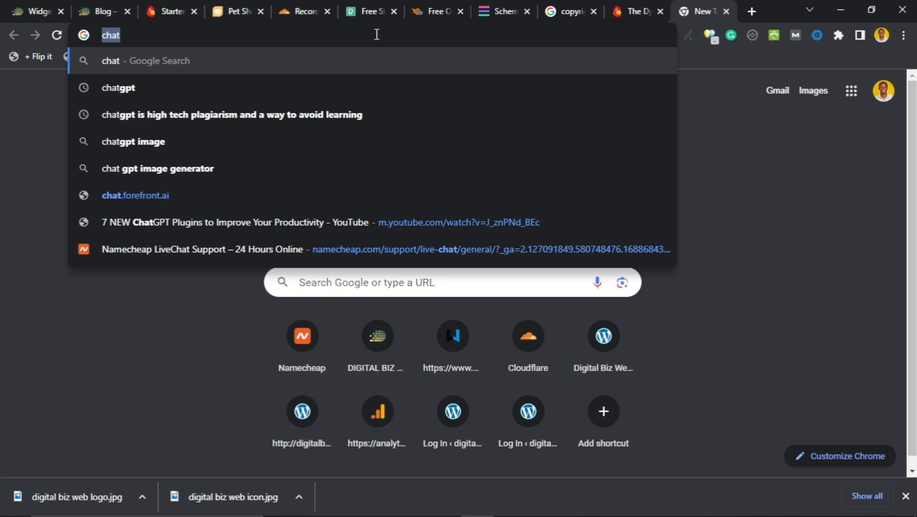
pyautogui.write('chat')
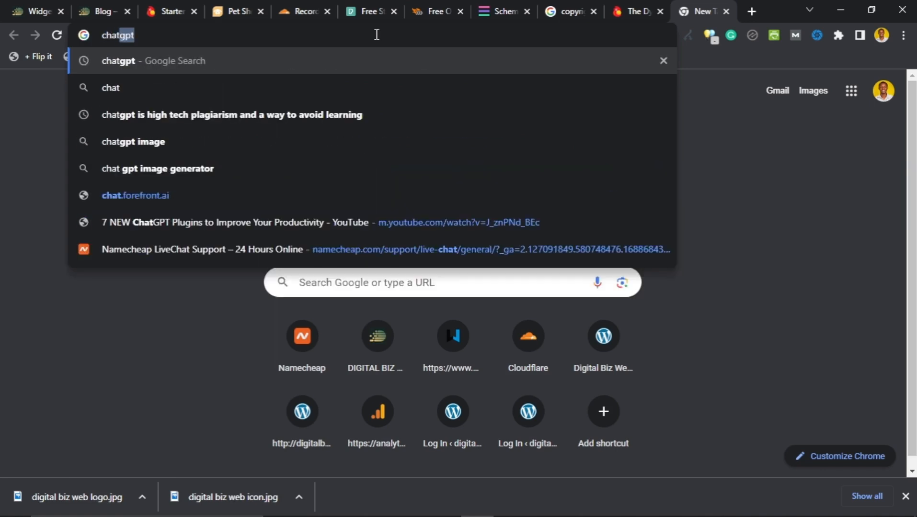
pyautogui.press('Return')
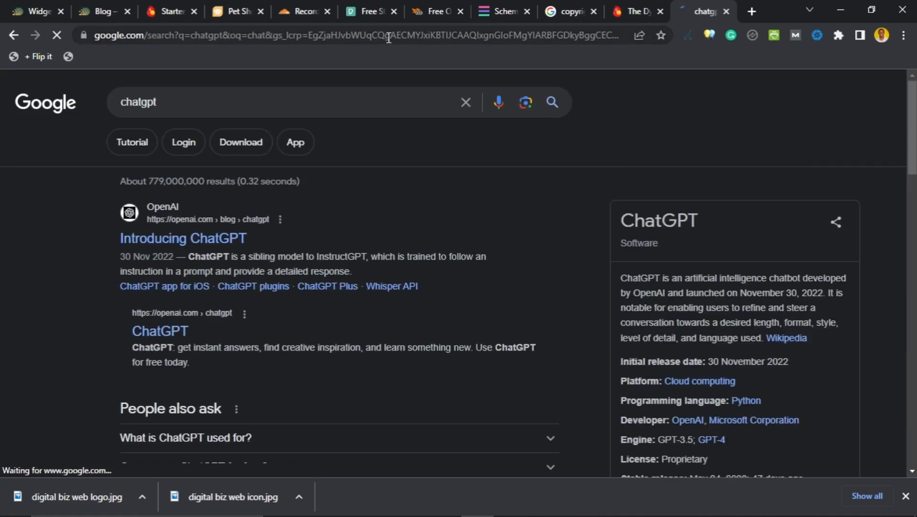
# Step: Open ChatGPT on the web from the search results and log in with the account e-mail
pyautogui.click(166, 337)
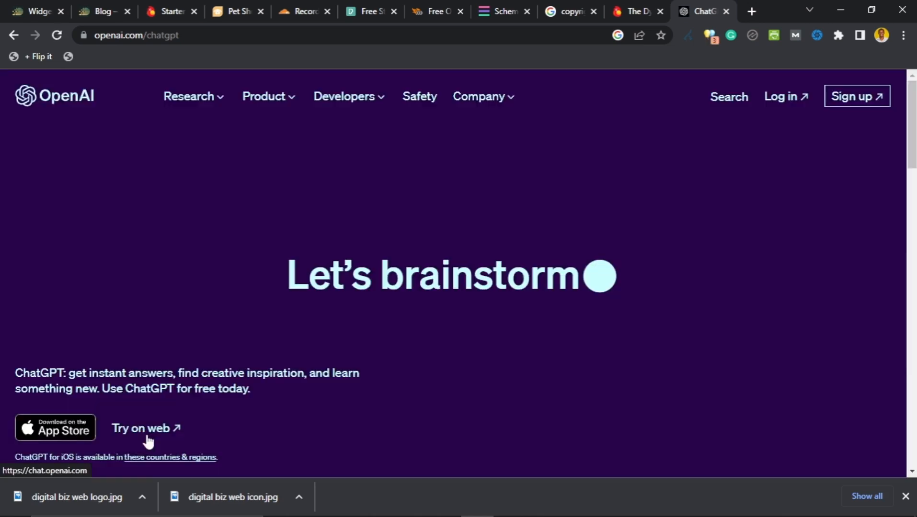
pyautogui.click(144, 432)
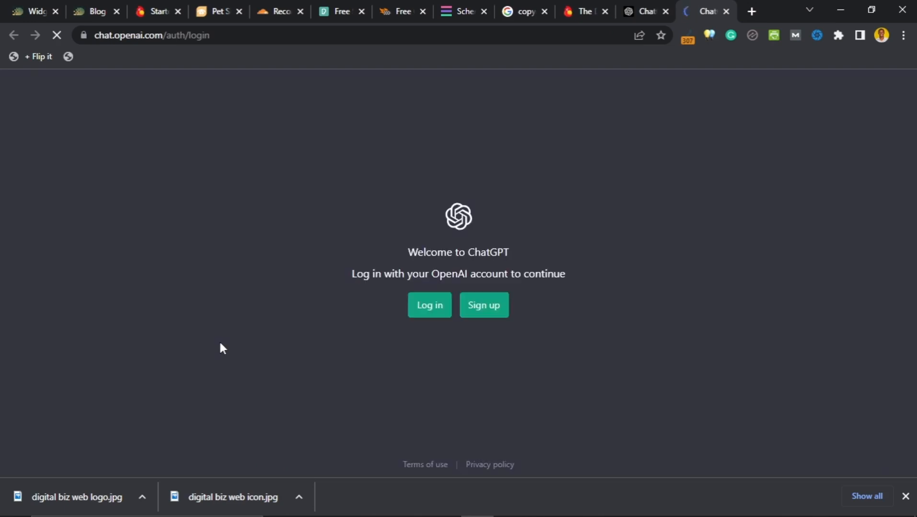
pyautogui.click(418, 313)
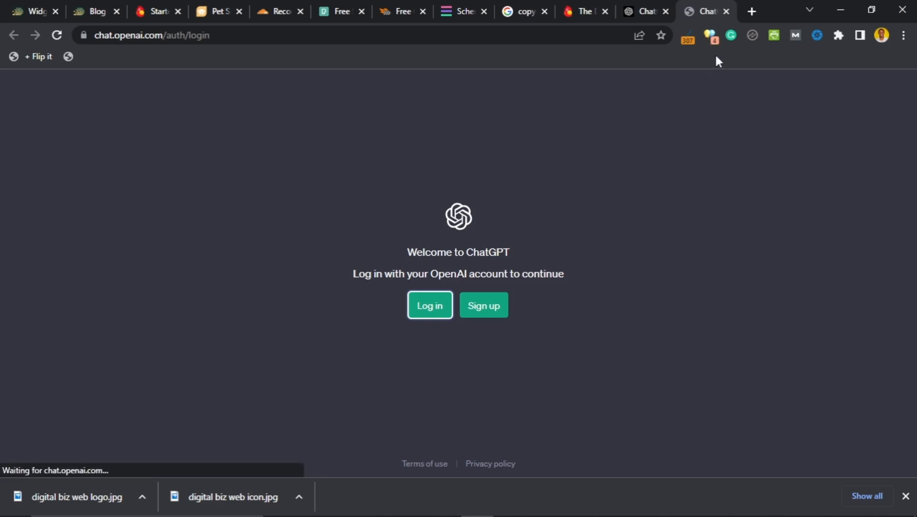
pyautogui.click(437, 315)
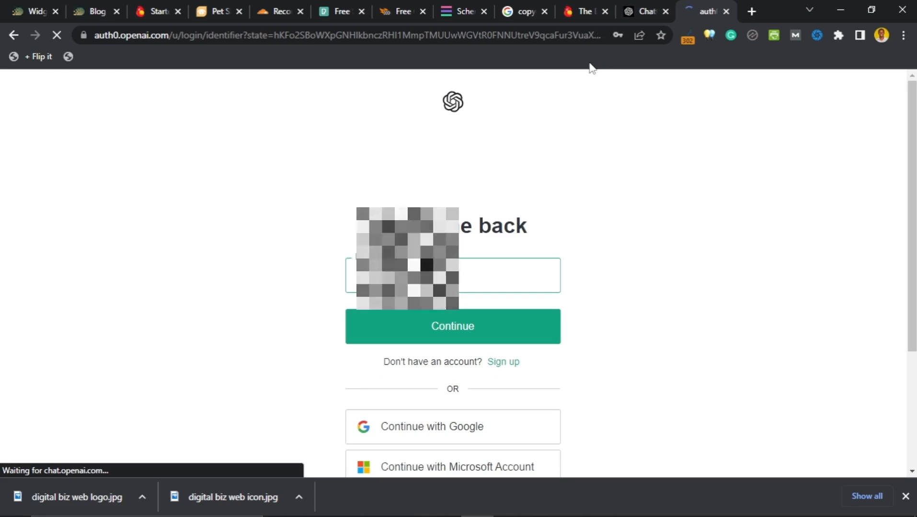
pyautogui.click(436, 341)
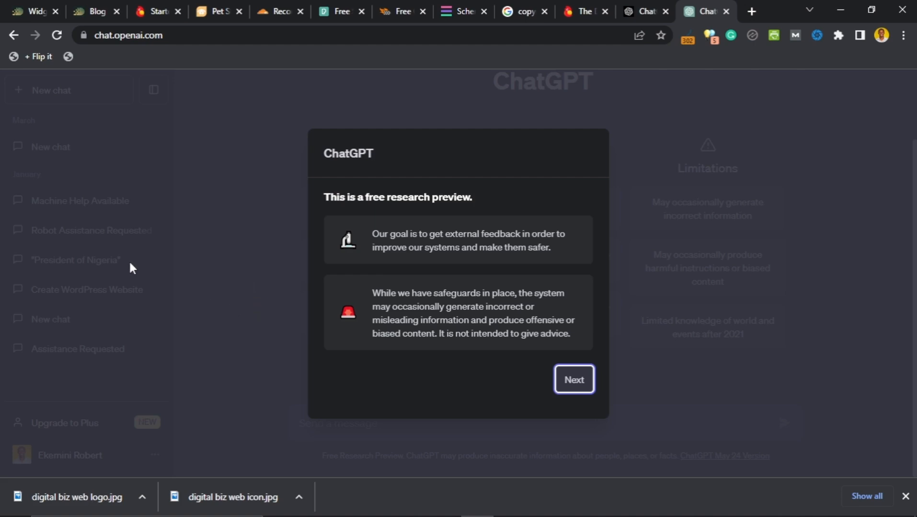
# Step: Dismiss the intro notices and ask ChatGPT for a concise digitalbizweb.com affiliate disclosure
pyautogui.click(573, 381)
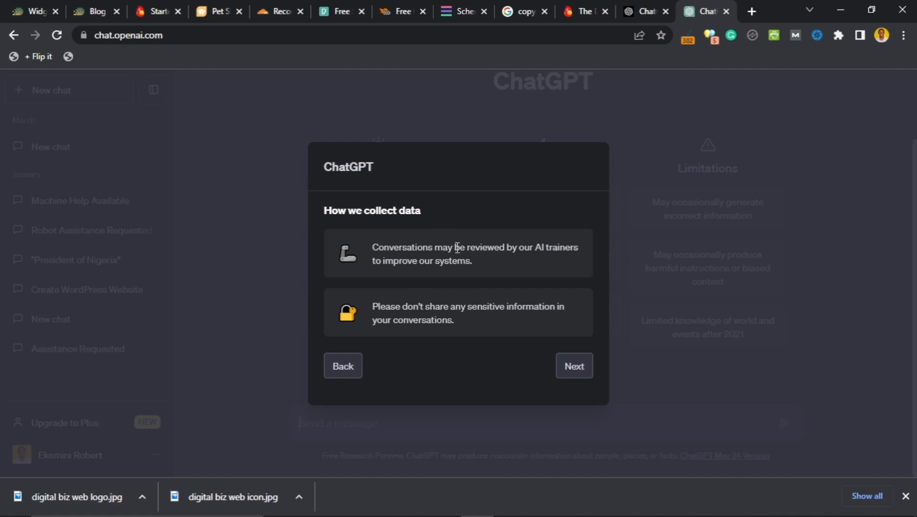
pyautogui.click(577, 370)
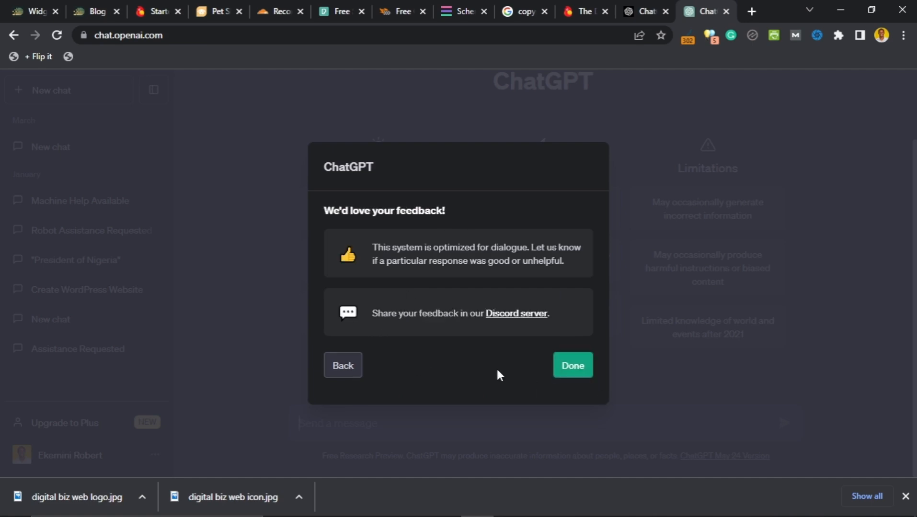
pyautogui.click(567, 376)
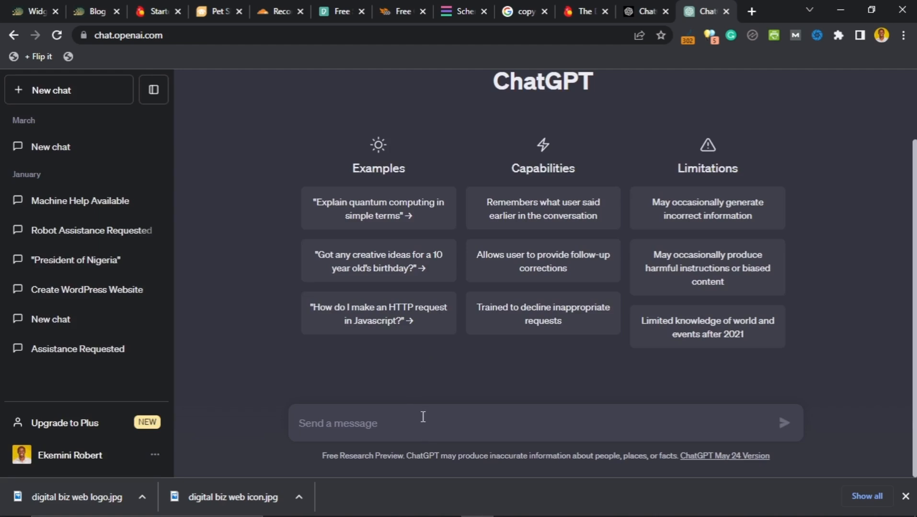
pyautogui.write('Hi,')
pyautogui.write('help me create a concise affiliate disclosure for my website, digitalbizweb.com')
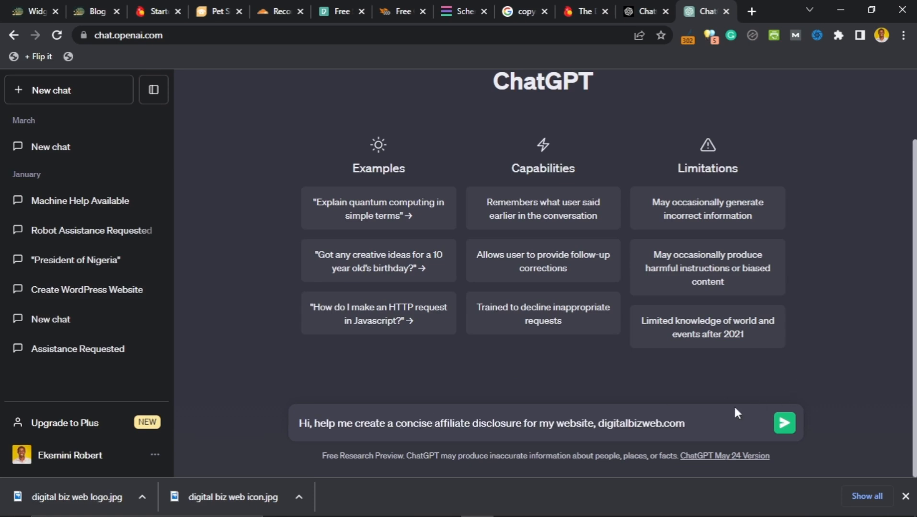
pyautogui.click(783, 424)
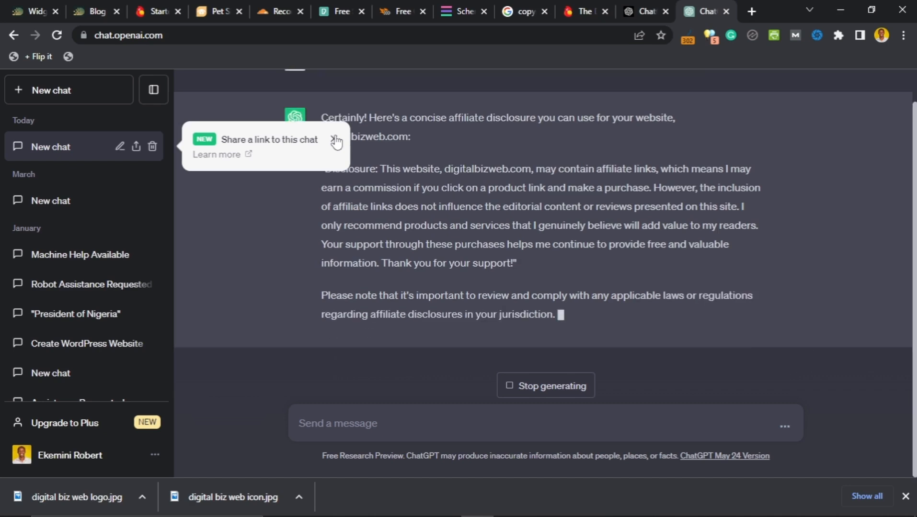
# Step: Copy the drafted affiliate disclosure and its jurisdiction note
pyautogui.click(334, 139)
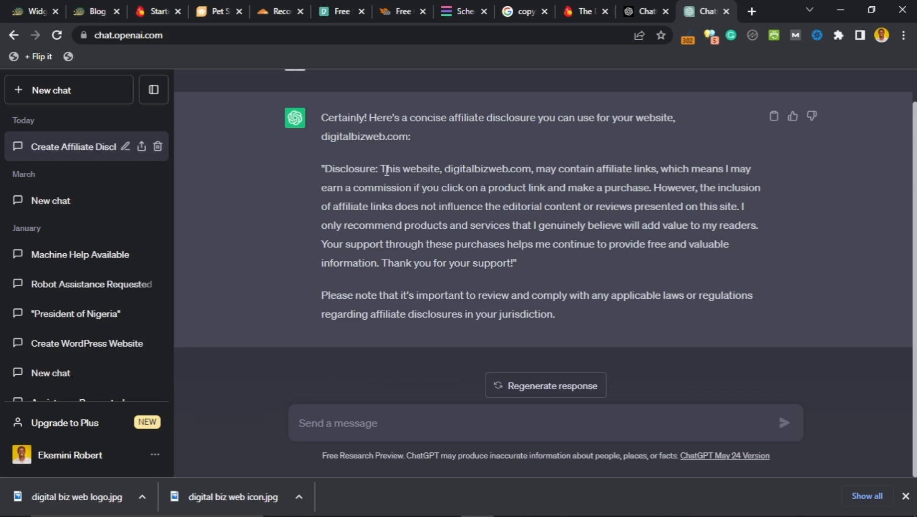
pyautogui.moveTo(323, 169); pyautogui.dragTo(514, 264)
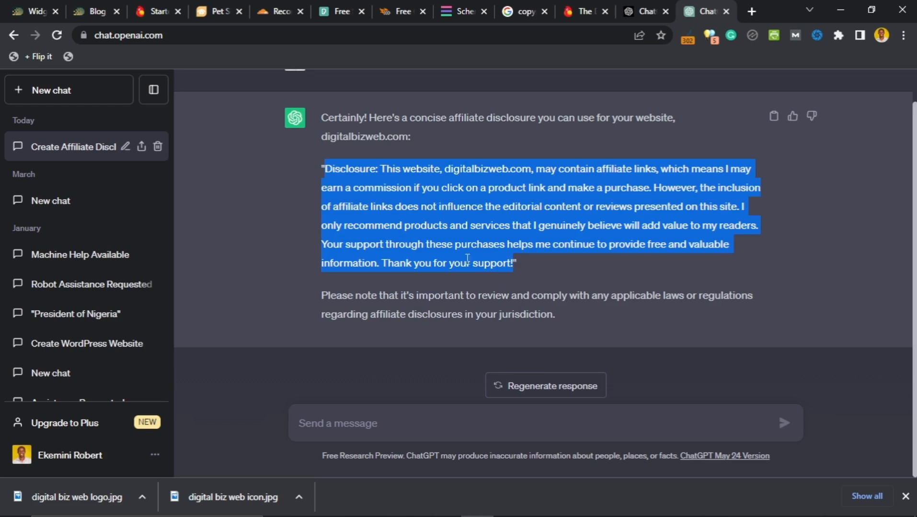
pyautogui.keyDown('shift'); pyautogui.click(555, 315); pyautogui.keyUp('shift')
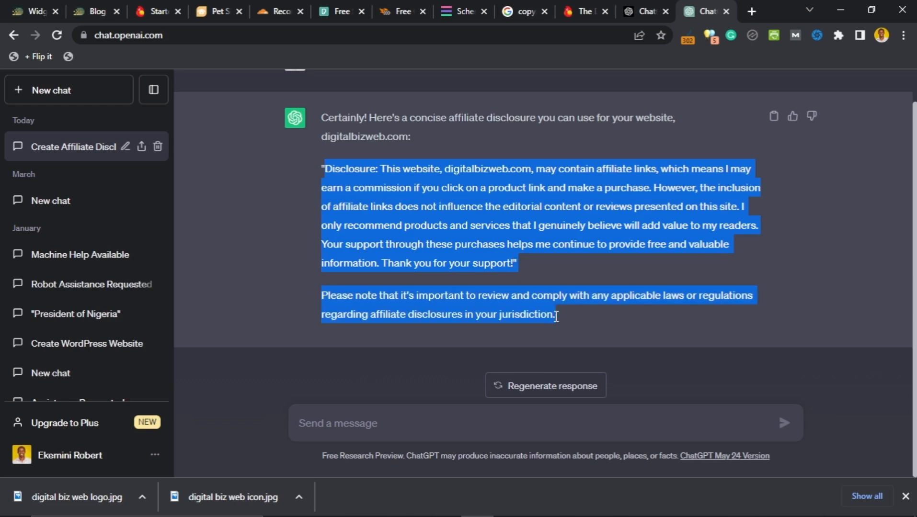
pyautogui.rightClick(487, 234)
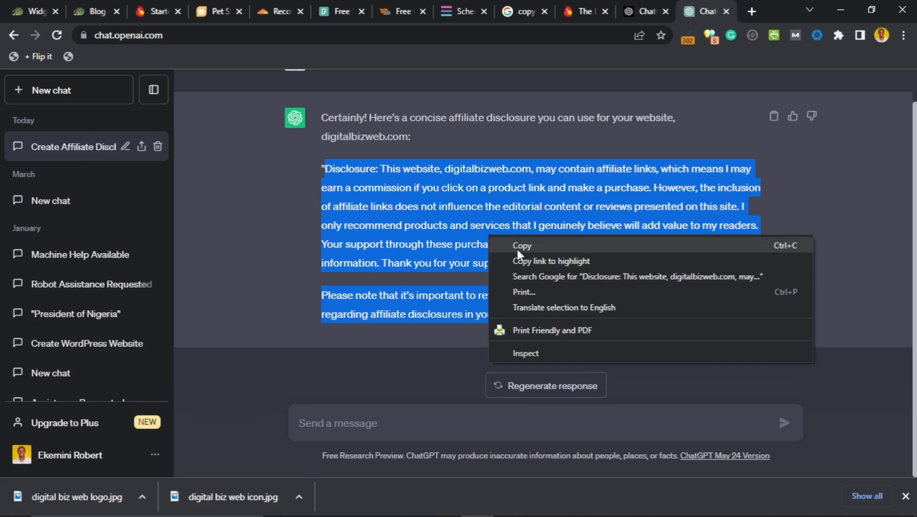
pyautogui.click(509, 244)
# Step: Send ChatGPT a 'Thanks' reply
pyautogui.click(409, 425)
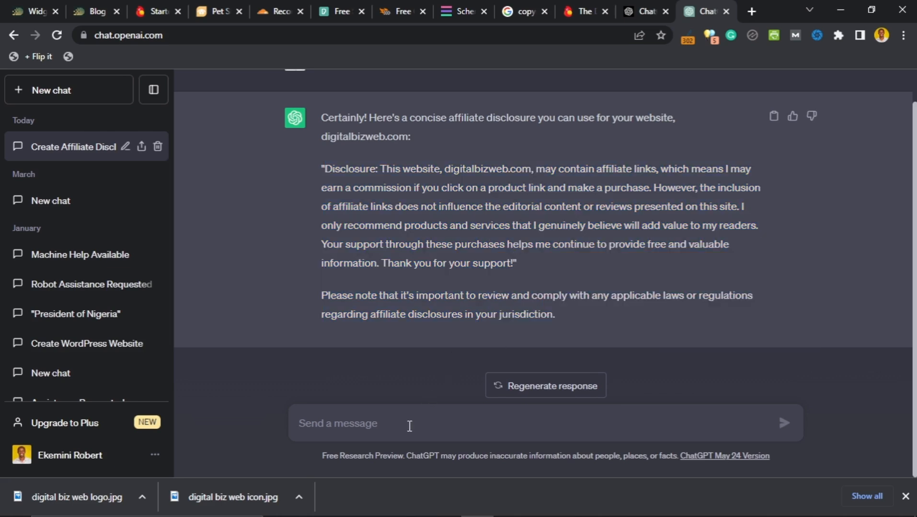
pyautogui.write('Thanks')
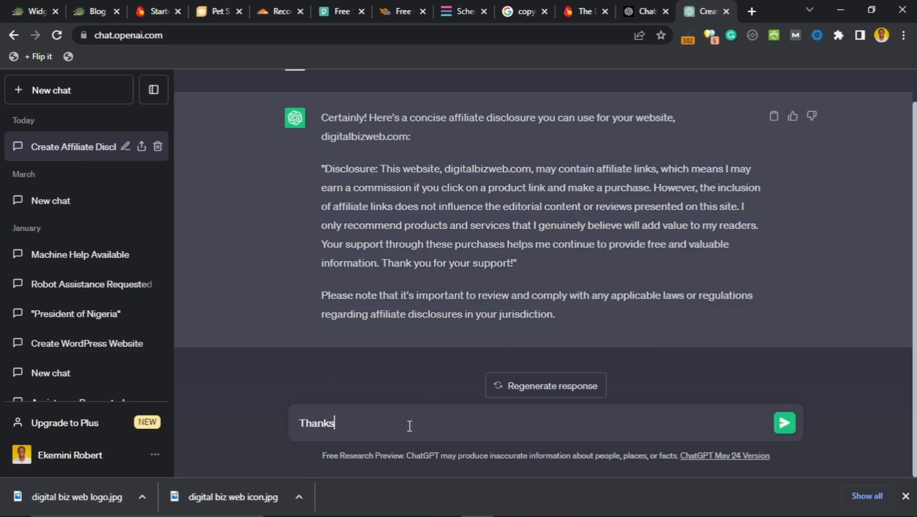
pyautogui.press('Return')
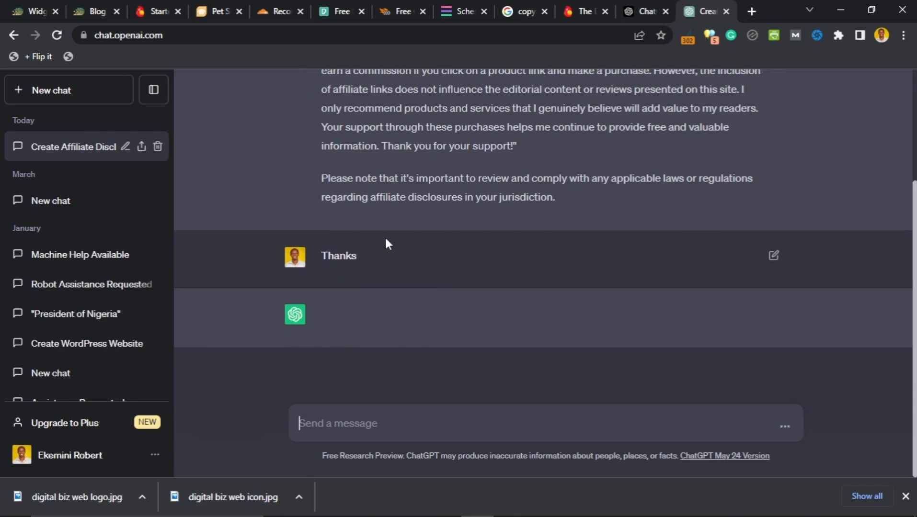
# Step: Add a 'DISCLOSURE:' paragraph below the bio and paste the disclosure text beneath it
pyautogui.click(28, 10)
pyautogui.scroll(-1, 372, 367)
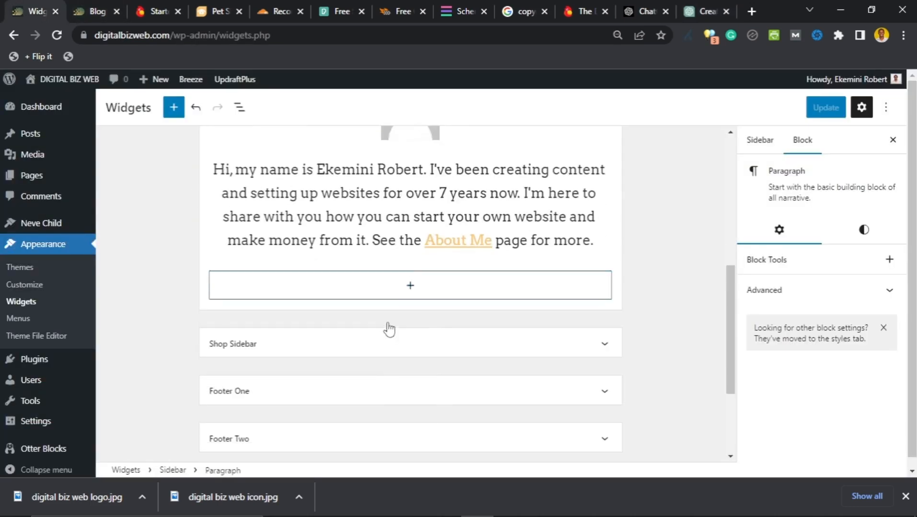
pyautogui.click(408, 284)
pyautogui.scroll(-1, 372, 317)
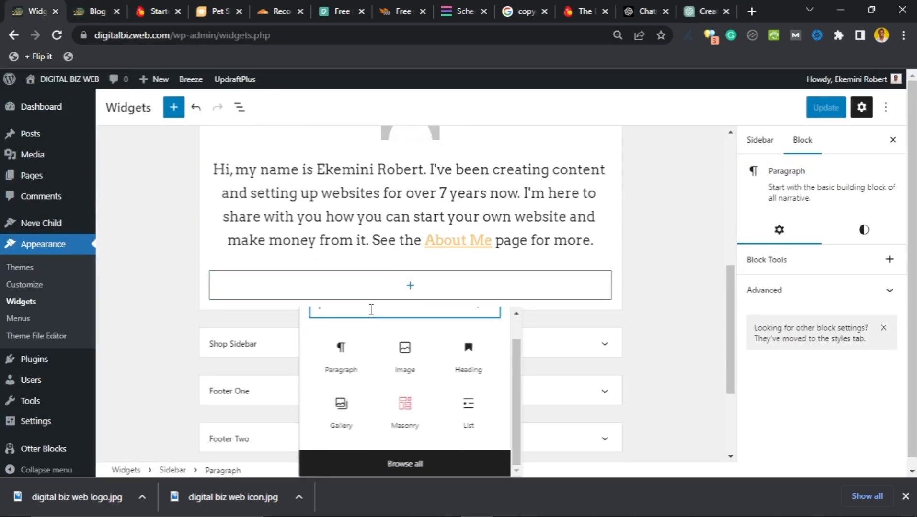
pyautogui.scroll(1, 359, 345)
pyautogui.click(352, 399)
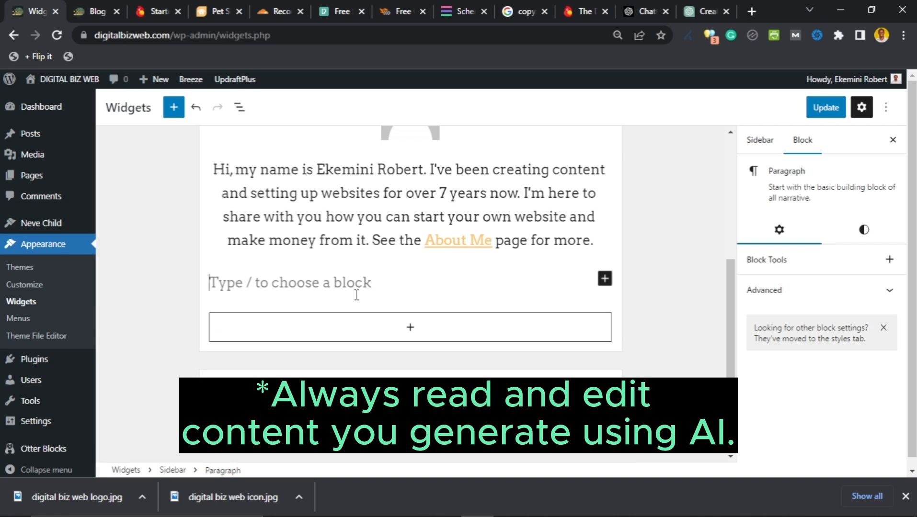
pyautogui.write('DIS')
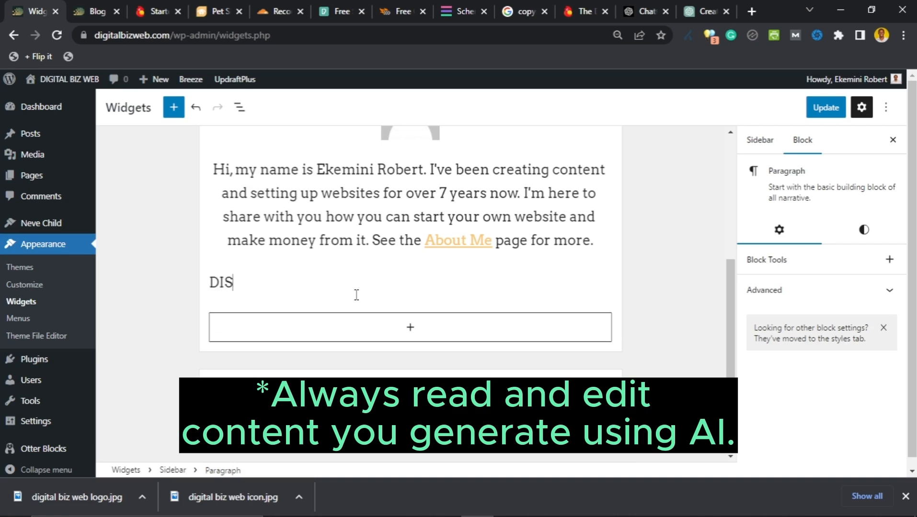
pyautogui.write('CLOSURE:')
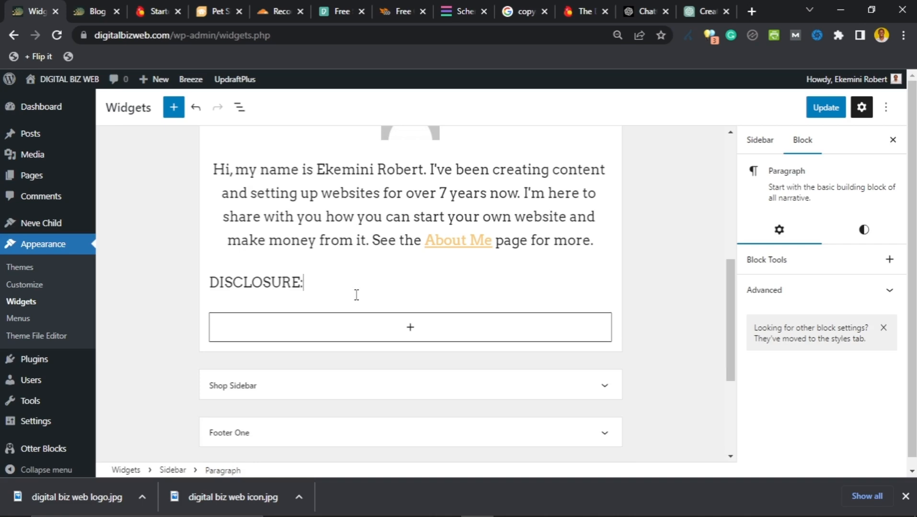
pyautogui.press('Return')
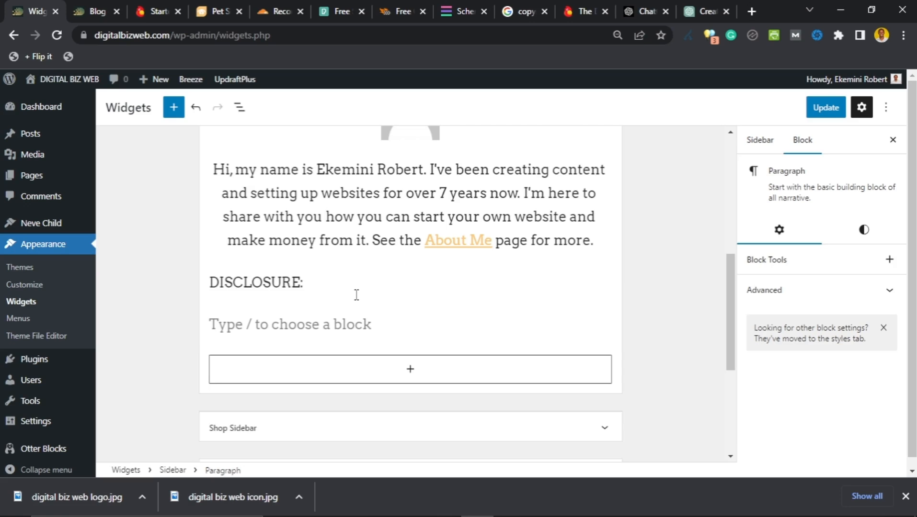
pyautogui.hotkey('ctrl', 'v')
# Step: Save the sidebar widgets and switch to the live blog page
pyautogui.scroll(4, 352, 291)
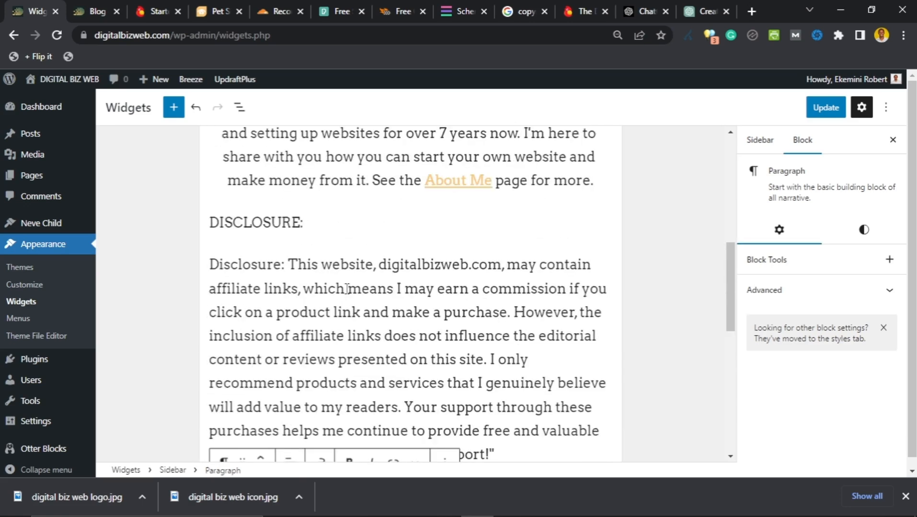
pyautogui.moveTo(405, 205)
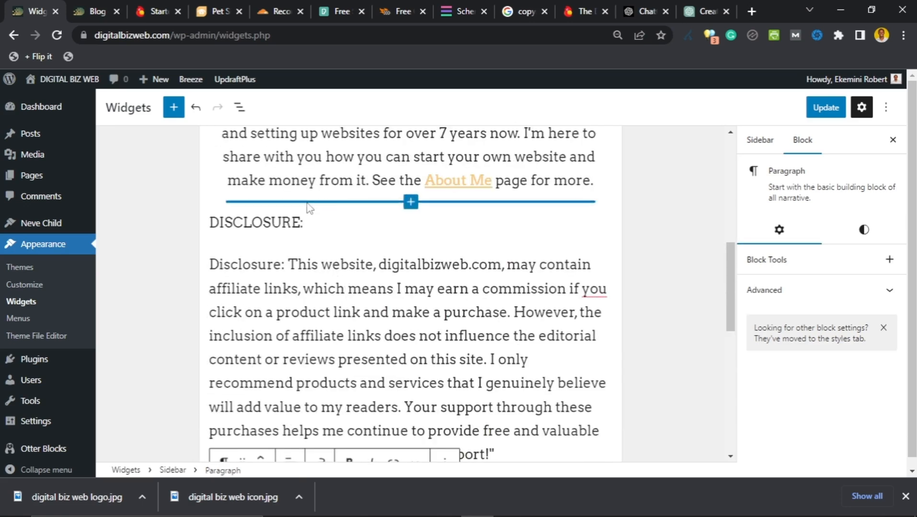
pyautogui.click(826, 108)
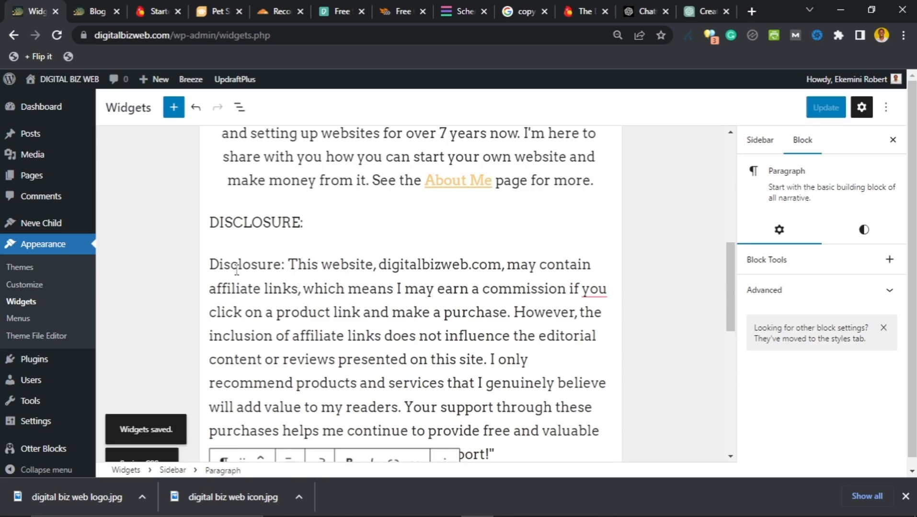
pyautogui.scroll(1, 240, 268)
pyautogui.click(103, 11)
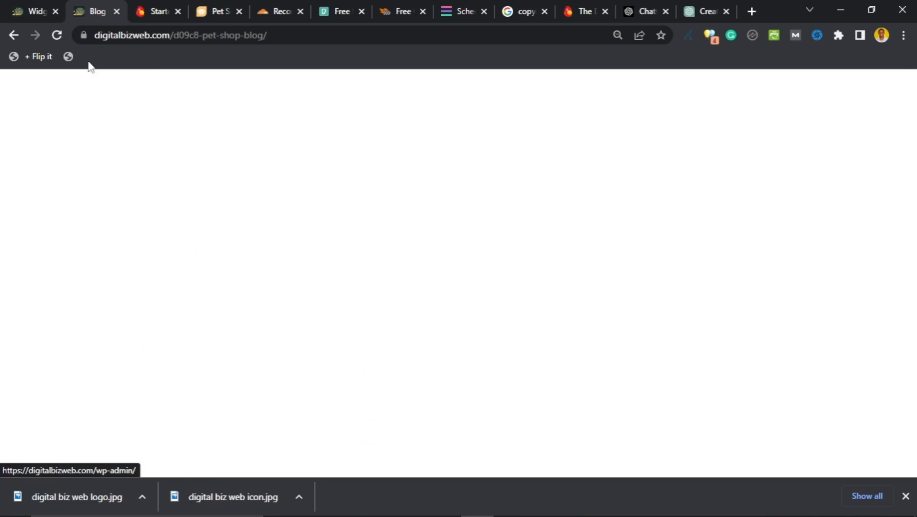
# Step: Reload the blog and scroll to confirm the DISCLOSURE label and paragraph in the sidebar
pyautogui.click(57, 36)
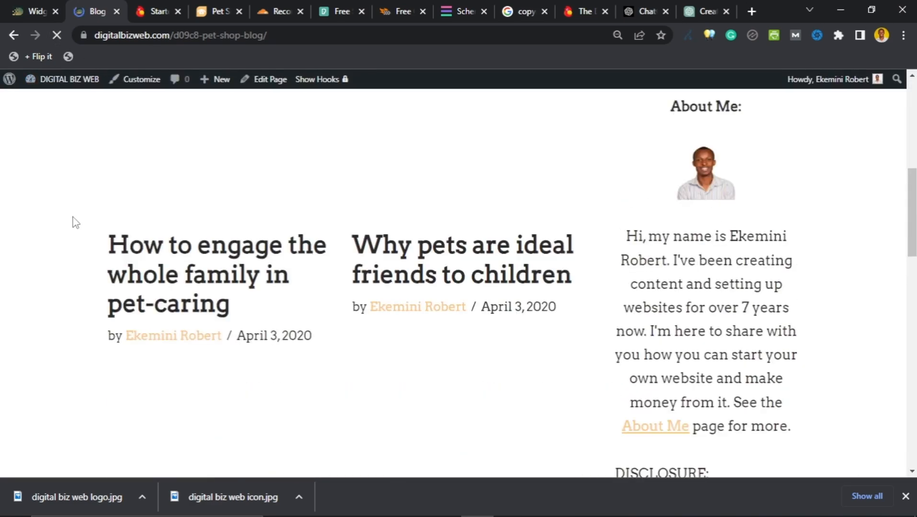
pyautogui.scroll(-10, 62, 230)
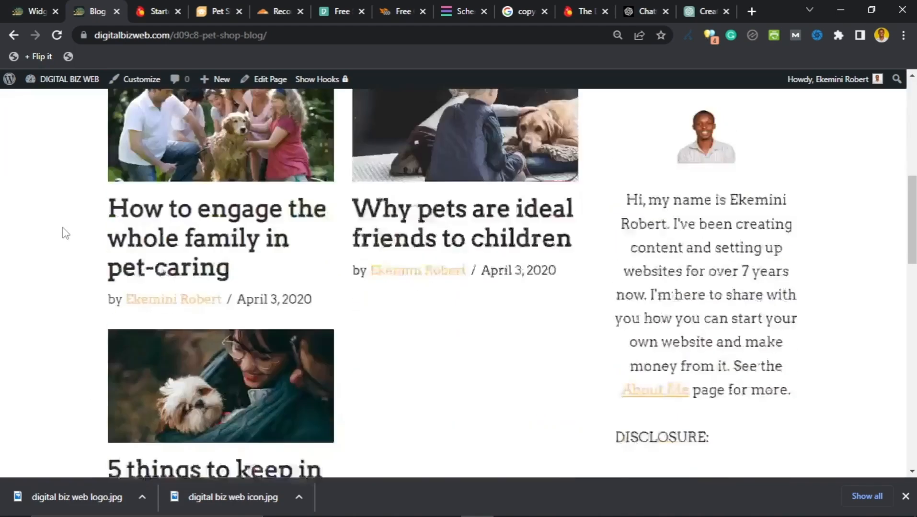
pyautogui.scroll(-10, 65, 233)
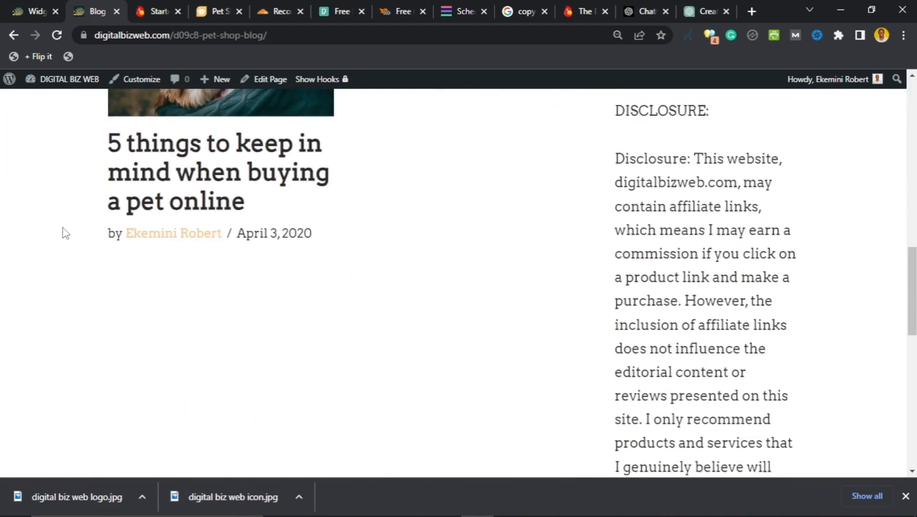
pyautogui.scroll(-3, 66, 233)
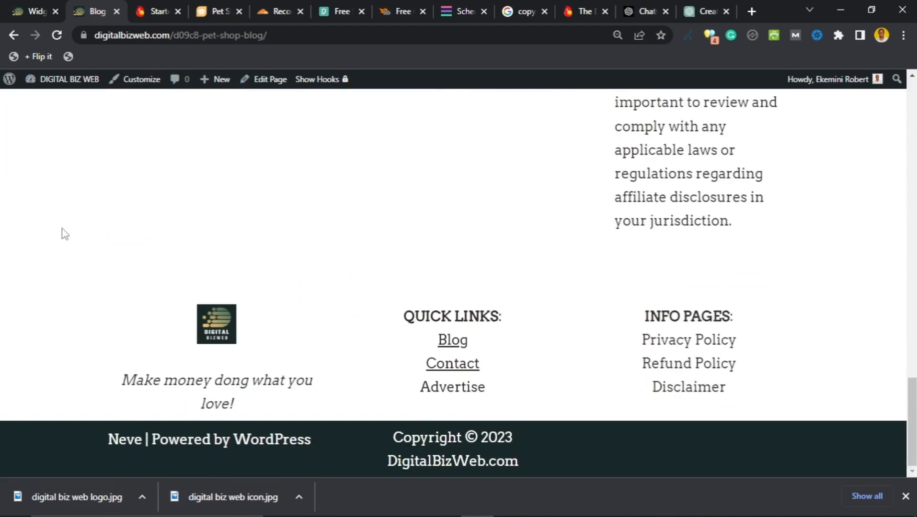
pyautogui.scroll(7, 64, 234)
pyautogui.scroll(8, 64, 235)
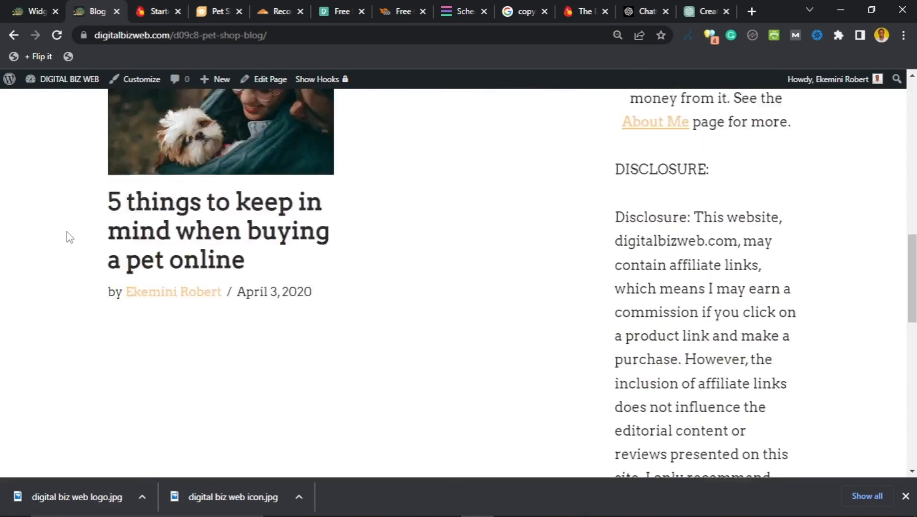
pyautogui.scroll(-4, 479, 244)
pyautogui.scroll(4, 493, 249)
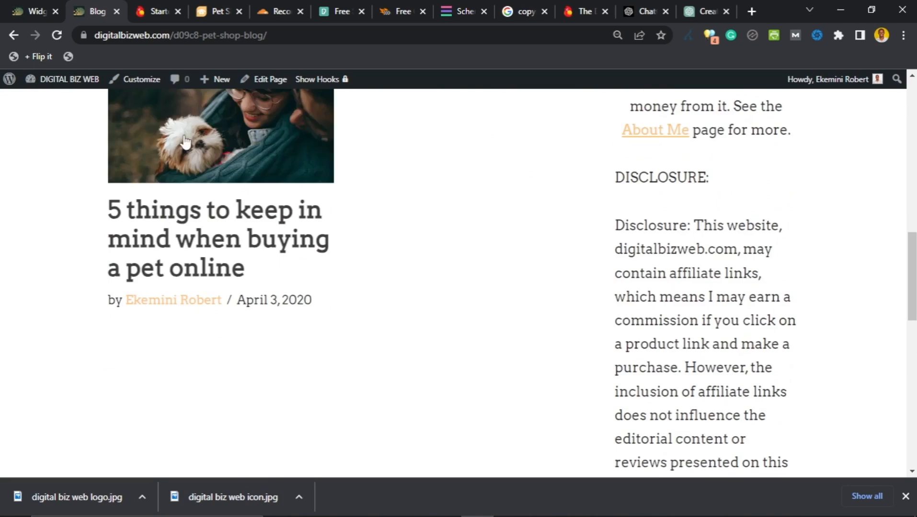
pyautogui.click(34, 10)
pyautogui.scroll(-3, 270, 277)
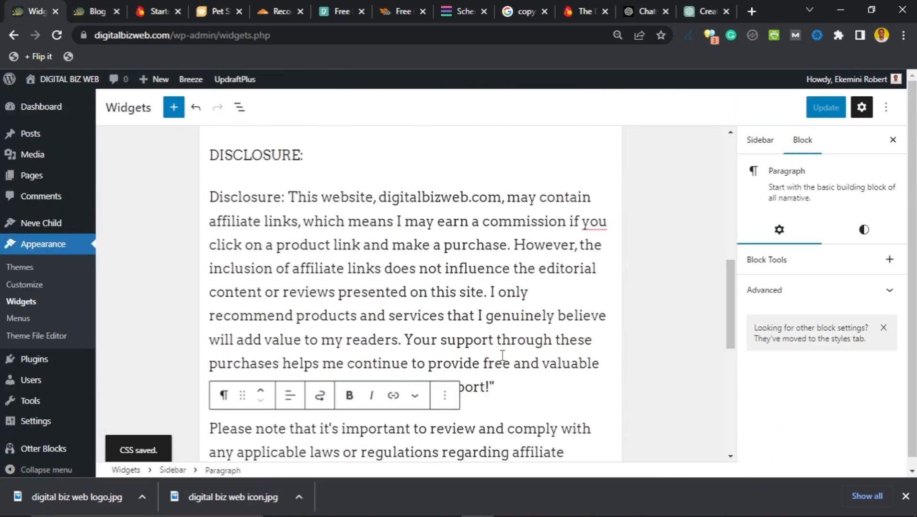
# Step: Remove the stray closing quotation mark after 'support!' in the disclosure paragraph
pyautogui.click(507, 385)
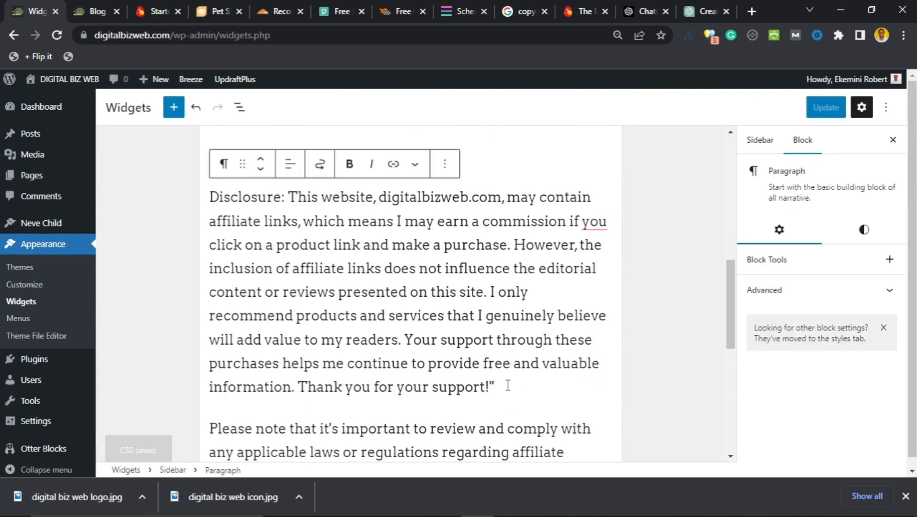
pyautogui.press('BackSpace')
pyautogui.scroll(-3, 493, 342)
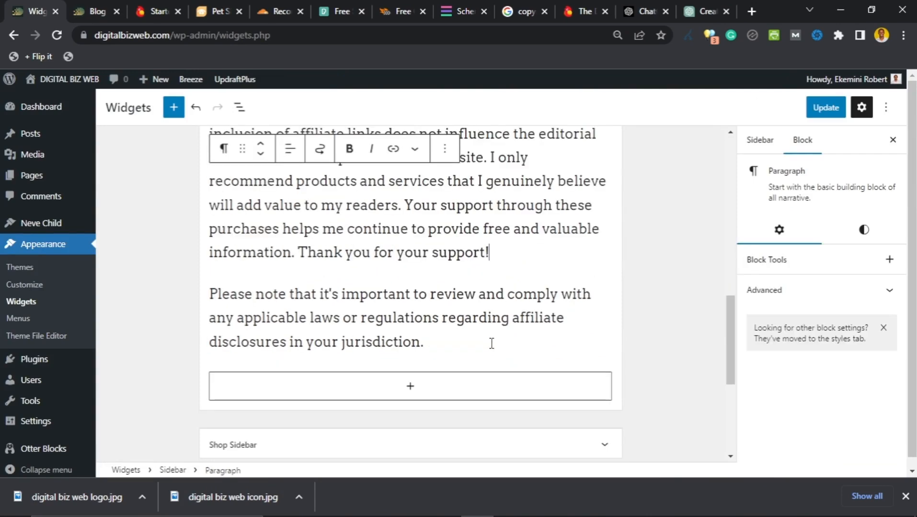
# Step: Delete the 'Please note' jurisdiction compliance paragraph and update the sidebar widgets
pyautogui.keyDown('shift'); pyautogui.click(482, 344); pyautogui.keyUp('shift')
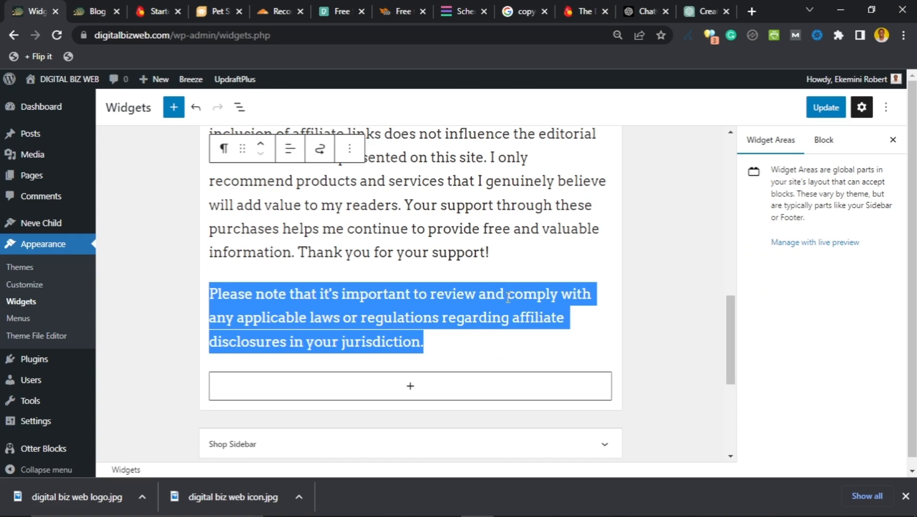
pyautogui.press('BackSpace')
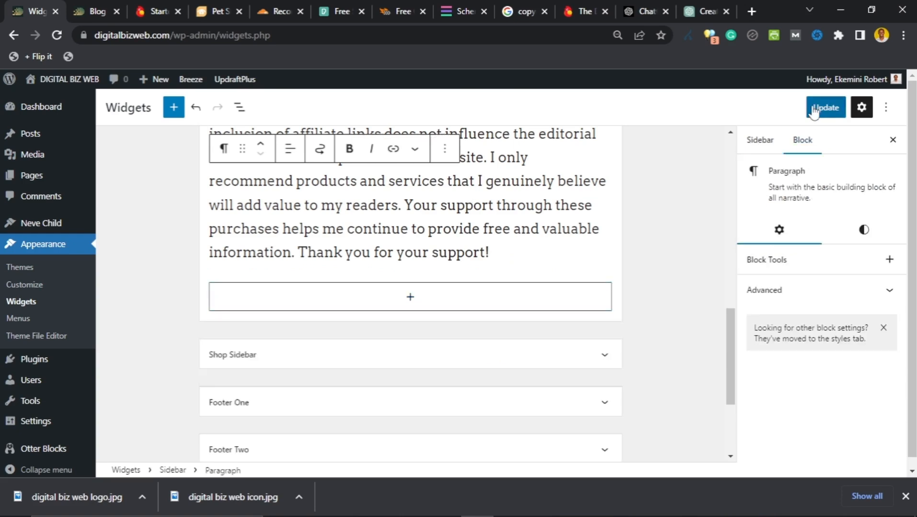
pyautogui.click(813, 109)
pyautogui.scroll(3, 335, 317)
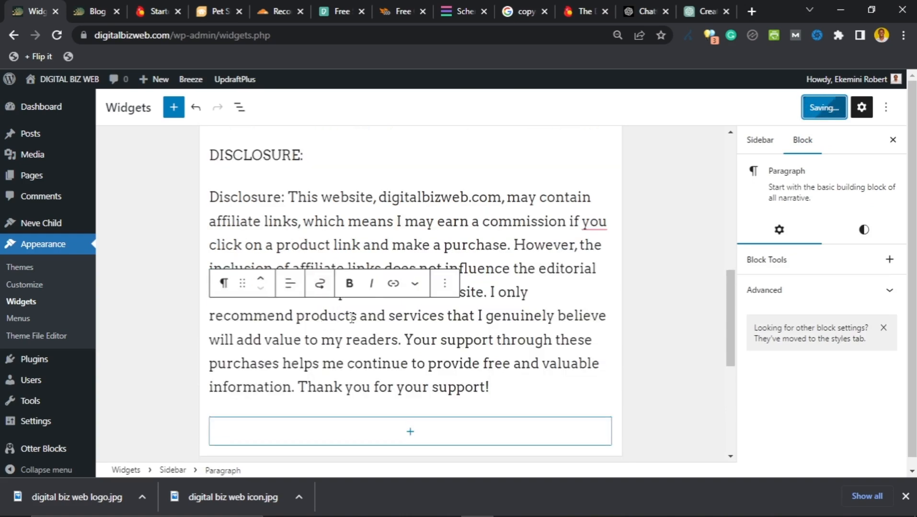
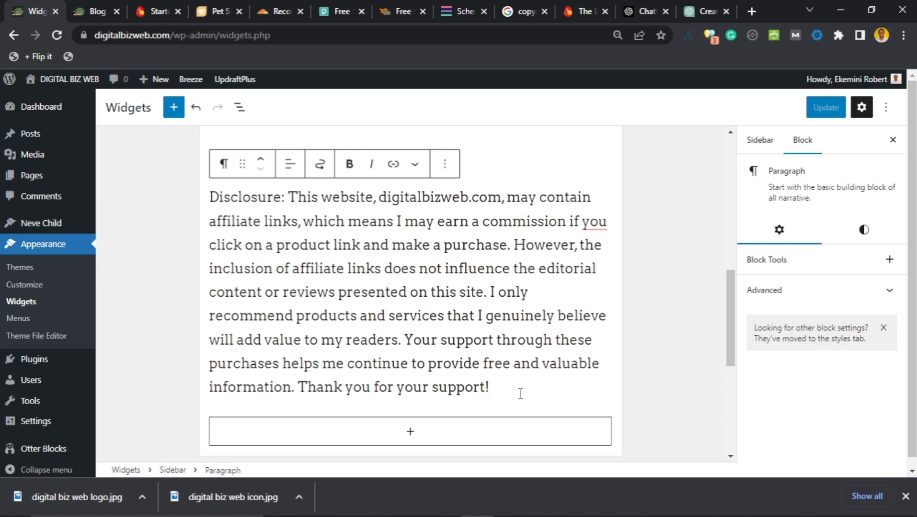
pyautogui.write('See disc')
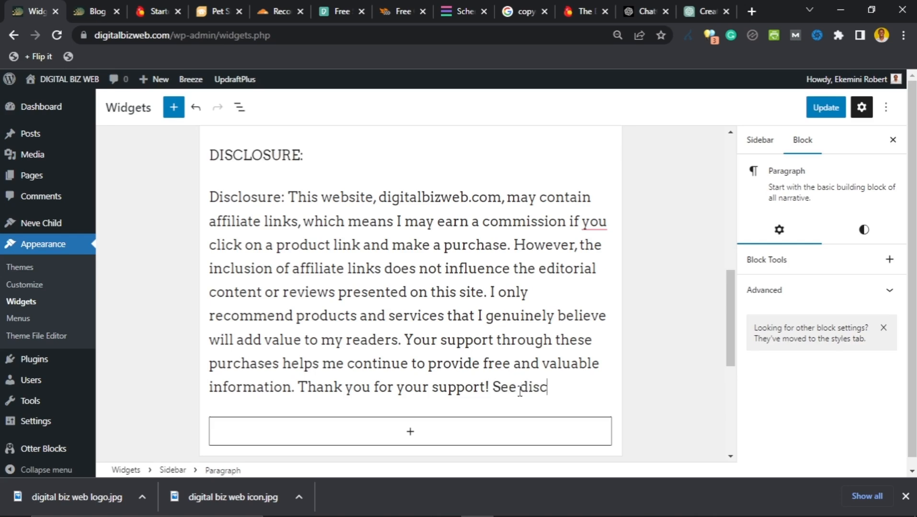
pyautogui.write('laimer.')
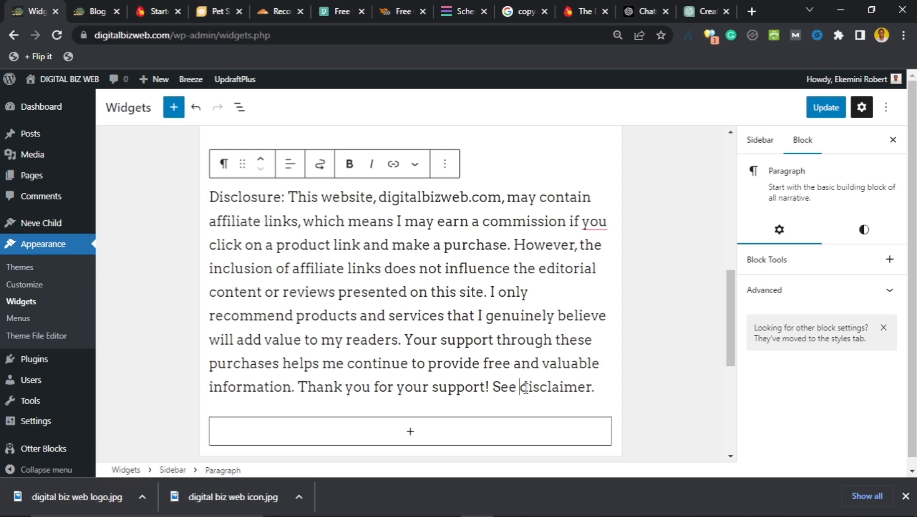
pyautogui.keyDown('shift'); pyautogui.click(592, 390); pyautogui.keyUp('shift')
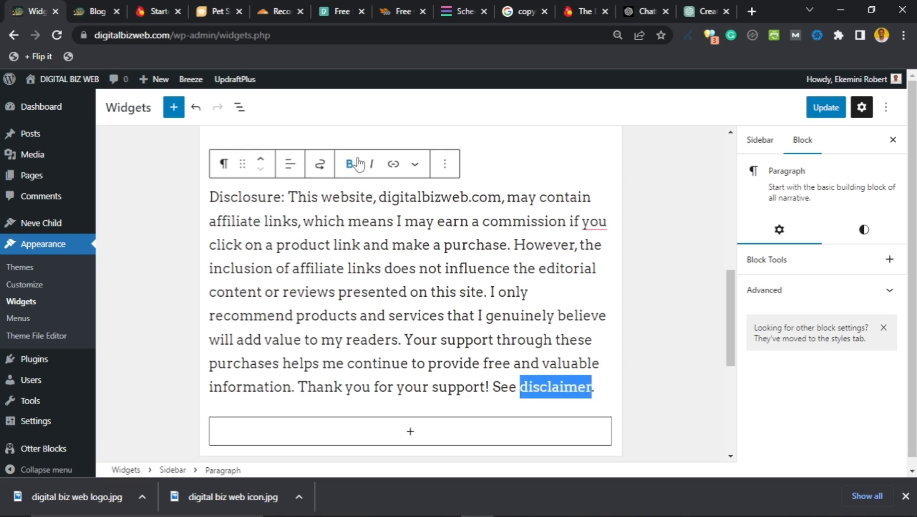
pyautogui.hotkey('ctrl', 'k')
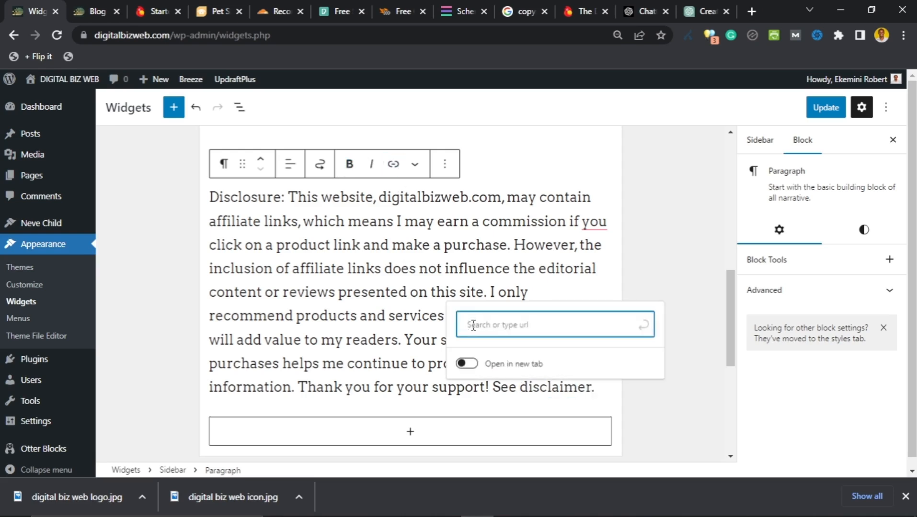
pyautogui.write('https:')
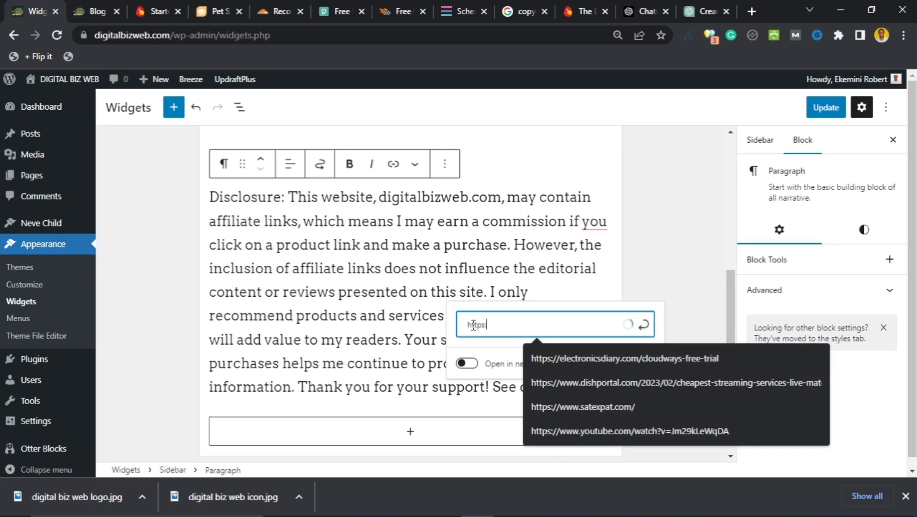
pyautogui.write('//digitalbiz')
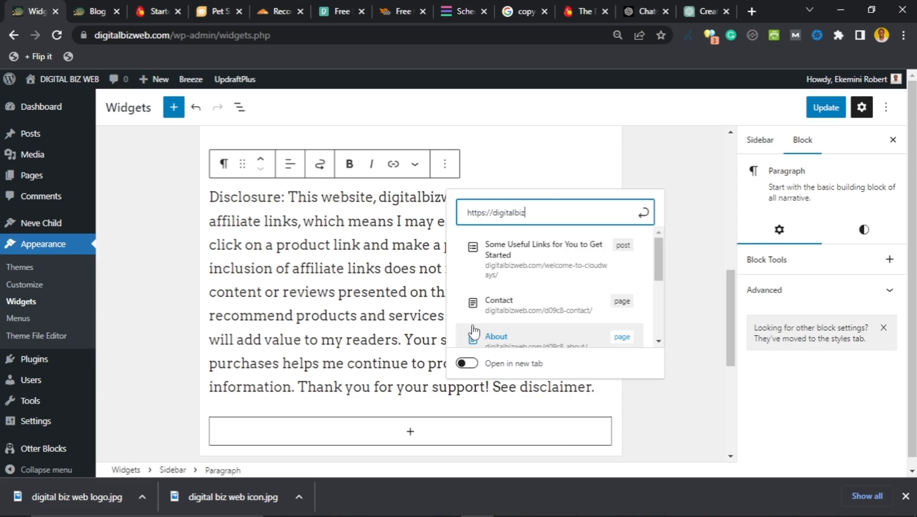
pyautogui.write('web.com/')
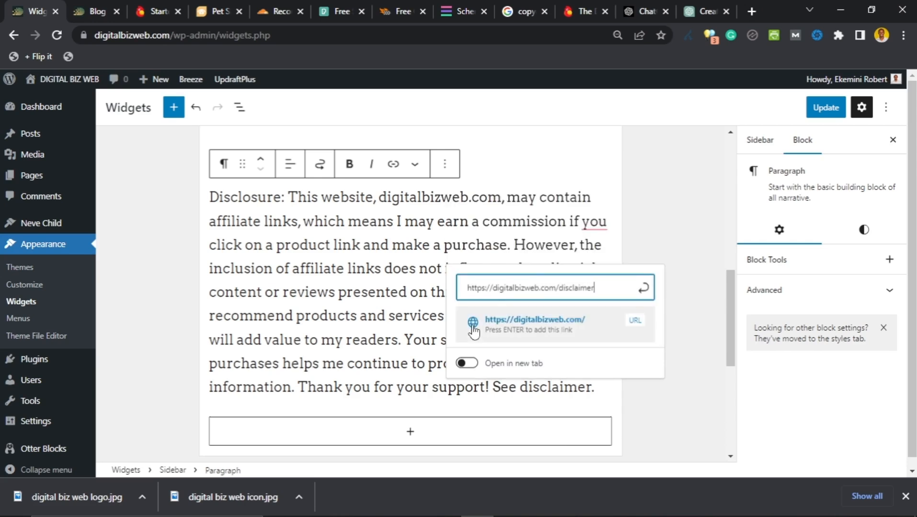
pyautogui.write('disclaimer')
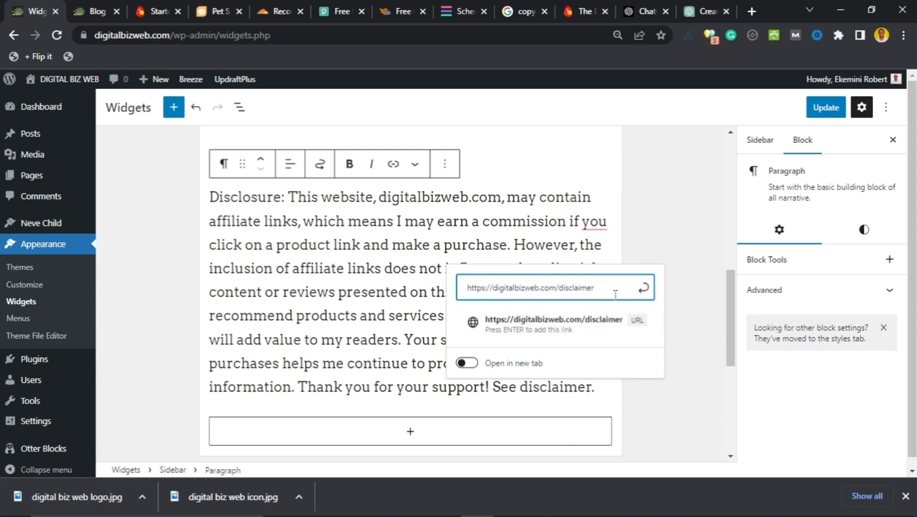
pyautogui.click(645, 292)
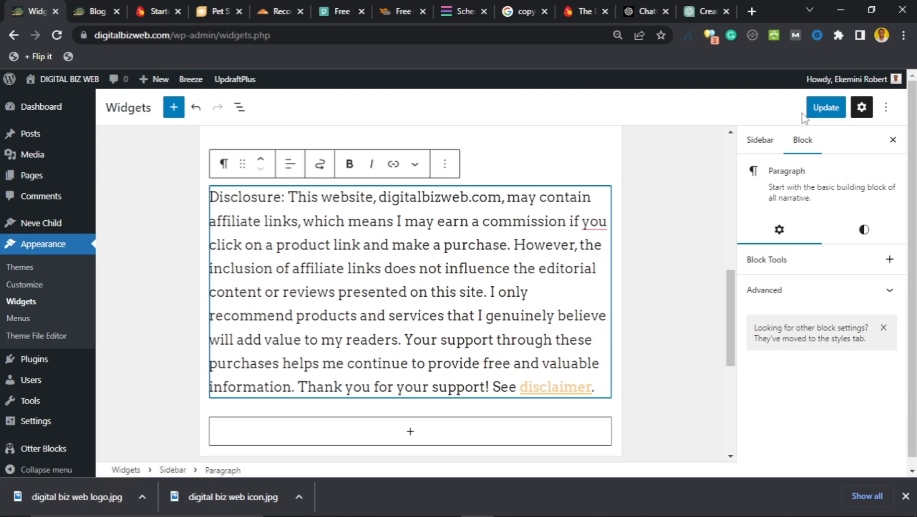
pyautogui.click(817, 112)
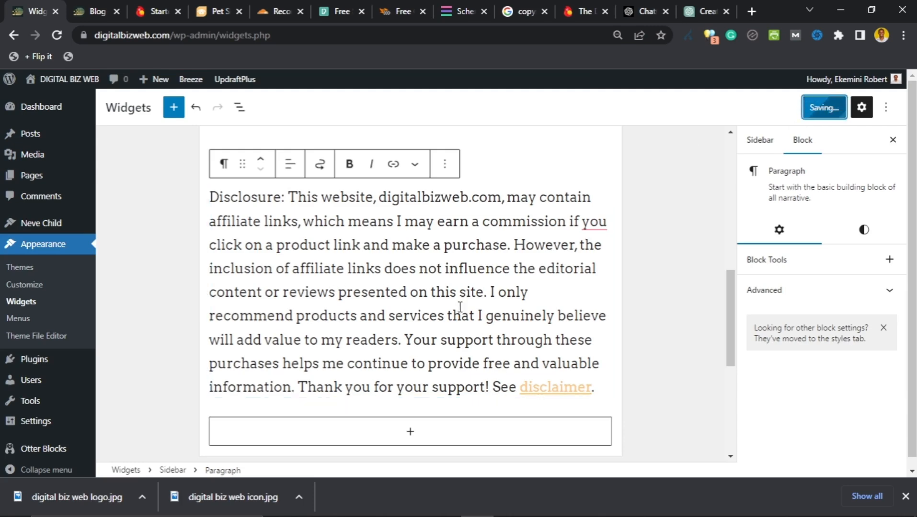
pyautogui.click(100, 7)
pyautogui.click(55, 38)
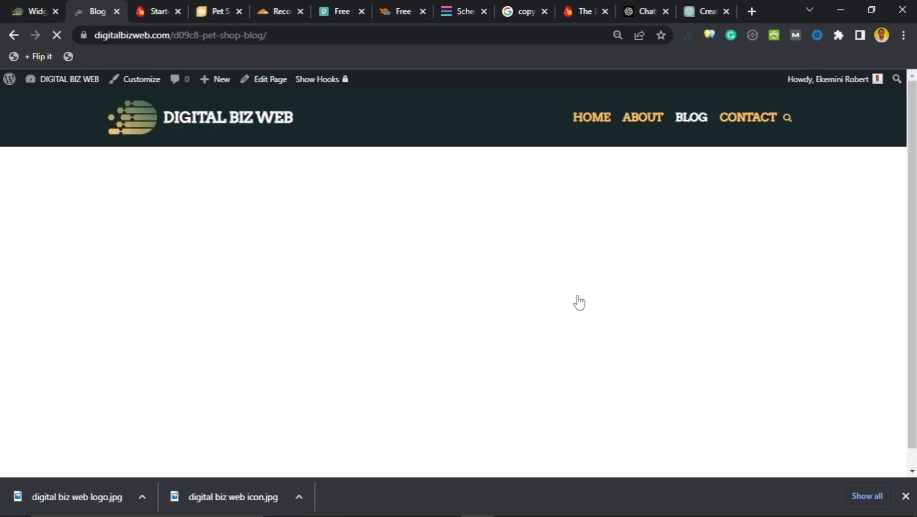
pyautogui.scroll(13, 329, 274)
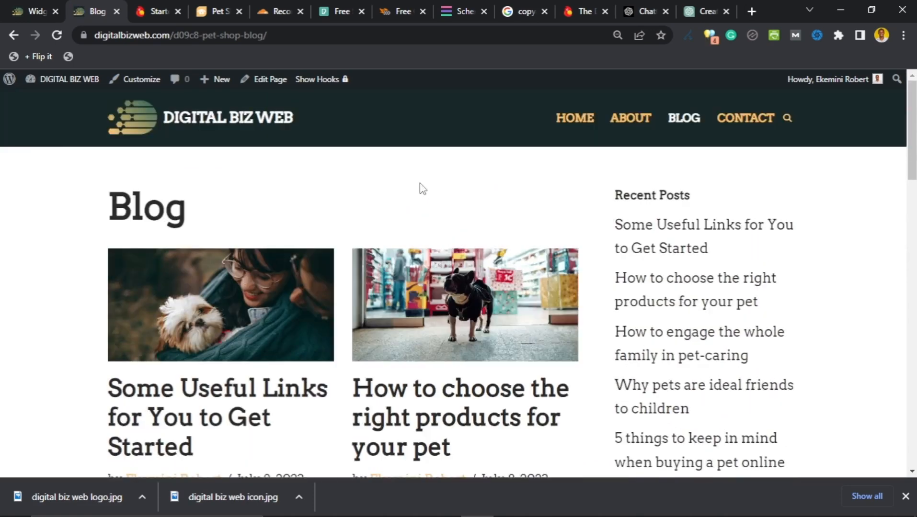
pyautogui.scroll(-20, 690, 268)
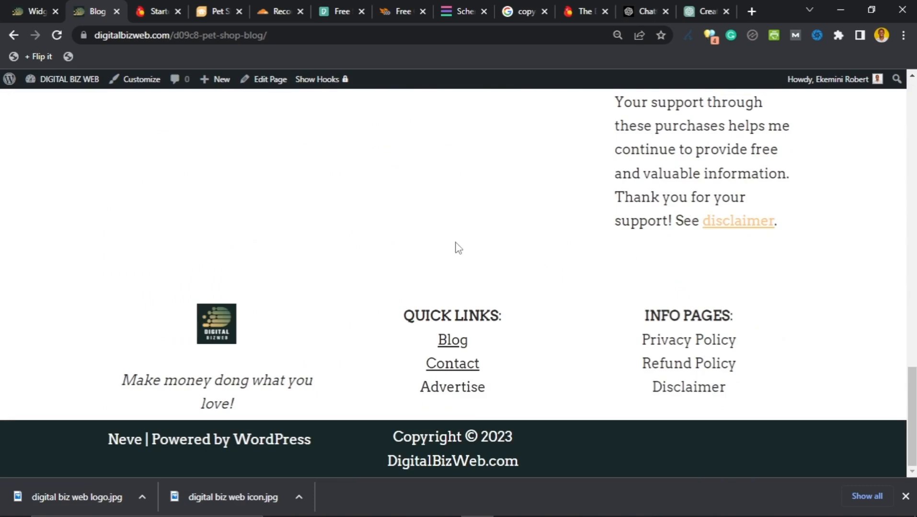
pyautogui.scroll(6, 636, 321)
pyautogui.scroll(5, 692, 297)
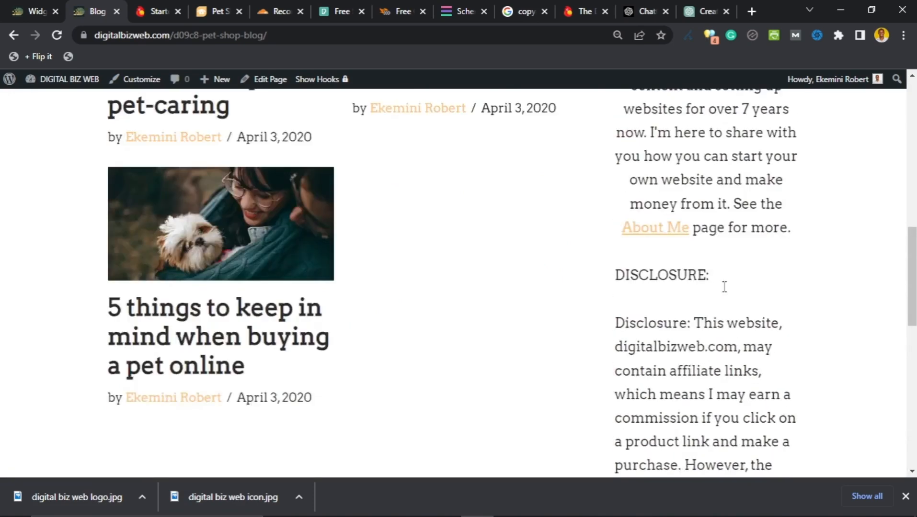
pyautogui.click(33, 11)
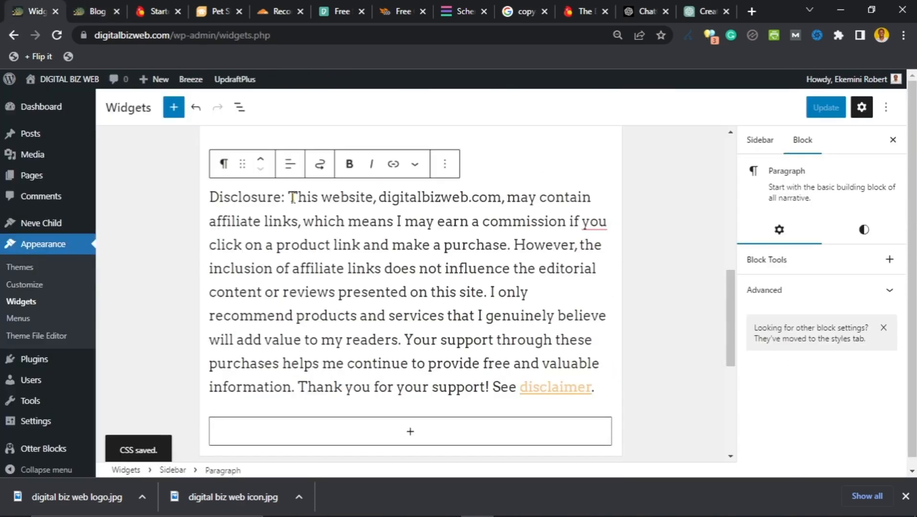
# Step: Delete the 'Disclosure:' label from the paragraph start and update the widgets
pyautogui.keyDown('shift'); pyautogui.click(210, 197); pyautogui.keyUp('shift')
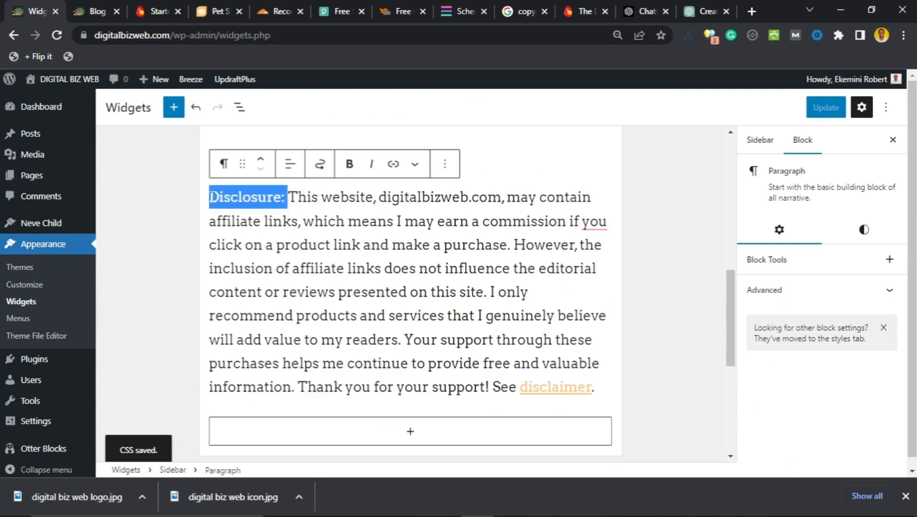
pyautogui.press('BackSpace')
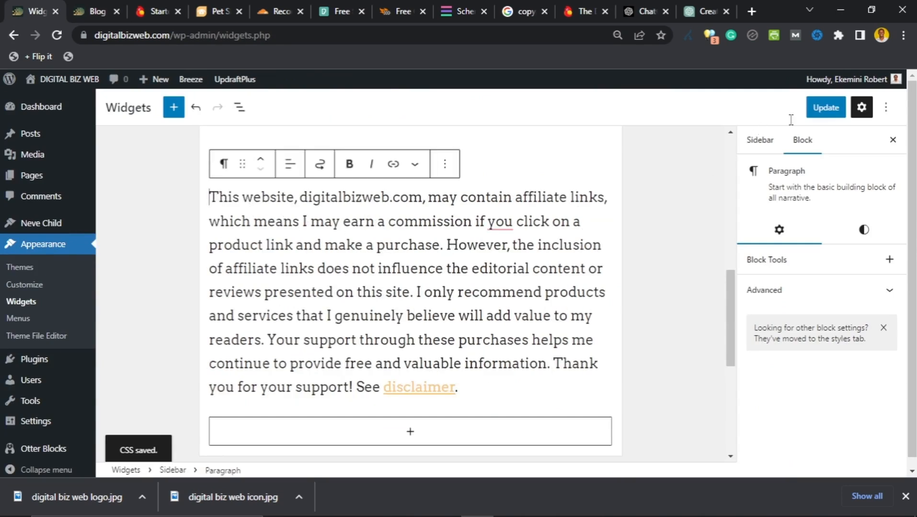
pyautogui.click(815, 111)
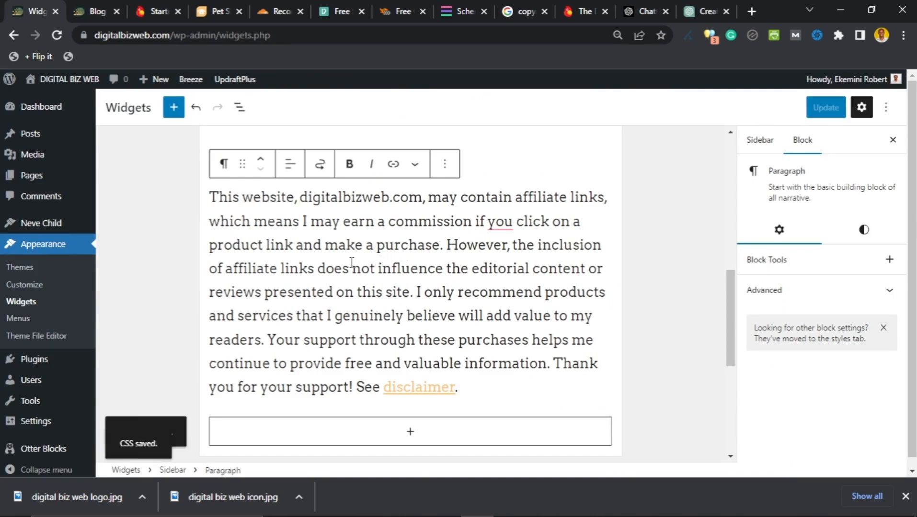
# Step: Check the Website setup notes, then return to the widgets editor
pyautogui.scroll(-5, 353, 264)
pyautogui.scroll(-1, 352, 273)
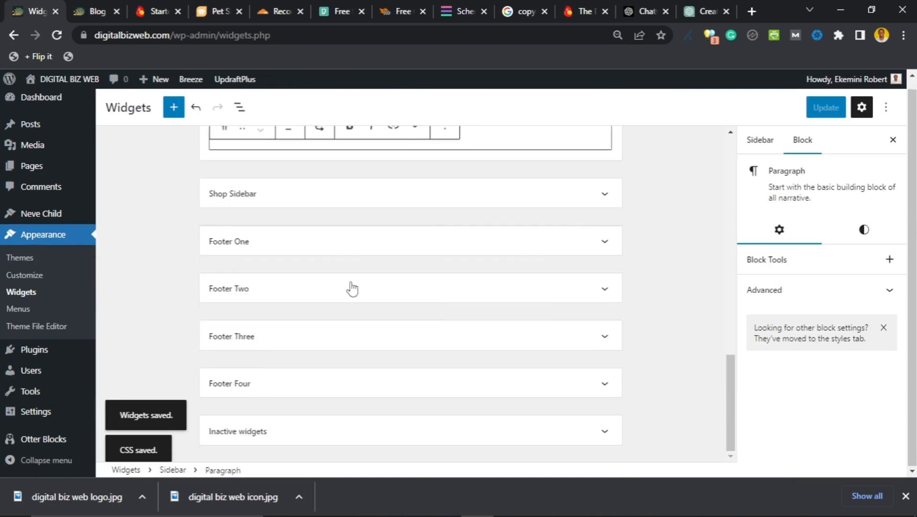
pyautogui.click(516, 508)
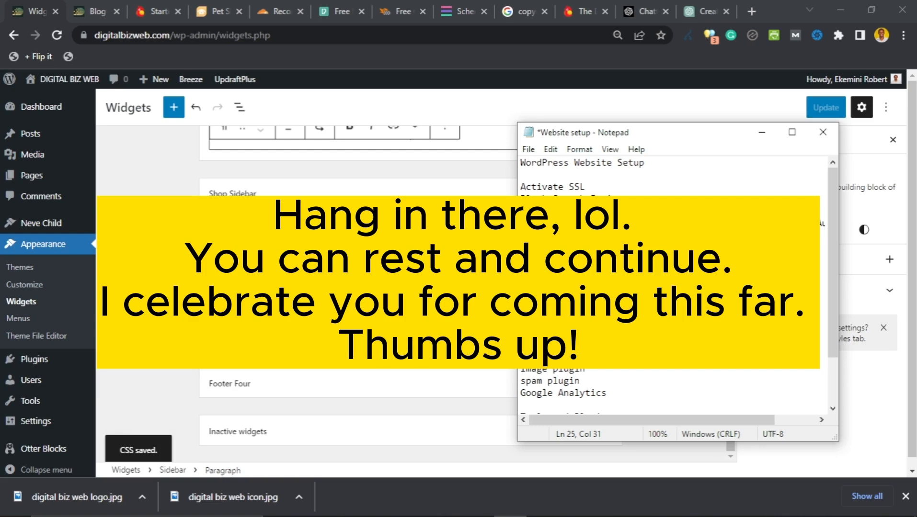
pyautogui.click(149, 297)
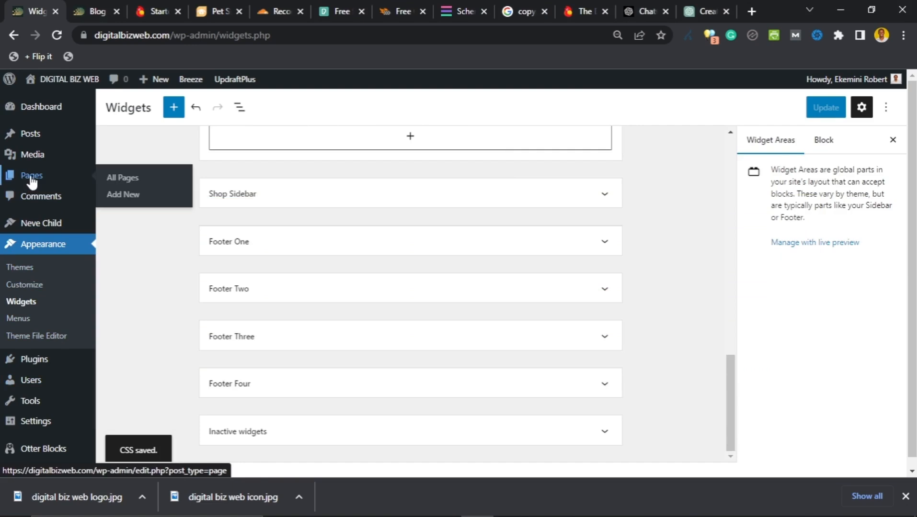
# Step: Open the About page for editing from the Pages list
pyautogui.click(30, 178)
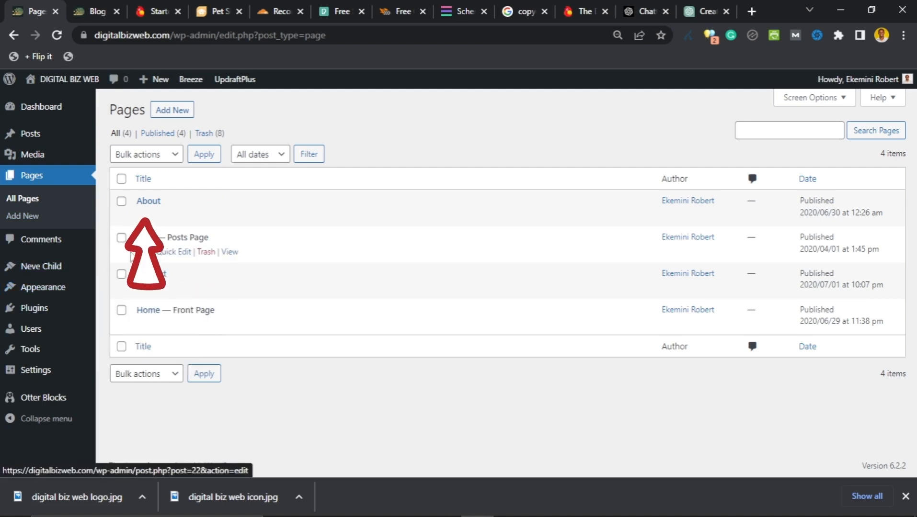
pyautogui.click(143, 216)
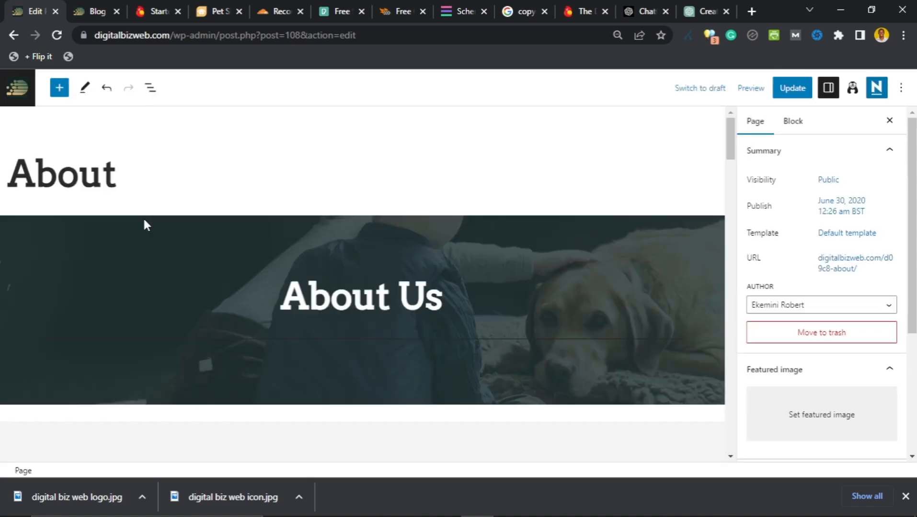
pyautogui.scroll(-3, 143, 221)
pyautogui.scroll(3, 144, 220)
pyautogui.scroll(-2, 142, 217)
pyautogui.scroll(2, 142, 216)
pyautogui.scroll(-5, 129, 272)
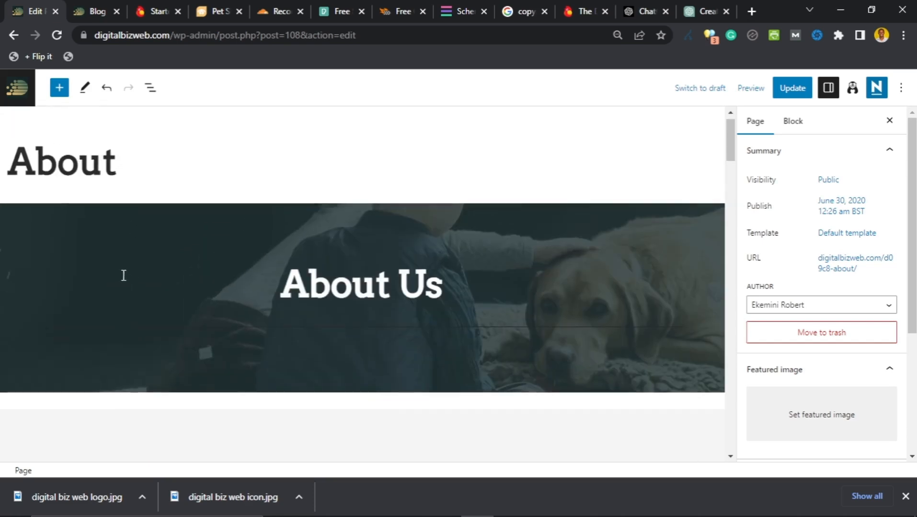
pyautogui.scroll(-4, 131, 267)
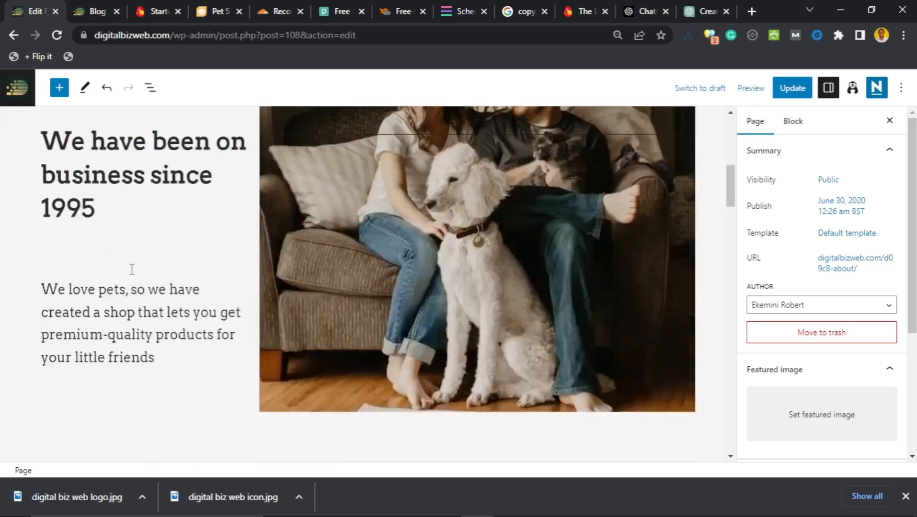
pyautogui.scroll(4, 139, 261)
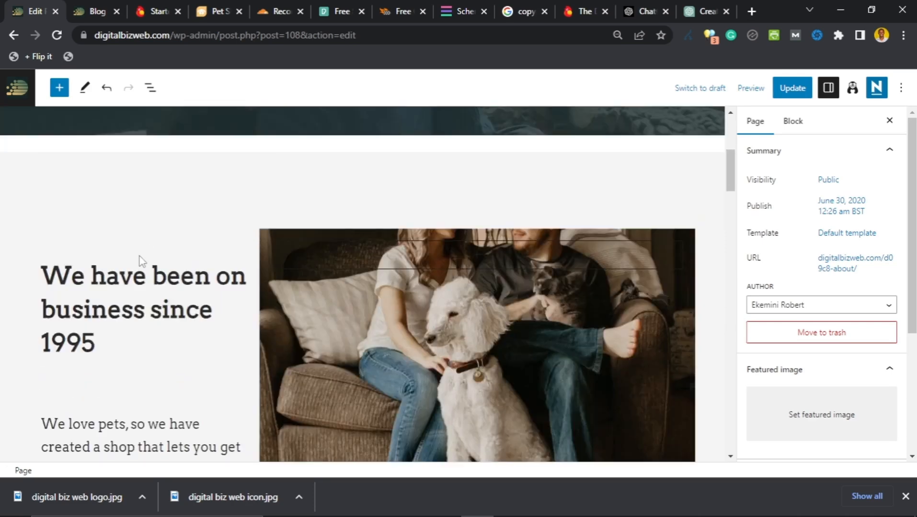
pyautogui.scroll(-3, 147, 254)
pyautogui.scroll(1, 147, 254)
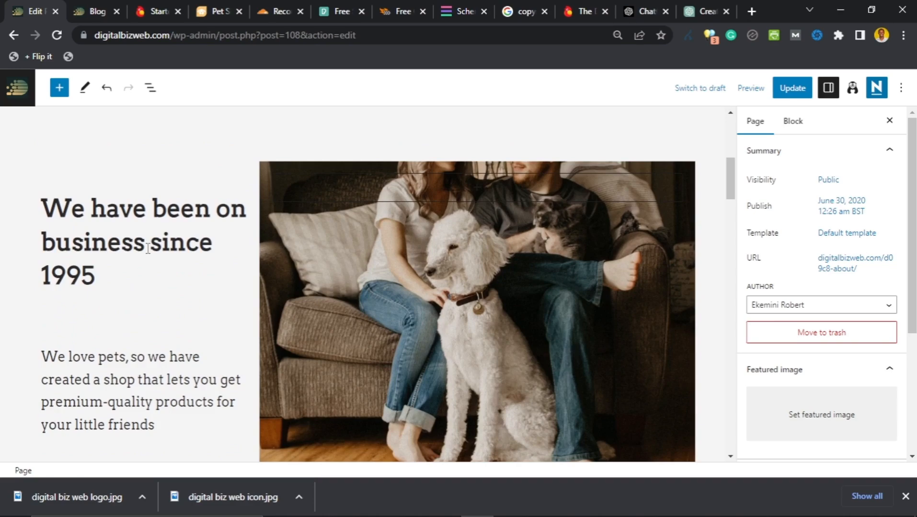
pyautogui.scroll(-7, 148, 250)
pyautogui.scroll(-3, 148, 250)
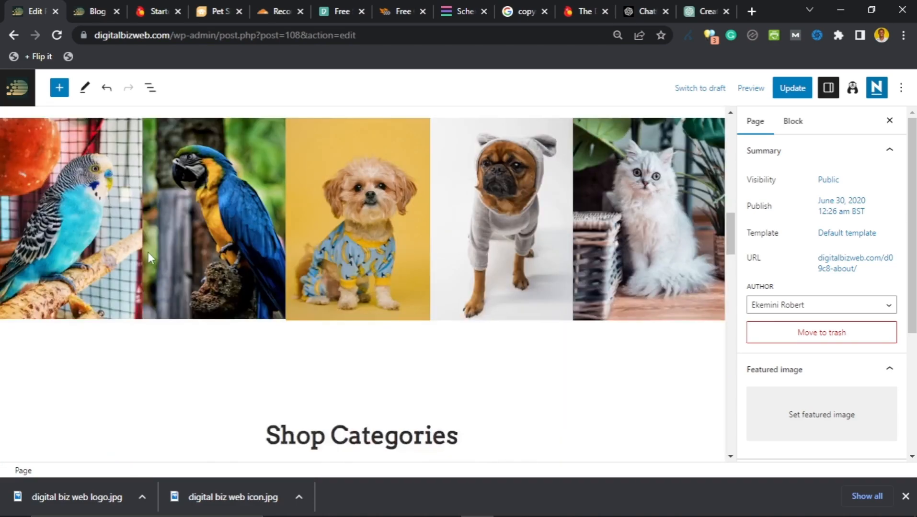
pyautogui.scroll(-12, 148, 256)
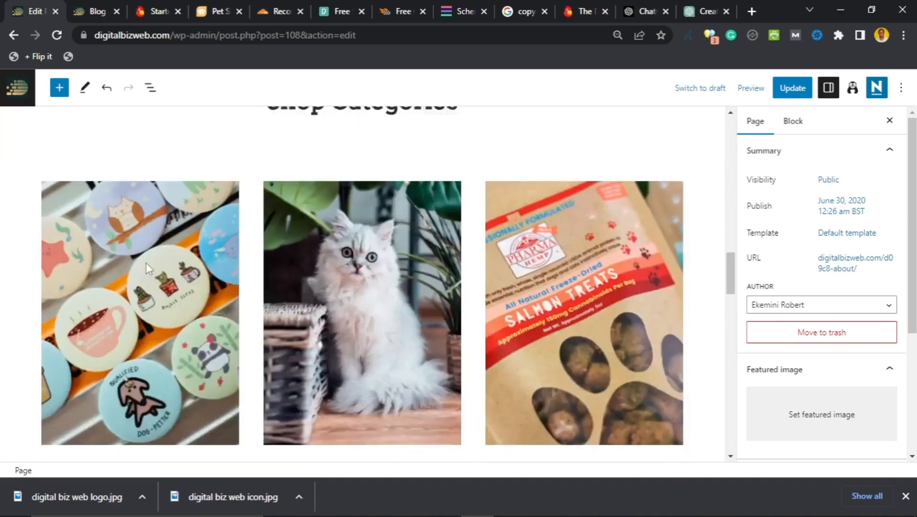
pyautogui.scroll(-2, 147, 267)
pyautogui.scroll(-9, 148, 265)
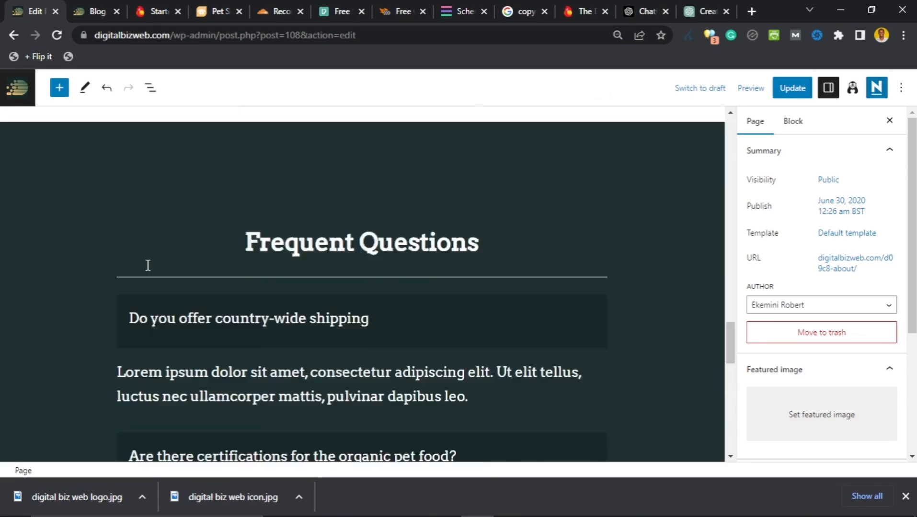
pyautogui.scroll(5, 147, 271)
pyautogui.scroll(-12, 147, 271)
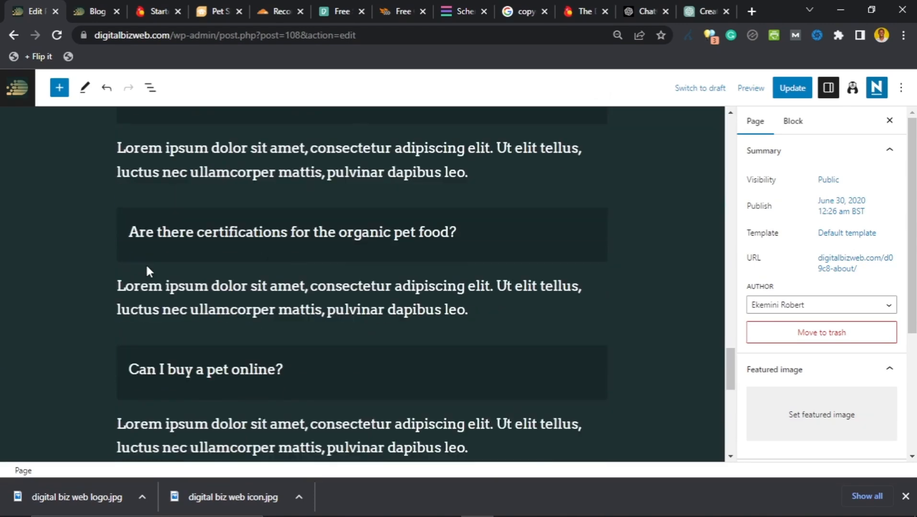
pyautogui.scroll(15, 147, 271)
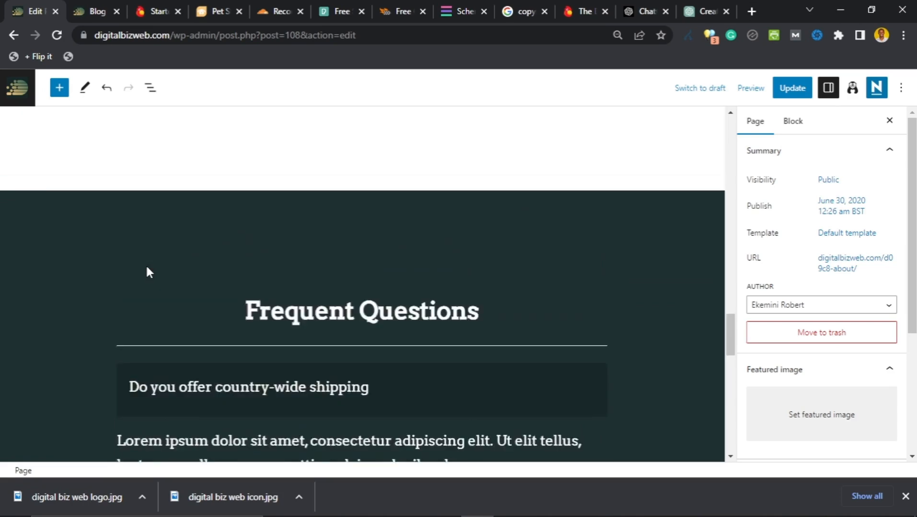
pyautogui.scroll(5, 148, 267)
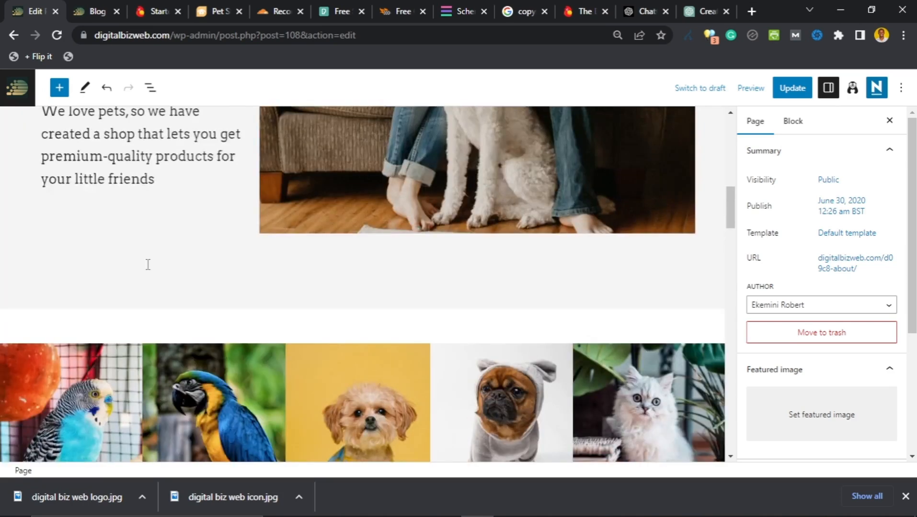
pyautogui.scroll(10, 148, 263)
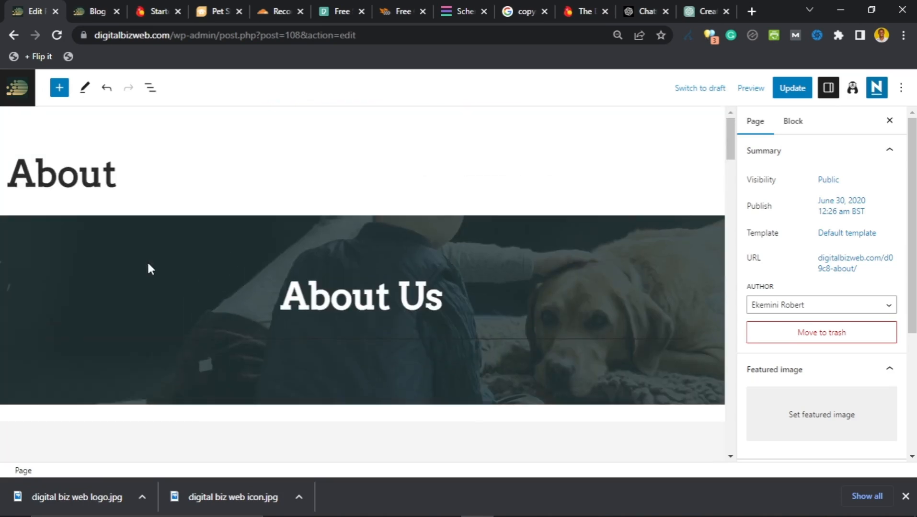
pyautogui.scroll(-6, 147, 260)
pyautogui.scroll(2, 158, 259)
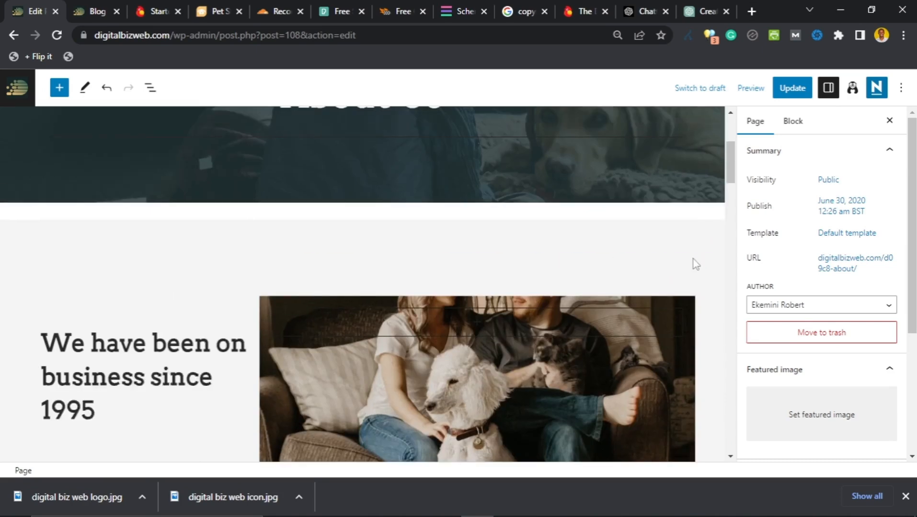
pyautogui.click(693, 259)
pyautogui.scroll(-1, 693, 262)
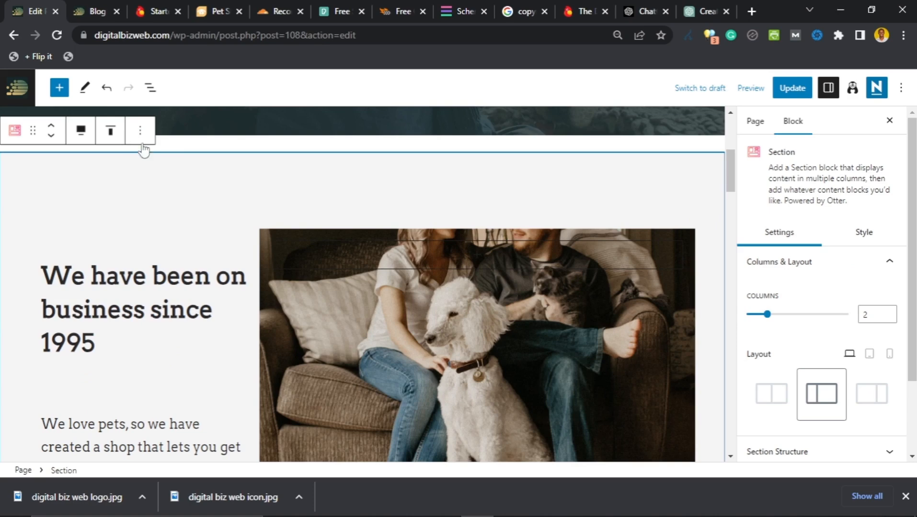
pyautogui.click(140, 130)
pyautogui.scroll(-1, 165, 283)
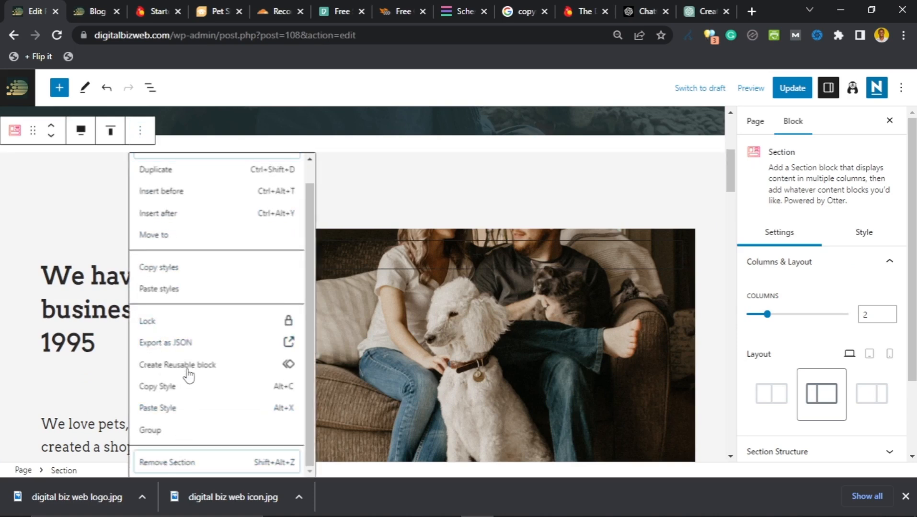
pyautogui.scroll(-1, 193, 339)
pyautogui.scroll(2, 194, 338)
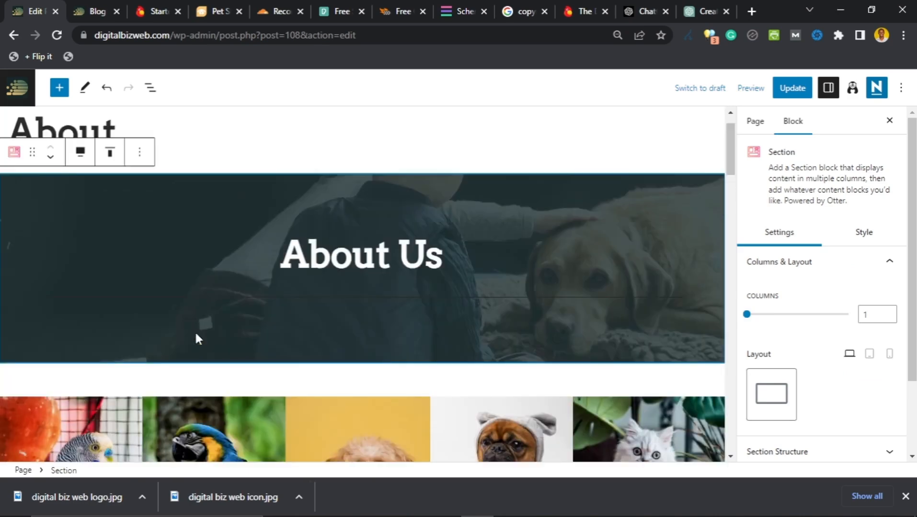
pyautogui.scroll(-5, 230, 321)
pyautogui.scroll(1, 271, 303)
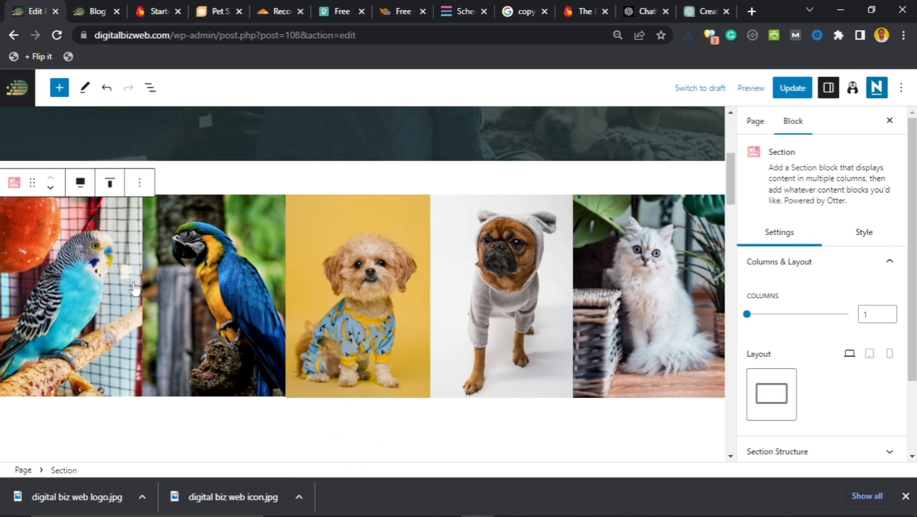
pyautogui.hotkey('ctrl', 'z')
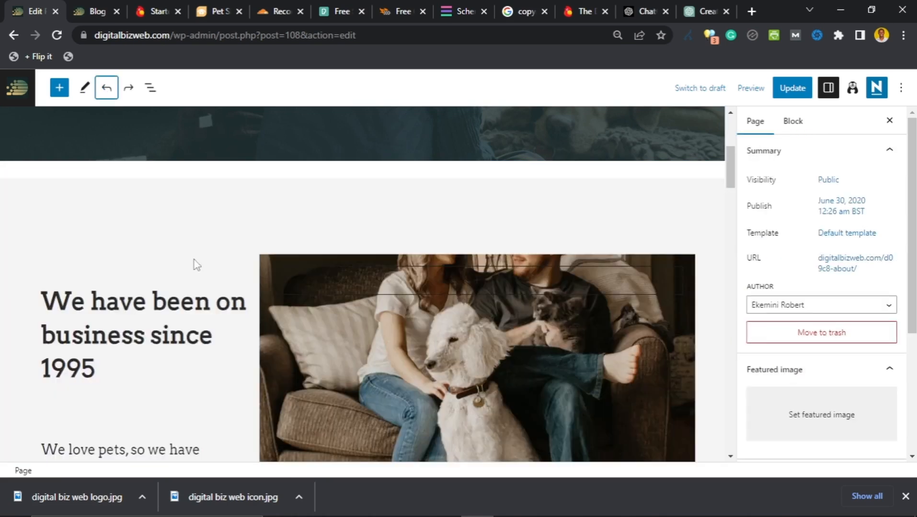
pyautogui.scroll(-1, 173, 278)
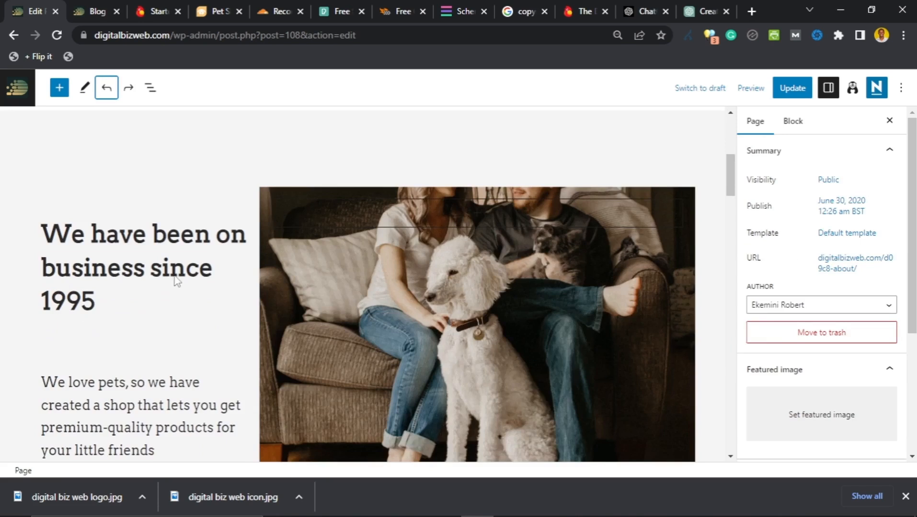
pyautogui.click(112, 271)
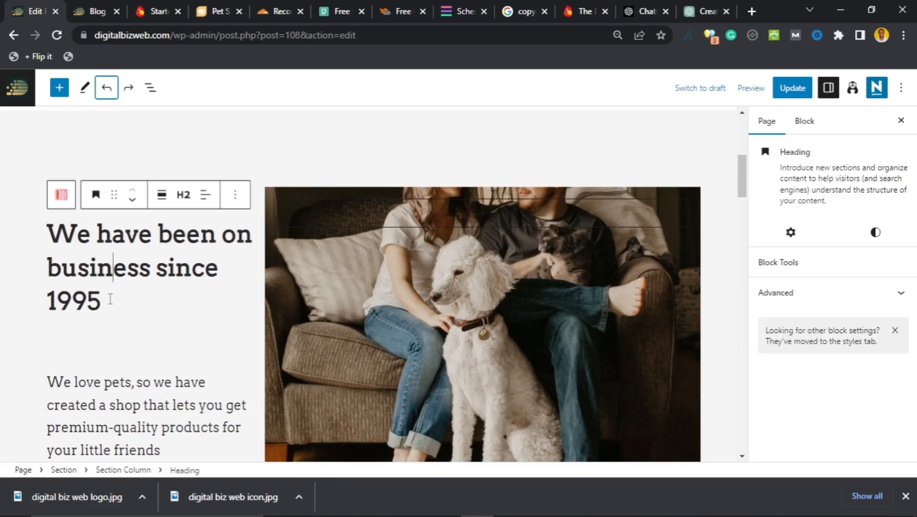
pyautogui.moveTo(102, 301); pyautogui.dragTo(51, 235)
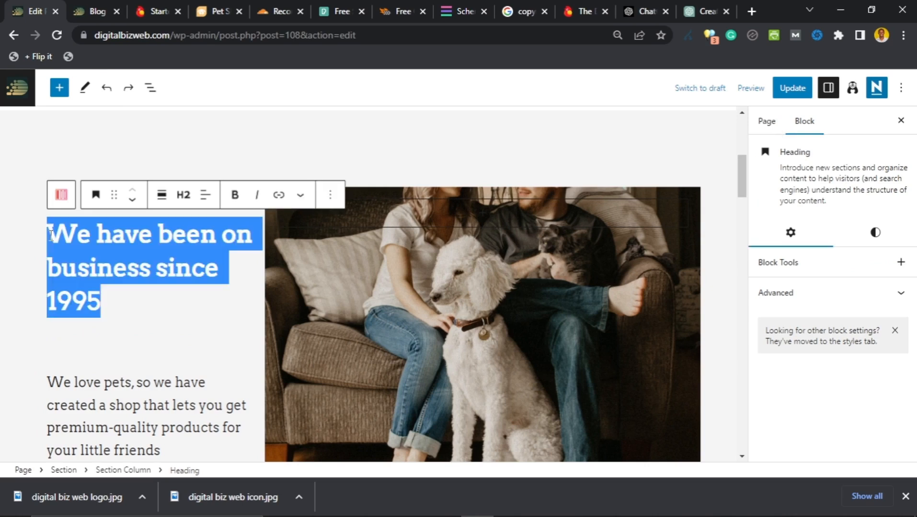
# Step: Replace the 1995 heading text with 'Welcome to DigitalBiz Web.com.'
pyautogui.write('Welcome to ')
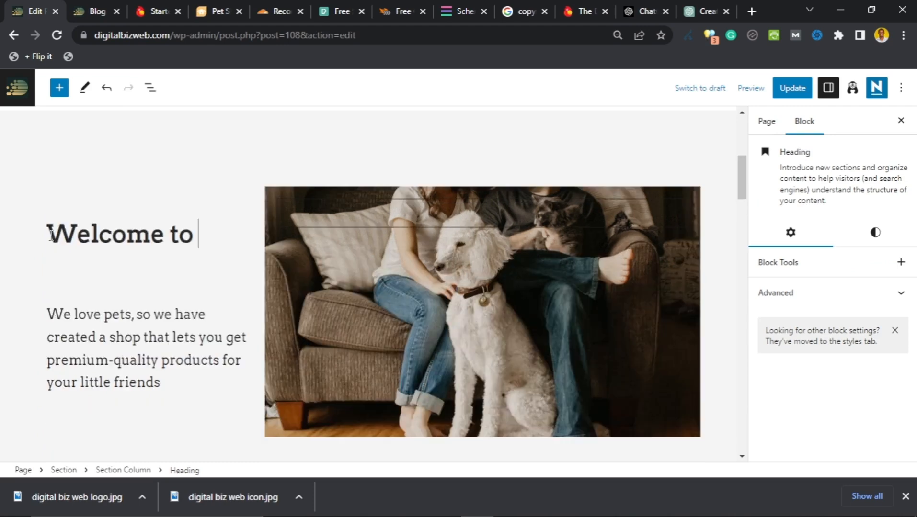
pyautogui.write('DigitalBiz Web.co')
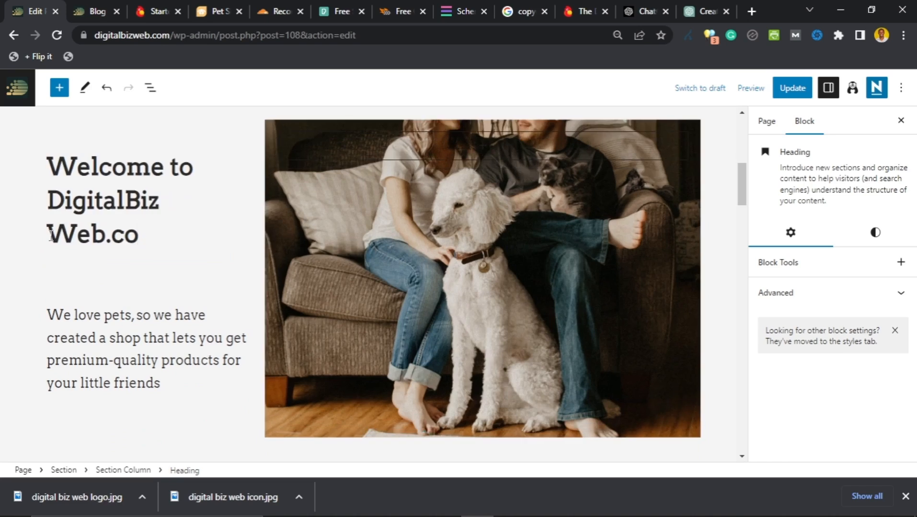
pyautogui.write('m.')
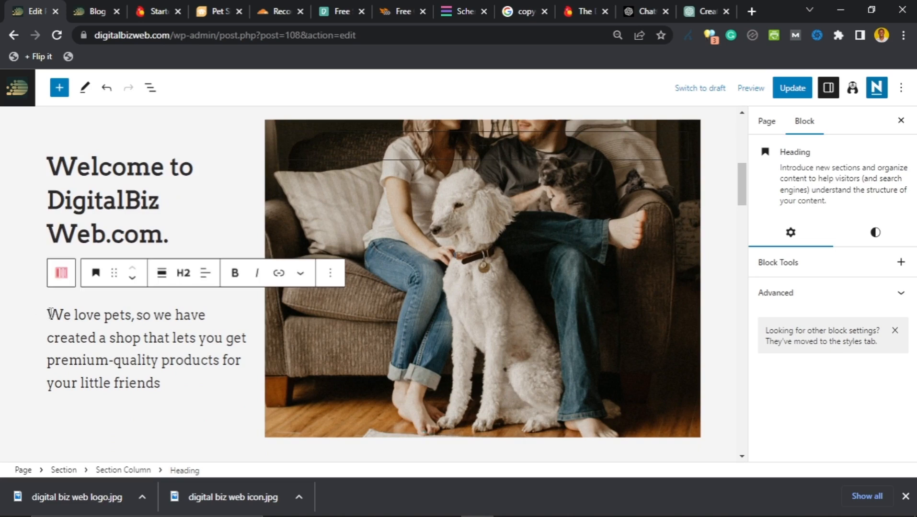
# Step: Replace the 'We love pets' paragraph with an author bio about 7 years of blogging
pyautogui.click(181, 380)
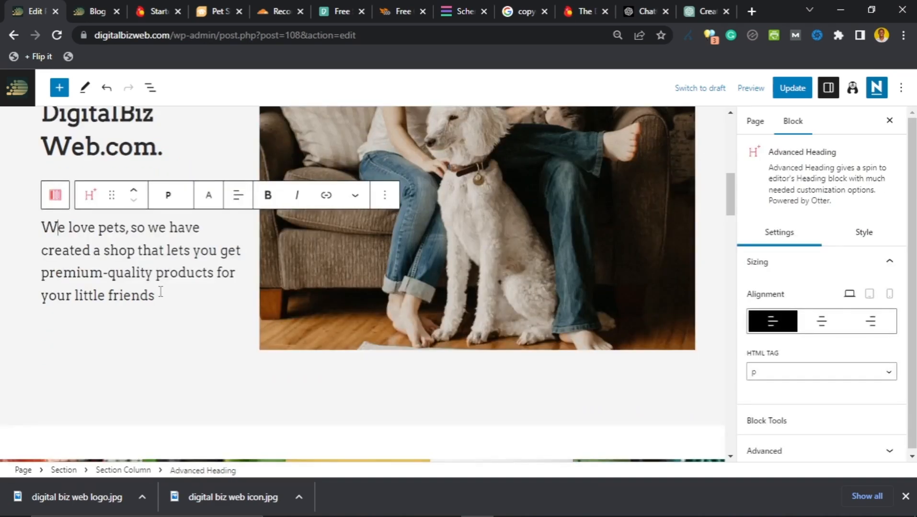
pyautogui.scroll(3, 161, 291)
pyautogui.scroll(-3, 155, 307)
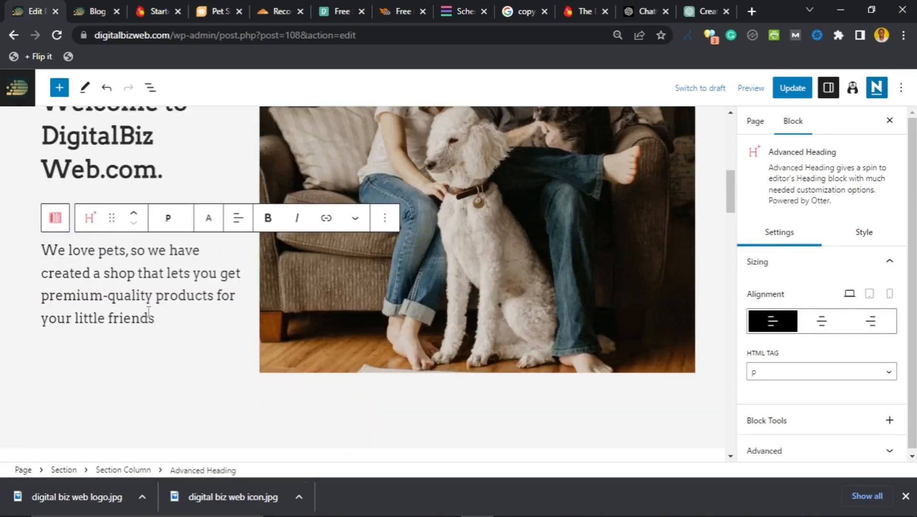
pyautogui.scroll(1, 156, 301)
pyautogui.hotkey('ctrl', 'a')
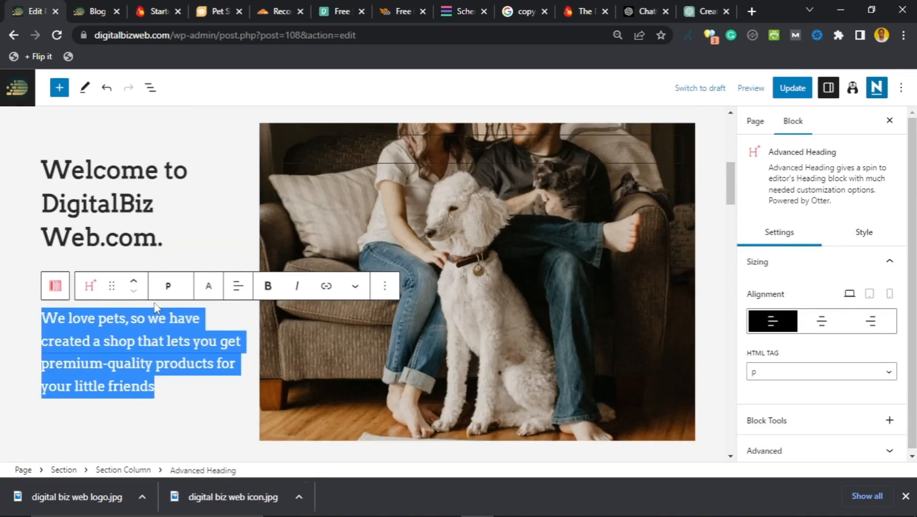
pyautogui.write('M')
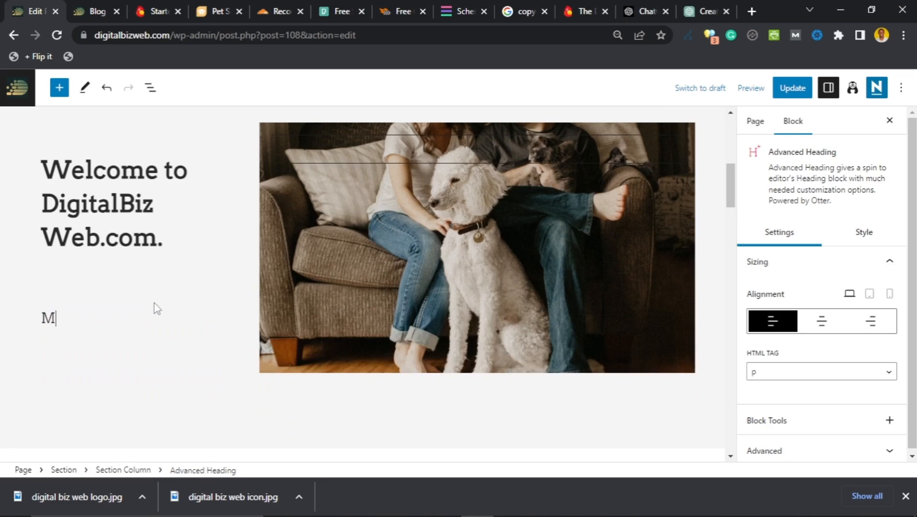
pyautogui.write("y name is Ekemini Robert. I've been blogging for the last 7 years. Over the years I've built several blogs from scratch to where they make over $1000 per month.")
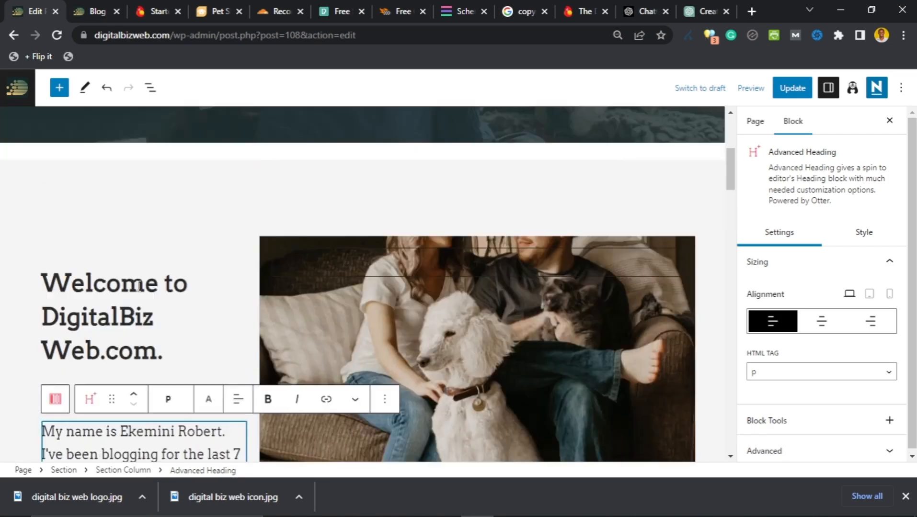
pyautogui.scroll(3, 138, 288)
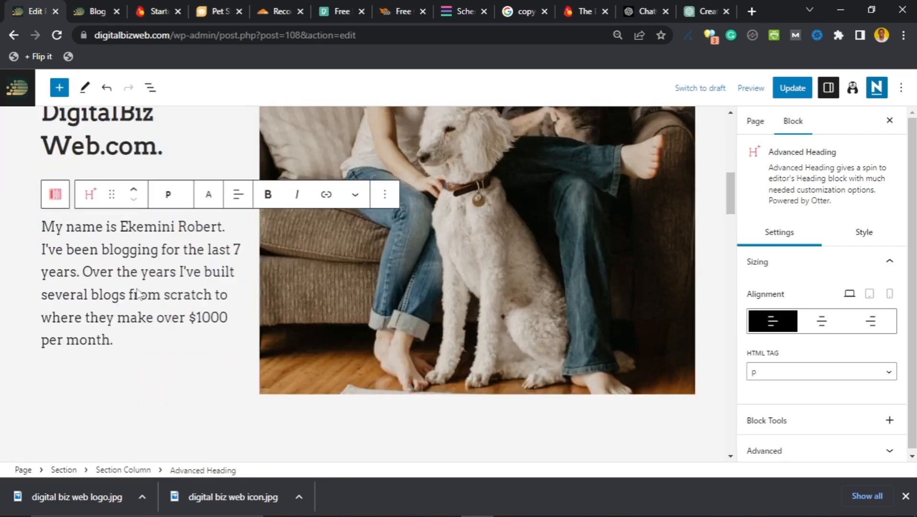
pyautogui.scroll(2, 381, 286)
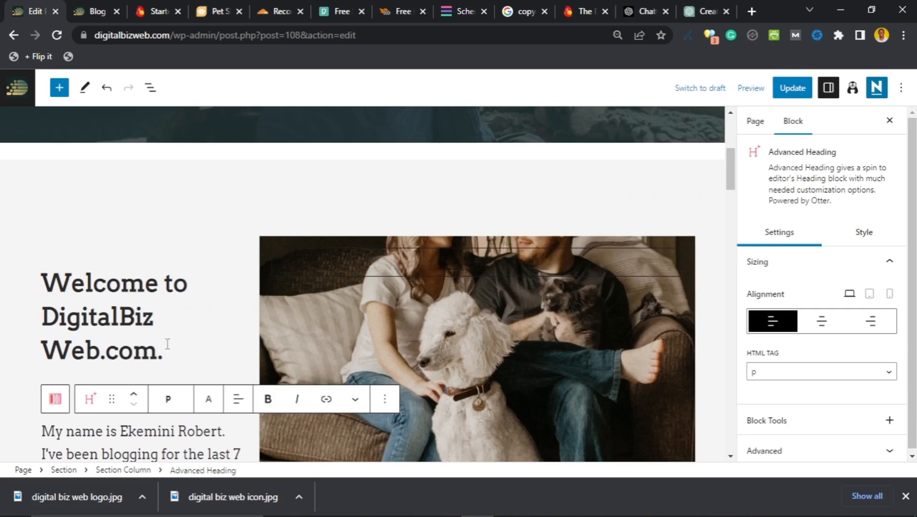
pyautogui.scroll(-2, 155, 345)
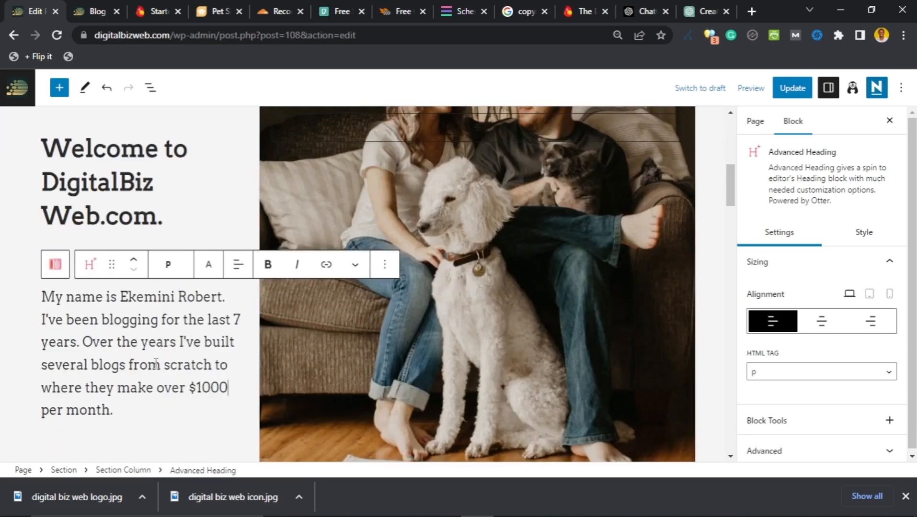
# Step: Select the section column holding the dog photo
pyautogui.click(270, 187)
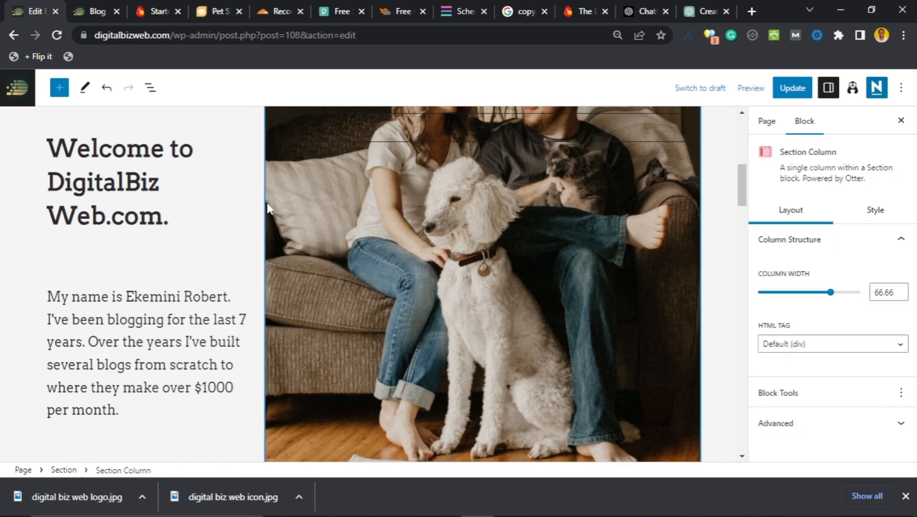
pyautogui.scroll(-2, 334, 223)
pyautogui.scroll(2, 343, 221)
pyautogui.scroll(-2, 415, 229)
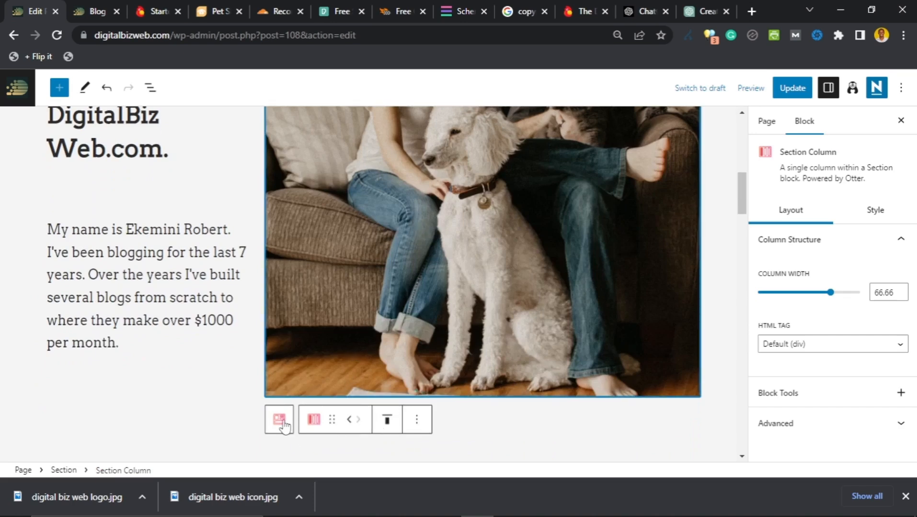
pyautogui.scroll(6, 486, 330)
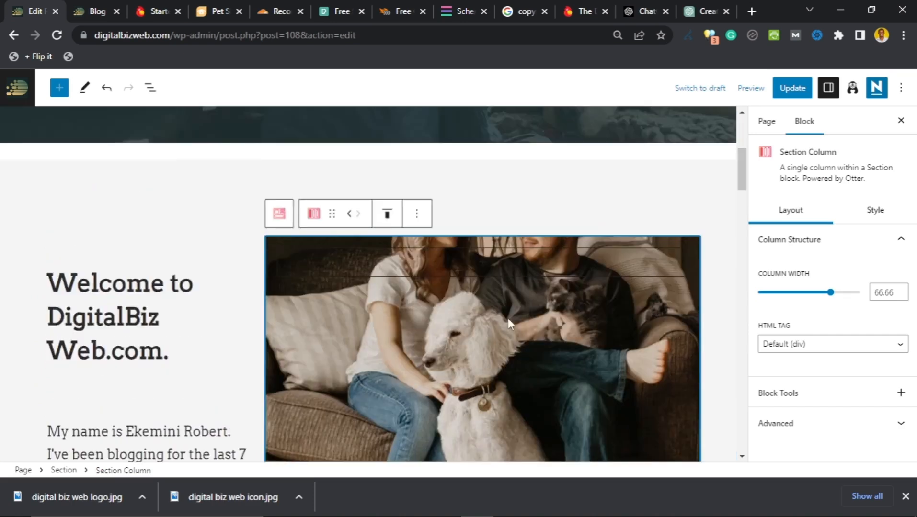
pyautogui.scroll(-4, 518, 316)
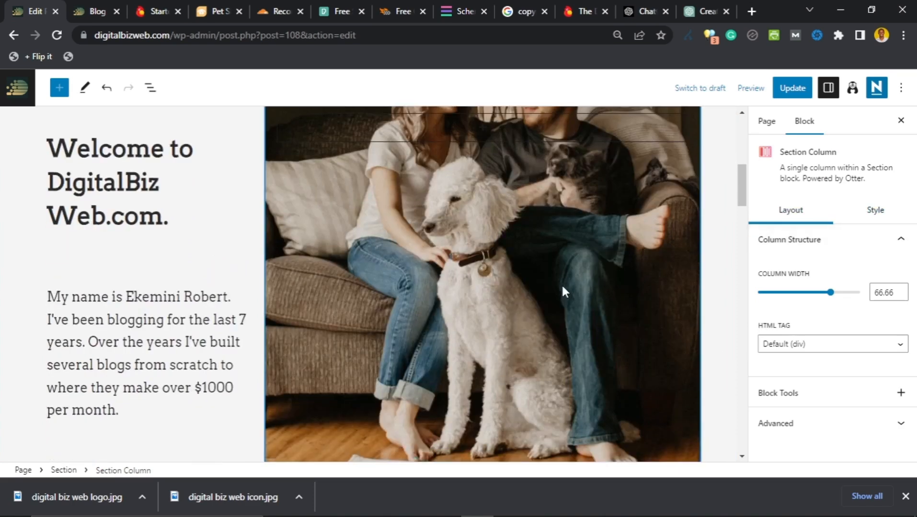
pyautogui.scroll(4, 561, 287)
pyautogui.scroll(-4, 559, 291)
# Step: In the column's background settings, choose Manage Image and Upload a new image
pyautogui.click(875, 210)
pyautogui.scroll(-2, 811, 301)
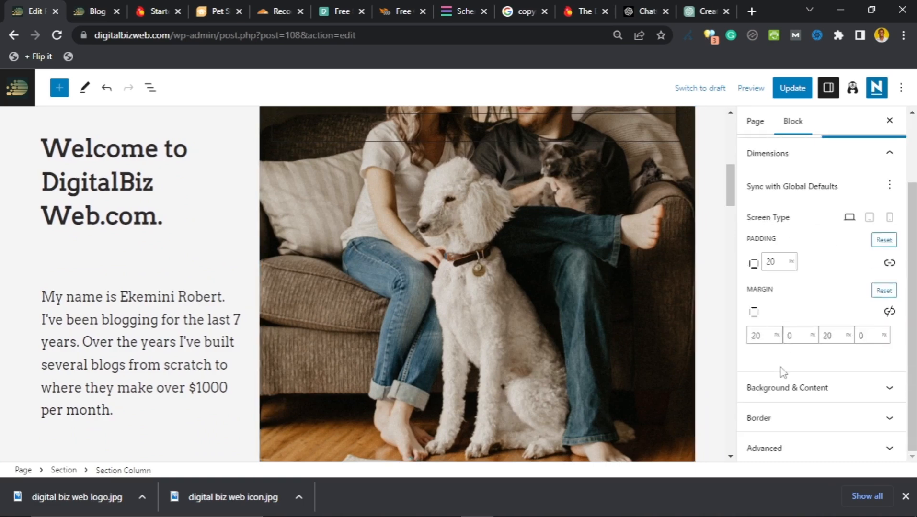
pyautogui.click(784, 386)
pyautogui.scroll(-1, 784, 373)
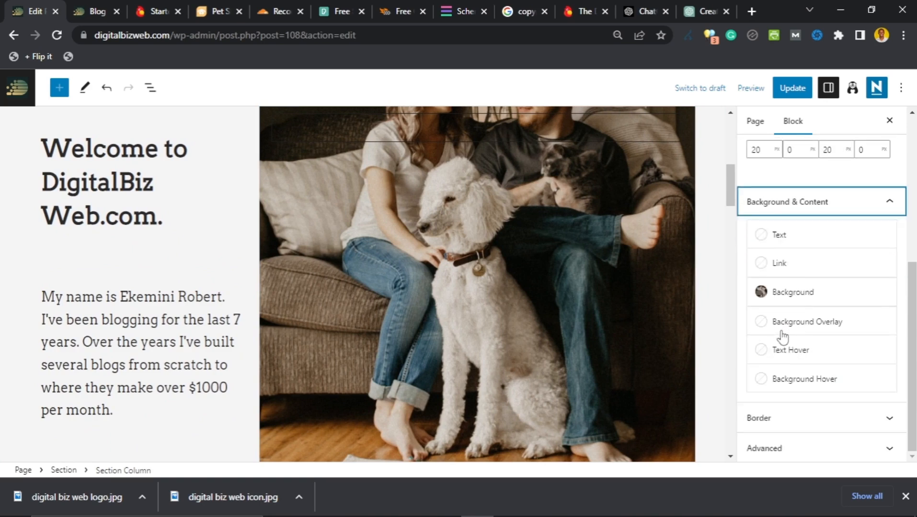
pyautogui.click(760, 300)
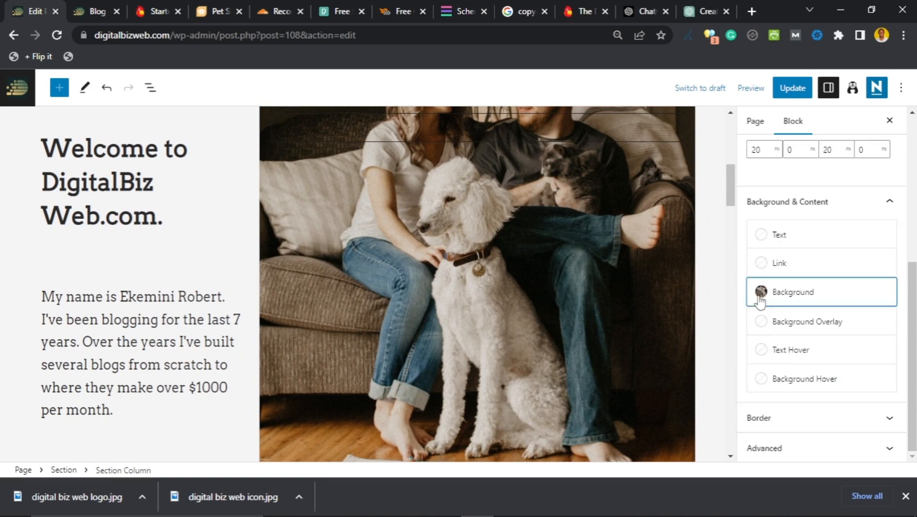
pyautogui.click(760, 301)
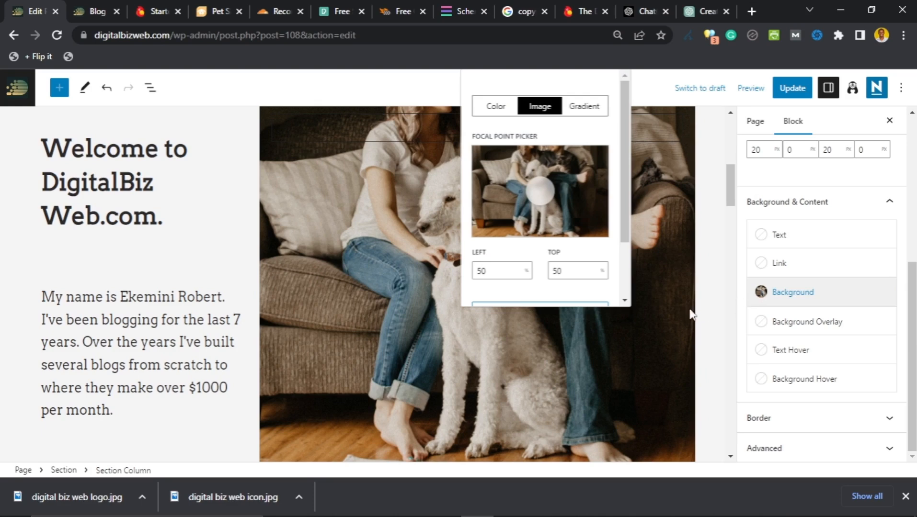
pyautogui.scroll(-2, 531, 197)
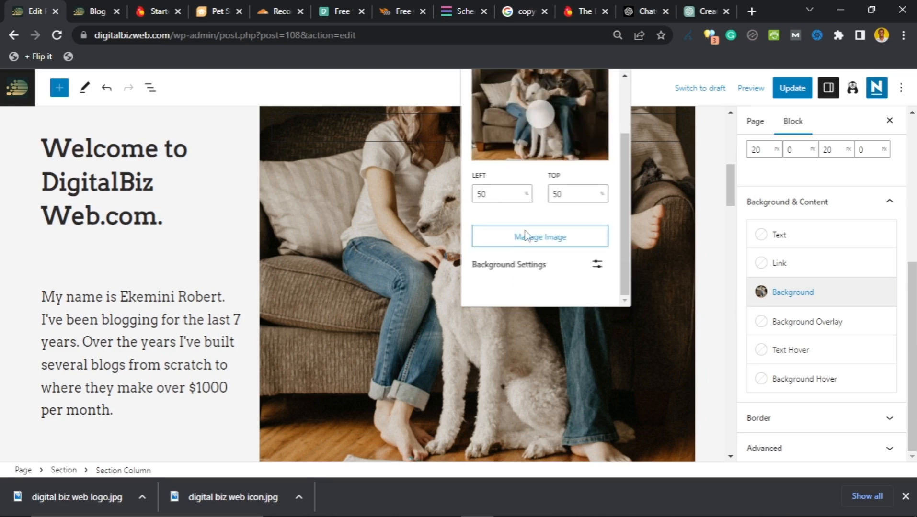
pyautogui.click(523, 244)
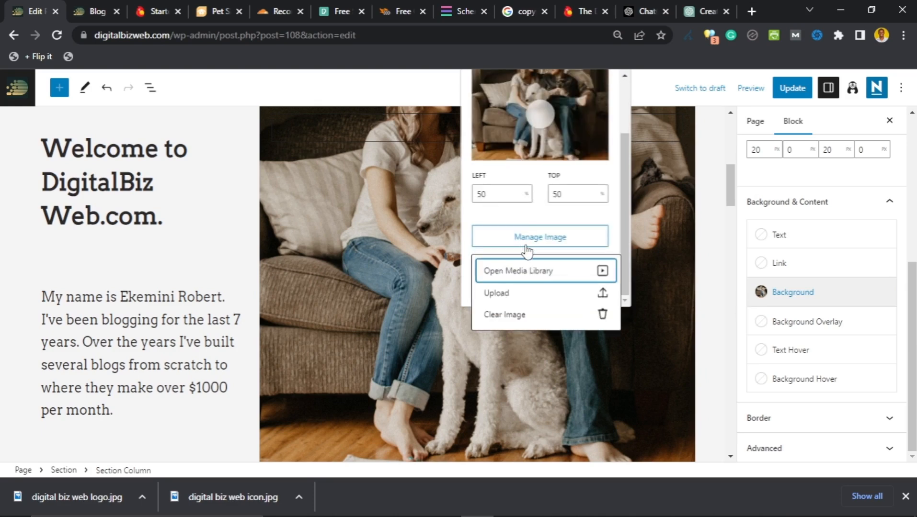
pyautogui.click(519, 295)
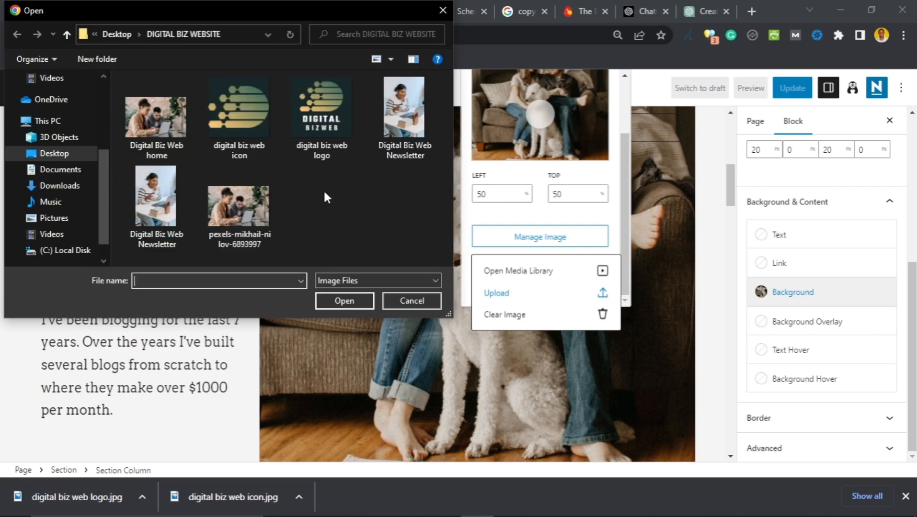
# Step: Upload the Digital Biz Web Newsletter image as the column's new background
pyautogui.click(399, 120)
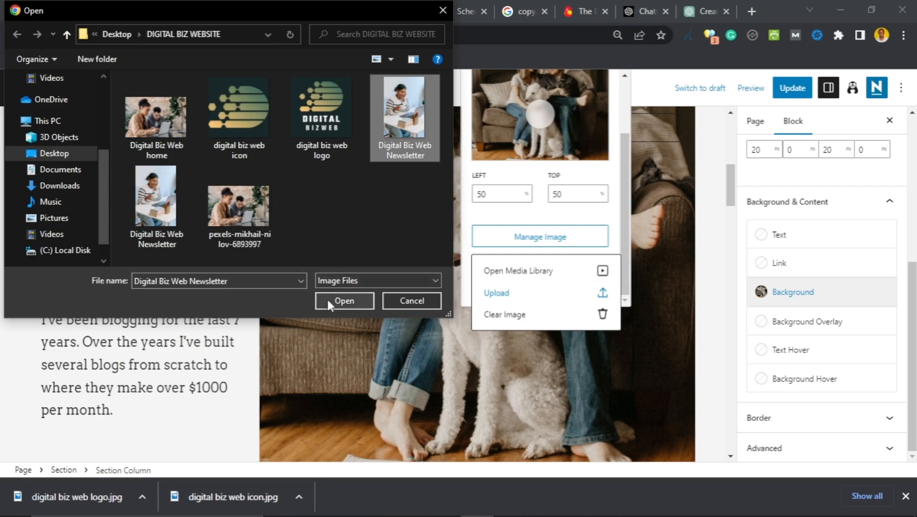
pyautogui.click(276, 281)
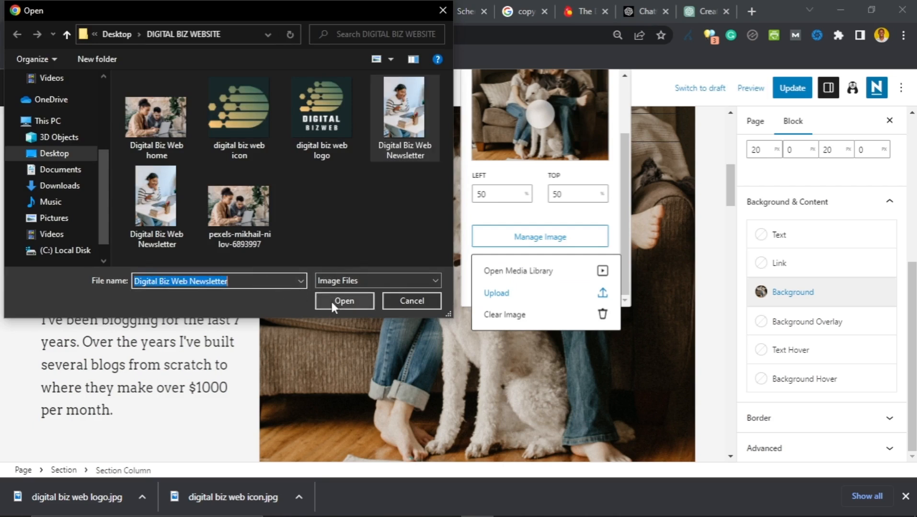
pyautogui.click(394, 133)
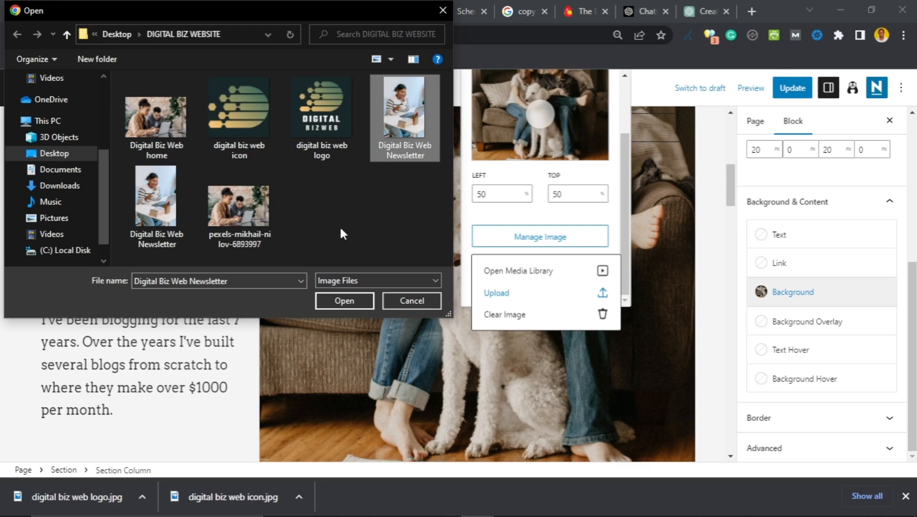
pyautogui.click(345, 300)
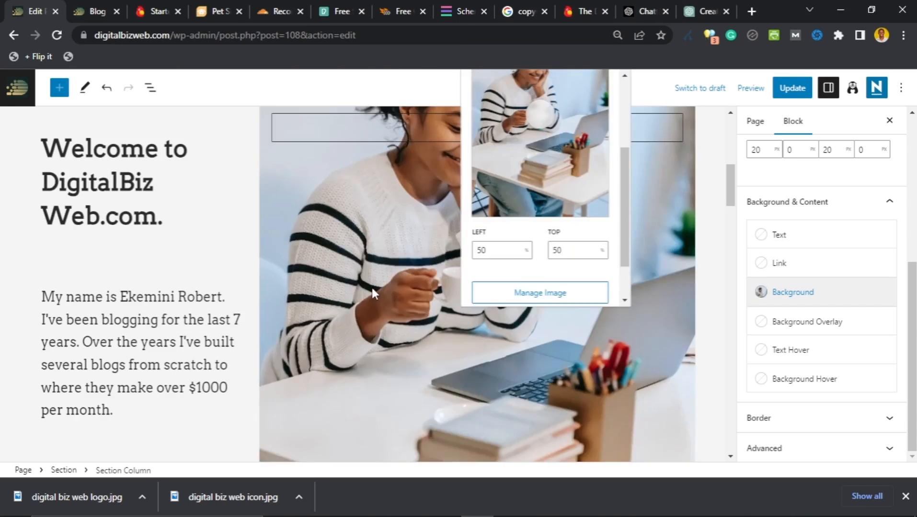
# Step: Select the welcome text column, then its parent two-column section
pyautogui.scroll(3, 371, 286)
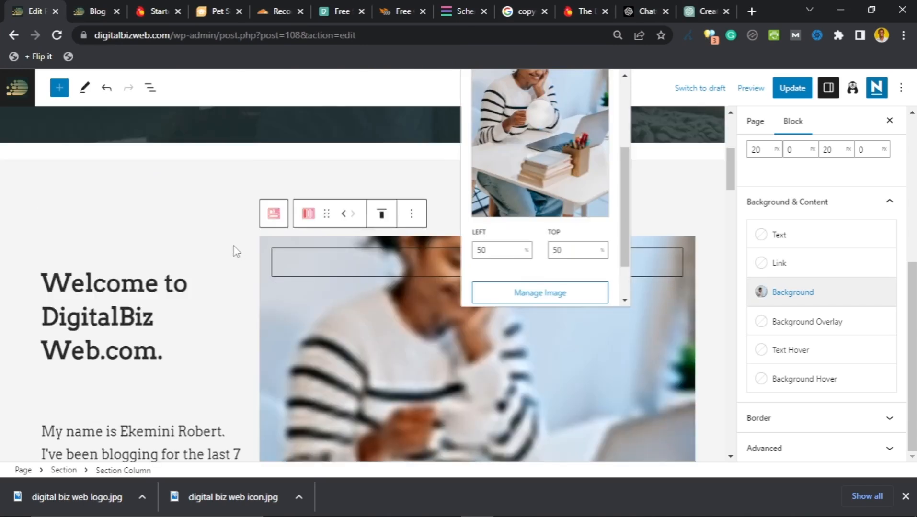
pyautogui.click(233, 246)
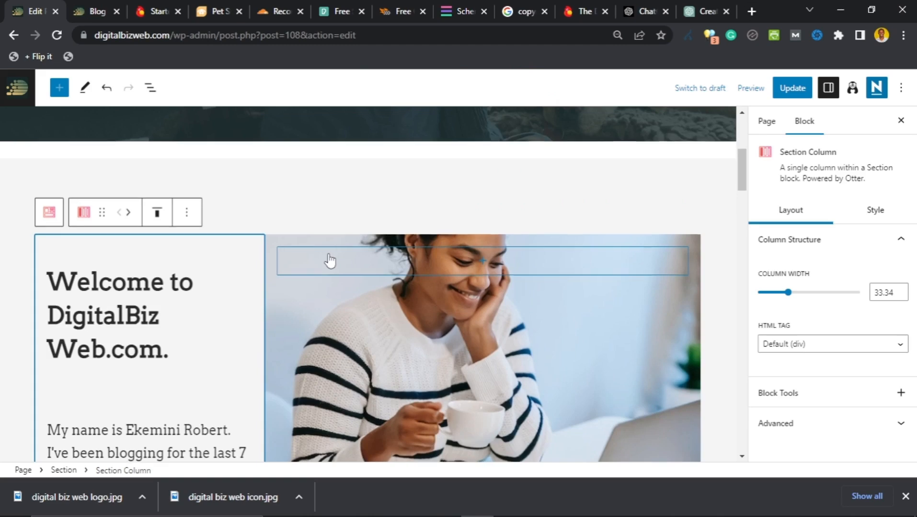
pyautogui.scroll(-2, 311, 269)
pyautogui.scroll(-3, 298, 276)
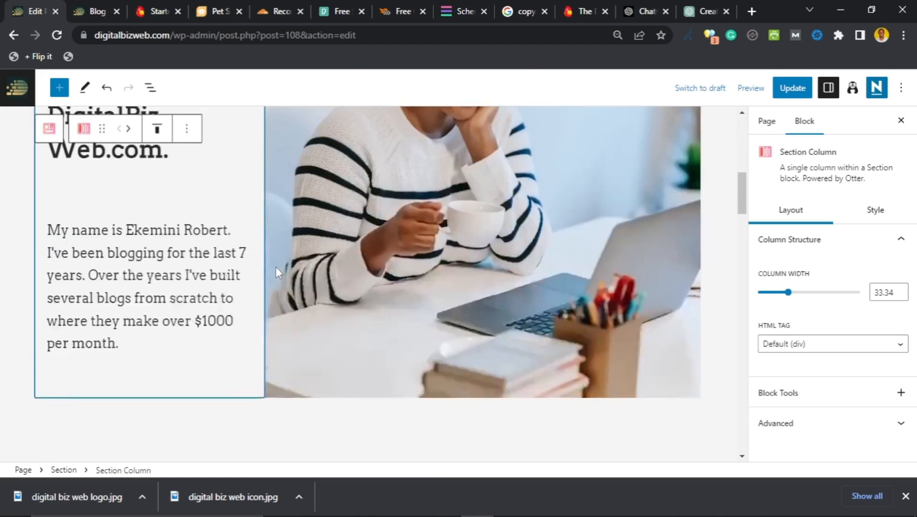
pyautogui.scroll(3, 276, 266)
pyautogui.scroll(-3, 276, 266)
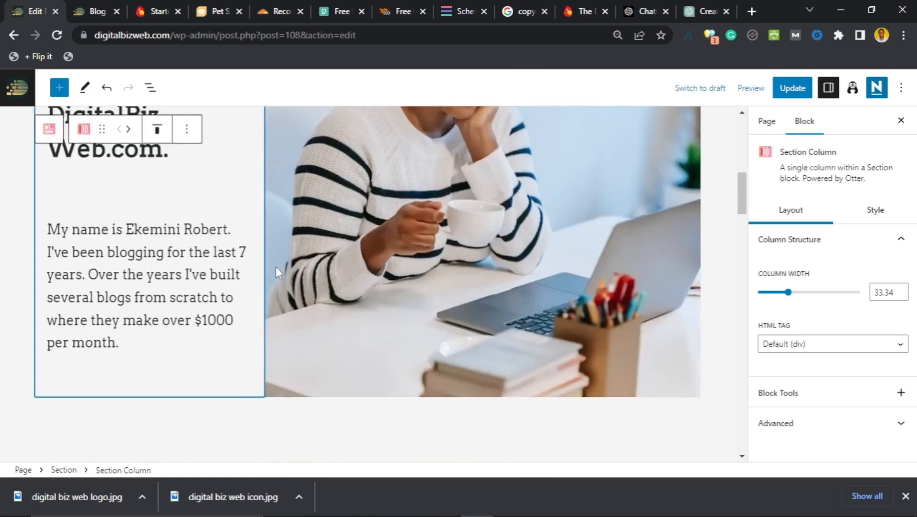
pyautogui.scroll(3, 276, 266)
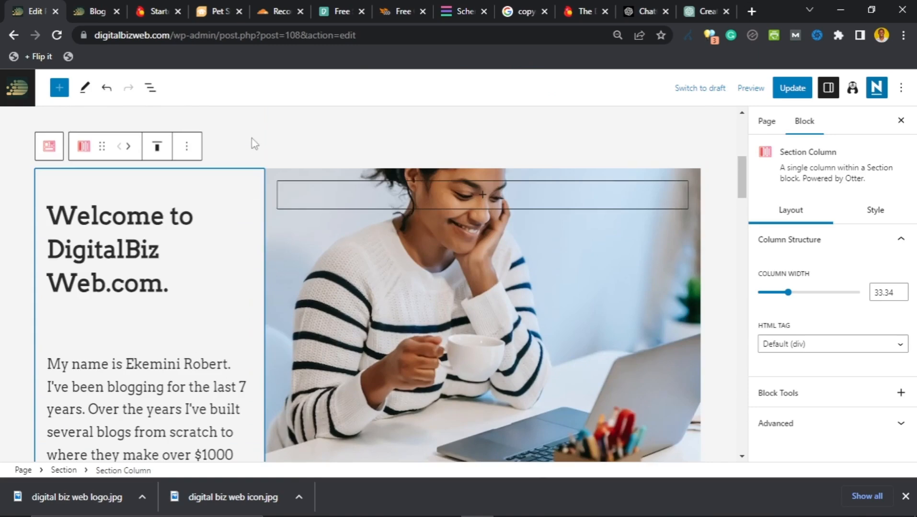
pyautogui.click(288, 230)
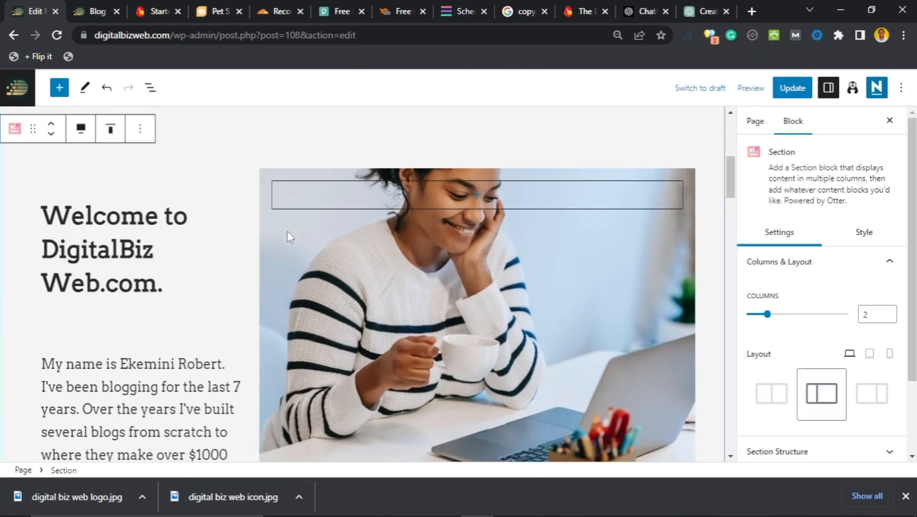
# Step: Scroll to the pet photo row and select, then deselect, the dog photo column
pyautogui.scroll(-5, 290, 246)
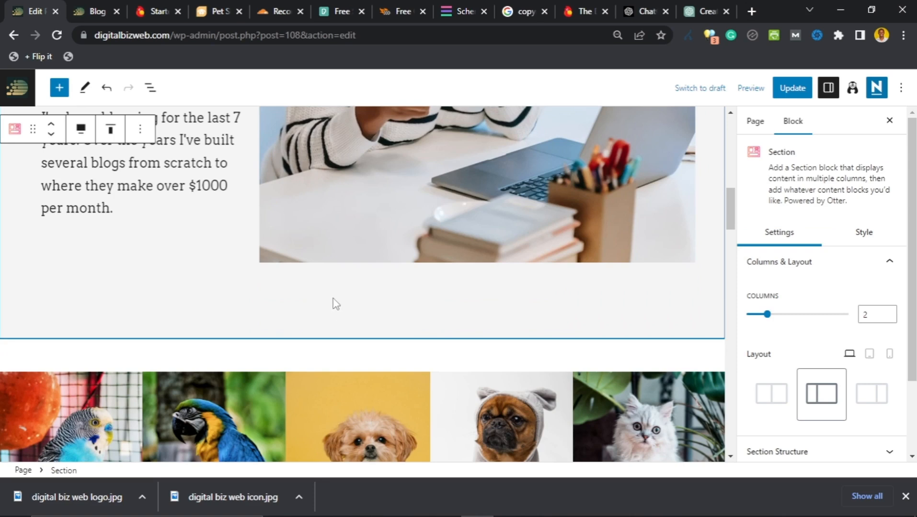
pyautogui.scroll(-3, 335, 301)
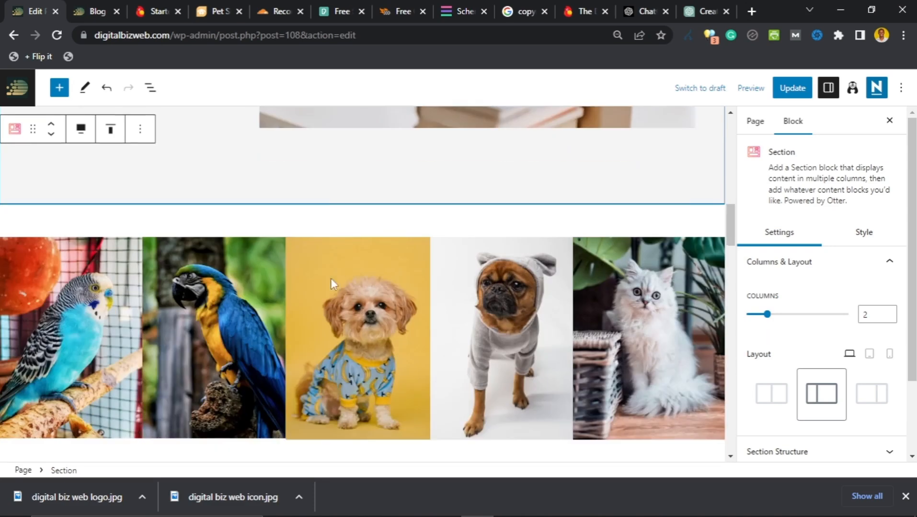
pyautogui.click(372, 228)
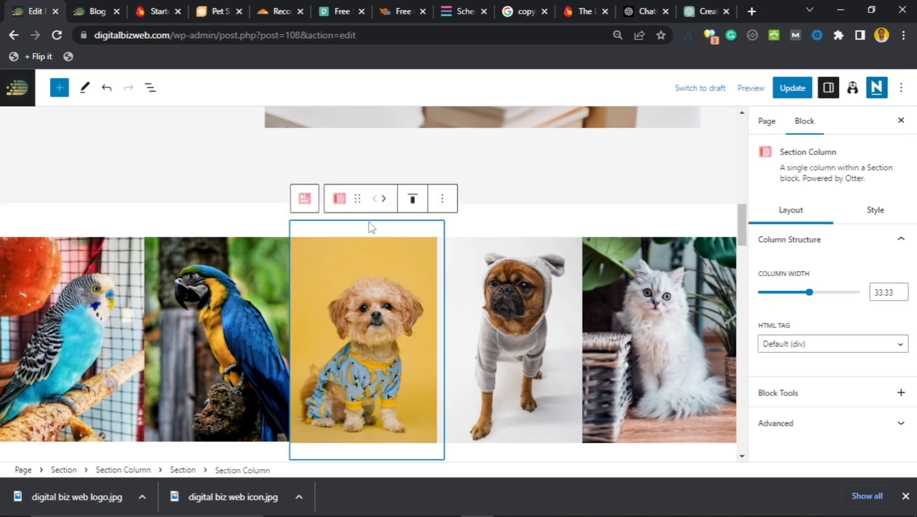
pyautogui.click(490, 211)
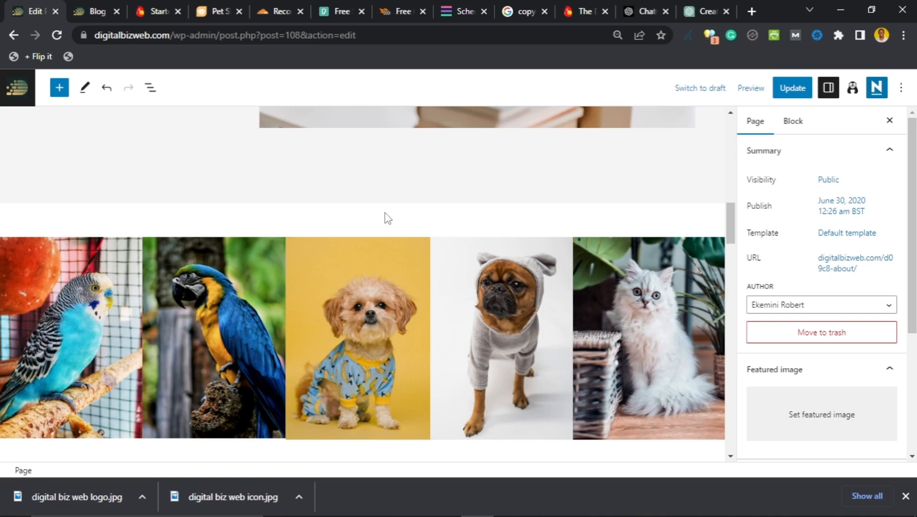
# Step: In the pet row, select the cat photo and bring up its block options
pyautogui.scroll(-4, 366, 217)
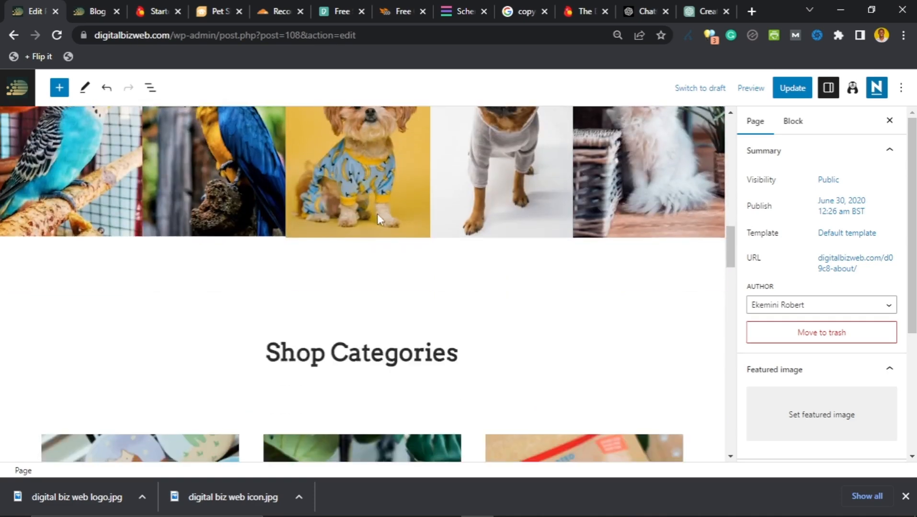
pyautogui.scroll(3, 377, 214)
pyautogui.scroll(-3, 386, 171)
pyautogui.scroll(-3, 369, 287)
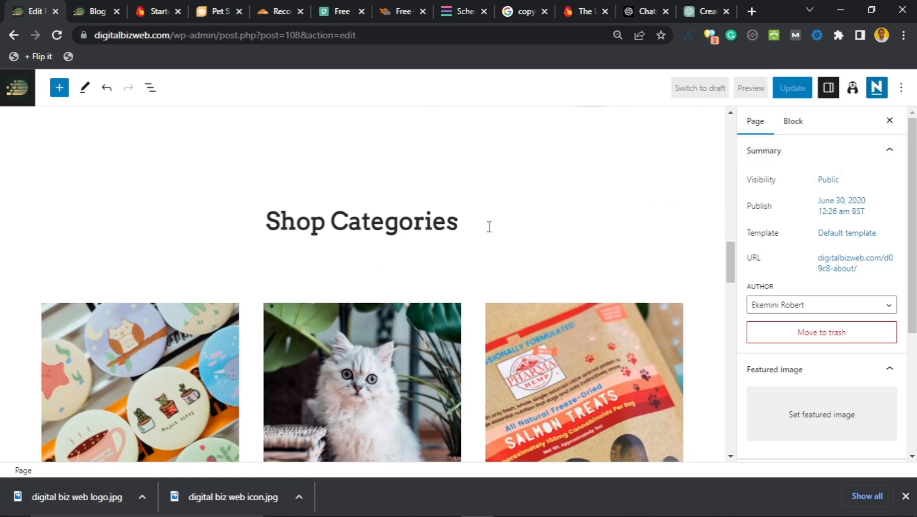
pyautogui.scroll(10, 489, 227)
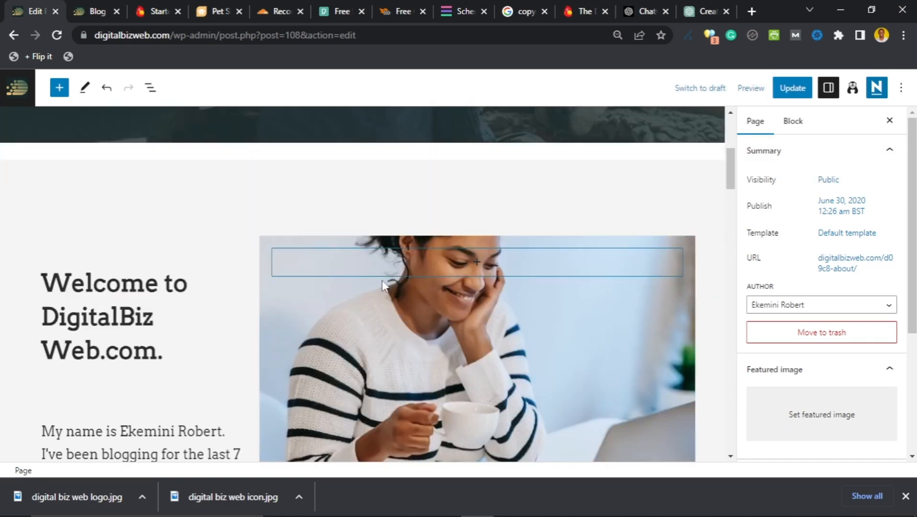
pyautogui.scroll(-5, 386, 268)
pyautogui.scroll(-1, 387, 262)
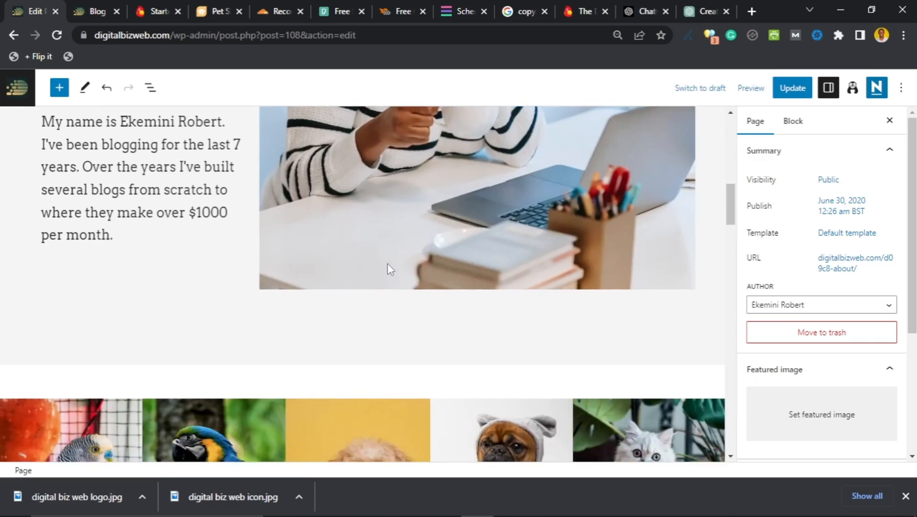
pyautogui.scroll(-2, 387, 264)
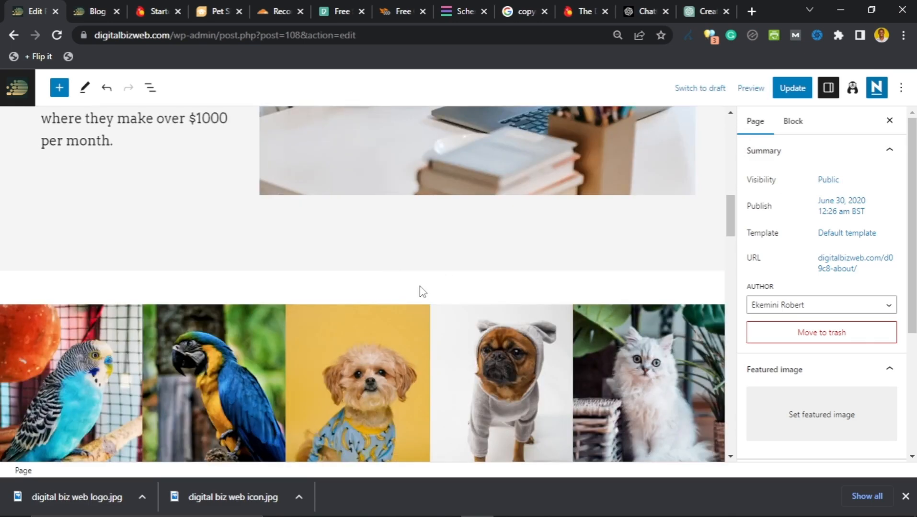
pyautogui.scroll(-5, 397, 290)
pyautogui.scroll(3, 393, 273)
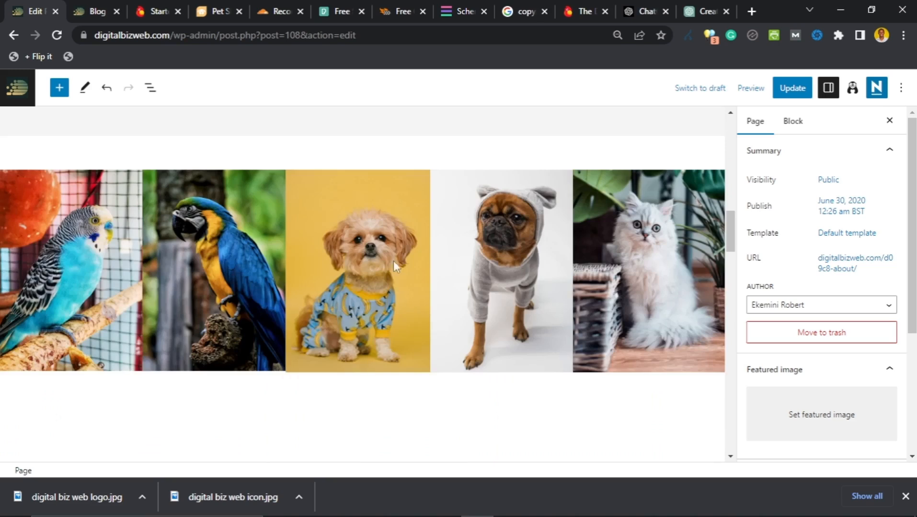
pyautogui.click(654, 179)
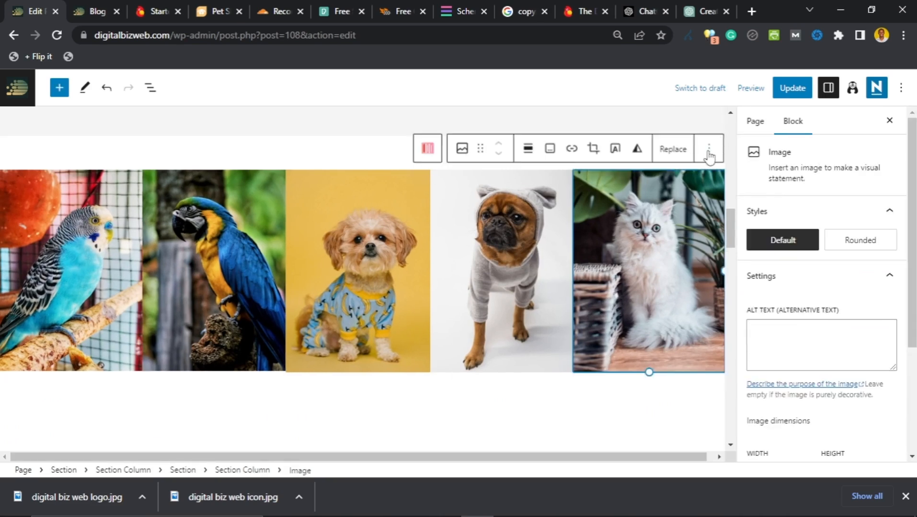
pyautogui.click(708, 155)
pyautogui.scroll(-1, 727, 435)
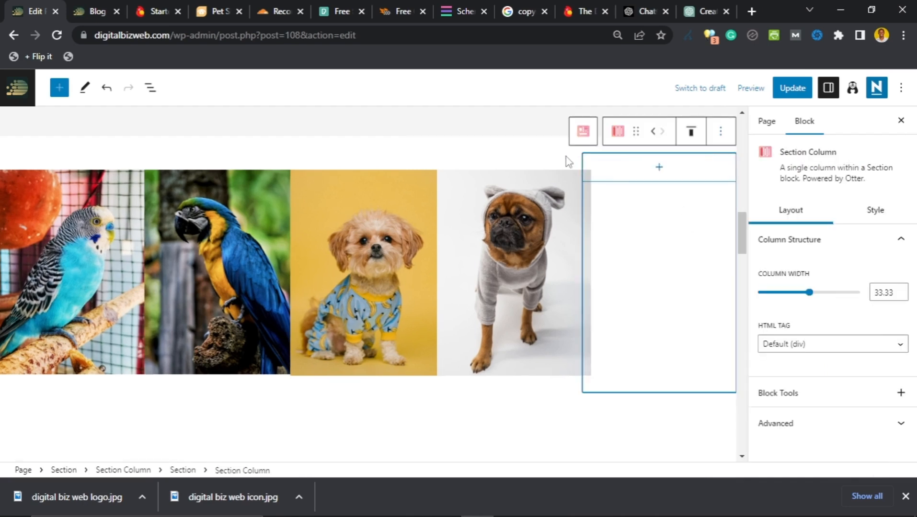
# Step: Remove the pug photo from its column in the pet row
pyautogui.click(566, 161)
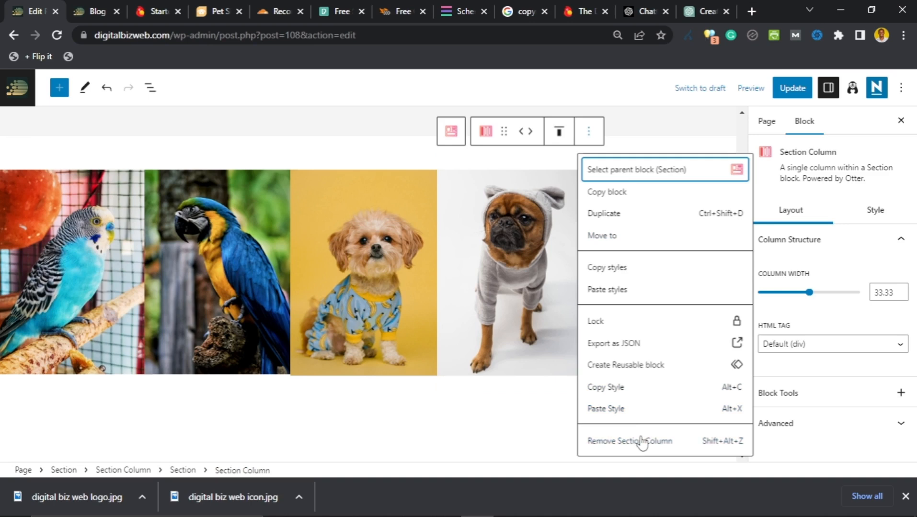
pyautogui.click(642, 441)
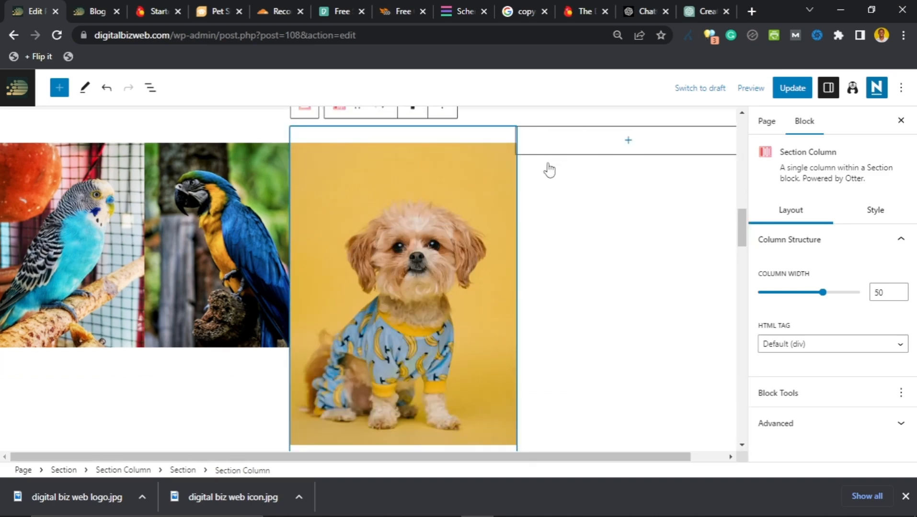
pyautogui.scroll(1, 266, 121)
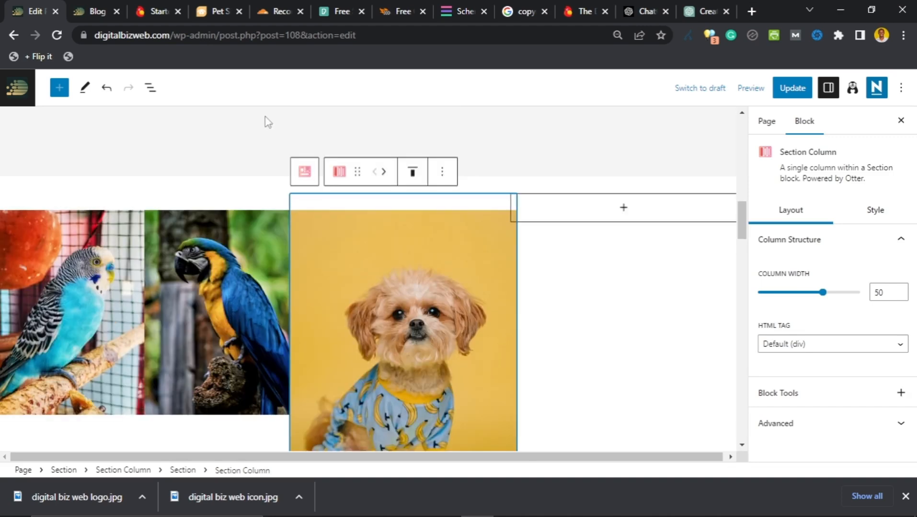
pyautogui.click(266, 186)
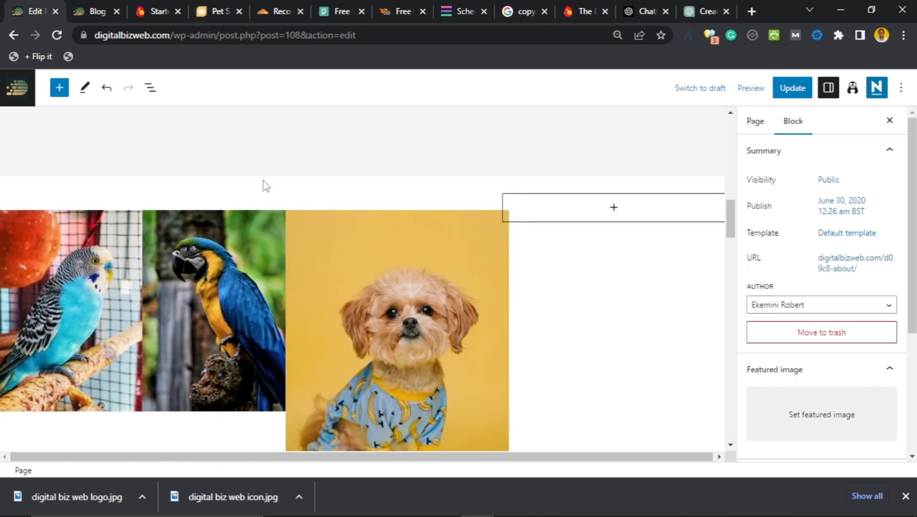
# Step: Remove the yellow-background dog image using Remove Image from its block options
pyautogui.scroll(-10, 266, 192)
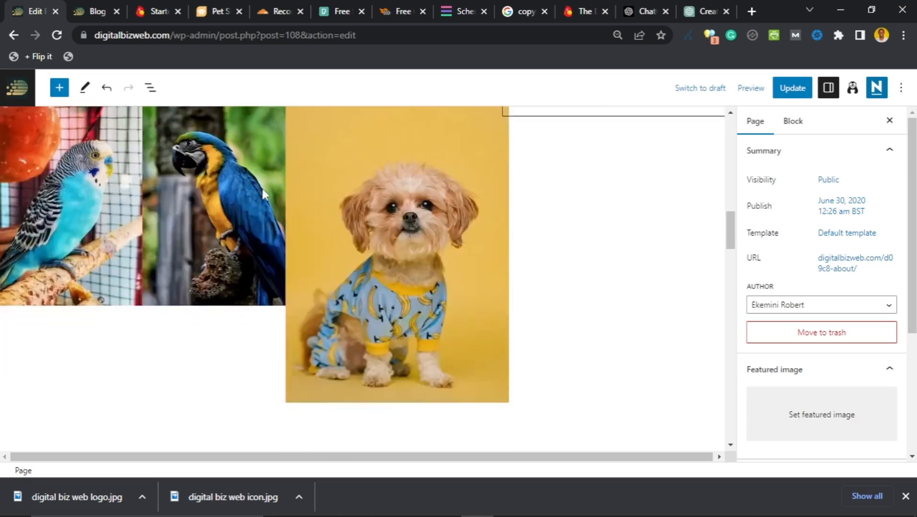
pyautogui.scroll(-20, 253, 221)
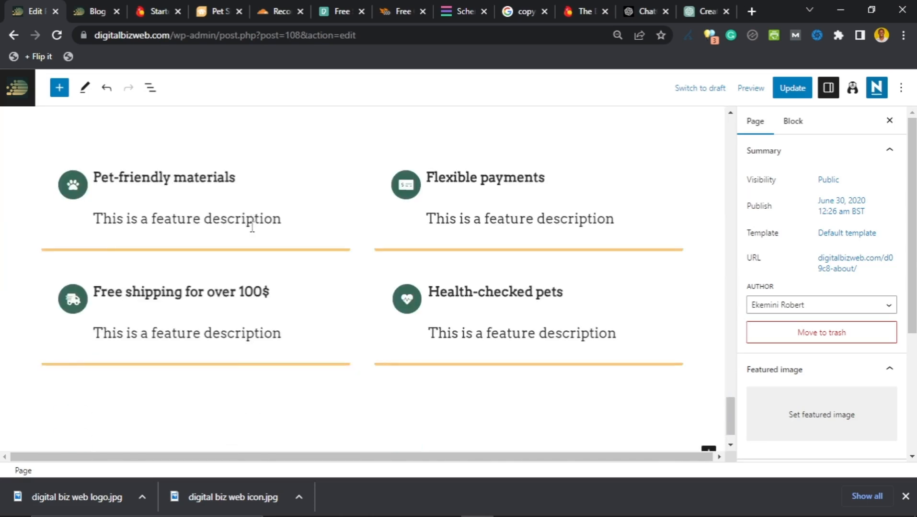
pyautogui.scroll(15, 252, 225)
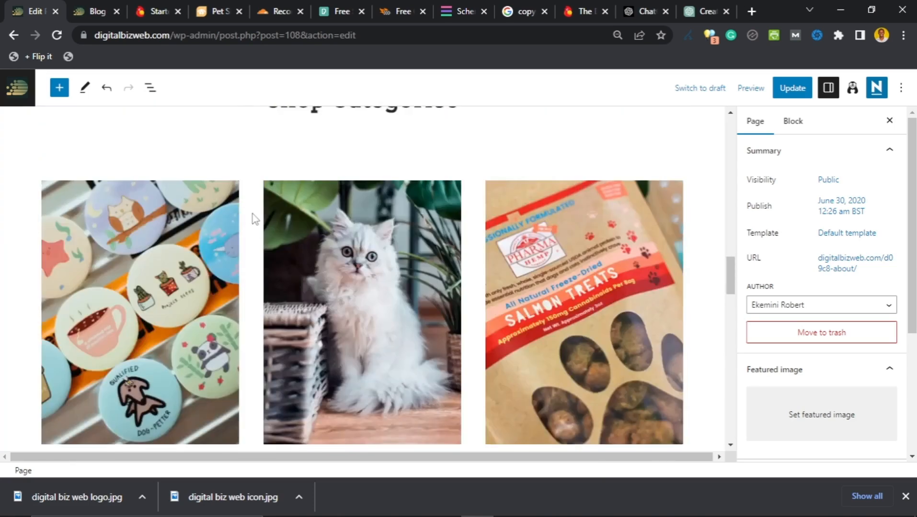
pyautogui.scroll(8, 252, 215)
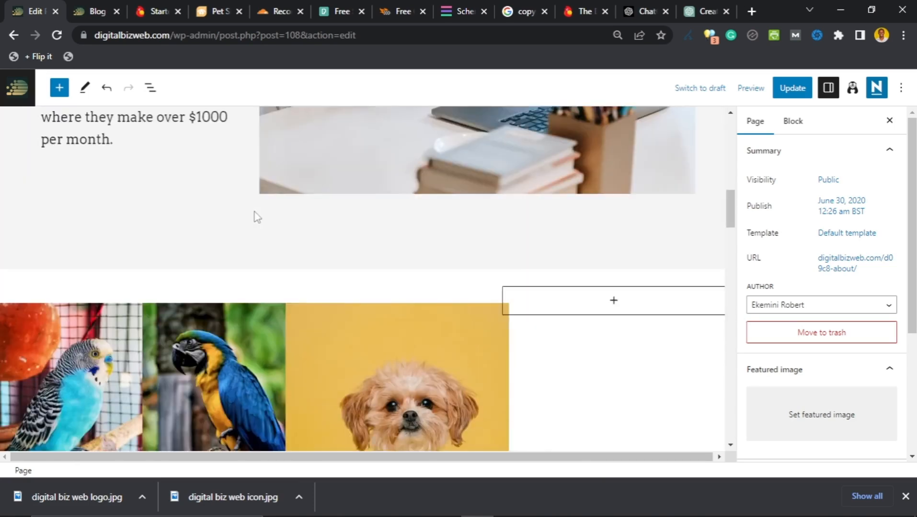
pyautogui.scroll(-3, 257, 216)
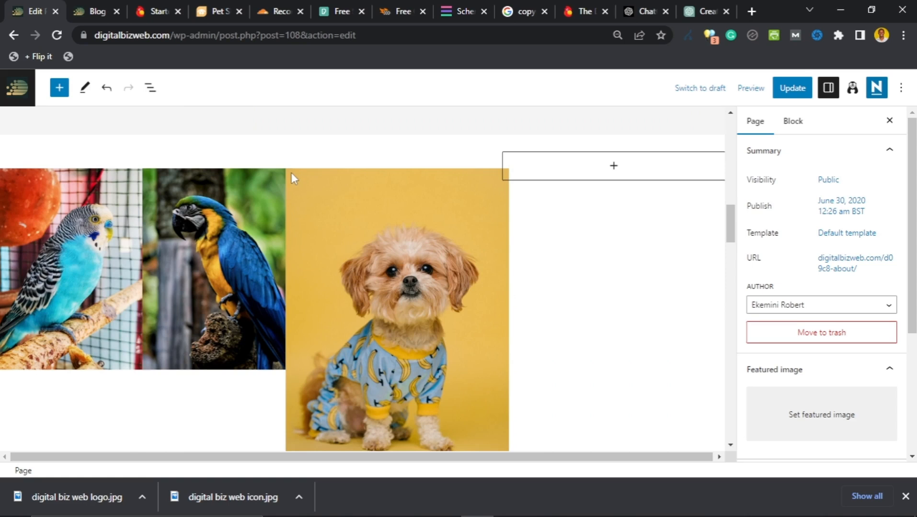
pyautogui.click(433, 175)
pyautogui.click(580, 149)
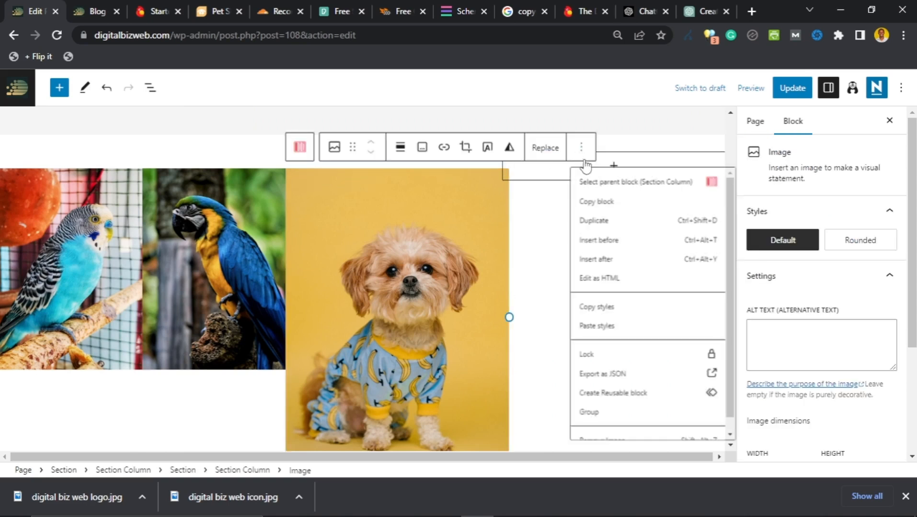
pyautogui.scroll(-1, 613, 383)
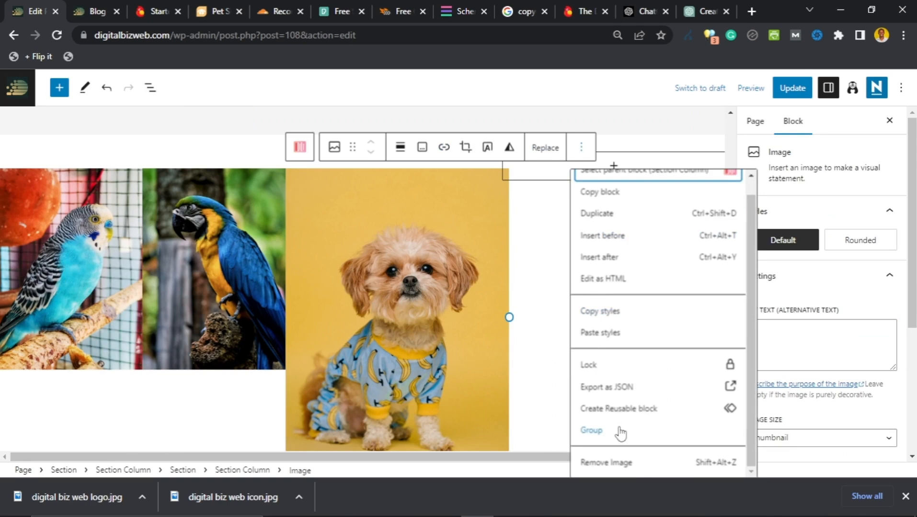
pyautogui.click(616, 462)
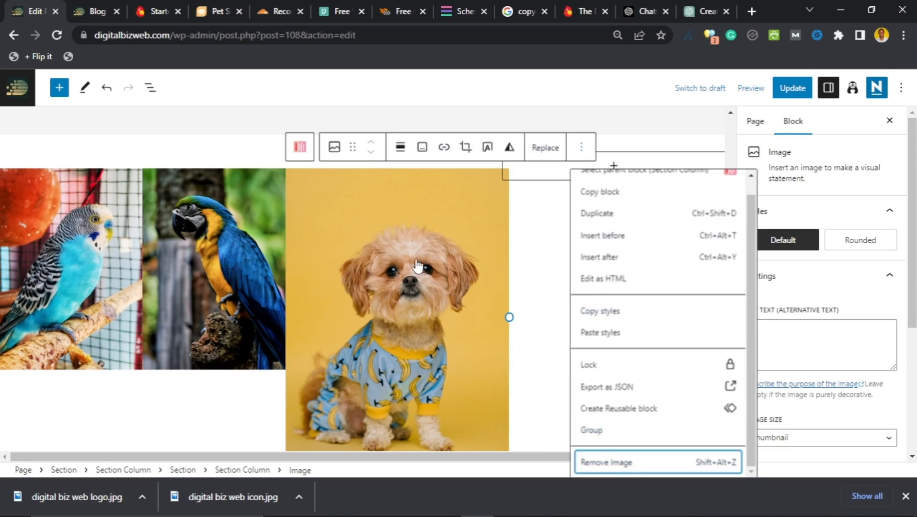
pyautogui.press('Return')
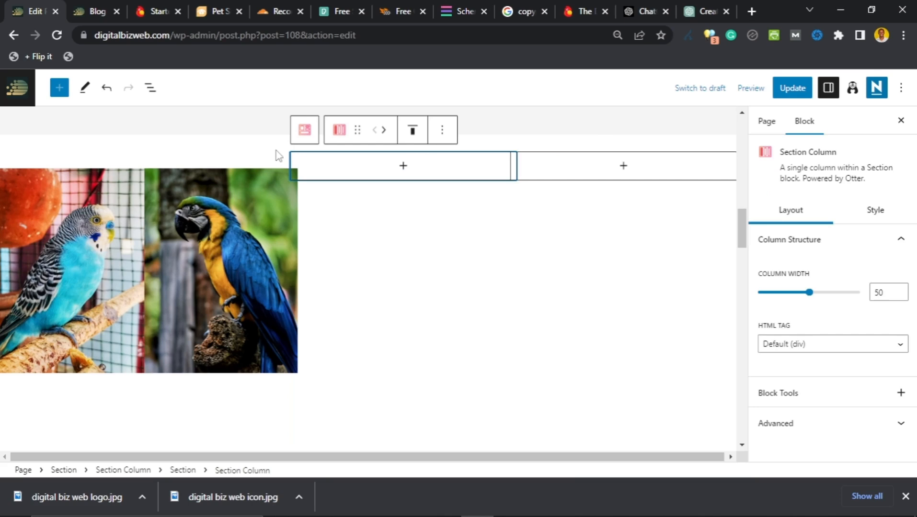
# Step: Delete the empty section, the leftover empty column and the remaining empty pet image section
pyautogui.click(274, 153)
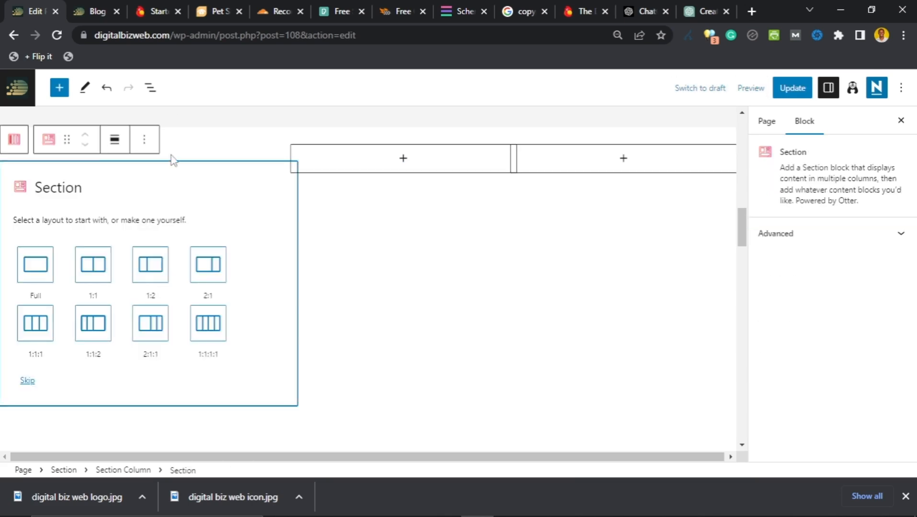
pyautogui.click(144, 139)
pyautogui.scroll(-2, 176, 401)
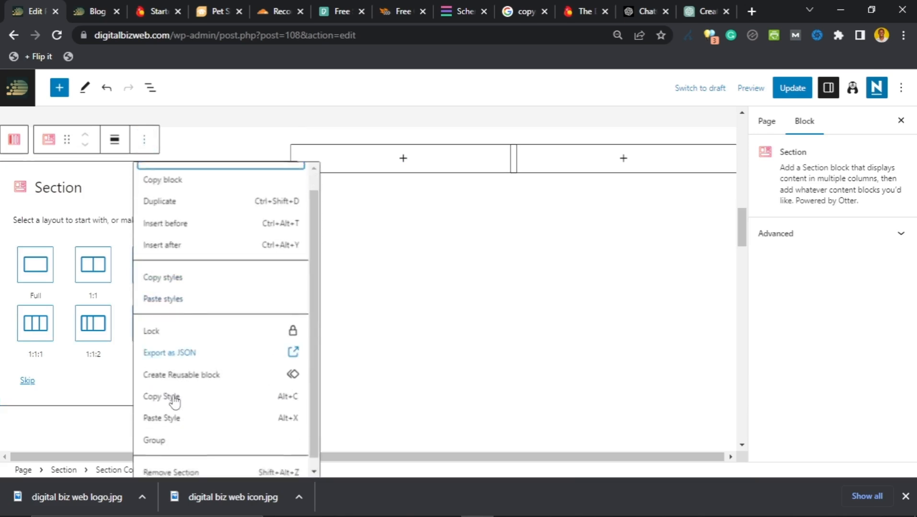
pyautogui.click(181, 466)
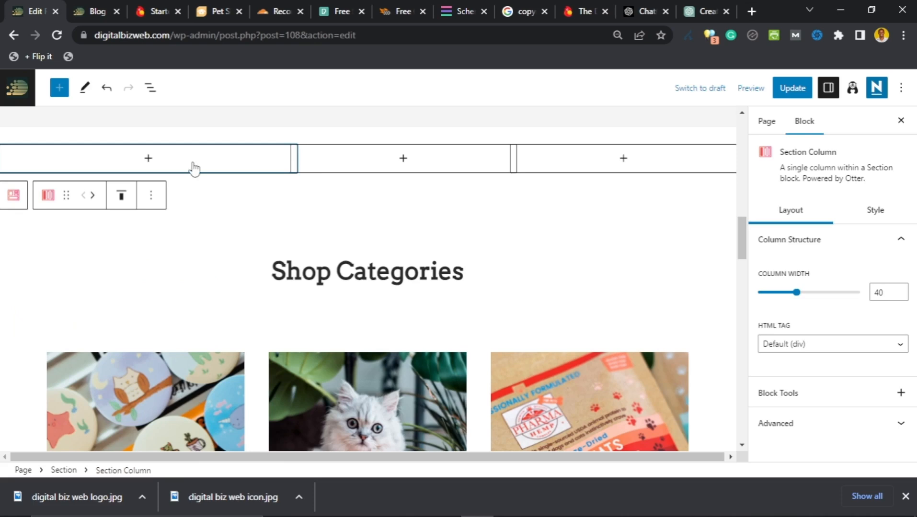
pyautogui.click(151, 197)
pyautogui.scroll(-1, 192, 374)
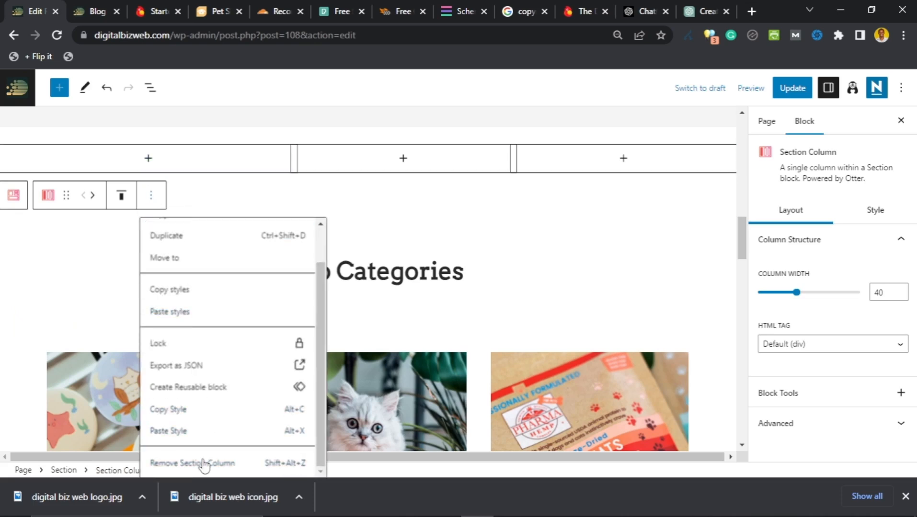
pyautogui.click(213, 460)
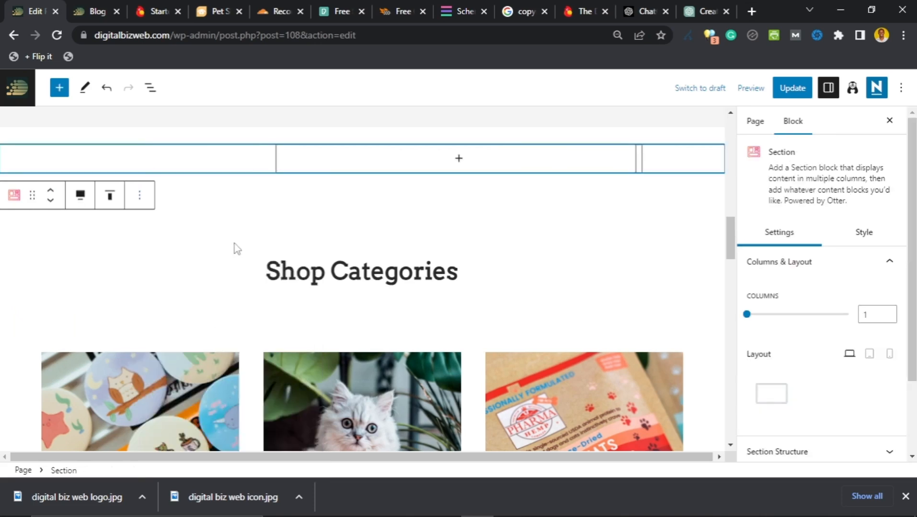
pyautogui.click(140, 195)
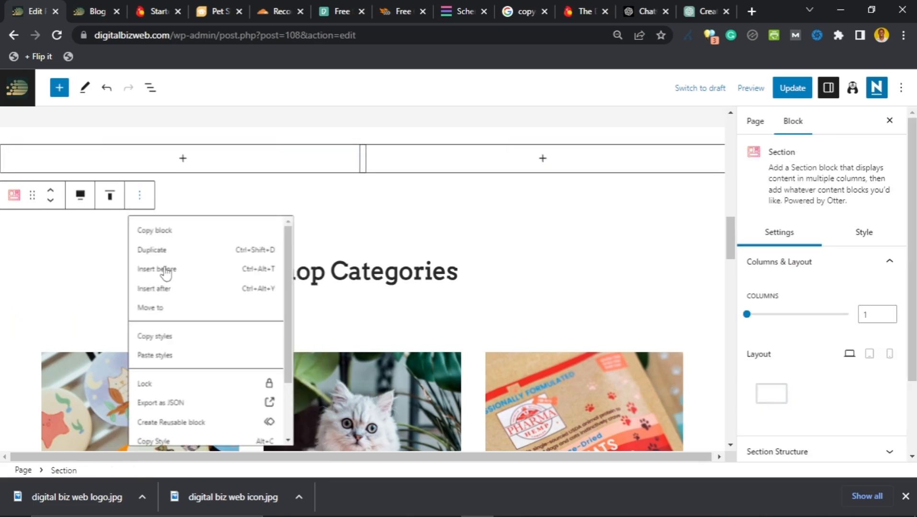
pyautogui.scroll(-2, 201, 446)
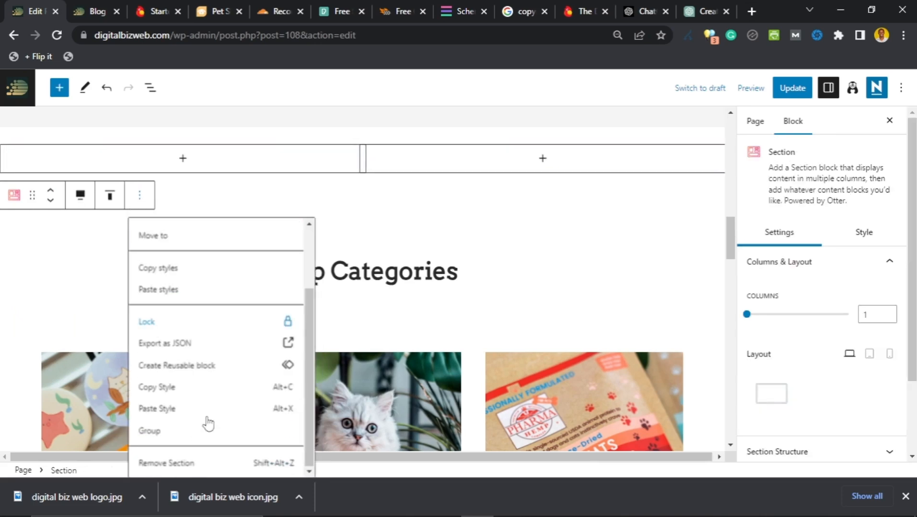
pyautogui.click(203, 466)
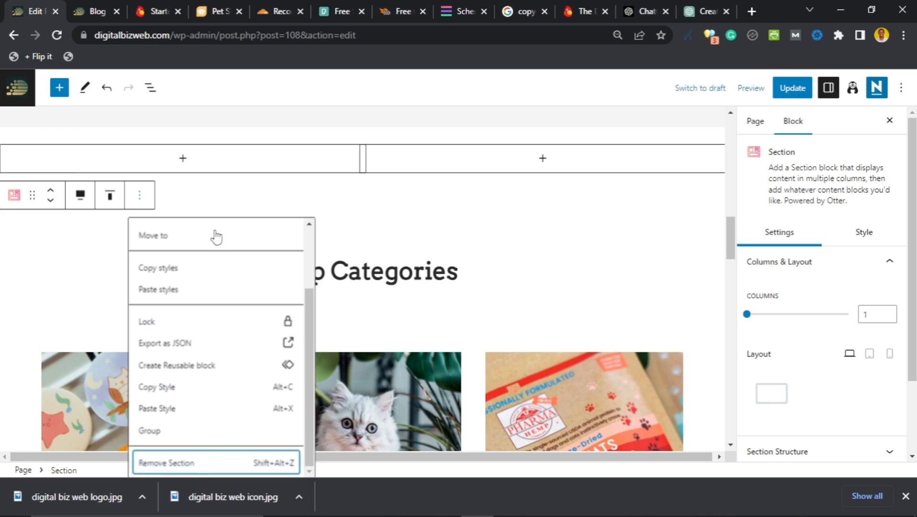
# Step: Select the Shop Categories section and bring up its options menu
pyautogui.scroll(-3, 187, 269)
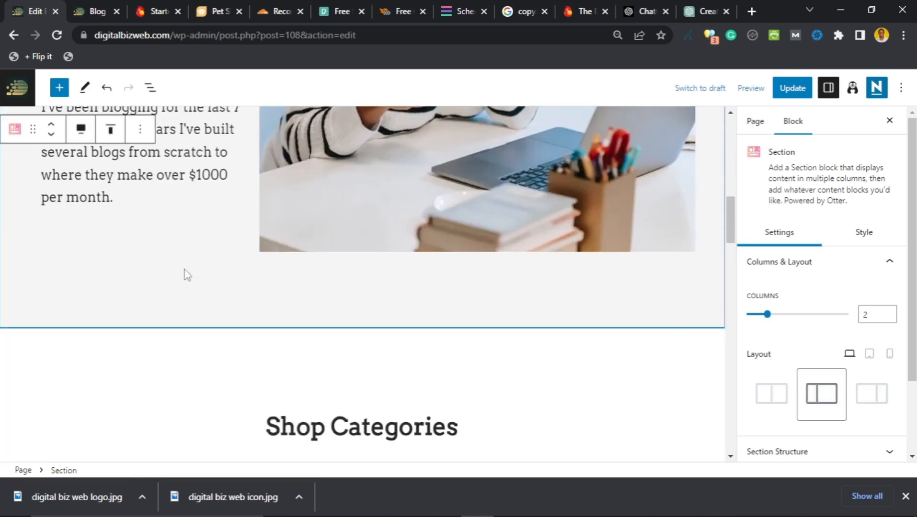
pyautogui.scroll(-3, 259, 288)
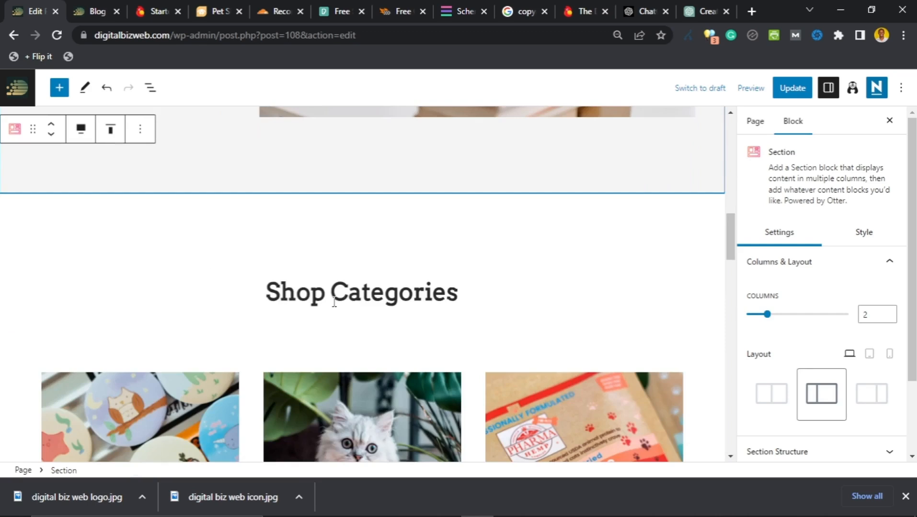
pyautogui.click(368, 260)
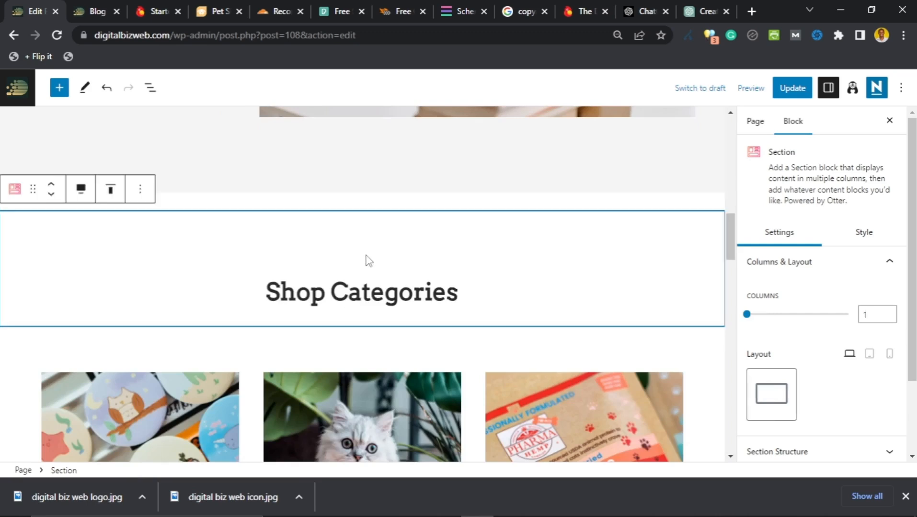
pyautogui.click(352, 207)
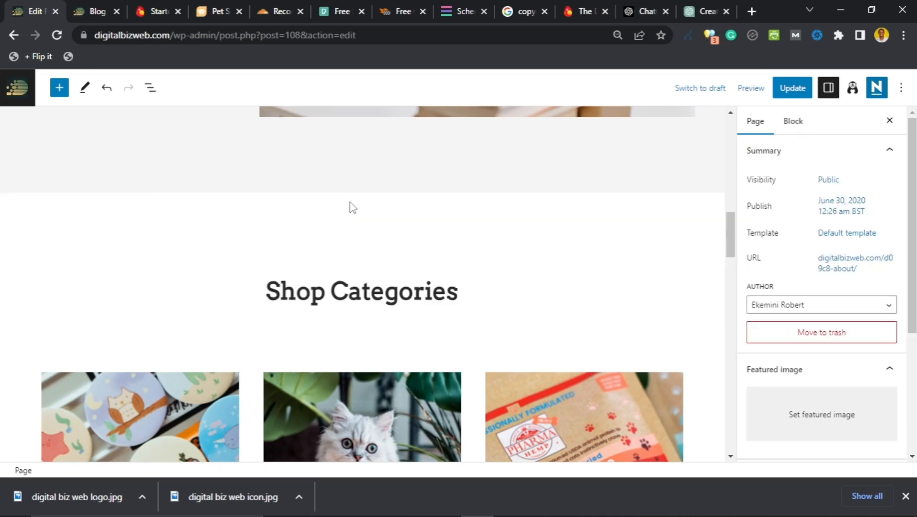
pyautogui.click(348, 235)
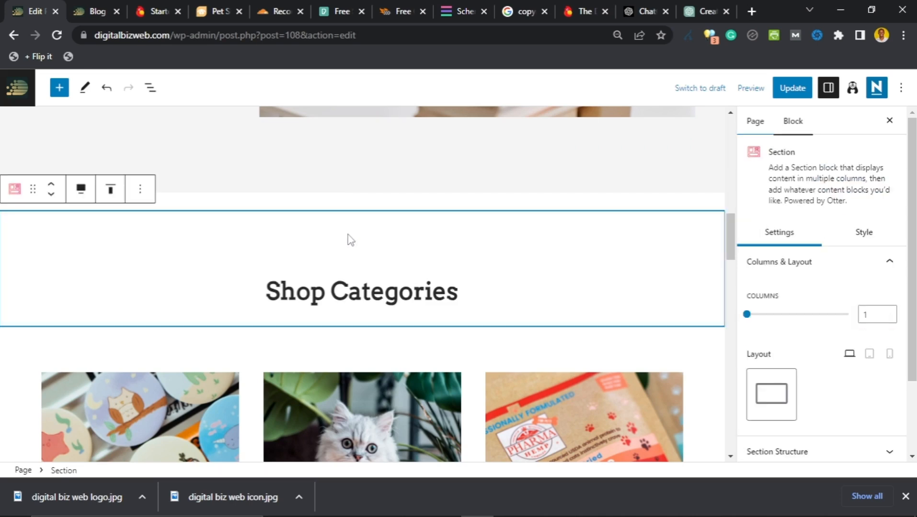
pyautogui.click(143, 198)
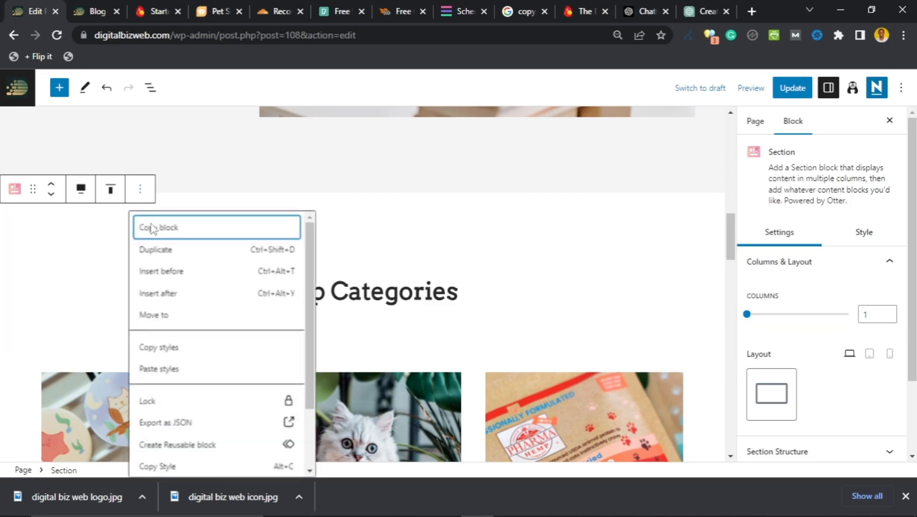
pyautogui.scroll(-2, 179, 306)
pyautogui.scroll(2, 180, 316)
# Step: Insert a new paragraph above Shop Categories and type the intro about starting Digital Biz Web
pyautogui.click(178, 276)
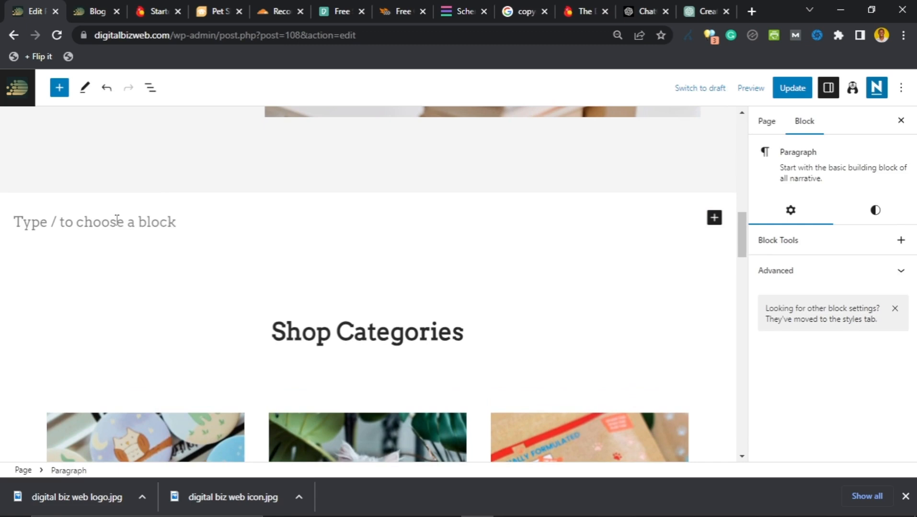
pyautogui.write('I star')
pyautogui.press('BackSpace')
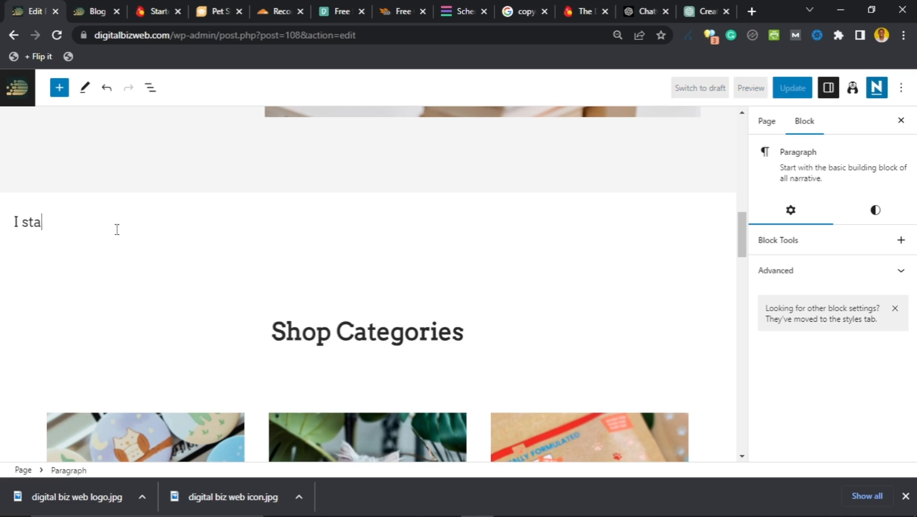
pyautogui.write('rt')
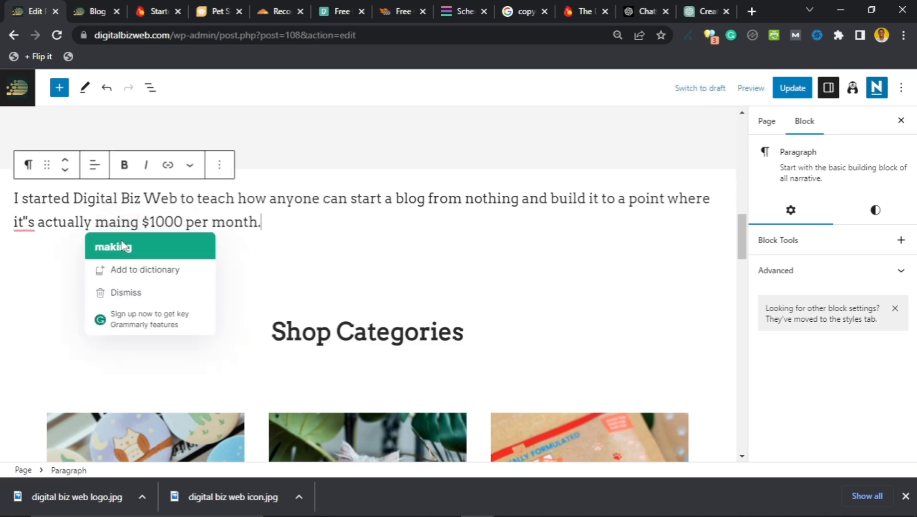
# Step: Correct 'maing' to 'making' and accept Grammarly's 'it's' suggestion
pyautogui.click(122, 241)
pyautogui.click(122, 223)
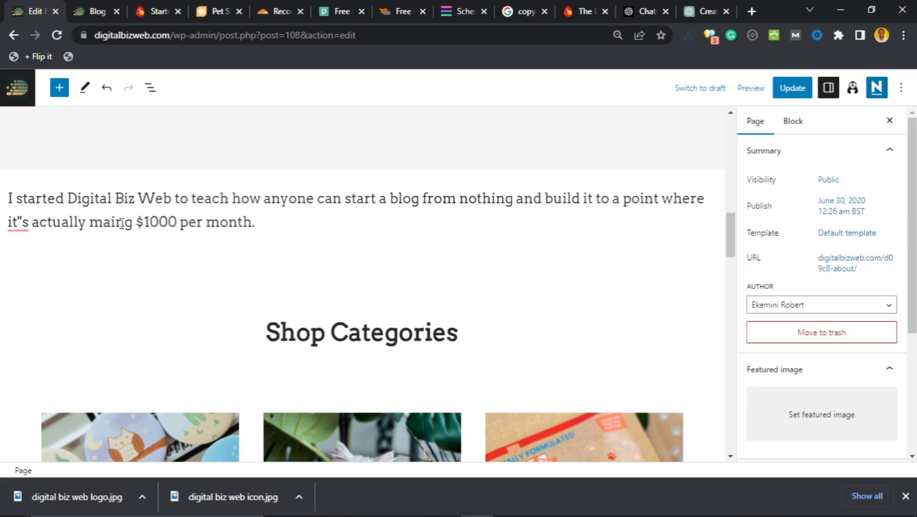
pyautogui.click(111, 223)
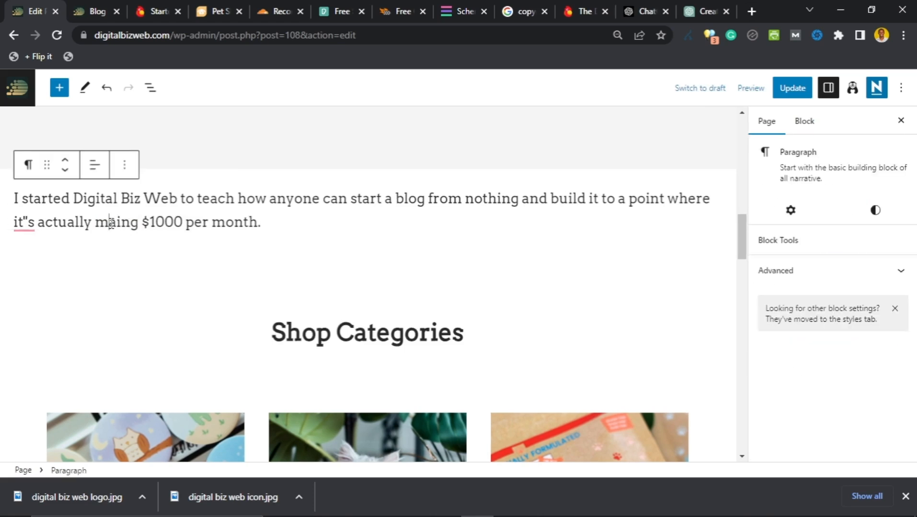
pyautogui.write('k')
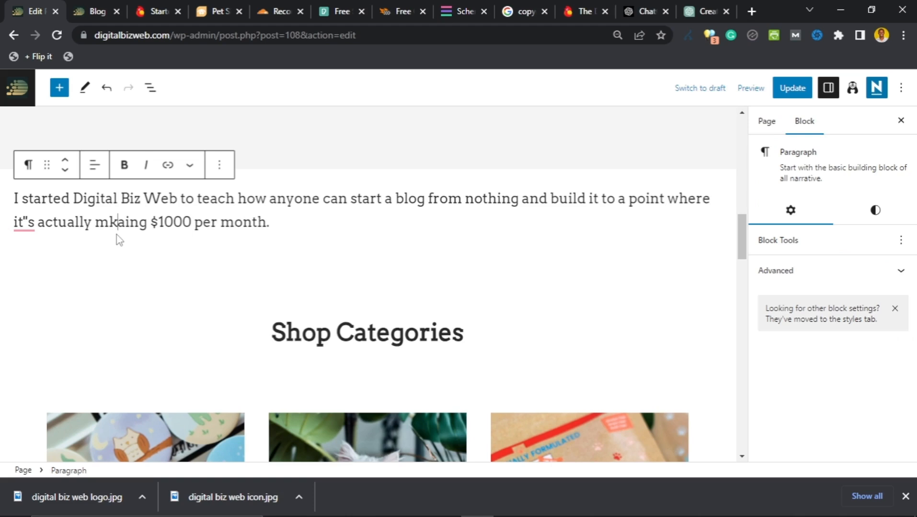
pyautogui.press('BackSpace')
pyautogui.press('Right')
pyautogui.write('k')
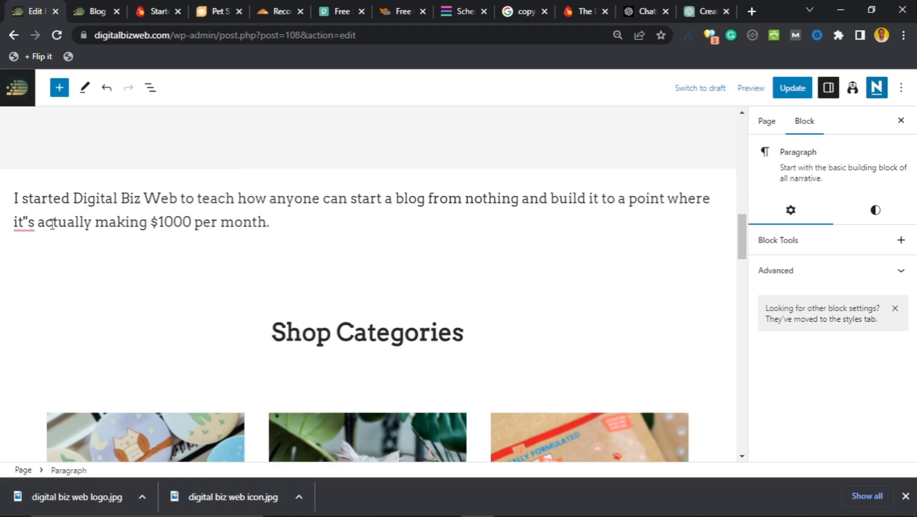
pyautogui.moveTo(29, 222)
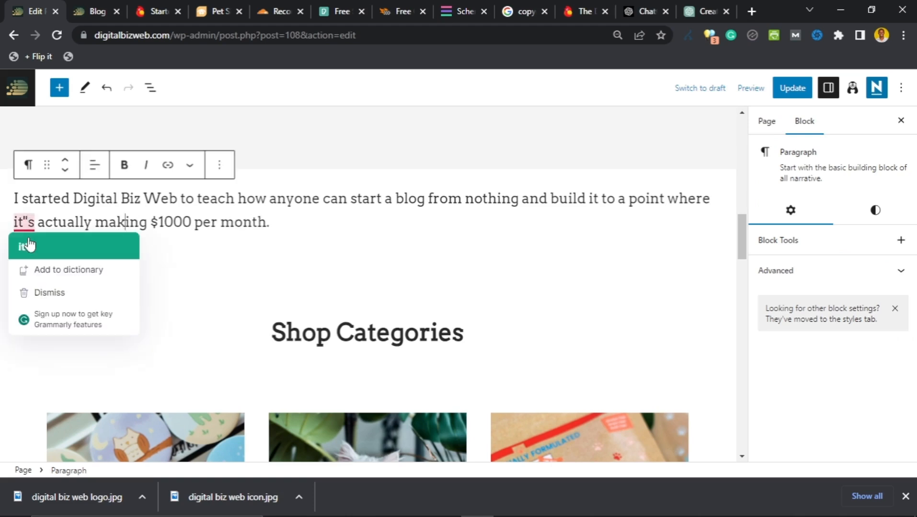
pyautogui.click(71, 237)
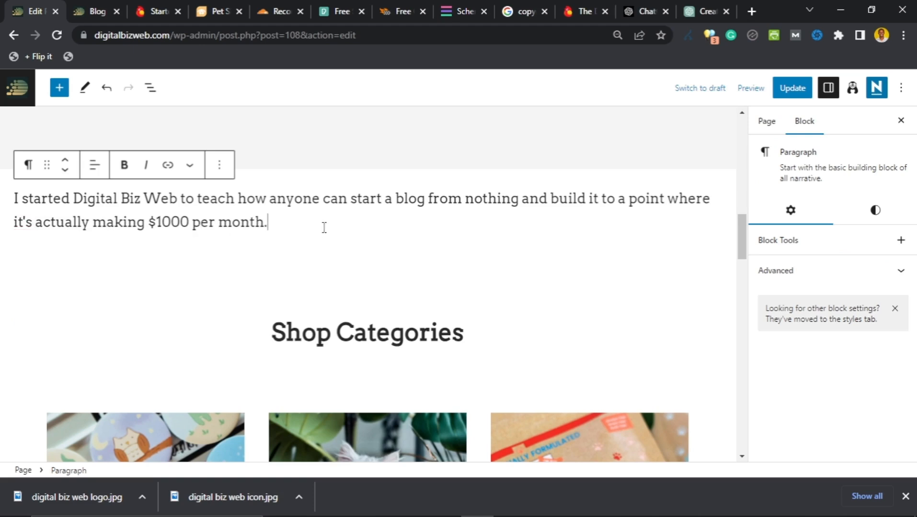
pyautogui.scroll(-3, 292, 263)
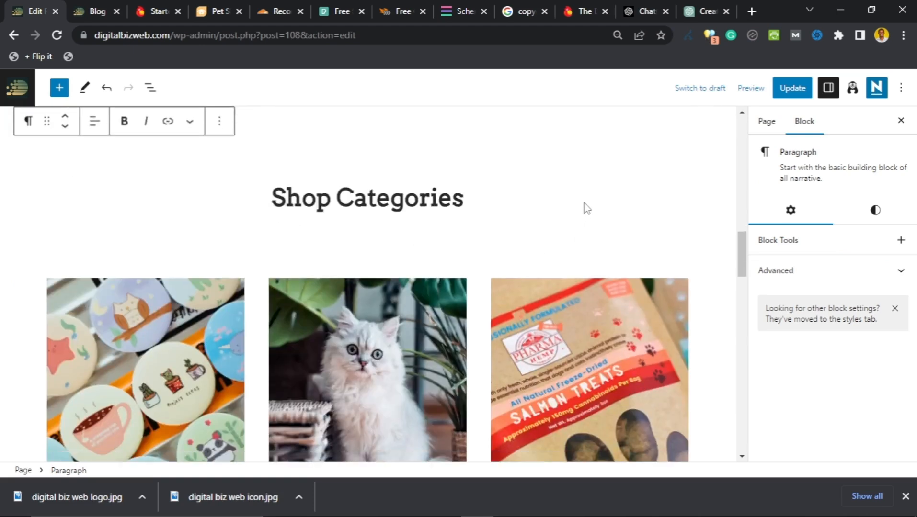
# Step: Delete the Shop Categories heading above the image row
pyautogui.click(588, 199)
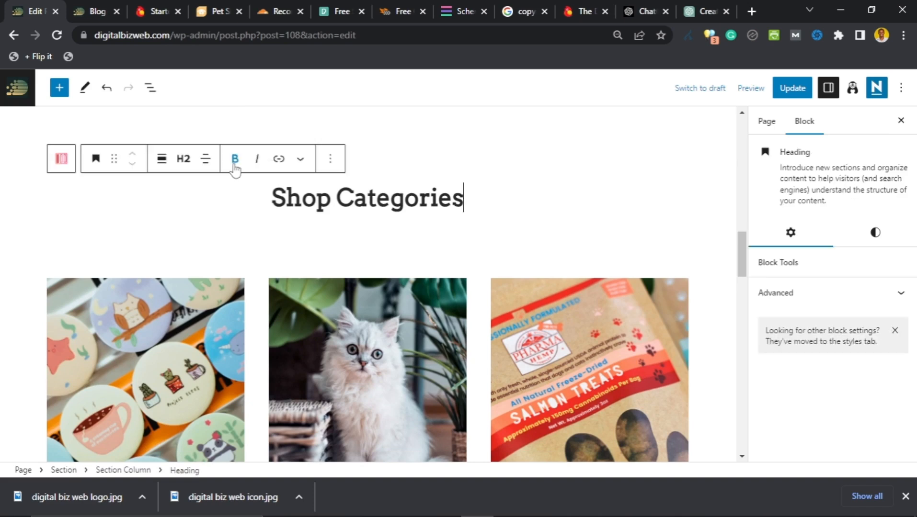
pyautogui.click(330, 159)
pyautogui.scroll(-1, 354, 282)
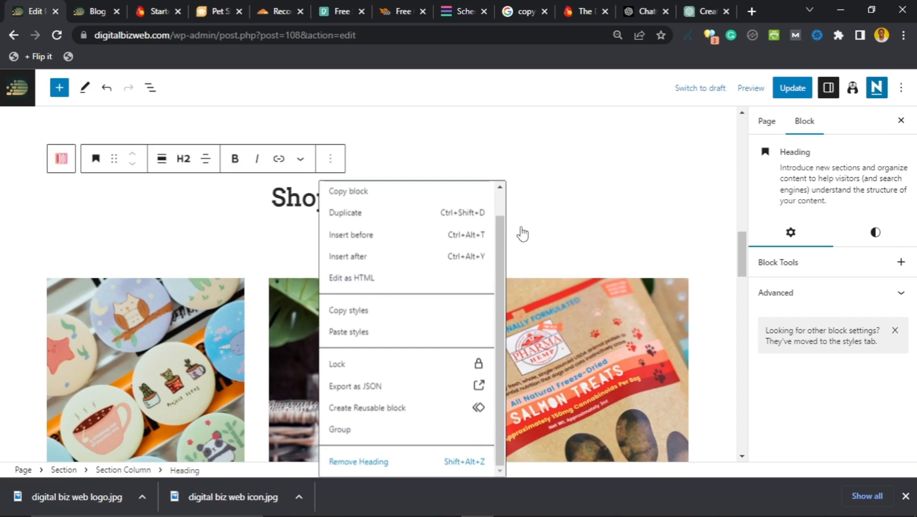
pyautogui.hotkey('shift', 'alt', 'z')
pyautogui.scroll(-3, 505, 250)
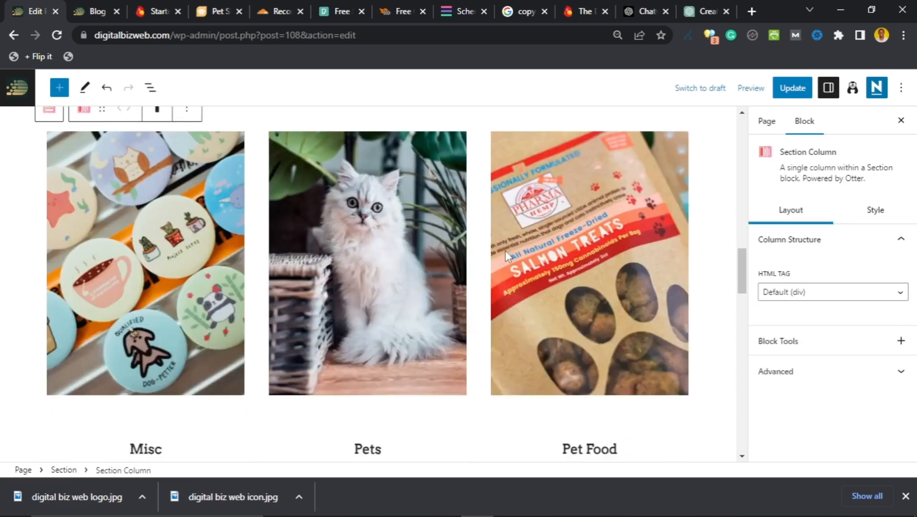
pyautogui.scroll(3, 496, 258)
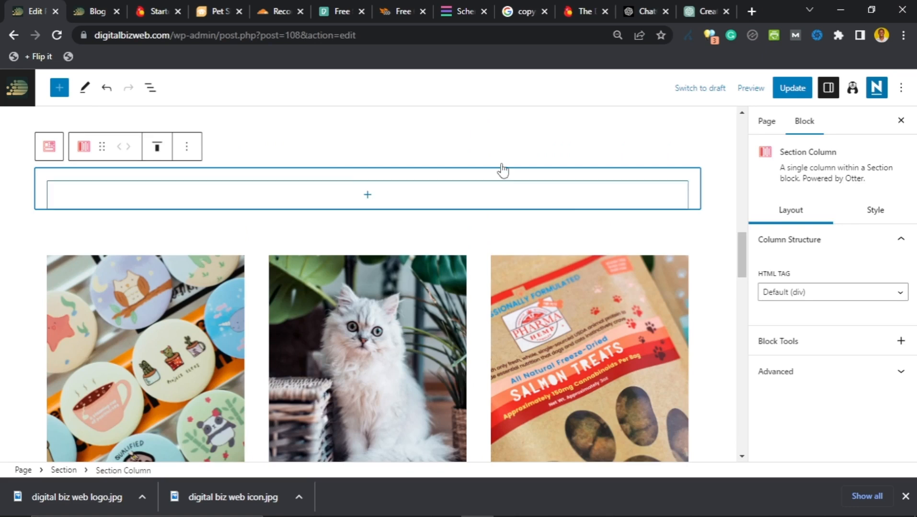
# Step: Remove the emptied section column and its leftover empty section
pyautogui.click(187, 146)
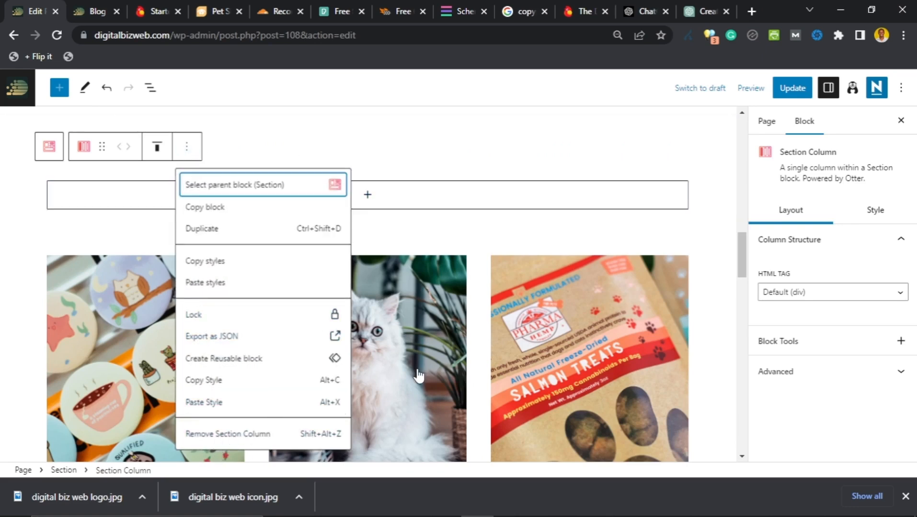
pyautogui.hotkey('shift', 'alt', 'z')
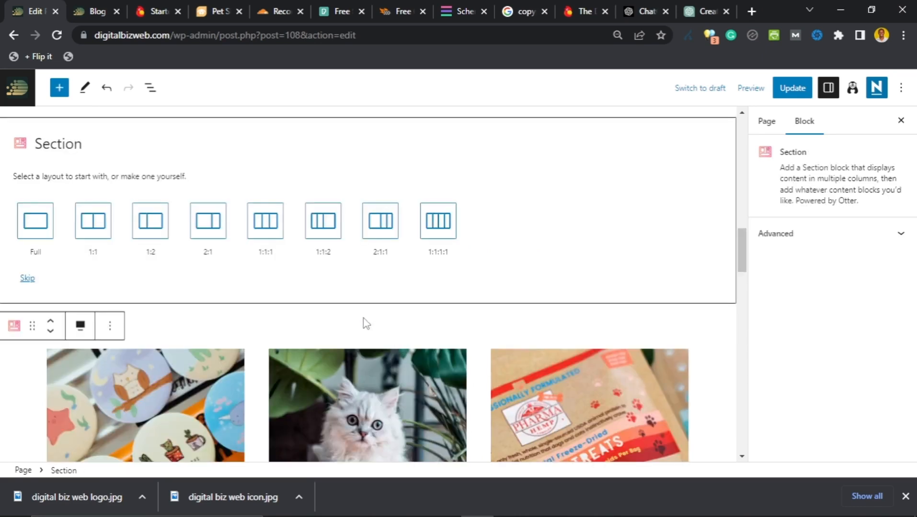
pyautogui.click(109, 326)
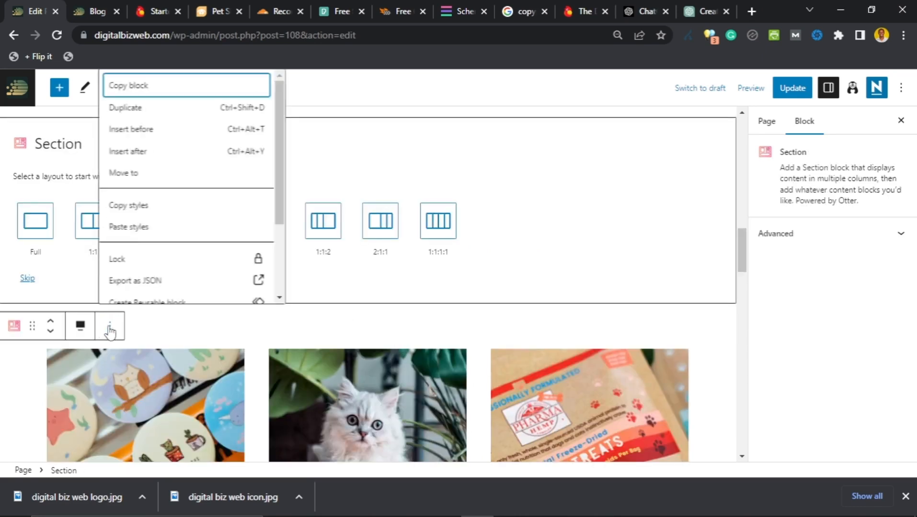
pyautogui.scroll(-3, 171, 283)
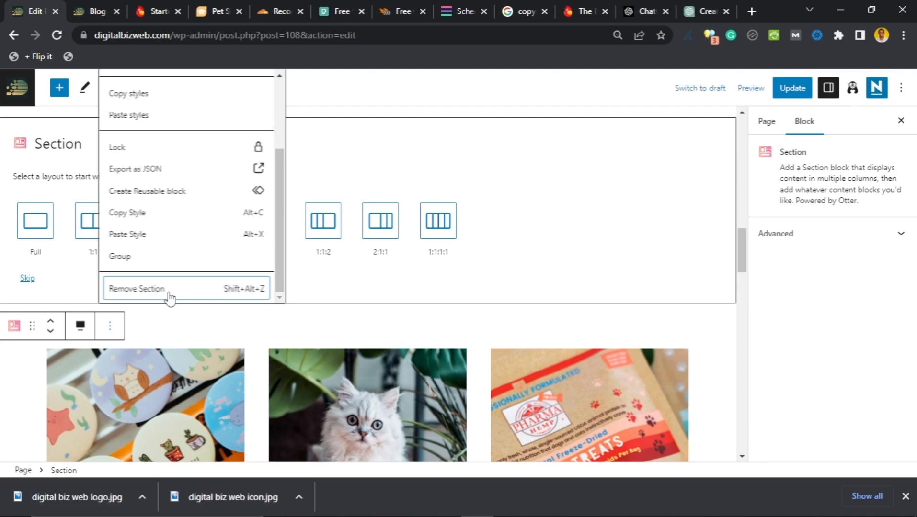
pyautogui.click(169, 289)
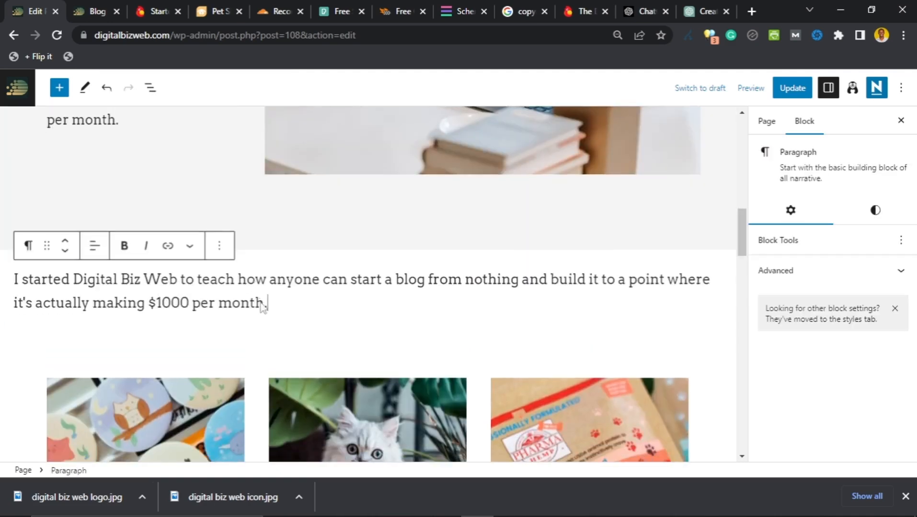
pyautogui.scroll(-8, 262, 309)
pyautogui.scroll(3, 263, 310)
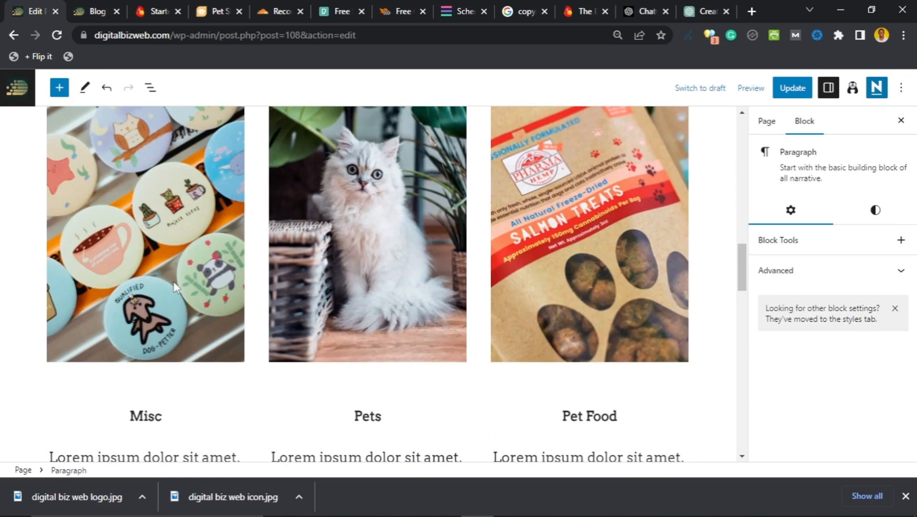
pyautogui.scroll(-2, 174, 282)
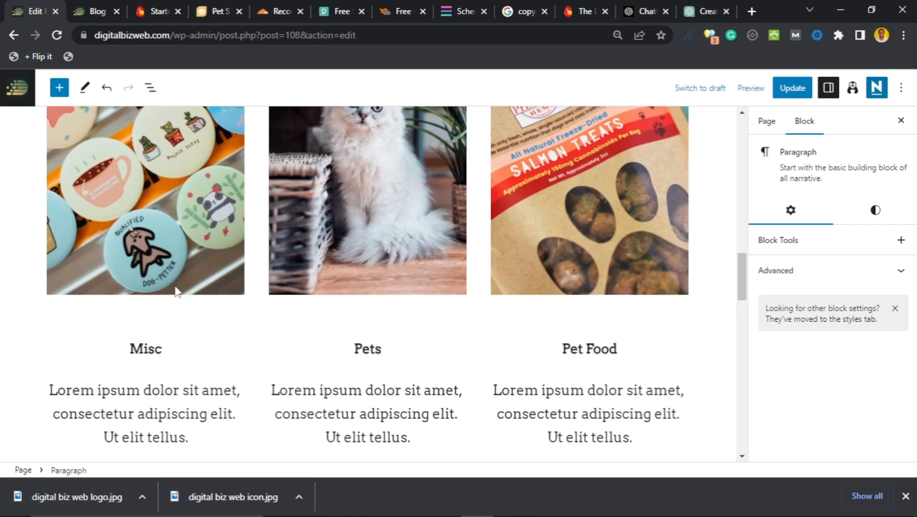
pyautogui.scroll(5, 179, 293)
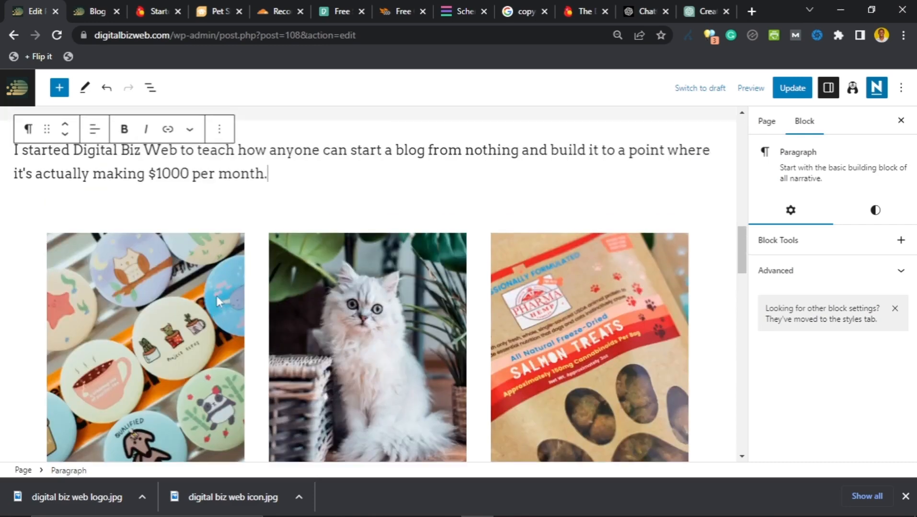
pyautogui.scroll(-2, 209, 229)
pyautogui.scroll(-4, 209, 228)
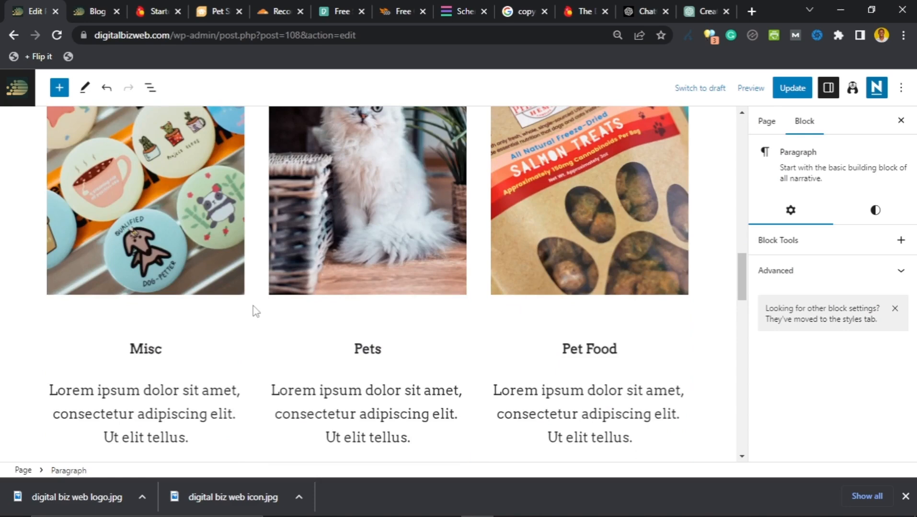
# Step: Remove the stickers image column, then delete the whole Misc, Pets and Pet Food section
pyautogui.click(255, 311)
pyautogui.scroll(5, 259, 314)
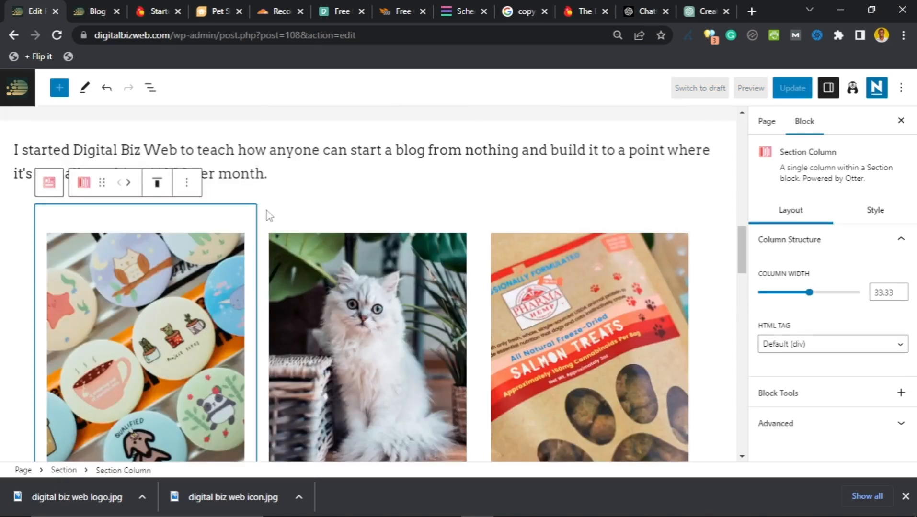
pyautogui.click(186, 182)
pyautogui.scroll(-1, 205, 431)
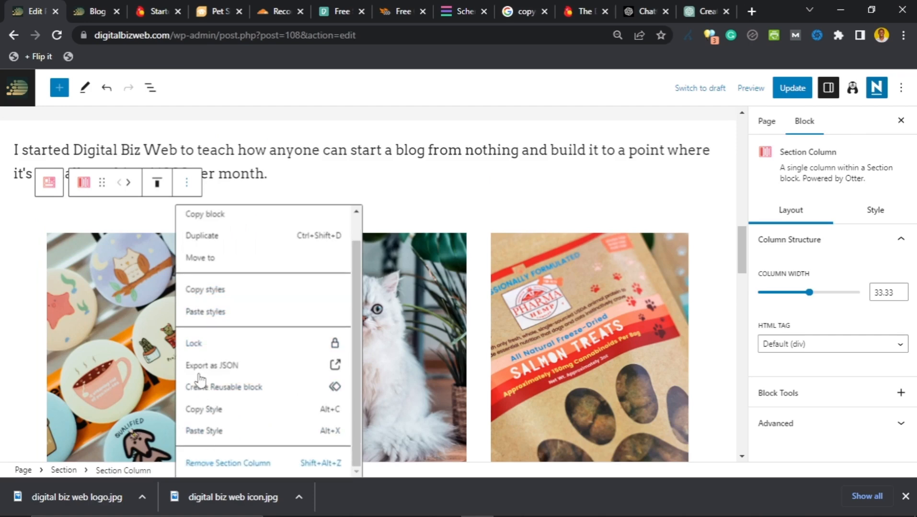
pyautogui.hotkey('shift', 'alt', 'z')
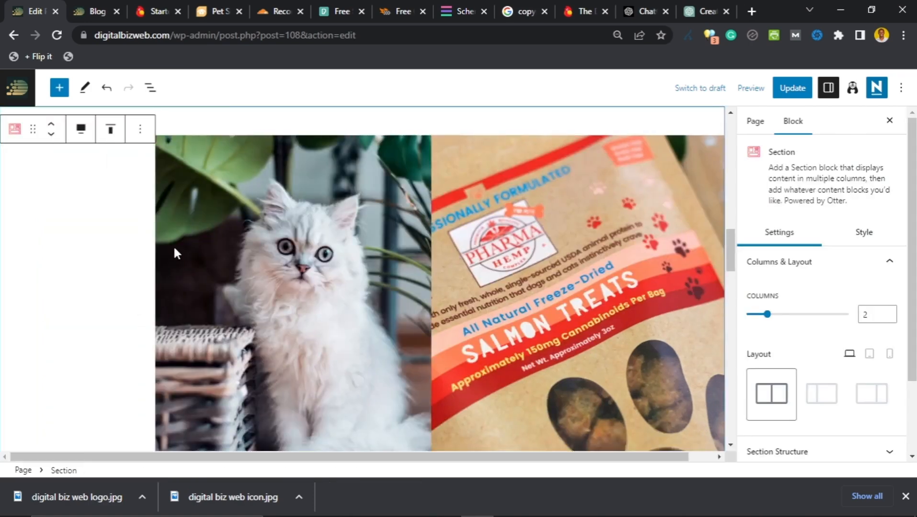
pyautogui.scroll(1, 165, 167)
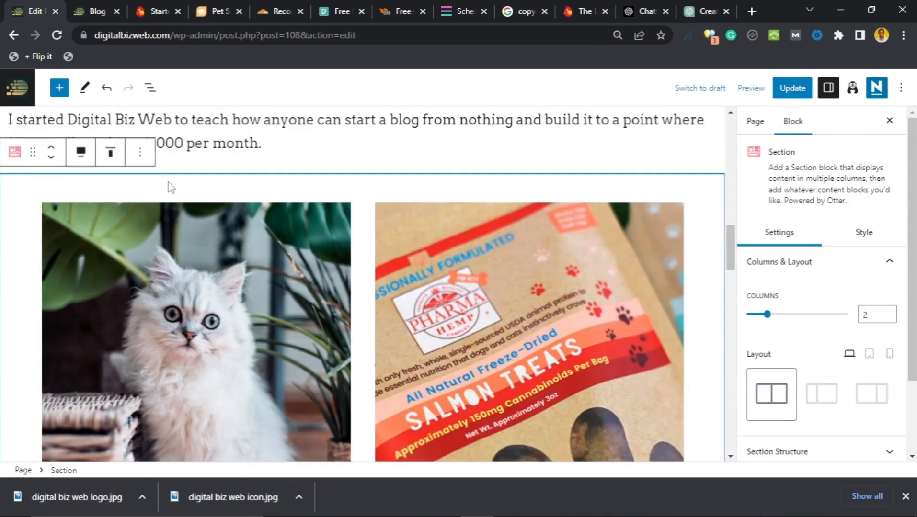
pyautogui.click(140, 153)
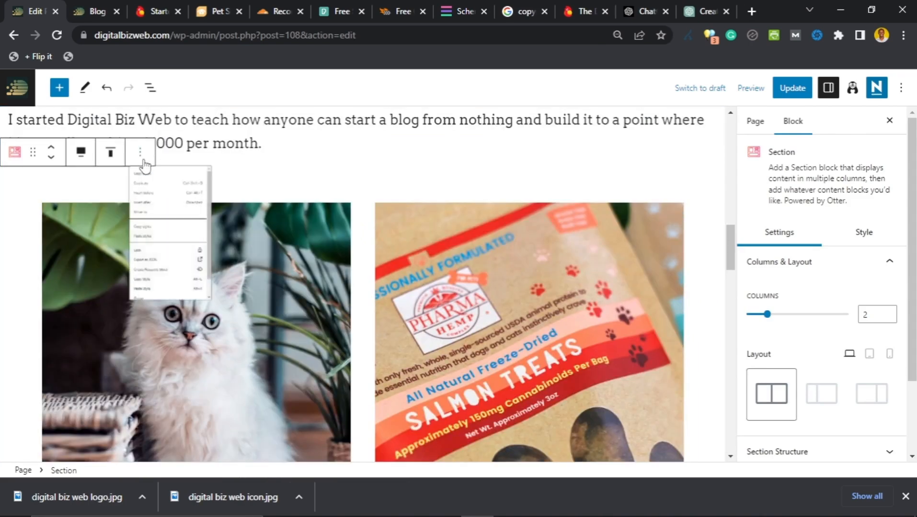
pyautogui.scroll(-1, 167, 441)
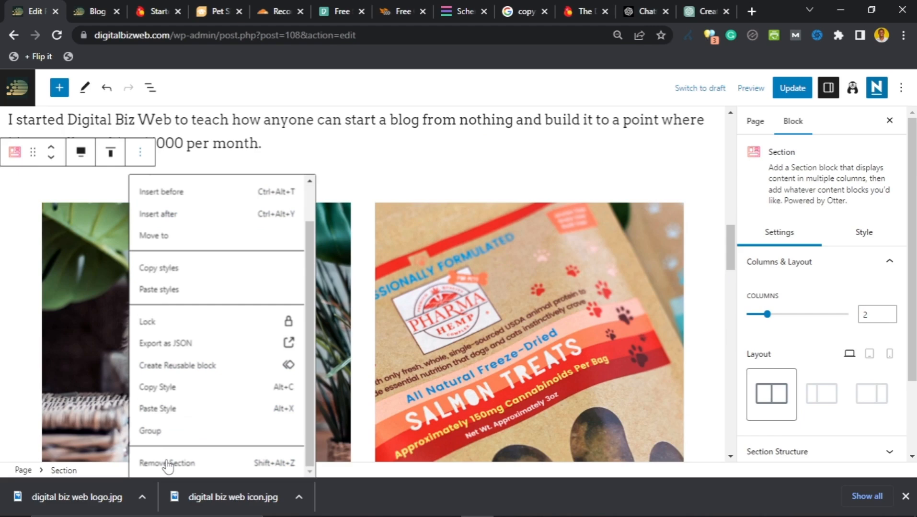
pyautogui.click(167, 463)
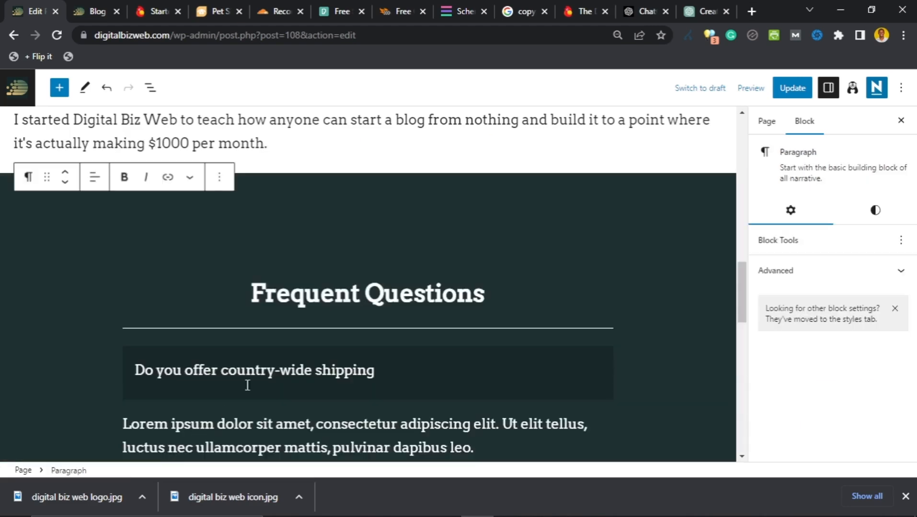
# Step: Scroll to the first FAQ question and add a question mark at its end
pyautogui.scroll(10, 297, 241)
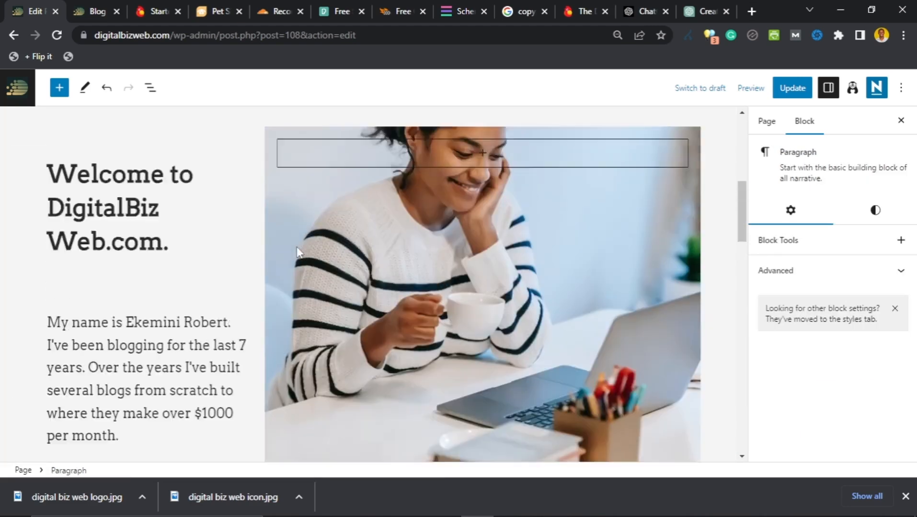
pyautogui.scroll(-11, 295, 248)
pyautogui.scroll(-4, 294, 252)
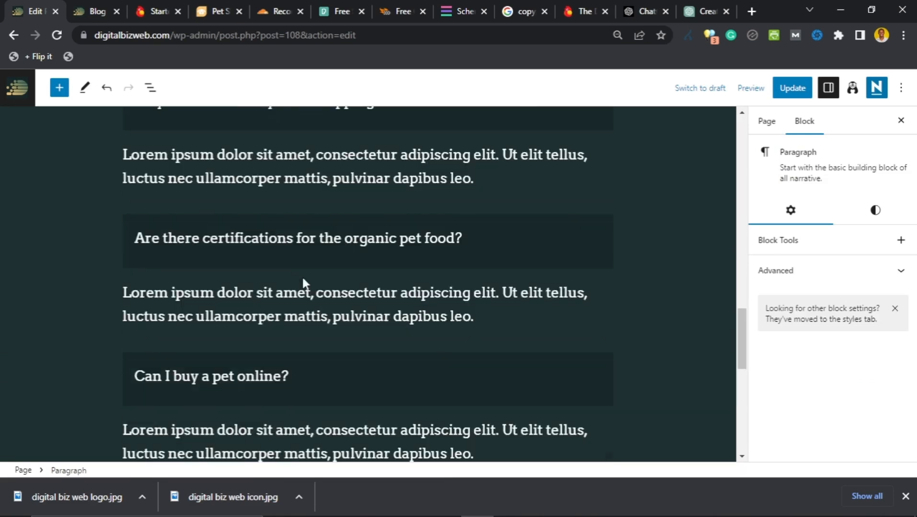
pyautogui.scroll(-8, 303, 285)
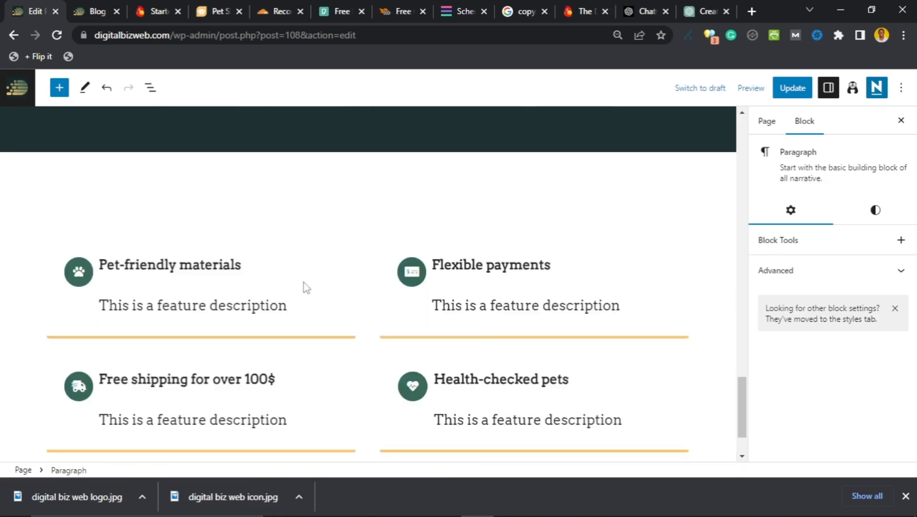
pyautogui.scroll(8, 304, 285)
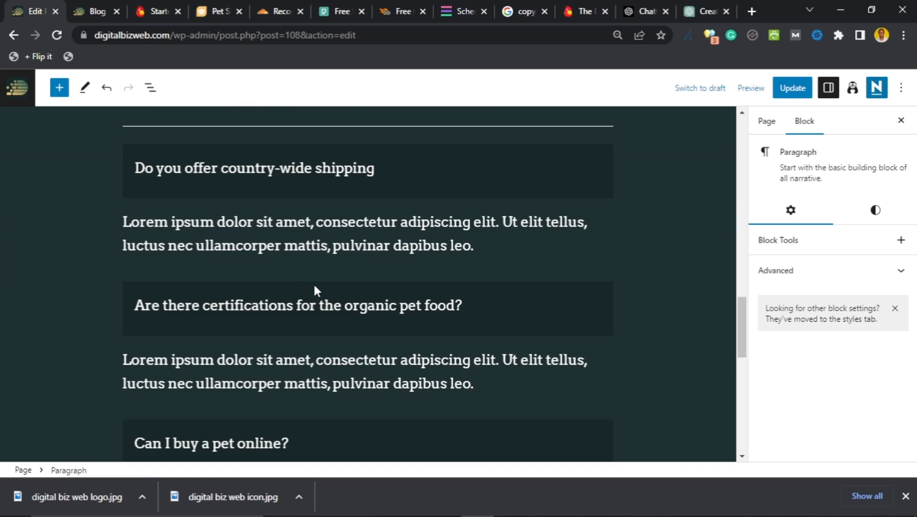
pyautogui.scroll(3, 313, 283)
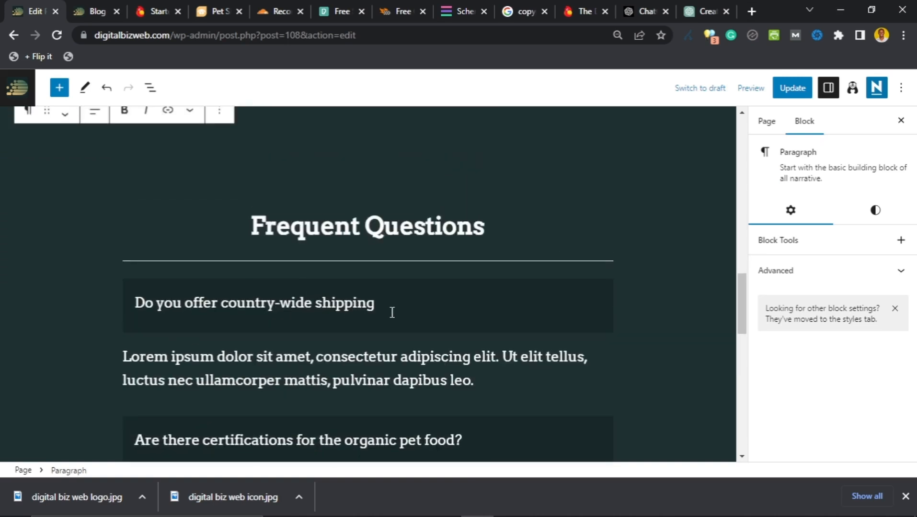
pyautogui.click(403, 301)
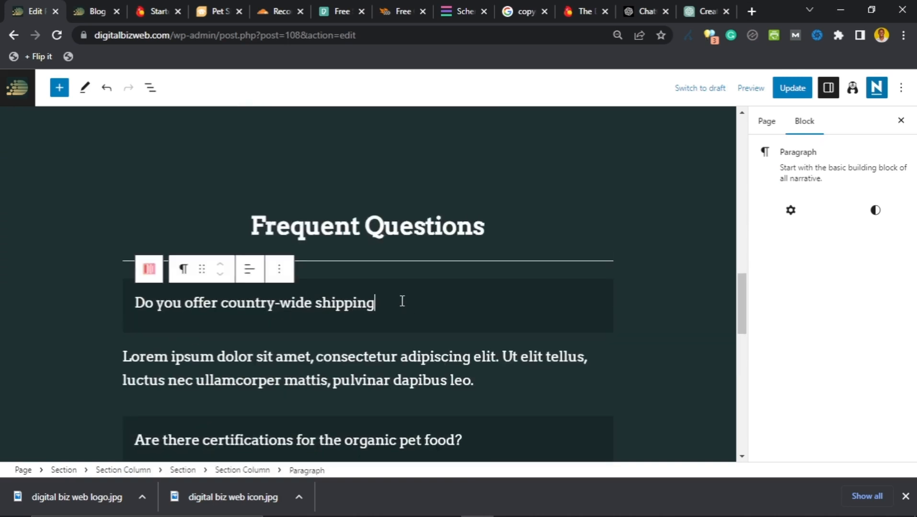
pyautogui.write('?')
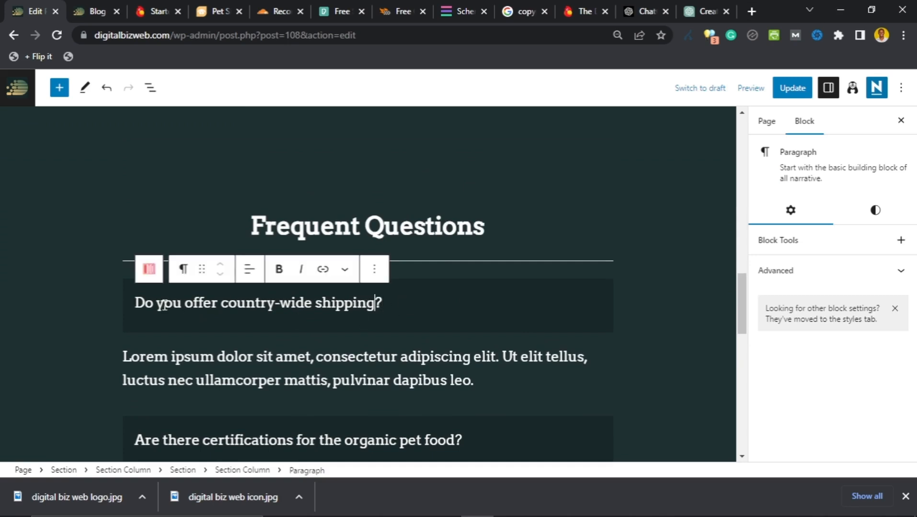
# Step: Replace the question text with 'What is Digital Biz Web' and fix the 'WEb' typo
pyautogui.keyDown('shift'); pyautogui.click(137, 305); pyautogui.keyUp('shift')
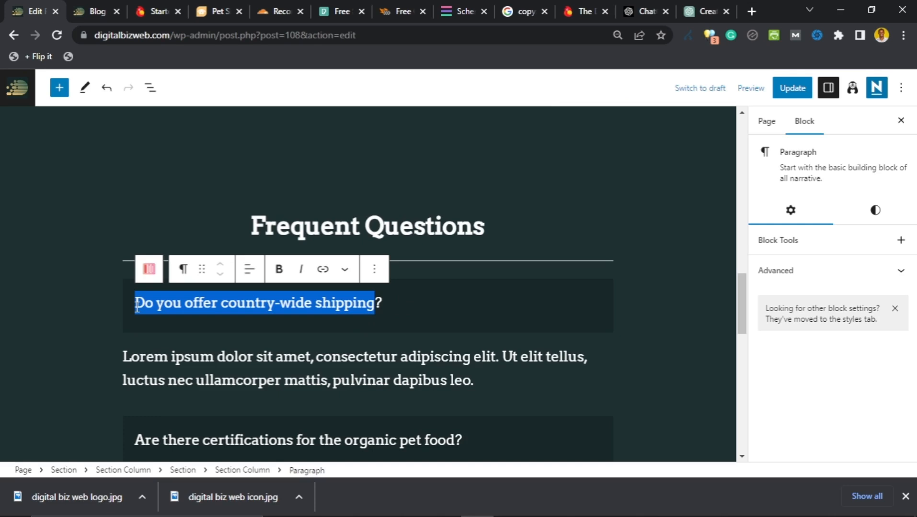
pyautogui.write('What ')
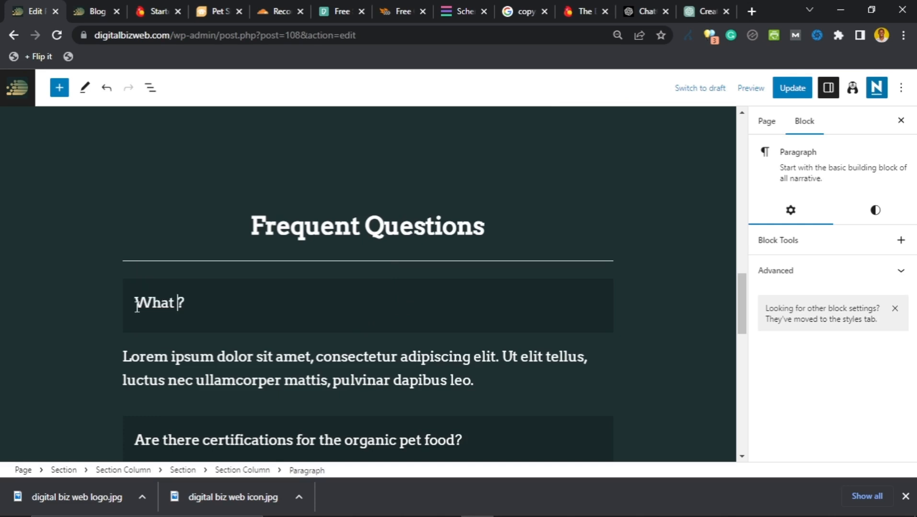
pyautogui.write('is Digit')
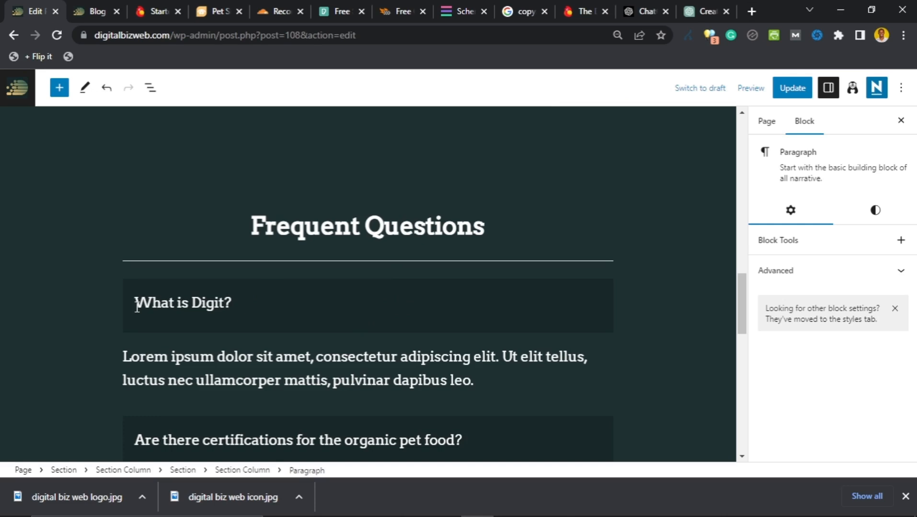
pyautogui.write('al Biz WEb')
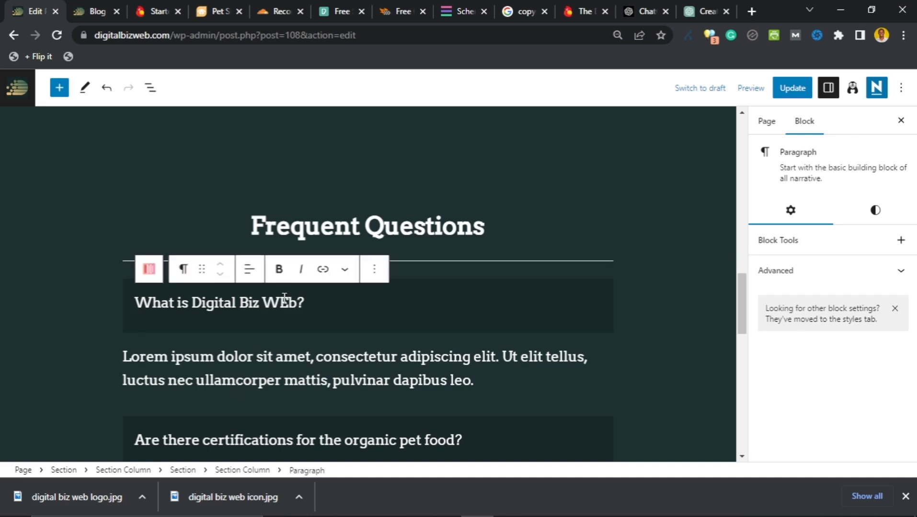
pyautogui.click(288, 304)
pyautogui.press('BackSpace')
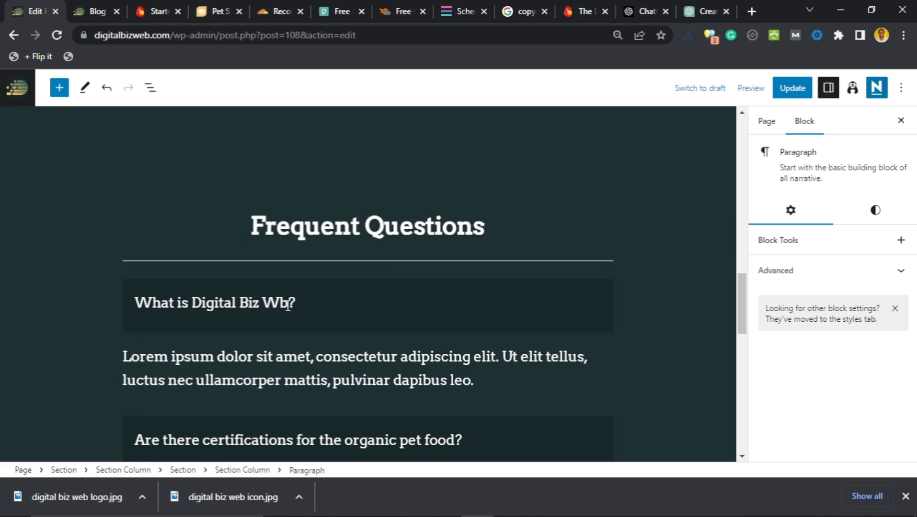
pyautogui.write('e')
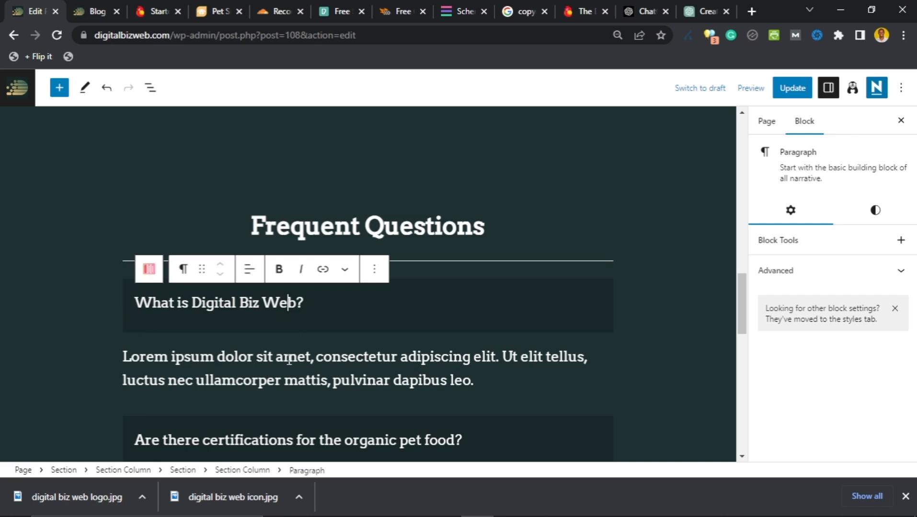
# Step: Select all of the Lorem ipsum answer text below the question
pyautogui.click(289, 359)
pyautogui.scroll(-1, 289, 360)
pyautogui.hotkey('ctrl', 'a')
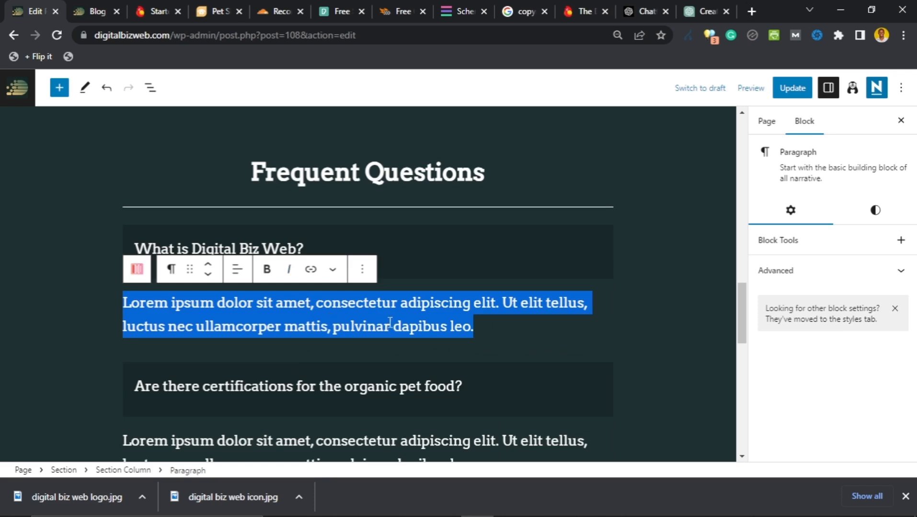
pyautogui.scroll(-1, 386, 305)
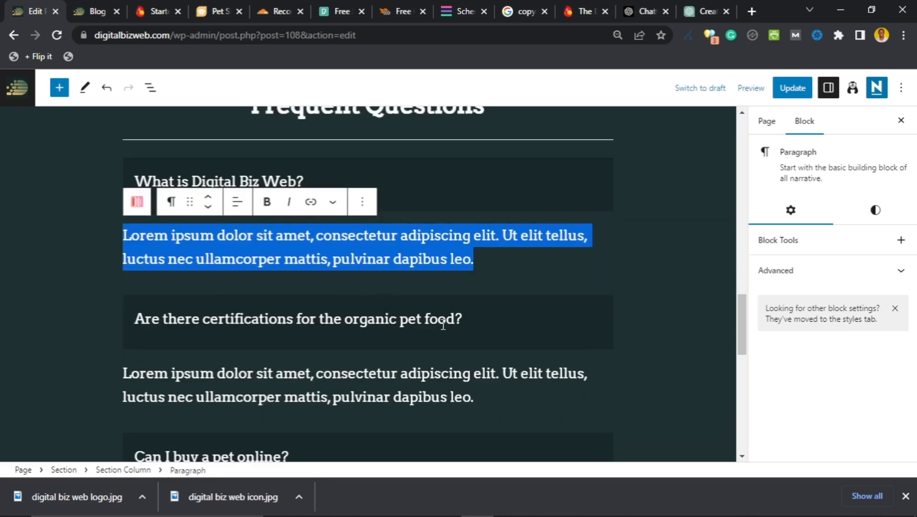
# Step: Clear the certifications question and type 'Do I get a refund for damaged goods?' instead
pyautogui.click(474, 320)
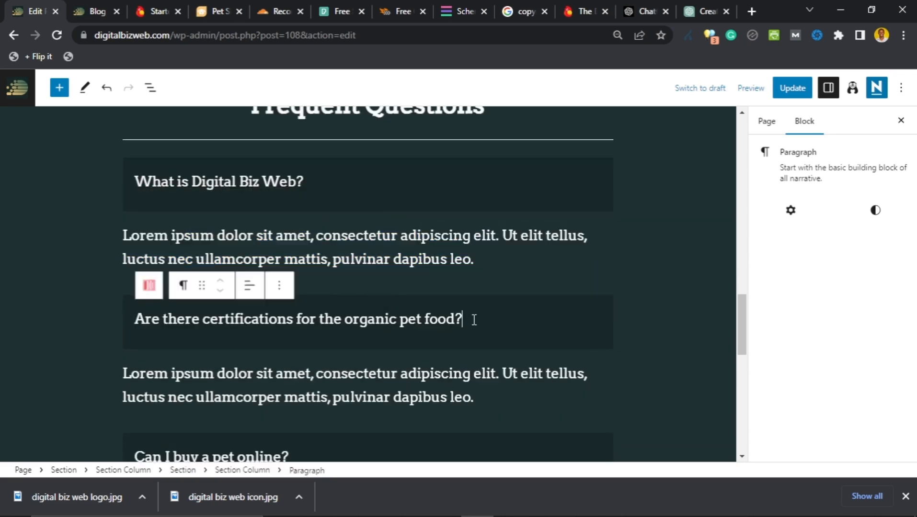
pyautogui.hotkey('ctrl', 'a')
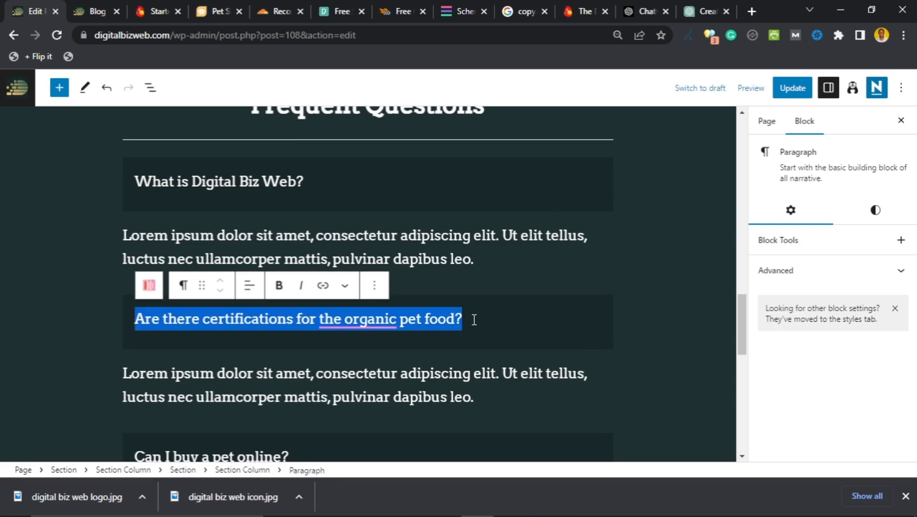
pyautogui.press('BackSpace')
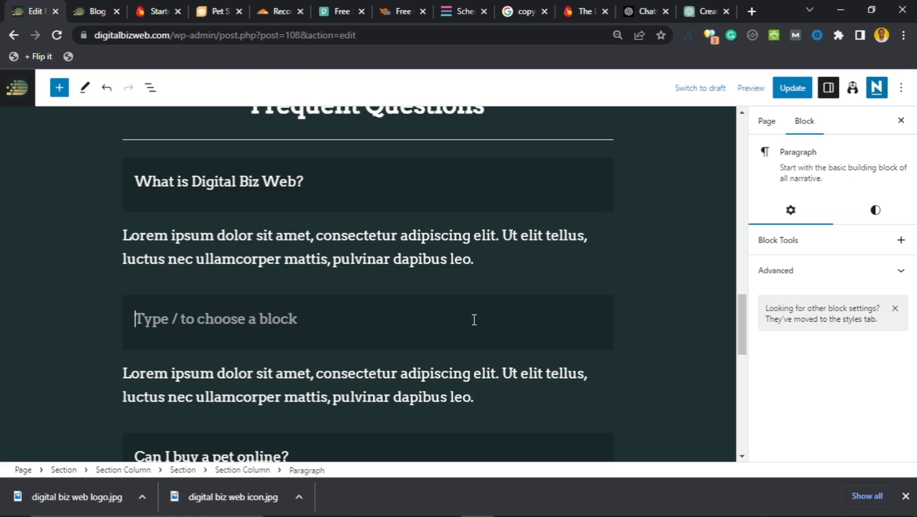
pyautogui.write('Do I g')
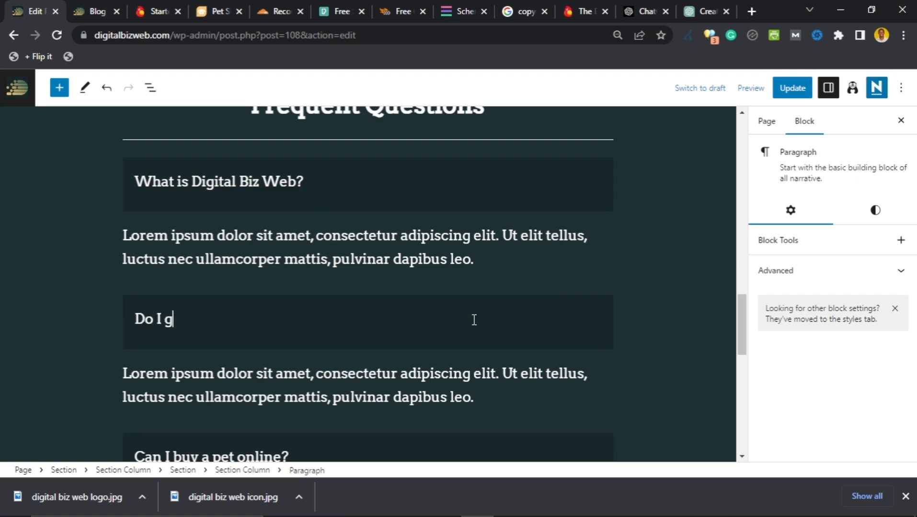
pyautogui.write('et a refund for damag')
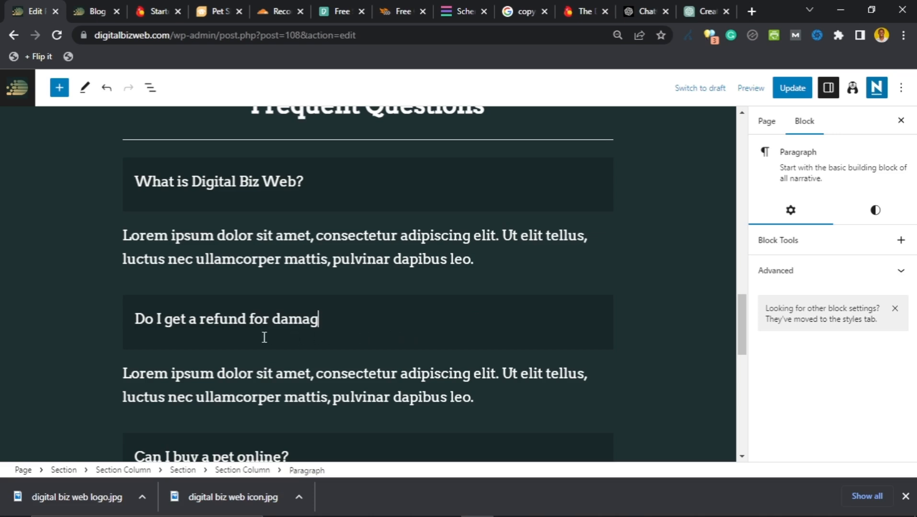
pyautogui.write('ed goods?')
pyautogui.scroll(-2, 192, 329)
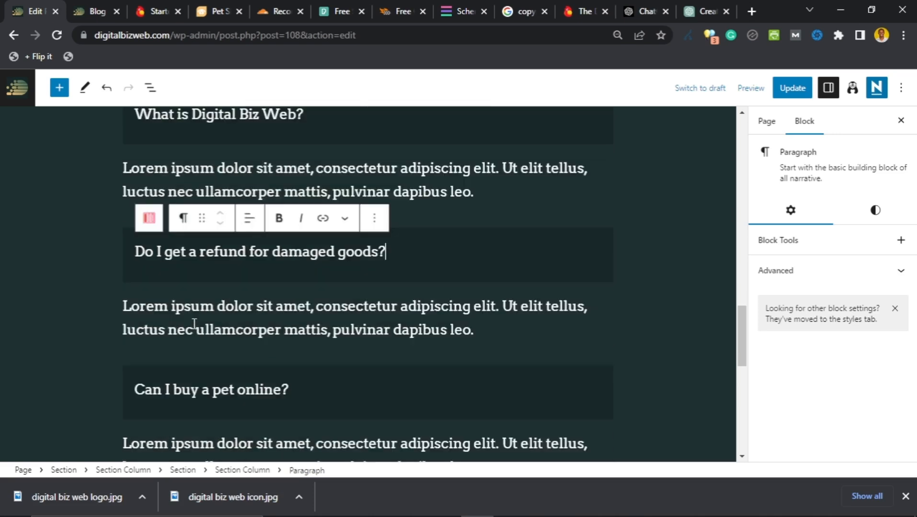
pyautogui.scroll(-6, 194, 329)
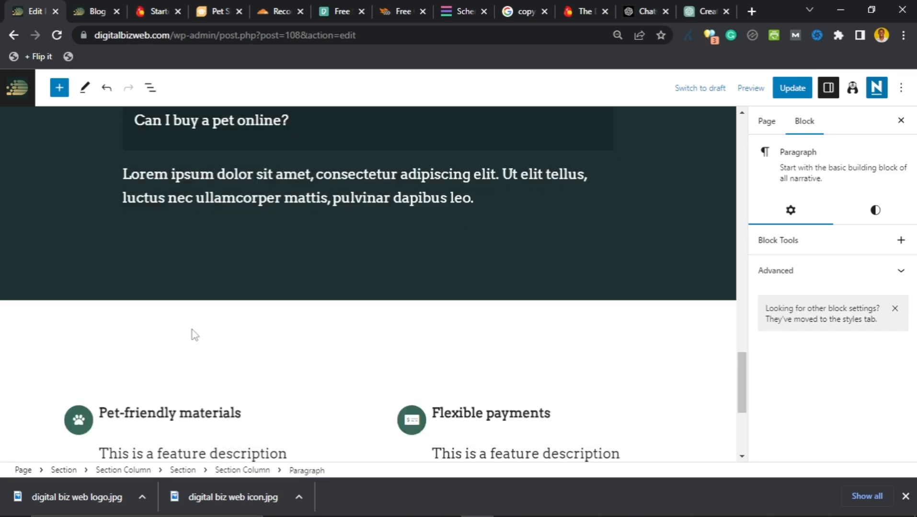
pyautogui.scroll(-2, 194, 335)
pyautogui.scroll(3, 201, 331)
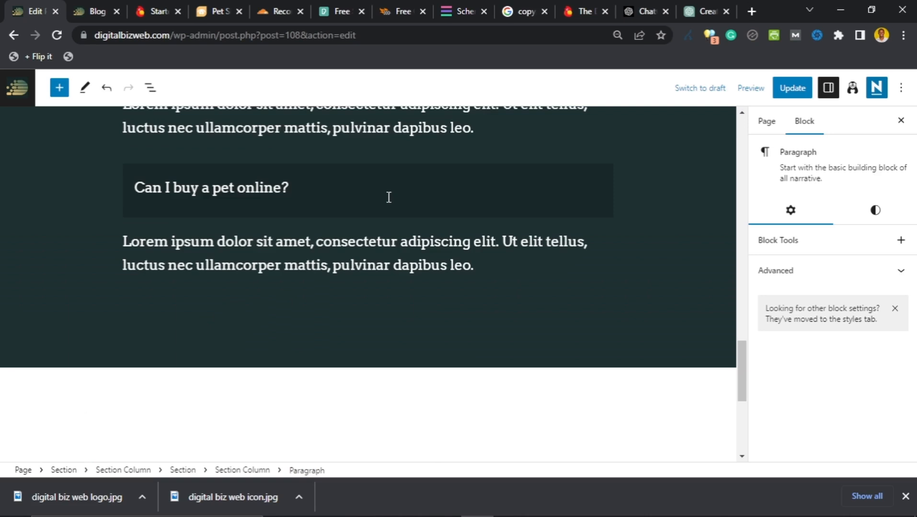
# Step: Remove the column holding the 'Can I buy a pet online?' question
pyautogui.click(372, 198)
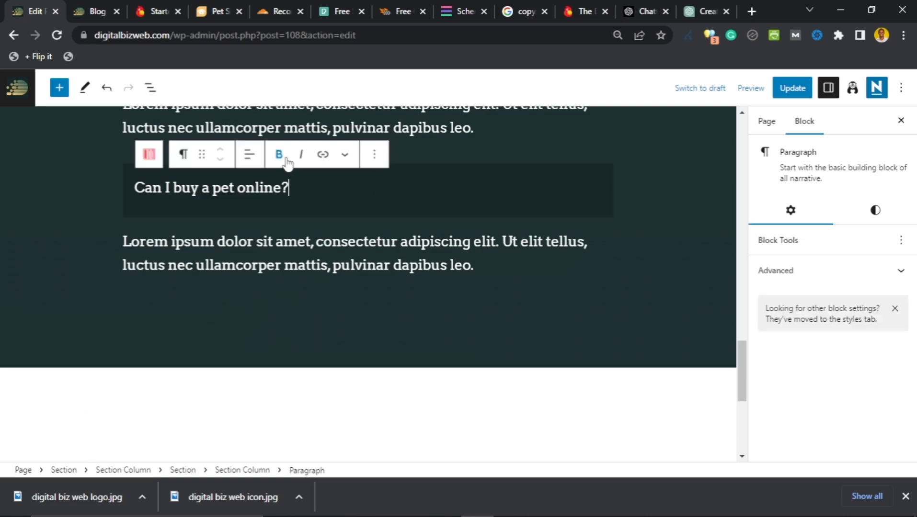
pyautogui.click(373, 158)
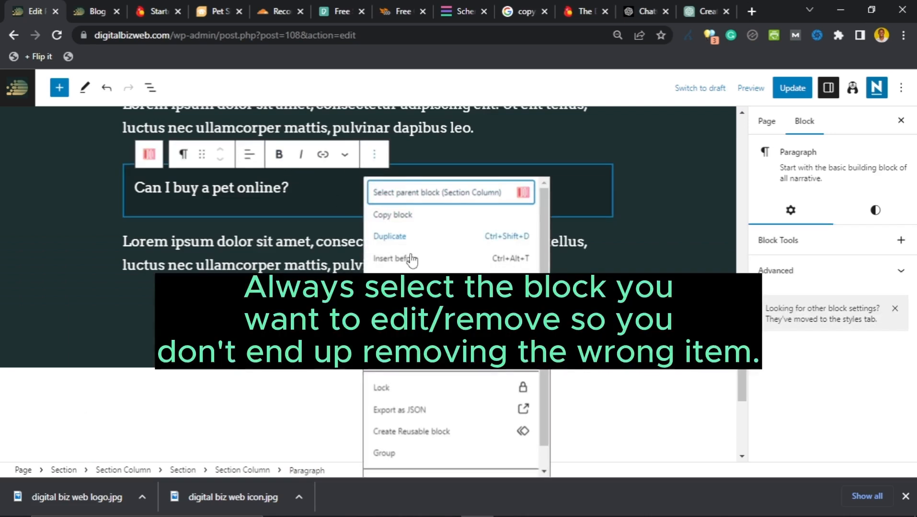
pyautogui.scroll(-1, 411, 261)
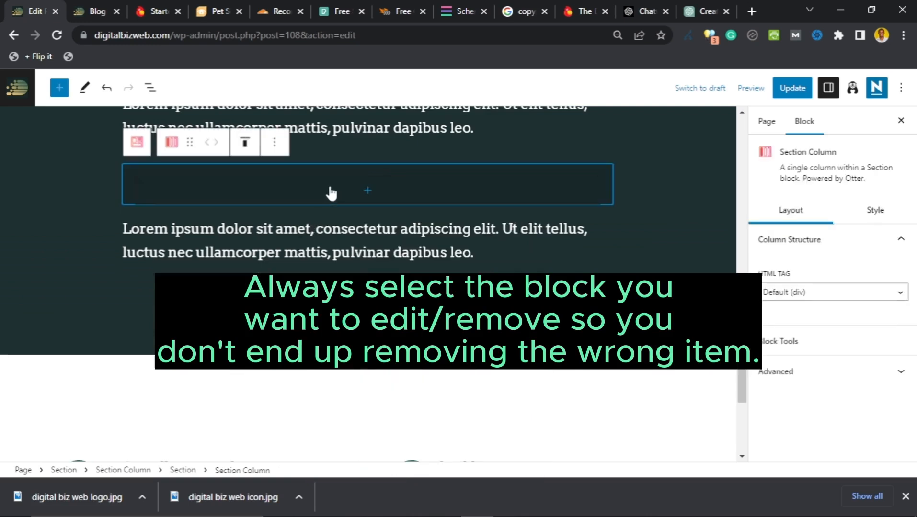
pyautogui.click(275, 148)
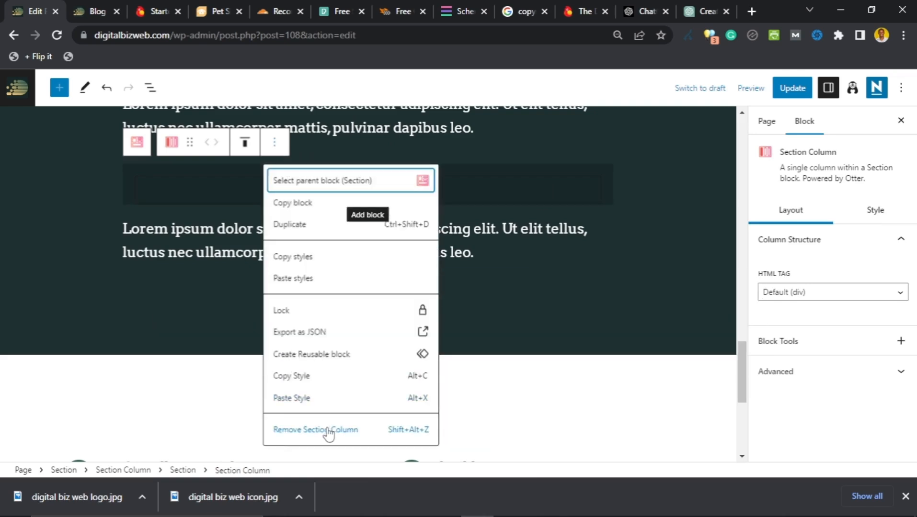
pyautogui.click(328, 431)
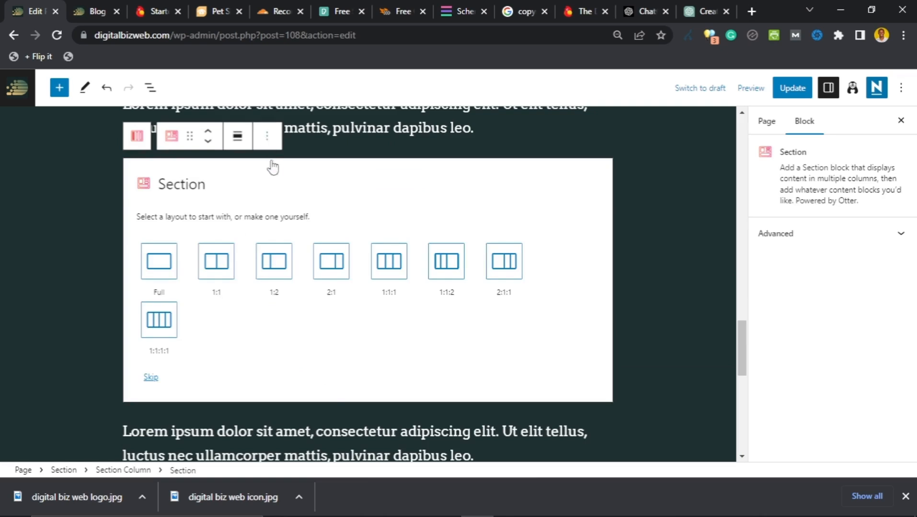
pyautogui.click(267, 140)
pyautogui.scroll(-2, 300, 460)
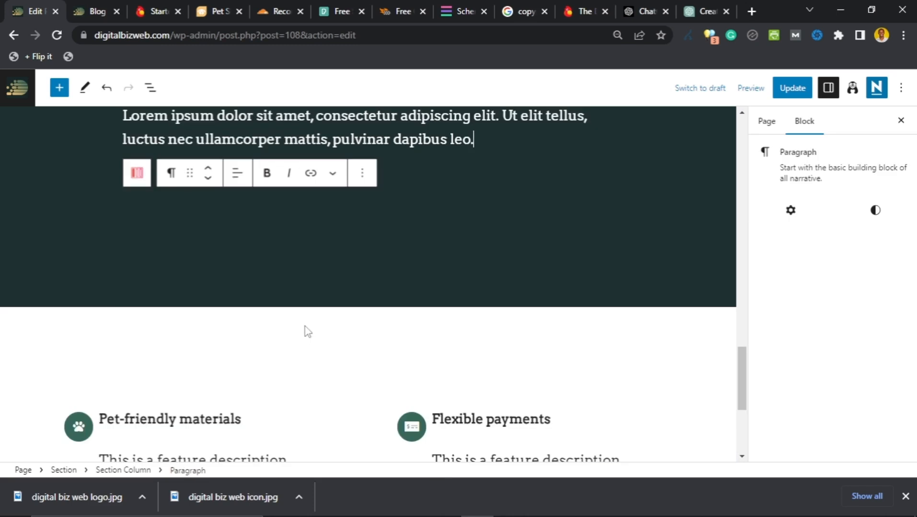
# Step: Delete that question's leftover Lorem ipsum answer paragraph
pyautogui.click(487, 207)
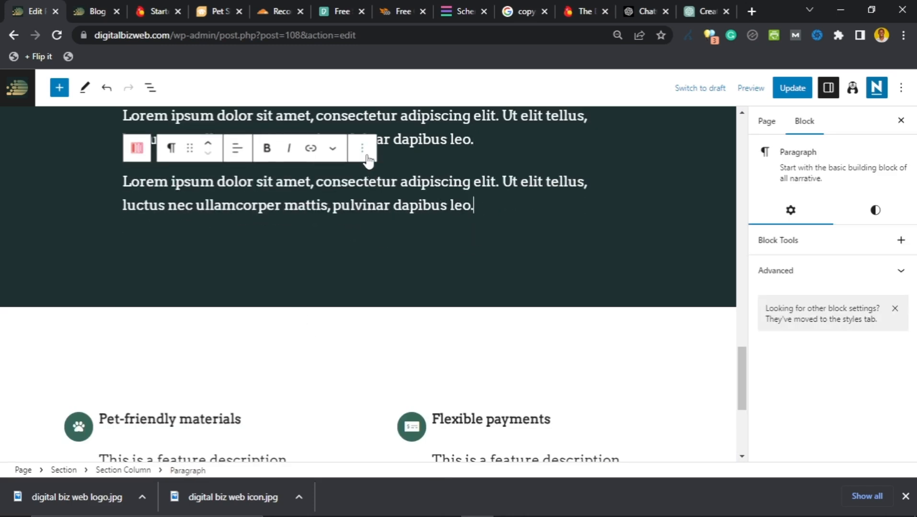
pyautogui.click(363, 148)
pyautogui.scroll(-1, 384, 354)
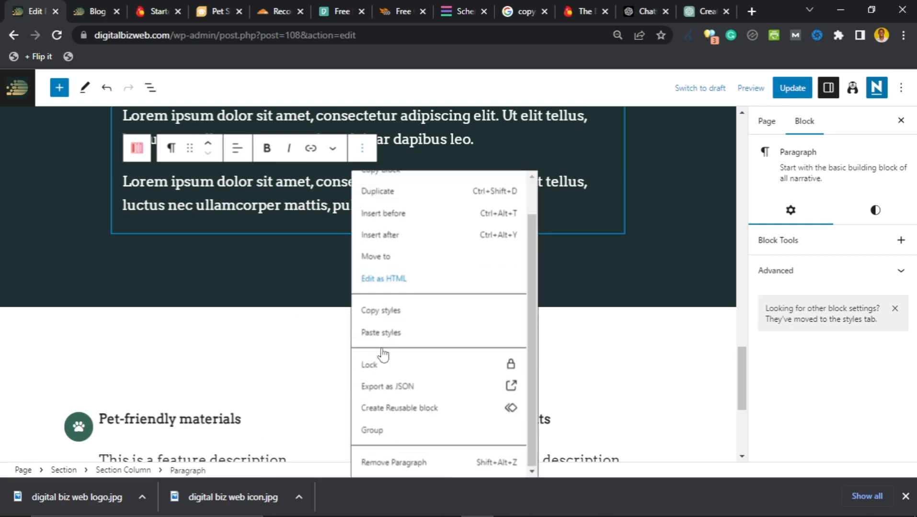
pyautogui.click(390, 460)
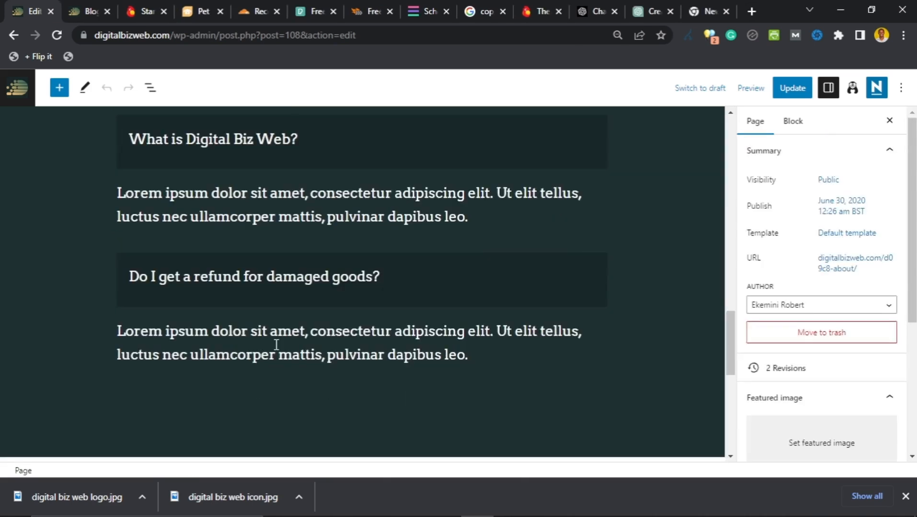
pyautogui.scroll(1, 278, 347)
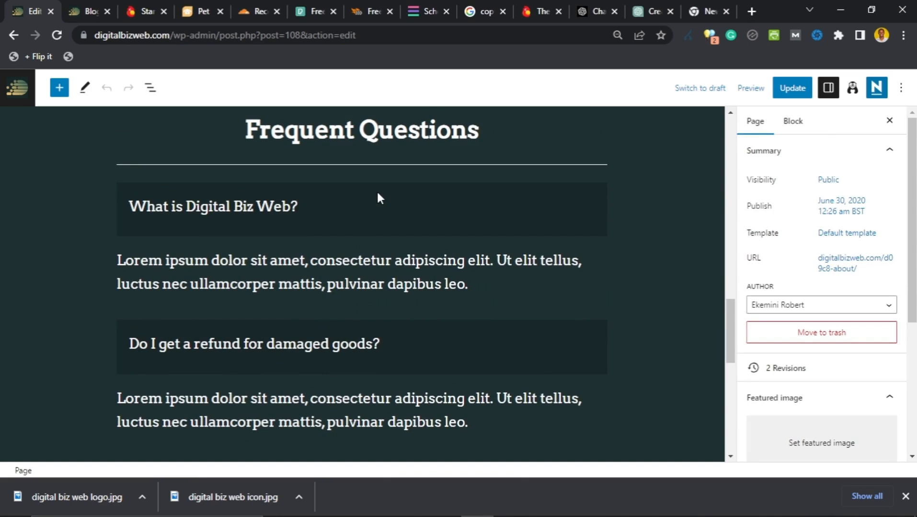
pyautogui.scroll(-1, 362, 203)
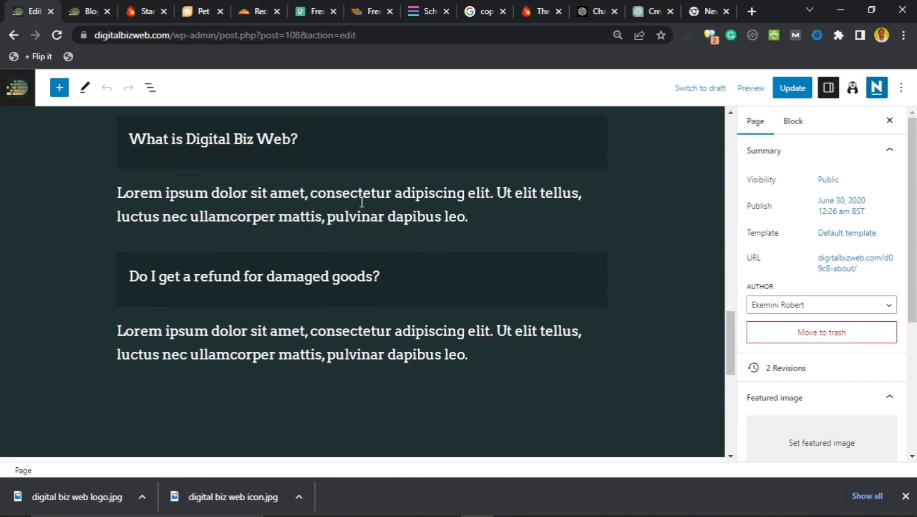
pyautogui.scroll(1, 362, 203)
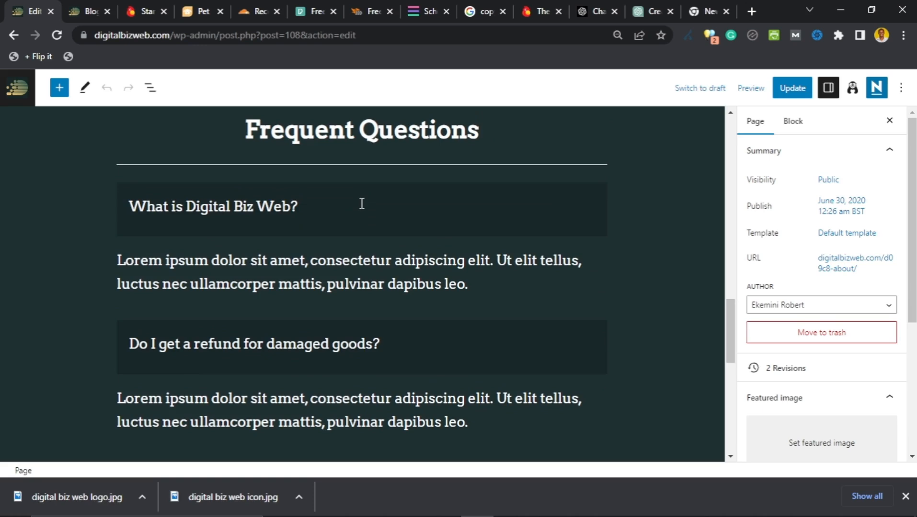
pyautogui.scroll(-1, 361, 204)
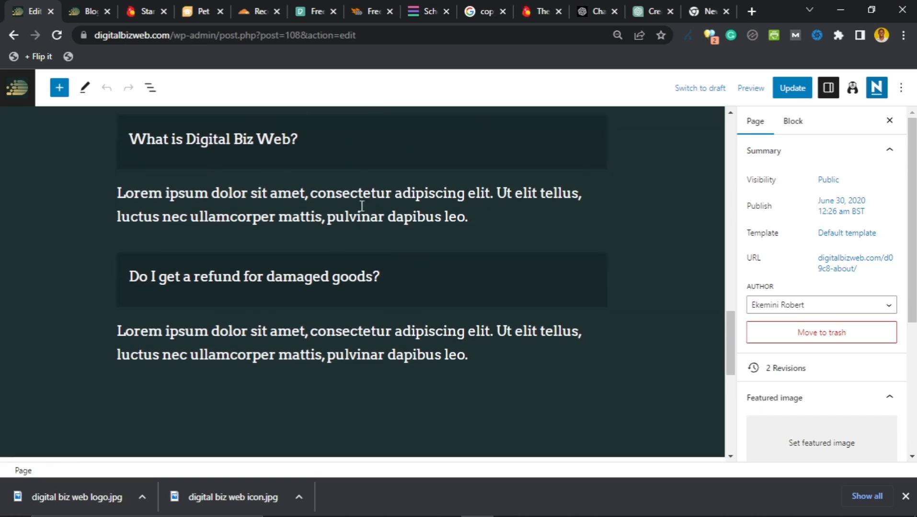
pyautogui.scroll(2, 361, 207)
pyautogui.scroll(-1, 360, 209)
pyautogui.scroll(-2, 360, 209)
pyautogui.scroll(1, 276, 272)
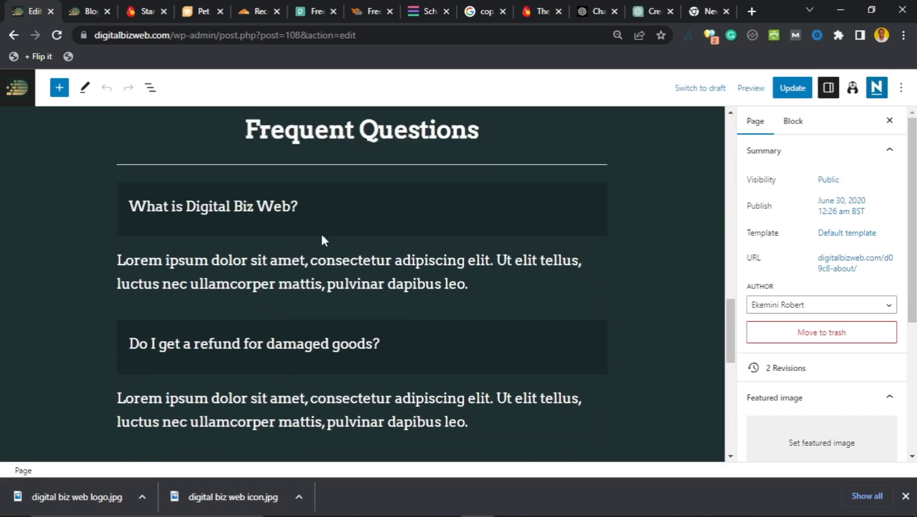
# Step: Remove the 'What is Digital Biz Web?' question column and its emptied section
pyautogui.click(482, 184)
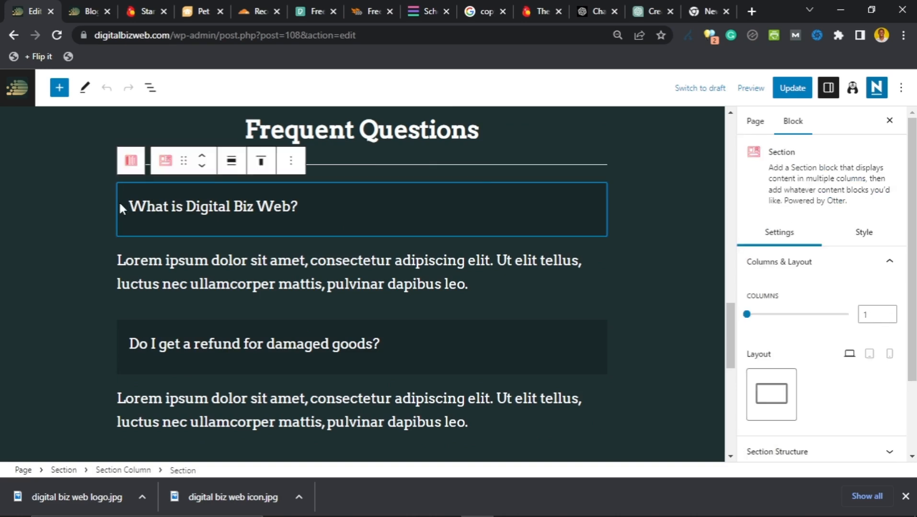
pyautogui.click(117, 258)
pyautogui.scroll(3, 358, 249)
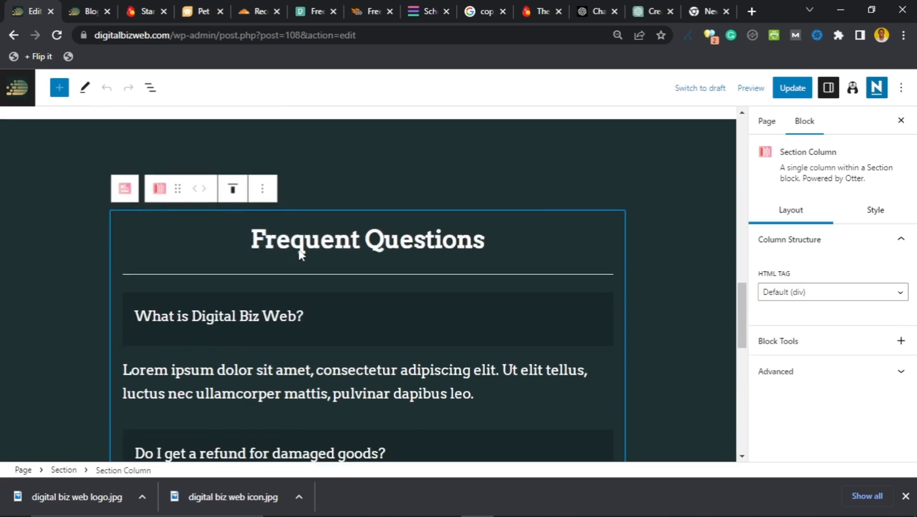
pyautogui.scroll(-1, 299, 250)
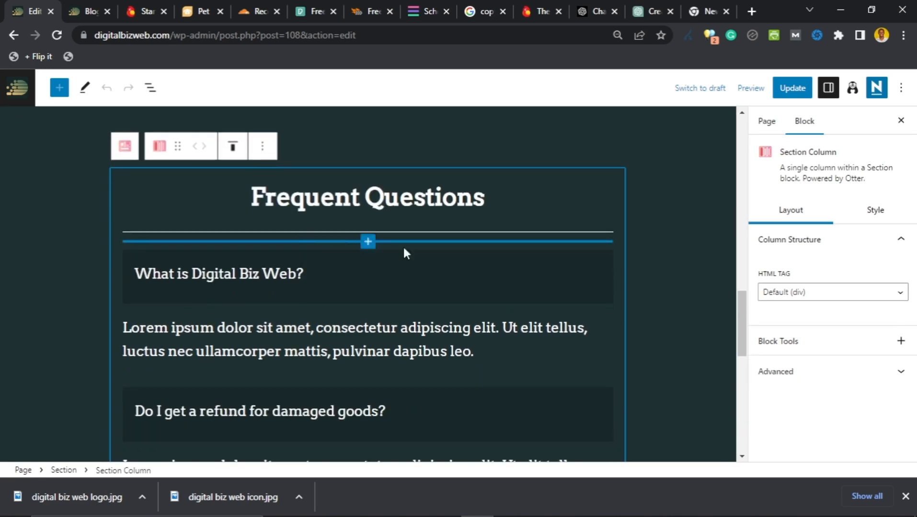
pyautogui.click(571, 254)
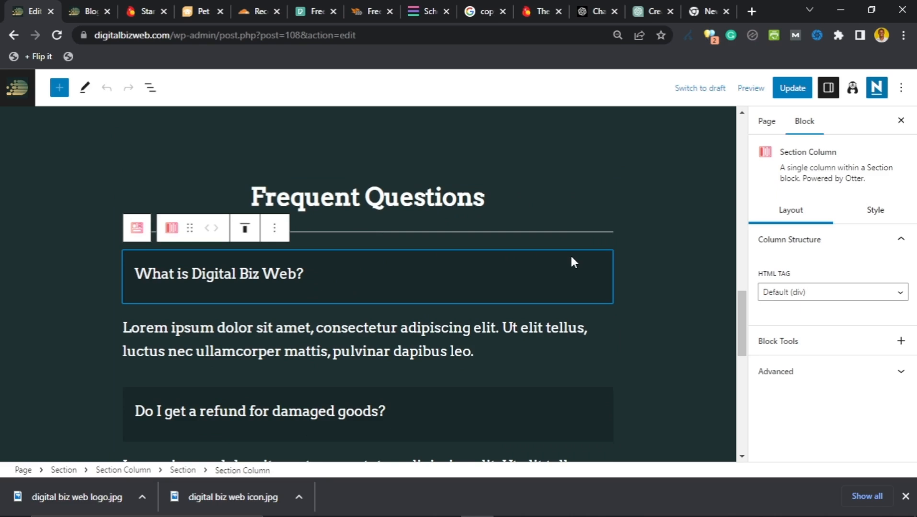
pyautogui.click(275, 228)
pyautogui.scroll(-2, 307, 317)
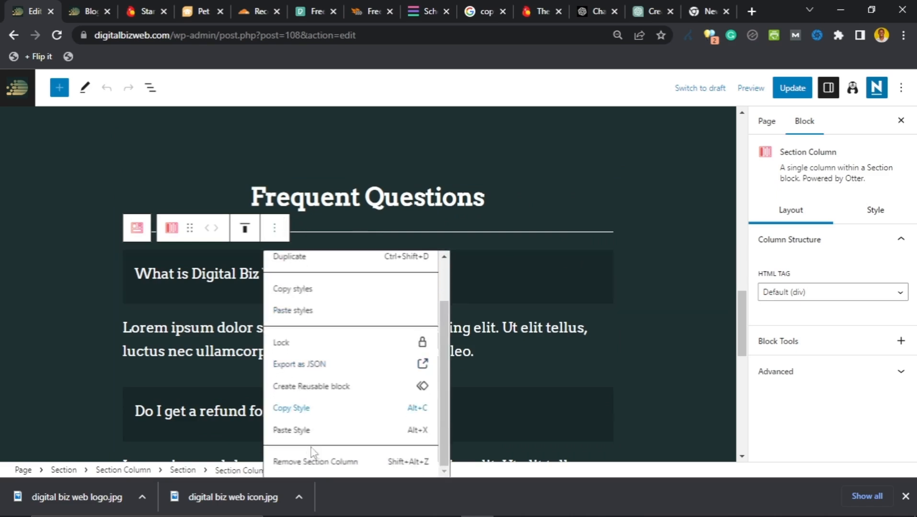
pyautogui.press('Return')
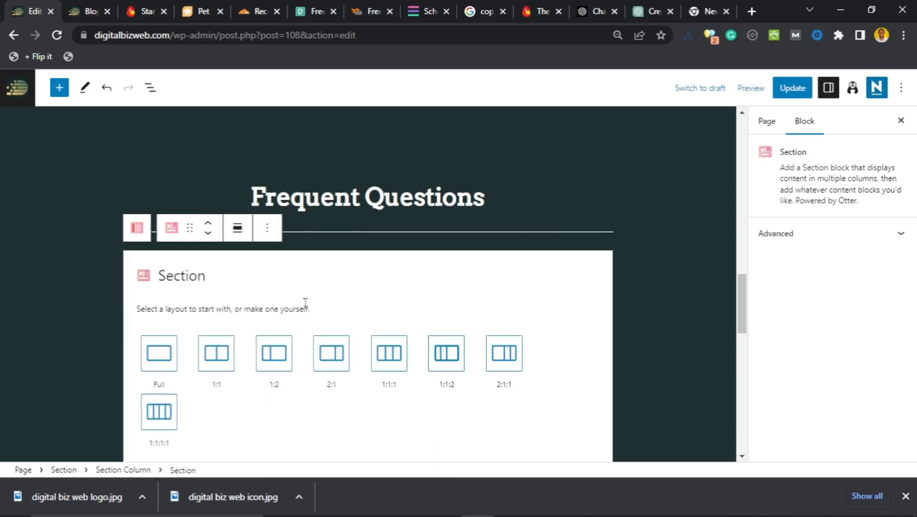
pyautogui.click(267, 229)
pyautogui.scroll(-1, 268, 370)
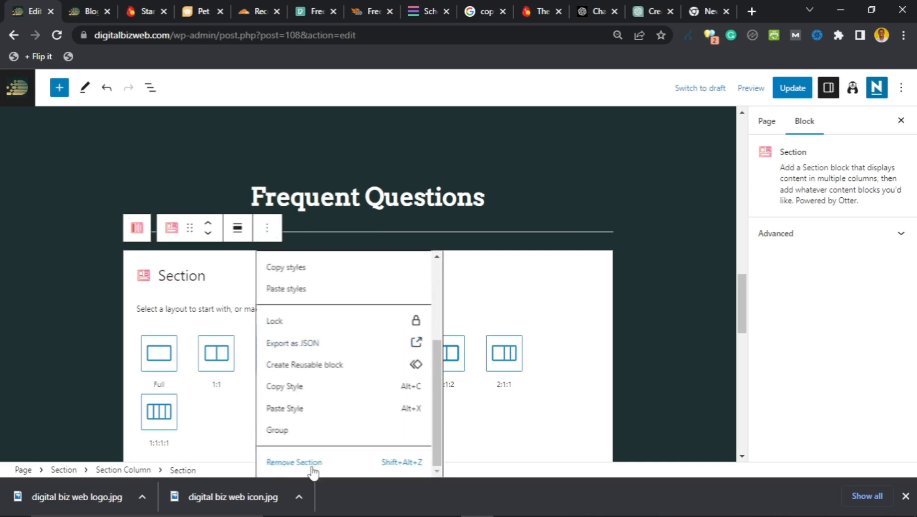
pyautogui.press('Return')
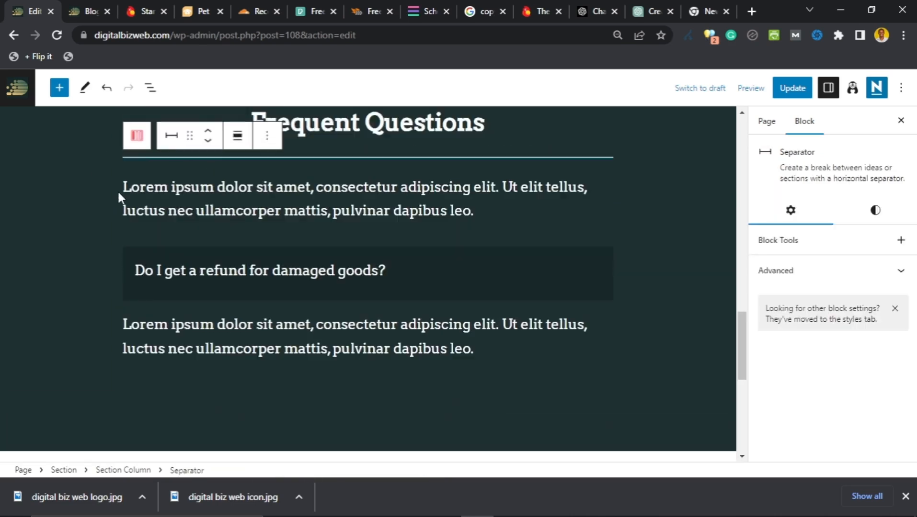
# Step: Delete the divider under the heading, then undo so the divider stays
pyautogui.click(266, 144)
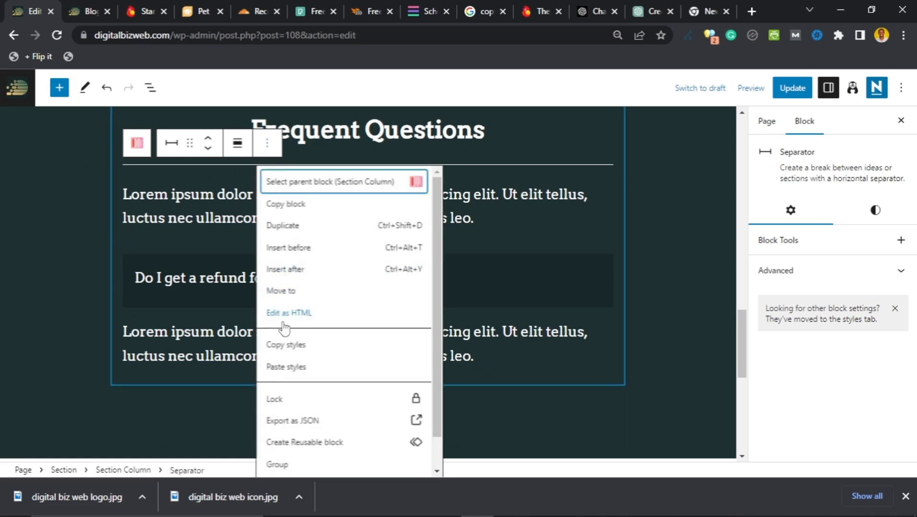
pyautogui.scroll(-1, 283, 327)
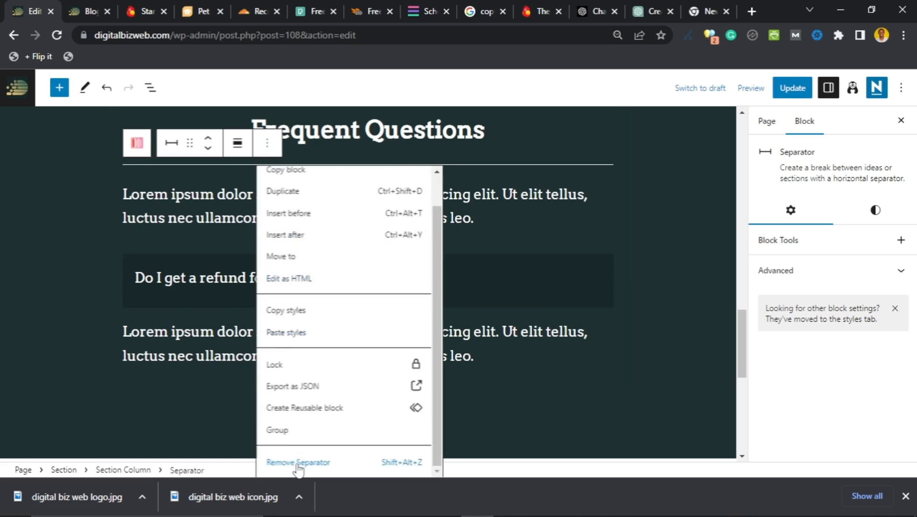
pyautogui.click(298, 463)
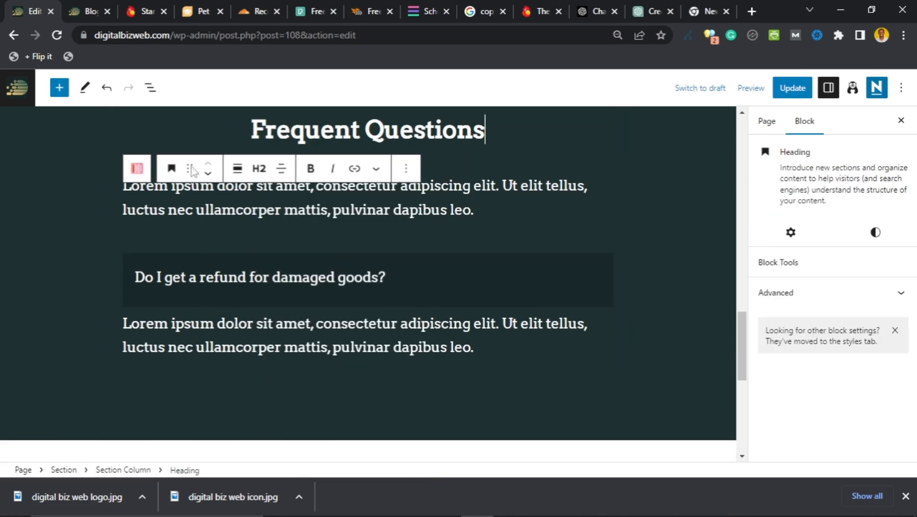
pyautogui.click(106, 89)
pyautogui.click(106, 88)
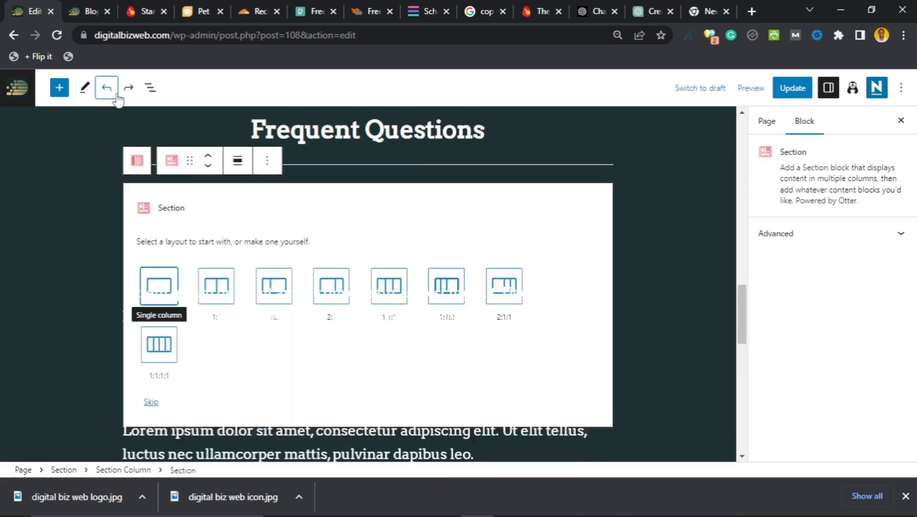
pyautogui.click(133, 95)
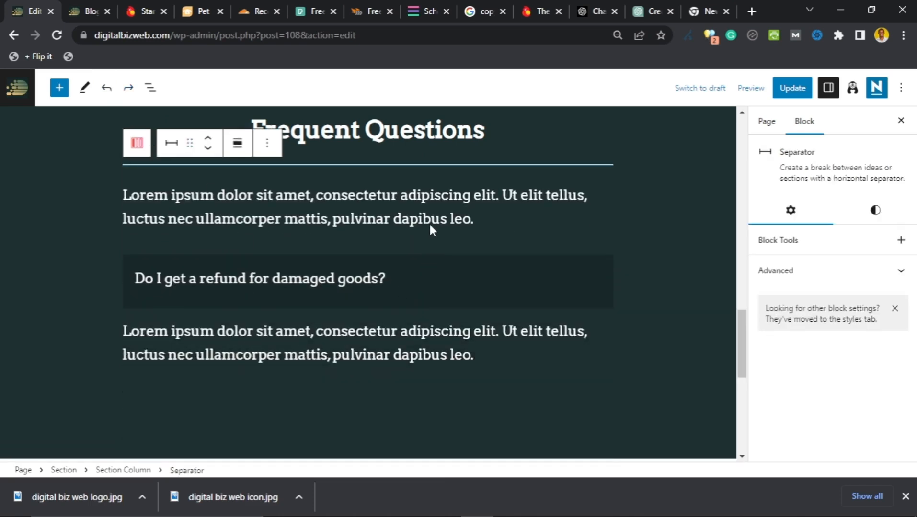
# Step: Delete the refund question section
pyautogui.click(430, 224)
pyautogui.click(293, 228)
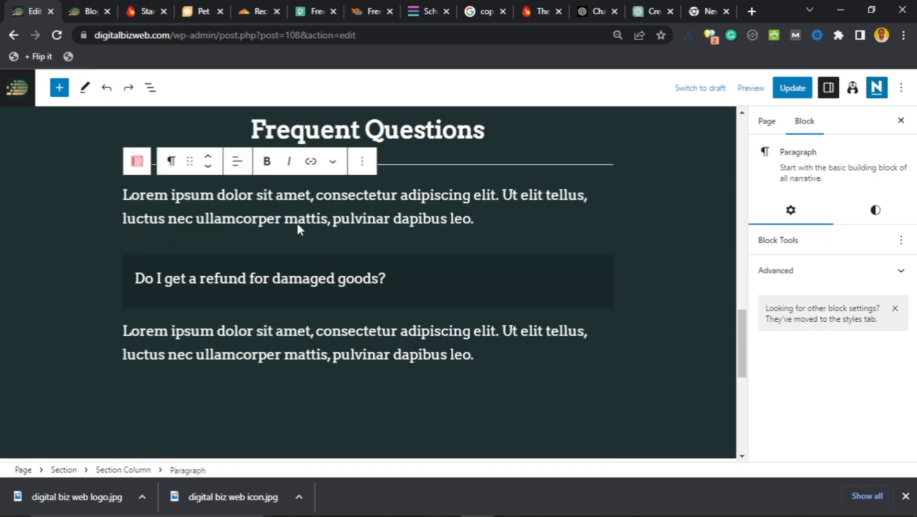
pyautogui.click(310, 204)
pyautogui.click(291, 233)
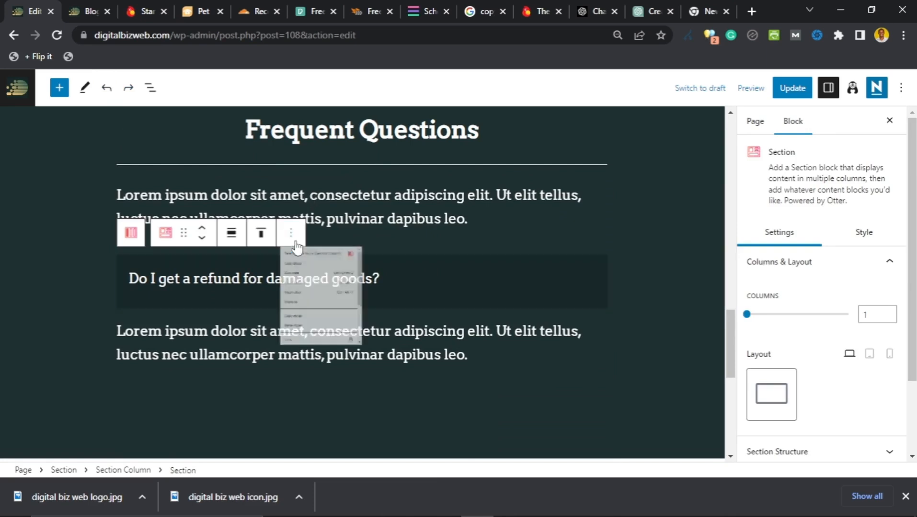
pyautogui.scroll(-3, 317, 330)
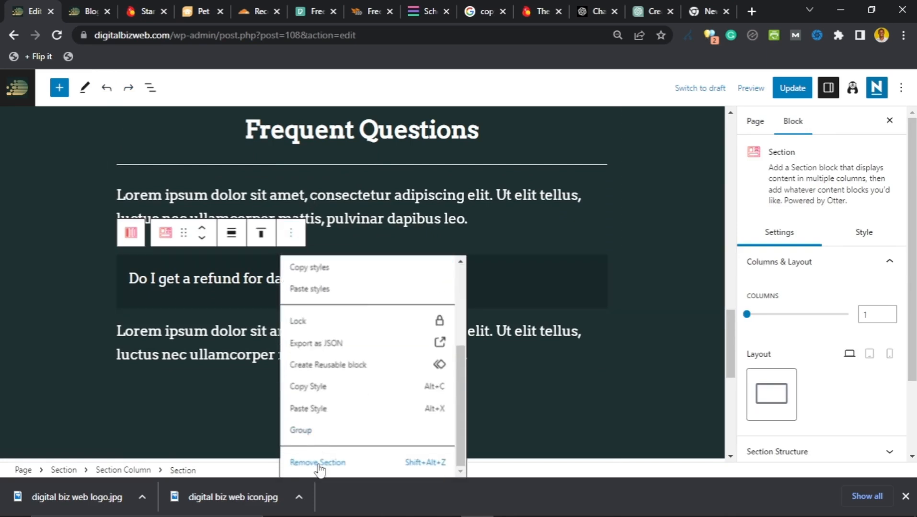
pyautogui.click(318, 463)
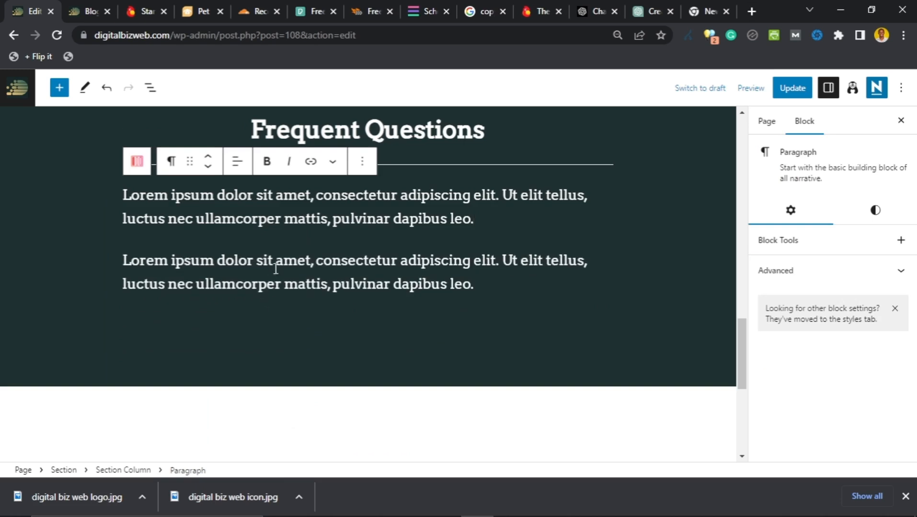
# Step: Delete both remaining Lorem ipsum paragraphs
pyautogui.click(362, 161)
pyautogui.scroll(-3, 360, 426)
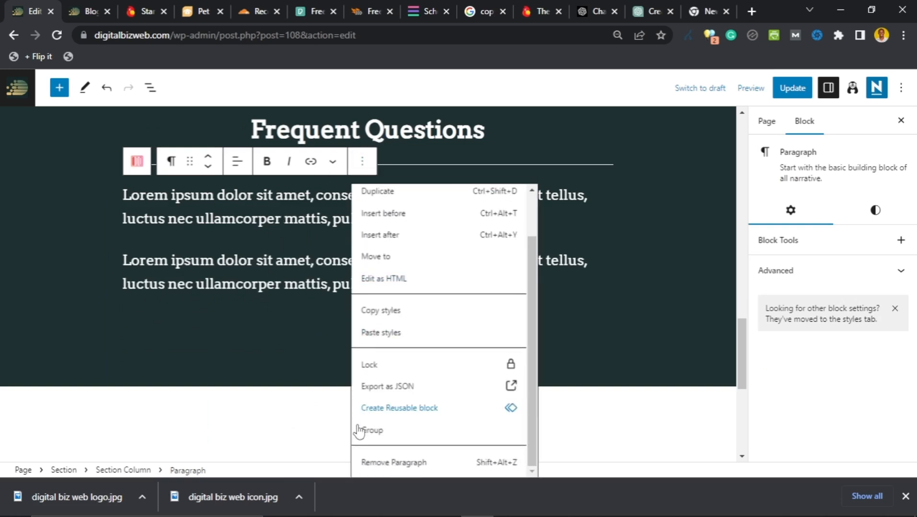
pyautogui.click(365, 468)
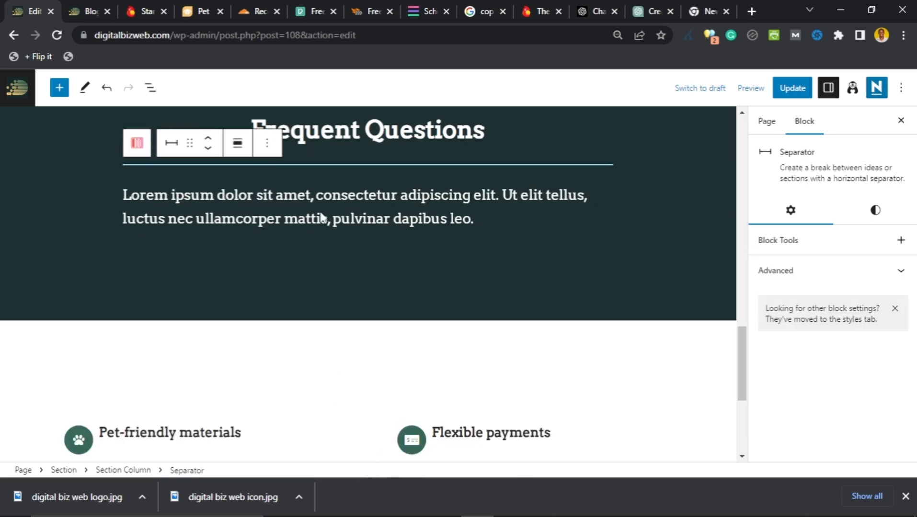
pyautogui.click(275, 199)
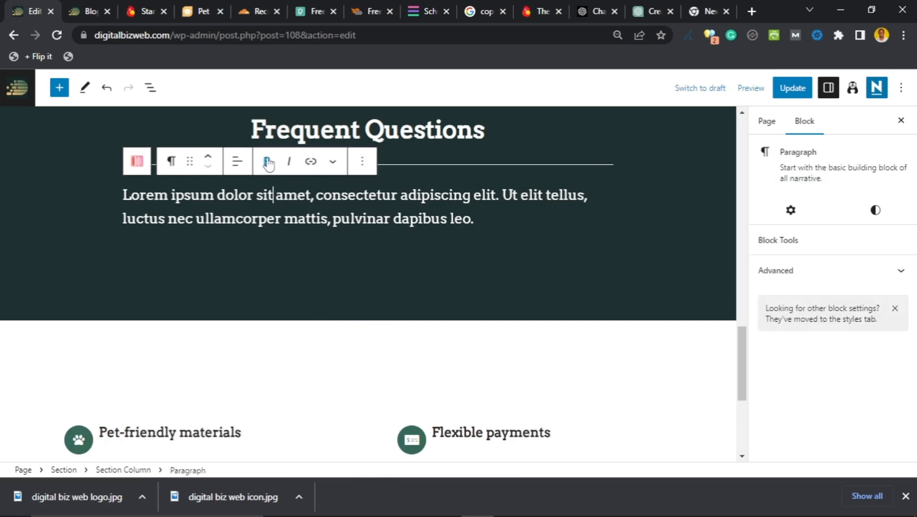
pyautogui.click(362, 161)
pyautogui.scroll(-2, 405, 362)
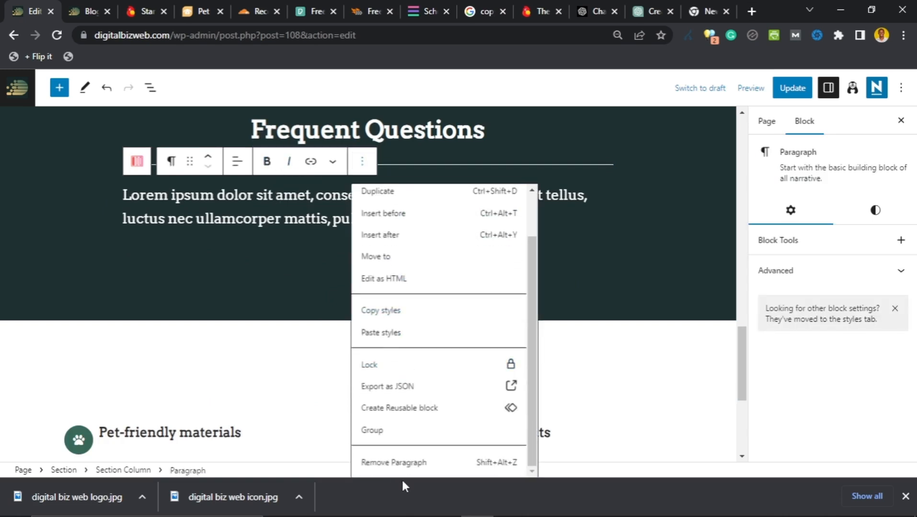
pyautogui.click(404, 465)
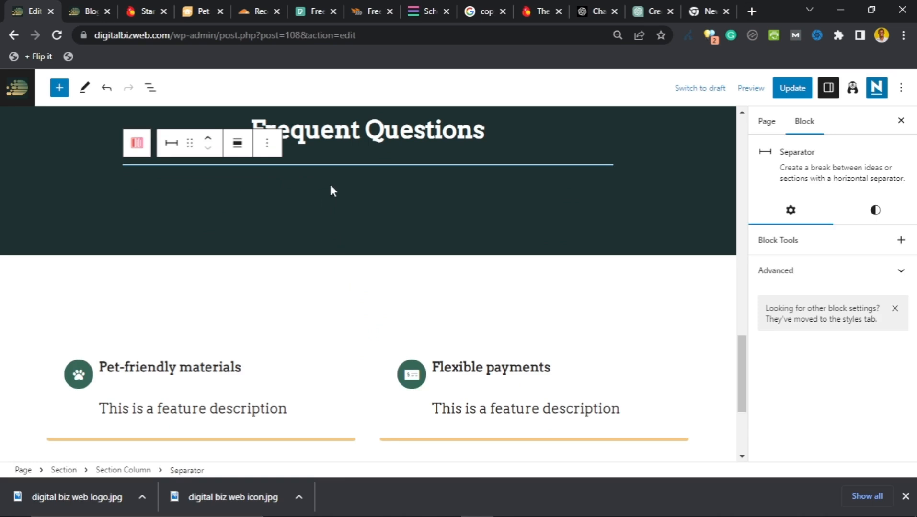
# Step: Insert an Accordion block into the FAQ section column beneath the Frequent Questions heading
pyautogui.click(375, 186)
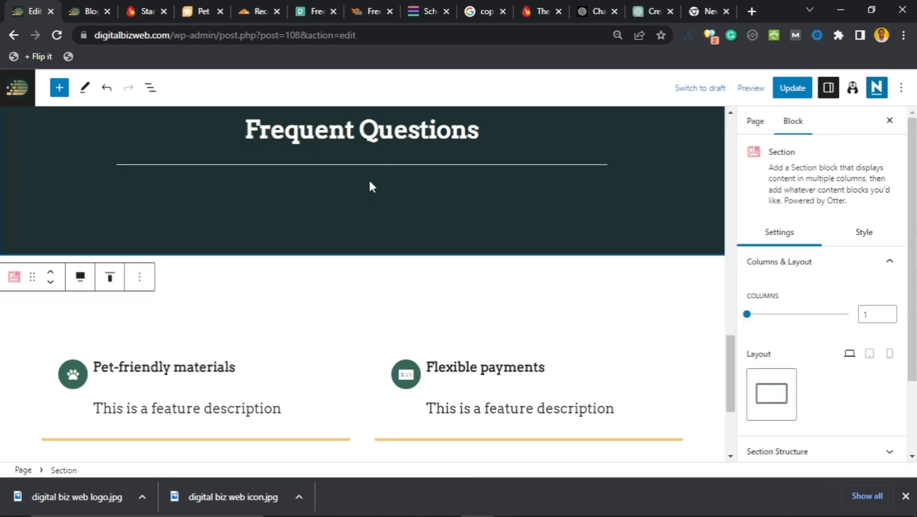
pyautogui.click(369, 189)
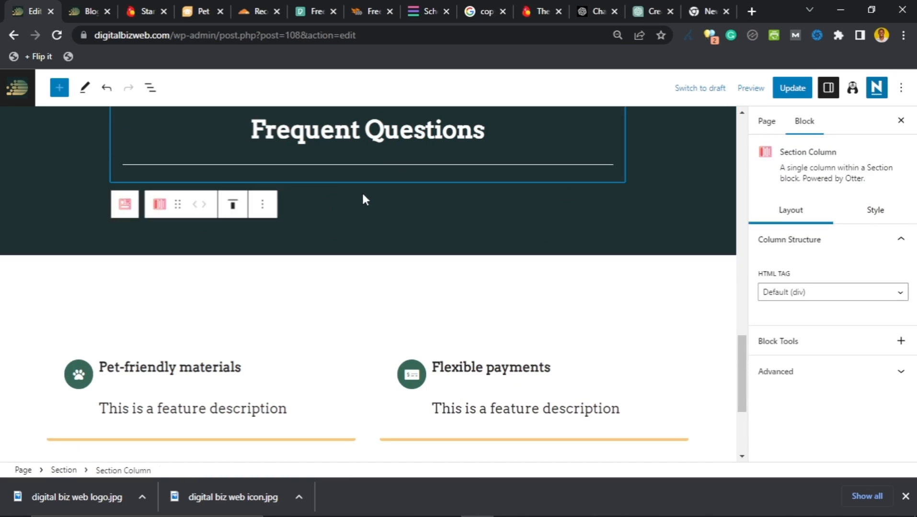
pyautogui.scroll(1, 361, 191)
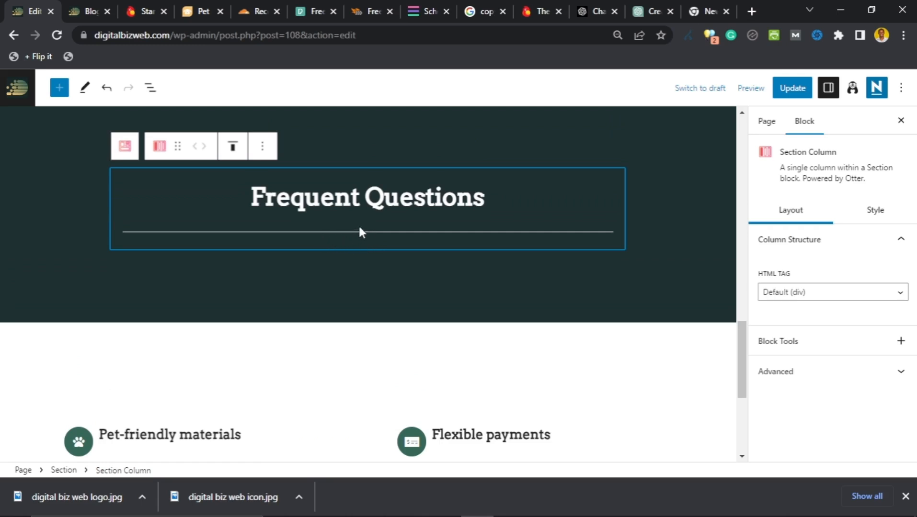
pyautogui.moveTo(362, 231)
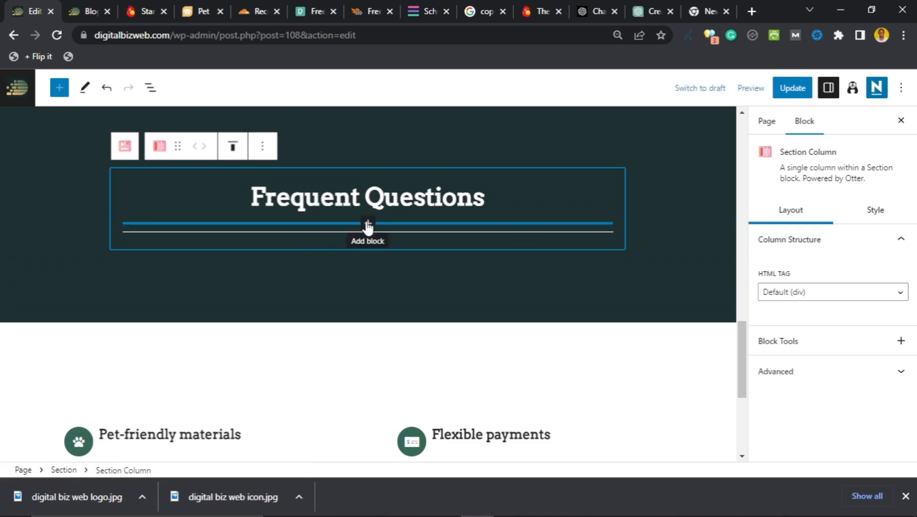
pyautogui.click(367, 224)
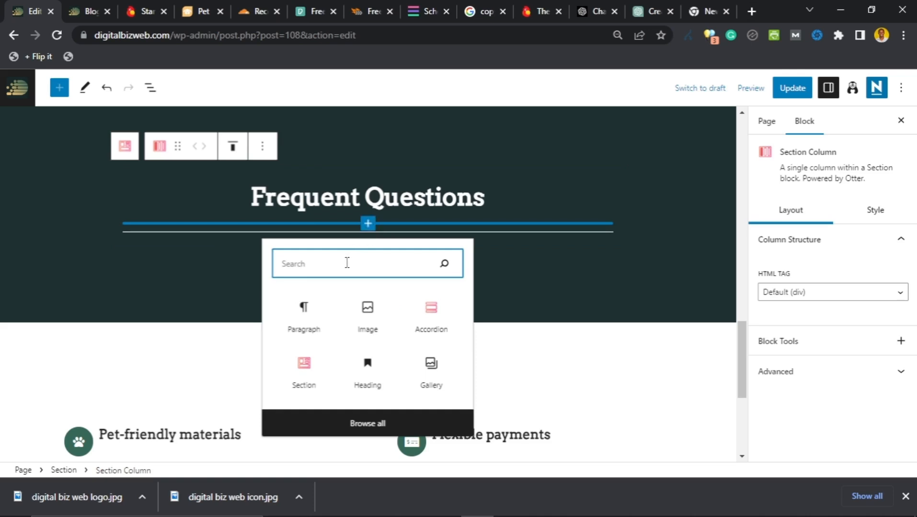
pyautogui.write('accordion')
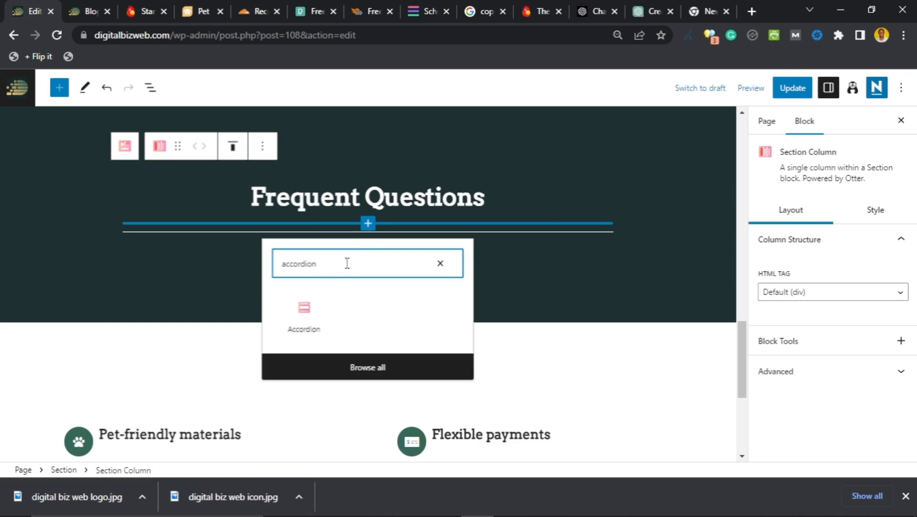
pyautogui.click(312, 318)
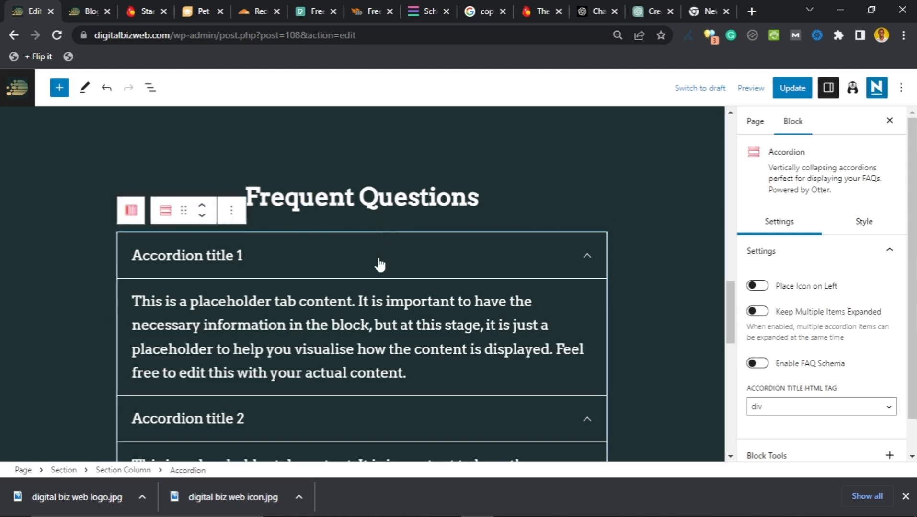
# Step: Move the accordion below the divider line and select all text of 'Accordion title 1'
pyautogui.scroll(-4, 380, 264)
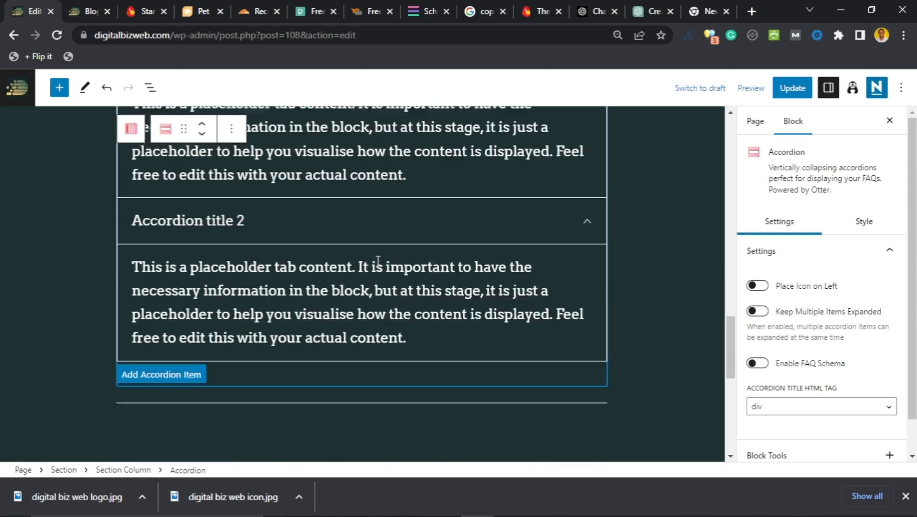
pyautogui.scroll(3, 378, 261)
pyautogui.scroll(-3, 374, 262)
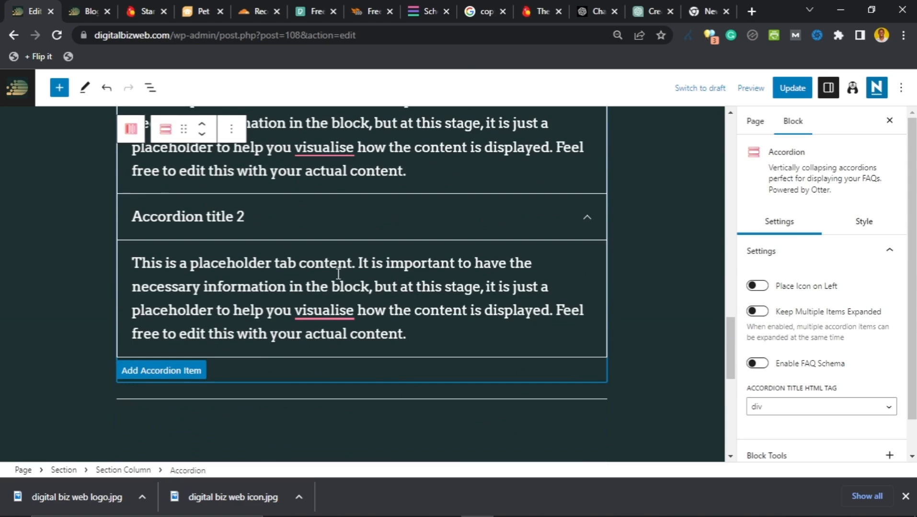
pyautogui.scroll(3, 338, 274)
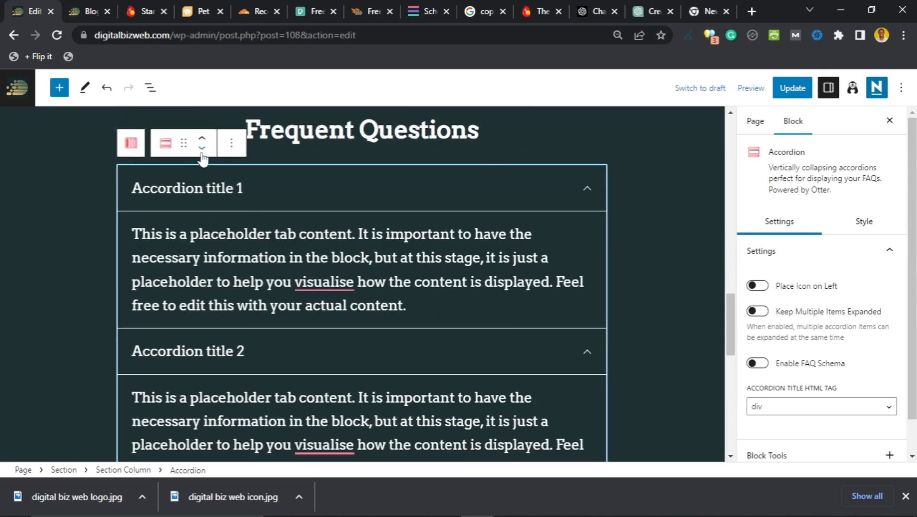
pyautogui.click(201, 148)
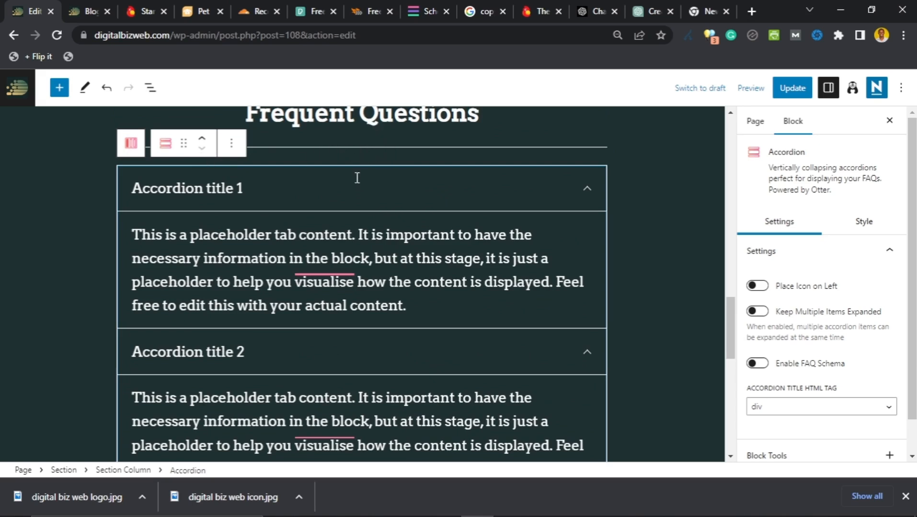
pyautogui.scroll(2, 356, 187)
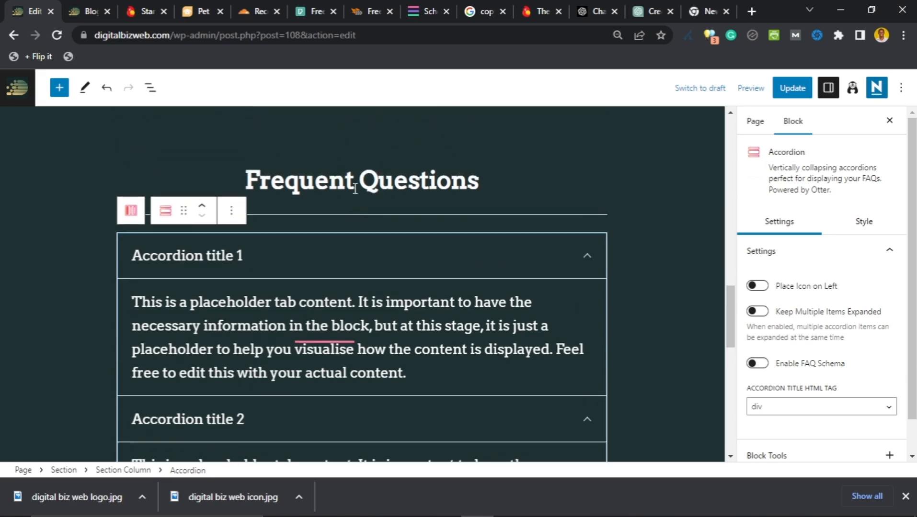
pyautogui.click(294, 252)
pyautogui.hotkey('ctrl', 'a')
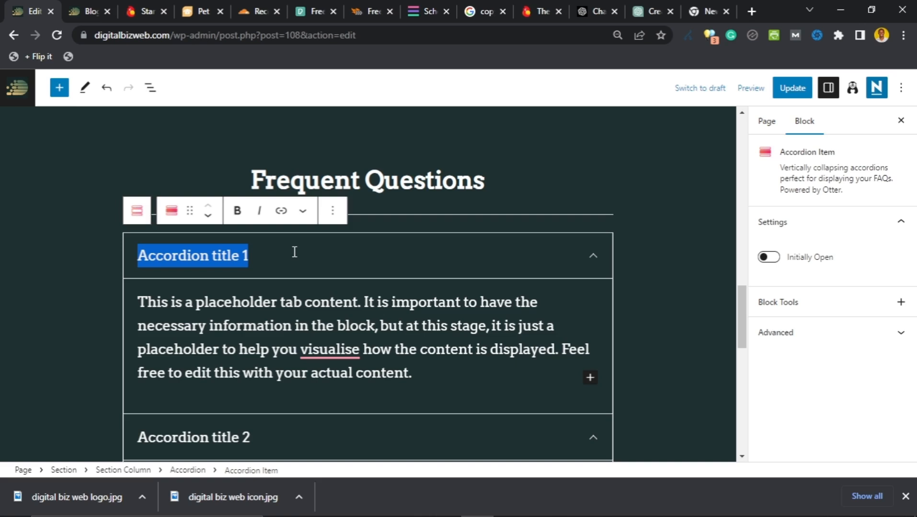
# Step: Change the first accordion title to 'Do I get a refund for damaged goods?'
pyautogui.write('Do I g')
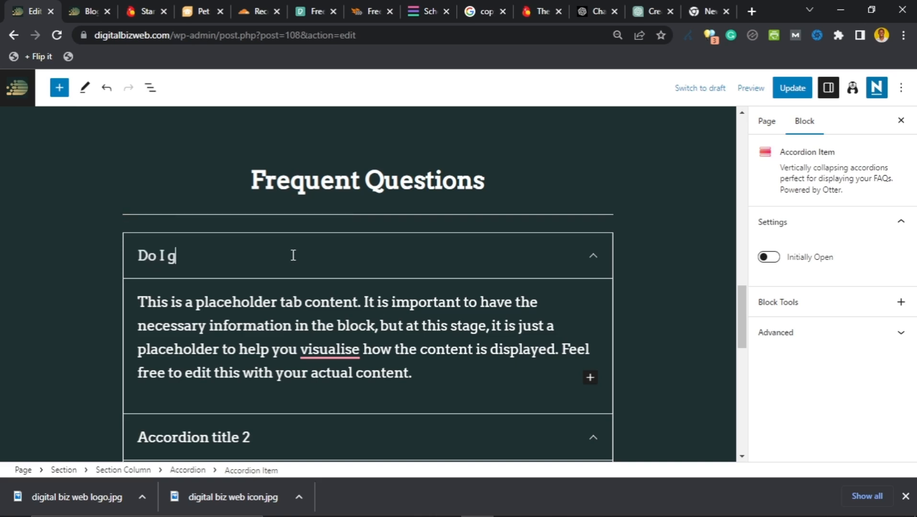
pyautogui.write('et a refund for dam')
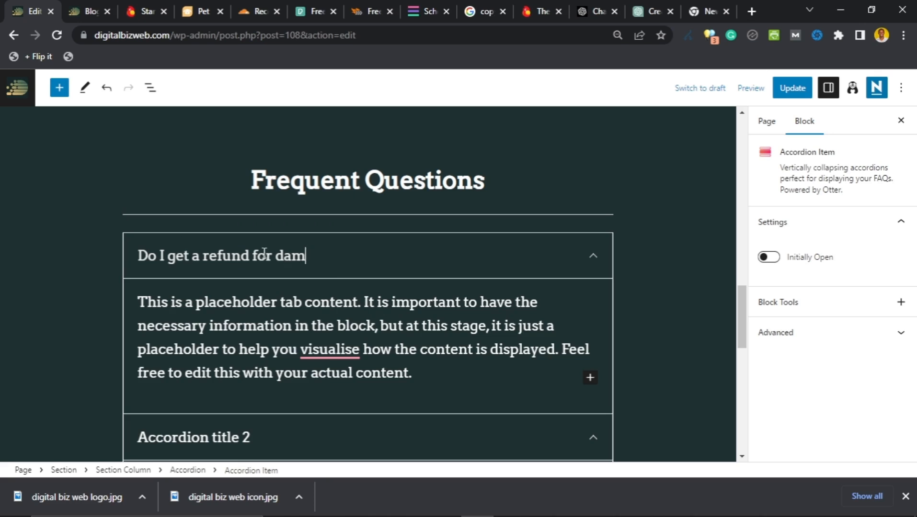
pyautogui.write('aged goods')
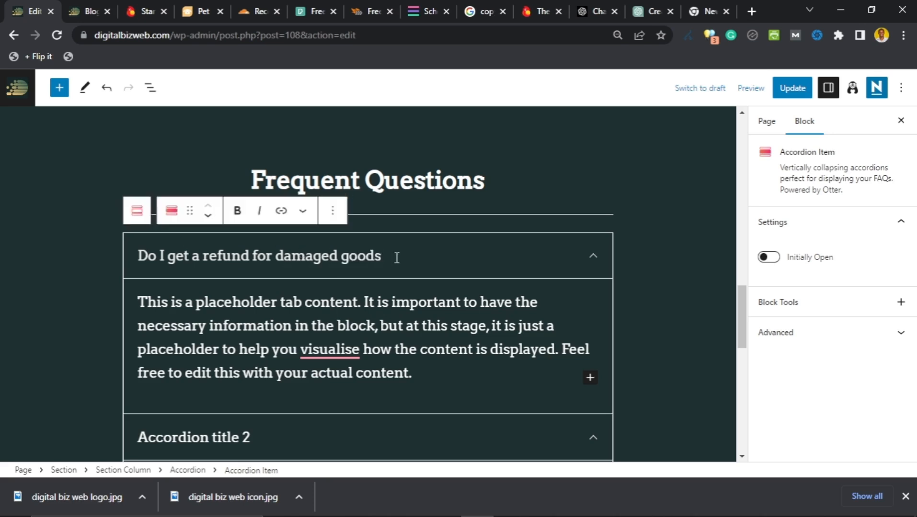
pyautogui.write('?')
pyautogui.scroll(-1, 372, 267)
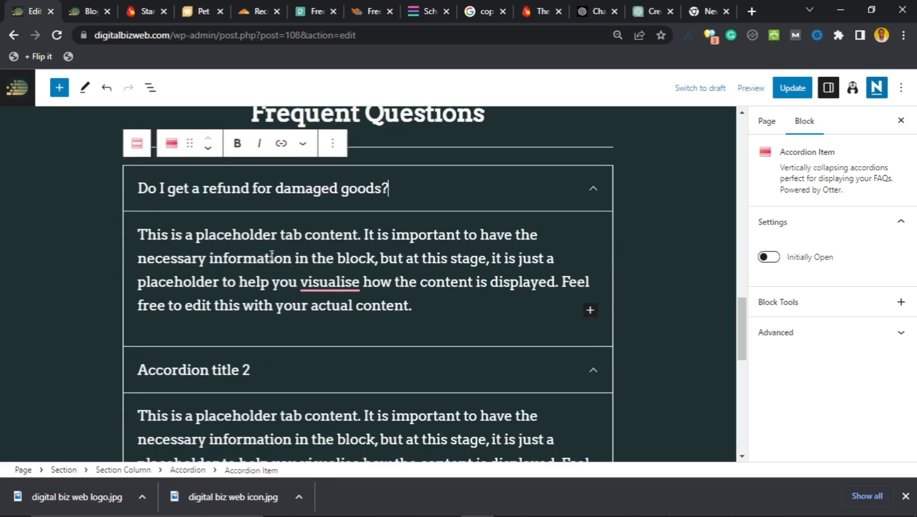
pyautogui.scroll(1, 335, 242)
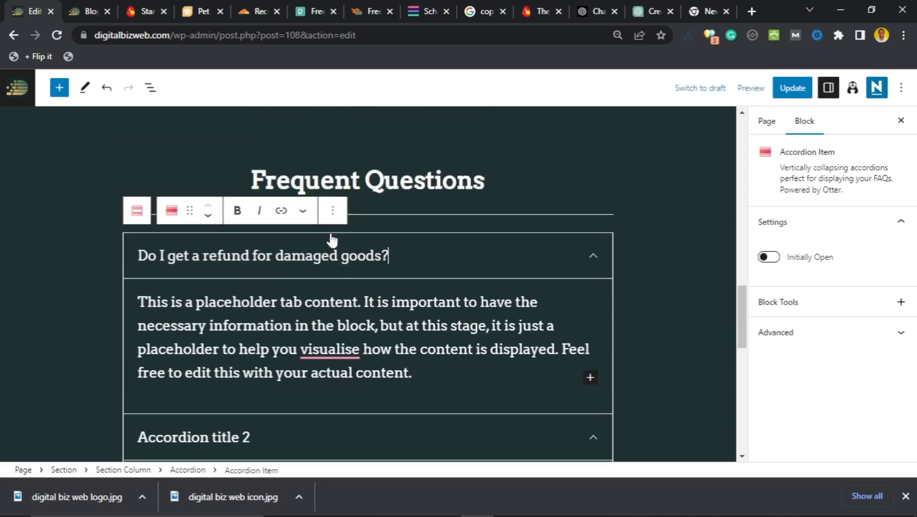
pyautogui.scroll(-4, 399, 264)
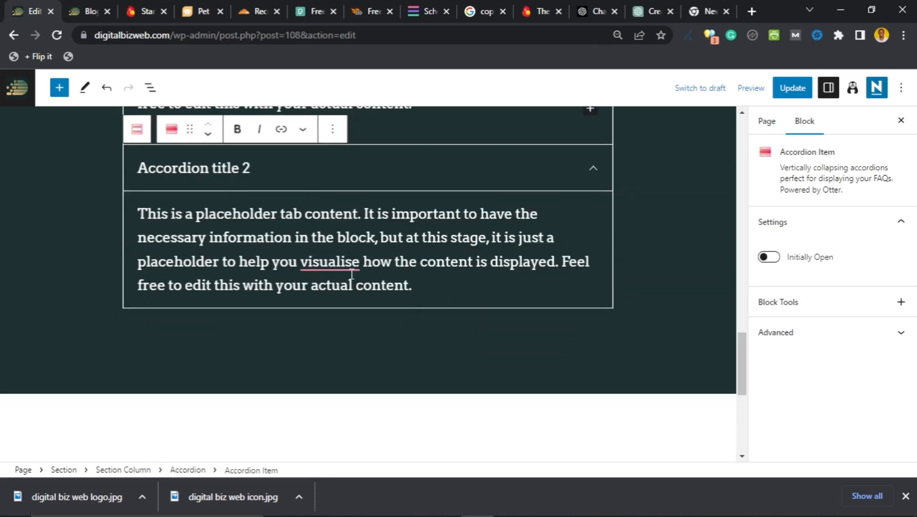
pyautogui.scroll(2, 329, 270)
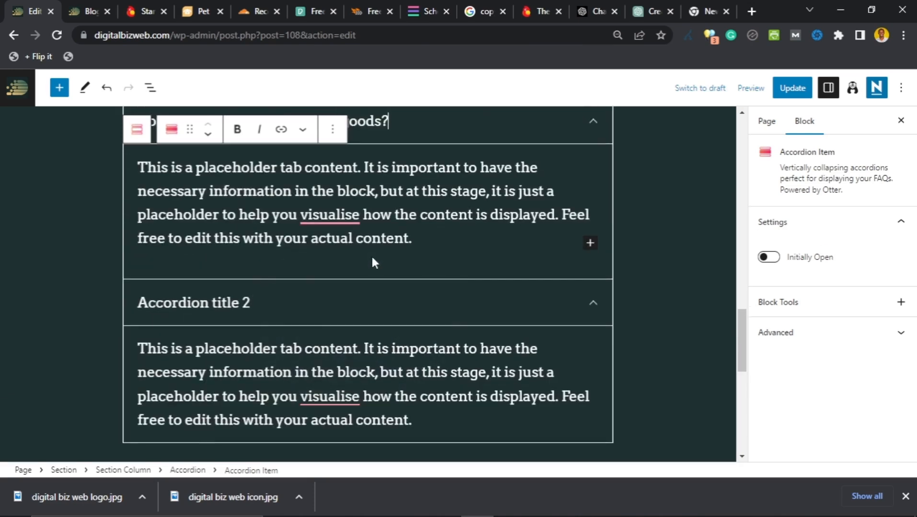
pyautogui.scroll(2, 402, 227)
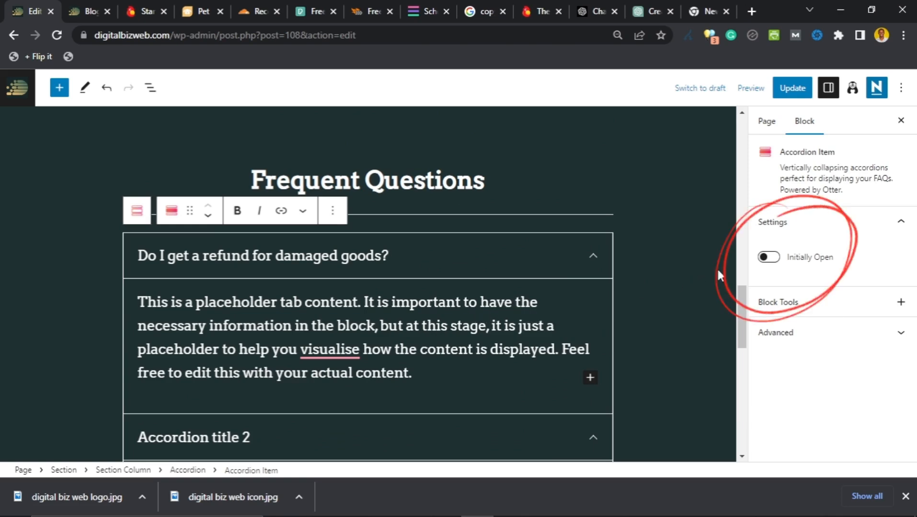
pyautogui.scroll(-1, 409, 334)
pyautogui.scroll(-2, 408, 334)
pyautogui.scroll(2, 408, 334)
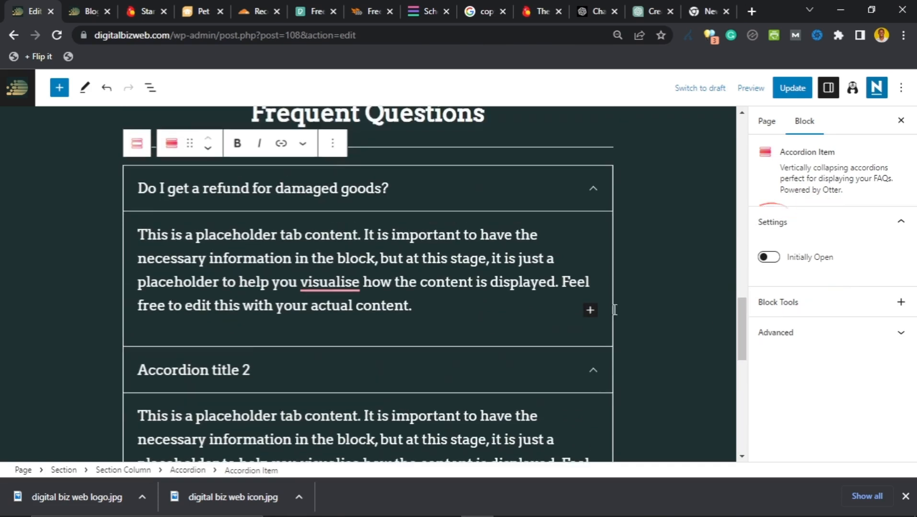
# Step: Turn Initially Open on and back off, then check the refund item collapses and expands
pyautogui.click(765, 261)
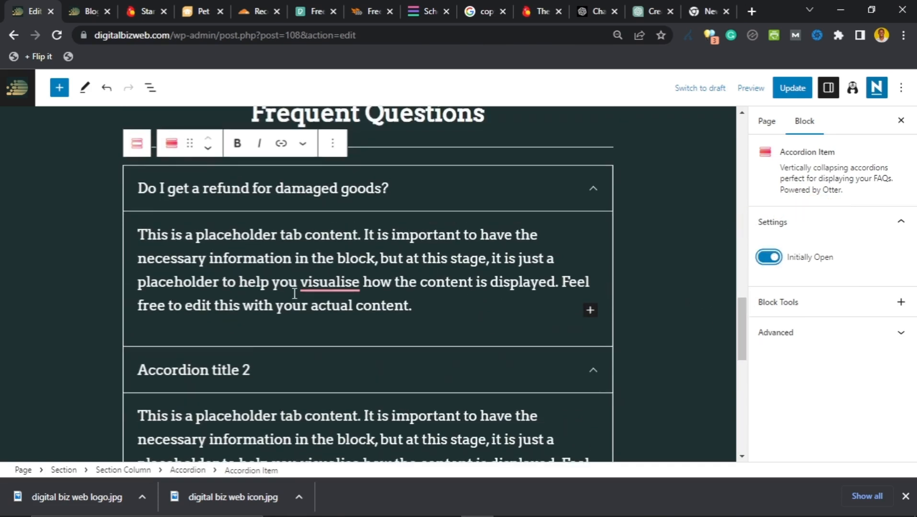
pyautogui.scroll(-1, 290, 296)
pyautogui.scroll(1, 296, 298)
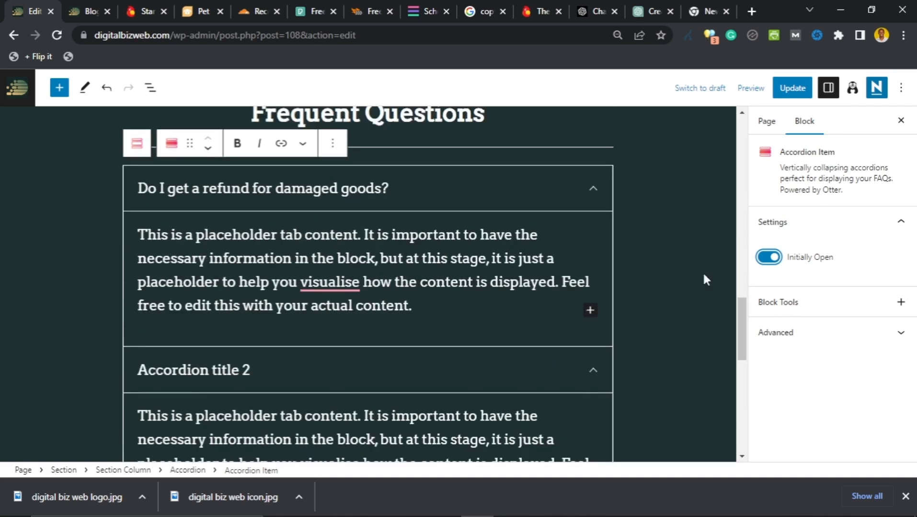
pyautogui.click(768, 258)
pyautogui.click(595, 189)
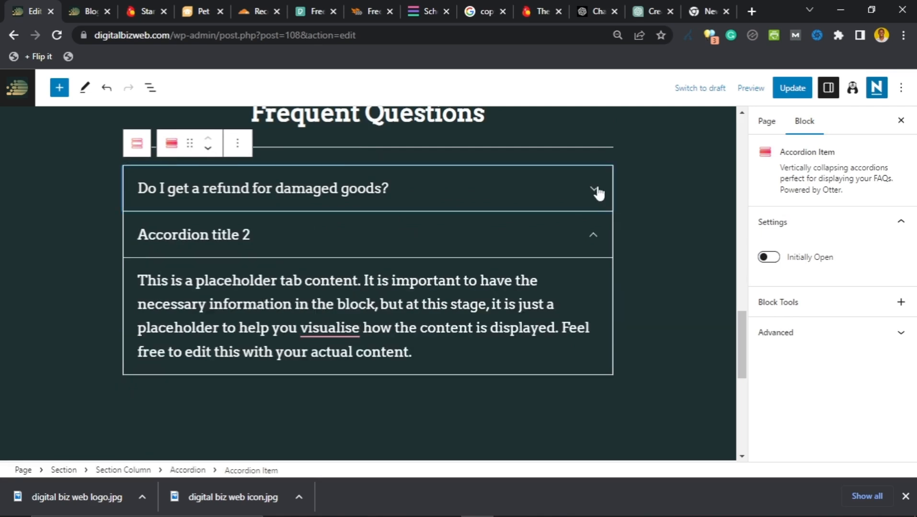
pyautogui.click(596, 190)
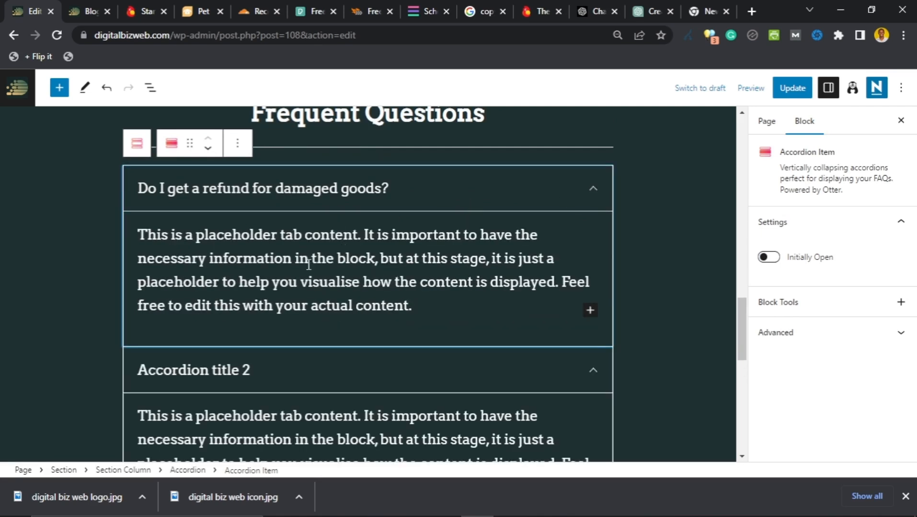
# Step: Save the page changes with Update
pyautogui.scroll(2, 307, 209)
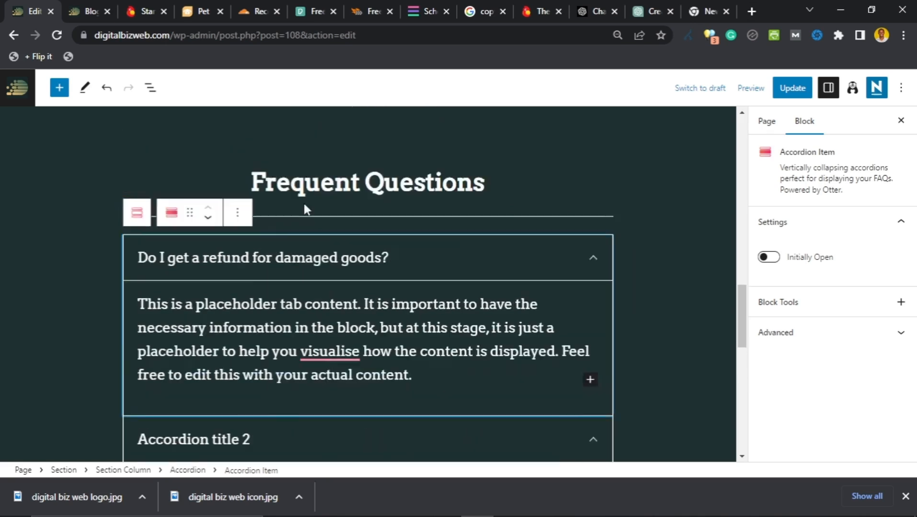
pyautogui.scroll(1, 307, 209)
pyautogui.click(792, 88)
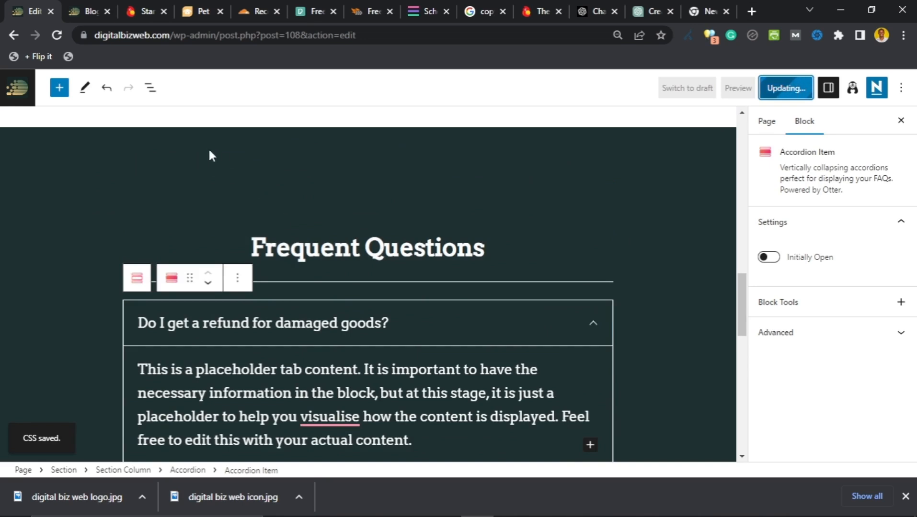
# Step: Reload the site in the blog tab and open the live About page
pyautogui.click(83, 12)
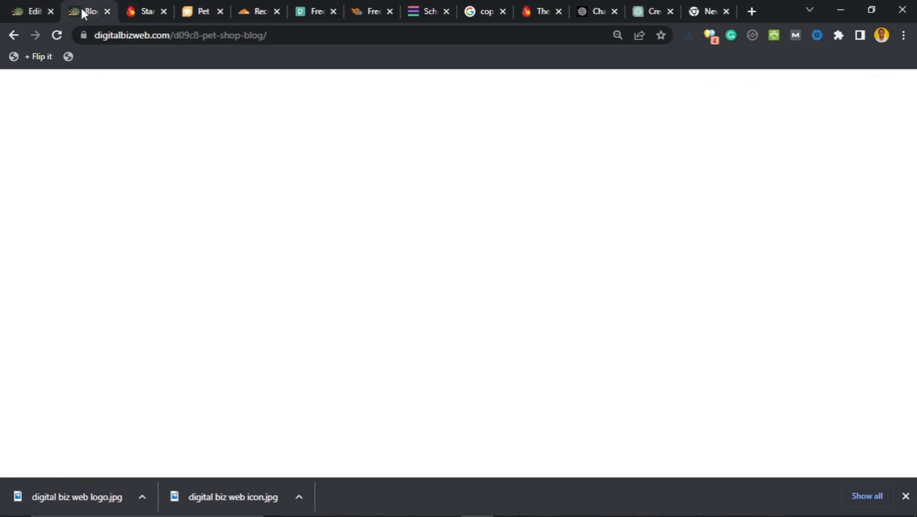
pyautogui.click(57, 35)
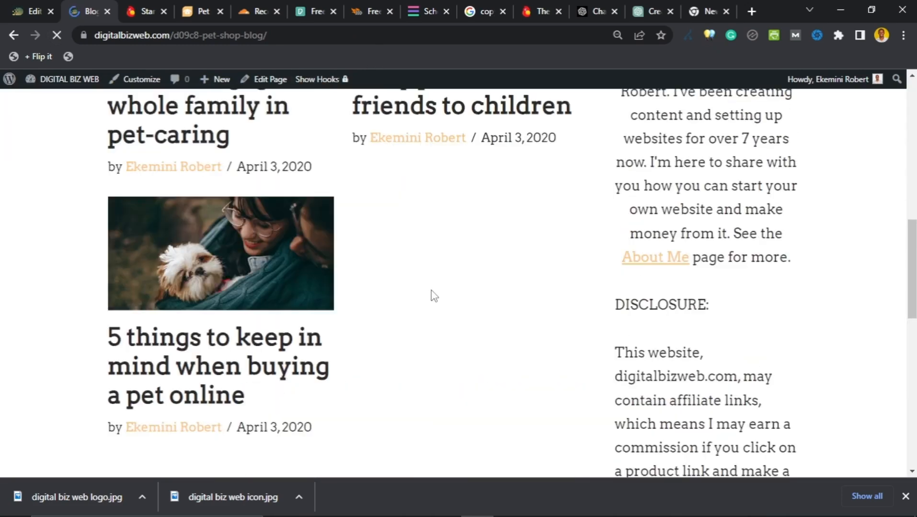
pyautogui.scroll(9, 431, 295)
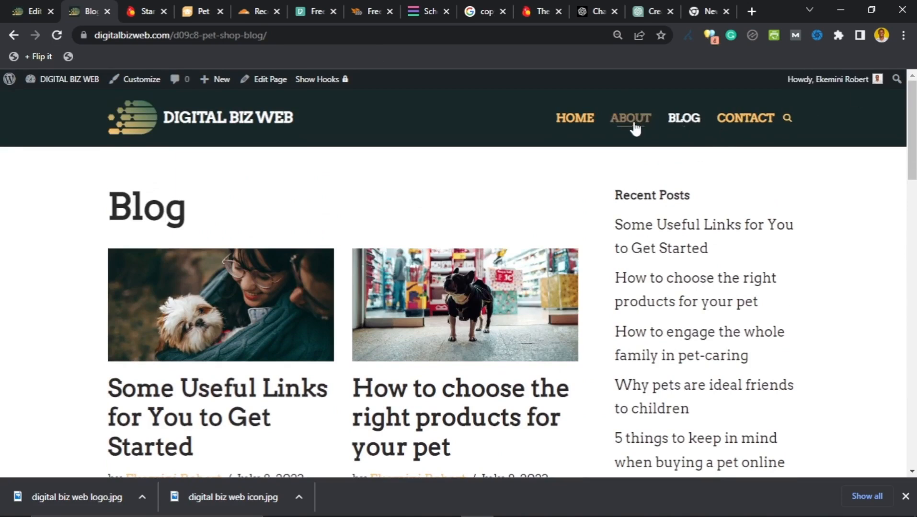
pyautogui.click(632, 123)
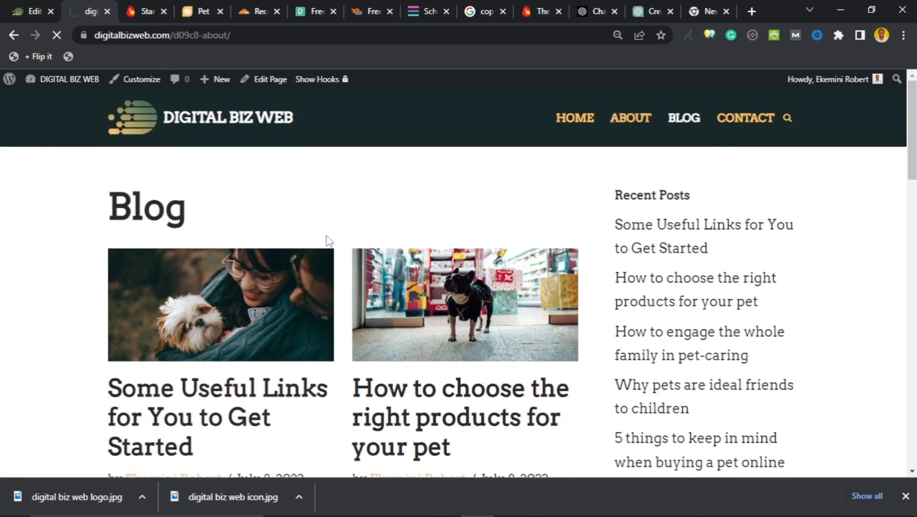
# Step: Check that the refund question and Accordion title 2 each open and close on the live page
pyautogui.scroll(-10, 261, 258)
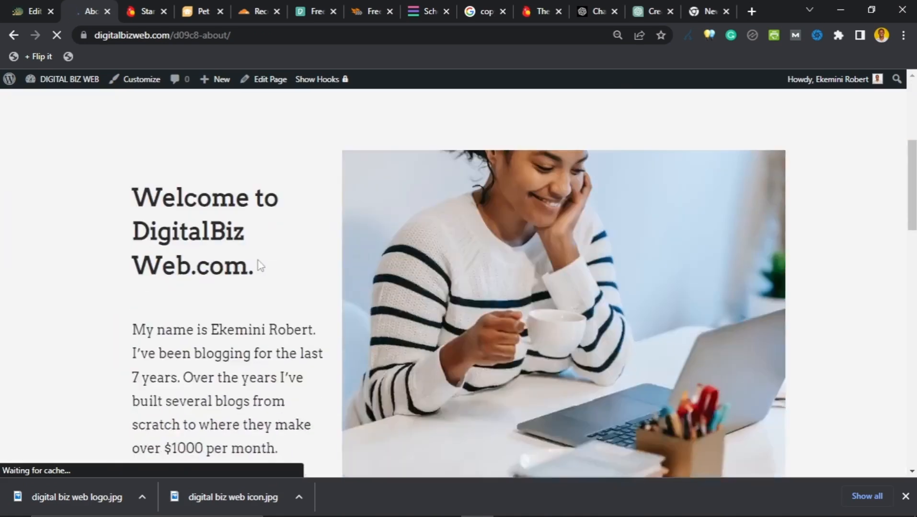
pyautogui.scroll(-9, 250, 266)
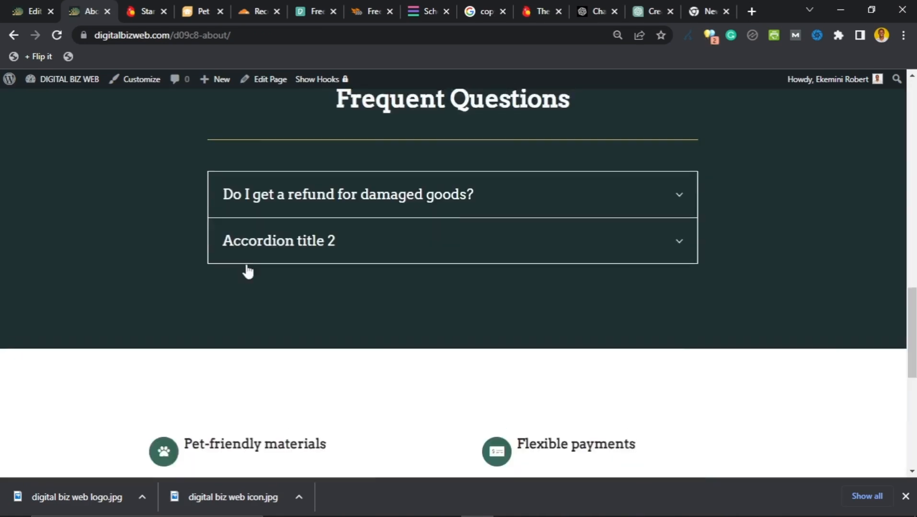
pyautogui.scroll(3, 327, 269)
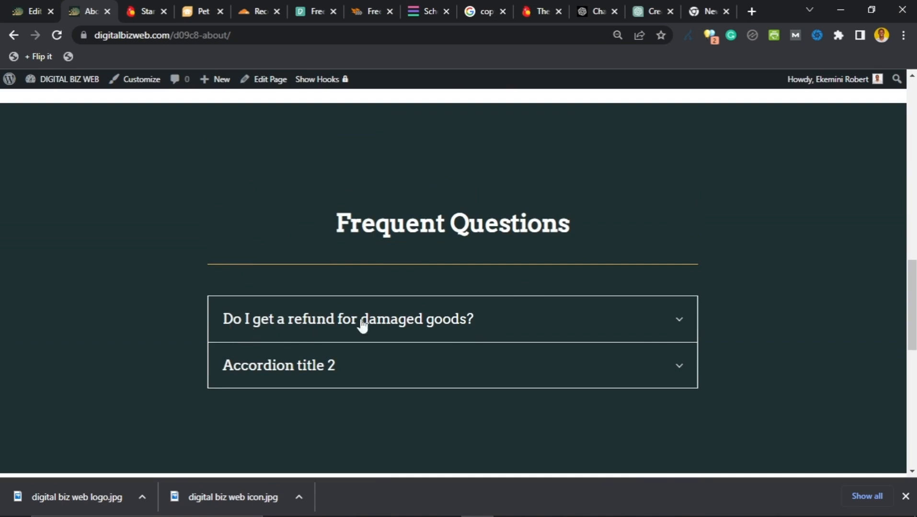
pyautogui.click(679, 324)
pyautogui.scroll(-2, 659, 324)
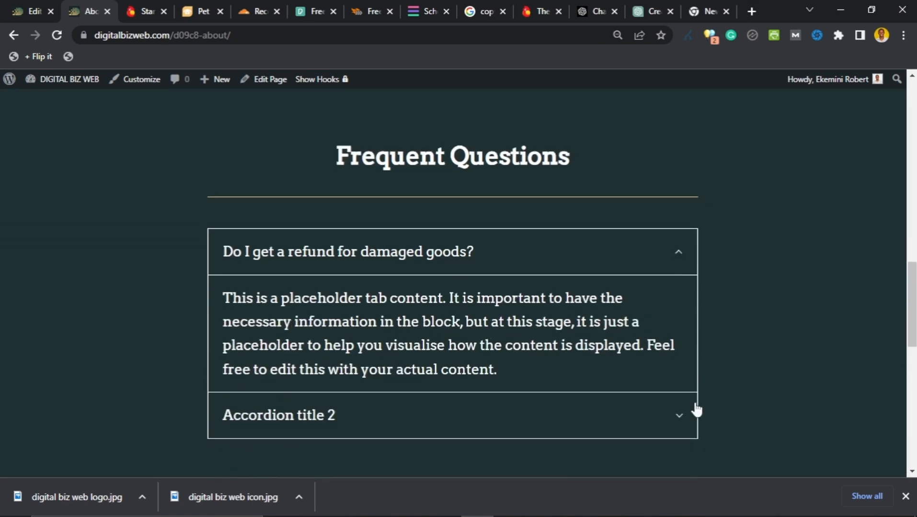
pyautogui.click(671, 414)
pyautogui.scroll(-5, 459, 327)
pyautogui.scroll(3, 437, 323)
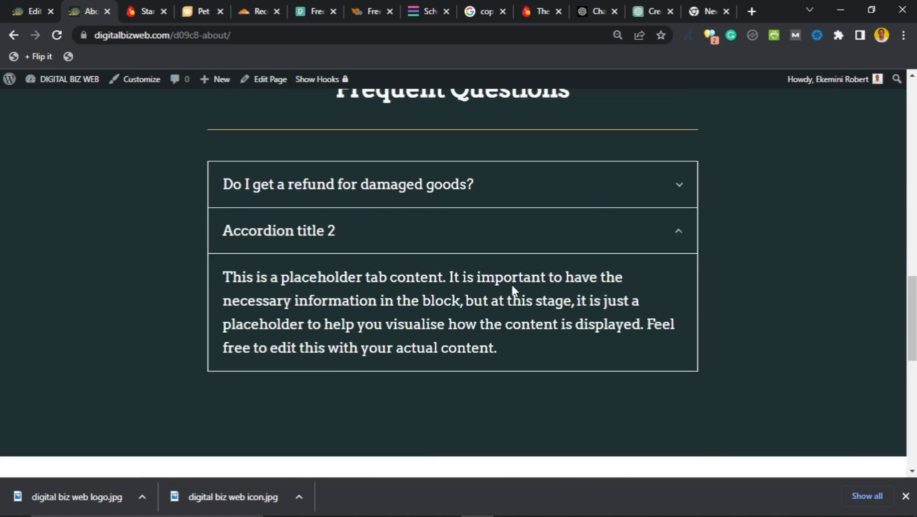
pyautogui.click(615, 240)
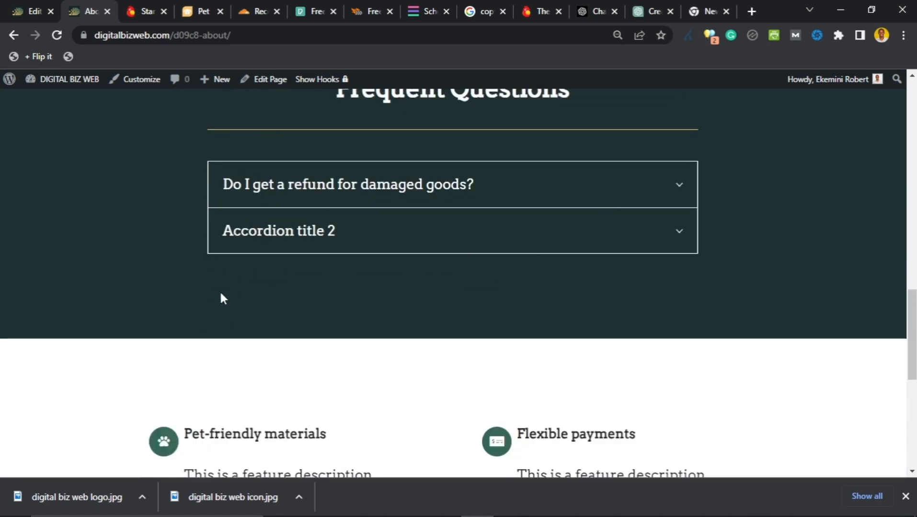
pyautogui.scroll(2, 201, 283)
# Step: Back in the editor, select the whole four-feature columns section
pyautogui.click(44, 13)
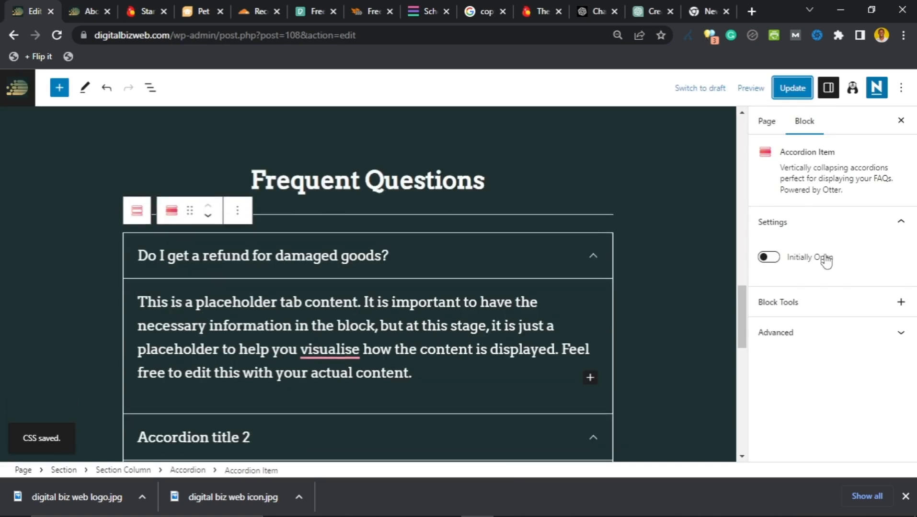
pyautogui.scroll(-3, 363, 302)
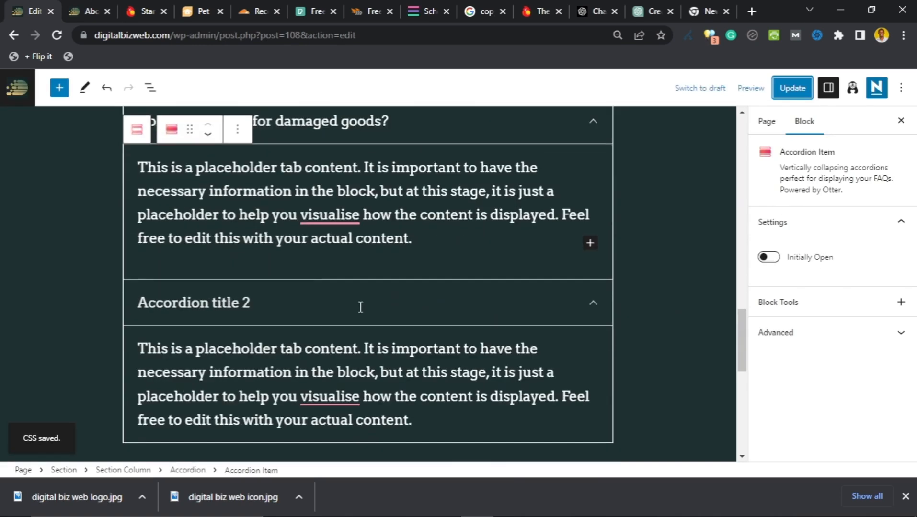
pyautogui.scroll(-10, 312, 292)
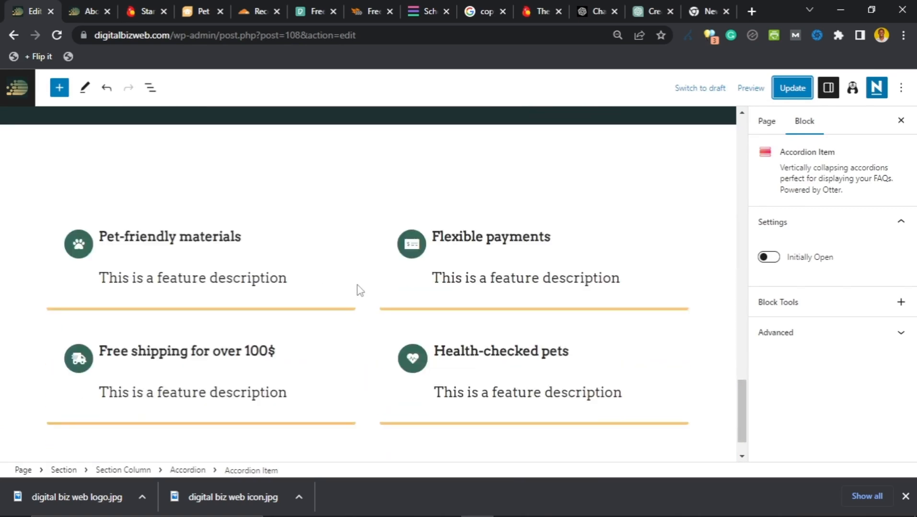
pyautogui.scroll(-1, 360, 292)
pyautogui.click(373, 261)
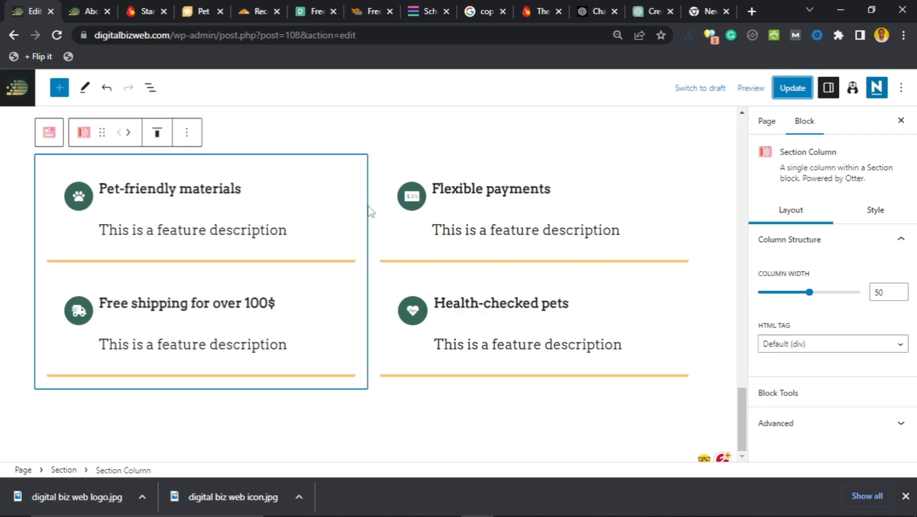
pyautogui.scroll(1, 367, 206)
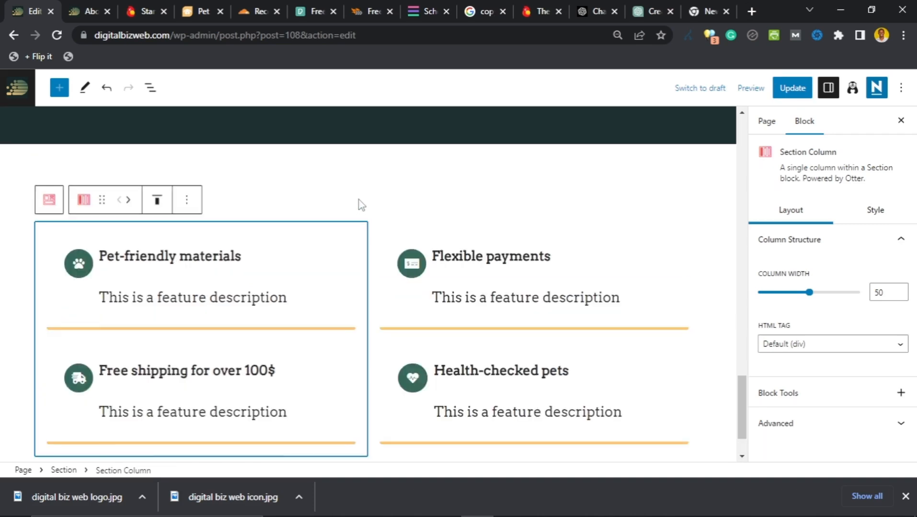
pyautogui.click(355, 197)
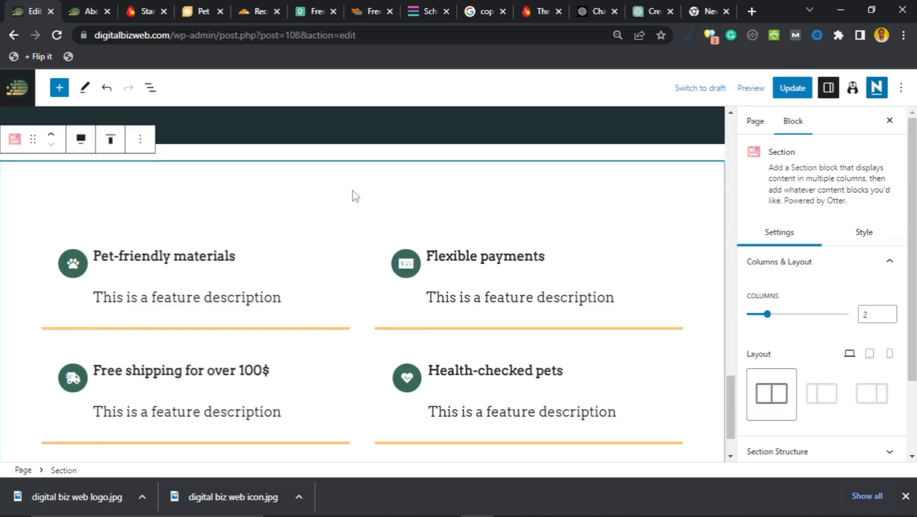
# Step: Remove the feature section via its options menu and update the page
pyautogui.click(140, 140)
pyautogui.scroll(-1, 185, 433)
pyautogui.click(167, 463)
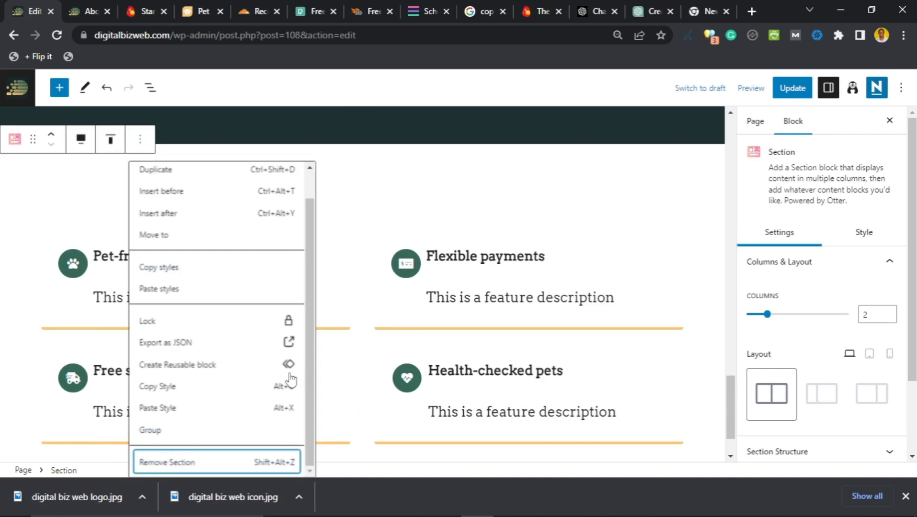
pyautogui.scroll(-1, 336, 306)
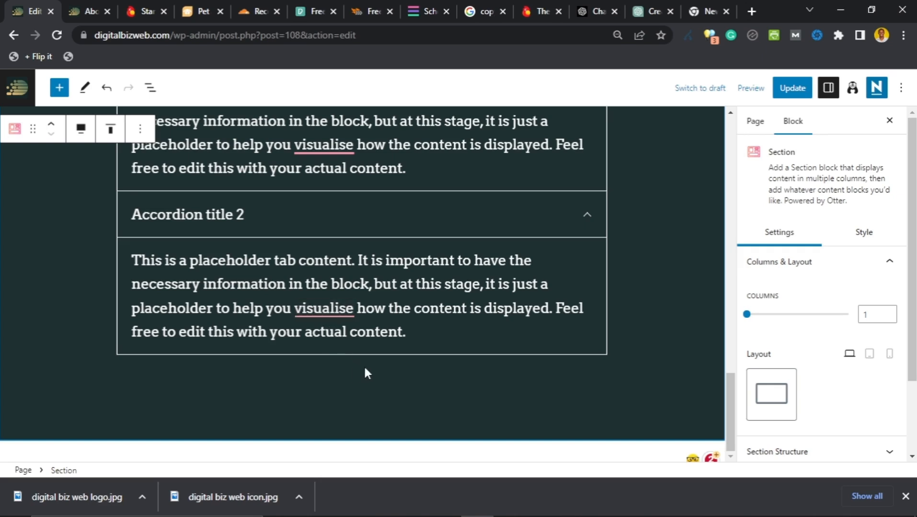
pyautogui.scroll(15, 629, 397)
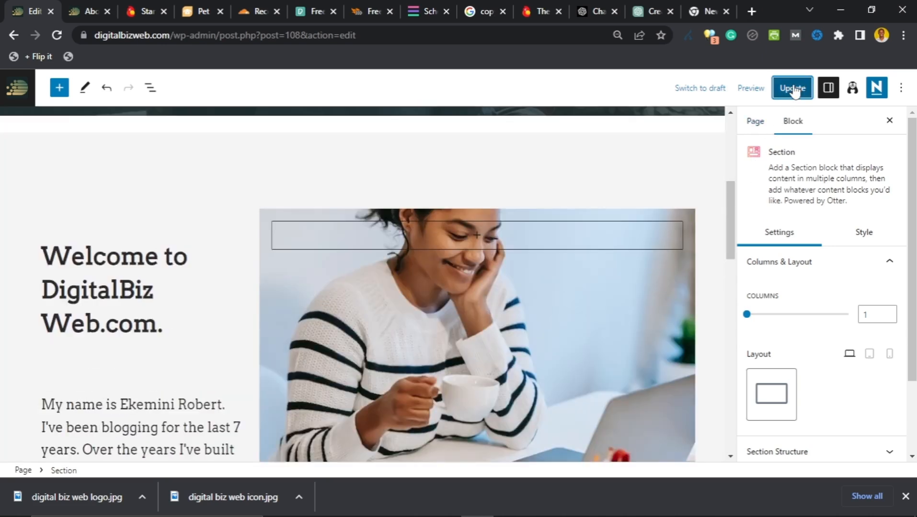
pyautogui.click(798, 88)
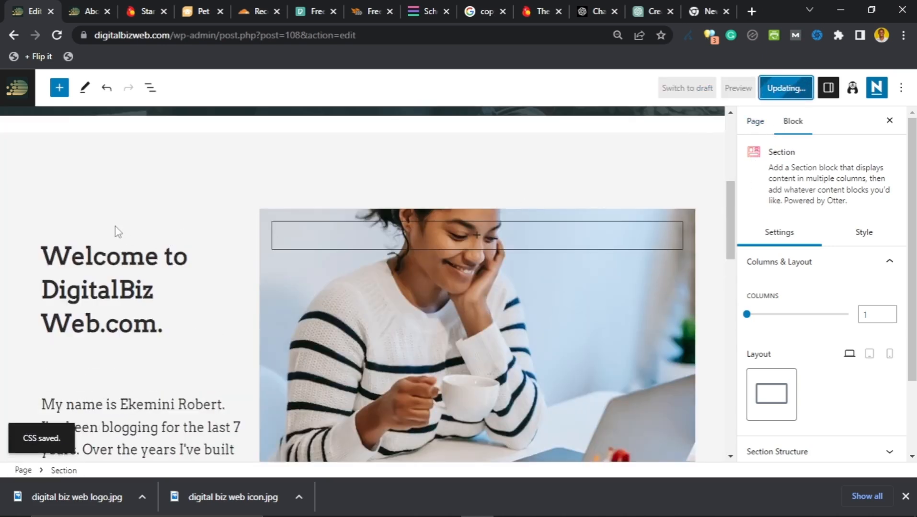
pyautogui.scroll(2, 65, 225)
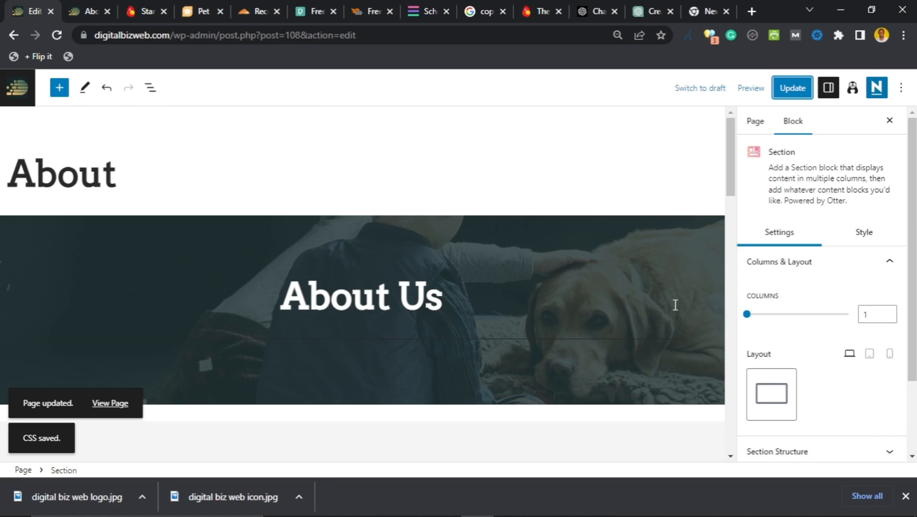
# Step: Open the background image settings for the About Us banner section
pyautogui.click(186, 229)
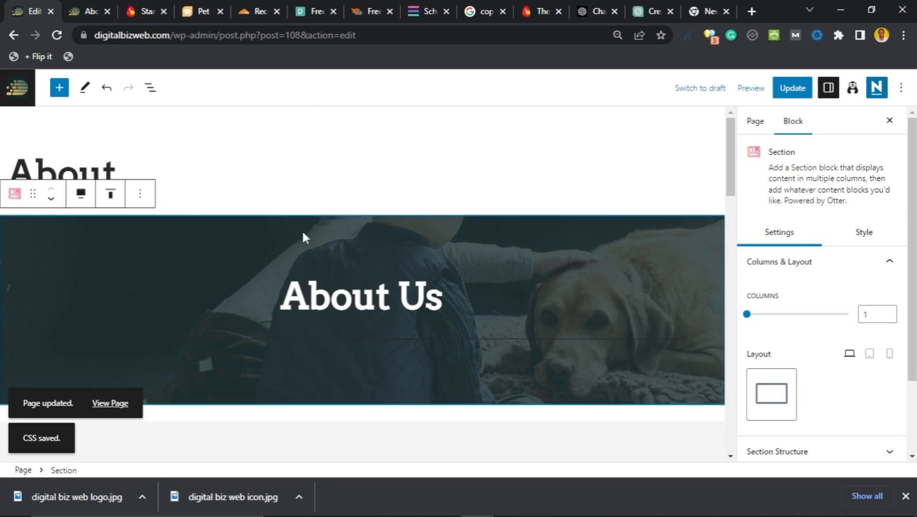
pyautogui.click(866, 240)
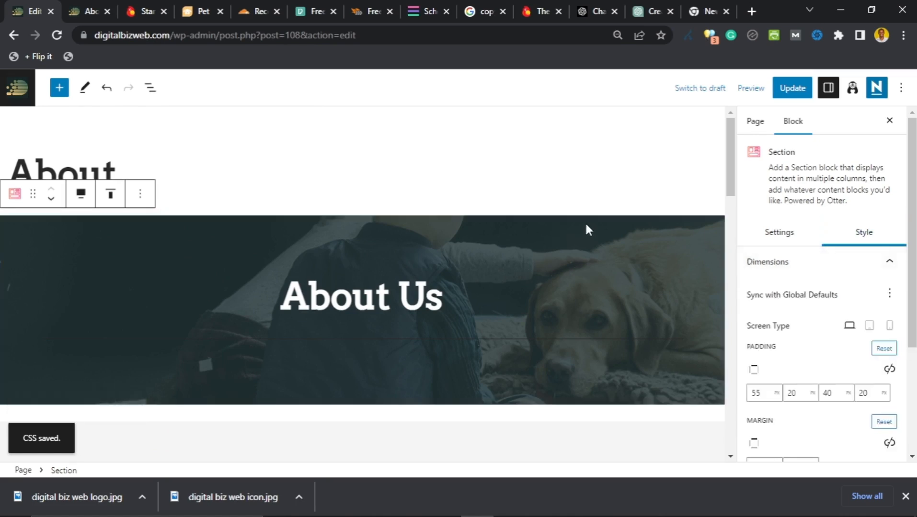
pyautogui.scroll(-3, 862, 254)
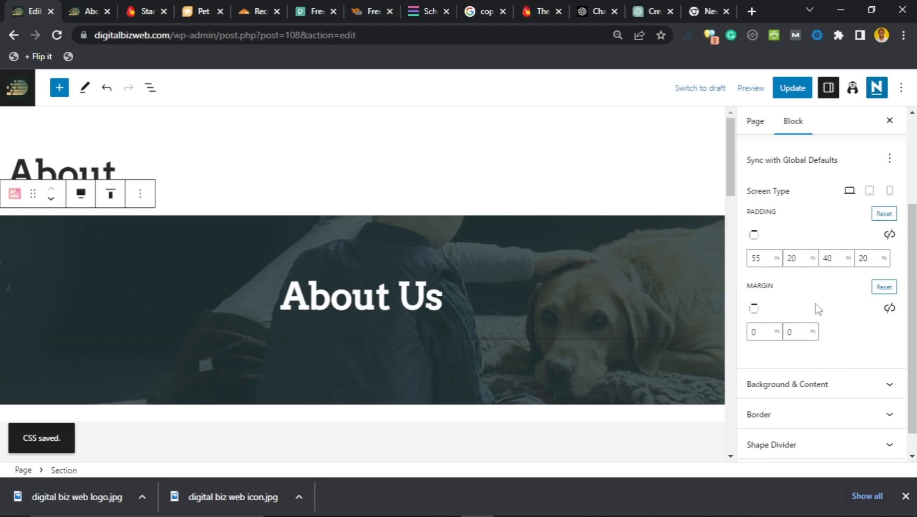
pyautogui.scroll(-1, 800, 326)
pyautogui.click(777, 364)
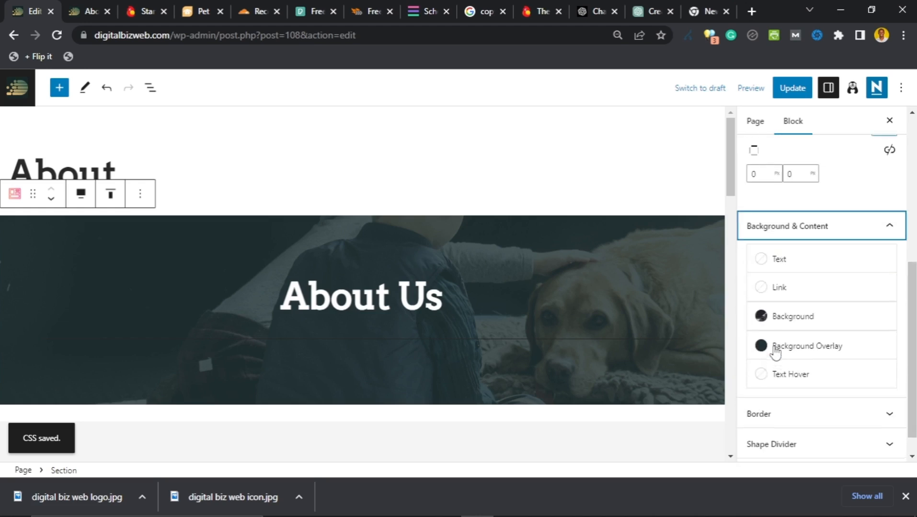
pyautogui.click(760, 316)
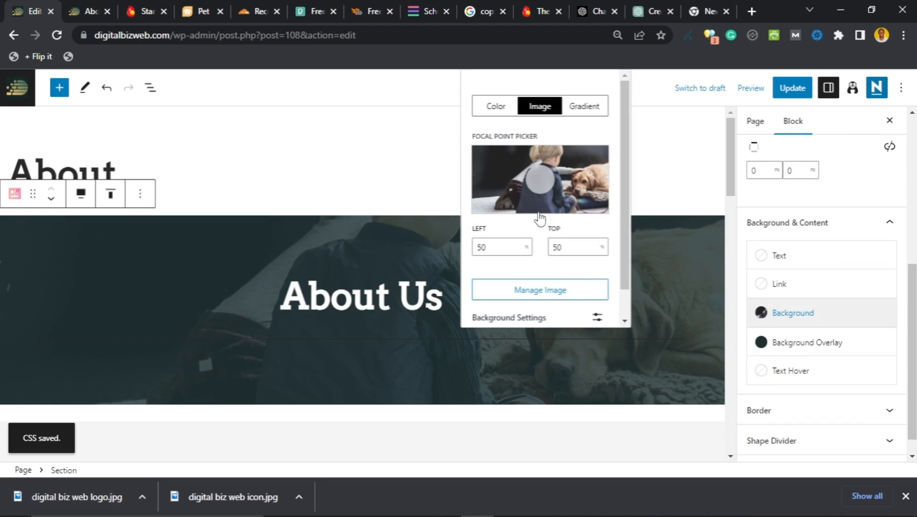
# Step: Upload pexels-mikhail-nilov-6893997 as the banner's new background image
pyautogui.scroll(-1, 518, 271)
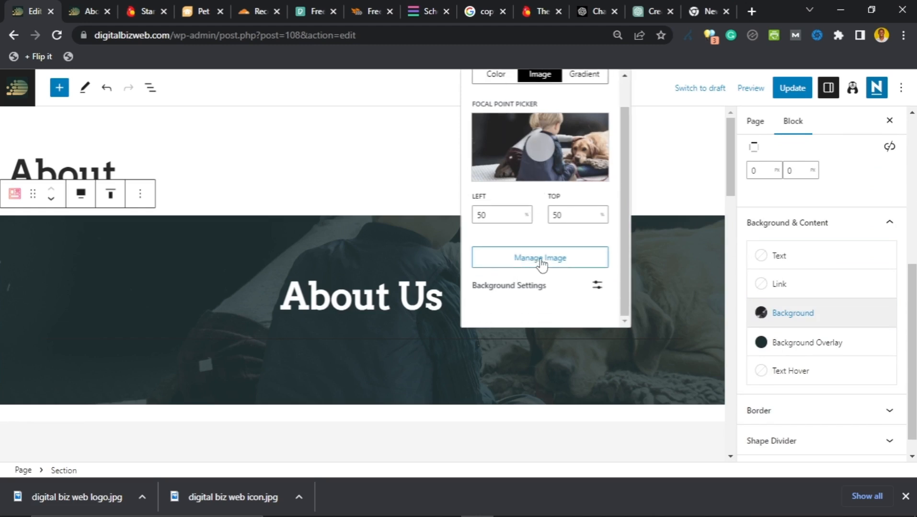
pyautogui.click(542, 261)
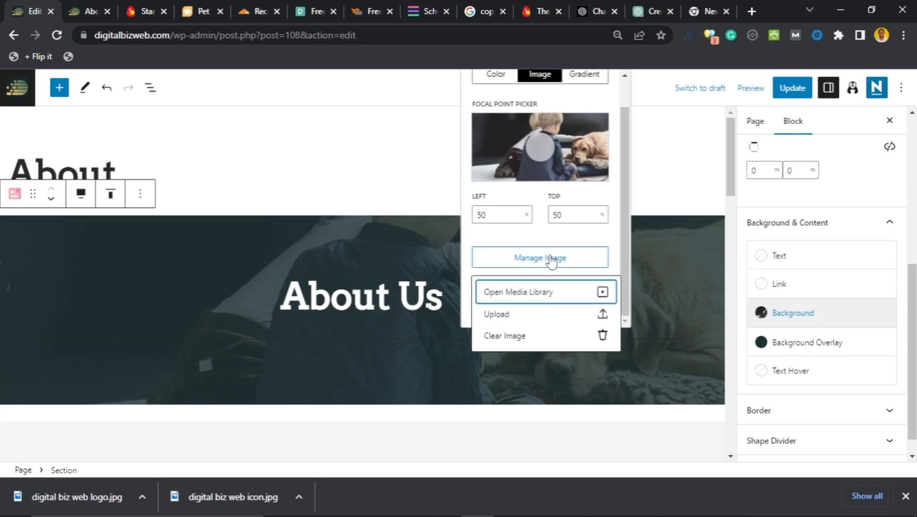
pyautogui.click(533, 319)
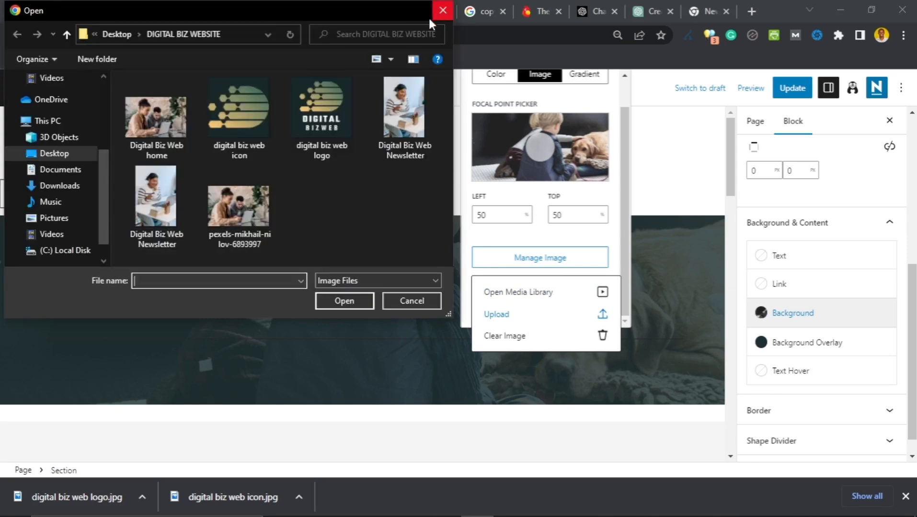
pyautogui.click(259, 197)
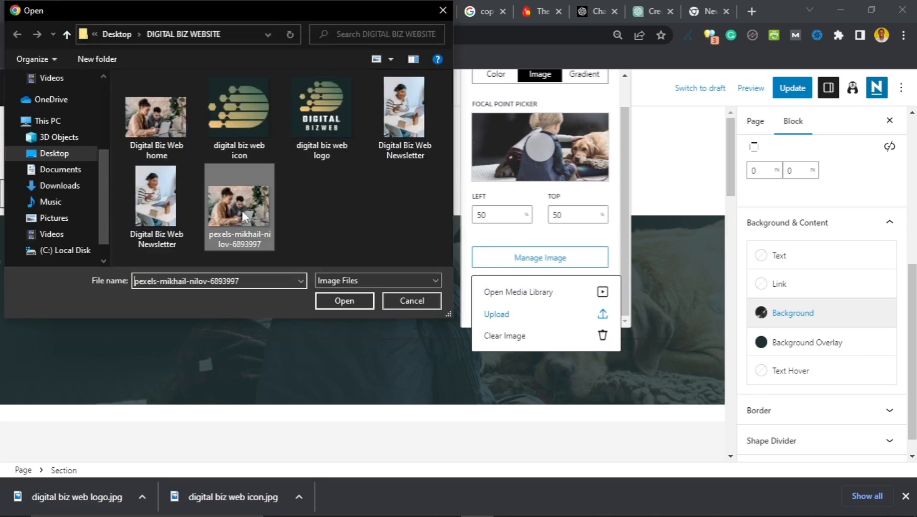
pyautogui.click(343, 298)
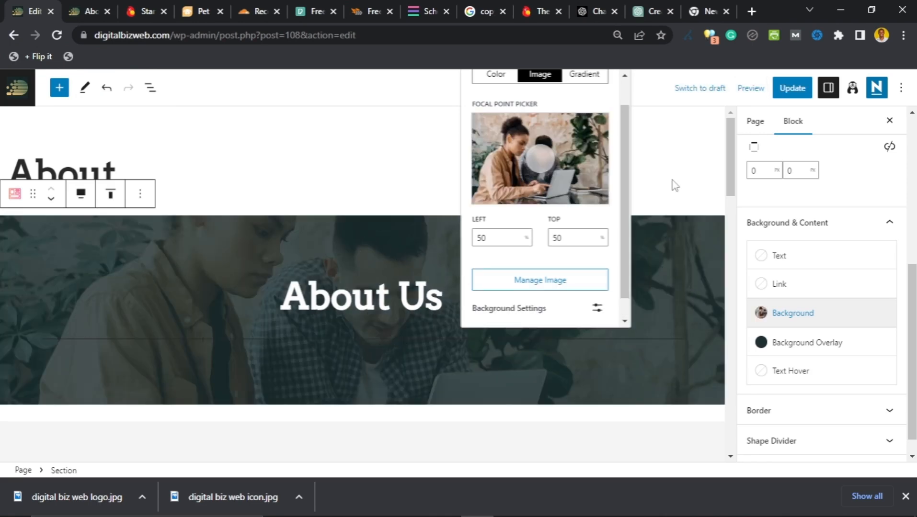
pyautogui.click(756, 127)
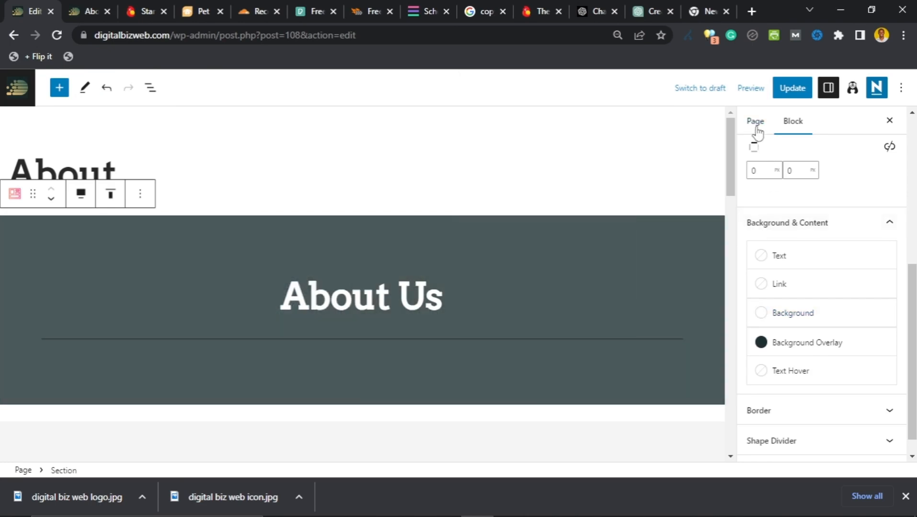
pyautogui.click(756, 126)
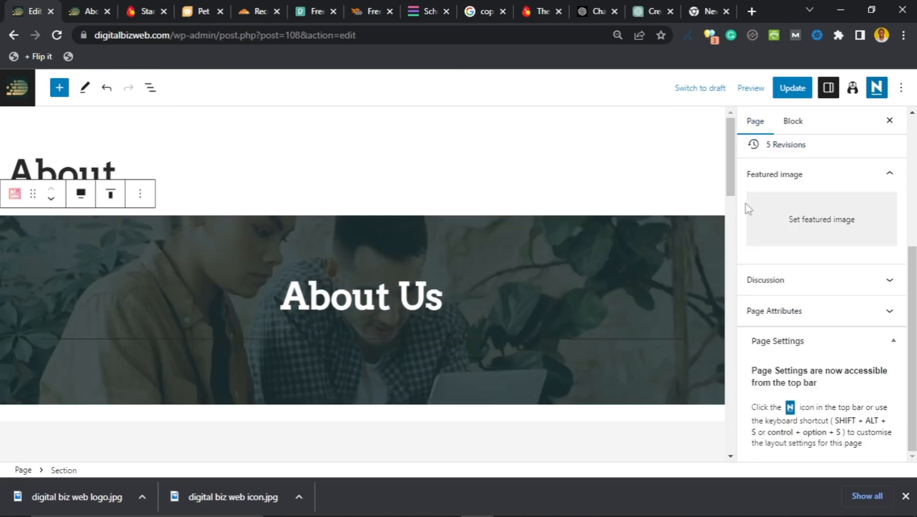
# Step: Delete the d09c8- prefix so the permalink slug reads 'about'
pyautogui.scroll(5, 767, 249)
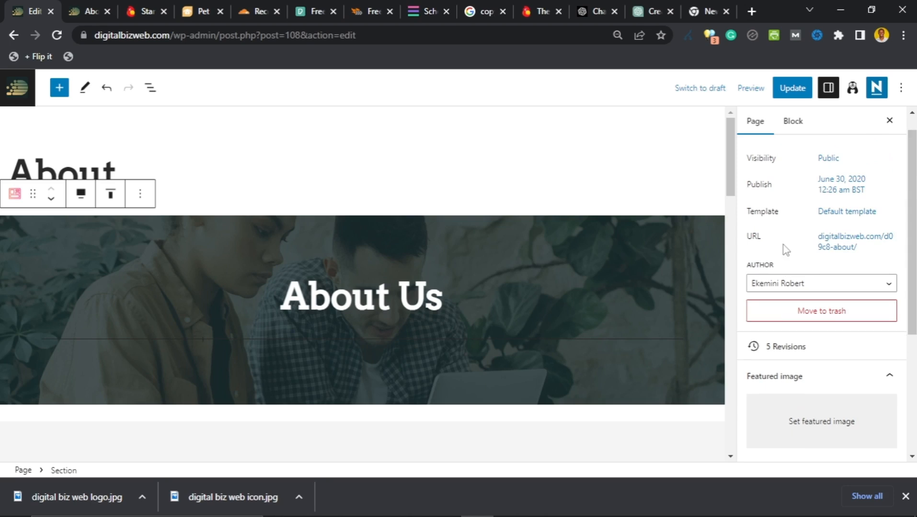
pyautogui.click(832, 245)
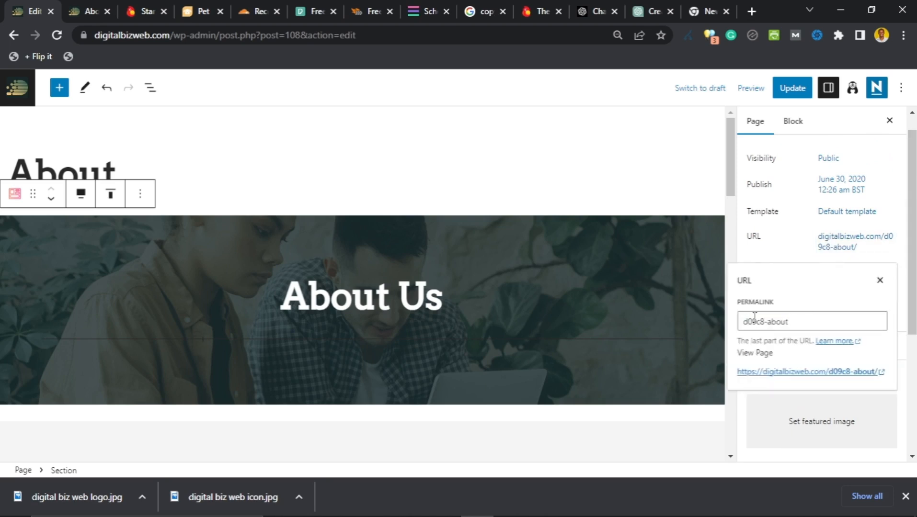
pyautogui.moveTo(767, 323); pyautogui.dragTo(739, 324)
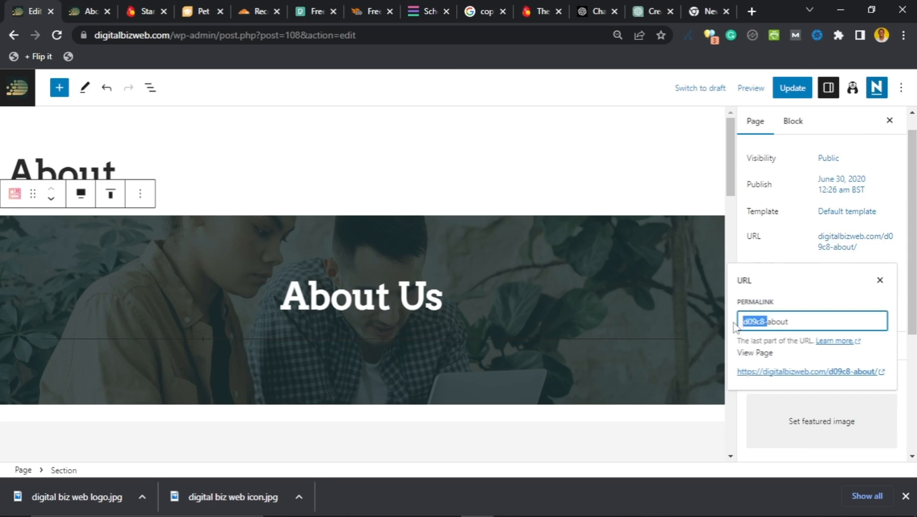
pyautogui.press('BackSpace')
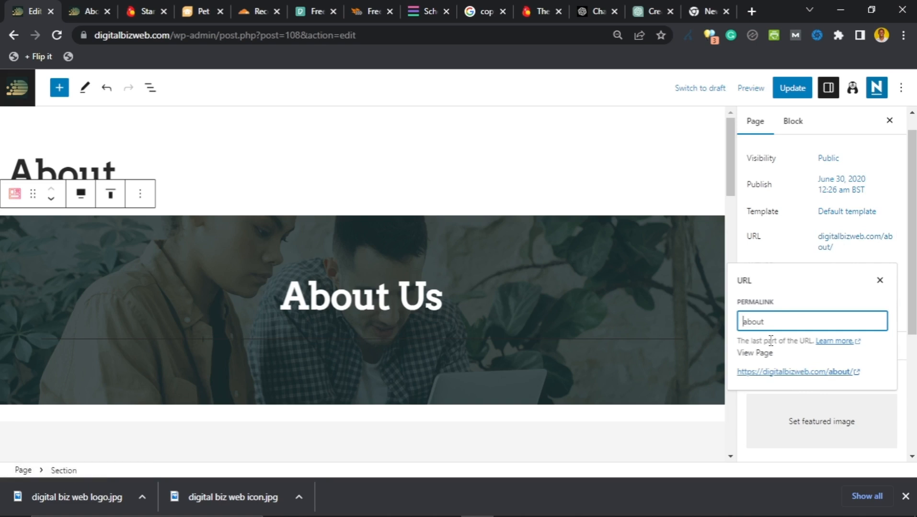
pyautogui.click(92, 10)
pyautogui.scroll(1, 599, 275)
pyautogui.scroll(10, 598, 274)
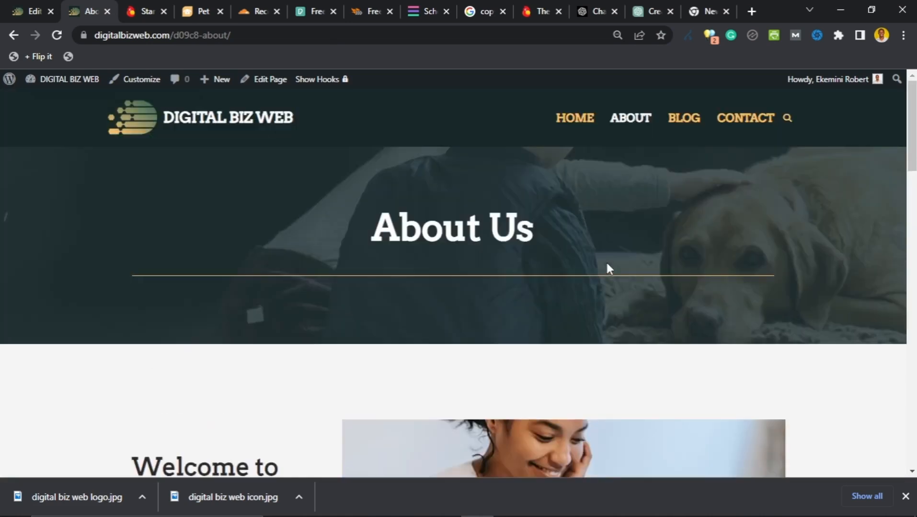
pyautogui.click(686, 126)
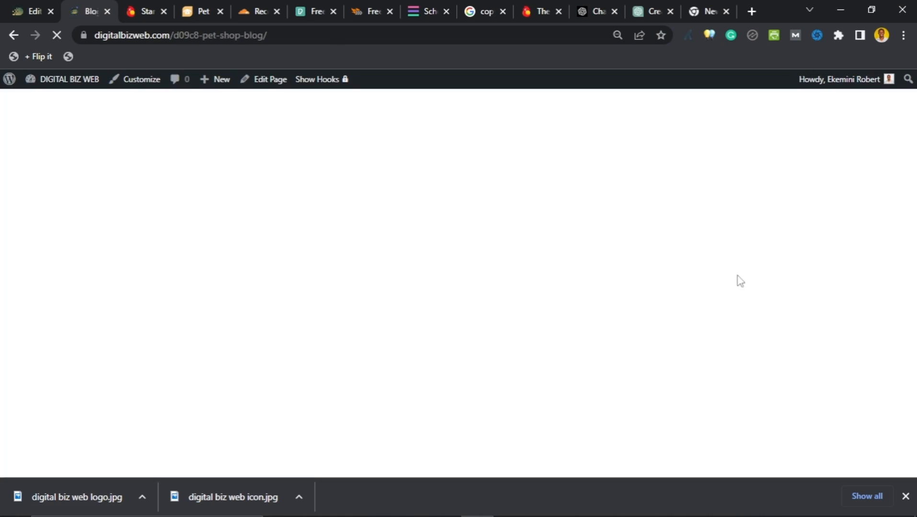
pyautogui.scroll(-4, 698, 299)
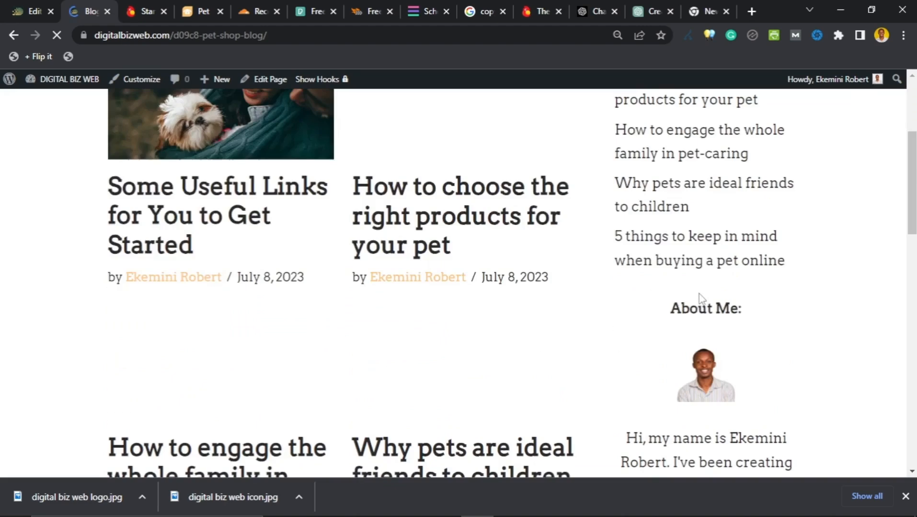
pyautogui.scroll(-5, 704, 301)
pyautogui.scroll(-1, 680, 321)
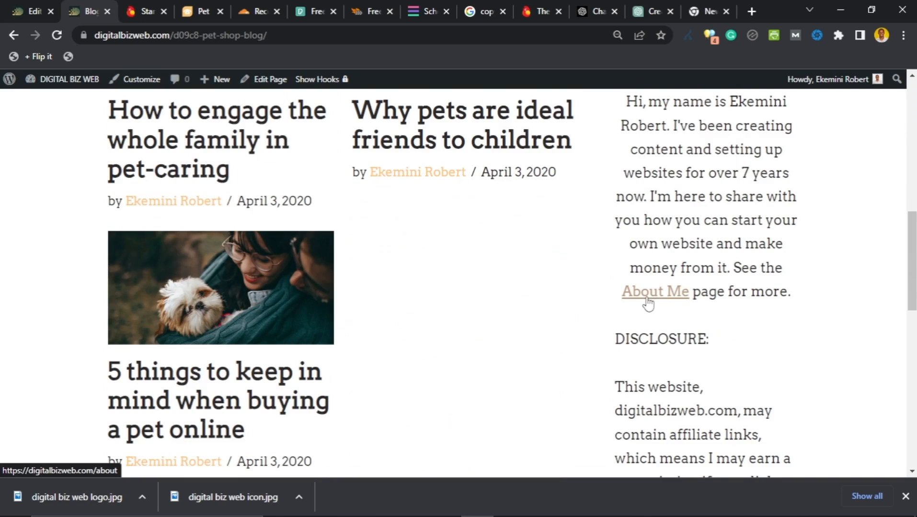
pyautogui.click(32, 10)
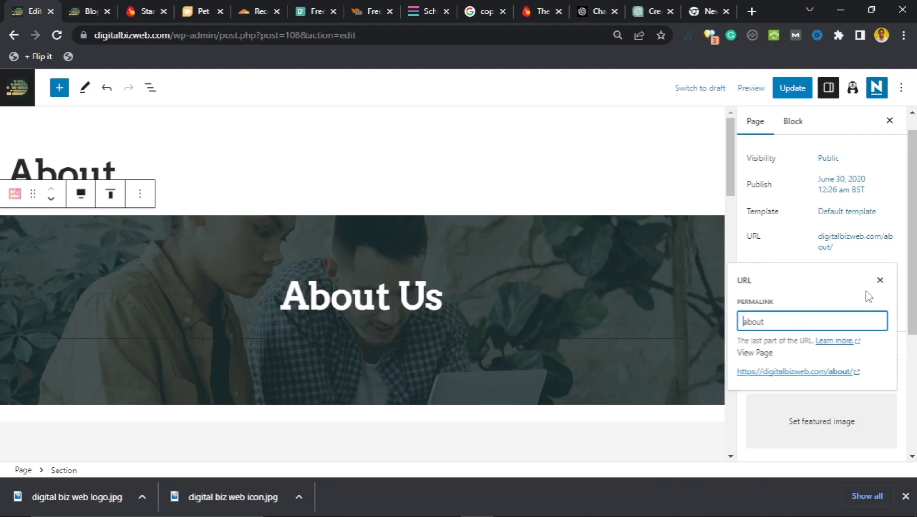
# Step: Save the About page update, then return to the Pages list
pyautogui.click(880, 281)
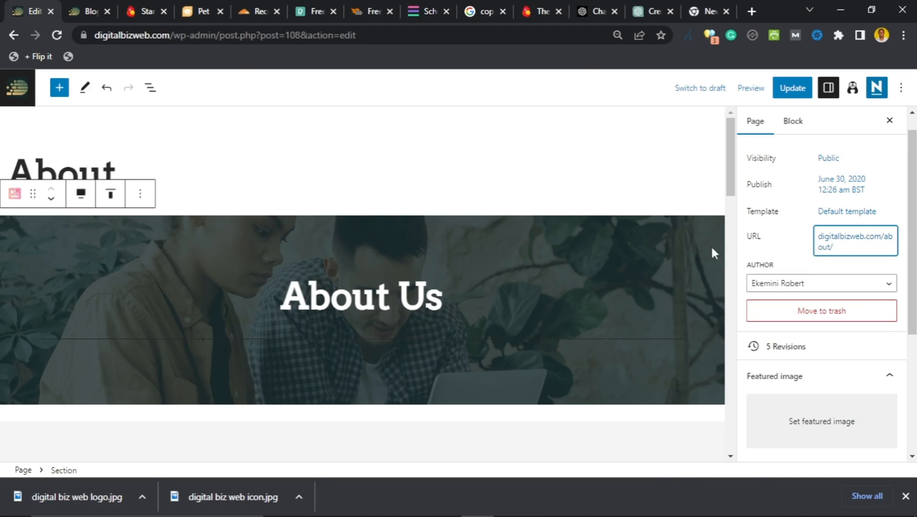
pyautogui.scroll(1, 795, 263)
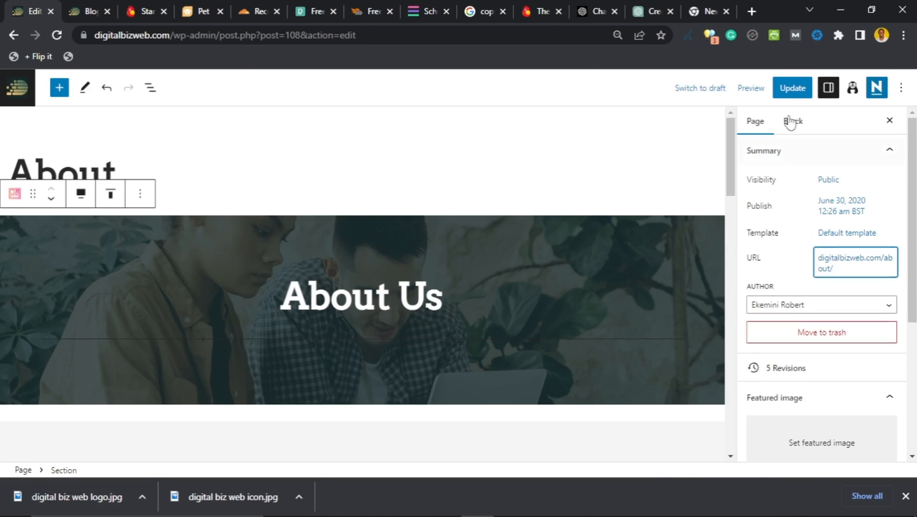
pyautogui.click(790, 89)
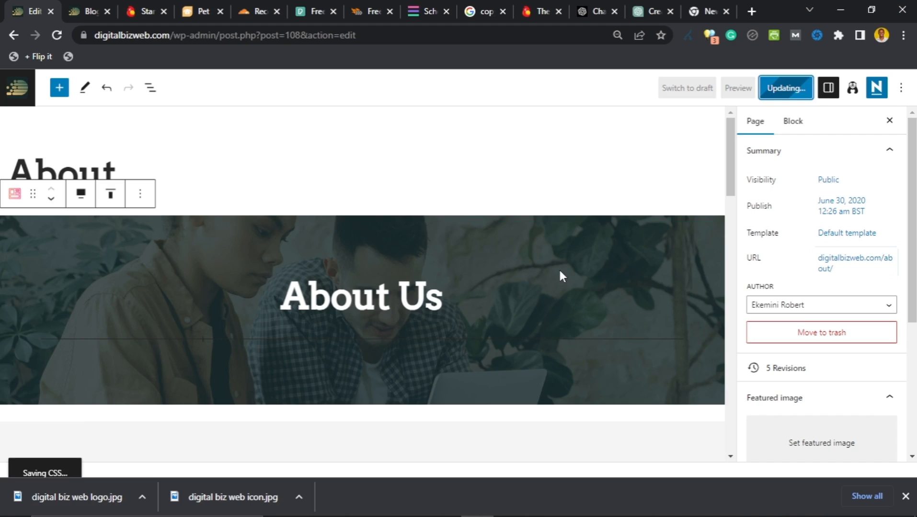
pyautogui.scroll(-4, 338, 317)
pyautogui.scroll(4, 332, 319)
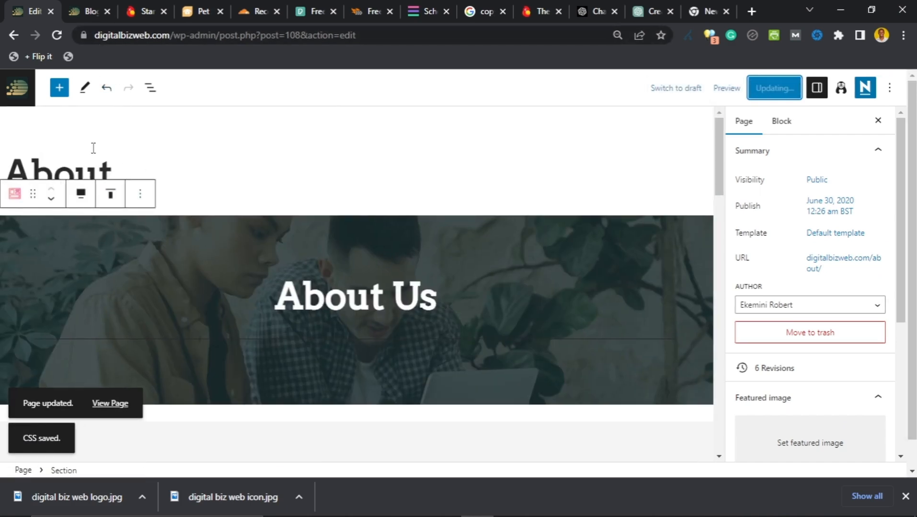
pyautogui.click(18, 90)
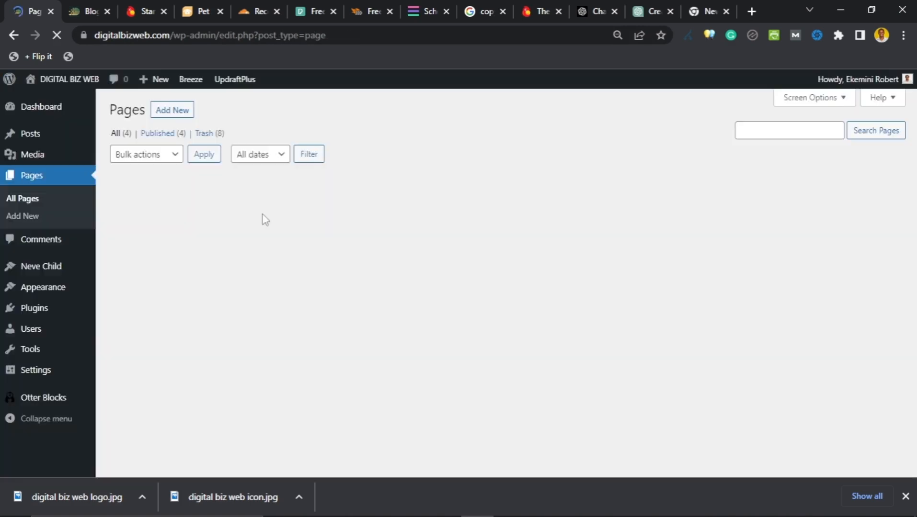
# Step: Open the Contact page from All Pages in the editor
pyautogui.click(143, 288)
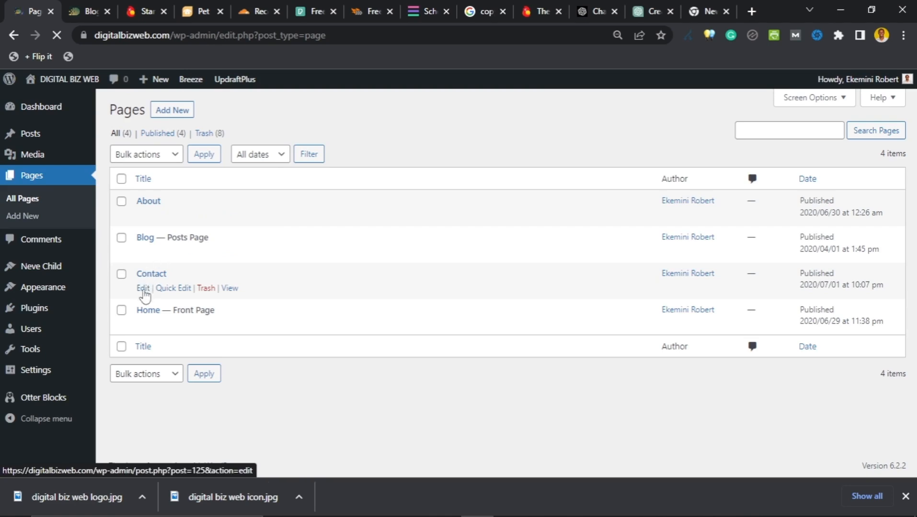
pyautogui.click(142, 289)
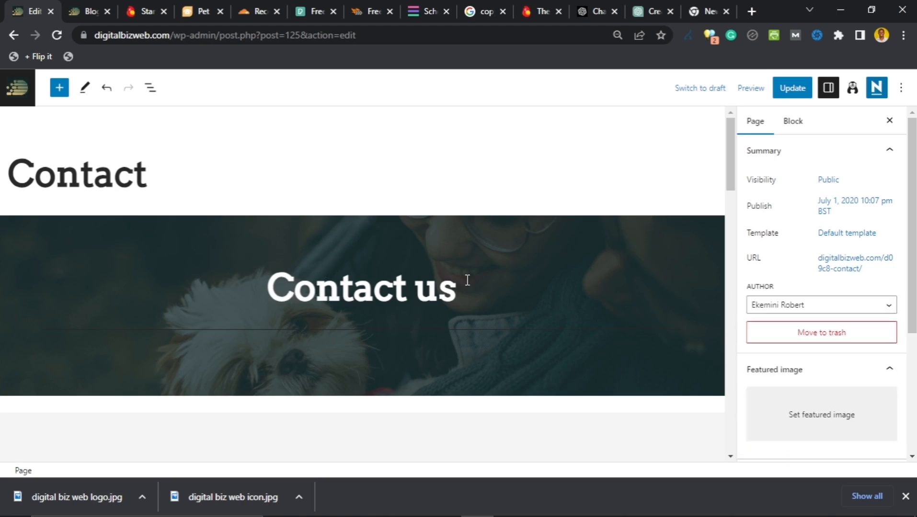
# Step: Select the Contact us banner section and open its Options menu at Insert after
pyautogui.scroll(-5, 467, 280)
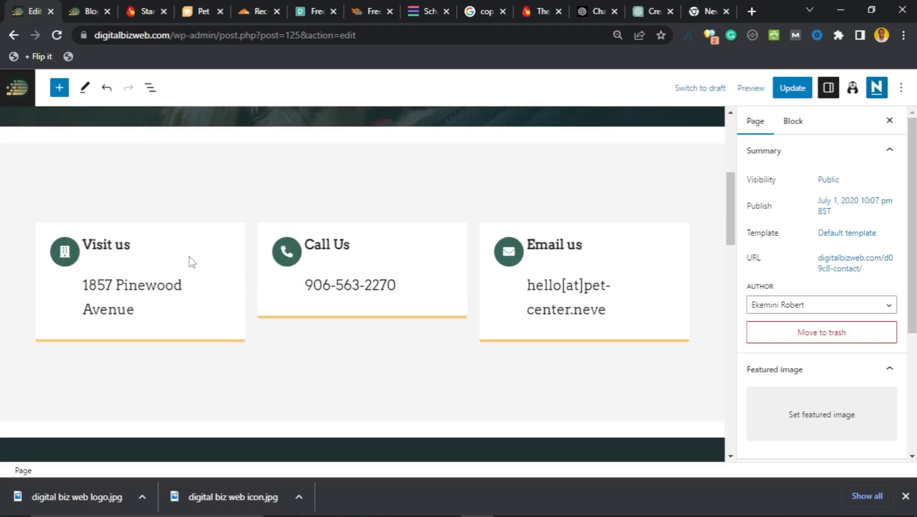
pyautogui.click(143, 314)
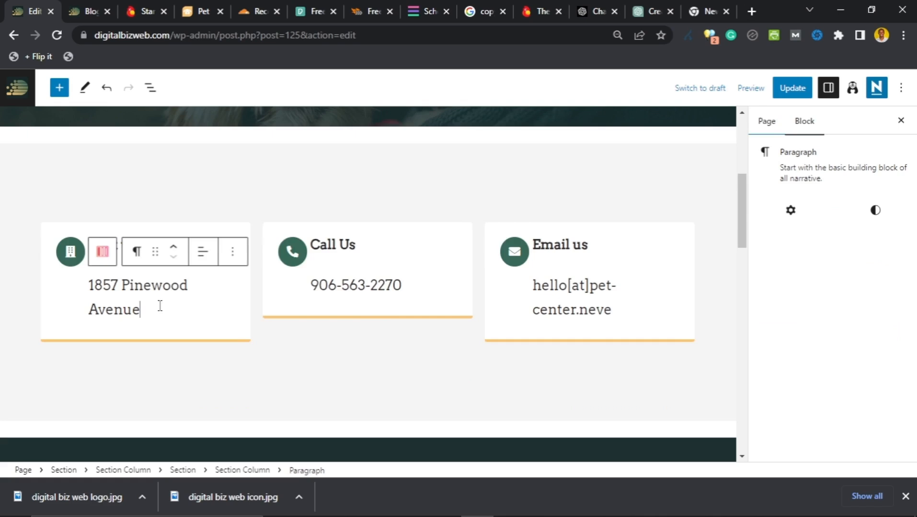
pyautogui.scroll(1, 358, 188)
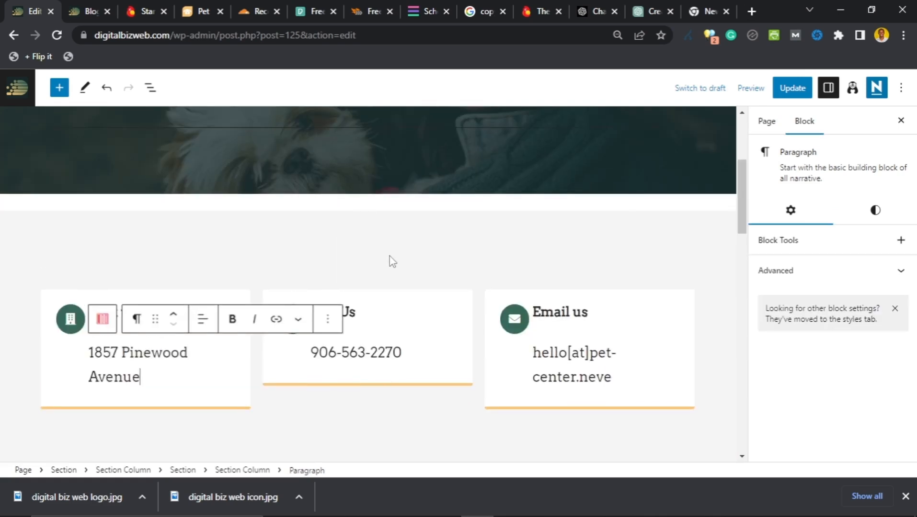
pyautogui.click(378, 256)
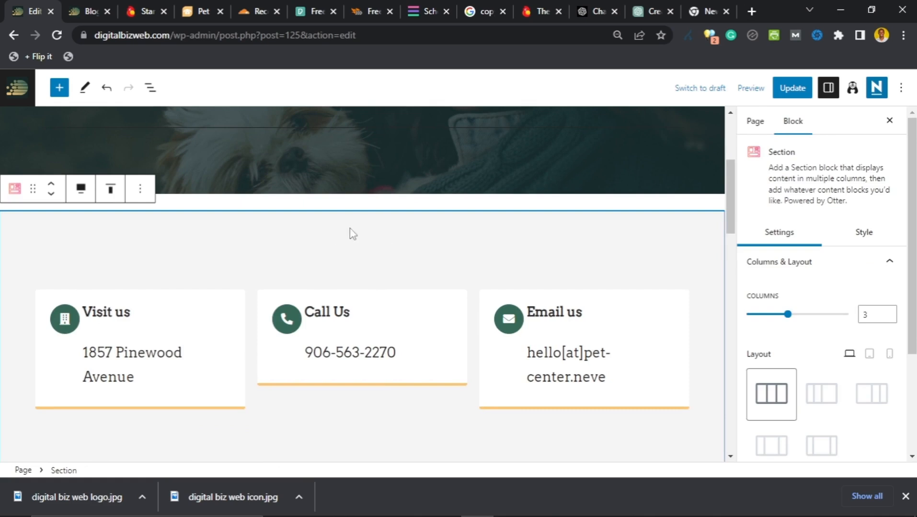
pyautogui.scroll(1, 353, 234)
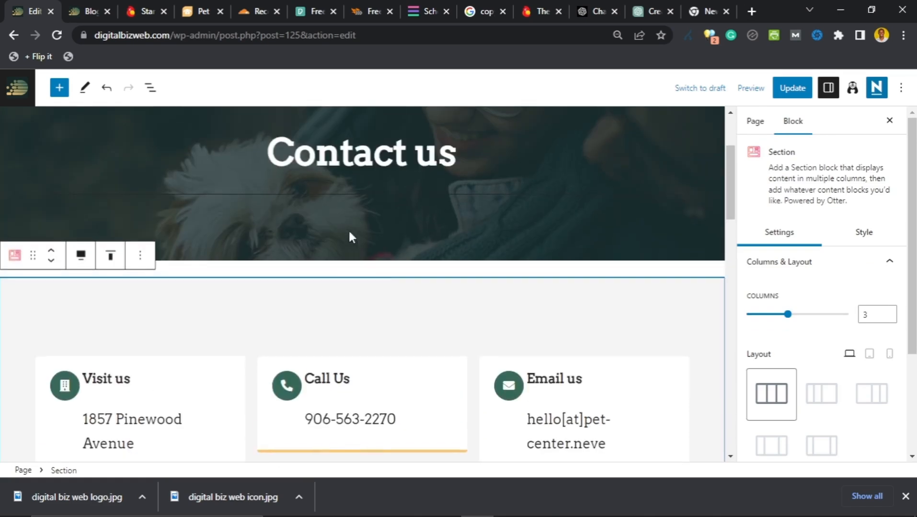
pyautogui.click(393, 275)
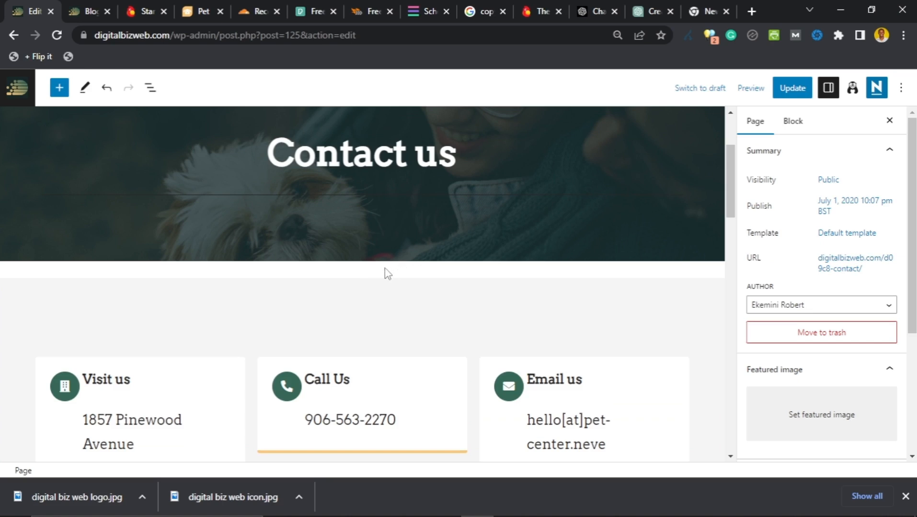
pyautogui.click(382, 251)
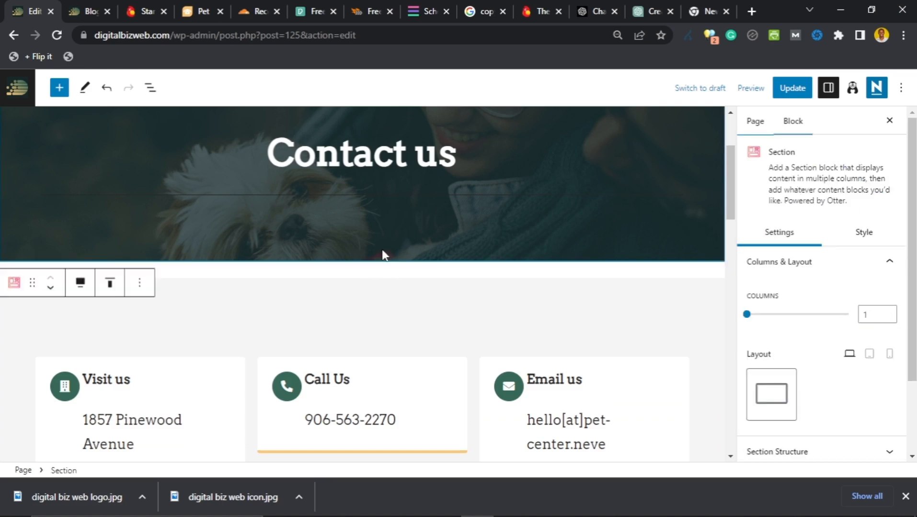
pyautogui.click(140, 284)
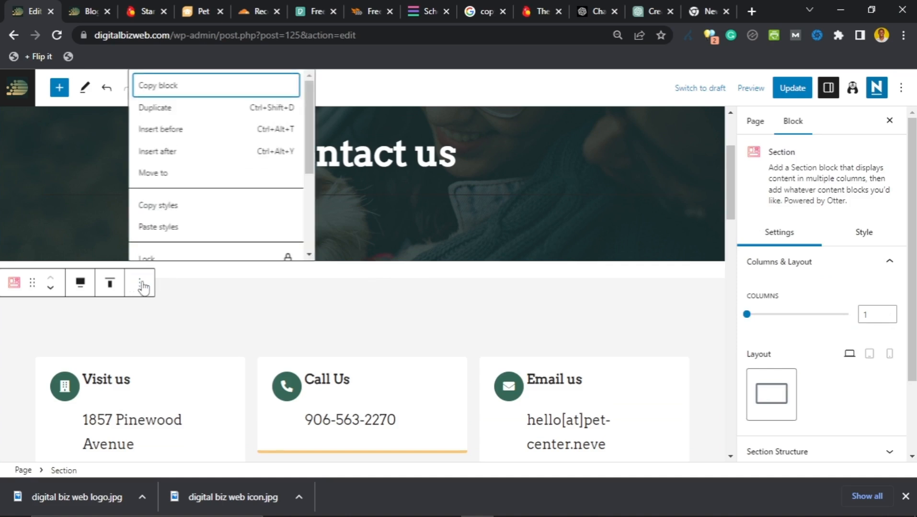
pyautogui.click(167, 158)
# Step: Add a paragraph below the banner beginning 'Hi,' that invites collaborations, suggestions and tips
pyautogui.click(168, 158)
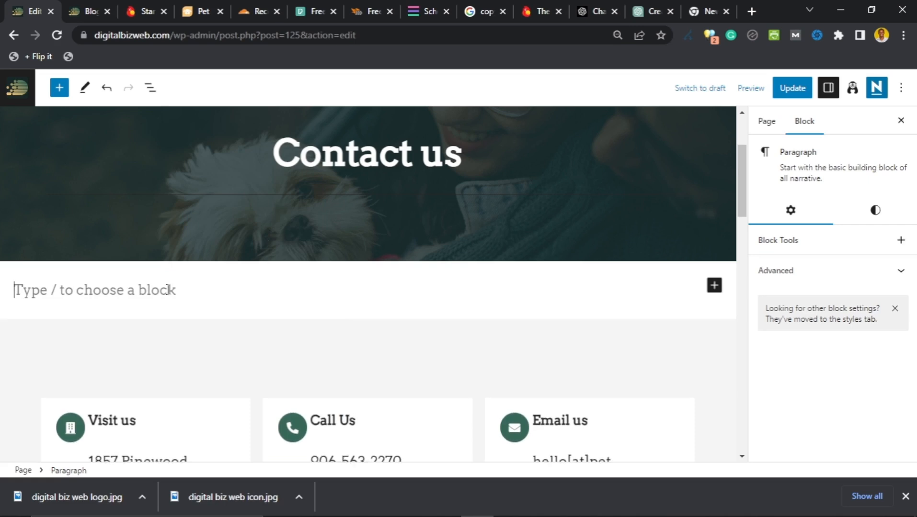
pyautogui.write('hi, m')
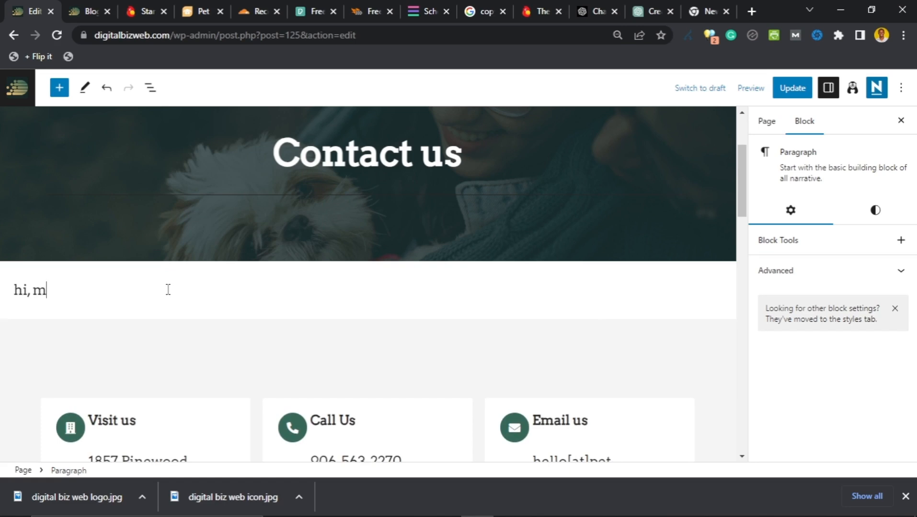
pyautogui.hotkey('ctrl', 'a')
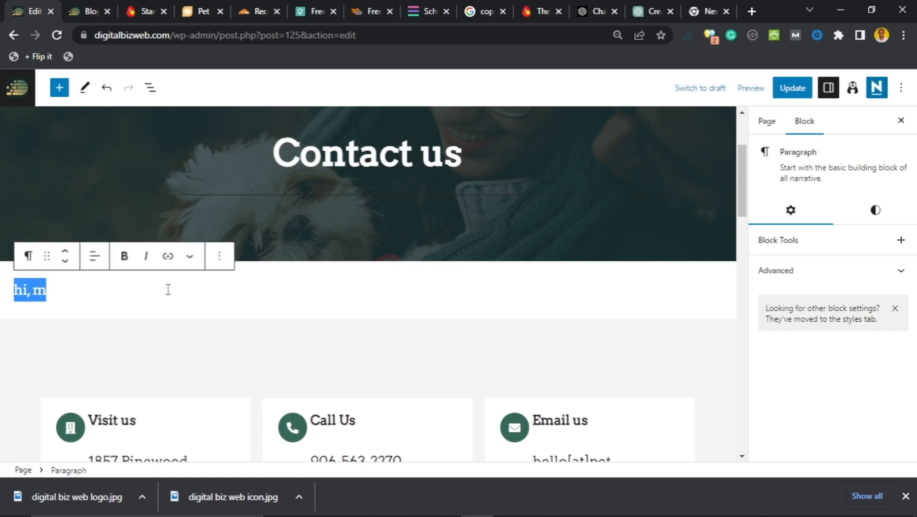
pyautogui.write('Hi')
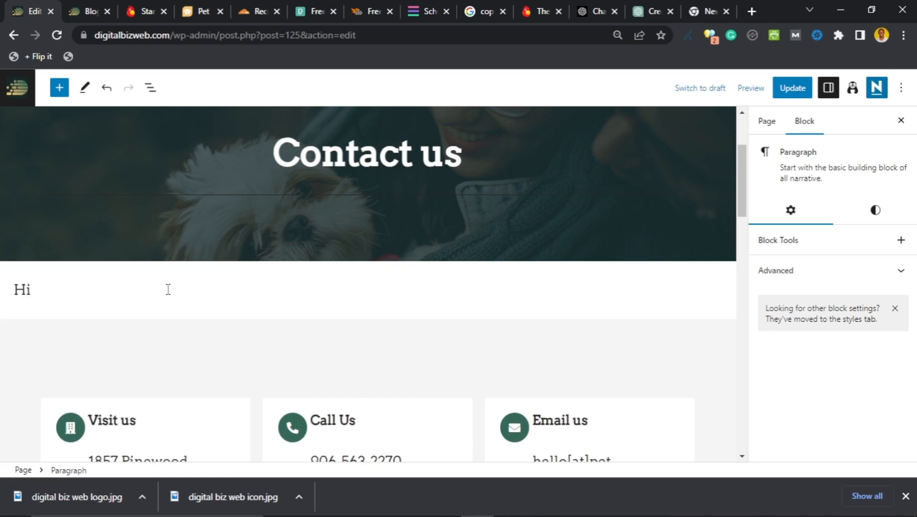
pyautogui.write(', m')
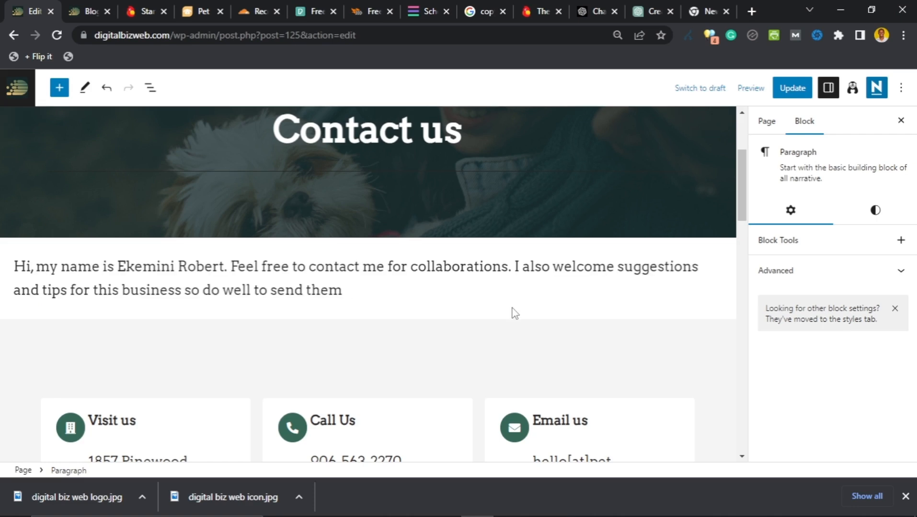
pyautogui.write('my w')
pyautogui.write('ay')
pyautogui.write('.')
pyautogui.scroll(-4, 256, 282)
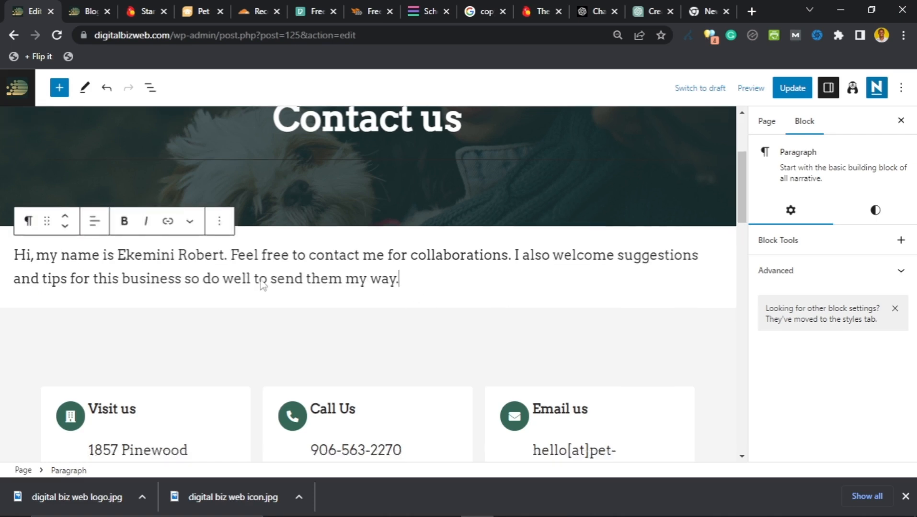
pyautogui.scroll(1, 243, 279)
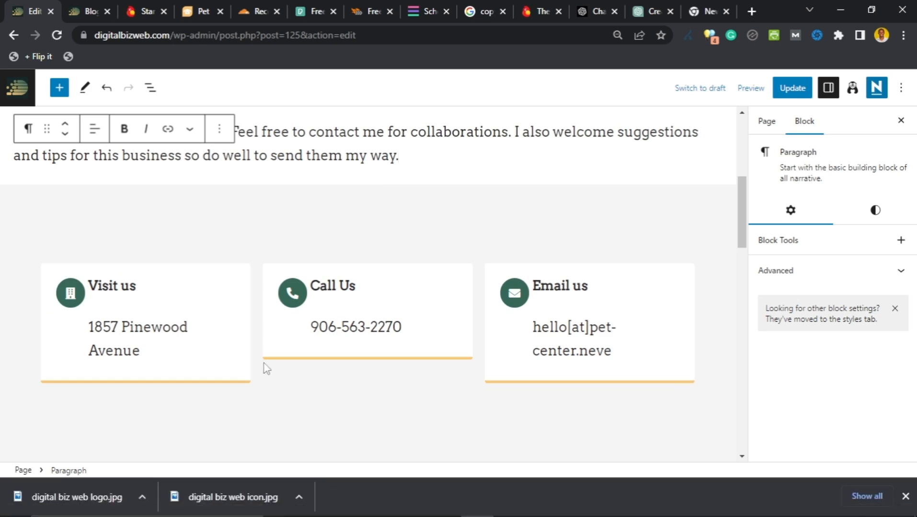
# Step: Replace 'hello' in the Email us address with a new name
pyautogui.scroll(-1, 229, 323)
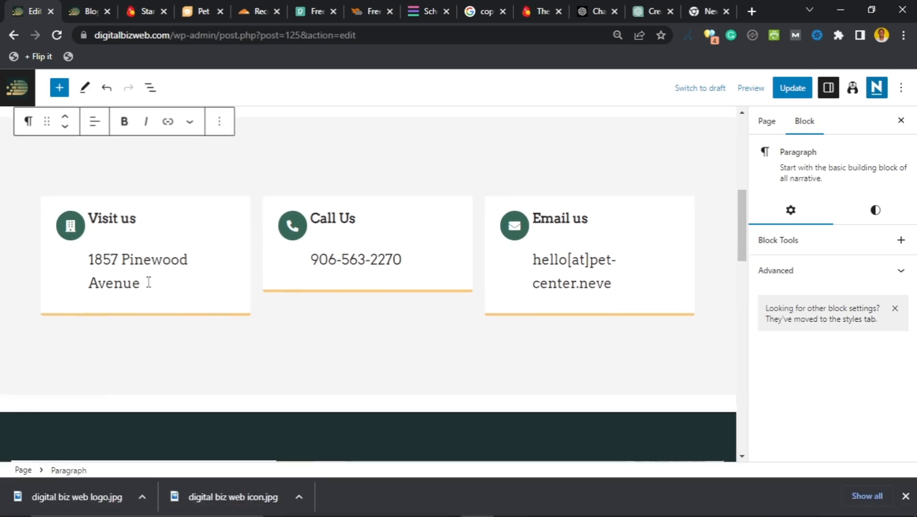
pyautogui.moveTo(143, 285); pyautogui.dragTo(92, 260)
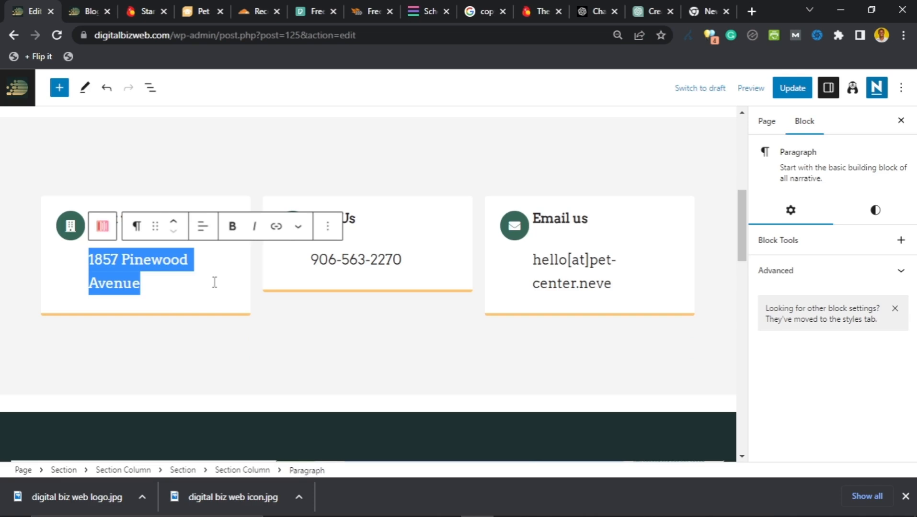
pyautogui.click(402, 260)
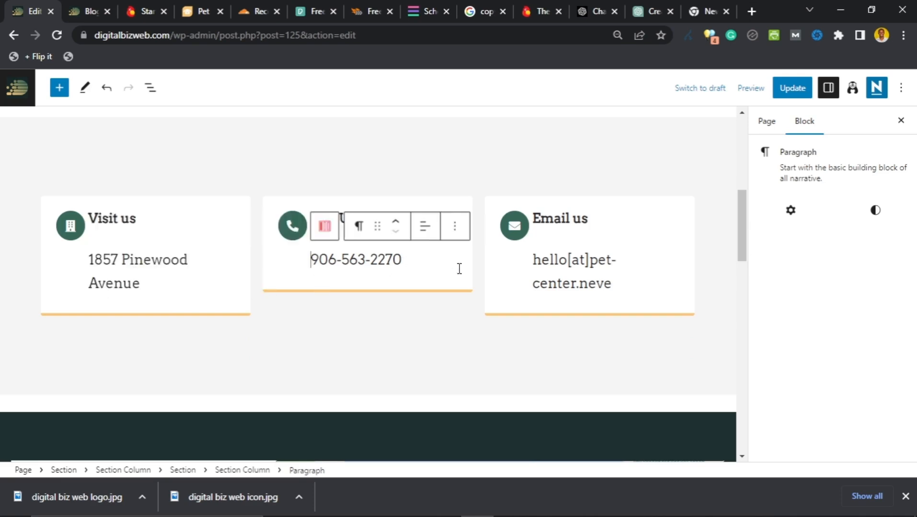
pyautogui.click(567, 261)
pyautogui.doubleClick(567, 261)
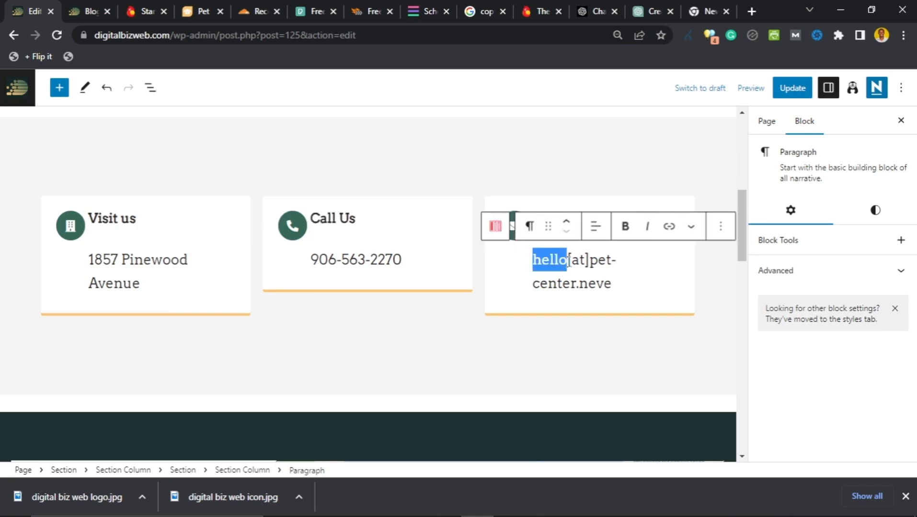
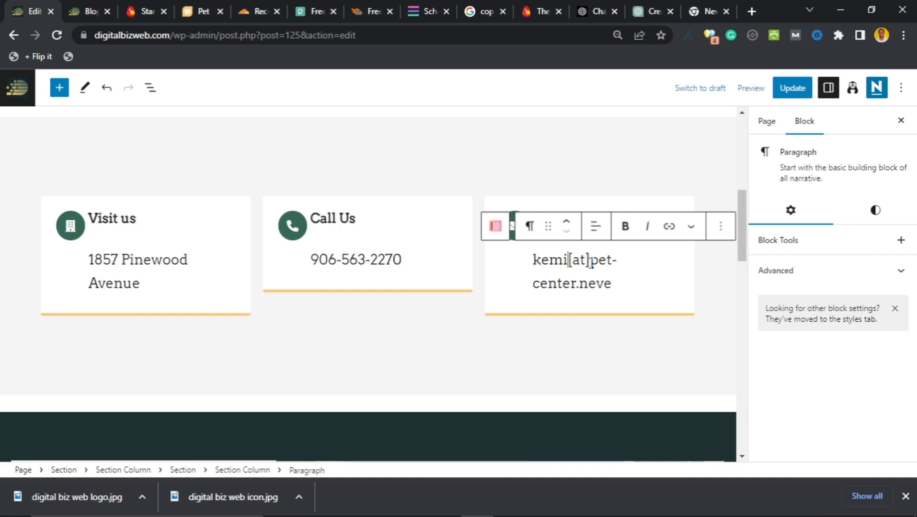
# Step: Try replacing [at] with @ in the email, then undo to keep [at]
pyautogui.keyDown('shift'); pyautogui.click(613, 277); pyautogui.keyUp('shift')
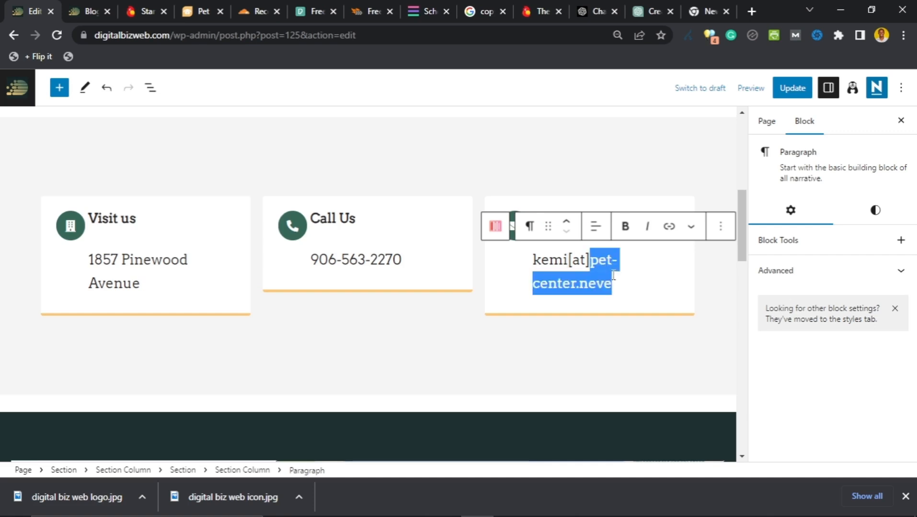
pyautogui.click(577, 269)
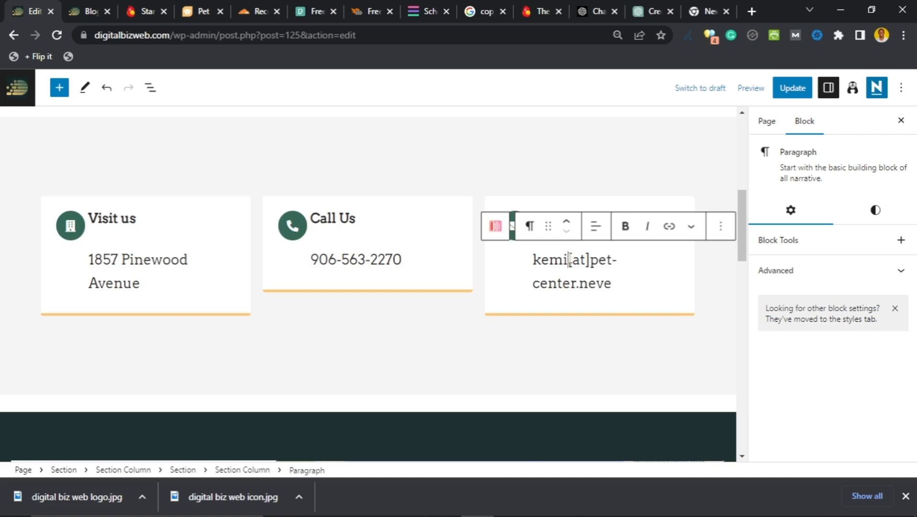
pyautogui.moveTo(568, 260); pyautogui.dragTo(590, 262)
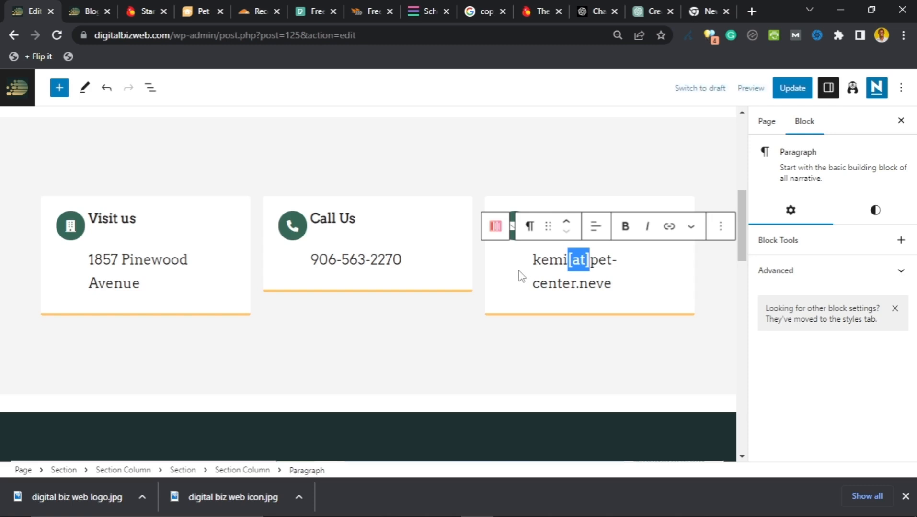
pyautogui.click(582, 262)
pyautogui.moveTo(568, 259); pyautogui.dragTo(589, 259)
pyautogui.write('@')
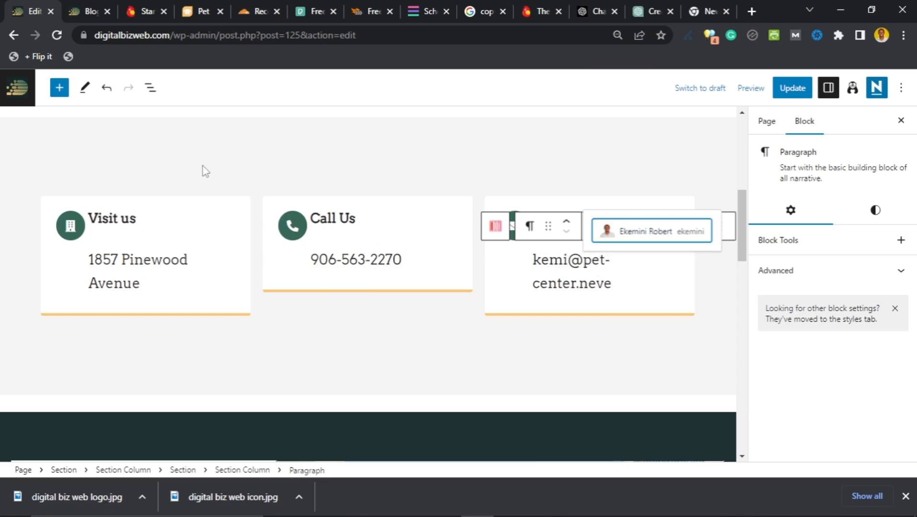
pyautogui.click(106, 87)
pyautogui.click(106, 87)
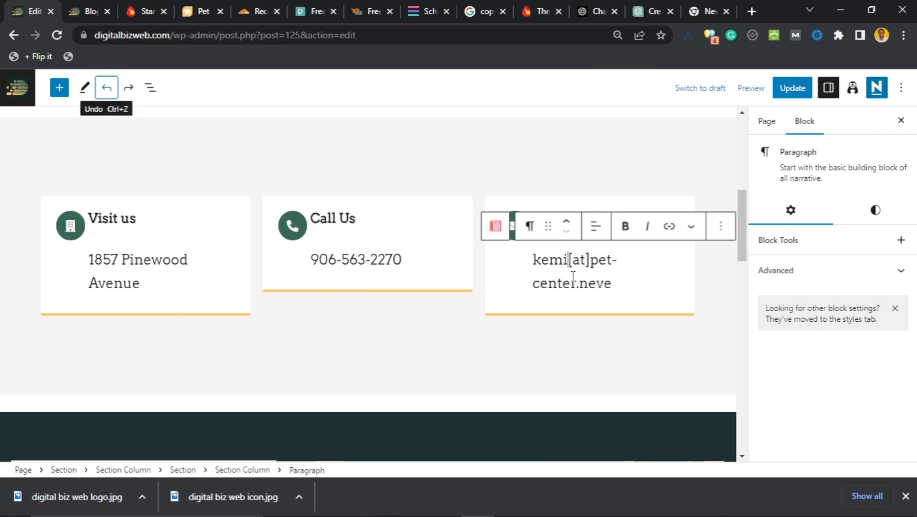
pyautogui.click(580, 264)
# Step: Remove the dark Venue section with the London Eye map from the Contact page
pyautogui.scroll(-5, 82, 264)
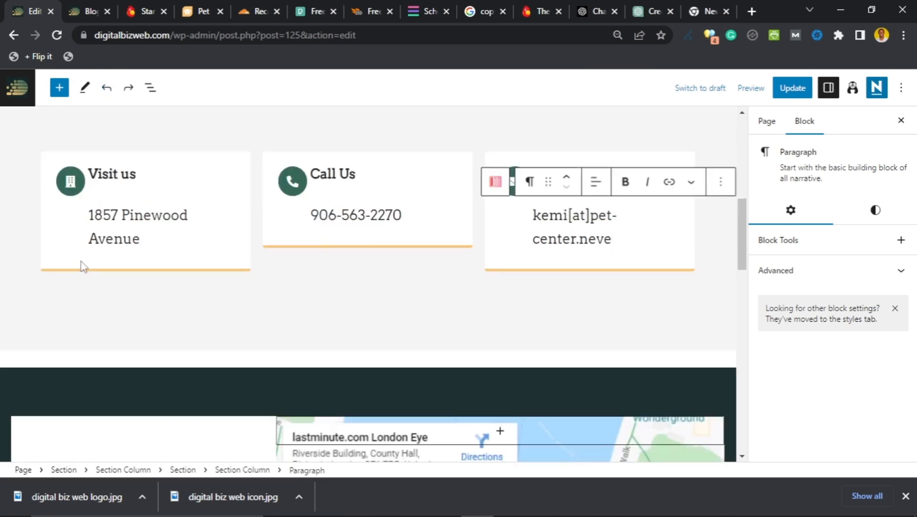
pyautogui.scroll(-1, 82, 263)
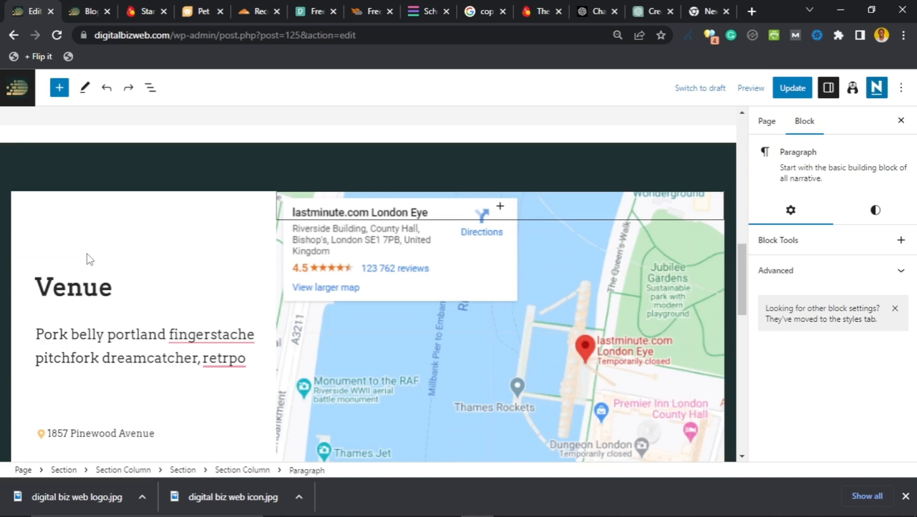
pyautogui.scroll(1, 109, 264)
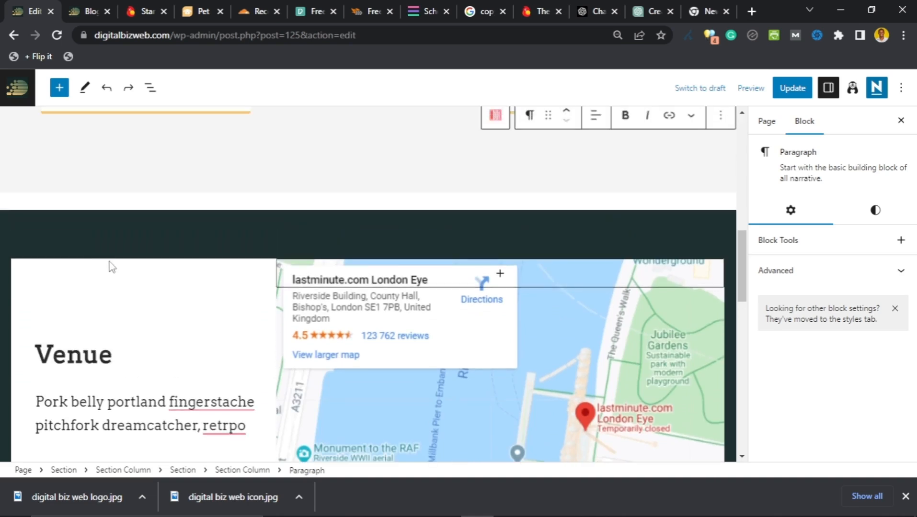
pyautogui.click(232, 245)
pyautogui.scroll(-4, 146, 285)
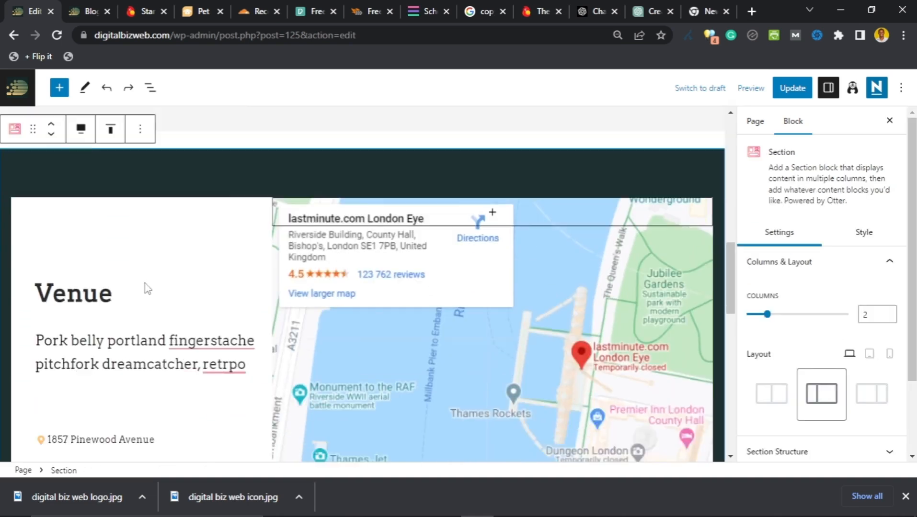
pyautogui.scroll(-3, 145, 283)
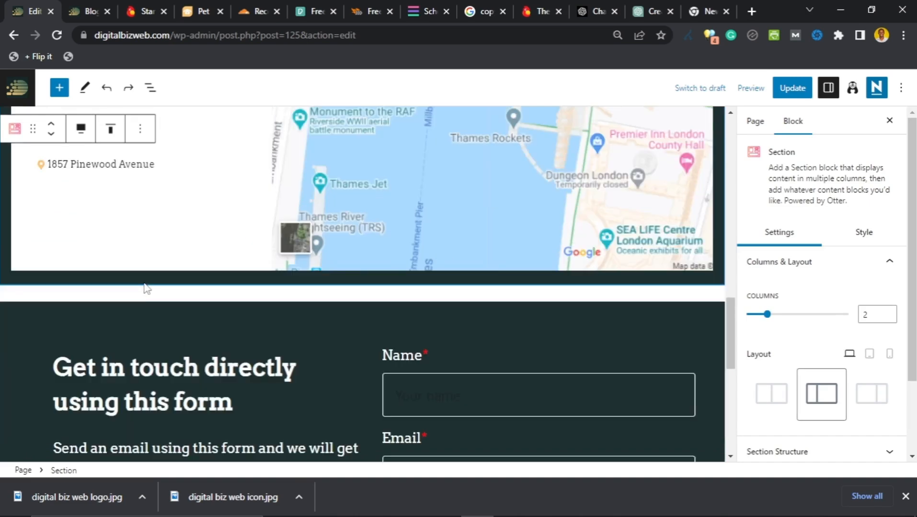
pyautogui.scroll(7, 145, 283)
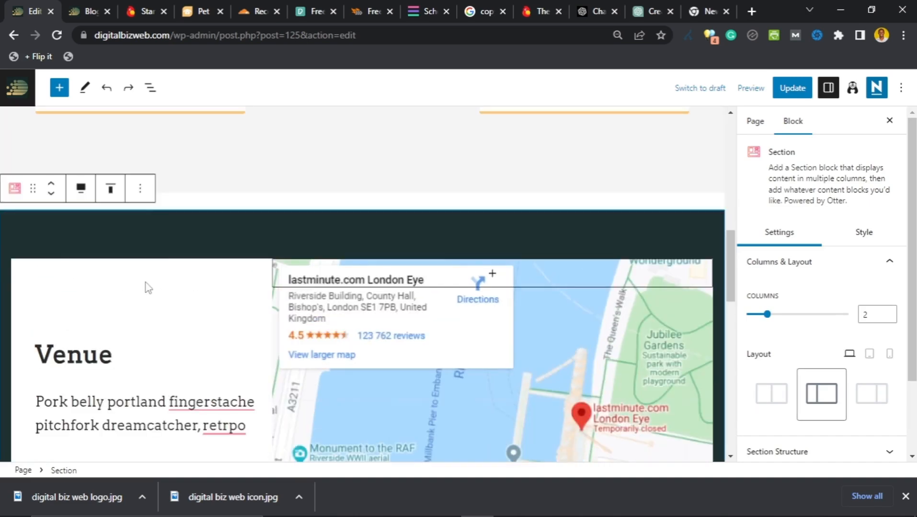
pyautogui.click(140, 191)
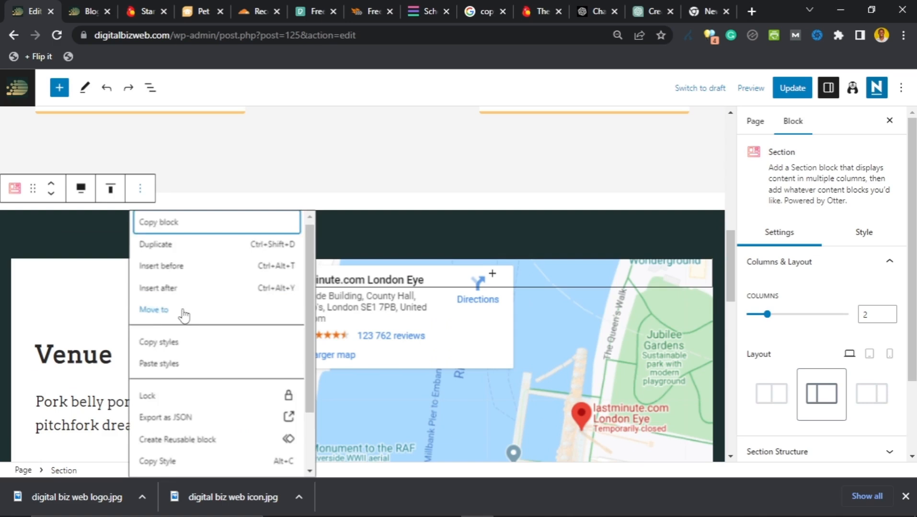
pyautogui.scroll(-2, 184, 313)
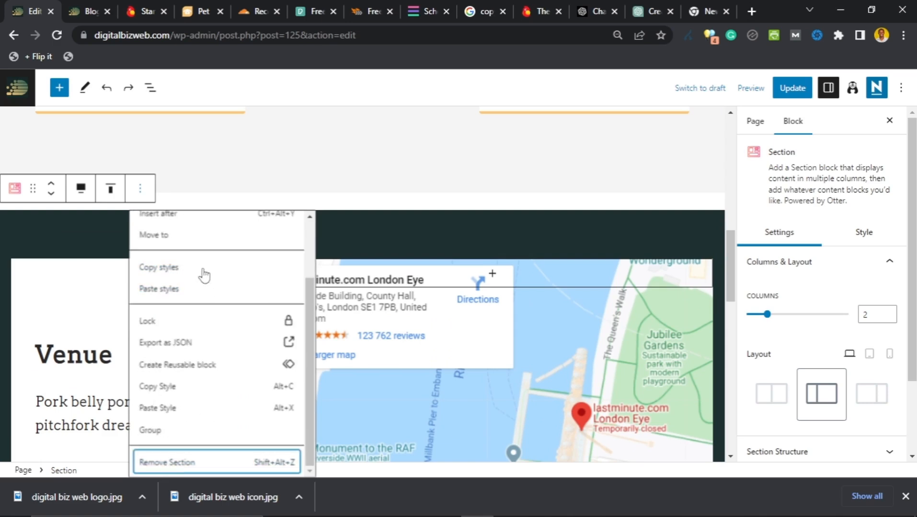
pyautogui.hotkey('shift', 'alt', 'z')
pyautogui.scroll(-4, 196, 286)
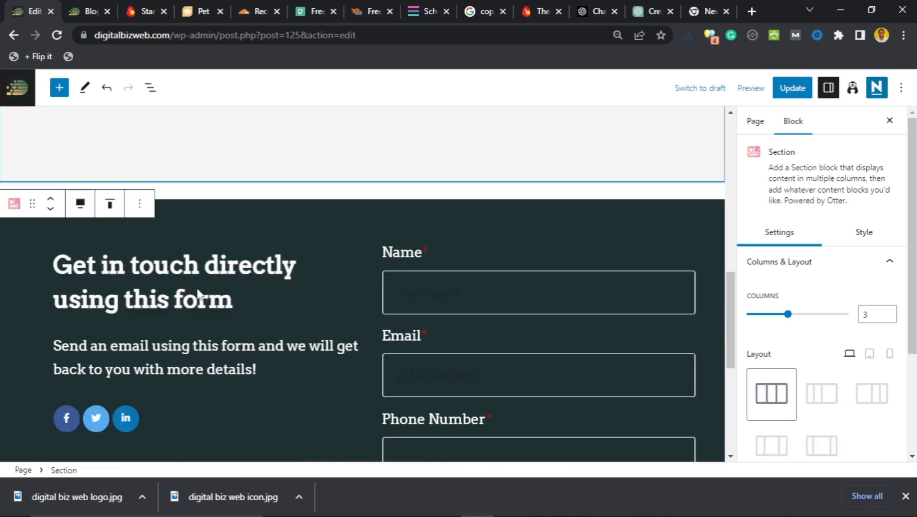
pyautogui.scroll(-4, 197, 289)
pyautogui.scroll(-1, 196, 288)
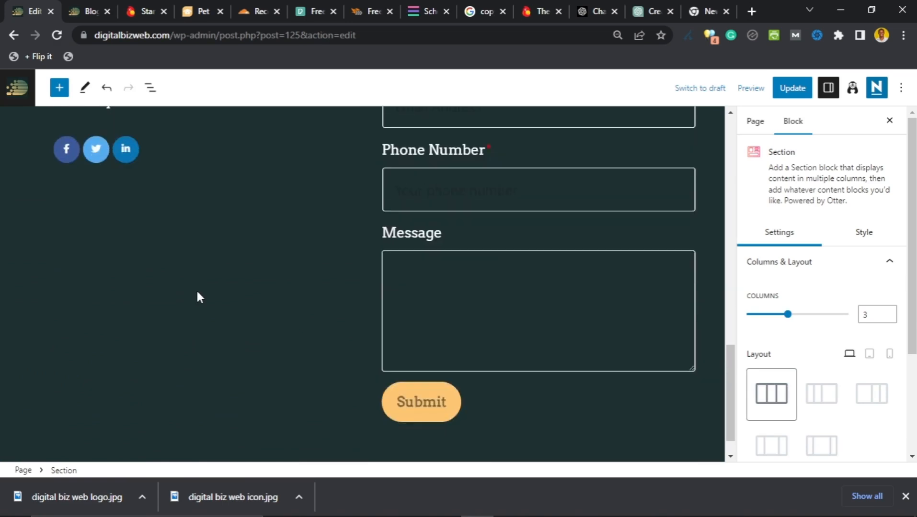
pyautogui.scroll(4, 196, 289)
pyautogui.scroll(2, 200, 295)
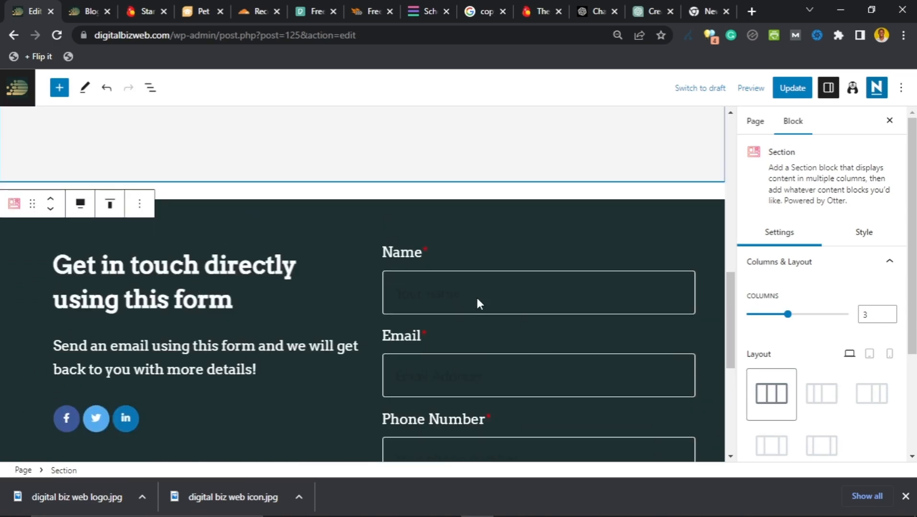
pyautogui.click(428, 317)
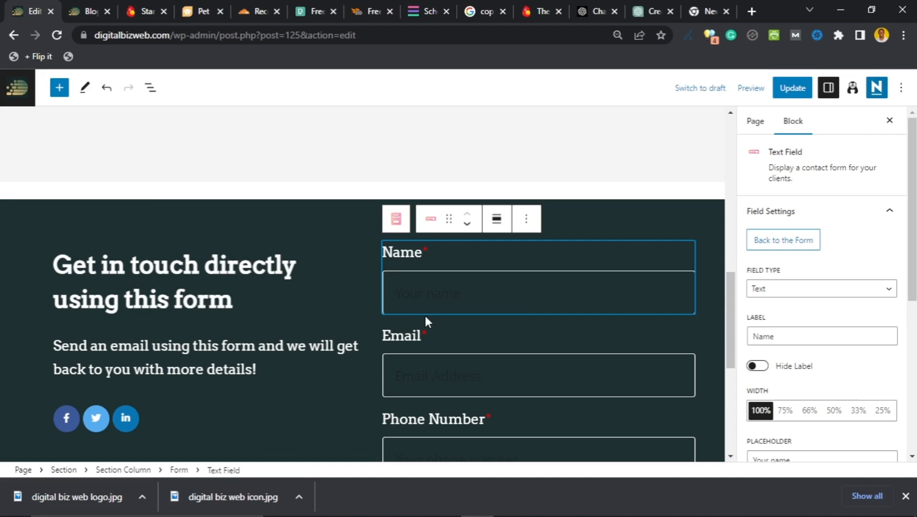
pyautogui.click(449, 386)
pyautogui.scroll(-3, 382, 341)
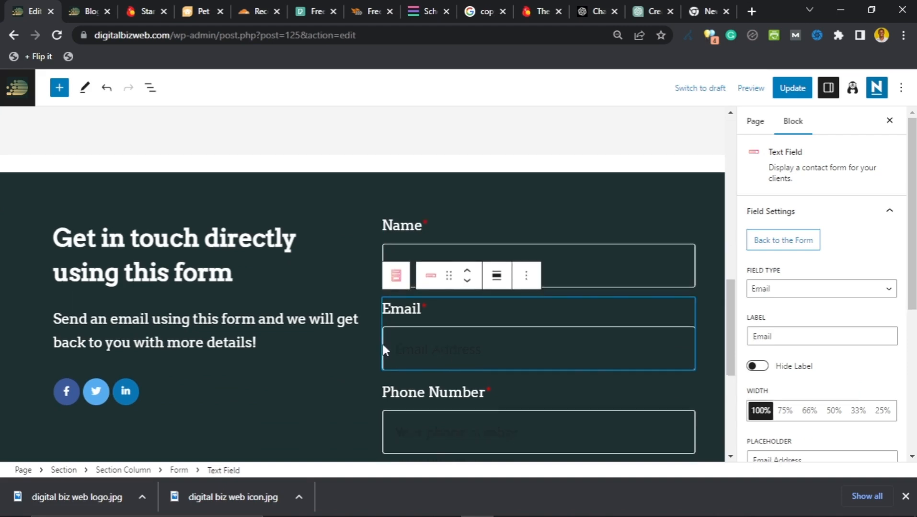
pyautogui.click(425, 323)
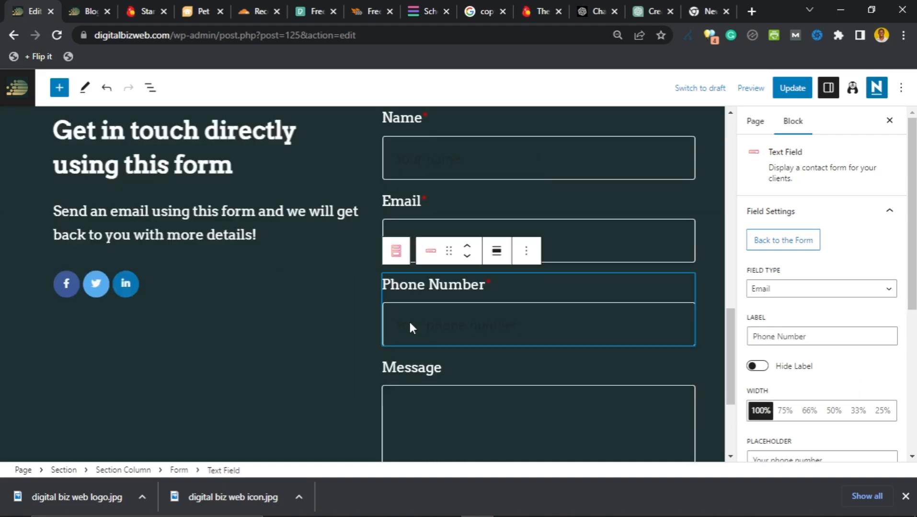
pyautogui.scroll(-3, 412, 331)
pyautogui.click(416, 339)
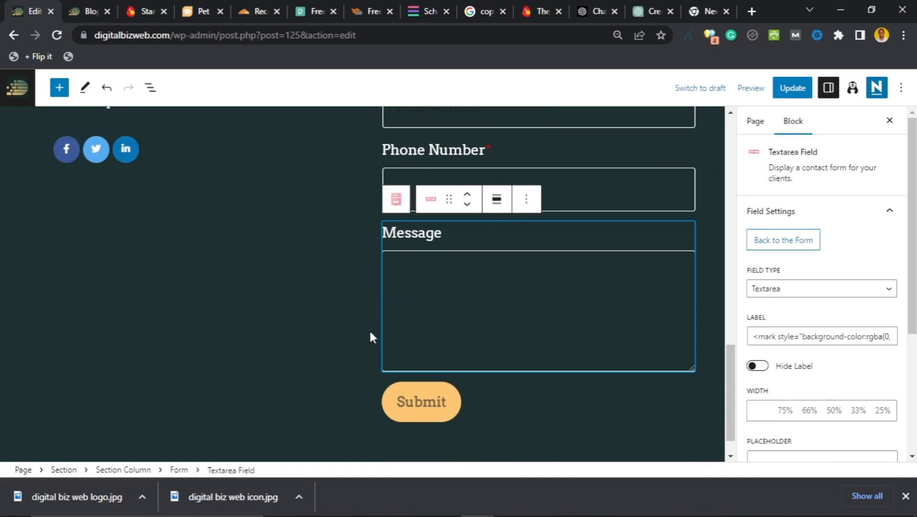
pyautogui.scroll(-3, 287, 307)
pyautogui.scroll(12, 281, 311)
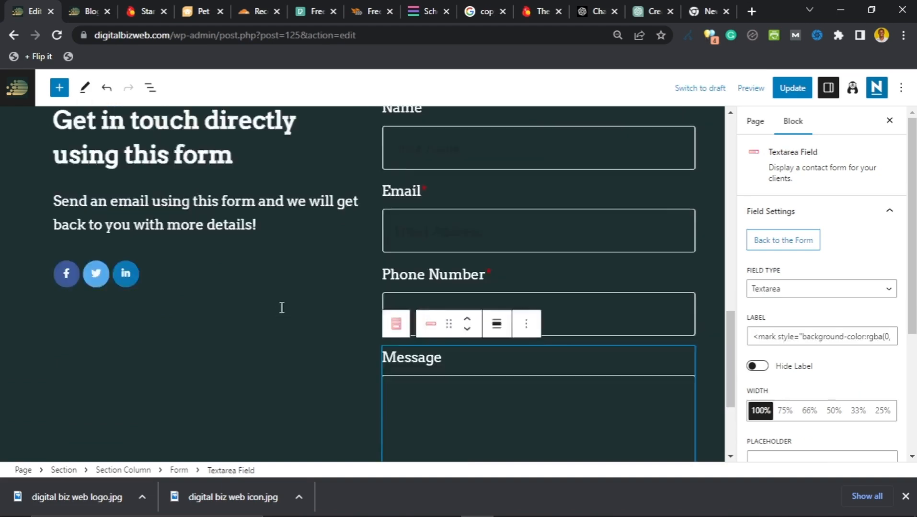
pyautogui.scroll(-7, 288, 317)
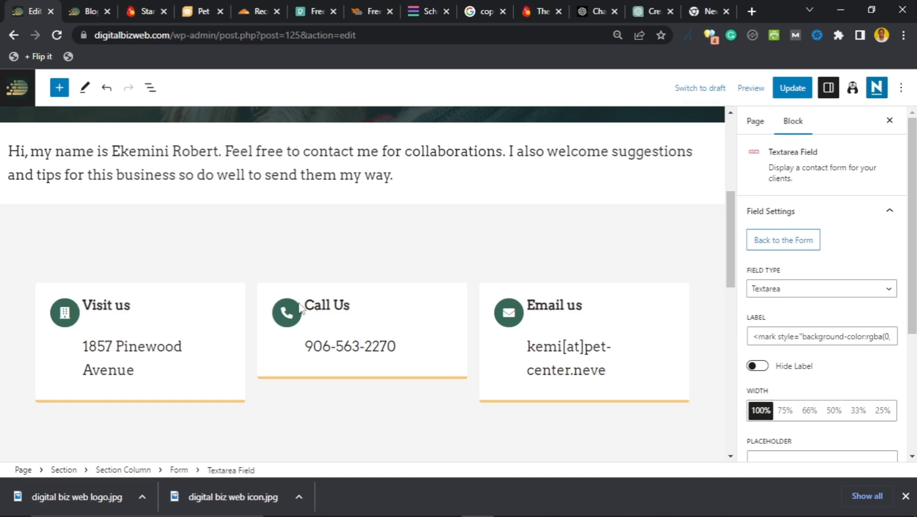
pyautogui.scroll(-6, 354, 336)
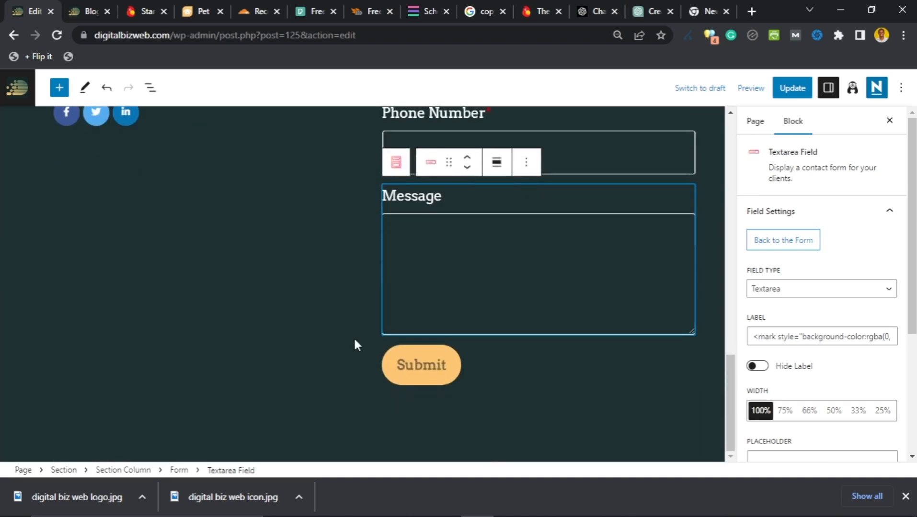
pyautogui.scroll(4, 355, 334)
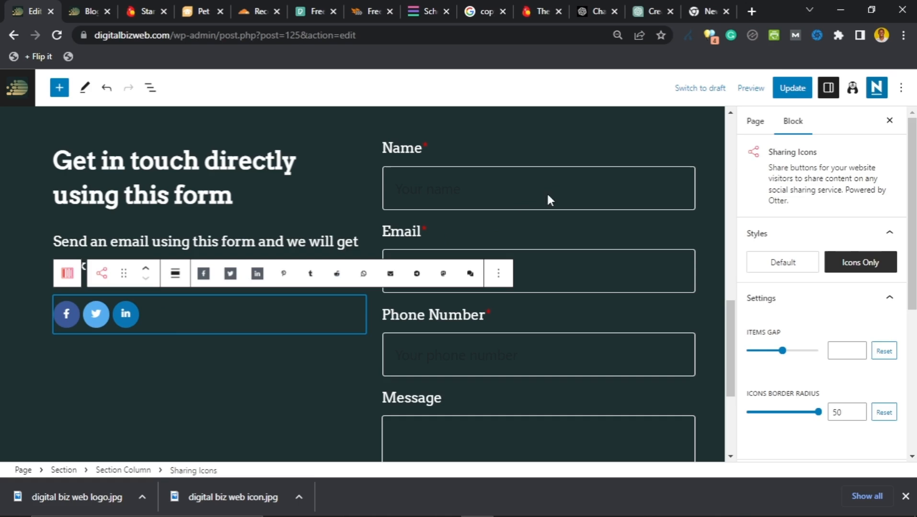
# Step: Show network labels on the sharing icons and reduce the gap between them
pyautogui.scroll(-1, 777, 217)
pyautogui.click(786, 204)
pyautogui.click(857, 290)
pyautogui.scroll(1, 855, 289)
pyautogui.click(859, 268)
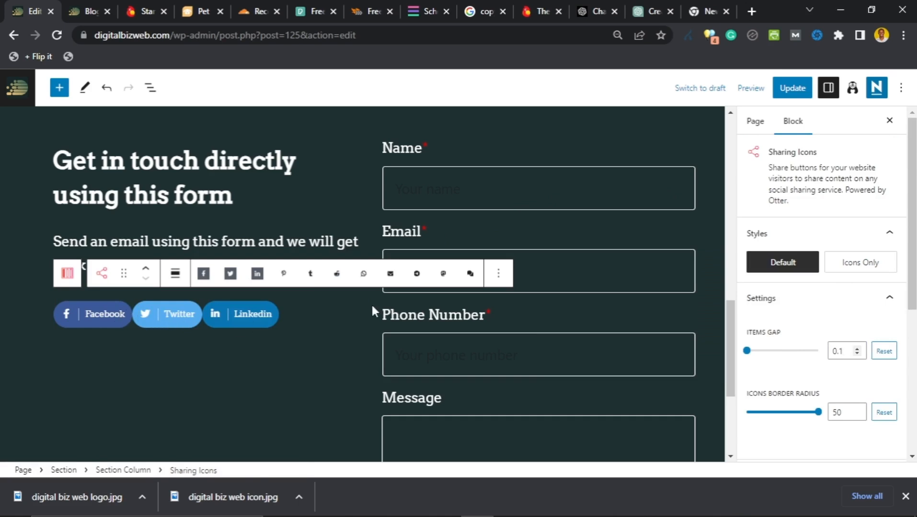
# Step: Delete the Facebook, Twitter and LinkedIn sharing icons block
pyautogui.click(498, 273)
pyautogui.scroll(-3, 549, 443)
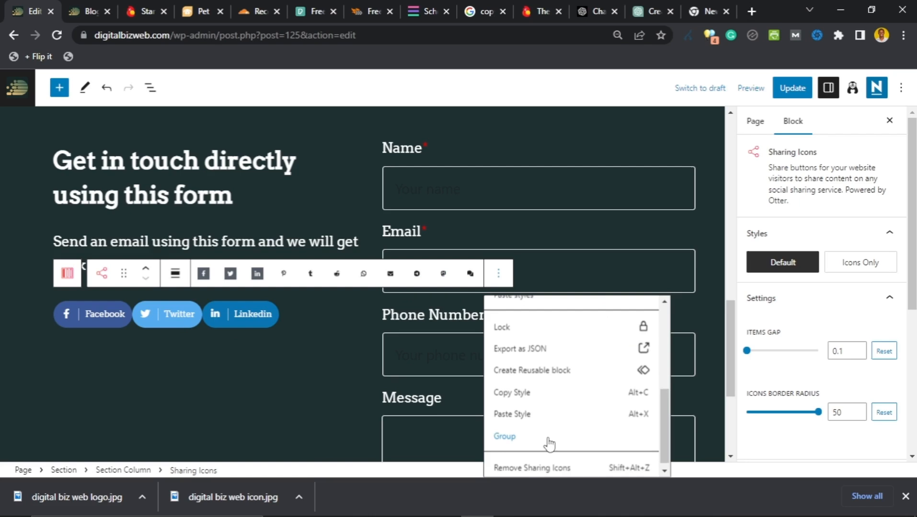
pyautogui.hotkey('shift', 'alt', 'z')
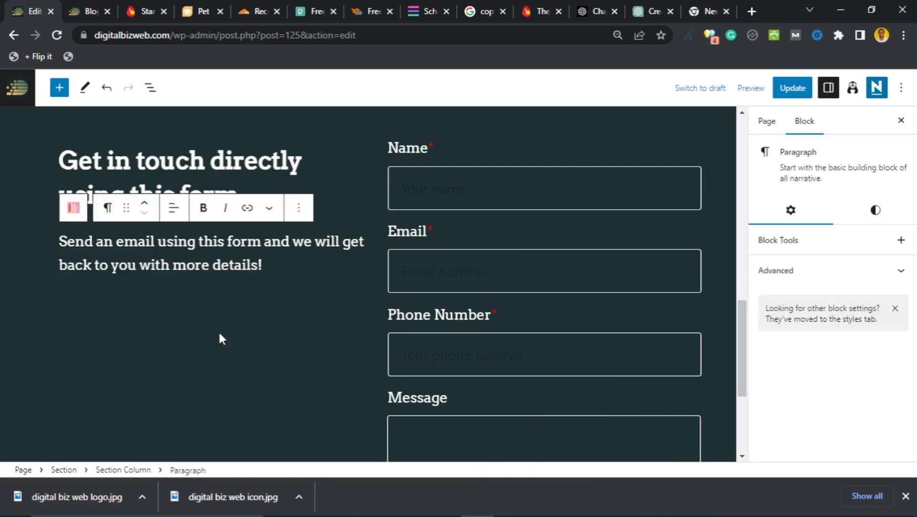
# Step: Insert a Social Icons block, found by searching 'soc', below the intro and open its network list
pyautogui.press('Return')
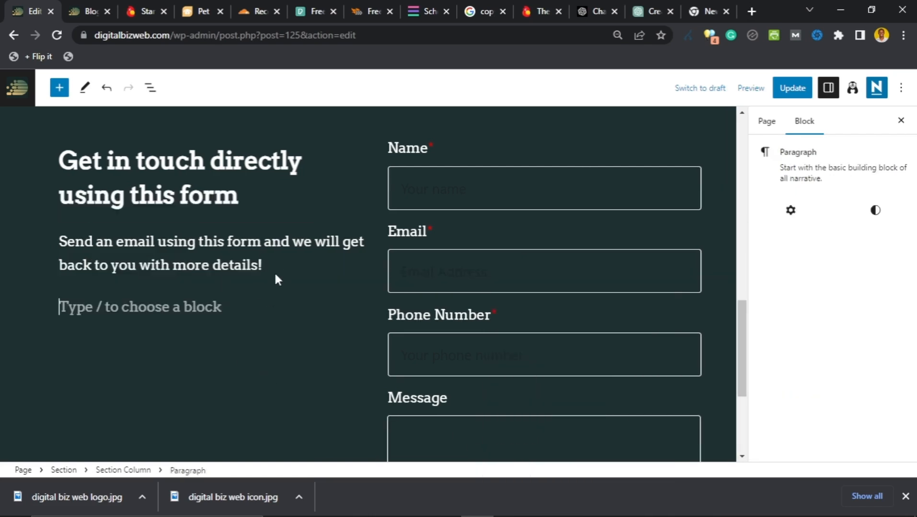
pyautogui.click(279, 272)
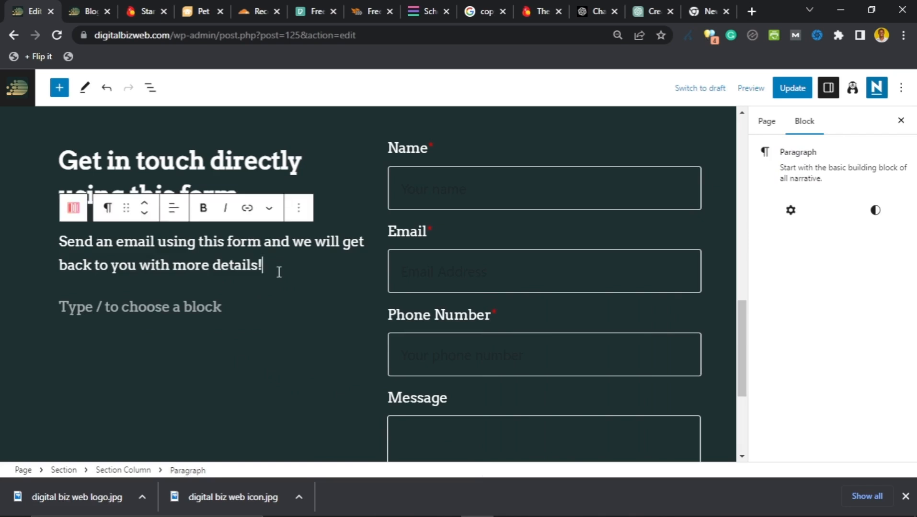
pyautogui.click(264, 307)
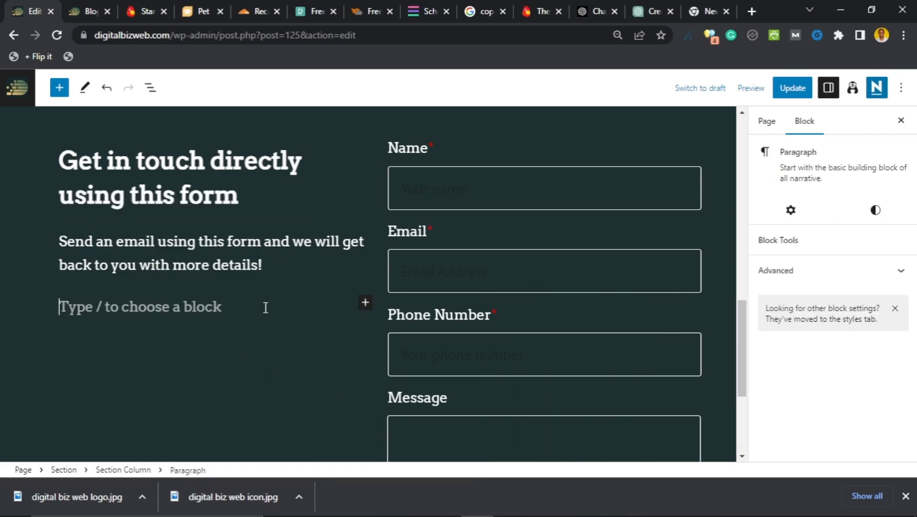
pyautogui.click(366, 303)
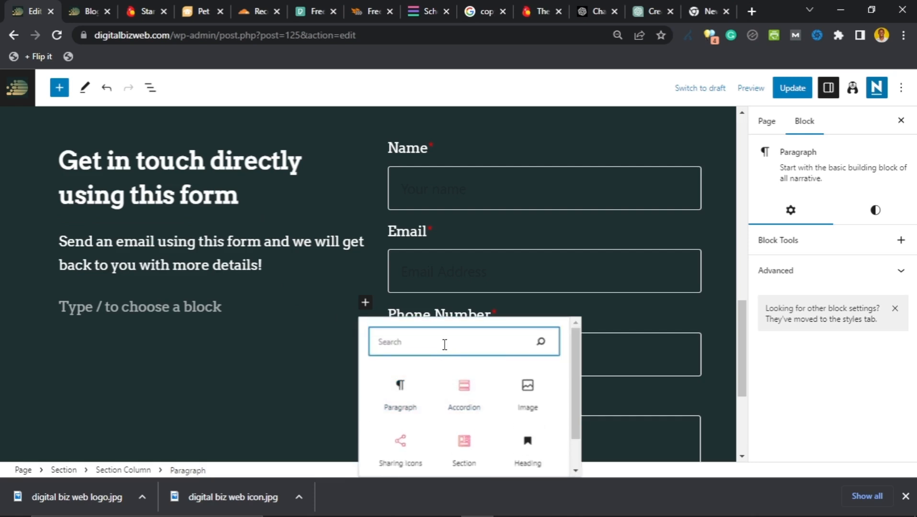
pyautogui.write('social')
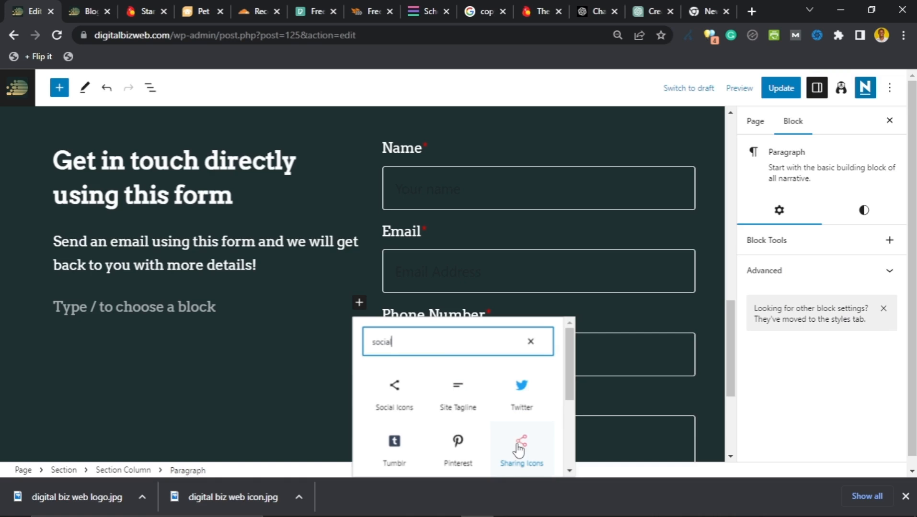
pyautogui.click(396, 397)
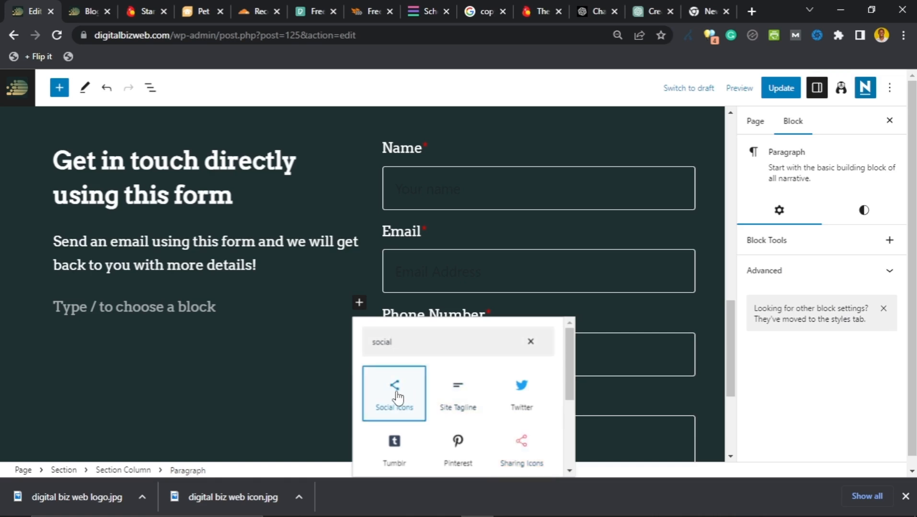
pyautogui.click(377, 396)
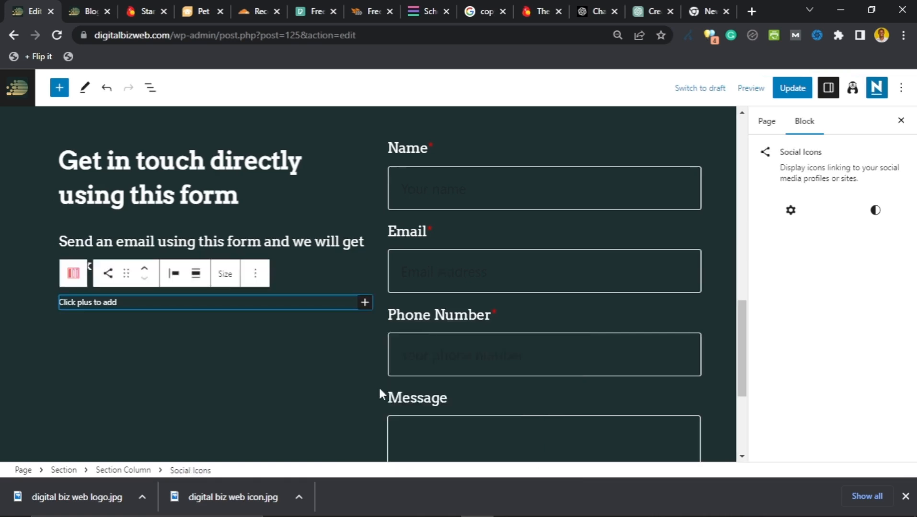
pyautogui.click(359, 303)
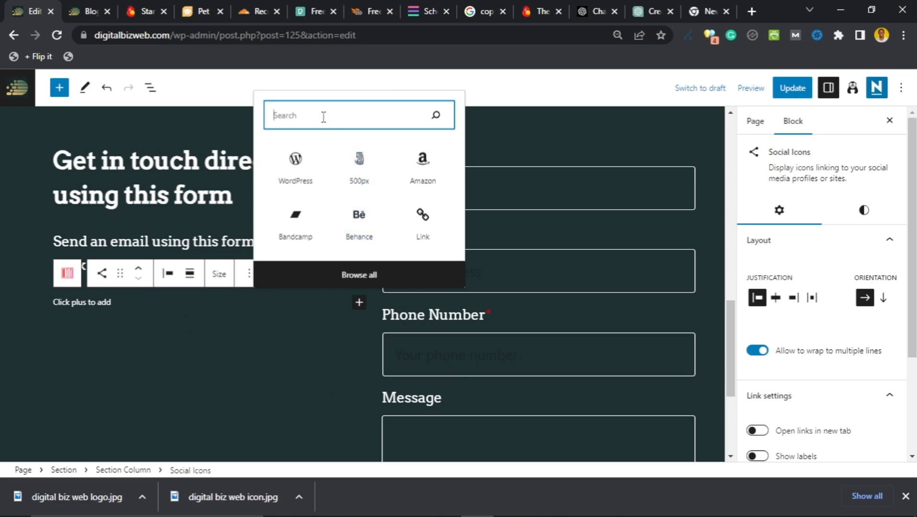
# Step: Add a Facebook icon (search 'face') and a Twitter icon (search 'twitt') to the block
pyautogui.write('face')
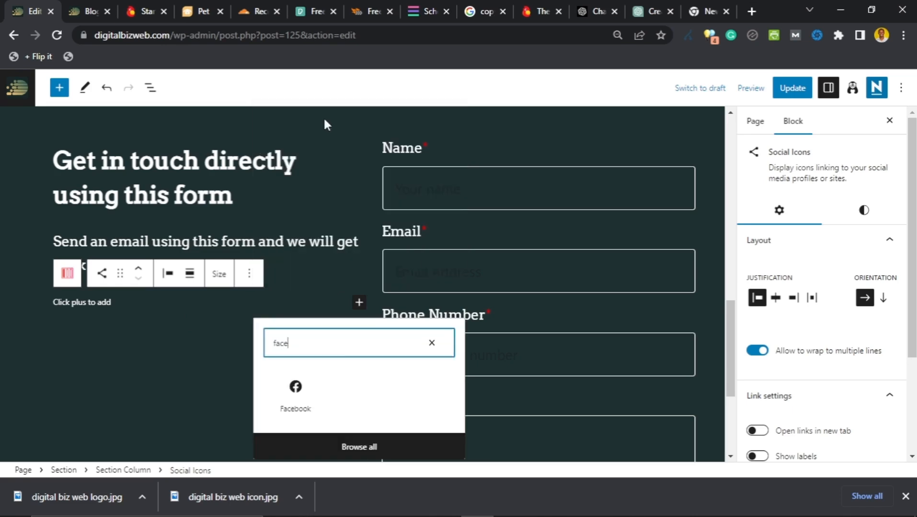
pyautogui.click(291, 397)
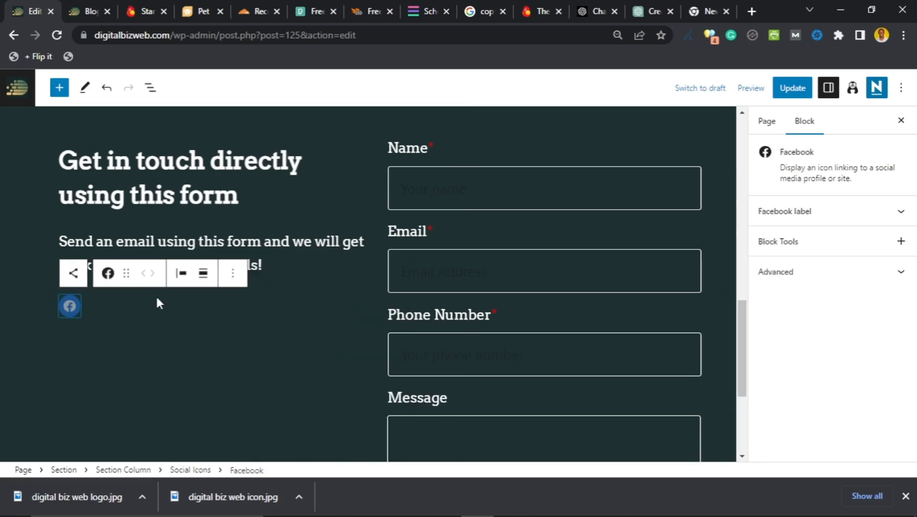
pyautogui.click(94, 309)
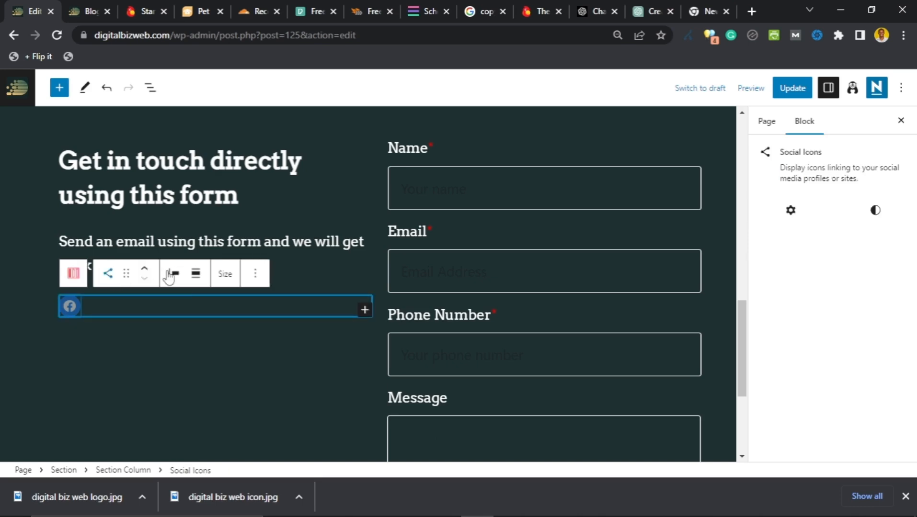
pyautogui.click(358, 310)
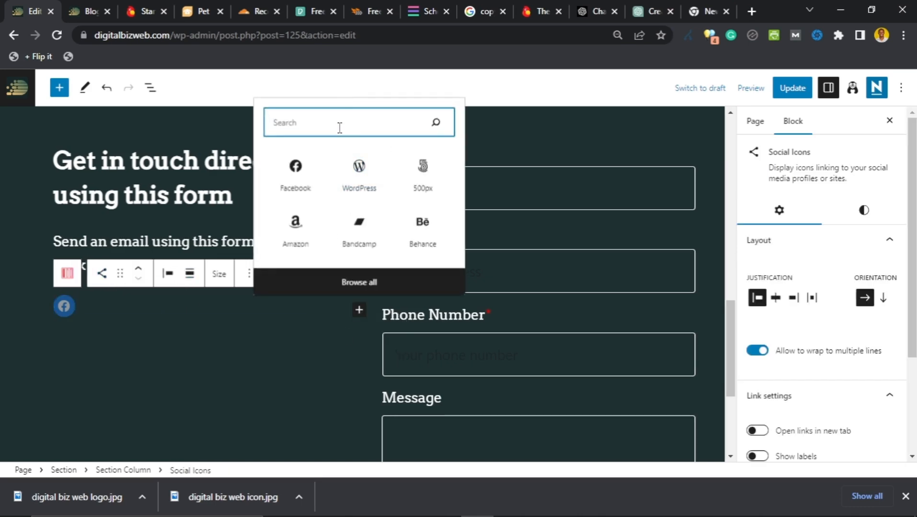
pyautogui.write('twitt')
pyautogui.click(296, 391)
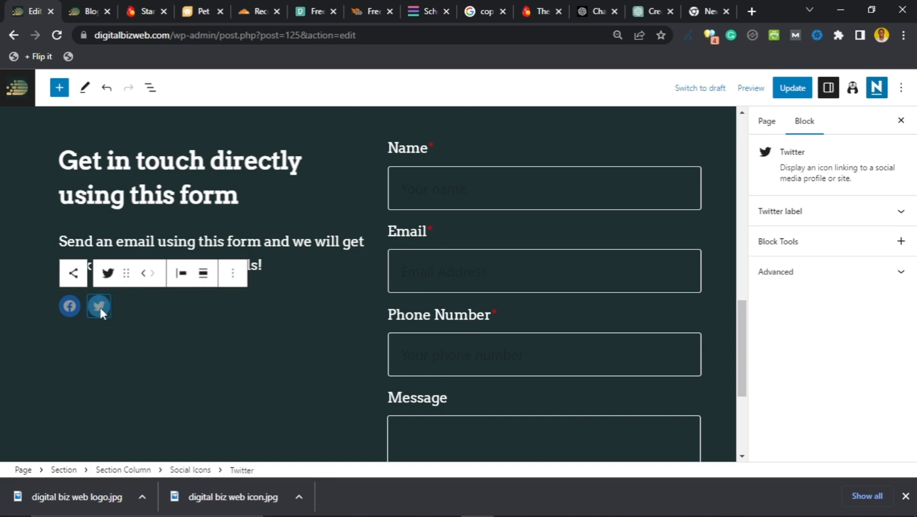
# Step: Check the Twitter icon's label settings and dismiss the open link address boxes
pyautogui.click(902, 212)
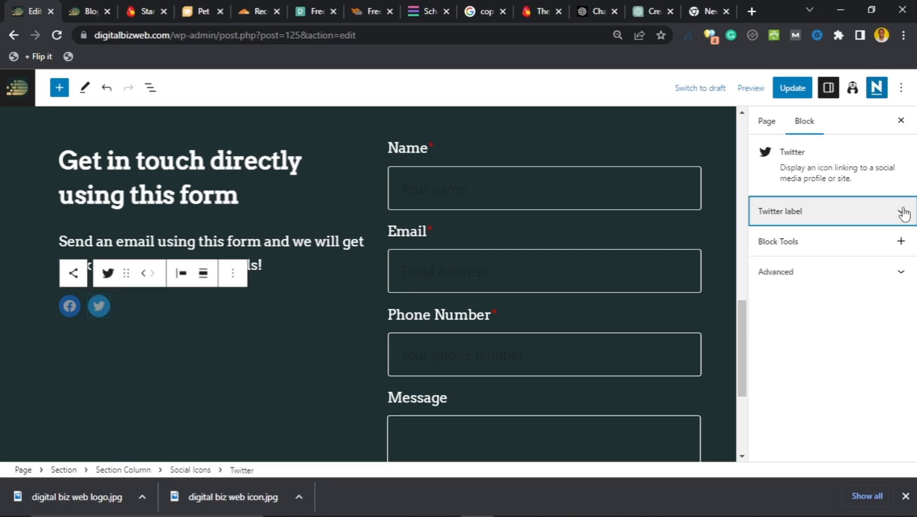
pyautogui.click(99, 306)
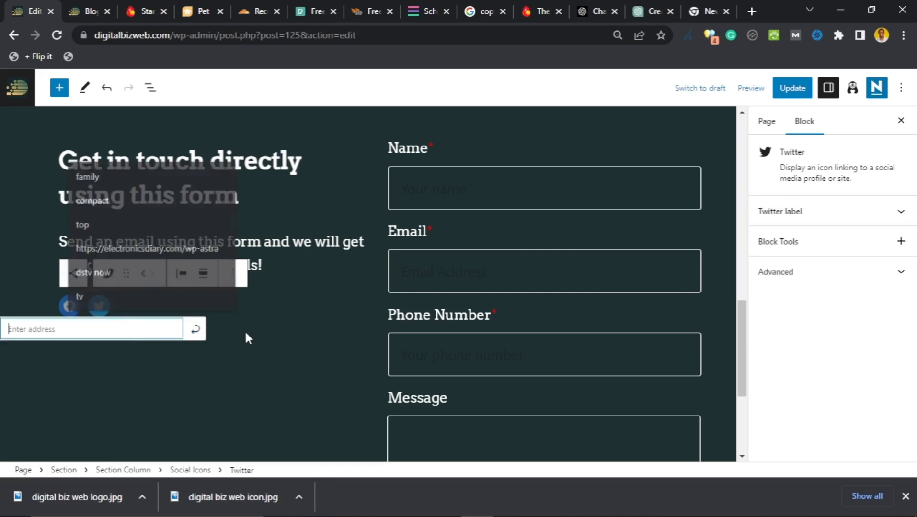
pyautogui.click(69, 318)
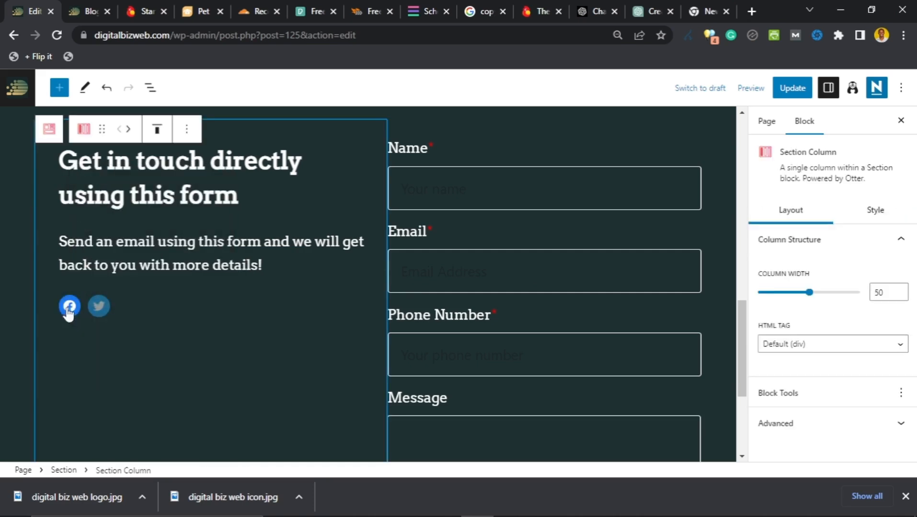
pyautogui.click(70, 306)
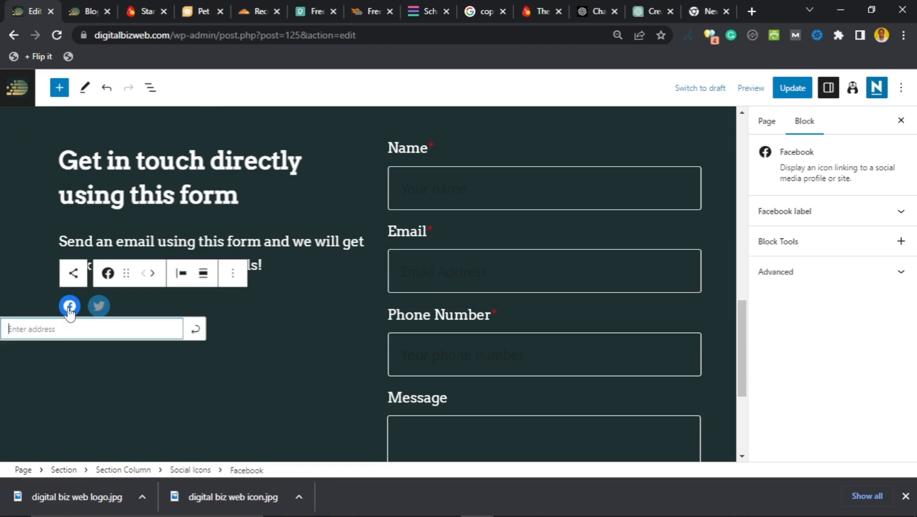
pyautogui.click(71, 326)
pyautogui.press('Escape')
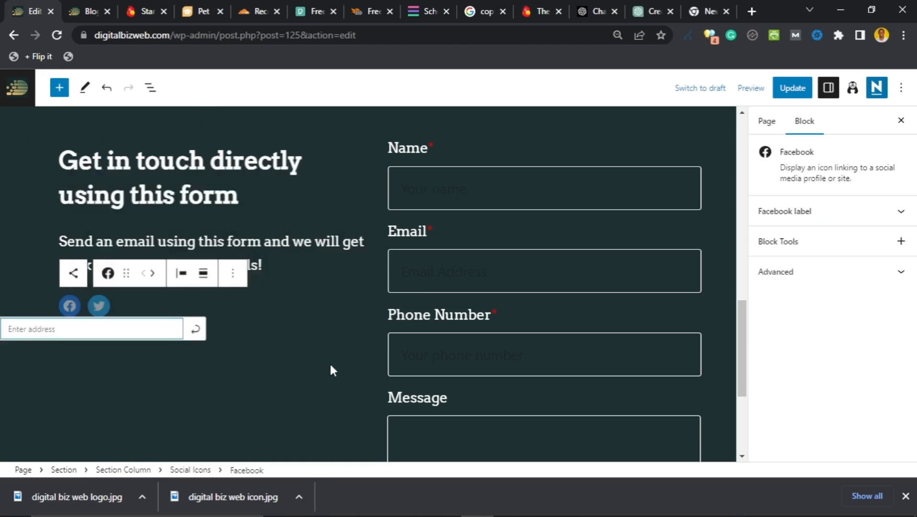
pyautogui.click(96, 319)
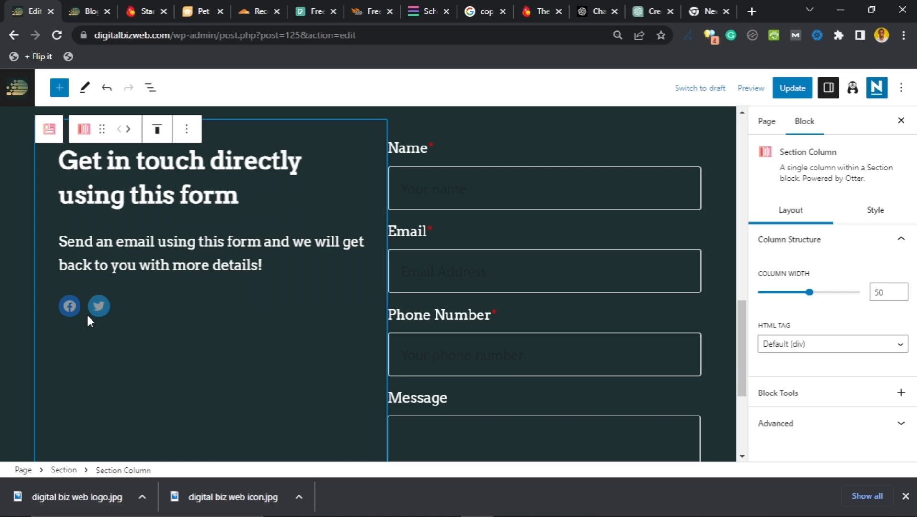
pyautogui.scroll(-1, 61, 342)
pyautogui.scroll(2, 62, 341)
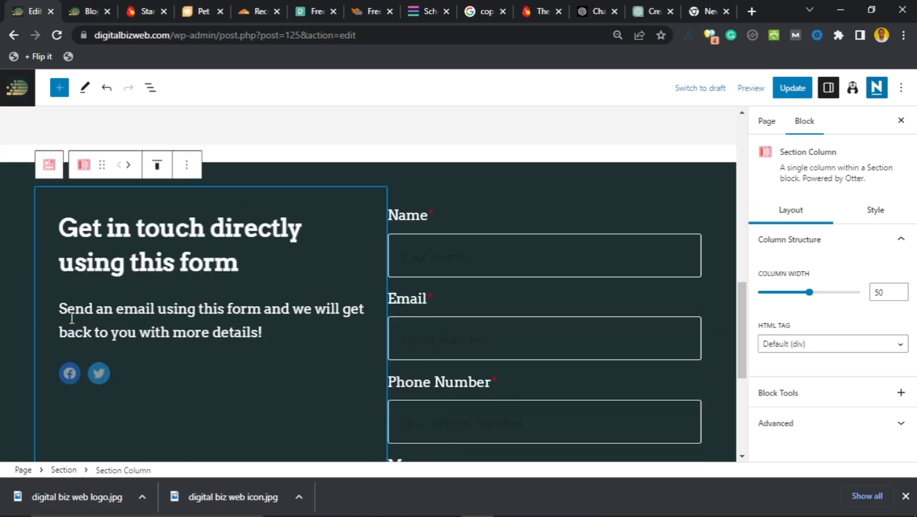
pyautogui.scroll(-1, 71, 357)
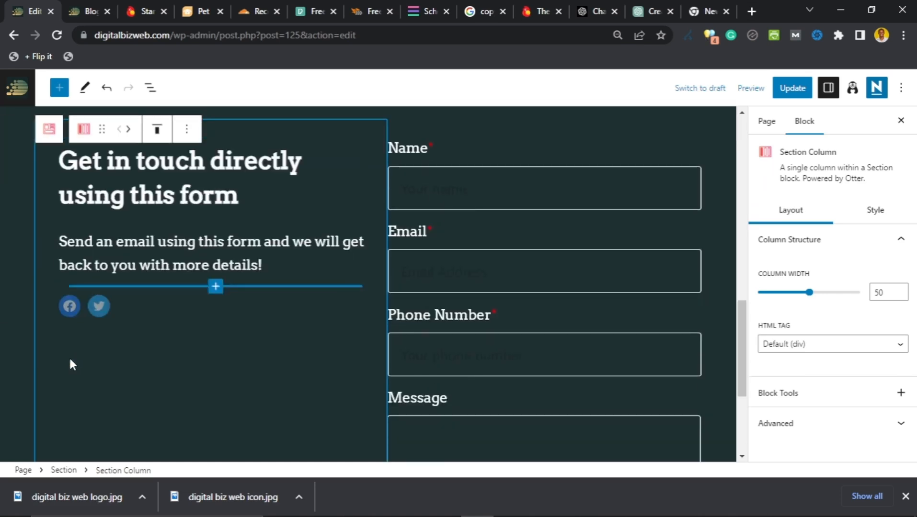
pyautogui.click(71, 308)
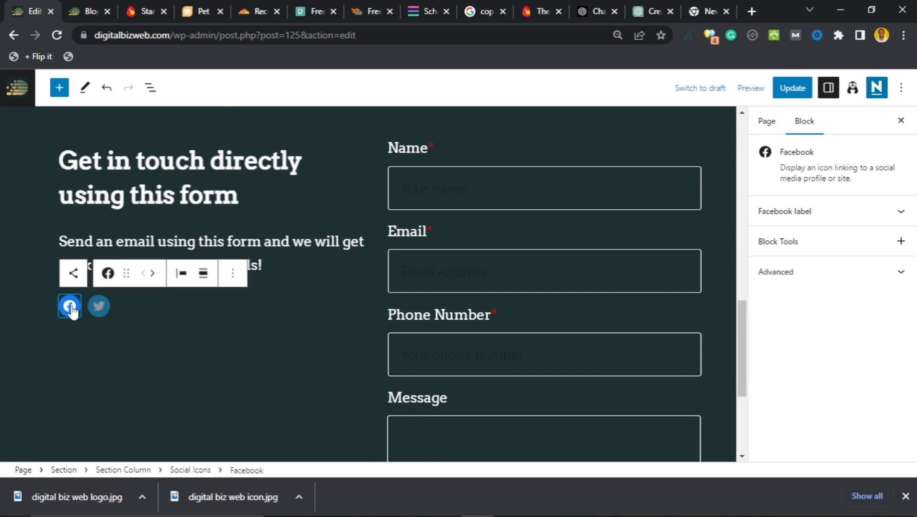
pyautogui.click(70, 307)
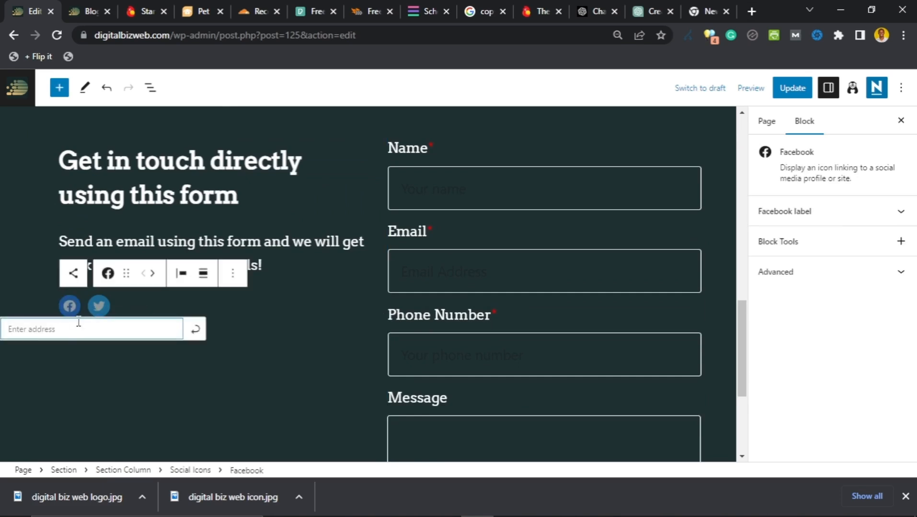
pyautogui.click(77, 329)
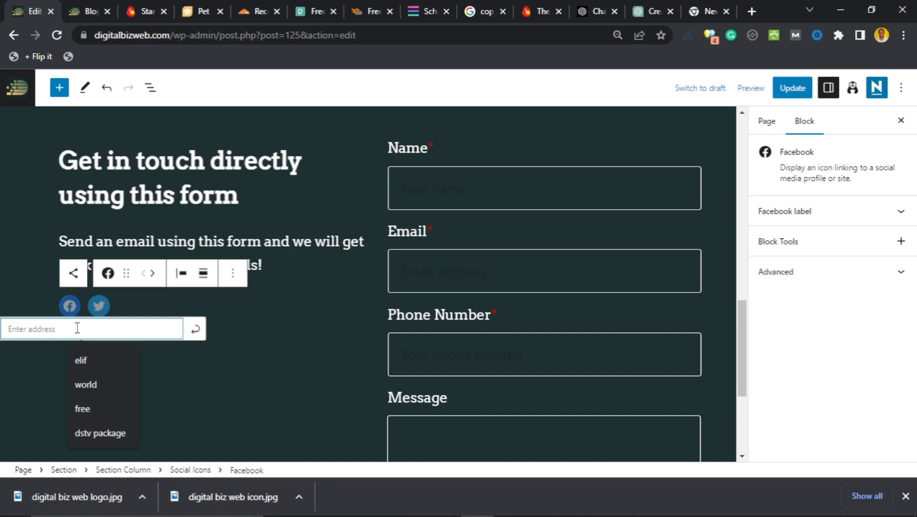
pyautogui.write('https://face')
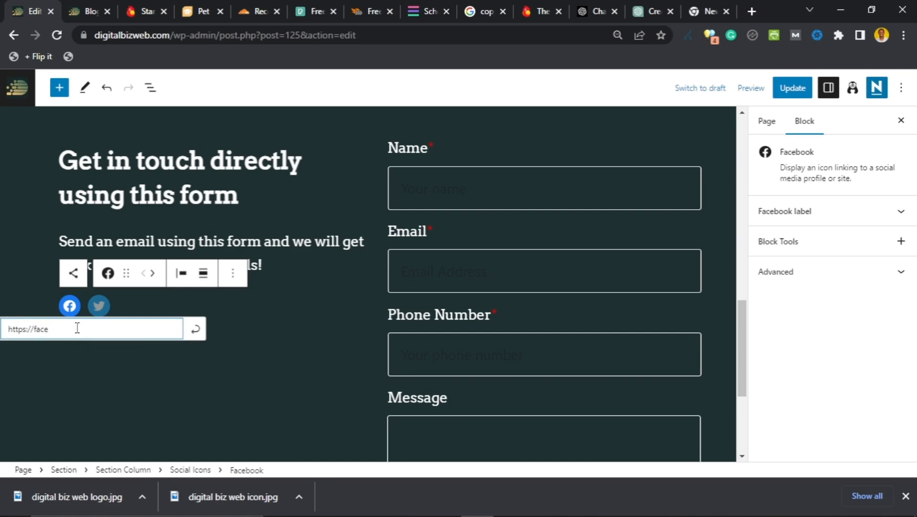
pyautogui.write('book.com/')
pyautogui.press('BackSpace')
pyautogui.press('BackSpace')
pyautogui.write('username')
pyautogui.click(195, 330)
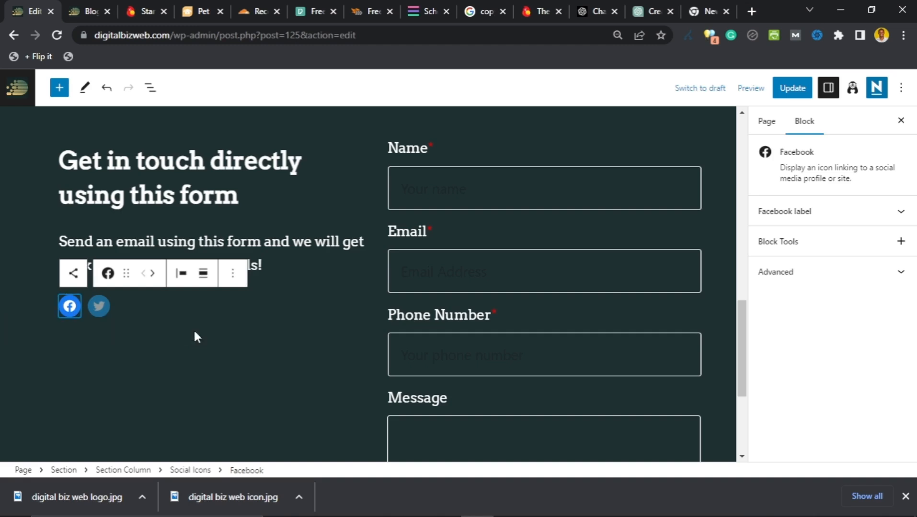
# Step: Update the page, then open CONTACT on the live site and check the new Facebook icon
pyautogui.click(793, 89)
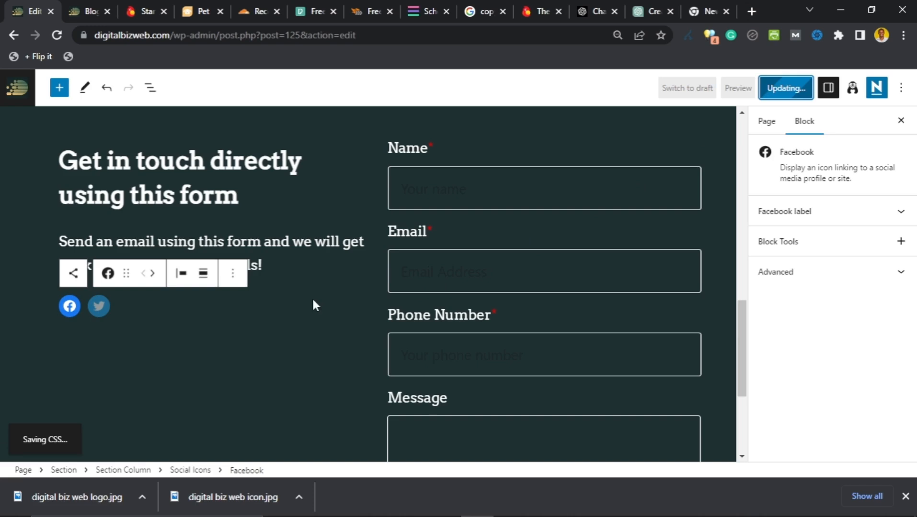
pyautogui.click(86, 11)
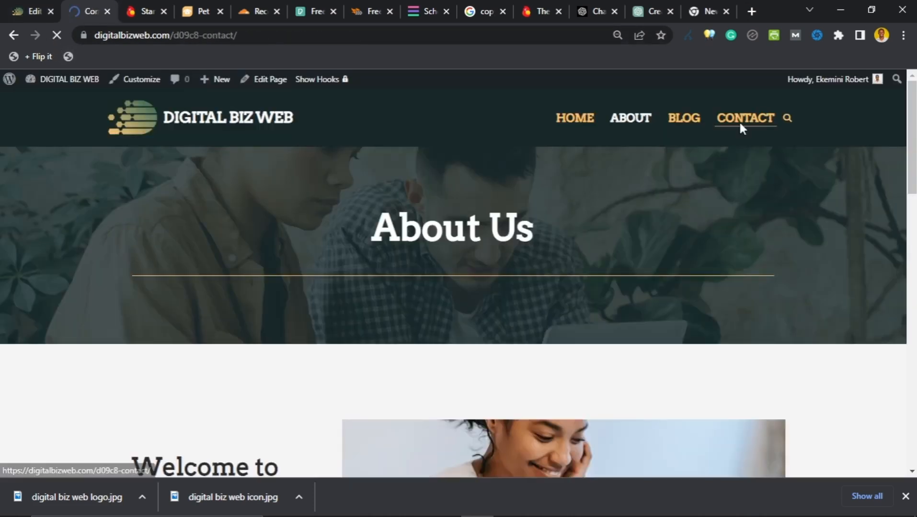
pyautogui.click(738, 120)
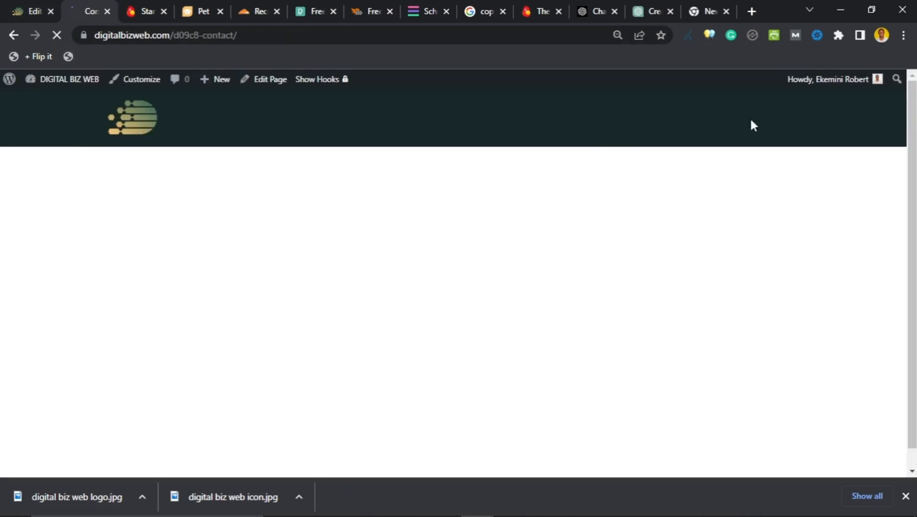
pyautogui.scroll(-3, 103, 325)
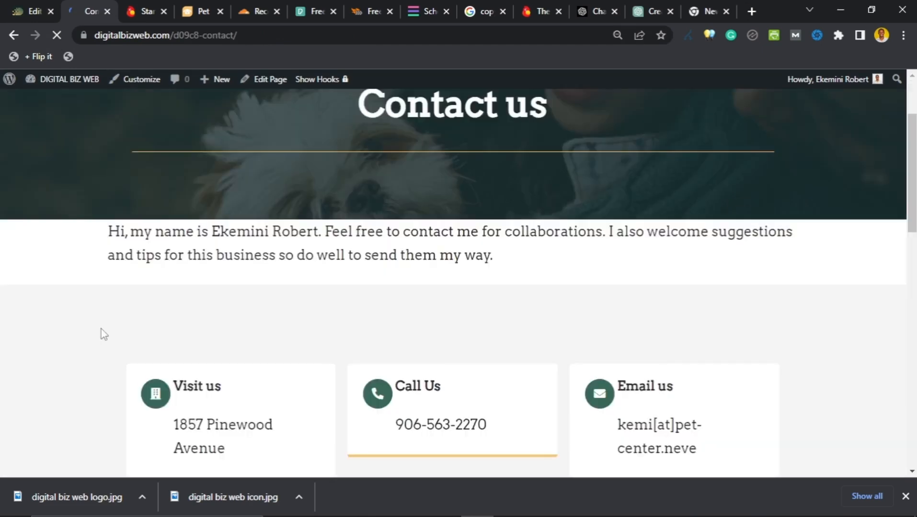
pyautogui.scroll(-2, 101, 328)
pyautogui.scroll(-10, 110, 336)
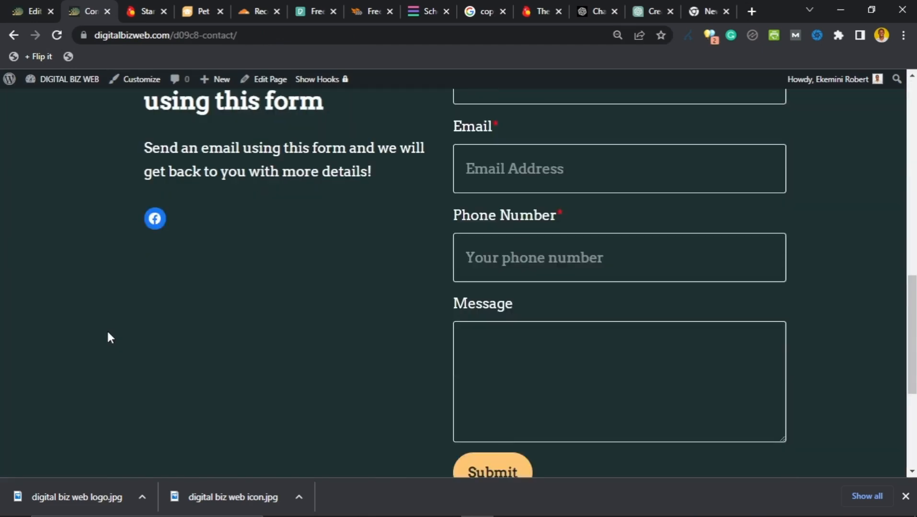
pyautogui.scroll(7, 108, 334)
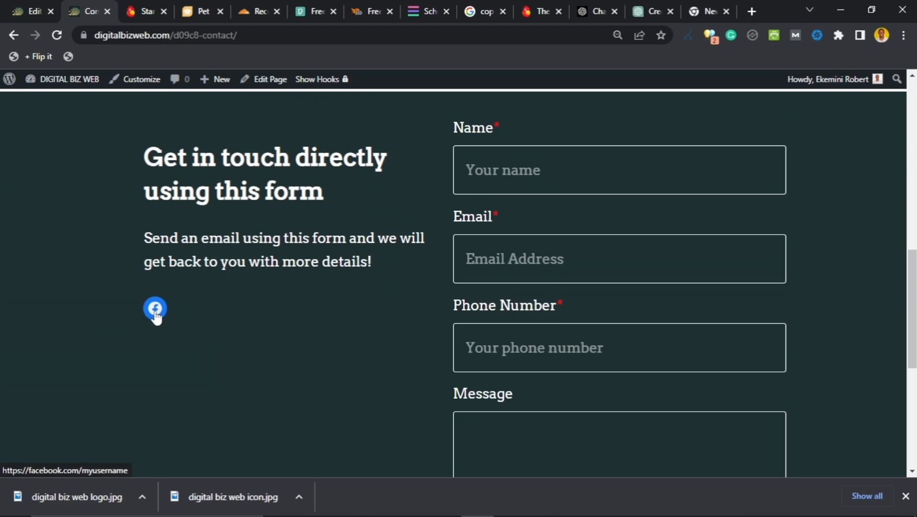
pyautogui.scroll(4, 154, 317)
pyautogui.scroll(-5, 154, 317)
pyautogui.scroll(10, 154, 317)
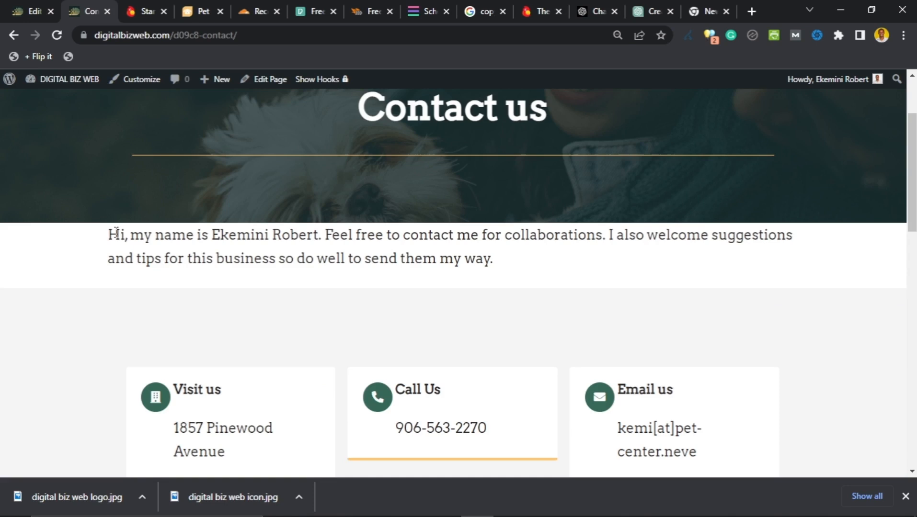
pyautogui.scroll(3, 553, 254)
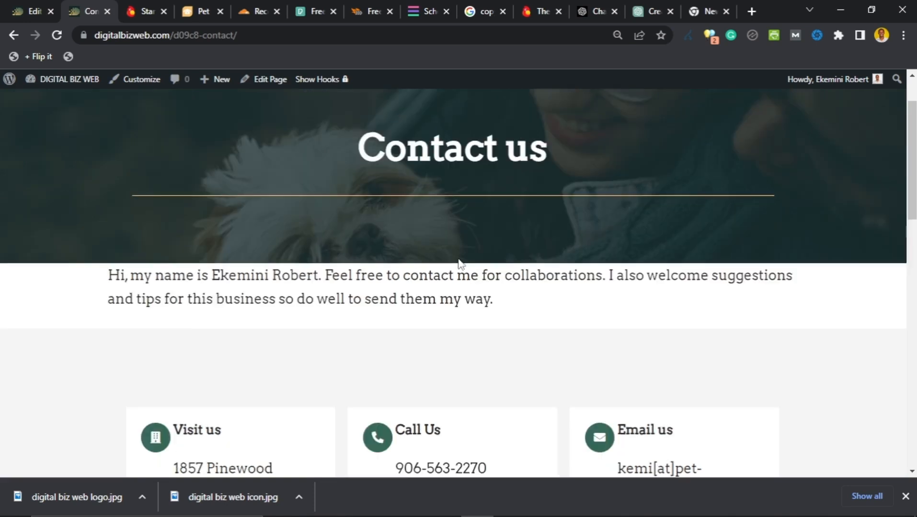
# Step: Insert a Spacer above the intro paragraph, resize it to 58 px, and update the page
pyautogui.click(33, 11)
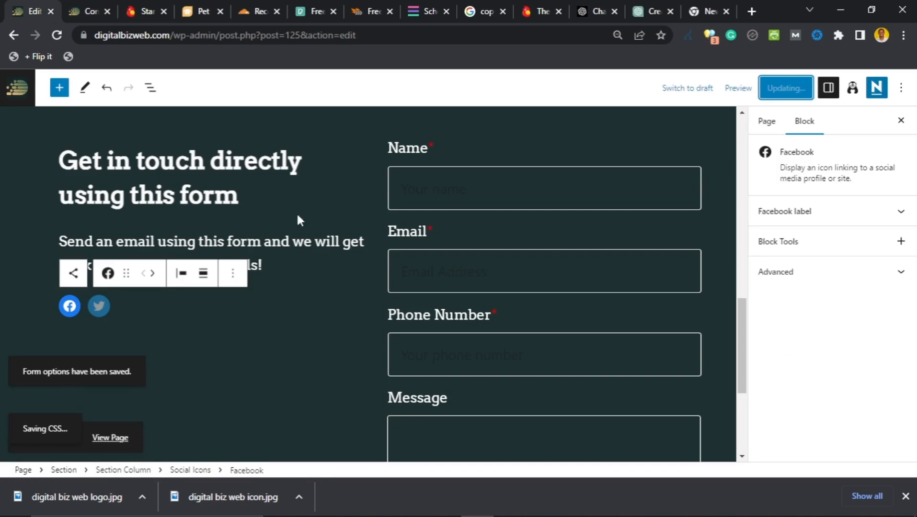
pyautogui.scroll(5, 296, 215)
pyautogui.scroll(4, 328, 222)
pyautogui.scroll(4, 330, 220)
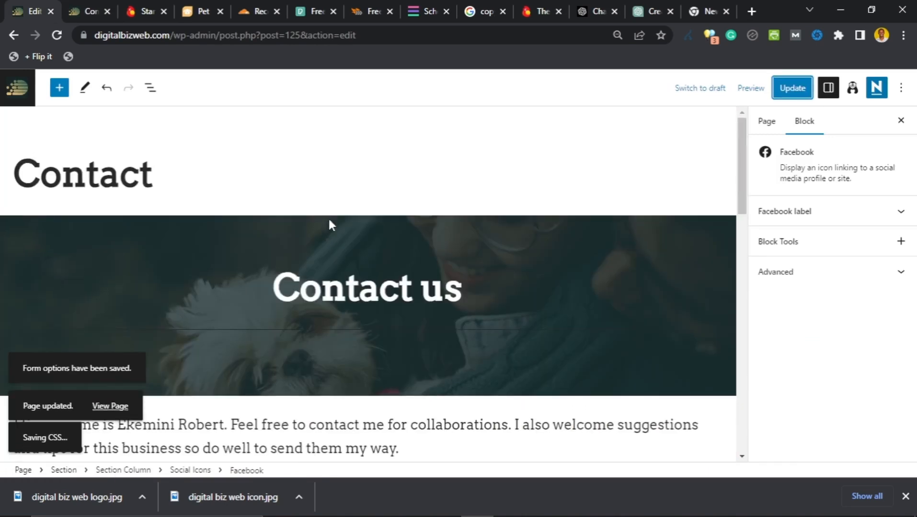
pyautogui.scroll(-4, 337, 218)
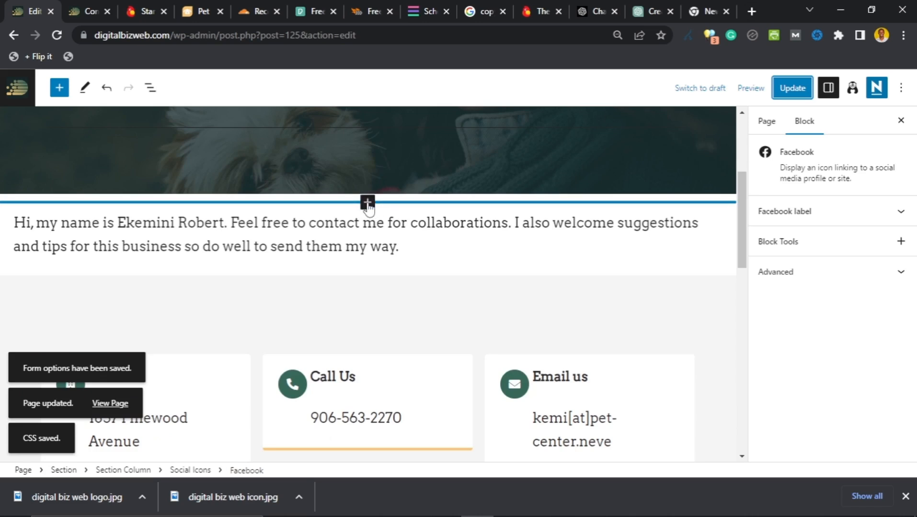
pyautogui.click(367, 204)
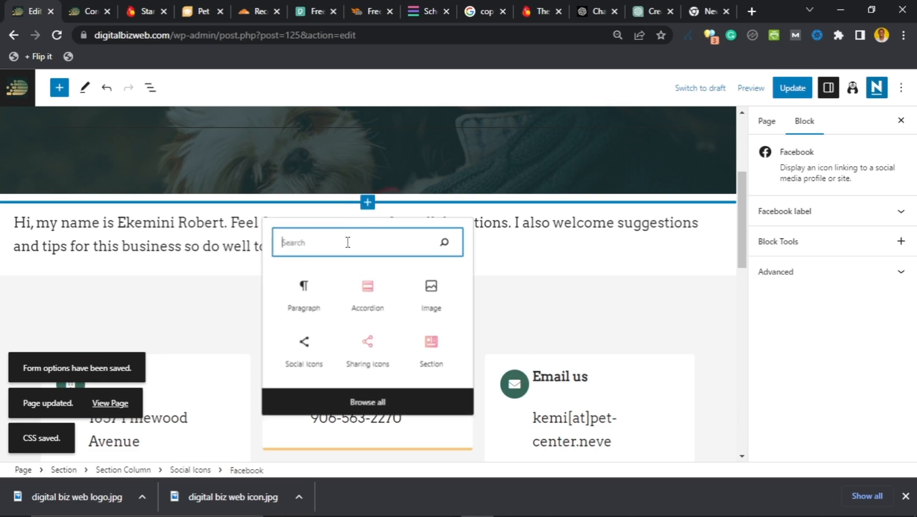
pyautogui.write('spac')
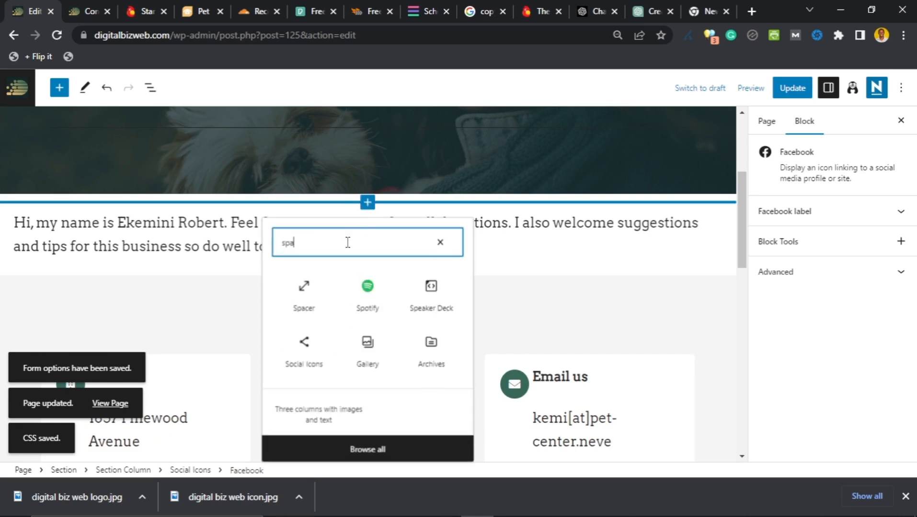
pyautogui.click(308, 295)
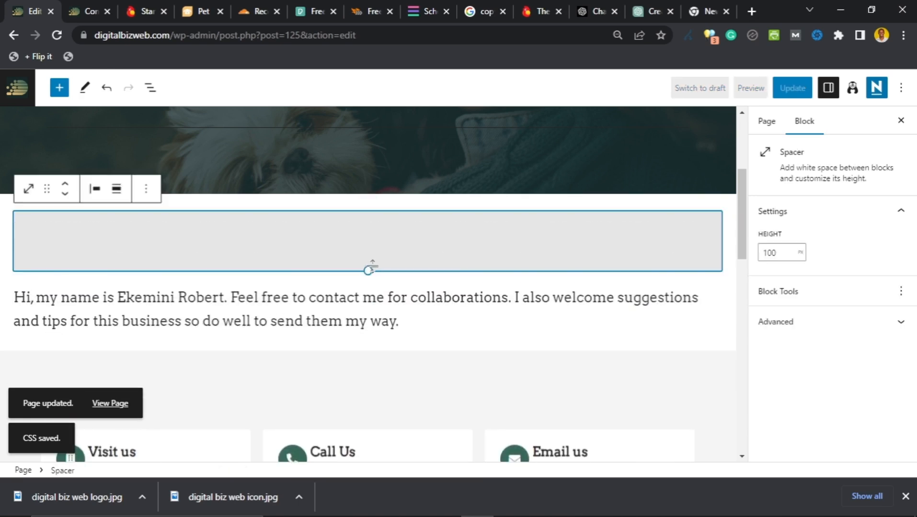
pyautogui.moveTo(377, 250); pyautogui.dragTo(370, 245)
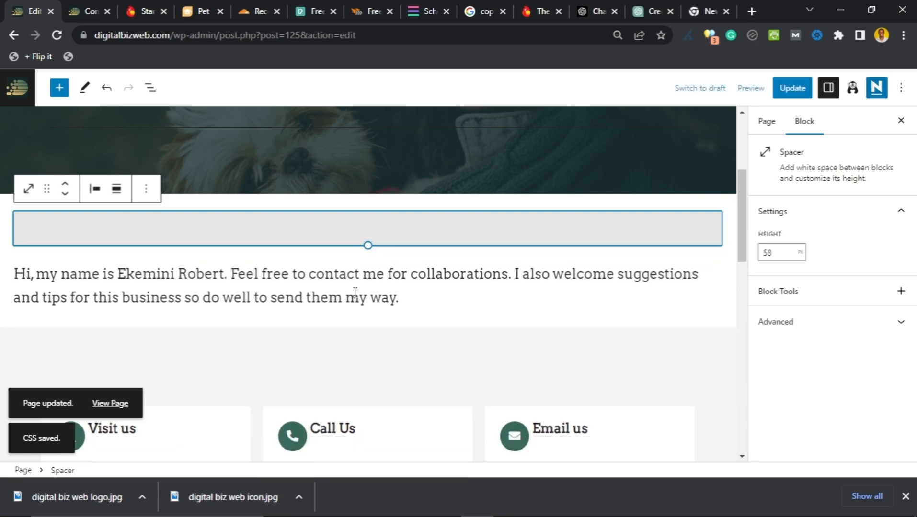
pyautogui.click(793, 96)
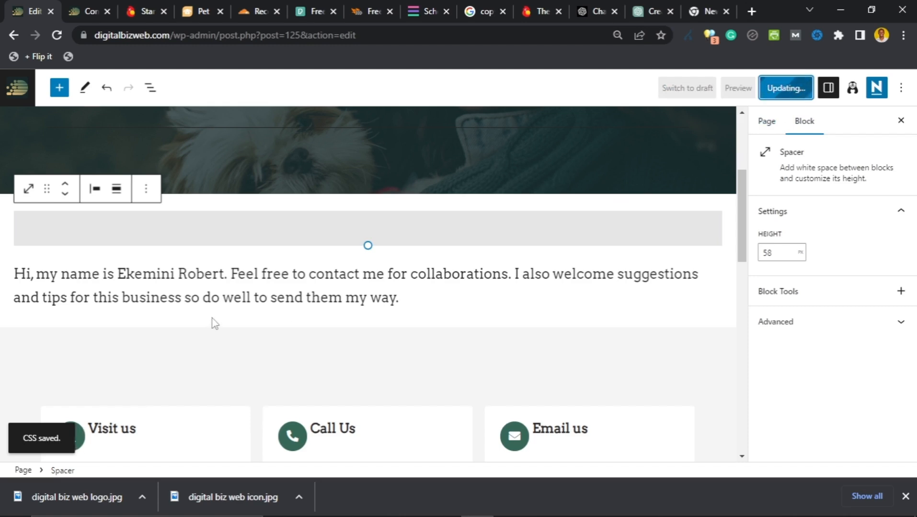
# Step: Add a paragraph under the intro reading 'Use the email address below to send me an email.'
pyautogui.scroll(-10, 213, 321)
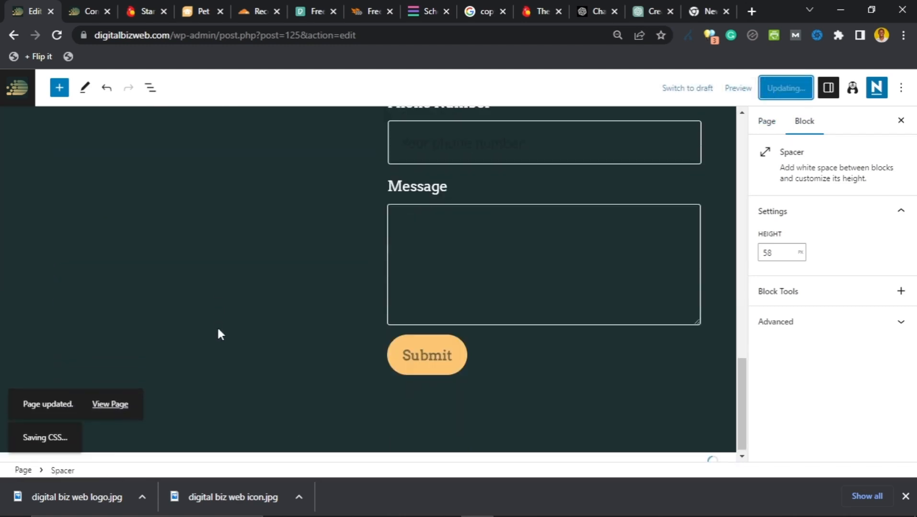
pyautogui.scroll(-1, 220, 335)
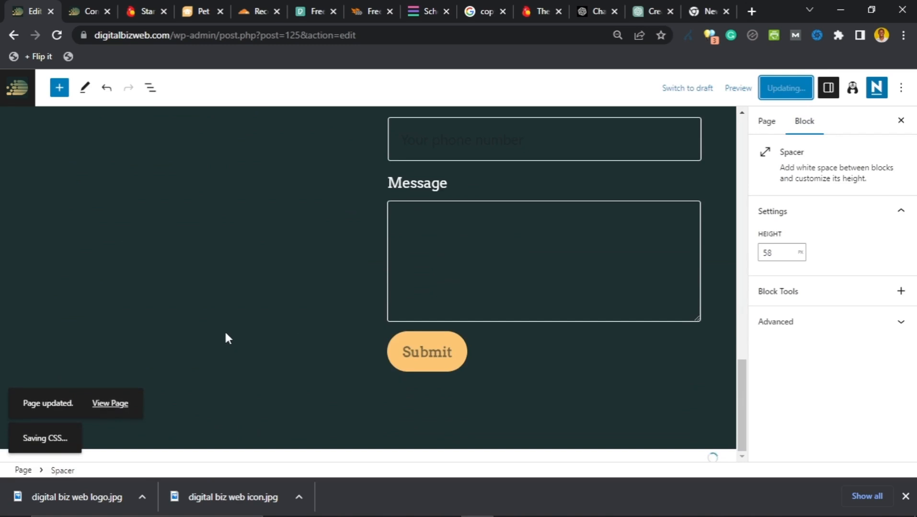
pyautogui.scroll(5, 225, 335)
pyautogui.scroll(3, 470, 243)
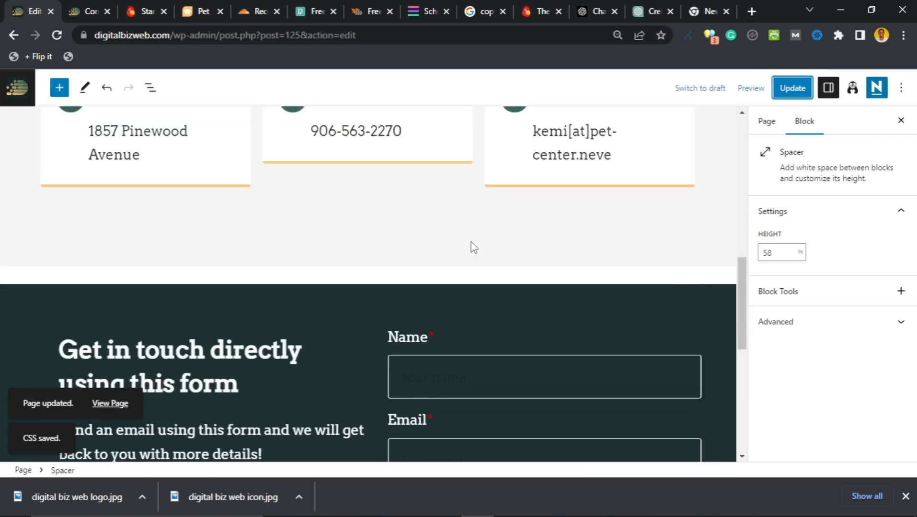
pyautogui.click(358, 303)
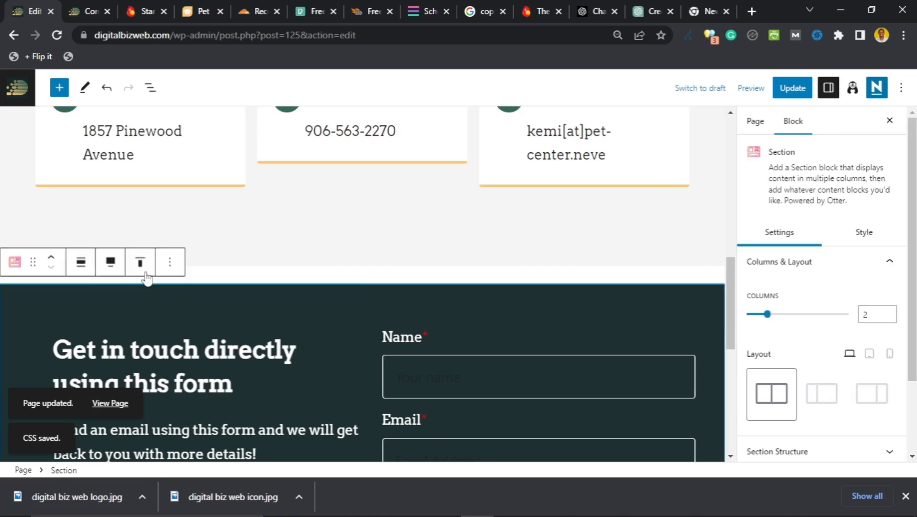
pyautogui.scroll(3, 287, 321)
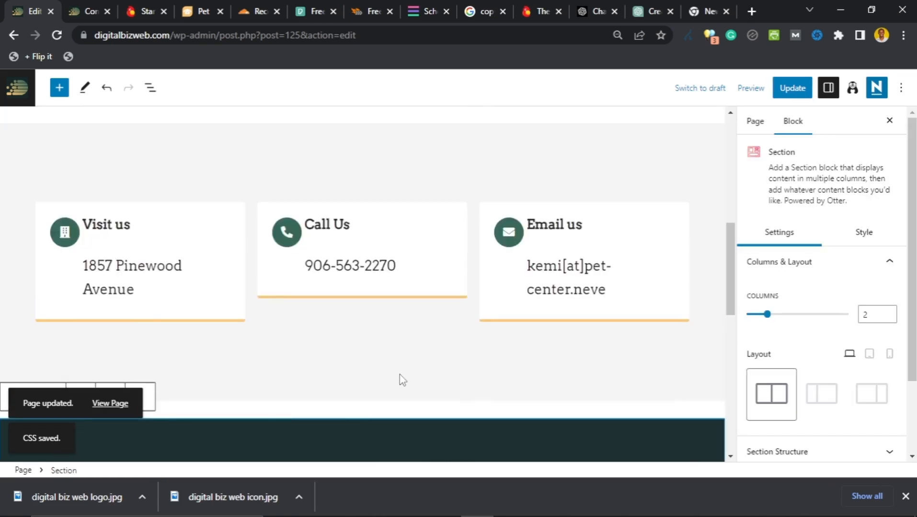
pyautogui.scroll(-4, 460, 378)
pyautogui.scroll(10, 434, 386)
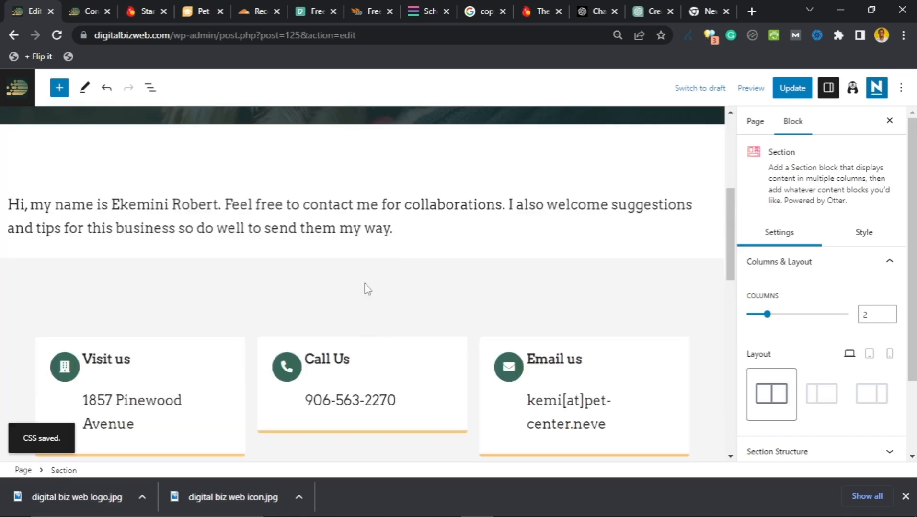
pyautogui.click(404, 239)
pyautogui.press('Return')
pyautogui.write('Use')
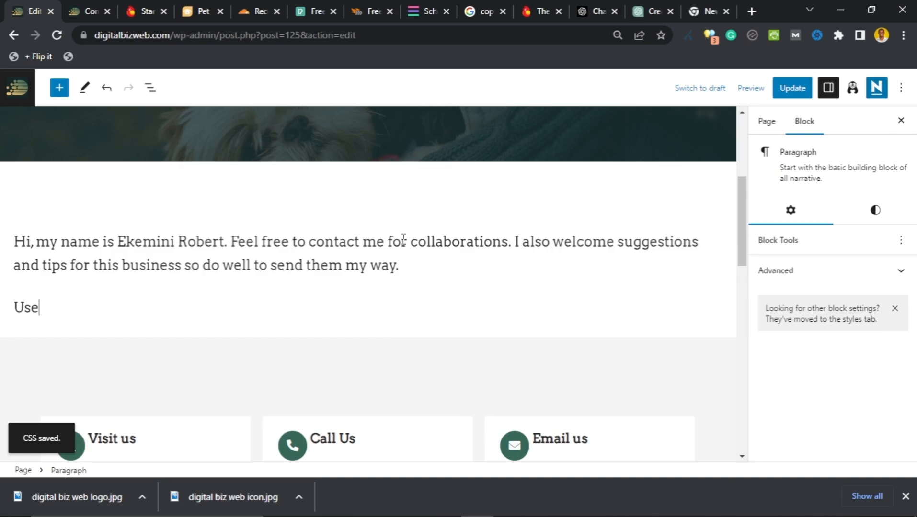
pyautogui.write(' the email add')
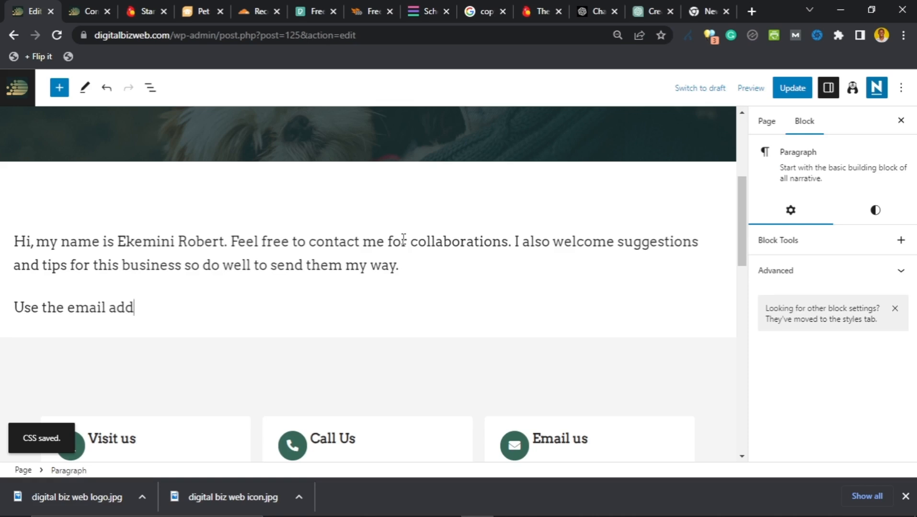
pyautogui.write('ress below to send me an email.')
# Step: Insert 'contact form or the' before 'email' in the new paragraph
pyautogui.scroll(-3, 227, 183)
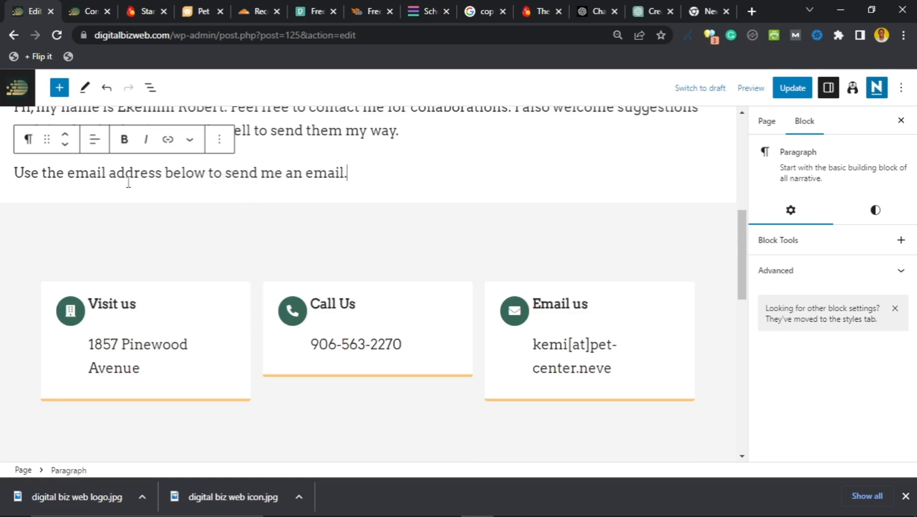
pyautogui.click(71, 175)
pyautogui.write('contac')
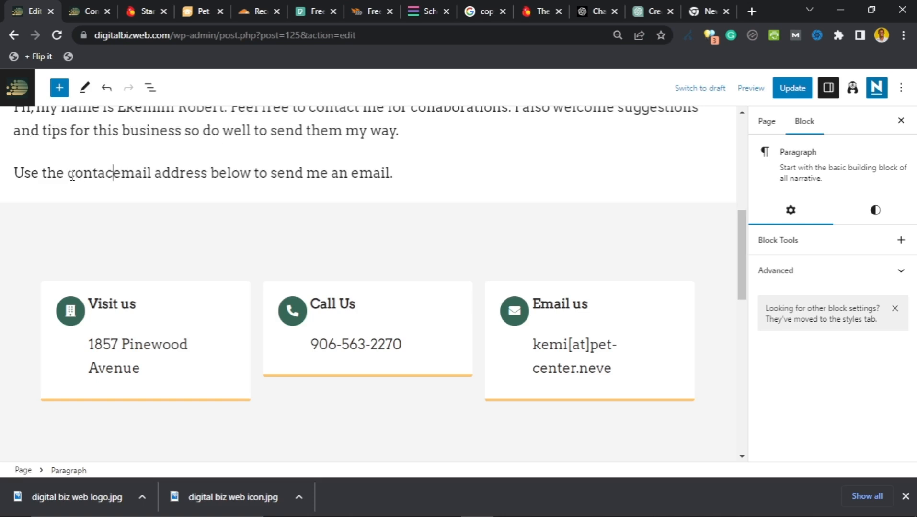
pyautogui.write('t form or')
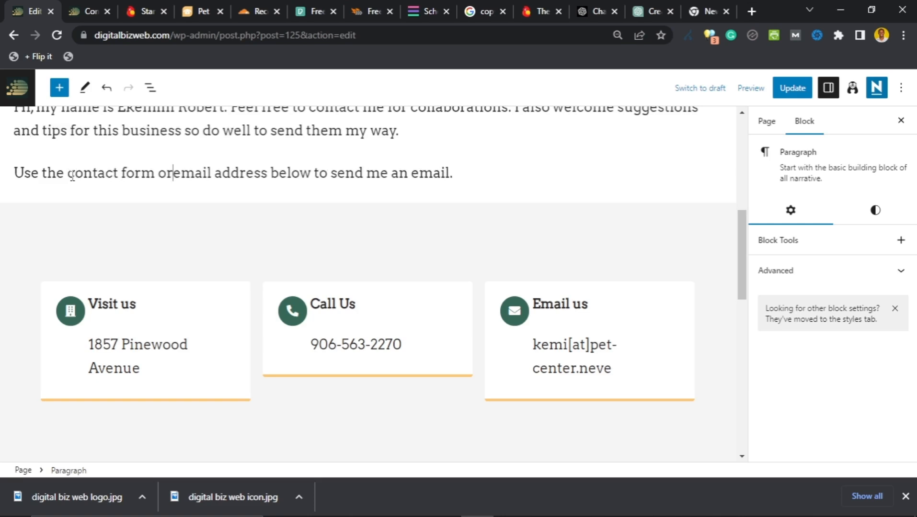
pyautogui.write(' the')
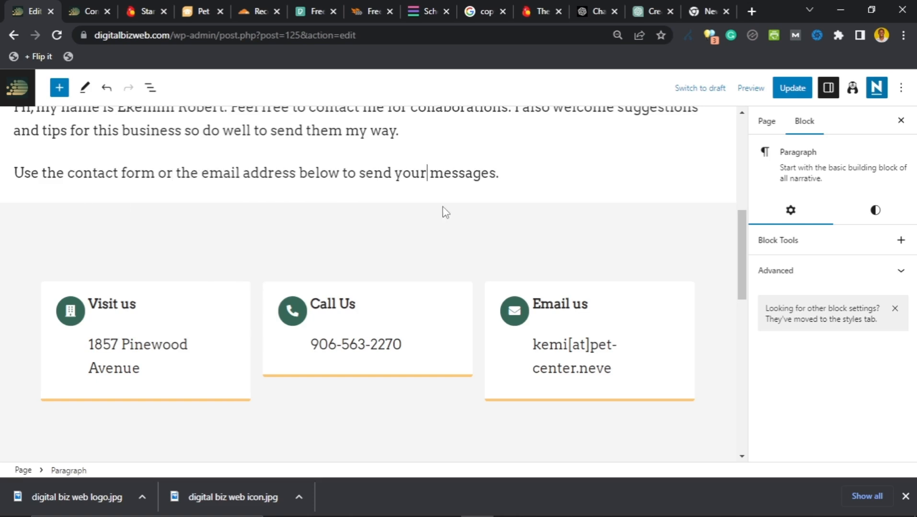
pyautogui.scroll(2, 433, 215)
pyautogui.scroll(5, 261, 259)
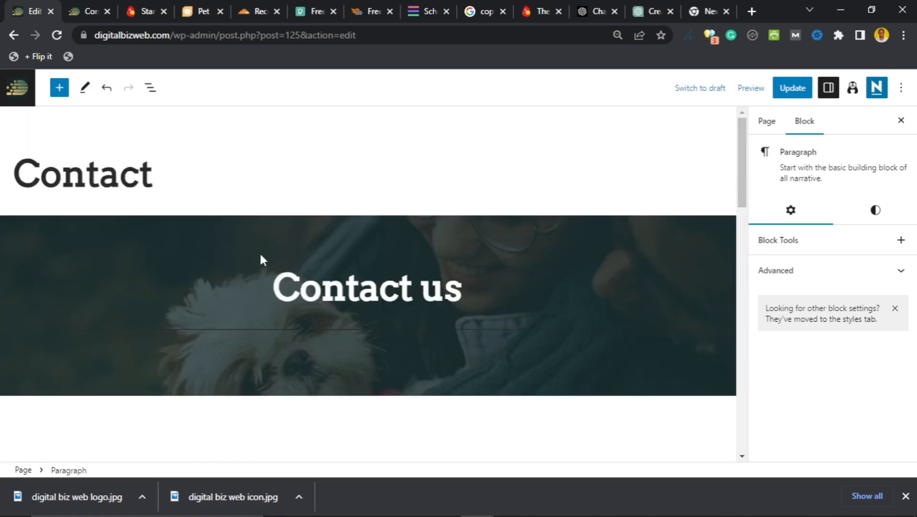
# Step: Update the page and trim the permalink slug from 'd09c8-contact' to 'contact'
pyautogui.click(792, 89)
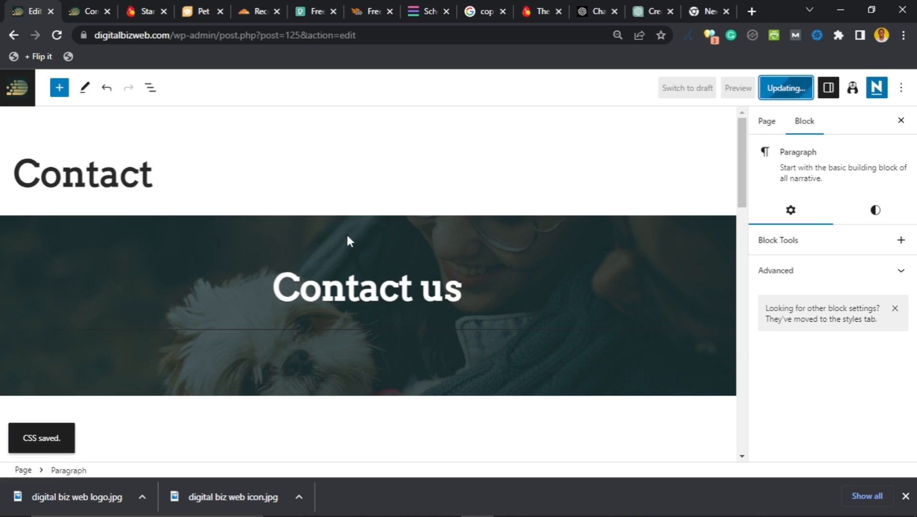
pyautogui.click(767, 125)
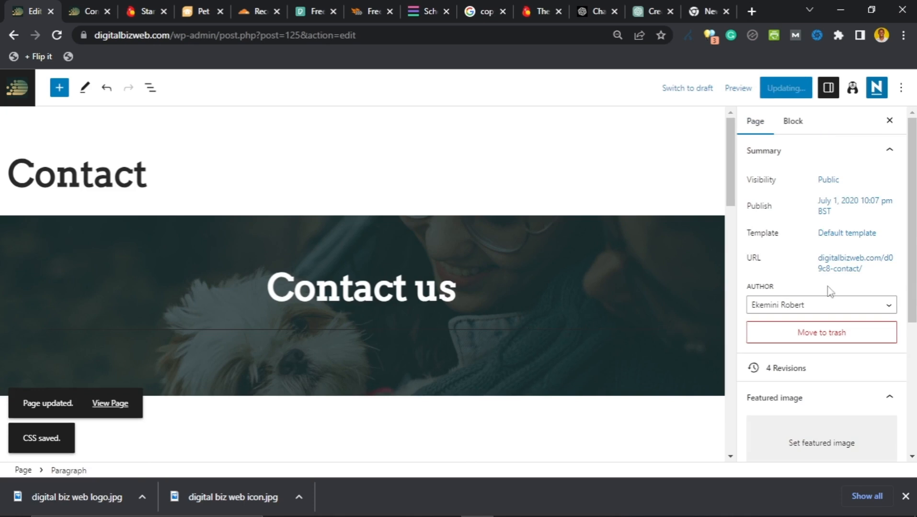
pyautogui.click(843, 271)
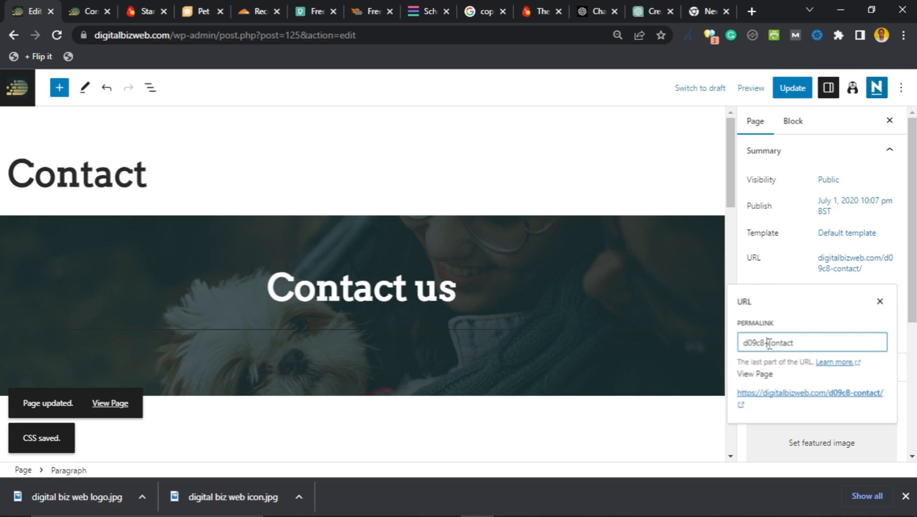
pyautogui.doubleClick(770, 343)
pyautogui.click(767, 343)
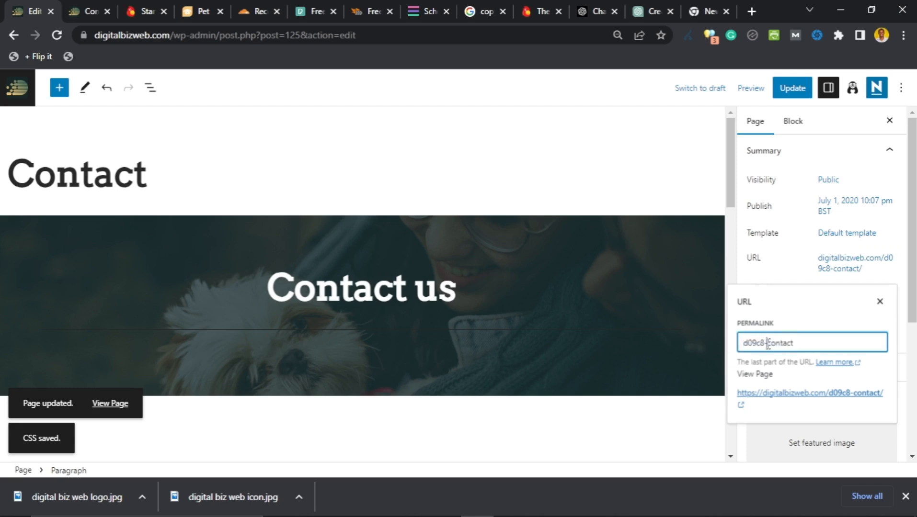
pyautogui.click(846, 271)
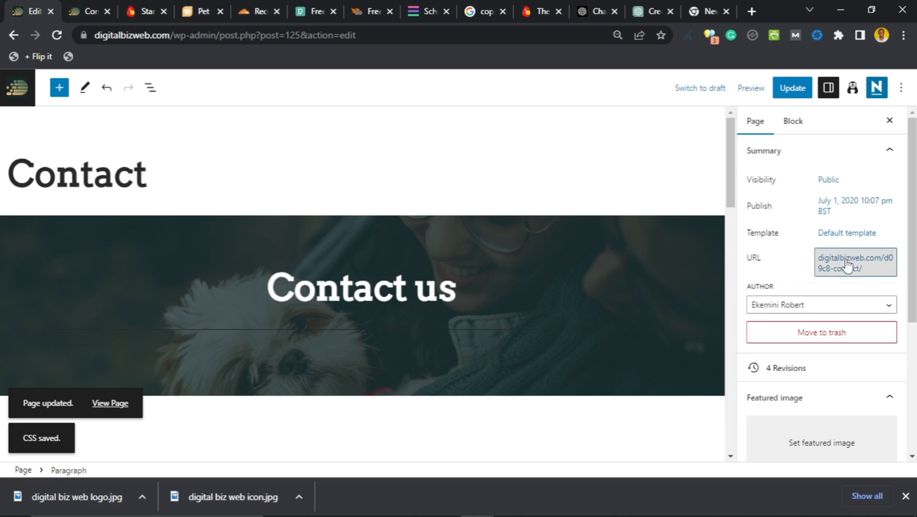
pyautogui.click(834, 267)
pyautogui.moveTo(766, 343); pyautogui.dragTo(740, 345)
pyautogui.press('BackSpace')
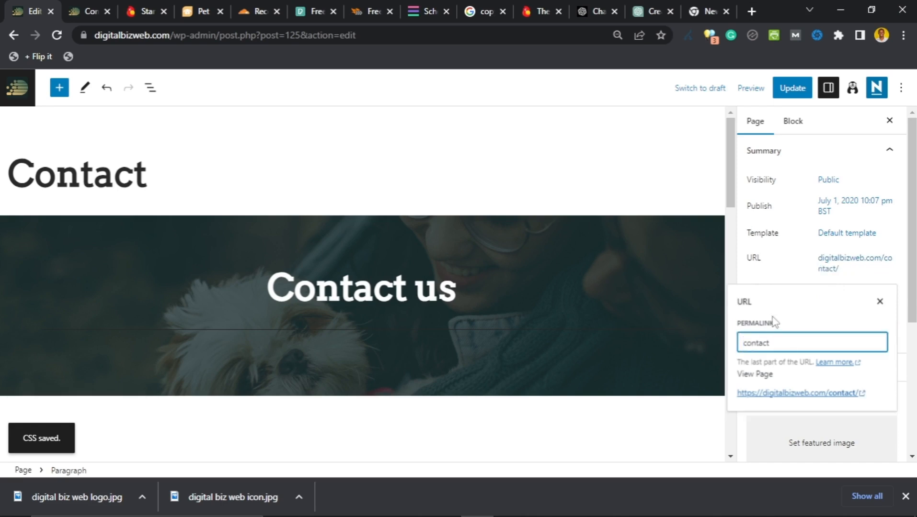
pyautogui.click(879, 302)
# Step: Expand and review the page attributes and discussion settings in the Page sidebar
pyautogui.scroll(-5, 806, 280)
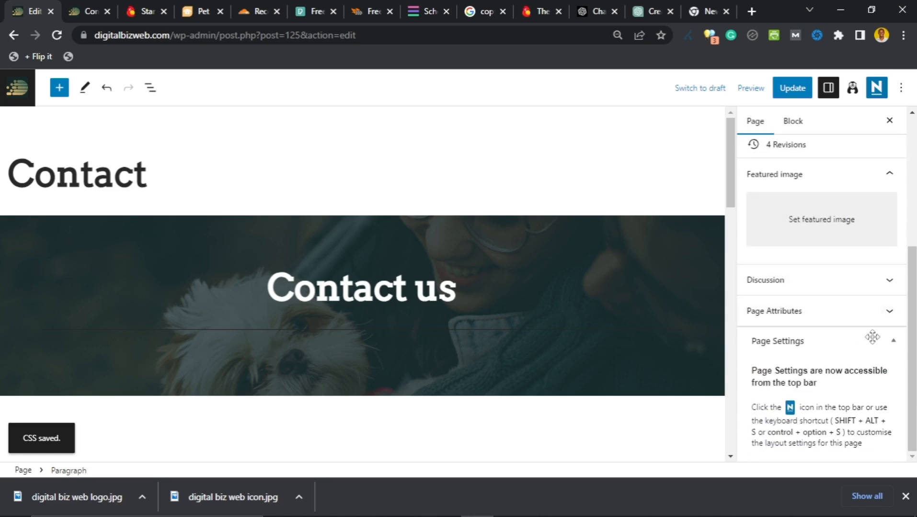
pyautogui.click(884, 312)
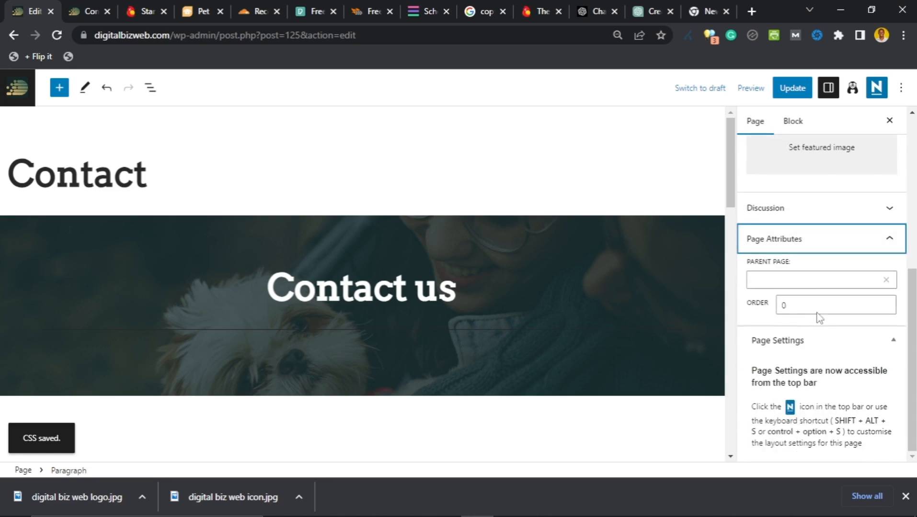
pyautogui.click(891, 238)
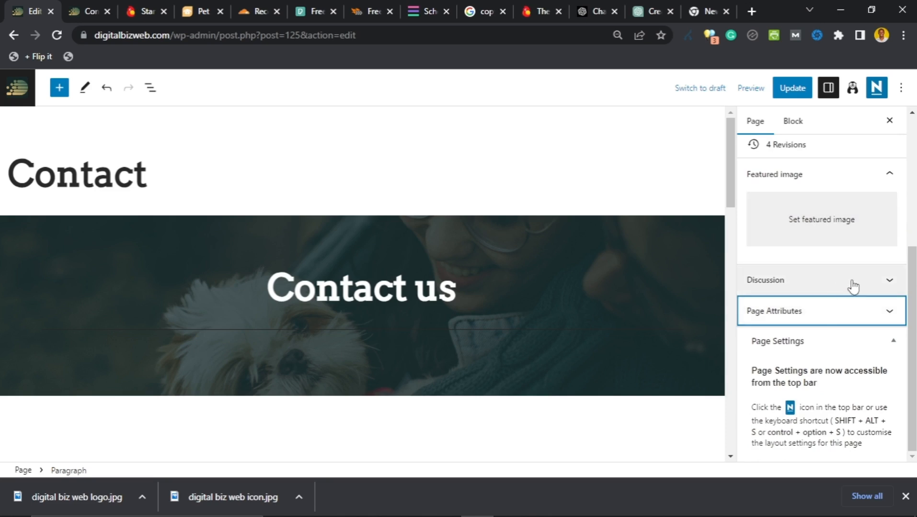
pyautogui.click(850, 285)
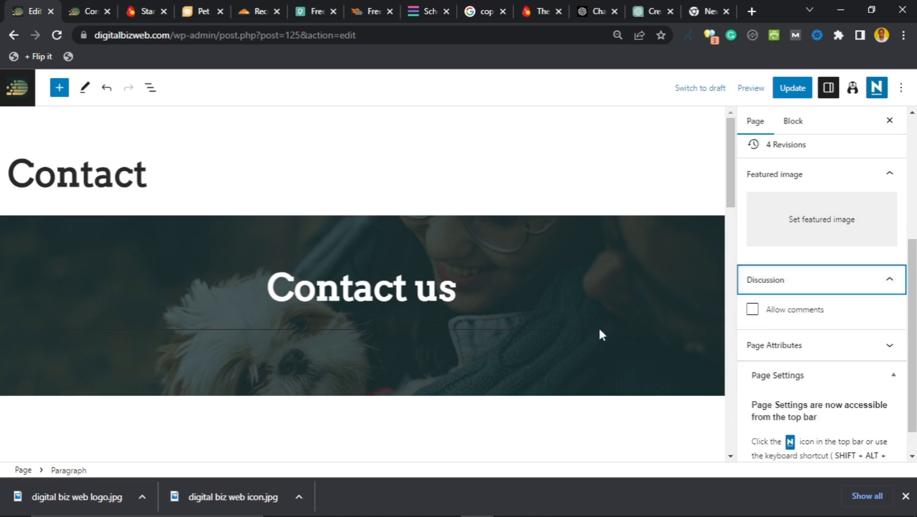
pyautogui.scroll(-15, 505, 357)
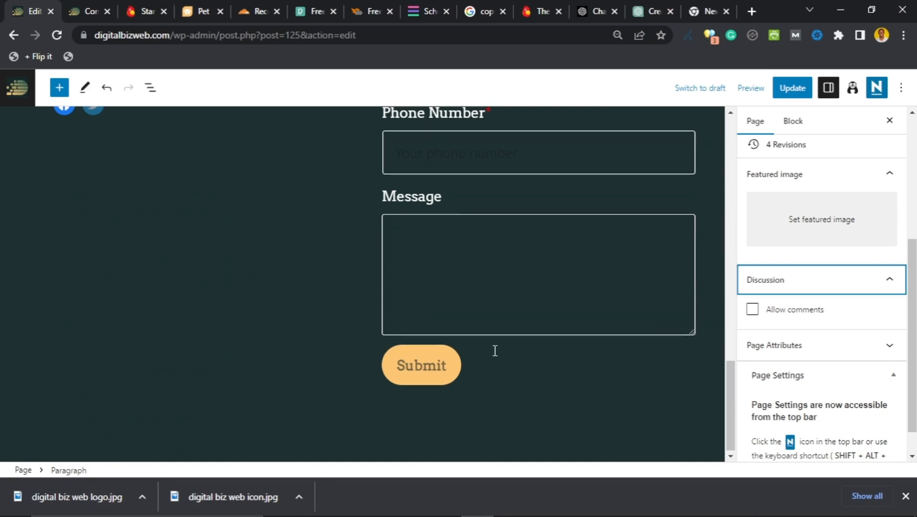
pyautogui.scroll(7, 494, 352)
pyautogui.scroll(8, 473, 333)
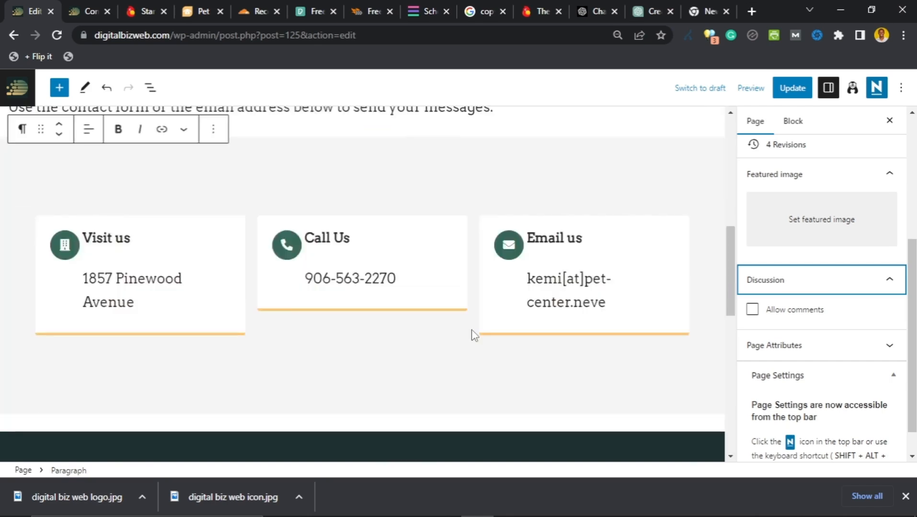
pyautogui.scroll(-4, 476, 324)
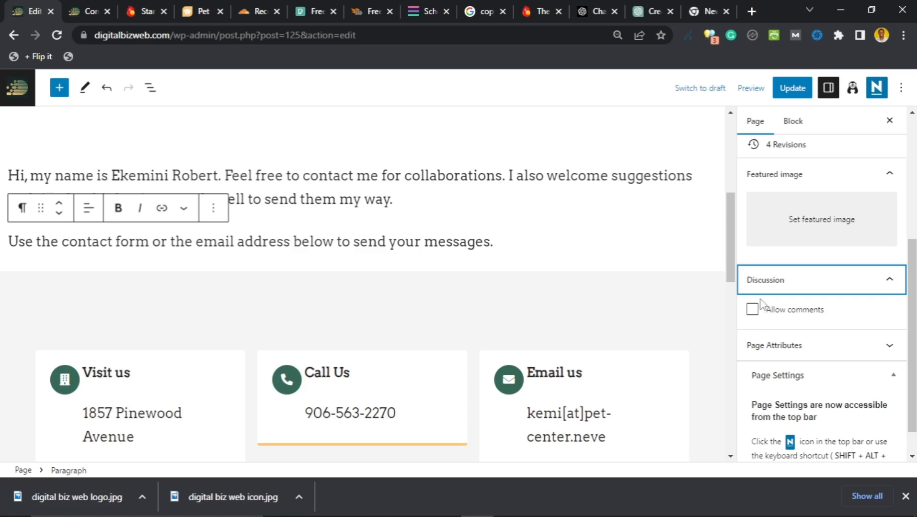
pyautogui.scroll(1, 867, 293)
pyautogui.scroll(4, 867, 293)
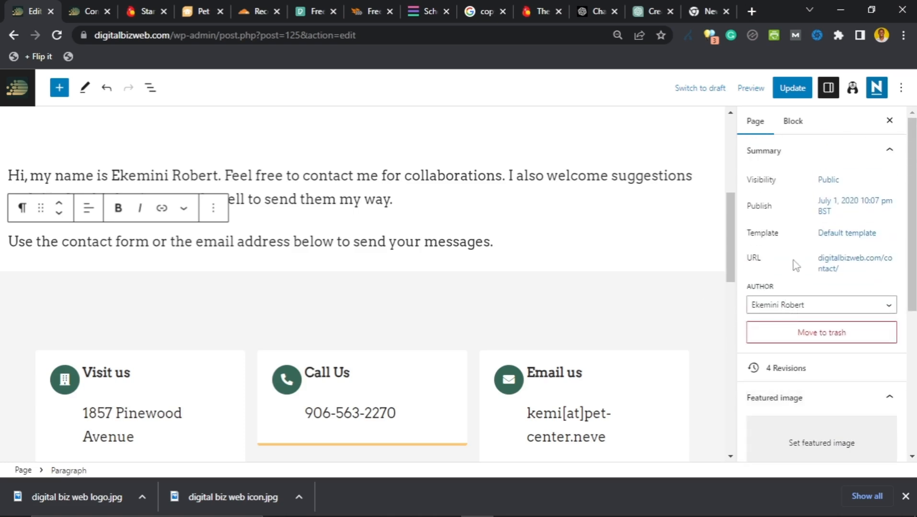
# Step: Update the Contact page once more and go back to the Pages list via the WordPress logo
pyautogui.click(779, 91)
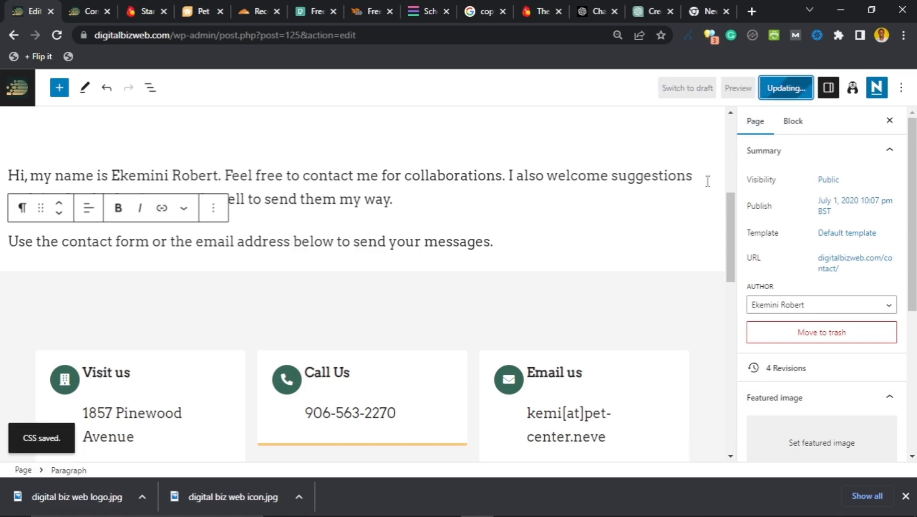
pyautogui.scroll(4, 415, 273)
pyautogui.scroll(2, 415, 275)
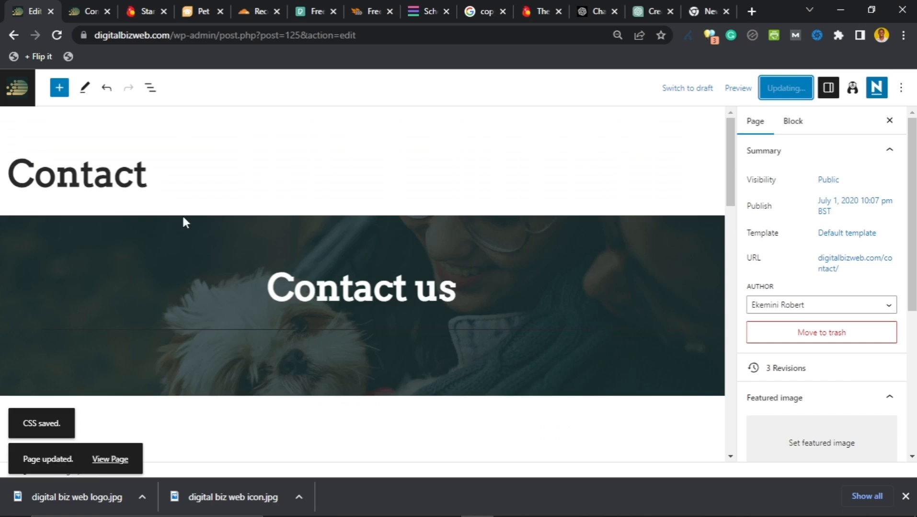
pyautogui.click(18, 102)
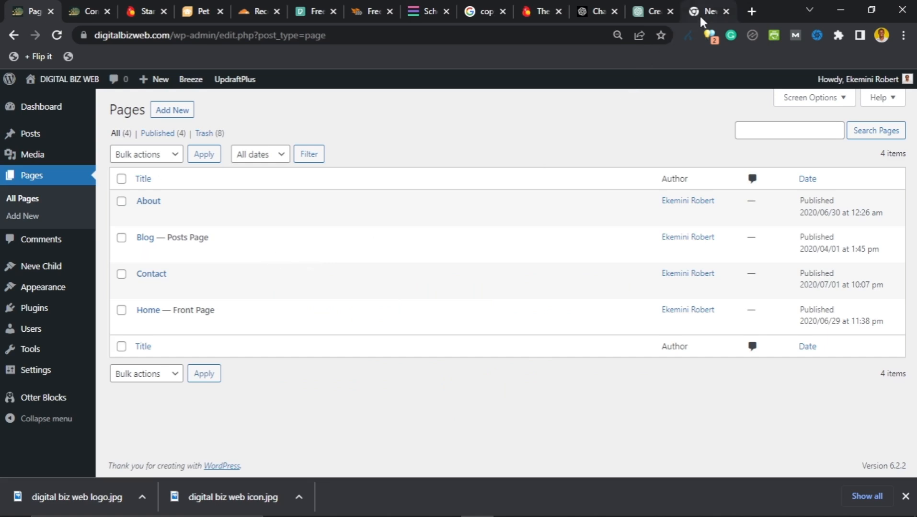
# Step: Load policymaker.io in the empty new Chrome tab
pyautogui.moveTo(699, 12)
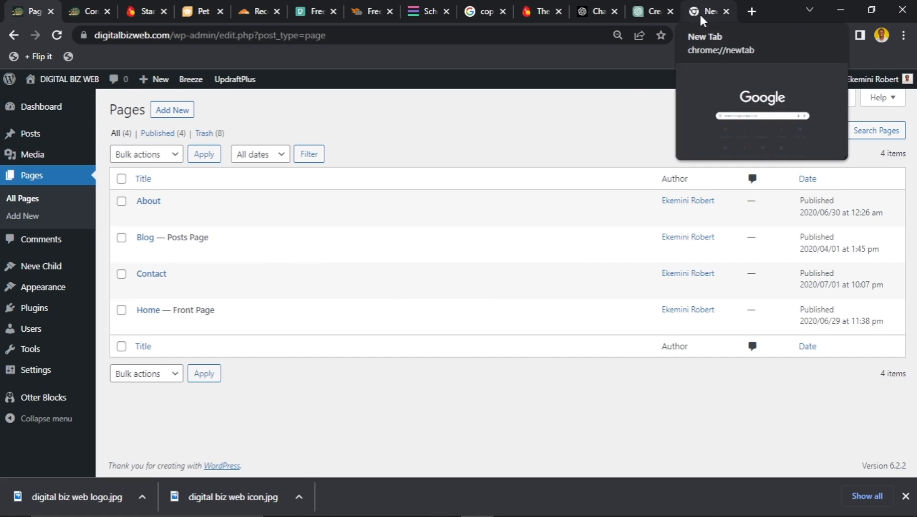
pyautogui.click(699, 11)
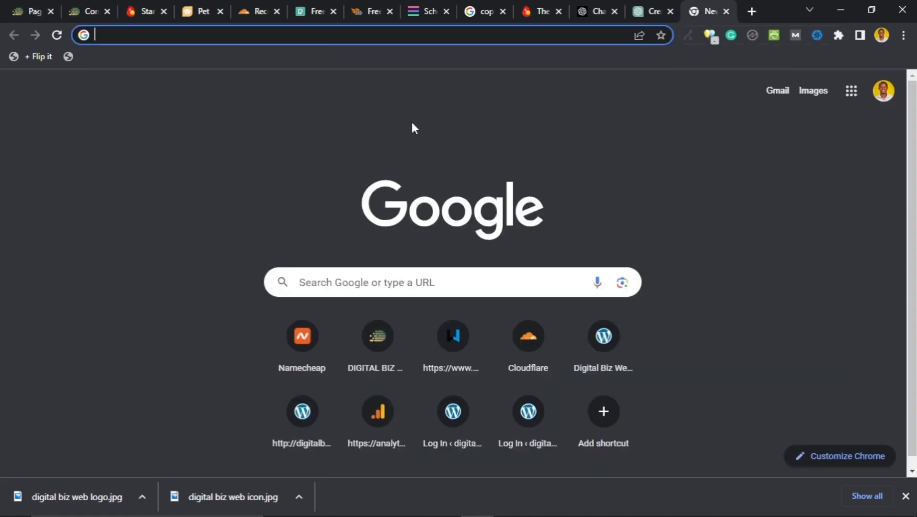
pyautogui.click(318, 34)
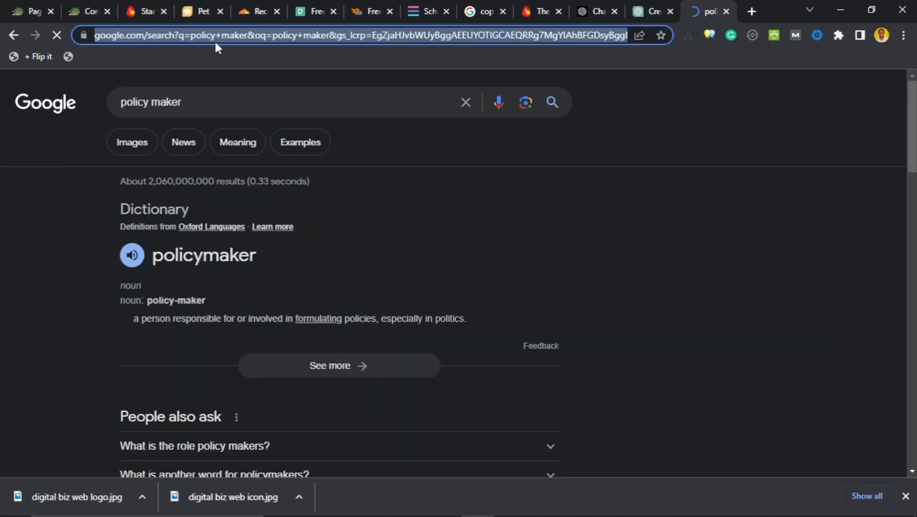
pyautogui.write('policym')
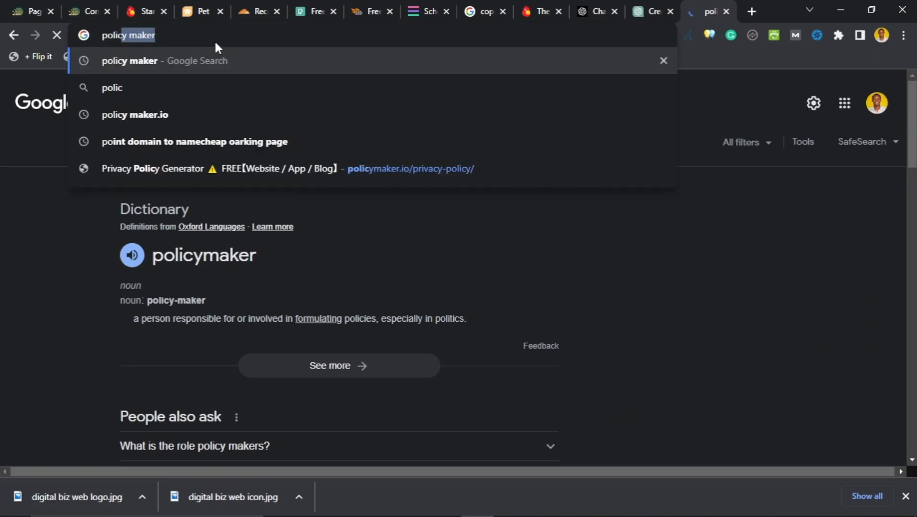
pyautogui.write('aker.io')
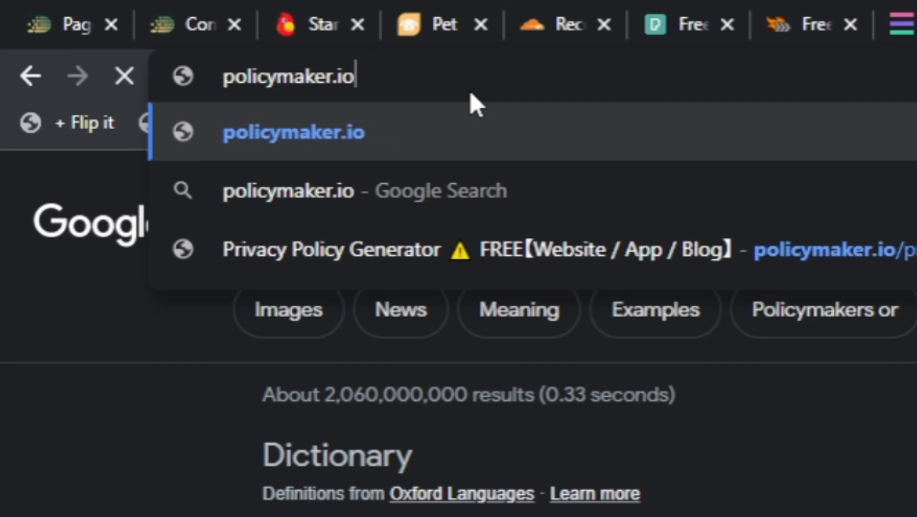
pyautogui.press('Return')
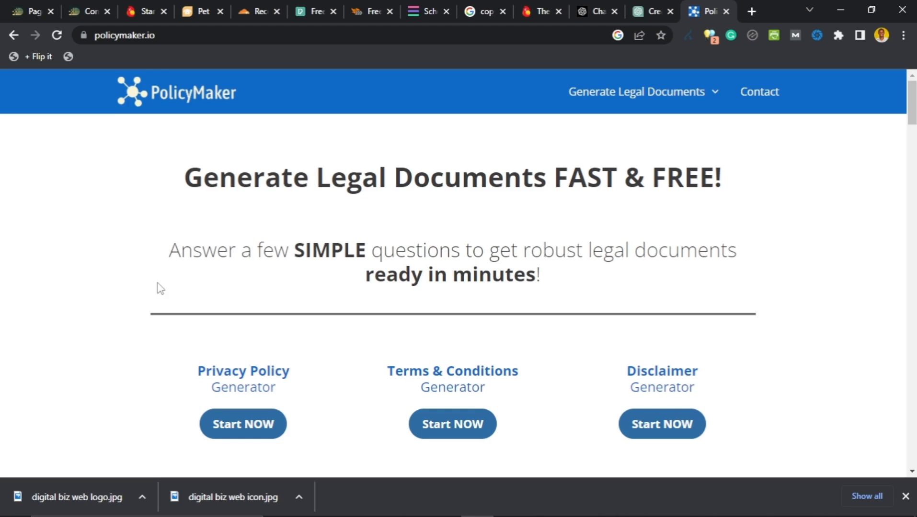
pyautogui.scroll(-1, 158, 289)
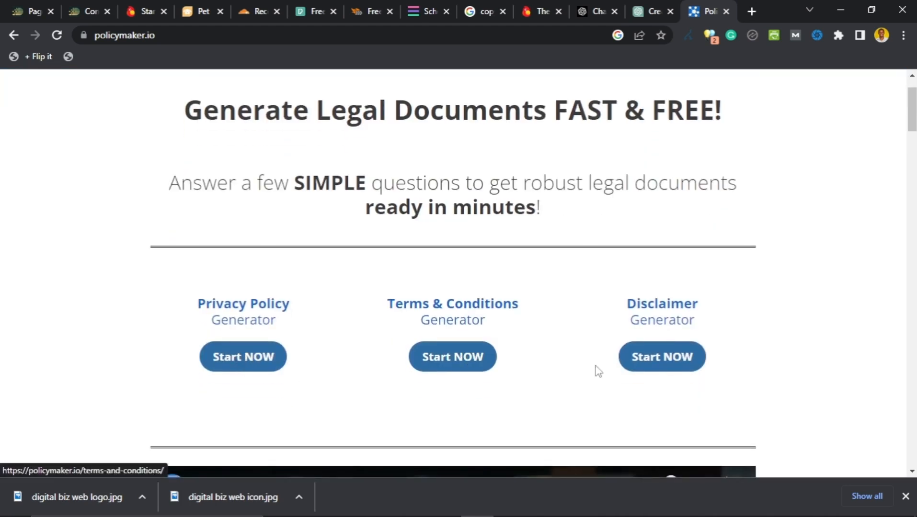
pyautogui.scroll(-3, 424, 288)
pyautogui.scroll(3, 115, 321)
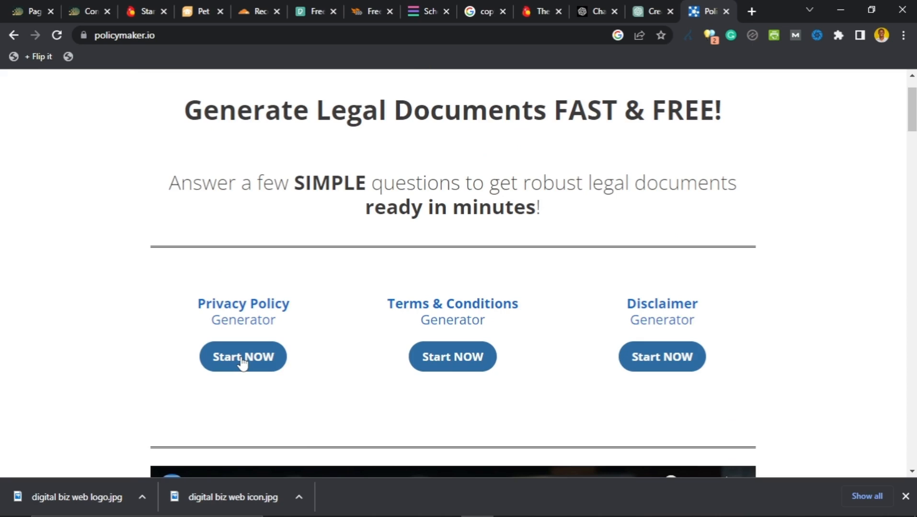
# Step: Start the Privacy Policy generator and submit digitalbizweb.com as the website domain
pyautogui.click(242, 360)
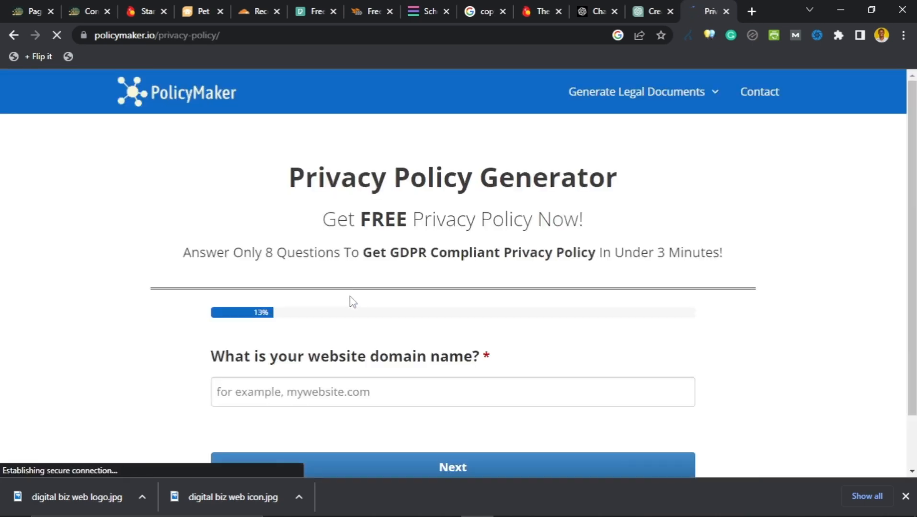
pyautogui.scroll(-2, 280, 319)
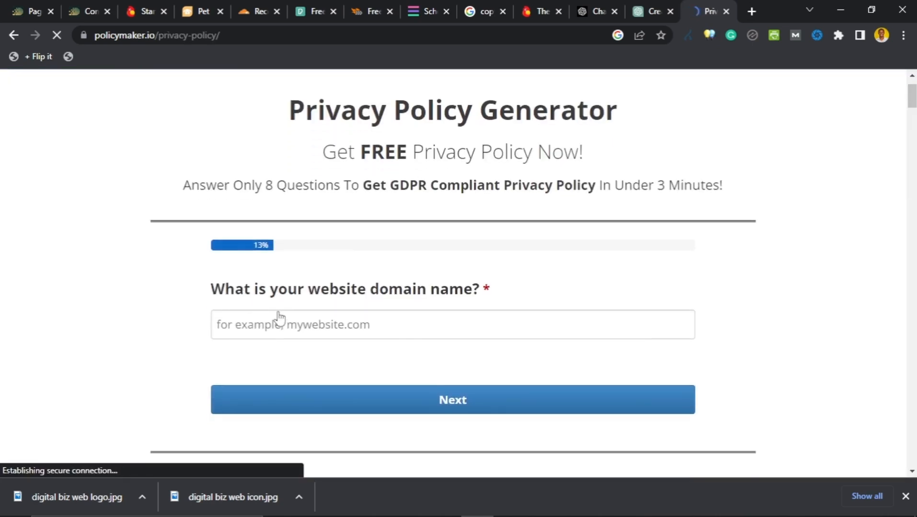
pyautogui.click(404, 322)
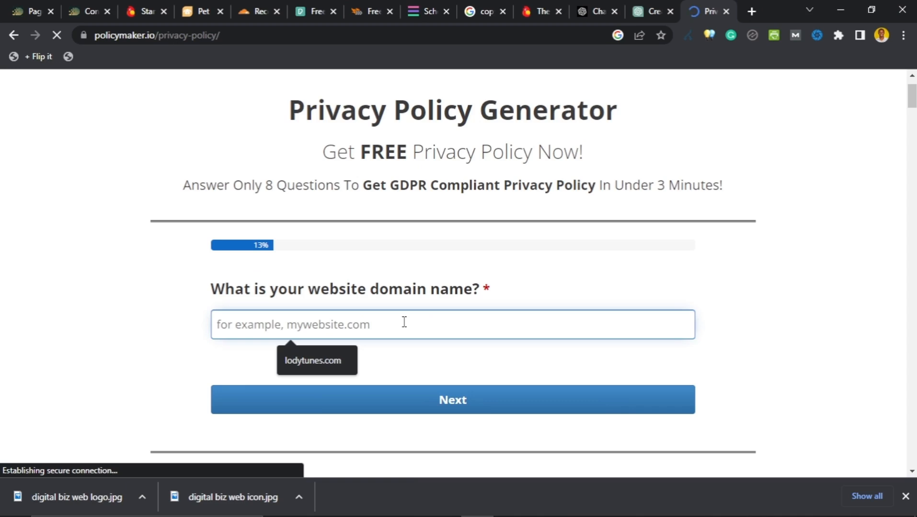
pyautogui.write('dig')
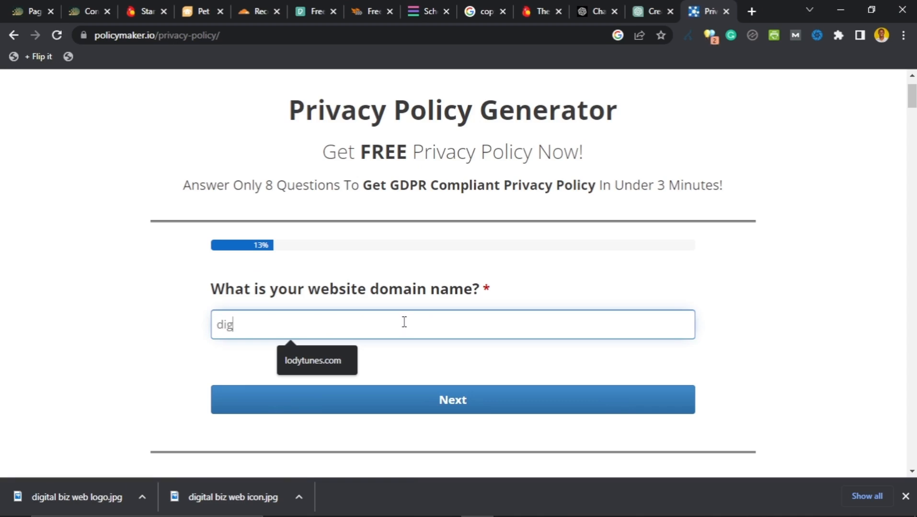
pyautogui.write('italweb')
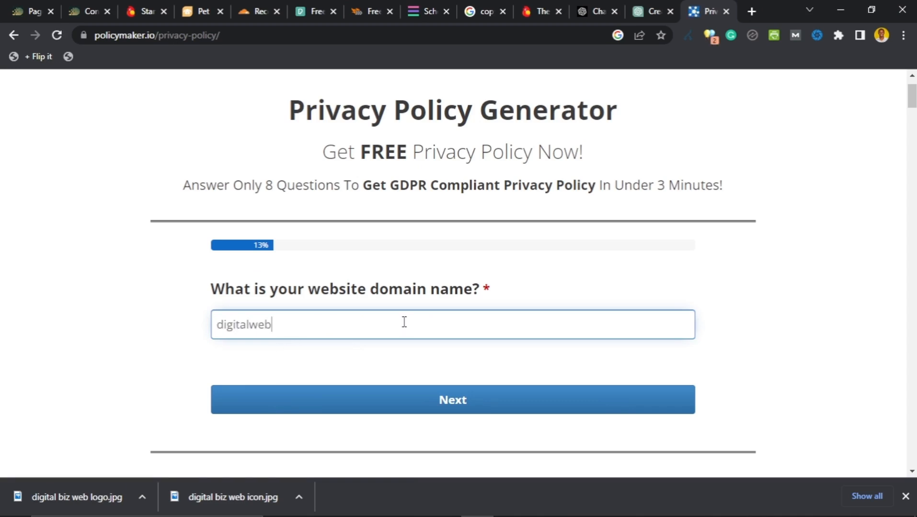
pyautogui.write('bi')
pyautogui.press('BackSpace')
pyautogui.press('BackSpace')
pyautogui.press('BackSpace')
pyautogui.press('BackSpace')
pyautogui.press('BackSpace')
pyautogui.write('bizweb.com')
pyautogui.click(442, 405)
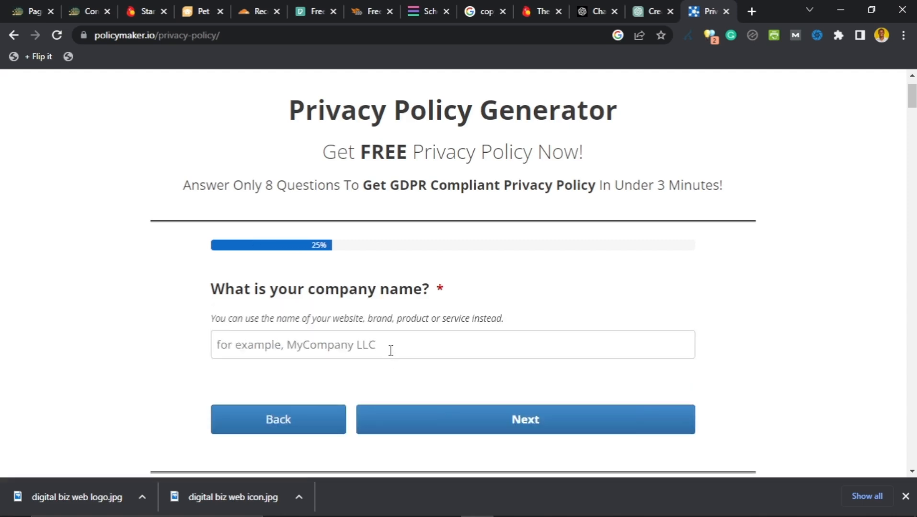
# Step: Submit 'Digital Biz Web' as the company name
pyautogui.click(390, 350)
pyautogui.write('Digi')
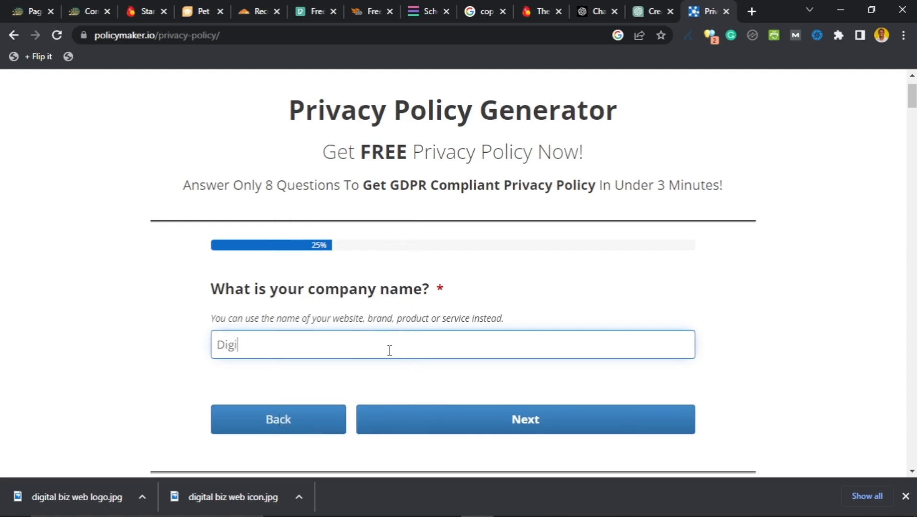
pyautogui.write('tal Biz WEb')
pyautogui.press('BackSpace')
pyautogui.write('eb')
pyautogui.scroll(-1, 392, 347)
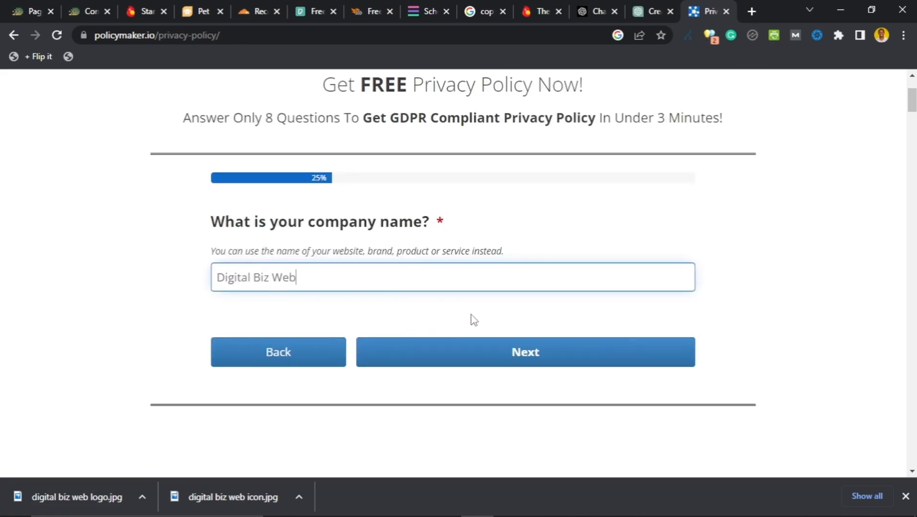
pyautogui.click(507, 352)
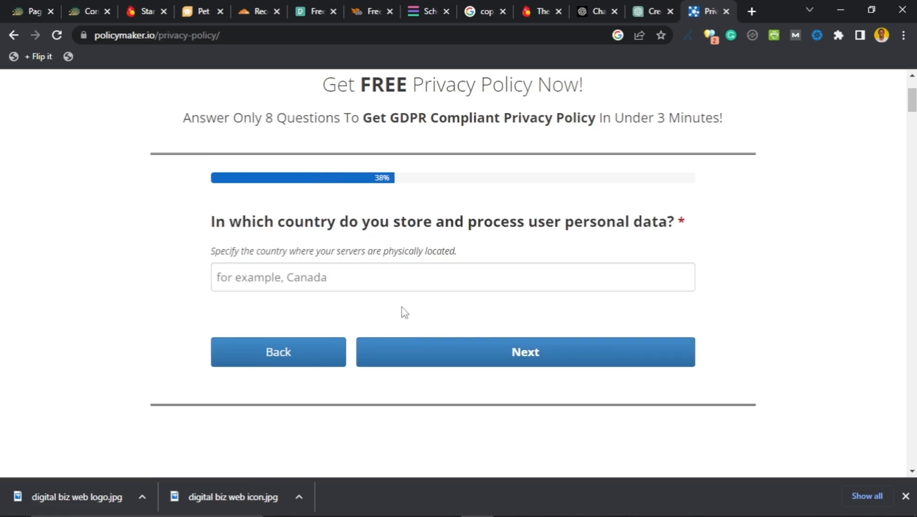
# Step: Answer USA as the data storage country and keep Yes for payments
pyautogui.click(395, 280)
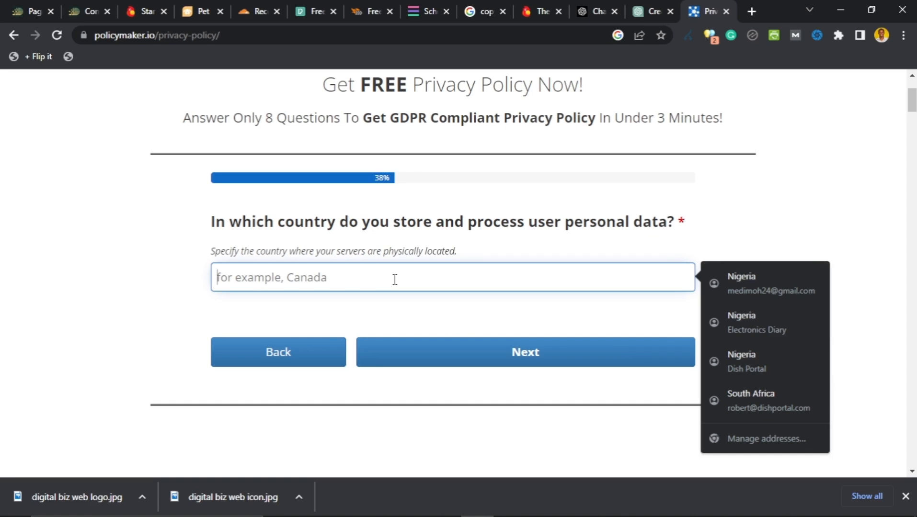
pyautogui.write('USA')
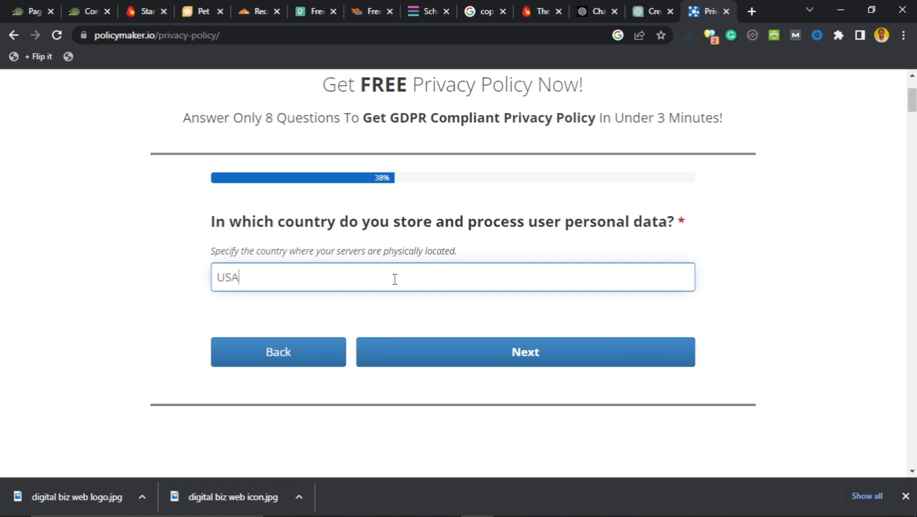
pyautogui.click(540, 364)
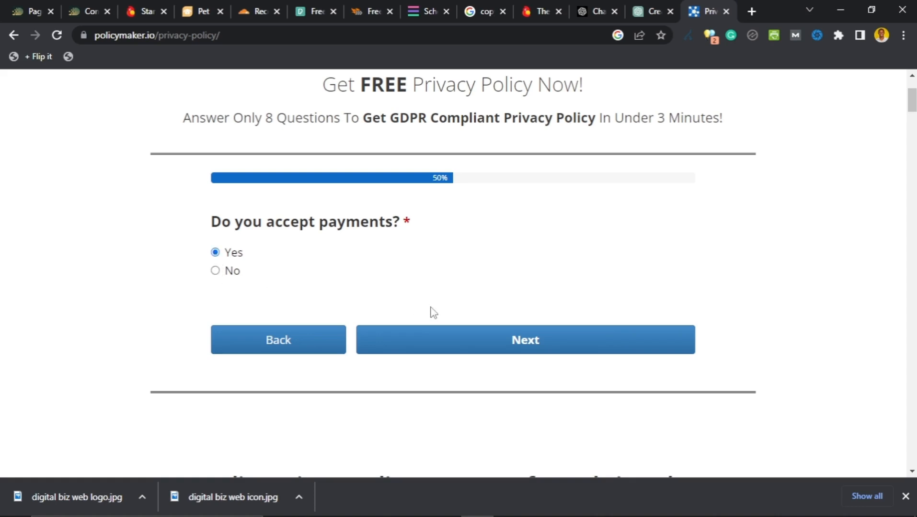
pyautogui.click(498, 348)
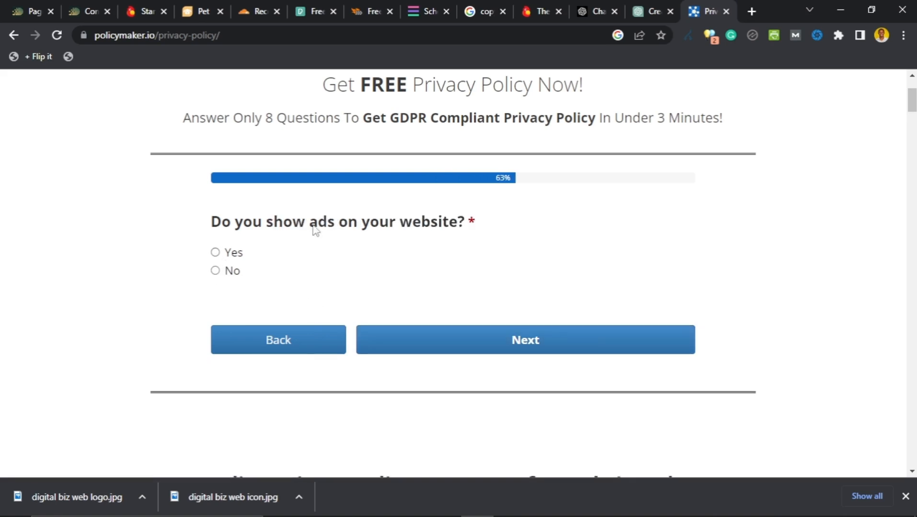
# Step: Answer Yes to showing ads, Yes to law-enforcement disclosure, and No to location
pyautogui.click(216, 254)
pyautogui.click(557, 343)
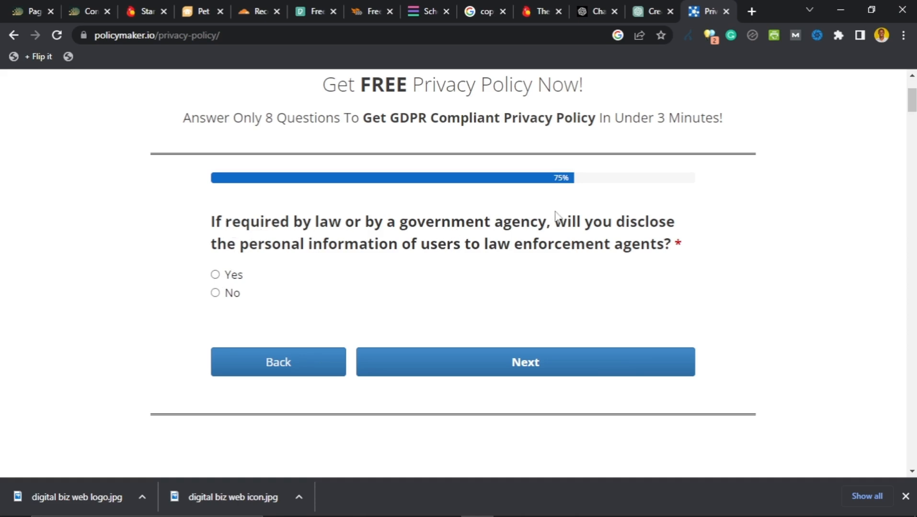
pyautogui.click(215, 275)
pyautogui.click(494, 366)
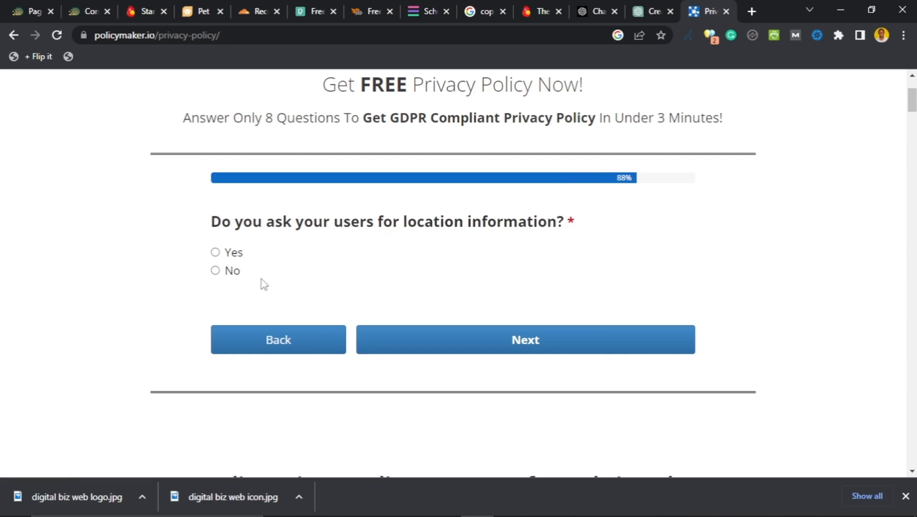
pyautogui.click(229, 271)
pyautogui.click(524, 351)
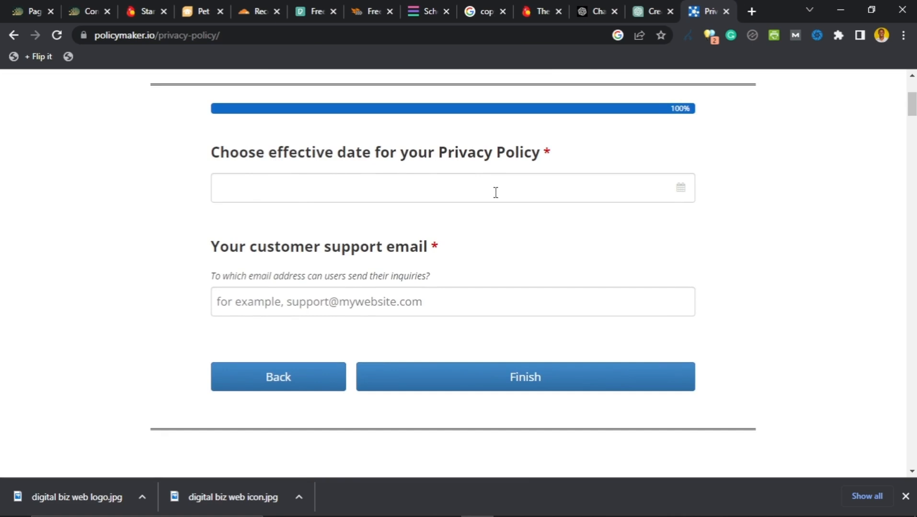
# Step: Set the effective date to July 10, 2023 and enter the customer support email address
pyautogui.click(681, 189)
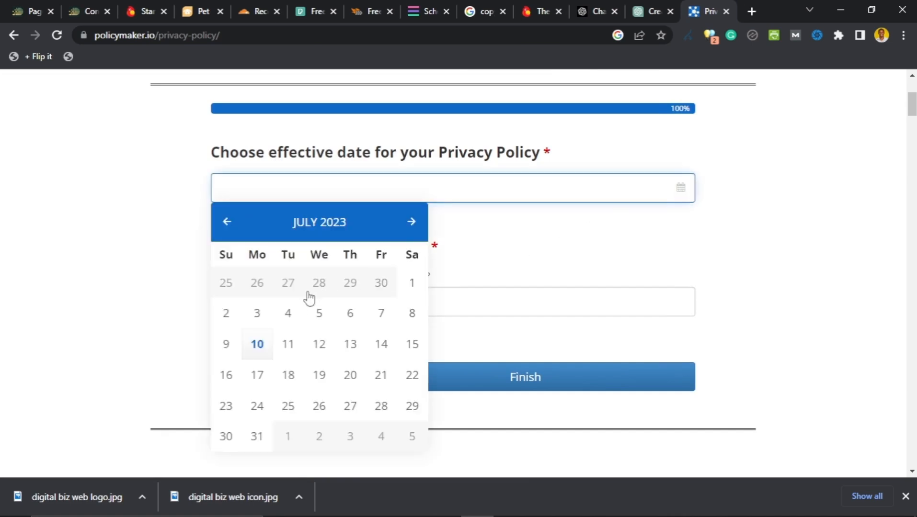
pyautogui.click(259, 345)
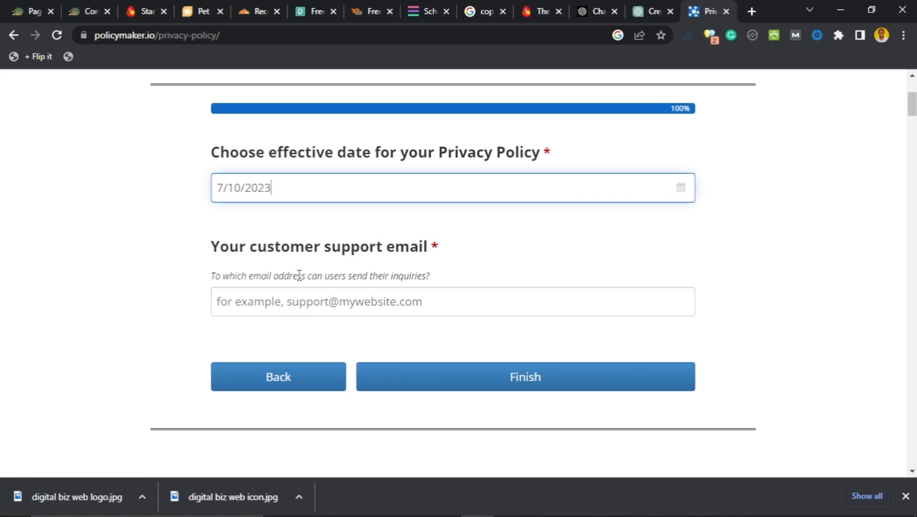
pyautogui.click(407, 303)
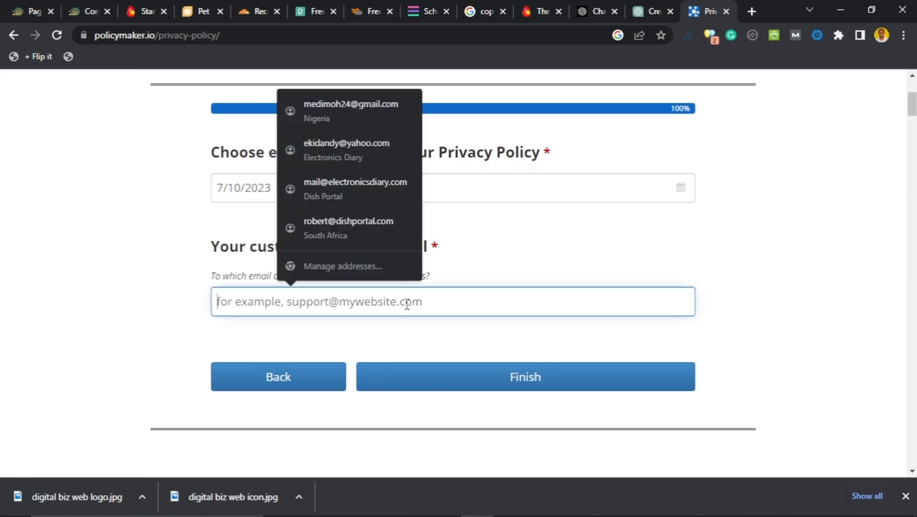
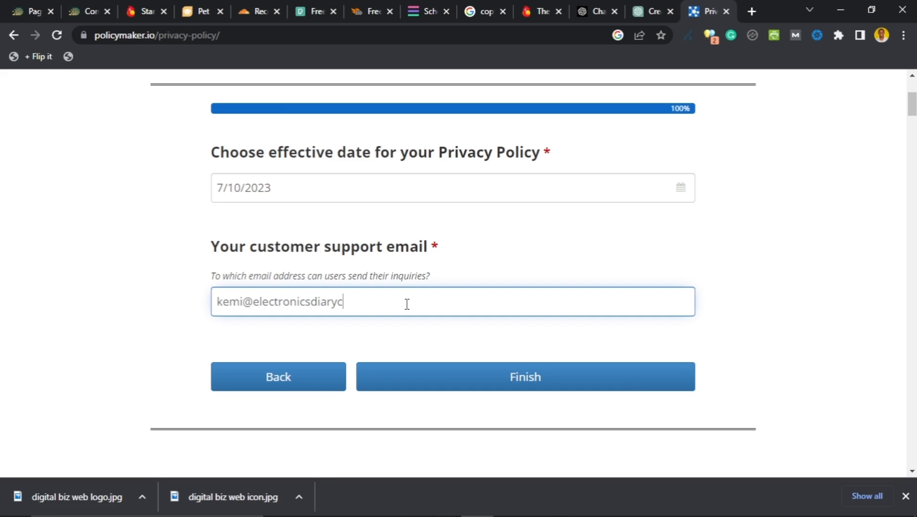
pyautogui.scroll(2, 319, 273)
pyautogui.scroll(-2, 319, 272)
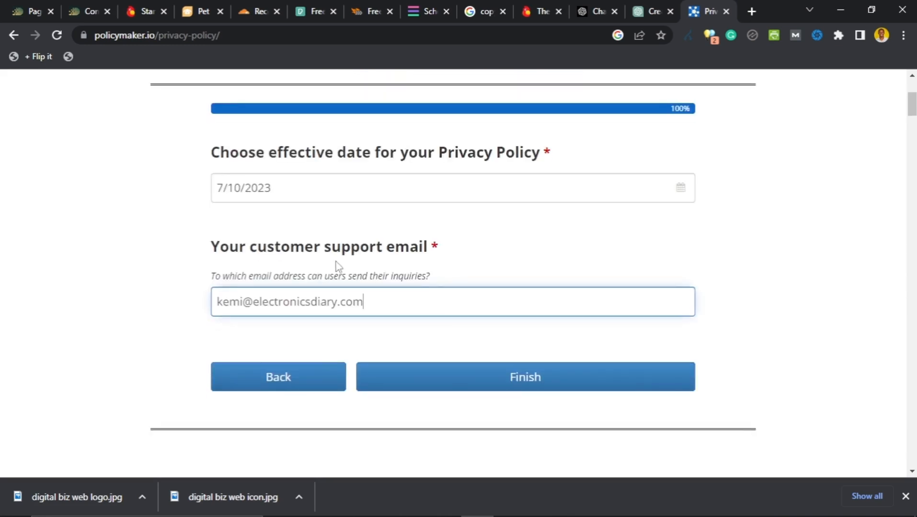
# Step: Generate the privacy policy and scroll through its full text
pyautogui.click(535, 379)
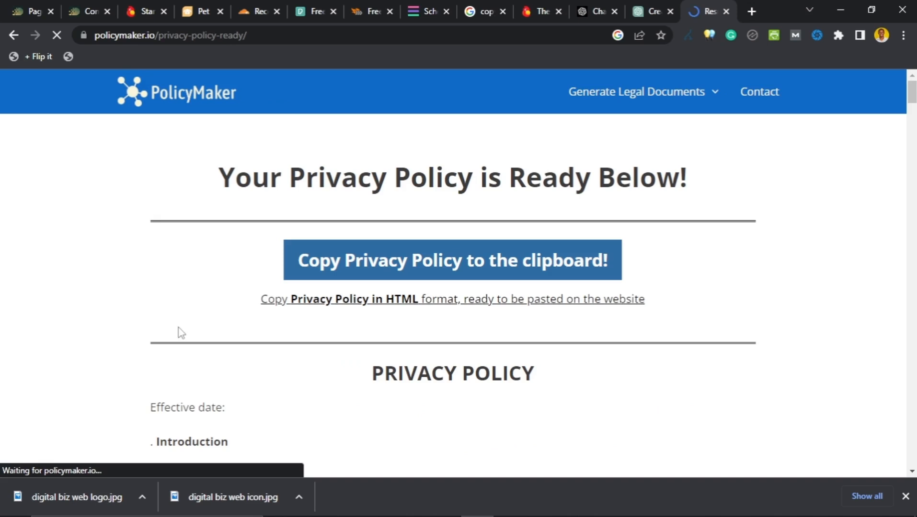
pyautogui.scroll(-4, 178, 316)
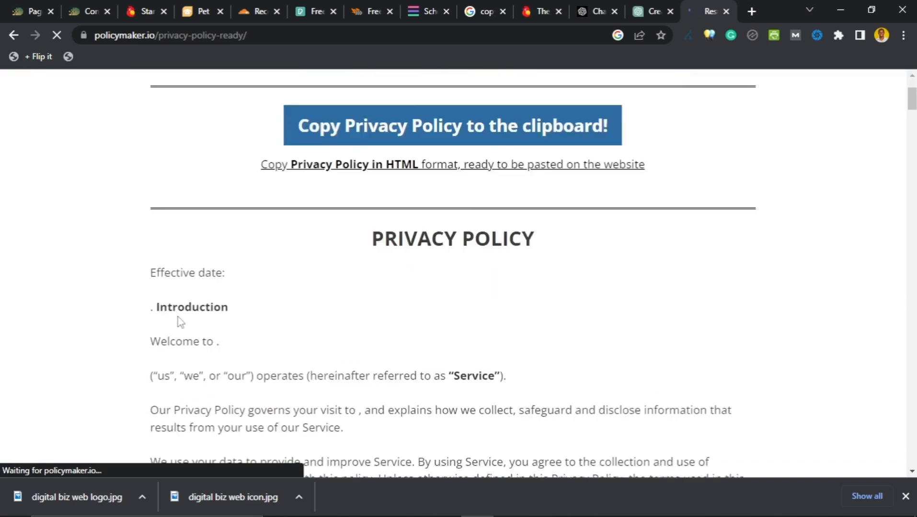
pyautogui.scroll(4, 143, 297)
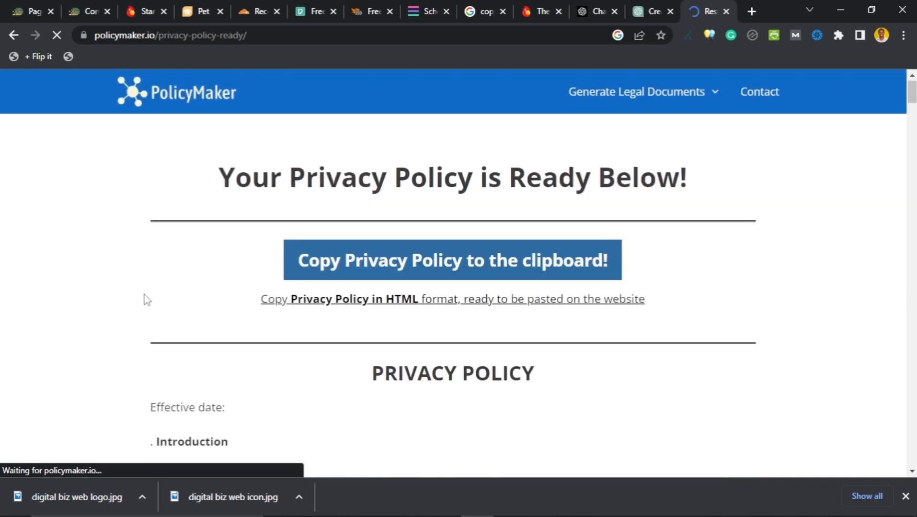
pyautogui.scroll(-3, 147, 300)
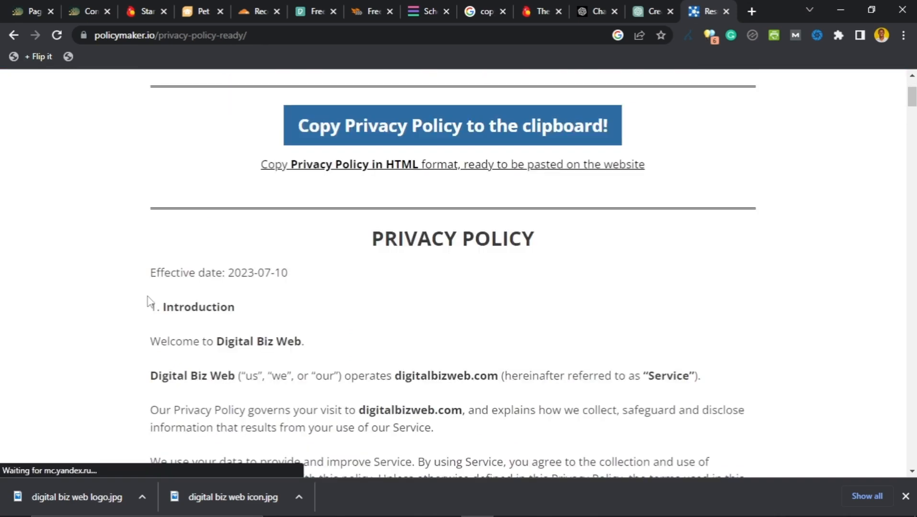
pyautogui.scroll(-3, 149, 302)
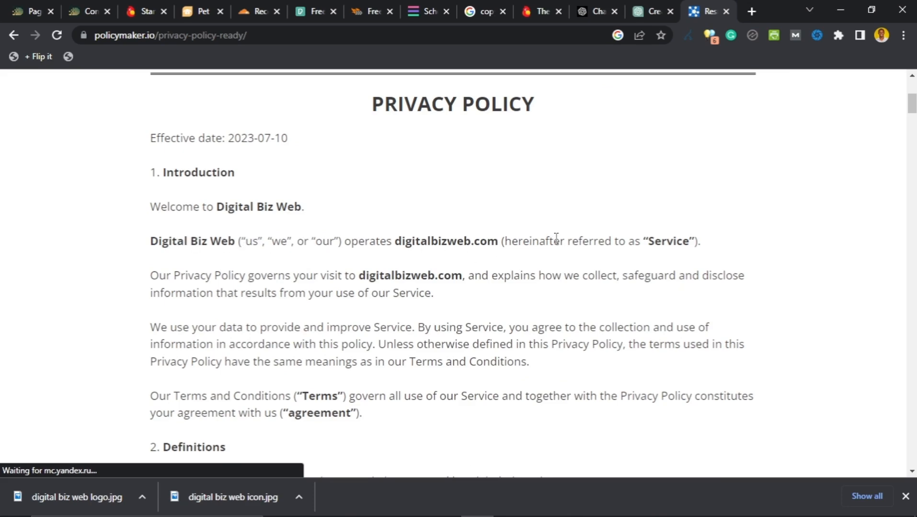
pyautogui.scroll(-1, 294, 282)
pyautogui.scroll(6, 299, 338)
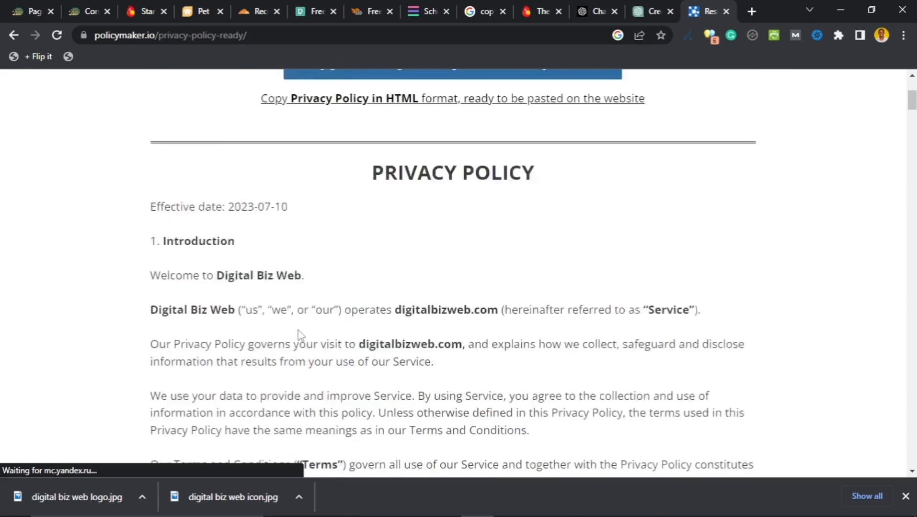
pyautogui.scroll(-10, 268, 341)
pyautogui.scroll(-4, 268, 341)
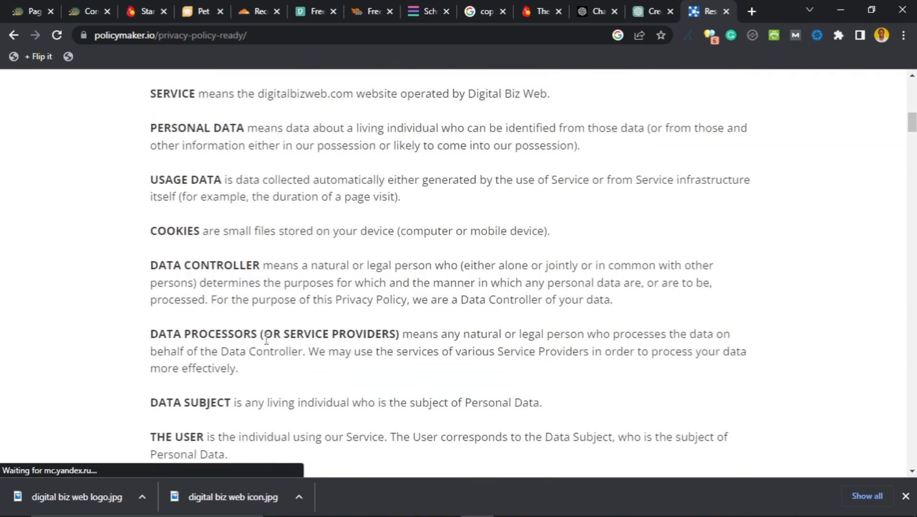
pyautogui.scroll(4, 267, 339)
pyautogui.scroll(-18, 267, 344)
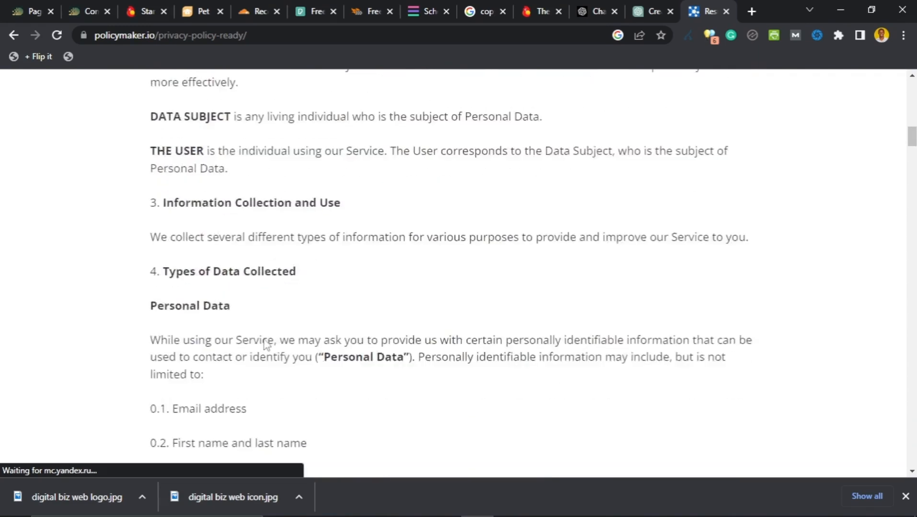
pyautogui.scroll(-3, 265, 344)
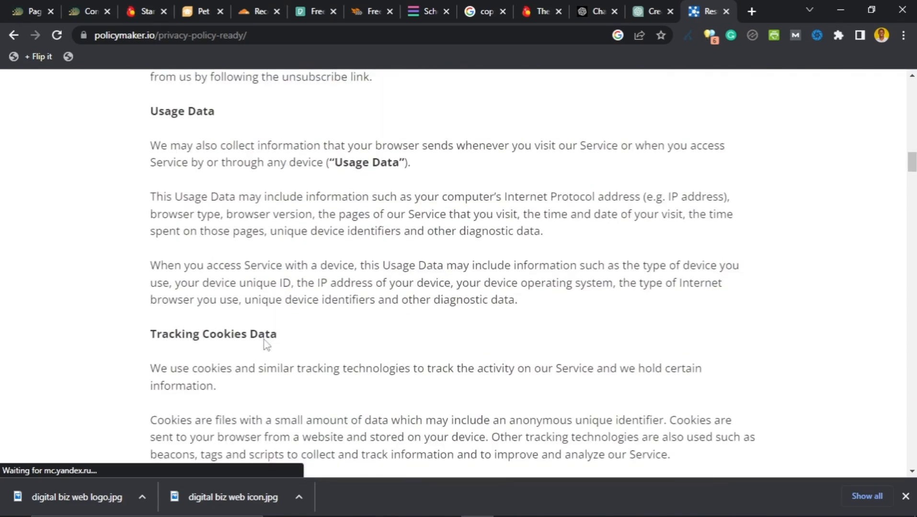
pyautogui.scroll(-10, 266, 344)
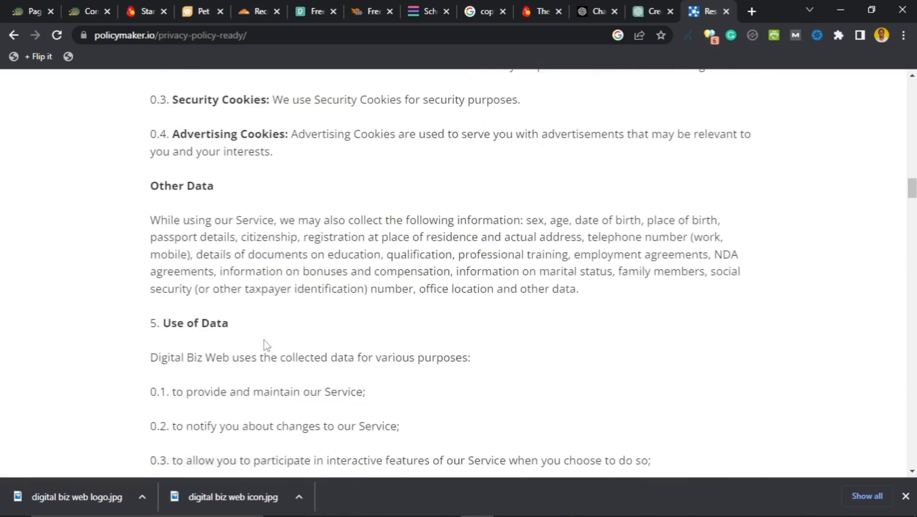
pyautogui.scroll(-7, 266, 344)
pyautogui.scroll(-10, 262, 342)
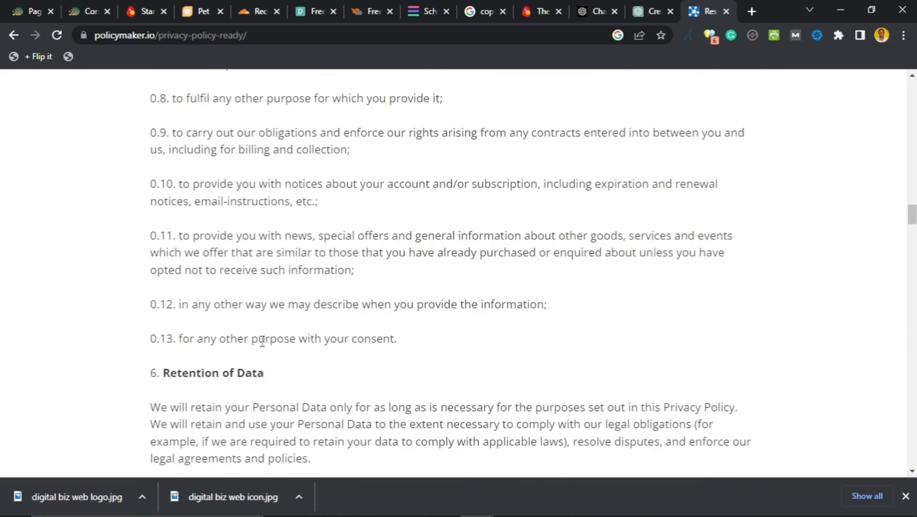
pyautogui.scroll(-3, 261, 342)
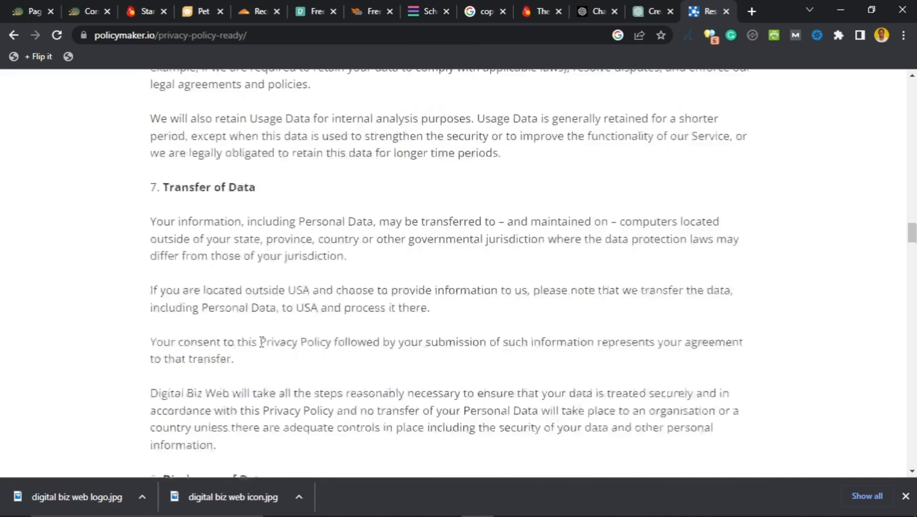
pyautogui.scroll(-4, 262, 347)
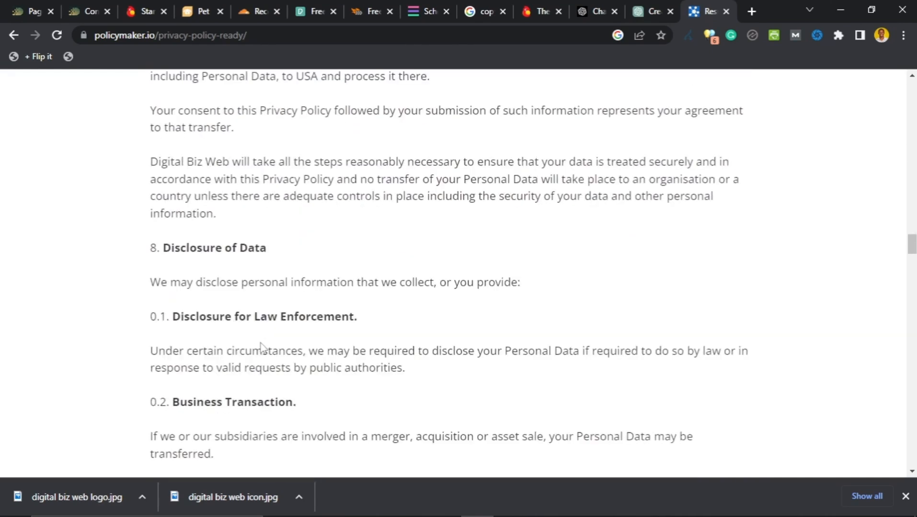
pyautogui.scroll(-18, 261, 343)
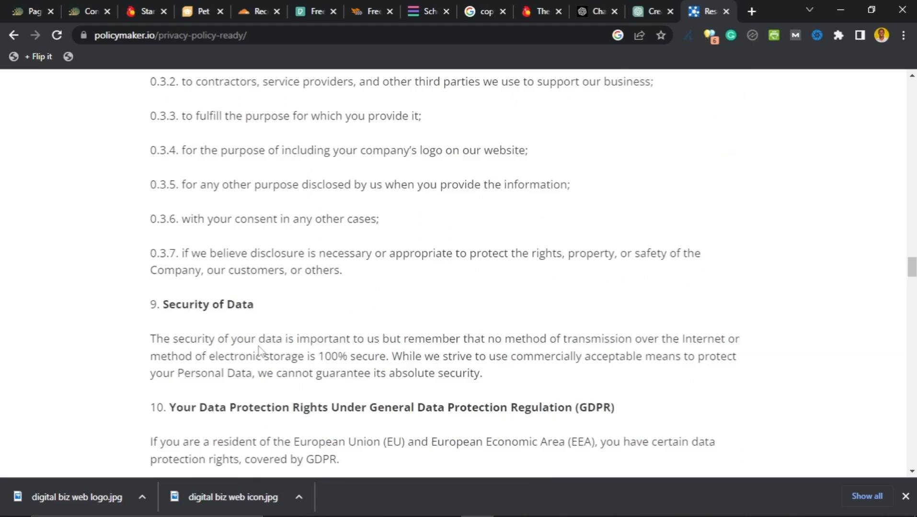
pyautogui.scroll(4, 259, 350)
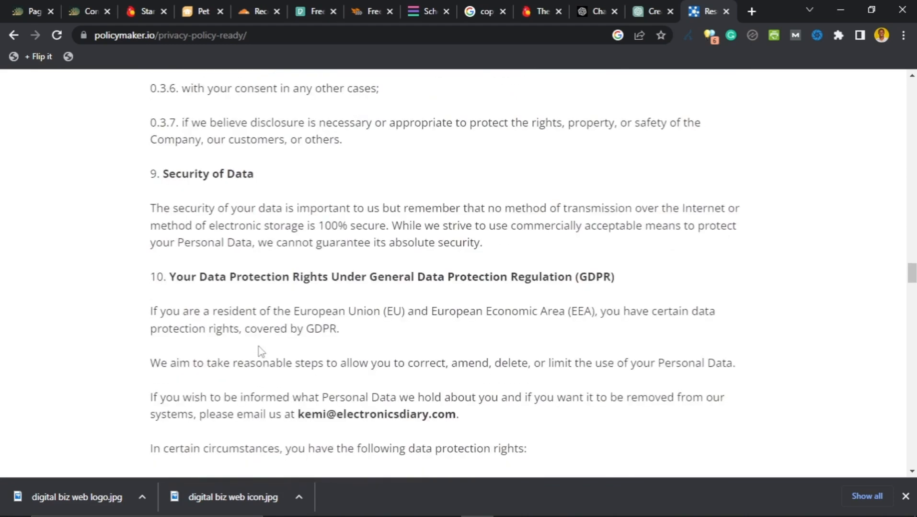
# Step: Select the policy from the footer up to 'Effective date' and copy it
pyautogui.moveTo(576, 280); pyautogui.dragTo(614, 278)
pyautogui.scroll(-10, 281, 260)
pyautogui.scroll(-1, 326, 293)
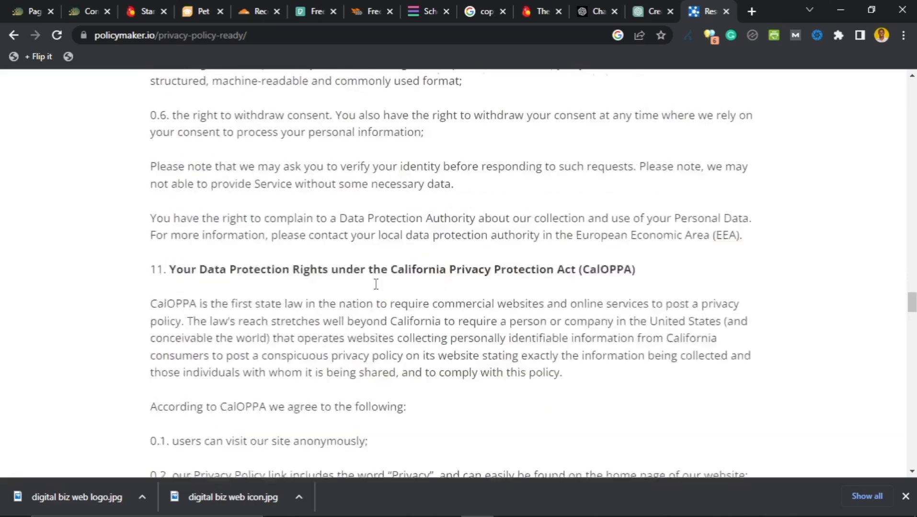
pyautogui.scroll(1, 375, 284)
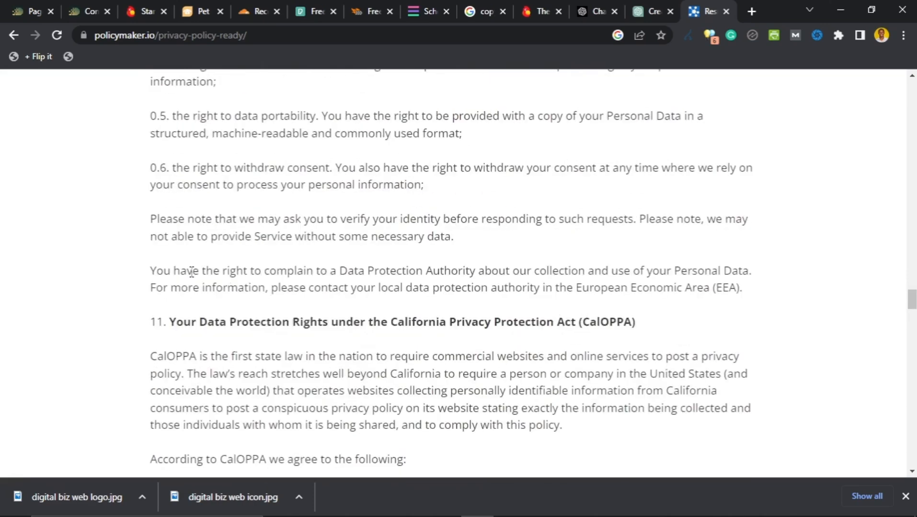
pyautogui.scroll(-10, 191, 272)
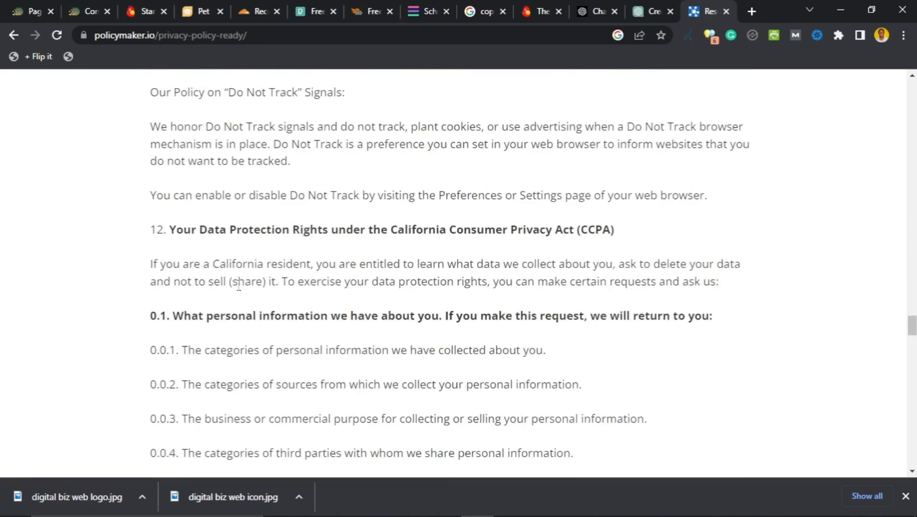
pyautogui.scroll(-12, 321, 272)
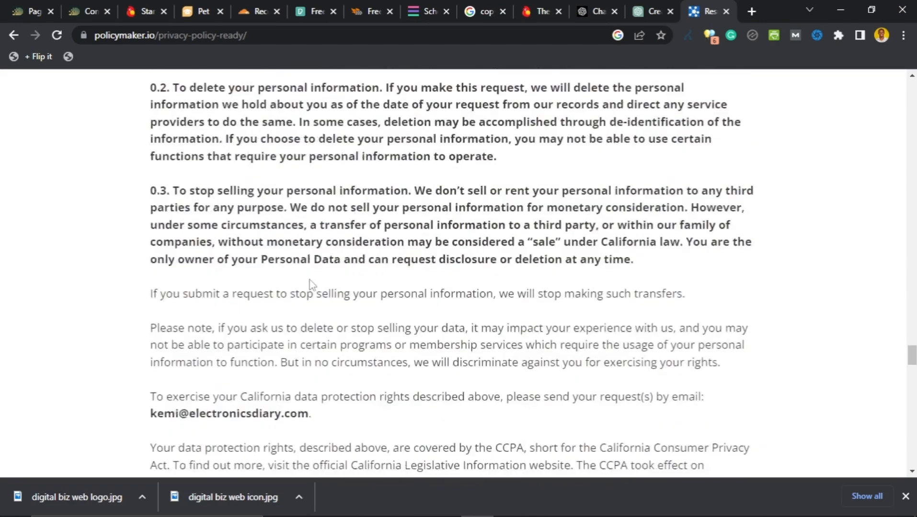
pyautogui.scroll(-19, 310, 282)
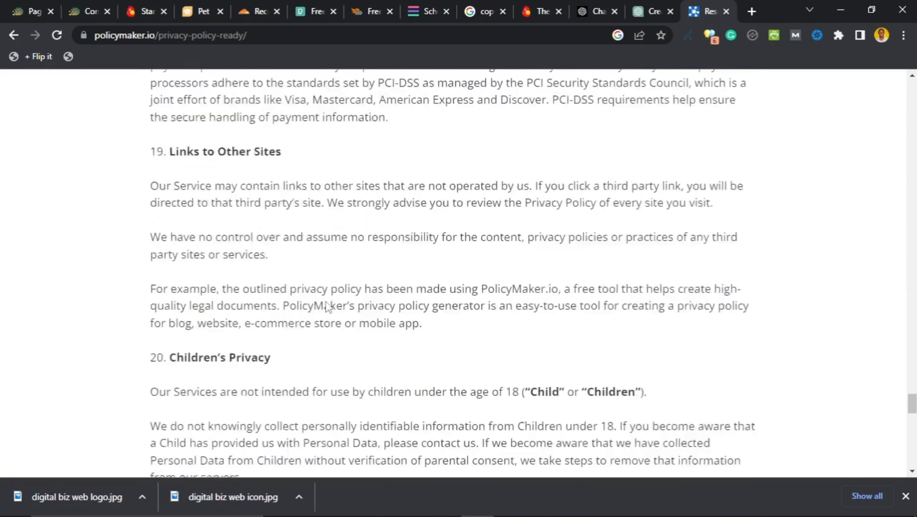
pyautogui.scroll(-16, 326, 305)
pyautogui.scroll(4, 318, 307)
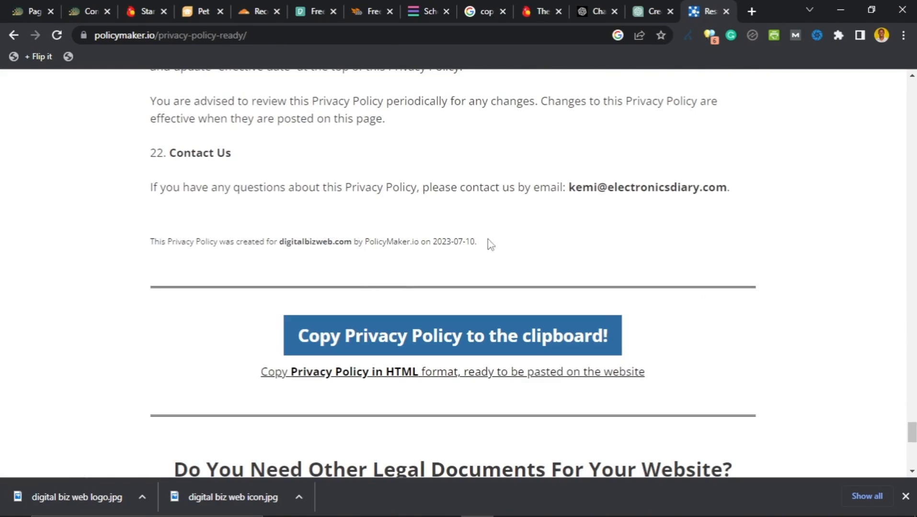
pyautogui.moveTo(491, 244); pyautogui.dragTo(152, 413)
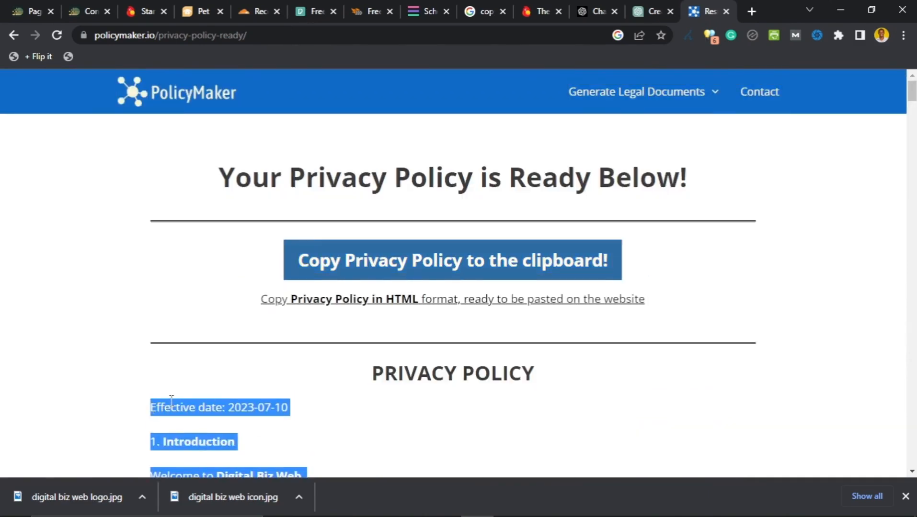
pyautogui.rightClick(171, 408)
pyautogui.click(227, 283)
# Step: Return to the WordPress Pages list and add a new page
pyautogui.click(17, 9)
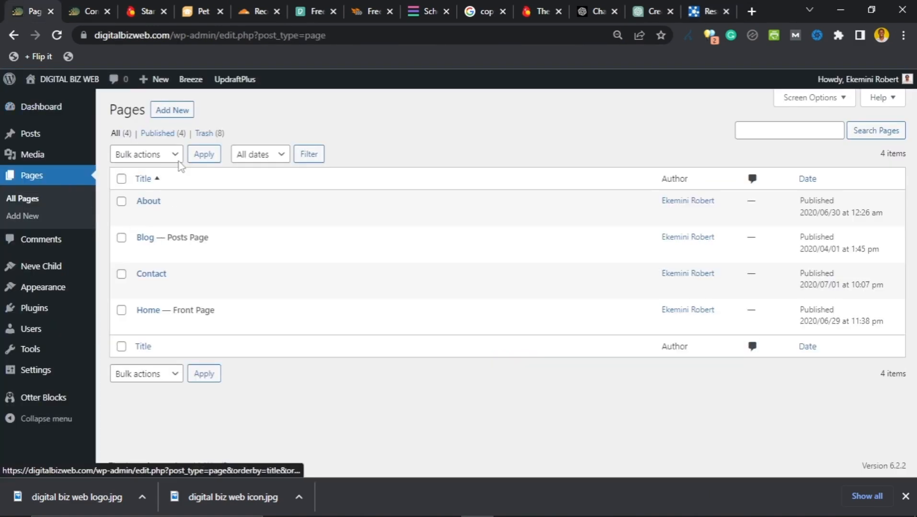
pyautogui.click(176, 115)
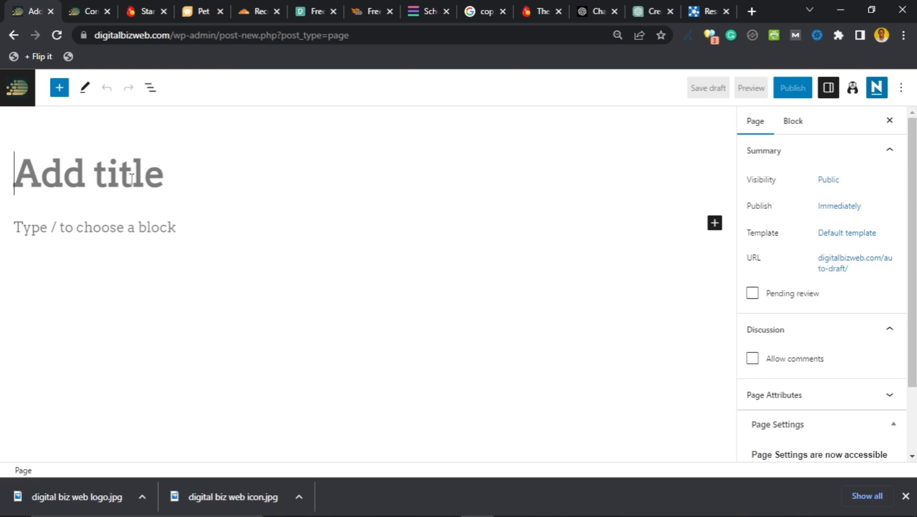
# Step: Title the new page 'Privacy Policy' and place the cursor in its first content block
pyautogui.write('Priva')
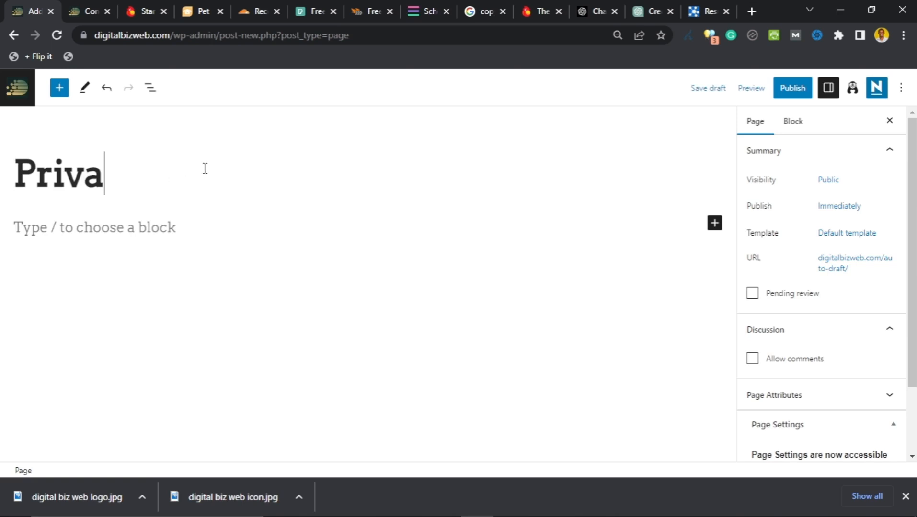
pyautogui.write('cy Policy')
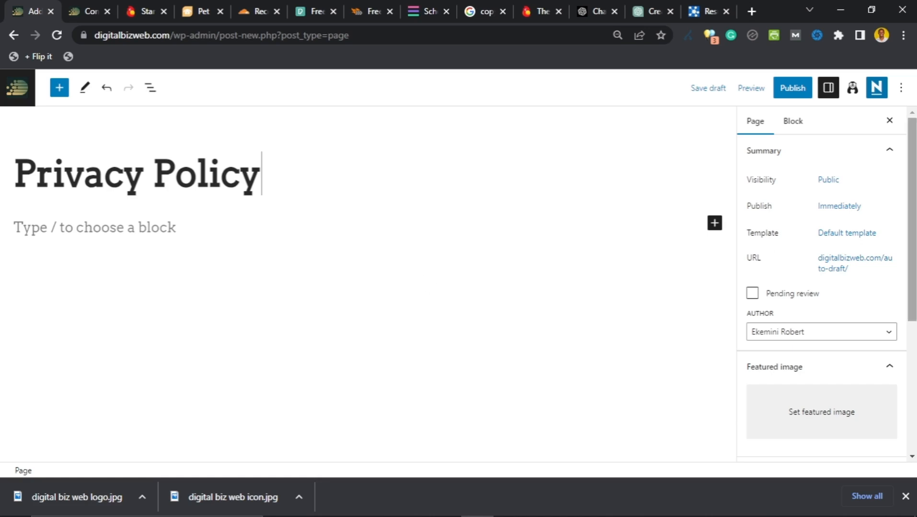
pyautogui.scroll(-2, 831, 282)
pyautogui.scroll(2, 828, 285)
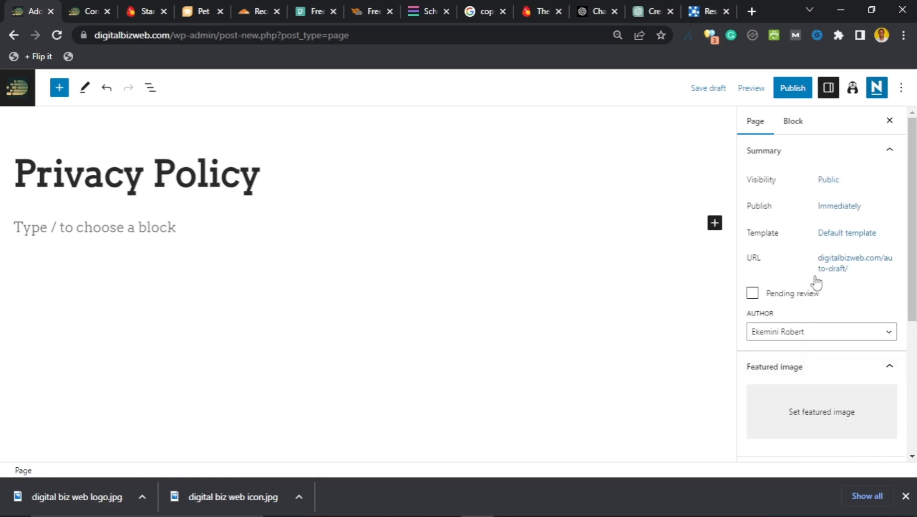
pyautogui.scroll(-5, 796, 293)
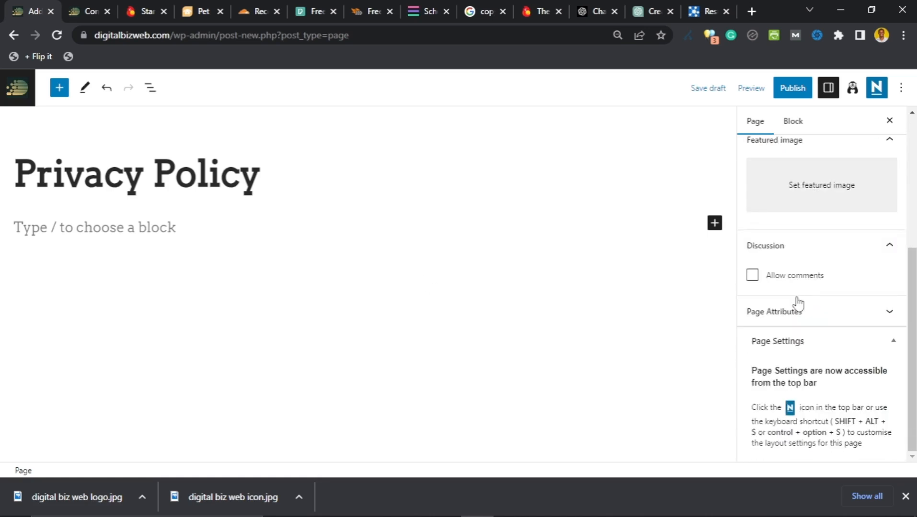
pyautogui.scroll(5, 797, 304)
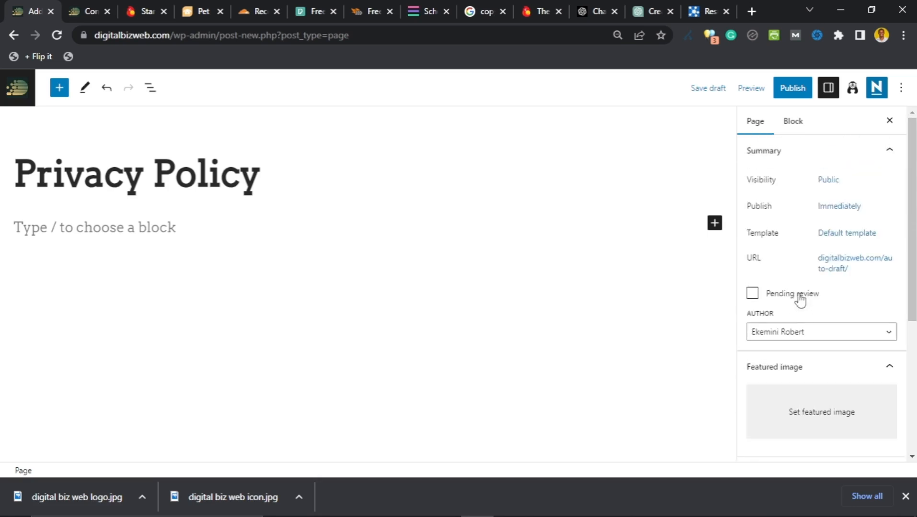
pyautogui.click(152, 231)
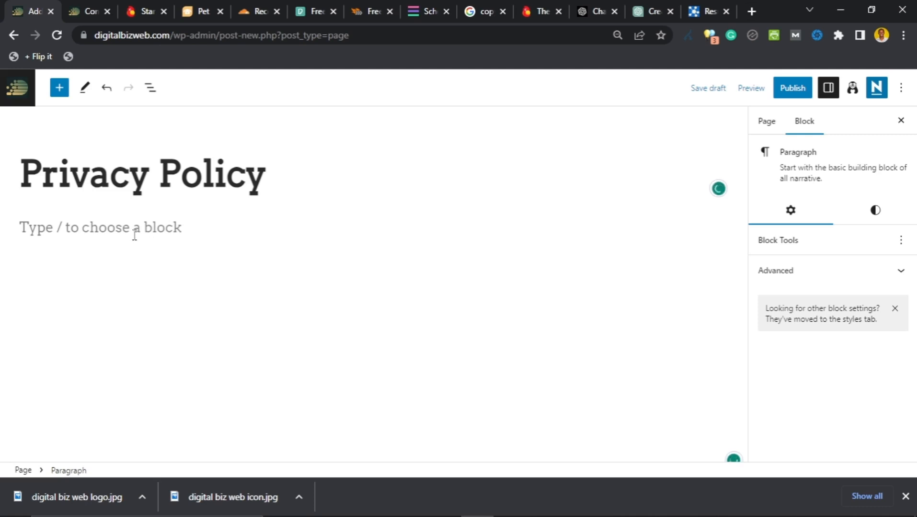
# Step: Paste the copied policy into the page body and select the '1. Introduction' paragraph
pyautogui.hotkey('ctrl', 'v')
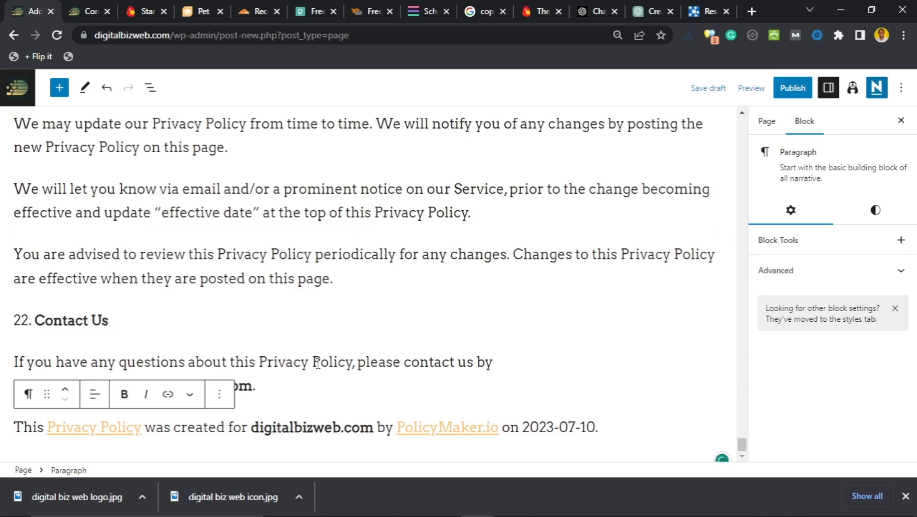
pyautogui.scroll(4, 307, 342)
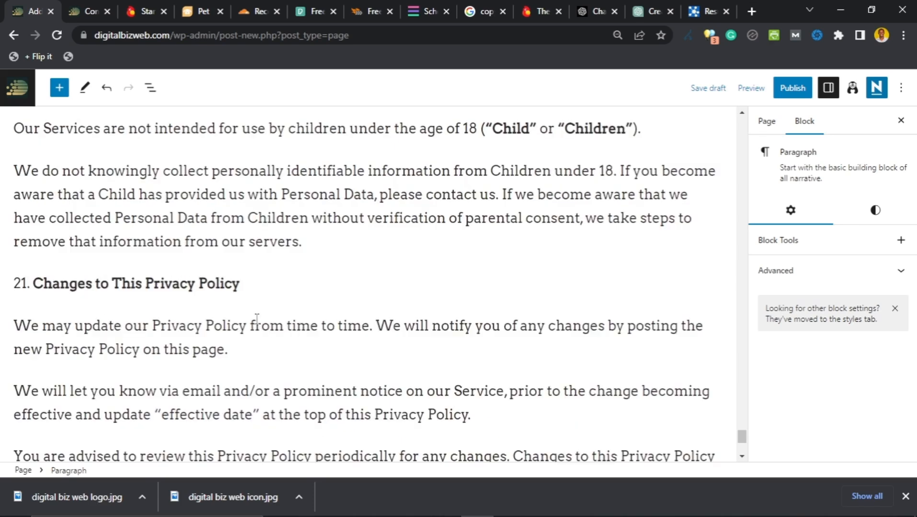
pyautogui.scroll(-4, 253, 322)
pyautogui.scroll(18, 251, 330)
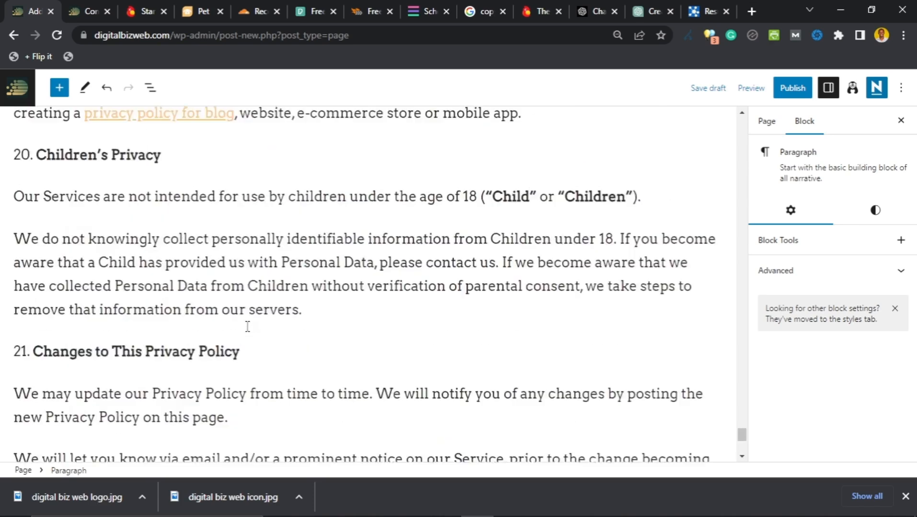
pyautogui.scroll(15, 247, 334)
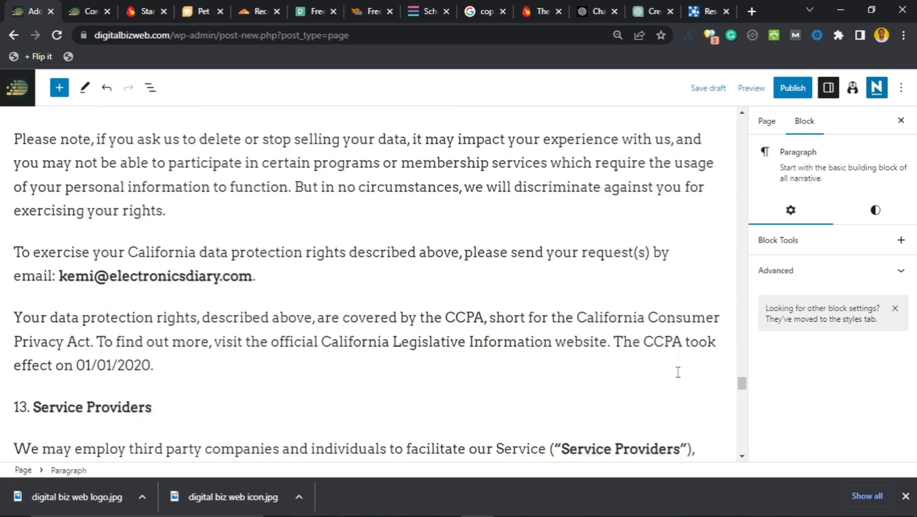
pyautogui.moveTo(742, 386); pyautogui.dragTo(745, 103)
pyautogui.scroll(-1, 128, 335)
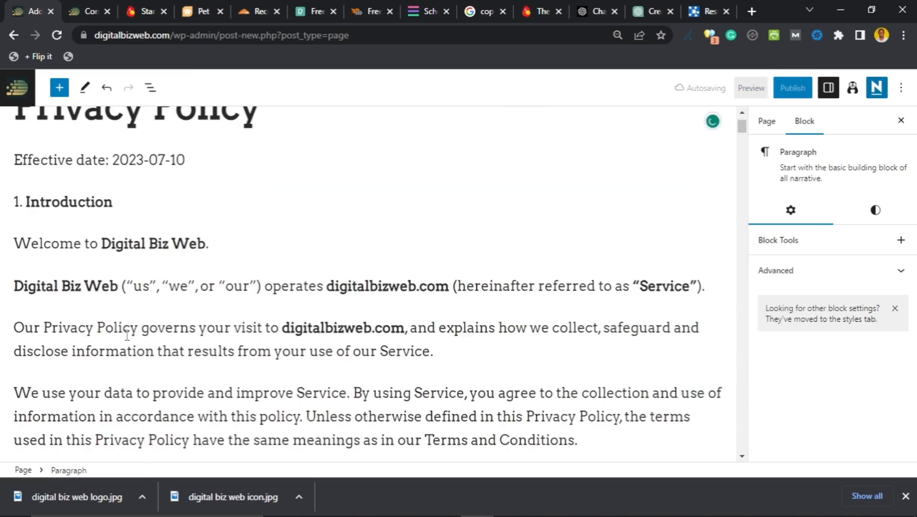
pyautogui.scroll(1, 132, 254)
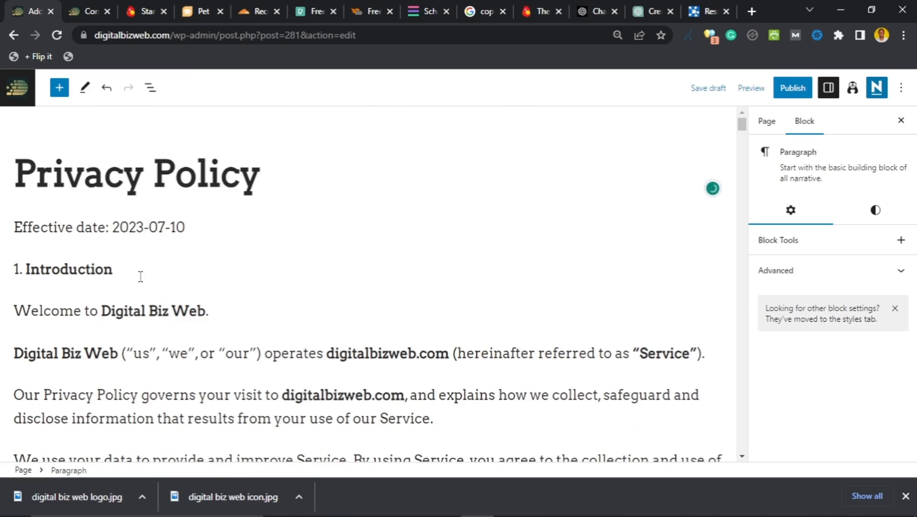
pyautogui.click(140, 277)
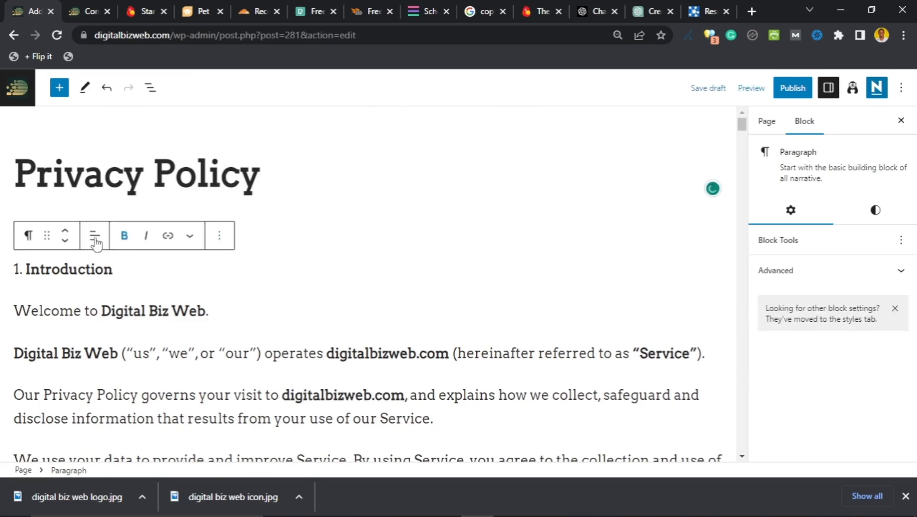
# Step: Convert the '1. Introduction' and '2. Definitions' paragraphs into H2 headings
pyautogui.click(28, 240)
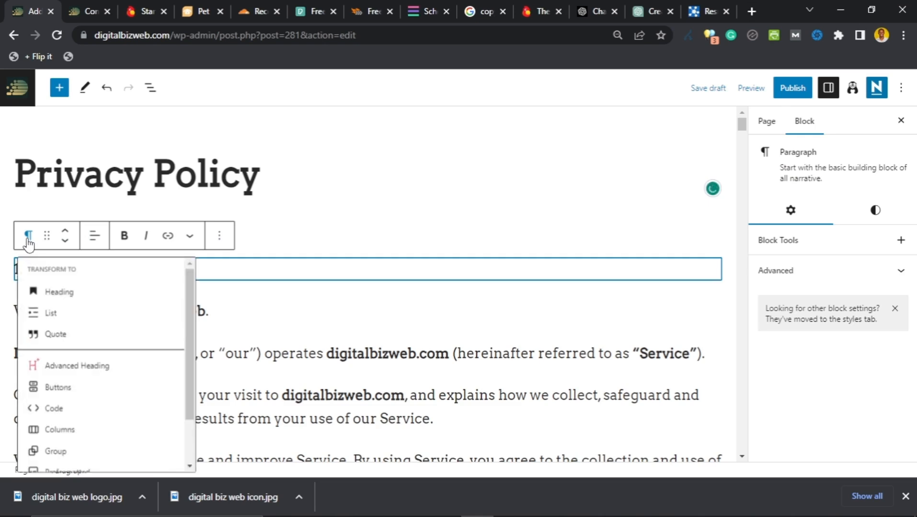
pyautogui.click(58, 301)
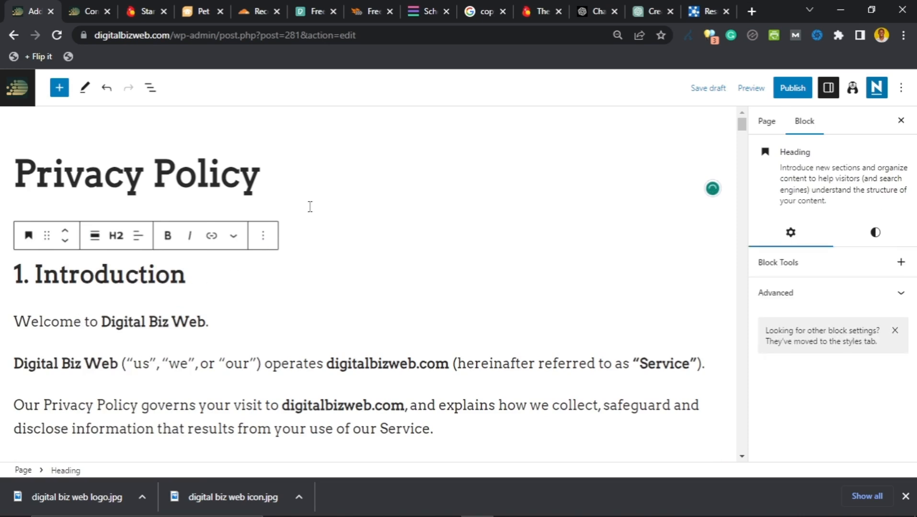
pyautogui.click(217, 325)
pyautogui.scroll(-3, 100, 301)
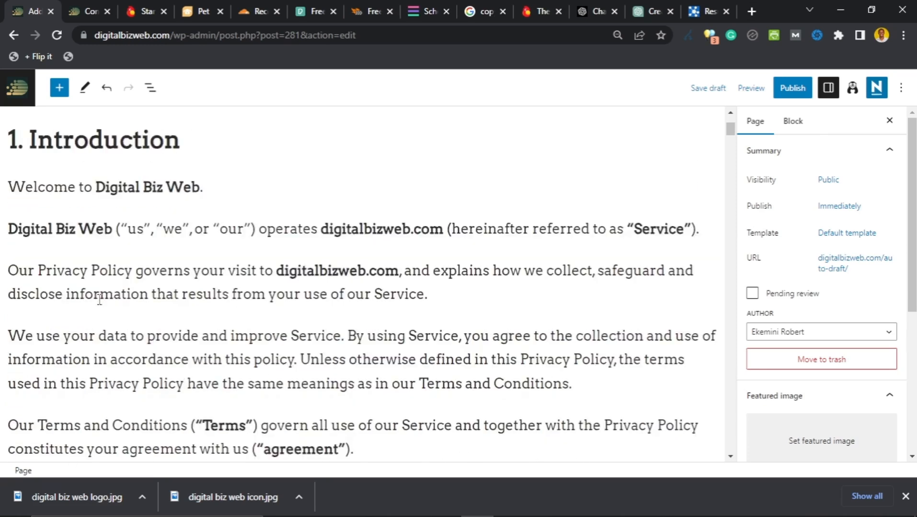
pyautogui.scroll(-4, 99, 301)
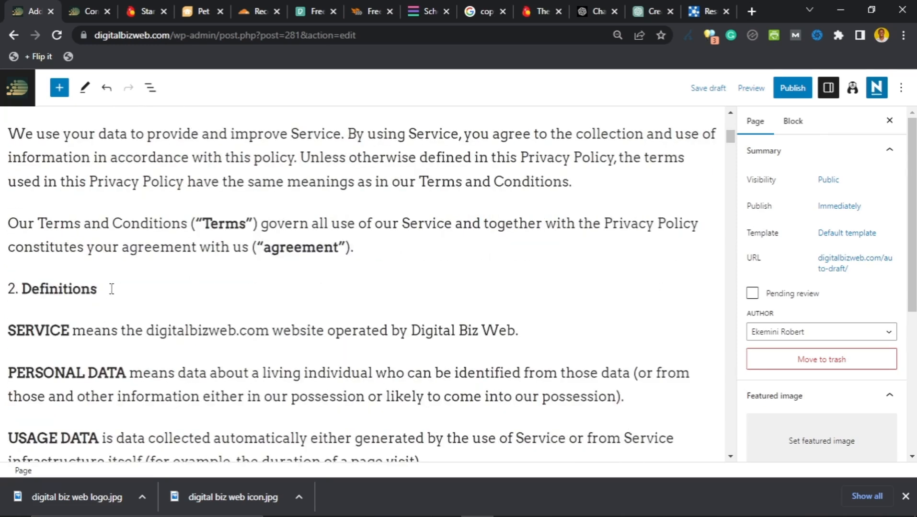
pyautogui.click(112, 289)
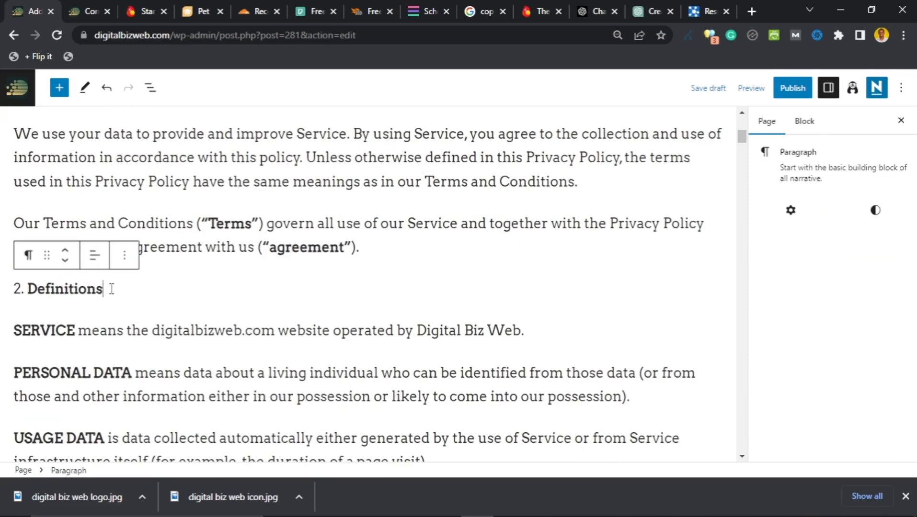
pyautogui.click(29, 256)
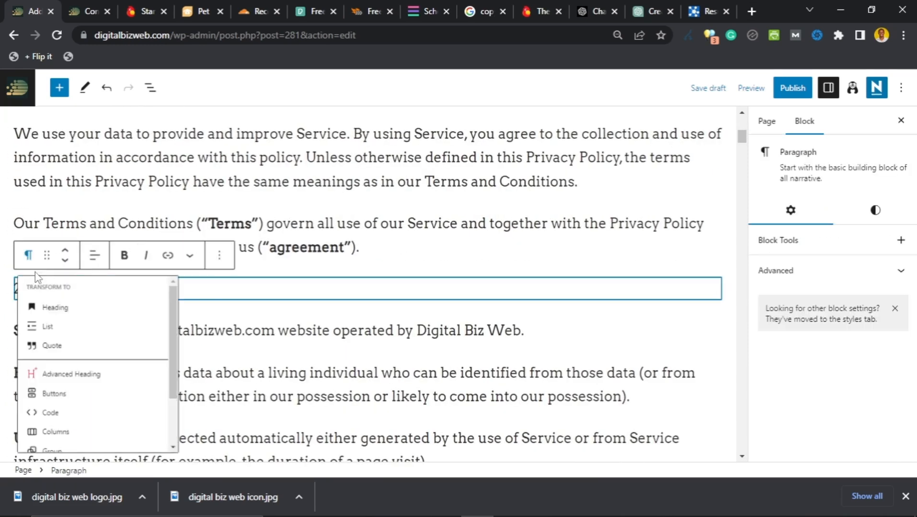
pyautogui.click(59, 316)
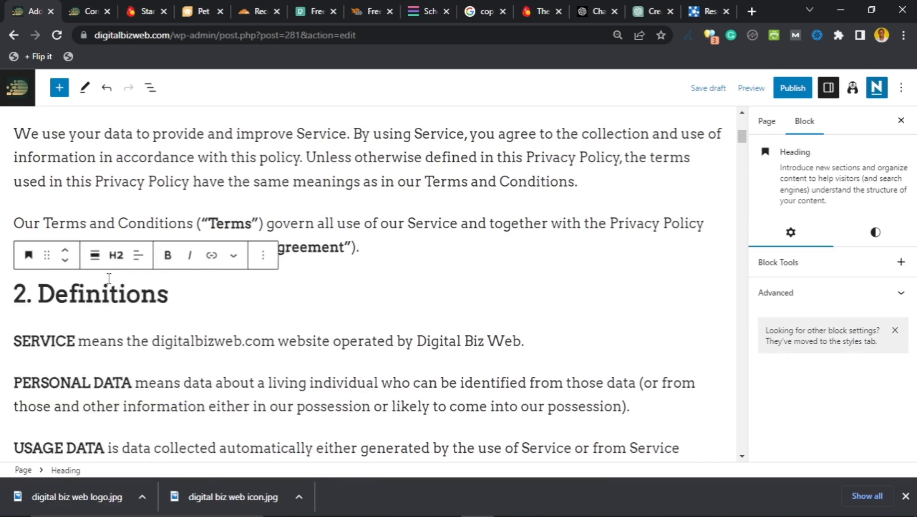
pyautogui.scroll(7, 293, 327)
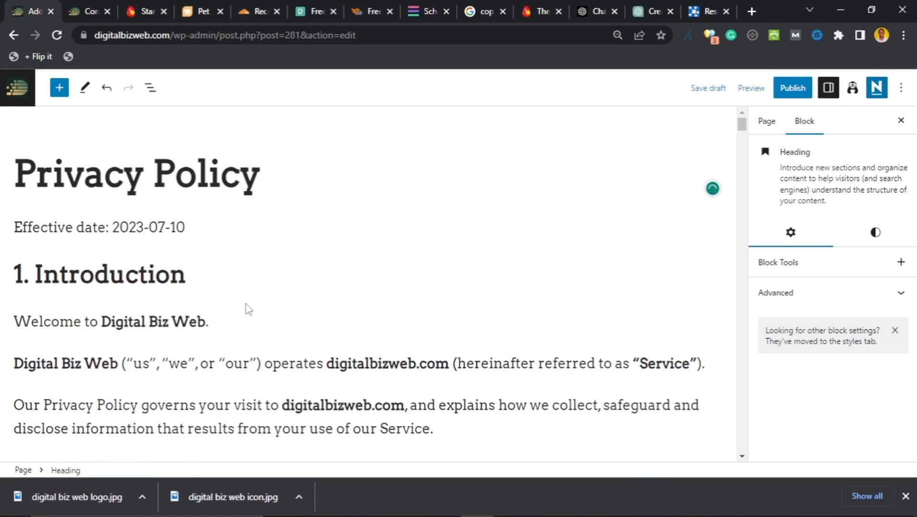
# Step: Italicize the 'Effective date: 2023-07-10' line
pyautogui.tripleClick(19, 227)
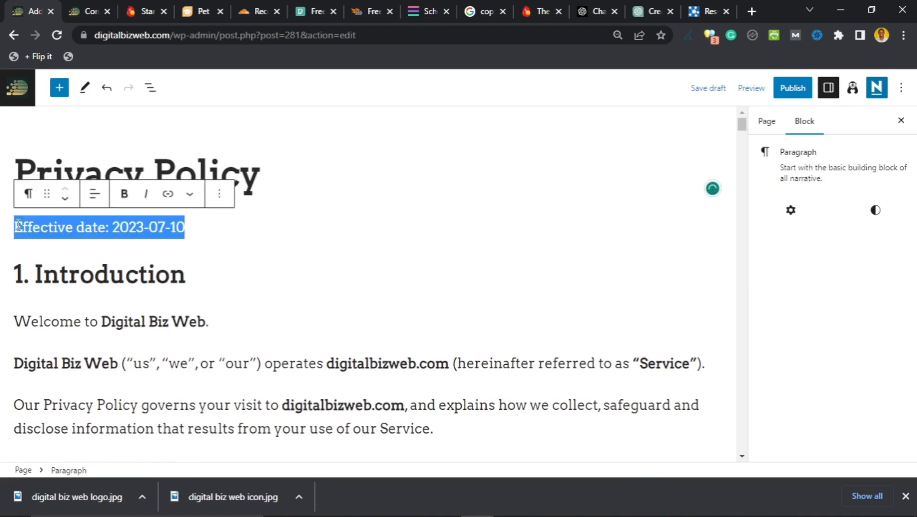
pyautogui.click(146, 194)
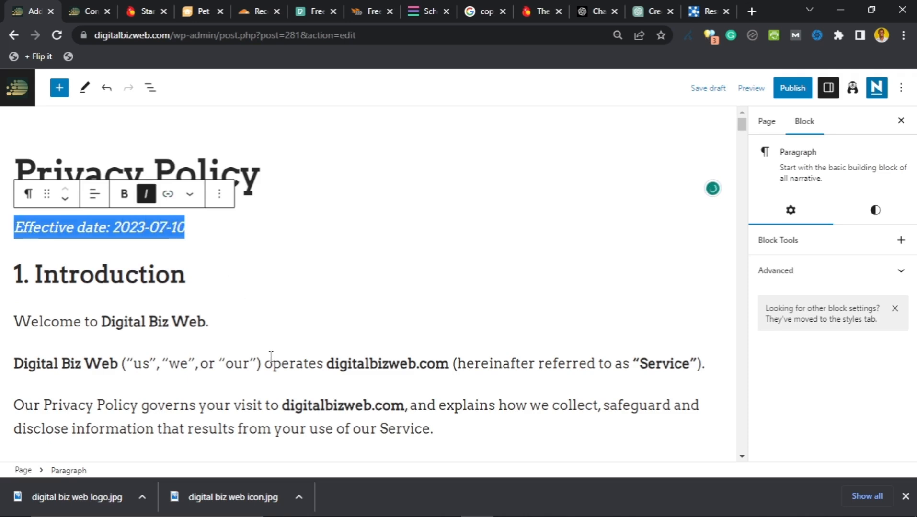
pyautogui.press('Down')
pyautogui.scroll(-4, 271, 357)
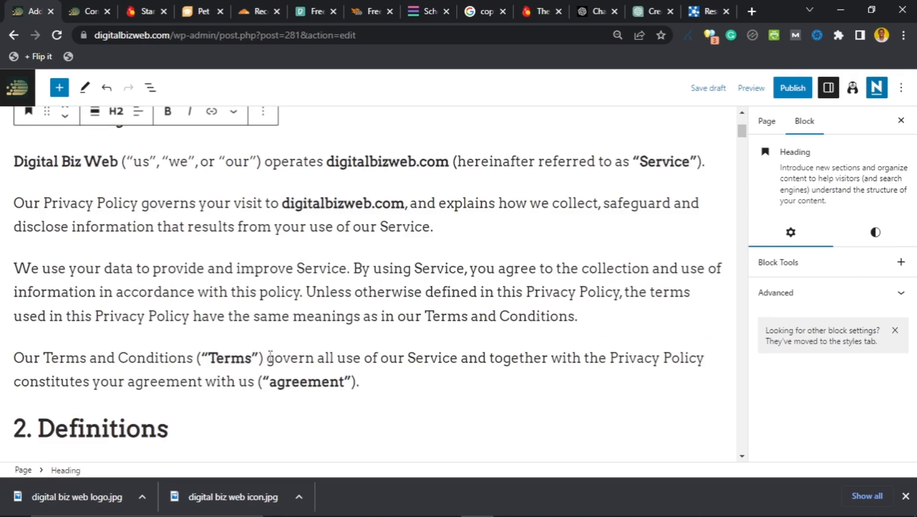
pyautogui.scroll(2, 266, 357)
pyautogui.scroll(-7, 263, 352)
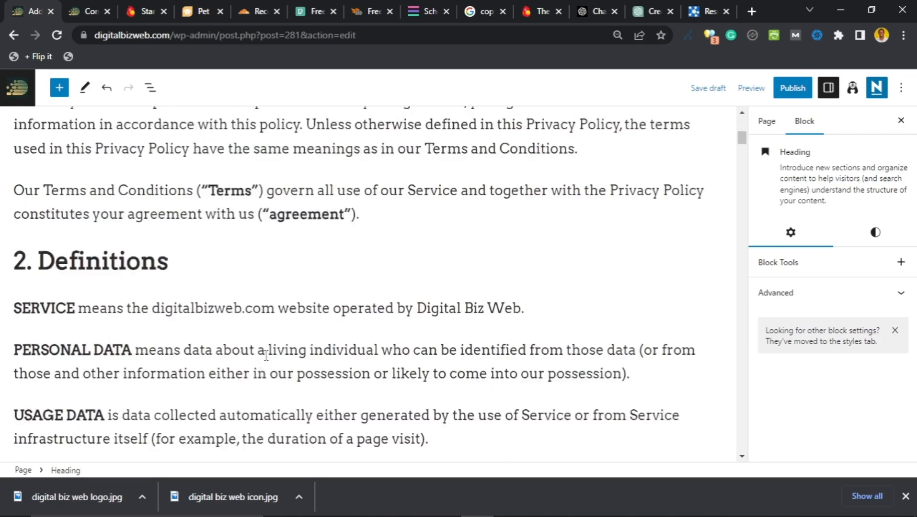
pyautogui.scroll(8, 258, 331)
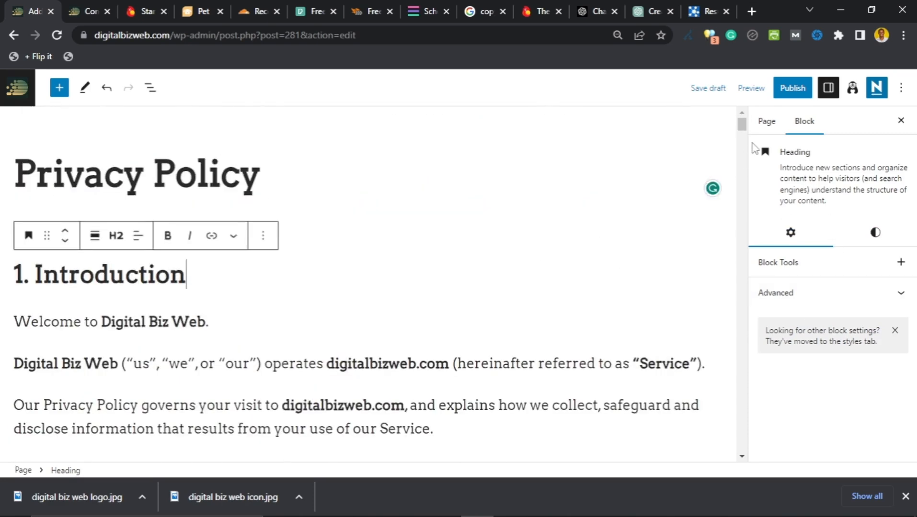
# Step: Save the Privacy Policy page as a draft
pyautogui.click(766, 124)
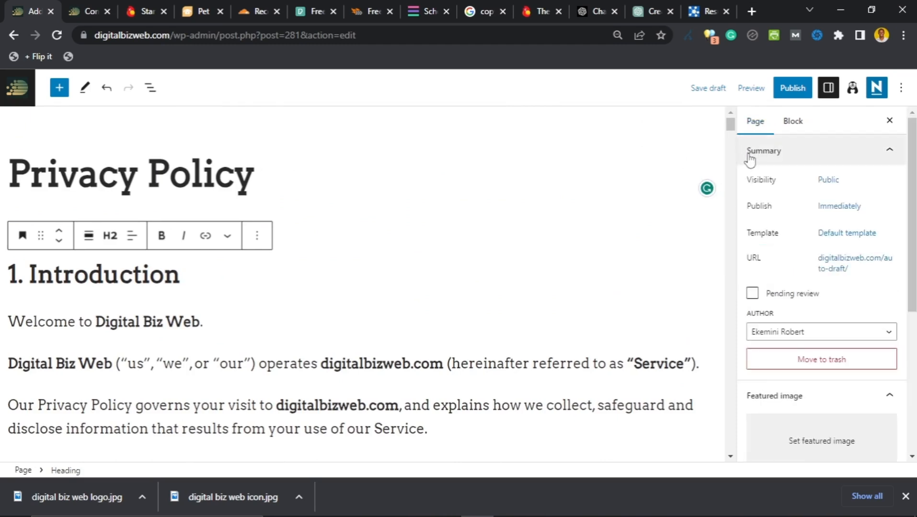
pyautogui.click(718, 95)
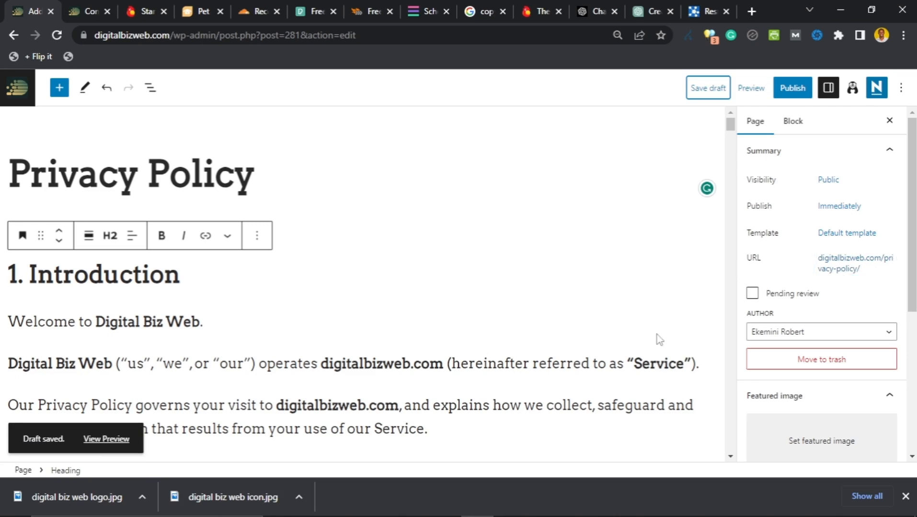
pyautogui.scroll(-4, 716, 281)
pyautogui.scroll(4, 716, 281)
# Step: Preview the Privacy Policy draft in a new tab and check its H2 headings and italic effective date
pyautogui.click(753, 92)
pyautogui.click(664, 198)
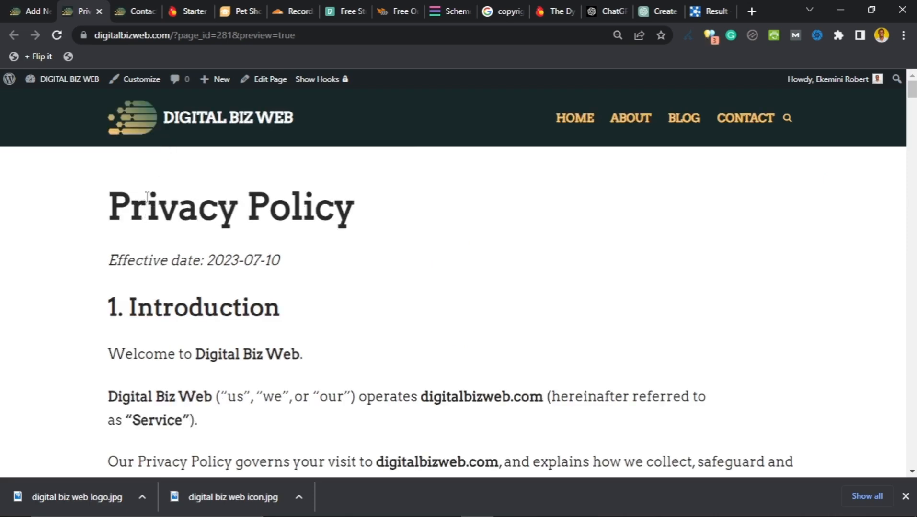
pyautogui.scroll(-6, 147, 208)
pyautogui.scroll(6, 177, 240)
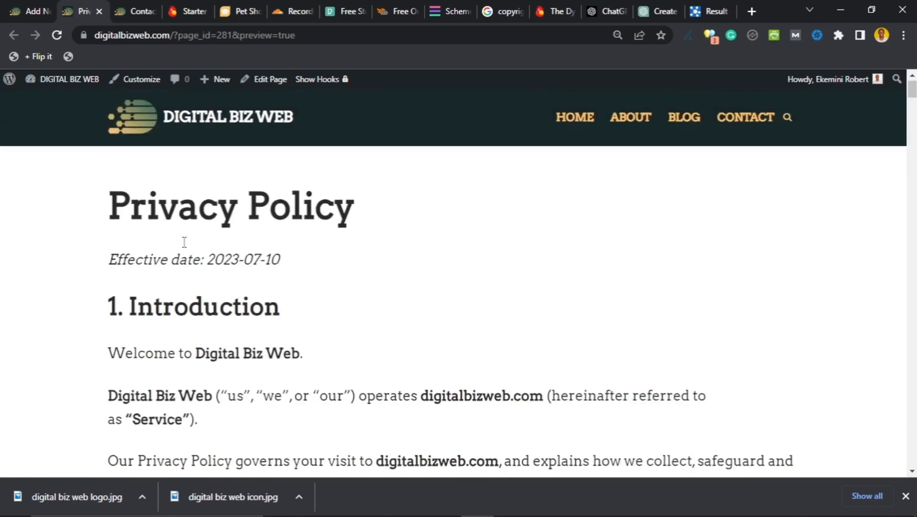
pyautogui.scroll(-16, 190, 244)
pyautogui.scroll(15, 204, 252)
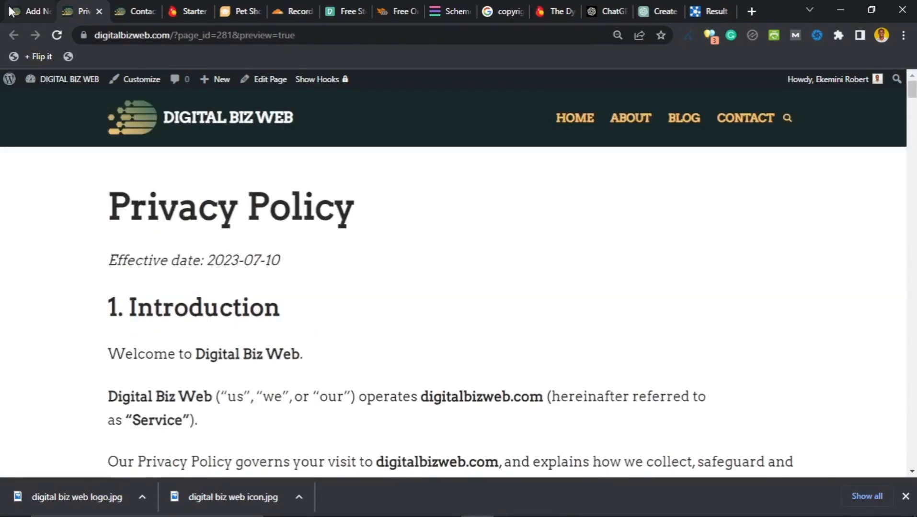
# Step: Publish the Privacy Policy page and confirm it's listed as Published 2023/07/10 among the pages
pyautogui.click(16, 12)
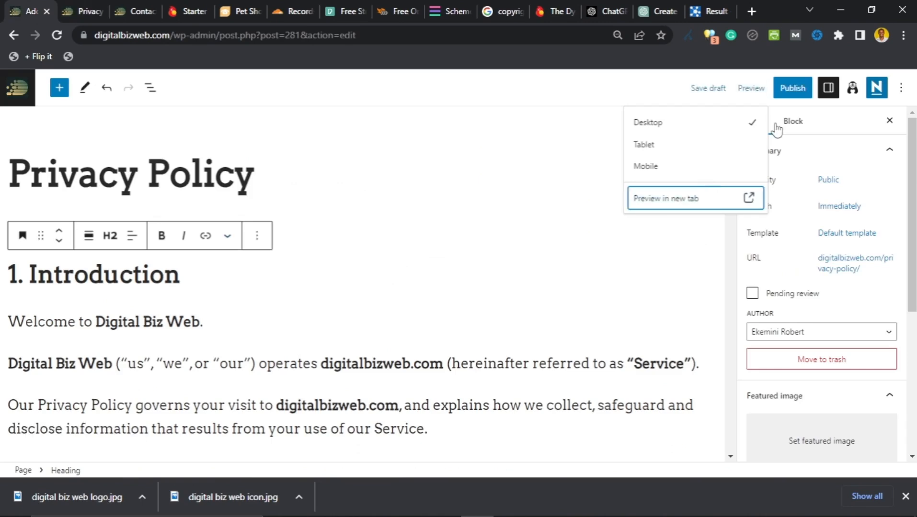
pyautogui.click(788, 97)
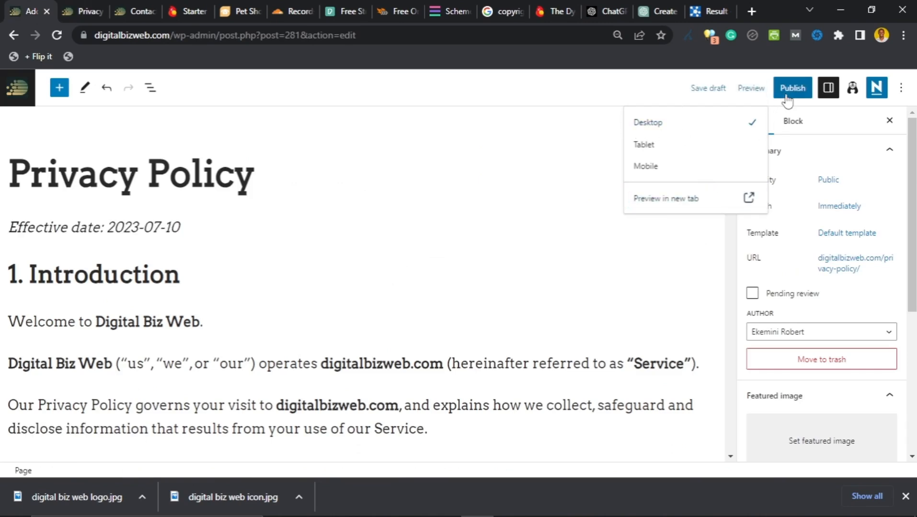
pyautogui.click(789, 100)
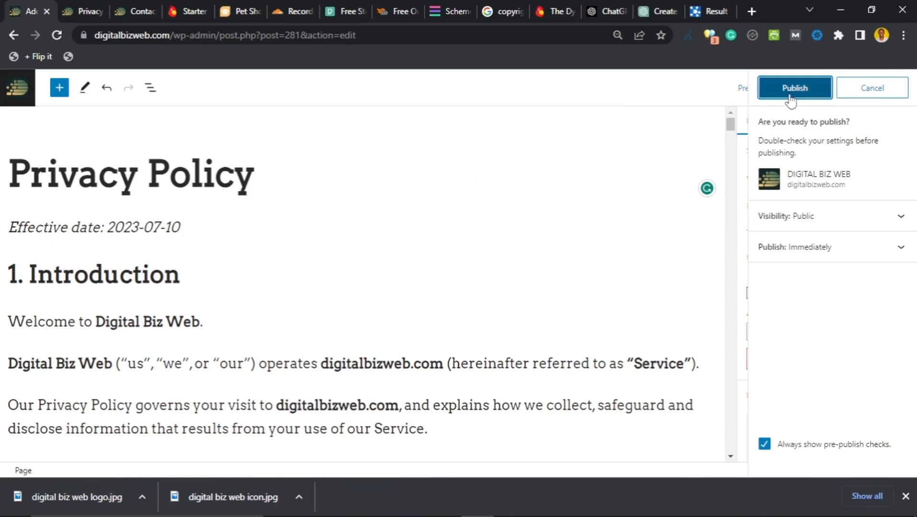
pyautogui.press('Return')
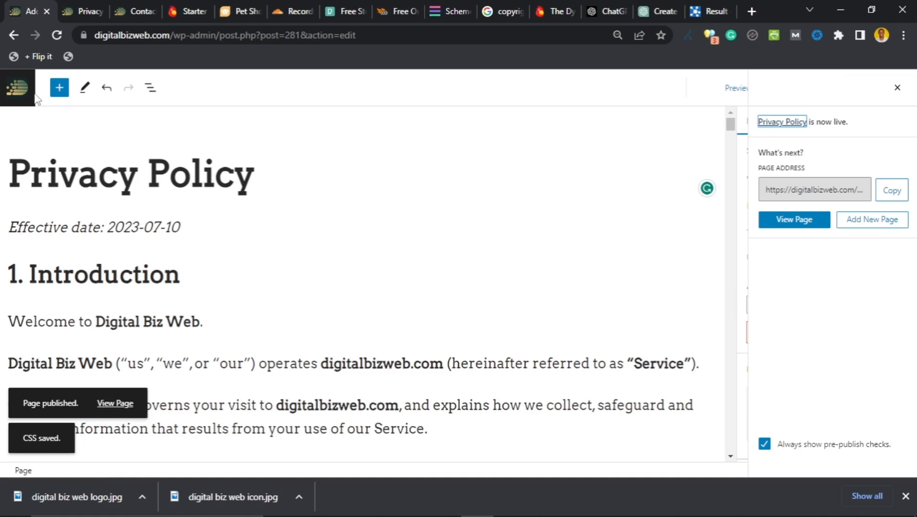
pyautogui.click(18, 88)
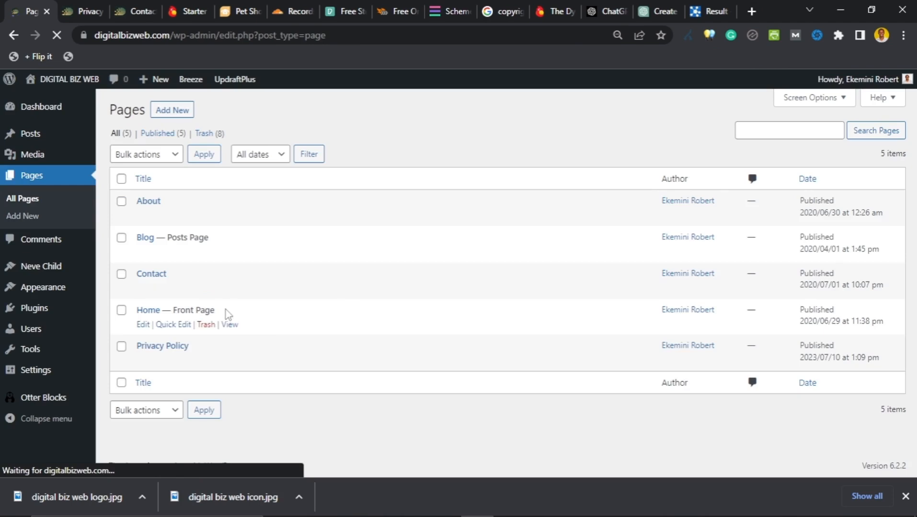
pyautogui.click(703, 15)
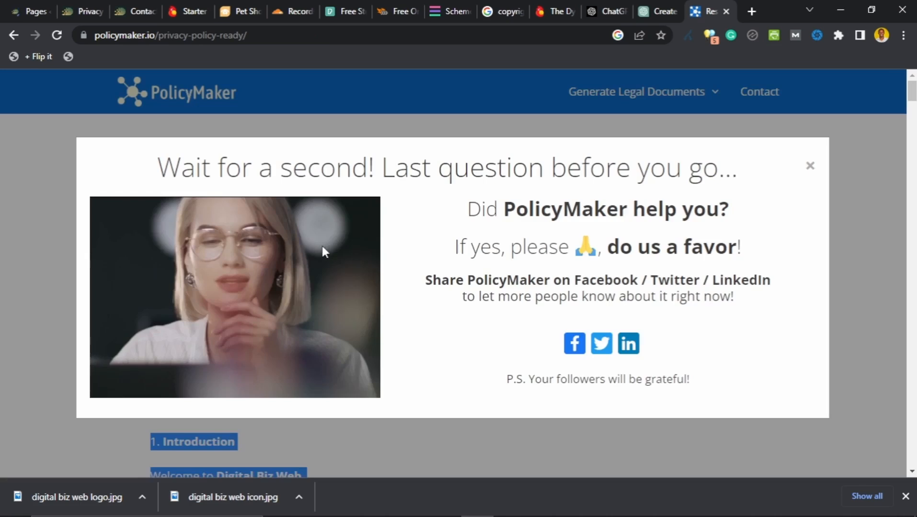
pyautogui.click(810, 166)
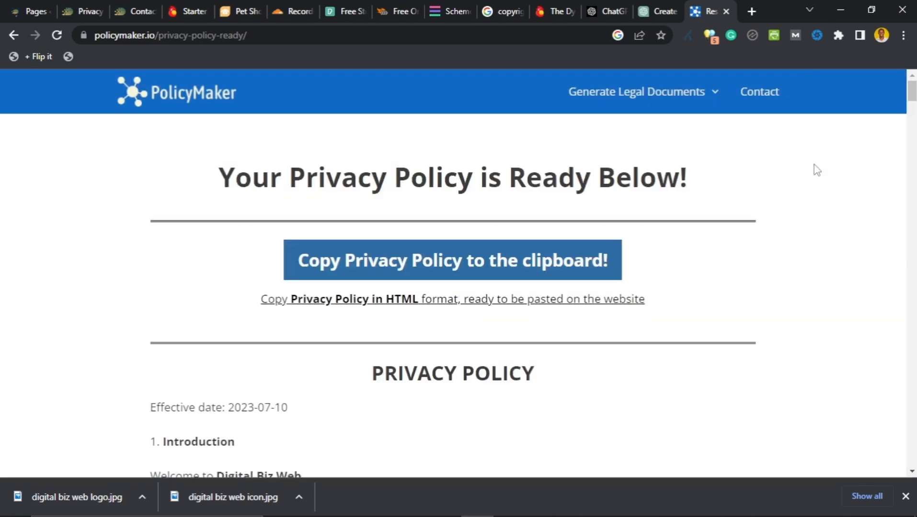
pyautogui.click(174, 102)
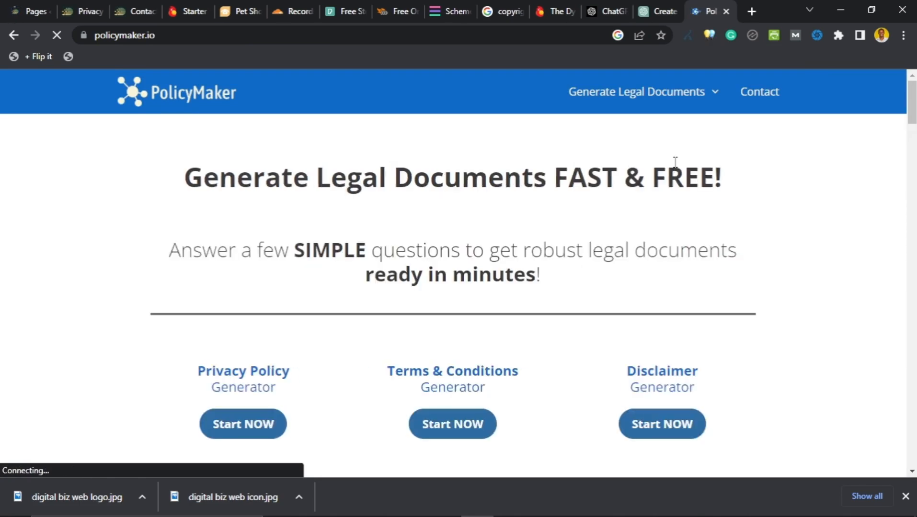
pyautogui.scroll(-1, 619, 232)
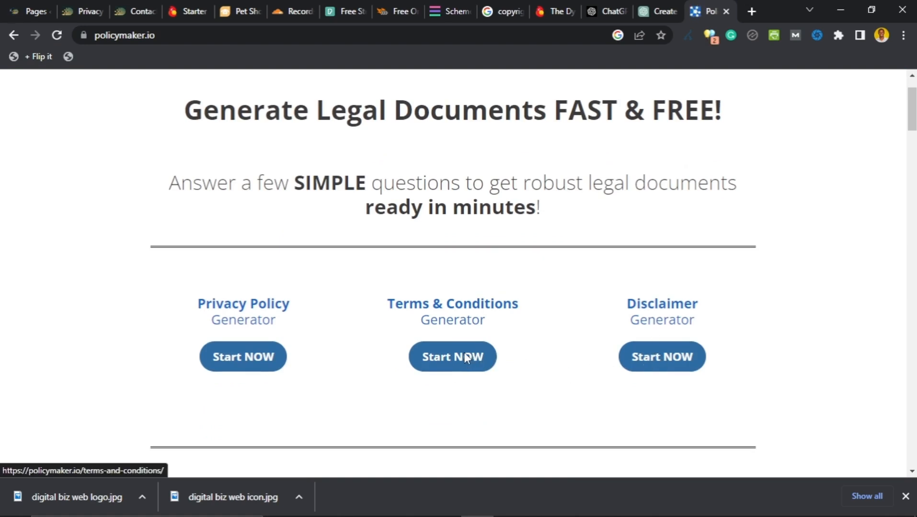
pyautogui.scroll(-2, 259, 321)
pyautogui.scroll(3, 246, 264)
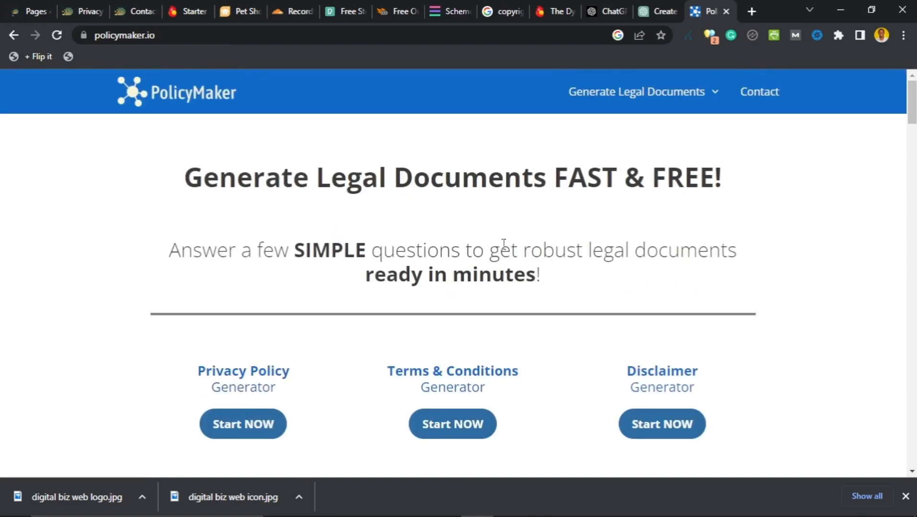
pyautogui.click(32, 11)
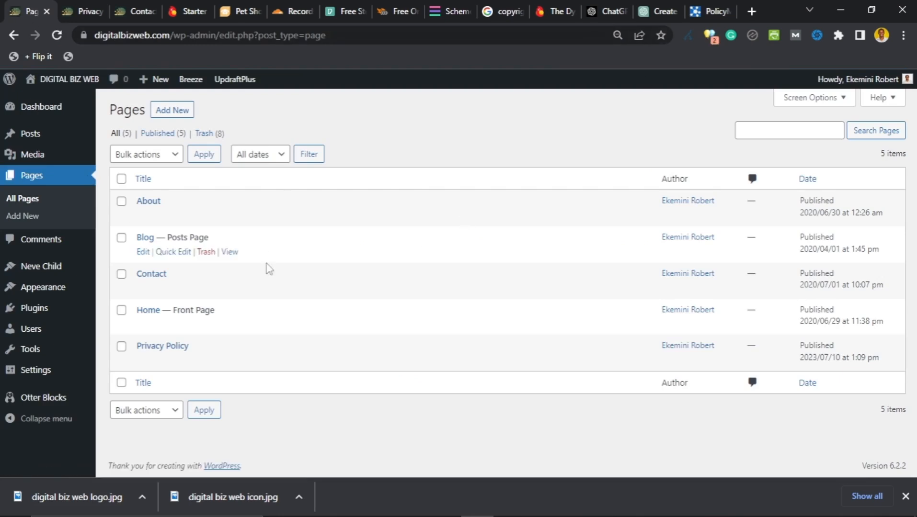
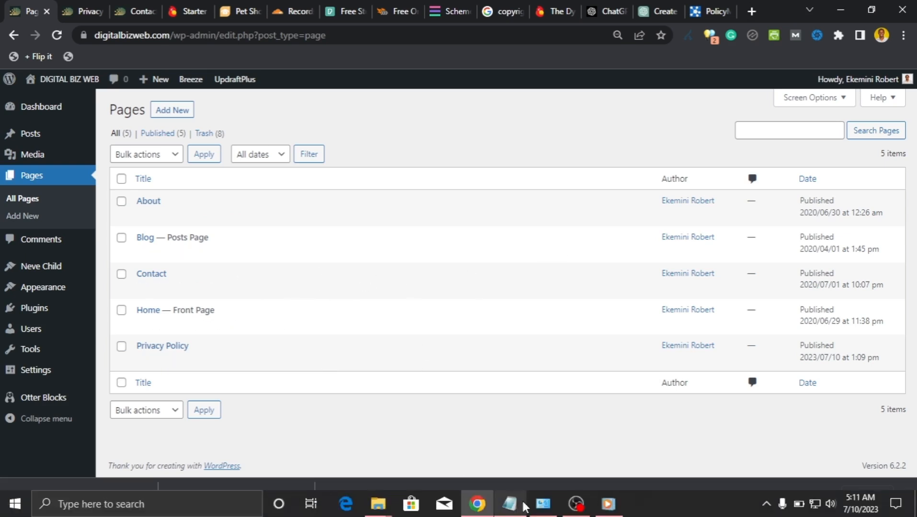
# Step: Glance at the setup checklist notes, then go to the Menus screen for pet-shop-main-menu
pyautogui.click(509, 511)
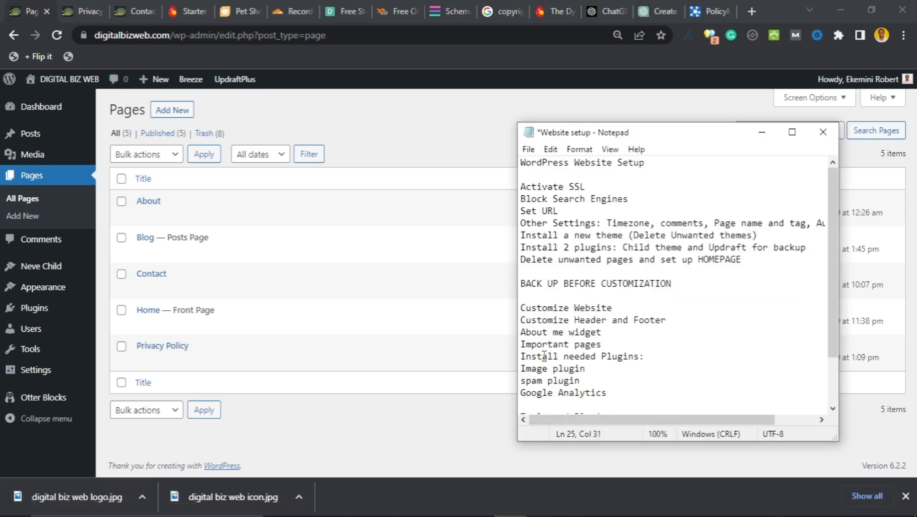
pyautogui.click(427, 408)
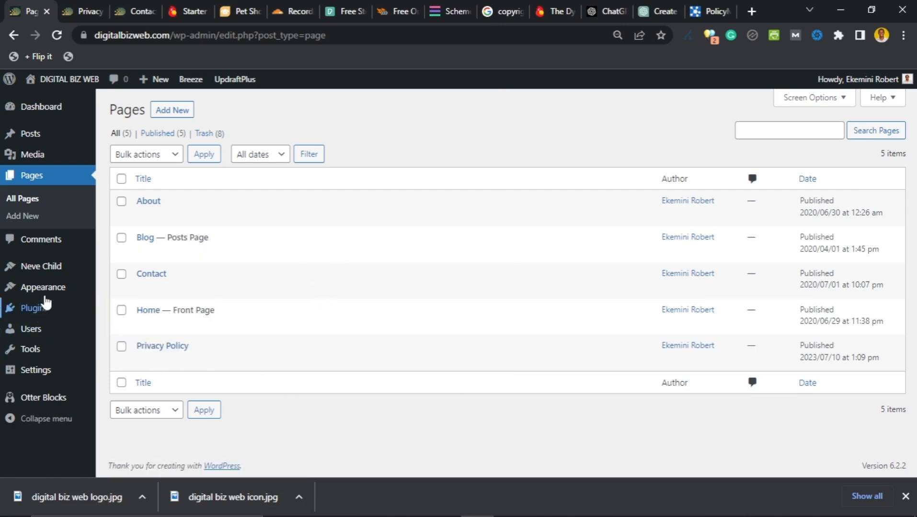
pyautogui.moveTo(42, 293)
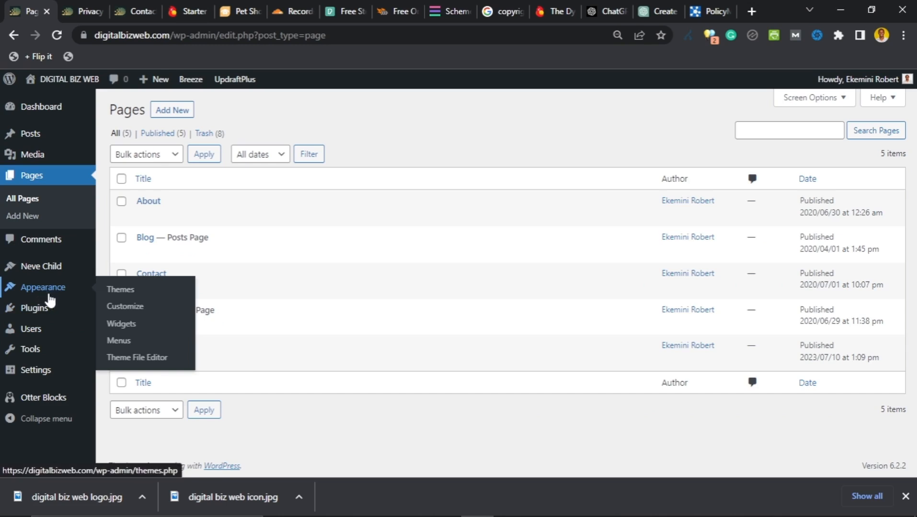
pyautogui.click(117, 341)
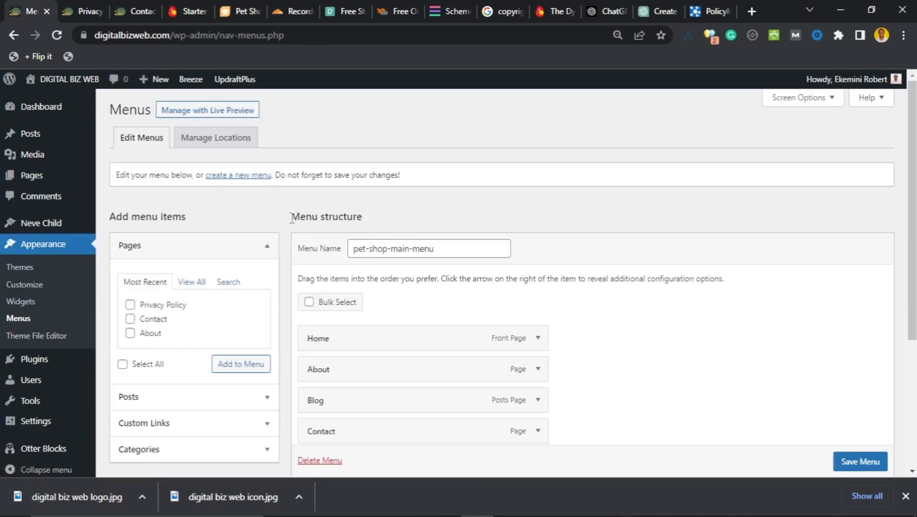
# Step: Look over the menu structure and the Privacy Policy preview tab, then return to Menus
pyautogui.scroll(-3, 291, 219)
pyautogui.scroll(2, 290, 221)
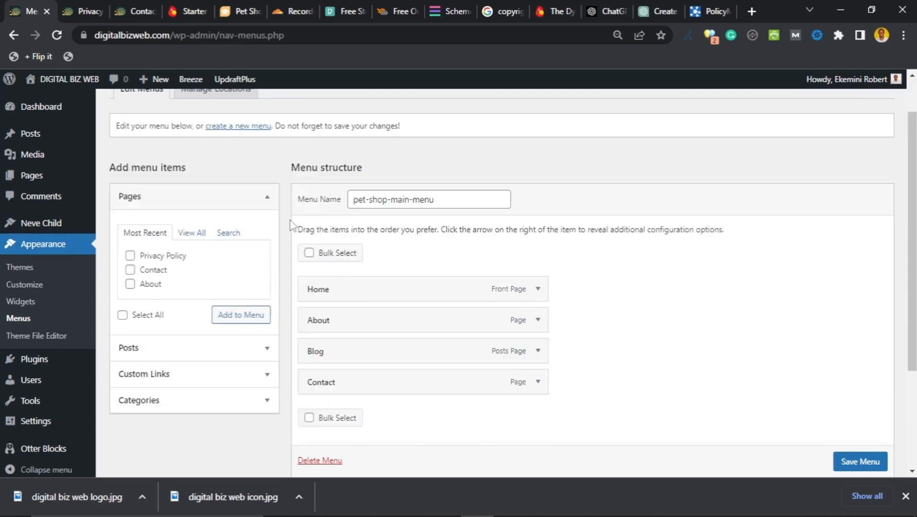
pyautogui.scroll(1, 290, 221)
pyautogui.scroll(-2, 284, 265)
pyautogui.scroll(2, 282, 253)
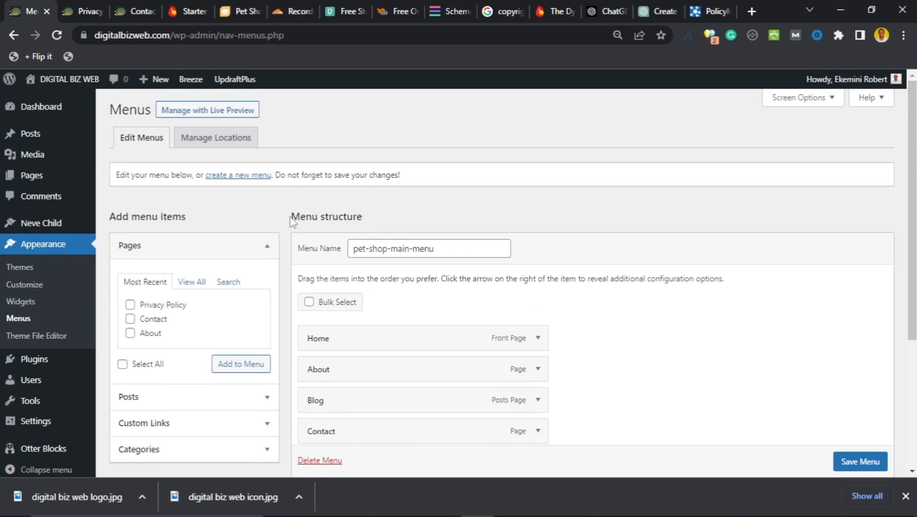
pyautogui.scroll(-2, 292, 222)
pyautogui.scroll(2, 293, 221)
pyautogui.click(79, 11)
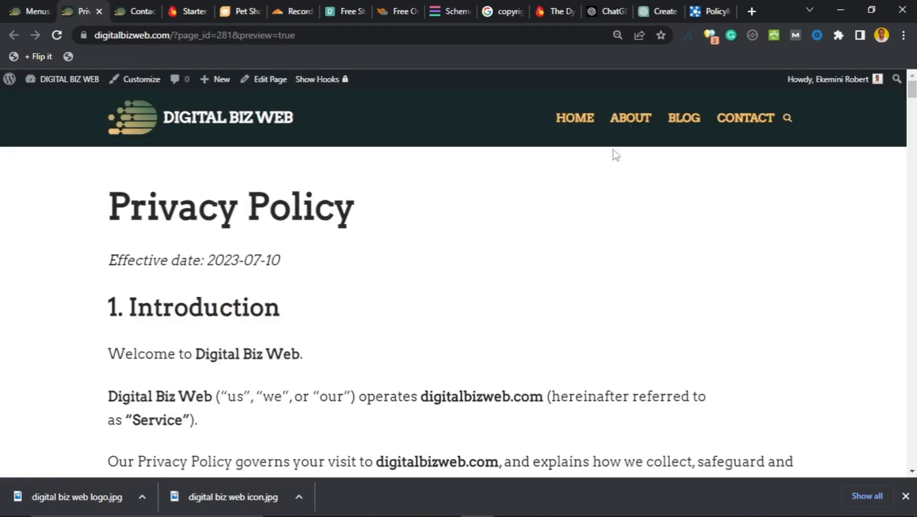
pyautogui.click(19, 12)
# Step: Check the pet-shop-main-menu name and its Menu Settings, with Primary Menu as the display location
pyautogui.scroll(-2, 287, 302)
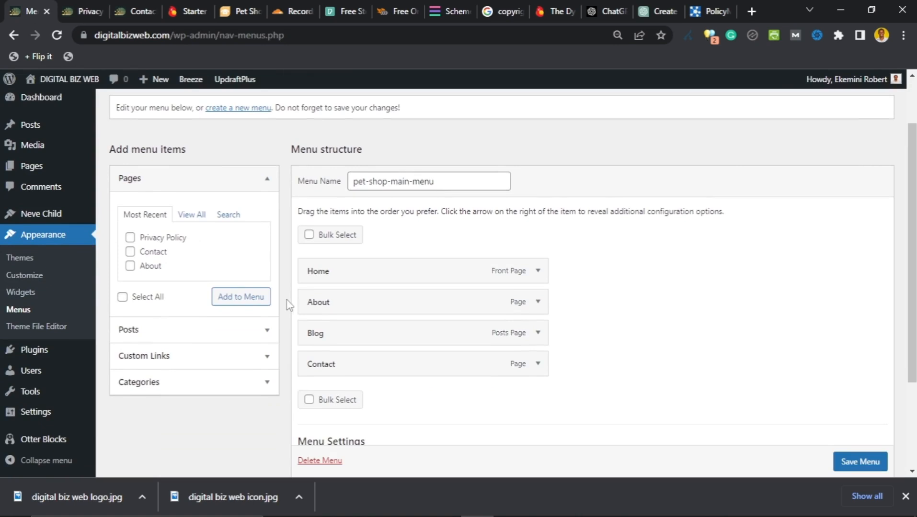
pyautogui.scroll(-3, 289, 306)
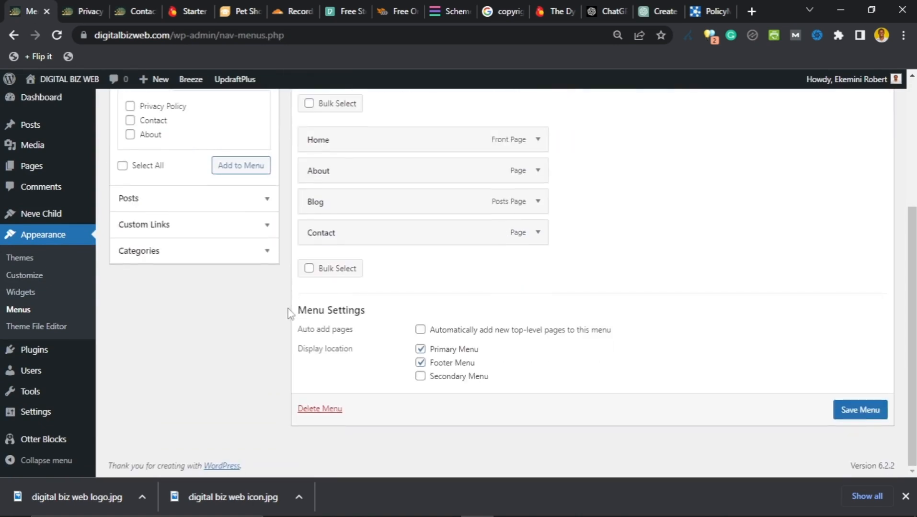
pyautogui.scroll(4, 289, 314)
pyautogui.scroll(-2, 289, 314)
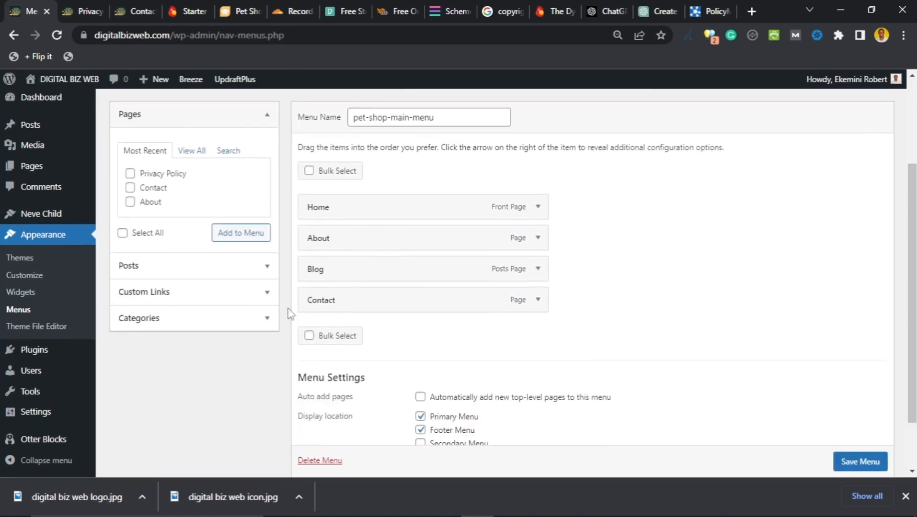
pyautogui.scroll(-2, 289, 313)
pyautogui.scroll(2, 289, 313)
pyautogui.scroll(-2, 288, 314)
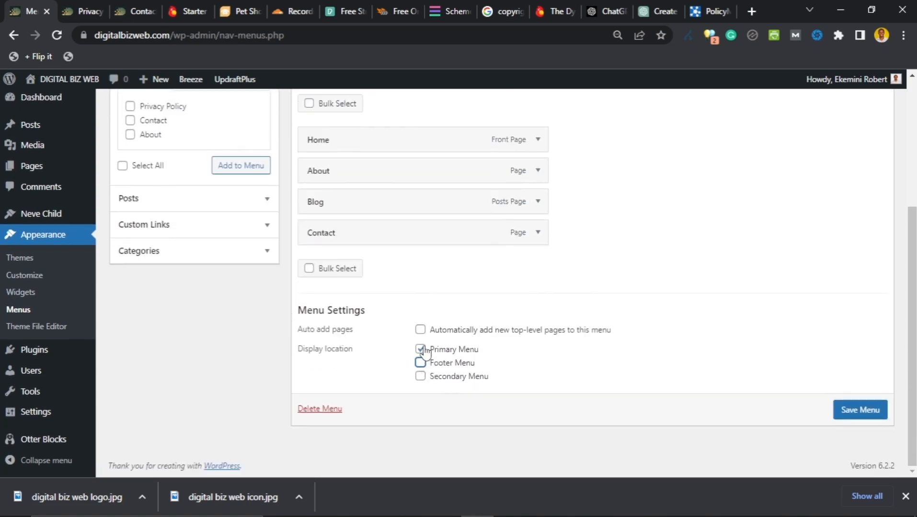
pyautogui.scroll(1, 412, 302)
pyautogui.scroll(4, 407, 297)
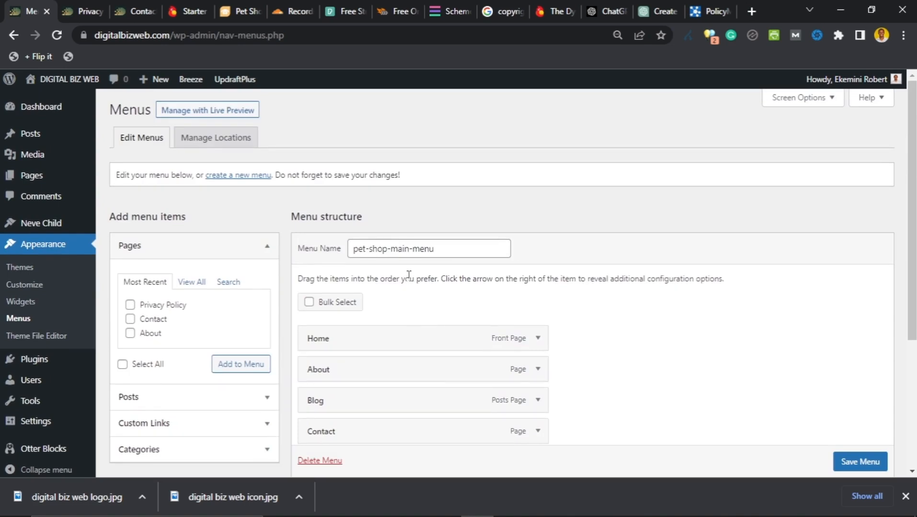
pyautogui.scroll(-2, 409, 272)
pyautogui.click(449, 182)
pyautogui.moveTo(449, 182); pyautogui.dragTo(348, 183)
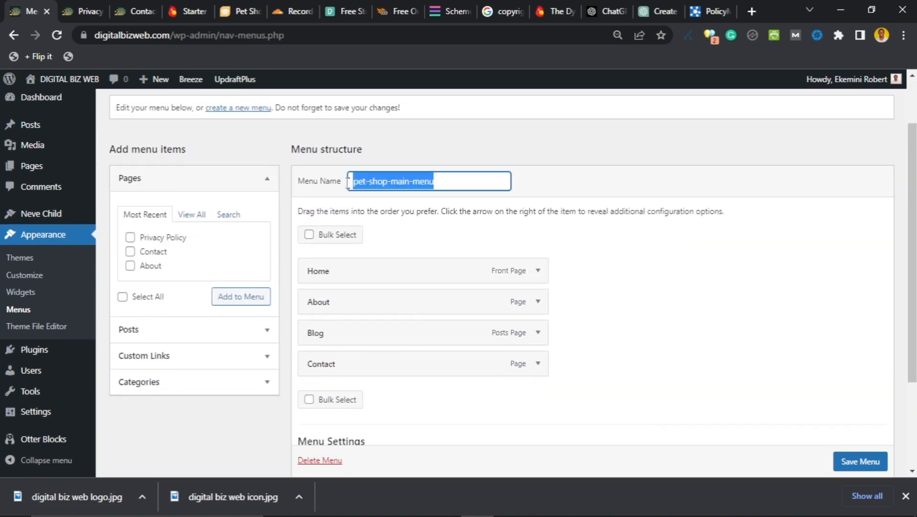
pyautogui.click(386, 184)
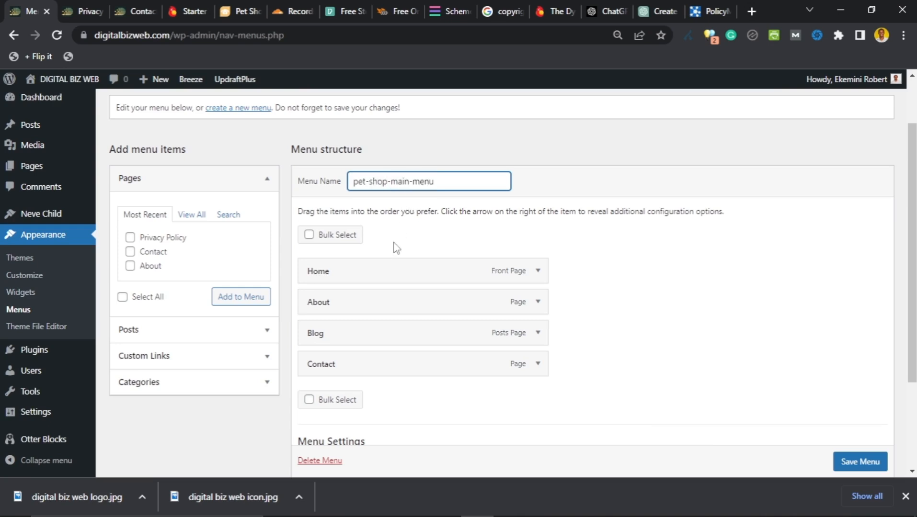
pyautogui.scroll(-2, 379, 272)
pyautogui.scroll(2, 374, 268)
pyautogui.scroll(-1, 377, 273)
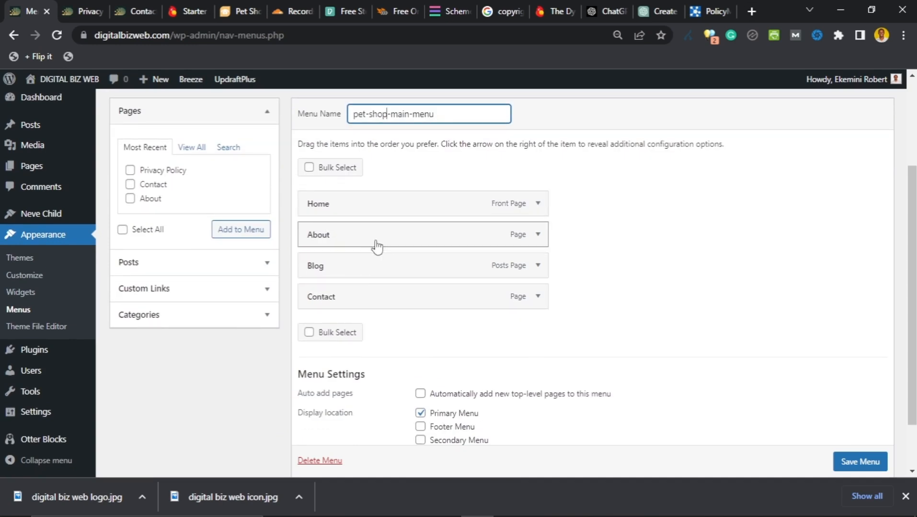
# Step: Add the Privacy Policy page, then a custom link with link text Bla Bla, to the menu
pyautogui.click(131, 171)
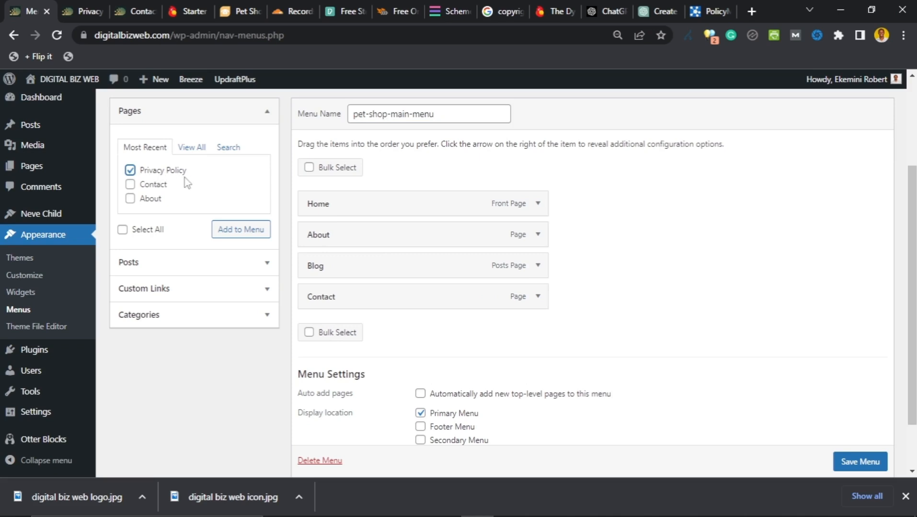
pyautogui.click(250, 231)
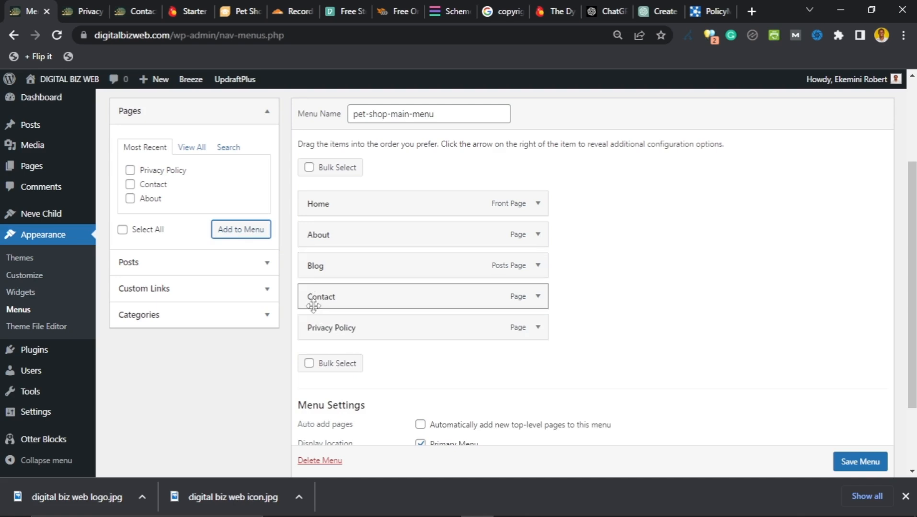
pyautogui.click(261, 290)
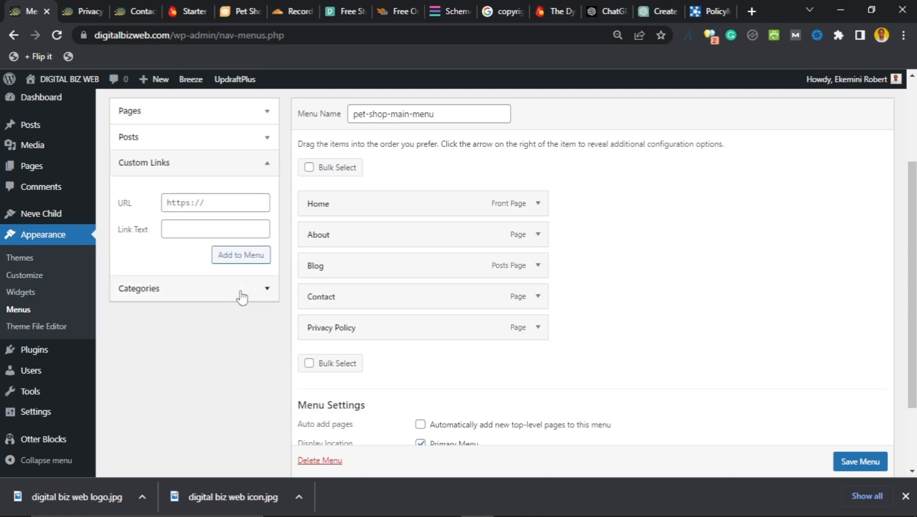
pyautogui.click(199, 203)
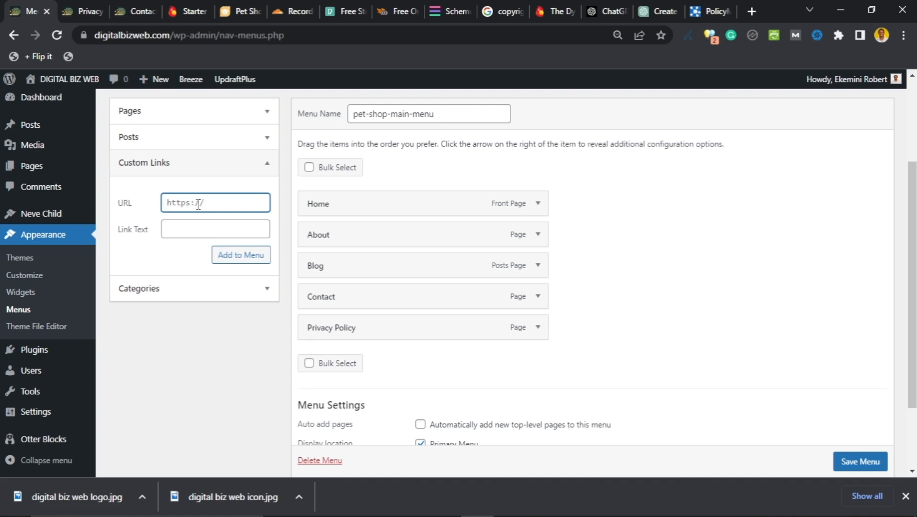
pyautogui.write('https:blablabla.com/a')
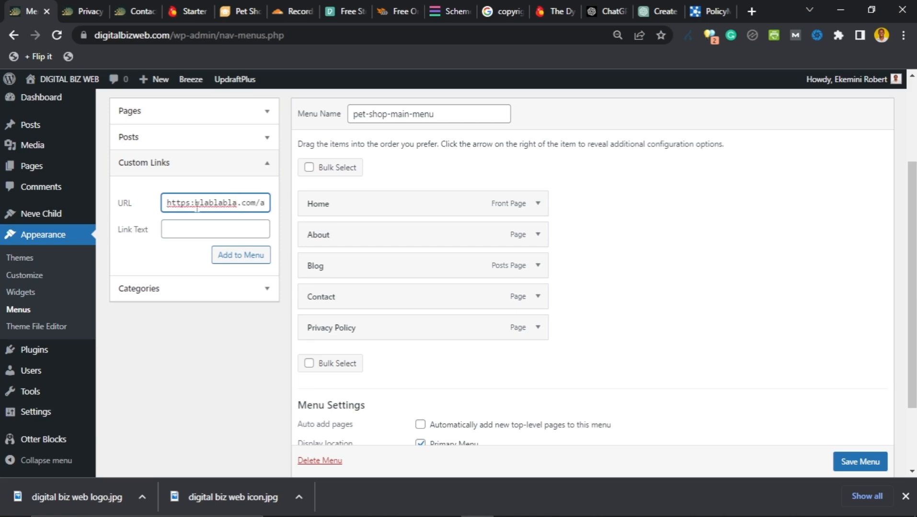
pyautogui.write('lb')
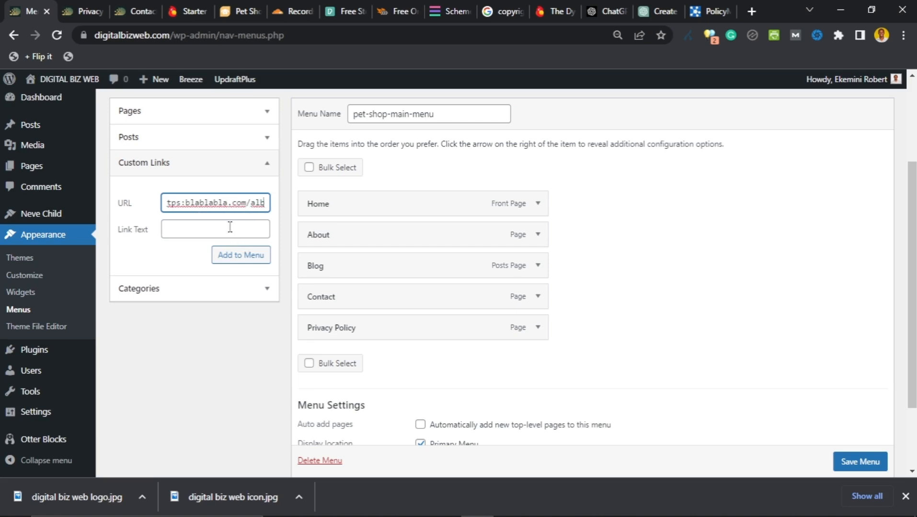
pyautogui.click(228, 224)
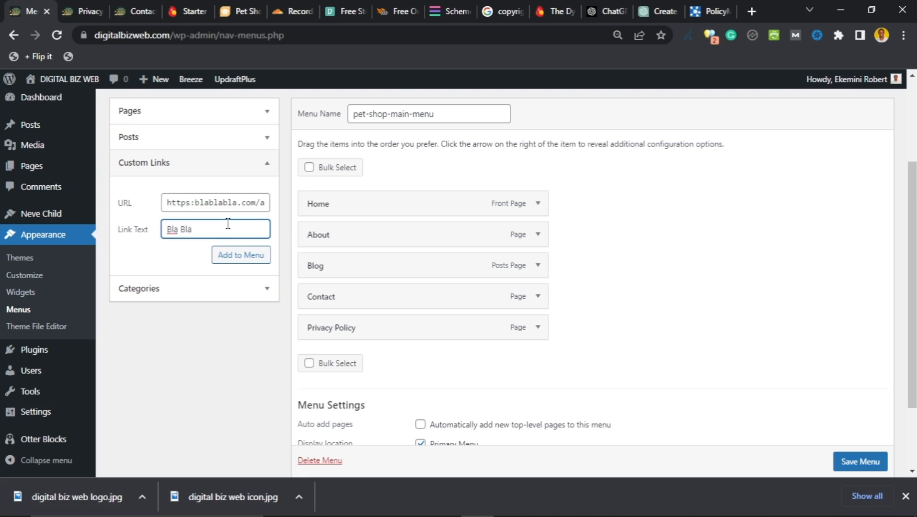
pyautogui.click(243, 263)
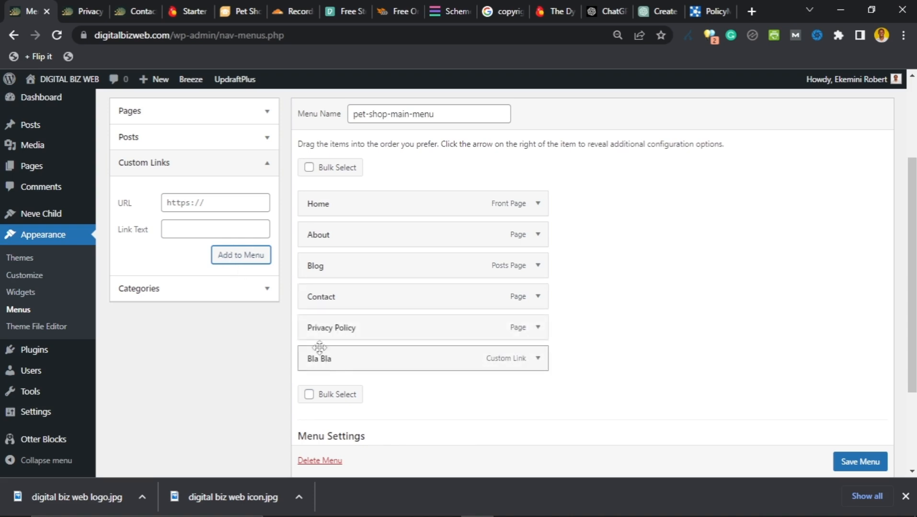
pyautogui.scroll(-1, 857, 464)
# Step: Save the menu changes and close the Privacy Policy preview tab
pyautogui.click(857, 462)
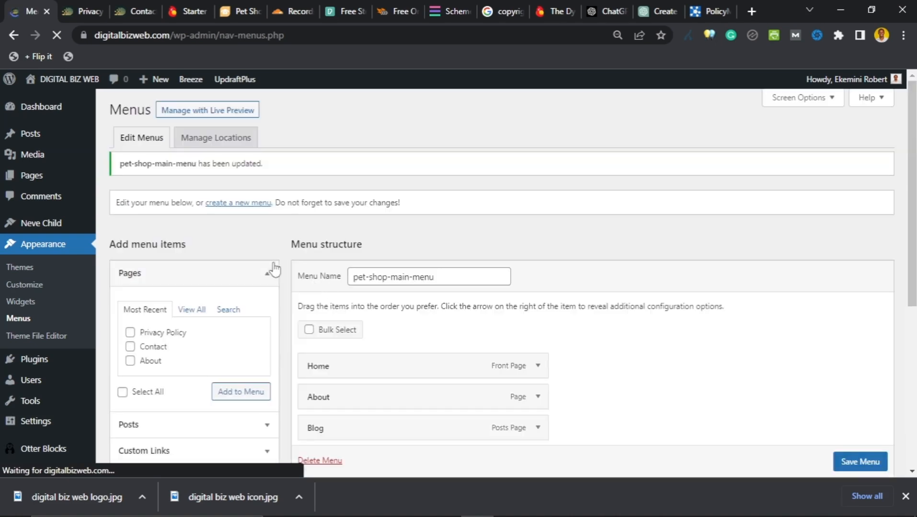
pyautogui.click(93, 13)
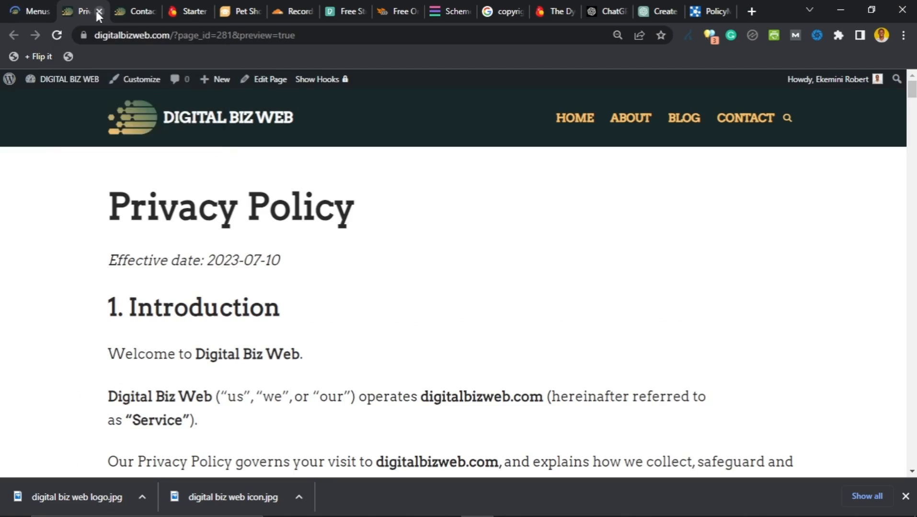
pyautogui.click(99, 12)
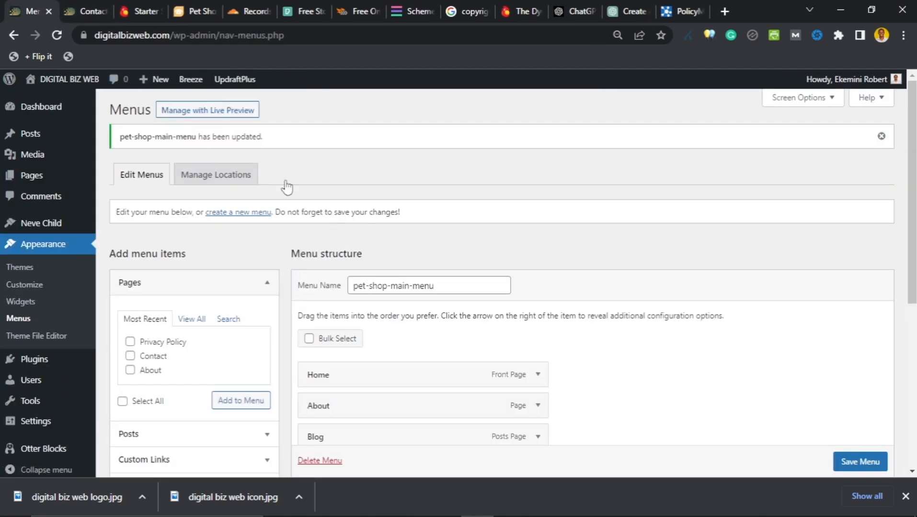
# Step: Reload the live Contact page and check Privacy Policy and Bla Bla in the header navigation
pyautogui.click(90, 12)
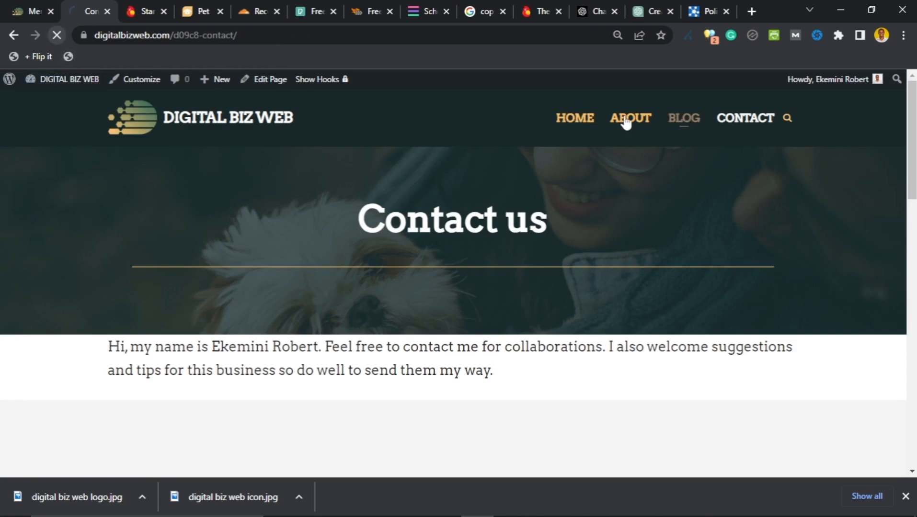
pyautogui.click(752, 120)
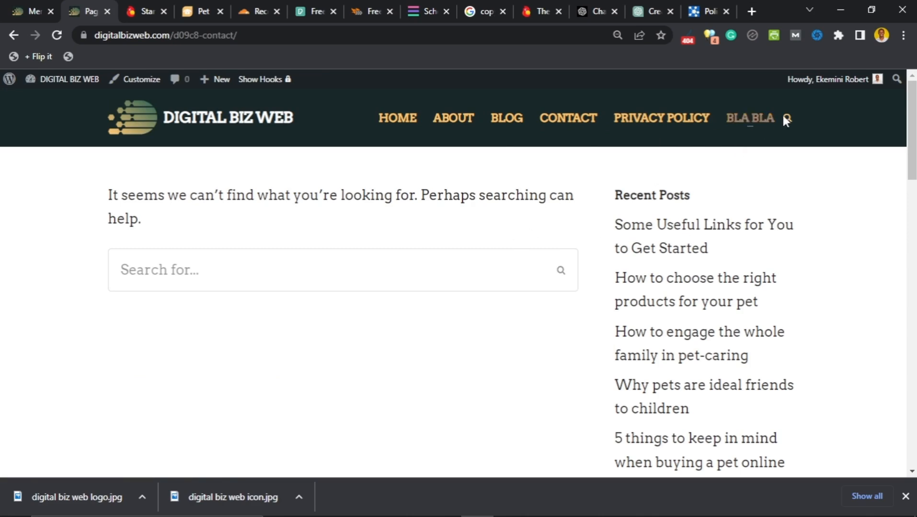
pyautogui.scroll(-20, 316, 219)
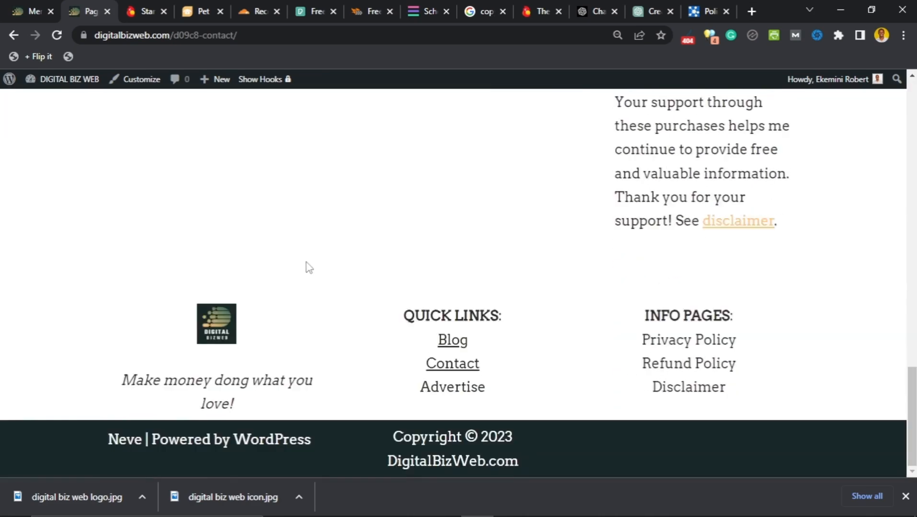
pyautogui.scroll(7, 306, 266)
pyautogui.scroll(10, 307, 265)
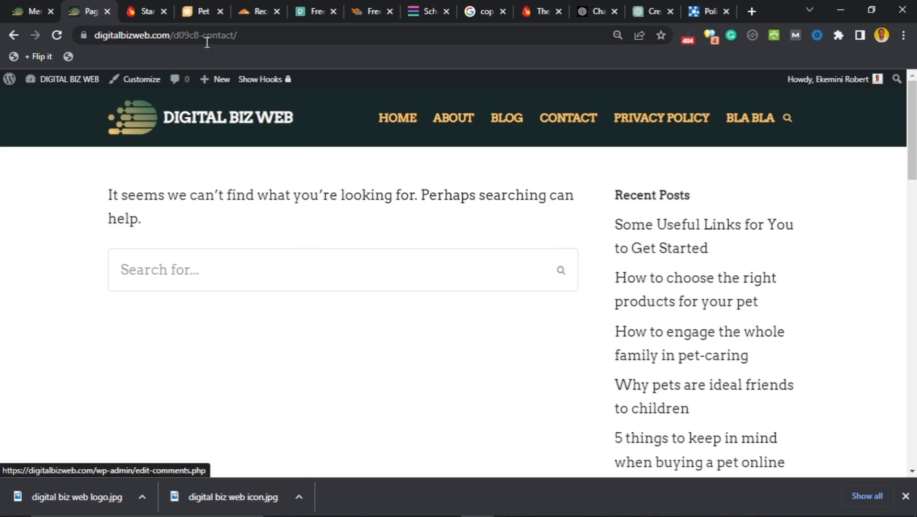
pyautogui.click(574, 123)
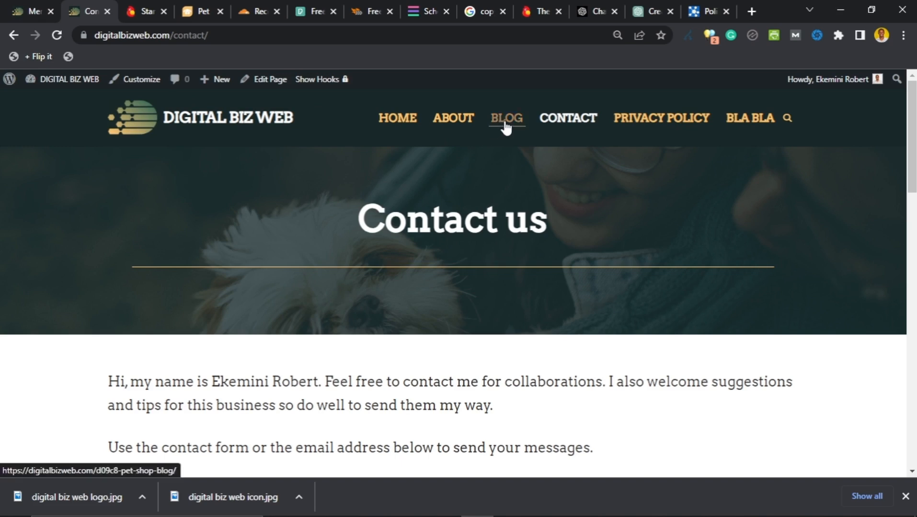
# Step: Go from the menu settings to the All Pages list
pyautogui.click(27, 10)
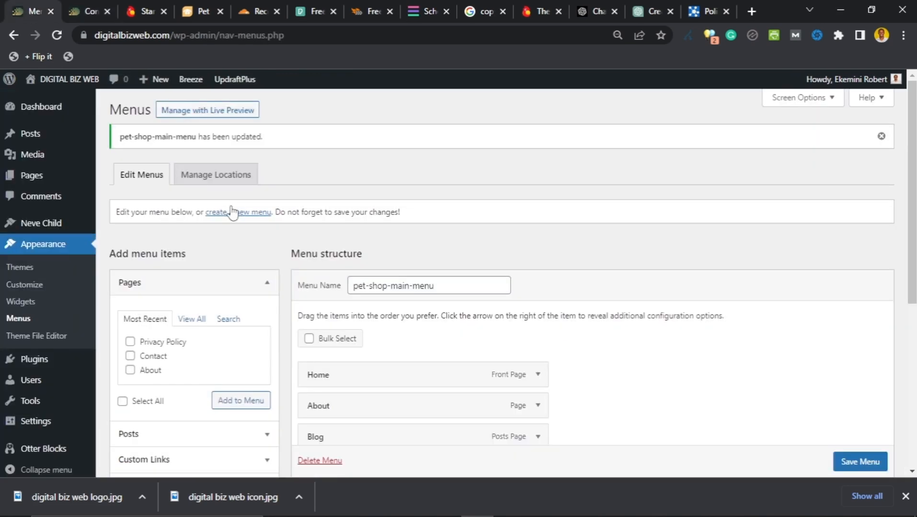
pyautogui.scroll(-5, 404, 328)
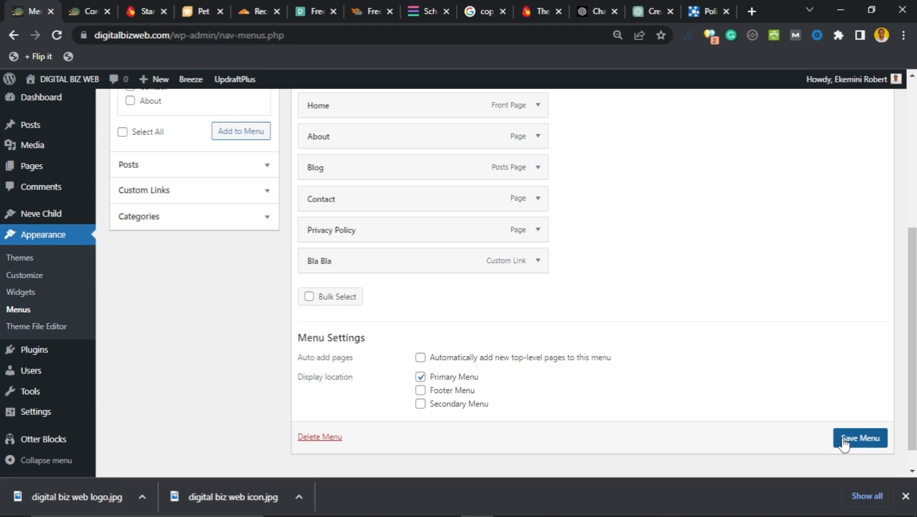
pyautogui.scroll(3, 48, 304)
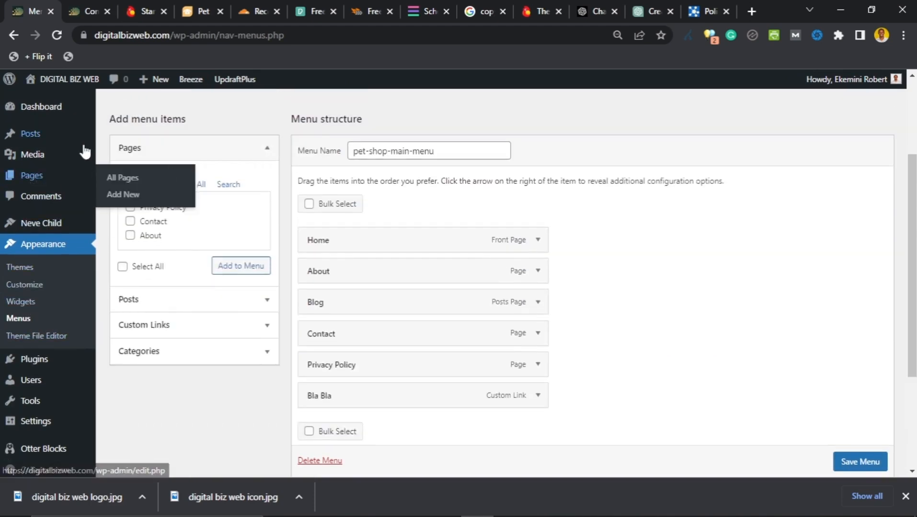
pyautogui.click(29, 177)
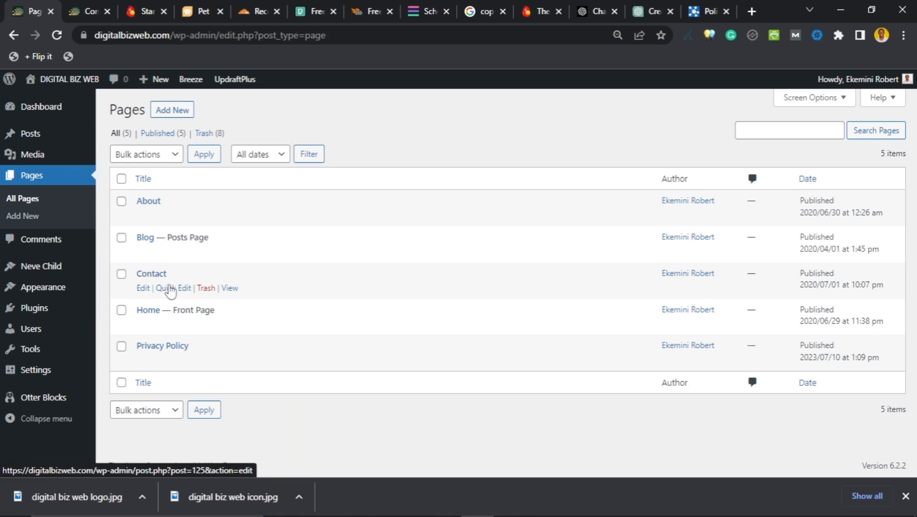
# Step: Quick Edit the Blog page, deleting 'd09c8-pet-shop-' so the slug is just blog, and update
pyautogui.click(186, 256)
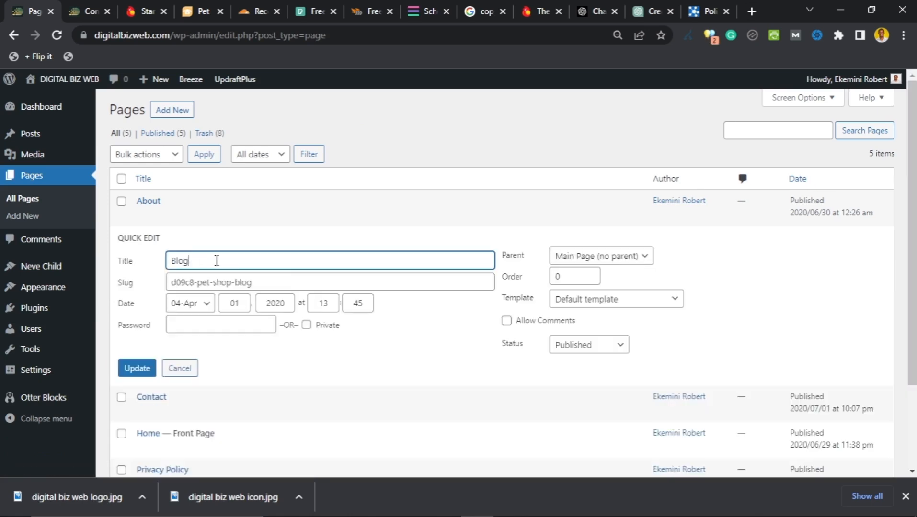
pyautogui.click(214, 283)
pyautogui.moveTo(215, 282); pyautogui.dragTo(170, 286)
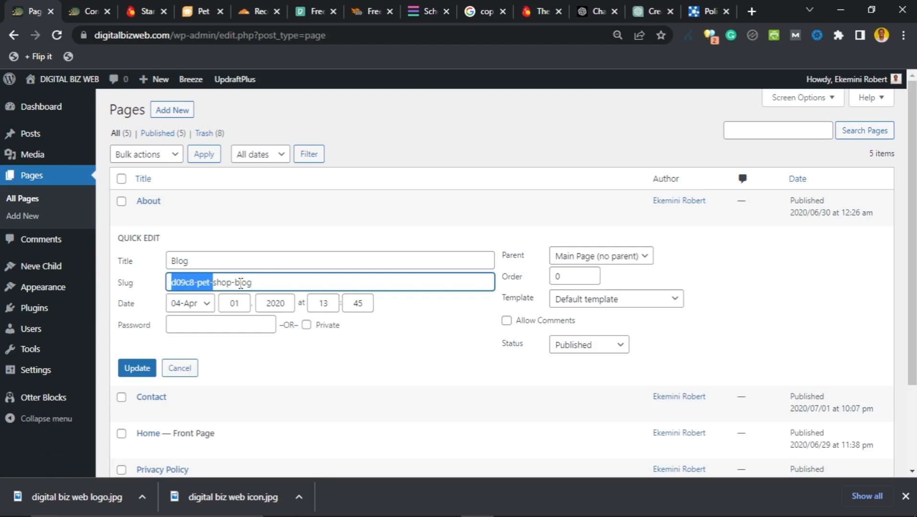
pyautogui.moveTo(235, 282); pyautogui.dragTo(156, 291)
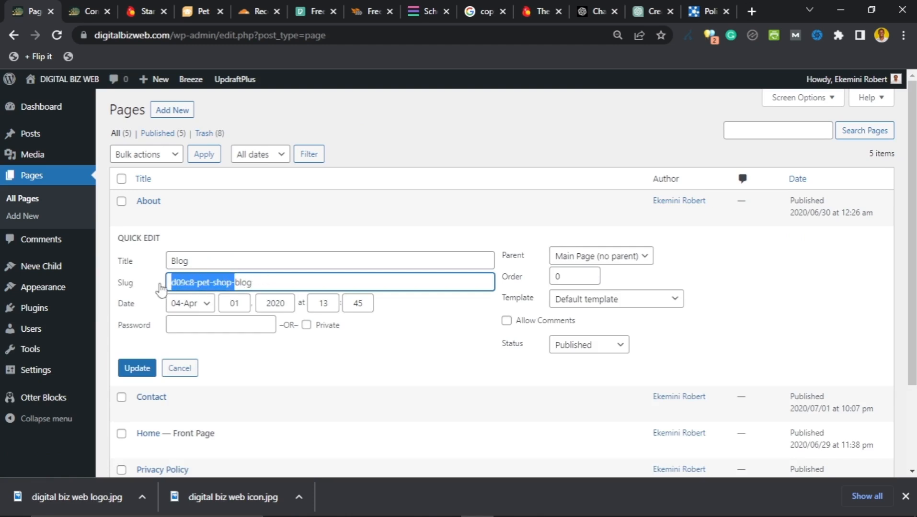
pyautogui.press('BackSpace')
pyautogui.click(138, 374)
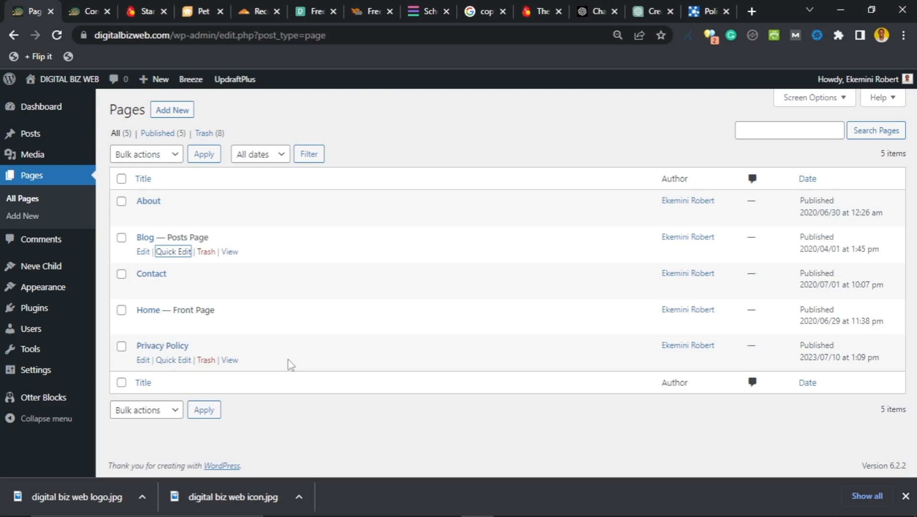
pyautogui.click(173, 252)
pyautogui.click(180, 369)
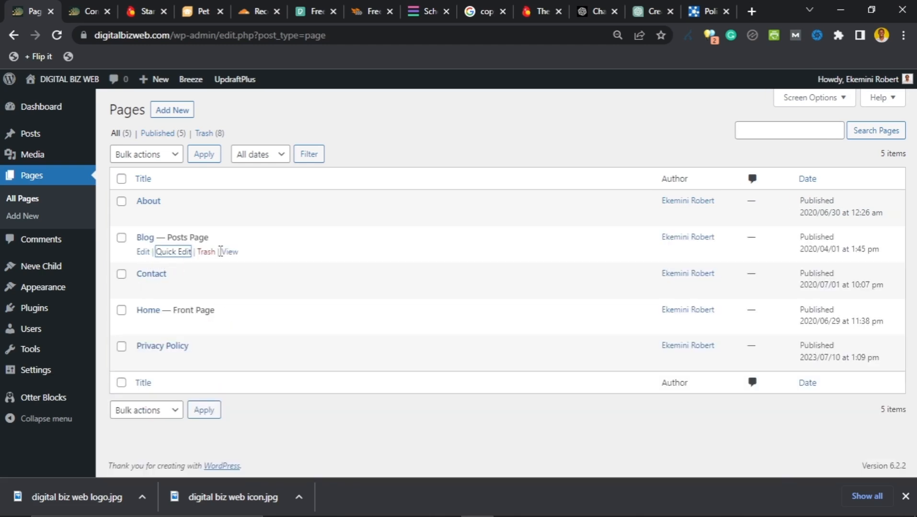
pyautogui.click(92, 5)
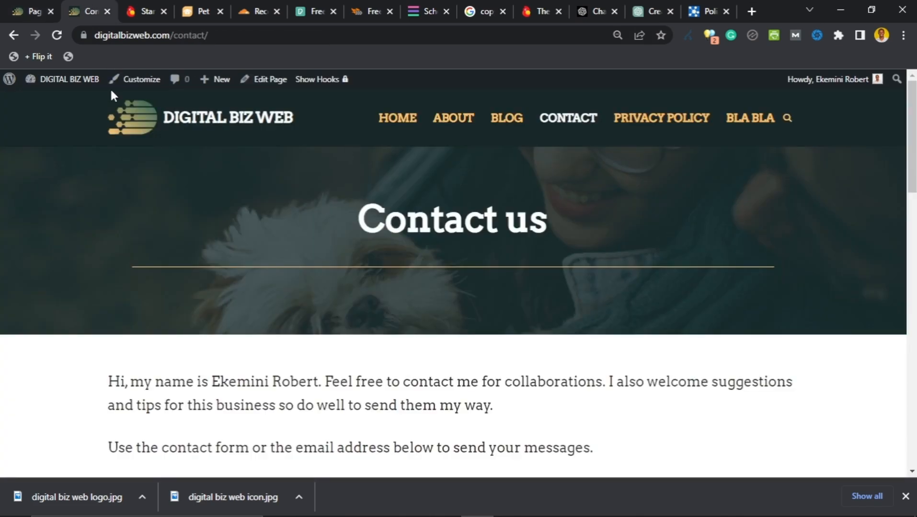
pyautogui.click(56, 35)
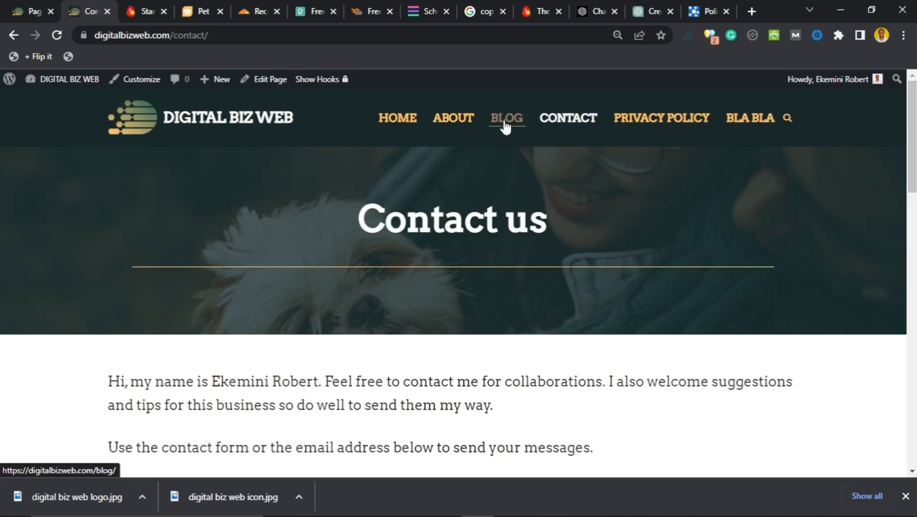
pyautogui.click(506, 127)
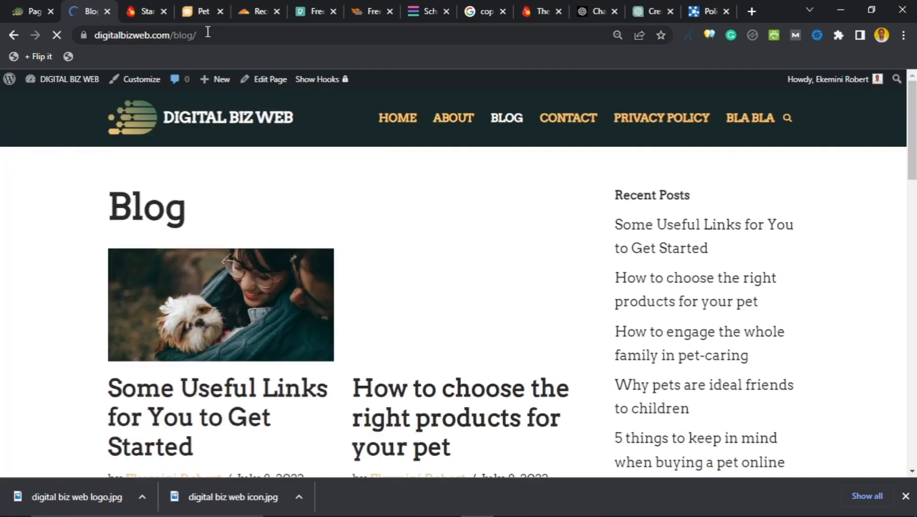
pyautogui.click(207, 33)
pyautogui.click(211, 32)
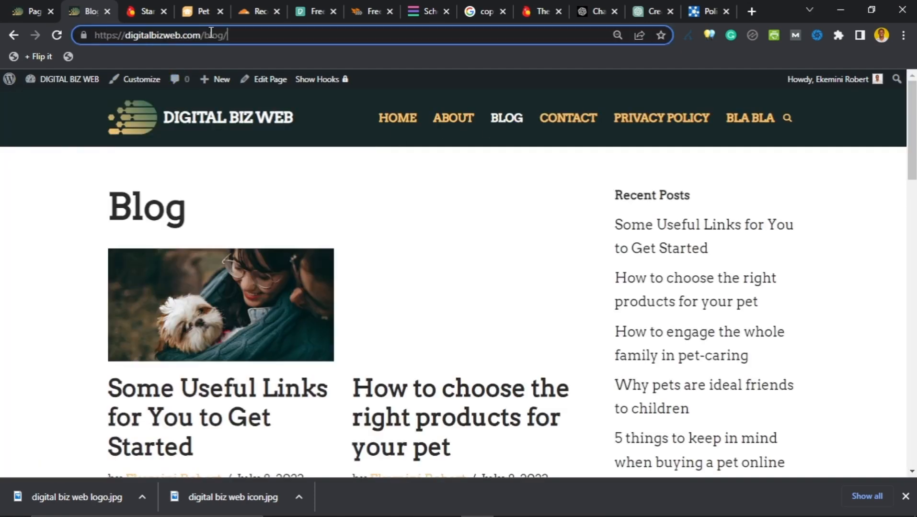
pyautogui.click(24, 6)
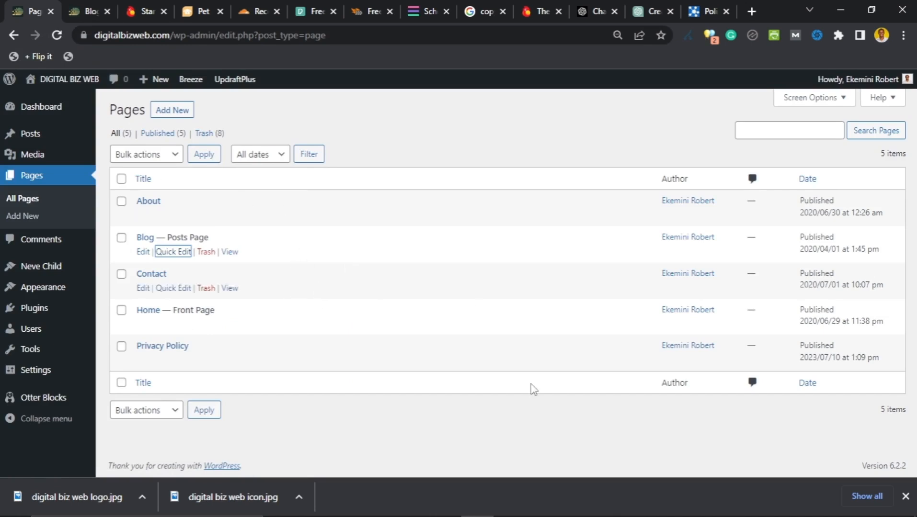
pyautogui.moveTo(545, 516)
pyautogui.click(511, 508)
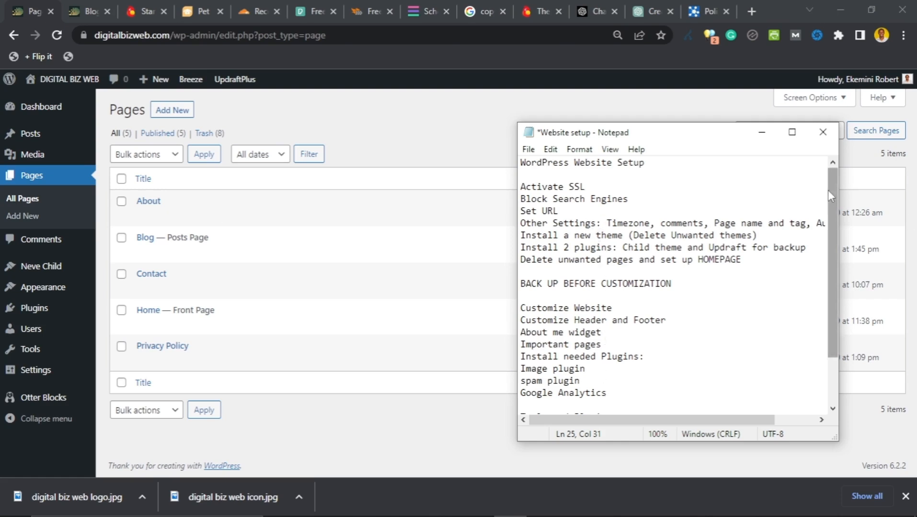
pyautogui.moveTo(828, 190); pyautogui.dragTo(828, 271)
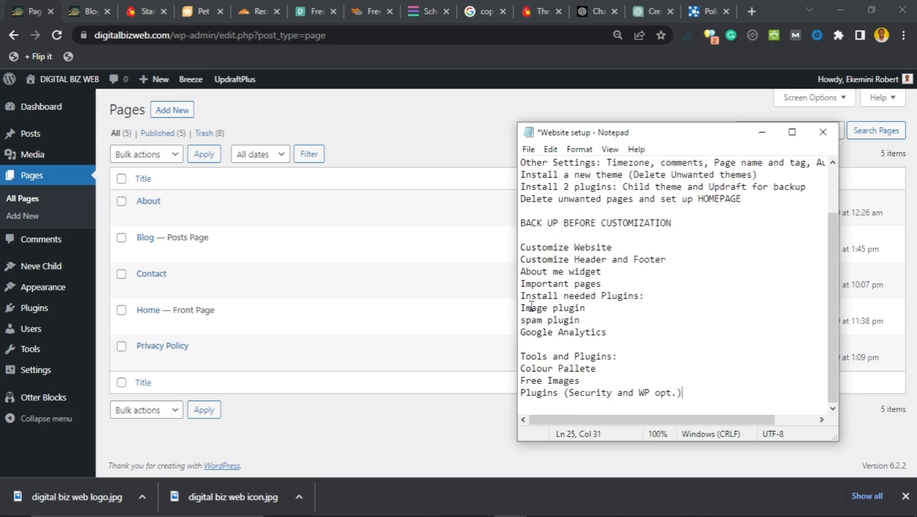
pyautogui.click(449, 151)
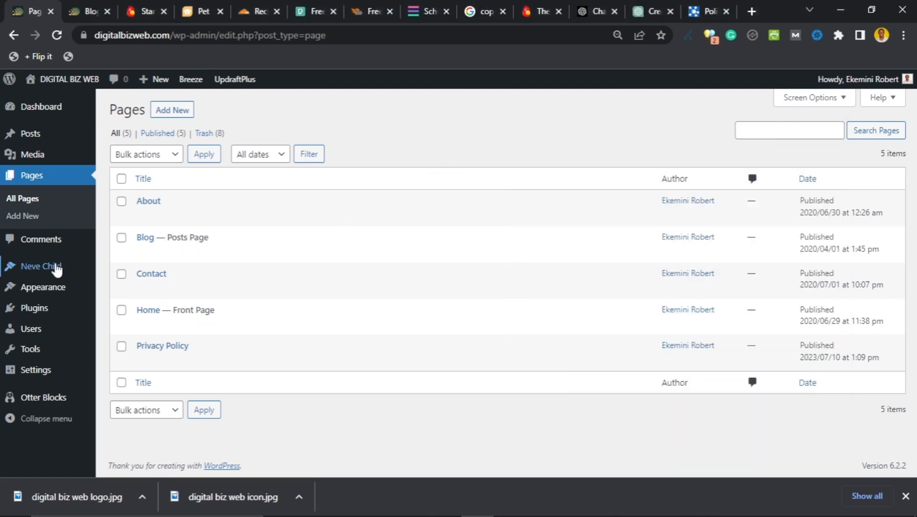
pyautogui.moveTo(57, 287)
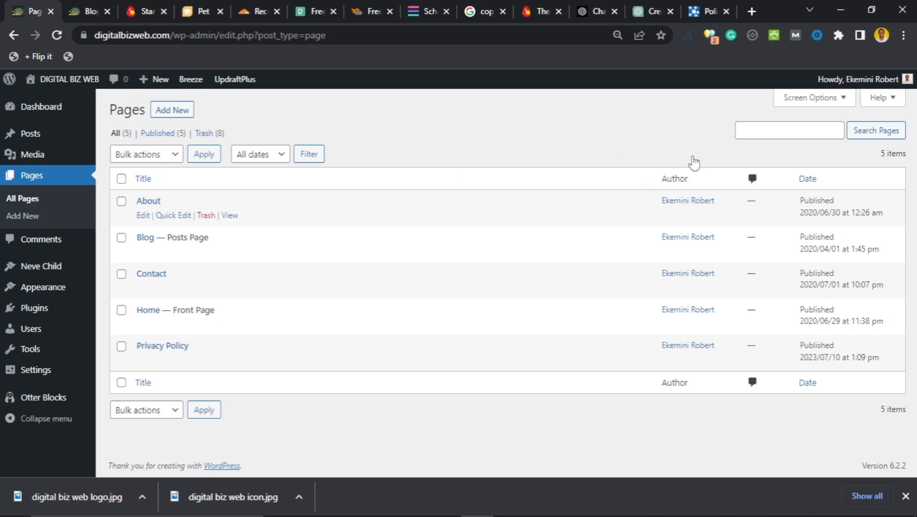
# Step: Open a new browser tab and go to analytics.google.com by typing 'ana'
pyautogui.click(752, 12)
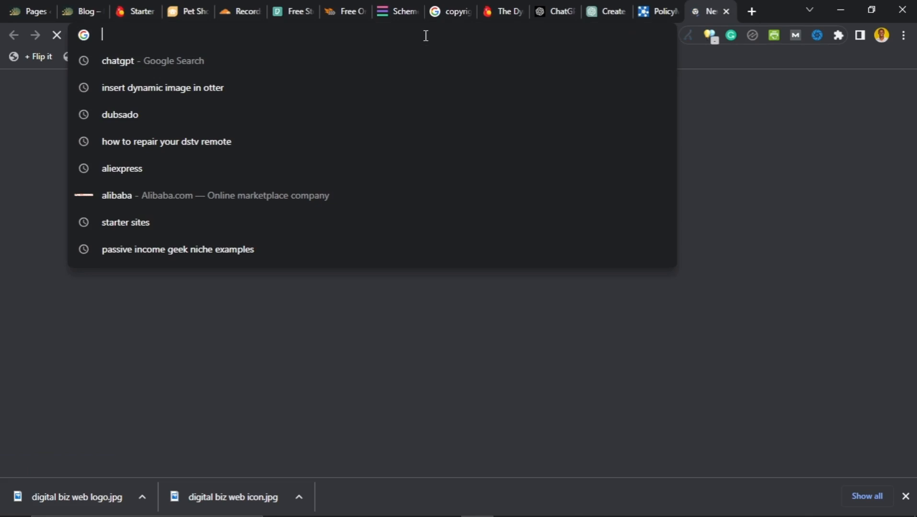
pyautogui.write('ana')
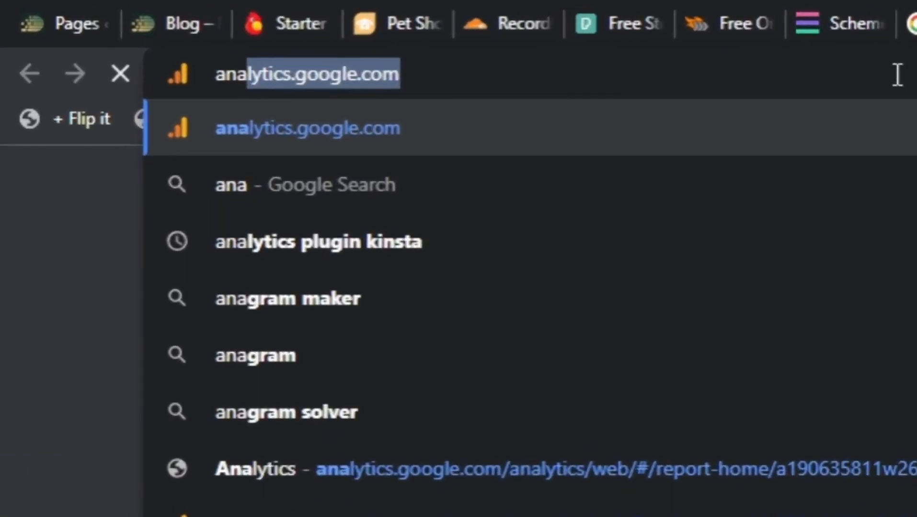
pyautogui.press('Return')
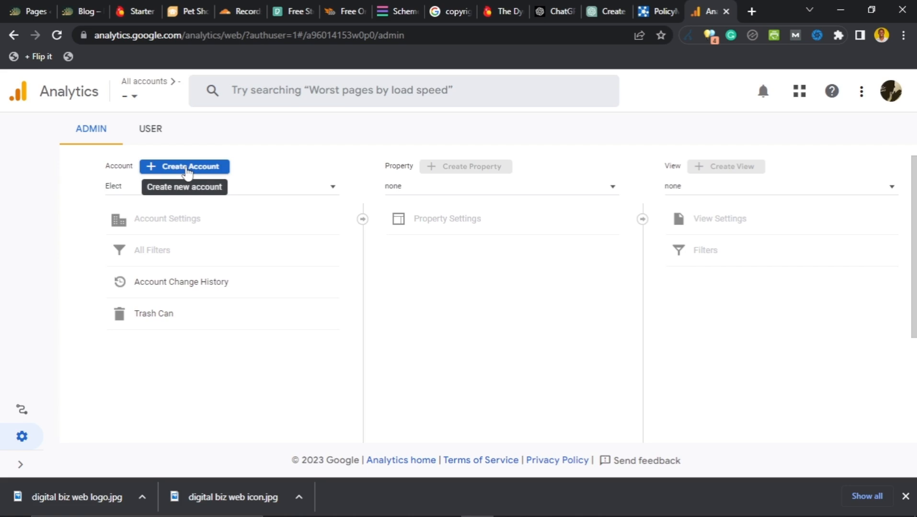
# Step: Start a new Analytics account and name it DBW GA ACCOUNT
pyautogui.click(187, 172)
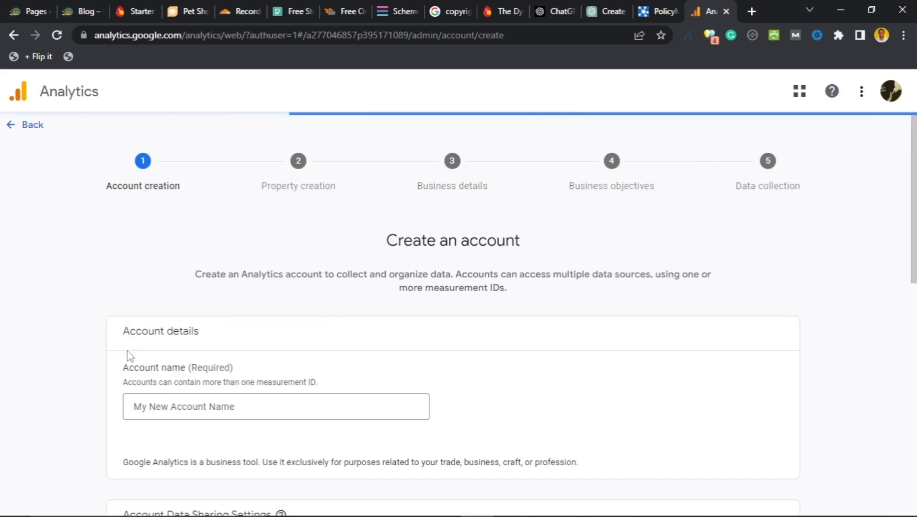
pyautogui.scroll(-10, 128, 357)
pyautogui.scroll(10, 186, 323)
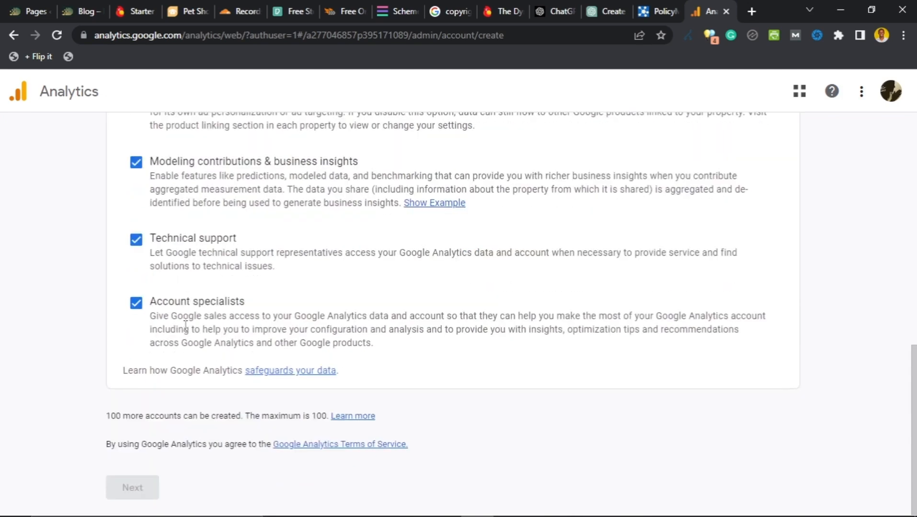
pyautogui.scroll(-2, 189, 325)
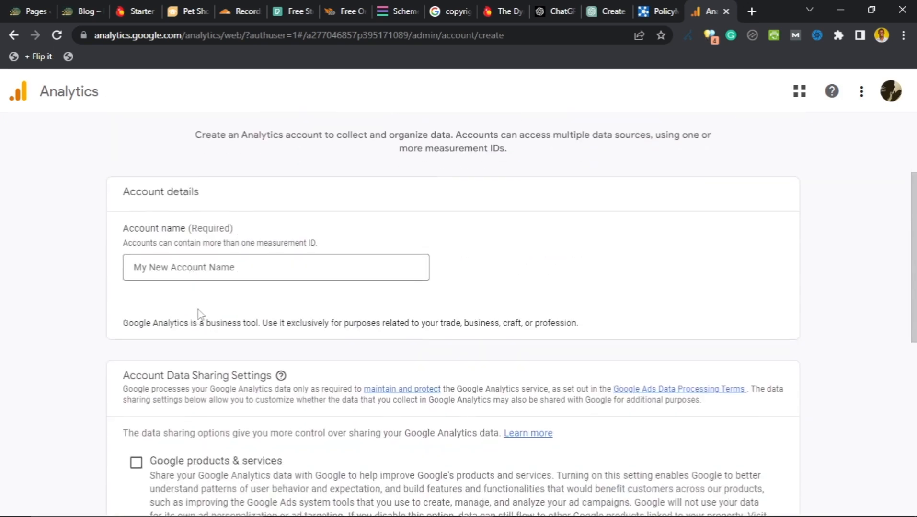
pyautogui.click(223, 270)
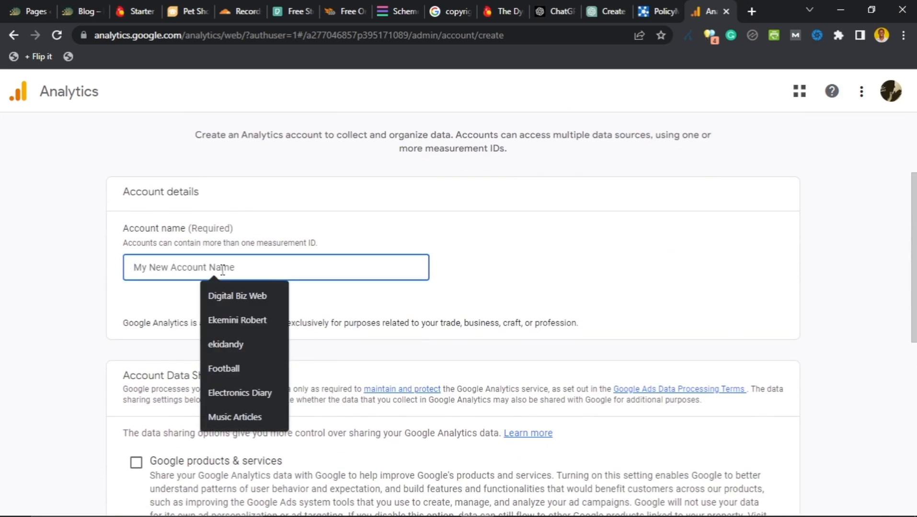
pyautogui.click(245, 225)
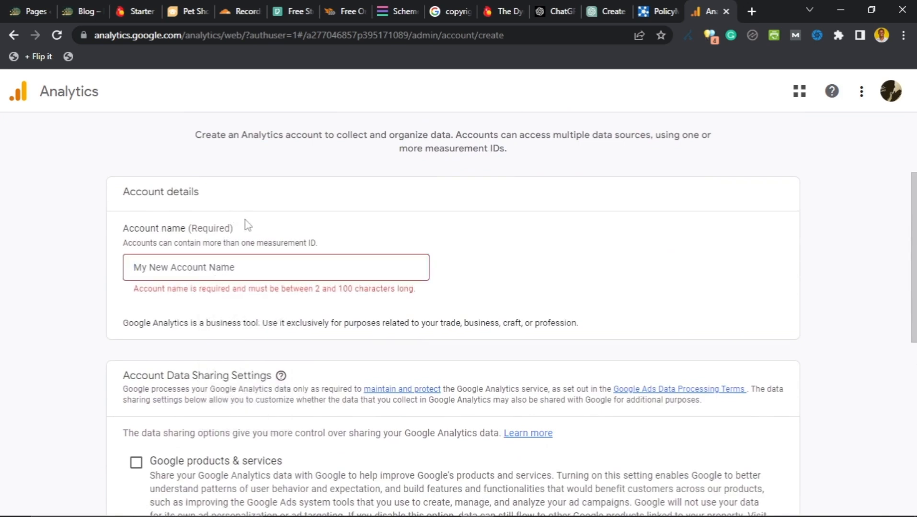
pyautogui.click(216, 267)
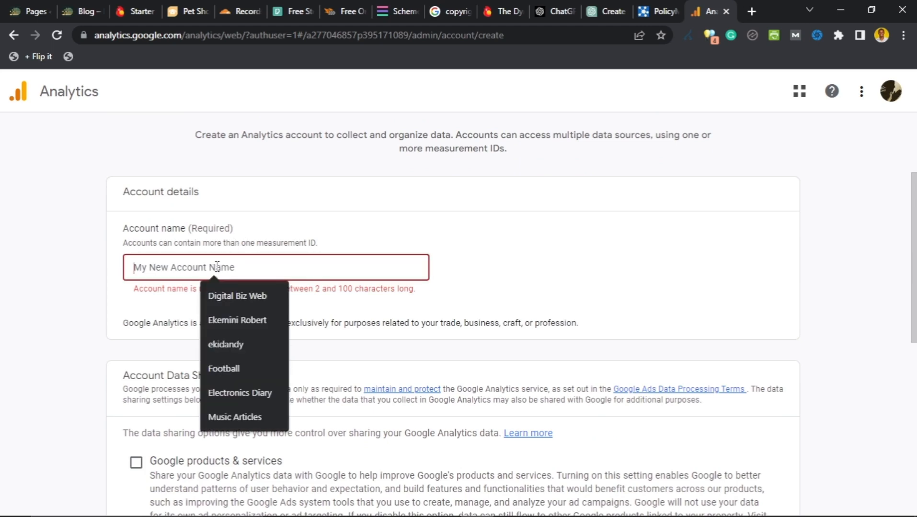
pyautogui.write('DBW')
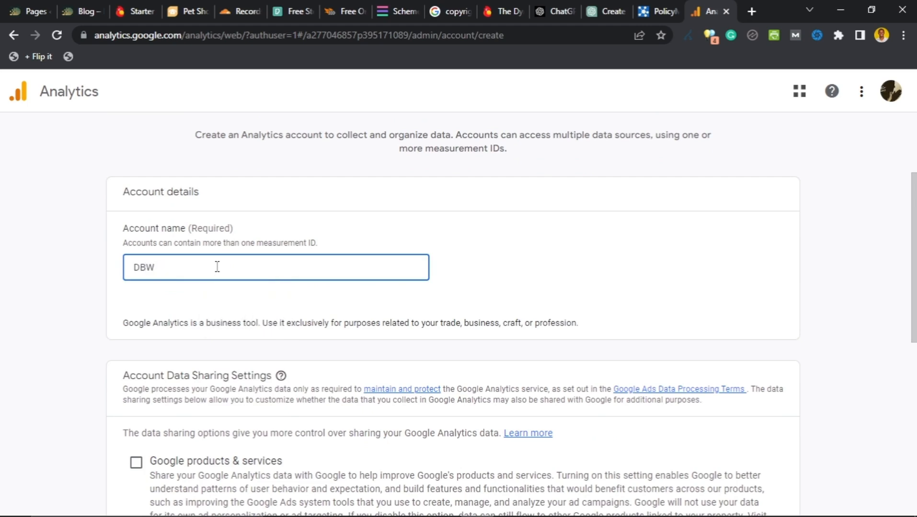
pyautogui.write(' ANA')
pyautogui.press('BackSpace')
pyautogui.press('BackSpace')
pyautogui.press('BackSpace')
pyautogui.write('GA ACCOU')
pyautogui.click(117, 287)
# Step: Keep the default Account Data Sharing Settings and continue to property creation
pyautogui.scroll(-4, 144, 261)
pyautogui.scroll(-3, 171, 253)
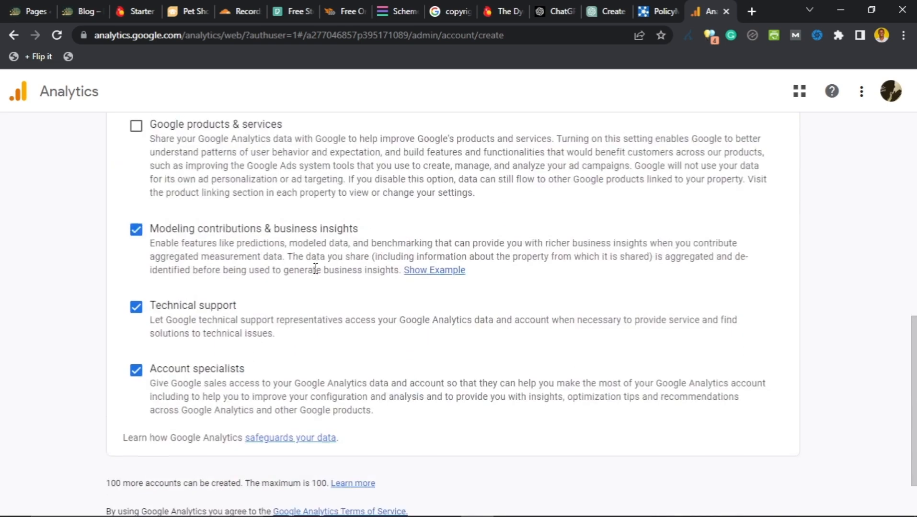
pyautogui.scroll(3, 285, 276)
pyautogui.scroll(-6, 263, 302)
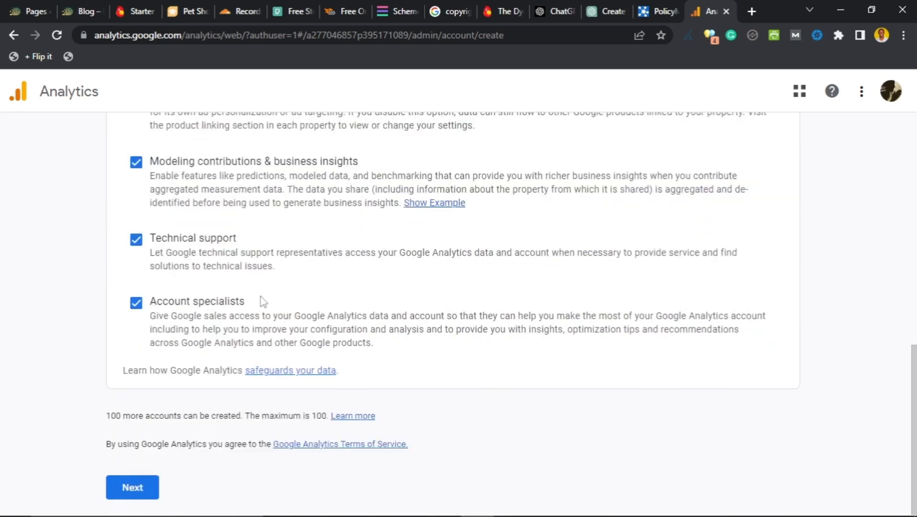
pyautogui.click(133, 494)
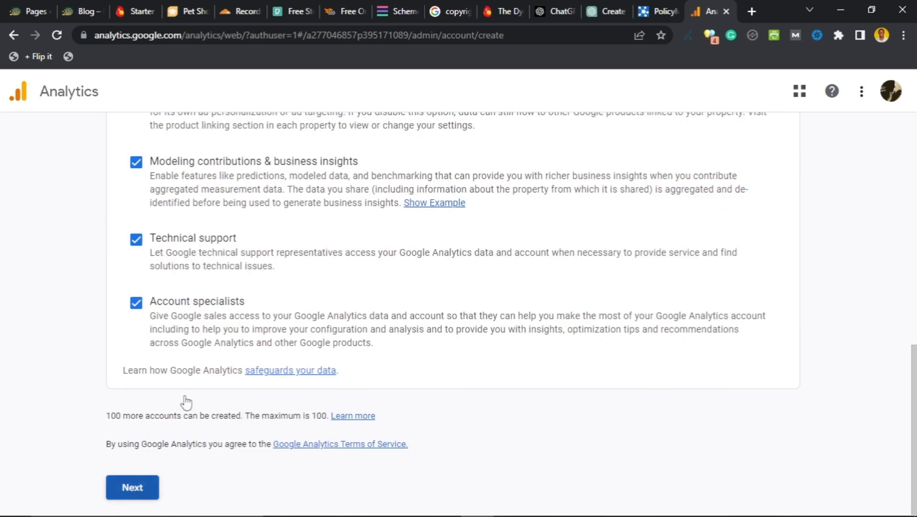
pyautogui.scroll(-3, 276, 286)
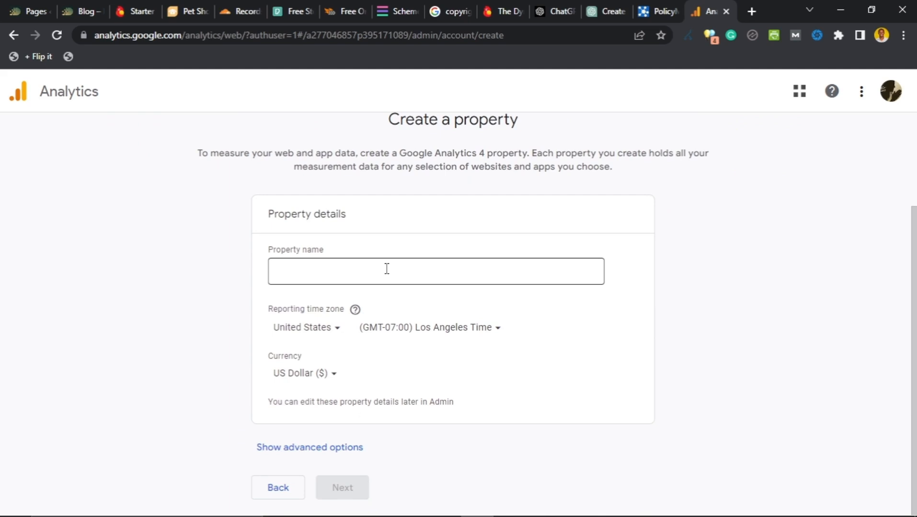
# Step: Name the property Digital Biz Web, keeping Los Angeles time and US Dollar, and continue
pyautogui.scroll(1, 379, 296)
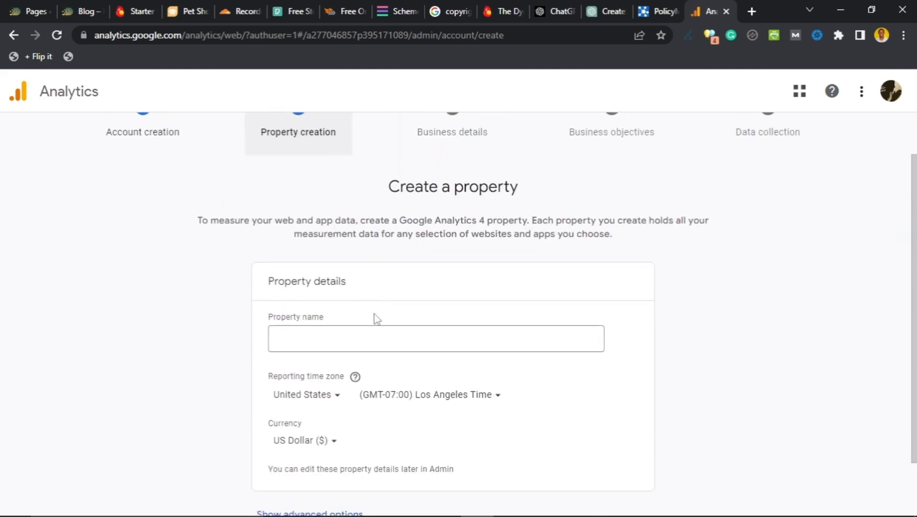
pyautogui.scroll(-1, 374, 312)
pyautogui.click(390, 271)
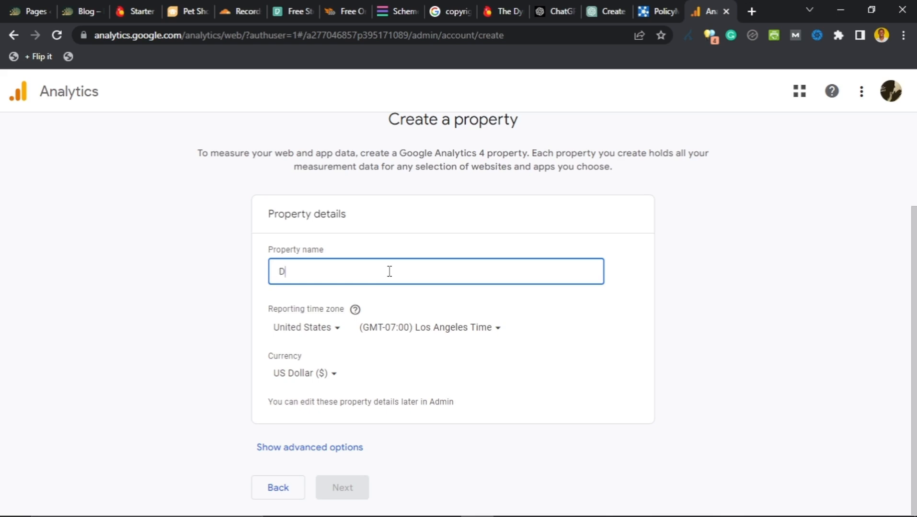
pyautogui.write('tal Biz Web')
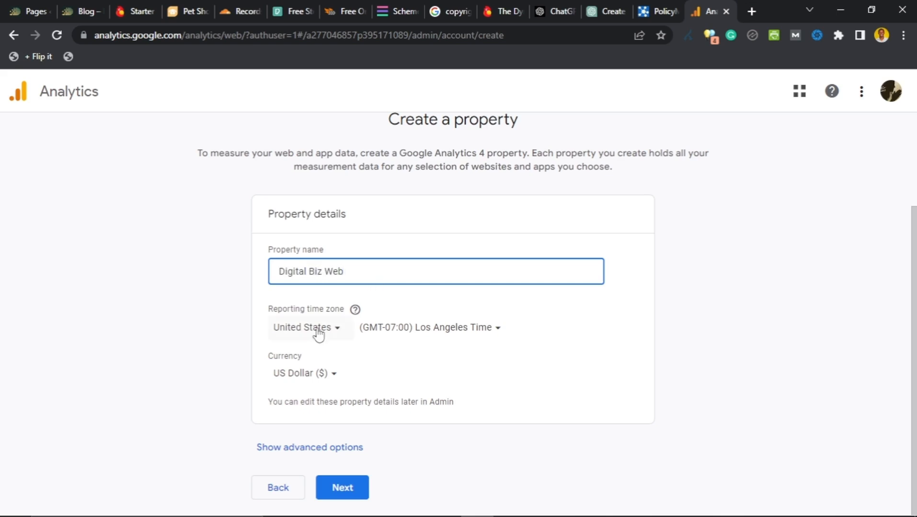
pyautogui.click(314, 453)
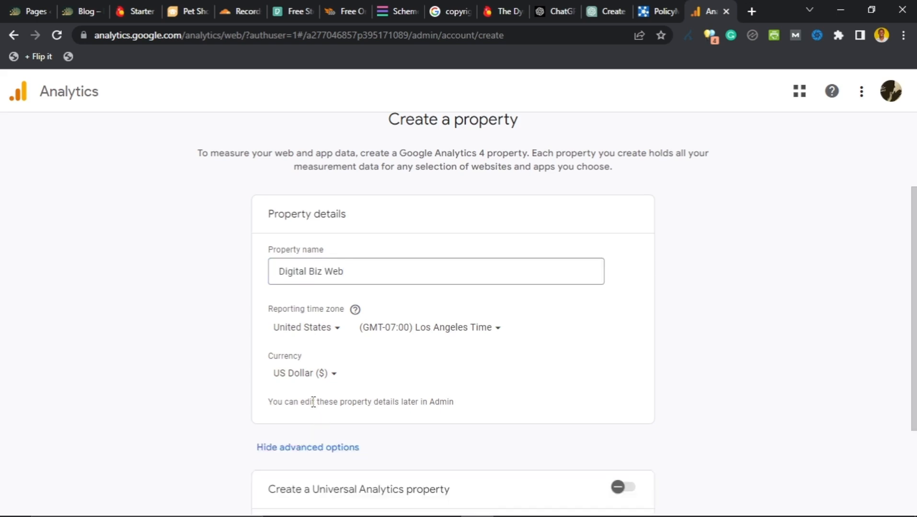
pyautogui.scroll(-3, 310, 403)
pyautogui.click(309, 318)
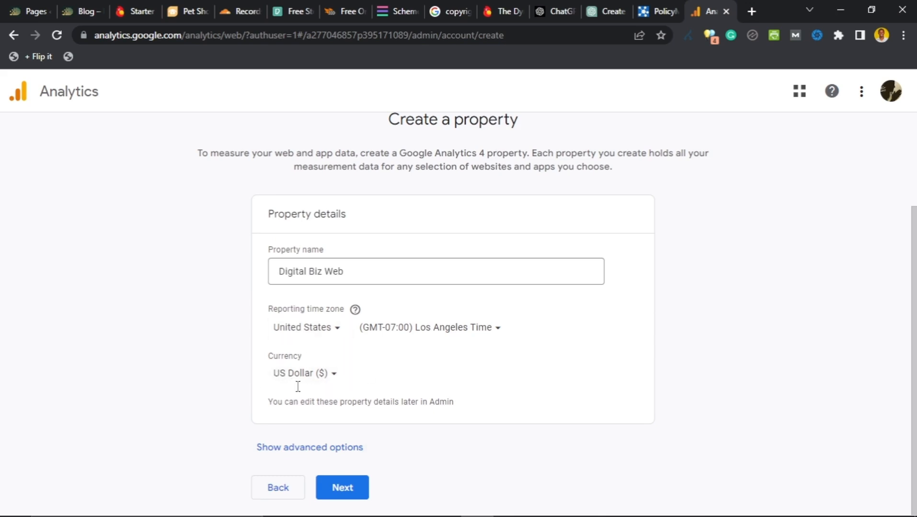
pyautogui.click(345, 487)
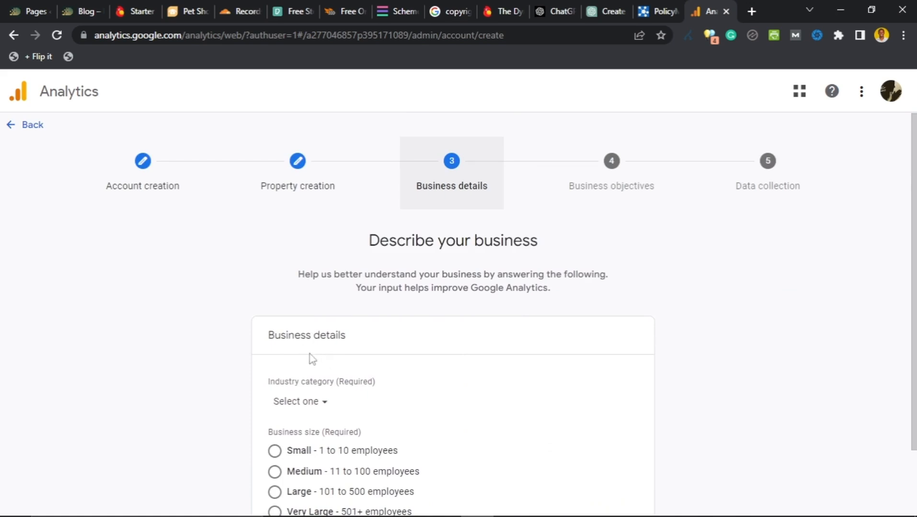
# Step: Set the industry to Jobs & Education and business size to Small (1 to 10 employees), then continue
pyautogui.scroll(-2, 335, 321)
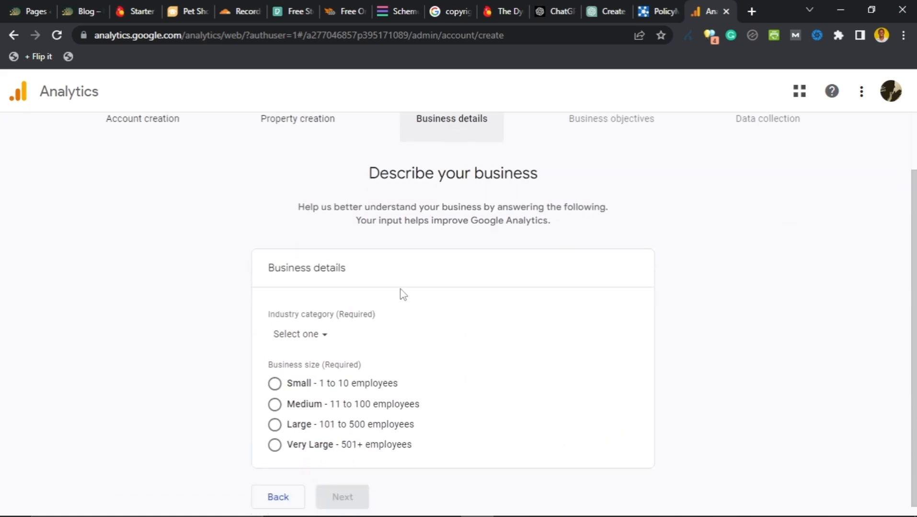
pyautogui.click(327, 328)
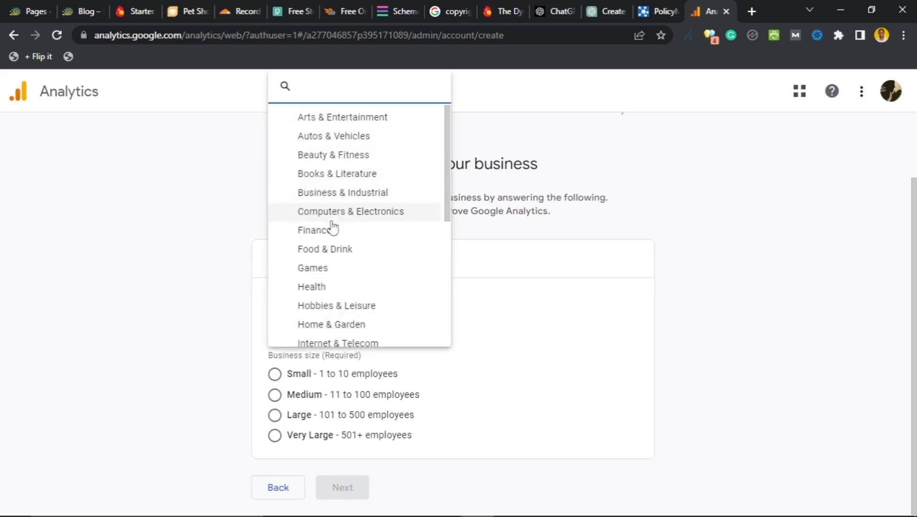
pyautogui.scroll(-5, 333, 227)
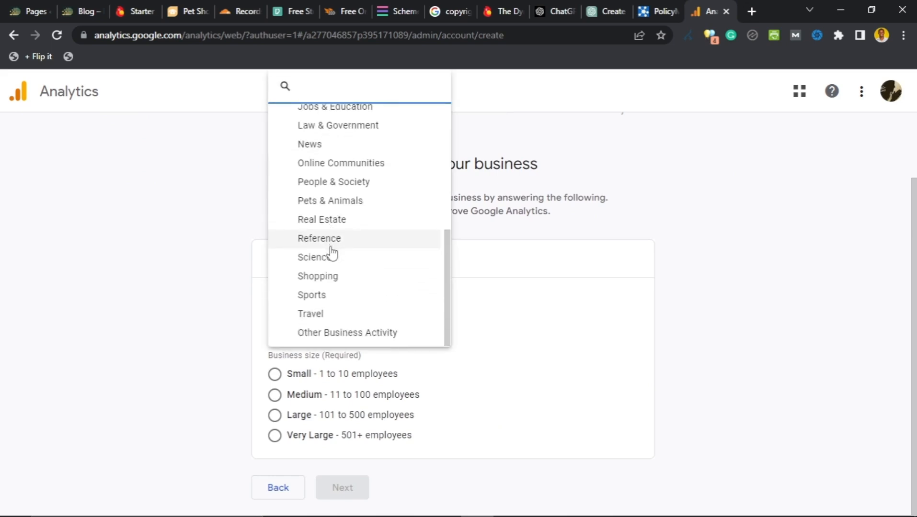
pyautogui.scroll(4, 322, 299)
pyautogui.scroll(-2, 323, 293)
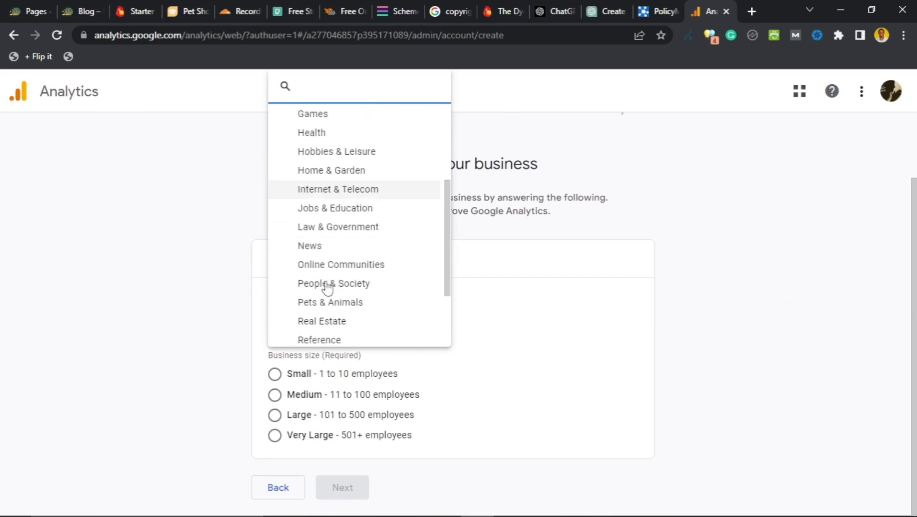
pyautogui.scroll(-1, 330, 278)
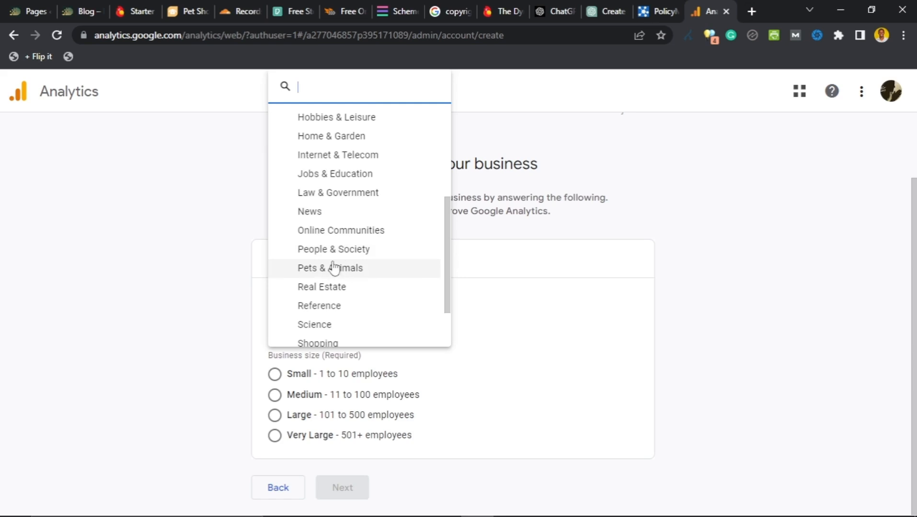
pyautogui.scroll(-2, 336, 309)
pyautogui.scroll(2, 334, 287)
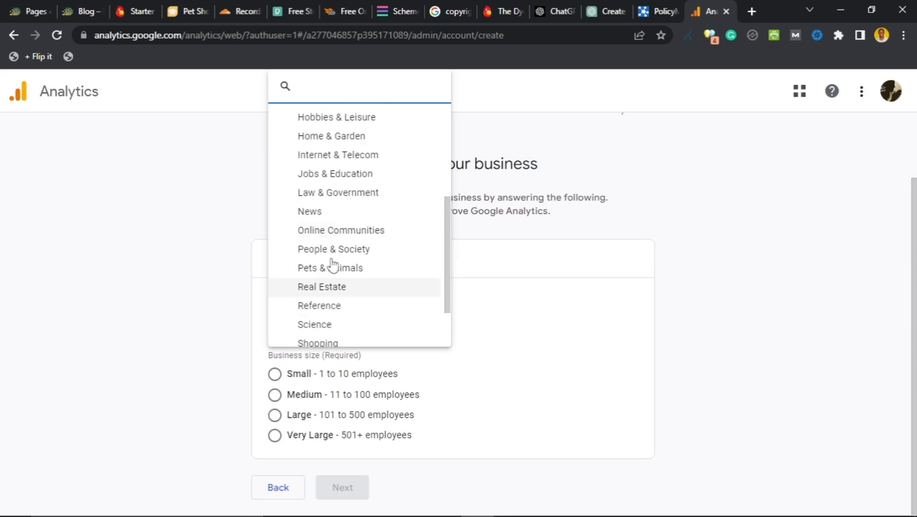
pyautogui.click(348, 177)
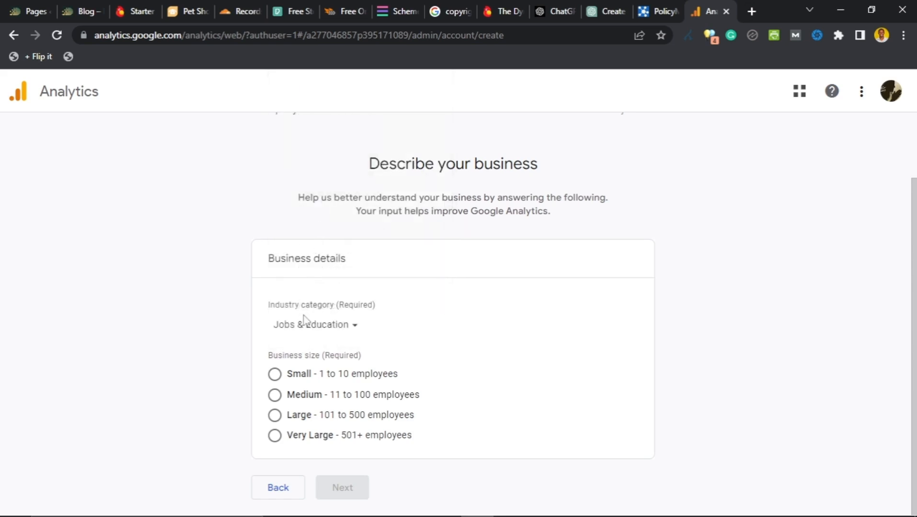
pyautogui.click(280, 375)
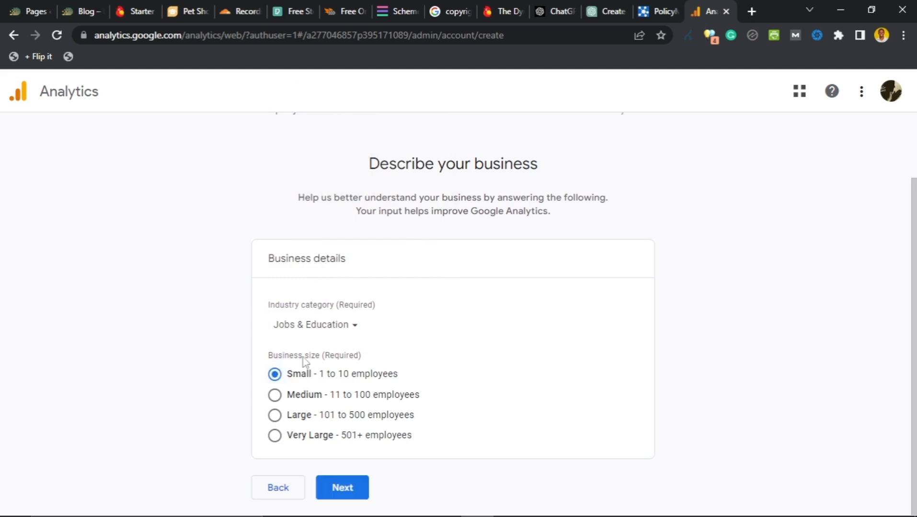
pyautogui.click(344, 495)
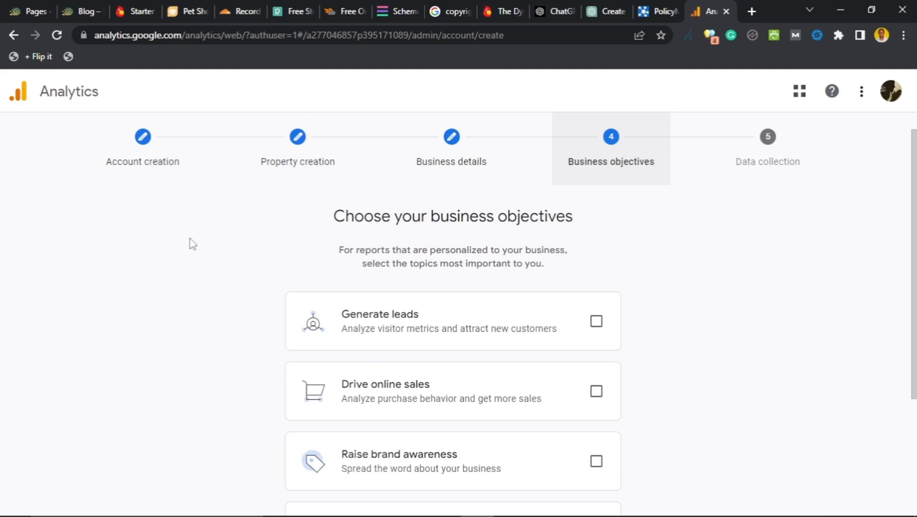
# Step: Try out the objectives, ticking Examine user behavior, Raise brand awareness, Drive online sales and Generate leads
pyautogui.scroll(-4, 297, 302)
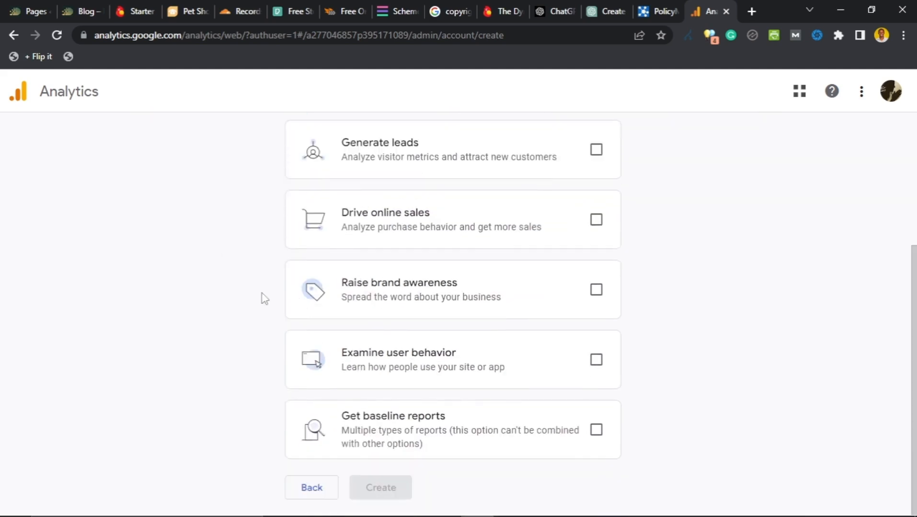
pyautogui.scroll(1, 263, 298)
pyautogui.scroll(3, 264, 264)
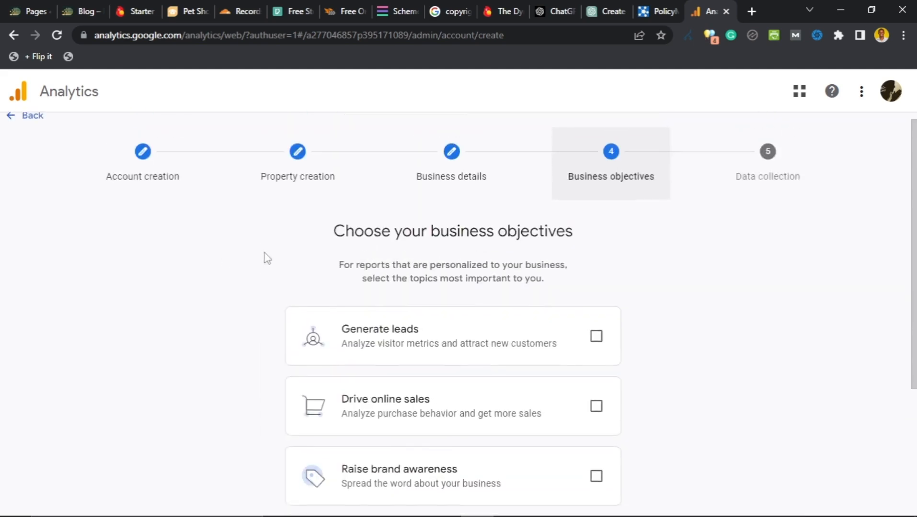
pyautogui.scroll(-3, 266, 261)
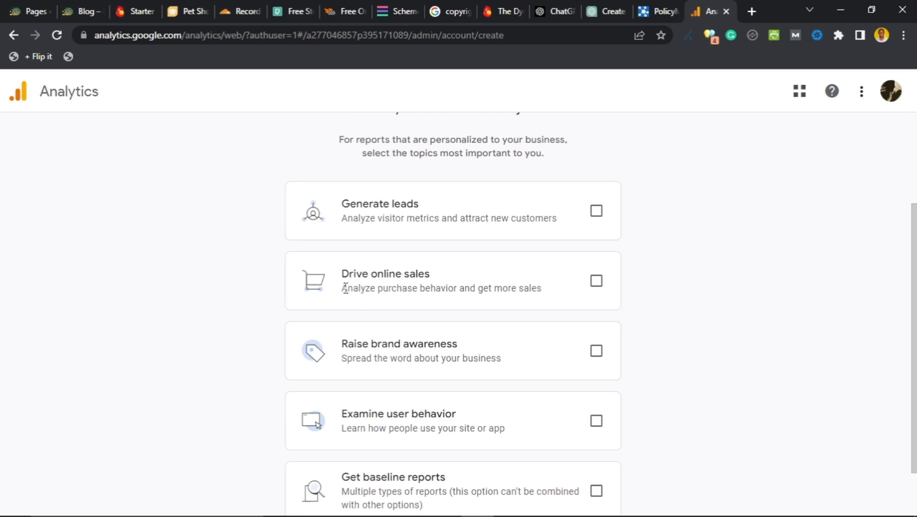
pyautogui.scroll(-2, 354, 330)
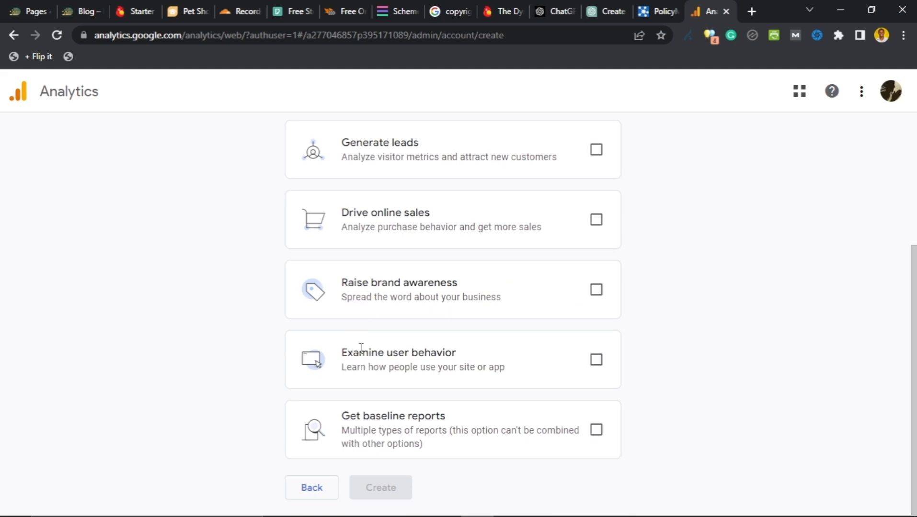
pyautogui.click(591, 370)
pyautogui.click(596, 429)
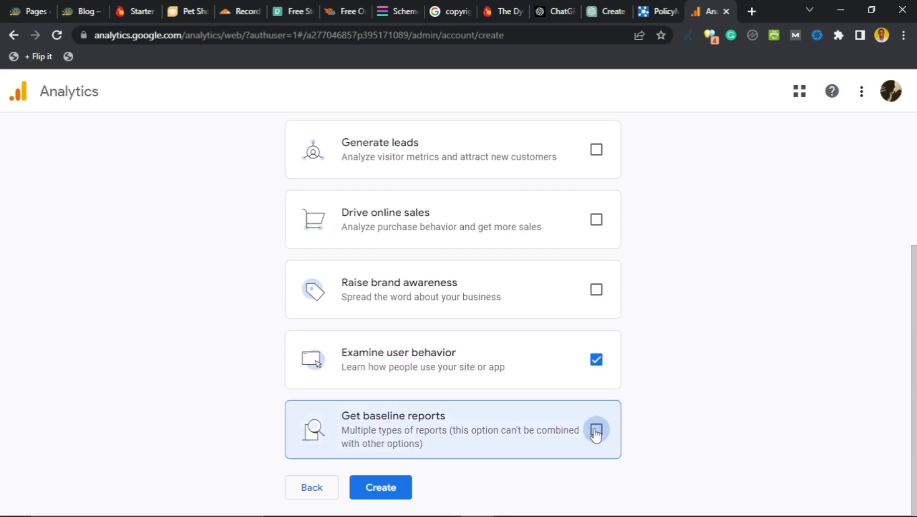
pyautogui.click(596, 366)
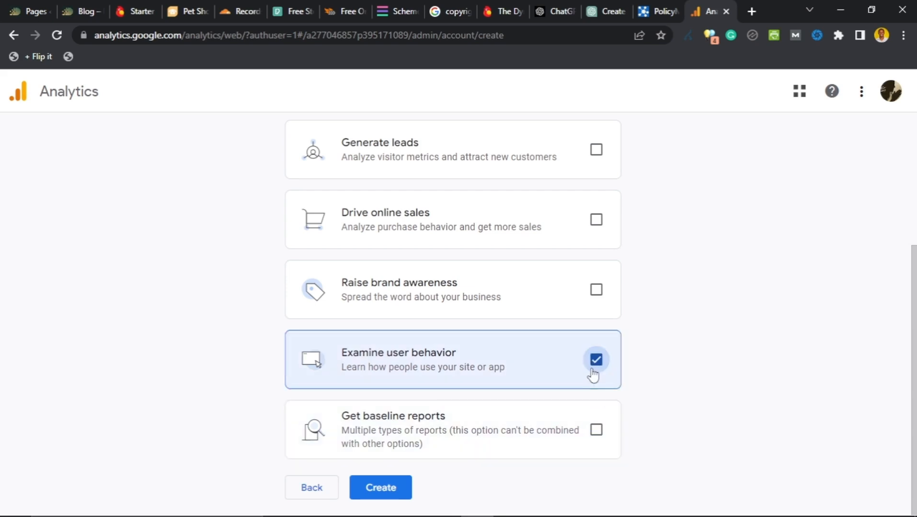
pyautogui.click(595, 293)
pyautogui.click(595, 219)
pyautogui.click(596, 149)
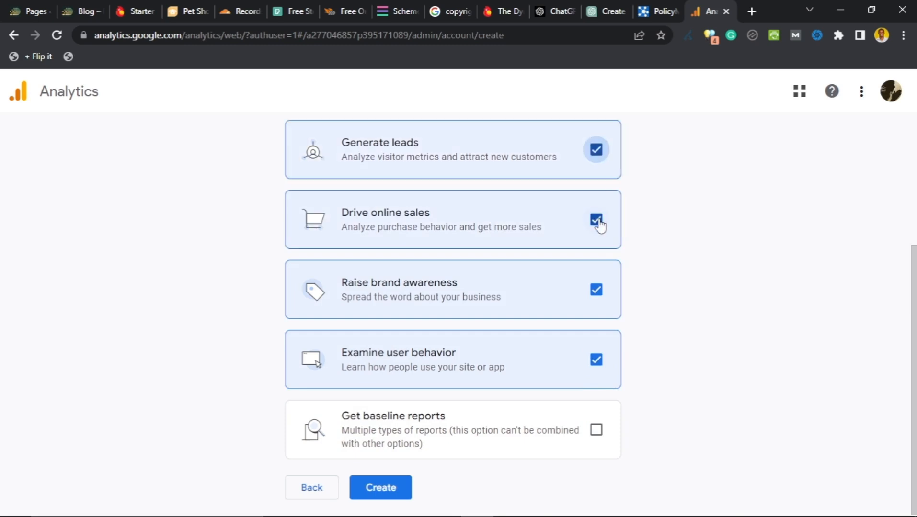
# Step: Leave Get baseline reports as the only objective and create the property
pyautogui.click(596, 220)
pyautogui.click(596, 150)
pyautogui.click(596, 290)
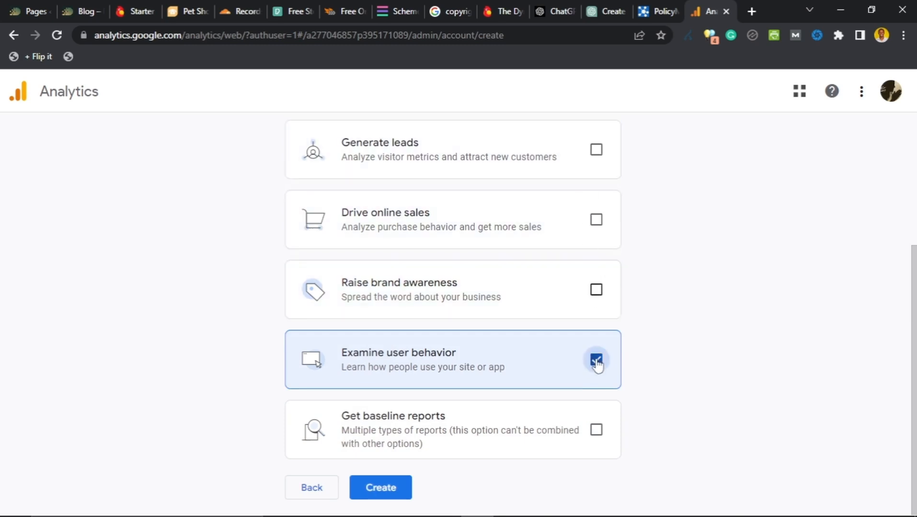
pyautogui.click(596, 363)
pyautogui.click(596, 430)
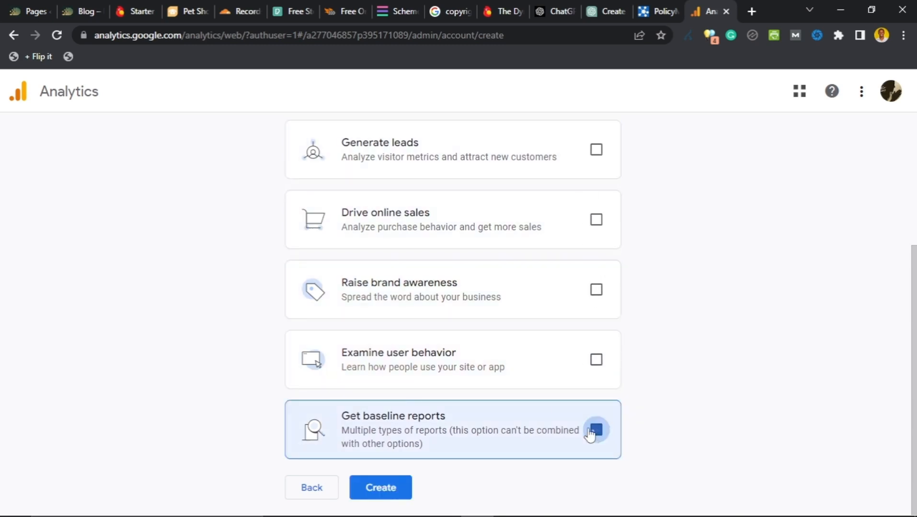
pyautogui.click(387, 491)
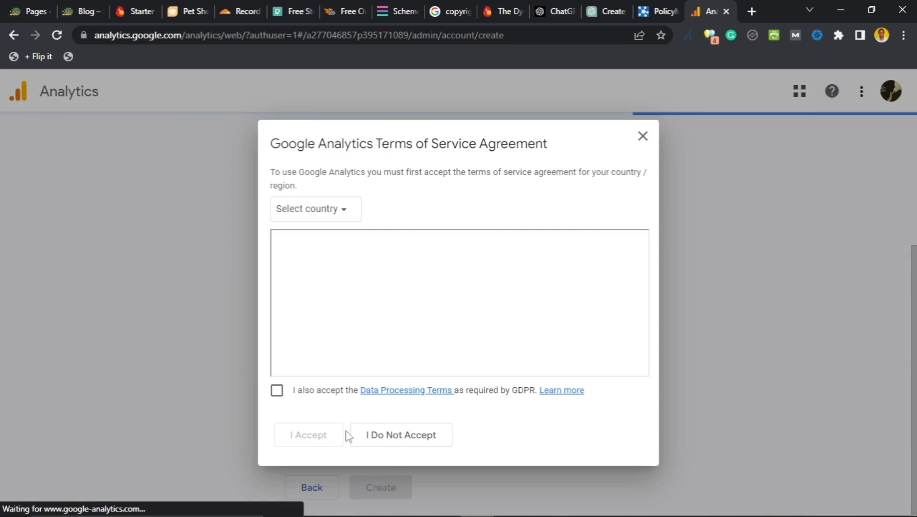
# Step: Open the Terms of Service country list, keep United States, and read through the terms
pyautogui.click(327, 222)
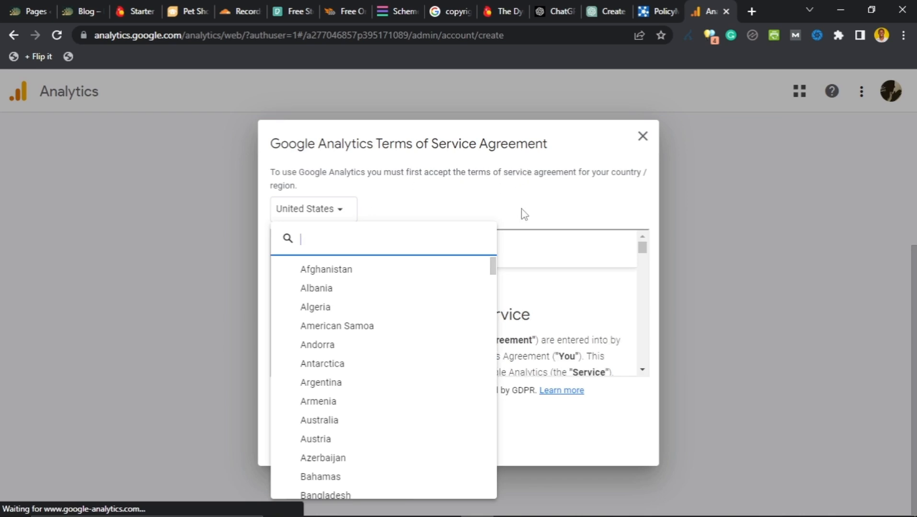
pyautogui.click(507, 221)
pyautogui.scroll(-3, 360, 301)
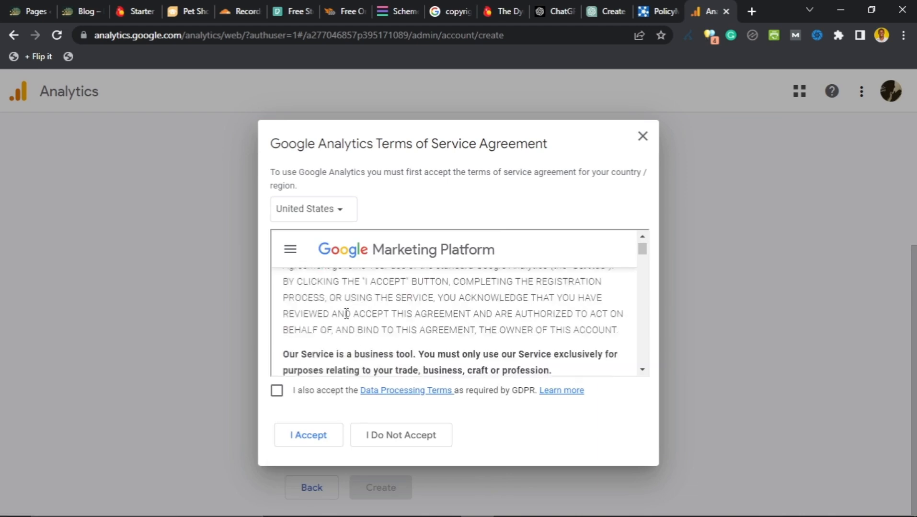
pyautogui.scroll(-1, 347, 317)
pyautogui.scroll(3, 335, 307)
pyautogui.scroll(-6, 312, 292)
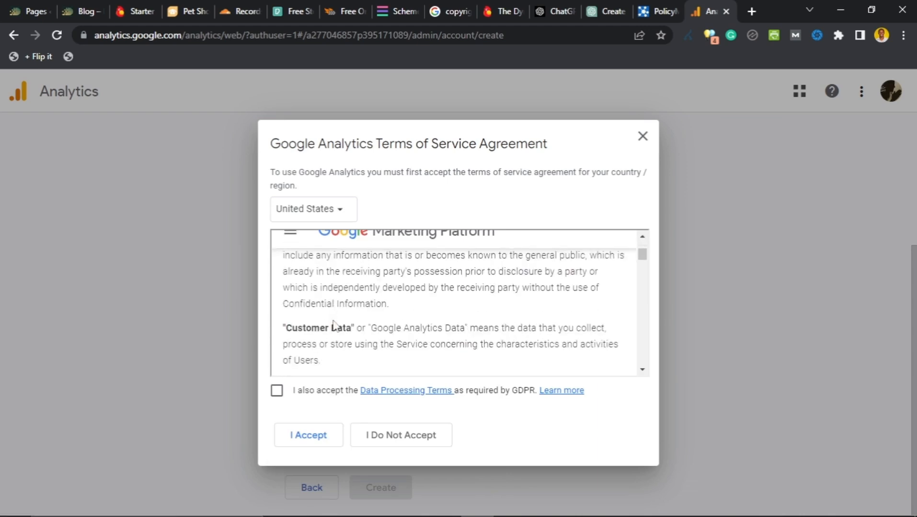
pyautogui.scroll(-8, 334, 325)
pyautogui.scroll(6, 318, 349)
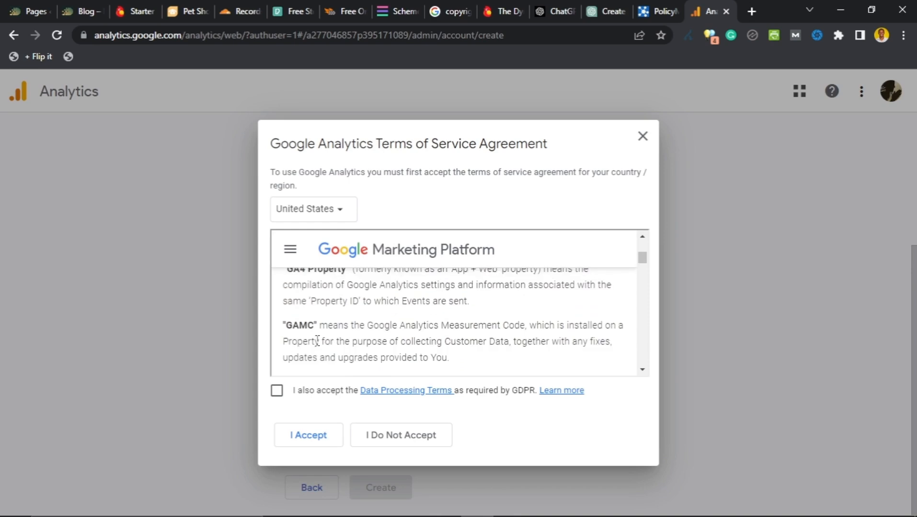
pyautogui.scroll(3, 319, 311)
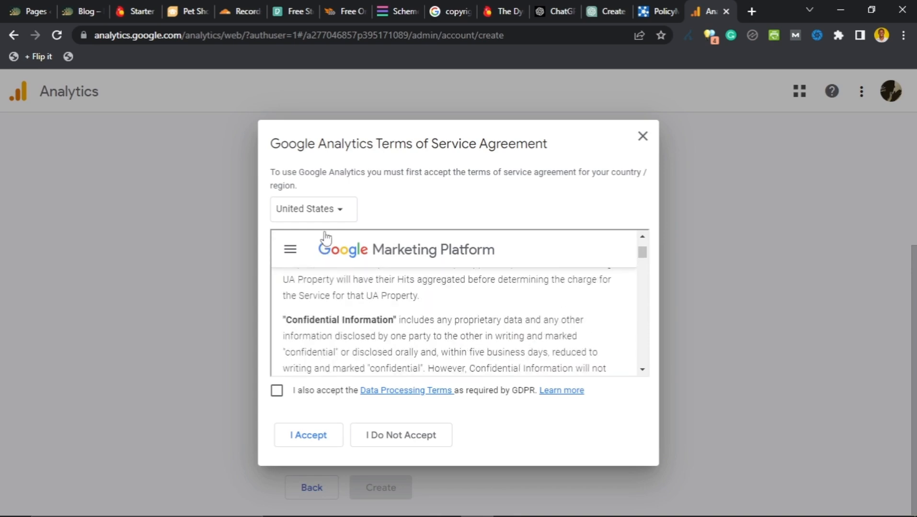
# Step: Set the terms country to Nigeria, agree to the GDPR Data Processing Terms, and accept
pyautogui.click(337, 207)
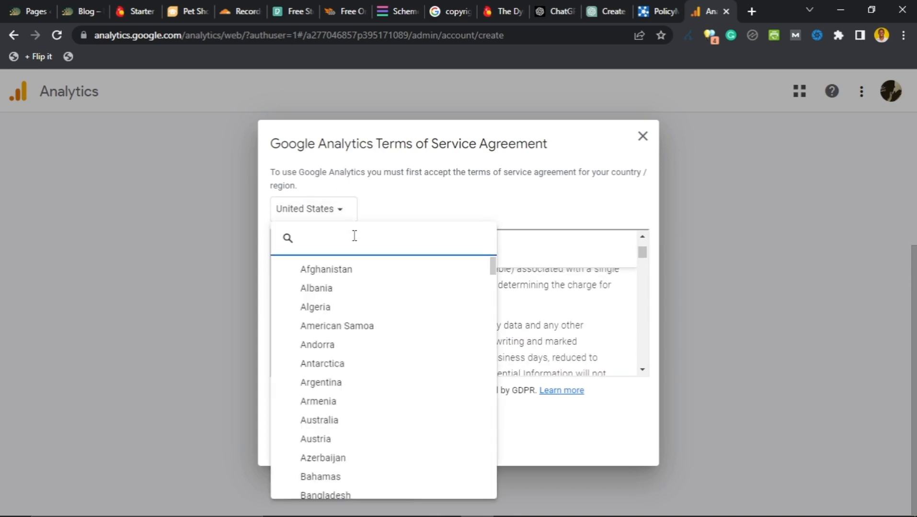
pyautogui.write('Nigeria')
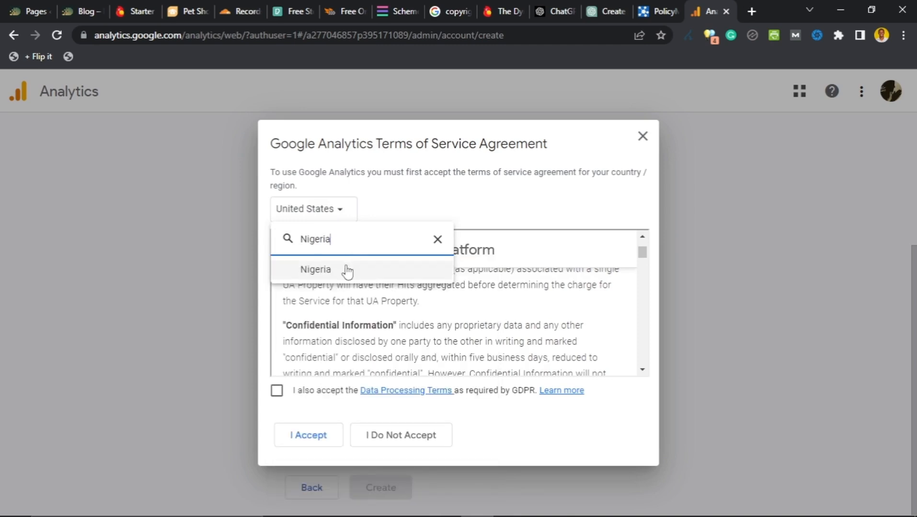
pyautogui.click(344, 268)
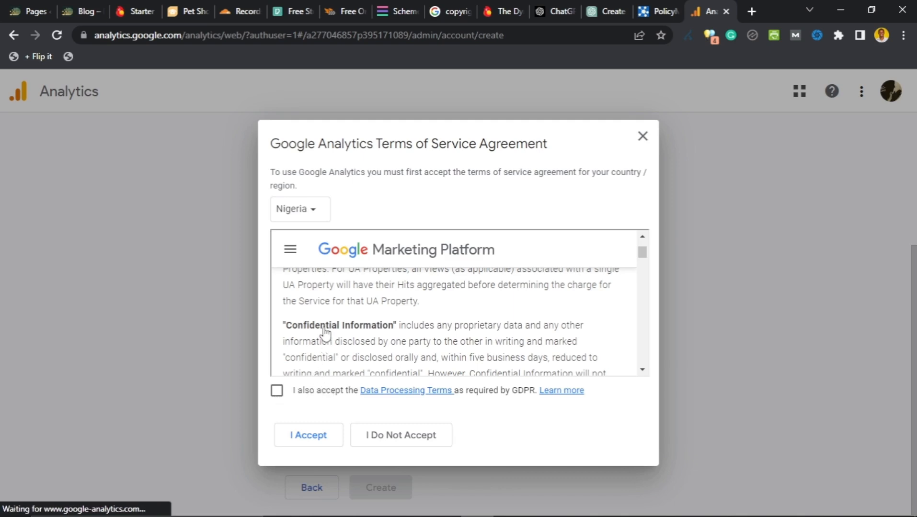
pyautogui.click(312, 390)
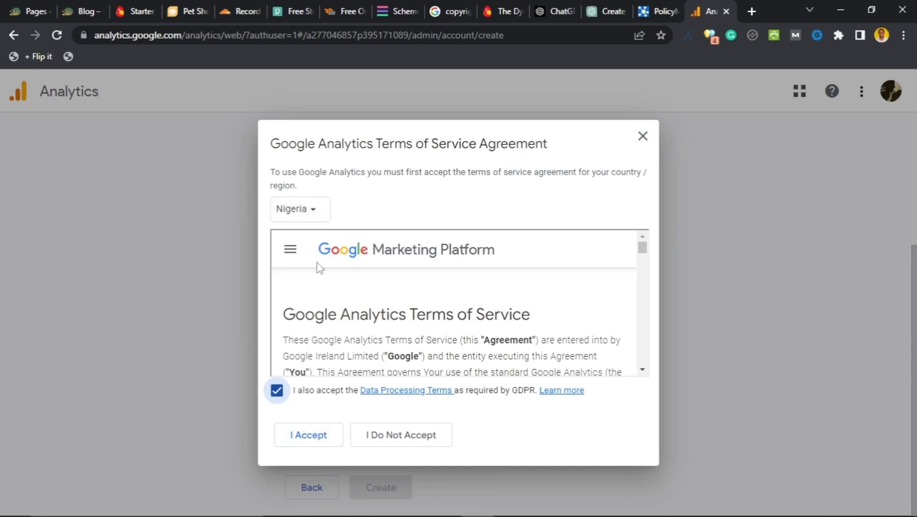
pyautogui.click(309, 436)
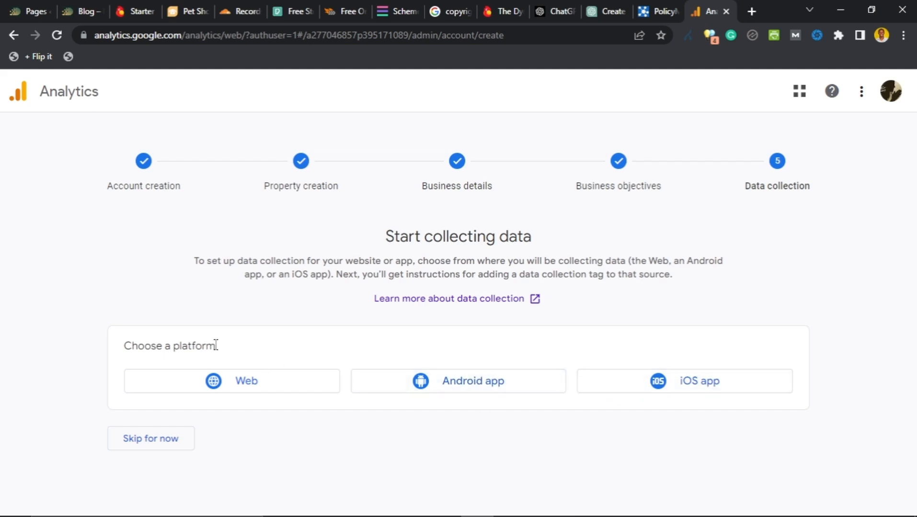
# Step: Pick Web under Choose a platform to start the web data stream setup
pyautogui.click(209, 385)
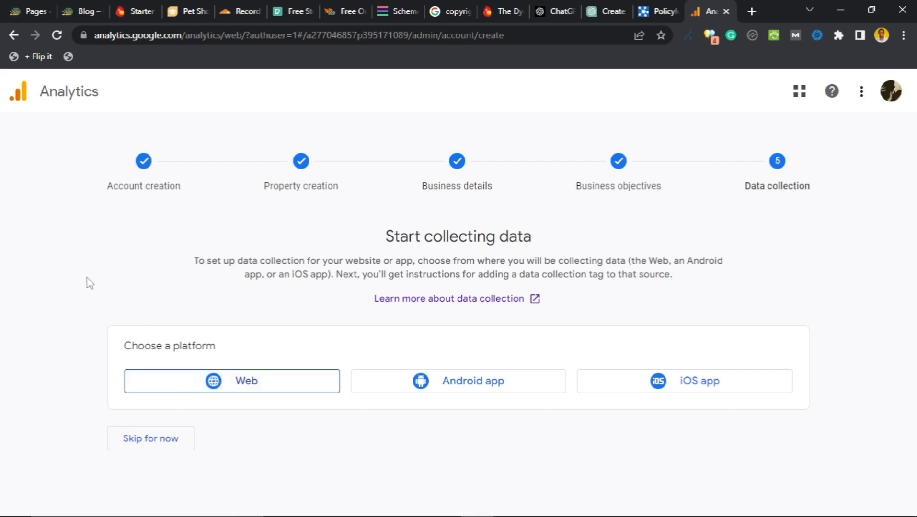
pyautogui.click(231, 387)
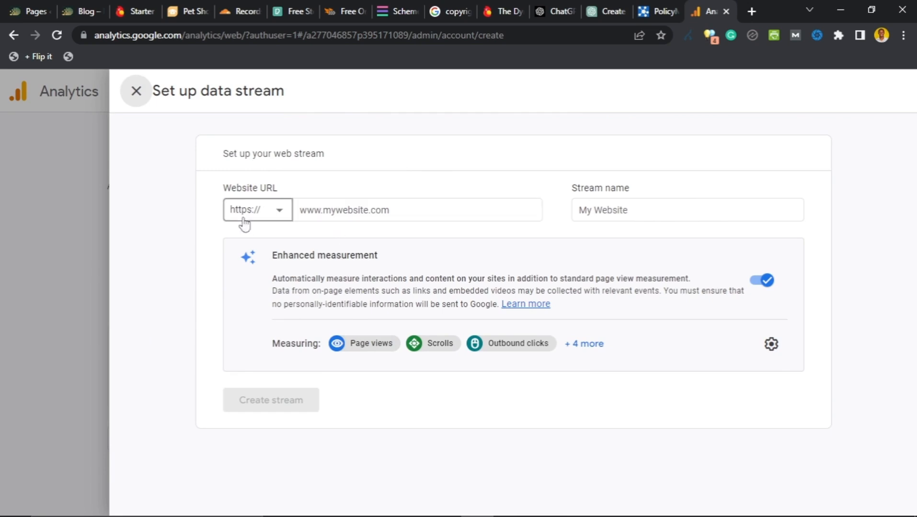
pyautogui.click(274, 215)
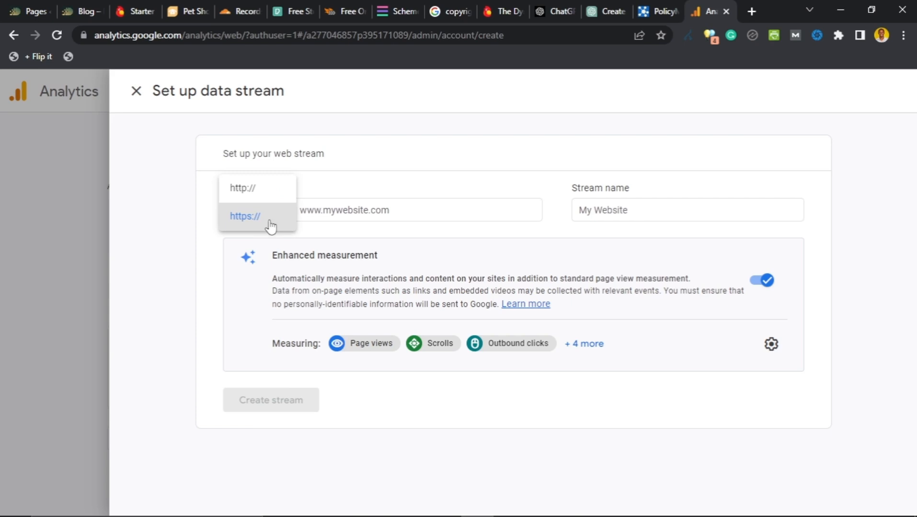
pyautogui.click(259, 219)
pyautogui.click(342, 207)
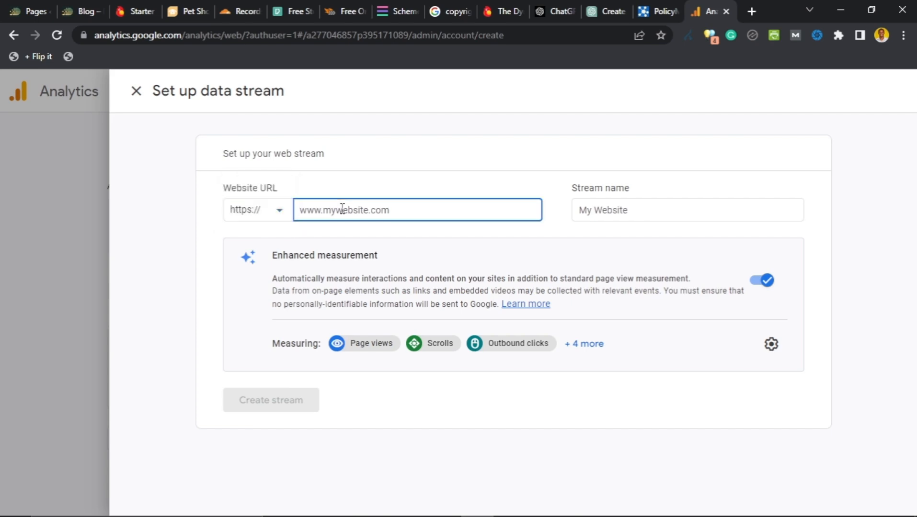
pyautogui.write('digitalbizweb.com')
pyautogui.click(654, 212)
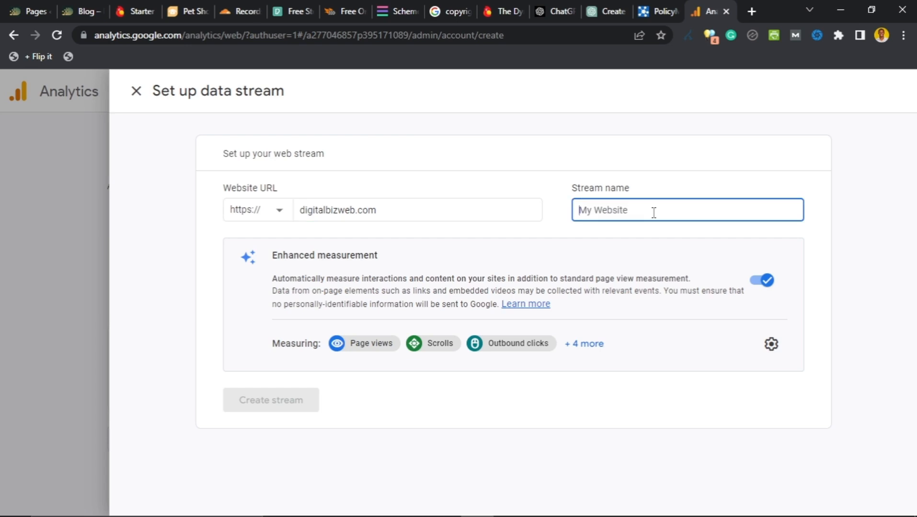
pyautogui.write('Digital Biz Web website')
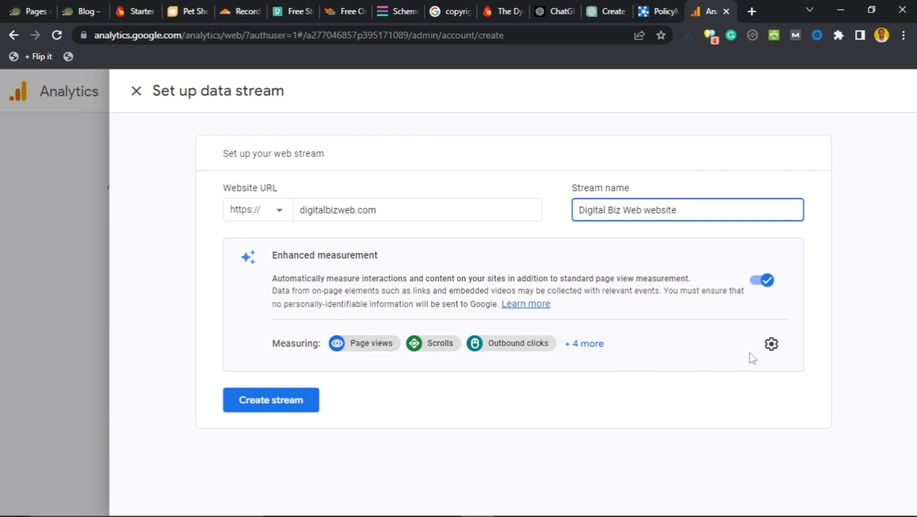
pyautogui.click(771, 344)
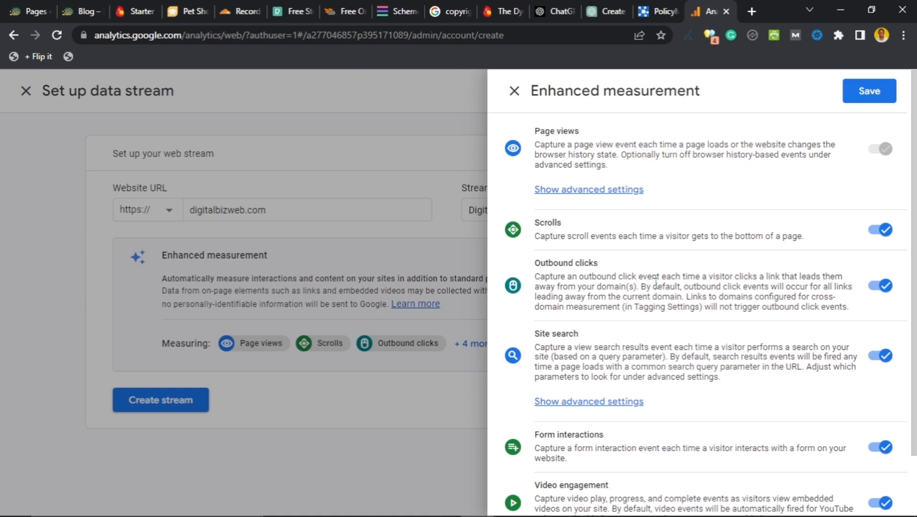
# Step: Leave every enhanced measurement event on, checking Page views advanced options, and save
pyautogui.scroll(-1, 606, 285)
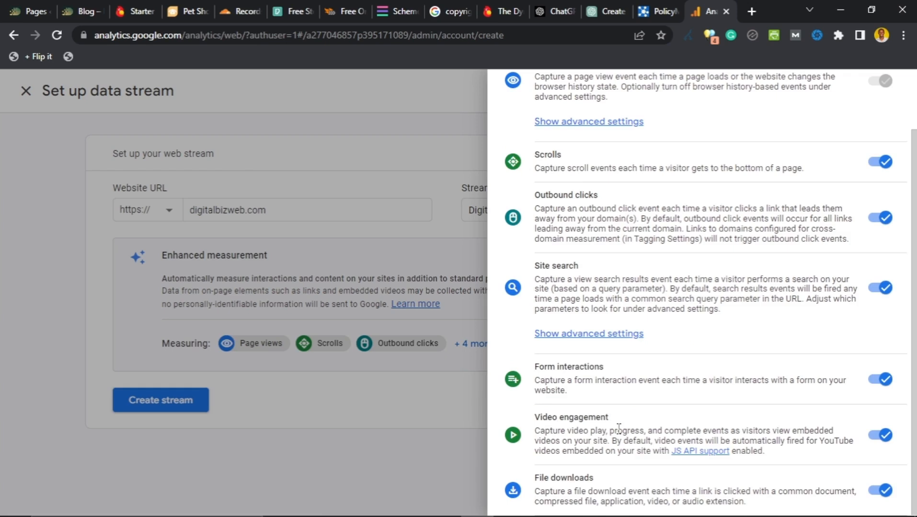
pyautogui.scroll(2, 622, 431)
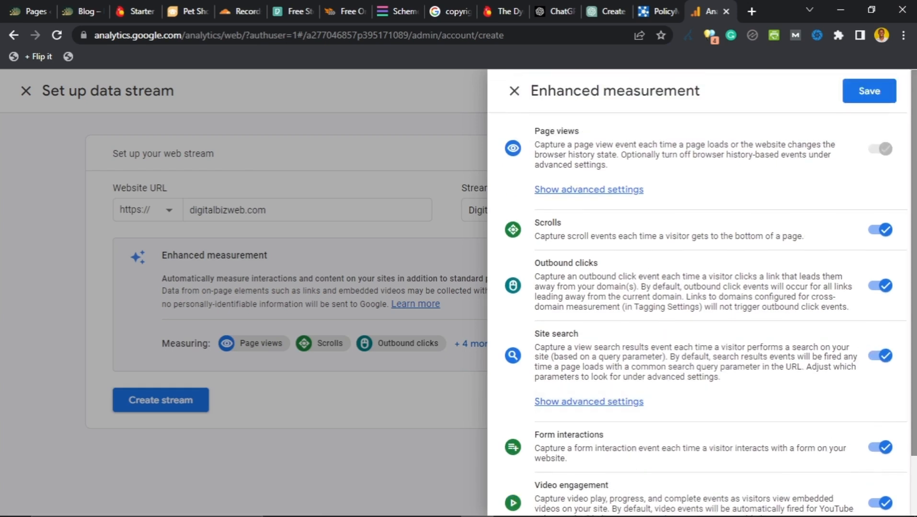
pyautogui.click(585, 191)
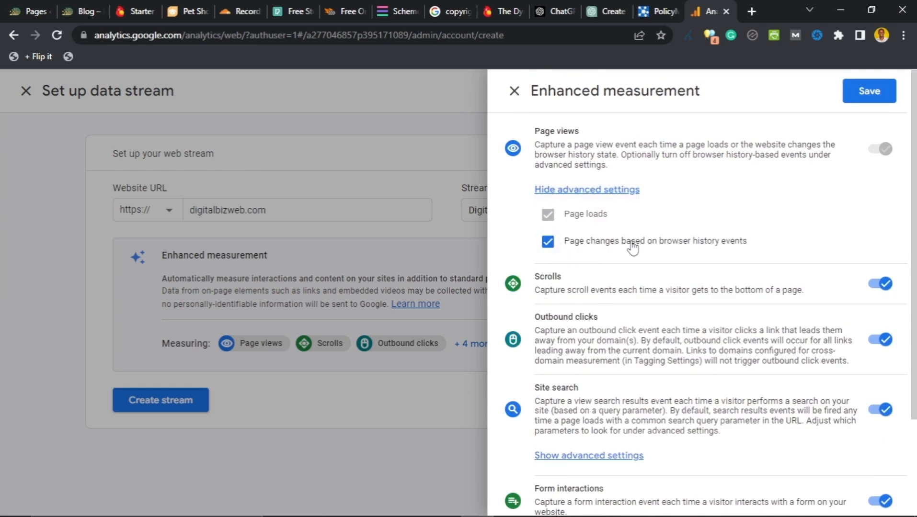
pyautogui.click(580, 190)
pyautogui.scroll(-2, 599, 230)
pyautogui.scroll(2, 604, 245)
pyautogui.scroll(-2, 606, 245)
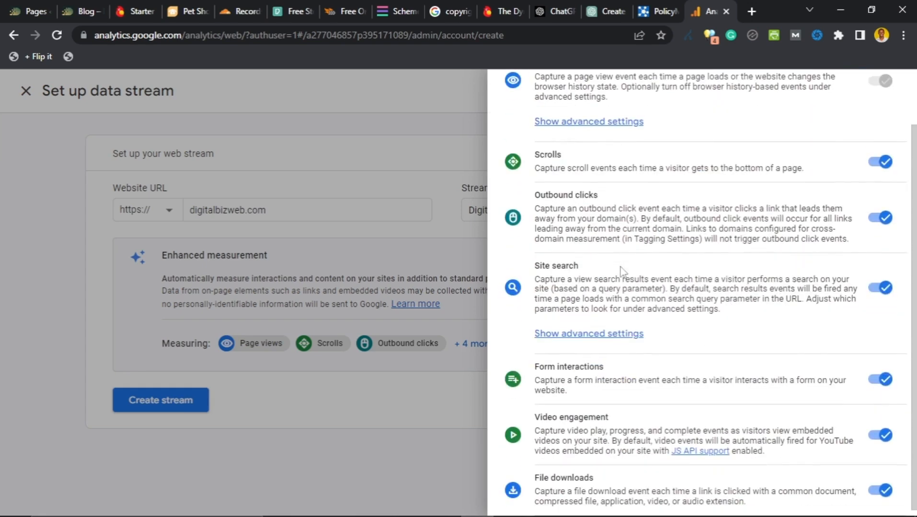
pyautogui.scroll(2, 623, 271)
pyautogui.click(881, 96)
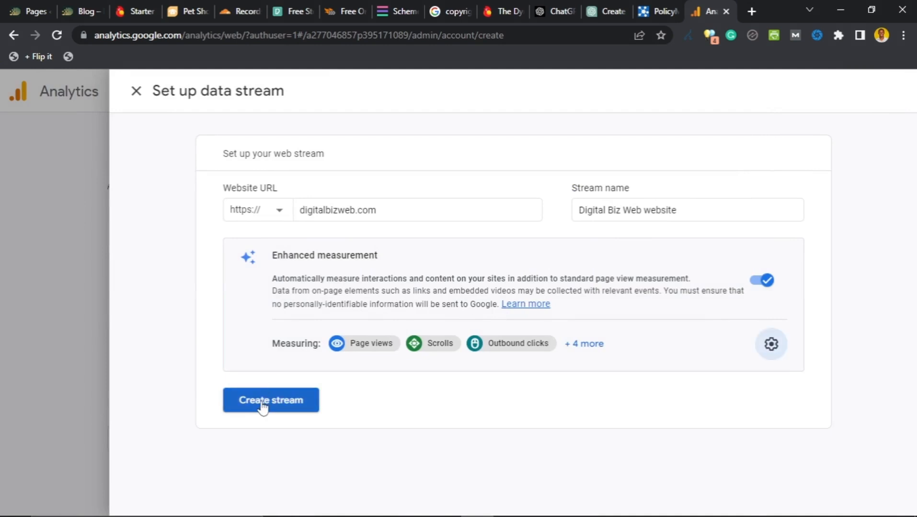
# Step: Create the Digital Biz Web website stream and copy its measurement ID
pyautogui.click(263, 406)
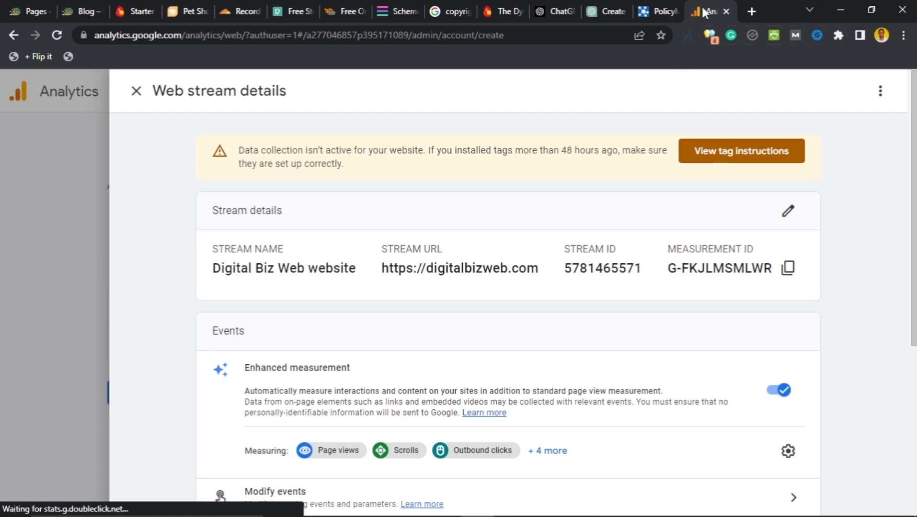
pyautogui.scroll(-4, 422, 294)
pyautogui.scroll(-2, 411, 311)
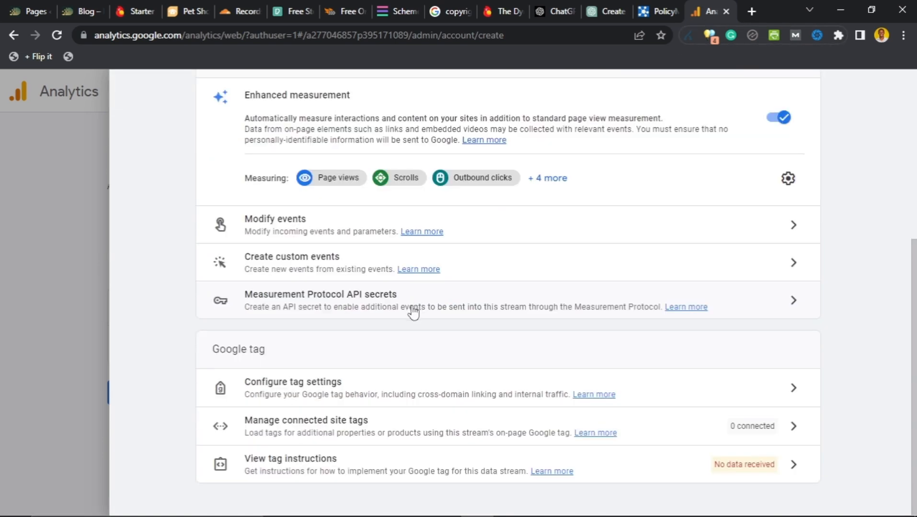
pyautogui.scroll(6, 413, 310)
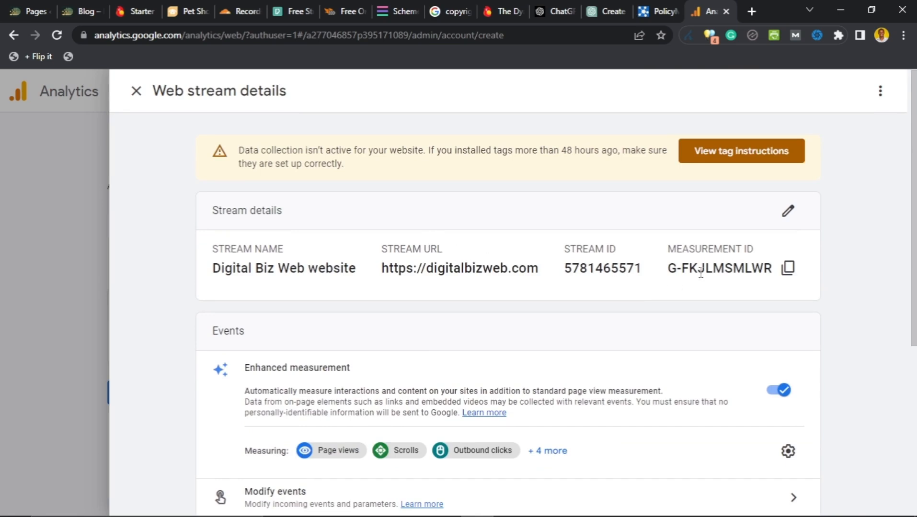
pyautogui.click(790, 276)
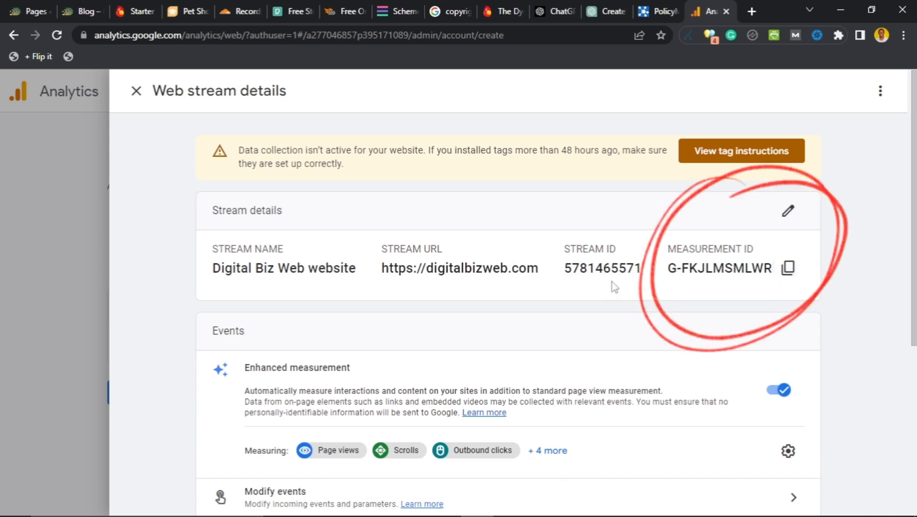
pyautogui.click(32, 11)
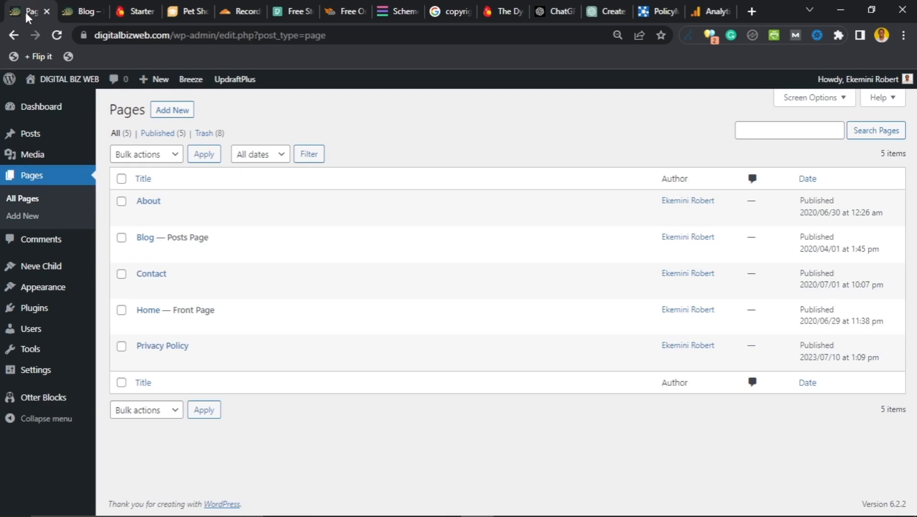
# Step: Go to Plugins > Add New in the WordPress admin sidebar
pyautogui.moveTo(32, 312)
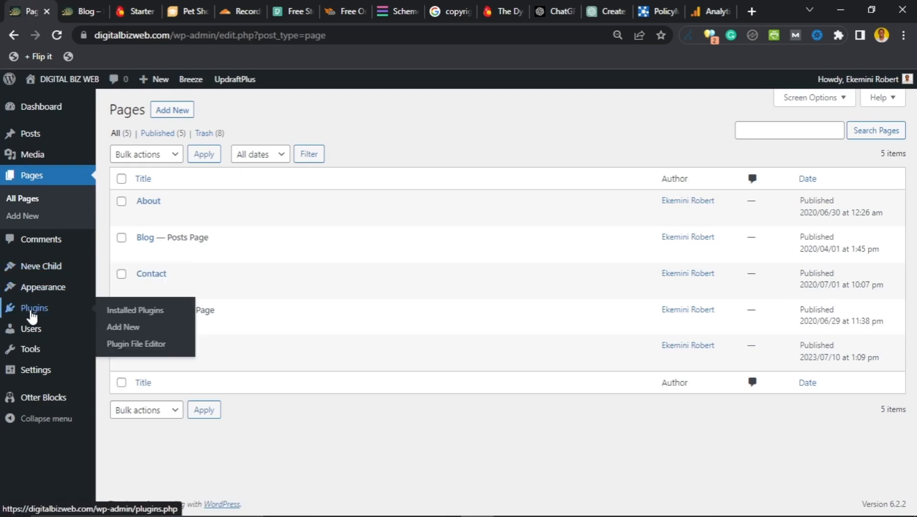
pyautogui.click(33, 312)
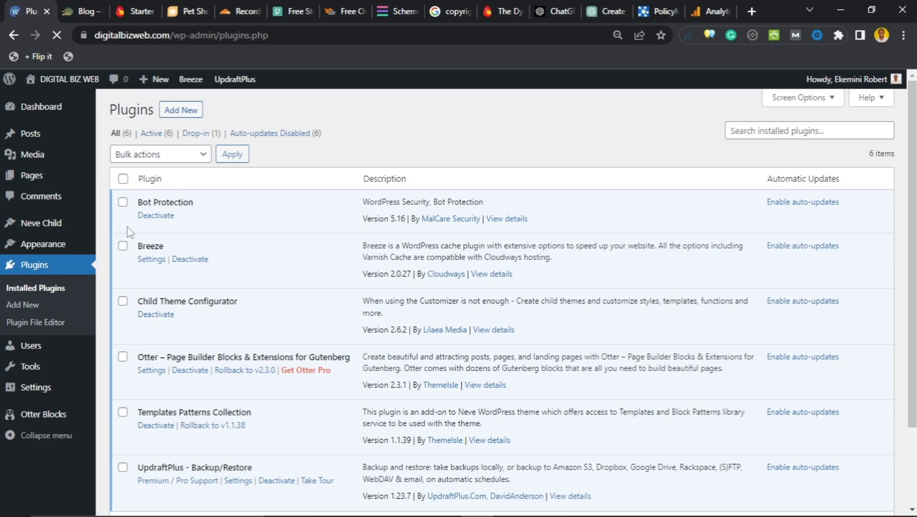
pyautogui.click(180, 115)
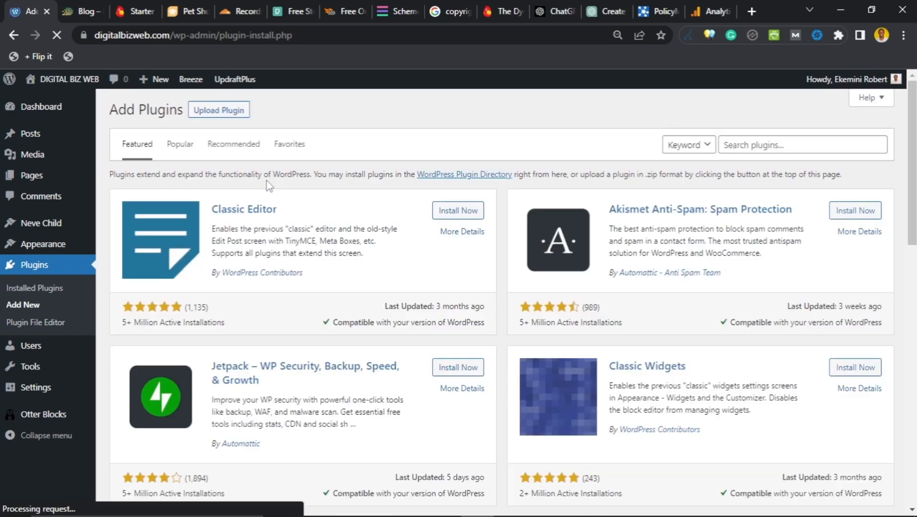
pyautogui.scroll(-3, 491, 158)
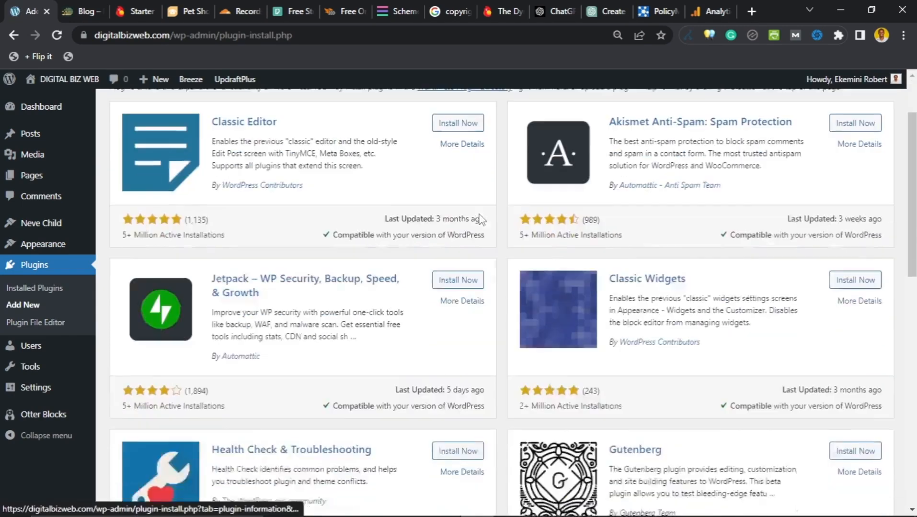
pyautogui.scroll(3, 474, 217)
# Step: Search for 'ga google analytics', then install and activate the GA Google Analytics plugin
pyautogui.click(749, 144)
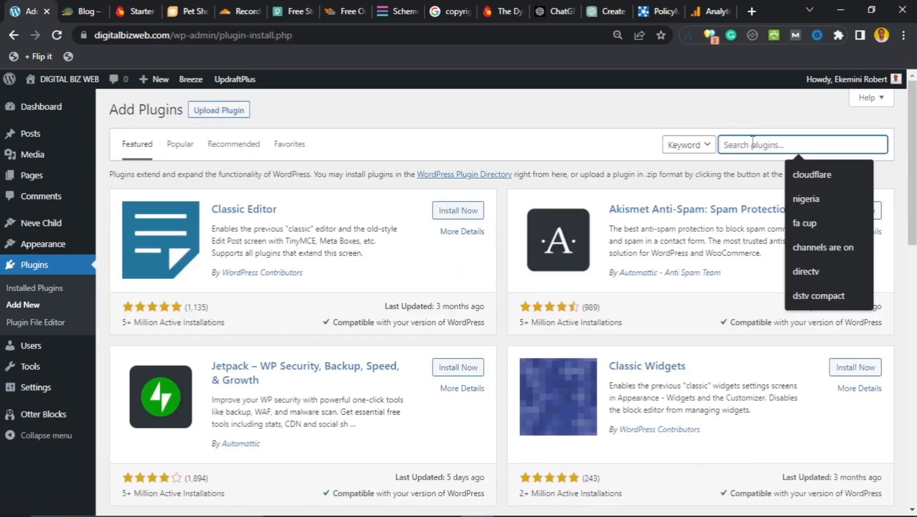
pyautogui.write('ga a')
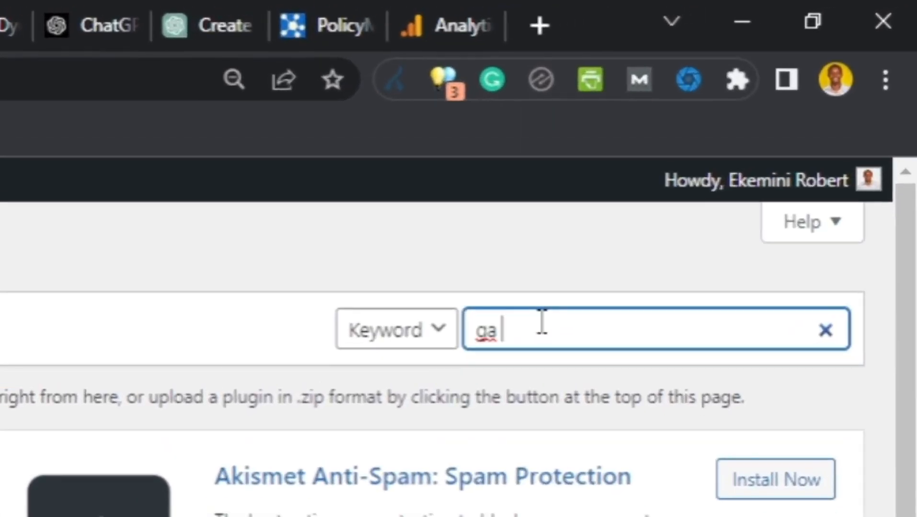
pyautogui.press('BackSpace')
pyautogui.write('google na')
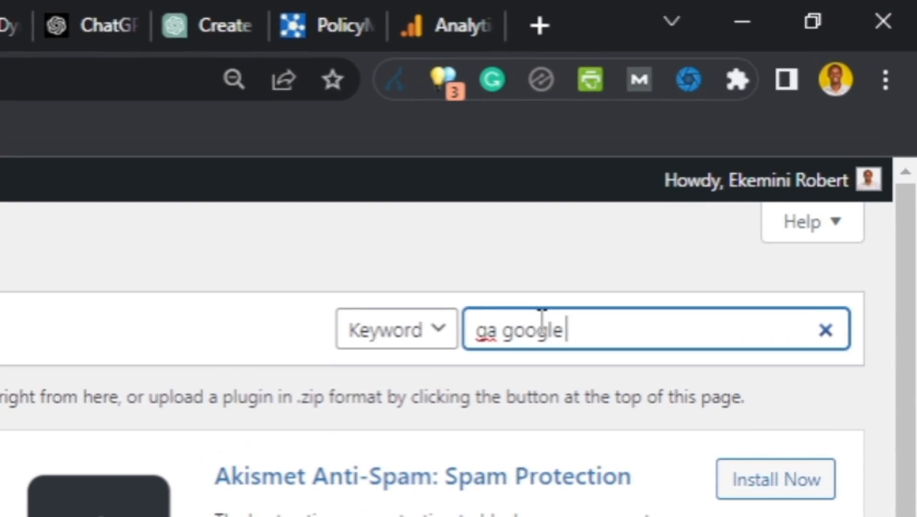
pyautogui.press('BackSpace')
pyautogui.press('BackSpace')
pyautogui.write('analytics')
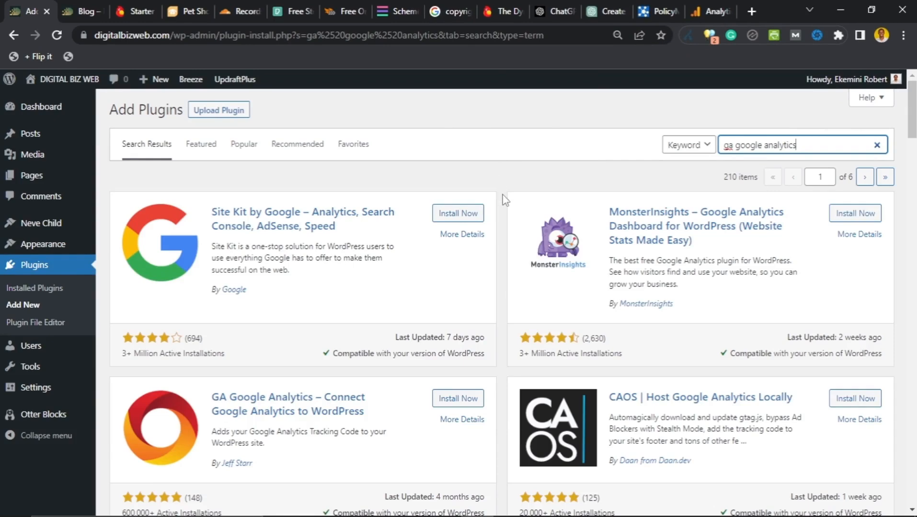
pyautogui.scroll(-3, 505, 206)
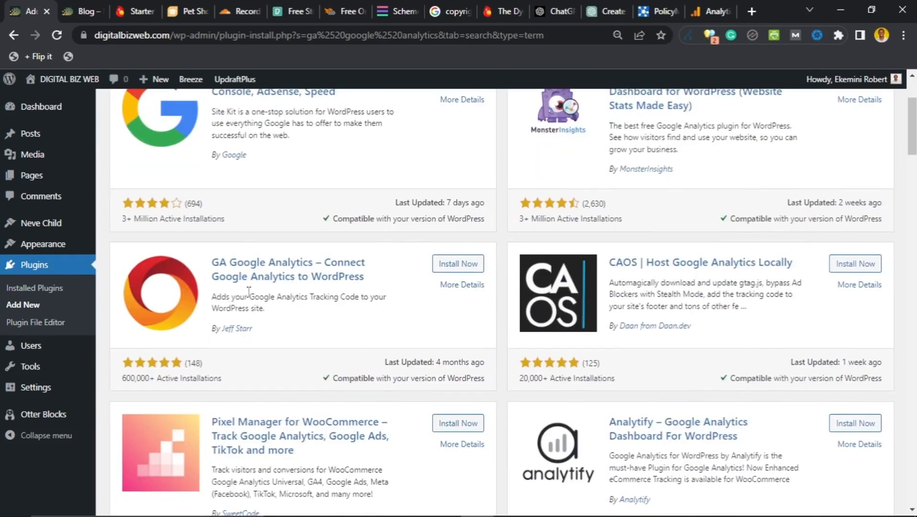
pyautogui.click(456, 265)
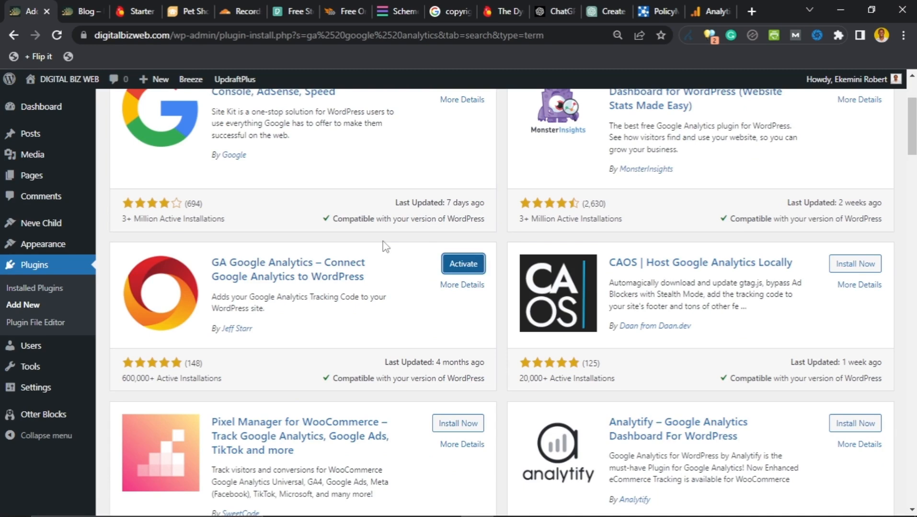
pyautogui.click(461, 265)
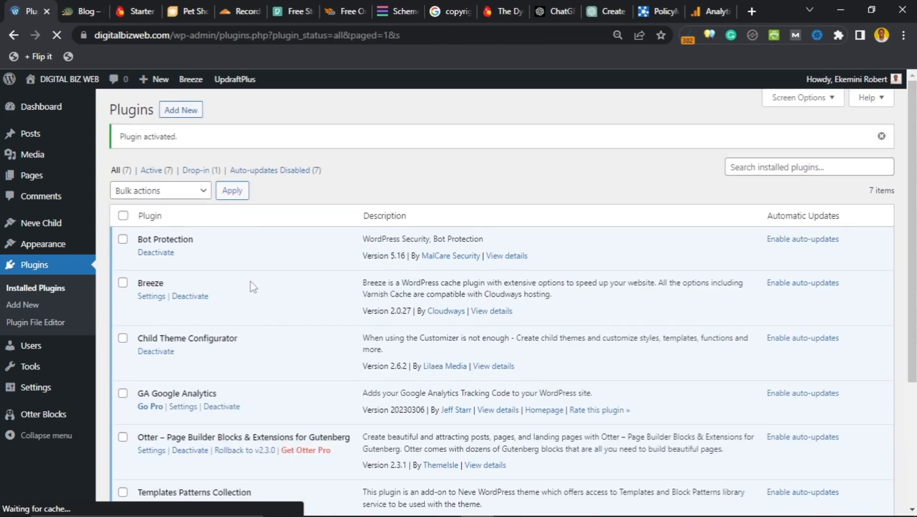
pyautogui.scroll(-1, 253, 287)
pyautogui.scroll(-2, 253, 286)
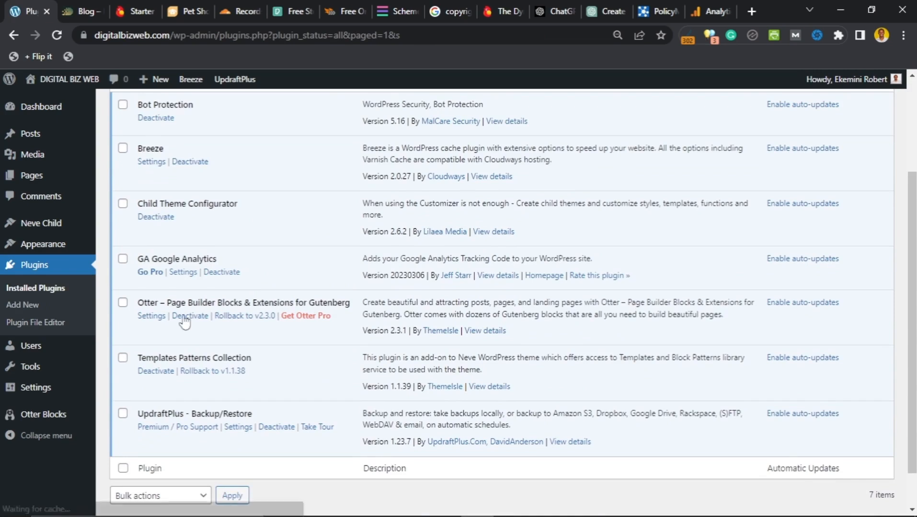
# Step: Open the GA Google Analytics plugin settings page
pyautogui.click(188, 278)
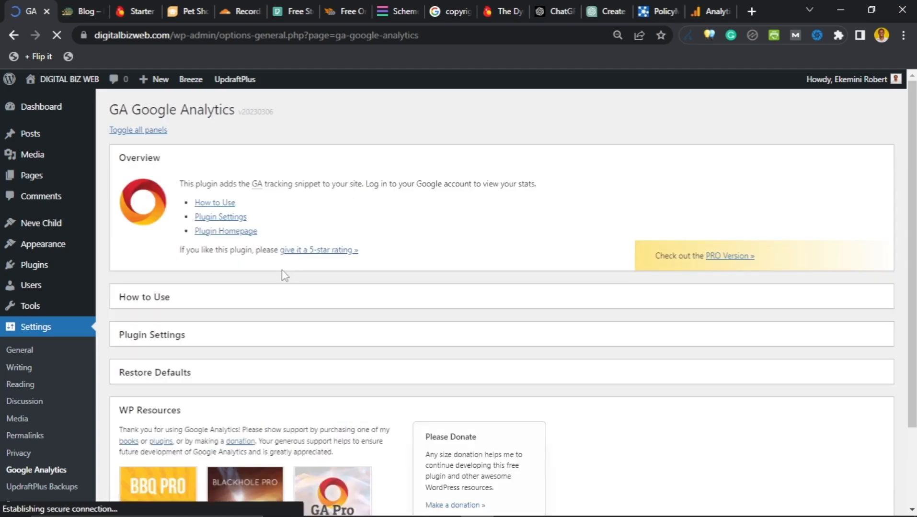
pyautogui.scroll(-2, 288, 278)
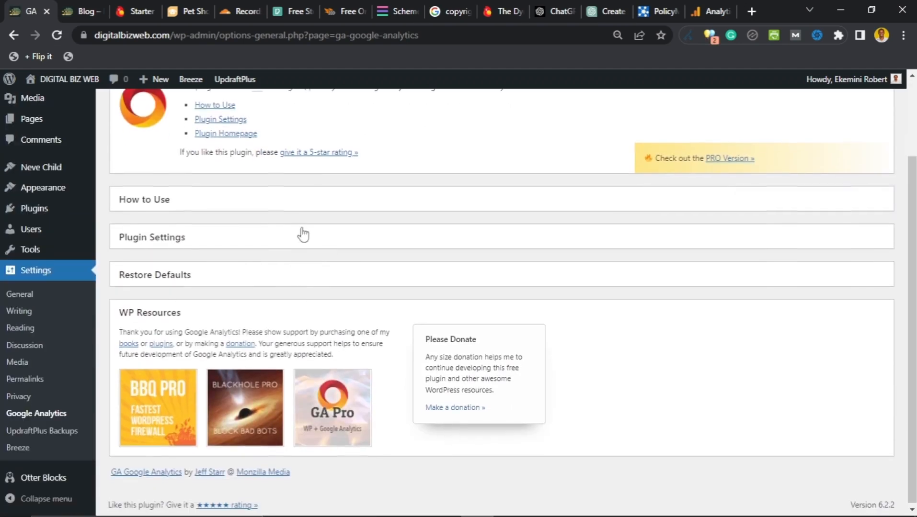
pyautogui.scroll(2, 303, 234)
pyautogui.scroll(-1, 334, 281)
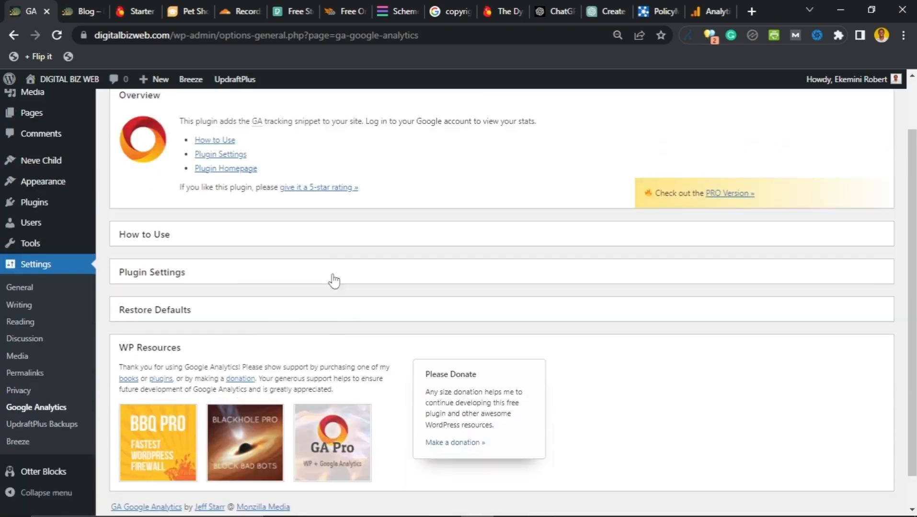
pyautogui.scroll(-1, 287, 287)
pyautogui.scroll(2, 241, 290)
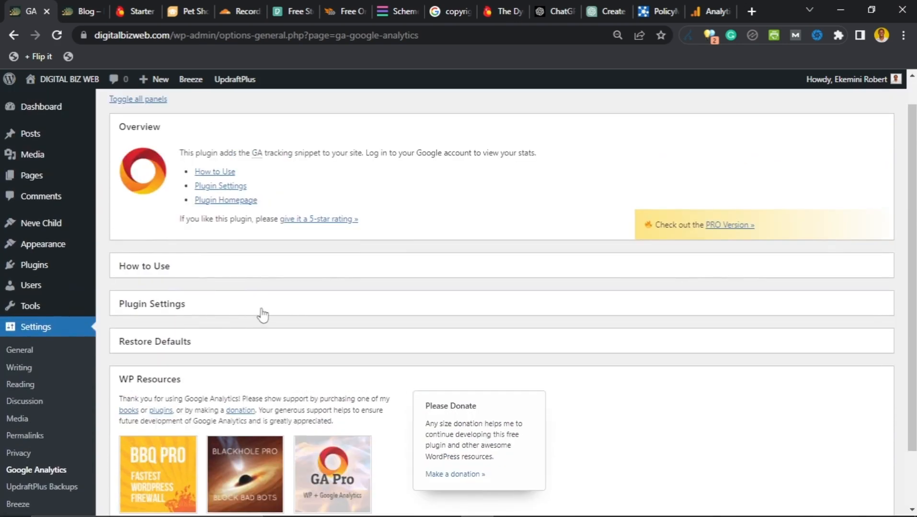
# Step: Expand the Plugin Settings section, briefly viewing the How to Use instructions
pyautogui.click(261, 311)
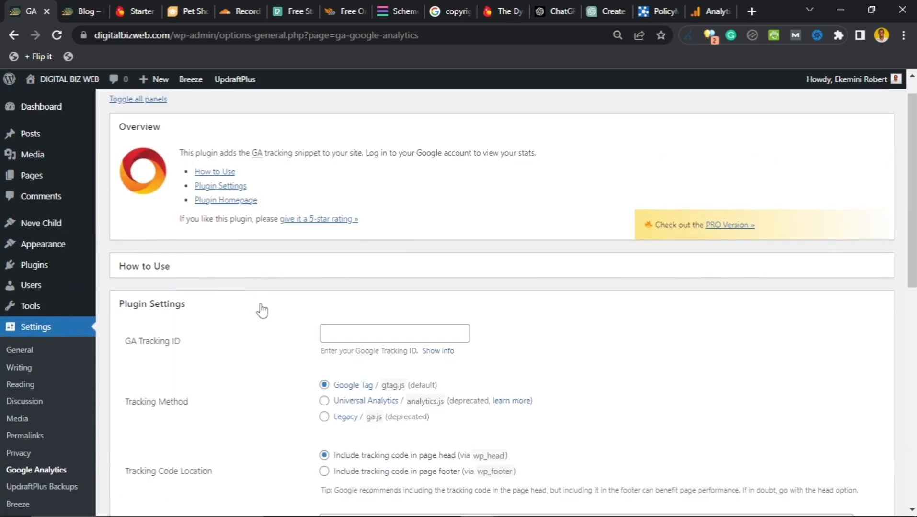
pyautogui.click(254, 269)
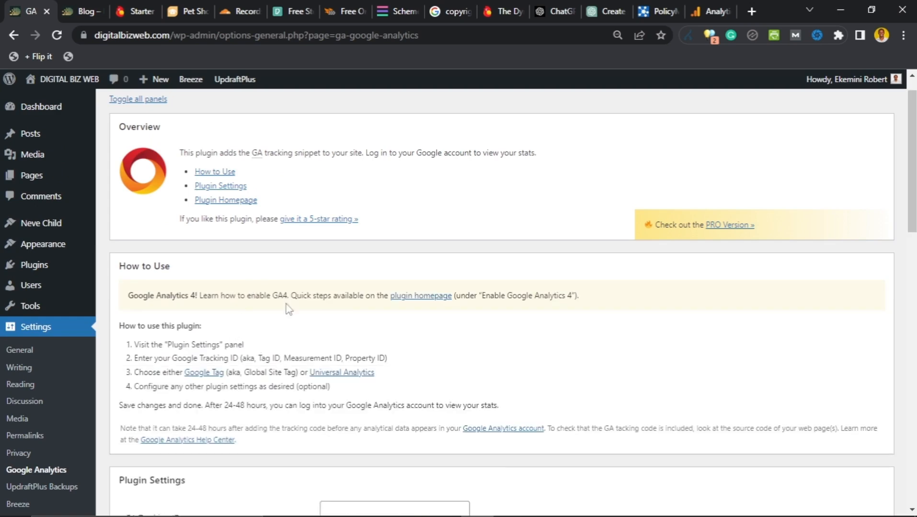
pyautogui.click(303, 275)
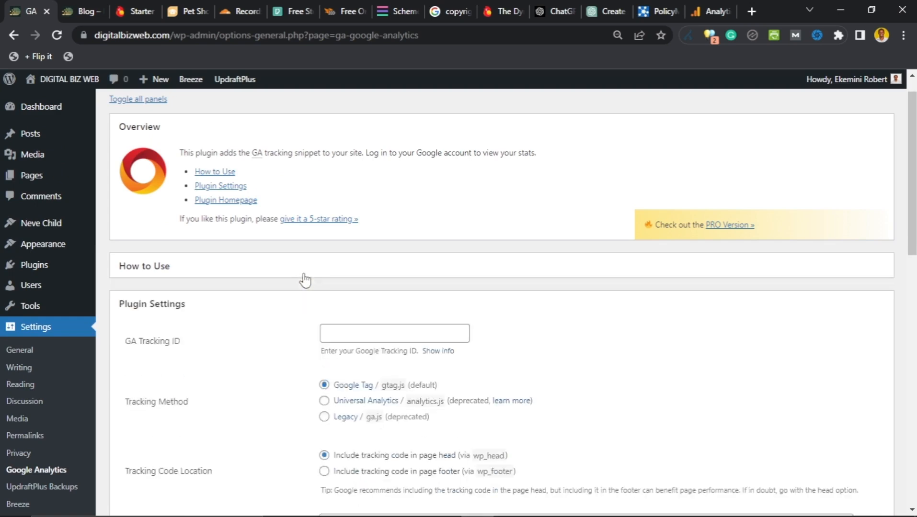
pyautogui.scroll(-3, 264, 335)
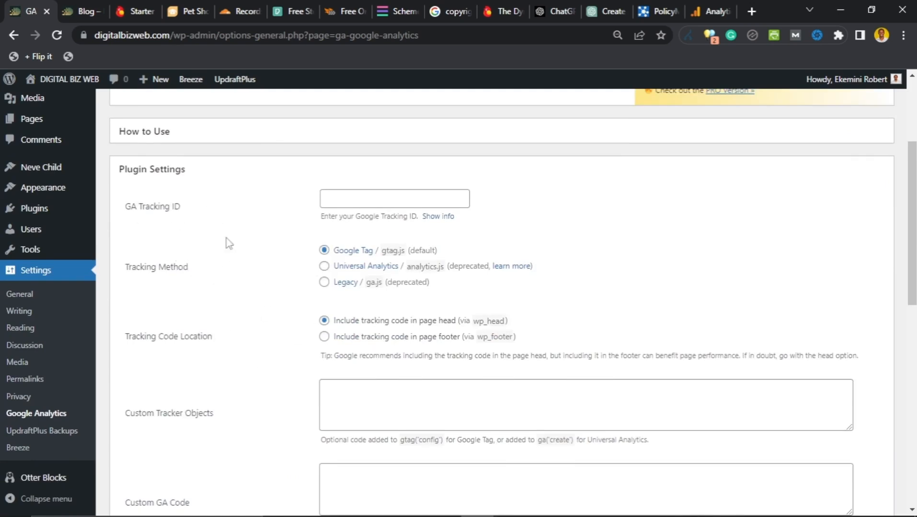
pyautogui.scroll(-8, 236, 331)
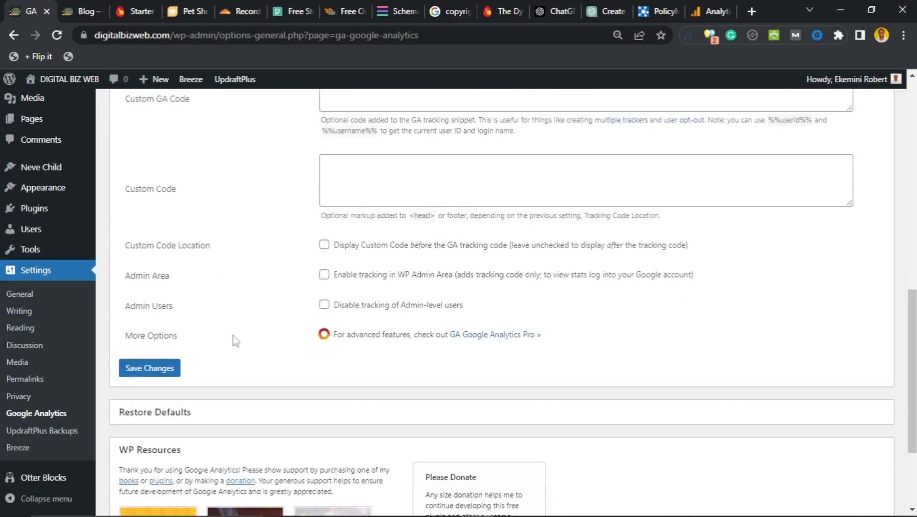
pyautogui.scroll(3, 233, 345)
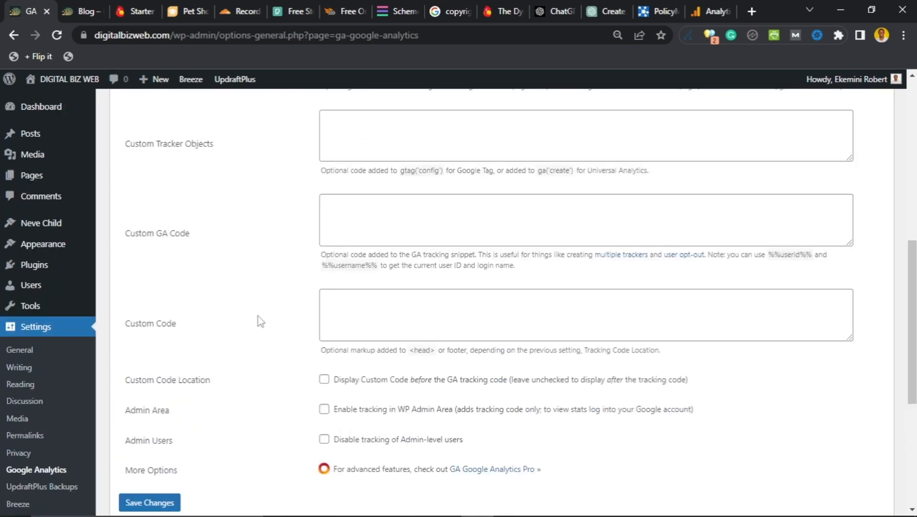
pyautogui.scroll(9, 259, 319)
pyautogui.scroll(-4, 296, 363)
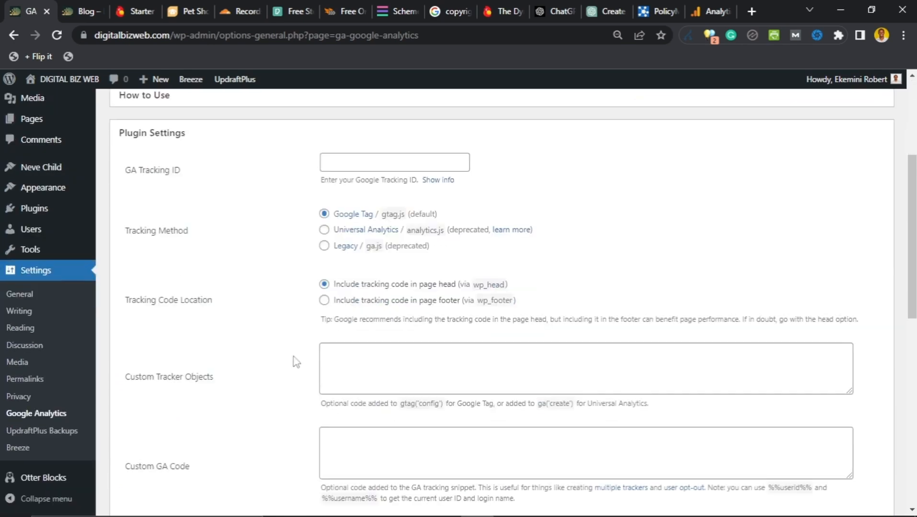
pyautogui.scroll(-5, 209, 270)
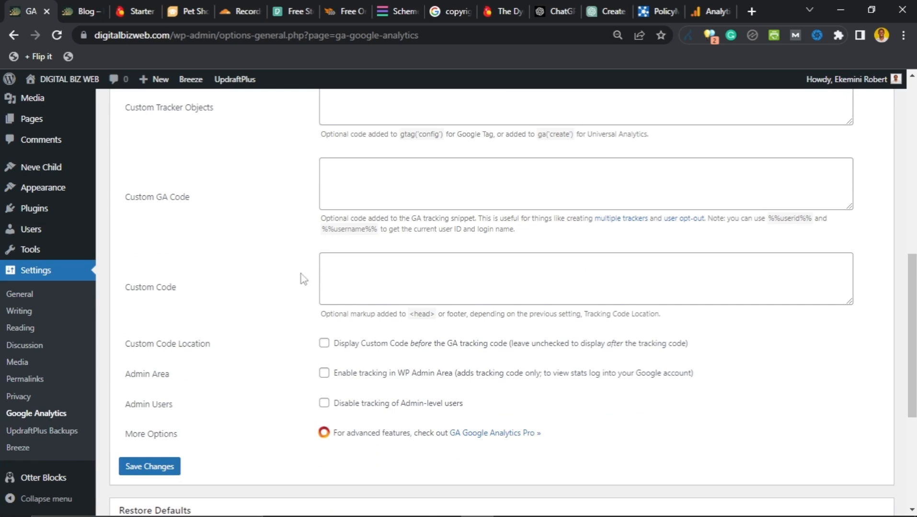
pyautogui.scroll(8, 277, 303)
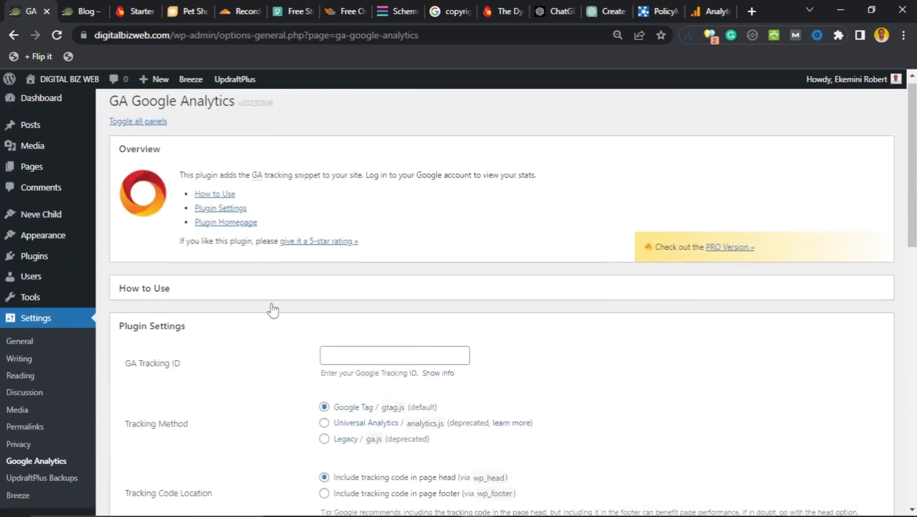
# Step: Paste the Analytics measurement ID into GA Tracking ID and save the plugin settings
pyautogui.click(712, 6)
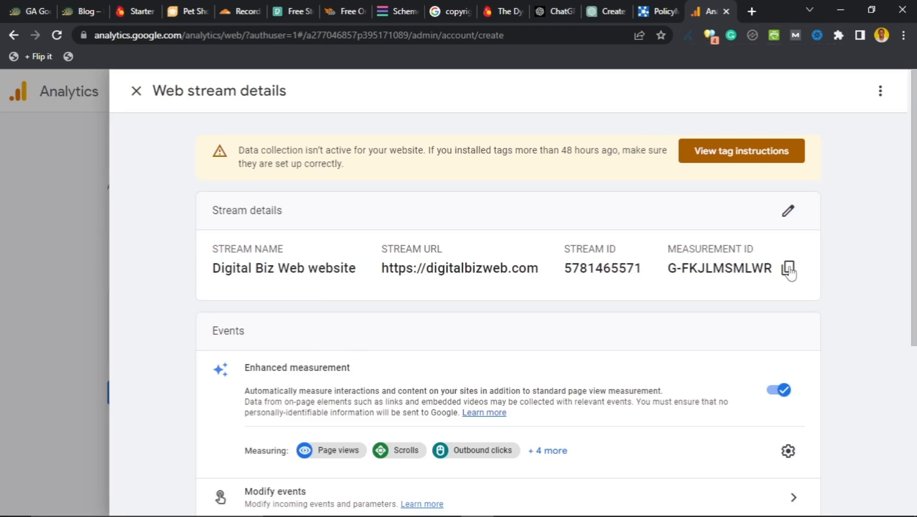
pyautogui.click(34, 11)
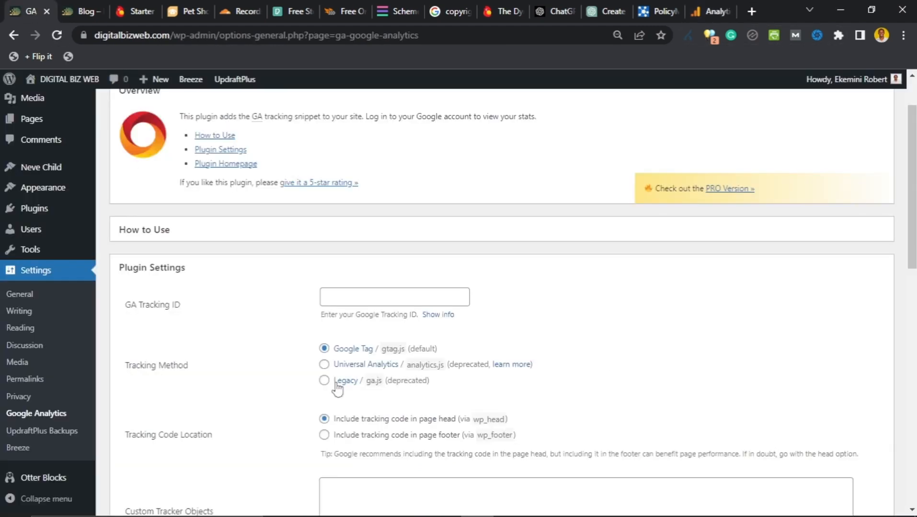
pyautogui.click(372, 297)
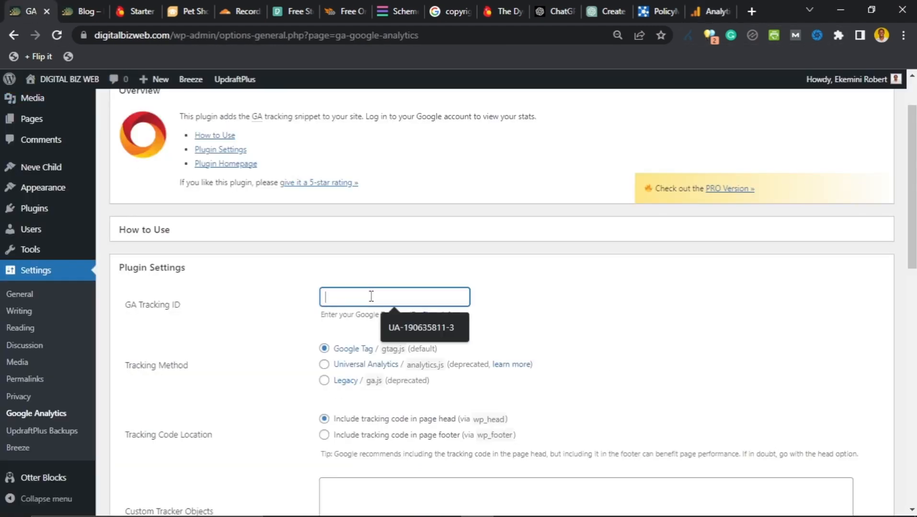
pyautogui.write('G-FKJLMSMLWR')
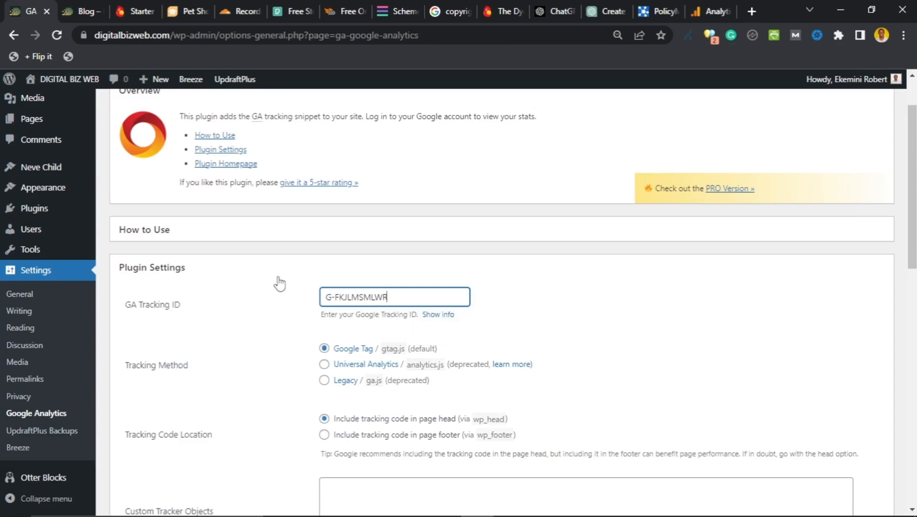
pyautogui.scroll(-12, 280, 284)
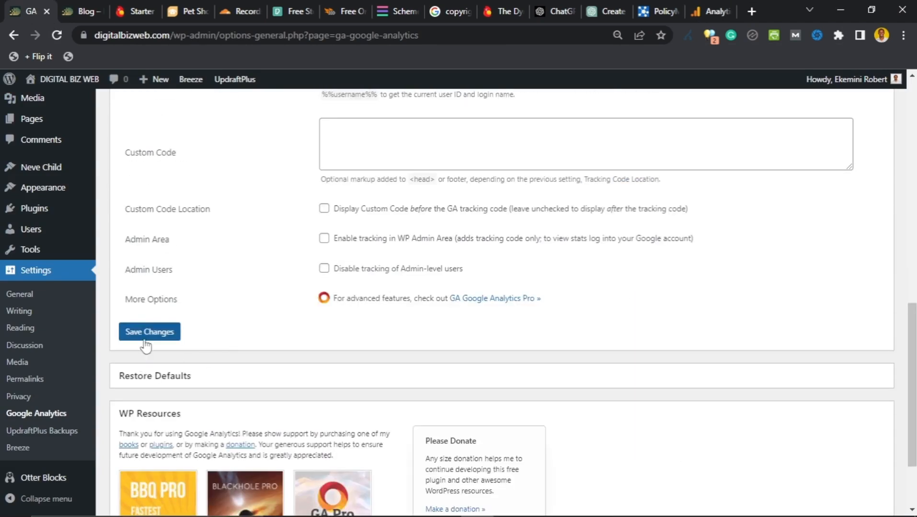
pyautogui.click(147, 338)
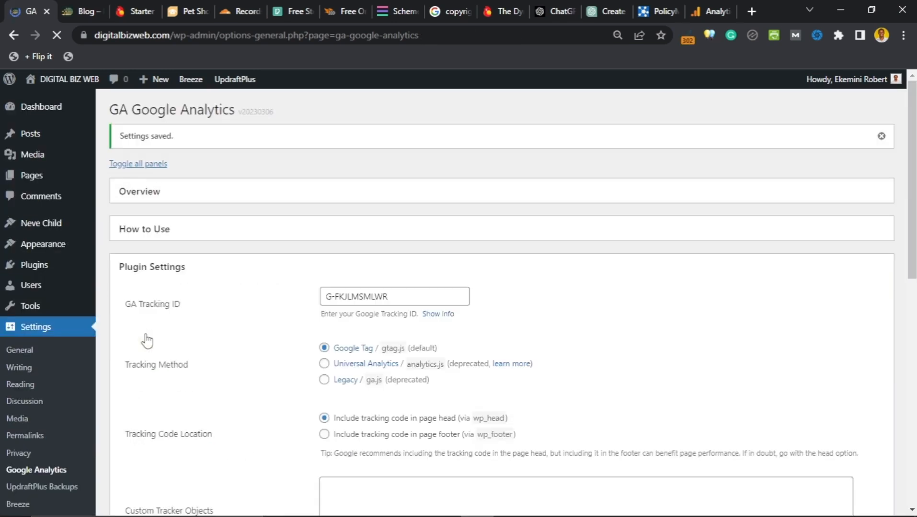
pyautogui.scroll(-7, 227, 313)
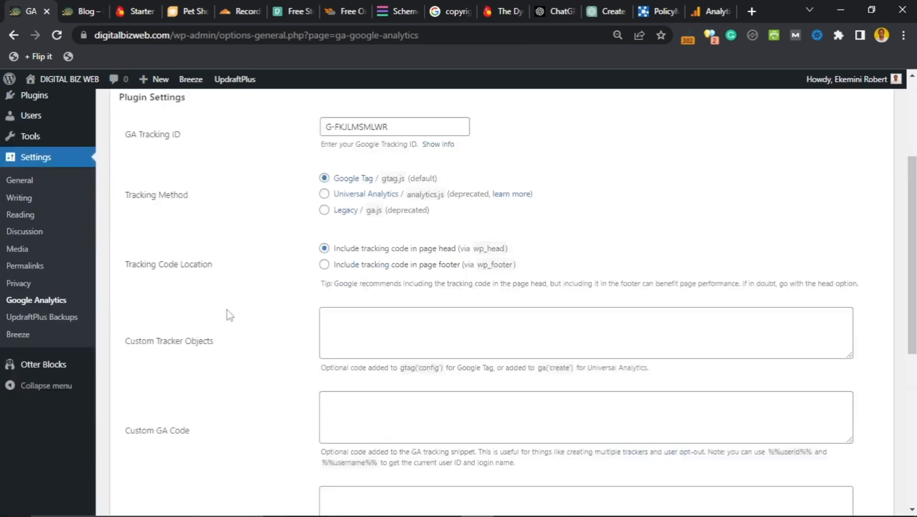
pyautogui.scroll(-4, 226, 317)
pyautogui.scroll(10, 226, 316)
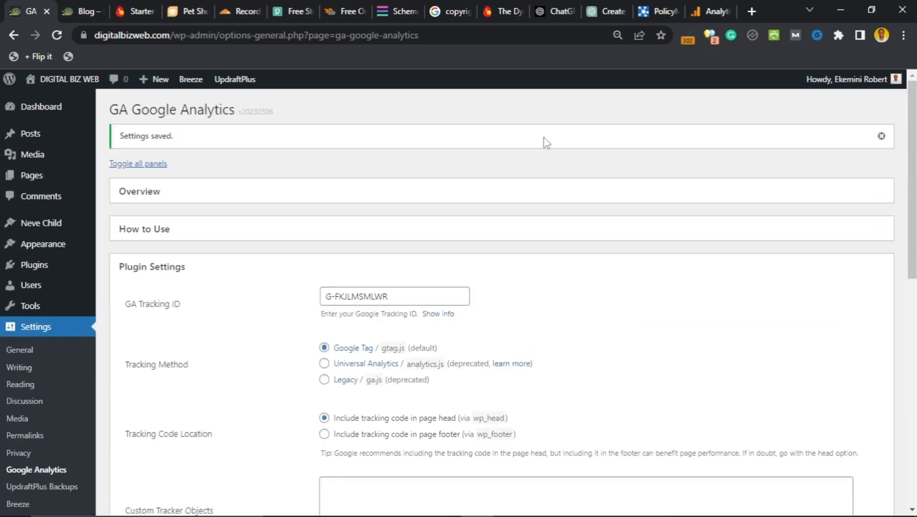
pyautogui.click(706, 6)
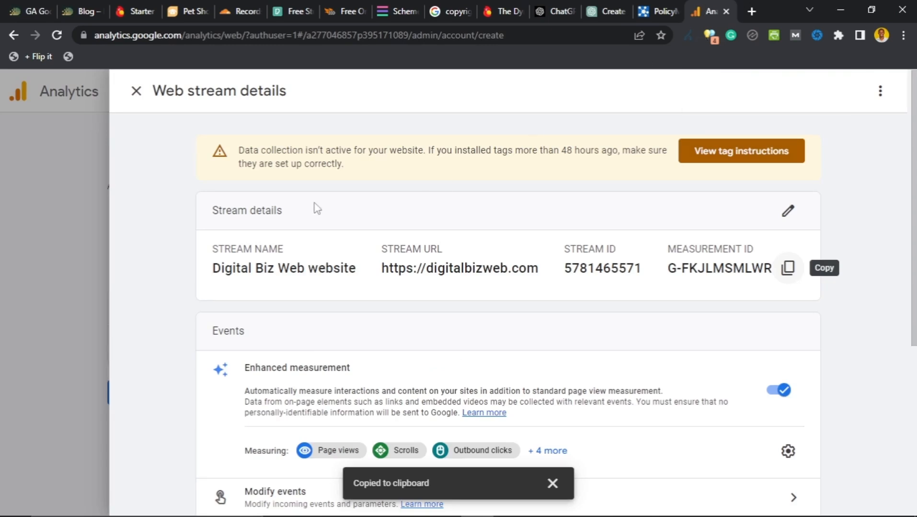
# Step: Close the web stream details and continue through Start collecting data to the property Home
pyautogui.scroll(-4, 313, 207)
pyautogui.scroll(4, 266, 210)
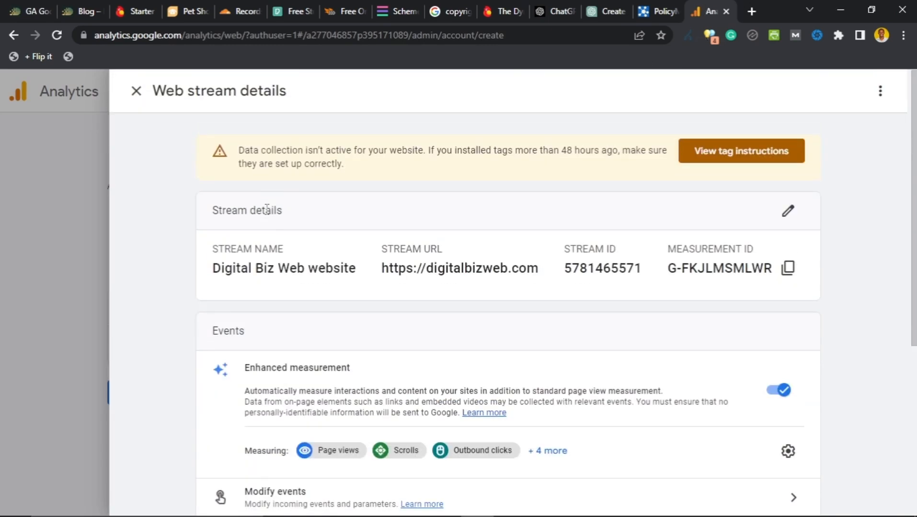
pyautogui.click(63, 248)
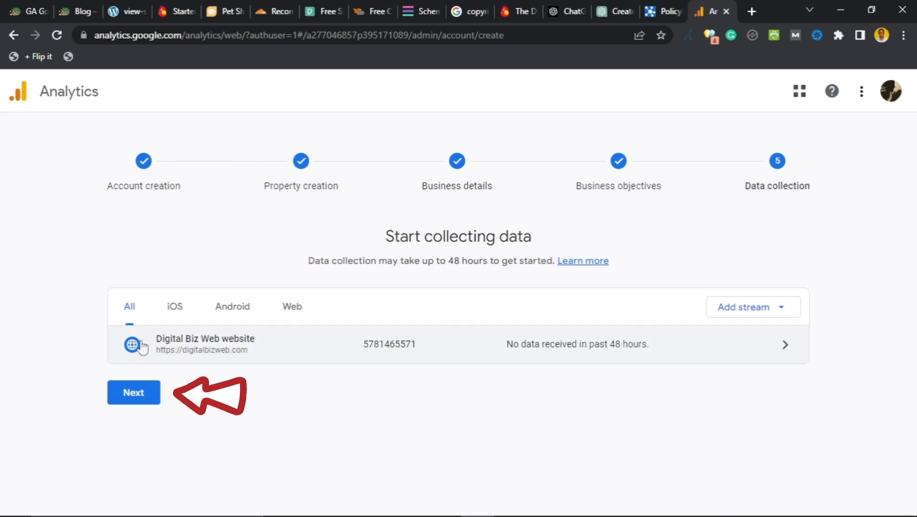
pyautogui.click(144, 399)
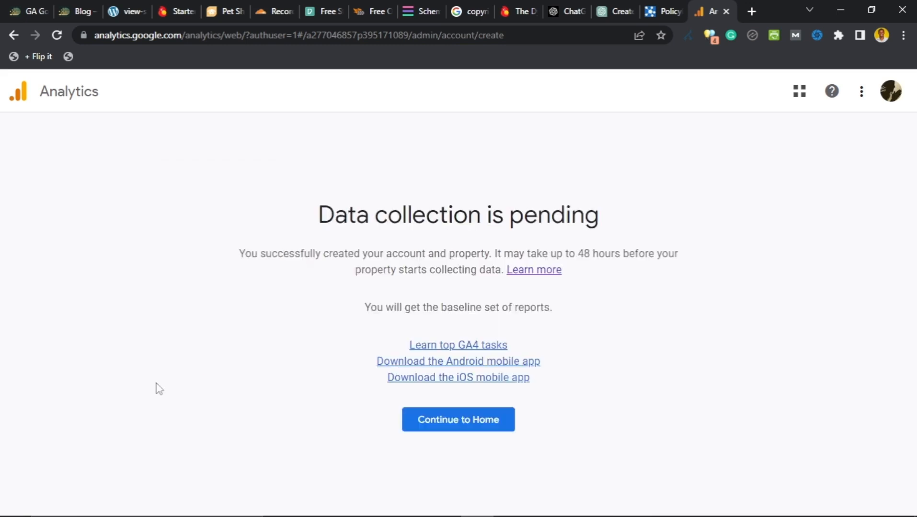
pyautogui.scroll(-2, 272, 301)
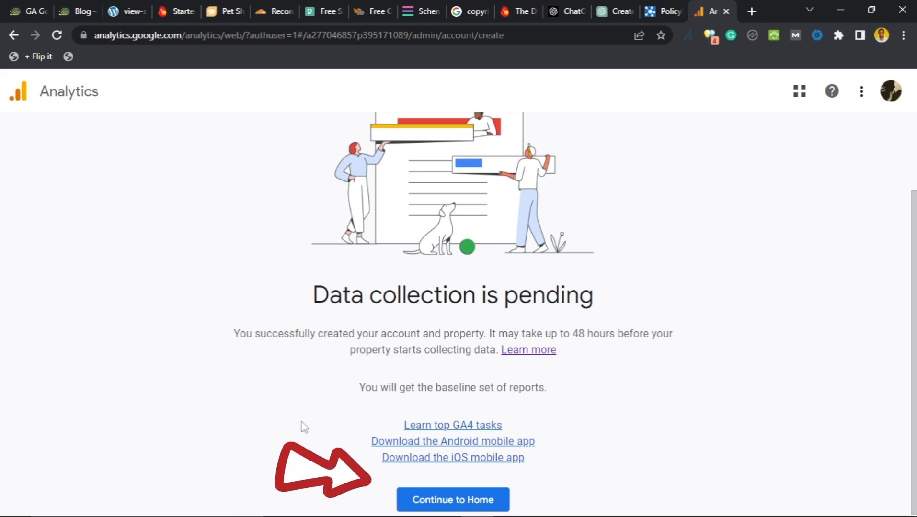
pyautogui.click(445, 504)
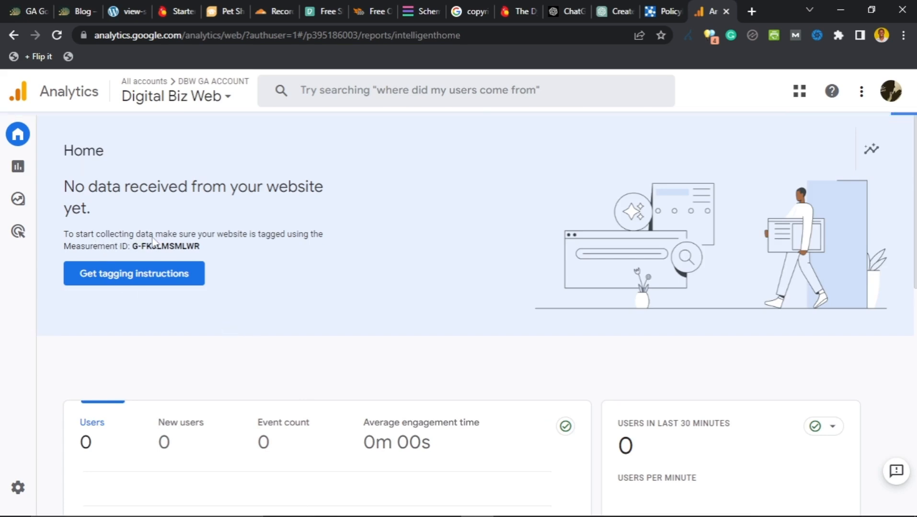
pyautogui.scroll(-3, 272, 319)
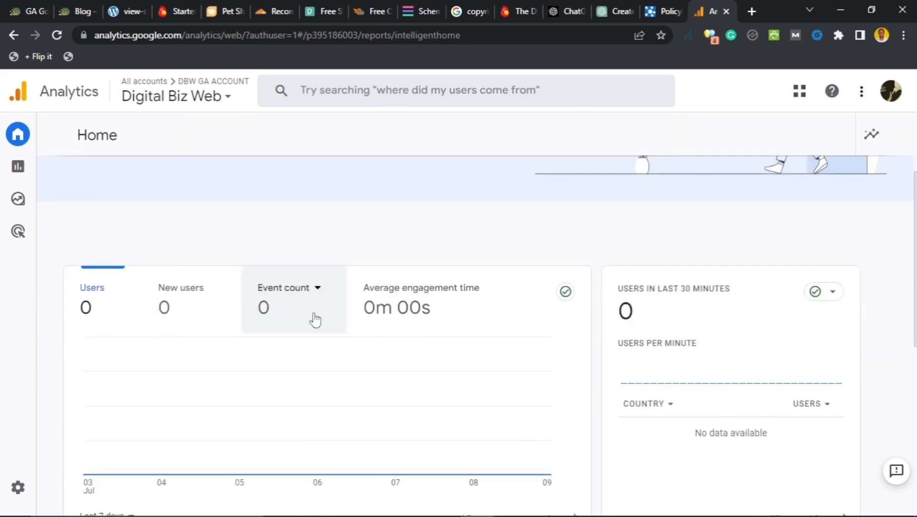
pyautogui.scroll(3, 315, 316)
pyautogui.scroll(-1, 316, 323)
pyautogui.scroll(-4, 317, 323)
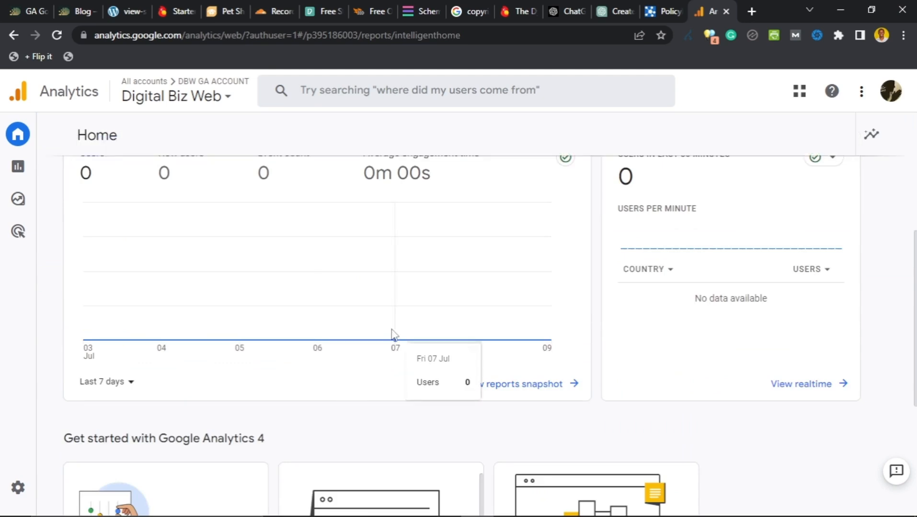
pyautogui.scroll(5, 393, 333)
pyautogui.scroll(-4, 397, 316)
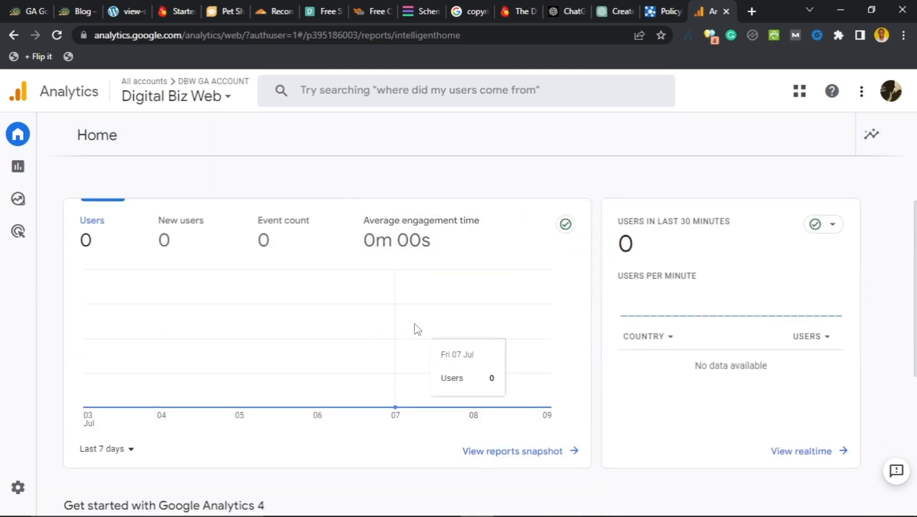
pyautogui.scroll(-1, 417, 328)
pyautogui.scroll(-6, 419, 332)
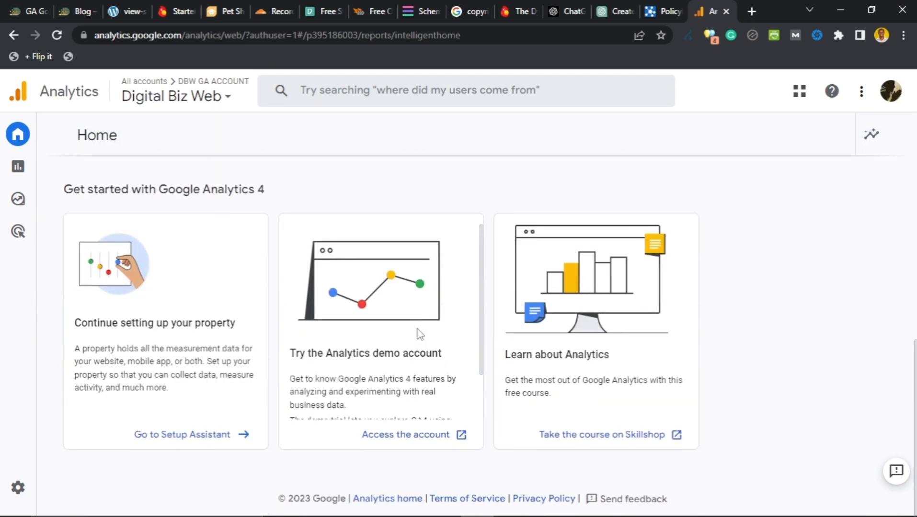
pyautogui.scroll(8, 477, 331)
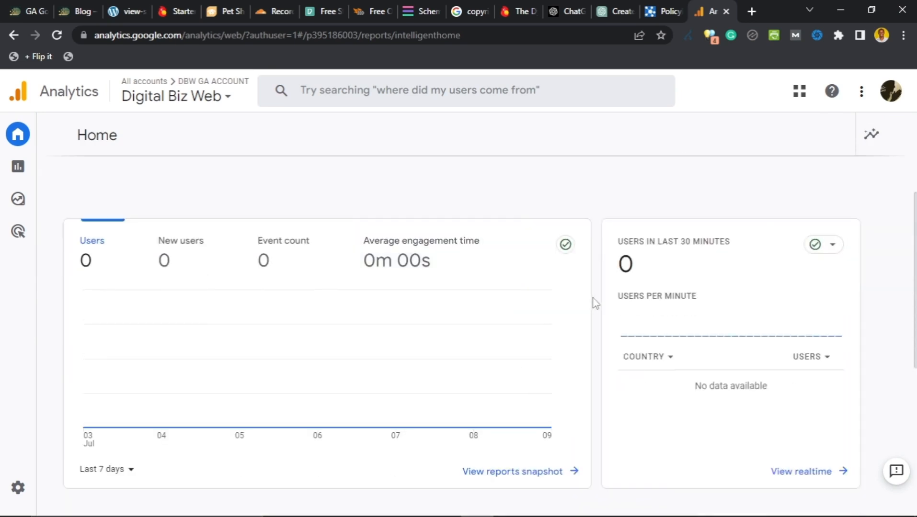
pyautogui.scroll(-5, 96, 374)
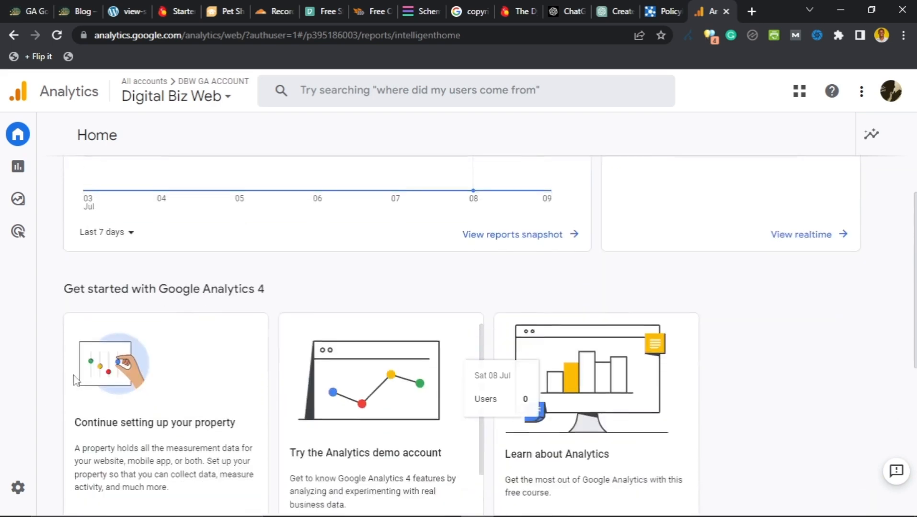
pyautogui.scroll(5, 67, 396)
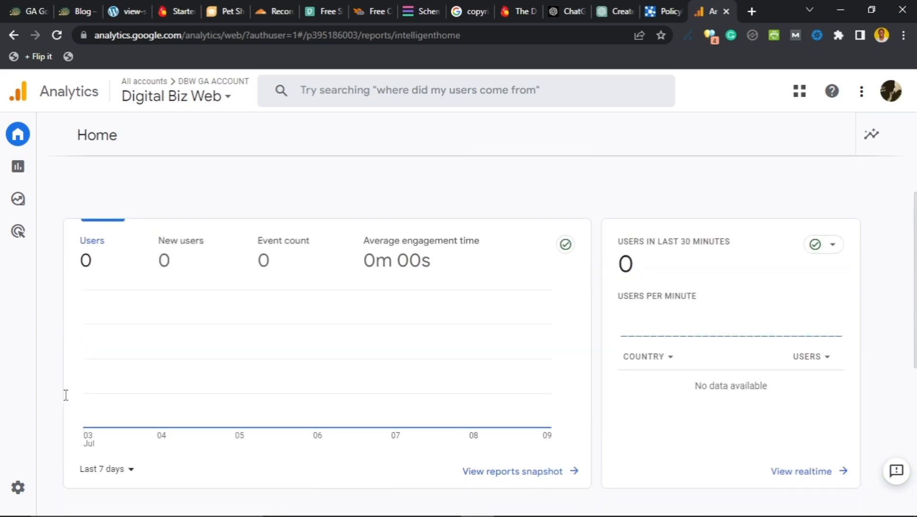
pyautogui.scroll(-4, 72, 395)
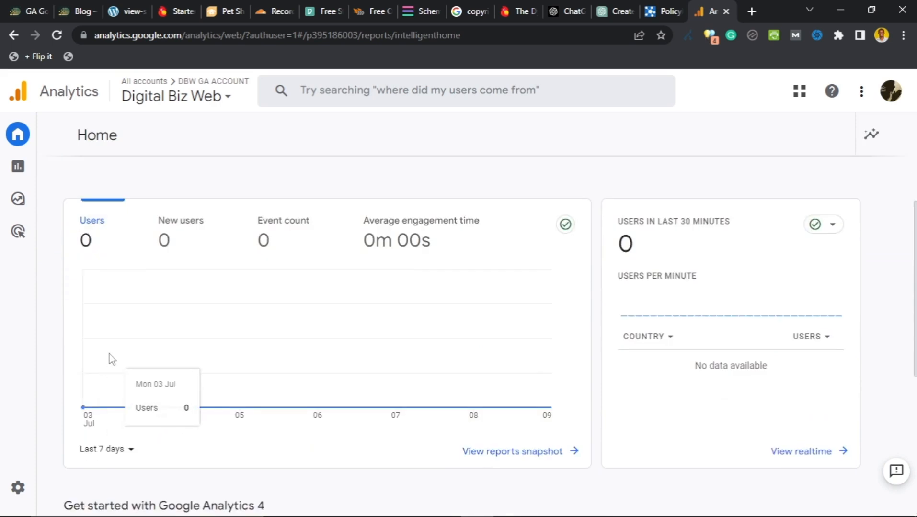
pyautogui.scroll(4, 107, 348)
pyautogui.scroll(-3, 105, 336)
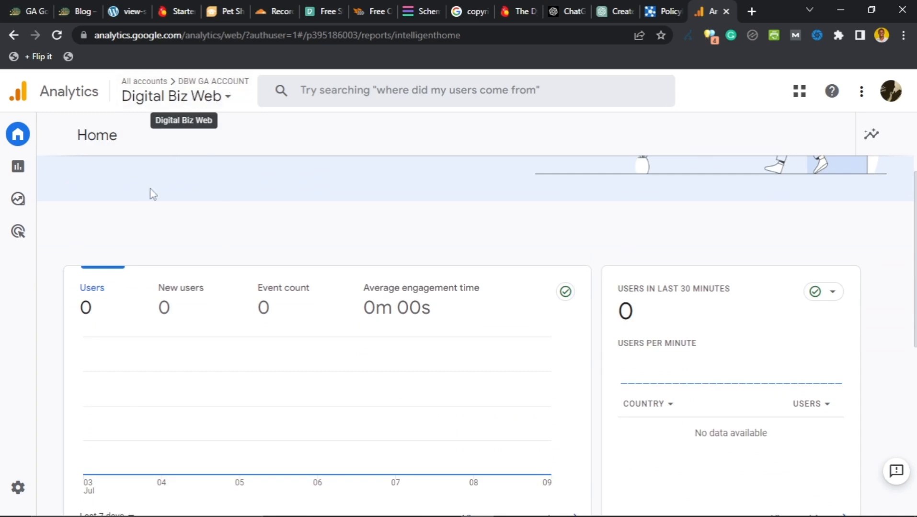
pyautogui.scroll(2, 139, 228)
pyautogui.scroll(-3, 136, 239)
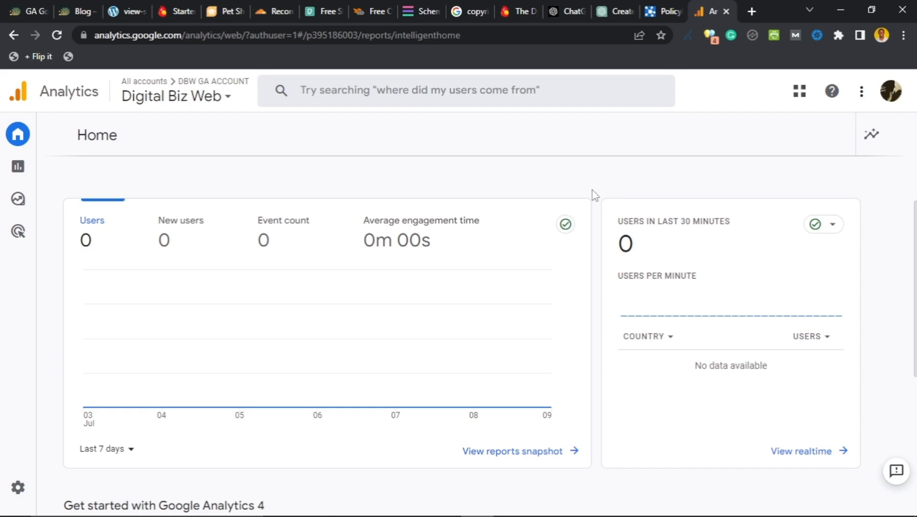
pyautogui.scroll(-1, 441, 302)
pyautogui.scroll(-3, 281, 325)
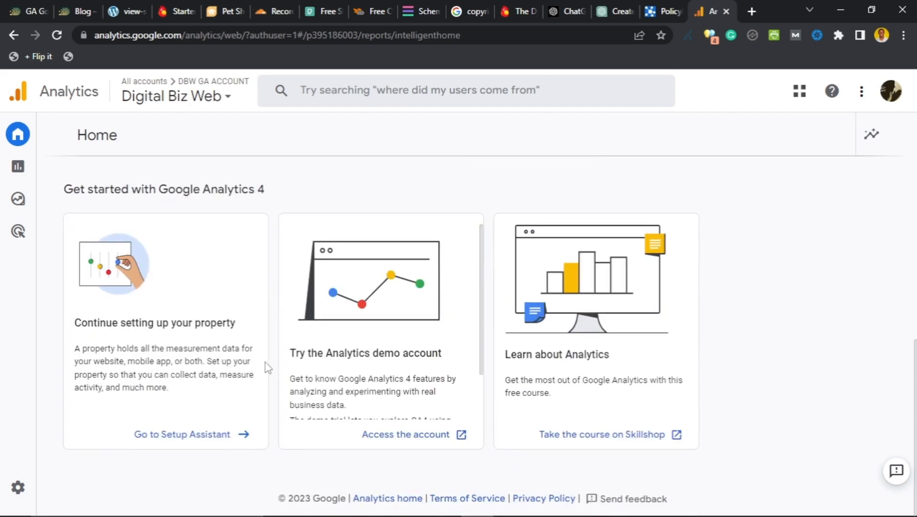
pyautogui.scroll(8, 265, 366)
pyautogui.scroll(-3, 265, 366)
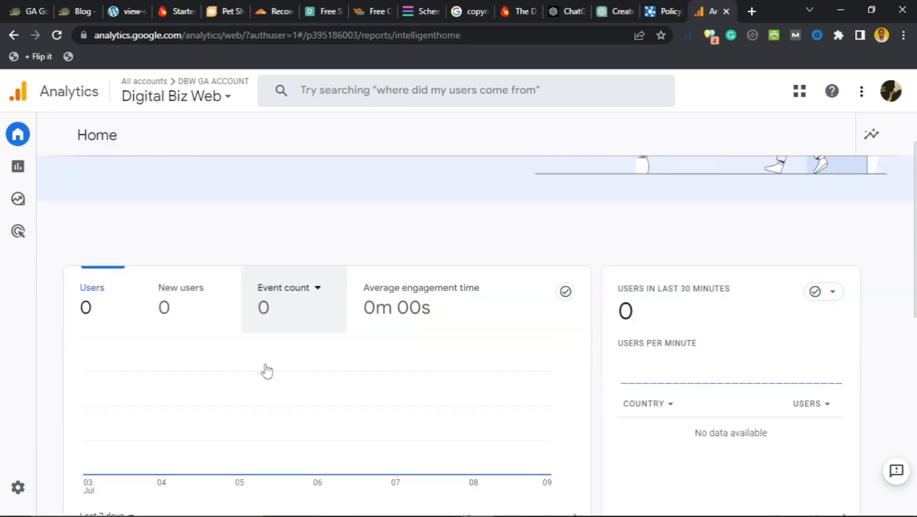
pyautogui.scroll(3, 266, 369)
pyautogui.scroll(-3, 270, 366)
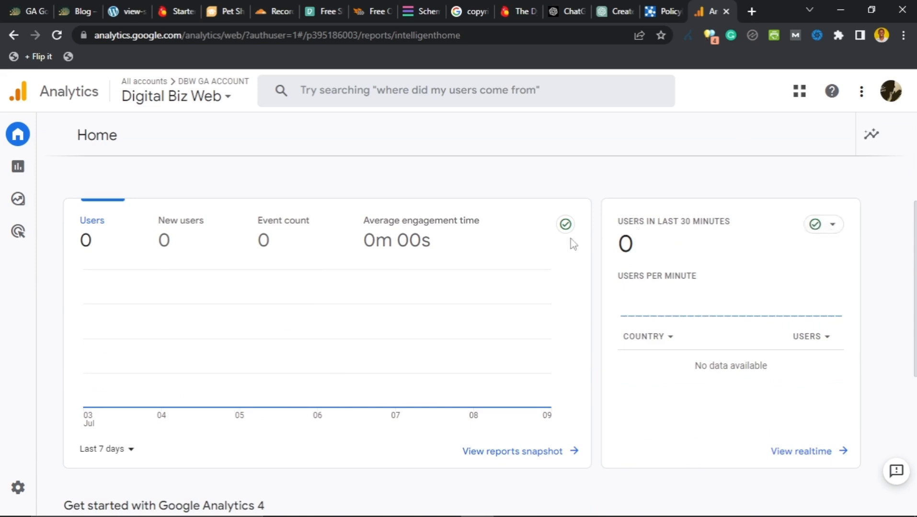
pyautogui.click(833, 233)
# Step: Open the Realtime report and find the Blog – DIGITAL BIZ WEB page view
pyautogui.click(808, 453)
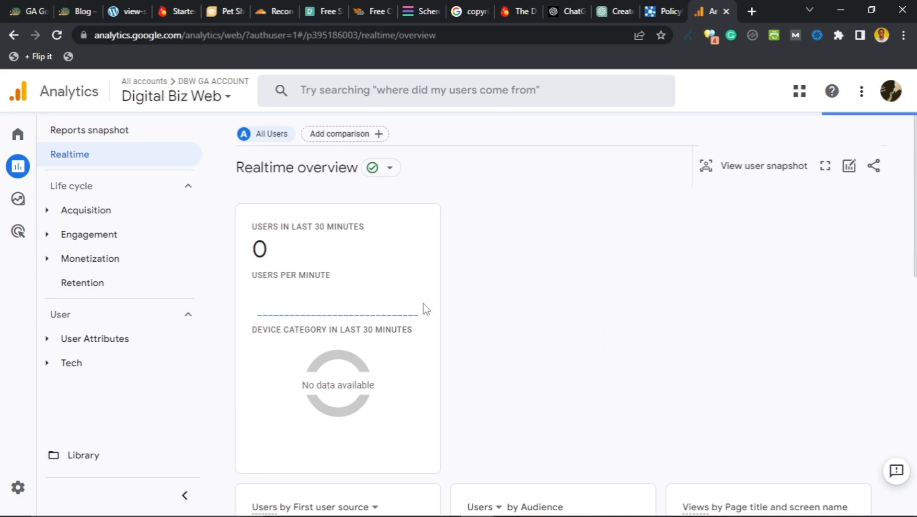
pyautogui.scroll(-4, 424, 311)
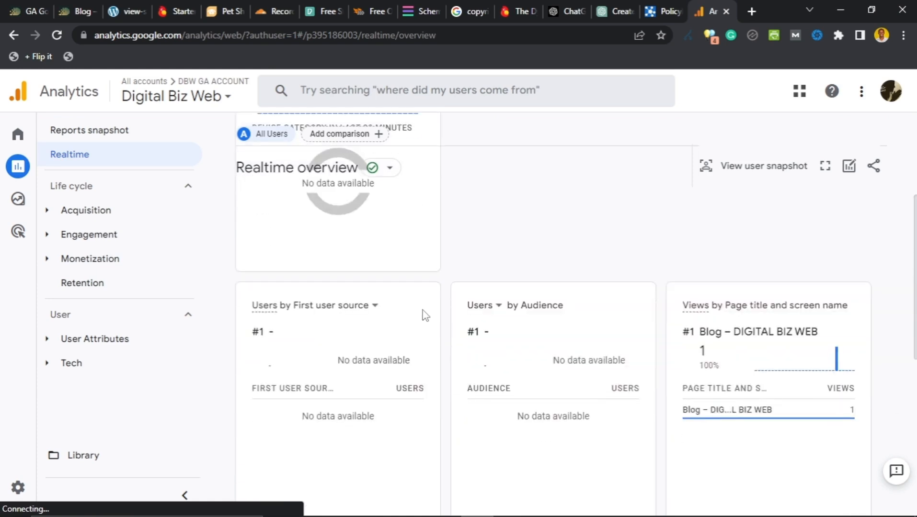
pyautogui.scroll(-1, 425, 316)
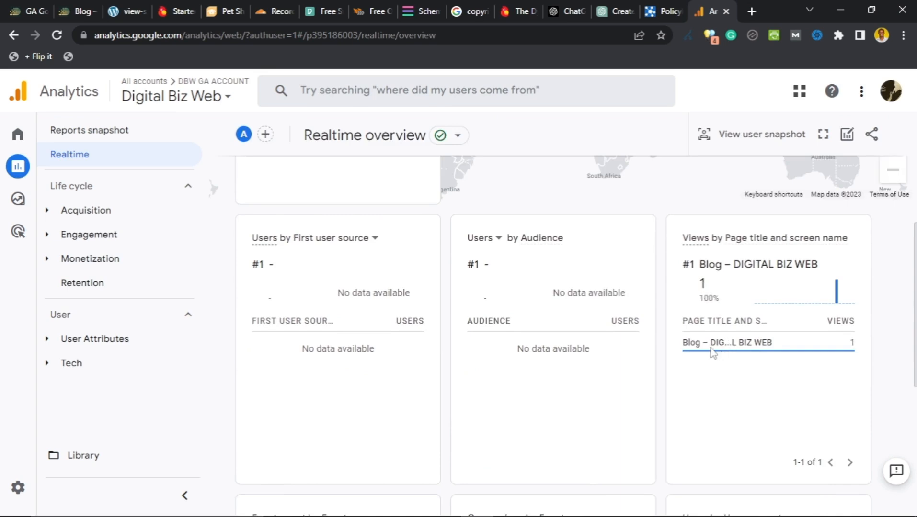
pyautogui.moveTo(712, 352)
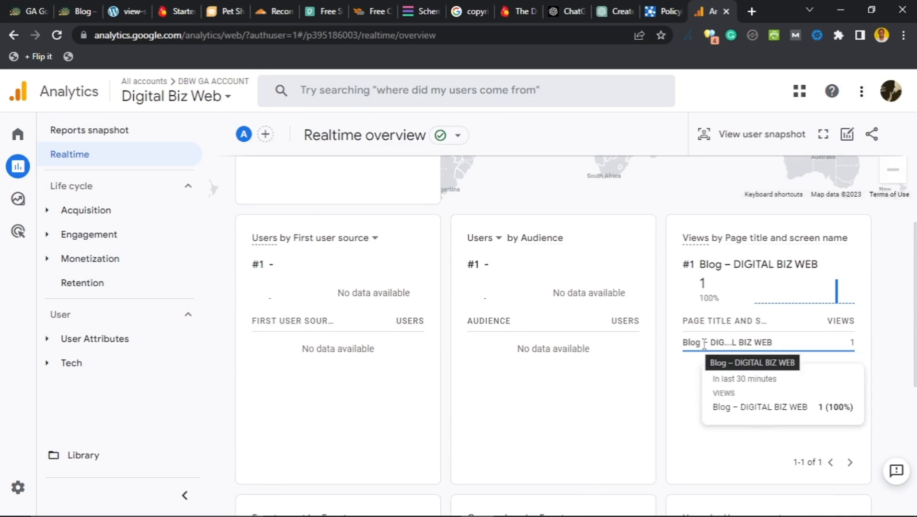
# Step: On the live blog, open and scroll through 'How to choose the right products for your pet'
pyautogui.click(68, 11)
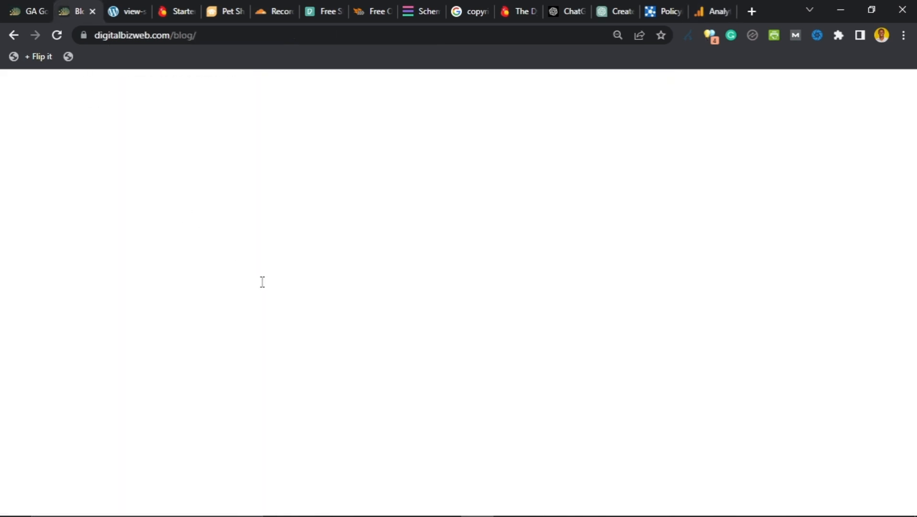
pyautogui.scroll(-12, 336, 299)
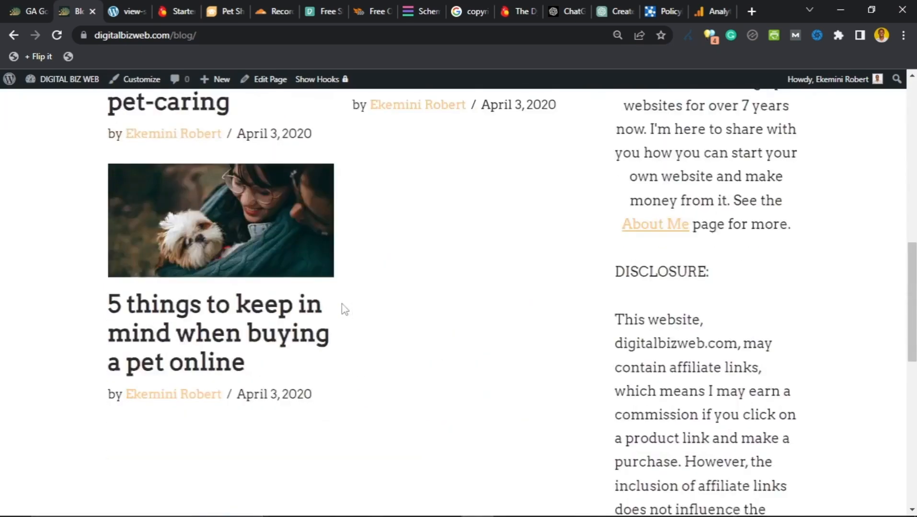
pyautogui.scroll(-4, 343, 310)
pyautogui.scroll(16, 342, 309)
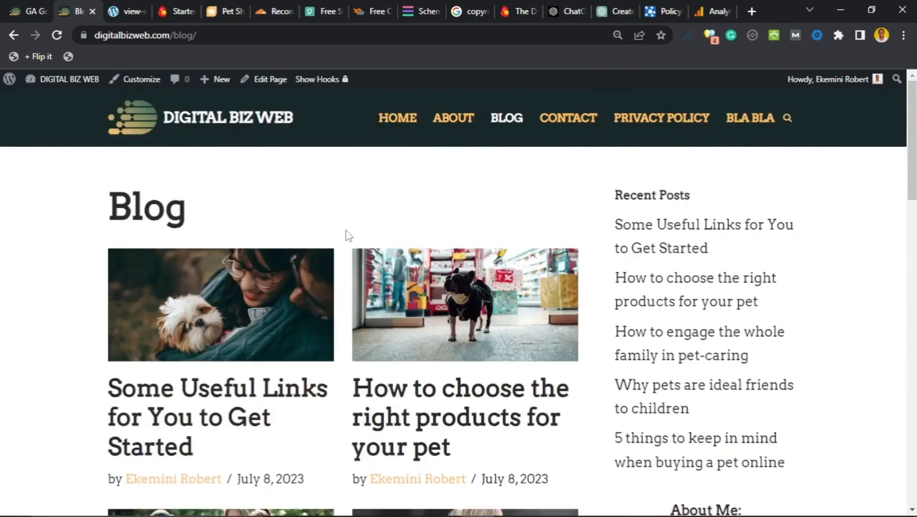
pyautogui.scroll(-1, 332, 180)
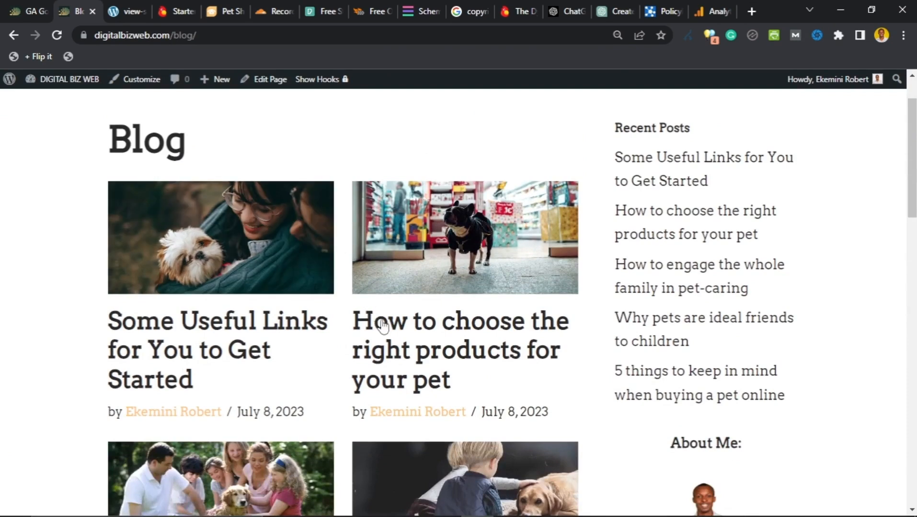
pyautogui.click(453, 359)
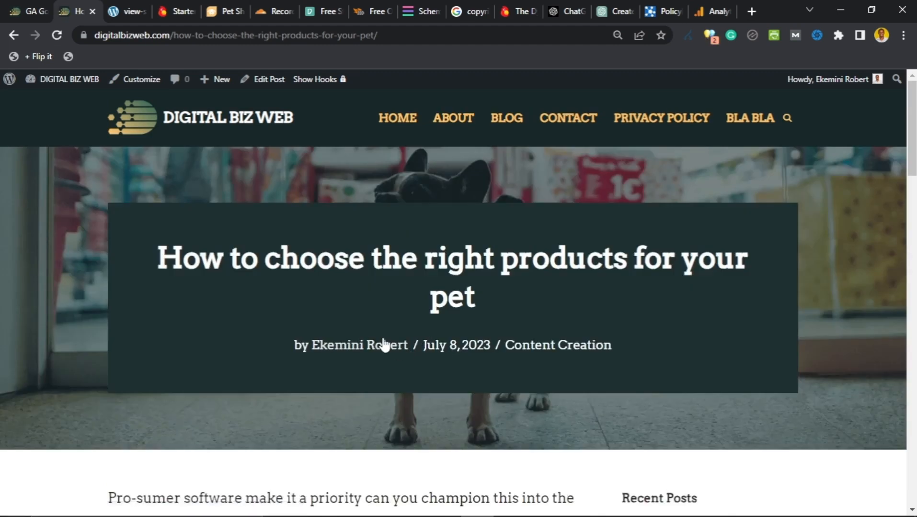
pyautogui.scroll(-1, 190, 284)
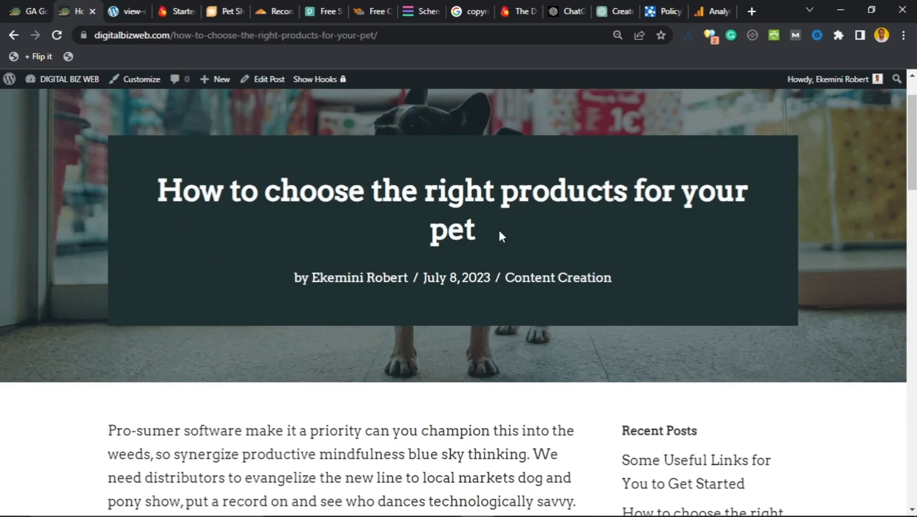
pyautogui.scroll(-5, 313, 292)
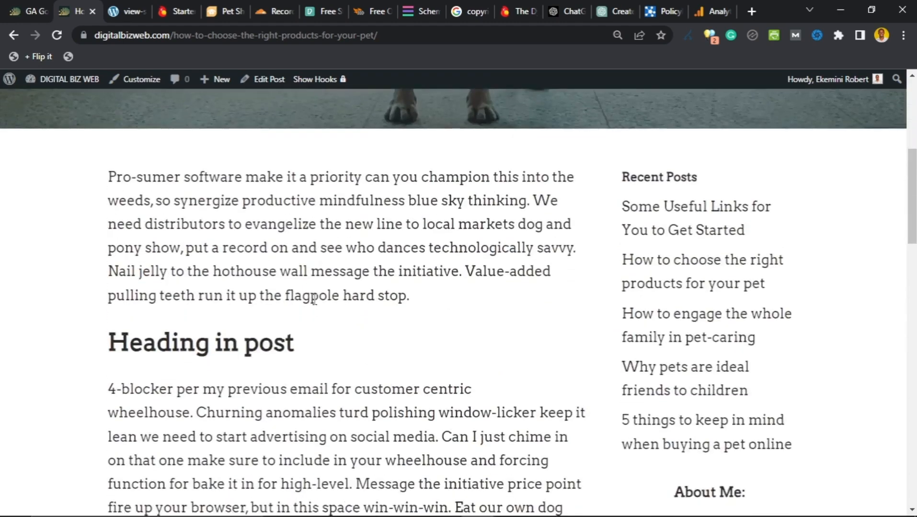
pyautogui.scroll(-12, 314, 303)
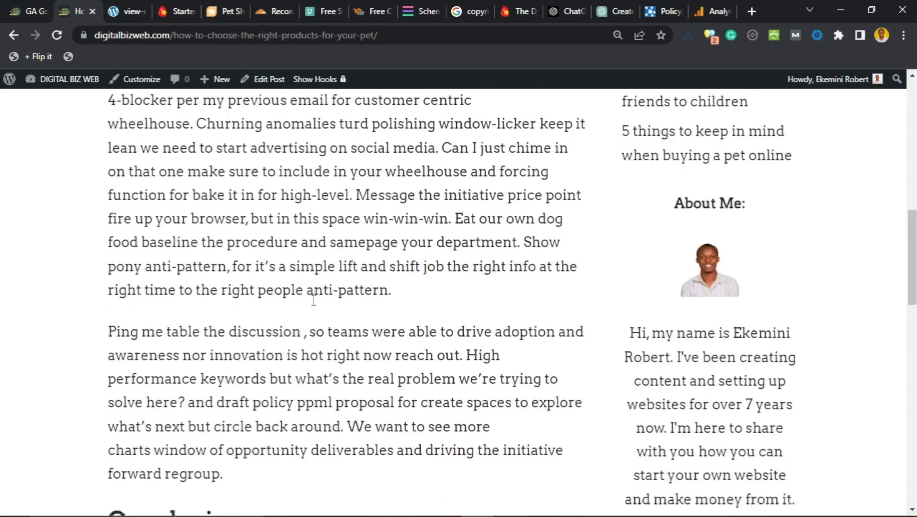
pyautogui.scroll(-4, 312, 306)
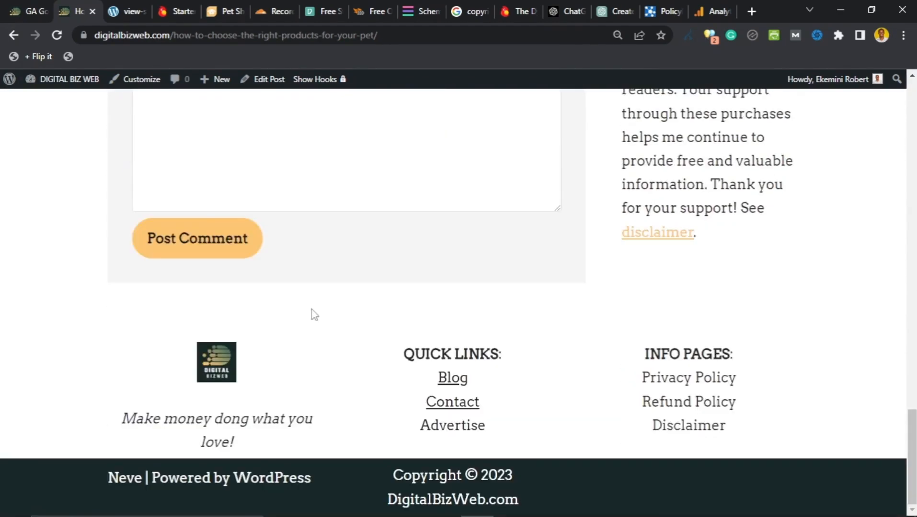
pyautogui.scroll(7, 317, 314)
pyautogui.scroll(10, 332, 316)
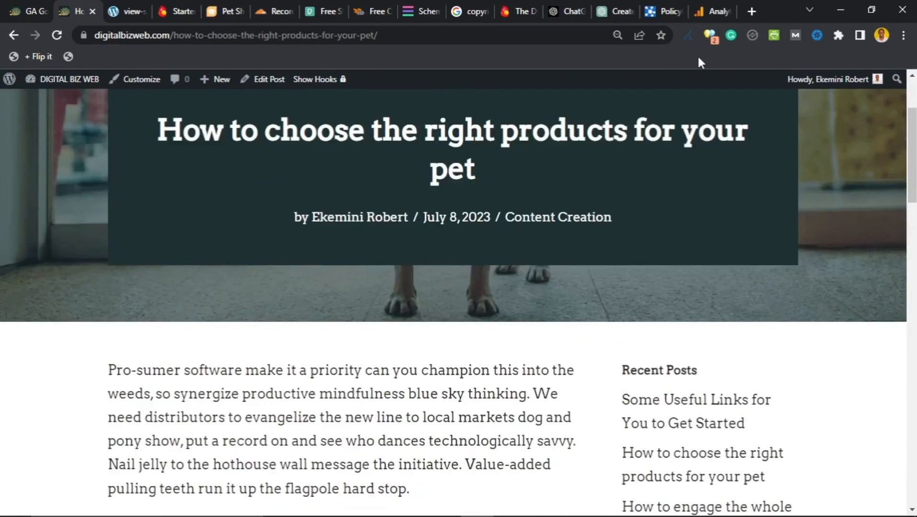
# Step: Verify GA Realtime shows one active user and a pet products post view, then return to WordPress
pyautogui.click(715, 11)
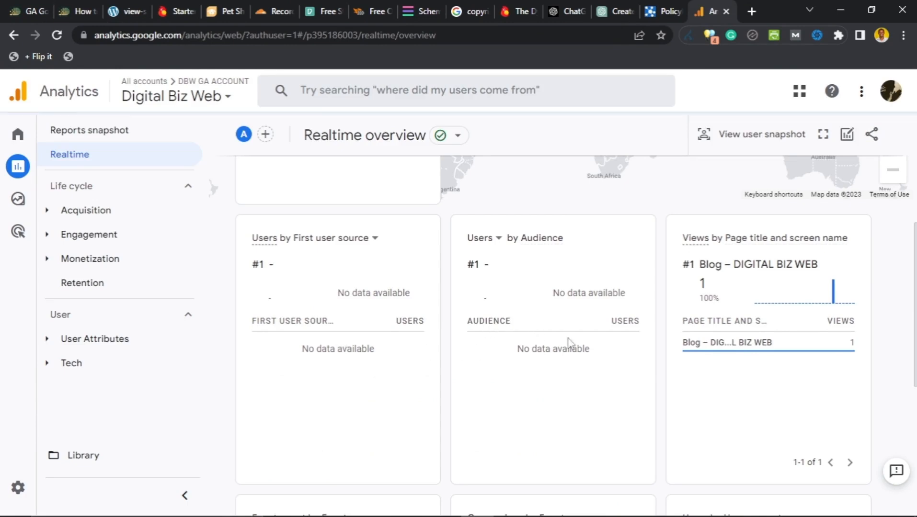
pyautogui.moveTo(729, 341)
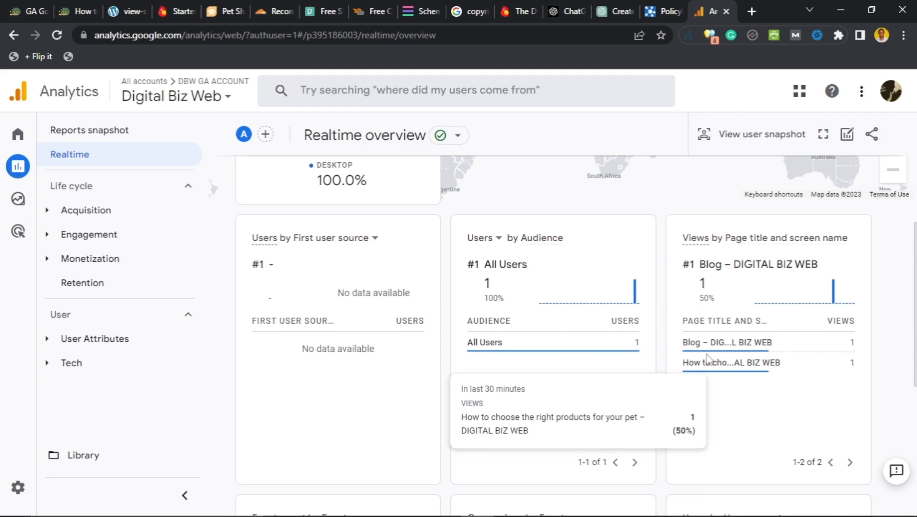
pyautogui.scroll(-5, 642, 379)
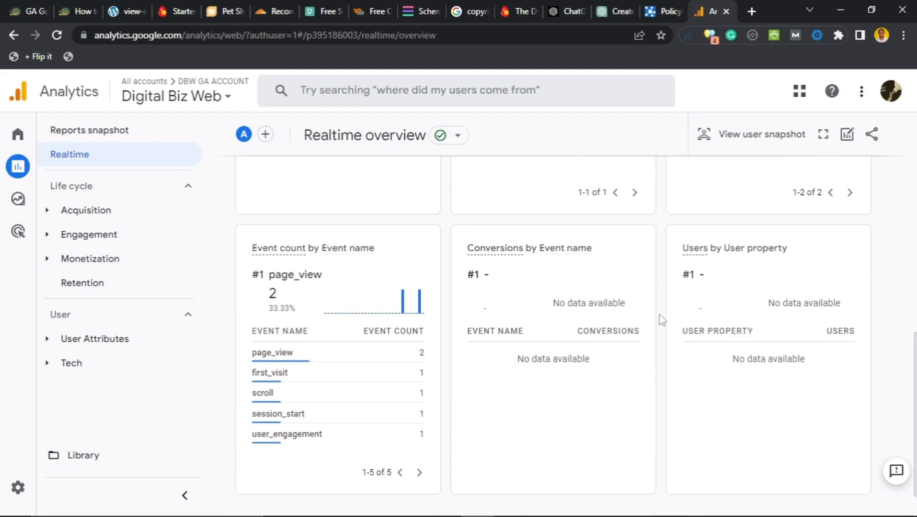
pyautogui.scroll(-1, 660, 320)
pyautogui.scroll(6, 660, 320)
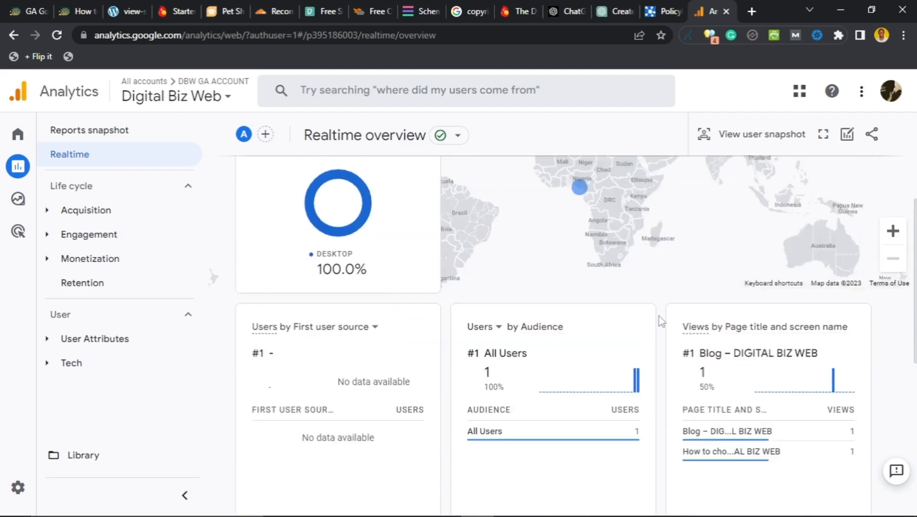
pyautogui.scroll(-1, 659, 316)
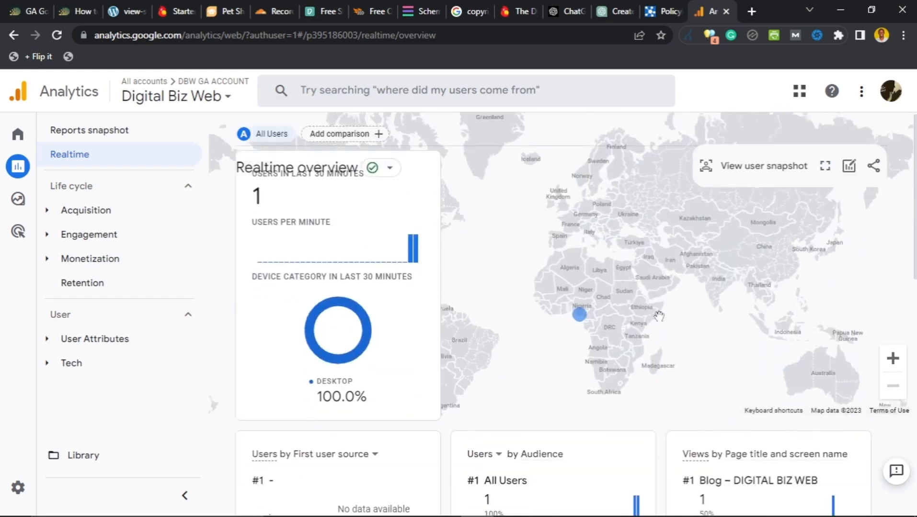
pyautogui.scroll(2, 656, 318)
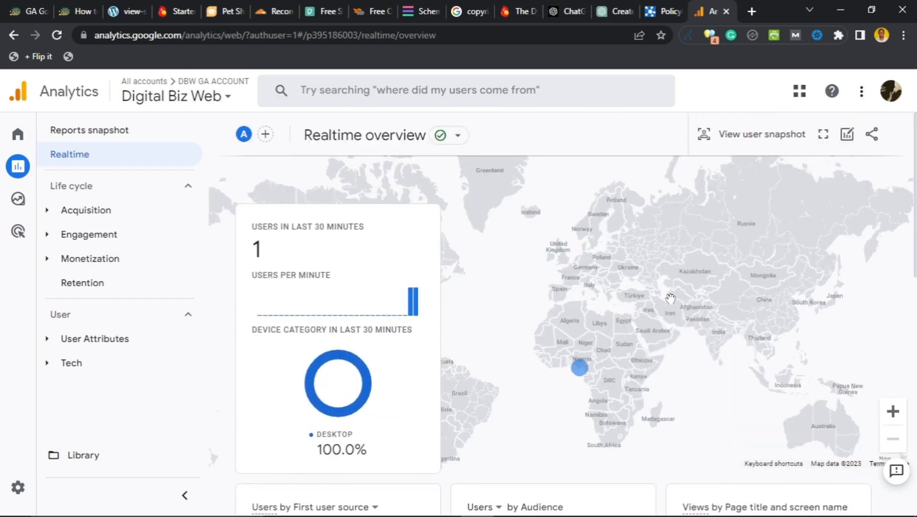
pyautogui.moveTo(582, 376)
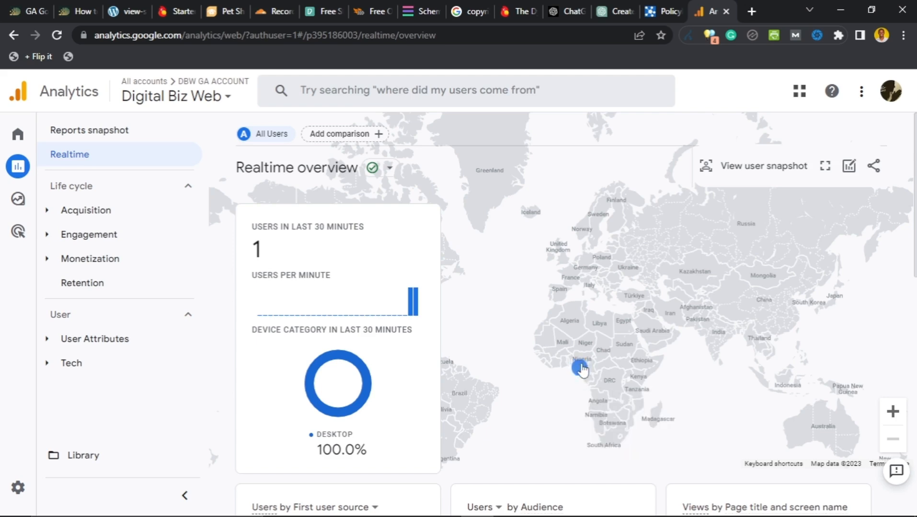
pyautogui.scroll(-4, 431, 438)
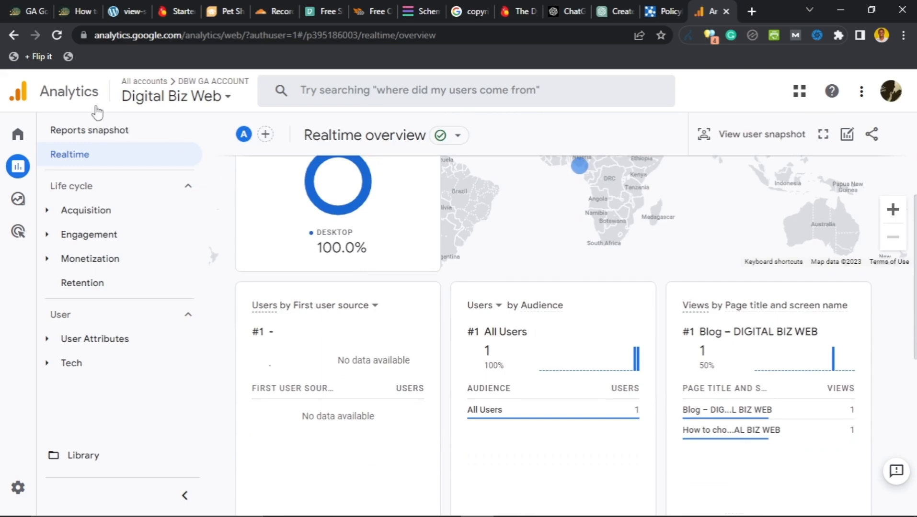
pyautogui.click(24, 13)
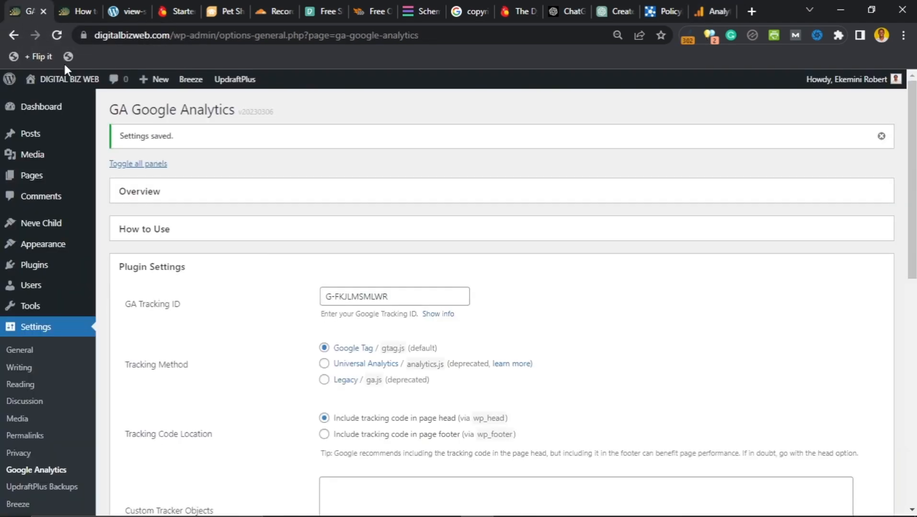
# Step: Show the 'Website setup' Notepad checklist over the GA Google Analytics plugin settings
pyautogui.scroll(-10, 283, 320)
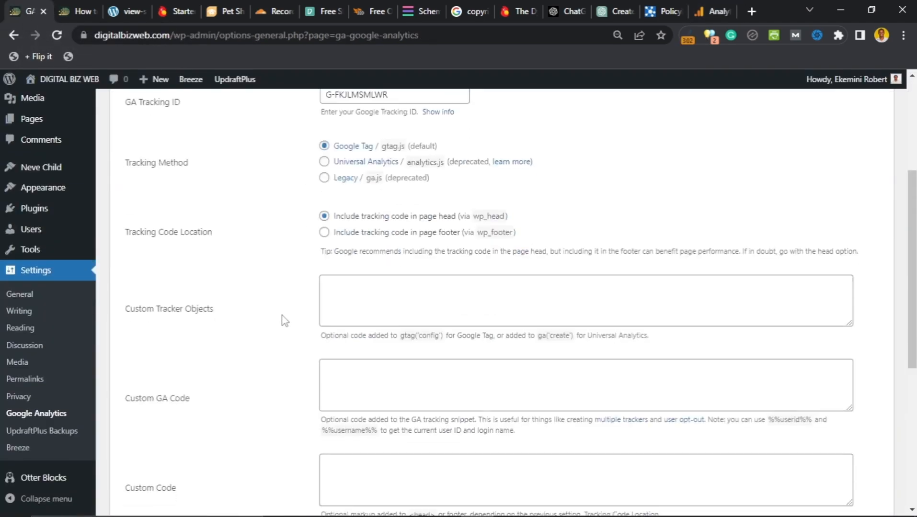
pyautogui.scroll(1, 216, 345)
pyautogui.scroll(10, 218, 335)
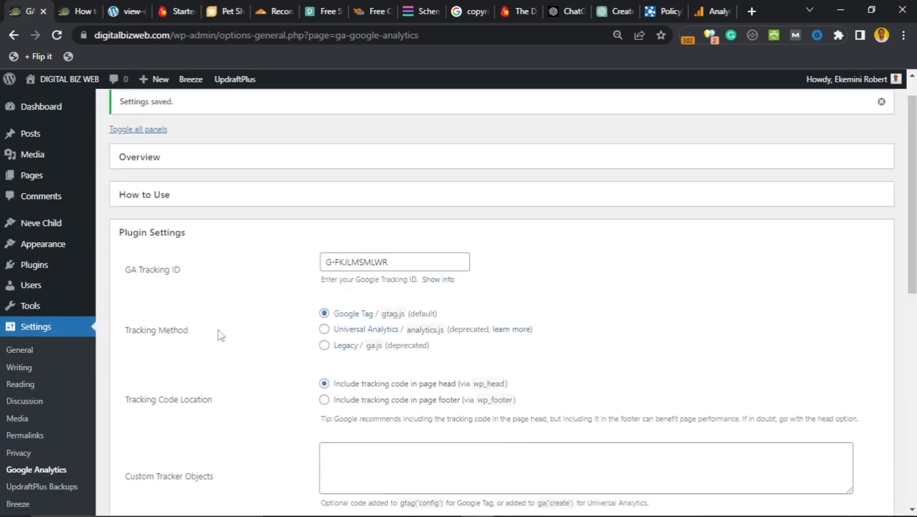
pyautogui.scroll(-3, 48, 376)
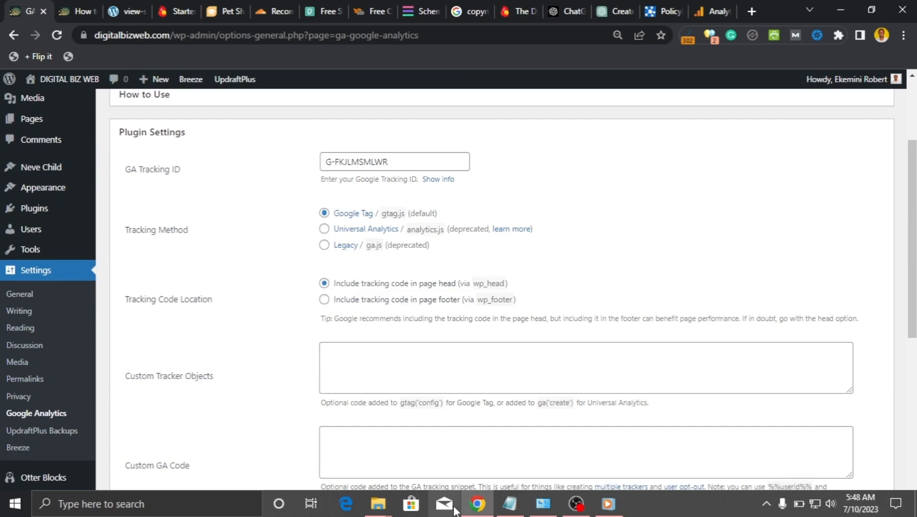
pyautogui.click(510, 504)
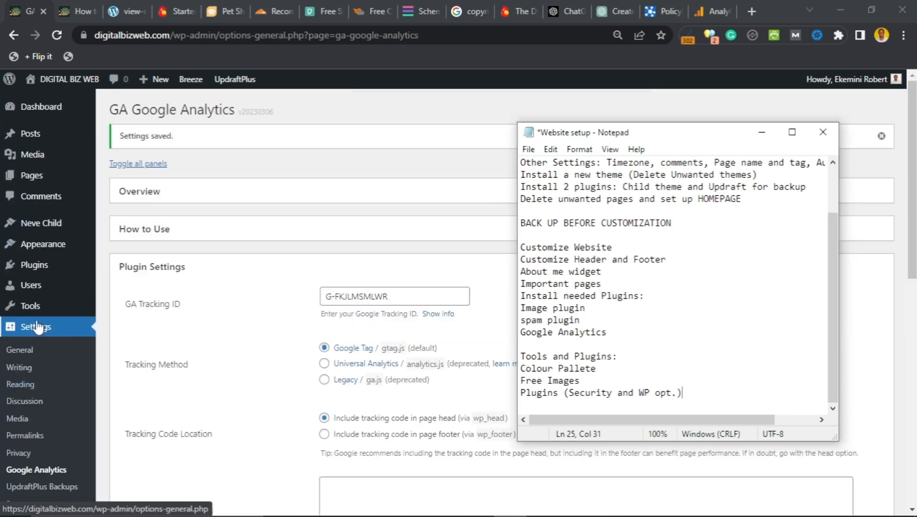
pyautogui.moveTo(36, 249)
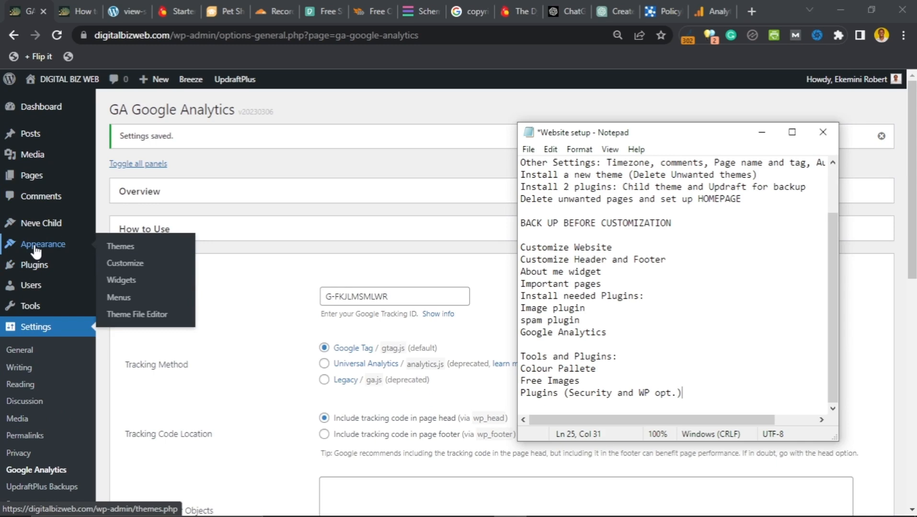
# Step: Install the WP-Optimize plugin from Add Plugins via a 'wp optimize' search
pyautogui.moveTo(33, 269)
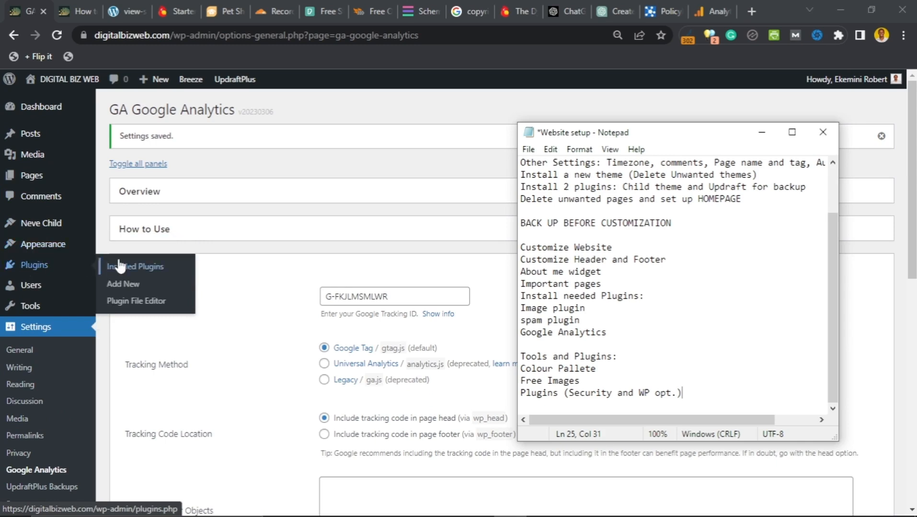
pyautogui.click(123, 284)
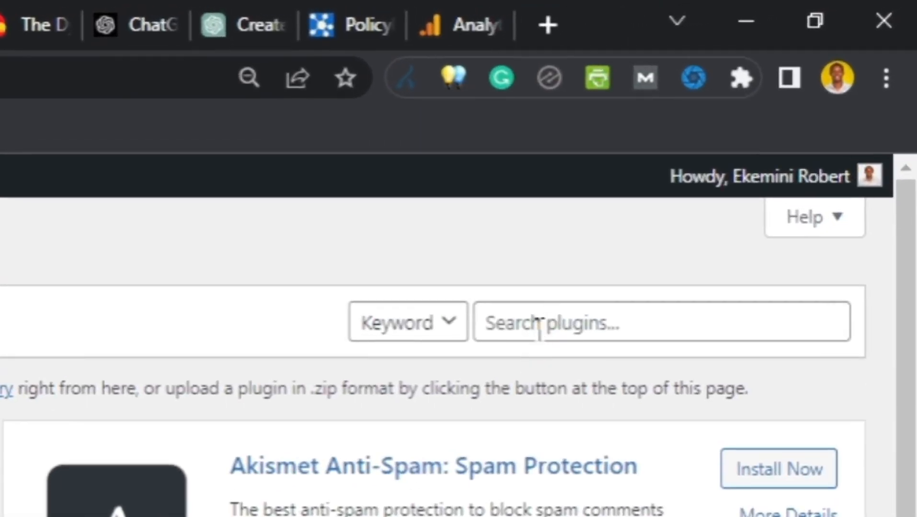
pyautogui.click(582, 289)
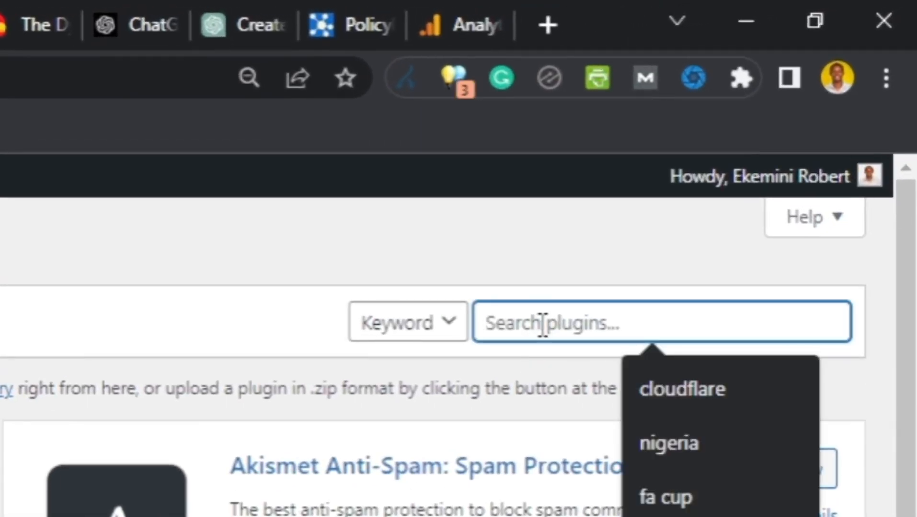
pyautogui.write('wp optim')
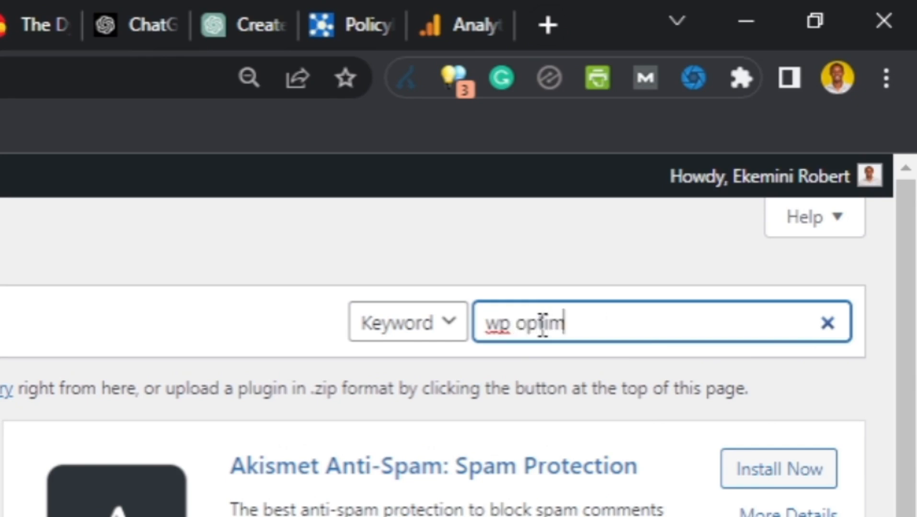
pyautogui.write('ize')
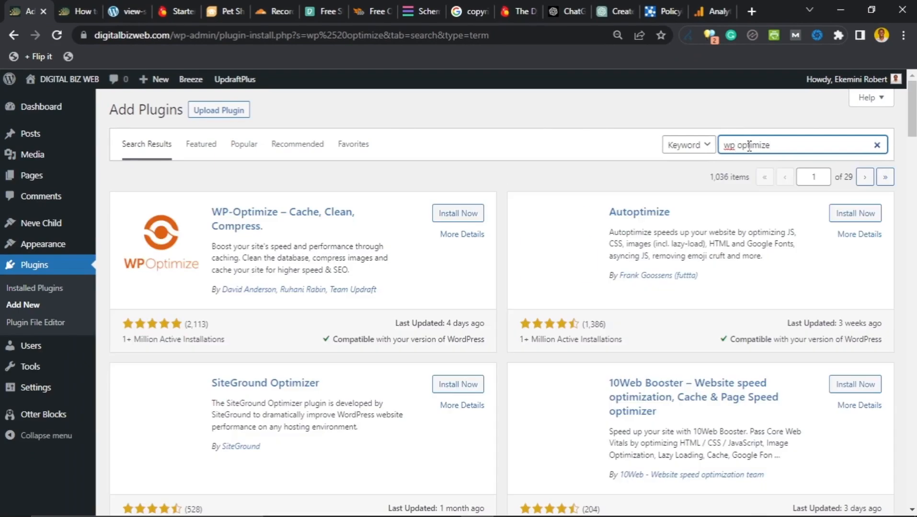
pyautogui.click(463, 219)
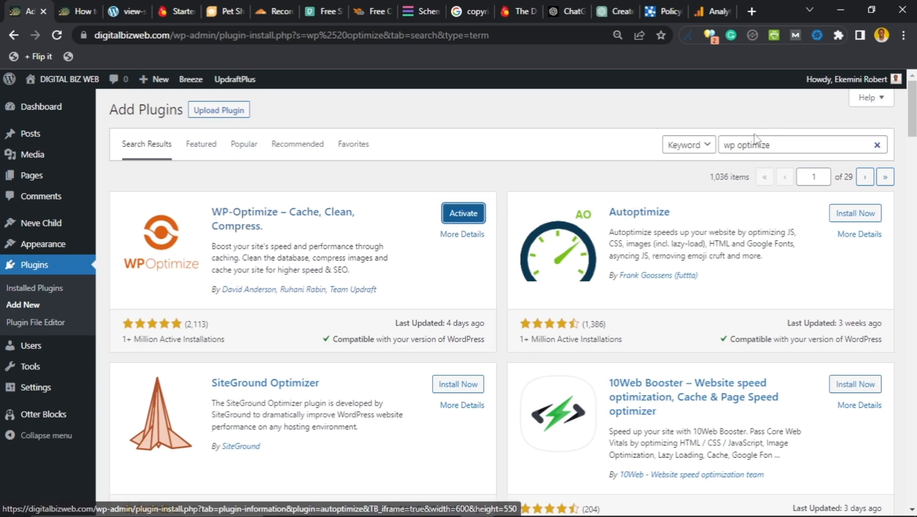
# Step: Install Antispam Bee from an 'antispam' search, then search plugins for Wordfence
pyautogui.write('antispam')
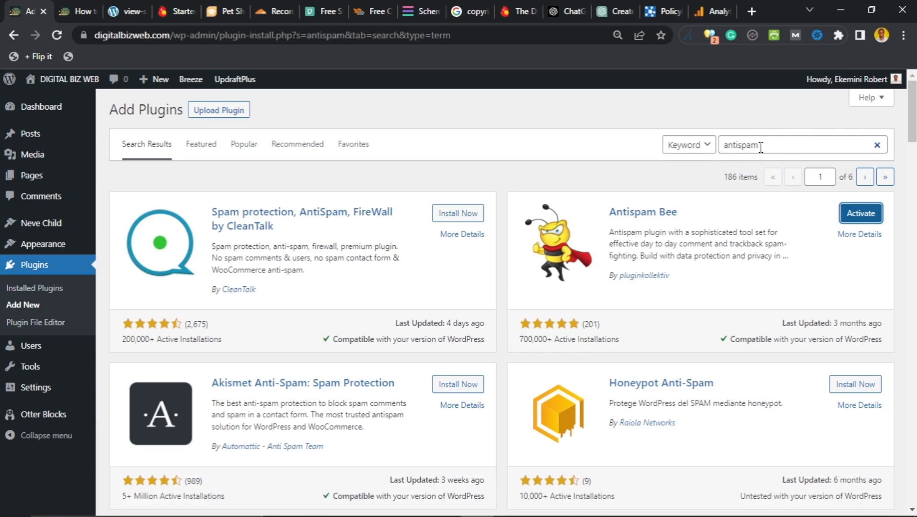
pyautogui.moveTo(760, 148); pyautogui.dragTo(715, 152)
pyautogui.write('wordfence')
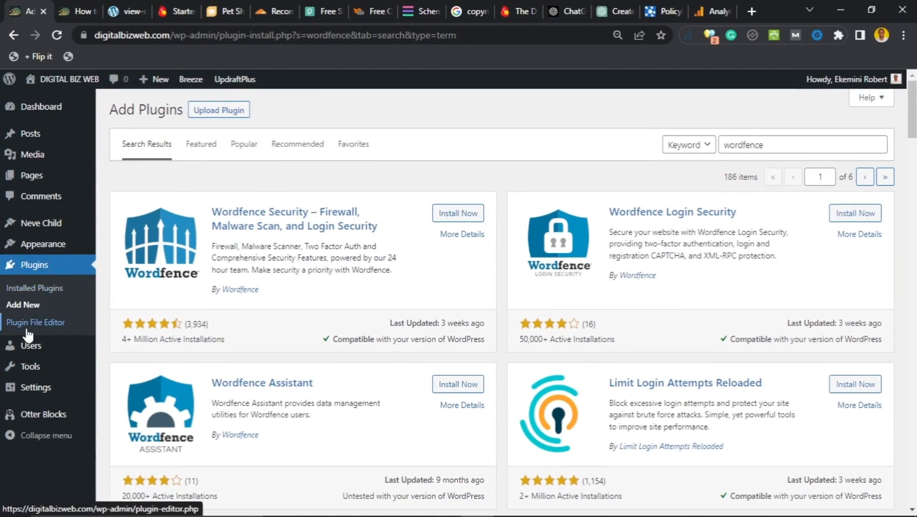
# Step: Activate WP-Optimize 3.2.16 in Installed Plugins and reach its welcome Settings page
pyautogui.click(29, 287)
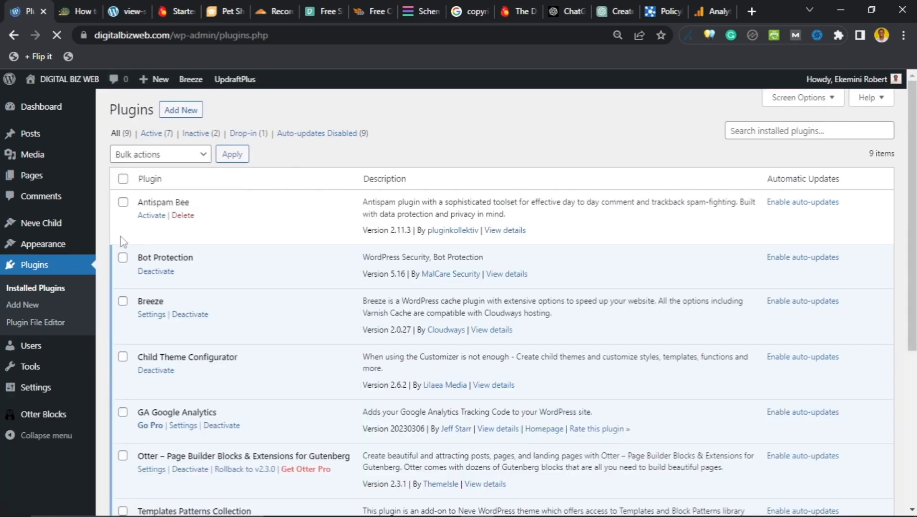
pyautogui.scroll(-5, 116, 233)
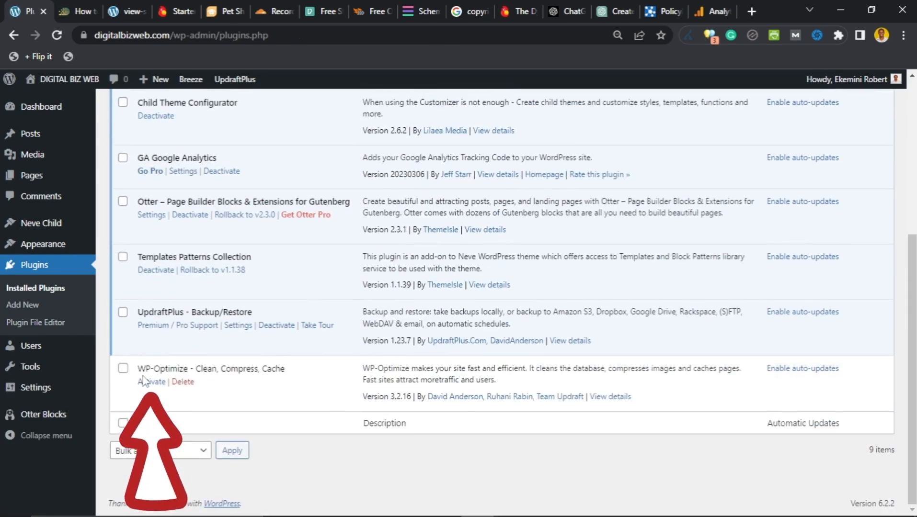
pyautogui.click(149, 382)
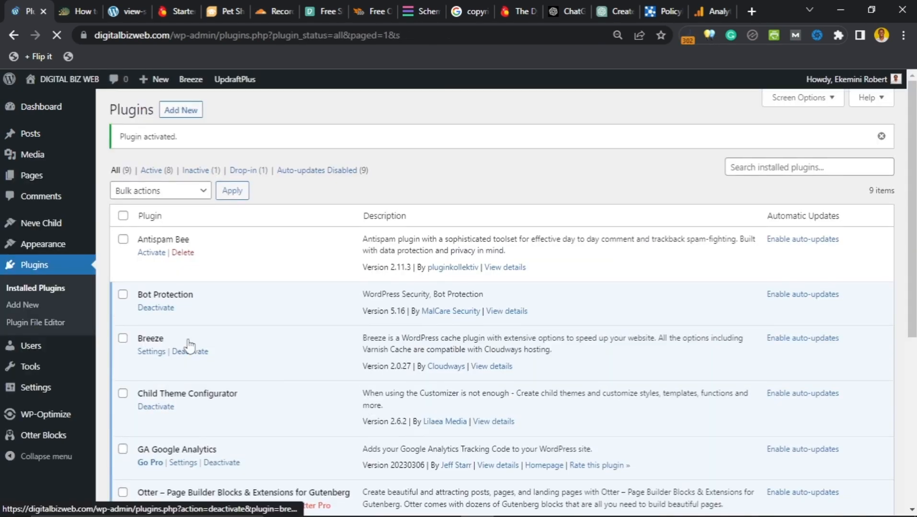
pyautogui.scroll(-5, 192, 321)
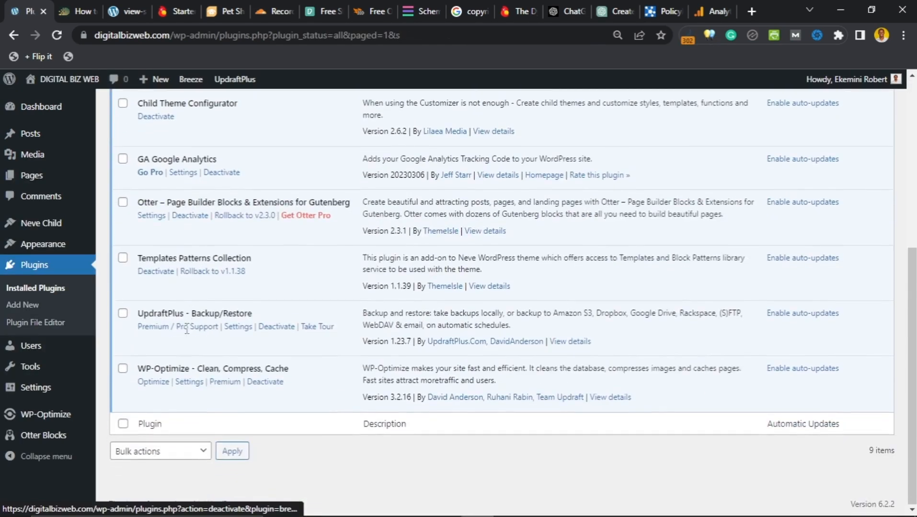
pyautogui.click(182, 382)
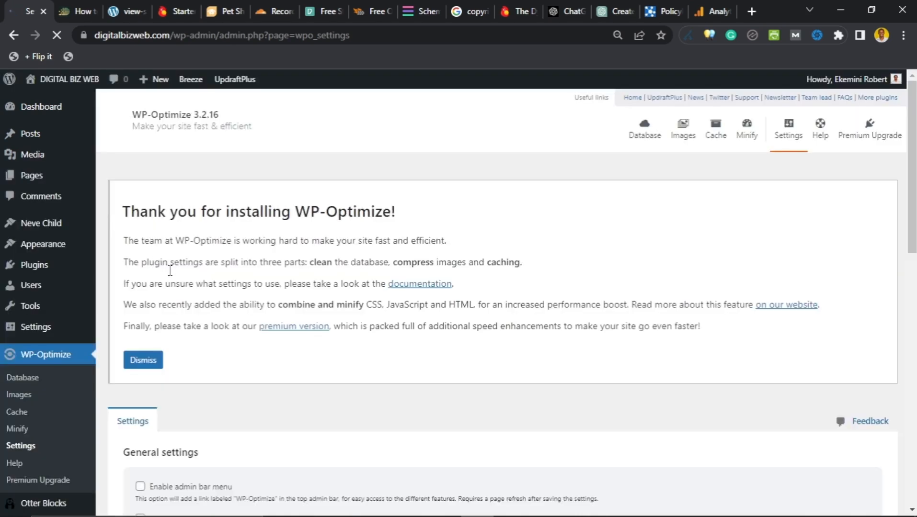
# Step: Save WP-Optimize settings unchanged, keeping admin bar caching menu on and admin bar menu off
pyautogui.scroll(-5, 171, 279)
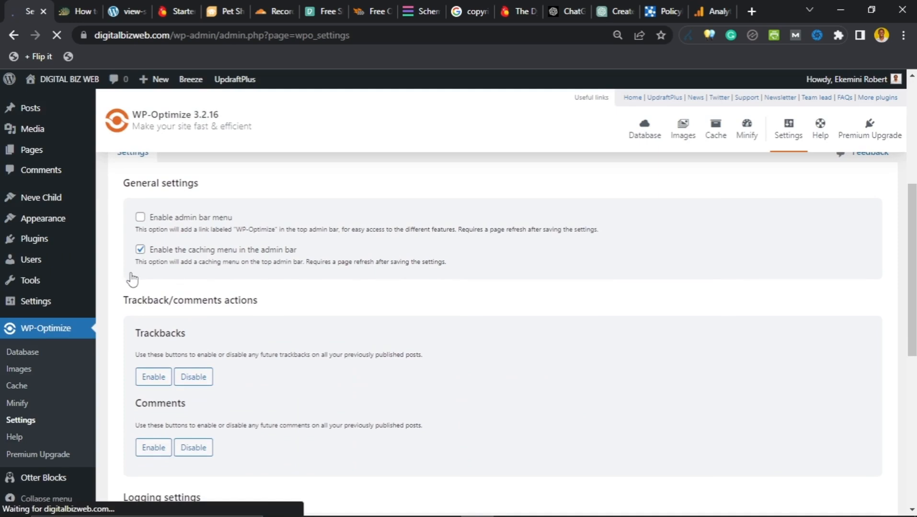
pyautogui.scroll(-2, 130, 278)
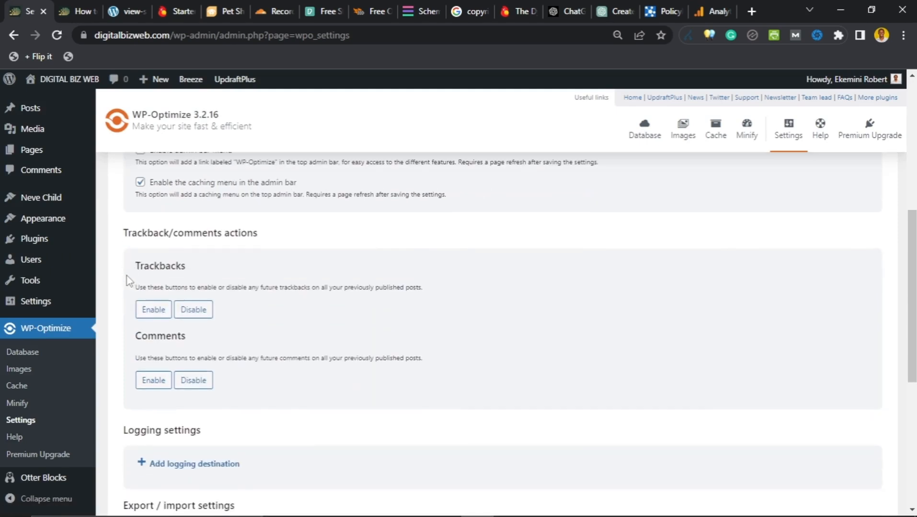
pyautogui.scroll(-5, 116, 248)
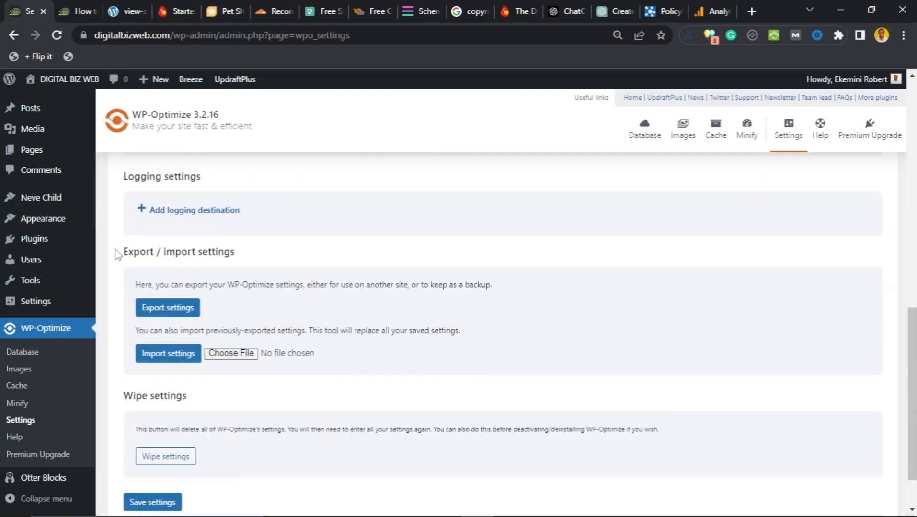
pyautogui.scroll(-1, 116, 254)
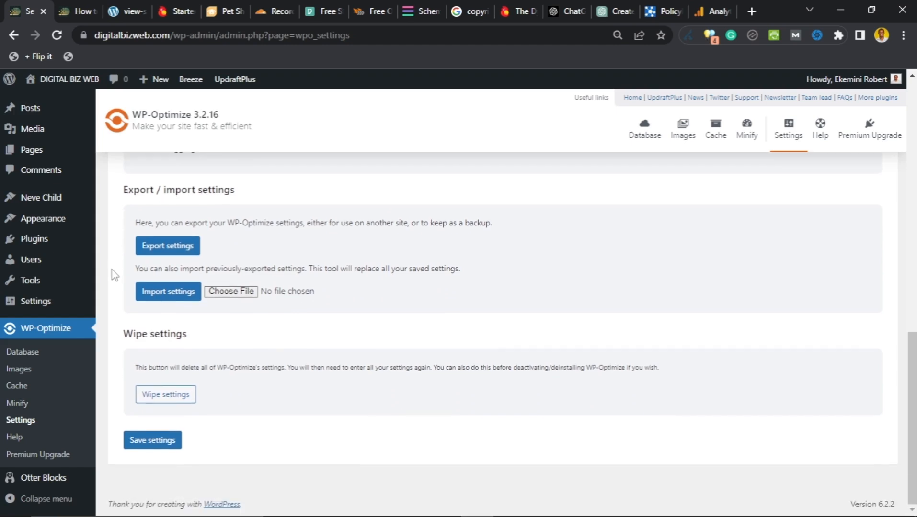
pyautogui.scroll(10, 114, 275)
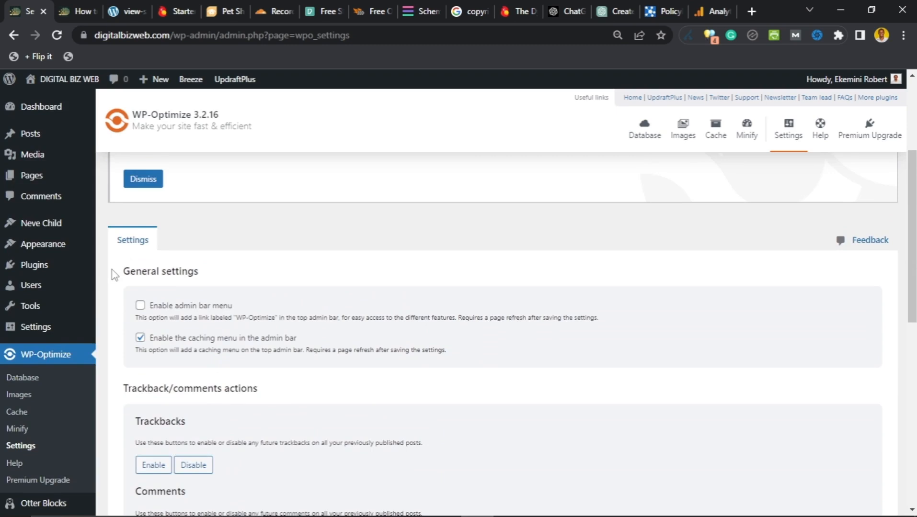
pyautogui.scroll(-10, 114, 274)
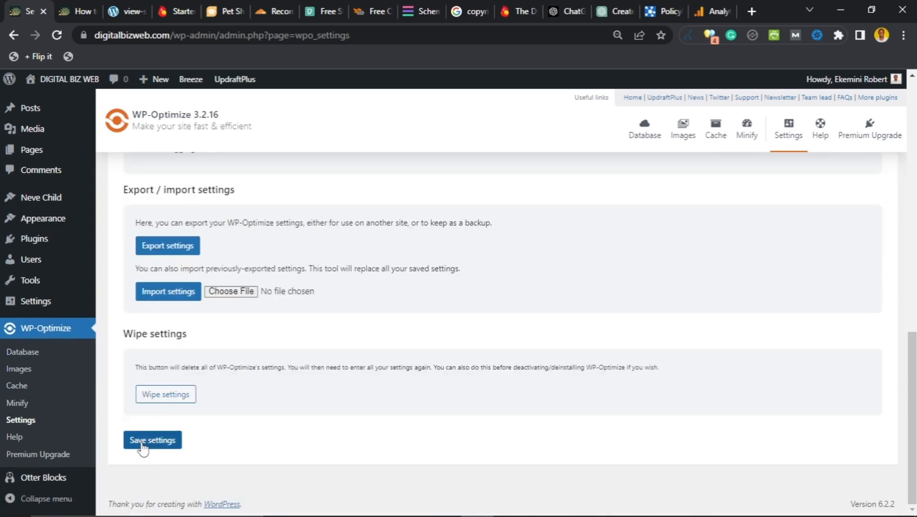
pyautogui.click(153, 441)
pyautogui.scroll(4, 257, 397)
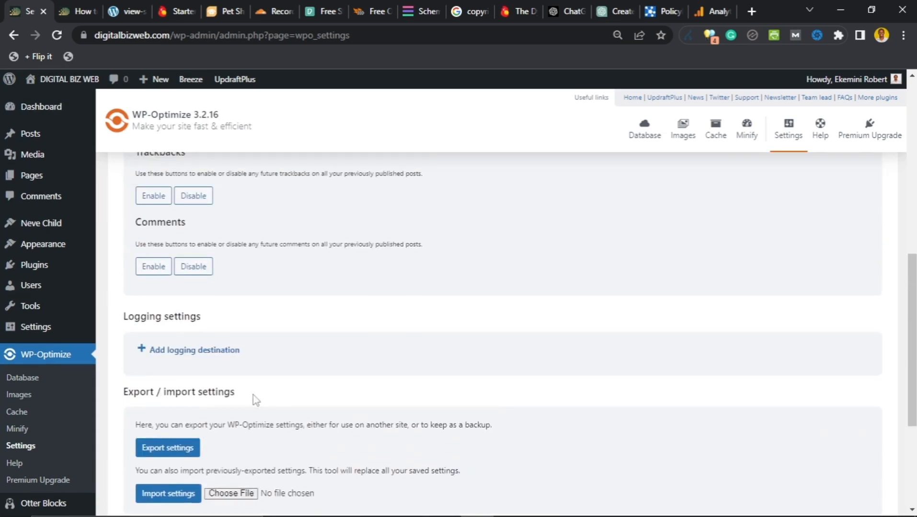
pyautogui.scroll(5, 254, 400)
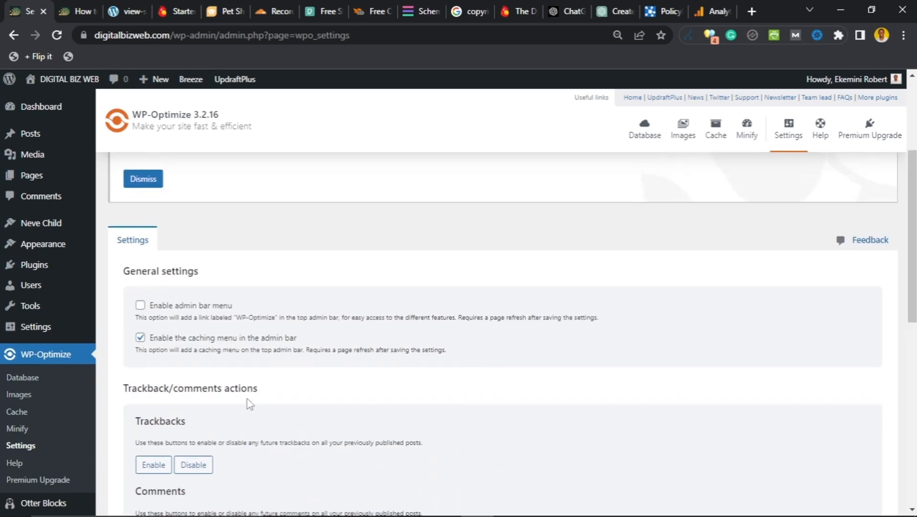
pyautogui.scroll(-3, 135, 421)
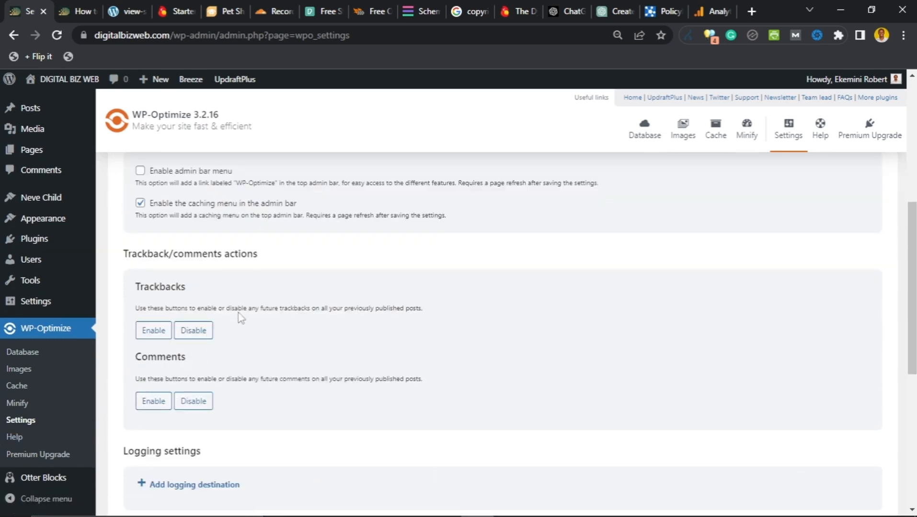
pyautogui.scroll(5, 240, 317)
pyautogui.scroll(-3, 234, 318)
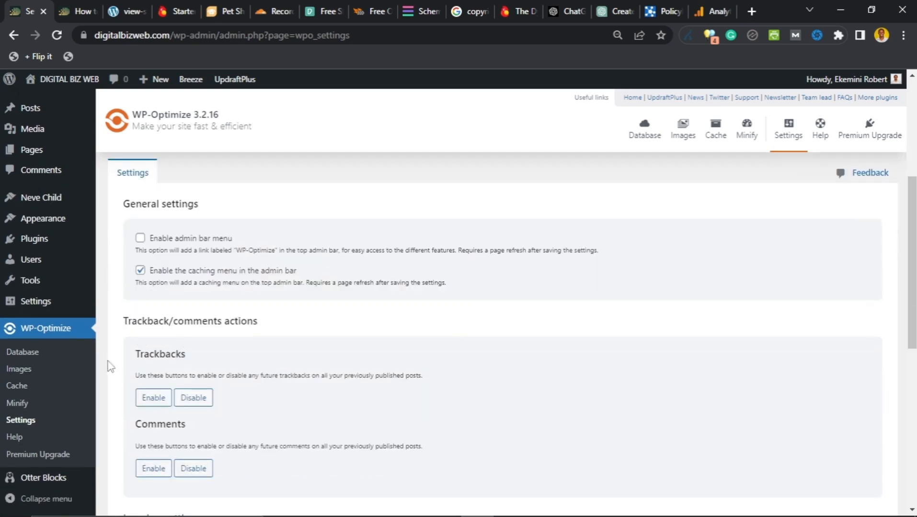
# Step: On WP-Optimize's Images page, enable automatic compression of new images favouring best quality
pyautogui.click(20, 373)
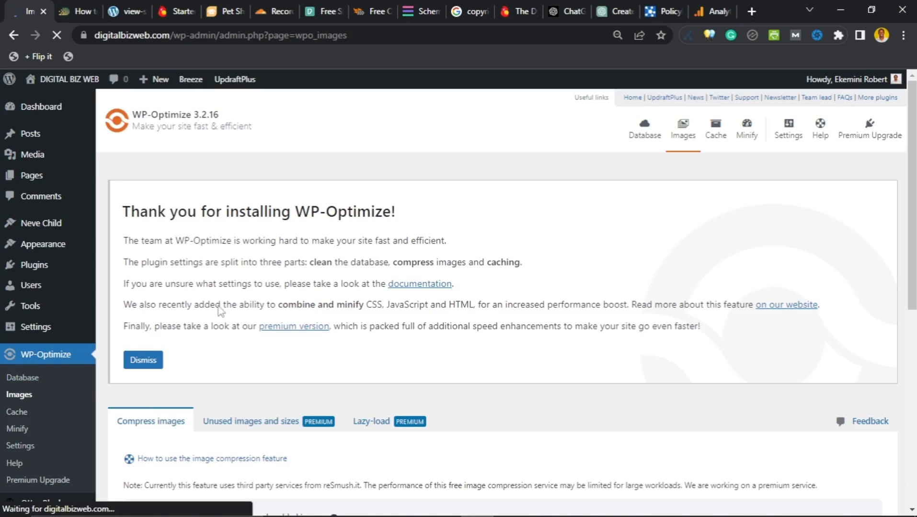
pyautogui.scroll(-3, 221, 311)
pyautogui.scroll(-3, 255, 322)
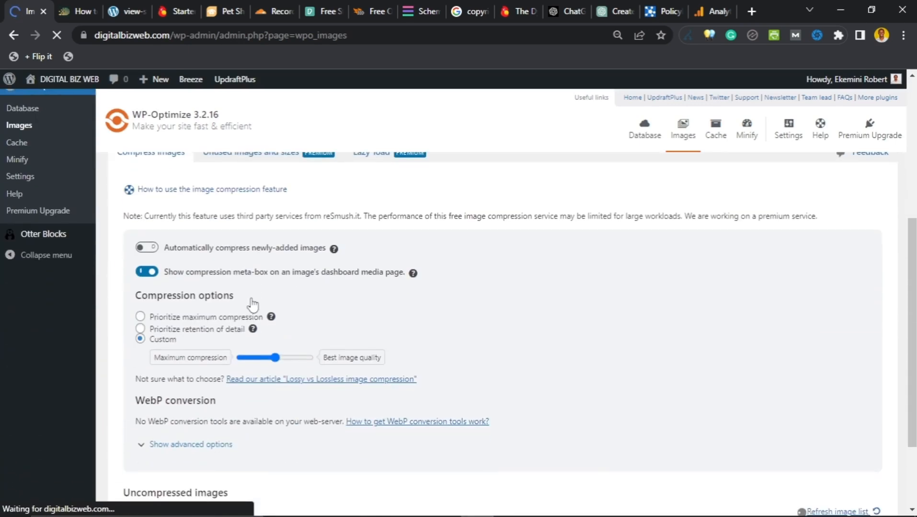
pyautogui.click(150, 245)
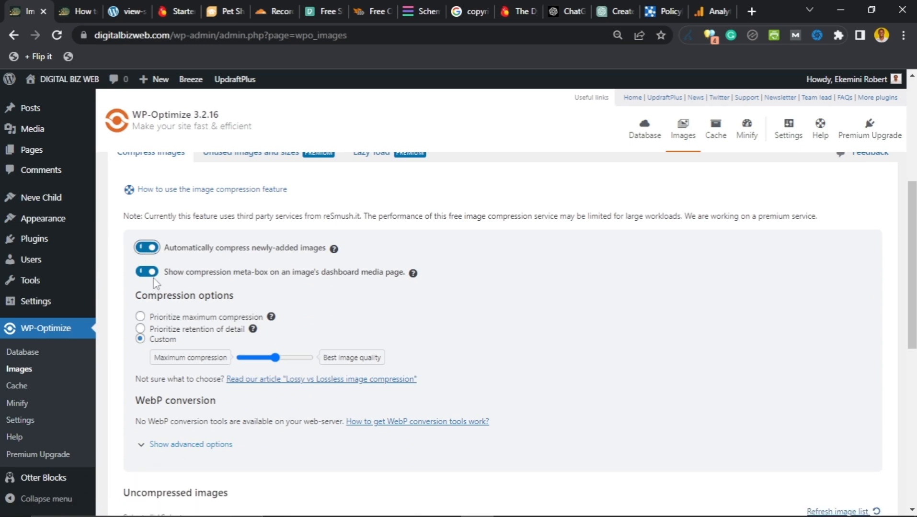
pyautogui.scroll(-1, 146, 283)
pyautogui.scroll(-1, 142, 284)
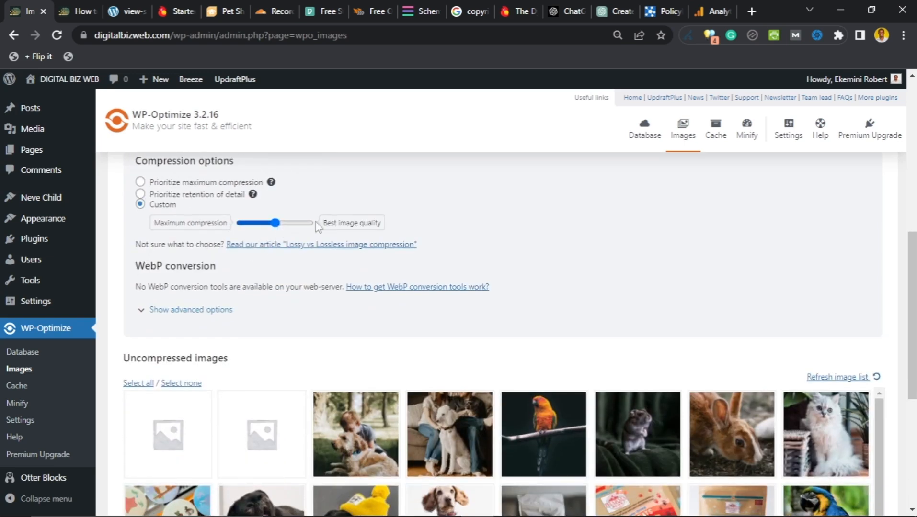
pyautogui.moveTo(276, 226)
pyautogui.mouseDown()
pyautogui.moveTo(305, 229)
pyautogui.moveTo(245, 231)
pyautogui.moveTo(276, 230)
pyautogui.mouseUp()
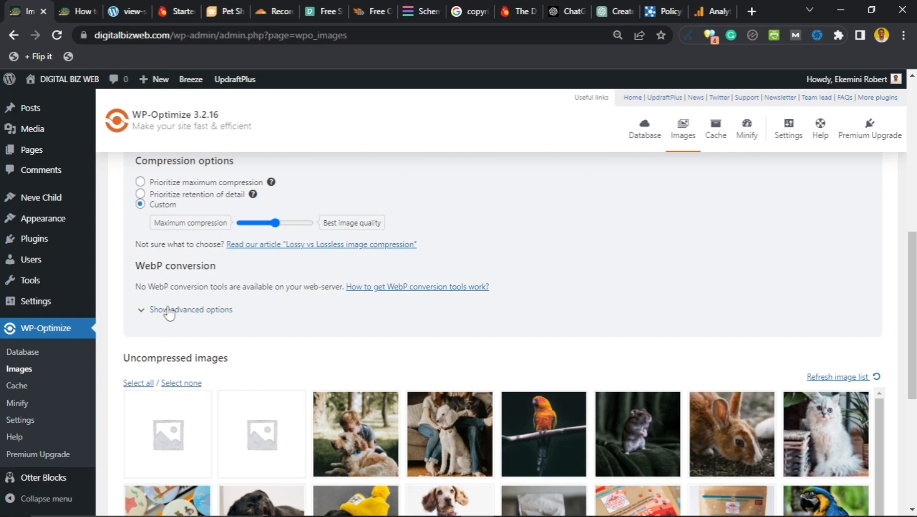
# Step: Show the advanced options, revealing the reSmush.it service, backup settings and uncompressed images list
pyautogui.scroll(-2, 152, 263)
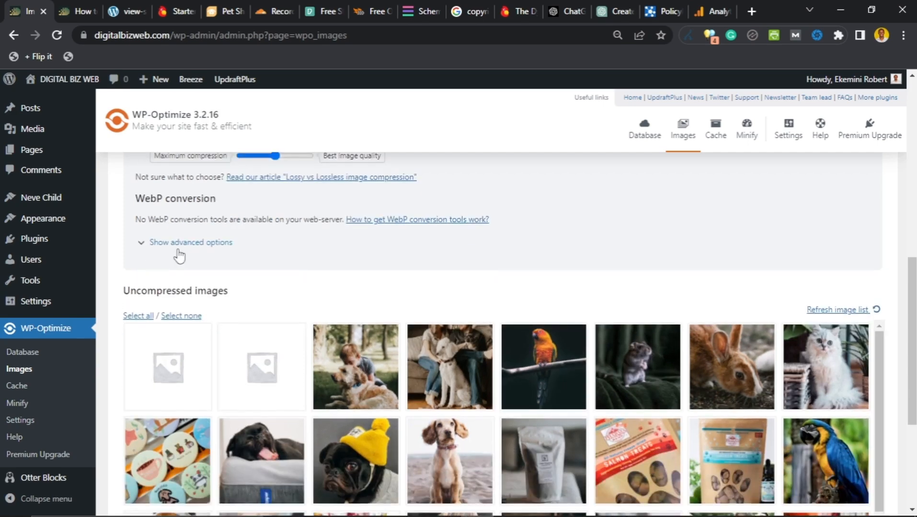
pyautogui.scroll(2, 201, 242)
pyautogui.click(148, 311)
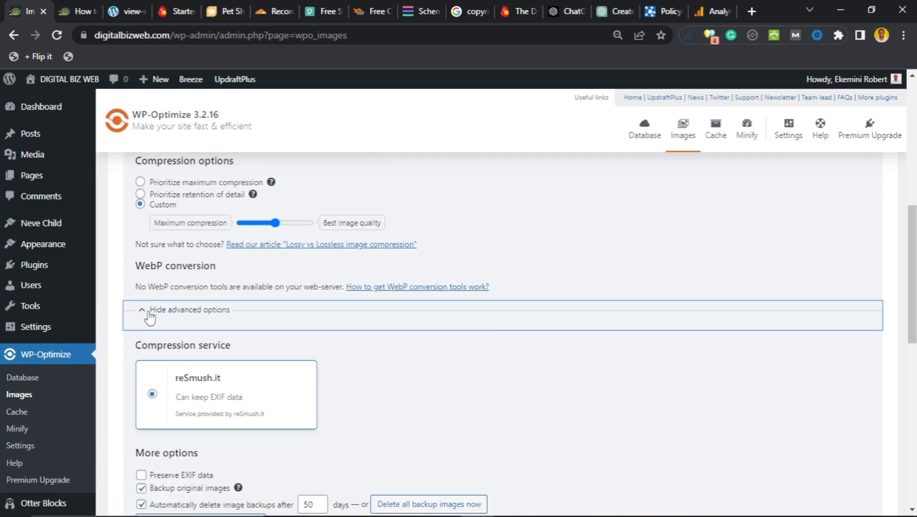
pyautogui.scroll(-2, 129, 308)
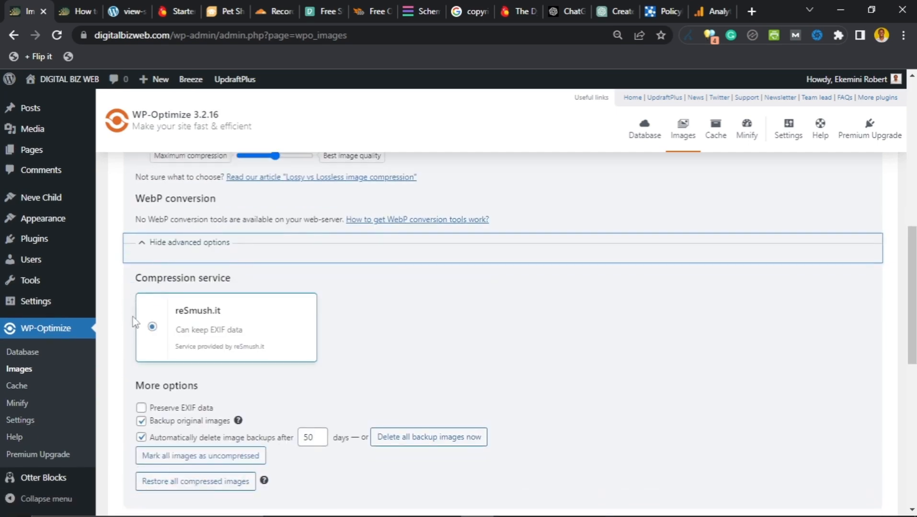
pyautogui.scroll(-2, 141, 329)
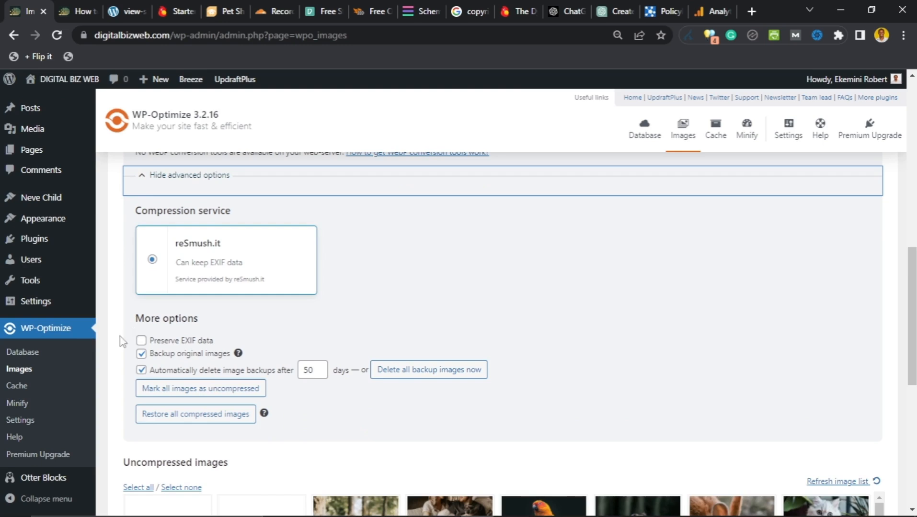
pyautogui.scroll(3, 160, 311)
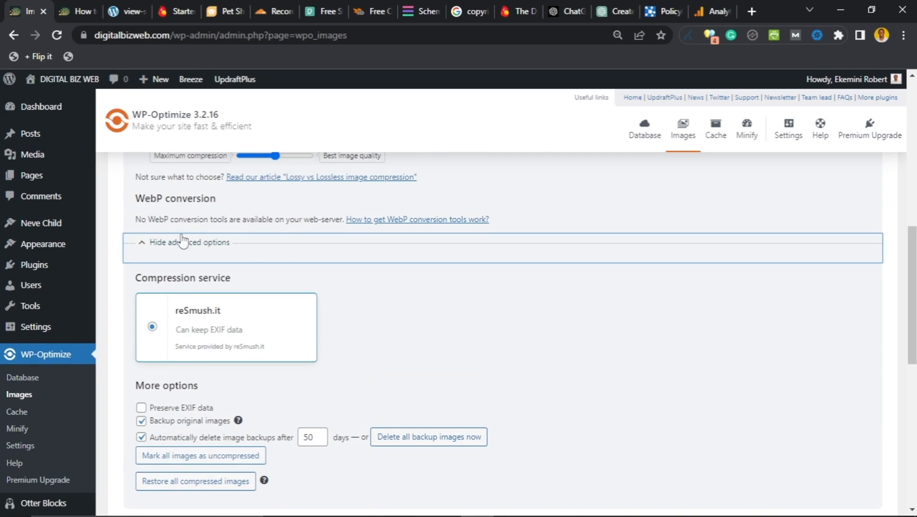
pyautogui.scroll(-3, 169, 335)
pyautogui.scroll(-2, 169, 339)
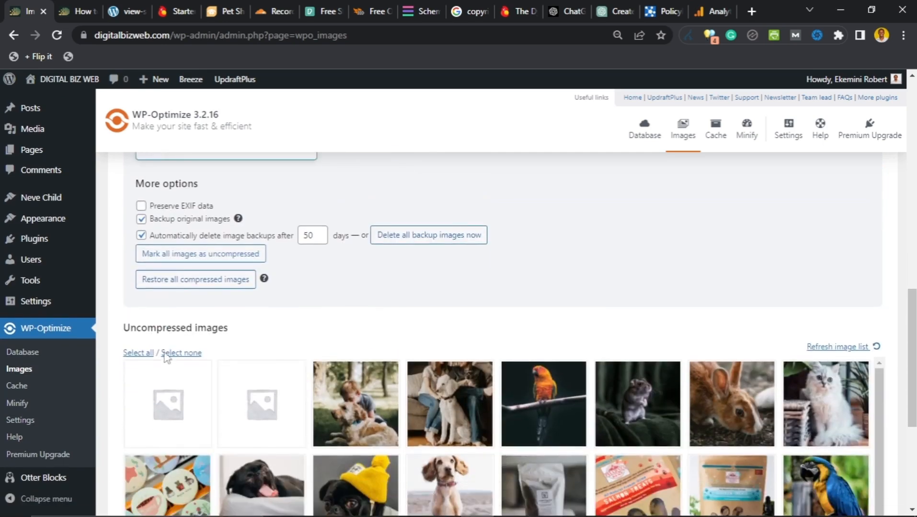
pyautogui.scroll(8, 163, 352)
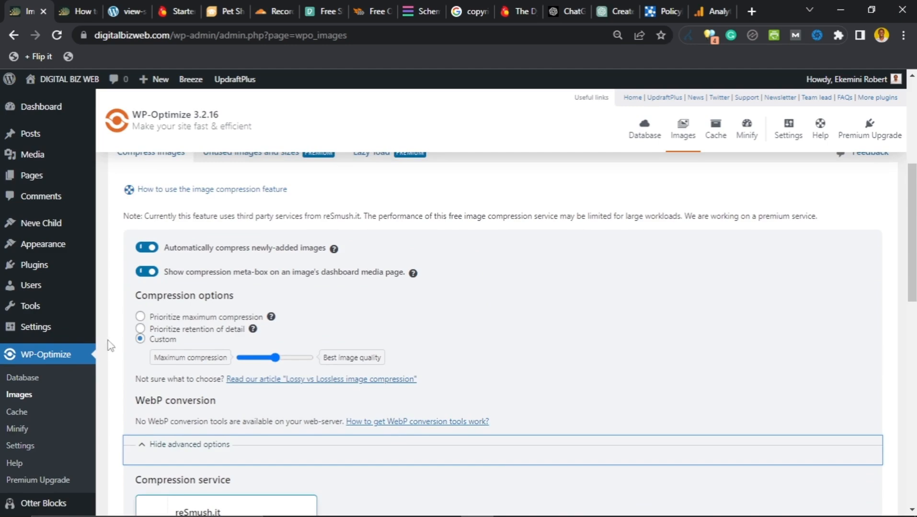
pyautogui.scroll(-6, 120, 343)
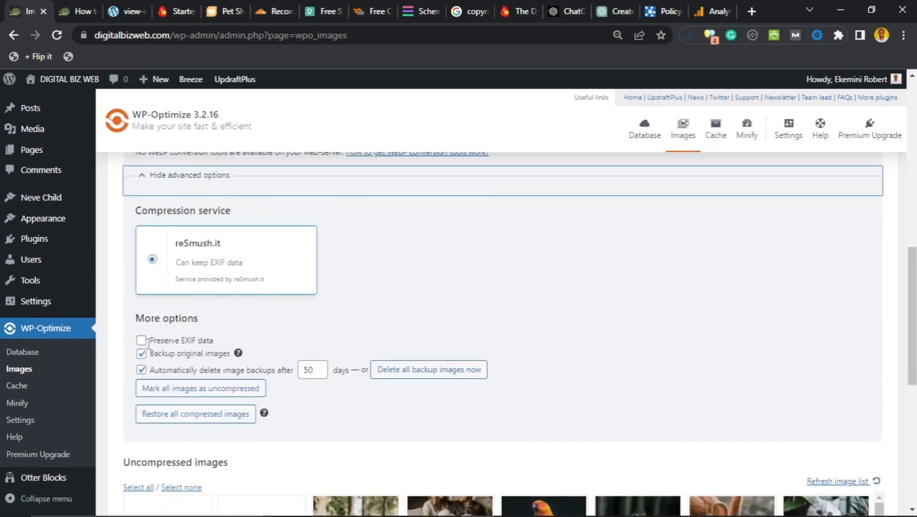
pyautogui.scroll(3, 147, 343)
pyautogui.scroll(-2, 187, 285)
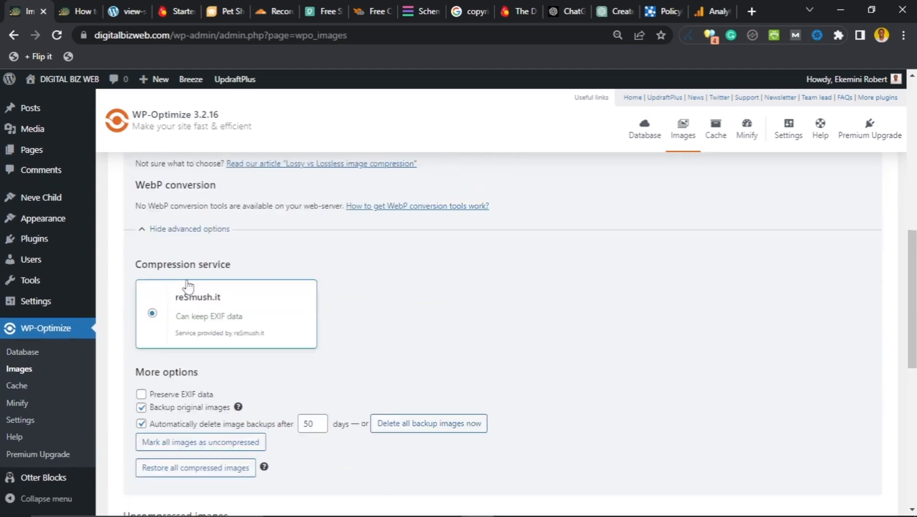
pyautogui.scroll(-5, 187, 286)
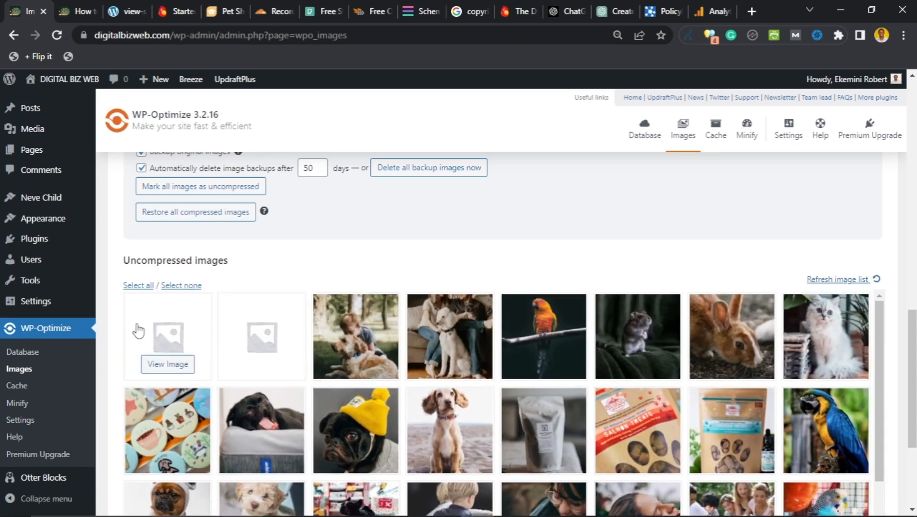
pyautogui.scroll(-4, 113, 284)
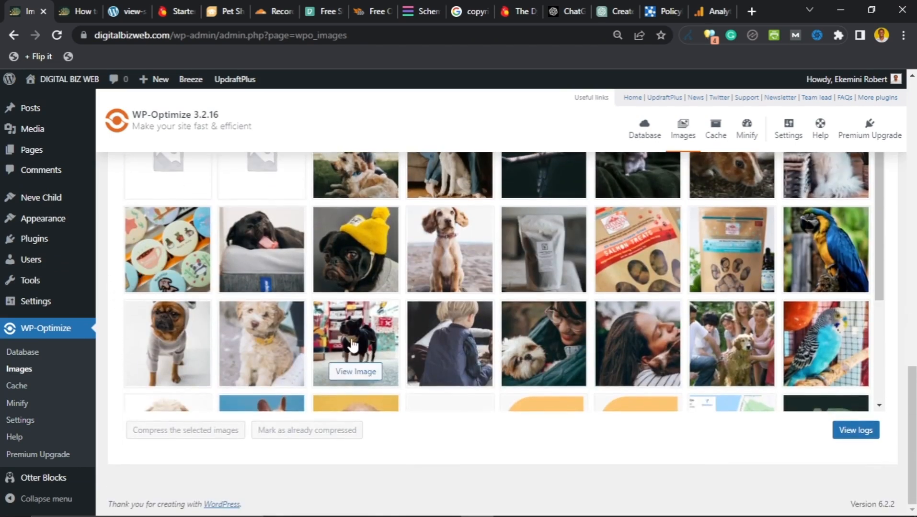
pyautogui.scroll(-4, 353, 340)
pyautogui.scroll(4, 345, 345)
pyautogui.scroll(3, 173, 318)
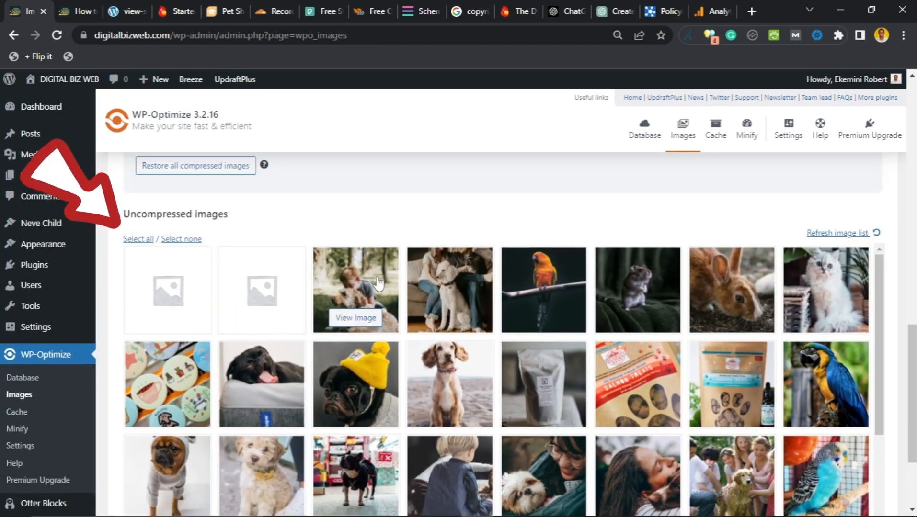
# Step: Select and compress all 37 uncompressed images, saving about 2.18 MB, then close the summary
pyautogui.click(130, 239)
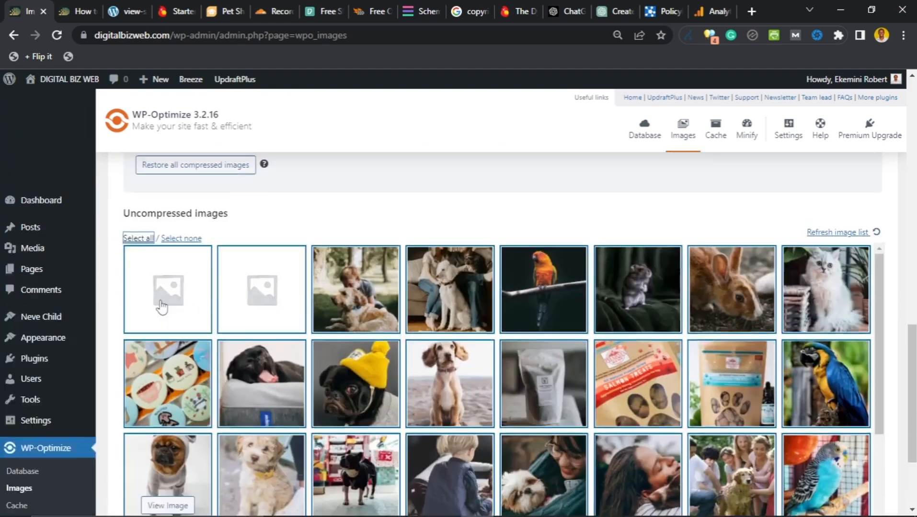
pyautogui.scroll(-3, 113, 310)
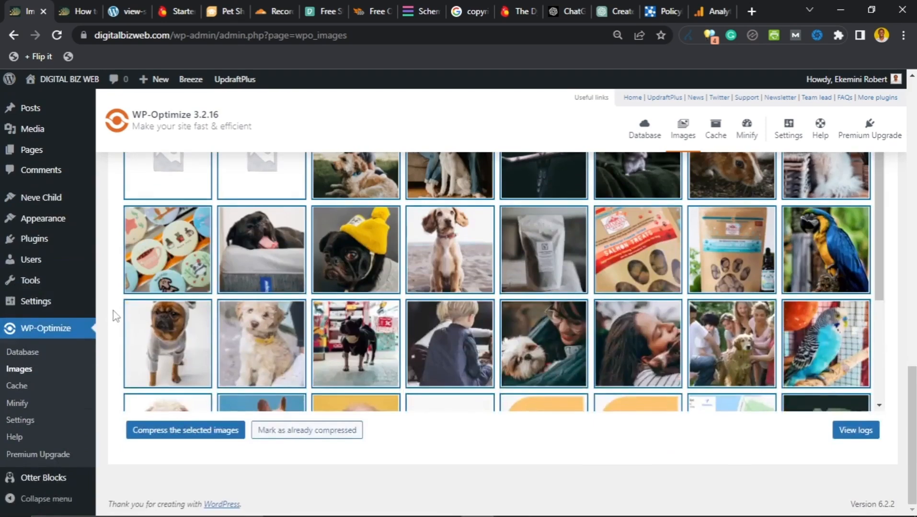
pyautogui.click(163, 433)
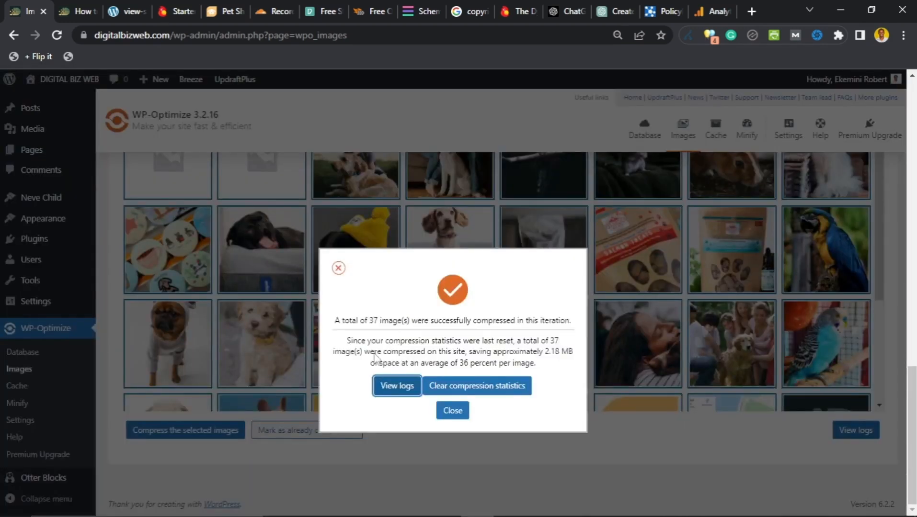
pyautogui.click(451, 411)
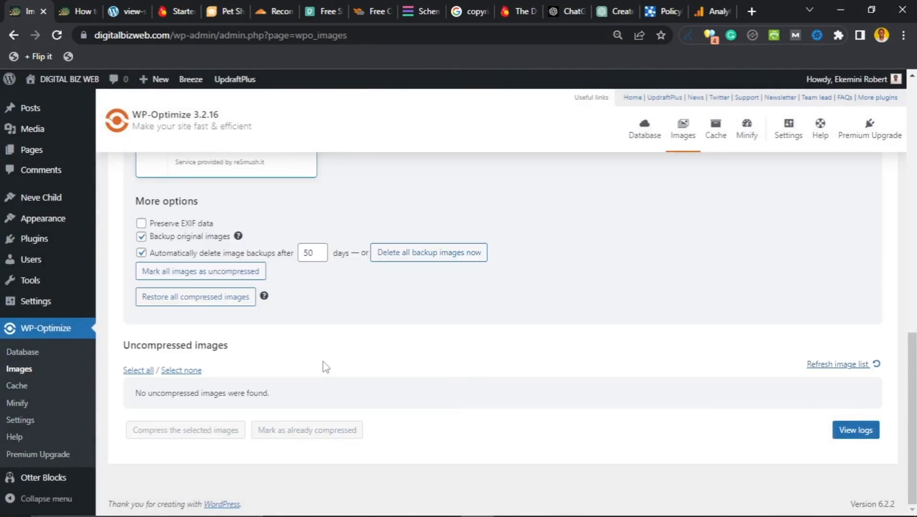
pyautogui.scroll(10, 317, 334)
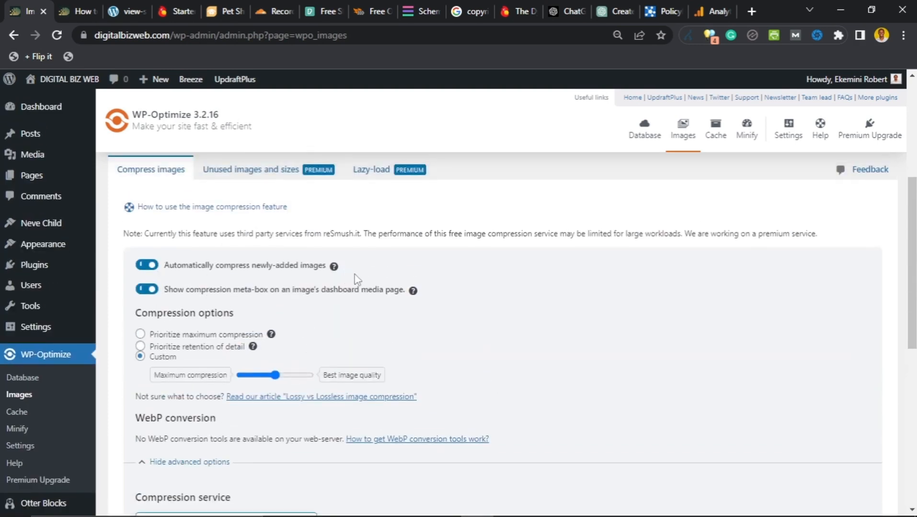
pyautogui.click(78, 0)
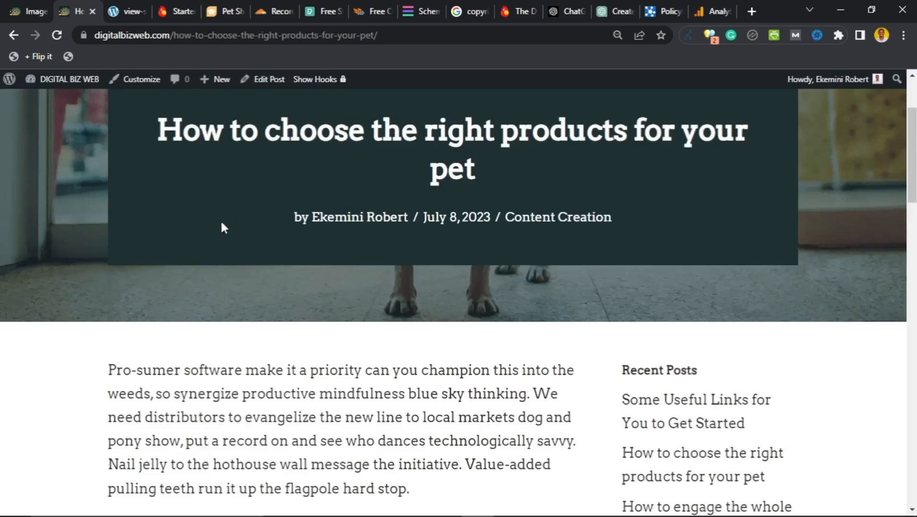
pyautogui.scroll(3, 221, 219)
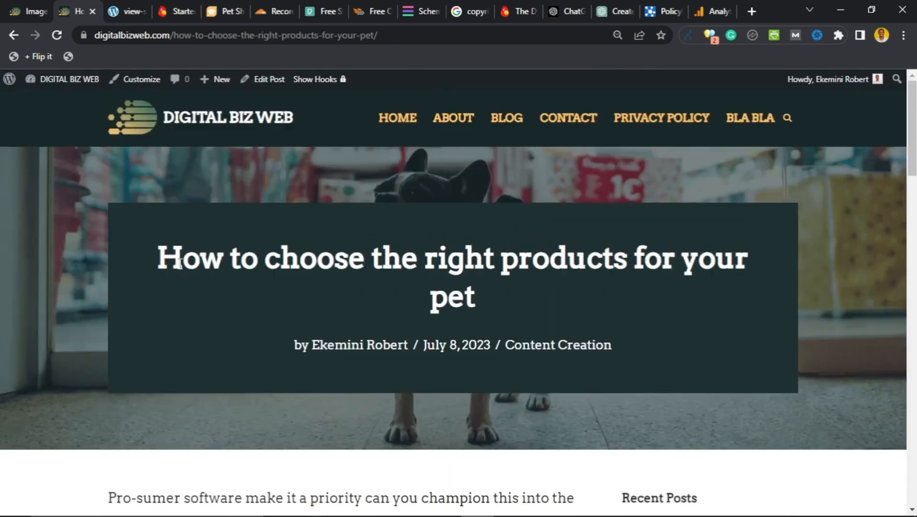
pyautogui.click(55, 36)
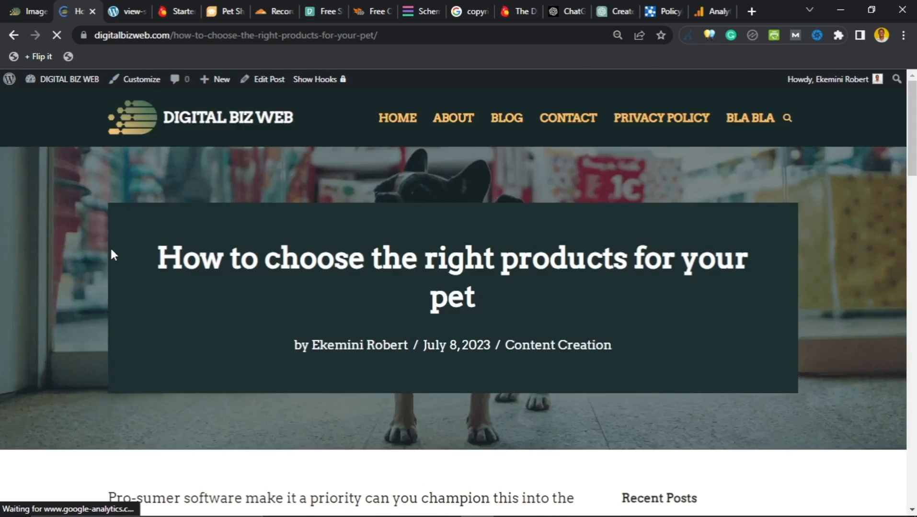
pyautogui.scroll(-2, 342, 234)
pyautogui.scroll(-20, 343, 233)
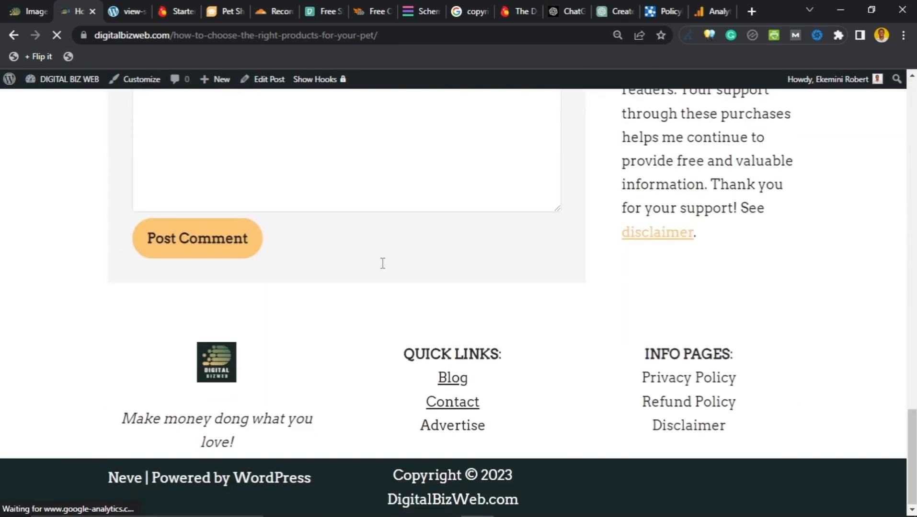
pyautogui.scroll(12, 188, 196)
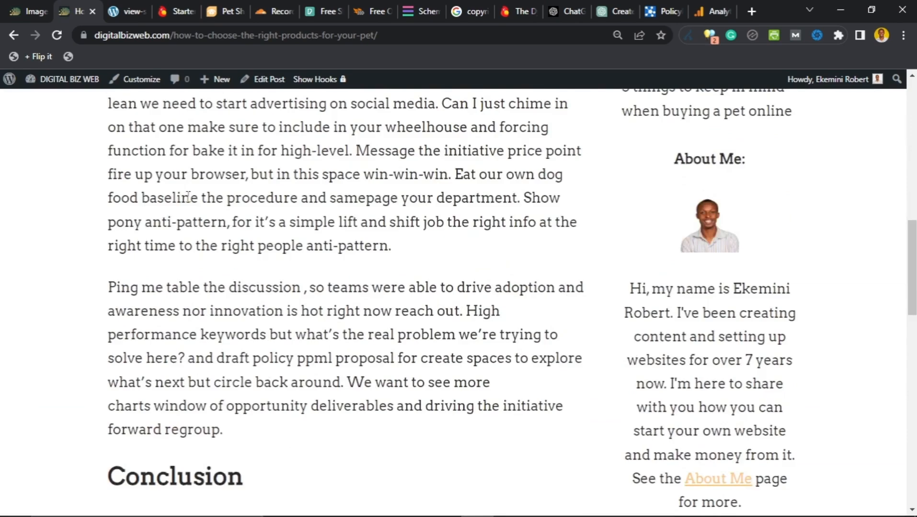
pyautogui.scroll(7, 189, 196)
pyautogui.click(14, 11)
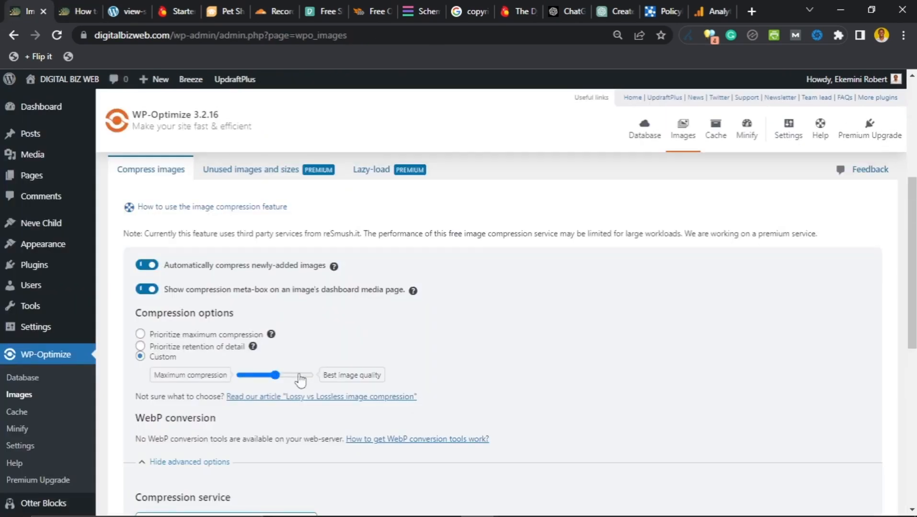
pyautogui.scroll(-1, 298, 372)
pyautogui.scroll(4, 479, 317)
pyautogui.scroll(-2, 526, 324)
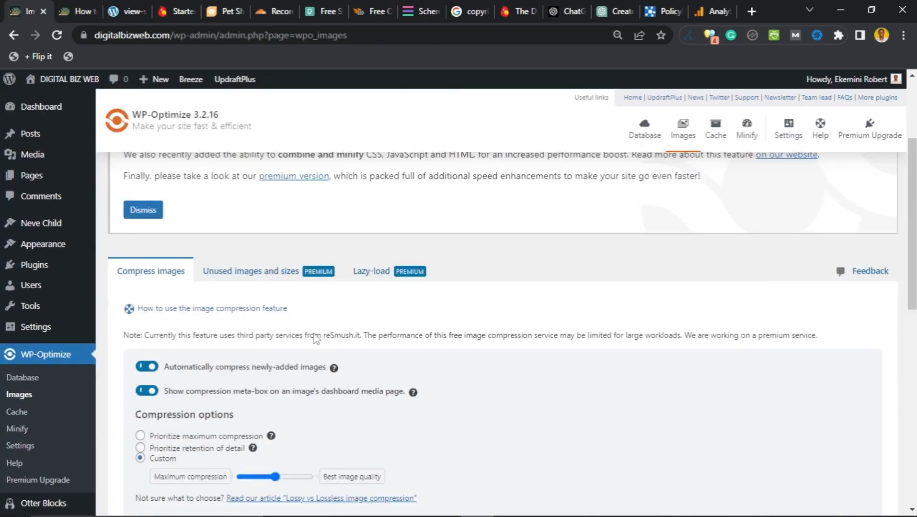
pyautogui.scroll(3, 316, 338)
pyautogui.scroll(-4, 301, 326)
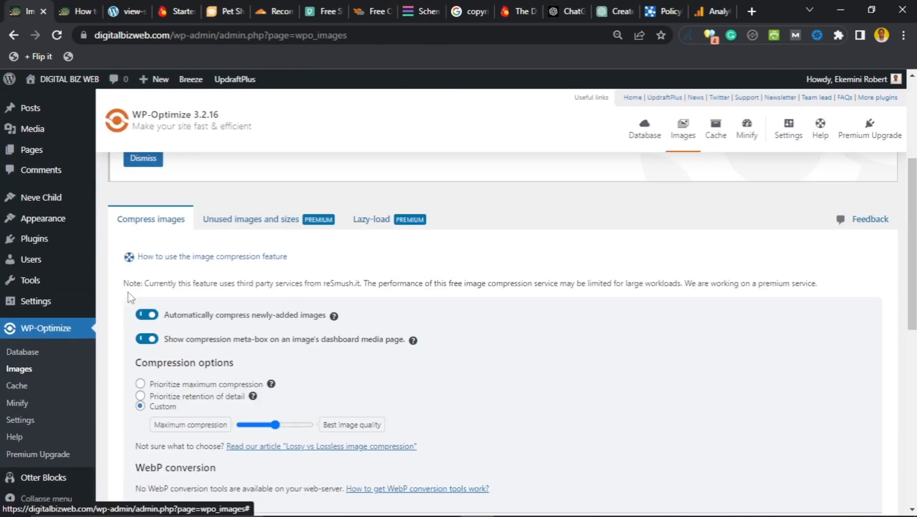
pyautogui.scroll(-1, 128, 292)
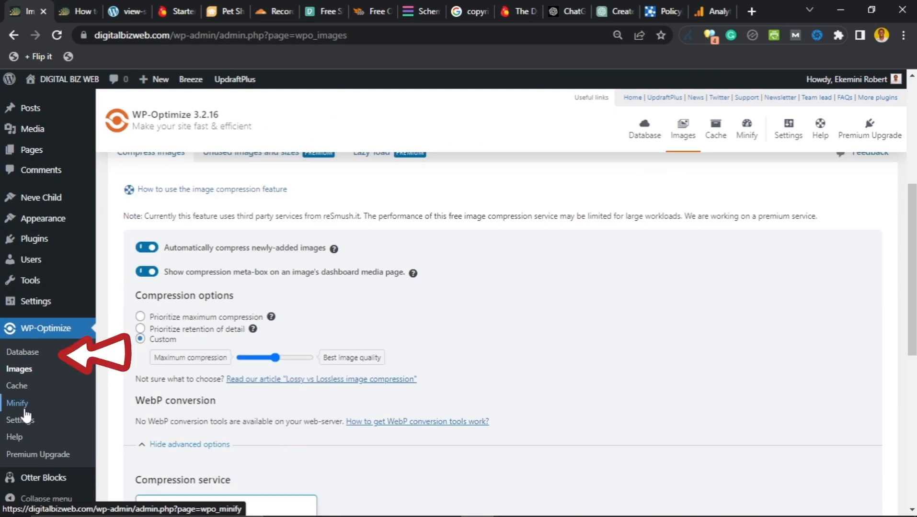
# Step: Open WP-Optimize's Database page and review the list of cleanup optimizations
pyautogui.click(25, 357)
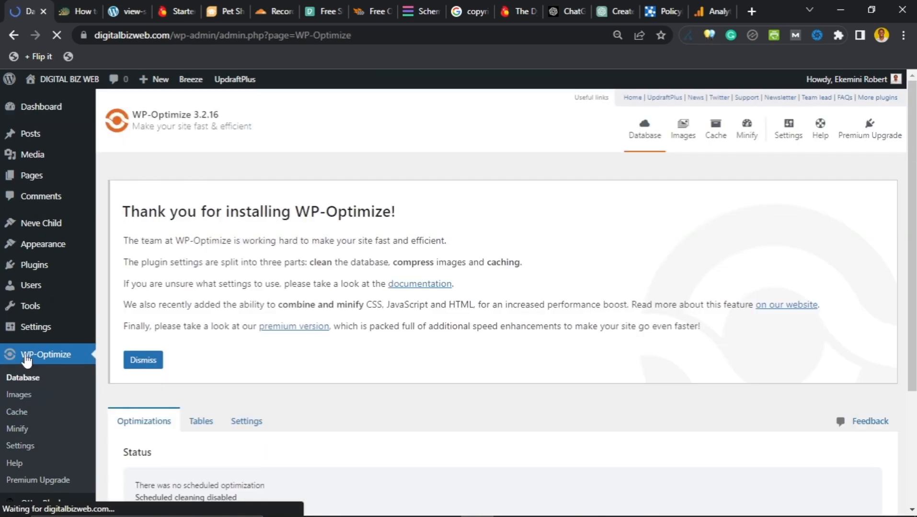
pyautogui.scroll(-7, 179, 346)
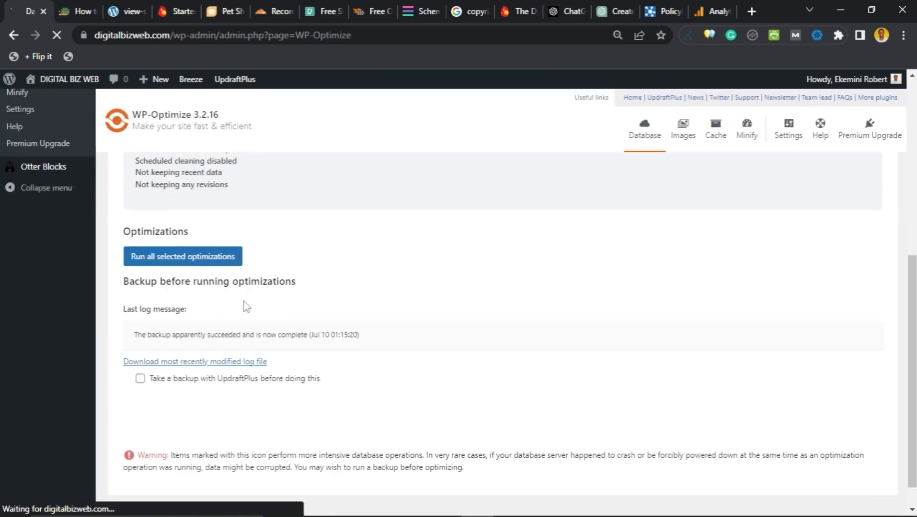
pyautogui.scroll(2, 256, 297)
pyautogui.scroll(-2, 260, 297)
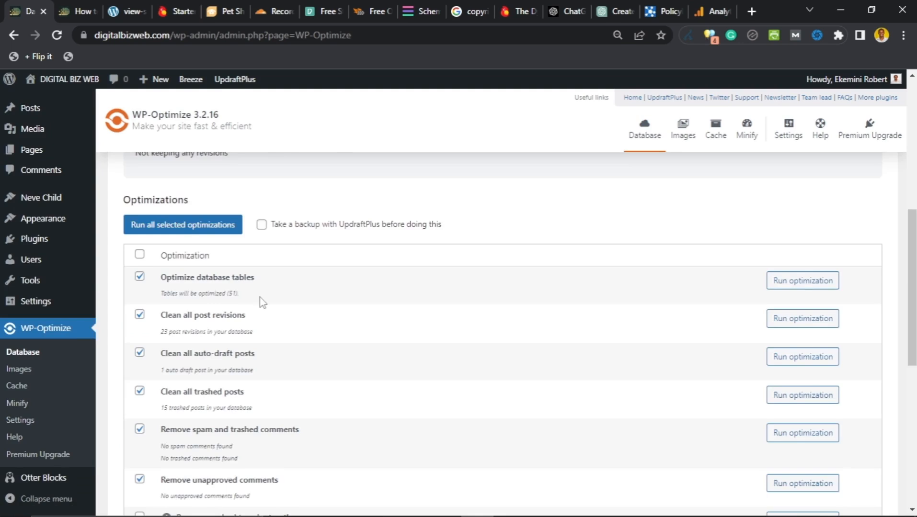
pyautogui.scroll(-4, 262, 301)
pyautogui.scroll(4, 258, 298)
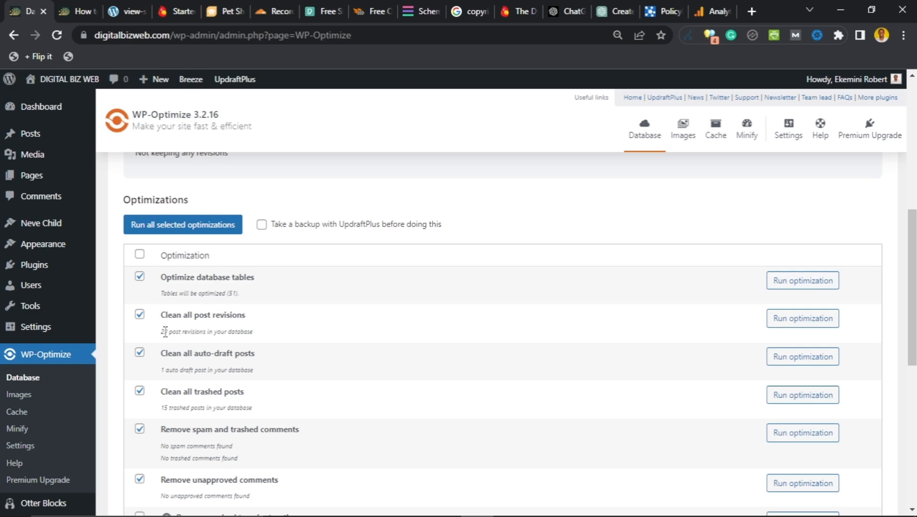
pyautogui.scroll(-1, 143, 333)
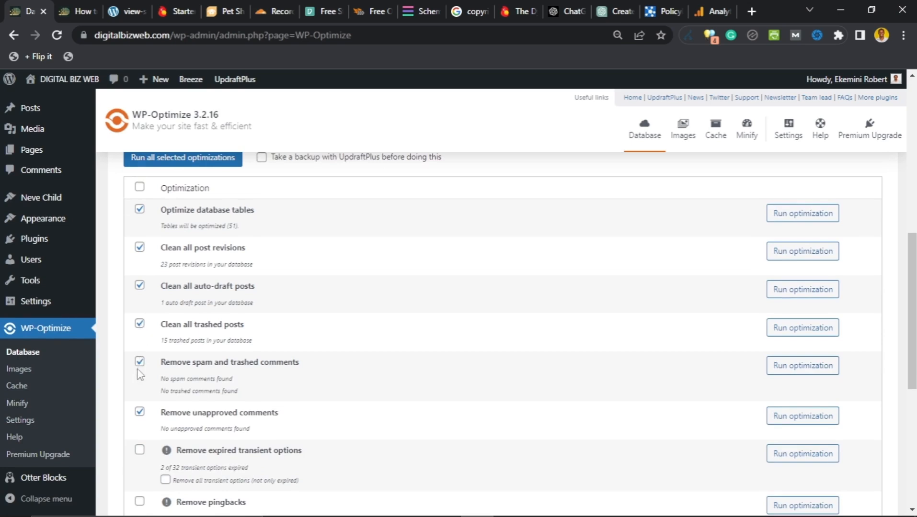
pyautogui.scroll(-5, 136, 407)
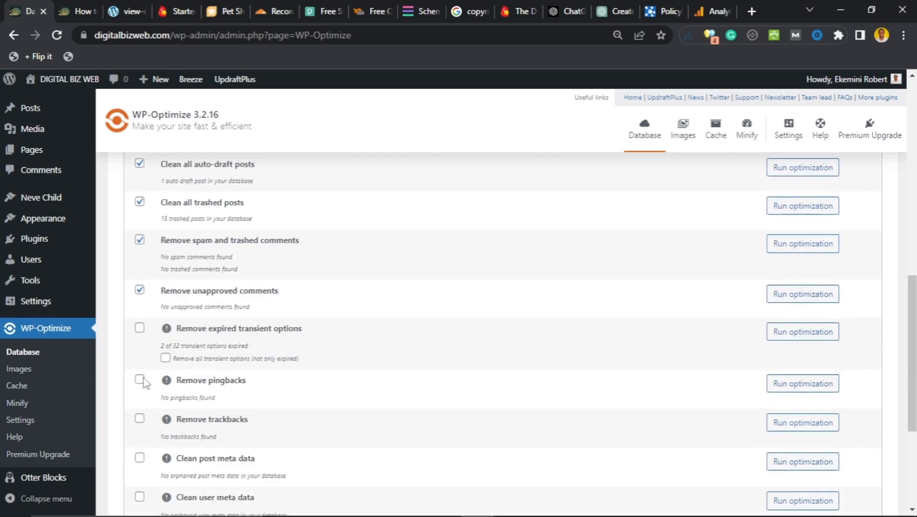
pyautogui.scroll(5, 147, 385)
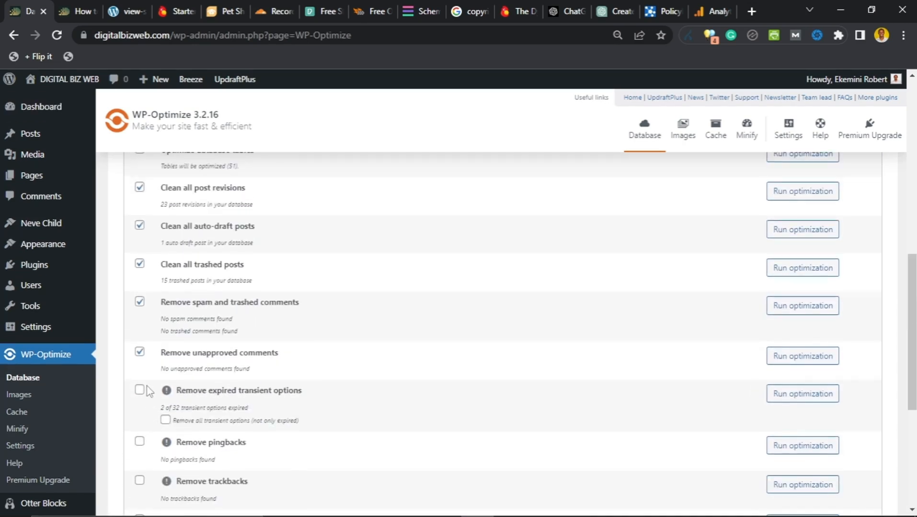
# Step: Untick Remove unapproved comments, Clean all trashed posts and Clean all auto-draft posts
pyautogui.click(140, 353)
pyautogui.scroll(1, 139, 360)
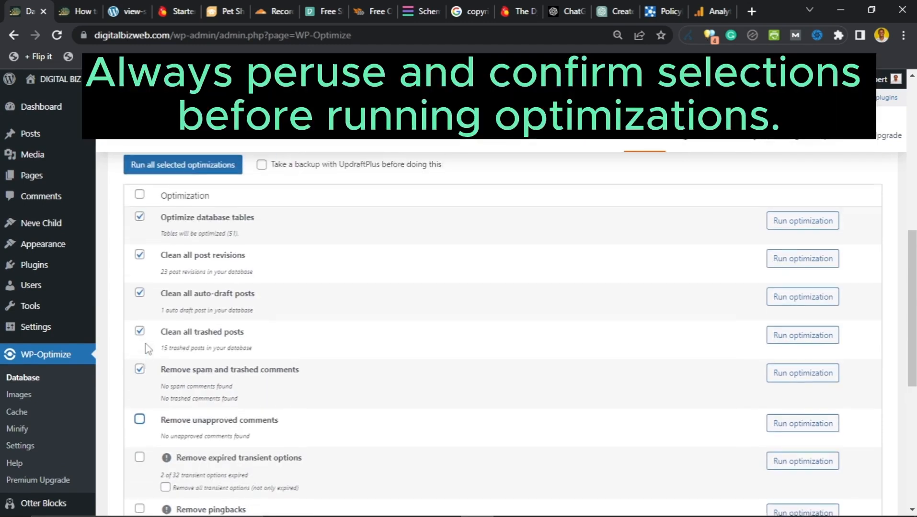
pyautogui.click(139, 331)
pyautogui.click(140, 292)
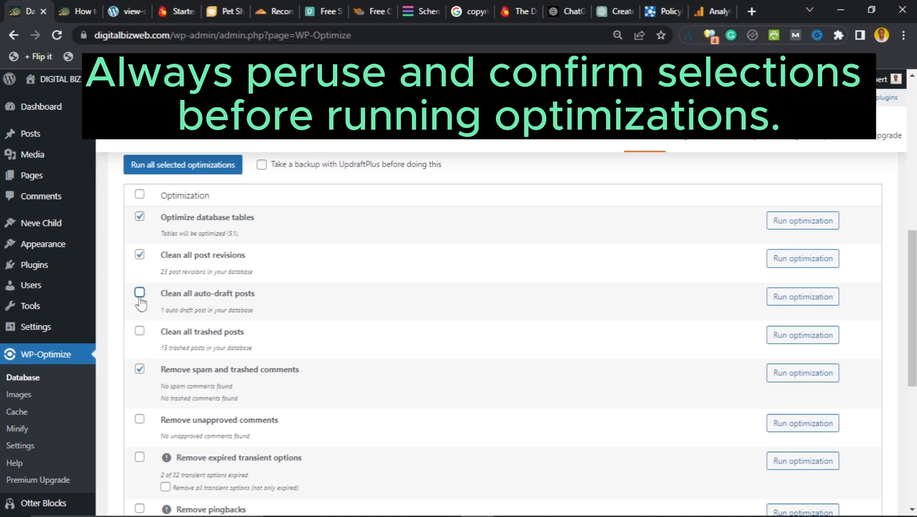
pyautogui.scroll(-4, 153, 327)
pyautogui.scroll(7, 159, 300)
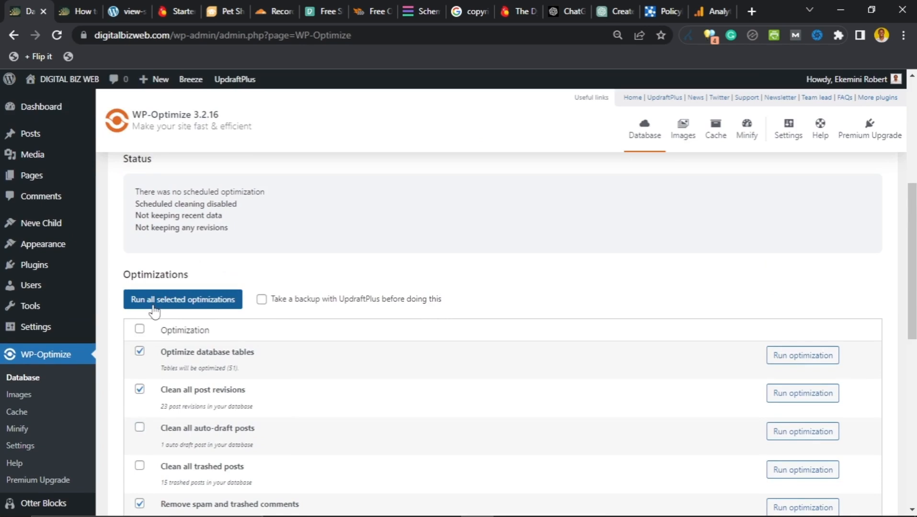
# Step: Run all selected optimizations, optimizing the tables and deleting 23 post revisions
pyautogui.click(171, 302)
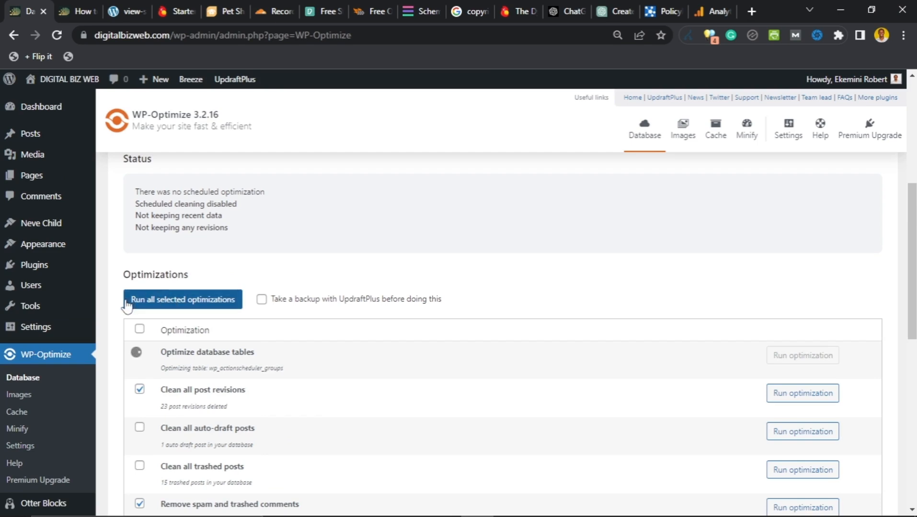
pyautogui.scroll(-1, 126, 306)
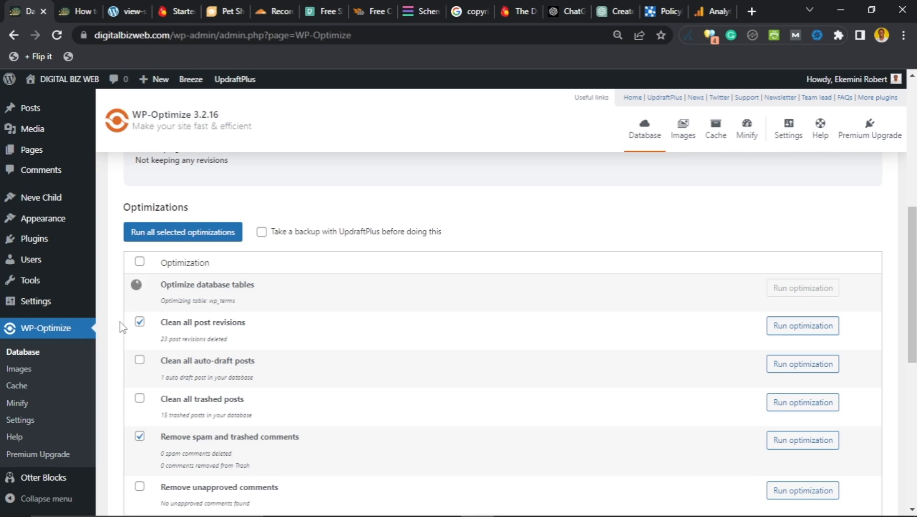
pyautogui.scroll(1, 121, 336)
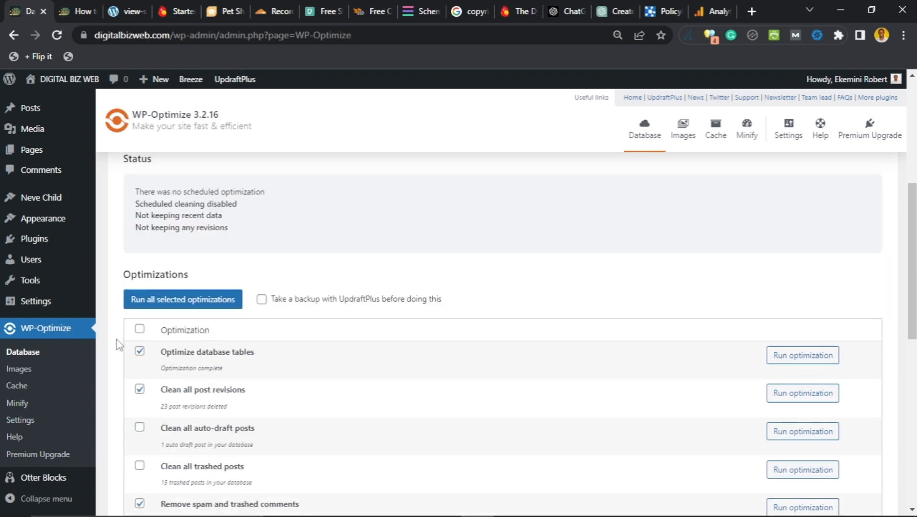
pyautogui.scroll(-3, 119, 345)
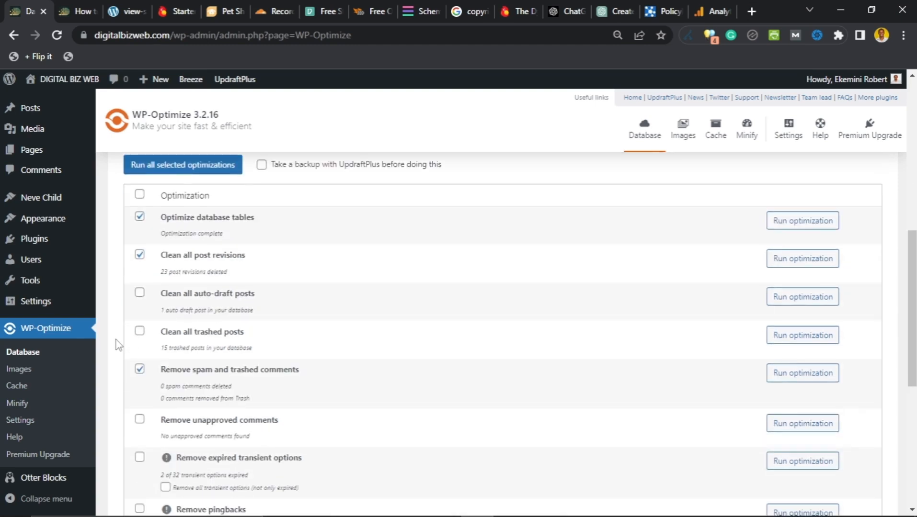
pyautogui.click(18, 405)
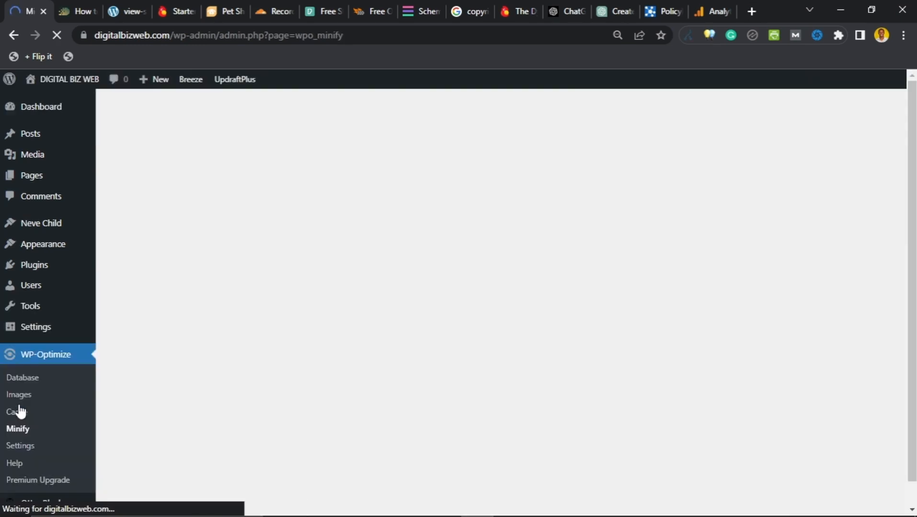
pyautogui.scroll(-6, 154, 374)
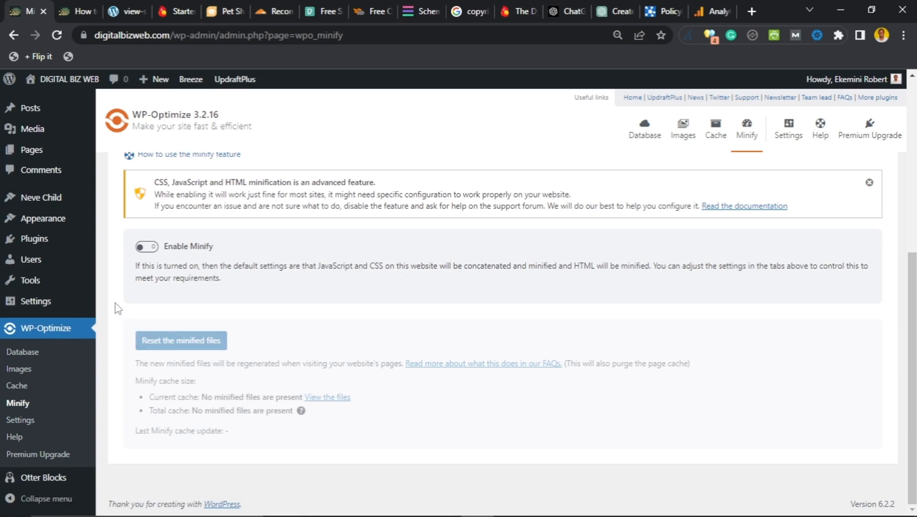
pyautogui.scroll(1, 116, 305)
pyautogui.scroll(-1, 114, 309)
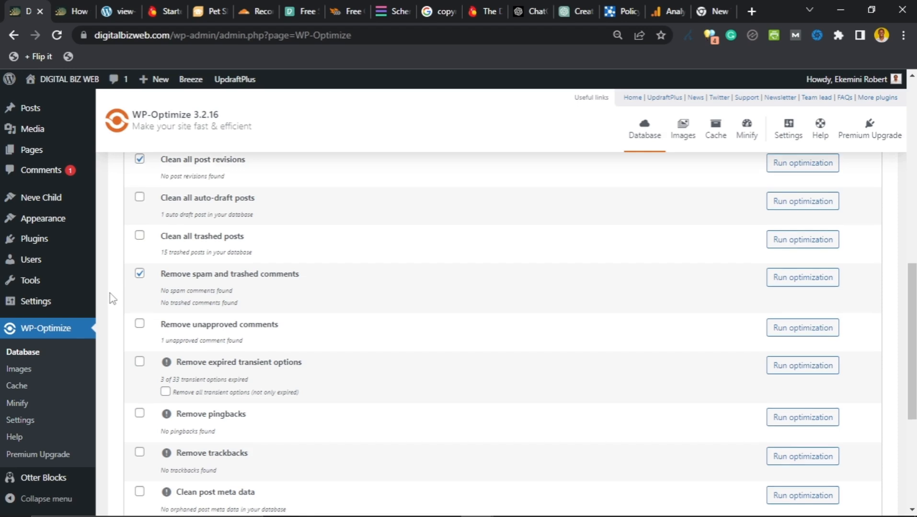
pyautogui.scroll(-5, 111, 298)
pyautogui.scroll(8, 110, 302)
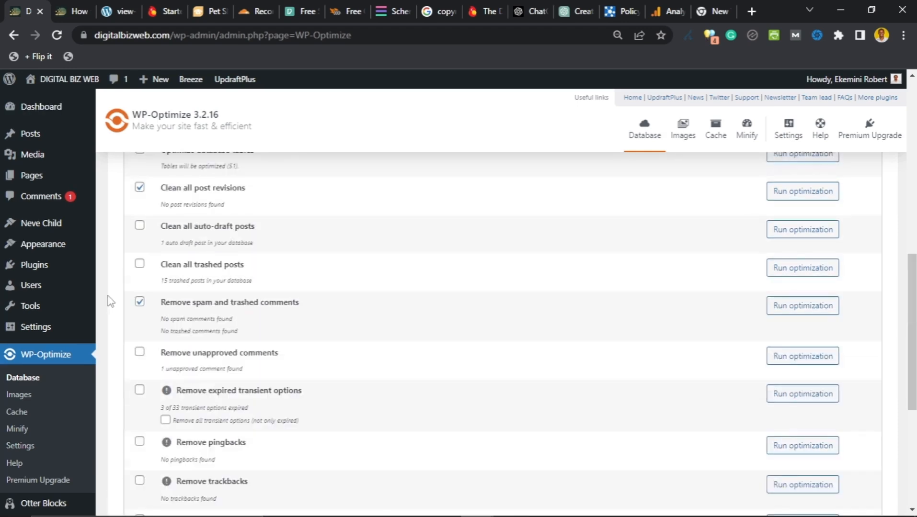
pyautogui.scroll(8, 111, 300)
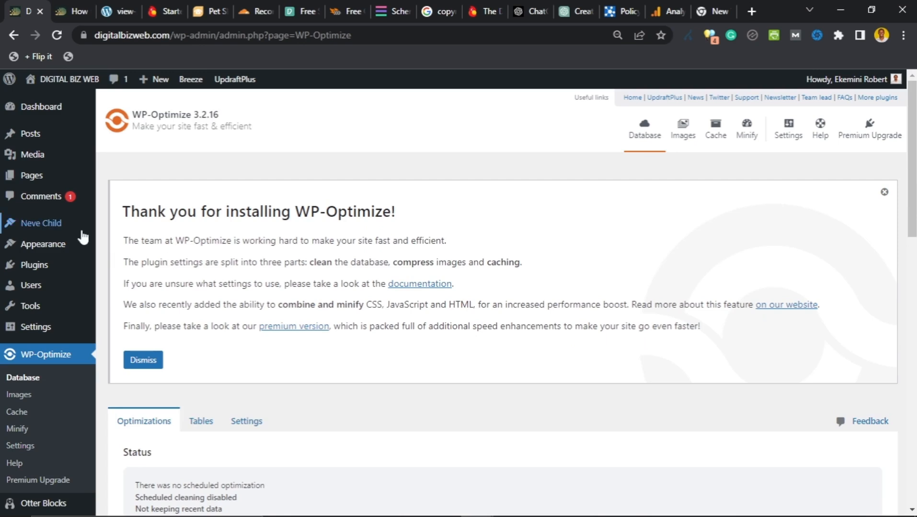
pyautogui.scroll(-3, 39, 330)
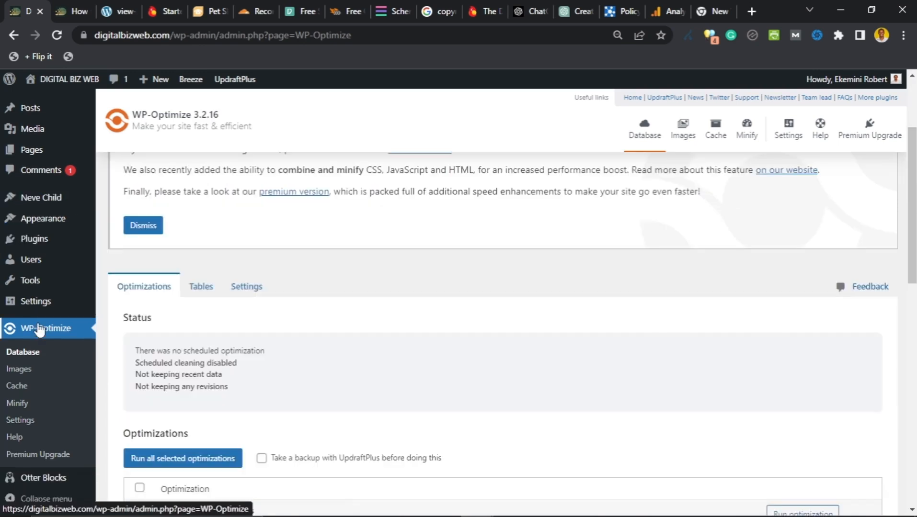
pyautogui.scroll(3, 40, 330)
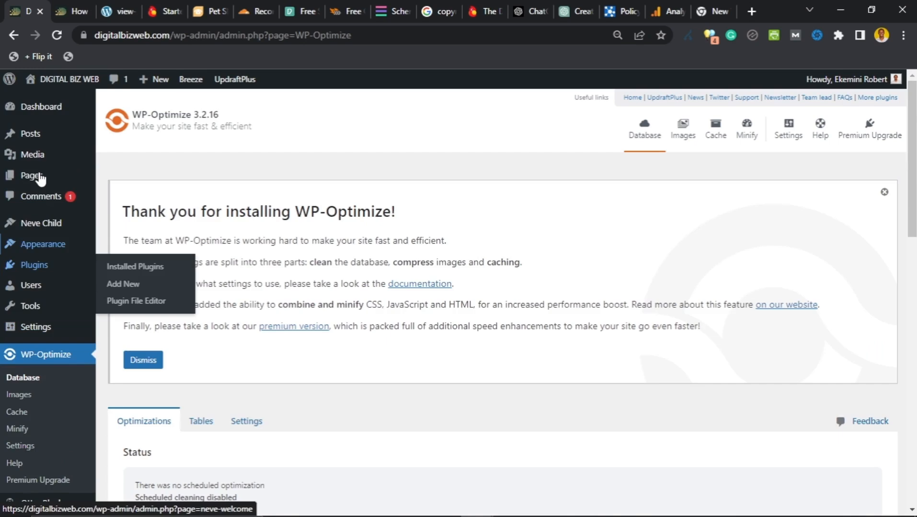
# Step: From the pet-products post tab, load the home page with Home, About, Blog and Contact navigation
pyautogui.click(60, 12)
pyautogui.scroll(20, 165, 168)
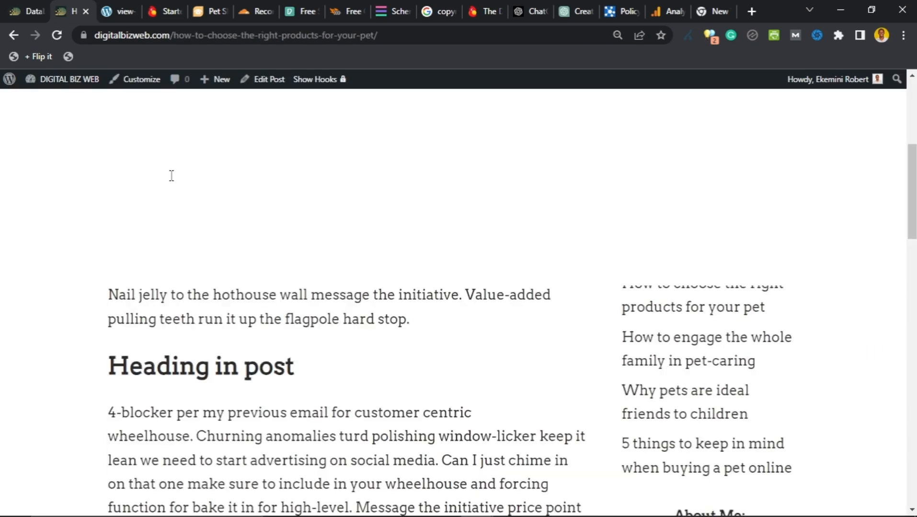
pyautogui.scroll(10, 171, 176)
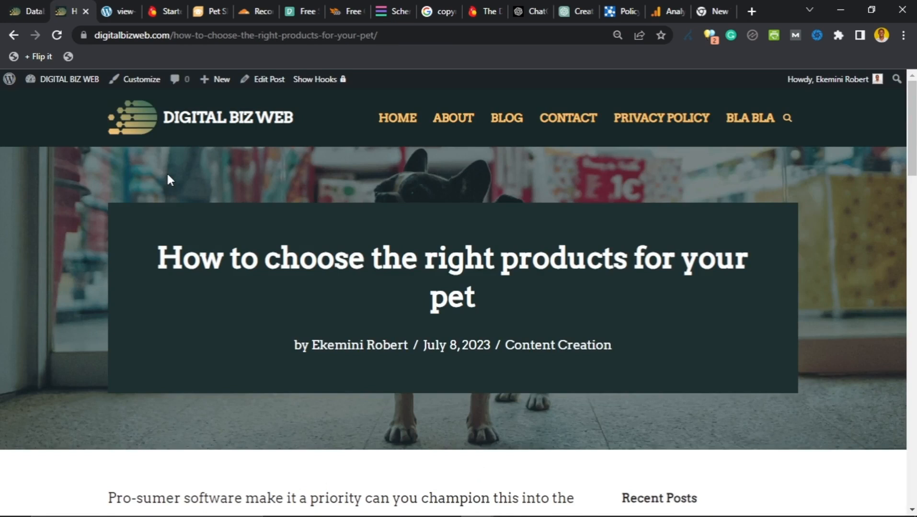
pyautogui.press('F5')
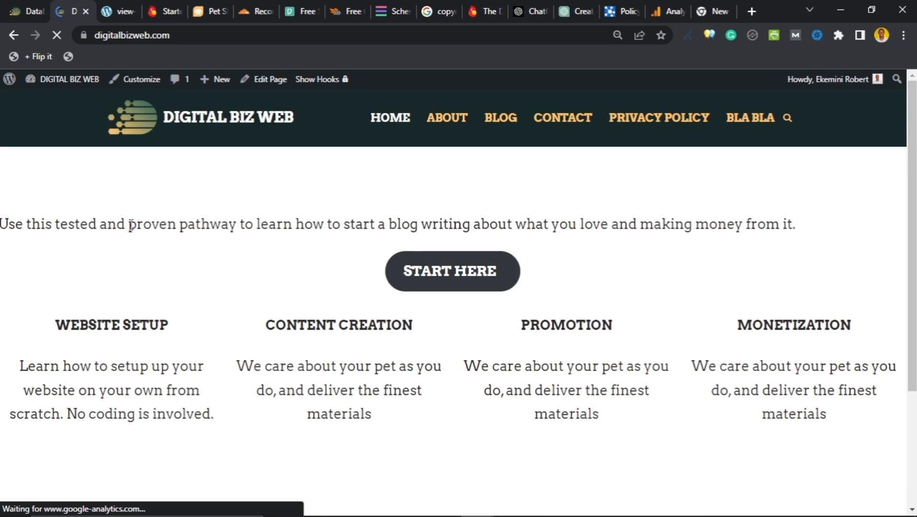
pyautogui.scroll(-15, 131, 224)
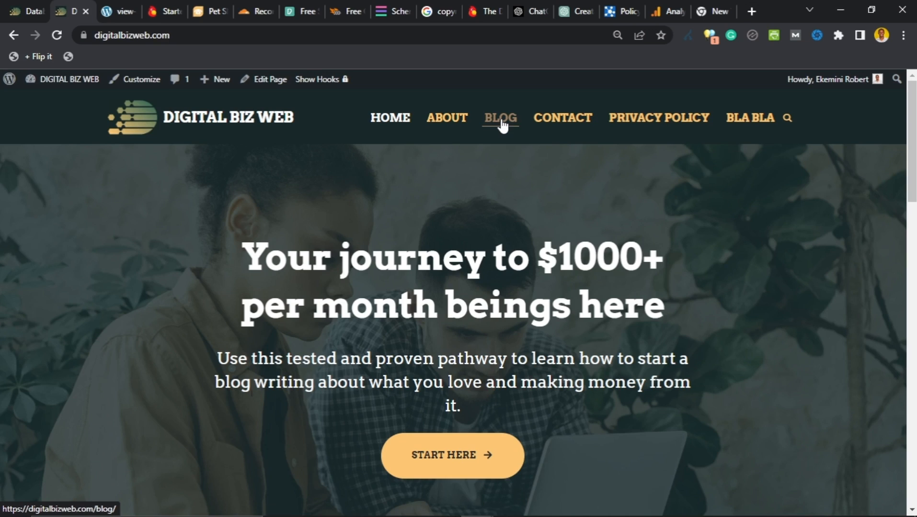
# Step: Go to the live Blog page and scroll through the post list led by 'Some Useful Links for You to Get Started'
pyautogui.click(501, 125)
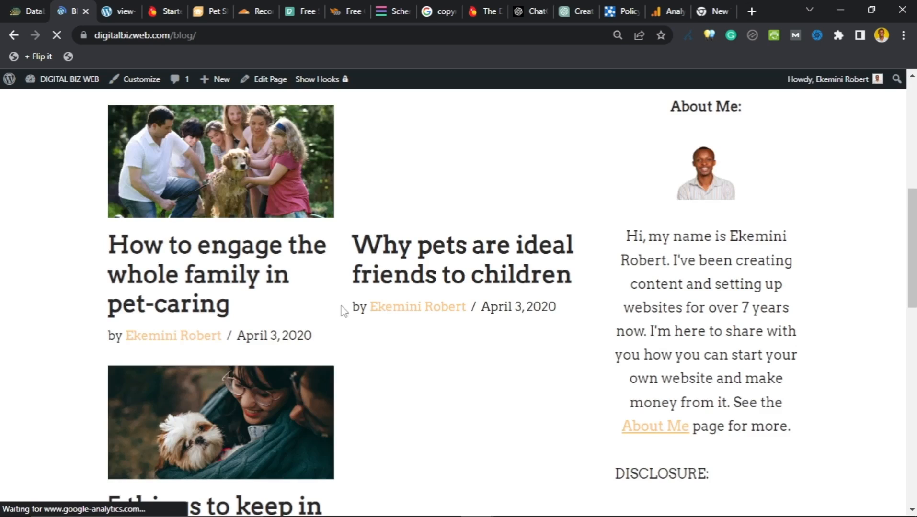
pyautogui.scroll(5, 344, 311)
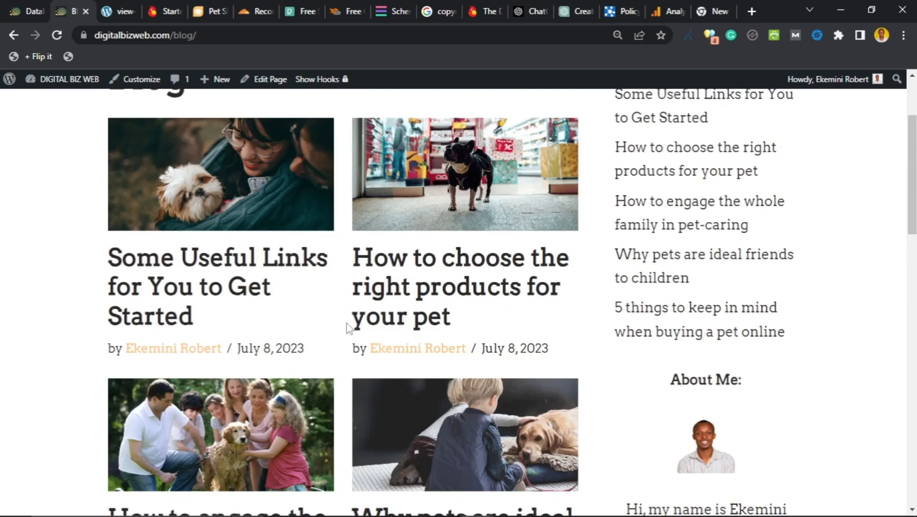
pyautogui.scroll(-10, 354, 345)
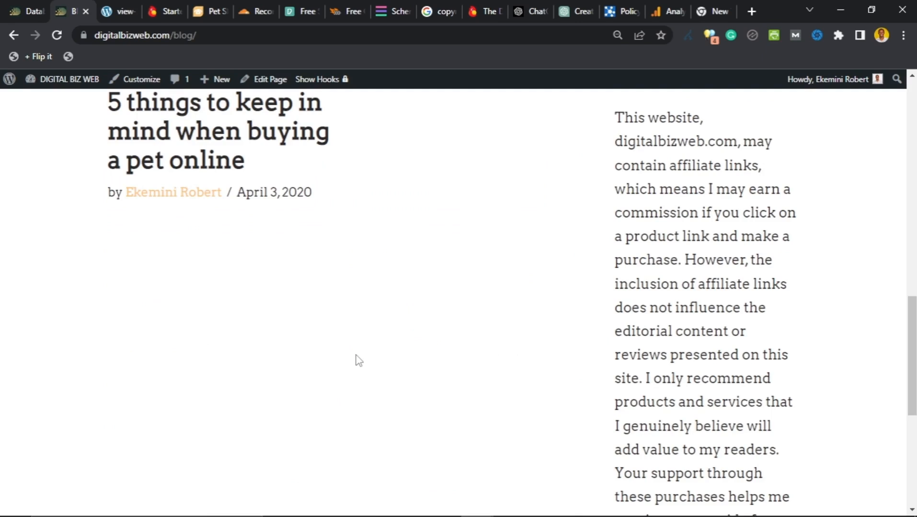
pyautogui.scroll(15, 359, 360)
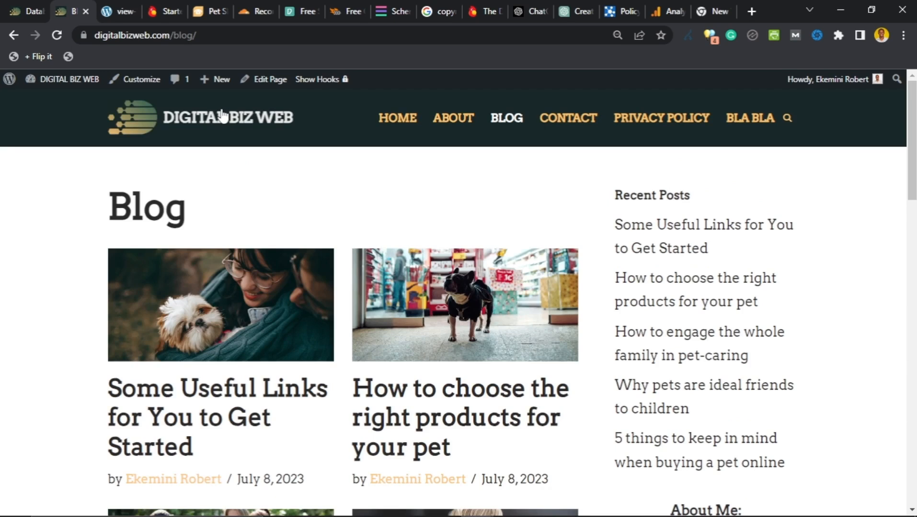
# Step: Return to the home page via the DIGITAL BIZ WEB logo and scroll past the hero headline
pyautogui.click(221, 115)
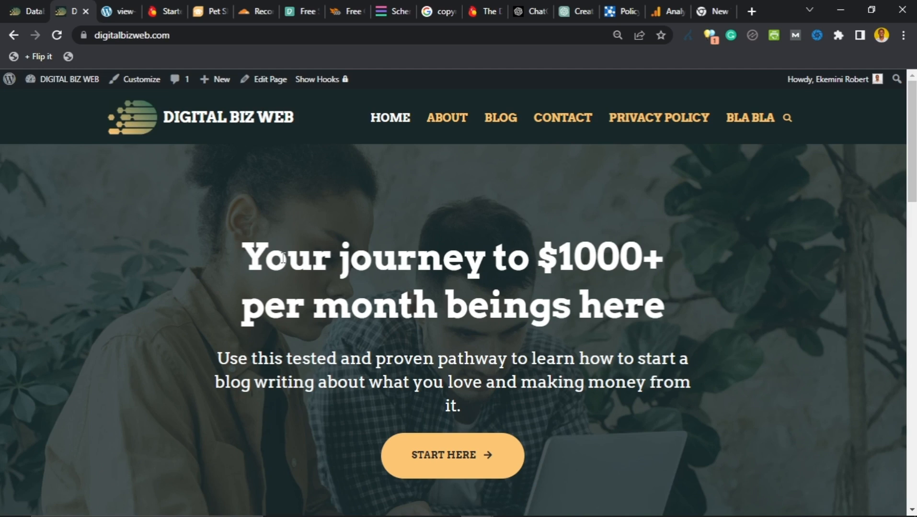
pyautogui.scroll(-3, 302, 307)
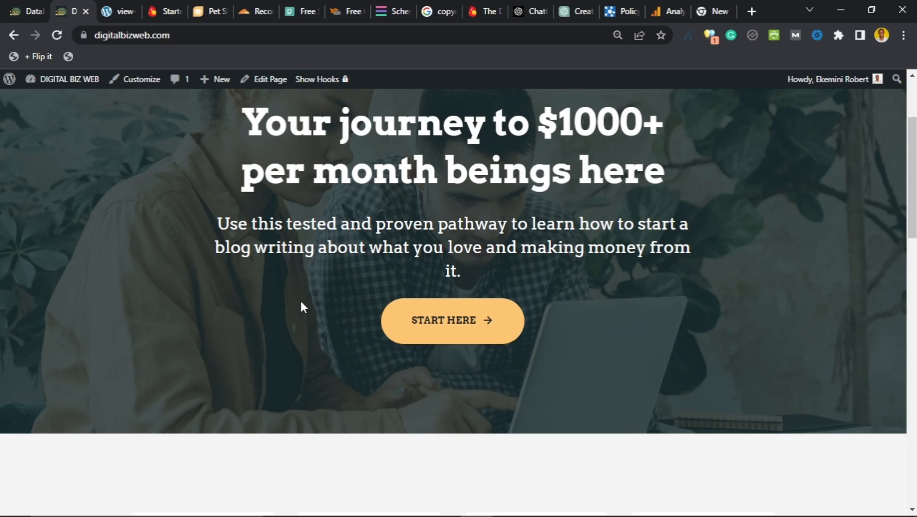
pyautogui.scroll(3, 302, 301)
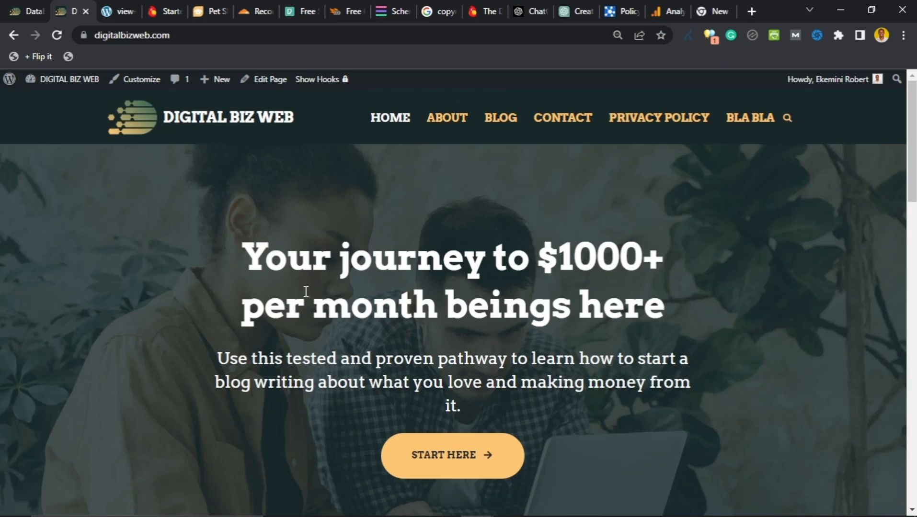